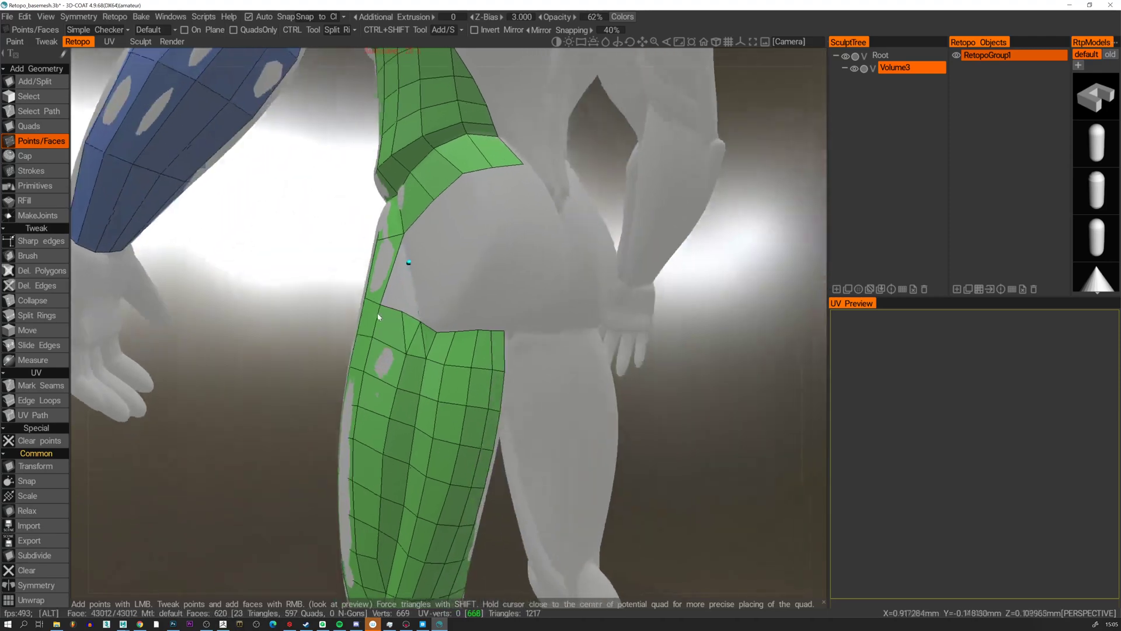
# Merge the open-edge vertex atop the outer thigh into its rear neighbour and fill the adjacent triangular gap below the hip.
pyautogui.moveTo(404, 313); pyautogui.dragTo(418, 321, button='right')
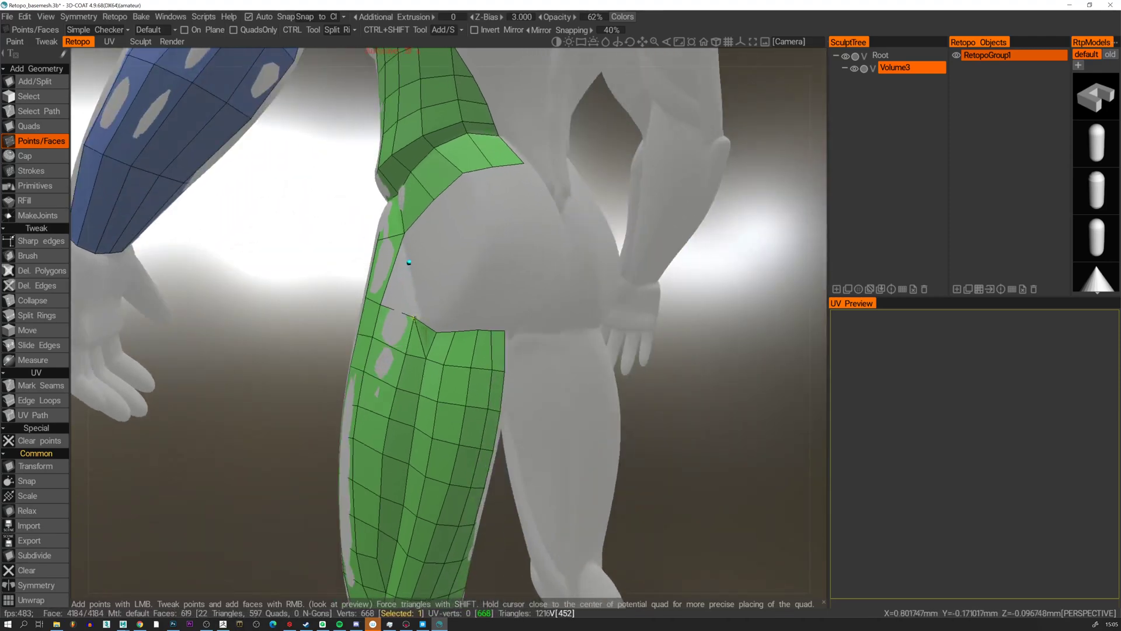
pyautogui.keyDown('alt'); pyautogui.moveTo(409, 262); pyautogui.dragTo(398, 258); pyautogui.keyUp('alt')
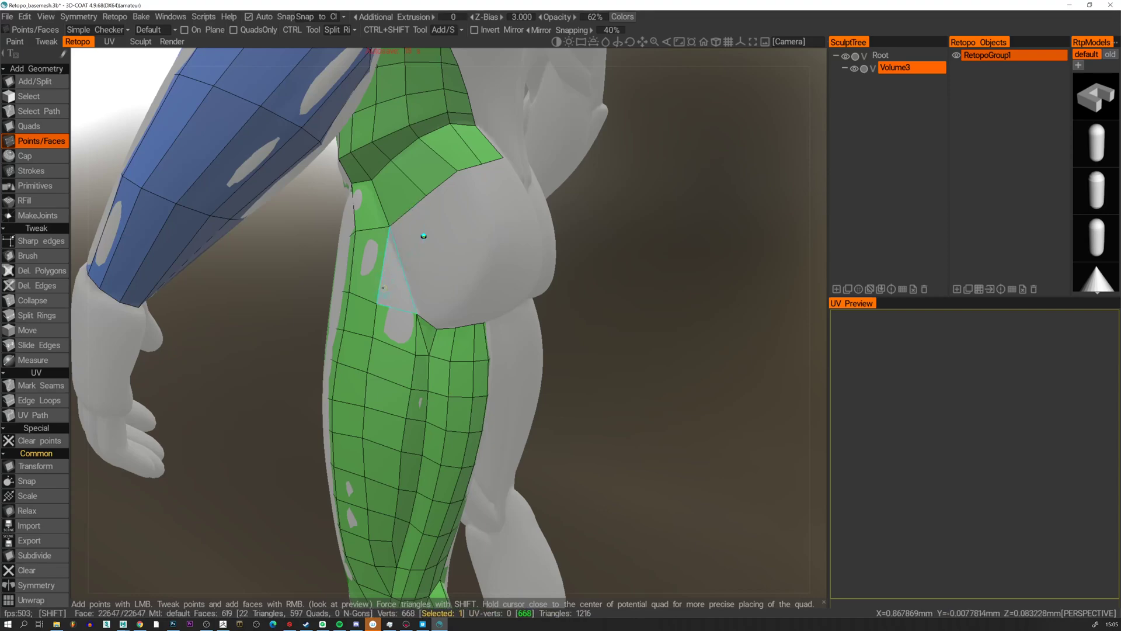
pyautogui.rightClick(388, 278)
pyautogui.keyDown('alt'); pyautogui.moveTo(416, 290); pyautogui.dragTo(430, 336); pyautogui.keyUp('alt')
pyautogui.keyDown('alt'); pyautogui.moveTo(401, 243); pyautogui.dragTo(420, 233); pyautogui.keyUp('alt')
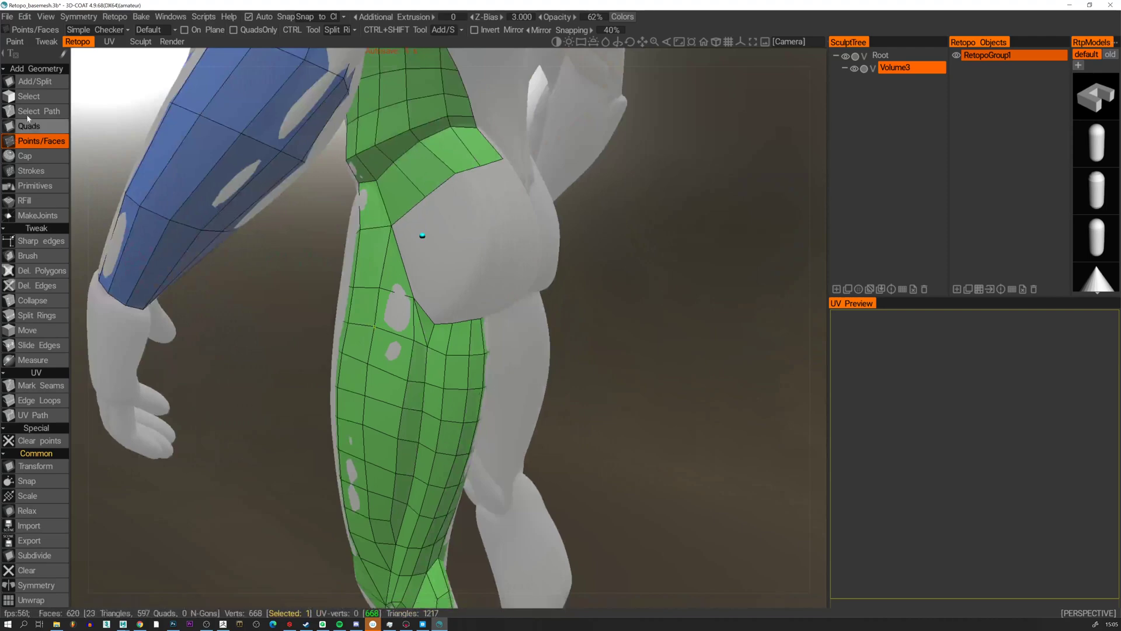
# Split the faces at the top of the outer thigh by connecting their vertices with new edges using Add/Split.
pyautogui.click(35, 81)
pyautogui.click(381, 288)
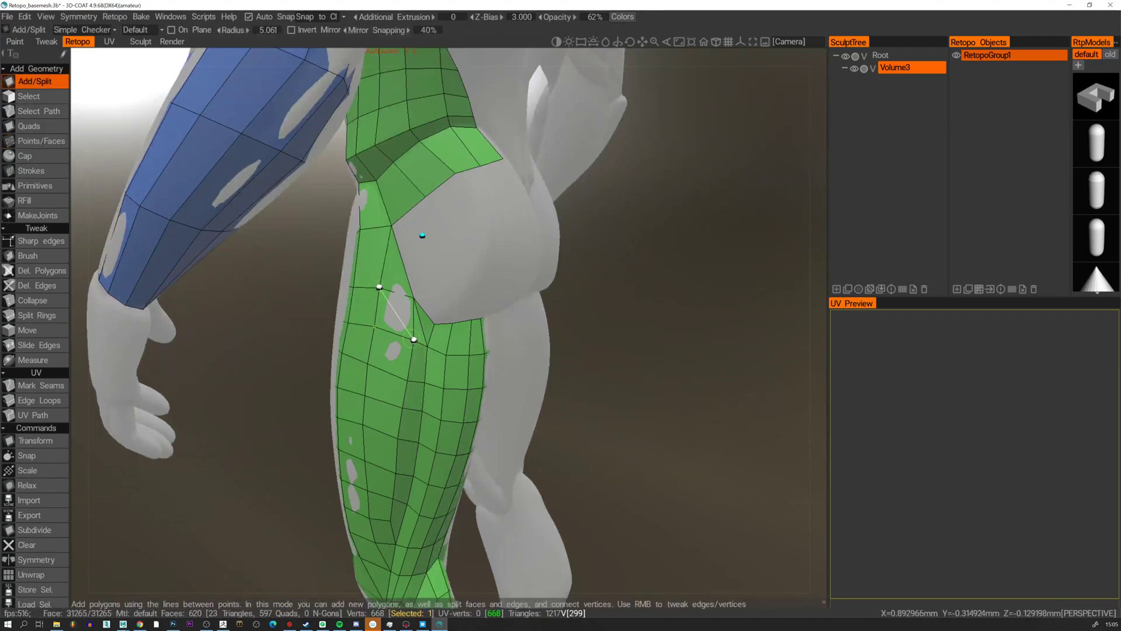
pyautogui.click(413, 340)
pyautogui.keyDown('alt'); pyautogui.moveTo(402, 343); pyautogui.dragTo(398, 297); pyautogui.keyUp('alt')
pyautogui.click(396, 292)
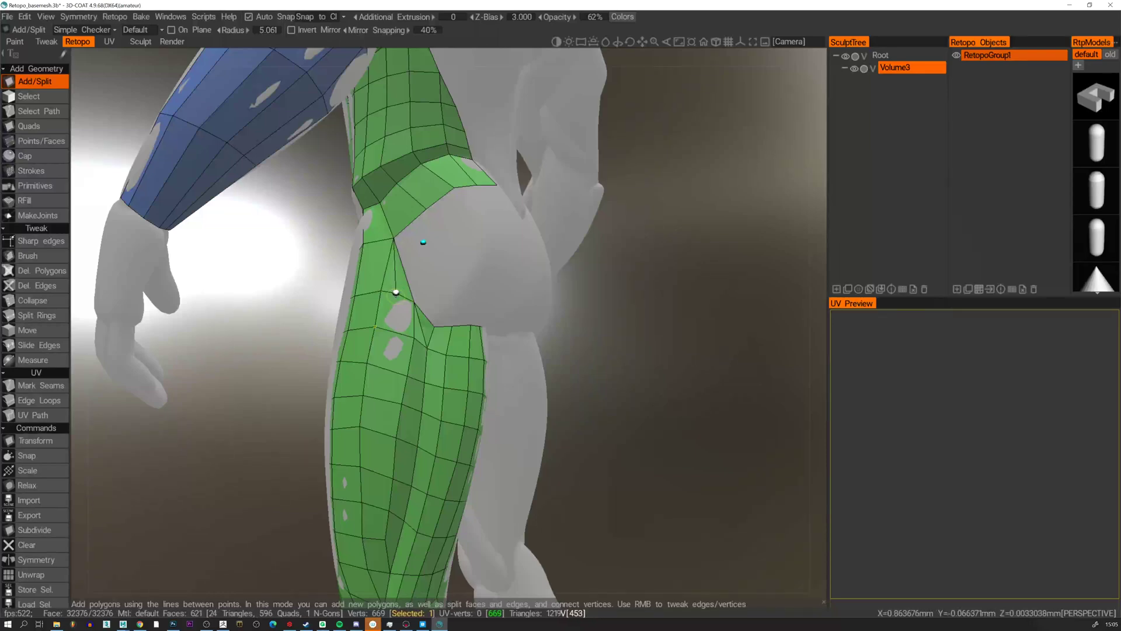
pyautogui.click(415, 337)
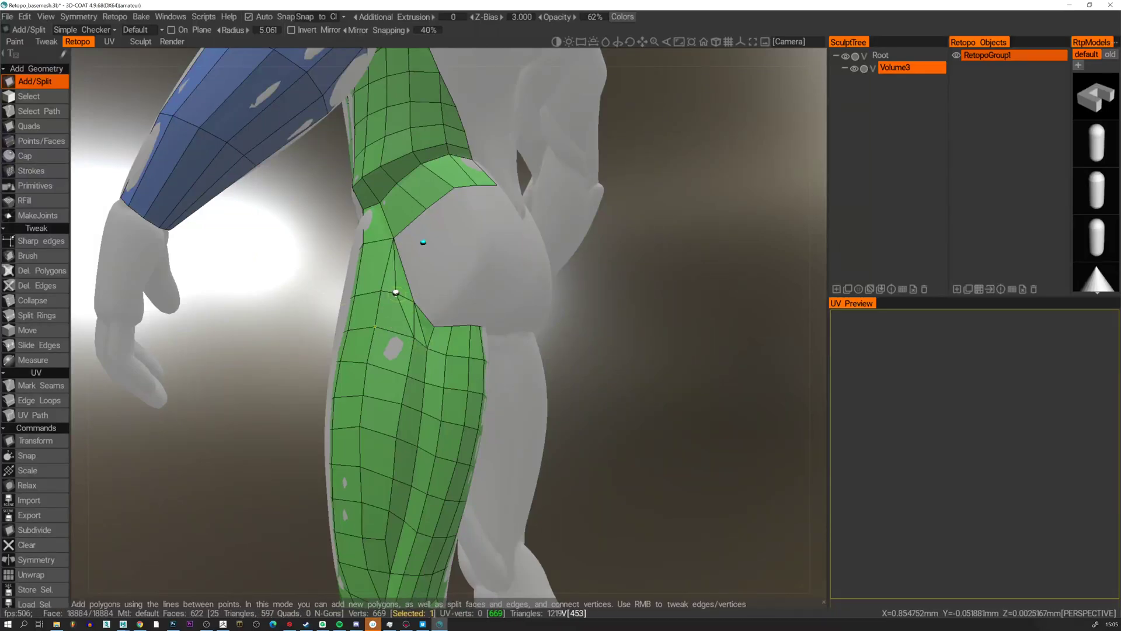
pyautogui.click(375, 326)
pyautogui.keyDown('alt'); pyautogui.moveTo(392, 301); pyautogui.dragTo(273, 241); pyautogui.keyUp('alt')
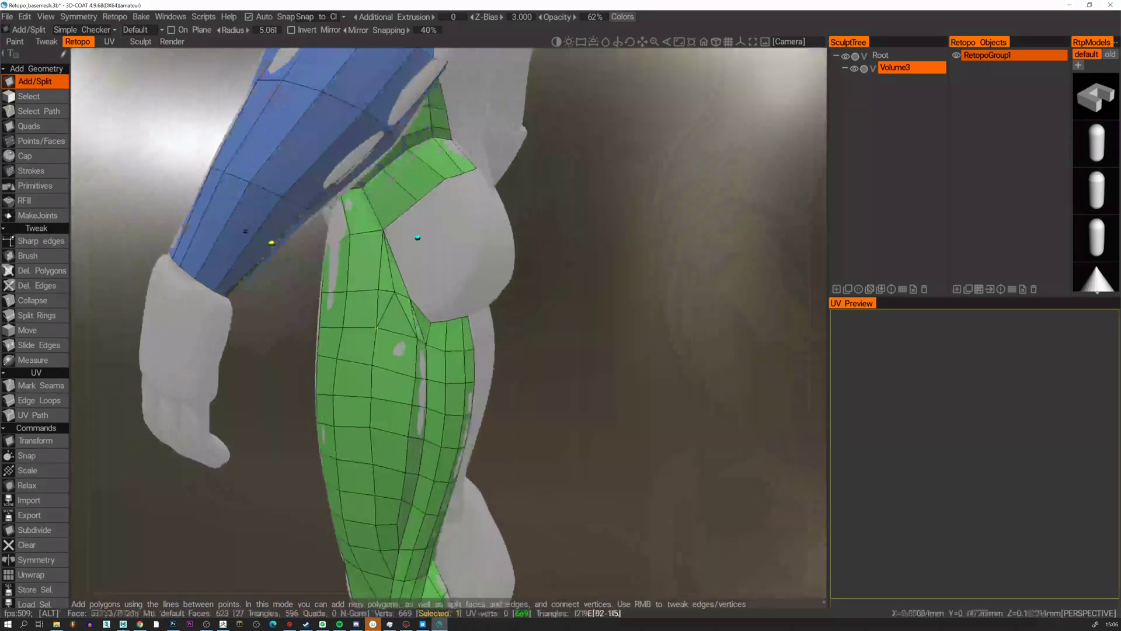
# Merge the added upper outer thigh vertex into its neighbour toward the front of the leg with Points/Faces.
pyautogui.click(11, 141)
pyautogui.keyDown('alt'); pyautogui.moveTo(319, 381); pyautogui.dragTo(323, 292, button='middle'); pyautogui.keyUp('alt')
pyautogui.keyDown('alt'); pyautogui.moveTo(323, 301); pyautogui.dragTo(394, 300); pyautogui.keyUp('alt')
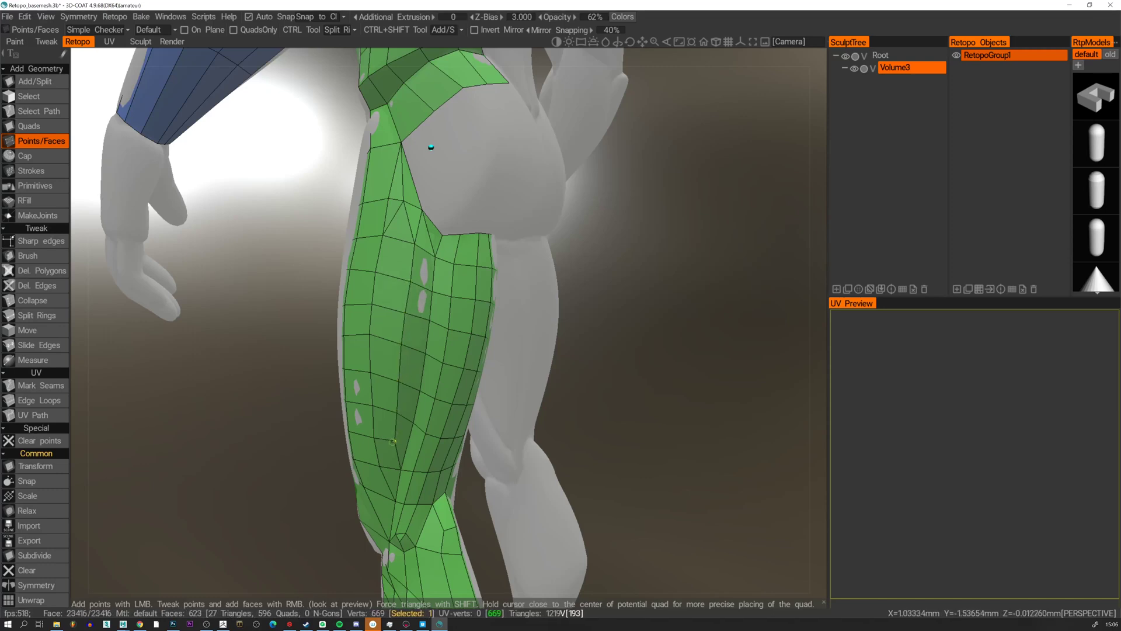
pyautogui.keyDown('alt'); pyautogui.moveTo(391, 424); pyautogui.dragTo(811, 384); pyautogui.keyUp('alt')
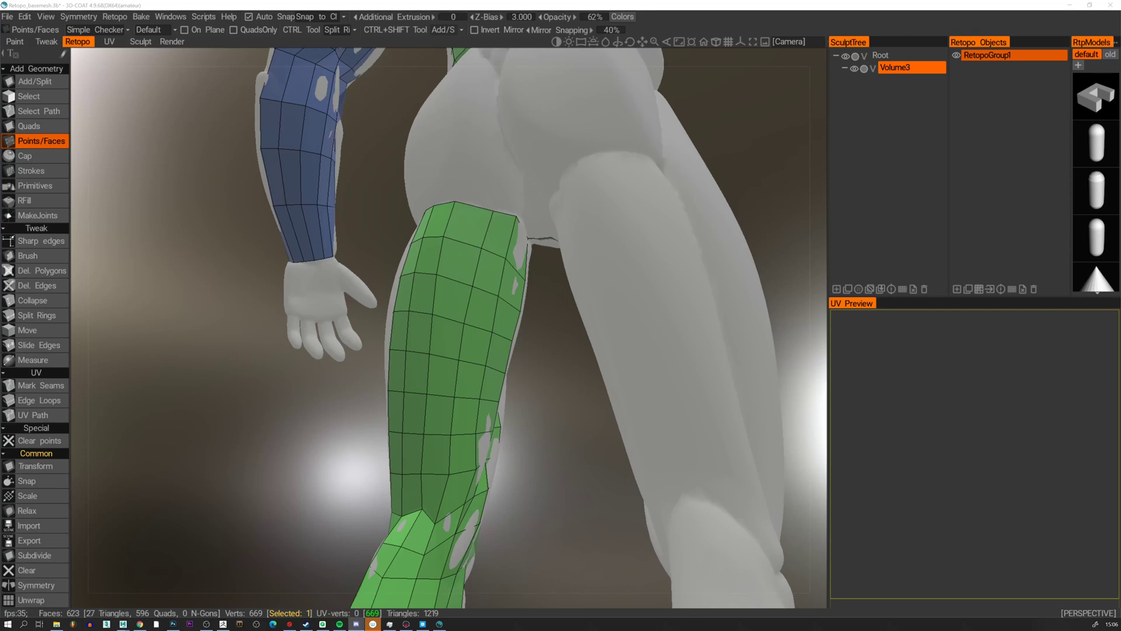
pyautogui.click(555, 195)
pyautogui.keyDown('alt'); pyautogui.moveTo(556, 195); pyautogui.dragTo(673, 255); pyautogui.keyUp('alt')
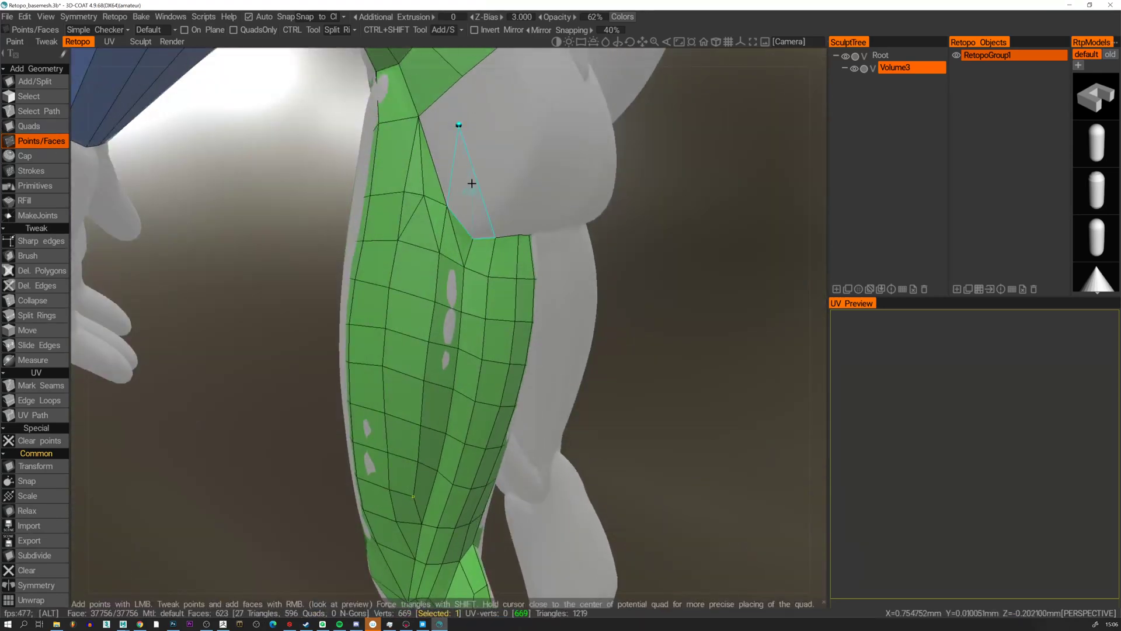
pyautogui.moveTo(471, 183)
pyautogui.keyDown('alt'); pyautogui.mouseDown()
pyautogui.moveTo(501, 194)
pyautogui.moveTo(457, 194)
pyautogui.mouseUp(); pyautogui.keyUp('alt')
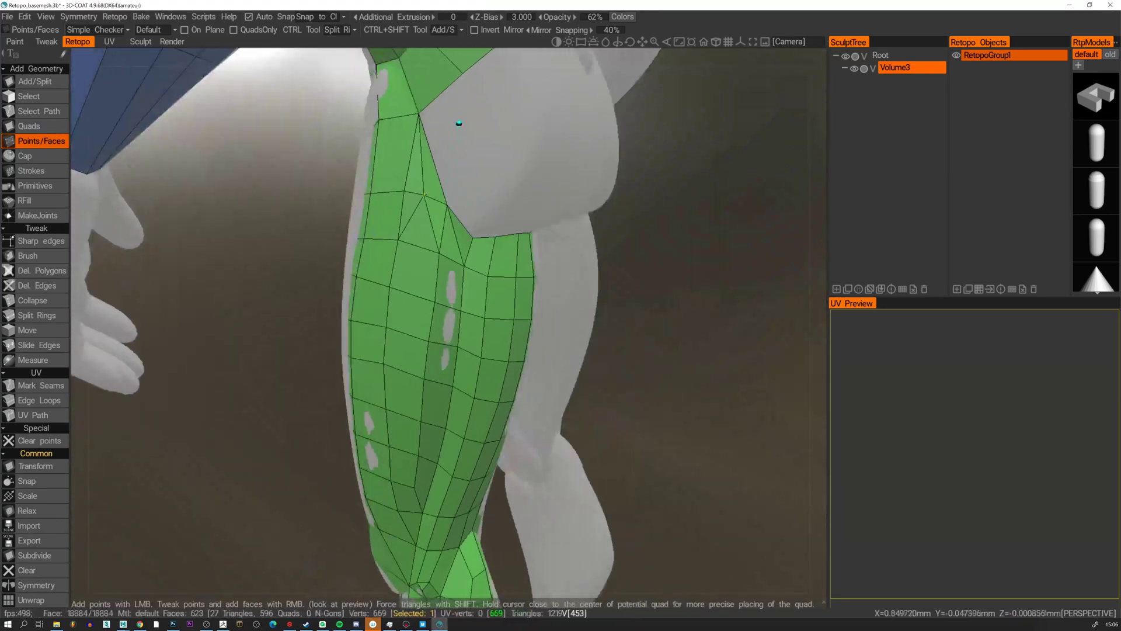
pyautogui.moveTo(426, 196); pyautogui.dragTo(404, 191, button='right')
pyautogui.moveTo(433, 201)
pyautogui.keyDown('alt'); pyautogui.mouseDown()
pyautogui.moveTo(393, 144)
pyautogui.moveTo(405, 115)
pyautogui.moveTo(444, 181)
pyautogui.mouseUp(); pyautogui.keyUp('alt')
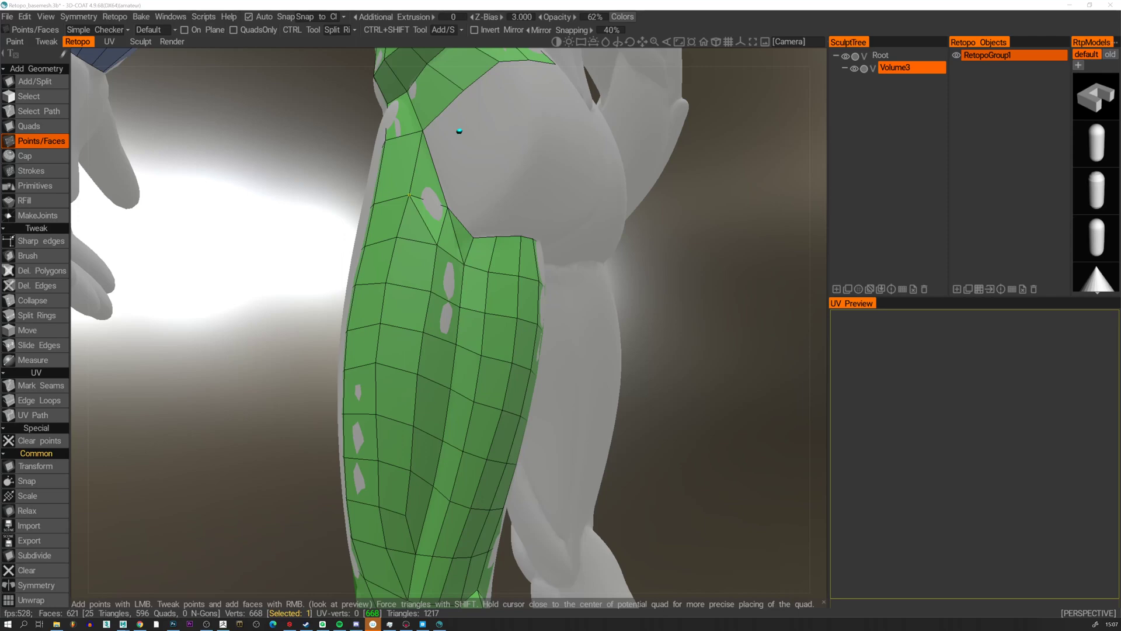
# Move the loose point at the base of the neck slightly upward.
pyautogui.click(417, 313)
pyautogui.keyDown('alt'); pyautogui.moveTo(526, 327); pyautogui.dragTo(482, 339); pyautogui.keyUp('alt')
pyautogui.keyDown('alt'); pyautogui.moveTo(482, 339); pyautogui.dragTo(493, 320, button='right'); pyautogui.keyUp('alt')
pyautogui.keyDown('alt'); pyautogui.moveTo(409, 318); pyautogui.dragTo(478, 318); pyautogui.keyUp('alt')
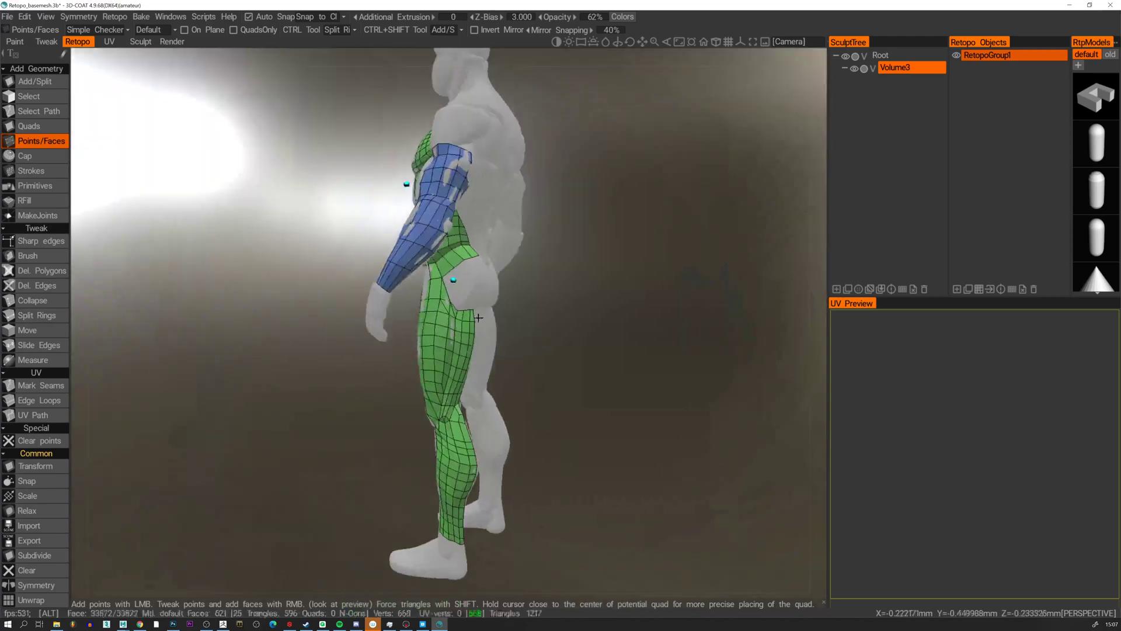
pyautogui.keyDown('alt'); pyautogui.moveTo(478, 318); pyautogui.dragTo(467, 350, button='right'); pyautogui.keyUp('alt')
pyautogui.keyDown('alt'); pyautogui.moveTo(467, 344); pyautogui.dragTo(601, 329); pyautogui.keyUp('alt')
pyautogui.keyDown('alt'); pyautogui.moveTo(437, 186); pyautogui.dragTo(460, 268, button='middle'); pyautogui.keyUp('alt')
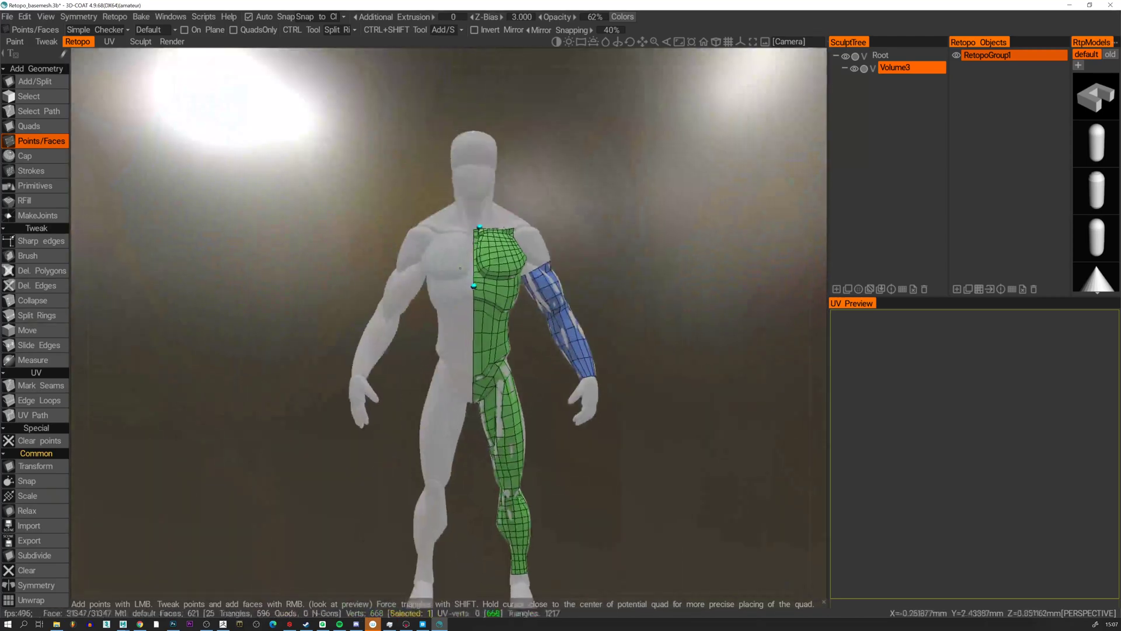
pyautogui.keyDown('alt'); pyautogui.moveTo(460, 268); pyautogui.dragTo(504, 290); pyautogui.keyUp('alt')
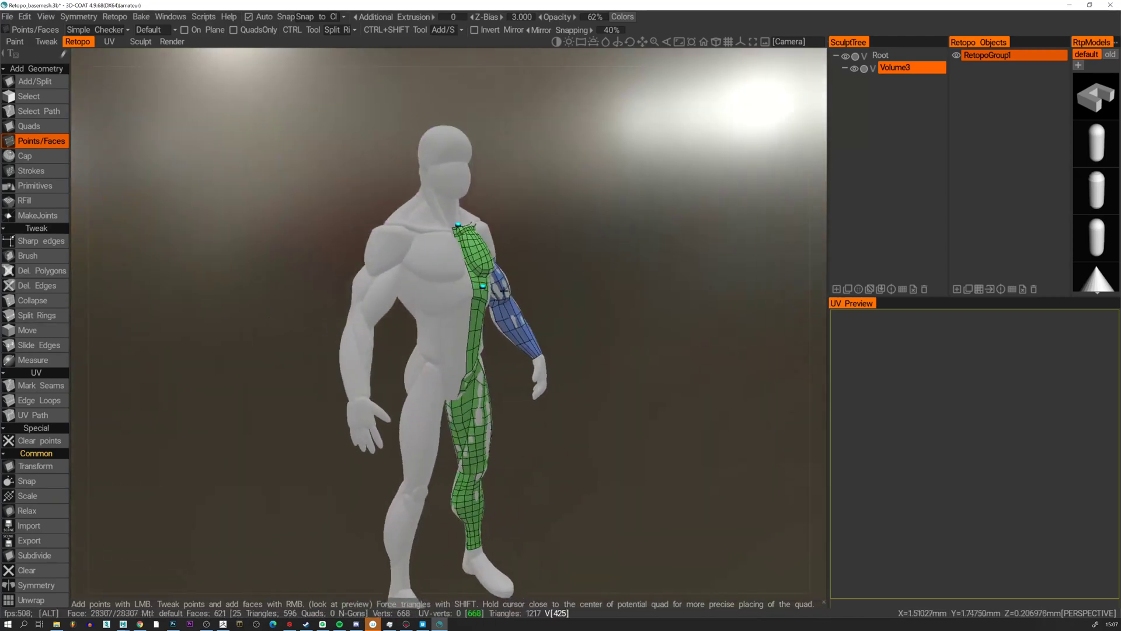
pyautogui.moveTo(458, 225); pyautogui.dragTo(458, 216, button='right')
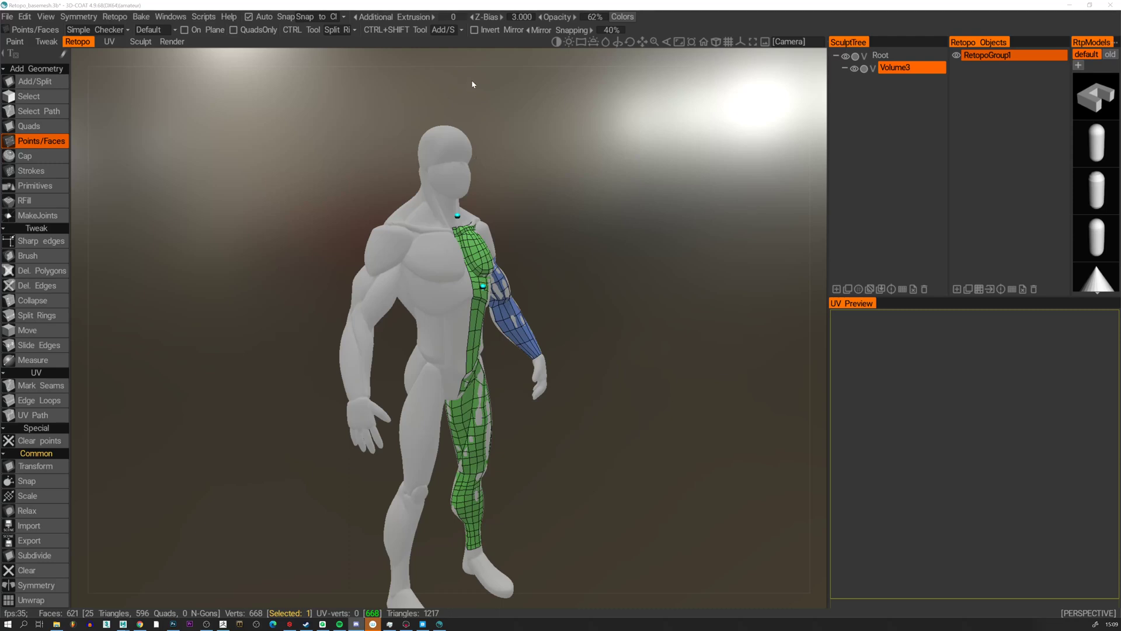
# Examine the retopo mesh across the chest, shoulder opening and arm against the underlying muscle forms.
pyautogui.click(516, 220)
pyautogui.keyDown('alt'); pyautogui.moveTo(516, 220); pyautogui.dragTo(470, 240); pyautogui.keyUp('alt')
pyautogui.keyDown('alt'); pyautogui.moveTo(470, 239); pyautogui.dragTo(526, 186, button='right'); pyautogui.keyUp('alt')
pyautogui.keyDown('alt'); pyautogui.moveTo(527, 186); pyautogui.dragTo(482, 307, button='middle'); pyautogui.keyUp('alt')
pyautogui.keyDown('alt'); pyautogui.moveTo(482, 306); pyautogui.dragTo(498, 262, button='right'); pyautogui.keyUp('alt')
pyautogui.keyDown('alt'); pyautogui.moveTo(498, 262); pyautogui.dragTo(522, 260); pyautogui.keyUp('alt')
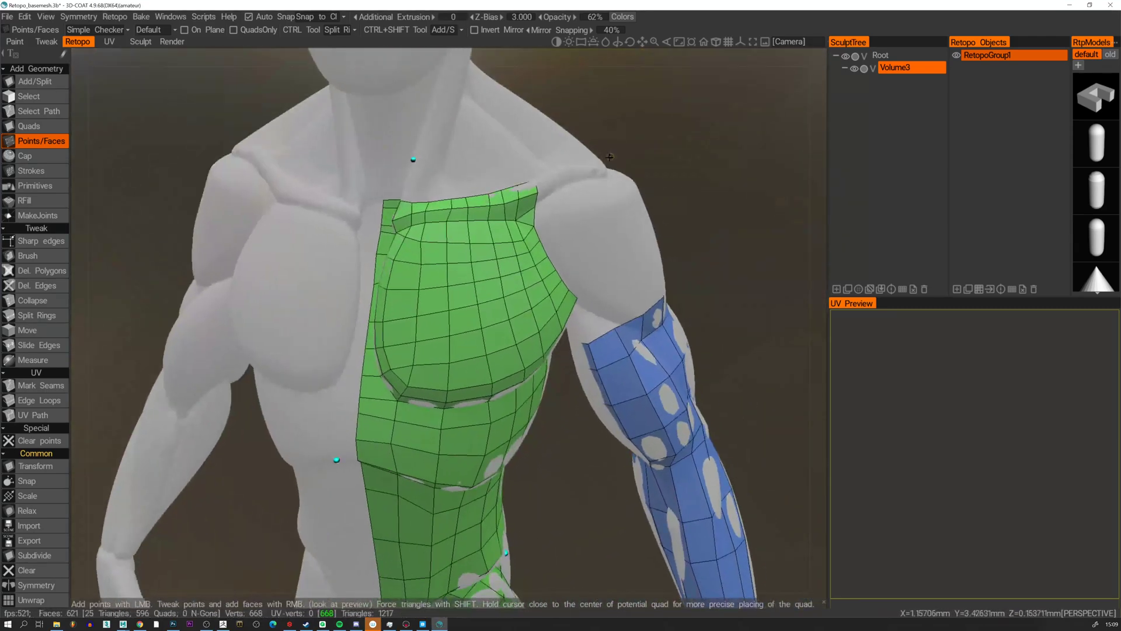
pyautogui.keyDown('alt'); pyautogui.moveTo(609, 157); pyautogui.dragTo(580, 122, button='right'); pyautogui.keyUp('alt')
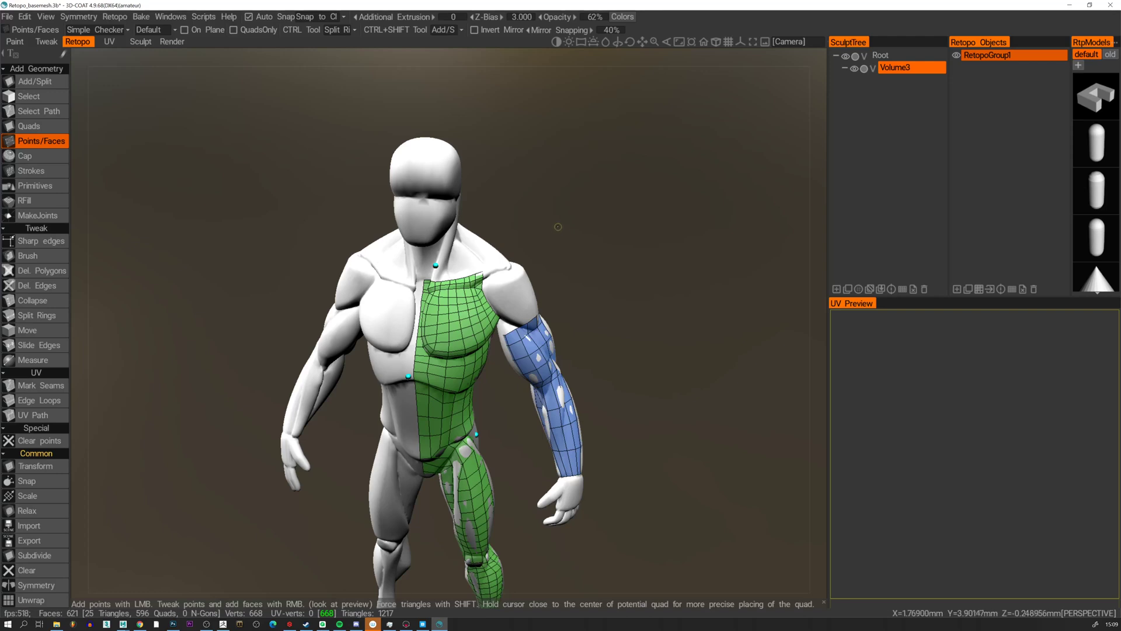
pyautogui.keyDown('alt'); pyautogui.moveTo(539, 233); pyautogui.dragTo(588, 287); pyautogui.keyUp('alt')
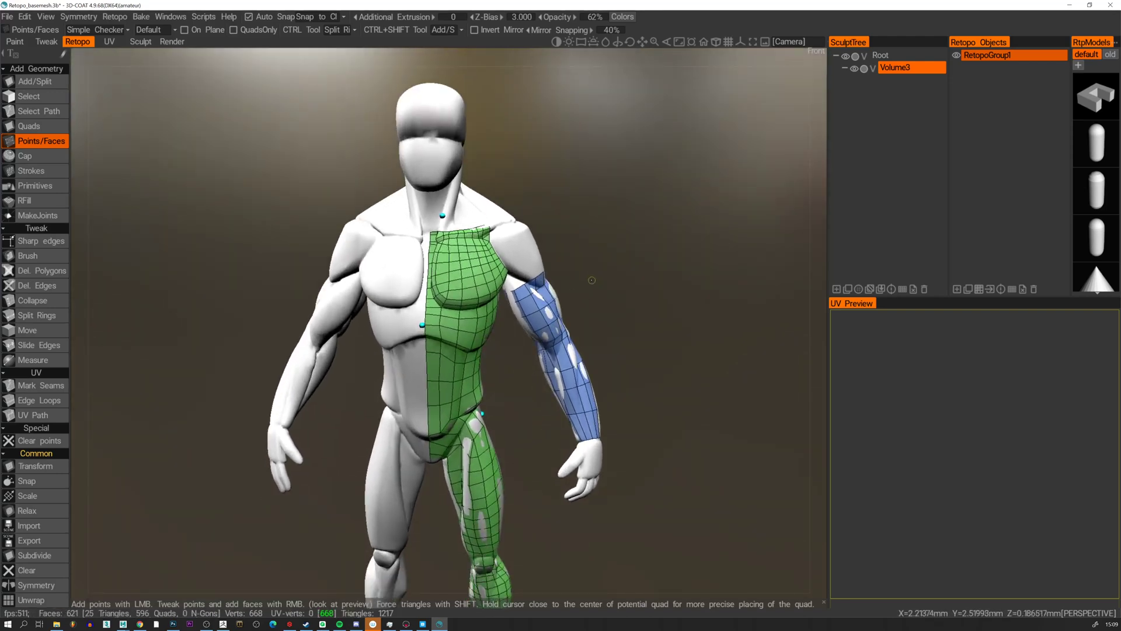
pyautogui.keyDown('alt'); pyautogui.moveTo(590, 281); pyautogui.dragTo(611, 267); pyautogui.keyUp('alt')
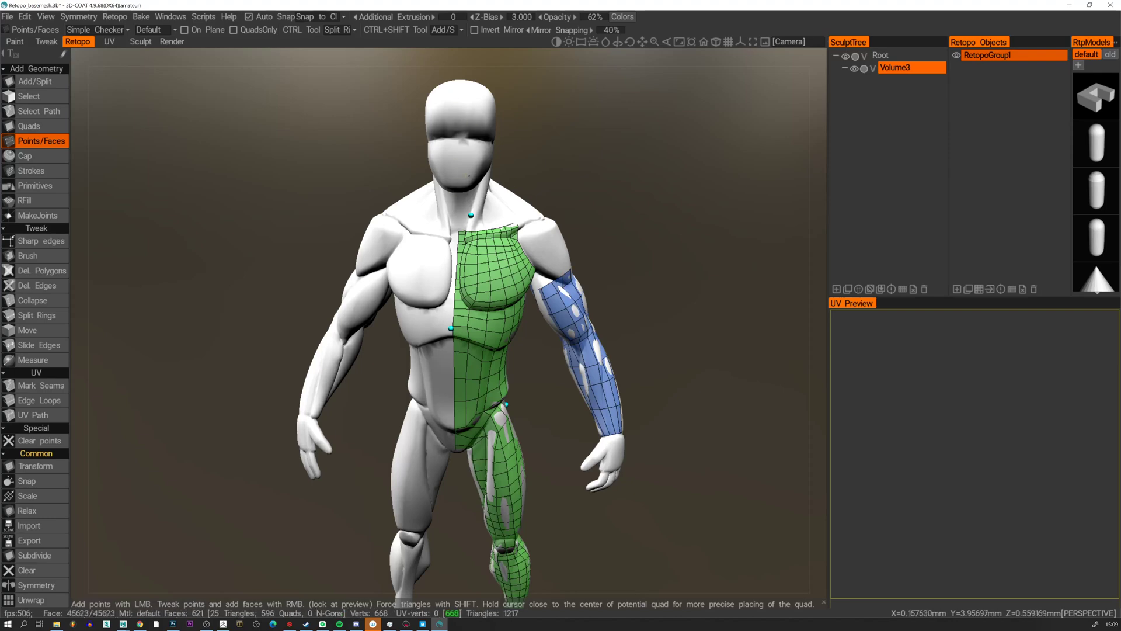
pyautogui.keyDown('alt'); pyautogui.moveTo(651, 222); pyautogui.dragTo(432, 317); pyautogui.keyUp('alt')
# Overlay the wireframe on the sculpt and compare its flat, matte and glossy shading modes.
pyautogui.press('2')
pyautogui.keyDown('alt'); pyautogui.moveTo(470, 357); pyautogui.dragTo(488, 333); pyautogui.keyUp('alt')
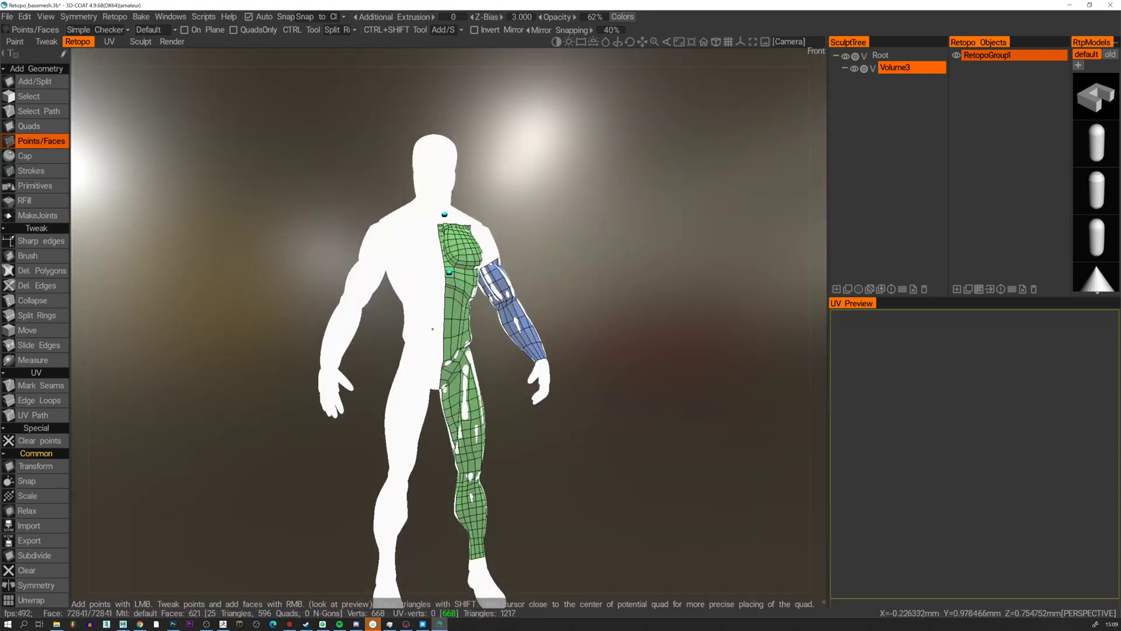
pyautogui.press('w')
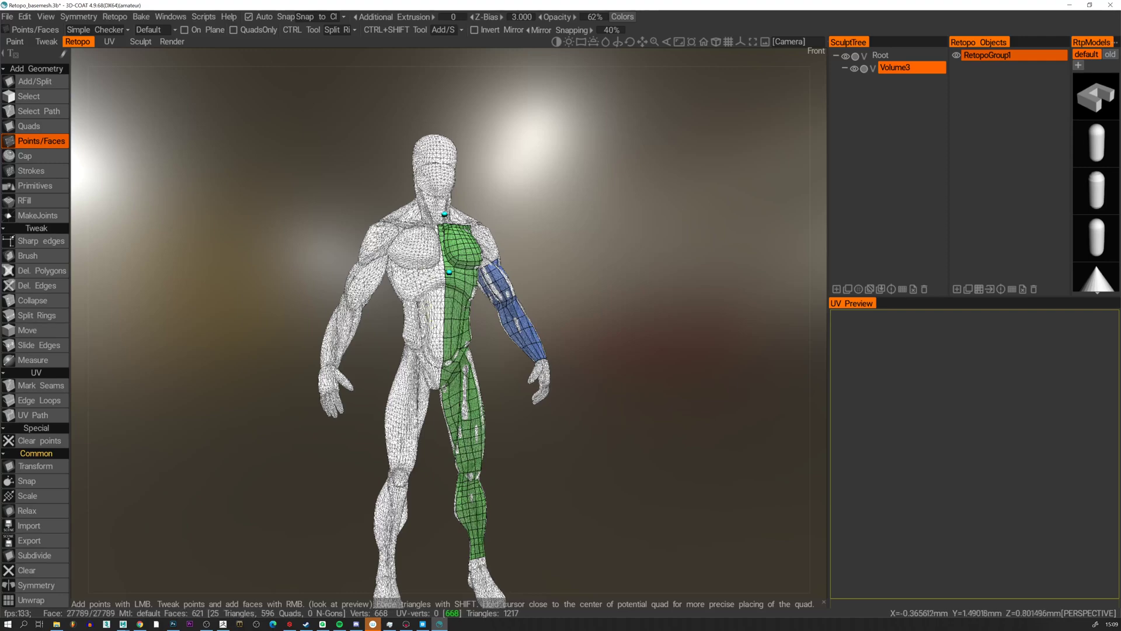
pyautogui.press('2')
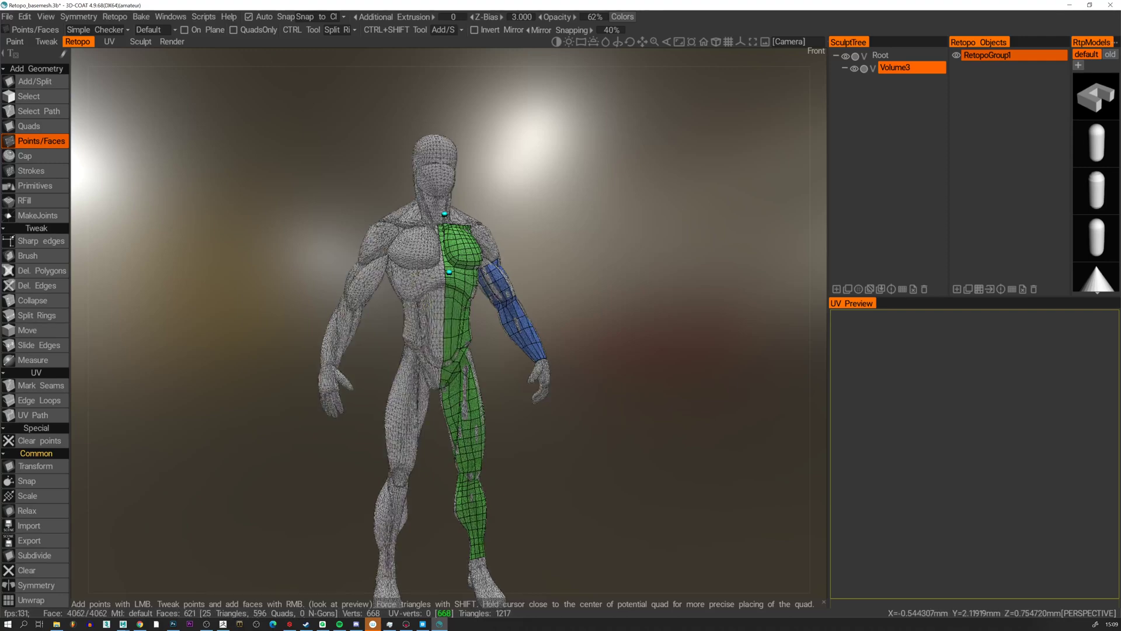
pyautogui.press('3')
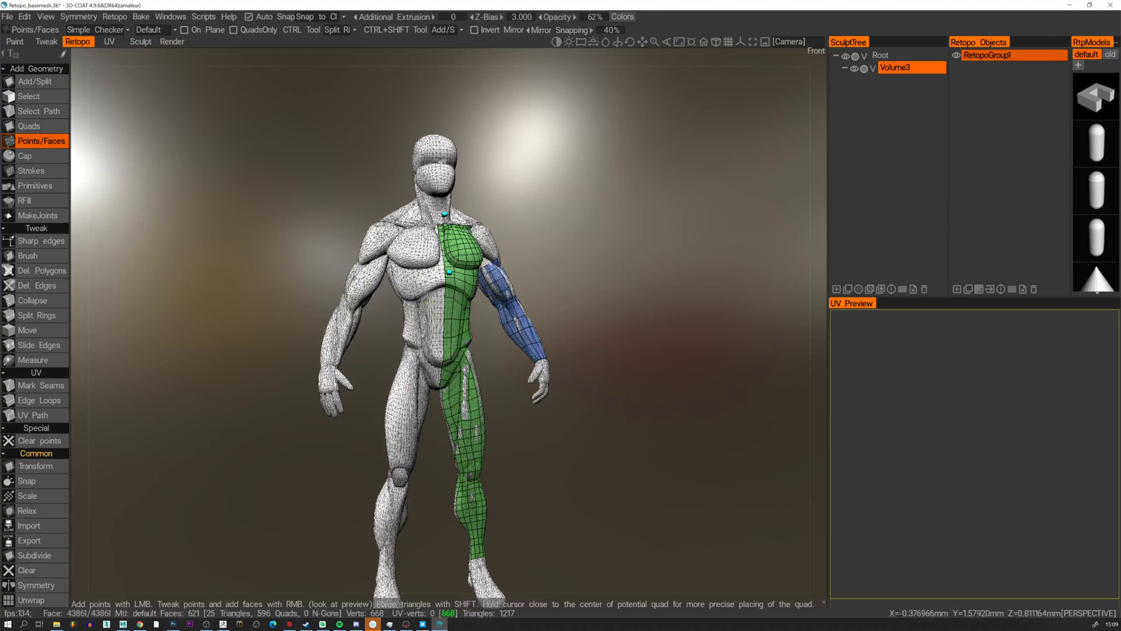
pyautogui.press('4')
pyautogui.press('2')
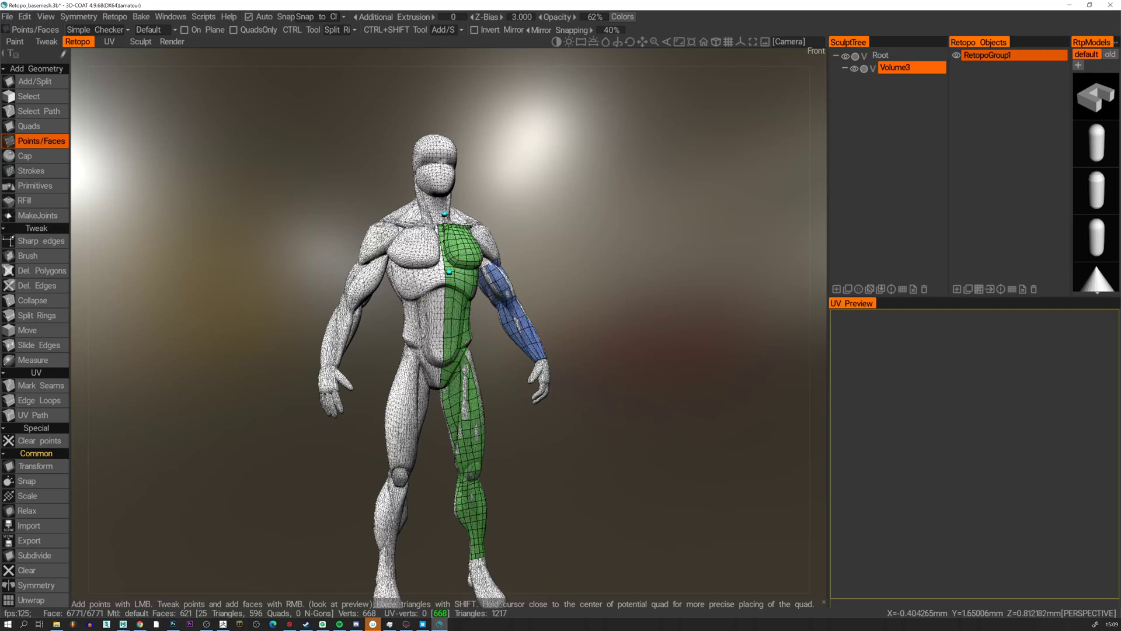
pyautogui.press('4')
pyautogui.press('2')
pyautogui.press('4')
pyautogui.press('2')
pyautogui.press('4')
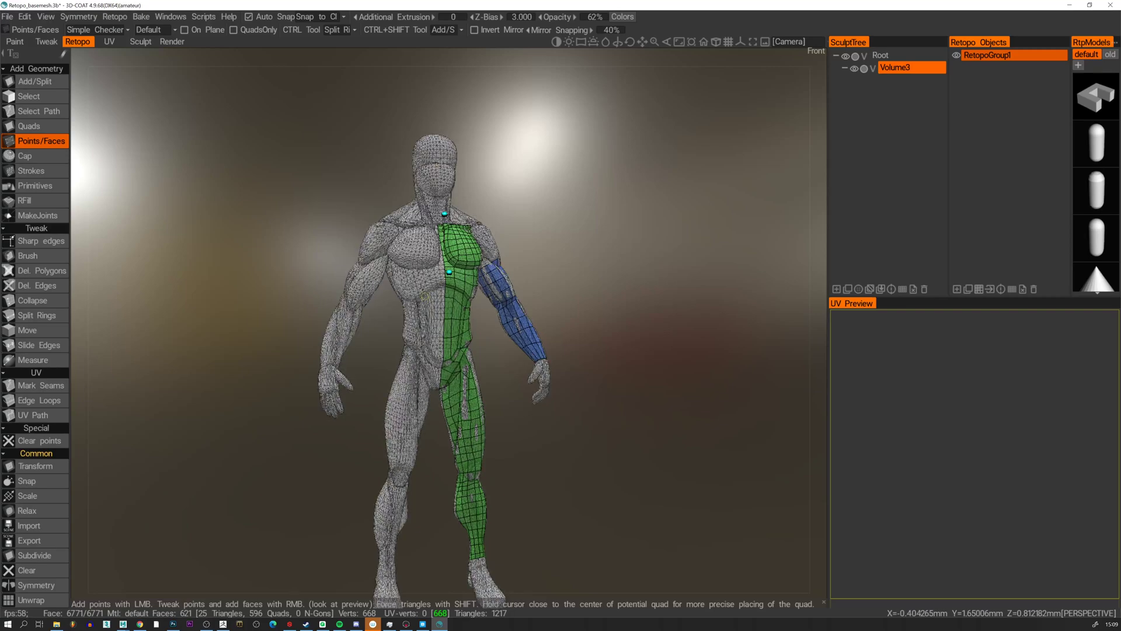
# Hide the sculpt's wireframe and switch the sculpt to glossy shading.
pyautogui.press('3')
pyautogui.press('1')
pyautogui.press('2')
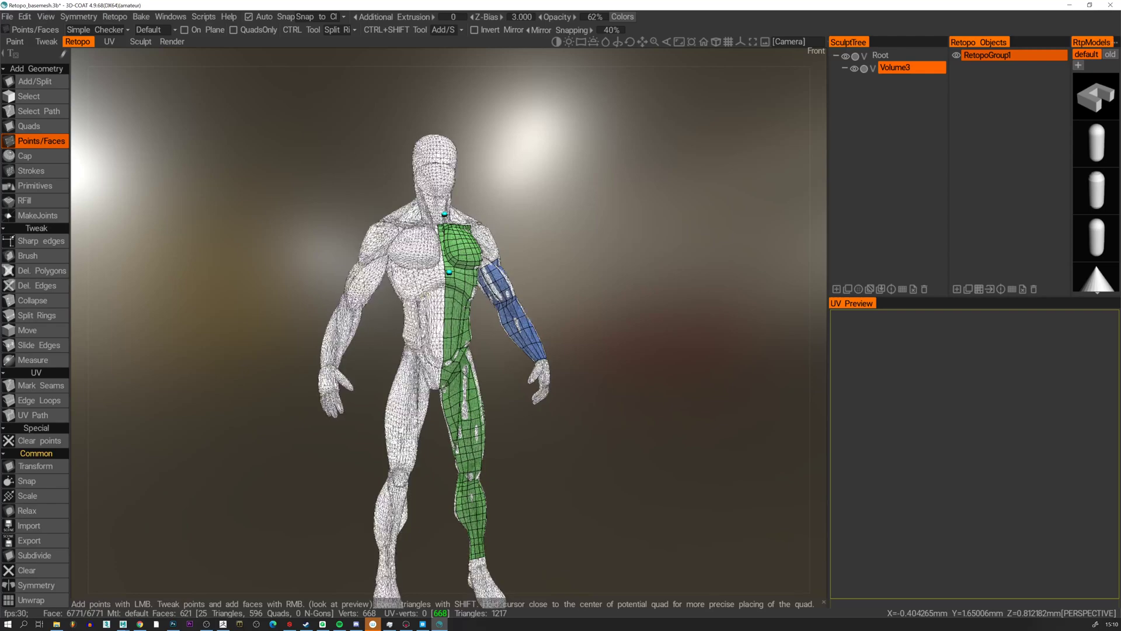
pyautogui.press('4')
pyautogui.press('2')
pyautogui.press('4')
pyautogui.press('3')
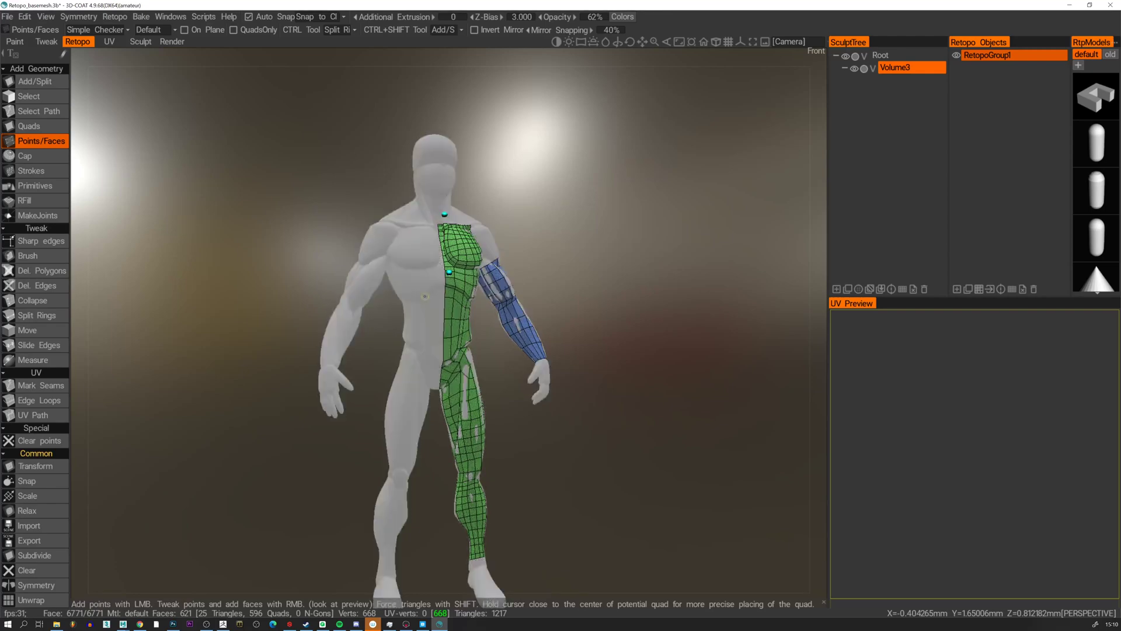
pyautogui.press('2')
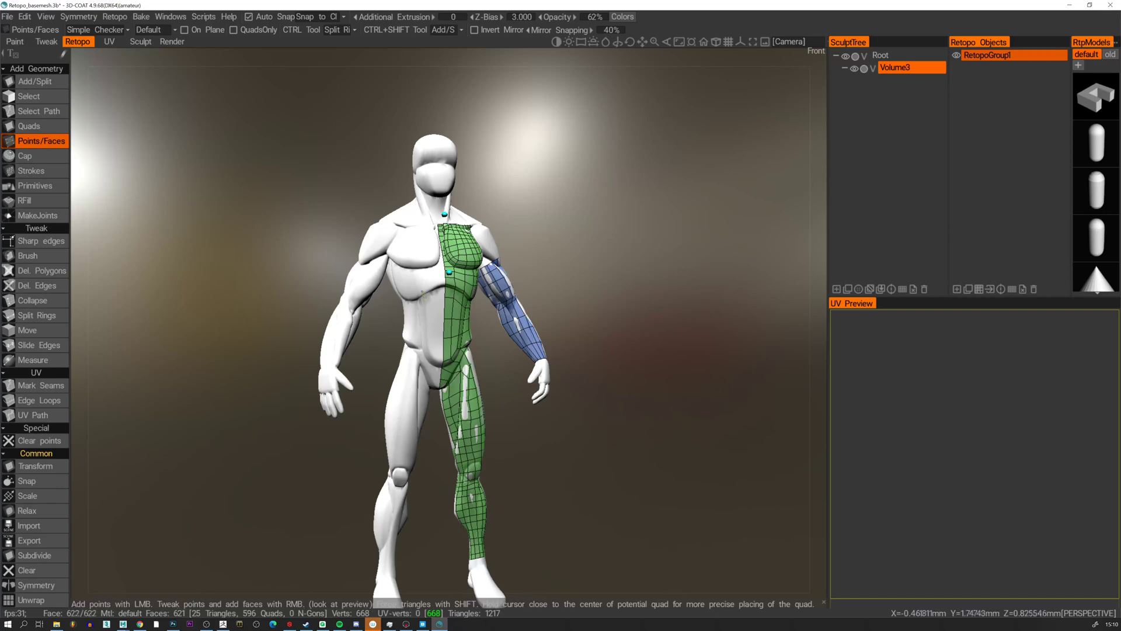
# Preview the sculpt's wireframe again from the front, and return the sculpt to plain matte shading.
pyautogui.moveTo(563, 203)
pyautogui.keyDown('alt'); pyautogui.mouseDown()
pyautogui.moveTo(503, 241)
pyautogui.moveTo(555, 213)
pyautogui.mouseUp(); pyautogui.keyUp('alt')
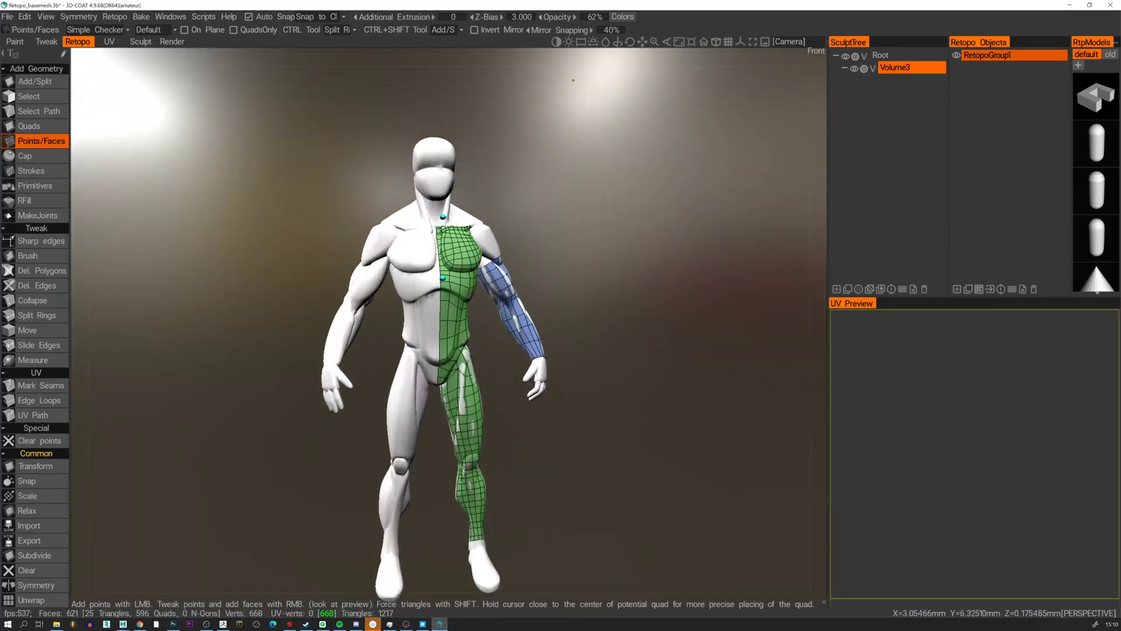
pyautogui.press('2')
pyautogui.press('3')
pyautogui.press('w')
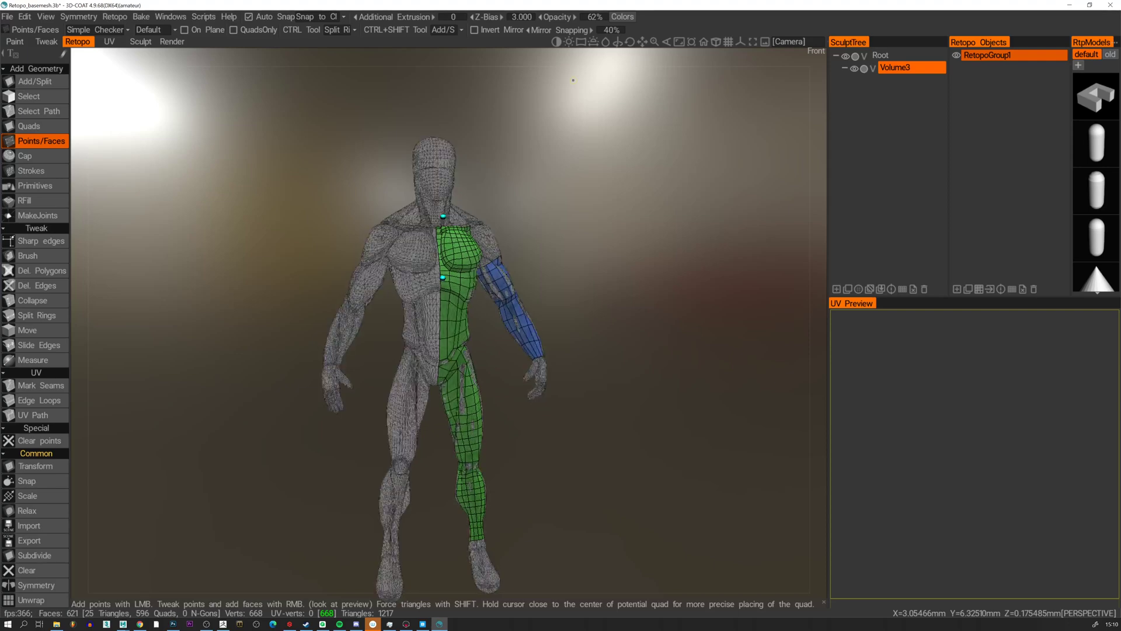
pyautogui.press('2')
pyautogui.press('w')
pyautogui.press('1')
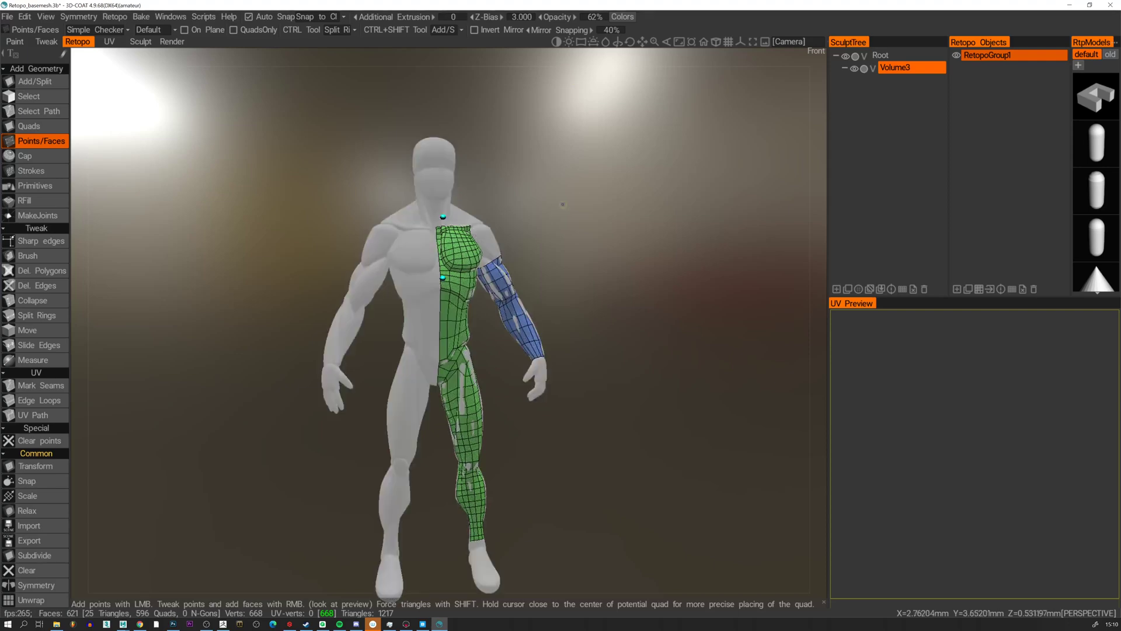
# Examine the torso, arm and leg retopo mesh from the front, and switch the sculpt back to glossy shading.
pyautogui.keyDown('alt'); pyautogui.moveTo(527, 222); pyautogui.dragTo(520, 245); pyautogui.keyUp('alt')
pyautogui.keyDown('alt'); pyautogui.moveTo(520, 246); pyautogui.dragTo(488, 251, button='right'); pyautogui.keyUp('alt')
pyautogui.press('w')
pyautogui.press('w')
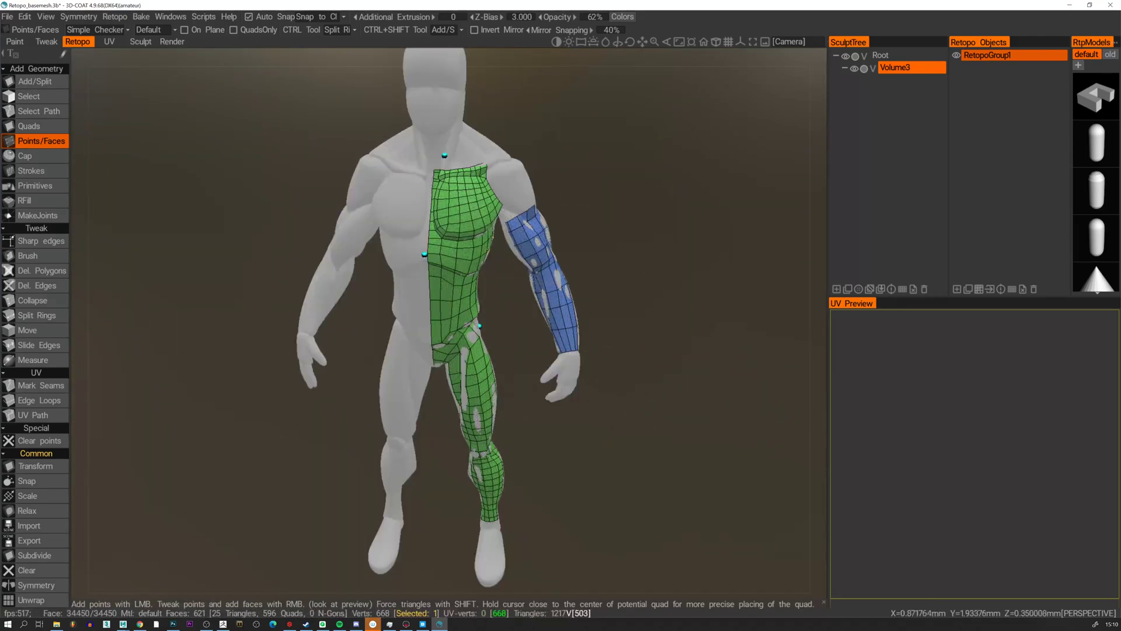
pyautogui.keyDown('alt'); pyautogui.moveTo(587, 236); pyautogui.dragTo(593, 215); pyautogui.keyUp('alt')
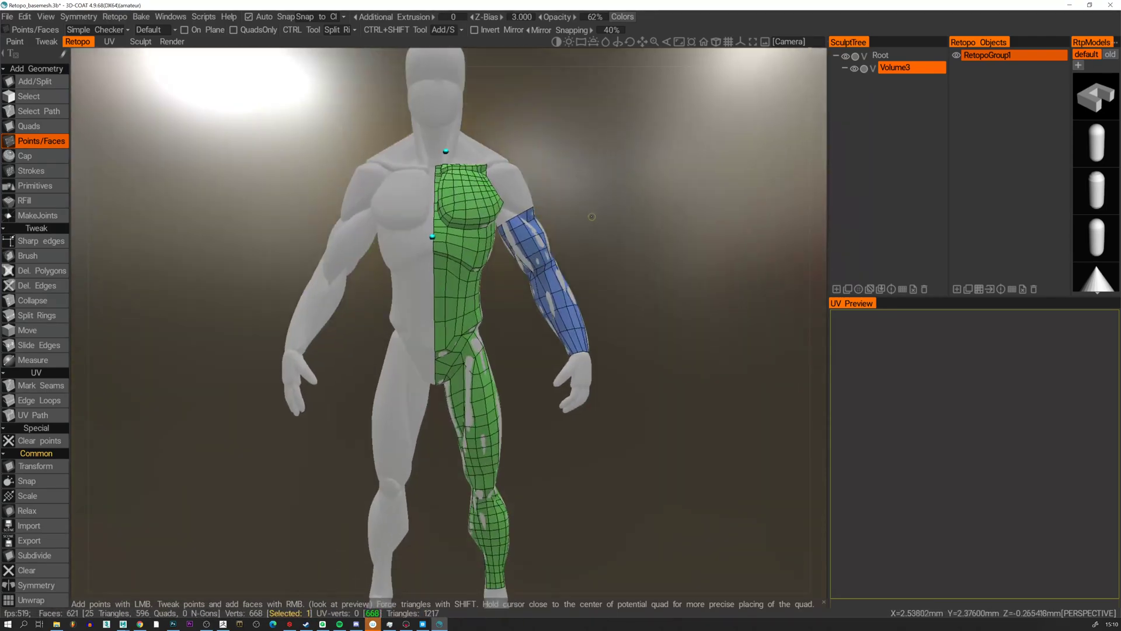
pyautogui.keyDown('alt'); pyautogui.moveTo(566, 56); pyautogui.dragTo(553, 105, button='middle'); pyautogui.keyUp('alt')
pyautogui.keyDown('alt'); pyautogui.moveTo(497, 174); pyautogui.dragTo(530, 181); pyautogui.keyUp('alt')
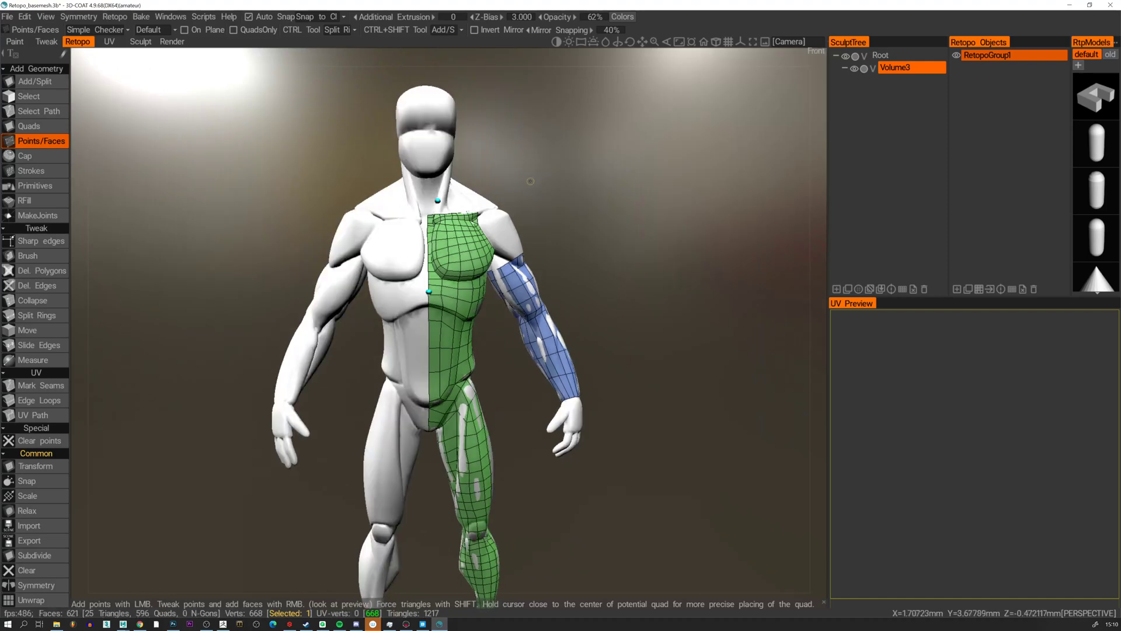
# Dim and rotate the viewport's environment lighting, and compare the sculpt's flat and glossy shading modes from the front.
pyautogui.keyDown('alt'); pyautogui.moveTo(509, 128); pyautogui.dragTo(543, 132); pyautogui.keyUp('alt')
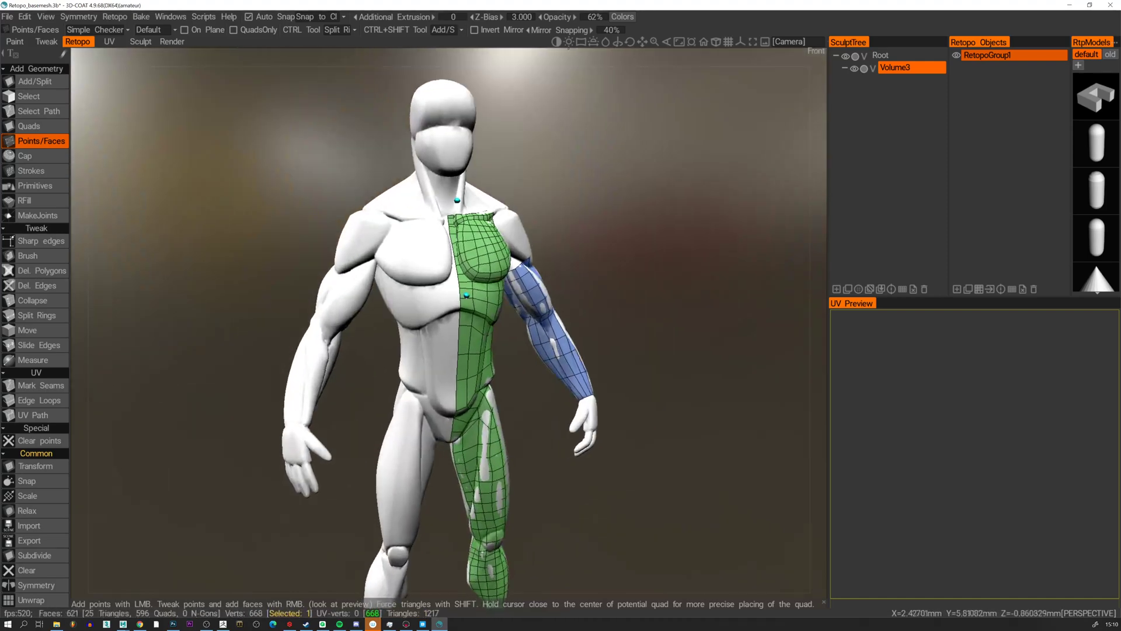
pyautogui.moveTo(556, 43); pyautogui.dragTo(625, 45)
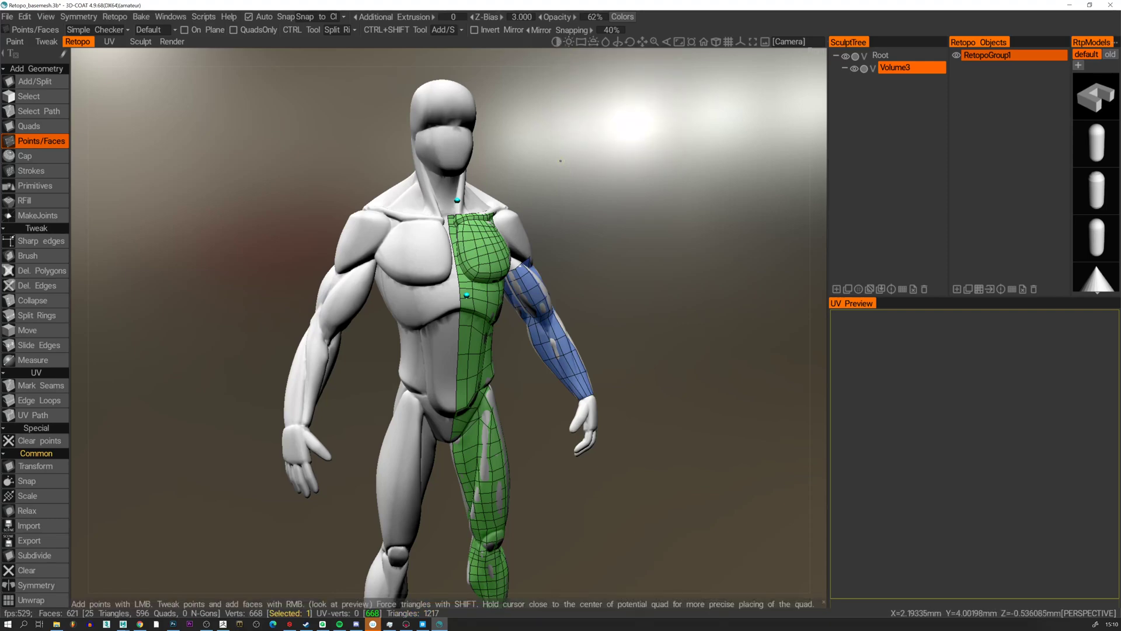
pyautogui.press('w')
pyautogui.press('w')
pyautogui.press('2')
pyautogui.press('3')
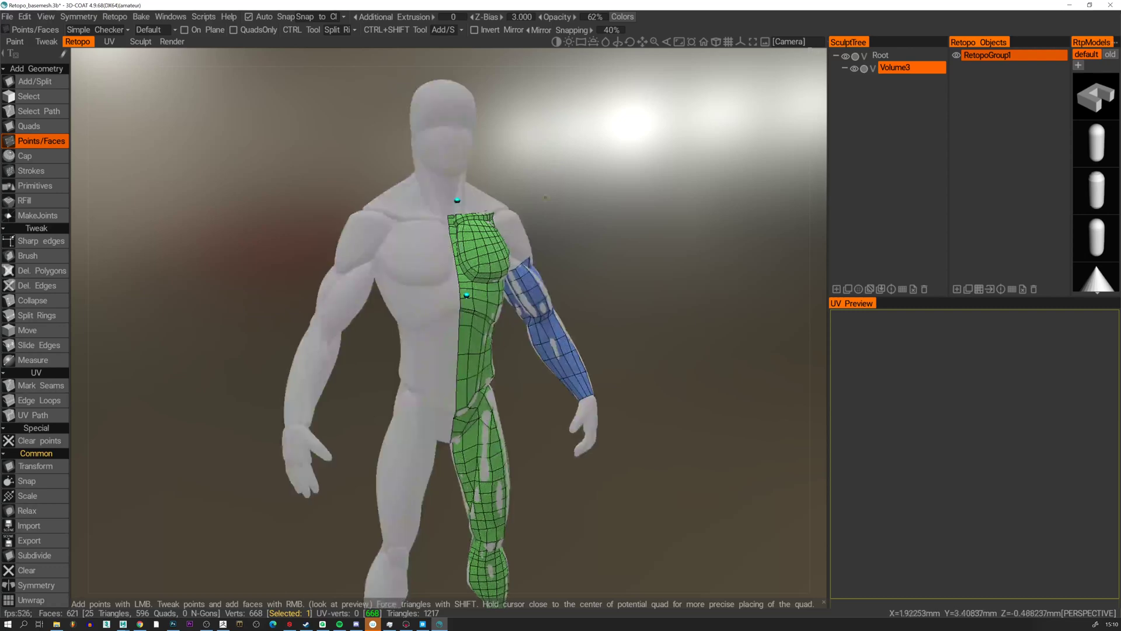
pyautogui.keyDown('alt'); pyautogui.moveTo(537, 222); pyautogui.dragTo(534, 220); pyautogui.keyUp('alt')
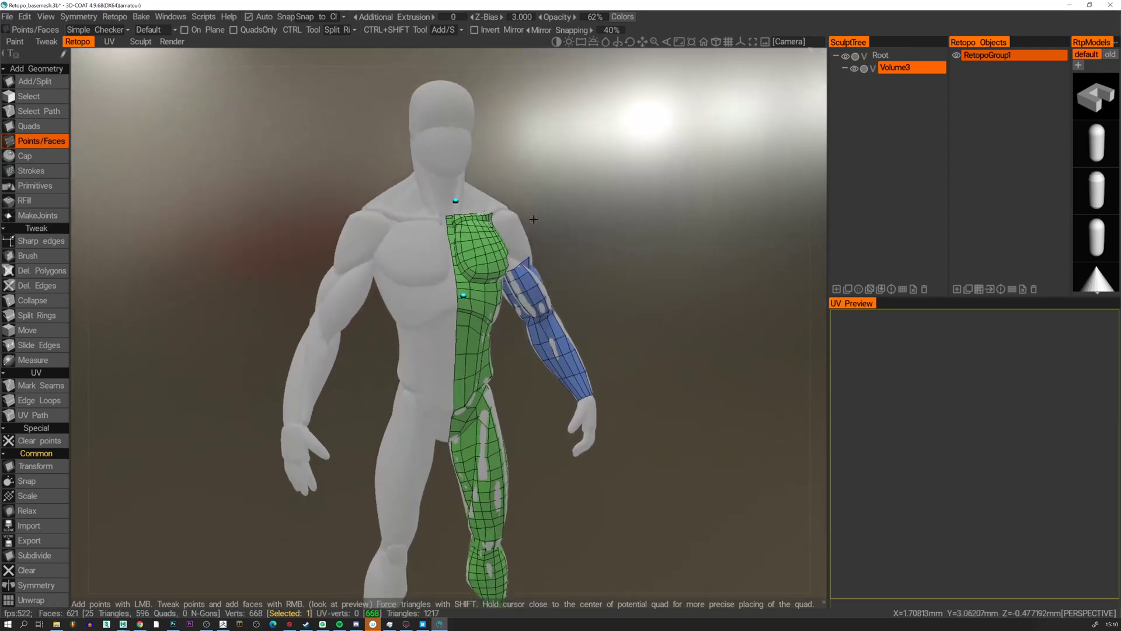
pyautogui.press('1')
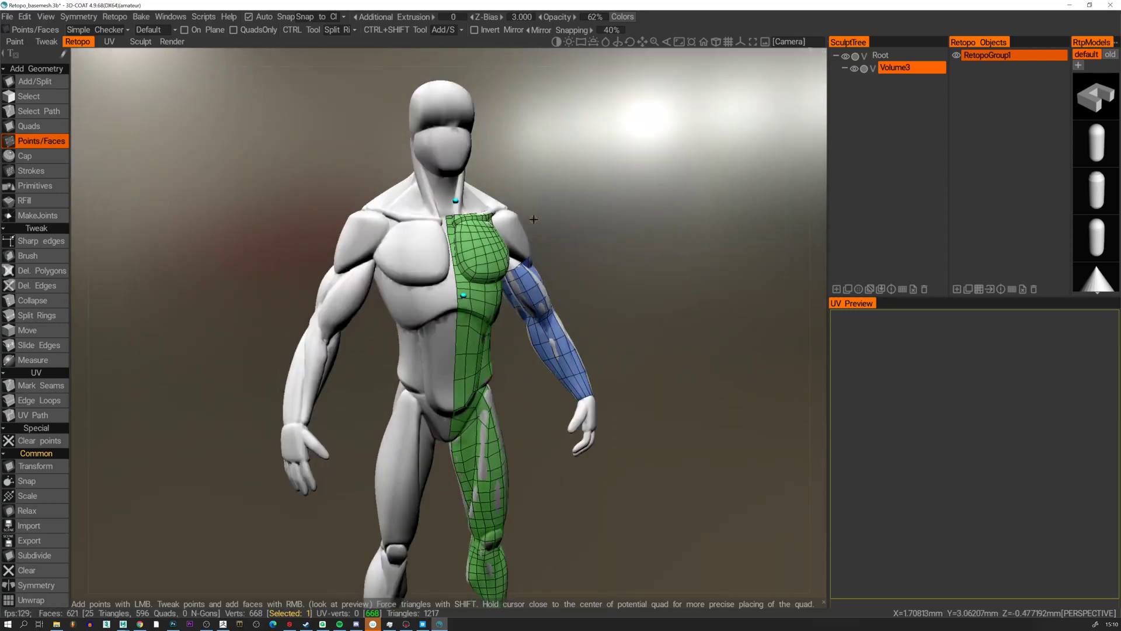
# Examine the retopo coverage on the back of the arm, waist, hips and legs against the glossy sculpt.
pyautogui.keyDown('alt'); pyautogui.moveTo(526, 214); pyautogui.dragTo(251, 283); pyautogui.keyUp('alt')
pyautogui.scroll(-2, 57, 295)
pyautogui.keyDown('alt'); pyautogui.moveTo(180, 313); pyautogui.dragTo(353, 308); pyautogui.keyUp('alt')
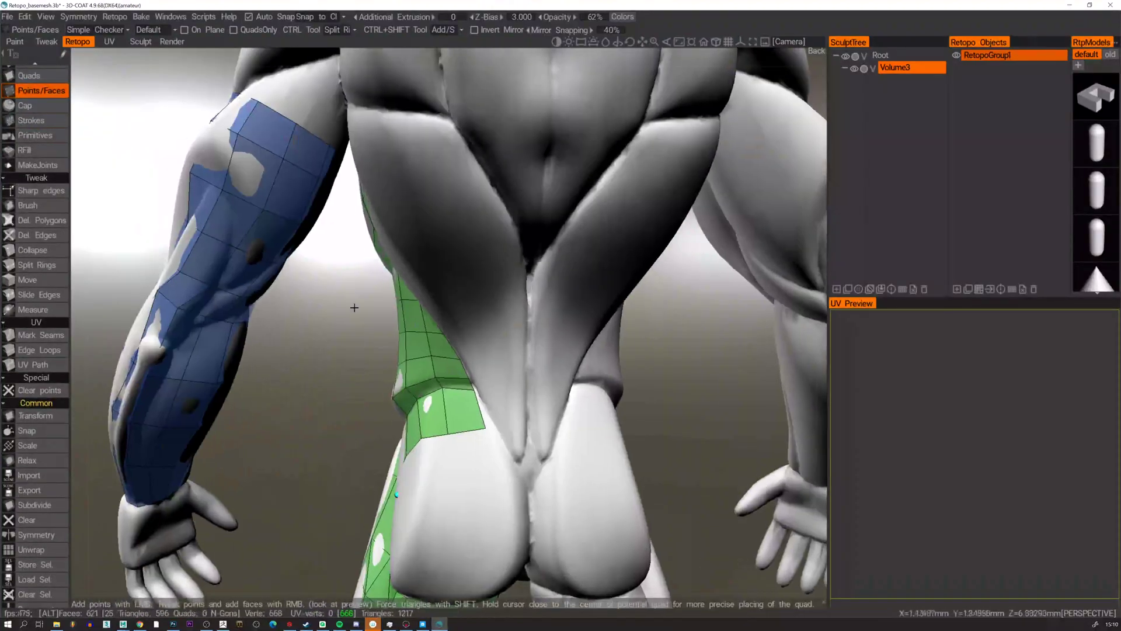
pyautogui.keyDown('alt'); pyautogui.moveTo(353, 308); pyautogui.dragTo(447, 429, button='middle'); pyautogui.keyUp('alt')
pyautogui.keyDown('alt'); pyautogui.moveTo(446, 429); pyautogui.dragTo(241, 237); pyautogui.keyUp('alt')
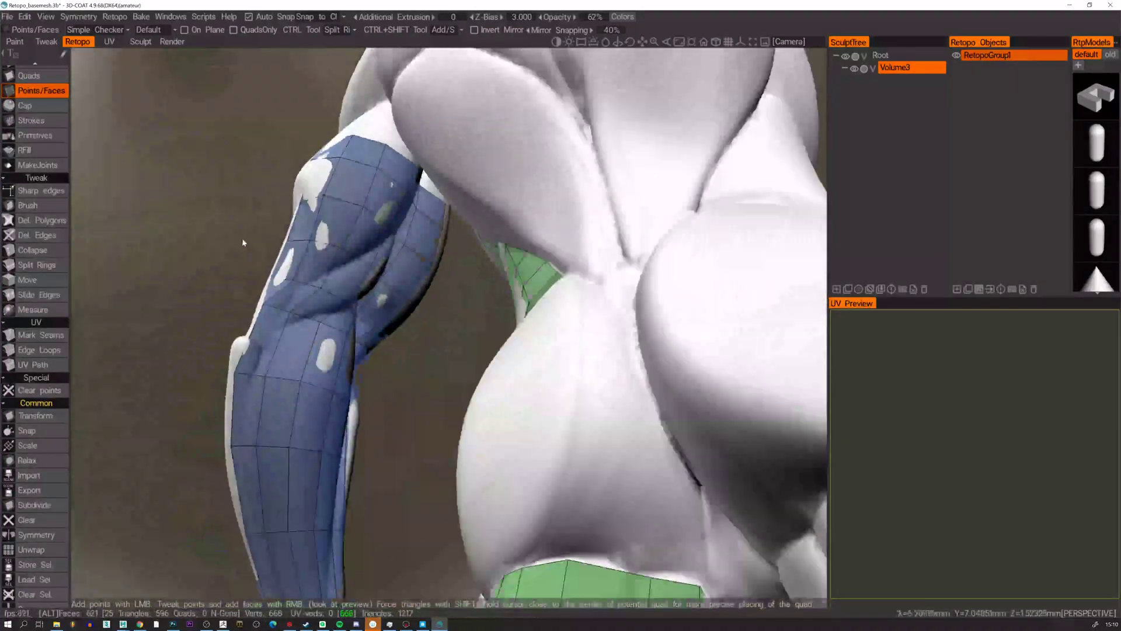
pyautogui.keyDown('alt'); pyautogui.moveTo(387, 250); pyautogui.dragTo(280, 222, button='right'); pyautogui.keyUp('alt')
pyautogui.keyDown('alt'); pyautogui.moveTo(280, 222); pyautogui.dragTo(461, 323); pyautogui.keyUp('alt')
pyautogui.keyDown('alt'); pyautogui.moveTo(461, 323); pyautogui.dragTo(482, 362, button='right'); pyautogui.keyUp('alt')
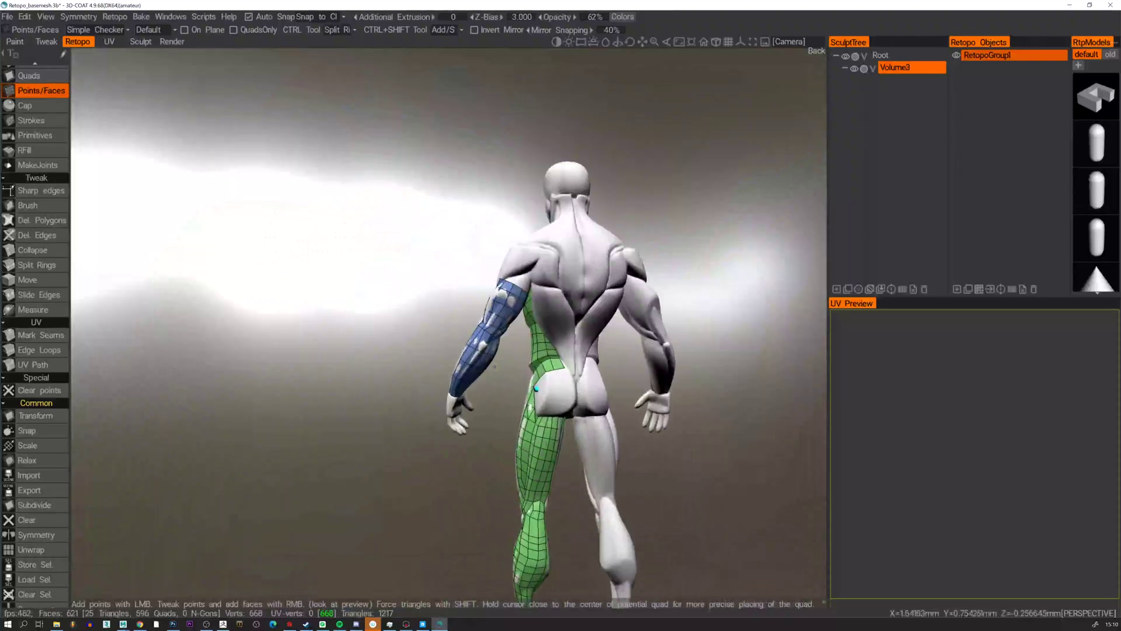
# Preview the sculpt's wireframe from behind, hide it, and switch the sculpt to plain matte shading.
pyautogui.press('w')
pyautogui.press('w')
pyautogui.press('2')
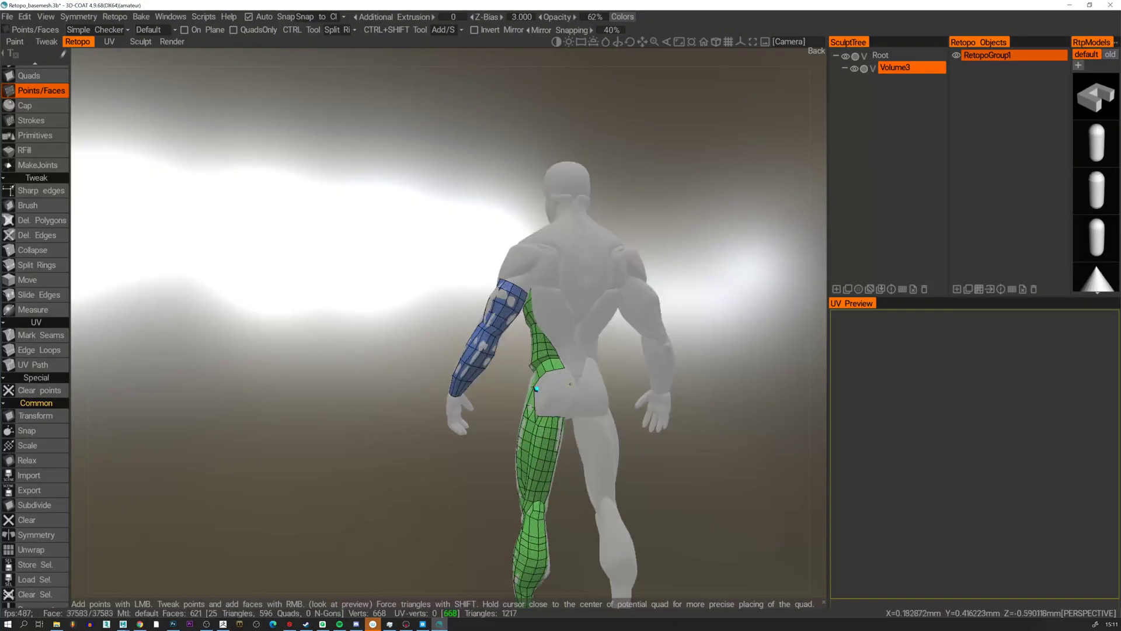
# Add a quad above the inner upper corner of the chest mesh and adjust its corner points at the neck base.
pyautogui.keyDown('alt'); pyautogui.moveTo(543, 372); pyautogui.dragTo(701, 374); pyautogui.keyUp('alt')
pyautogui.keyDown('alt'); pyautogui.moveTo(700, 374); pyautogui.dragTo(596, 187, button='right'); pyautogui.keyUp('alt')
pyautogui.keyDown('alt'); pyautogui.moveTo(596, 186); pyautogui.dragTo(450, 273, button='middle'); pyautogui.keyUp('alt')
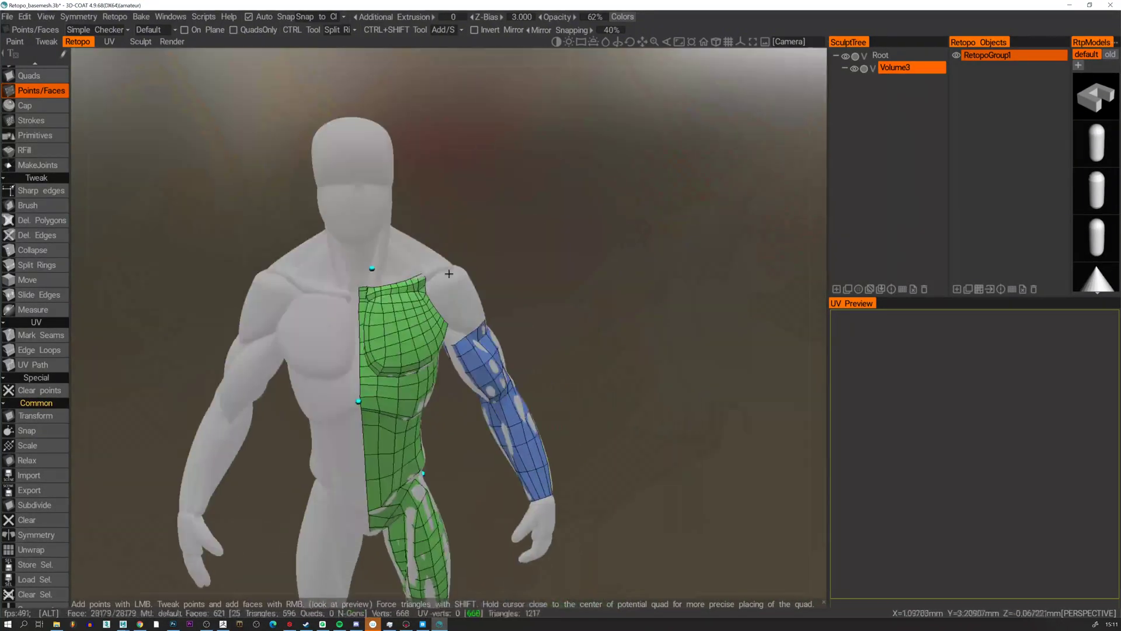
pyautogui.keyDown('alt'); pyautogui.moveTo(449, 273); pyautogui.dragTo(440, 321, button='right'); pyautogui.keyUp('alt')
pyautogui.keyDown('alt'); pyautogui.moveTo(440, 321); pyautogui.dragTo(408, 275); pyautogui.keyUp('alt')
pyautogui.keyDown('alt'); pyautogui.moveTo(408, 275); pyautogui.dragTo(446, 259, button='right'); pyautogui.keyUp('alt')
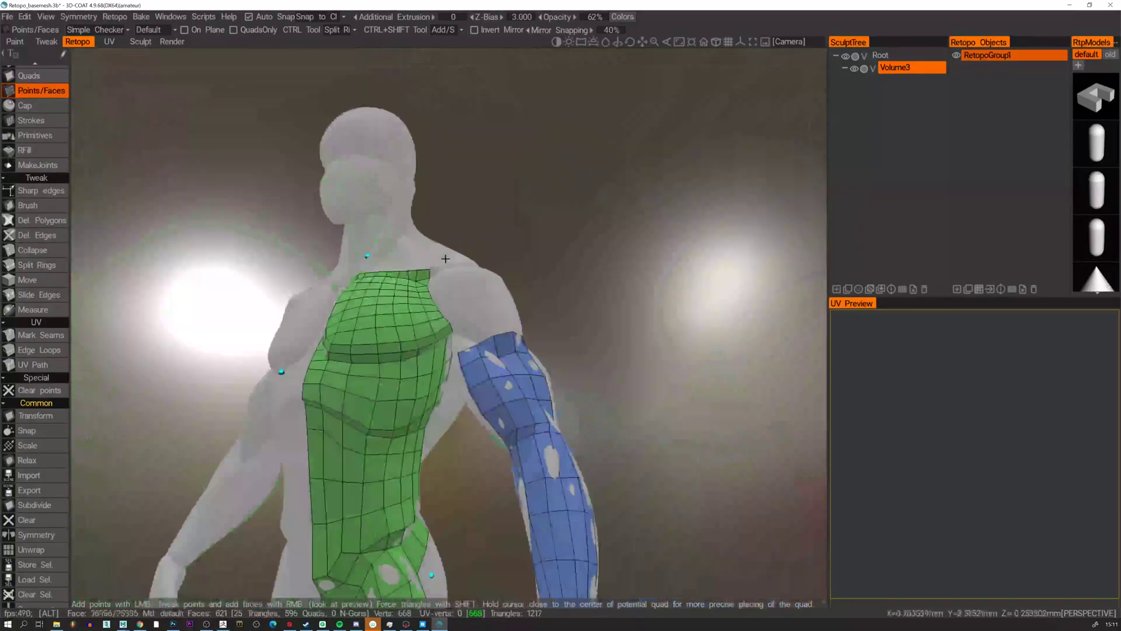
pyautogui.keyDown('alt'); pyautogui.moveTo(445, 258); pyautogui.dragTo(418, 299); pyautogui.keyUp('alt')
pyautogui.keyDown('alt'); pyautogui.moveTo(418, 299); pyautogui.dragTo(411, 352, button='right'); pyautogui.keyUp('alt')
pyautogui.keyDown('alt'); pyautogui.moveTo(410, 353); pyautogui.dragTo(295, 313); pyautogui.keyUp('alt')
pyautogui.keyDown('alt'); pyautogui.moveTo(296, 313); pyautogui.dragTo(343, 322, button='middle'); pyautogui.keyUp('alt')
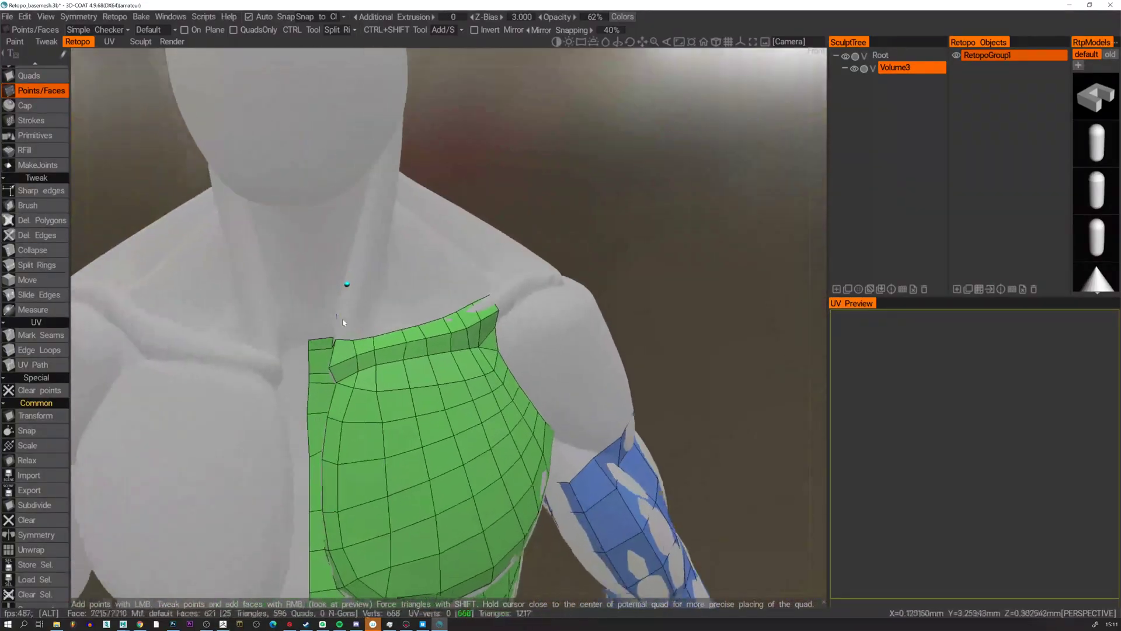
pyautogui.keyDown('alt'); pyautogui.moveTo(343, 323); pyautogui.dragTo(344, 323); pyautogui.keyUp('alt')
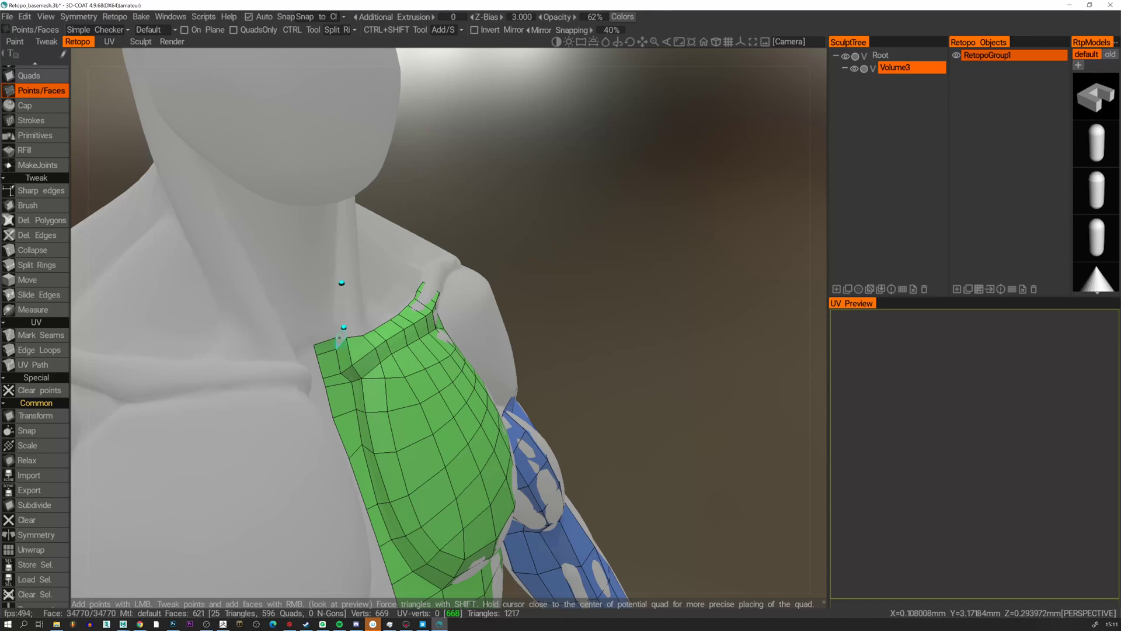
pyautogui.click(335, 326)
pyautogui.moveTo(335, 323); pyautogui.dragTo(308, 319)
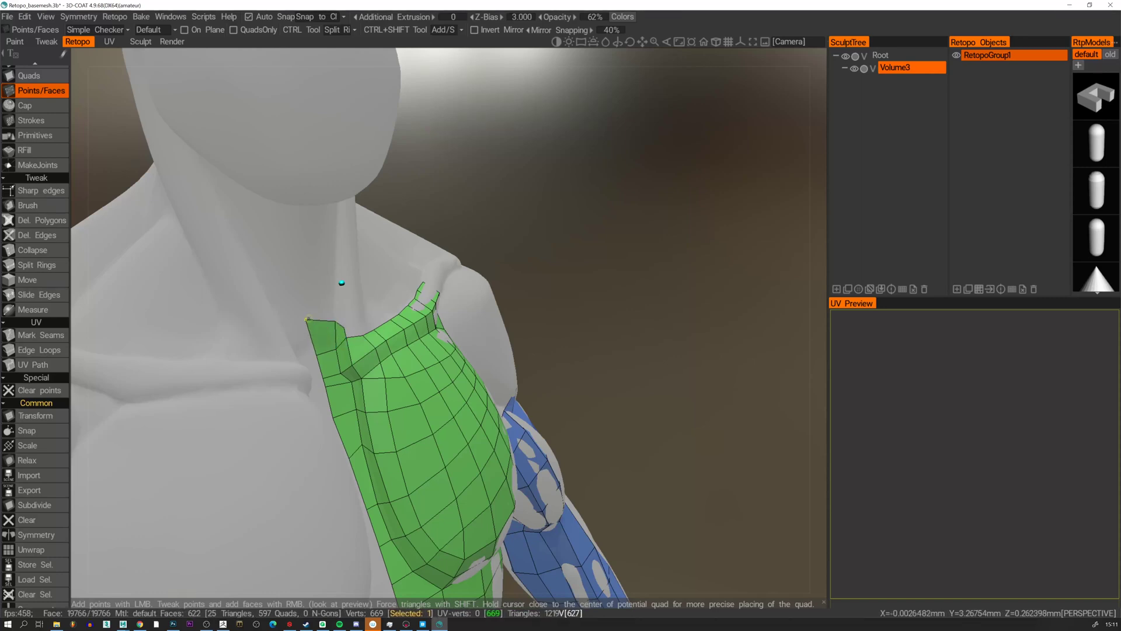
pyautogui.moveTo(337, 321); pyautogui.dragTo(336, 312, button='right')
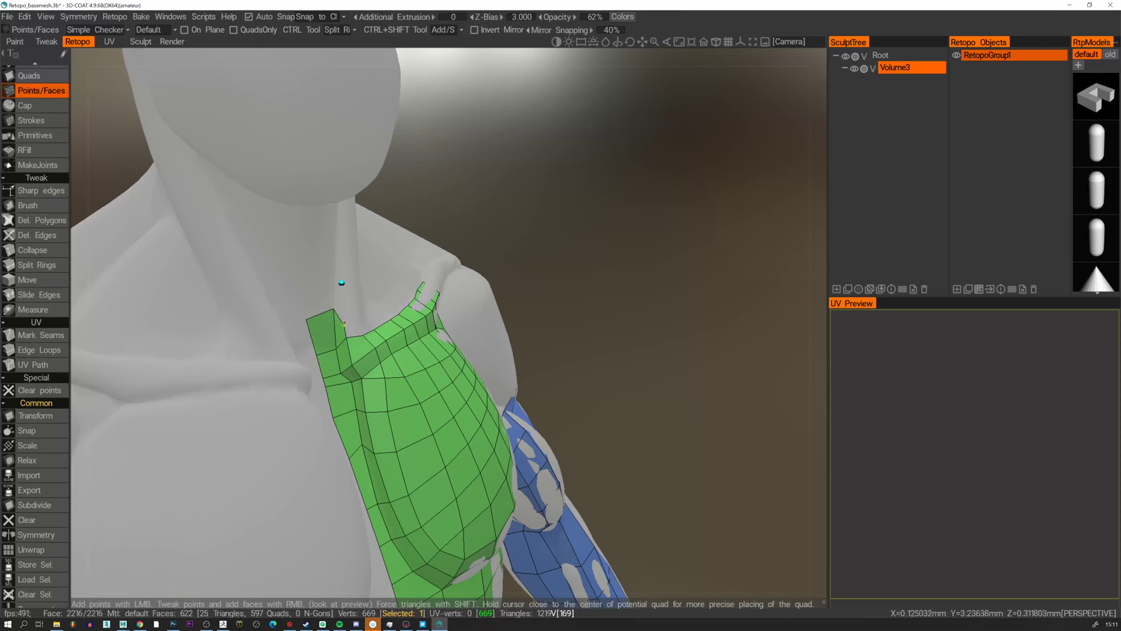
# Extend the new row of quads from the neck base outward over the inner collarbone.
pyautogui.moveTo(344, 307)
pyautogui.keyDown('alt'); pyautogui.mouseDown()
pyautogui.moveTo(349, 317)
pyautogui.moveTo(349, 304)
pyautogui.moveTo(329, 322)
pyautogui.mouseUp(); pyautogui.keyUp('alt')
pyautogui.rightClick(346, 320)
pyautogui.click(372, 307)
pyautogui.rightClick(361, 322)
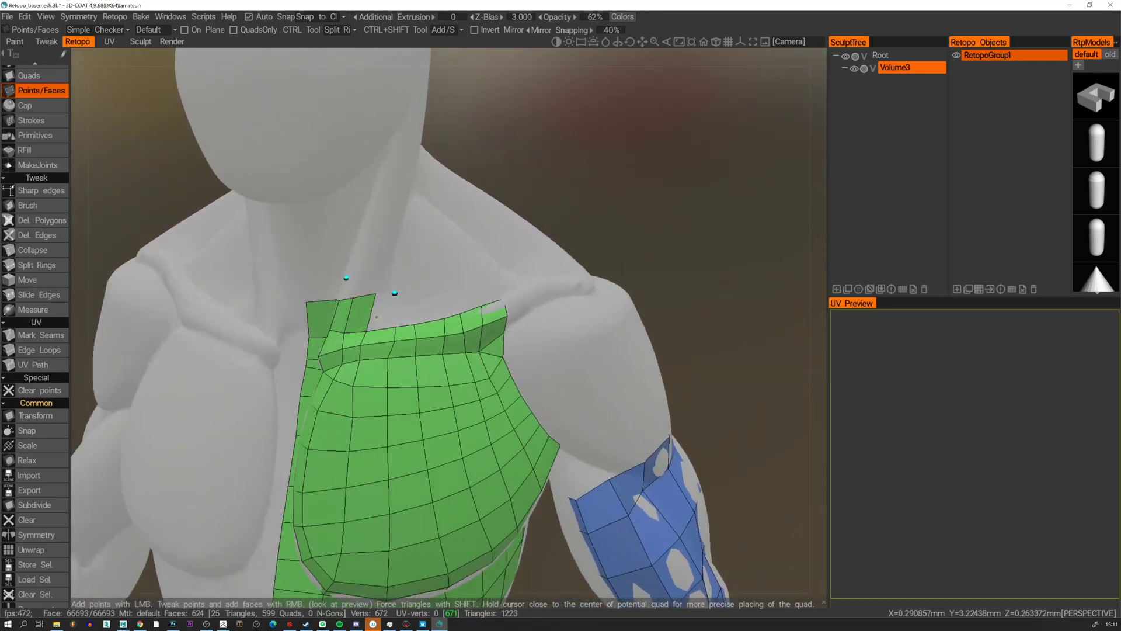
pyautogui.rightClick(384, 311)
# Continue the collarbone row of quads along the chest mesh's upper edge to its shoulder end.
pyautogui.keyDown('alt'); pyautogui.moveTo(422, 303); pyautogui.dragTo(381, 340); pyautogui.keyUp('alt')
pyautogui.click(420, 286)
pyautogui.rightClick(408, 303)
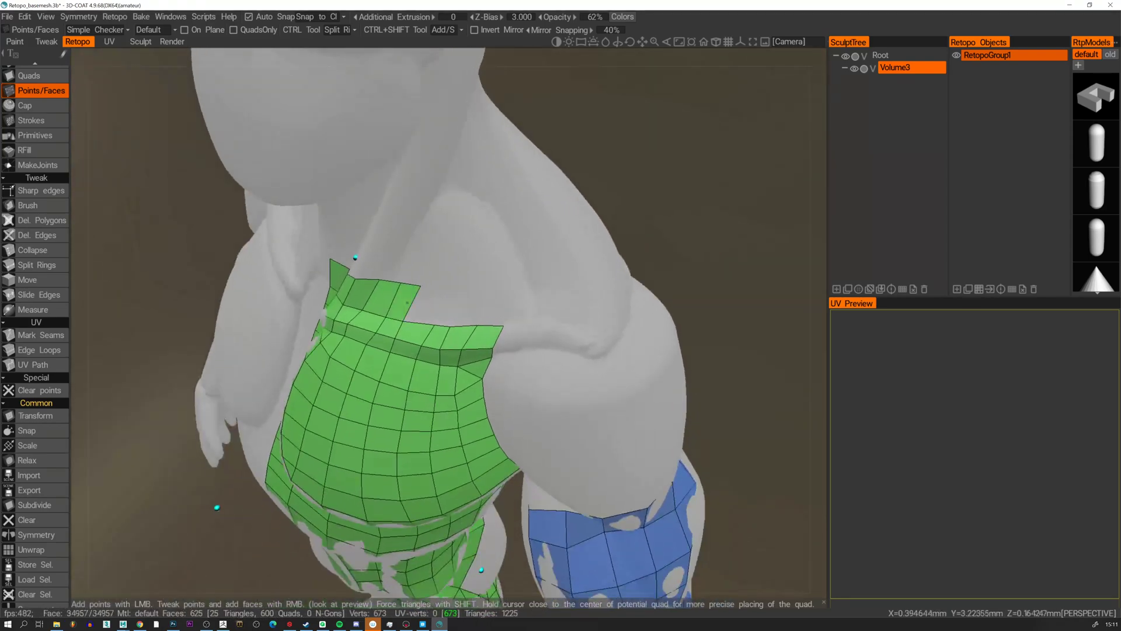
pyautogui.rightClick(430, 303)
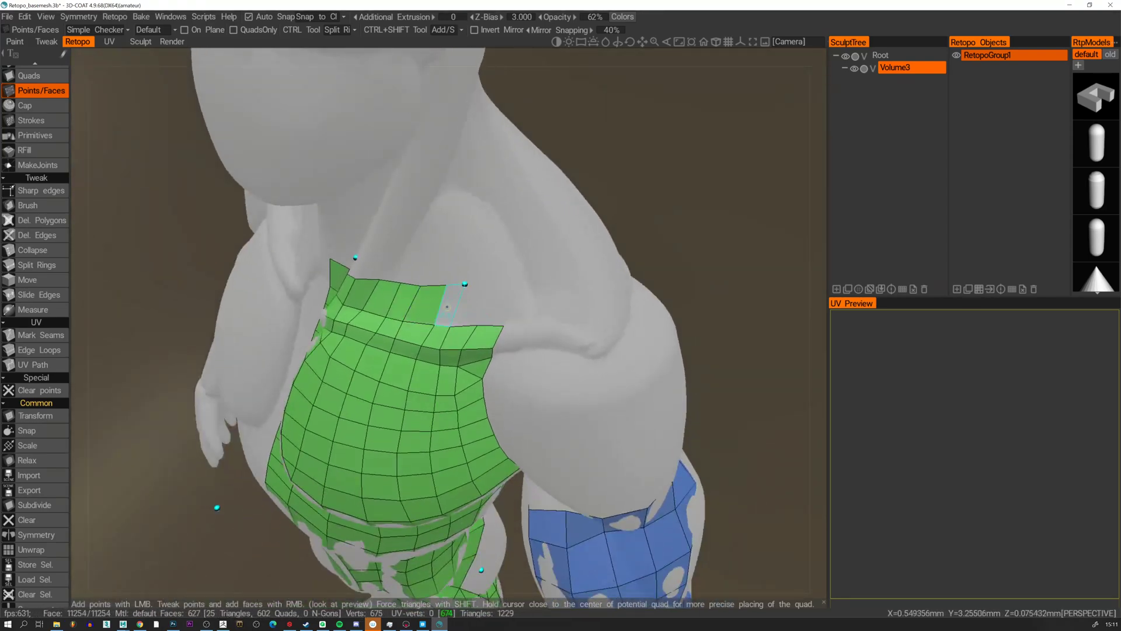
pyautogui.rightClick(446, 306)
pyautogui.rightClick(469, 316)
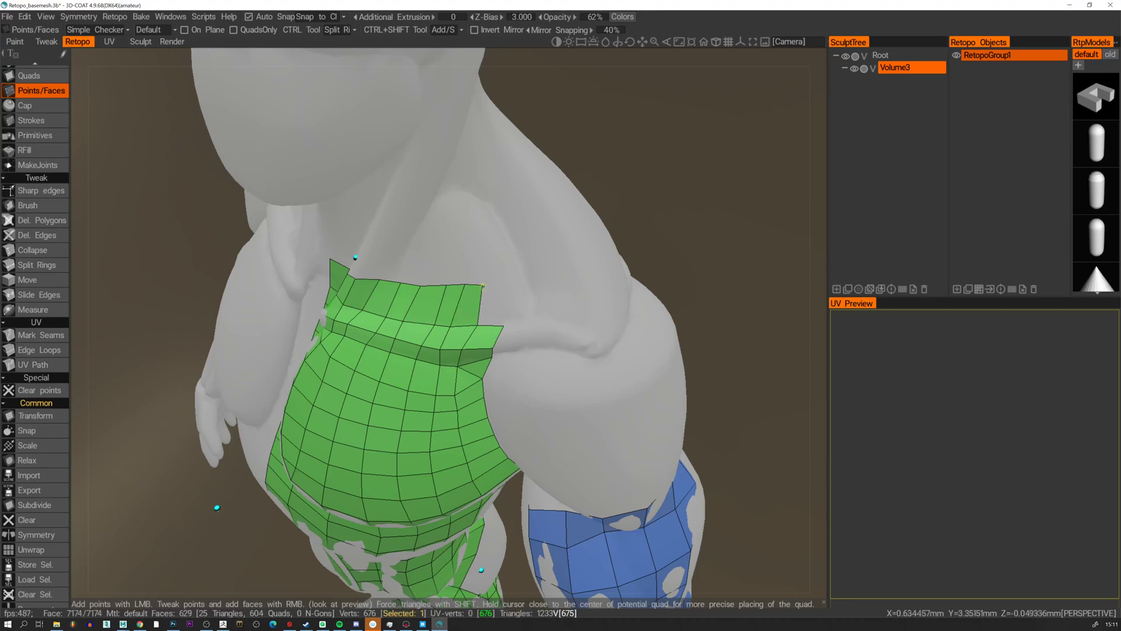
pyautogui.click(508, 286)
pyautogui.rightClick(495, 304)
# Build a strip of quads on the front of the deltoid along the chest mesh's outer edge.
pyautogui.keyDown('alt'); pyautogui.moveTo(495, 304); pyautogui.dragTo(587, 297); pyautogui.keyUp('alt')
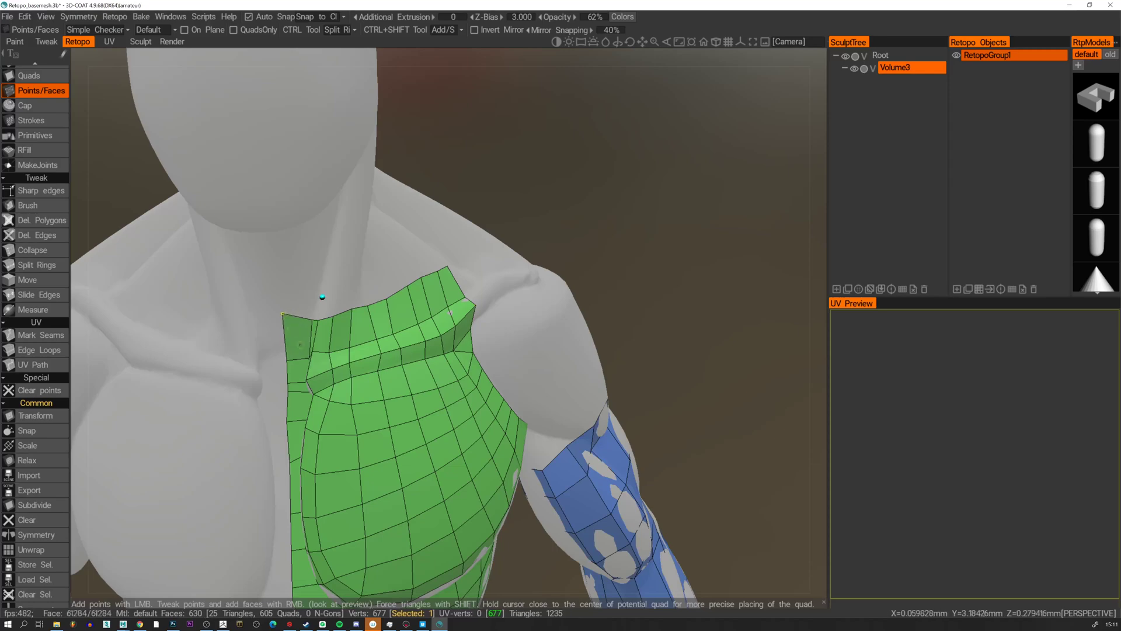
pyautogui.keyDown('alt'); pyautogui.moveTo(301, 344); pyautogui.dragTo(285, 355); pyautogui.keyUp('alt')
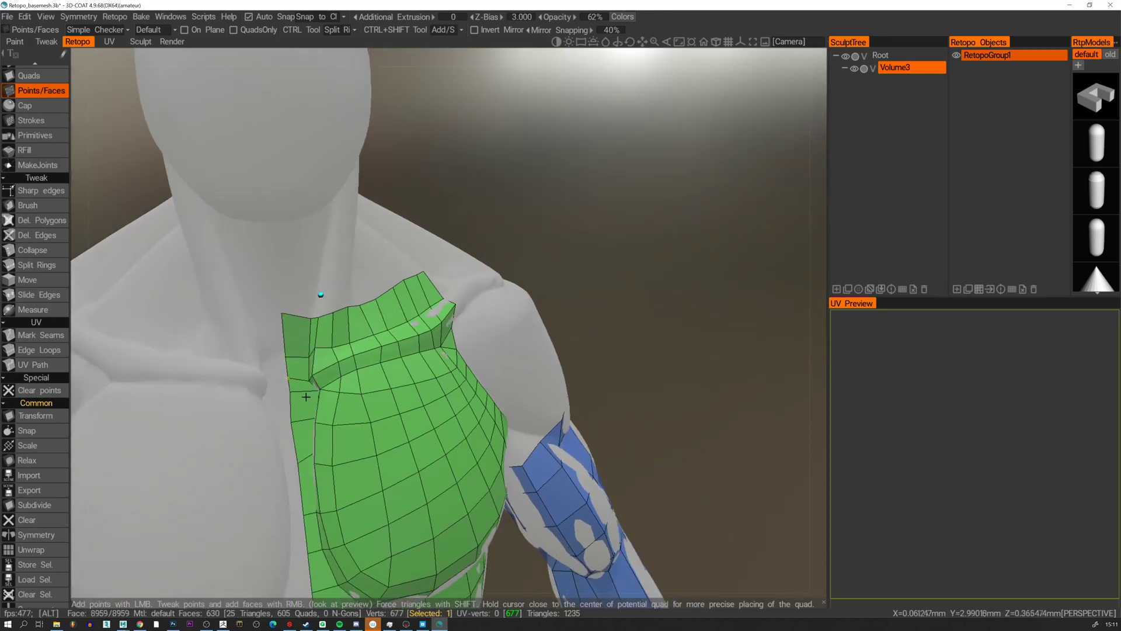
pyautogui.keyDown('alt'); pyautogui.moveTo(306, 396); pyautogui.dragTo(290, 398); pyautogui.keyUp('alt')
pyautogui.keyDown('alt'); pyautogui.moveTo(316, 295); pyautogui.dragTo(433, 335); pyautogui.keyUp('alt')
pyautogui.keyDown('alt'); pyautogui.moveTo(445, 405); pyautogui.dragTo(453, 393, button='right'); pyautogui.keyUp('alt')
pyautogui.keyDown('alt'); pyautogui.moveTo(453, 393); pyautogui.dragTo(429, 335); pyautogui.keyUp('alt')
pyautogui.keyDown('alt'); pyautogui.moveTo(428, 336); pyautogui.dragTo(391, 387, button='right'); pyautogui.keyUp('alt')
pyautogui.keyDown('alt'); pyautogui.moveTo(391, 388); pyautogui.dragTo(352, 336); pyautogui.keyUp('alt')
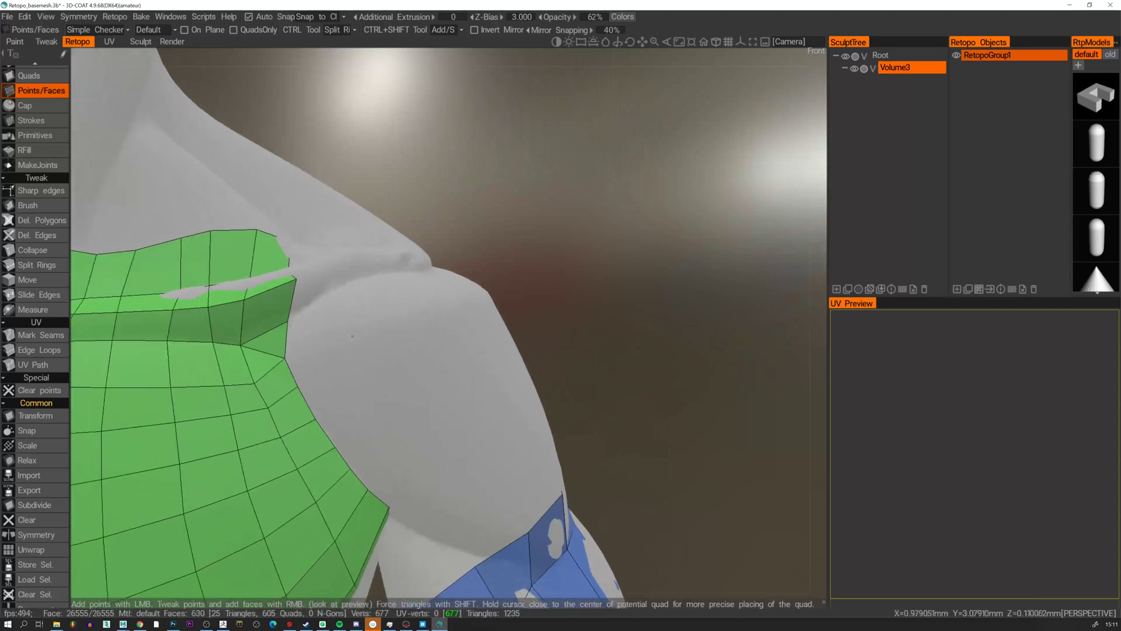
pyautogui.rightClick(365, 352)
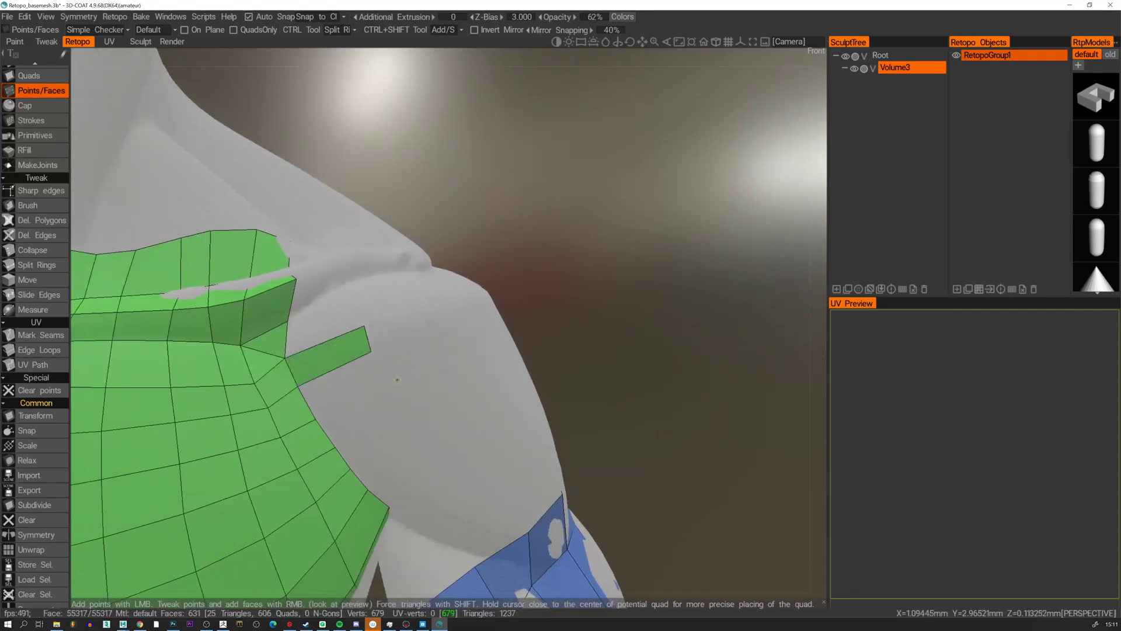
pyautogui.rightClick(355, 389)
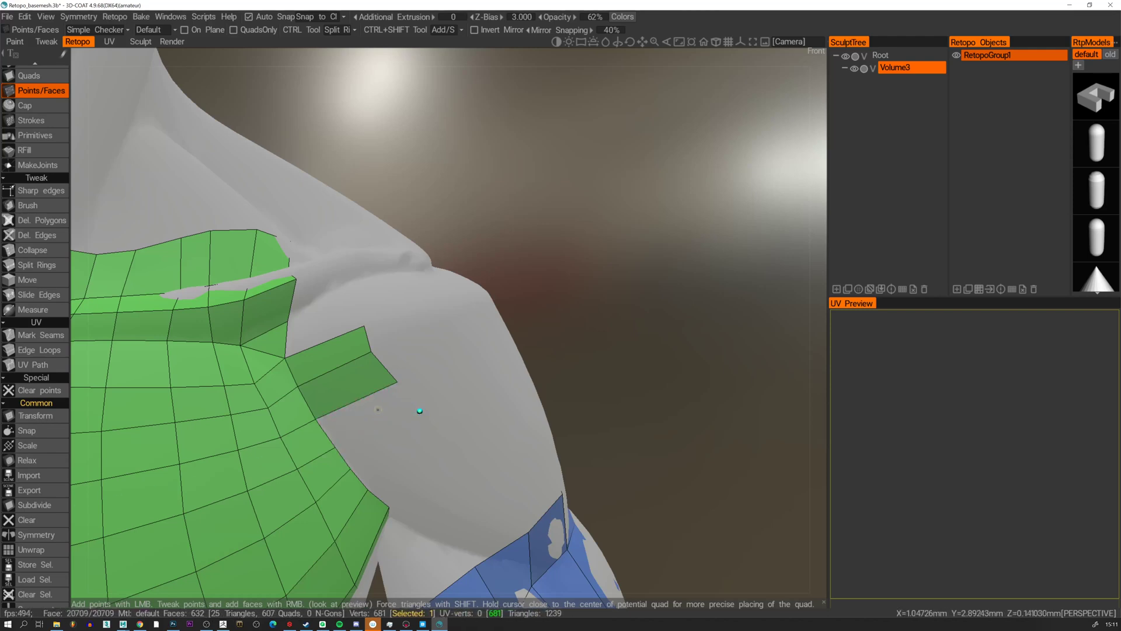
pyautogui.rightClick(365, 414)
pyautogui.rightClick(395, 441)
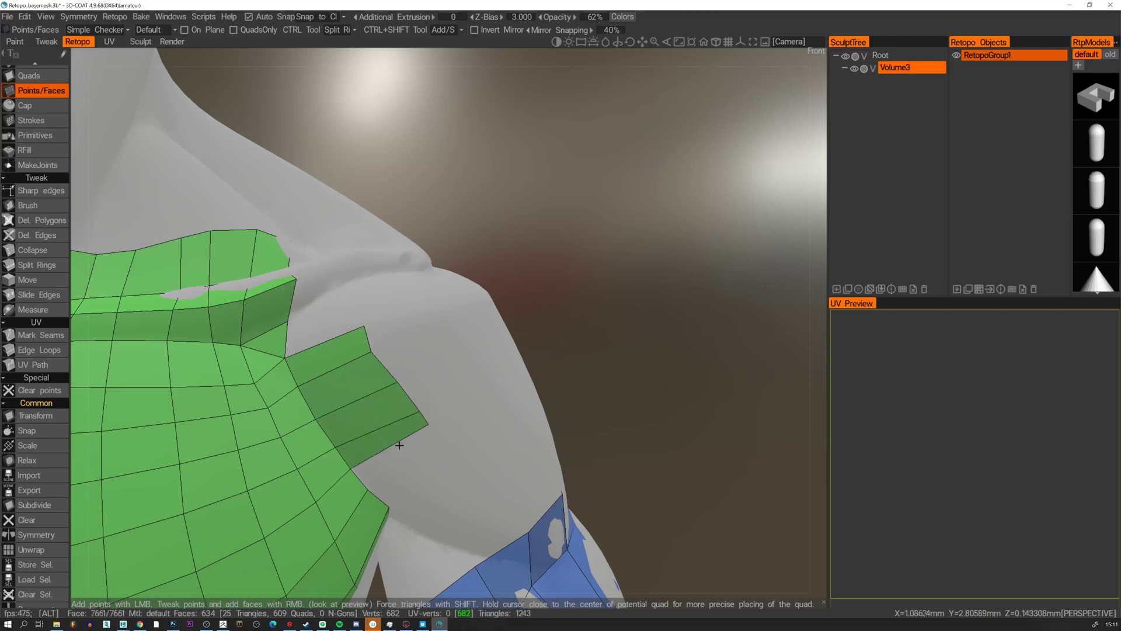
# Extend the deltoid strip of quads down the chest's outer edge toward the armpit.
pyautogui.moveTo(431, 452); pyautogui.dragTo(447, 386, button='middle')
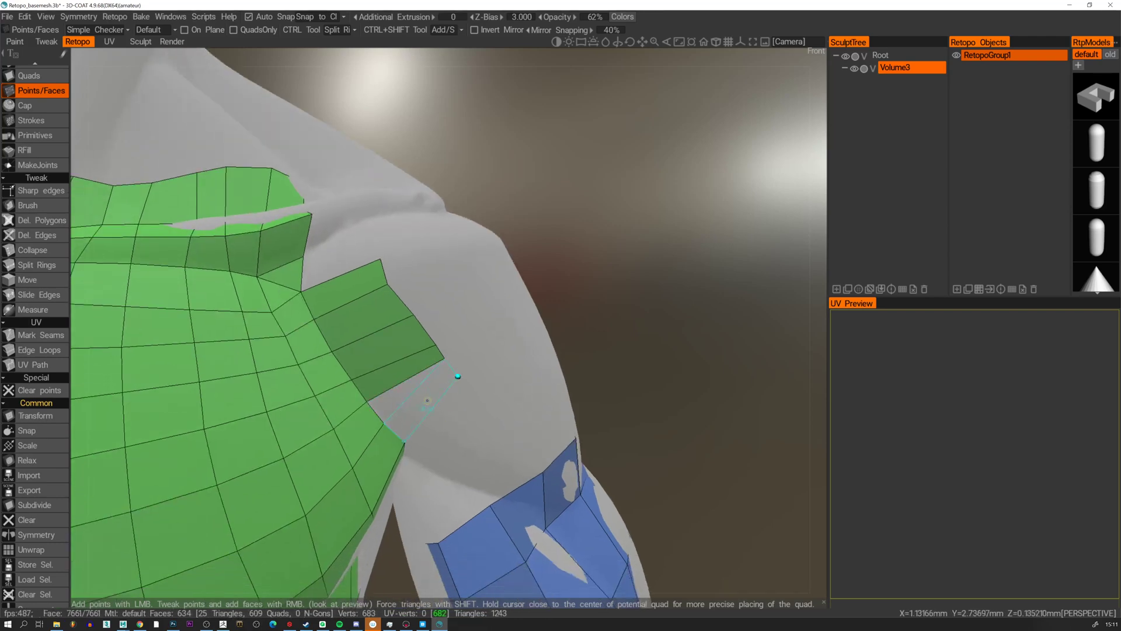
pyautogui.rightClick(418, 397)
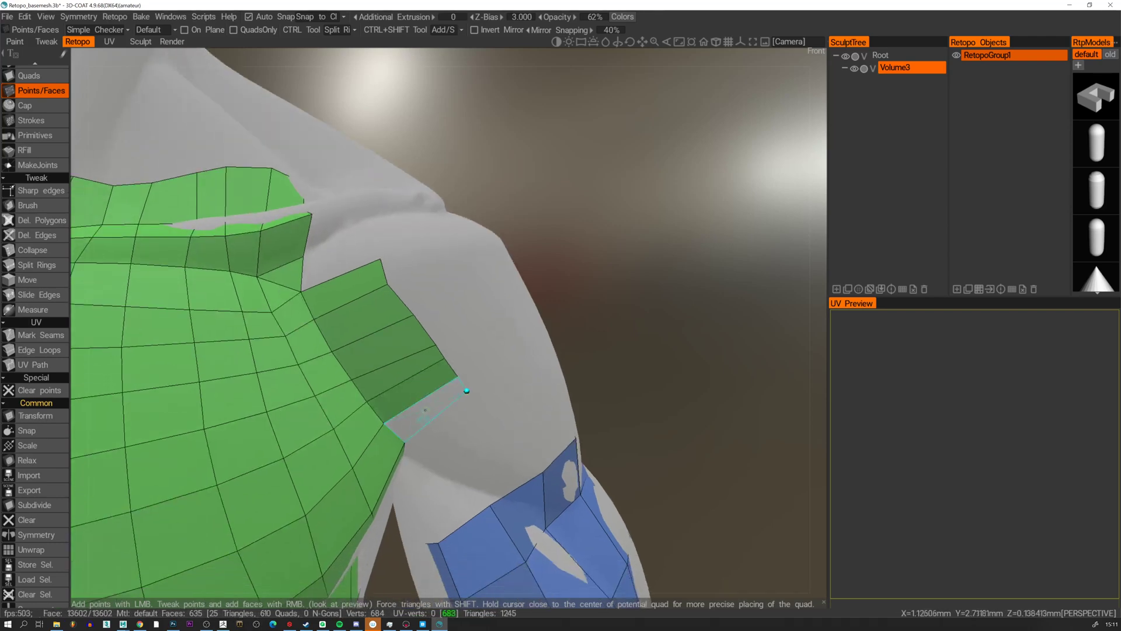
pyautogui.rightClick(425, 410)
pyautogui.keyDown('alt'); pyautogui.moveTo(465, 433); pyautogui.dragTo(447, 449); pyautogui.keyUp('alt')
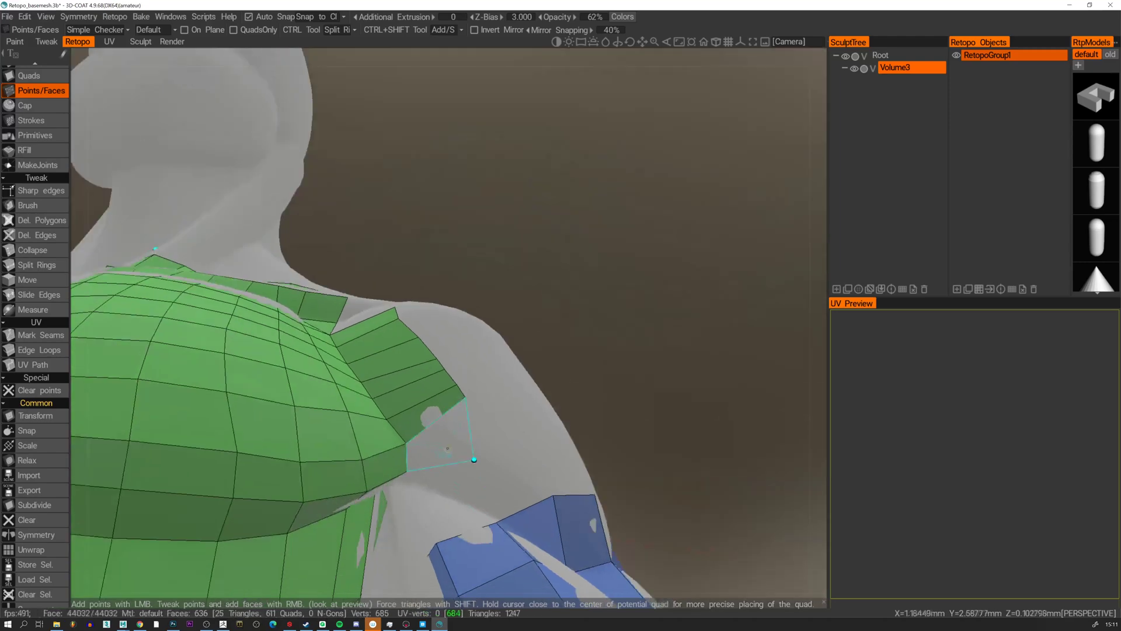
pyautogui.rightClick(447, 449)
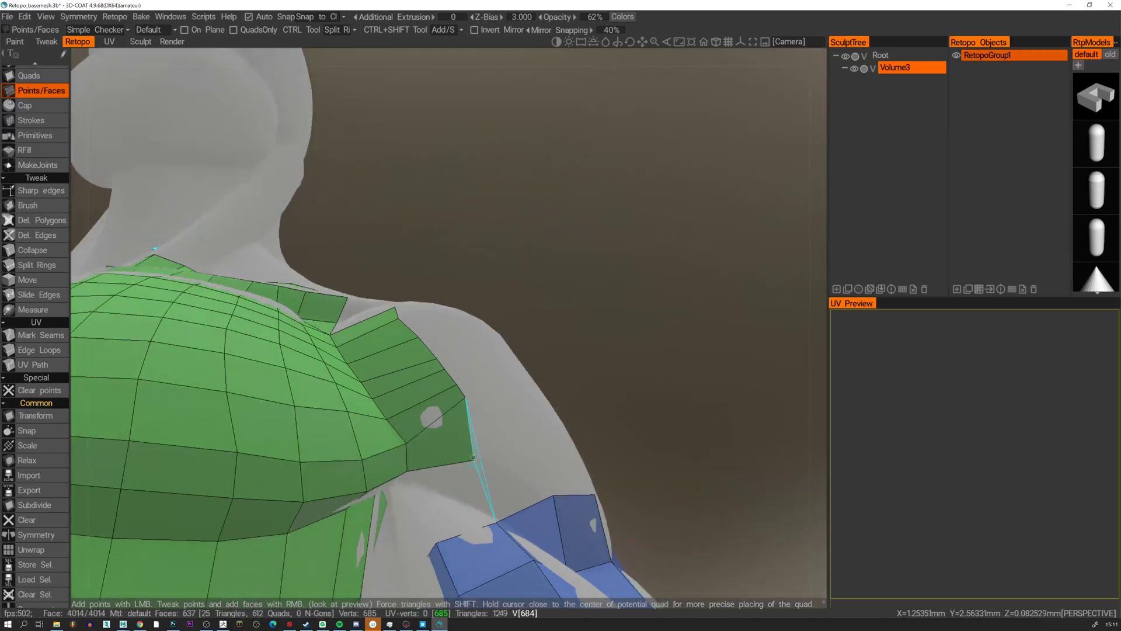
# Try splitting the deltoid strip lengthwise with an extra edge loop, and undo the split.
pyautogui.keyDown('ctrl'); pyautogui.click(423, 394); pyautogui.keyUp('ctrl')
pyautogui.keyDown('alt'); pyautogui.moveTo(423, 395); pyautogui.dragTo(441, 372); pyautogui.keyUp('alt')
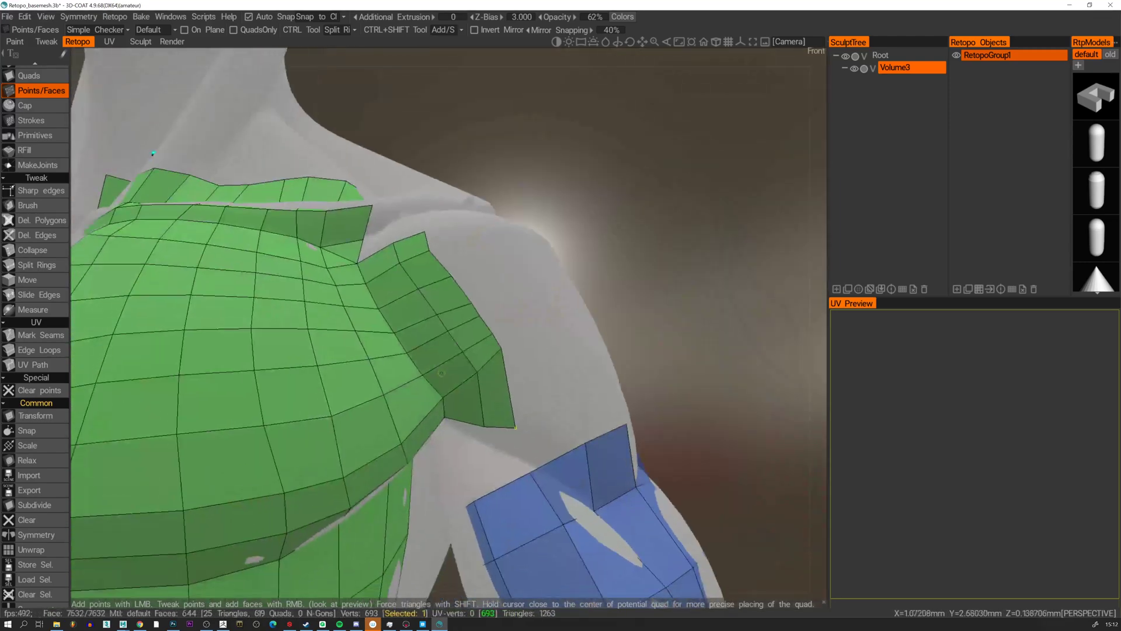
pyautogui.keyDown('alt'); pyautogui.moveTo(527, 357); pyautogui.dragTo(349, 419); pyautogui.keyUp('alt')
pyautogui.hotkey('ctrl', 'z')
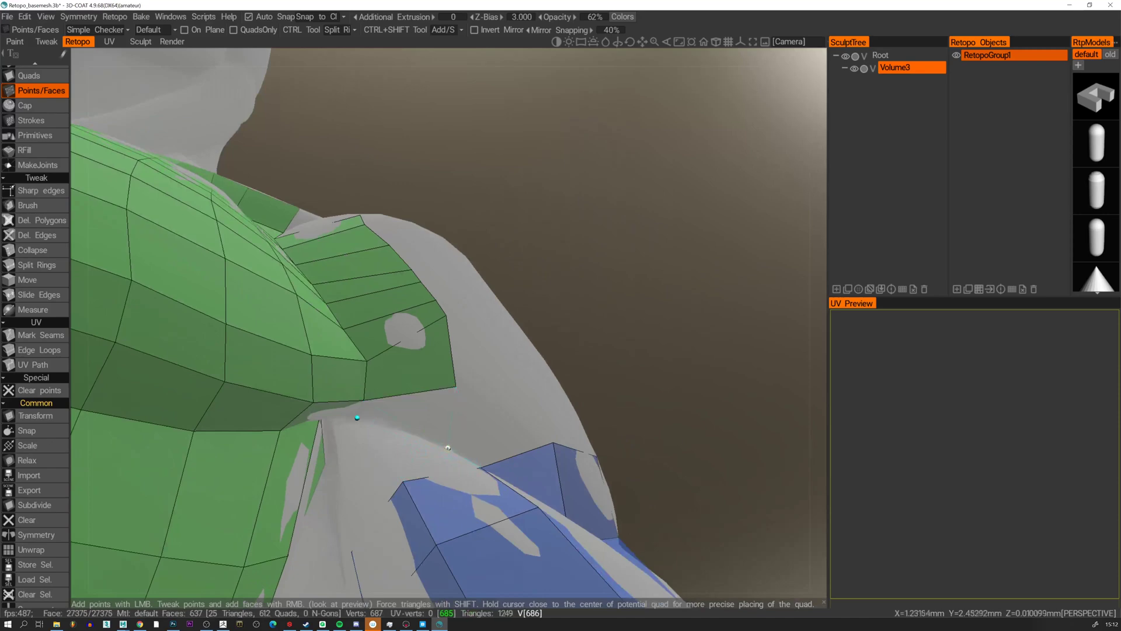
# Add points and quads from the deltoid strip's lower end down around the armpit.
pyautogui.click(425, 414)
pyautogui.moveTo(425, 414)
pyautogui.keyDown('alt'); pyautogui.mouseDown()
pyautogui.moveTo(392, 472)
pyautogui.moveTo(442, 404)
pyautogui.mouseUp(); pyautogui.keyUp('alt')
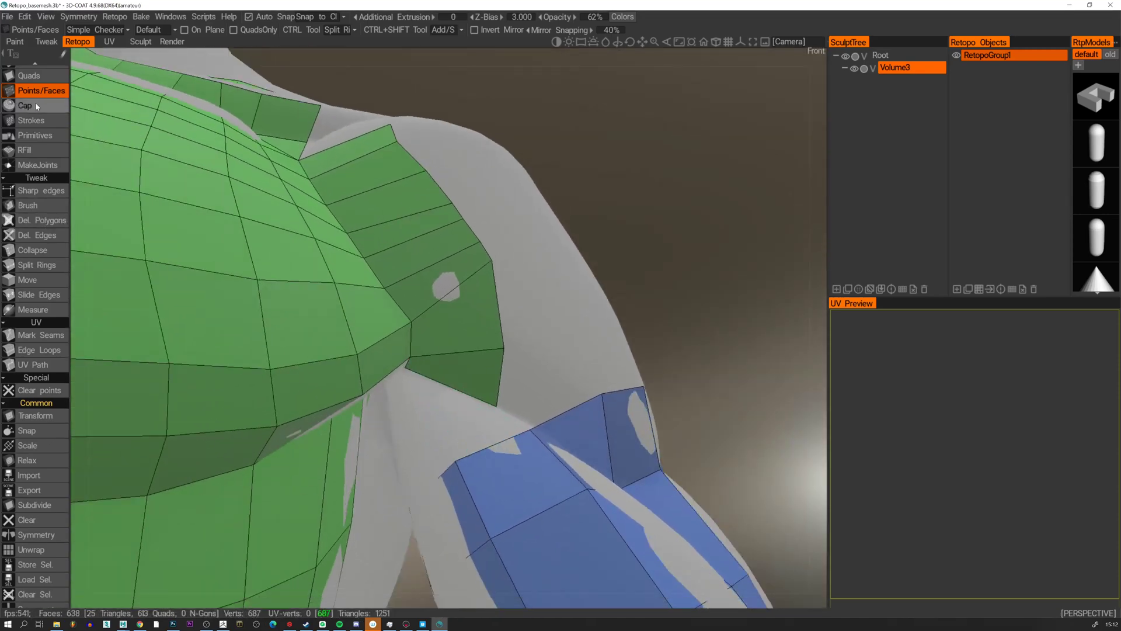
pyautogui.keyDown('alt'); pyautogui.moveTo(477, 389); pyautogui.dragTo(380, 314); pyautogui.keyUp('alt')
pyautogui.click(387, 346)
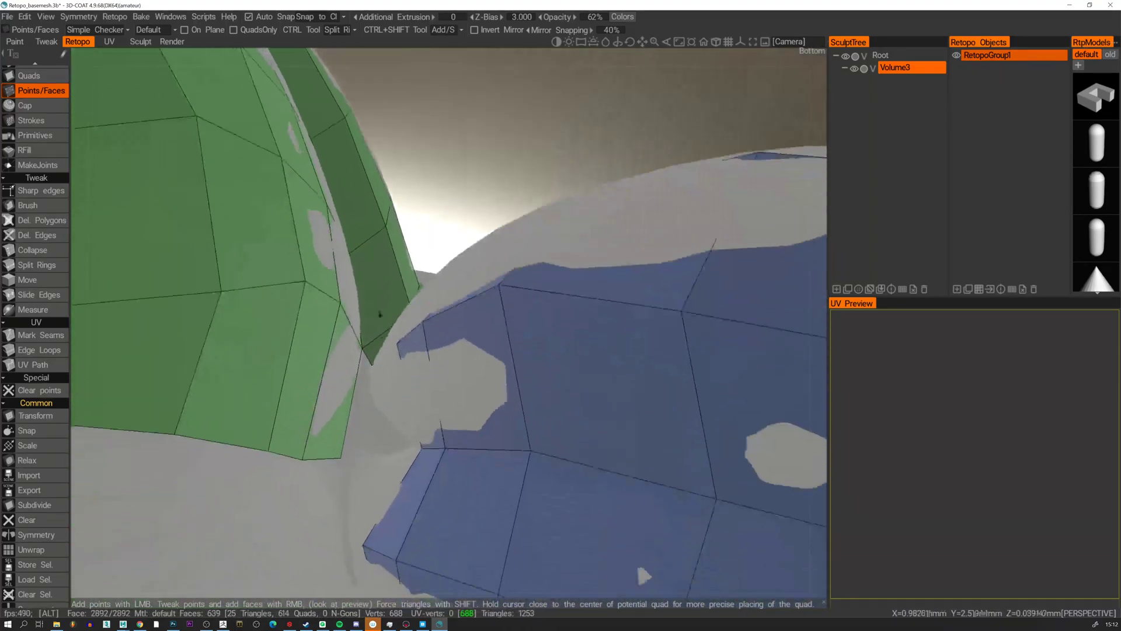
pyautogui.click(363, 408)
pyautogui.keyDown('alt'); pyautogui.moveTo(362, 407); pyautogui.dragTo(363, 533); pyautogui.keyUp('alt')
pyautogui.keyDown('alt'); pyautogui.moveTo(363, 533); pyautogui.dragTo(365, 386, button='middle'); pyautogui.keyUp('alt')
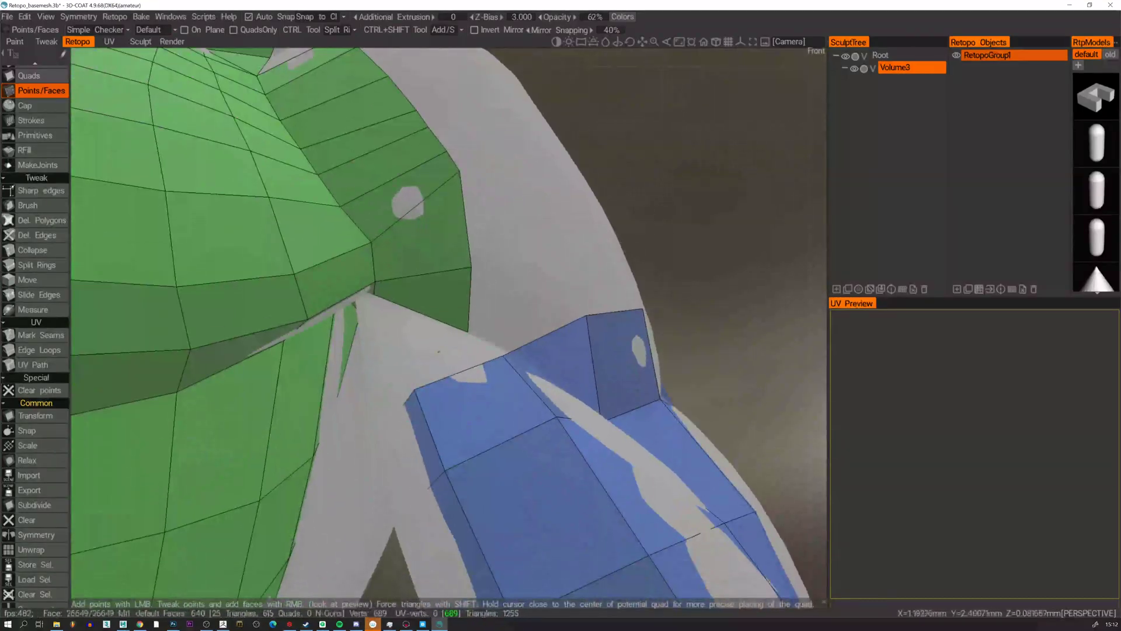
# Bridge the gap between the lower end of the deltoid strip and the arm mesh's front upper edge with a quad.
pyautogui.click(32, 76)
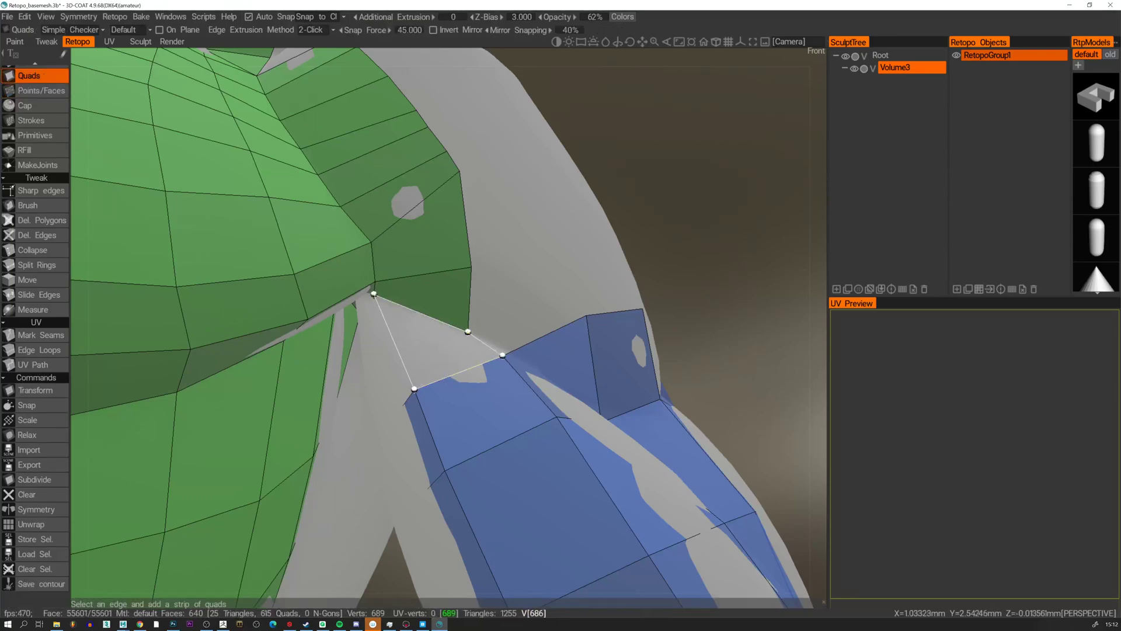
pyautogui.click(468, 331)
pyautogui.moveTo(468, 331)
pyautogui.keyDown('alt'); pyautogui.mouseDown()
pyautogui.moveTo(405, 359)
pyautogui.moveTo(326, 330)
pyautogui.moveTo(473, 313)
pyautogui.mouseUp(); pyautogui.keyUp('alt')
pyautogui.keyDown('alt'); pyautogui.moveTo(473, 313); pyautogui.dragTo(460, 335, button='right'); pyautogui.keyUp('alt')
pyautogui.keyDown('alt'); pyautogui.moveTo(460, 336); pyautogui.dragTo(415, 322); pyautogui.keyUp('alt')
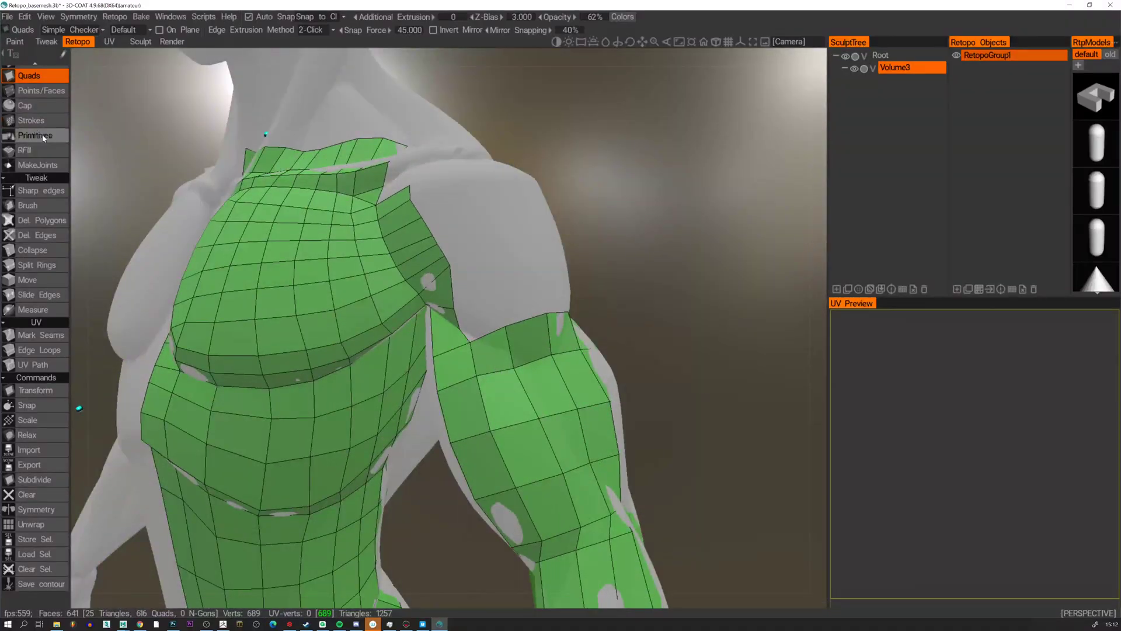
# Split the quad at the arm's front upper edge diagonally and move the split's lower vertex slightly upward and outward.
pyautogui.scroll(2, 36, 93)
pyautogui.click(35, 81)
pyautogui.keyDown('alt'); pyautogui.moveTo(497, 312); pyautogui.dragTo(506, 355, button='right'); pyautogui.keyUp('alt')
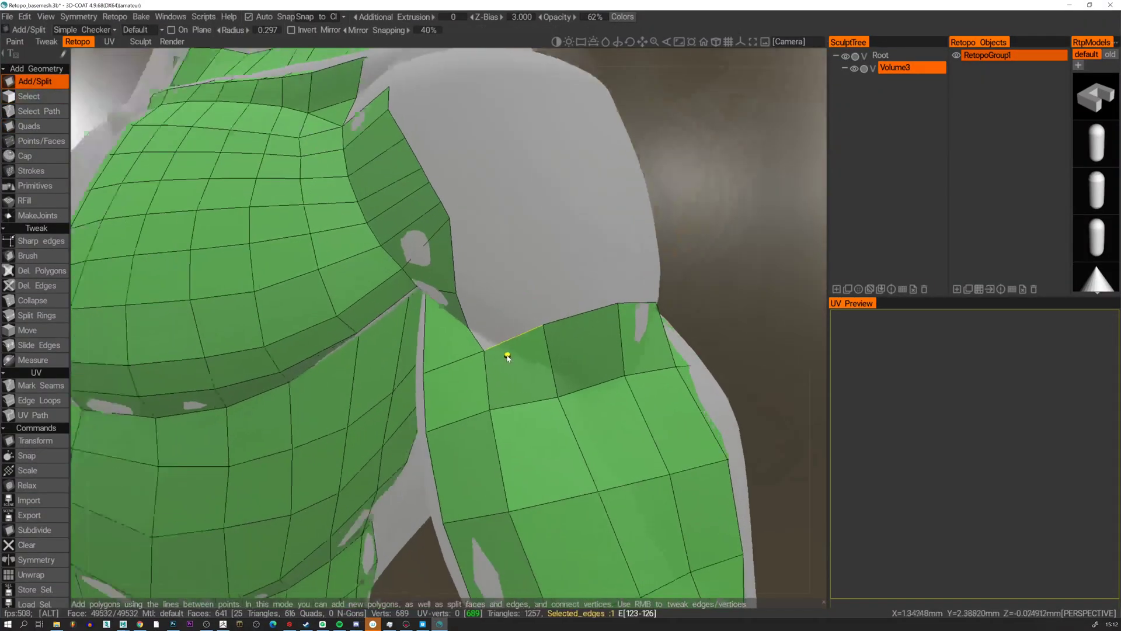
pyautogui.keyDown('alt'); pyautogui.moveTo(506, 355); pyautogui.dragTo(477, 350); pyautogui.keyUp('alt')
pyautogui.click(552, 395)
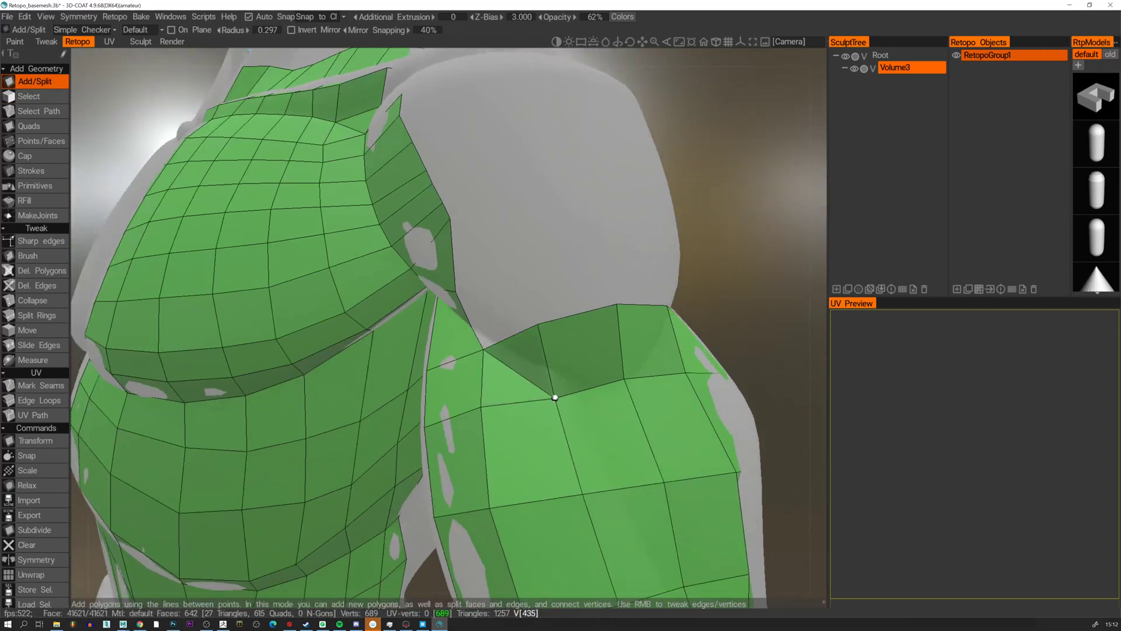
pyautogui.click(41, 141)
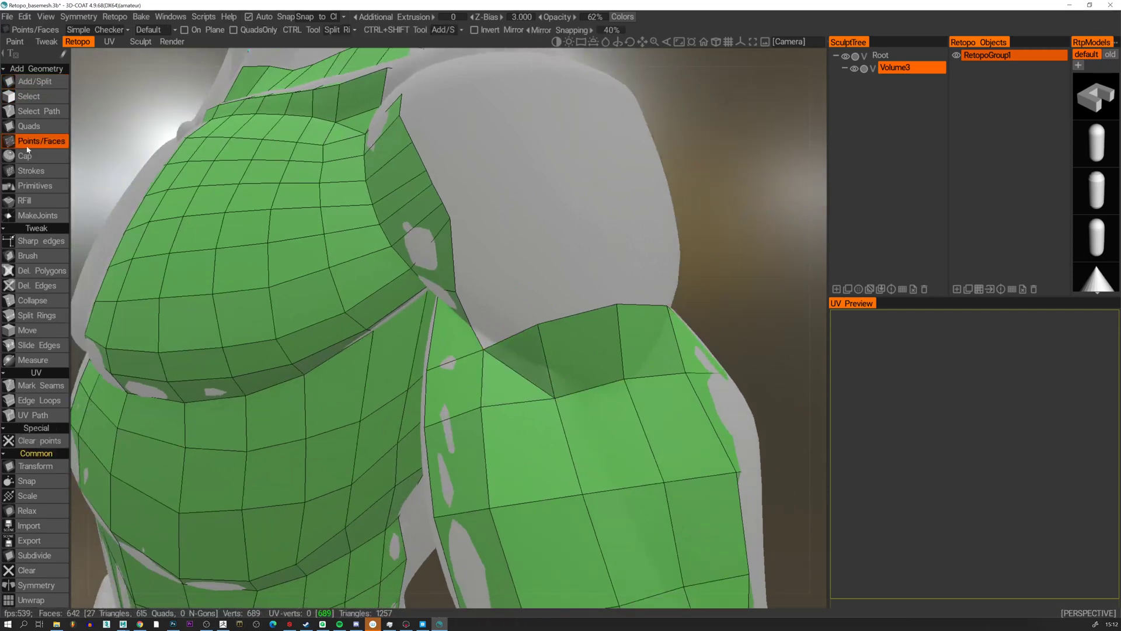
pyautogui.moveTo(554, 398); pyautogui.dragTo(564, 386)
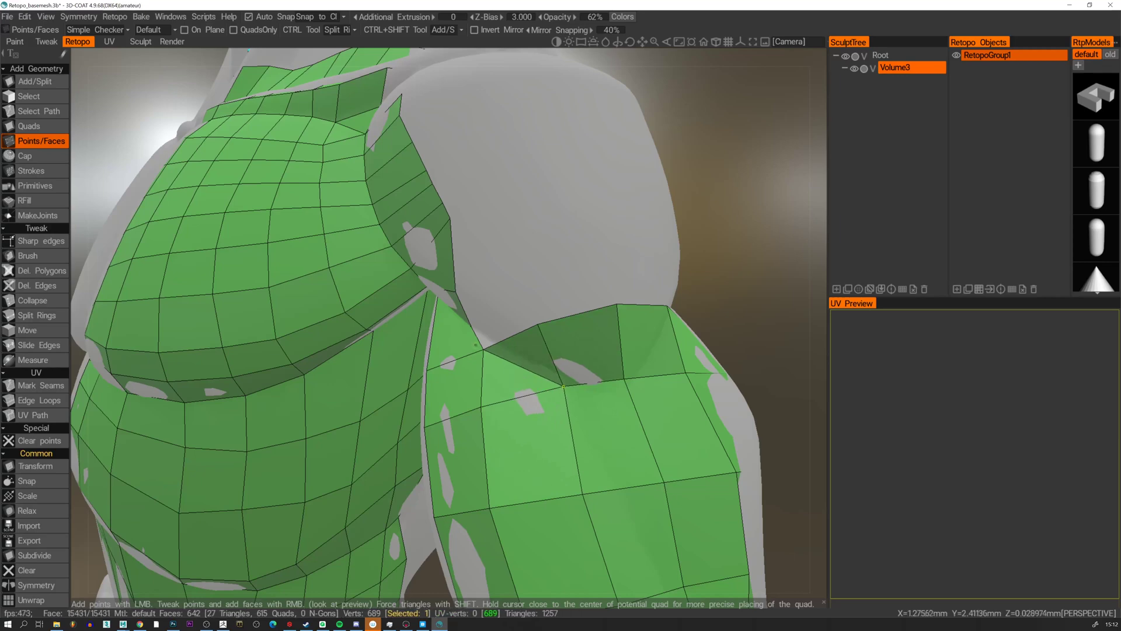
# Add a second column of quads along the deltoid strip's outer edge, from the arm's upper edge to the strip's upper end.
pyautogui.keyDown('alt'); pyautogui.moveTo(485, 340); pyautogui.dragTo(508, 285); pyautogui.keyUp('alt')
pyautogui.rightClick(510, 318)
pyautogui.rightClick(497, 302)
pyautogui.rightClick(499, 297)
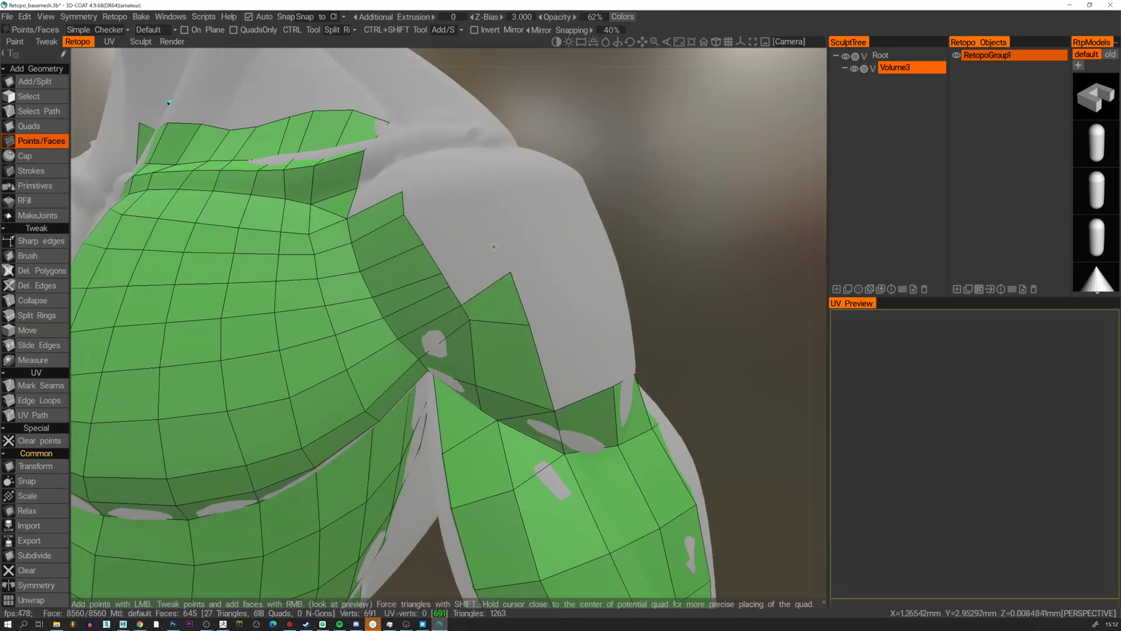
pyautogui.rightClick(481, 278)
pyautogui.rightClick(467, 262)
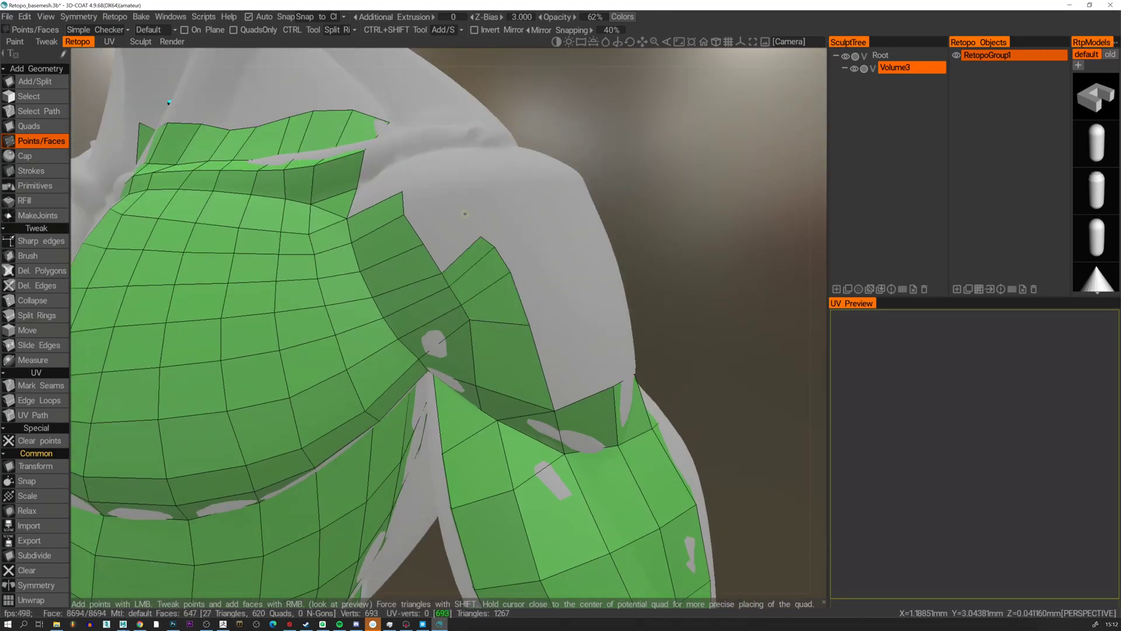
pyautogui.rightClick(453, 246)
pyautogui.keyDown('alt'); pyautogui.moveTo(453, 245); pyautogui.dragTo(270, 253); pyautogui.keyUp('alt')
pyautogui.rightClick(484, 307)
pyautogui.rightClick(477, 288)
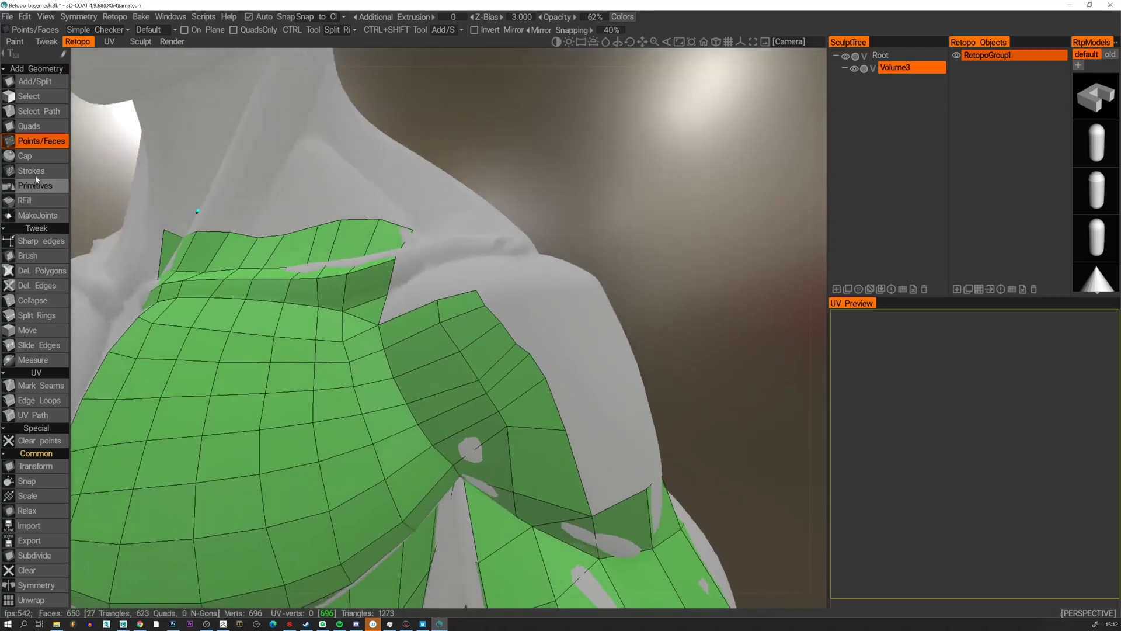
# Smooth the vertices of the new deltoid quads with the Brush tool to even out their spacing.
pyautogui.click(27, 256)
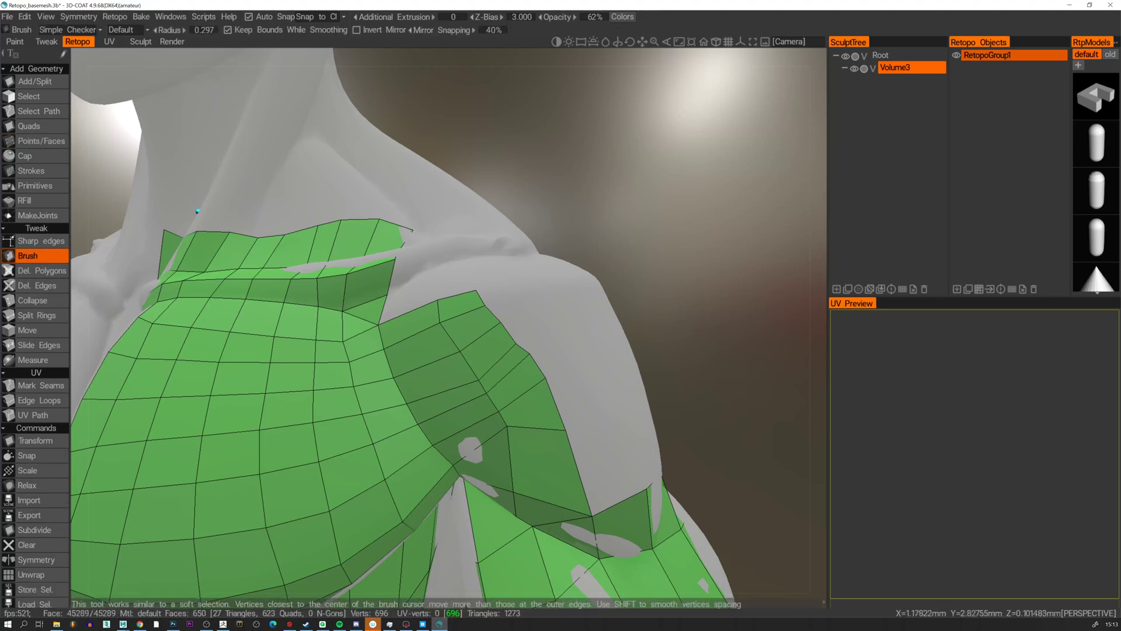
pyautogui.keyDown('shift'); pyautogui.moveTo(528, 459); pyautogui.dragTo(449, 348); pyautogui.keyUp('shift')
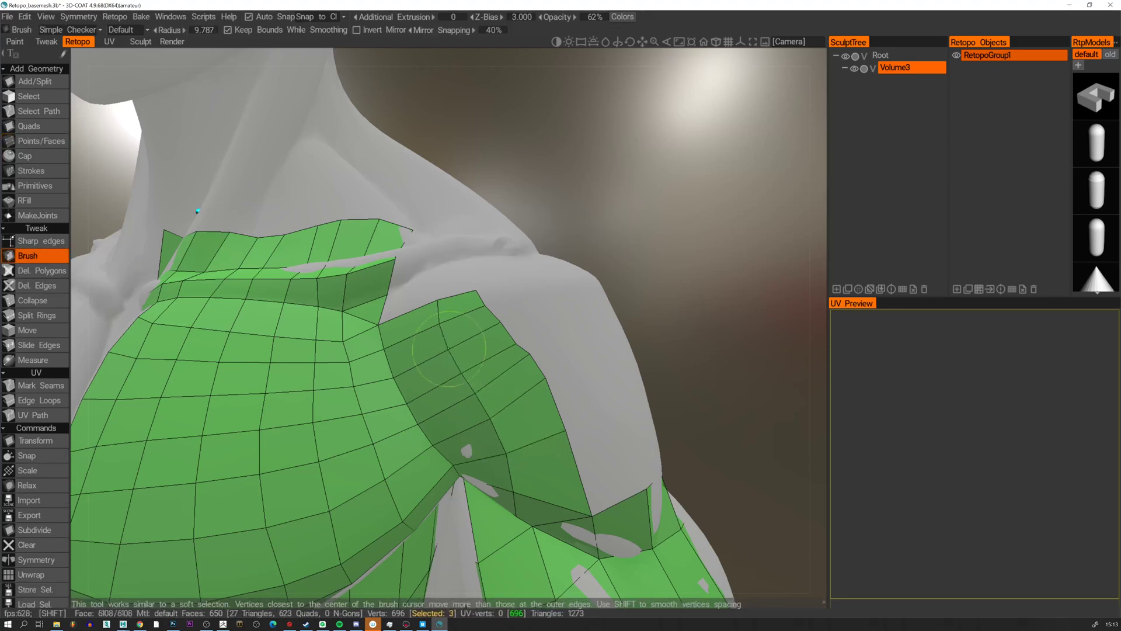
pyautogui.moveTo(511, 454)
pyautogui.keyDown('alt'); pyautogui.mouseDown()
pyautogui.moveTo(523, 458)
pyautogui.moveTo(518, 370)
pyautogui.moveTo(528, 389)
pyautogui.mouseUp(); pyautogui.keyUp('alt')
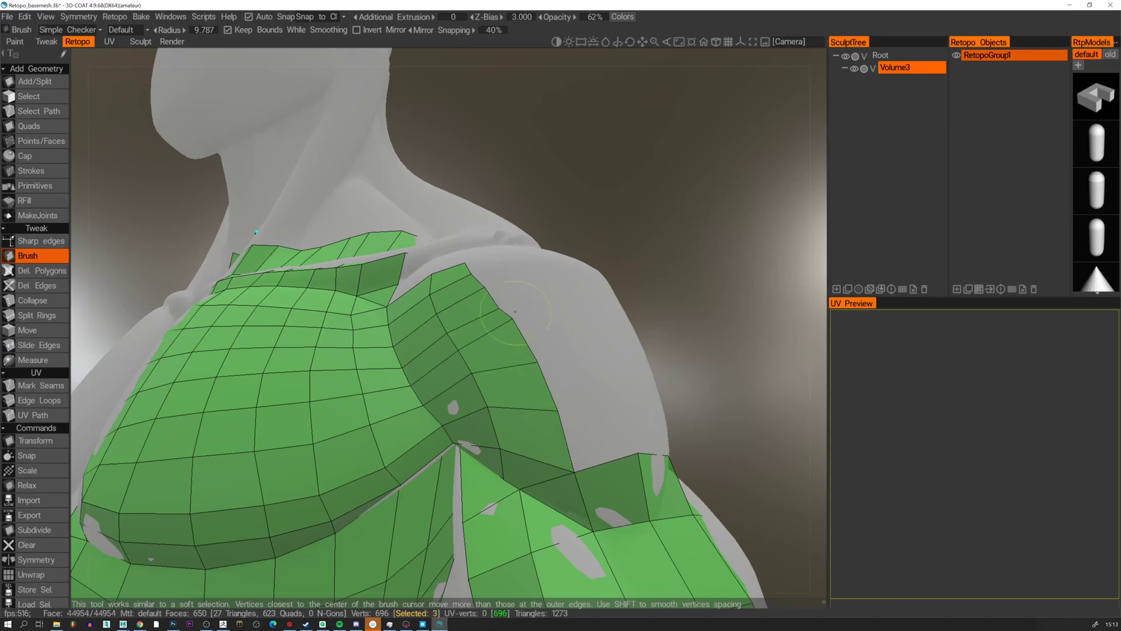
pyautogui.moveTo(512, 309)
pyautogui.keyDown('shift'); pyautogui.mouseDown()
pyautogui.moveTo(492, 310)
pyautogui.moveTo(471, 273)
pyautogui.moveTo(455, 271)
pyautogui.moveTo(428, 297)
pyautogui.moveTo(494, 408)
pyautogui.mouseUp(); pyautogui.keyUp('shift')
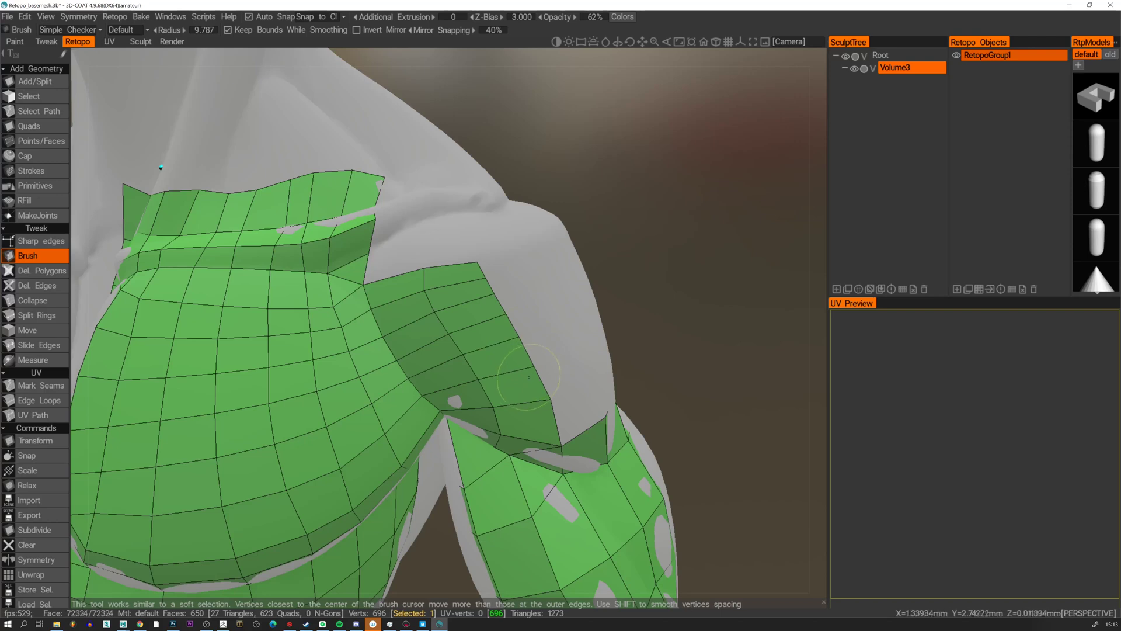
pyautogui.keyDown('shift'); pyautogui.moveTo(482, 341); pyautogui.dragTo(442, 346); pyautogui.keyUp('shift')
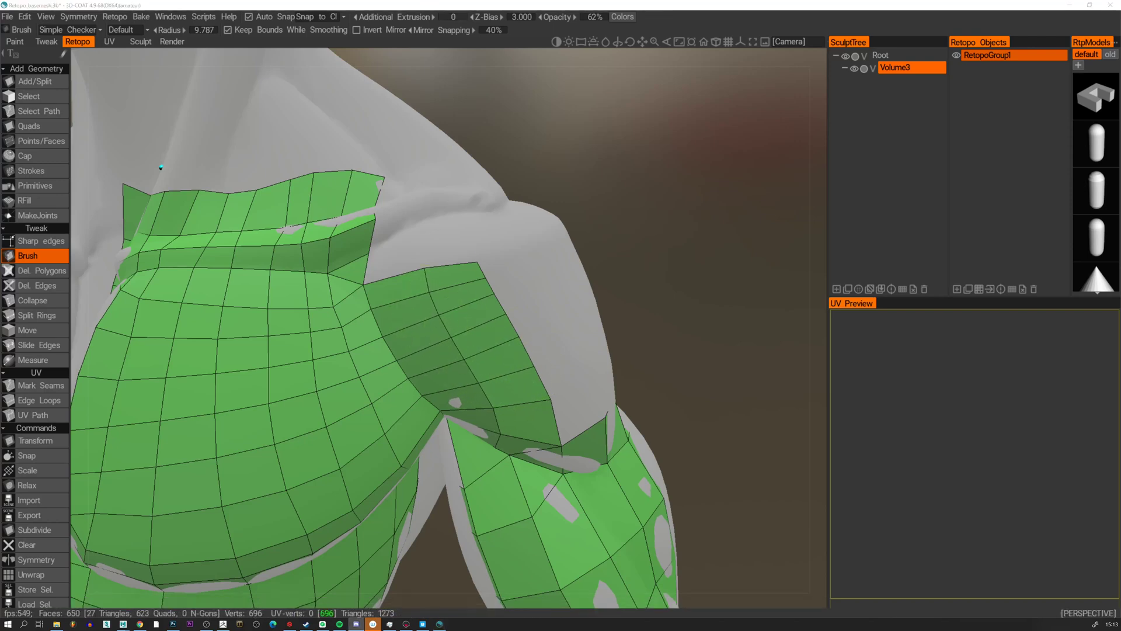
# Add two quads upward from the arm's upper edge beside the deltoid columns and place a row of points above them.
pyautogui.moveTo(671, 350); pyautogui.dragTo(409, 351)
pyautogui.click(40, 141)
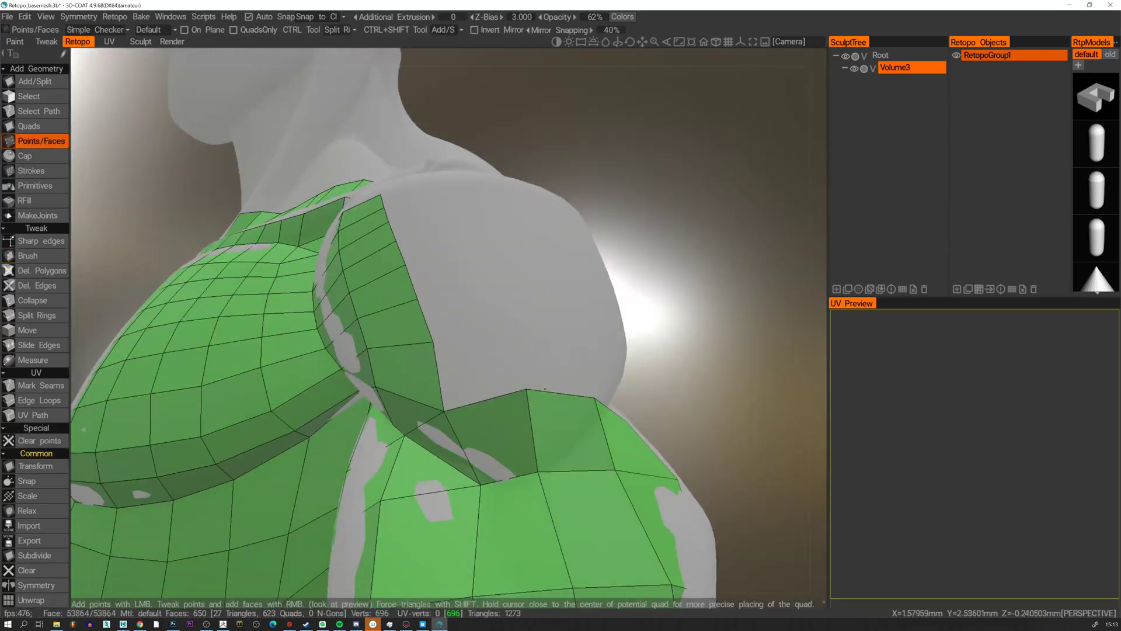
pyautogui.rightClick(508, 317)
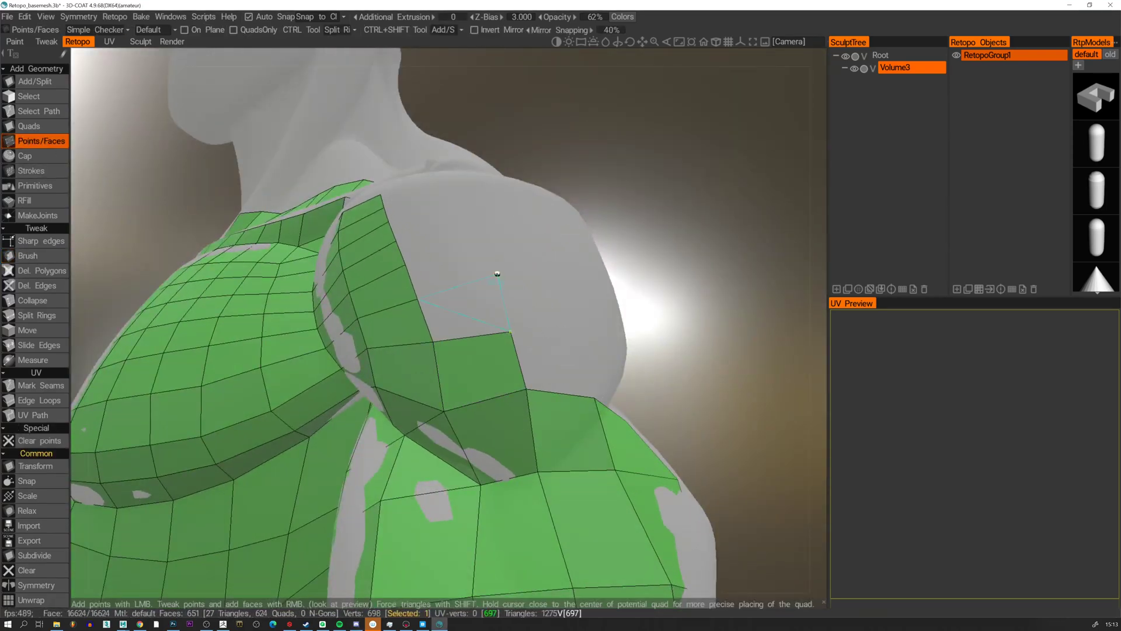
pyautogui.rightClick(498, 274)
pyautogui.keyDown('alt'); pyautogui.moveTo(503, 258); pyautogui.dragTo(487, 283); pyautogui.keyUp('alt')
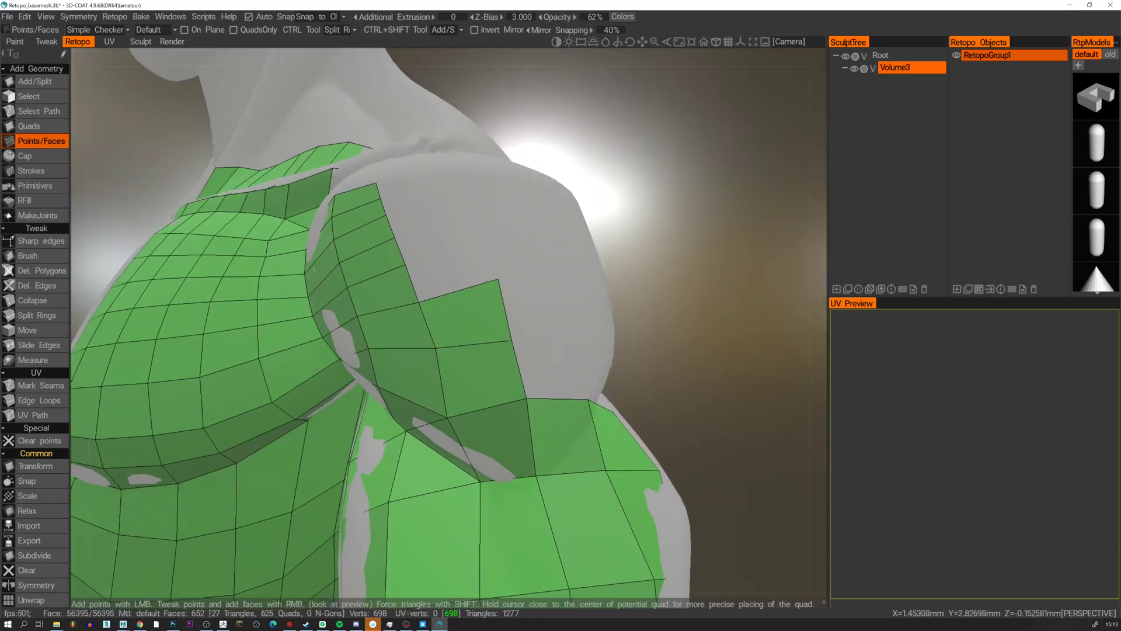
pyautogui.click(491, 251)
pyautogui.keyDown('alt'); pyautogui.moveTo(488, 237); pyautogui.dragTo(482, 227); pyautogui.keyUp('alt')
pyautogui.click(482, 227)
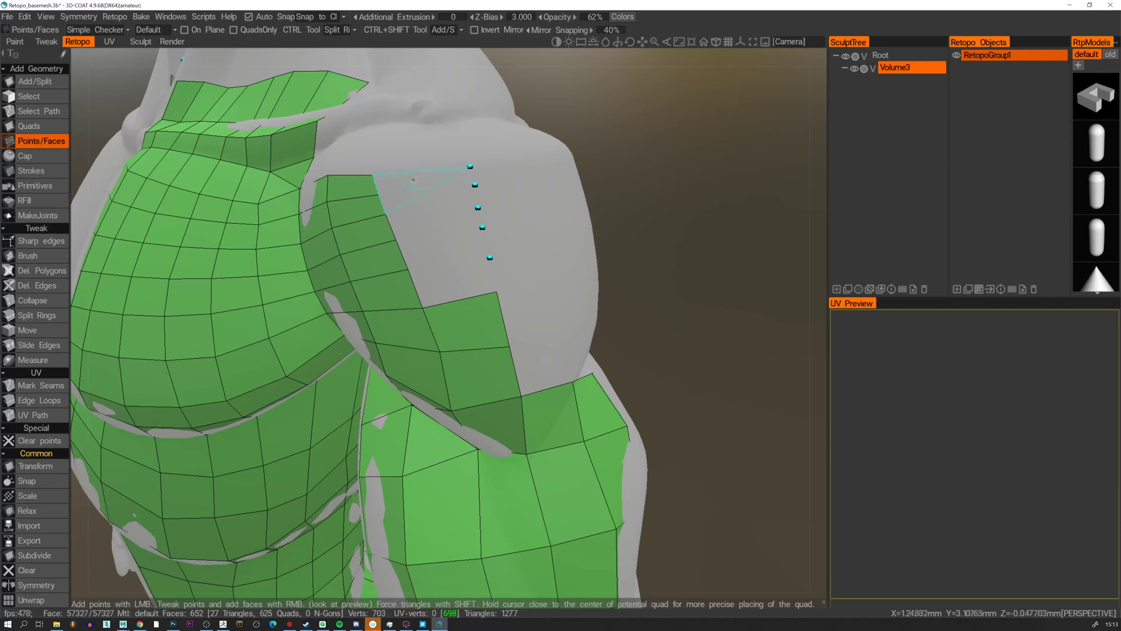
# Fill the area between the deltoid's outer edge and the placed points with a column of quads.
pyautogui.press('q')
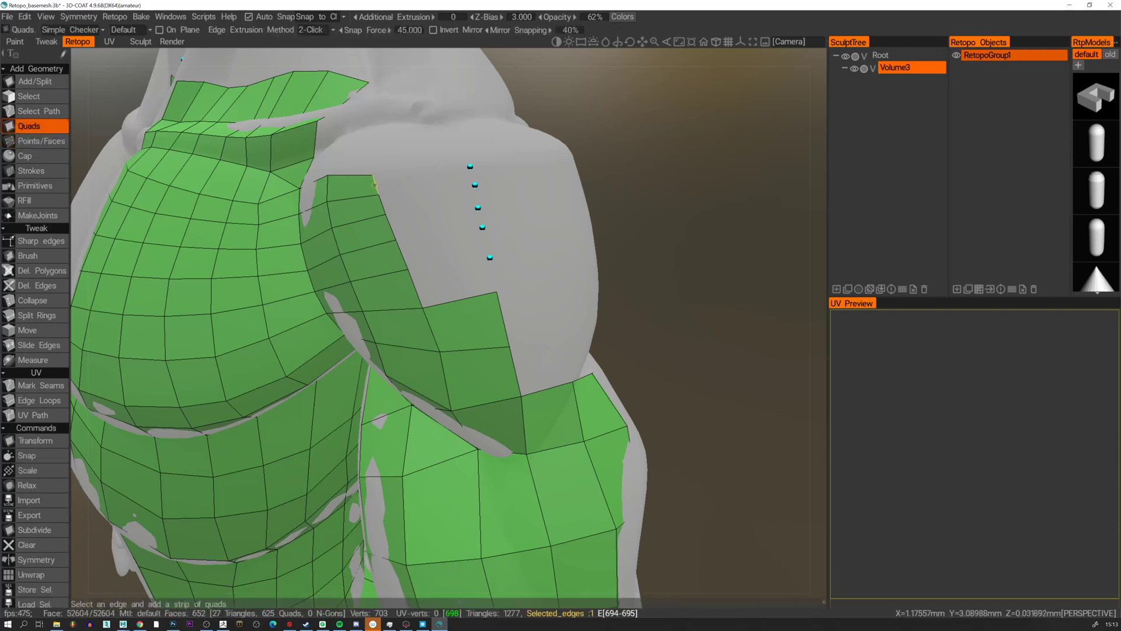
pyautogui.click(475, 184)
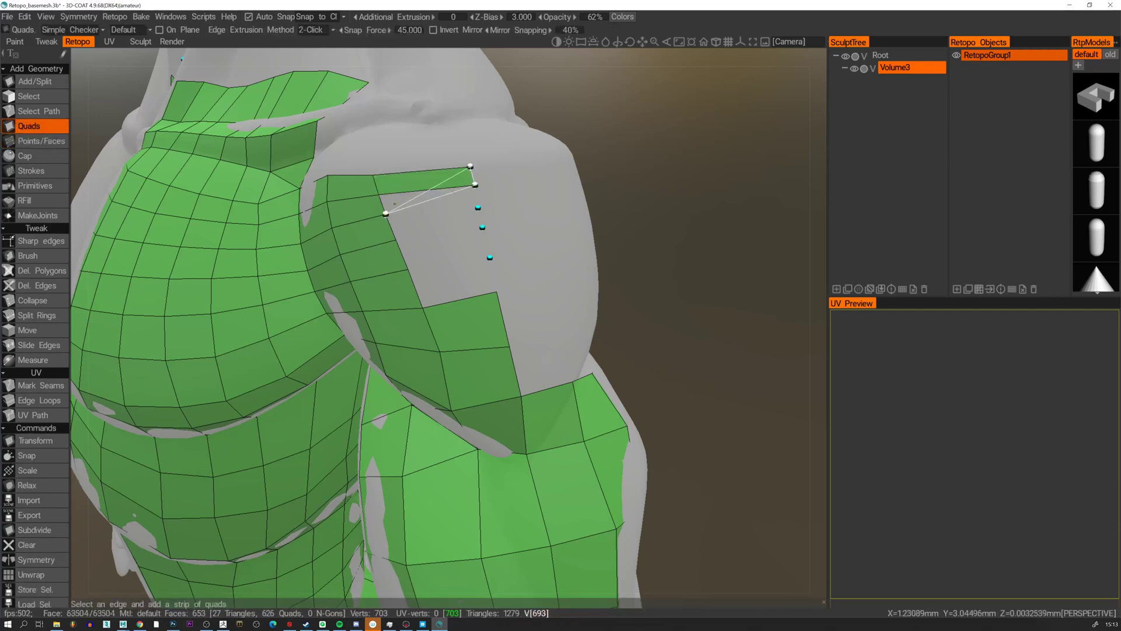
pyautogui.click(478, 207)
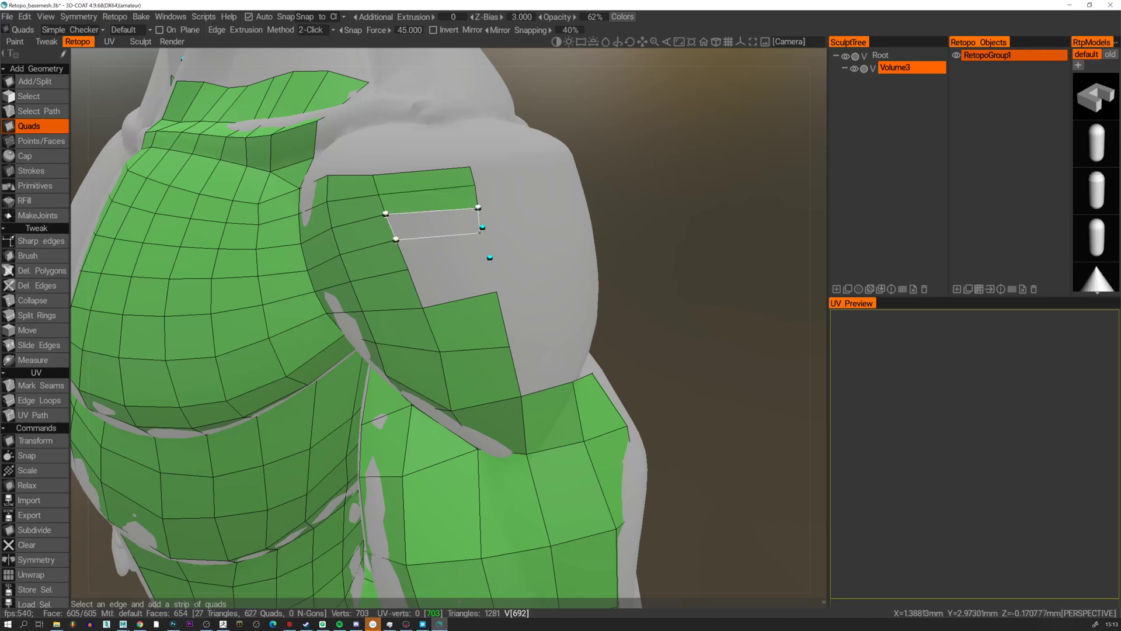
pyautogui.click(482, 226)
pyautogui.click(490, 258)
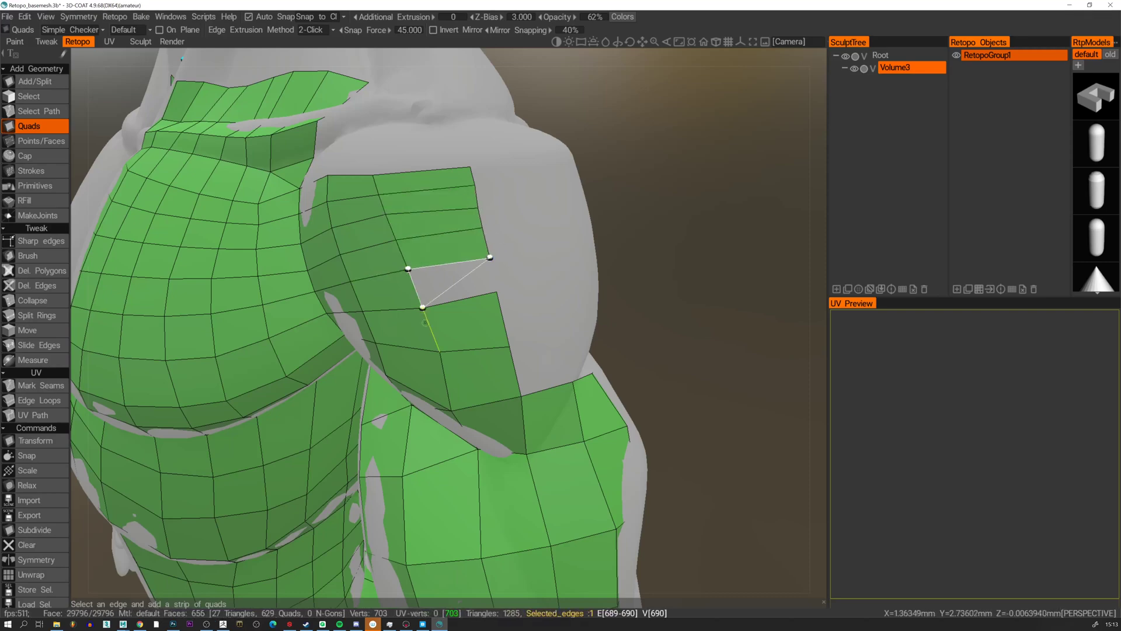
pyautogui.click(497, 292)
# Start another column on the side of the deltoid with three quads rising from the arm's upper edge.
pyautogui.scroll(-5, 498, 285)
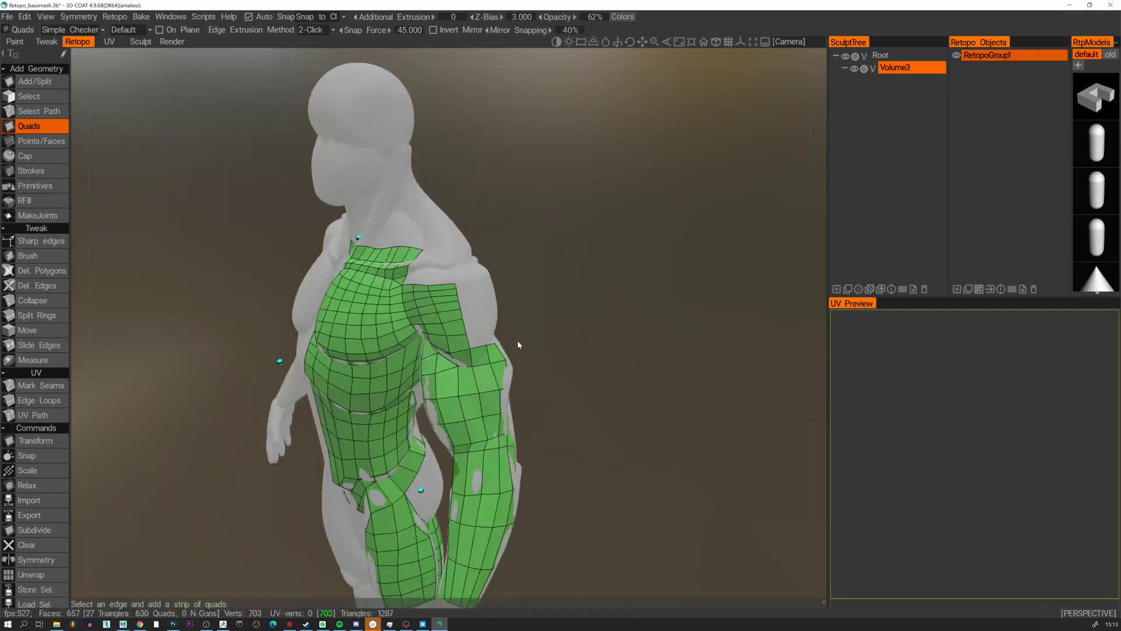
pyautogui.moveTo(517, 344); pyautogui.dragTo(455, 334)
pyautogui.scroll(5, 456, 334)
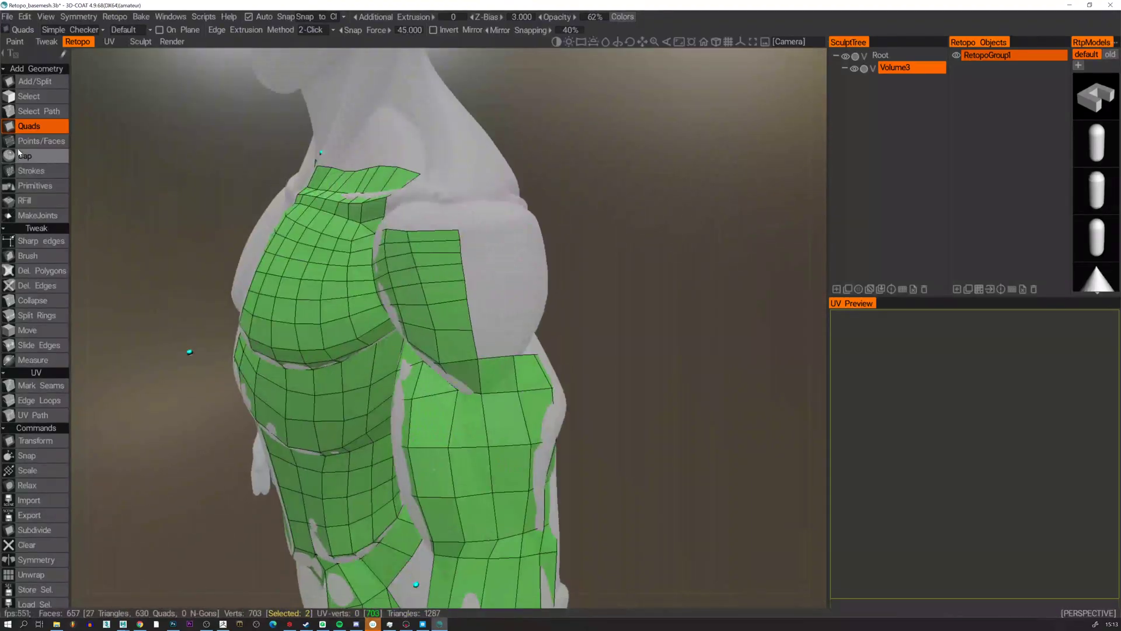
pyautogui.click(26, 141)
pyautogui.keyDown('alt'); pyautogui.moveTo(432, 286); pyautogui.dragTo(478, 279); pyautogui.keyUp('alt')
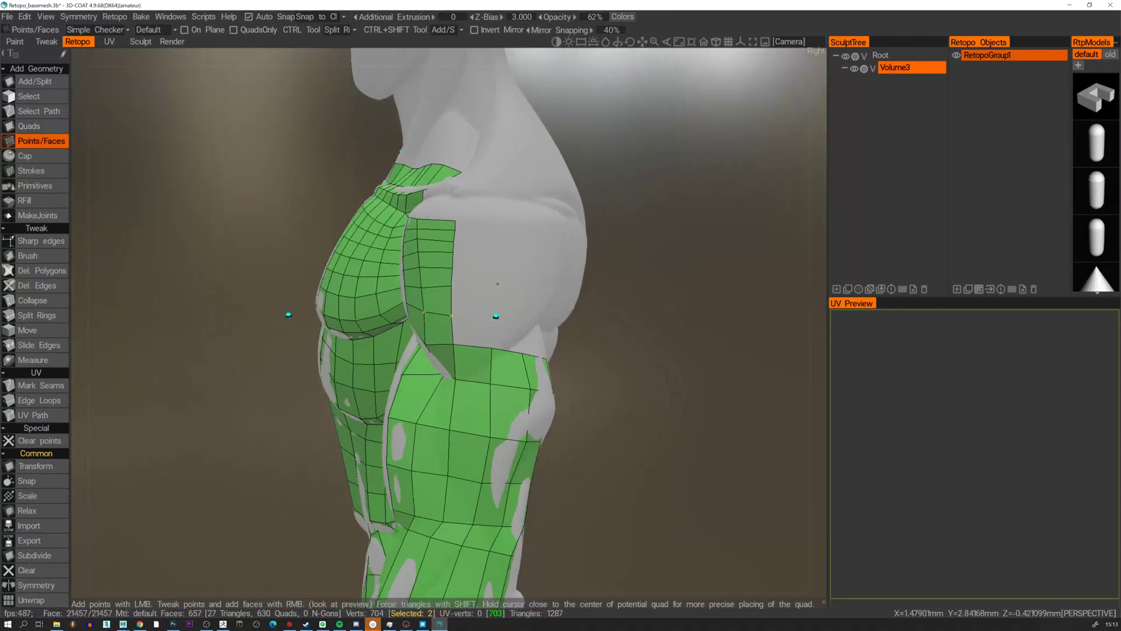
pyautogui.rightClick(475, 278)
pyautogui.rightClick(475, 300)
pyautogui.rightClick(473, 331)
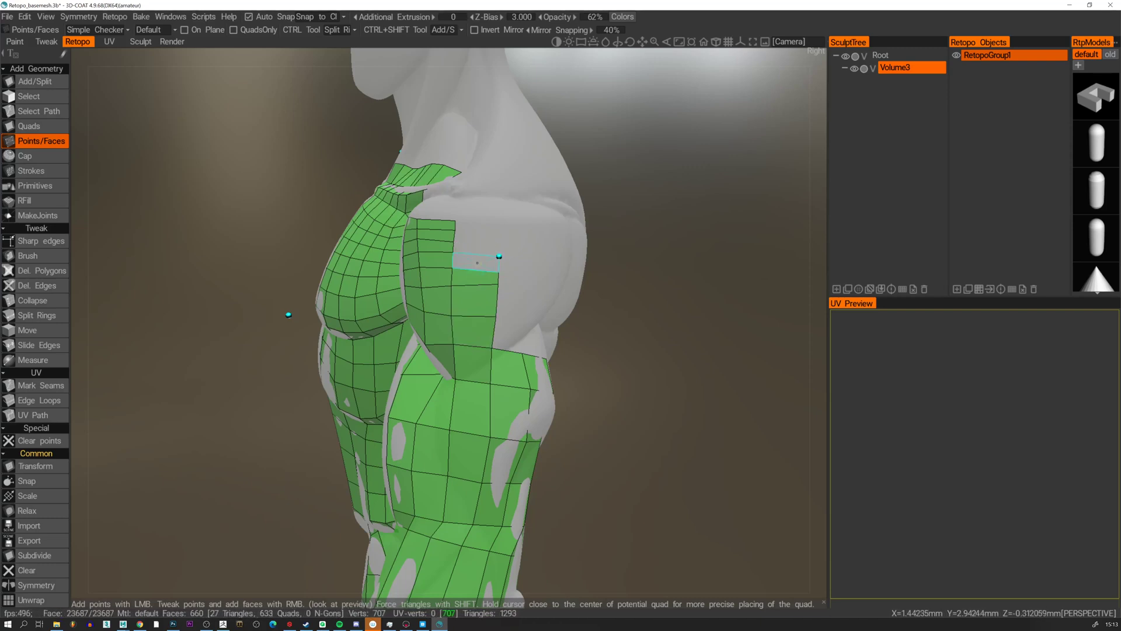
# Complete the side deltoid column with four more quads up to the level of the neighbouring column's upper edge.
pyautogui.rightClick(477, 264)
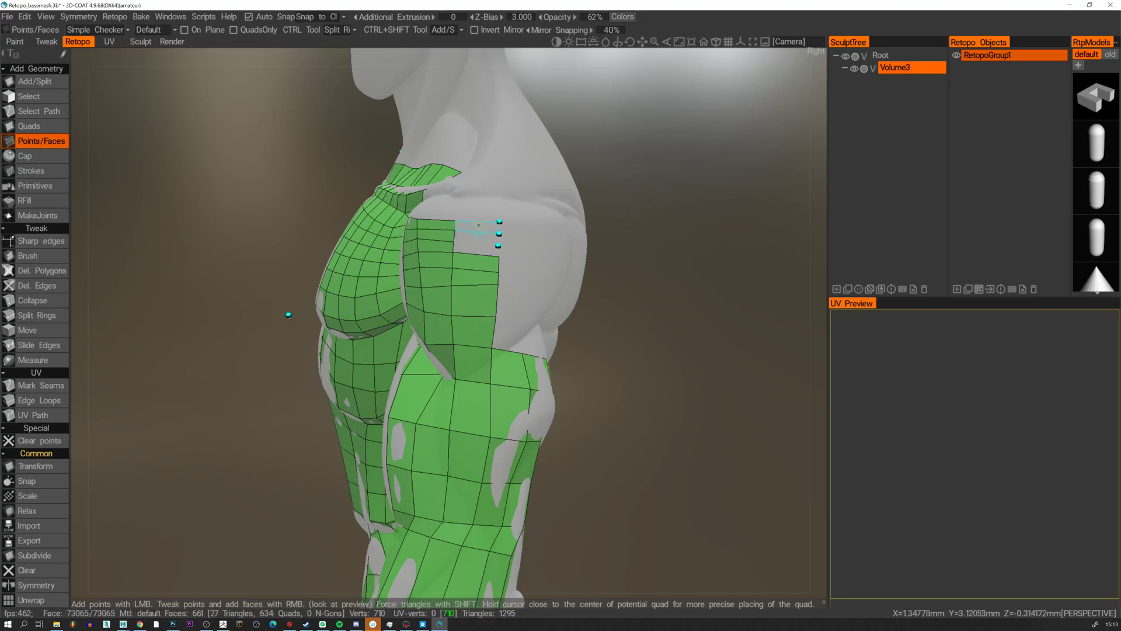
pyautogui.rightClick(478, 225)
pyautogui.rightClick(477, 238)
pyautogui.rightClick(475, 250)
# Reposition the arm mesh vertex directly below the deltoid to even out the surrounding quads.
pyautogui.moveTo(445, 256)
pyautogui.keyDown('alt'); pyautogui.mouseDown()
pyautogui.moveTo(599, 257)
pyautogui.moveTo(581, 253)
pyautogui.moveTo(568, 268)
pyautogui.moveTo(492, 244)
pyautogui.moveTo(427, 251)
pyautogui.mouseUp(); pyautogui.keyUp('alt')
pyautogui.keyDown('alt'); pyautogui.moveTo(516, 349); pyautogui.dragTo(480, 331, button='middle'); pyautogui.keyUp('alt')
pyautogui.keyDown('alt'); pyautogui.moveTo(481, 331); pyautogui.dragTo(538, 336); pyautogui.keyUp('alt')
pyautogui.scroll(3, 420, 363)
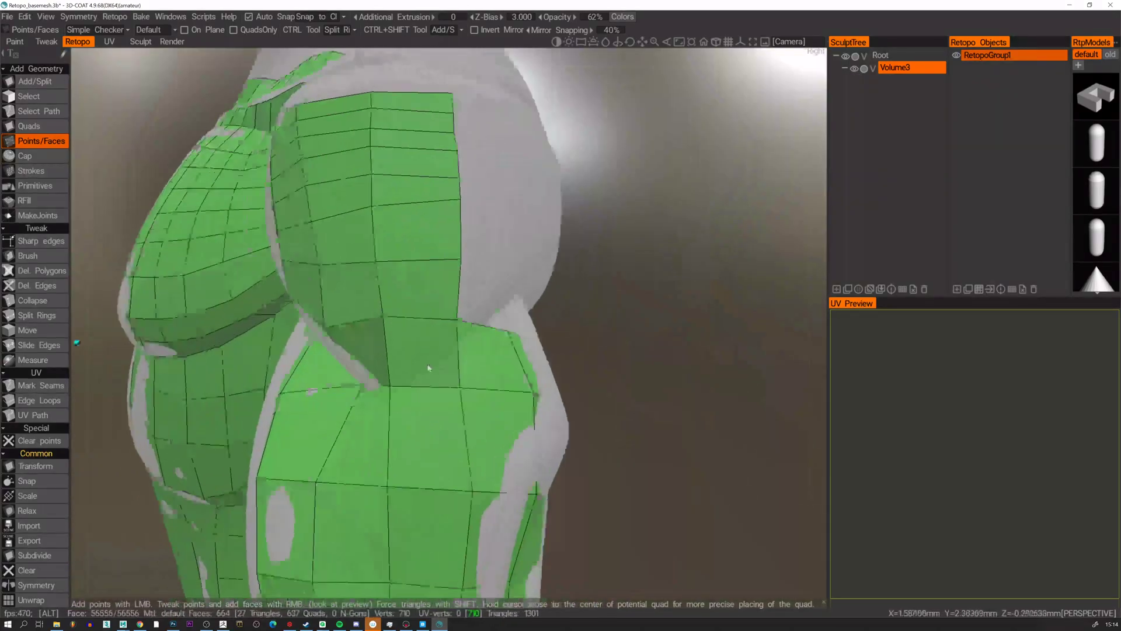
pyautogui.keyDown('alt'); pyautogui.moveTo(428, 368); pyautogui.dragTo(443, 349); pyautogui.keyUp('alt')
pyautogui.moveTo(443, 348); pyautogui.dragTo(438, 355, button='right')
pyautogui.keyDown('alt'); pyautogui.moveTo(438, 356); pyautogui.dragTo(432, 356); pyautogui.keyUp('alt')
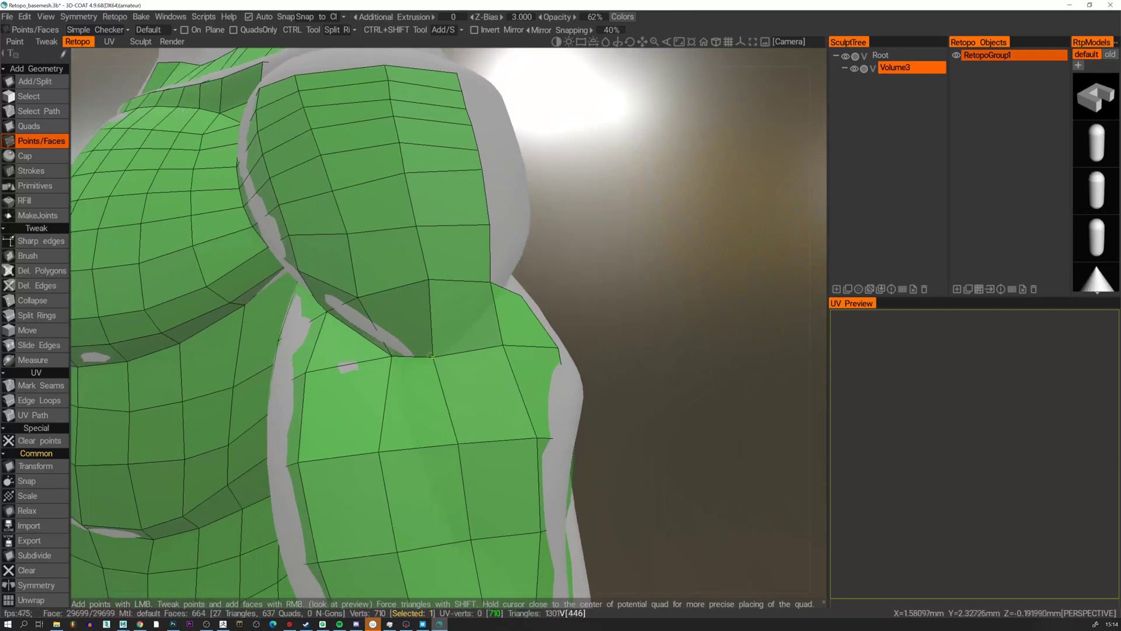
pyautogui.moveTo(433, 356); pyautogui.dragTo(429, 362, button='right')
pyautogui.keyDown('alt'); pyautogui.moveTo(375, 356); pyautogui.dragTo(413, 357); pyautogui.keyUp('alt')
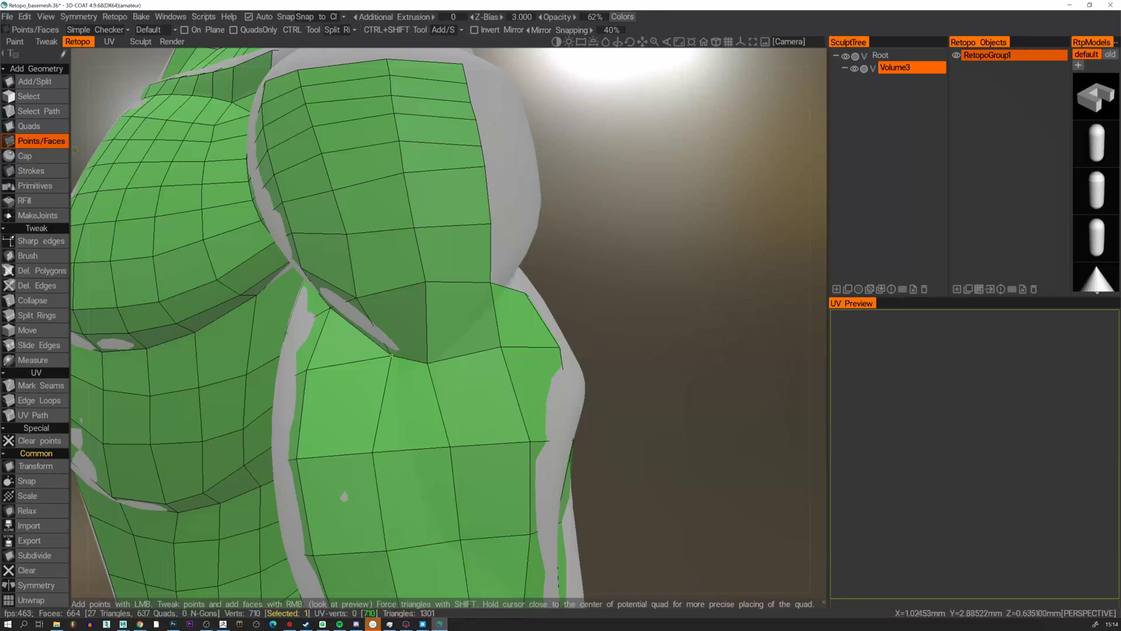
# Try splitting the quad between the side deltoid and the arm diagonally, and undo the last changes.
pyautogui.click(25, 85)
pyautogui.keyDown('alt'); pyautogui.moveTo(372, 268); pyautogui.dragTo(377, 379); pyautogui.keyUp('alt')
pyautogui.keyDown('alt'); pyautogui.moveTo(498, 320); pyautogui.dragTo(432, 301); pyautogui.keyUp('alt')
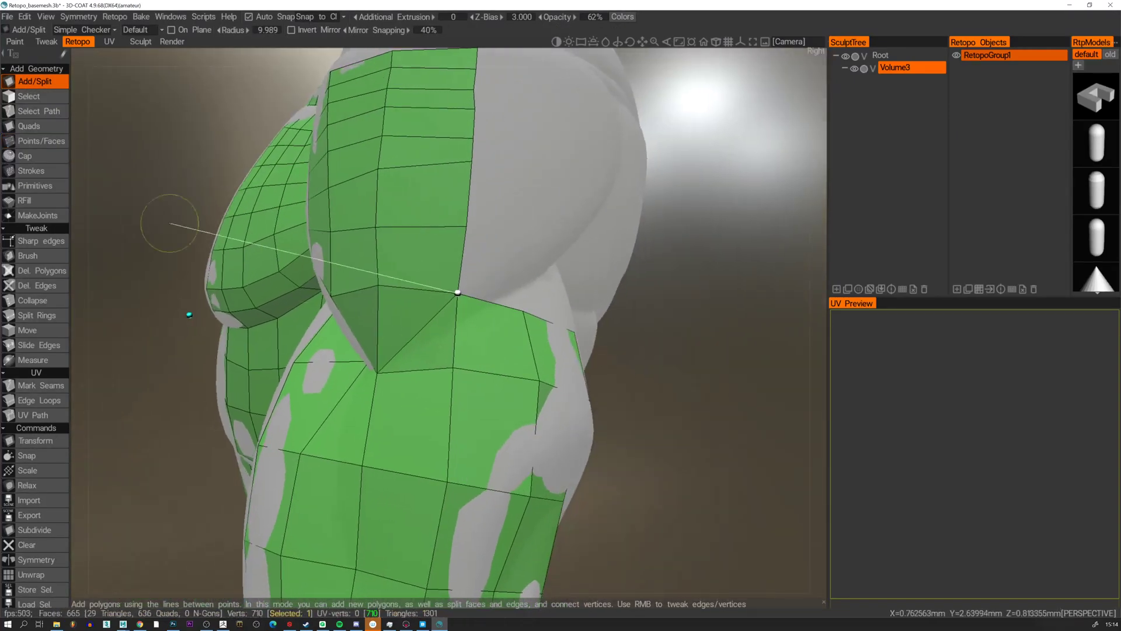
pyautogui.click(9, 142)
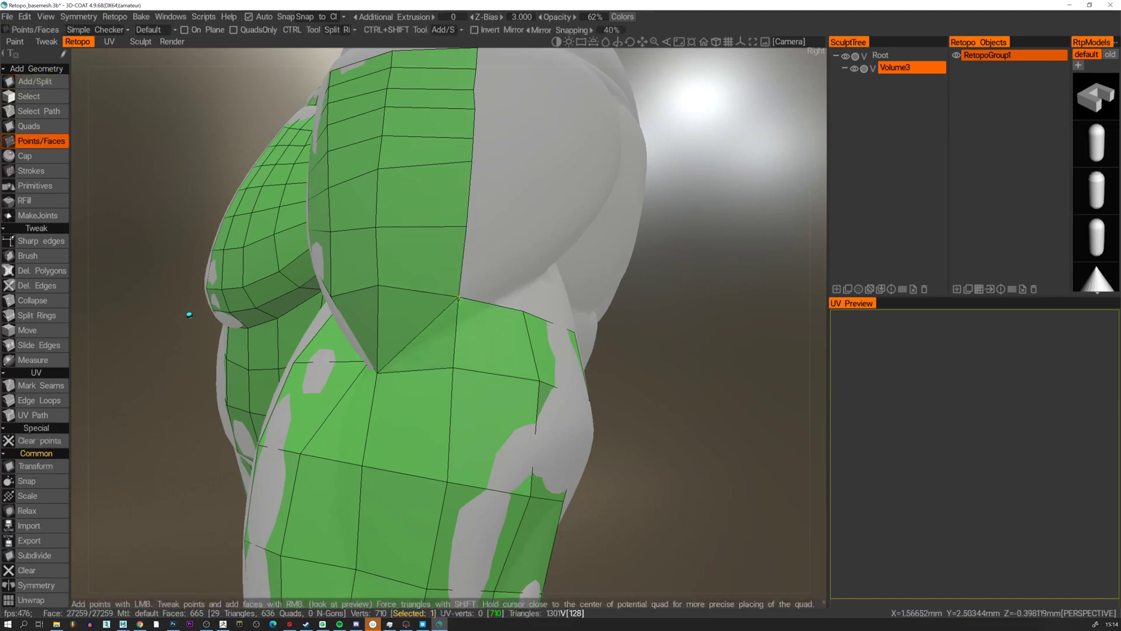
pyautogui.keyDown('alt'); pyautogui.moveTo(445, 331); pyautogui.dragTo(351, 318); pyautogui.keyUp('alt')
pyautogui.hotkey('ctrl', 'z')
pyautogui.hotkey('ctrl', 'z')
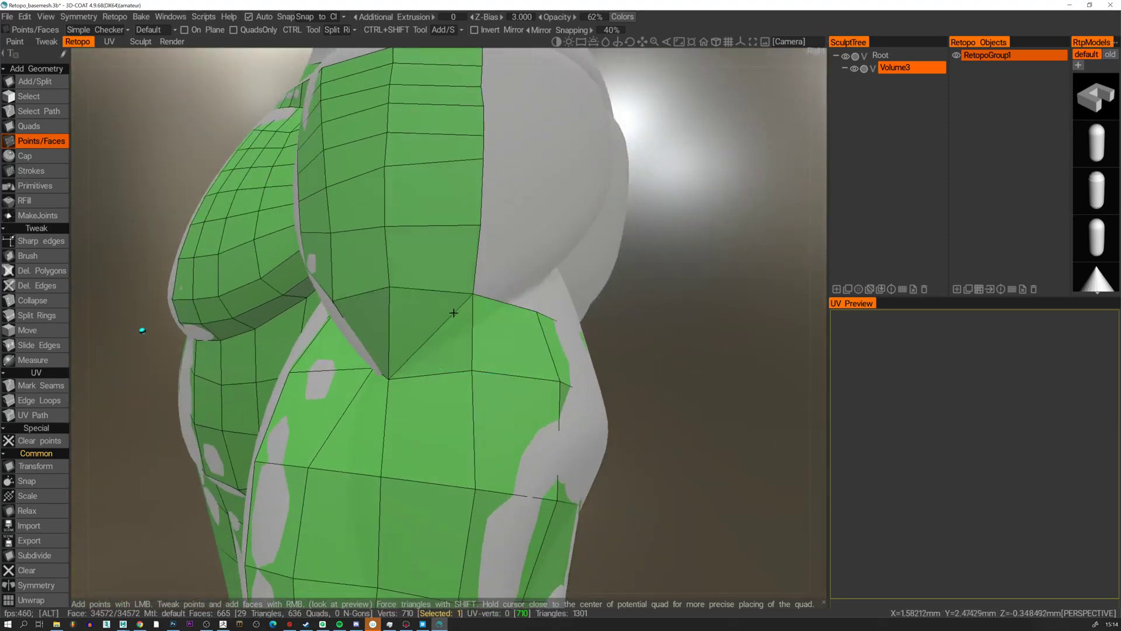
pyautogui.keyDown('alt'); pyautogui.moveTo(454, 313); pyautogui.dragTo(501, 295); pyautogui.keyUp('alt')
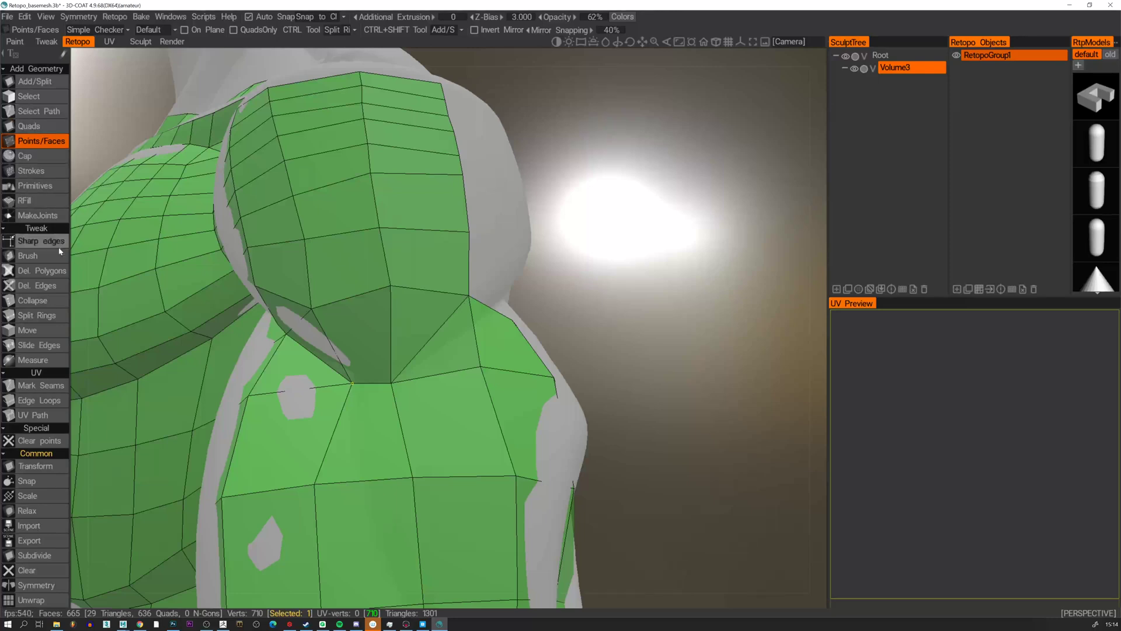
# Delete the two triangles between the side deltoid's lower edge and the arm mesh.
pyautogui.click(36, 270)
pyautogui.moveTo(444, 344)
pyautogui.keyDown('alt'); pyautogui.mouseDown()
pyautogui.moveTo(411, 348)
pyautogui.moveTo(428, 334)
pyautogui.mouseUp(); pyautogui.keyUp('alt')
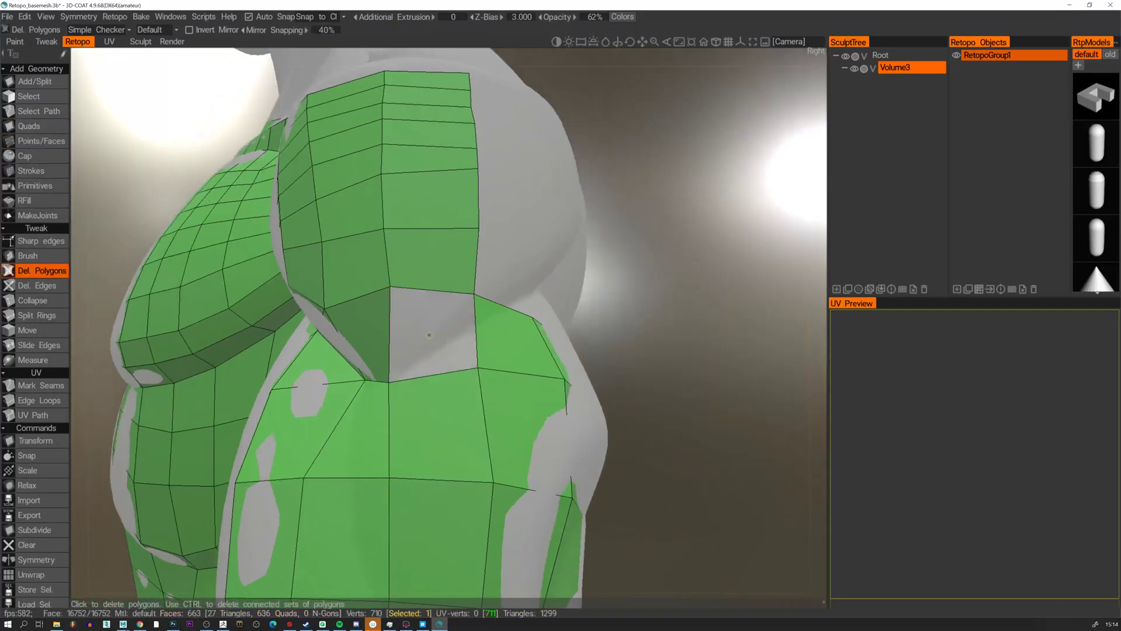
# Delete the quad behind the gap between the side deltoid and arm, and add a new quad under the side deltoid's lower edge.
pyautogui.click(514, 338)
pyautogui.click(19, 142)
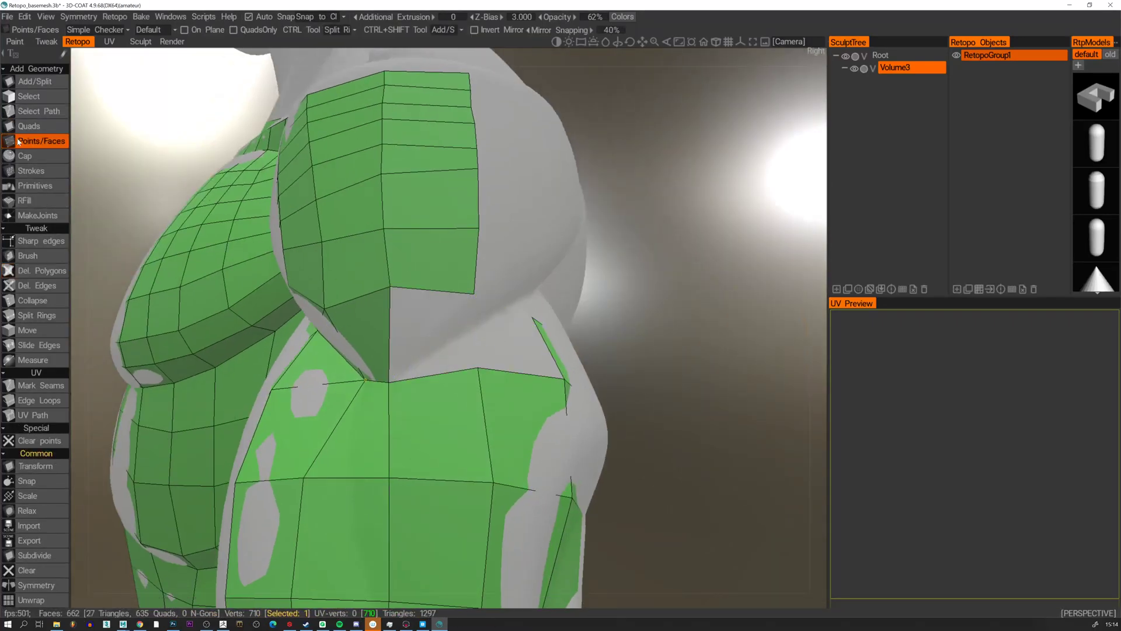
pyautogui.keyDown('alt'); pyautogui.moveTo(379, 345); pyautogui.dragTo(426, 345); pyautogui.keyUp('alt')
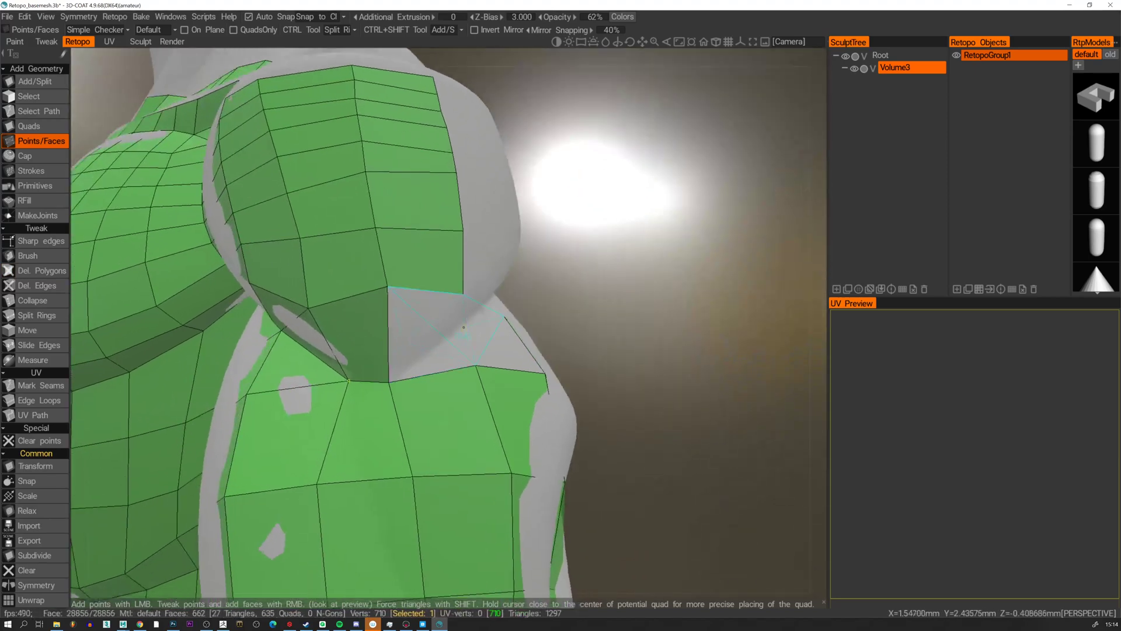
pyautogui.click(414, 328)
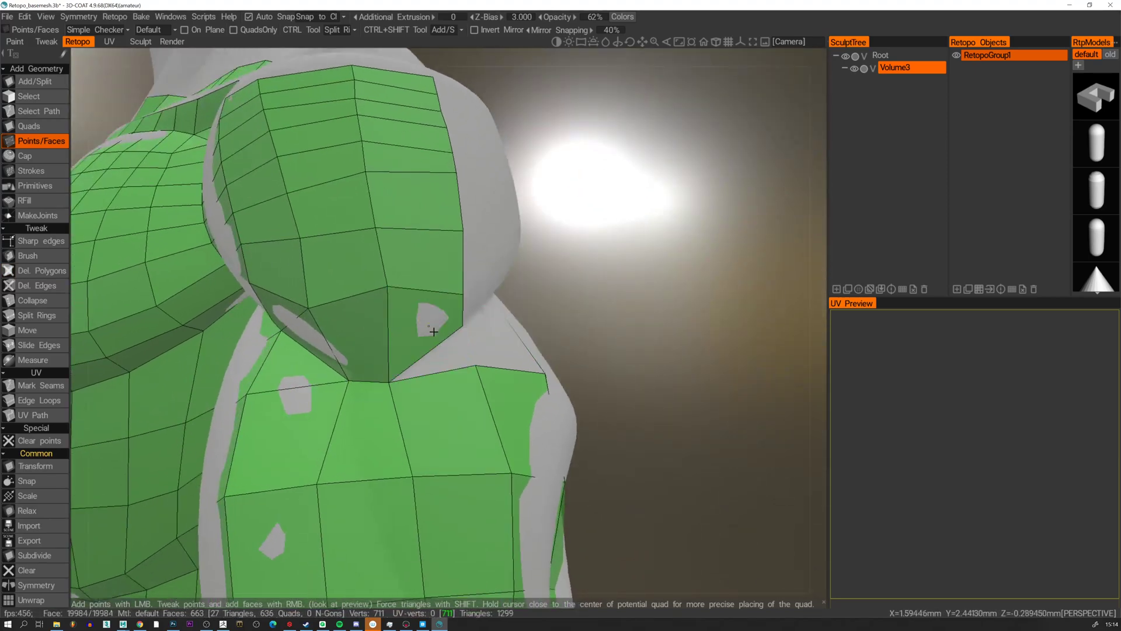
# Adjust the vertices along the seam where the deltoid's lower edge meets the arm mesh.
pyautogui.moveTo(414, 328)
pyautogui.keyDown('alt'); pyautogui.mouseDown()
pyautogui.moveTo(415, 370)
pyautogui.moveTo(482, 354)
pyautogui.moveTo(366, 350)
pyautogui.moveTo(356, 363)
pyautogui.mouseUp(); pyautogui.keyUp('alt')
pyautogui.moveTo(341, 387); pyautogui.dragTo(326, 369, button='right')
pyautogui.keyDown('alt'); pyautogui.moveTo(333, 369); pyautogui.dragTo(376, 358); pyautogui.keyUp('alt')
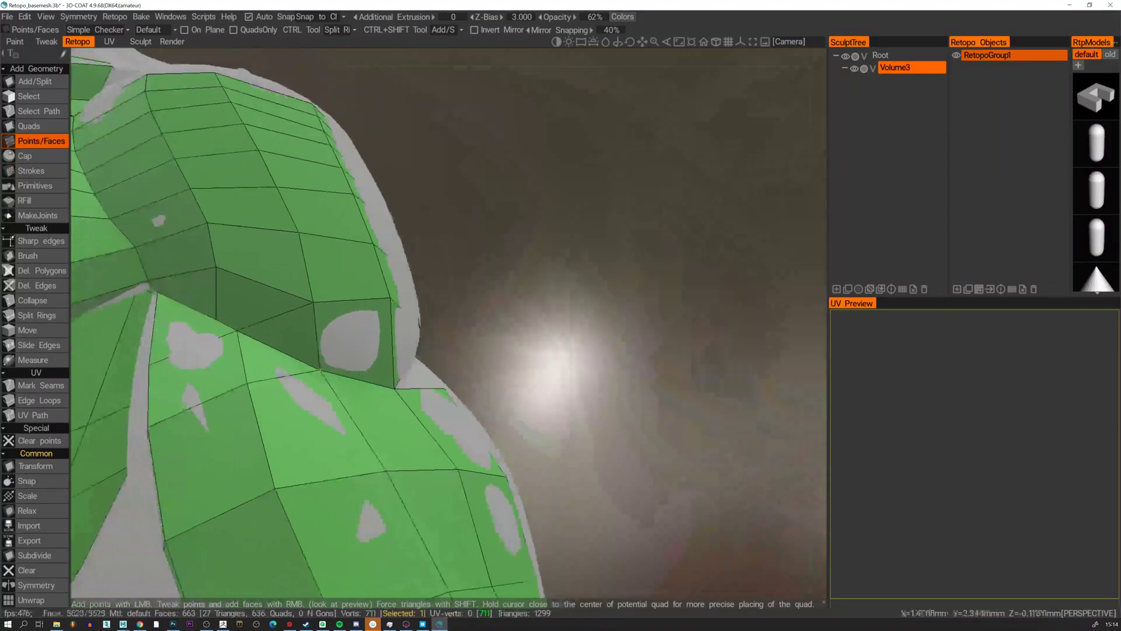
pyautogui.moveTo(320, 370); pyautogui.dragTo(333, 360, button='right')
pyautogui.keyDown('alt'); pyautogui.moveTo(368, 360); pyautogui.dragTo(275, 403); pyautogui.keyUp('alt')
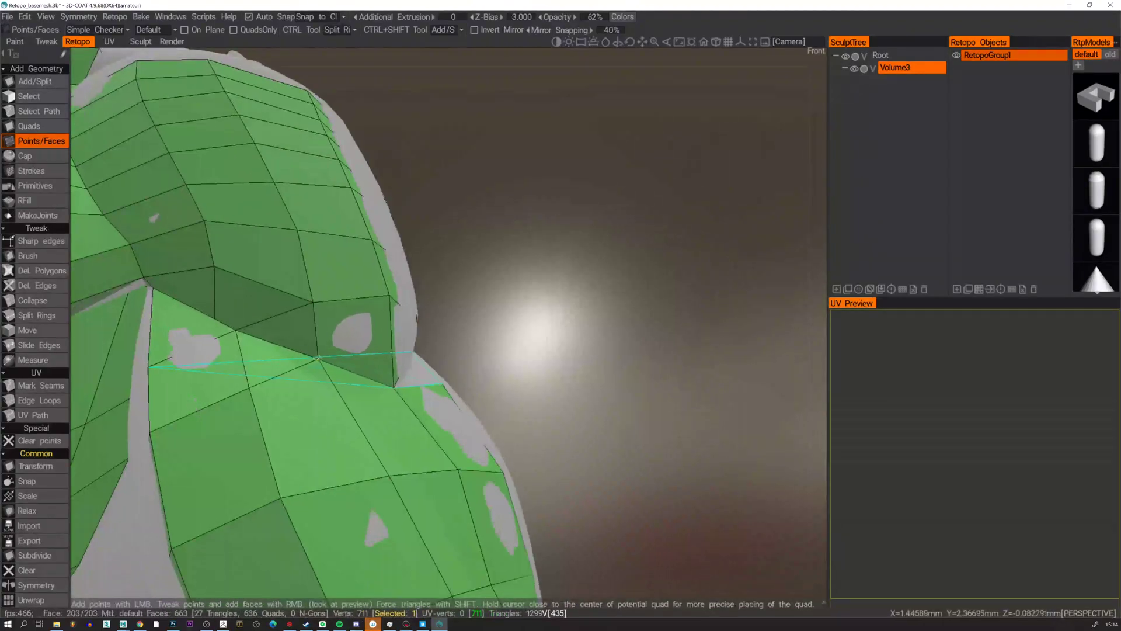
pyautogui.keyDown('alt'); pyautogui.moveTo(317, 365); pyautogui.dragTo(233, 397); pyautogui.keyUp('alt')
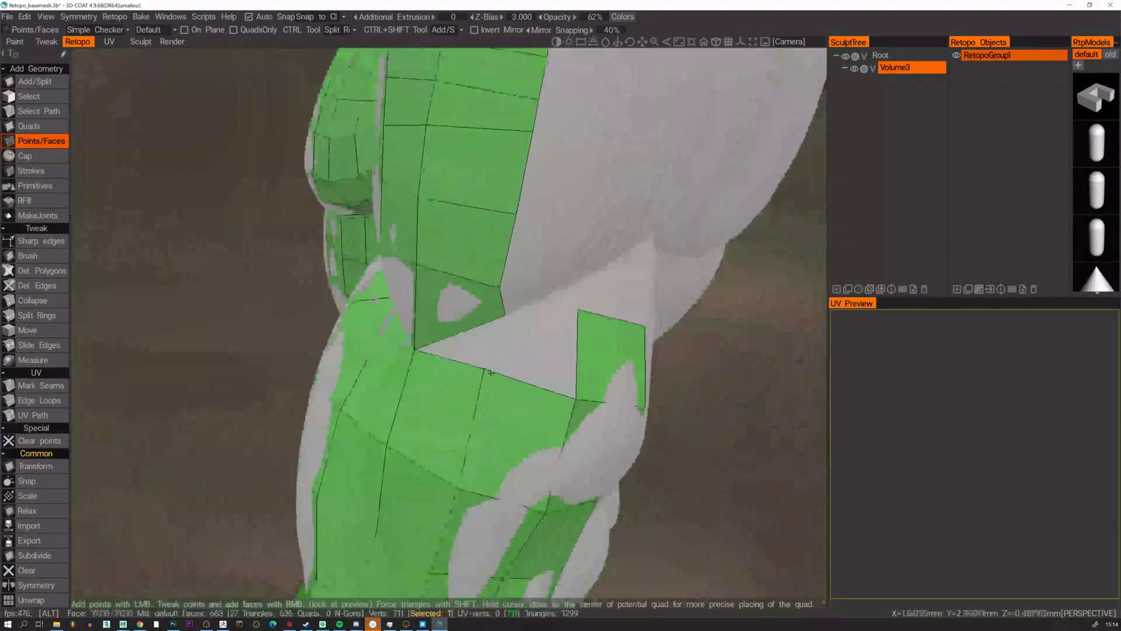
# Fill the gap between the new lower deltoid quad and the arm mesh with one triangle and one quad.
pyautogui.rightClick(459, 355)
pyautogui.keyDown('alt'); pyautogui.moveTo(458, 355); pyautogui.dragTo(503, 291); pyautogui.keyUp('alt')
pyautogui.rightClick(461, 356)
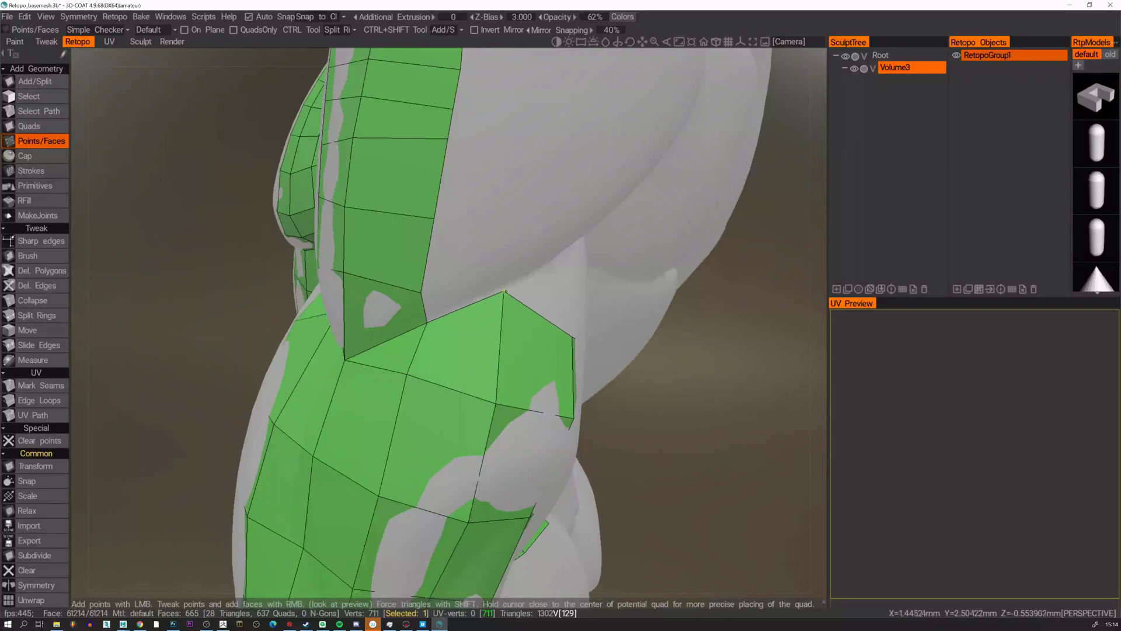
# Start the next deltoid column toward the back with four quads, building upward from the arm mesh edge.
pyautogui.keyDown('alt'); pyautogui.moveTo(565, 338); pyautogui.dragTo(528, 351); pyautogui.keyUp('alt')
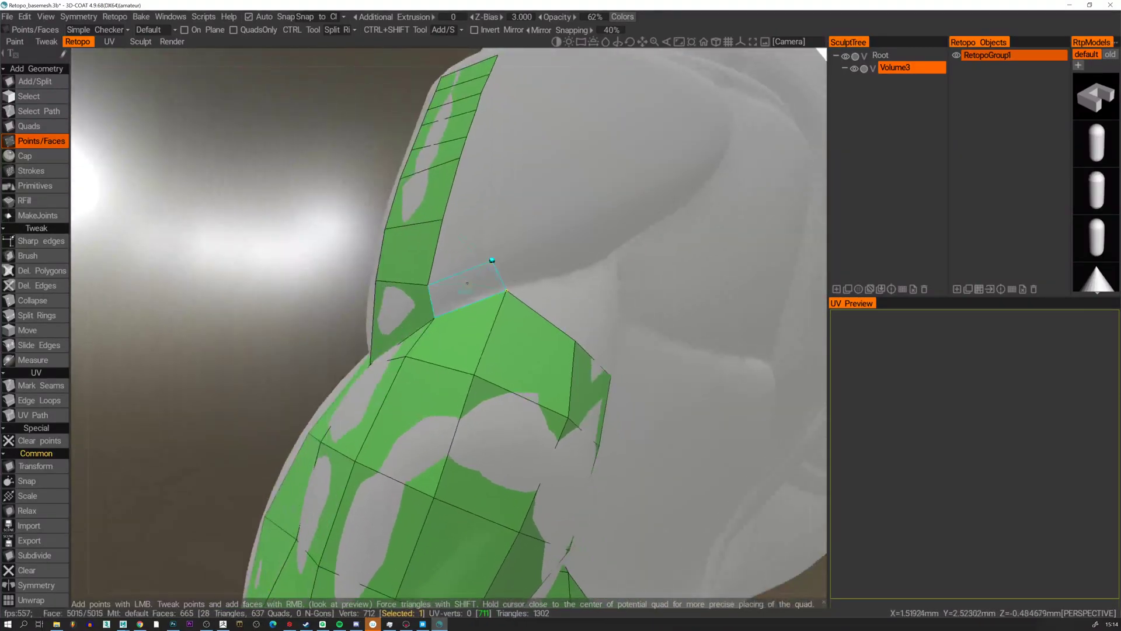
pyautogui.rightClick(491, 260)
pyautogui.keyDown('alt'); pyautogui.moveTo(484, 254); pyautogui.dragTo(512, 321); pyautogui.keyUp('alt')
pyautogui.rightClick(469, 340)
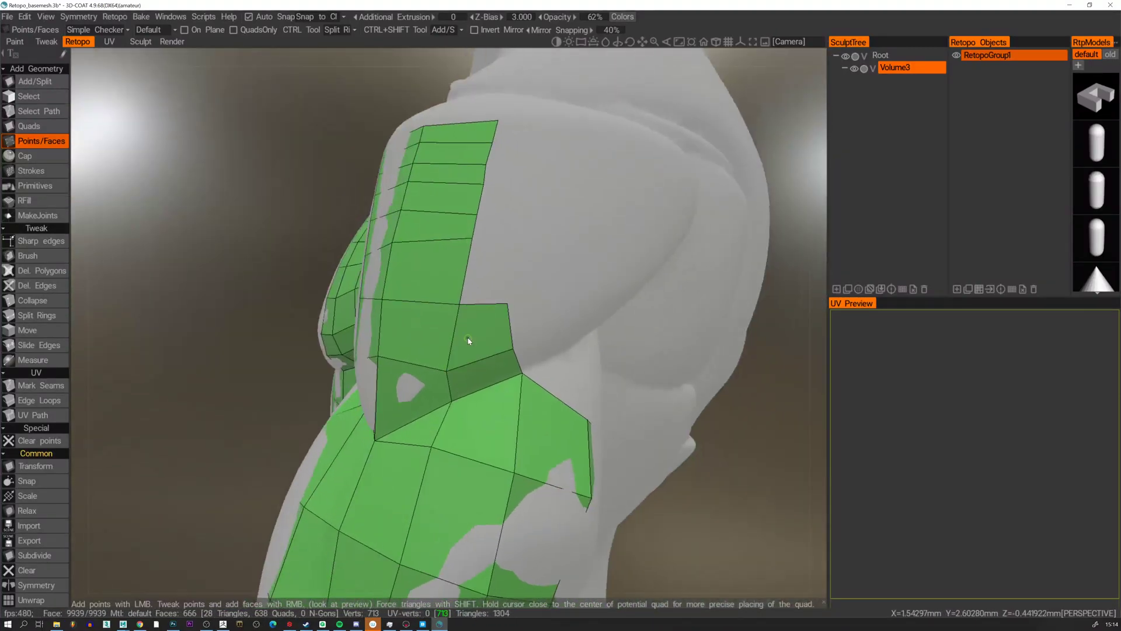
pyautogui.rightClick(502, 225)
pyautogui.rightClick(488, 271)
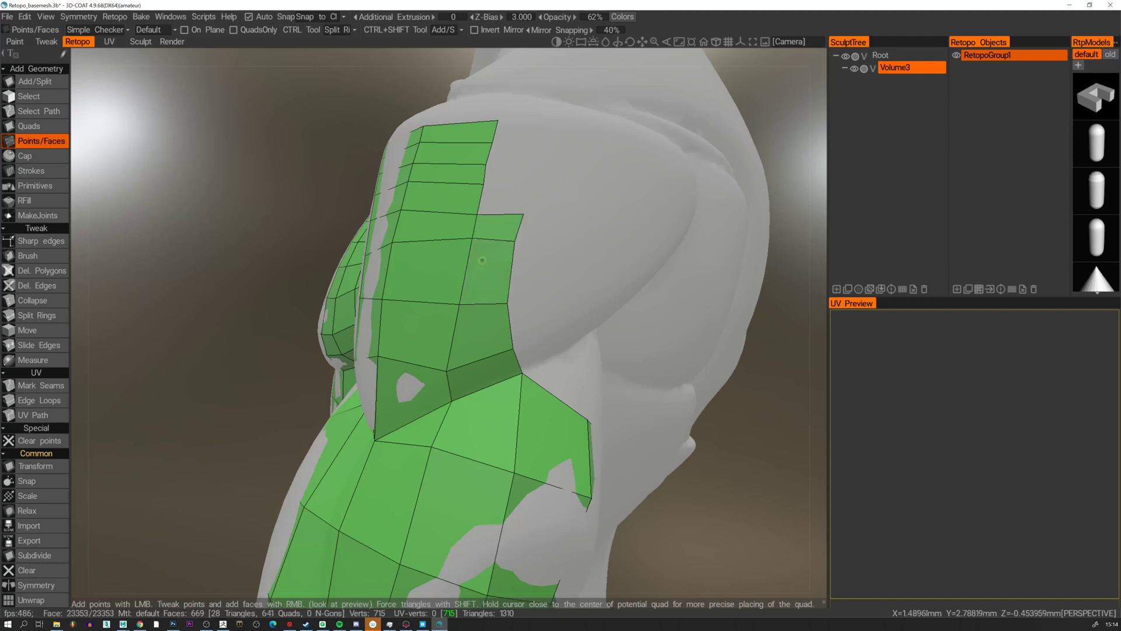
# Move the rear vertices of the new deltoid column farther back to widen its quads.
pyautogui.keyDown('alt'); pyautogui.moveTo(508, 197); pyautogui.dragTo(493, 290, button='middle'); pyautogui.keyUp('alt')
pyautogui.keyDown('alt'); pyautogui.moveTo(493, 290); pyautogui.dragTo(504, 319); pyautogui.keyUp('alt')
pyautogui.moveTo(500, 416); pyautogui.dragTo(529, 417, button='right')
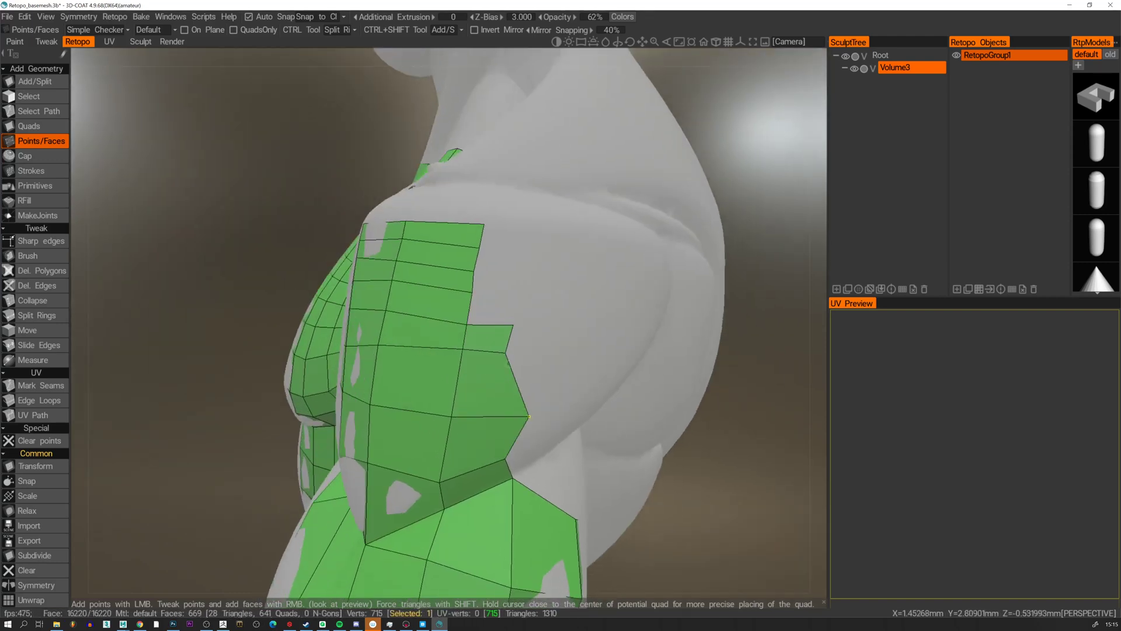
pyautogui.moveTo(506, 353); pyautogui.dragTo(547, 329, button='right')
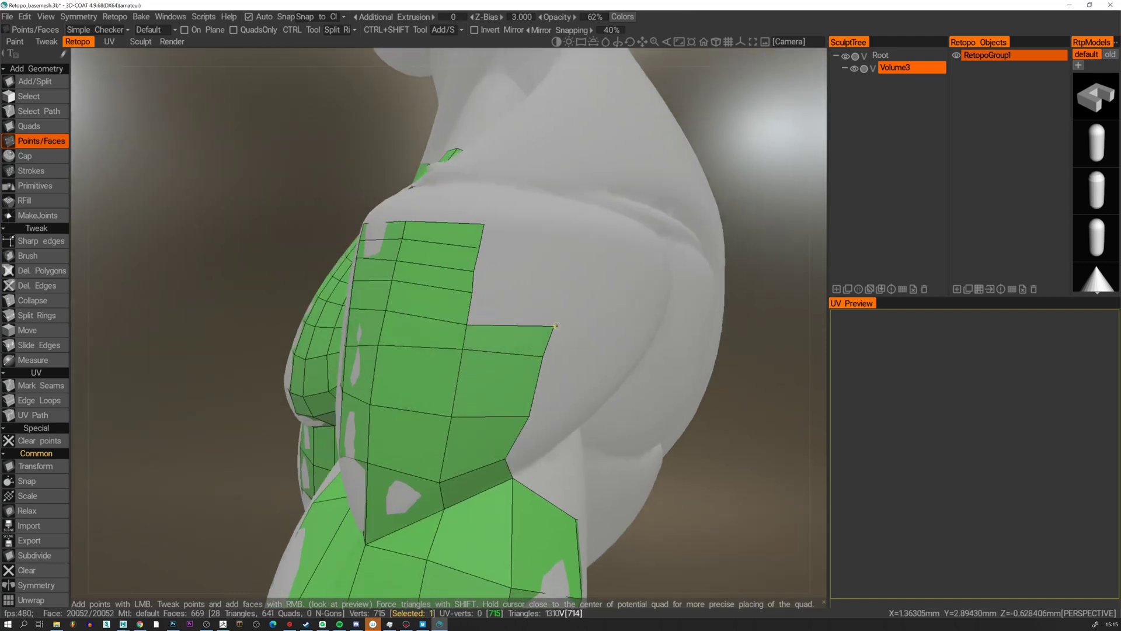
# Complete the rear deltoid column with four more quads up to the level of the neighbouring column's upper edge.
pyautogui.keyDown('alt'); pyautogui.moveTo(511, 429); pyautogui.dragTo(473, 407); pyautogui.keyUp('alt')
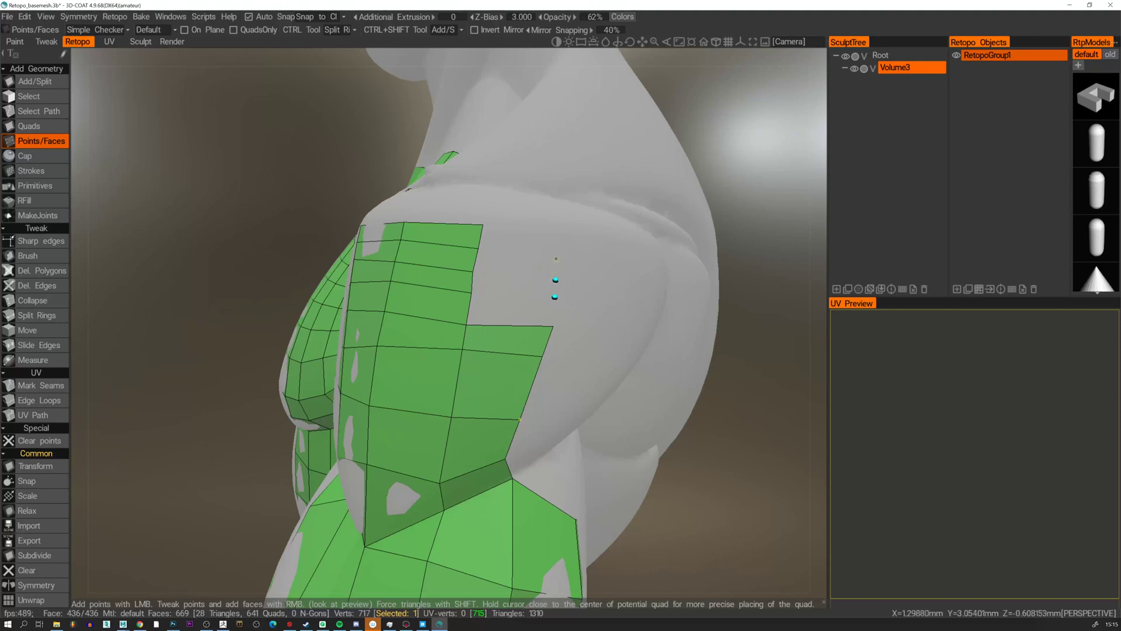
pyautogui.rightClick(522, 243)
pyautogui.rightClick(514, 266)
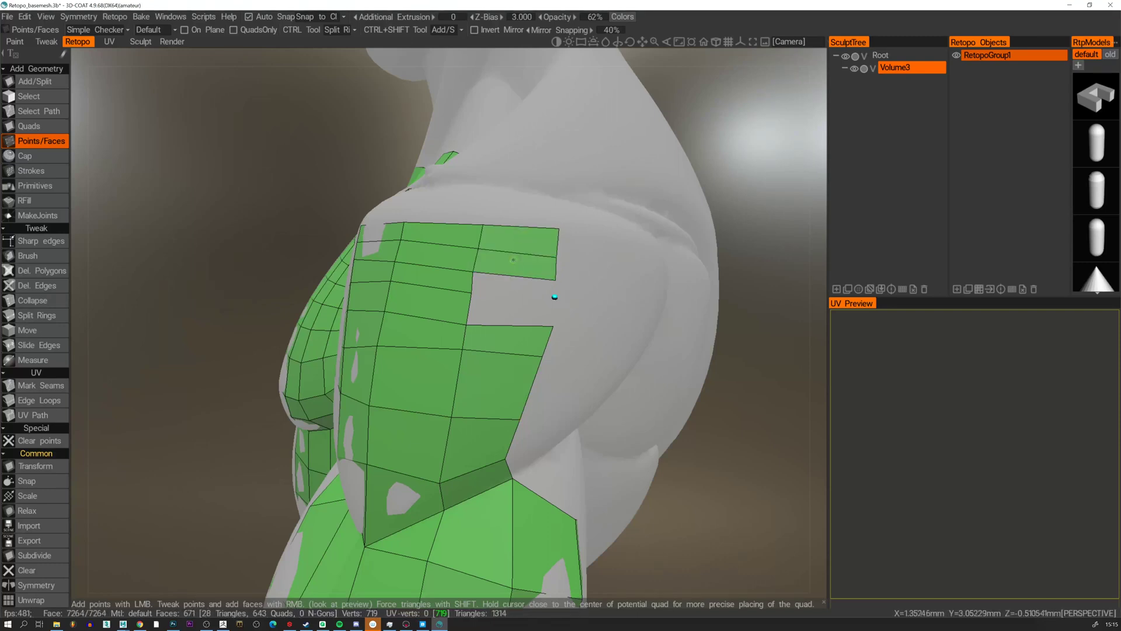
pyautogui.rightClick(509, 290)
pyautogui.rightClick(515, 308)
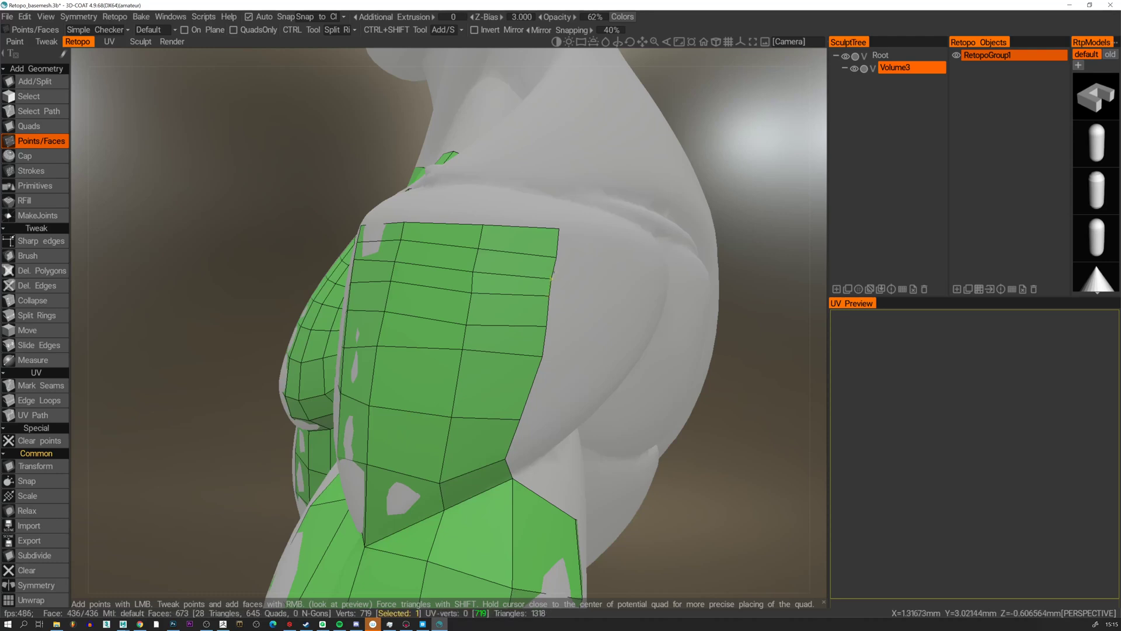
# Smooth the vertex spacing across the deltoid mesh with the Brush tool.
pyautogui.keyDown('alt'); pyautogui.moveTo(555, 257); pyautogui.dragTo(479, 263); pyautogui.keyUp('alt')
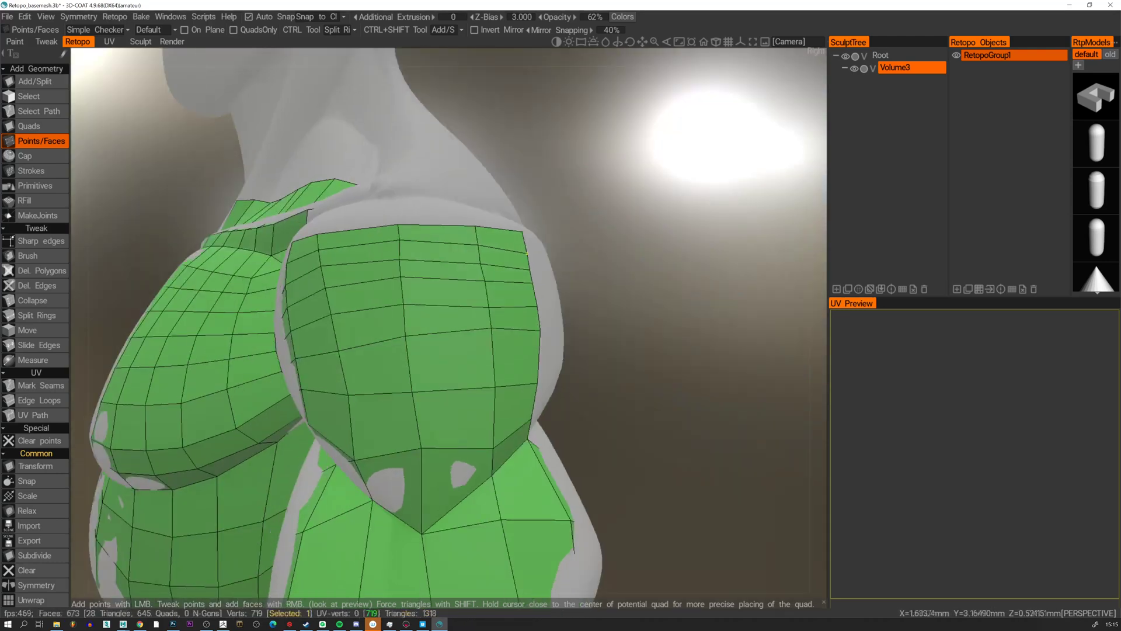
pyautogui.click(28, 255)
pyautogui.moveTo(462, 315)
pyautogui.keyDown('shift'); pyautogui.mouseDown()
pyautogui.moveTo(350, 277)
pyautogui.moveTo(473, 368)
pyautogui.moveTo(455, 403)
pyautogui.moveTo(337, 315)
pyautogui.moveTo(461, 321)
pyautogui.moveTo(377, 328)
pyautogui.mouseUp(); pyautogui.keyUp('shift')
pyautogui.scroll(-6, 337, 315)
pyautogui.scroll(3, 462, 321)
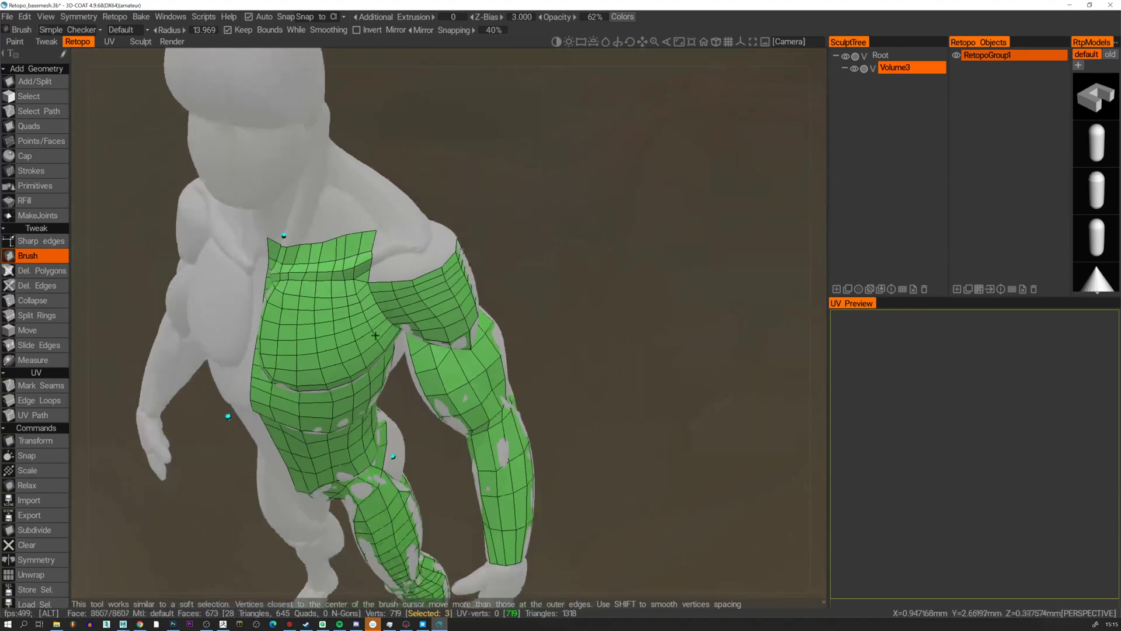
pyautogui.keyDown('alt'); pyautogui.moveTo(377, 328); pyautogui.dragTo(356, 367, button='right'); pyautogui.keyUp('alt')
pyautogui.keyDown('alt'); pyautogui.moveTo(355, 367); pyautogui.dragTo(374, 330); pyautogui.keyUp('alt')
# Move the side and rear vertices of the deltoid's upper edge inward over the top of the shoulder using Points/Faces.
pyautogui.click(13, 141)
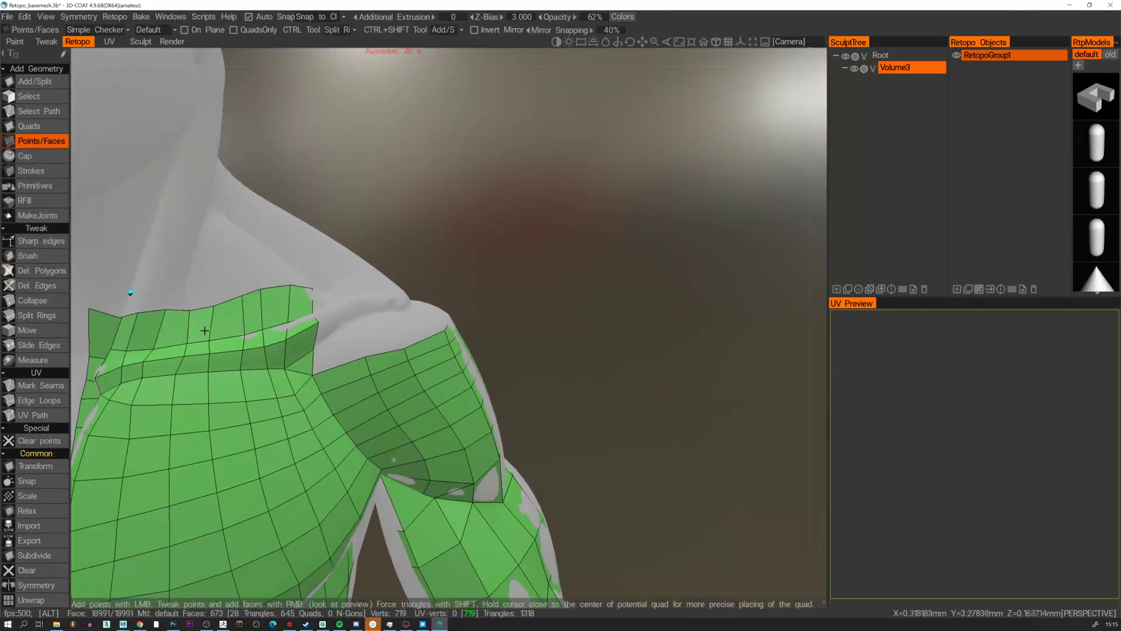
pyautogui.keyDown('alt'); pyautogui.moveTo(336, 385); pyautogui.dragTo(348, 345); pyautogui.keyUp('alt')
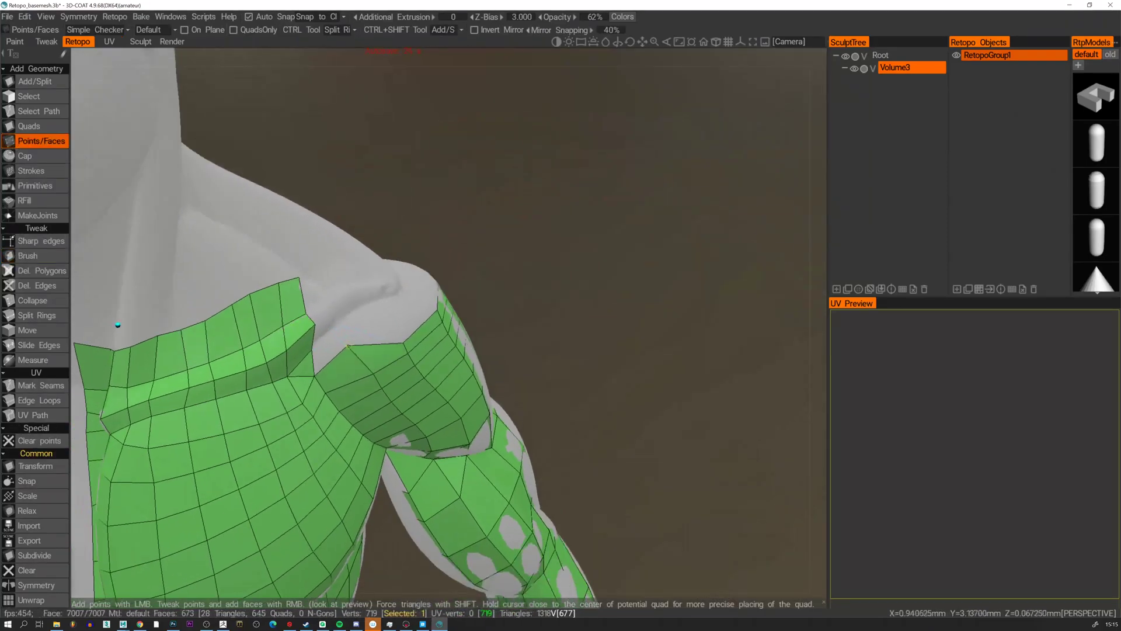
pyautogui.keyDown('alt'); pyautogui.moveTo(397, 313); pyautogui.dragTo(437, 291); pyautogui.keyUp('alt')
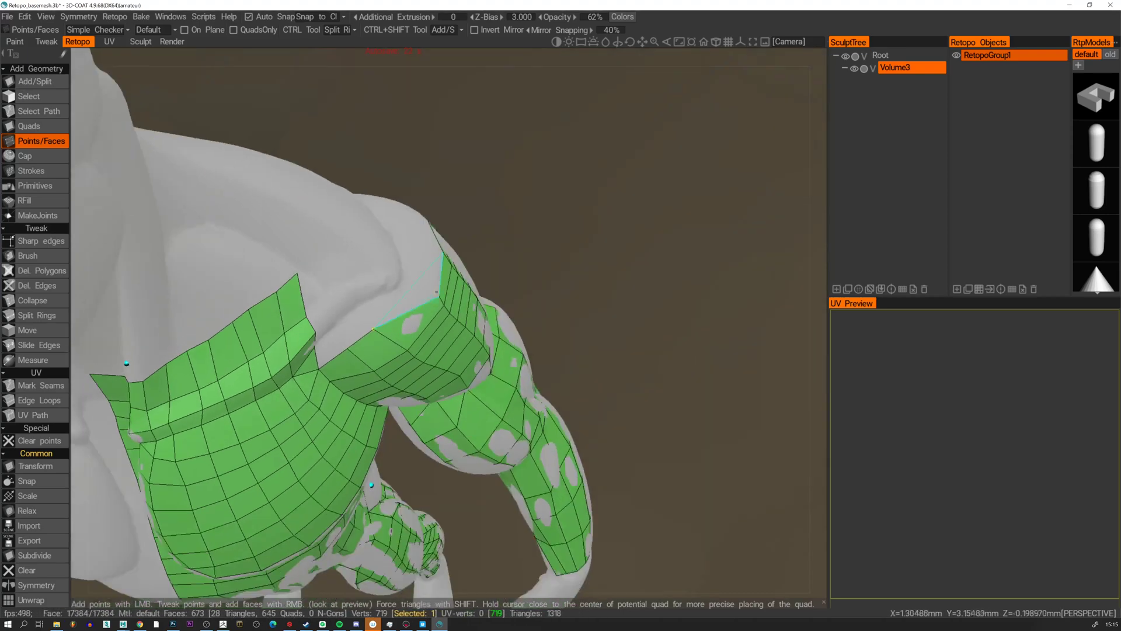
pyautogui.moveTo(439, 297); pyautogui.dragTo(409, 285, button='right')
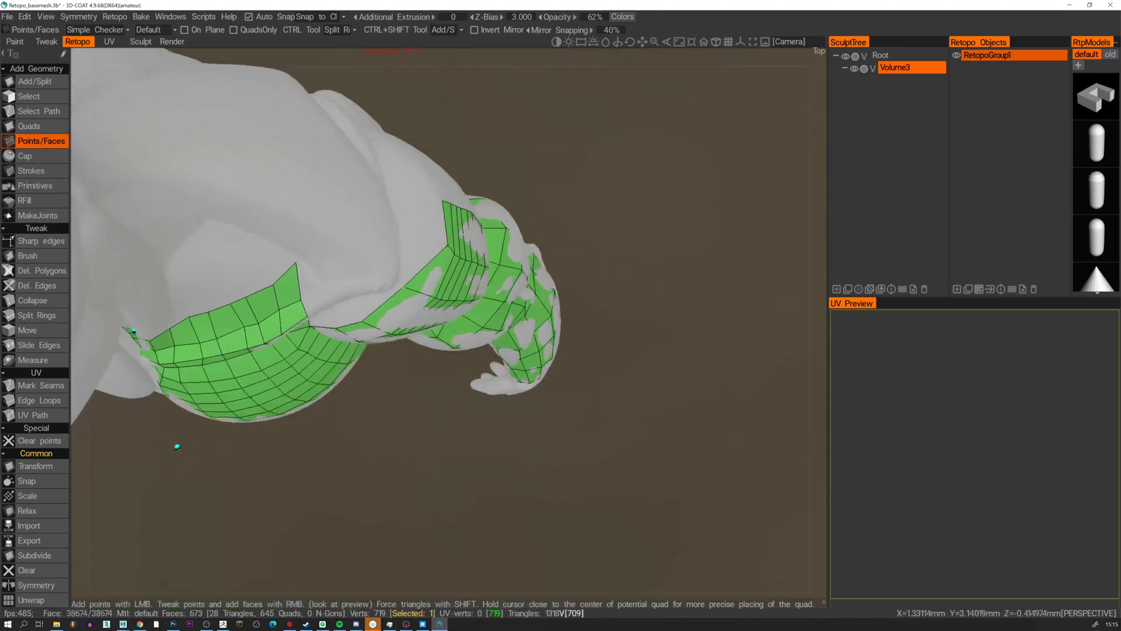
pyautogui.moveTo(448, 246); pyautogui.dragTo(412, 241, button='right')
pyautogui.moveTo(444, 198); pyautogui.dragTo(408, 201, button='right')
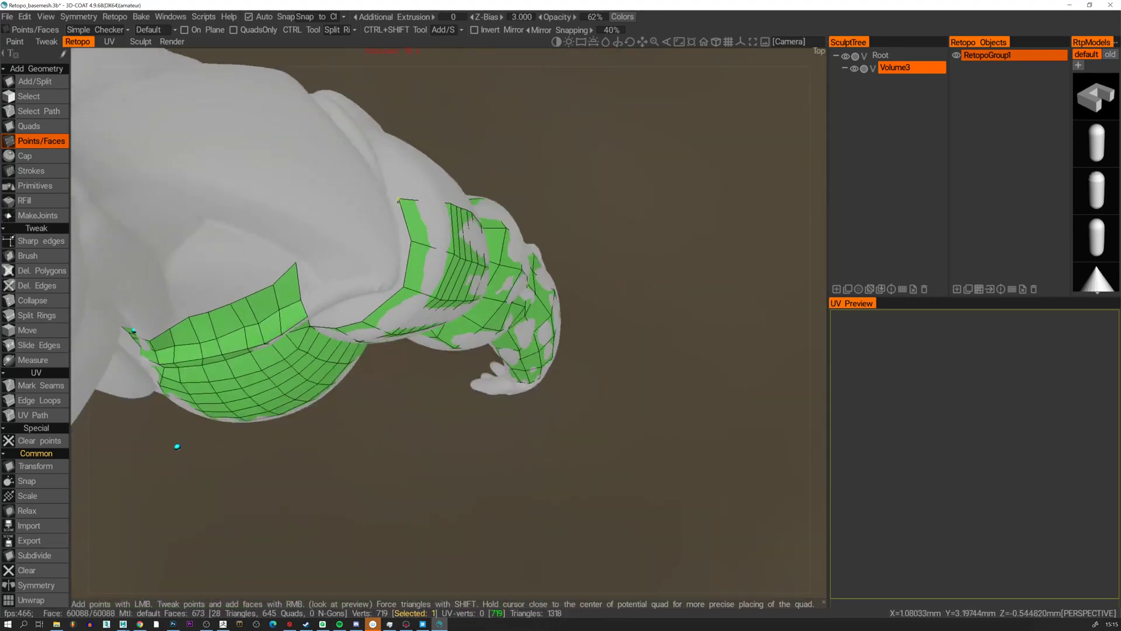
pyautogui.keyDown('alt'); pyautogui.moveTo(409, 201); pyautogui.dragTo(421, 228); pyautogui.keyUp('alt')
# Reposition the vertices in the rows just below the deltoid's upper edge to even out the stretched quads.
pyautogui.moveTo(403, 330)
pyautogui.keyDown('alt'); pyautogui.mouseDown()
pyautogui.moveTo(418, 307)
pyautogui.moveTo(410, 316)
pyautogui.mouseUp(); pyautogui.keyUp('alt')
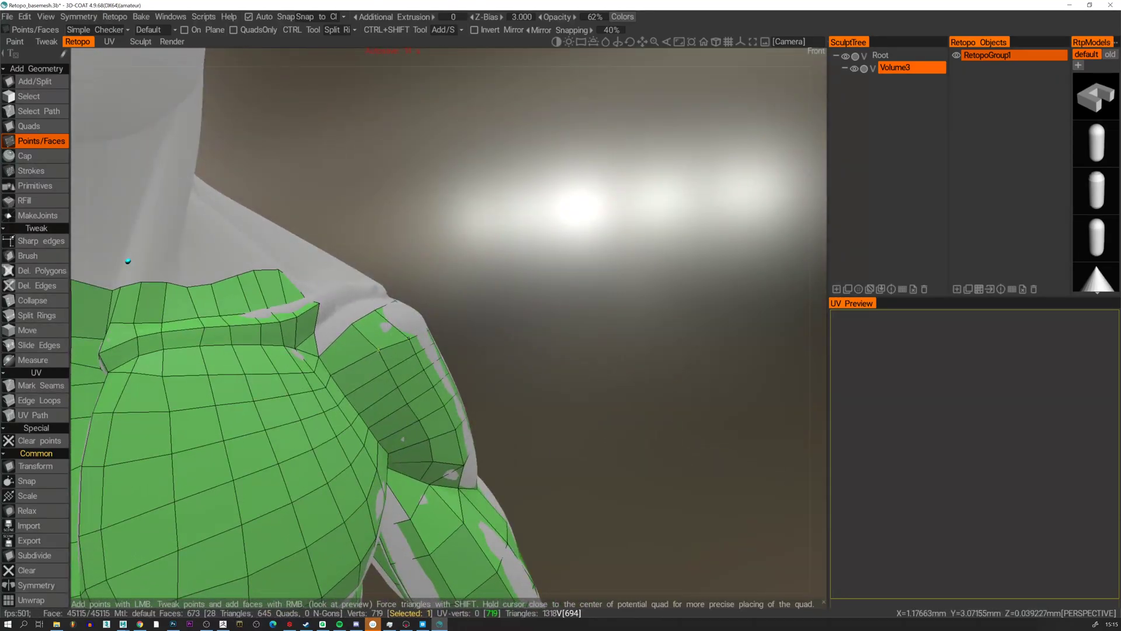
pyautogui.keyDown('alt'); pyautogui.moveTo(379, 349); pyautogui.dragTo(388, 325); pyautogui.keyUp('alt')
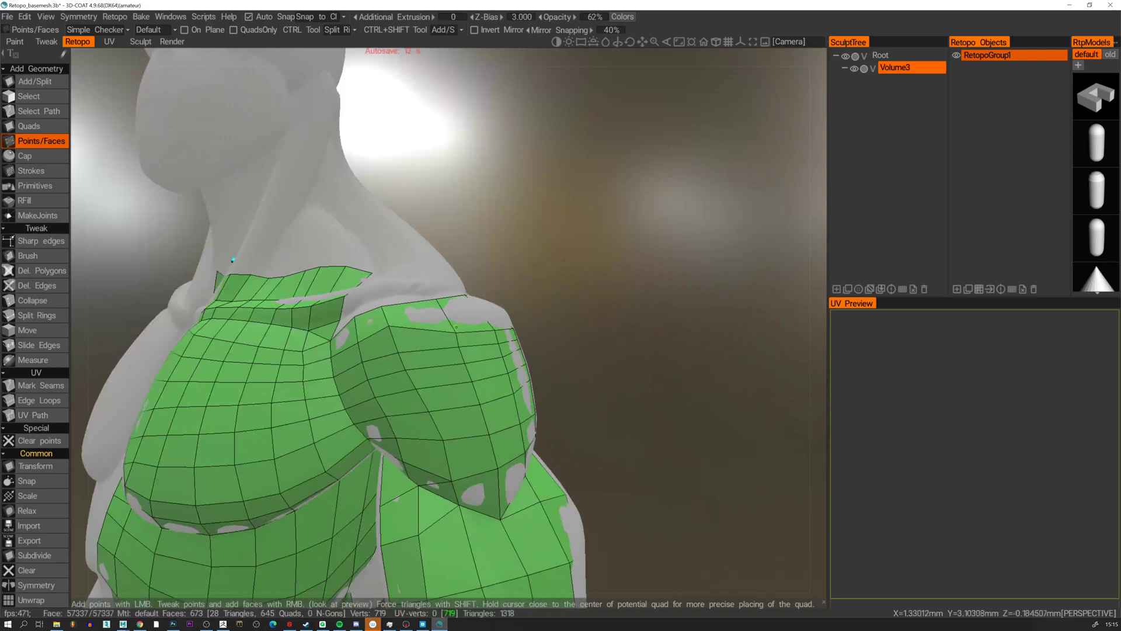
pyautogui.keyDown('alt'); pyautogui.moveTo(484, 319); pyautogui.dragTo(444, 327); pyautogui.keyUp('alt')
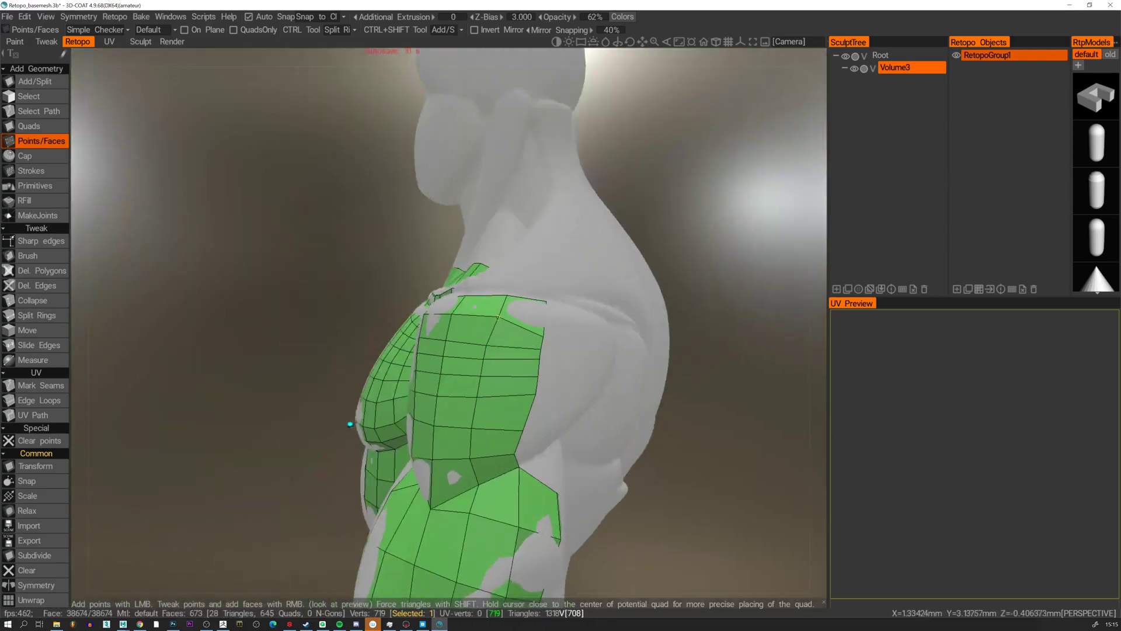
pyautogui.moveTo(498, 317); pyautogui.dragTo(546, 319, button='right')
pyautogui.keyDown('alt'); pyautogui.moveTo(450, 330); pyautogui.dragTo(607, 374); pyautogui.keyUp('alt')
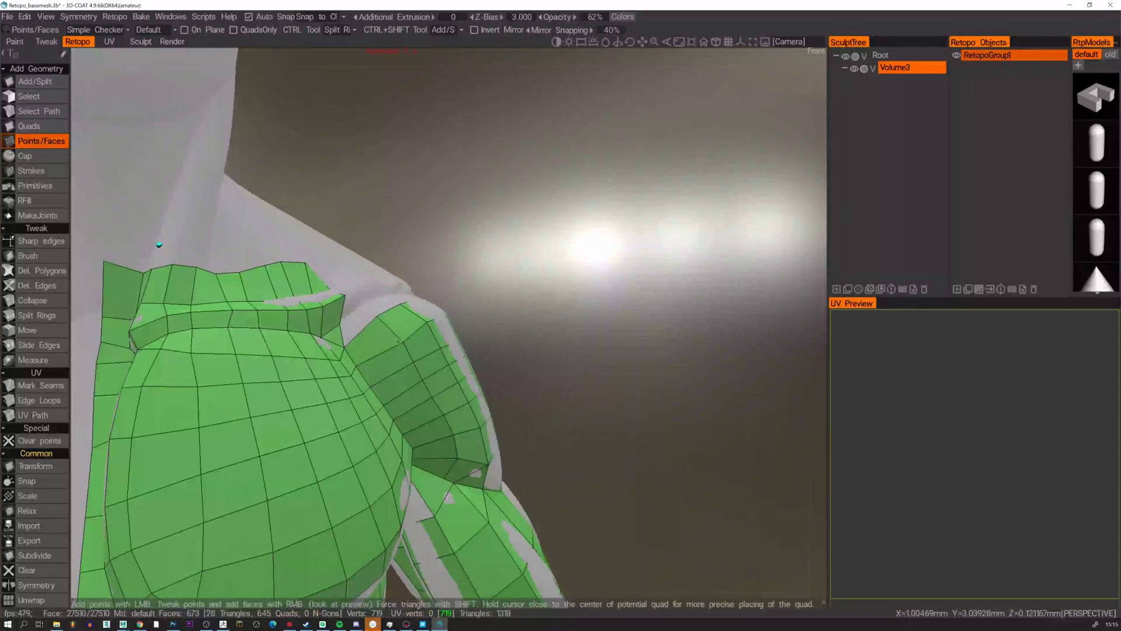
pyautogui.moveTo(403, 341); pyautogui.dragTo(394, 338, button='right')
pyautogui.keyDown('alt'); pyautogui.moveTo(422, 362); pyautogui.dragTo(450, 364); pyautogui.keyUp('alt')
pyautogui.moveTo(413, 362); pyautogui.dragTo(447, 347, button='right')
pyautogui.keyDown('alt'); pyautogui.moveTo(468, 349); pyautogui.dragTo(339, 345); pyautogui.keyUp('alt')
pyautogui.moveTo(494, 342); pyautogui.dragTo(542, 332, button='right')
pyautogui.keyDown('alt'); pyautogui.moveTo(569, 340); pyautogui.dragTo(456, 336); pyautogui.keyUp('alt')
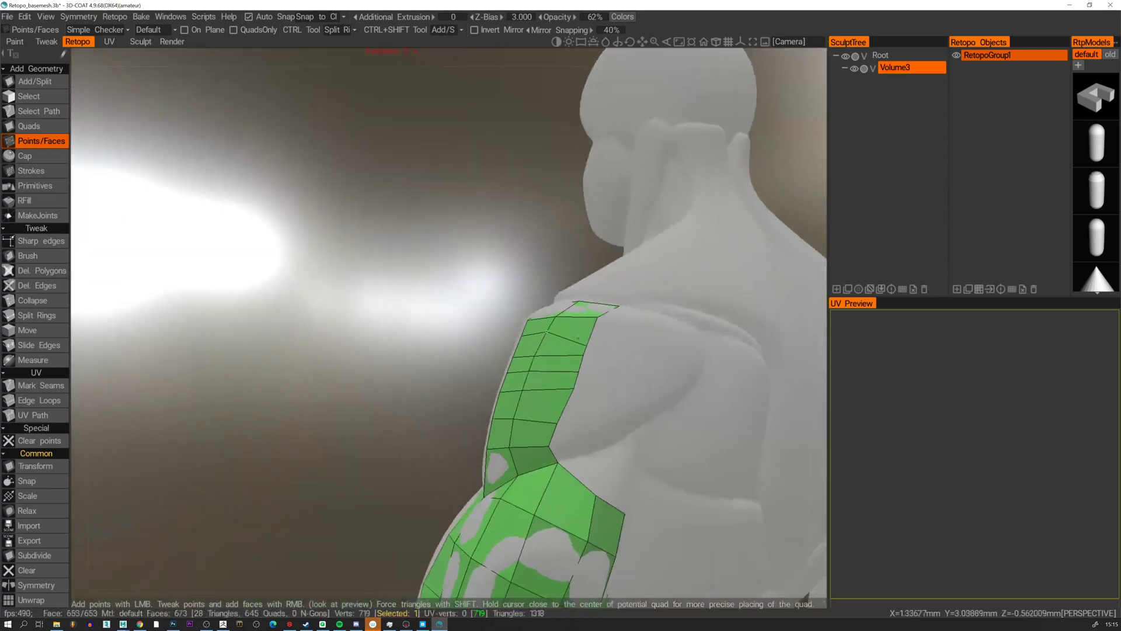
pyautogui.moveTo(588, 347); pyautogui.dragTo(590, 334, button='right')
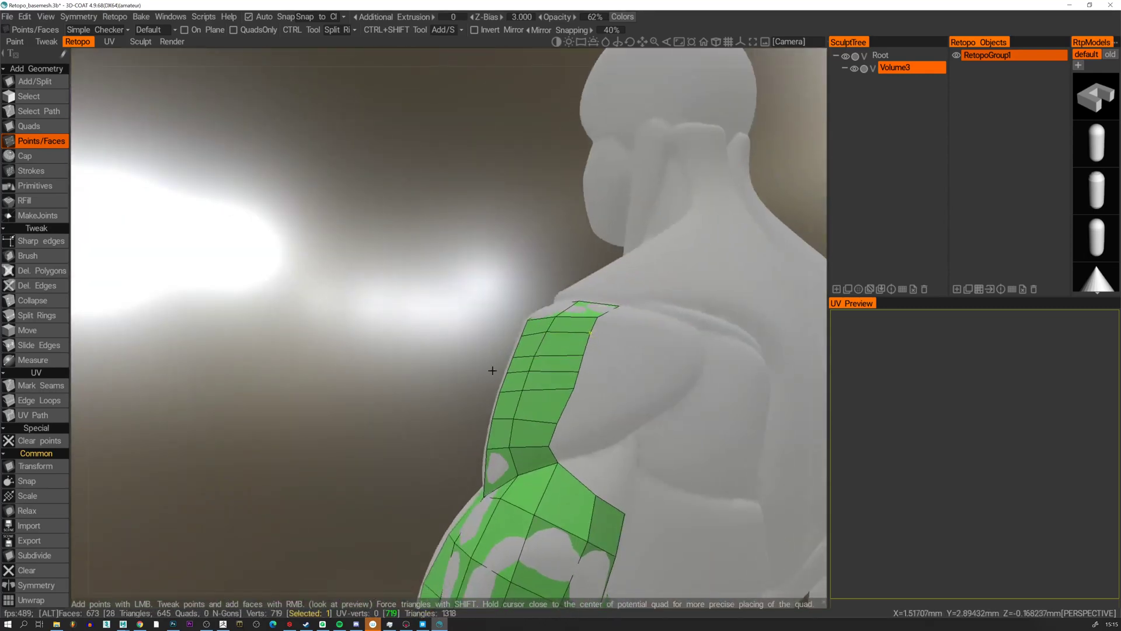
# Adjust the interior vertices of the front deltoid to even out the edge flow.
pyautogui.keyDown('alt'); pyautogui.moveTo(493, 371); pyautogui.dragTo(558, 378); pyautogui.keyUp('alt')
pyautogui.keyDown('alt'); pyautogui.moveTo(312, 350); pyautogui.dragTo(384, 351); pyautogui.keyUp('alt')
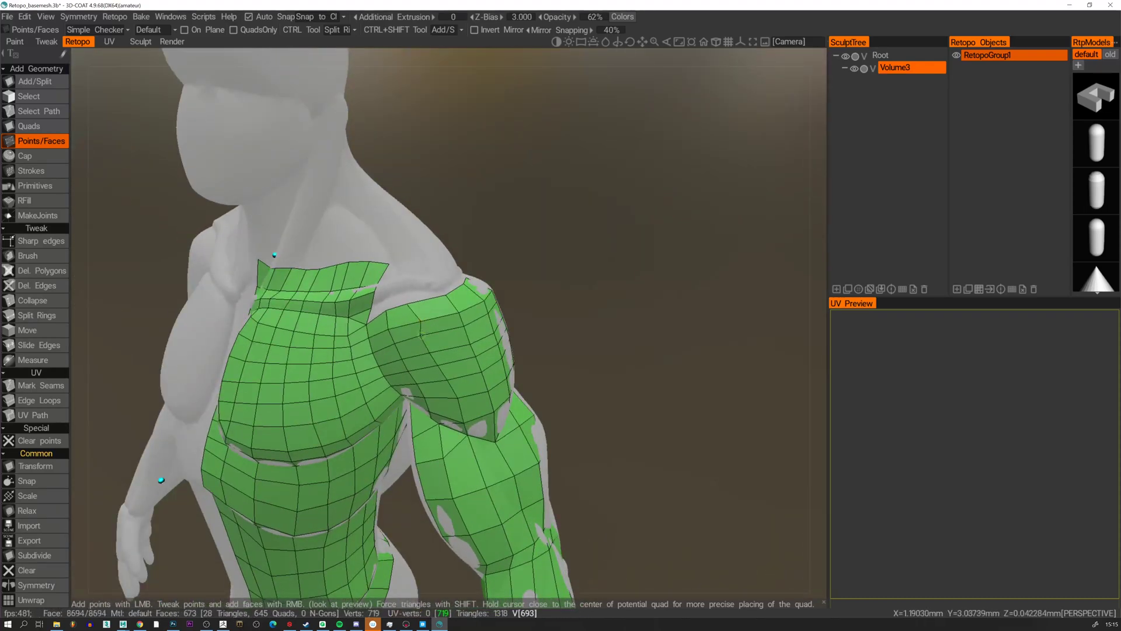
pyautogui.moveTo(421, 334); pyautogui.dragTo(438, 352, button='right')
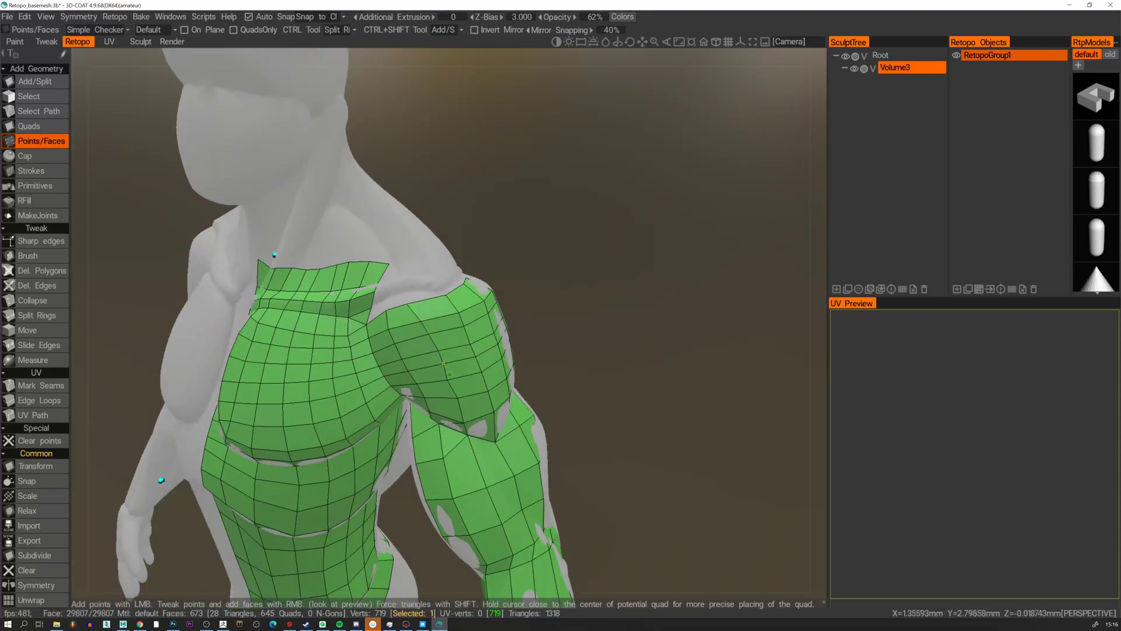
pyautogui.keyDown('alt'); pyautogui.moveTo(452, 379); pyautogui.dragTo(456, 360); pyautogui.keyUp('alt')
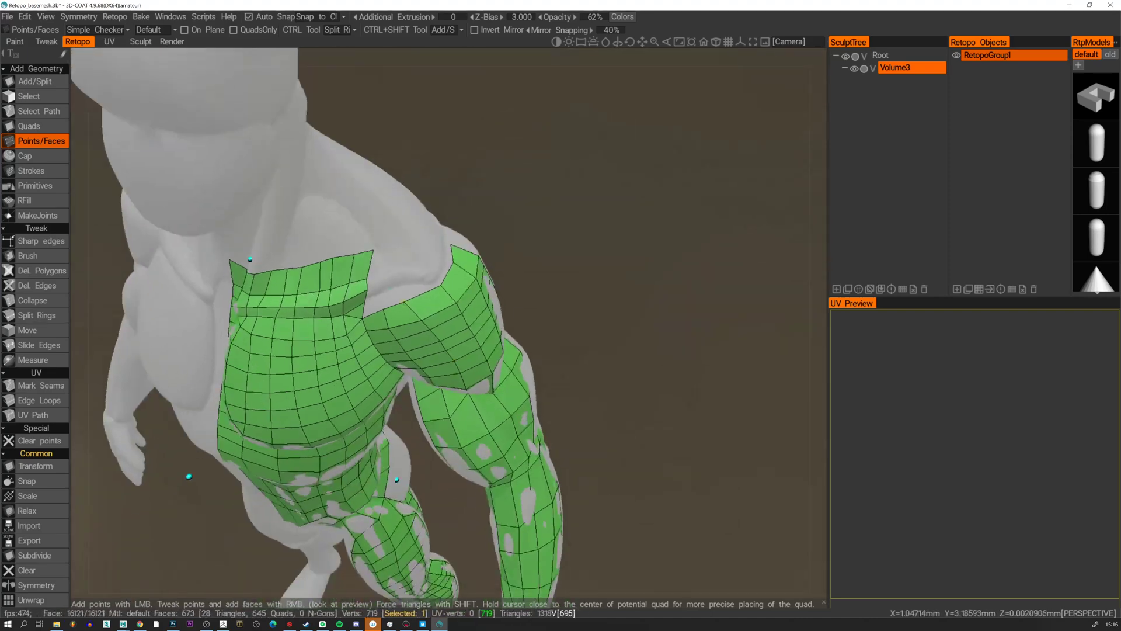
# Place two points above the front deltoid's upper edge and fill two quads toward the collarbone.
pyautogui.keyDown('alt'); pyautogui.moveTo(408, 308); pyautogui.dragTo(410, 286); pyautogui.keyUp('alt')
pyautogui.click(379, 292)
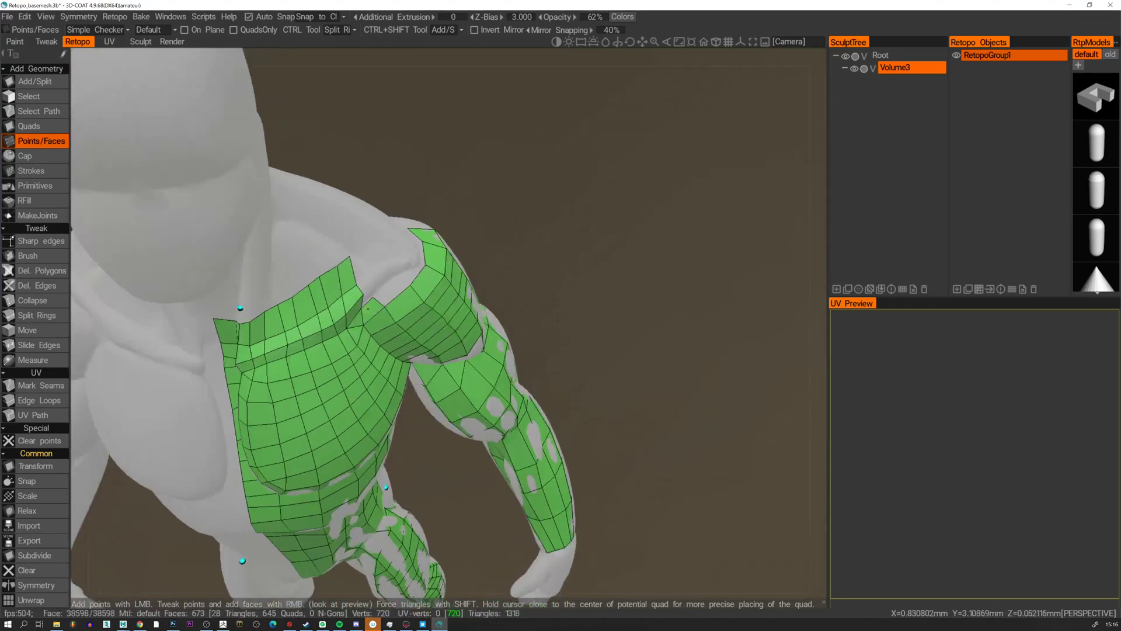
pyautogui.click(397, 277)
pyautogui.rightClick(374, 305)
pyautogui.rightClick(394, 291)
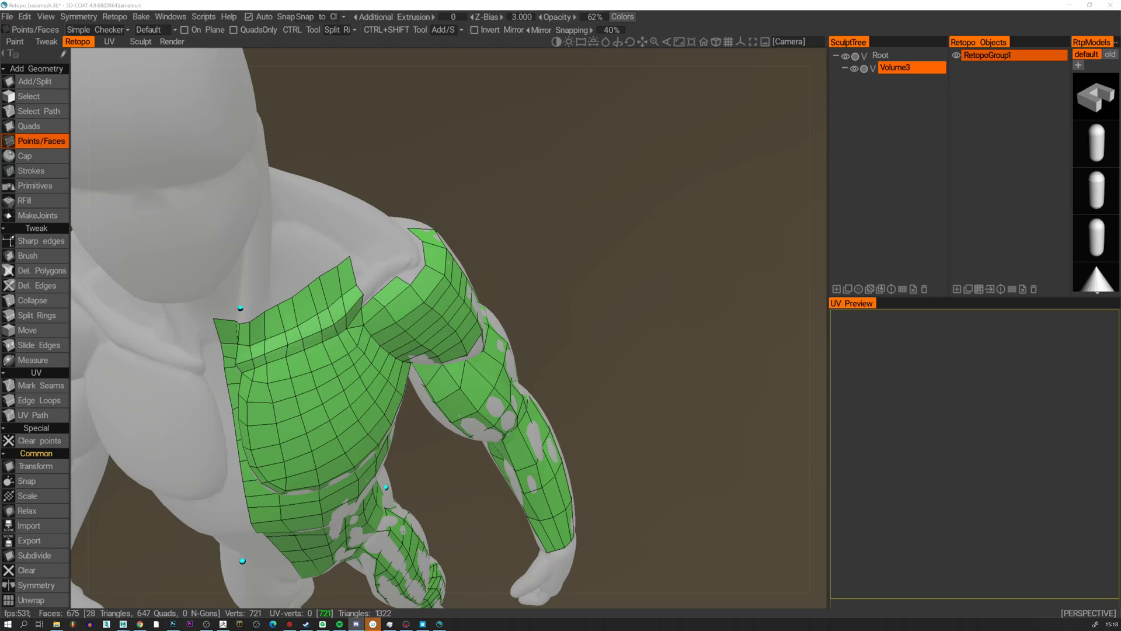
# Minimize the Discord window to return to the 3D-Coat viewport.
pyautogui.moveTo(660, 2); pyautogui.dragTo(734, 25)
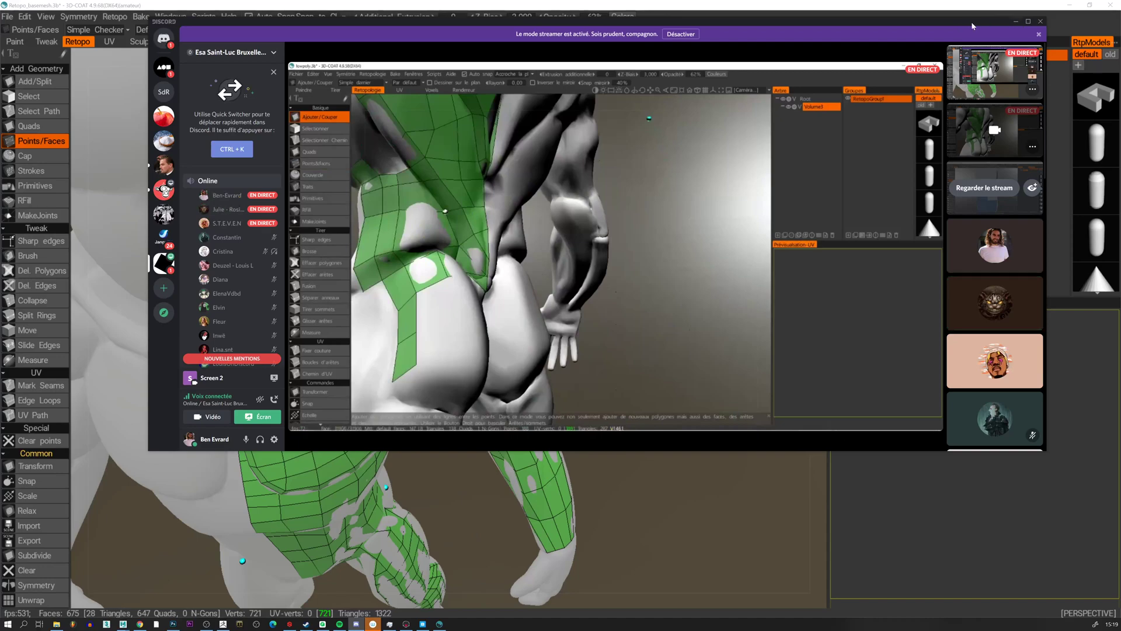
pyautogui.click(1016, 21)
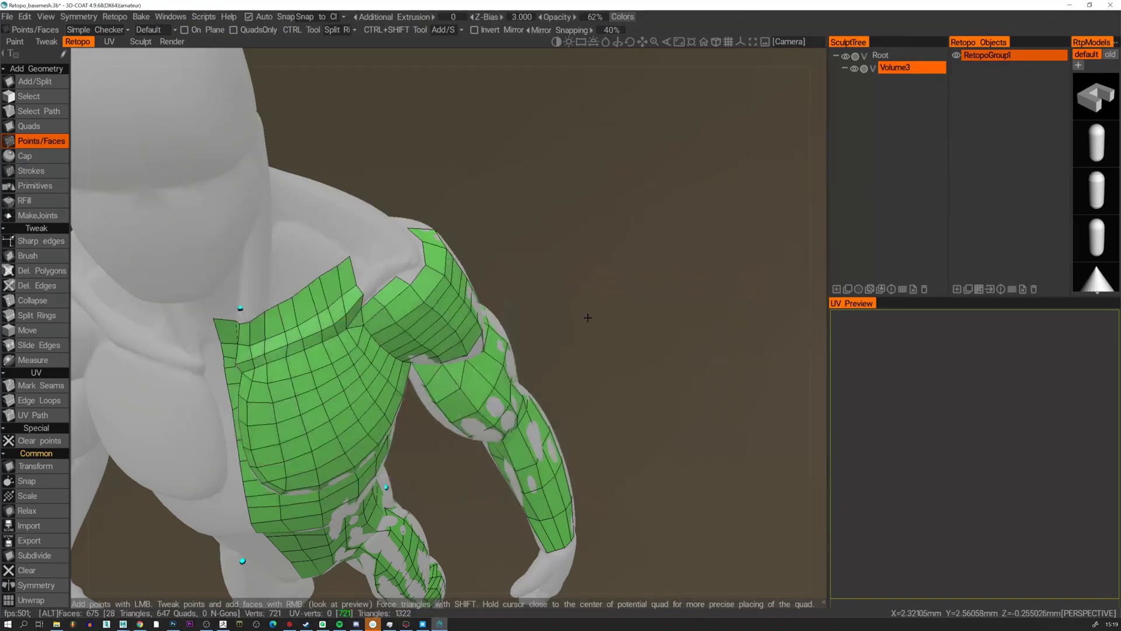
pyautogui.keyDown('alt'); pyautogui.moveTo(588, 318); pyautogui.dragTo(330, 288); pyautogui.keyUp('alt')
pyautogui.keyDown('alt'); pyautogui.moveTo(330, 288); pyautogui.dragTo(459, 157, button='right'); pyautogui.keyUp('alt')
pyautogui.keyDown('alt'); pyautogui.moveTo(458, 157); pyautogui.dragTo(351, 231); pyautogui.keyUp('alt')
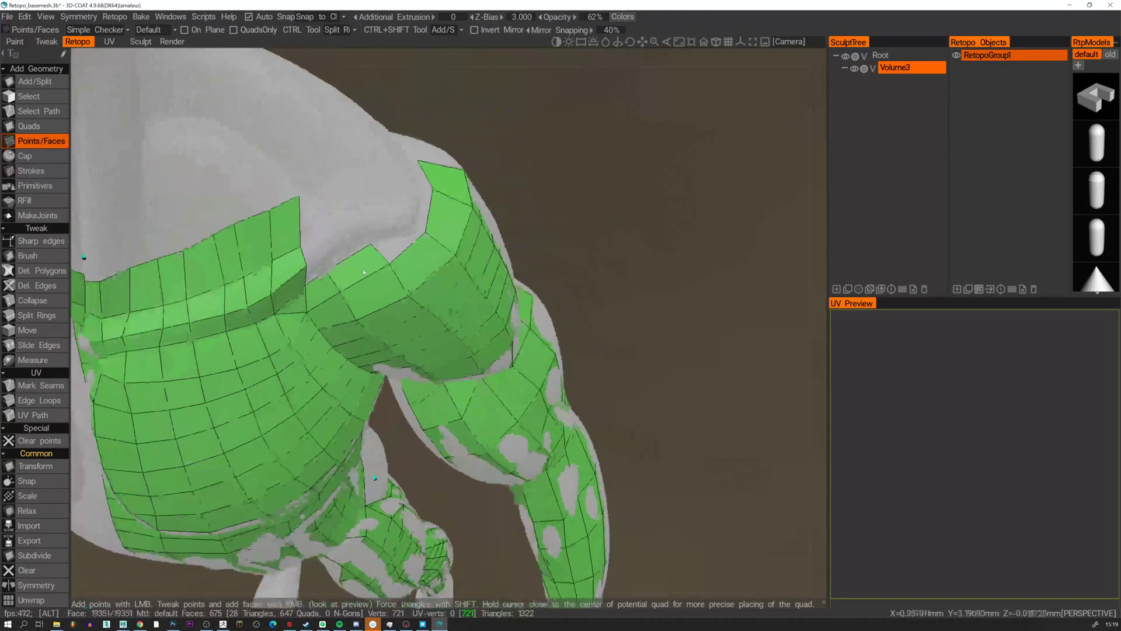
pyautogui.keyDown('alt'); pyautogui.moveTo(350, 231); pyautogui.dragTo(420, 283, button='middle'); pyautogui.keyUp('alt')
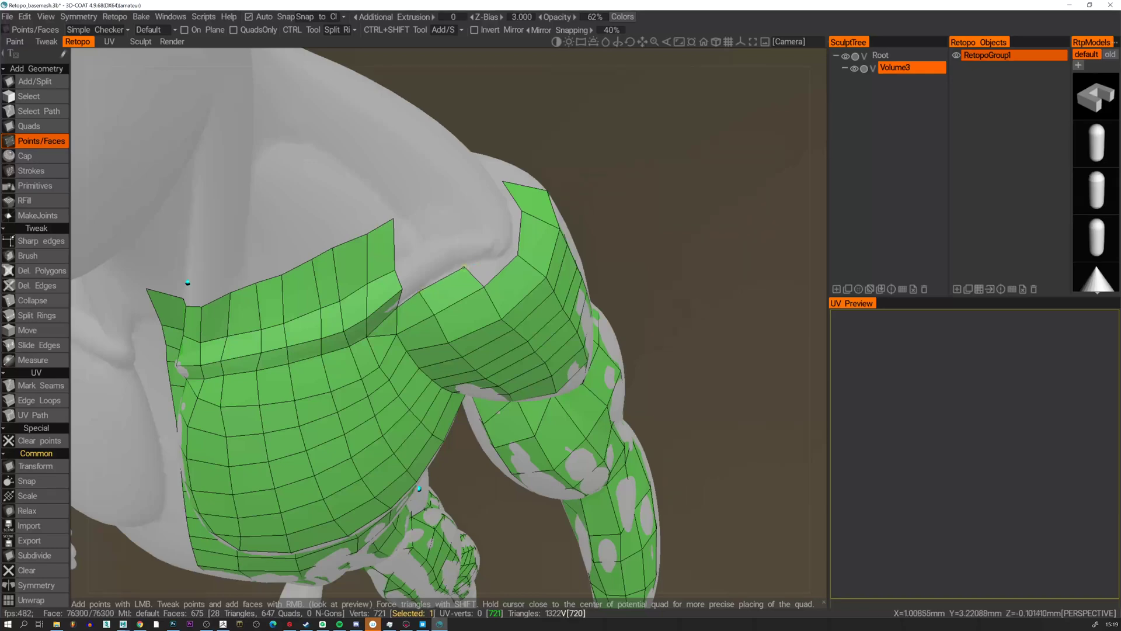
pyautogui.keyDown('alt'); pyautogui.moveTo(506, 260); pyautogui.dragTo(492, 265); pyautogui.keyUp('alt')
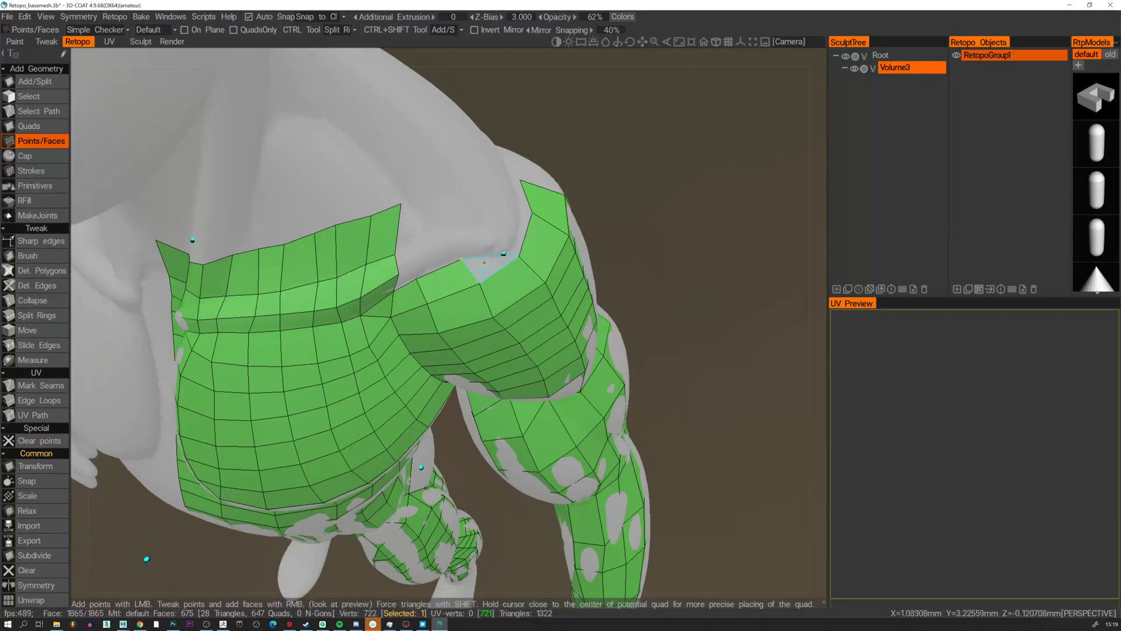
pyautogui.keyDown('shift'); pyautogui.rightClick(484, 262); pyautogui.keyUp('shift')
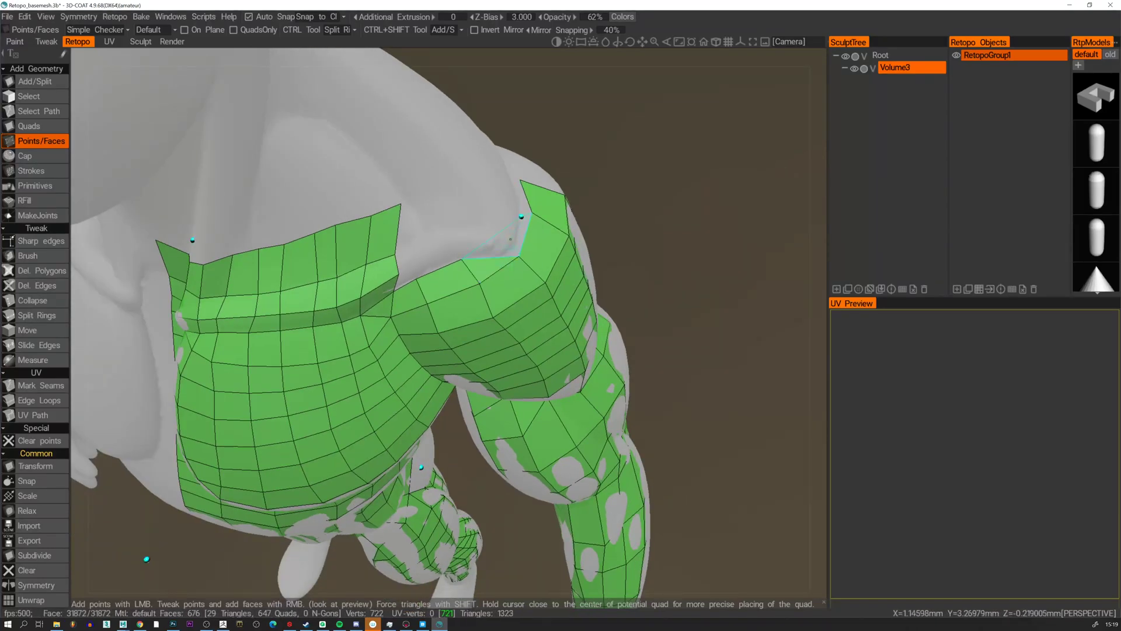
pyautogui.hotkey('ctrl', 'z')
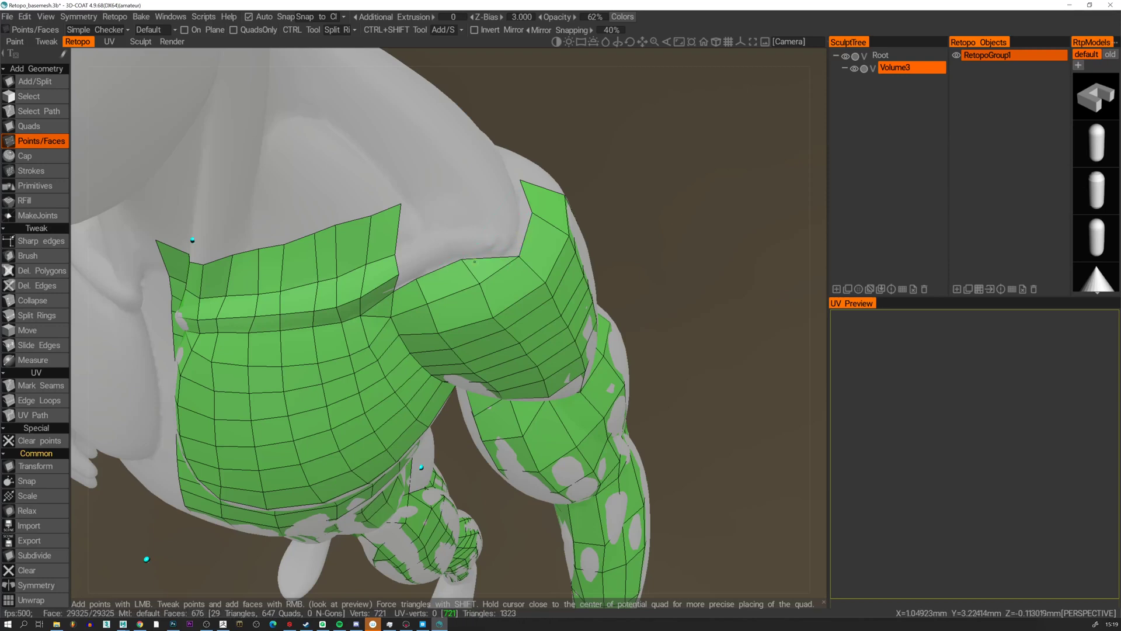
pyautogui.hotkey('ctrl', 'z')
# Fill the notch in the deltoid's upper edge with a quad, and add a second quad beside it toward the shoulder top.
pyautogui.keyDown('alt'); pyautogui.moveTo(475, 262); pyautogui.dragTo(483, 280); pyautogui.keyUp('alt')
pyautogui.moveTo(471, 283); pyautogui.dragTo(477, 284, button='right')
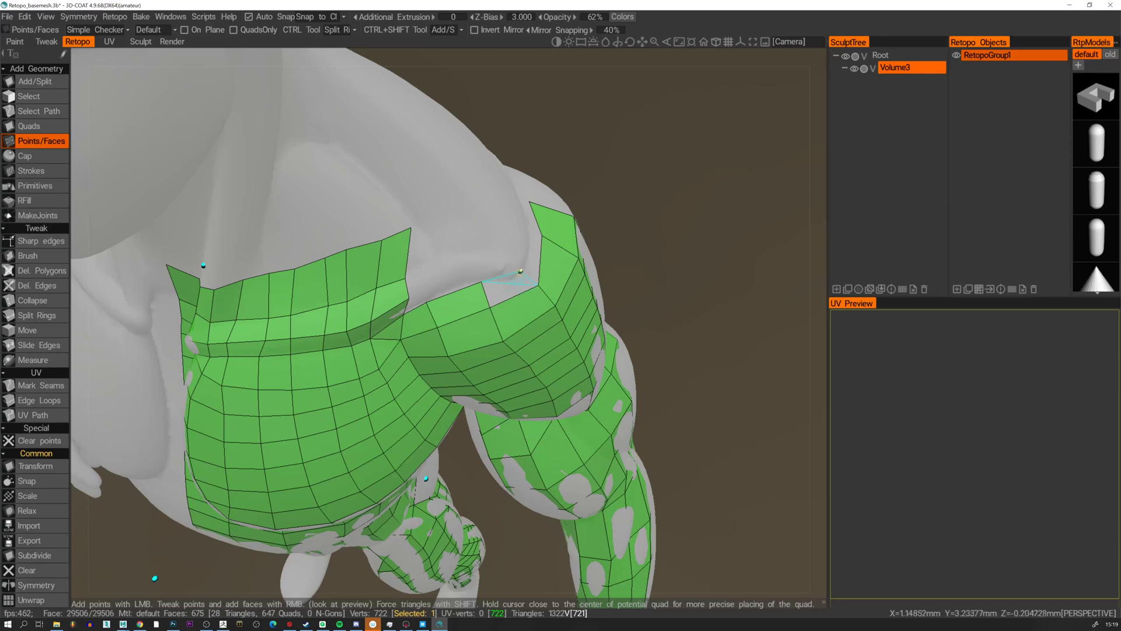
pyautogui.rightClick(520, 271)
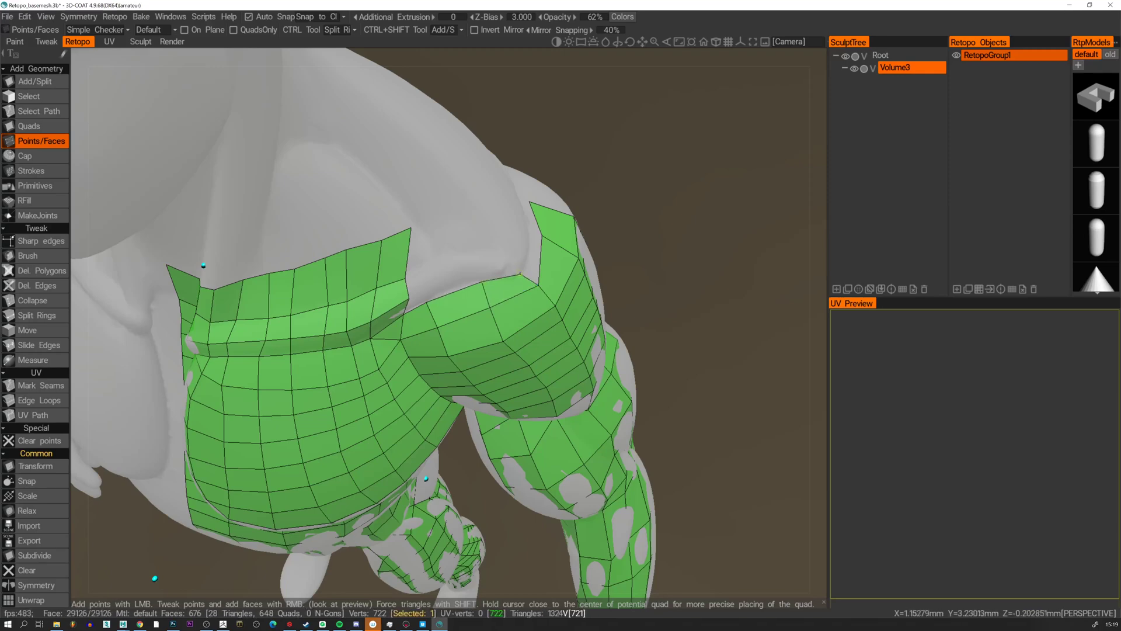
pyautogui.click(529, 240)
pyautogui.rightClick(532, 257)
pyautogui.keyDown('alt'); pyautogui.moveTo(531, 257); pyautogui.dragTo(502, 315); pyautogui.keyUp('alt')
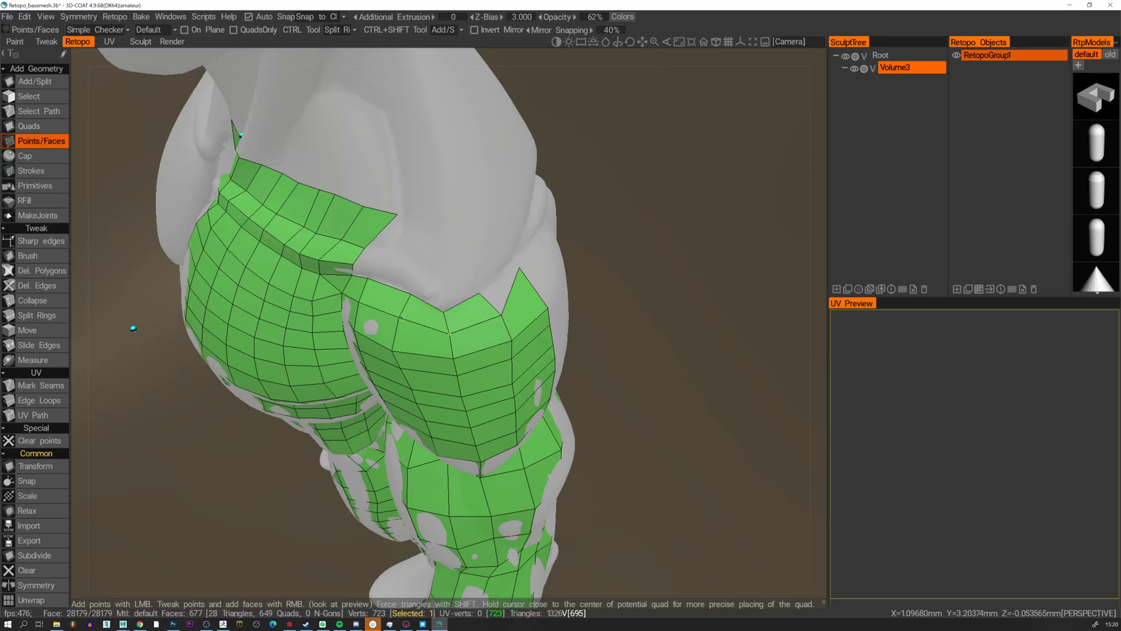
# Reposition the vertices along the front deltoid's upper edge to even out the quads beside the chest.
pyautogui.moveTo(401, 317); pyautogui.dragTo(398, 320, button='right')
pyautogui.keyDown('alt'); pyautogui.moveTo(399, 320); pyautogui.dragTo(414, 303); pyautogui.keyUp('alt')
pyautogui.moveTo(351, 321); pyautogui.dragTo(348, 325, button='right')
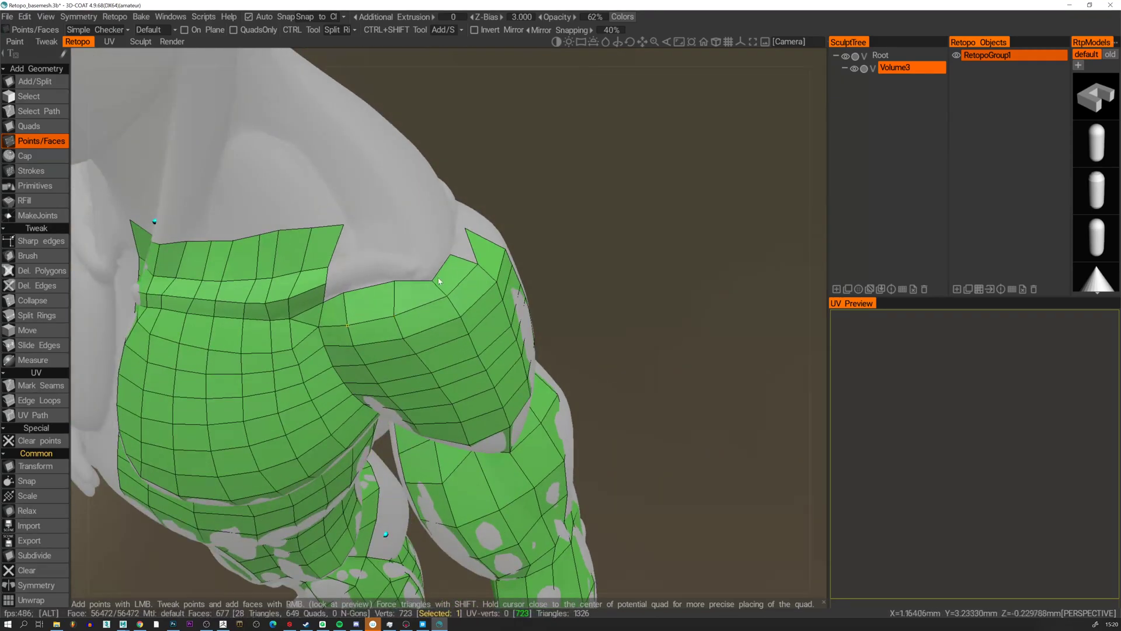
pyautogui.keyDown('alt'); pyautogui.moveTo(439, 282); pyautogui.dragTo(371, 314); pyautogui.keyUp('alt')
pyautogui.moveTo(362, 300); pyautogui.dragTo(358, 307, button='right')
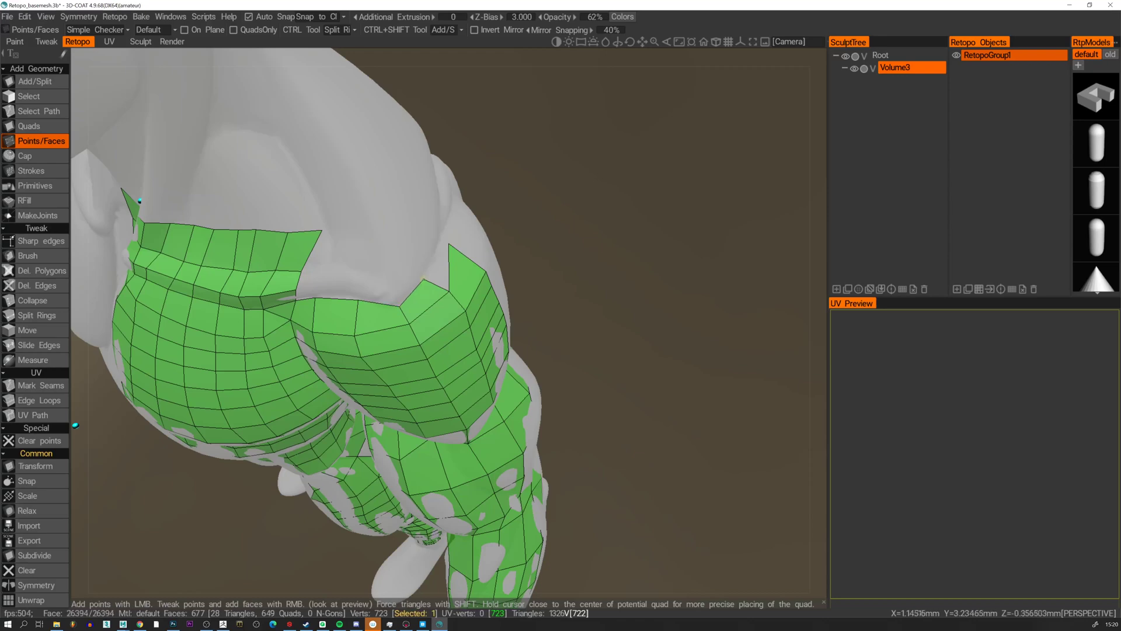
# Fill the gap at the top of the shoulder with a quad and adjust the neighbouring upper-edge vertex.
pyautogui.keyDown('alt'); pyautogui.moveTo(449, 279); pyautogui.dragTo(499, 264); pyautogui.keyUp('alt')
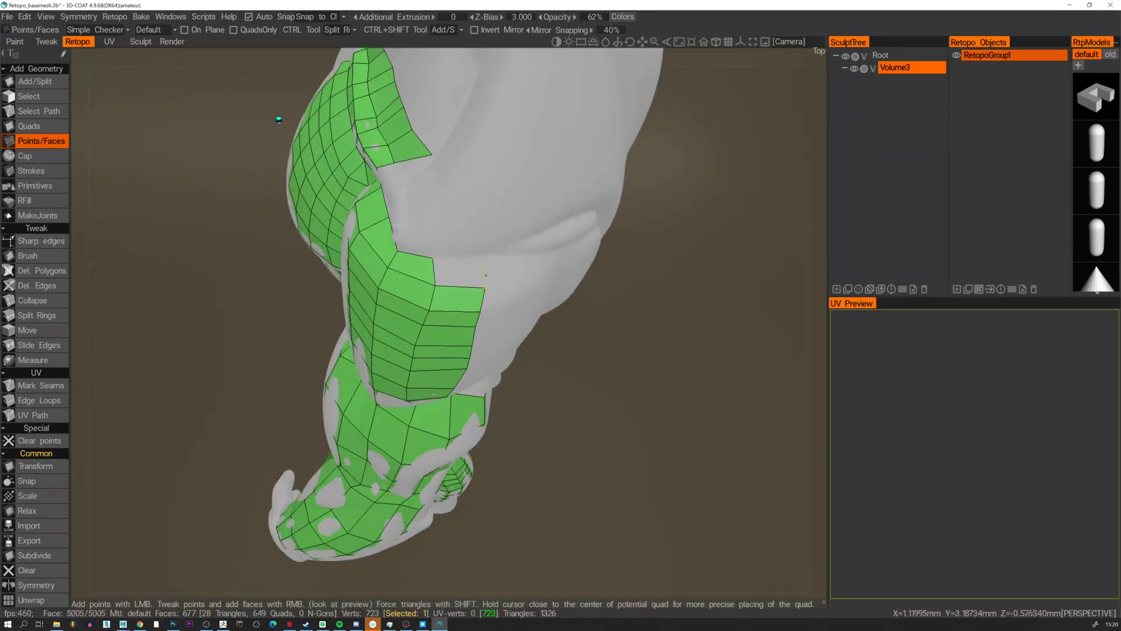
pyautogui.click(485, 257)
pyautogui.keyDown('alt'); pyautogui.moveTo(419, 275); pyautogui.dragTo(409, 273); pyautogui.keyUp('alt')
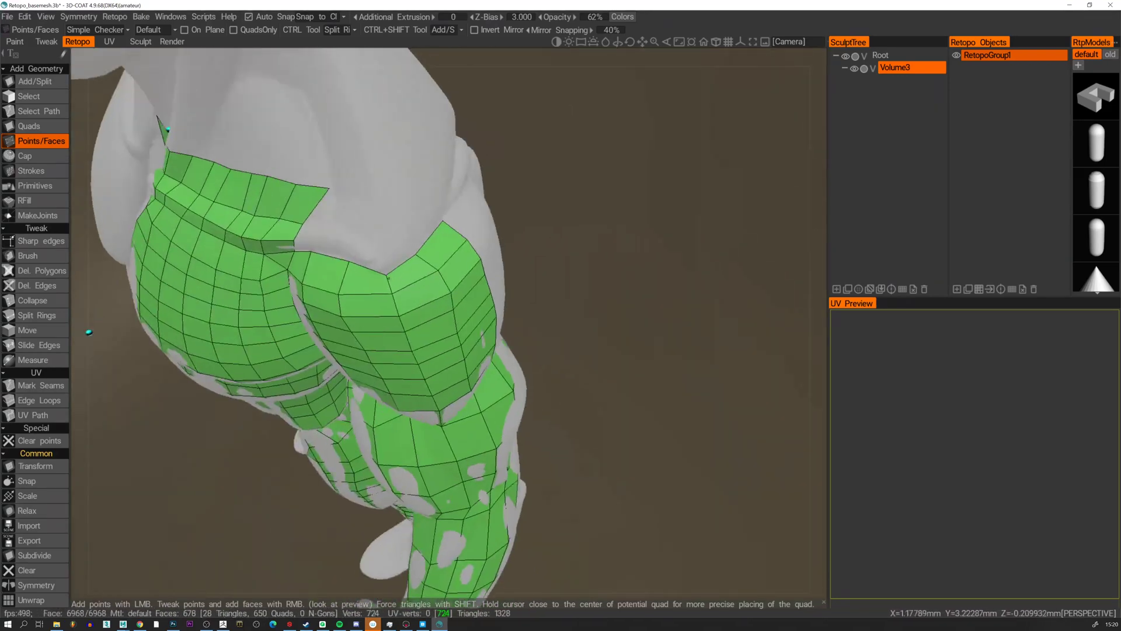
pyautogui.moveTo(387, 276); pyautogui.dragTo(354, 263, button='right')
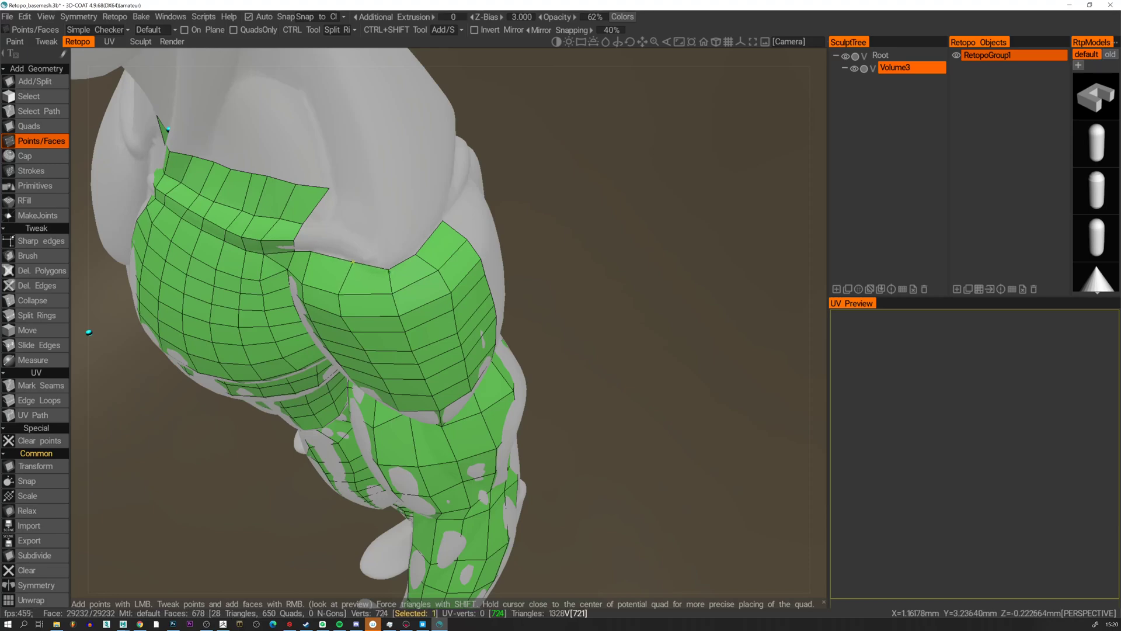
# Extend the deltoid's upper edge across the back of the shoulder with a narrow strip of faces ending at the rear tip.
pyautogui.keyDown('alt'); pyautogui.moveTo(408, 262); pyautogui.dragTo(456, 447); pyautogui.keyUp('alt')
pyautogui.click(451, 256)
pyautogui.rightClick(466, 260)
pyautogui.rightClick(446, 270)
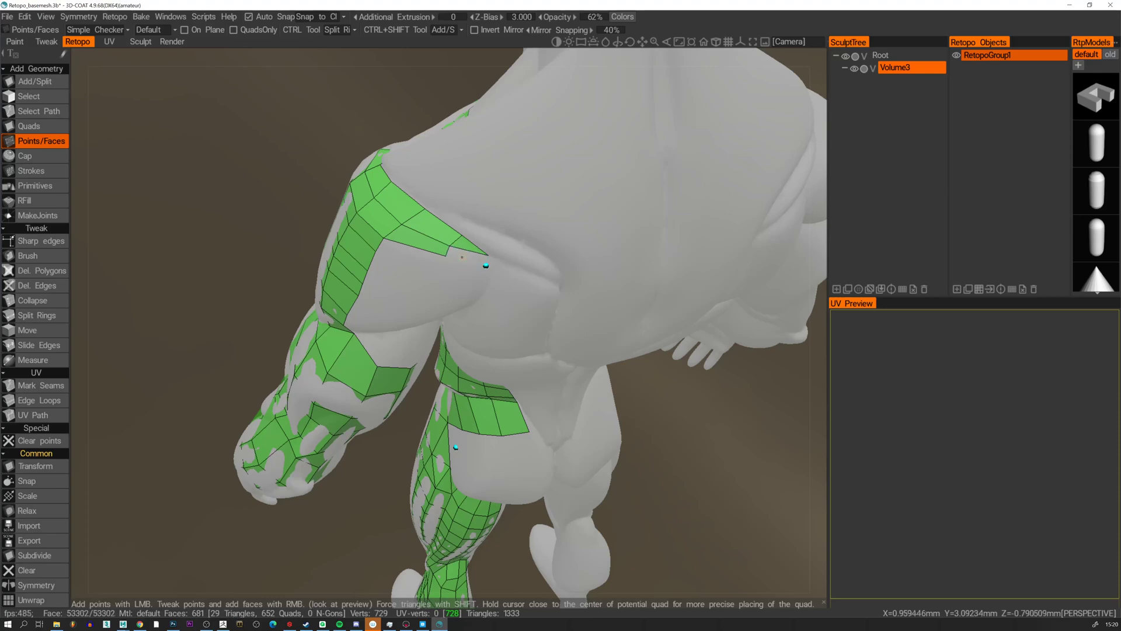
pyautogui.rightClick(466, 257)
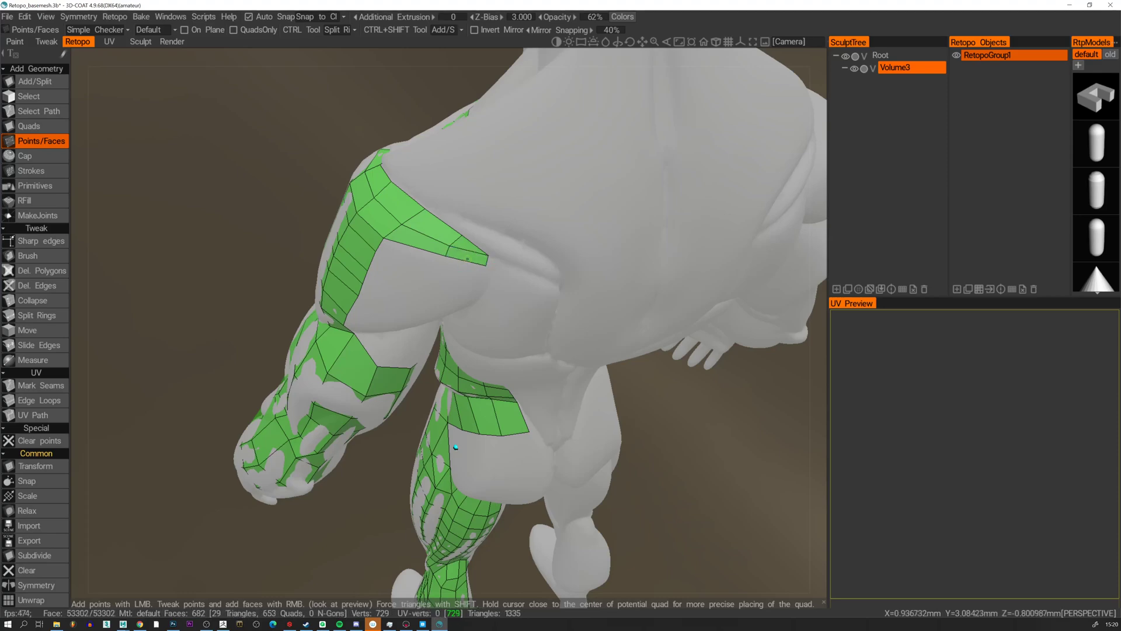
pyautogui.moveTo(466, 257)
pyautogui.keyDown('alt'); pyautogui.mouseDown()
pyautogui.moveTo(475, 295)
pyautogui.moveTo(462, 256)
pyautogui.mouseUp(); pyautogui.keyUp('alt')
# Add a row of two quads directly beneath the rear deltoid's upper strip.
pyautogui.keyDown('alt'); pyautogui.moveTo(372, 295); pyautogui.dragTo(400, 284); pyautogui.keyUp('alt')
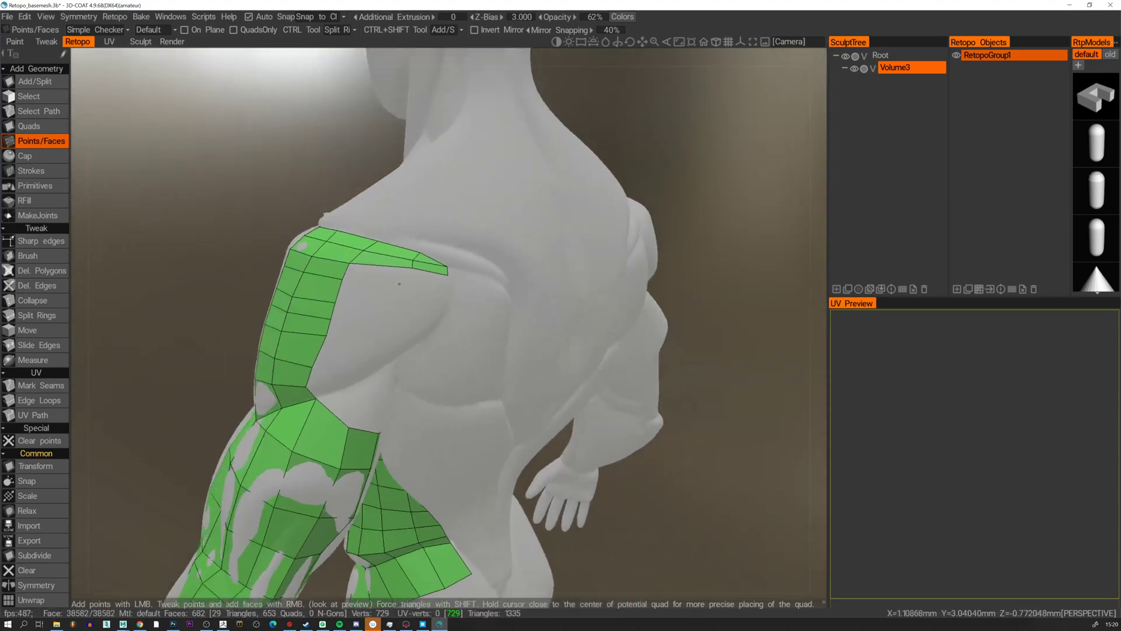
pyautogui.rightClick(399, 284)
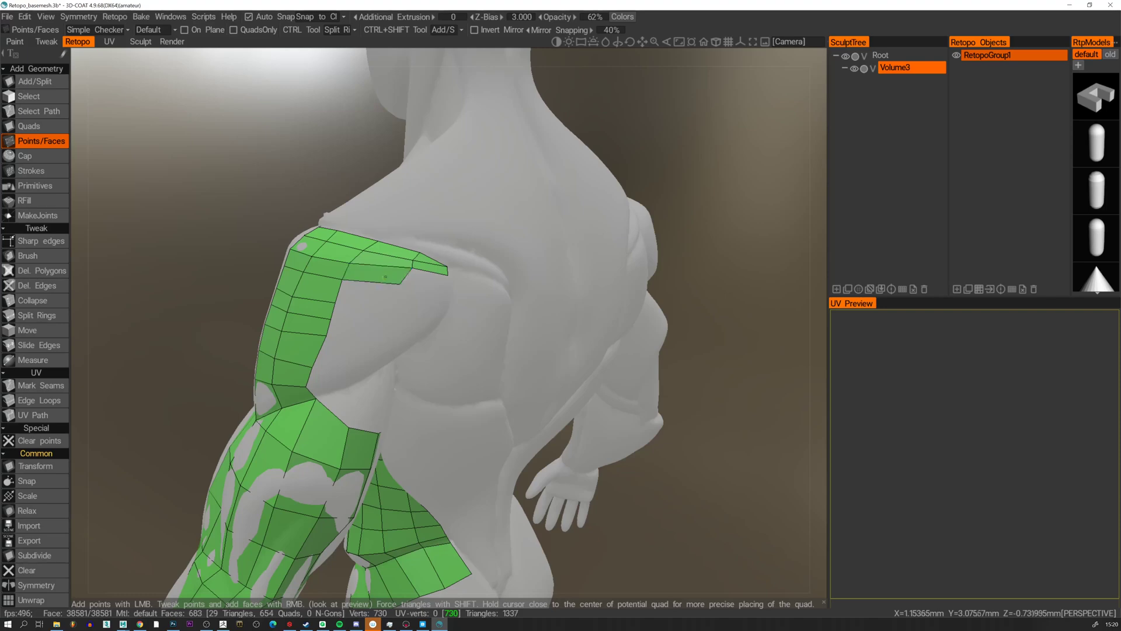
pyautogui.rightClick(429, 281)
pyautogui.moveTo(429, 281)
pyautogui.keyDown('alt'); pyautogui.mouseDown()
pyautogui.moveTo(467, 275)
pyautogui.moveTo(417, 275)
pyautogui.mouseUp(); pyautogui.keyUp('alt')
pyautogui.click(461, 273)
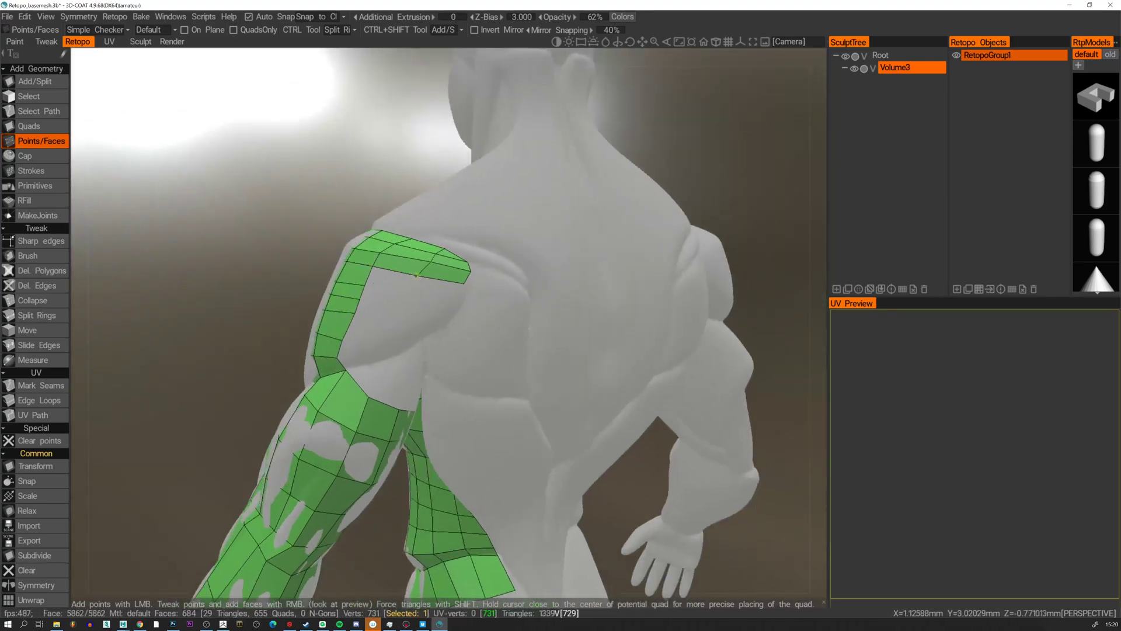
# Place points down the rear deltoid and fill two more rows of two quads each.
pyautogui.click(410, 288)
pyautogui.rightClick(391, 281)
pyautogui.click(451, 300)
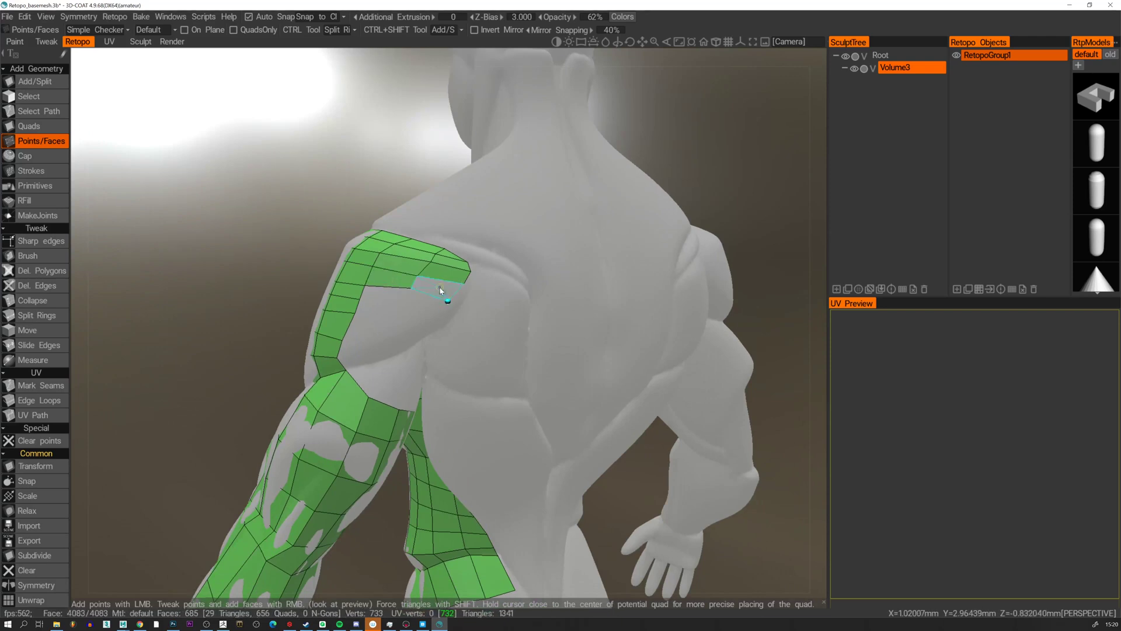
pyautogui.rightClick(443, 292)
pyautogui.keyDown('alt'); pyautogui.moveTo(387, 297); pyautogui.dragTo(400, 296); pyautogui.keyUp('alt')
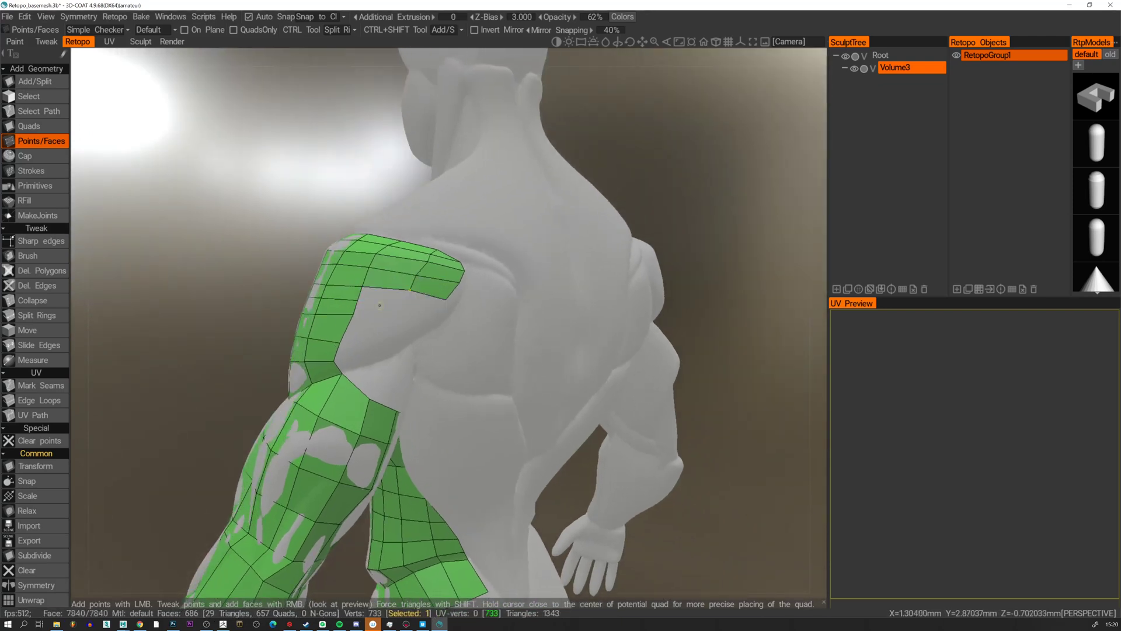
pyautogui.click(404, 305)
pyautogui.rightClick(395, 298)
pyautogui.click(424, 315)
pyautogui.rightClick(422, 304)
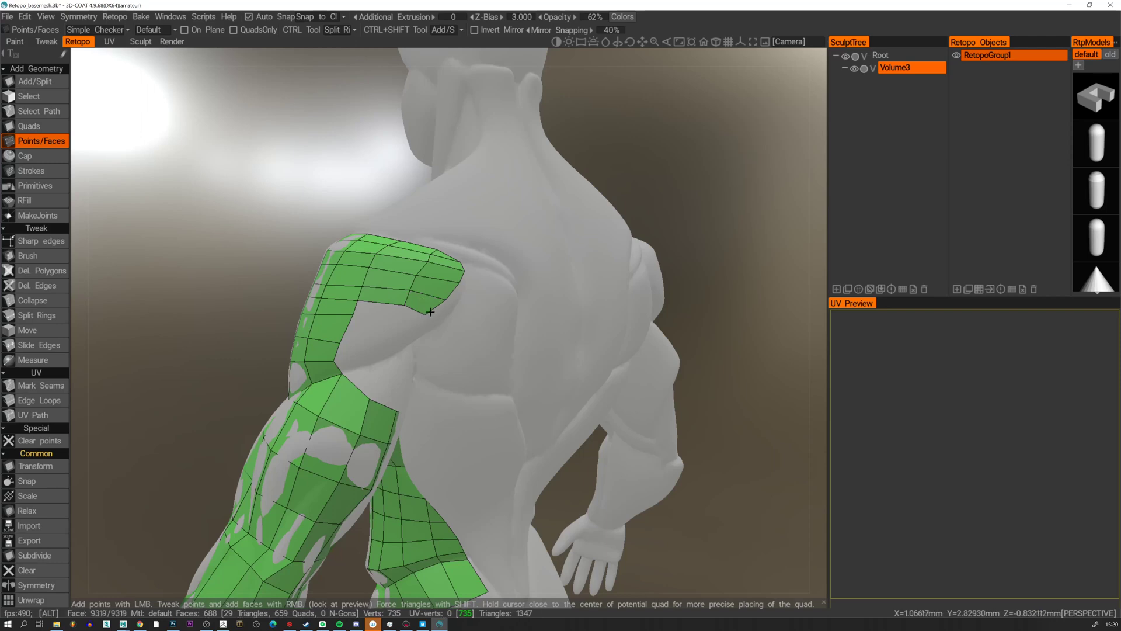
# Fill two quads below the last row, narrowing toward the rear deltoid's lower border.
pyautogui.keyDown('alt'); pyautogui.moveTo(412, 313); pyautogui.dragTo(386, 318); pyautogui.keyUp('alt')
pyautogui.rightClick(392, 321)
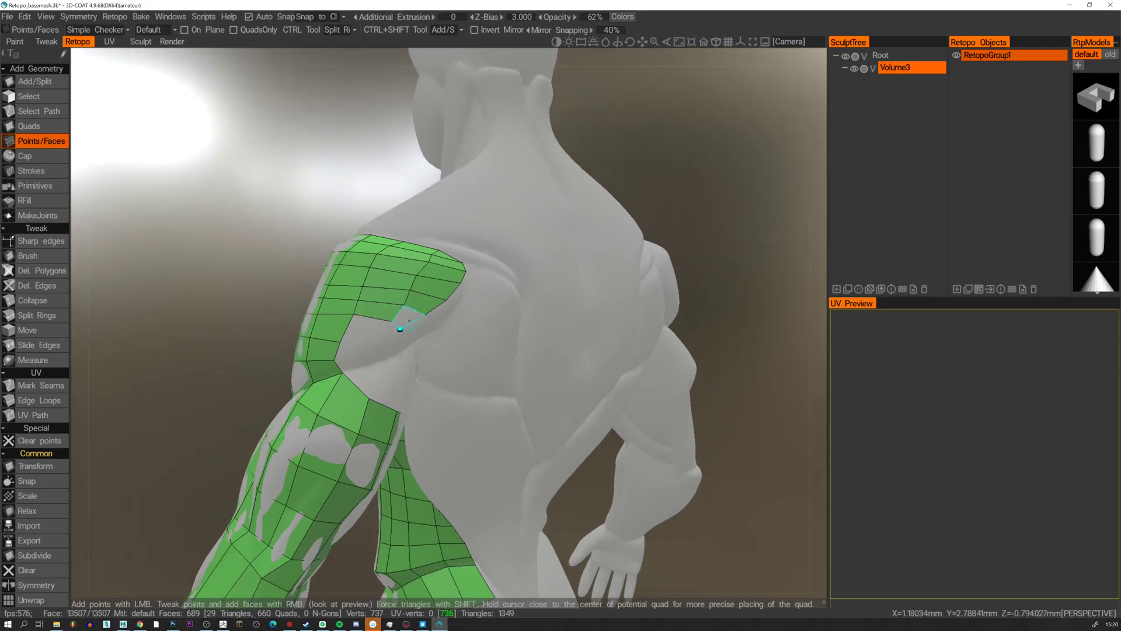
pyautogui.rightClick(400, 329)
# Fill the remaining gap in the lower rear deltoid with three quads, joining the grid to the side of the shoulder.
pyautogui.scroll(3, 427, 334)
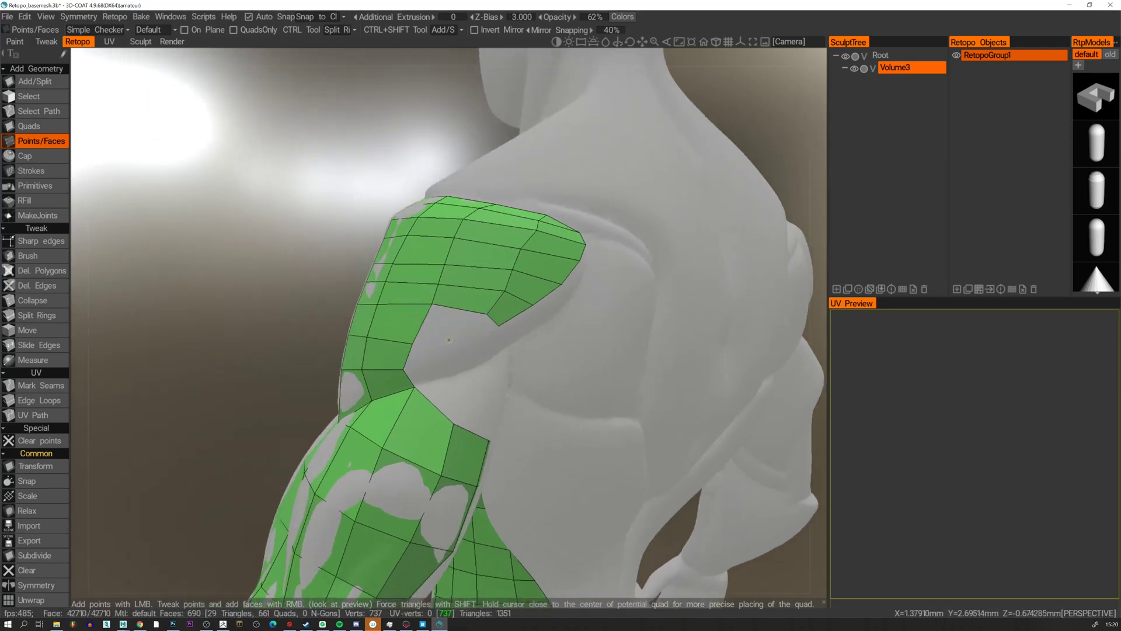
pyautogui.click(448, 340)
pyautogui.rightClick(450, 340)
pyautogui.keyDown('alt'); pyautogui.moveTo(449, 340); pyautogui.dragTo(456, 350); pyautogui.keyUp('alt')
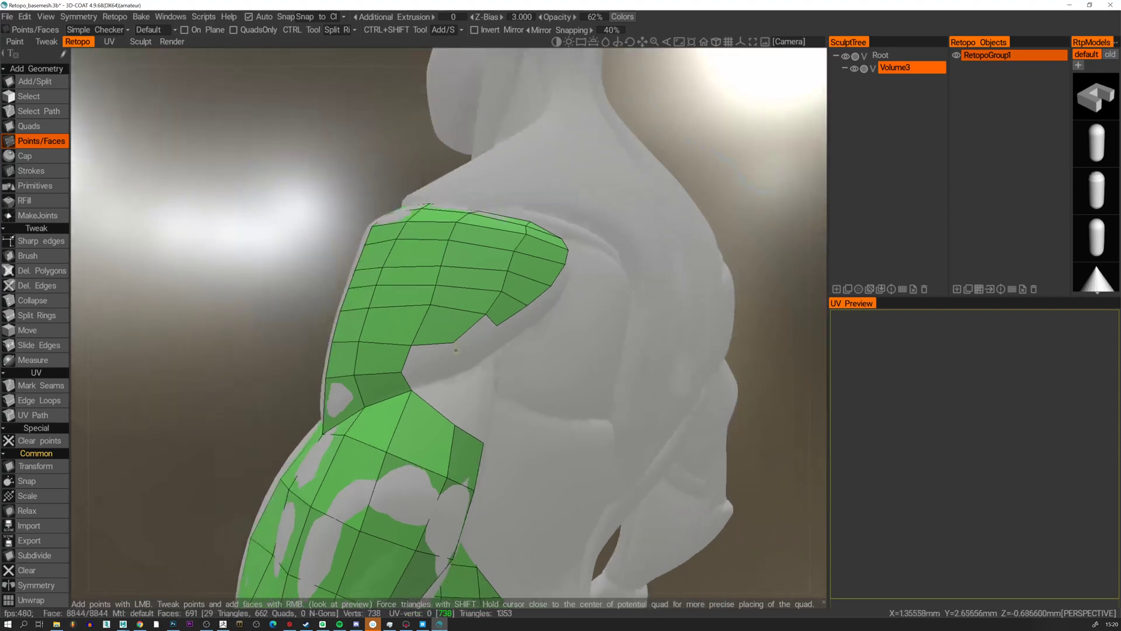
pyautogui.rightClick(482, 332)
pyautogui.rightClick(433, 354)
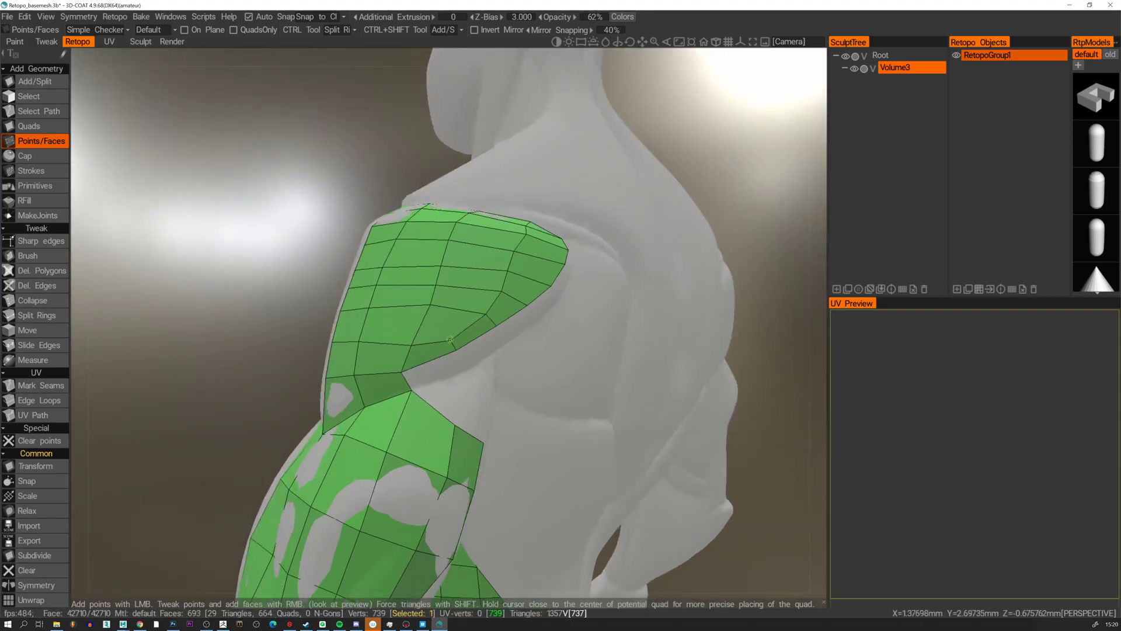
pyautogui.keyDown('alt'); pyautogui.moveTo(450, 340); pyautogui.dragTo(441, 369); pyautogui.keyUp('alt')
pyautogui.rightClick(438, 372)
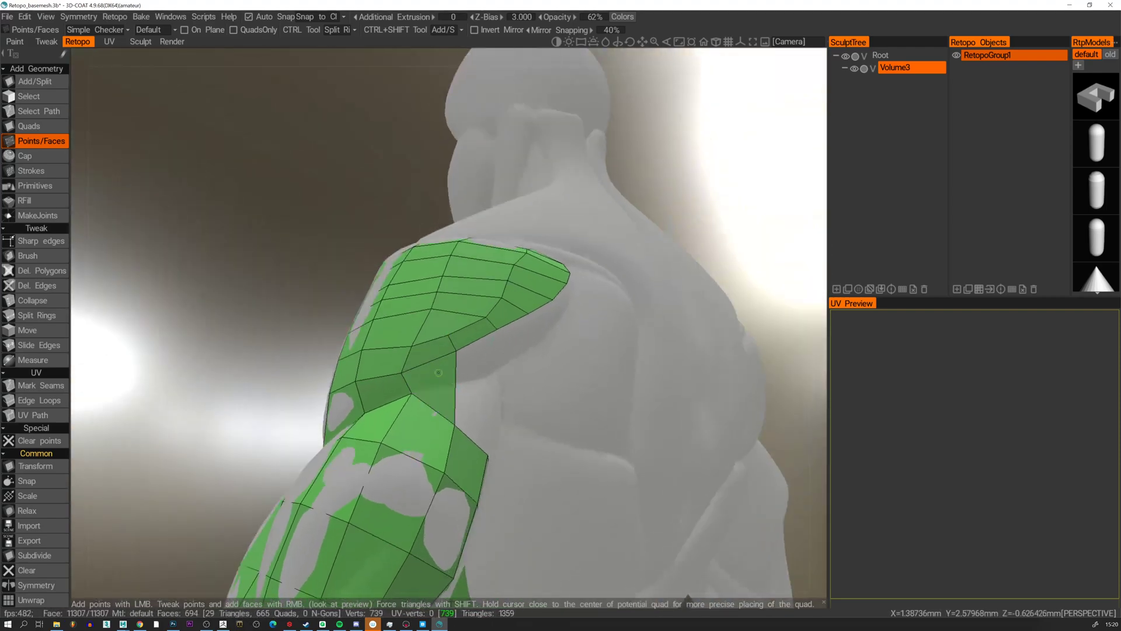
pyautogui.hotkey('ctrl', 'z')
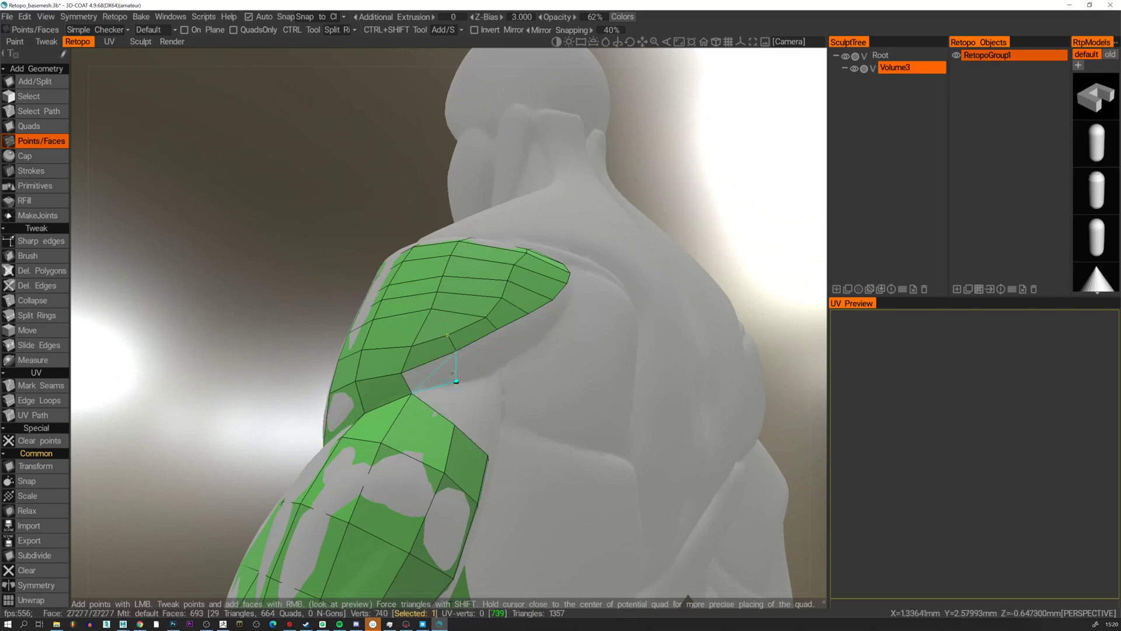
# Build a row of quads along the underside of the rear deltoid, starting above the back of the upper arm.
pyautogui.rightClick(456, 382)
pyautogui.moveTo(496, 358)
pyautogui.keyDown('alt'); pyautogui.mouseDown()
pyautogui.moveTo(511, 353)
pyautogui.moveTo(514, 331)
pyautogui.moveTo(613, 351)
pyautogui.moveTo(485, 368)
pyautogui.mouseUp(); pyautogui.keyUp('alt')
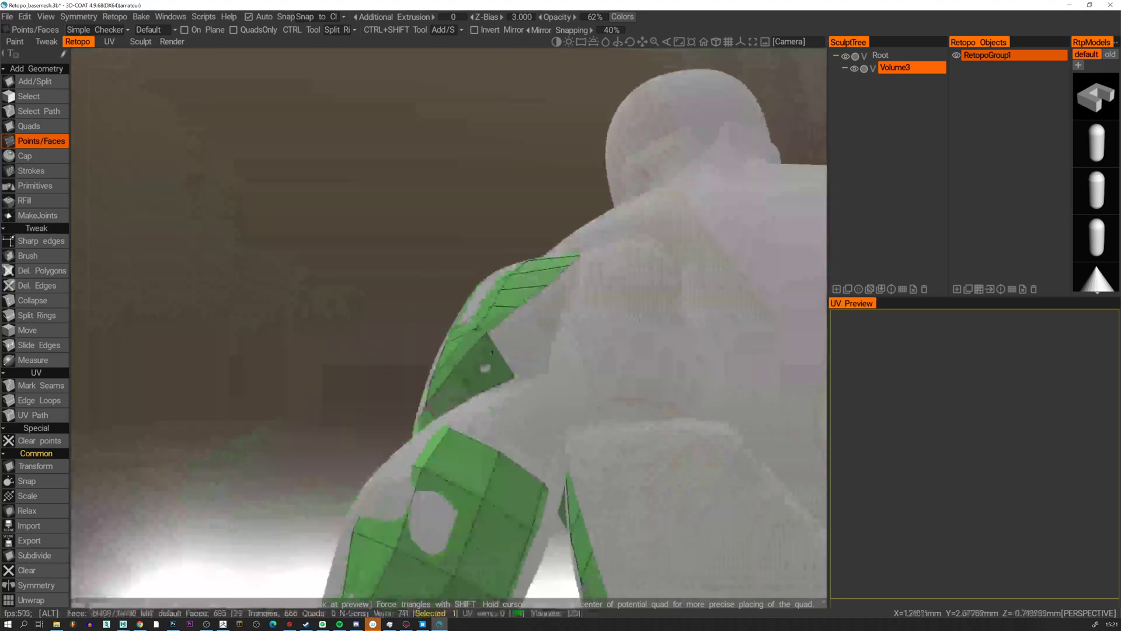
pyautogui.click(547, 343)
pyautogui.rightClick(518, 339)
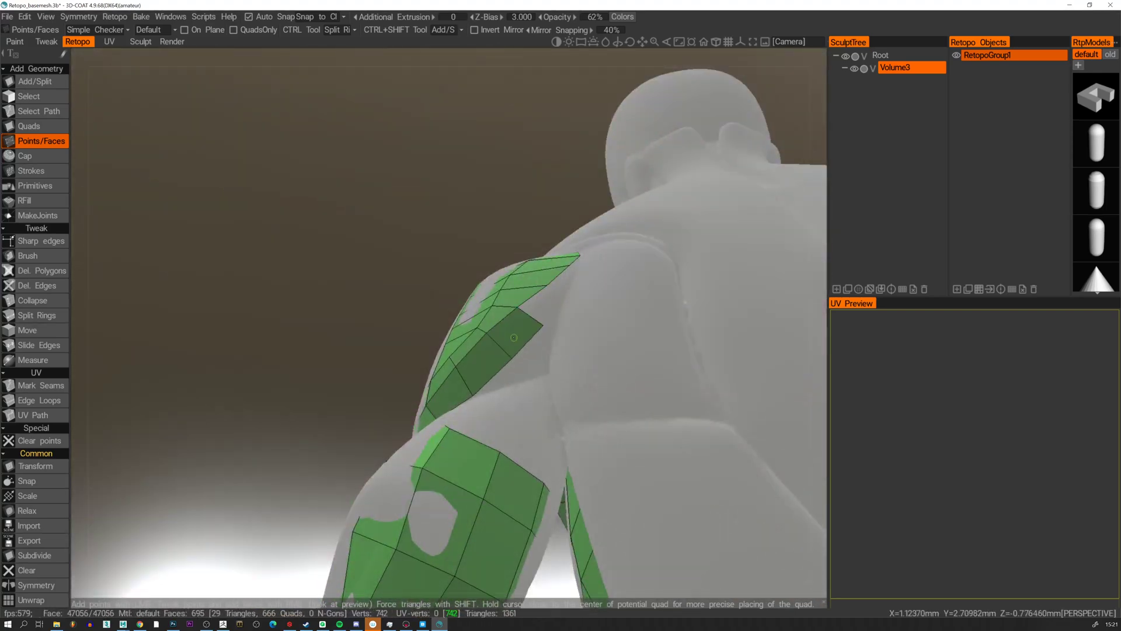
pyautogui.keyDown('alt'); pyautogui.moveTo(549, 308); pyautogui.dragTo(561, 328); pyautogui.keyUp('alt')
pyautogui.rightClick(553, 292)
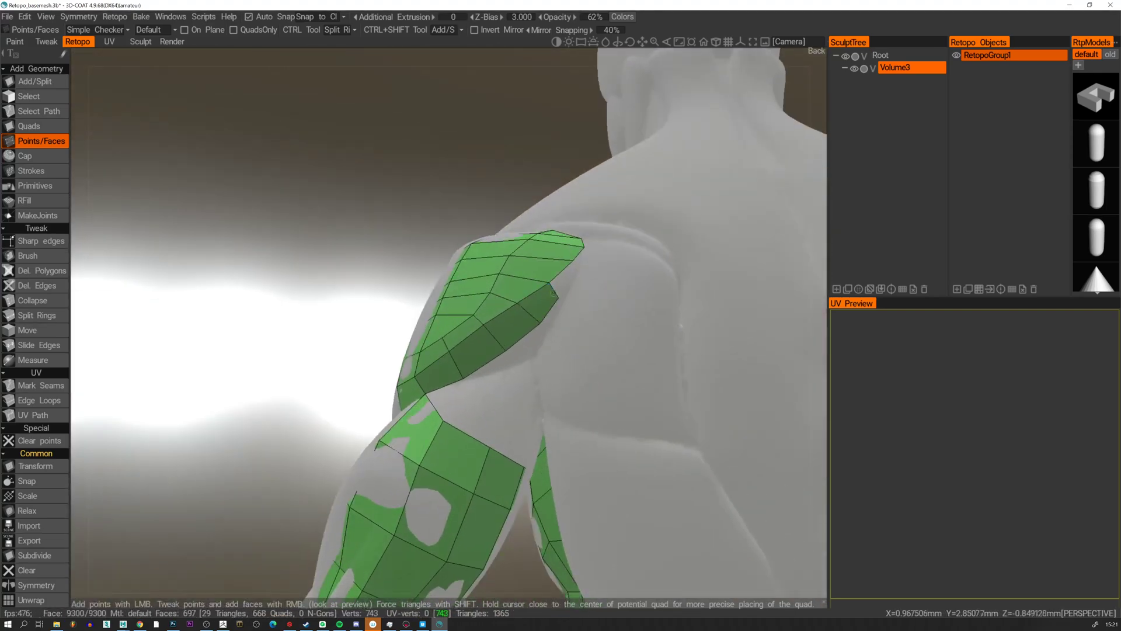
# Continue the underside row up around the rear deltoid's tip with three quads and close a remaining gap with a triangle.
pyautogui.click(584, 269)
pyautogui.rightClick(580, 271)
pyautogui.keyDown('alt'); pyautogui.moveTo(580, 271); pyautogui.dragTo(597, 298); pyautogui.keyUp('alt')
pyautogui.click(589, 243)
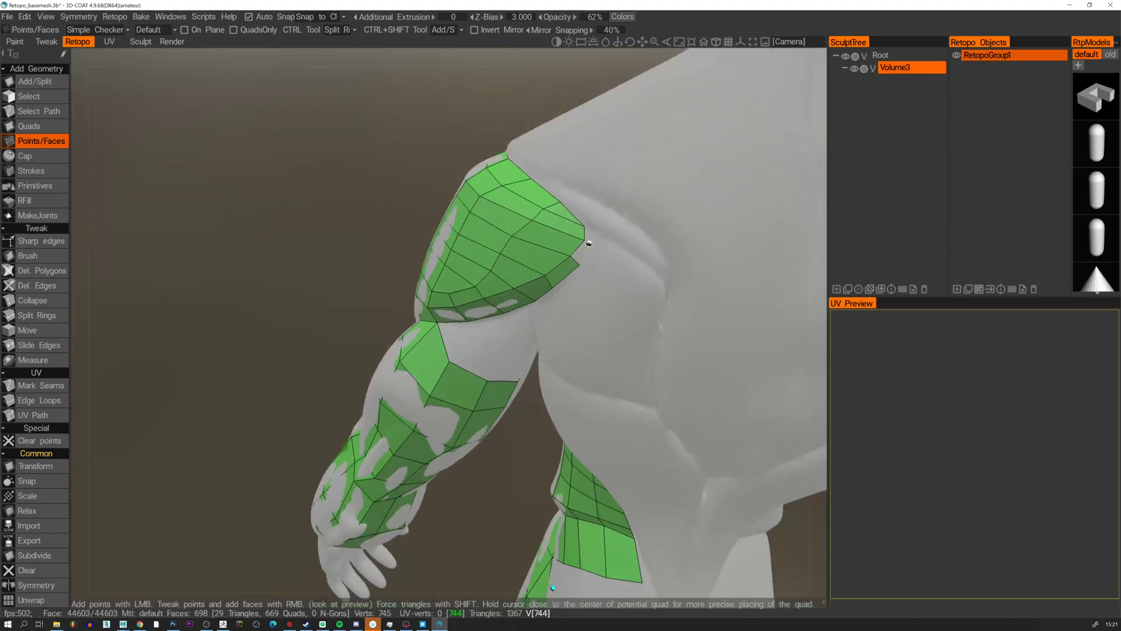
pyautogui.rightClick(582, 250)
pyautogui.click(592, 231)
pyautogui.rightClick(587, 236)
pyautogui.keyDown('alt'); pyautogui.moveTo(576, 245); pyautogui.dragTo(417, 351); pyautogui.keyUp('alt')
pyautogui.keyDown('shift'); pyautogui.rightClick(450, 349); pyautogui.keyUp('shift')
# Inspect the deltoid, arm and torso topology from the side and front, and examine the open area around the collarbone.
pyautogui.keyDown('alt'); pyautogui.moveTo(490, 380); pyautogui.dragTo(444, 383); pyautogui.keyUp('alt')
pyautogui.keyDown('alt'); pyautogui.moveTo(185, 259); pyautogui.dragTo(335, 246); pyautogui.keyUp('alt')
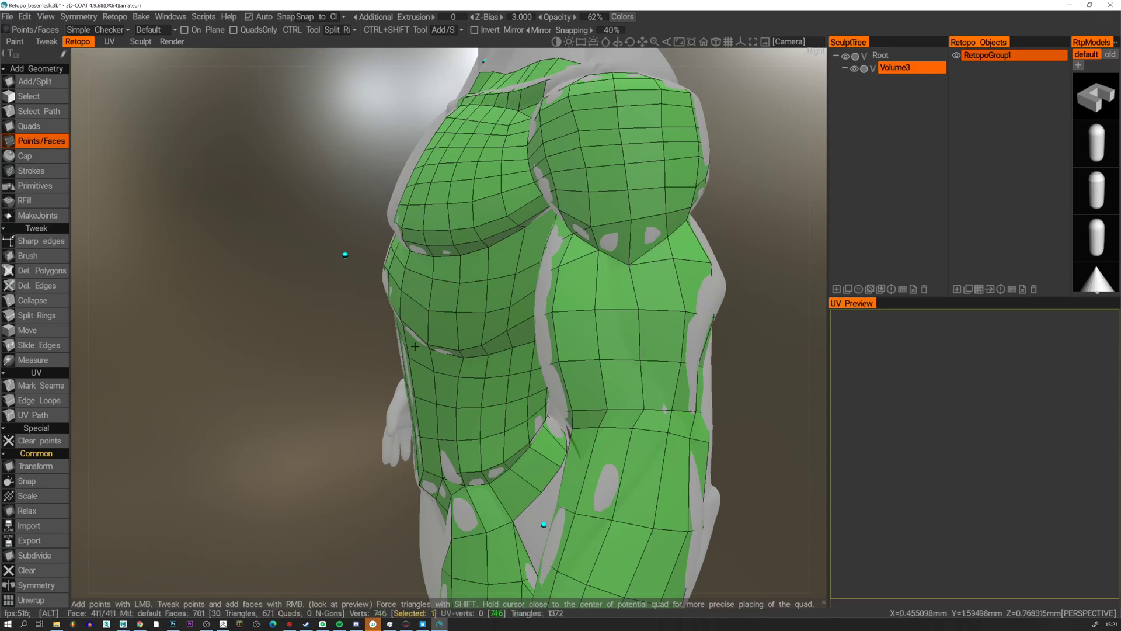
pyautogui.keyDown('alt'); pyautogui.moveTo(414, 346); pyautogui.dragTo(351, 374, button='right'); pyautogui.keyUp('alt')
pyautogui.keyDown('alt'); pyautogui.moveTo(257, 292); pyautogui.dragTo(393, 288); pyautogui.keyUp('alt')
pyautogui.keyDown('alt'); pyautogui.moveTo(393, 288); pyautogui.dragTo(328, 279, button='right'); pyautogui.keyUp('alt')
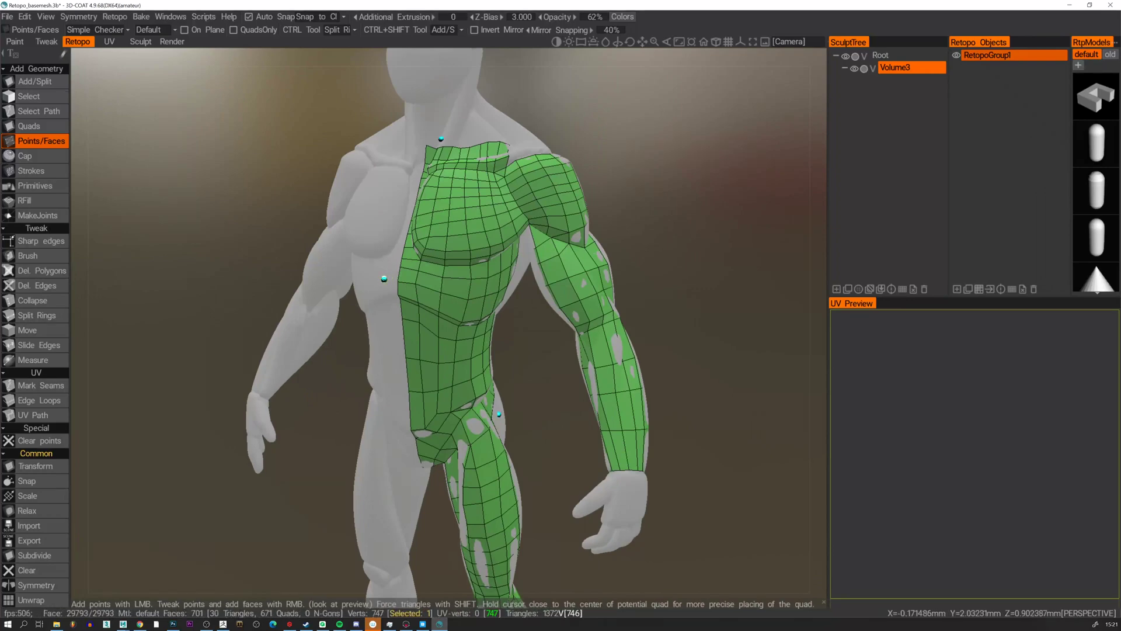
pyautogui.moveTo(386, 281)
pyautogui.keyDown('alt'); pyautogui.mouseDown()
pyautogui.moveTo(330, 280)
pyautogui.moveTo(397, 281)
pyautogui.mouseUp(); pyautogui.keyUp('alt')
pyautogui.keyDown('alt'); pyautogui.moveTo(398, 280); pyautogui.dragTo(393, 250, button='right'); pyautogui.keyUp('alt')
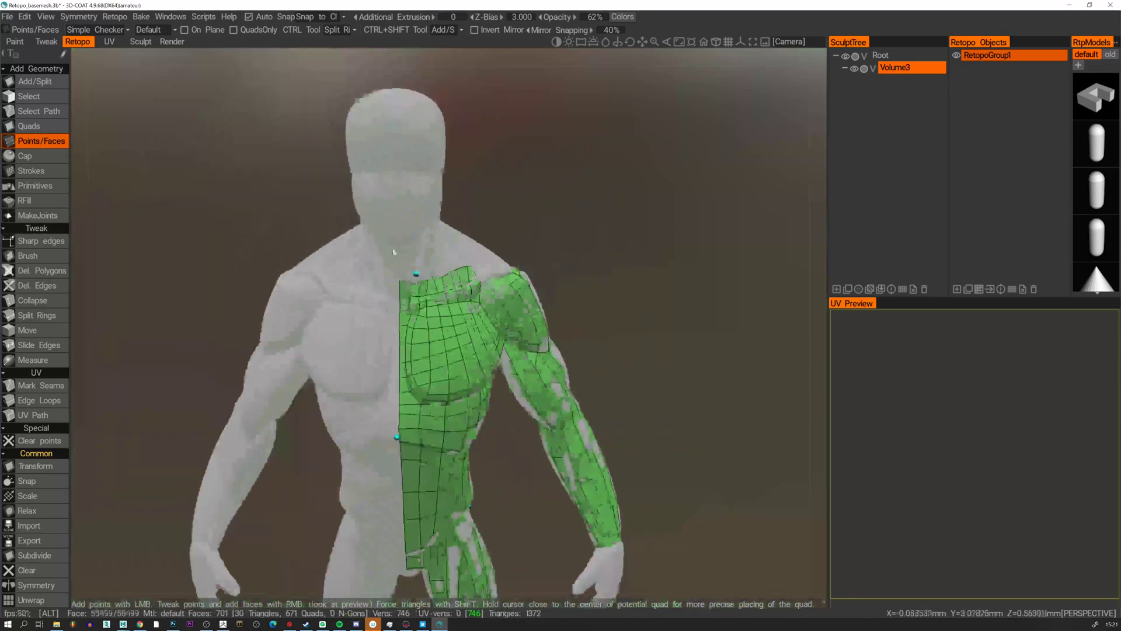
pyautogui.keyDown('alt'); pyautogui.moveTo(393, 250); pyautogui.dragTo(412, 280, button='middle'); pyautogui.keyUp('alt')
pyautogui.keyDown('alt'); pyautogui.moveTo(412, 280); pyautogui.dragTo(563, 370, button='right'); pyautogui.keyUp('alt')
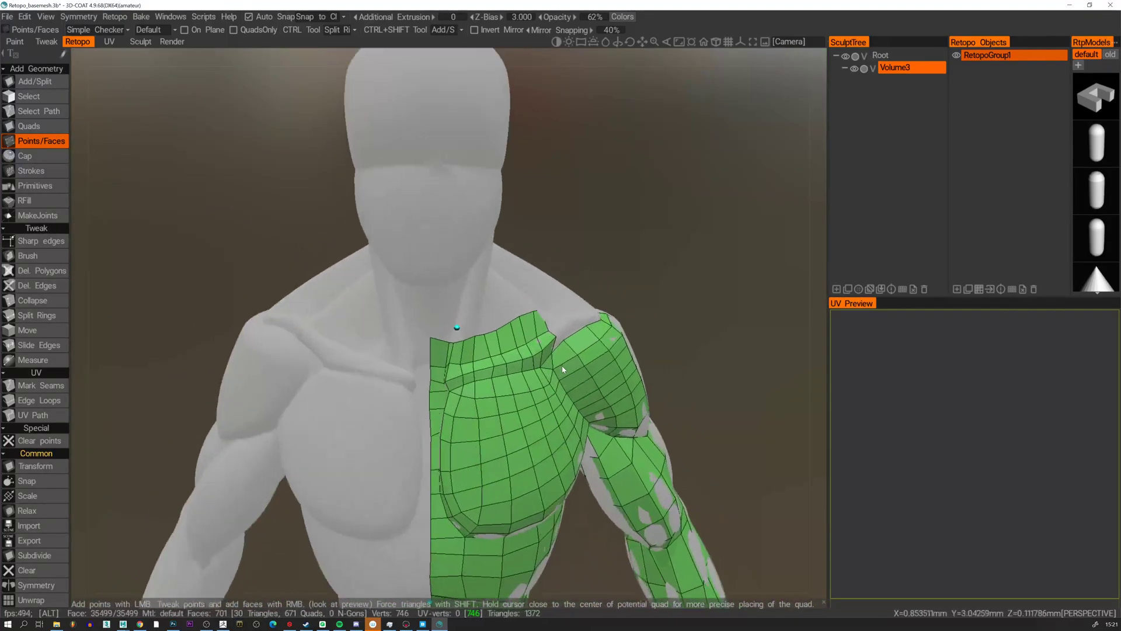
# Extend the underside of the rear deltoid above the back of the upper arm with a quad and a triangle.
pyautogui.keyDown('alt'); pyautogui.moveTo(563, 370); pyautogui.dragTo(380, 375); pyautogui.keyUp('alt')
pyautogui.keyDown('alt'); pyautogui.moveTo(380, 375); pyautogui.dragTo(594, 383, button='middle'); pyautogui.keyUp('alt')
pyautogui.keyDown('alt'); pyautogui.moveTo(594, 383); pyautogui.dragTo(540, 379); pyautogui.keyUp('alt')
pyautogui.keyDown('alt'); pyautogui.moveTo(540, 380); pyautogui.dragTo(520, 356, button='right'); pyautogui.keyUp('alt')
pyautogui.keyDown('alt'); pyautogui.moveTo(520, 355); pyautogui.dragTo(444, 341); pyautogui.keyUp('alt')
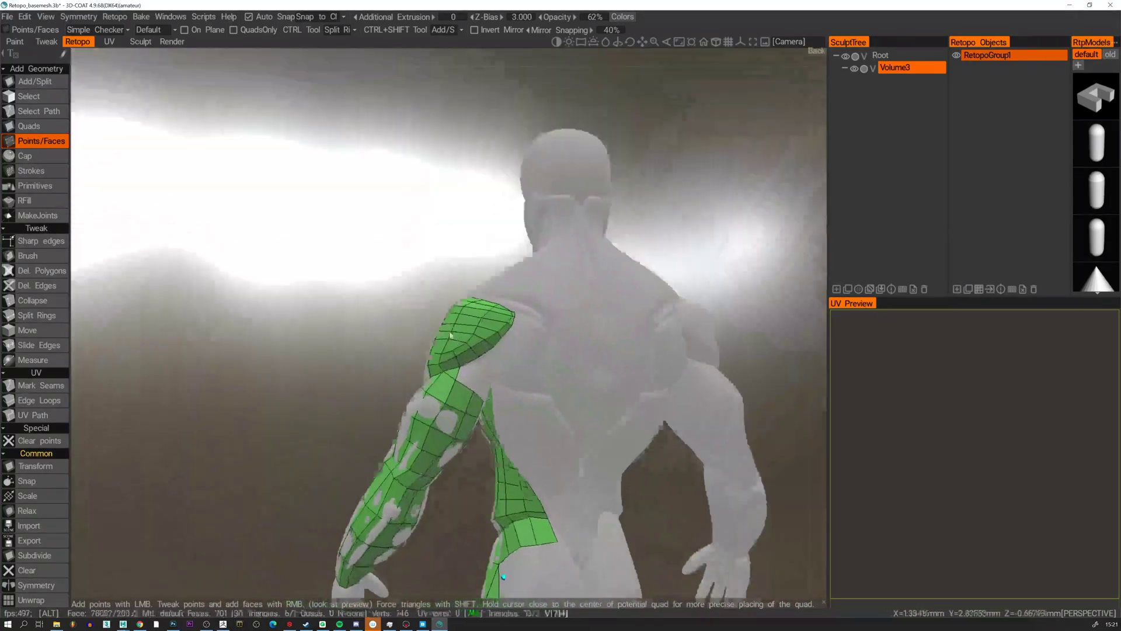
pyautogui.keyDown('alt'); pyautogui.moveTo(444, 341); pyautogui.dragTo(463, 376, button='right'); pyautogui.keyUp('alt')
pyautogui.moveTo(533, 418)
pyautogui.keyDown('alt'); pyautogui.mouseDown()
pyautogui.moveTo(519, 382)
pyautogui.moveTo(528, 403)
pyautogui.mouseUp(); pyautogui.keyUp('alt')
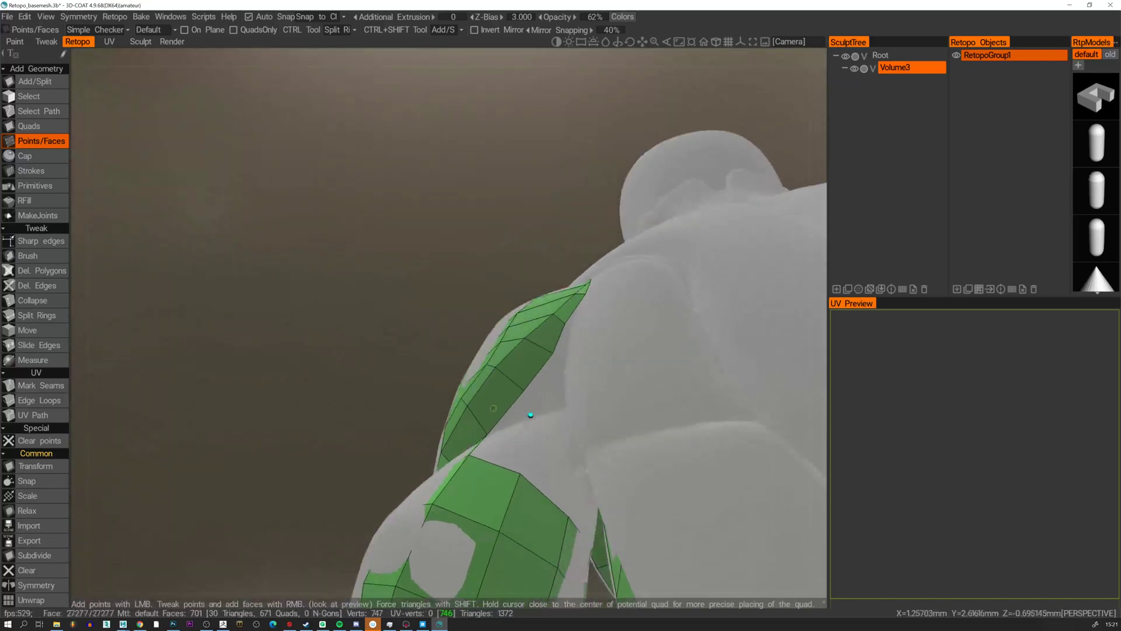
pyautogui.rightClick(513, 416)
pyautogui.click(560, 372)
pyautogui.rightClick(545, 391)
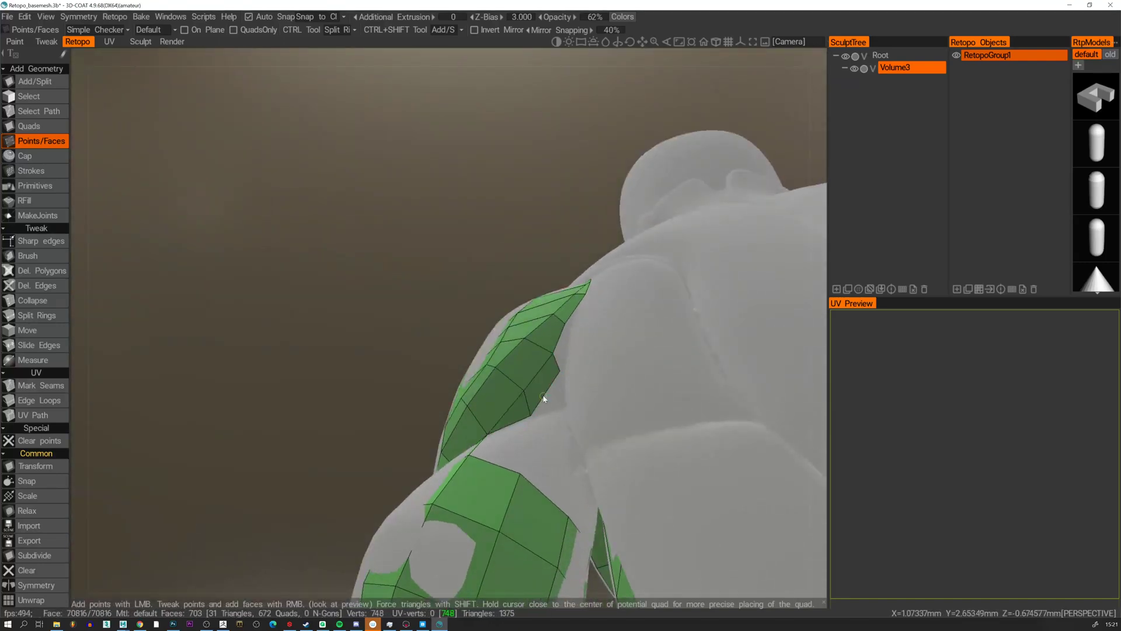
# Reposition the rear deltoid's lower corner point and fill the notched edge toward its tip with two triangles.
pyautogui.moveTo(545, 397)
pyautogui.keyDown('alt'); pyautogui.mouseDown()
pyautogui.moveTo(526, 403)
pyautogui.moveTo(539, 410)
pyautogui.mouseUp(); pyautogui.keyUp('alt')
pyautogui.moveTo(560, 375); pyautogui.dragTo(558, 410, button='right')
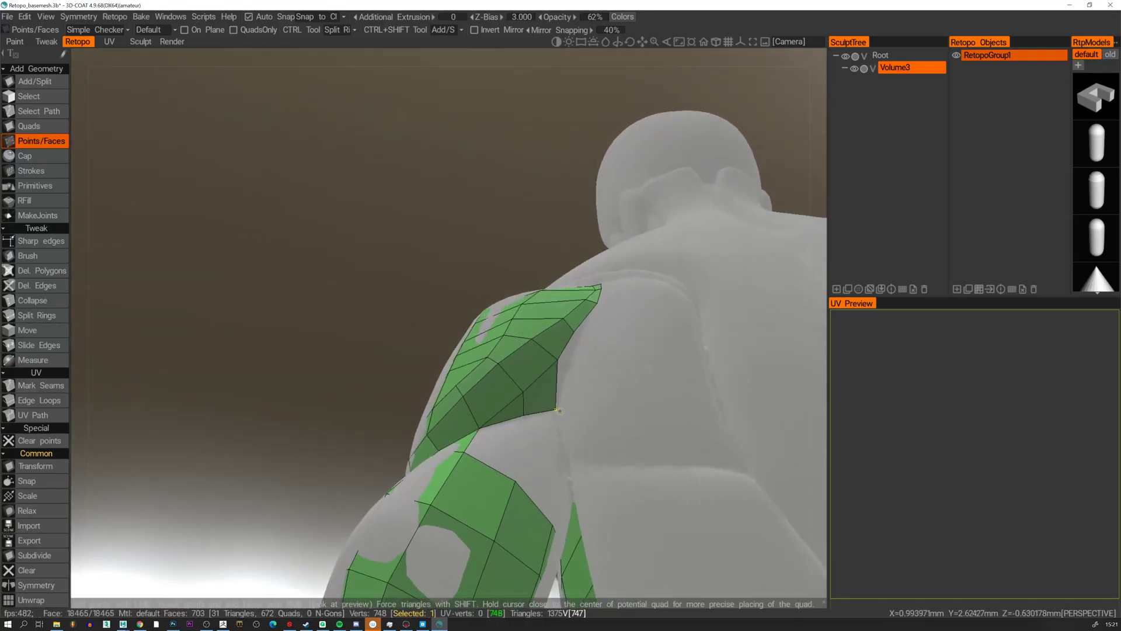
pyautogui.click(573, 357)
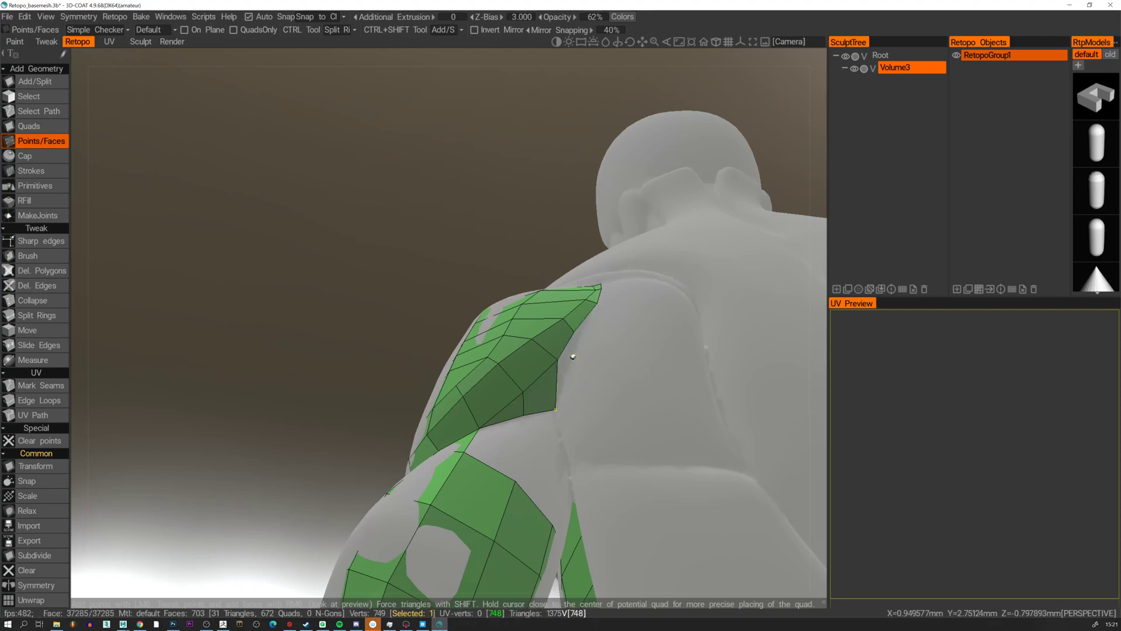
pyautogui.moveTo(573, 357); pyautogui.dragTo(571, 361, button='right')
pyautogui.rightClick(568, 359)
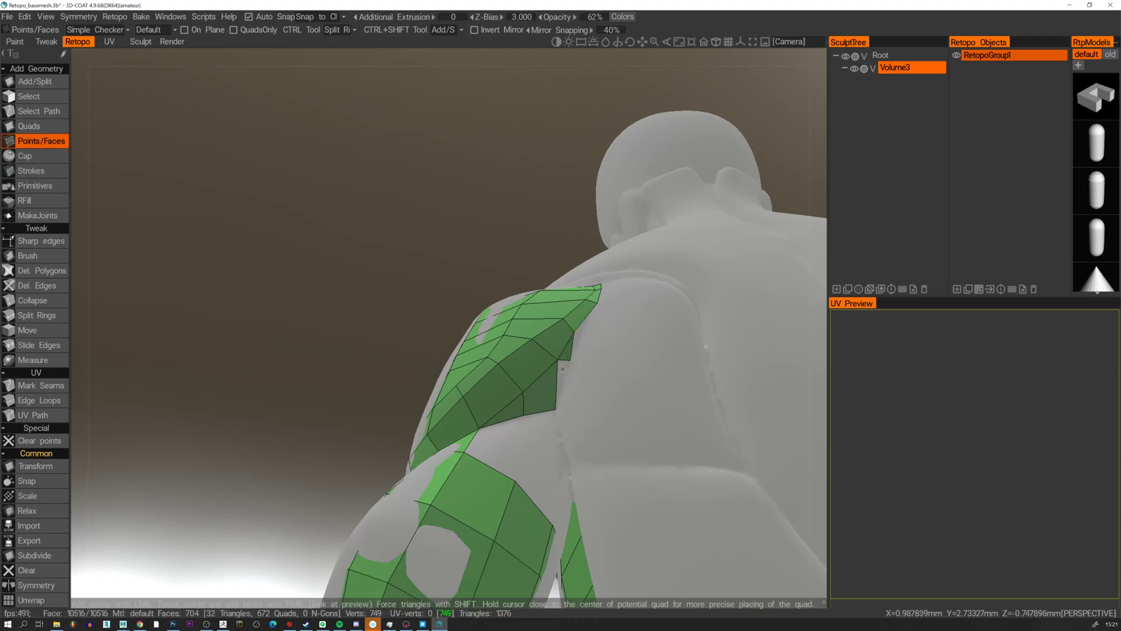
pyautogui.rightClick(562, 378)
# Examine the chest, collarbone and shoulder topology from the front and the uncovered back of the torso.
pyautogui.keyDown('alt'); pyautogui.moveTo(538, 391); pyautogui.dragTo(656, 448); pyautogui.keyUp('alt')
pyautogui.keyDown('alt'); pyautogui.moveTo(656, 448); pyautogui.dragTo(230, 333, button='right'); pyautogui.keyUp('alt')
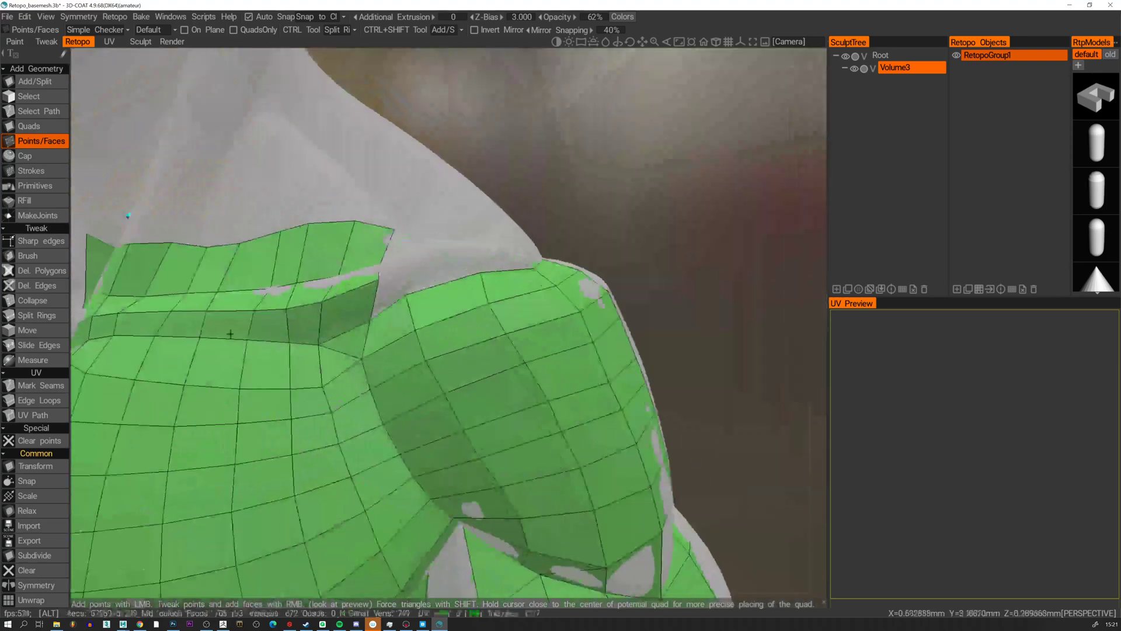
pyautogui.keyDown('alt'); pyautogui.moveTo(231, 333); pyautogui.dragTo(526, 363, button='middle'); pyautogui.keyUp('alt')
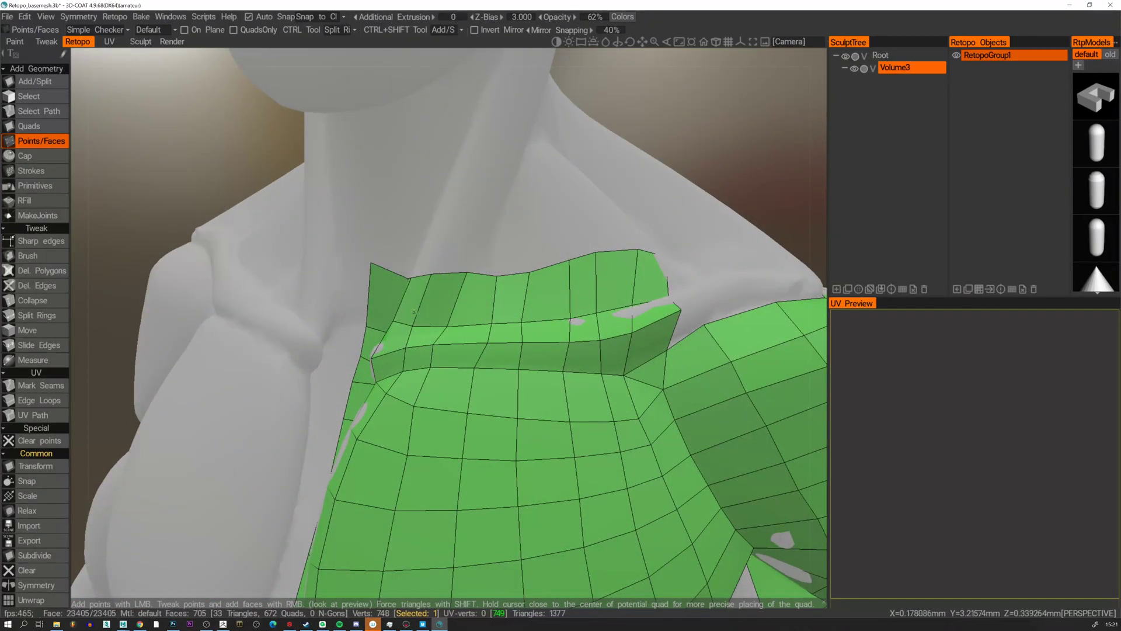
pyautogui.keyDown('alt'); pyautogui.moveTo(414, 312); pyautogui.dragTo(449, 186, button='middle'); pyautogui.keyUp('alt')
pyautogui.keyDown('alt'); pyautogui.moveTo(421, 354); pyautogui.dragTo(450, 218, button='middle'); pyautogui.keyUp('alt')
pyautogui.keyDown('alt'); pyautogui.moveTo(450, 217); pyautogui.dragTo(414, 380, button='right'); pyautogui.keyUp('alt')
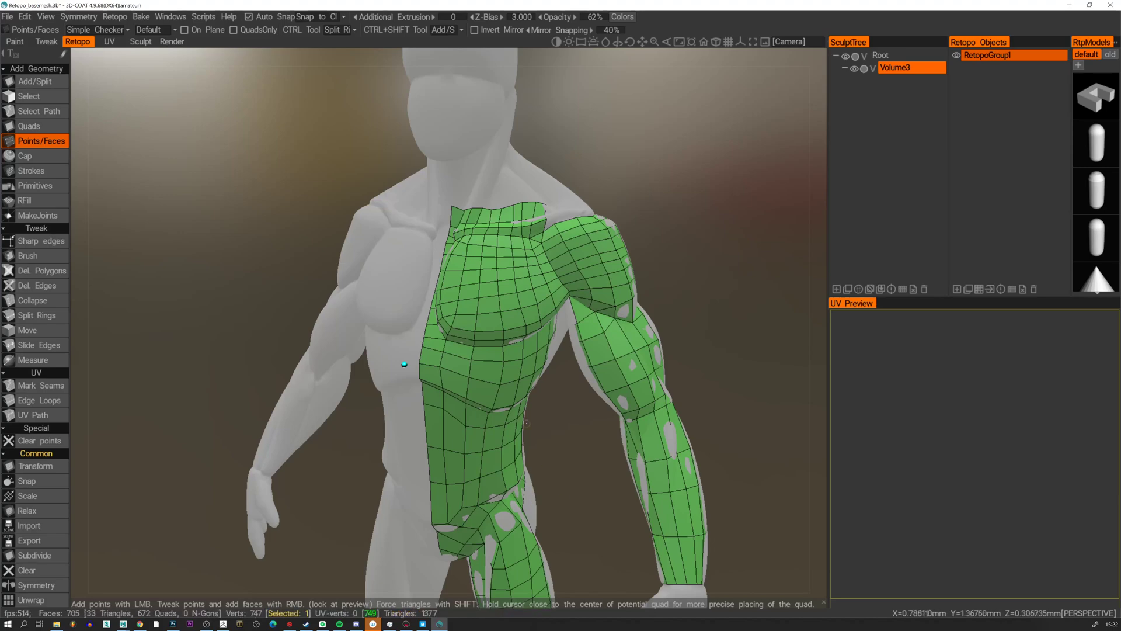
pyautogui.keyDown('alt'); pyautogui.moveTo(404, 364); pyautogui.dragTo(547, 414); pyautogui.keyUp('alt')
pyautogui.click(548, 414)
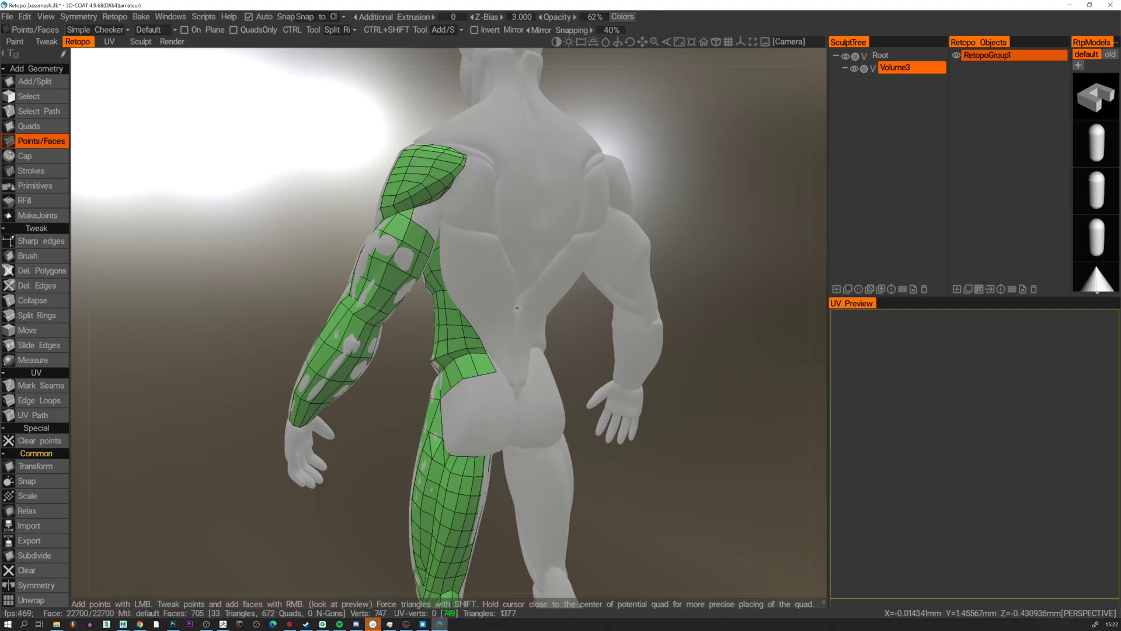
# Cover the outer side of the buttock below the hip with quads and one triangle.
pyautogui.keyDown('alt'); pyautogui.moveTo(465, 360); pyautogui.dragTo(467, 393, button='right'); pyautogui.keyUp('alt')
pyautogui.keyDown('alt'); pyautogui.moveTo(468, 393); pyautogui.dragTo(451, 318); pyautogui.keyUp('alt')
pyautogui.click(447, 377)
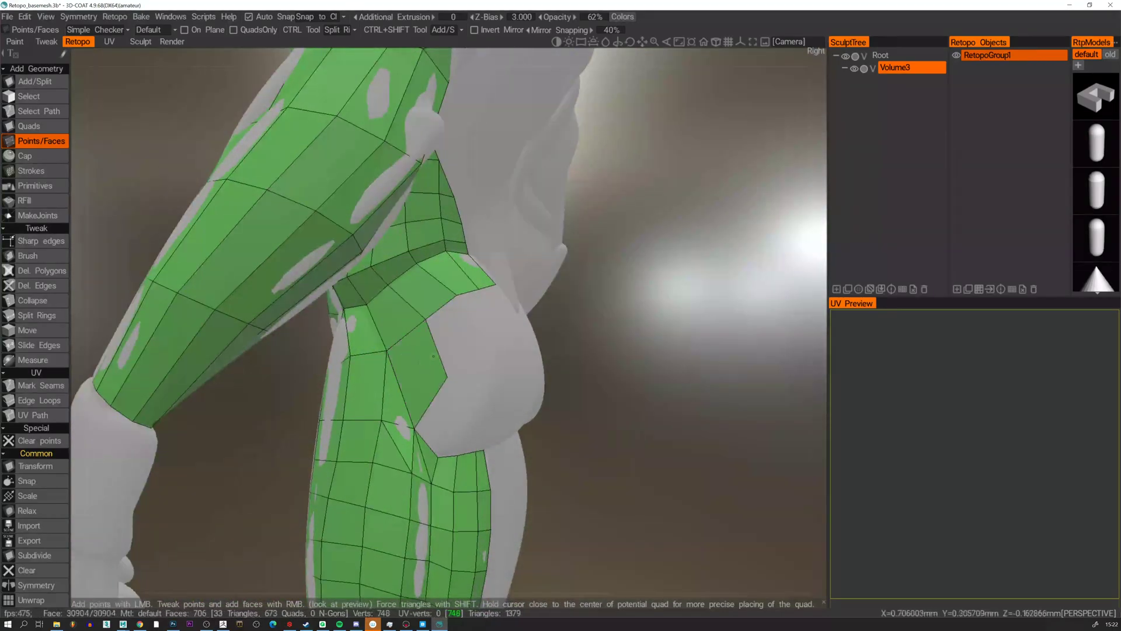
pyautogui.click(486, 351)
pyautogui.keyDown('alt'); pyautogui.moveTo(485, 351); pyautogui.dragTo(455, 408); pyautogui.keyUp('alt')
pyautogui.click(456, 419)
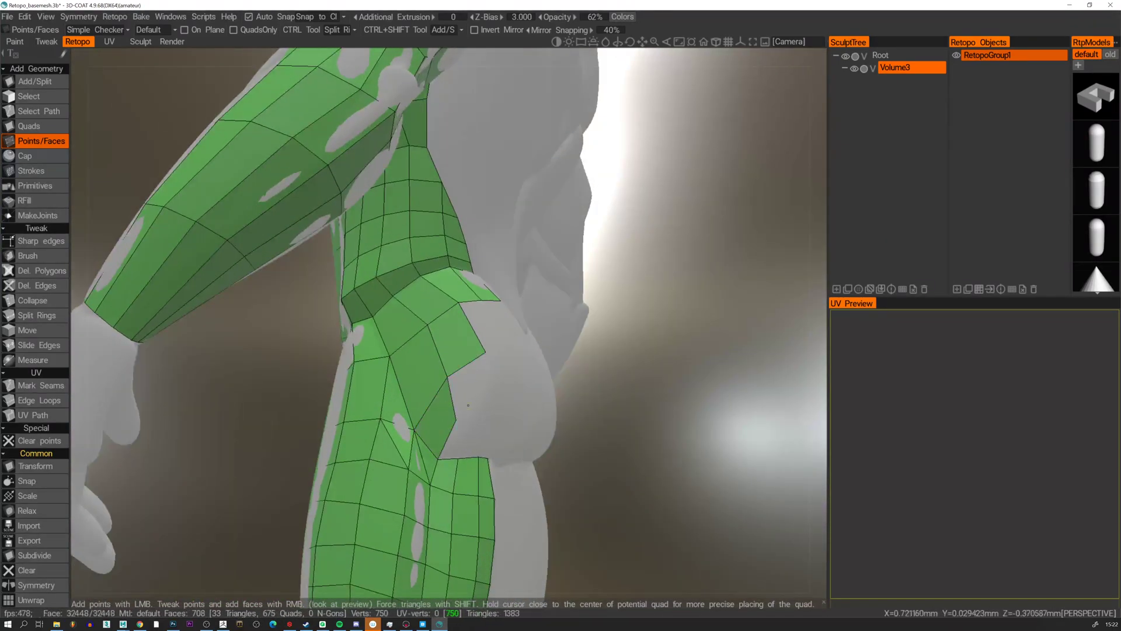
pyautogui.keyDown('shift'); pyautogui.click(457, 419); pyautogui.keyUp('shift')
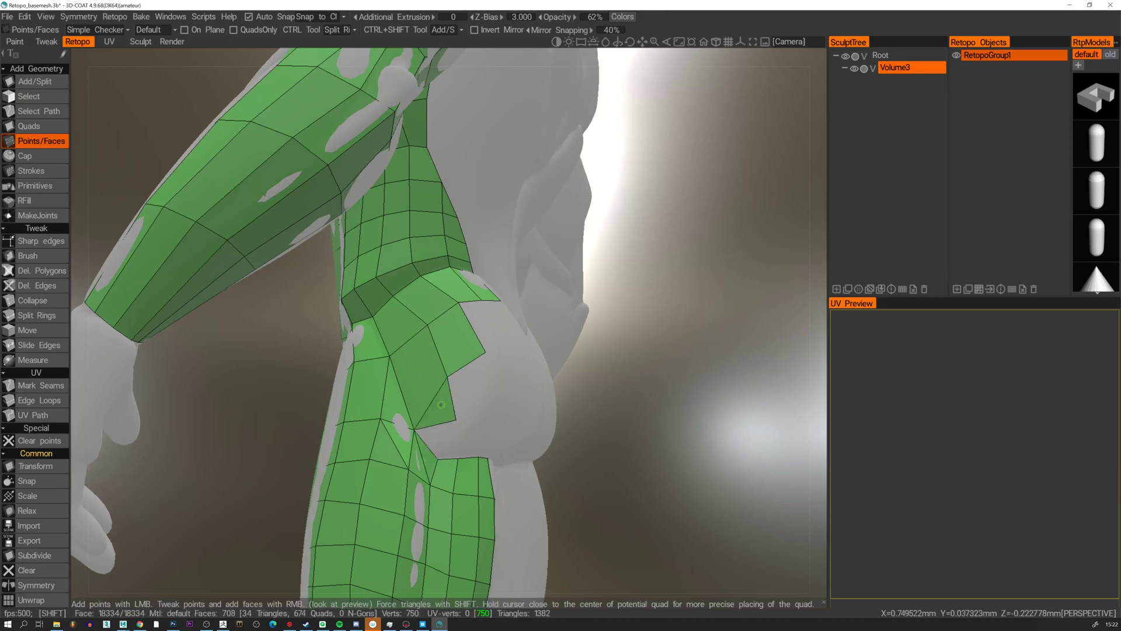
pyautogui.click(471, 378)
pyautogui.moveTo(471, 379)
pyautogui.keyDown('alt'); pyautogui.mouseDown()
pyautogui.moveTo(437, 390)
pyautogui.moveTo(461, 410)
pyautogui.moveTo(450, 413)
pyautogui.moveTo(448, 363)
pyautogui.moveTo(444, 440)
pyautogui.moveTo(421, 446)
pyautogui.moveTo(536, 458)
pyautogui.moveTo(505, 380)
pyautogui.moveTo(401, 388)
pyautogui.moveTo(453, 370)
pyautogui.mouseUp(); pyautogui.keyUp('alt')
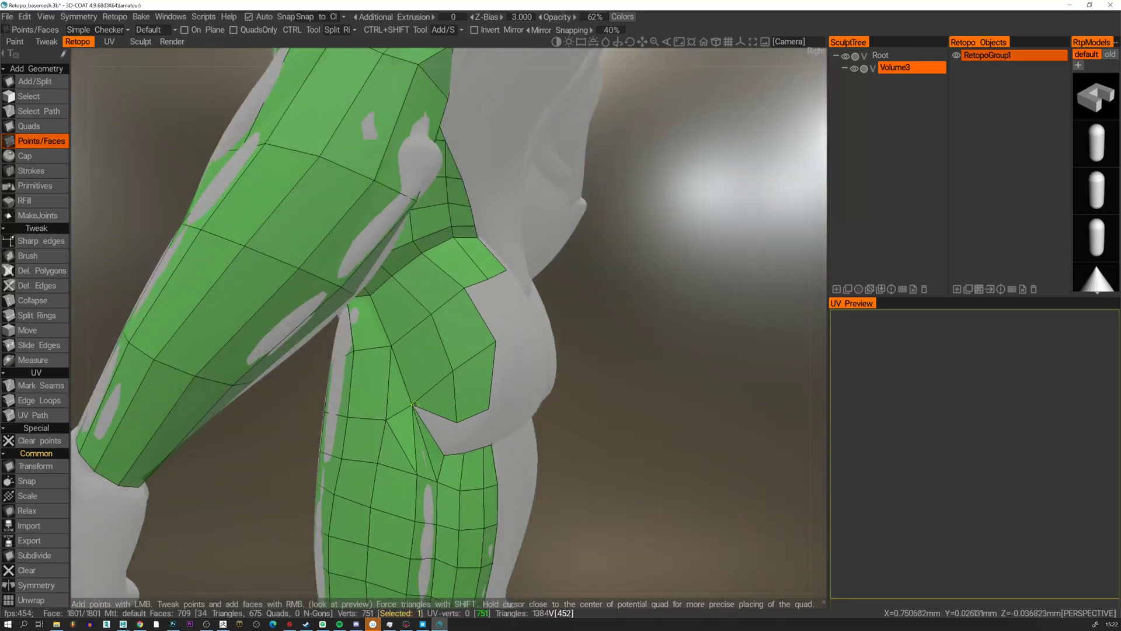
# Close the notch between the outer buttock and upper thigh with a triangle and adjust its corner point.
pyautogui.keyDown('alt'); pyautogui.moveTo(420, 409); pyautogui.dragTo(445, 450); pyautogui.keyUp('alt')
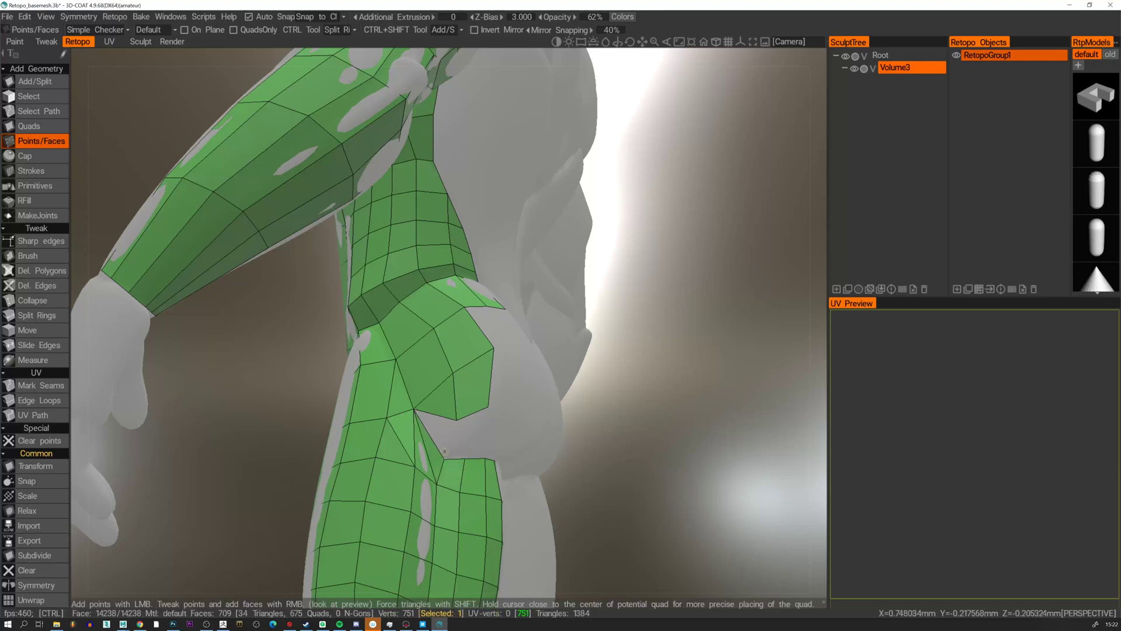
pyautogui.keyDown('shift'); pyautogui.click(435, 427); pyautogui.keyUp('shift')
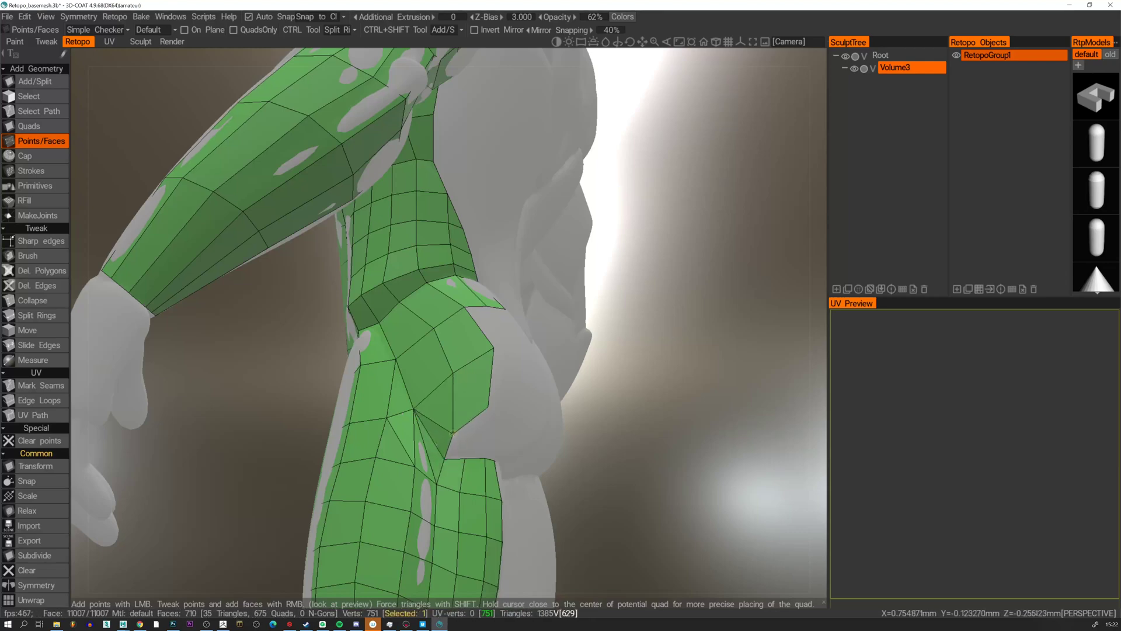
pyautogui.moveTo(452, 433); pyautogui.dragTo(462, 440, button='right')
pyautogui.keyDown('alt'); pyautogui.moveTo(462, 439); pyautogui.dragTo(502, 445); pyautogui.keyUp('alt')
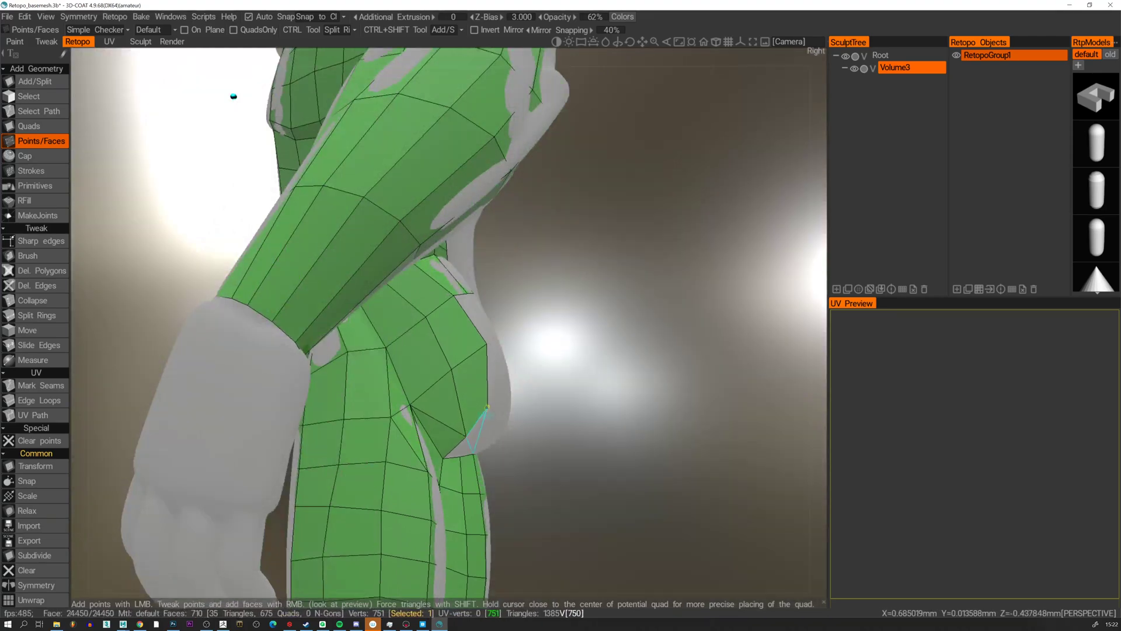
# Add five quads around the lower outer buttock, continuing the surface from the side toward the back above the thigh.
pyautogui.keyDown('alt'); pyautogui.moveTo(487, 407); pyautogui.dragTo(478, 401); pyautogui.keyUp('alt')
pyautogui.keyDown('alt'); pyautogui.moveTo(529, 334); pyautogui.dragTo(467, 447); pyautogui.keyUp('alt')
pyautogui.rightClick(508, 381)
pyautogui.rightClick(501, 427)
pyautogui.keyDown('alt'); pyautogui.moveTo(489, 390); pyautogui.dragTo(472, 409); pyautogui.keyUp('alt')
pyautogui.rightClick(493, 331)
pyautogui.moveTo(476, 368)
pyautogui.keyDown('alt'); pyautogui.mouseDown()
pyautogui.moveTo(482, 383)
pyautogui.moveTo(408, 388)
pyautogui.moveTo(467, 378)
pyautogui.mouseUp(); pyautogui.keyUp('alt')
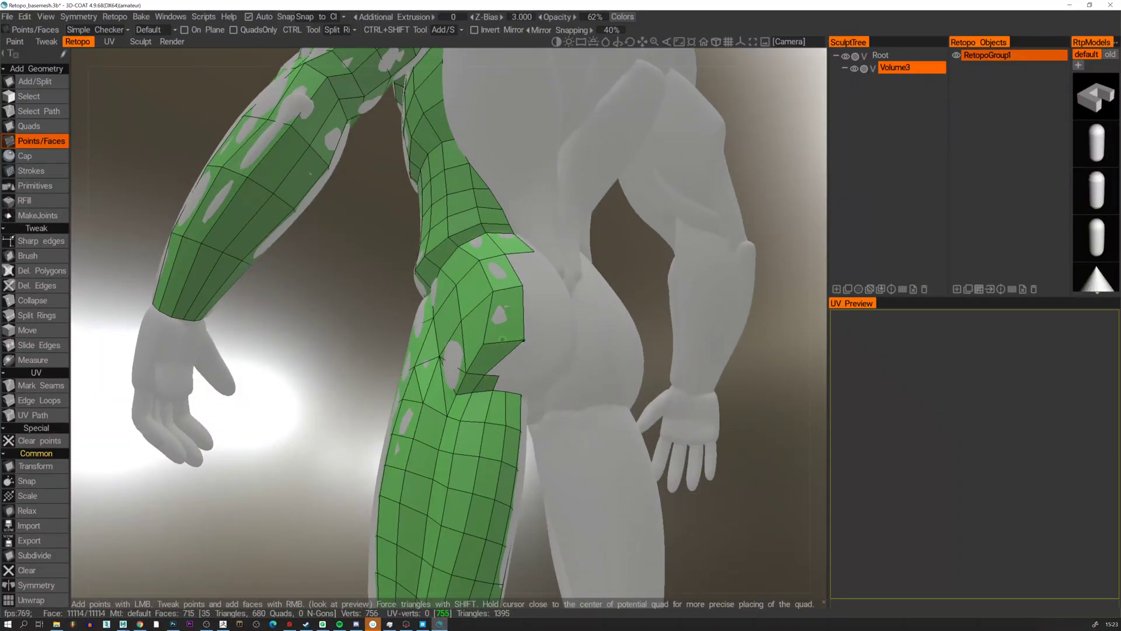
# Continue the strip of quads up the back of the buttock with three more quads, joining it to the waist.
pyautogui.moveTo(525, 340); pyautogui.dragTo(503, 338)
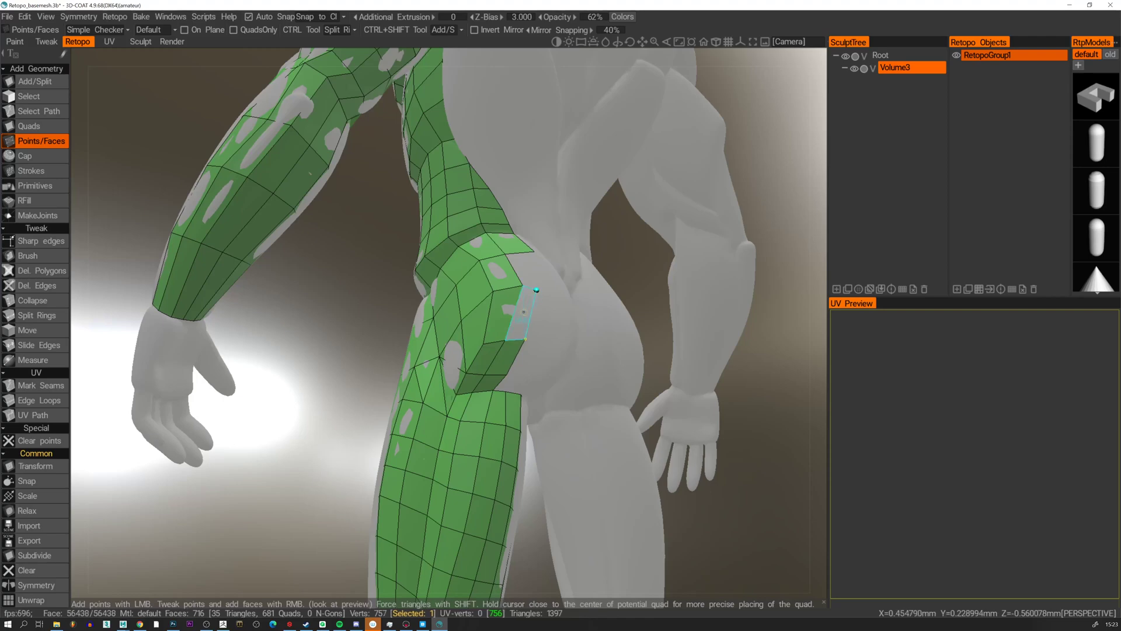
pyautogui.click(524, 311)
pyautogui.keyDown('alt'); pyautogui.moveTo(524, 311); pyautogui.dragTo(491, 311); pyautogui.keyUp('alt')
pyautogui.moveTo(530, 259); pyautogui.dragTo(544, 243)
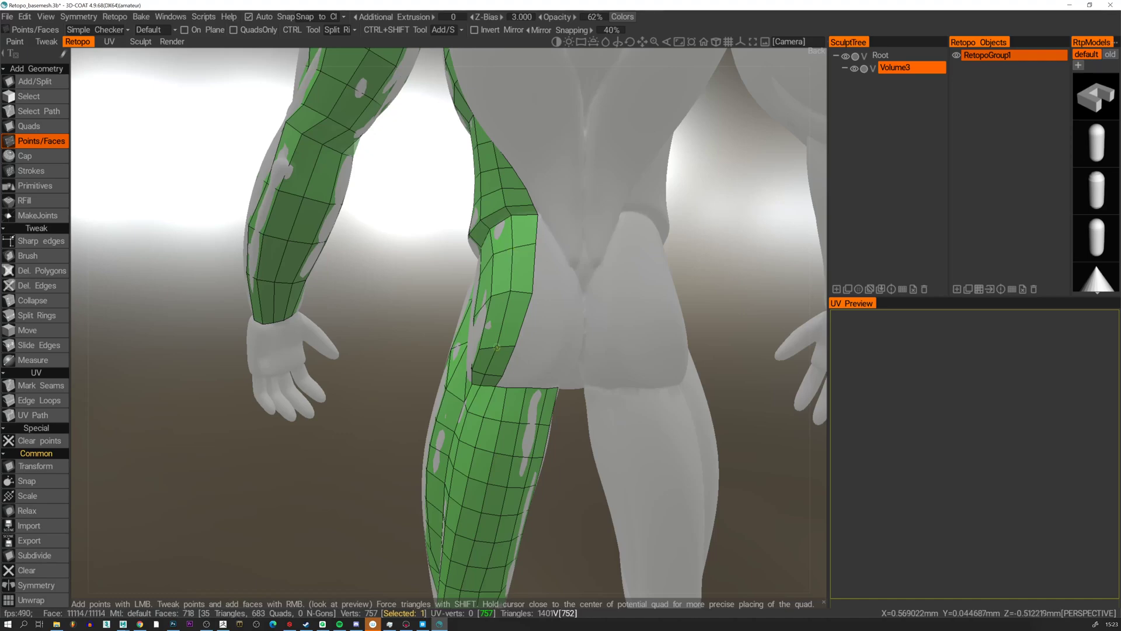
# Inspect the buttock, hip and leg topology from behind and from the side.
pyautogui.scroll(-3, 497, 348)
pyautogui.keyDown('alt'); pyautogui.moveTo(515, 356); pyautogui.dragTo(466, 327); pyautogui.keyUp('alt')
pyautogui.scroll(-3, 603, 351)
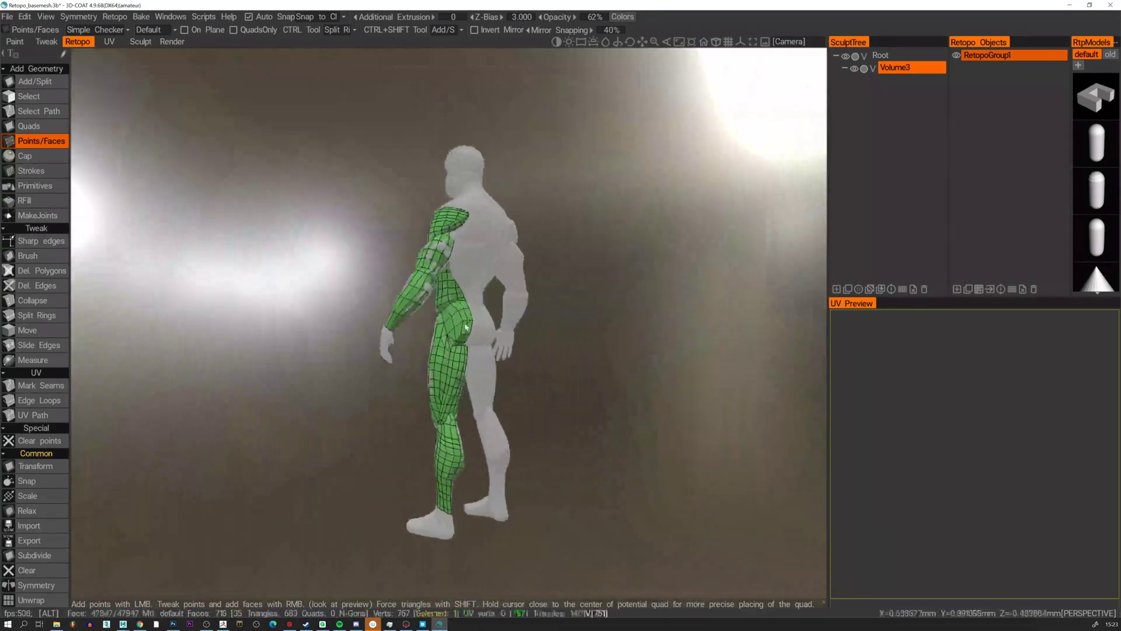
pyautogui.keyDown('alt'); pyautogui.moveTo(466, 327); pyautogui.dragTo(476, 393, button='right'); pyautogui.keyUp('alt')
pyautogui.keyDown('alt'); pyautogui.moveTo(476, 393); pyautogui.dragTo(507, 368); pyautogui.keyUp('alt')
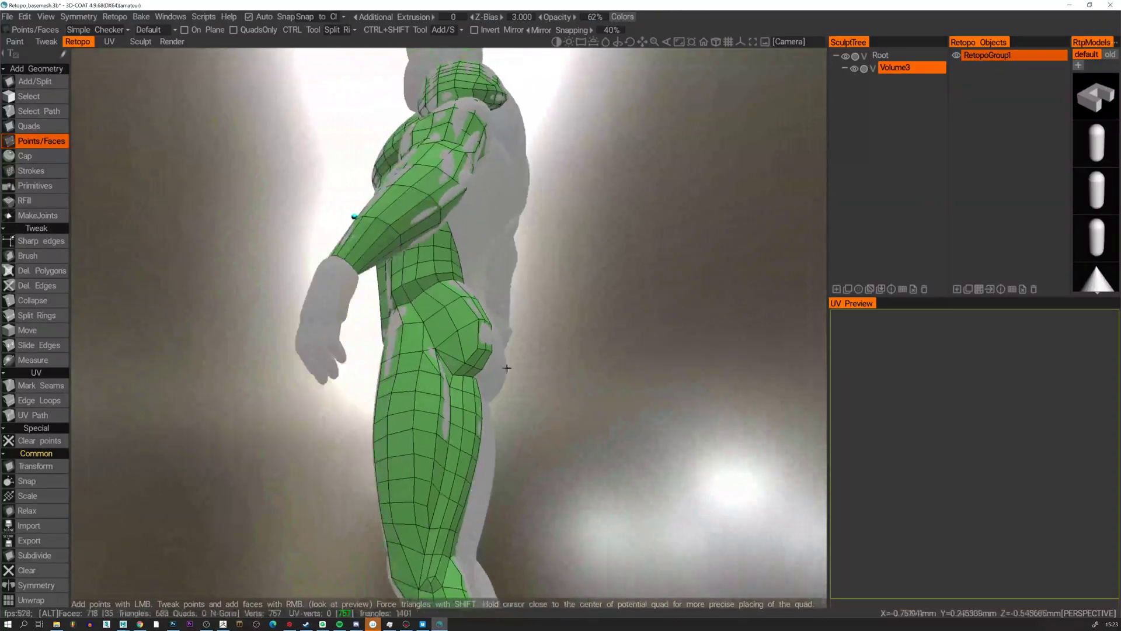
pyautogui.keyDown('alt'); pyautogui.moveTo(507, 368); pyautogui.dragTo(503, 409, button='right'); pyautogui.keyUp('alt')
pyautogui.keyDown('alt'); pyautogui.moveTo(502, 408); pyautogui.dragTo(438, 386); pyautogui.keyUp('alt')
pyautogui.keyDown('alt'); pyautogui.moveTo(438, 386); pyautogui.dragTo(437, 365, button='middle'); pyautogui.keyUp('alt')
pyautogui.keyDown('alt'); pyautogui.moveTo(437, 365); pyautogui.dragTo(492, 384, button='right'); pyautogui.keyUp('alt')
pyautogui.keyDown('alt'); pyautogui.moveTo(491, 384); pyautogui.dragTo(487, 382); pyautogui.keyUp('alt')
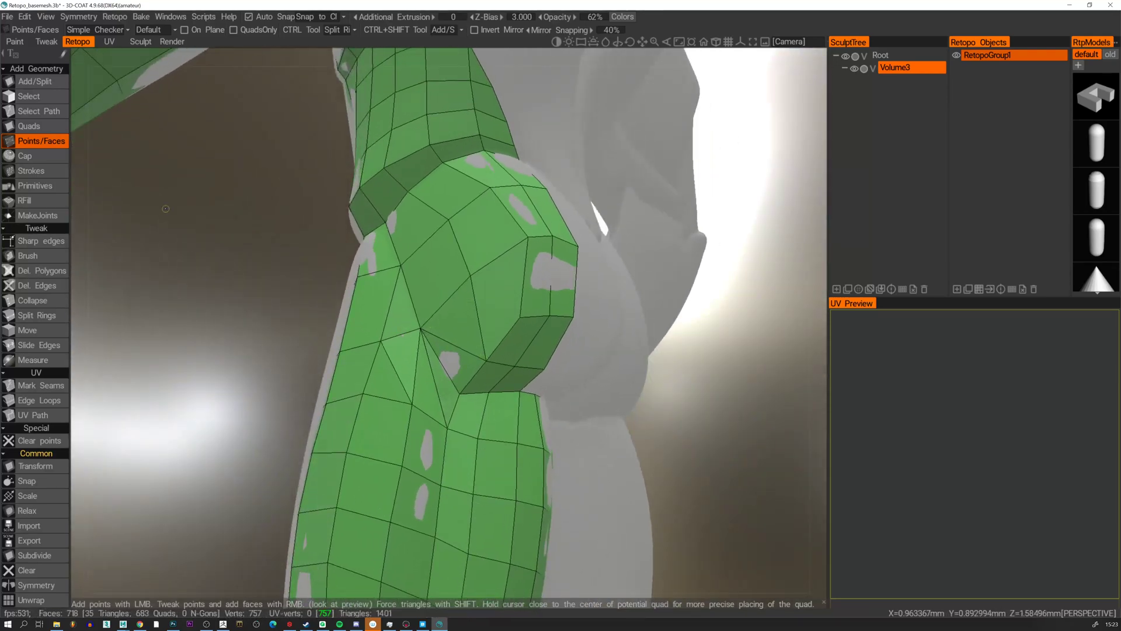
# Delete the edge between the two triangles on the lower outer buttock to merge them into one quad.
pyautogui.click(34, 81)
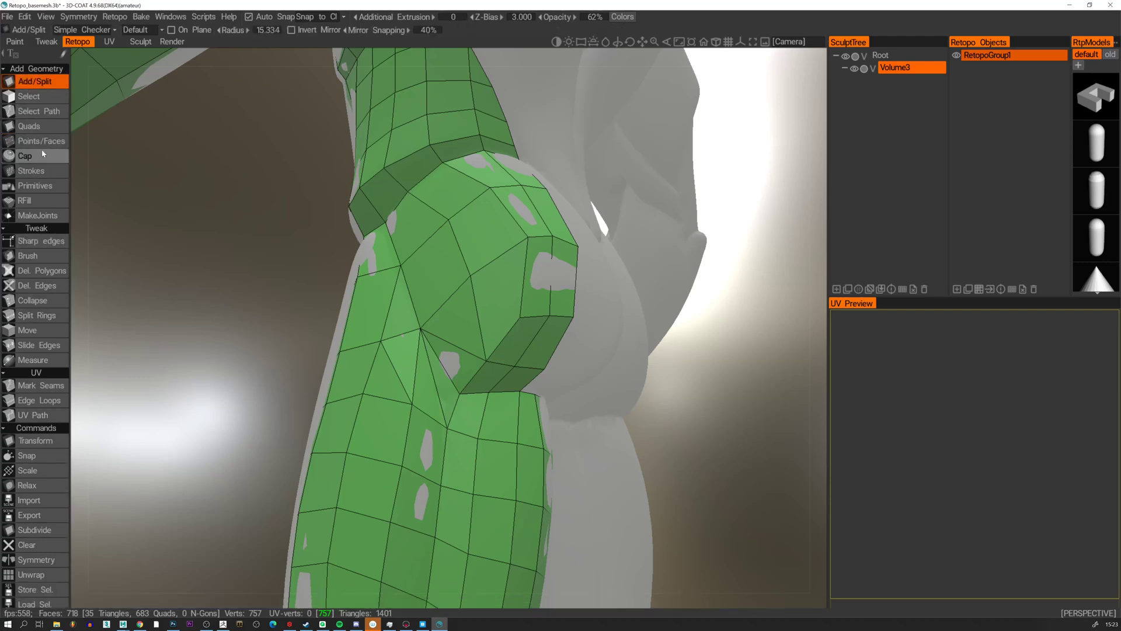
pyautogui.click(41, 270)
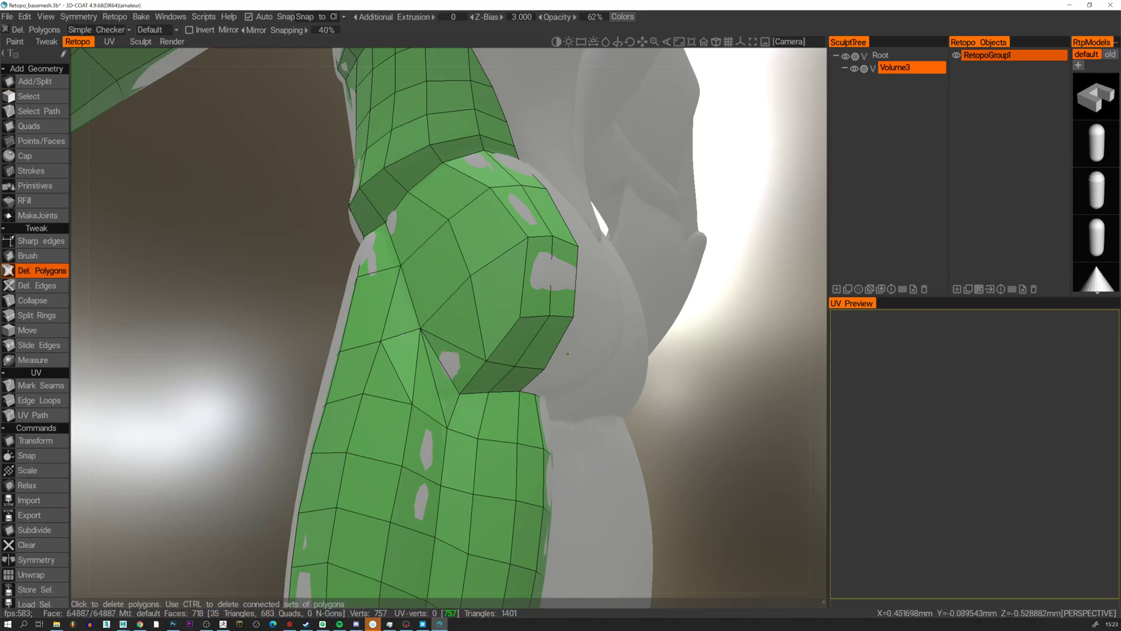
pyautogui.click(37, 285)
pyautogui.click(451, 336)
pyautogui.keyDown('alt'); pyautogui.moveTo(453, 339); pyautogui.dragTo(482, 335); pyautogui.keyUp('alt')
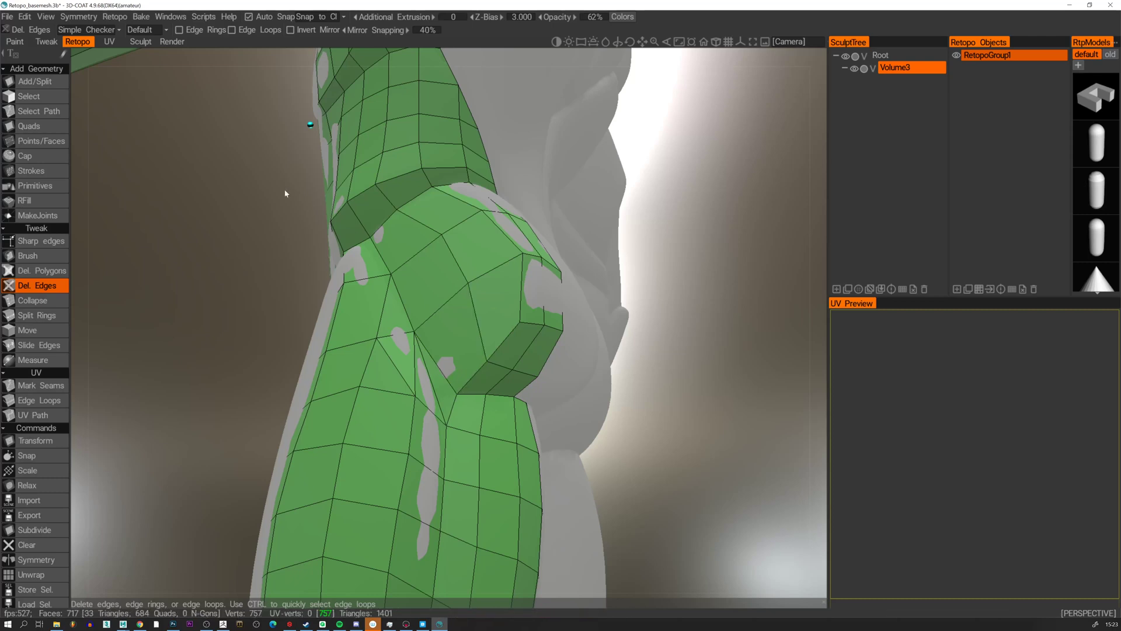
# Reposition the points on the outer hip below the waist to even out the surrounding quads.
pyautogui.click(41, 141)
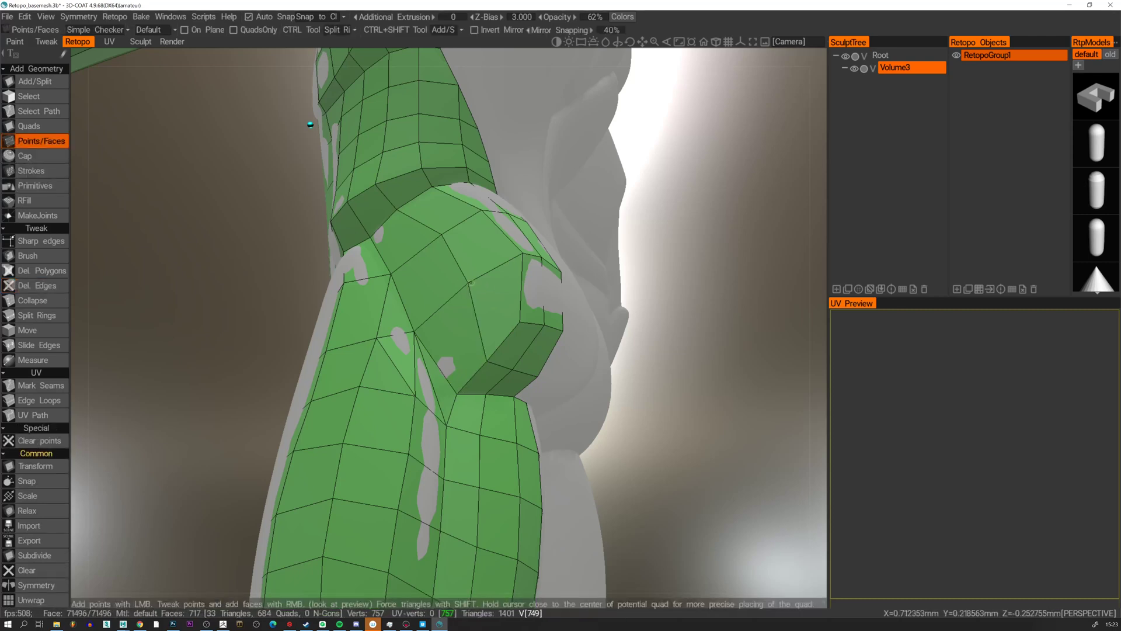
pyautogui.click(424, 246)
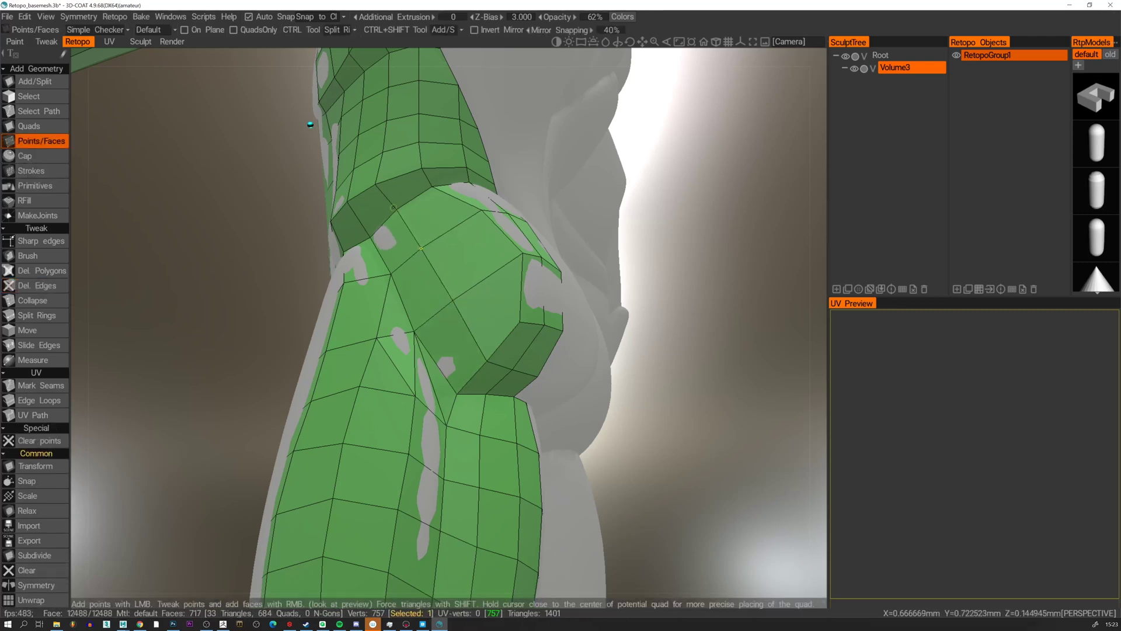
pyautogui.keyDown('alt'); pyautogui.moveTo(546, 329); pyautogui.dragTo(527, 417); pyautogui.keyUp('alt')
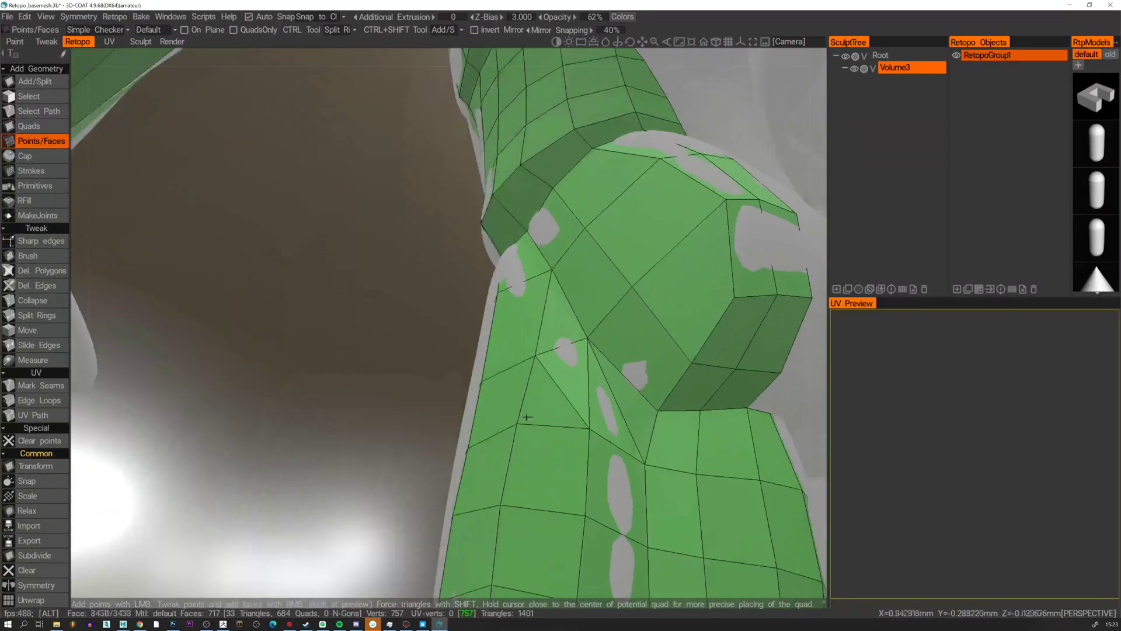
# Start another column of faces on the back of the lower buttock above the thigh with two quads.
pyautogui.keyDown('alt'); pyautogui.moveTo(567, 348); pyautogui.dragTo(583, 426); pyautogui.keyUp('alt')
pyautogui.keyDown('alt'); pyautogui.moveTo(550, 370); pyautogui.dragTo(483, 377); pyautogui.keyUp('alt')
pyautogui.scroll(-6, 511, 307)
pyautogui.scroll(6, 491, 356)
pyautogui.scroll(4, 428, 325)
pyautogui.rightClick(484, 382)
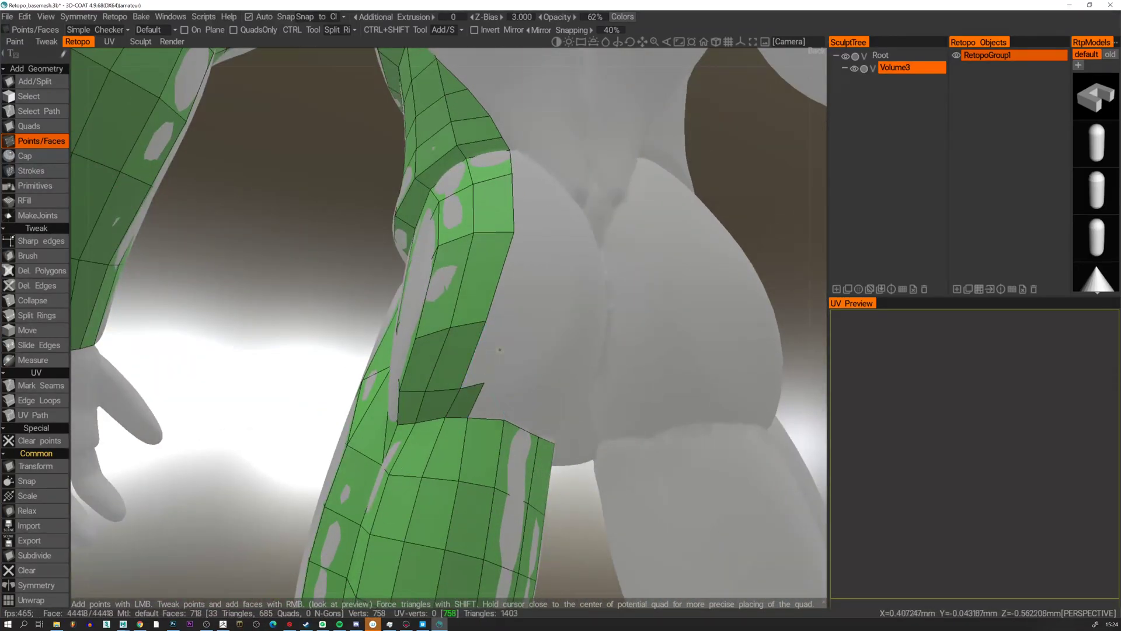
pyautogui.rightClick(500, 331)
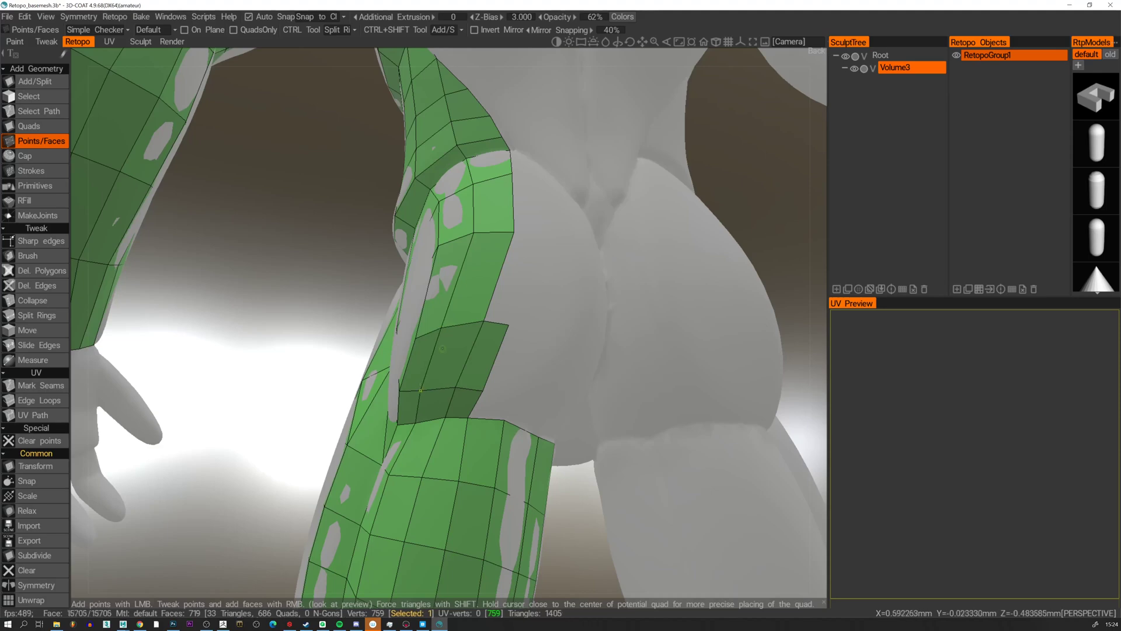
# Review the buttock, torso, arm and deltoid topology from behind and from the front.
pyautogui.keyDown('alt'); pyautogui.moveTo(442, 349); pyautogui.dragTo(486, 237); pyautogui.keyUp('alt')
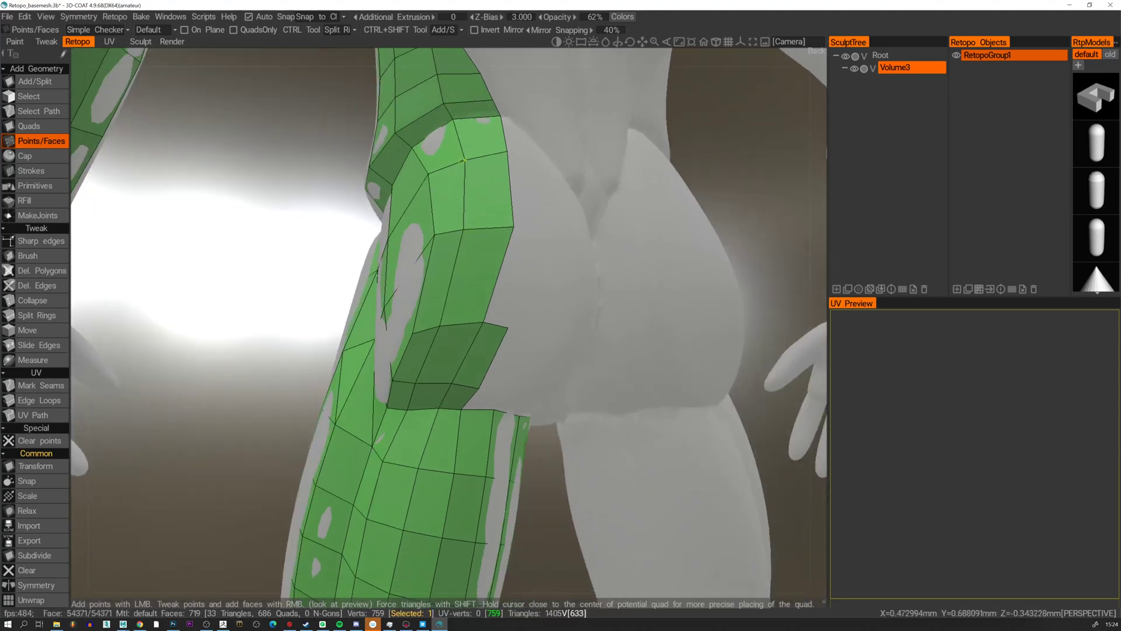
pyautogui.keyDown('alt'); pyautogui.moveTo(436, 230); pyautogui.dragTo(406, 301, button='right'); pyautogui.keyUp('alt')
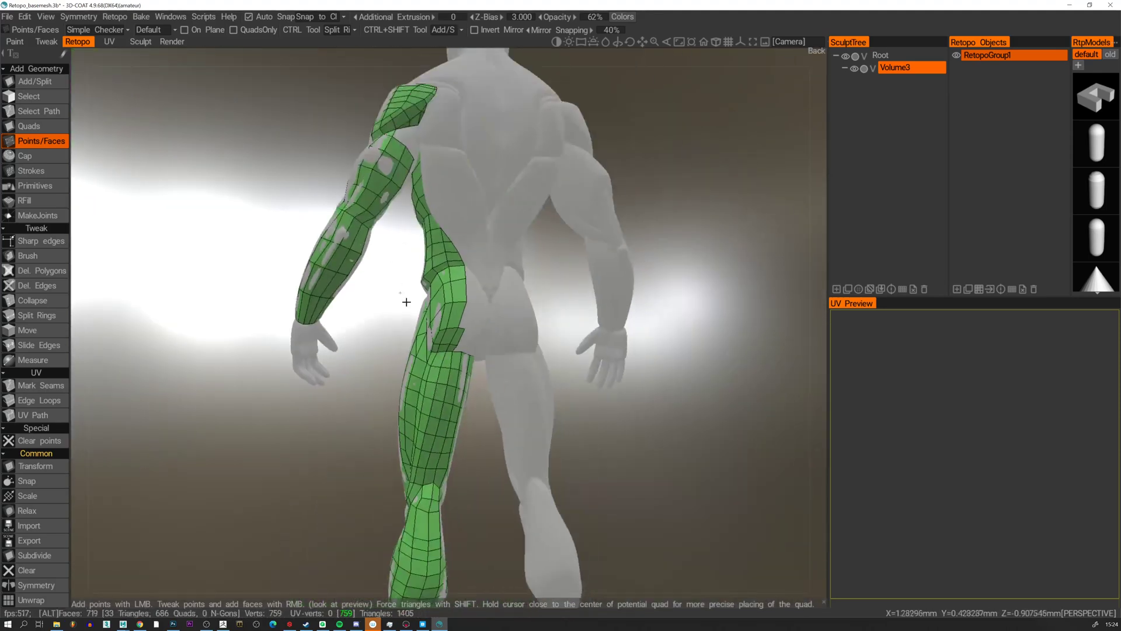
pyautogui.keyDown('alt'); pyautogui.moveTo(406, 300); pyautogui.dragTo(265, 115); pyautogui.keyUp('alt')
pyautogui.keyDown('alt'); pyautogui.moveTo(340, 160); pyautogui.dragTo(387, 306, button='middle'); pyautogui.keyUp('alt')
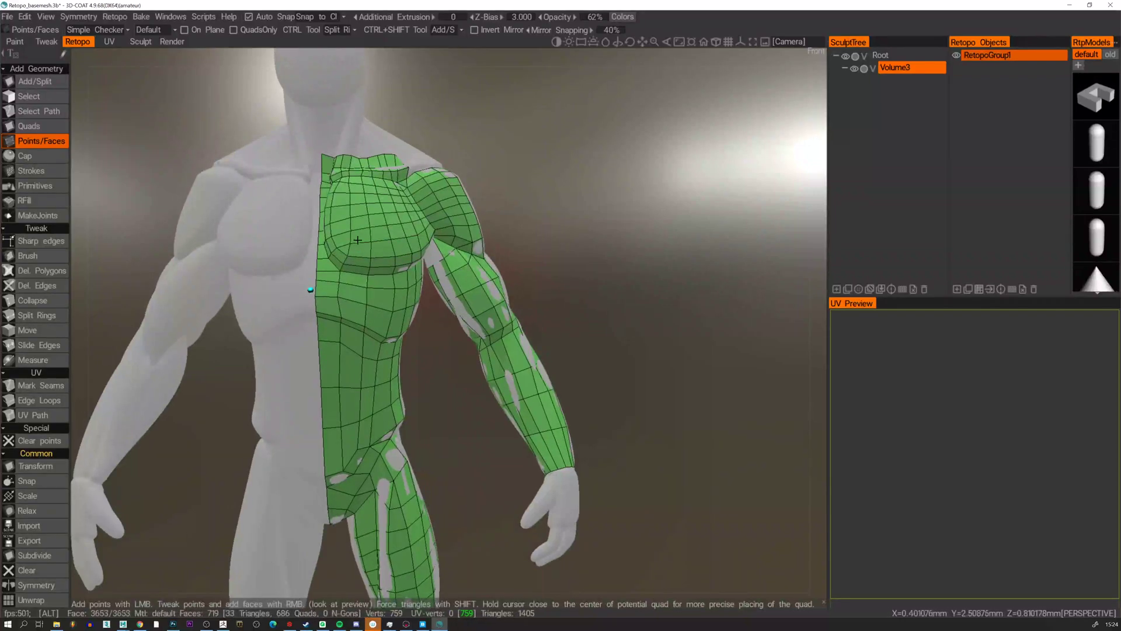
pyautogui.keyDown('alt'); pyautogui.moveTo(404, 222); pyautogui.dragTo(490, 291); pyautogui.keyUp('alt')
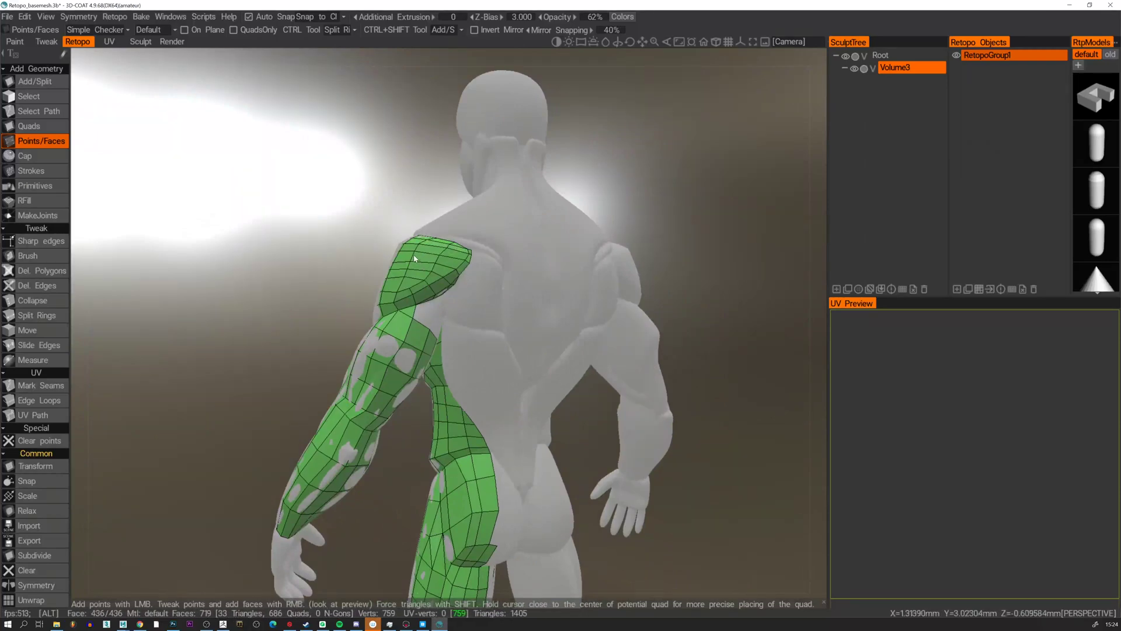
# Examine the deltoid, upper arm and torso topology from behind, from the front and from below the armpit.
pyautogui.keyDown('alt'); pyautogui.moveTo(414, 258); pyautogui.dragTo(393, 286); pyautogui.keyUp('alt')
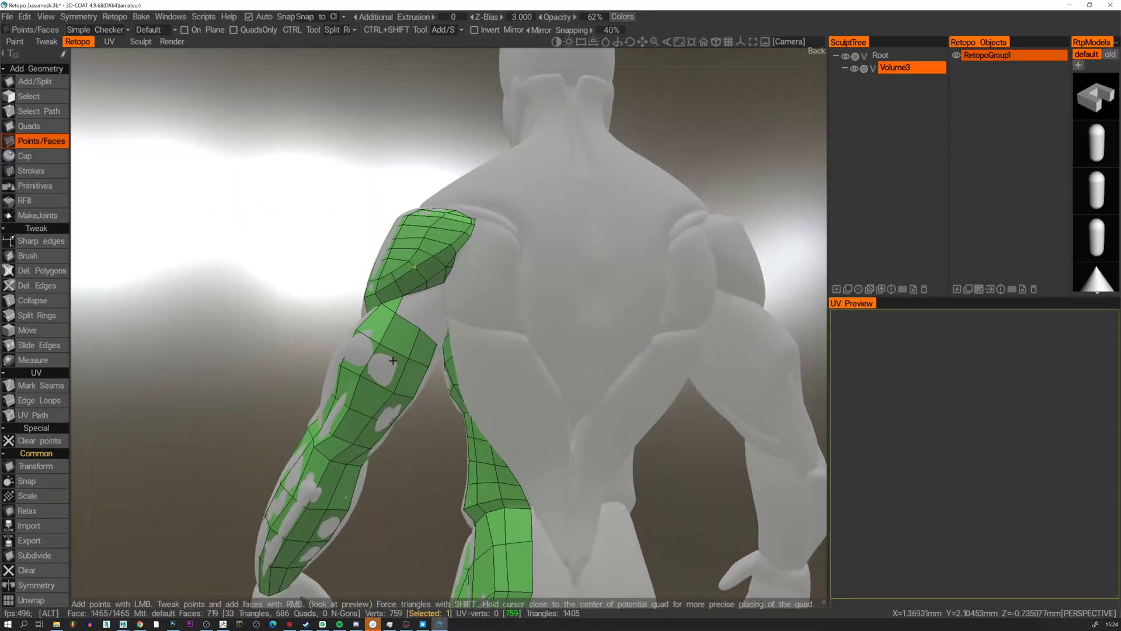
pyautogui.moveTo(393, 361)
pyautogui.keyDown('alt'); pyautogui.mouseDown()
pyautogui.moveTo(325, 328)
pyautogui.moveTo(375, 300)
pyautogui.moveTo(435, 303)
pyautogui.moveTo(581, 395)
pyautogui.moveTo(389, 372)
pyautogui.mouseUp(); pyautogui.keyUp('alt')
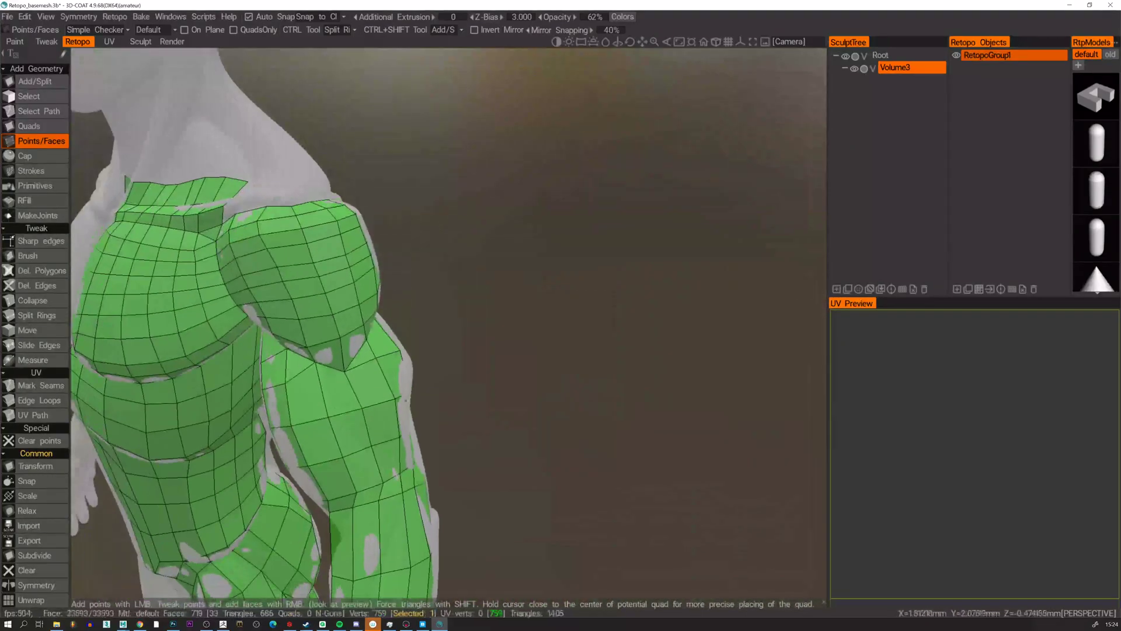
pyautogui.moveTo(406, 401); pyautogui.dragTo(451, 288, button='middle')
pyautogui.keyDown('alt'); pyautogui.moveTo(462, 306); pyautogui.dragTo(433, 282); pyautogui.keyUp('alt')
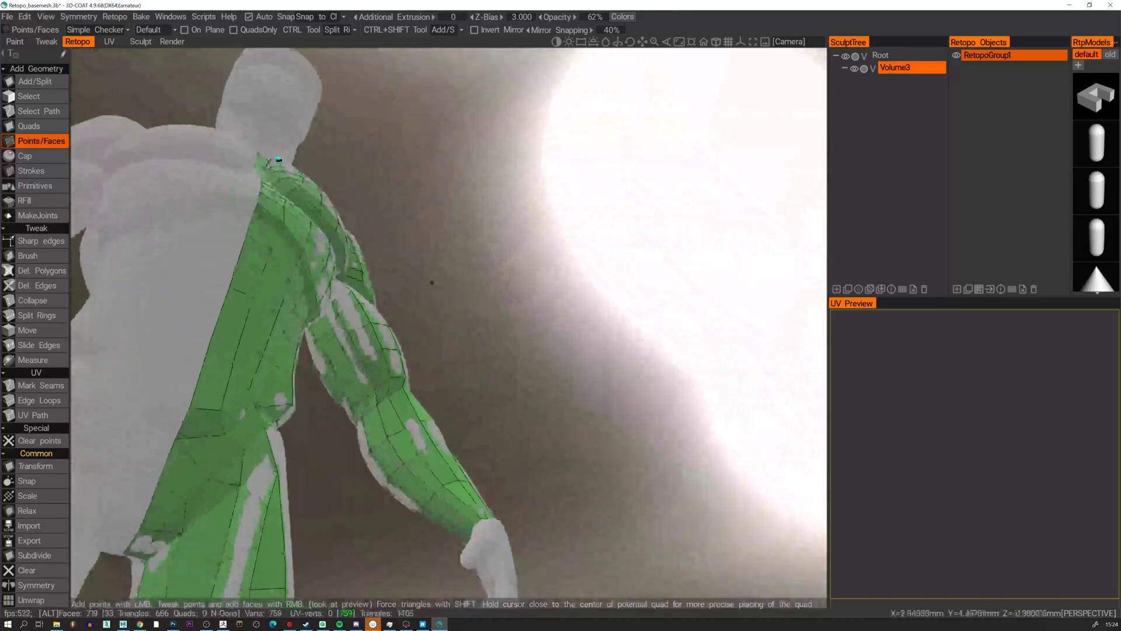
pyautogui.keyDown('alt'); pyautogui.moveTo(433, 282); pyautogui.dragTo(170, 318, button='right'); pyautogui.keyUp('alt')
pyautogui.keyDown('alt'); pyautogui.moveTo(170, 317); pyautogui.dragTo(224, 325, button='middle'); pyautogui.keyUp('alt')
pyautogui.keyDown('alt'); pyautogui.moveTo(224, 324); pyautogui.dragTo(282, 298, button='right'); pyautogui.keyUp('alt')
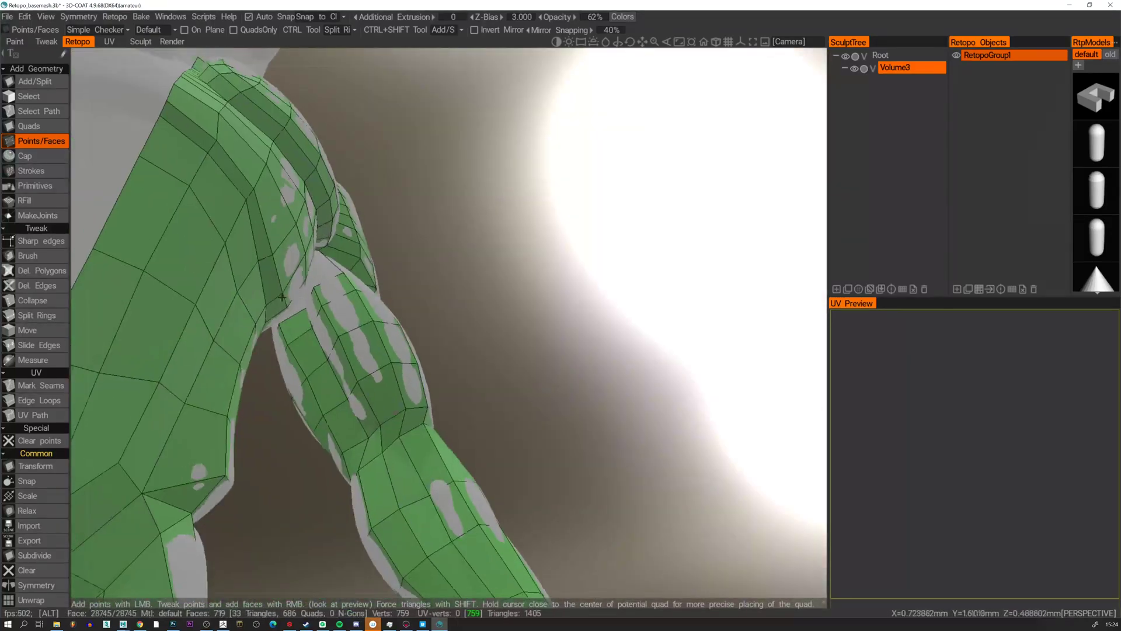
pyautogui.keyDown('alt'); pyautogui.moveTo(282, 298); pyautogui.dragTo(488, 333); pyautogui.keyUp('alt')
pyautogui.keyDown('alt'); pyautogui.moveTo(489, 333); pyautogui.dragTo(475, 352, button='middle'); pyautogui.keyUp('alt')
pyautogui.keyDown('alt'); pyautogui.moveTo(475, 351); pyautogui.dragTo(528, 342); pyautogui.keyUp('alt')
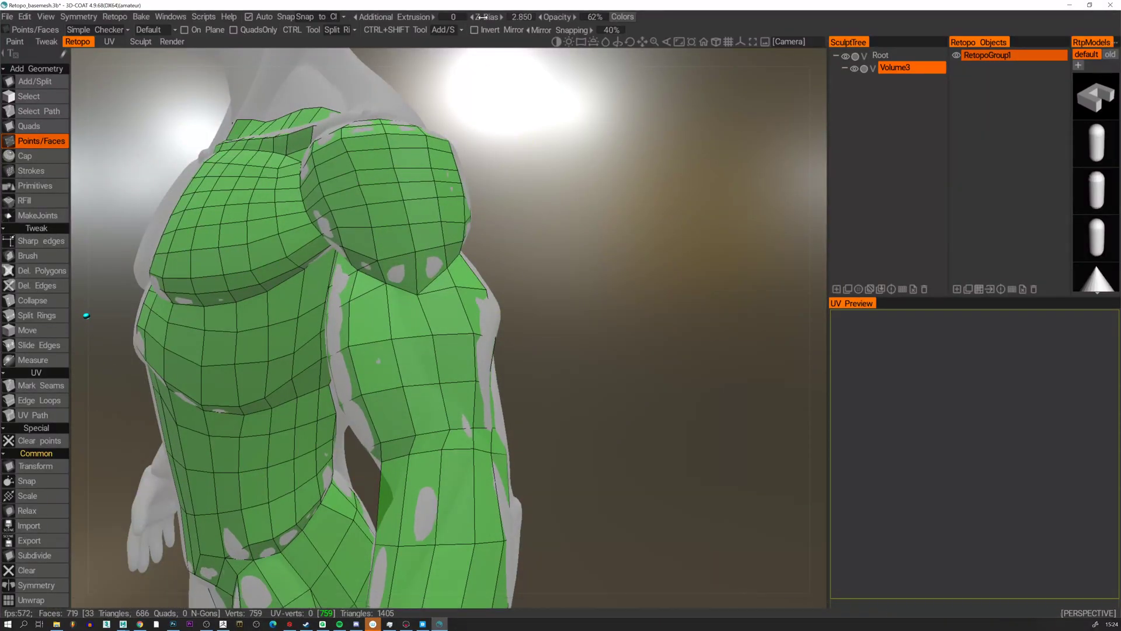
# Set the Z-Bias to 0 and check how the retopo mesh sits against the sculpt from the front and back.
pyautogui.moveTo(482, 17)
pyautogui.mouseDown()
pyautogui.moveTo(460, 27)
pyautogui.moveTo(435, 18)
pyautogui.mouseUp()
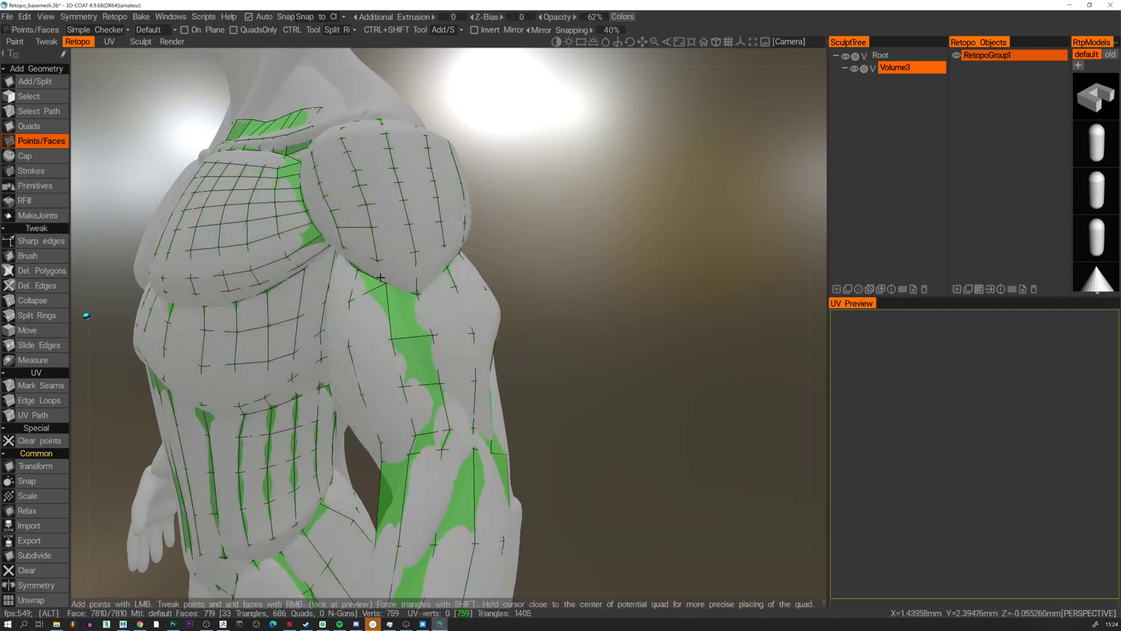
pyautogui.moveTo(380, 277)
pyautogui.keyDown('alt'); pyautogui.mouseDown(button='right')
pyautogui.moveTo(393, 252)
pyautogui.moveTo(398, 269)
pyautogui.mouseUp(button='right'); pyautogui.keyUp('alt')
pyautogui.keyDown('alt'); pyautogui.moveTo(397, 269); pyautogui.dragTo(333, 251); pyautogui.keyUp('alt')
pyautogui.keyDown('alt'); pyautogui.moveTo(333, 251); pyautogui.dragTo(347, 273, button='right'); pyautogui.keyUp('alt')
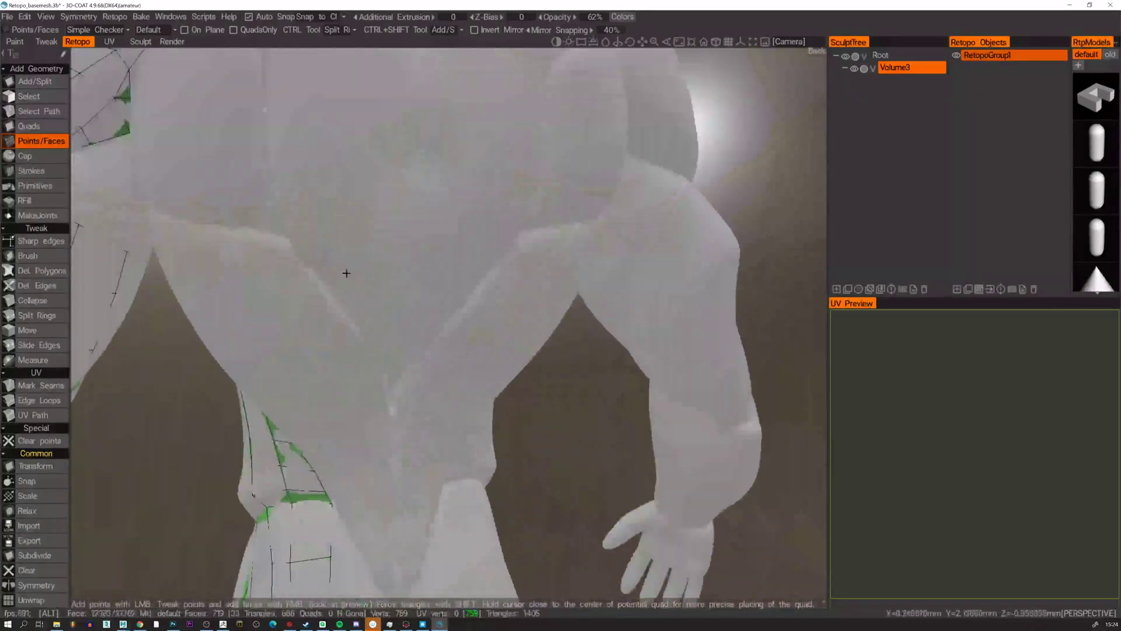
pyautogui.keyDown('alt'); pyautogui.moveTo(347, 273); pyautogui.dragTo(496, 311); pyautogui.keyUp('alt')
pyautogui.keyDown('alt'); pyautogui.moveTo(496, 310); pyautogui.dragTo(458, 257, button='right'); pyautogui.keyUp('alt')
pyautogui.keyDown('alt'); pyautogui.moveTo(458, 257); pyautogui.dragTo(556, 269); pyautogui.keyUp('alt')
pyautogui.keyDown('alt'); pyautogui.moveTo(582, 241); pyautogui.dragTo(537, 246, button='middle'); pyautogui.keyUp('alt')
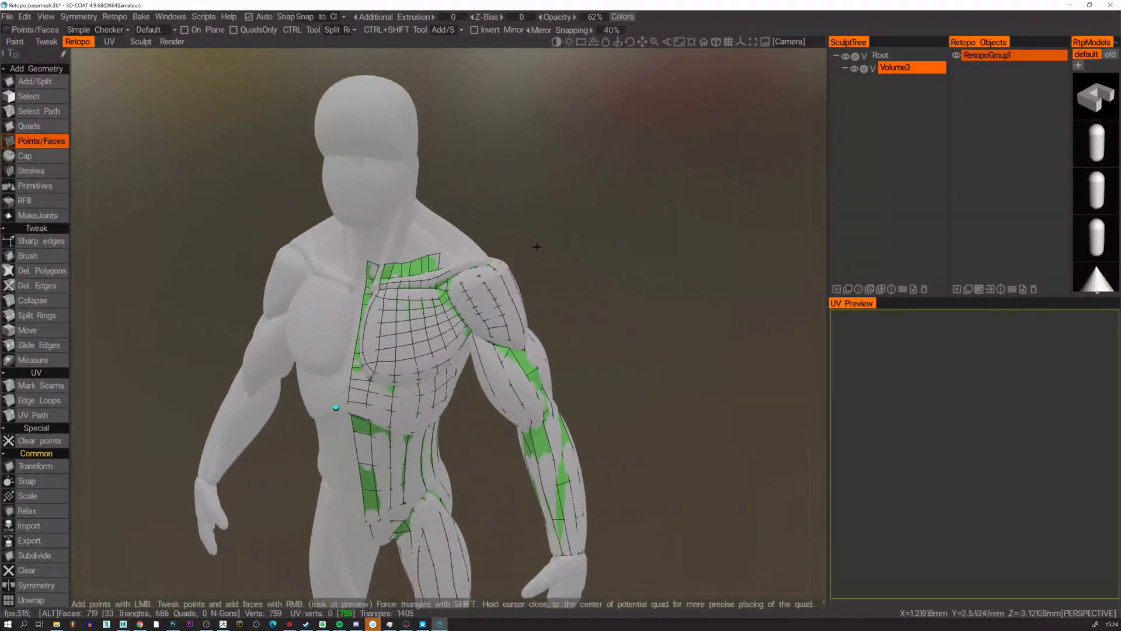
pyautogui.keyDown('alt'); pyautogui.moveTo(537, 247); pyautogui.dragTo(533, 292, button='right'); pyautogui.keyUp('alt')
pyautogui.keyDown('alt'); pyautogui.moveTo(533, 293); pyautogui.dragTo(485, 262); pyautogui.keyUp('alt')
pyautogui.keyDown('alt'); pyautogui.moveTo(485, 262); pyautogui.dragTo(521, 186, button='right'); pyautogui.keyUp('alt')
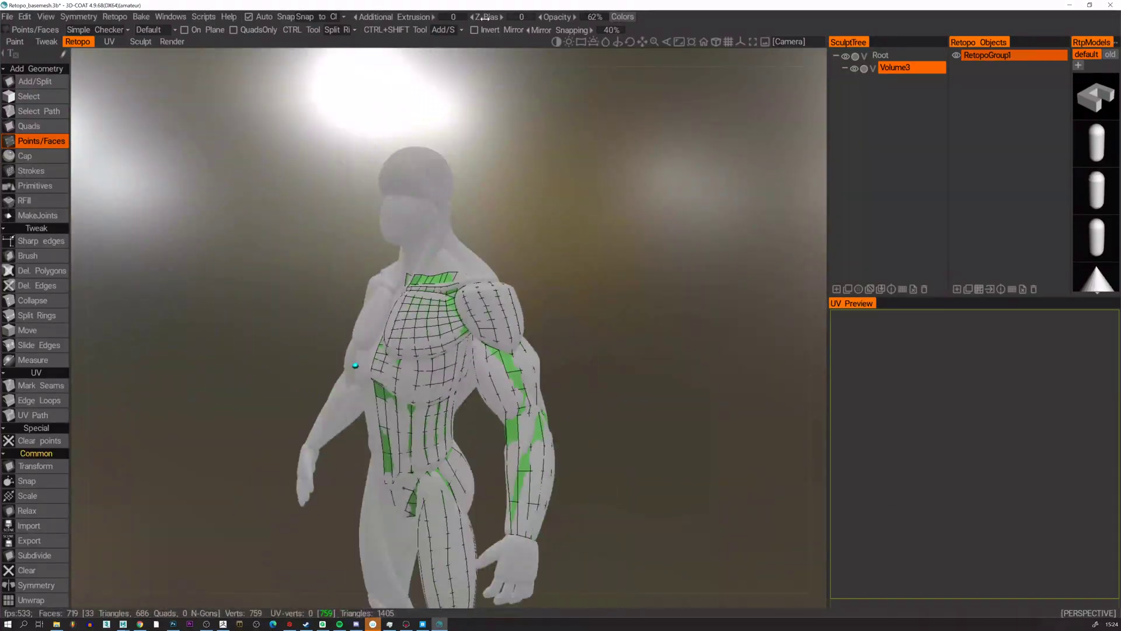
# Set the Z-Bias to 10 and inspect the torso, armpit and arm faces from several angles.
pyautogui.moveTo(485, 18); pyautogui.dragTo(732, 29)
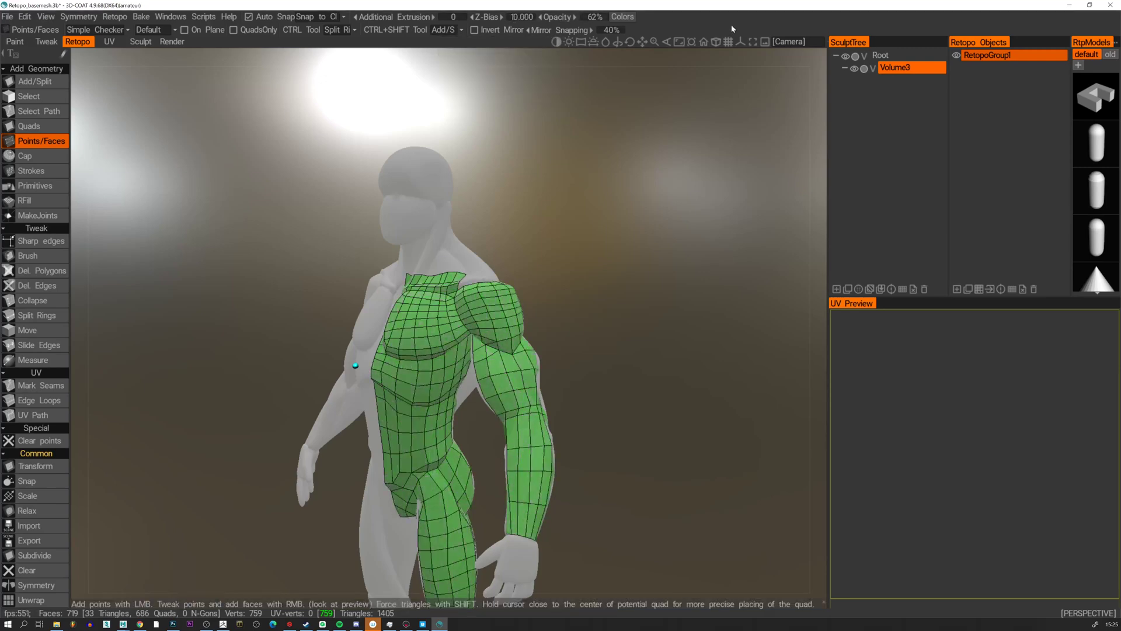
pyautogui.keyDown('alt'); pyautogui.moveTo(703, 130); pyautogui.dragTo(584, 257); pyautogui.keyUp('alt')
pyautogui.keyDown('alt'); pyautogui.moveTo(584, 257); pyautogui.dragTo(576, 308, button='right'); pyautogui.keyUp('alt')
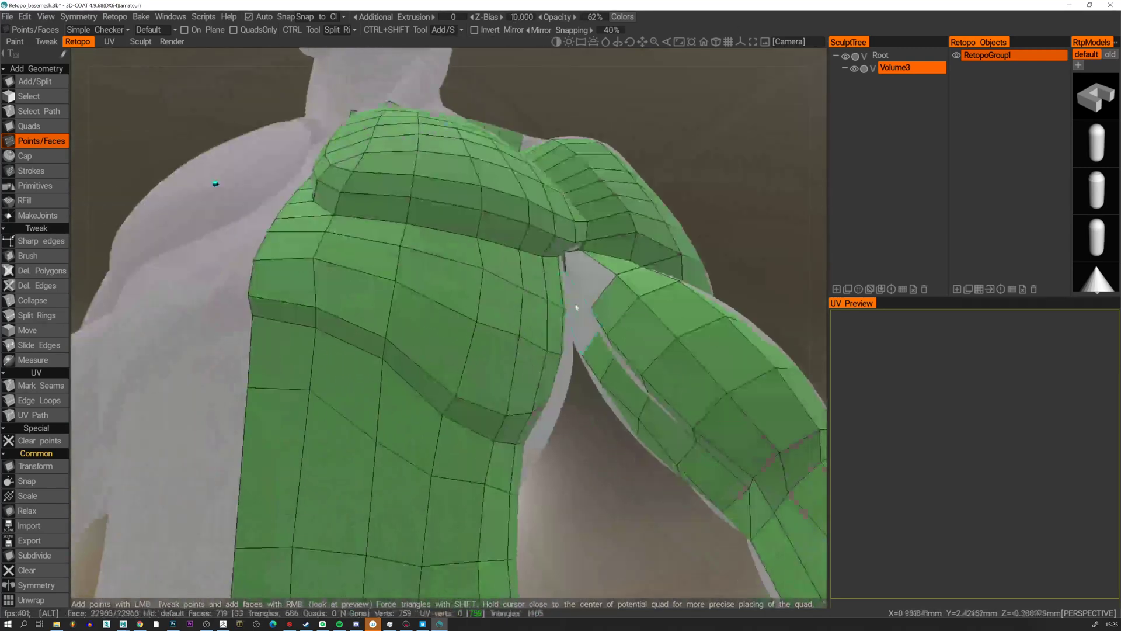
pyautogui.keyDown('alt'); pyautogui.moveTo(576, 307); pyautogui.dragTo(398, 310, button='middle'); pyautogui.keyUp('alt')
pyautogui.keyDown('alt'); pyautogui.moveTo(399, 310); pyautogui.dragTo(550, 268); pyautogui.keyUp('alt')
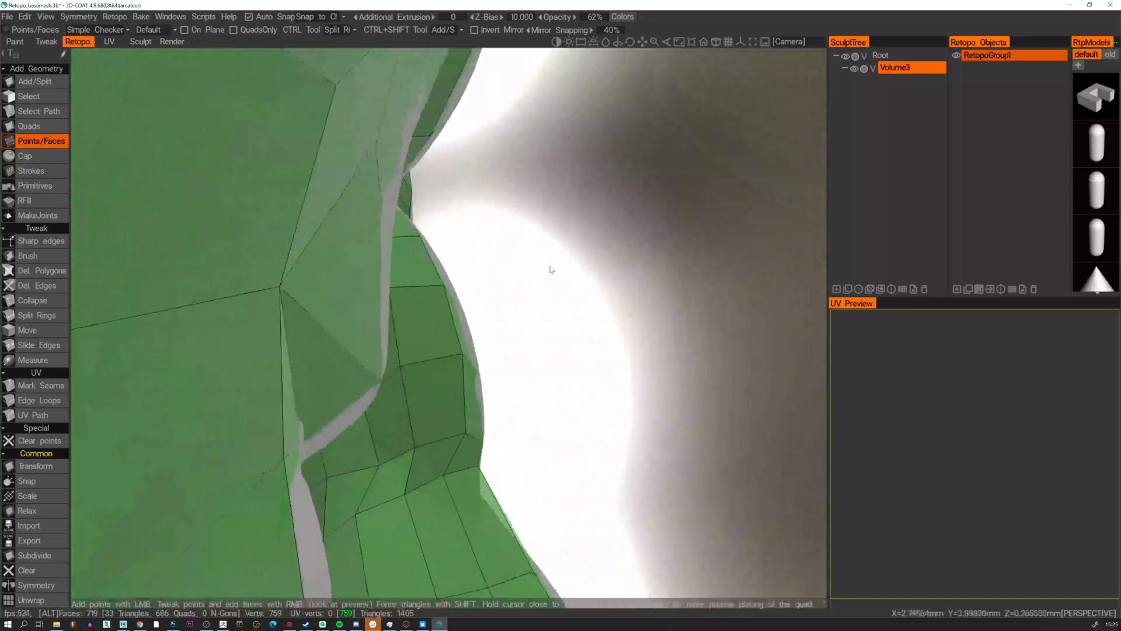
pyautogui.keyDown('alt'); pyautogui.moveTo(507, 314); pyautogui.dragTo(464, 341, button='right'); pyautogui.keyUp('alt')
pyautogui.keyDown('alt'); pyautogui.moveTo(464, 340); pyautogui.dragTo(381, 388); pyautogui.keyUp('alt')
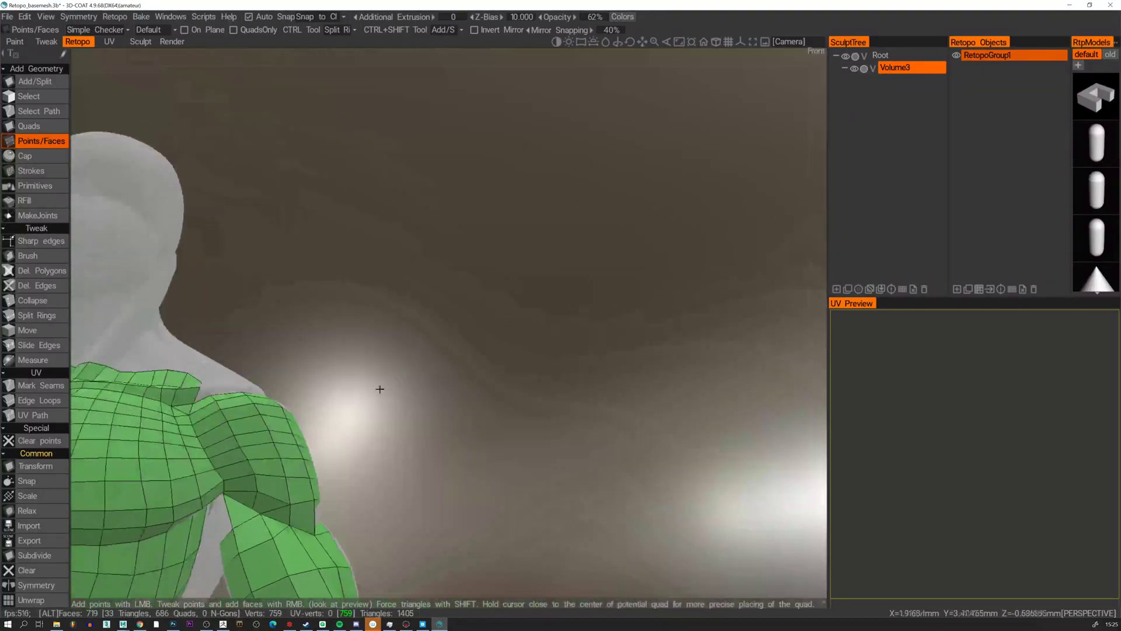
pyautogui.keyDown('alt'); pyautogui.moveTo(381, 387); pyautogui.dragTo(467, 216, button='middle'); pyautogui.keyUp('alt')
pyautogui.keyDown('alt'); pyautogui.moveTo(467, 216); pyautogui.dragTo(445, 292, button='right'); pyautogui.keyUp('alt')
pyautogui.keyDown('alt'); pyautogui.moveTo(446, 292); pyautogui.dragTo(368, 333); pyautogui.keyUp('alt')
pyautogui.keyDown('alt'); pyautogui.moveTo(368, 333); pyautogui.dragTo(467, 269, button='right'); pyautogui.keyUp('alt')
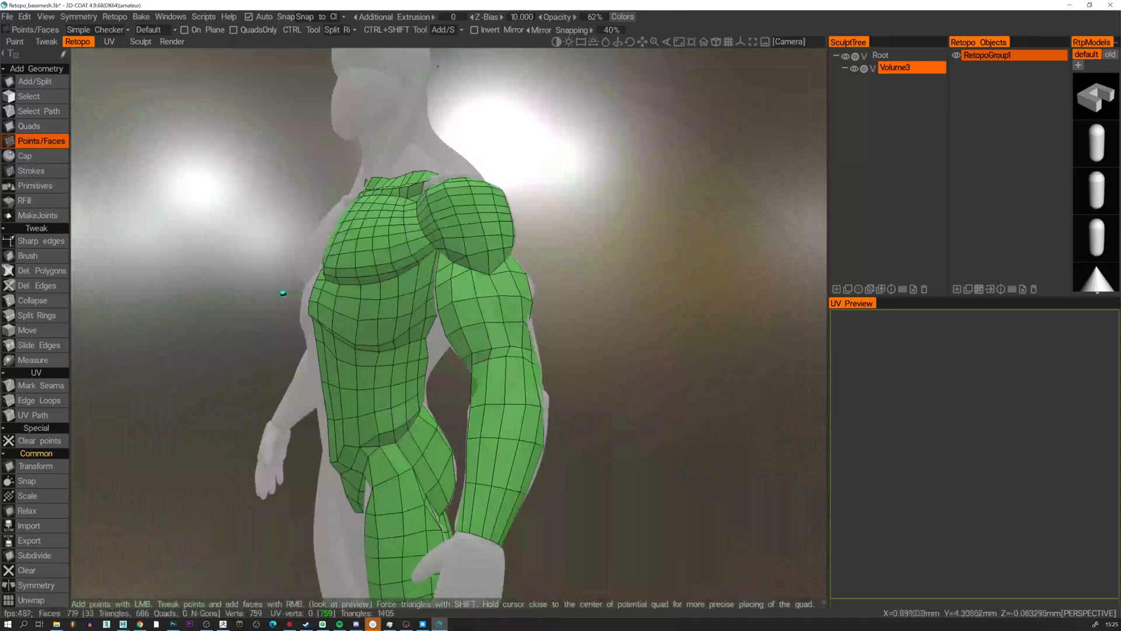
# Set the Z-Bias to 5 and check the mesh display over the torso and arm.
pyautogui.click(512, 20)
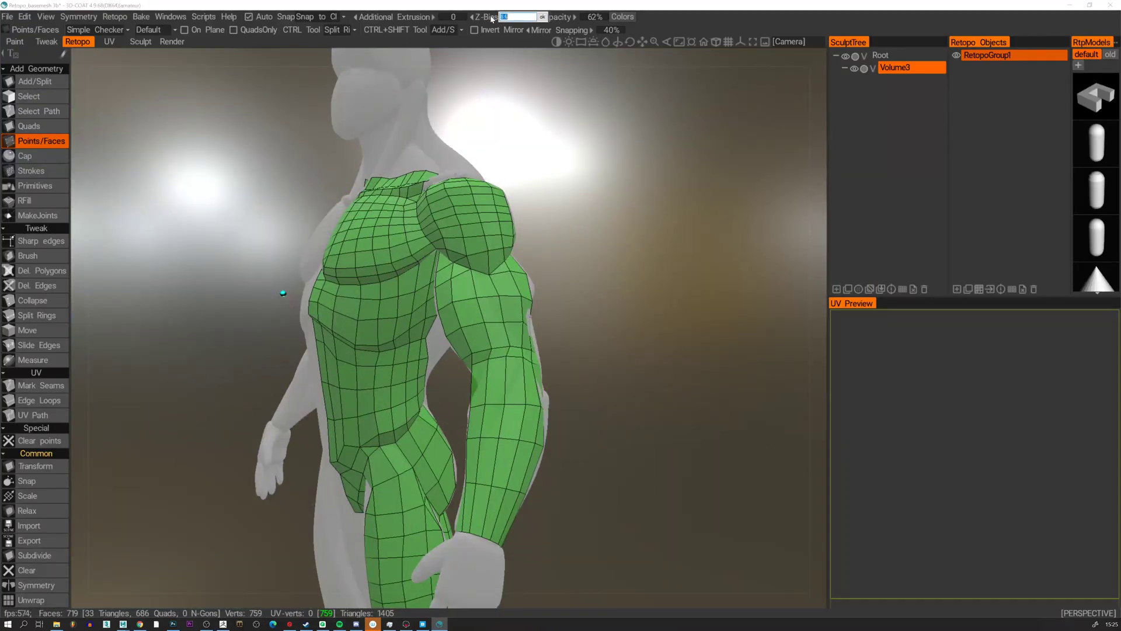
pyautogui.press('Return')
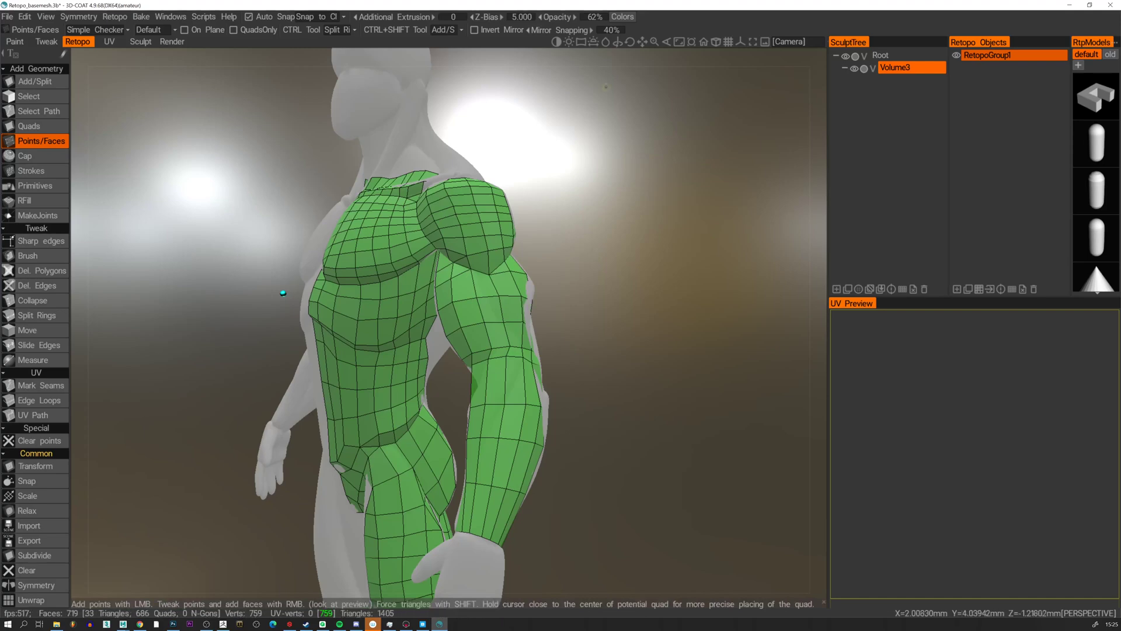
pyautogui.keyDown('alt'); pyautogui.moveTo(350, 350); pyautogui.dragTo(497, 374); pyautogui.keyUp('alt')
pyautogui.keyDown('alt'); pyautogui.moveTo(496, 374); pyautogui.dragTo(538, 355, button='right'); pyautogui.keyUp('alt')
pyautogui.keyDown('alt'); pyautogui.moveTo(538, 356); pyautogui.dragTo(359, 353); pyautogui.keyUp('alt')
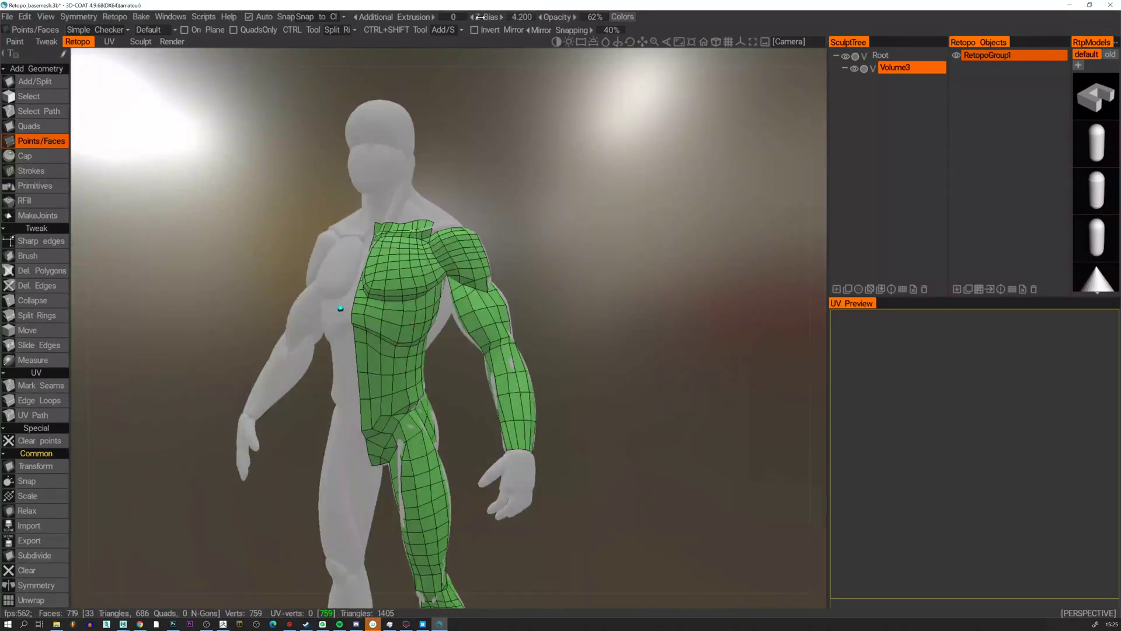
# Set the Z-Bias to 3.
pyautogui.click(476, 17)
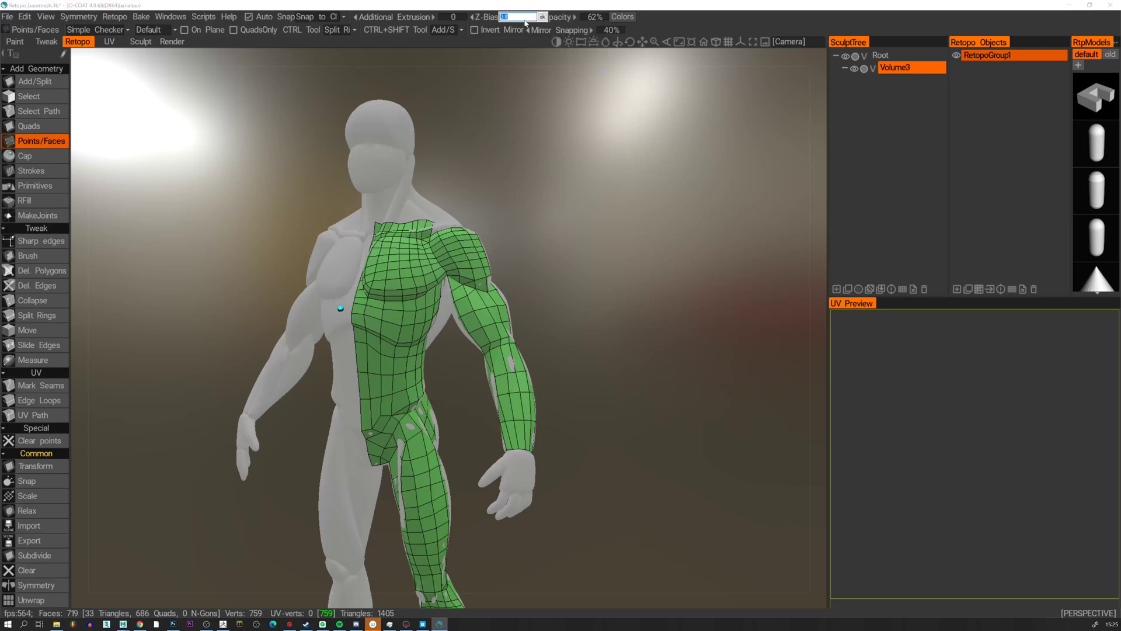
pyautogui.write('3')
pyautogui.press('Return')
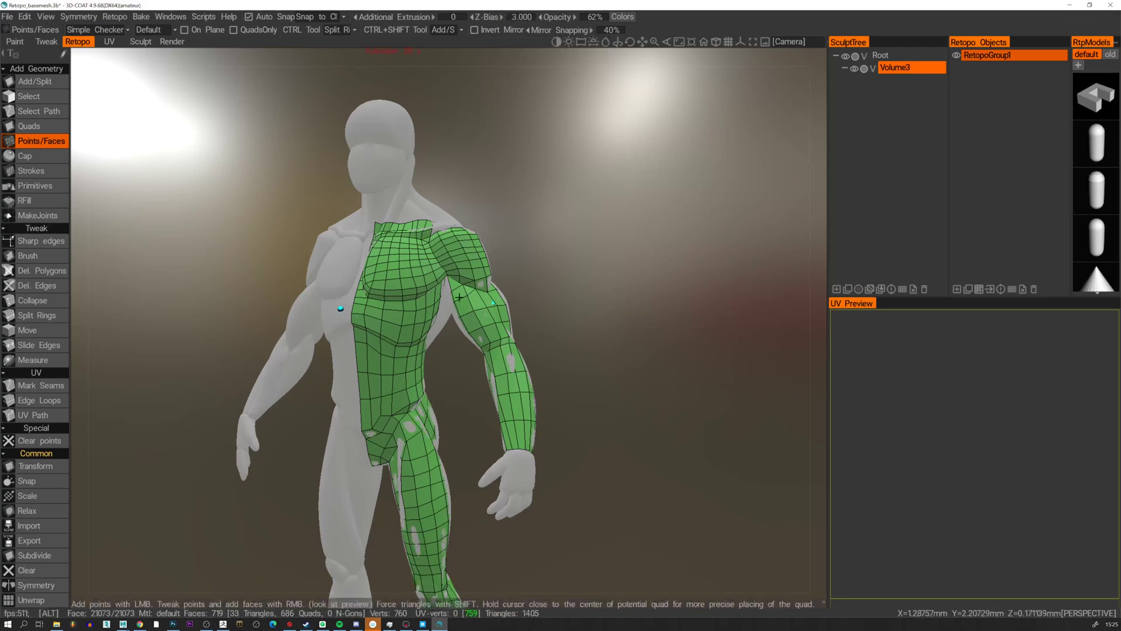
# Set the retopo mesh opacity to 0% so only the wireframe shows over the sculpt.
pyautogui.keyDown('alt'); pyautogui.moveTo(459, 297); pyautogui.dragTo(470, 295, button='right'); pyautogui.keyUp('alt')
pyautogui.keyDown('alt'); pyautogui.moveTo(471, 295); pyautogui.dragTo(511, 296); pyautogui.keyUp('alt')
pyautogui.keyDown('alt'); pyautogui.moveTo(511, 295); pyautogui.dragTo(479, 293, button='right'); pyautogui.keyUp('alt')
pyautogui.keyDown('alt'); pyautogui.moveTo(479, 293); pyautogui.dragTo(509, 146); pyautogui.keyUp('alt')
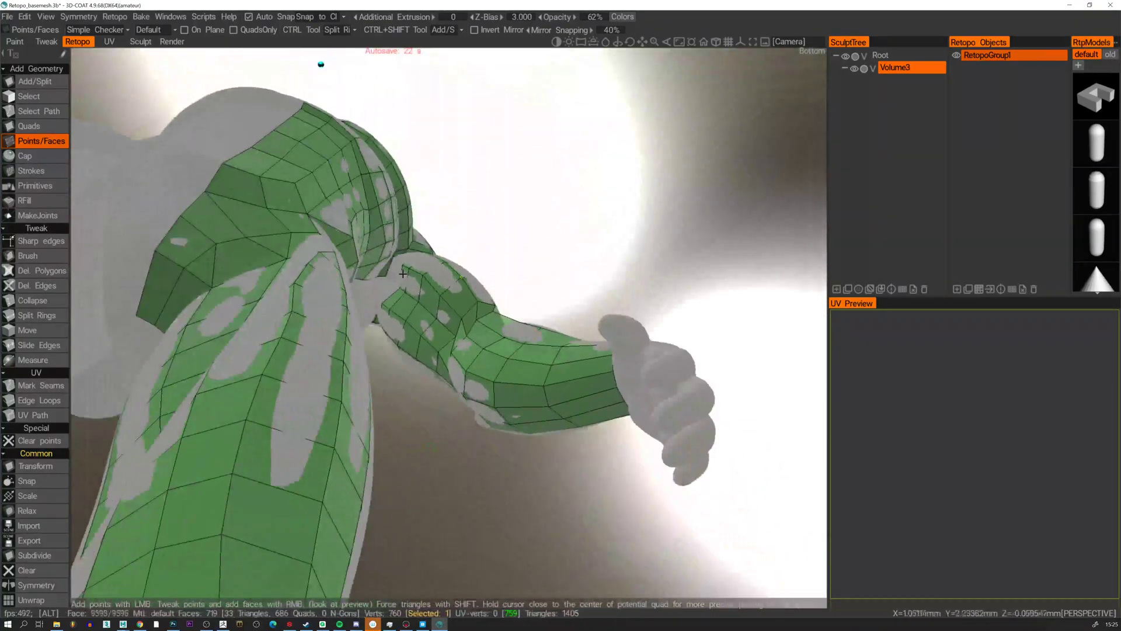
pyautogui.keyDown('alt'); pyautogui.moveTo(403, 273); pyautogui.dragTo(447, 238); pyautogui.keyUp('alt')
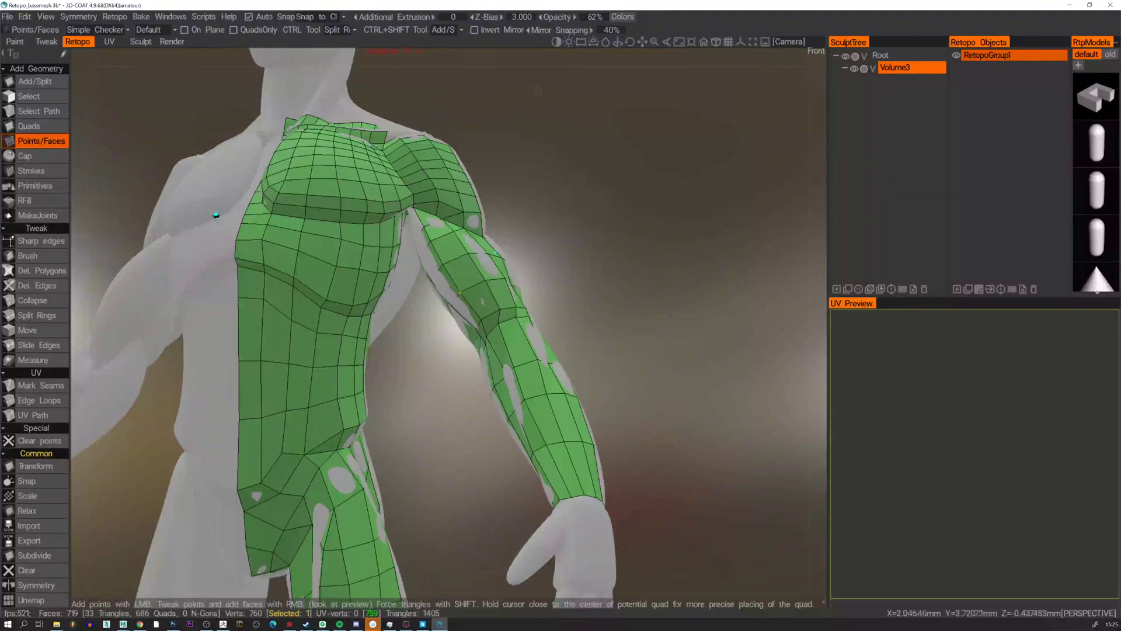
pyautogui.moveTo(562, 19); pyautogui.dragTo(526, 26)
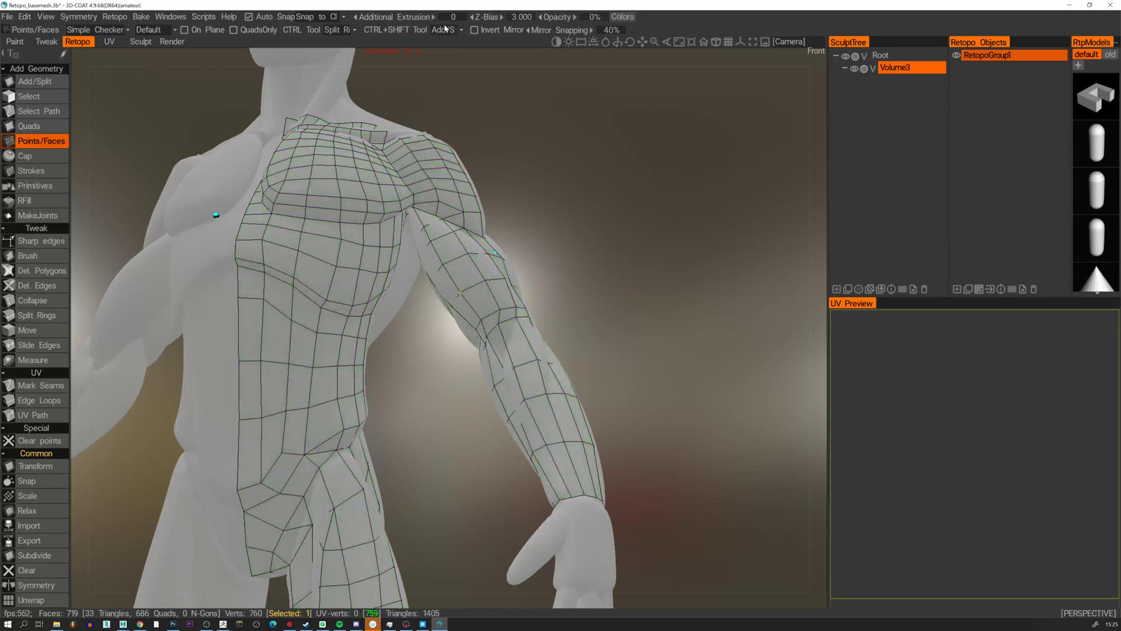
# Add a quad at the top of the rear upper arm and join it to the deltoid's lower edge.
pyautogui.keyDown('alt'); pyautogui.moveTo(589, 253); pyautogui.dragTo(280, 275); pyautogui.keyUp('alt')
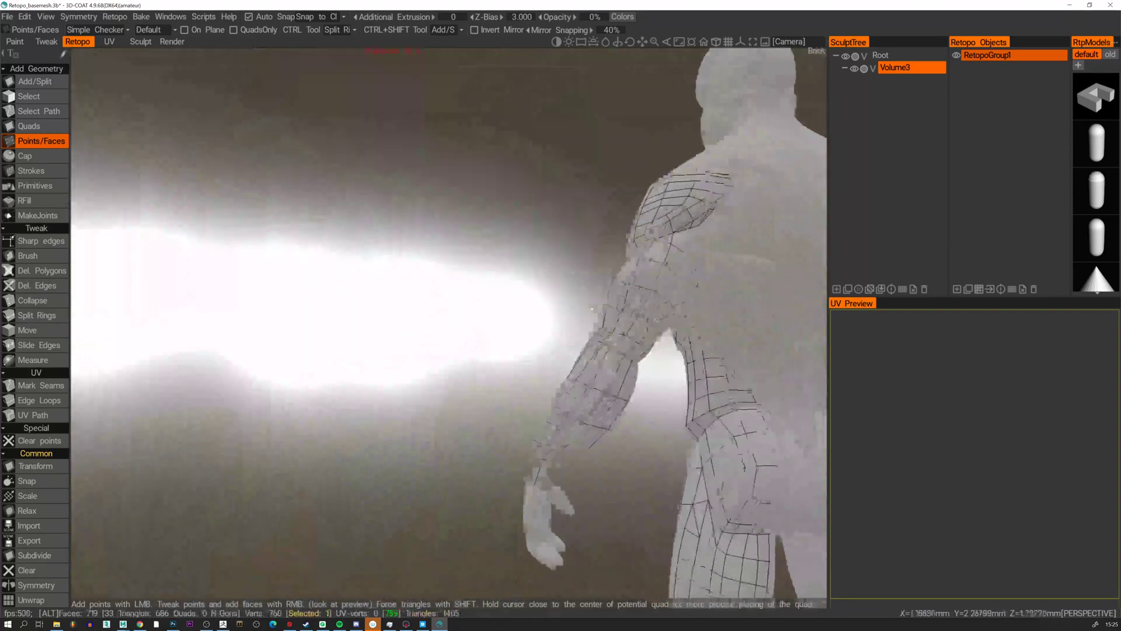
pyautogui.keyDown('alt'); pyautogui.moveTo(592, 307); pyautogui.dragTo(438, 240); pyautogui.keyUp('alt')
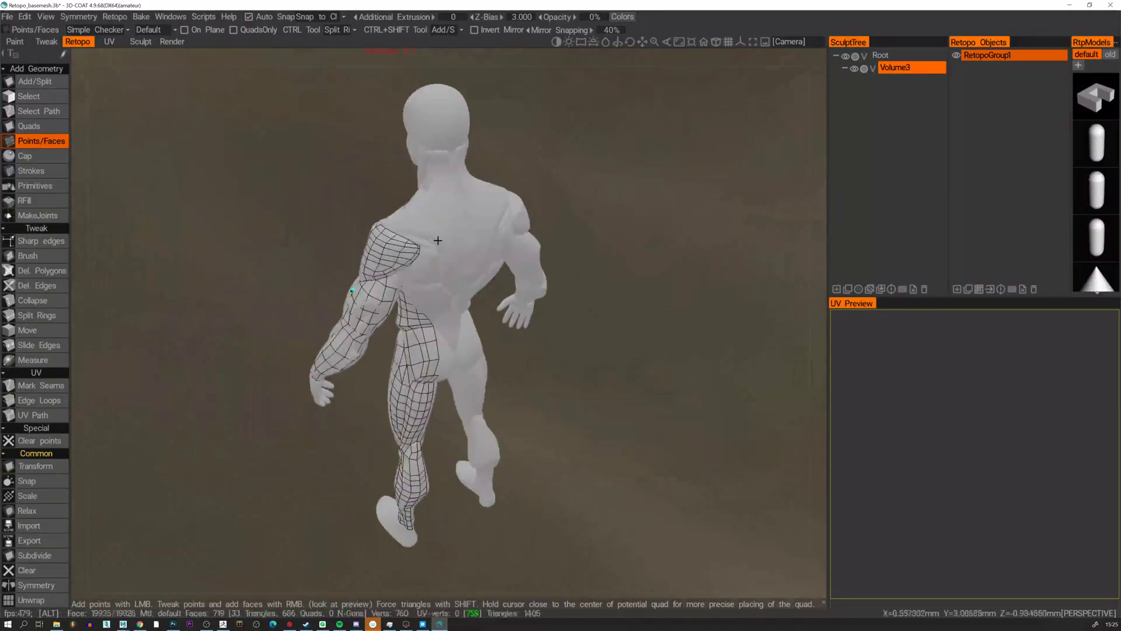
pyautogui.keyDown('alt'); pyautogui.moveTo(438, 240); pyautogui.dragTo(444, 318, button='right'); pyautogui.keyUp('alt')
pyautogui.keyDown('alt'); pyautogui.moveTo(444, 317); pyautogui.dragTo(343, 176); pyautogui.keyUp('alt')
pyautogui.keyDown('alt'); pyautogui.moveTo(343, 175); pyautogui.dragTo(368, 269, button='middle'); pyautogui.keyUp('alt')
pyautogui.keyDown('alt'); pyautogui.moveTo(368, 134); pyautogui.dragTo(413, 222, button='middle'); pyautogui.keyUp('alt')
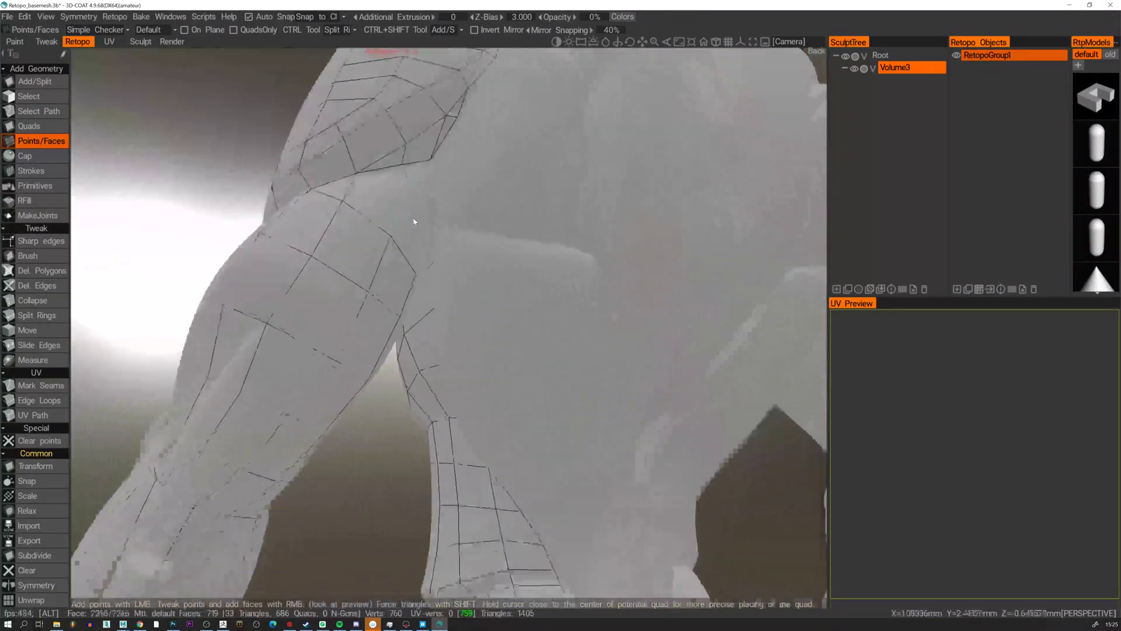
pyautogui.keyDown('alt'); pyautogui.moveTo(414, 221); pyautogui.dragTo(398, 169, button='right'); pyautogui.keyUp('alt')
pyautogui.keyDown('alt'); pyautogui.moveTo(361, 179); pyautogui.dragTo(385, 168); pyautogui.keyUp('alt')
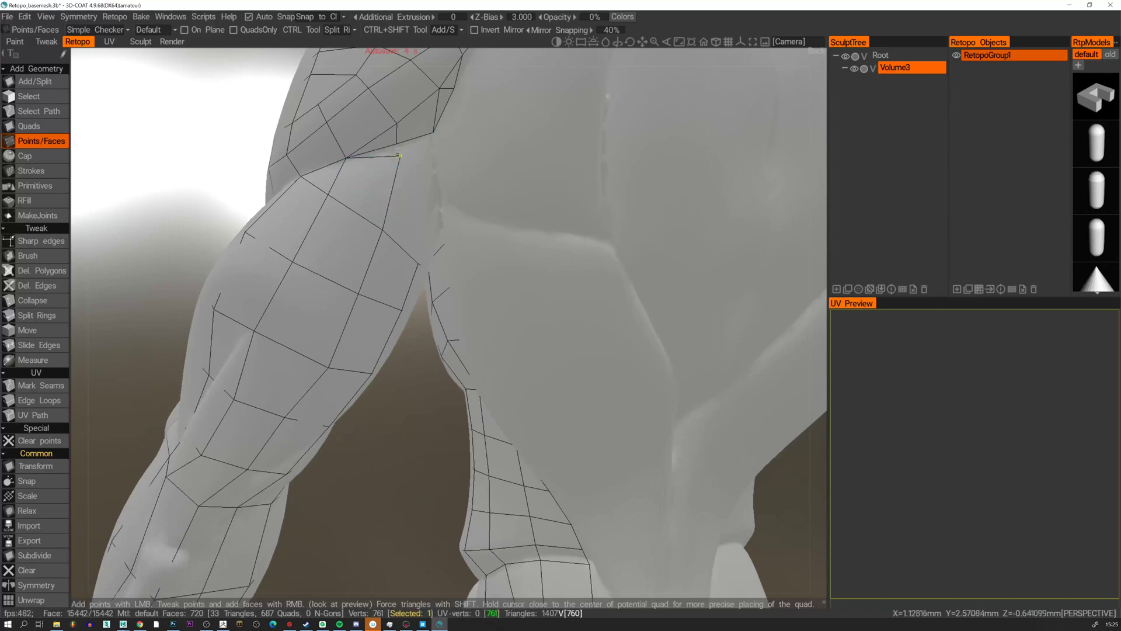
pyautogui.keyDown('alt'); pyautogui.moveTo(396, 148); pyautogui.dragTo(372, 172, button='right'); pyautogui.keyUp('alt')
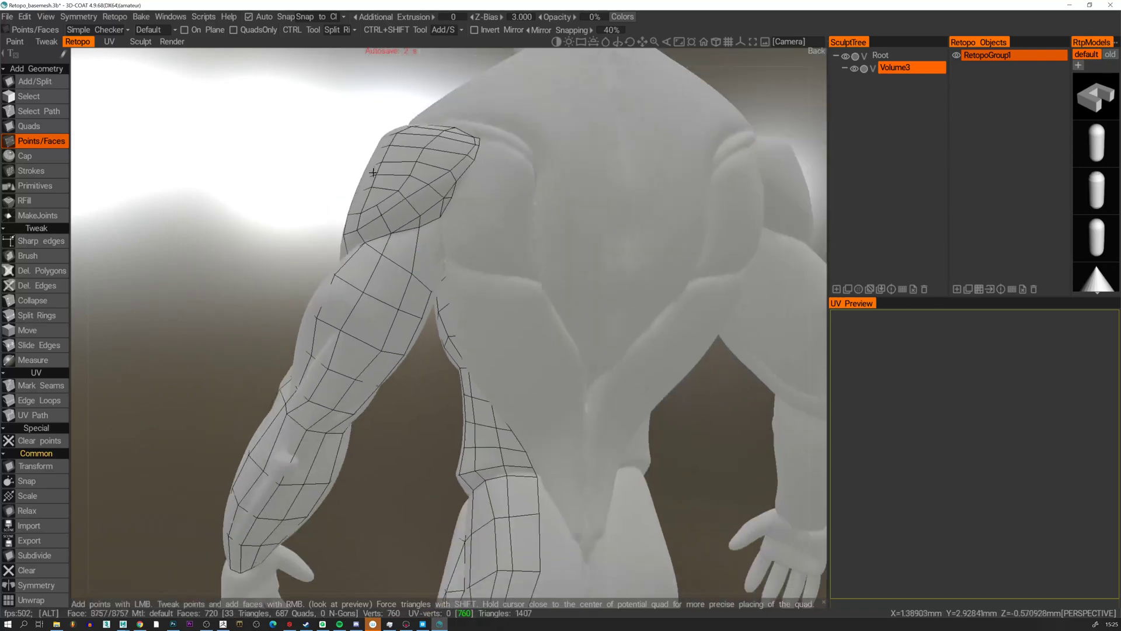
# Reposition the points of the edge loop just above the elbow, working around the arm from front to back.
pyautogui.keyDown('alt'); pyautogui.moveTo(391, 234); pyautogui.dragTo(403, 271); pyautogui.keyUp('alt')
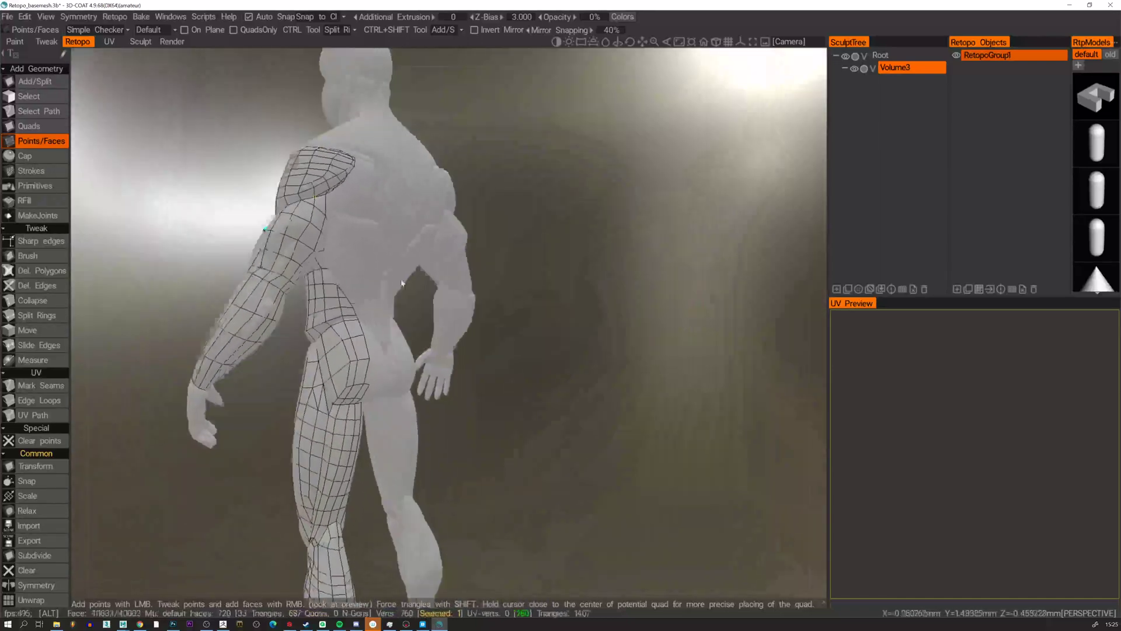
pyautogui.keyDown('alt'); pyautogui.moveTo(403, 272); pyautogui.dragTo(321, 289, button='right'); pyautogui.keyUp('alt')
pyautogui.keyDown('alt'); pyautogui.moveTo(321, 289); pyautogui.dragTo(386, 273, button='middle'); pyautogui.keyUp('alt')
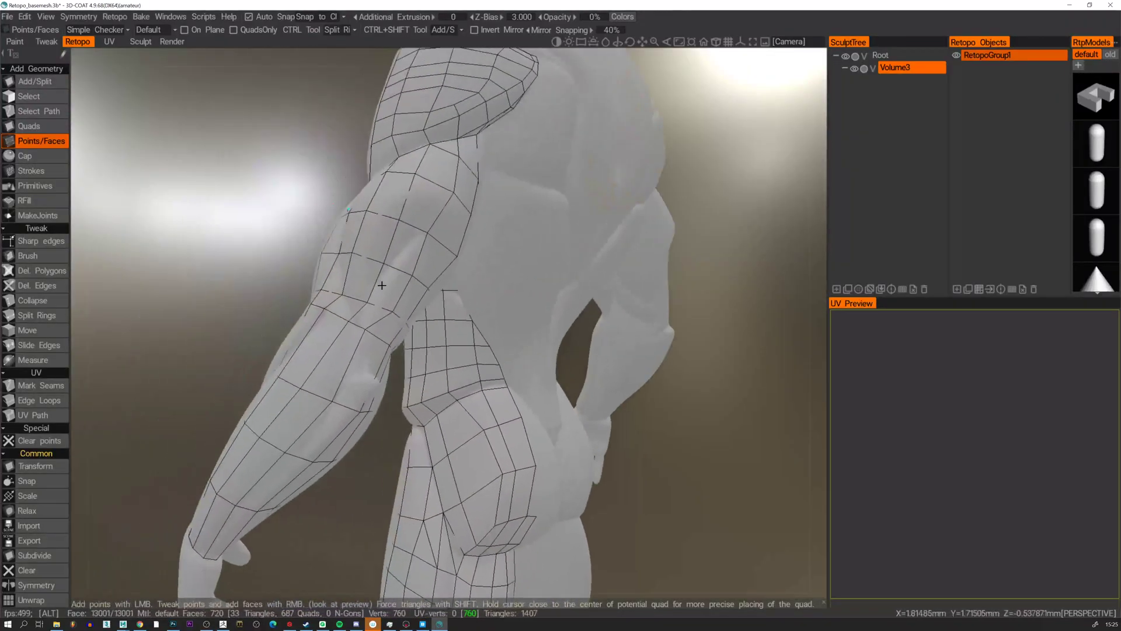
pyautogui.keyDown('alt'); pyautogui.moveTo(382, 286); pyautogui.dragTo(485, 318); pyautogui.keyUp('alt')
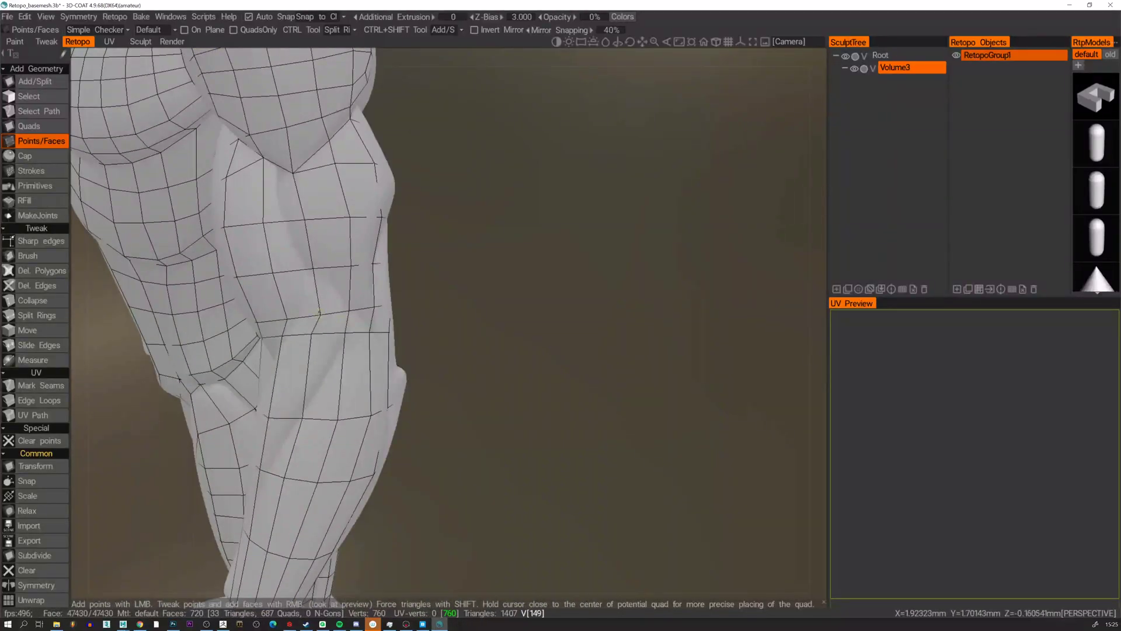
pyautogui.moveTo(319, 312); pyautogui.dragTo(313, 300, button='right')
pyautogui.keyDown('alt'); pyautogui.moveTo(314, 300); pyautogui.dragTo(350, 307); pyautogui.keyUp('alt')
pyautogui.moveTo(286, 320); pyautogui.dragTo(286, 313, button='right')
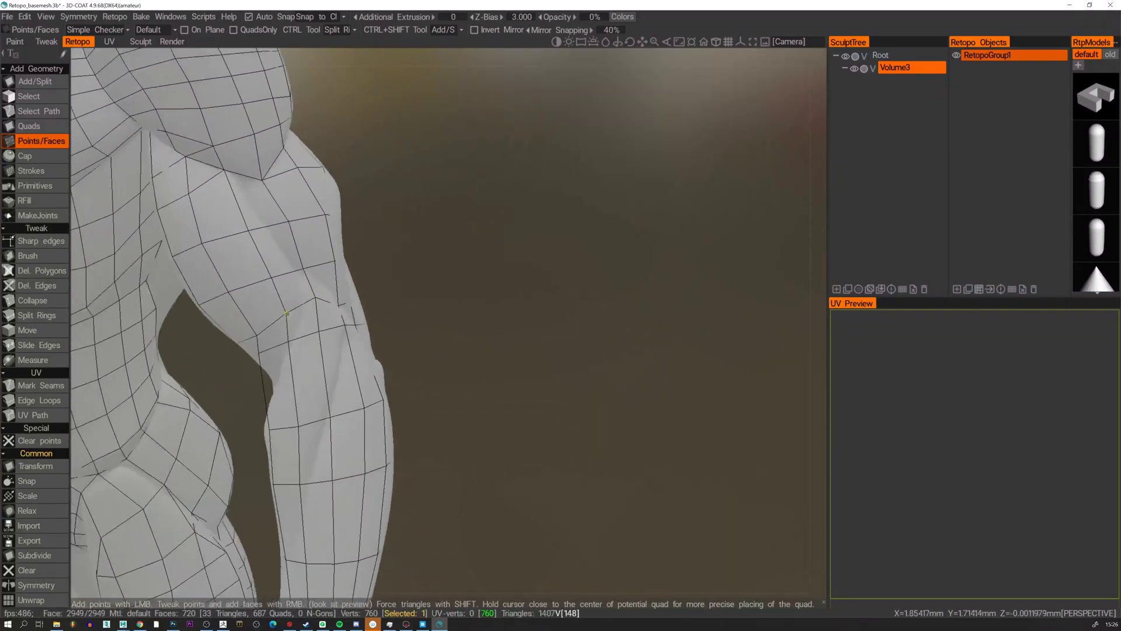
pyautogui.keyDown('alt'); pyautogui.moveTo(286, 313); pyautogui.dragTo(204, 309); pyautogui.keyUp('alt')
pyautogui.moveTo(356, 317); pyautogui.dragTo(359, 311, button='right')
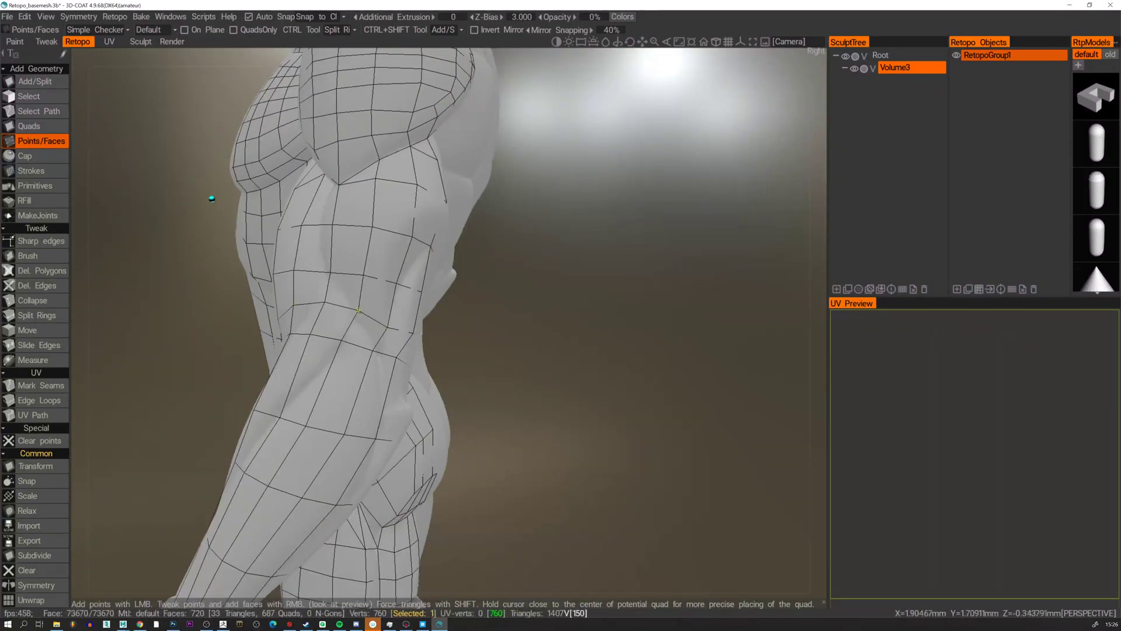
pyautogui.keyDown('alt'); pyautogui.moveTo(414, 311); pyautogui.dragTo(336, 313); pyautogui.keyUp('alt')
pyautogui.moveTo(380, 321); pyautogui.dragTo(379, 317, button='right')
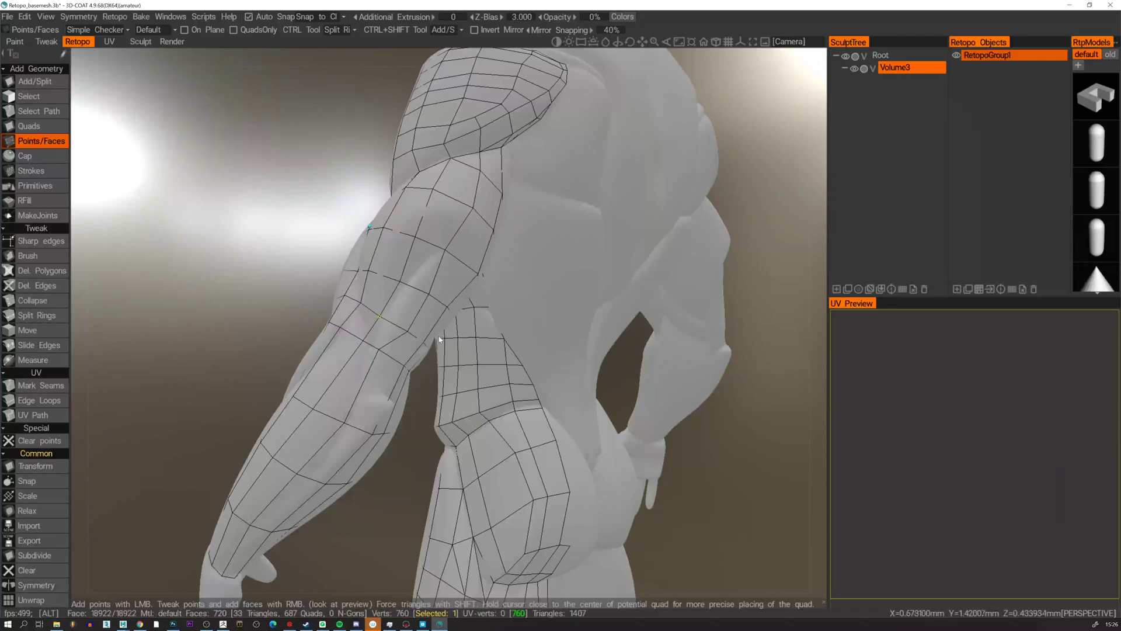
# Extend the buttock's inner edge toward the body's centre line with two more quads.
pyautogui.keyDown('alt'); pyautogui.moveTo(439, 339); pyautogui.dragTo(571, 343); pyautogui.keyUp('alt')
pyautogui.keyDown('alt'); pyautogui.moveTo(570, 342); pyautogui.dragTo(570, 323, button='right'); pyautogui.keyUp('alt')
pyautogui.keyDown('alt'); pyautogui.moveTo(571, 323); pyautogui.dragTo(409, 336); pyautogui.keyUp('alt')
pyautogui.keyDown('alt'); pyautogui.moveTo(409, 336); pyautogui.dragTo(452, 397, button='right'); pyautogui.keyUp('alt')
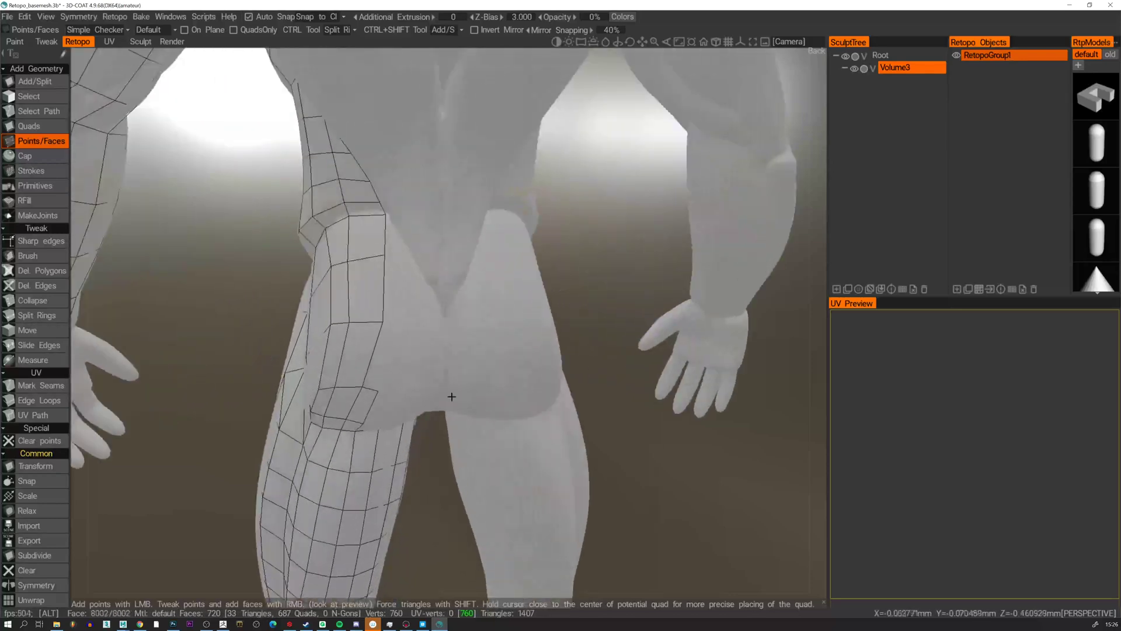
pyautogui.rightClick(401, 326)
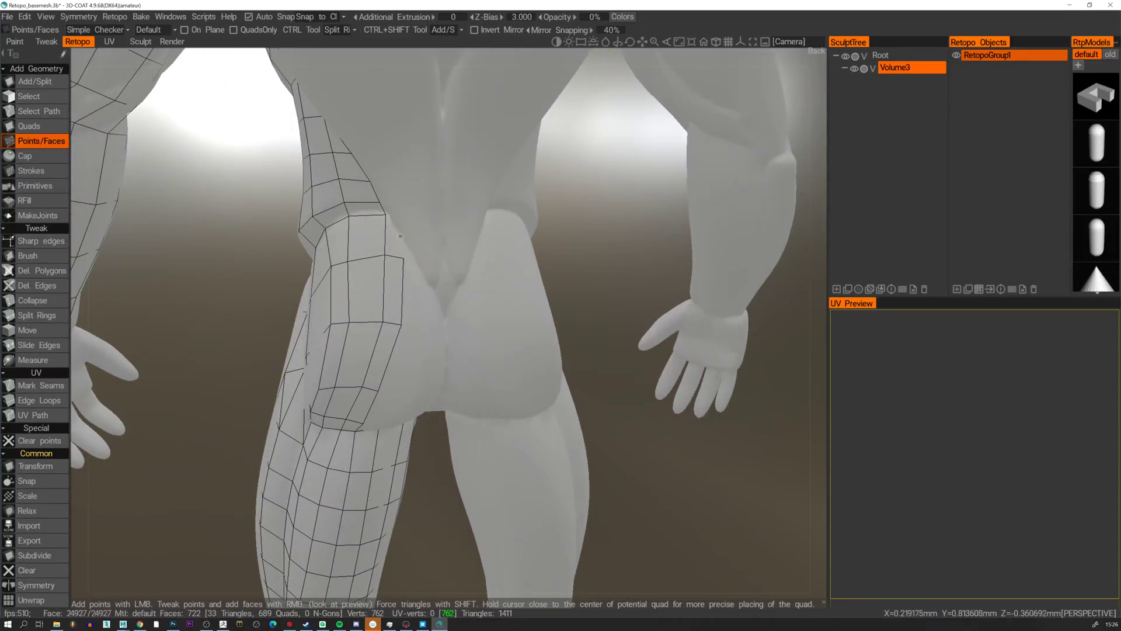
# Fill the notch at the buttock's upper inner corner with a triangle and move its corner point outward onto the buttock's edge.
pyautogui.keyDown('shift'); pyautogui.rightClick(395, 246); pyautogui.keyUp('shift')
pyautogui.moveTo(403, 258); pyautogui.dragTo(408, 253)
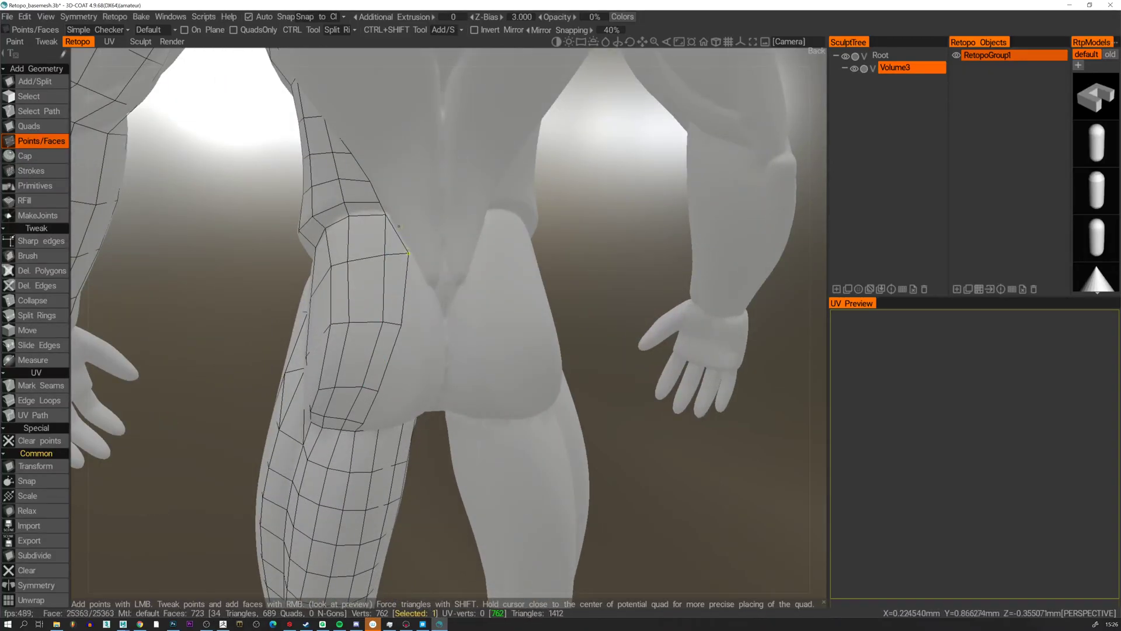
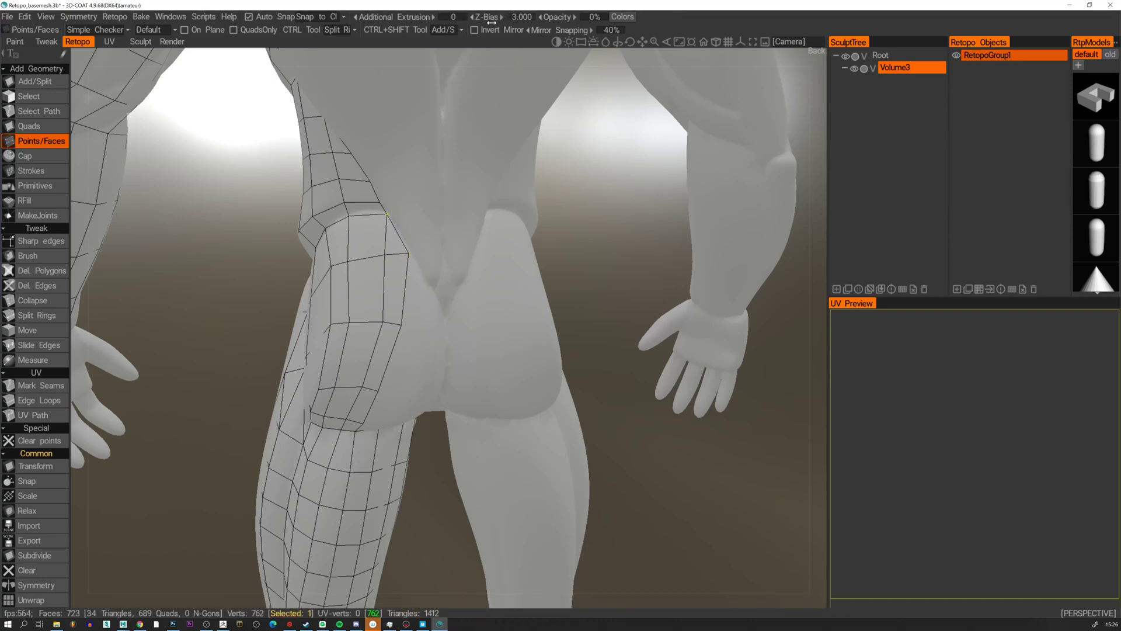
# Set the retopo mesh opacity to 100% and change the sixth swatch in the first row of the island colours to blue.
pyautogui.click(622, 17)
pyautogui.click(514, 357)
pyautogui.moveTo(562, 18); pyautogui.dragTo(626, 19)
pyautogui.click(627, 19)
pyautogui.click(501, 309)
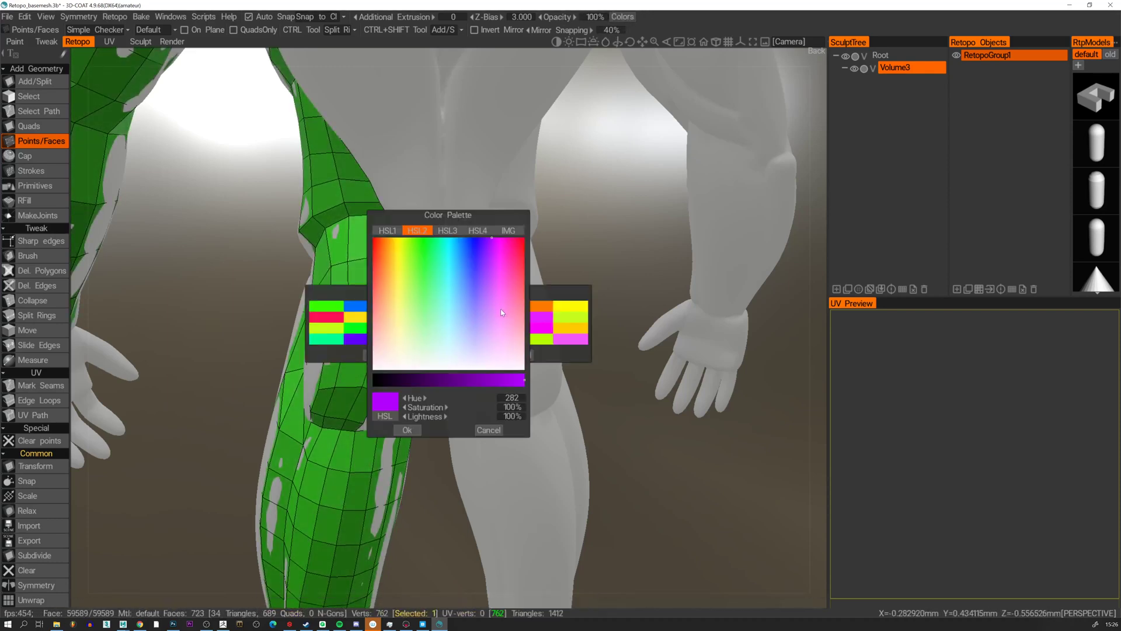
pyautogui.click(475, 240)
pyautogui.click(415, 431)
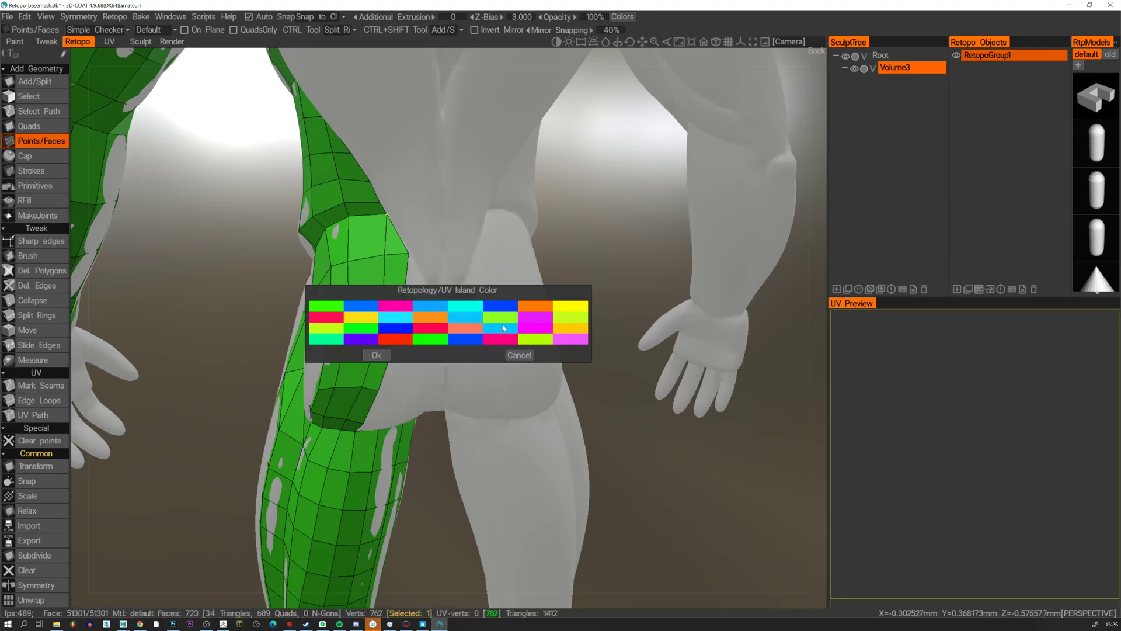
pyautogui.click(376, 355)
# Return the retopo mesh opacity to 0%.
pyautogui.moveTo(458, 370); pyautogui.dragTo(475, 318, button='middle')
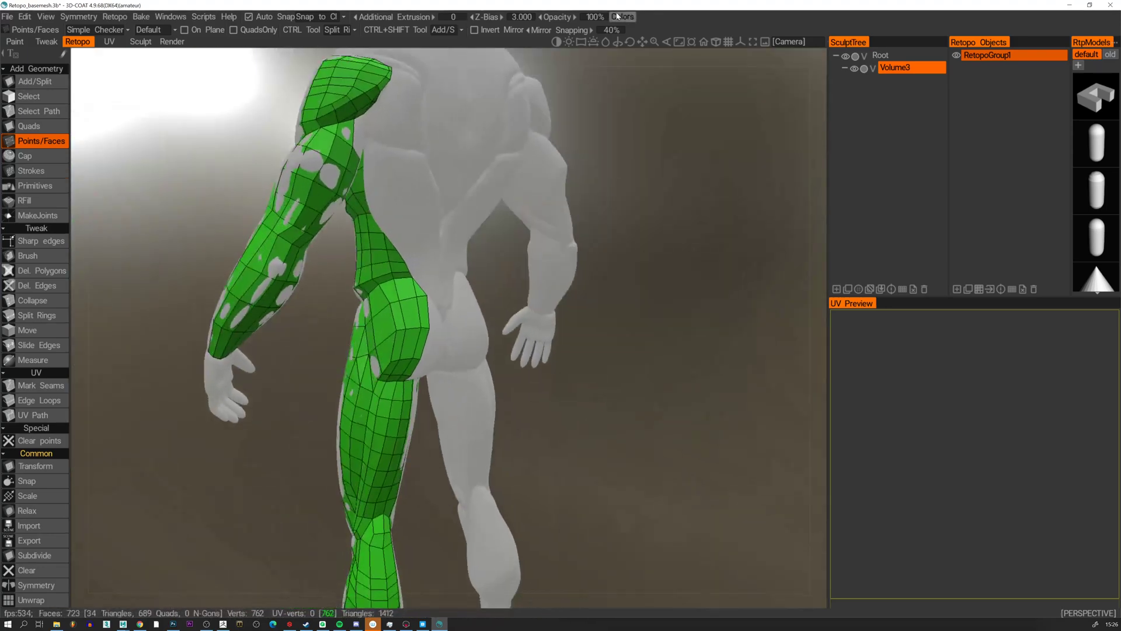
pyautogui.click(618, 17)
pyautogui.click(529, 354)
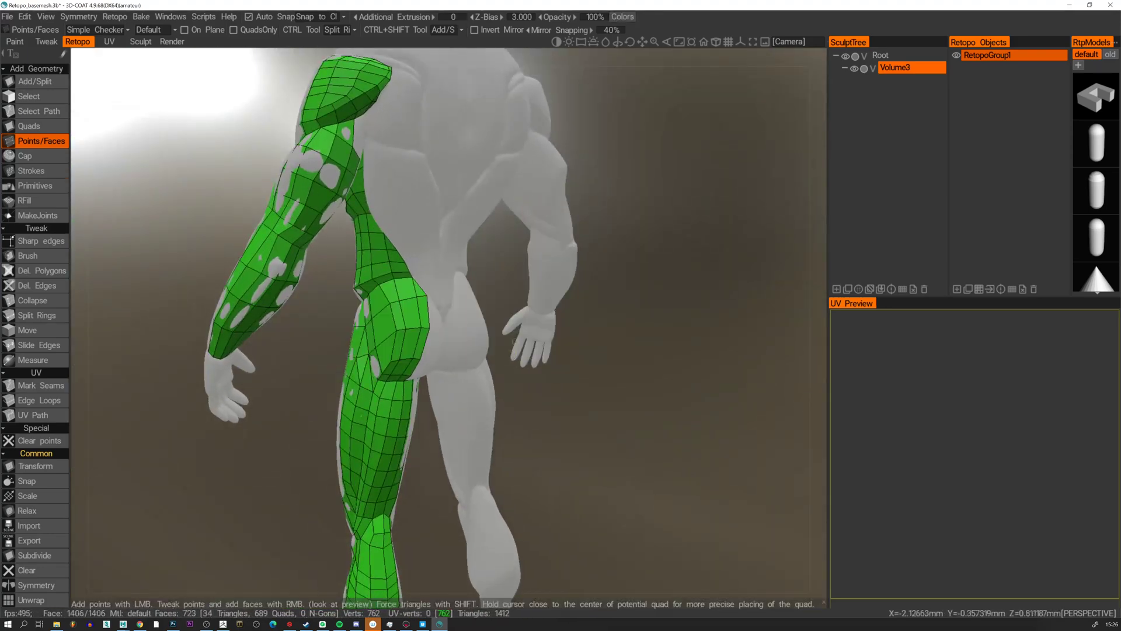
pyautogui.click(618, 17)
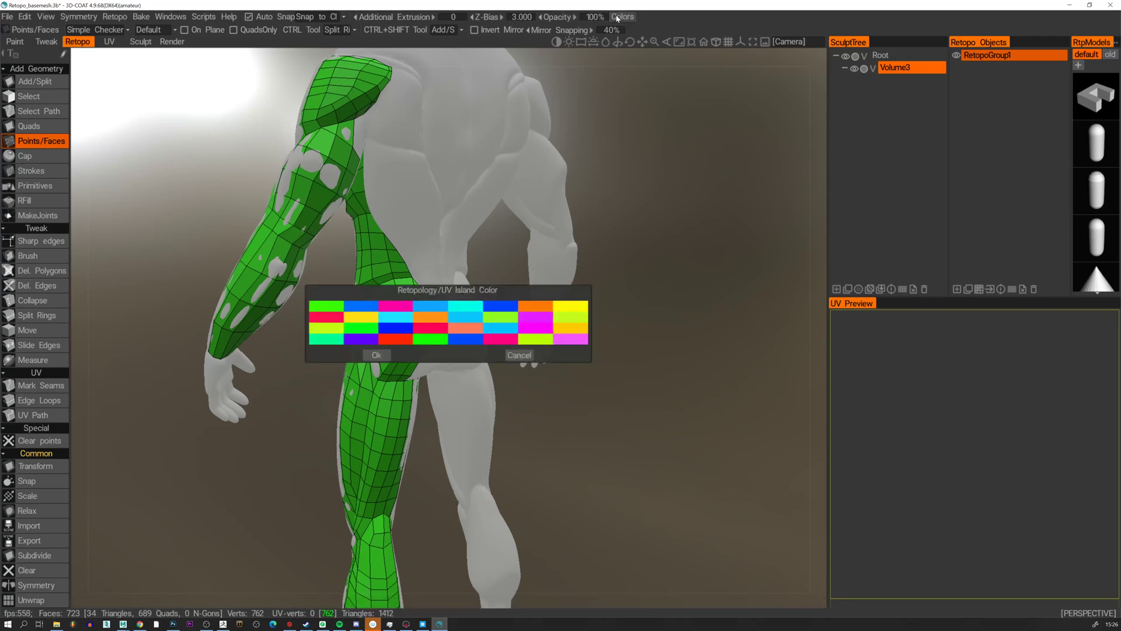
pyautogui.click(519, 356)
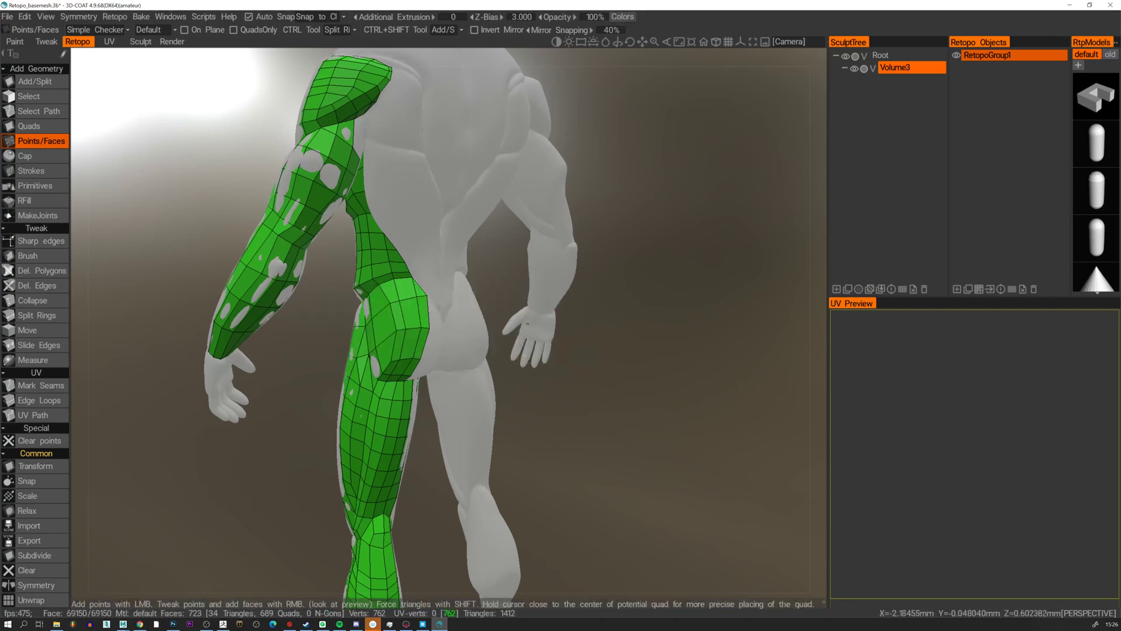
pyautogui.moveTo(559, 17); pyautogui.dragTo(471, 35)
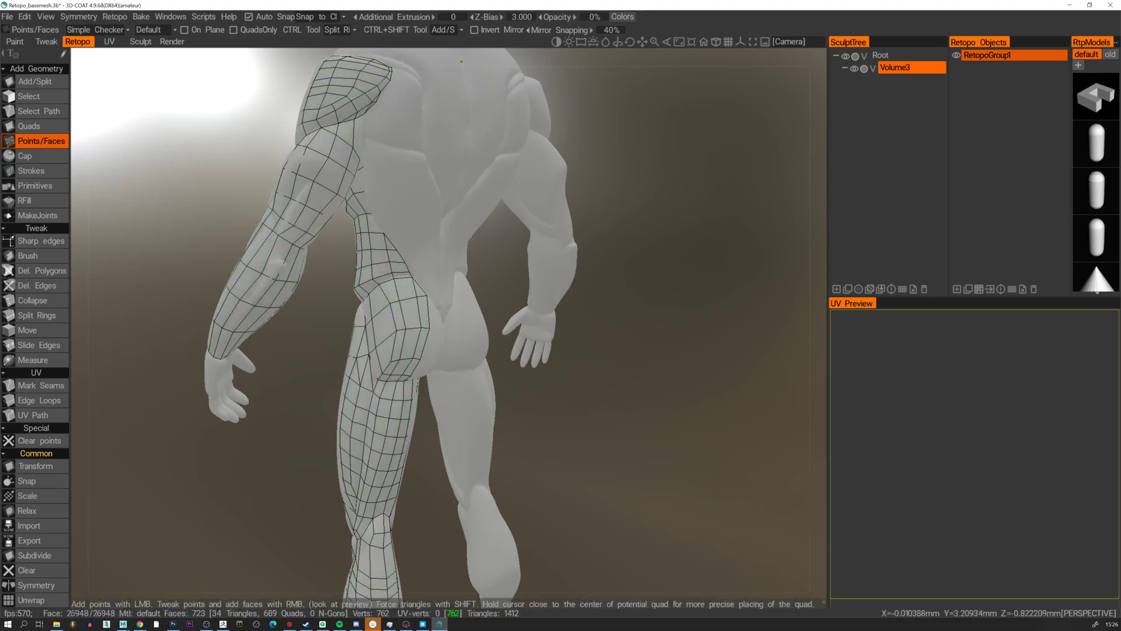
# Add a column of four quads along the buttock's inner edge toward the centre line and adjust its lower point.
pyautogui.keyDown('alt'); pyautogui.moveTo(444, 245); pyautogui.dragTo(397, 251); pyautogui.keyUp('alt')
pyautogui.keyDown('alt'); pyautogui.moveTo(397, 251); pyautogui.dragTo(482, 302, button='right'); pyautogui.keyUp('alt')
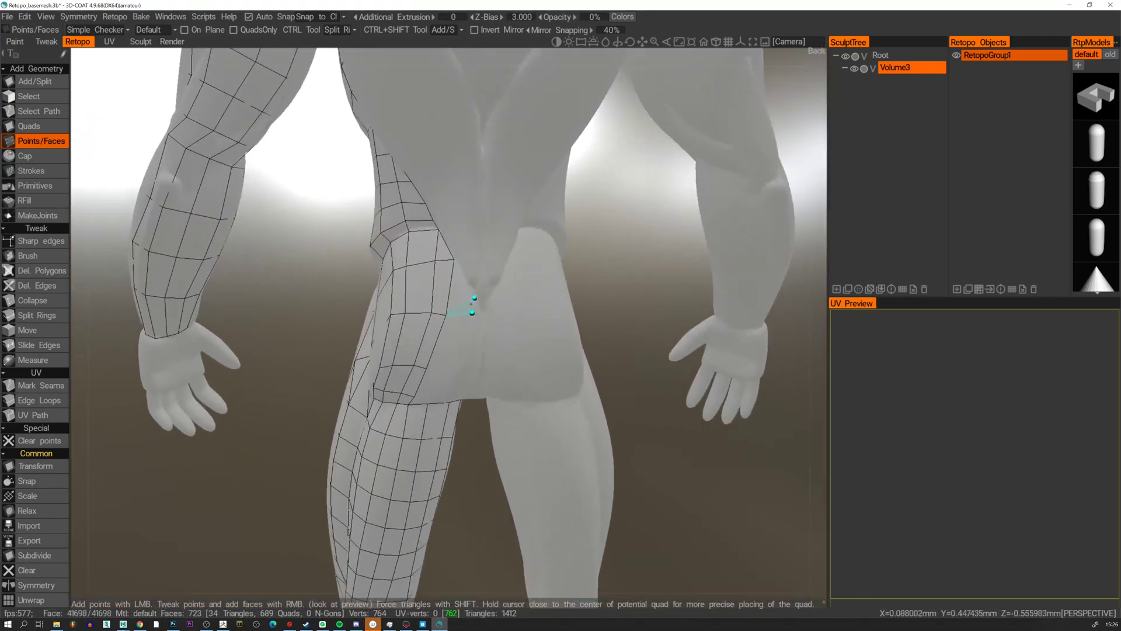
pyautogui.rightClick(471, 304)
pyautogui.moveTo(458, 318)
pyautogui.keyDown('alt'); pyautogui.mouseDown()
pyautogui.moveTo(465, 330)
pyautogui.moveTo(447, 337)
pyautogui.moveTo(451, 275)
pyautogui.moveTo(450, 315)
pyautogui.mouseUp(); pyautogui.keyUp('alt')
pyautogui.rightClick(465, 360)
pyautogui.rightClick(441, 392)
pyautogui.keyDown('alt'); pyautogui.moveTo(441, 391); pyautogui.dragTo(469, 392); pyautogui.keyUp('alt')
pyautogui.moveTo(498, 344); pyautogui.dragTo(487, 353)
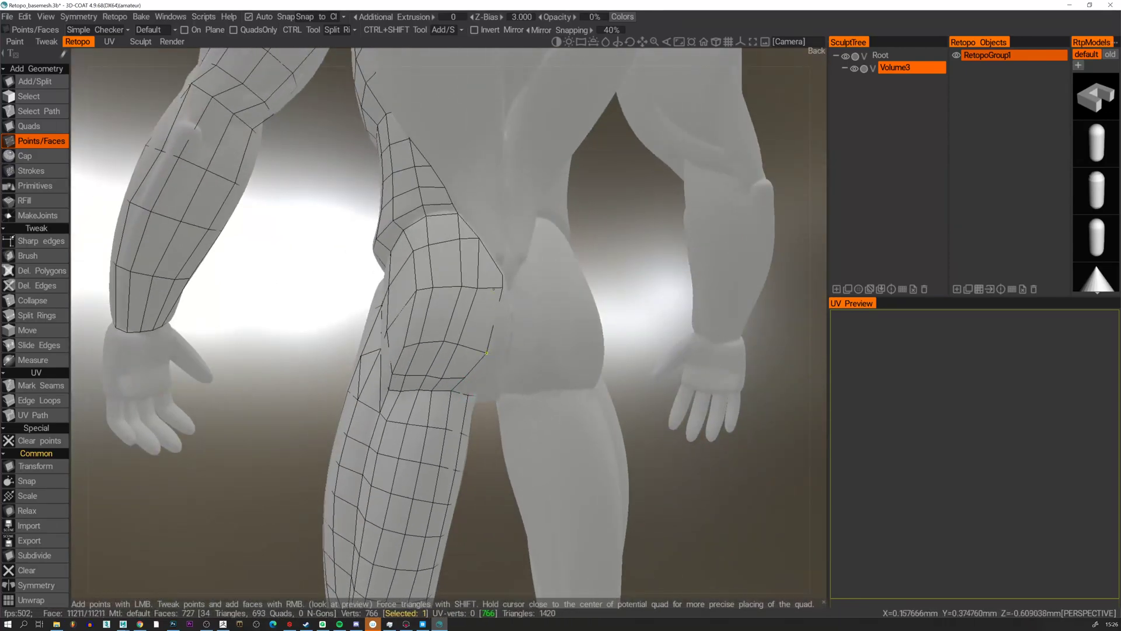
# Reposition the points in the lower rows of the buttock's quads, checking the shape from the side, behind and below.
pyautogui.keyDown('alt'); pyautogui.moveTo(501, 291); pyautogui.dragTo(461, 346); pyautogui.keyUp('alt')
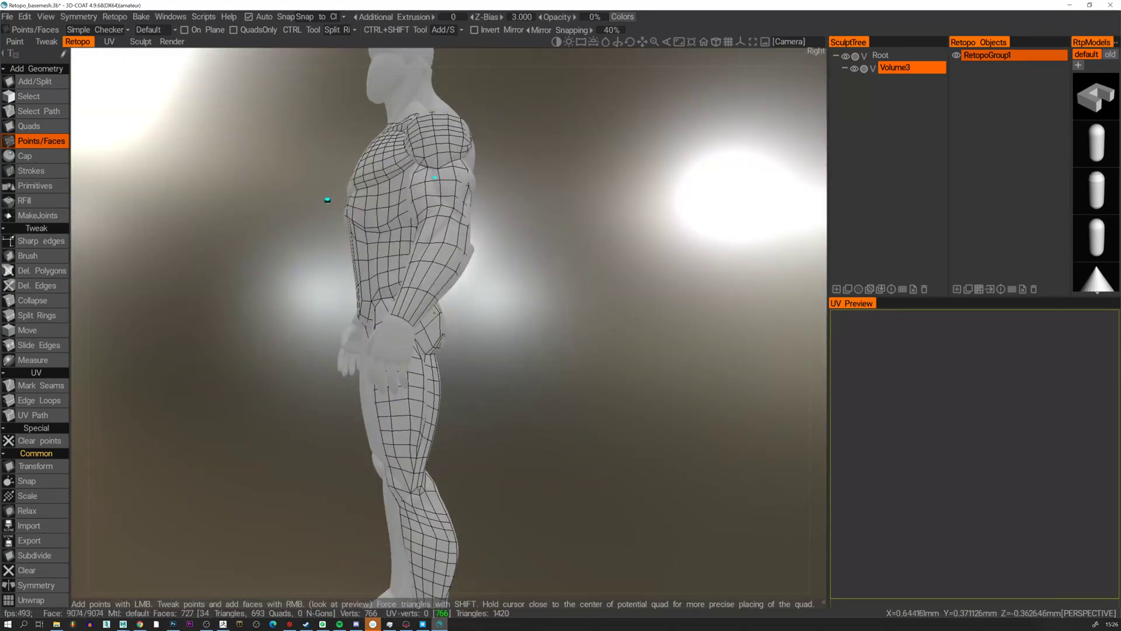
pyautogui.keyDown('alt'); pyautogui.moveTo(560, 386); pyautogui.dragTo(391, 396); pyautogui.keyUp('alt')
pyautogui.keyDown('alt'); pyautogui.moveTo(391, 395); pyautogui.dragTo(493, 378, button='right'); pyautogui.keyUp('alt')
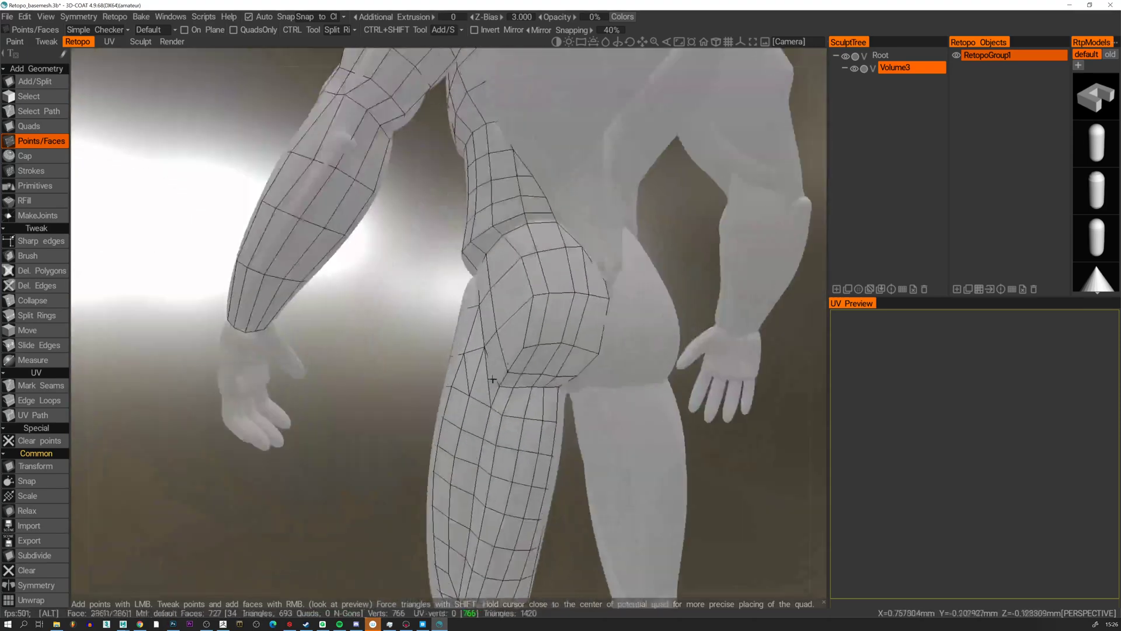
pyautogui.keyDown('alt'); pyautogui.moveTo(493, 378); pyautogui.dragTo(518, 323); pyautogui.keyUp('alt')
pyautogui.keyDown('alt'); pyautogui.moveTo(518, 323); pyautogui.dragTo(493, 330, button='middle'); pyautogui.keyUp('alt')
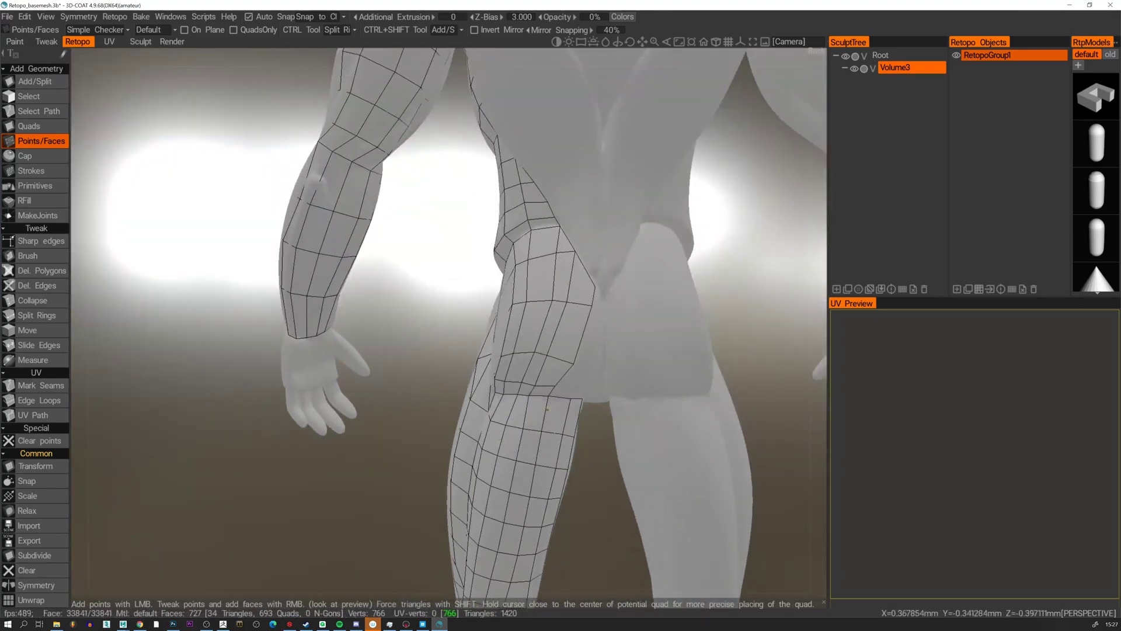
pyautogui.keyDown('alt'); pyautogui.moveTo(500, 314); pyautogui.dragTo(439, 285, button='middle'); pyautogui.keyUp('alt')
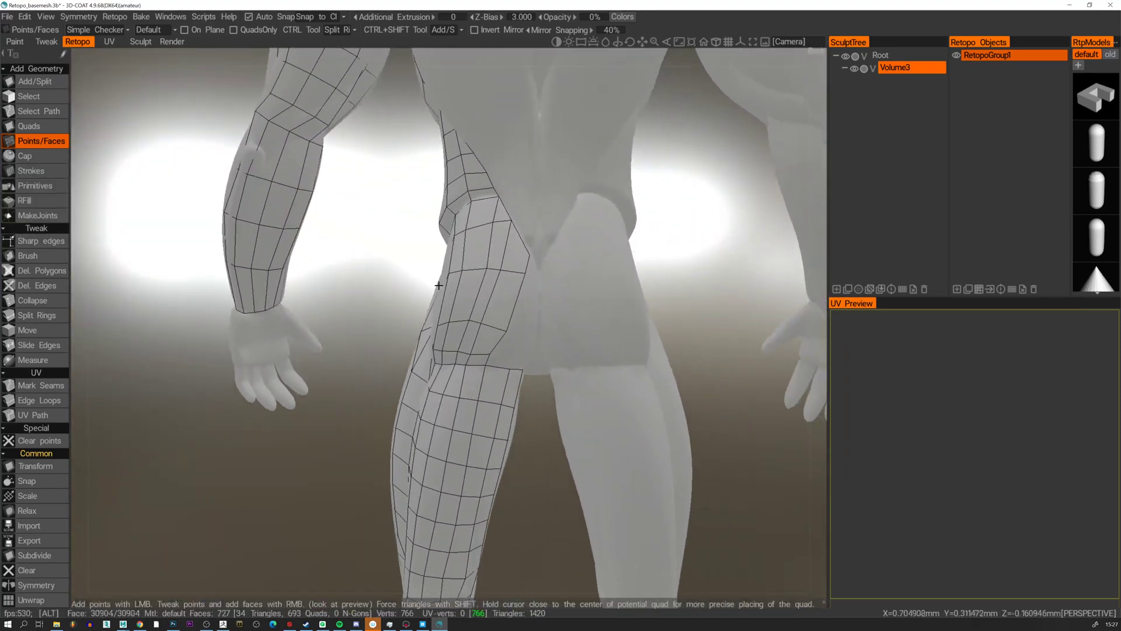
pyautogui.keyDown('alt'); pyautogui.moveTo(502, 221); pyautogui.dragTo(479, 224); pyautogui.keyUp('alt')
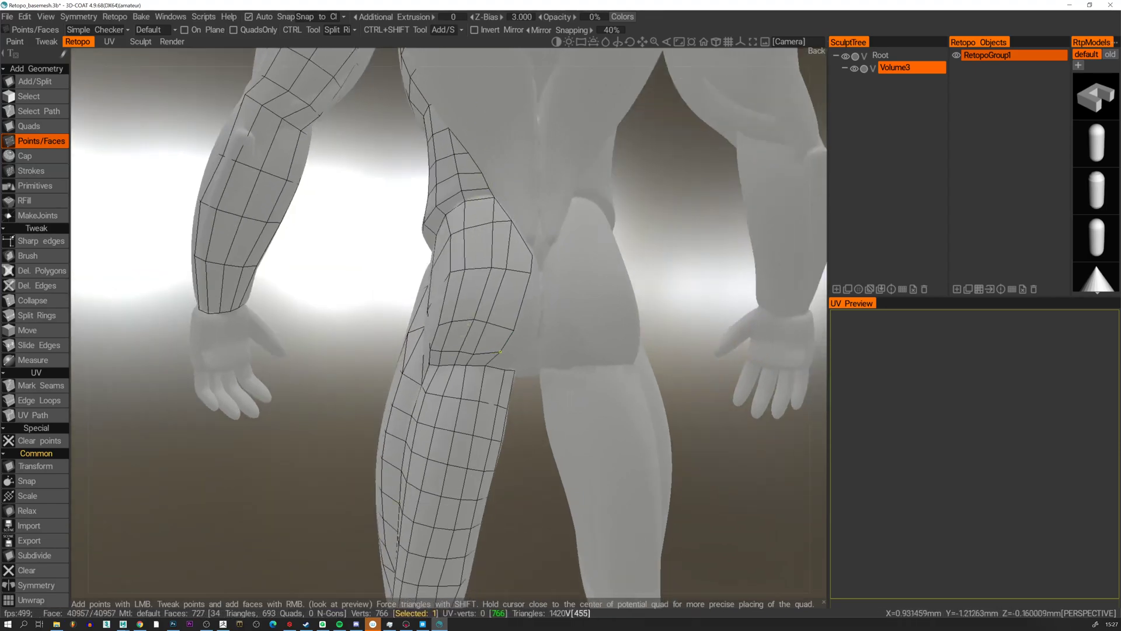
pyautogui.keyDown('alt'); pyautogui.moveTo(465, 385); pyautogui.dragTo(471, 280); pyautogui.keyUp('alt')
pyautogui.keyDown('alt'); pyautogui.moveTo(472, 281); pyautogui.dragTo(501, 388, button='right'); pyautogui.keyUp('alt')
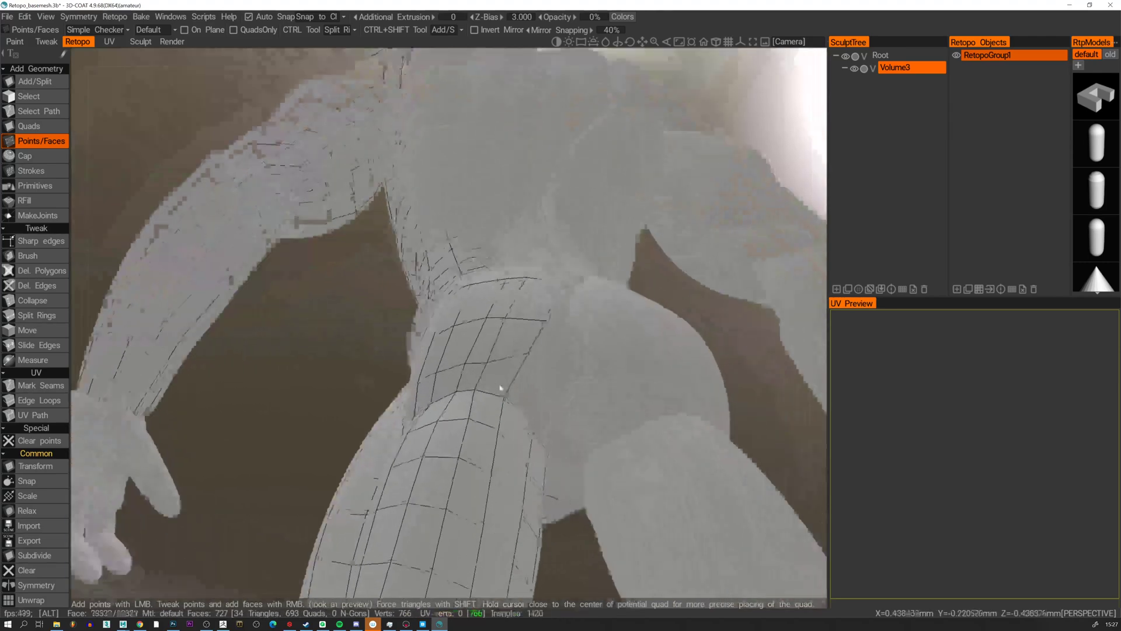
pyautogui.keyDown('alt'); pyautogui.moveTo(500, 388); pyautogui.dragTo(628, 379); pyautogui.keyUp('alt')
pyautogui.keyDown('alt'); pyautogui.moveTo(441, 395); pyautogui.dragTo(517, 376, button='right'); pyautogui.keyUp('alt')
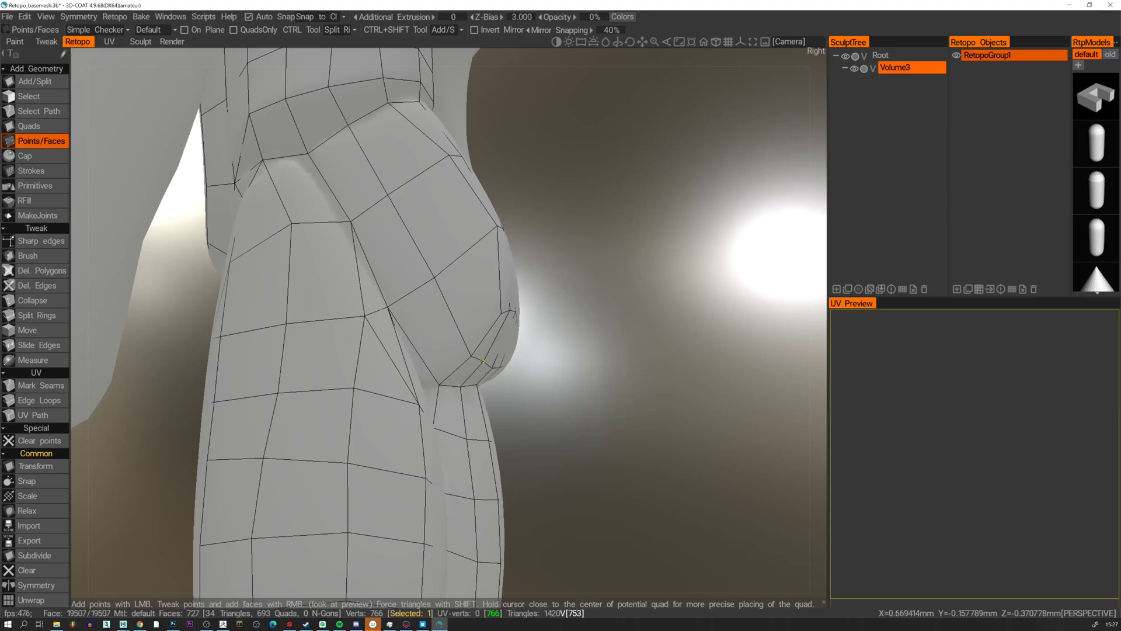
pyautogui.keyDown('alt'); pyautogui.moveTo(558, 360); pyautogui.dragTo(420, 350); pyautogui.keyUp('alt')
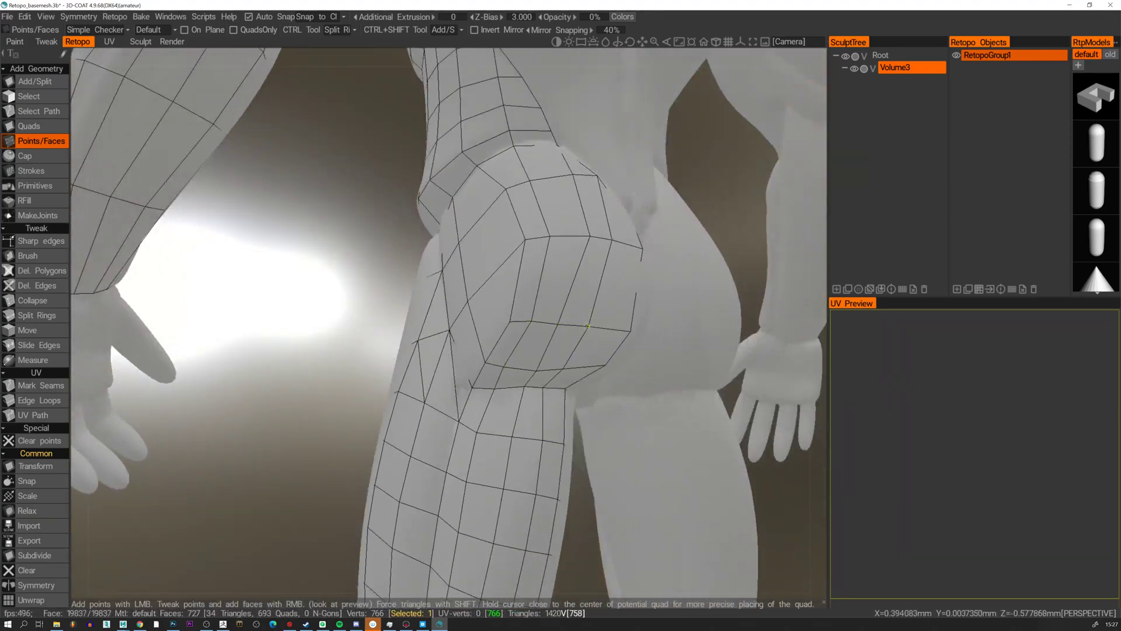
pyautogui.moveTo(590, 333)
pyautogui.keyDown('alt'); pyautogui.mouseDown()
pyautogui.moveTo(594, 323)
pyautogui.moveTo(575, 321)
pyautogui.moveTo(676, 333)
pyautogui.moveTo(608, 333)
pyautogui.mouseUp(); pyautogui.keyUp('alt')
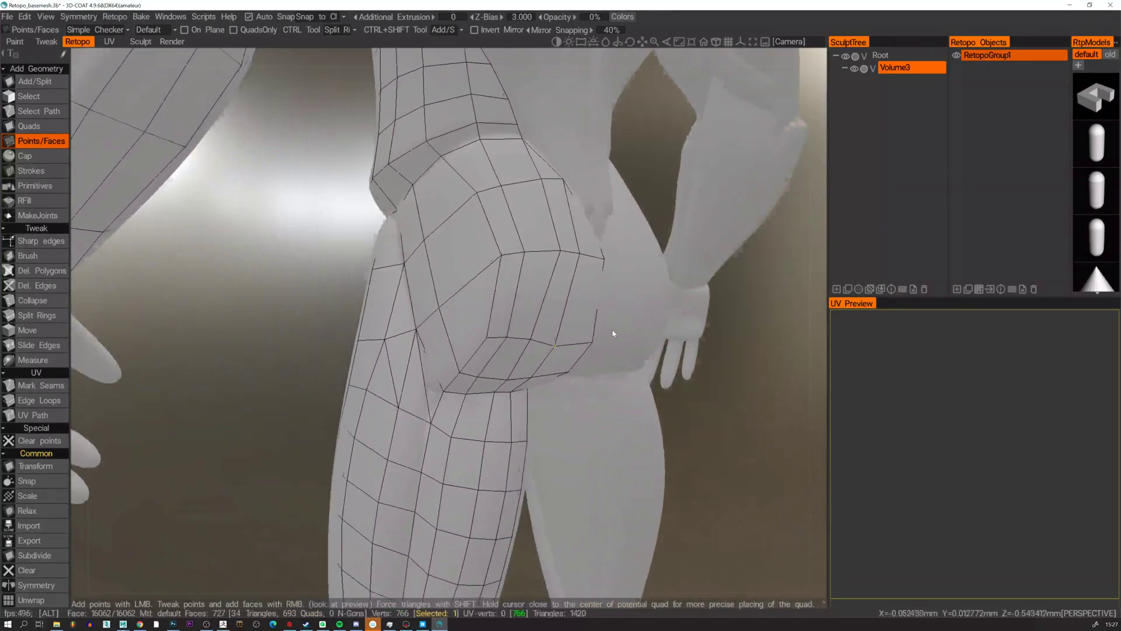
# Split the ring of faces across the middle of the buttock with a new edge loop running toward the outer hip.
pyautogui.keyDown('alt'); pyautogui.moveTo(502, 298); pyautogui.dragTo(536, 303); pyautogui.keyUp('alt')
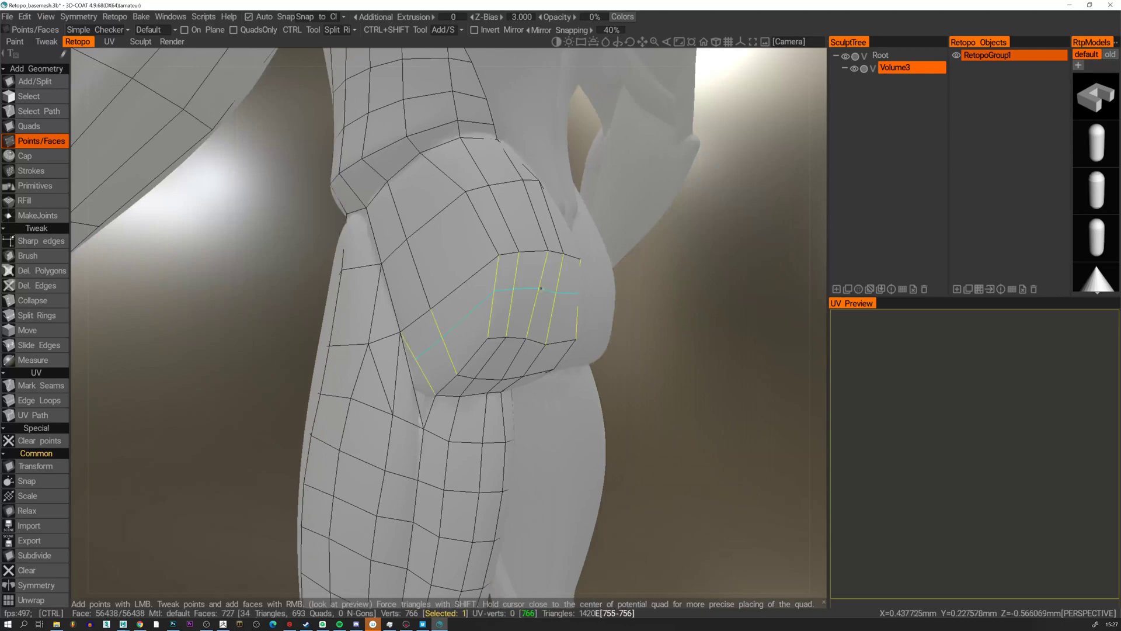
pyautogui.keyDown('ctrl'); pyautogui.click(541, 294); pyautogui.keyUp('ctrl')
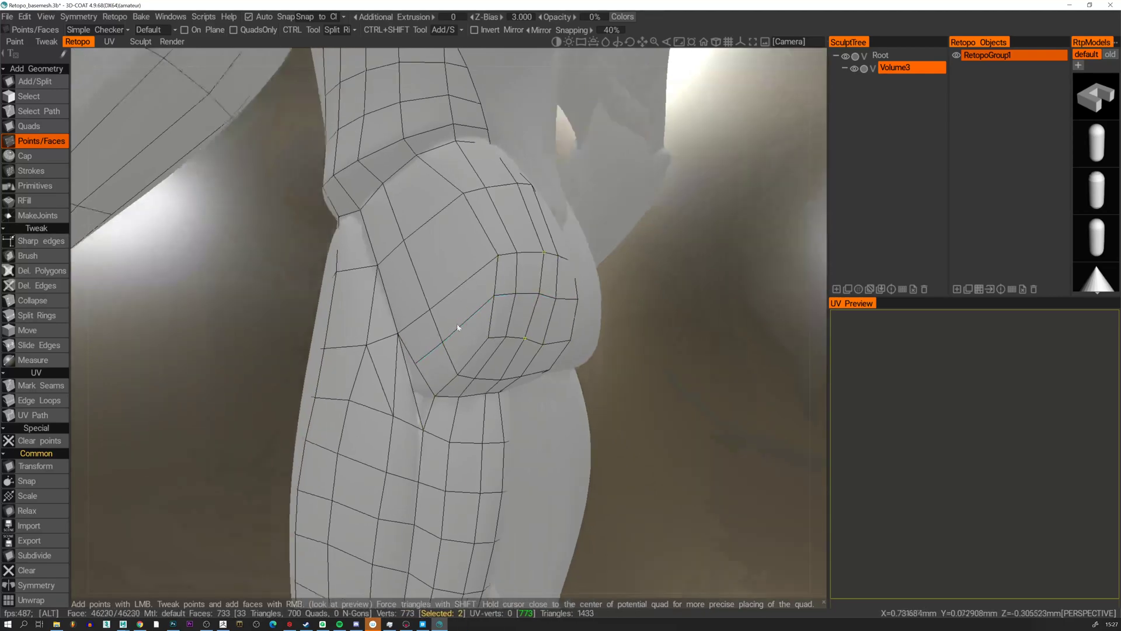
pyautogui.keyDown('alt'); pyautogui.moveTo(458, 333); pyautogui.dragTo(413, 355); pyautogui.keyUp('alt')
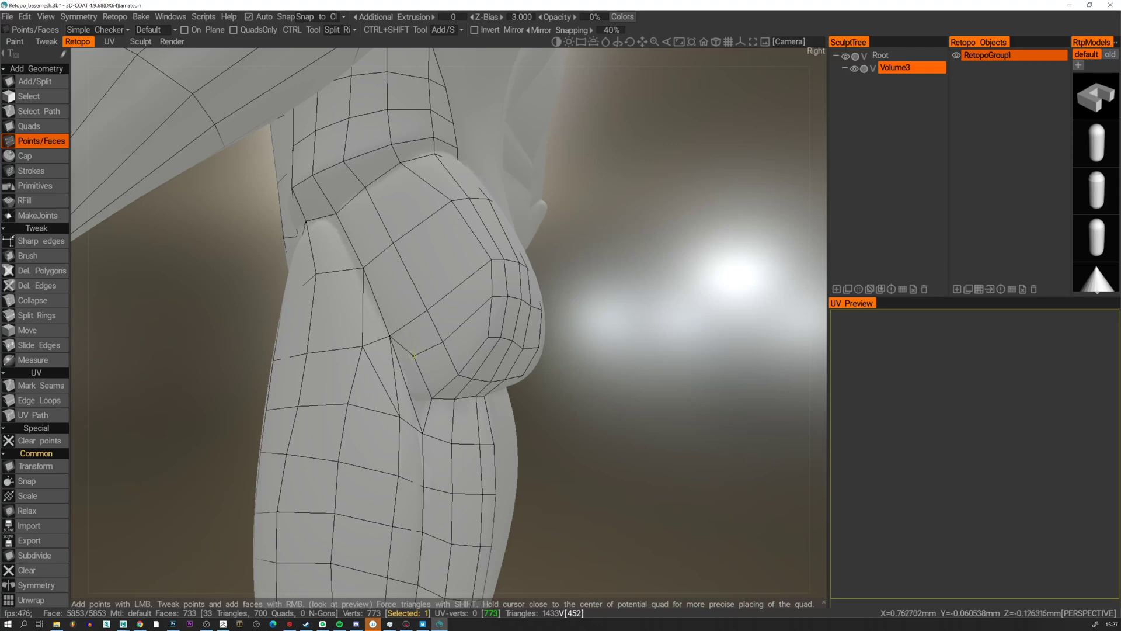
pyautogui.keyDown('alt'); pyautogui.moveTo(413, 354); pyautogui.dragTo(431, 354); pyautogui.keyUp('alt')
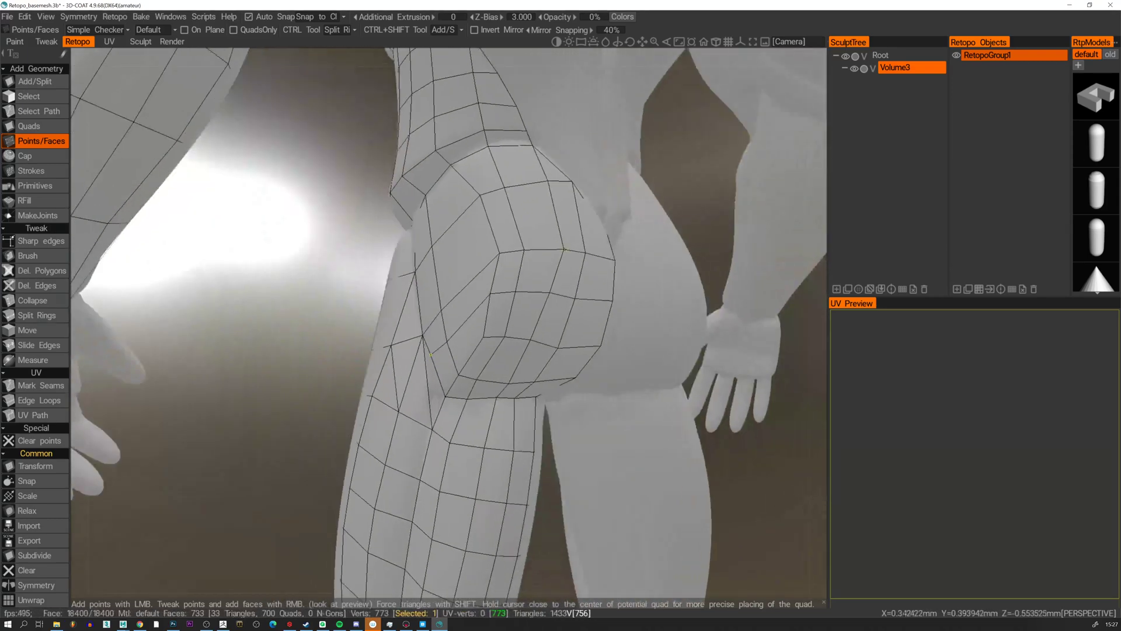
# Even out the spacing of the points on the back of the buttock, from its upper rows down to the lower curve.
pyautogui.moveTo(564, 249); pyautogui.dragTo(549, 252, button='right')
pyautogui.moveTo(547, 179); pyautogui.dragTo(539, 181, button='right')
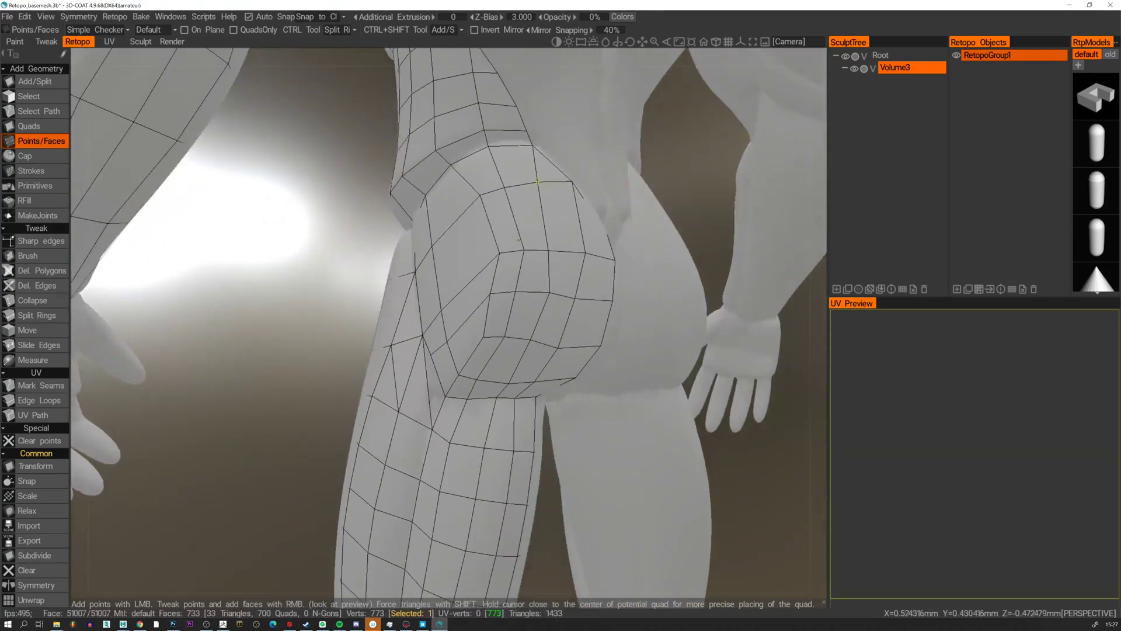
pyautogui.moveTo(551, 294); pyautogui.dragTo(580, 297, button='right')
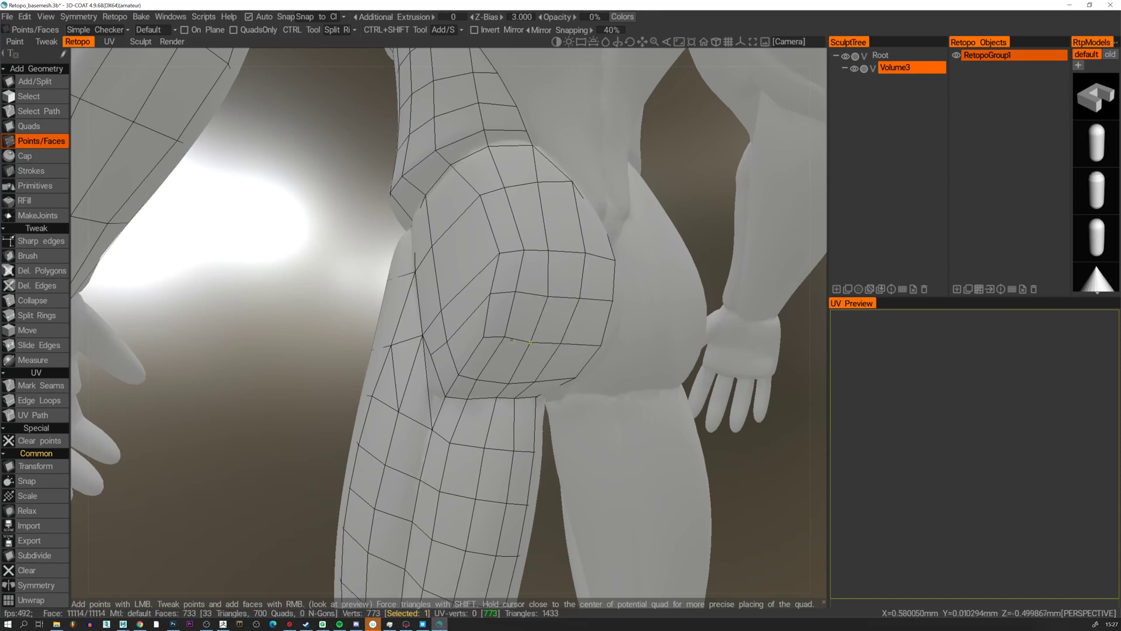
pyautogui.moveTo(548, 298); pyautogui.dragTo(545, 295, button='right')
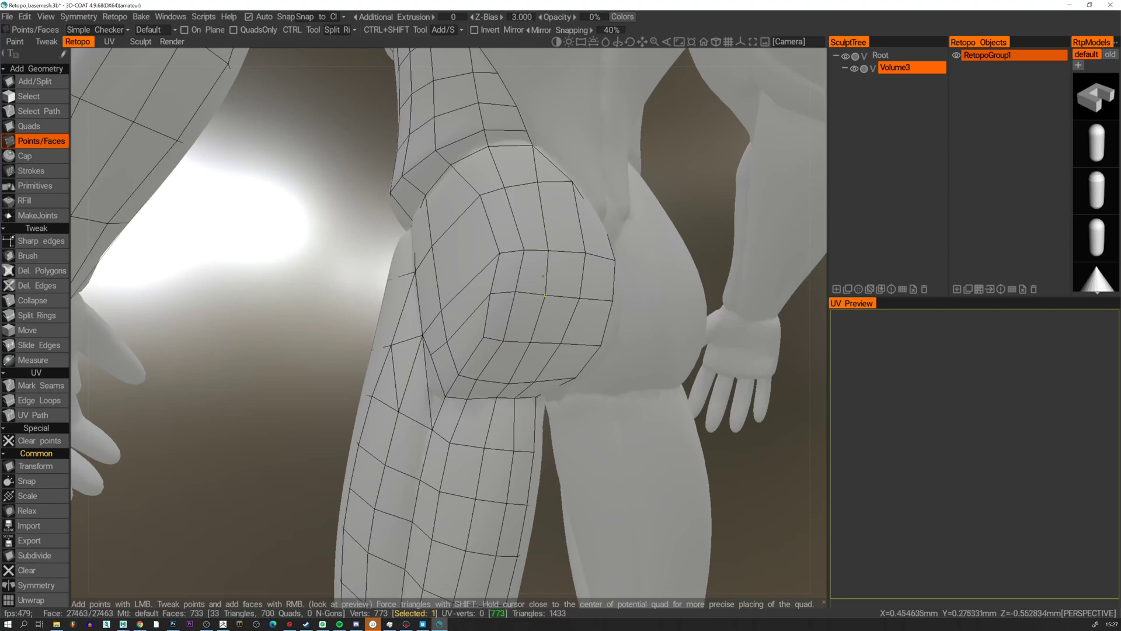
pyautogui.keyDown('alt'); pyautogui.moveTo(549, 250); pyautogui.dragTo(522, 346); pyautogui.keyUp('alt')
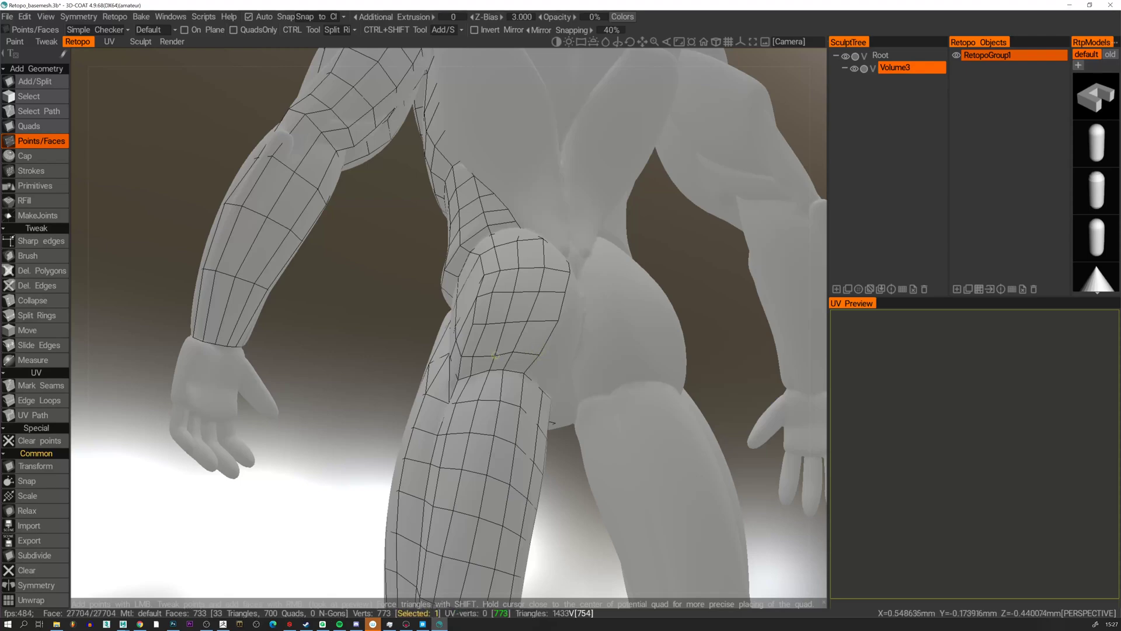
pyautogui.keyDown('alt'); pyautogui.moveTo(481, 352); pyautogui.dragTo(464, 343); pyautogui.keyUp('alt')
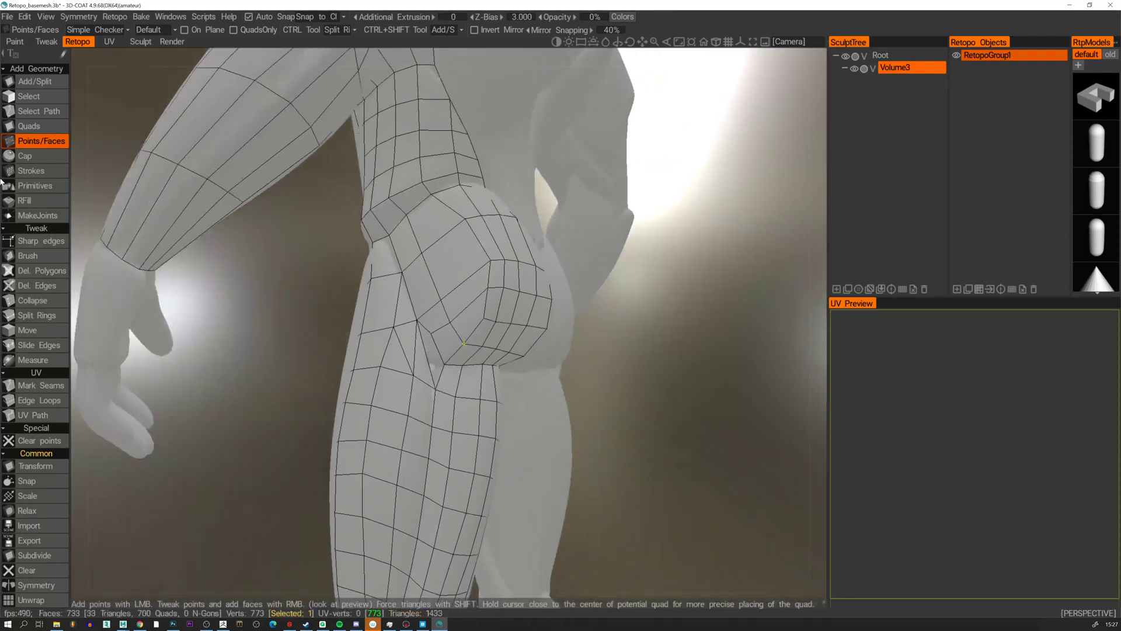
# Delete the face between the buttock's lower outer edge and the back of the thigh, and set the retopo mesh opacity to 48%.
pyautogui.click(42, 270)
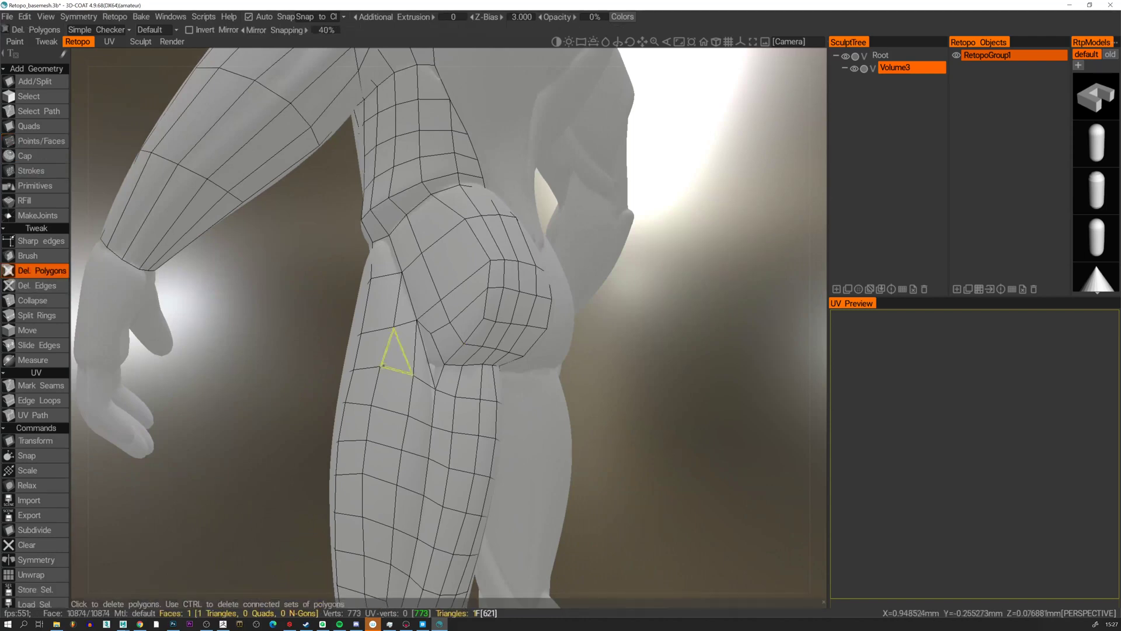
pyautogui.click(430, 351)
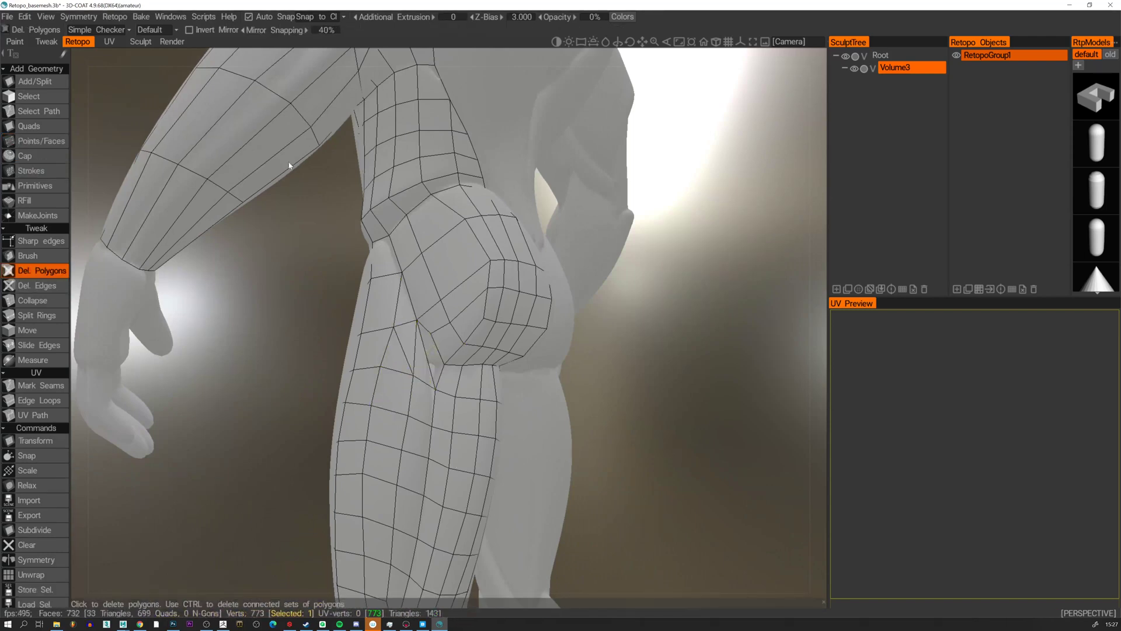
pyautogui.moveTo(556, 17); pyautogui.dragTo(588, 16)
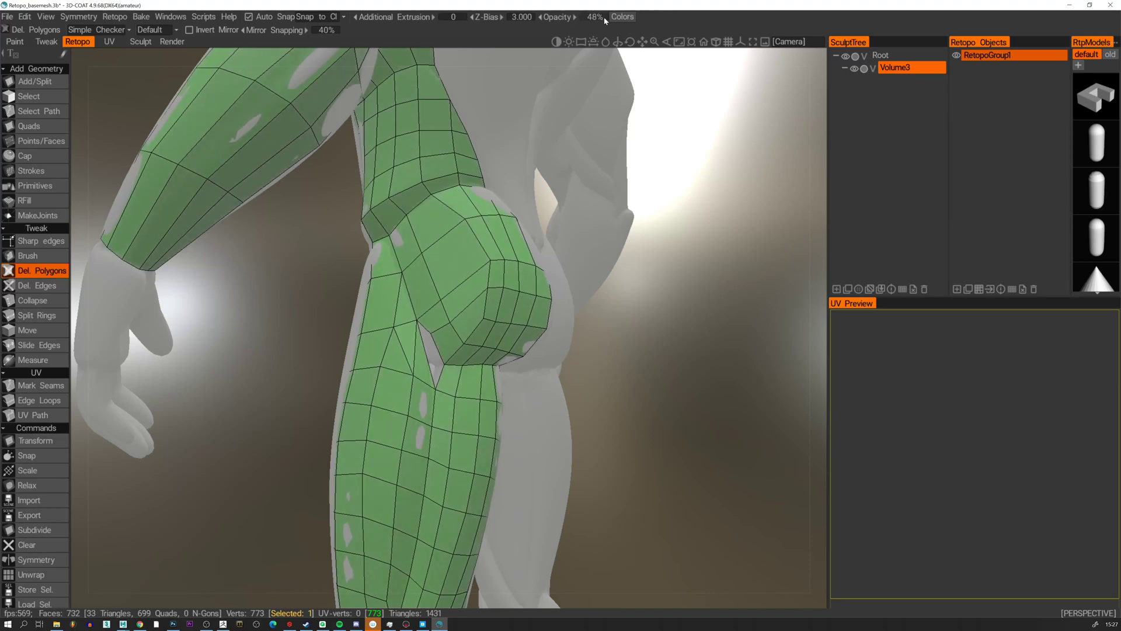
pyautogui.keyDown('alt'); pyautogui.moveTo(407, 310); pyautogui.dragTo(413, 333, button='right'); pyautogui.keyUp('alt')
pyautogui.keyDown('alt'); pyautogui.moveTo(426, 316); pyautogui.dragTo(438, 342); pyautogui.keyUp('alt')
pyautogui.keyDown('alt'); pyautogui.moveTo(438, 341); pyautogui.dragTo(456, 263, button='middle'); pyautogui.keyUp('alt')
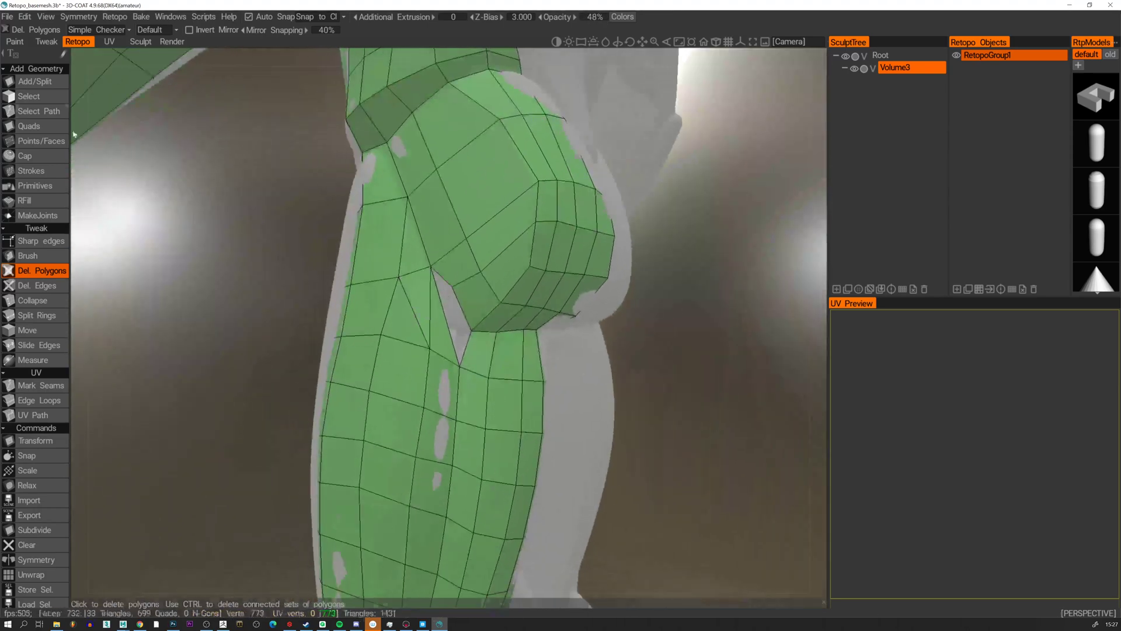
# Try deleting the three triangles on the outer thigh beside the open gap under the buttock.
pyautogui.click(13, 140)
pyautogui.click(459, 297)
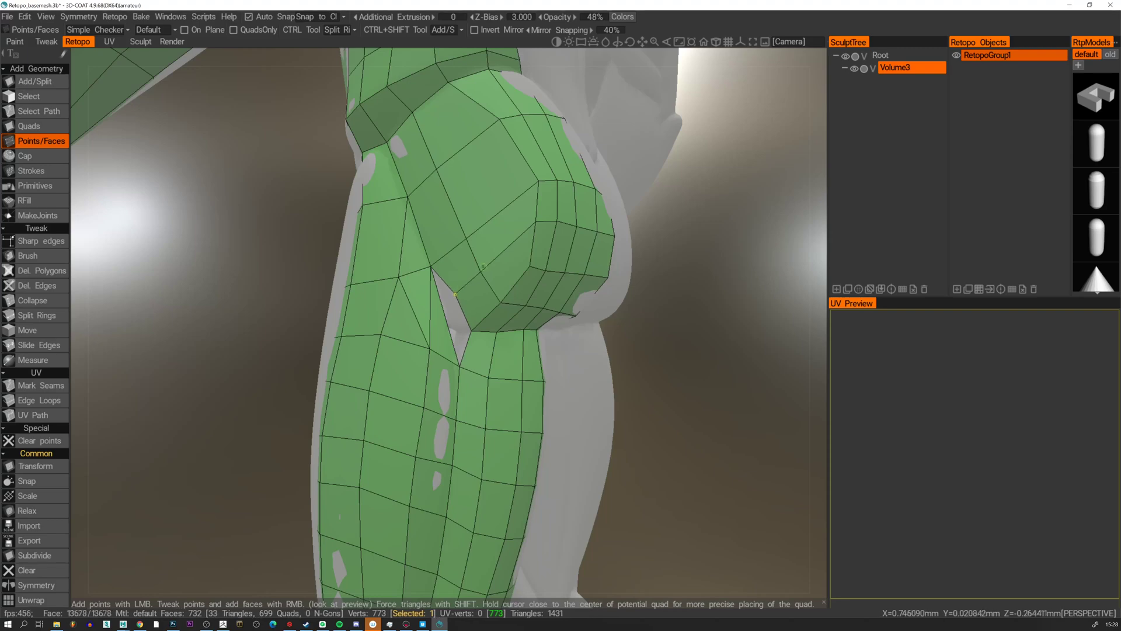
pyautogui.keyDown('alt'); pyautogui.moveTo(483, 275); pyautogui.dragTo(550, 272); pyautogui.keyUp('alt')
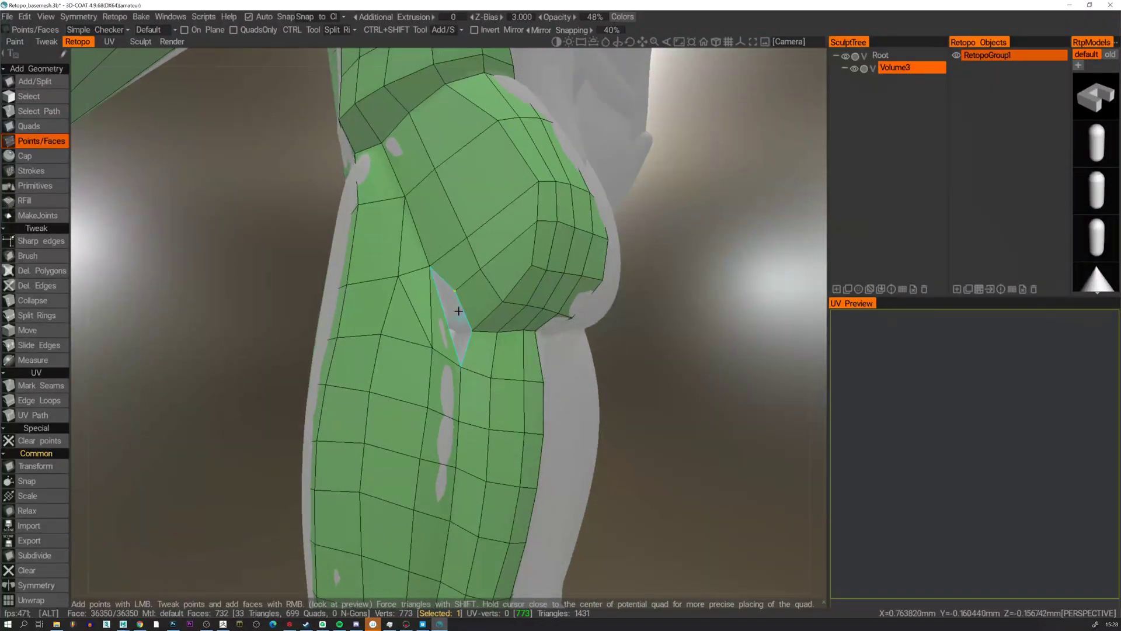
pyautogui.moveTo(447, 313)
pyautogui.keyDown('alt'); pyautogui.mouseDown()
pyautogui.moveTo(450, 300)
pyautogui.moveTo(439, 305)
pyautogui.mouseUp(); pyautogui.keyUp('alt')
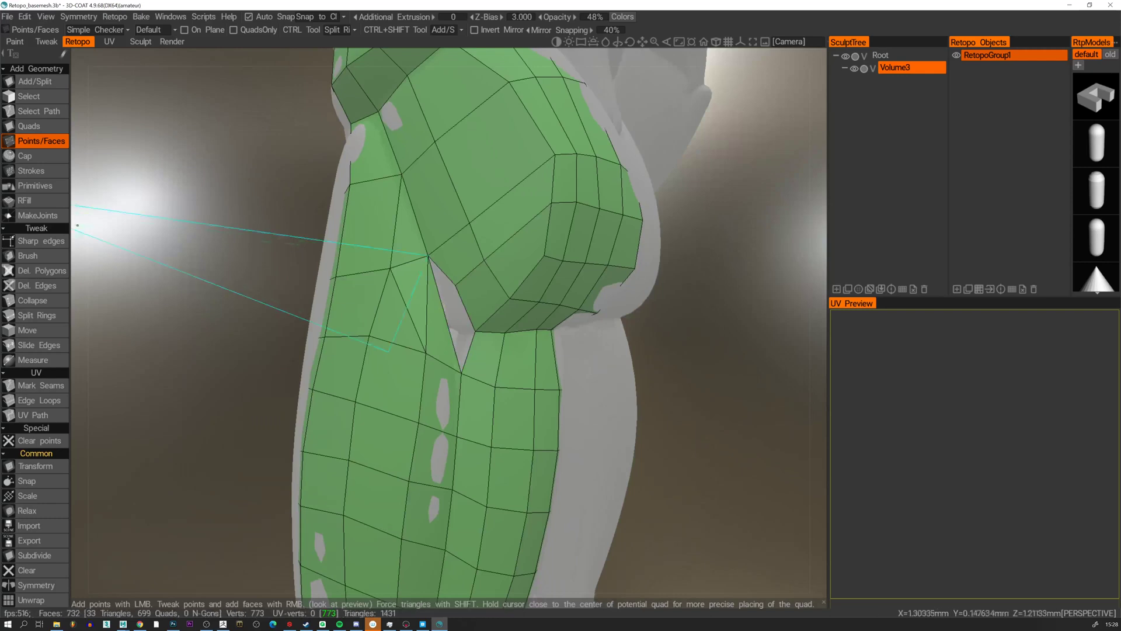
pyautogui.click(41, 271)
pyautogui.click(441, 324)
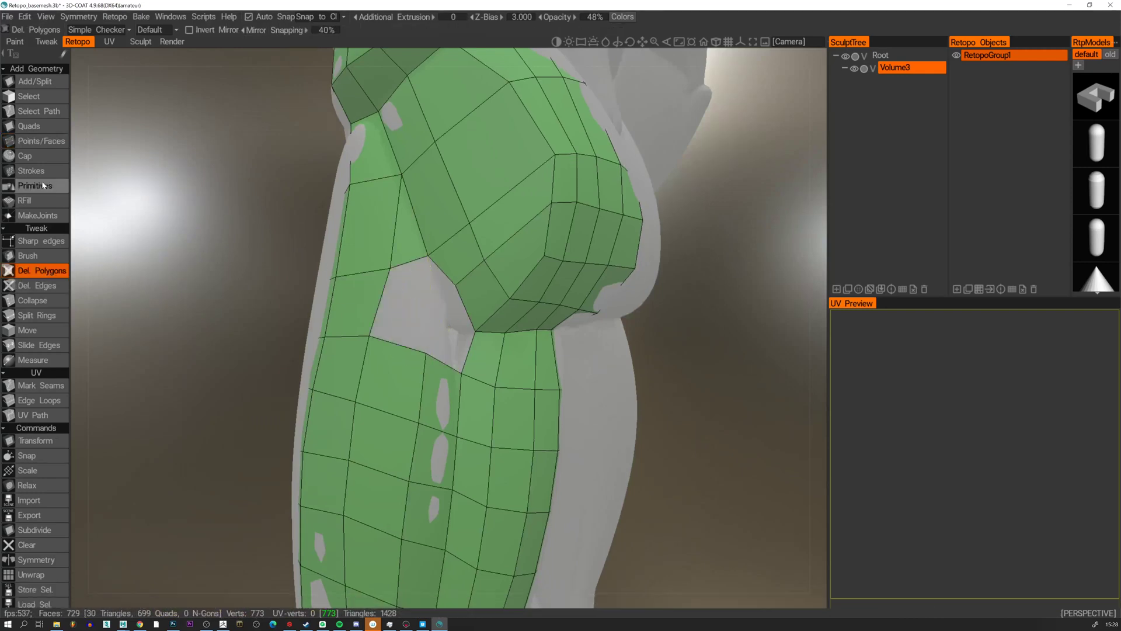
# Try refilling the hole beside the buttock's lower outer edge with quads built around newly placed points.
pyautogui.click(41, 141)
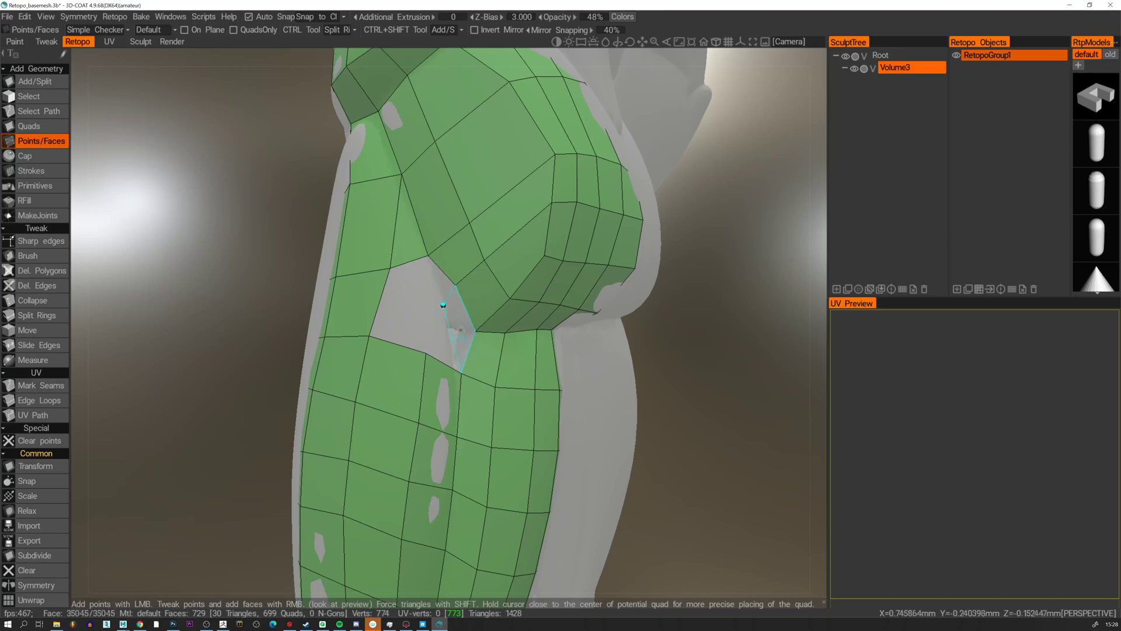
pyautogui.keyDown('alt'); pyautogui.moveTo(445, 330); pyautogui.dragTo(384, 317); pyautogui.keyUp('alt')
pyautogui.click(426, 308)
pyautogui.rightClick(446, 332)
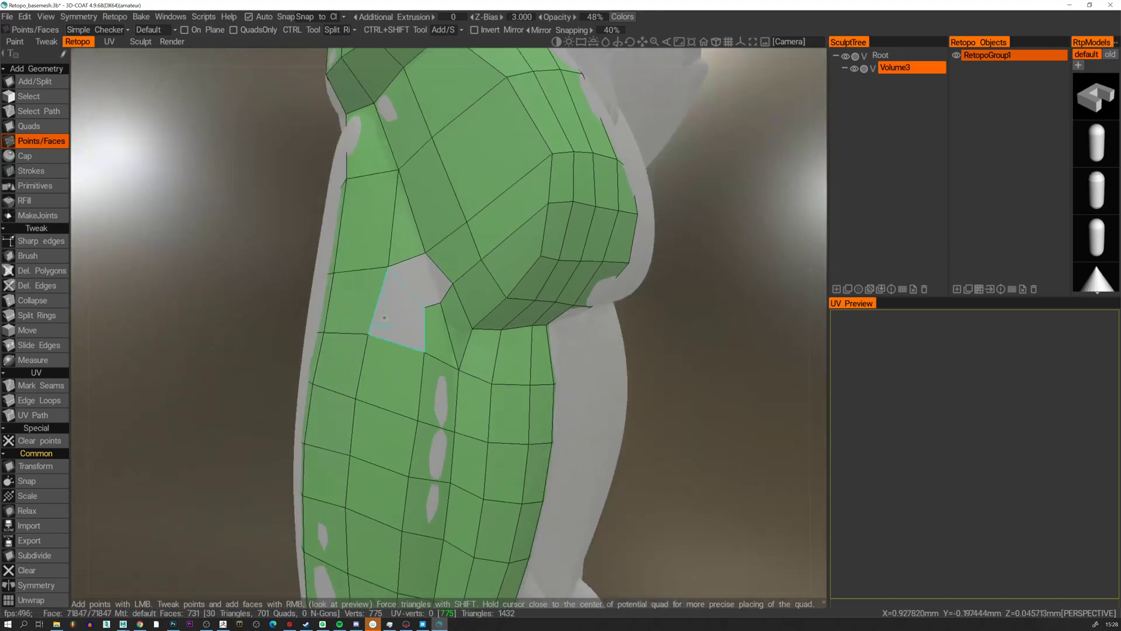
pyautogui.rightClick(384, 317)
pyautogui.click(418, 259)
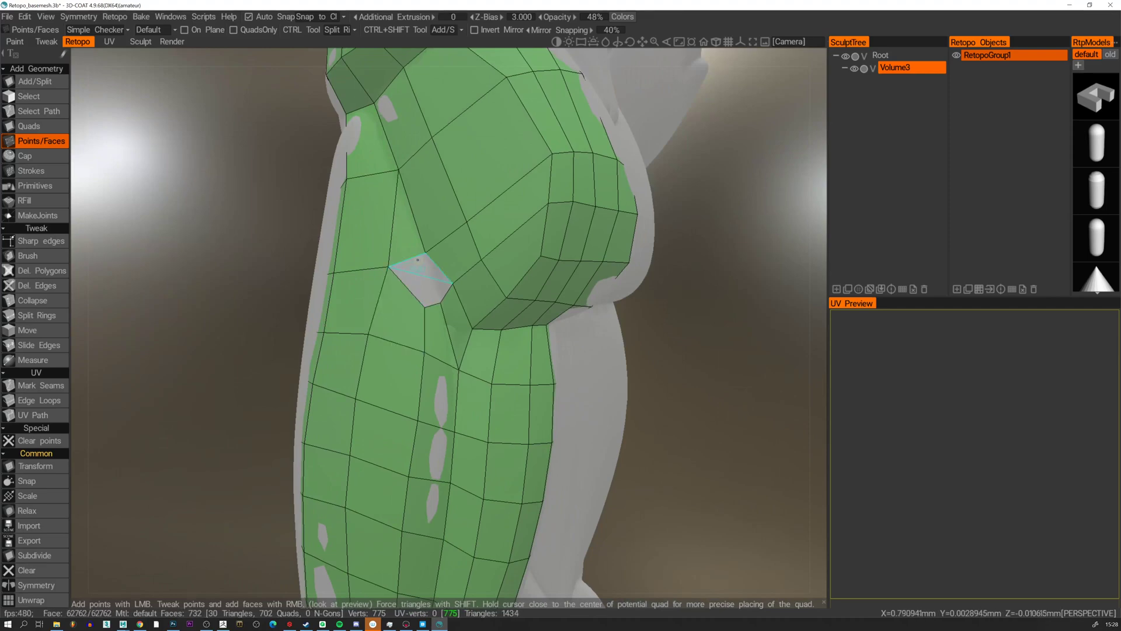
pyautogui.rightClick(413, 284)
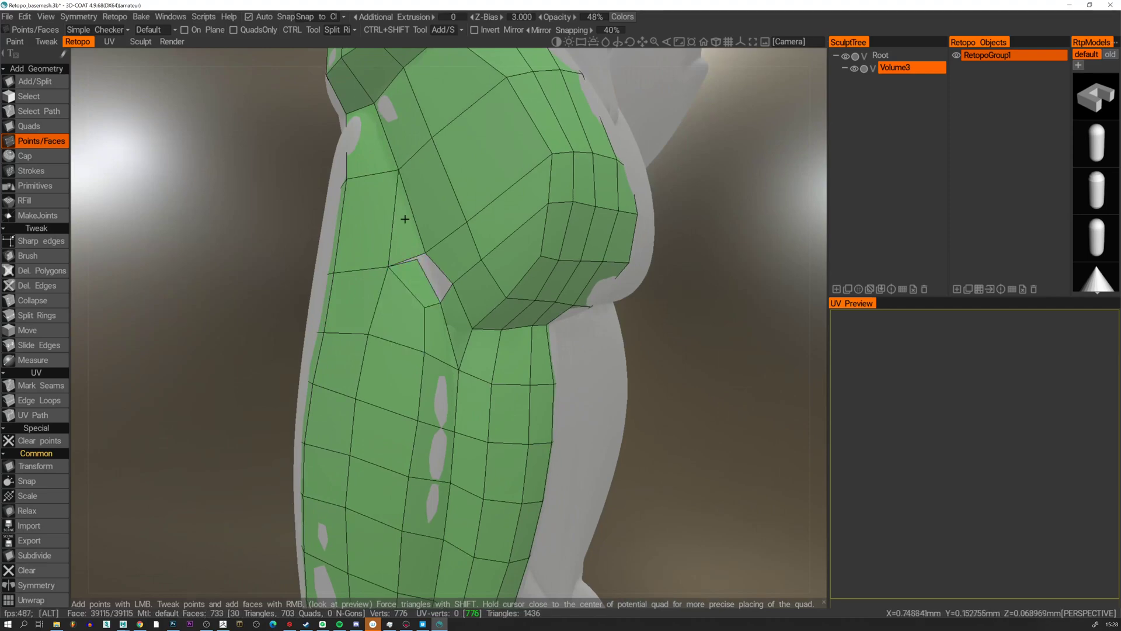
# Try removing the narrow triangle between the upper outer thigh and the buttock's outer edge.
pyautogui.keyDown('alt'); pyautogui.moveTo(405, 219); pyautogui.dragTo(434, 328); pyautogui.keyUp('alt')
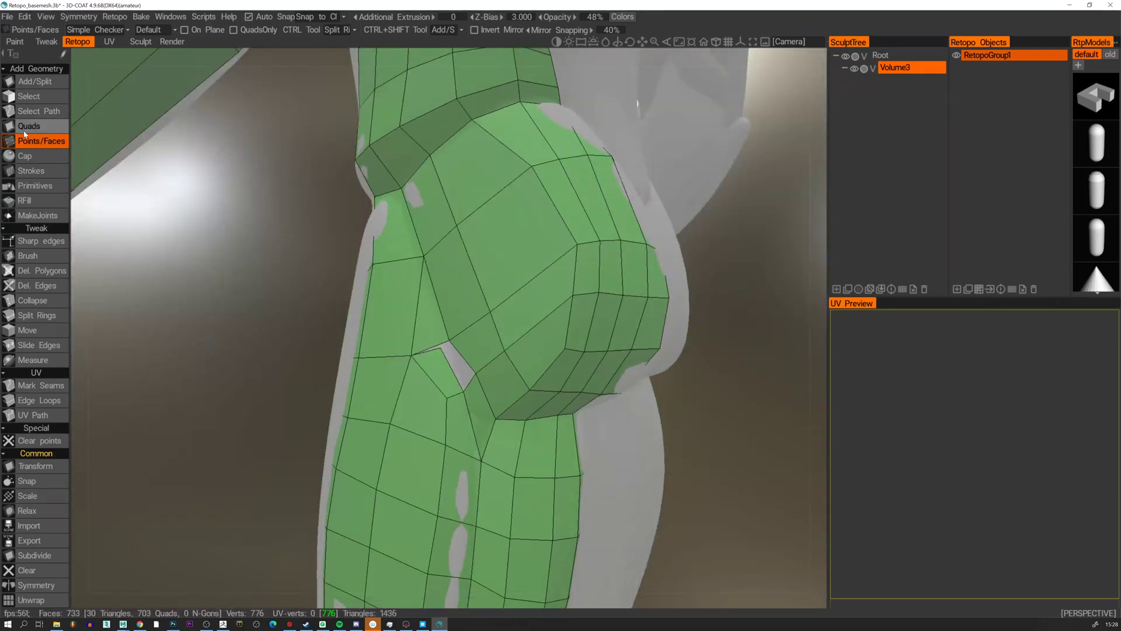
pyautogui.click(55, 280)
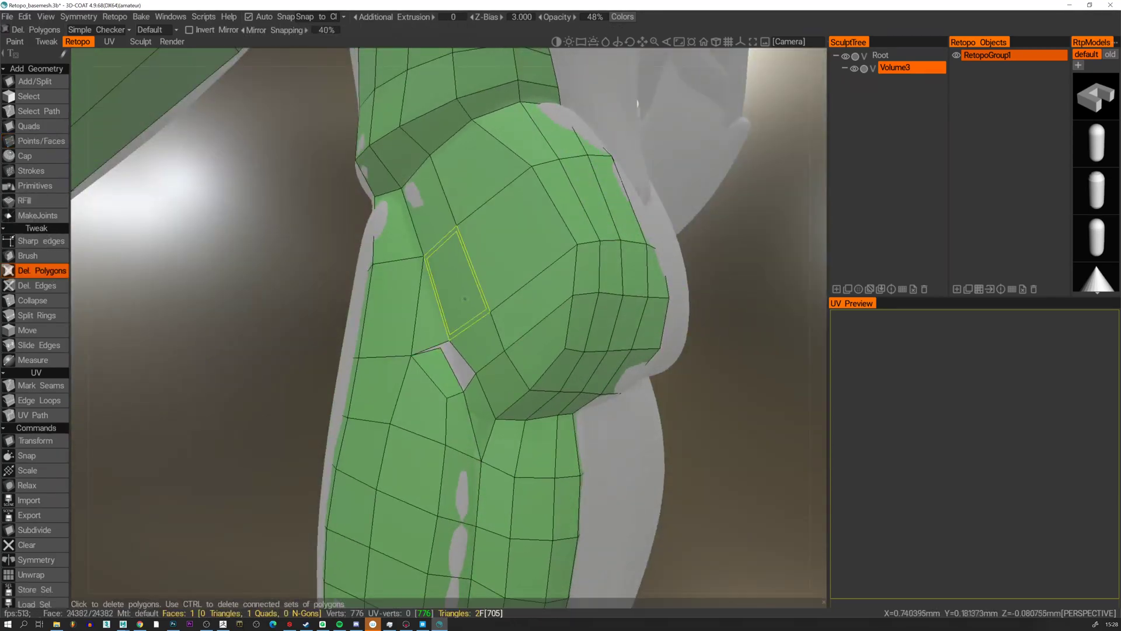
pyautogui.click(416, 315)
pyautogui.hotkey('ctrl', 'z')
pyautogui.click(427, 316)
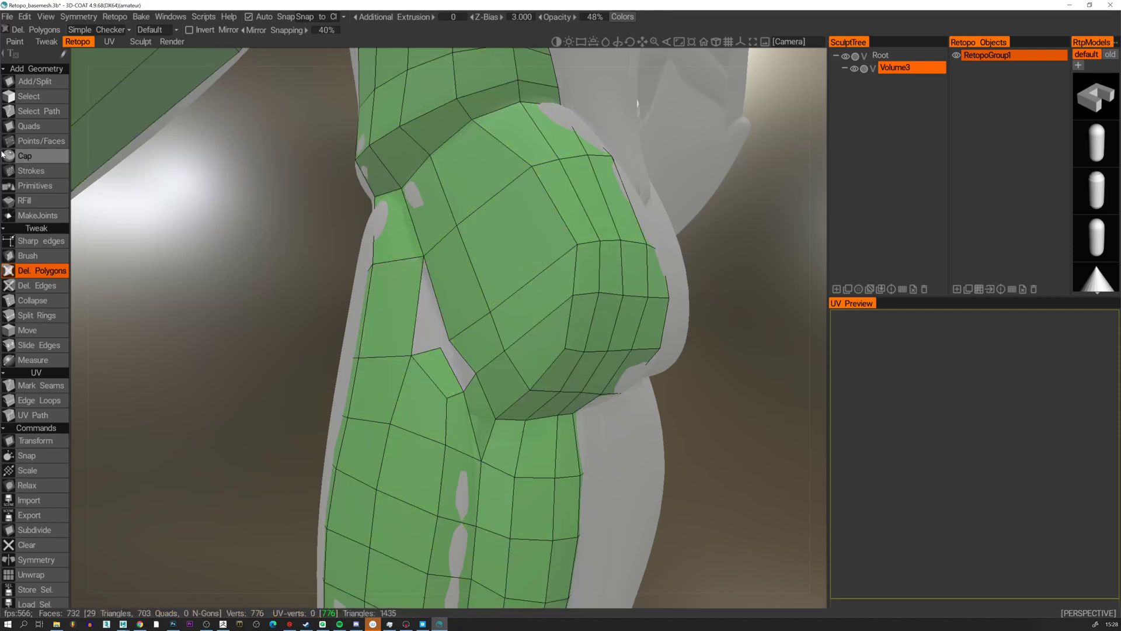
# Try closing the remaining gap with a quad and pulling its corner point onto the buttock's outer edge.
pyautogui.click(21, 142)
pyautogui.rightClick(457, 356)
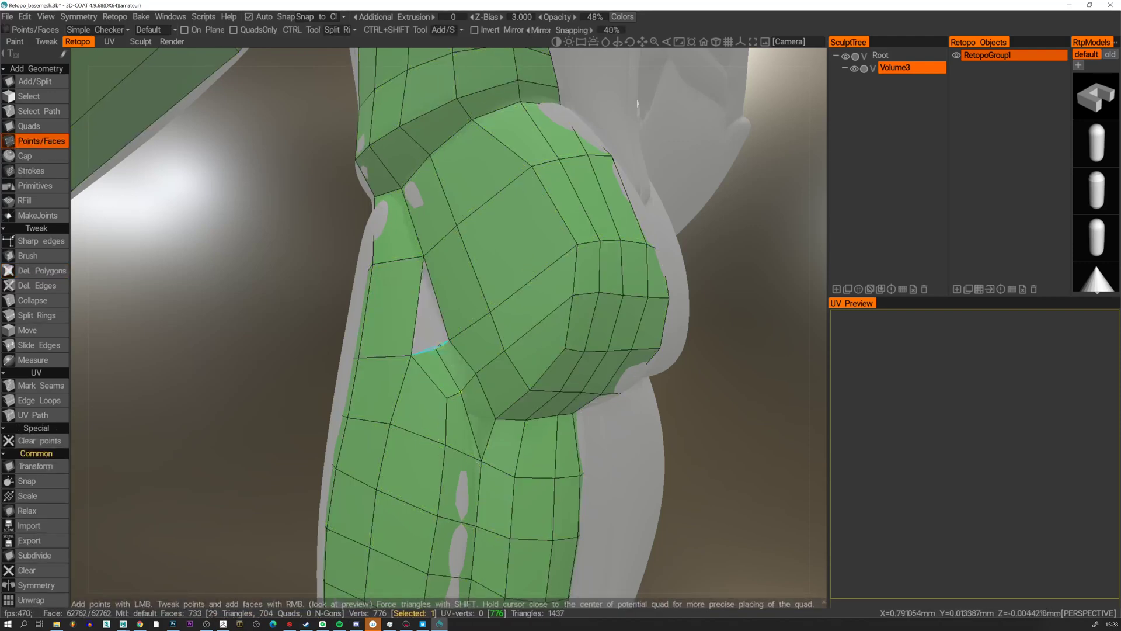
pyautogui.moveTo(440, 345); pyautogui.dragTo(452, 340)
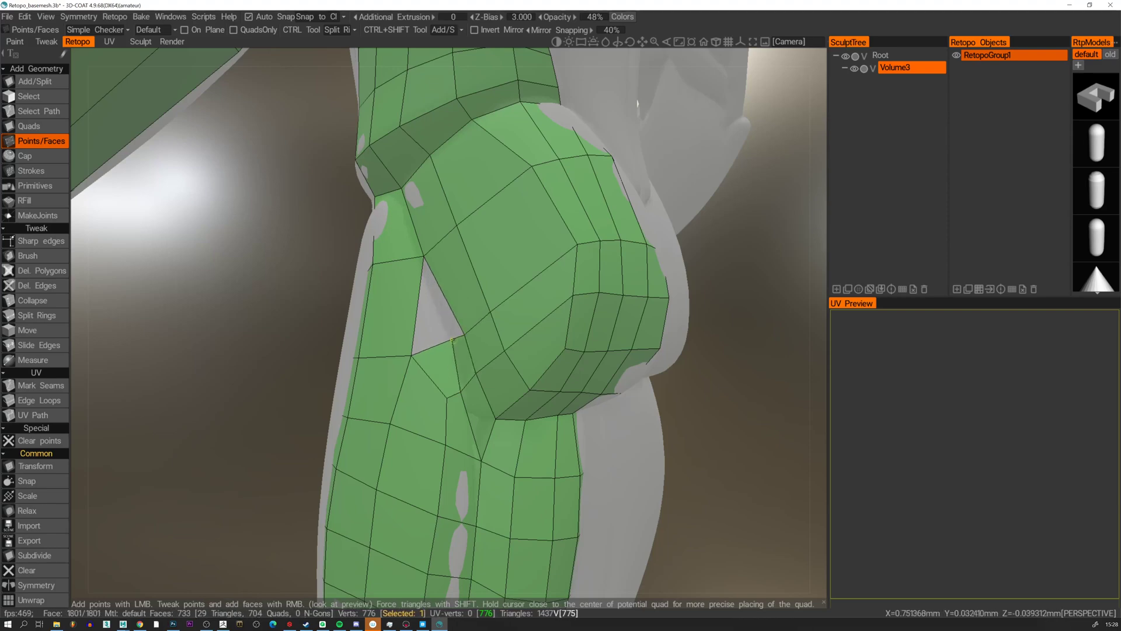
pyautogui.keyDown('alt'); pyautogui.moveTo(459, 386); pyautogui.dragTo(545, 372); pyautogui.keyUp('alt')
# Undo the rebuilt faces and the deletions around the gap between buttock and outer thigh.
pyautogui.hotkey('ctrl', 'z')
pyautogui.hotkey('ctrl', 'z')
pyautogui.hotkey('ctrl', 'z')
pyautogui.hotkey('ctrl', 'z')
pyautogui.hotkey('ctrl', 'z')
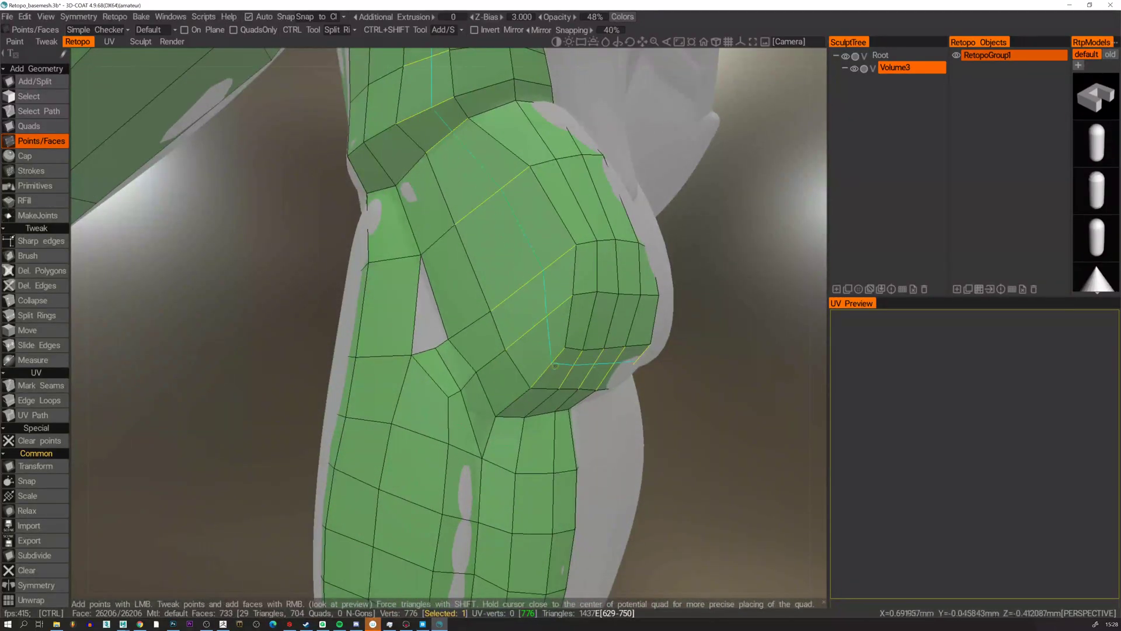
pyautogui.hotkey('ctrl', 'z')
pyautogui.hotkey('ctrl', 'z')
pyautogui.hotkey('ctrl', 'z')
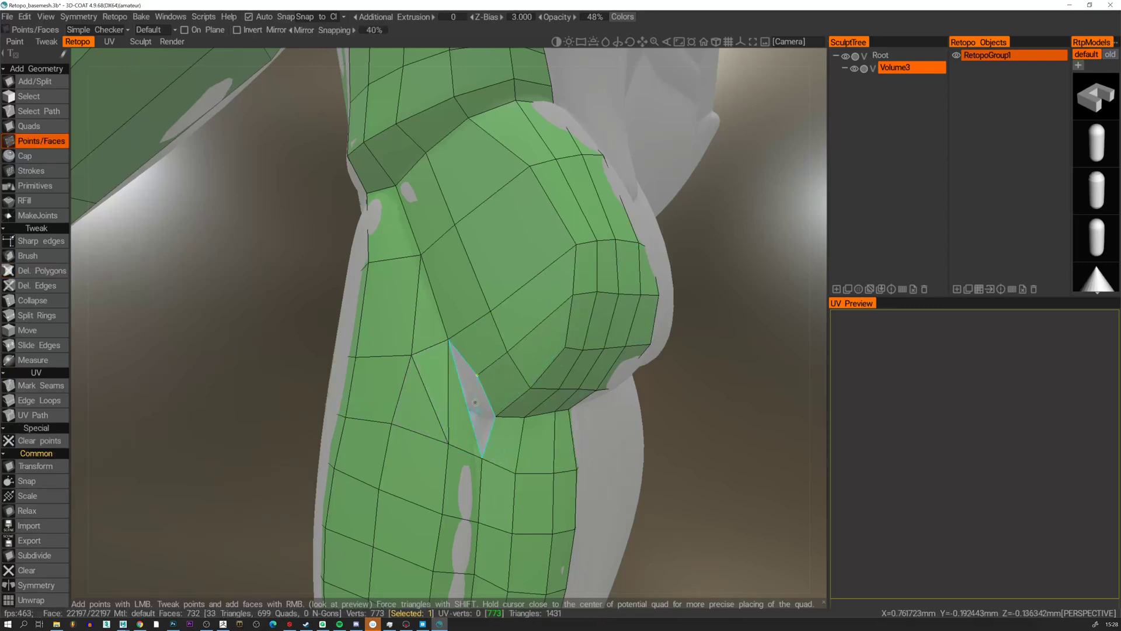
# Fill the gap between the buttock's lower outer edge and the back of the thigh with one quad.
pyautogui.rightClick(475, 403)
pyautogui.moveTo(477, 376); pyautogui.dragTo(466, 353, button='middle')
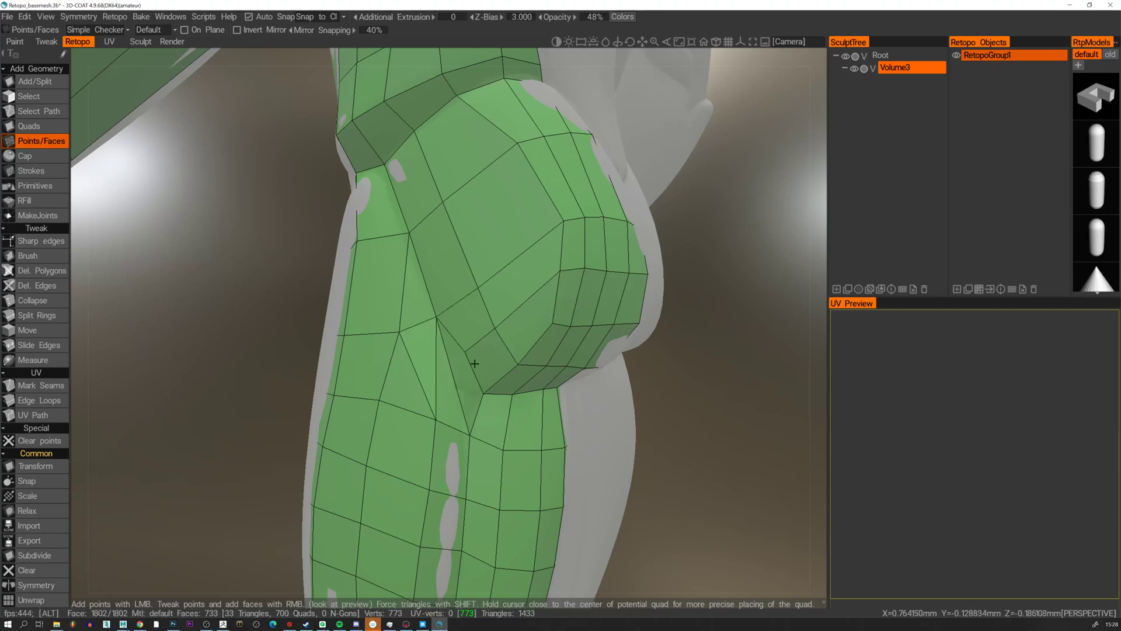
pyautogui.moveTo(474, 363); pyautogui.dragTo(412, 333, button='middle')
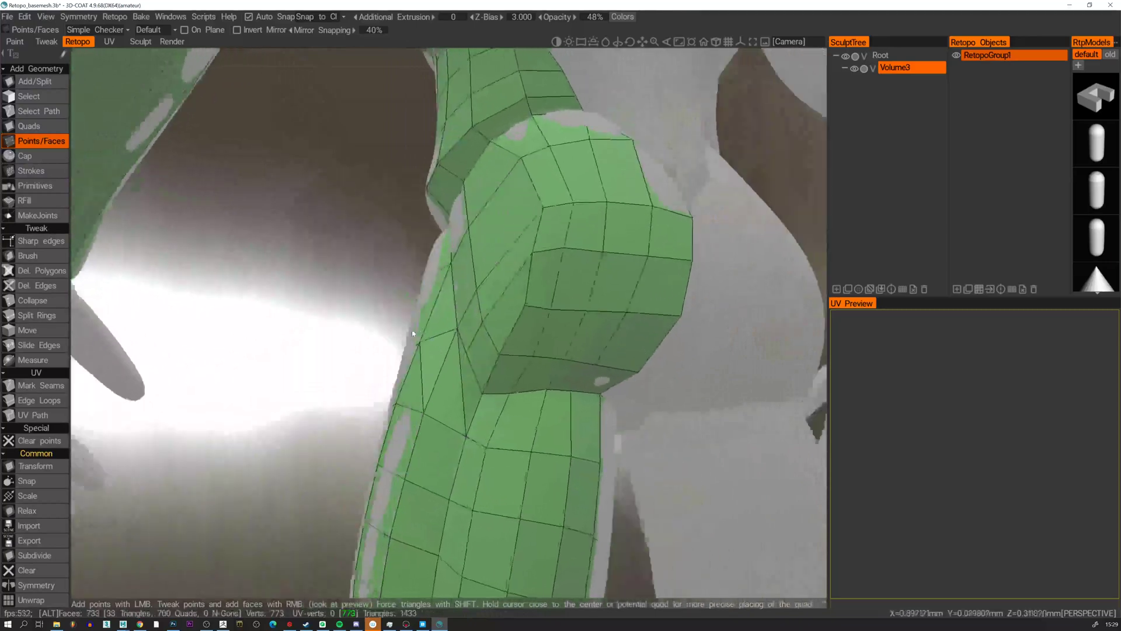
pyautogui.keyDown('alt'); pyautogui.moveTo(412, 333); pyautogui.dragTo(426, 344); pyautogui.keyUp('alt')
# Split the faces beside the buttock's lower outer corner and reposition their points to merge the extra point into the buttock edge.
pyautogui.click(29, 82)
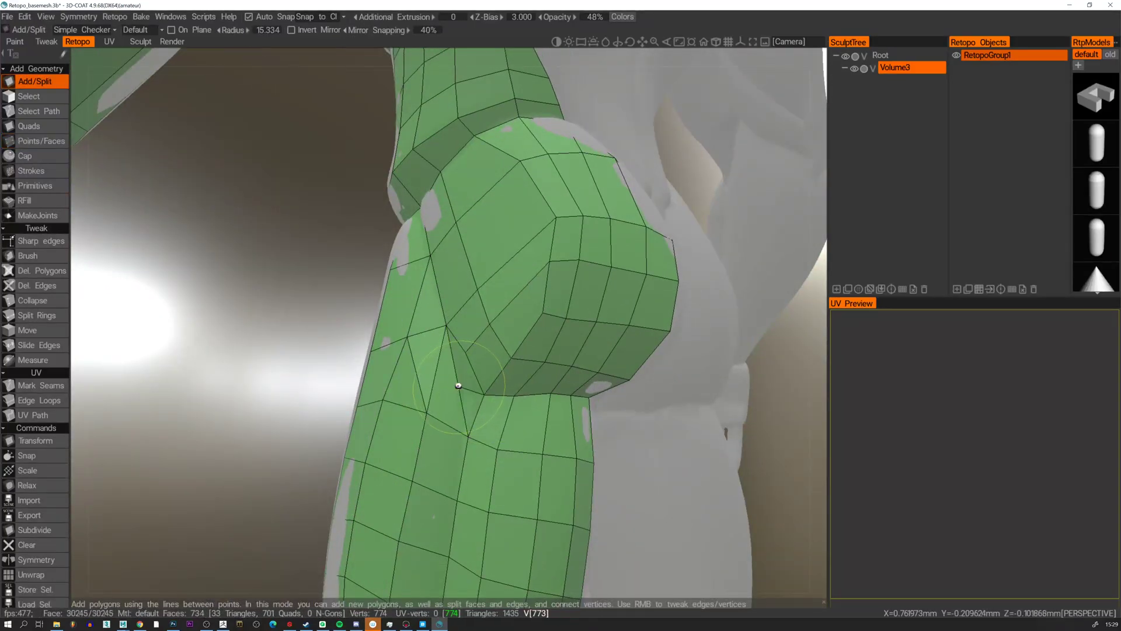
pyautogui.keyDown('alt'); pyautogui.moveTo(474, 410); pyautogui.dragTo(374, 309); pyautogui.keyUp('alt')
pyautogui.click(41, 141)
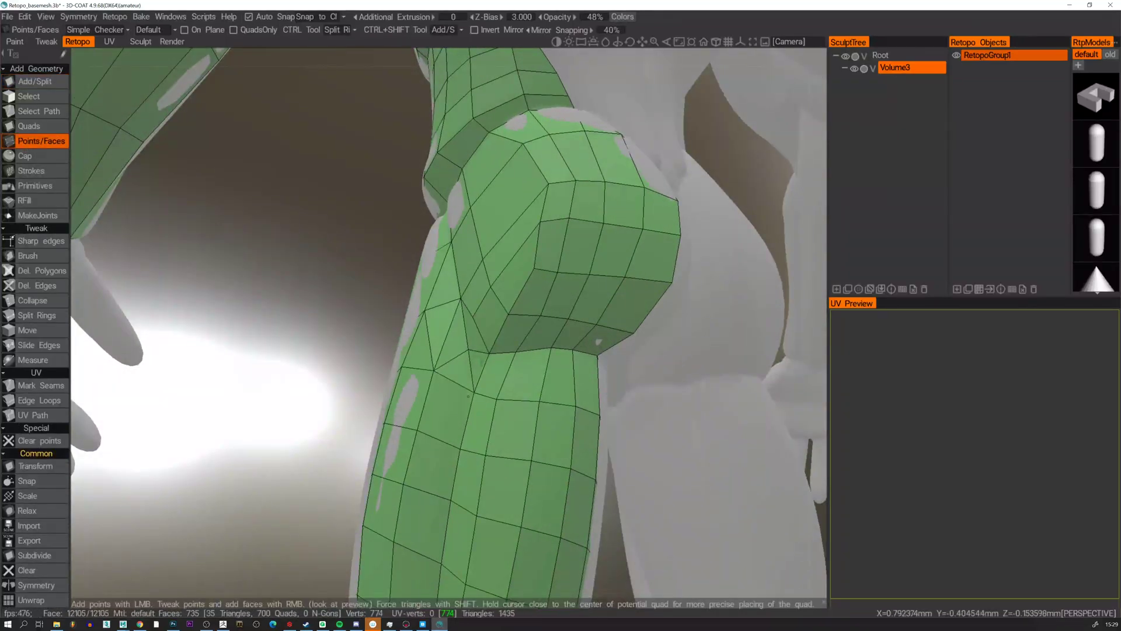
pyautogui.moveTo(472, 394); pyautogui.dragTo(469, 399, button='right')
pyautogui.keyDown('alt'); pyautogui.moveTo(469, 400); pyautogui.dragTo(466, 325); pyautogui.keyUp('alt')
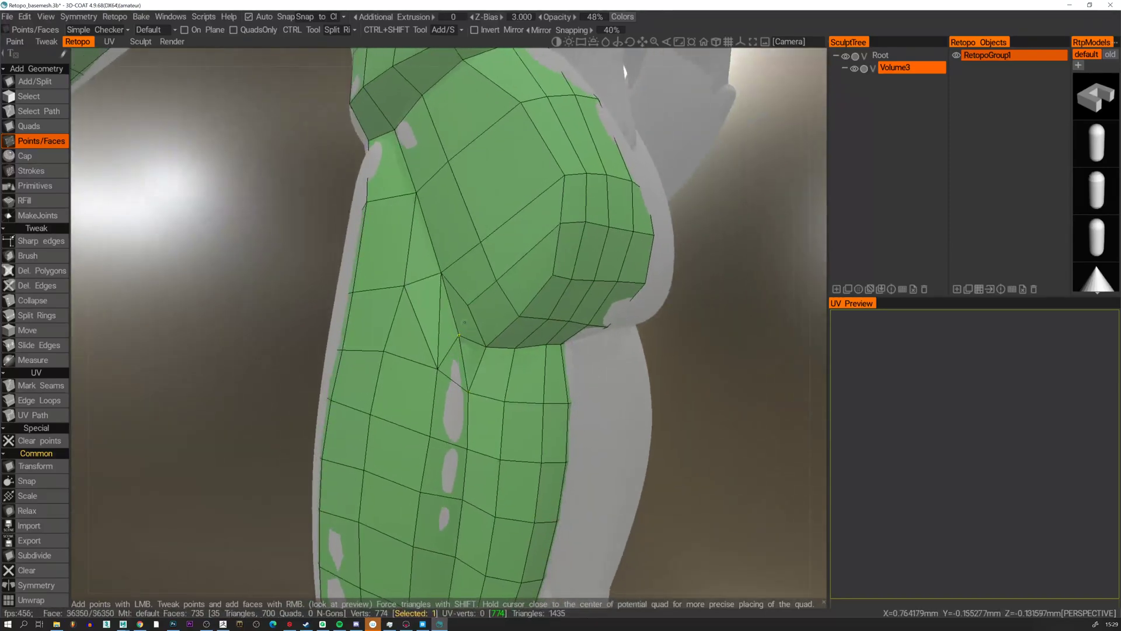
pyautogui.moveTo(474, 316)
pyautogui.keyDown('alt'); pyautogui.mouseDown()
pyautogui.moveTo(494, 311)
pyautogui.moveTo(445, 359)
pyautogui.moveTo(475, 350)
pyautogui.moveTo(467, 327)
pyautogui.mouseUp(); pyautogui.keyUp('alt')
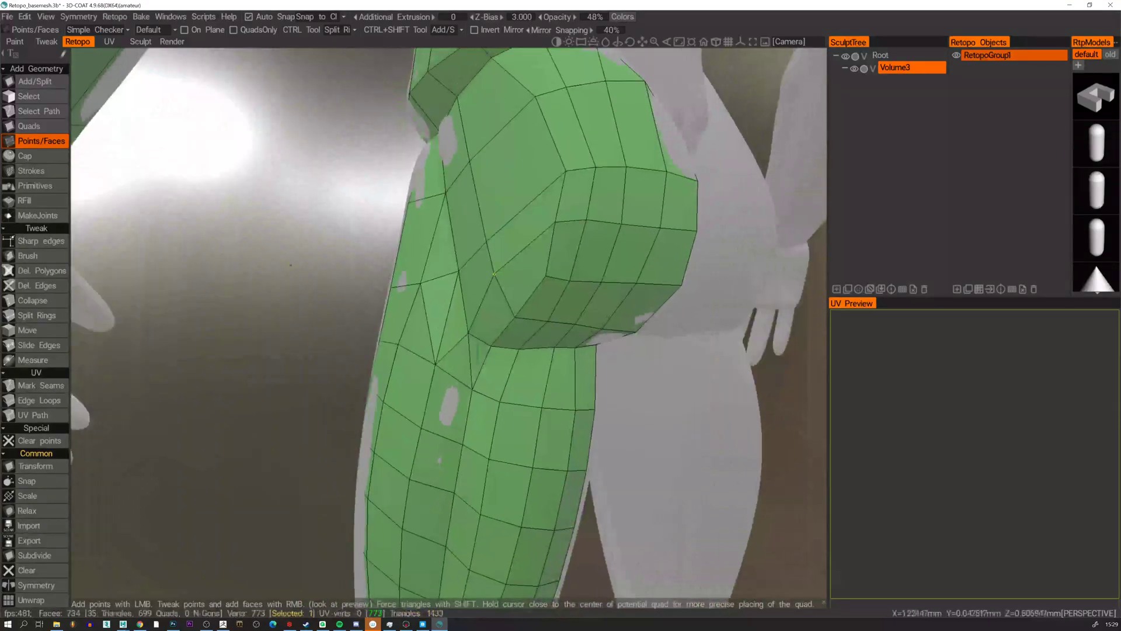
# Delete the edge shared by the two narrow triangles on the outer thigh beside the buttock's lower corner.
pyautogui.click(40, 285)
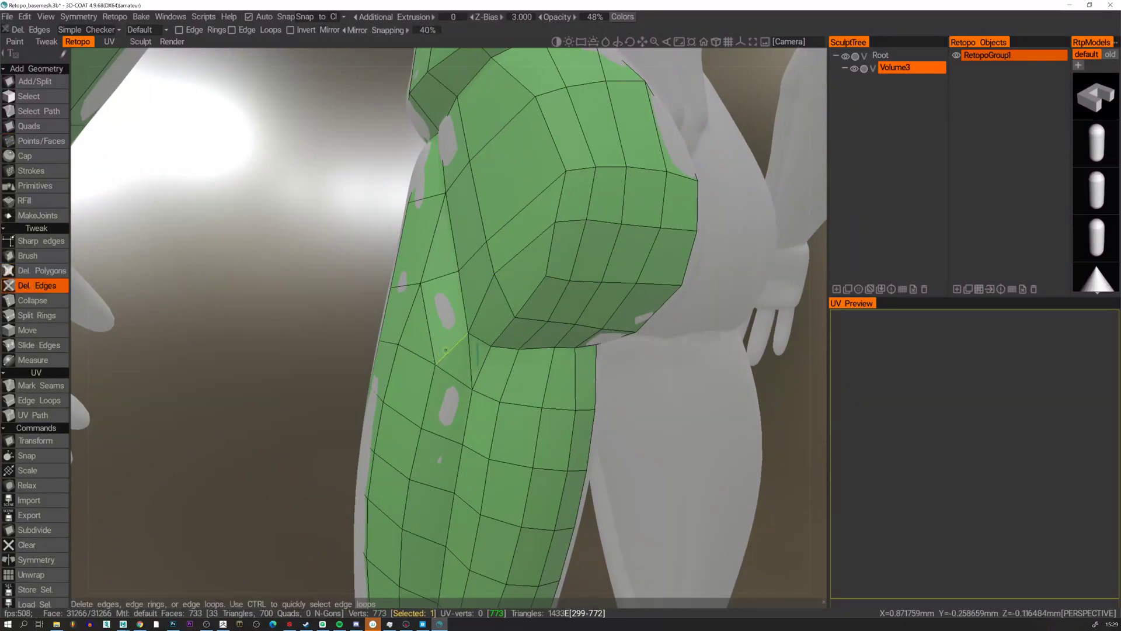
pyautogui.keyDown('alt'); pyautogui.moveTo(445, 350); pyautogui.dragTo(420, 344); pyautogui.keyUp('alt')
pyautogui.click(39, 141)
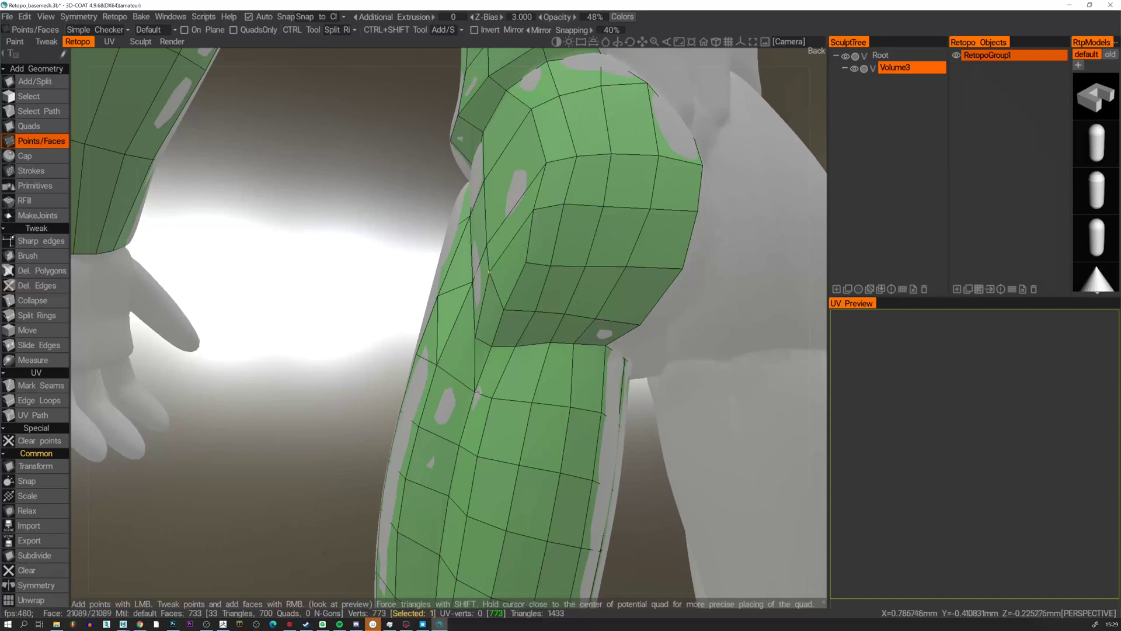
pyautogui.keyDown('alt'); pyautogui.moveTo(439, 379); pyautogui.dragTo(460, 350); pyautogui.keyUp('alt')
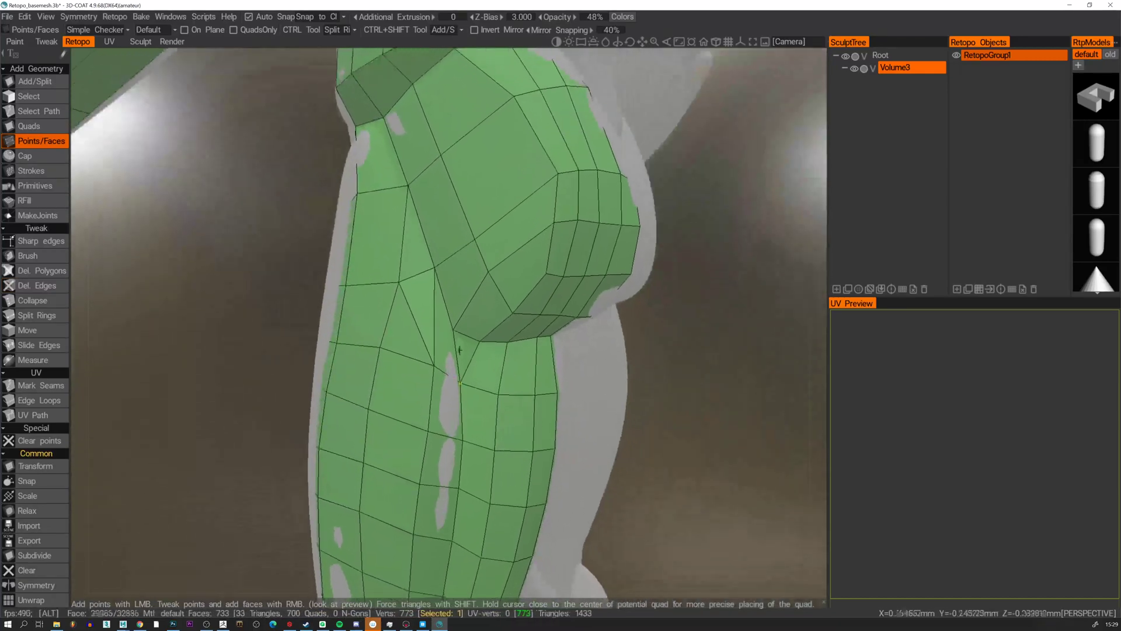
# Replace the diagonal edge on the outer thigh with one running down from the buttock's edge, turning the triangles into quads.
pyautogui.keyDown('alt'); pyautogui.moveTo(395, 277); pyautogui.dragTo(426, 403, button='right'); pyautogui.keyUp('alt')
pyautogui.keyDown('alt'); pyautogui.moveTo(426, 403); pyautogui.dragTo(436, 422); pyautogui.keyUp('alt')
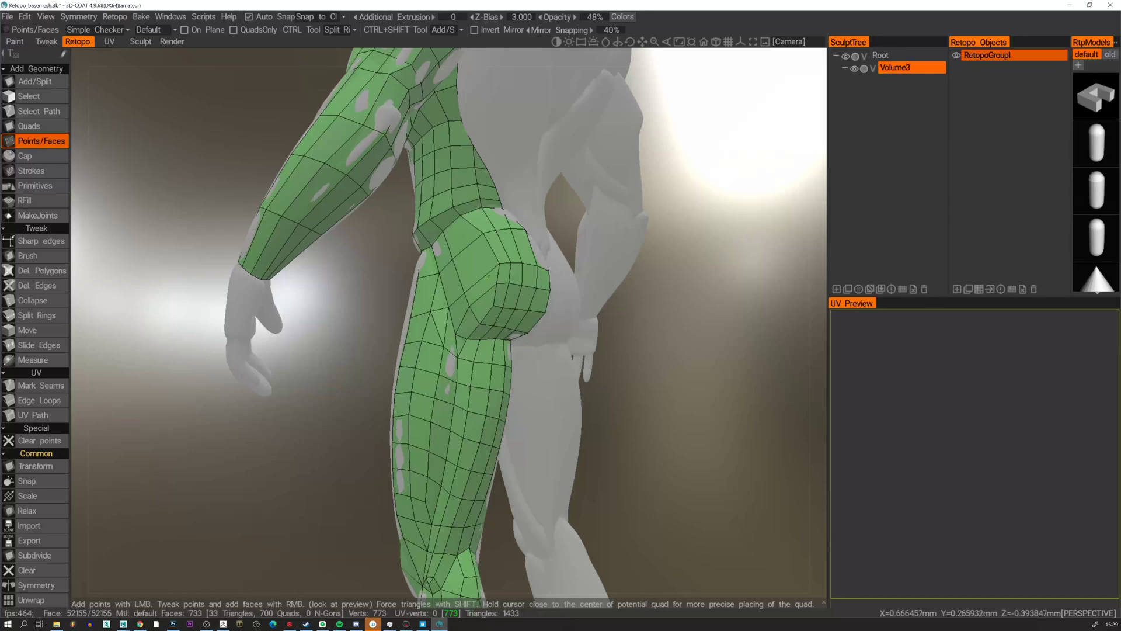
pyautogui.keyDown('alt'); pyautogui.moveTo(485, 318); pyautogui.dragTo(483, 352, button='right'); pyautogui.keyUp('alt')
pyautogui.keyDown('alt'); pyautogui.moveTo(484, 353); pyautogui.dragTo(428, 363); pyautogui.keyUp('alt')
pyautogui.scroll(-3, 431, 335)
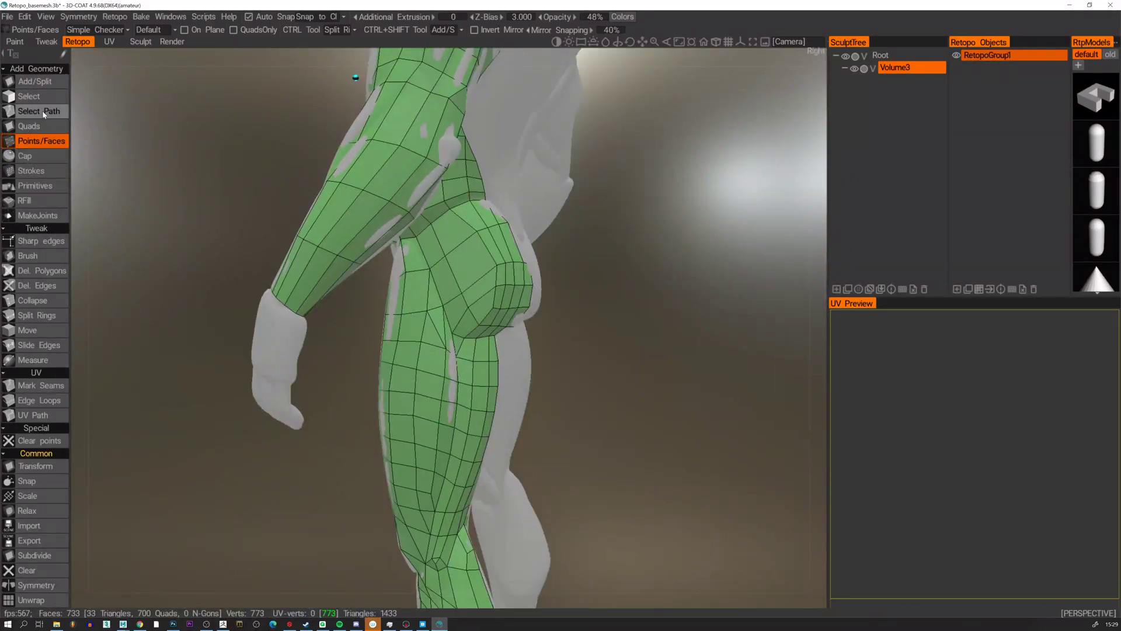
pyautogui.click(36, 285)
pyautogui.scroll(3, 431, 327)
pyautogui.press('c')
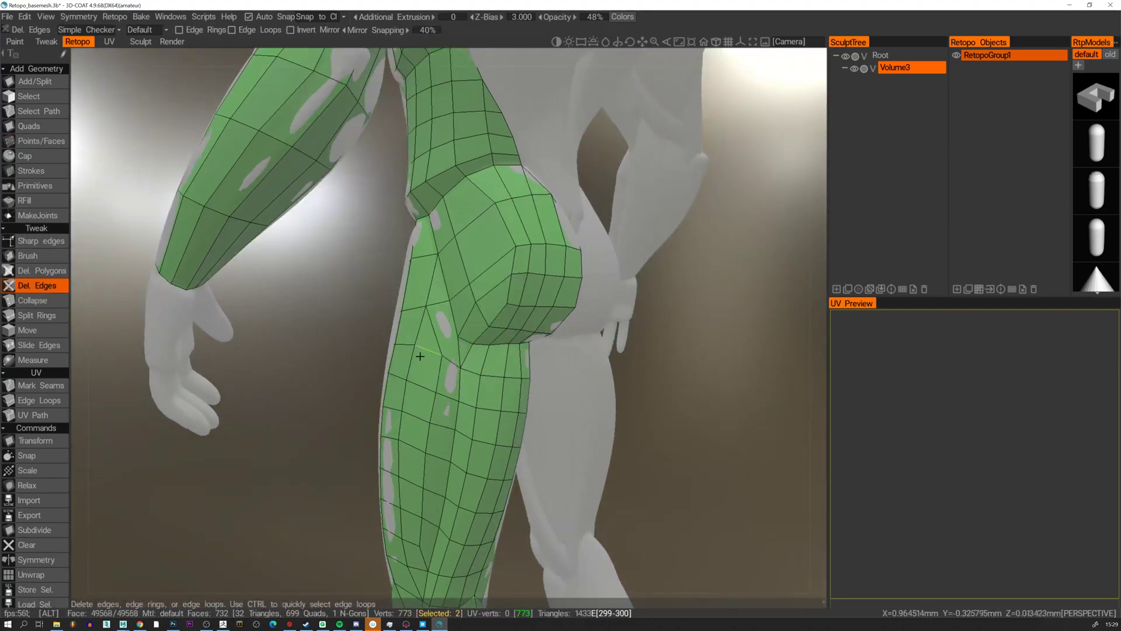
pyautogui.keyDown('alt'); pyautogui.moveTo(421, 360); pyautogui.dragTo(443, 345); pyautogui.keyUp('alt')
pyautogui.keyDown('alt'); pyautogui.moveTo(443, 344); pyautogui.dragTo(493, 345, button='right'); pyautogui.keyUp('alt')
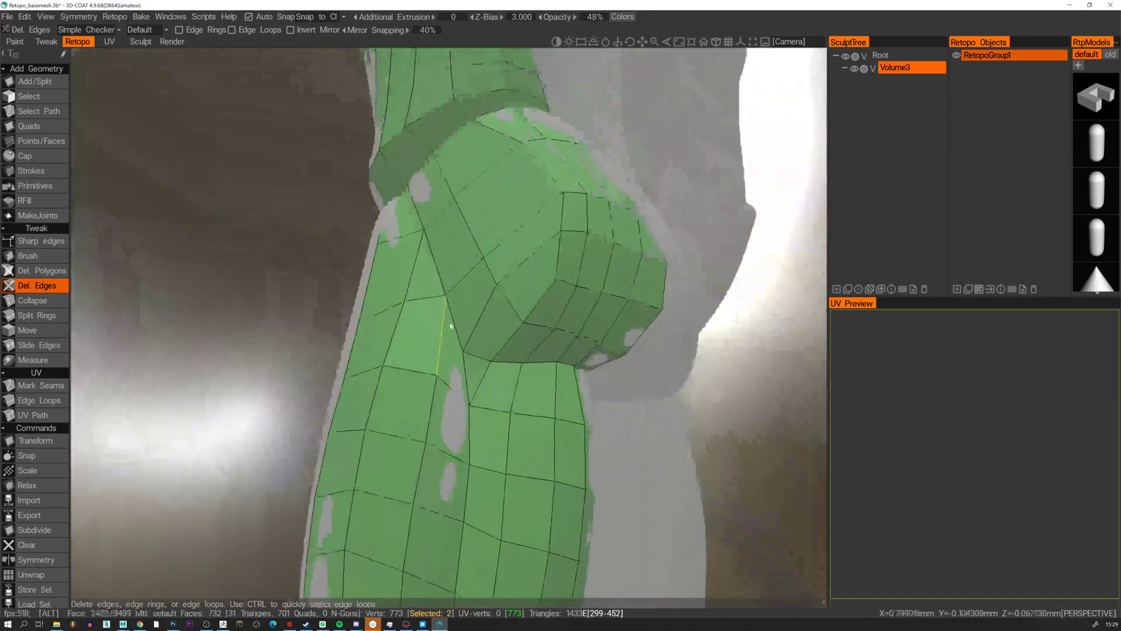
pyautogui.keyDown('alt'); pyautogui.moveTo(493, 345); pyautogui.dragTo(461, 350); pyautogui.keyUp('alt')
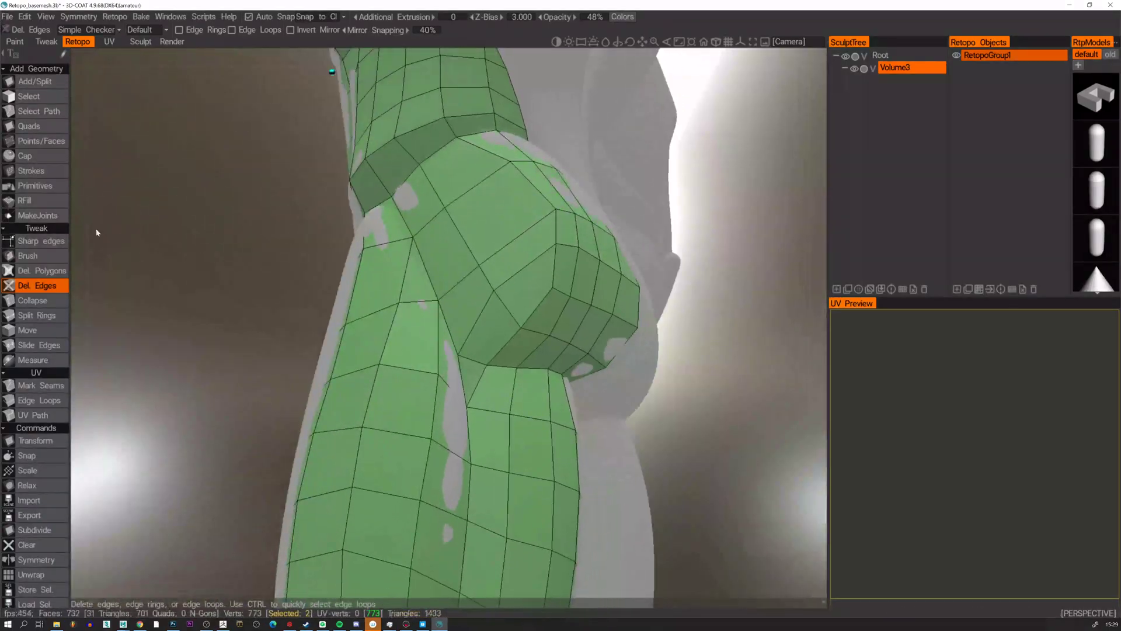
# Add a column of quads along the open inner edge at the back of the buttock.
pyautogui.click(35, 142)
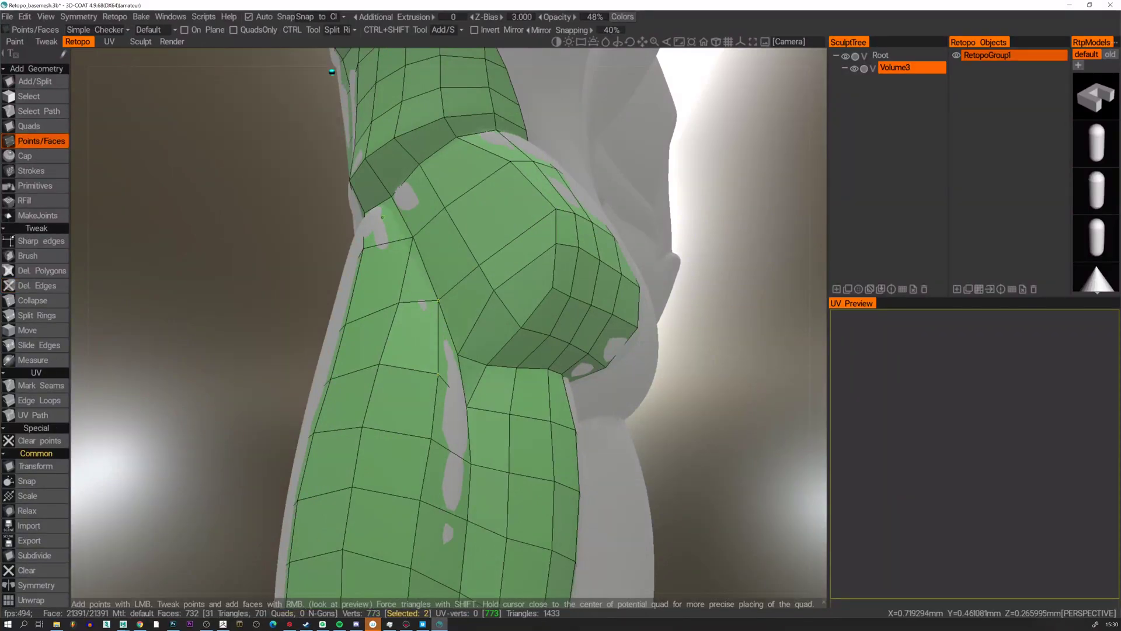
pyautogui.keyDown('alt'); pyautogui.moveTo(409, 243); pyautogui.dragTo(403, 286); pyautogui.keyUp('alt')
pyautogui.rightClick(354, 326)
pyautogui.rightClick(352, 301)
pyautogui.click(383, 308)
pyautogui.rightClick(366, 328)
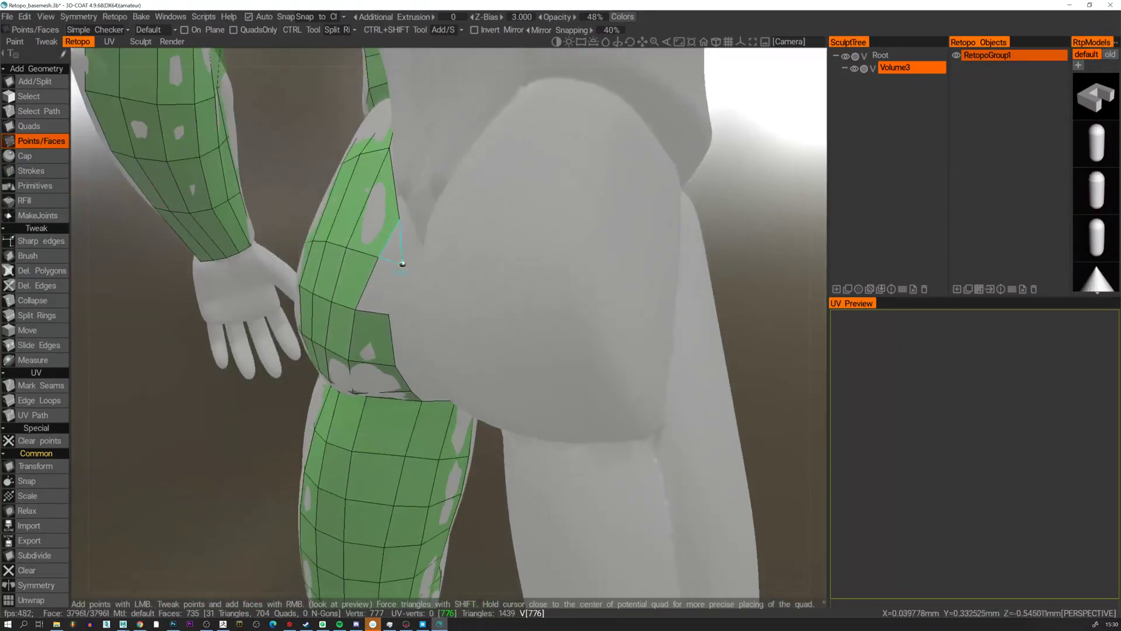
# Extend the inner buttock quads along the cleft, from the upper edge down to the underside.
pyautogui.rightClick(401, 264)
pyautogui.keyDown('alt'); pyautogui.moveTo(389, 246); pyautogui.dragTo(410, 331); pyautogui.keyUp('alt')
pyautogui.rightClick(408, 271)
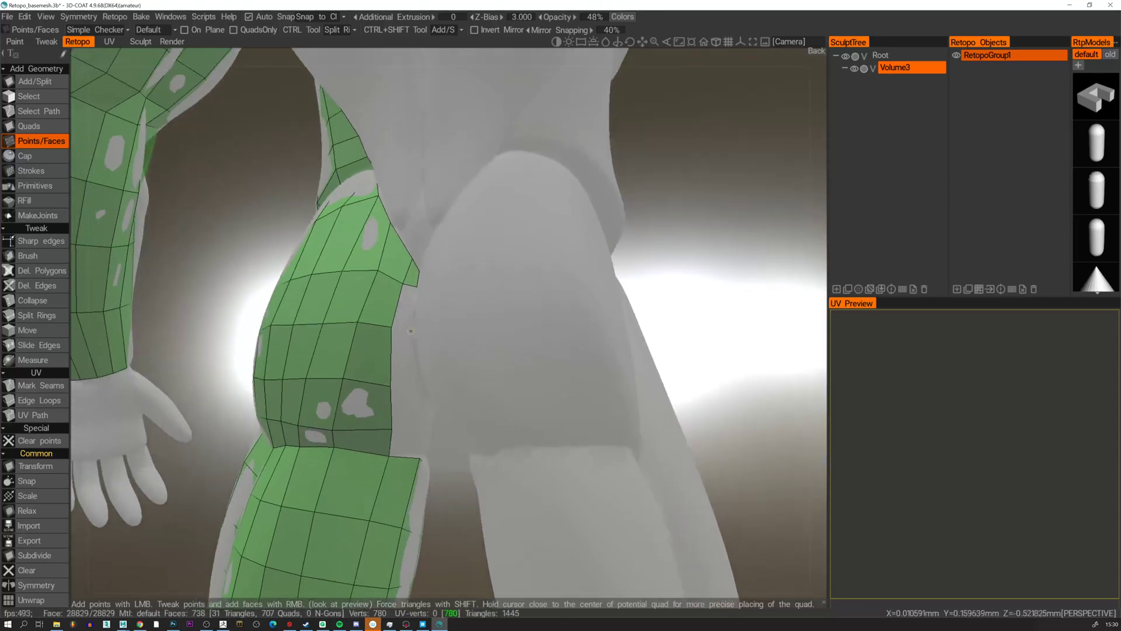
pyautogui.keyDown('alt'); pyautogui.moveTo(401, 384); pyautogui.dragTo(445, 345); pyautogui.keyUp('alt')
pyautogui.rightClick(410, 368)
pyautogui.rightClick(426, 354)
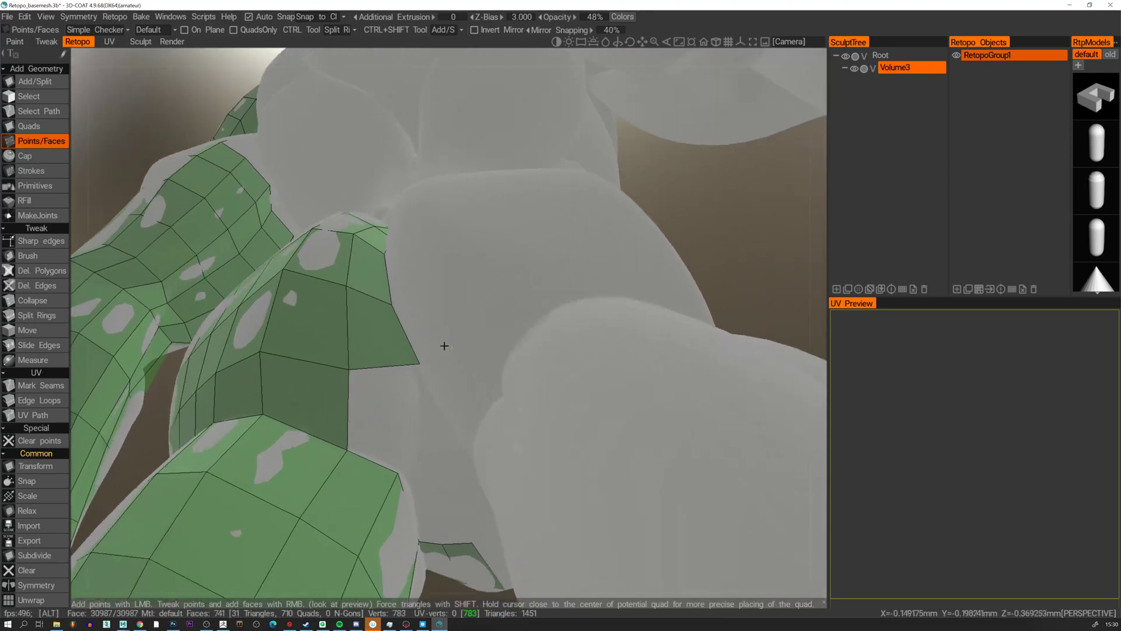
# Fill the gap between the inner buttock, the thigh and the crotch strip with faces, continuing the open edge under the crotch.
pyautogui.keyDown('alt'); pyautogui.moveTo(390, 368); pyautogui.dragTo(422, 413); pyautogui.keyUp('alt')
pyautogui.rightClick(427, 363)
pyautogui.rightClick(444, 381)
pyautogui.rightClick(471, 428)
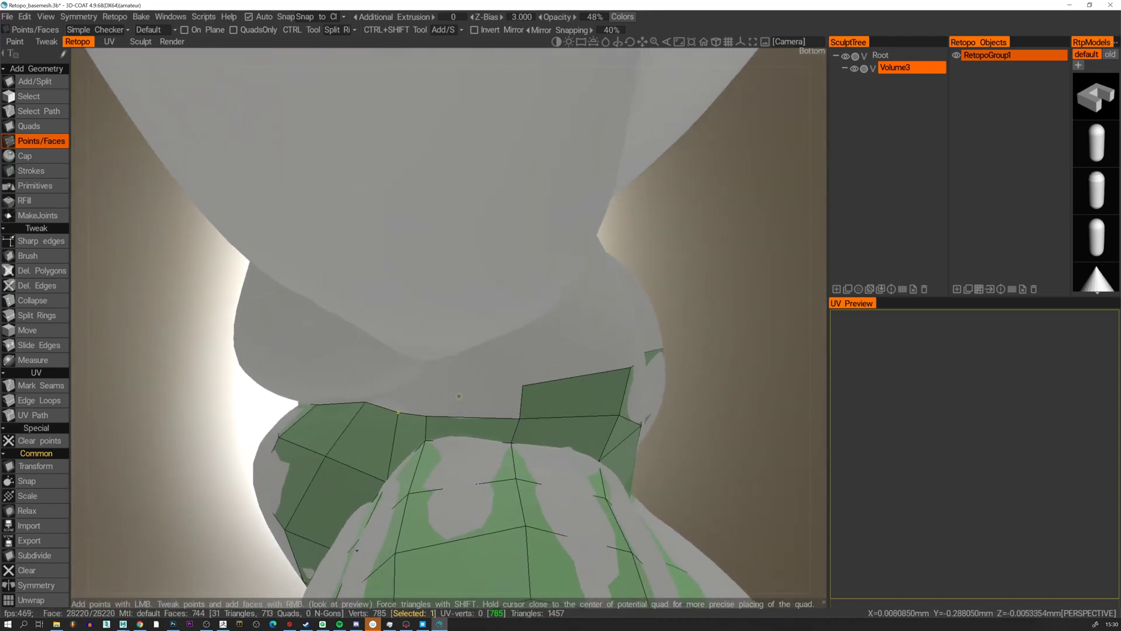
pyautogui.keyDown('alt'); pyautogui.moveTo(459, 396); pyautogui.dragTo(502, 450); pyautogui.keyUp('alt')
pyautogui.rightClick(470, 437)
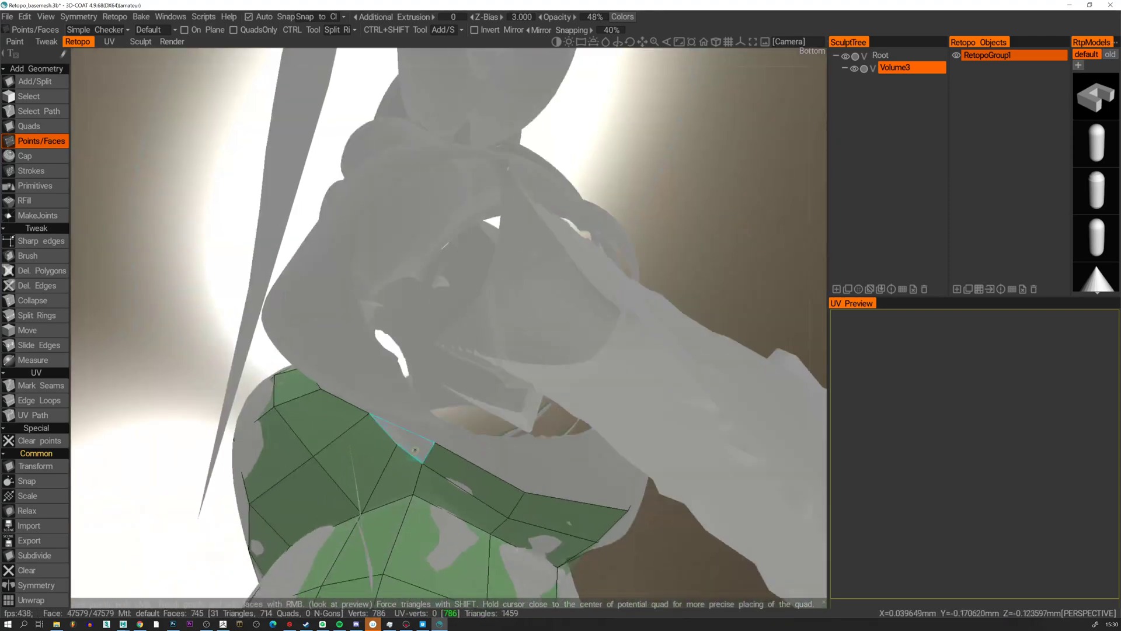
pyautogui.rightClick(414, 439)
pyautogui.moveTo(413, 439)
pyautogui.keyDown('alt'); pyautogui.mouseDown()
pyautogui.moveTo(468, 468)
pyautogui.moveTo(408, 422)
pyautogui.mouseUp(); pyautogui.keyUp('alt')
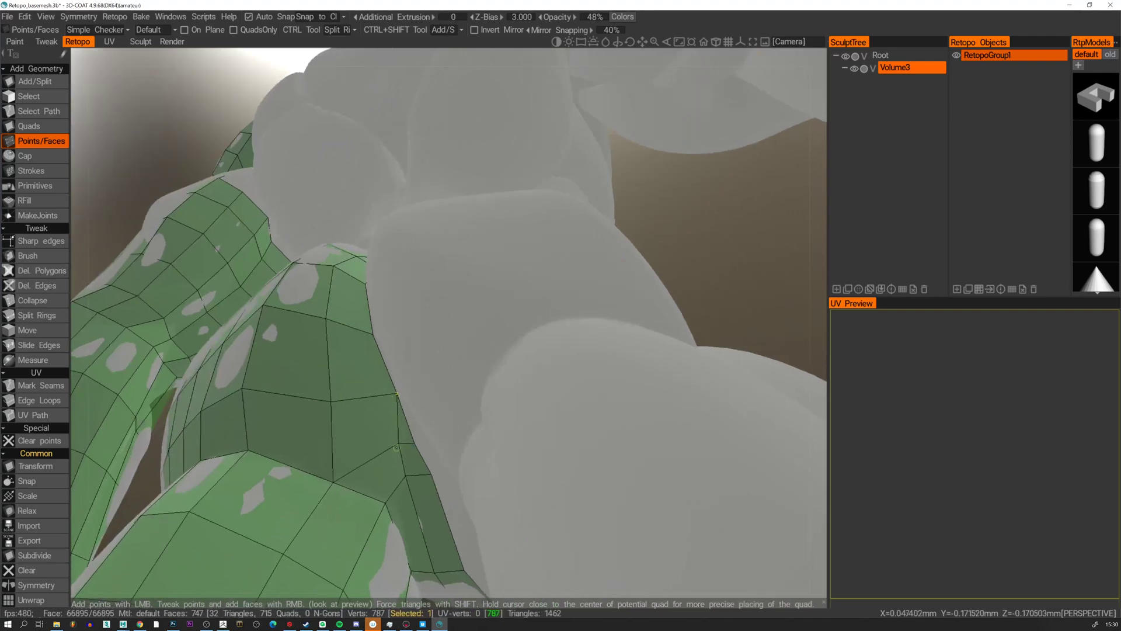
# Extend the narrow inner strip at the top of the cleft and add a quad along the buttock's upper inner edge.
pyautogui.keyDown('alt'); pyautogui.moveTo(401, 448); pyautogui.dragTo(424, 496); pyautogui.keyUp('alt')
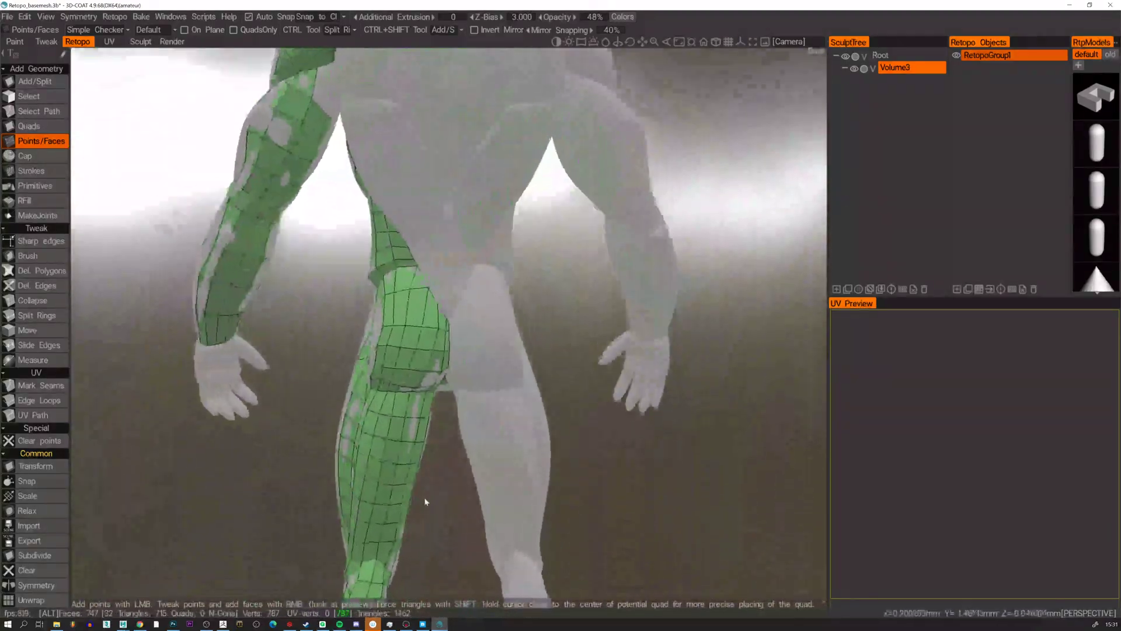
pyautogui.keyDown('alt'); pyautogui.moveTo(461, 406); pyautogui.dragTo(399, 372); pyautogui.keyUp('alt')
pyautogui.keyDown('alt'); pyautogui.moveTo(398, 372); pyautogui.dragTo(403, 331, button='middle'); pyautogui.keyUp('alt')
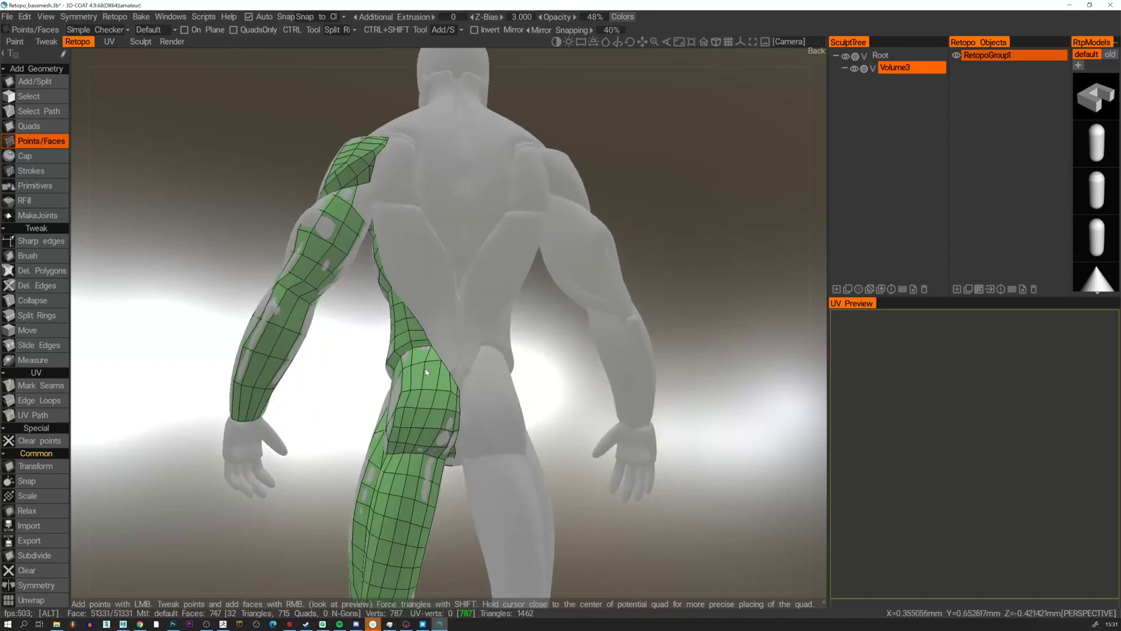
pyautogui.keyDown('alt'); pyautogui.moveTo(403, 331); pyautogui.dragTo(438, 421, button='right'); pyautogui.keyUp('alt')
pyautogui.keyDown('alt'); pyautogui.moveTo(439, 420); pyautogui.dragTo(407, 305); pyautogui.keyUp('alt')
pyautogui.keyDown('alt'); pyautogui.moveTo(407, 305); pyautogui.dragTo(427, 389, button='right'); pyautogui.keyUp('alt')
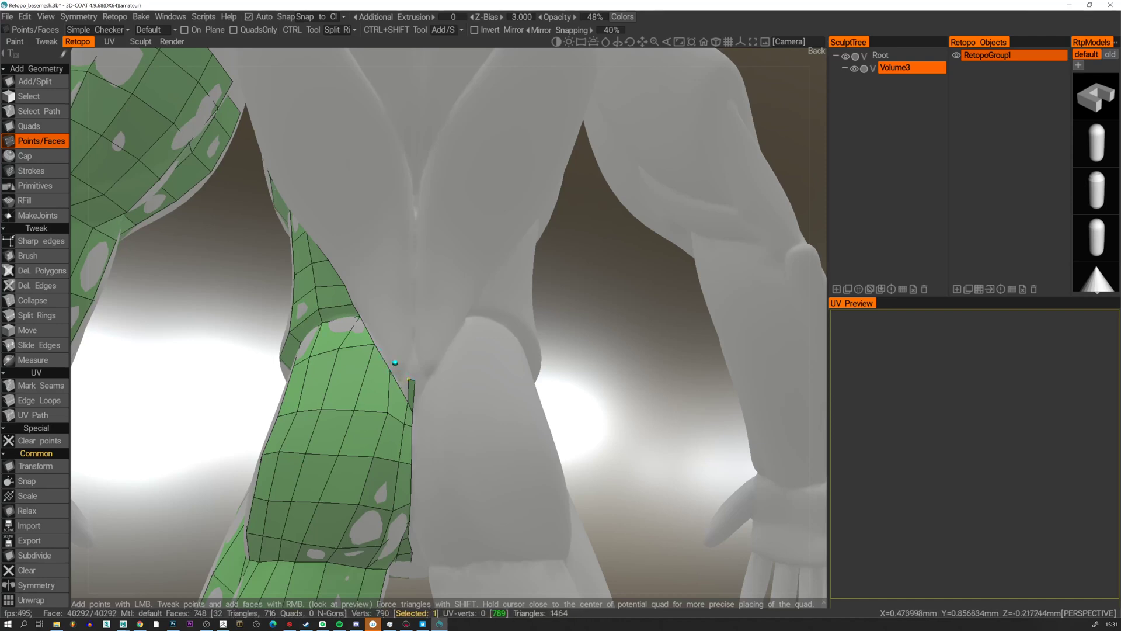
pyautogui.click(35, 126)
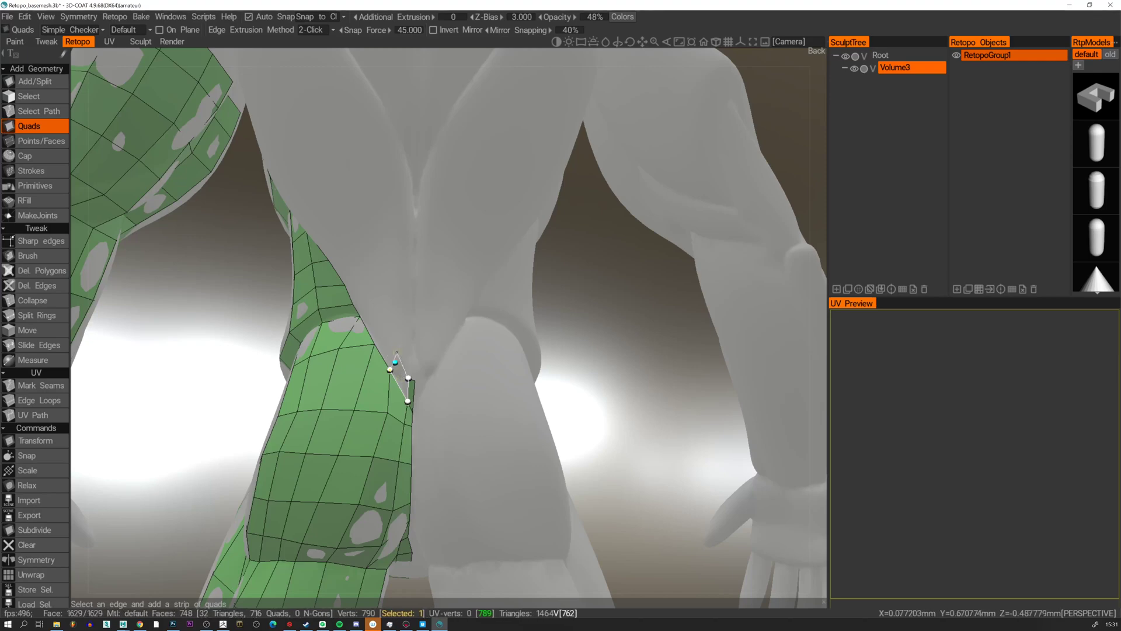
pyautogui.moveTo(349, 306)
pyautogui.keyDown('alt'); pyautogui.mouseDown()
pyautogui.moveTo(454, 328)
pyautogui.moveTo(368, 309)
pyautogui.mouseUp(); pyautogui.keyUp('alt')
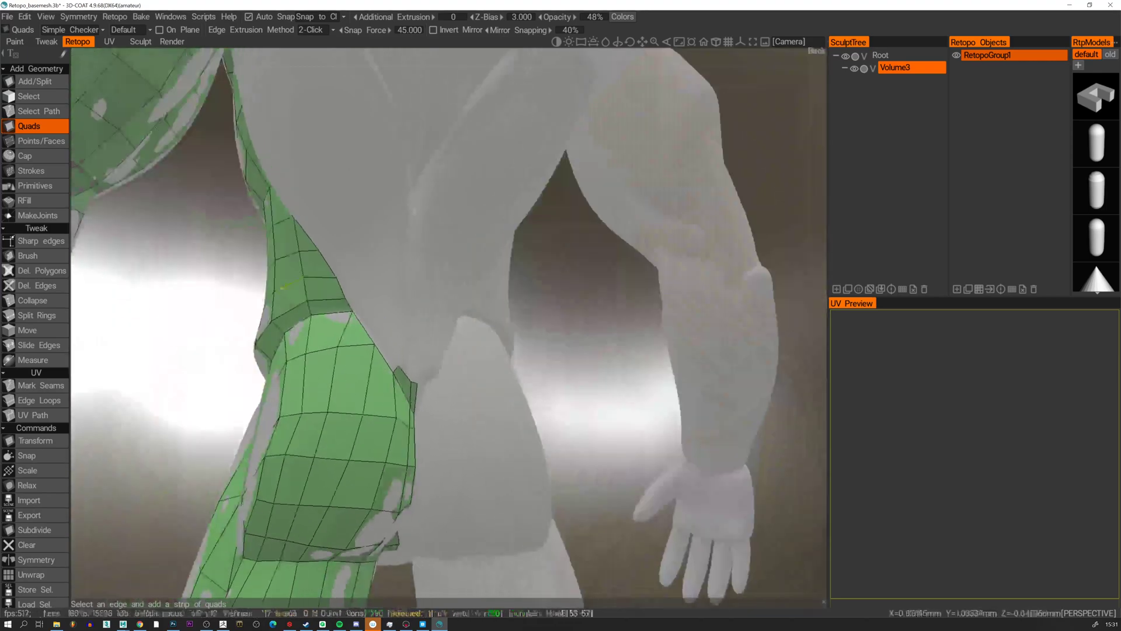
# Add a narrow column of quads along the open back edge of the waist and flank, from the buttock up toward the armpit.
pyautogui.click(34, 140)
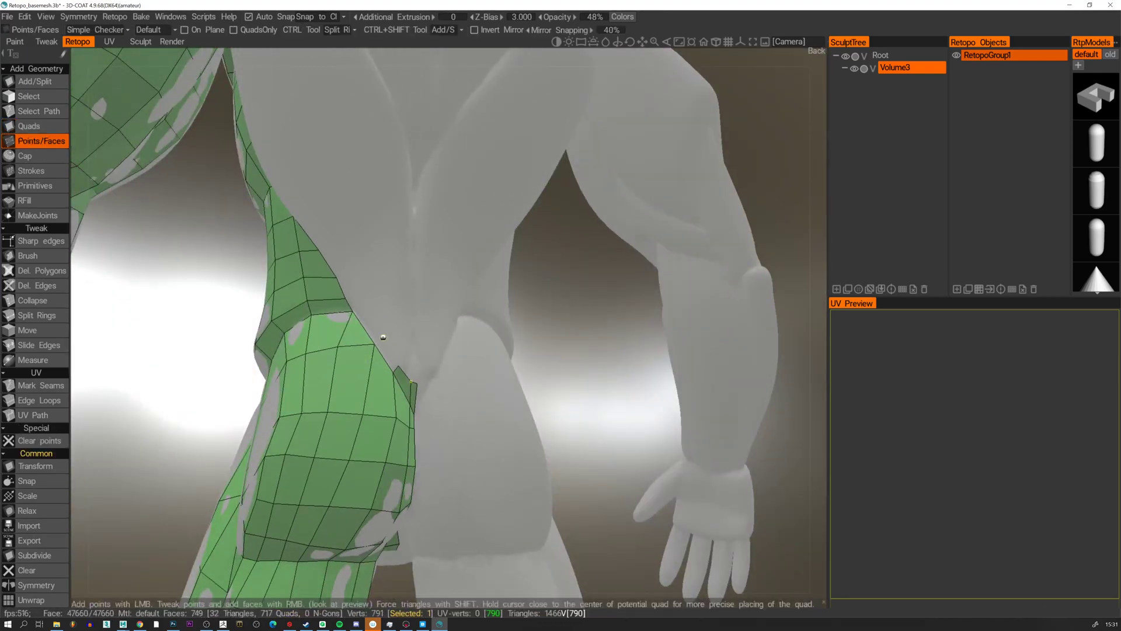
pyautogui.keyDown('alt'); pyautogui.moveTo(350, 317); pyautogui.dragTo(382, 329); pyautogui.keyUp('alt')
pyautogui.rightClick(375, 321)
pyautogui.rightClick(367, 349)
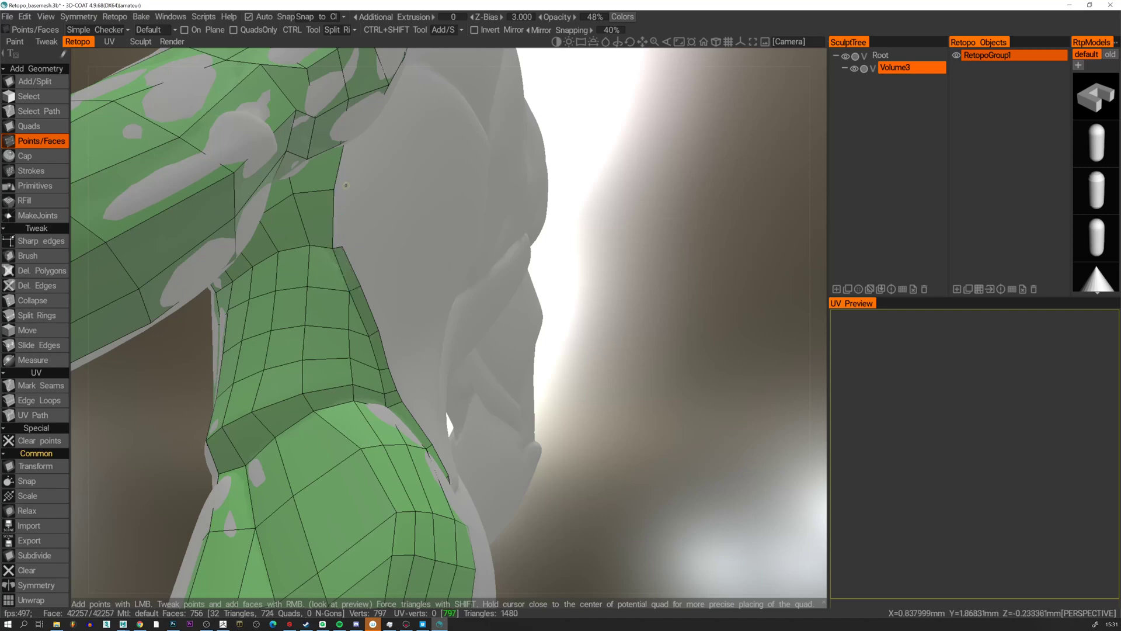
pyautogui.keyDown('alt'); pyautogui.moveTo(339, 213); pyautogui.dragTo(483, 263); pyautogui.keyUp('alt')
pyautogui.rightClick(351, 243)
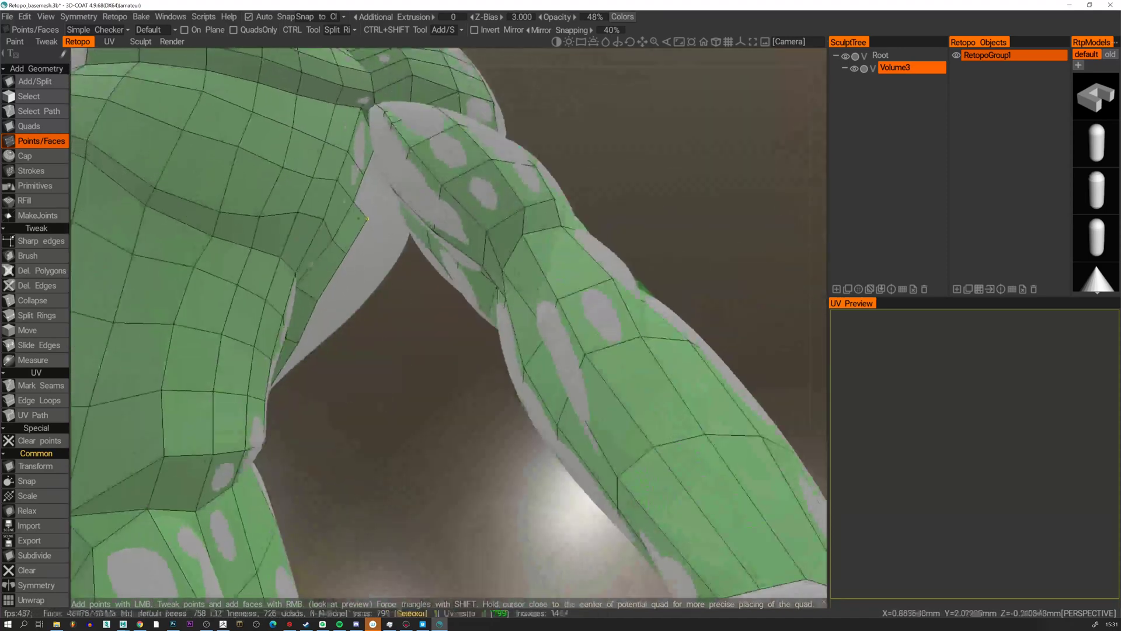
pyautogui.keyDown('alt'); pyautogui.moveTo(378, 243); pyautogui.dragTo(357, 250); pyautogui.keyUp('alt')
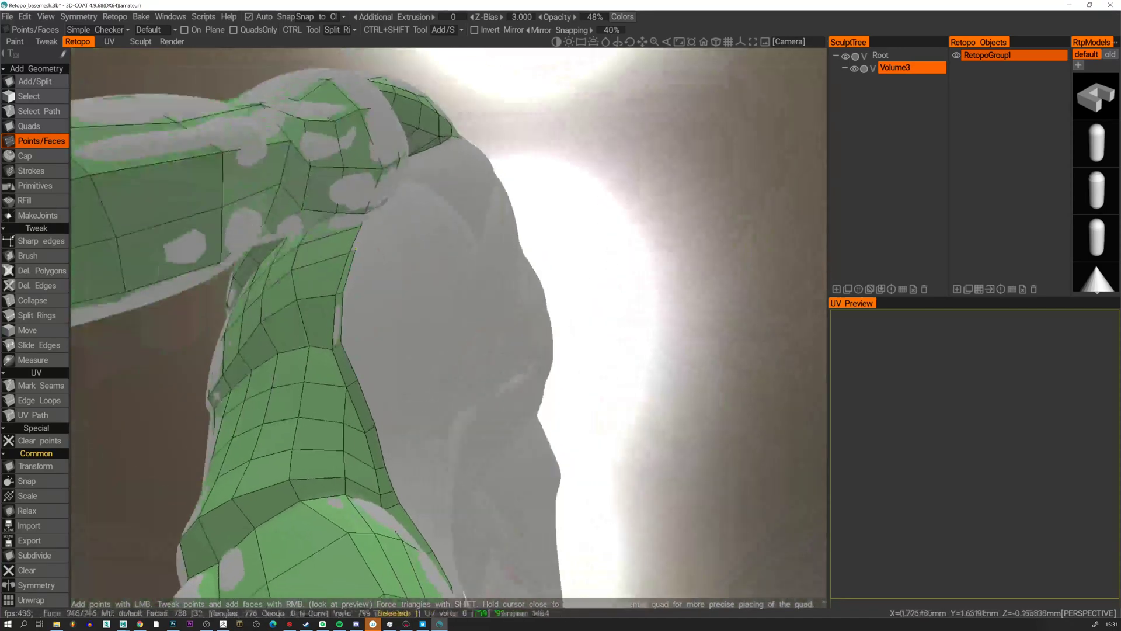
pyautogui.keyDown('alt'); pyautogui.moveTo(382, 360); pyautogui.dragTo(373, 276); pyautogui.keyUp('alt')
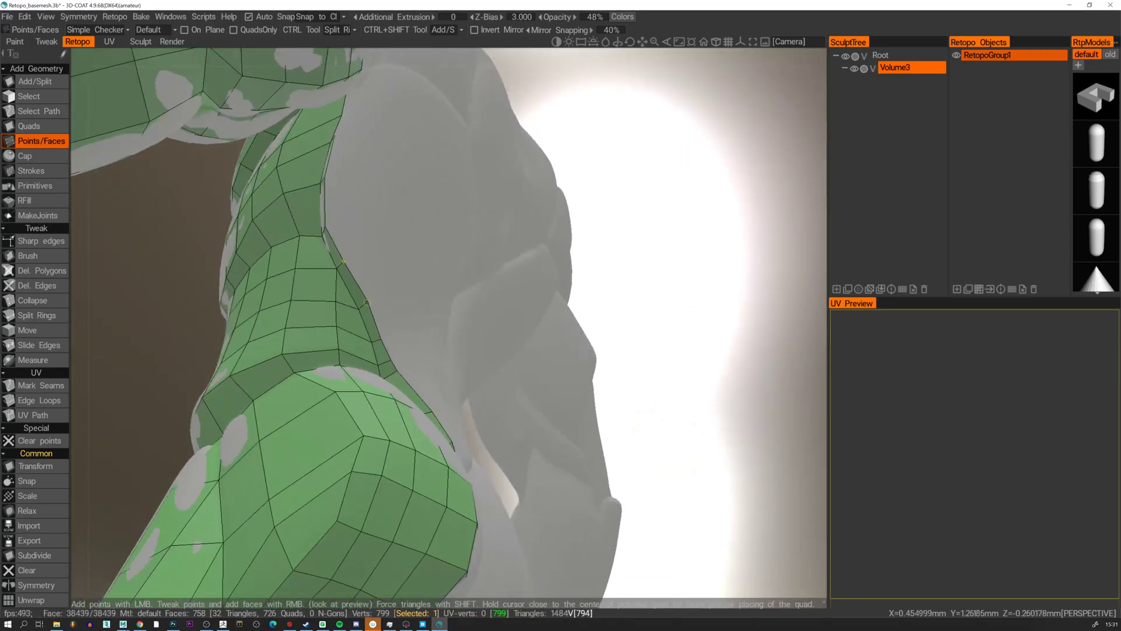
# Add a retopo quad along the body's centre line, just above the inner corner of the buttock patch.
pyautogui.moveTo(366, 303)
pyautogui.keyDown('alt'); pyautogui.mouseDown()
pyautogui.moveTo(368, 319)
pyautogui.moveTo(325, 353)
pyautogui.moveTo(385, 328)
pyautogui.moveTo(483, 405)
pyautogui.moveTo(483, 388)
pyautogui.moveTo(421, 320)
pyautogui.moveTo(365, 220)
pyautogui.moveTo(382, 321)
pyautogui.moveTo(373, 321)
pyautogui.moveTo(387, 317)
pyautogui.moveTo(409, 353)
pyautogui.moveTo(388, 343)
pyautogui.moveTo(430, 409)
pyautogui.moveTo(372, 324)
pyautogui.mouseUp(); pyautogui.keyUp('alt')
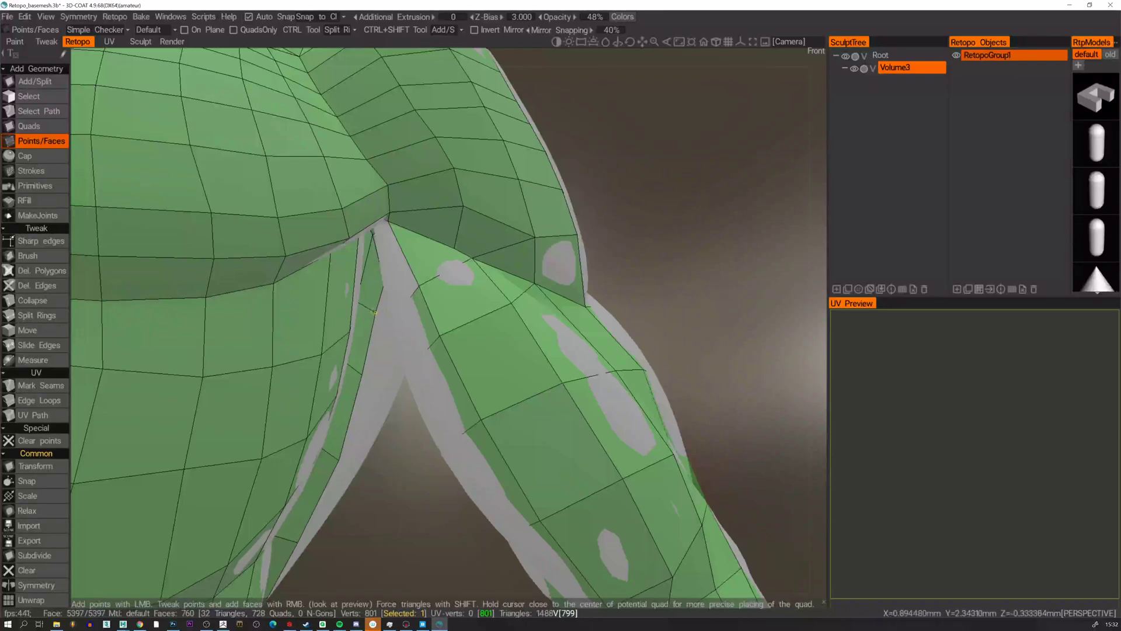
pyautogui.keyDown('alt'); pyautogui.moveTo(386, 336); pyautogui.dragTo(496, 489); pyautogui.keyUp('alt')
pyautogui.keyDown('alt'); pyautogui.moveTo(496, 489); pyautogui.dragTo(438, 366, button='right'); pyautogui.keyUp('alt')
pyautogui.keyDown('alt'); pyautogui.moveTo(438, 366); pyautogui.dragTo(416, 385); pyautogui.keyUp('alt')
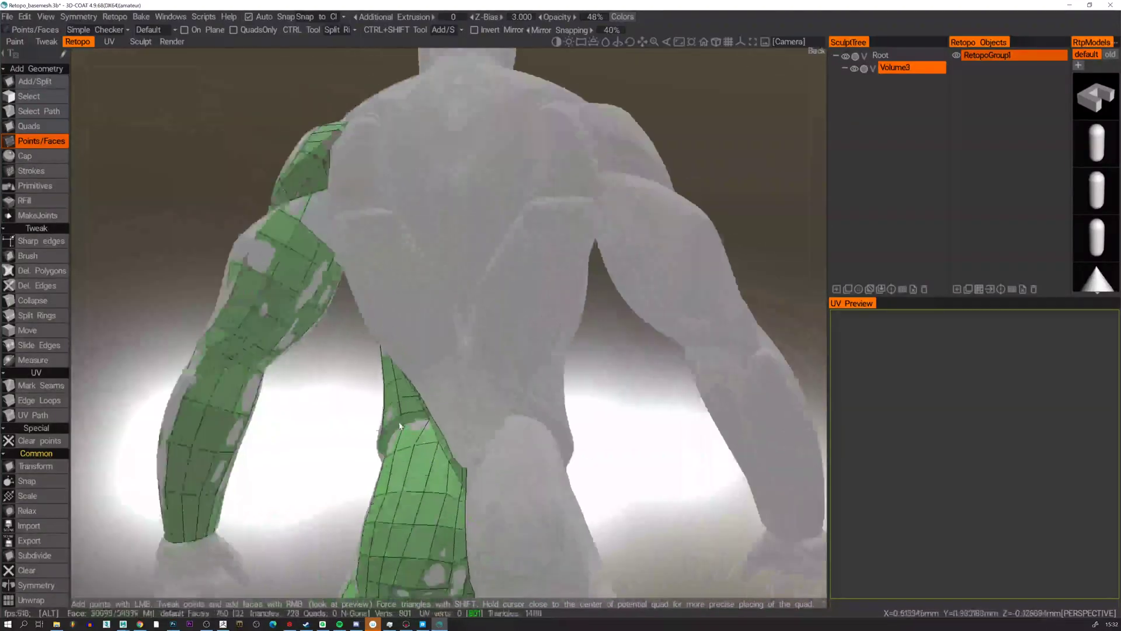
pyautogui.keyDown('alt'); pyautogui.moveTo(476, 425); pyautogui.dragTo(453, 395, button='middle'); pyautogui.keyUp('alt')
pyautogui.keyDown('alt'); pyautogui.moveTo(453, 395); pyautogui.dragTo(453, 431, button='right'); pyautogui.keyUp('alt')
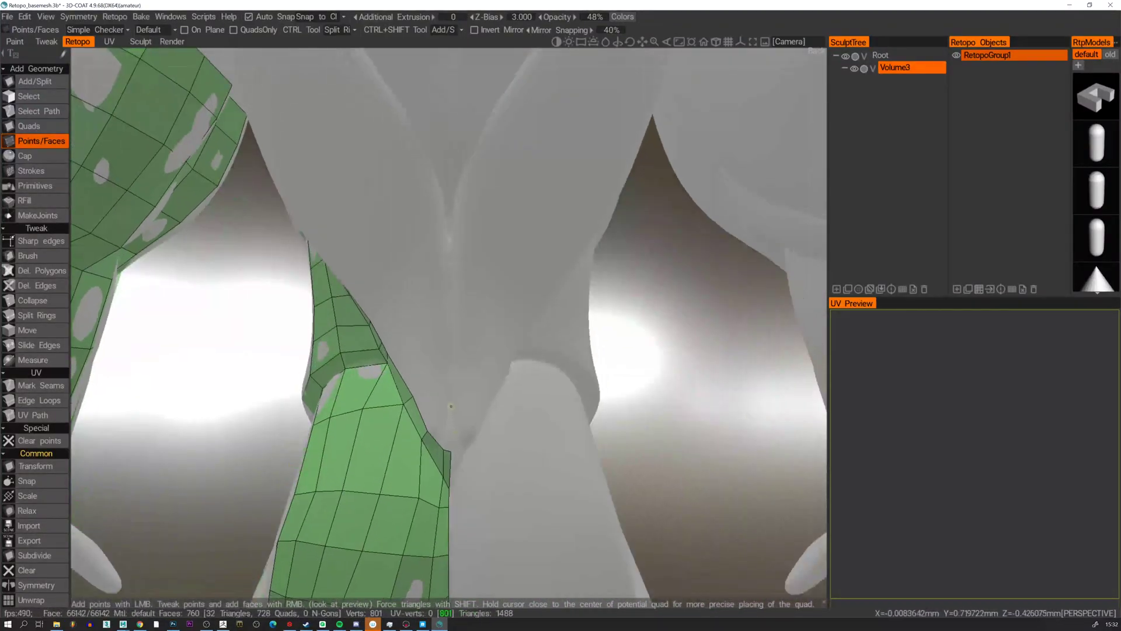
pyautogui.click(444, 403)
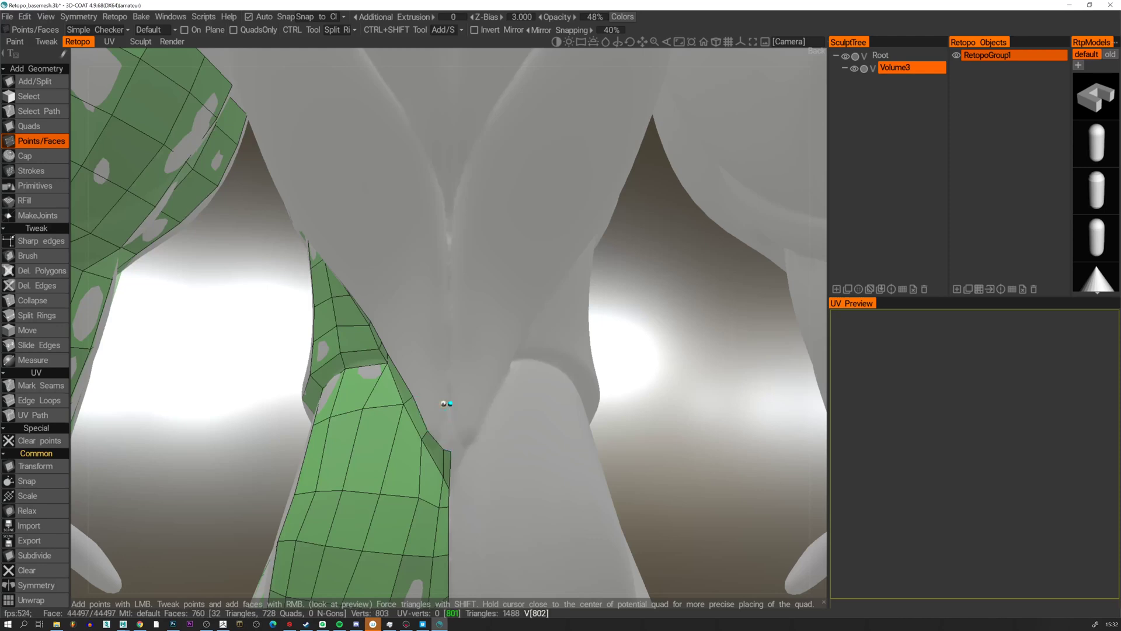
pyautogui.hotkey('ctrl', 'z')
pyautogui.hotkey('ctrl', 'z')
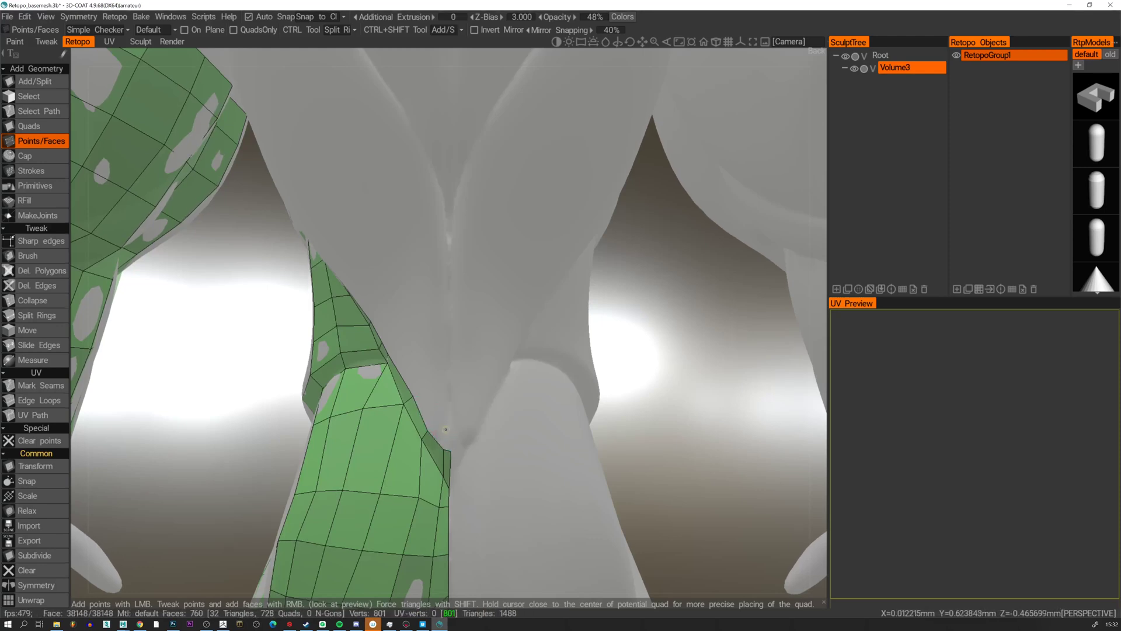
pyautogui.click(445, 429)
pyautogui.rightClick(441, 449)
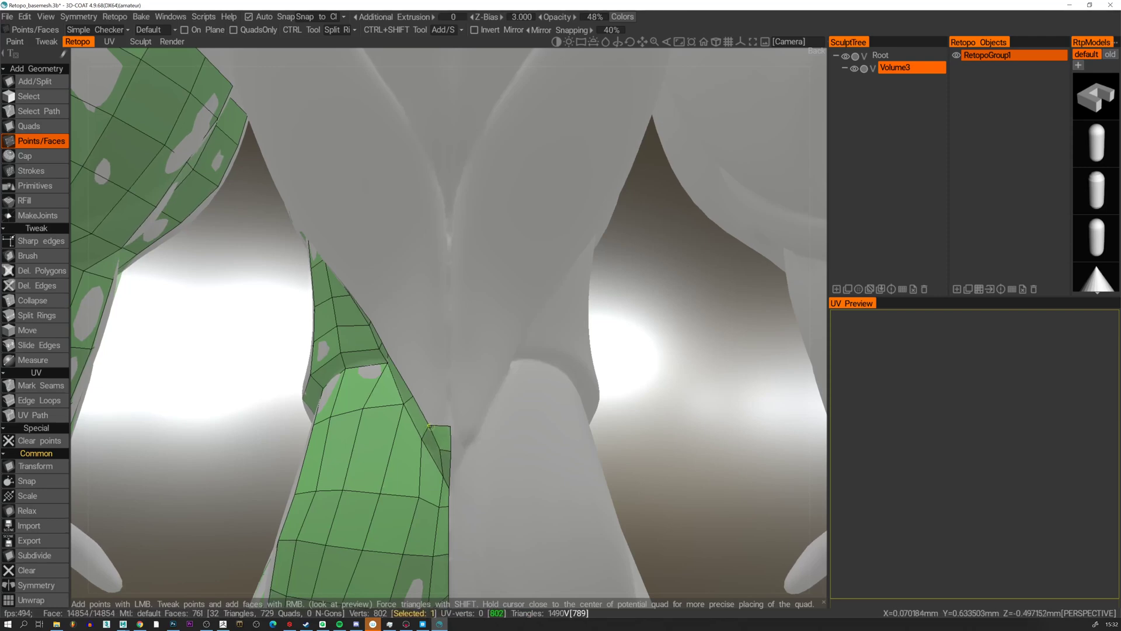
# Place points on the lower back and fill three quads bridging the hip edge loop to the centre line.
pyautogui.rightClick(446, 392)
pyautogui.moveTo(424, 374)
pyautogui.keyDown('alt'); pyautogui.mouseDown()
pyautogui.moveTo(450, 373)
pyautogui.moveTo(415, 358)
pyautogui.moveTo(423, 385)
pyautogui.moveTo(403, 378)
pyautogui.moveTo(418, 379)
pyautogui.moveTo(413, 369)
pyautogui.mouseUp(); pyautogui.keyUp('alt')
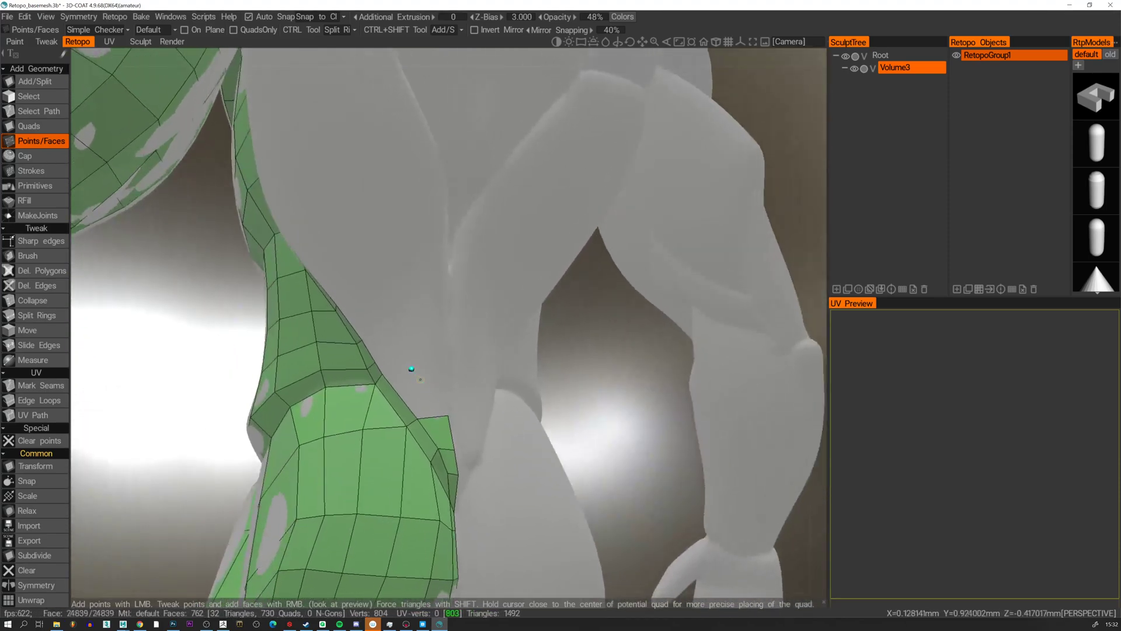
pyautogui.click(421, 391)
pyautogui.click(445, 392)
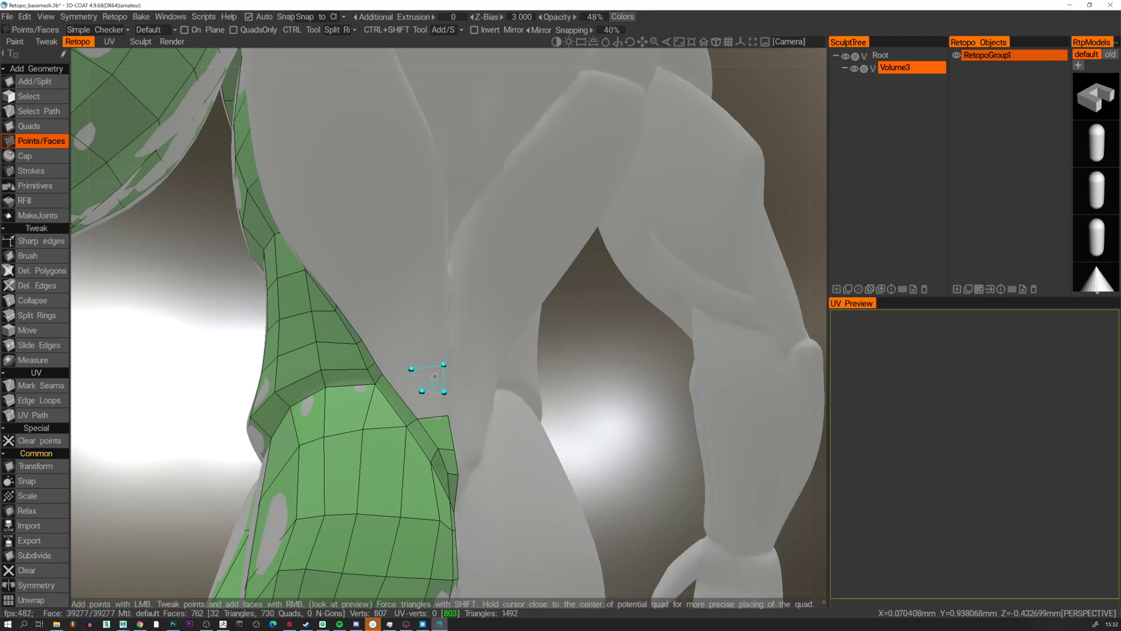
pyautogui.rightClick(432, 378)
pyautogui.rightClick(433, 404)
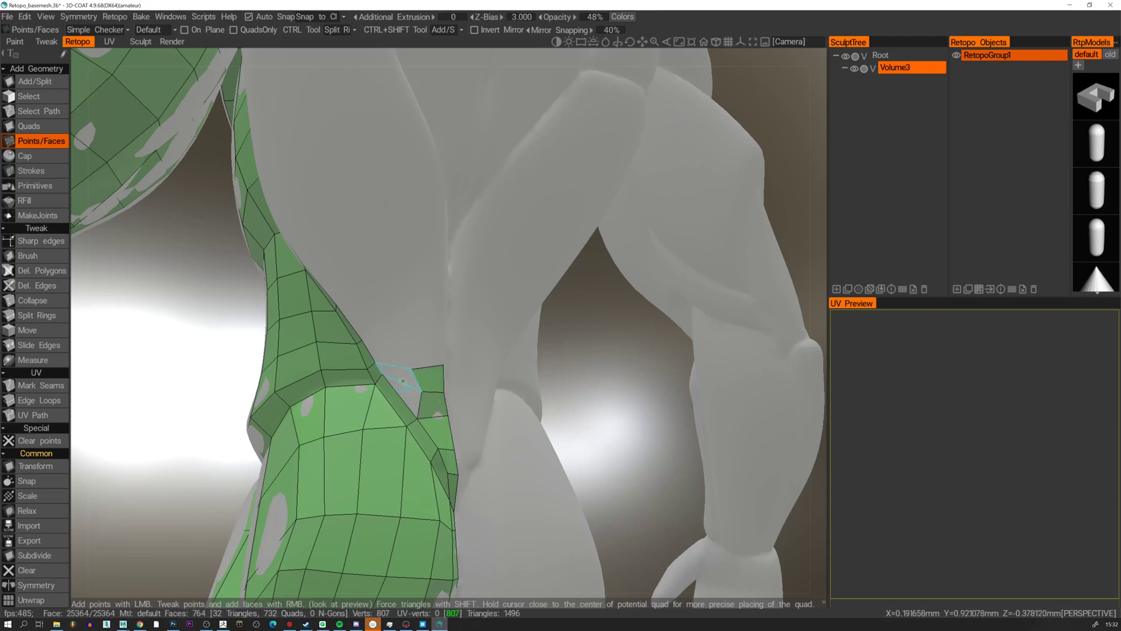
pyautogui.rightClick(406, 388)
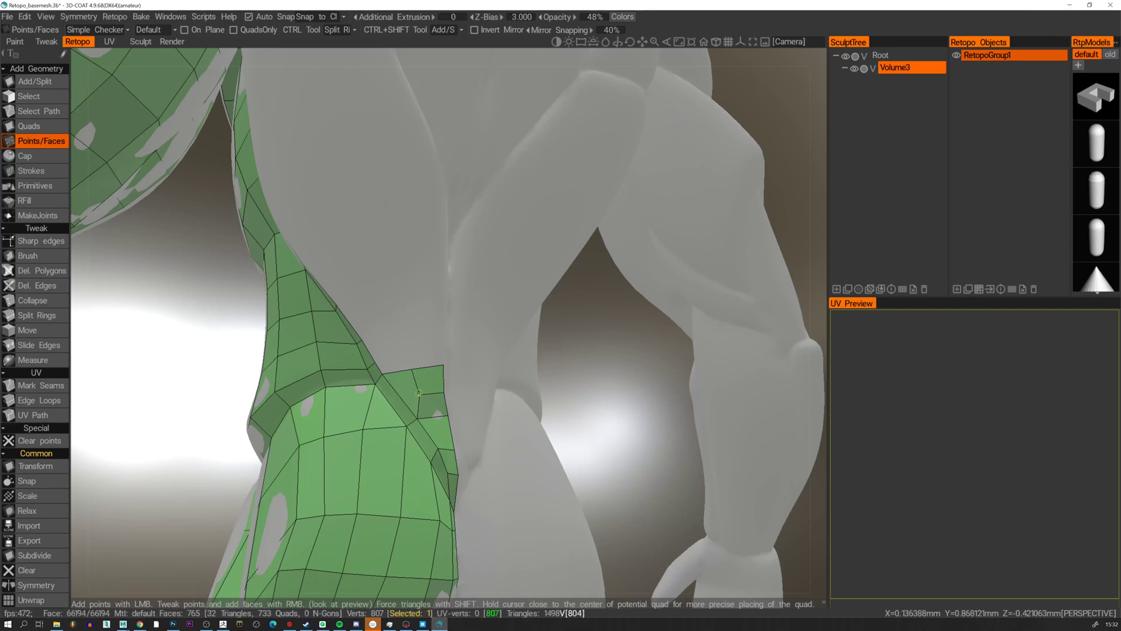
# Undo the newly added lower-back quads and points, keeping the small quad at the centre line.
pyautogui.hotkey('ctrl', 'z')
pyautogui.hotkey('ctrl', 'z')
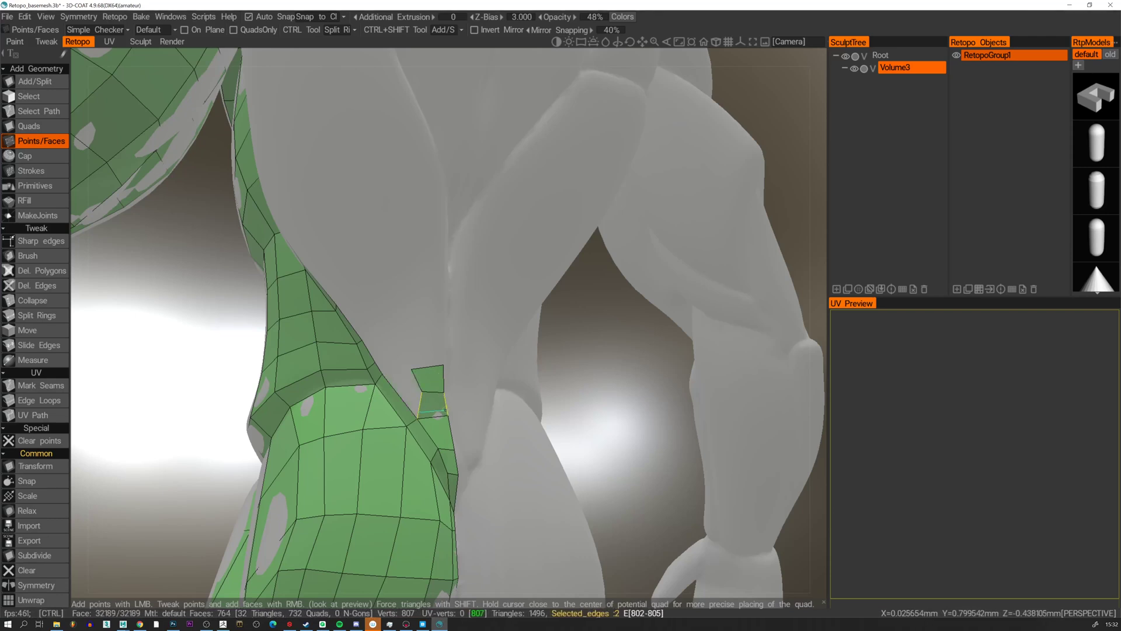
pyautogui.hotkey('ctrl', 'z')
pyautogui.hotkey('ctrl', 'z')
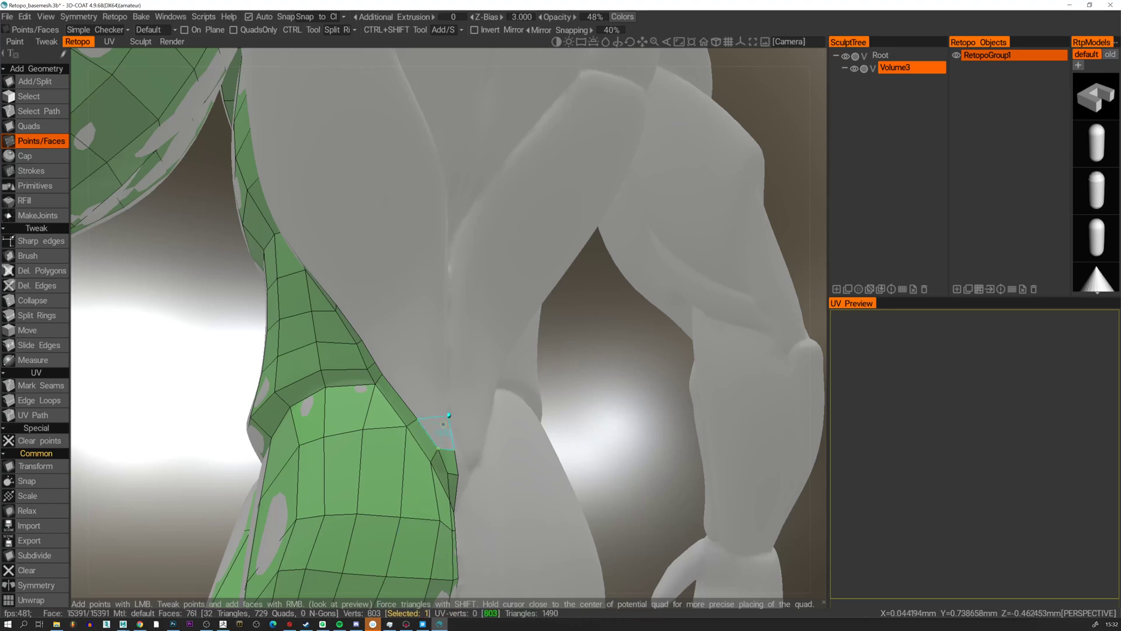
pyautogui.hotkey('ctrl', 'z')
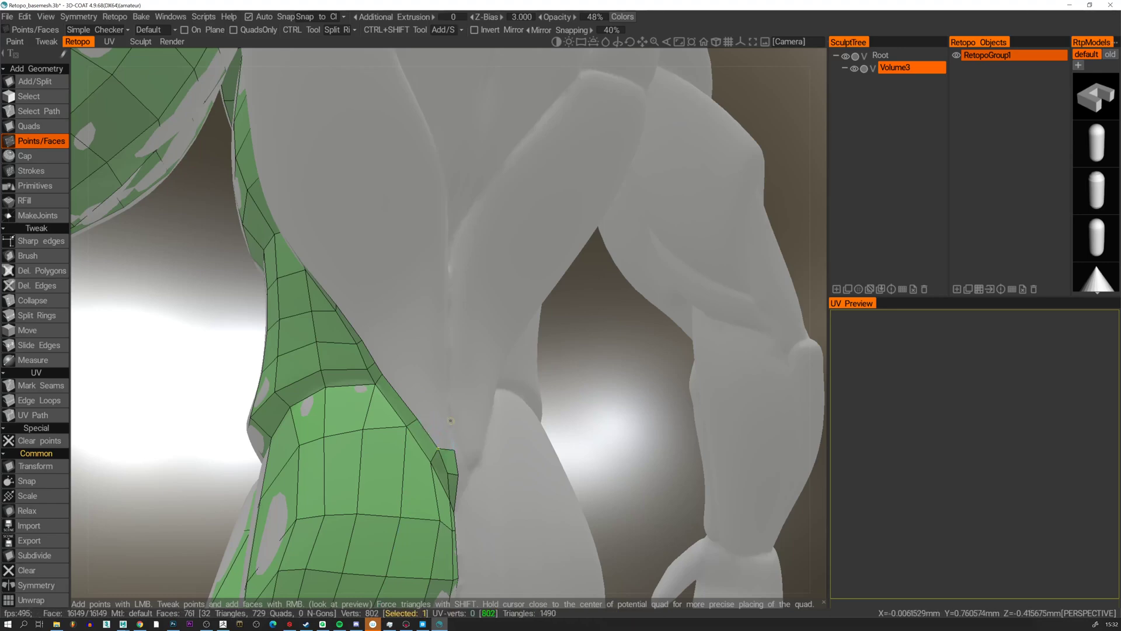
# Place points along the spine line and fill two larger quads between the hip edge and the centre line.
pyautogui.keyDown('alt'); pyautogui.moveTo(450, 421); pyautogui.dragTo(450, 377, button='middle'); pyautogui.keyUp('alt')
pyautogui.keyDown('alt'); pyautogui.moveTo(451, 377); pyautogui.dragTo(417, 423); pyautogui.keyUp('alt')
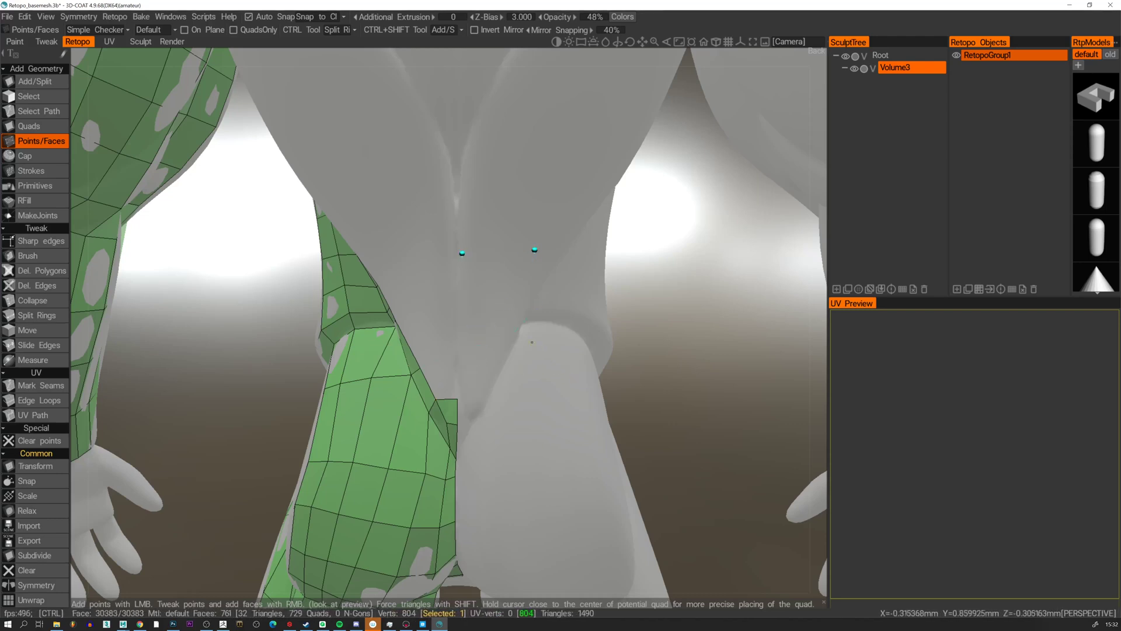
pyautogui.keyDown('alt'); pyautogui.moveTo(443, 347); pyautogui.dragTo(466, 312, button='middle'); pyautogui.keyUp('alt')
pyautogui.click(485, 317)
pyautogui.keyDown('alt'); pyautogui.moveTo(466, 312); pyautogui.dragTo(497, 331); pyautogui.keyUp('alt')
pyautogui.rightClick(468, 347)
pyautogui.click(478, 275)
pyautogui.rightClick(457, 305)
pyautogui.keyDown('alt'); pyautogui.moveTo(457, 273); pyautogui.dragTo(469, 317, button='middle'); pyautogui.keyUp('alt')
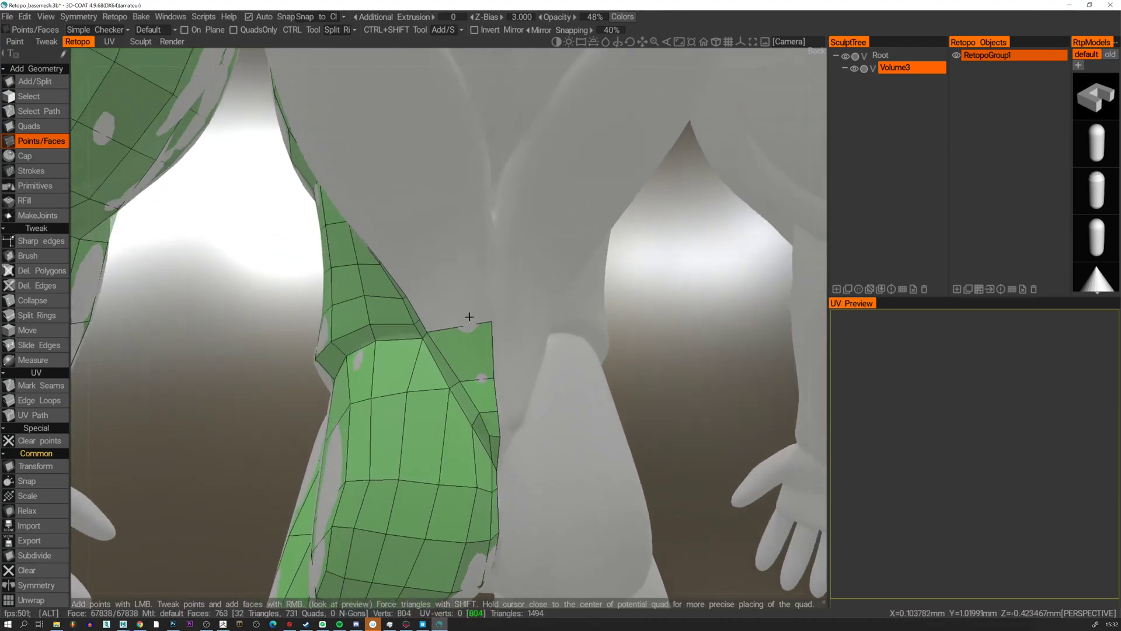
# Extend the lower-back patch up the spine with two more quads and adjust its upper corner point.
pyautogui.keyDown('alt'); pyautogui.moveTo(469, 318); pyautogui.dragTo(486, 298); pyautogui.keyUp('alt')
pyautogui.click(486, 297)
pyautogui.rightClick(451, 311)
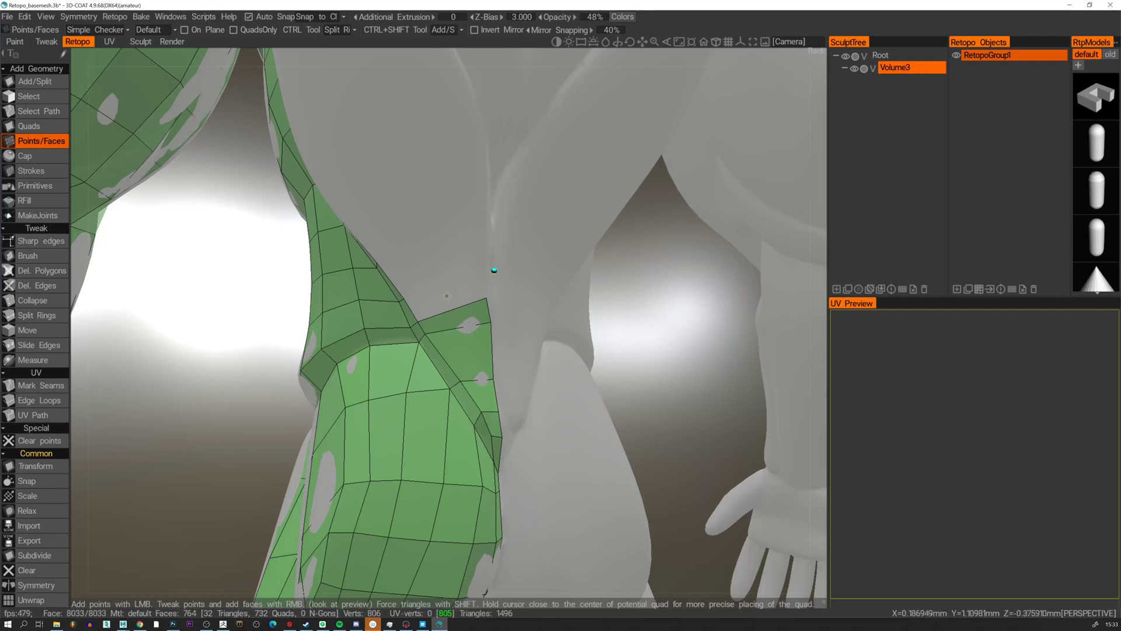
pyautogui.rightClick(447, 295)
pyautogui.moveTo(495, 272)
pyautogui.mouseDown(button='right')
pyautogui.moveTo(491, 300)
pyautogui.moveTo(476, 283)
pyautogui.mouseUp(button='right')
pyautogui.keyDown('alt'); pyautogui.moveTo(476, 283); pyautogui.dragTo(456, 294); pyautogui.keyUp('alt')
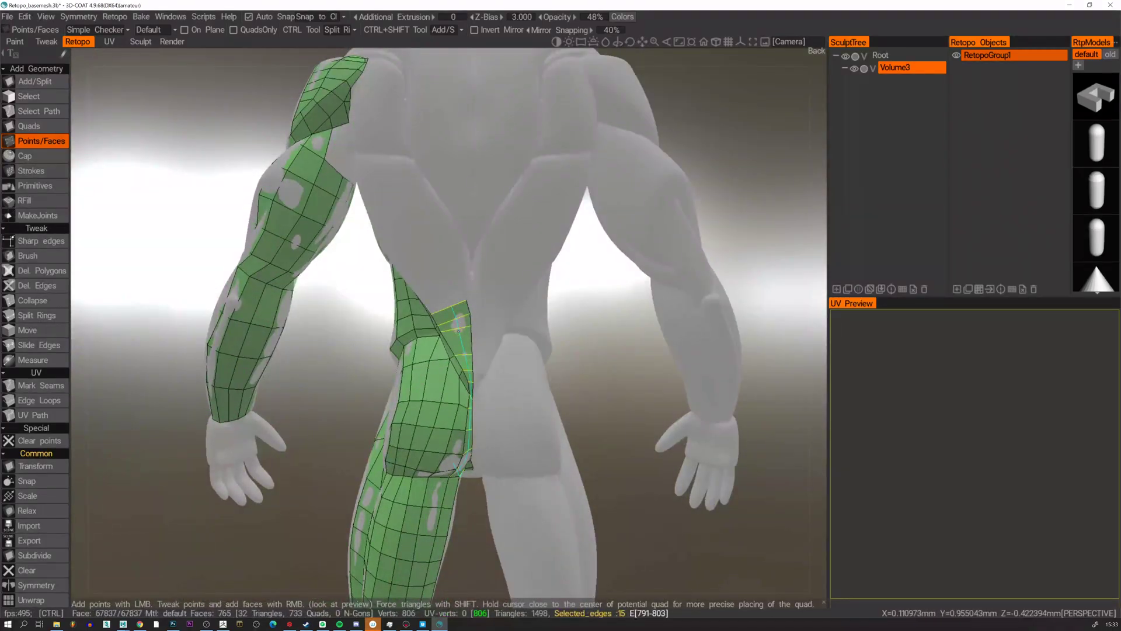
pyautogui.keyDown('alt'); pyautogui.moveTo(458, 331); pyautogui.dragTo(455, 266, button='middle'); pyautogui.keyUp('alt')
pyautogui.keyDown('alt'); pyautogui.moveTo(455, 267); pyautogui.dragTo(438, 241); pyautogui.keyUp('alt')
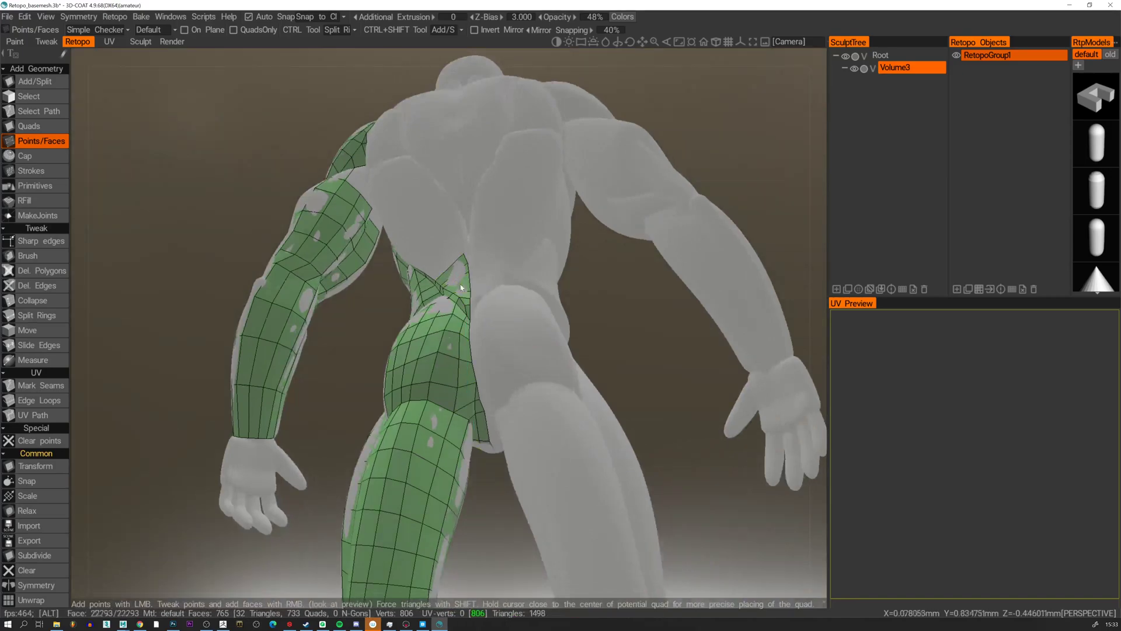
pyautogui.keyDown('alt'); pyautogui.moveTo(461, 291); pyautogui.dragTo(440, 315); pyautogui.keyUp('alt')
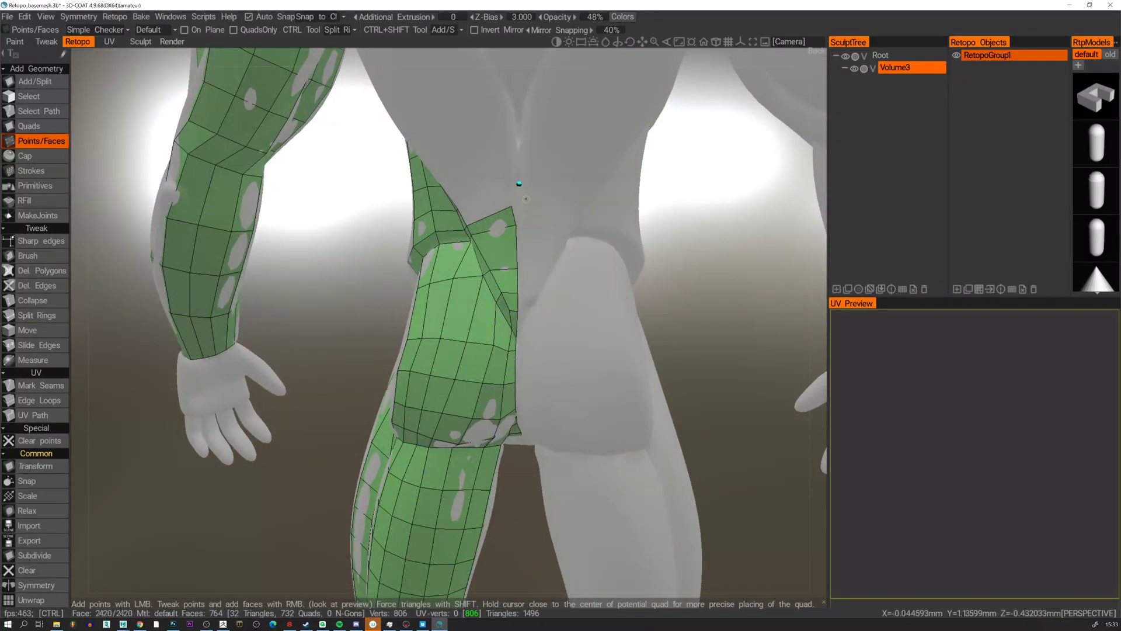
# Undo the larger lower-back quads and the small centre-line quad above the buttock patch.
pyautogui.hotkey('ctrl', 'z')
pyautogui.hotkey('ctrl', 'z')
pyautogui.hotkey('ctrl', 'z')
pyautogui.hotkey('ctrl', 'z')
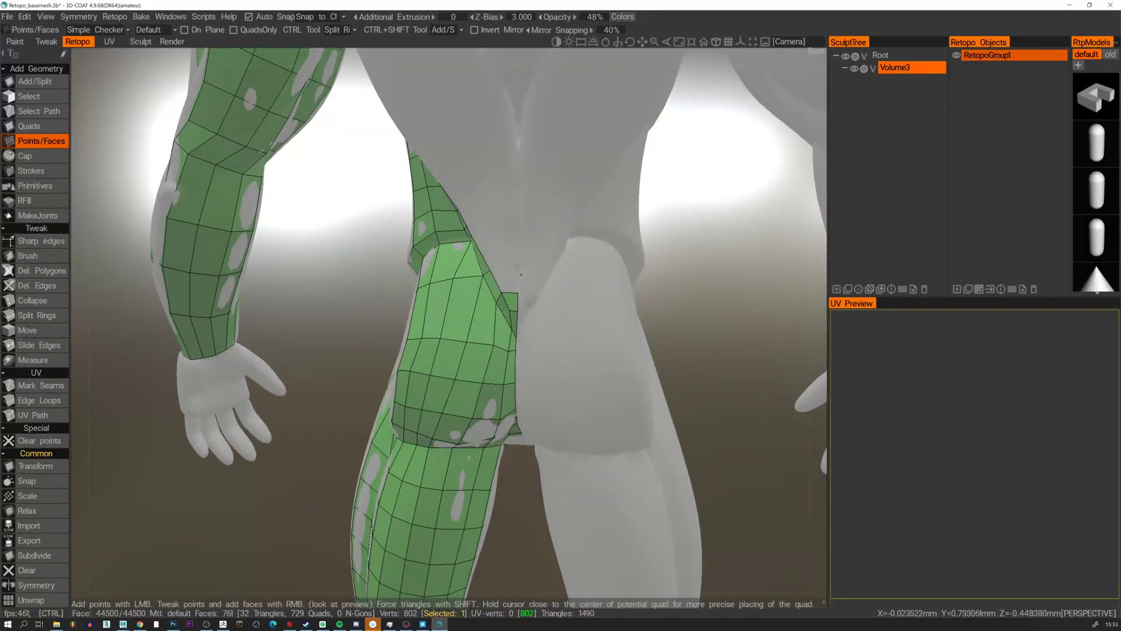
pyautogui.keyDown('alt'); pyautogui.moveTo(516, 288); pyautogui.dragTo(494, 311); pyautogui.keyUp('alt')
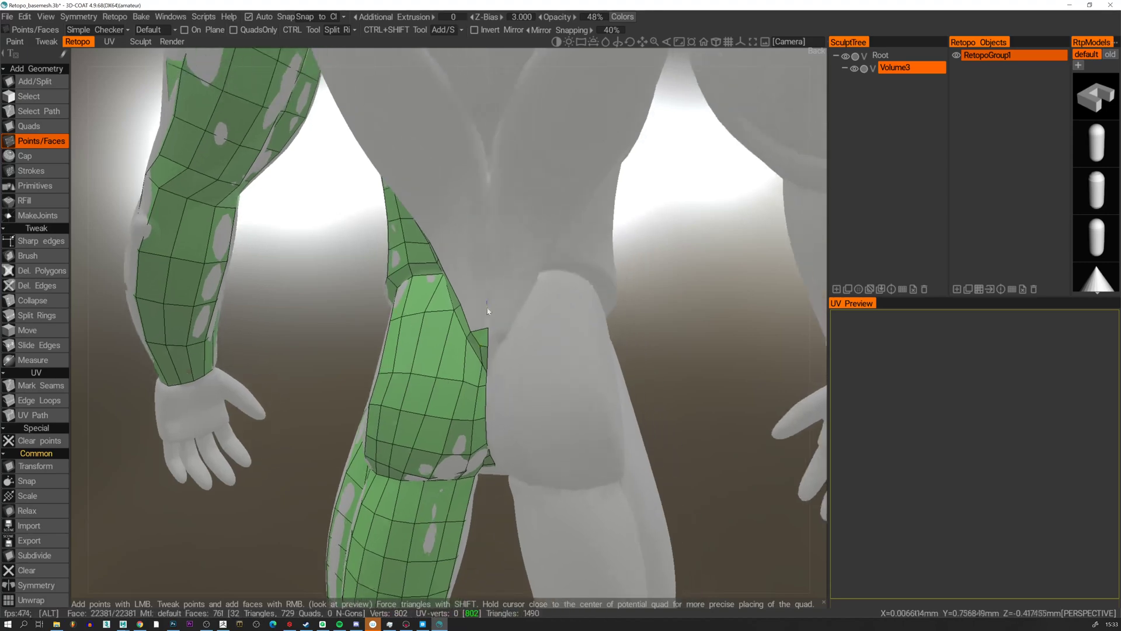
pyautogui.keyDown('alt'); pyautogui.moveTo(488, 310); pyautogui.dragTo(507, 333, button='right'); pyautogui.keyUp('alt')
pyautogui.keyDown('alt'); pyautogui.moveTo(507, 333); pyautogui.dragTo(457, 345, button='middle'); pyautogui.keyUp('alt')
pyautogui.hotkey('ctrl', 'z')
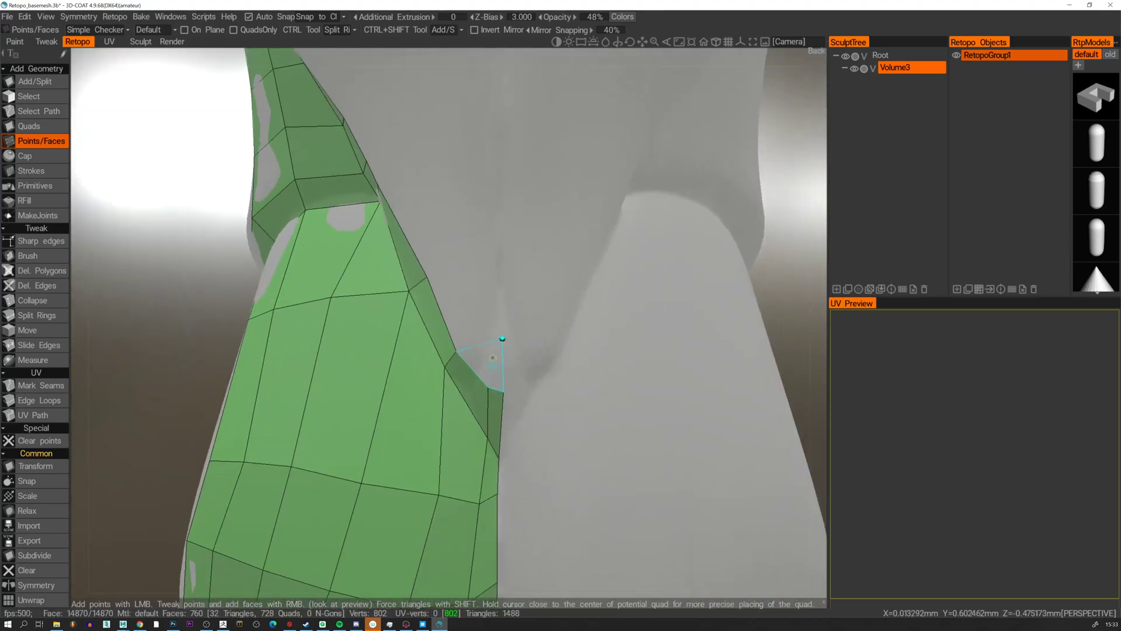
pyautogui.click(487, 350)
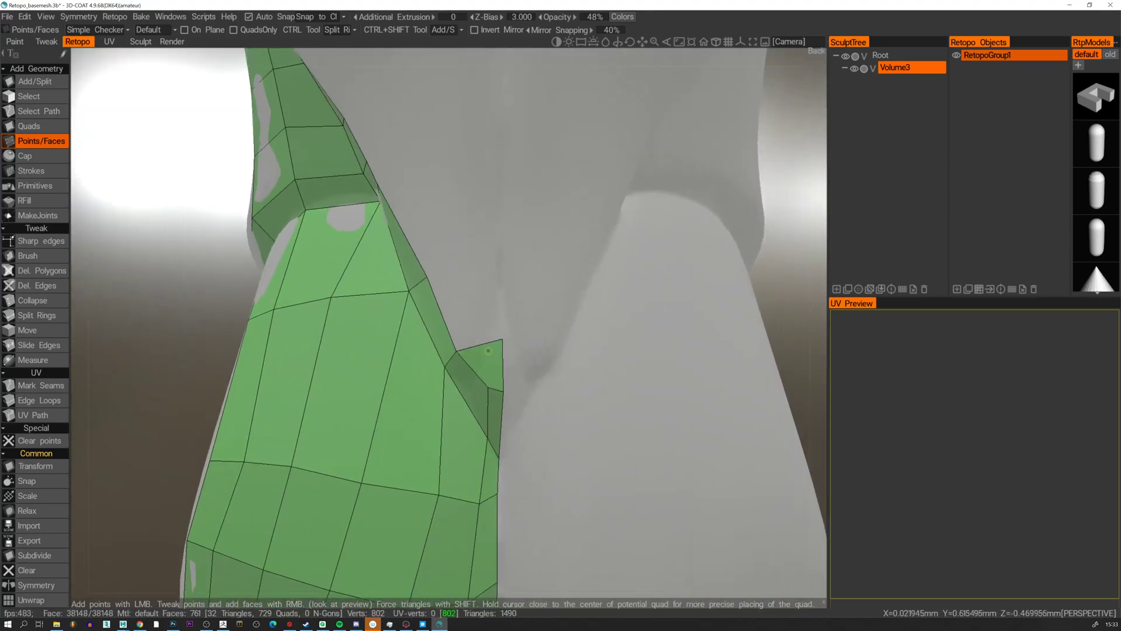
pyautogui.hotkey('ctrl', 'z')
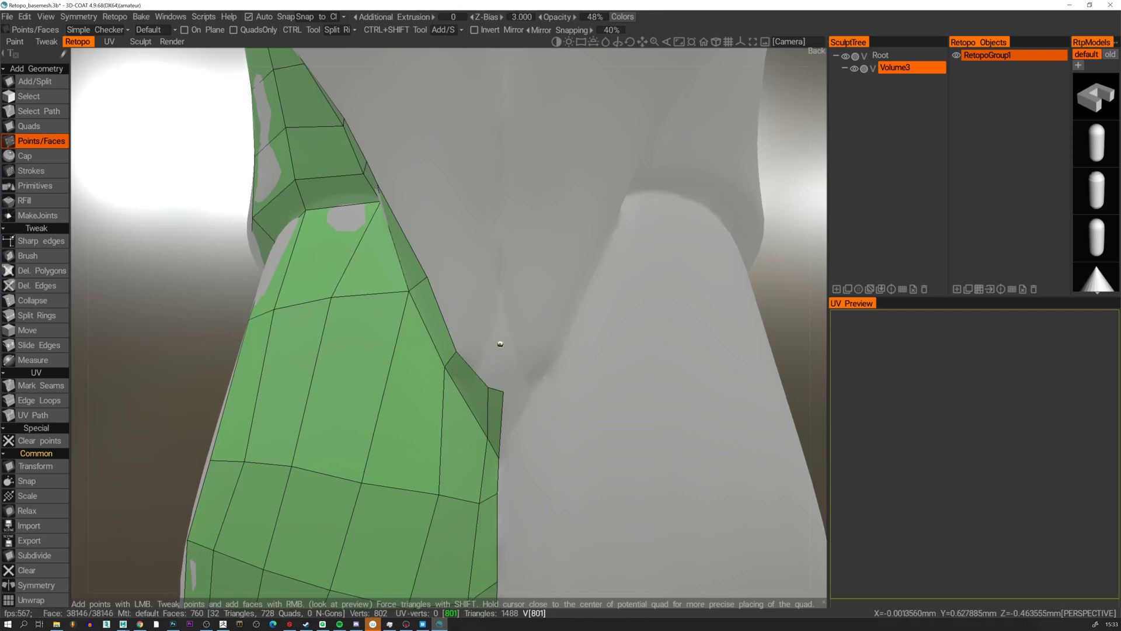
# Place new points above the buttock crease and fill four small quads linking the hip edge to the centre line.
pyautogui.click(500, 345)
pyautogui.moveTo(475, 318); pyautogui.dragTo(476, 337, button='middle')
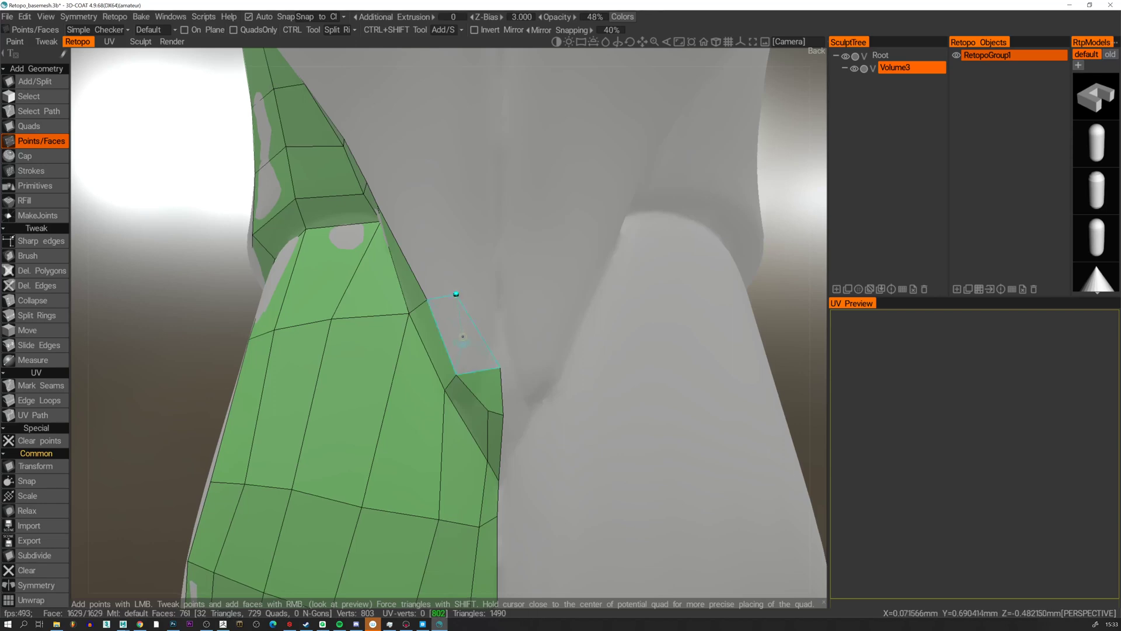
pyautogui.click(466, 341)
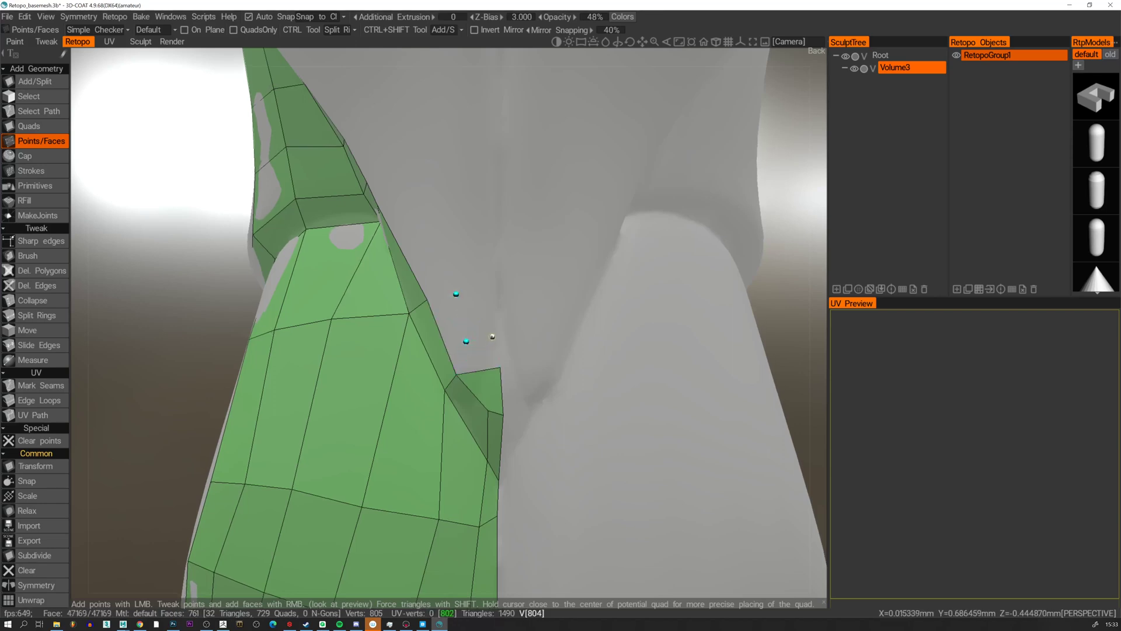
pyautogui.click(487, 289)
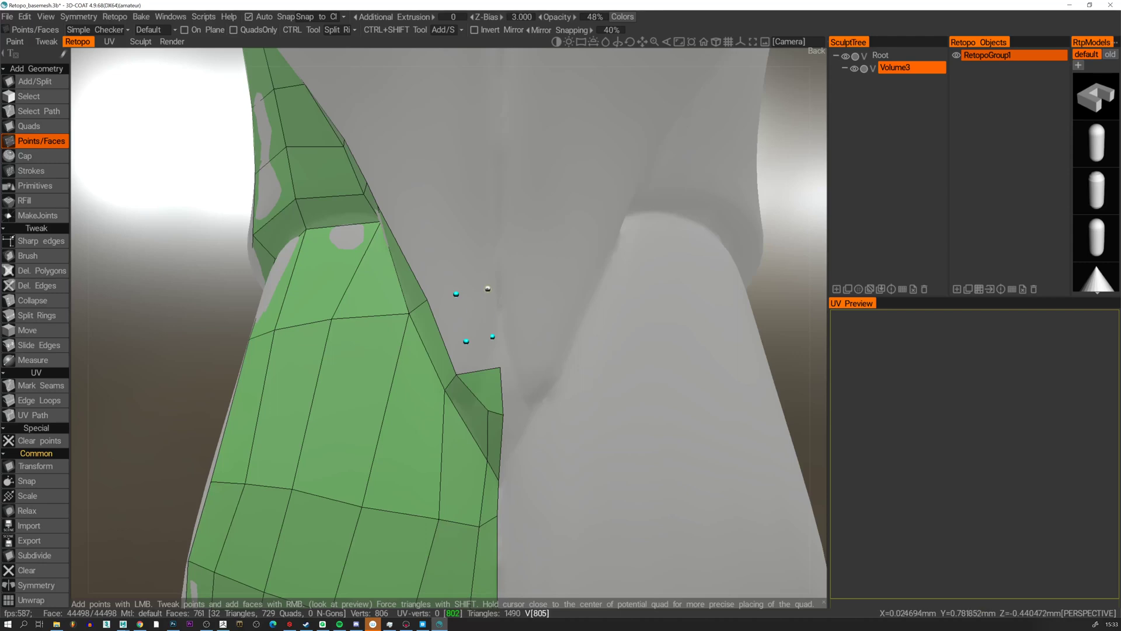
pyautogui.rightClick(479, 313)
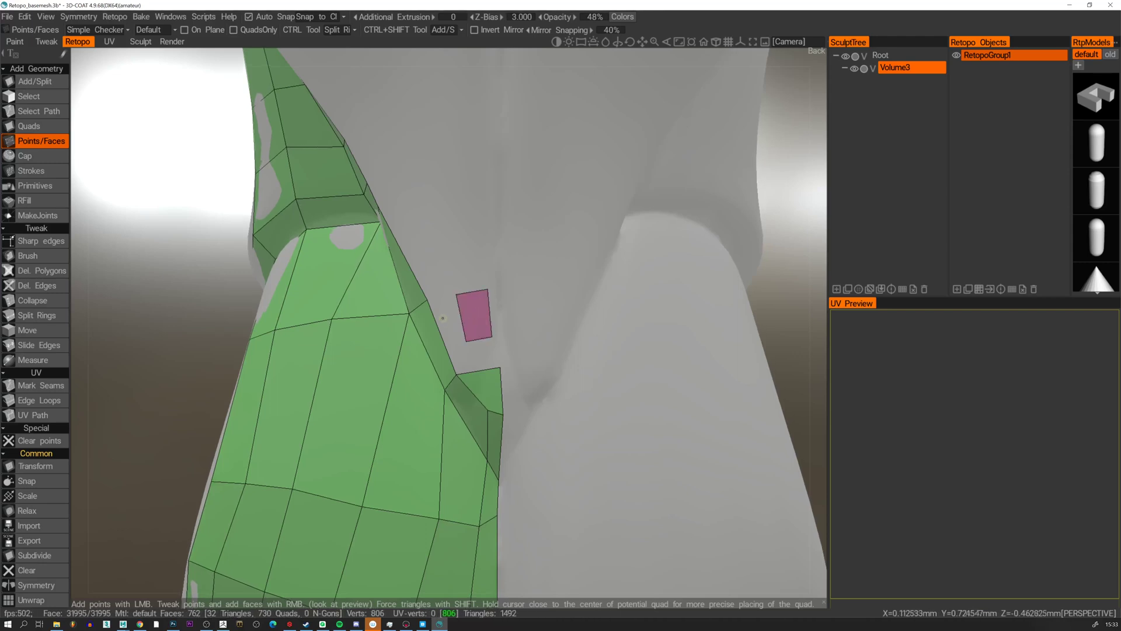
pyautogui.rightClick(483, 357)
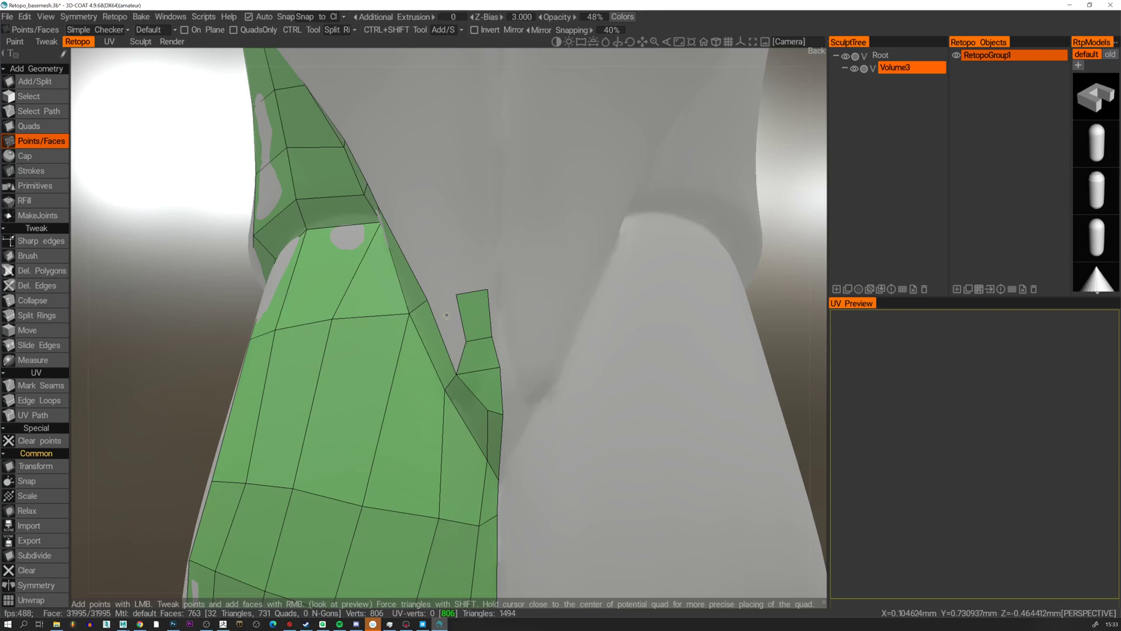
pyautogui.rightClick(443, 325)
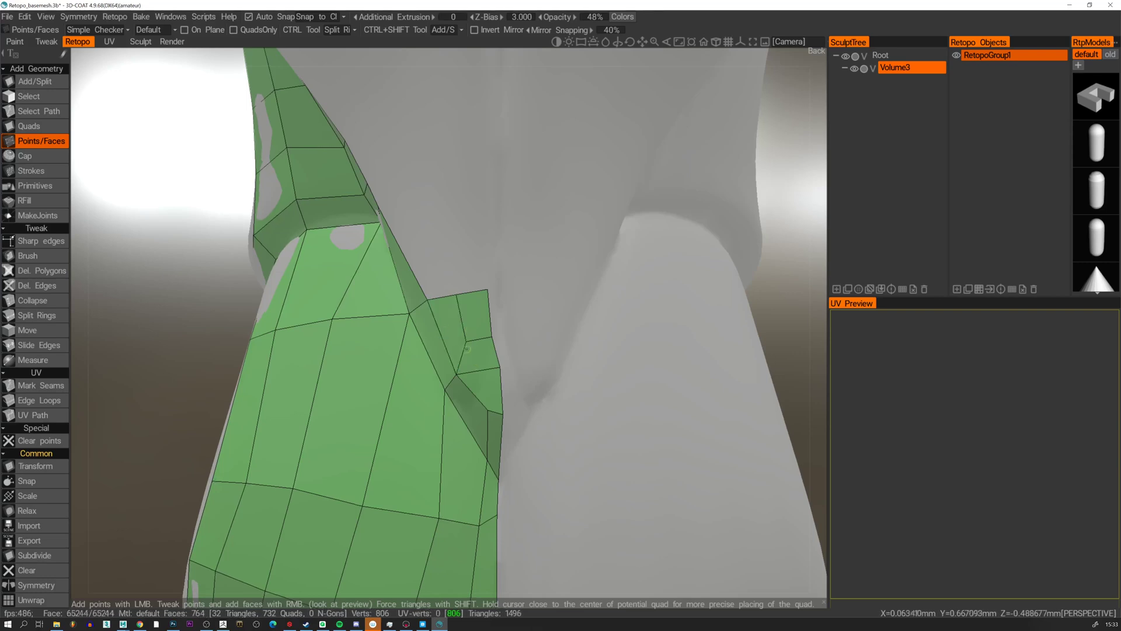
# Shift the new patch's centre-line points and the inner buttock edge point to even out the quad spacing.
pyautogui.moveTo(488, 289); pyautogui.dragTo(496, 288)
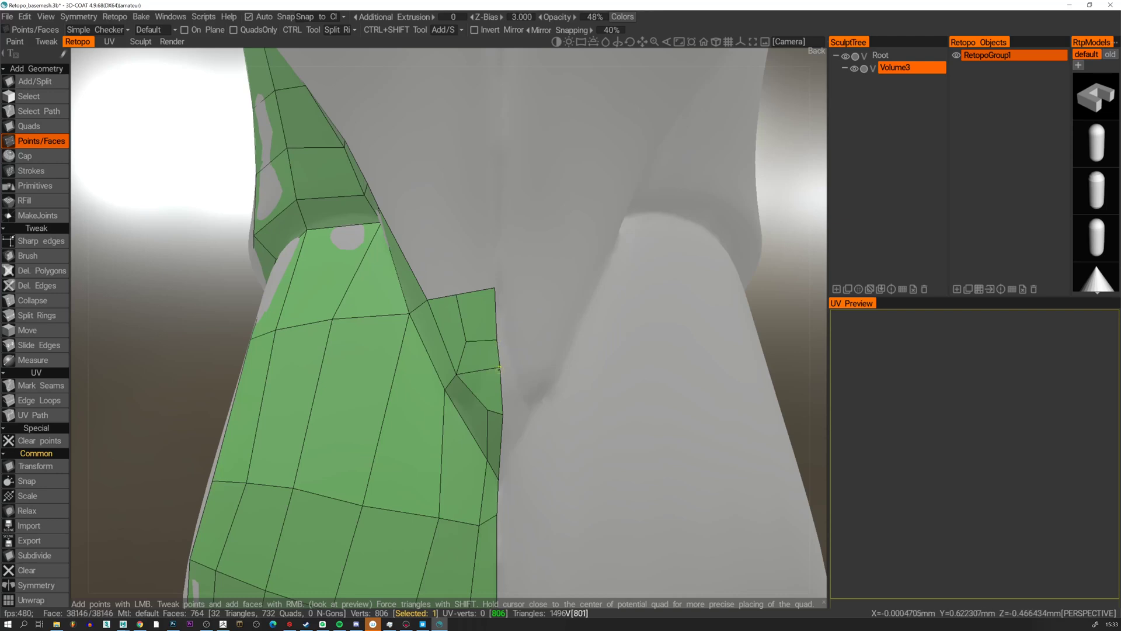
pyautogui.moveTo(499, 369); pyautogui.dragTo(500, 374)
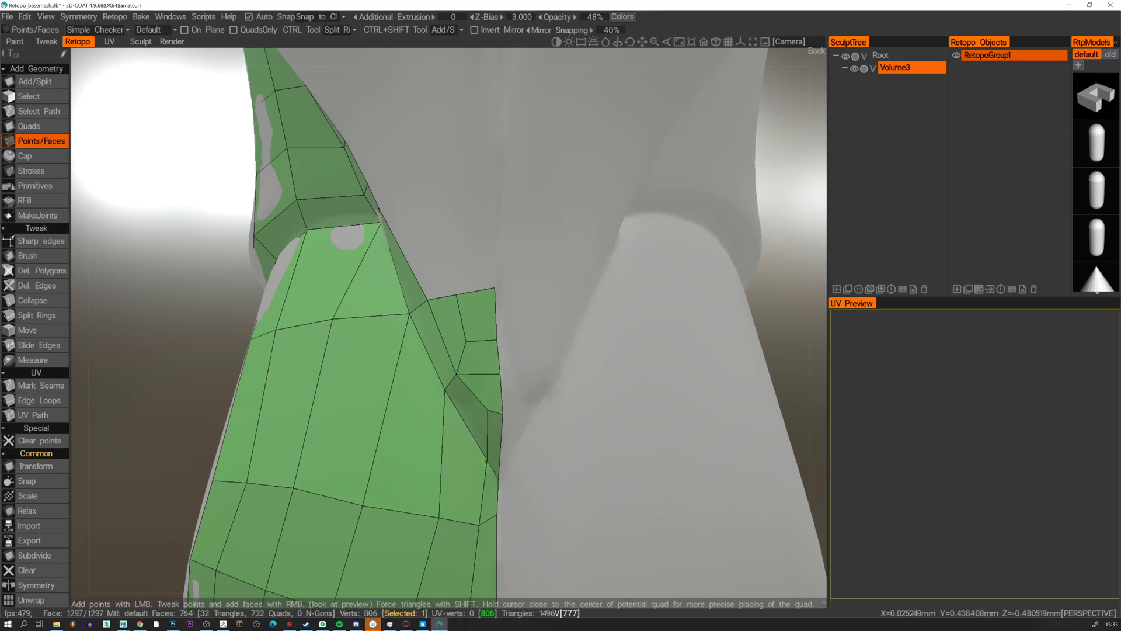
pyautogui.moveTo(486, 461); pyautogui.dragTo(481, 450)
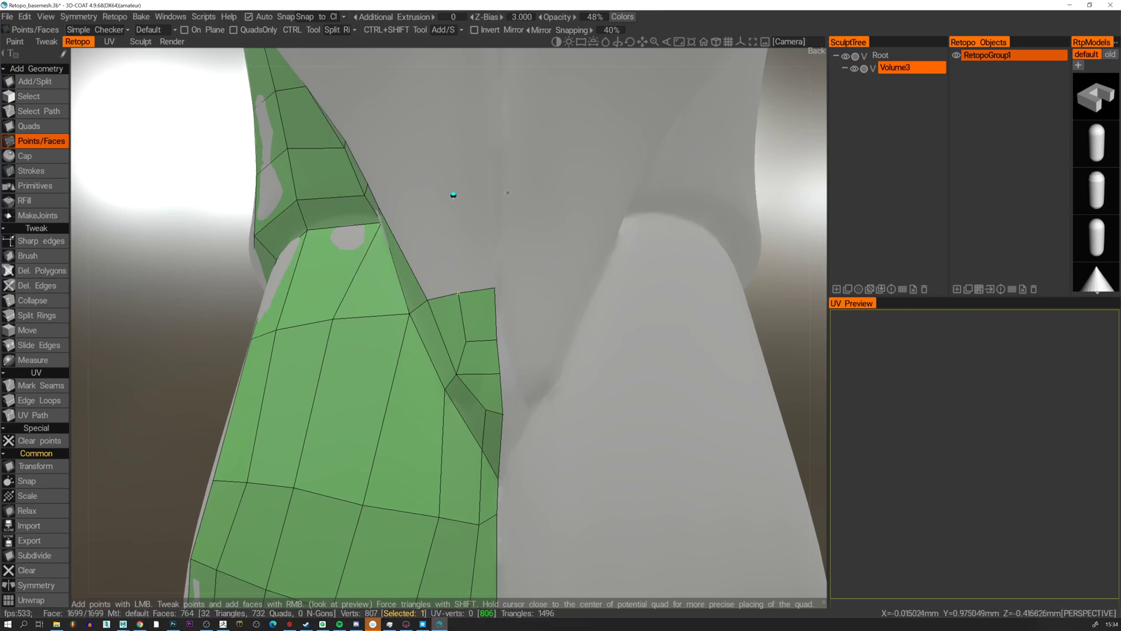
# Place two points across the lower back and fill two taller quads above the new patch up to the waist edge.
pyautogui.click(511, 192)
pyautogui.rightClick(479, 243)
pyautogui.rightClick(418, 248)
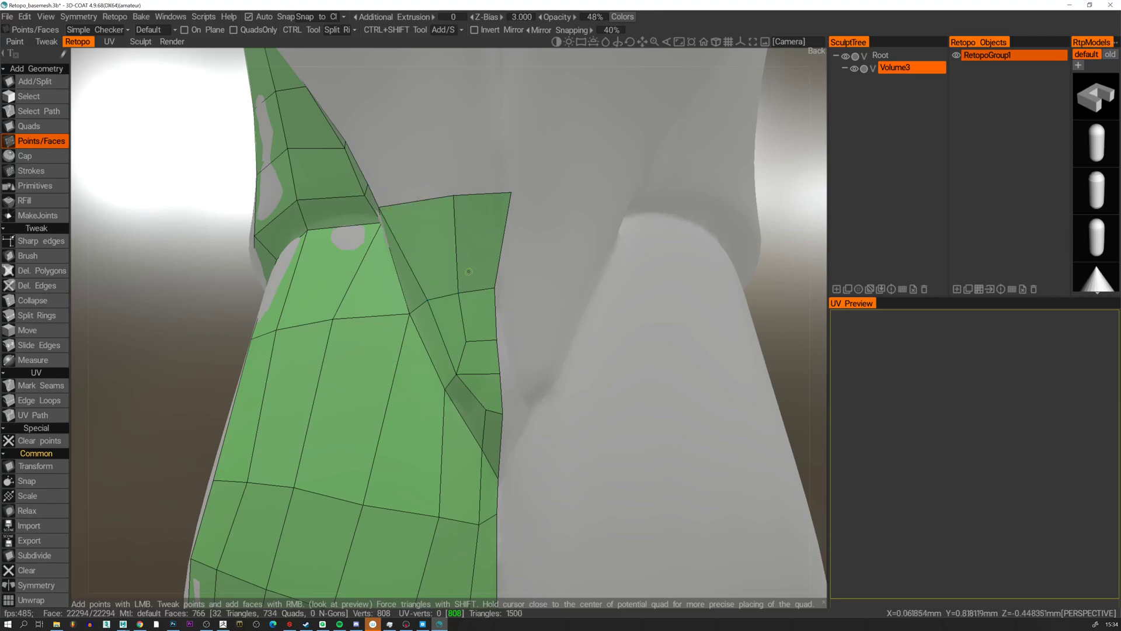
pyautogui.keyDown('alt'); pyautogui.moveTo(460, 292); pyautogui.dragTo(490, 290); pyautogui.keyUp('alt')
pyautogui.scroll(-3, 456, 243)
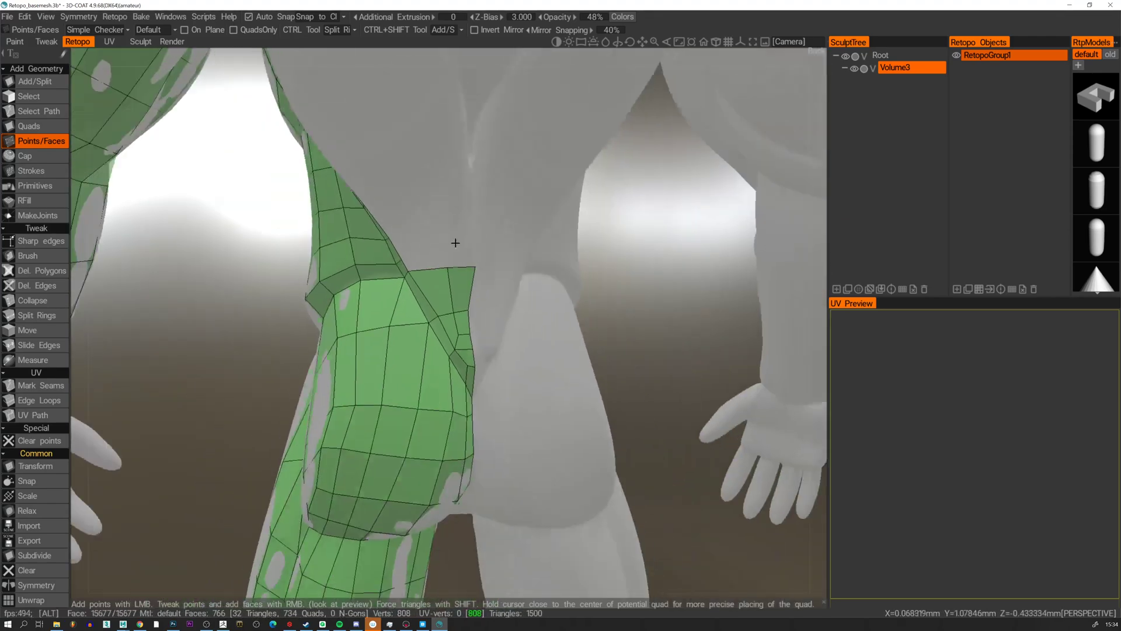
# Undo the two taller lower-back quads and their points above the small centre-line patch.
pyautogui.moveTo(455, 243)
pyautogui.keyDown('alt'); pyautogui.mouseDown()
pyautogui.moveTo(533, 236)
pyautogui.moveTo(452, 263)
pyautogui.mouseUp(); pyautogui.keyUp('alt')
pyautogui.scroll(-2, 452, 263)
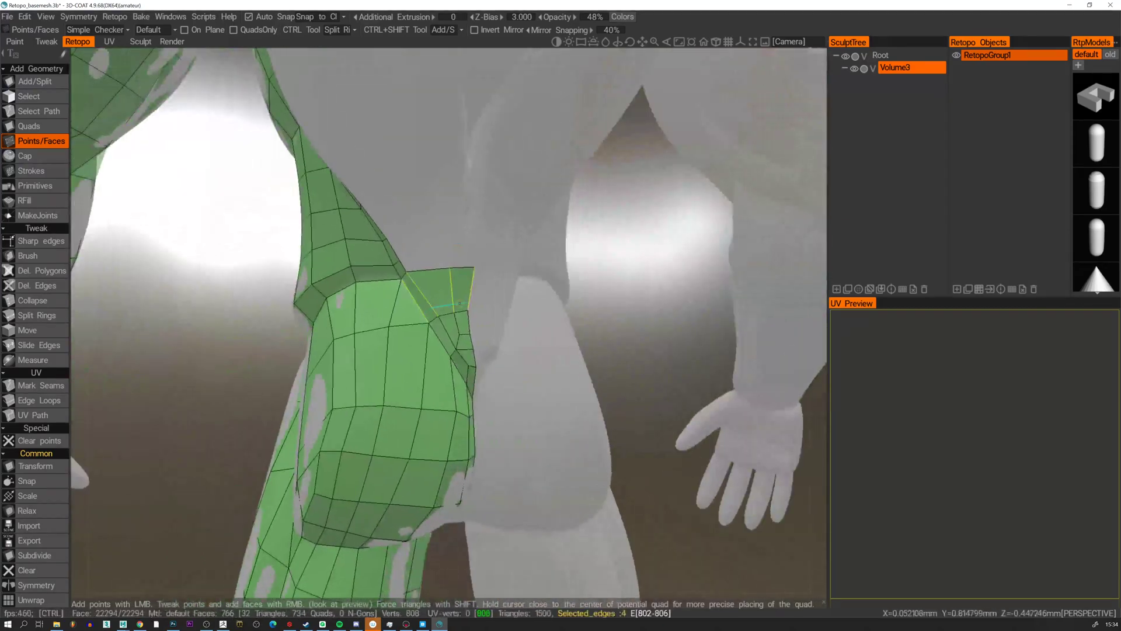
pyautogui.hotkey('ctrl', 'z')
pyautogui.hotkey('ctrl', 'z')
pyautogui.keyDown('alt'); pyautogui.moveTo(467, 297); pyautogui.dragTo(467, 238, button='right'); pyautogui.keyUp('alt')
pyautogui.hotkey('ctrl', 'z')
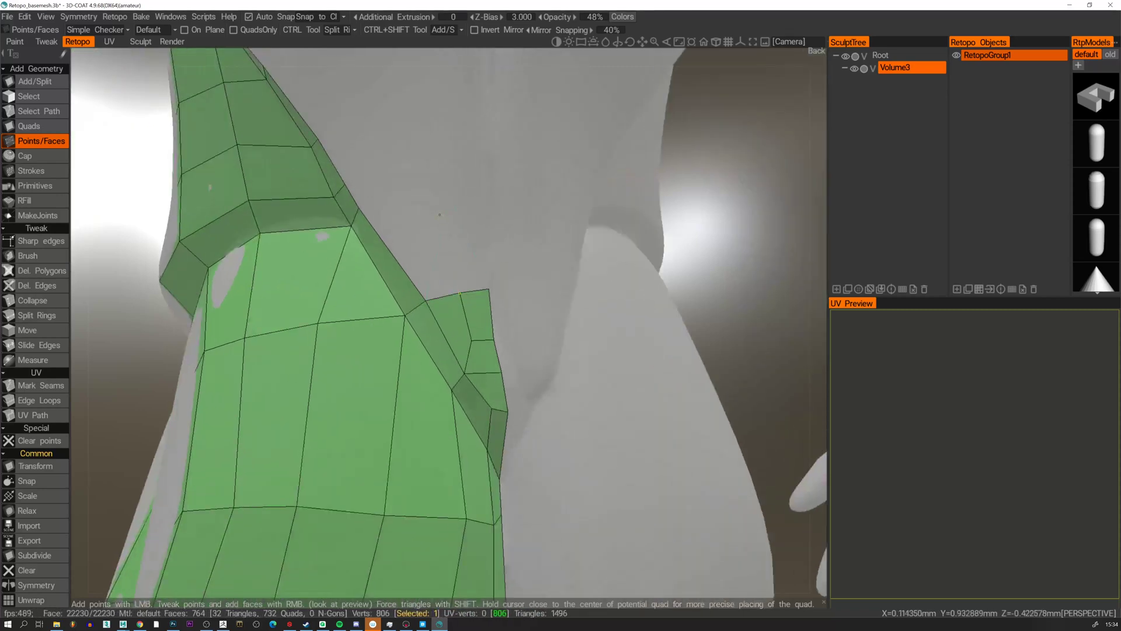
# Place new points across the lower back and fill five smaller quads between the hip edge and the centre line.
pyautogui.keyDown('alt'); pyautogui.moveTo(440, 215); pyautogui.dragTo(444, 245); pyautogui.keyUp('alt')
pyautogui.click(424, 247)
pyautogui.click(445, 302)
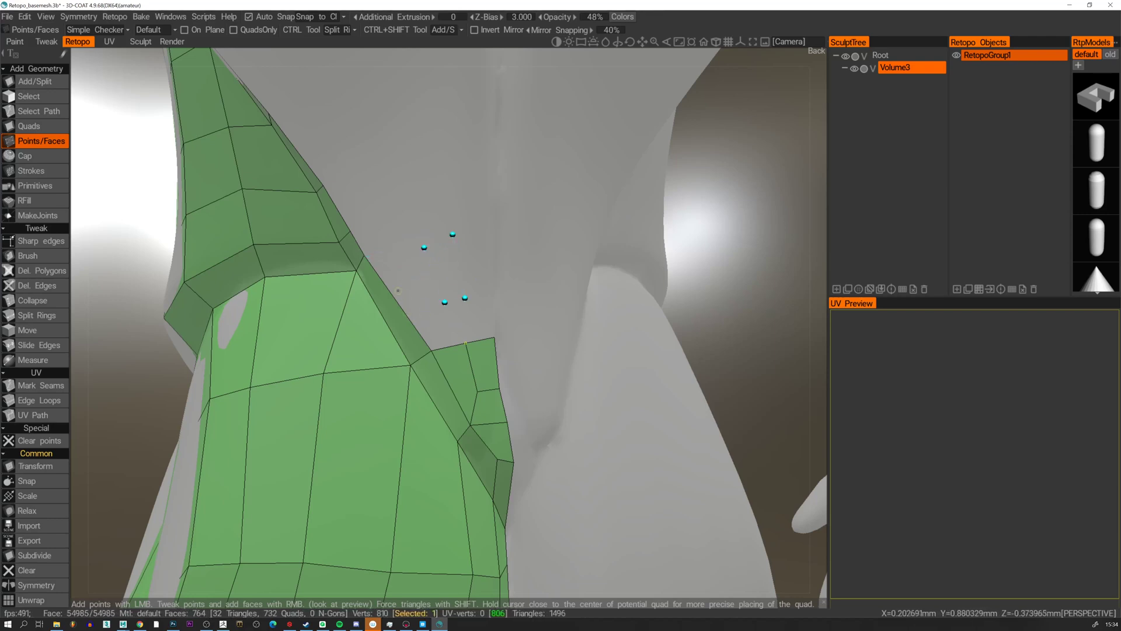
pyautogui.rightClick(398, 290)
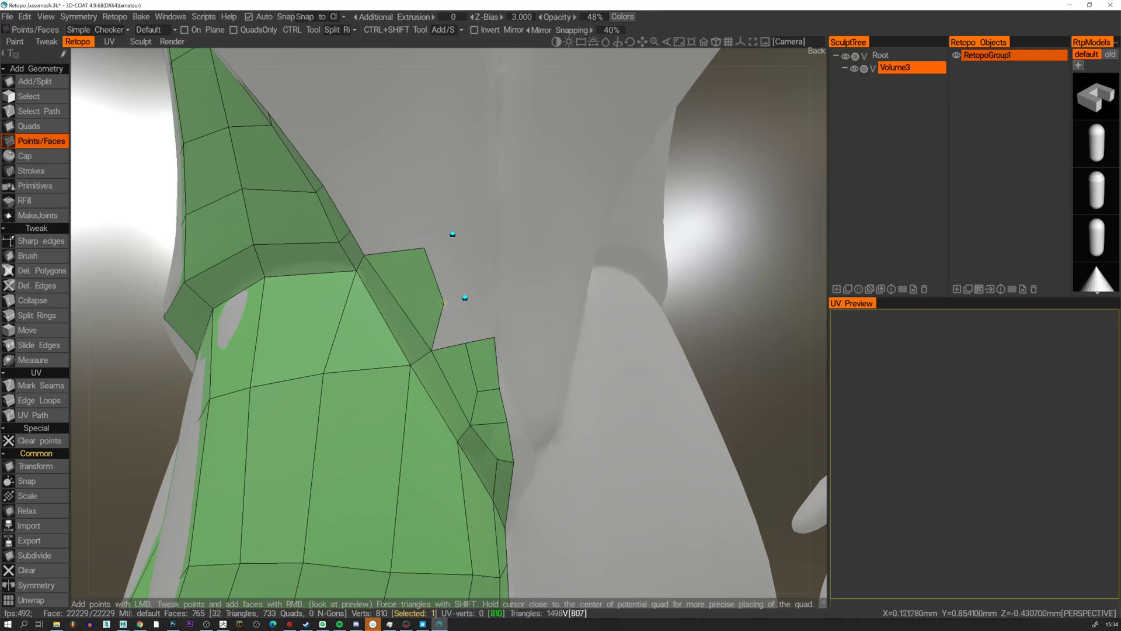
pyautogui.rightClick(448, 317)
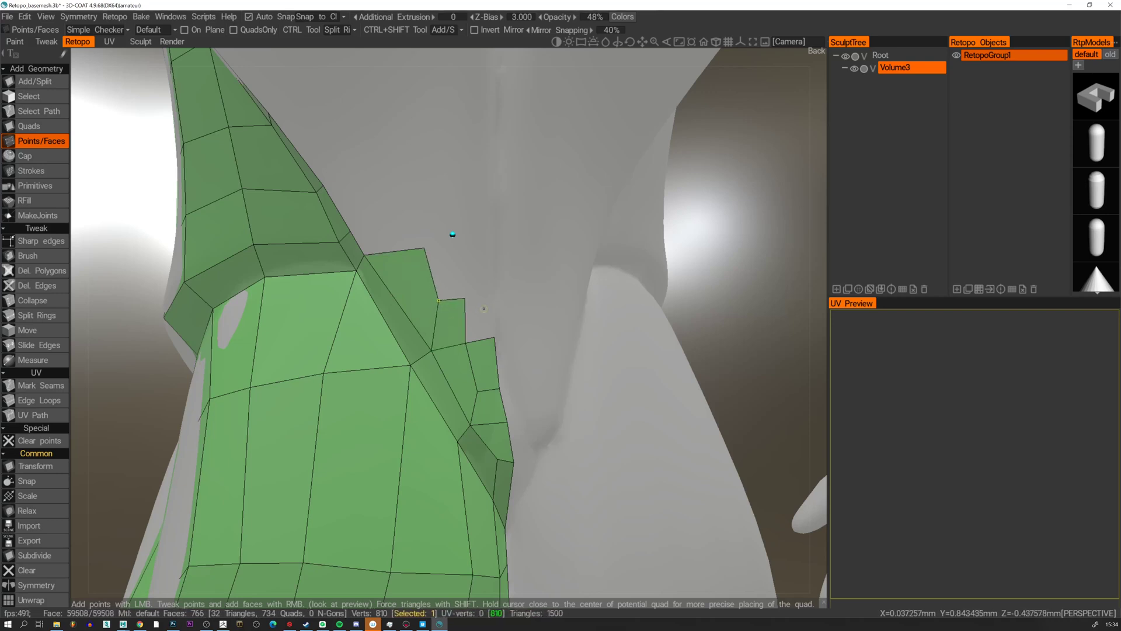
pyautogui.rightClick(491, 295)
pyautogui.rightClick(474, 242)
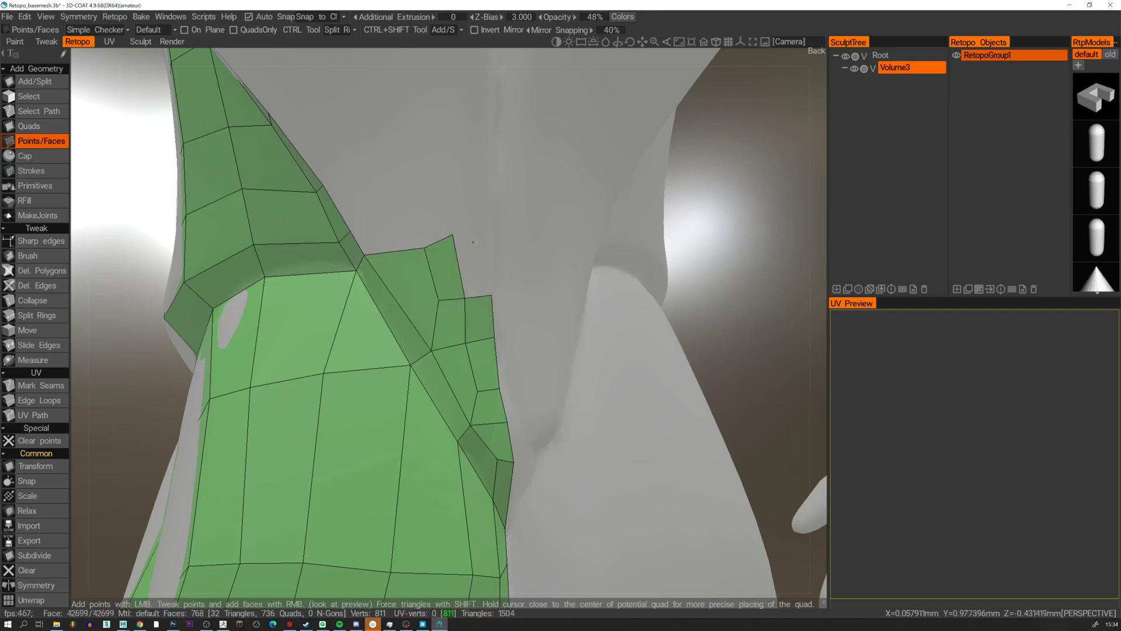
pyautogui.rightClick(489, 232)
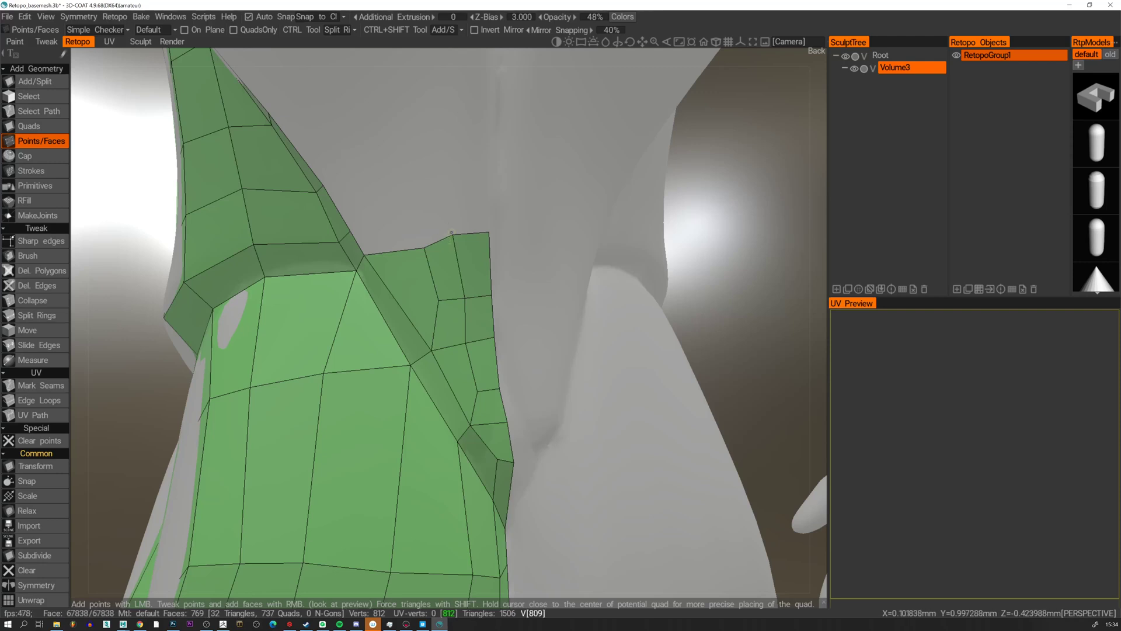
# Shift the new quads' upper-edge and interior points outward to even out their spacing across the lower back.
pyautogui.moveTo(452, 233); pyautogui.dragTo(405, 253, button='right')
pyautogui.moveTo(439, 300); pyautogui.dragTo(455, 297, button='right')
pyautogui.moveTo(450, 245); pyautogui.dragTo(441, 242, button='right')
pyautogui.moveTo(432, 301); pyautogui.dragTo(457, 301, button='right')
pyautogui.moveTo(407, 253); pyautogui.dragTo(398, 250, button='right')
pyautogui.moveTo(488, 234); pyautogui.dragTo(490, 236, button='right')
pyautogui.keyDown('alt'); pyautogui.moveTo(490, 236); pyautogui.dragTo(446, 269); pyautogui.keyUp('alt')
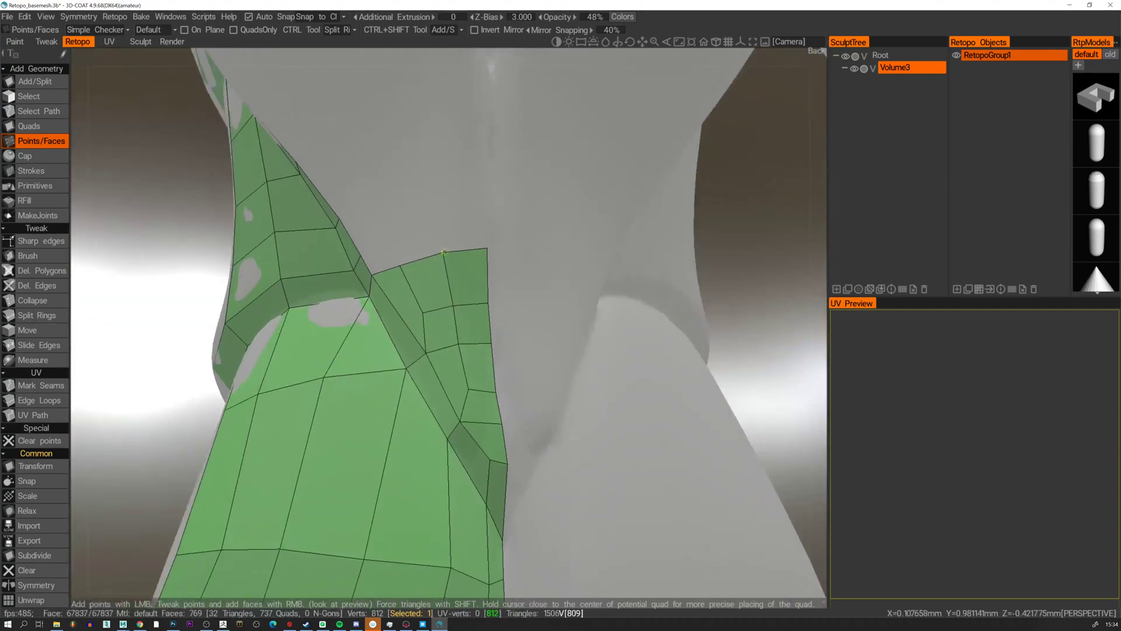
pyautogui.keyDown('alt'); pyautogui.moveTo(445, 286); pyautogui.dragTo(471, 272); pyautogui.keyUp('alt')
pyautogui.scroll(-6, 444, 254)
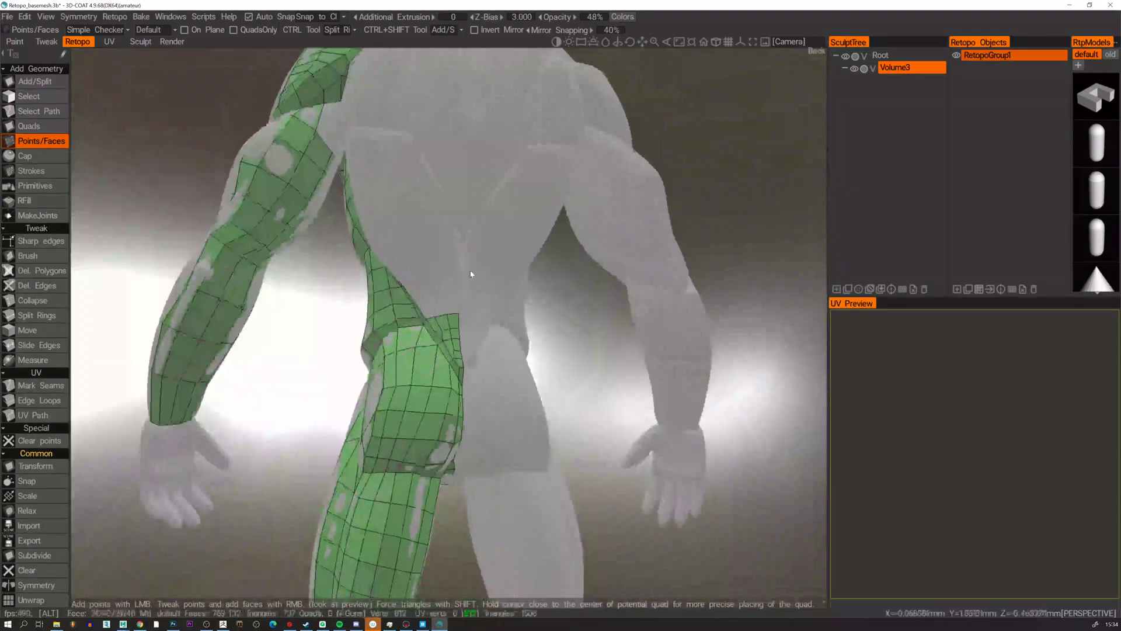
# Fill a row of six quads above the lower-back patch, joining the waist edge to the centre line.
pyautogui.scroll(5, 456, 328)
pyautogui.keyDown('alt'); pyautogui.moveTo(455, 328); pyautogui.dragTo(409, 343); pyautogui.keyUp('alt')
pyautogui.rightClick(466, 300)
pyautogui.rightClick(413, 297)
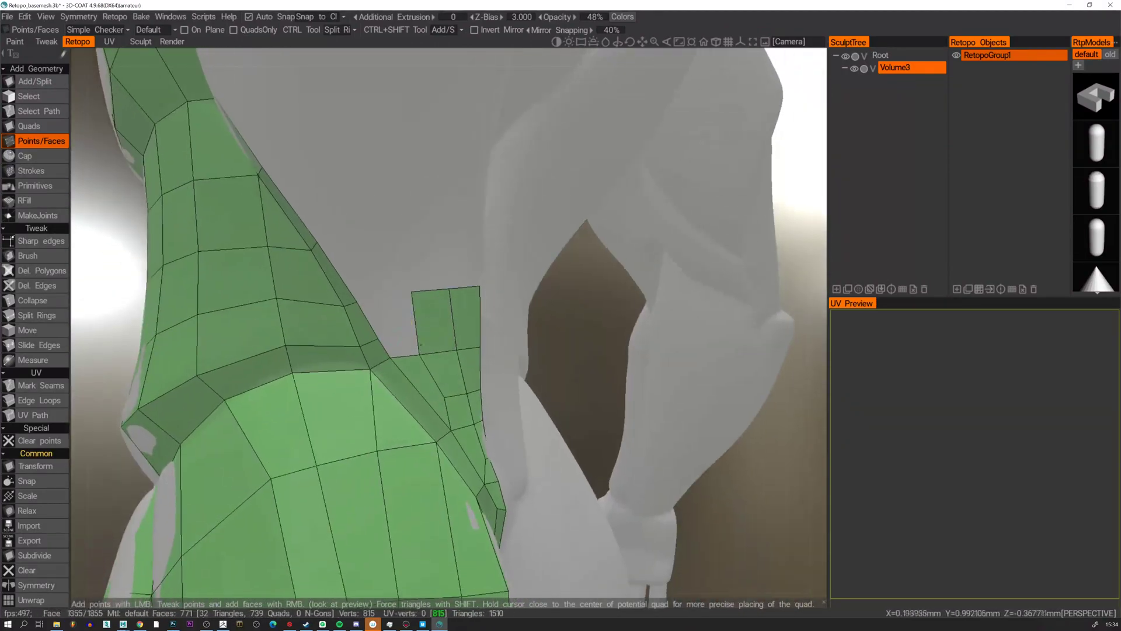
pyautogui.rightClick(409, 343)
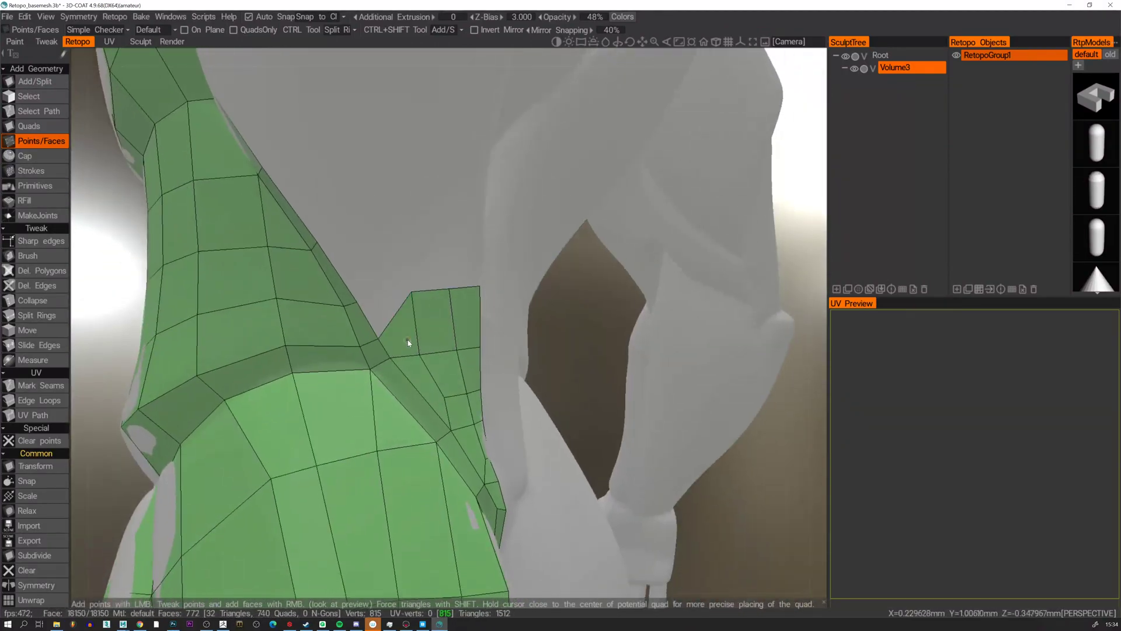
pyautogui.rightClick(431, 278)
pyautogui.rightClick(388, 309)
pyautogui.keyDown('alt'); pyautogui.moveTo(496, 292); pyautogui.dragTo(466, 272); pyautogui.keyUp('alt')
pyautogui.click(475, 257)
pyautogui.rightClick(459, 275)
pyautogui.click(391, 290)
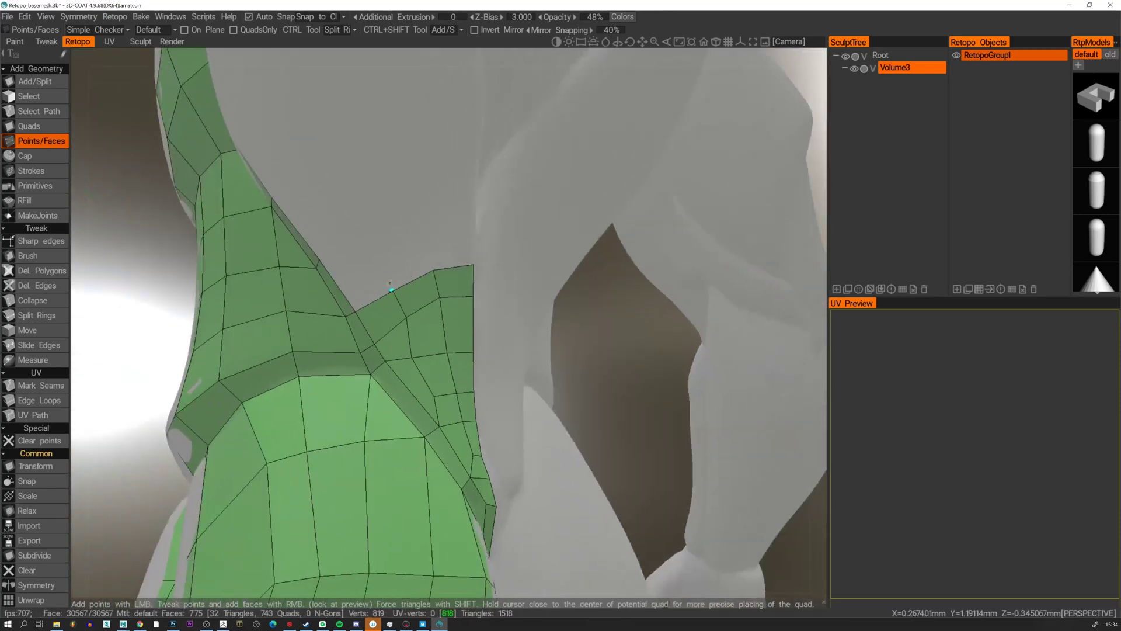
# Move the new row's upper-edge and interior points toward the waist to balance the quad widths.
pyautogui.moveTo(392, 290); pyautogui.dragTo(405, 324, button='right')
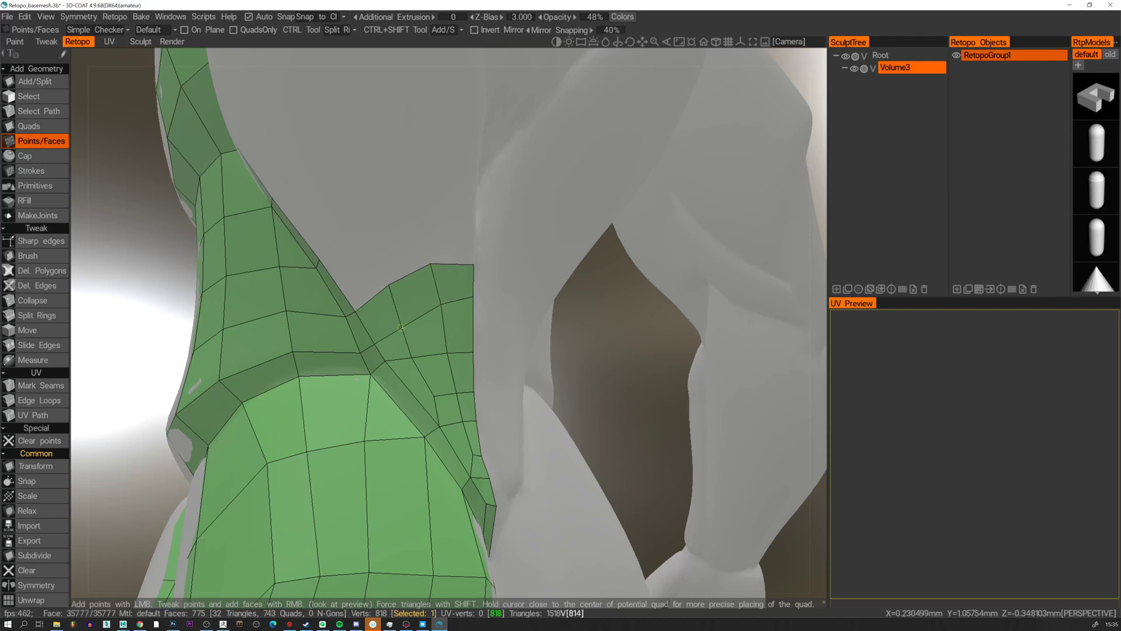
pyautogui.moveTo(387, 285); pyautogui.dragTo(376, 290, button='right')
pyautogui.moveTo(401, 328); pyautogui.dragTo(397, 329, button='right')
pyautogui.moveTo(380, 293); pyautogui.dragTo(378, 295, button='right')
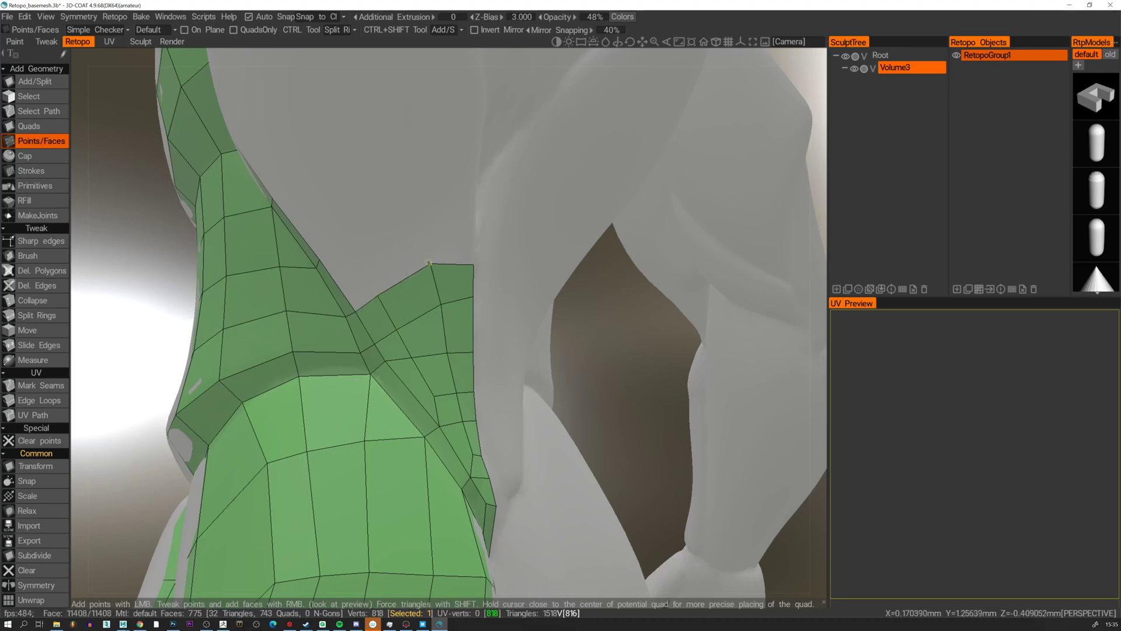
pyautogui.moveTo(430, 263); pyautogui.dragTo(414, 270, button='right')
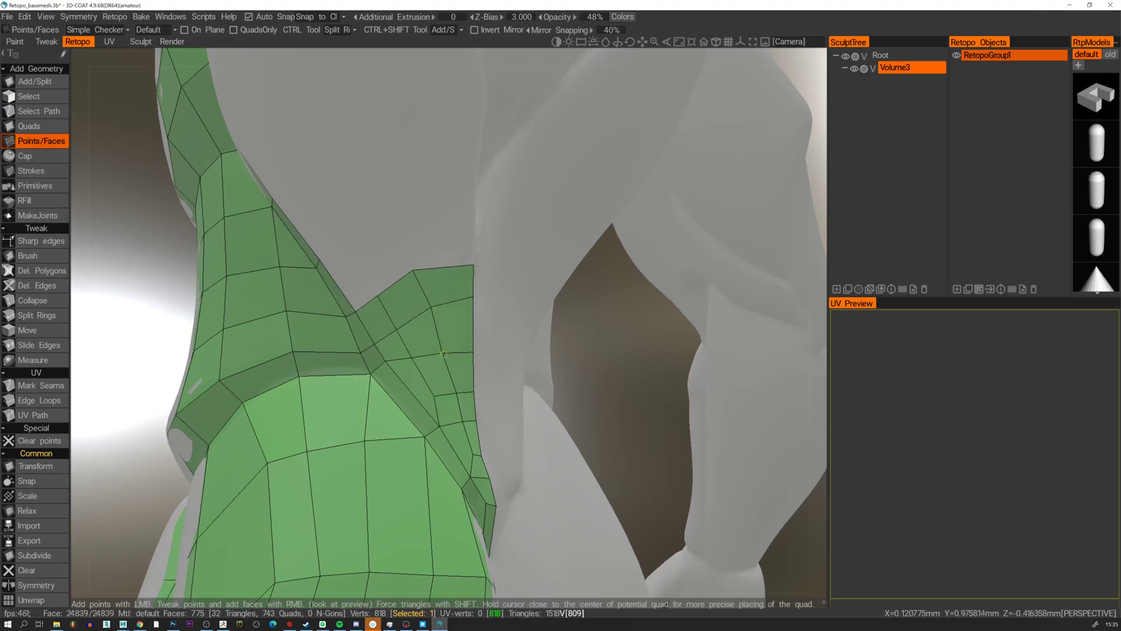
pyautogui.scroll(-4, 443, 354)
pyautogui.keyDown('alt'); pyautogui.moveTo(450, 352); pyautogui.dragTo(431, 304); pyautogui.keyUp('alt')
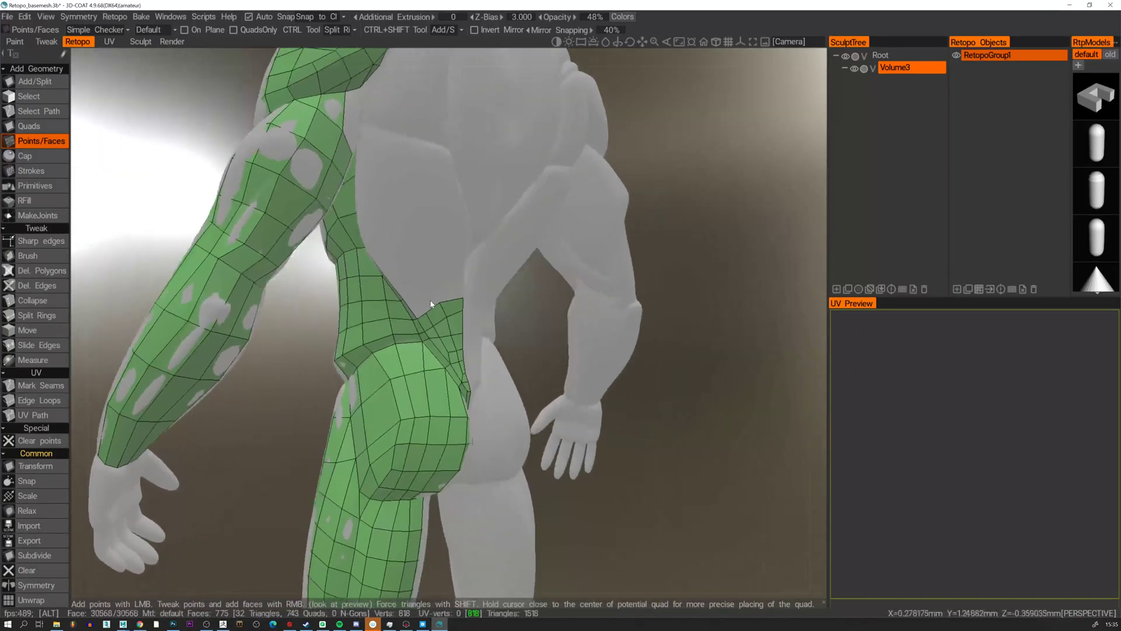
# Fill five more quads from the waist edge to the centre line and lower one point on their upper edge.
pyautogui.scroll(6, 431, 304)
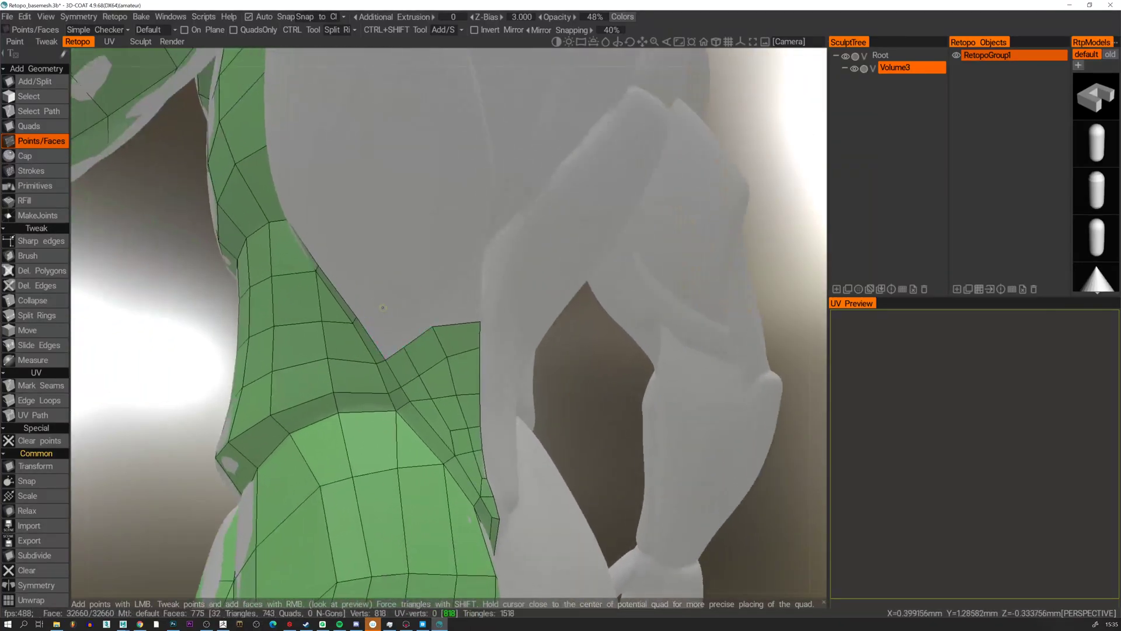
pyautogui.click(381, 311)
pyautogui.click(414, 316)
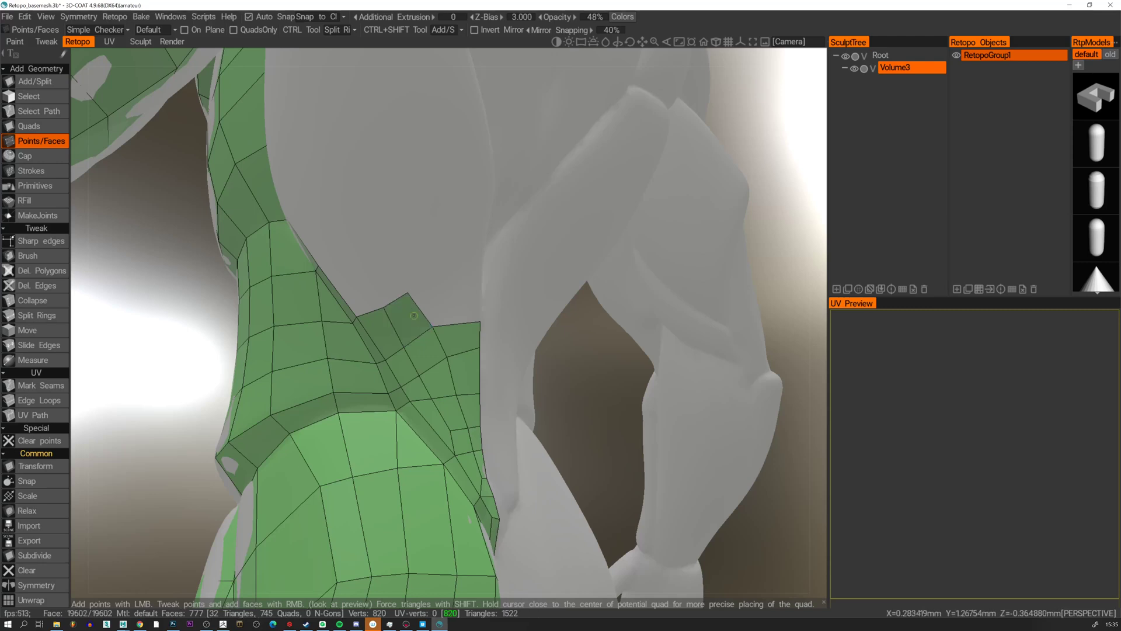
pyautogui.click(434, 284)
pyautogui.click(446, 303)
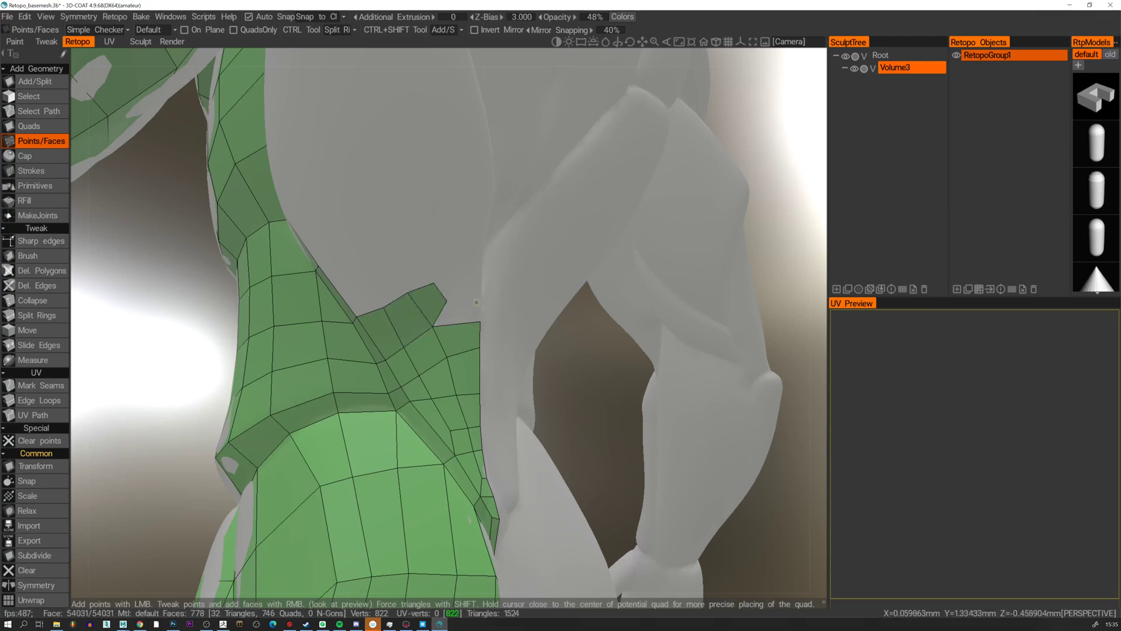
pyautogui.click(477, 302)
pyautogui.rightClick(479, 303)
pyautogui.keyDown('alt'); pyautogui.moveTo(479, 303); pyautogui.dragTo(444, 301); pyautogui.keyUp('alt')
pyautogui.click(473, 275)
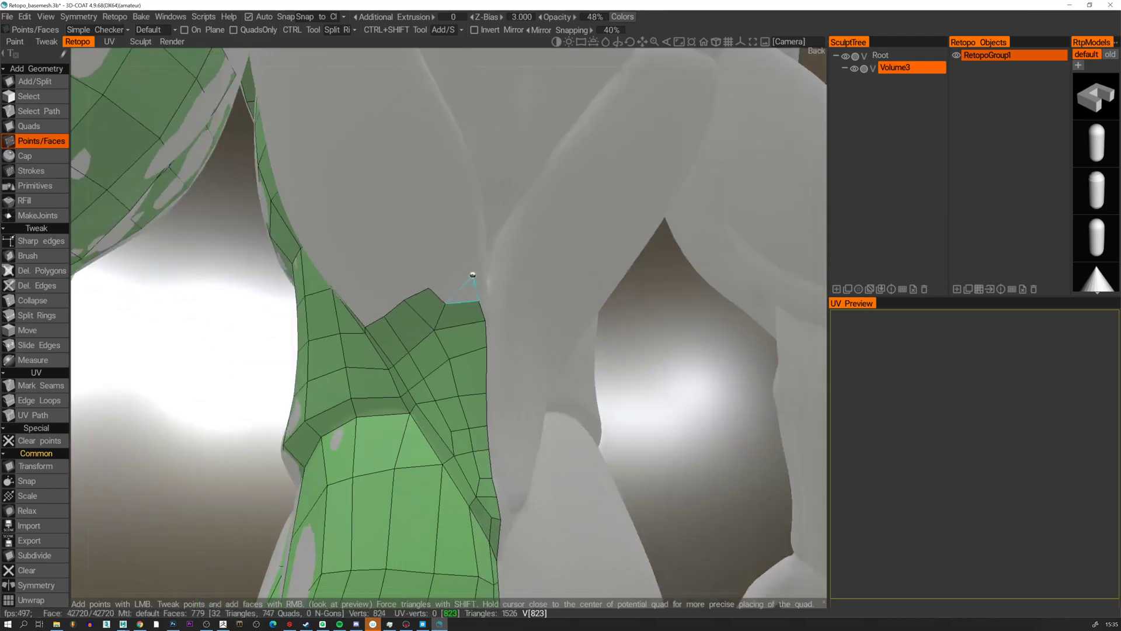
pyautogui.rightClick(470, 276)
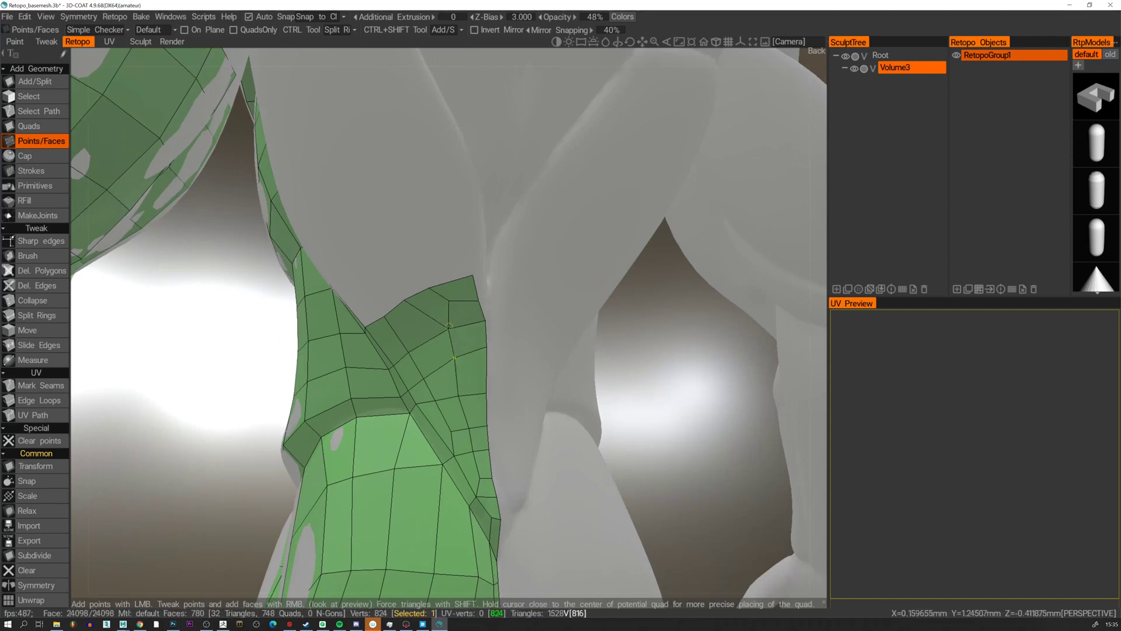
pyautogui.keyDown('alt'); pyautogui.moveTo(478, 278); pyautogui.dragTo(471, 275); pyautogui.keyUp('alt')
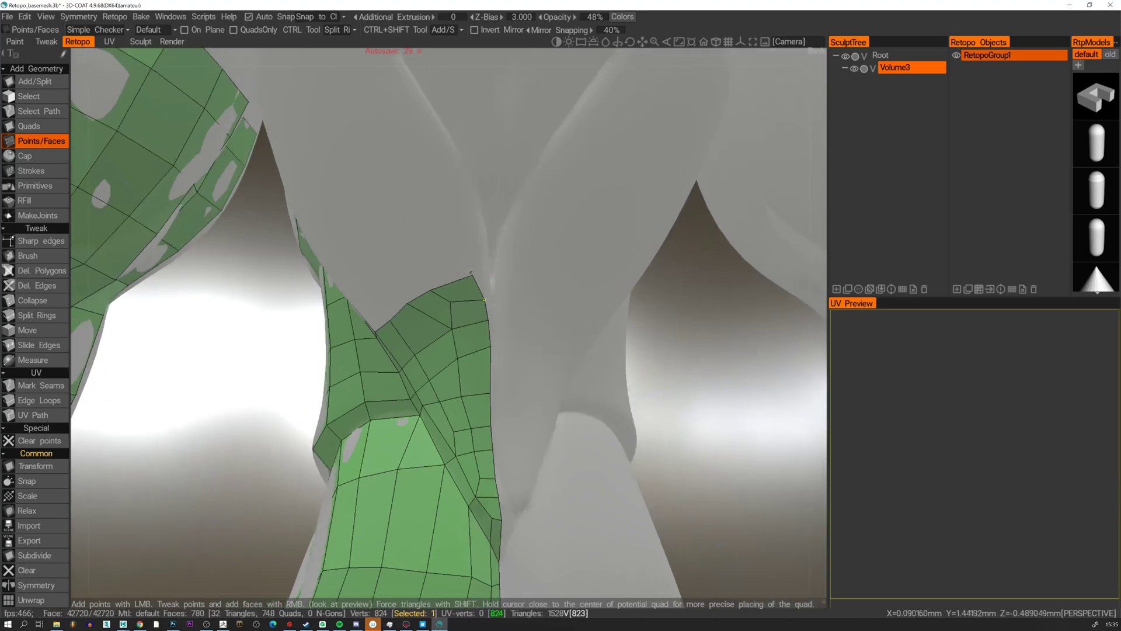
pyautogui.moveTo(430, 288)
pyautogui.mouseDown(button='right')
pyautogui.moveTo(437, 278)
pyautogui.moveTo(418, 297)
pyautogui.moveTo(433, 309)
pyautogui.mouseUp(button='right')
# Fill four quads in the next row up, spanning from the side edge of the waist to the centre line.
pyautogui.keyDown('alt'); pyautogui.moveTo(434, 309); pyautogui.dragTo(445, 349); pyautogui.keyUp('alt')
pyautogui.keyDown('alt'); pyautogui.moveTo(445, 349); pyautogui.dragTo(423, 331, button='right'); pyautogui.keyUp('alt')
pyautogui.keyDown('alt'); pyautogui.moveTo(424, 331); pyautogui.dragTo(374, 285); pyautogui.keyUp('alt')
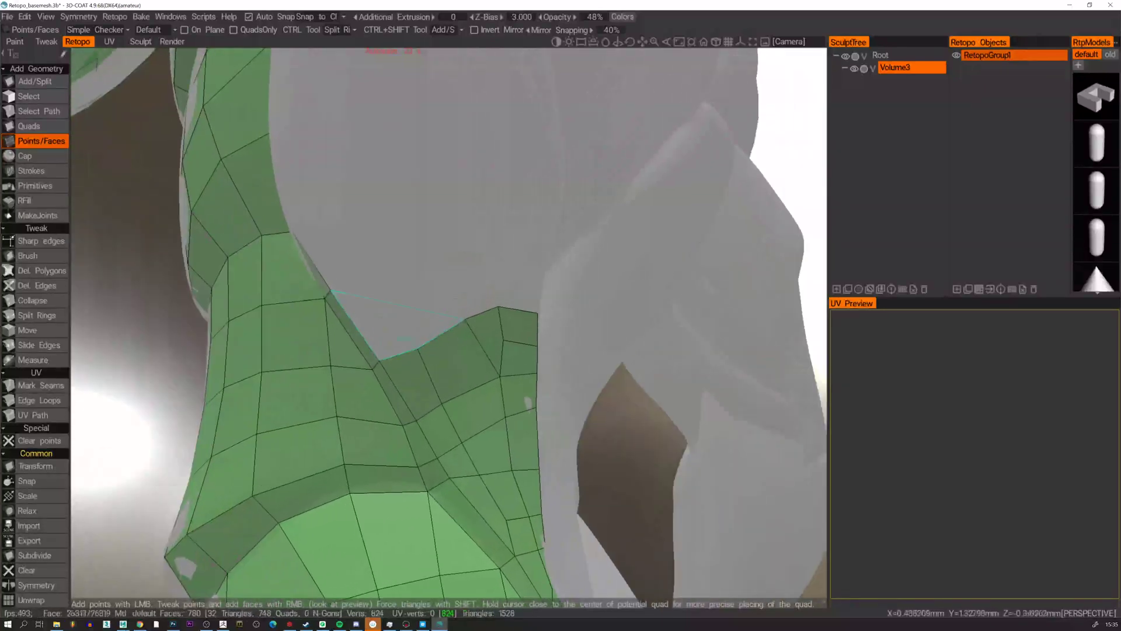
pyautogui.rightClick(374, 320)
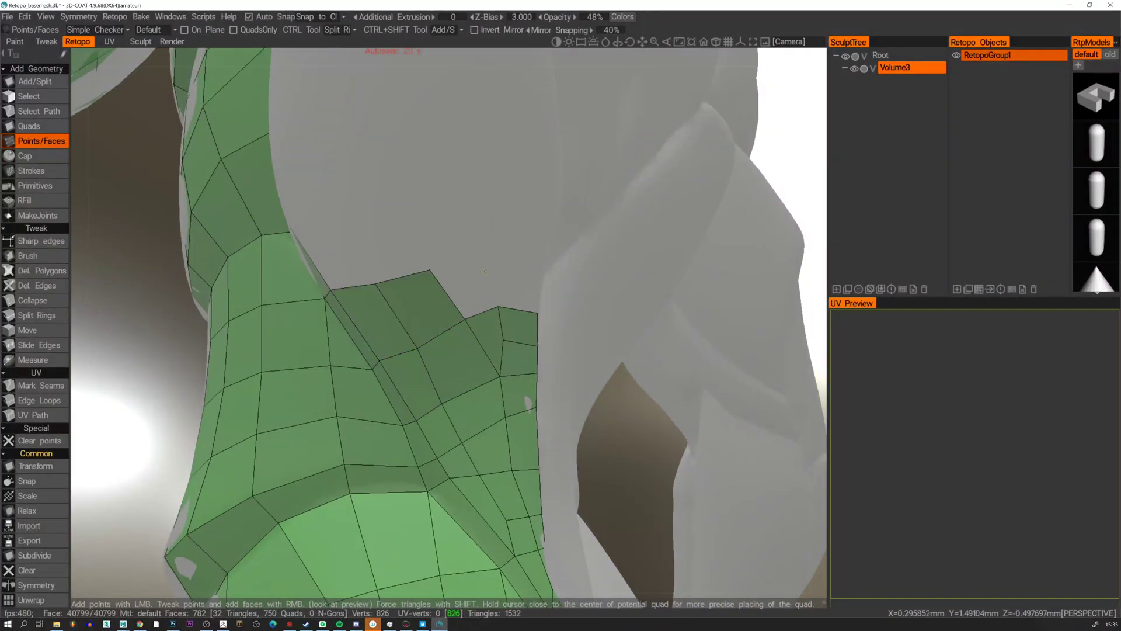
pyautogui.click(489, 255)
pyautogui.rightClick(466, 288)
pyautogui.keyDown('alt'); pyautogui.moveTo(466, 287); pyautogui.dragTo(438, 295); pyautogui.keyUp('alt')
pyautogui.click(536, 258)
pyautogui.rightClick(506, 291)
# Nudge the upper-edge and interior points of the top lower-back quads to smooth the edge flow.
pyautogui.moveTo(434, 294); pyautogui.dragTo(443, 290, button='right')
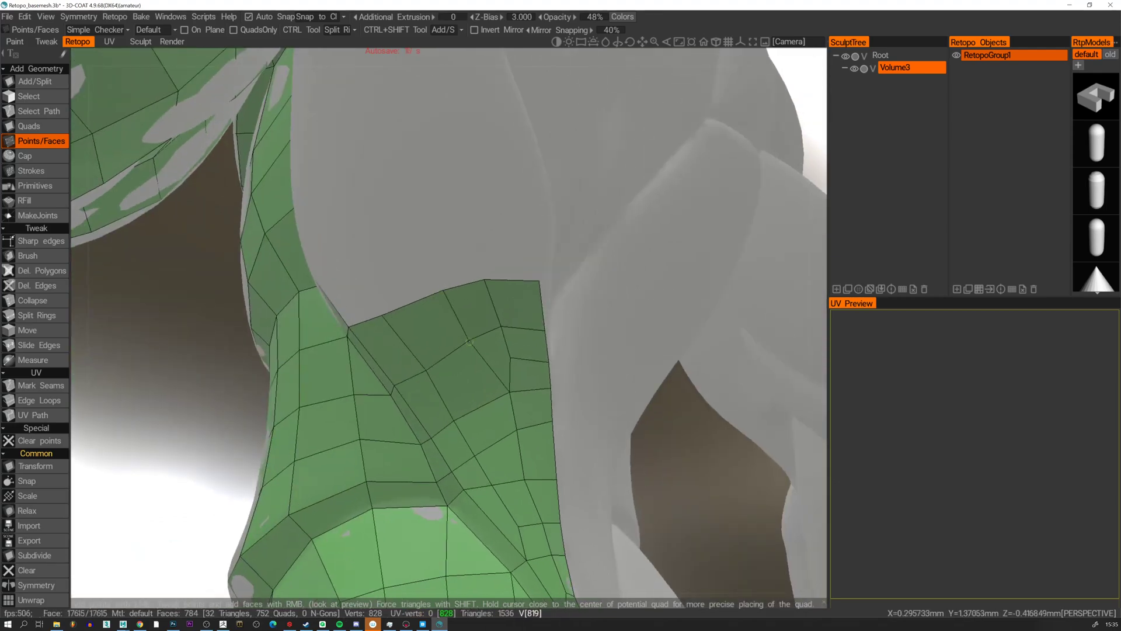
pyautogui.moveTo(470, 342); pyautogui.dragTo(422, 366, button='right')
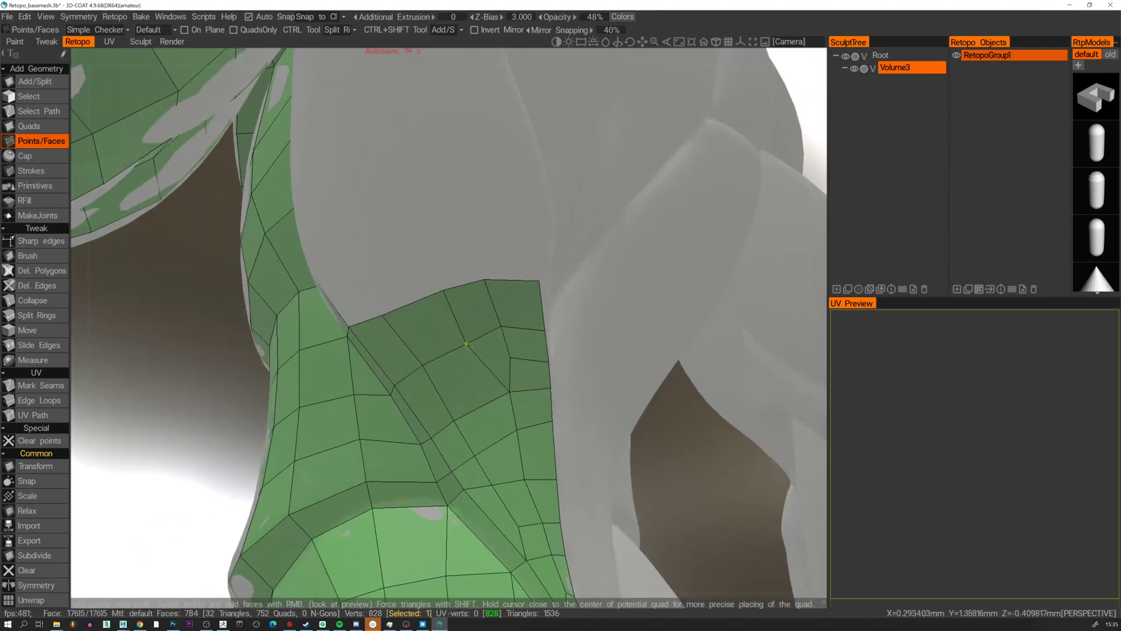
pyautogui.scroll(-3, 513, 350)
pyautogui.moveTo(513, 350)
pyautogui.keyDown('alt'); pyautogui.mouseDown()
pyautogui.moveTo(514, 368)
pyautogui.moveTo(517, 351)
pyautogui.mouseUp(); pyautogui.keyUp('alt')
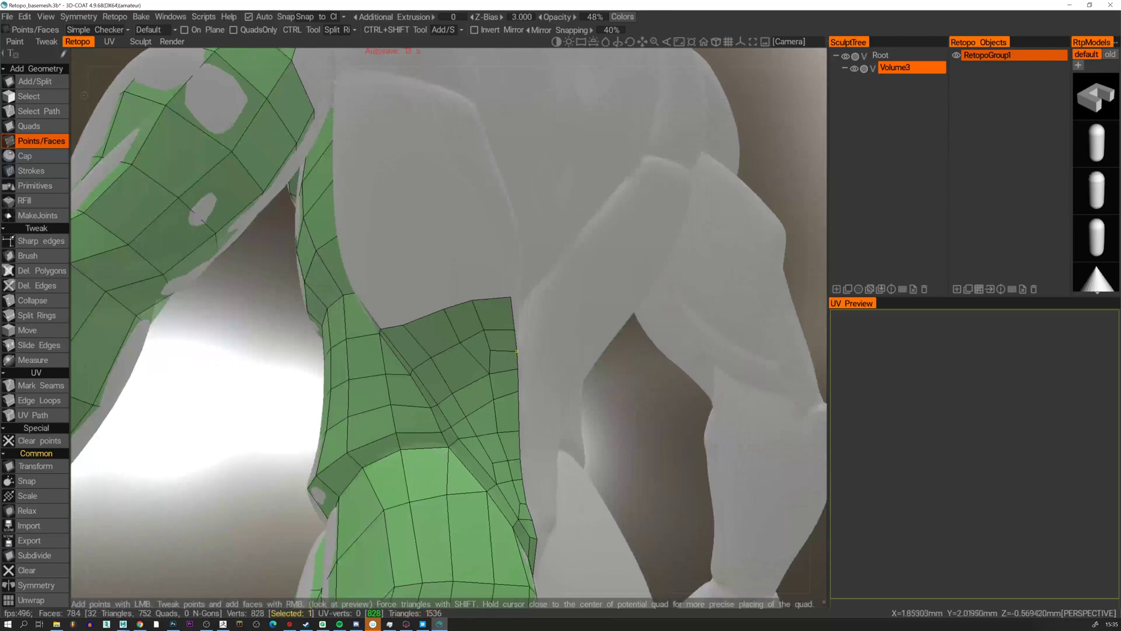
# Using Add/Split with a radius of 1.750, cut an edge from the patch's upper border to the interior vertex near the centre line.
pyautogui.click(50, 80)
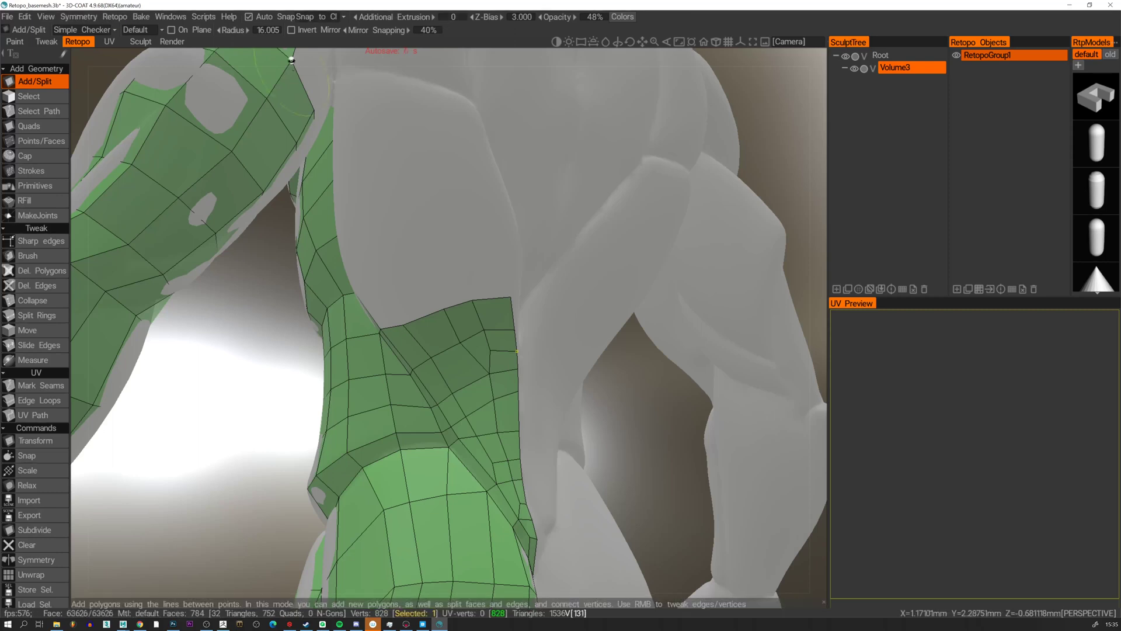
pyautogui.keyDown('alt'); pyautogui.moveTo(450, 160); pyautogui.dragTo(456, 188); pyautogui.keyUp('alt')
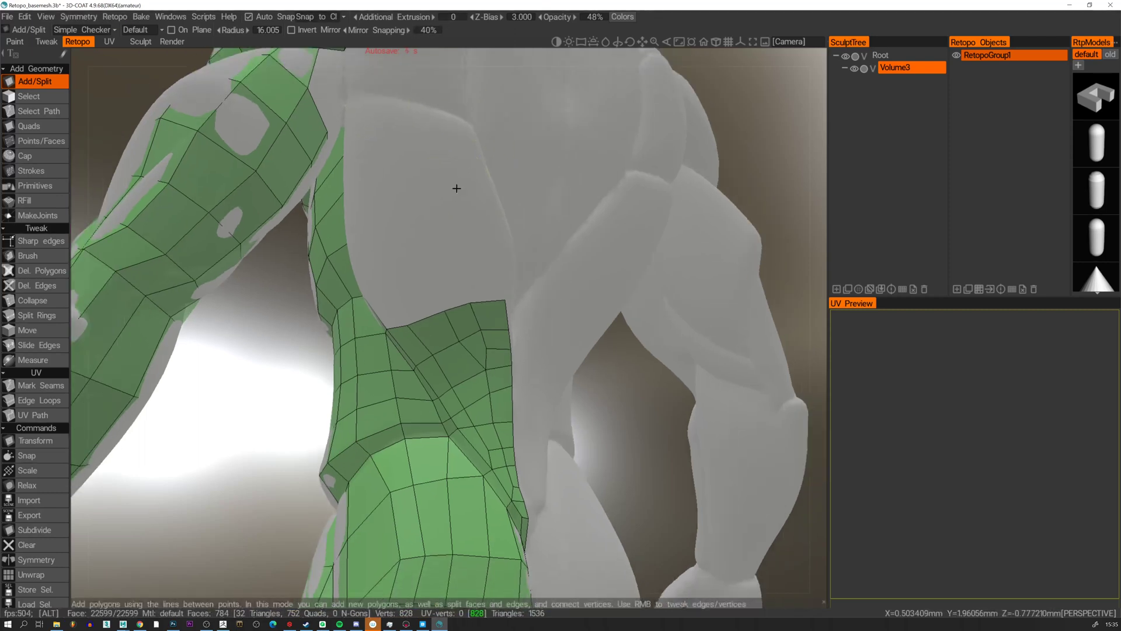
pyautogui.moveTo(461, 204)
pyautogui.mouseDown(button='right')
pyautogui.moveTo(508, 193)
pyautogui.moveTo(358, 193)
pyautogui.moveTo(393, 190)
pyautogui.mouseUp(button='right')
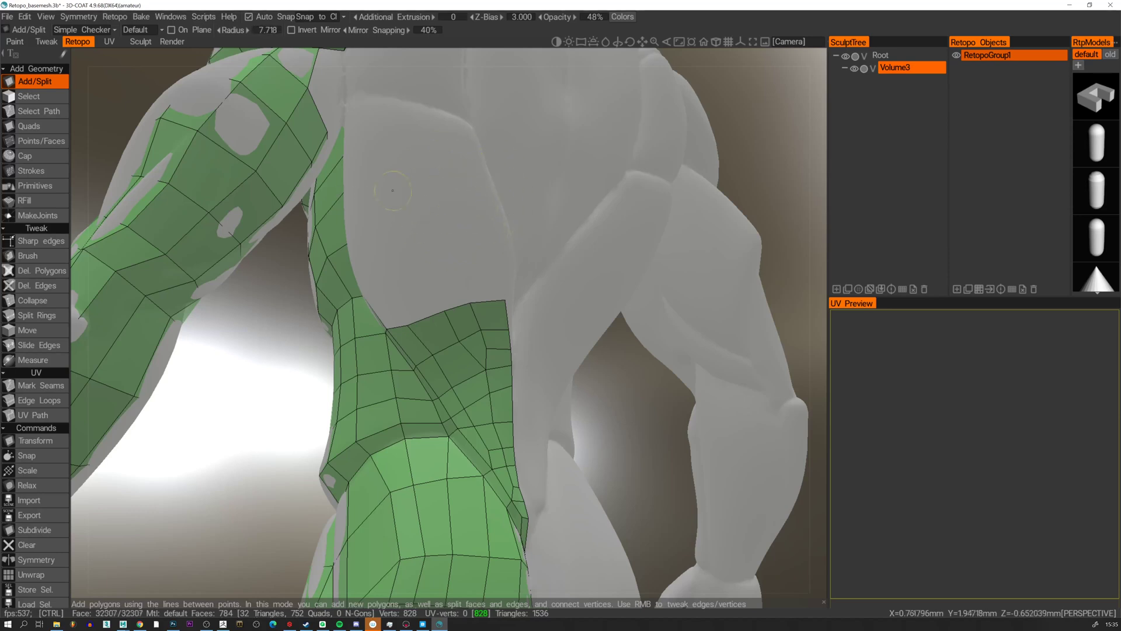
pyautogui.keyDown('ctrl'); pyautogui.moveTo(466, 246); pyautogui.dragTo(465, 249, button='right'); pyautogui.keyUp('ctrl')
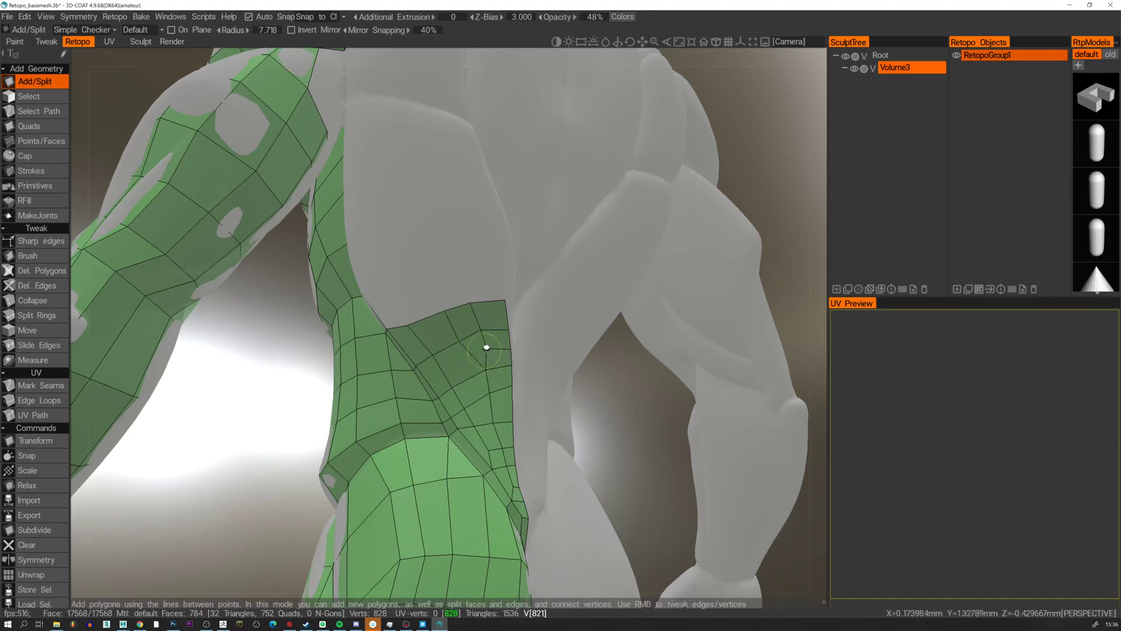
pyautogui.keyDown('alt'); pyautogui.moveTo(481, 329); pyautogui.dragTo(510, 358, button='right'); pyautogui.keyUp('alt')
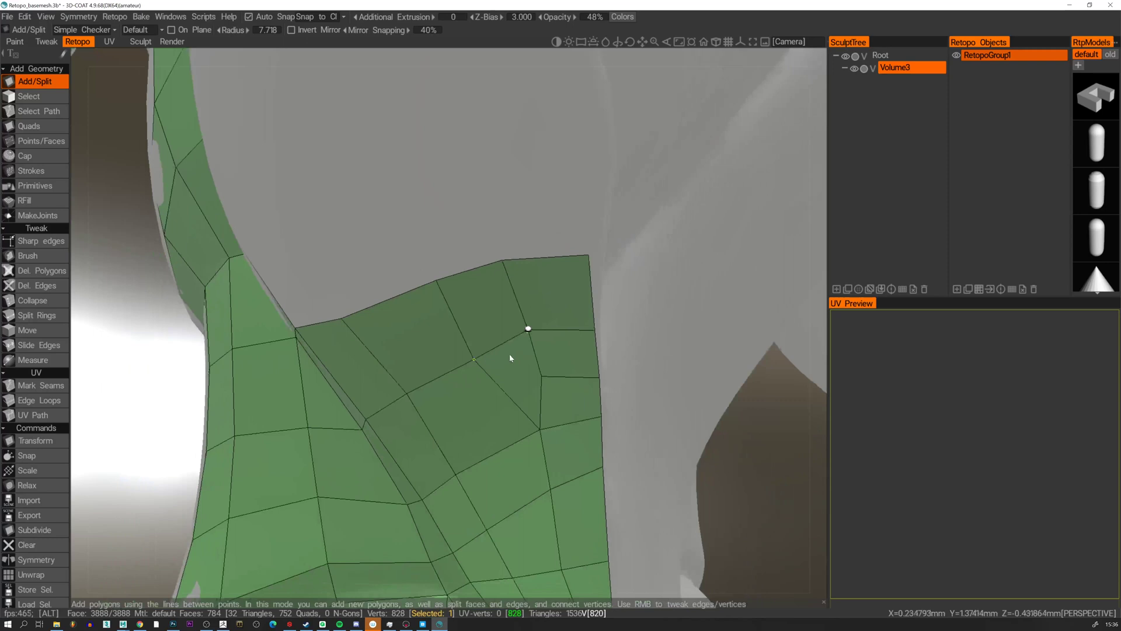
pyautogui.keyDown('alt'); pyautogui.moveTo(509, 354); pyautogui.dragTo(424, 276, button='middle'); pyautogui.keyUp('alt')
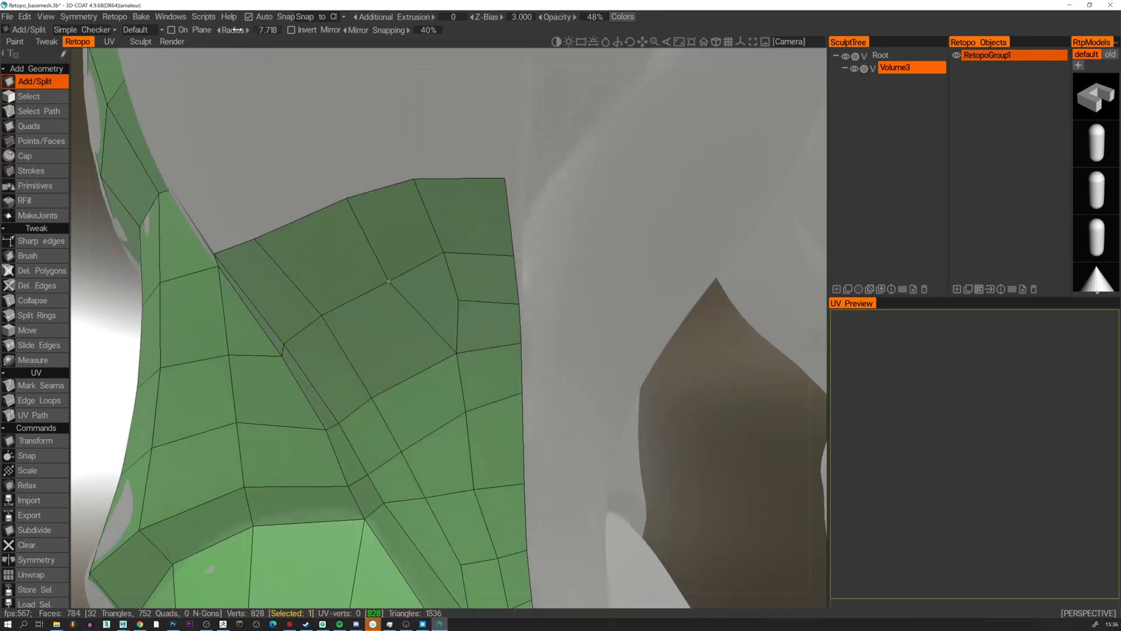
pyautogui.moveTo(237, 30); pyautogui.dragTo(221, 30)
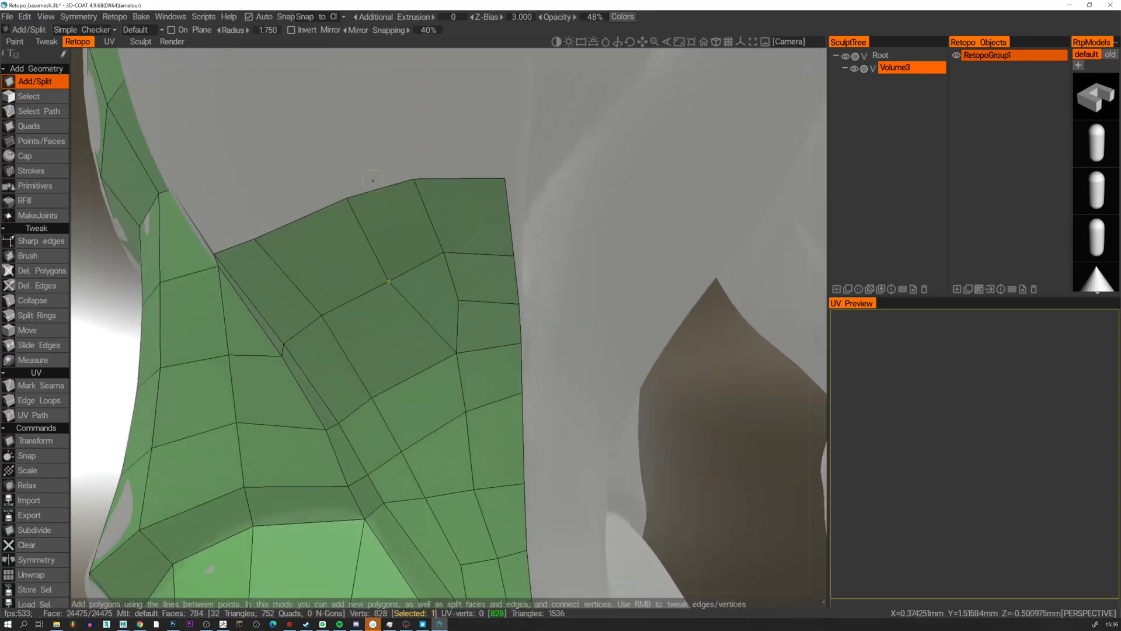
pyautogui.click(383, 189)
pyautogui.click(417, 264)
pyautogui.click(459, 300)
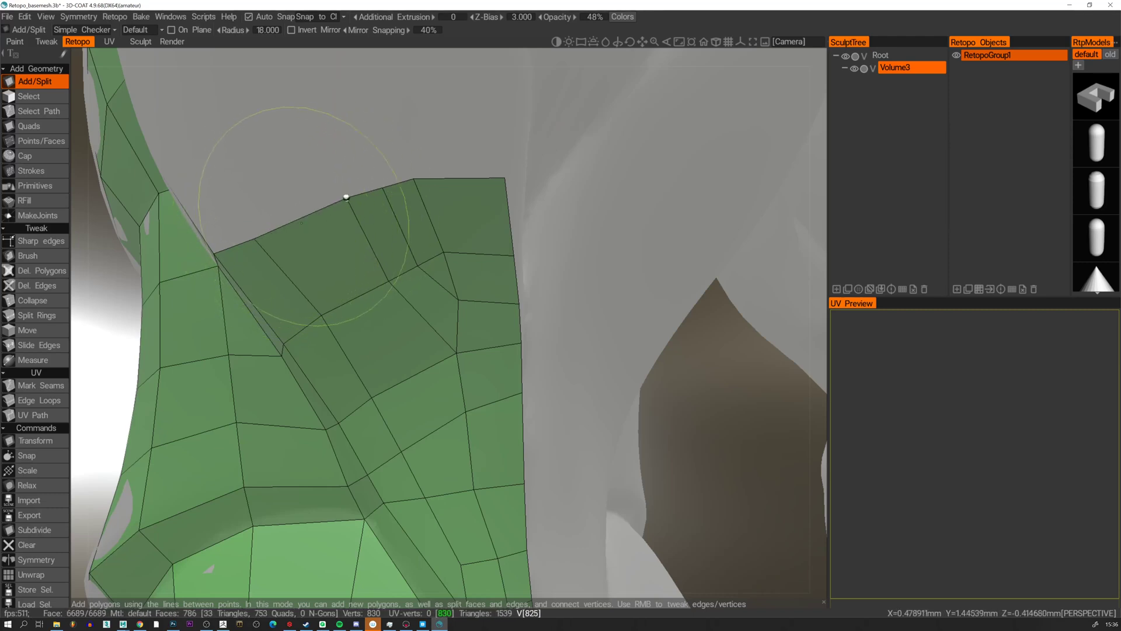
# Shift a point on the patch's upper edge and, with Add/Split at radius 1.000, cut an edge from that border down to the centre line.
pyautogui.moveTo(346, 197); pyautogui.dragTo(340, 197, button='right')
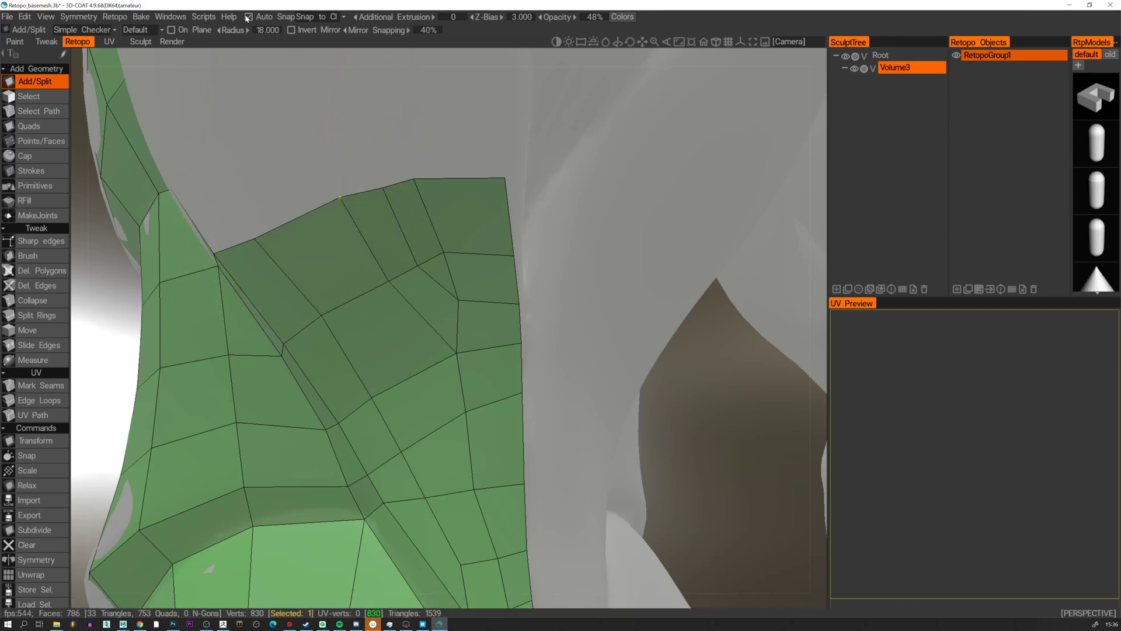
pyautogui.moveTo(239, 29); pyautogui.dragTo(205, 34)
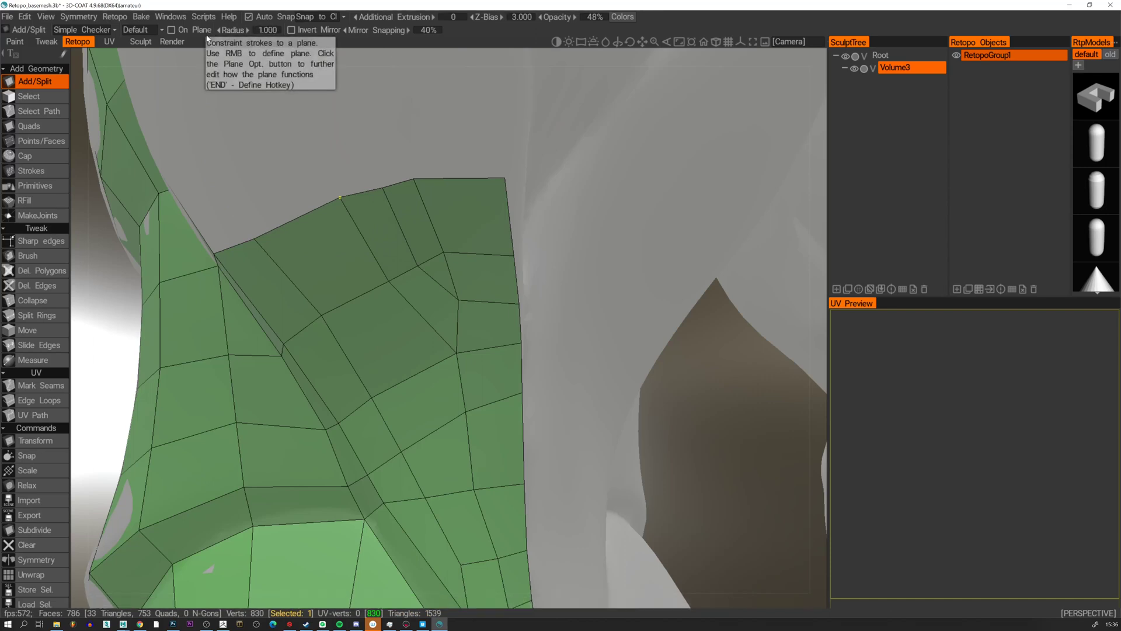
pyautogui.click(295, 217)
pyautogui.click(352, 299)
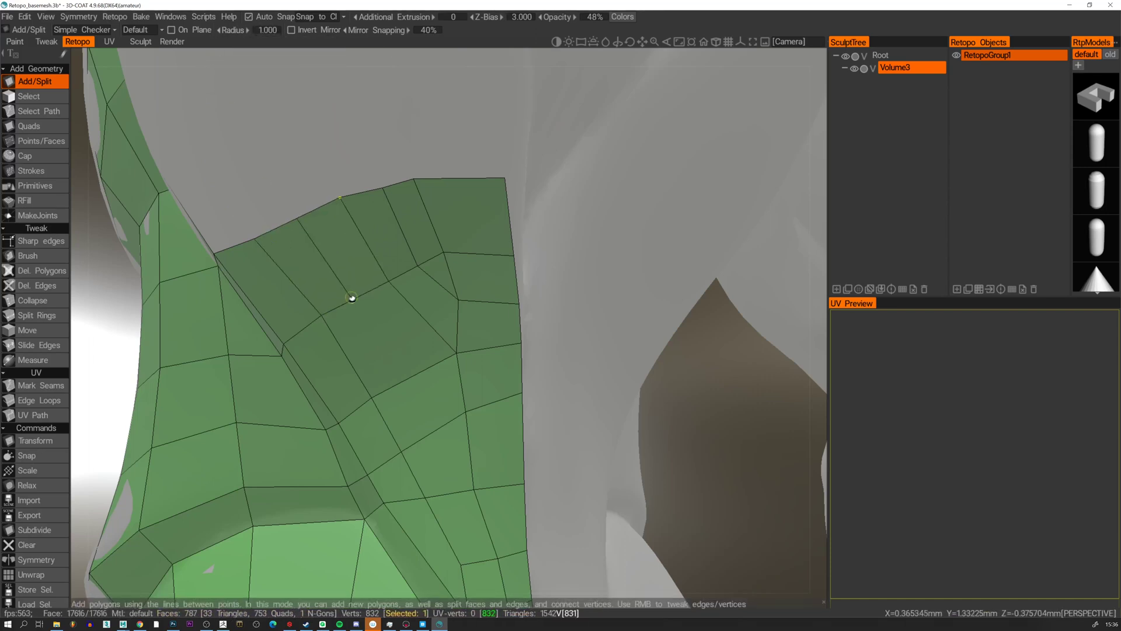
pyautogui.click(409, 370)
pyautogui.click(458, 378)
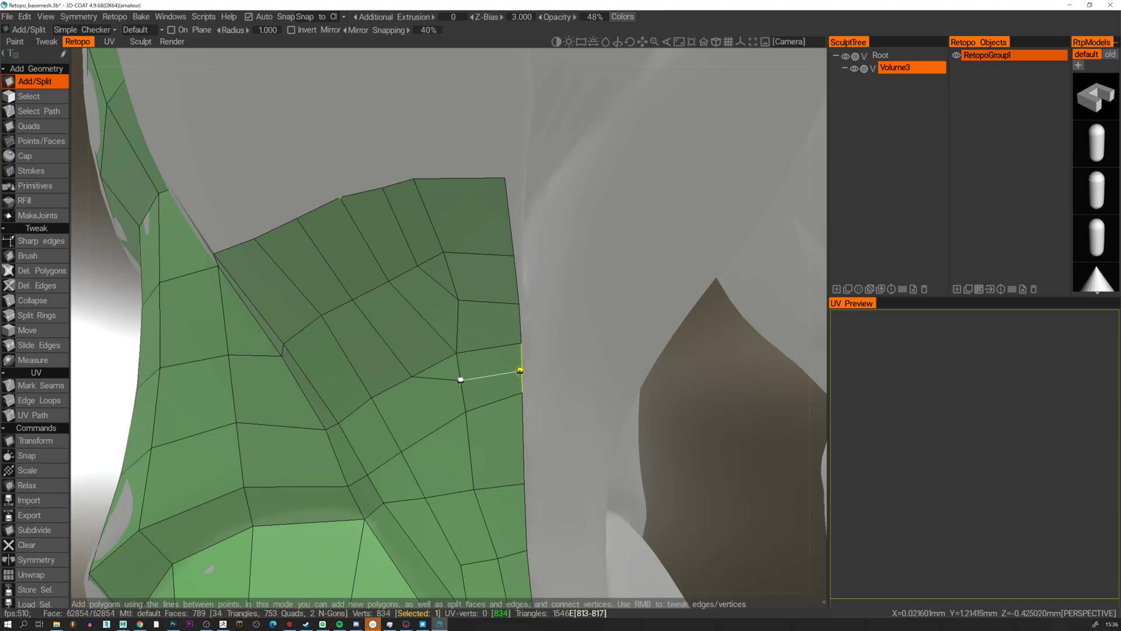
pyautogui.click(521, 370)
pyautogui.press('Escape')
# Undo the recent edge cuts across the lower-back patch.
pyautogui.keyDown('alt'); pyautogui.moveTo(537, 385); pyautogui.dragTo(561, 349, button='right'); pyautogui.keyUp('alt')
pyautogui.keyDown('alt'); pyautogui.moveTo(561, 350); pyautogui.dragTo(520, 353); pyautogui.keyUp('alt')
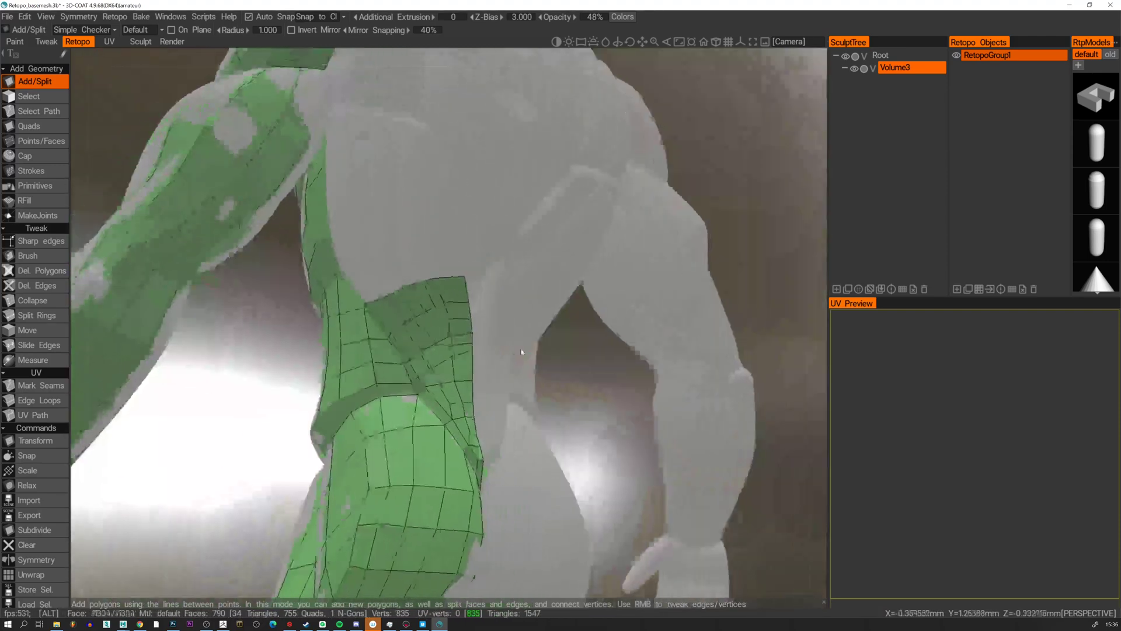
pyautogui.keyDown('alt'); pyautogui.moveTo(520, 353); pyautogui.dragTo(477, 358, button='right'); pyautogui.keyUp('alt')
pyautogui.keyDown('alt'); pyautogui.moveTo(477, 358); pyautogui.dragTo(473, 363); pyautogui.keyUp('alt')
pyautogui.hotkey('ctrl', 'z')
pyautogui.hotkey('ctrl', 'z')
pyautogui.hotkey('ctrl', 'z')
pyautogui.hotkey('ctrl', 'z')
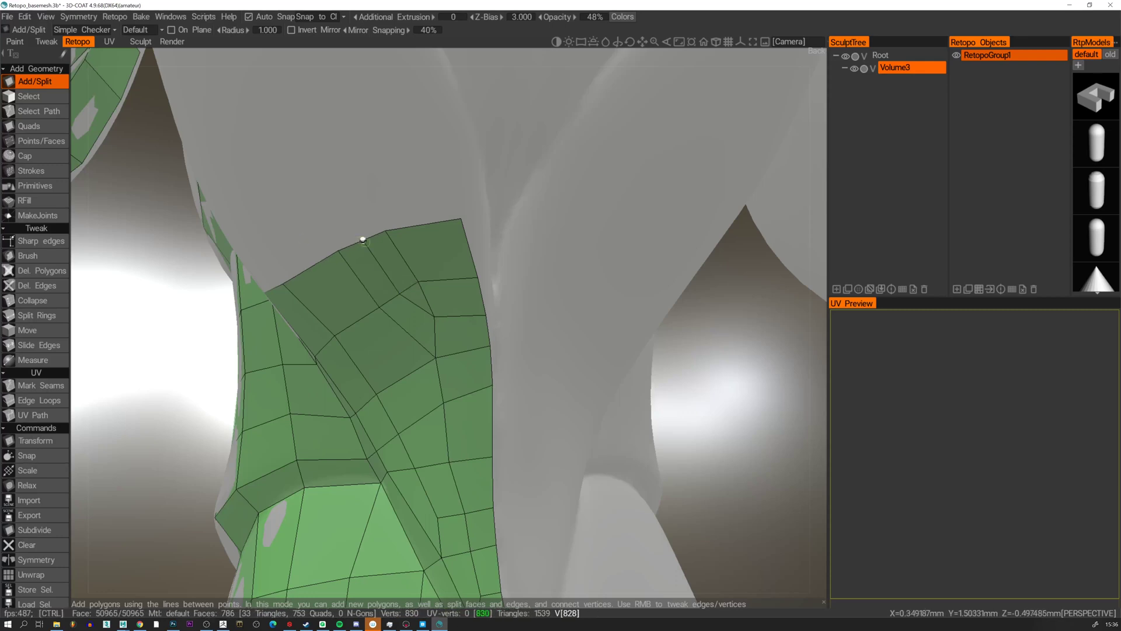
pyautogui.hotkey('ctrl', 'z')
pyautogui.hotkey('ctrl', 'z')
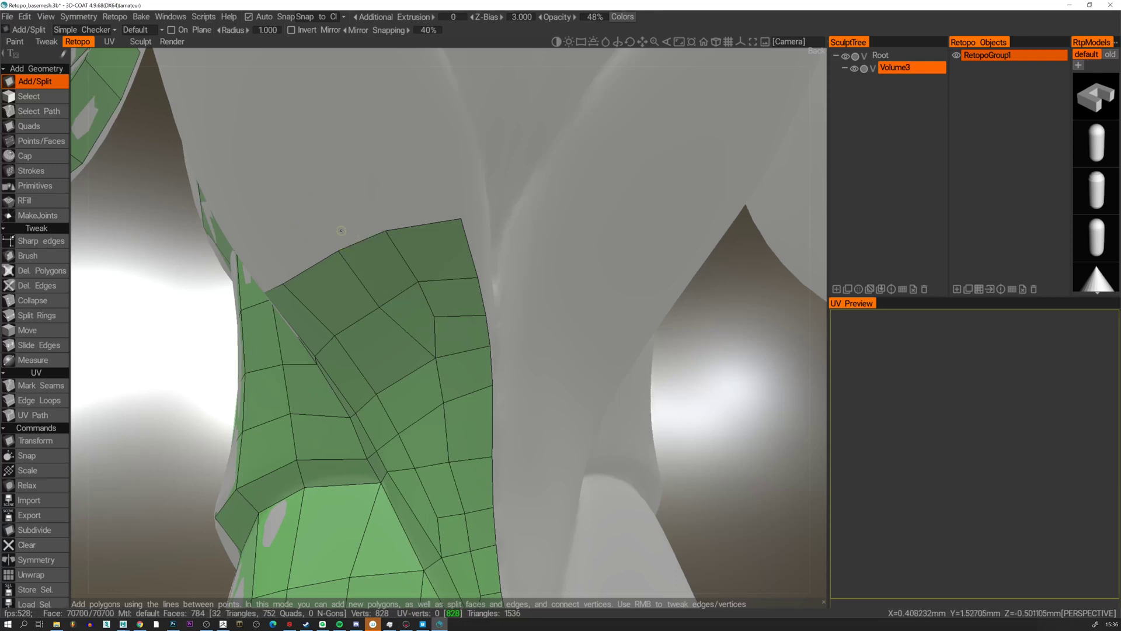
# Try to cut an edge from the middle of the patch's upper border through two rows, turning it across to the centre line.
pyautogui.click(308, 268)
pyautogui.click(356, 321)
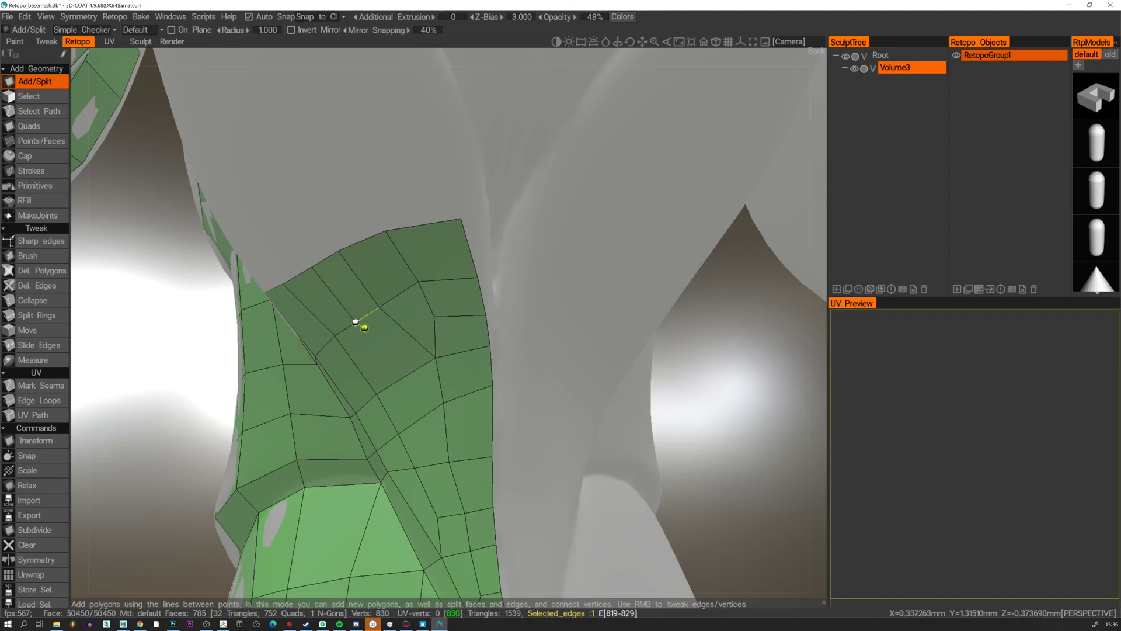
pyautogui.click(404, 376)
pyautogui.click(441, 384)
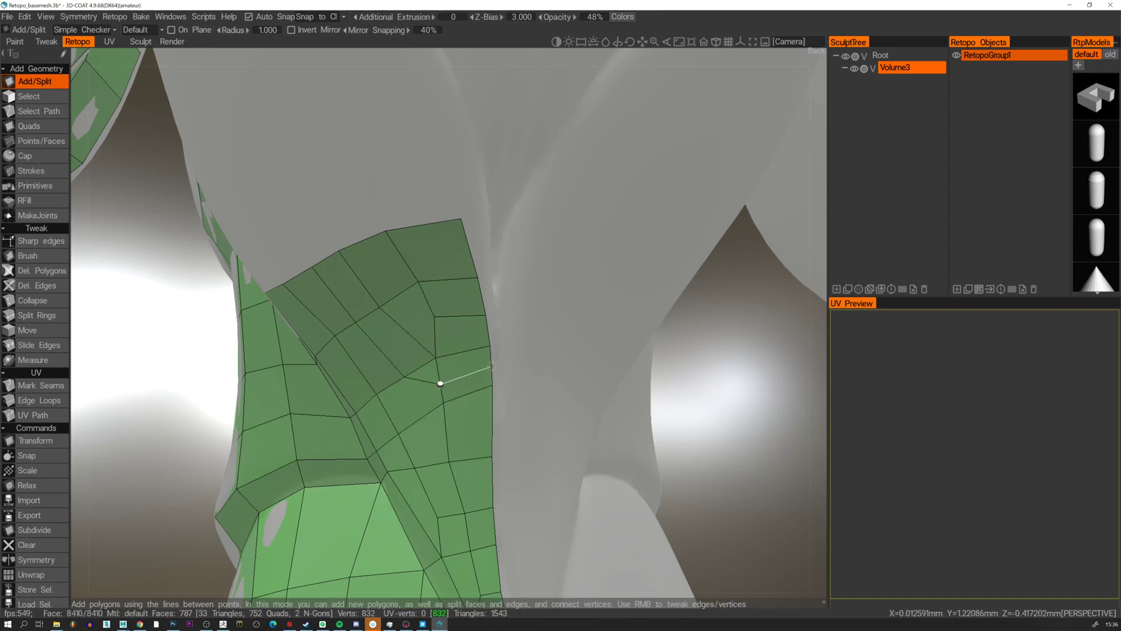
pyautogui.click(492, 367)
pyautogui.press('Escape')
# Undo the second edge cut through the lower-back patch.
pyautogui.keyDown('alt'); pyautogui.moveTo(375, 356); pyautogui.dragTo(335, 349); pyautogui.keyUp('alt')
pyautogui.hotkey('ctrl', 'z')
pyautogui.hotkey('ctrl', 'z')
pyautogui.hotkey('ctrl', 'z')
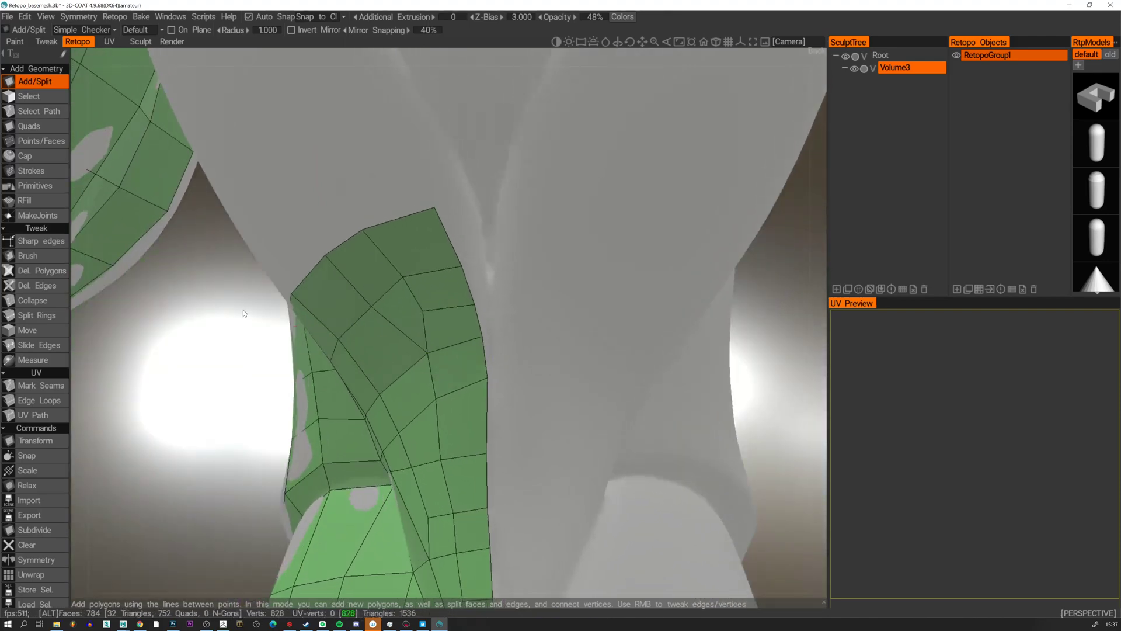
# With Points/Faces, move the interior point where the lower-back rows converge outward and raise the adjacent centre-line point slightly.
pyautogui.keyDown('alt'); pyautogui.moveTo(393, 317); pyautogui.dragTo(233, 244); pyautogui.keyUp('alt')
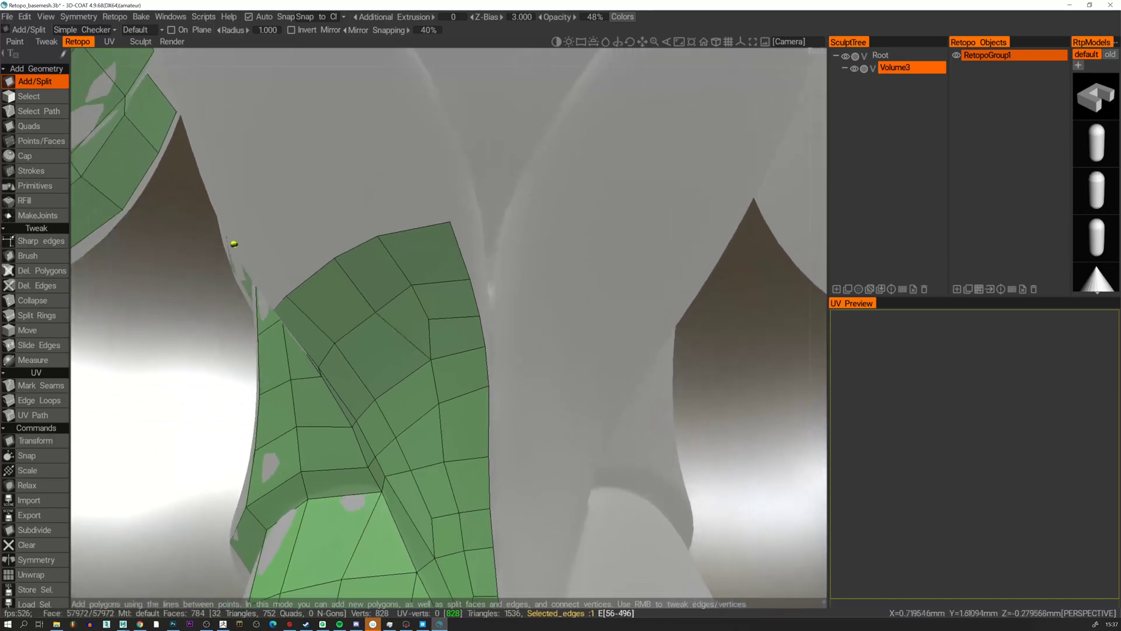
pyautogui.click(38, 141)
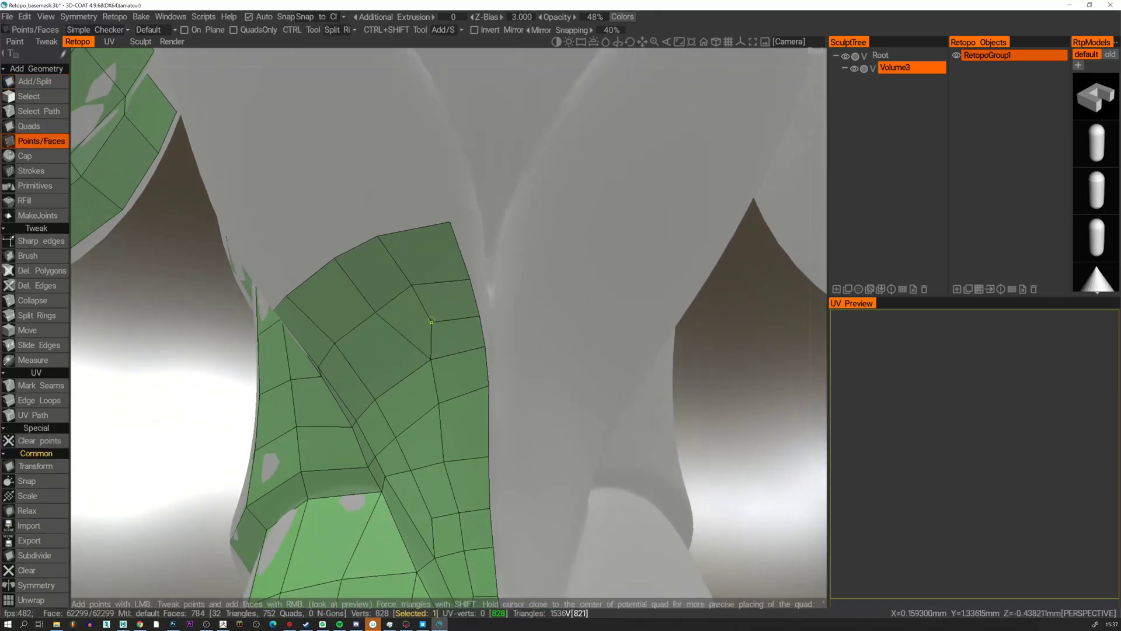
pyautogui.moveTo(431, 358); pyautogui.dragTo(421, 365)
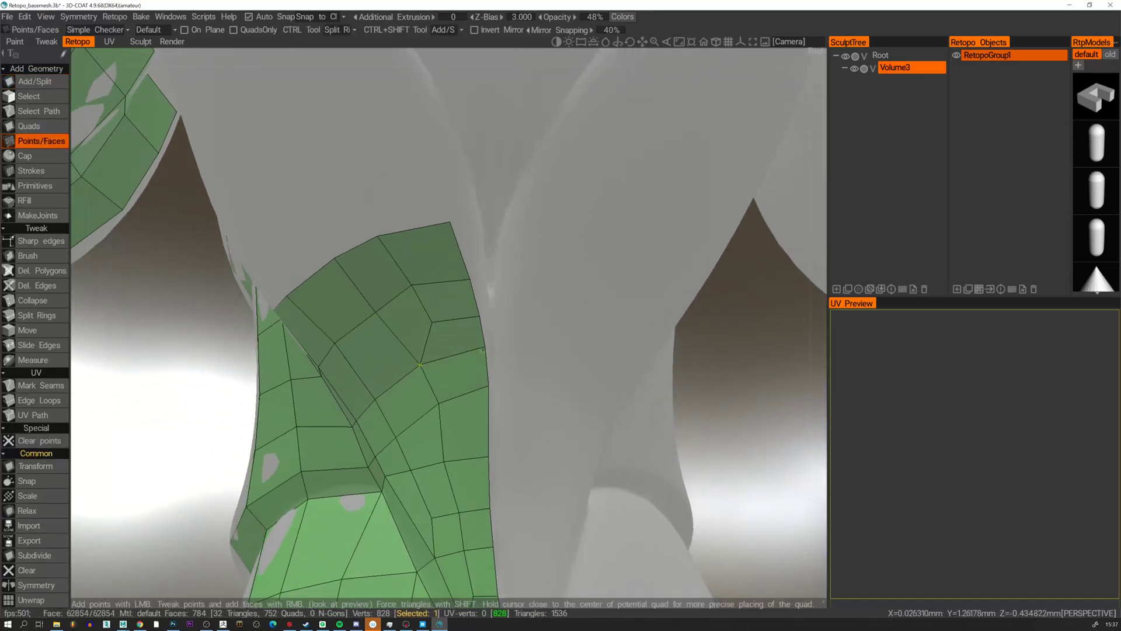
pyautogui.moveTo(483, 350); pyautogui.dragTo(484, 346, button='right')
pyautogui.keyDown('alt'); pyautogui.moveTo(467, 324); pyautogui.dragTo(409, 289); pyautogui.keyUp('alt')
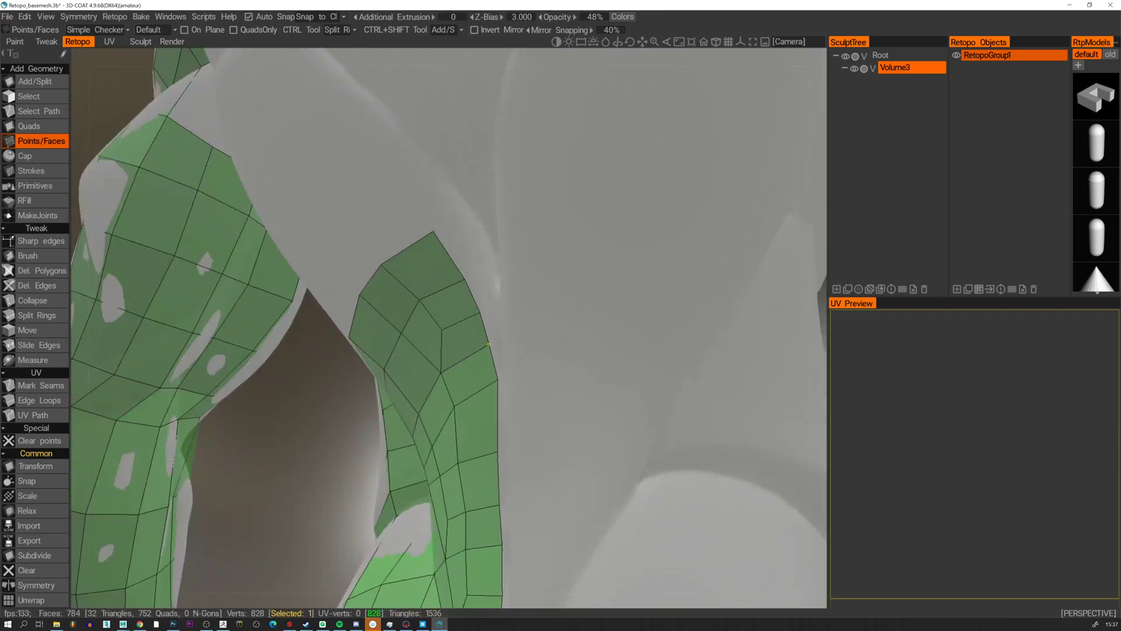
# Switch to Discord and open another participant's live screen share, moving the window off the modelling view.
pyautogui.hotkey('alt', 'Tab')
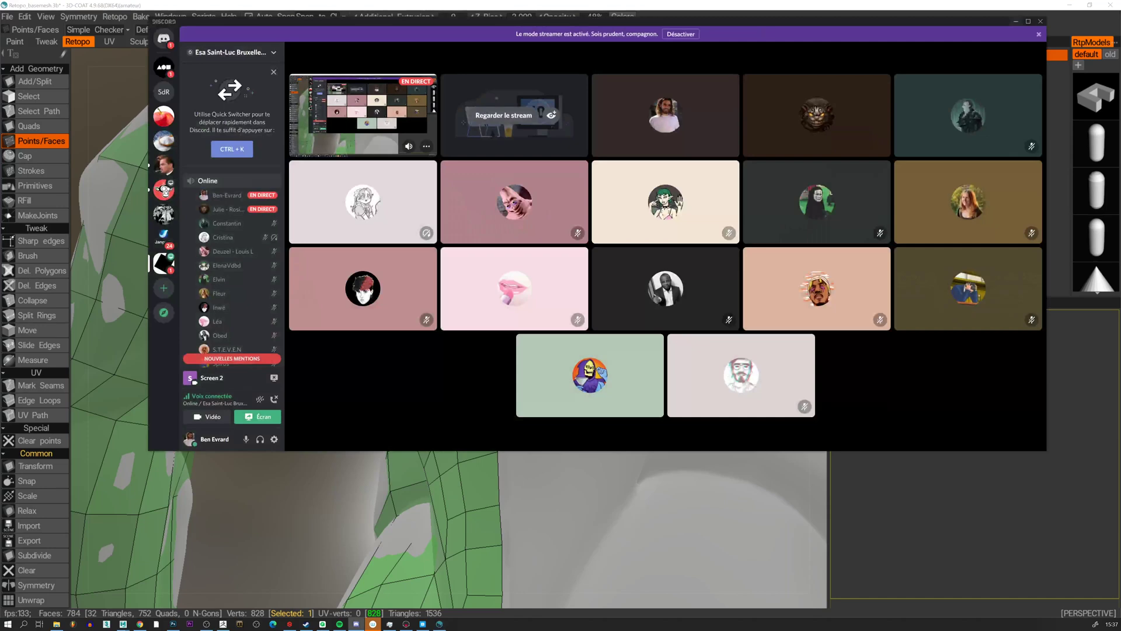
pyautogui.doubleClick(233, 211)
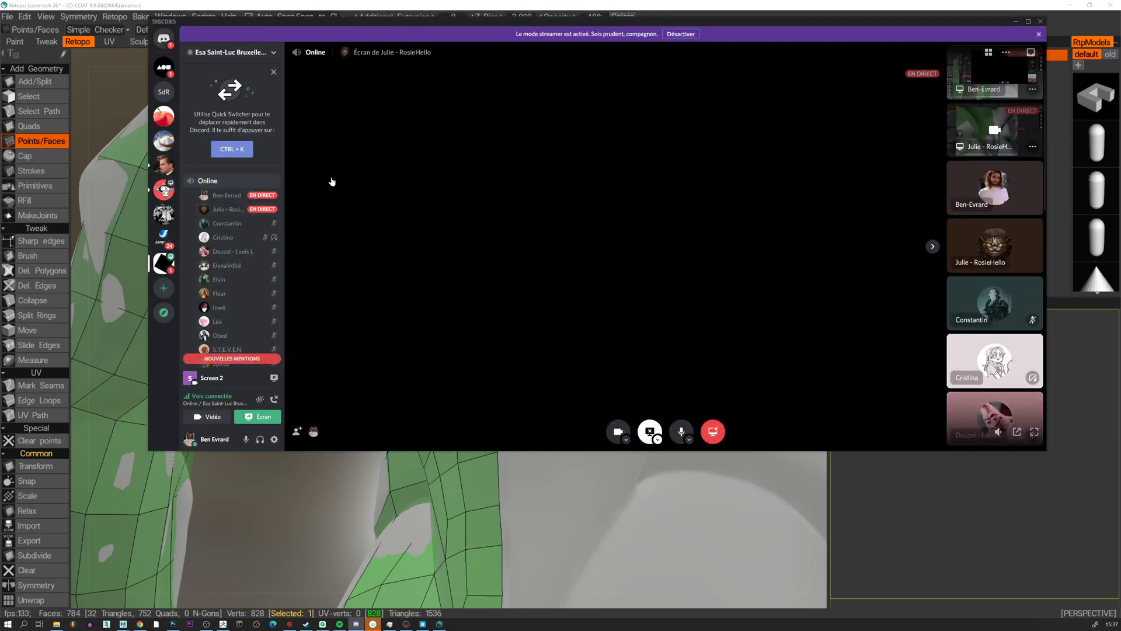
pyautogui.moveTo(240, 212)
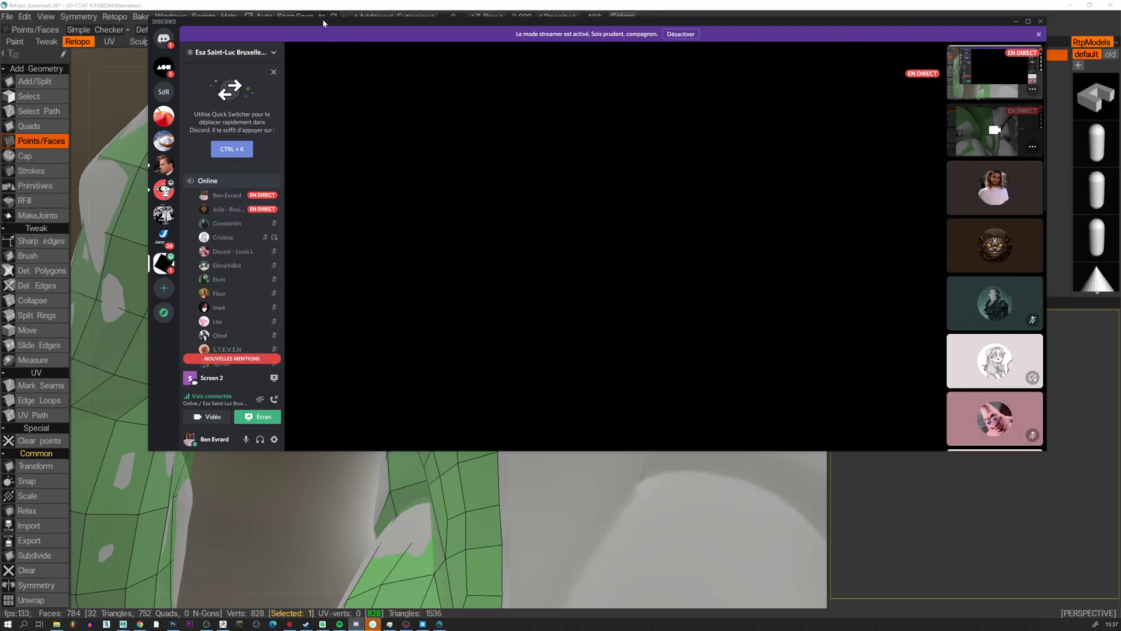
pyautogui.moveTo(324, 21); pyautogui.dragTo(324, 0)
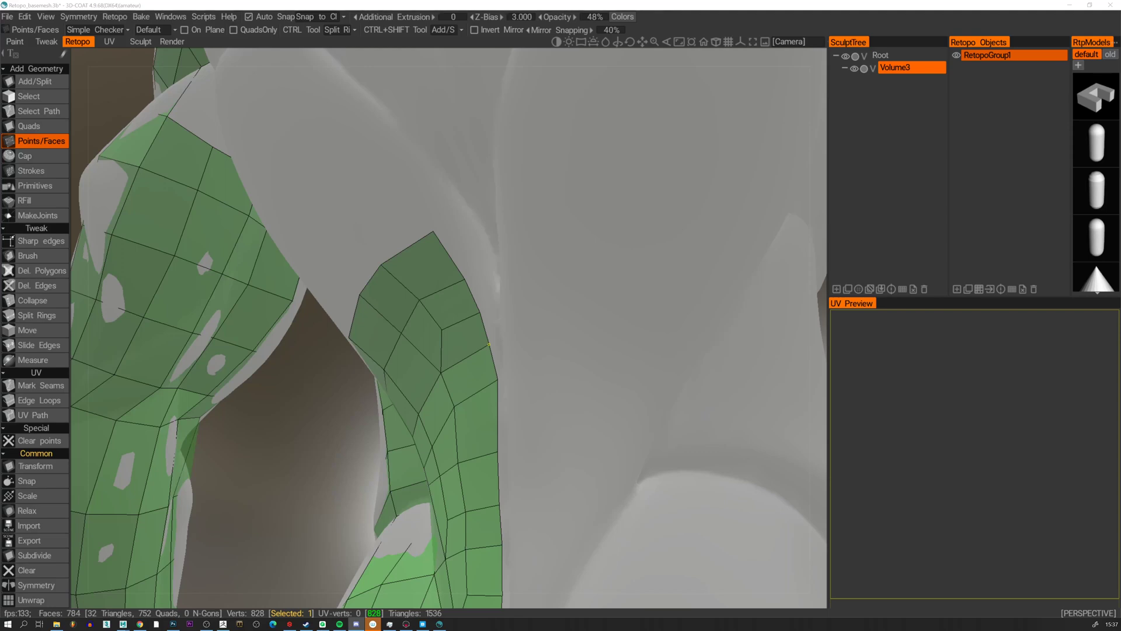
# Raise the interior point near the centre line, two centre-line points and the patch's top corner to even out the quad rows.
pyautogui.keyDown('alt'); pyautogui.moveTo(360, 230); pyautogui.dragTo(443, 263); pyautogui.keyUp('alt')
pyautogui.keyDown('alt'); pyautogui.moveTo(443, 263); pyautogui.dragTo(441, 275, button='right'); pyautogui.keyUp('alt')
pyautogui.keyDown('alt'); pyautogui.moveTo(441, 276); pyautogui.dragTo(461, 281); pyautogui.keyUp('alt')
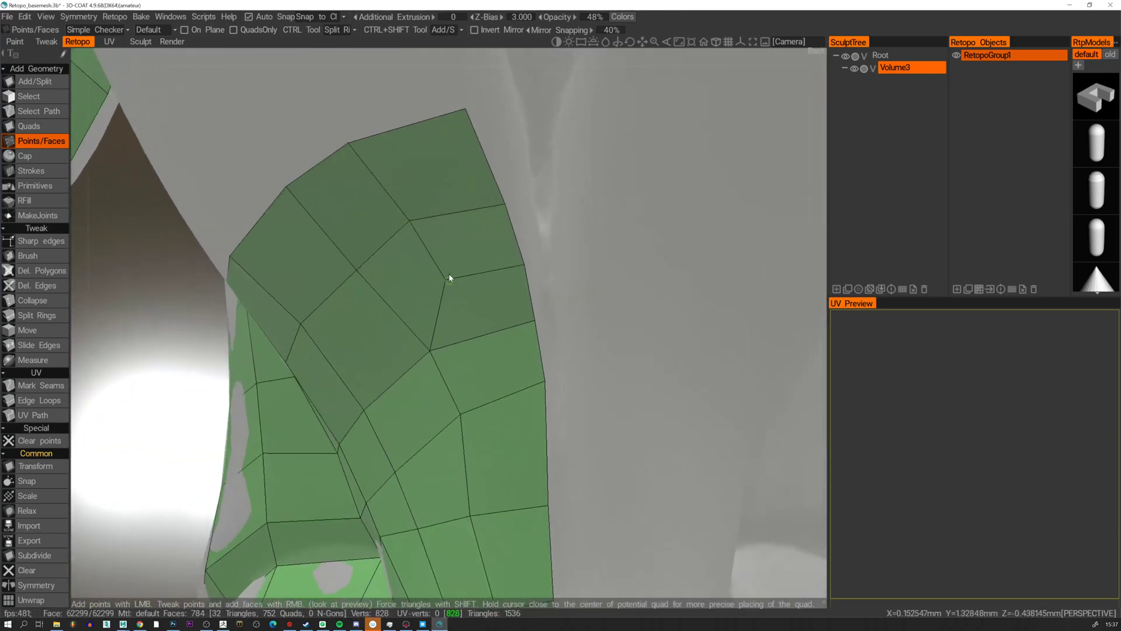
pyautogui.moveTo(449, 278); pyautogui.dragTo(449, 268, button='right')
pyautogui.moveTo(524, 264); pyautogui.dragTo(517, 250, button='right')
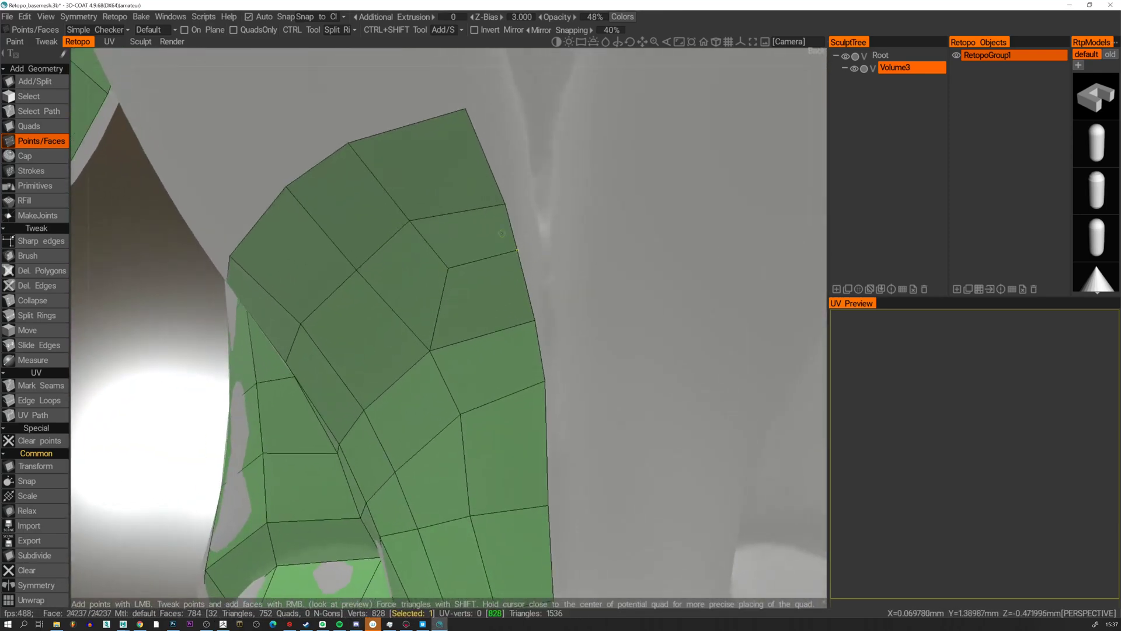
pyautogui.moveTo(504, 206); pyautogui.dragTo(494, 172, button='right')
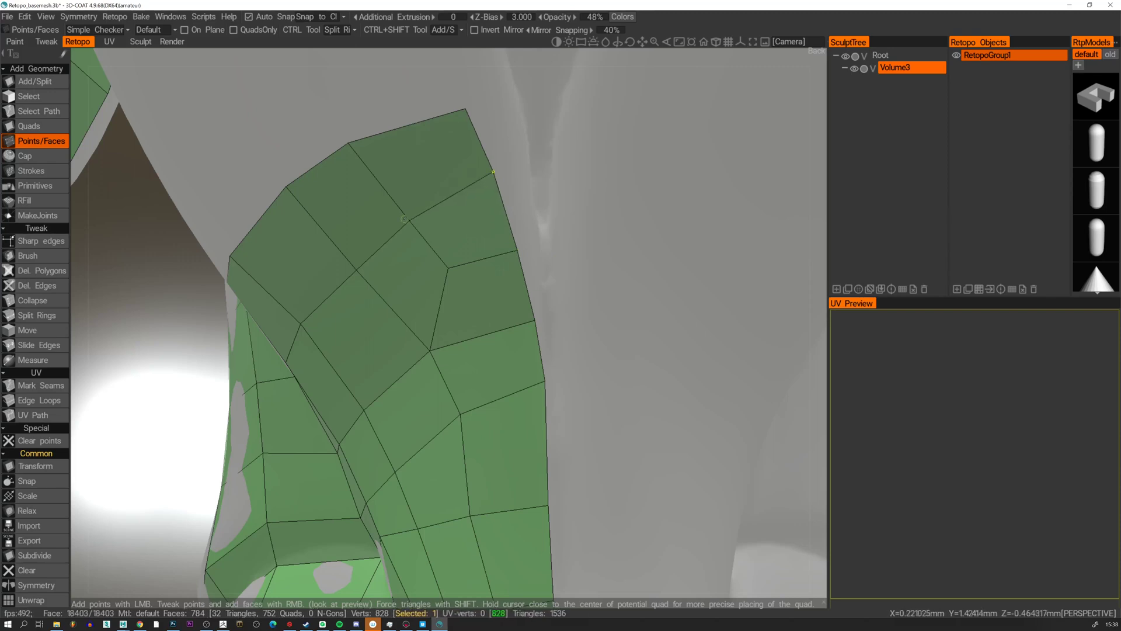
pyautogui.moveTo(467, 106); pyautogui.dragTo(443, 82, button='right')
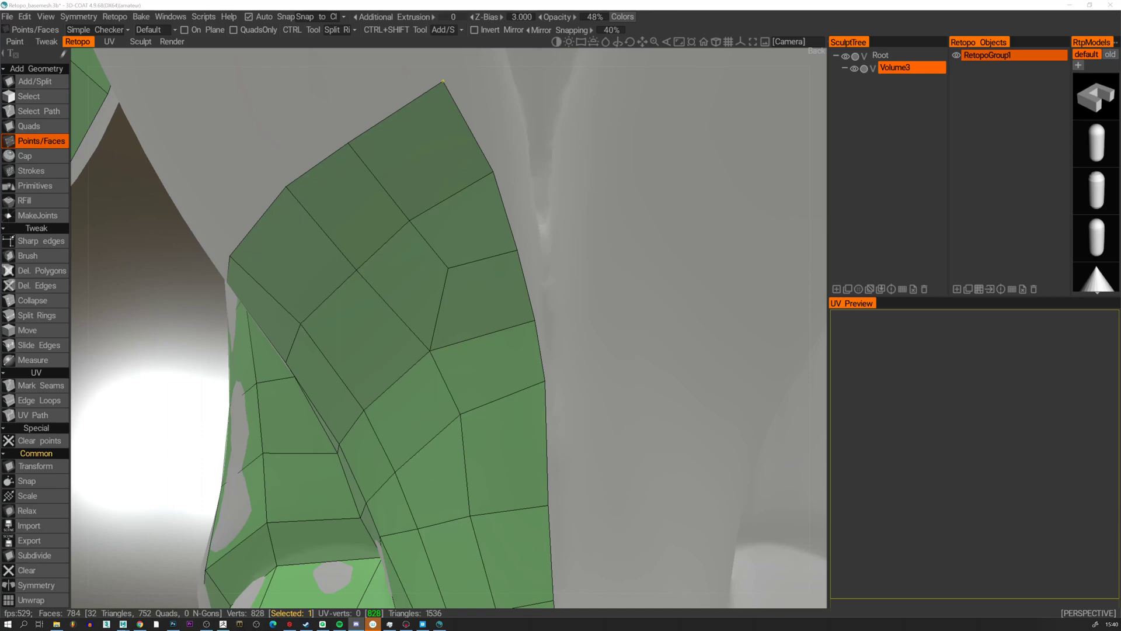
# Examine the retopologised body from the front, the side and the back.
pyautogui.click(589, 179)
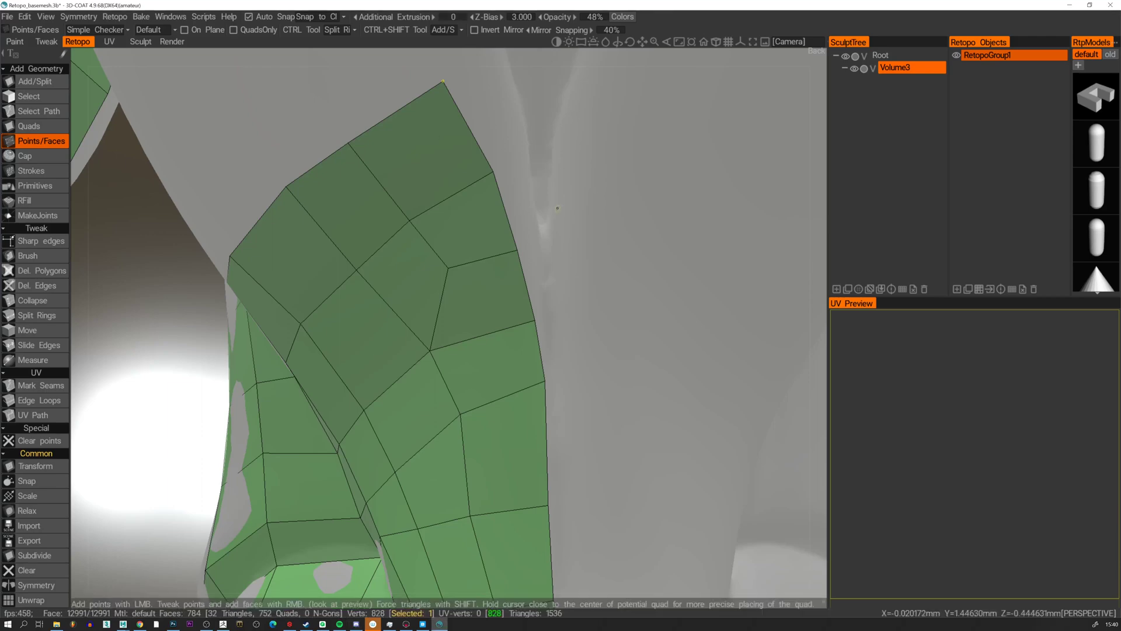
pyautogui.keyDown('alt'); pyautogui.moveTo(589, 178); pyautogui.dragTo(548, 205, button='right'); pyautogui.keyUp('alt')
pyautogui.keyDown('alt'); pyautogui.moveTo(548, 205); pyautogui.dragTo(317, 193); pyautogui.keyUp('alt')
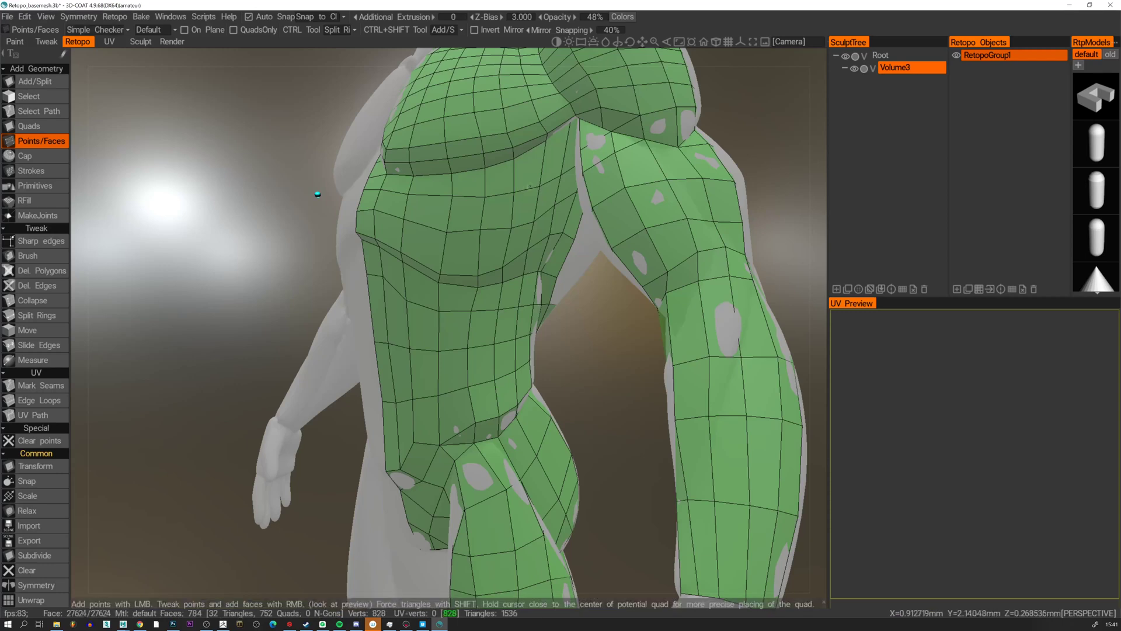
pyautogui.click(615, 376)
pyautogui.keyDown('alt'); pyautogui.moveTo(615, 376); pyautogui.dragTo(427, 271); pyautogui.keyUp('alt')
pyautogui.keyDown('alt'); pyautogui.moveTo(426, 271); pyautogui.dragTo(483, 296, button='middle'); pyautogui.keyUp('alt')
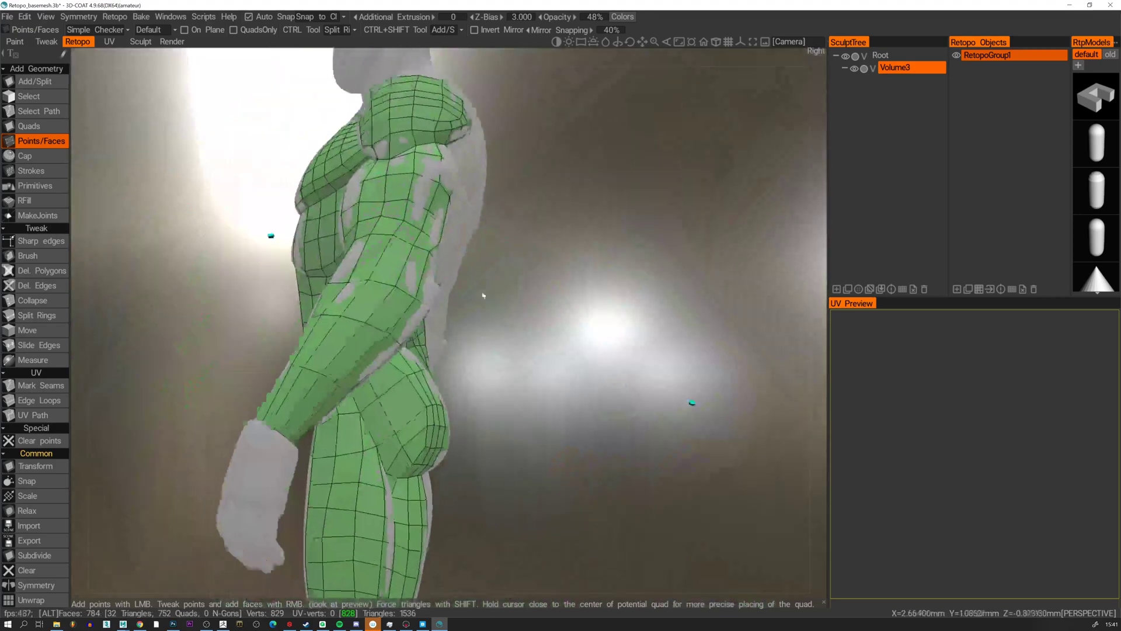
pyautogui.keyDown('alt'); pyautogui.moveTo(484, 295); pyautogui.dragTo(431, 308, button='right'); pyautogui.keyUp('alt')
pyautogui.moveTo(430, 308)
pyautogui.keyDown('alt'); pyautogui.mouseDown()
pyautogui.moveTo(613, 306)
pyautogui.moveTo(427, 269)
pyautogui.moveTo(421, 293)
pyautogui.mouseUp(); pyautogui.keyUp('alt')
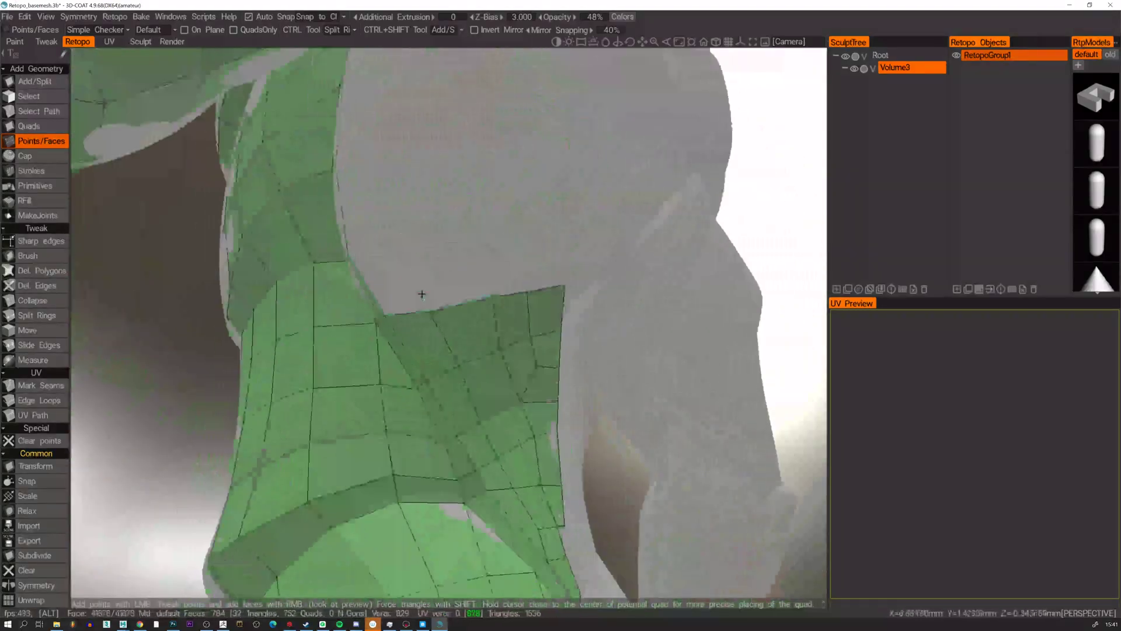
# Place points beside the waist's side edge and fill four quads upward along it toward the armpit.
pyautogui.click(406, 245)
pyautogui.rightClick(401, 261)
pyautogui.keyDown('alt'); pyautogui.moveTo(398, 256); pyautogui.dragTo(442, 354, button='middle'); pyautogui.keyUp('alt')
pyautogui.click(440, 272)
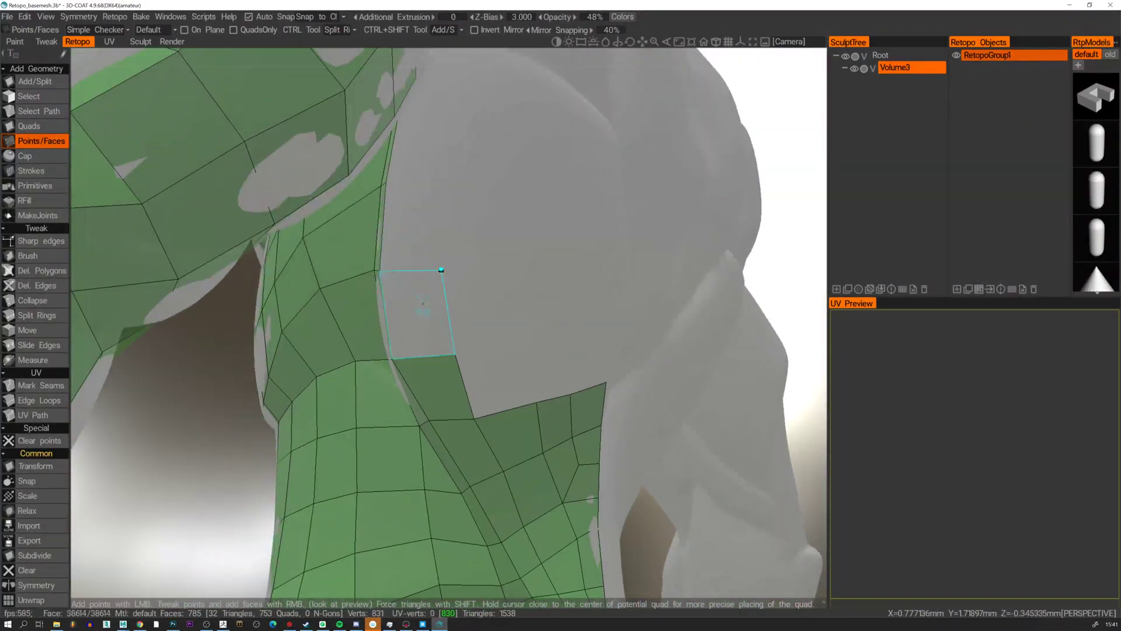
pyautogui.rightClick(418, 309)
pyautogui.click(426, 181)
pyautogui.rightClick(411, 227)
pyautogui.keyDown('alt'); pyautogui.moveTo(425, 185); pyautogui.dragTo(472, 289); pyautogui.keyUp('alt')
pyautogui.click(475, 284)
pyautogui.rightClick(444, 306)
# Place a point near the armpit and extend the side strip to it with one quad using the Quads tool.
pyautogui.click(465, 263)
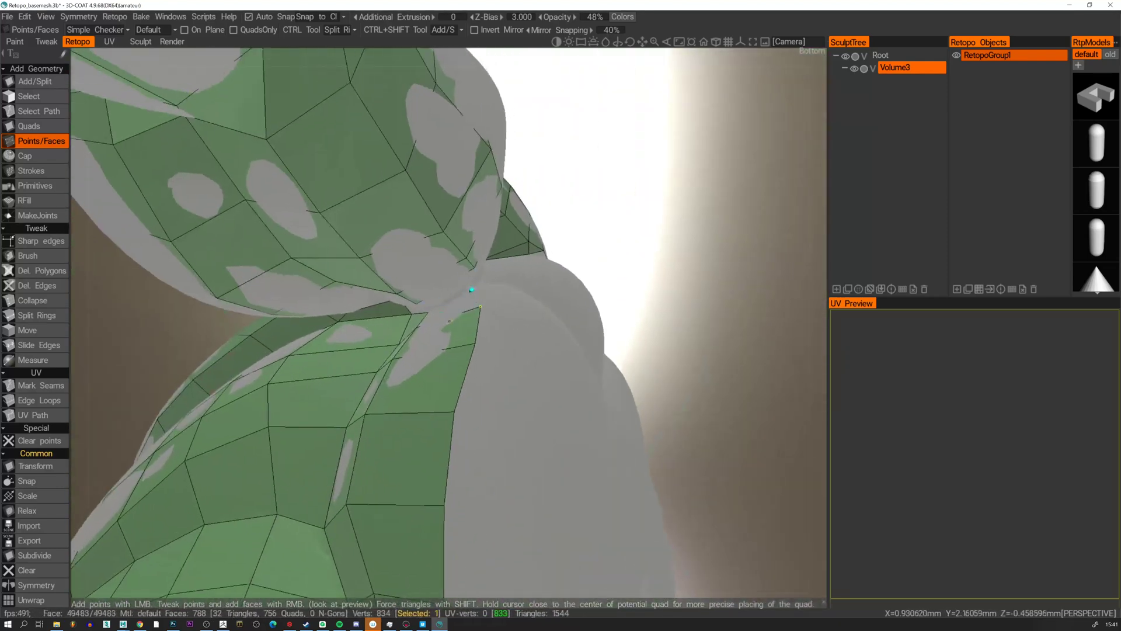
pyautogui.click(28, 126)
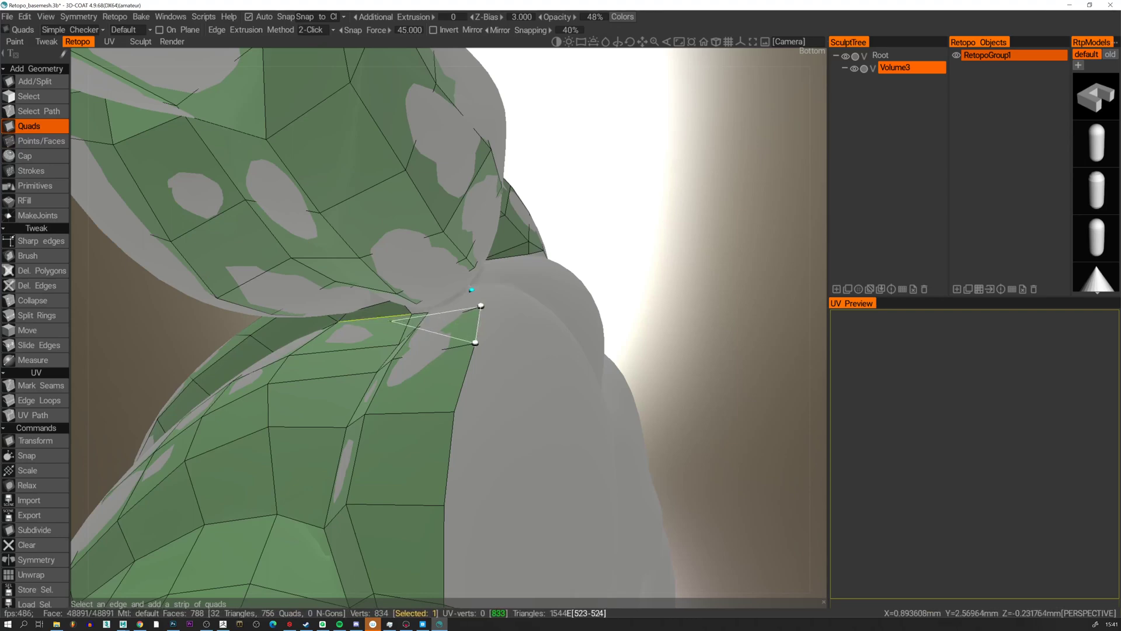
pyautogui.click(454, 309)
pyautogui.click(467, 292)
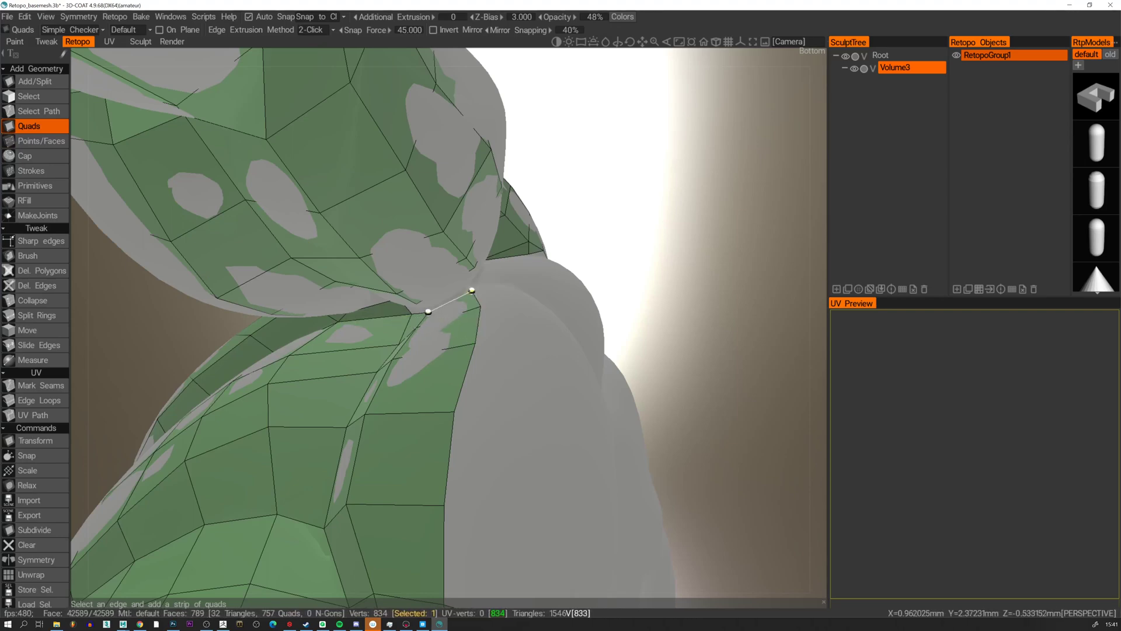
# With Points/Faces, place a column of five points up the back beside the side strip, from the waist patch to armpit height.
pyautogui.keyDown('alt'); pyautogui.moveTo(471, 292); pyautogui.dragTo(540, 357); pyautogui.keyUp('alt')
pyautogui.keyDown('alt'); pyautogui.moveTo(540, 357); pyautogui.dragTo(501, 438, button='right'); pyautogui.keyUp('alt')
pyautogui.keyDown('alt'); pyautogui.moveTo(501, 438); pyautogui.dragTo(475, 350, button='middle'); pyautogui.keyUp('alt')
pyautogui.keyDown('alt'); pyautogui.moveTo(476, 350); pyautogui.dragTo(430, 296); pyautogui.keyUp('alt')
pyautogui.keyDown('alt'); pyautogui.moveTo(430, 295); pyautogui.dragTo(462, 348, button='right'); pyautogui.keyUp('alt')
pyautogui.click(41, 141)
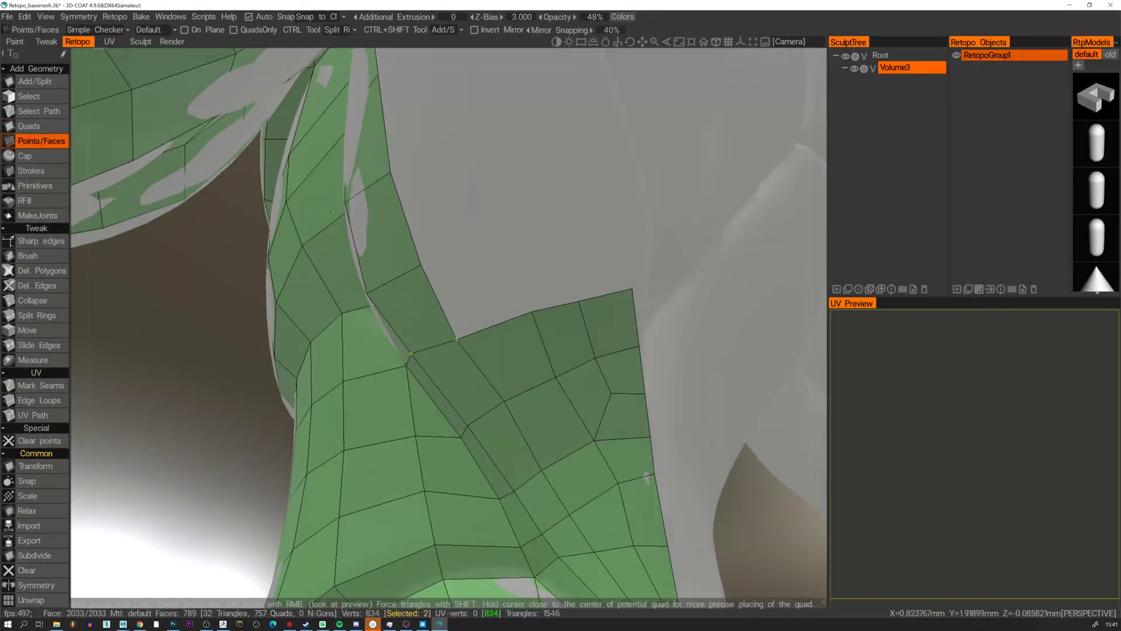
pyautogui.click(513, 243)
pyautogui.click(476, 151)
pyautogui.keyDown('alt'); pyautogui.moveTo(471, 138); pyautogui.dragTo(470, 163, button='middle'); pyautogui.keyUp('alt')
pyautogui.keyDown('alt'); pyautogui.moveTo(471, 162); pyautogui.dragTo(456, 168, button='right'); pyautogui.keyUp('alt')
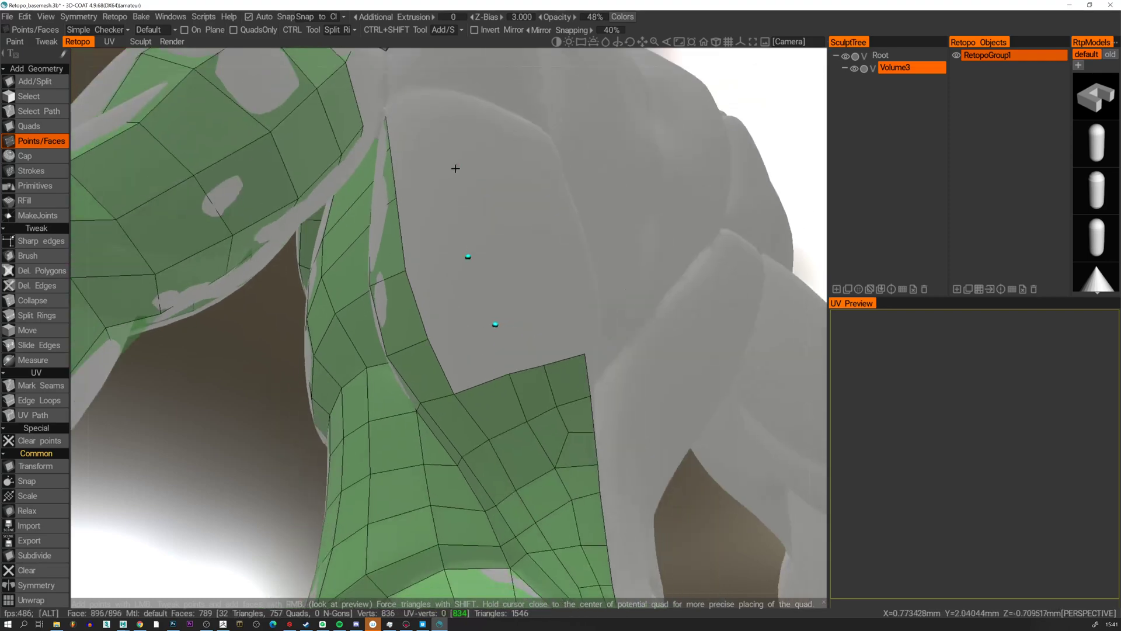
pyautogui.keyDown('alt'); pyautogui.moveTo(456, 168); pyautogui.dragTo(448, 175); pyautogui.keyUp('alt')
pyautogui.click(449, 185)
pyautogui.click(433, 127)
pyautogui.click(429, 88)
# Fill five quads between the side strip and the column of points, working down to the lower-back patch.
pyautogui.rightClick(416, 111)
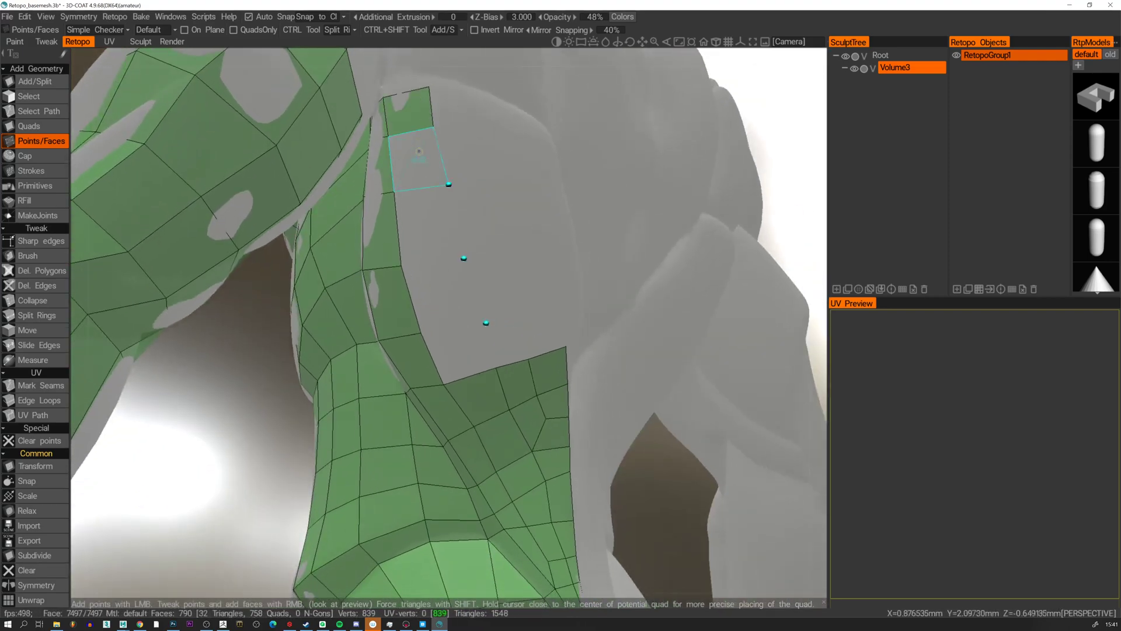
pyautogui.rightClick(418, 159)
pyautogui.rightClick(427, 225)
pyautogui.rightClick(441, 285)
pyautogui.rightClick(459, 345)
# Place a second column of five points up the back, inward of the filled strip, from the lower-back patch to armpit height.
pyautogui.click(527, 315)
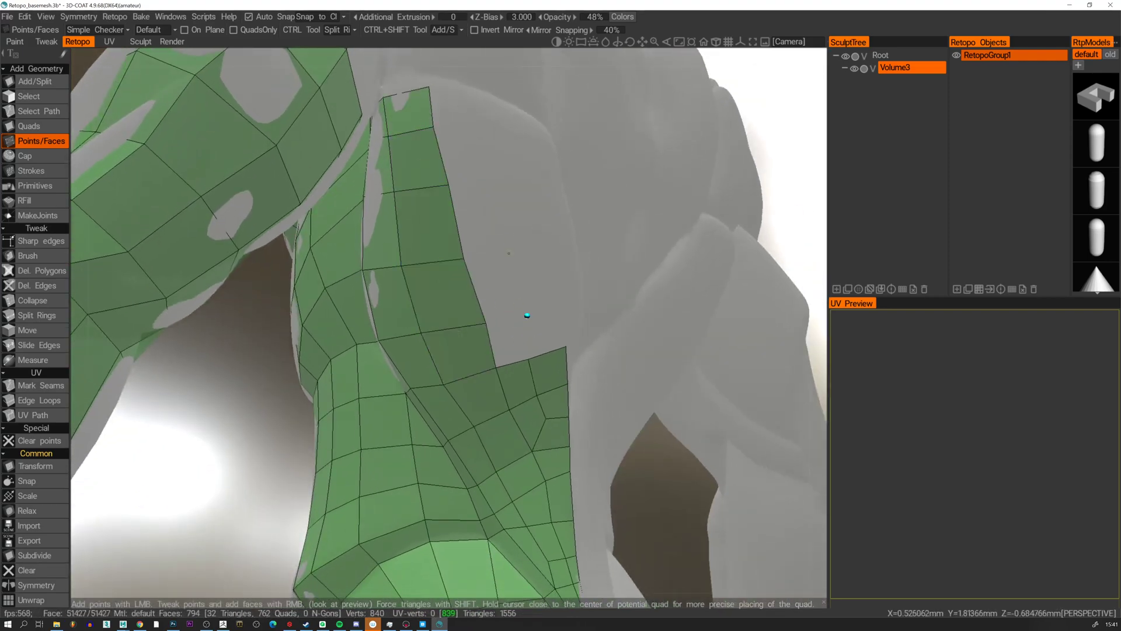
pyautogui.click(508, 236)
pyautogui.click(490, 171)
pyautogui.click(479, 123)
pyautogui.click(472, 84)
# Fill five quads between the back strip and the second column of points, working from armpit height down to the lower-back patch.
pyautogui.rightClick(454, 106)
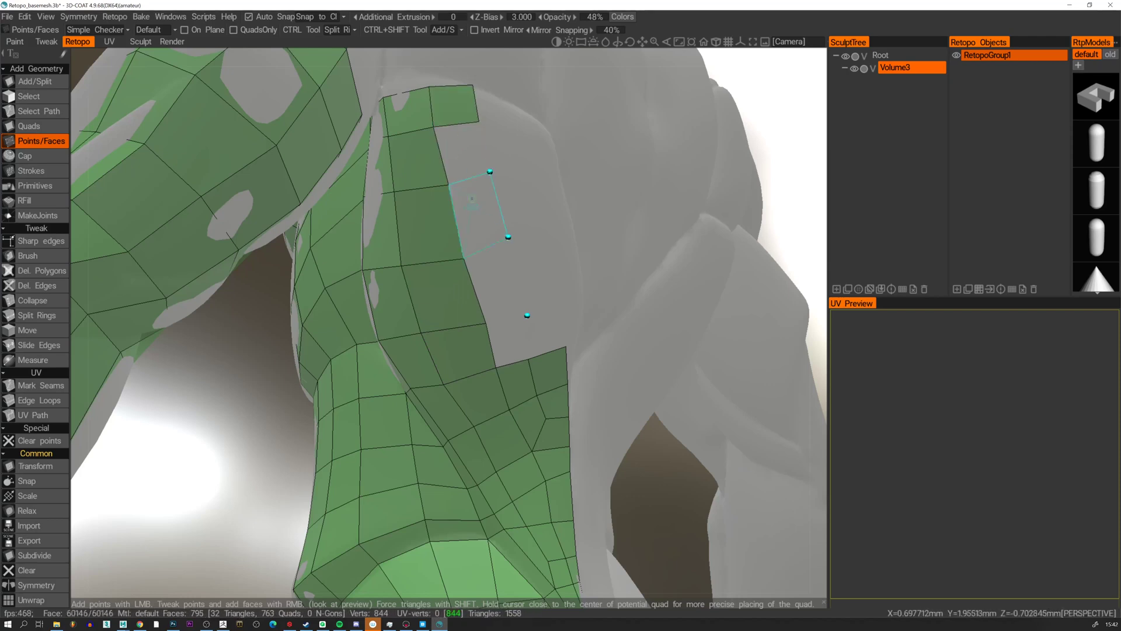
pyautogui.rightClick(463, 152)
pyautogui.rightClick(476, 210)
pyautogui.rightClick(482, 261)
pyautogui.hotkey('ctrl', 'z')
pyautogui.rightClick(496, 283)
pyautogui.rightClick(509, 340)
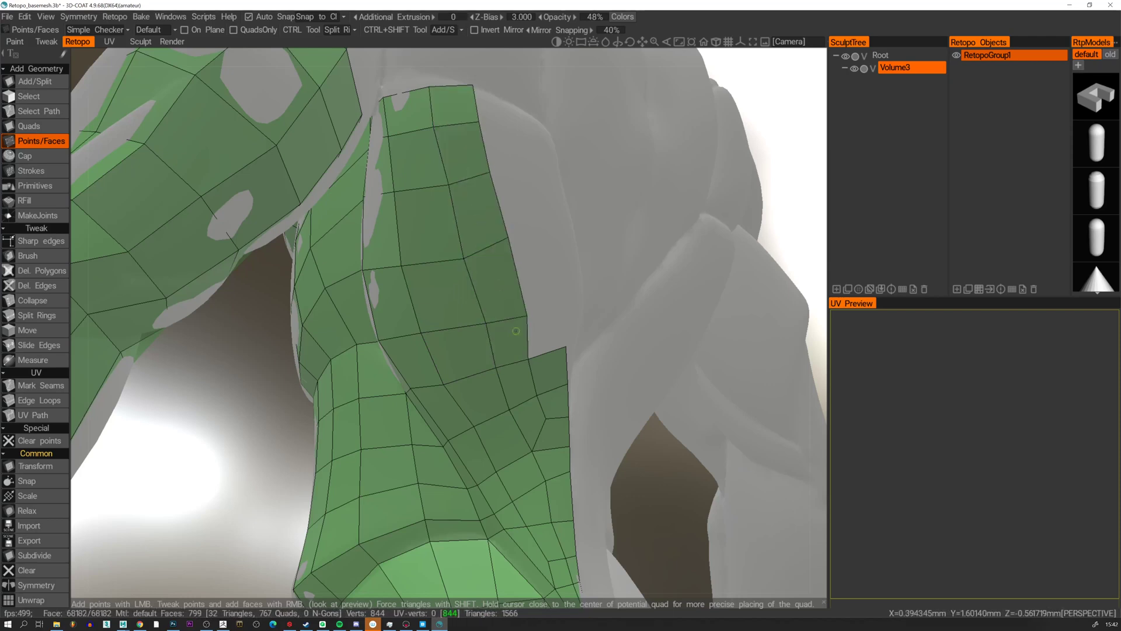
# Place a third column of points up the back, closer to the spine, from the lower-back patch to armpit height.
pyautogui.keyDown('alt'); pyautogui.moveTo(509, 340); pyautogui.dragTo(564, 313); pyautogui.keyUp('alt')
pyautogui.click(575, 316)
pyautogui.click(546, 233)
pyautogui.click(516, 178)
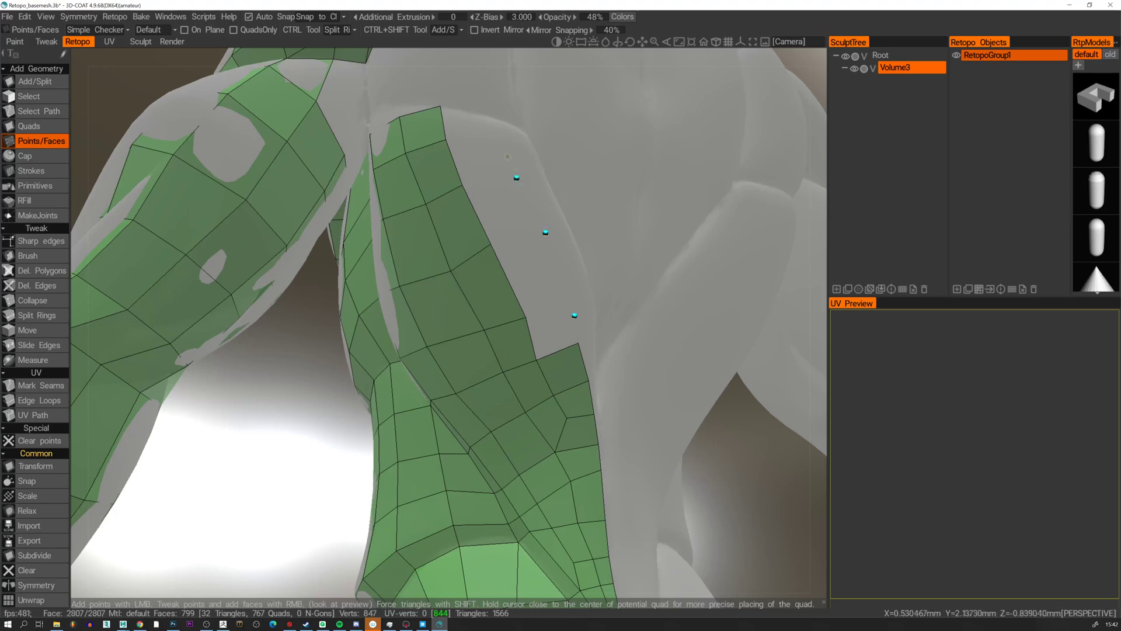
pyautogui.click(505, 130)
# Fill the gap between the strip and the third column of points with five quads, from the armpit down.
pyautogui.rightClick(473, 124)
pyautogui.rightClick(482, 158)
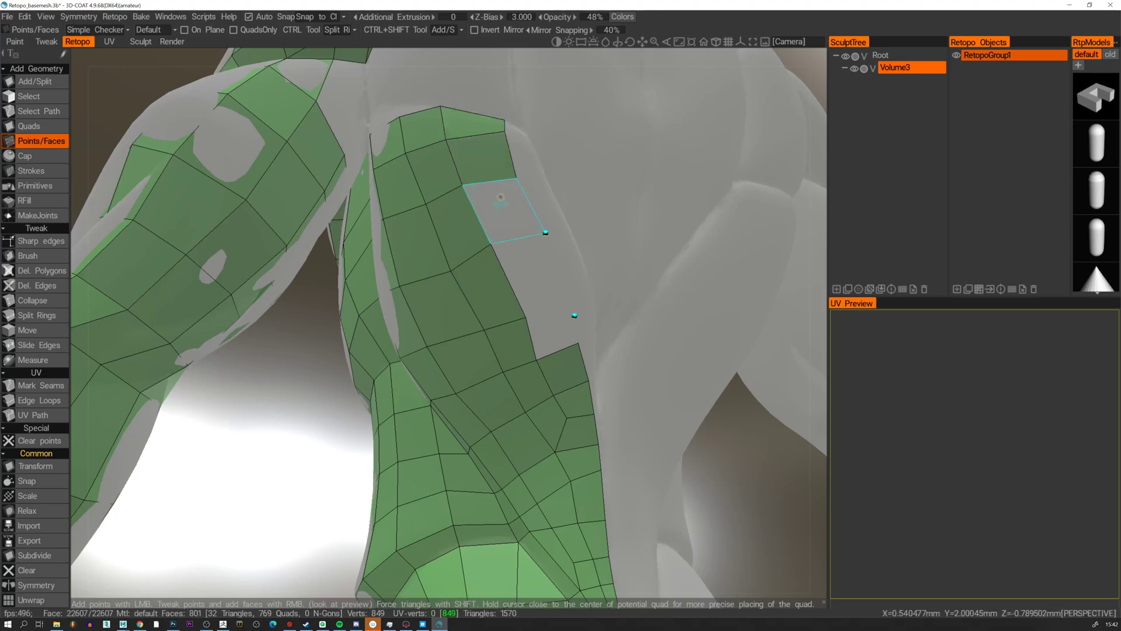
pyautogui.rightClick(503, 210)
pyautogui.rightClick(534, 277)
pyautogui.rightClick(549, 328)
# Place points at the spine above the lower-back patch and fill faces joining them to its inner edge.
pyautogui.keyDown('alt'); pyautogui.moveTo(547, 327); pyautogui.dragTo(546, 367); pyautogui.keyUp('alt')
pyautogui.keyDown('alt'); pyautogui.moveTo(546, 367); pyautogui.dragTo(506, 377, button='right'); pyautogui.keyUp('alt')
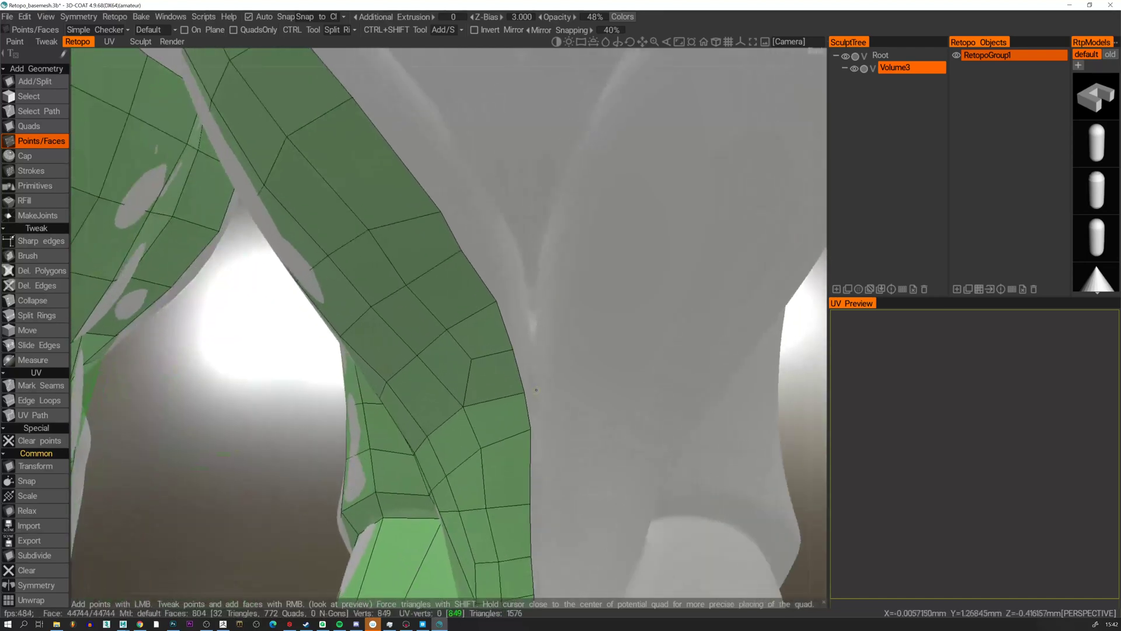
pyautogui.click(531, 349)
pyautogui.click(531, 290)
pyautogui.moveTo(530, 290); pyautogui.dragTo(504, 266, button='middle')
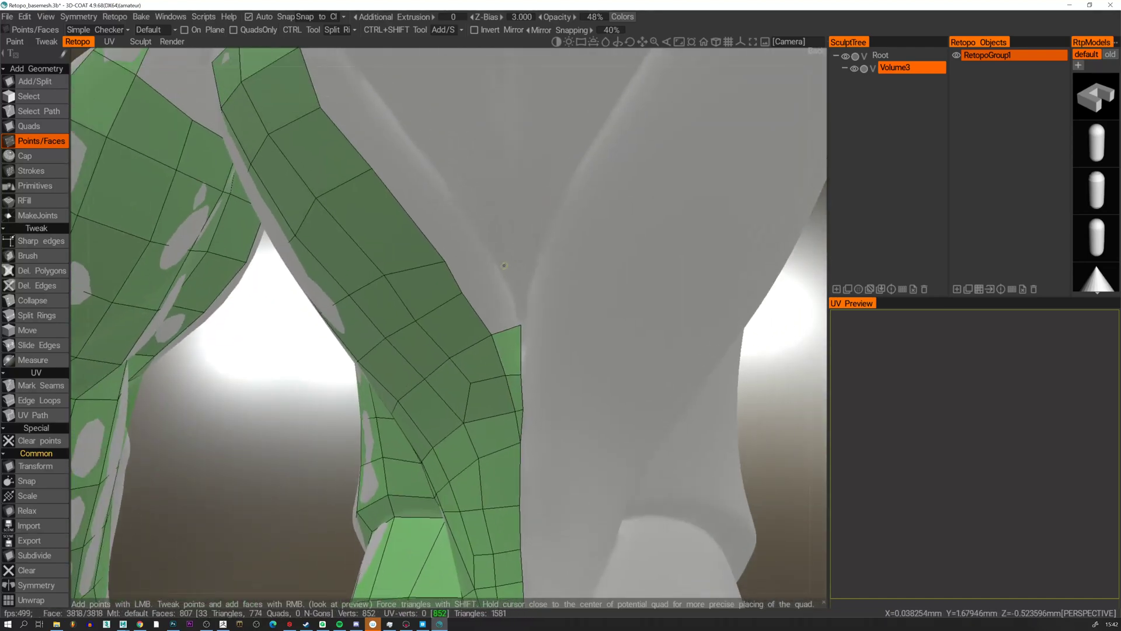
# Place points along the inner edge of the back patch and fill a column of quads from the spine up to the armpit row.
pyautogui.click(426, 188)
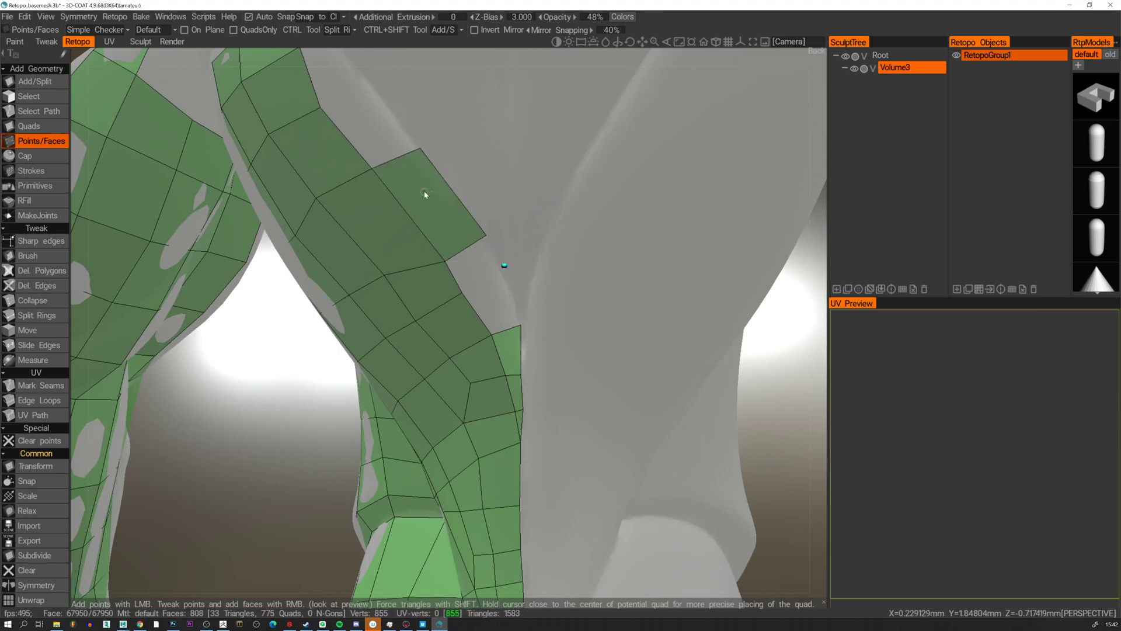
pyautogui.click(473, 262)
pyautogui.click(492, 299)
pyautogui.moveTo(388, 168); pyautogui.dragTo(428, 189, button='middle')
pyautogui.click(469, 240)
pyautogui.click(421, 209)
pyautogui.click(433, 189)
pyautogui.moveTo(413, 233); pyautogui.dragTo(341, 242, button='middle')
pyautogui.keyDown('alt'); pyautogui.moveTo(341, 243); pyautogui.dragTo(488, 381); pyautogui.keyUp('alt')
pyautogui.click(463, 356)
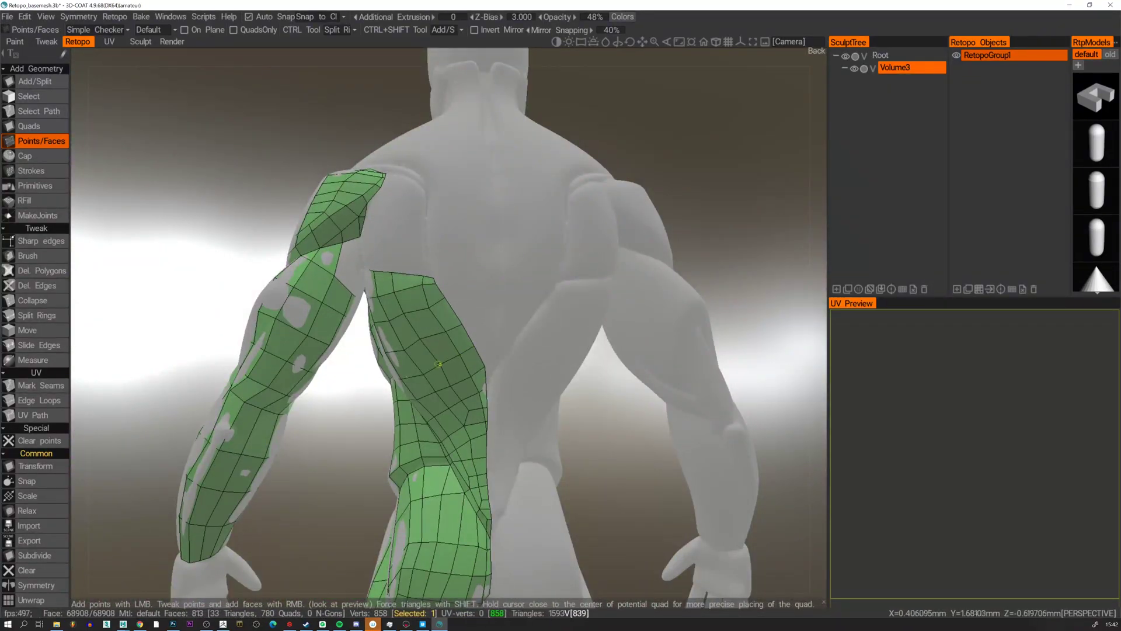
# Smooth the vertex spacing of the lower-back quads beside the spine with the Brush tool at a radius of about 14.
pyautogui.keyDown('alt'); pyautogui.moveTo(459, 380); pyautogui.dragTo(461, 281, button='middle'); pyautogui.keyUp('alt')
pyautogui.keyDown('alt'); pyautogui.moveTo(460, 282); pyautogui.dragTo(459, 345); pyautogui.keyUp('alt')
pyautogui.scroll(2, 458, 345)
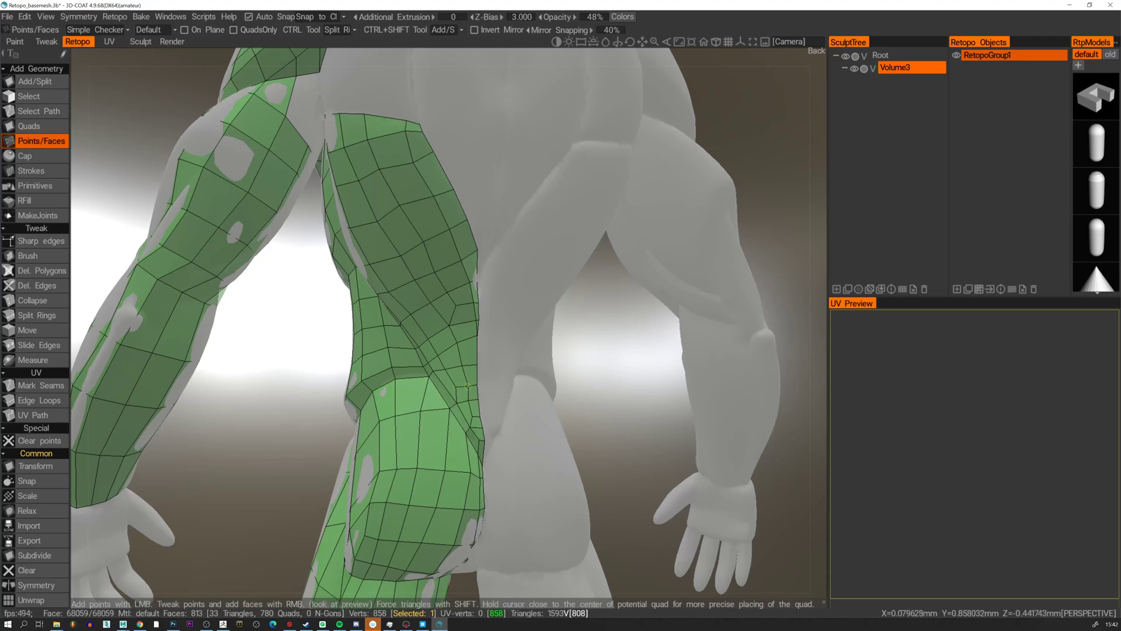
pyautogui.keyDown('alt'); pyautogui.moveTo(477, 387); pyautogui.dragTo(442, 411); pyautogui.keyUp('alt')
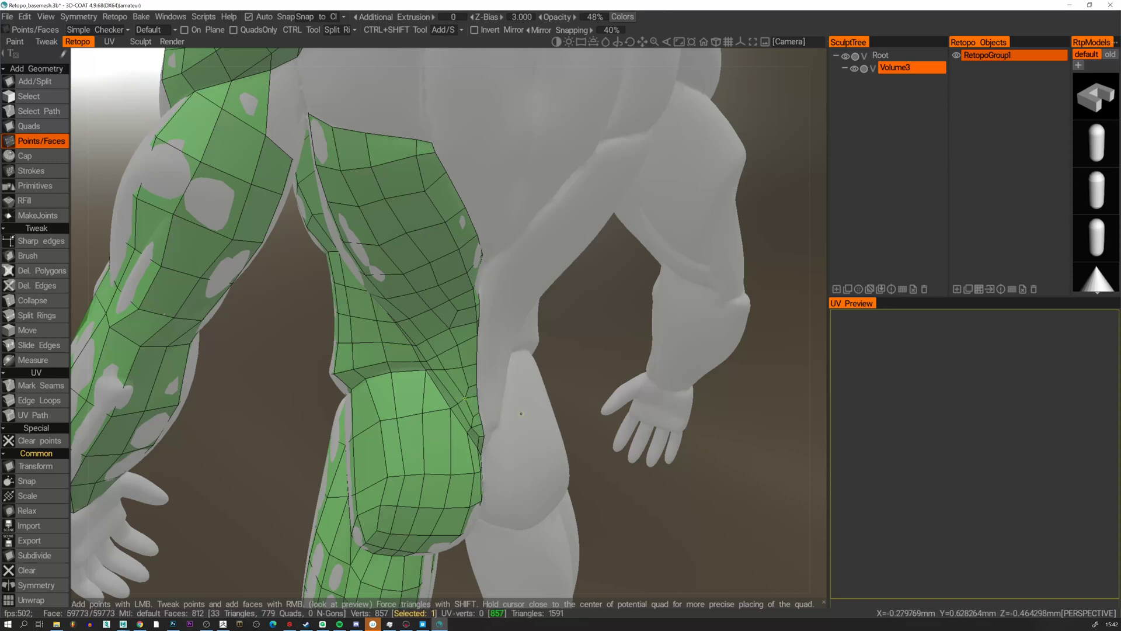
pyautogui.click(477, 387)
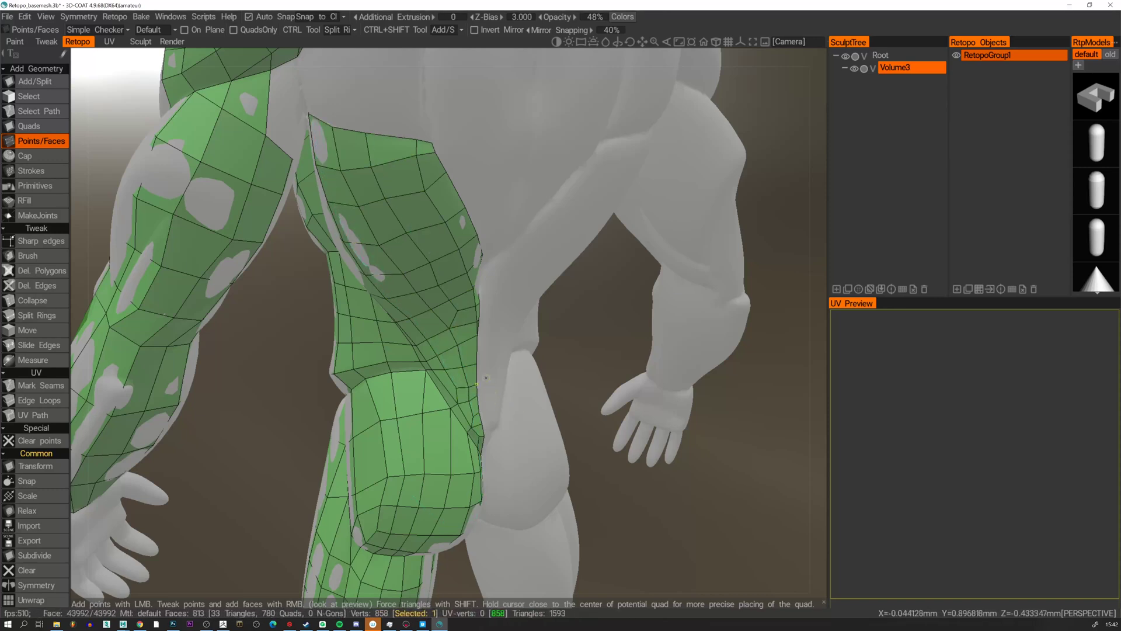
pyautogui.keyDown('alt'); pyautogui.moveTo(477, 387); pyautogui.dragTo(447, 350); pyautogui.keyUp('alt')
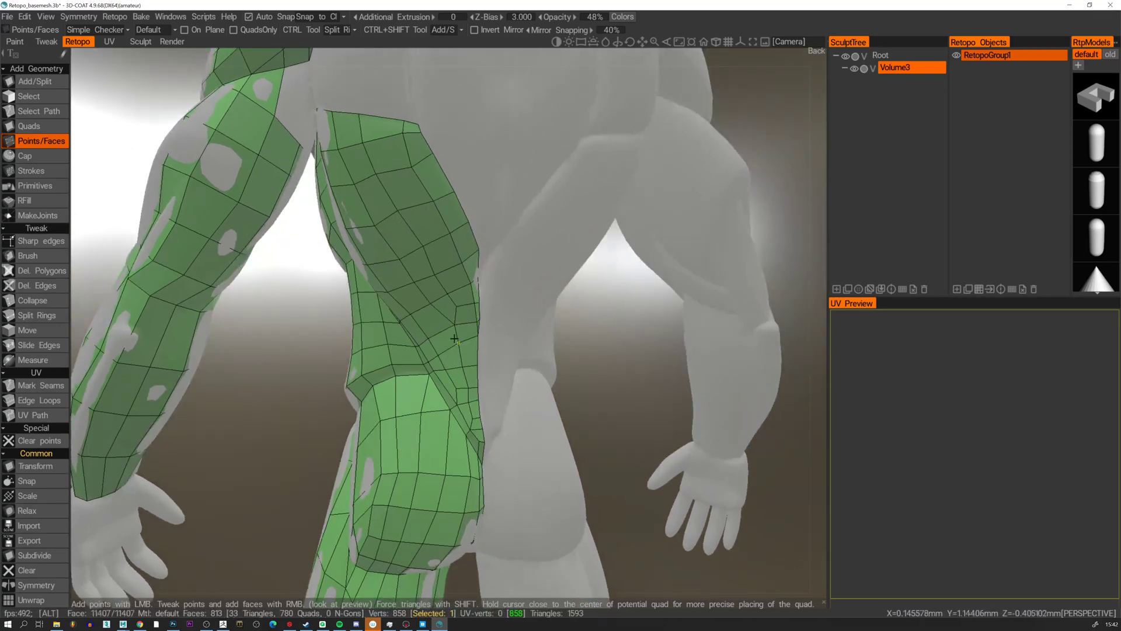
pyautogui.click(28, 256)
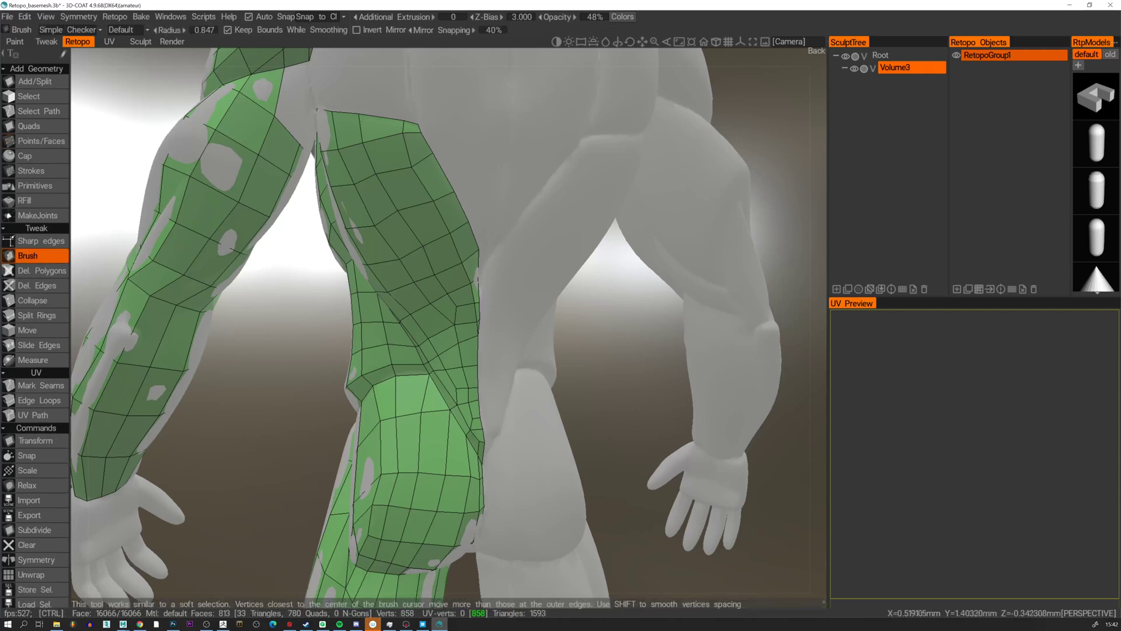
pyautogui.moveTo(393, 297); pyautogui.dragTo(420, 296, button='right')
pyautogui.moveTo(450, 329)
pyautogui.keyDown('shift'); pyautogui.mouseDown()
pyautogui.moveTo(451, 280)
pyautogui.moveTo(405, 212)
pyautogui.moveTo(367, 208)
pyautogui.moveTo(429, 199)
pyautogui.moveTo(386, 175)
pyautogui.moveTo(437, 342)
pyautogui.moveTo(468, 379)
pyautogui.mouseUp(); pyautogui.keyUp('shift')
pyautogui.keyDown('shift'); pyautogui.moveTo(477, 339); pyautogui.dragTo(468, 288); pyautogui.keyUp('shift')
pyautogui.keyDown('alt'); pyautogui.moveTo(467, 287); pyautogui.dragTo(468, 341); pyautogui.keyUp('alt')
pyautogui.keyDown('alt'); pyautogui.moveTo(450, 304); pyautogui.dragTo(411, 297); pyautogui.keyUp('alt')
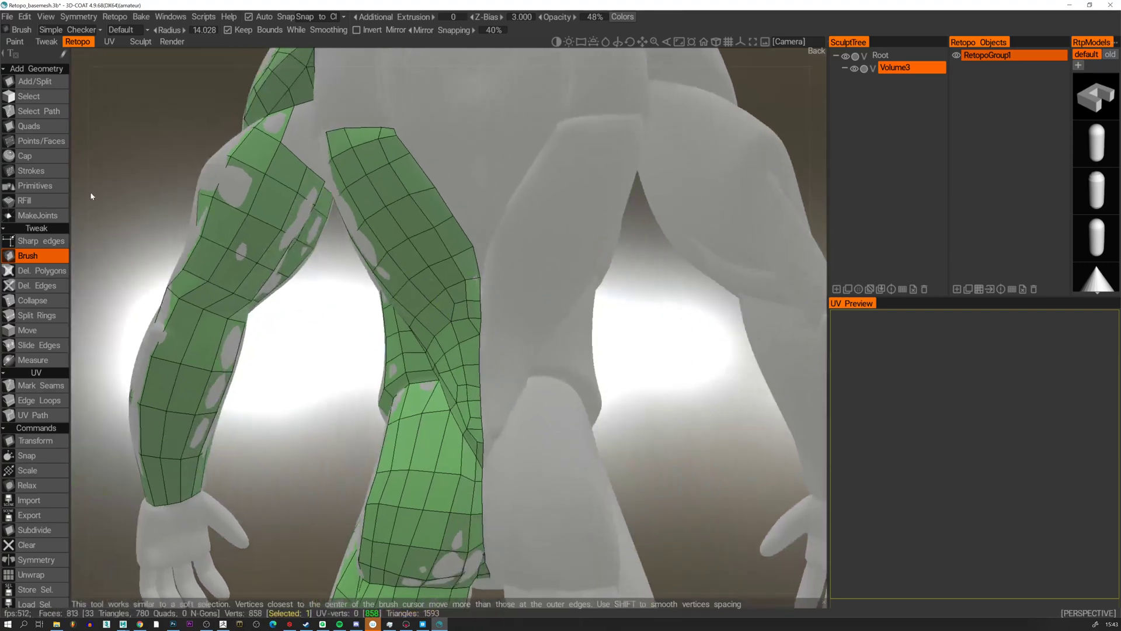
# With Points/Faces, reposition vertices of the lower-back quads beside the spine to even out their shapes.
pyautogui.click(41, 141)
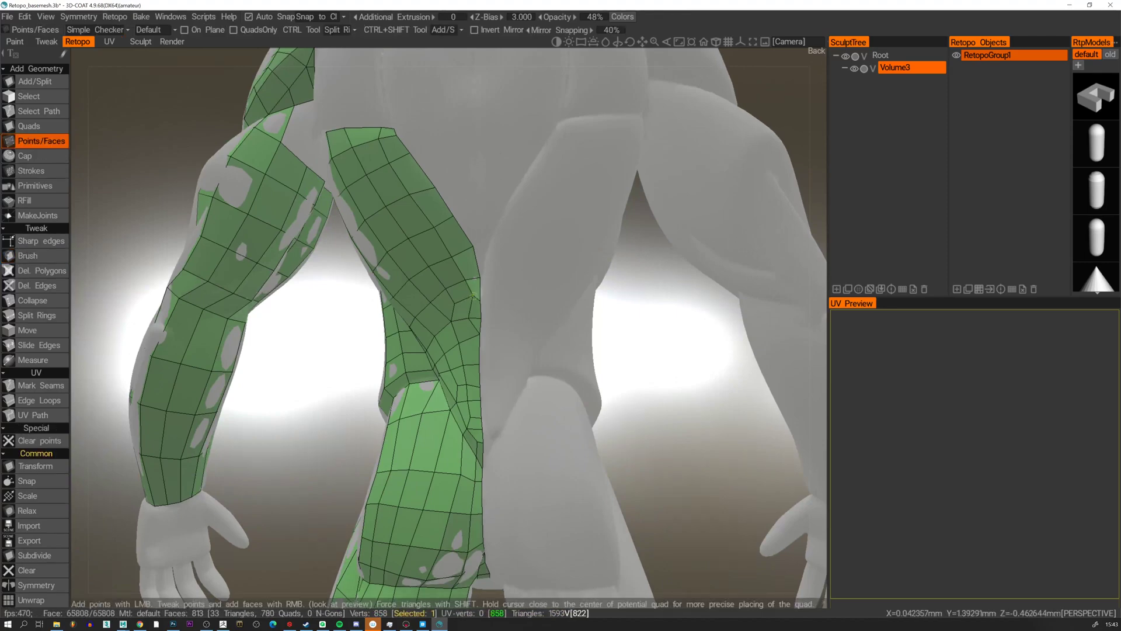
pyautogui.scroll(5, 474, 299)
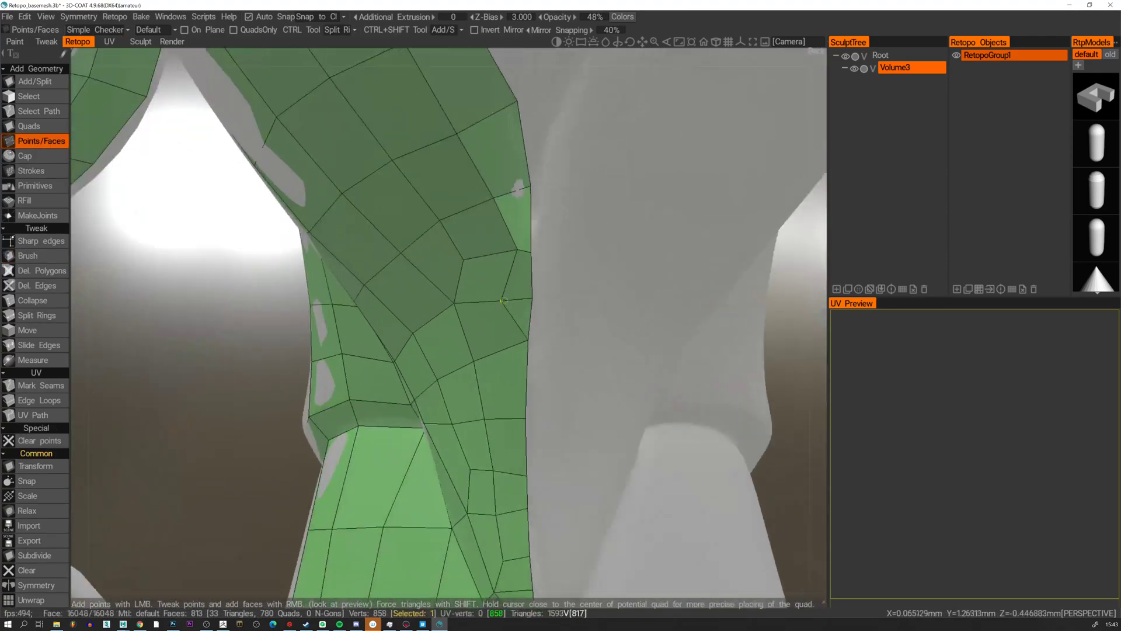
pyautogui.moveTo(531, 252)
pyautogui.mouseDown(button='right')
pyautogui.moveTo(531, 237)
pyautogui.moveTo(514, 239)
pyautogui.mouseUp(button='right')
pyautogui.keyDown('alt'); pyautogui.moveTo(536, 265); pyautogui.dragTo(550, 282); pyautogui.keyUp('alt')
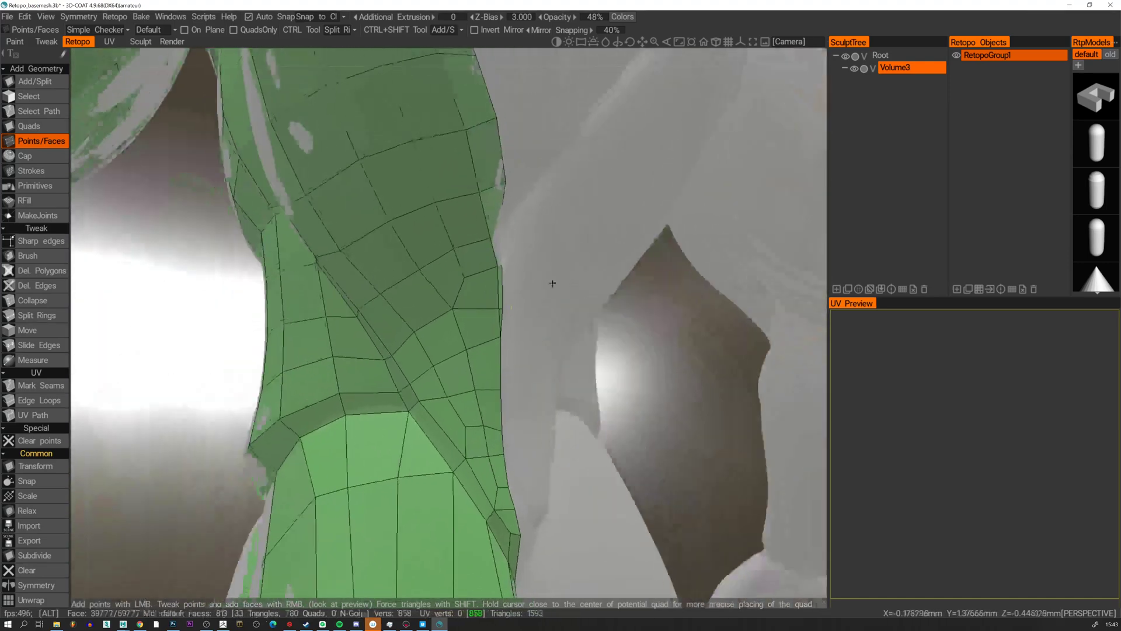
pyautogui.moveTo(455, 308); pyautogui.dragTo(463, 310, button='right')
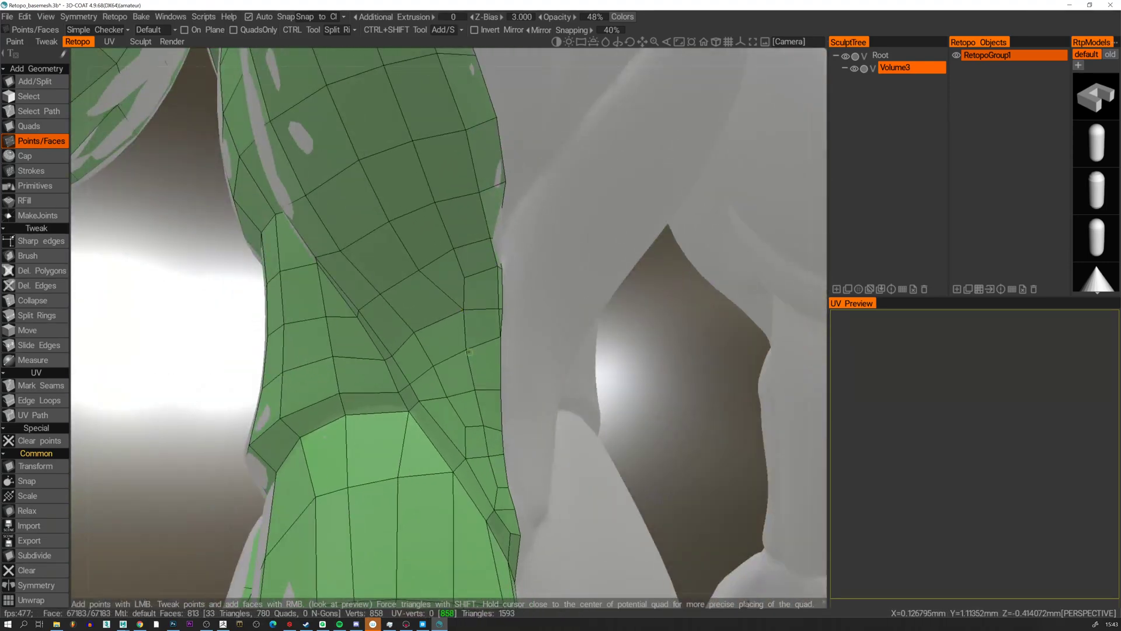
pyautogui.moveTo(469, 352); pyautogui.dragTo(481, 355, button='right')
pyautogui.keyDown('alt'); pyautogui.moveTo(481, 355); pyautogui.dragTo(473, 365); pyautogui.keyUp('alt')
pyautogui.keyDown('alt'); pyautogui.moveTo(473, 365); pyautogui.dragTo(480, 314, button='right'); pyautogui.keyUp('alt')
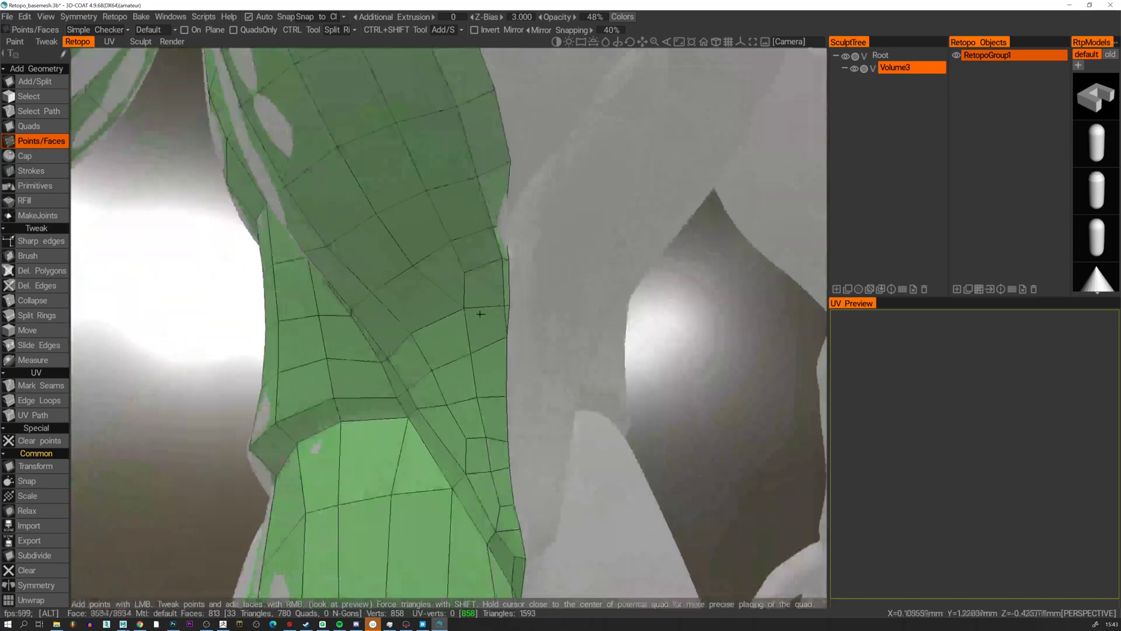
pyautogui.keyDown('alt'); pyautogui.moveTo(481, 314); pyautogui.dragTo(450, 318); pyautogui.keyUp('alt')
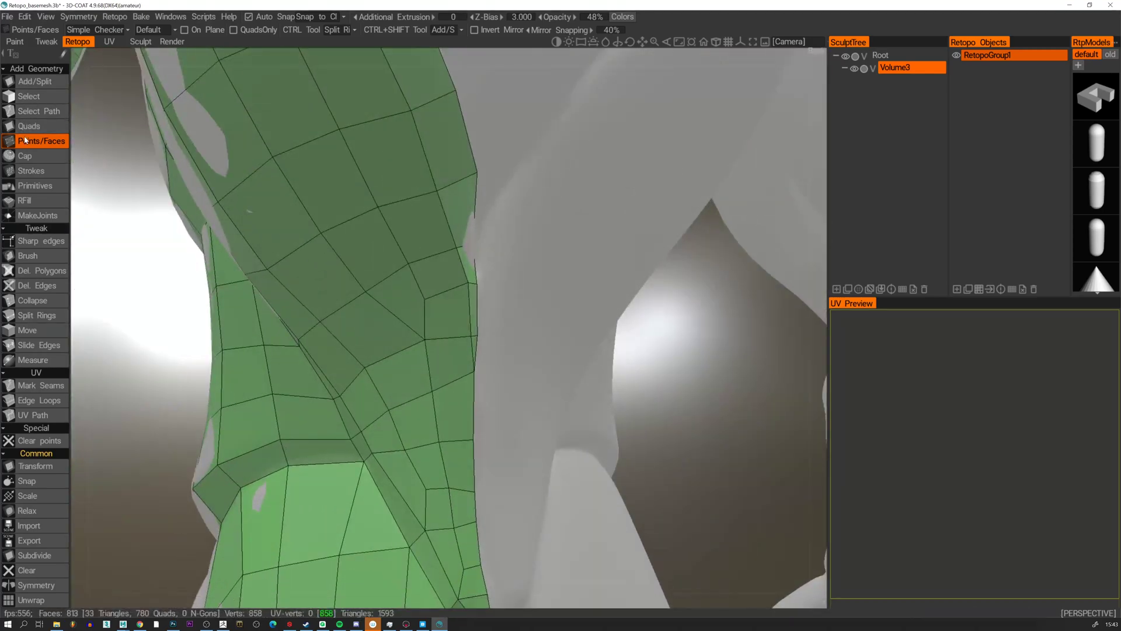
# Try to split the quad beside the spine across to its outer edge with the Add/Split tool at radius 2.278.
pyautogui.click(35, 81)
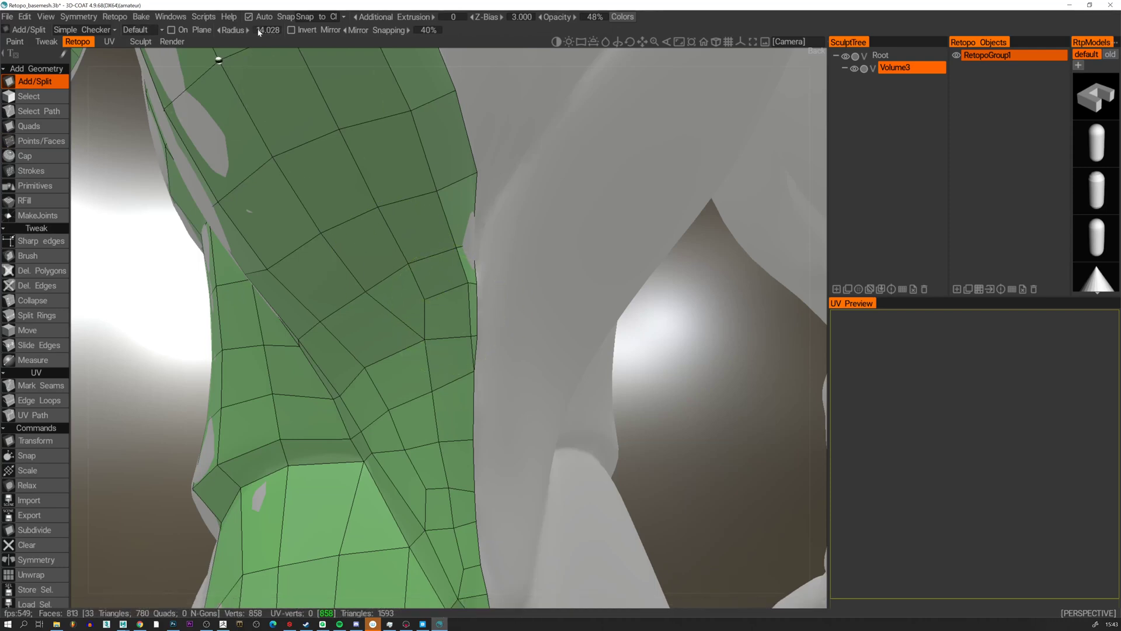
pyautogui.moveTo(259, 32); pyautogui.dragTo(218, 30)
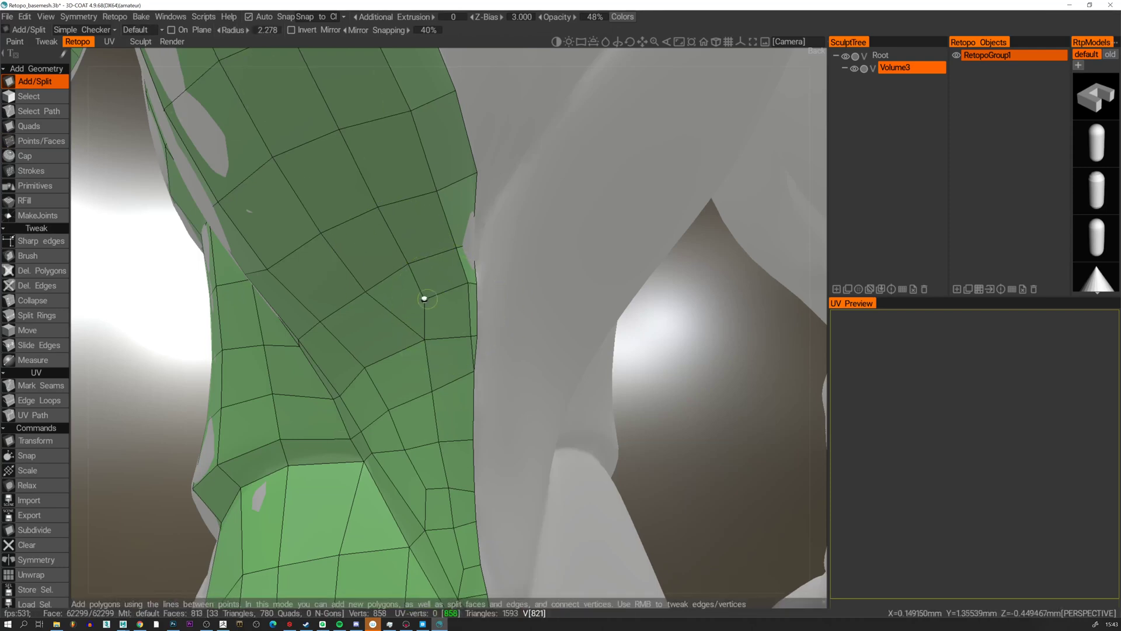
pyautogui.click(424, 300)
pyautogui.click(471, 311)
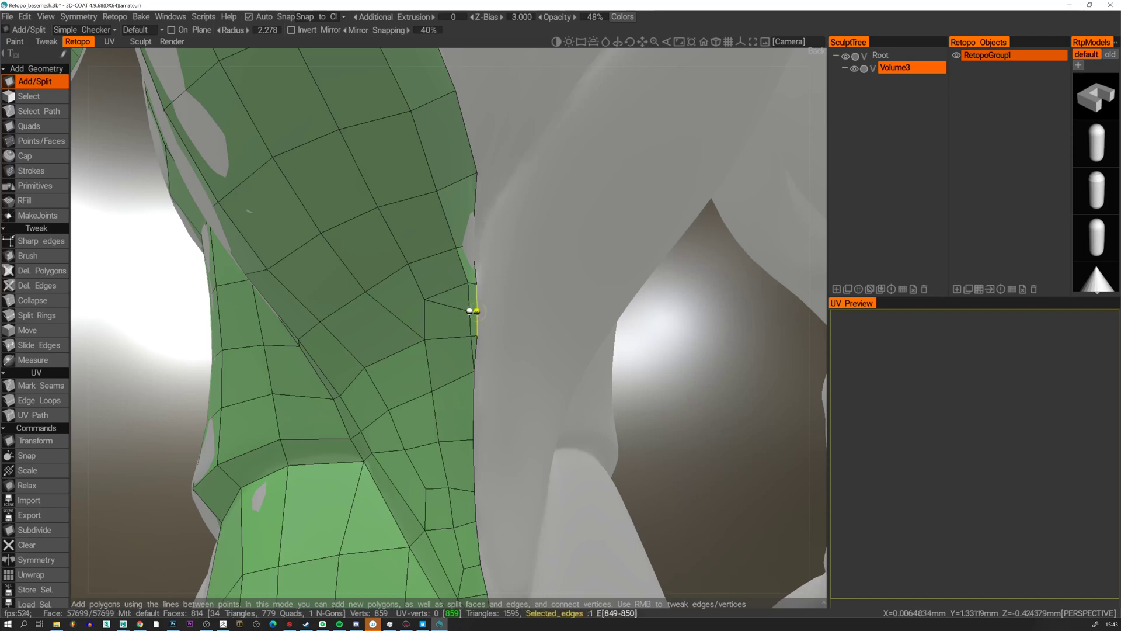
pyautogui.click(479, 311)
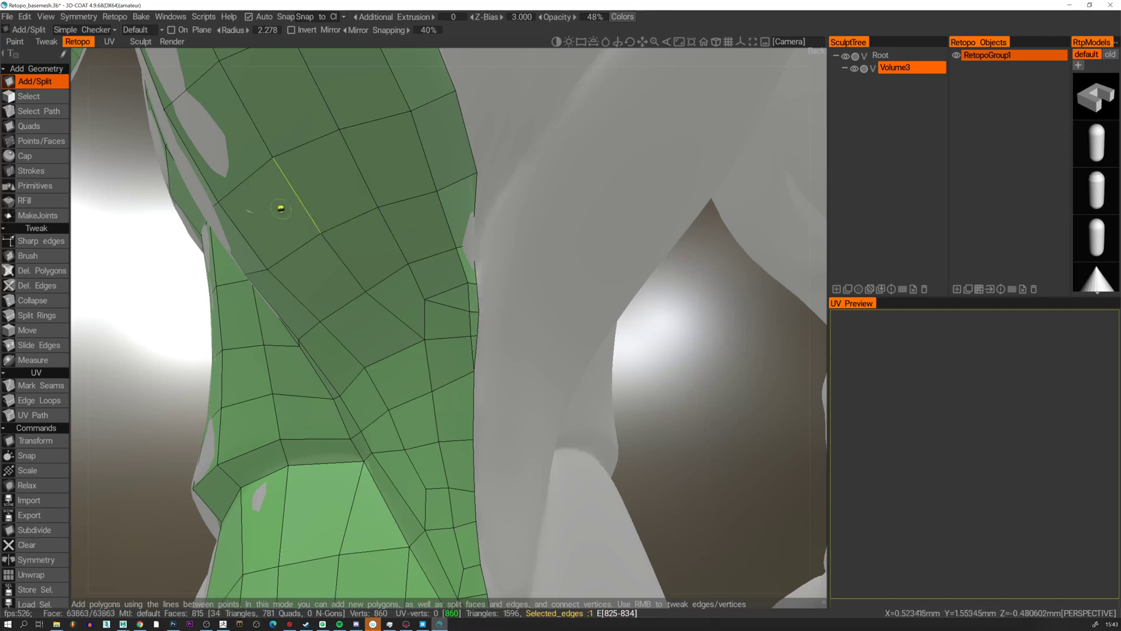
# Straighten the lower-back patch's edge along the spine by moving its border vertices and neighbouring points with Points/Faces.
pyautogui.click(35, 141)
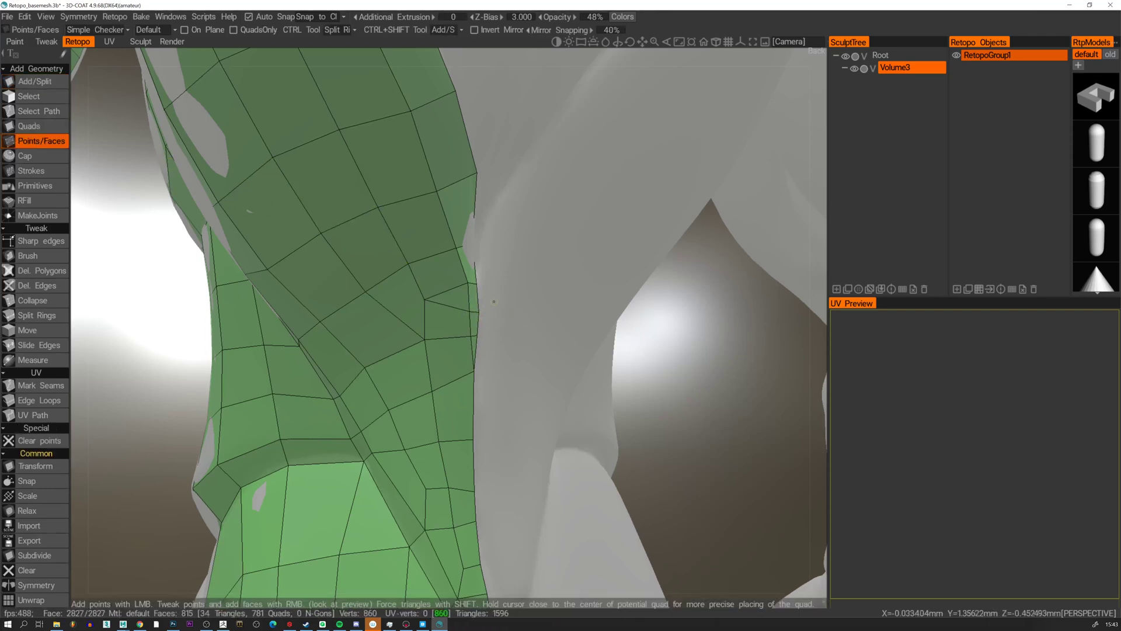
pyautogui.moveTo(468, 284)
pyautogui.mouseDown(button='right')
pyautogui.moveTo(470, 312)
pyautogui.moveTo(479, 290)
pyautogui.mouseUp(button='right')
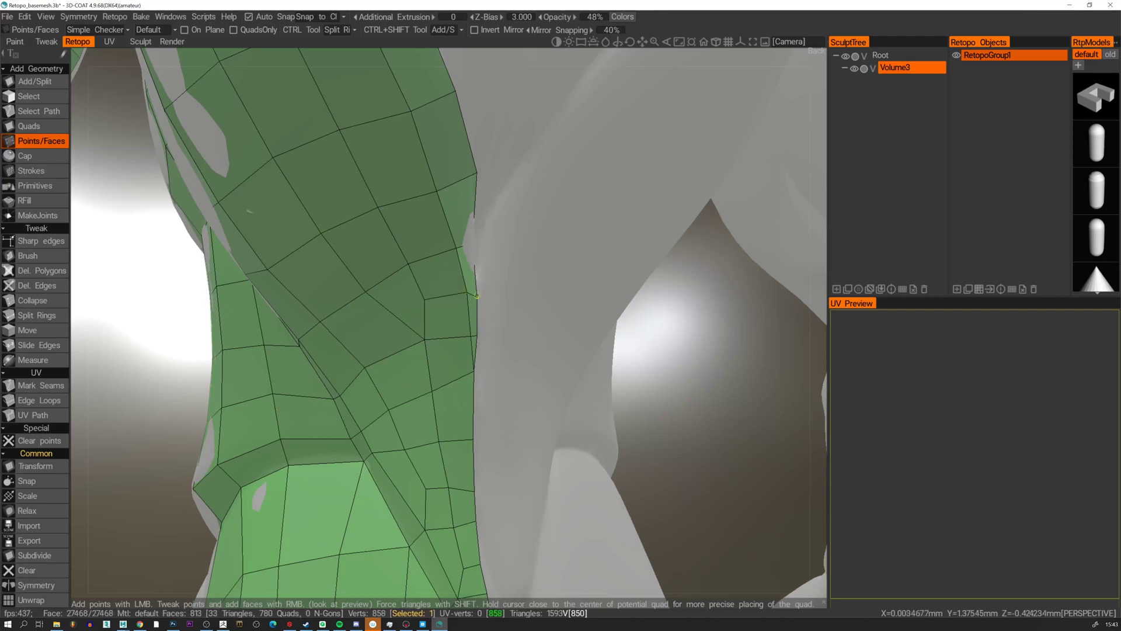
pyautogui.keyDown('alt'); pyautogui.moveTo(477, 292); pyautogui.dragTo(386, 257); pyautogui.keyUp('alt')
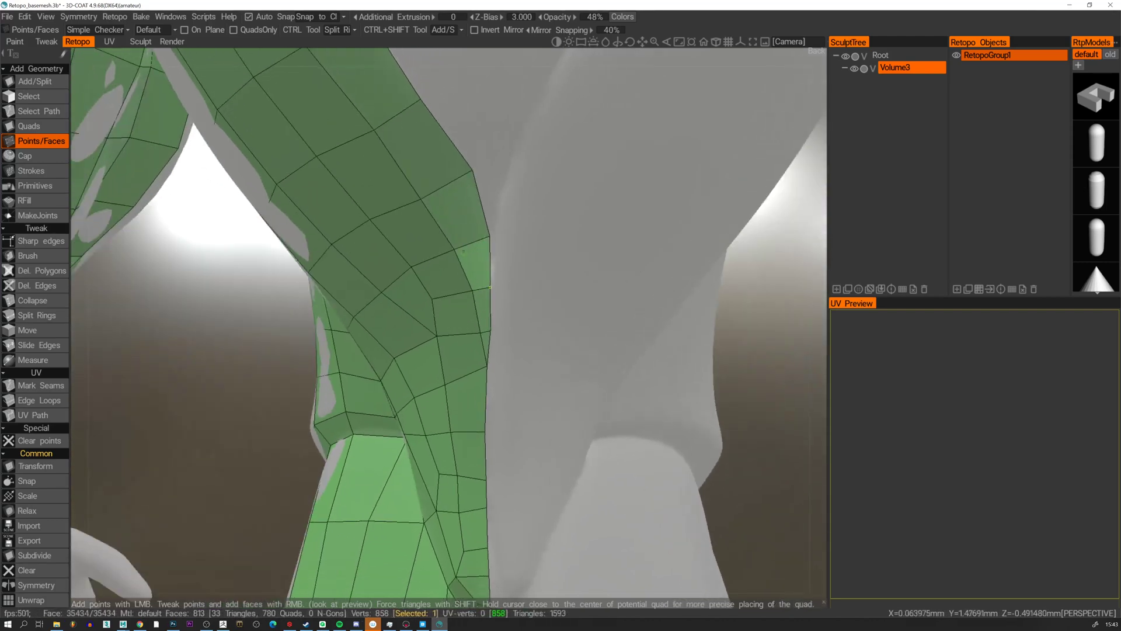
pyautogui.moveTo(485, 239); pyautogui.dragTo(482, 236, button='right')
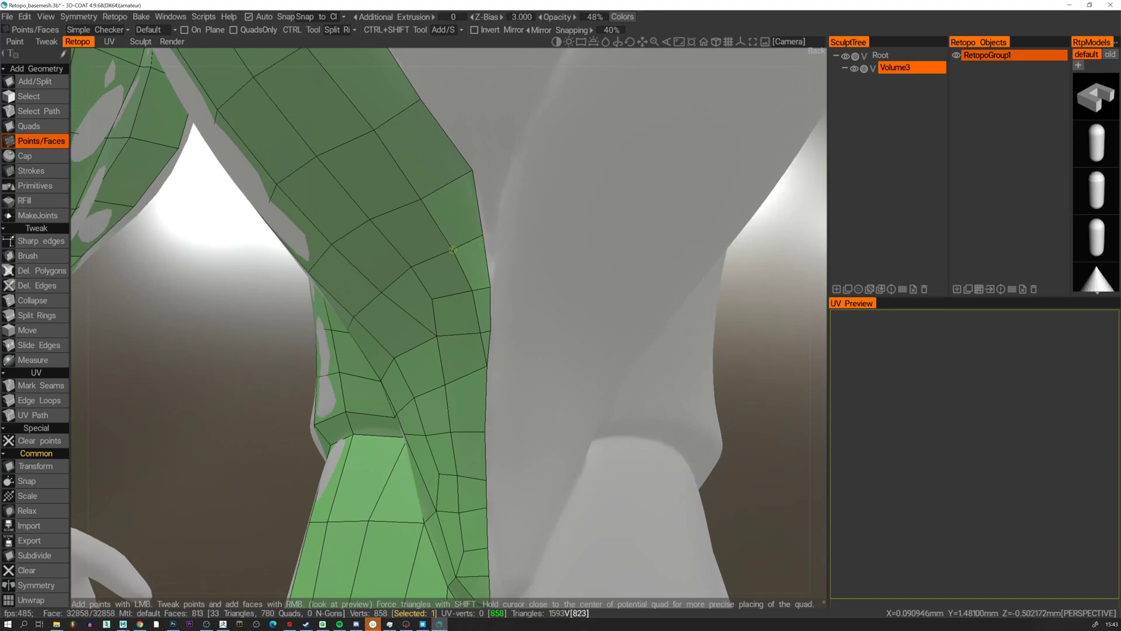
pyautogui.keyDown('alt'); pyautogui.moveTo(482, 236); pyautogui.dragTo(485, 287); pyautogui.keyUp('alt')
pyautogui.keyDown('alt'); pyautogui.moveTo(488, 334); pyautogui.dragTo(456, 300); pyautogui.keyUp('alt')
pyautogui.click(466, 361)
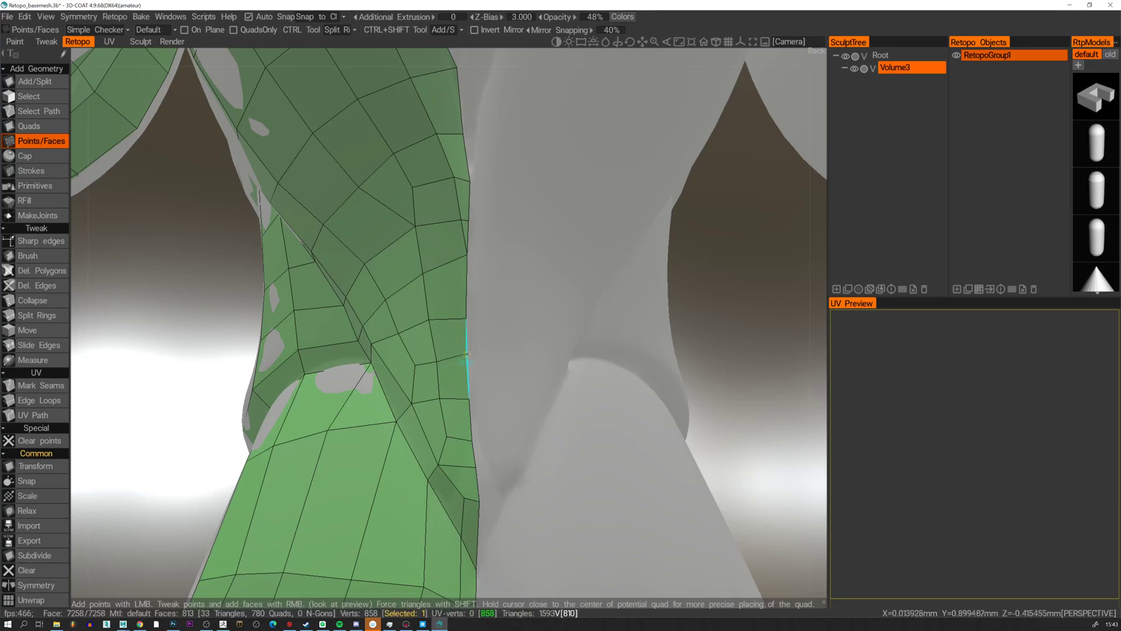
pyautogui.moveTo(435, 361); pyautogui.dragTo(433, 301, button='right')
# Place two points above the armpit end of the back patch and bridge it to the shoulder patch with two quads.
pyautogui.keyDown('alt'); pyautogui.moveTo(433, 301); pyautogui.dragTo(405, 302); pyautogui.keyUp('alt')
pyautogui.keyDown('alt'); pyautogui.moveTo(405, 302); pyautogui.dragTo(393, 336, button='right'); pyautogui.keyUp('alt')
pyautogui.keyDown('alt'); pyautogui.moveTo(393, 335); pyautogui.dragTo(392, 358); pyautogui.keyUp('alt')
pyautogui.keyDown('alt'); pyautogui.moveTo(392, 359); pyautogui.dragTo(330, 376, button='right'); pyautogui.keyUp('alt')
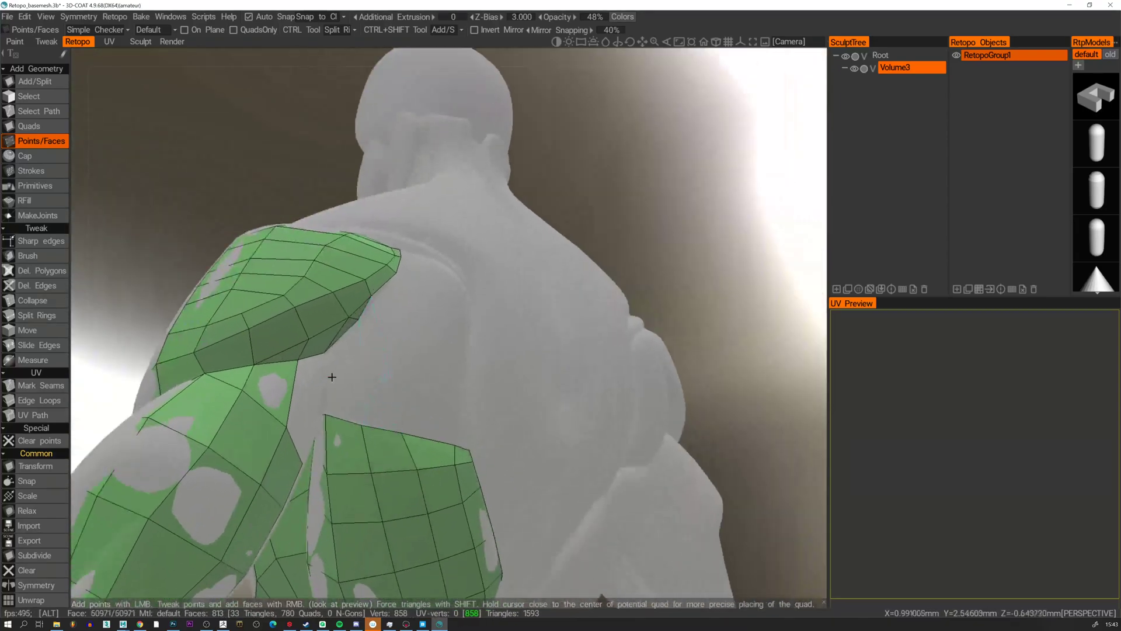
pyautogui.keyDown('alt'); pyautogui.moveTo(331, 376); pyautogui.dragTo(359, 344); pyautogui.keyUp('alt')
pyautogui.click(324, 376)
pyautogui.click(361, 376)
pyautogui.rightClick(340, 386)
pyautogui.rightClick(344, 353)
# Place three points across the shoulder blade and fill a row of three quads above the back patch, redoing the misplaced middle quad.
pyautogui.click(405, 375)
pyautogui.click(456, 384)
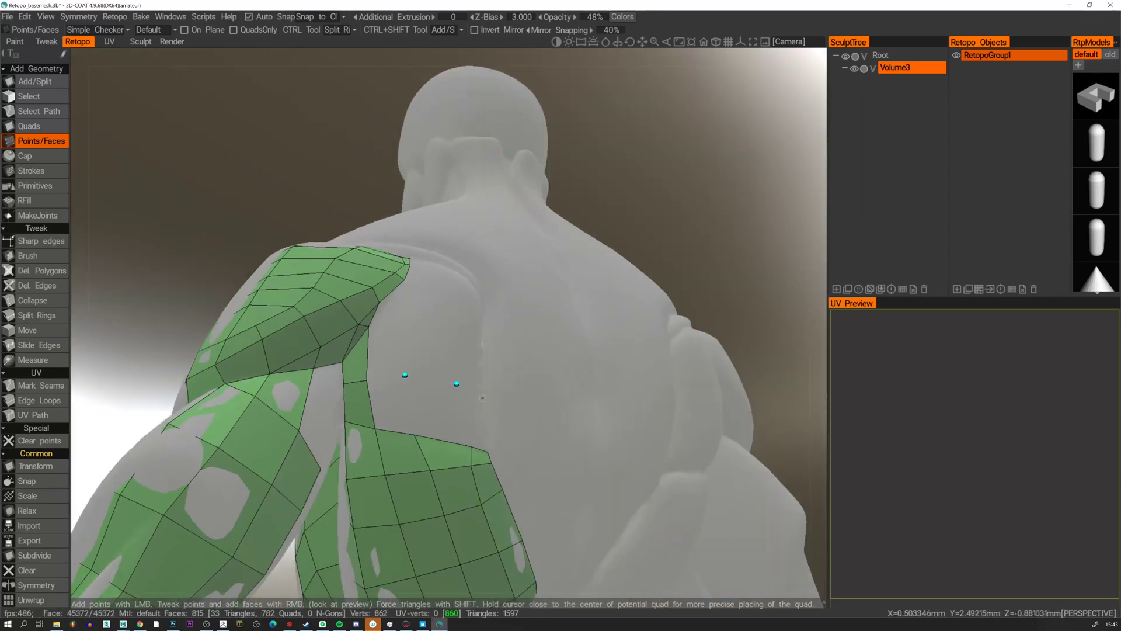
pyautogui.rightClick(474, 403)
pyautogui.rightClick(431, 402)
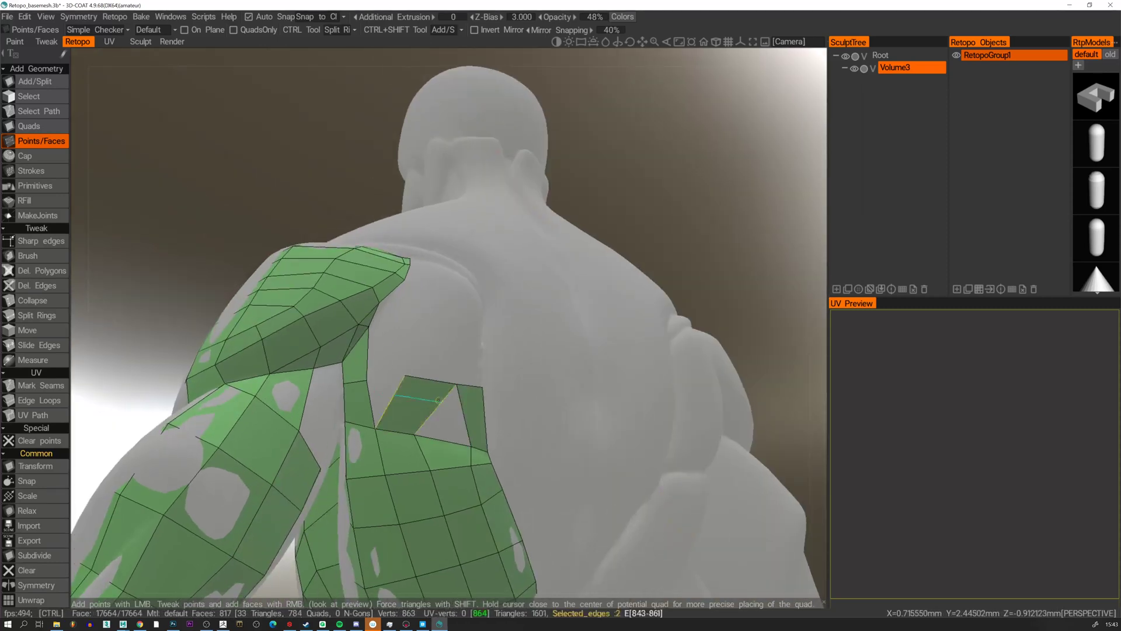
pyautogui.hotkey('ctrl', 'z')
pyautogui.rightClick(432, 407)
pyautogui.rightClick(441, 411)
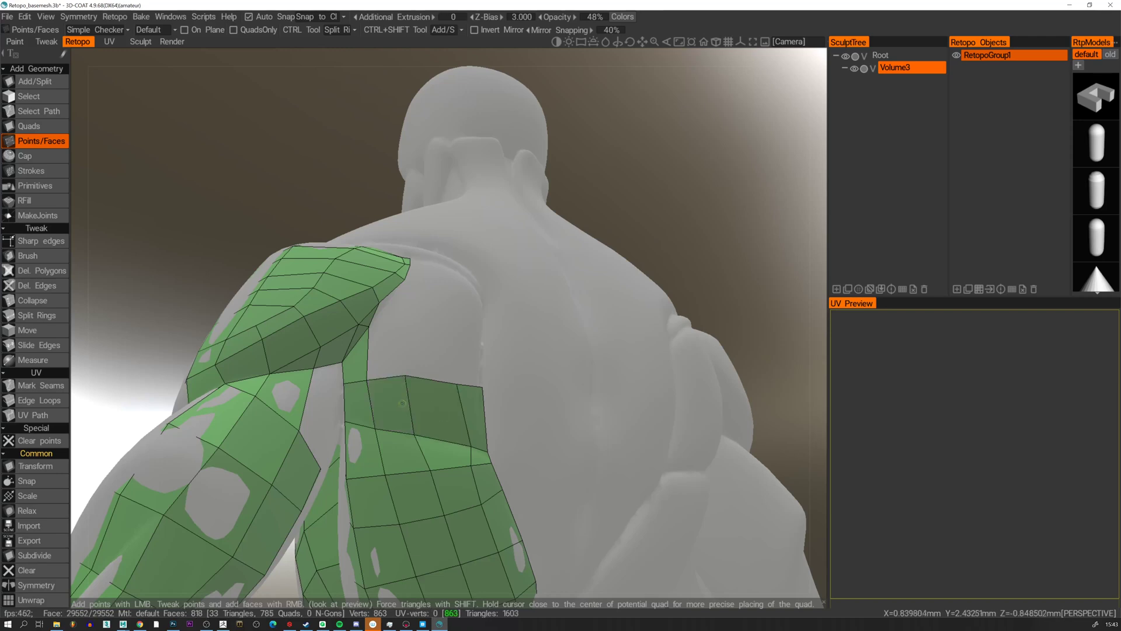
# Place the last point beside the spine and fill a row of three quads on top of the back patch.
pyautogui.click(480, 331)
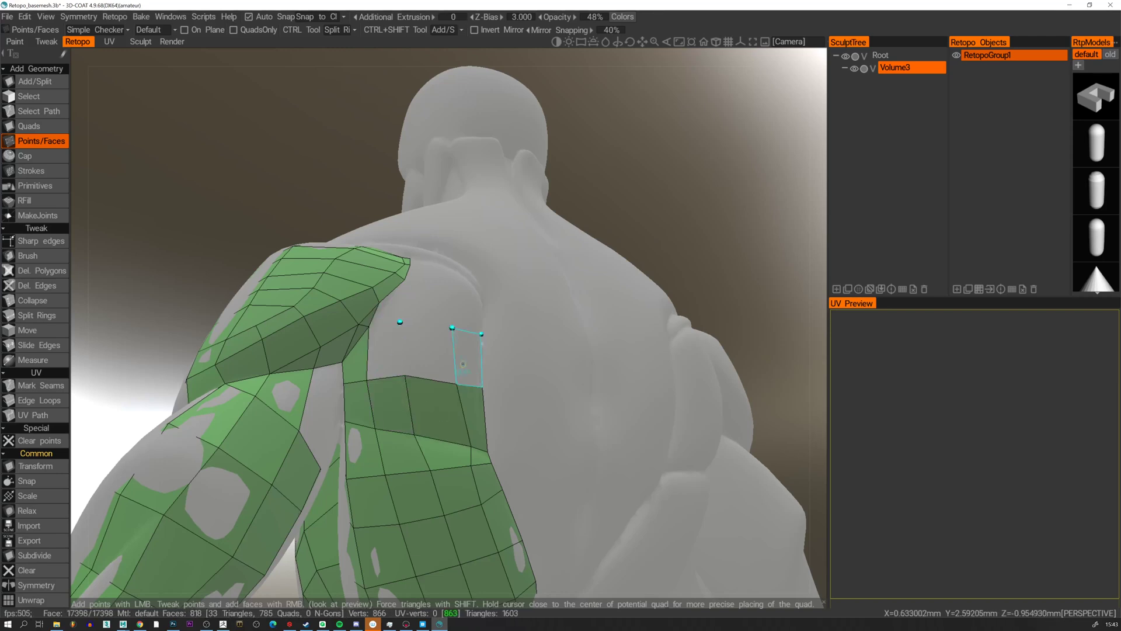
pyautogui.rightClick(467, 355)
pyautogui.rightClick(425, 353)
pyautogui.rightClick(387, 350)
# Fill another row of three quads across the shoulder blade, level with the rear tip of the shoulder patch.
pyautogui.keyDown('alt'); pyautogui.moveTo(396, 263); pyautogui.dragTo(401, 302); pyautogui.keyUp('alt')
pyautogui.click(398, 300)
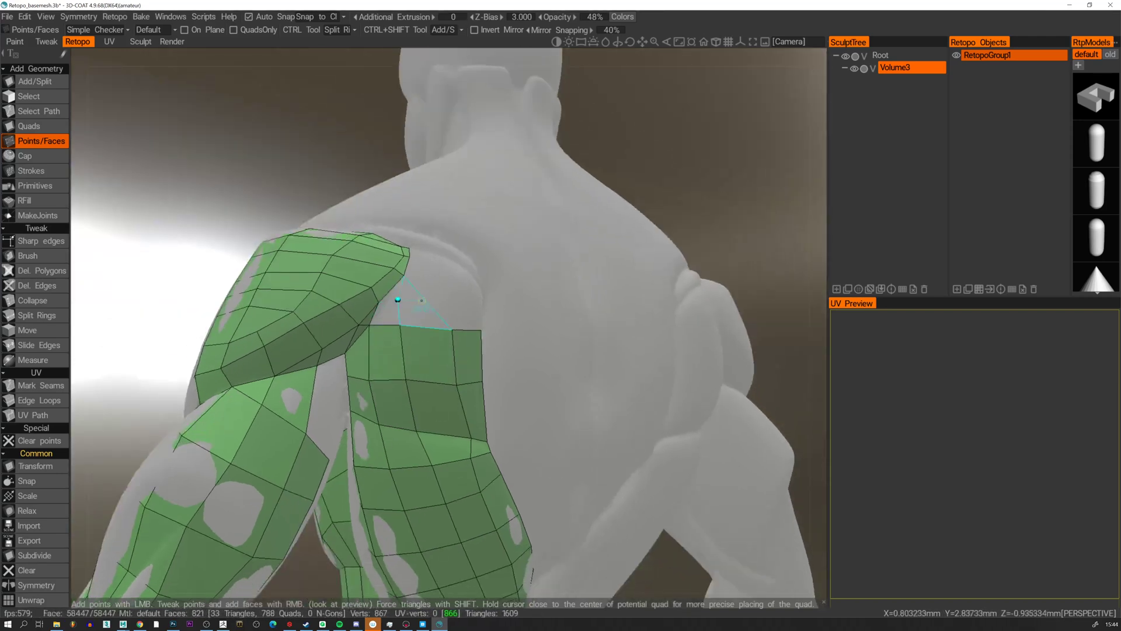
pyautogui.rightClick(466, 315)
pyautogui.rightClick(425, 314)
pyautogui.rightClick(385, 313)
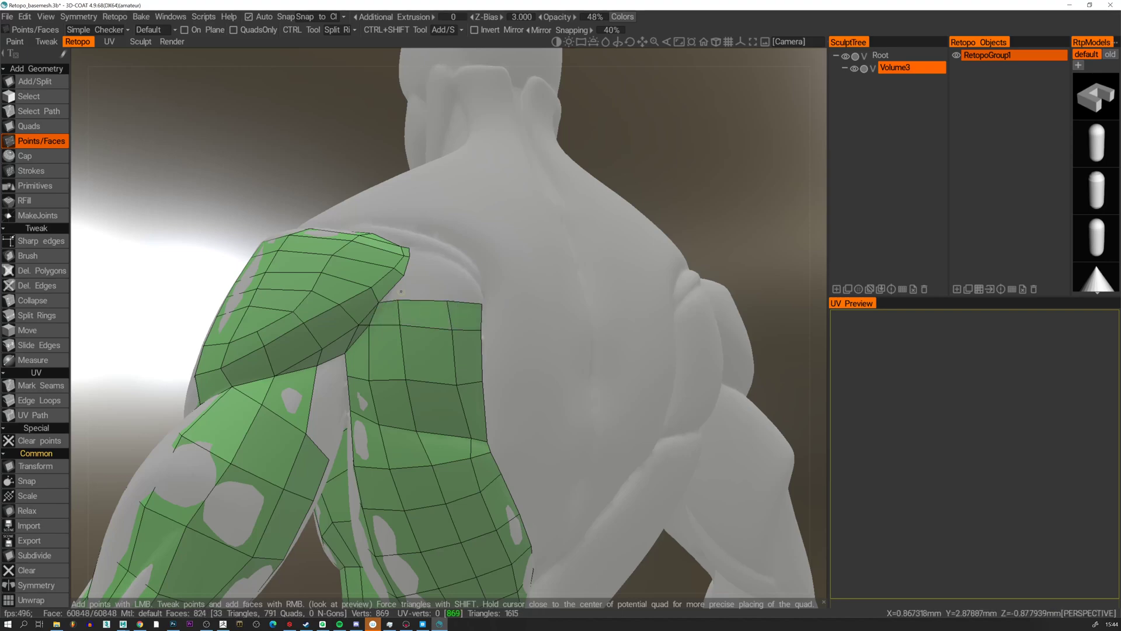
# Extend the upper shoulder-blade edge with three more quads joined to the rear of the shoulder patch.
pyautogui.keyDown('alt'); pyautogui.moveTo(411, 279); pyautogui.dragTo(467, 261); pyautogui.keyUp('alt')
pyautogui.rightClick(404, 289)
pyautogui.click(447, 281)
pyautogui.rightClick(415, 288)
pyautogui.rightClick(467, 289)
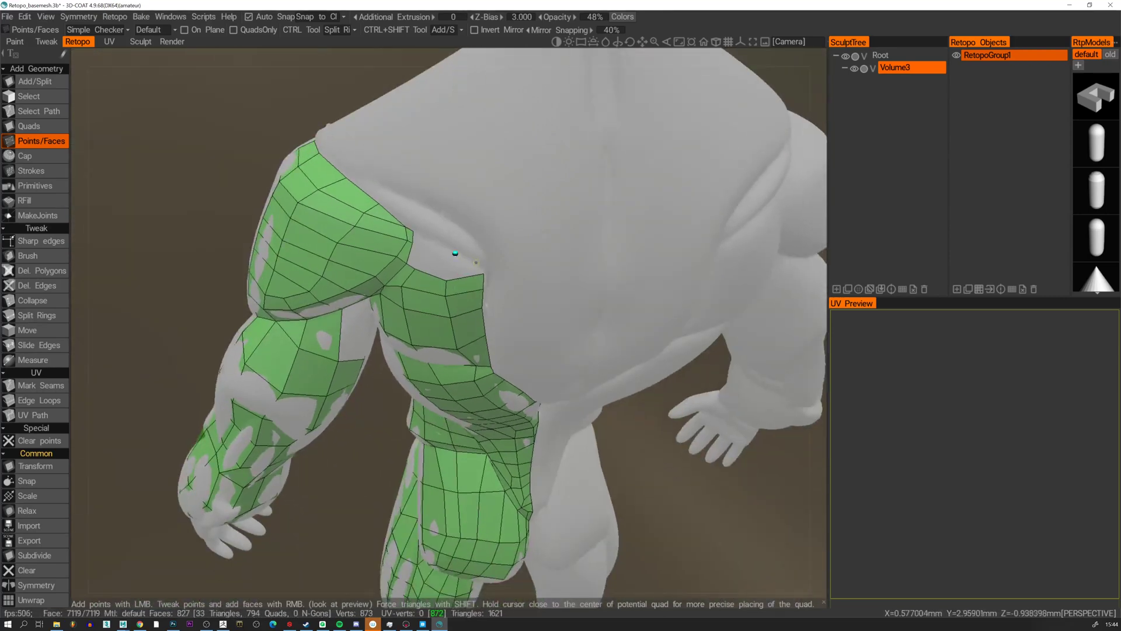
# Fill two narrow rows of three quads along the ridge of the shoulder blade, connecting them to the shoulder patch.
pyautogui.rightClick(465, 269)
pyautogui.rightClick(435, 257)
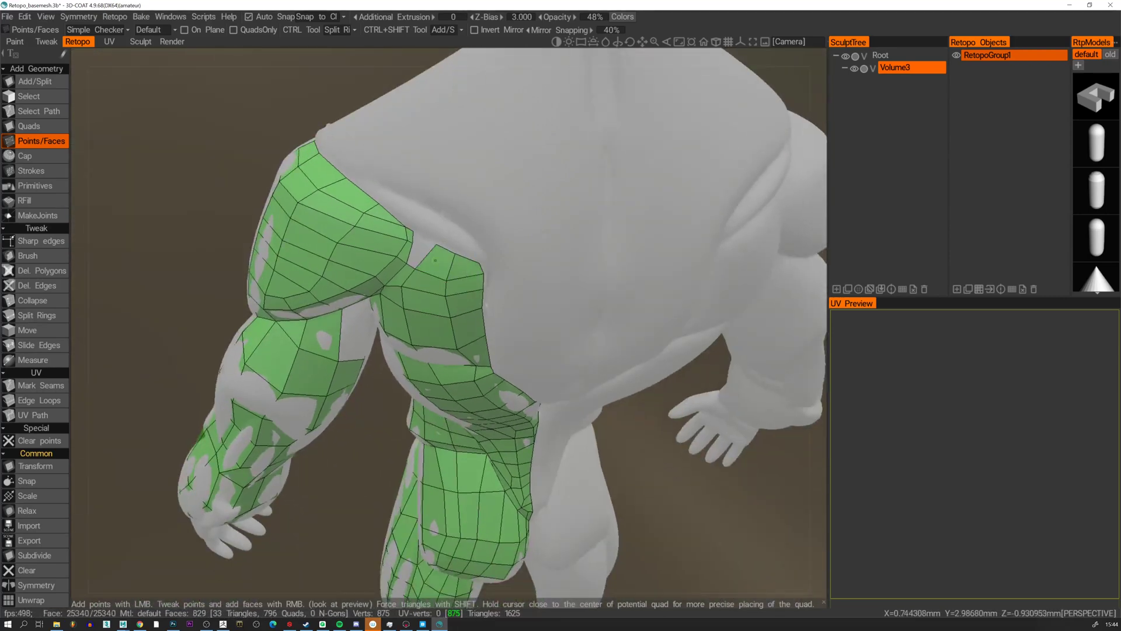
pyautogui.rightClick(420, 257)
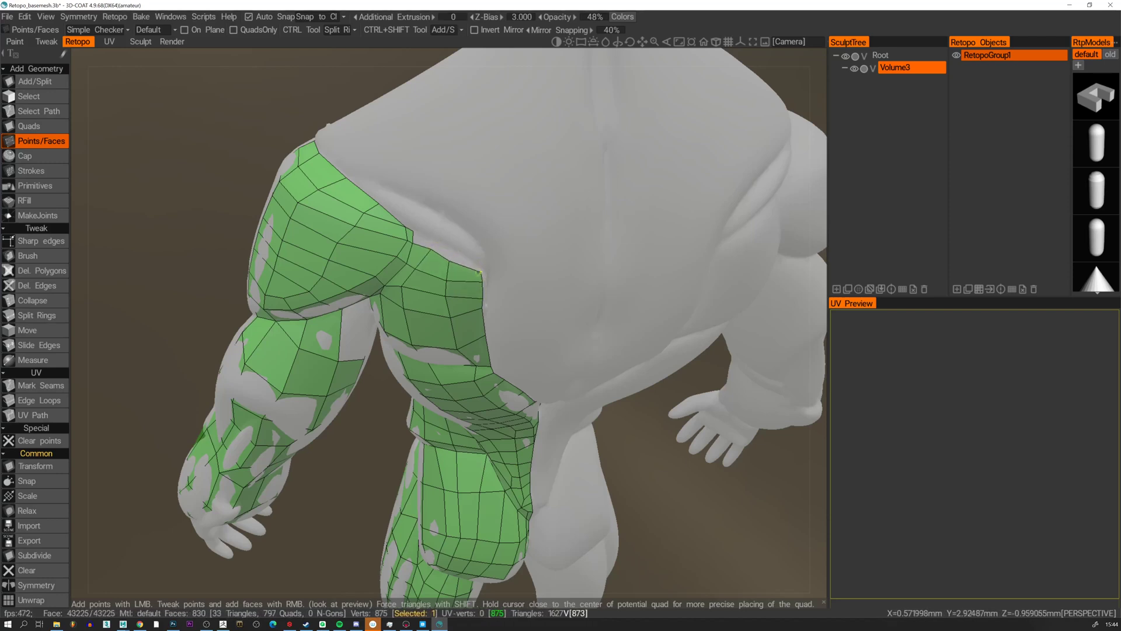
pyautogui.click(444, 241)
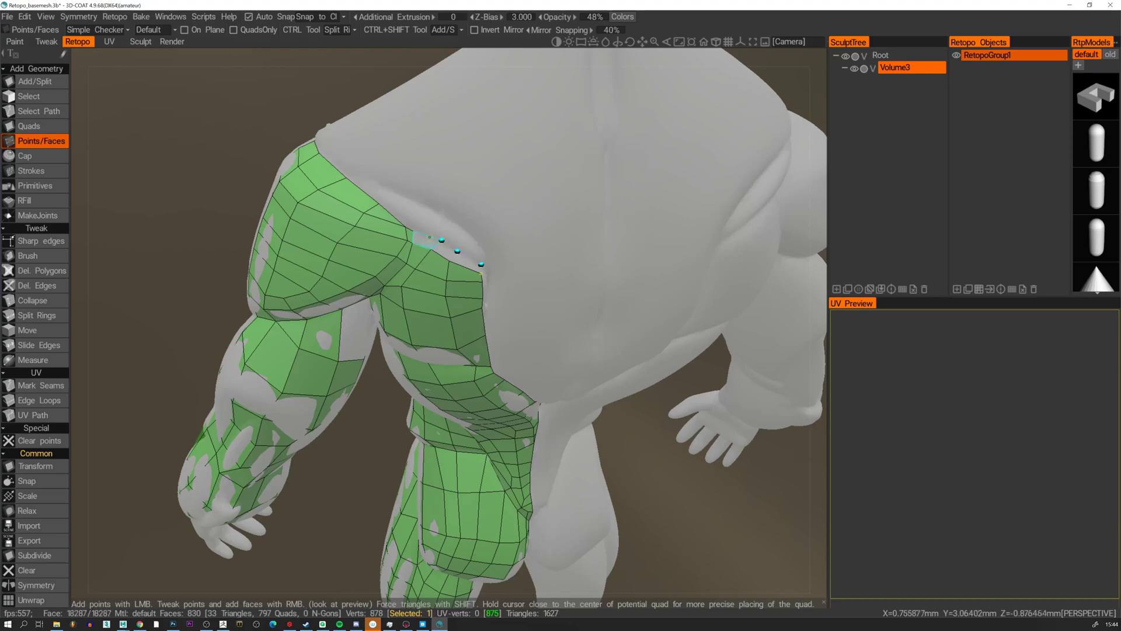
pyautogui.rightClick(427, 241)
pyautogui.rightClick(445, 250)
pyautogui.rightClick(471, 262)
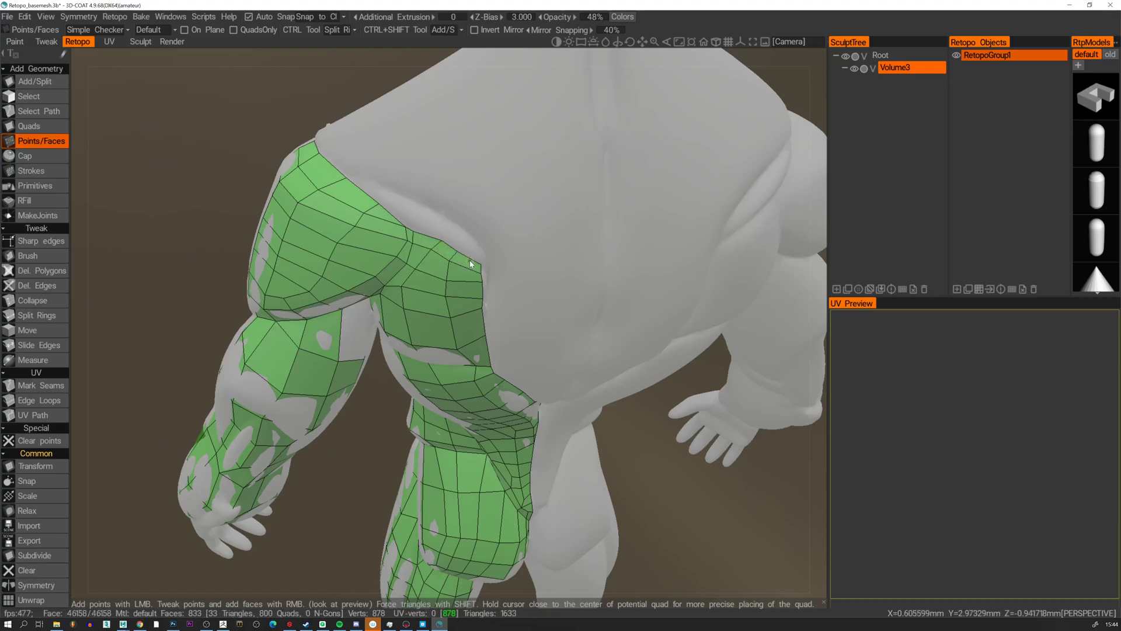
# Reposition the border vertices at the spine-side upper corner of the shoulder-blade patch to even out its quads.
pyautogui.keyDown('alt'); pyautogui.moveTo(470, 264); pyautogui.dragTo(482, 273); pyautogui.keyUp('alt')
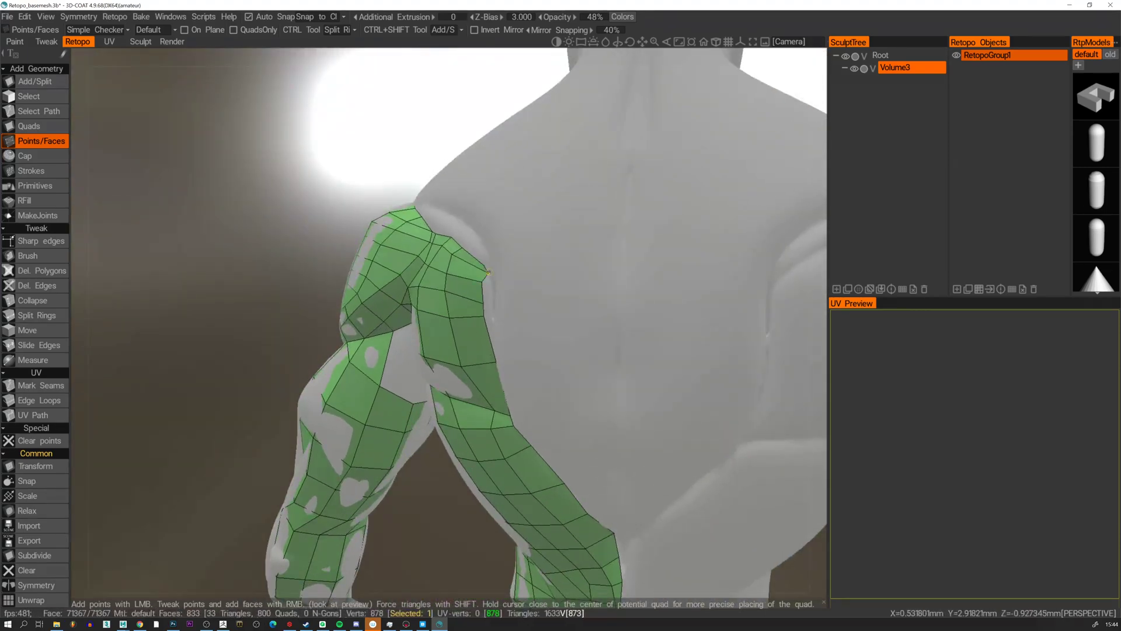
pyautogui.keyDown('alt'); pyautogui.moveTo(490, 295); pyautogui.dragTo(514, 295); pyautogui.keyUp('alt')
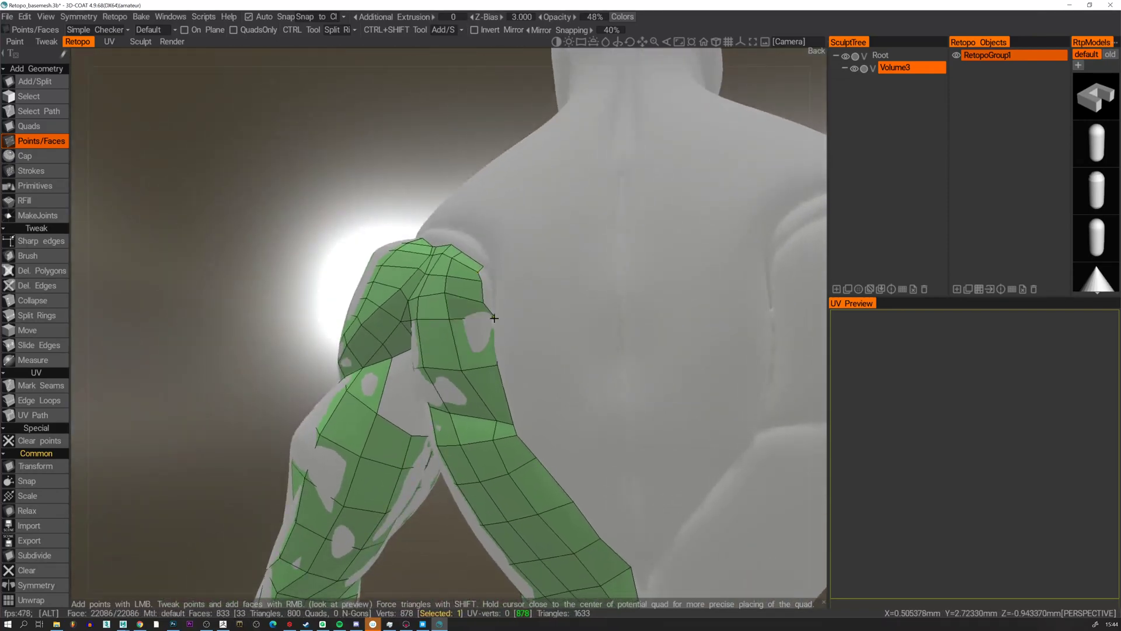
pyautogui.scroll(2, 492, 317)
pyautogui.moveTo(485, 318); pyautogui.dragTo(490, 283, button='right')
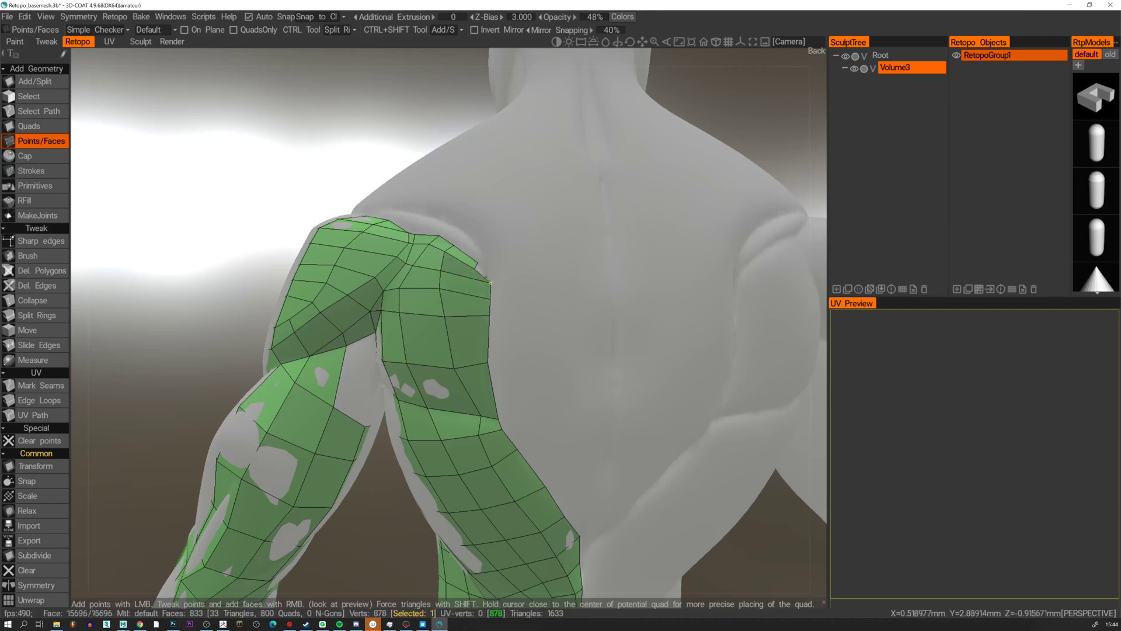
pyautogui.keyDown('alt'); pyautogui.moveTo(490, 282); pyautogui.dragTo(476, 270); pyautogui.keyUp('alt')
pyautogui.moveTo(475, 257); pyautogui.dragTo(488, 267, button='right')
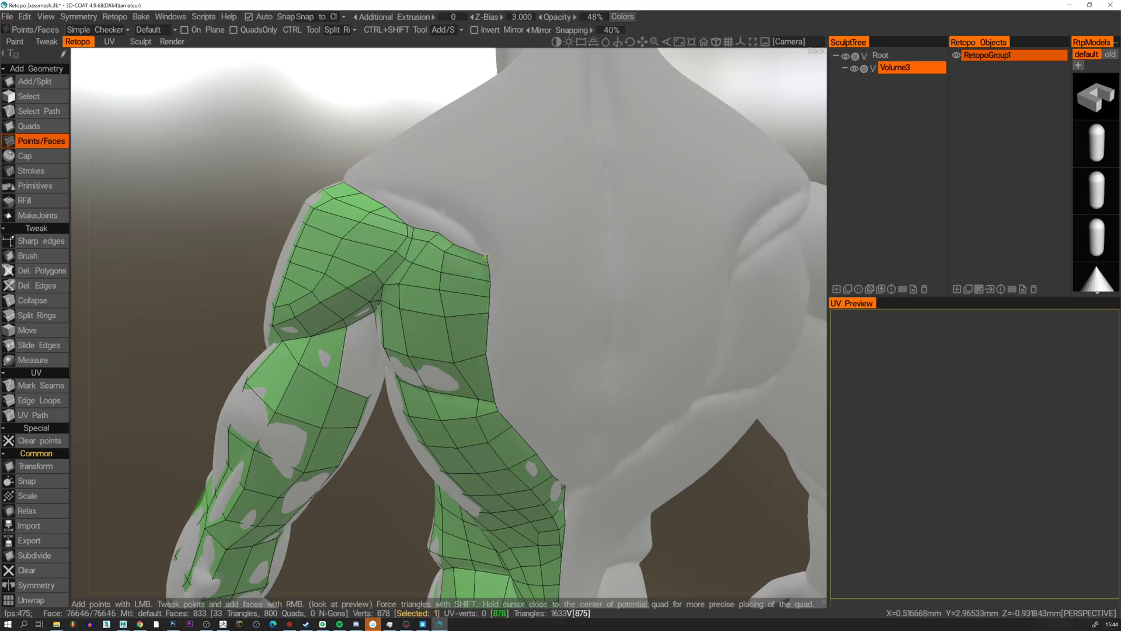
pyautogui.moveTo(458, 243); pyautogui.dragTo(461, 256, button='right')
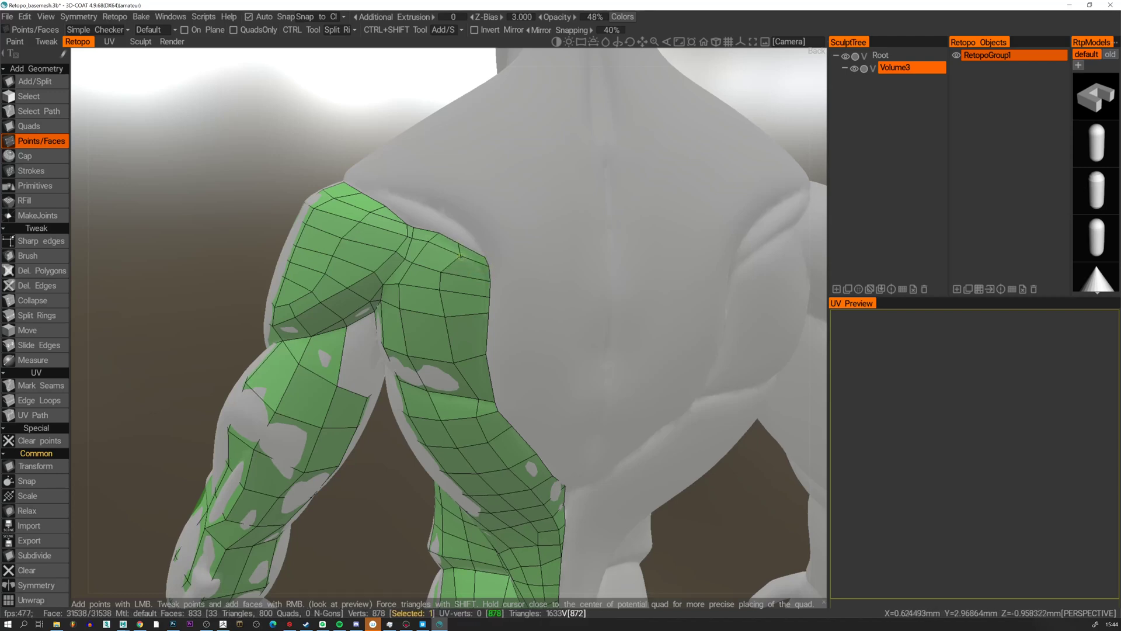
# Smooth the vertex spacing across the shoulder-blade quads with the Brush tool.
pyautogui.click(35, 256)
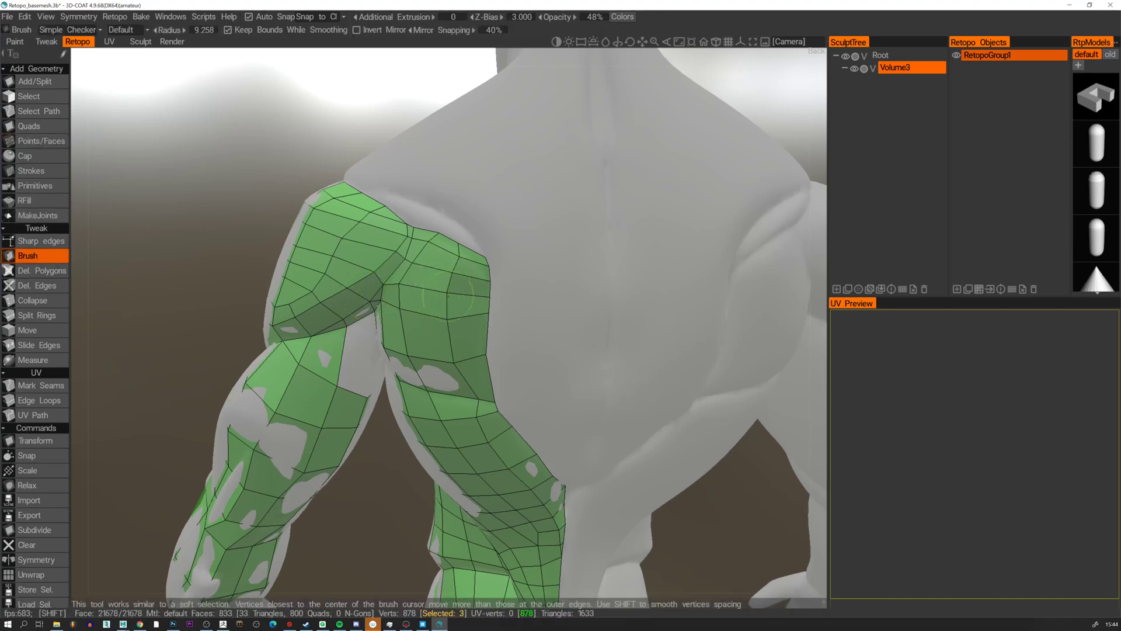
pyautogui.moveTo(438, 297); pyautogui.dragTo(433, 316, button='middle')
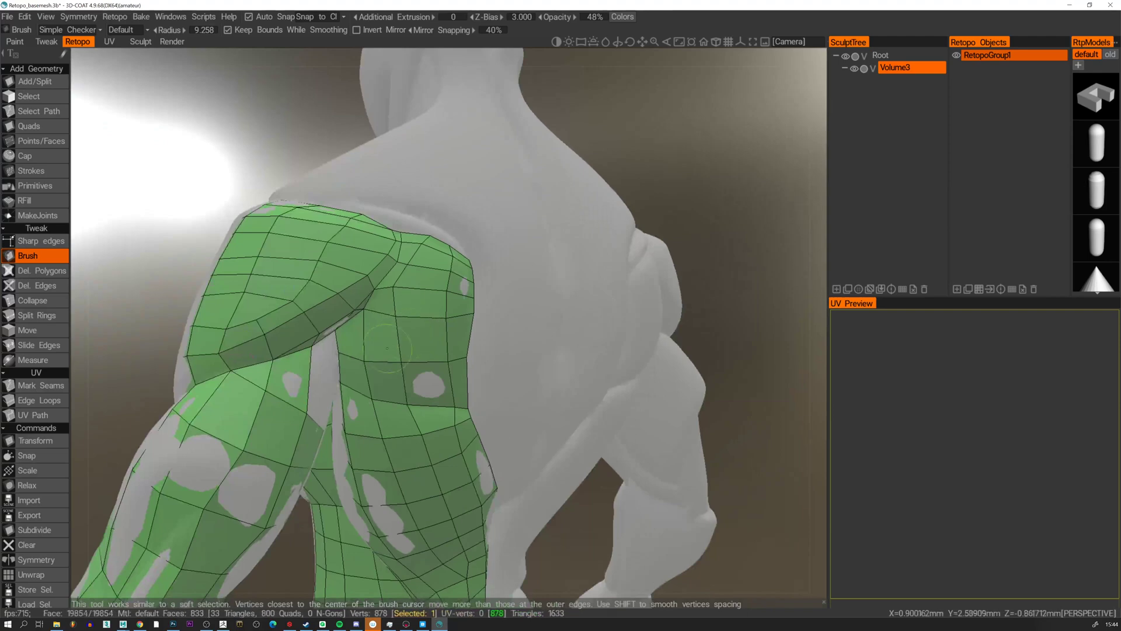
pyautogui.moveTo(447, 319); pyautogui.dragTo(428, 333)
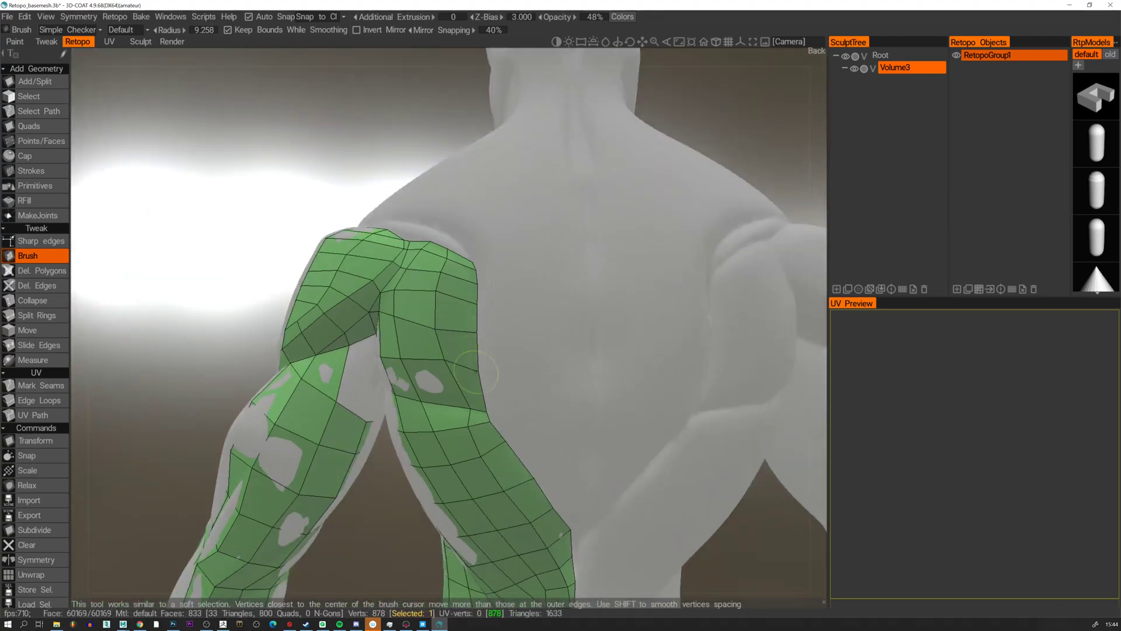
pyautogui.moveTo(444, 351)
pyautogui.keyDown('shift'); pyautogui.mouseDown()
pyautogui.moveTo(441, 367)
pyautogui.moveTo(421, 365)
pyautogui.moveTo(444, 280)
pyautogui.moveTo(419, 263)
pyautogui.moveTo(403, 342)
pyautogui.moveTo(438, 304)
pyautogui.moveTo(447, 339)
pyautogui.mouseUp(); pyautogui.keyUp('shift')
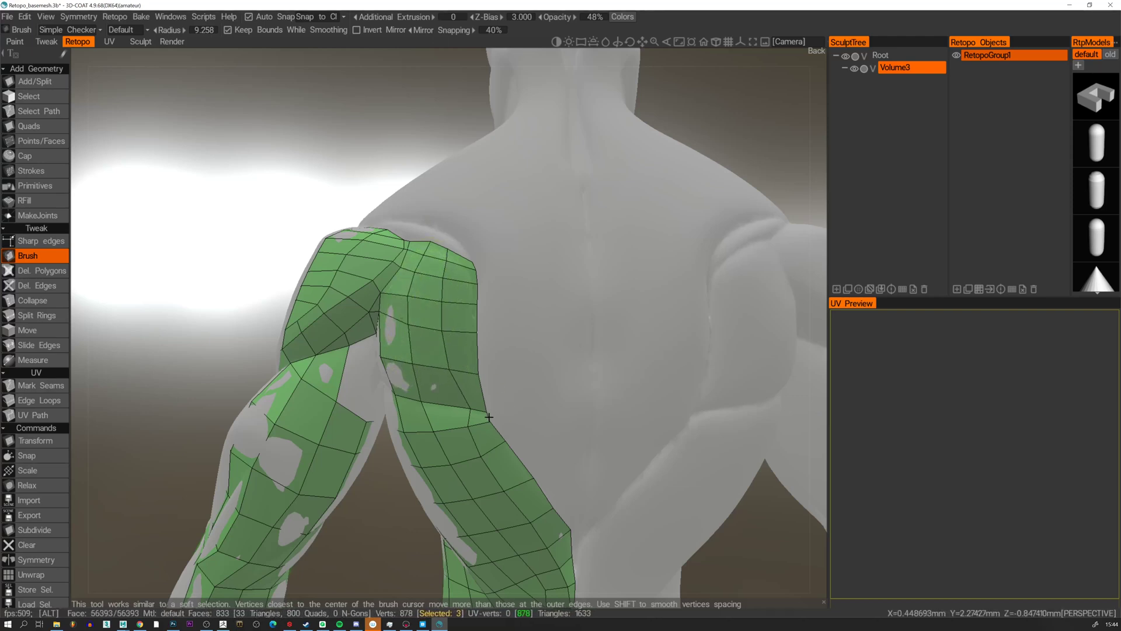
# Examine the retopologised back, shoulder and arm from behind, from the side and from above.
pyautogui.keyDown('alt'); pyautogui.moveTo(490, 417); pyautogui.dragTo(517, 383, button='right'); pyautogui.keyUp('alt')
pyautogui.keyDown('alt'); pyautogui.moveTo(517, 384); pyautogui.dragTo(417, 350); pyautogui.keyUp('alt')
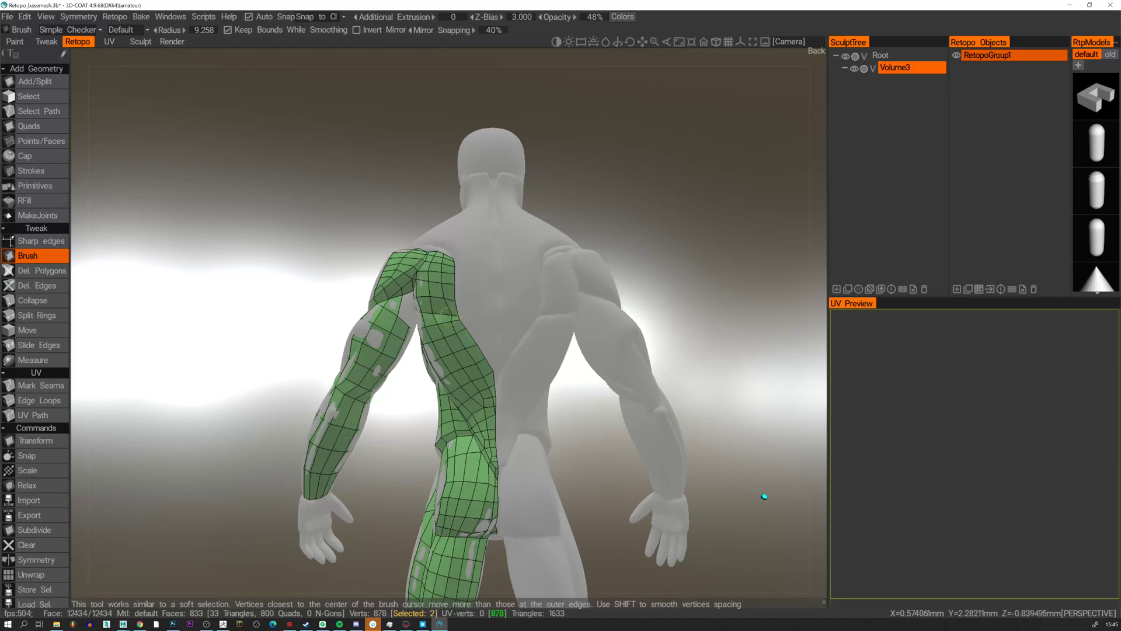
pyautogui.keyDown('alt'); pyautogui.moveTo(764, 496); pyautogui.dragTo(510, 350); pyautogui.keyUp('alt')
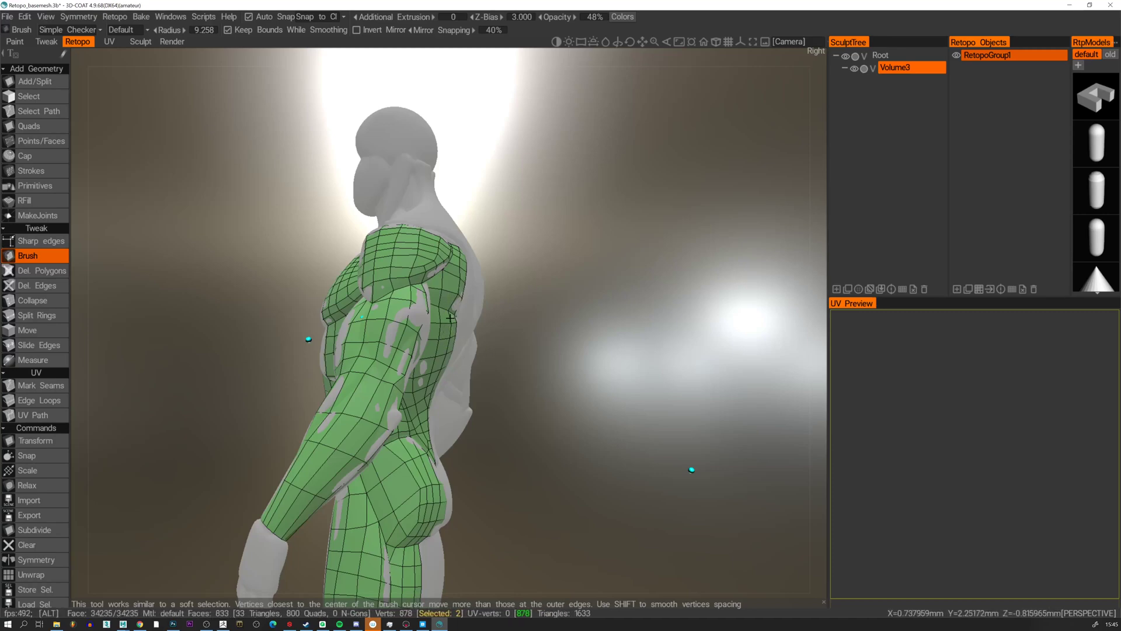
pyautogui.keyDown('alt'); pyautogui.moveTo(450, 318); pyautogui.dragTo(826, 503); pyautogui.keyUp('alt')
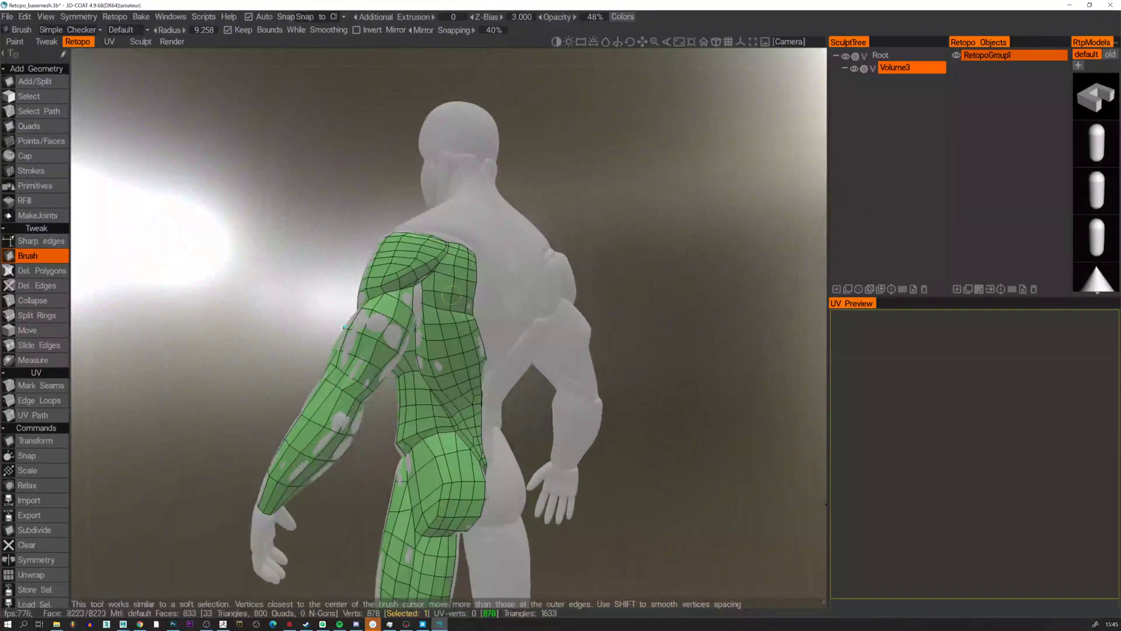
pyautogui.keyDown('alt'); pyautogui.moveTo(467, 296); pyautogui.dragTo(453, 273); pyautogui.keyUp('alt')
pyautogui.keyDown('alt'); pyautogui.moveTo(453, 273); pyautogui.dragTo(450, 318, button='right'); pyautogui.keyUp('alt')
pyautogui.keyDown('alt'); pyautogui.moveTo(451, 318); pyautogui.dragTo(450, 336); pyautogui.keyUp('alt')
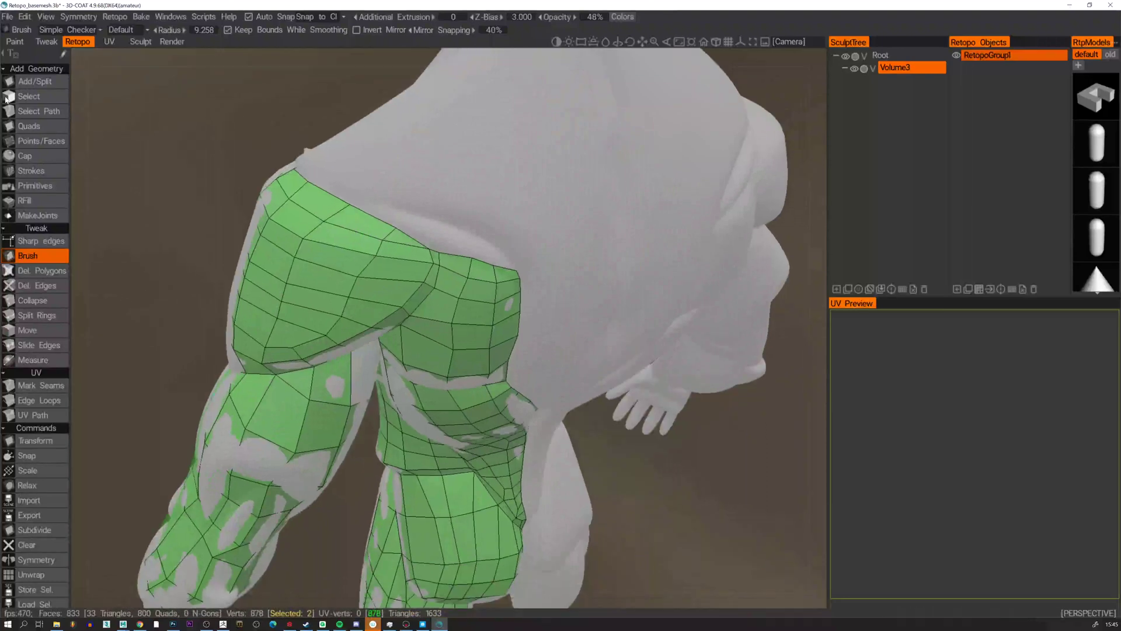
# With Points/Faces, fill a corner triangle and two quads above the shoulder-blade patch, working from the spine side towards the shoulder.
pyautogui.click(29, 140)
pyautogui.keyDown('alt'); pyautogui.moveTo(453, 175); pyautogui.dragTo(455, 208); pyautogui.keyUp('alt')
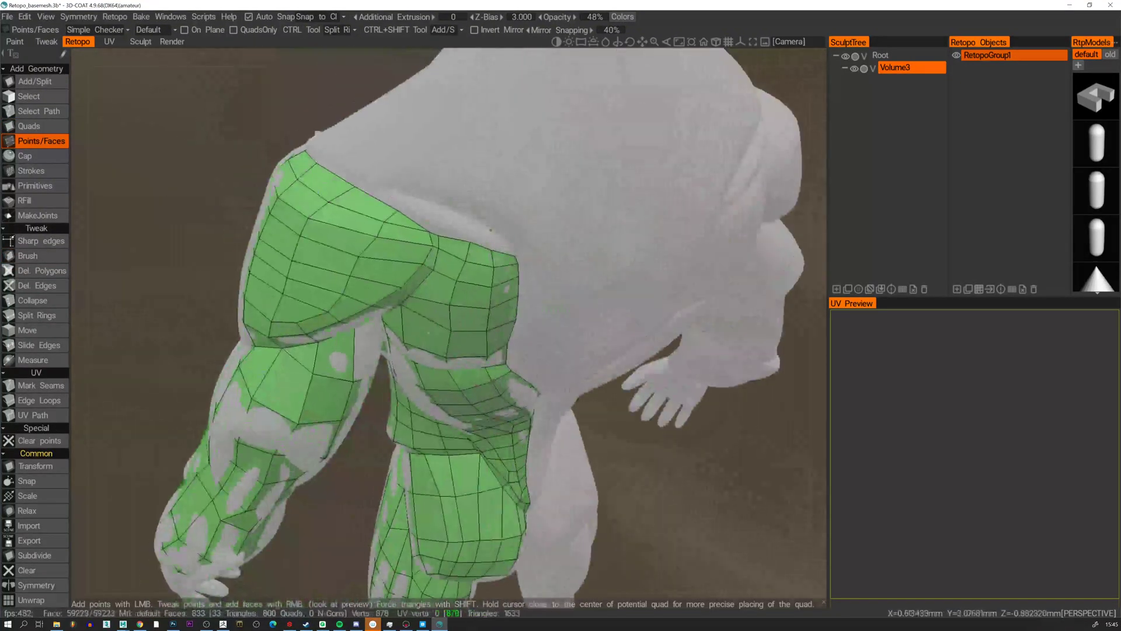
pyautogui.click(476, 219)
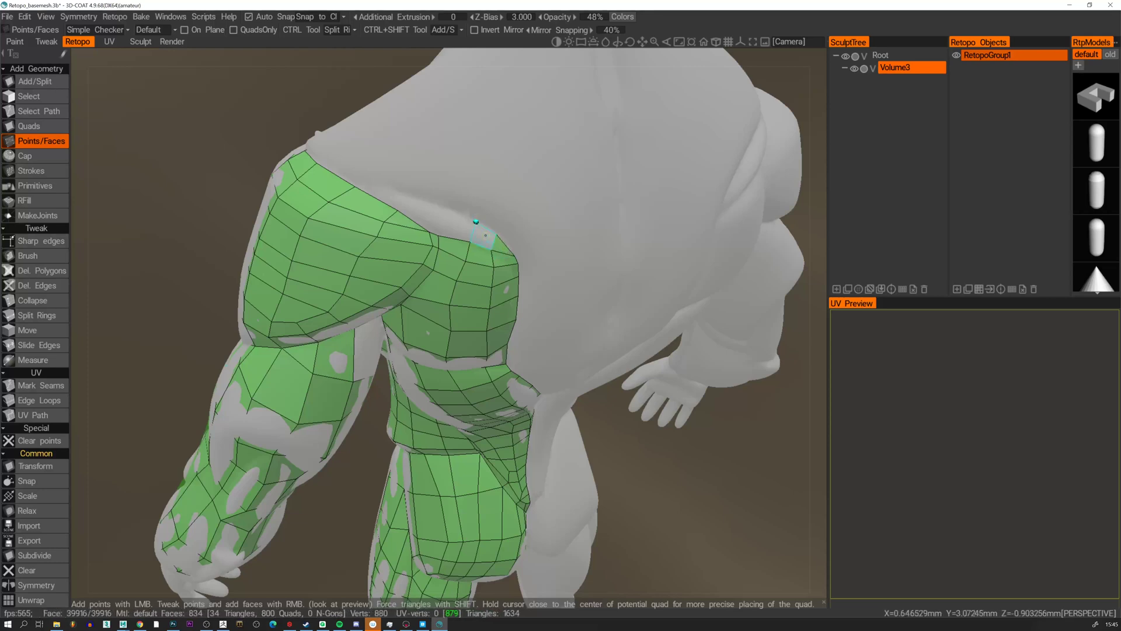
pyautogui.rightClick(483, 236)
pyautogui.click(445, 210)
pyautogui.rightClick(458, 228)
# Continue the strip with two quads along the back of the shoulder and close its end with a triangle.
pyautogui.keyDown('alt'); pyautogui.moveTo(458, 227); pyautogui.dragTo(439, 245); pyautogui.keyUp('alt')
pyautogui.click(431, 207)
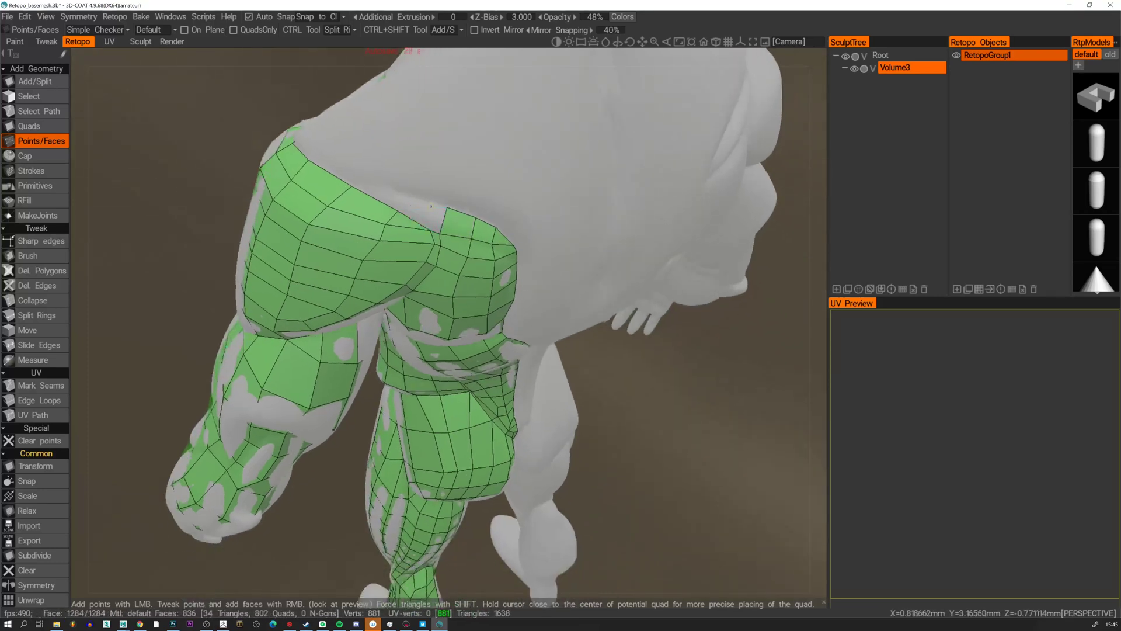
pyautogui.rightClick(437, 221)
pyautogui.rightClick(418, 212)
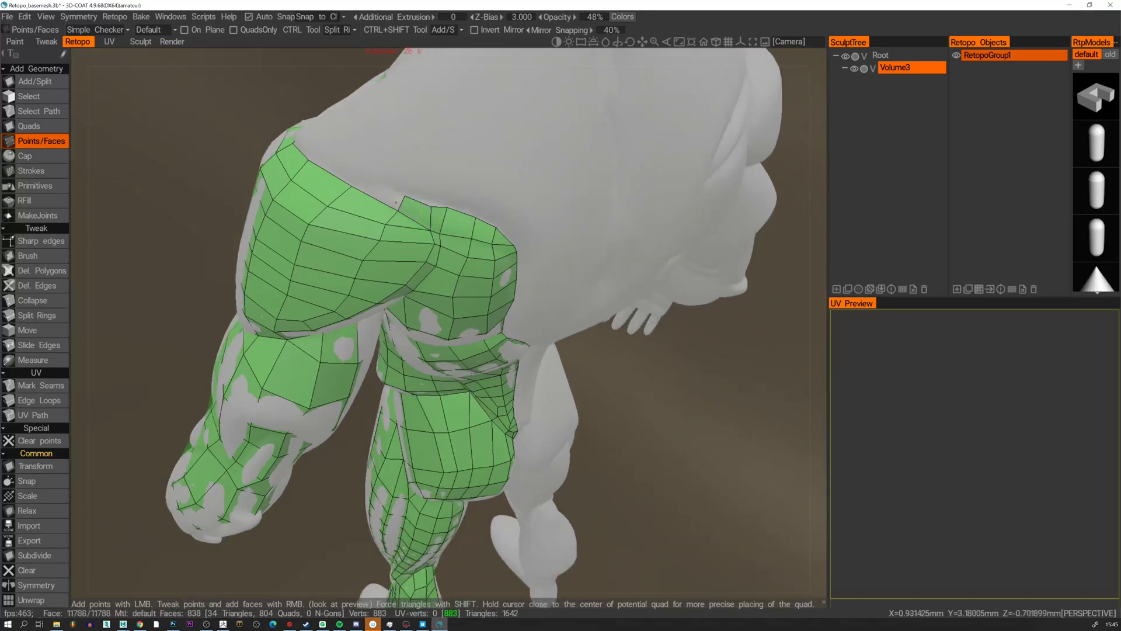
pyautogui.keyDown('shift'); pyautogui.rightClick(372, 196); pyautogui.keyUp('shift')
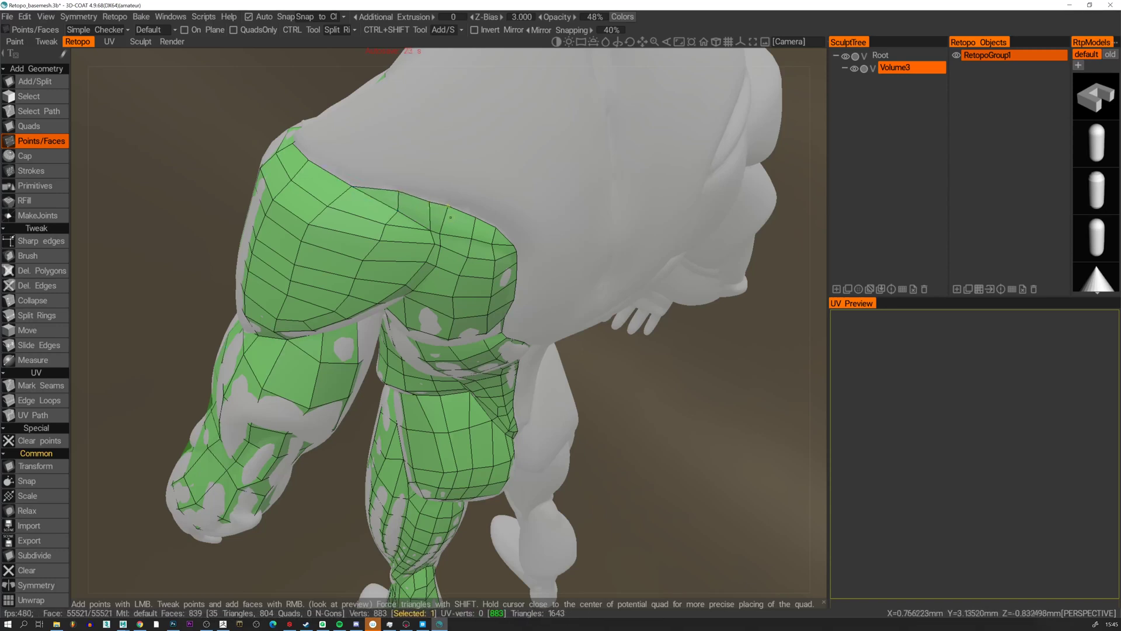
# Move the protruding border vertex of the lower-back patch onto the body's centre line.
pyautogui.keyDown('alt'); pyautogui.moveTo(496, 236); pyautogui.dragTo(604, 288, button='right'); pyautogui.keyUp('alt')
pyautogui.keyDown('alt'); pyautogui.moveTo(605, 288); pyautogui.dragTo(520, 310); pyautogui.keyUp('alt')
pyautogui.keyDown('alt'); pyautogui.moveTo(520, 310); pyautogui.dragTo(428, 227, button='middle'); pyautogui.keyUp('alt')
pyautogui.keyDown('alt'); pyautogui.moveTo(428, 228); pyautogui.dragTo(412, 261, button='right'); pyautogui.keyUp('alt')
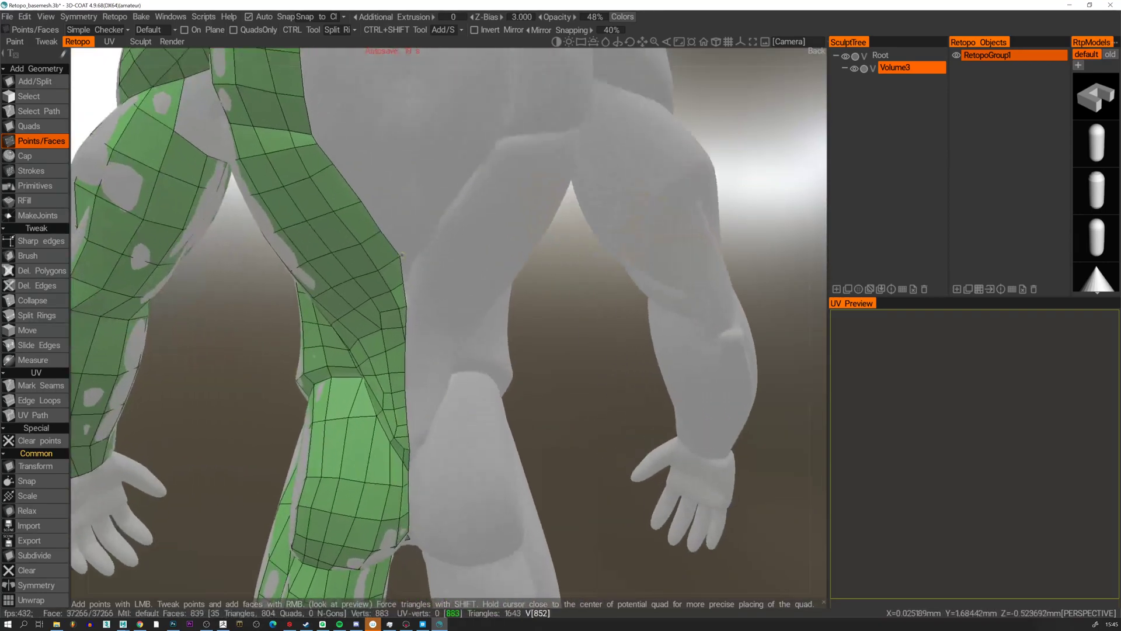
pyautogui.keyDown('alt'); pyautogui.moveTo(402, 255); pyautogui.dragTo(411, 257); pyautogui.keyUp('alt')
pyautogui.keyDown('alt'); pyautogui.moveTo(411, 257); pyautogui.dragTo(387, 295, button='right'); pyautogui.keyUp('alt')
pyautogui.moveTo(376, 239); pyautogui.dragTo(385, 238, button='right')
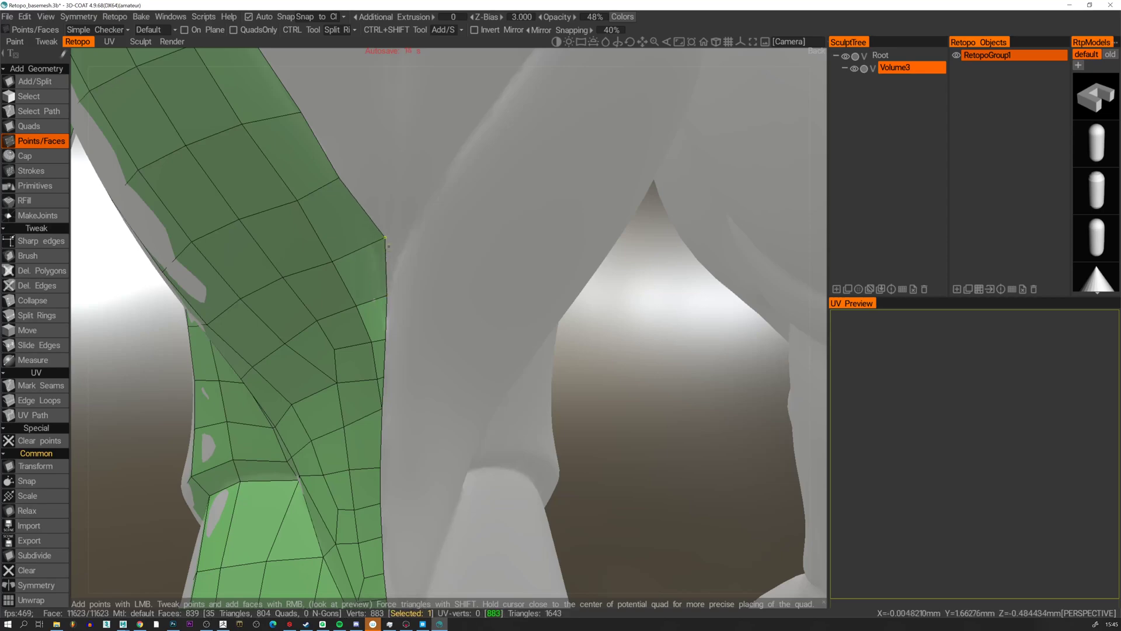
# Place two points up the spine from the lower-back corner and fill a triangle with a quad above it.
pyautogui.keyDown('alt'); pyautogui.moveTo(385, 213); pyautogui.dragTo(393, 275, button='middle'); pyautogui.keyUp('alt')
pyautogui.keyDown('alt'); pyautogui.moveTo(393, 275); pyautogui.dragTo(388, 213); pyautogui.keyUp('alt')
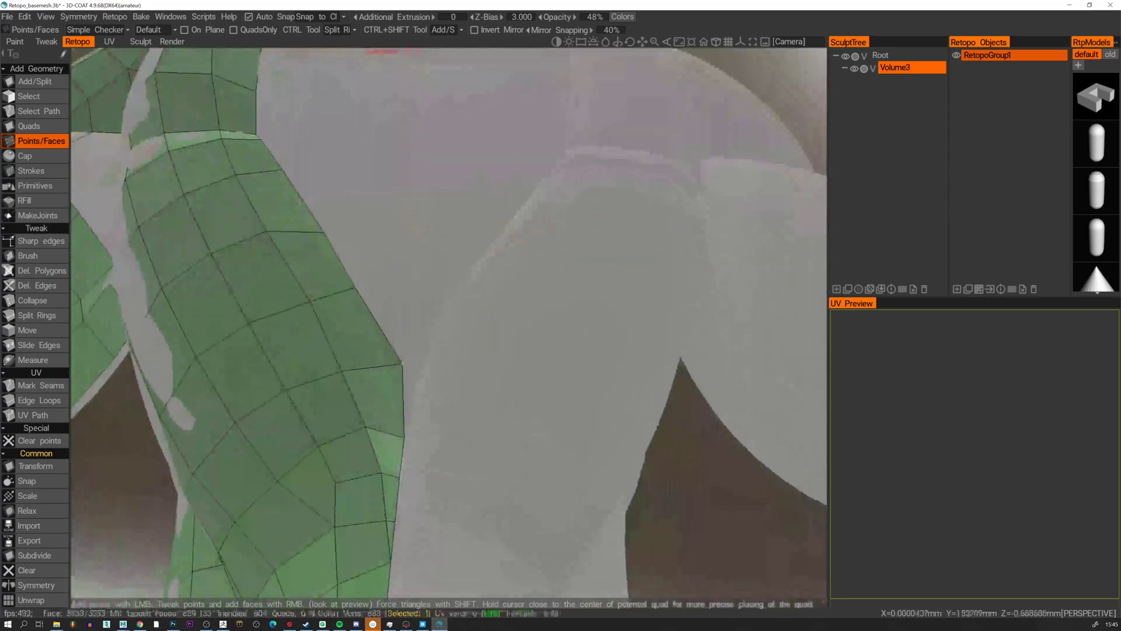
pyautogui.click(406, 281)
pyautogui.rightClick(394, 278)
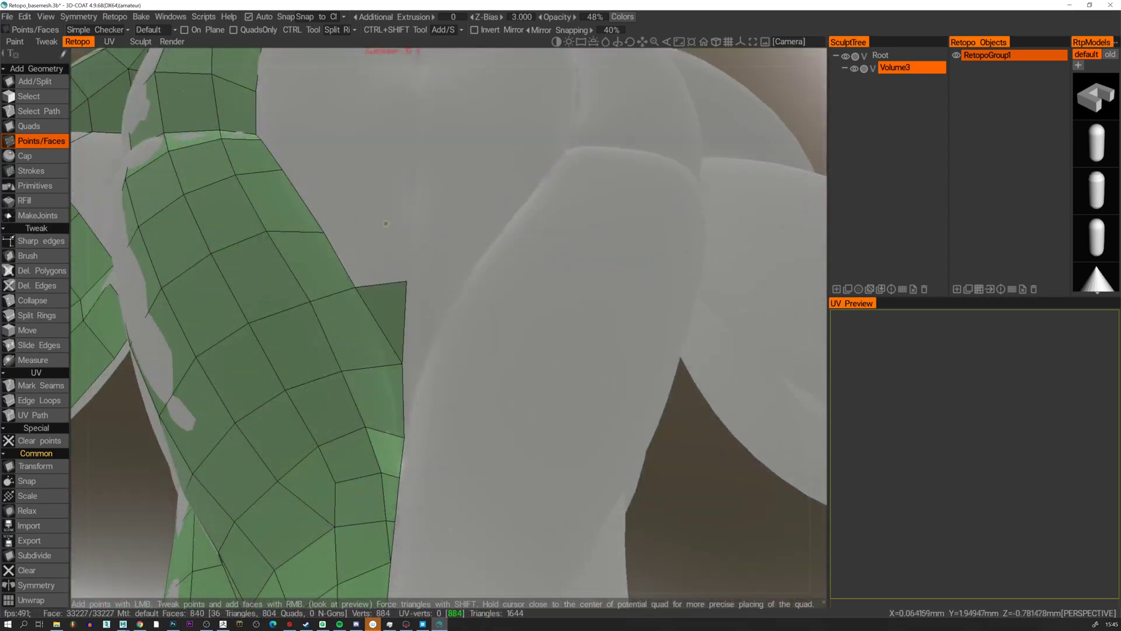
pyautogui.click(407, 226)
pyautogui.rightClick(382, 248)
# Place points for a quad higher on the spine and join it to the lower-back patch with two more quads.
pyautogui.keyDown('alt'); pyautogui.moveTo(376, 213); pyautogui.dragTo(395, 289); pyautogui.keyUp('alt')
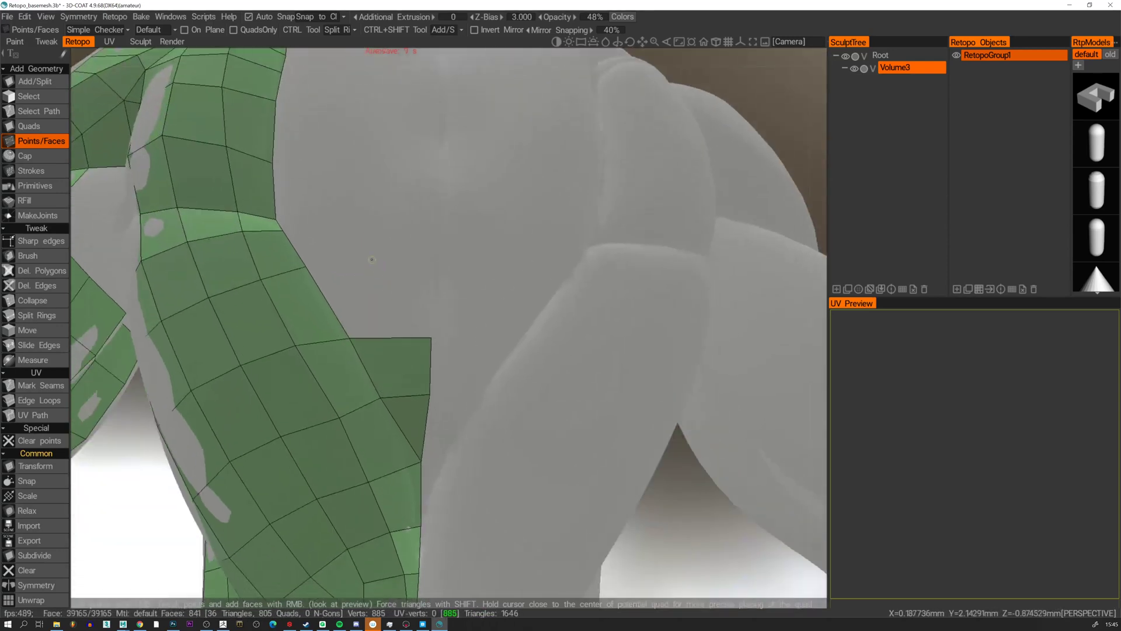
pyautogui.click(371, 259)
pyautogui.click(385, 303)
pyautogui.rightClick(405, 278)
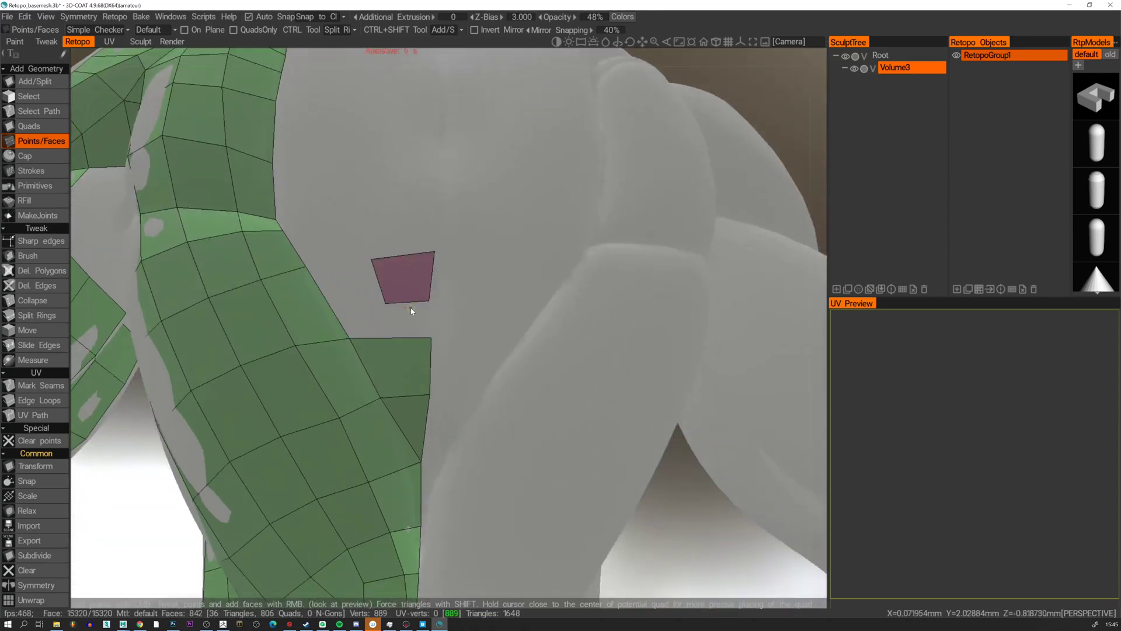
pyautogui.rightClick(399, 319)
pyautogui.rightClick(354, 292)
# Adjust the inner, upper and spine-side vertices of the new lower-back quads to even out their shape.
pyautogui.moveTo(375, 260); pyautogui.dragTo(369, 254)
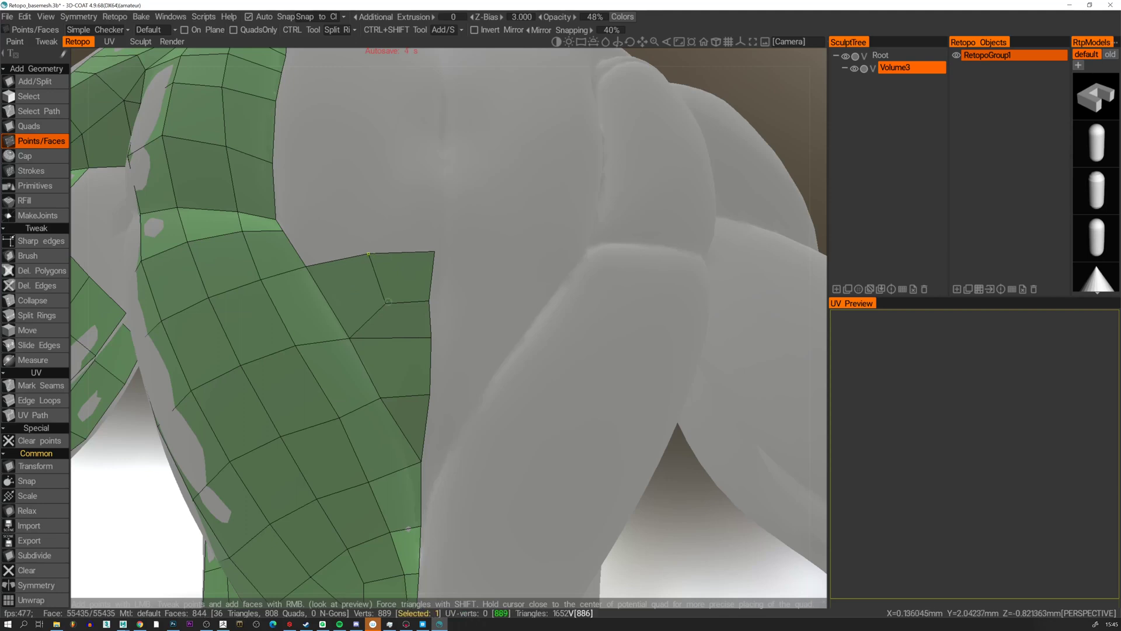
pyautogui.rightClick(434, 304)
pyautogui.hotkey('ctrl', 'z')
pyautogui.moveTo(431, 300); pyautogui.dragTo(379, 297, button='right')
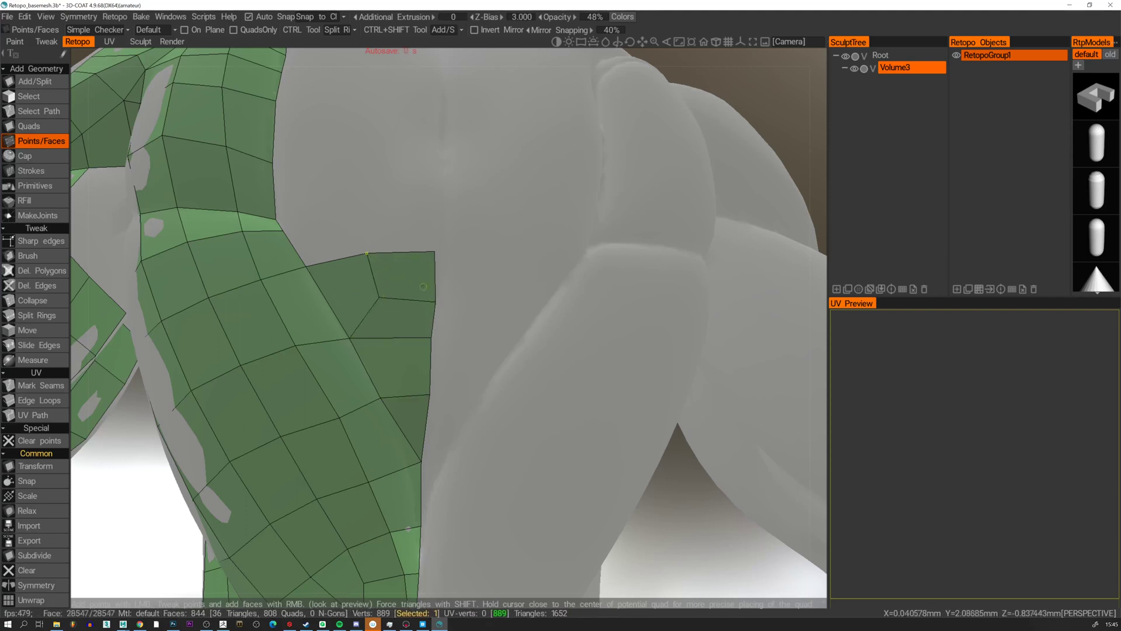
pyautogui.keyDown('alt'); pyautogui.moveTo(378, 253); pyautogui.dragTo(379, 298); pyautogui.keyUp('alt')
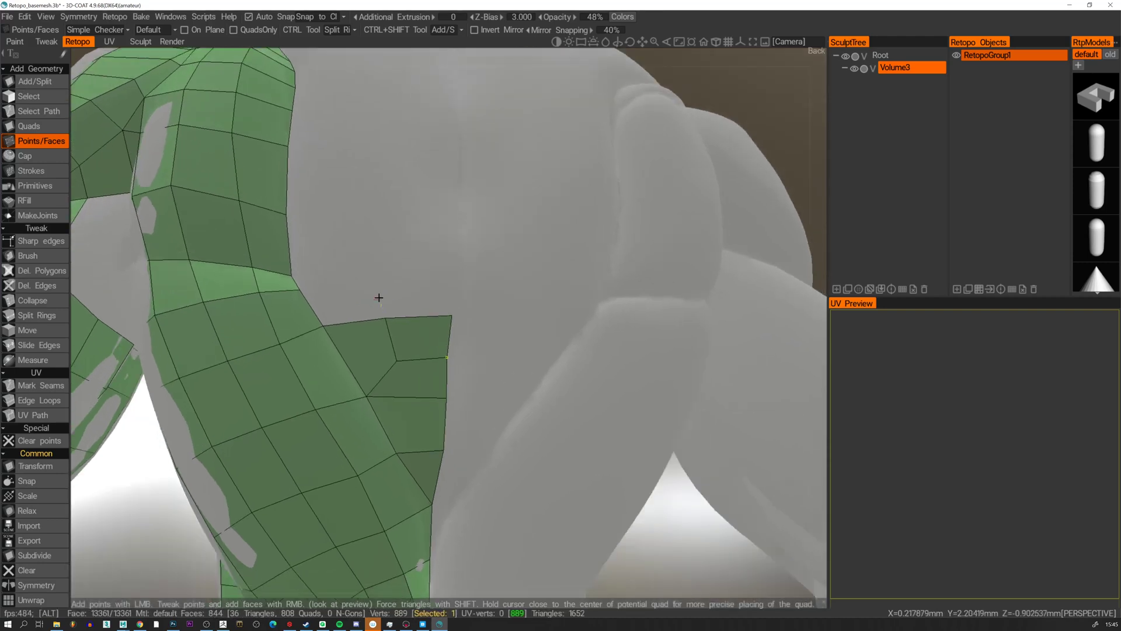
# Extend the lower-back patch up the spine with two rows of two quads, shifting the shared inner vertex towards the spine.
pyautogui.click(457, 264)
pyautogui.rightClick(408, 292)
pyautogui.rightClick(345, 292)
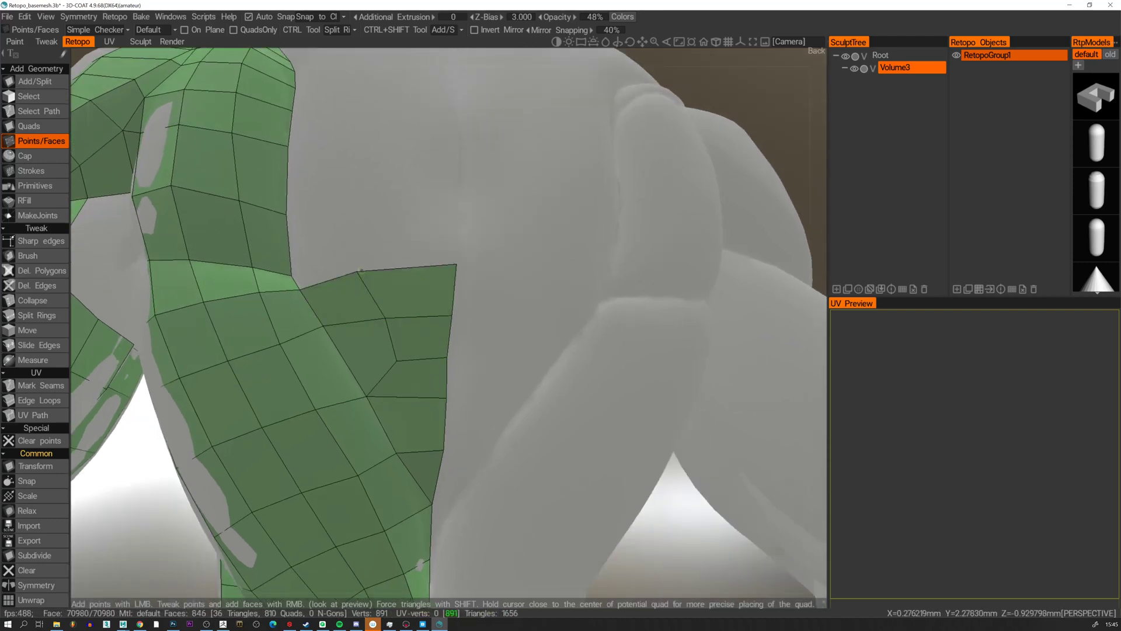
pyautogui.moveTo(357, 271); pyautogui.dragTo(371, 271, button='right')
pyautogui.click(364, 253)
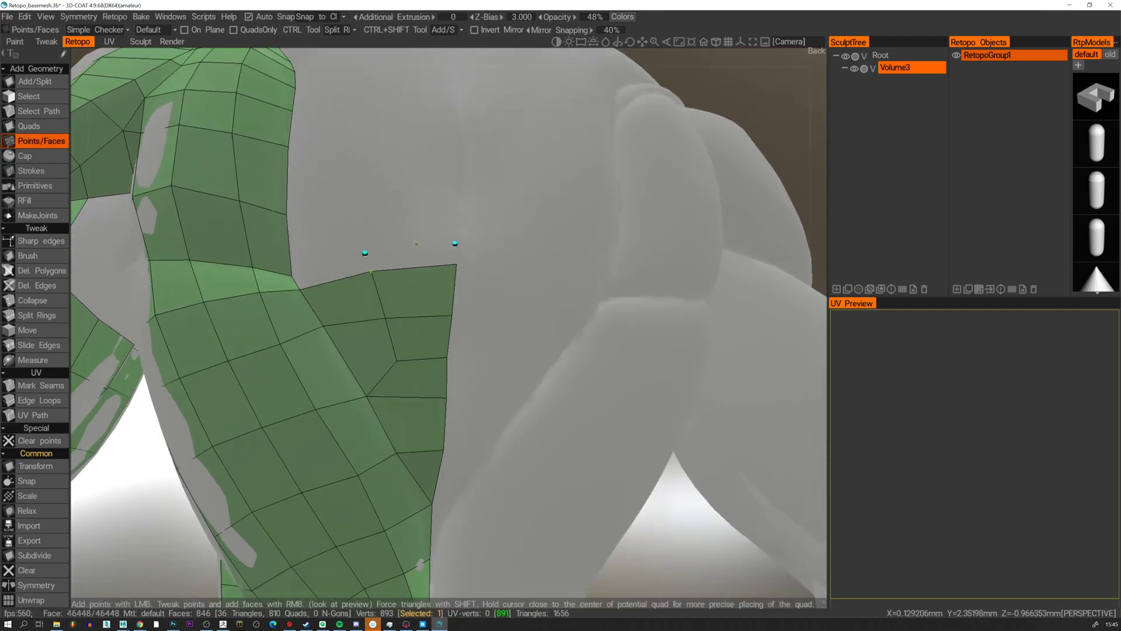
pyautogui.rightClick(412, 257)
pyautogui.rightClick(330, 270)
# Place points up the spine and fill two more rows of two quads across the mid-back to the side patch.
pyautogui.keyDown('alt'); pyautogui.moveTo(348, 231); pyautogui.dragTo(340, 289); pyautogui.keyUp('alt')
pyautogui.click(459, 260)
pyautogui.rightClick(396, 282)
pyautogui.rightClick(330, 295)
pyautogui.rightClick(403, 291)
pyautogui.rightClick(320, 295)
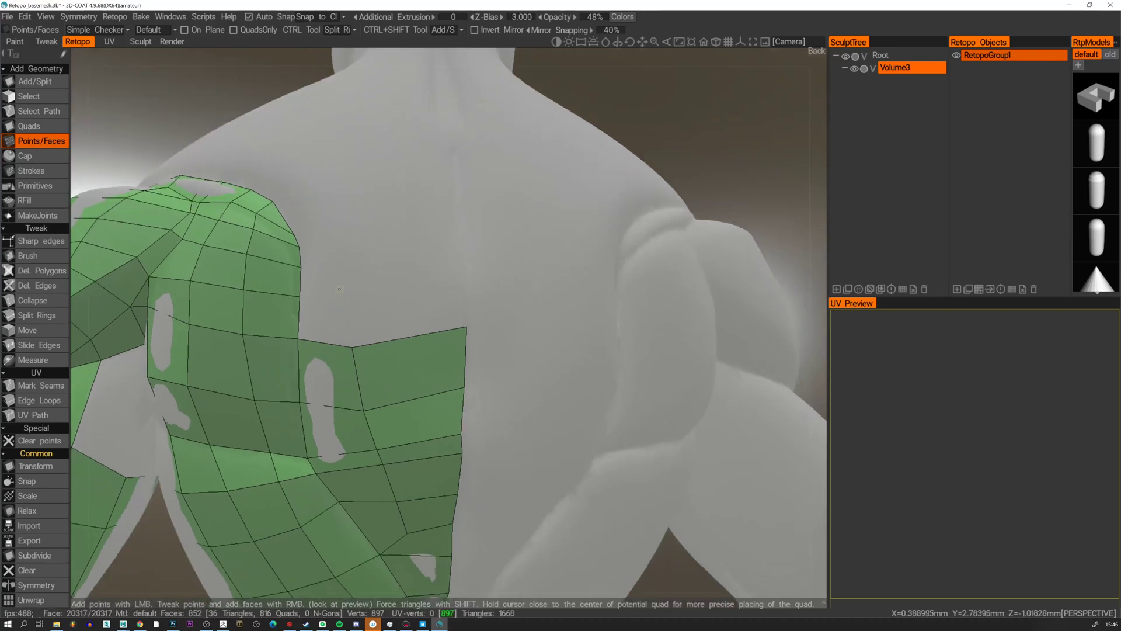
# Add two further rows of quads beside the shoulder blade and move the topmost inner vertex slightly towards the spine.
pyautogui.rightClick(409, 307)
pyautogui.rightClick(324, 310)
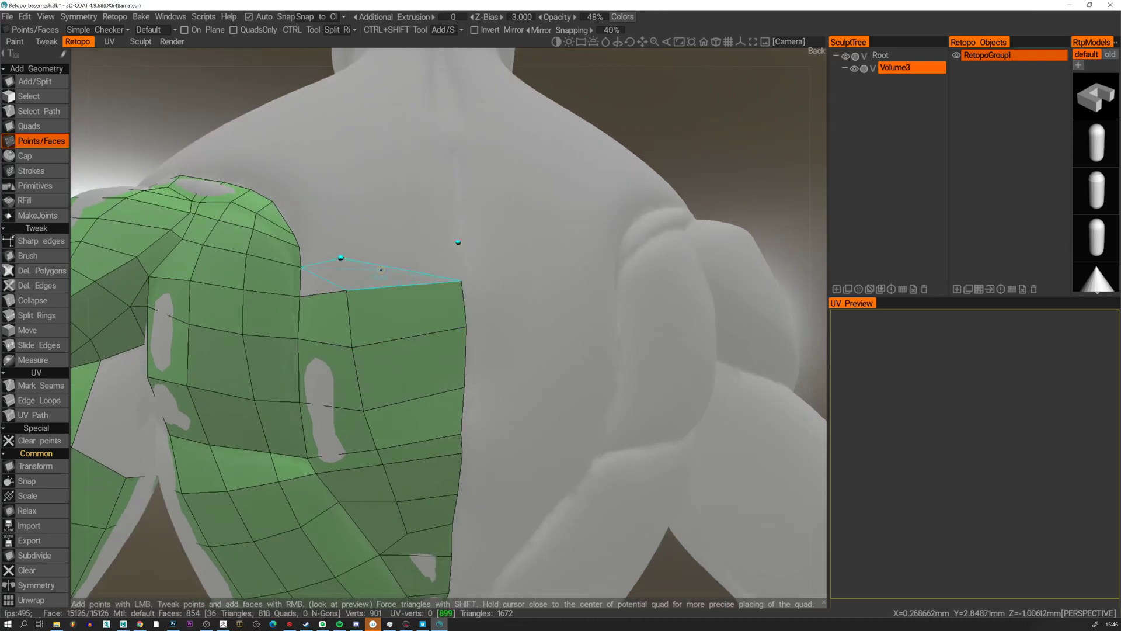
pyautogui.rightClick(406, 267)
pyautogui.rightClick(321, 277)
pyautogui.moveTo(340, 258)
pyautogui.mouseDown(button='right')
pyautogui.moveTo(368, 266)
pyautogui.moveTo(353, 260)
pyautogui.mouseUp(button='right')
# Fill another row of two quads from the spine to the upper corner of the shoulder-blade patch.
pyautogui.keyDown('alt'); pyautogui.moveTo(426, 491); pyautogui.dragTo(363, 290, button='middle'); pyautogui.keyUp('alt')
pyautogui.keyDown('alt'); pyautogui.moveTo(362, 291); pyautogui.dragTo(346, 317); pyautogui.keyUp('alt')
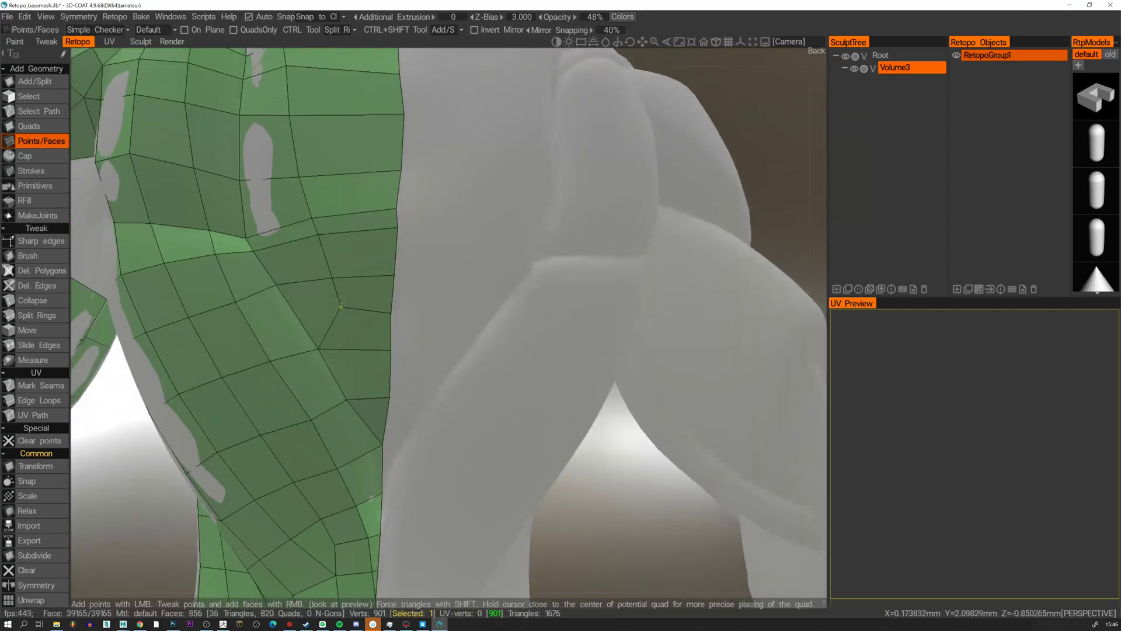
pyautogui.click(319, 240)
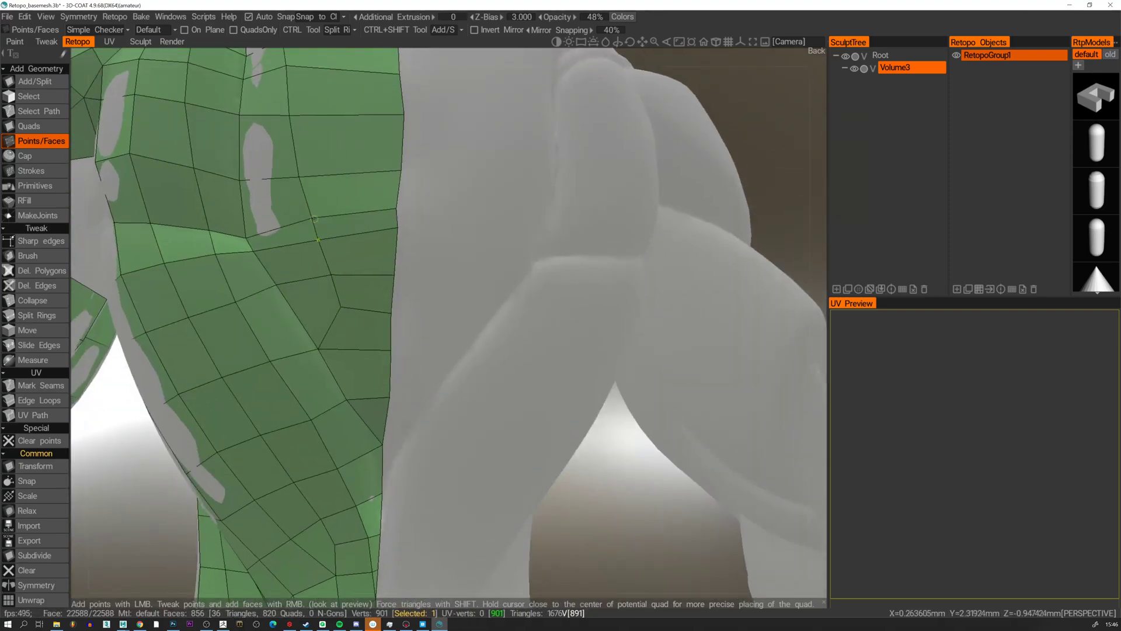
pyautogui.keyDown('alt'); pyautogui.moveTo(314, 219); pyautogui.dragTo(360, 265); pyautogui.keyUp('alt')
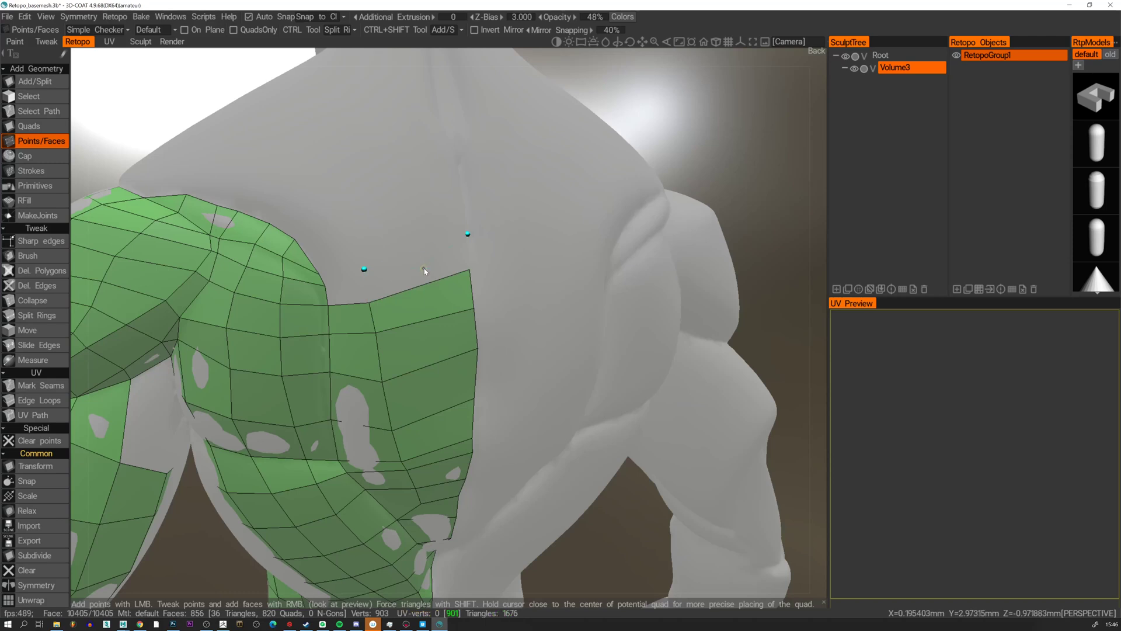
pyautogui.rightClick(426, 267)
pyautogui.rightClick(348, 267)
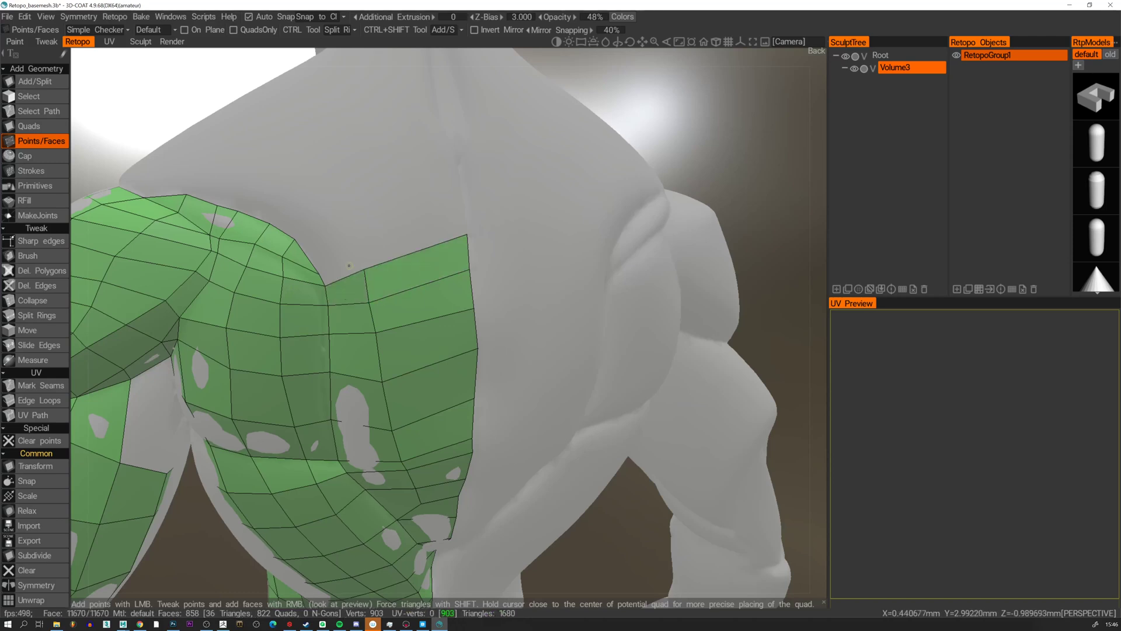
# Close the next row to the spine with two quads and add two quads along the shoulder blade's upper edge.
pyautogui.rightClick(337, 264)
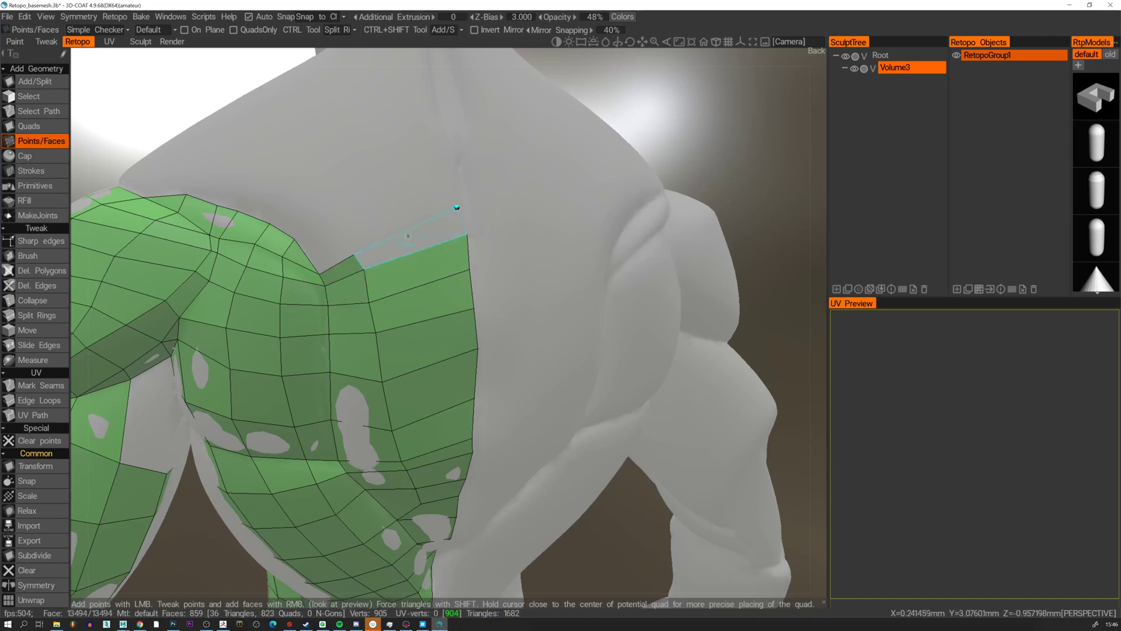
pyautogui.rightClick(410, 237)
pyautogui.moveTo(410, 236); pyautogui.dragTo(438, 277, button='middle')
pyautogui.click(344, 264)
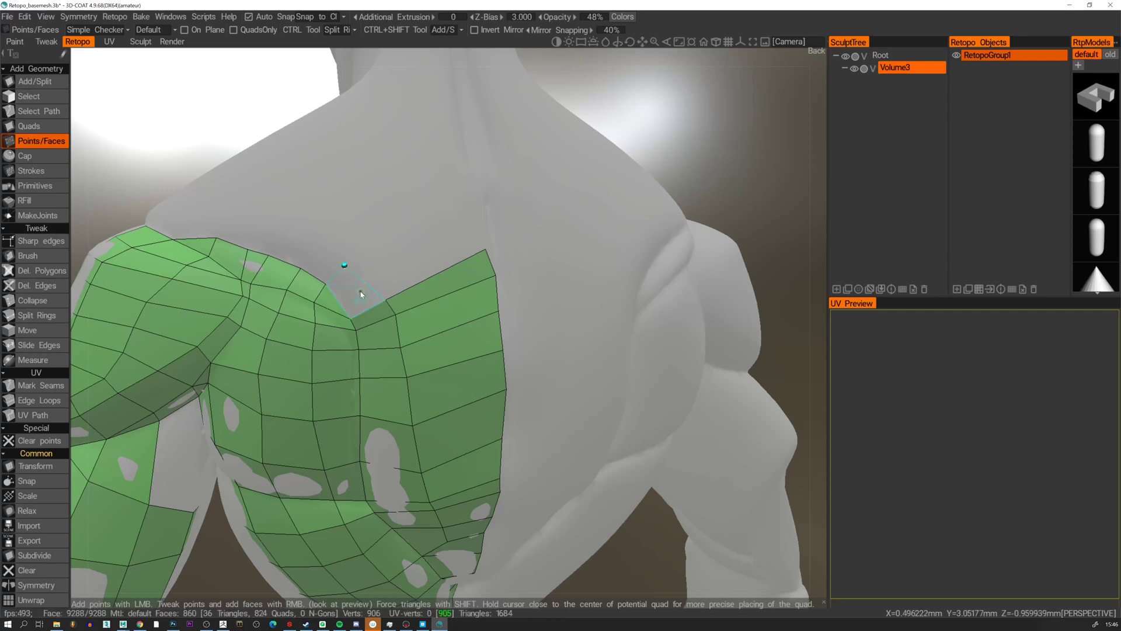
pyautogui.rightClick(360, 295)
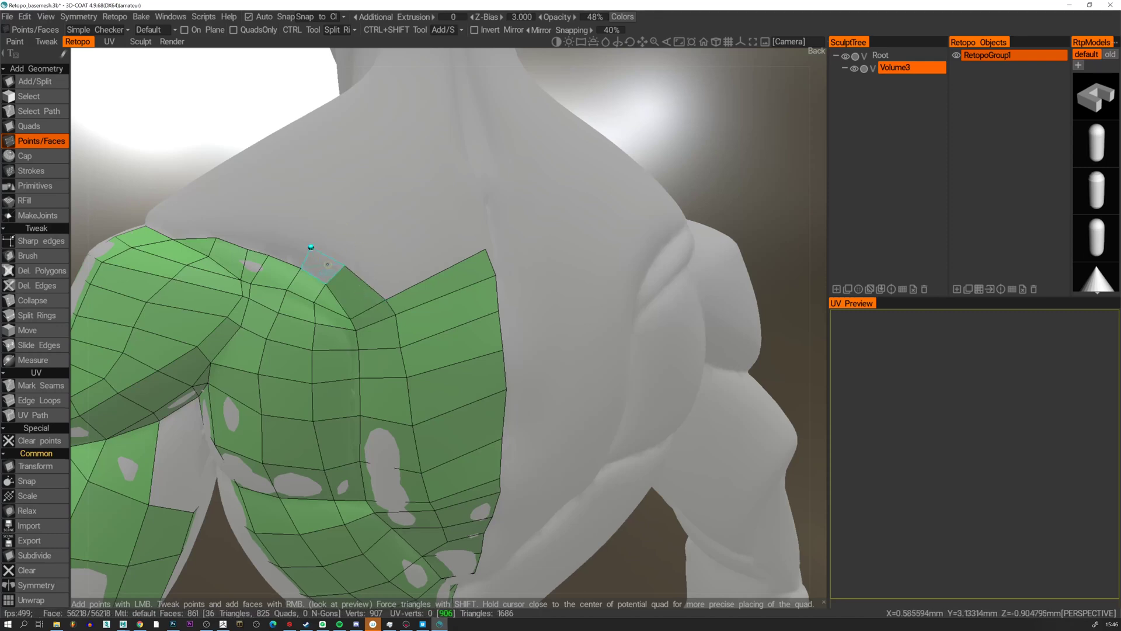
pyautogui.rightClick(322, 265)
# Place two points above the shoulder-blade notch, fill a quad there and bridge it to the spine with another quad.
pyautogui.click(355, 226)
pyautogui.click(382, 228)
pyautogui.rightClick(372, 268)
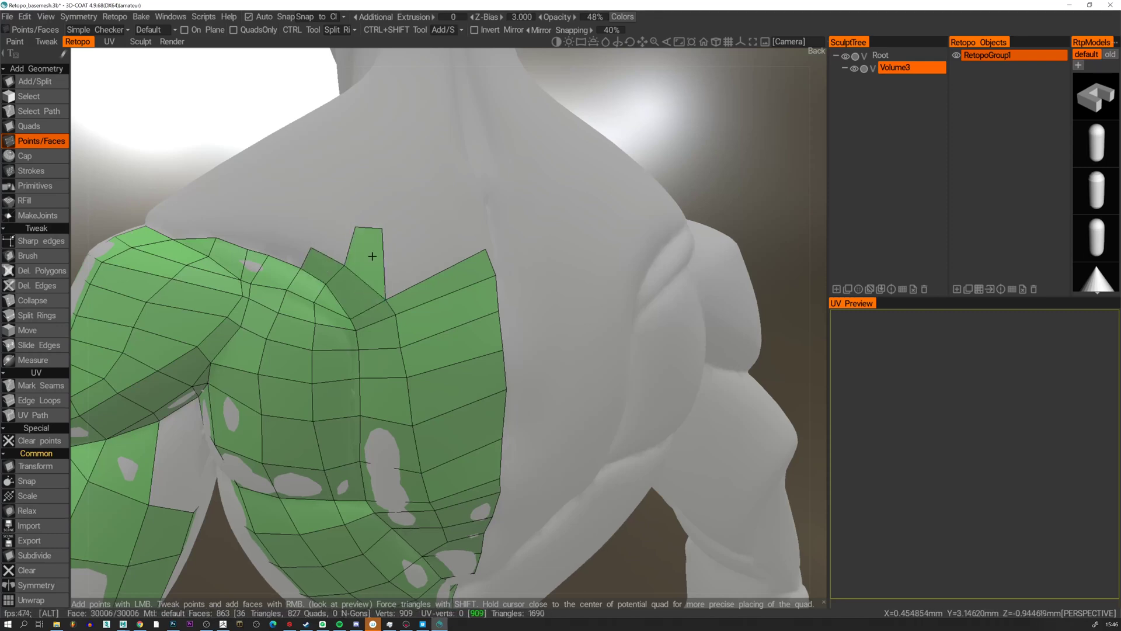
pyautogui.moveTo(372, 268); pyautogui.dragTo(372, 288, button='middle')
pyautogui.keyDown('alt'); pyautogui.moveTo(381, 206); pyautogui.dragTo(499, 273); pyautogui.keyUp('alt')
pyautogui.rightClick(429, 281)
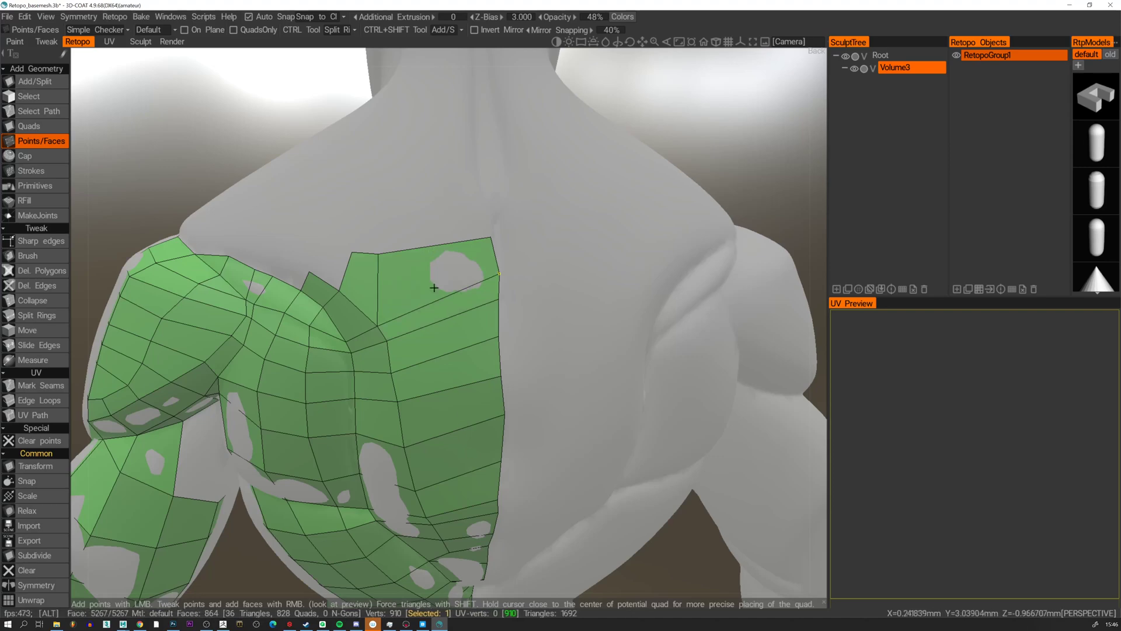
# Continue the spine column with three quads up to the base of the neck and move its upper outer vertex outward.
pyautogui.keyDown('alt'); pyautogui.moveTo(434, 288); pyautogui.dragTo(423, 466, button='middle'); pyautogui.keyUp('alt')
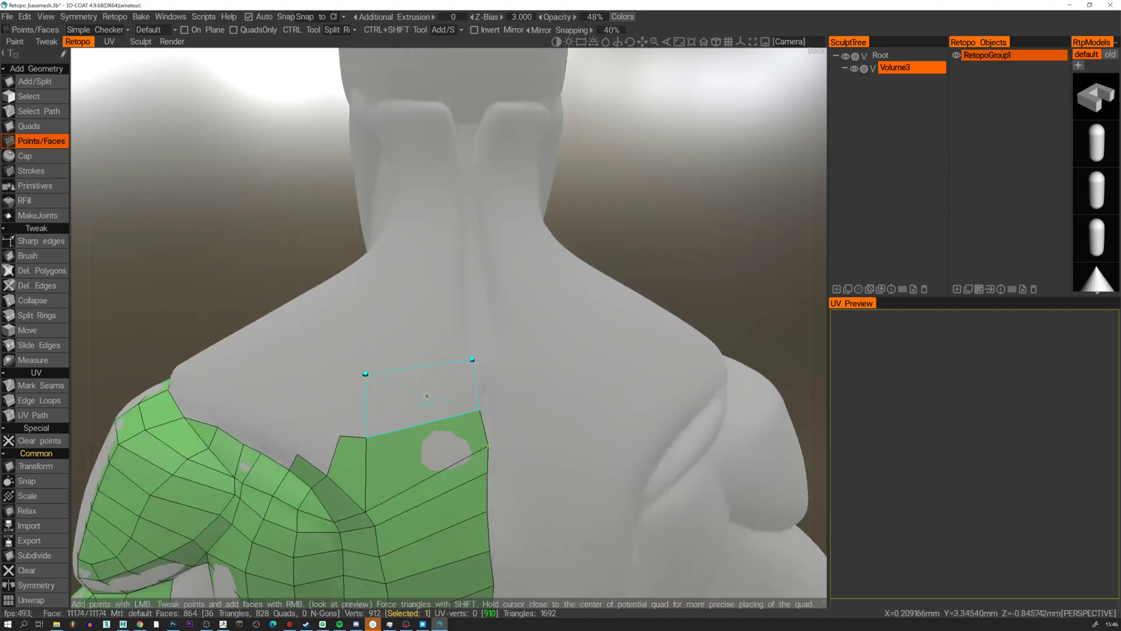
pyautogui.rightClick(447, 385)
pyautogui.rightClick(421, 343)
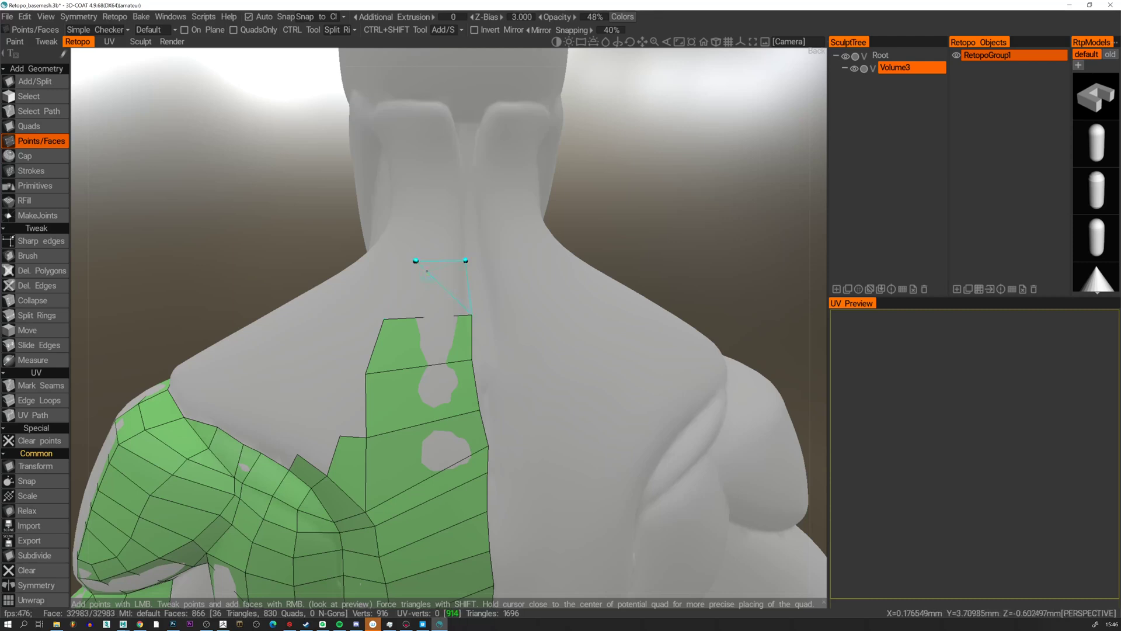
pyautogui.rightClick(430, 277)
pyautogui.moveTo(415, 262); pyautogui.dragTo(399, 260, button='right')
pyautogui.keyDown('alt'); pyautogui.moveTo(414, 242); pyautogui.dragTo(404, 302, button='middle'); pyautogui.keyUp('alt')
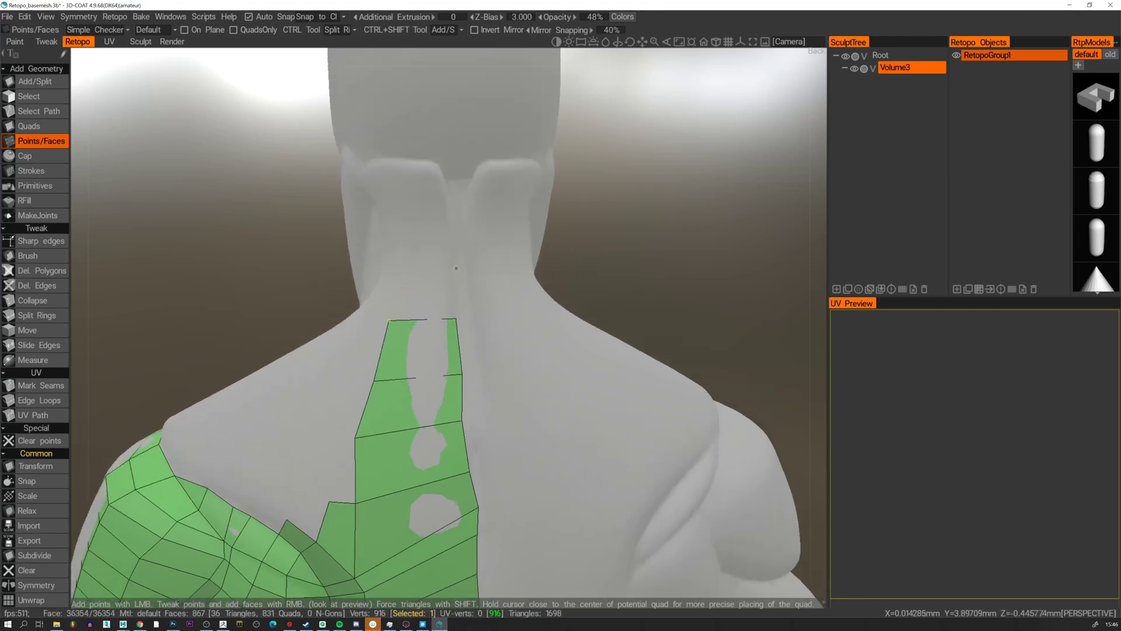
# Add three quads up the back of the neck to the skull ridge and adjust the outer vertex below the last one.
pyautogui.click(412, 261)
pyautogui.rightClick(428, 289)
pyautogui.click(452, 207)
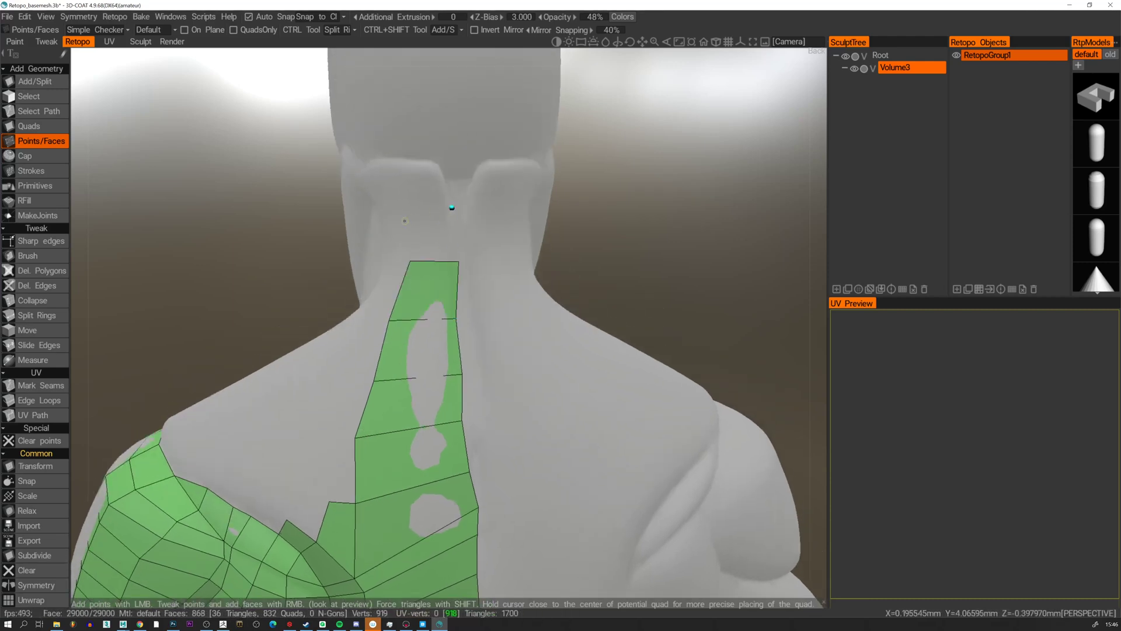
pyautogui.rightClick(417, 203)
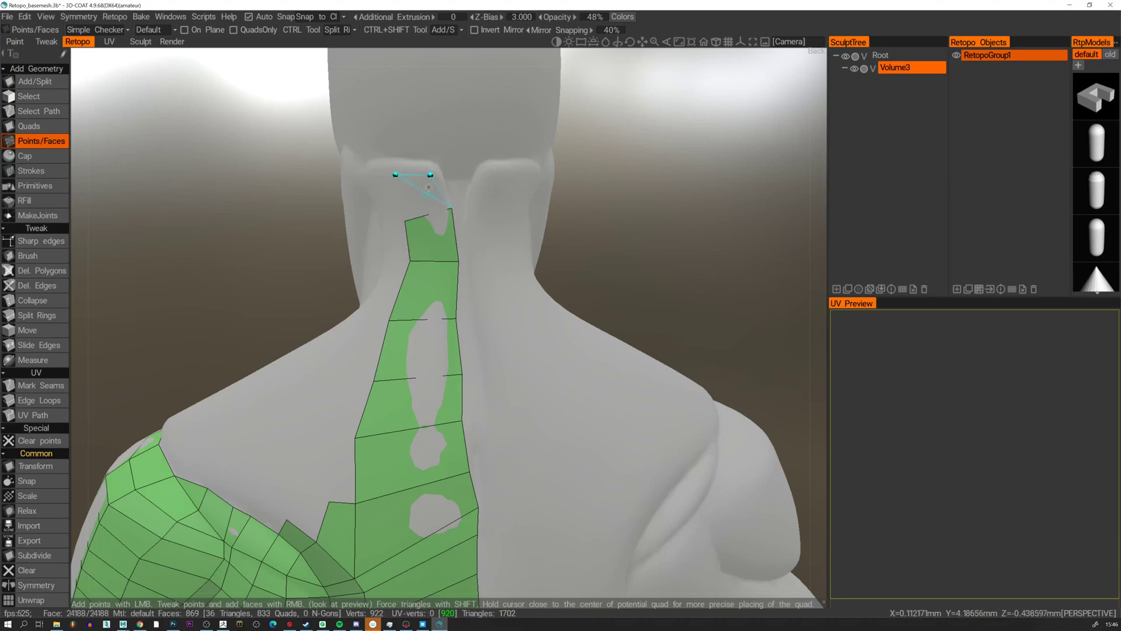
pyautogui.rightClick(413, 194)
pyautogui.moveTo(406, 222); pyautogui.dragTo(404, 216, button='right')
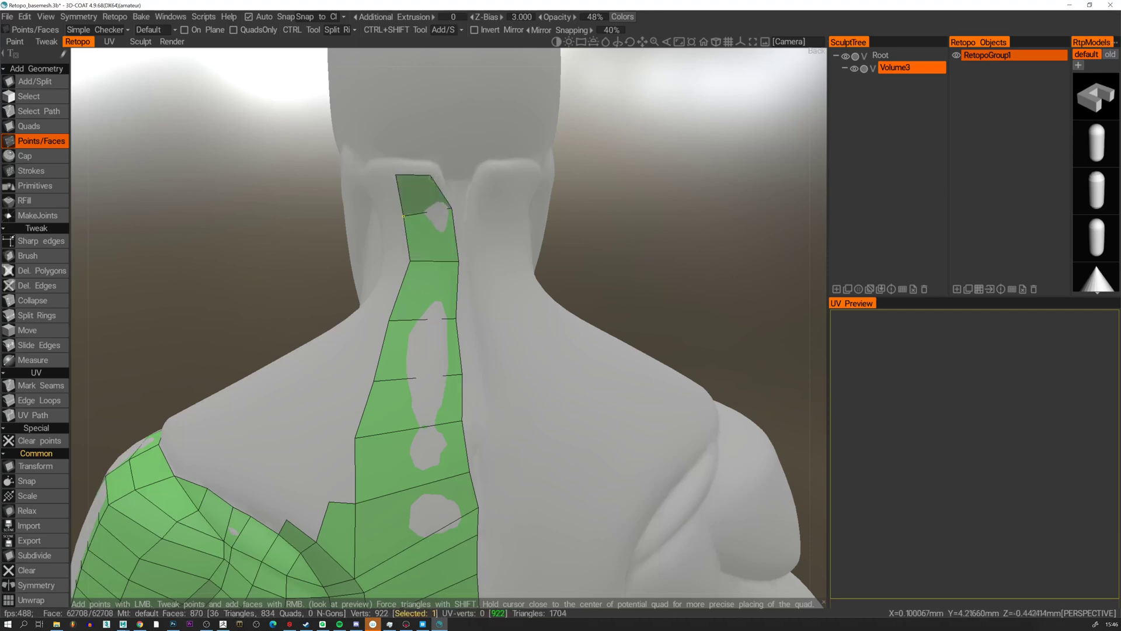
# Align the spine-side vertices of the neck and upper-back quads with the body's centre line.
pyautogui.keyDown('alt'); pyautogui.moveTo(433, 176); pyautogui.dragTo(454, 230); pyautogui.keyUp('alt')
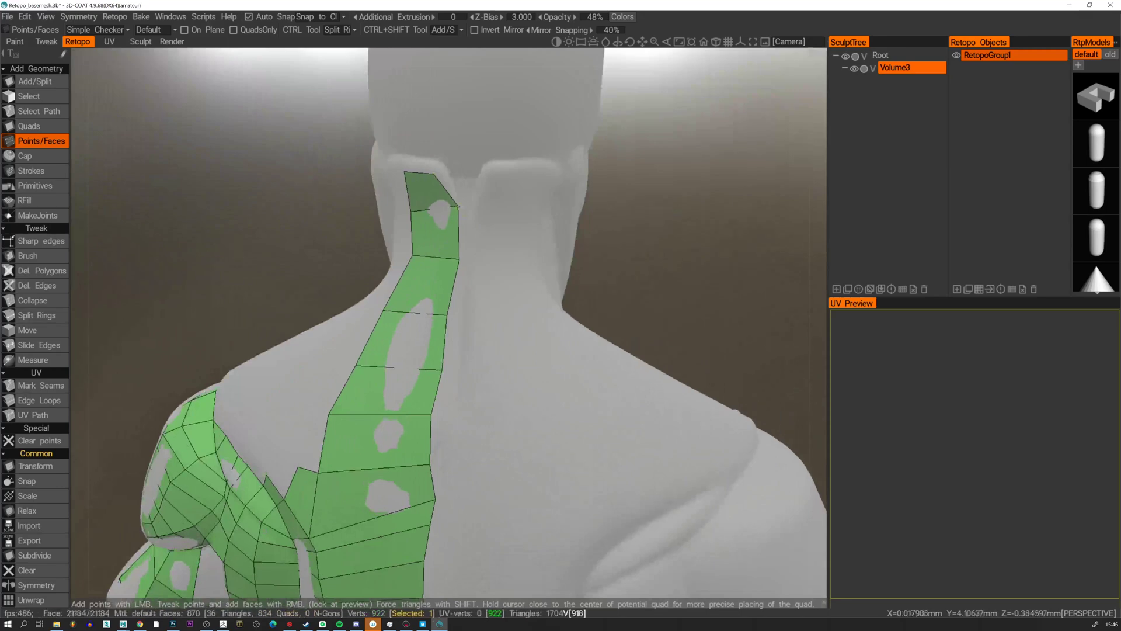
pyautogui.moveTo(452, 210); pyautogui.dragTo(452, 206, button='right')
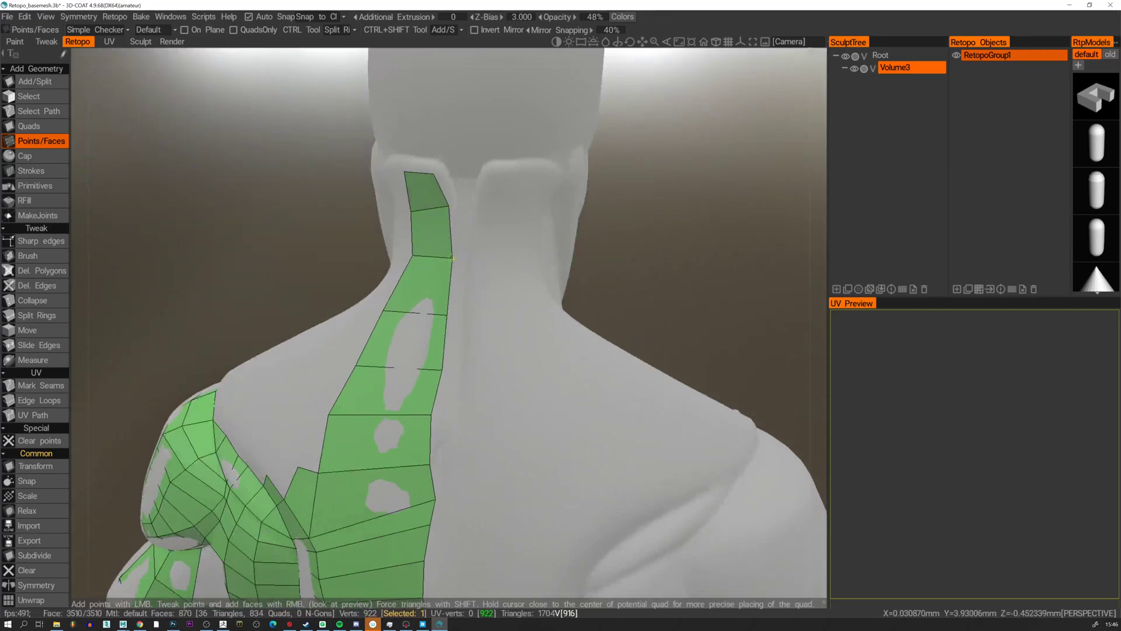
pyautogui.keyDown('alt'); pyautogui.moveTo(452, 340); pyautogui.dragTo(446, 318); pyautogui.keyUp('alt')
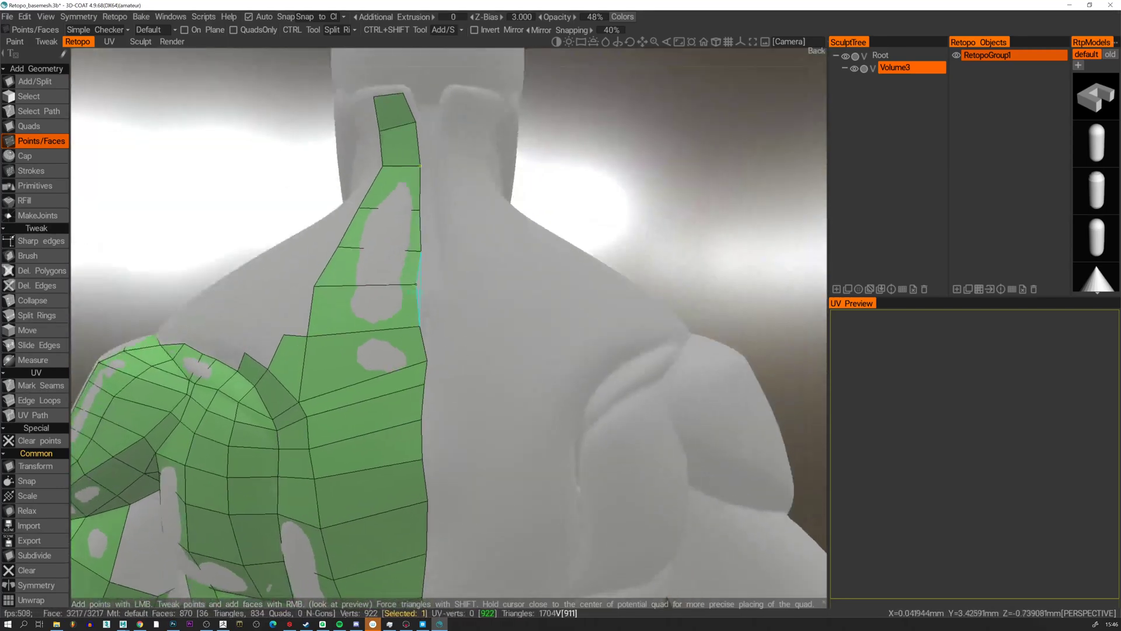
pyautogui.moveTo(419, 325); pyautogui.dragTo(427, 319, button='right')
pyautogui.keyDown('alt'); pyautogui.moveTo(429, 325); pyautogui.dragTo(425, 360); pyautogui.keyUp('alt')
pyautogui.keyDown('alt'); pyautogui.moveTo(427, 424); pyautogui.dragTo(425, 310); pyautogui.keyUp('alt')
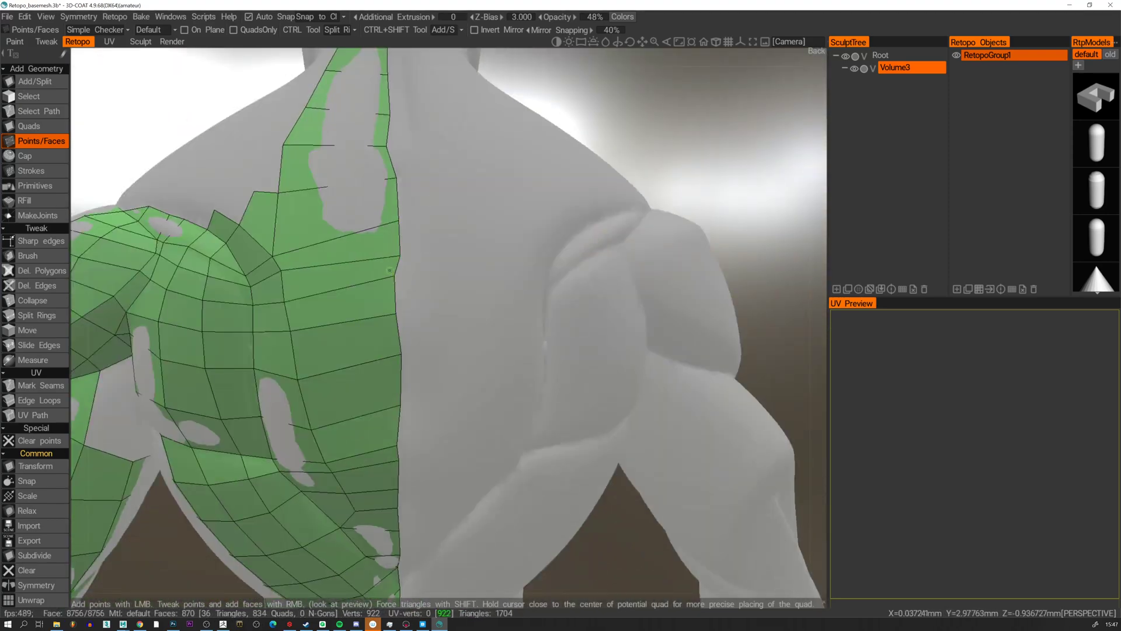
# Straighten the spine-side border of the mid and lower back by moving its vertices onto the centre line.
pyautogui.moveTo(394, 276); pyautogui.dragTo(399, 415, button='right')
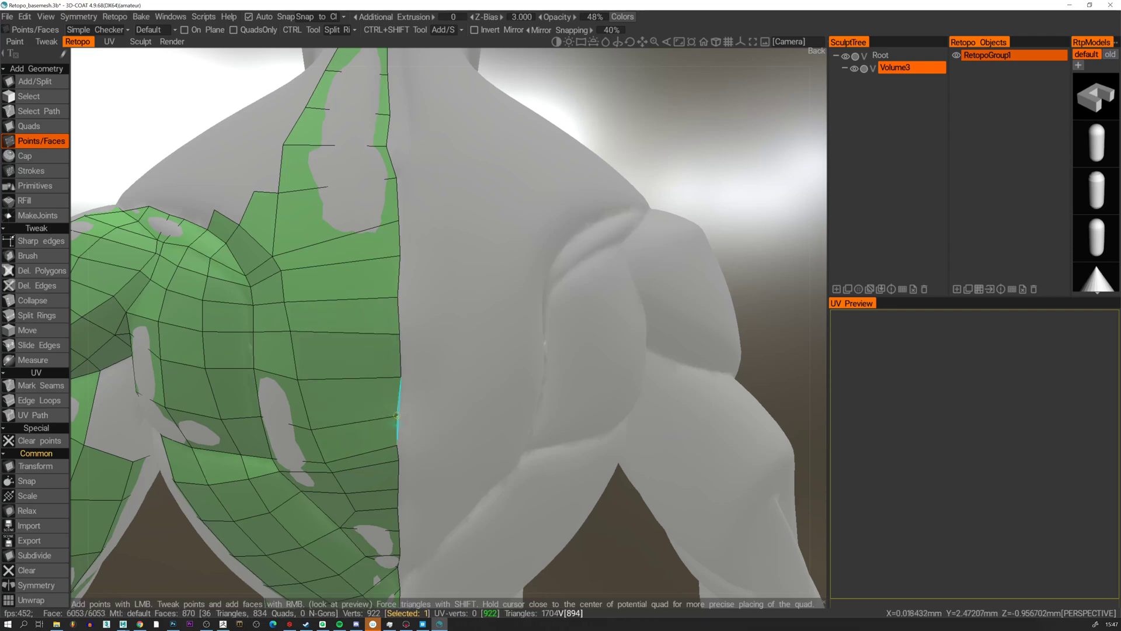
pyautogui.keyDown('alt'); pyautogui.moveTo(401, 461); pyautogui.dragTo(400, 380); pyautogui.keyUp('alt')
pyautogui.moveTo(397, 445); pyautogui.dragTo(397, 440, button='right')
pyautogui.keyDown('alt'); pyautogui.moveTo(393, 383); pyautogui.dragTo(415, 403, button='right'); pyautogui.keyUp('alt')
pyautogui.keyDown('alt'); pyautogui.moveTo(415, 403); pyautogui.dragTo(418, 430); pyautogui.keyUp('alt')
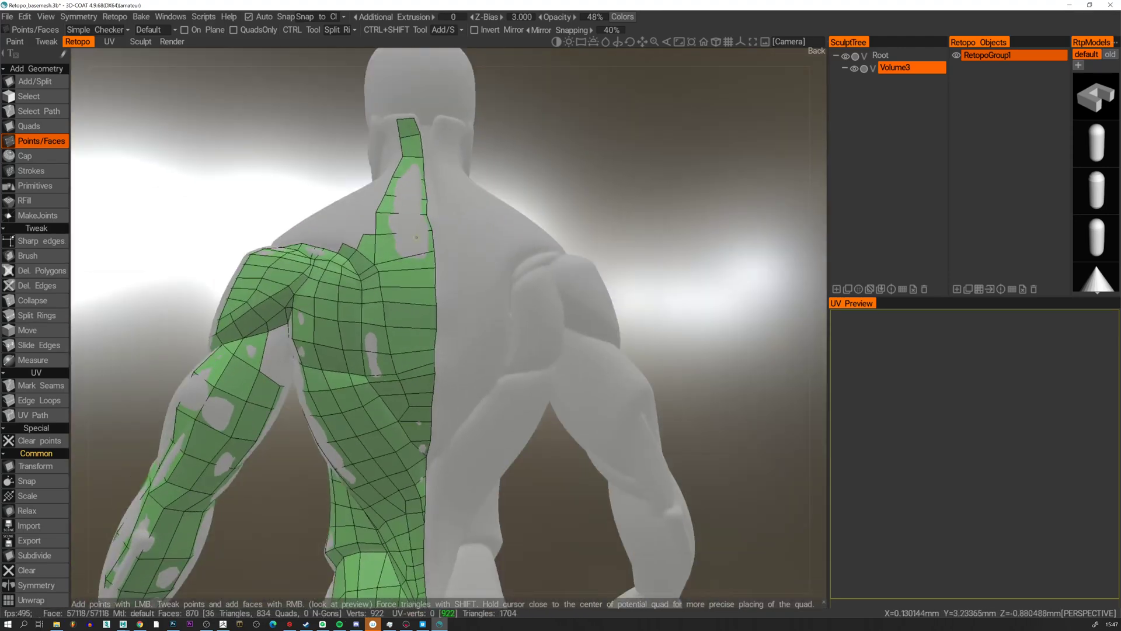
# Split the column of quads along the spine lengthwise with a new edge loop from the neck to the lower back.
pyautogui.click(35, 81)
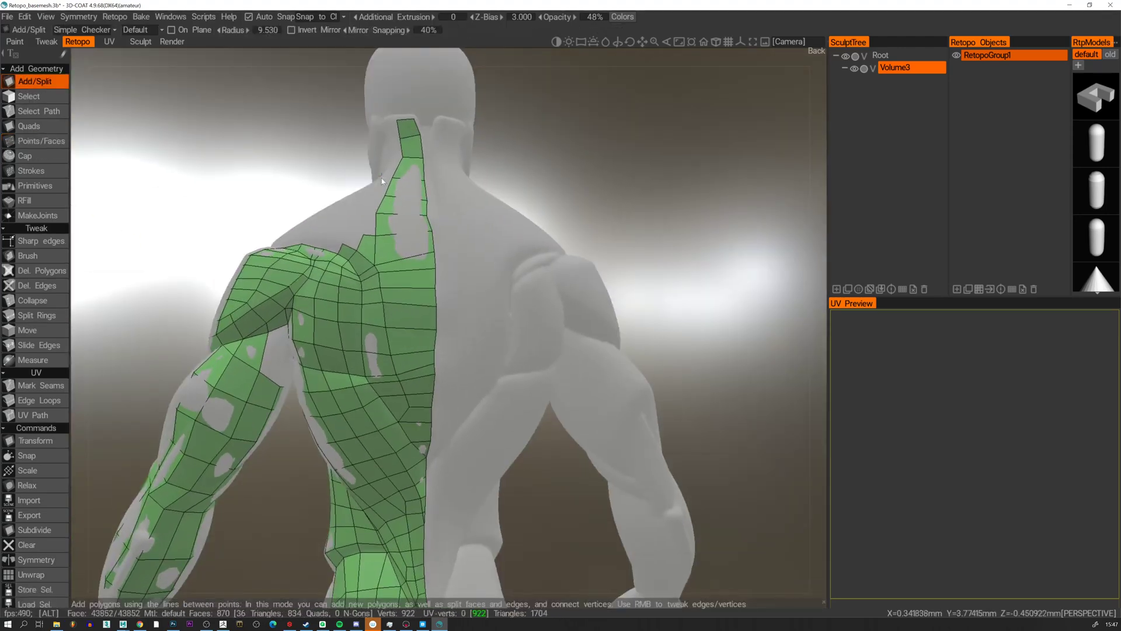
pyautogui.keyDown('alt'); pyautogui.moveTo(381, 178); pyautogui.dragTo(413, 151); pyautogui.keyUp('alt')
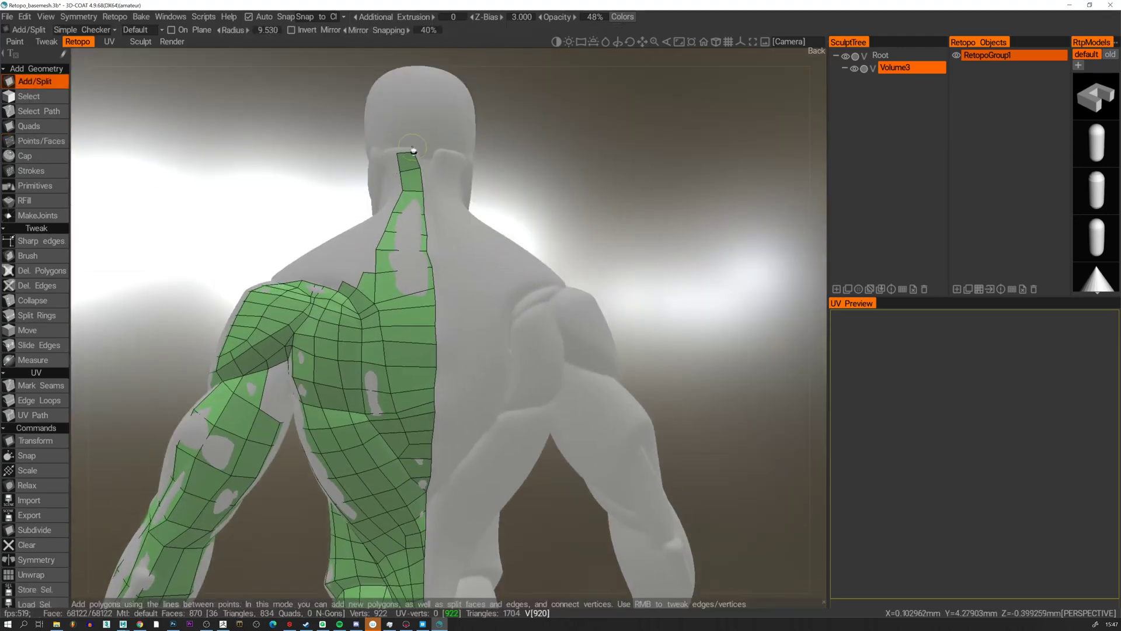
pyautogui.click(39, 141)
pyautogui.doubleClick(403, 252)
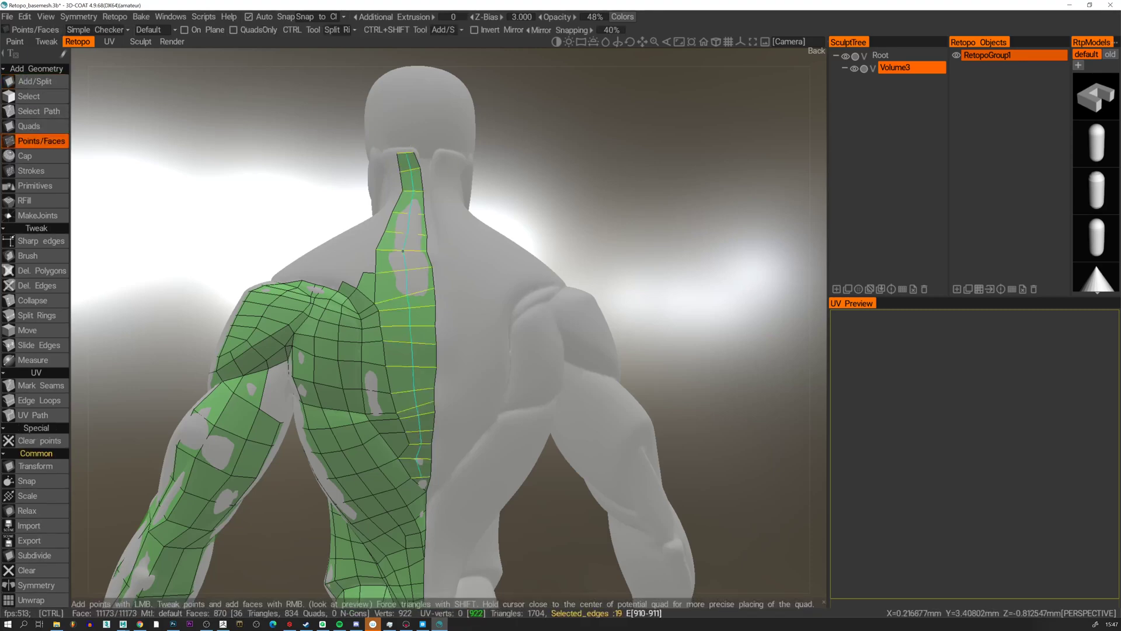
pyautogui.keyDown('ctrl'); pyautogui.click(403, 251); pyautogui.keyUp('ctrl')
pyautogui.keyDown('alt'); pyautogui.moveTo(426, 377); pyautogui.dragTo(413, 292, button='middle'); pyautogui.keyUp('alt')
pyautogui.keyDown('alt'); pyautogui.moveTo(413, 293); pyautogui.dragTo(411, 333, button='right'); pyautogui.keyUp('alt')
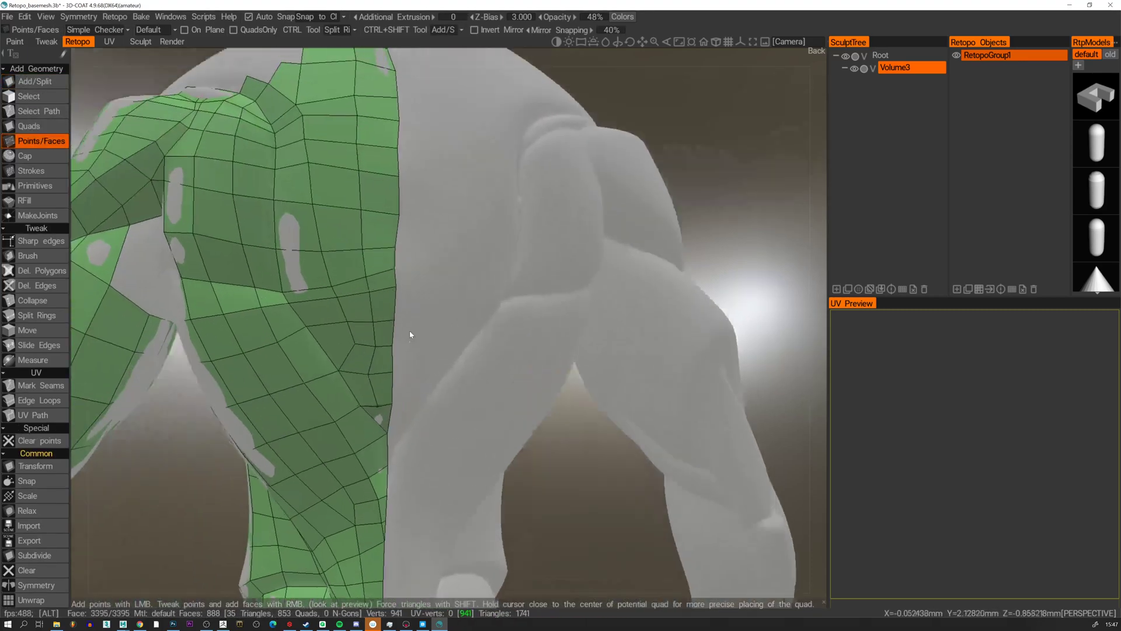
pyautogui.keyDown('alt'); pyautogui.moveTo(410, 333); pyautogui.dragTo(412, 370); pyautogui.keyUp('alt')
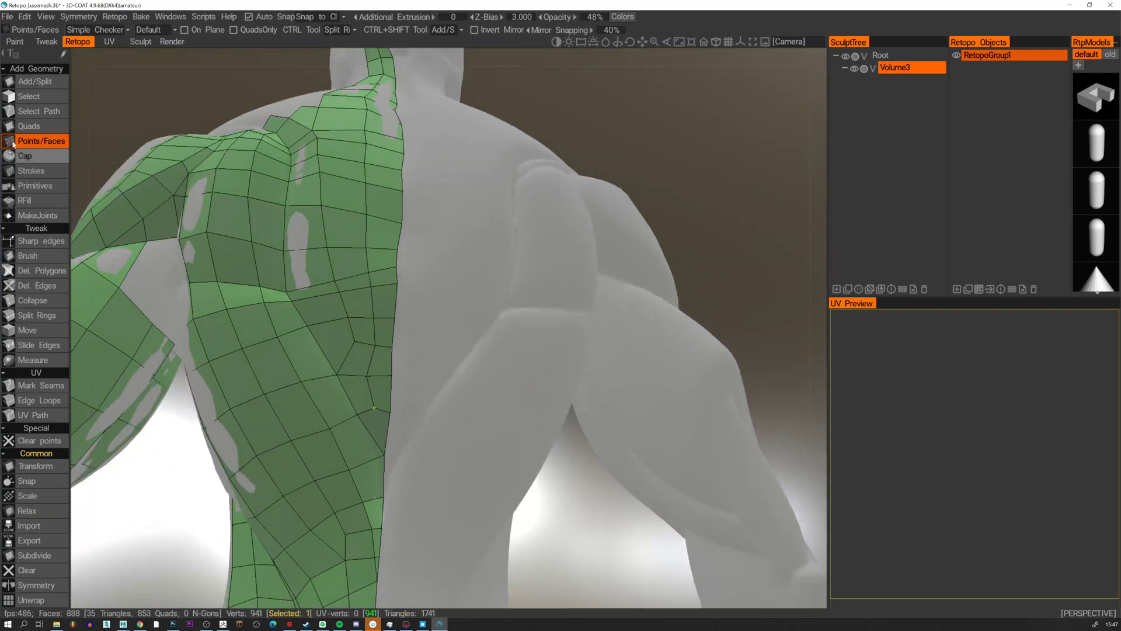
pyautogui.click(35, 82)
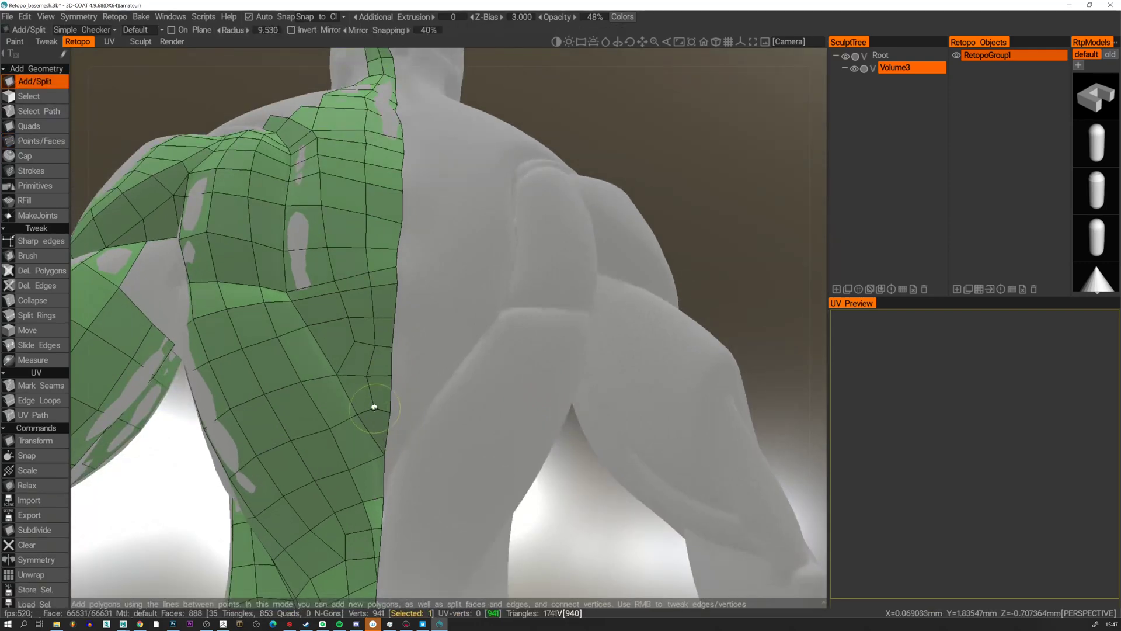
pyautogui.click(35, 140)
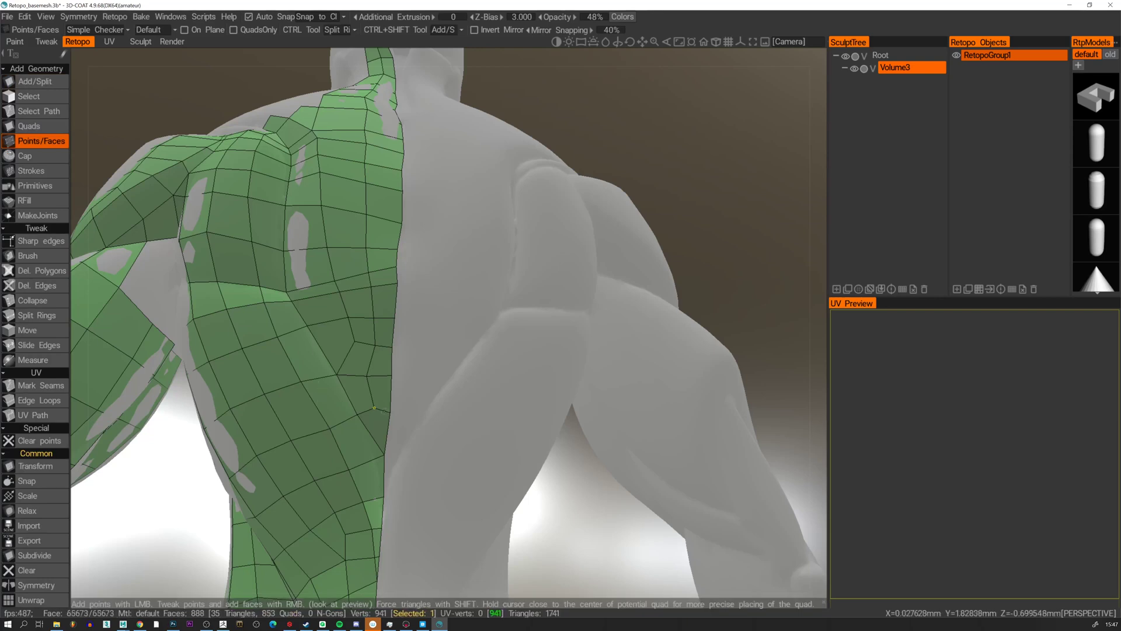
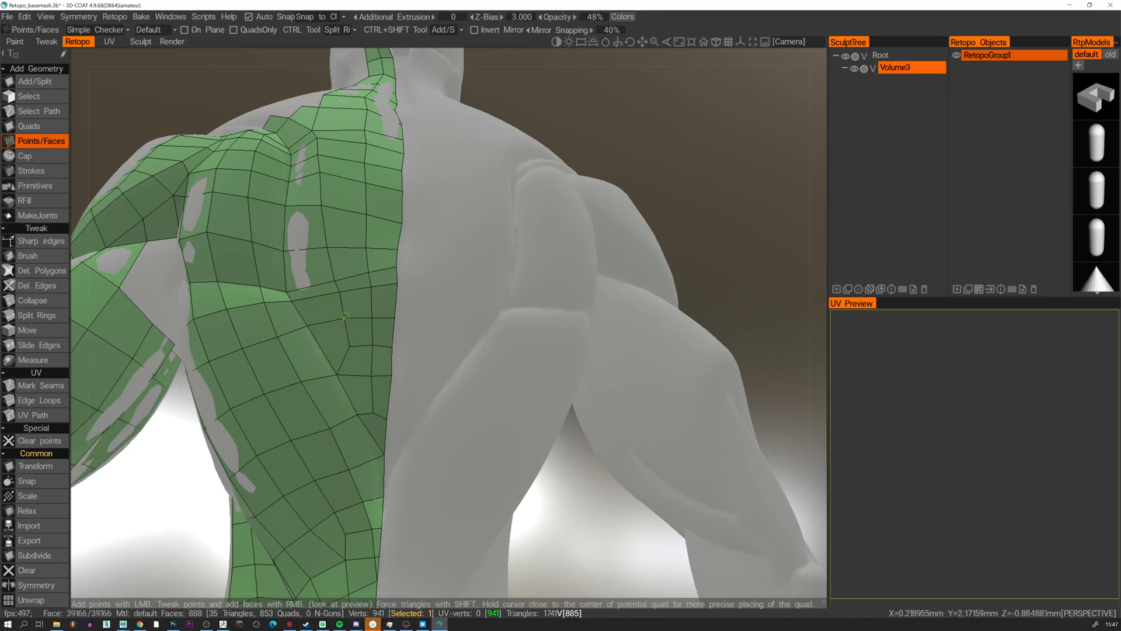
# Smooth the vertex spacing of the quads along the spine from the lower back to the upper back with the Brush.
pyautogui.moveTo(345, 316); pyautogui.dragTo(345, 327, button='middle')
pyautogui.moveTo(345, 336)
pyautogui.keyDown('alt'); pyautogui.mouseDown()
pyautogui.moveTo(358, 370)
pyautogui.moveTo(347, 330)
pyautogui.mouseUp(); pyautogui.keyUp('alt')
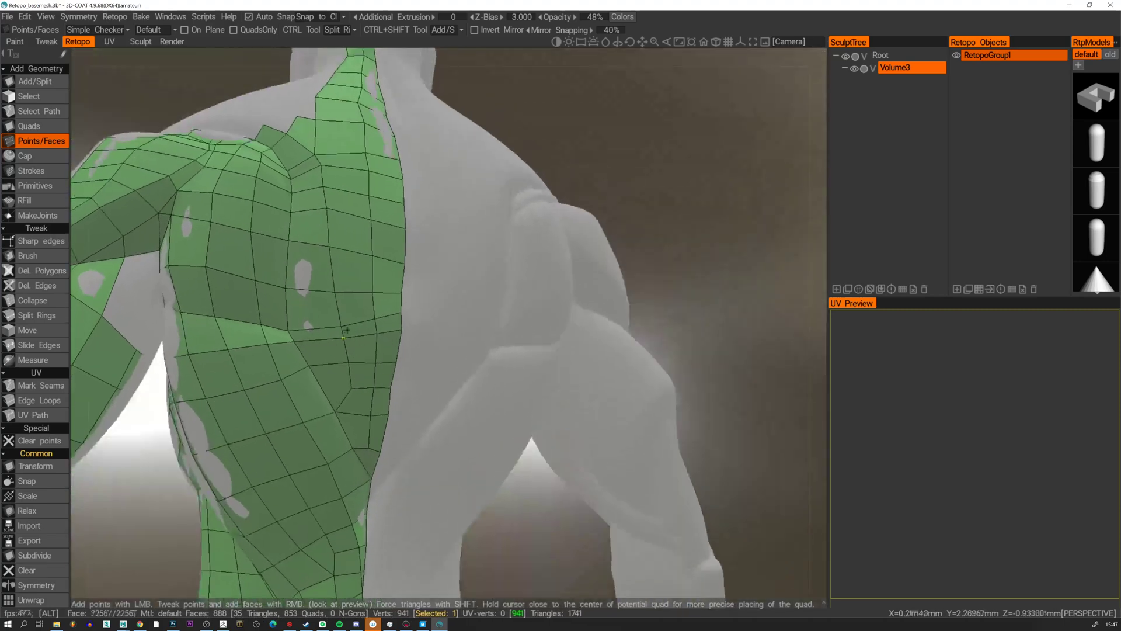
pyautogui.click(26, 256)
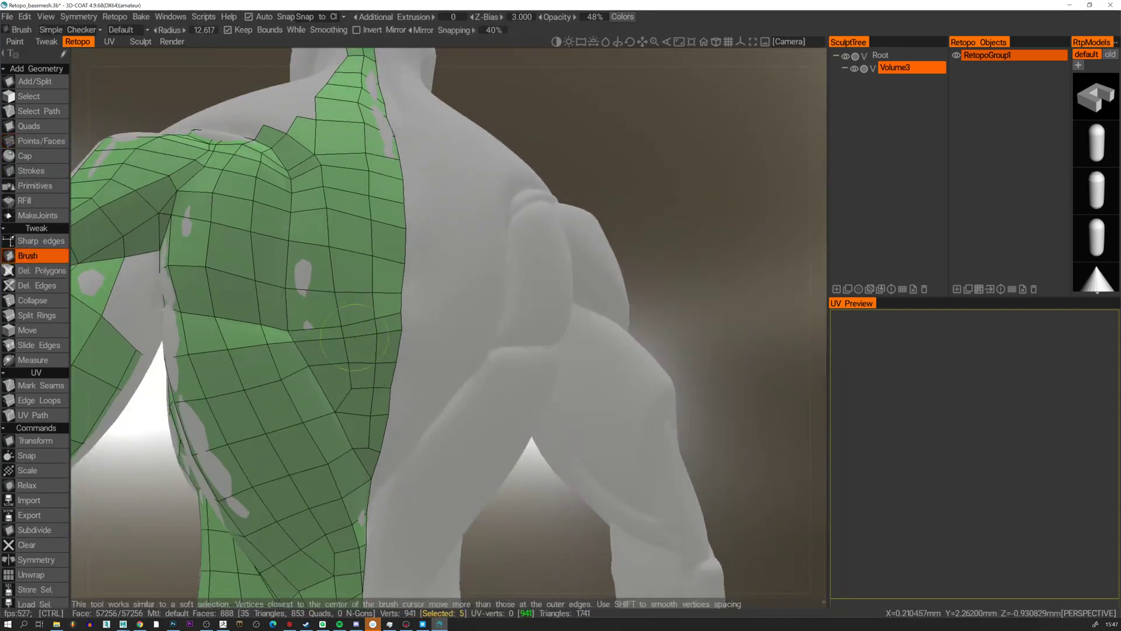
pyautogui.moveTo(361, 356)
pyautogui.keyDown('shift'); pyautogui.mouseDown()
pyautogui.moveTo(331, 200)
pyautogui.moveTo(363, 350)
pyautogui.moveTo(362, 83)
pyautogui.mouseUp(); pyautogui.keyUp('shift')
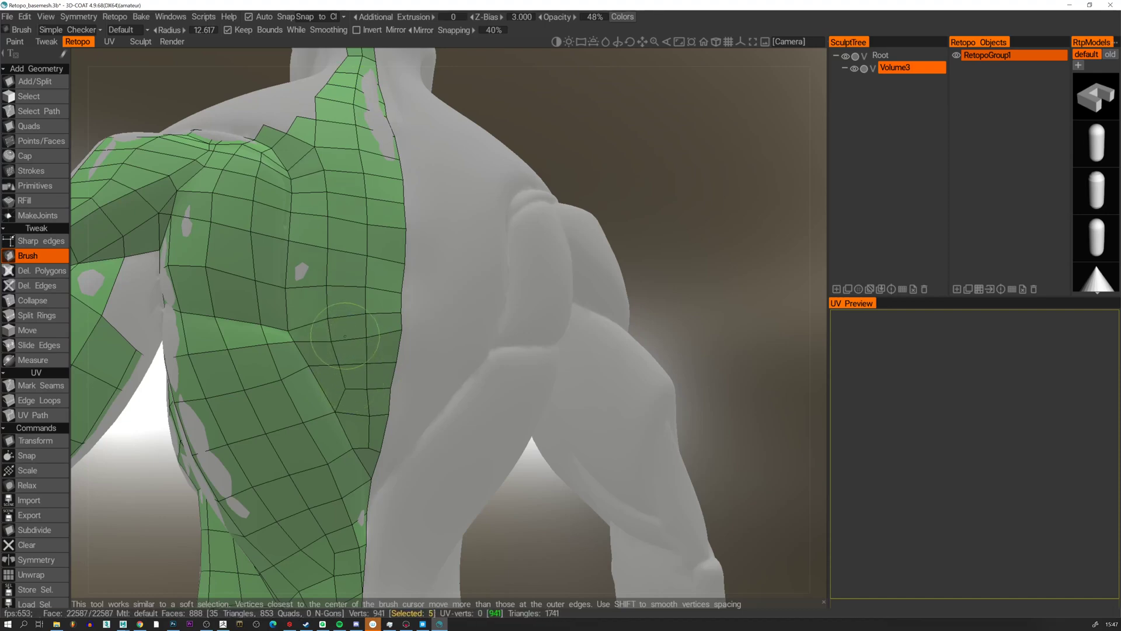
pyautogui.keyDown('alt'); pyautogui.moveTo(273, 321); pyautogui.dragTo(290, 328); pyautogui.keyUp('alt')
pyautogui.keyDown('alt'); pyautogui.moveTo(363, 358); pyautogui.dragTo(368, 327); pyautogui.keyUp('alt')
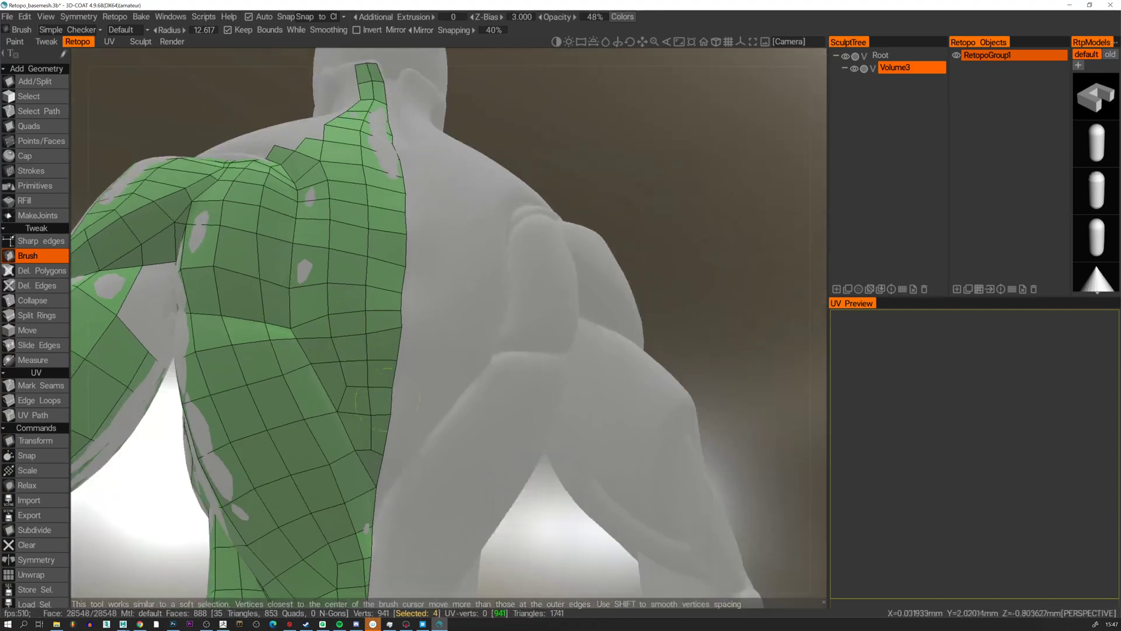
pyautogui.moveTo(374, 438)
pyautogui.keyDown('shift'); pyautogui.mouseDown()
pyautogui.moveTo(372, 397)
pyautogui.moveTo(387, 324)
pyautogui.moveTo(401, 338)
pyautogui.moveTo(405, 288)
pyautogui.mouseUp(); pyautogui.keyUp('shift')
# Smooth the vertex spacing of the deltoid quads around the front, outer and rear sides of the shoulder with the Brush.
pyautogui.keyDown('alt'); pyautogui.moveTo(406, 287); pyautogui.dragTo(365, 323, button='right'); pyautogui.keyUp('alt')
pyautogui.keyDown('alt'); pyautogui.moveTo(366, 323); pyautogui.dragTo(570, 388); pyautogui.keyUp('alt')
pyautogui.keyDown('alt'); pyautogui.moveTo(570, 388); pyautogui.dragTo(577, 357, button='middle'); pyautogui.keyUp('alt')
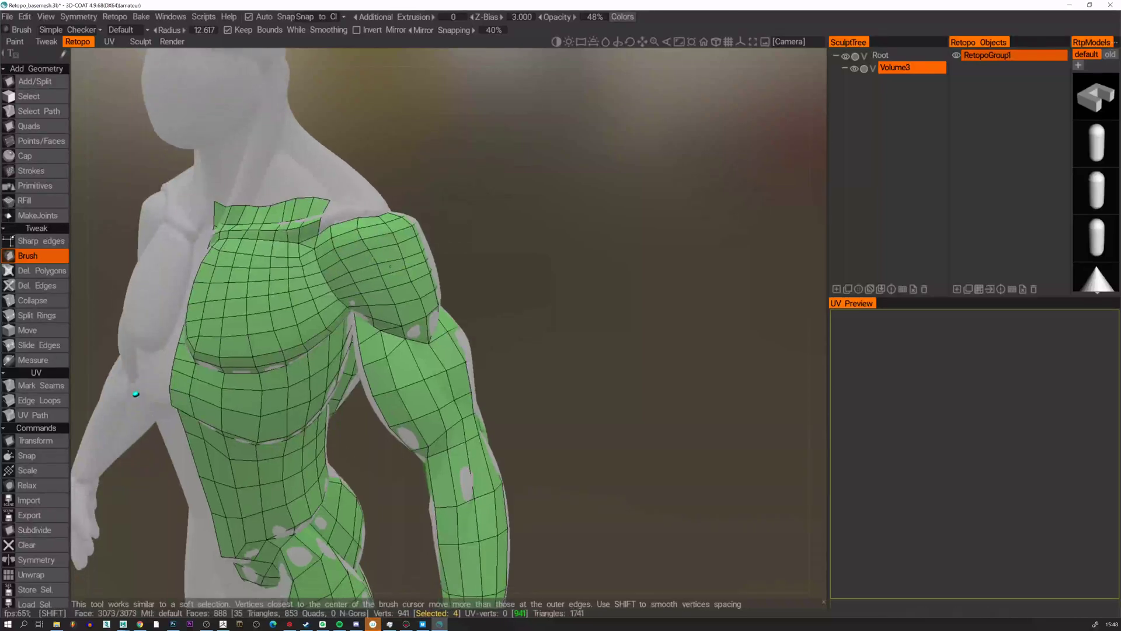
pyautogui.moveTo(371, 274)
pyautogui.keyDown('shift'); pyautogui.mouseDown()
pyautogui.moveTo(403, 283)
pyautogui.moveTo(384, 289)
pyautogui.moveTo(405, 248)
pyautogui.mouseUp(); pyautogui.keyUp('shift')
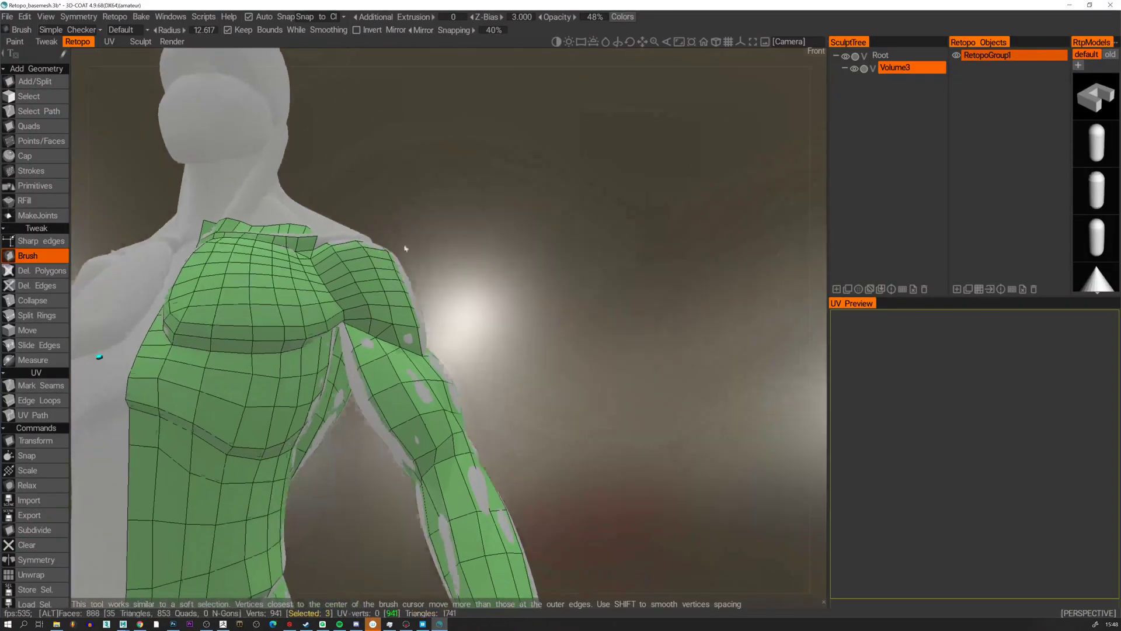
pyautogui.moveTo(368, 312)
pyautogui.keyDown('shift'); pyautogui.mouseDown()
pyautogui.moveTo(380, 316)
pyautogui.moveTo(378, 274)
pyautogui.moveTo(460, 299)
pyautogui.moveTo(476, 282)
pyautogui.moveTo(498, 282)
pyautogui.moveTo(470, 278)
pyautogui.moveTo(420, 296)
pyautogui.moveTo(439, 316)
pyautogui.moveTo(413, 345)
pyautogui.moveTo(450, 340)
pyautogui.moveTo(496, 305)
pyautogui.moveTo(458, 321)
pyautogui.mouseUp(); pyautogui.keyUp('shift')
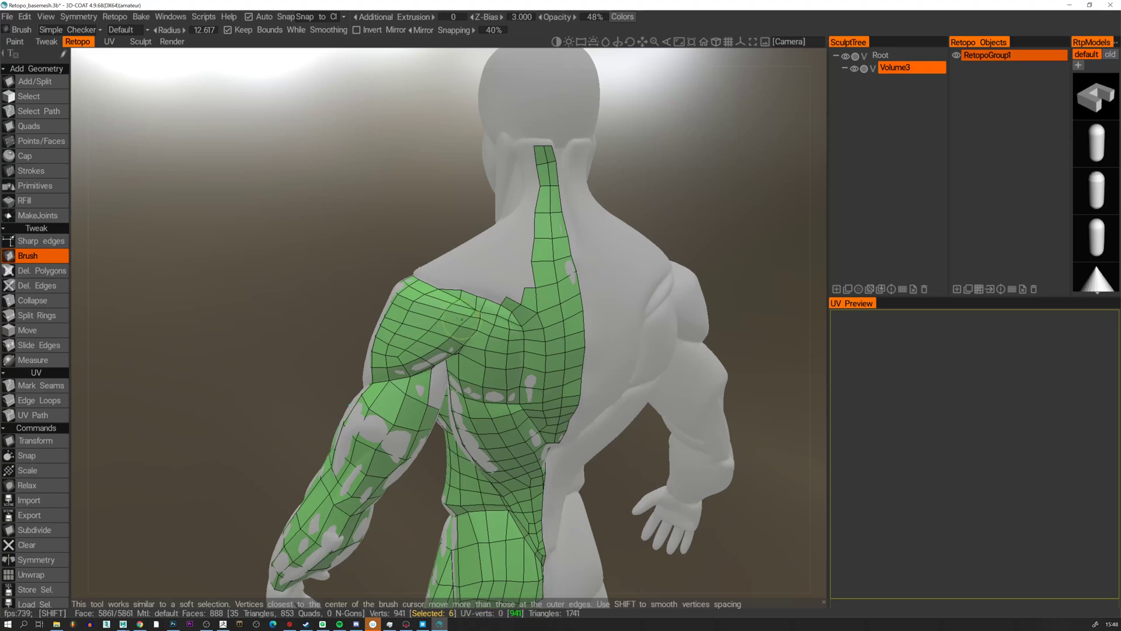
pyautogui.keyDown('alt'); pyautogui.moveTo(455, 315); pyautogui.dragTo(433, 312); pyautogui.keyUp('alt')
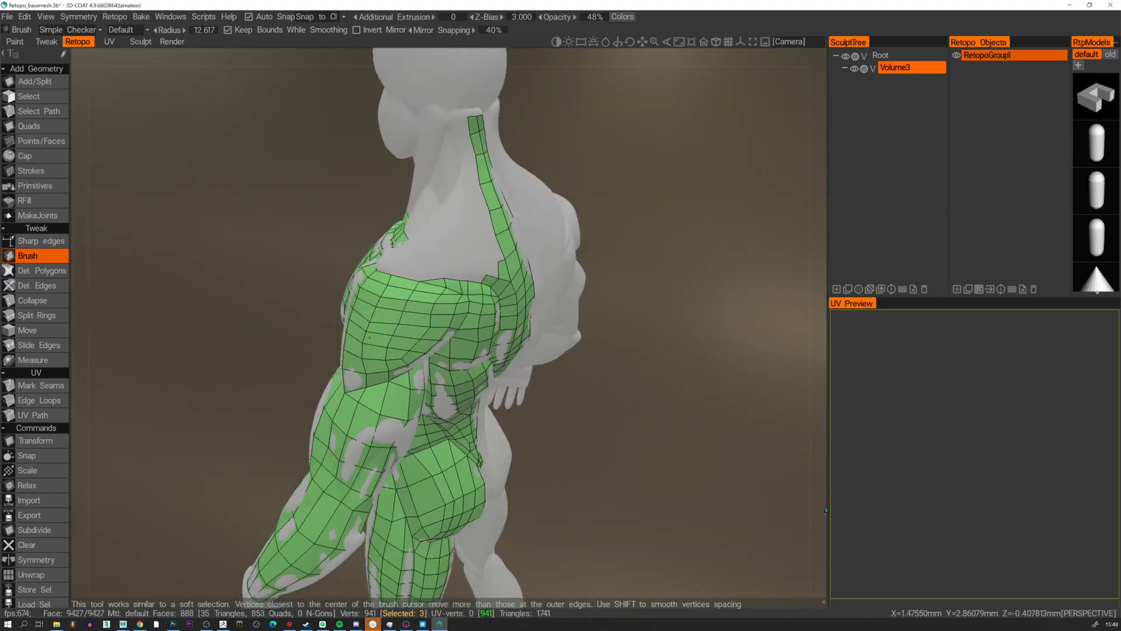
pyautogui.keyDown('alt'); pyautogui.moveTo(369, 337); pyautogui.dragTo(359, 316); pyautogui.keyUp('alt')
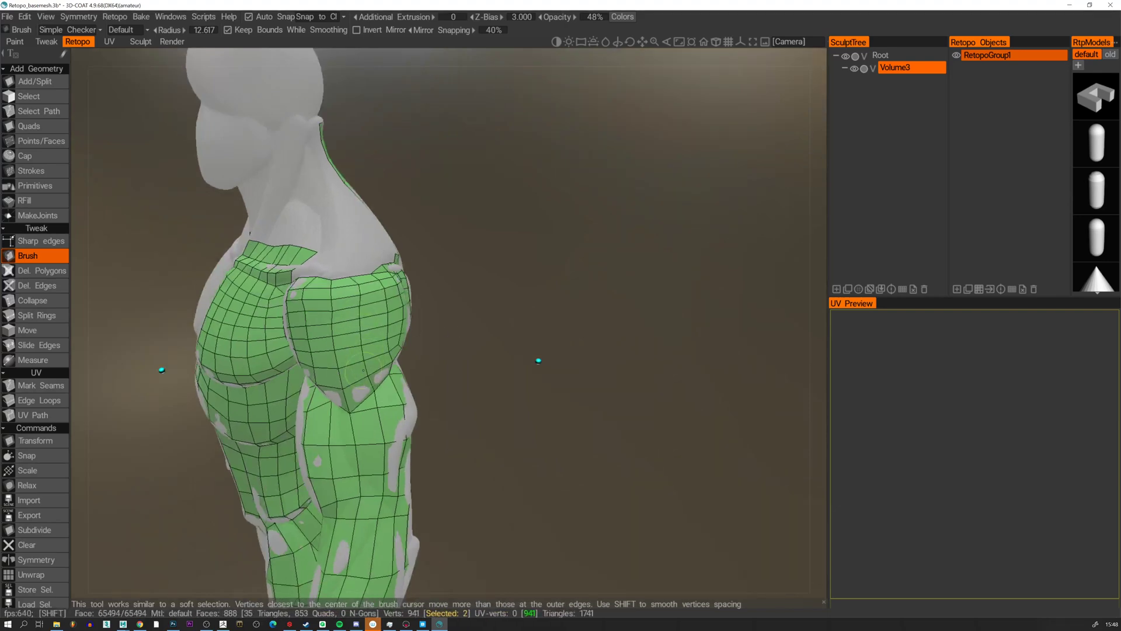
pyautogui.keyDown('alt'); pyautogui.moveTo(344, 379); pyautogui.dragTo(366, 378); pyautogui.keyUp('alt')
pyautogui.keyDown('alt'); pyautogui.moveTo(366, 378); pyautogui.dragTo(395, 308, button='middle'); pyautogui.keyUp('alt')
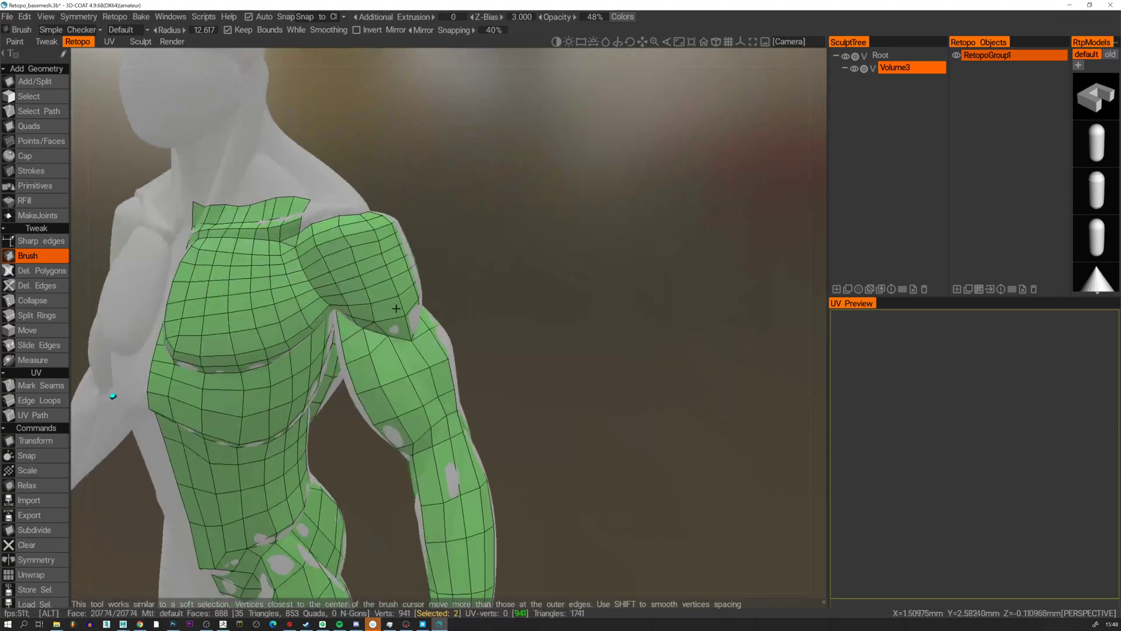
pyautogui.keyDown('alt'); pyautogui.moveTo(395, 308); pyautogui.dragTo(395, 323, button='right'); pyautogui.keyUp('alt')
pyautogui.keyDown('alt'); pyautogui.moveTo(395, 324); pyautogui.dragTo(380, 320); pyautogui.keyUp('alt')
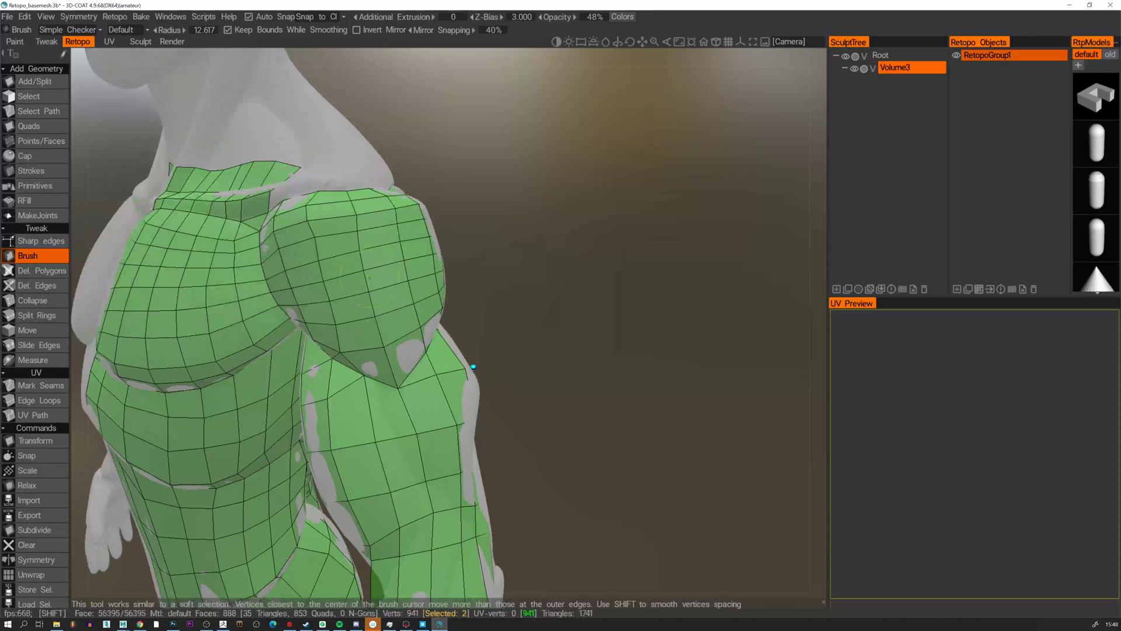
# Add a separate four-point face on the bare half of the upper back and shape it into a concave arrowhead.
pyautogui.keyDown('alt'); pyautogui.moveTo(473, 367); pyautogui.dragTo(301, 351); pyautogui.keyUp('alt')
pyautogui.click(26, 126)
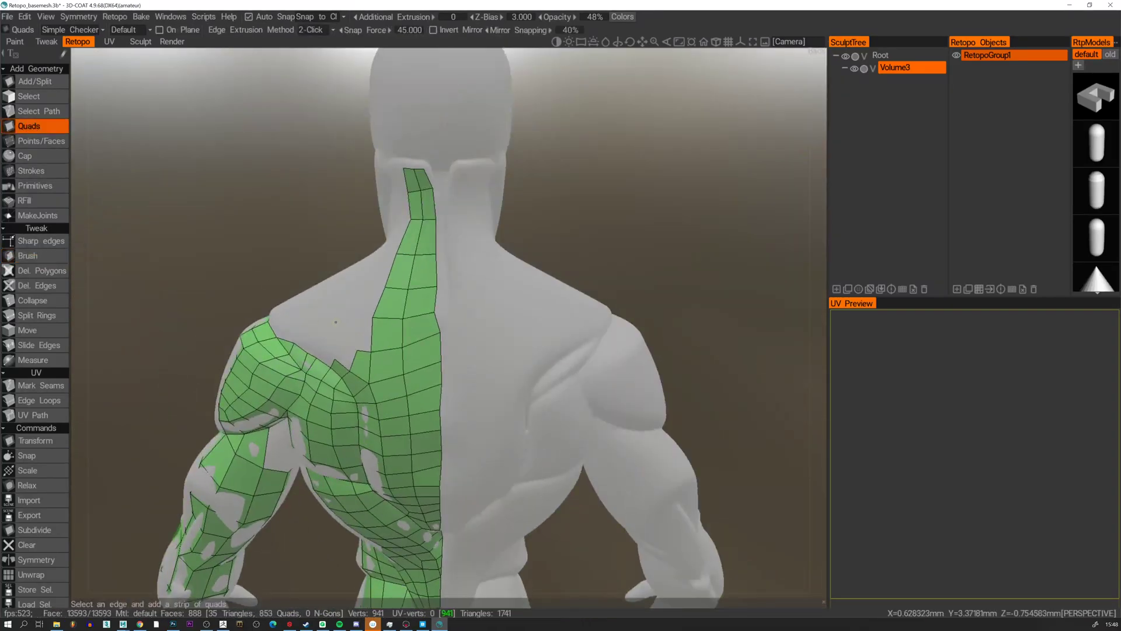
pyautogui.click(36, 141)
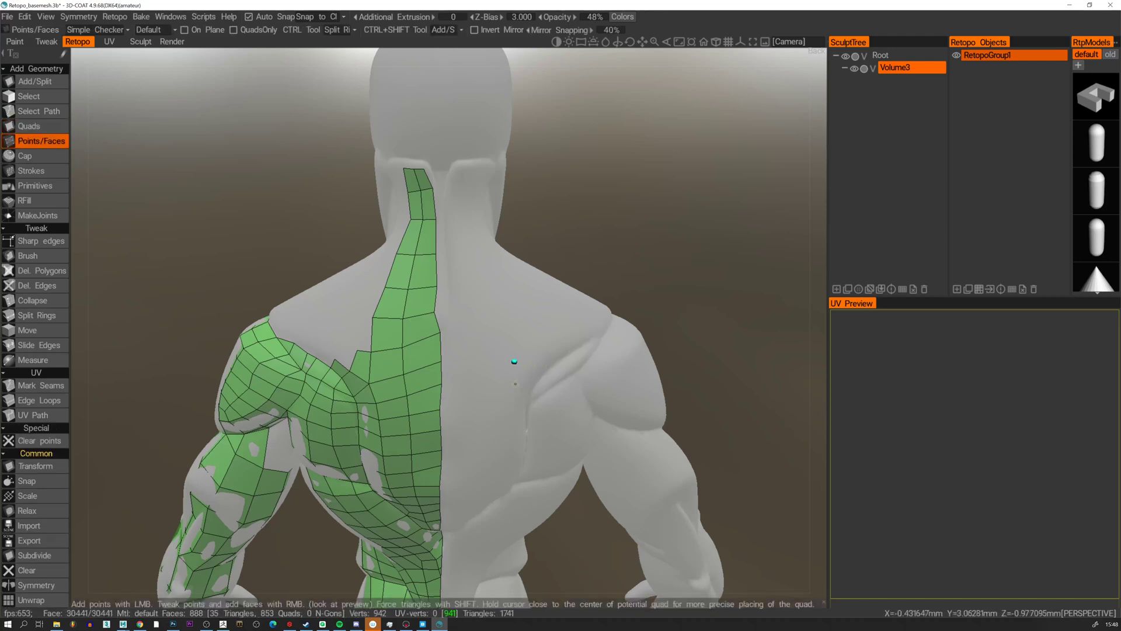
pyautogui.rightClick(512, 377)
pyautogui.moveTo(518, 360)
pyautogui.keyDown('alt'); pyautogui.mouseDown()
pyautogui.moveTo(499, 379)
pyautogui.moveTo(505, 369)
pyautogui.mouseUp(); pyautogui.keyUp('alt')
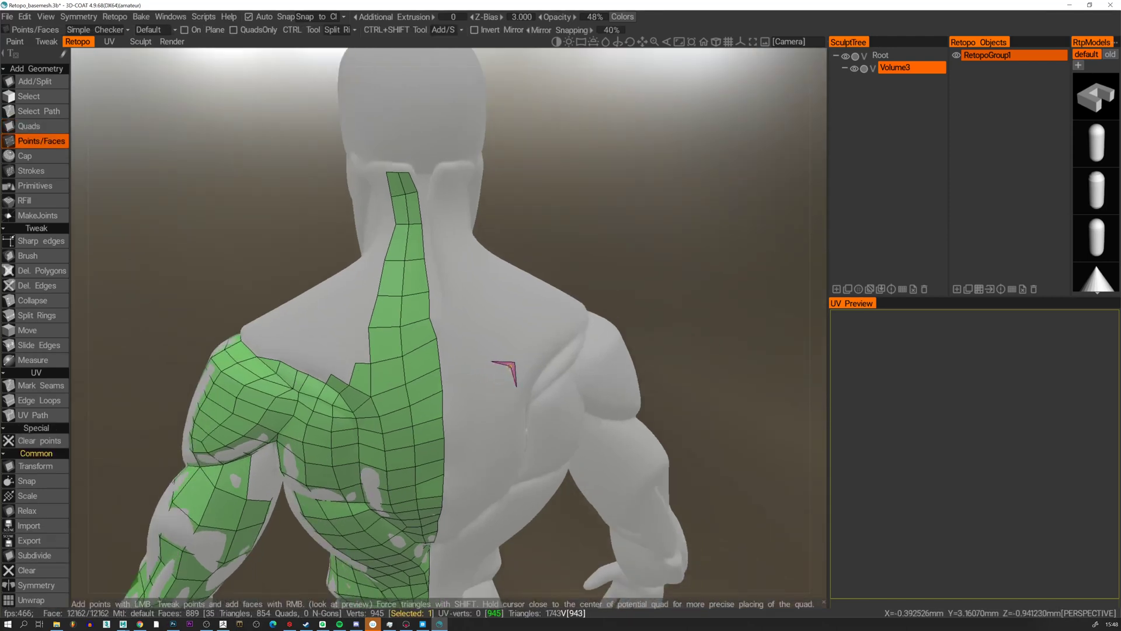
pyautogui.keyDown('alt'); pyautogui.moveTo(535, 372); pyautogui.dragTo(573, 398, button='right'); pyautogui.keyUp('alt')
pyautogui.keyDown('alt'); pyautogui.moveTo(573, 398); pyautogui.dragTo(457, 332, button='middle'); pyautogui.keyUp('alt')
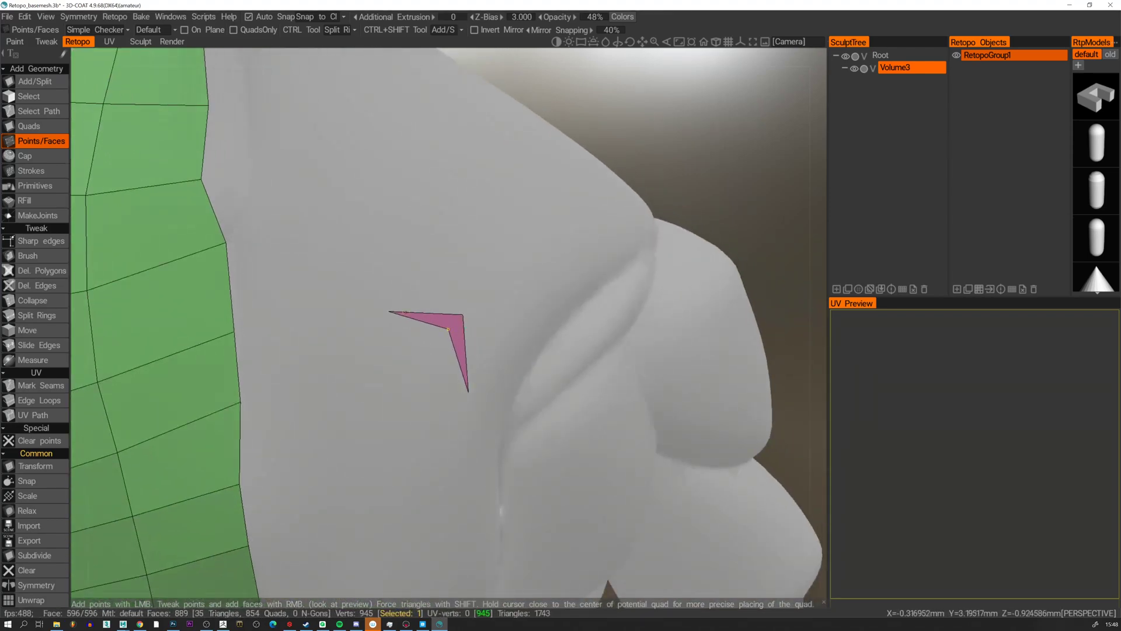
pyautogui.moveTo(389, 312); pyautogui.dragTo(390, 321)
pyautogui.keyDown('alt'); pyautogui.moveTo(489, 425); pyautogui.dragTo(463, 419); pyautogui.keyUp('alt')
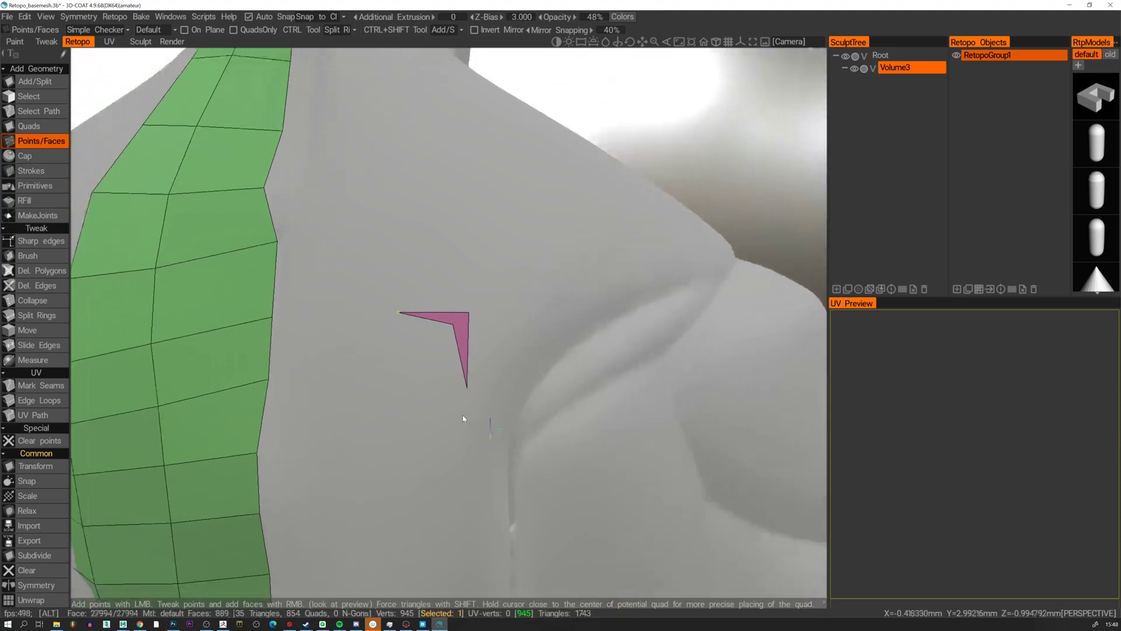
# Split the arrowhead face into two triangles from its outer corner to its inner corner.
pyautogui.moveTo(463, 418)
pyautogui.keyDown('alt'); pyautogui.mouseDown(button='right')
pyautogui.moveTo(454, 345)
pyautogui.moveTo(466, 407)
pyautogui.mouseUp(button='right'); pyautogui.keyUp('alt')
pyautogui.click(35, 81)
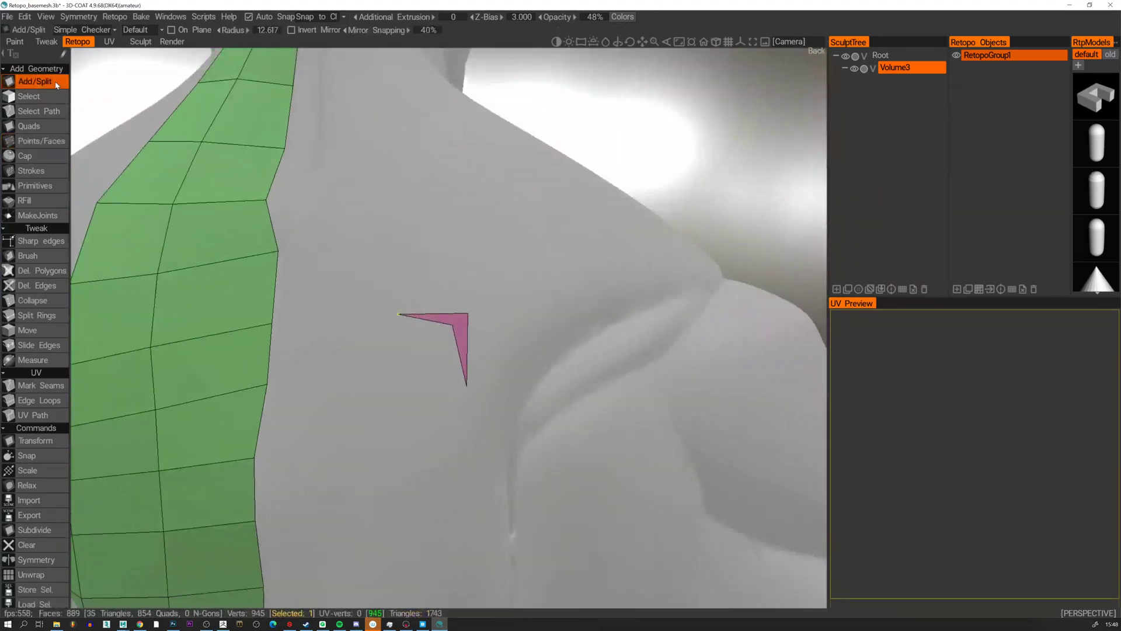
pyautogui.click(468, 312)
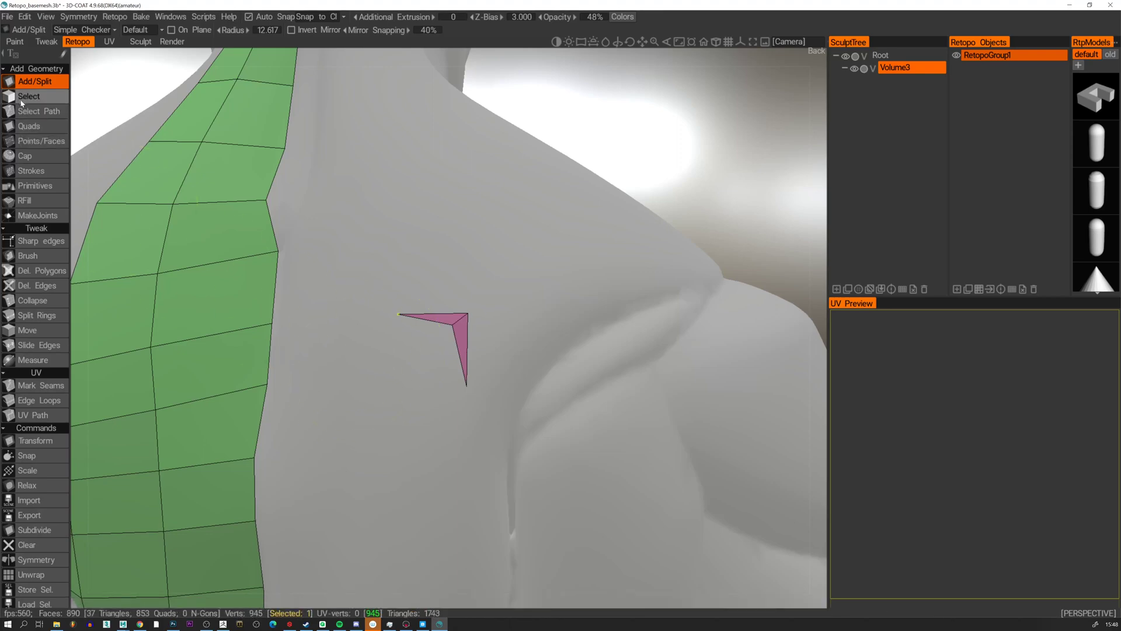
# Examine the edge flow of the quads beside the spine from the neck down to the lower back.
pyautogui.click(29, 126)
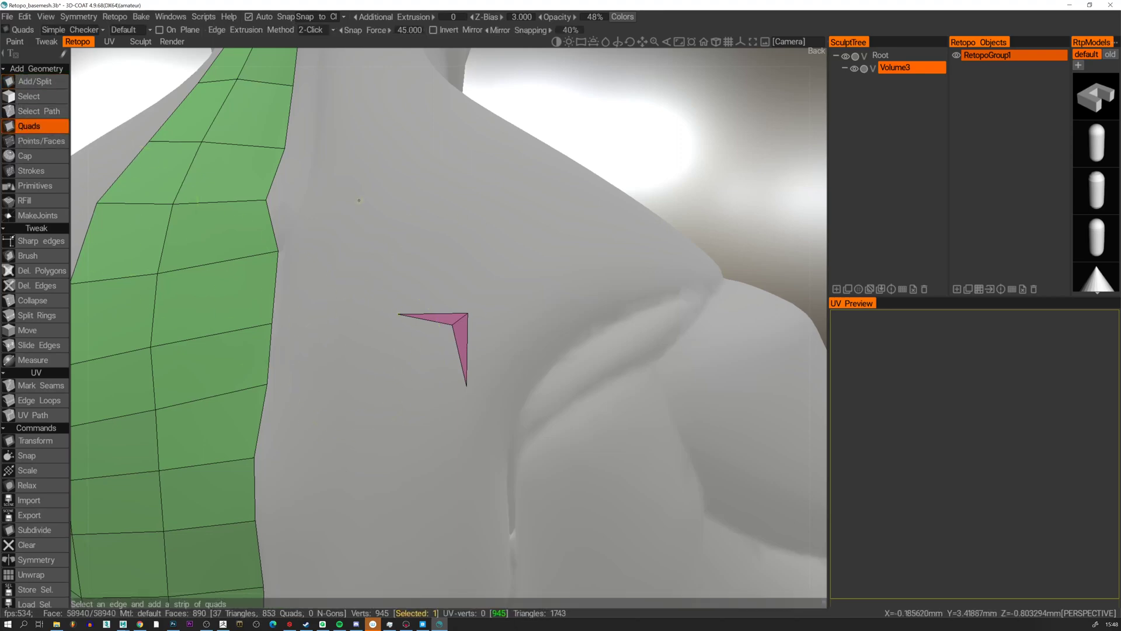
pyautogui.keyDown('alt'); pyautogui.moveTo(351, 222); pyautogui.dragTo(283, 333, button='right'); pyautogui.keyUp('alt')
pyautogui.keyDown('alt'); pyautogui.moveTo(283, 333); pyautogui.dragTo(300, 330); pyautogui.keyUp('alt')
pyautogui.keyDown('alt'); pyautogui.moveTo(327, 310); pyautogui.dragTo(337, 311, button='middle'); pyautogui.keyUp('alt')
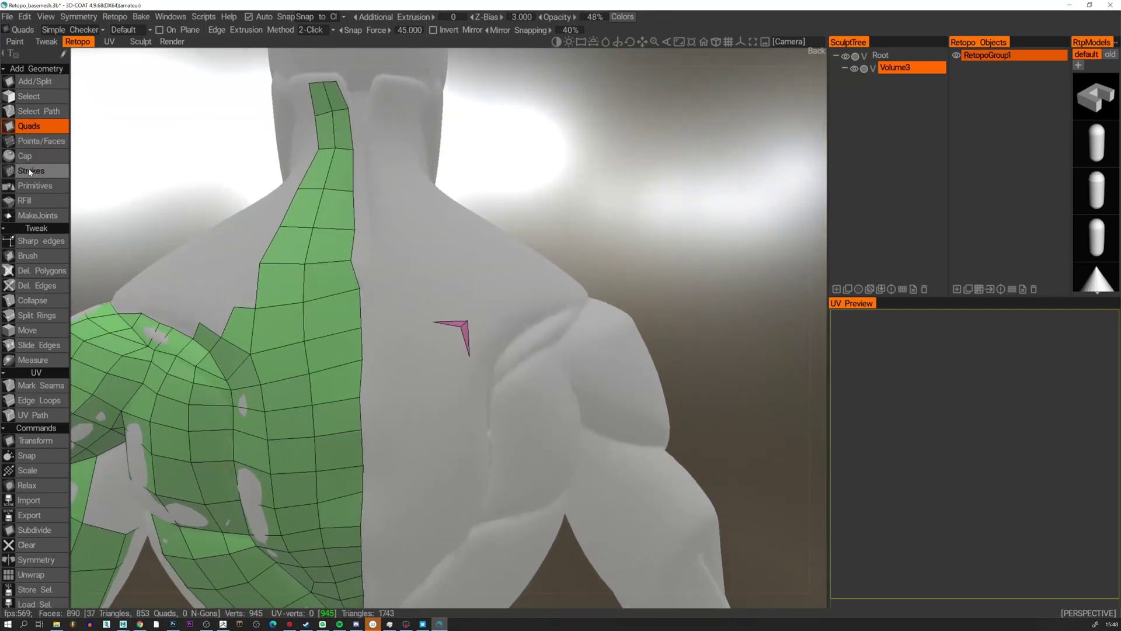
pyautogui.click(36, 141)
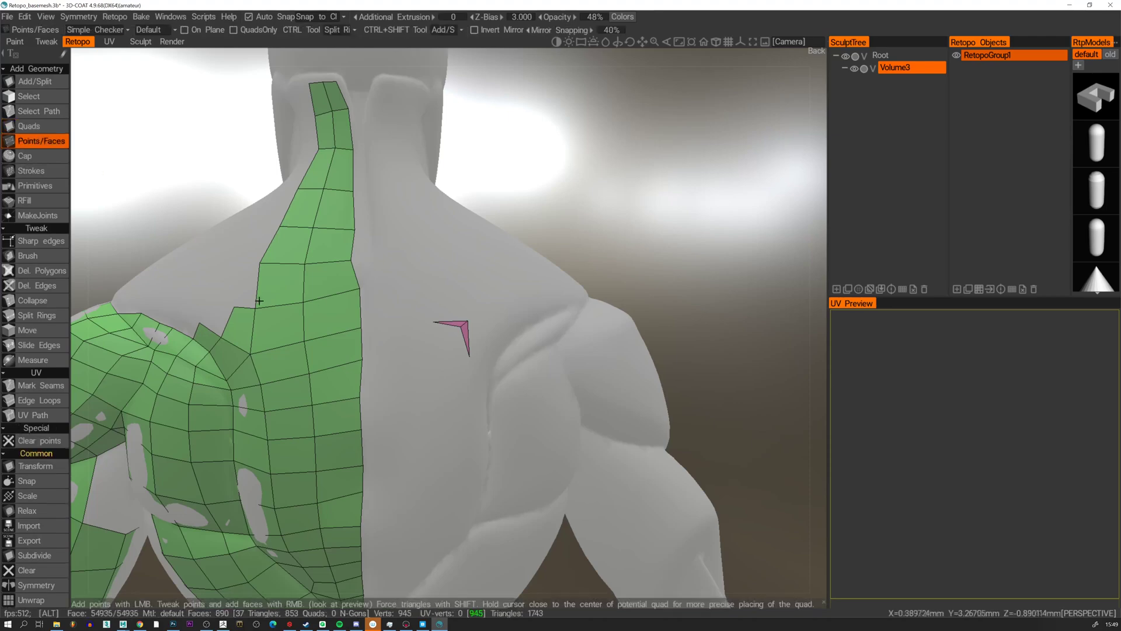
pyautogui.keyDown('alt'); pyautogui.moveTo(259, 301); pyautogui.dragTo(401, 296, button='middle'); pyautogui.keyUp('alt')
pyautogui.keyDown('alt'); pyautogui.moveTo(438, 403); pyautogui.dragTo(433, 310, button='middle'); pyautogui.keyUp('alt')
pyautogui.keyDown('alt'); pyautogui.moveTo(442, 276); pyautogui.dragTo(485, 304, button='right'); pyautogui.keyUp('alt')
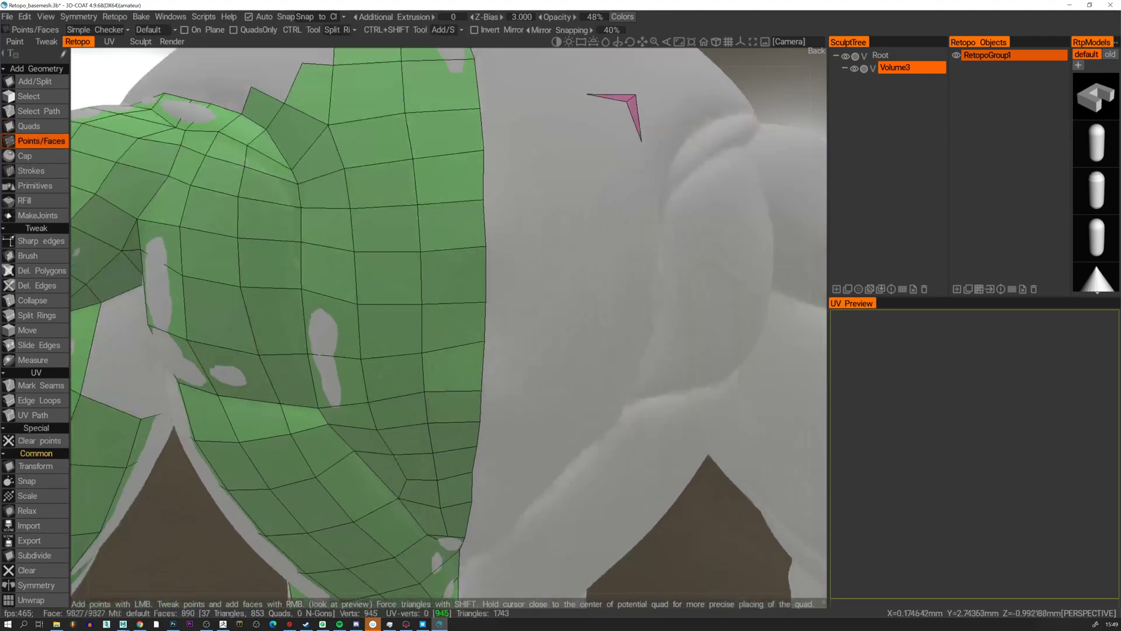
pyautogui.keyDown('alt'); pyautogui.moveTo(439, 417); pyautogui.dragTo(456, 339, button='middle'); pyautogui.keyUp('alt')
pyautogui.keyDown('alt'); pyautogui.moveTo(455, 338); pyautogui.dragTo(450, 305); pyautogui.keyUp('alt')
pyautogui.keyDown('alt'); pyautogui.moveTo(450, 306); pyautogui.dragTo(373, 381, button='right'); pyautogui.keyUp('alt')
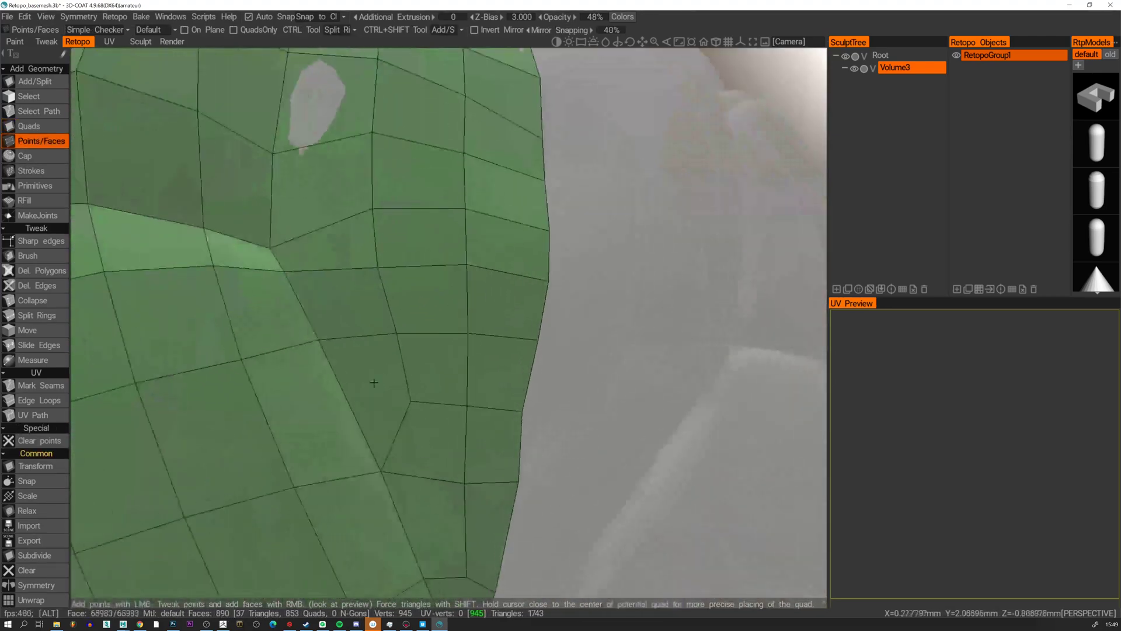
# Move the vertices of the split arrowhead face so the two triangles form a square.
pyautogui.keyDown('alt'); pyautogui.moveTo(373, 380); pyautogui.dragTo(408, 368); pyautogui.keyUp('alt')
pyautogui.keyDown('alt'); pyautogui.moveTo(443, 309); pyautogui.dragTo(461, 408); pyautogui.keyUp('alt')
pyautogui.click(425, 449)
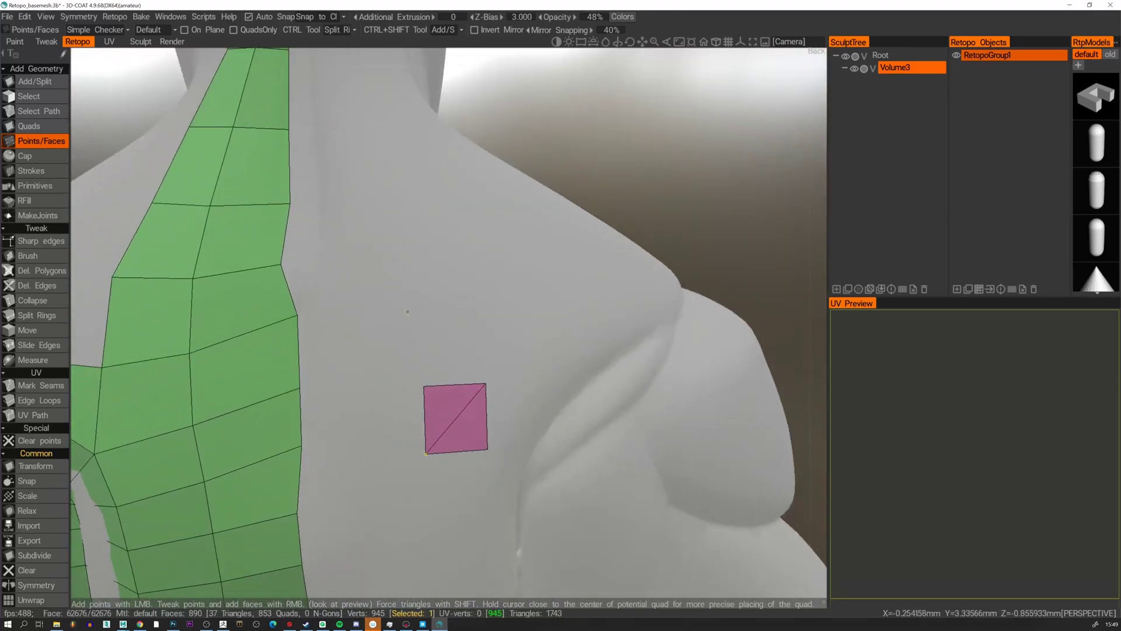
# Add a four-point face above the split square and move its vertices to form an unsplit concave arrowhead.
pyautogui.click(411, 301)
pyautogui.click(414, 348)
pyautogui.click(482, 335)
pyautogui.click(438, 317)
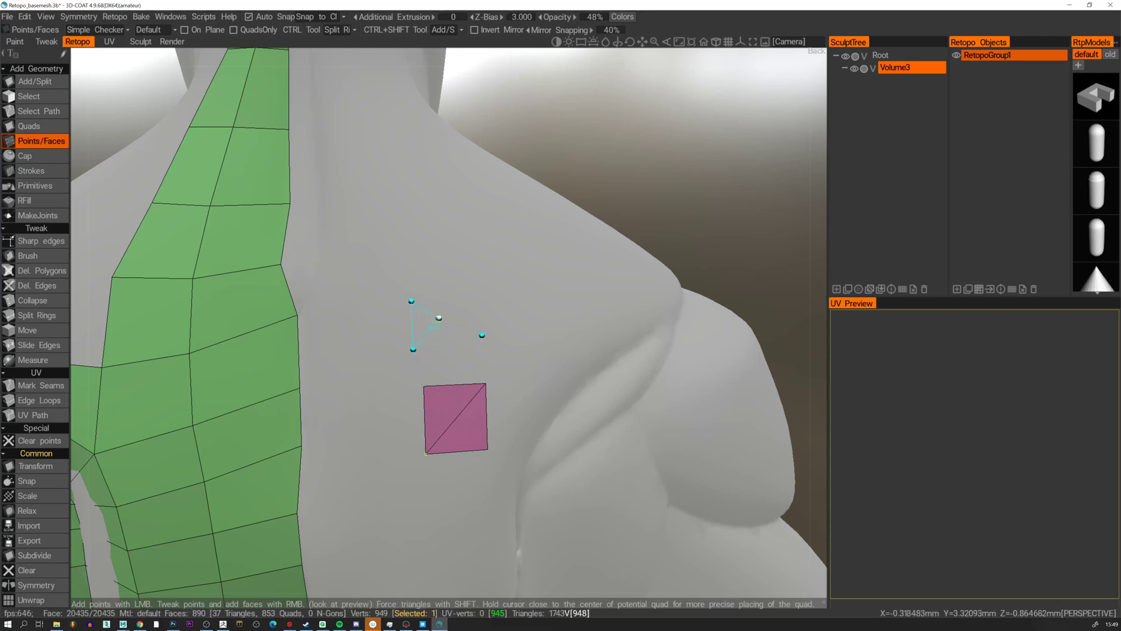
pyautogui.click(462, 288)
pyautogui.rightClick(444, 310)
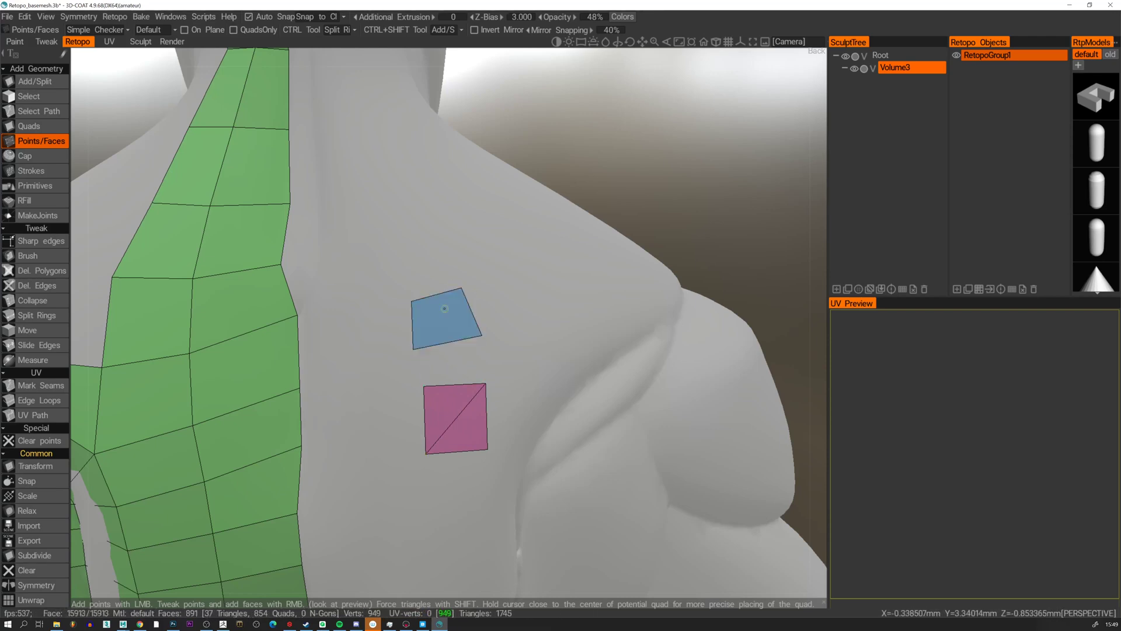
pyautogui.moveTo(413, 349); pyautogui.dragTo(477, 339, button='right')
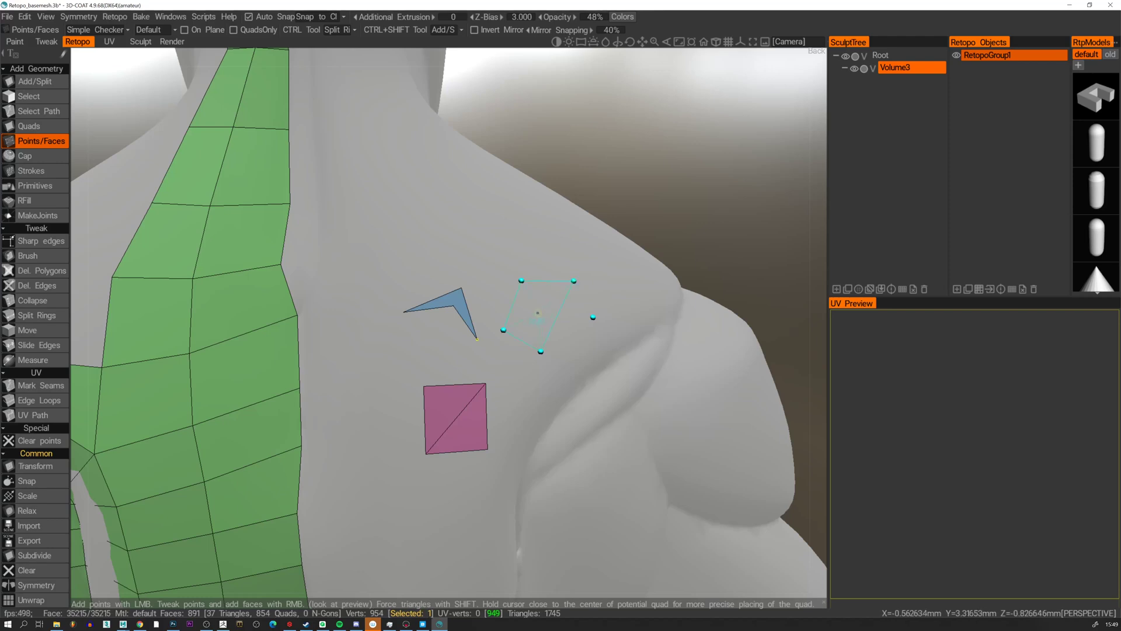
# Fill five points beside the arrowhead with a quad and a triangle, and delete their shared edge to make a pentagon.
pyautogui.rightClick(538, 315)
pyautogui.keyDown('shift'); pyautogui.rightClick(573, 315); pyautogui.keyUp('shift')
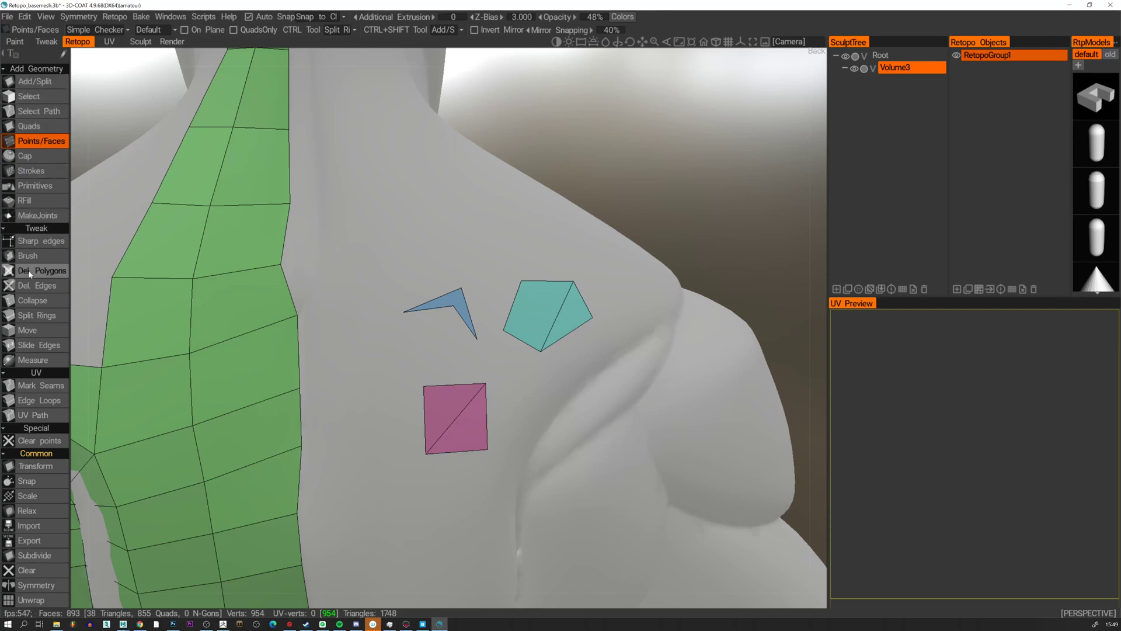
pyautogui.click(32, 286)
pyautogui.click(558, 316)
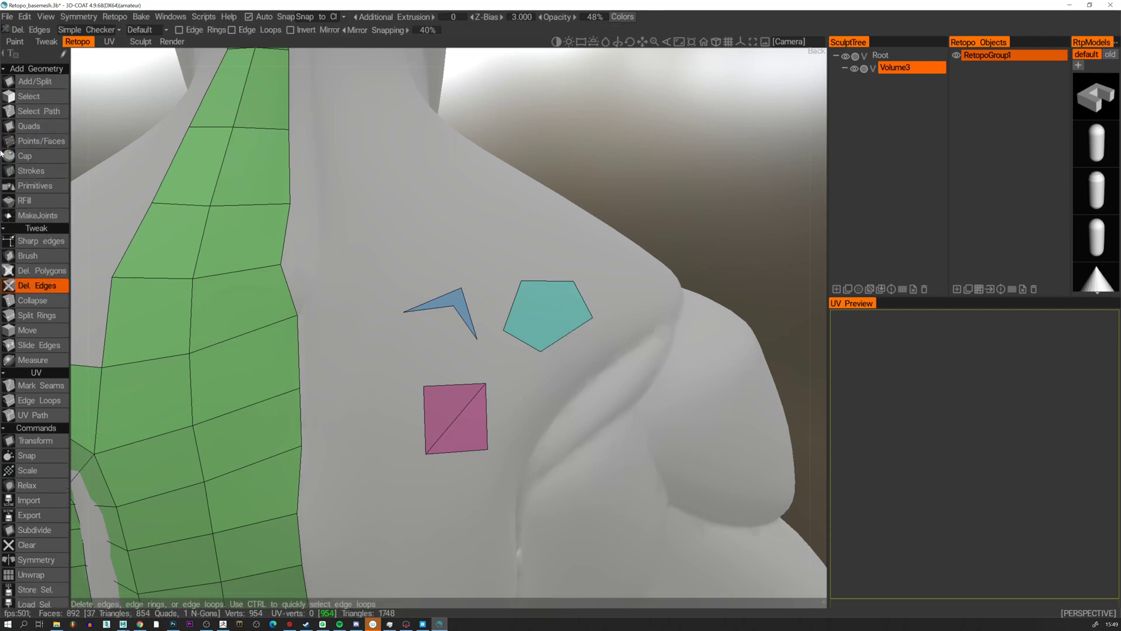
# Capture the area around the arrowhead, pentagon and split square with a new Snipping Tool snip.
pyautogui.click(29, 126)
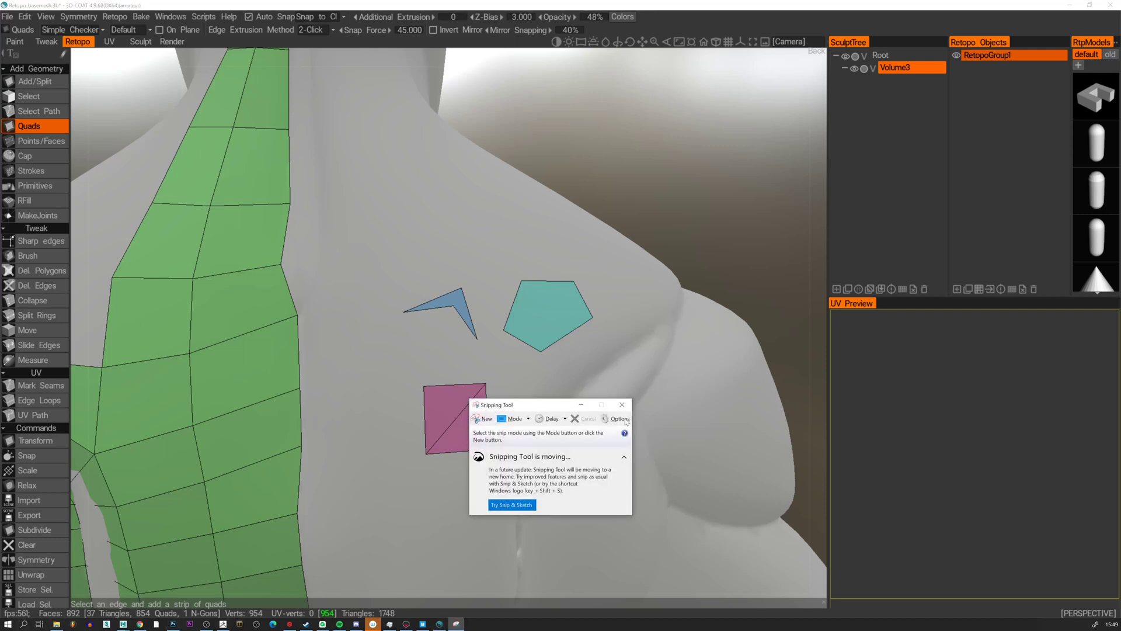
pyautogui.click(483, 421)
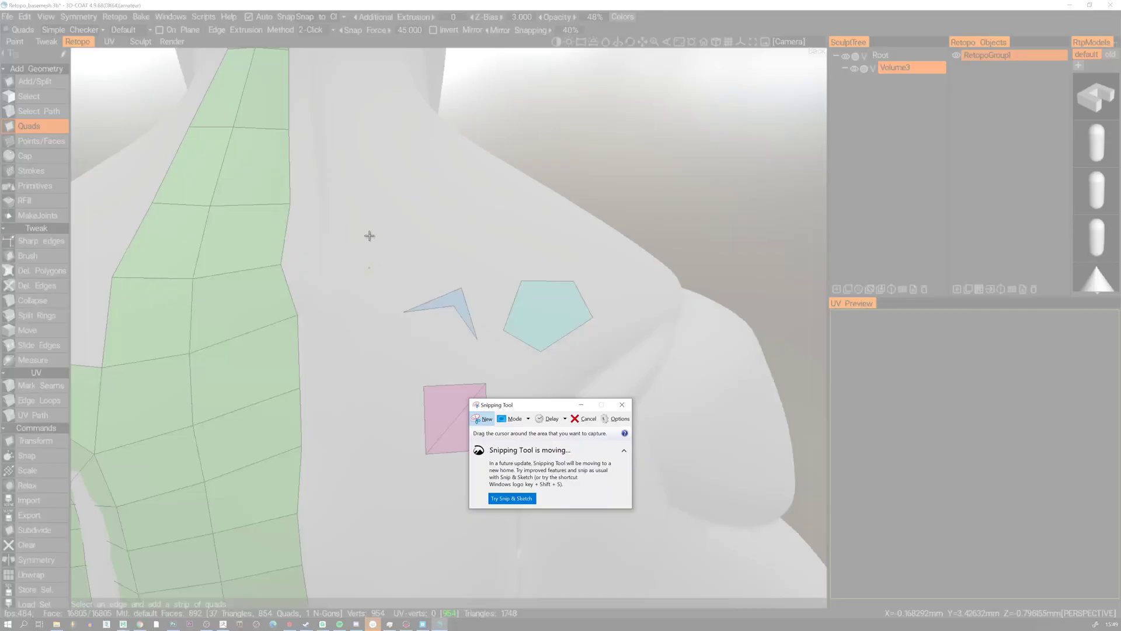
pyautogui.moveTo(370, 235); pyautogui.dragTo(622, 494)
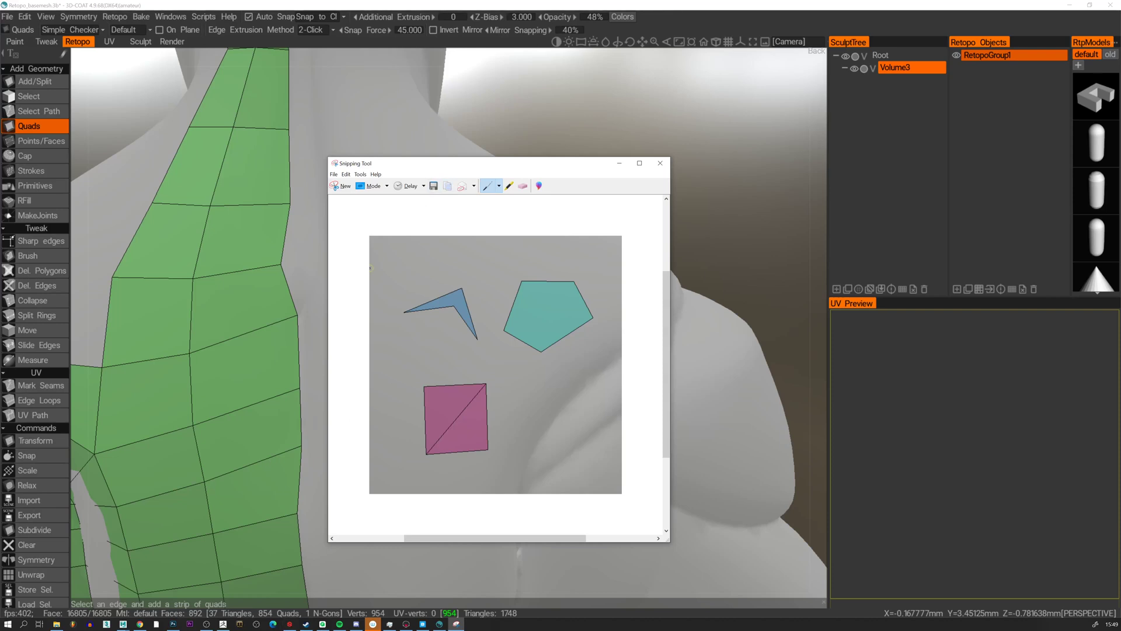
# Switch to Photoshop, paste the capture into the blank Untitled-1 document and move it to the left part of the canvas.
pyautogui.click(173, 624)
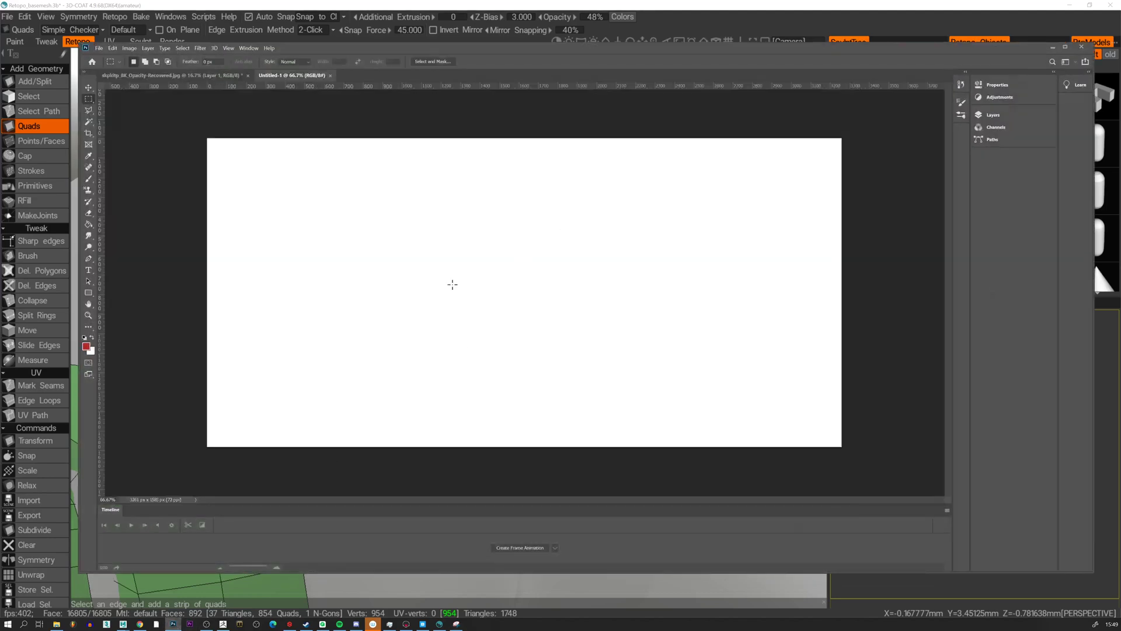
pyautogui.hotkey('ctrl', 'v')
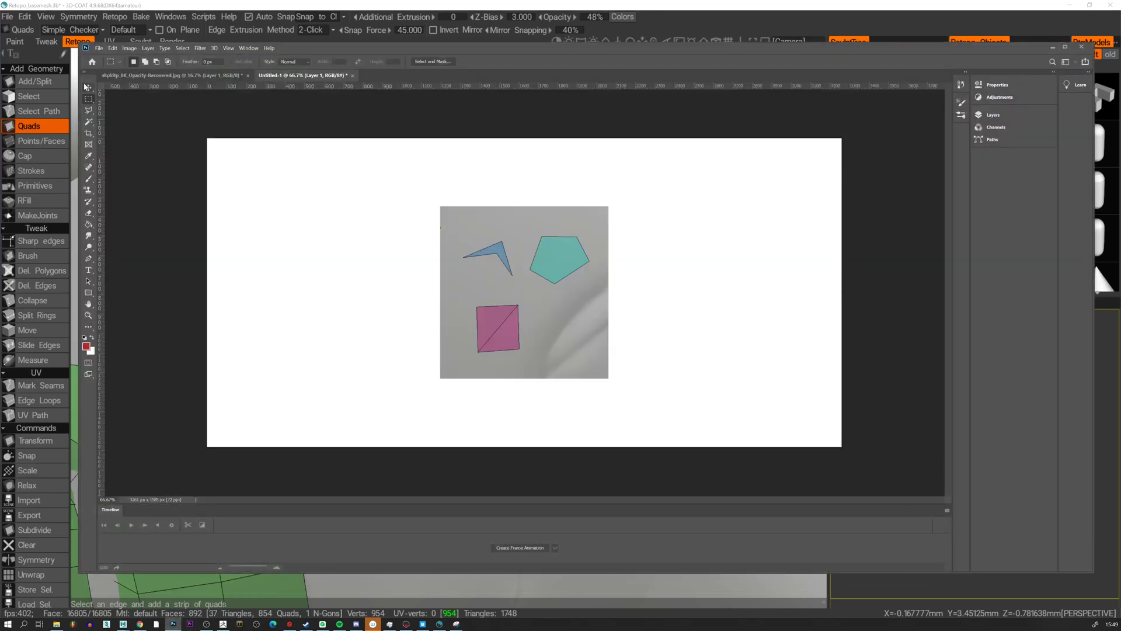
pyautogui.click(88, 87)
pyautogui.moveTo(569, 251); pyautogui.dragTo(377, 249)
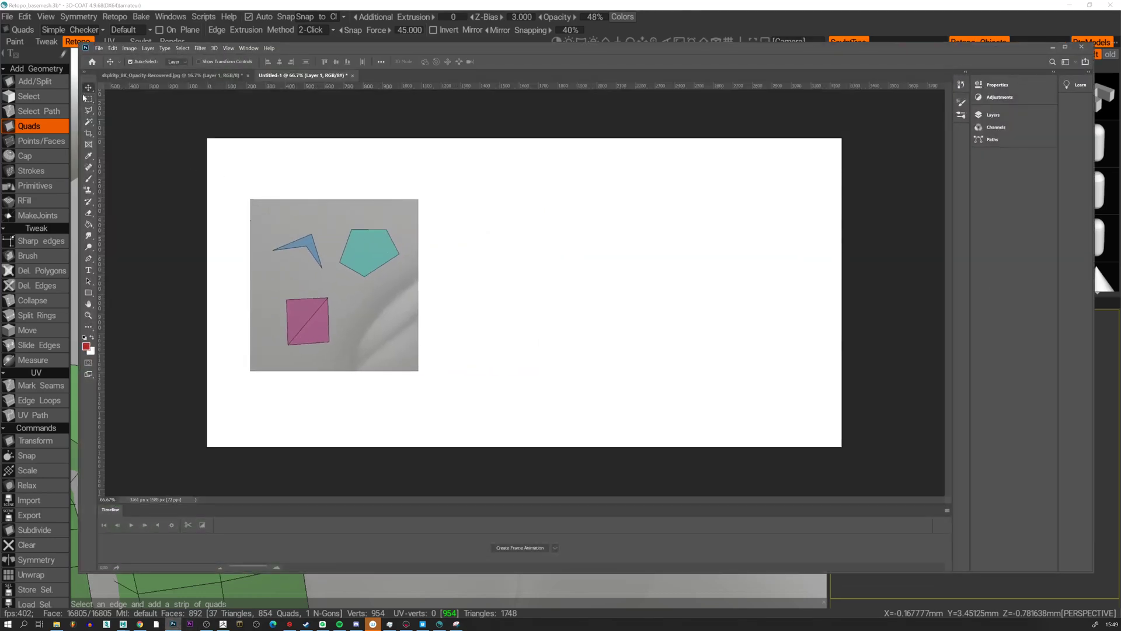
# Hand-write the red labels "N-GON" and "ANGLE CONCAVE" with a thin brush, with arrows pointing to the pentagon and the arrowhead.
pyautogui.click(90, 180)
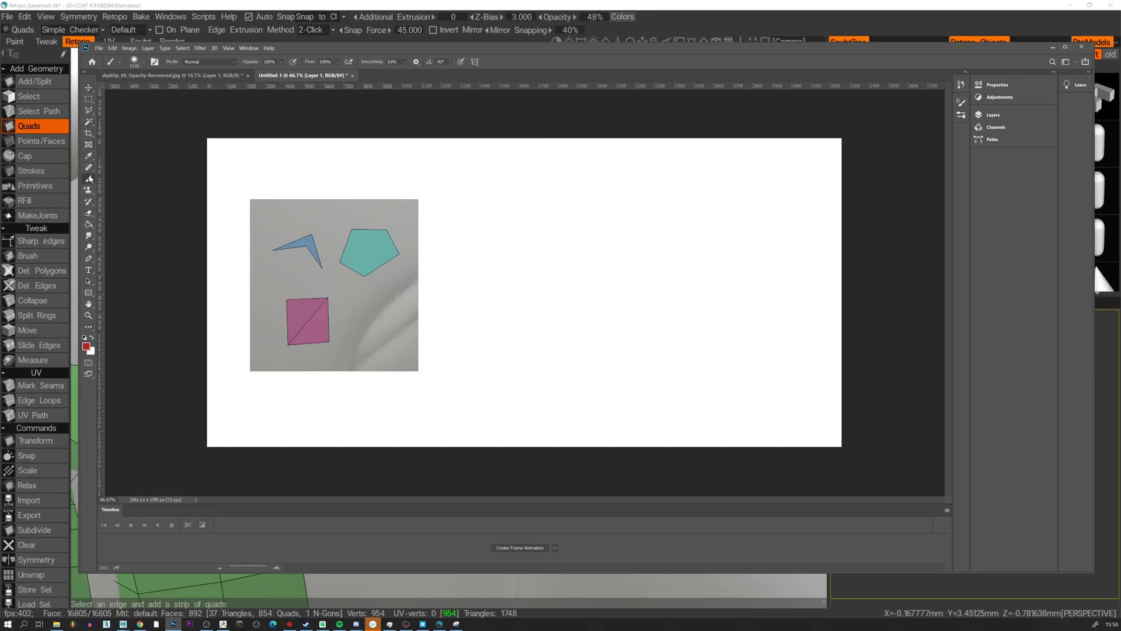
pyautogui.rightClick(423, 298)
pyautogui.keyDown('alt'); pyautogui.moveTo(486, 300); pyautogui.dragTo(308, 352, button='right'); pyautogui.keyUp('alt')
pyautogui.moveTo(406, 233)
pyautogui.mouseDown()
pyautogui.moveTo(456, 206)
pyautogui.moveTo(495, 208)
pyautogui.mouseUp()
pyautogui.moveTo(492, 203); pyautogui.dragTo(497, 203)
pyautogui.hotkey('ctrl', 'z')
pyautogui.hotkey('ctrl', 'z')
pyautogui.hotkey('ctrl', 'z')
pyautogui.hotkey('ctrl', 'z')
pyautogui.moveTo(487, 212); pyautogui.dragTo(494, 204)
pyautogui.moveTo(263, 196)
pyautogui.mouseDown()
pyautogui.moveTo(268, 214)
pyautogui.moveTo(280, 196)
pyautogui.moveTo(299, 198)
pyautogui.mouseUp()
pyautogui.moveTo(305, 189)
pyautogui.mouseDown()
pyautogui.moveTo(321, 198)
pyautogui.moveTo(366, 184)
pyautogui.moveTo(373, 193)
pyautogui.mouseUp()
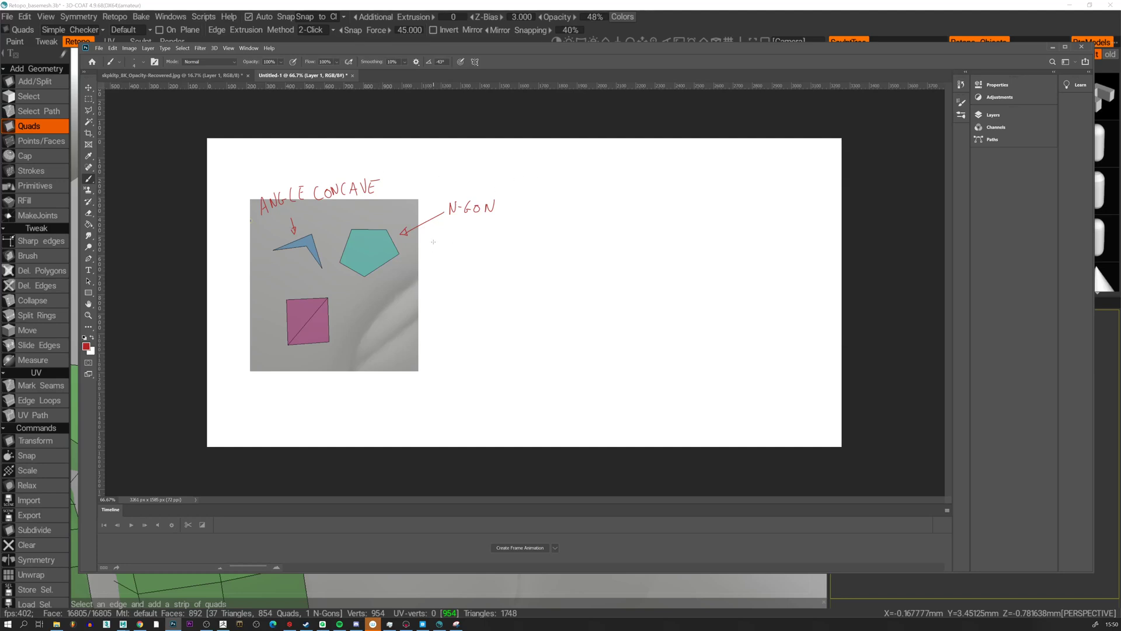
# Draw a thicker red warning triangle with "NON" and frame the labelled arrowhead and pentagon with a red outline.
pyautogui.keyDown('alt'); pyautogui.moveTo(418, 181); pyautogui.dragTo(418, 175, button='right'); pyautogui.keyUp('alt')
pyautogui.moveTo(408, 187)
pyautogui.mouseDown()
pyautogui.moveTo(418, 156)
pyautogui.moveTo(432, 187)
pyautogui.moveTo(408, 188)
pyautogui.moveTo(420, 177)
pyautogui.mouseUp()
pyautogui.moveTo(447, 173)
pyautogui.mouseDown()
pyautogui.moveTo(459, 156)
pyautogui.moveTo(469, 169)
pyautogui.moveTo(483, 154)
pyautogui.mouseUp()
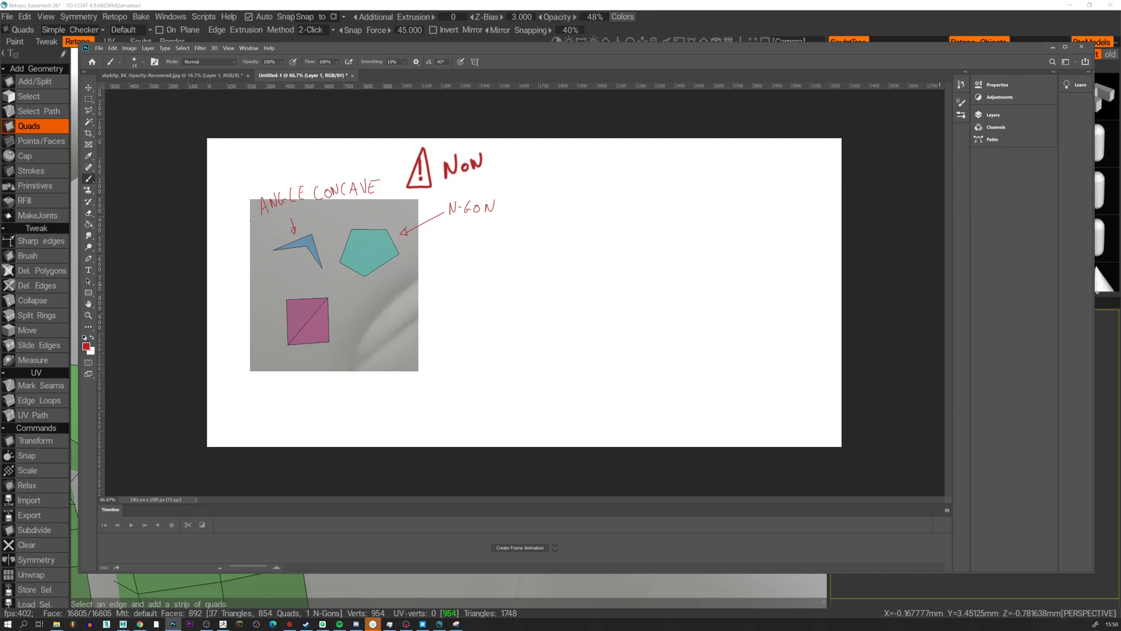
pyautogui.moveTo(271, 281)
pyautogui.mouseDown()
pyautogui.moveTo(476, 276)
pyautogui.moveTo(496, 257)
pyautogui.mouseUp()
pyautogui.hotkey('ctrl', 'z')
pyautogui.moveTo(241, 286)
pyautogui.mouseDown()
pyautogui.moveTo(496, 290)
pyautogui.moveTo(509, 187)
pyautogui.moveTo(452, 144)
pyautogui.moveTo(259, 154)
pyautogui.moveTo(236, 229)
pyautogui.moveTo(243, 289)
pyautogui.mouseUp()
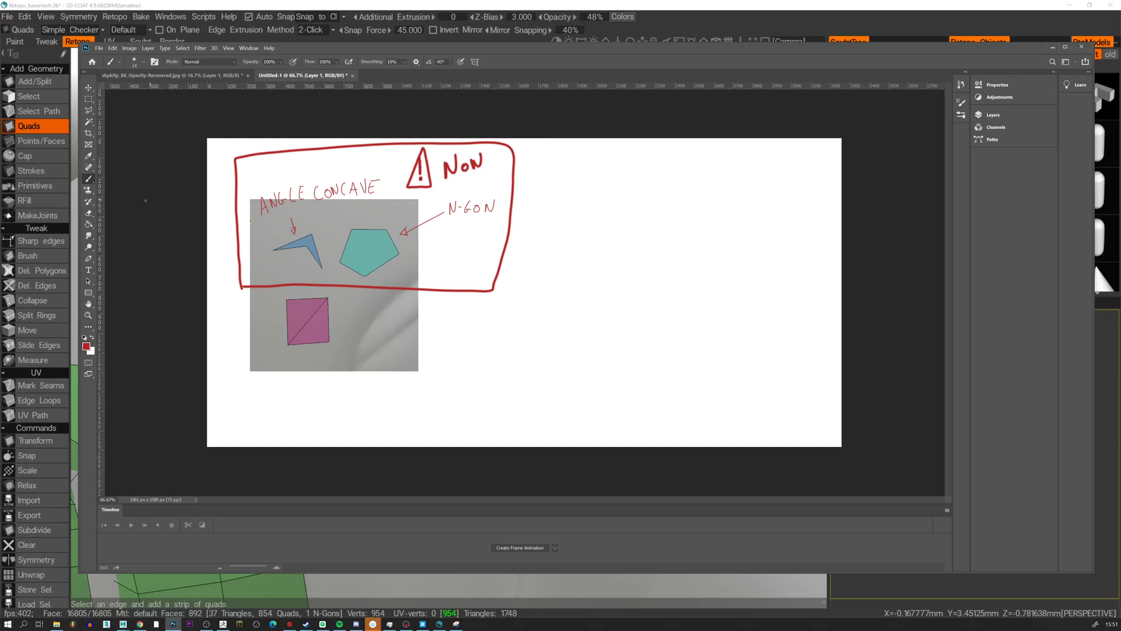
# Erase the split square and the lower part of the capture on Layer 1.
pyautogui.click(88, 212)
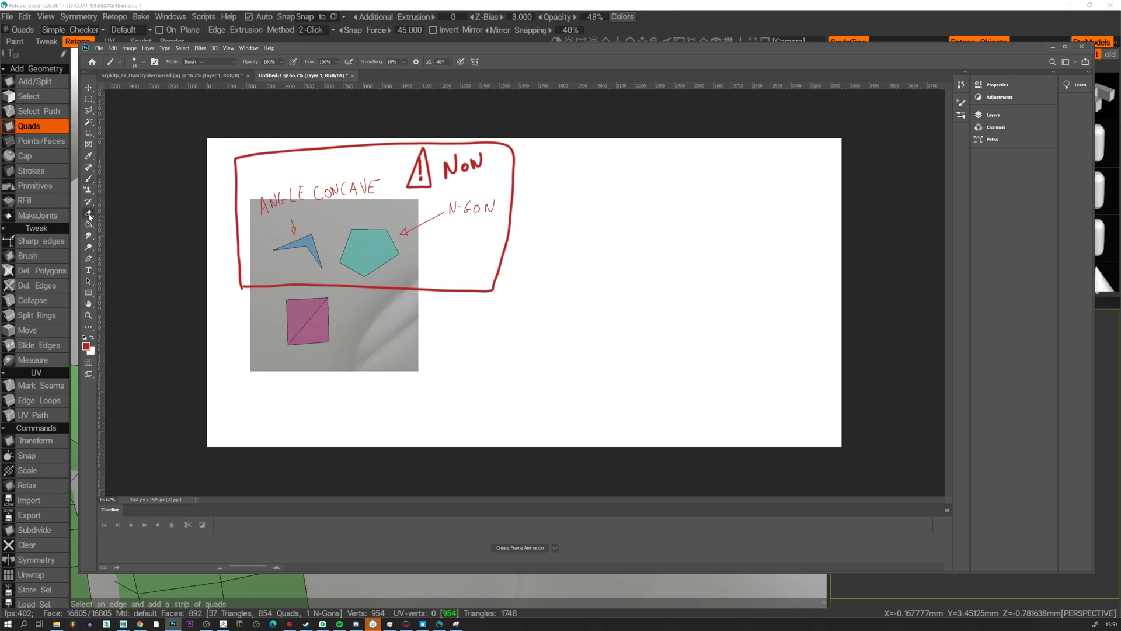
pyautogui.click(993, 114)
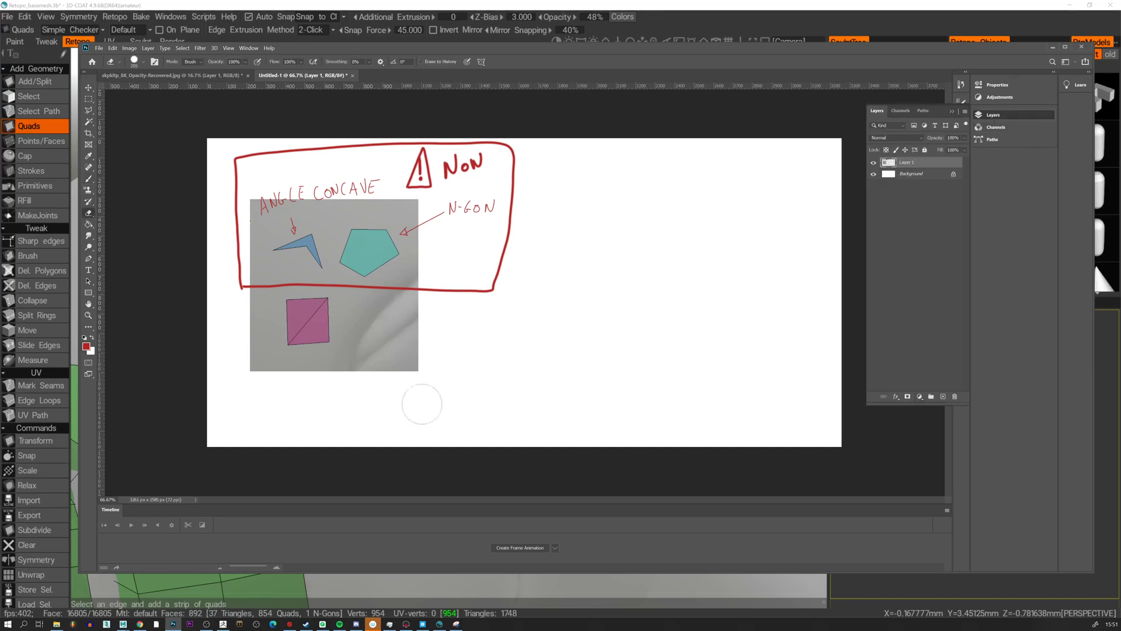
pyautogui.moveTo(304, 370)
pyautogui.mouseDown()
pyautogui.moveTo(370, 353)
pyautogui.moveTo(253, 318)
pyautogui.moveTo(276, 310)
pyautogui.mouseUp()
# Paste a second copy of the capture and move it to the empty area beside the red frame.
pyautogui.hotkey('ctrl', 'v')
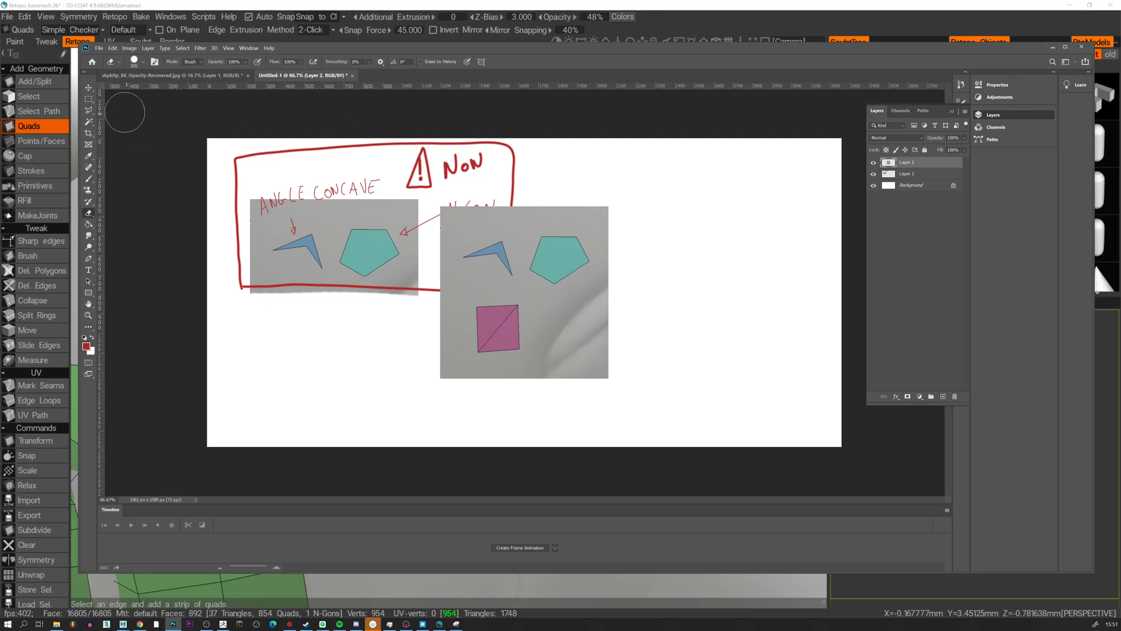
pyautogui.click(89, 87)
pyautogui.moveTo(519, 267)
pyautogui.mouseDown()
pyautogui.moveTo(667, 233)
pyautogui.moveTo(640, 237)
pyautogui.mouseUp()
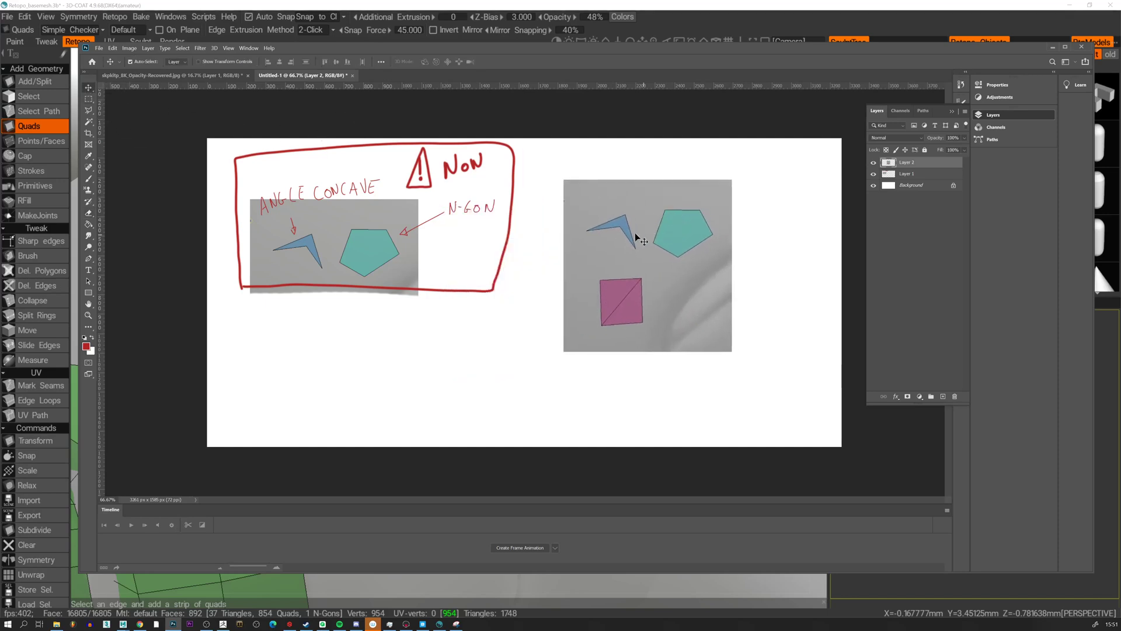
# Change the foreground colour to blue and brush a splitting line across the arrowhead and the pentagon in the second capture.
pyautogui.click(86, 346)
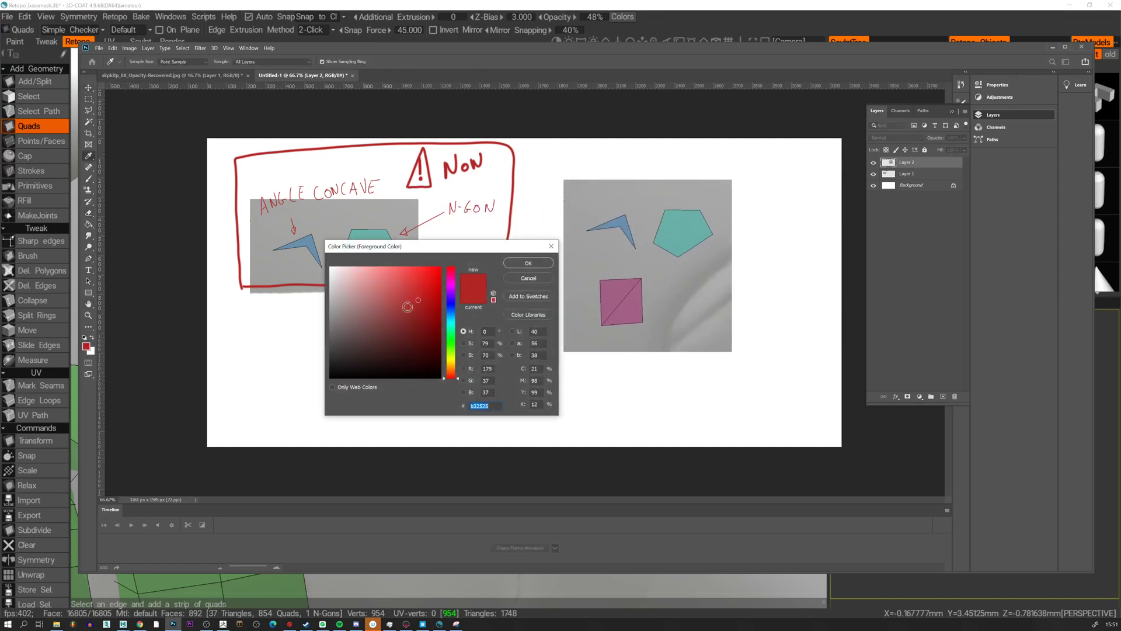
pyautogui.click(451, 302)
pyautogui.click(525, 264)
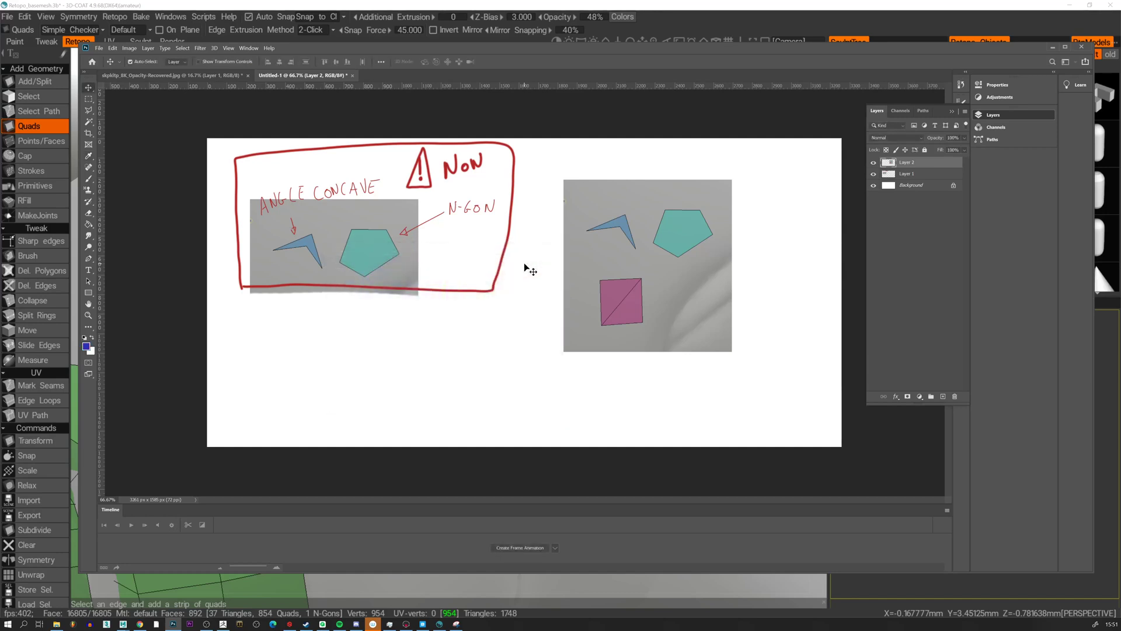
pyautogui.click(88, 179)
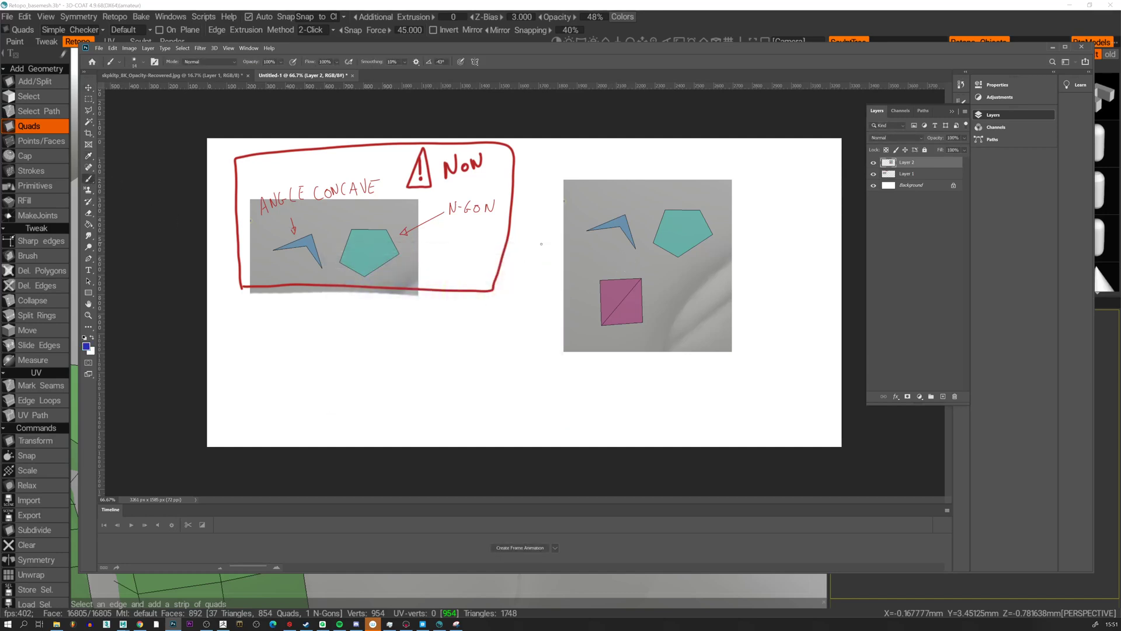
pyautogui.keyDown('alt'); pyautogui.moveTo(642, 254); pyautogui.dragTo(633, 257, button='right'); pyautogui.keyUp('alt')
pyautogui.moveTo(622, 224); pyautogui.dragTo(627, 231)
pyautogui.hotkey('ctrl', 'z')
pyautogui.keyDown('alt'); pyautogui.moveTo(618, 233); pyautogui.dragTo(613, 237, button='right'); pyautogui.keyUp('alt')
pyautogui.moveTo(665, 209); pyautogui.dragTo(685, 220)
# Write "COUPER EN TRIANGLE" in blue with arrows to both split shapes, and enclose them in a heart marked "OUI".
pyautogui.moveTo(568, 175)
pyautogui.mouseDown()
pyautogui.moveTo(605, 178)
pyautogui.moveTo(567, 213)
pyautogui.moveTo(652, 176)
pyautogui.mouseUp()
pyautogui.moveTo(646, 173); pyautogui.dragTo(655, 172)
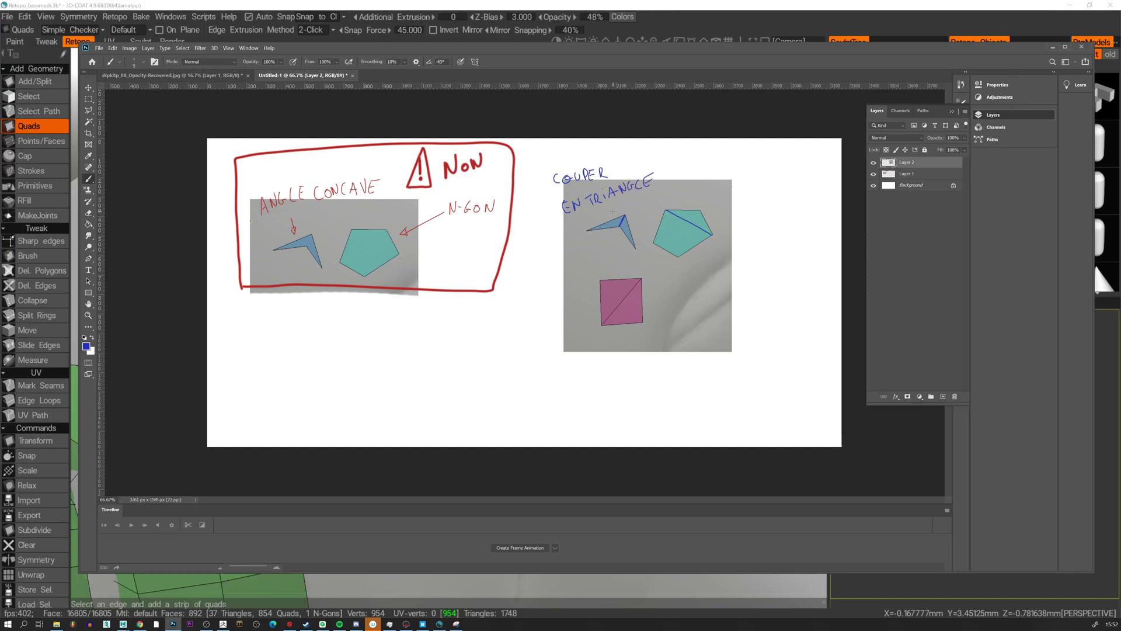
pyautogui.moveTo(607, 206); pyautogui.dragTo(664, 207)
pyautogui.moveTo(673, 300)
pyautogui.mouseDown()
pyautogui.moveTo(597, 259)
pyautogui.moveTo(585, 140)
pyautogui.moveTo(695, 164)
pyautogui.moveTo(752, 224)
pyautogui.moveTo(667, 305)
pyautogui.mouseUp()
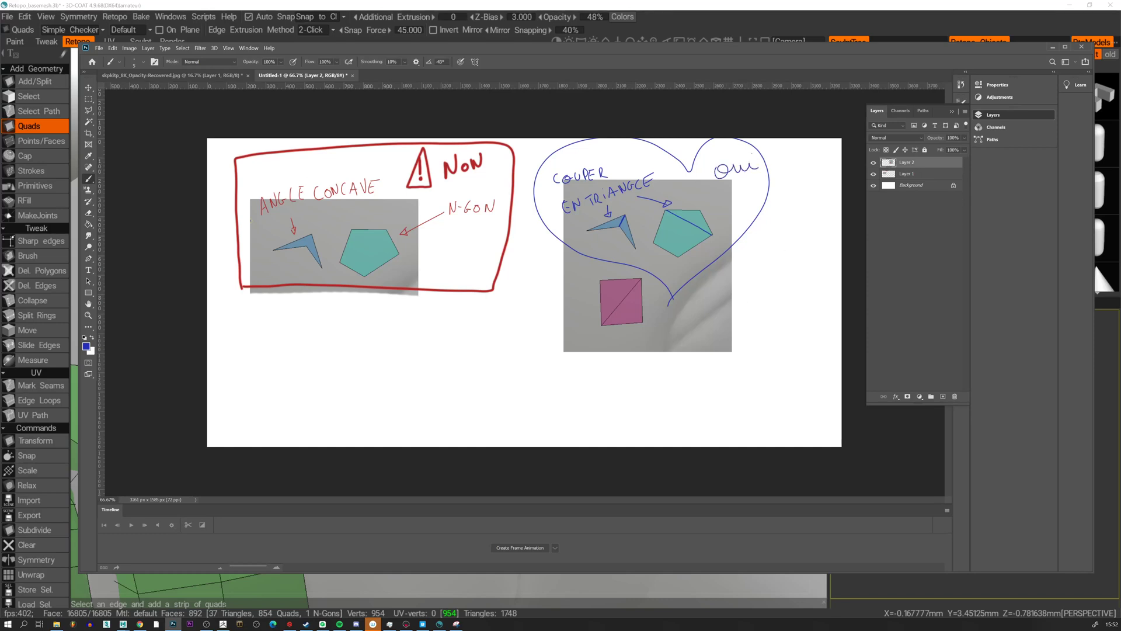
# Crop away the empty strip along the lower edge of the canvas.
pyautogui.press('k')
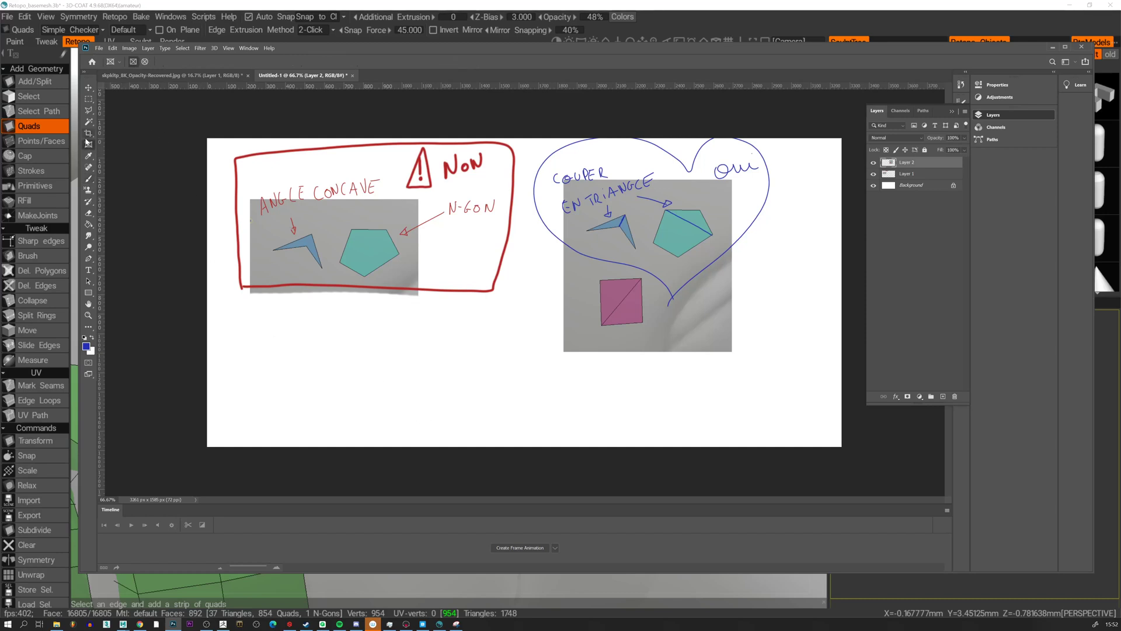
pyautogui.click(88, 133)
pyautogui.moveTo(519, 447); pyautogui.dragTo(534, 410)
pyautogui.press('Return')
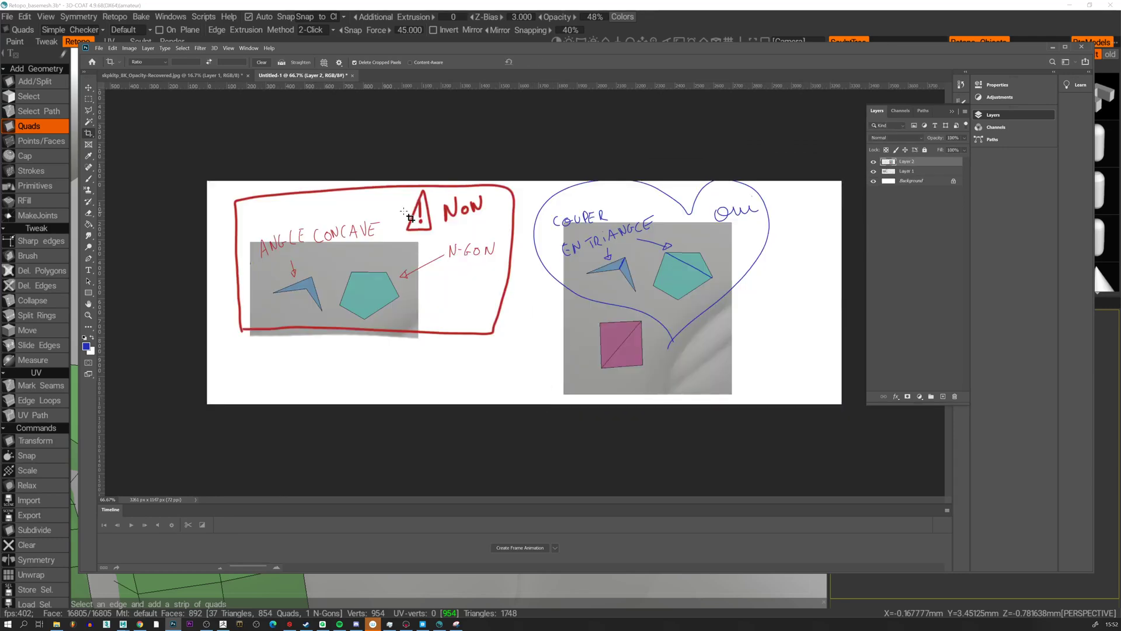
# Start saving the annotated document and choose the Ecole folder on drive E: as its location.
pyautogui.click(99, 48)
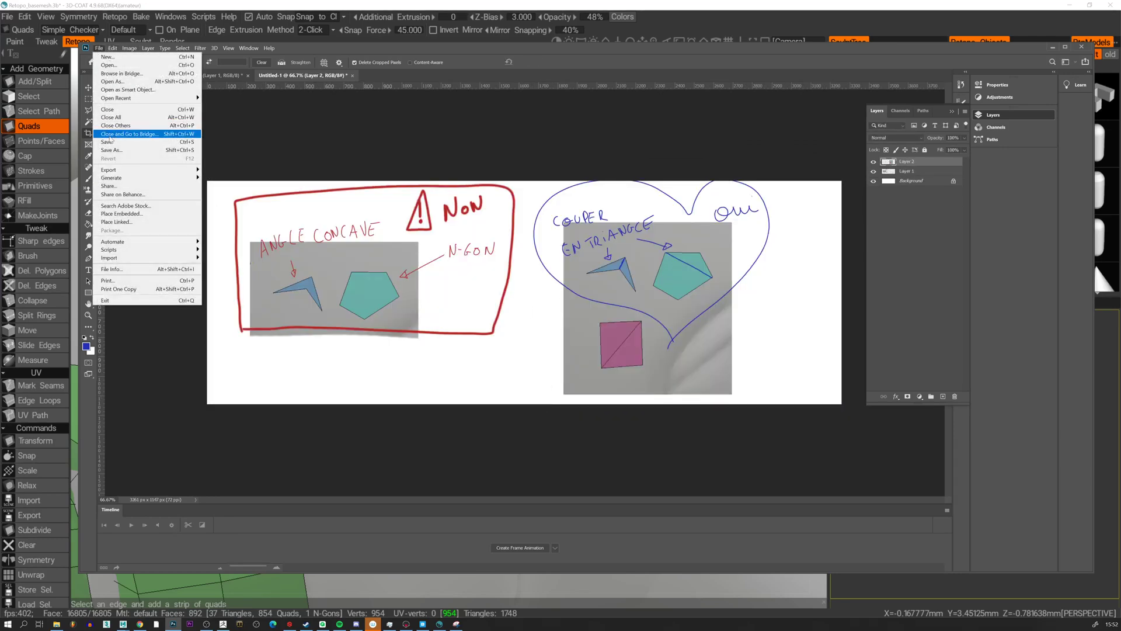
pyautogui.click(128, 143)
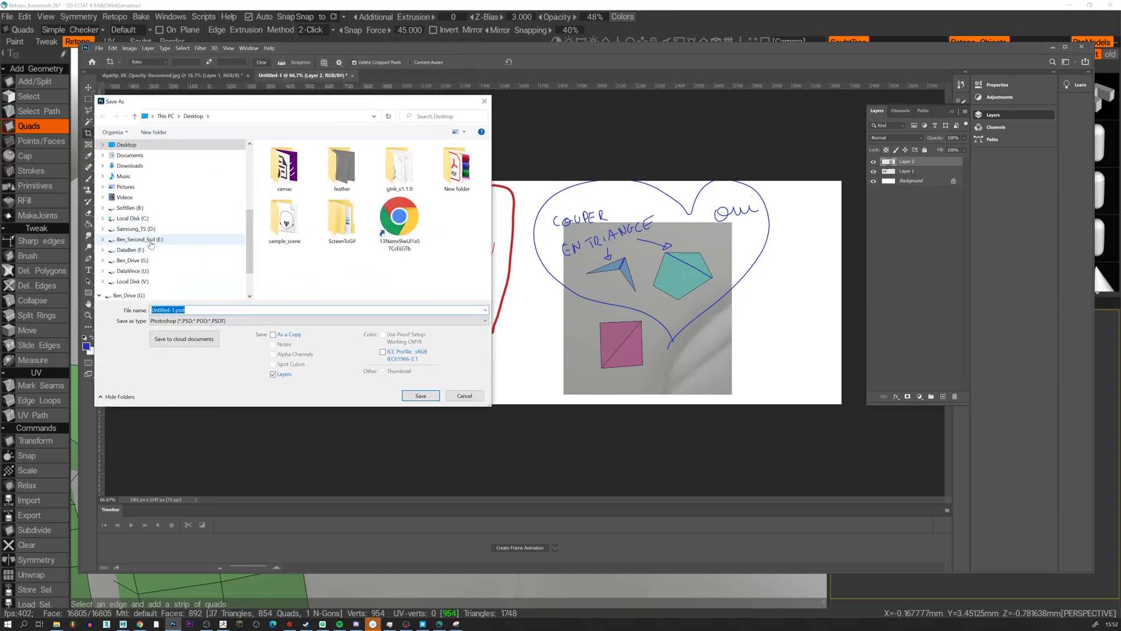
pyautogui.click(145, 261)
pyautogui.click(133, 250)
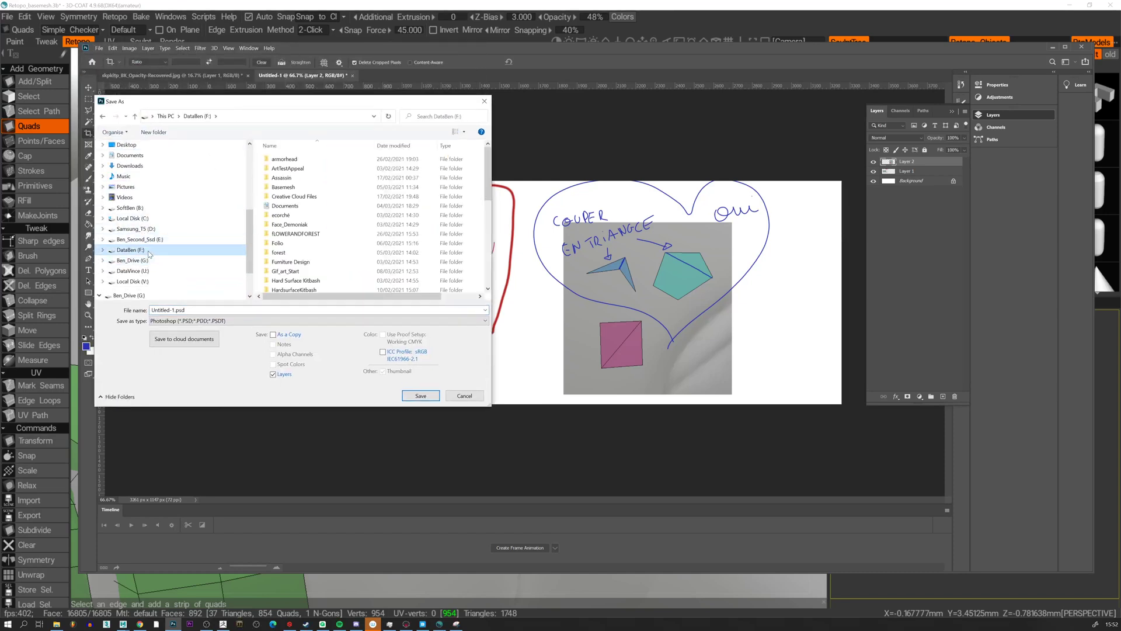
pyautogui.click(162, 271)
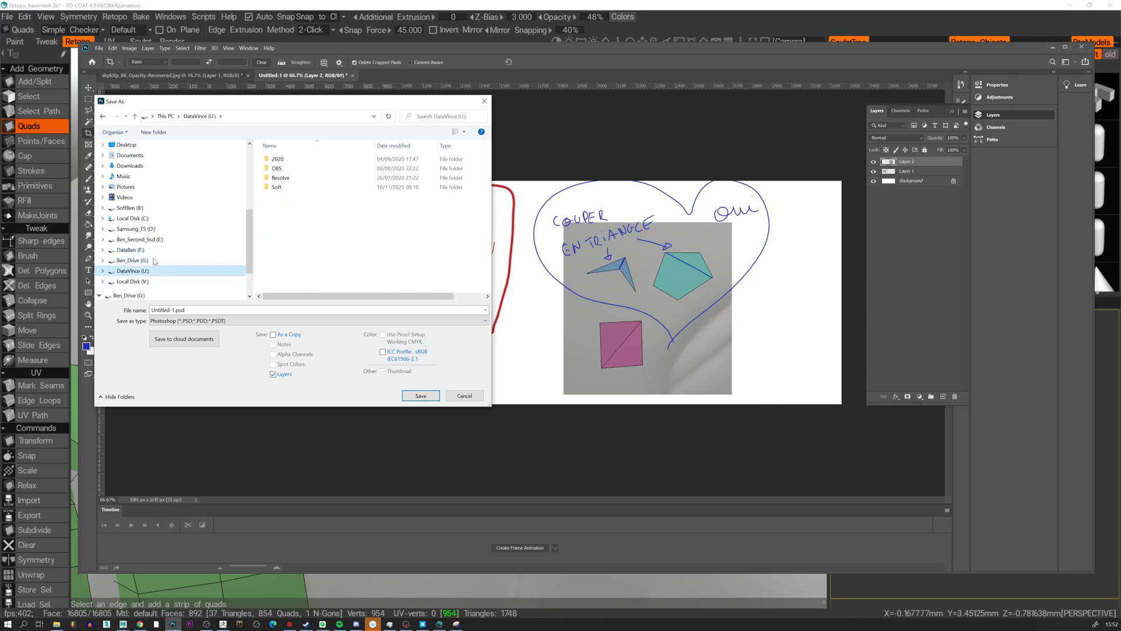
pyautogui.click(156, 240)
pyautogui.doubleClick(310, 187)
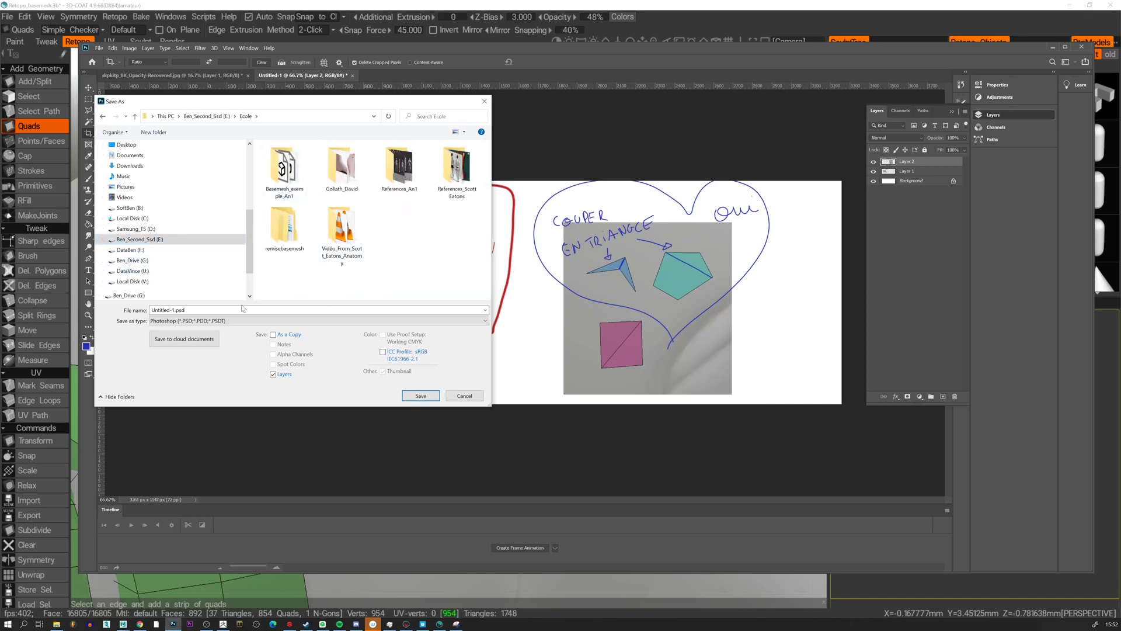
# Save the document in JPEG format under the name Ngon.jpg.
pyautogui.click(193, 321)
pyautogui.click(184, 401)
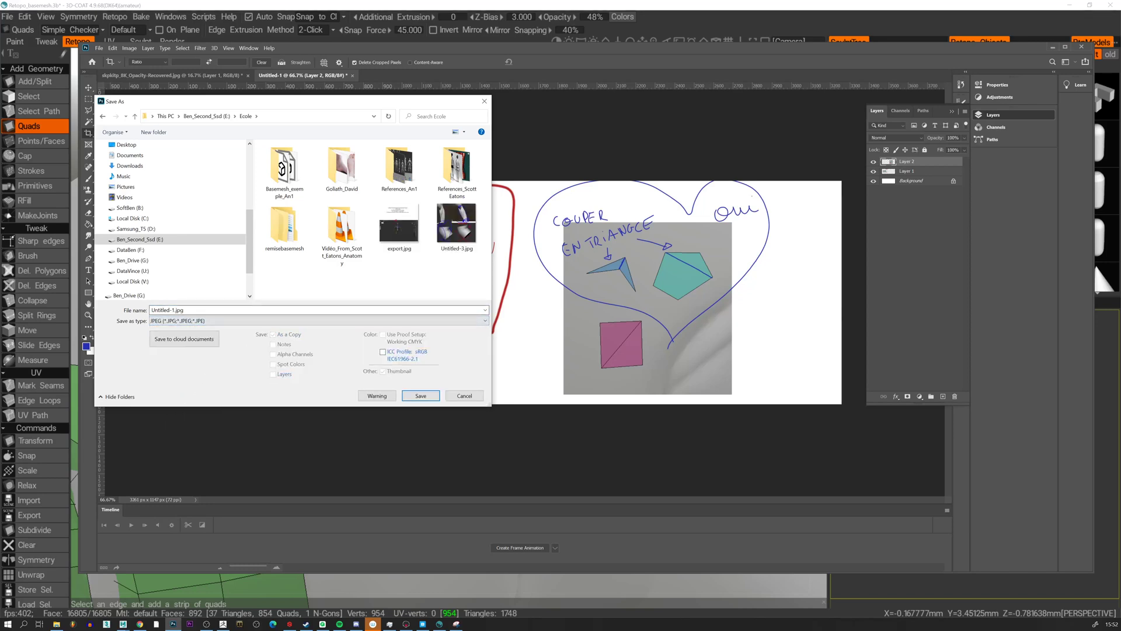
pyautogui.click(167, 309)
pyautogui.moveTo(174, 310); pyautogui.dragTo(105, 302)
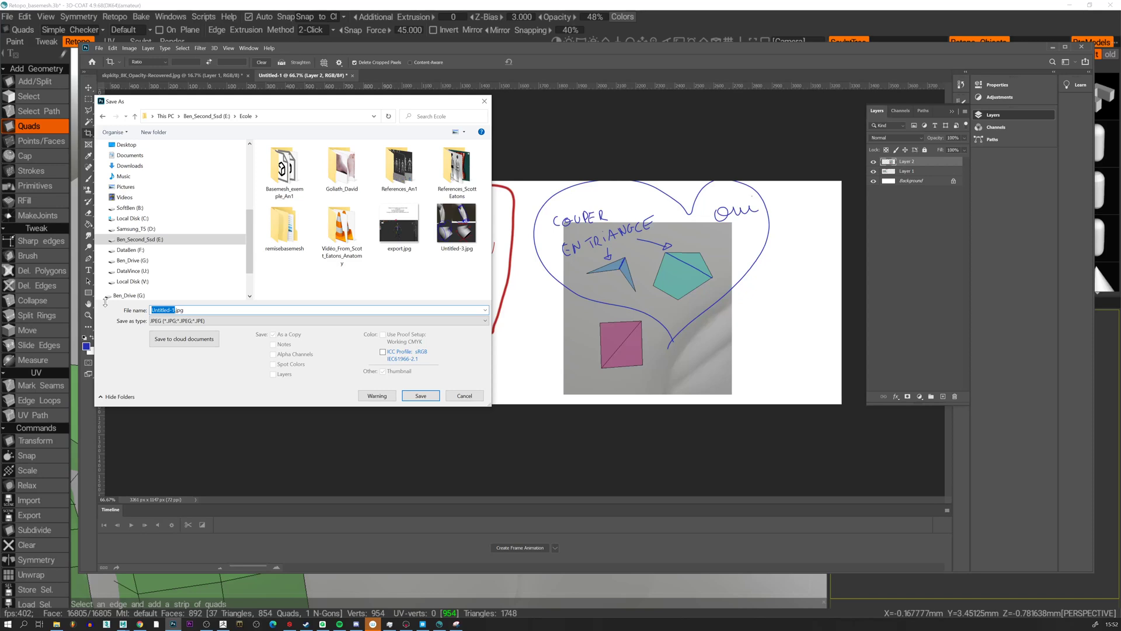
pyautogui.write('Nfo')
pyautogui.write('n')
pyautogui.press('Return')
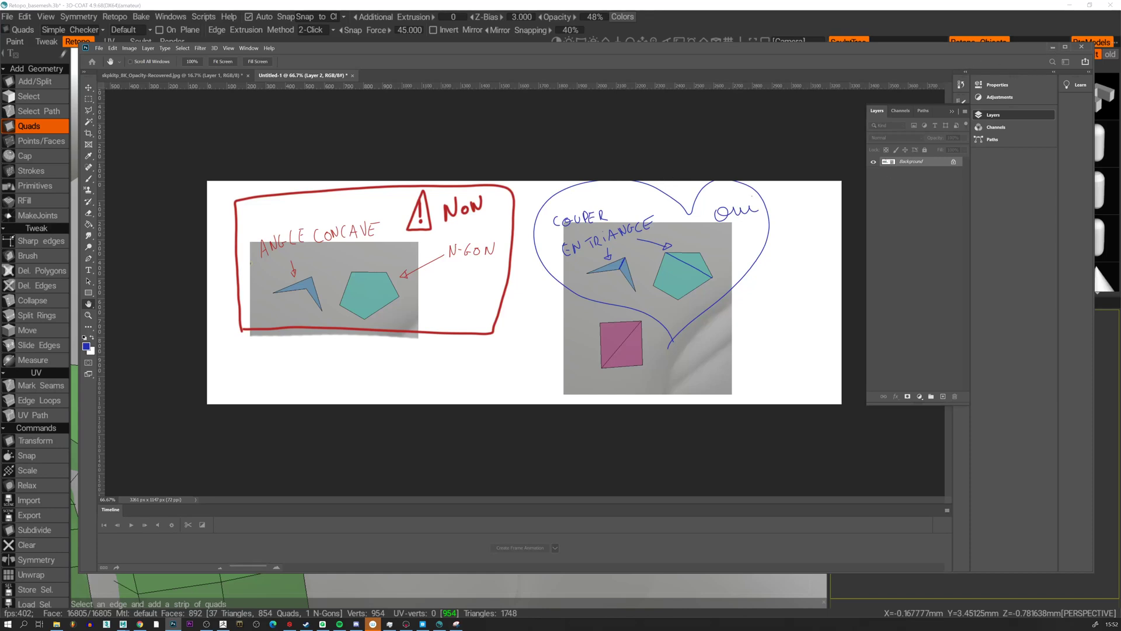
# Switch to File Explorer, open the Ecole folder on drive E: and select Ngon.jpg.
pyautogui.press('c')
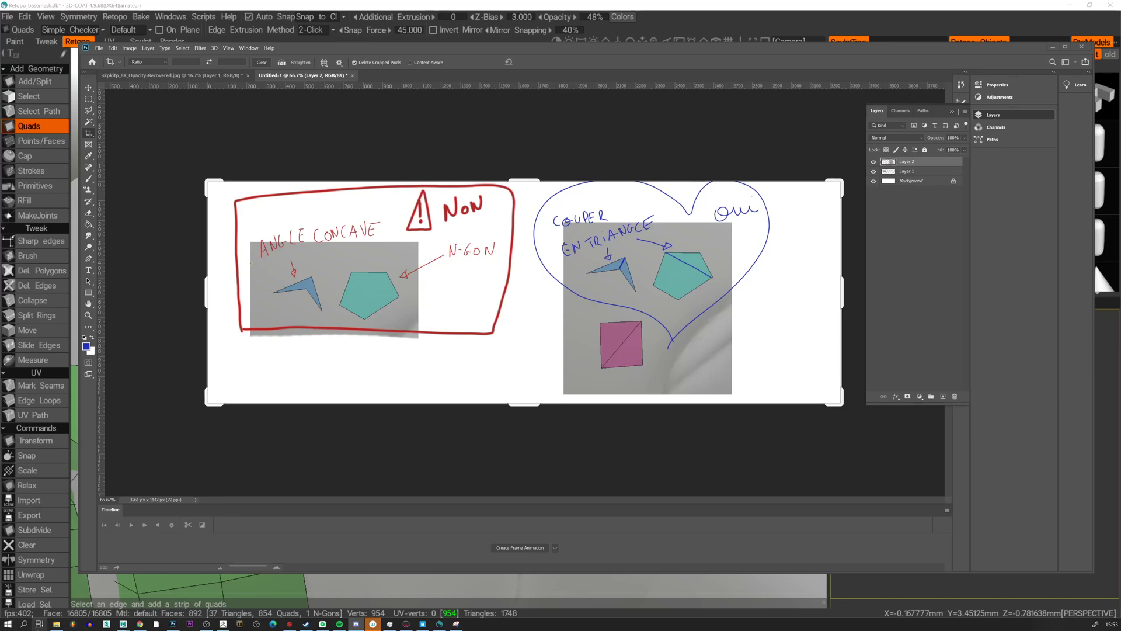
pyautogui.click(56, 624)
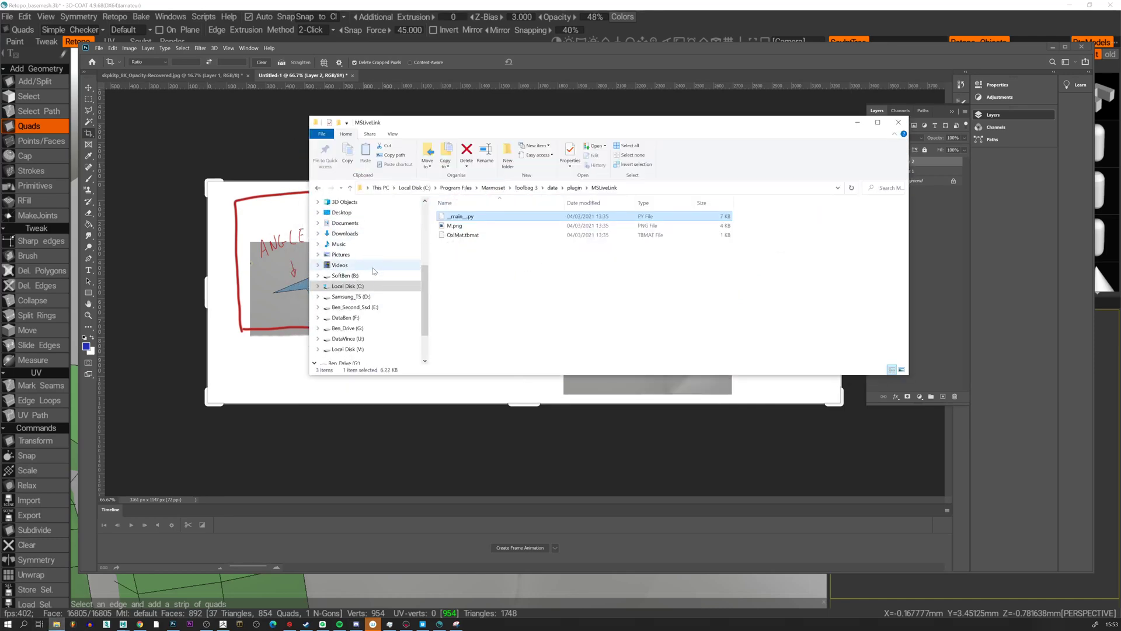
pyautogui.scroll(-1, 374, 332)
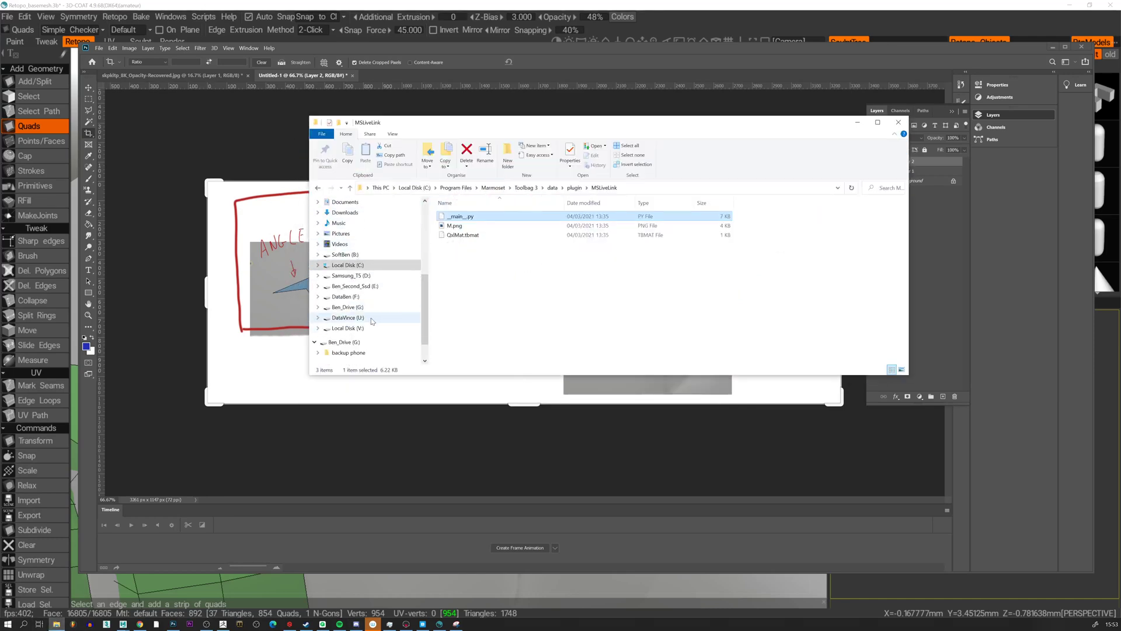
pyautogui.click(372, 288)
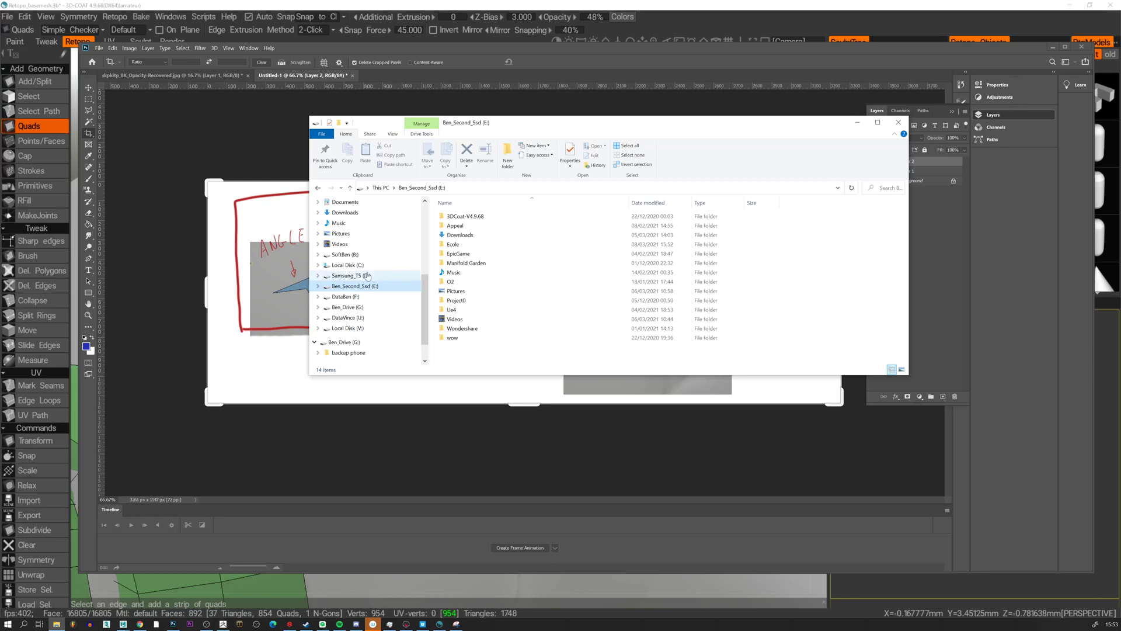
pyautogui.doubleClick(491, 246)
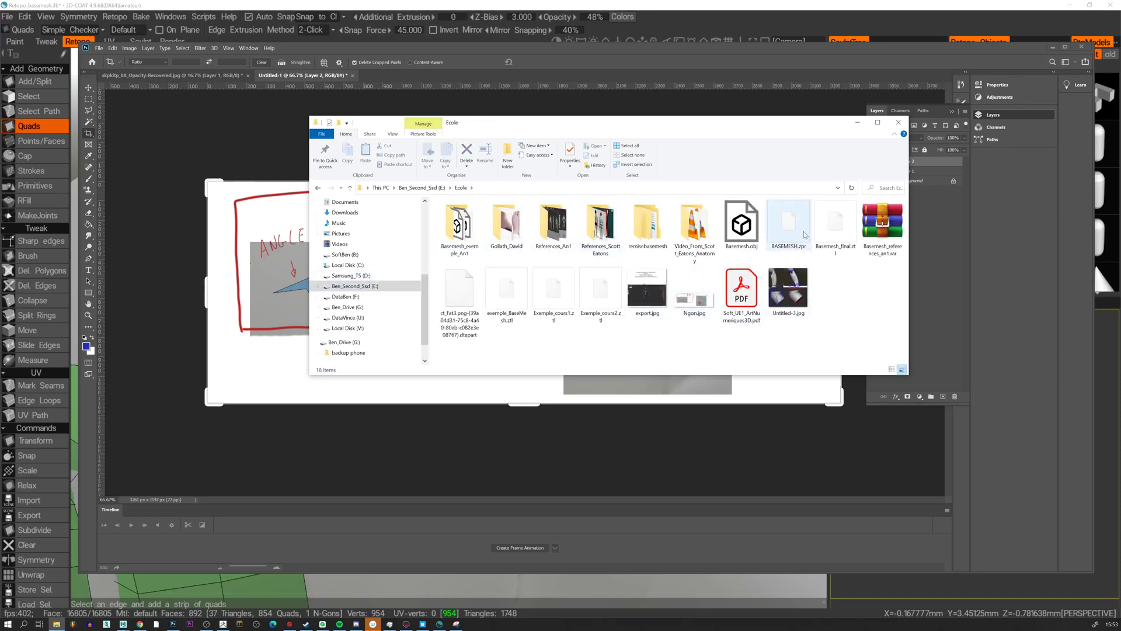
pyautogui.click(694, 292)
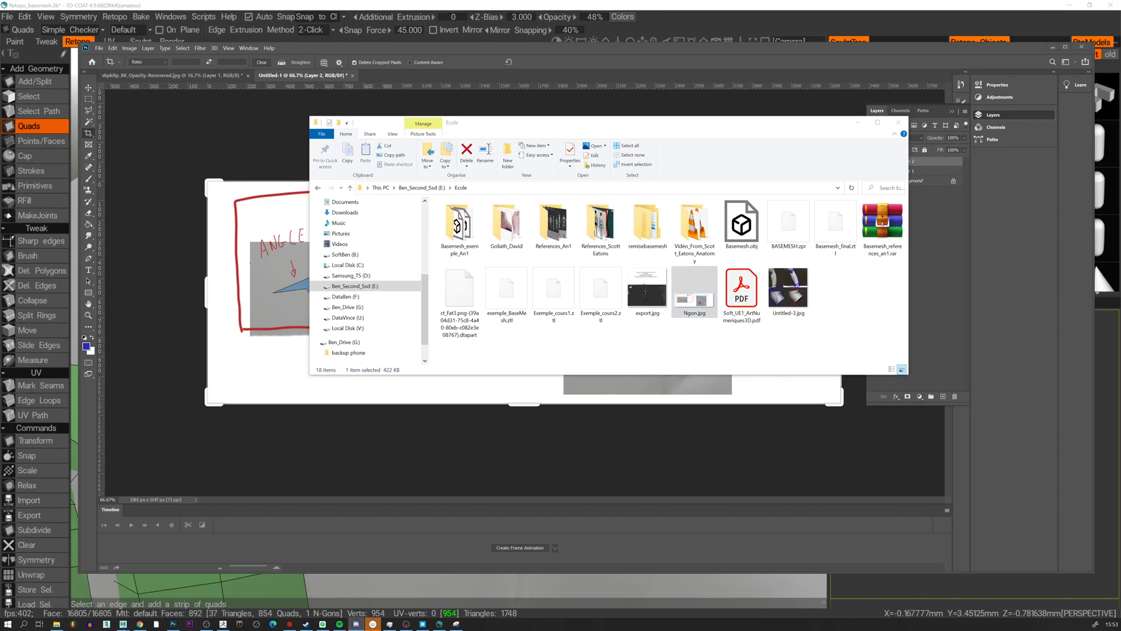
pyautogui.hotkey('alt', 'Tab')
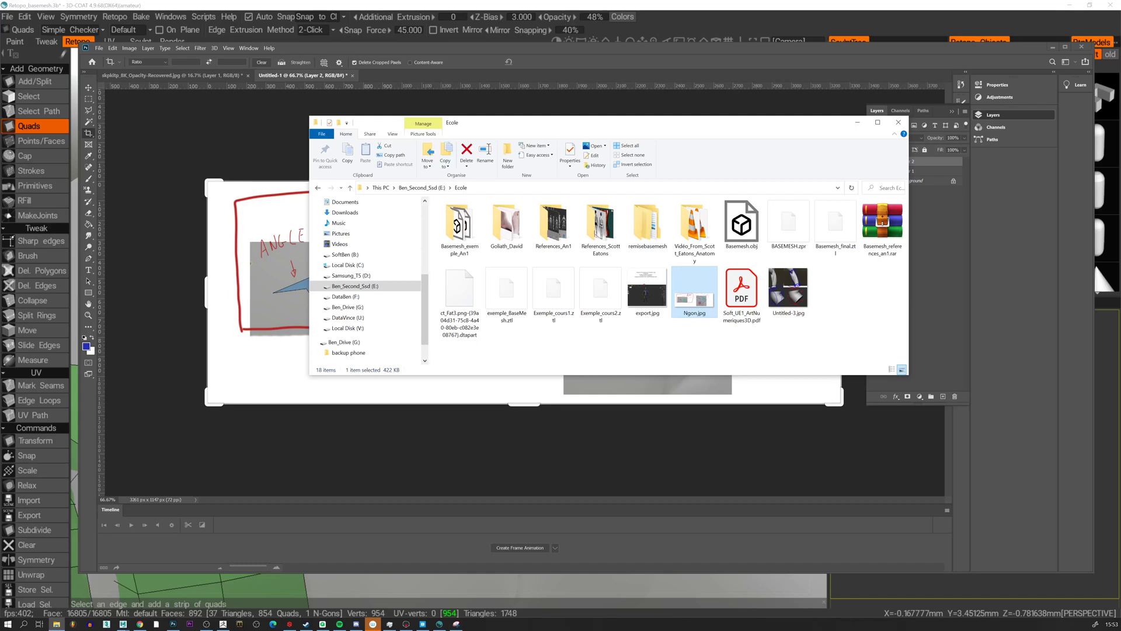
# Switch to 3D-Coat and delete the example split square, arrowhead and pentagon faces from the back.
pyautogui.click(439, 624)
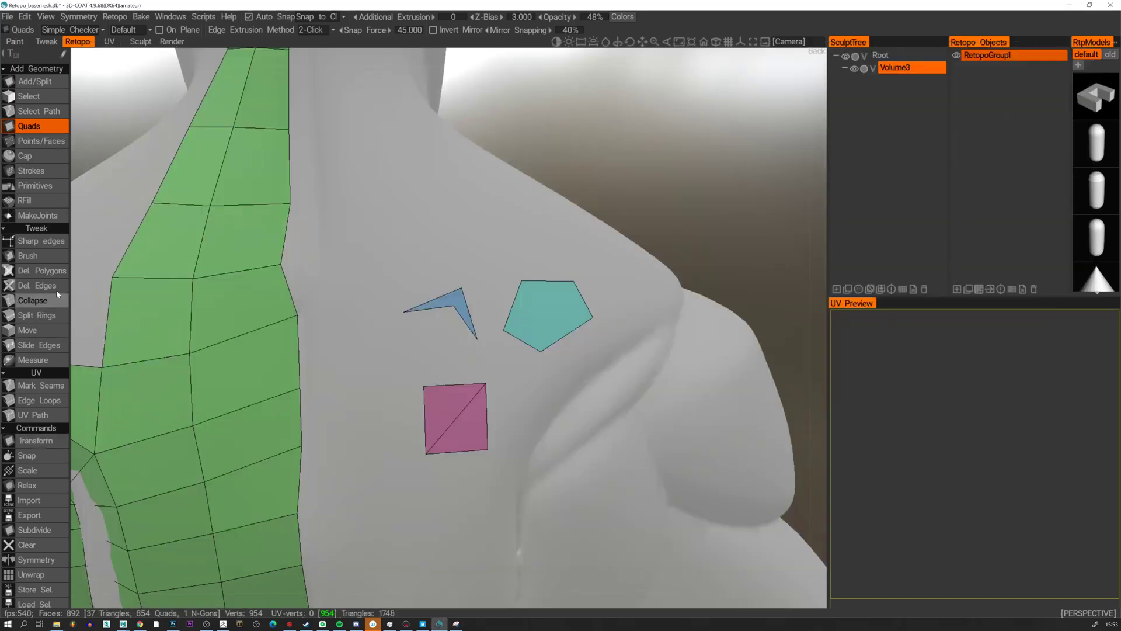
pyautogui.click(41, 271)
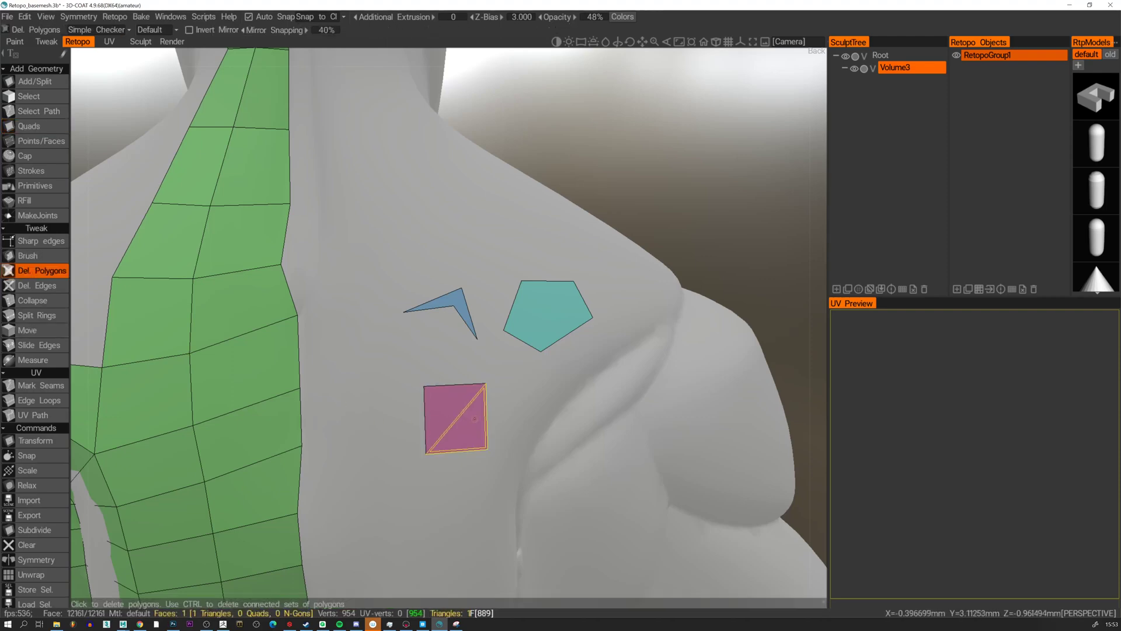
pyautogui.click(472, 426)
pyautogui.click(458, 304)
pyautogui.click(548, 307)
# Fill the gap along the upper spine edge of the back mesh with new faces using the Points/Faces tool.
pyautogui.keyDown('alt'); pyautogui.moveTo(281, 227); pyautogui.dragTo(528, 455, button='middle'); pyautogui.keyUp('alt')
pyautogui.keyDown('alt'); pyautogui.moveTo(529, 455); pyautogui.dragTo(528, 387, button='right'); pyautogui.keyUp('alt')
pyautogui.keyDown('alt'); pyautogui.moveTo(427, 253); pyautogui.dragTo(453, 253, button='right'); pyautogui.keyUp('alt')
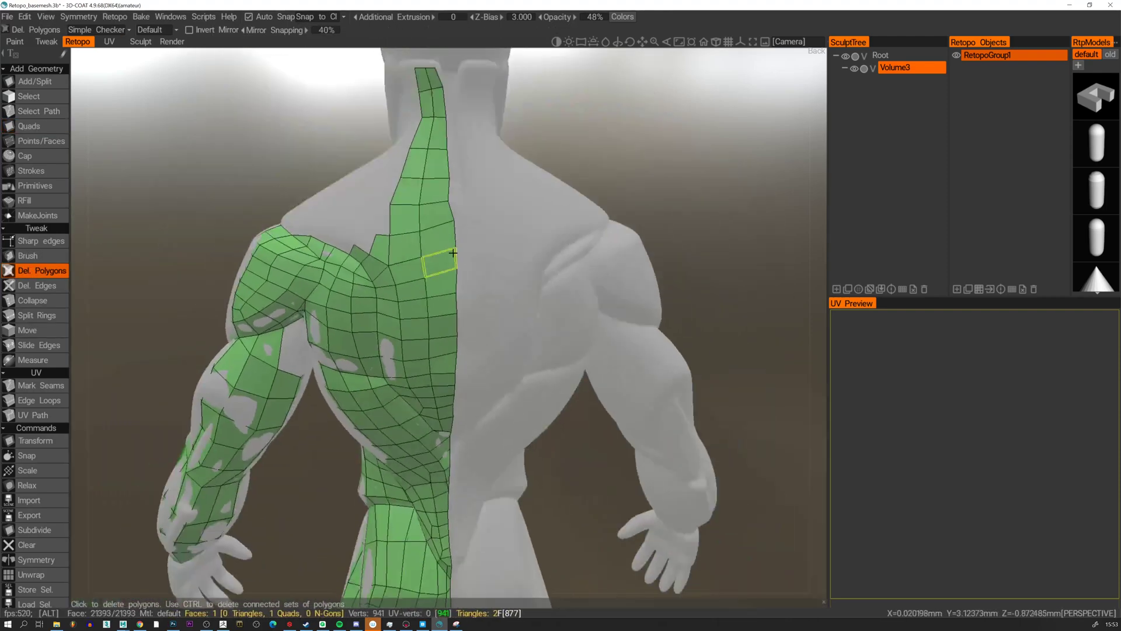
pyautogui.click(40, 141)
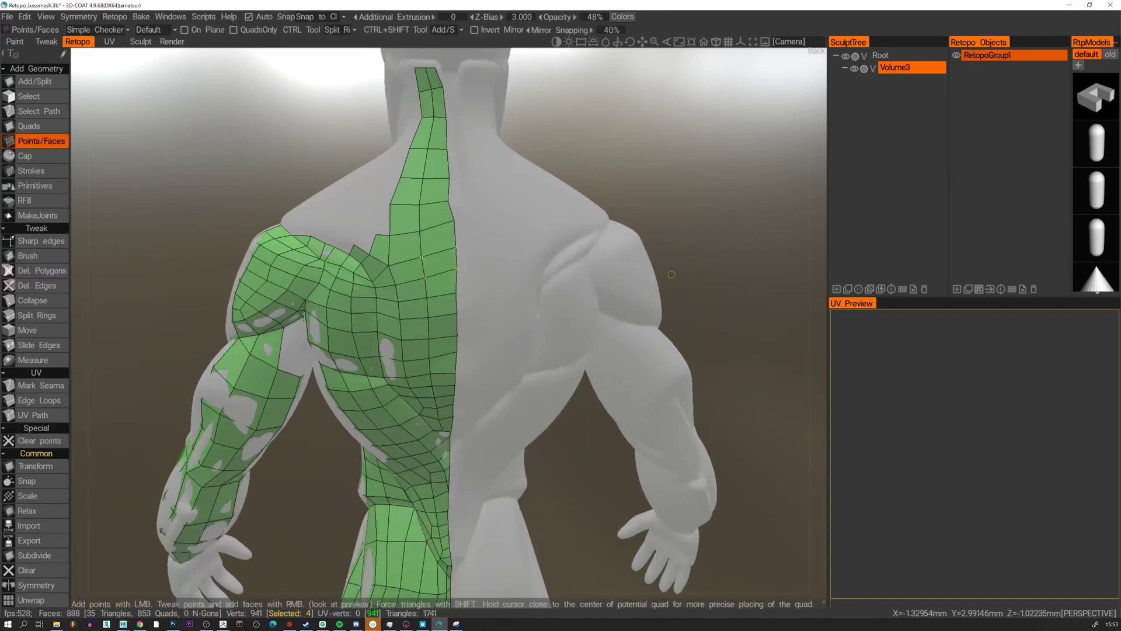
pyautogui.scroll(6, 451, 217)
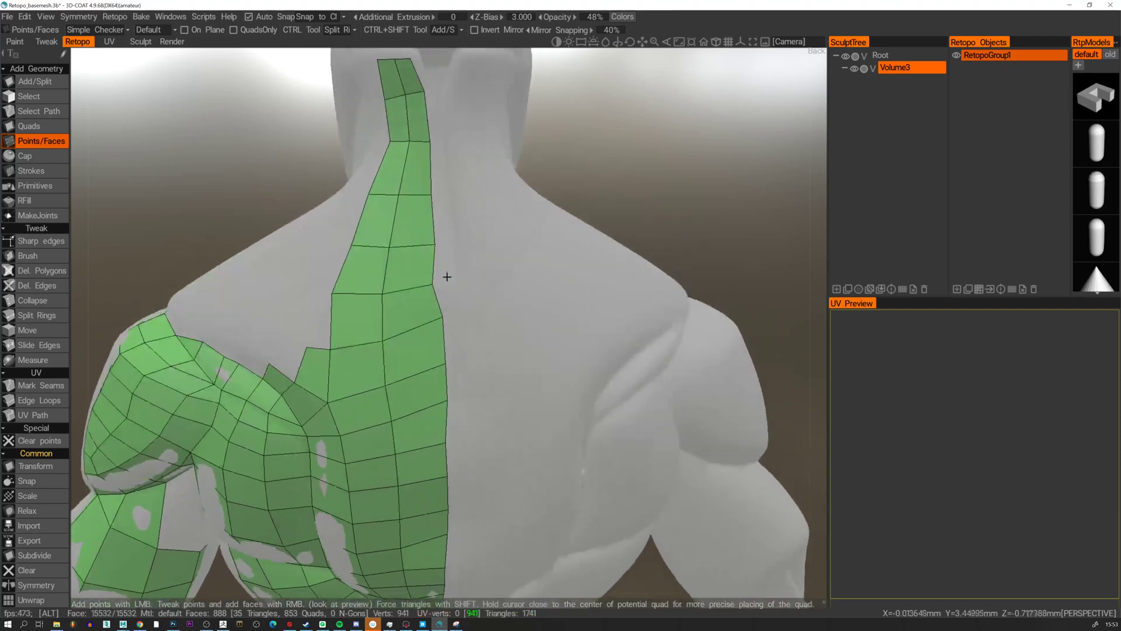
pyautogui.click(452, 276)
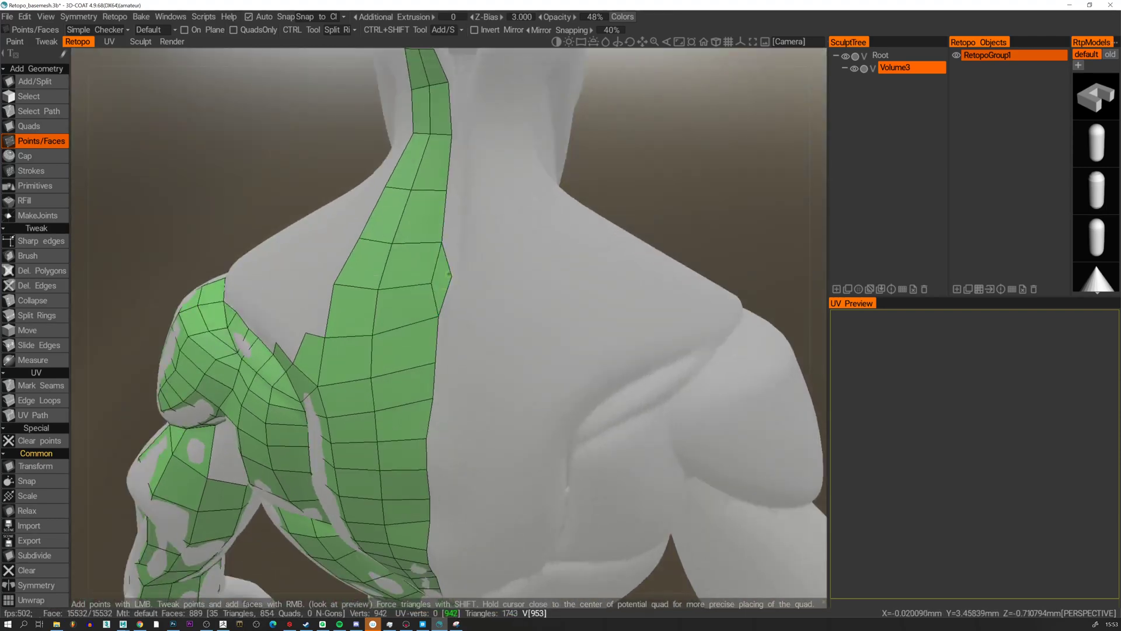
pyautogui.hotkey('ctrl', 'z')
pyautogui.rightClick(446, 290)
pyautogui.rightClick(455, 242)
pyautogui.moveTo(455, 243)
pyautogui.keyDown('alt'); pyautogui.mouseDown()
pyautogui.moveTo(485, 269)
pyautogui.moveTo(457, 261)
pyautogui.mouseUp(); pyautogui.keyUp('alt')
pyautogui.click(457, 262)
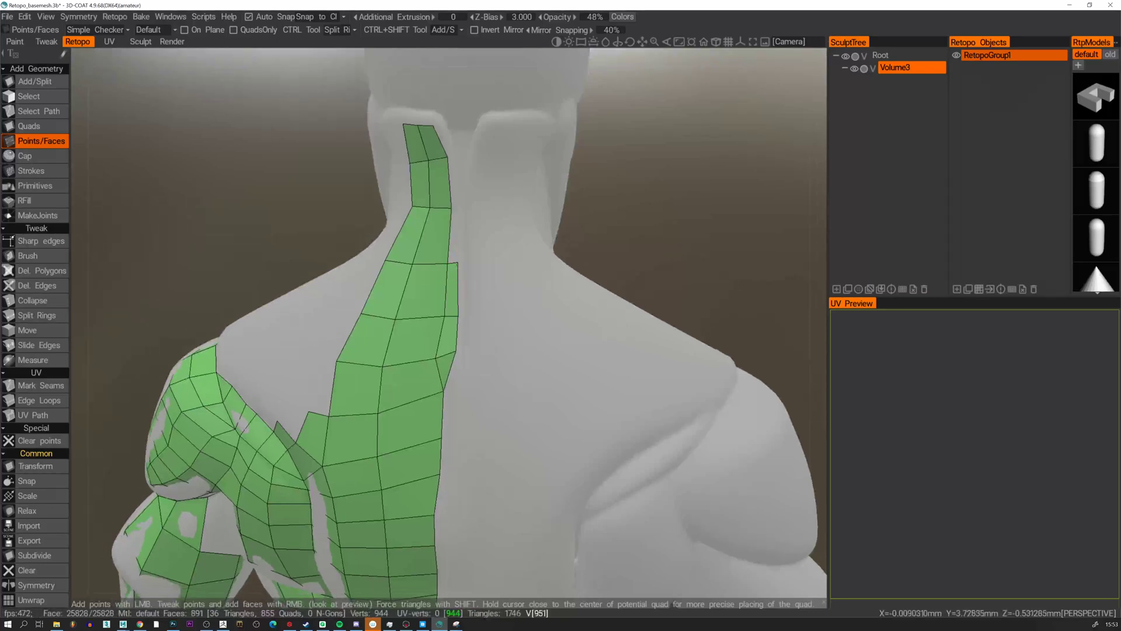
# Extend the narrow column of quads along the body's centre line up the back of the neck.
pyautogui.click(458, 208)
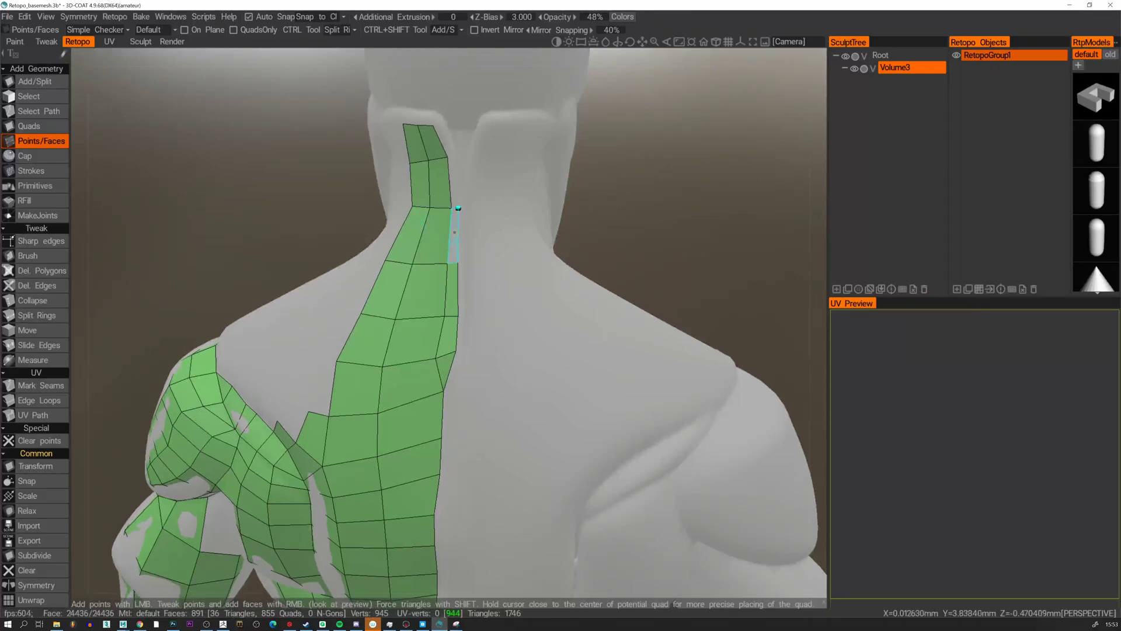
pyautogui.rightClick(457, 211)
pyautogui.keyDown('alt'); pyautogui.moveTo(456, 211); pyautogui.dragTo(459, 227, button='middle'); pyautogui.keyUp('alt')
pyautogui.click(458, 223)
pyautogui.rightClick(454, 228)
pyautogui.click(456, 195)
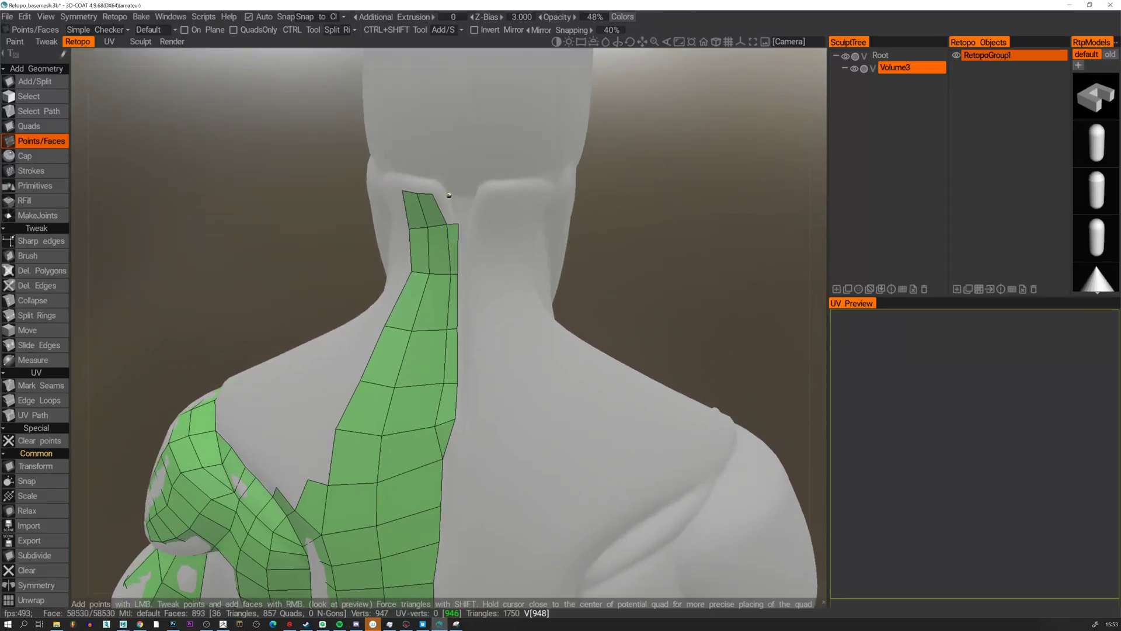
pyautogui.rightClick(452, 198)
# Add a row of quads along the base of the skull, closing the top of the neck strip.
pyautogui.keyDown('alt'); pyautogui.moveTo(452, 197); pyautogui.dragTo(450, 197); pyautogui.keyUp('alt')
pyautogui.keyDown('alt'); pyautogui.moveTo(450, 196); pyautogui.dragTo(453, 258, button='right'); pyautogui.keyUp('alt')
pyautogui.keyDown('alt'); pyautogui.moveTo(453, 257); pyautogui.dragTo(520, 254); pyautogui.keyUp('alt')
pyautogui.click(476, 229)
pyautogui.rightClick(477, 238)
pyautogui.click(432, 213)
pyautogui.rightClick(440, 230)
pyautogui.keyDown('alt'); pyautogui.moveTo(440, 230); pyautogui.dragTo(424, 265); pyautogui.keyUp('alt')
pyautogui.rightClick(471, 251)
pyautogui.rightClick(458, 253)
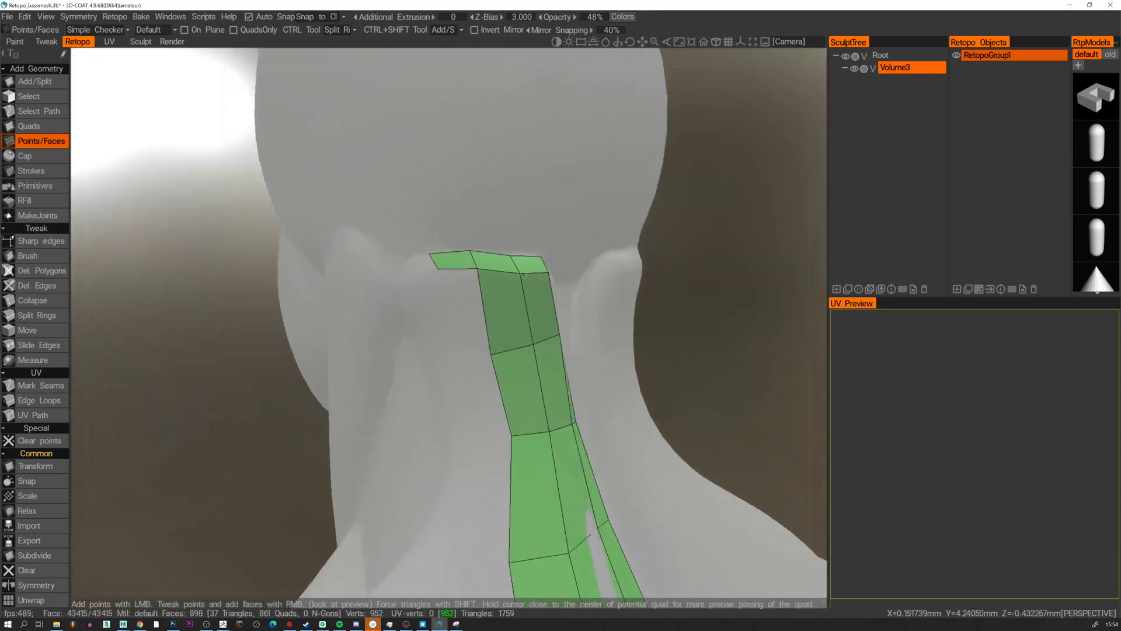
# Widen the upper neck patch towards the ear with another quad and continue the row along the skull base.
pyautogui.click(523, 274)
pyautogui.keyDown('alt'); pyautogui.moveTo(524, 274); pyautogui.dragTo(485, 280); pyautogui.keyUp('alt')
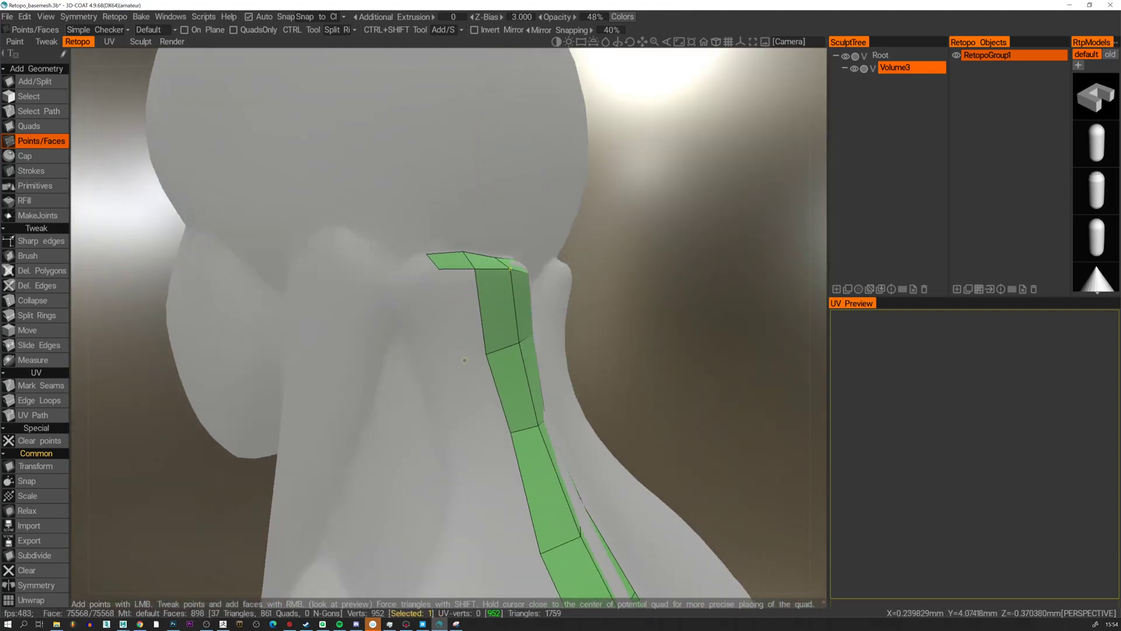
pyautogui.keyDown('alt'); pyautogui.moveTo(453, 359); pyautogui.dragTo(414, 278); pyautogui.keyUp('alt')
pyautogui.click(416, 284)
pyautogui.click(406, 268)
pyautogui.rightClick(423, 263)
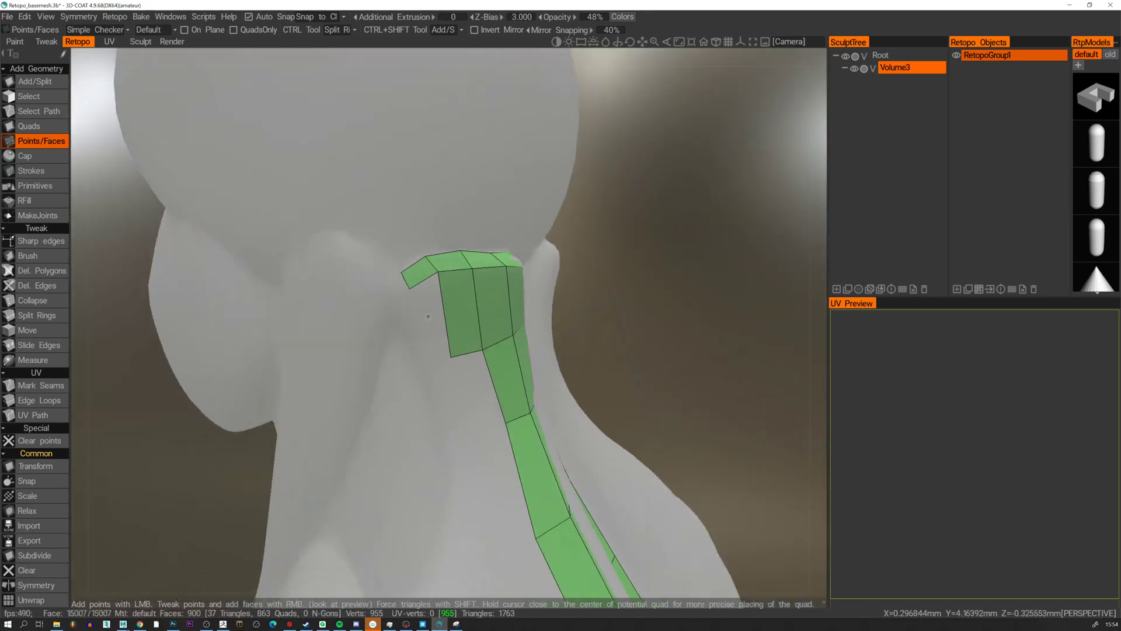
# Undo the last skull-base quad, end the row with a triangle, add a quad beneath it and adjust its lower corner.
pyautogui.hotkey('ctrl', 'z')
pyautogui.hotkey('ctrl', 'z')
pyautogui.keyDown('shift'); pyautogui.rightClick(421, 269); pyautogui.keyUp('shift')
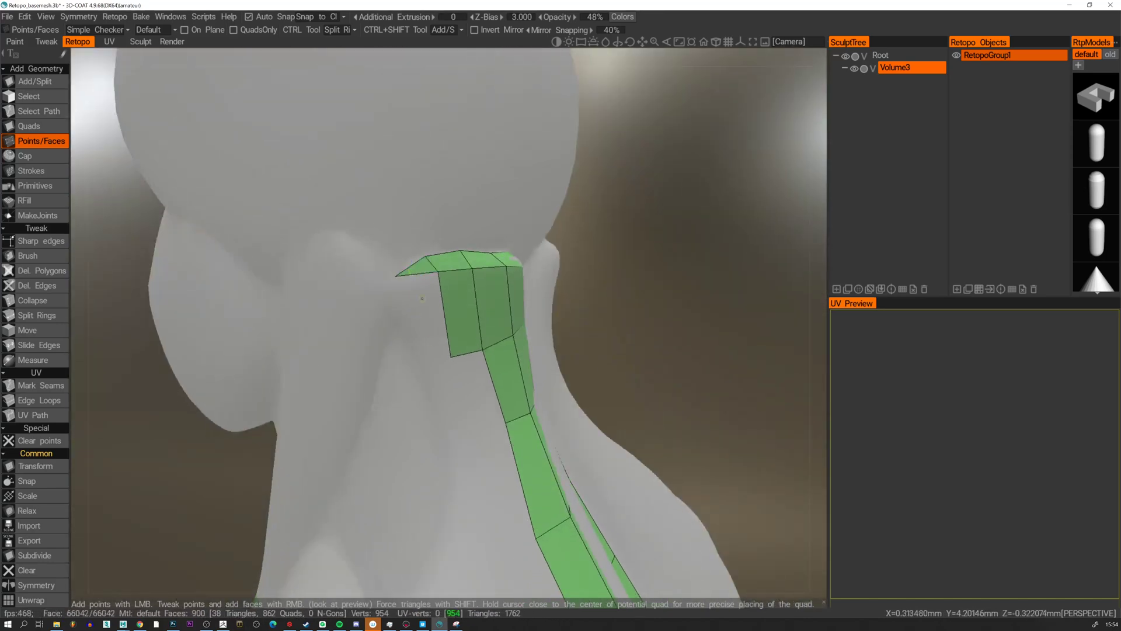
pyautogui.click(425, 363)
pyautogui.rightClick(428, 319)
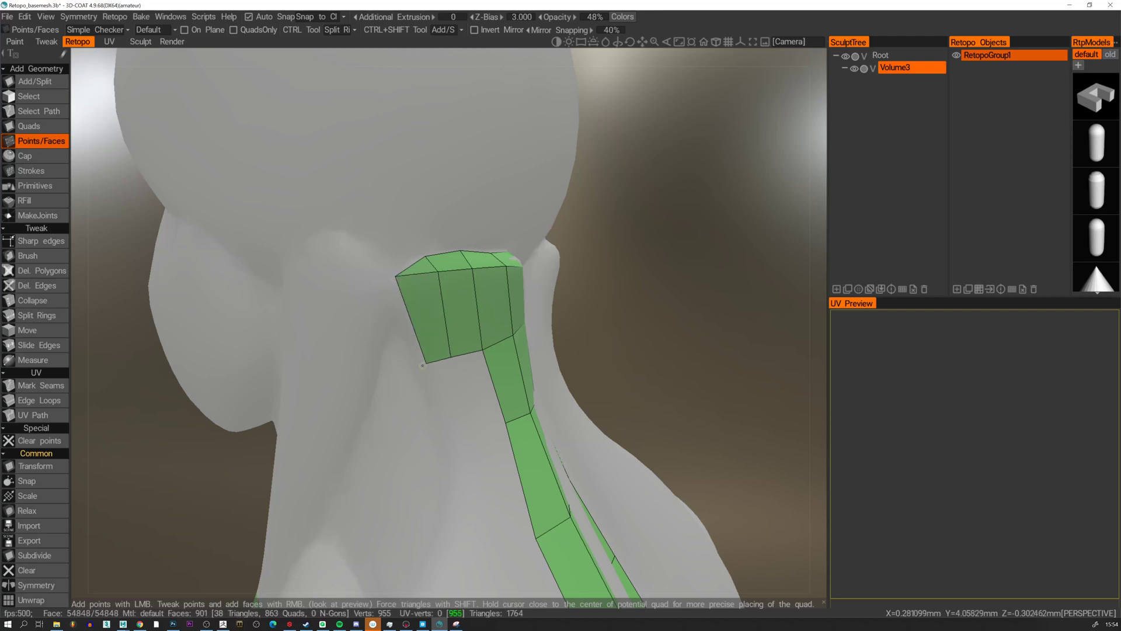
pyautogui.moveTo(425, 363); pyautogui.dragTo(436, 360, button='right')
# Add a face to the ear-side edge of the neck patch with the Quads tool and adjust its outer corner.
pyautogui.keyDown('alt'); pyautogui.moveTo(413, 354); pyautogui.dragTo(444, 324); pyautogui.keyUp('alt')
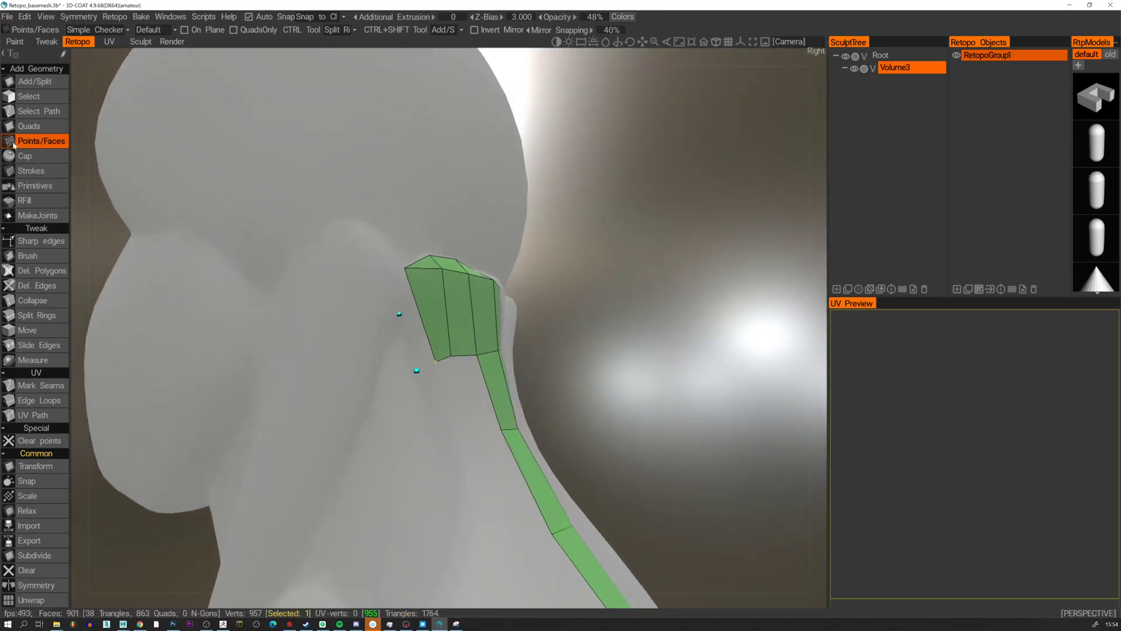
pyautogui.click(47, 127)
pyautogui.click(420, 316)
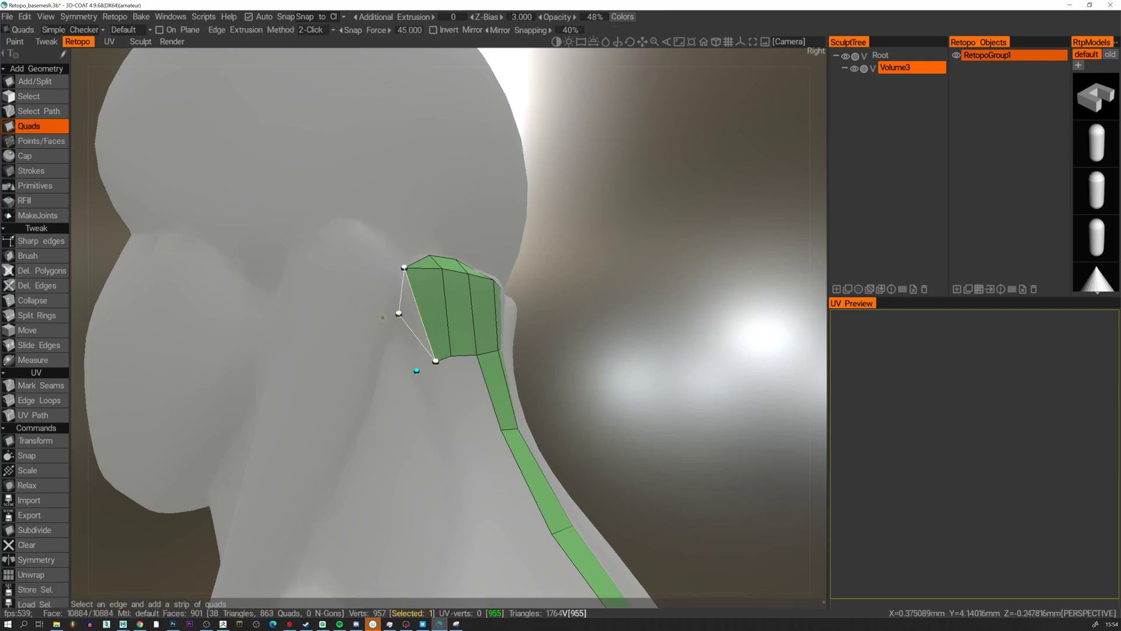
pyautogui.click(416, 370)
pyautogui.click(12, 144)
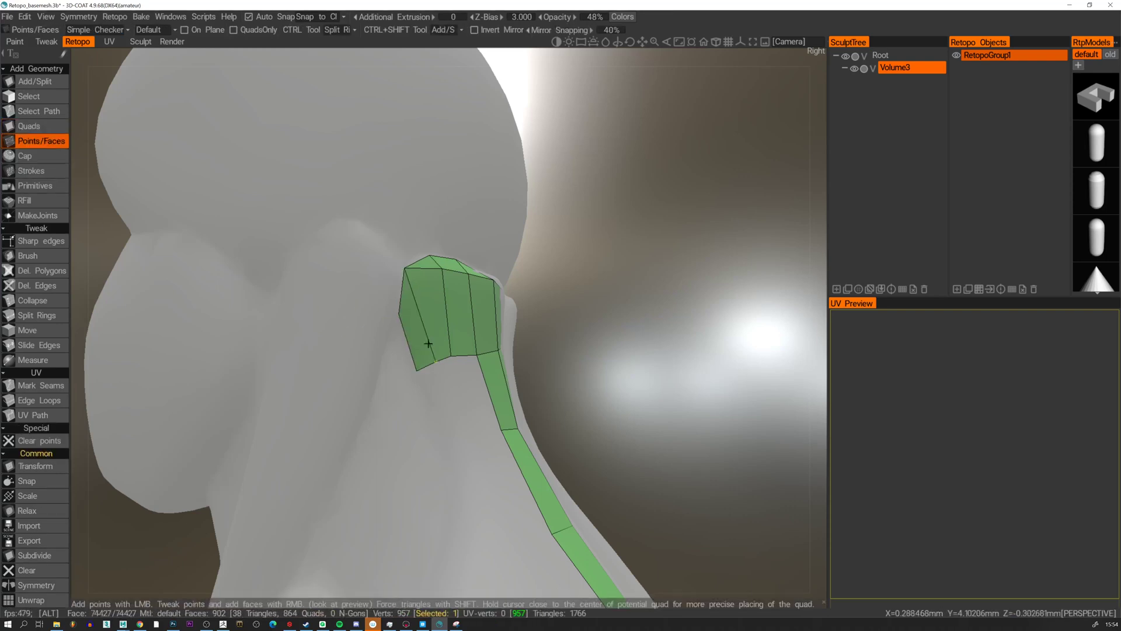
pyautogui.keyDown('alt'); pyautogui.moveTo(425, 346); pyautogui.dragTo(391, 315); pyautogui.keyUp('alt')
pyautogui.moveTo(400, 320); pyautogui.dragTo(403, 322, button='right')
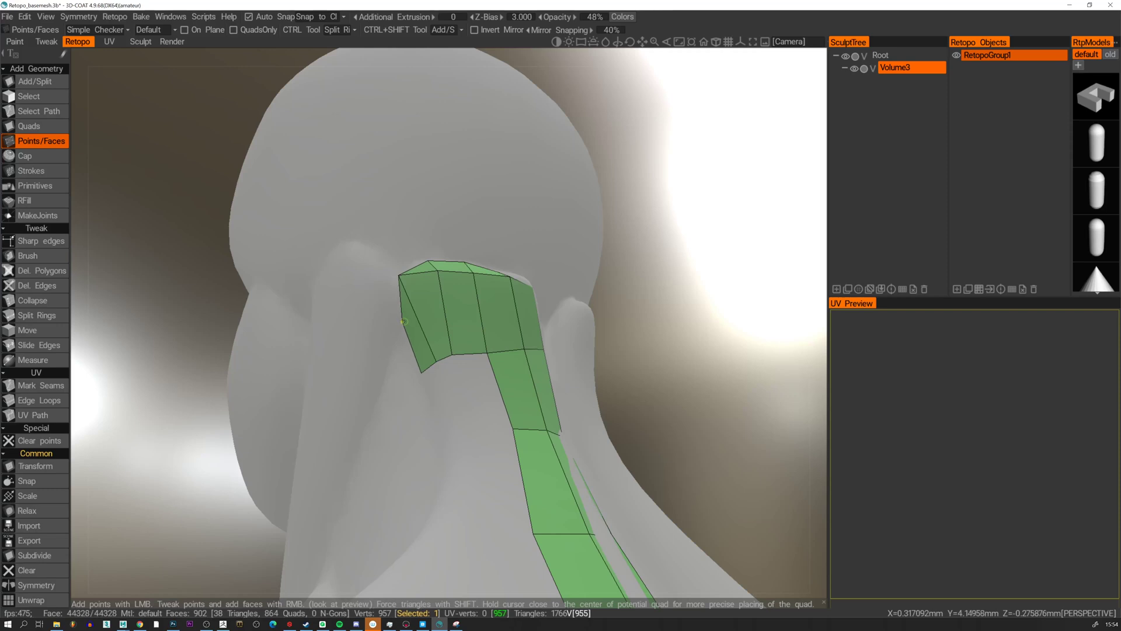
pyautogui.keyDown('alt'); pyautogui.moveTo(403, 323); pyautogui.dragTo(440, 365); pyautogui.keyUp('alt')
pyautogui.keyDown('alt'); pyautogui.moveTo(440, 365); pyautogui.dragTo(423, 325, button='middle'); pyautogui.keyUp('alt')
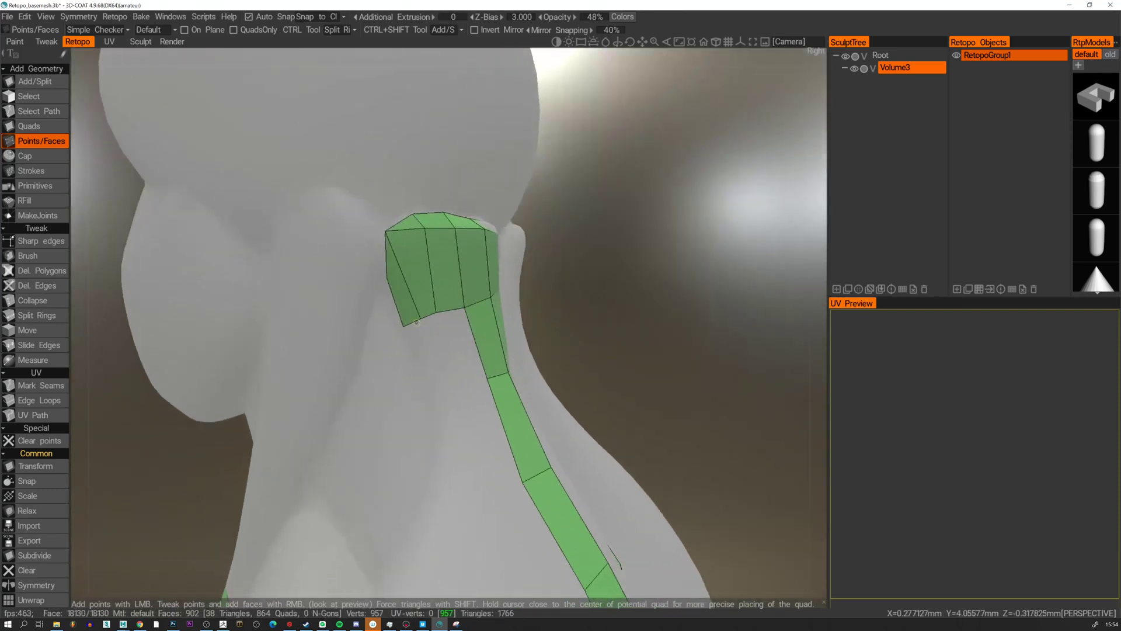
# Place points below the neck patch and add a small quad on its ear-side edge.
pyautogui.keyDown('alt'); pyautogui.moveTo(417, 322); pyautogui.dragTo(439, 396); pyautogui.keyUp('alt')
pyautogui.click(447, 377)
pyautogui.click(385, 278)
pyautogui.click(378, 238)
pyautogui.rightClick(390, 259)
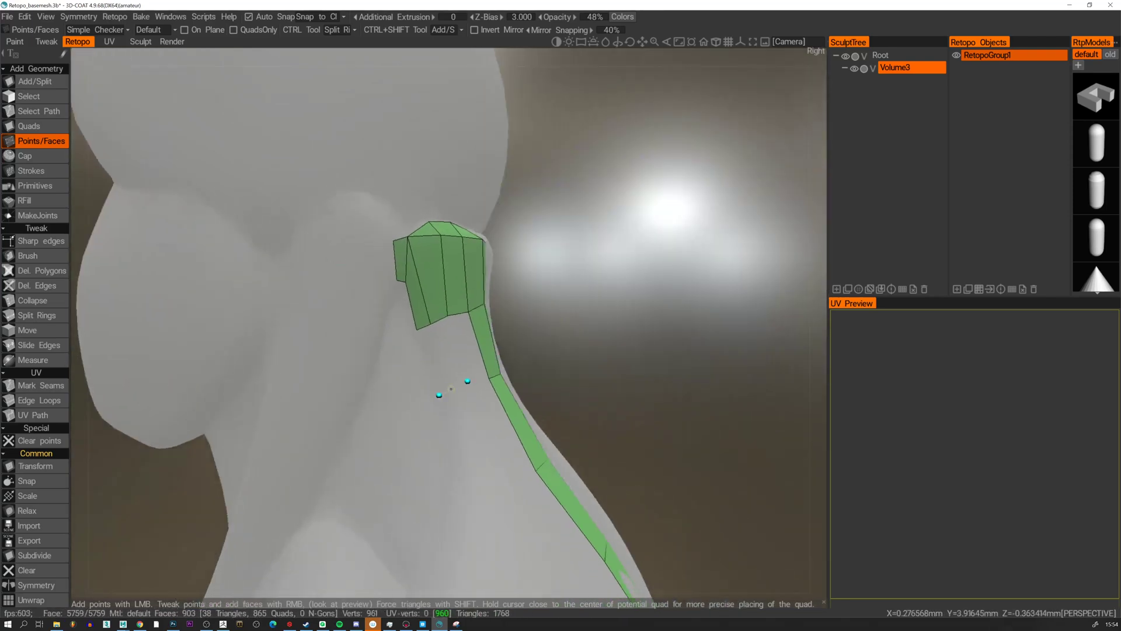
# Build the second row of quads beneath the neck patch, joining it to the spine strip.
pyautogui.click(451, 389)
pyautogui.rightClick(437, 358)
pyautogui.rightClick(457, 355)
pyautogui.keyDown('alt'); pyautogui.moveTo(481, 355); pyautogui.dragTo(395, 335); pyautogui.keyUp('alt')
pyautogui.rightClick(460, 347)
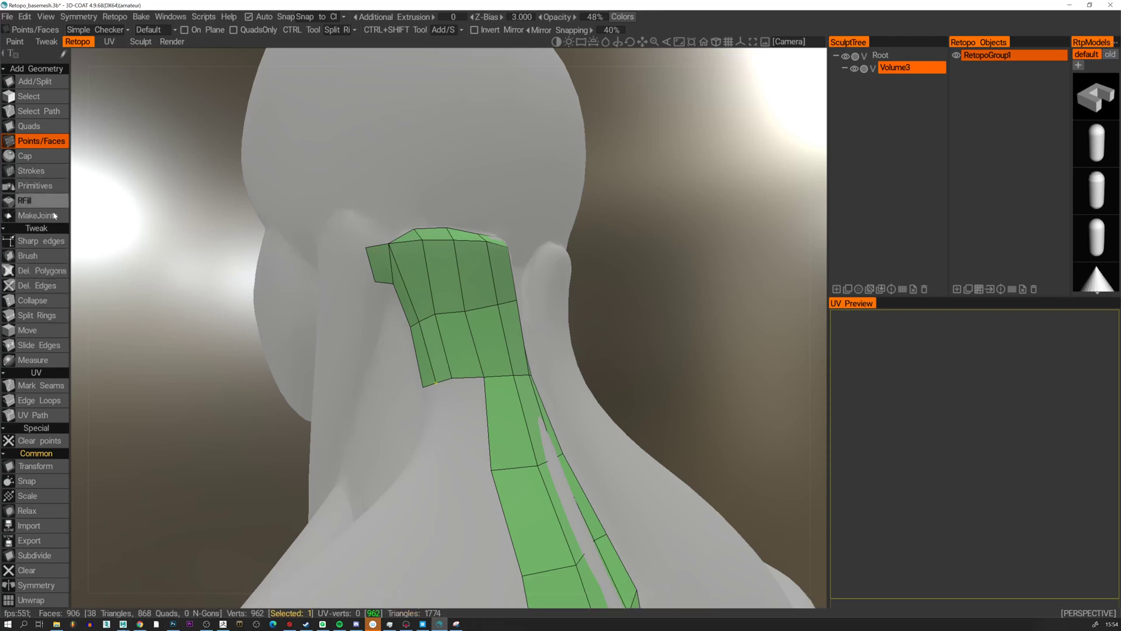
pyautogui.click(36, 270)
pyautogui.click(380, 261)
pyautogui.keyDown('alt'); pyautogui.moveTo(375, 291); pyautogui.dragTo(397, 288); pyautogui.keyUp('alt')
pyautogui.hotkey('ctrl', 'z')
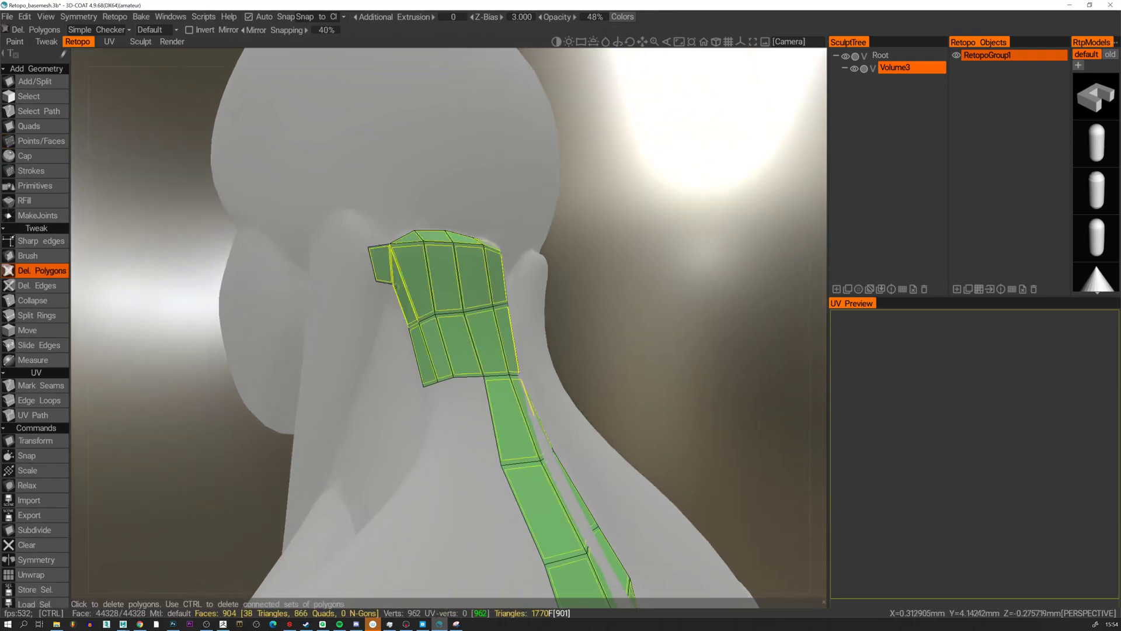
pyautogui.click(36, 141)
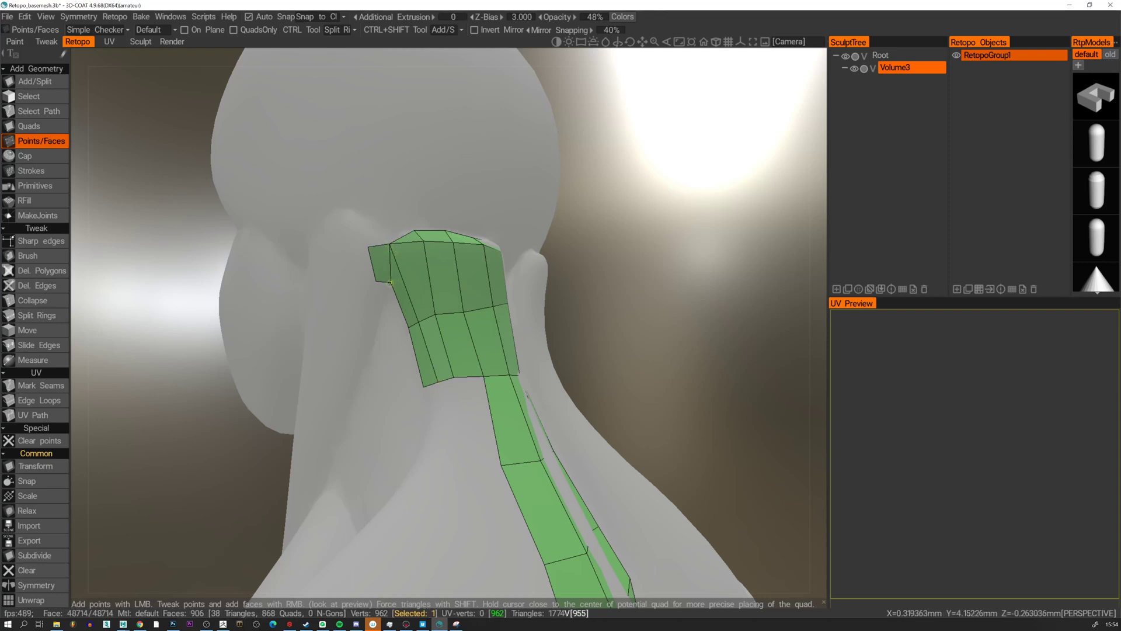
# Delete the small quad on the neck patch's ear-side edge and pull the exposed corner point inward.
pyautogui.click(41, 270)
pyautogui.click(378, 262)
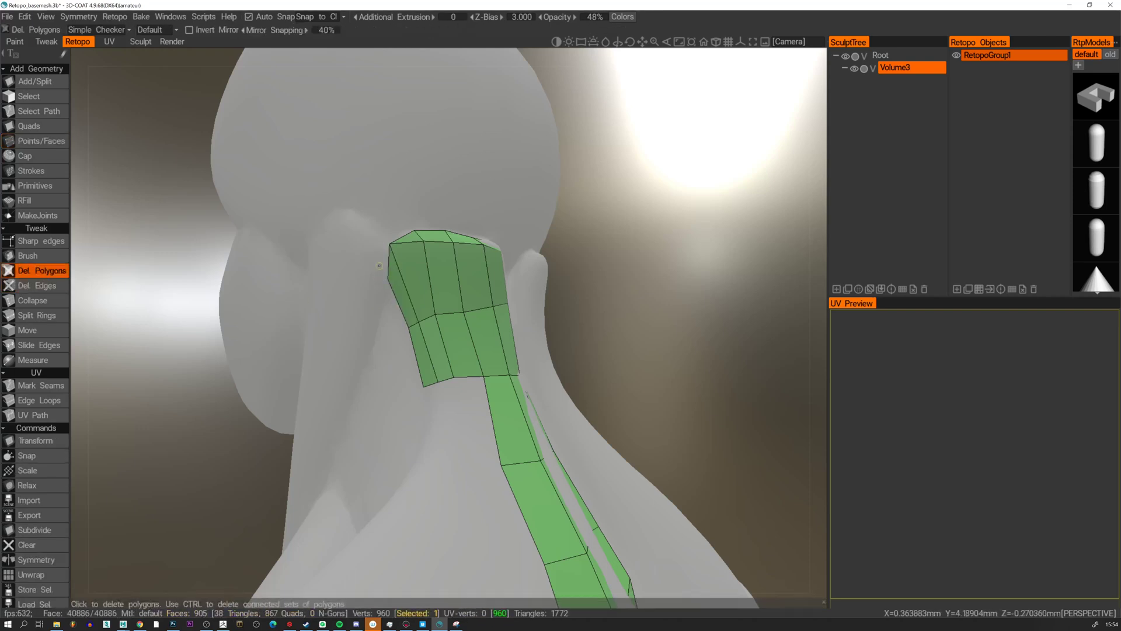
pyautogui.click(8, 144)
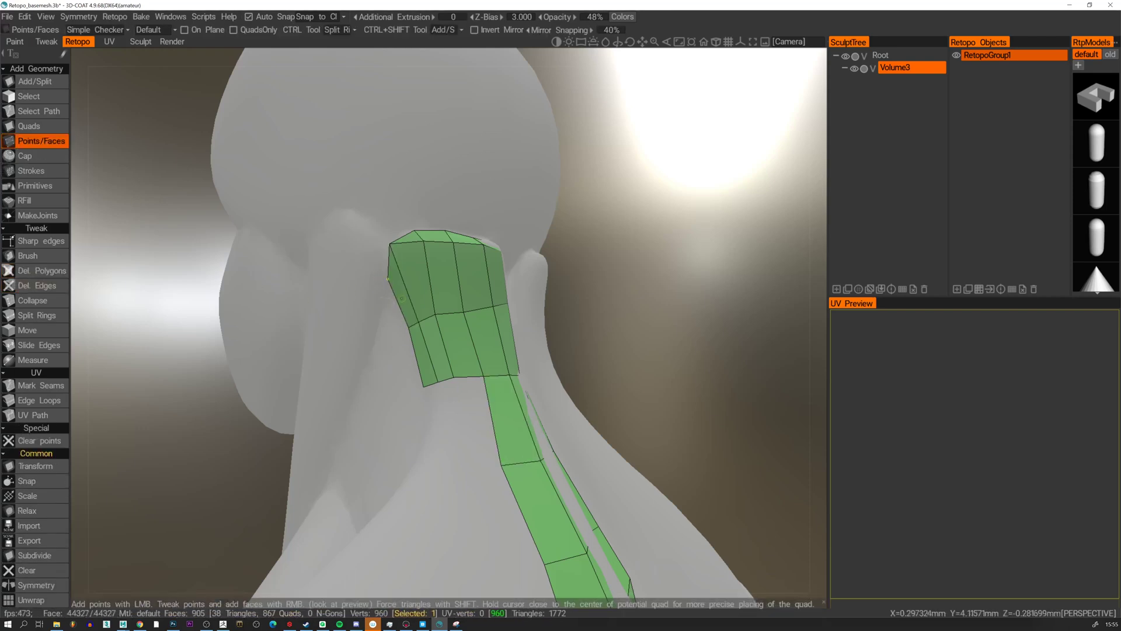
pyautogui.moveTo(386, 278); pyautogui.dragTo(393, 279, button='right')
pyautogui.keyDown('alt'); pyautogui.moveTo(391, 311); pyautogui.dragTo(456, 393); pyautogui.keyUp('alt')
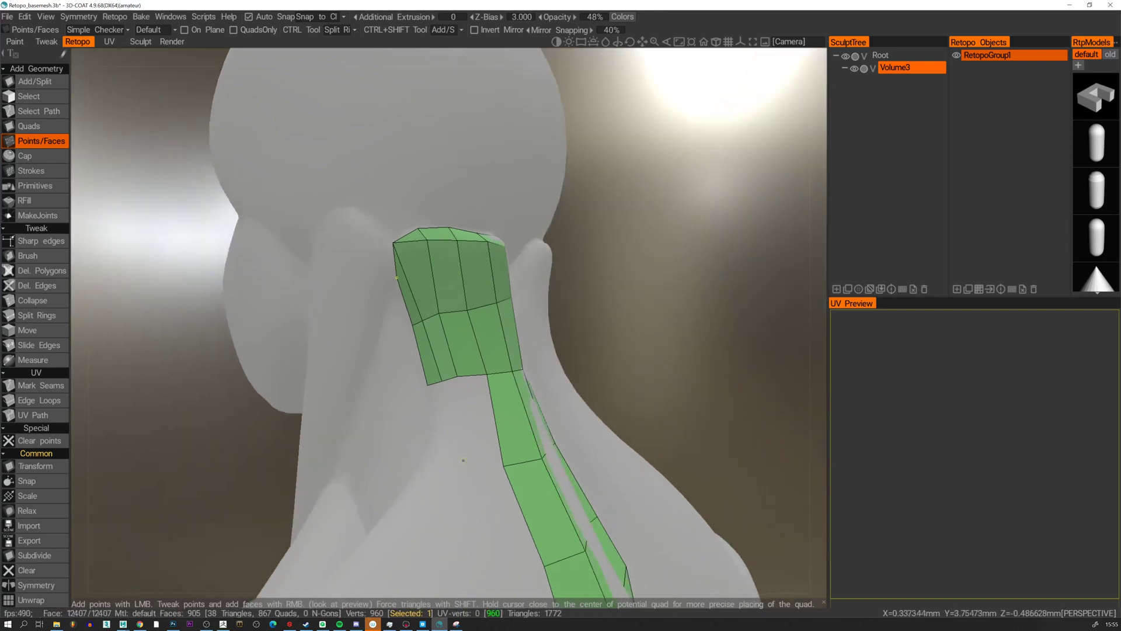
pyautogui.click(485, 431)
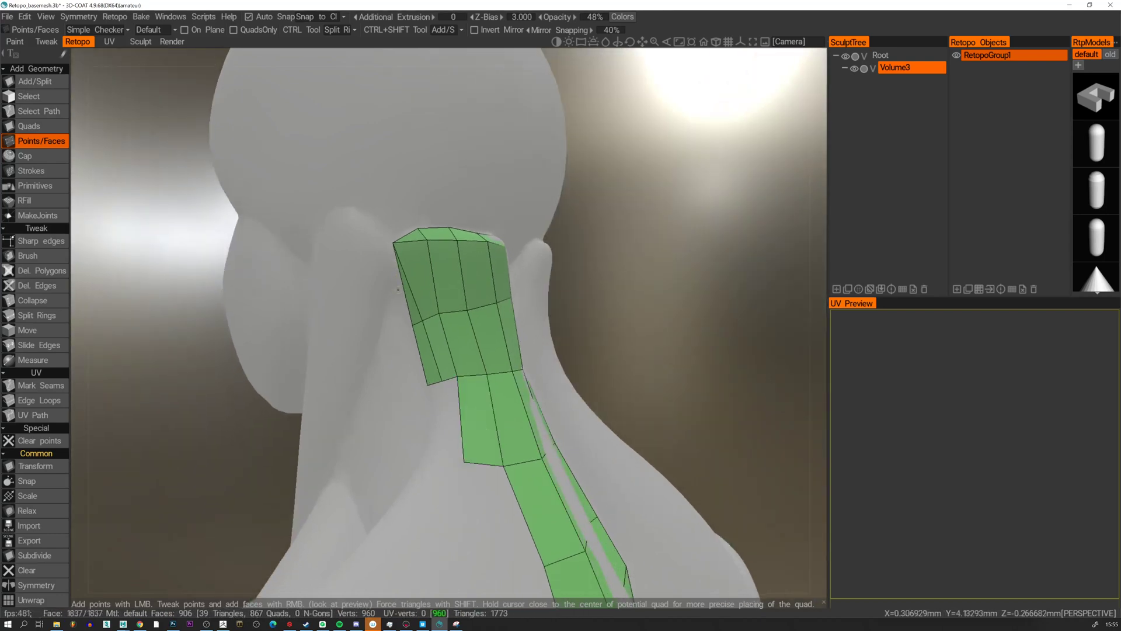
pyautogui.hotkey('ctrl', 'z')
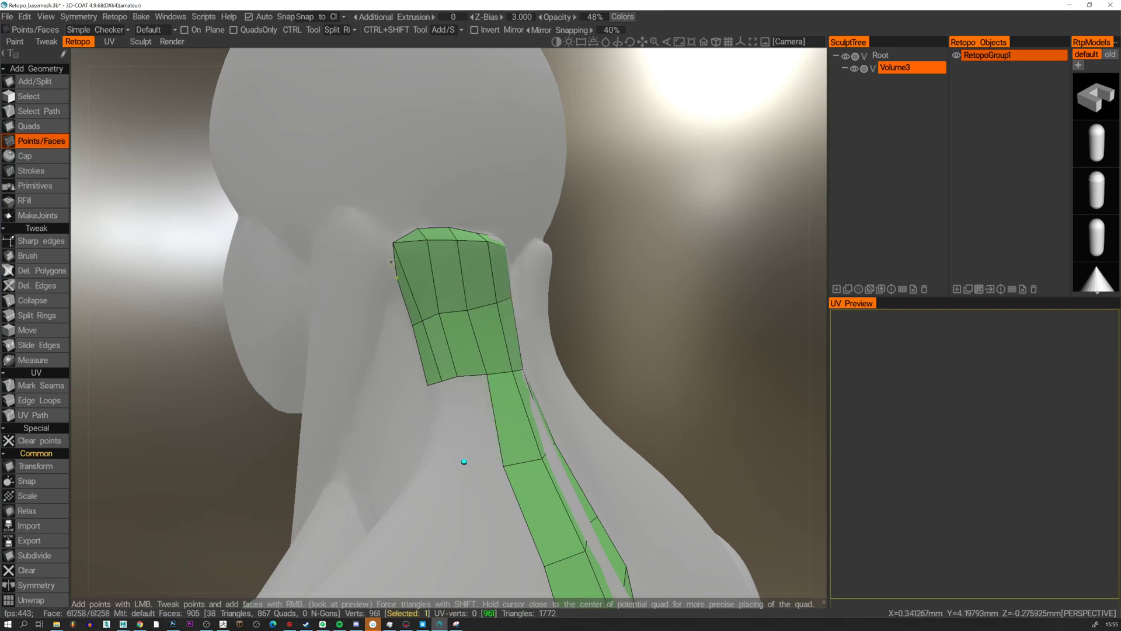
pyautogui.click(483, 429)
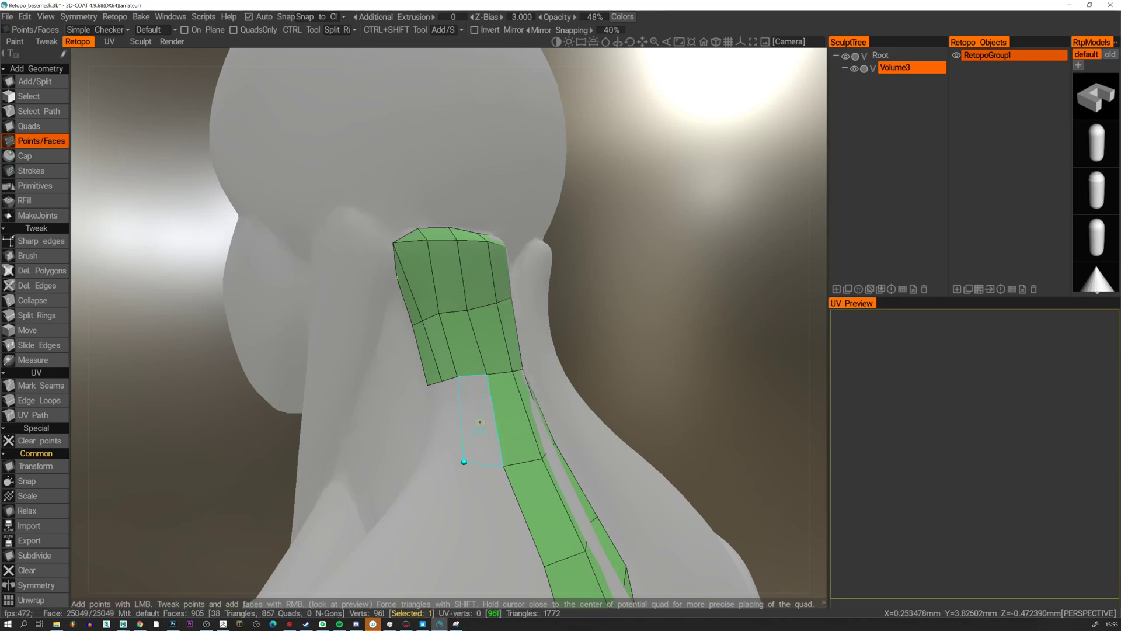
pyautogui.hotkey('ctrl', 'z')
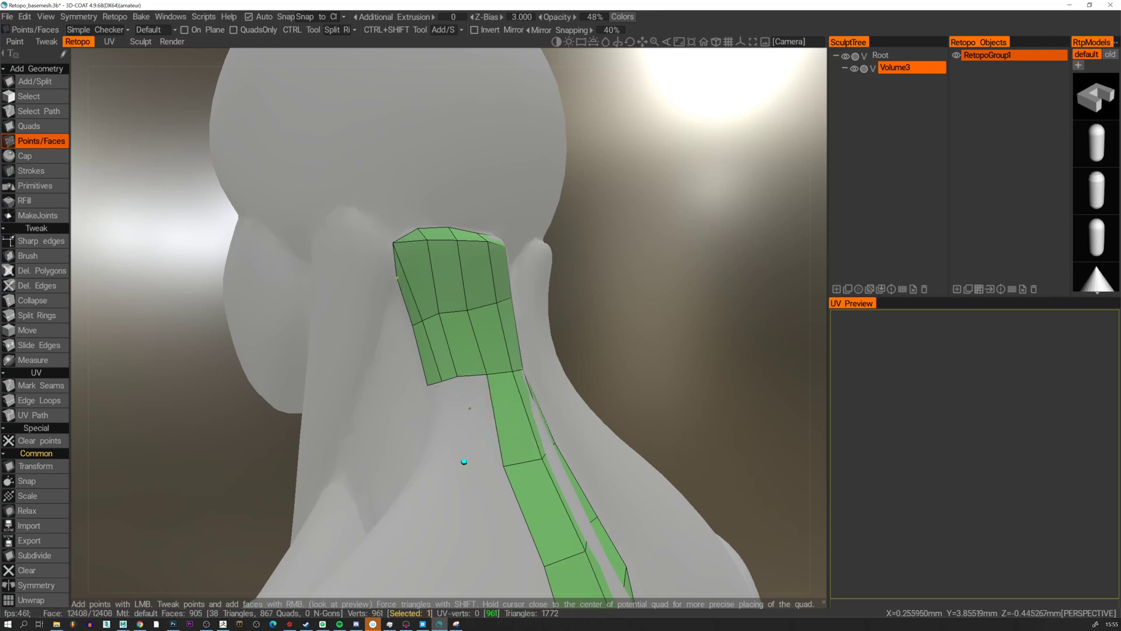
pyautogui.hotkey('ctrl', 'z')
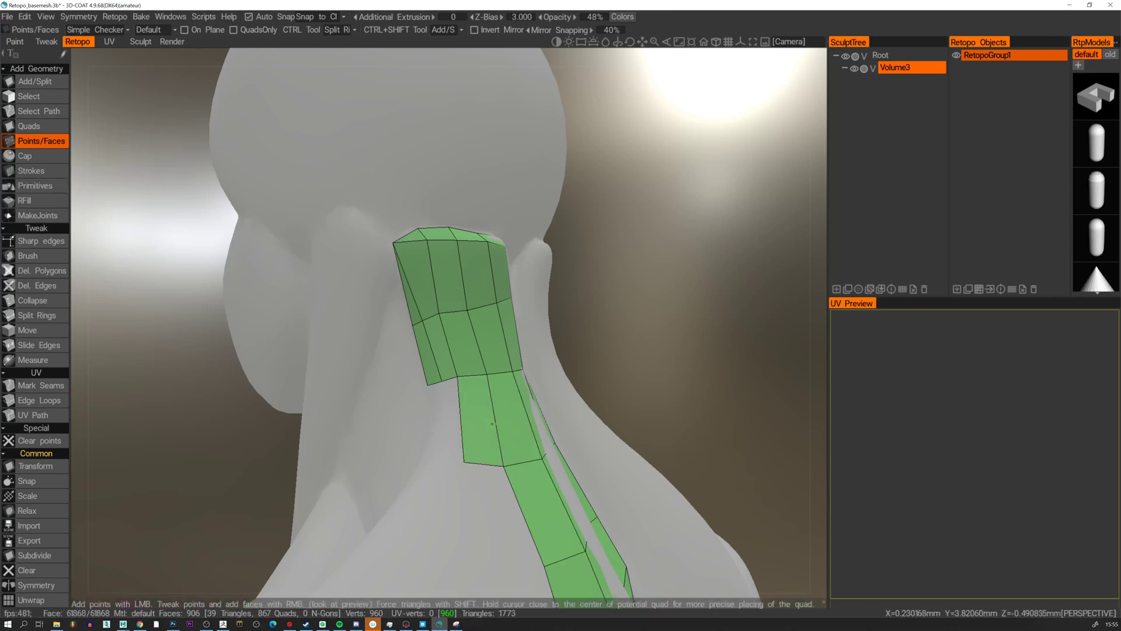
pyautogui.hotkey('ctrl', 'y')
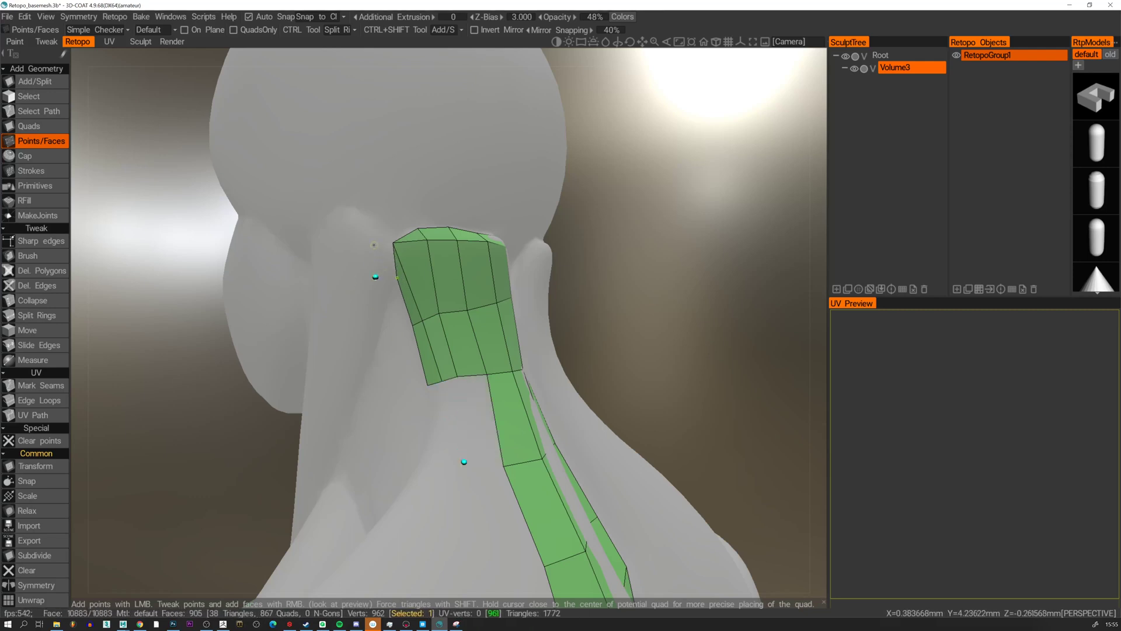
# Add a small quad on the neck patch's ear-side edge and another beneath the patch, alongside the spine strip.
pyautogui.rightClick(379, 263)
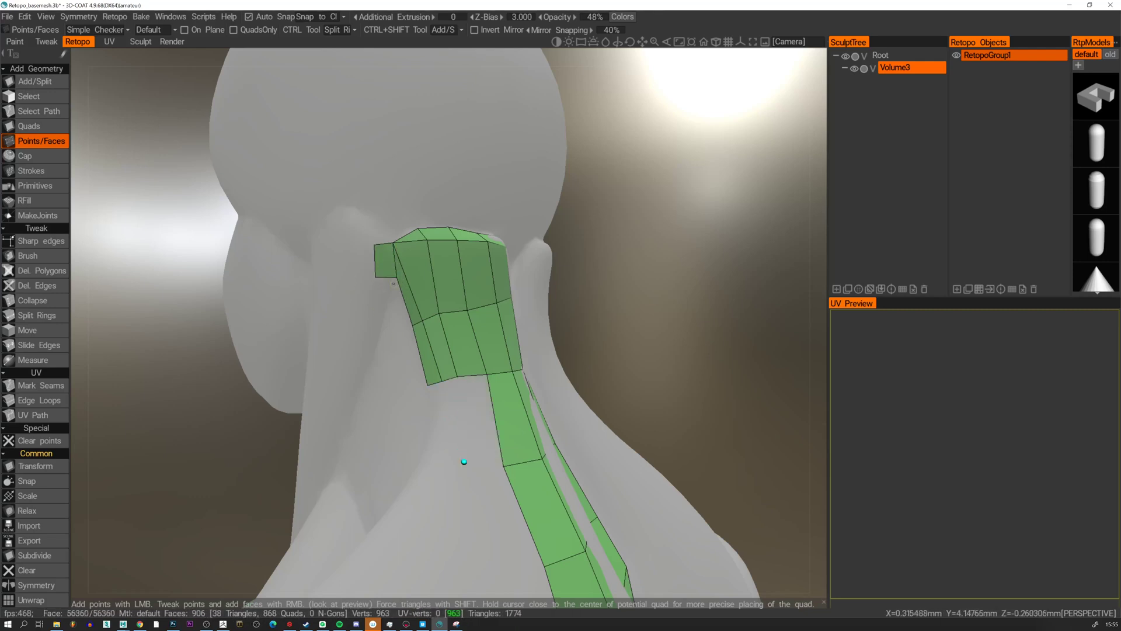
pyautogui.click(391, 277)
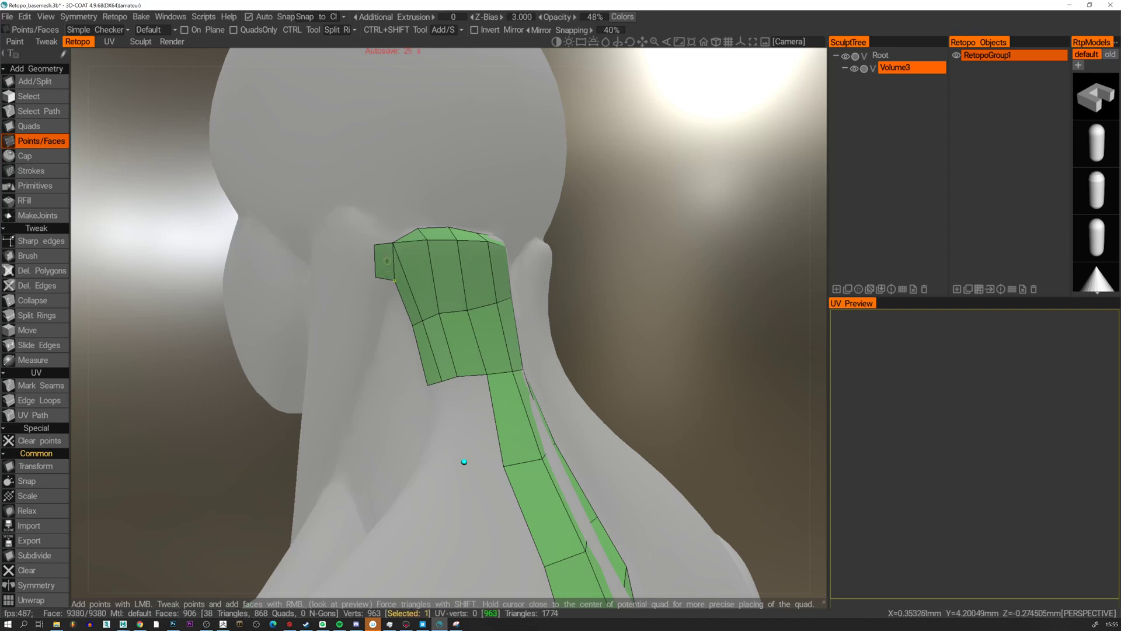
pyautogui.keyDown('alt'); pyautogui.moveTo(396, 289); pyautogui.dragTo(420, 301); pyautogui.keyUp('alt')
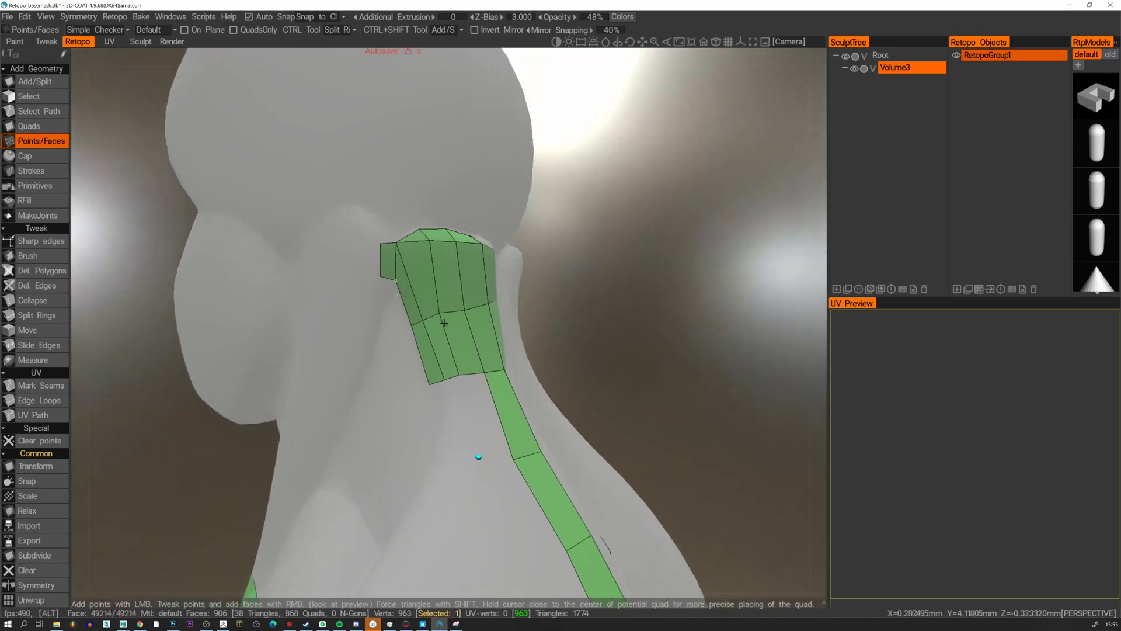
pyautogui.rightClick(490, 438)
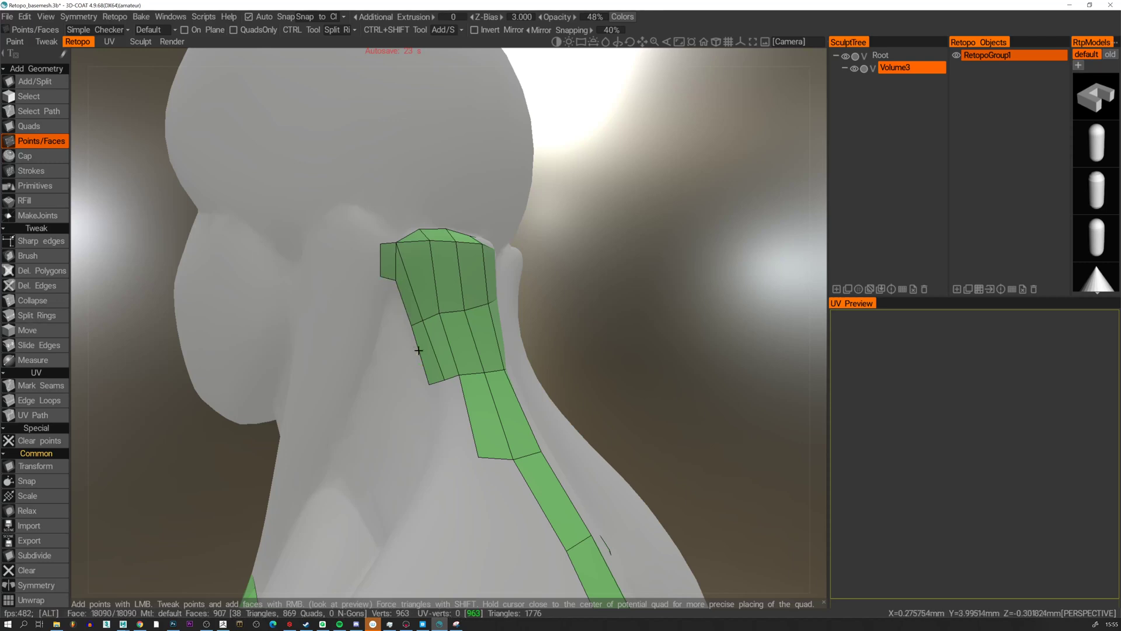
pyautogui.keyDown('alt'); pyautogui.moveTo(418, 350); pyautogui.dragTo(460, 452); pyautogui.keyUp('alt')
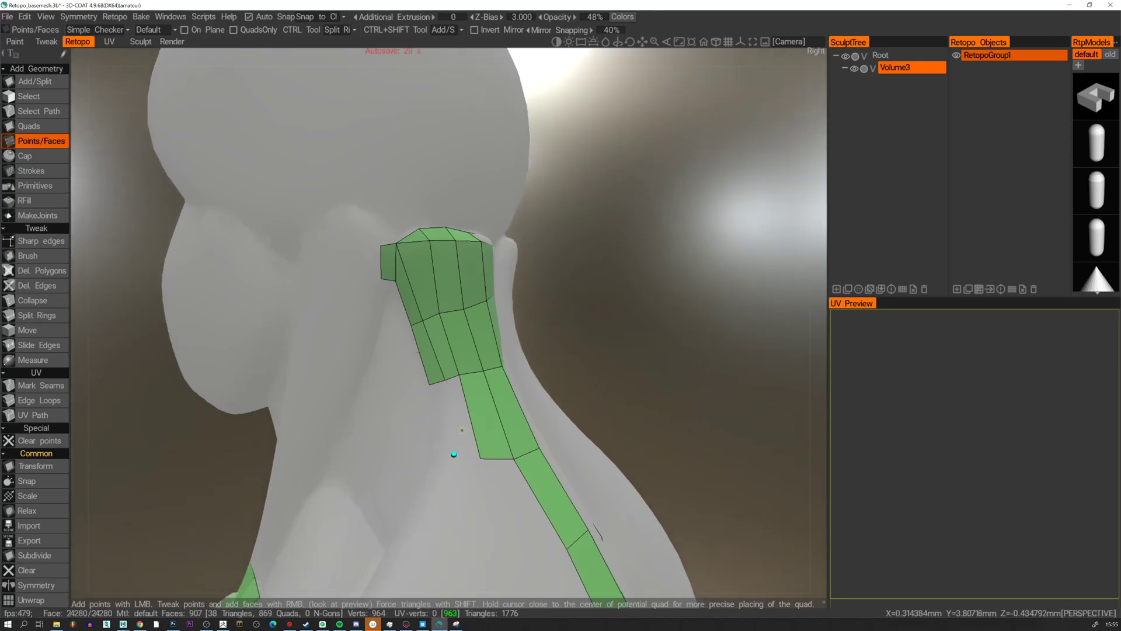
# Place points below the neck patch and fill two more quads beneath it, beside the spine strip.
pyautogui.click(454, 453)
pyautogui.keyDown('alt'); pyautogui.moveTo(453, 454); pyautogui.dragTo(432, 445); pyautogui.keyUp('alt')
pyautogui.click(446, 433)
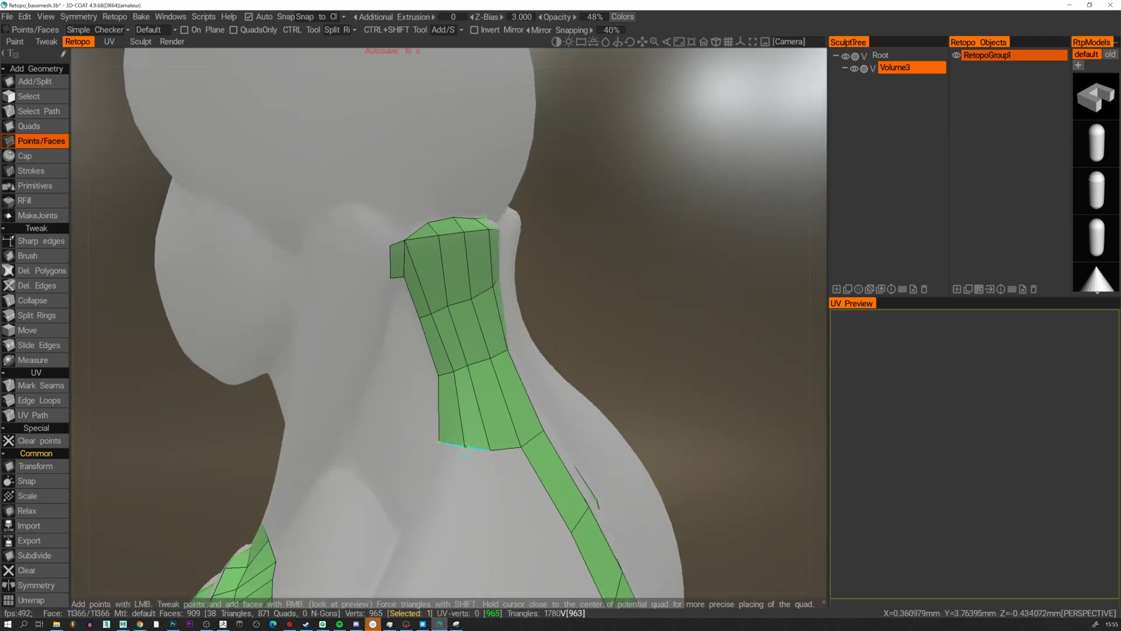
# Extend a column of quads along the outer edge of the spine strip, from the neck down to the upper back.
pyautogui.keyDown('alt'); pyautogui.moveTo(455, 375); pyautogui.dragTo(503, 407); pyautogui.keyUp('alt')
pyautogui.keyDown('alt'); pyautogui.moveTo(503, 407); pyautogui.dragTo(399, 363, button='right'); pyautogui.keyUp('alt')
pyautogui.keyDown('alt'); pyautogui.moveTo(399, 363); pyautogui.dragTo(395, 309, button='middle'); pyautogui.keyUp('alt')
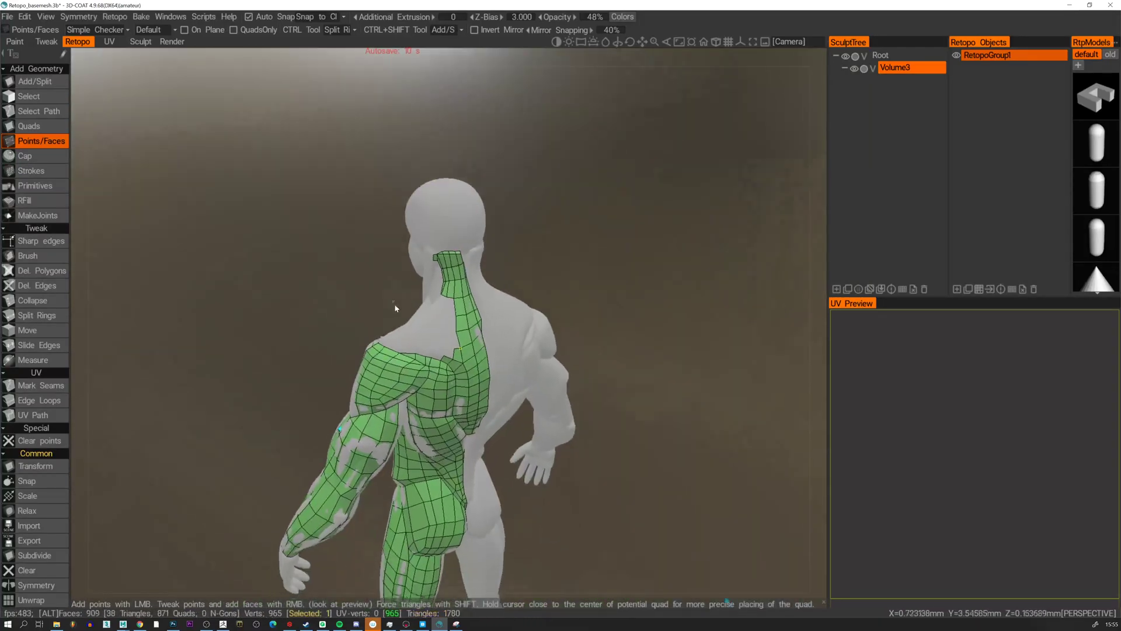
pyautogui.keyDown('alt'); pyautogui.moveTo(395, 308); pyautogui.dragTo(403, 332); pyautogui.keyUp('alt')
pyautogui.keyDown('alt'); pyautogui.moveTo(403, 332); pyautogui.dragTo(451, 299, button='right'); pyautogui.keyUp('alt')
pyautogui.click(442, 292)
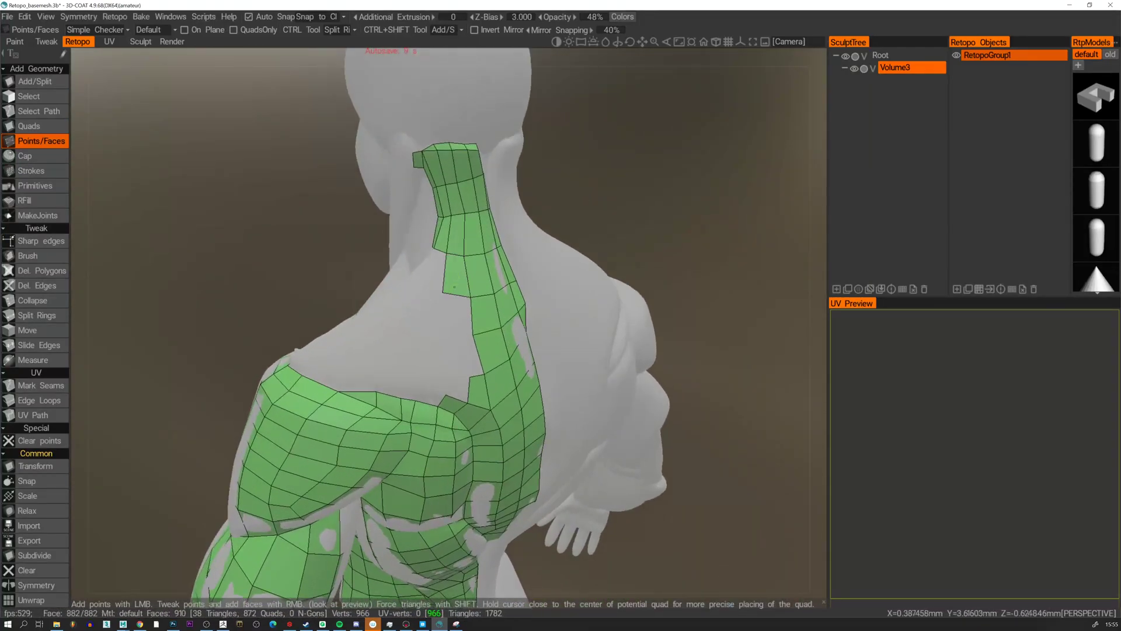
pyautogui.click(445, 331)
pyautogui.click(465, 375)
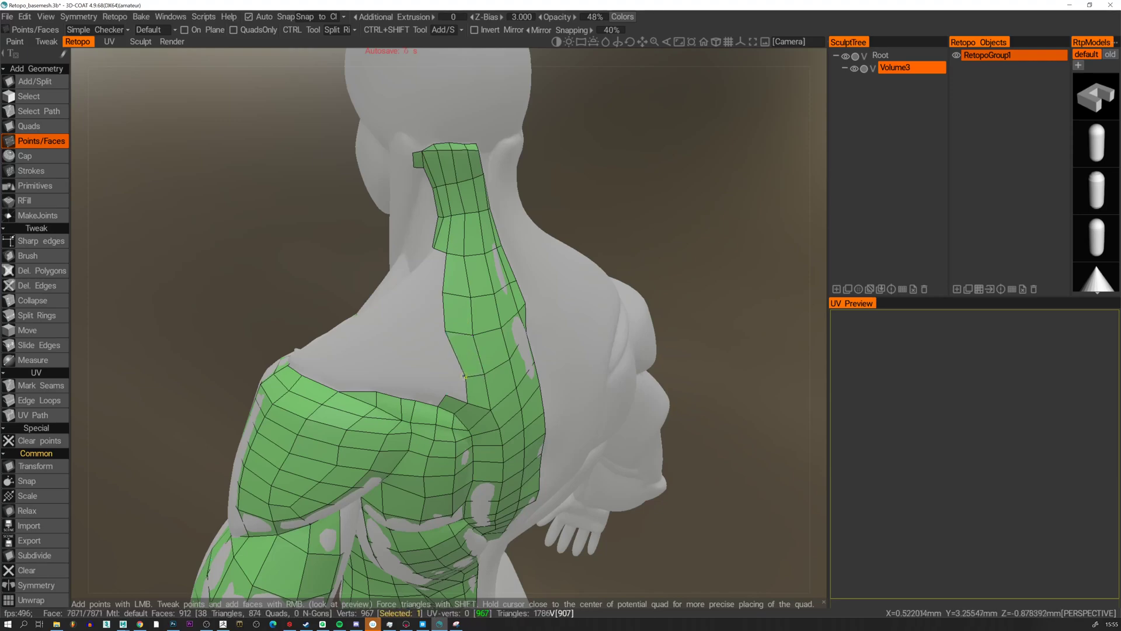
# Build a narrow strip of quads from the upper-back column over the trapezius towards the collarbone.
pyautogui.rightClick(448, 356)
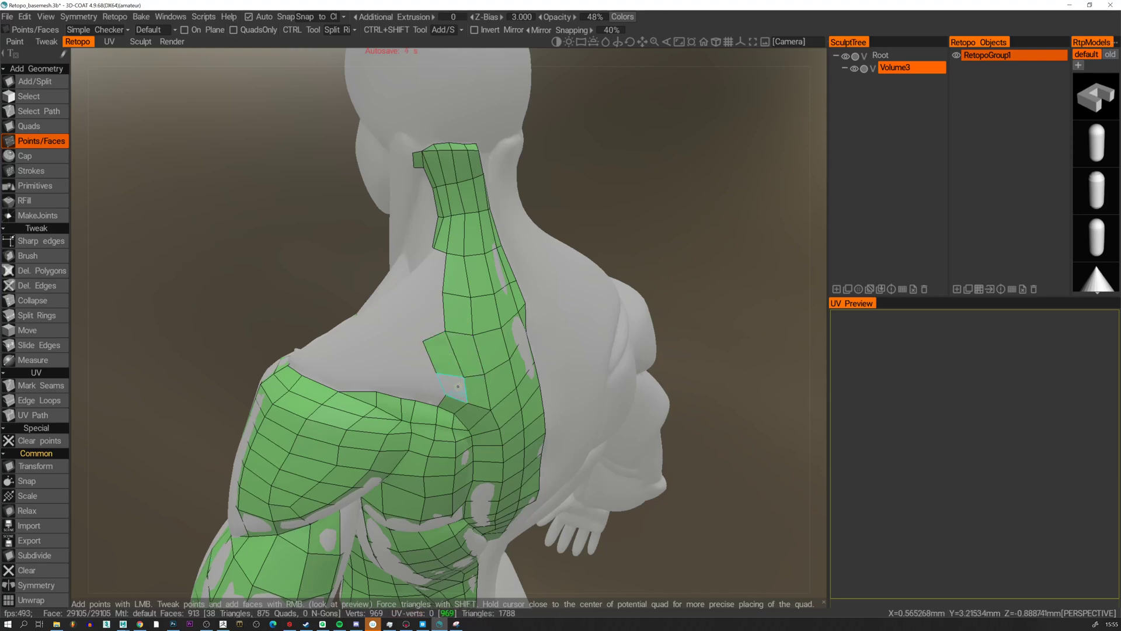
pyautogui.rightClick(454, 389)
pyautogui.keyDown('alt'); pyautogui.moveTo(409, 333); pyautogui.dragTo(488, 347); pyautogui.keyUp('alt')
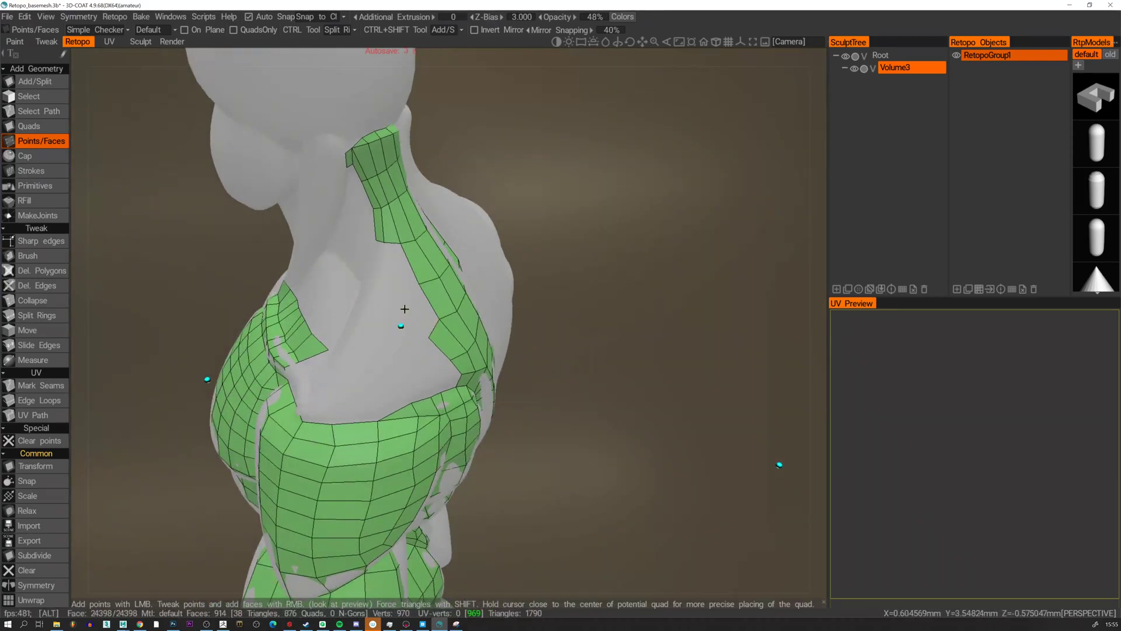
pyautogui.keyDown('alt'); pyautogui.moveTo(404, 309); pyautogui.dragTo(364, 307); pyautogui.keyUp('alt')
pyautogui.rightClick(419, 320)
pyautogui.rightClick(377, 291)
pyautogui.rightClick(364, 296)
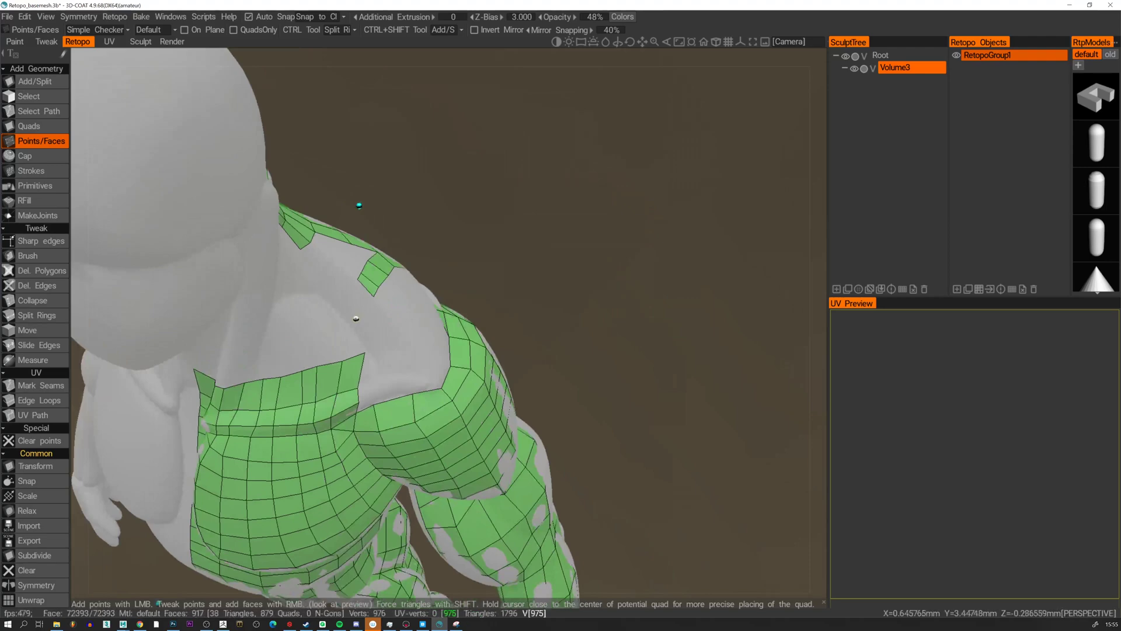
pyautogui.rightClick(343, 313)
pyautogui.rightClick(349, 326)
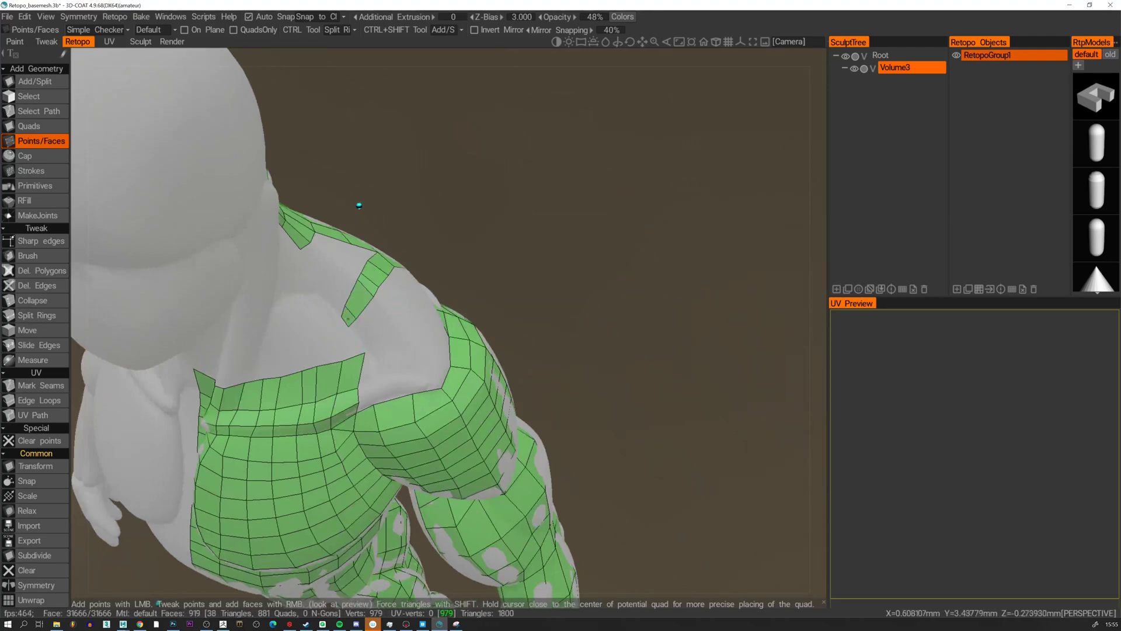
# Fill the gap between the lower neck patch, the spine column and the trapezius strip with faces.
pyautogui.keyDown('alt'); pyautogui.moveTo(387, 319); pyautogui.dragTo(222, 307); pyautogui.keyUp('alt')
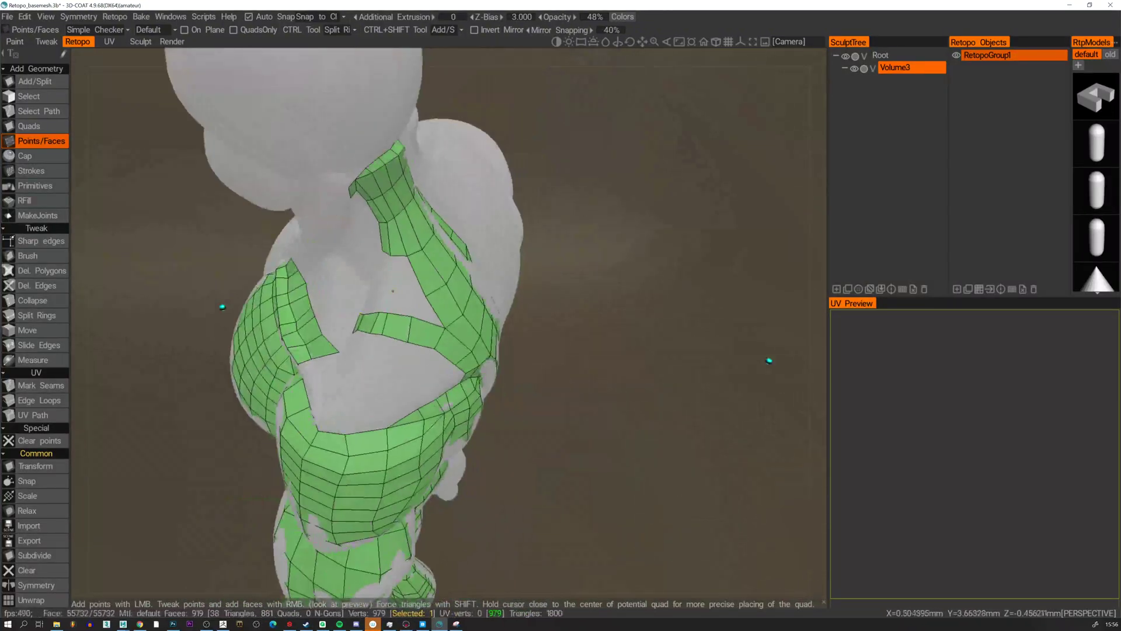
pyautogui.keyDown('alt'); pyautogui.moveTo(417, 263); pyautogui.dragTo(450, 301); pyautogui.keyUp('alt')
pyautogui.click(386, 292)
pyautogui.rightClick(383, 272)
pyautogui.rightClick(396, 301)
pyautogui.rightClick(411, 297)
pyautogui.rightClick(431, 311)
pyautogui.keyDown('alt'); pyautogui.moveTo(449, 301); pyautogui.dragTo(436, 280, button='right'); pyautogui.keyUp('alt')
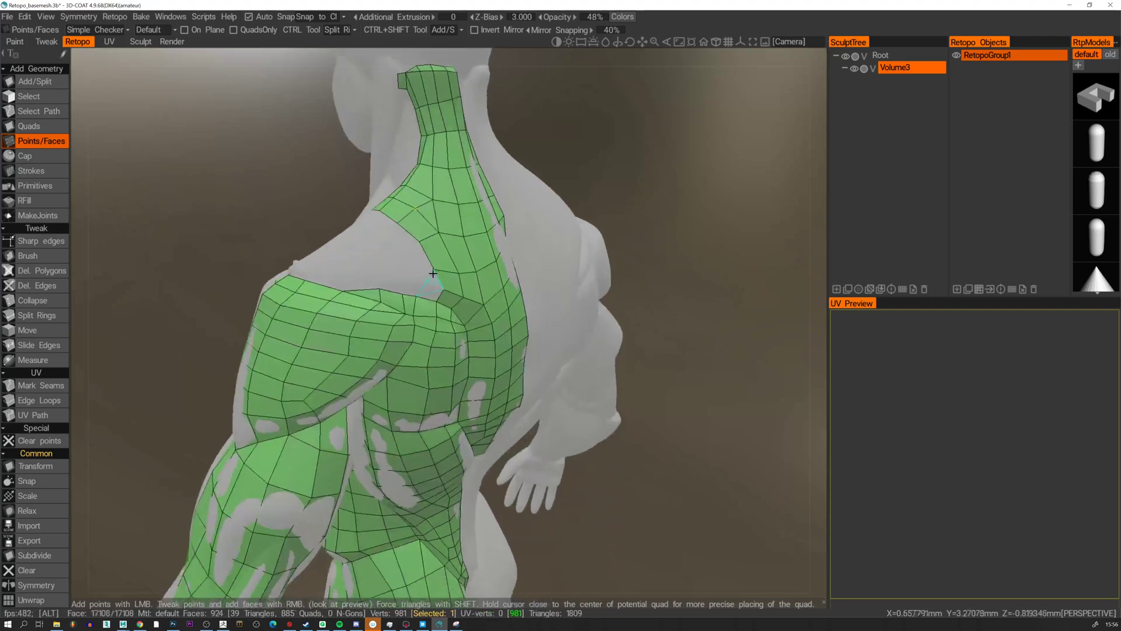
# Place points above the rear shoulder edge and add three quads there, starting from the upper-back mesh.
pyautogui.keyDown('alt'); pyautogui.moveTo(436, 280); pyautogui.dragTo(408, 253); pyautogui.keyUp('alt')
pyautogui.click(408, 253)
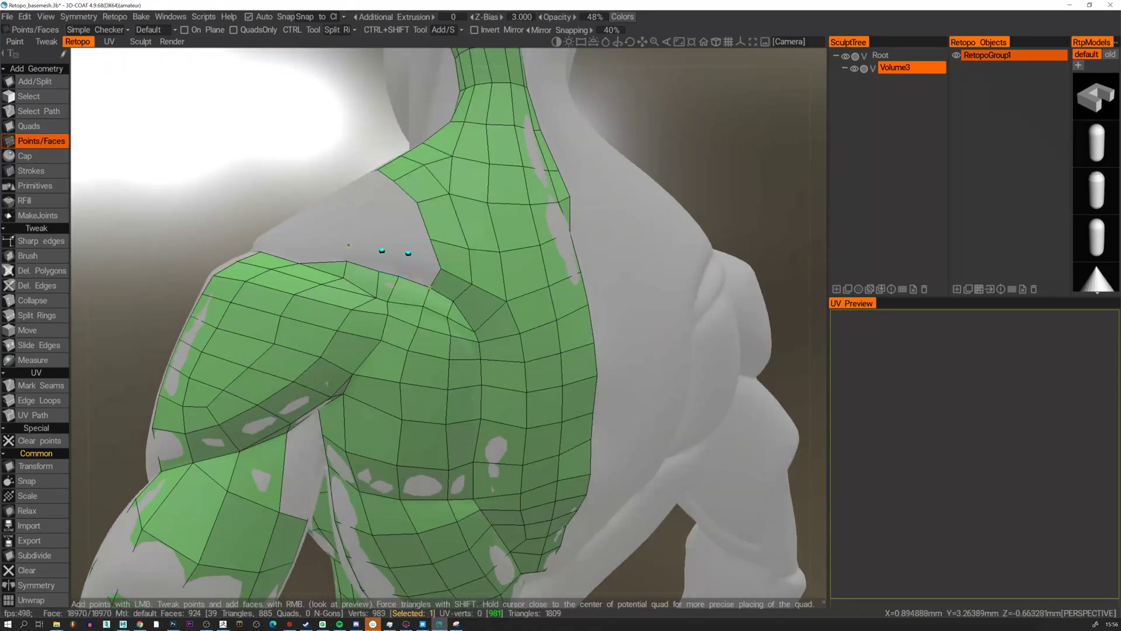
pyautogui.click(349, 245)
pyautogui.rightClick(365, 258)
pyautogui.rightClick(394, 263)
pyautogui.rightClick(425, 271)
# Continue the row of quads along the deltoid's upper edge, over the shoulder to the front near the chest mesh.
pyautogui.keyDown('alt'); pyautogui.moveTo(323, 254); pyautogui.dragTo(333, 253); pyautogui.keyUp('alt')
pyautogui.keyDown('alt'); pyautogui.moveTo(333, 252); pyautogui.dragTo(367, 258, button='middle'); pyautogui.keyUp('alt')
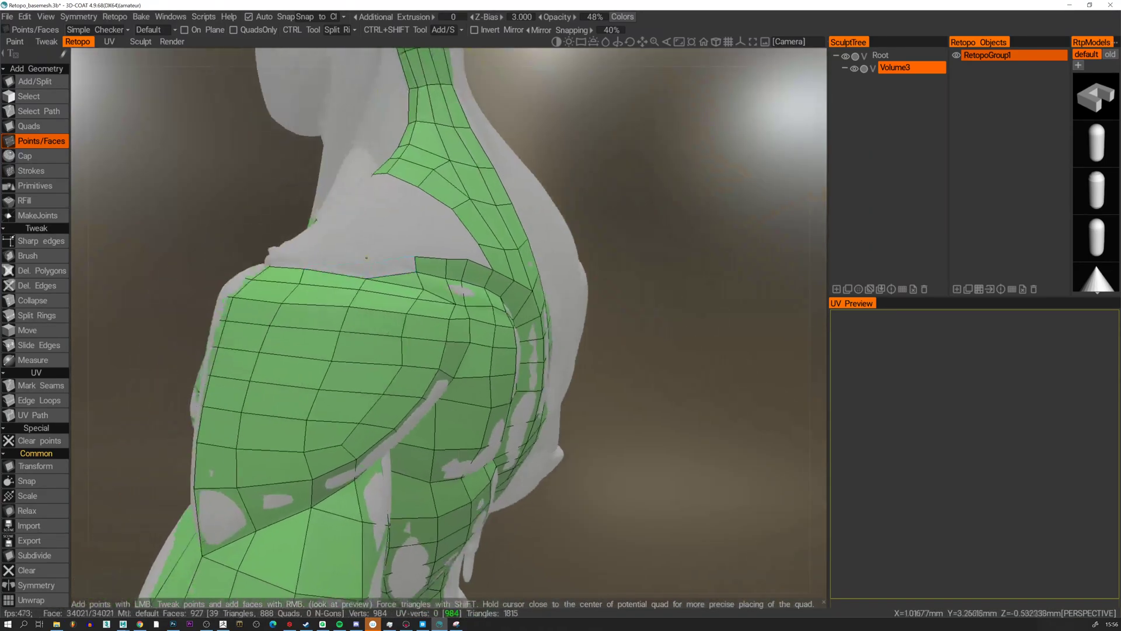
pyautogui.rightClick(366, 258)
pyautogui.keyDown('alt'); pyautogui.moveTo(367, 258); pyautogui.dragTo(371, 287); pyautogui.keyUp('alt')
pyautogui.rightClick(336, 261)
pyautogui.click(275, 263)
pyautogui.rightClick(291, 269)
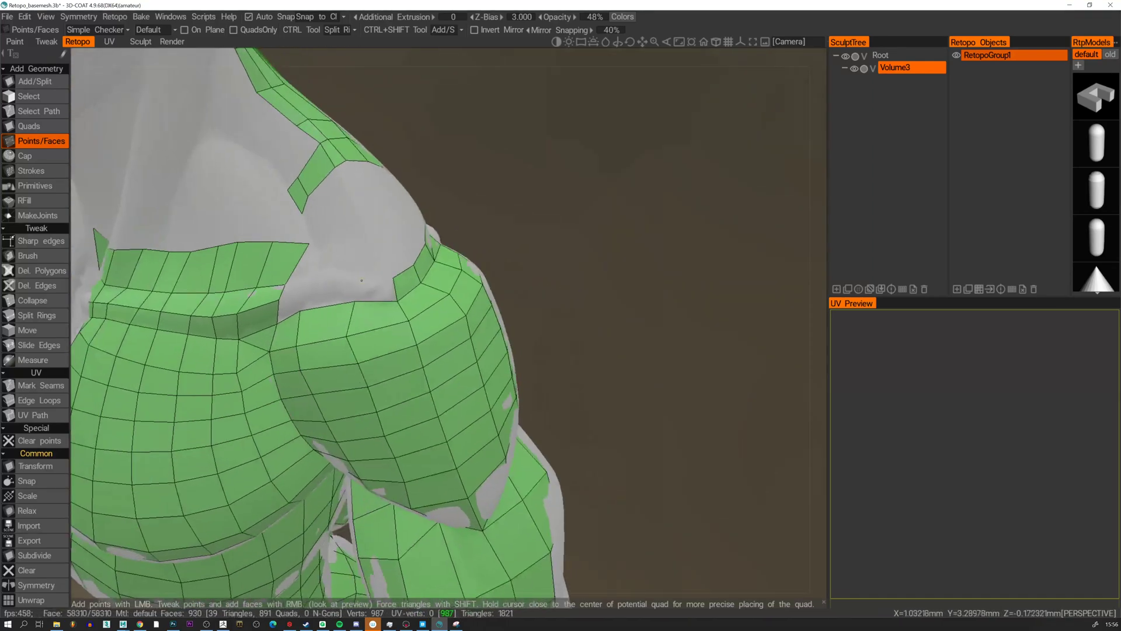
pyautogui.rightClick(361, 280)
pyautogui.rightClick(330, 286)
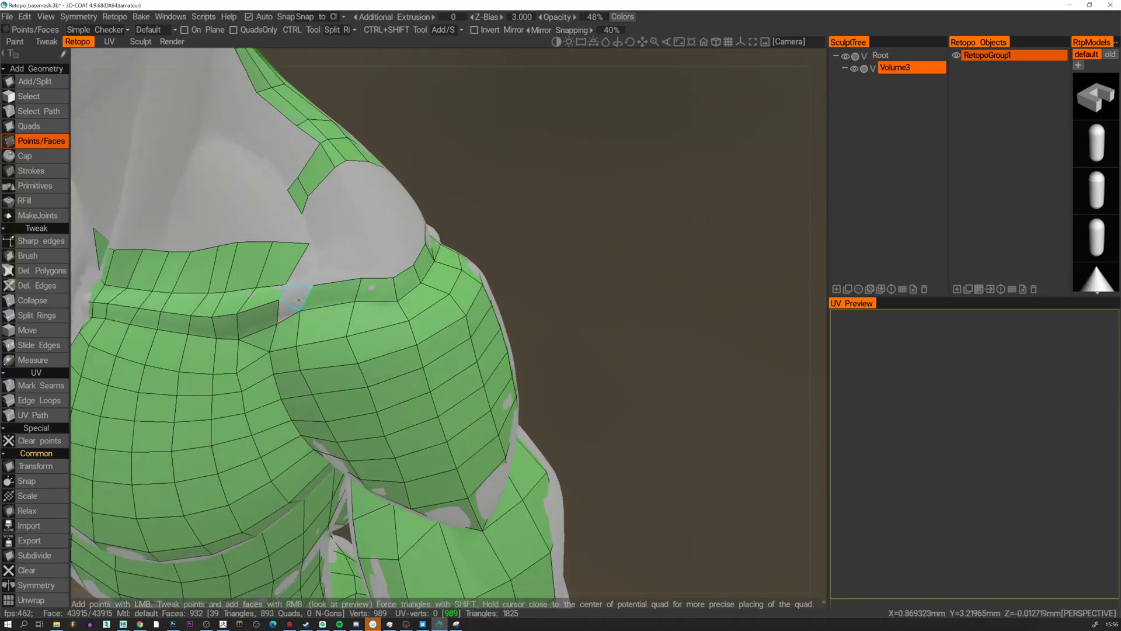
pyautogui.keyDown('alt'); pyautogui.moveTo(293, 306); pyautogui.dragTo(304, 304); pyautogui.keyUp('alt')
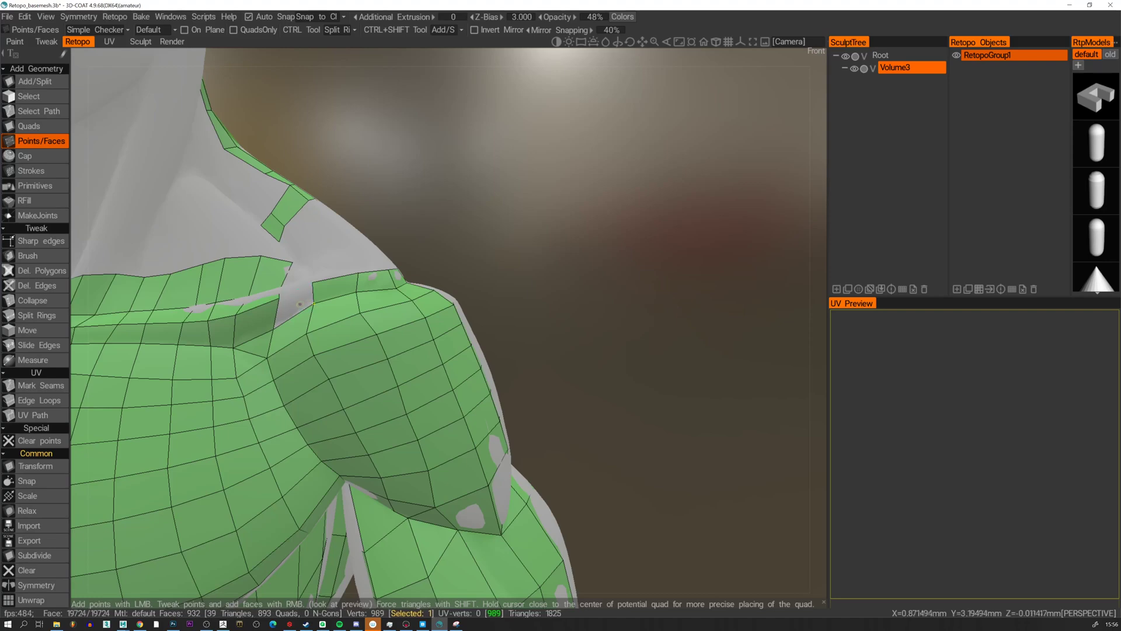
# Bridge the gap between the chest strip and the front of the shoulder mesh with a quad using the Quads tool.
pyautogui.click(29, 126)
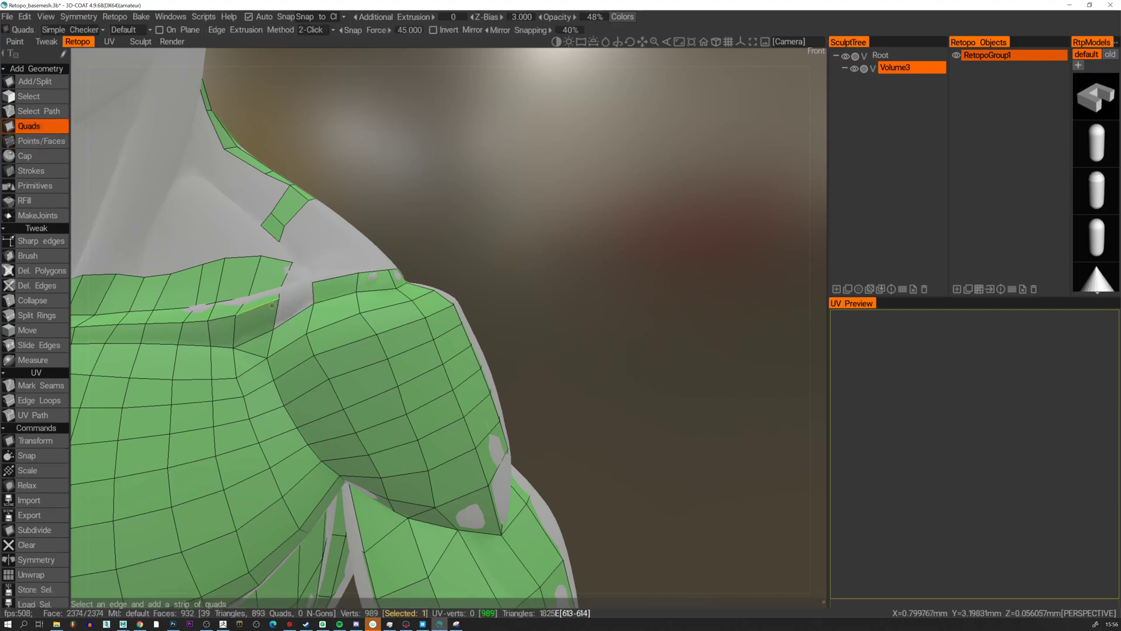
pyautogui.click(314, 302)
pyautogui.keyDown('alt'); pyautogui.moveTo(318, 295); pyautogui.dragTo(330, 345); pyautogui.keyUp('alt')
# Build a row of quads along the upper front edge of the shoulder mesh with the Points/Faces tool, starting at the chest gap.
pyautogui.click(37, 141)
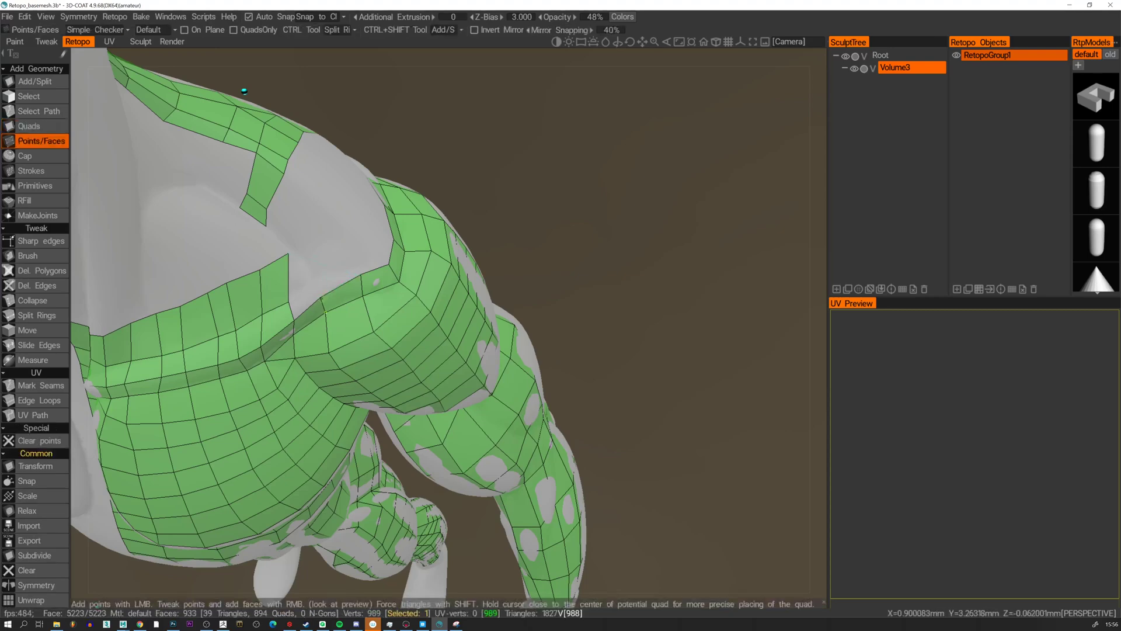
pyautogui.keyDown('alt'); pyautogui.moveTo(315, 291); pyautogui.dragTo(336, 327); pyautogui.keyUp('alt')
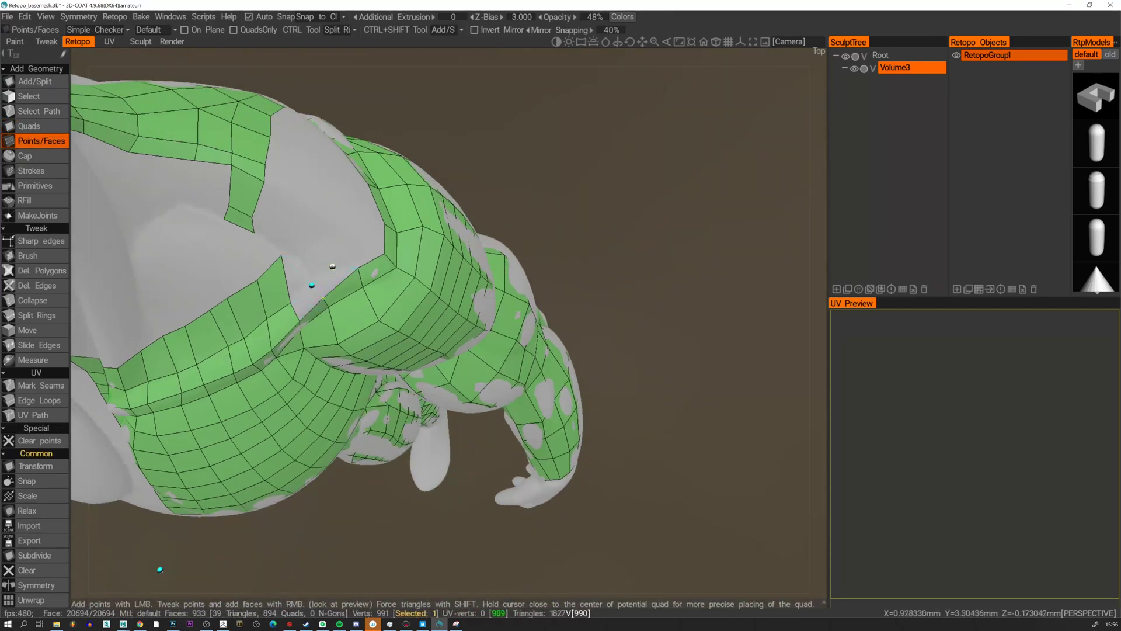
pyautogui.rightClick(313, 299)
pyautogui.rightClick(335, 280)
pyautogui.moveTo(356, 271); pyautogui.dragTo(360, 274, button='right')
pyautogui.rightClick(361, 262)
pyautogui.hotkey('ctrl', 'z')
pyautogui.click(357, 255)
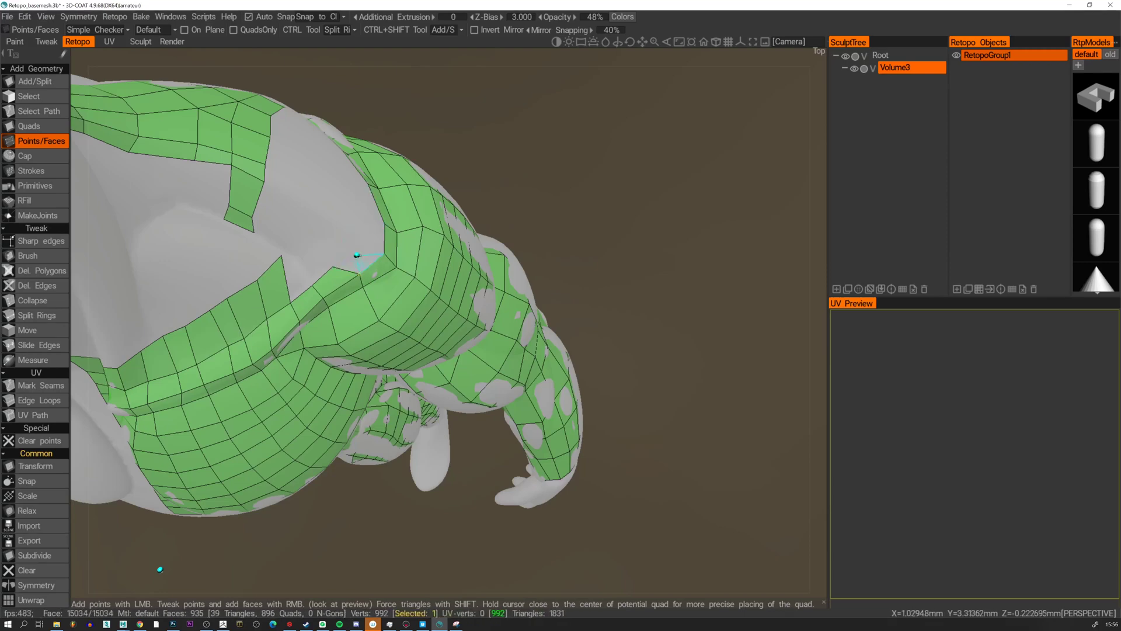
pyautogui.rightClick(365, 260)
pyautogui.hotkey('ctrl', 'z')
pyautogui.rightClick(356, 247)
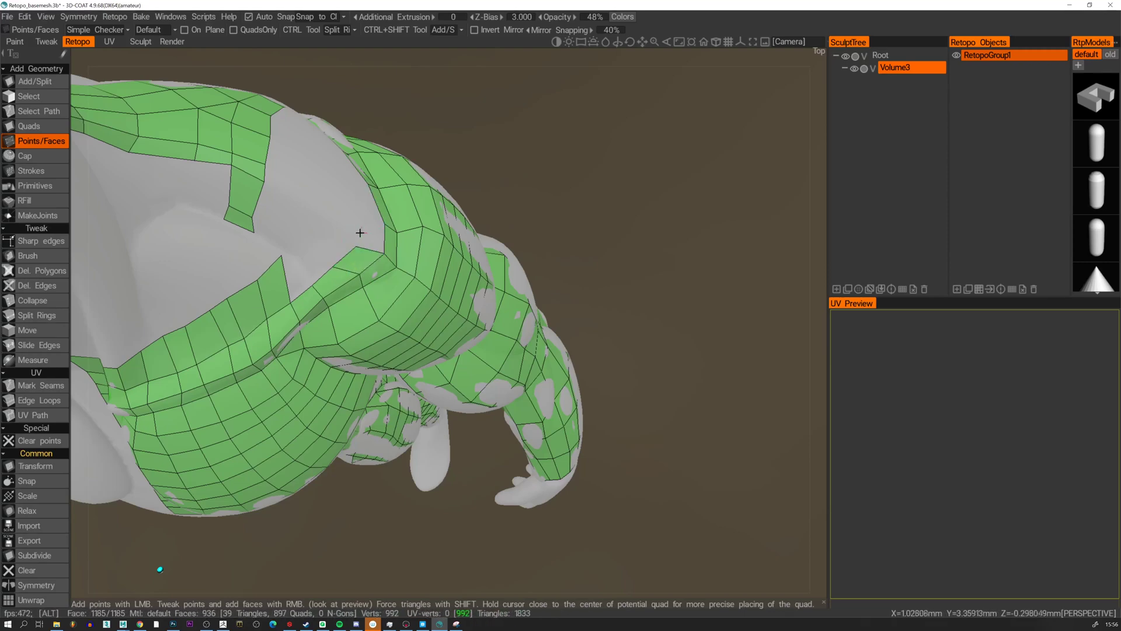
pyautogui.rightClick(365, 234)
# Continue the quad row over the top of the shoulder towards the upper back.
pyautogui.keyDown('alt'); pyautogui.moveTo(358, 203); pyautogui.dragTo(255, 181); pyautogui.keyUp('alt')
pyautogui.click(391, 218)
pyautogui.rightClick(387, 226)
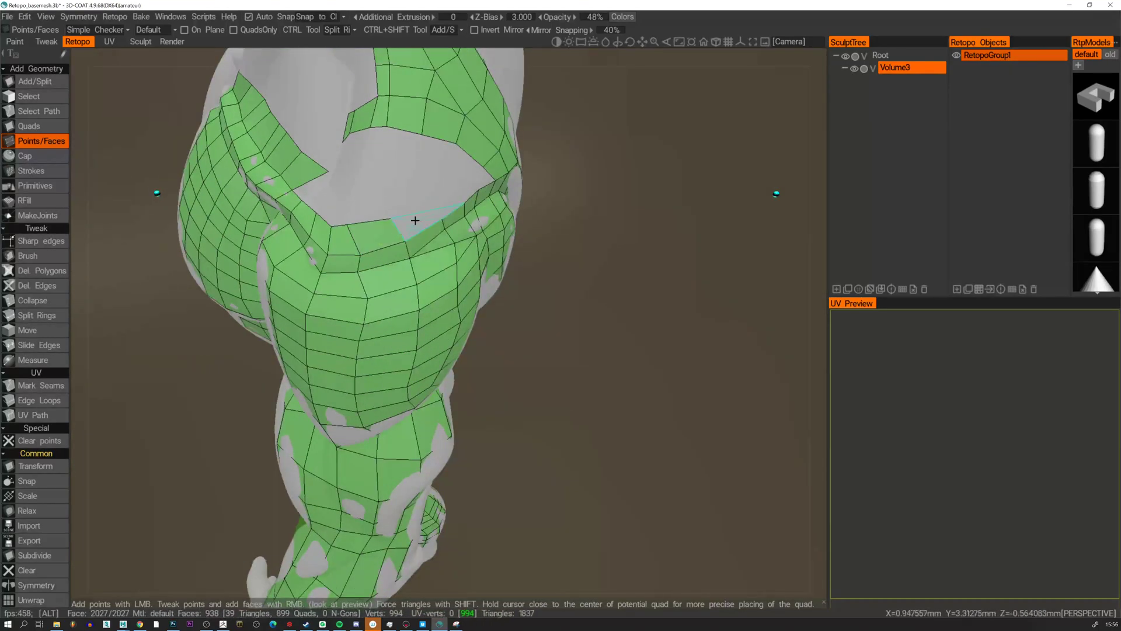
pyautogui.keyDown('alt'); pyautogui.moveTo(415, 220); pyautogui.dragTo(440, 219); pyautogui.keyUp('alt')
pyautogui.rightClick(443, 216)
pyautogui.click(477, 221)
pyautogui.rightClick(452, 228)
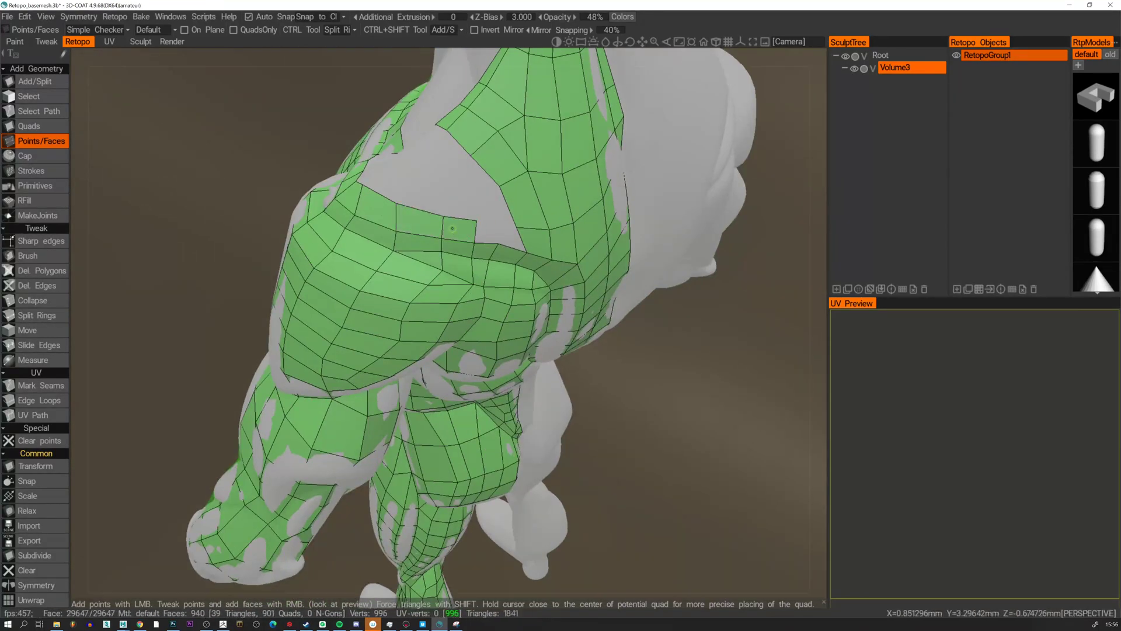
pyautogui.rightClick(483, 233)
# Join the end of the shoulder row to the upper-back mesh with quads in the corner between them.
pyautogui.keyDown('alt'); pyautogui.moveTo(482, 233); pyautogui.dragTo(505, 239); pyautogui.keyUp('alt')
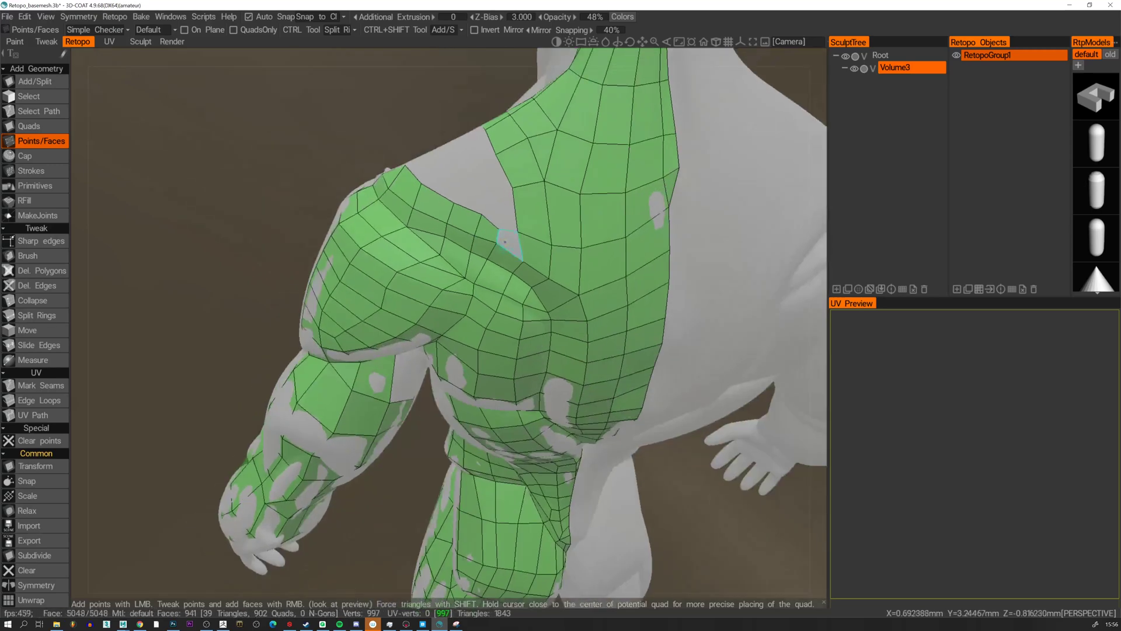
pyautogui.rightClick(507, 241)
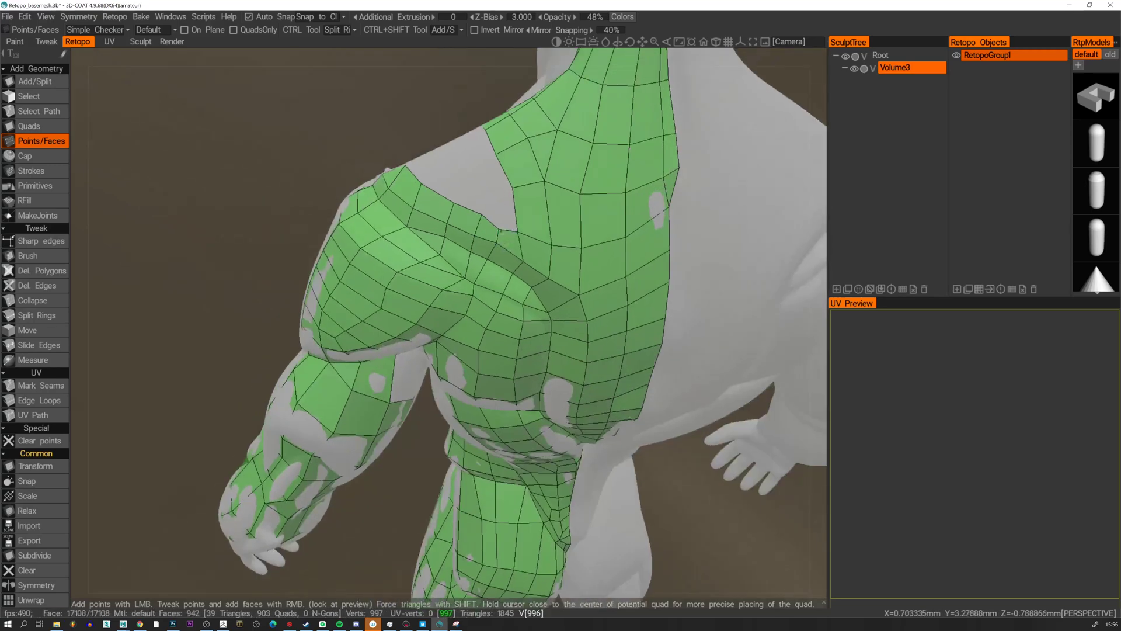
pyautogui.rightClick(494, 191)
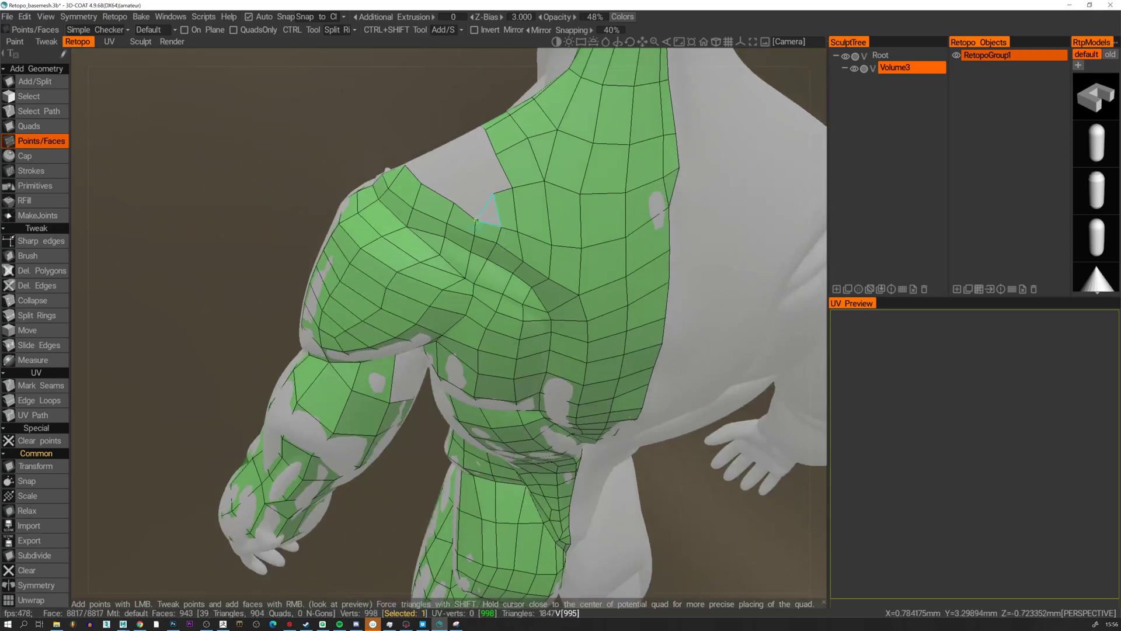
pyautogui.rightClick(479, 213)
# Add a second row of quads on top of the shoulder, running inward from the back mesh.
pyautogui.moveTo(479, 213)
pyautogui.keyDown('alt'); pyautogui.mouseDown()
pyautogui.moveTo(466, 193)
pyautogui.moveTo(440, 188)
pyautogui.moveTo(459, 221)
pyautogui.mouseUp(); pyautogui.keyUp('alt')
pyautogui.rightClick(459, 170)
pyautogui.rightClick(426, 181)
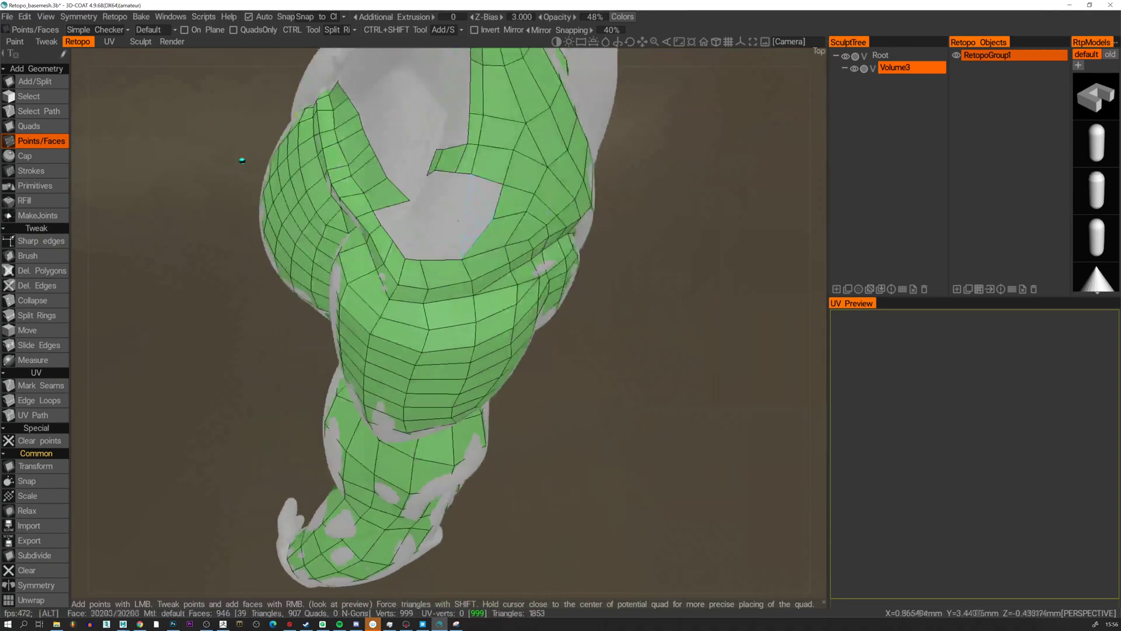
pyautogui.rightClick(457, 234)
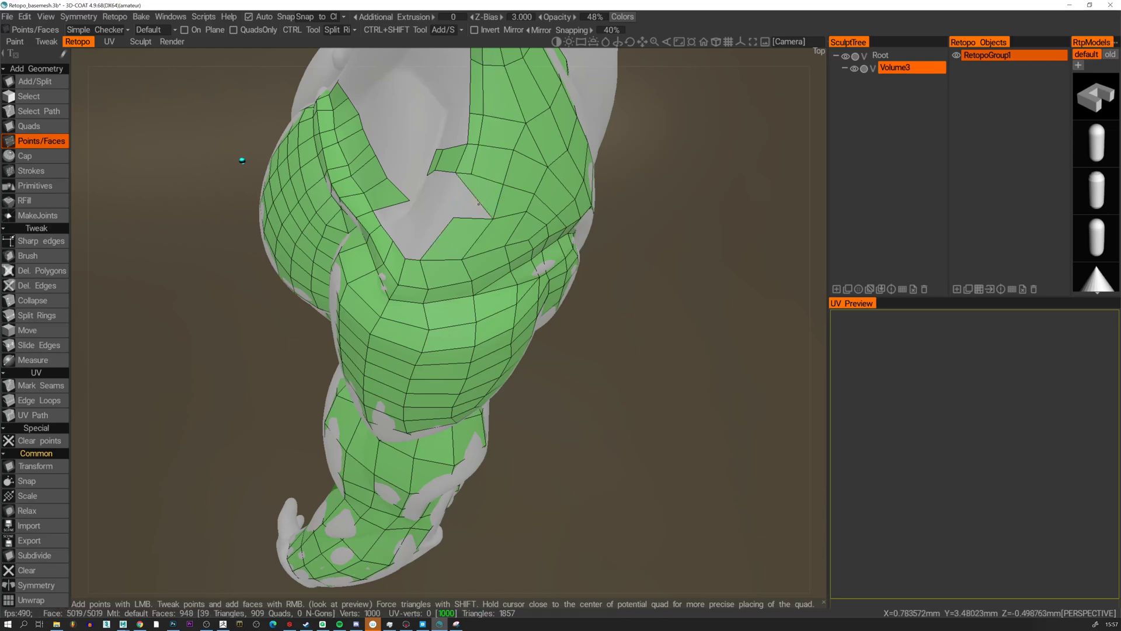
pyautogui.rightClick(483, 203)
# Fill the gap between the top of the shoulder and the outer end of the chest strip with quads.
pyautogui.keyDown('alt'); pyautogui.moveTo(483, 203); pyautogui.dragTo(419, 232); pyautogui.keyUp('alt')
pyautogui.click(438, 213)
pyautogui.rightClick(447, 190)
pyautogui.rightClick(445, 242)
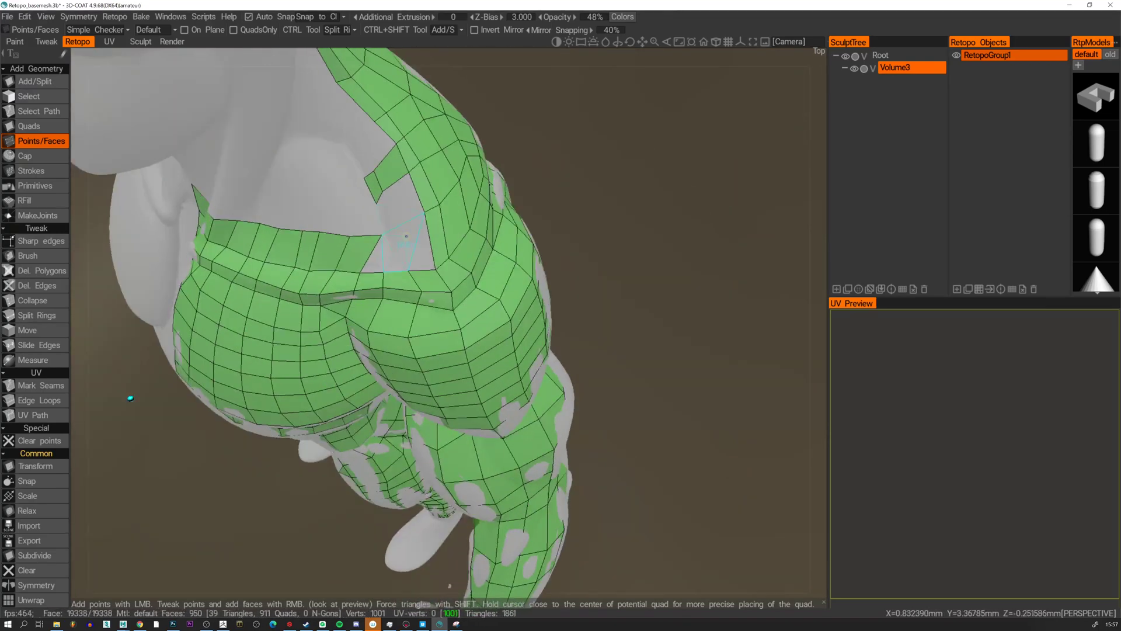
pyautogui.rightClick(407, 236)
pyautogui.rightClick(399, 250)
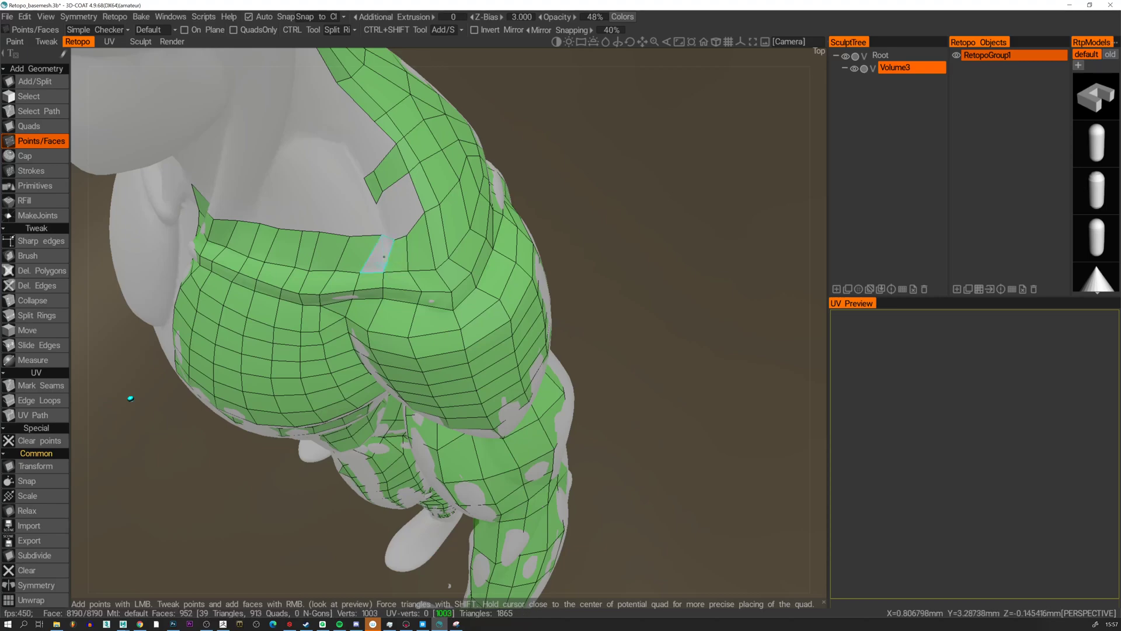
pyautogui.rightClick(381, 254)
# Adjust the vertex at the collarbone corner and close the remaining gap below the short trapezius strip.
pyautogui.keyDown('alt'); pyautogui.moveTo(386, 218); pyautogui.dragTo(421, 207); pyautogui.keyUp('alt')
pyautogui.rightClick(421, 206)
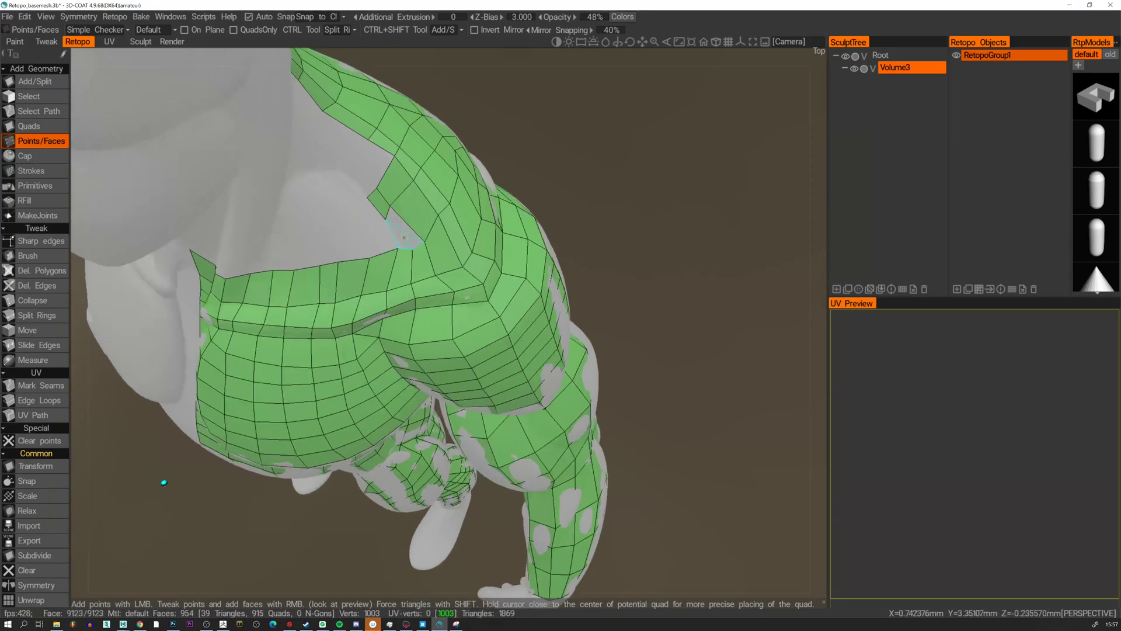
pyautogui.moveTo(397, 248); pyautogui.dragTo(391, 251, button='right')
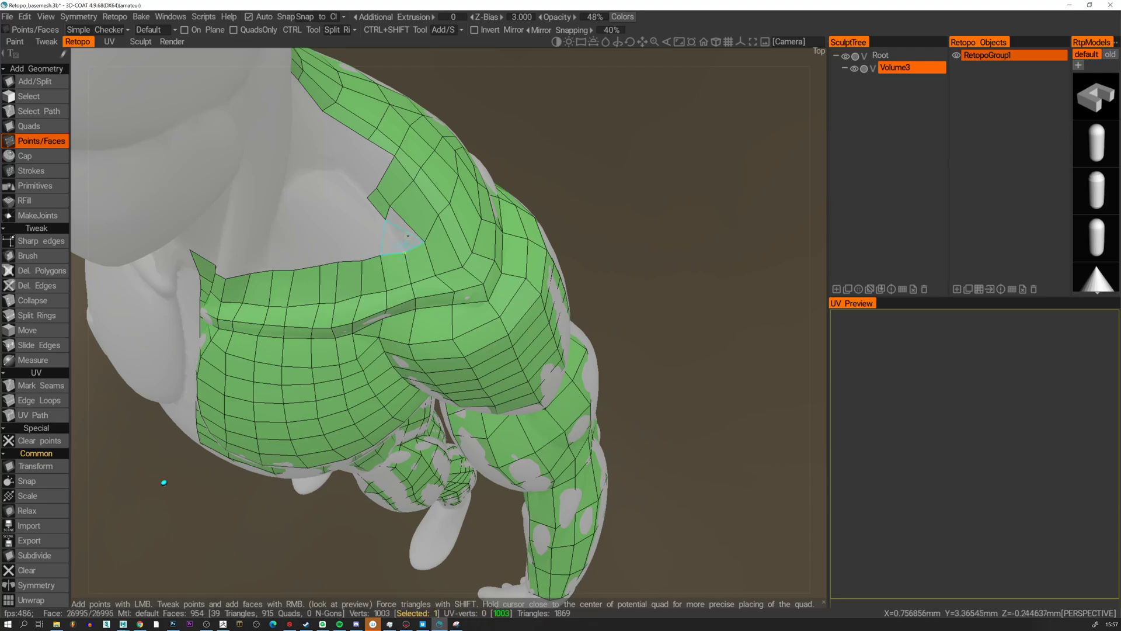
pyautogui.keyDown('alt'); pyautogui.moveTo(408, 235); pyautogui.dragTo(365, 257); pyautogui.keyUp('alt')
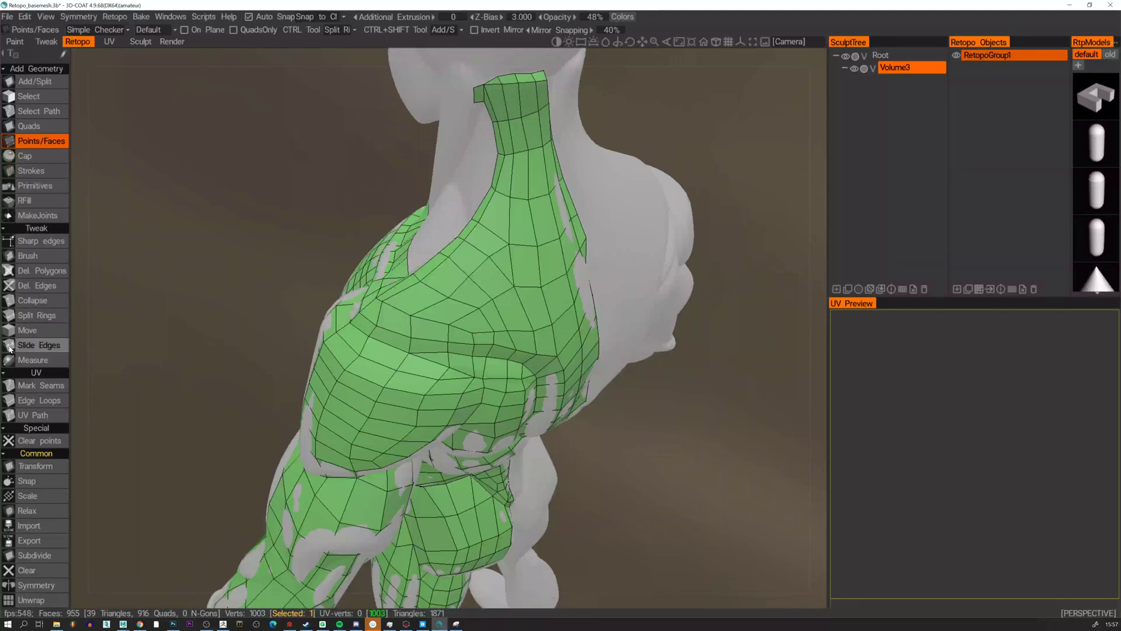
# Smooth the vertex spacing of the new shoulder and upper-back faces with the Brush tool at radius 17.044.
pyautogui.click(28, 256)
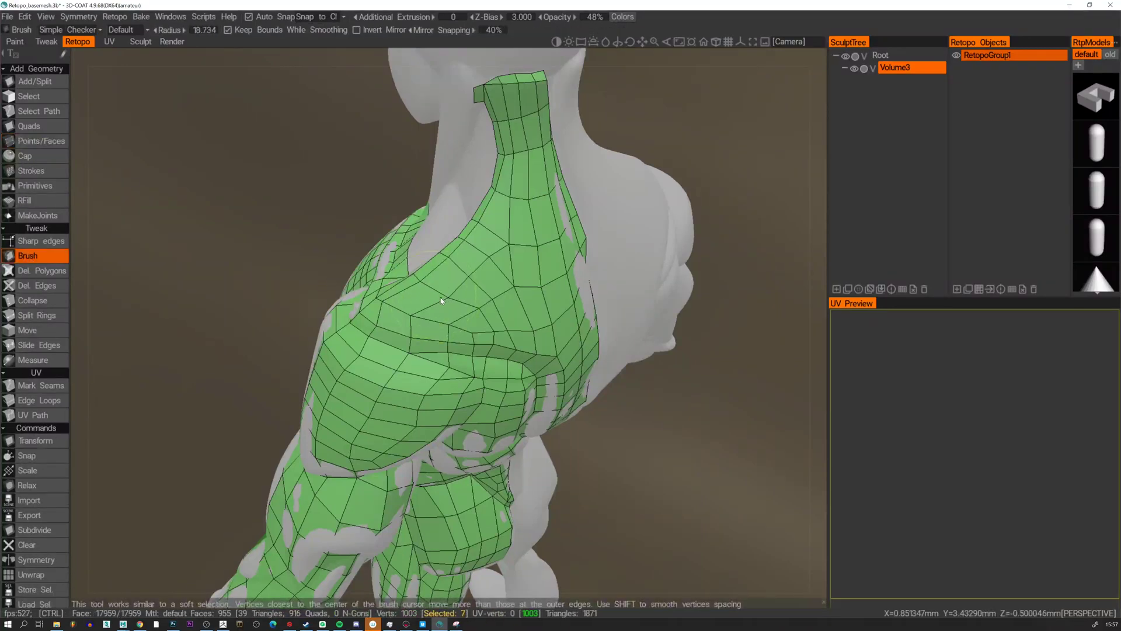
pyautogui.moveTo(441, 301); pyautogui.dragTo(433, 301, button='right')
pyautogui.moveTo(455, 299)
pyautogui.keyDown('shift'); pyautogui.mouseDown()
pyautogui.moveTo(469, 305)
pyautogui.moveTo(403, 315)
pyautogui.mouseUp(); pyautogui.keyUp('shift')
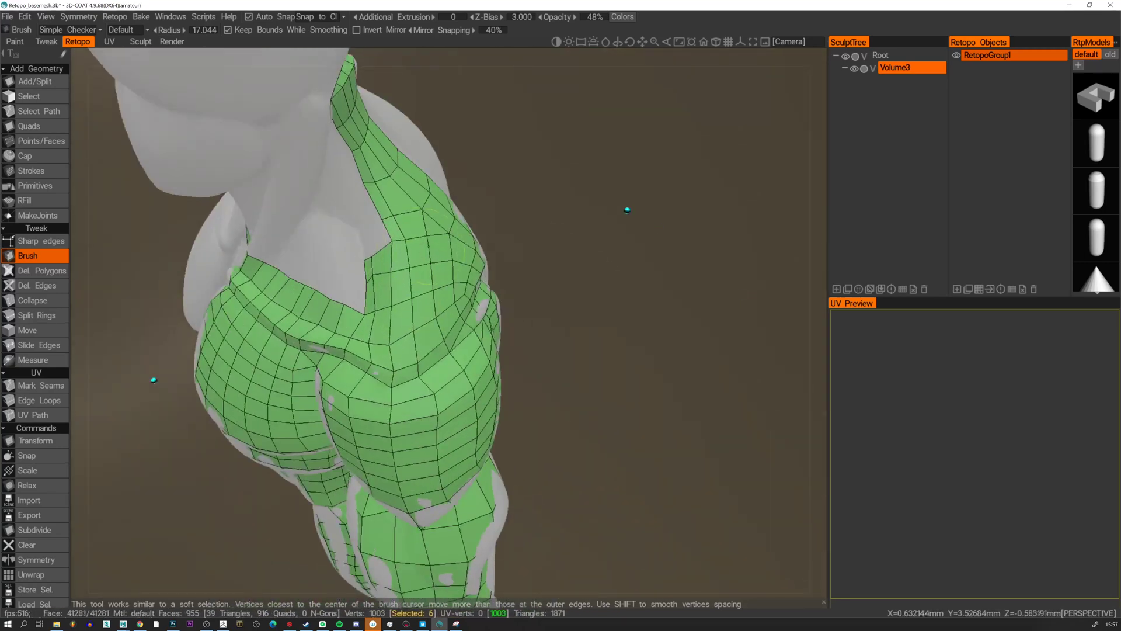
pyautogui.keyDown('alt'); pyautogui.moveTo(415, 276); pyautogui.dragTo(313, 243); pyautogui.keyUp('alt')
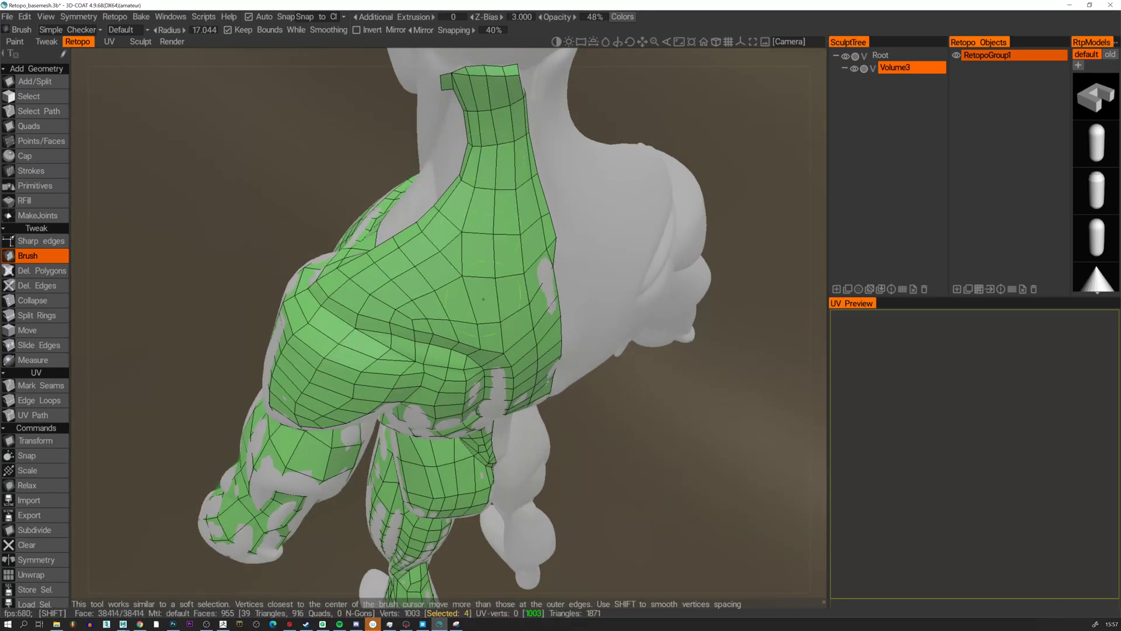
pyautogui.keyDown('alt'); pyautogui.moveTo(482, 218); pyautogui.dragTo(423, 232); pyautogui.keyUp('alt')
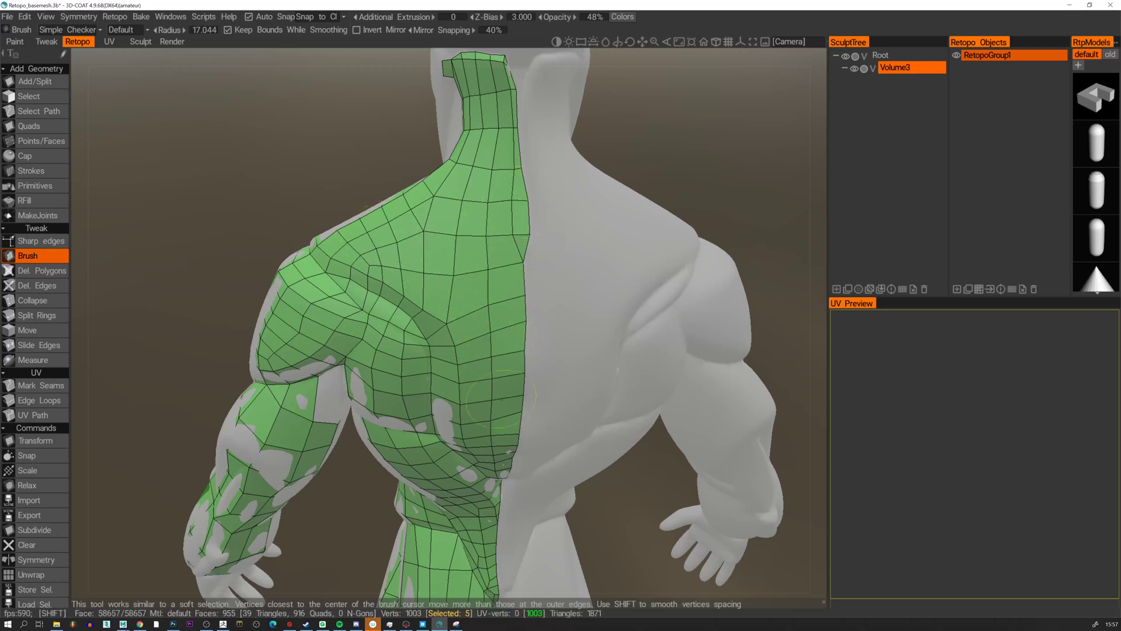
# Smooth the vertex spacing across the back below the shoulder blade.
pyautogui.keyDown('alt'); pyautogui.moveTo(510, 441); pyautogui.dragTo(485, 426, button='right'); pyautogui.keyUp('alt')
pyautogui.keyDown('alt'); pyautogui.moveTo(485, 427); pyautogui.dragTo(458, 377); pyautogui.keyUp('alt')
pyautogui.keyDown('alt'); pyautogui.moveTo(458, 377); pyautogui.dragTo(457, 294, button='middle'); pyautogui.keyUp('alt')
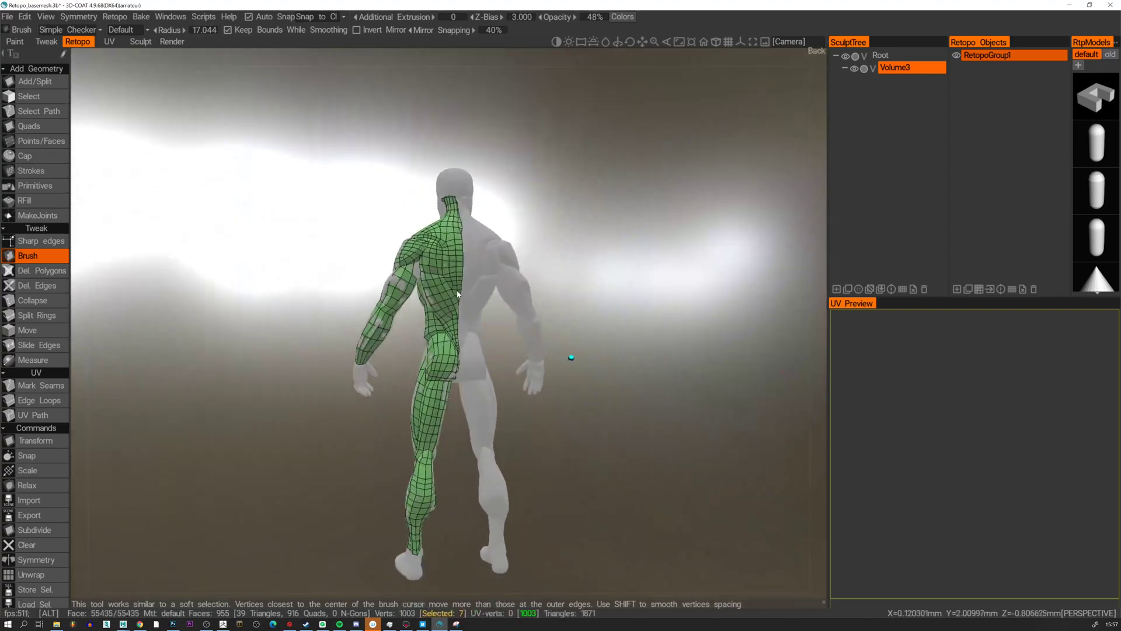
pyautogui.keyDown('alt'); pyautogui.moveTo(457, 294); pyautogui.dragTo(461, 331, button='right'); pyautogui.keyUp('alt')
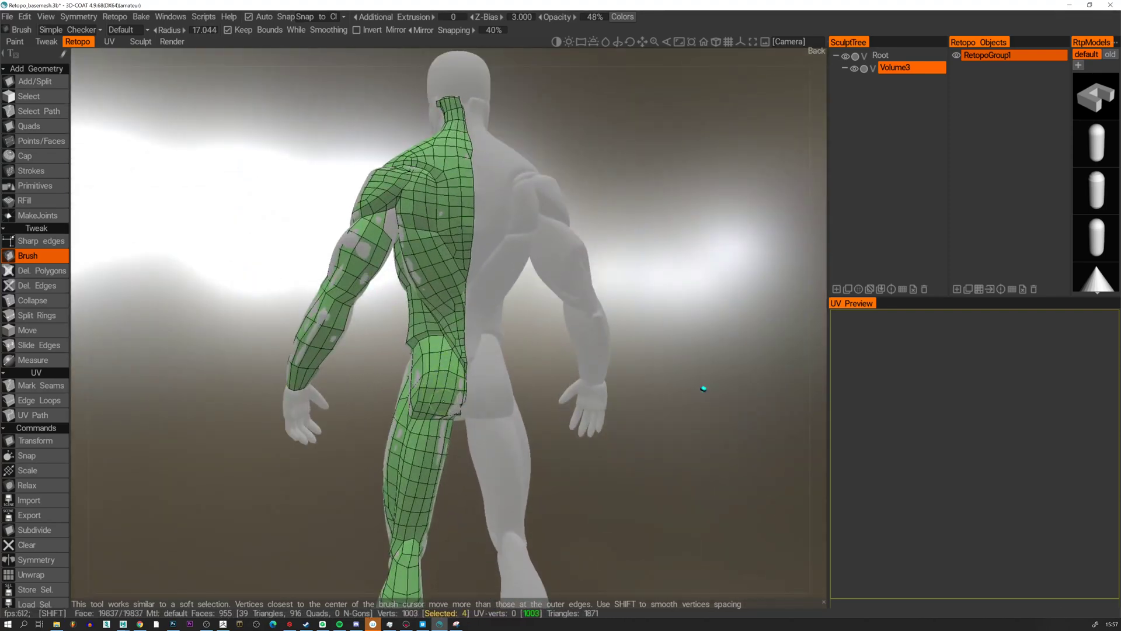
pyautogui.keyDown('alt'); pyautogui.moveTo(704, 388); pyautogui.dragTo(609, 506); pyautogui.keyUp('alt')
pyautogui.keyDown('alt'); pyautogui.moveTo(609, 507); pyautogui.dragTo(603, 430, button='middle'); pyautogui.keyUp('alt')
pyautogui.keyDown('alt'); pyautogui.moveTo(604, 430); pyautogui.dragTo(526, 193, button='right'); pyautogui.keyUp('alt')
pyautogui.keyDown('alt'); pyautogui.moveTo(526, 193); pyautogui.dragTo(444, 225); pyautogui.keyUp('alt')
pyautogui.keyDown('alt'); pyautogui.moveTo(444, 225); pyautogui.dragTo(465, 315, button='middle'); pyautogui.keyUp('alt')
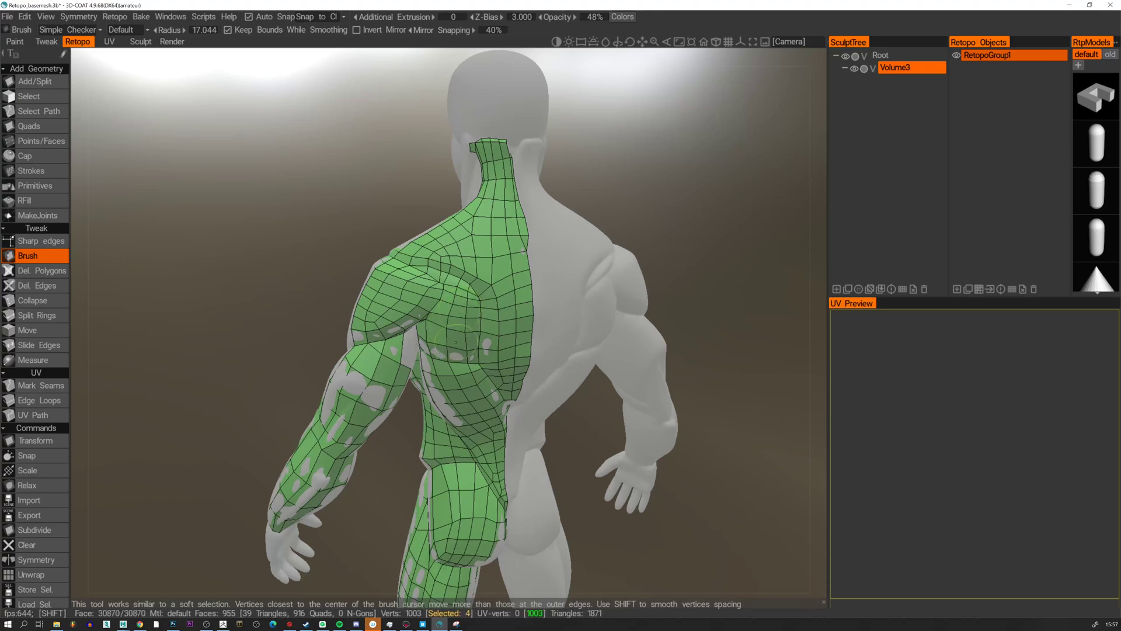
pyautogui.keyDown('shift'); pyautogui.moveTo(455, 342); pyautogui.dragTo(440, 336); pyautogui.keyUp('shift')
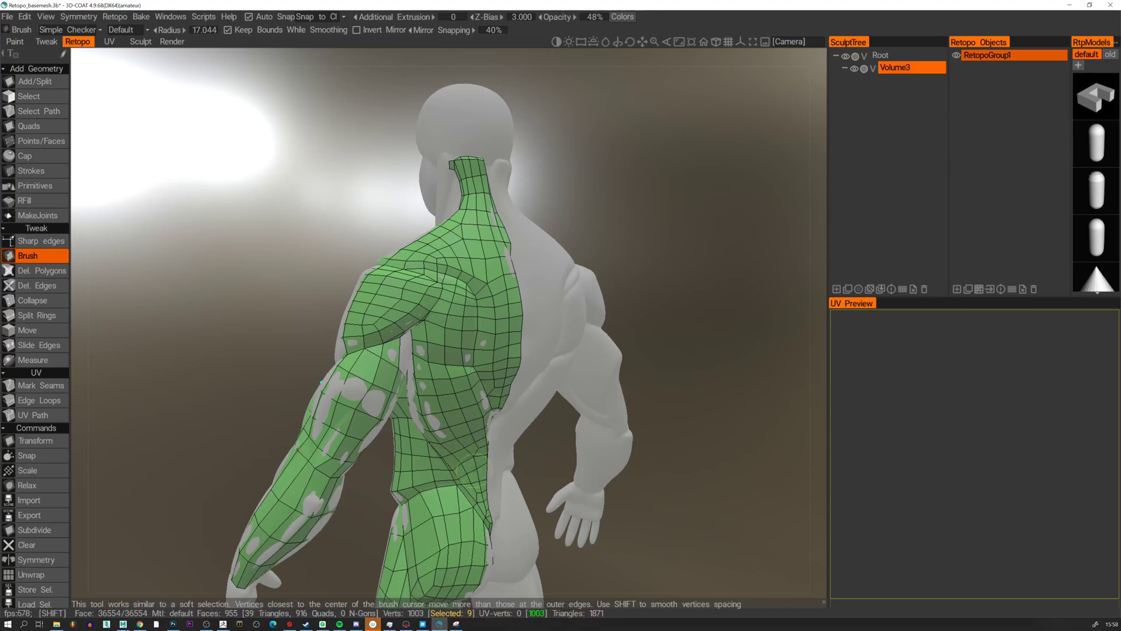
# Examine the retopology mesh on the full figure from behind and around the upper back and neck.
pyautogui.keyDown('alt'); pyautogui.moveTo(474, 470); pyautogui.dragTo(497, 485, button='right'); pyautogui.keyUp('alt')
pyautogui.keyDown('alt'); pyautogui.moveTo(496, 485); pyautogui.dragTo(432, 450); pyautogui.keyUp('alt')
pyautogui.keyDown('alt'); pyautogui.moveTo(432, 450); pyautogui.dragTo(394, 406, button='right'); pyautogui.keyUp('alt')
pyautogui.keyDown('alt'); pyautogui.moveTo(394, 407); pyautogui.dragTo(398, 359, button='middle'); pyautogui.keyUp('alt')
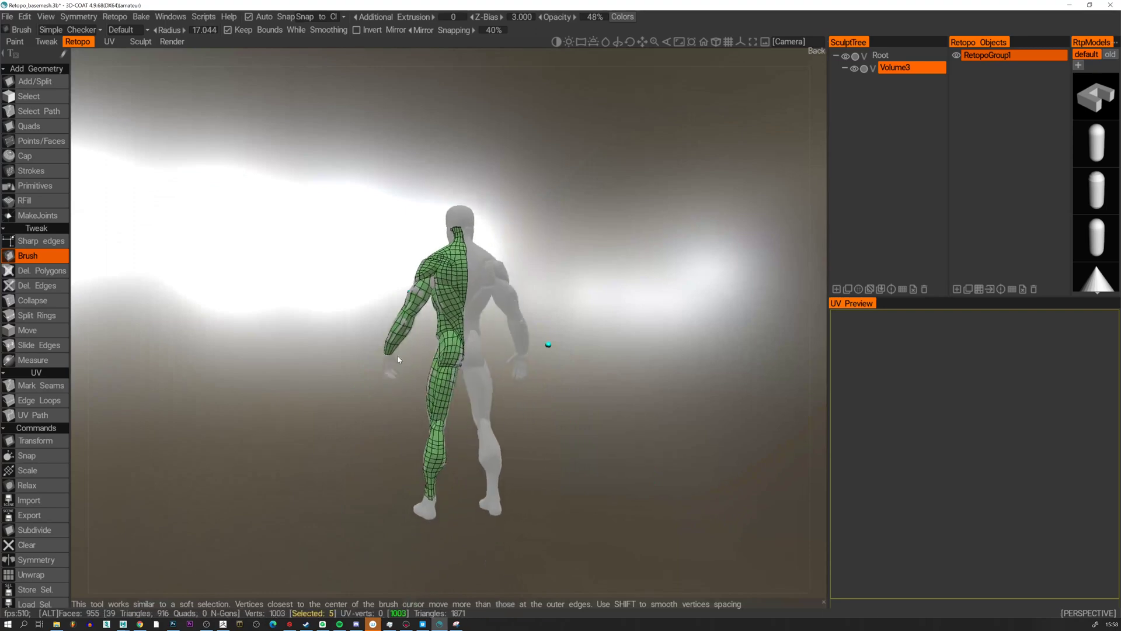
pyautogui.keyDown('alt'); pyautogui.moveTo(398, 359); pyautogui.dragTo(421, 360); pyautogui.keyUp('alt')
pyautogui.keyDown('alt'); pyautogui.moveTo(420, 361); pyautogui.dragTo(428, 374, button='middle'); pyautogui.keyUp('alt')
pyautogui.keyDown('alt'); pyautogui.moveTo(428, 374); pyautogui.dragTo(494, 328, button='right'); pyautogui.keyUp('alt')
pyautogui.keyDown('alt'); pyautogui.moveTo(495, 328); pyautogui.dragTo(478, 273, button='middle'); pyautogui.keyUp('alt')
pyautogui.keyDown('alt'); pyautogui.moveTo(478, 273); pyautogui.dragTo(448, 281); pyautogui.keyUp('alt')
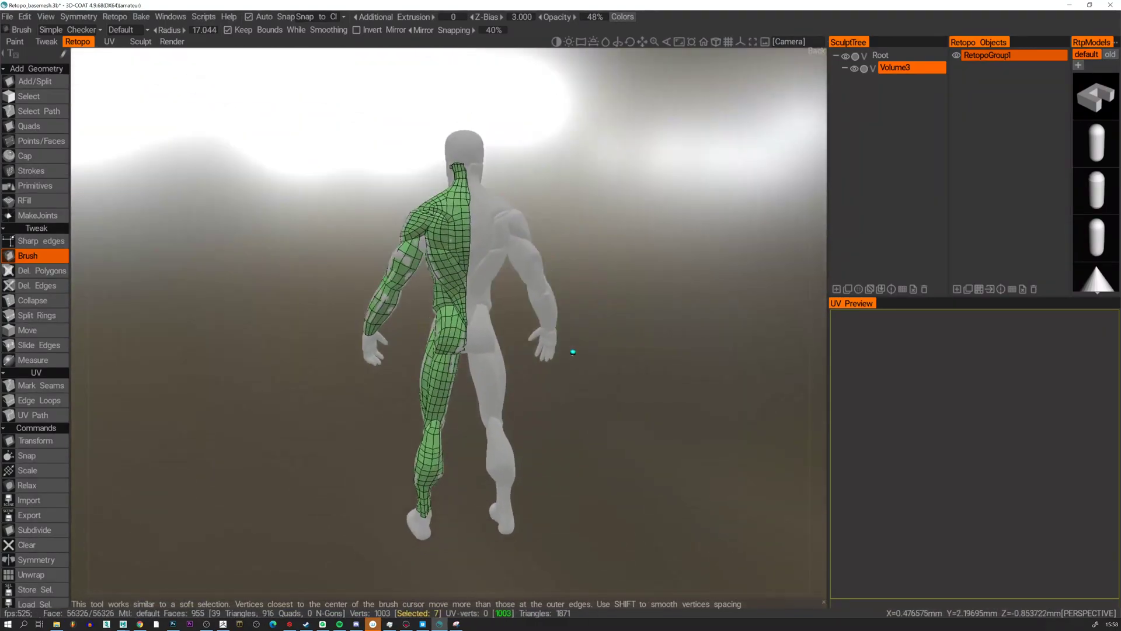
pyautogui.keyDown('alt'); pyautogui.moveTo(573, 352); pyautogui.dragTo(368, 318); pyautogui.keyUp('alt')
pyautogui.keyDown('alt'); pyautogui.moveTo(407, 319); pyautogui.dragTo(427, 336, button='right'); pyautogui.keyUp('alt')
pyautogui.moveTo(427, 335)
pyautogui.keyDown('alt'); pyautogui.mouseDown()
pyautogui.moveTo(427, 371)
pyautogui.moveTo(422, 319)
pyautogui.mouseUp(); pyautogui.keyUp('alt')
pyautogui.keyDown('alt'); pyautogui.moveTo(423, 318); pyautogui.dragTo(403, 340, button='middle'); pyautogui.keyUp('alt')
pyautogui.keyDown('alt'); pyautogui.moveTo(403, 339); pyautogui.dragTo(430, 361, button='right'); pyautogui.keyUp('alt')
pyautogui.keyDown('alt'); pyautogui.moveTo(430, 361); pyautogui.dragTo(408, 354); pyautogui.keyUp('alt')
# Add quads with Points/Faces along the inner shoulder edge, between the chest strip and the short trapezius strip.
pyautogui.click(41, 141)
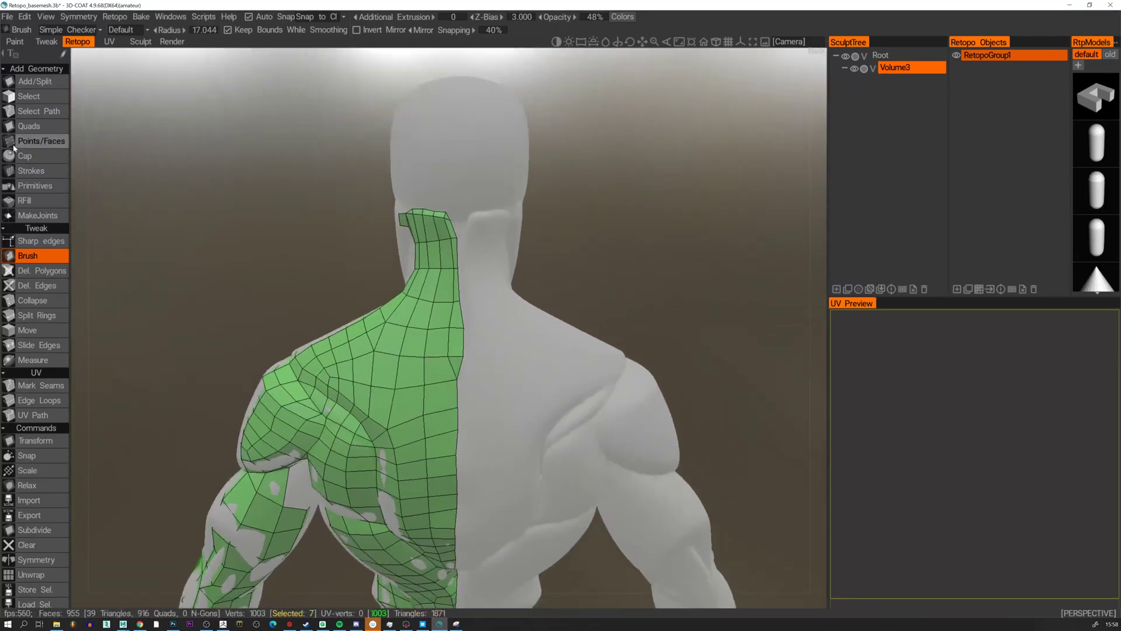
pyautogui.click(458, 355)
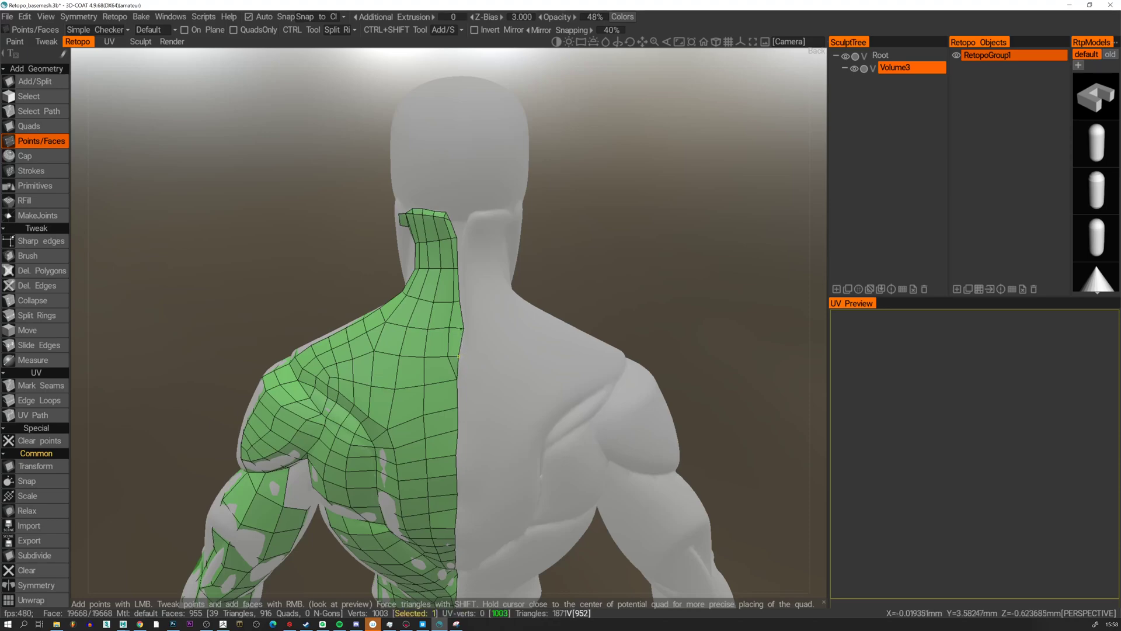
pyautogui.keyDown('alt'); pyautogui.moveTo(381, 296); pyautogui.dragTo(500, 288); pyautogui.keyUp('alt')
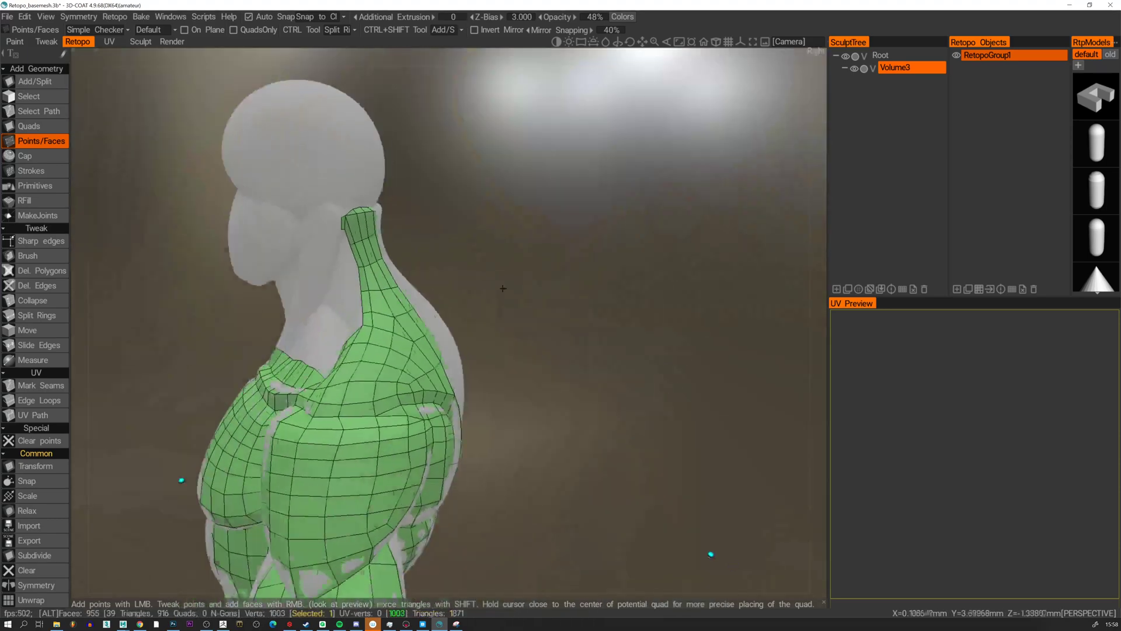
pyautogui.keyDown('alt'); pyautogui.moveTo(336, 266); pyautogui.dragTo(431, 280, button='middle'); pyautogui.keyUp('alt')
pyautogui.keyDown('alt'); pyautogui.moveTo(430, 280); pyautogui.dragTo(491, 292); pyautogui.keyUp('alt')
pyautogui.keyDown('alt'); pyautogui.moveTo(491, 292); pyautogui.dragTo(521, 356, button='right'); pyautogui.keyUp('alt')
pyautogui.keyDown('alt'); pyautogui.moveTo(495, 384); pyautogui.dragTo(481, 325, button='middle'); pyautogui.keyUp('alt')
pyautogui.keyDown('alt'); pyautogui.moveTo(481, 325); pyautogui.dragTo(490, 347); pyautogui.keyUp('alt')
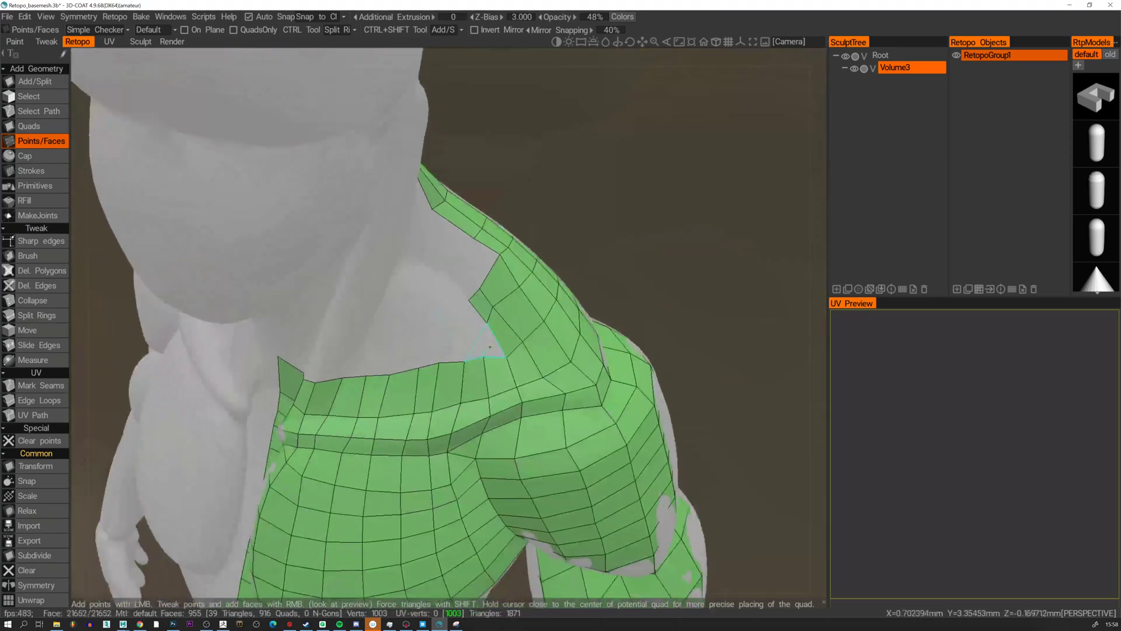
pyautogui.rightClick(482, 337)
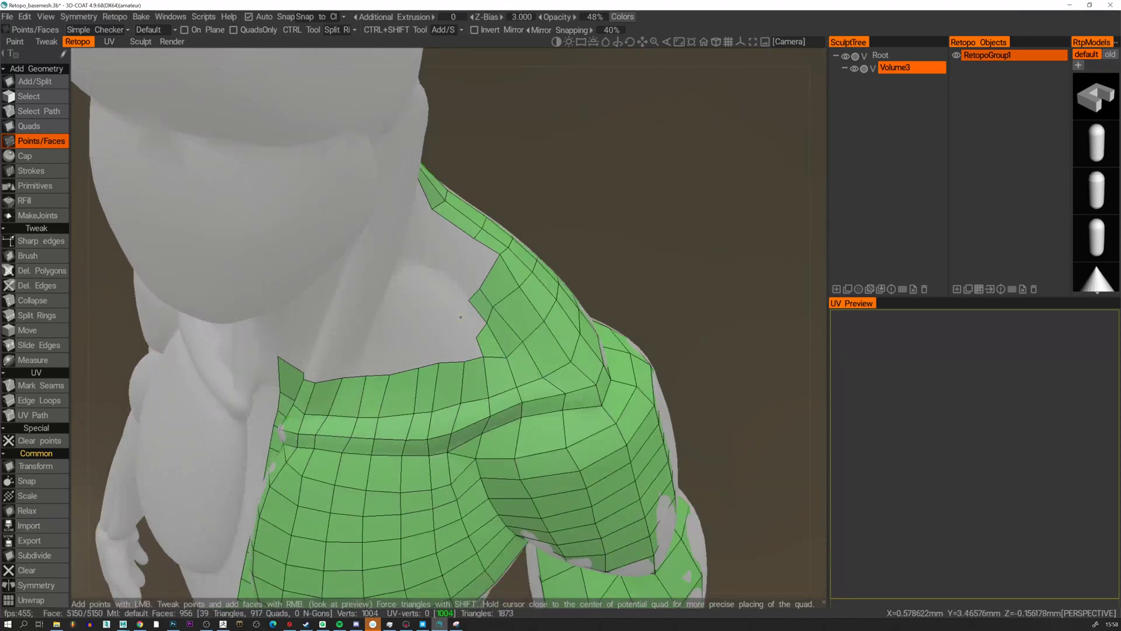
pyautogui.rightClick(464, 318)
# Add a row of quads with Points/Faces along the upper edge of the chest strip, from the inner shoulder corner towards the neck.
pyautogui.keyDown('alt'); pyautogui.moveTo(488, 362); pyautogui.dragTo(537, 388); pyautogui.keyUp('alt')
pyautogui.rightClick(443, 352)
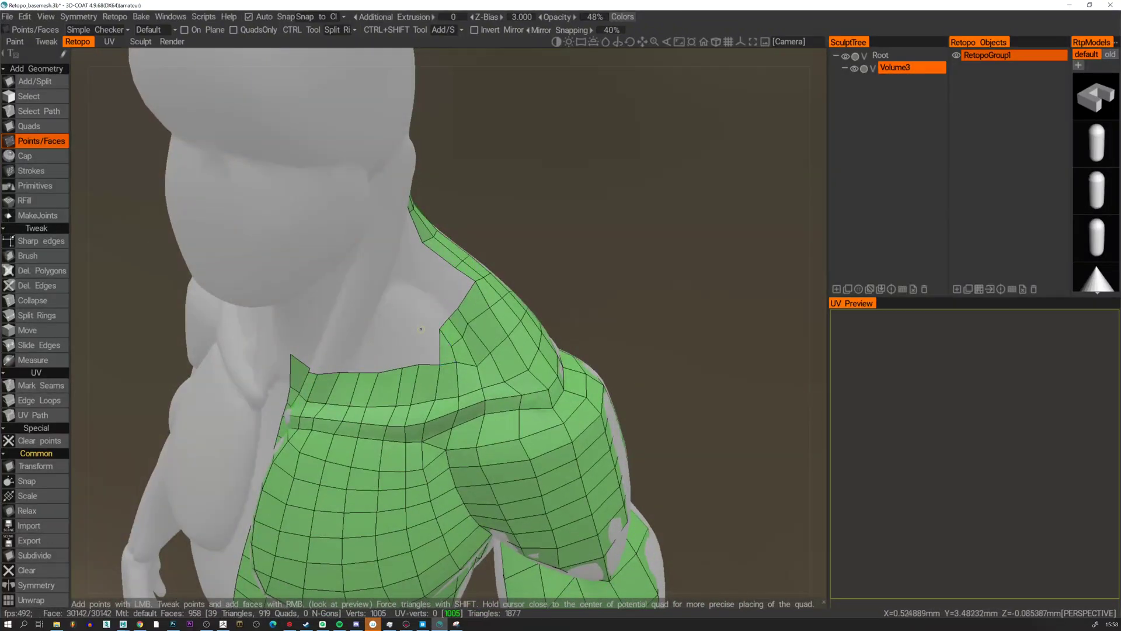
pyautogui.rightClick(421, 330)
pyautogui.rightClick(407, 325)
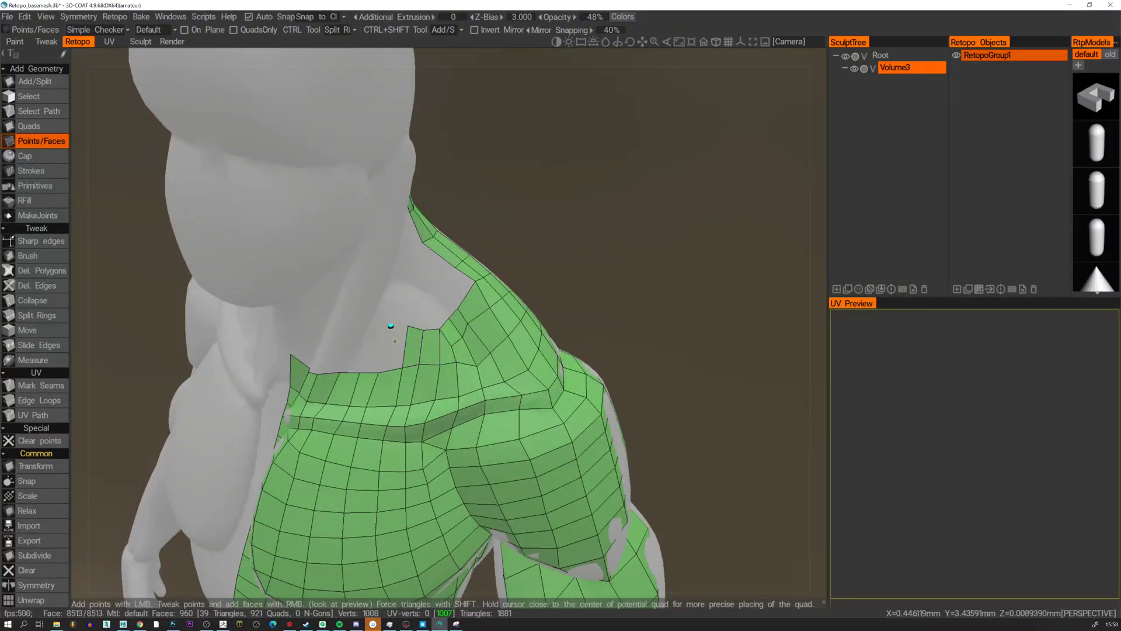
pyautogui.rightClick(391, 325)
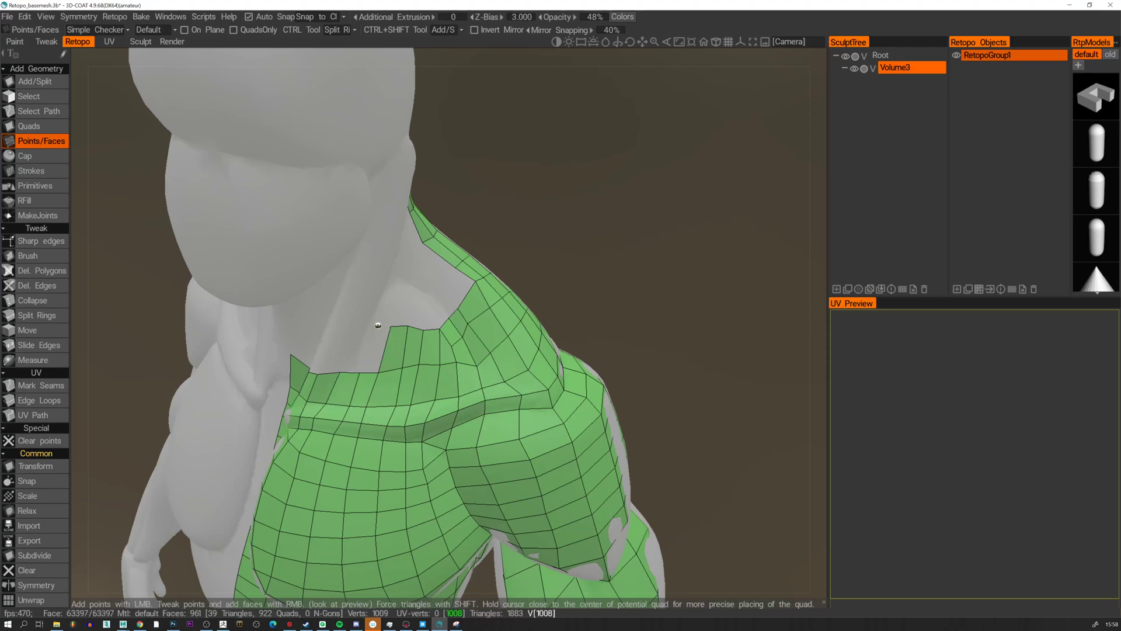
pyautogui.rightClick(374, 354)
pyautogui.rightClick(364, 352)
# Extend the quad row along the base of the neck to the strip at the chest's centre.
pyautogui.keyDown('alt'); pyautogui.moveTo(365, 352); pyautogui.dragTo(326, 335); pyautogui.keyUp('alt')
pyautogui.click(338, 323)
pyautogui.rightClick(338, 350)
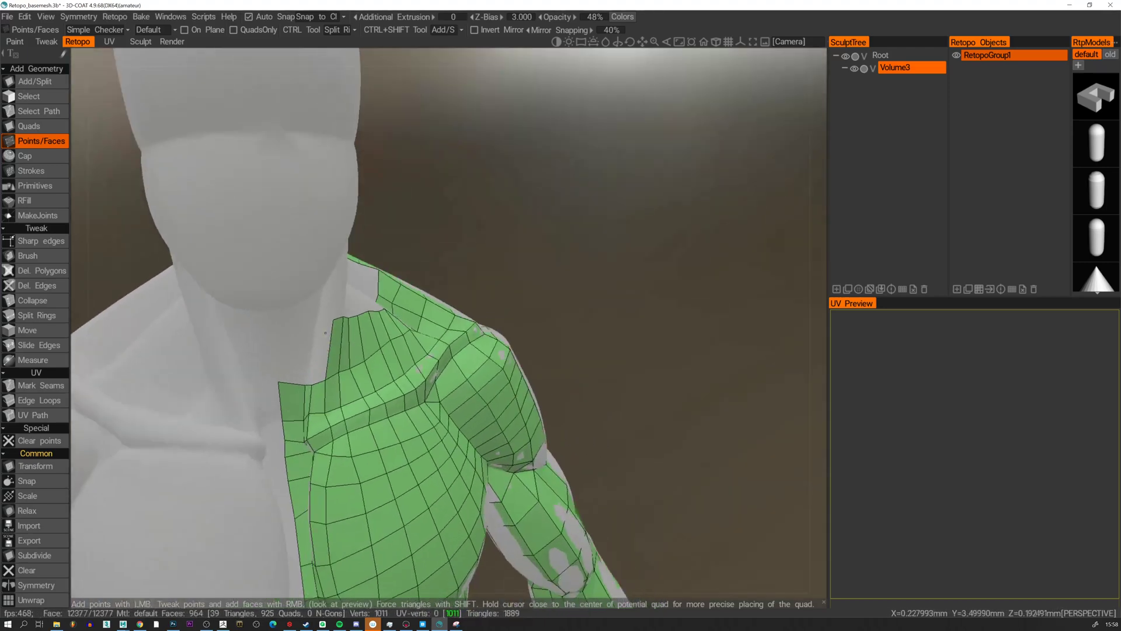
pyautogui.rightClick(324, 353)
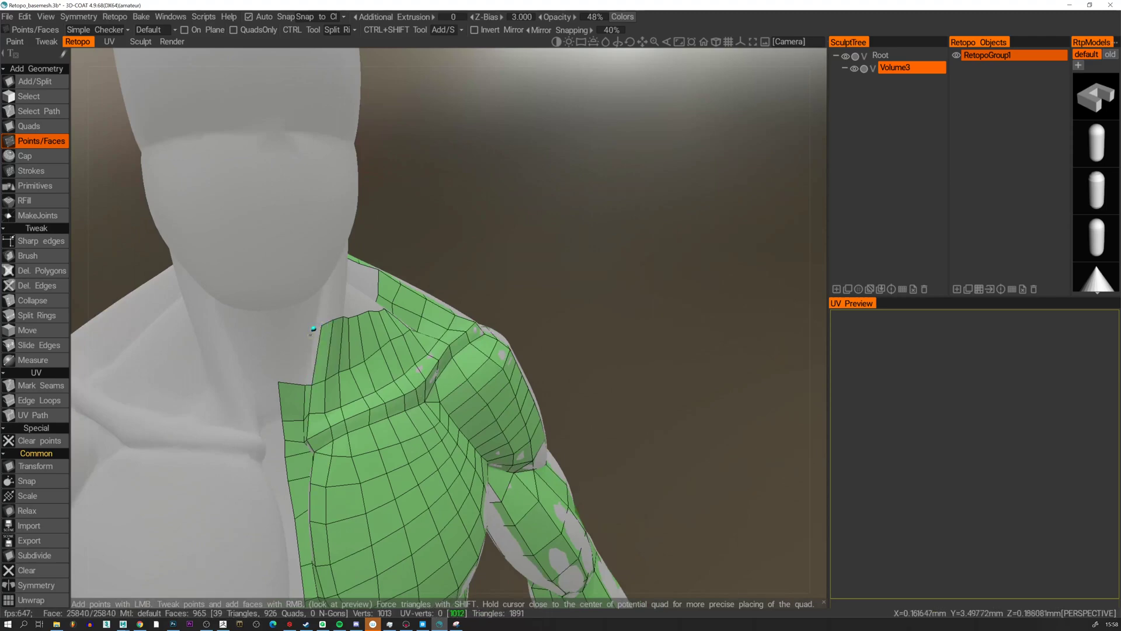
pyautogui.rightClick(311, 358)
pyautogui.rightClick(290, 360)
# Add a second, shorter row of quads above the collarbone row, working from the shoulder side towards the front of the neck.
pyautogui.keyDown('alt'); pyautogui.moveTo(290, 360); pyautogui.dragTo(379, 342); pyautogui.keyUp('alt')
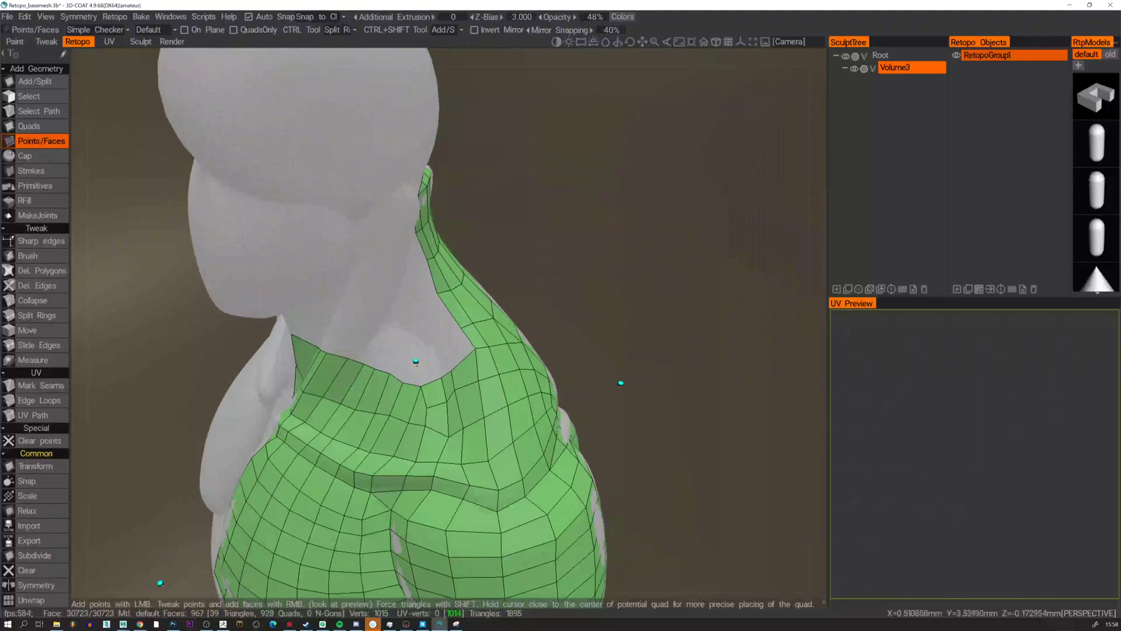
pyautogui.rightClick(429, 371)
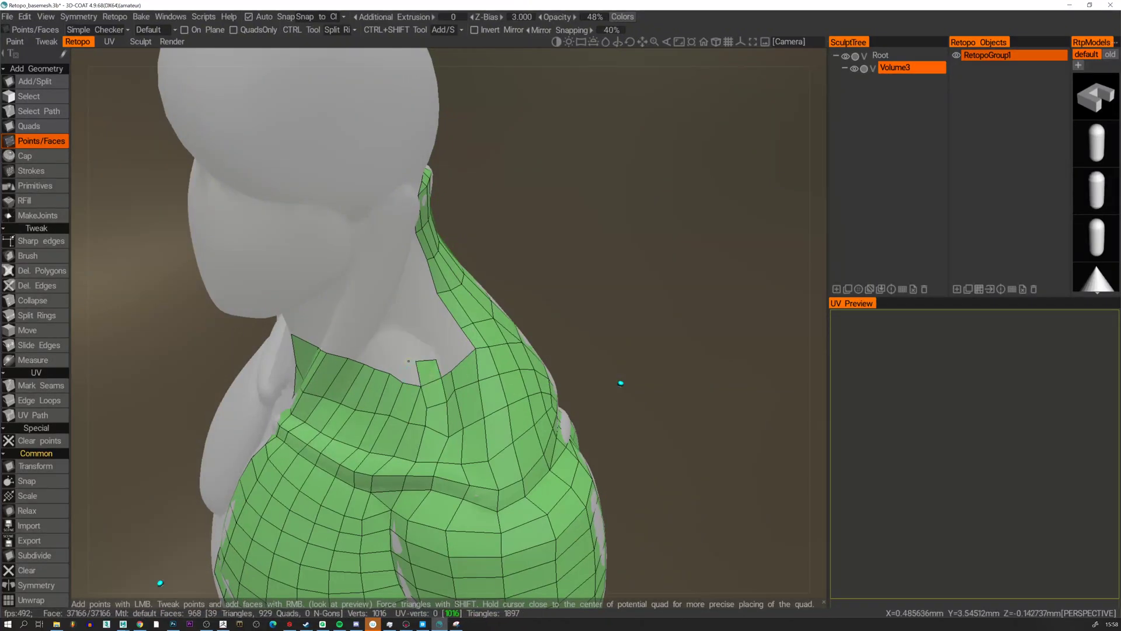
pyautogui.rightClick(417, 380)
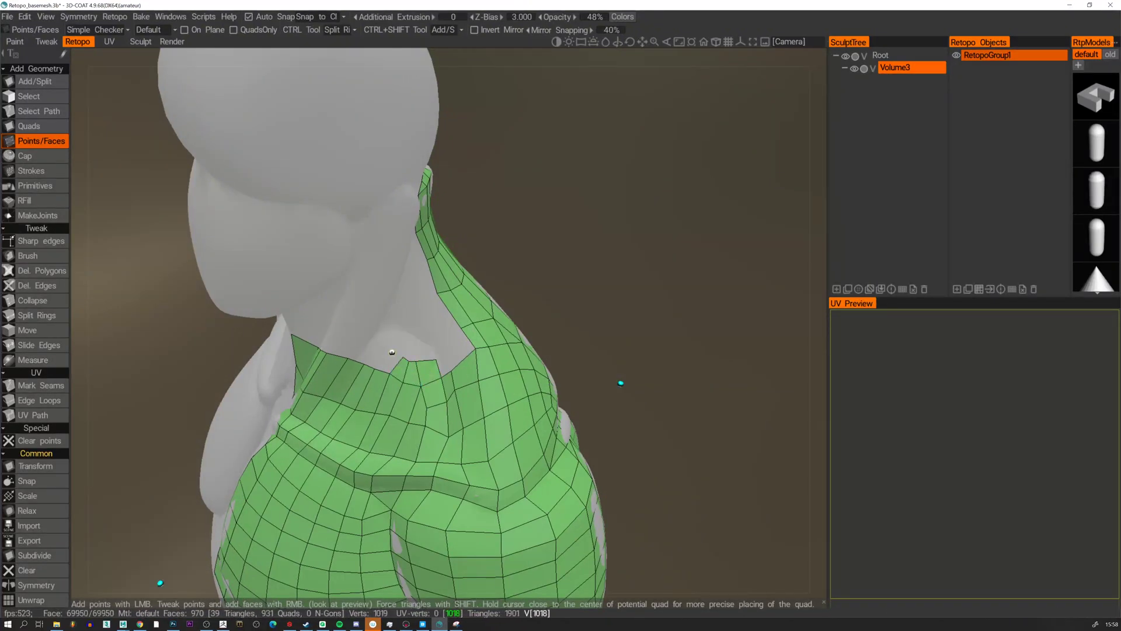
pyautogui.rightClick(392, 352)
pyautogui.rightClick(377, 356)
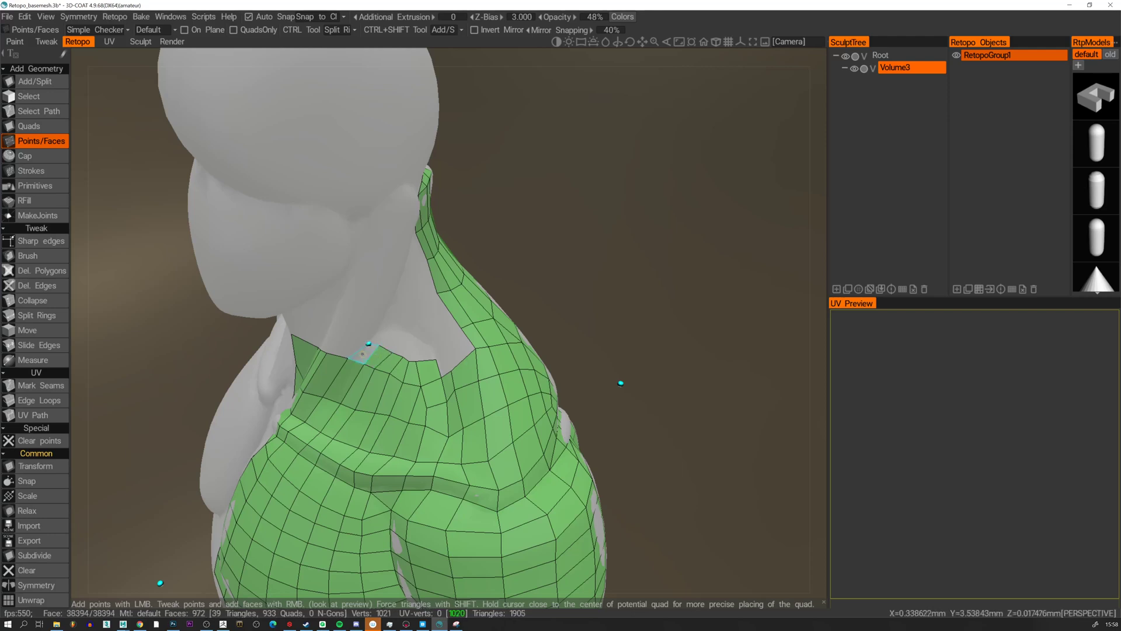
pyautogui.rightClick(362, 354)
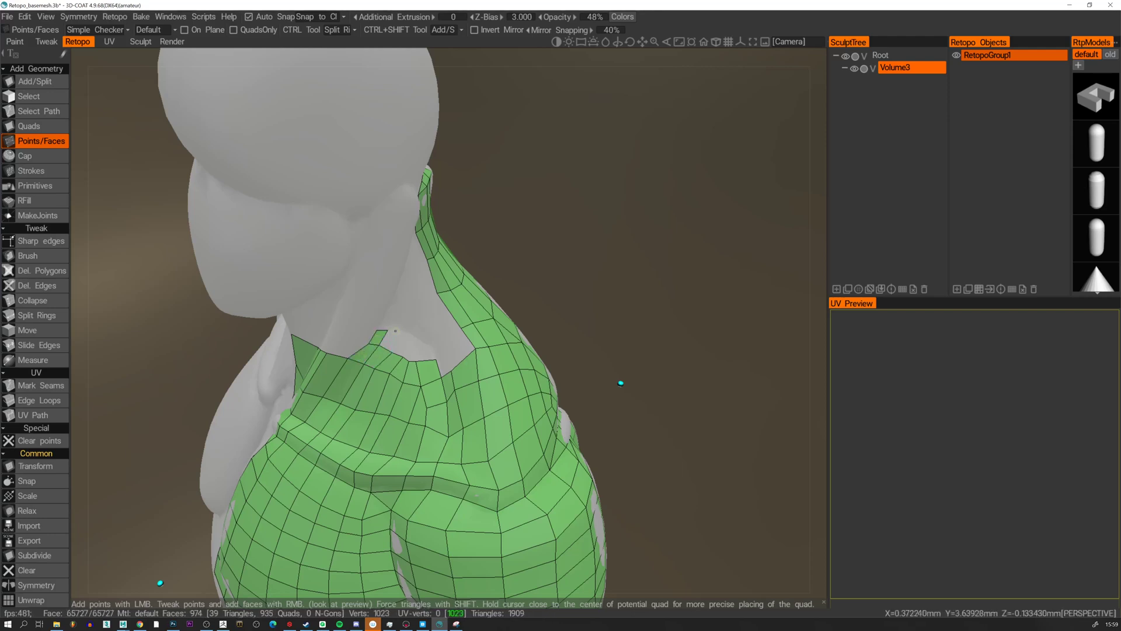
# Build a third short row of quads in the collarbone hollow, undoing one misplaced face and refilling its gap.
pyautogui.rightClick(406, 346)
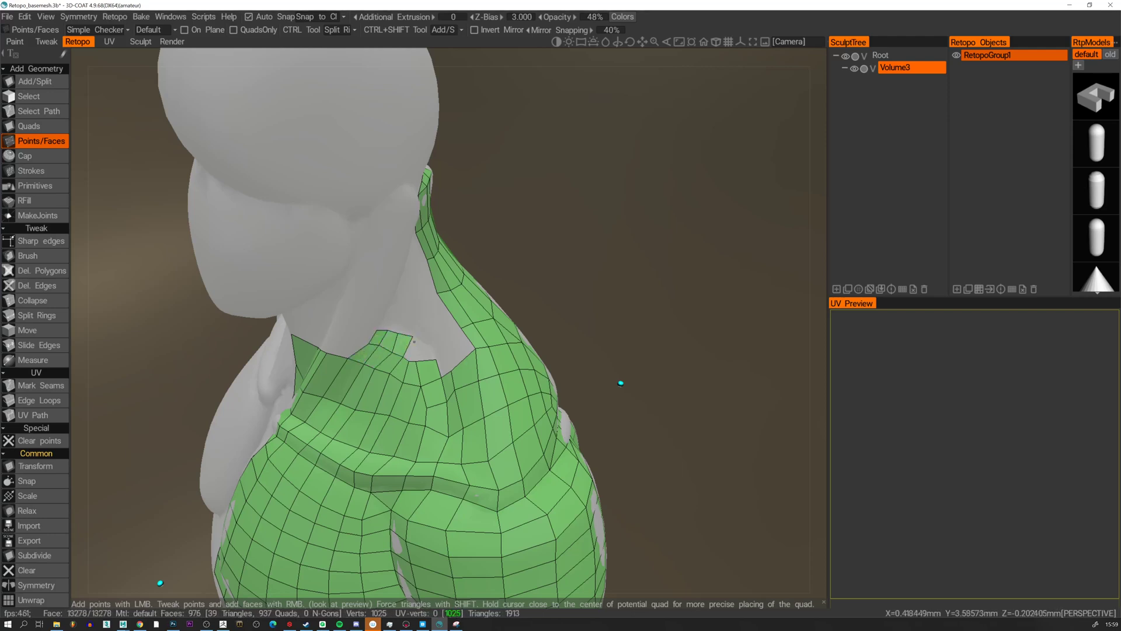
pyautogui.rightClick(416, 345)
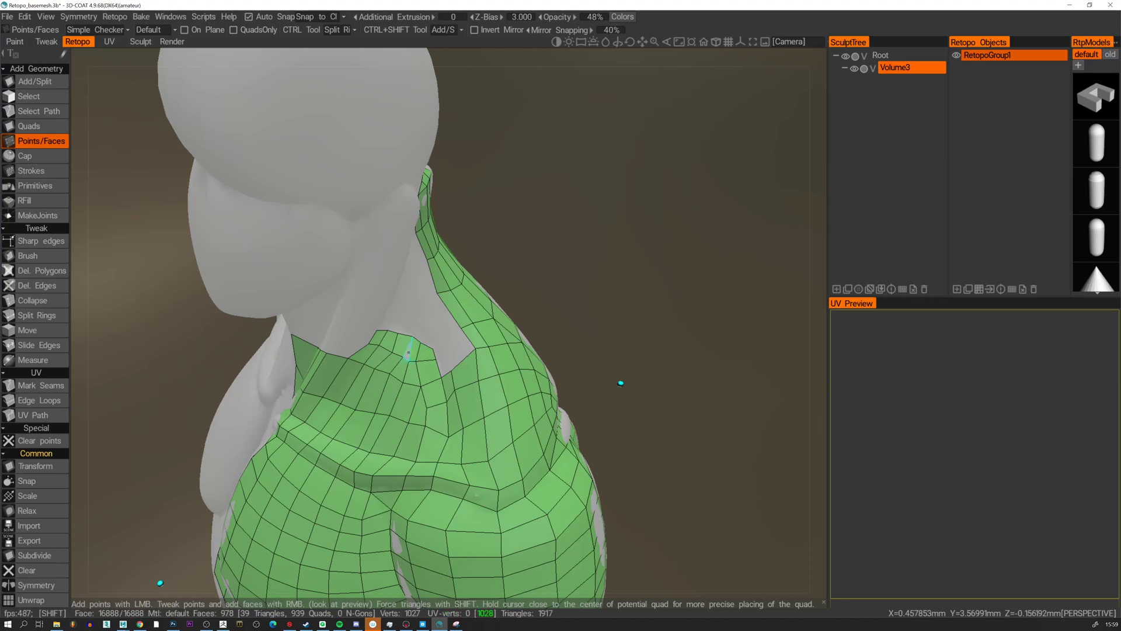
pyautogui.keyDown('alt'); pyautogui.moveTo(407, 353); pyautogui.dragTo(413, 351); pyautogui.keyUp('alt')
pyautogui.hotkey('ctrl', 'z')
pyautogui.keyDown('alt'); pyautogui.moveTo(413, 350); pyautogui.dragTo(381, 344, button='right'); pyautogui.keyUp('alt')
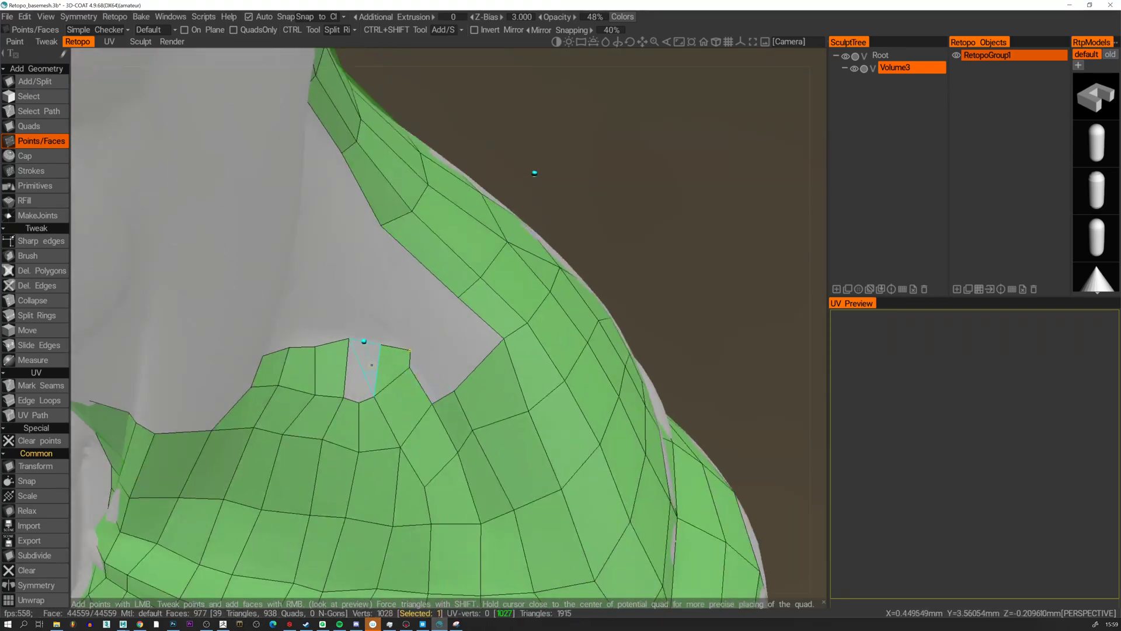
pyautogui.rightClick(369, 376)
pyautogui.rightClick(357, 370)
pyautogui.keyDown('alt'); pyautogui.moveTo(397, 368); pyautogui.dragTo(408, 353, button='right'); pyautogui.keyUp('alt')
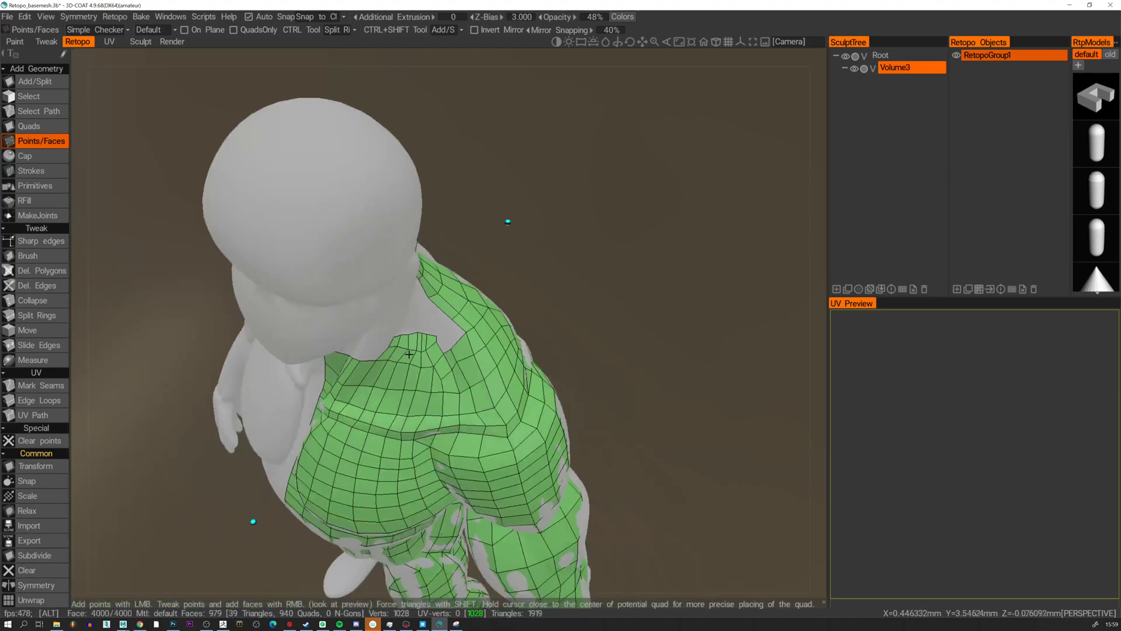
# Join the outer end of the collarbone rows to the inner shoulder edge with two more quads.
pyautogui.keyDown('alt'); pyautogui.moveTo(409, 353); pyautogui.dragTo(413, 311); pyautogui.keyUp('alt')
pyautogui.keyDown('alt'); pyautogui.moveTo(413, 310); pyautogui.dragTo(441, 343, button='right'); pyautogui.keyUp('alt')
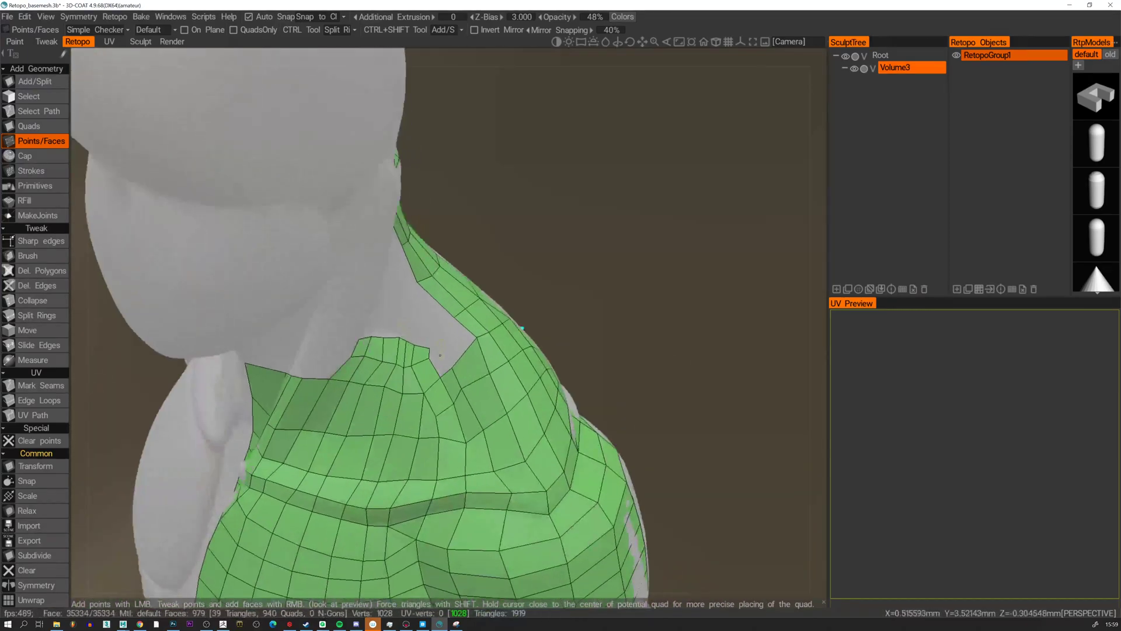
pyautogui.rightClick(440, 355)
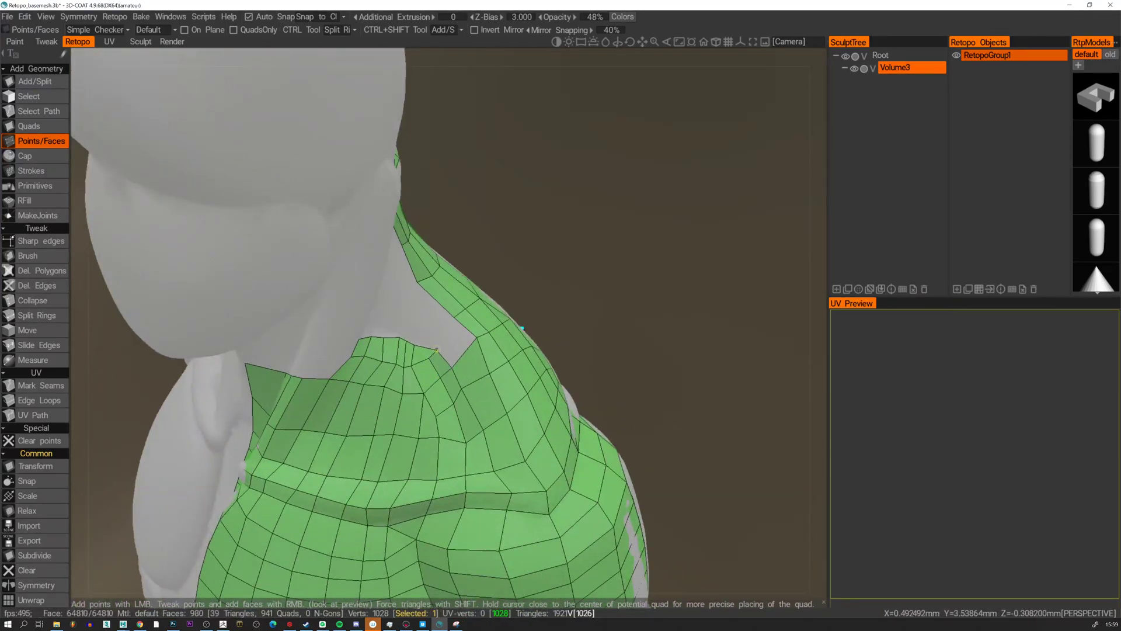
pyautogui.rightClick(460, 344)
# Split the edge rings of the neck and upper trapezius strip to insert extra loops across it.
pyautogui.keyDown('alt'); pyautogui.moveTo(440, 327); pyautogui.dragTo(393, 296); pyautogui.keyUp('alt')
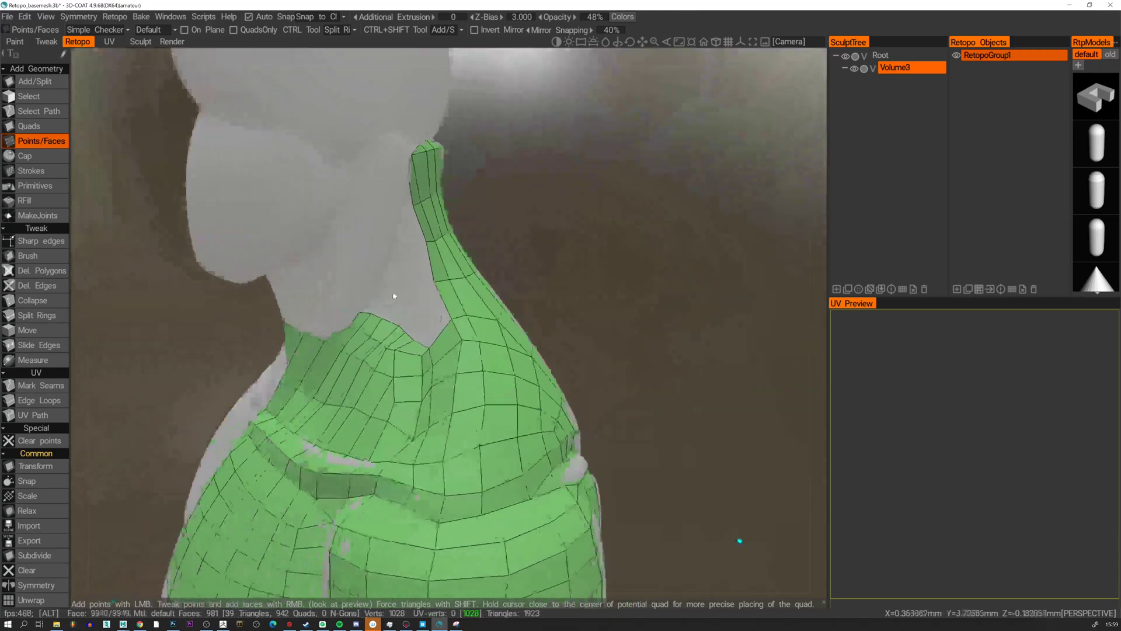
pyautogui.keyDown('alt'); pyautogui.moveTo(393, 296); pyautogui.dragTo(395, 315, button='middle'); pyautogui.keyUp('alt')
pyautogui.keyDown('alt'); pyautogui.moveTo(395, 315); pyautogui.dragTo(394, 338, button='right'); pyautogui.keyUp('alt')
pyautogui.keyDown('alt'); pyautogui.moveTo(394, 338); pyautogui.dragTo(513, 328); pyautogui.keyUp('alt')
pyautogui.keyDown('ctrl'); pyautogui.click(516, 333); pyautogui.keyUp('ctrl')
pyautogui.keyDown('ctrl'); pyautogui.click(547, 264); pyautogui.keyUp('ctrl')
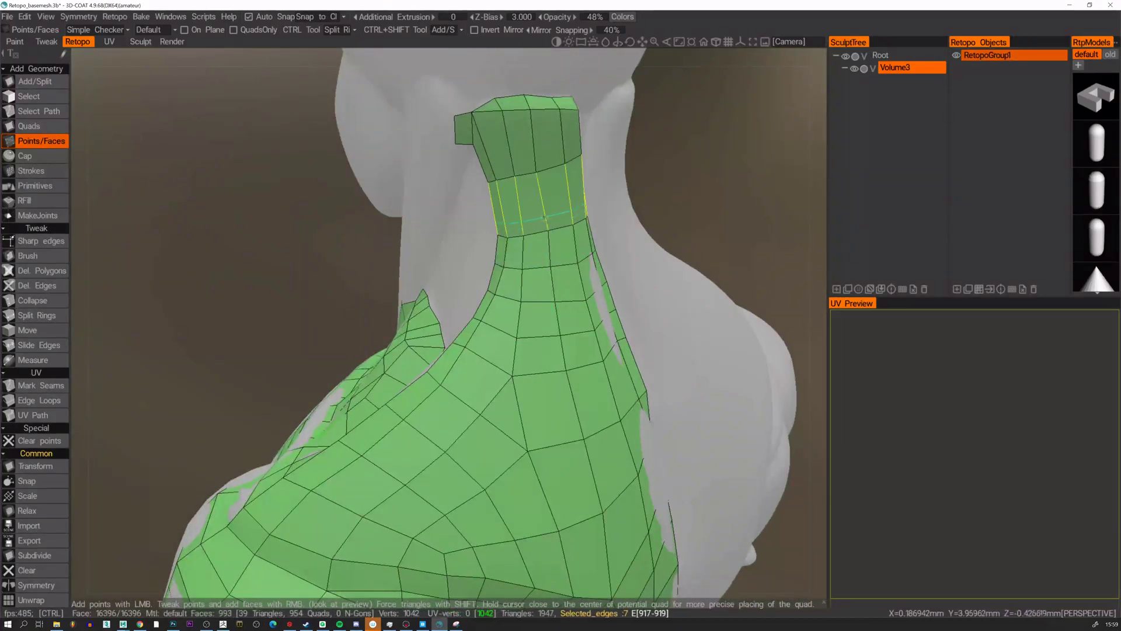
pyautogui.keyDown('ctrl'); pyautogui.click(538, 208); pyautogui.keyUp('ctrl')
pyautogui.keyDown('ctrl'); pyautogui.click(533, 138); pyautogui.keyUp('ctrl')
# Examine the edge flow over the neck, shoulder and arm from the side, both close up and from a distance.
pyautogui.keyDown('alt'); pyautogui.moveTo(534, 138); pyautogui.dragTo(517, 326); pyautogui.keyUp('alt')
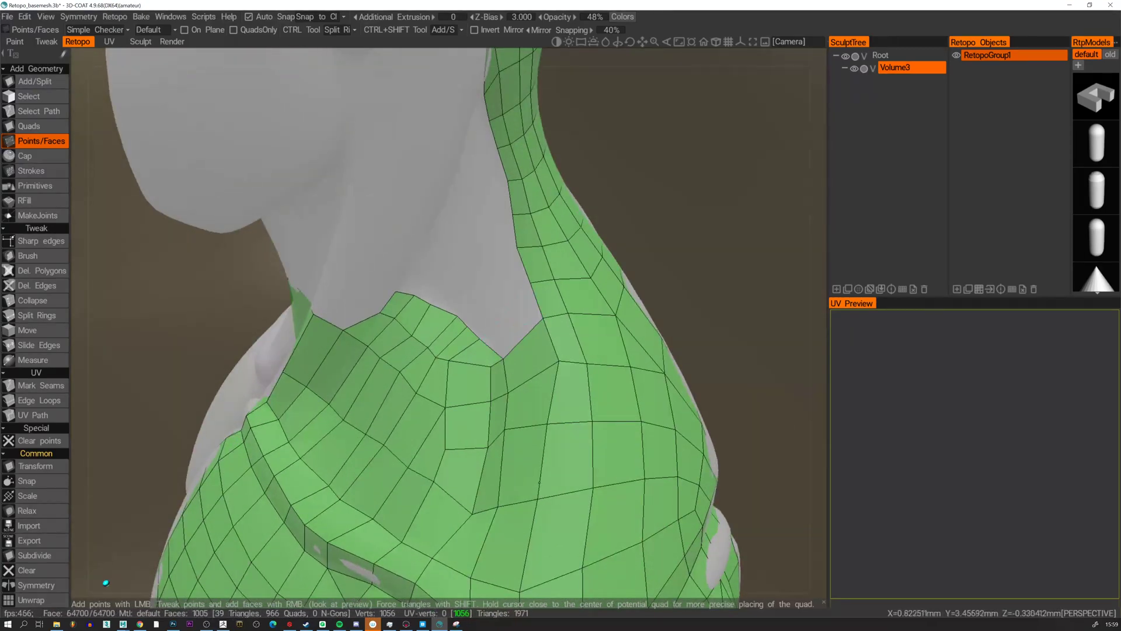
pyautogui.keyDown('alt'); pyautogui.moveTo(516, 324); pyautogui.dragTo(473, 435, button='right'); pyautogui.keyUp('alt')
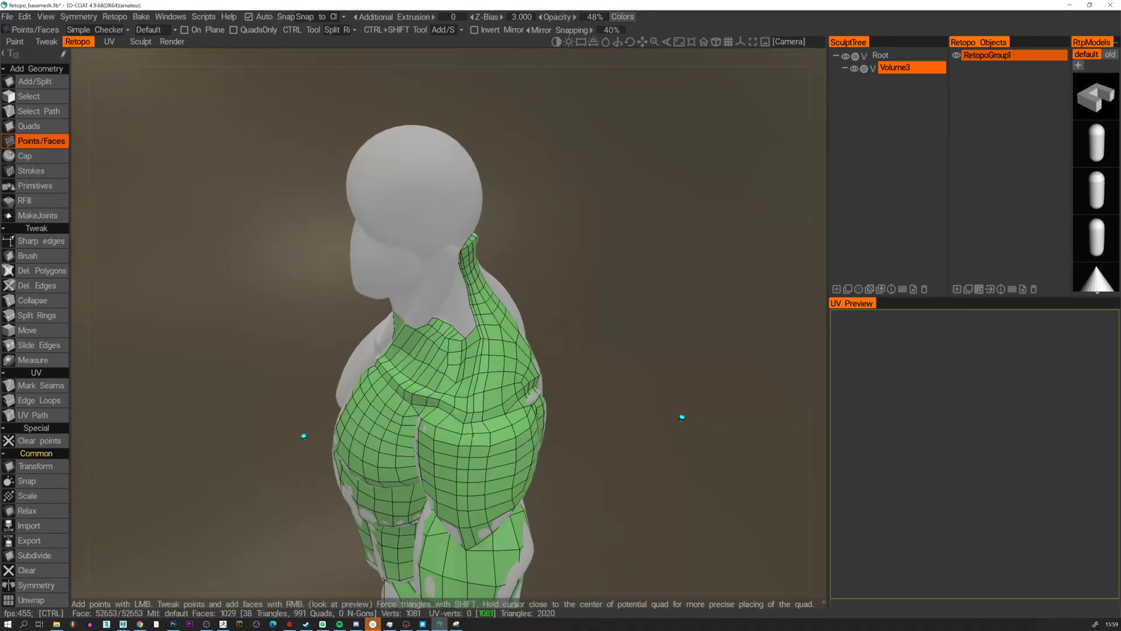
pyautogui.keyDown('alt'); pyautogui.moveTo(488, 467); pyautogui.dragTo(468, 491); pyautogui.keyUp('alt')
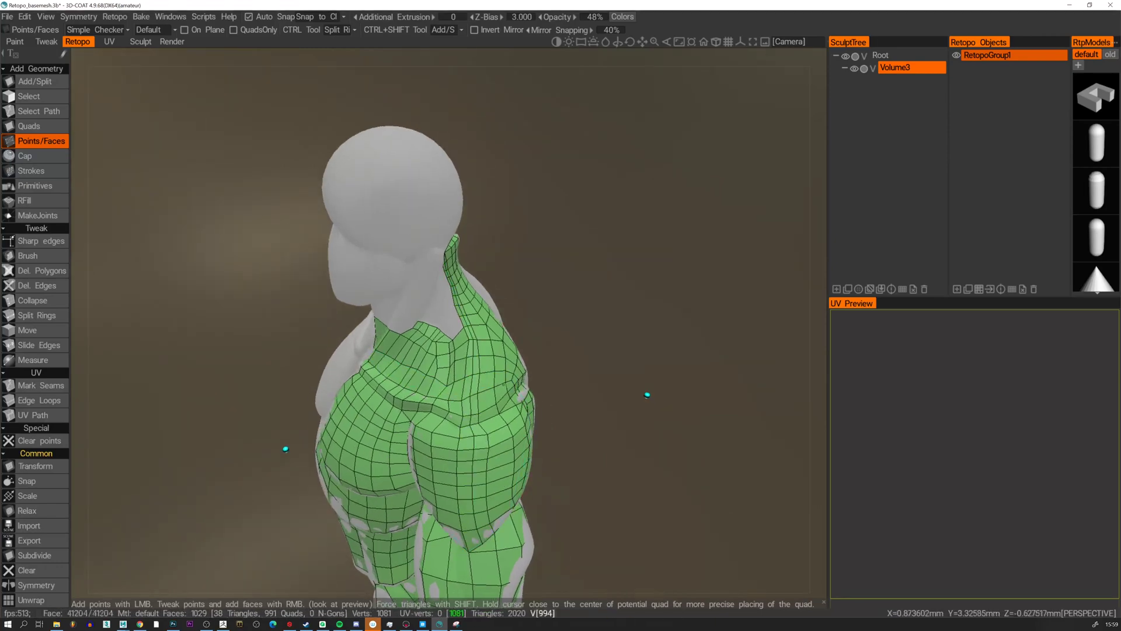
pyautogui.moveTo(473, 376)
pyautogui.keyDown('alt'); pyautogui.mouseDown()
pyautogui.moveTo(409, 374)
pyautogui.moveTo(458, 368)
pyautogui.mouseUp(); pyautogui.keyUp('alt')
pyautogui.keyDown('alt'); pyautogui.moveTo(459, 368); pyautogui.dragTo(475, 334, button='right'); pyautogui.keyUp('alt')
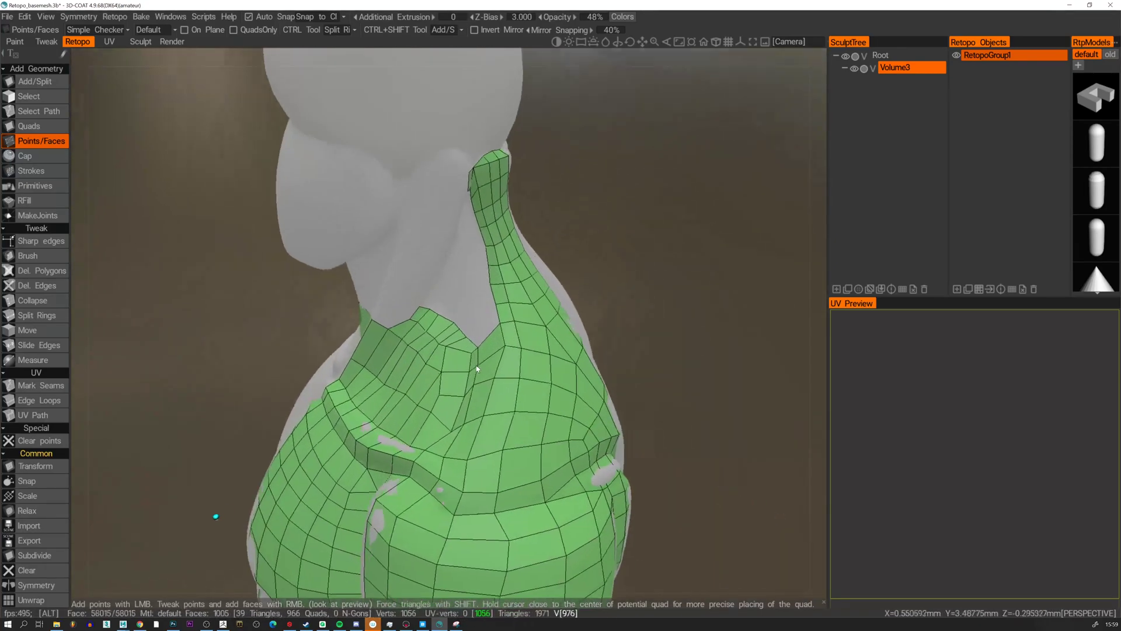
pyautogui.keyDown('alt'); pyautogui.moveTo(475, 334); pyautogui.dragTo(506, 360); pyautogui.keyUp('alt')
pyautogui.keyDown('alt'); pyautogui.moveTo(506, 357); pyautogui.dragTo(496, 403, button='right'); pyautogui.keyUp('alt')
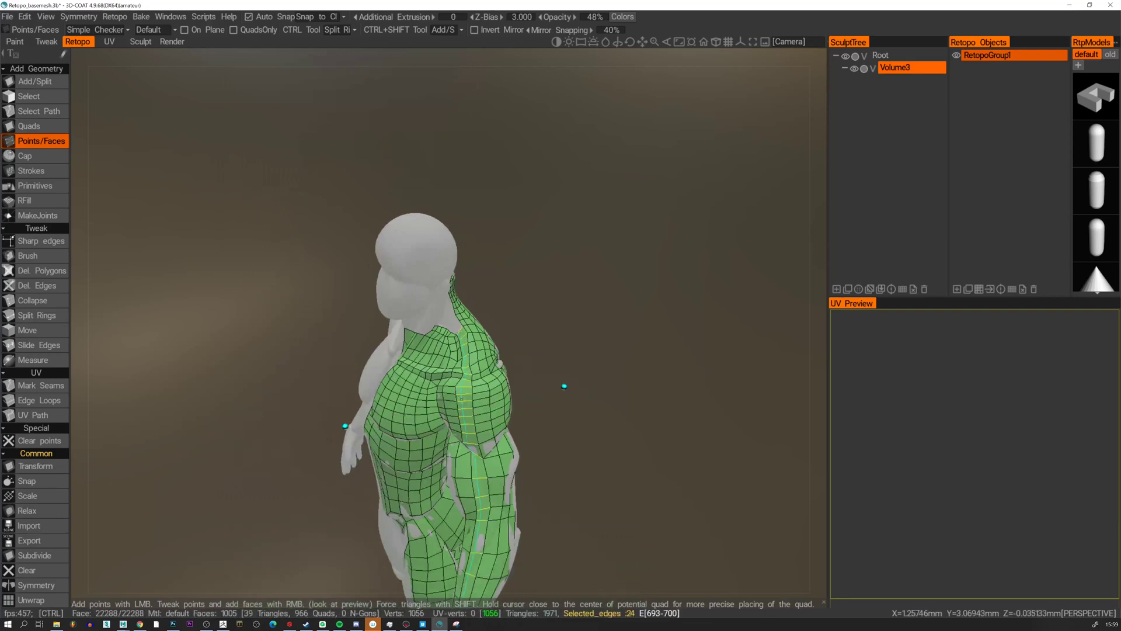
pyautogui.scroll(6, 462, 399)
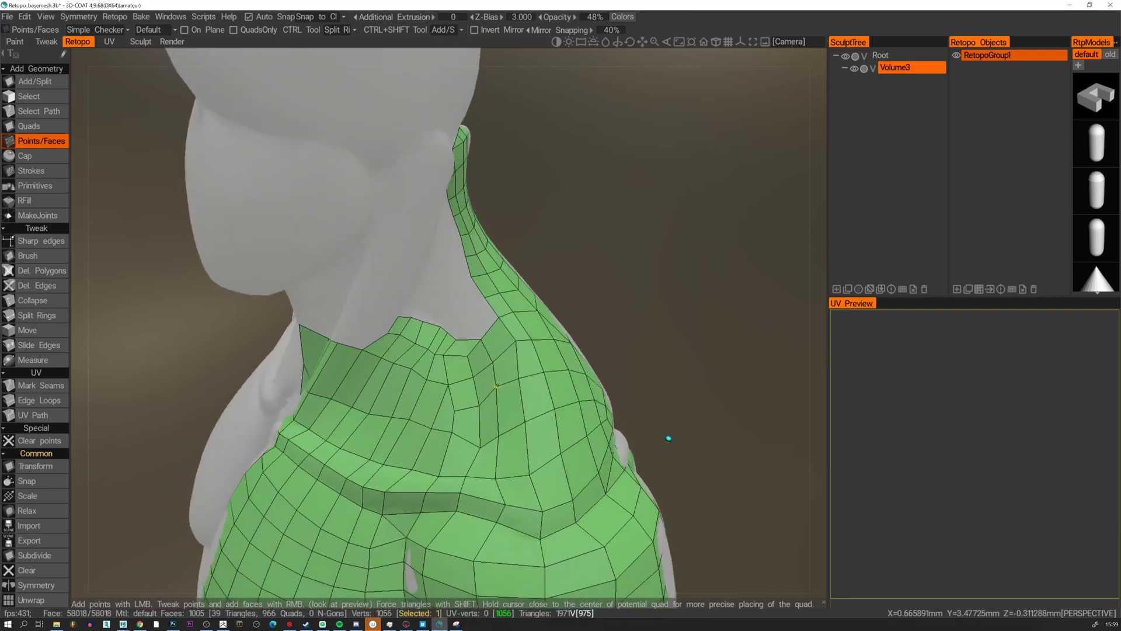
# Split the quad at the notch between the collarbone rows and the shoulder with the Add/Split tool.
pyautogui.keyDown('alt'); pyautogui.moveTo(482, 333); pyautogui.dragTo(438, 313); pyautogui.keyUp('alt')
pyautogui.scroll(2, 470, 335)
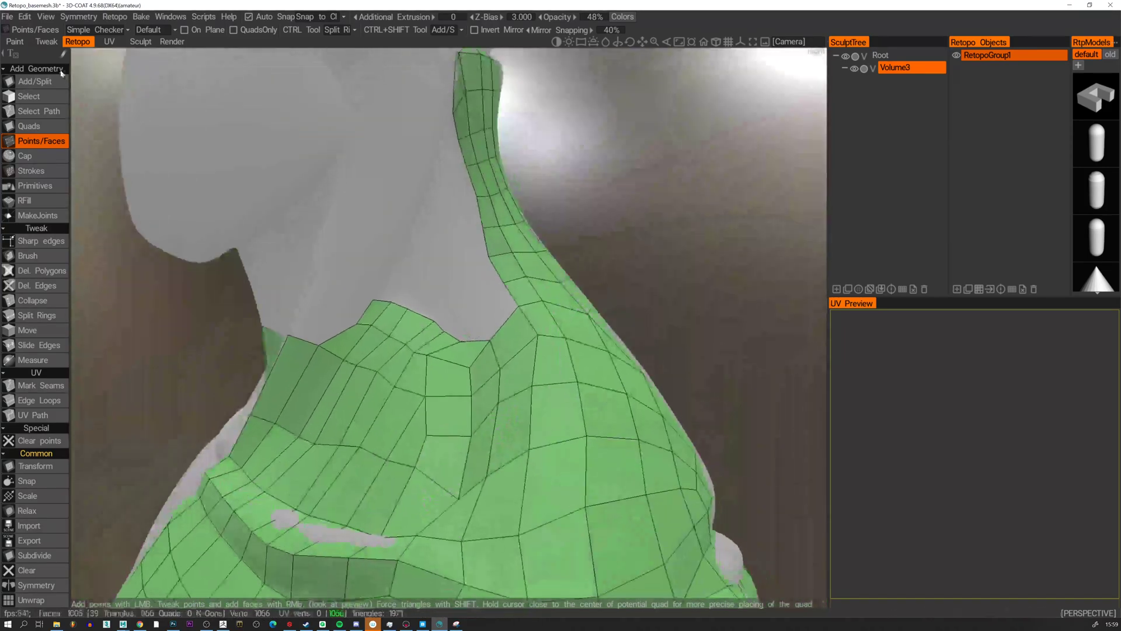
pyautogui.press('1')
pyautogui.click(461, 341)
pyautogui.click(469, 367)
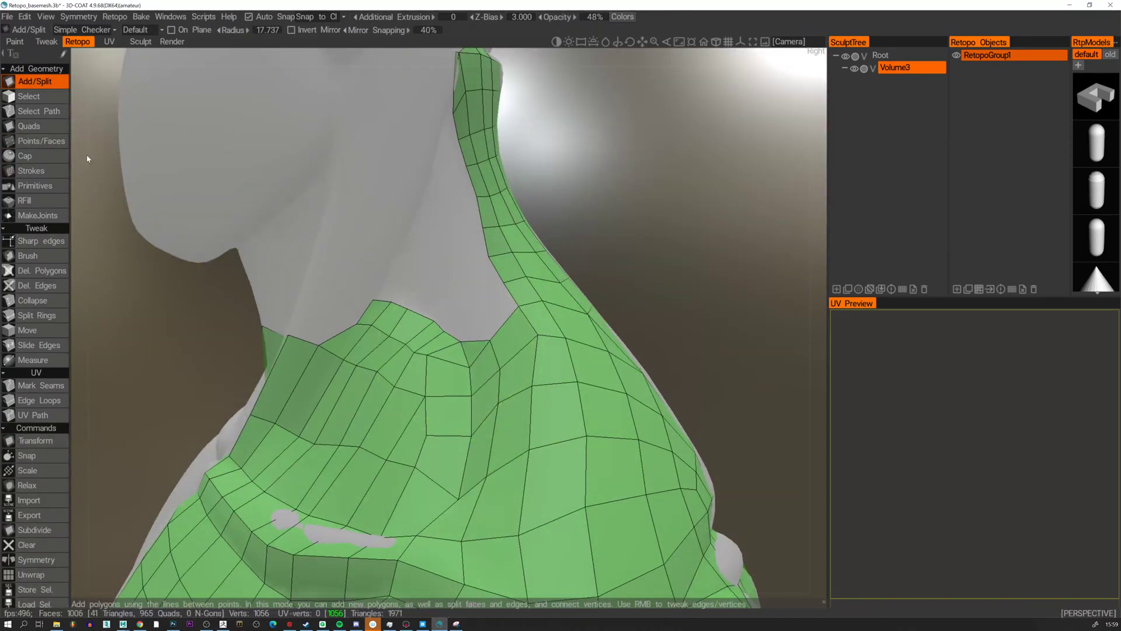
# Place a point in the notch beside the trapezius strip and fill the corner with faces using Points/Faces.
pyautogui.click(30, 126)
pyautogui.moveTo(468, 289)
pyautogui.keyDown('alt'); pyautogui.mouseDown()
pyautogui.moveTo(531, 283)
pyautogui.moveTo(469, 308)
pyautogui.mouseUp(); pyautogui.keyUp('alt')
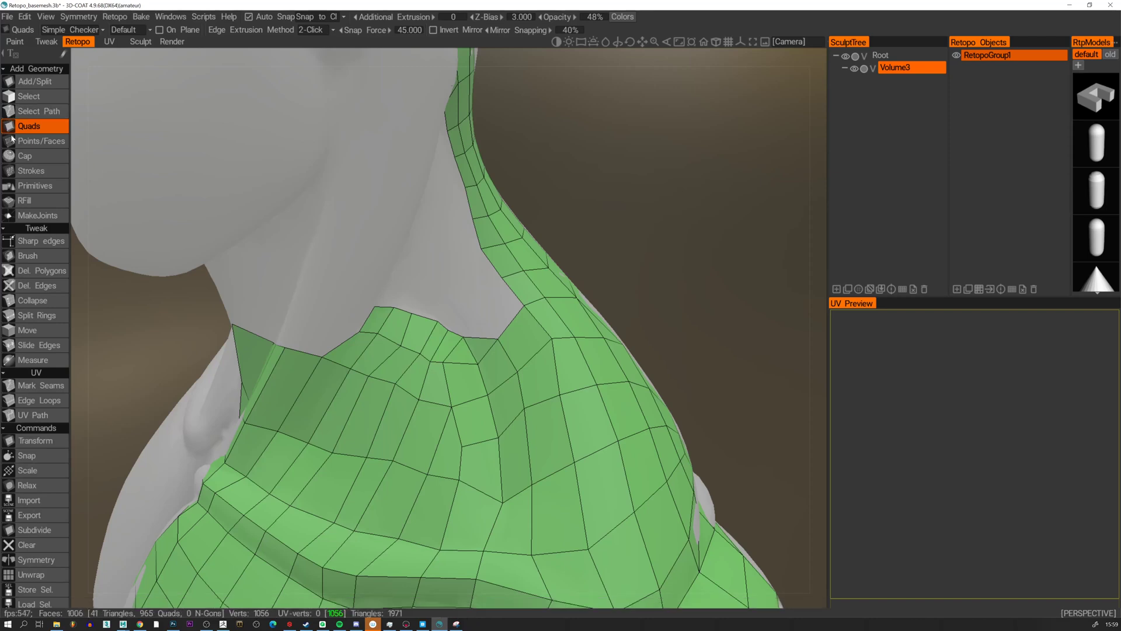
pyautogui.click(37, 140)
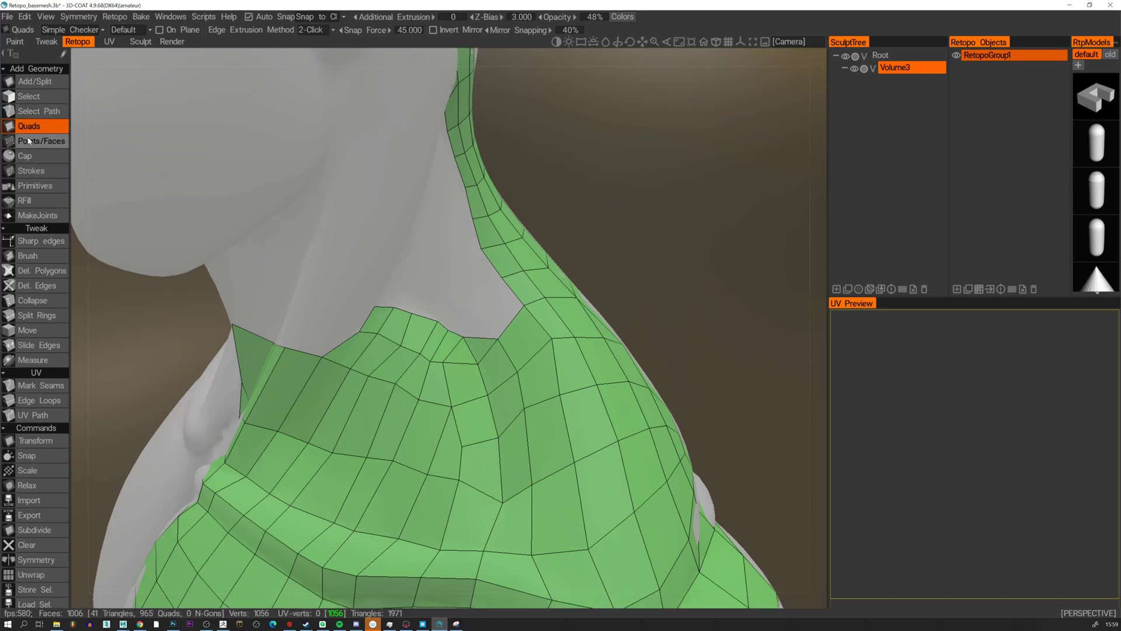
pyautogui.click(475, 313)
pyautogui.rightClick(487, 335)
pyautogui.hotkey('ctrl', 'z')
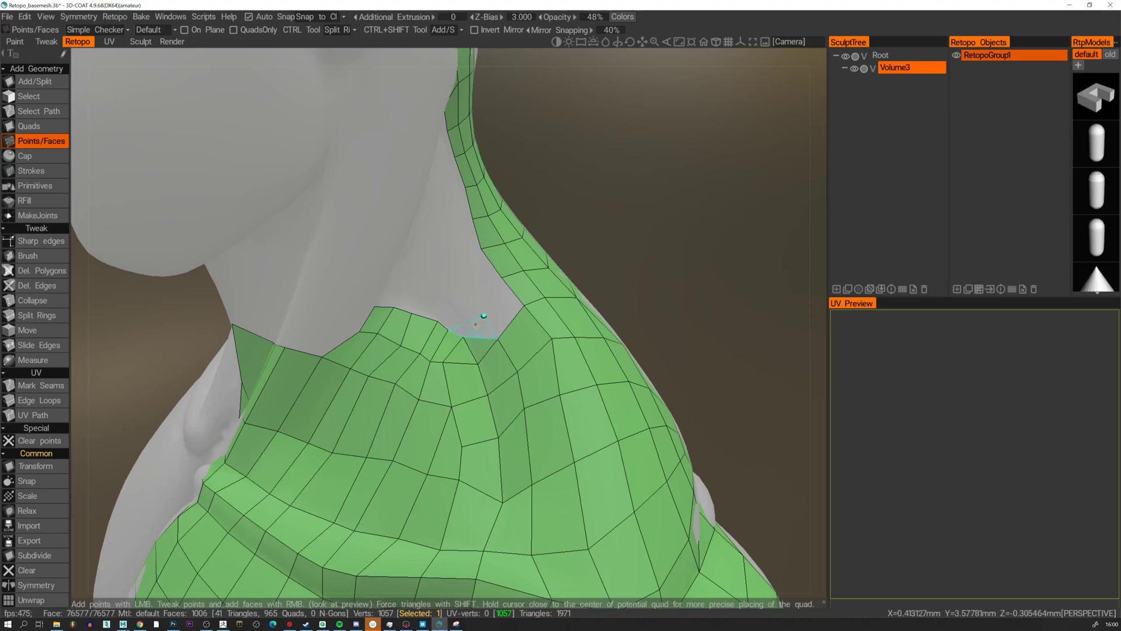
pyautogui.rightClick(483, 324)
pyautogui.rightClick(501, 309)
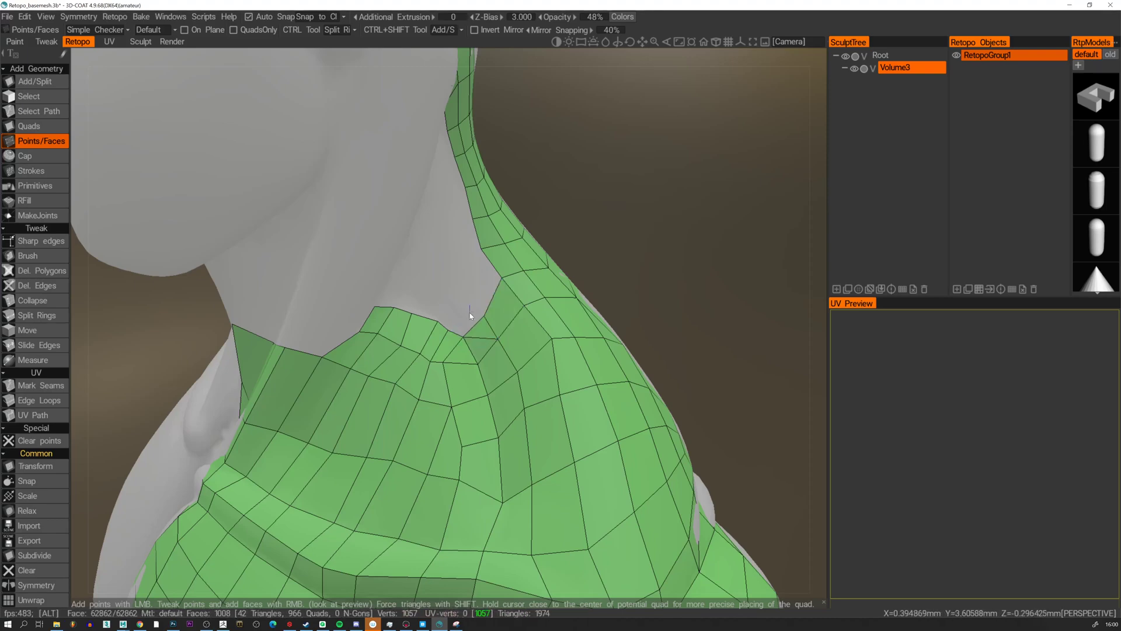
# Continue the quads from the collarbone rows up along the front edge of the trapezius strip.
pyautogui.moveTo(470, 314)
pyautogui.keyDown('alt'); pyautogui.mouseDown()
pyautogui.moveTo(484, 313)
pyautogui.moveTo(419, 257)
pyautogui.moveTo(440, 308)
pyautogui.moveTo(479, 313)
pyautogui.mouseUp(); pyautogui.keyUp('alt')
pyautogui.rightClick(485, 280)
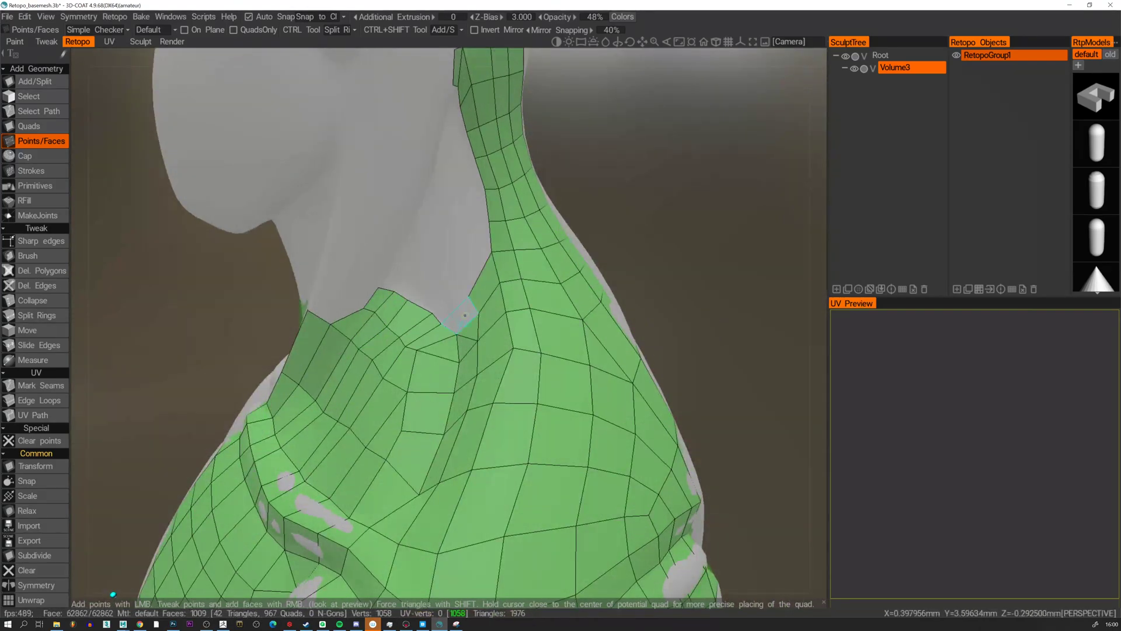
pyautogui.rightClick(461, 315)
pyautogui.click(453, 279)
pyautogui.rightClick(451, 303)
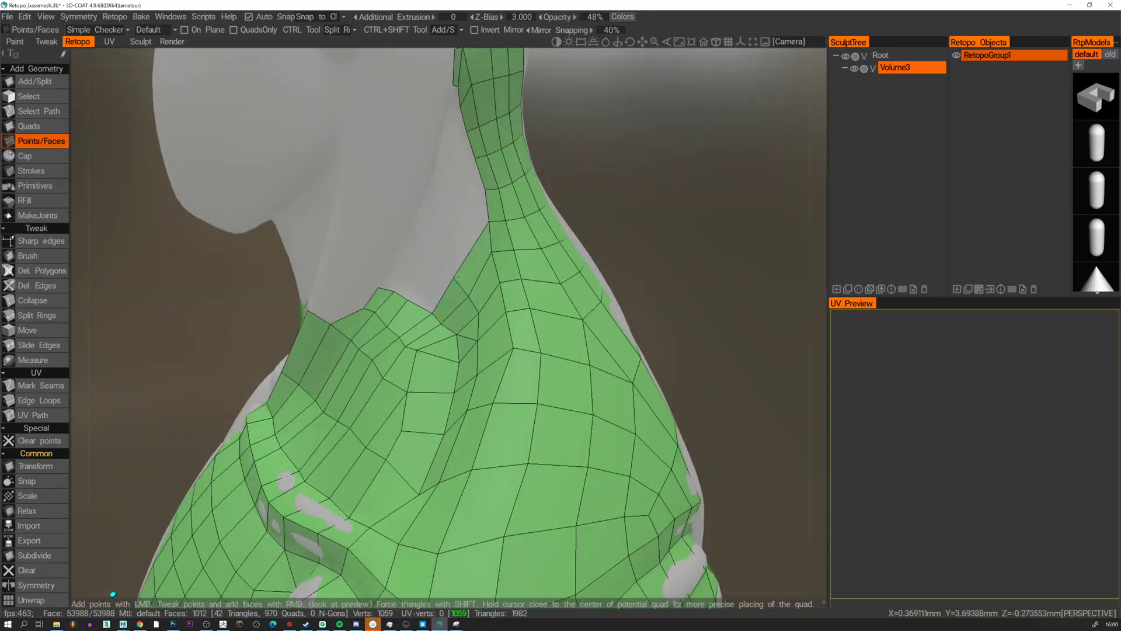
# Adjust the new vertices beside the trapezius strip and add another row of quads up towards the side of the neck.
pyautogui.rightClick(477, 262)
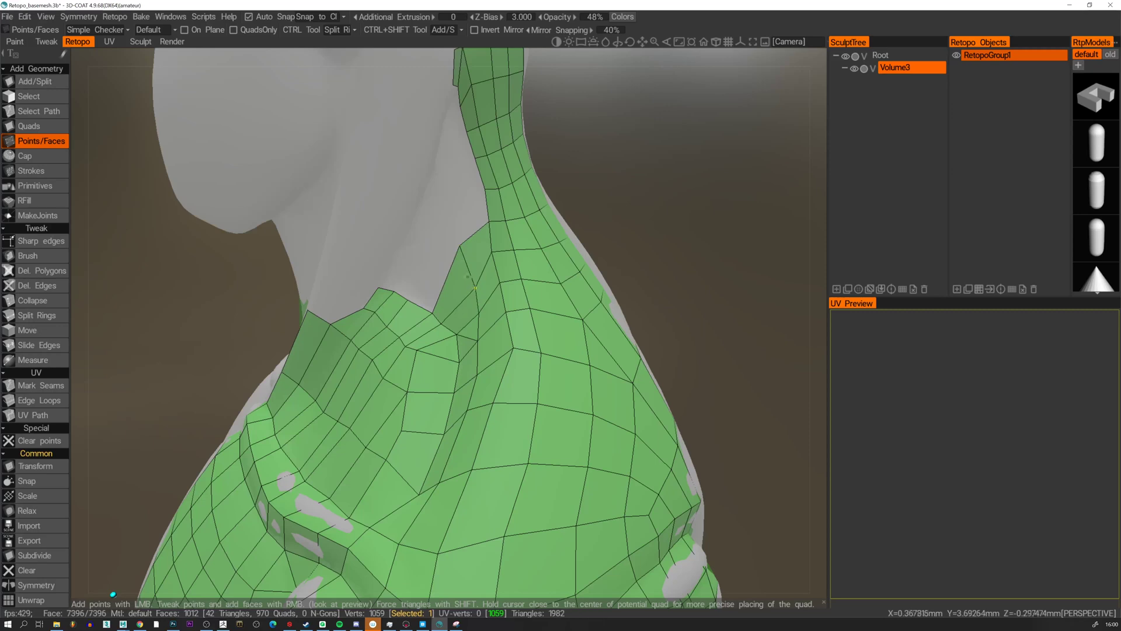
pyautogui.click(446, 243)
pyautogui.rightClick(443, 278)
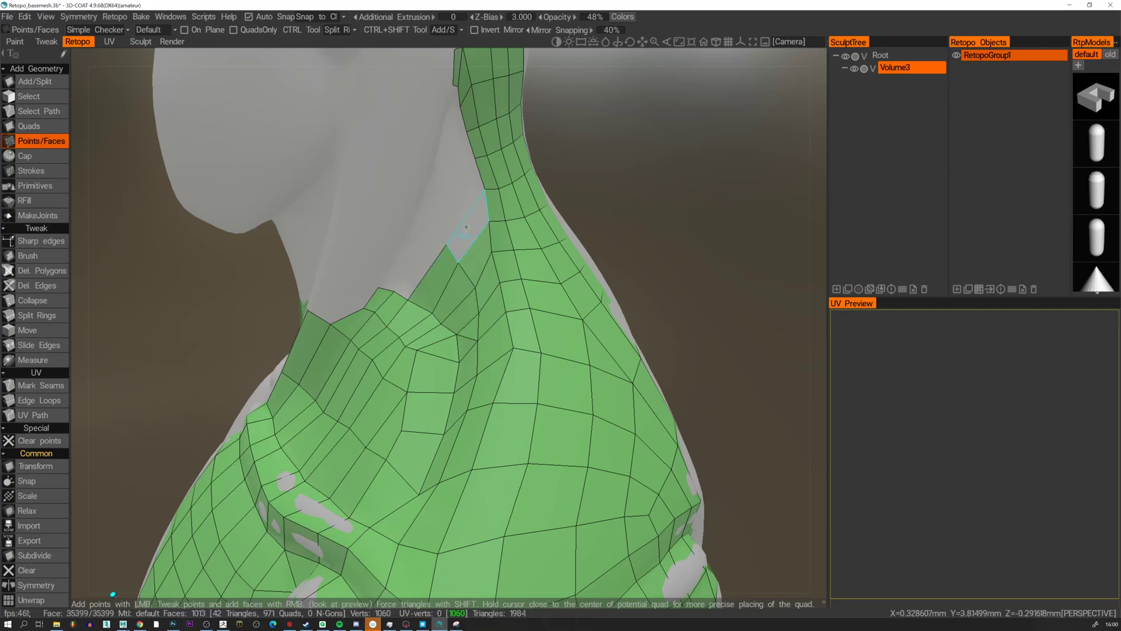
pyautogui.rightClick(466, 230)
pyautogui.keyDown('alt'); pyautogui.moveTo(445, 192); pyautogui.dragTo(449, 251, button='middle'); pyautogui.keyUp('alt')
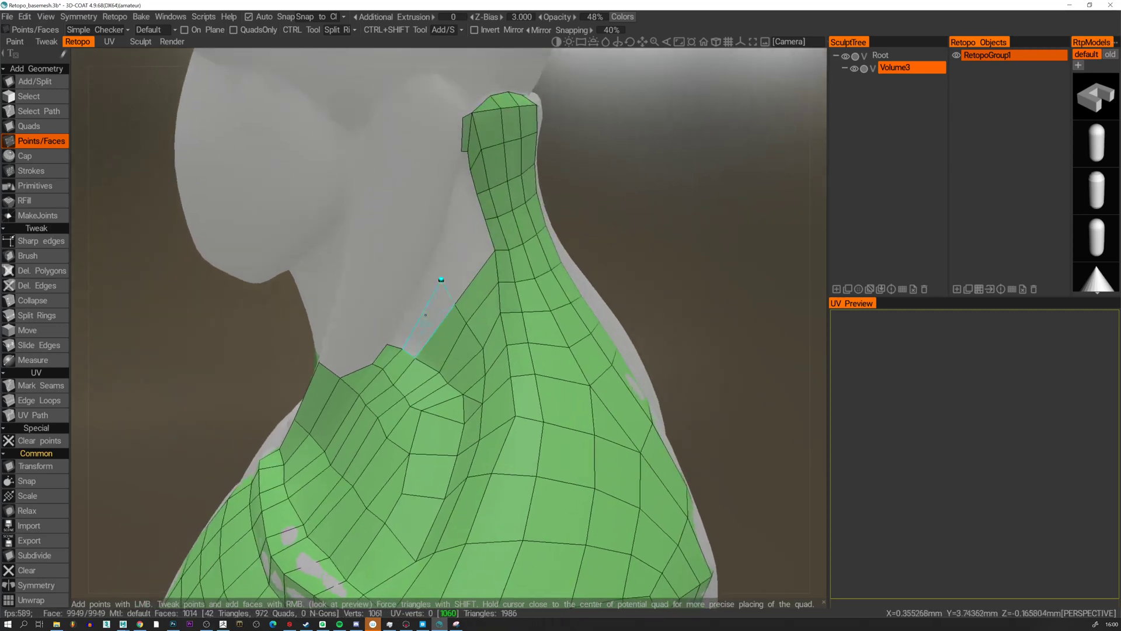
# Fill the next quads up the front edge of the trapezius strip towards the neck.
pyautogui.rightClick(433, 319)
pyautogui.rightClick(471, 264)
pyautogui.moveTo(444, 278)
pyautogui.keyDown('alt'); pyautogui.mouseDown()
pyautogui.moveTo(411, 283)
pyautogui.moveTo(450, 274)
pyautogui.mouseUp(); pyautogui.keyUp('alt')
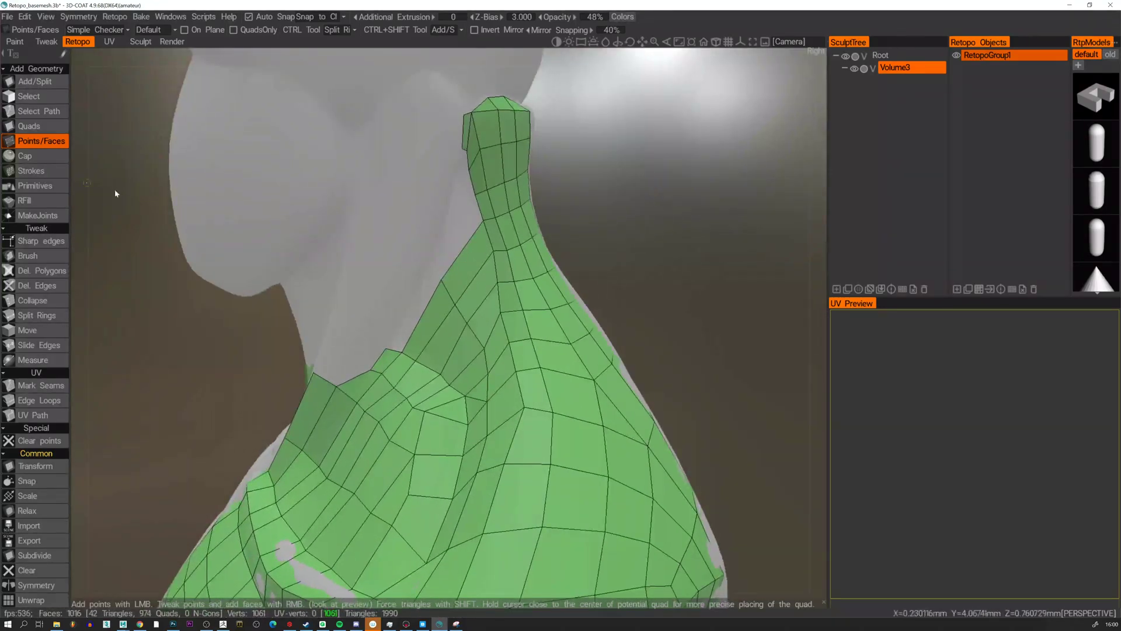
# Delete the horizontal edge loop crossing the upper neck strip with Del. Edges.
pyautogui.keyDown('alt'); pyautogui.moveTo(357, 222); pyautogui.dragTo(321, 220); pyautogui.keyUp('alt')
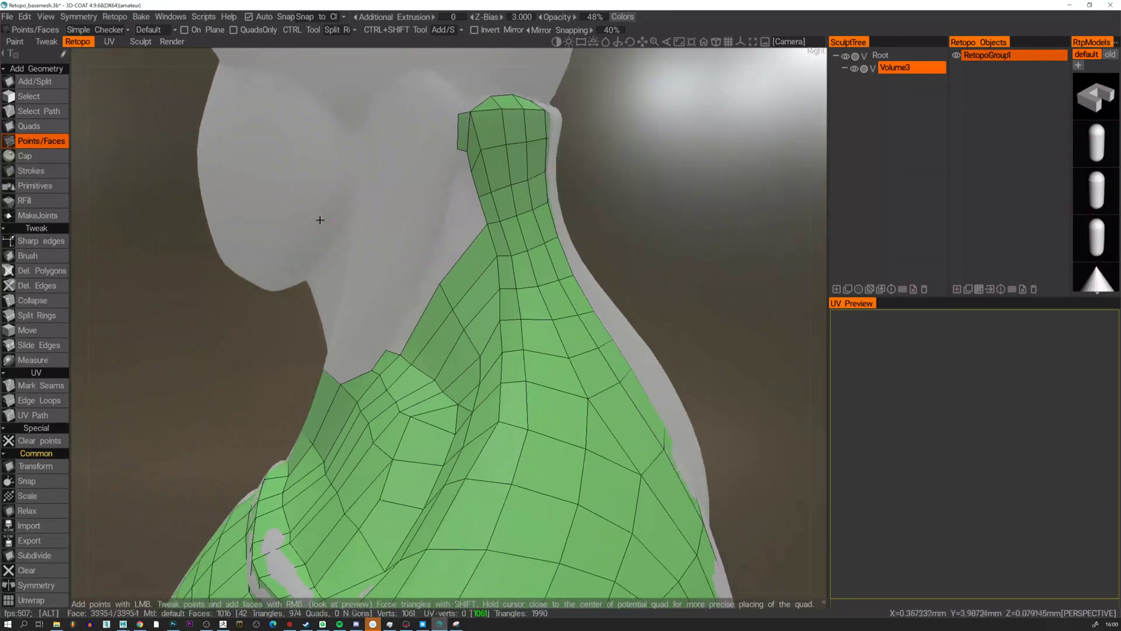
pyautogui.click(41, 272)
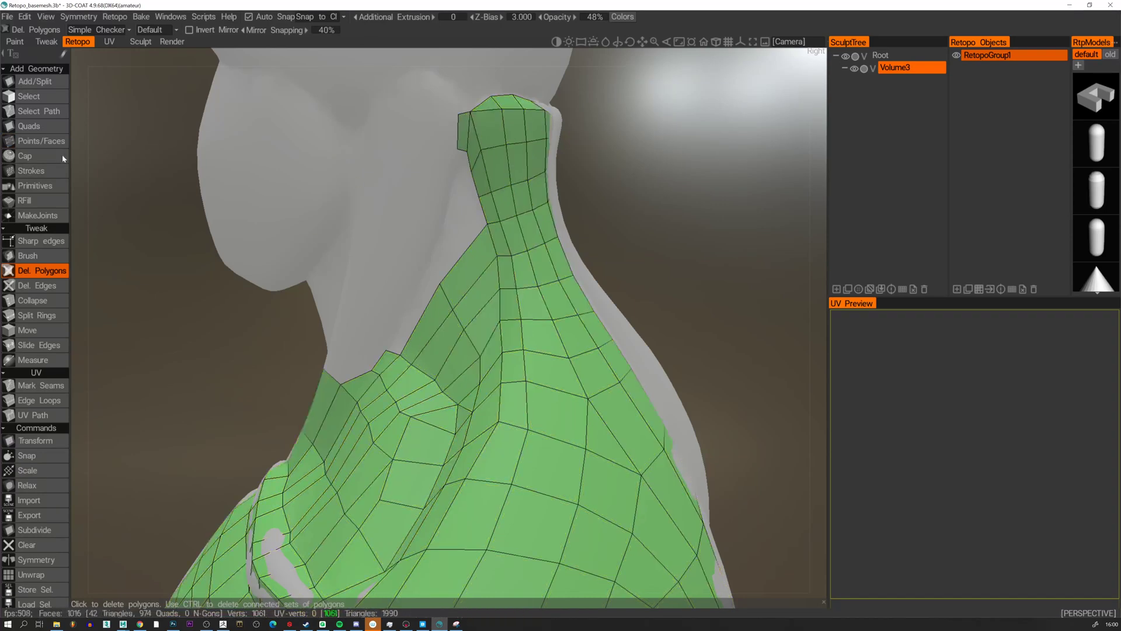
pyautogui.click(37, 285)
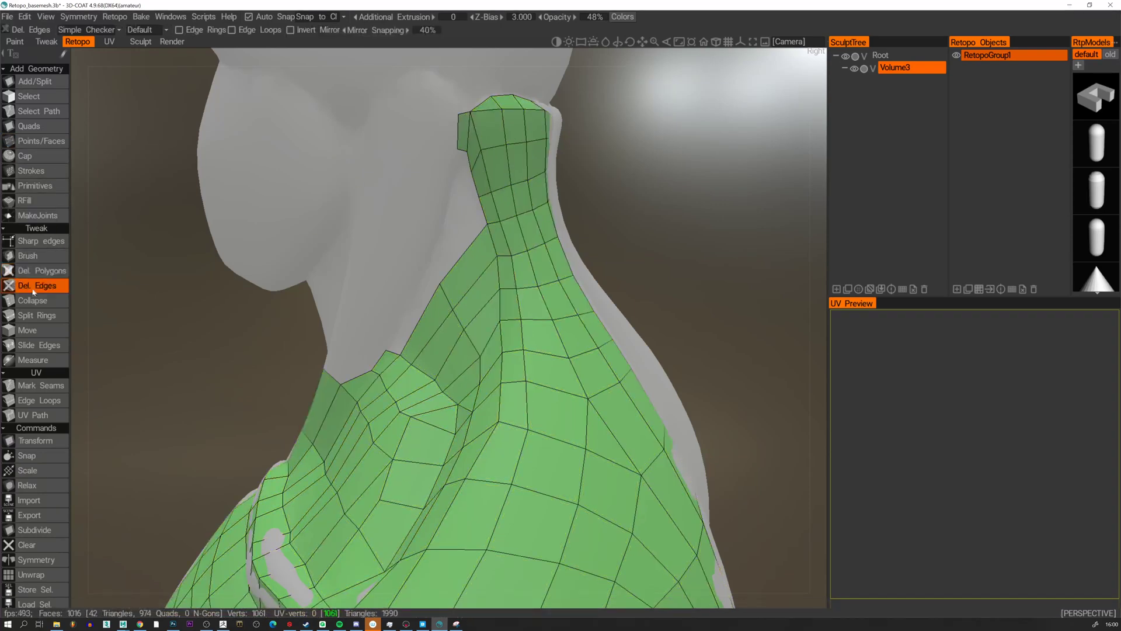
pyautogui.click(500, 191)
pyautogui.keyDown('alt'); pyautogui.moveTo(499, 191); pyautogui.dragTo(467, 192); pyautogui.keyUp('alt')
# Fill quads up to the upper neck strip with Points/Faces and merge the loose vertex into the corner below the small side quad.
pyautogui.click(41, 141)
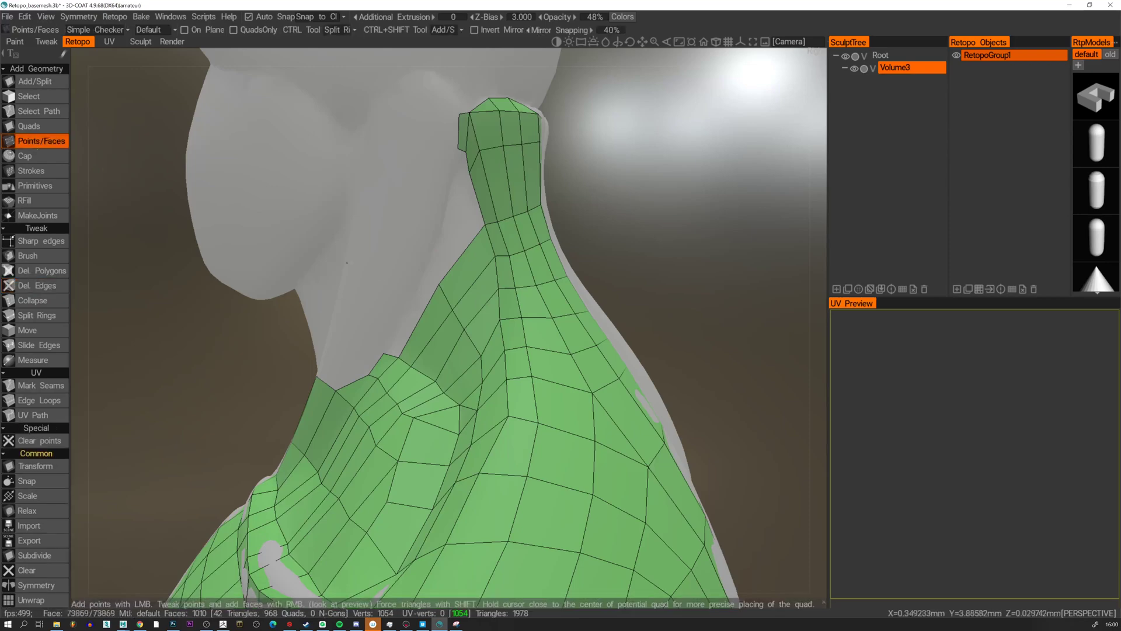
pyautogui.rightClick(403, 325)
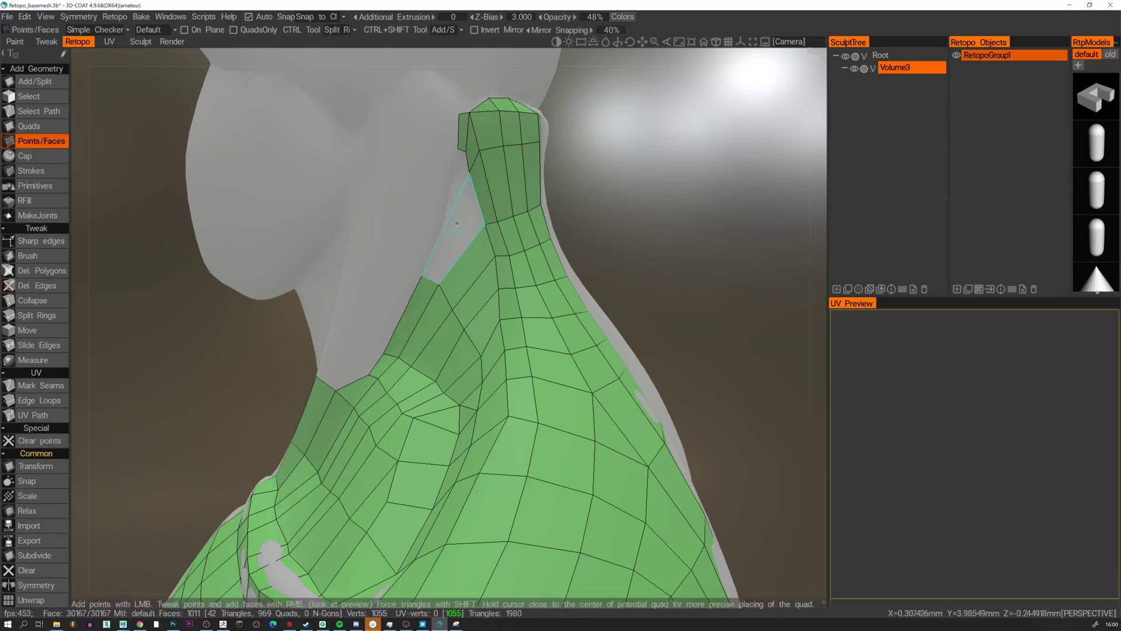
pyautogui.rightClick(452, 238)
pyautogui.moveTo(451, 239)
pyautogui.keyDown('alt'); pyautogui.mouseDown()
pyautogui.moveTo(430, 193)
pyautogui.moveTo(430, 240)
pyautogui.moveTo(461, 229)
pyautogui.mouseUp(); pyautogui.keyUp('alt')
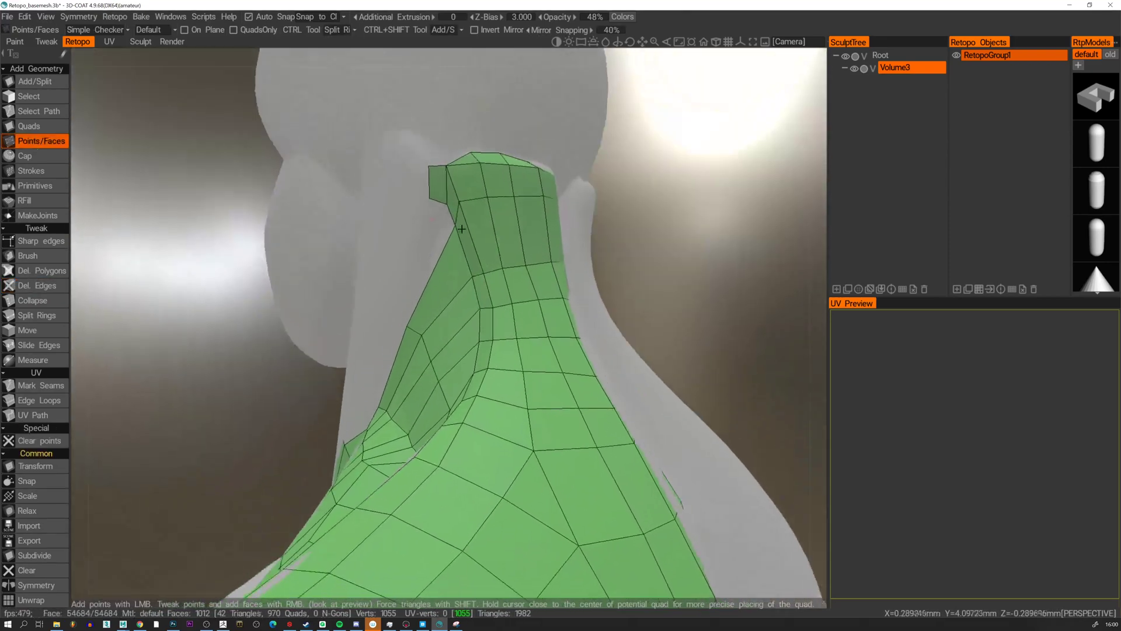
pyautogui.moveTo(455, 224); pyautogui.dragTo(447, 203, button='right')
pyautogui.keyDown('alt'); pyautogui.moveTo(447, 204); pyautogui.dragTo(356, 269); pyautogui.keyUp('alt')
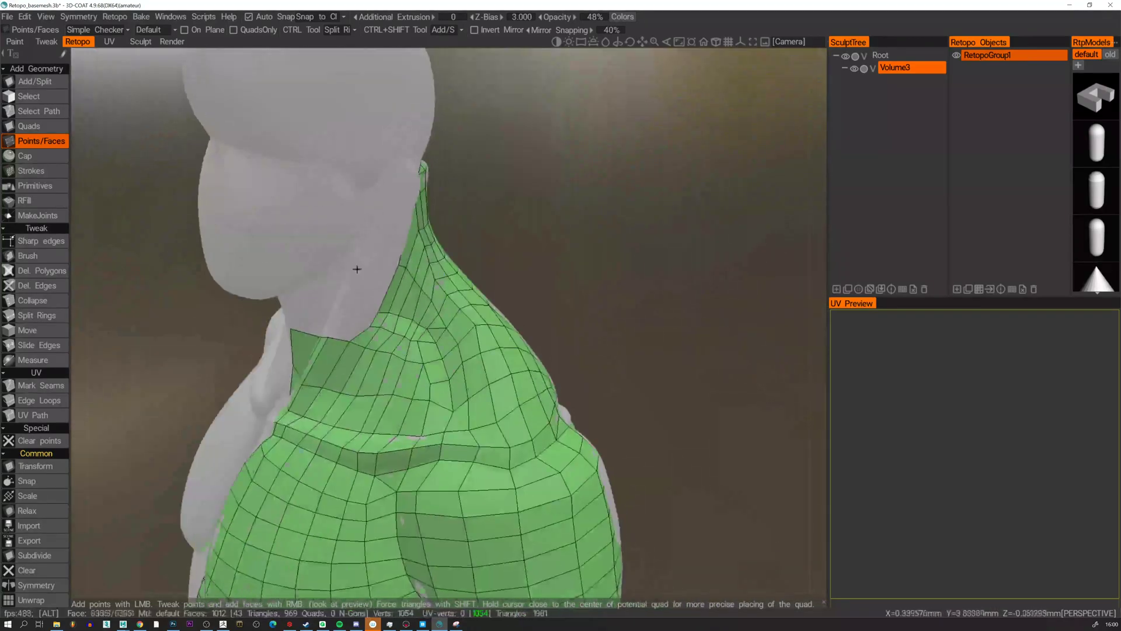
# Smooth the vertex spacing where the collarbone rows meet the trapezius with the Brush tool.
pyautogui.click(28, 256)
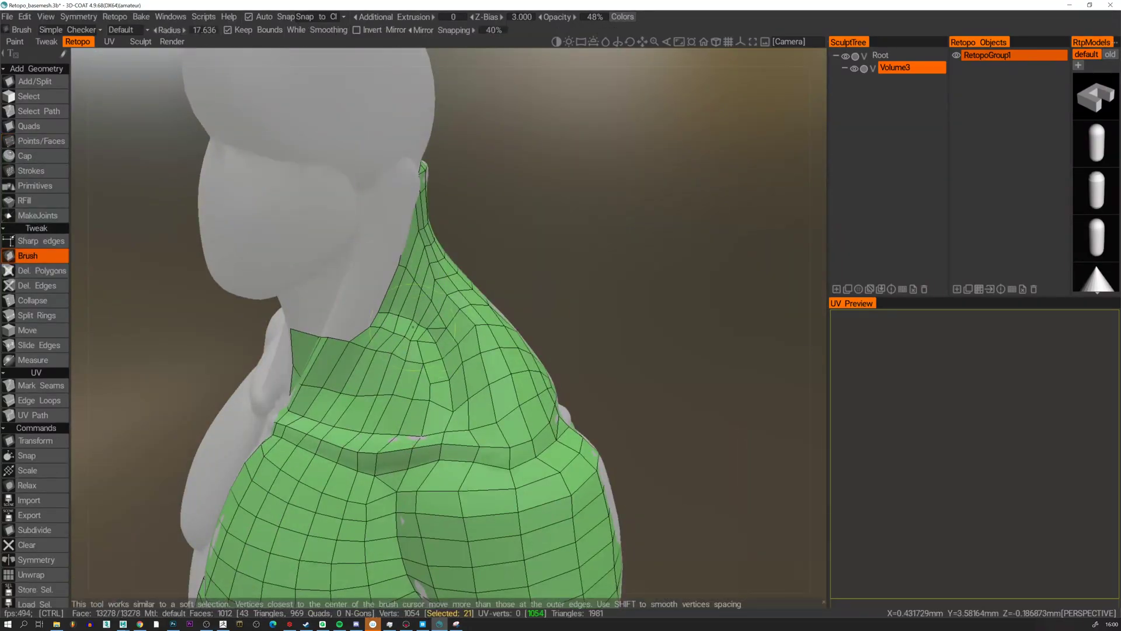
pyautogui.moveTo(414, 328)
pyautogui.keyDown('shift'); pyautogui.mouseDown()
pyautogui.moveTo(418, 321)
pyautogui.moveTo(390, 310)
pyautogui.moveTo(417, 280)
pyautogui.moveTo(409, 336)
pyautogui.moveTo(392, 357)
pyautogui.mouseUp(); pyautogui.keyUp('shift')
pyautogui.moveTo(170, 281); pyautogui.dragTo(202, 299)
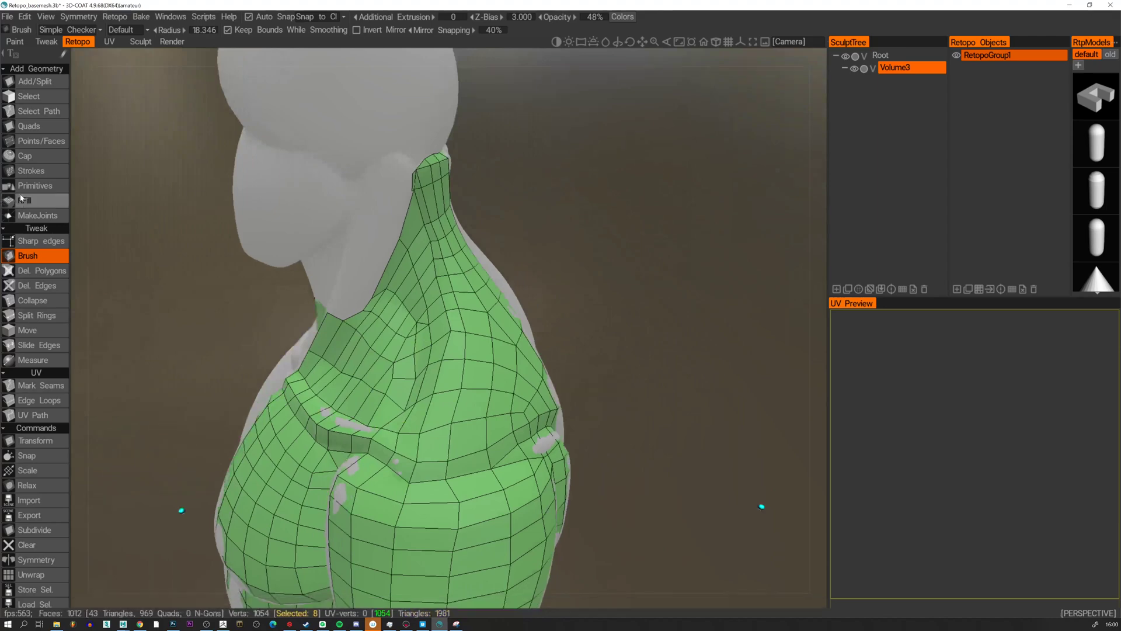
# Delete the edge between the two adjoining triangles at the base of the trapezius to merge them into one quad.
pyautogui.click(41, 141)
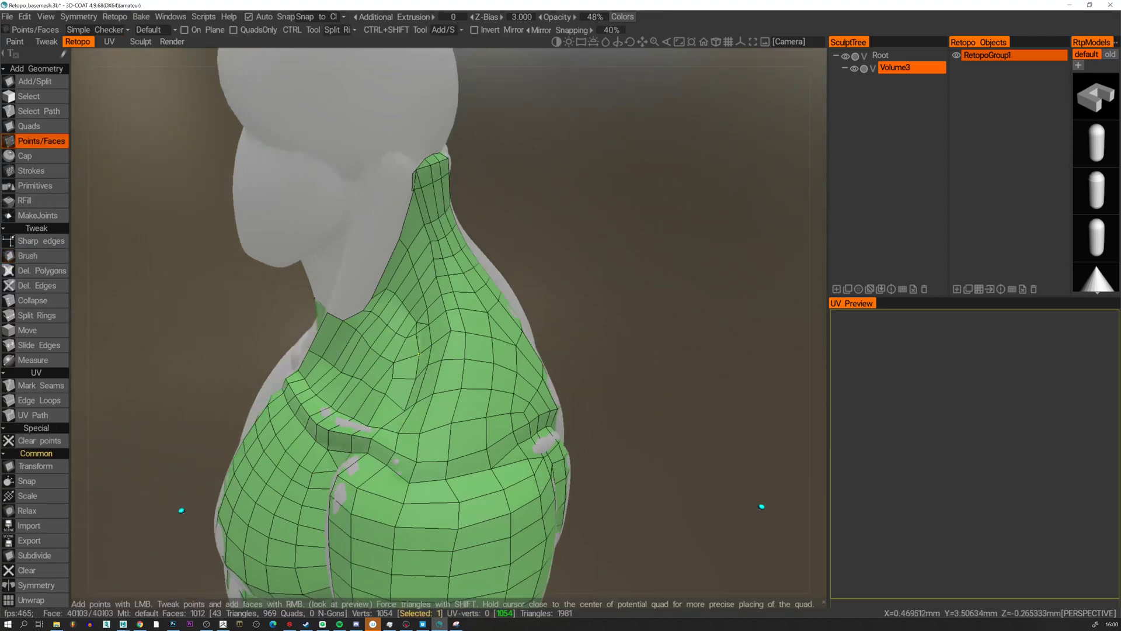
pyautogui.keyDown('alt'); pyautogui.moveTo(423, 333); pyautogui.dragTo(444, 347); pyautogui.keyUp('alt')
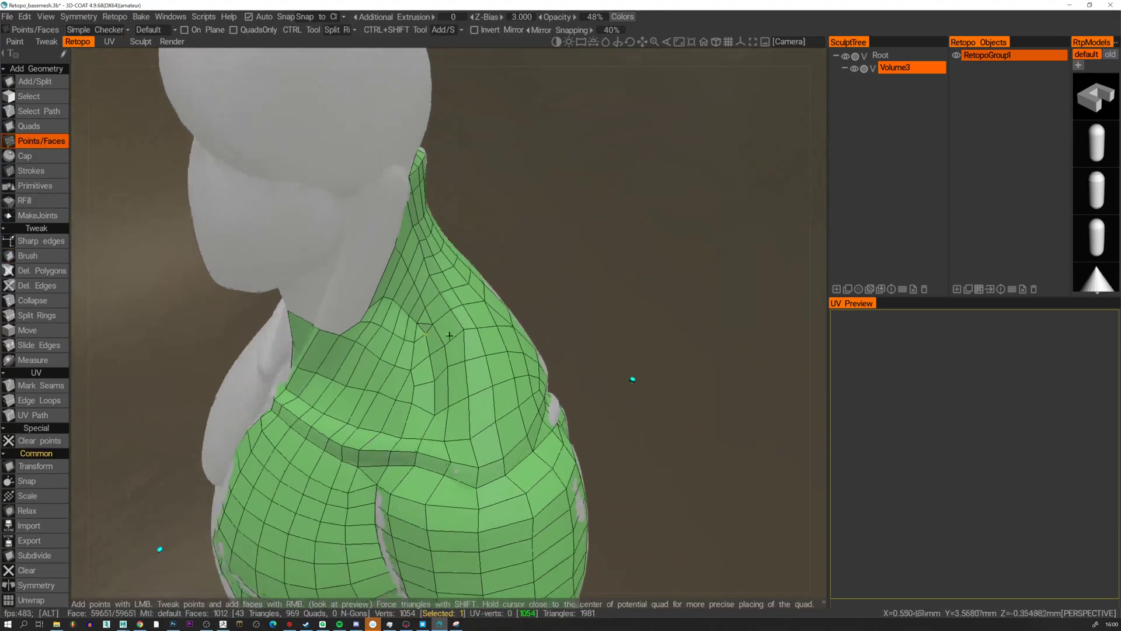
pyautogui.keyDown('alt'); pyautogui.moveTo(444, 348); pyautogui.dragTo(374, 327, button='right'); pyautogui.keyUp('alt')
pyautogui.keyDown('alt'); pyautogui.moveTo(354, 310); pyautogui.dragTo(416, 304); pyautogui.keyUp('alt')
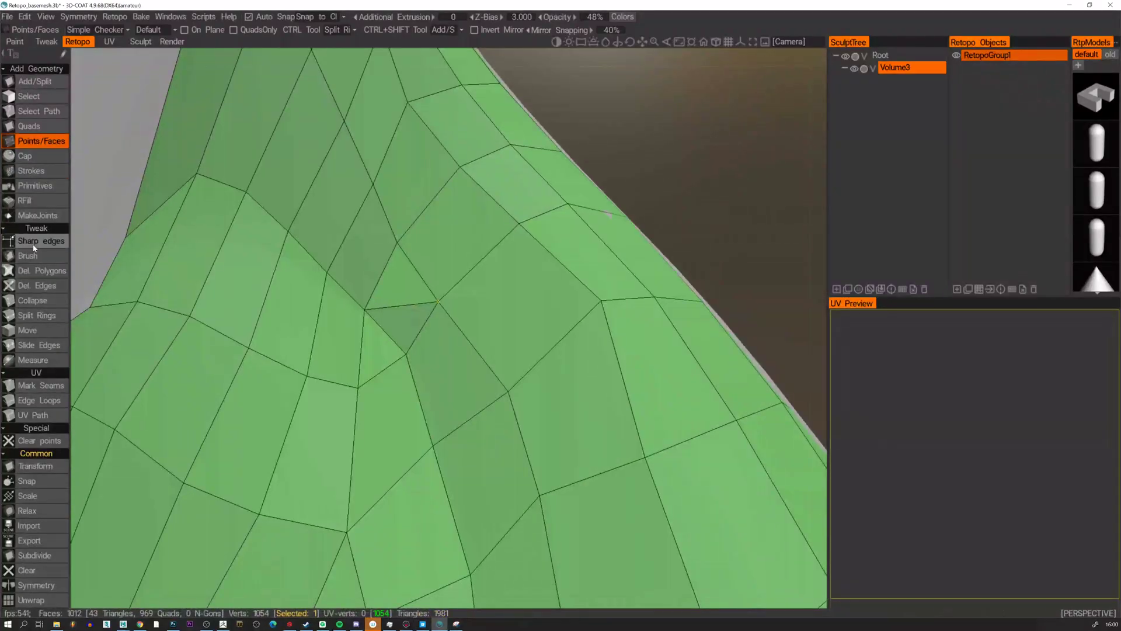
pyautogui.click(36, 271)
pyautogui.click(36, 286)
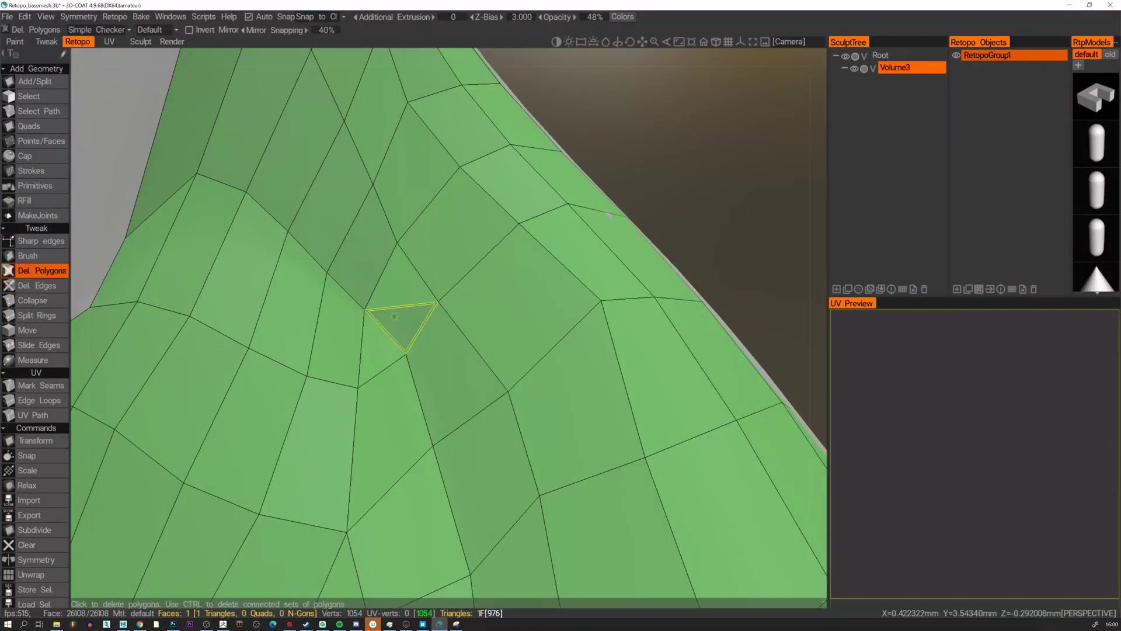
pyautogui.click(402, 306)
pyautogui.keyDown('alt'); pyautogui.moveTo(402, 306); pyautogui.dragTo(397, 320, button='right'); pyautogui.keyUp('alt')
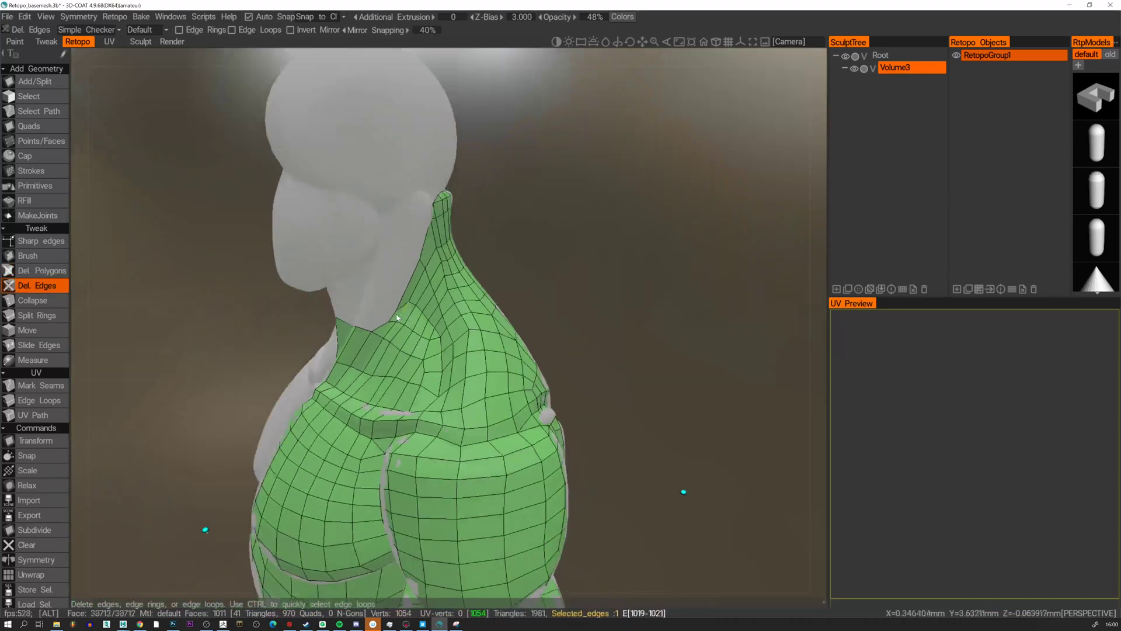
# Reposition the vertices around the merged quad at the trapezius base to even out the flow into the collarbone rows.
pyautogui.keyDown('alt'); pyautogui.moveTo(397, 320); pyautogui.dragTo(356, 328); pyautogui.keyUp('alt')
pyautogui.keyDown('alt'); pyautogui.moveTo(356, 328); pyautogui.dragTo(297, 302, button='right'); pyautogui.keyUp('alt')
pyautogui.click(40, 140)
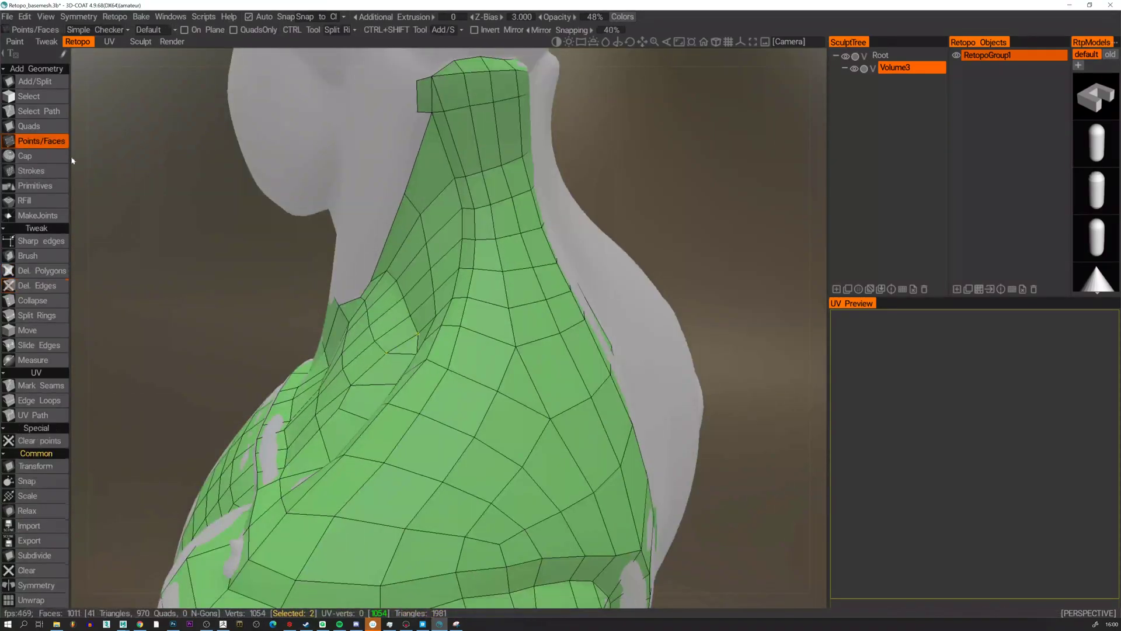
pyautogui.keyDown('alt'); pyautogui.moveTo(350, 310); pyautogui.dragTo(409, 333); pyautogui.keyUp('alt')
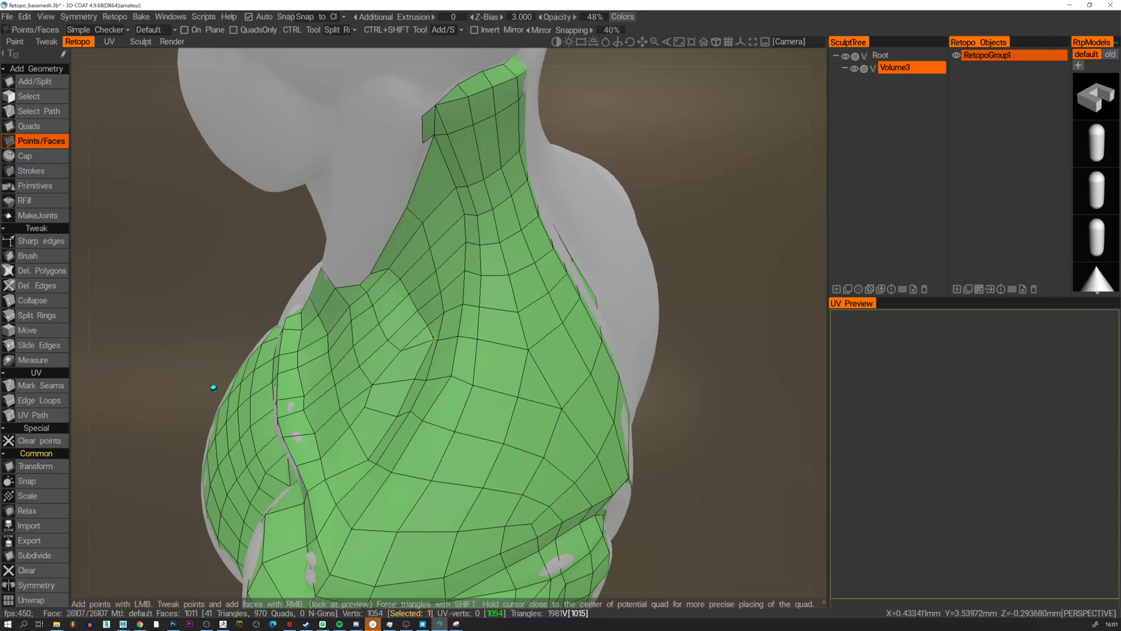
pyautogui.keyDown('alt'); pyautogui.moveTo(431, 331); pyautogui.dragTo(526, 329); pyautogui.keyUp('alt')
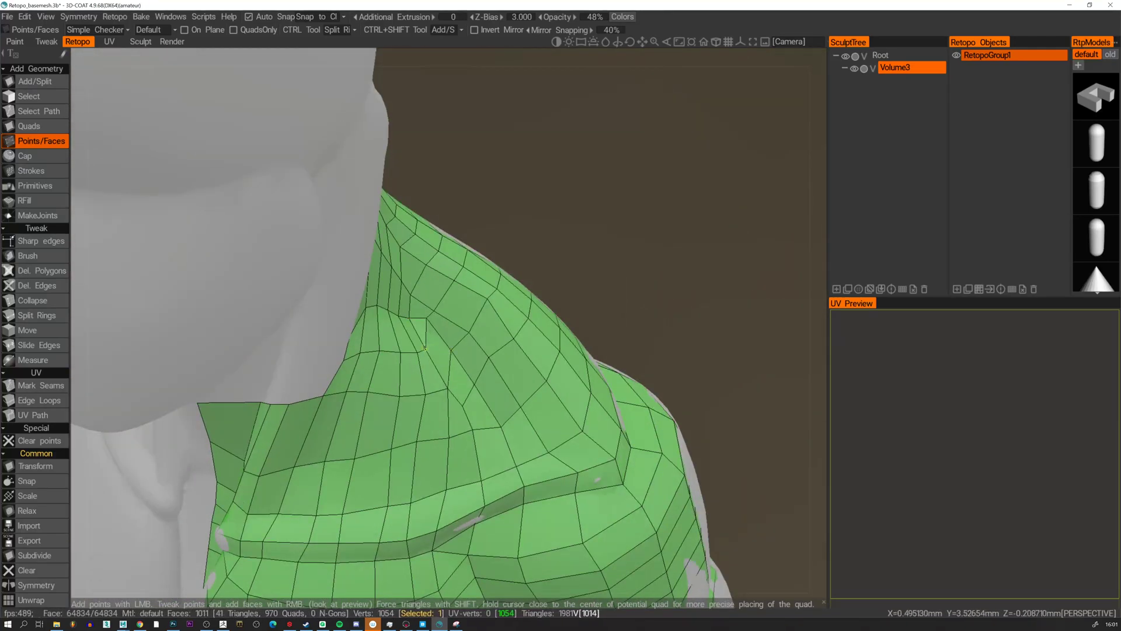
pyautogui.keyDown('alt'); pyautogui.moveTo(428, 359); pyautogui.dragTo(443, 386); pyautogui.keyUp('alt')
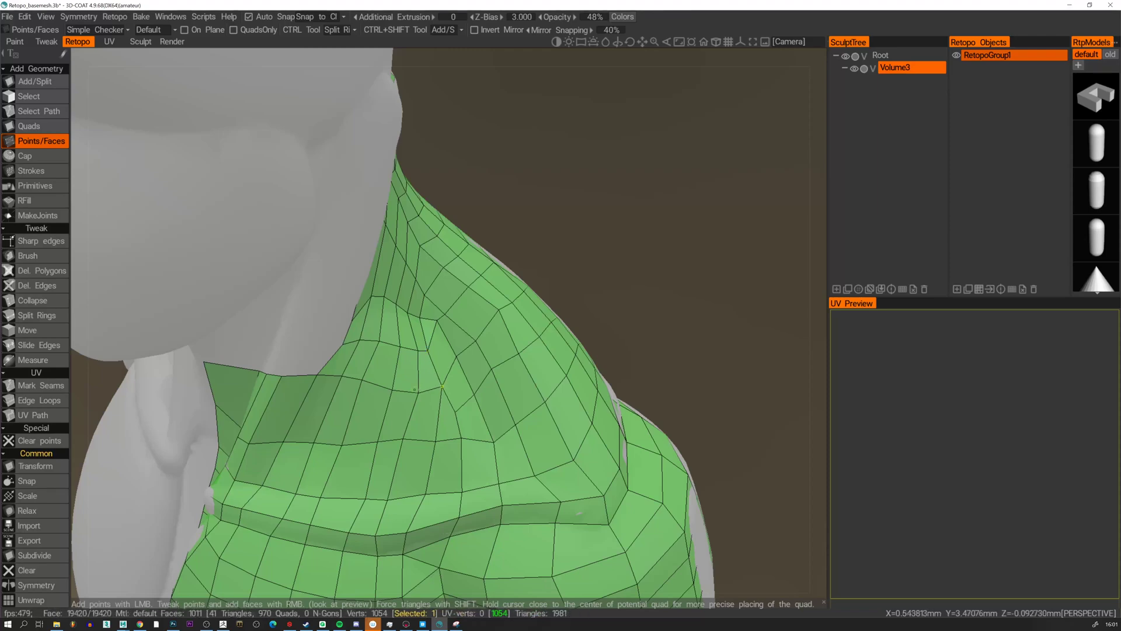
pyautogui.moveTo(417, 392); pyautogui.dragTo(412, 389, button='right')
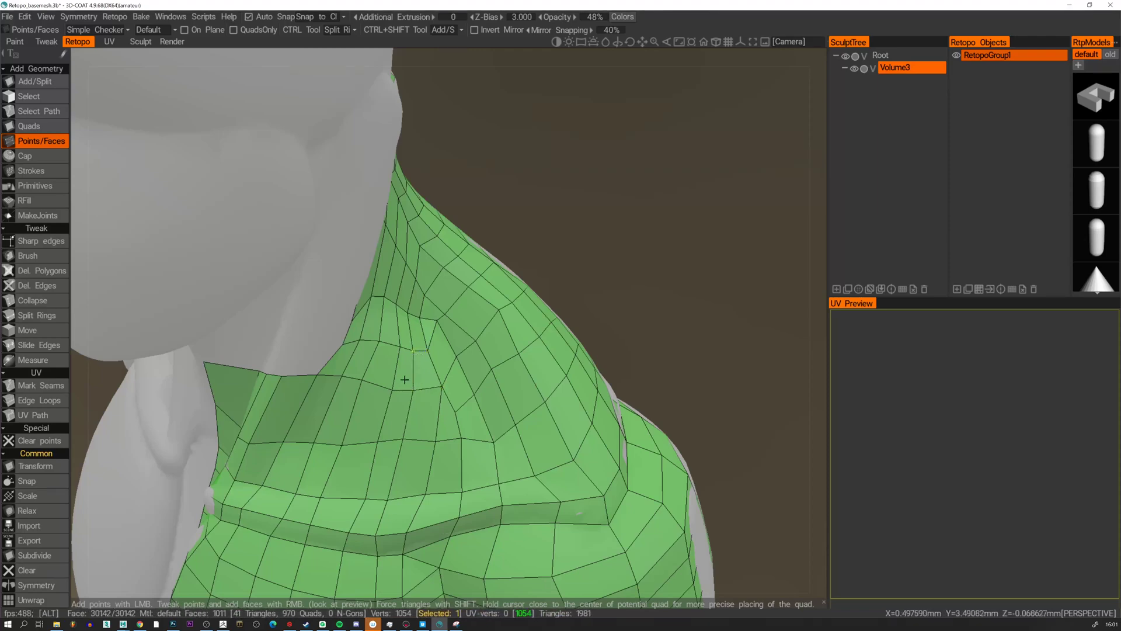
pyautogui.keyDown('alt'); pyautogui.moveTo(405, 380); pyautogui.dragTo(467, 327); pyautogui.keyUp('alt')
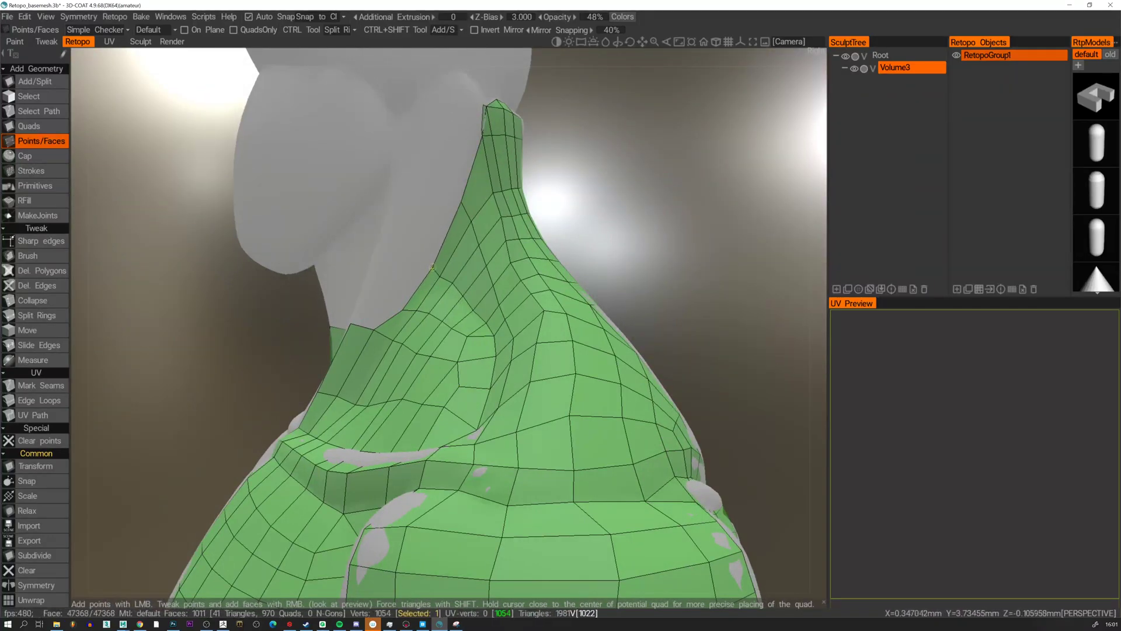
pyautogui.moveTo(449, 275)
pyautogui.keyDown('alt'); pyautogui.mouseDown()
pyautogui.moveTo(388, 282)
pyautogui.moveTo(552, 317)
pyautogui.moveTo(576, 283)
pyautogui.moveTo(571, 261)
pyautogui.moveTo(588, 268)
pyautogui.moveTo(450, 289)
pyautogui.moveTo(438, 258)
pyautogui.mouseUp(); pyautogui.keyUp('alt')
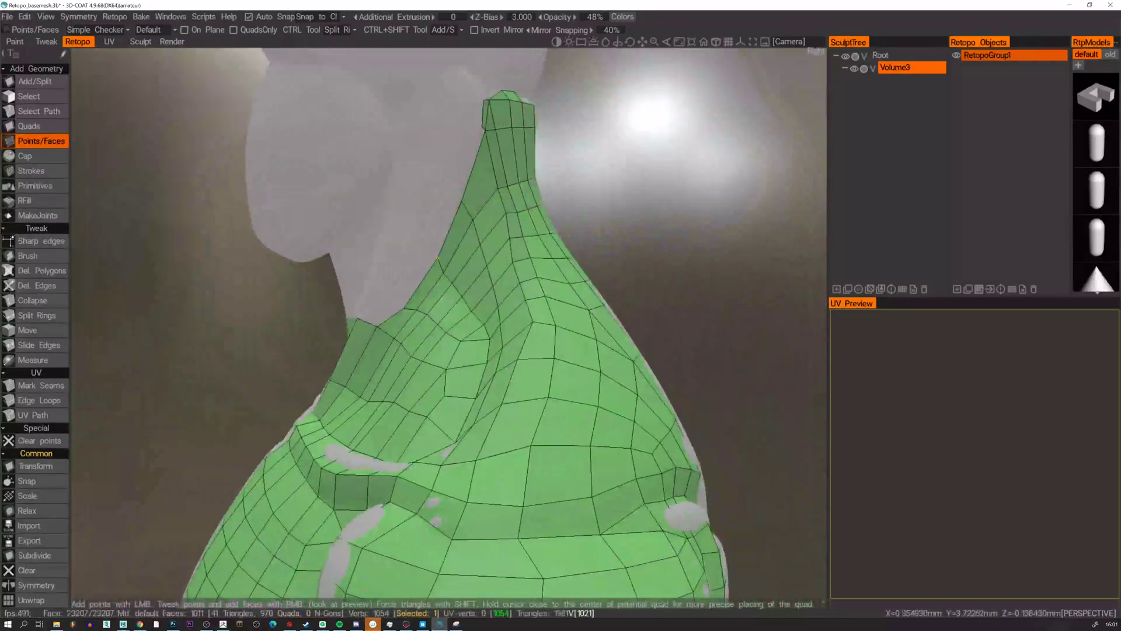
# Place points on the side of the neck and build a new column of quads along the mesh's front edge up towards the ear.
pyautogui.keyDown('alt'); pyautogui.moveTo(471, 281); pyautogui.dragTo(514, 272, button='right'); pyautogui.keyUp('alt')
pyautogui.keyDown('alt'); pyautogui.moveTo(514, 272); pyautogui.dragTo(408, 253); pyautogui.keyUp('alt')
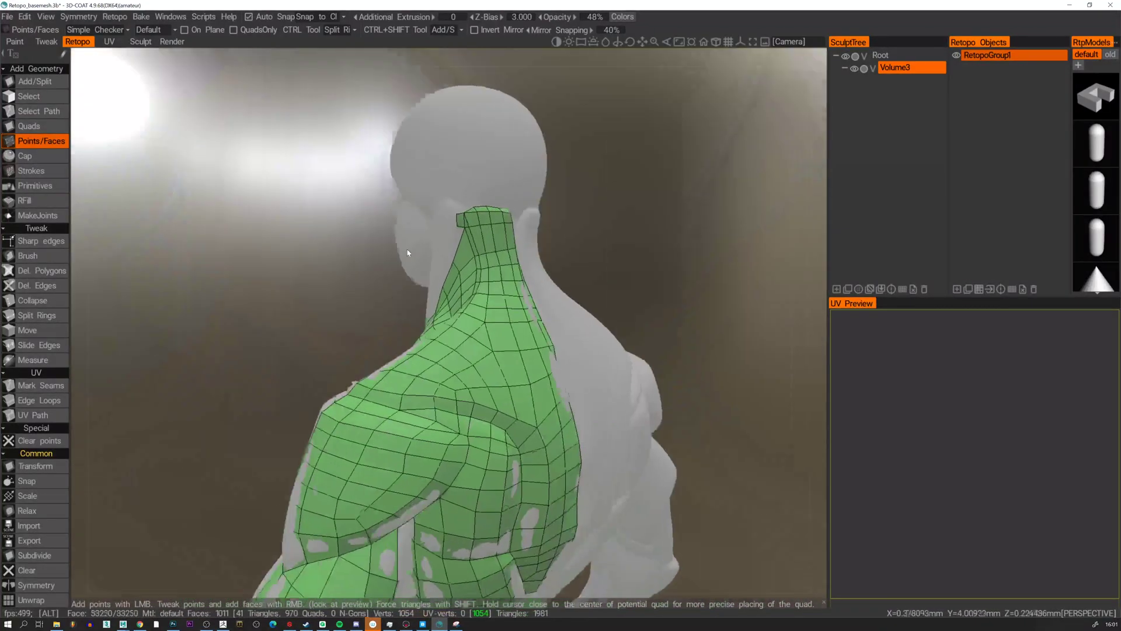
pyautogui.keyDown('alt'); pyautogui.moveTo(408, 253); pyautogui.dragTo(444, 274, button='right'); pyautogui.keyUp('alt')
pyautogui.keyDown('alt'); pyautogui.moveTo(443, 274); pyautogui.dragTo(570, 343); pyautogui.keyUp('alt')
pyautogui.keyDown('alt'); pyautogui.moveTo(571, 343); pyautogui.dragTo(383, 340, button='right'); pyautogui.keyUp('alt')
pyautogui.keyDown('alt'); pyautogui.moveTo(383, 340); pyautogui.dragTo(411, 328); pyautogui.keyUp('alt')
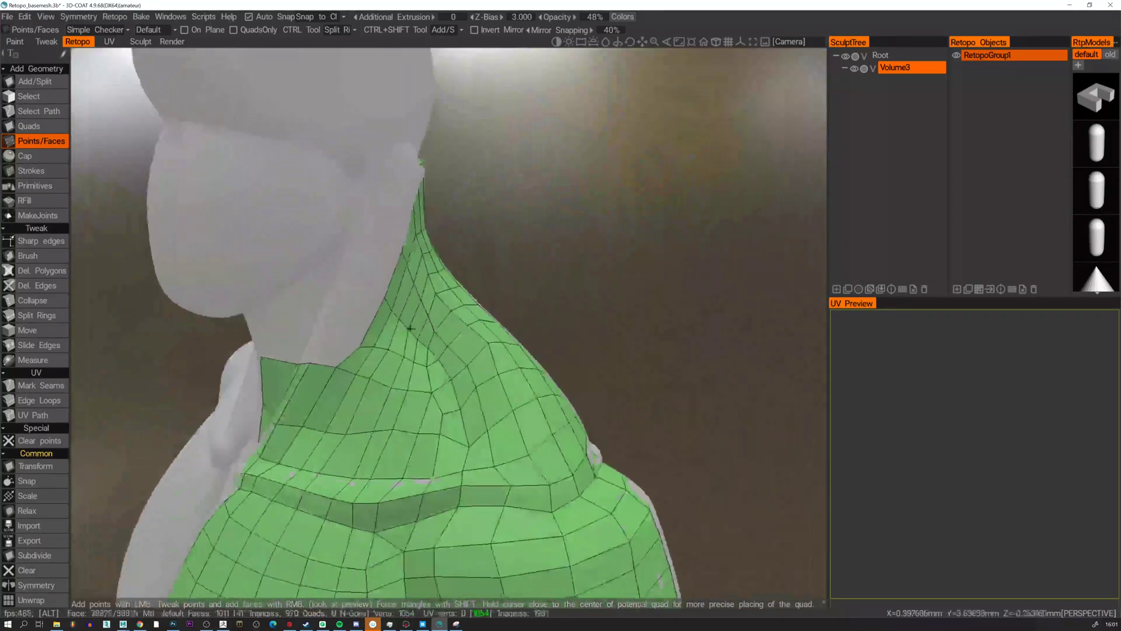
pyautogui.keyDown('alt'); pyautogui.moveTo(306, 333); pyautogui.dragTo(334, 351, button='middle'); pyautogui.keyUp('alt')
pyautogui.click(365, 355)
pyautogui.keyDown('alt'); pyautogui.moveTo(365, 355); pyautogui.dragTo(396, 304); pyautogui.keyUp('alt')
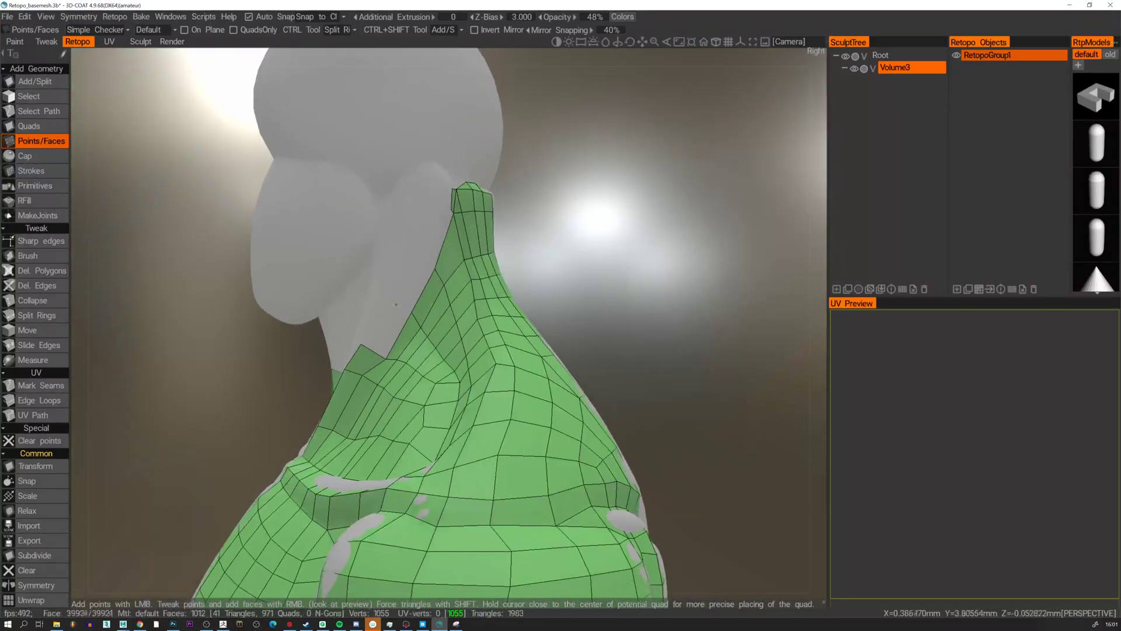
pyautogui.click(387, 305)
pyautogui.click(408, 286)
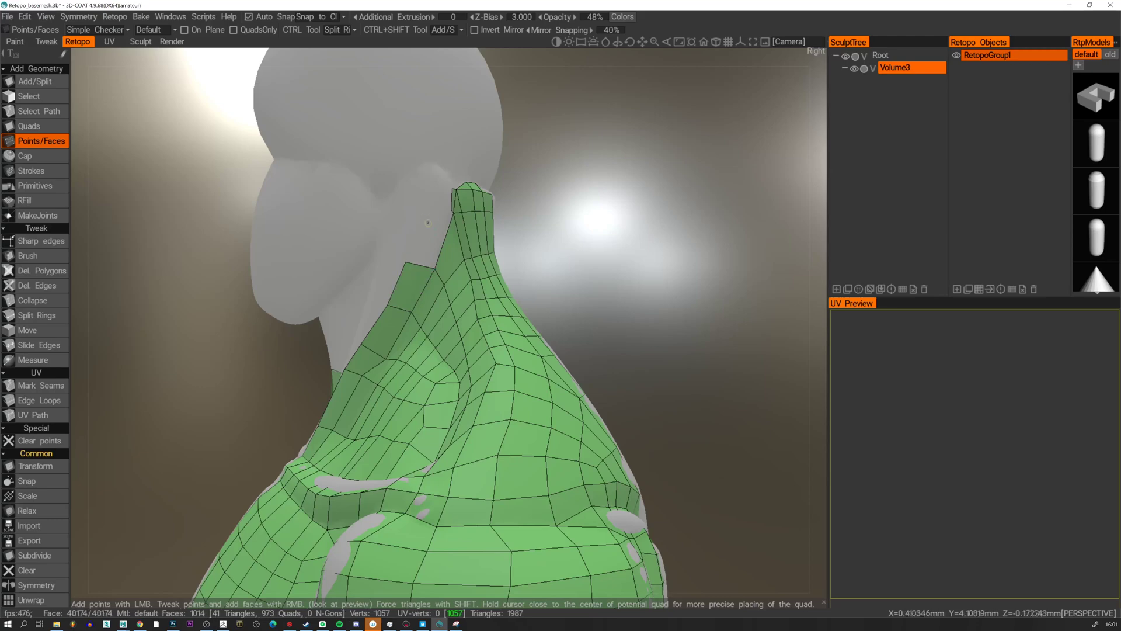
pyautogui.keyDown('alt'); pyautogui.moveTo(426, 222); pyautogui.dragTo(426, 309); pyautogui.keyUp('alt')
pyautogui.click(428, 241)
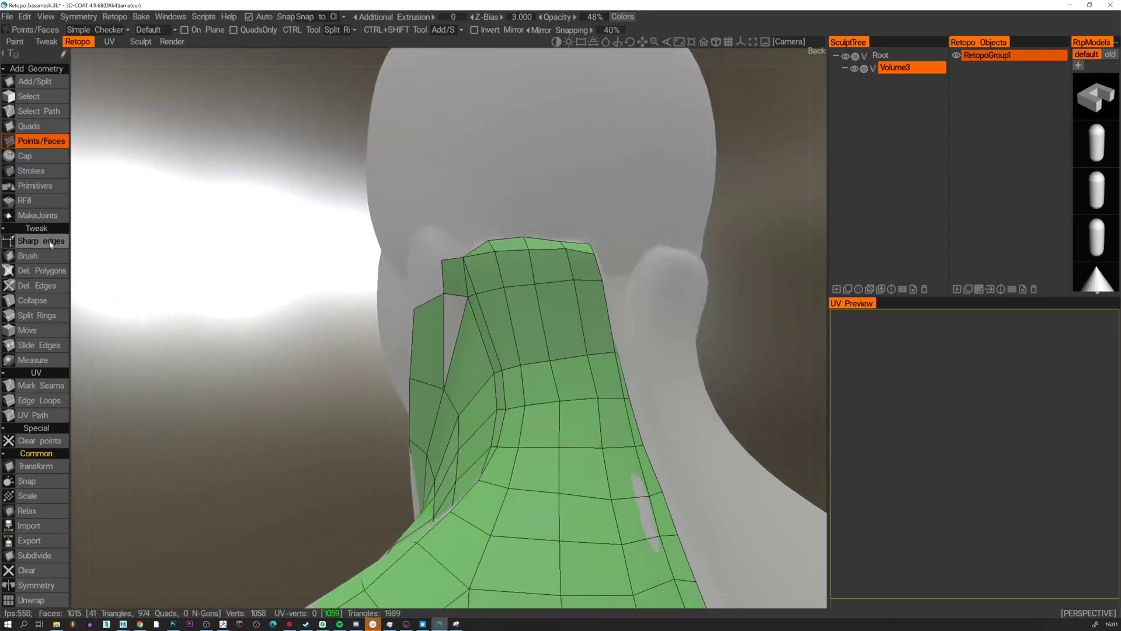
# Delete the small quad protruding from the side of the upper neck strip.
pyautogui.click(47, 286)
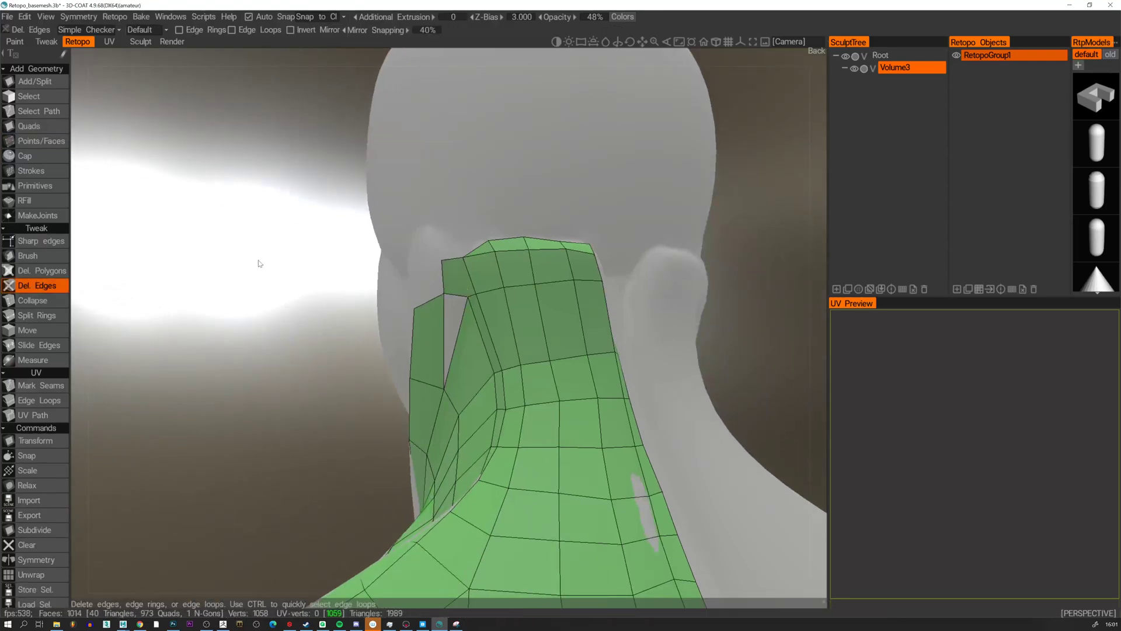
pyautogui.click(36, 271)
pyautogui.click(455, 277)
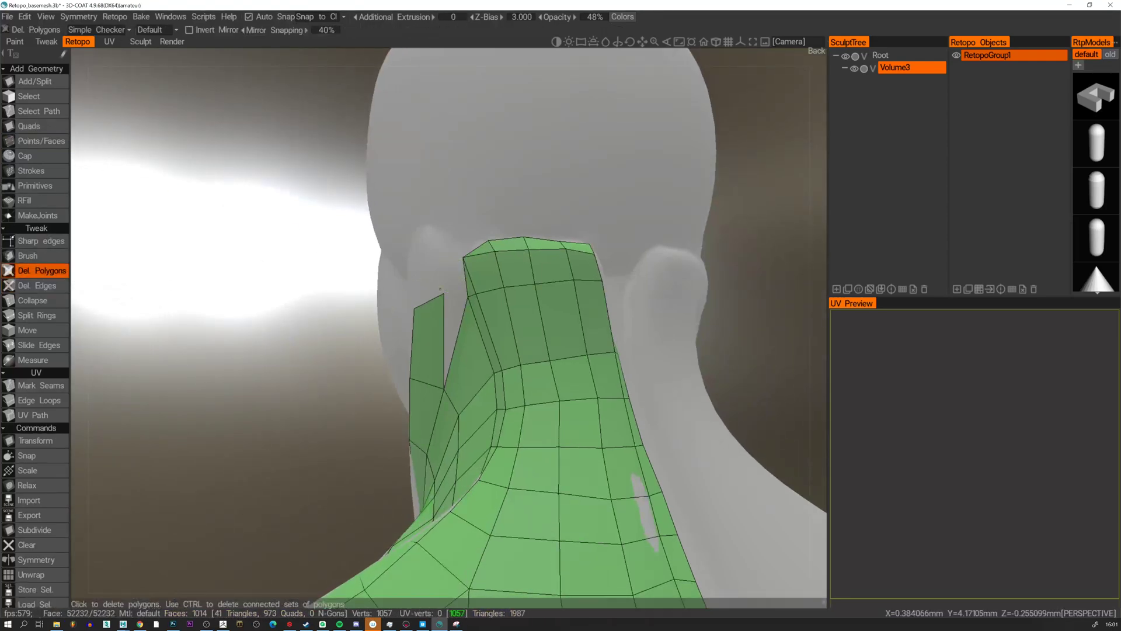
pyautogui.keyDown('alt'); pyautogui.moveTo(455, 277); pyautogui.dragTo(435, 326); pyautogui.keyUp('alt')
# Bridge the gap beside the upper neck strip with Points/Faces and extend the side column of quads up behind the jaw.
pyautogui.click(41, 141)
pyautogui.click(441, 261)
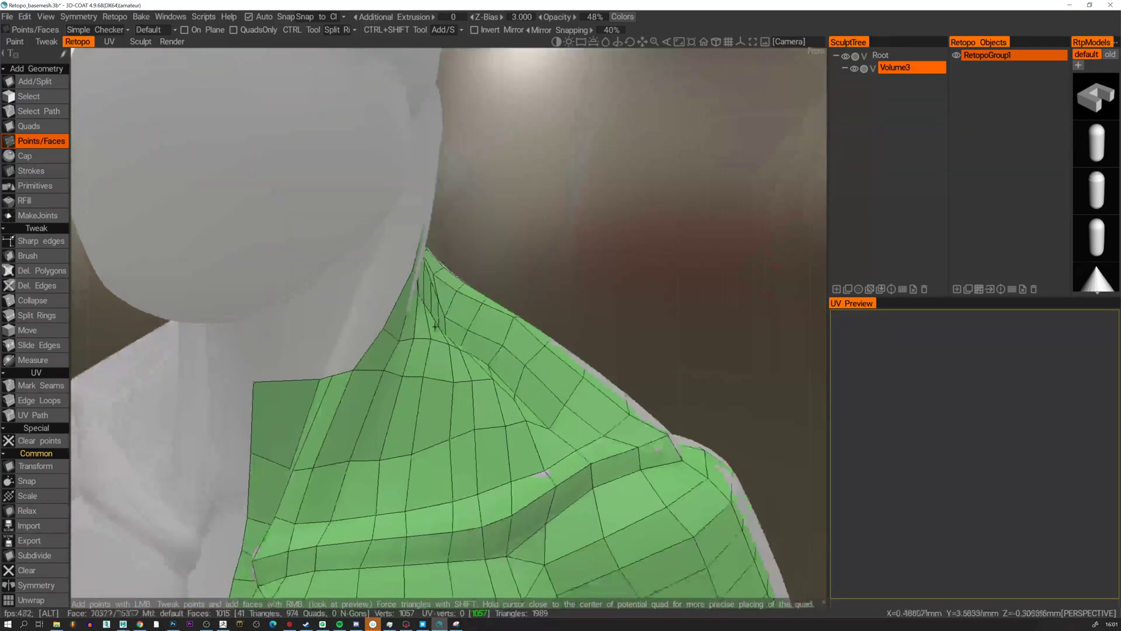
pyautogui.click(349, 344)
pyautogui.moveTo(385, 270)
pyautogui.keyDown('alt'); pyautogui.mouseDown()
pyautogui.moveTo(408, 213)
pyautogui.moveTo(410, 237)
pyautogui.moveTo(393, 239)
pyautogui.moveTo(374, 280)
pyautogui.mouseUp(); pyautogui.keyUp('alt')
pyautogui.click(389, 233)
pyautogui.rightClick(389, 234)
pyautogui.rightClick(407, 217)
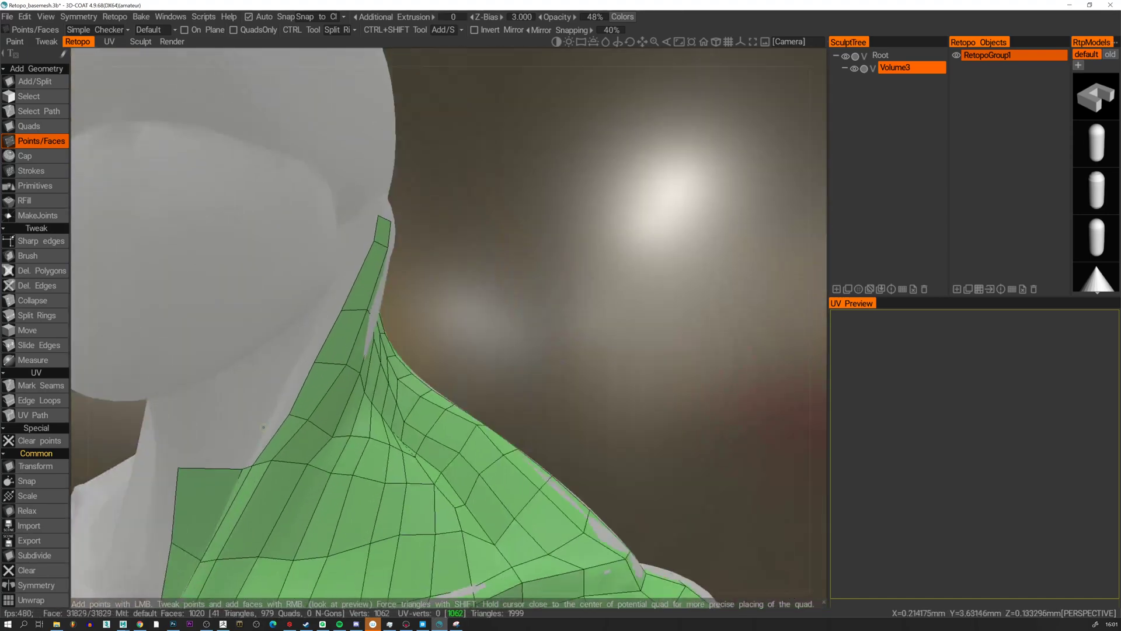
# Add a second column of quads along the front edge of the neck, from the collarbone rows up to below the ear.
pyautogui.rightClick(262, 438)
pyautogui.click(298, 357)
pyautogui.rightClick(290, 387)
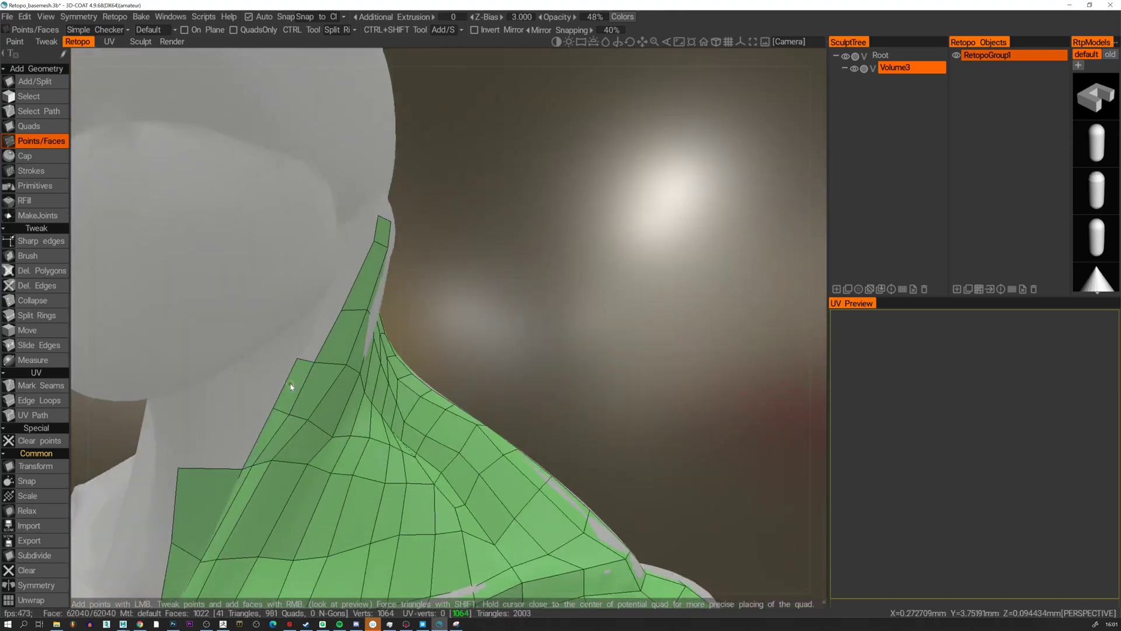
pyautogui.click(322, 310)
pyautogui.rightClick(319, 337)
pyautogui.keyDown('alt'); pyautogui.moveTo(319, 337); pyautogui.dragTo(434, 207); pyautogui.keyUp('alt')
pyautogui.rightClick(347, 241)
pyautogui.rightClick(355, 214)
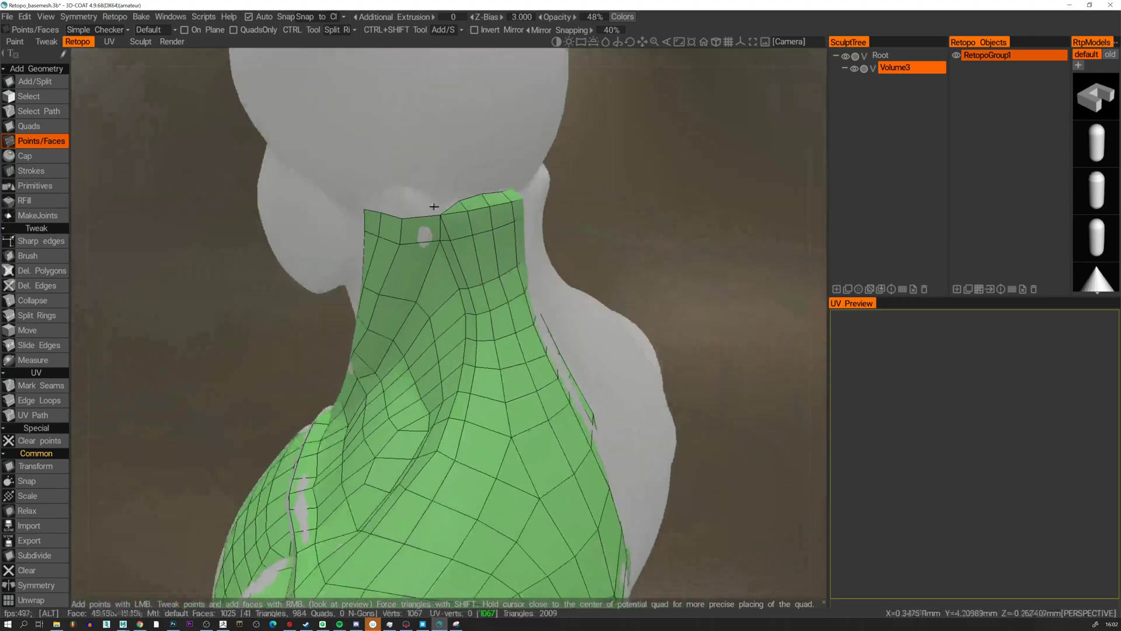
# Cap the neck's upper edge below the ear with a quad flanked by two forced triangles and adjust its top vertex.
pyautogui.rightClick(391, 207)
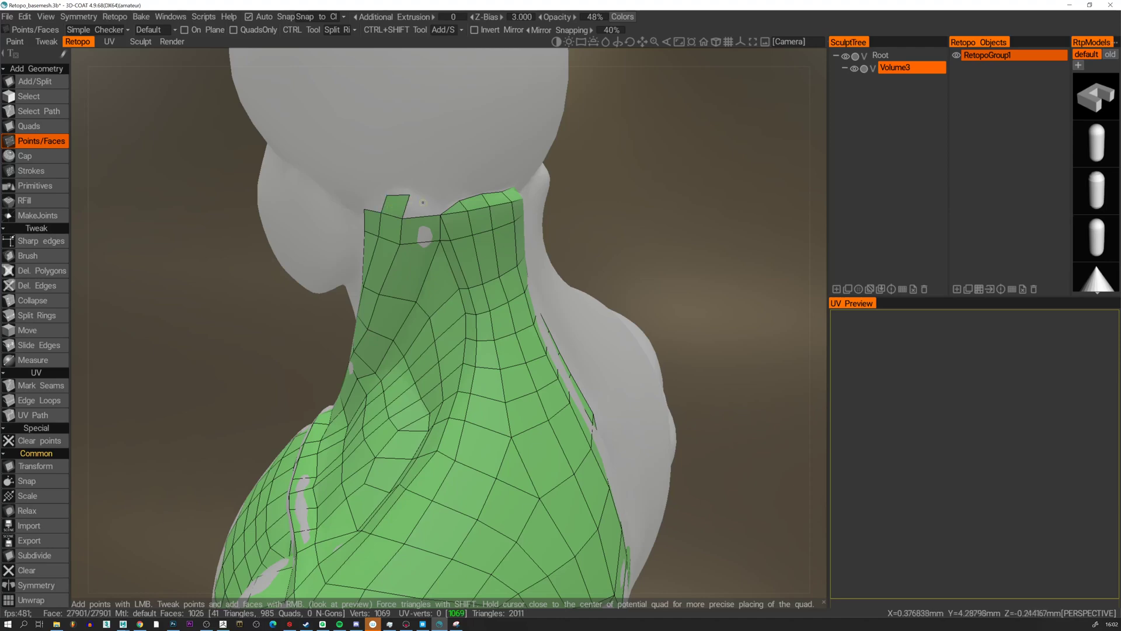
pyautogui.keyDown('shift'); pyautogui.rightClick(415, 209); pyautogui.keyUp('shift')
pyautogui.keyDown('alt'); pyautogui.moveTo(398, 212); pyautogui.dragTo(473, 194); pyautogui.keyUp('alt')
pyautogui.keyDown('shift'); pyautogui.rightClick(390, 199); pyautogui.keyUp('shift')
pyautogui.moveTo(408, 191); pyautogui.dragTo(412, 183, button='right')
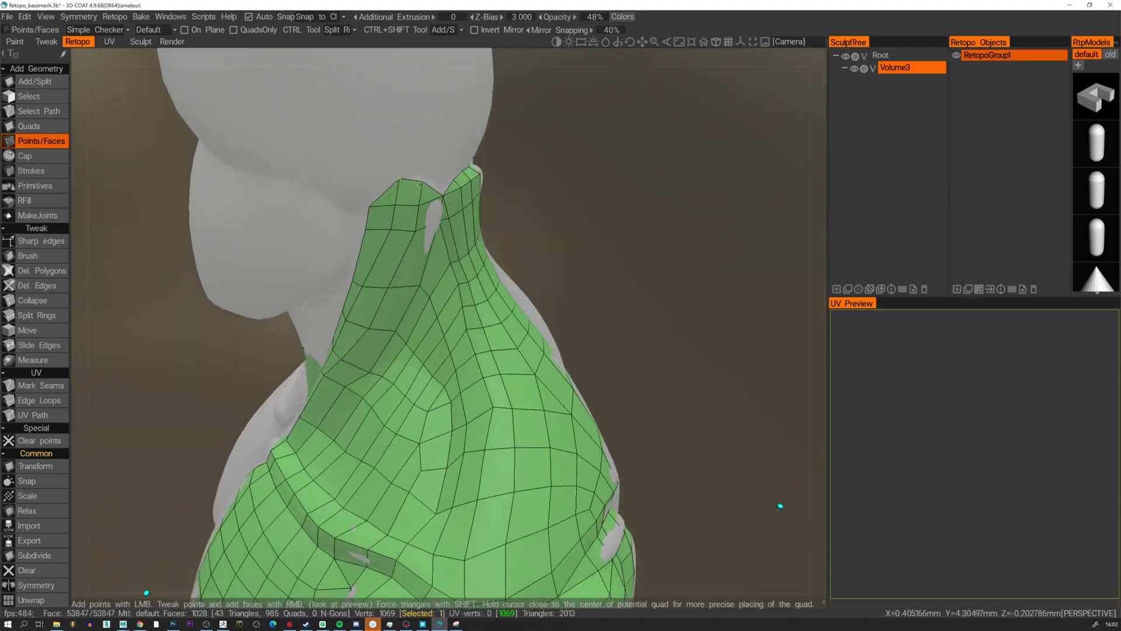
# Fill the notch behind the ear with a triangle and extend the neck's upper back corner to the centre line using a forced triangle and quads.
pyautogui.keyDown('alt'); pyautogui.moveTo(432, 184); pyautogui.dragTo(412, 231); pyautogui.keyUp('alt')
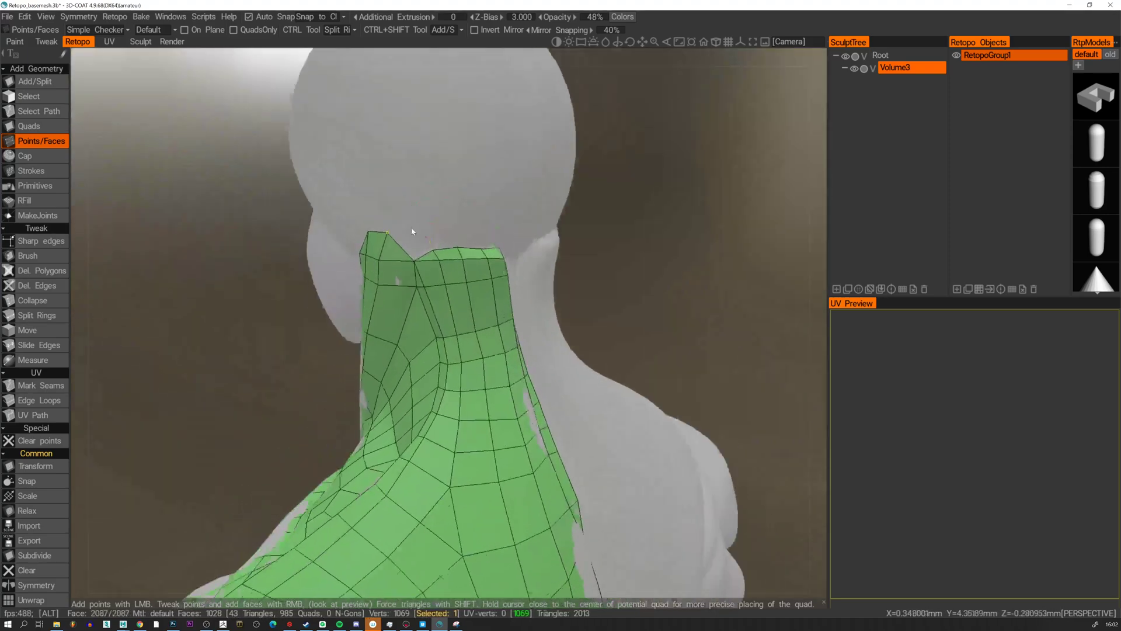
pyautogui.rightClick(409, 248)
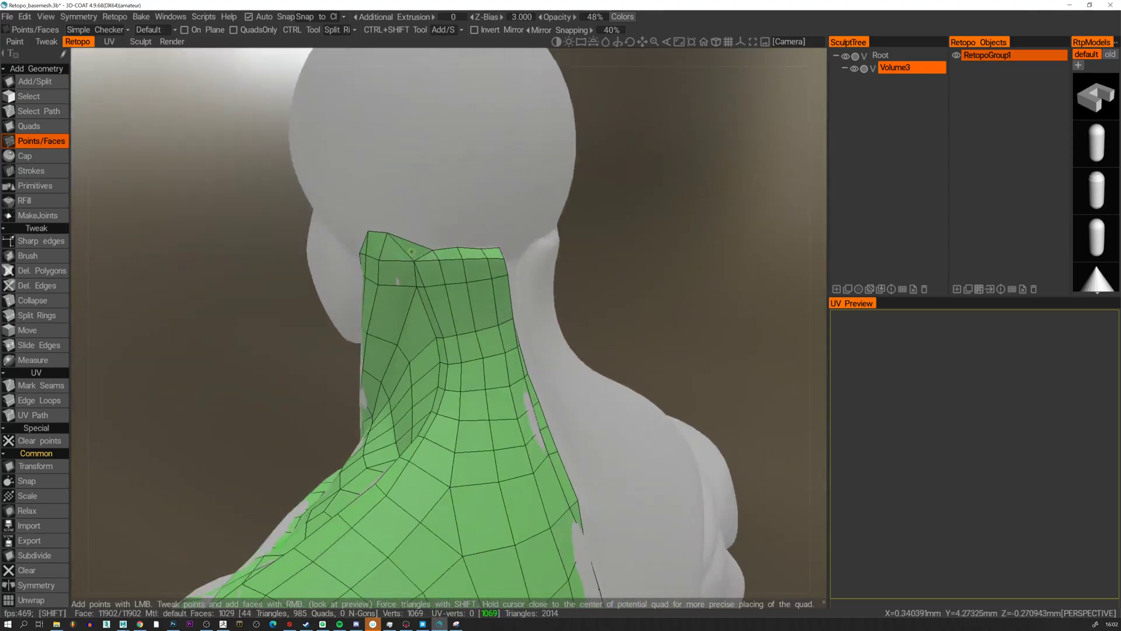
pyautogui.keyDown('alt'); pyautogui.moveTo(436, 248); pyautogui.dragTo(572, 255); pyautogui.keyUp('alt')
pyautogui.keyDown('alt'); pyautogui.moveTo(483, 245); pyautogui.dragTo(535, 276); pyautogui.keyUp('alt')
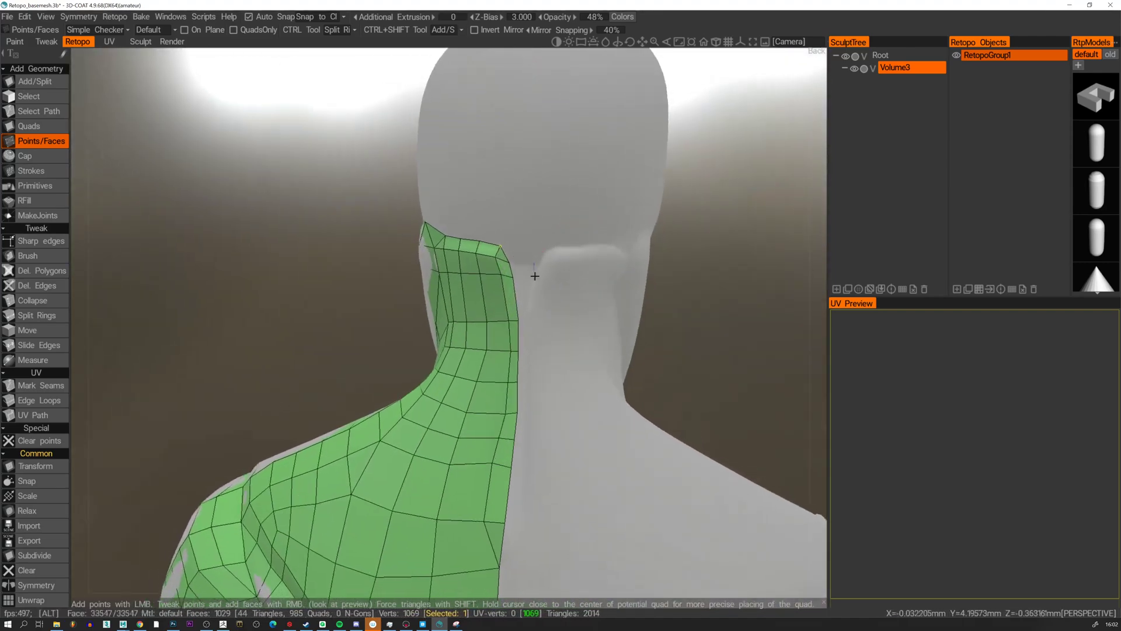
pyautogui.keyDown('shift'); pyautogui.rightClick(524, 279); pyautogui.keyUp('shift')
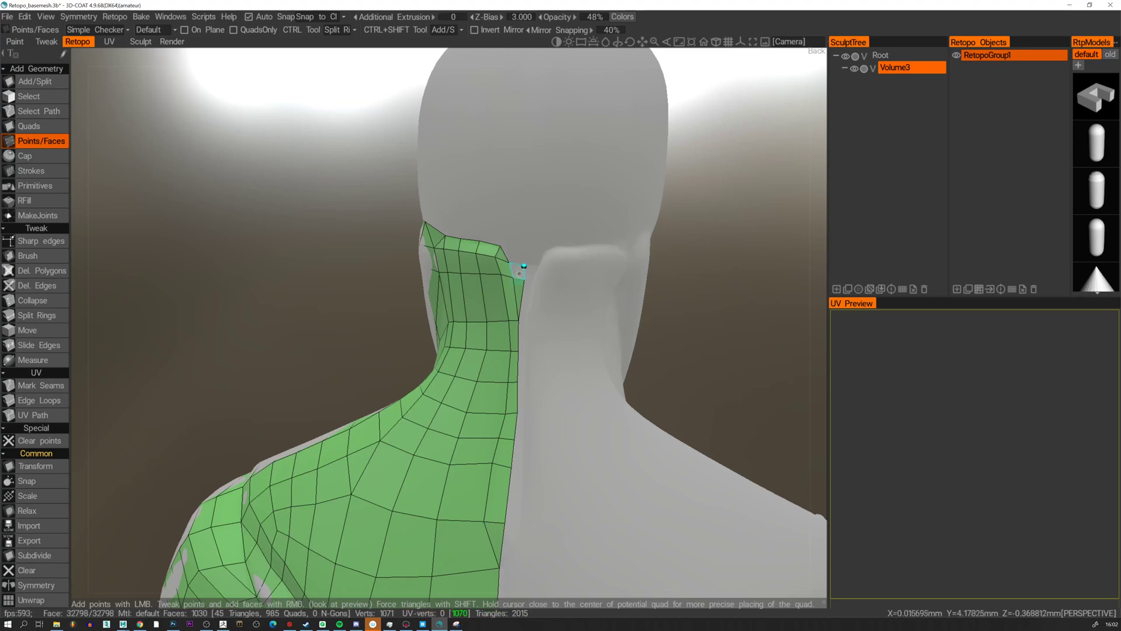
pyautogui.rightClick(522, 248)
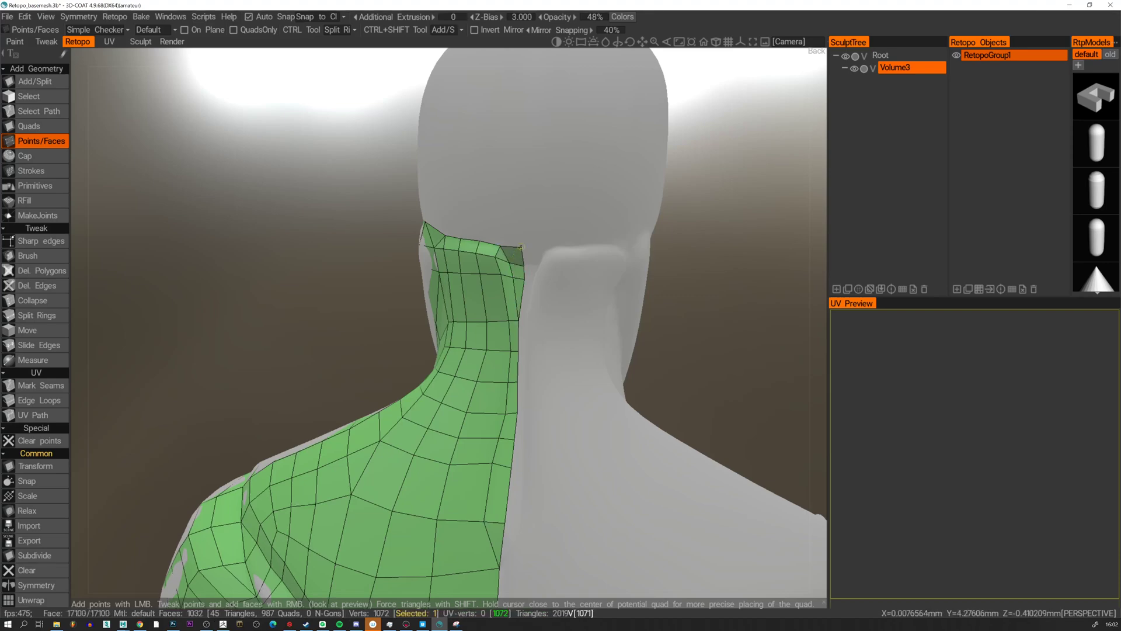
# Extend the front neck column up to the underside of the chin with two more quads and align its upper corner to the centre line.
pyautogui.keyDown('alt'); pyautogui.moveTo(418, 251); pyautogui.dragTo(305, 569); pyautogui.keyUp('alt')
pyautogui.keyDown('alt'); pyautogui.moveTo(305, 570); pyautogui.dragTo(335, 381, button='right'); pyautogui.keyUp('alt')
pyautogui.keyDown('alt'); pyautogui.moveTo(336, 381); pyautogui.dragTo(475, 335, button='middle'); pyautogui.keyUp('alt')
pyautogui.keyDown('alt'); pyautogui.moveTo(476, 336); pyautogui.dragTo(435, 289); pyautogui.keyUp('alt')
pyautogui.click(434, 306)
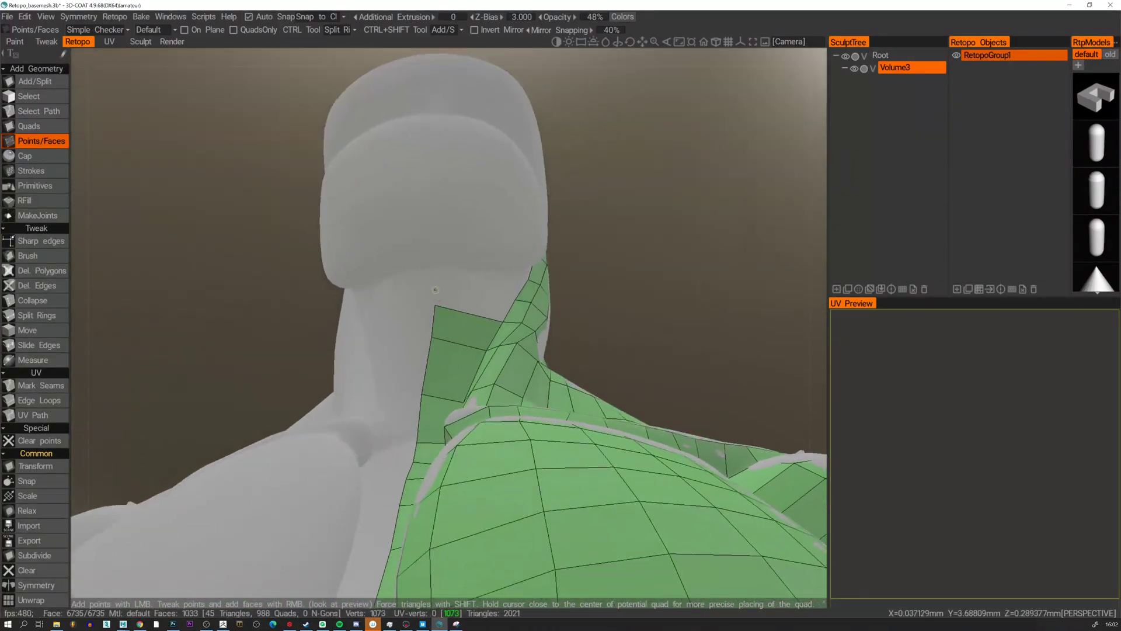
pyautogui.rightClick(483, 296)
pyautogui.moveTo(435, 290); pyautogui.dragTo(435, 283, button='right')
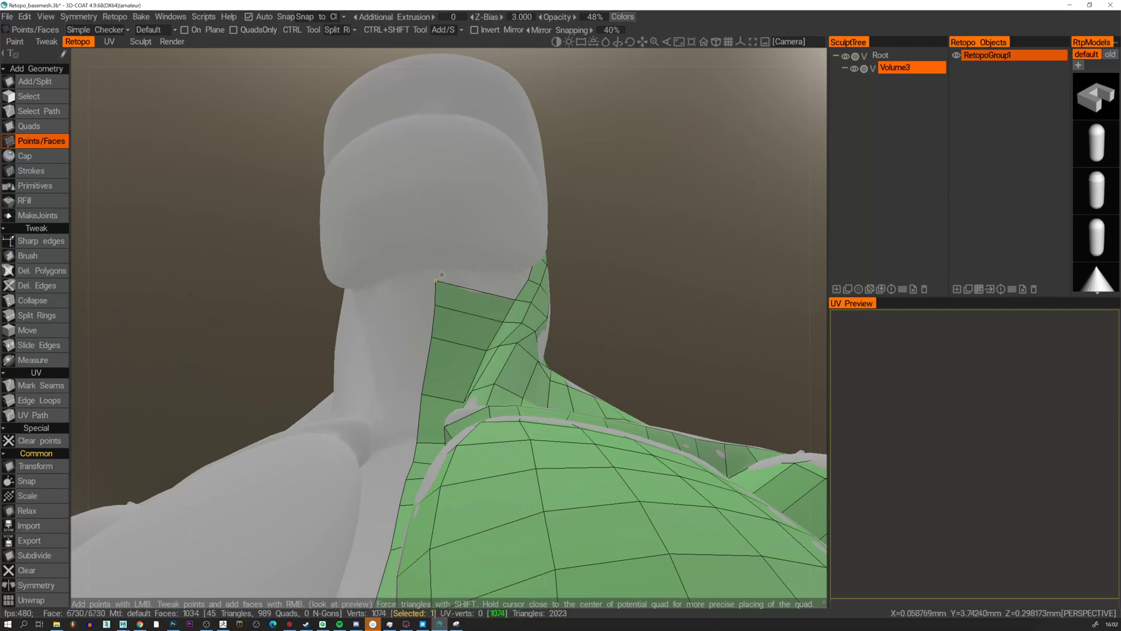
# Add quads beneath and behind the jaw, joining the front neck column to the side of the neck and continuing toward the ear.
pyautogui.keyDown('alt'); pyautogui.moveTo(435, 268); pyautogui.dragTo(453, 291); pyautogui.keyUp('alt')
pyautogui.click(511, 260)
pyautogui.rightClick(473, 283)
pyautogui.rightClick(539, 233)
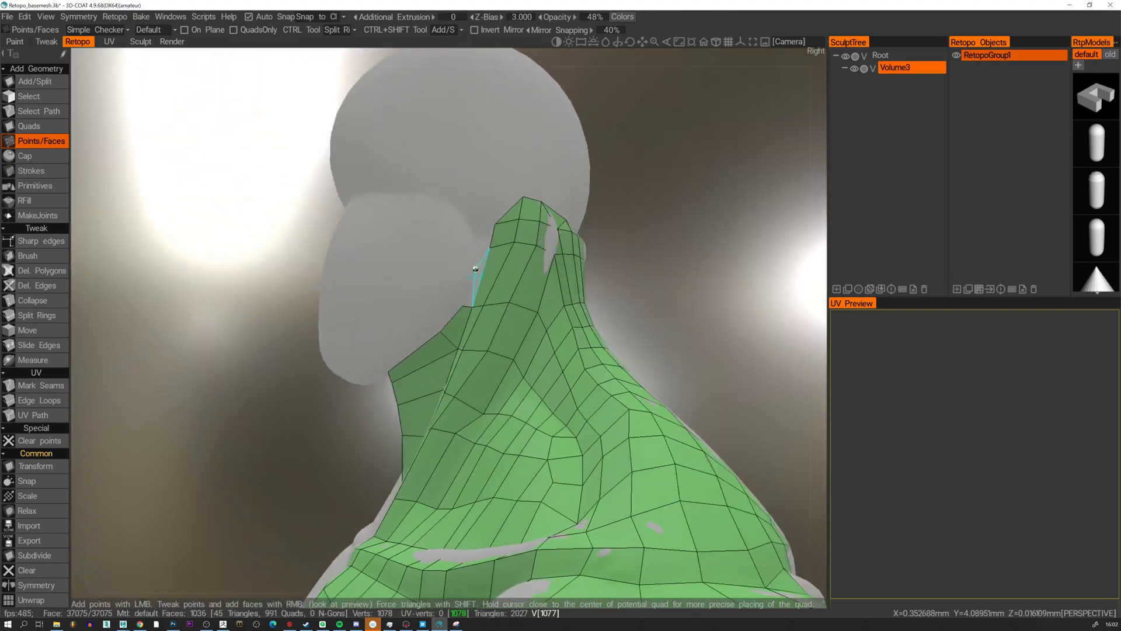
pyautogui.rightClick(475, 280)
pyautogui.click(477, 238)
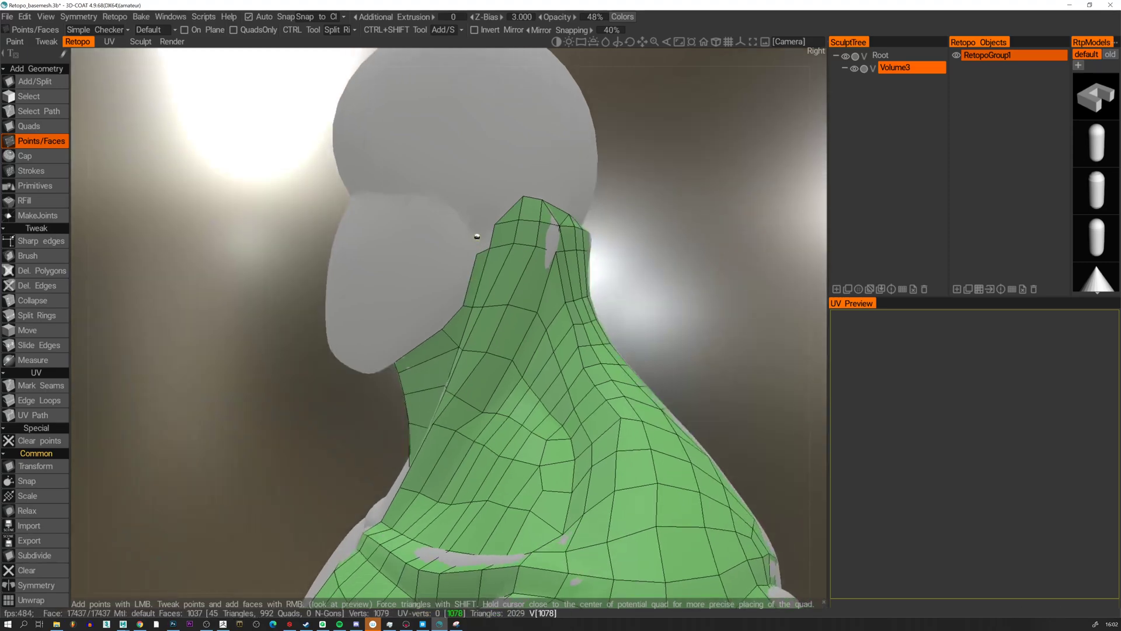
pyautogui.rightClick(483, 240)
# Add two quads above the rear jaw corner, joining them to the neck's upper edge, and lower the new top vertex.
pyautogui.keyDown('alt'); pyautogui.moveTo(451, 284); pyautogui.dragTo(356, 332); pyautogui.keyUp('alt')
pyautogui.scroll(3, 428, 331)
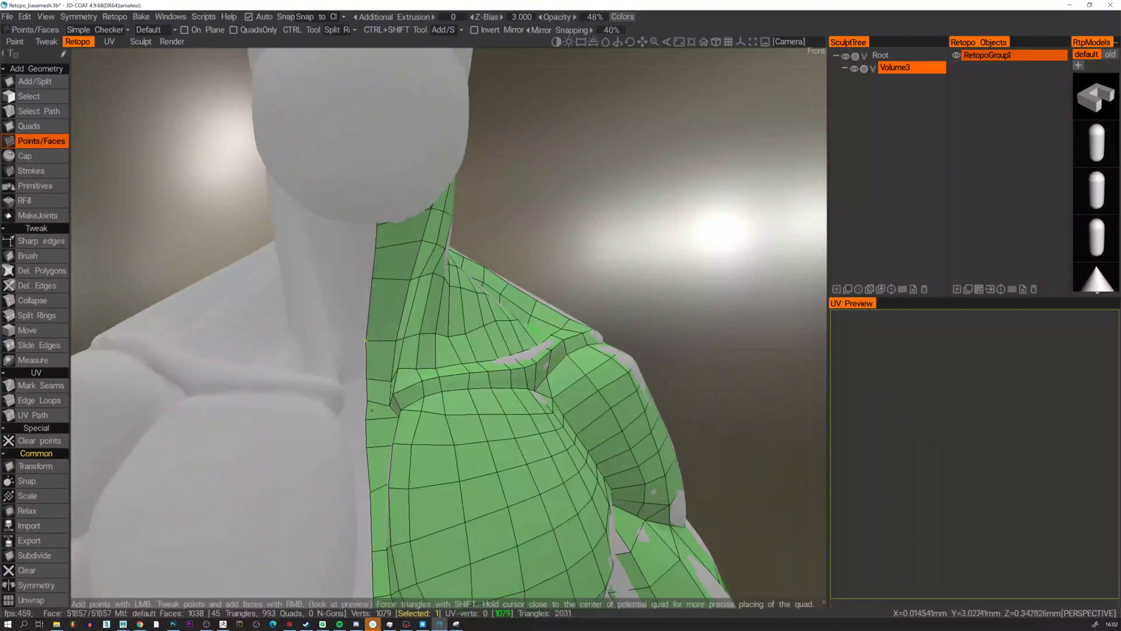
pyautogui.scroll(-4, 366, 407)
pyautogui.keyDown('alt'); pyautogui.moveTo(526, 374); pyautogui.dragTo(409, 382); pyautogui.keyUp('alt')
pyautogui.scroll(2, 456, 313)
pyautogui.keyDown('alt'); pyautogui.moveTo(456, 313); pyautogui.dragTo(471, 333, button='middle'); pyautogui.keyUp('alt')
pyautogui.scroll(5, 439, 419)
pyautogui.keyDown('alt'); pyautogui.moveTo(470, 333); pyautogui.dragTo(482, 315); pyautogui.keyUp('alt')
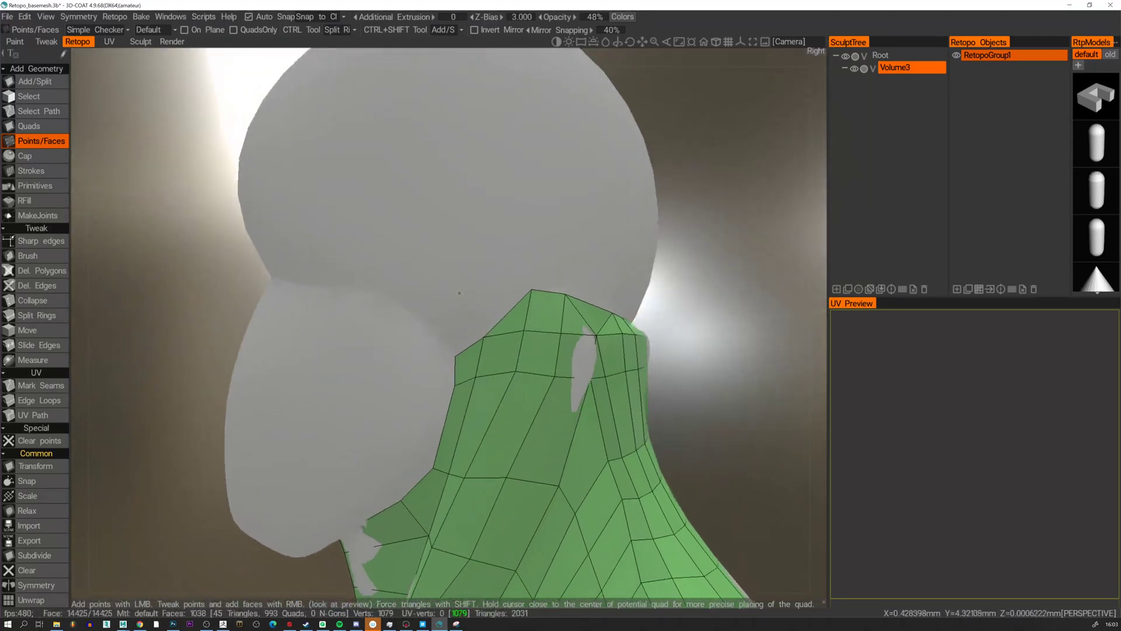
pyautogui.rightClick(486, 302)
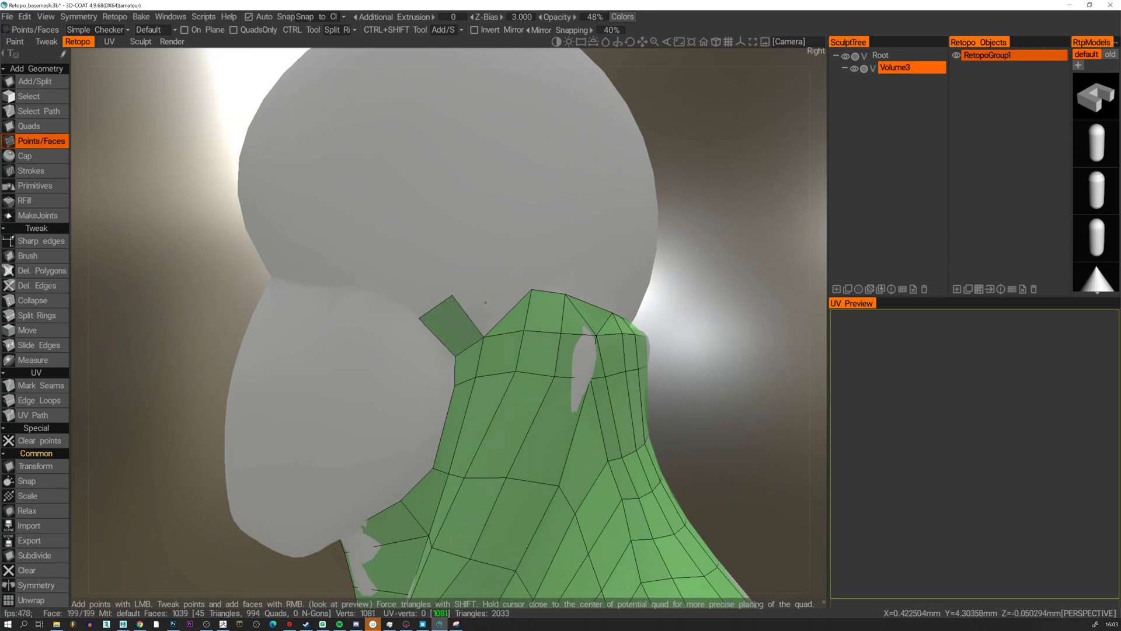
pyautogui.click(479, 270)
pyautogui.rightClick(487, 307)
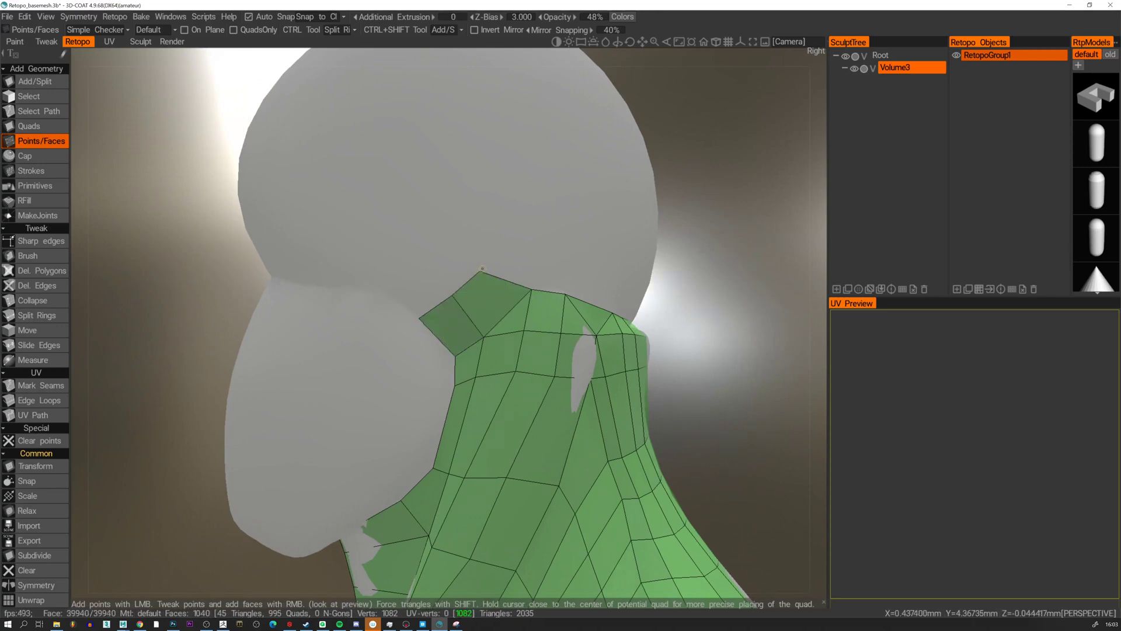
pyautogui.moveTo(482, 268); pyautogui.dragTo(474, 282)
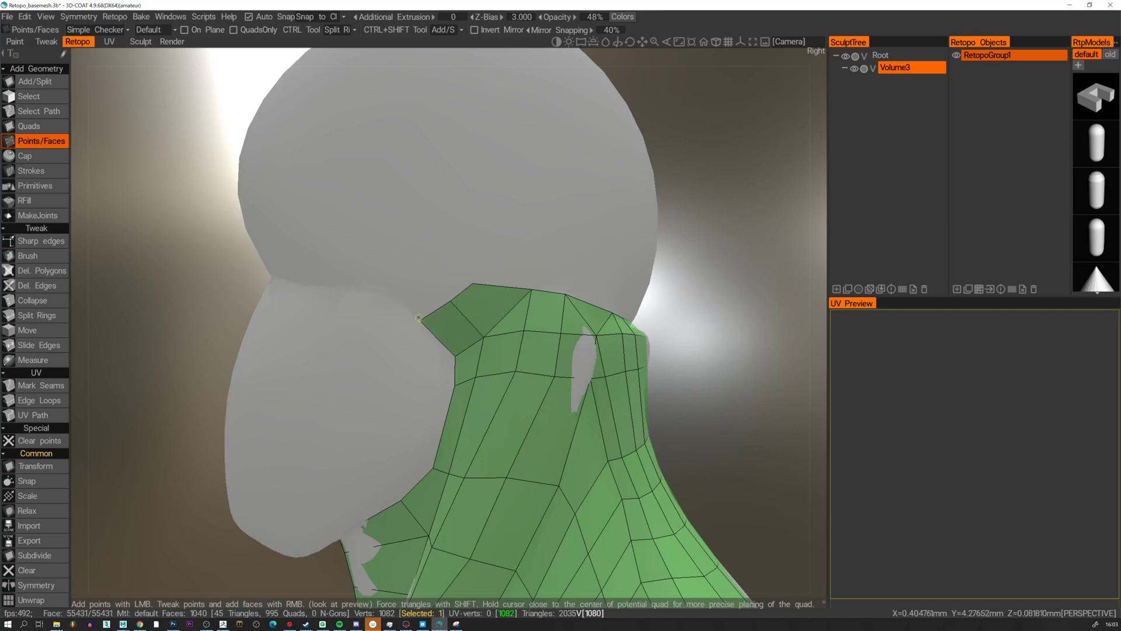
# Extend a strip of quads forward from the rear jaw corner along the seam between the face and the skull.
pyautogui.keyDown('alt'); pyautogui.moveTo(419, 318); pyautogui.dragTo(399, 320); pyautogui.keyUp('alt')
pyautogui.click(397, 291)
pyautogui.rightClick(431, 306)
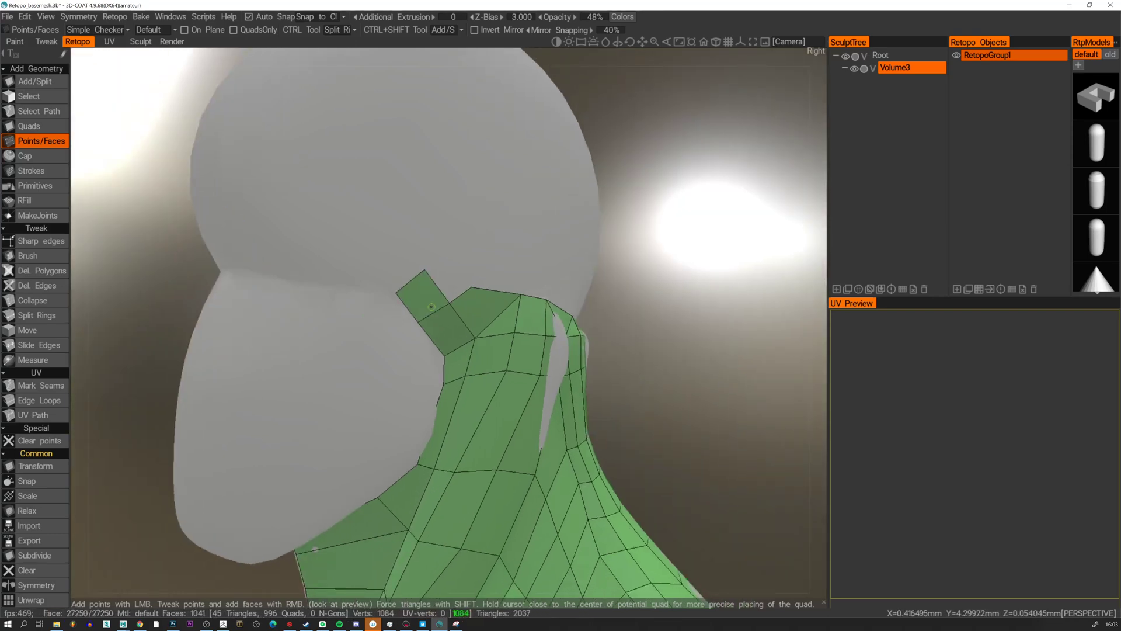
pyautogui.rightClick(371, 271)
pyautogui.keyDown('alt'); pyautogui.moveTo(370, 270); pyautogui.dragTo(409, 275); pyautogui.keyUp('alt')
pyautogui.rightClick(290, 266)
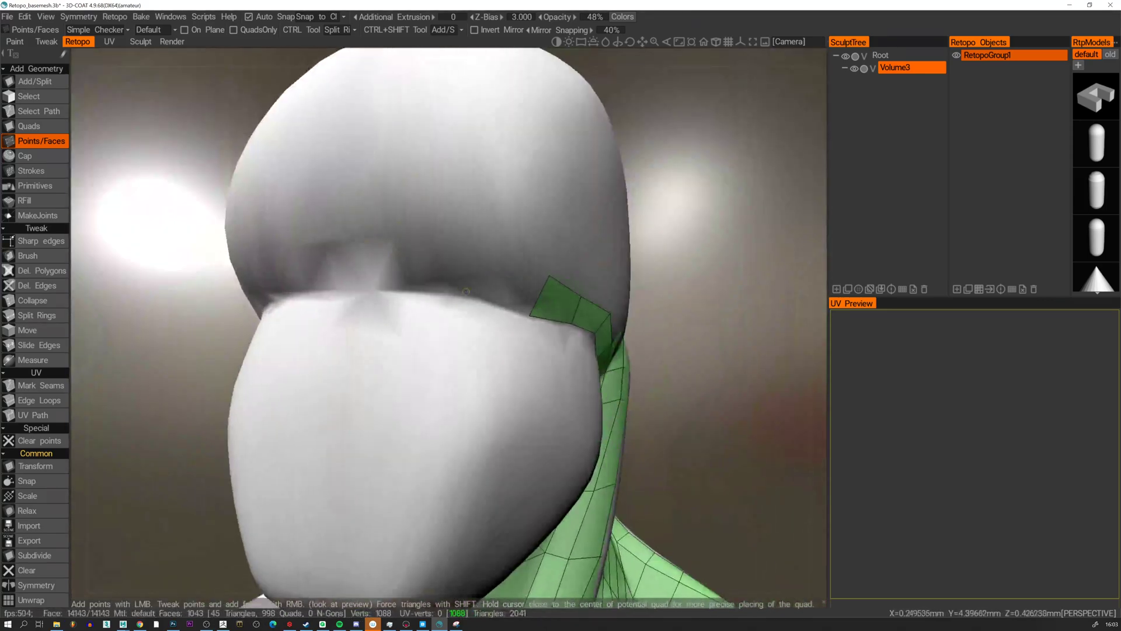
# Check the sculpt's wireframe and continue the quad strip along the brow seam to the front centre line.
pyautogui.press('w')
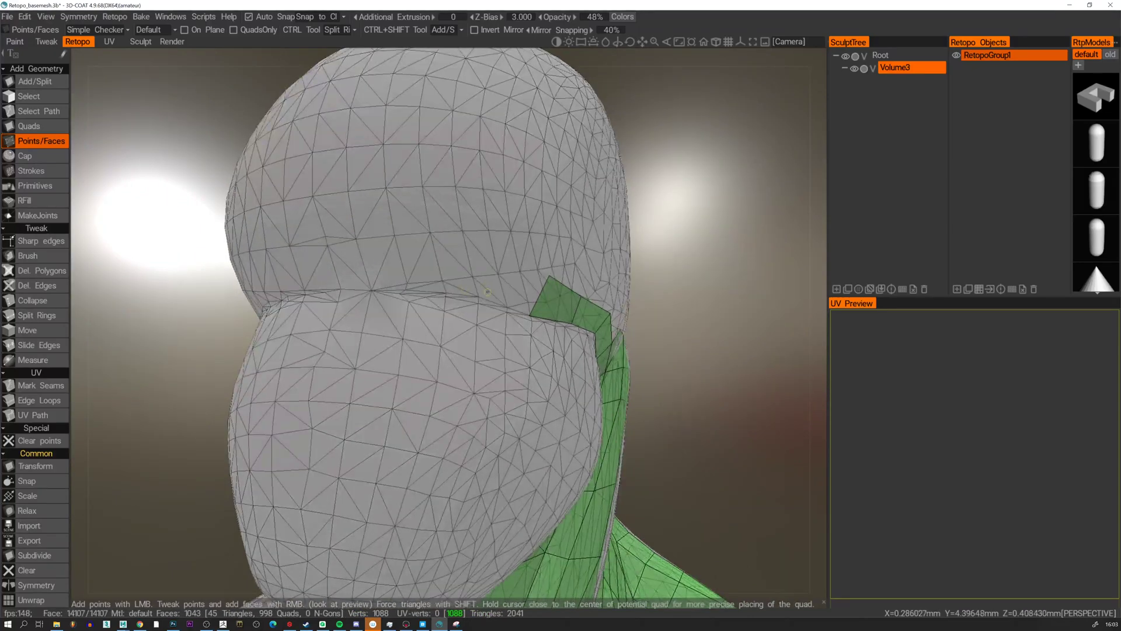
pyautogui.press('w')
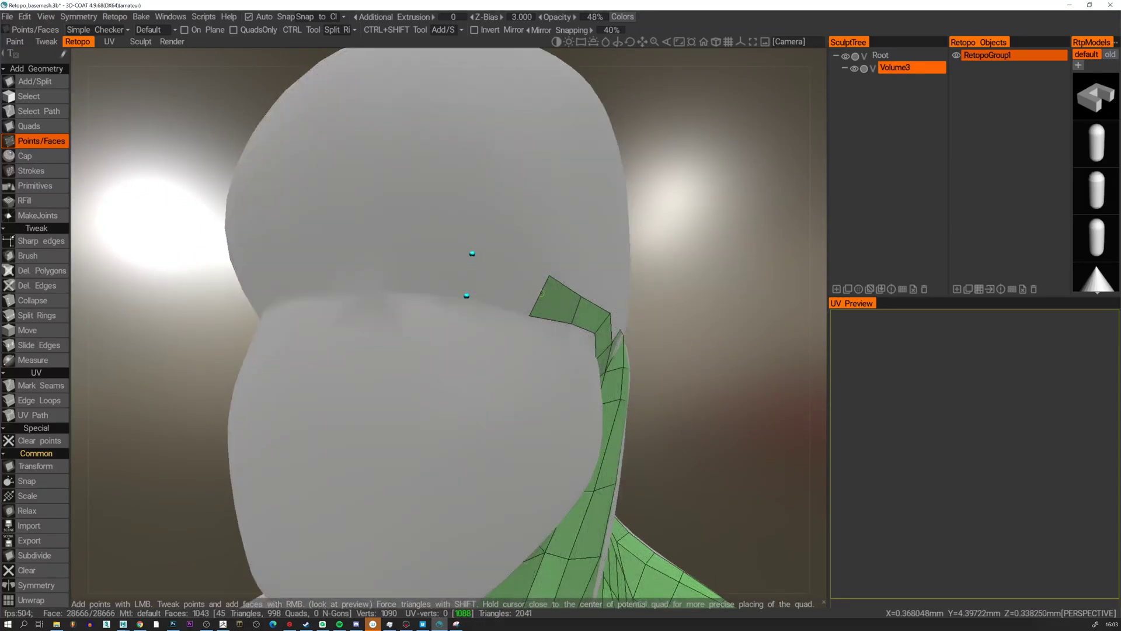
pyautogui.rightClick(507, 285)
pyautogui.keyDown('alt'); pyautogui.moveTo(368, 275); pyautogui.dragTo(344, 278); pyautogui.keyUp('alt')
pyautogui.click(405, 247)
pyautogui.rightClick(421, 265)
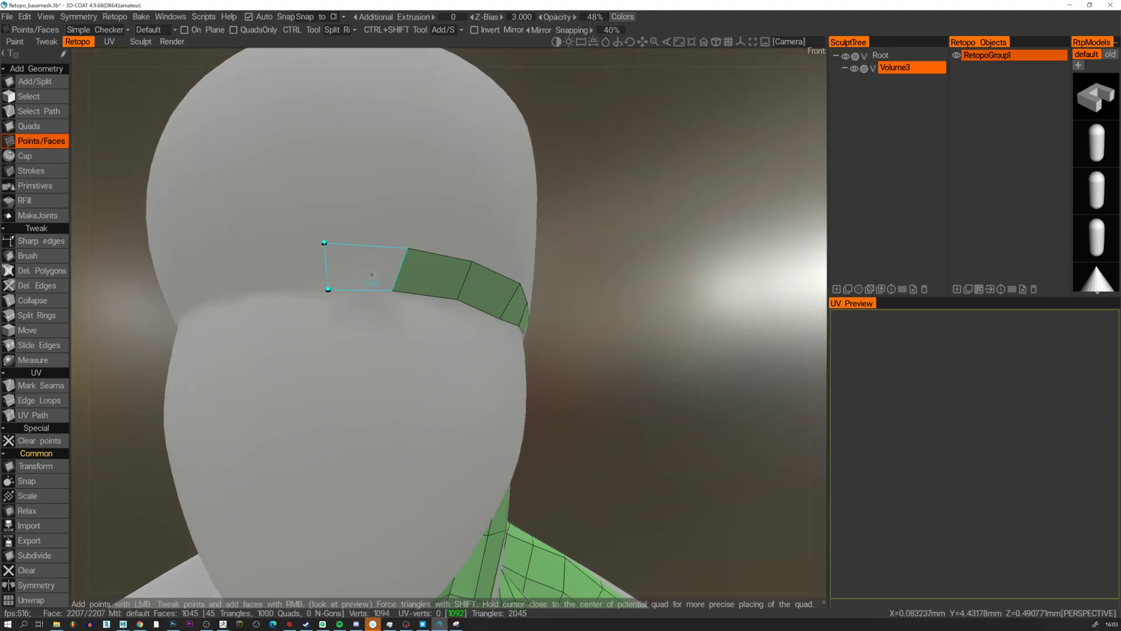
pyautogui.rightClick(372, 274)
# Even out the brow strip's vertices and fill the notch where the strip meets the neck with a forced triangle.
pyautogui.scroll(-5, 376, 307)
pyautogui.moveTo(440, 348)
pyautogui.keyDown('alt'); pyautogui.mouseDown()
pyautogui.moveTo(311, 340)
pyautogui.moveTo(439, 349)
pyautogui.mouseUp(); pyautogui.keyUp('alt')
pyautogui.scroll(5, 439, 349)
pyautogui.moveTo(401, 300); pyautogui.dragTo(440, 341)
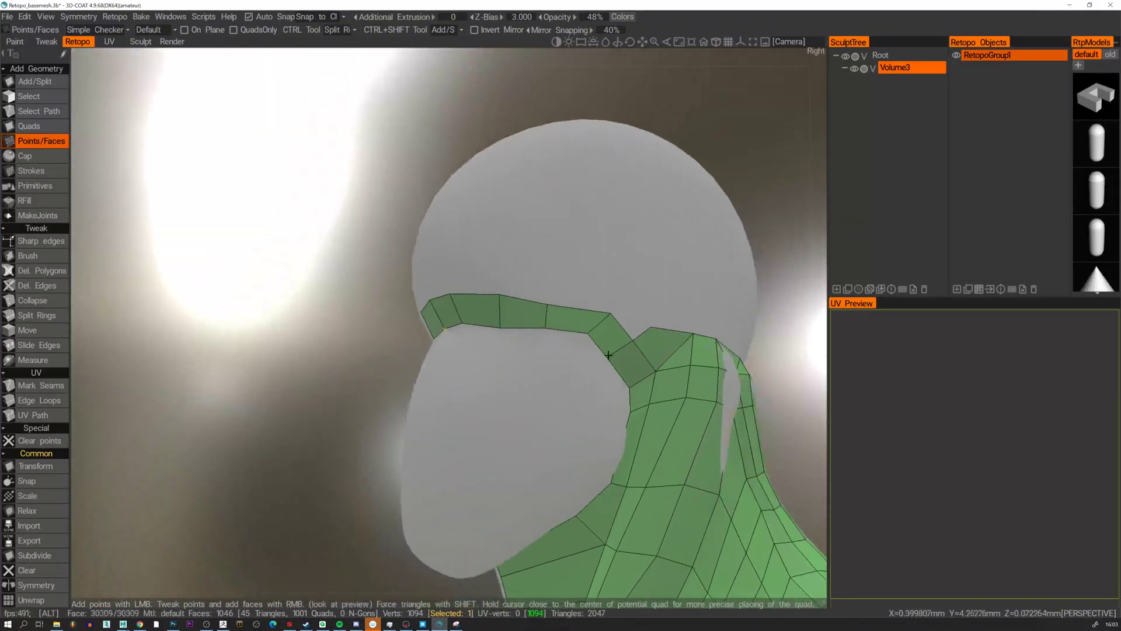
pyautogui.moveTo(546, 306); pyautogui.dragTo(547, 296)
pyautogui.keyDown('alt'); pyautogui.moveTo(633, 334); pyautogui.dragTo(596, 327); pyautogui.keyUp('alt')
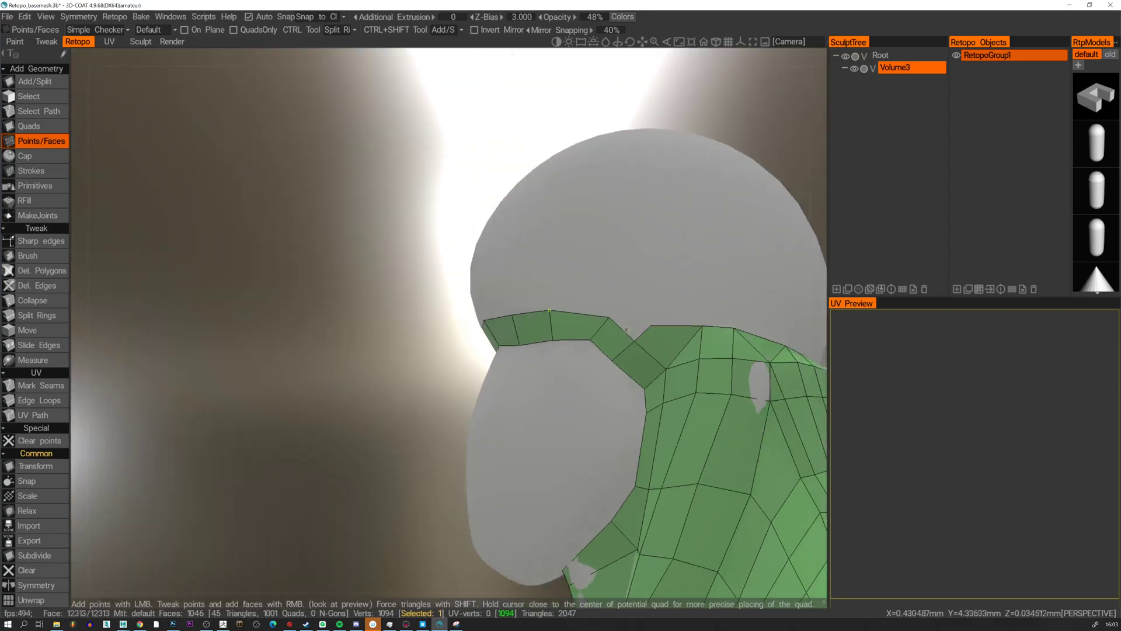
pyautogui.keyDown('shift'); pyautogui.rightClick(642, 331); pyautogui.keyUp('shift')
# Start an inner row of quads on the rear cheek, running from below the brow strip down the back of the jaw.
pyautogui.keyDown('alt'); pyautogui.moveTo(690, 328); pyautogui.dragTo(633, 327, button='right'); pyautogui.keyUp('alt')
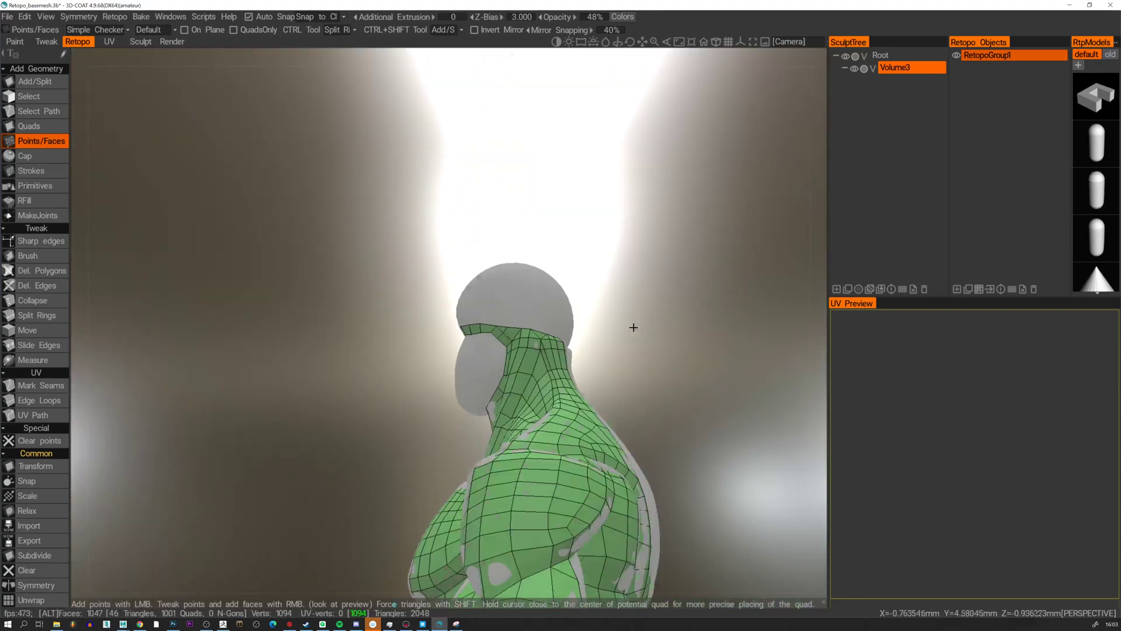
pyautogui.keyDown('alt'); pyautogui.moveTo(634, 328); pyautogui.dragTo(559, 326); pyautogui.keyUp('alt')
pyautogui.click(560, 339)
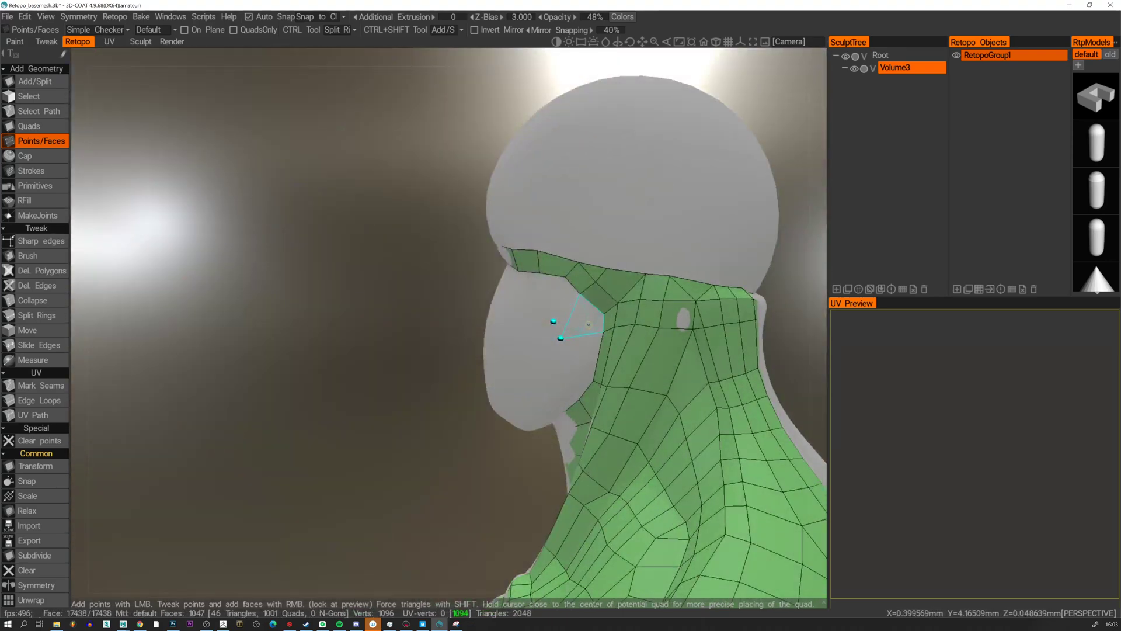
pyautogui.rightClick(572, 320)
pyautogui.keyDown('alt'); pyautogui.moveTo(581, 325); pyautogui.dragTo(555, 325); pyautogui.keyUp('alt')
pyautogui.rightClick(593, 316)
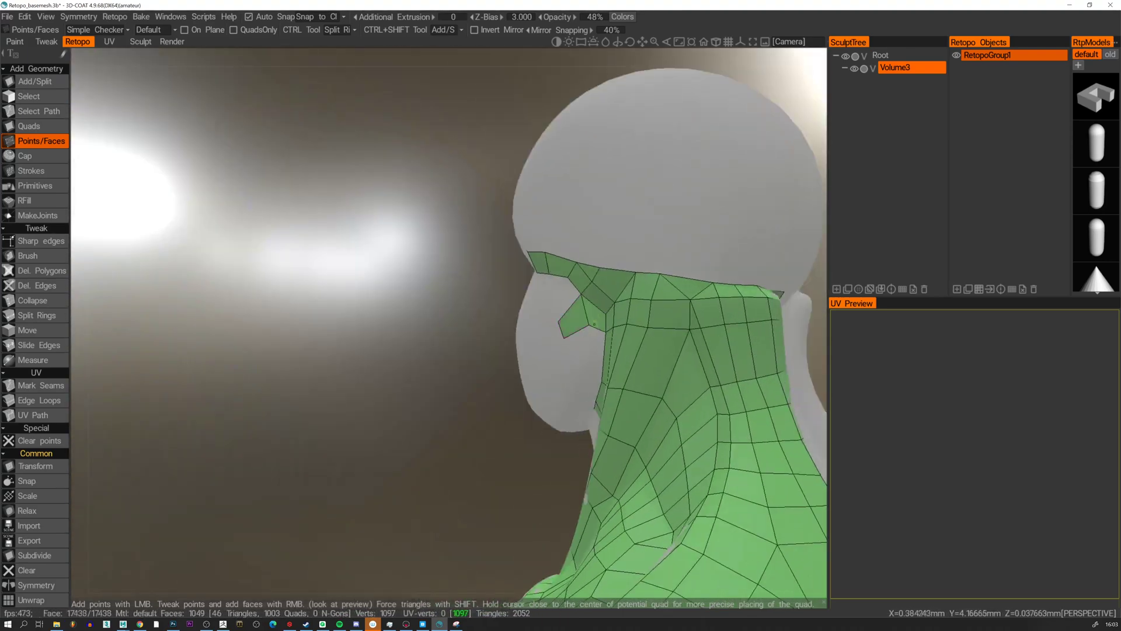
pyautogui.click(588, 364)
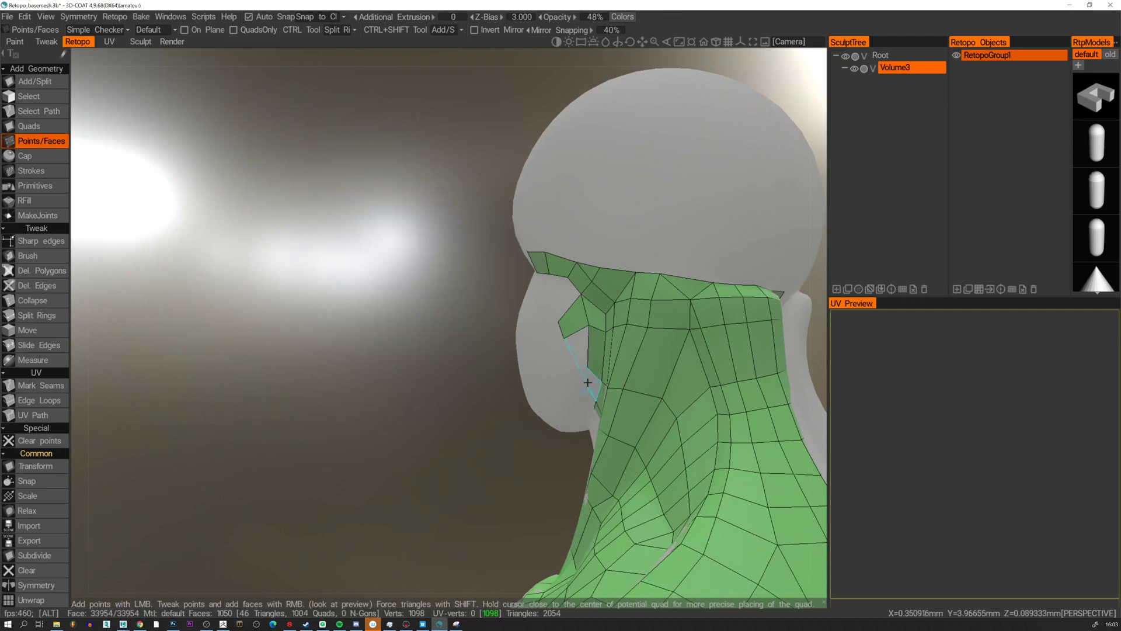
pyautogui.keyDown('alt'); pyautogui.moveTo(588, 365); pyautogui.dragTo(567, 400); pyautogui.keyUp('alt')
pyautogui.click(572, 391)
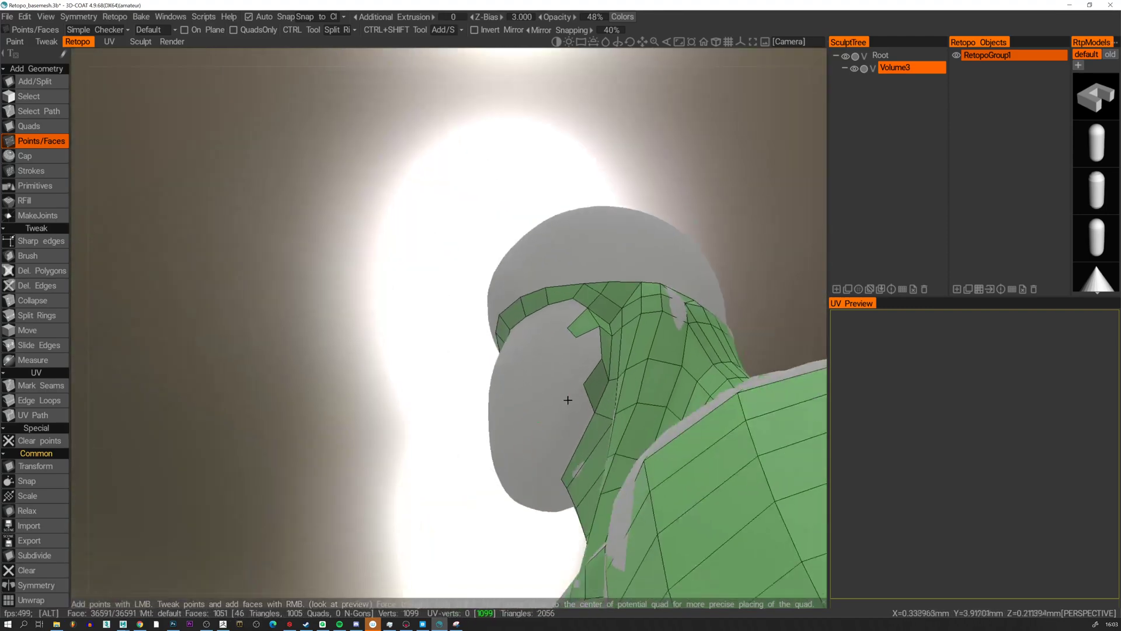
# Continue the inner row of quads forward along the jawline and under the chin to the centre line.
pyautogui.click(514, 443)
pyautogui.keyDown('alt'); pyautogui.moveTo(514, 442); pyautogui.dragTo(561, 435); pyautogui.keyUp('alt')
pyautogui.moveTo(526, 442); pyautogui.dragTo(520, 455, button='right')
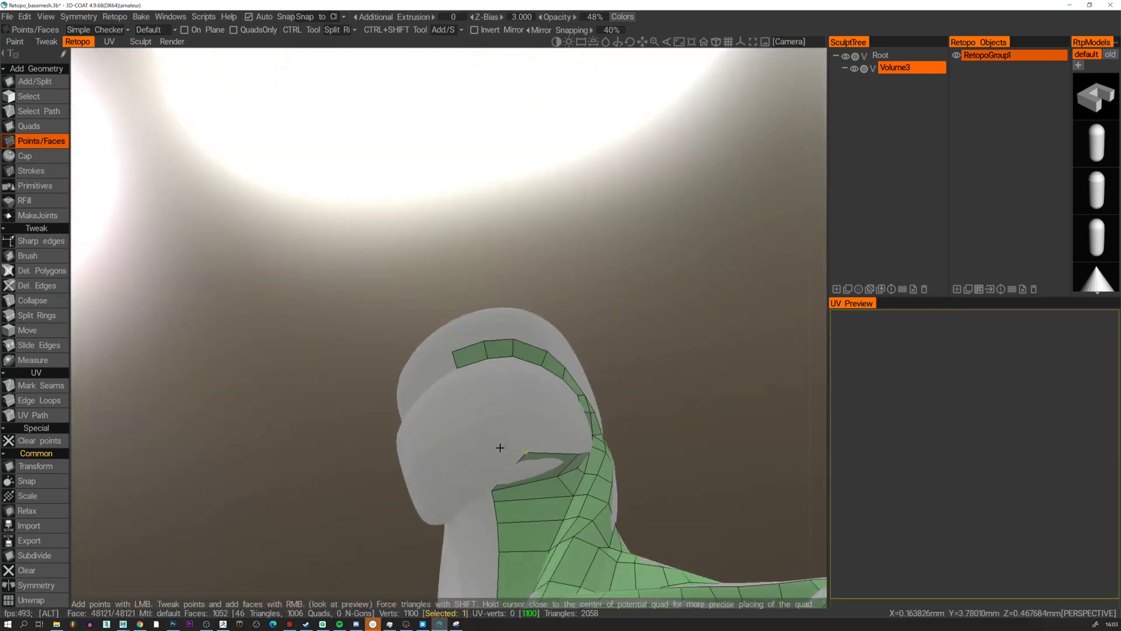
pyautogui.keyDown('alt'); pyautogui.moveTo(501, 446); pyautogui.dragTo(506, 449); pyautogui.keyUp('alt')
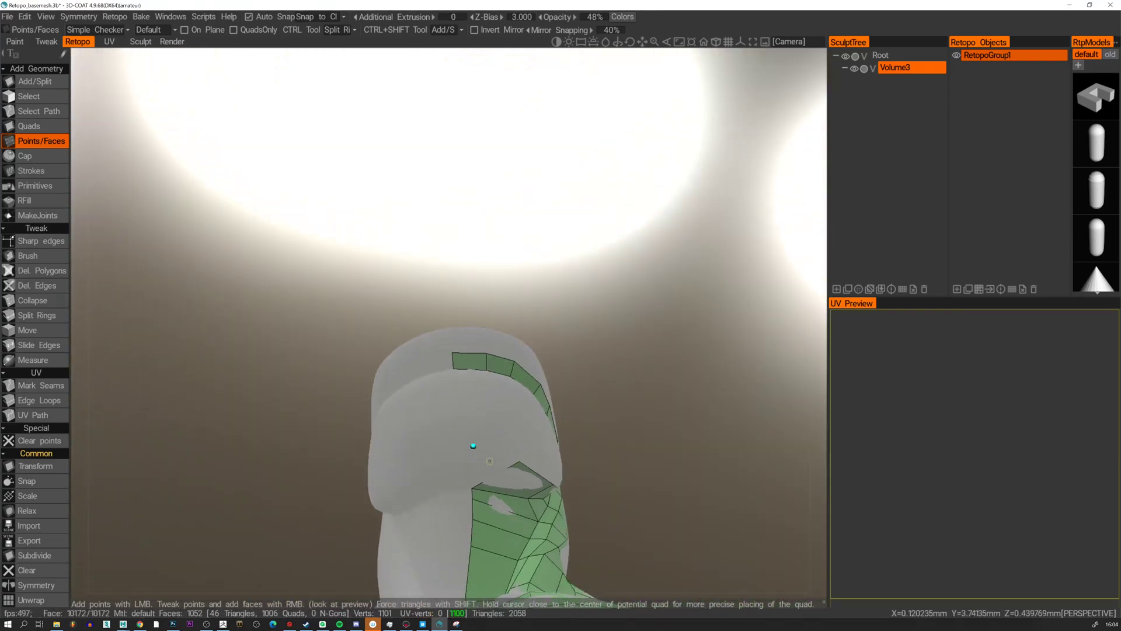
pyautogui.rightClick(485, 458)
pyautogui.keyDown('alt'); pyautogui.moveTo(518, 452); pyautogui.dragTo(470, 450); pyautogui.keyUp('alt')
pyautogui.moveTo(468, 454); pyautogui.dragTo(503, 474, button='right')
# Fill the gap between the jawline row and the upper edge of the neck with faces.
pyautogui.keyDown('alt'); pyautogui.moveTo(503, 475); pyautogui.dragTo(570, 421); pyautogui.keyUp('alt')
pyautogui.click(461, 462)
pyautogui.click(502, 460)
pyautogui.rightClick(484, 470)
pyautogui.click(534, 454)
pyautogui.click(582, 400)
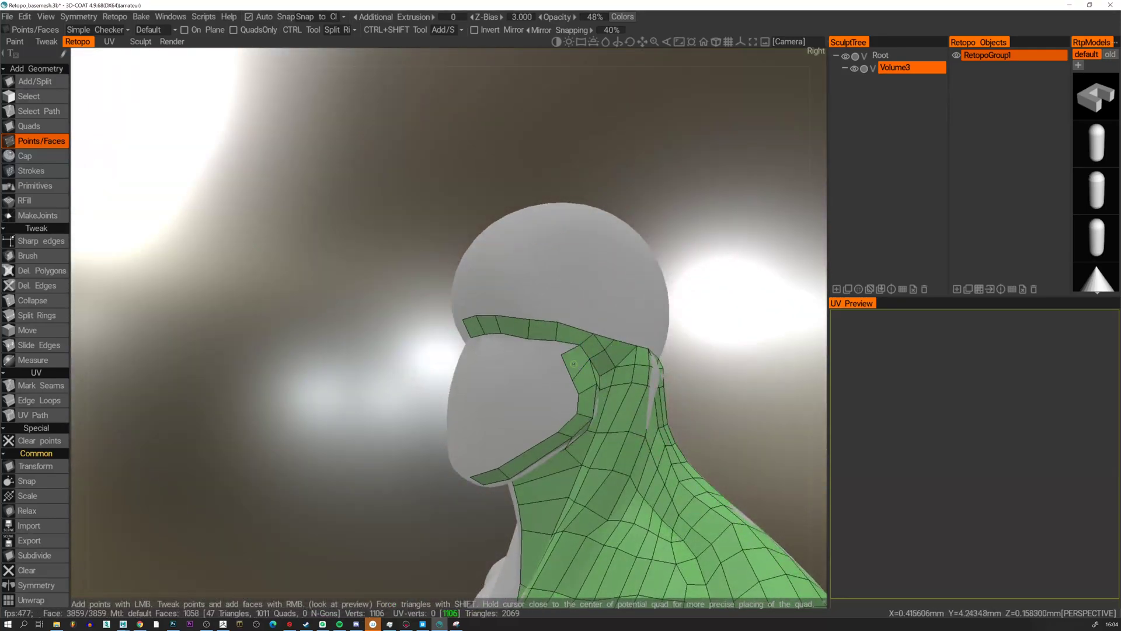
# Place a row of points across the face below the brow strip and fill the space between with quads.
pyautogui.click(557, 350)
pyautogui.keyDown('alt'); pyautogui.moveTo(557, 349); pyautogui.dragTo(526, 348); pyautogui.keyUp('alt')
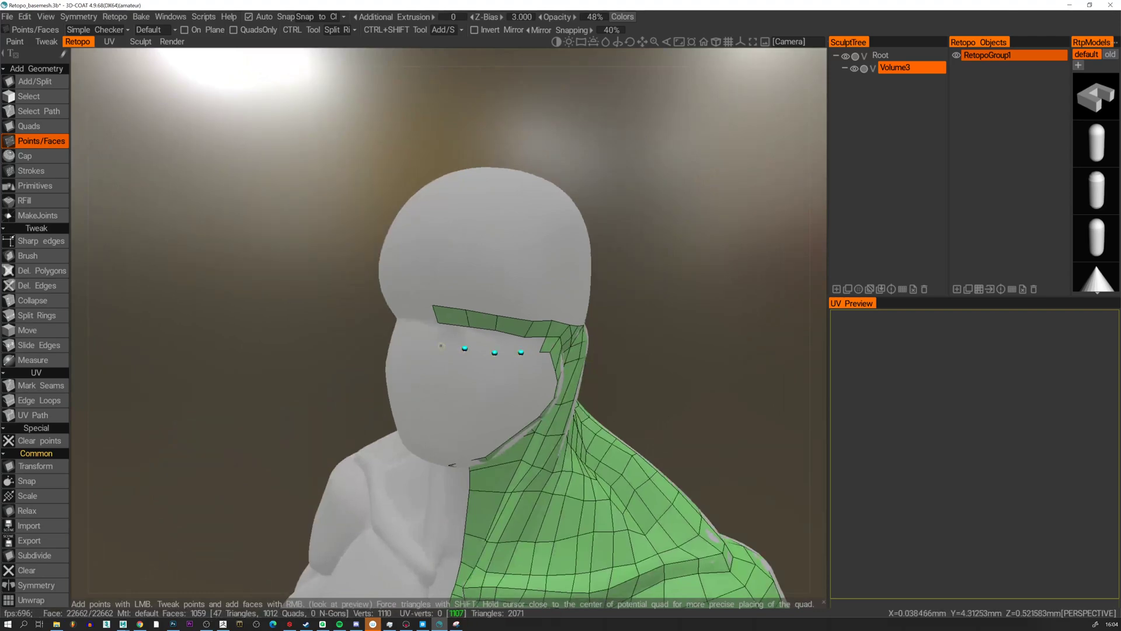
pyautogui.click(450, 335)
pyautogui.click(482, 340)
pyautogui.click(511, 343)
pyautogui.click(534, 345)
pyautogui.keyDown('alt'); pyautogui.moveTo(534, 344); pyautogui.dragTo(473, 356); pyautogui.keyUp('alt')
# With Add/Split, cut a vertical edge up the front neck column, starting from the centre line at the collarbone.
pyautogui.click(30, 82)
pyautogui.keyDown('alt'); pyautogui.moveTo(374, 304); pyautogui.dragTo(462, 381); pyautogui.keyUp('alt')
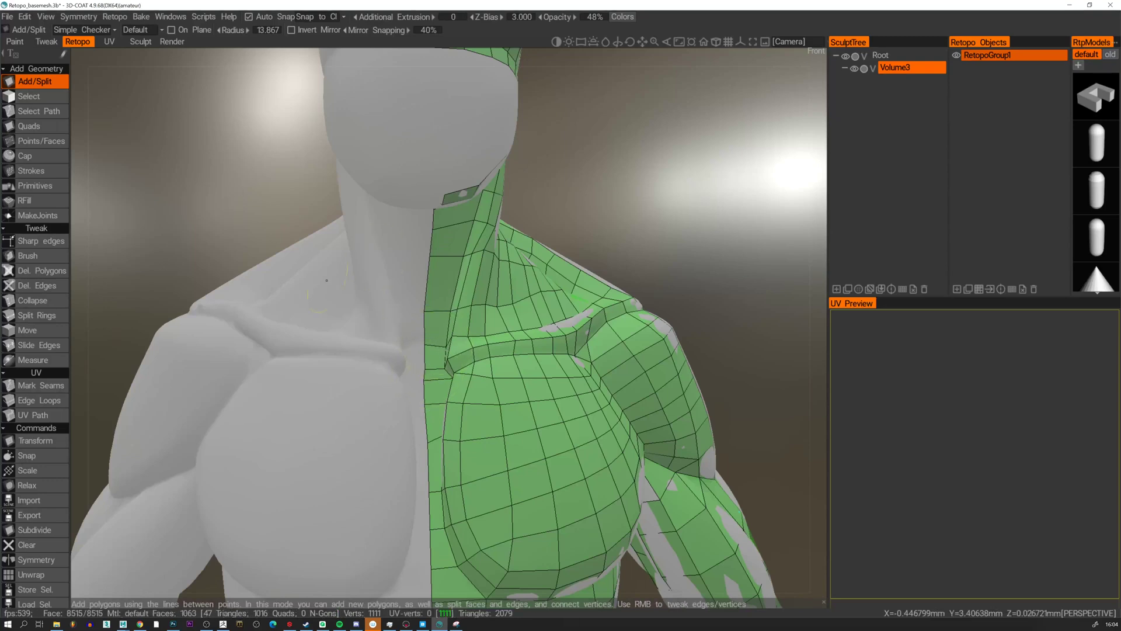
pyautogui.click(425, 369)
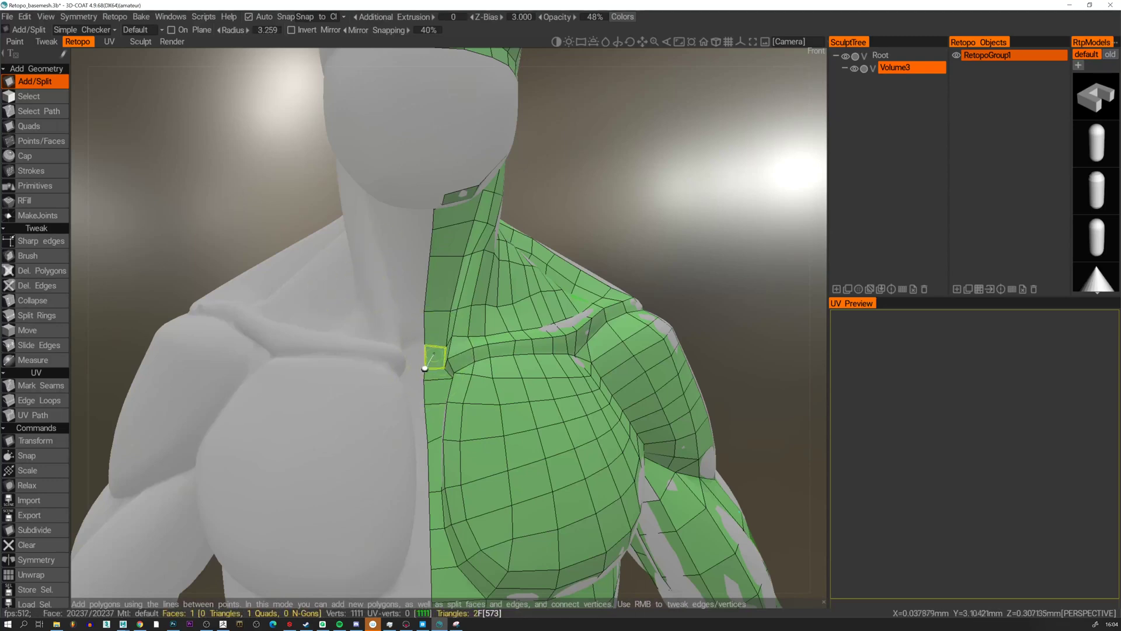
pyautogui.click(436, 345)
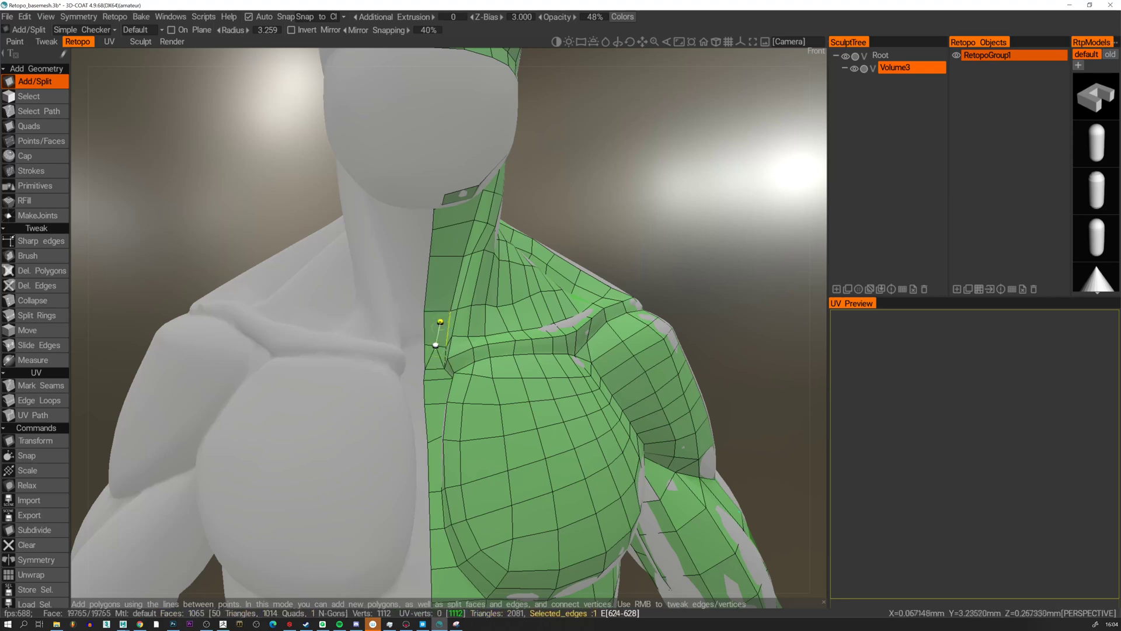
pyautogui.click(439, 310)
pyautogui.click(445, 256)
# Continue the Add/Split cut up the front neck column and through the jaw rows to the inner edge of the jawline.
pyautogui.keyDown('alt'); pyautogui.moveTo(458, 240); pyautogui.dragTo(460, 195); pyautogui.keyUp('alt')
pyautogui.click(455, 225)
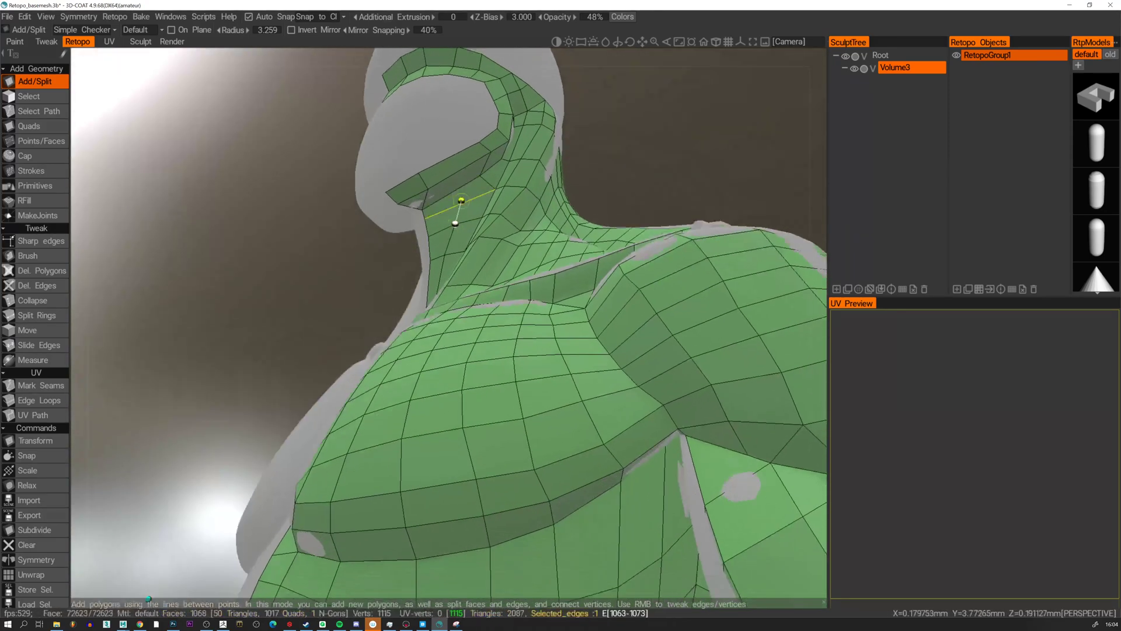
pyautogui.click(460, 200)
pyautogui.click(459, 188)
pyautogui.click(455, 169)
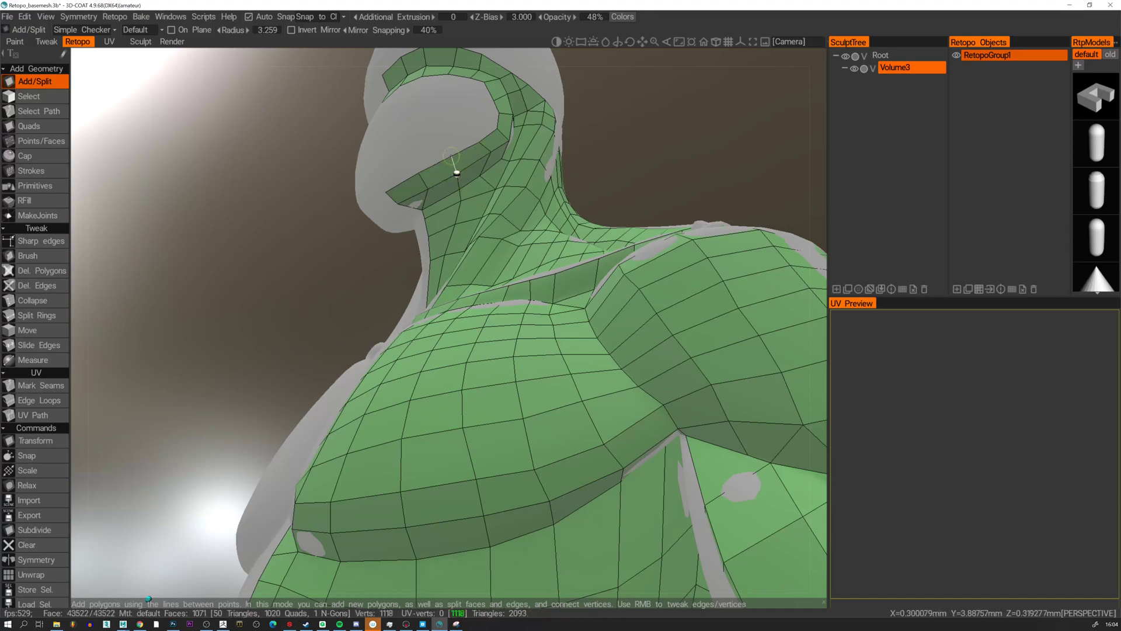
pyautogui.click(456, 155)
pyautogui.keyDown('alt'); pyautogui.moveTo(456, 155); pyautogui.dragTo(462, 304); pyautogui.keyUp('alt')
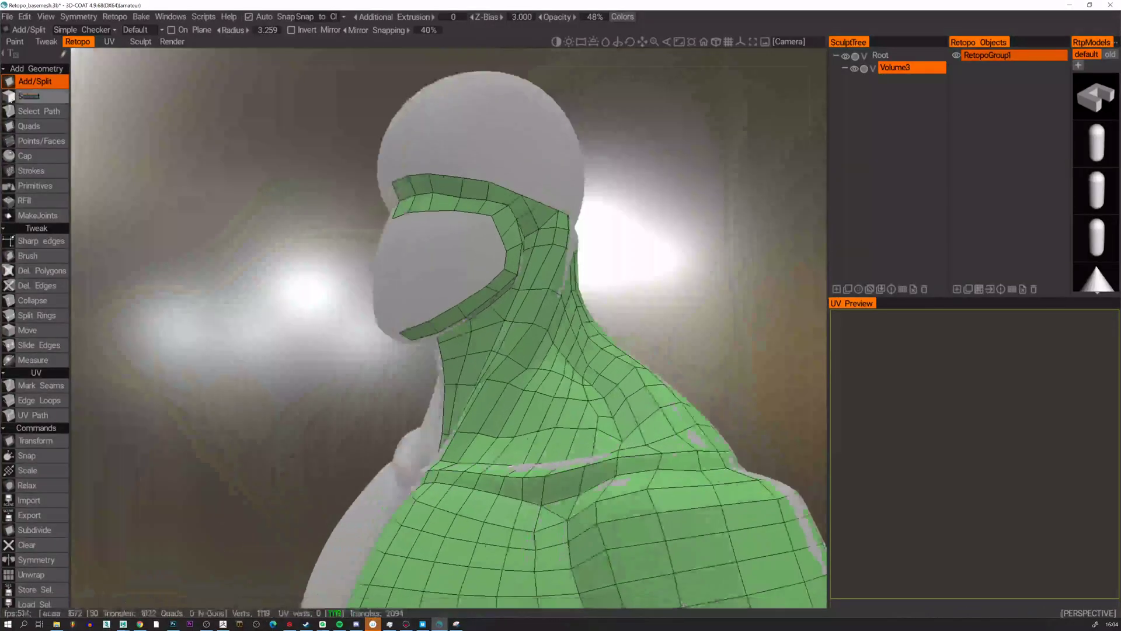
# With Points/Faces, add an inner row of quads from the jaw up the back of the cheek towards the brow strip.
pyautogui.click(26, 142)
pyautogui.keyDown('alt'); pyautogui.moveTo(450, 213); pyautogui.dragTo(472, 264); pyautogui.keyUp('alt')
pyautogui.rightClick(463, 274)
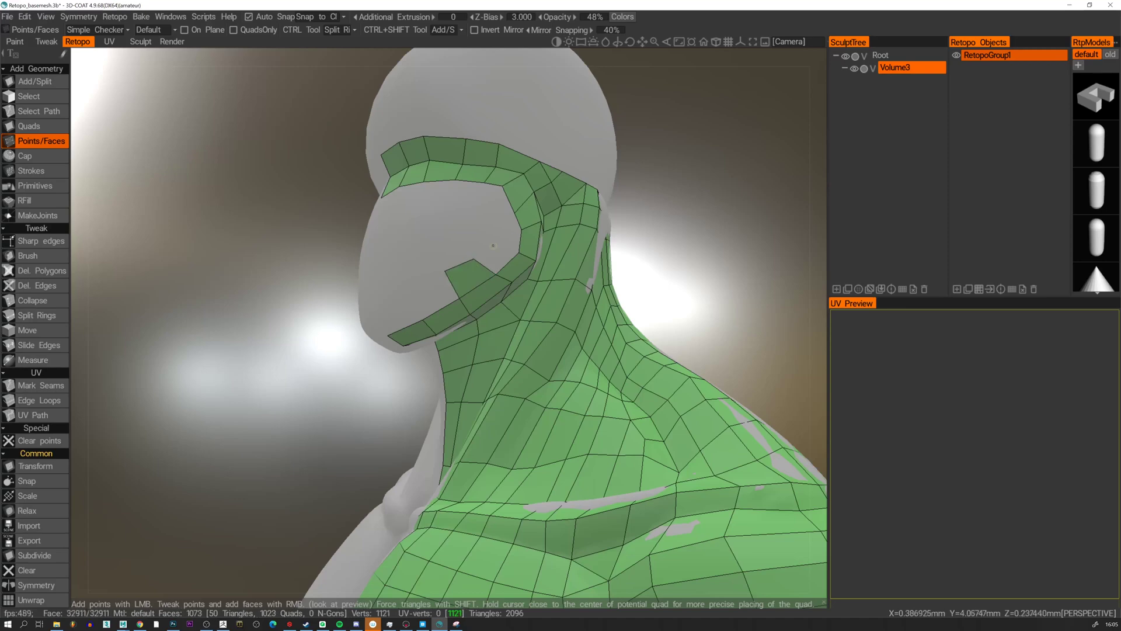
pyautogui.rightClick(495, 251)
pyautogui.rightClick(502, 236)
pyautogui.keyDown('alt'); pyautogui.moveTo(502, 236); pyautogui.dragTo(493, 215); pyautogui.keyUp('alt')
pyautogui.click(492, 212)
pyautogui.rightClick(503, 219)
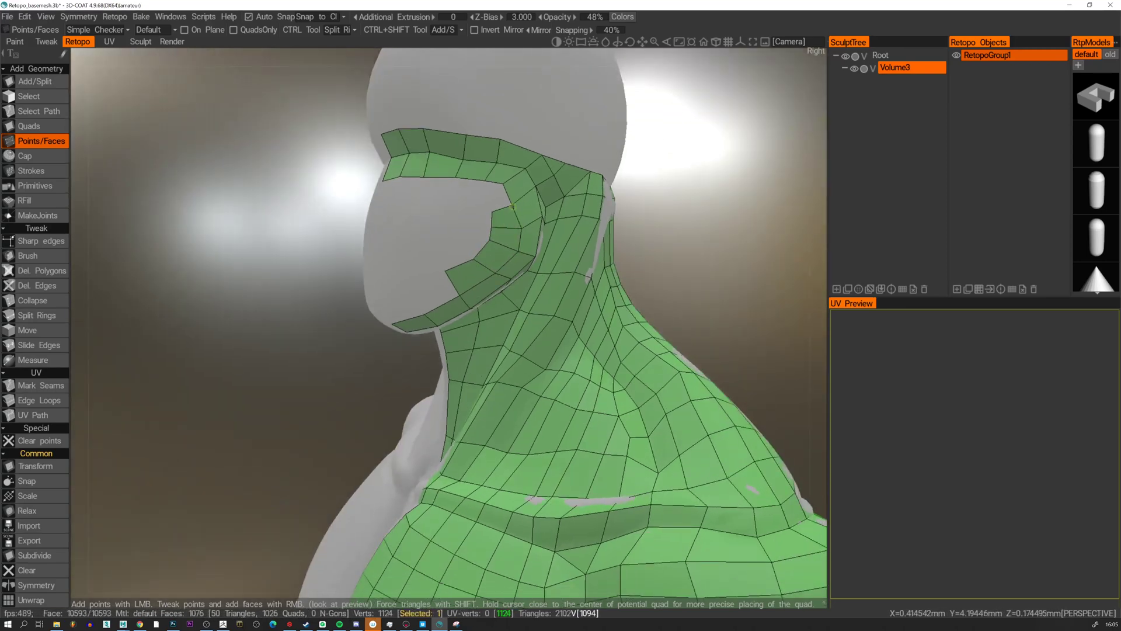
pyautogui.click(485, 194)
pyautogui.rightClick(495, 196)
# Extend the inner jaw row forward to the chin's centre line and add another row of quads above it back to the cheek.
pyautogui.keyDown('alt'); pyautogui.moveTo(472, 197); pyautogui.dragTo(377, 295); pyautogui.keyUp('alt')
pyautogui.rightClick(422, 295)
pyautogui.click(356, 296)
pyautogui.rightClick(368, 303)
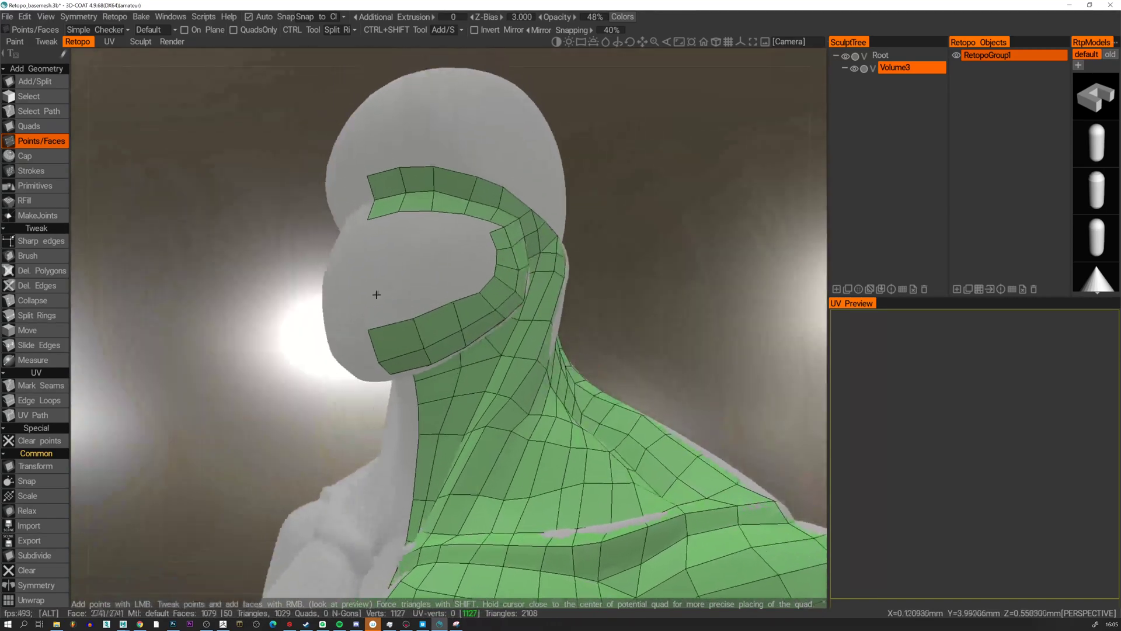
pyautogui.rightClick(409, 284)
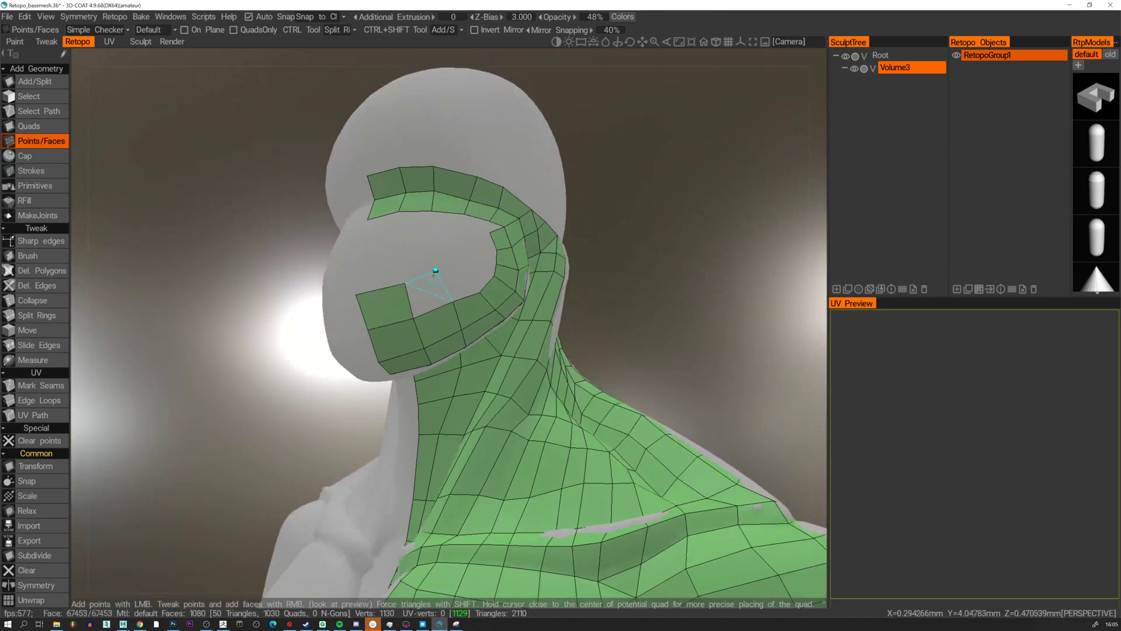
pyautogui.rightClick(435, 270)
pyautogui.rightClick(456, 283)
pyautogui.keyDown('alt'); pyautogui.moveTo(456, 283); pyautogui.dragTo(434, 276); pyautogui.keyUp('alt')
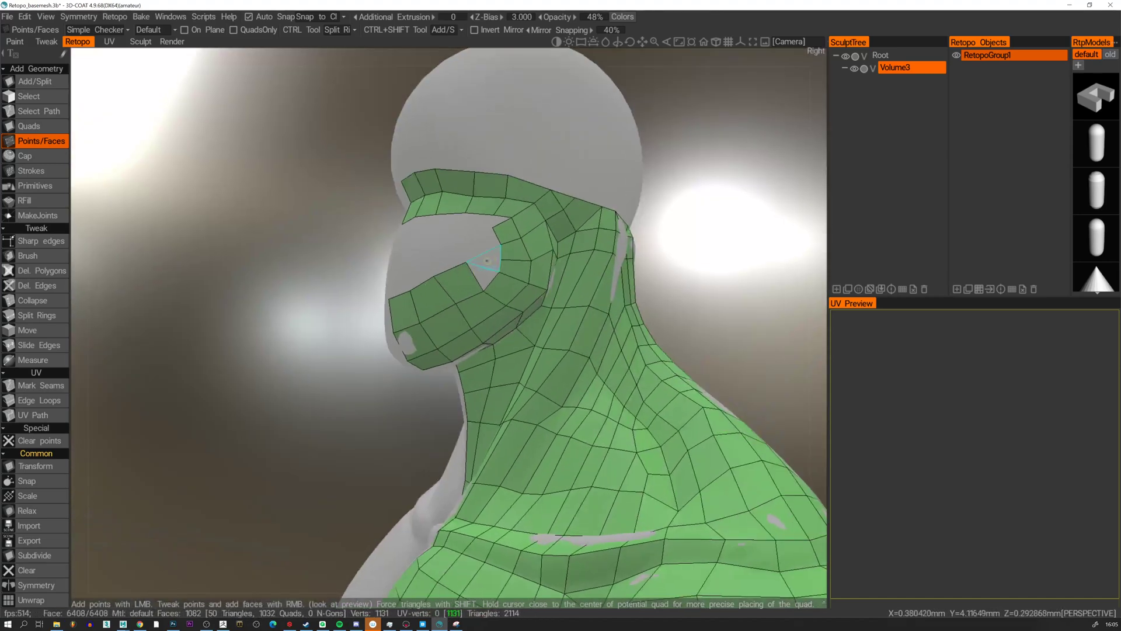
pyautogui.rightClick(485, 255)
pyautogui.rightClick(492, 255)
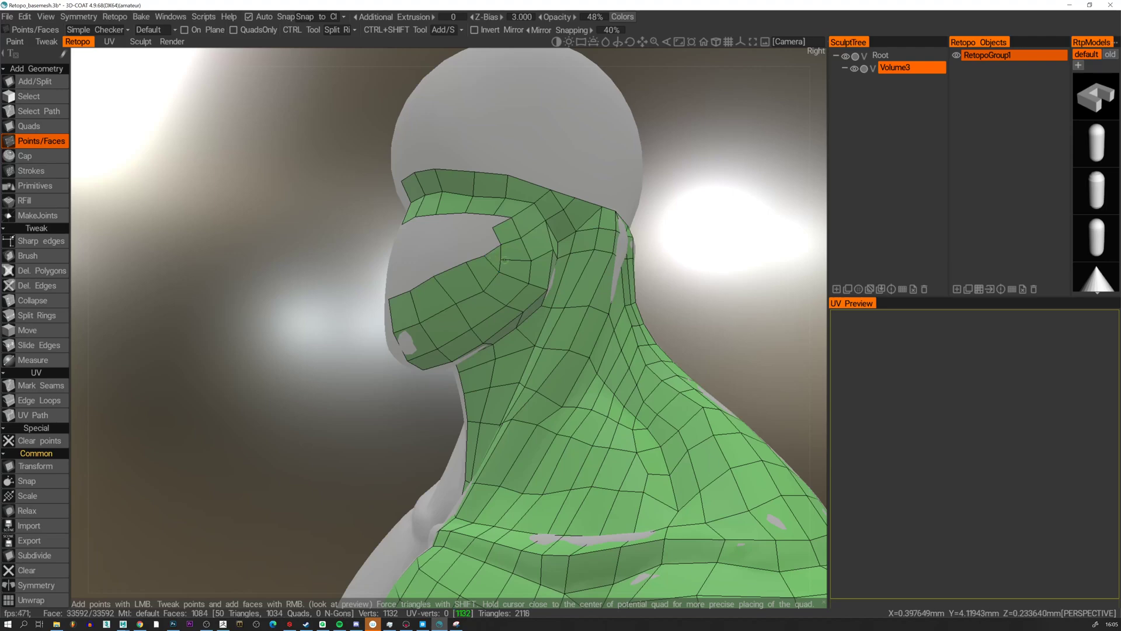
# Close the small gap between the upper cheek quads and the brow strip with a face.
pyautogui.keyDown('alt'); pyautogui.moveTo(500, 274); pyautogui.dragTo(494, 281); pyautogui.keyUp('alt')
pyautogui.rightClick(498, 279)
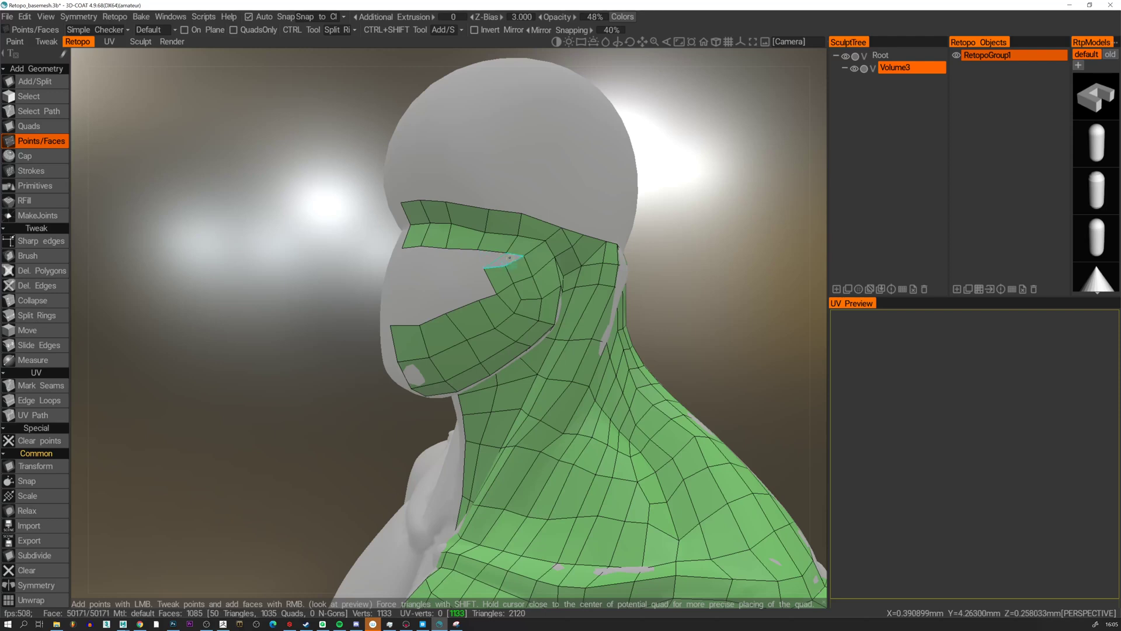
pyautogui.rightClick(509, 258)
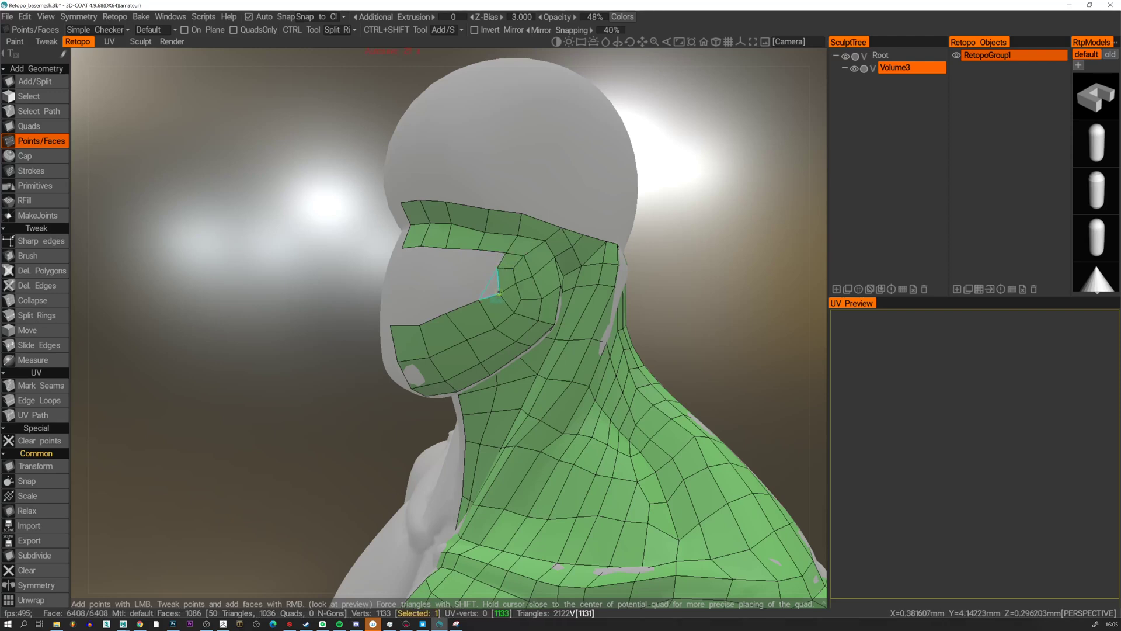
# Place points across the remaining opening in the face and fill it with quads up to the brow strip.
pyautogui.keyDown('alt'); pyautogui.moveTo(498, 292); pyautogui.dragTo(483, 282); pyautogui.keyUp('alt')
pyautogui.click(472, 270)
pyautogui.click(444, 273)
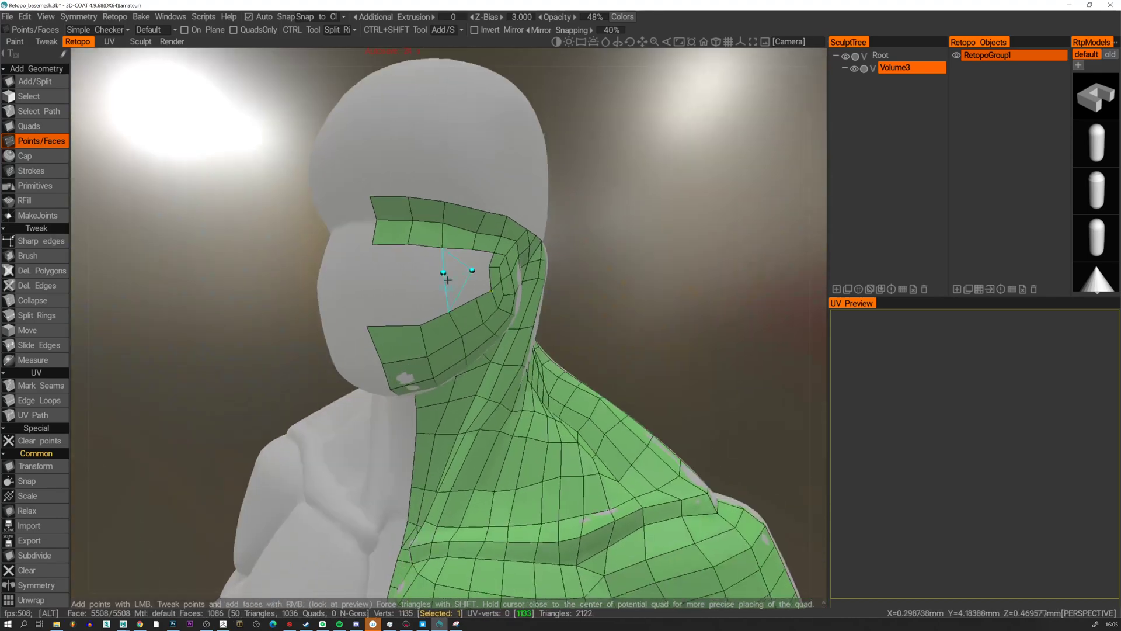
pyautogui.rightClick(392, 301)
pyautogui.rightClick(429, 297)
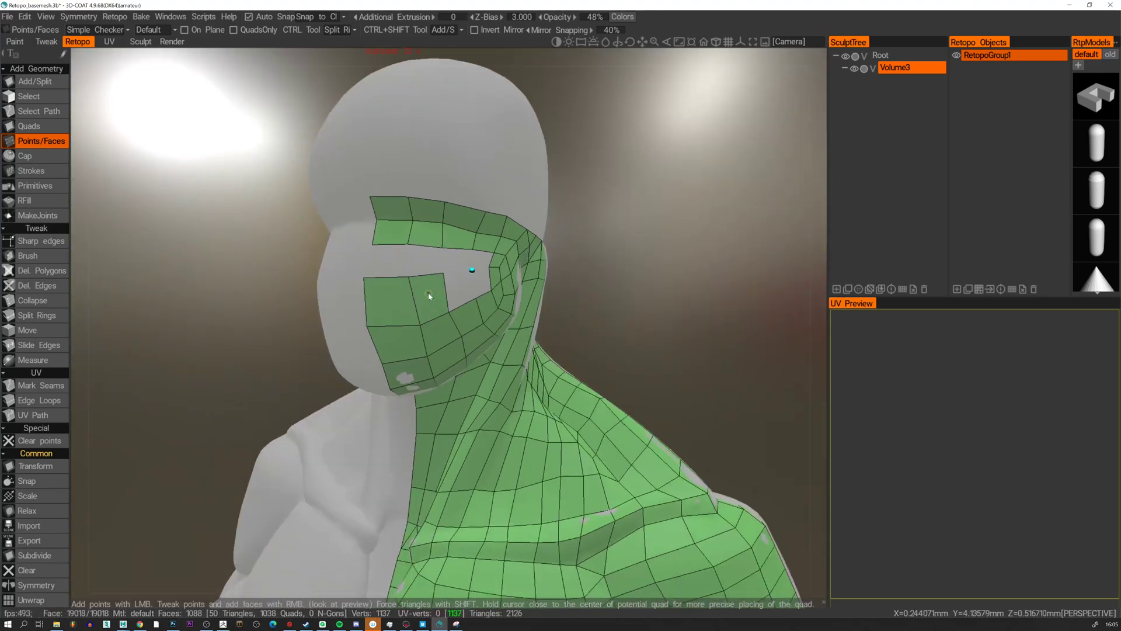
pyautogui.rightClick(458, 291)
pyautogui.rightClick(482, 281)
pyautogui.rightClick(432, 261)
pyautogui.rightClick(390, 261)
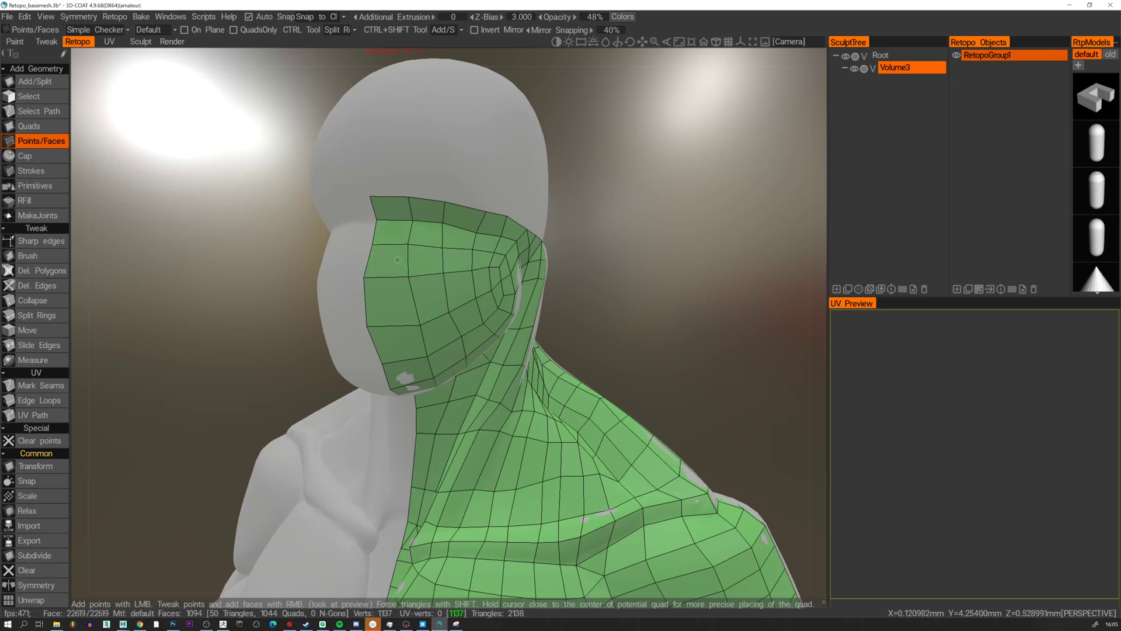
pyautogui.keyDown('alt'); pyautogui.moveTo(526, 275); pyautogui.dragTo(445, 288); pyautogui.keyUp('alt')
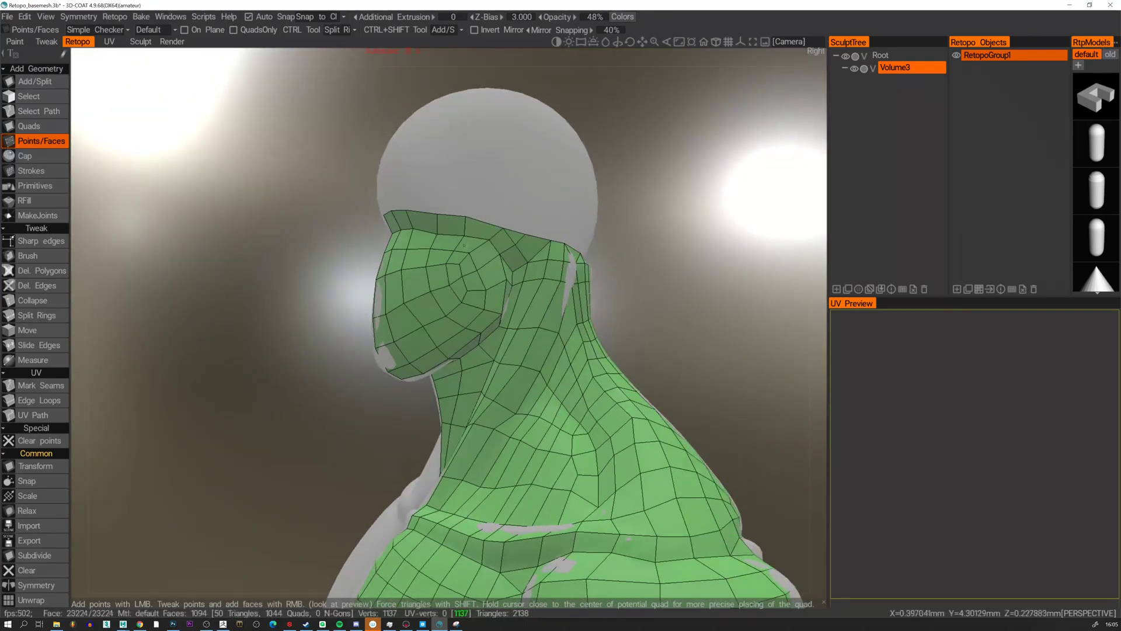
pyautogui.keyDown('alt'); pyautogui.moveTo(361, 349); pyautogui.dragTo(402, 355); pyautogui.keyUp('alt')
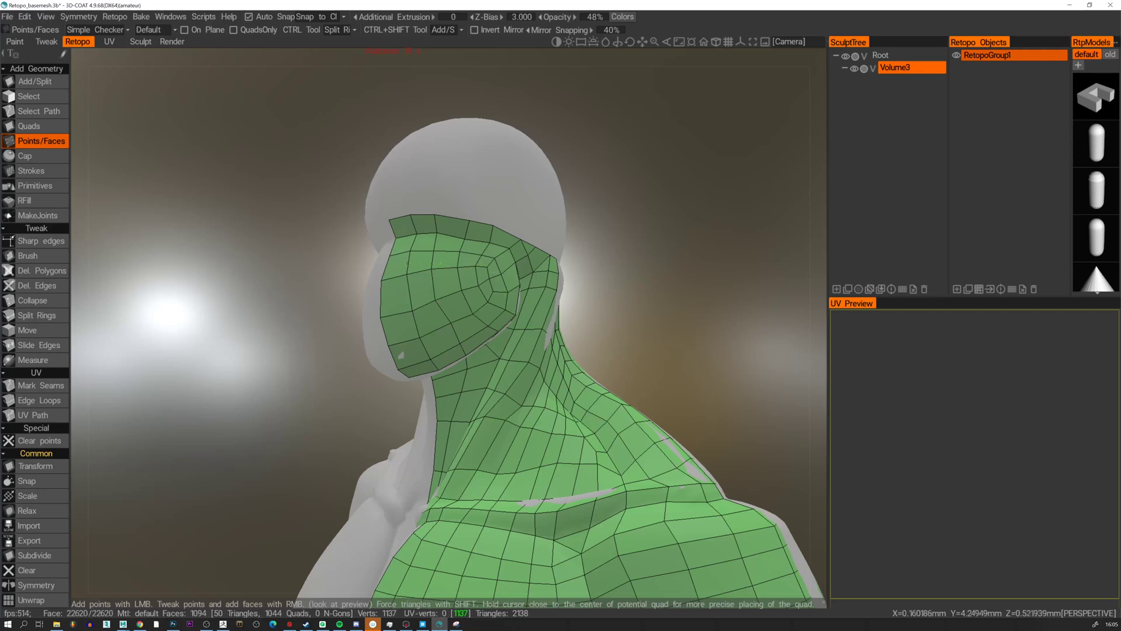
pyautogui.press('ctrl')
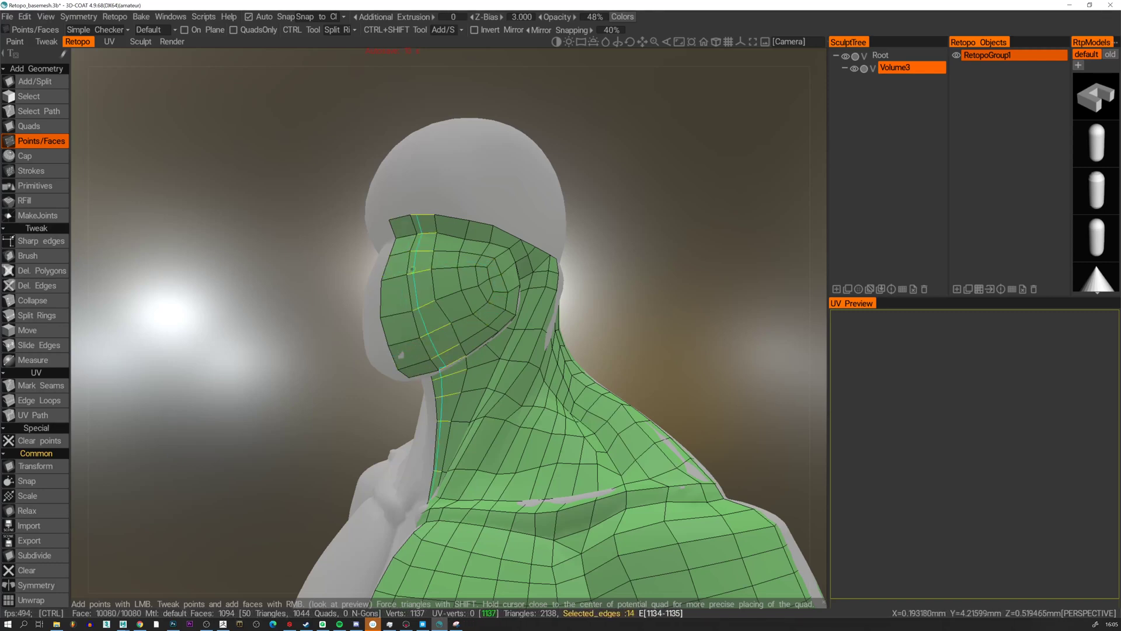
pyautogui.keyDown('alt'); pyautogui.moveTo(469, 281); pyautogui.dragTo(407, 297); pyautogui.keyUp('alt')
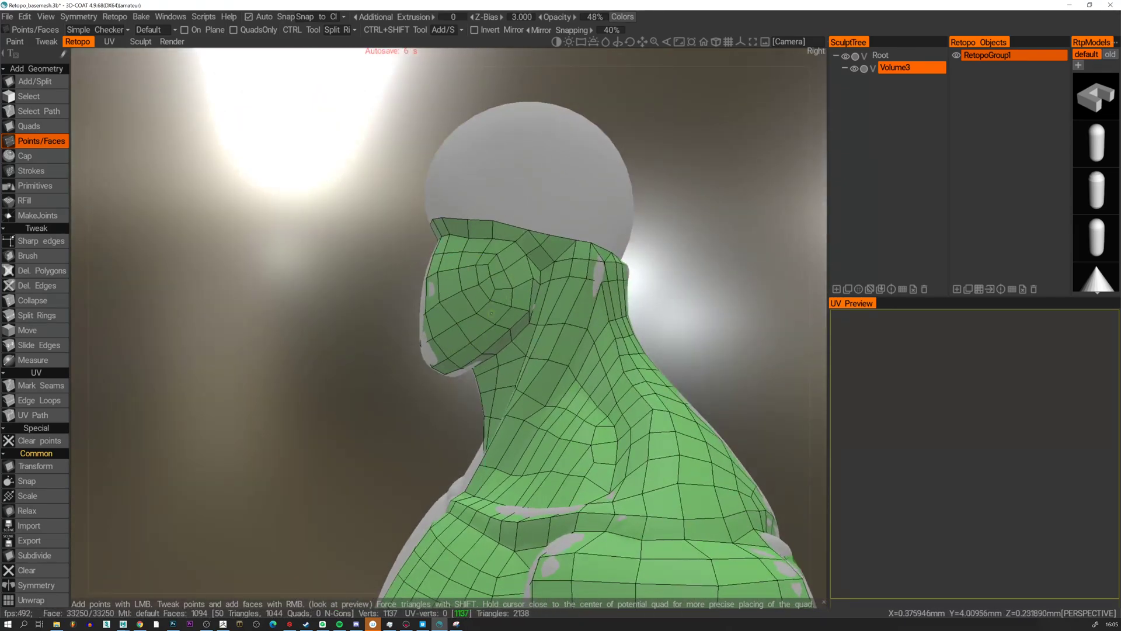
pyautogui.moveTo(459, 332)
pyautogui.keyDown('alt'); pyautogui.mouseDown()
pyautogui.moveTo(418, 330)
pyautogui.moveTo(455, 336)
pyautogui.mouseUp(); pyautogui.keyUp('alt')
pyautogui.keyDown('alt'); pyautogui.moveTo(458, 288); pyautogui.dragTo(490, 307); pyautogui.keyUp('alt')
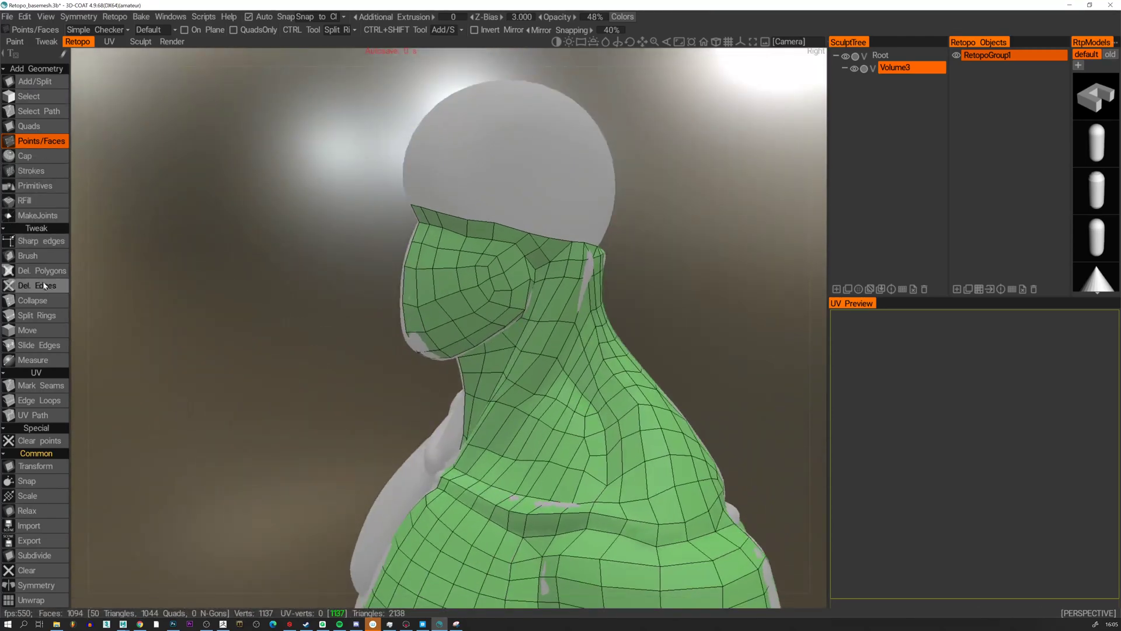
# With the Brush tool, enlarge the radius to 12.850 and smooth the vertex spacing on the side of the face.
pyautogui.click(40, 256)
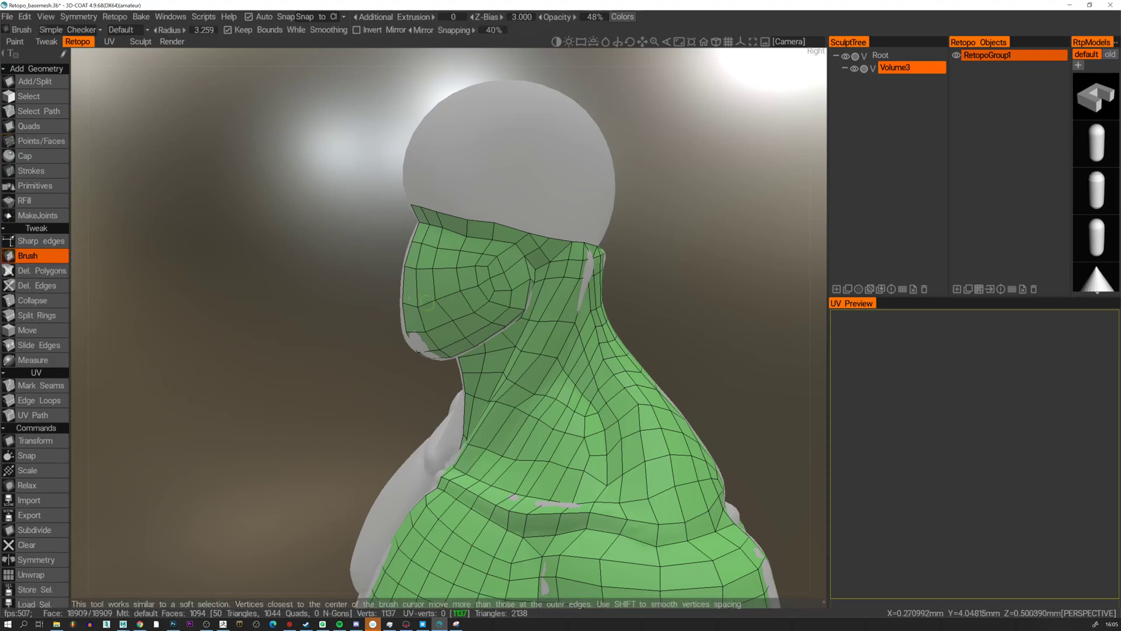
pyautogui.moveTo(490, 286)
pyautogui.keyDown('shift'); pyautogui.mouseDown()
pyautogui.moveTo(467, 290)
pyautogui.moveTo(492, 280)
pyautogui.mouseUp(); pyautogui.keyUp('shift')
pyautogui.keyDown('alt'); pyautogui.keyDown('shift'); pyautogui.moveTo(408, 264); pyautogui.dragTo(479, 265); pyautogui.keyUp('shift'); pyautogui.keyUp('alt')
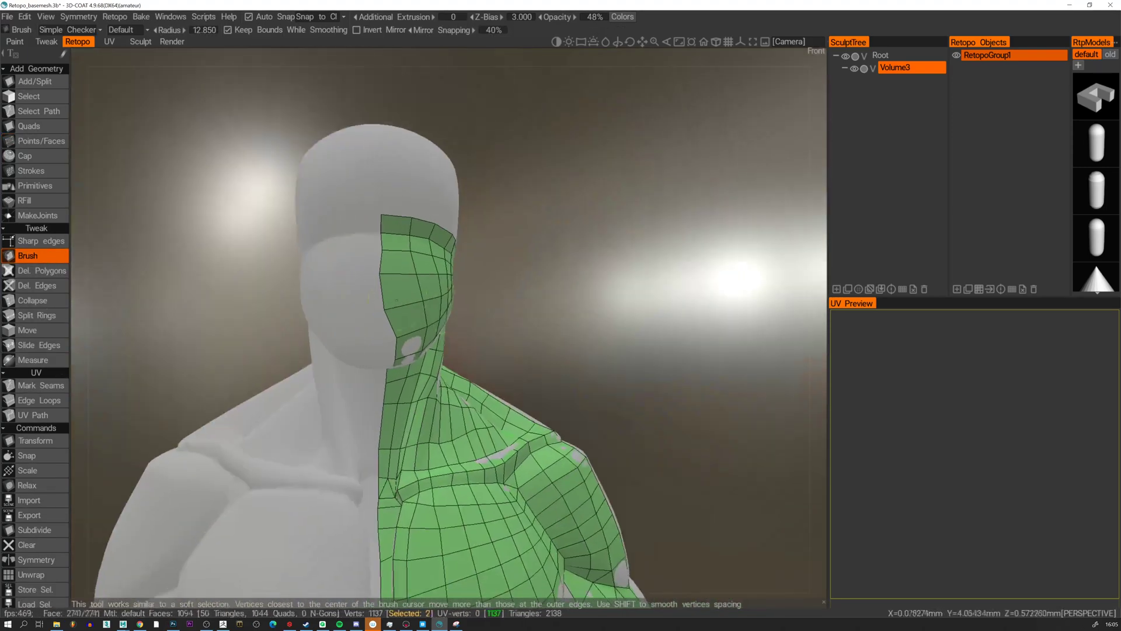
# Brush the front border vertices of the face and chin onto the head's centre line.
pyautogui.moveTo(400, 340)
pyautogui.mouseDown()
pyautogui.moveTo(386, 336)
pyautogui.moveTo(386, 274)
pyautogui.mouseUp()
pyautogui.moveTo(395, 372); pyautogui.dragTo(382, 374)
pyautogui.moveTo(382, 374)
pyautogui.keyDown('alt'); pyautogui.mouseDown()
pyautogui.moveTo(387, 330)
pyautogui.moveTo(383, 386)
pyautogui.moveTo(314, 406)
pyautogui.moveTo(426, 350)
pyautogui.moveTo(483, 413)
pyautogui.moveTo(401, 368)
pyautogui.moveTo(369, 400)
pyautogui.moveTo(549, 425)
pyautogui.mouseUp(); pyautogui.keyUp('alt')
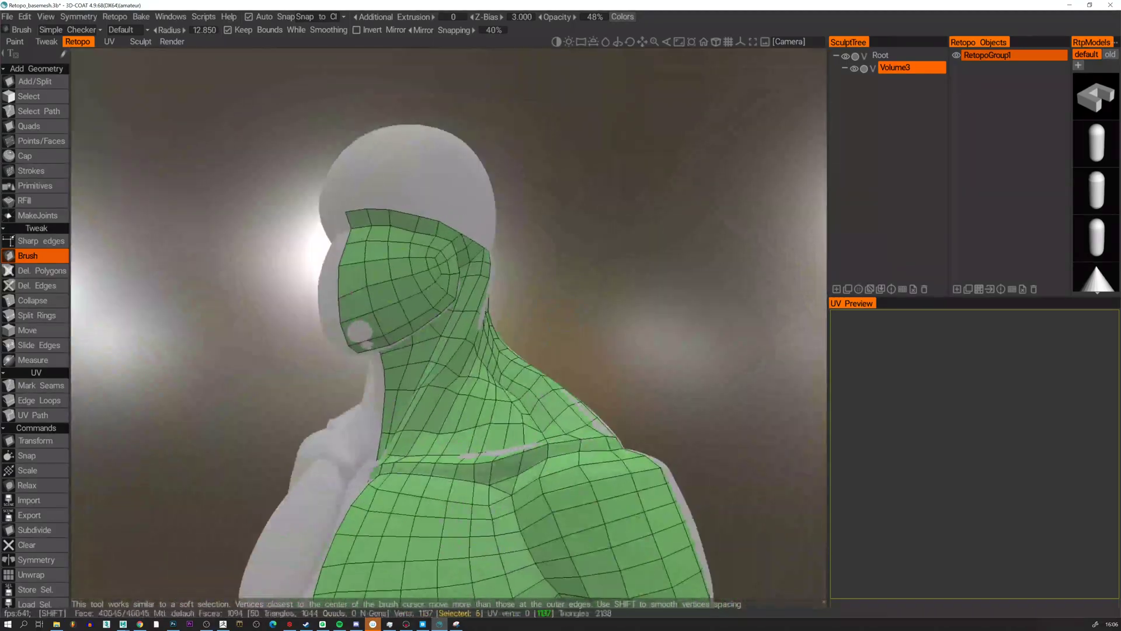
pyautogui.keyDown('alt'); pyautogui.moveTo(368, 283); pyautogui.dragTo(396, 284); pyautogui.keyUp('alt')
pyautogui.keyDown('alt'); pyautogui.moveTo(326, 252); pyautogui.dragTo(330, 274); pyautogui.keyUp('alt')
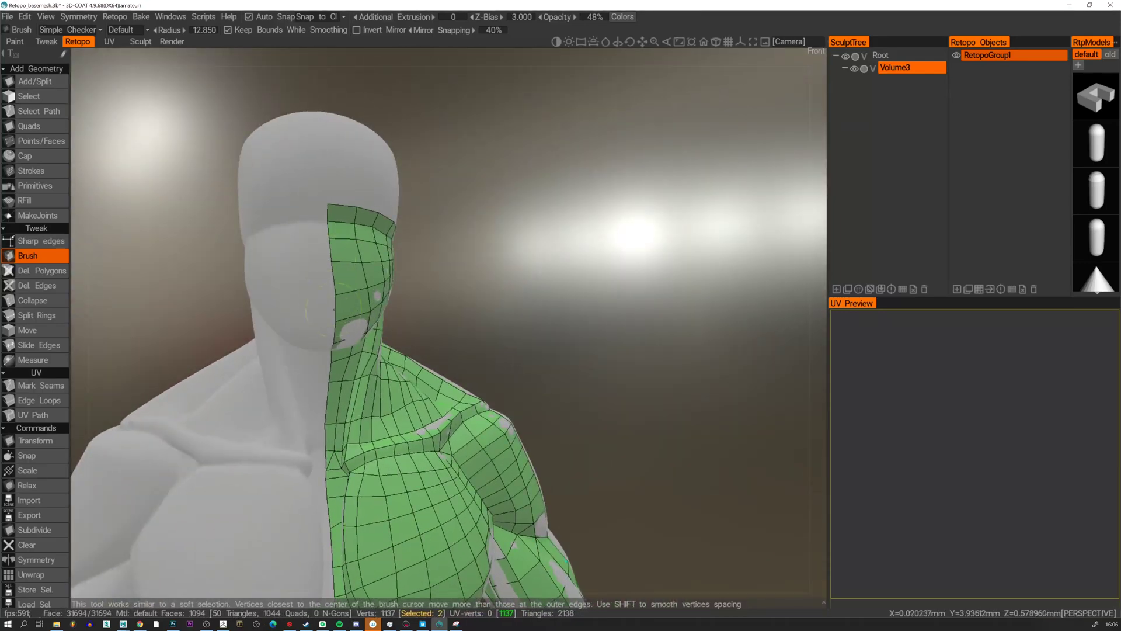
pyautogui.keyDown('alt'); pyautogui.moveTo(342, 298); pyautogui.dragTo(333, 233, button='right'); pyautogui.keyUp('alt')
pyautogui.keyDown('alt'); pyautogui.moveTo(345, 310); pyautogui.dragTo(405, 329); pyautogui.keyUp('alt')
pyautogui.keyDown('alt'); pyautogui.moveTo(405, 330); pyautogui.dragTo(427, 267, button='middle'); pyautogui.keyUp('alt')
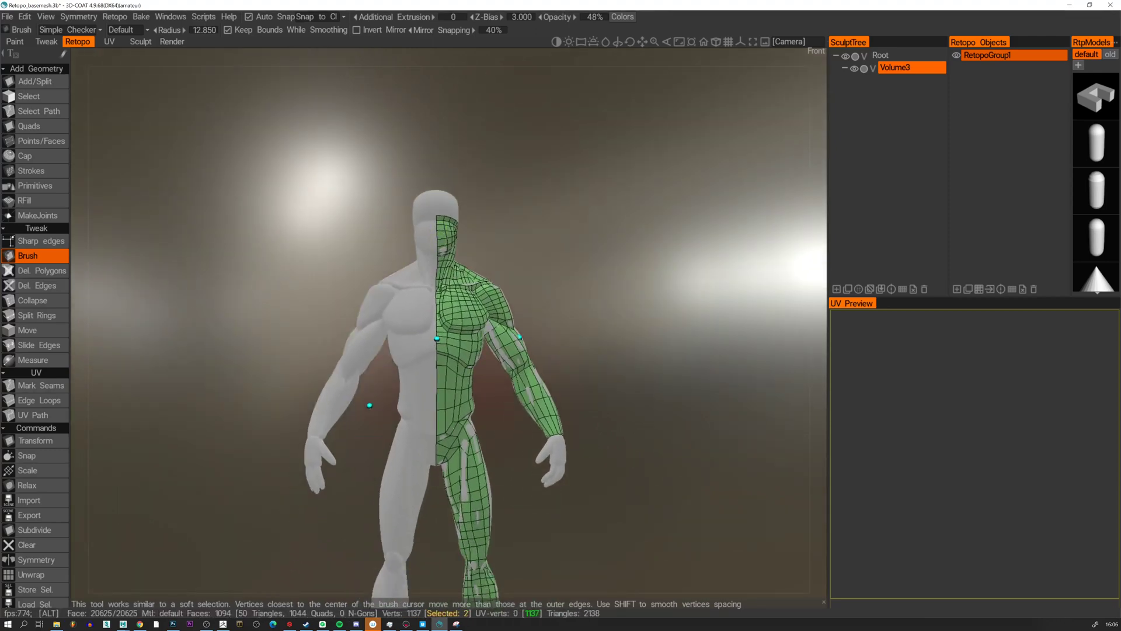
pyautogui.keyDown('alt'); pyautogui.moveTo(561, 266); pyautogui.dragTo(447, 330); pyautogui.keyUp('alt')
pyautogui.scroll(6, 447, 330)
pyautogui.press('space')
pyautogui.click(459, 332)
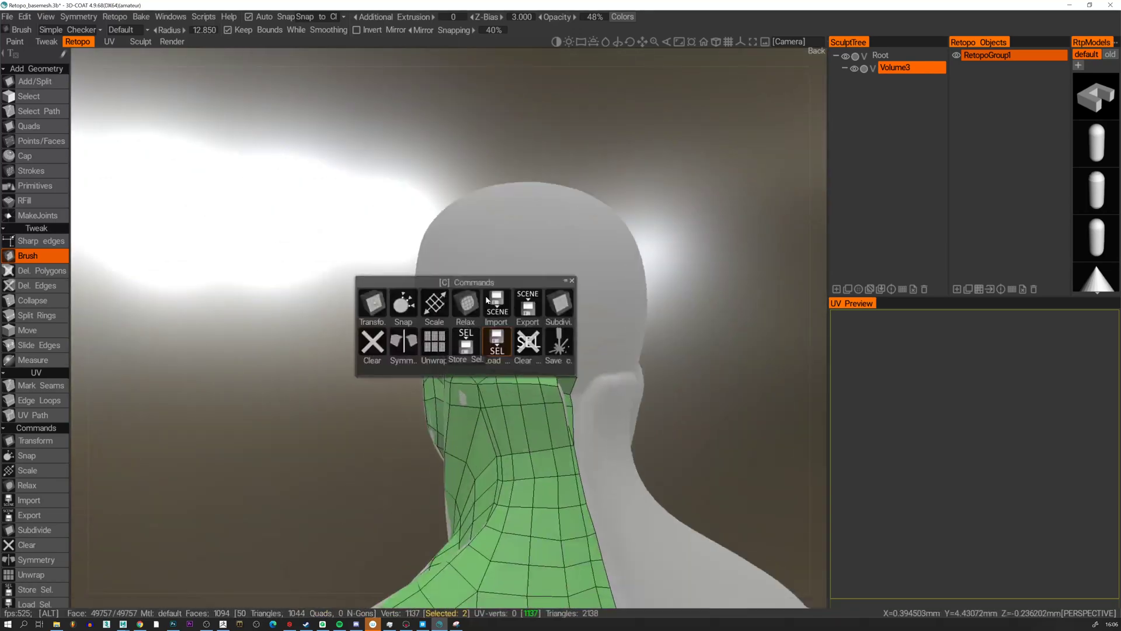
pyautogui.click(465, 16)
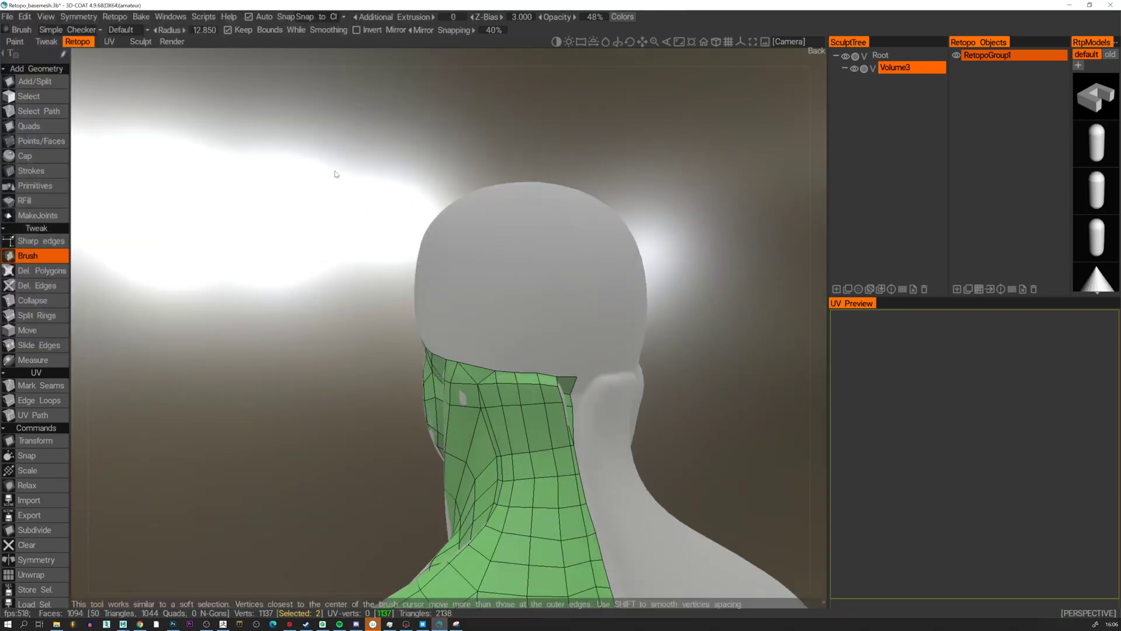
# Save the project as Retopo_basemesh.3b in the Retopo folder, overwriting the existing file.
pyautogui.click(4, 7)
pyautogui.press('Escape')
pyautogui.click(7, 17)
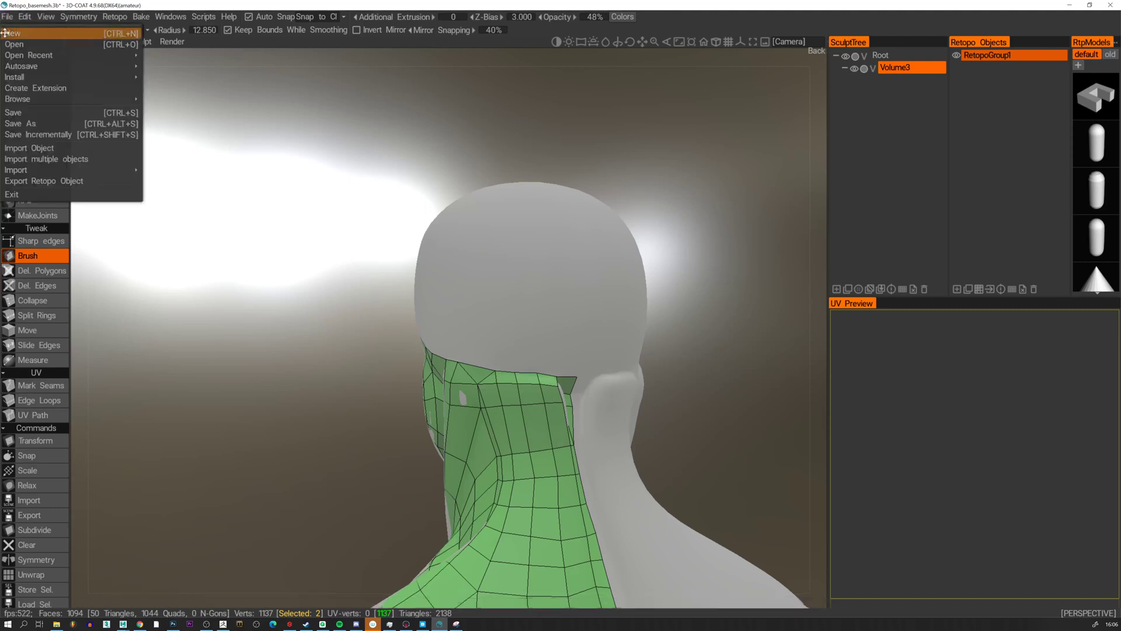
pyautogui.click(20, 124)
pyautogui.click(195, 94)
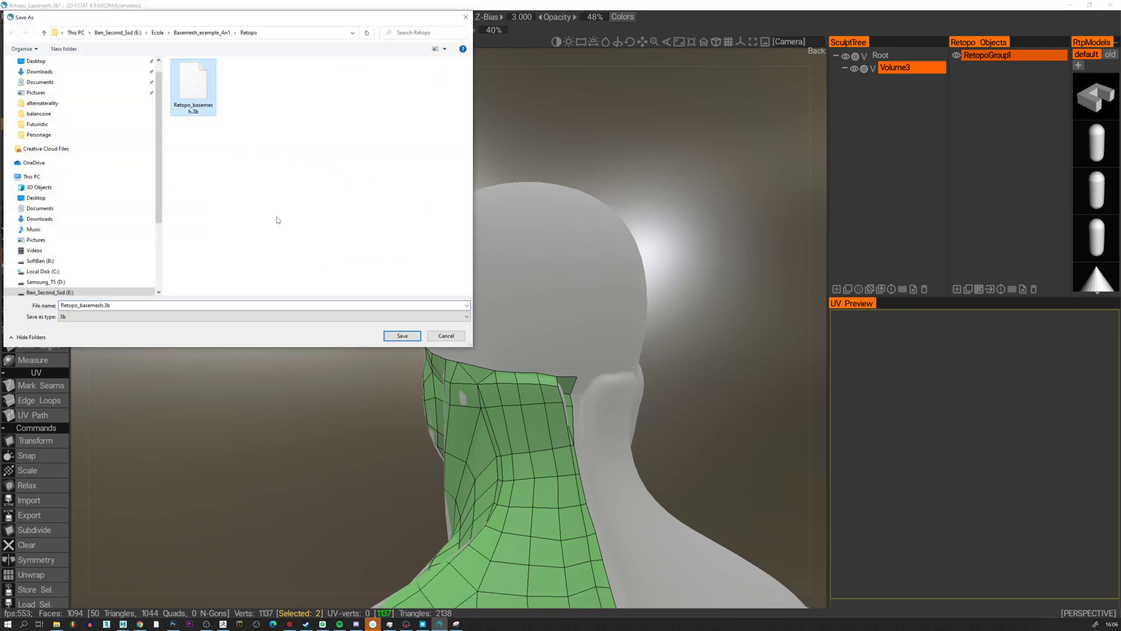
pyautogui.click(402, 336)
pyautogui.click(582, 313)
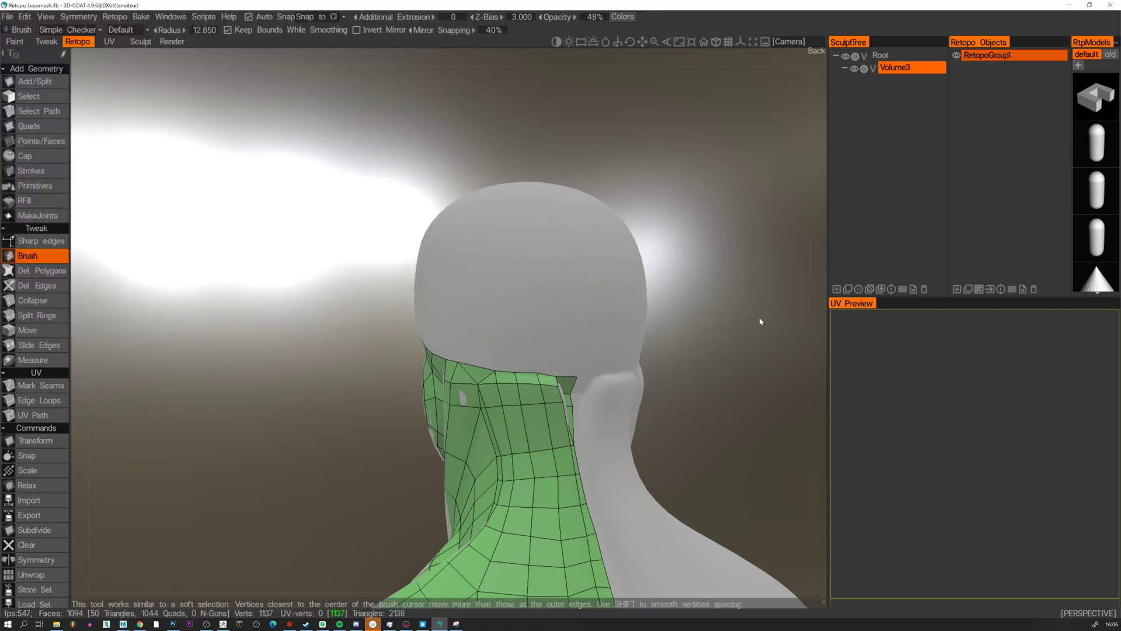
# Examine the retopologized half of the body from the back, side and front for coverage and edge flow.
pyautogui.moveTo(699, 361); pyautogui.dragTo(659, 363)
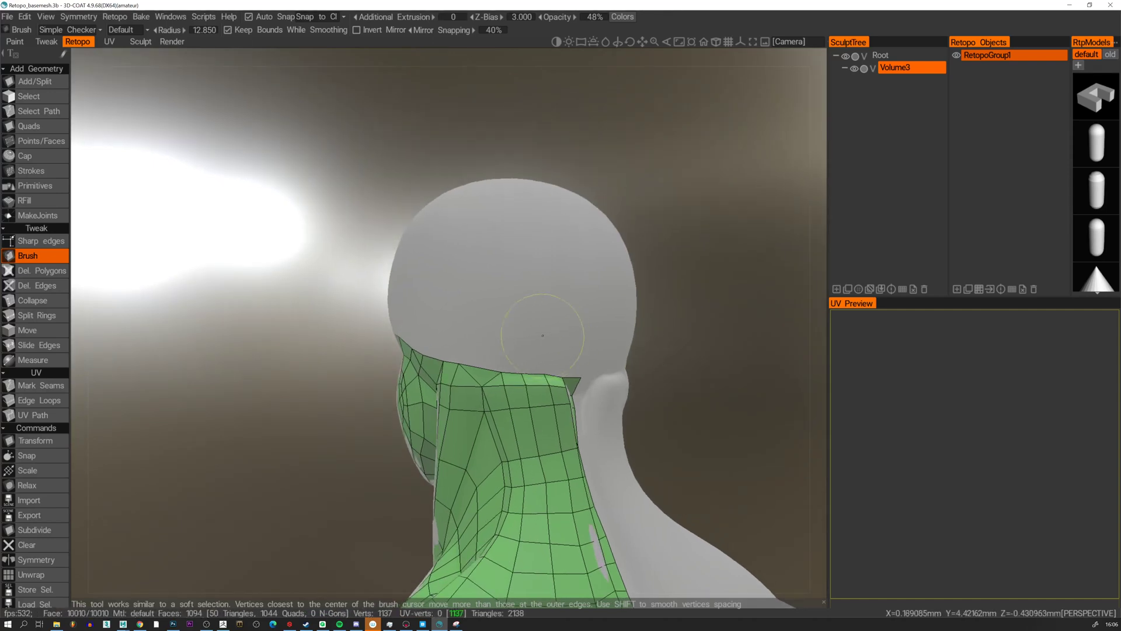
pyautogui.keyDown('alt'); pyautogui.moveTo(458, 316); pyautogui.dragTo(514, 322); pyautogui.keyUp('alt')
pyautogui.keyDown('alt'); pyautogui.moveTo(514, 322); pyautogui.dragTo(508, 303, button='right'); pyautogui.keyUp('alt')
pyautogui.keyDown('alt'); pyautogui.moveTo(508, 303); pyautogui.dragTo(521, 346); pyautogui.keyUp('alt')
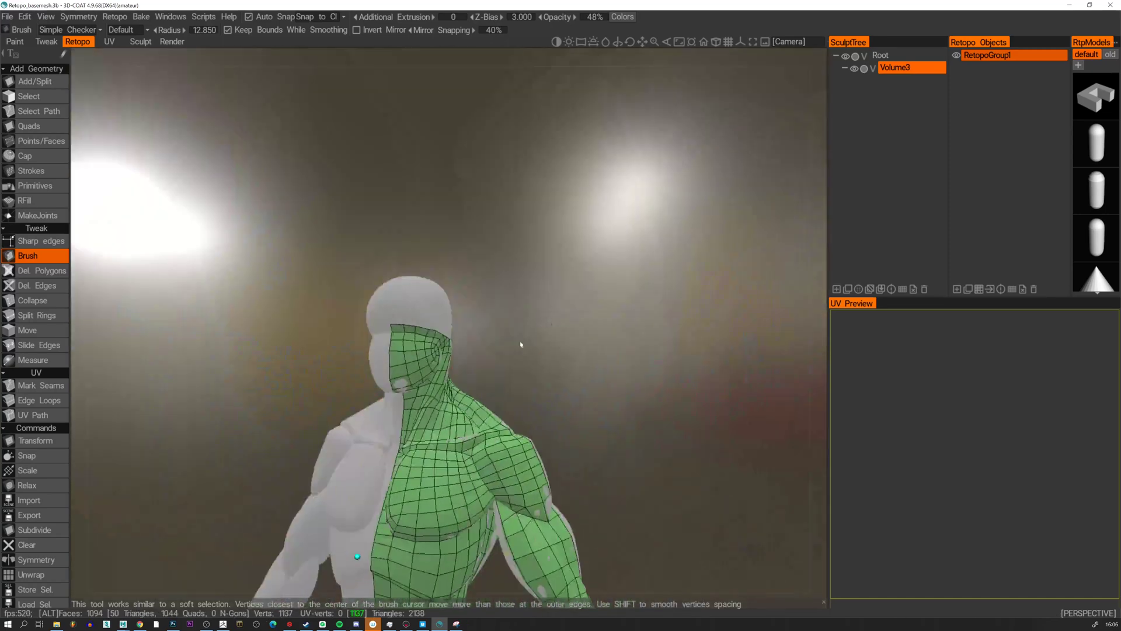
pyautogui.keyDown('alt'); pyautogui.moveTo(521, 346); pyautogui.dragTo(541, 236, button='middle'); pyautogui.keyUp('alt')
pyautogui.keyDown('alt'); pyautogui.moveTo(535, 308); pyautogui.dragTo(552, 320); pyautogui.keyUp('alt')
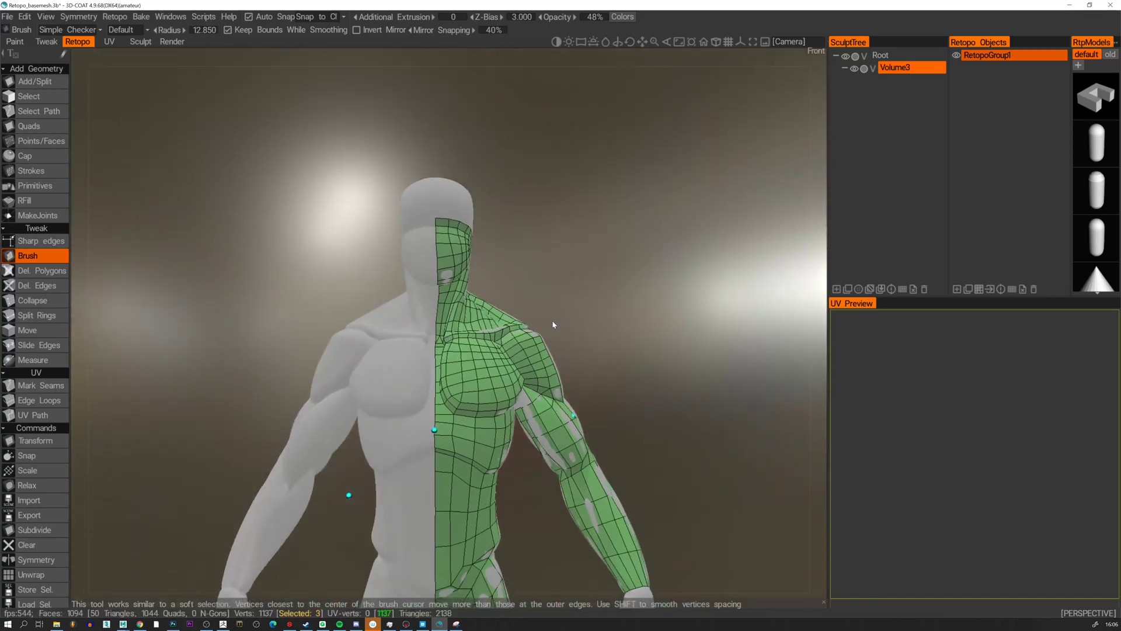
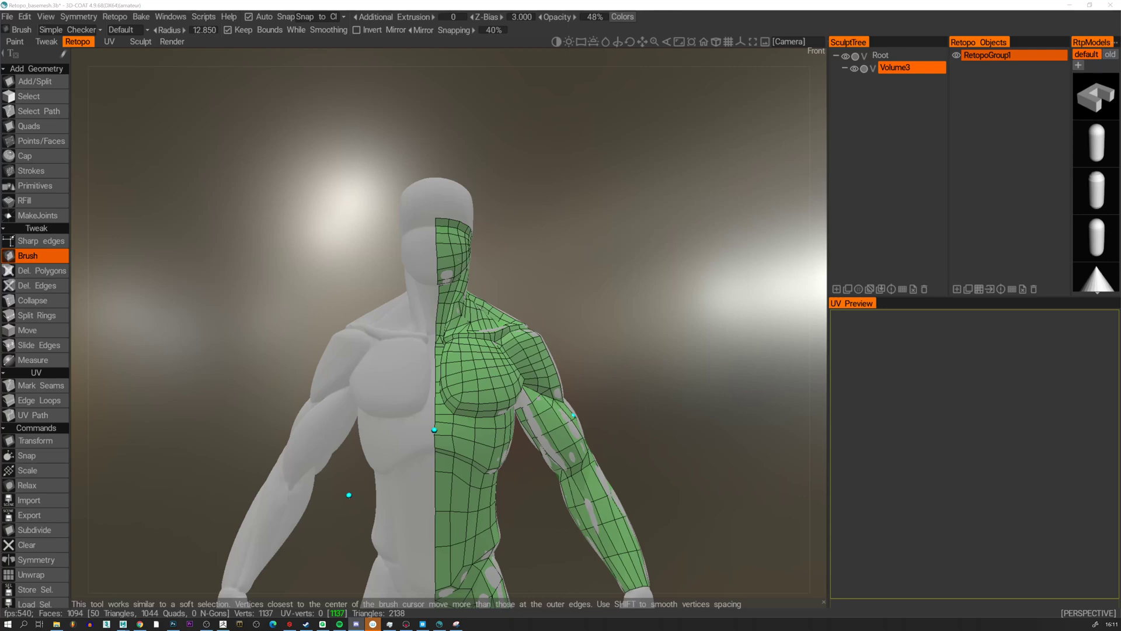
pyautogui.click(553, 260)
pyautogui.keyDown('alt'); pyautogui.moveTo(548, 350); pyautogui.dragTo(552, 152, button='middle'); pyautogui.keyUp('alt')
pyautogui.keyDown('alt'); pyautogui.moveTo(593, 293); pyautogui.dragTo(555, 283, button='right'); pyautogui.keyUp('alt')
pyautogui.keyDown('alt'); pyautogui.moveTo(555, 282); pyautogui.dragTo(398, 290); pyautogui.keyUp('alt')
pyautogui.keyDown('alt'); pyautogui.moveTo(398, 291); pyautogui.dragTo(283, 358, button='middle'); pyautogui.keyUp('alt')
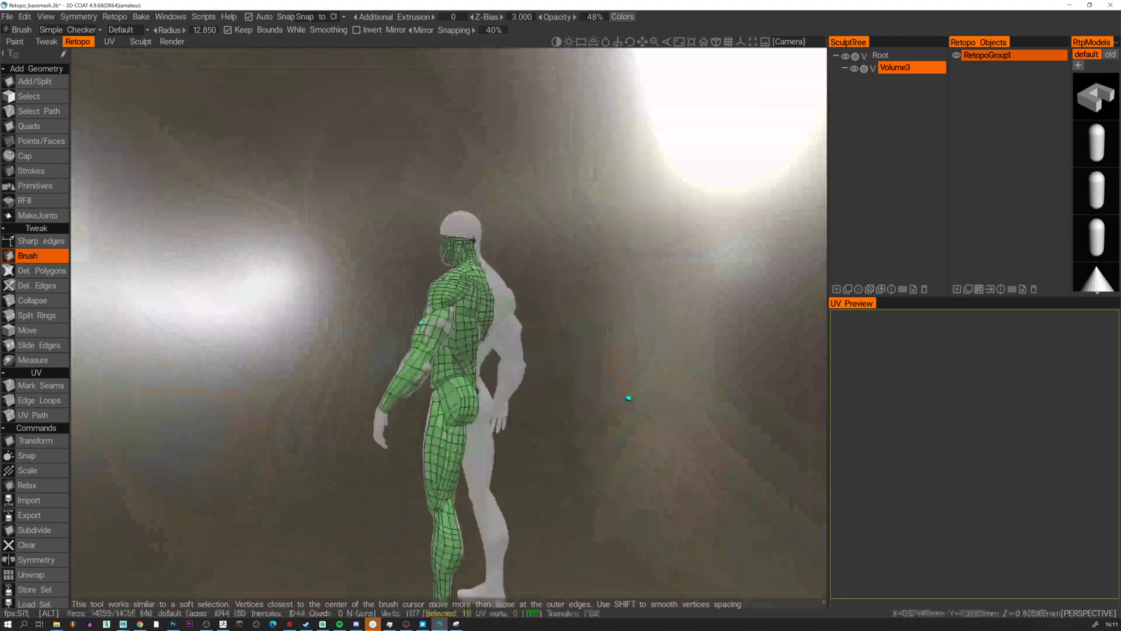
pyautogui.keyDown('alt'); pyautogui.moveTo(283, 358); pyautogui.dragTo(421, 327, button='right'); pyautogui.keyUp('alt')
pyautogui.keyDown('alt'); pyautogui.moveTo(420, 327); pyautogui.dragTo(587, 298); pyautogui.keyUp('alt')
pyautogui.keyDown('alt'); pyautogui.moveTo(587, 298); pyautogui.dragTo(392, 315, button='right'); pyautogui.keyUp('alt')
pyautogui.keyDown('alt'); pyautogui.moveTo(393, 316); pyautogui.dragTo(458, 388); pyautogui.keyUp('alt')
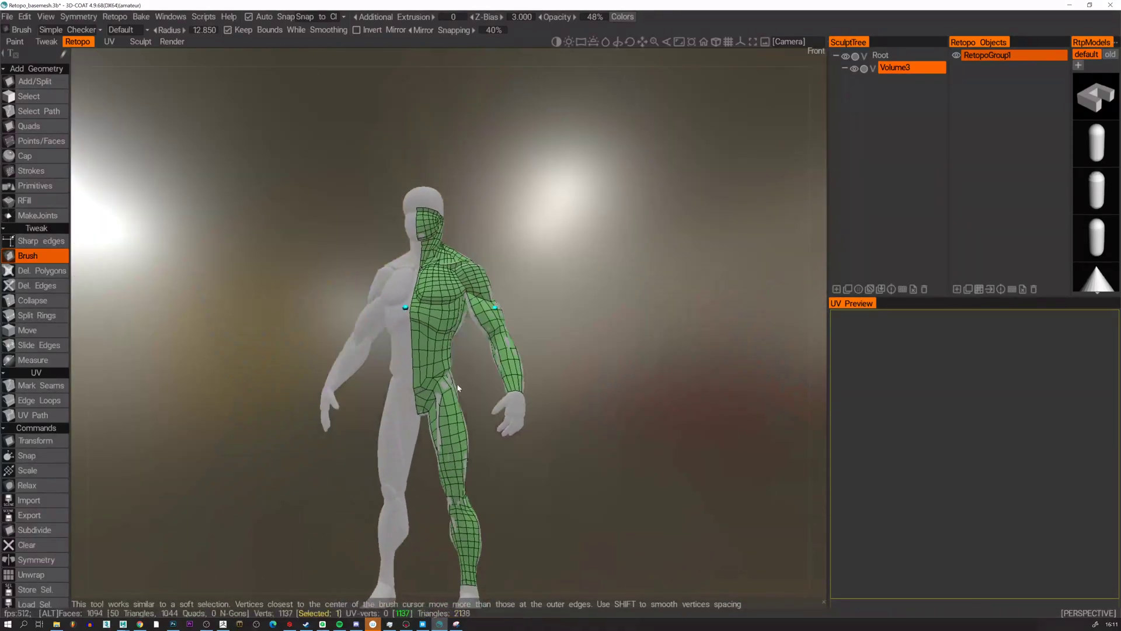
# Examine the retopologized mesh around the whole body, then close up on the chest, shoulder, neck and jaw.
pyautogui.keyDown('alt'); pyautogui.moveTo(458, 388); pyautogui.dragTo(469, 307, button='middle'); pyautogui.keyUp('alt')
pyautogui.keyDown('alt'); pyautogui.moveTo(473, 247); pyautogui.dragTo(479, 294, button='middle'); pyautogui.keyUp('alt')
pyautogui.keyDown('alt'); pyautogui.moveTo(478, 294); pyautogui.dragTo(327, 315); pyautogui.keyUp('alt')
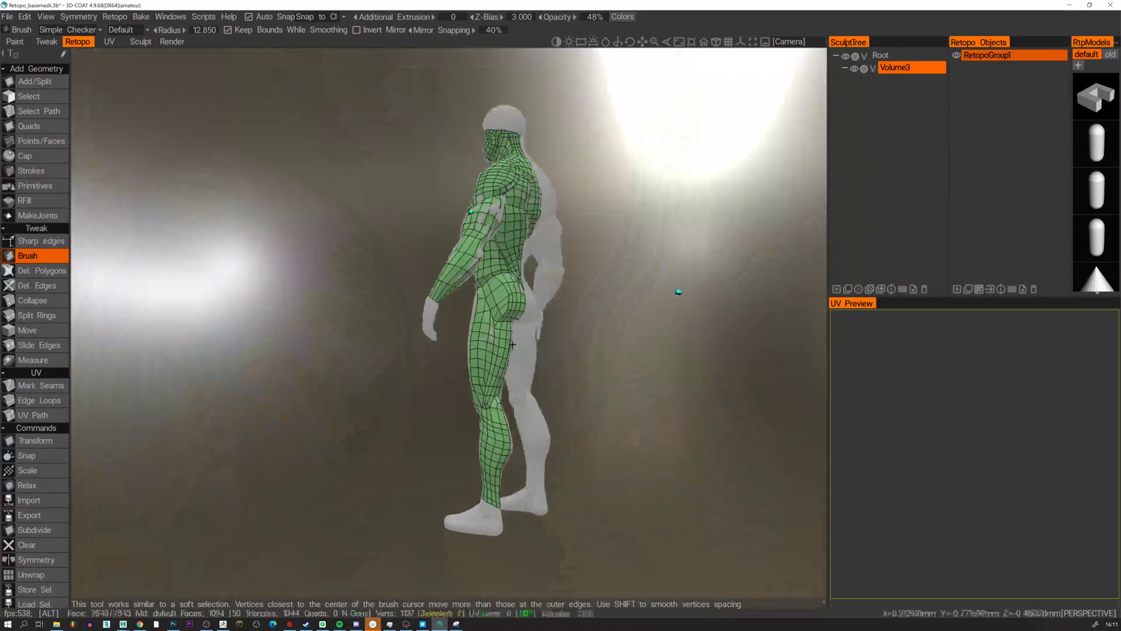
pyautogui.keyDown('alt'); pyautogui.moveTo(573, 327); pyautogui.dragTo(441, 338); pyautogui.keyUp('alt')
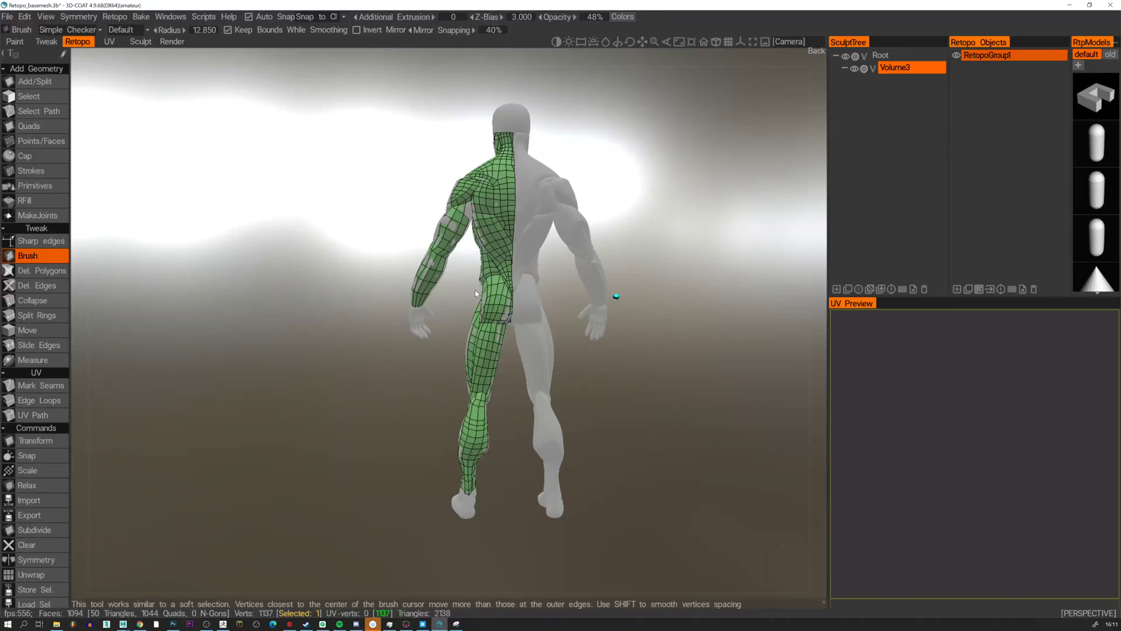
pyautogui.keyDown('alt'); pyautogui.moveTo(614, 195); pyautogui.dragTo(580, 231, button='middle'); pyautogui.keyUp('alt')
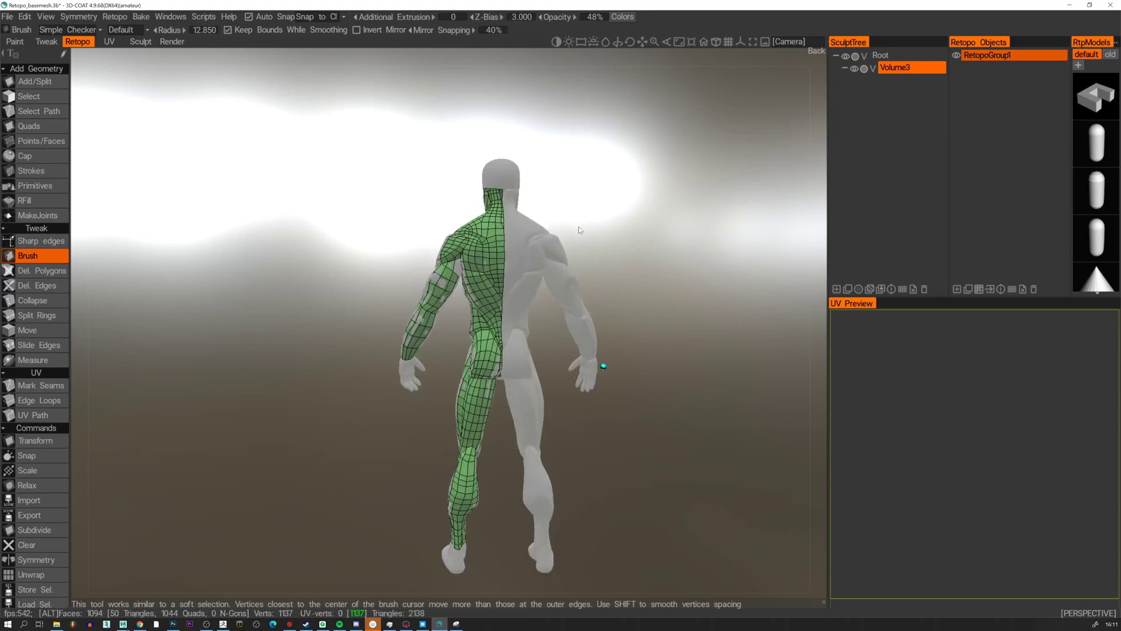
pyautogui.keyDown('alt'); pyautogui.moveTo(580, 230); pyautogui.dragTo(476, 253, button='right'); pyautogui.keyUp('alt')
pyautogui.keyDown('alt'); pyautogui.moveTo(475, 253); pyautogui.dragTo(548, 228); pyautogui.keyUp('alt')
pyautogui.keyDown('alt'); pyautogui.moveTo(389, 132); pyautogui.dragTo(418, 219, button='middle'); pyautogui.keyUp('alt')
pyautogui.keyDown('alt'); pyautogui.moveTo(419, 215); pyautogui.dragTo(439, 147, button='right'); pyautogui.keyUp('alt')
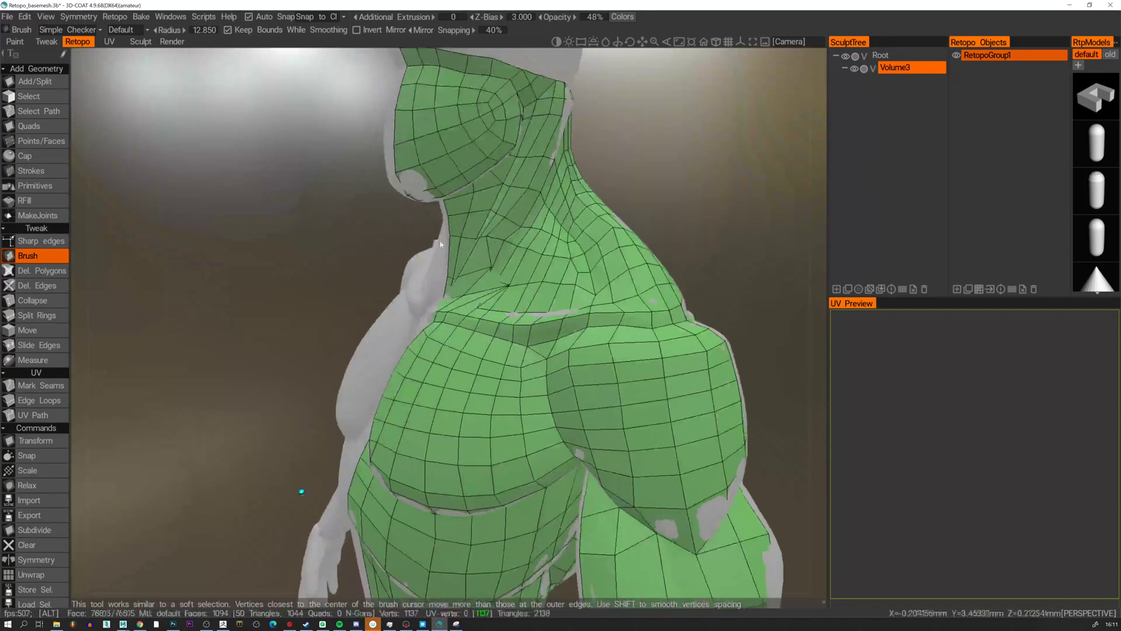
pyautogui.keyDown('alt'); pyautogui.moveTo(438, 146); pyautogui.dragTo(520, 125); pyautogui.keyUp('alt')
pyautogui.keyDown('alt'); pyautogui.moveTo(520, 125); pyautogui.dragTo(488, 300, button='middle'); pyautogui.keyUp('alt')
pyautogui.keyDown('alt'); pyautogui.moveTo(488, 300); pyautogui.dragTo(419, 293); pyautogui.keyUp('alt')
pyautogui.keyDown('alt'); pyautogui.moveTo(418, 292); pyautogui.dragTo(349, 188, button='middle'); pyautogui.keyUp('alt')
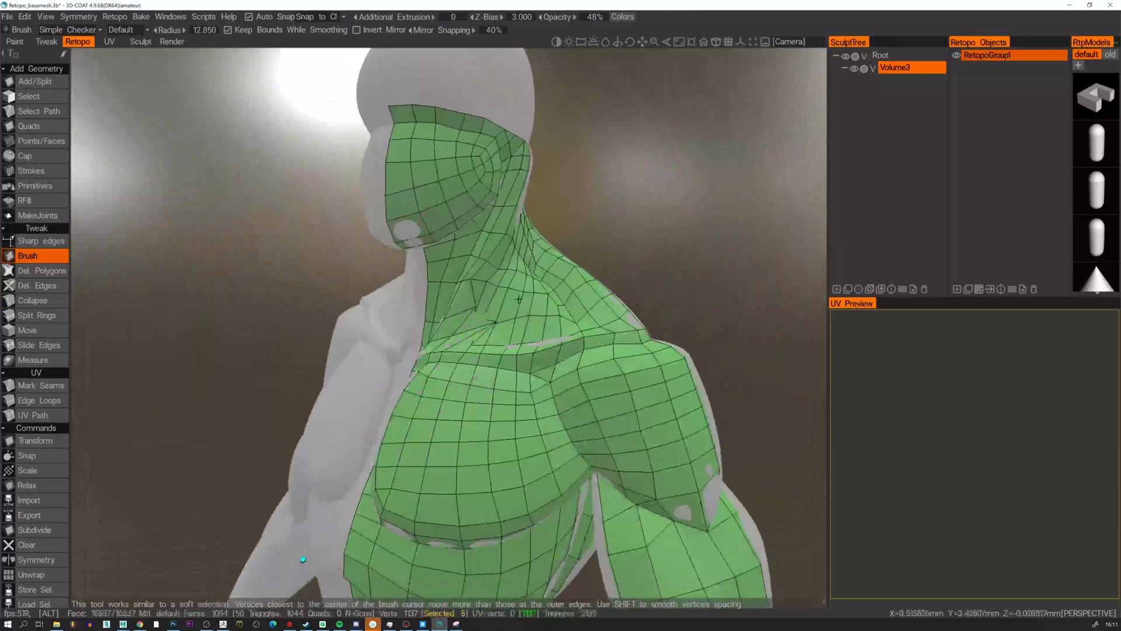
pyautogui.keyDown('alt'); pyautogui.moveTo(349, 188); pyautogui.dragTo(494, 318, button='right'); pyautogui.keyUp('alt')
pyautogui.moveTo(494, 318)
pyautogui.keyDown('alt'); pyautogui.mouseDown()
pyautogui.moveTo(380, 315)
pyautogui.moveTo(497, 309)
pyautogui.mouseUp(); pyautogui.keyUp('alt')
pyautogui.moveTo(519, 310); pyautogui.dragTo(505, 310, button='right')
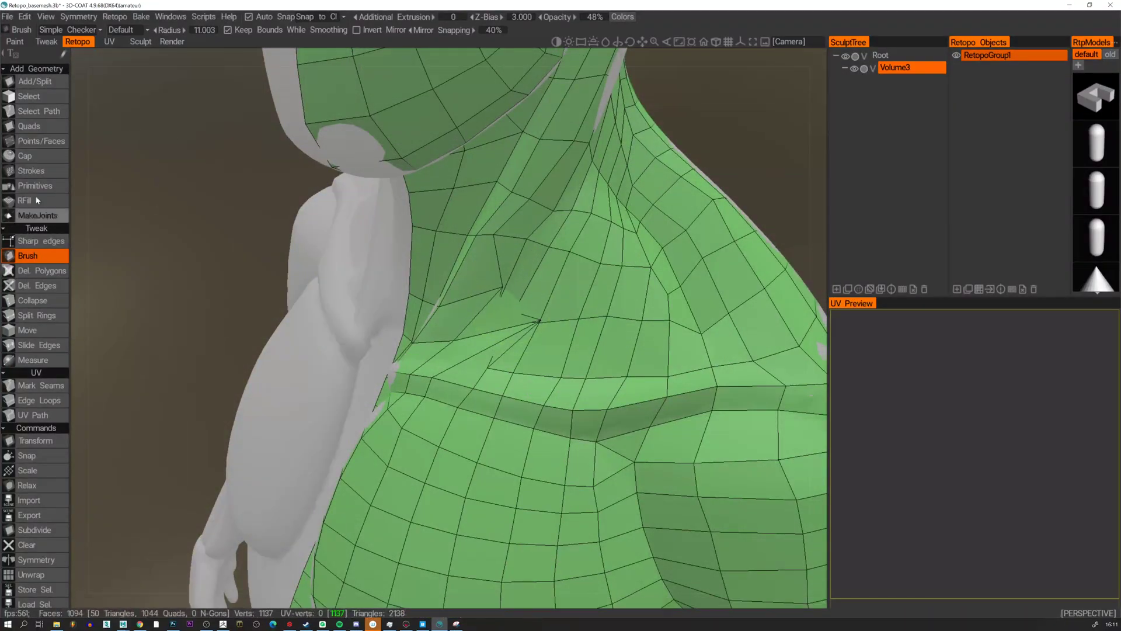
pyautogui.click(29, 126)
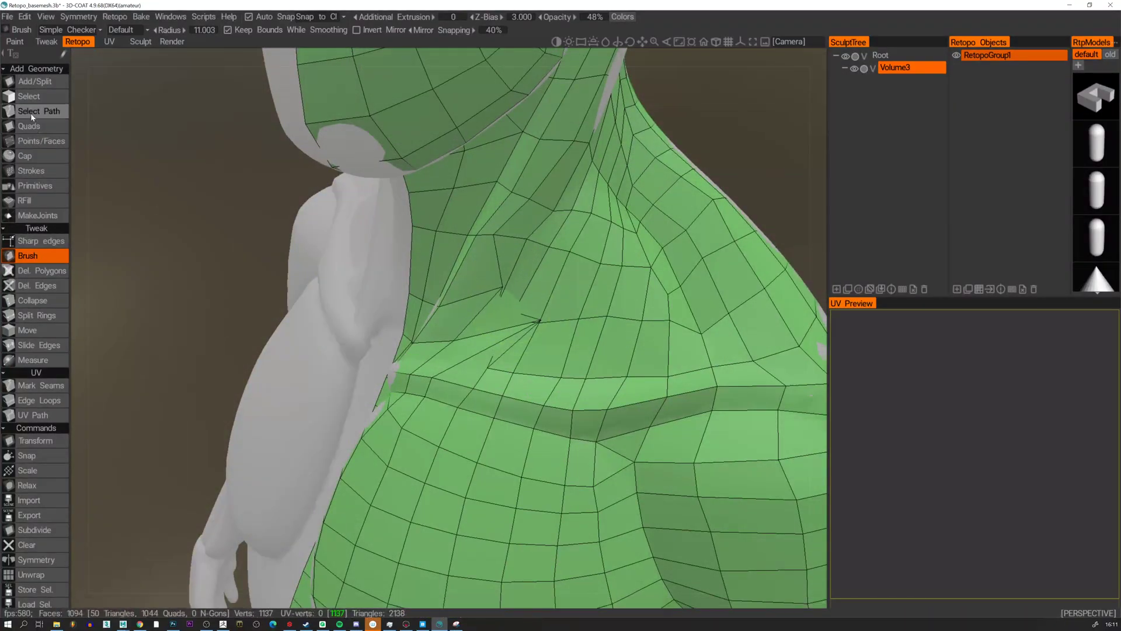
pyautogui.click(41, 271)
pyautogui.moveTo(515, 308)
pyautogui.keyDown('alt'); pyautogui.mouseDown()
pyautogui.moveTo(456, 335)
pyautogui.moveTo(459, 345)
pyautogui.moveTo(514, 333)
pyautogui.mouseUp(); pyautogui.keyUp('alt')
pyautogui.click(459, 344)
pyautogui.hotkey('ctrl', 'z')
pyautogui.hotkey('ctrl', 'z')
pyautogui.hotkey('ctrl', 'z')
pyautogui.hotkey('ctrl', 'z')
# With the Points/Faces tool, start a new row of quads above the nape at the centre of the back of the head.
pyautogui.keyDown('alt'); pyautogui.moveTo(513, 333); pyautogui.dragTo(512, 320, button='right'); pyautogui.keyUp('alt')
pyautogui.keyDown('alt'); pyautogui.moveTo(499, 320); pyautogui.dragTo(524, 286); pyautogui.keyUp('alt')
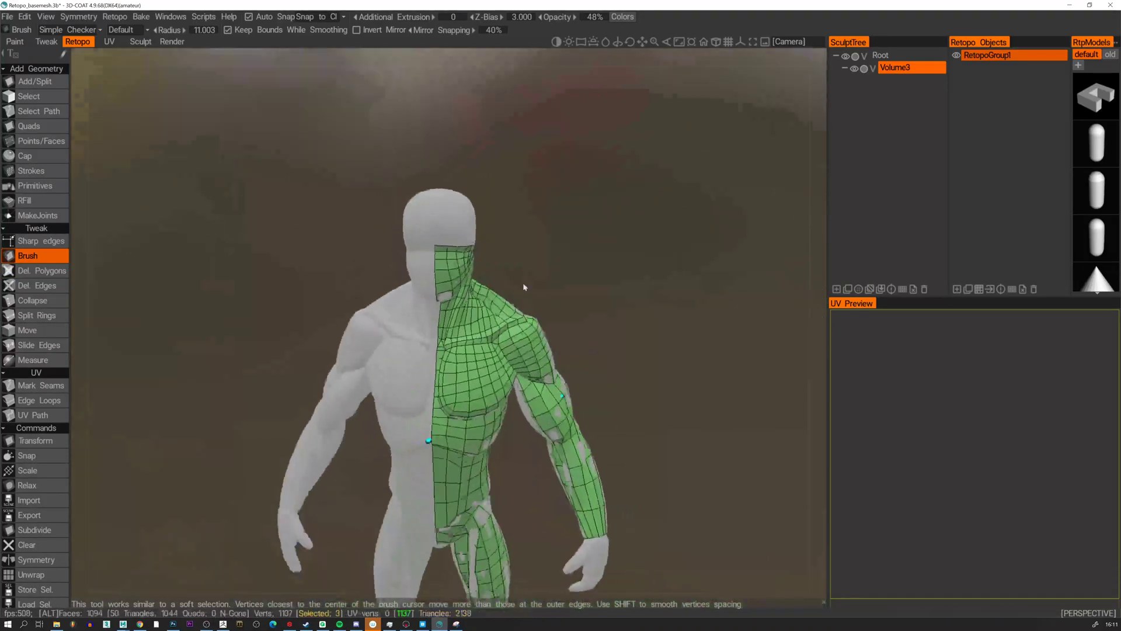
pyautogui.keyDown('alt'); pyautogui.moveTo(524, 285); pyautogui.dragTo(523, 348, button='right'); pyautogui.keyUp('alt')
pyautogui.keyDown('alt'); pyautogui.moveTo(523, 347); pyautogui.dragTo(428, 351); pyautogui.keyUp('alt')
pyautogui.keyDown('alt'); pyautogui.moveTo(428, 351); pyautogui.dragTo(453, 275, button='right'); pyautogui.keyUp('alt')
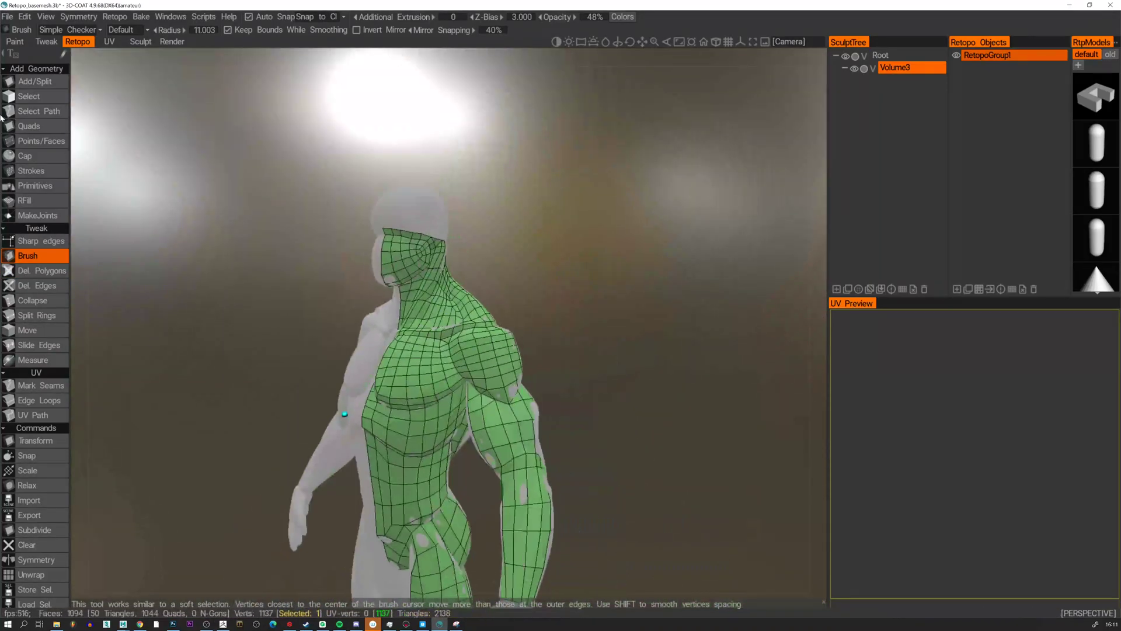
pyautogui.click(20, 140)
pyautogui.keyDown('alt'); pyautogui.moveTo(288, 164); pyautogui.dragTo(349, 237, button='middle'); pyautogui.keyUp('alt')
pyautogui.keyDown('alt'); pyautogui.moveTo(349, 237); pyautogui.dragTo(380, 265, button='right'); pyautogui.keyUp('alt')
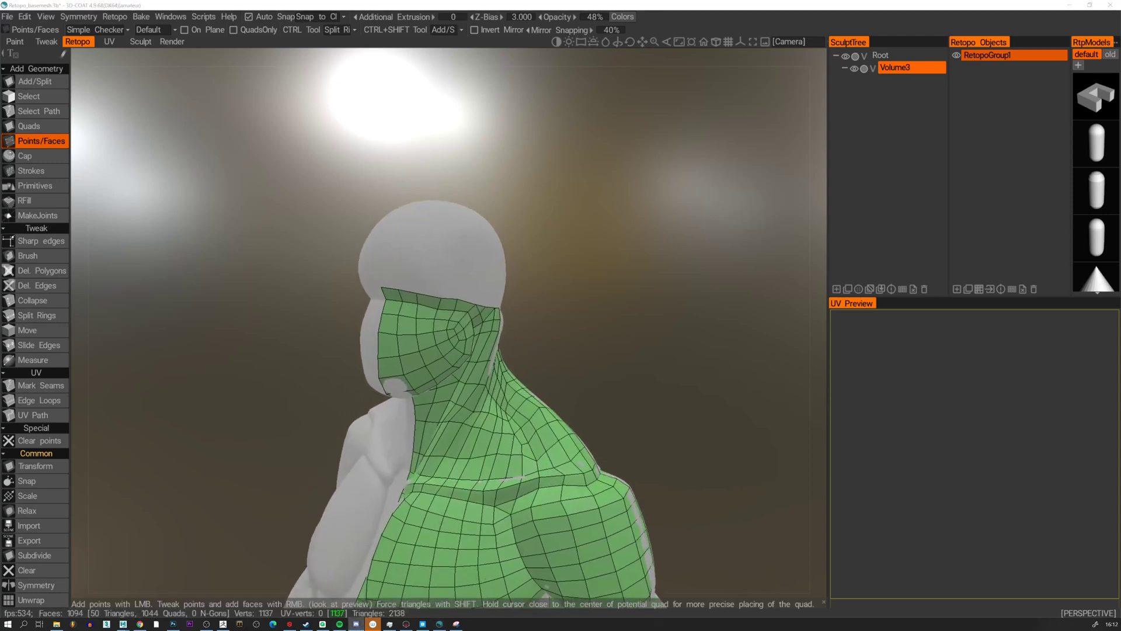
pyautogui.click(544, 303)
pyautogui.keyDown('alt'); pyautogui.moveTo(544, 303); pyautogui.dragTo(474, 313); pyautogui.keyUp('alt')
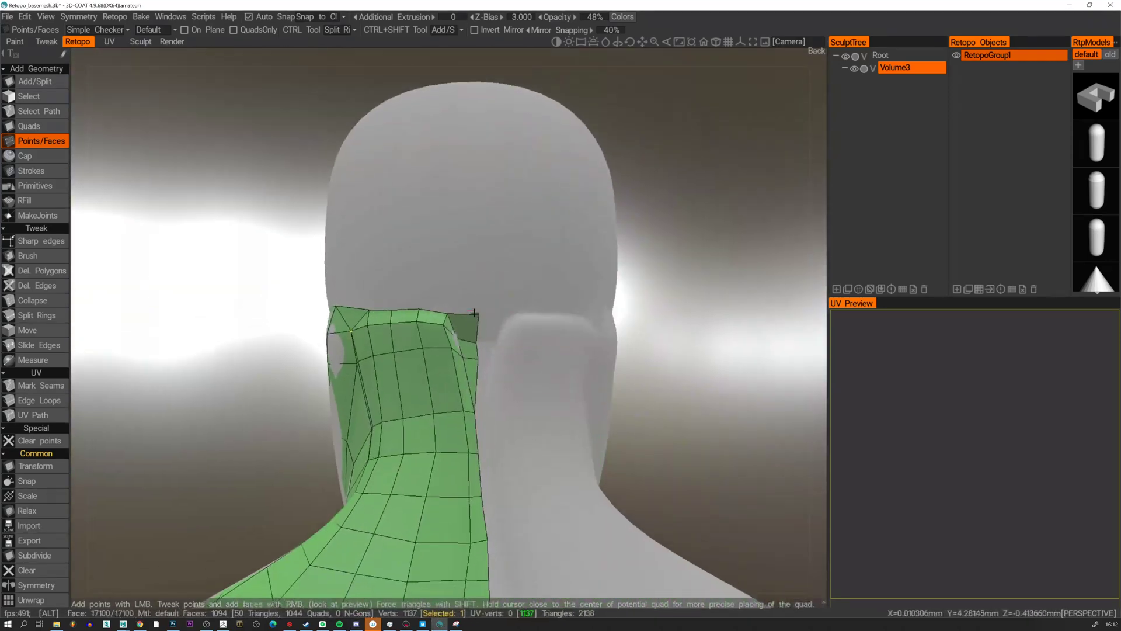
pyautogui.click(453, 273)
pyautogui.rightClick(429, 286)
pyautogui.rightClick(465, 289)
# Continue the row of quads from the back of the head forward along the side above the neck.
pyautogui.keyDown('alt'); pyautogui.moveTo(465, 289); pyautogui.dragTo(312, 271); pyautogui.keyUp('alt')
pyautogui.click(383, 272)
pyautogui.click(356, 268)
pyautogui.rightClick(397, 291)
pyautogui.rightClick(370, 288)
pyautogui.click(312, 271)
pyautogui.click(274, 266)
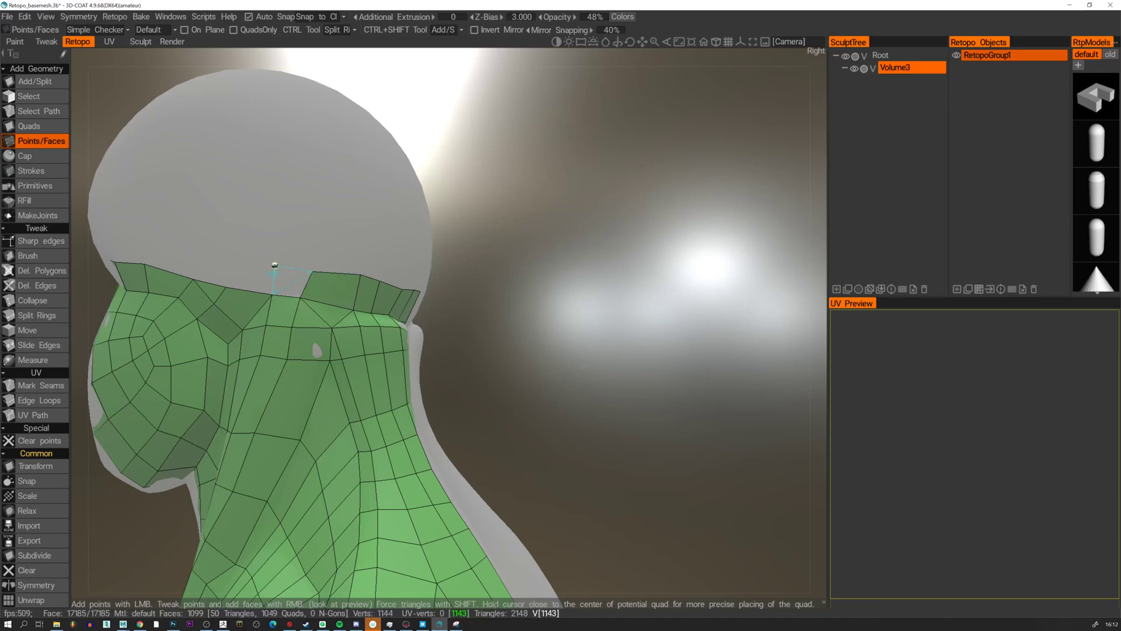
pyautogui.keyDown('alt'); pyautogui.moveTo(275, 265); pyautogui.dragTo(421, 294, button='middle'); pyautogui.keyUp('alt')
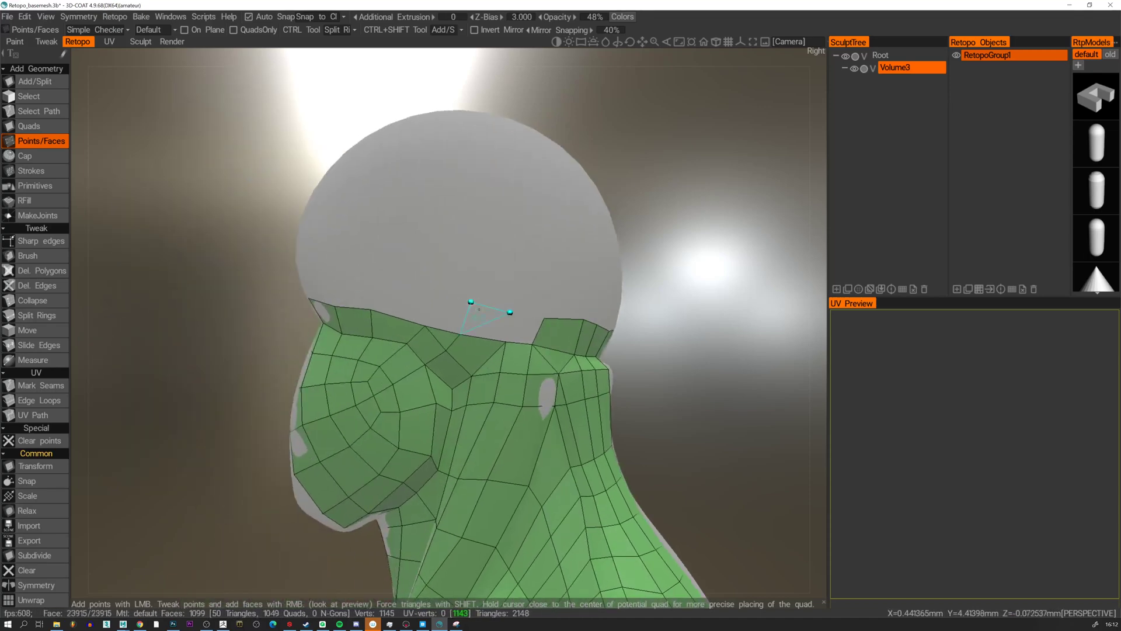
pyautogui.rightClick(484, 323)
pyautogui.rightClick(522, 330)
# Extend the row of quads along the side of the head and over the temple.
pyautogui.click(428, 290)
pyautogui.rightClick(446, 313)
pyautogui.moveTo(352, 282)
pyautogui.keyDown('alt'); pyautogui.mouseDown()
pyautogui.moveTo(374, 279)
pyautogui.moveTo(337, 283)
pyautogui.mouseUp(); pyautogui.keyUp('alt')
pyautogui.click(370, 278)
pyautogui.rightClick(396, 301)
pyautogui.click(327, 274)
pyautogui.rightClick(349, 292)
# Complete the row of quads across the lower forehead to the head's front centre line.
pyautogui.click(254, 261)
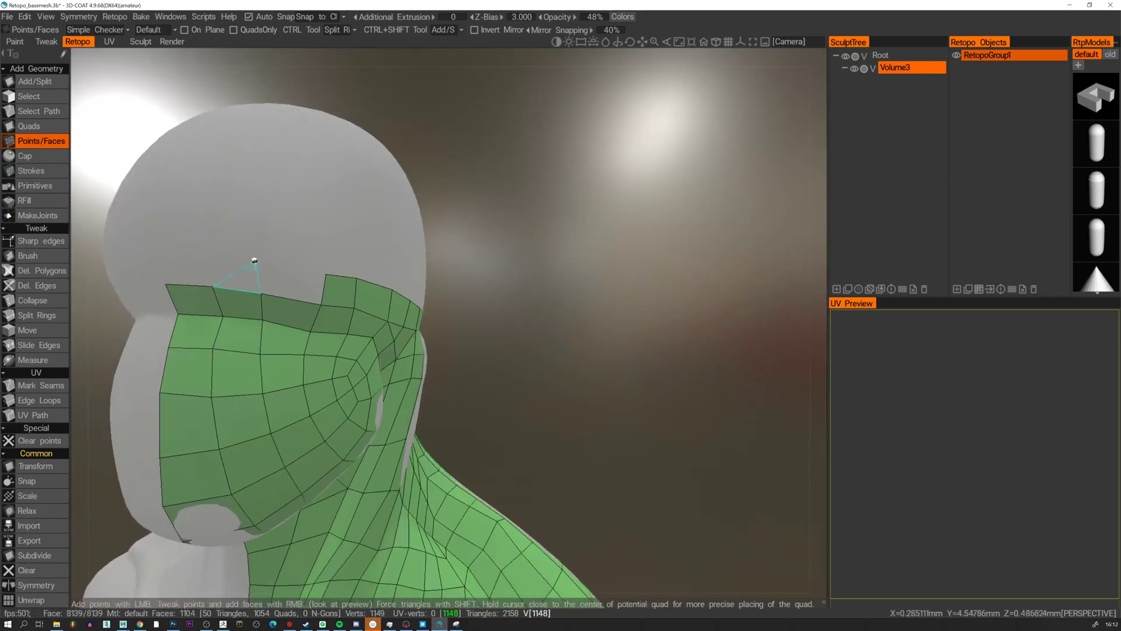
pyautogui.rightClick(254, 260)
pyautogui.keyDown('alt'); pyautogui.moveTo(254, 260); pyautogui.dragTo(461, 298); pyautogui.keyUp('alt')
pyautogui.rightClick(513, 322)
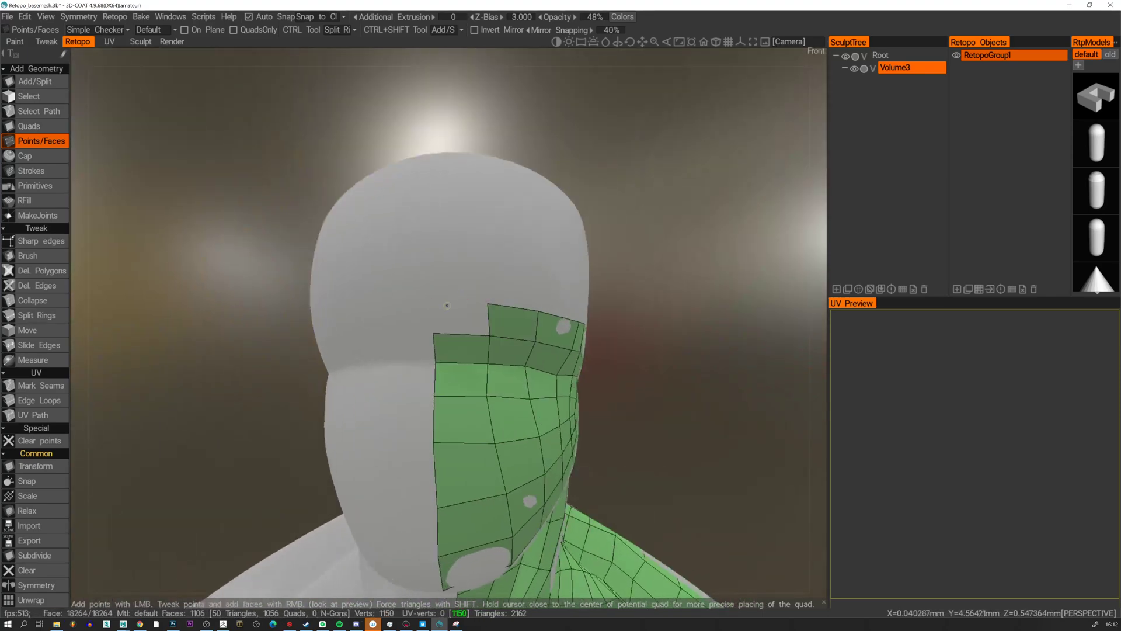
pyautogui.click(435, 299)
pyautogui.rightClick(462, 317)
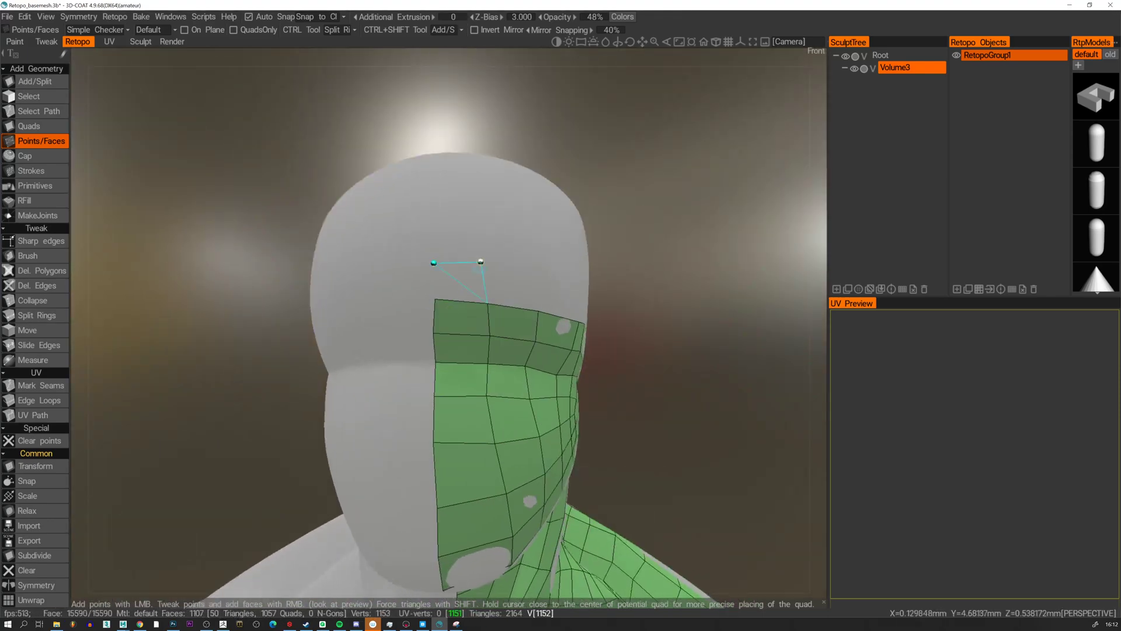
# Build a second row of quads above the first, from the forehead's centre line to the temple.
pyautogui.rightClick(465, 274)
pyautogui.click(531, 268)
pyautogui.rightClick(517, 286)
pyautogui.keyDown('alt'); pyautogui.moveTo(588, 298); pyautogui.dragTo(531, 295); pyautogui.keyUp('alt')
pyautogui.keyDown('alt'); pyautogui.moveTo(703, 289); pyautogui.dragTo(688, 291, button='middle'); pyautogui.keyUp('alt')
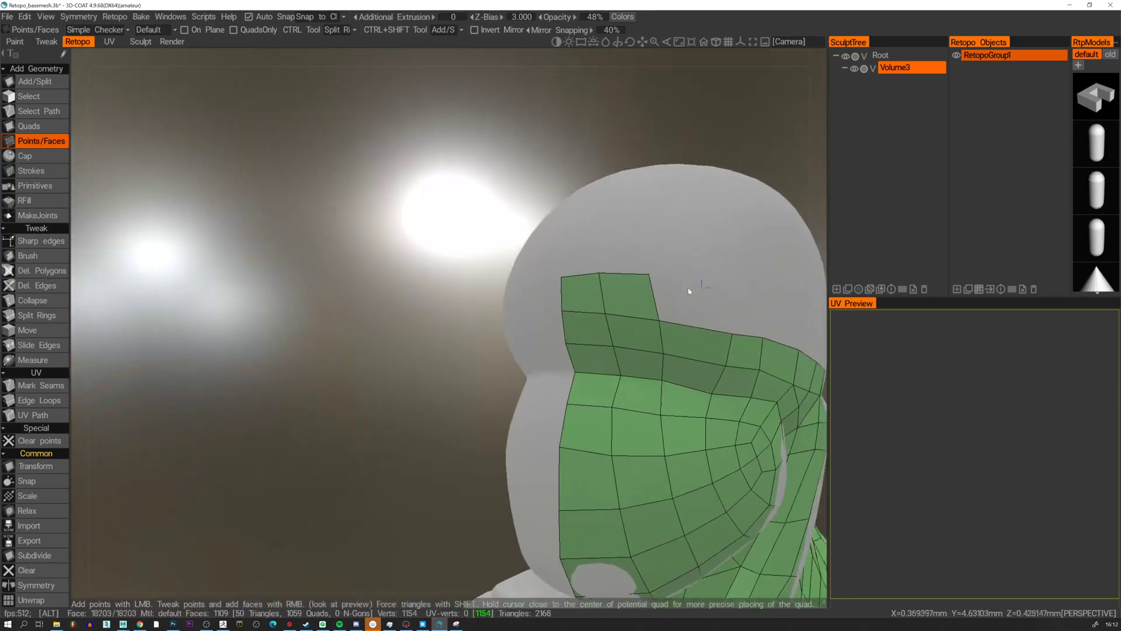
pyautogui.keyDown('alt'); pyautogui.moveTo(688, 291); pyautogui.dragTo(361, 233); pyautogui.keyUp('alt')
pyautogui.click(255, 215)
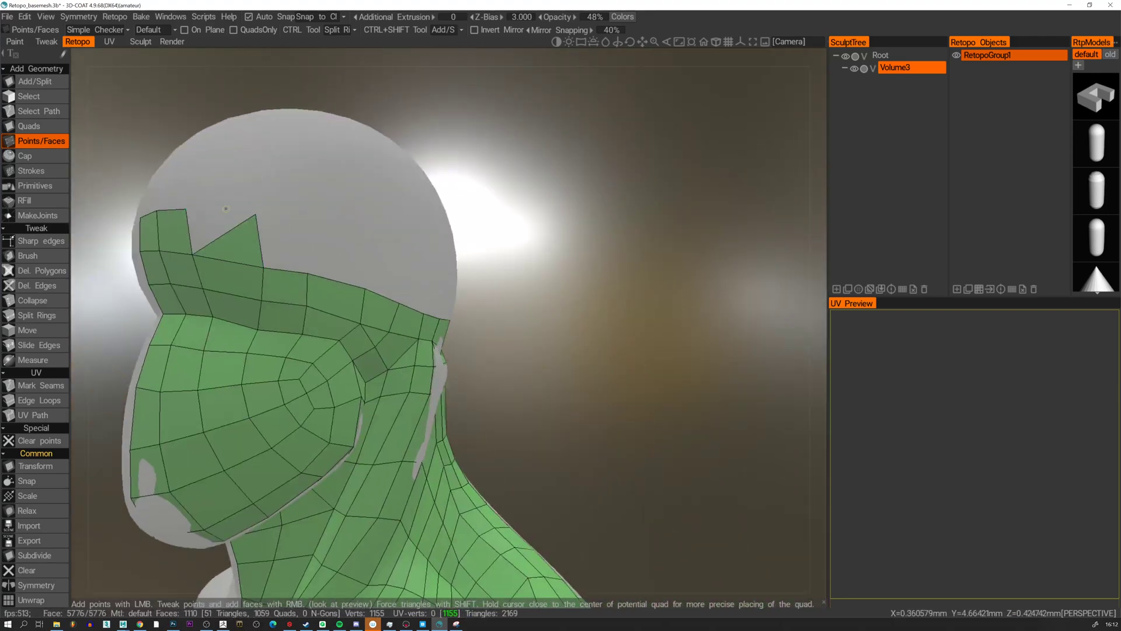
pyautogui.rightClick(224, 226)
pyautogui.click(307, 219)
pyautogui.rightClick(286, 240)
# Continue the second row of quads from the temple along the side toward the back of the head.
pyautogui.keyDown('alt'); pyautogui.moveTo(335, 240); pyautogui.dragTo(295, 239); pyautogui.keyUp('alt')
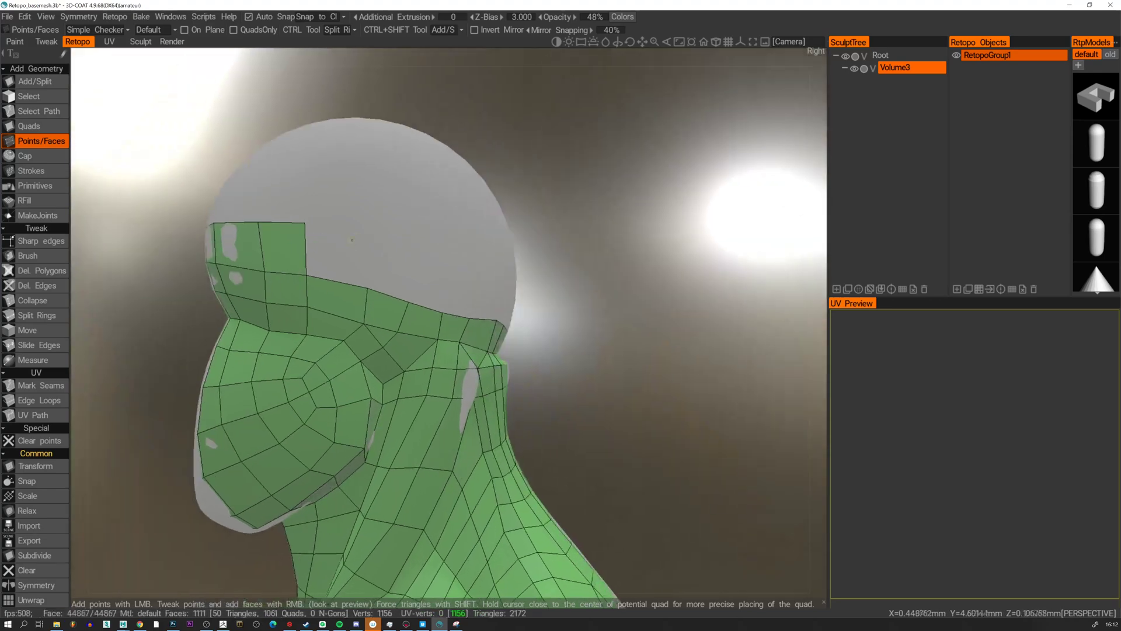
pyautogui.click(373, 228)
pyautogui.rightClick(350, 248)
pyautogui.keyDown('alt'); pyautogui.moveTo(392, 248); pyautogui.dragTo(350, 248); pyautogui.keyUp('alt')
pyautogui.click(417, 243)
pyautogui.rightClick(400, 258)
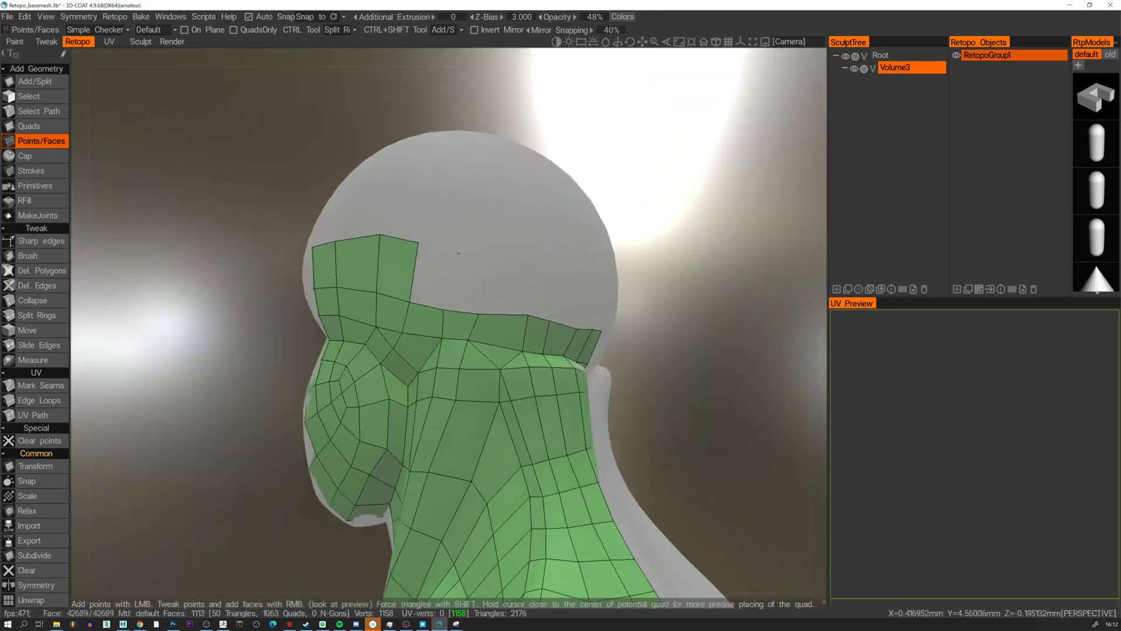
pyautogui.click(454, 249)
pyautogui.rightClick(432, 271)
pyautogui.click(483, 253)
pyautogui.rightClick(465, 281)
pyautogui.click(527, 258)
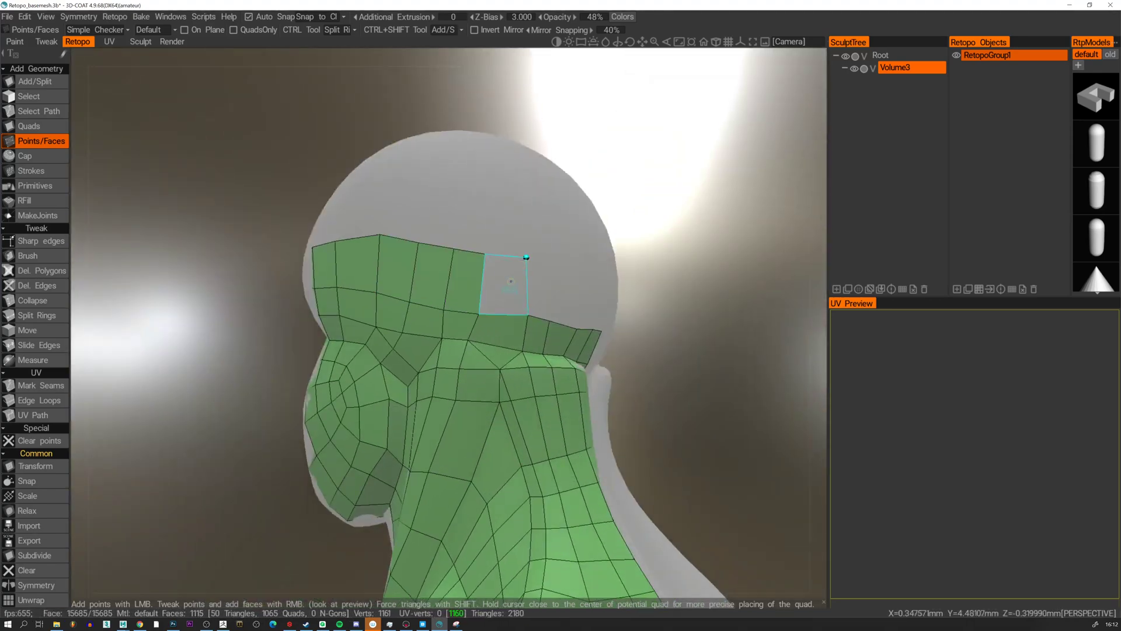
pyautogui.rightClick(503, 284)
# Finish the second row of quads across the back of the head to the centre line.
pyautogui.keyDown('alt'); pyautogui.moveTo(585, 289); pyautogui.dragTo(543, 284); pyautogui.keyUp('alt')
pyautogui.click(542, 270)
pyautogui.rightClick(529, 292)
pyautogui.click(578, 273)
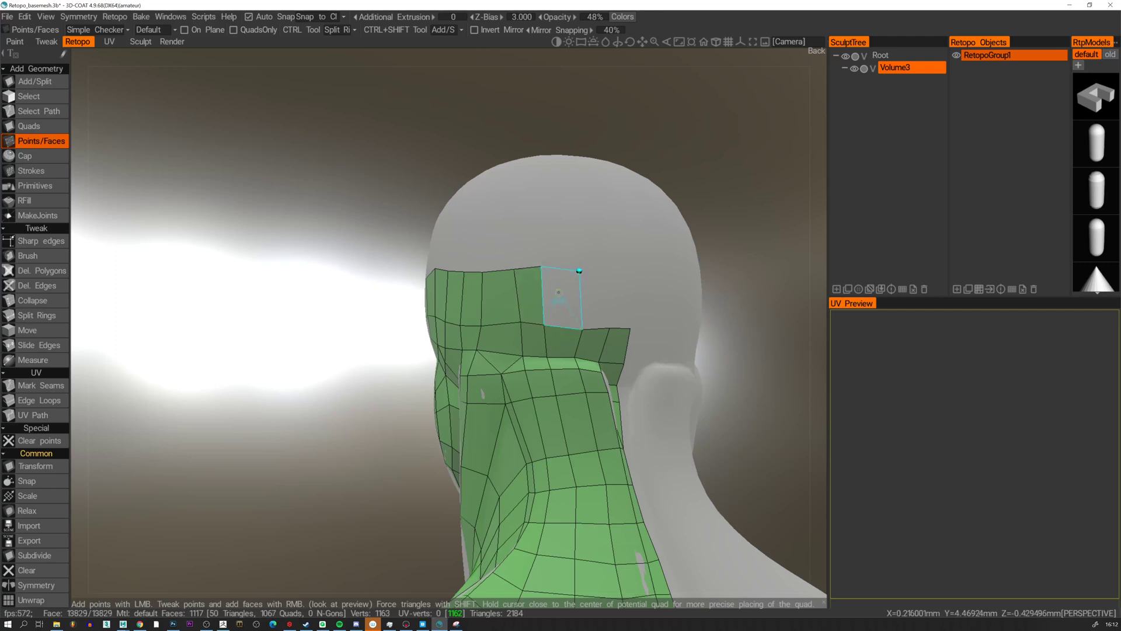
pyautogui.rightClick(563, 292)
pyautogui.keyDown('alt'); pyautogui.moveTo(610, 297); pyautogui.dragTo(570, 295); pyautogui.keyUp('alt')
pyautogui.click(607, 273)
pyautogui.rightClick(594, 291)
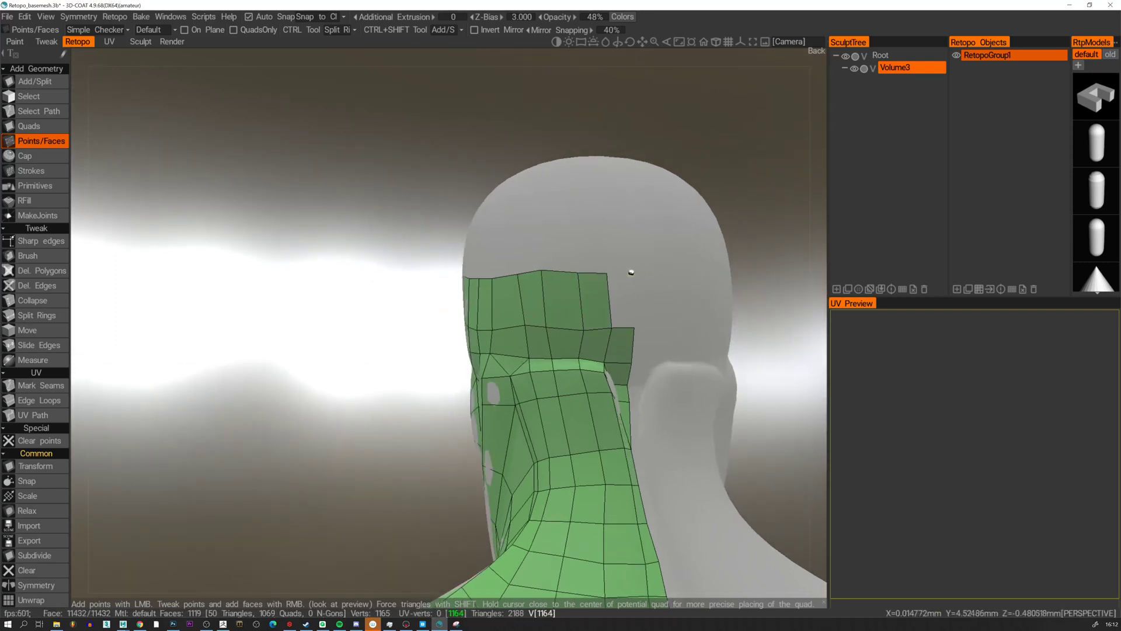
pyautogui.rightClick(620, 293)
# Start a third, taller row of quads at the back centre line of the head.
pyautogui.keyDown('alt'); pyautogui.moveTo(613, 252); pyautogui.dragTo(602, 303); pyautogui.keyUp('alt')
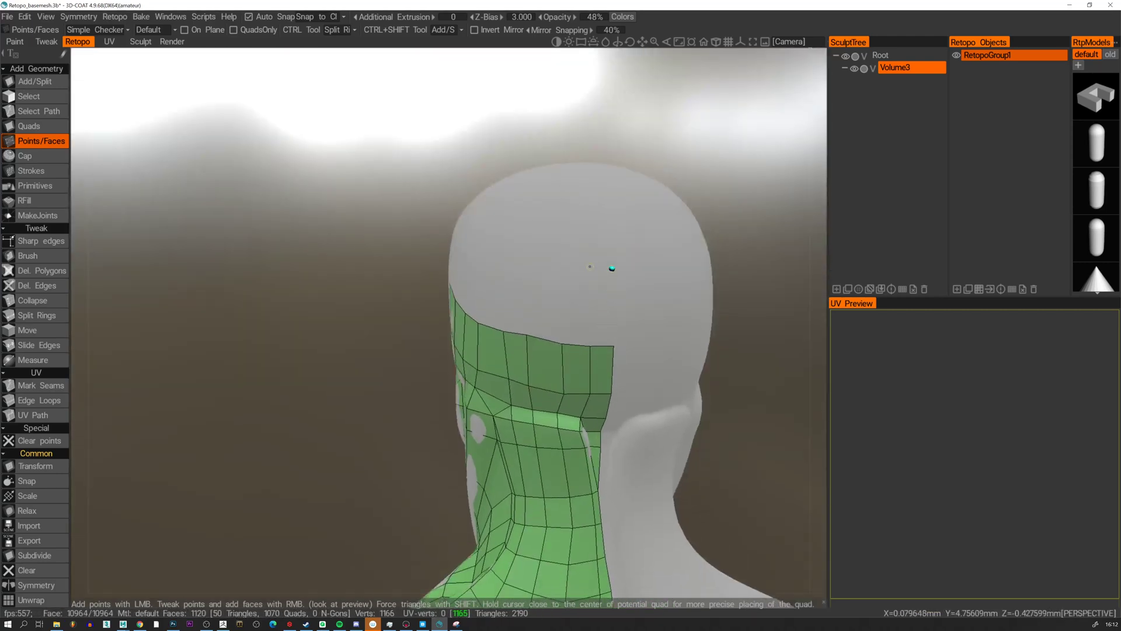
pyautogui.click(612, 269)
pyautogui.rightClick(600, 307)
pyautogui.click(559, 270)
pyautogui.rightClick(514, 286)
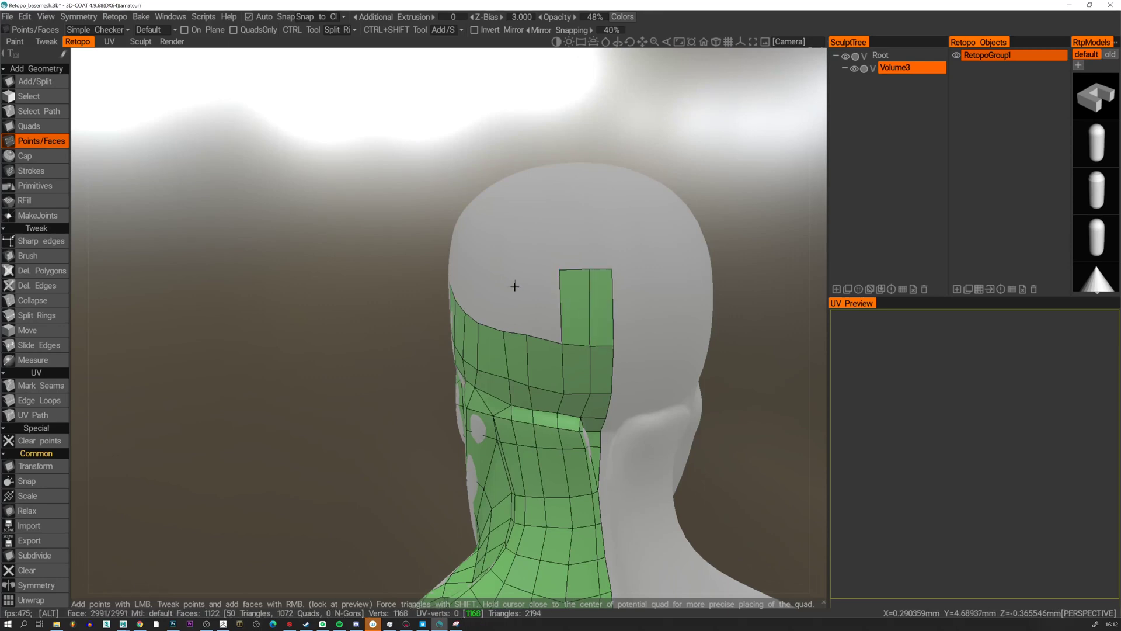
pyautogui.keyDown('alt'); pyautogui.moveTo(515, 287); pyautogui.dragTo(573, 288); pyautogui.keyUp('alt')
pyautogui.click(527, 264)
pyautogui.rightClick(517, 278)
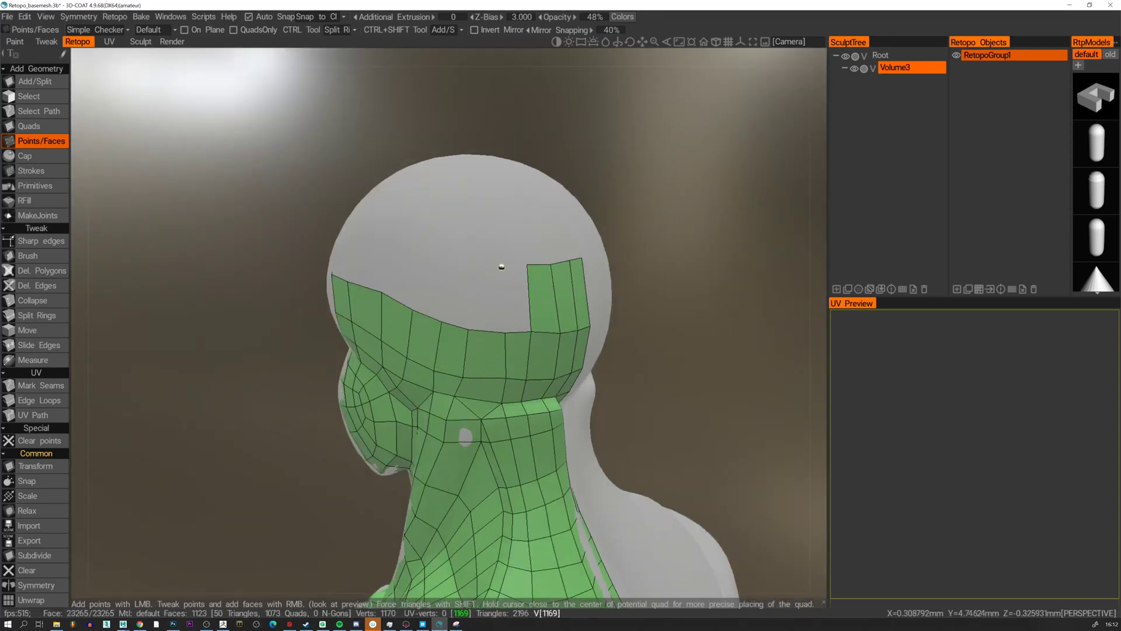
# Continue the third row of quads from the back of the head forward along its side.
pyautogui.rightClick(502, 267)
pyautogui.rightClick(476, 273)
pyautogui.click(455, 263)
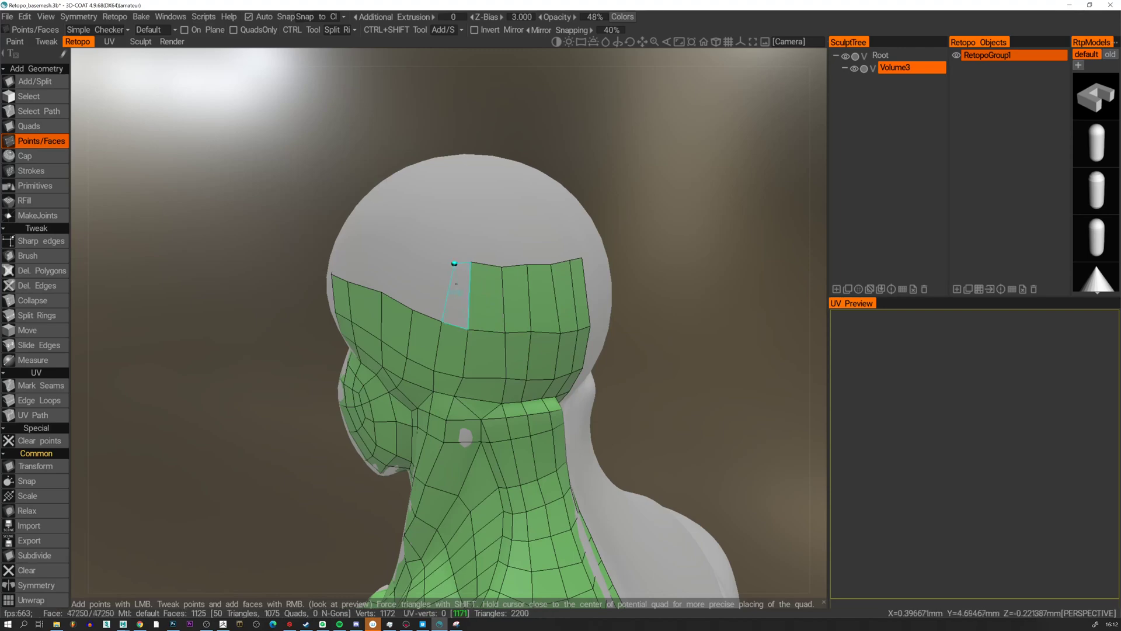
pyautogui.rightClick(456, 281)
pyautogui.keyDown('alt'); pyautogui.moveTo(413, 285); pyautogui.dragTo(452, 288); pyautogui.keyUp('alt')
pyautogui.click(414, 252)
pyautogui.rightClick(430, 283)
# Finish the third row of quads over the temple and forehead up to the front centre line.
pyautogui.keyDown('alt'); pyautogui.moveTo(336, 250); pyautogui.dragTo(373, 252); pyautogui.keyUp('alt')
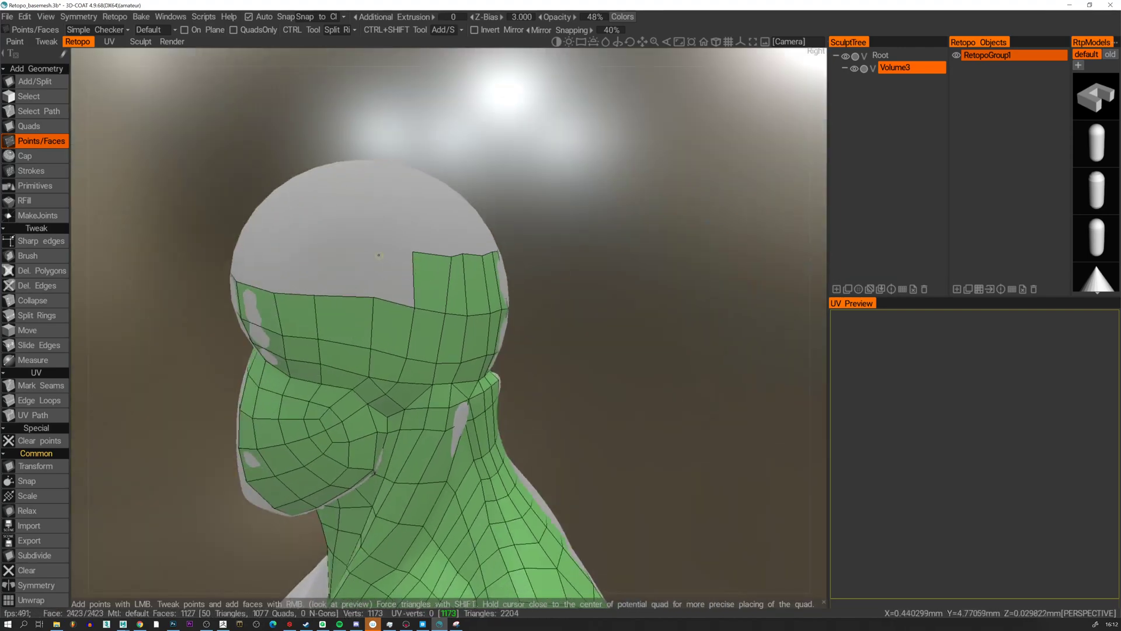
pyautogui.click(371, 250)
pyautogui.rightClick(392, 281)
pyautogui.keyDown('alt'); pyautogui.moveTo(304, 257); pyautogui.dragTo(450, 287, button='middle'); pyautogui.keyUp('alt')
pyautogui.keyDown('alt'); pyautogui.moveTo(449, 287); pyautogui.dragTo(403, 279); pyautogui.keyUp('alt')
pyautogui.click(464, 276)
pyautogui.rightClick(488, 300)
pyautogui.click(425, 275)
pyautogui.rightClick(455, 301)
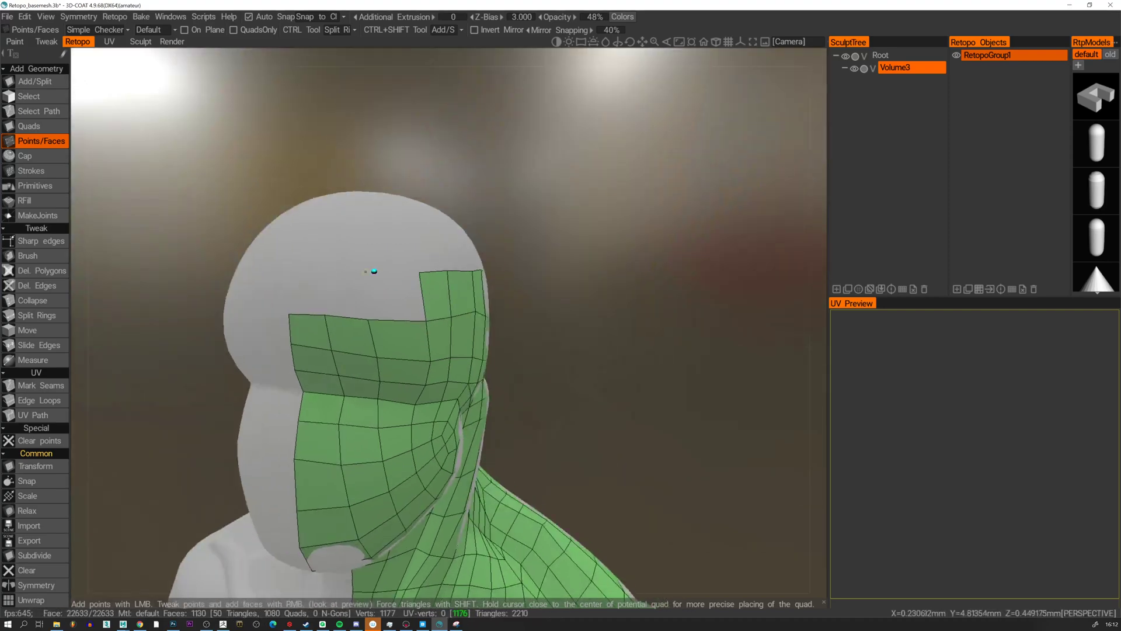
pyautogui.rightClick(313, 291)
pyautogui.rightClick(350, 290)
pyautogui.rightClick(398, 294)
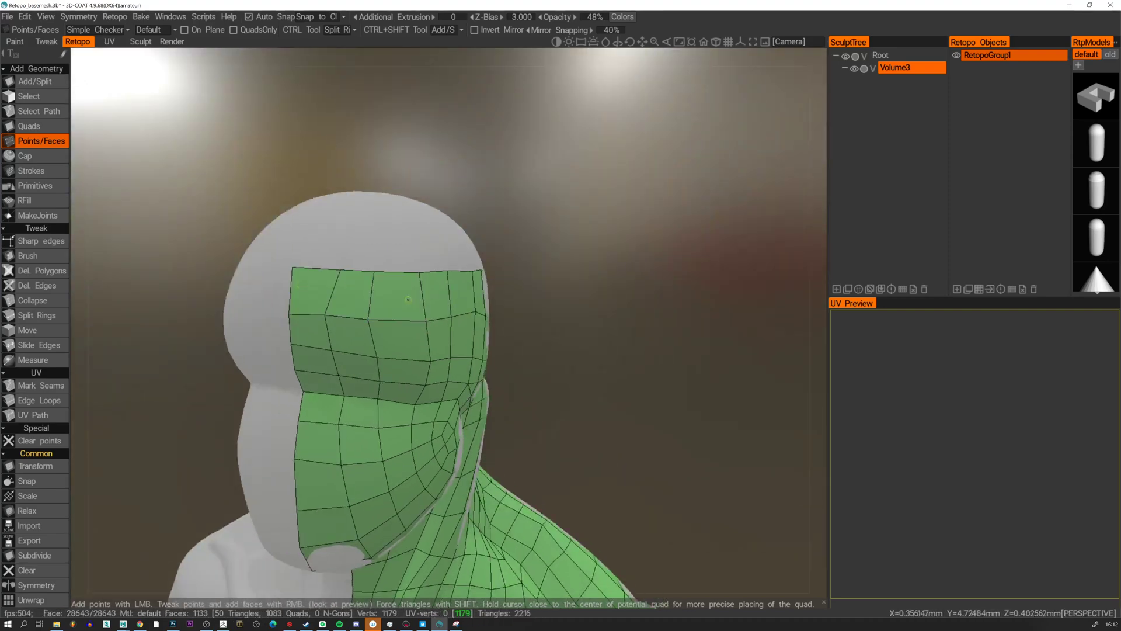
# Split the tall third row of head quads with a horizontal edge ring running from back to front.
pyautogui.keyDown('alt'); pyautogui.moveTo(398, 294); pyautogui.dragTo(533, 299); pyautogui.keyUp('alt')
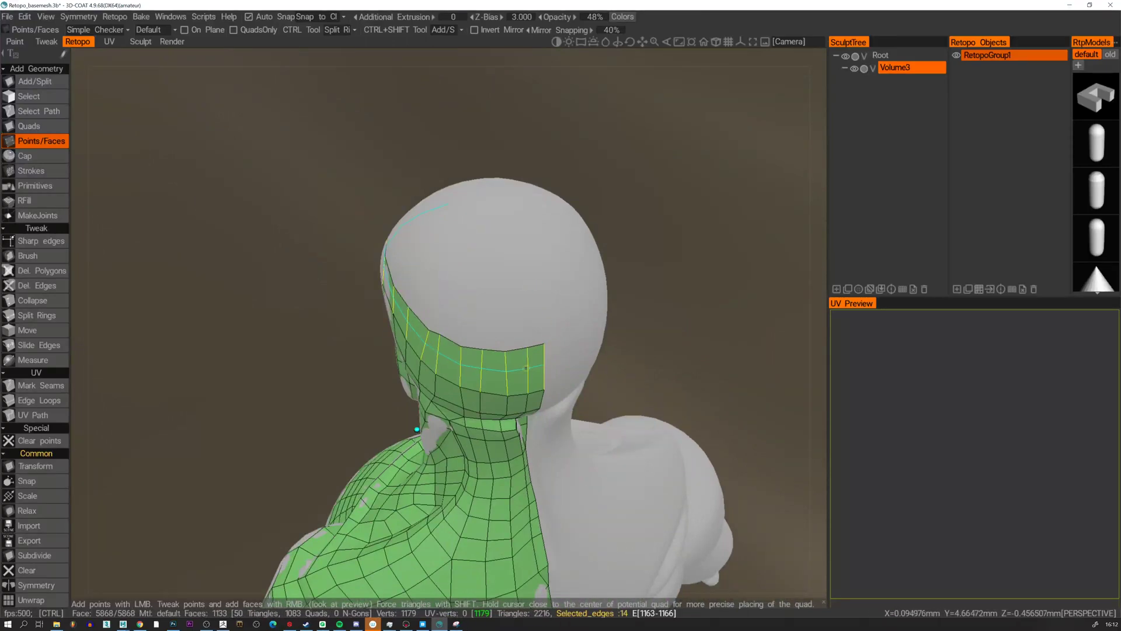
pyautogui.keyDown('ctrl'); pyautogui.click(527, 370); pyautogui.keyUp('ctrl')
pyautogui.keyDown('alt'); pyautogui.moveTo(526, 370); pyautogui.dragTo(562, 297); pyautogui.keyUp('alt')
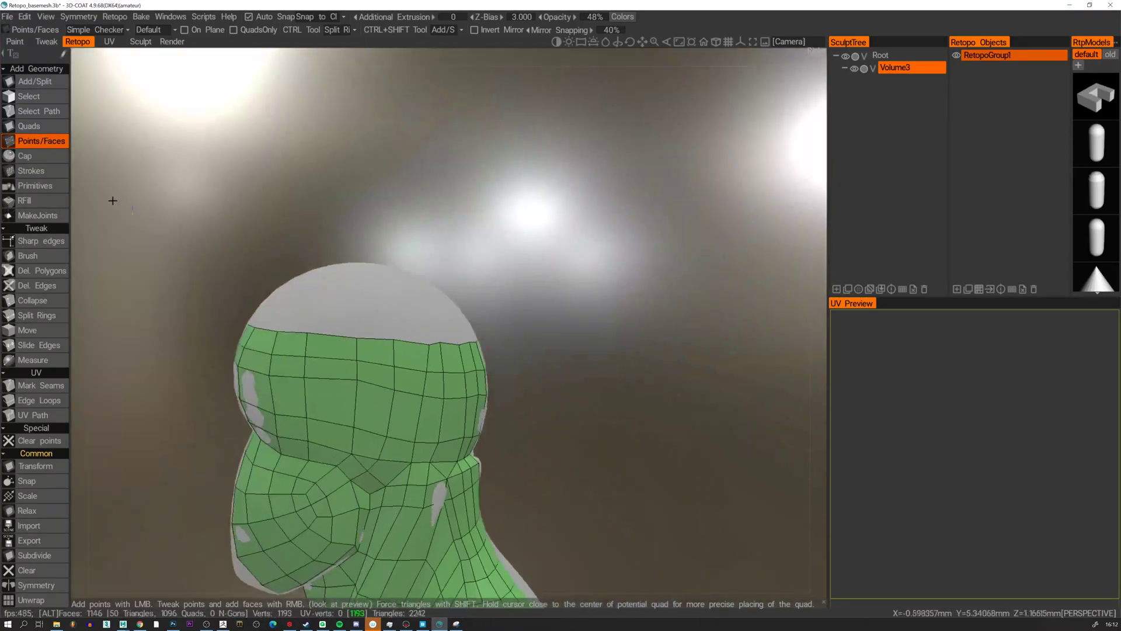
# Start a new row of quads above the existing ones at the back centre line and carry it around the back of the head.
pyautogui.keyDown('alt'); pyautogui.moveTo(298, 235); pyautogui.dragTo(559, 269); pyautogui.keyUp('alt')
pyautogui.keyDown('alt'); pyautogui.moveTo(557, 266); pyautogui.dragTo(559, 280, button='right'); pyautogui.keyUp('alt')
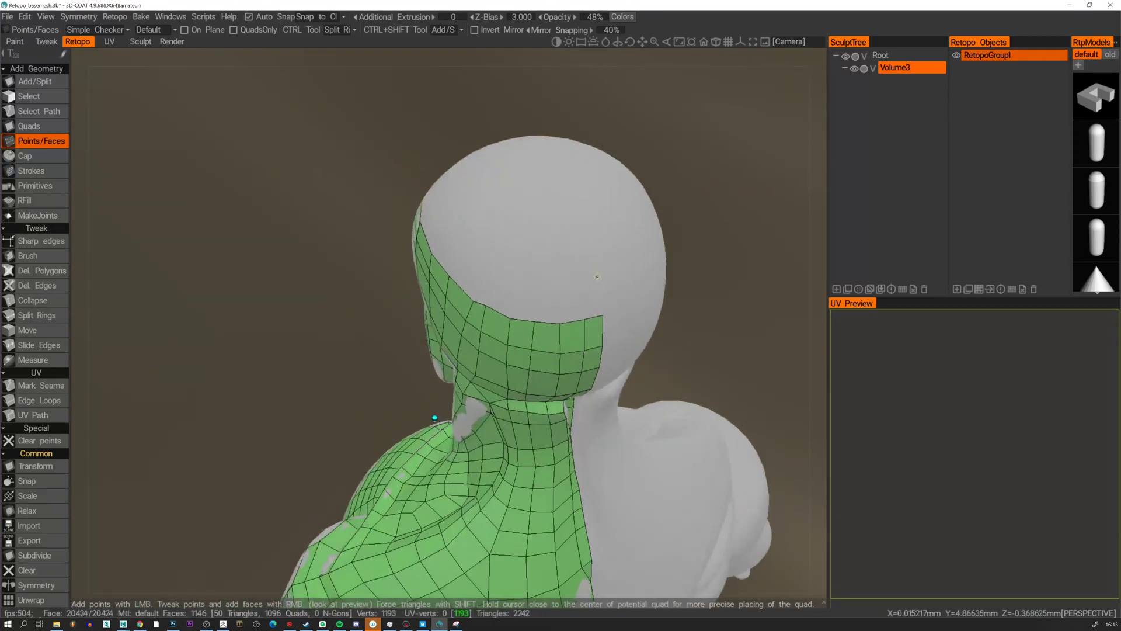
pyautogui.click(596, 278)
pyautogui.rightClick(594, 295)
pyautogui.click(554, 283)
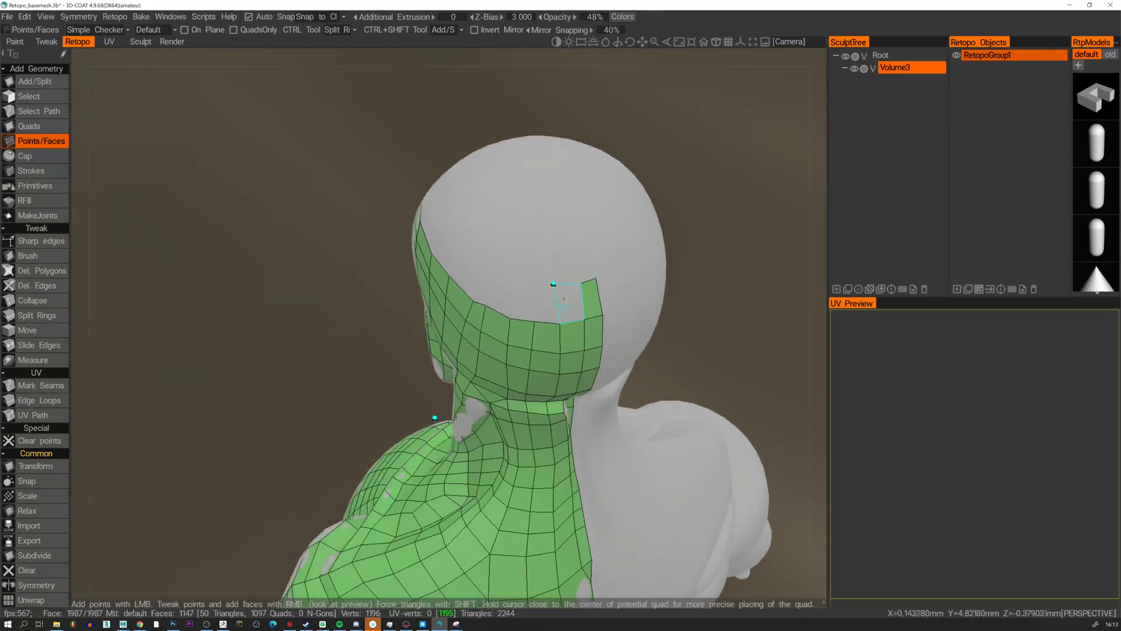
pyautogui.rightClick(569, 301)
pyautogui.click(533, 283)
pyautogui.rightClick(543, 308)
pyautogui.click(513, 285)
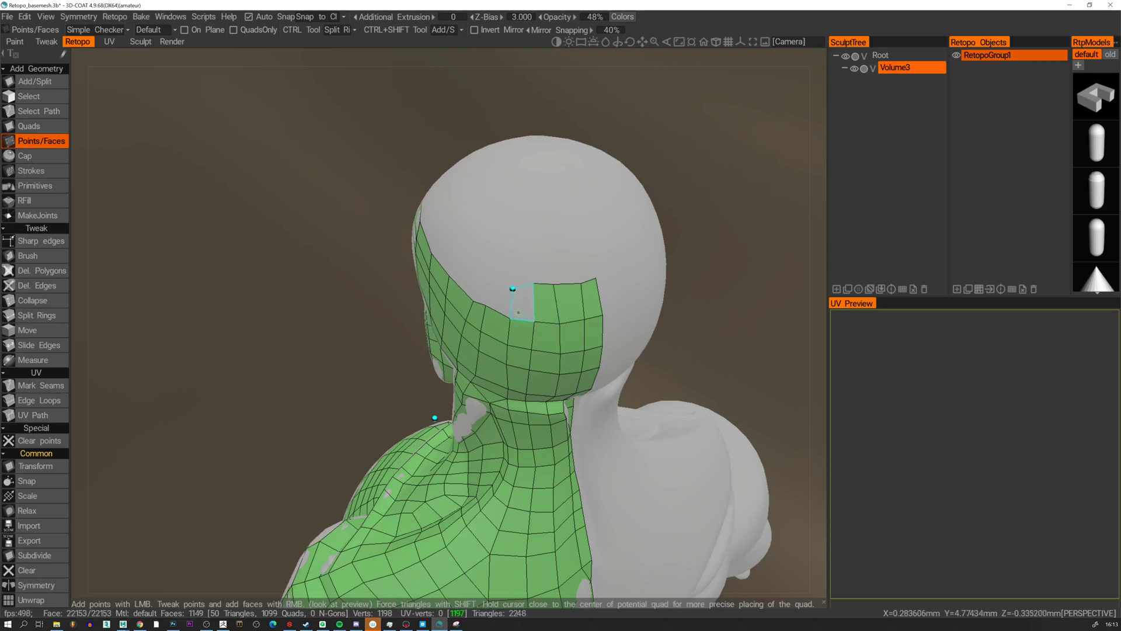
pyautogui.rightClick(524, 305)
# Continue the new row of quads forward along the side of the head to the temple.
pyautogui.keyDown('alt'); pyautogui.moveTo(495, 285); pyautogui.dragTo(469, 269); pyautogui.keyUp('alt')
pyautogui.rightClick(503, 299)
pyautogui.rightClick(449, 271)
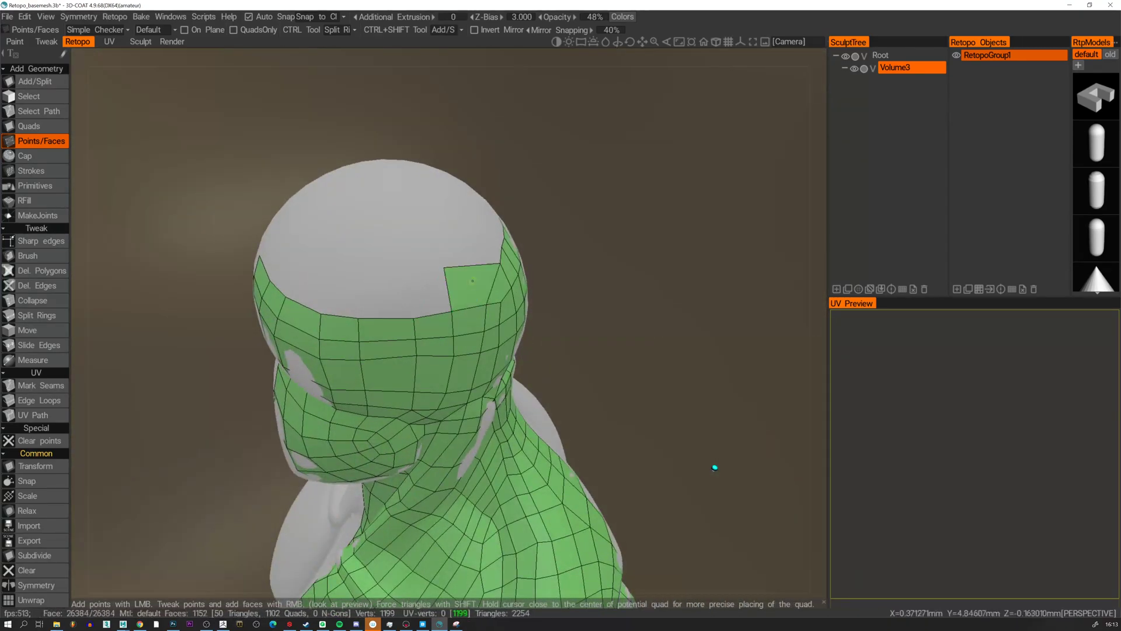
pyautogui.rightClick(413, 277)
pyautogui.rightClick(359, 275)
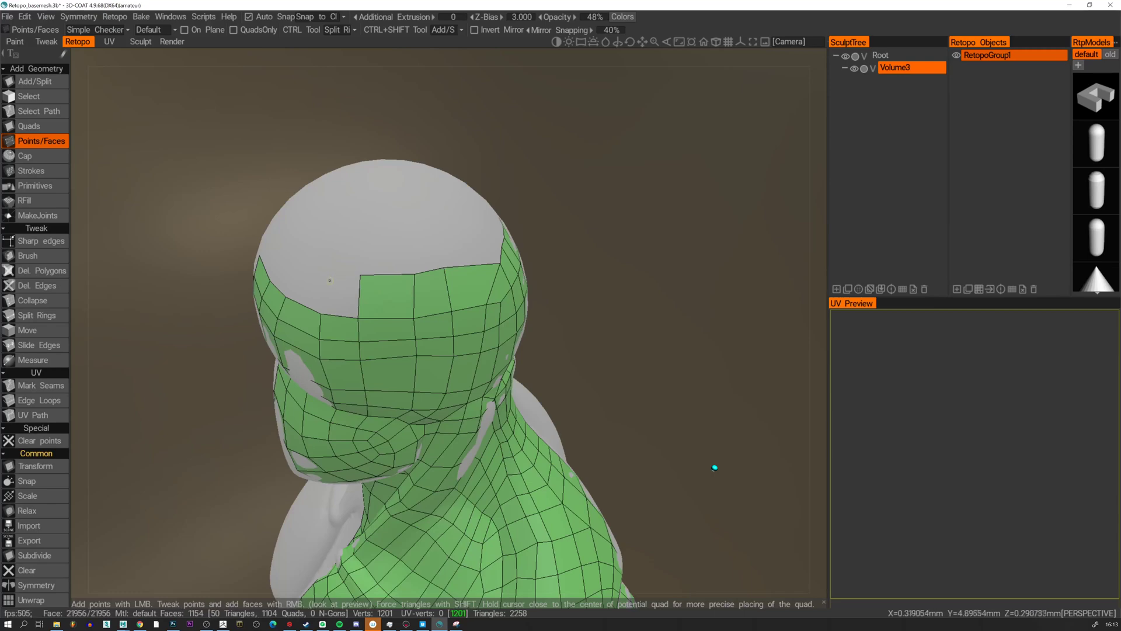
pyautogui.click(328, 281)
pyautogui.rightClick(328, 283)
# Extend the row of quads across the forehead to the front centre line.
pyautogui.keyDown('alt'); pyautogui.moveTo(312, 292); pyautogui.dragTo(268, 267); pyautogui.keyUp('alt')
pyautogui.click(294, 277)
pyautogui.rightClick(301, 288)
pyautogui.click(206, 268)
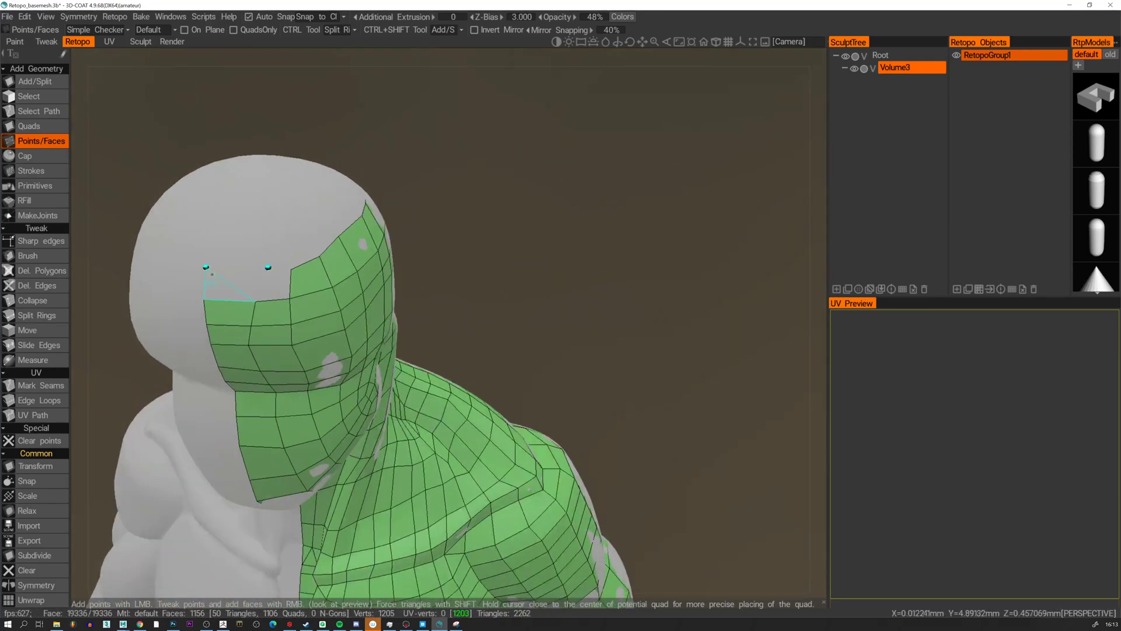
pyautogui.rightClick(233, 285)
pyautogui.rightClick(287, 281)
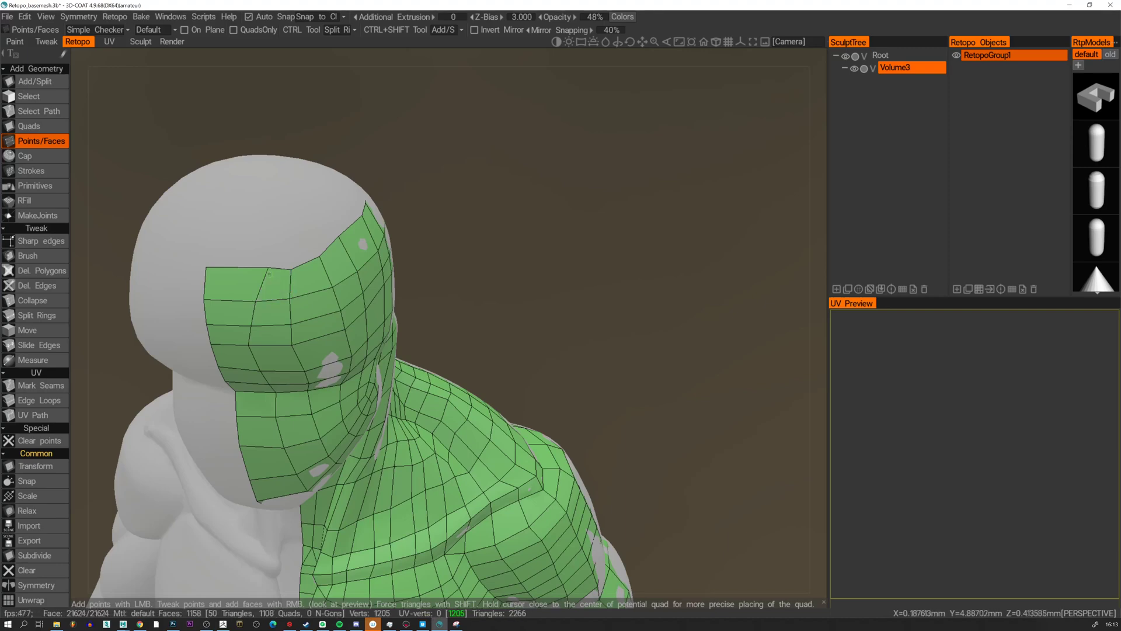
pyautogui.moveTo(270, 268); pyautogui.dragTo(364, 293)
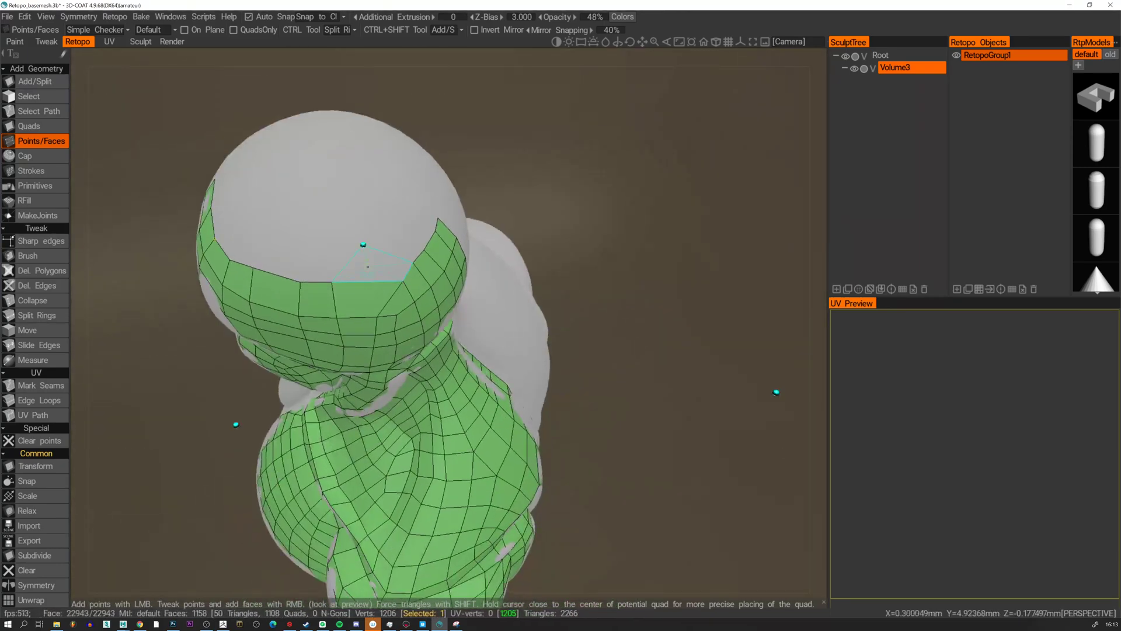
# Add a further row of quads above it, working from the side of the head toward the front.
pyautogui.click(362, 245)
pyautogui.click(321, 238)
pyautogui.click(287, 232)
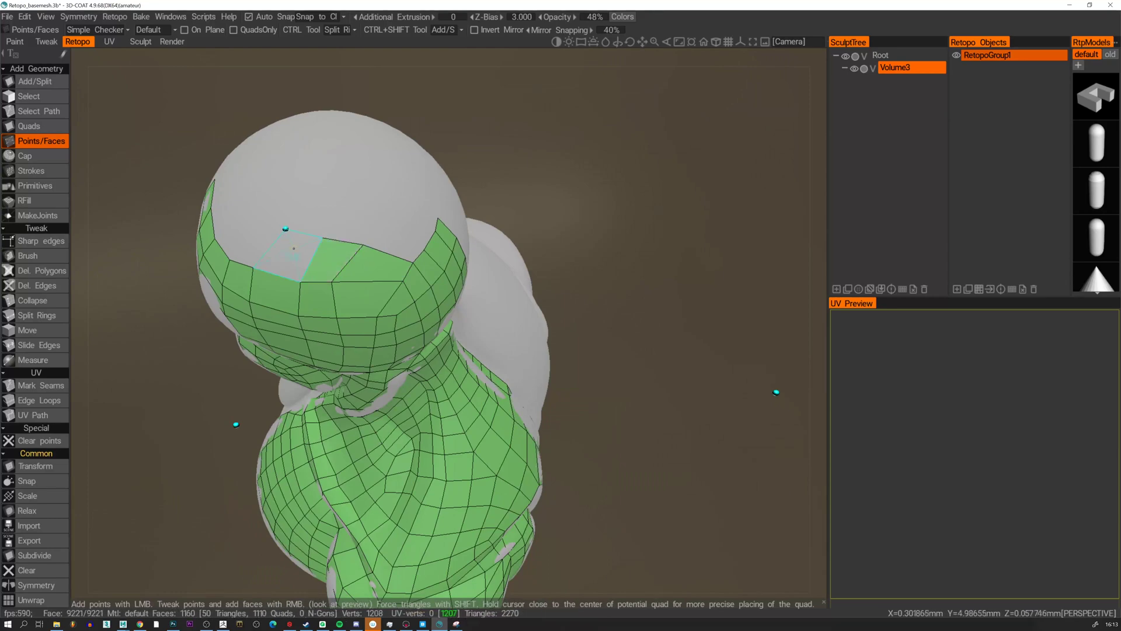
pyautogui.rightClick(286, 254)
pyautogui.keyDown('alt'); pyautogui.moveTo(242, 251); pyautogui.dragTo(309, 244); pyautogui.keyUp('alt')
pyautogui.click(237, 223)
pyautogui.rightClick(240, 240)
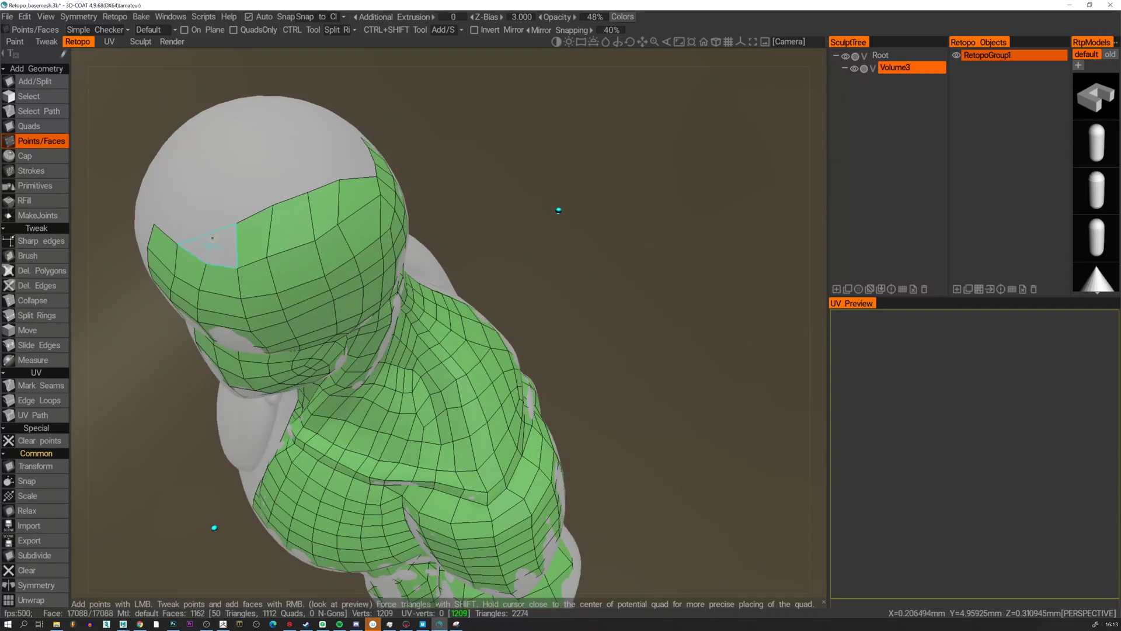
pyautogui.click(210, 235)
pyautogui.rightClick(220, 247)
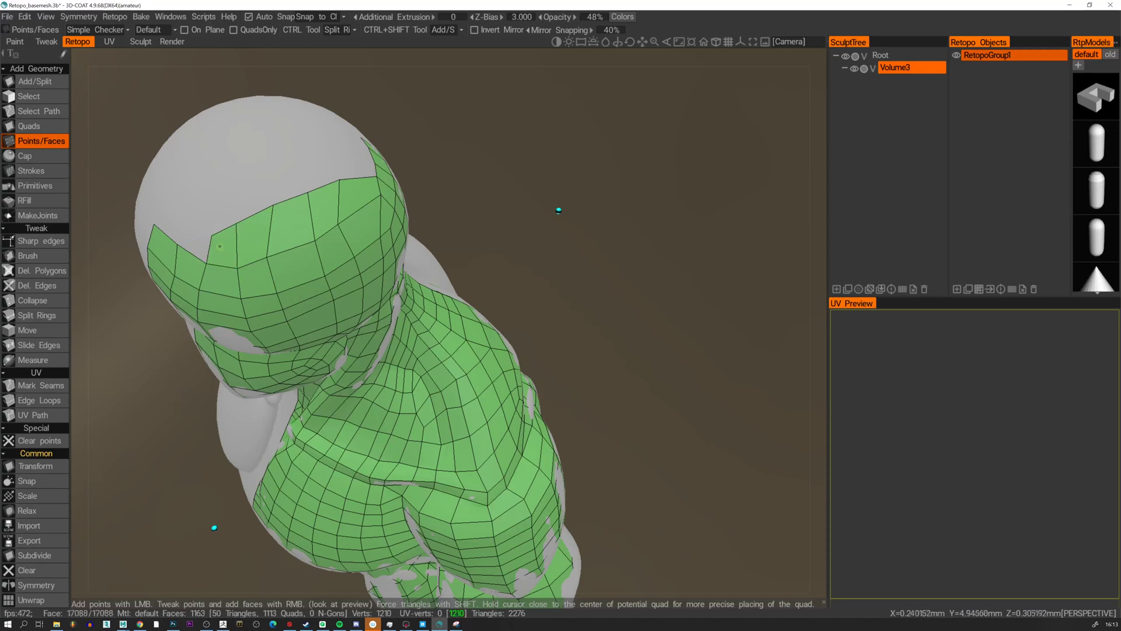
# Undo the uppermost row of quads on the side of the head.
pyautogui.hotkey('ctrl', 'z')
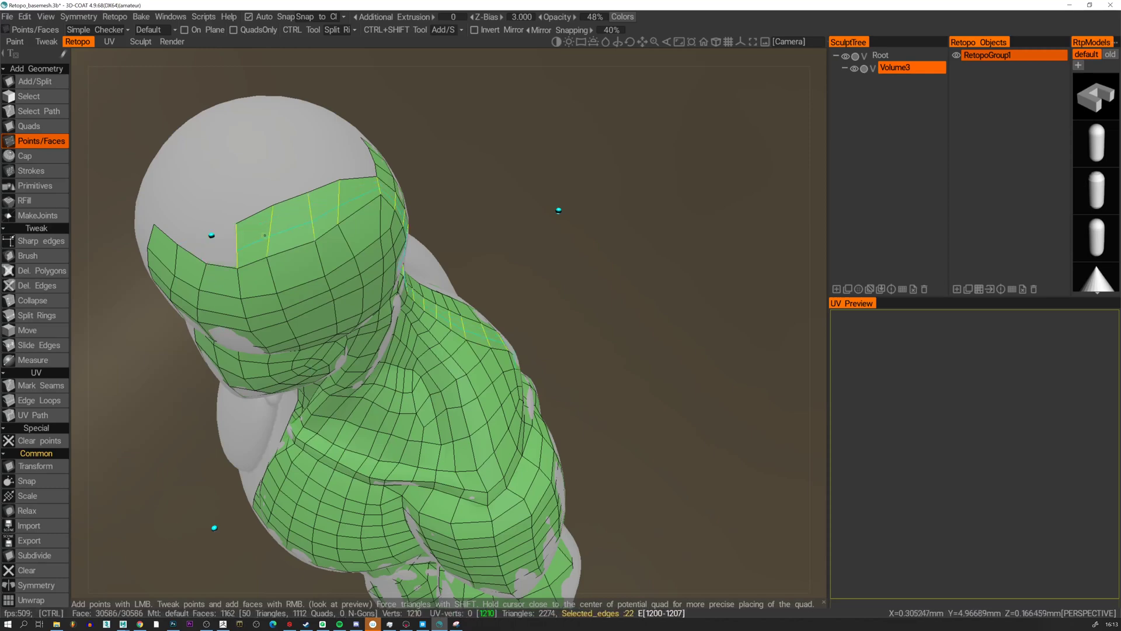
pyautogui.keyDown('alt'); pyautogui.moveTo(286, 235); pyautogui.dragTo(274, 239); pyautogui.keyUp('alt')
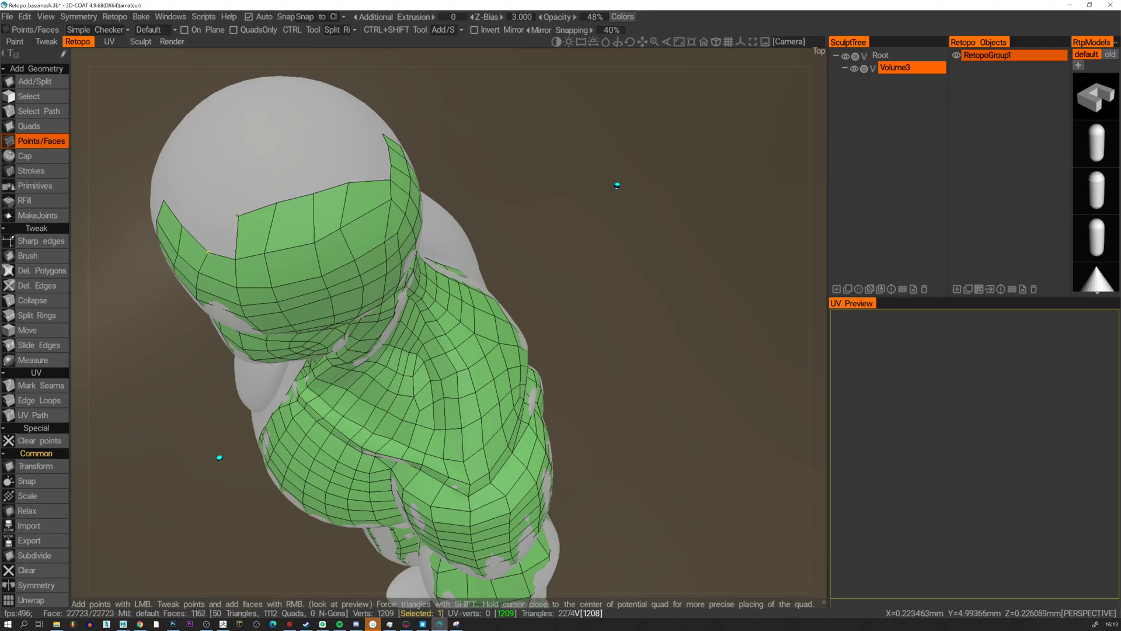
pyautogui.moveTo(244, 218)
pyautogui.keyDown('alt'); pyautogui.mouseDown()
pyautogui.moveTo(210, 224)
pyautogui.moveTo(253, 220)
pyautogui.mouseUp(); pyautogui.keyUp('alt')
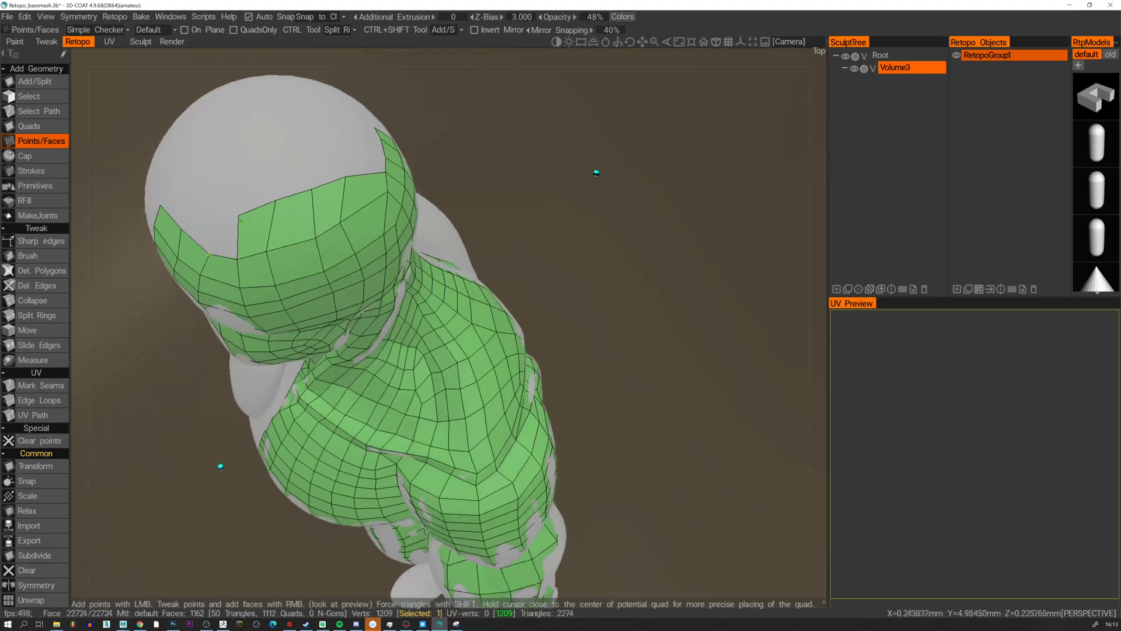
pyautogui.hotkey('ctrl', 'z')
pyautogui.hotkey('ctrl', 'z')
pyautogui.hotkey('ctrl', 'z')
pyautogui.hotkey('ctrl', 'z')
pyautogui.hotkey('ctrl', 'z')
pyautogui.hotkey('ctrl', 'z')
pyautogui.hotkey('ctrl', 'z')
pyautogui.hotkey('ctrl', 'z')
pyautogui.hotkey('ctrl', 'z')
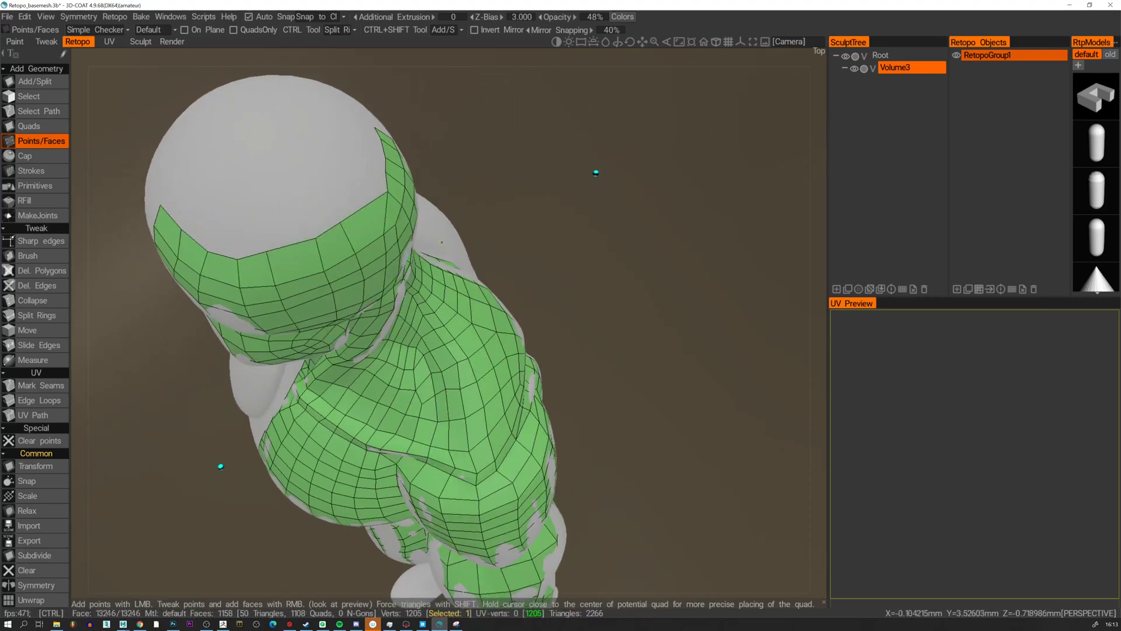
# Undo the forehead, temple and side quads of the row below, back to the quads at the rear of the head.
pyautogui.keyDown('alt'); pyautogui.moveTo(423, 249); pyautogui.dragTo(426, 174); pyautogui.keyUp('alt')
pyautogui.hotkey('ctrl', 'z')
pyautogui.hotkey('ctrl', 'z')
pyautogui.hotkey('ctrl', 'z')
pyautogui.hotkey('ctrl', 'z')
pyautogui.hotkey('ctrl', 'z')
pyautogui.hotkey('ctrl', 'z')
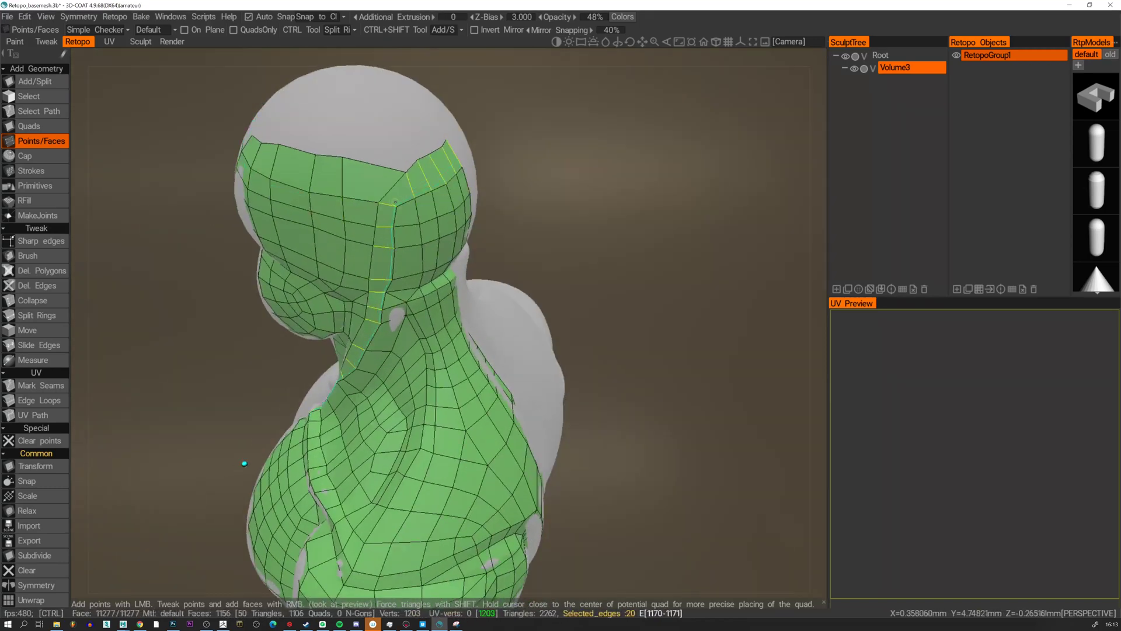
pyautogui.hotkey('ctrl', 'z')
pyautogui.hotkey('ctrl', 'z')
pyautogui.hotkey('ctrl', 'z')
pyautogui.hotkey('ctrl', 'z')
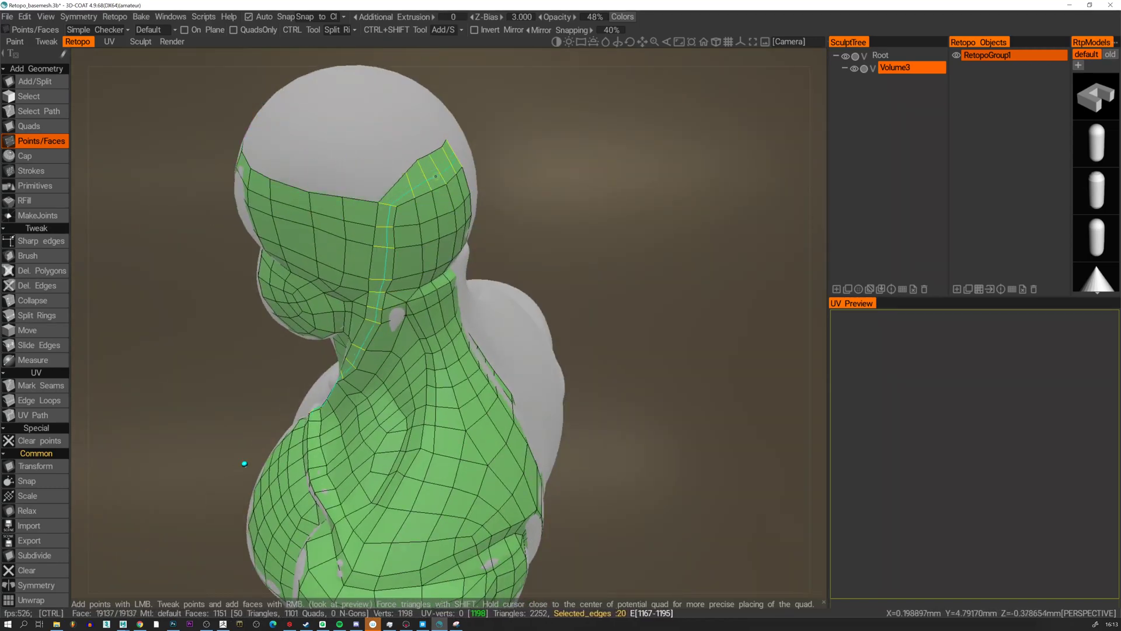
# Rebuild the foremost quad of the rear section with a narrower shape on the side of the head.
pyautogui.rightClick(394, 196)
pyautogui.hotkey('ctrl', 'z')
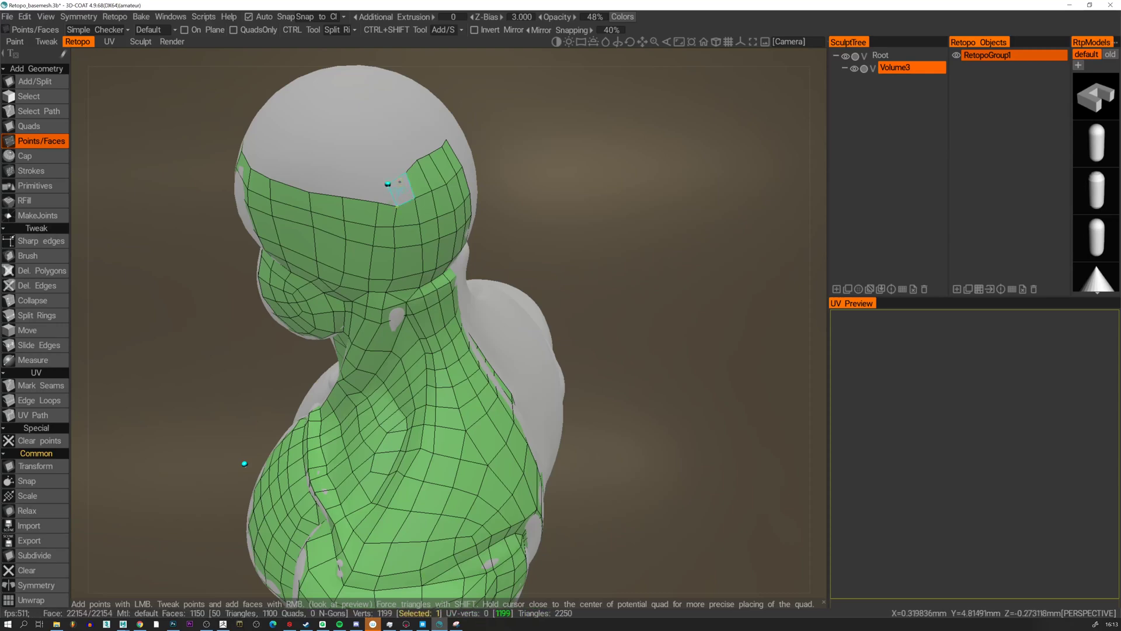
pyautogui.rightClick(401, 188)
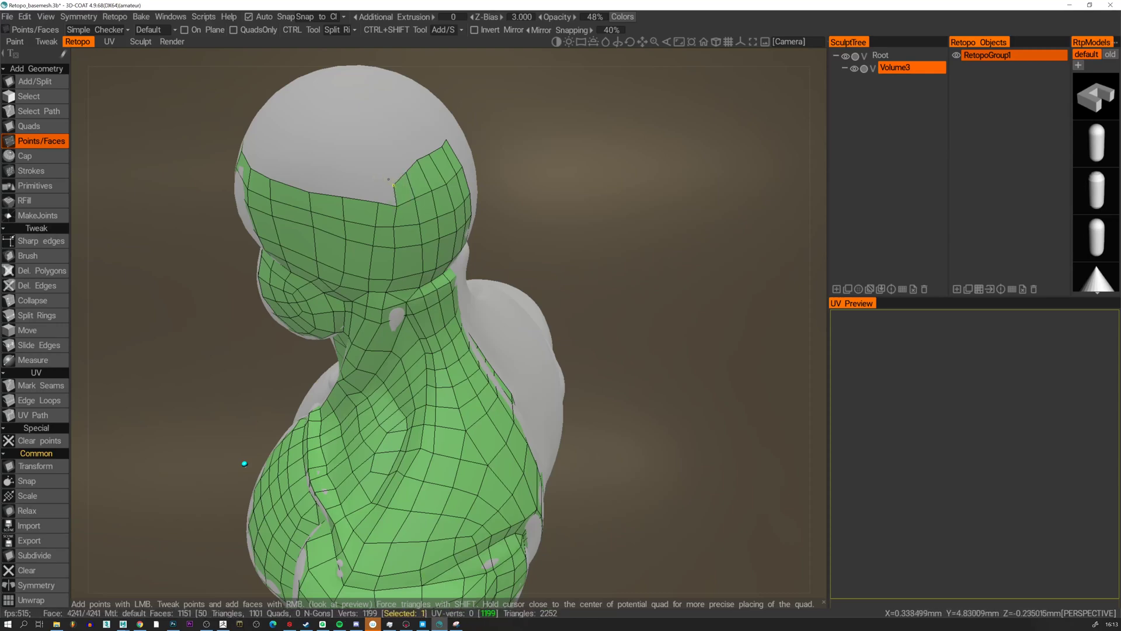
pyautogui.keyDown('alt'); pyautogui.moveTo(388, 179); pyautogui.dragTo(422, 154); pyautogui.keyUp('alt')
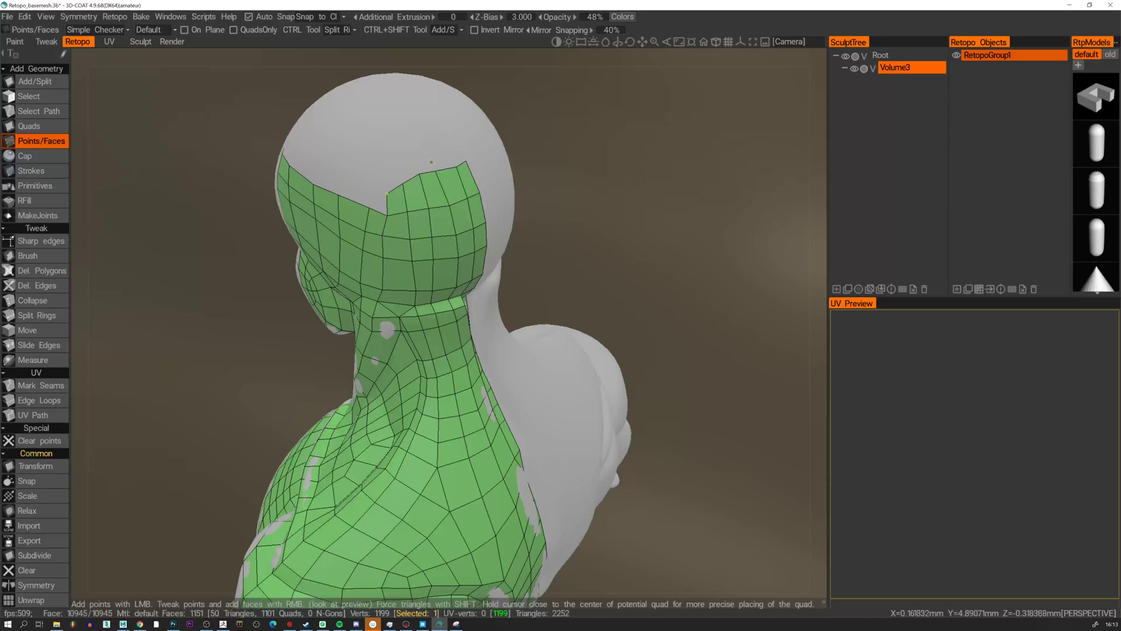
pyautogui.keyDown('alt'); pyautogui.moveTo(345, 180); pyautogui.dragTo(500, 177); pyautogui.keyUp('alt')
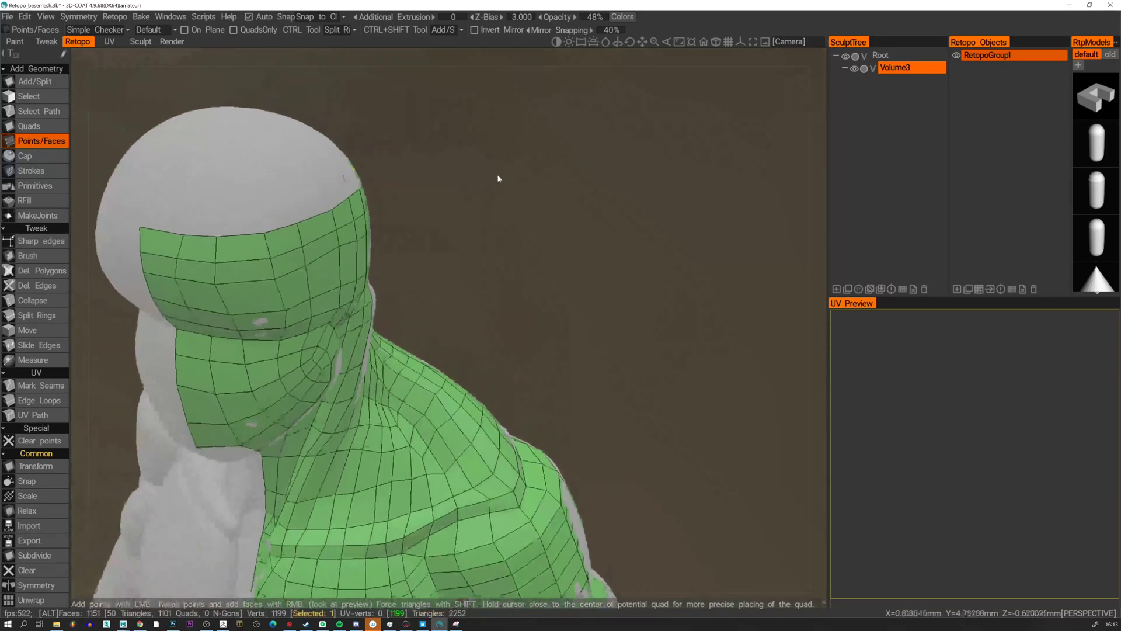
pyautogui.keyDown('alt'); pyautogui.moveTo(255, 257); pyautogui.dragTo(282, 214); pyautogui.keyUp('alt')
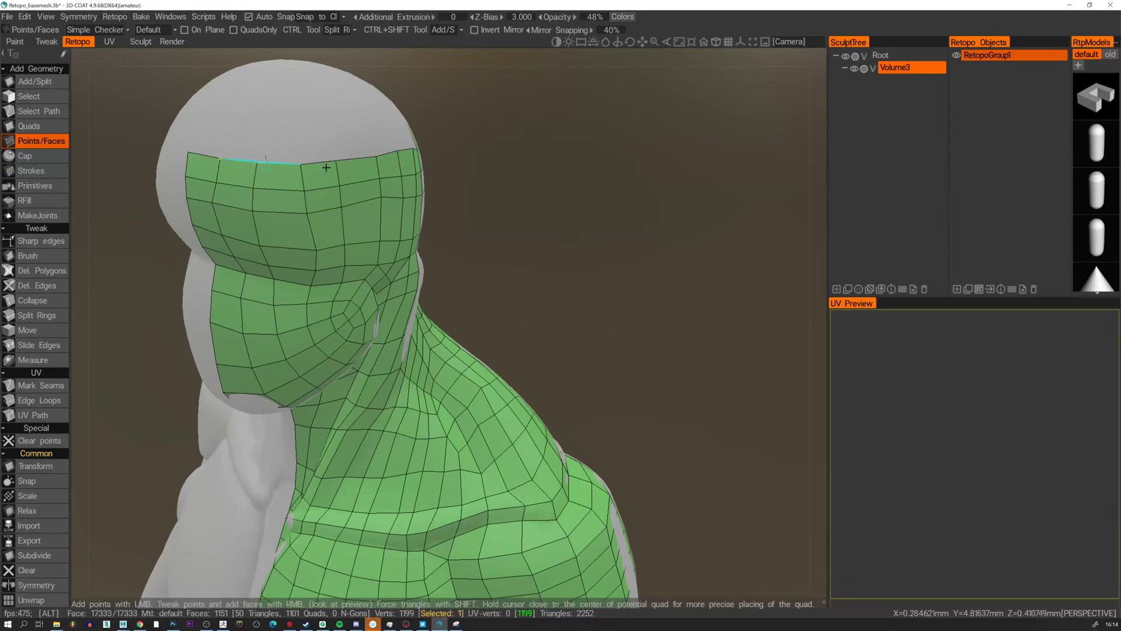
# Build quads over the forehead from the temple to the front centre line and adjust their upper edge points.
pyautogui.keyDown('alt'); pyautogui.moveTo(690, 187); pyautogui.dragTo(548, 170); pyautogui.keyUp('alt')
pyautogui.keyDown('alt'); pyautogui.moveTo(548, 169); pyautogui.dragTo(536, 221, button='middle'); pyautogui.keyUp('alt')
pyautogui.keyDown('alt'); pyautogui.moveTo(536, 221); pyautogui.dragTo(433, 253); pyautogui.keyUp('alt')
pyautogui.rightClick(426, 253)
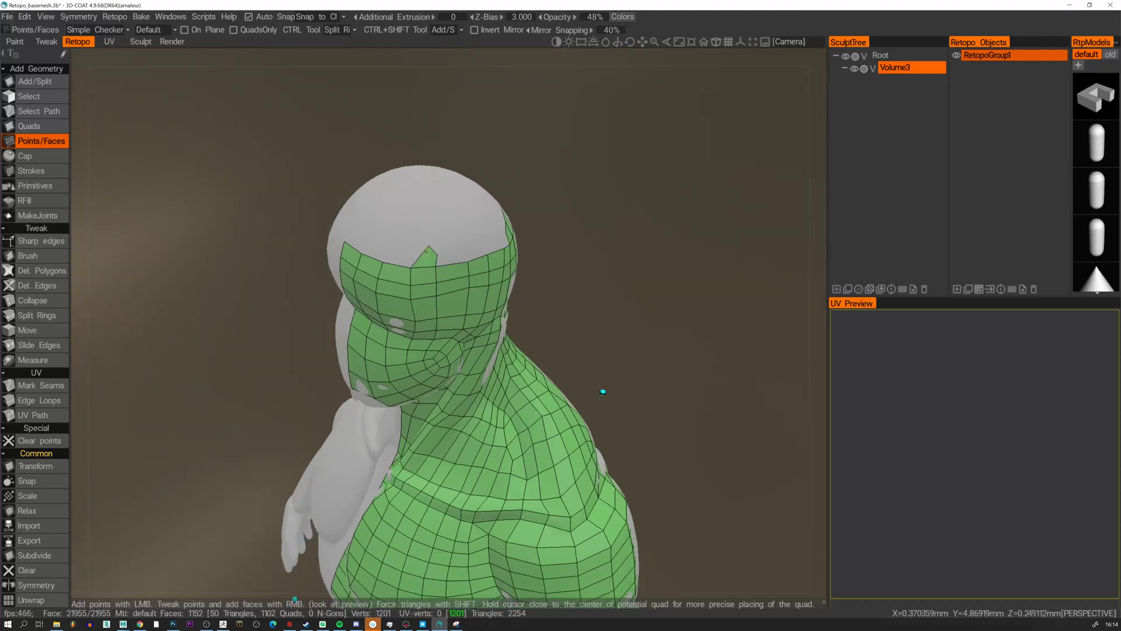
pyautogui.rightClick(407, 252)
pyautogui.moveTo(405, 252)
pyautogui.keyDown('alt'); pyautogui.mouseDown()
pyautogui.moveTo(418, 266)
pyautogui.moveTo(403, 255)
pyautogui.mouseUp(); pyautogui.keyUp('alt')
pyautogui.click(395, 230)
pyautogui.rightClick(388, 242)
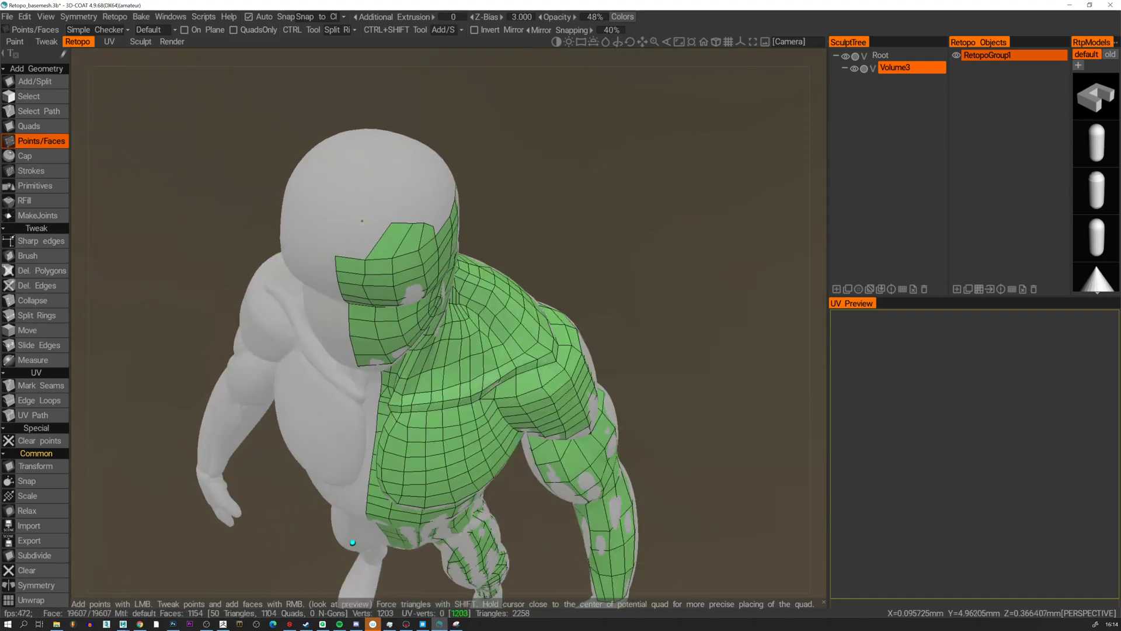
pyautogui.click(353, 219)
pyautogui.rightClick(366, 237)
pyautogui.moveTo(392, 223); pyautogui.dragTo(426, 219, button='right')
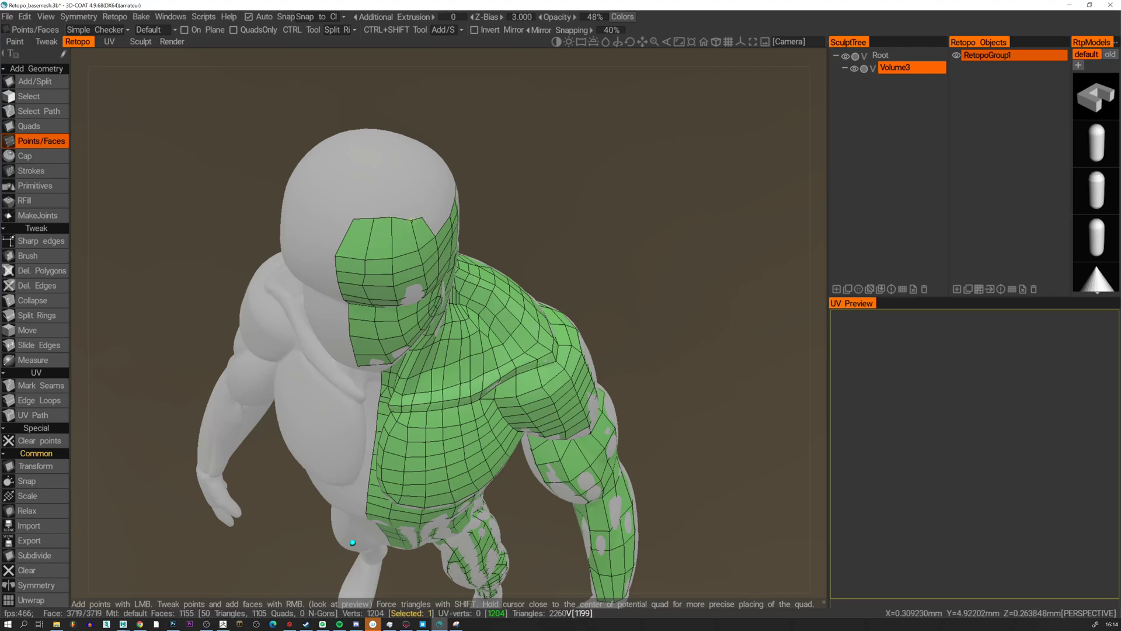
pyautogui.moveTo(410, 232)
pyautogui.keyDown('alt'); pyautogui.mouseDown()
pyautogui.moveTo(390, 202)
pyautogui.moveTo(416, 243)
pyautogui.mouseUp(); pyautogui.keyUp('alt')
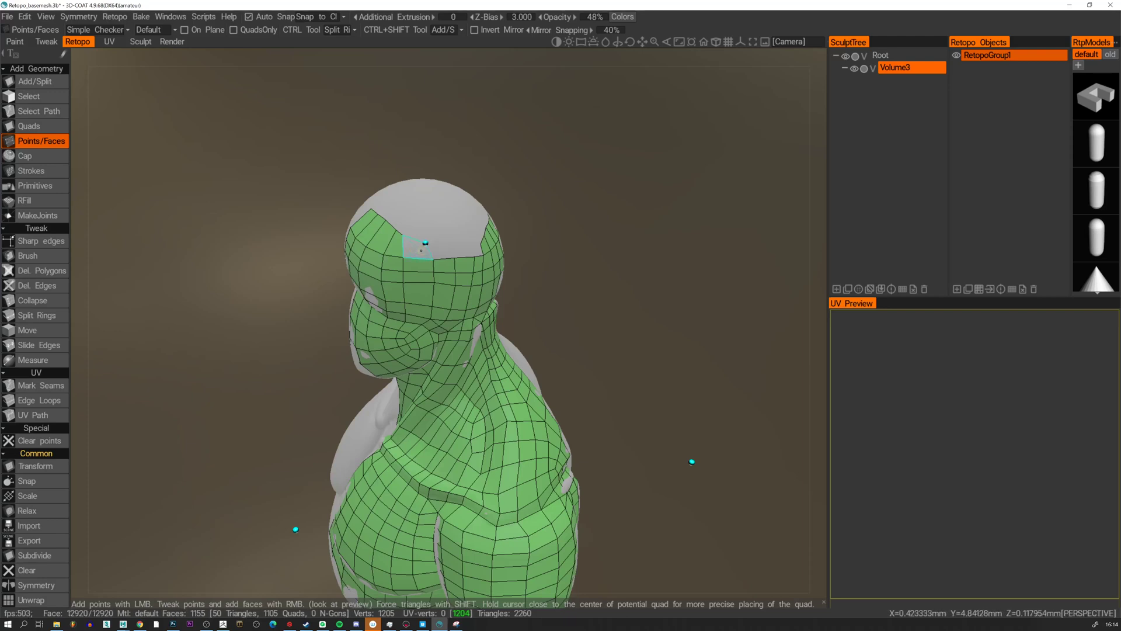
# Fill the gap on the side of the head with quads joining the forehead section to the rear section.
pyautogui.rightClick(421, 250)
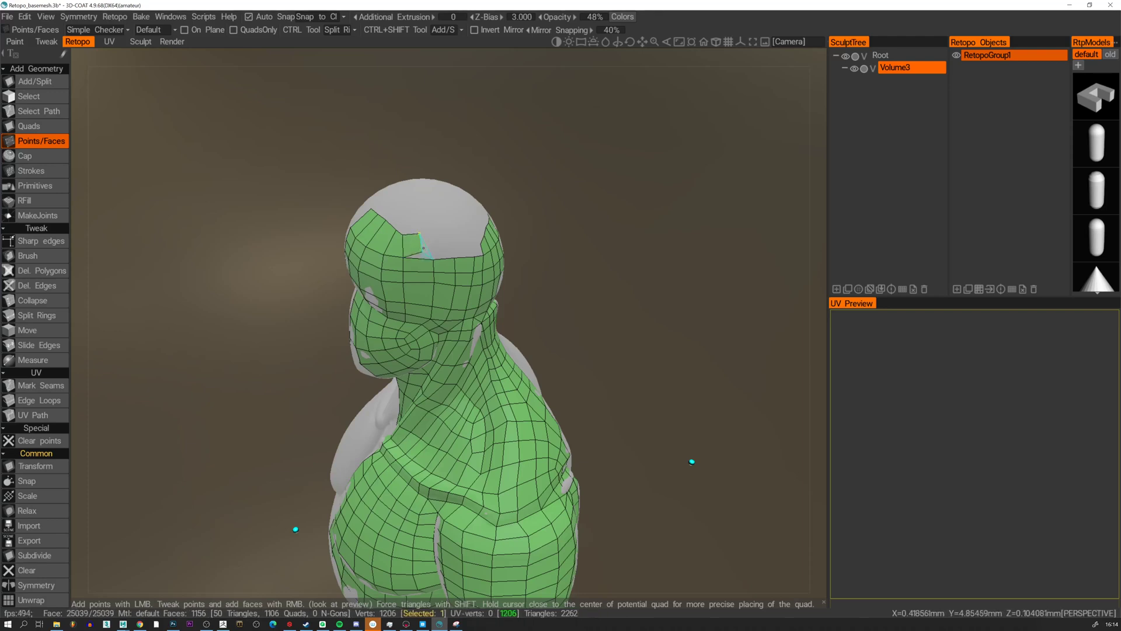
pyautogui.rightClick(421, 254)
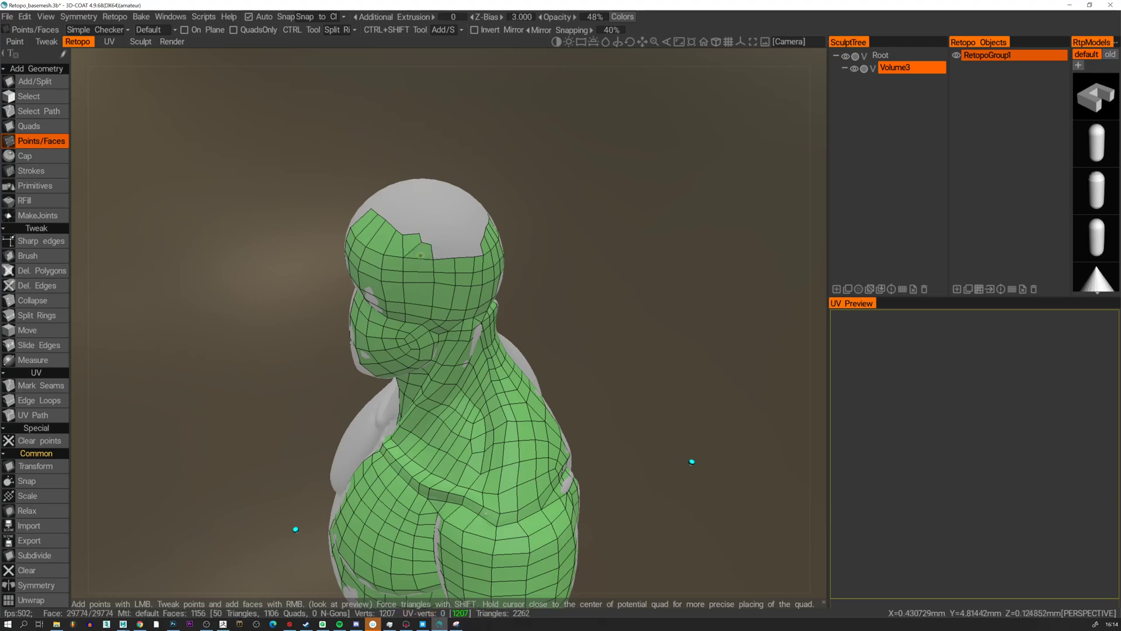
pyautogui.click(442, 250)
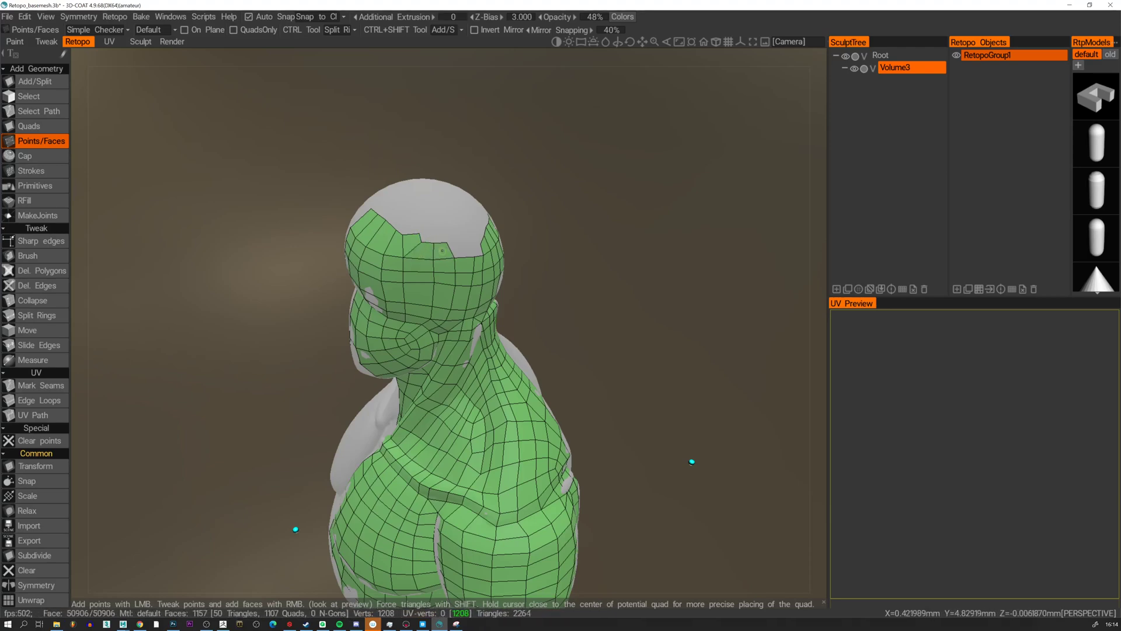
pyautogui.click(469, 244)
pyautogui.rightClick(463, 250)
pyautogui.moveTo(467, 248)
pyautogui.keyDown('alt'); pyautogui.mouseDown()
pyautogui.moveTo(409, 249)
pyautogui.moveTo(480, 239)
pyautogui.mouseUp(); pyautogui.keyUp('alt')
pyautogui.rightClick(478, 251)
pyautogui.moveTo(430, 227); pyautogui.dragTo(425, 225, button='right')
# Add the next row of quads above the forehead from the front centre line toward the side and reposition its upper points.
pyautogui.keyDown('alt'); pyautogui.moveTo(425, 224); pyautogui.dragTo(441, 283); pyautogui.keyUp('alt')
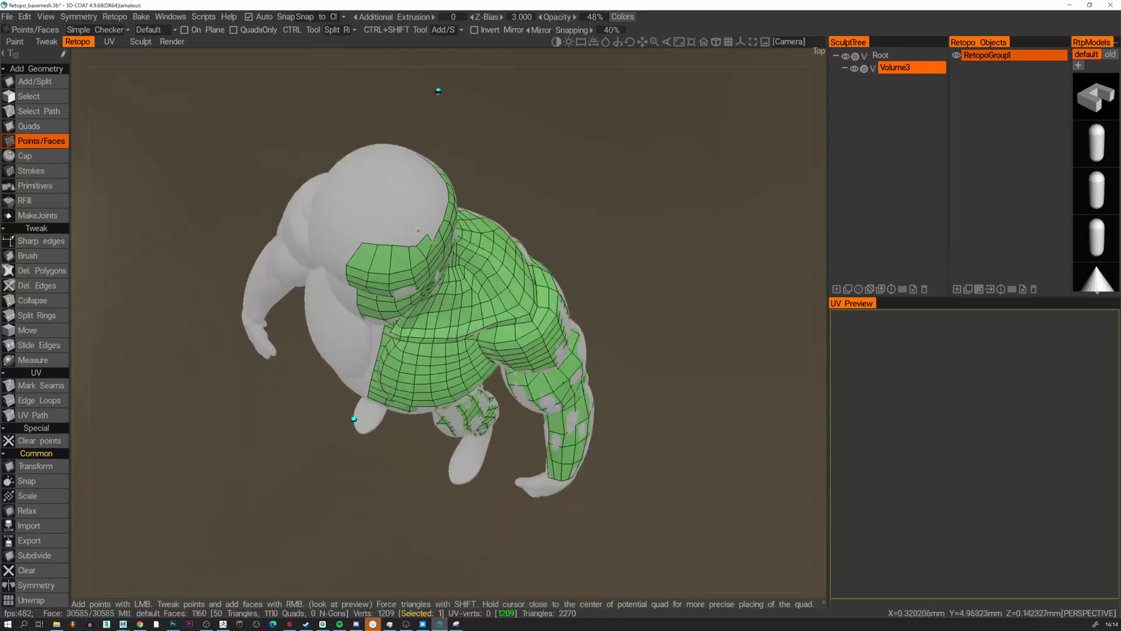
pyautogui.click(373, 224)
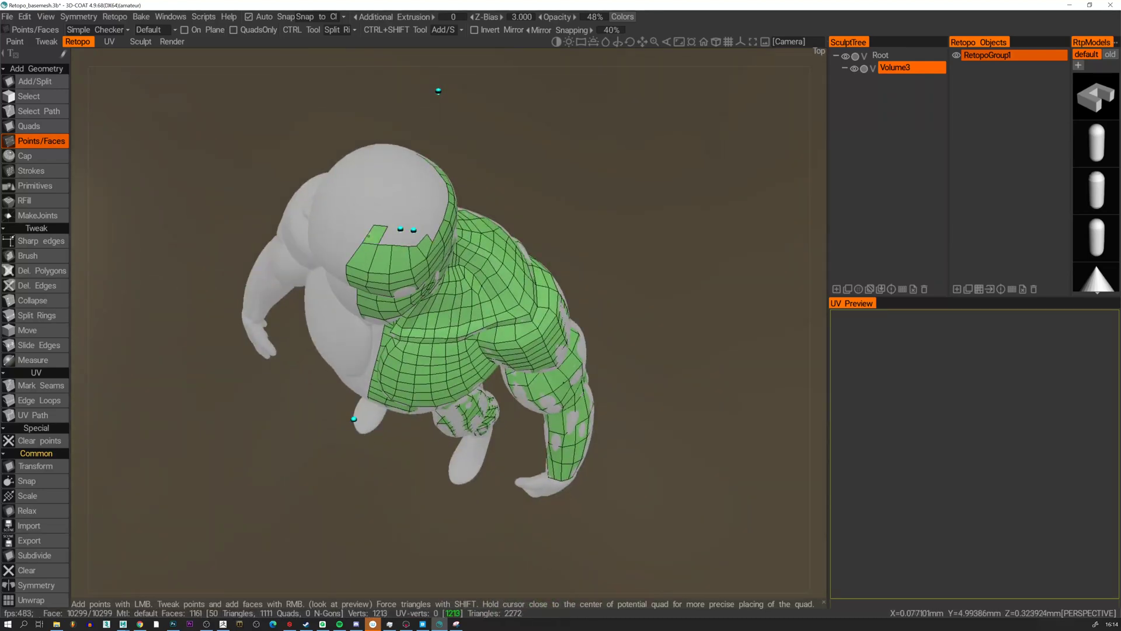
pyautogui.rightClick(387, 236)
pyautogui.rightClick(407, 238)
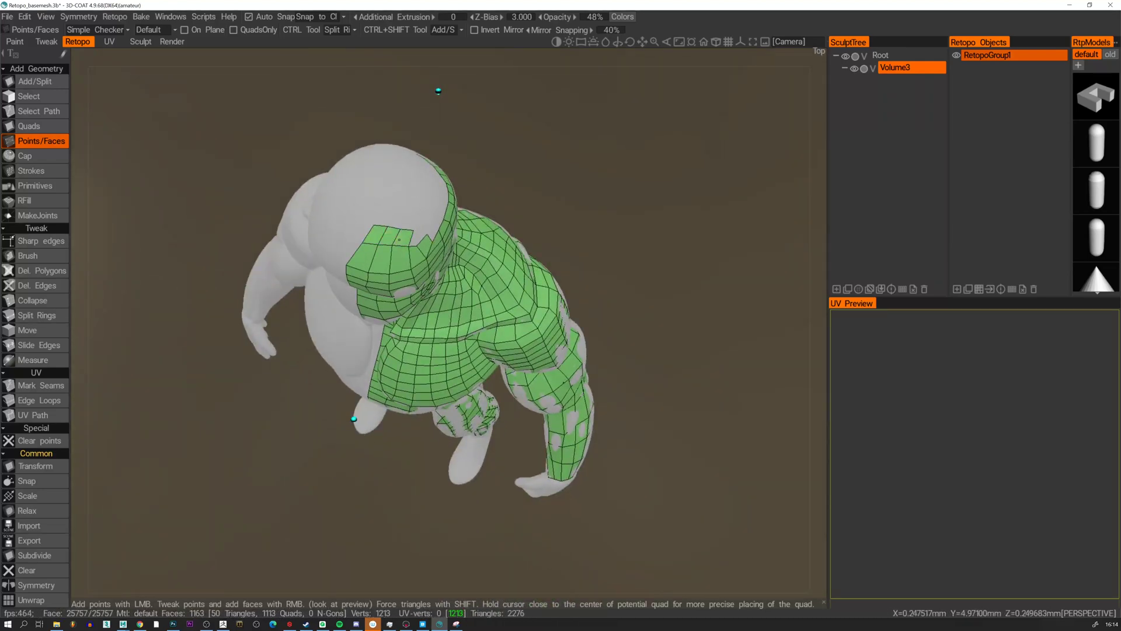
pyautogui.rightClick(417, 239)
pyautogui.keyDown('alt'); pyautogui.moveTo(435, 241); pyautogui.dragTo(306, 313); pyautogui.keyUp('alt')
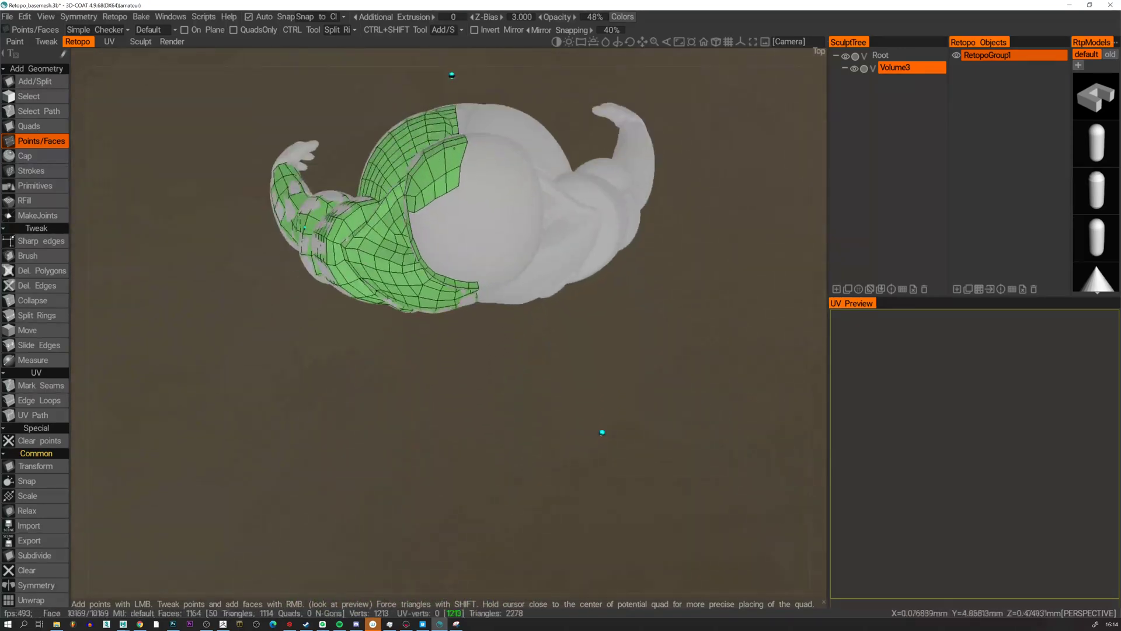
pyautogui.moveTo(460, 168); pyautogui.dragTo(455, 192, button='right')
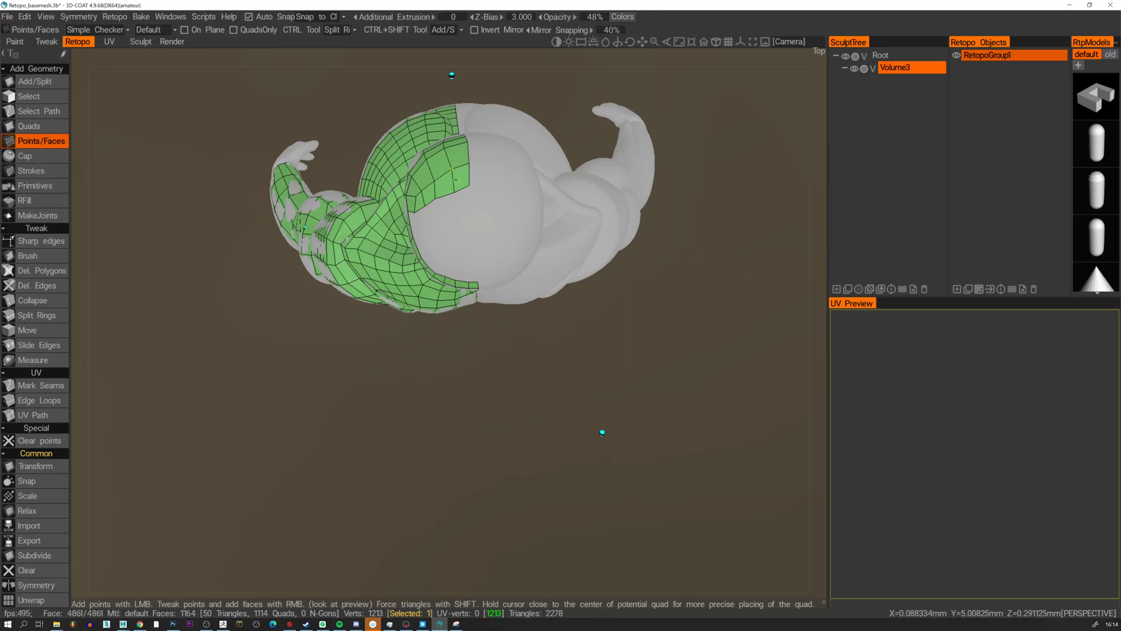
pyautogui.keyDown('alt'); pyautogui.moveTo(455, 192); pyautogui.dragTo(448, 141); pyautogui.keyUp('alt')
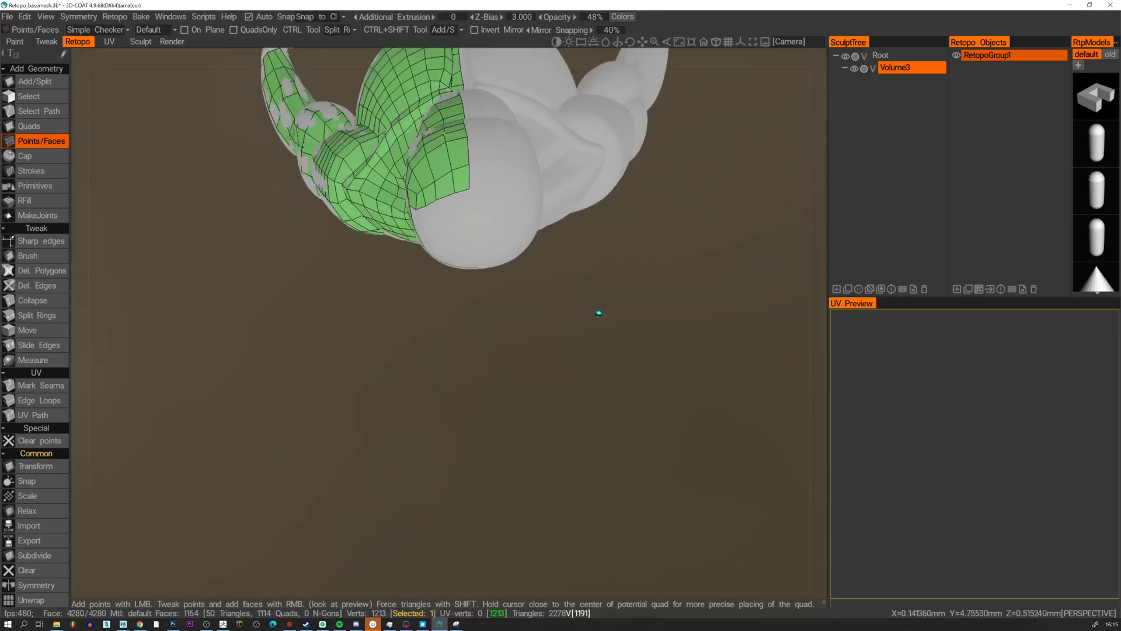
# Add the next row of quads along the upper side of the head, working back from the forehead section.
pyautogui.keyDown('alt'); pyautogui.moveTo(440, 185); pyautogui.dragTo(530, 133); pyautogui.keyUp('alt')
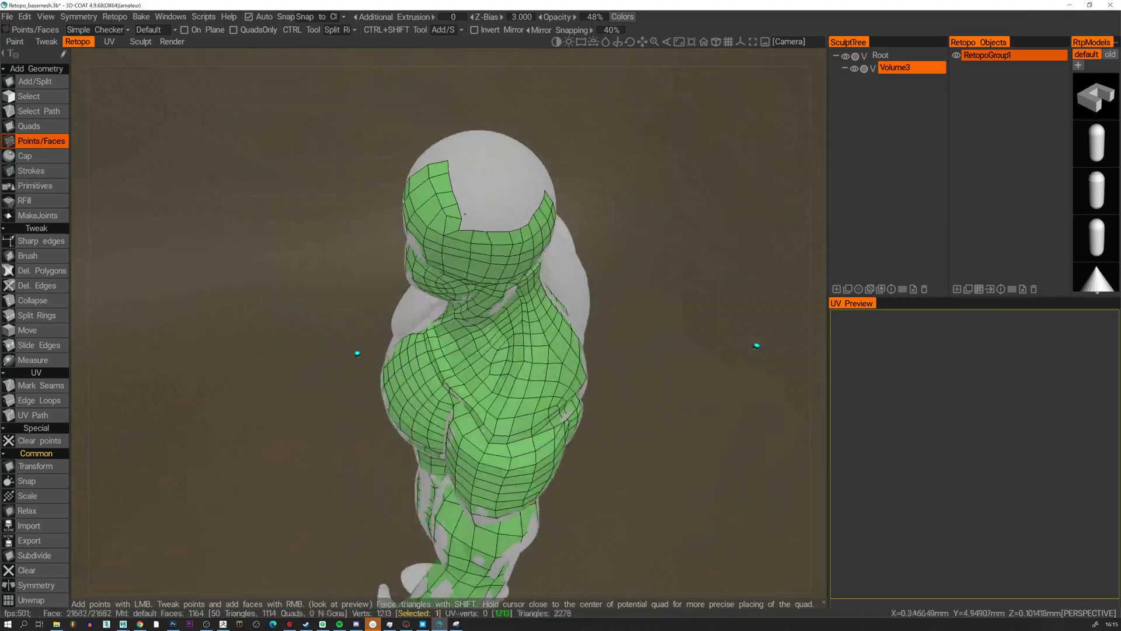
pyautogui.moveTo(457, 223)
pyautogui.keyDown('alt'); pyautogui.mouseDown()
pyautogui.moveTo(513, 193)
pyautogui.moveTo(476, 216)
pyautogui.mouseUp(); pyautogui.keyUp('alt')
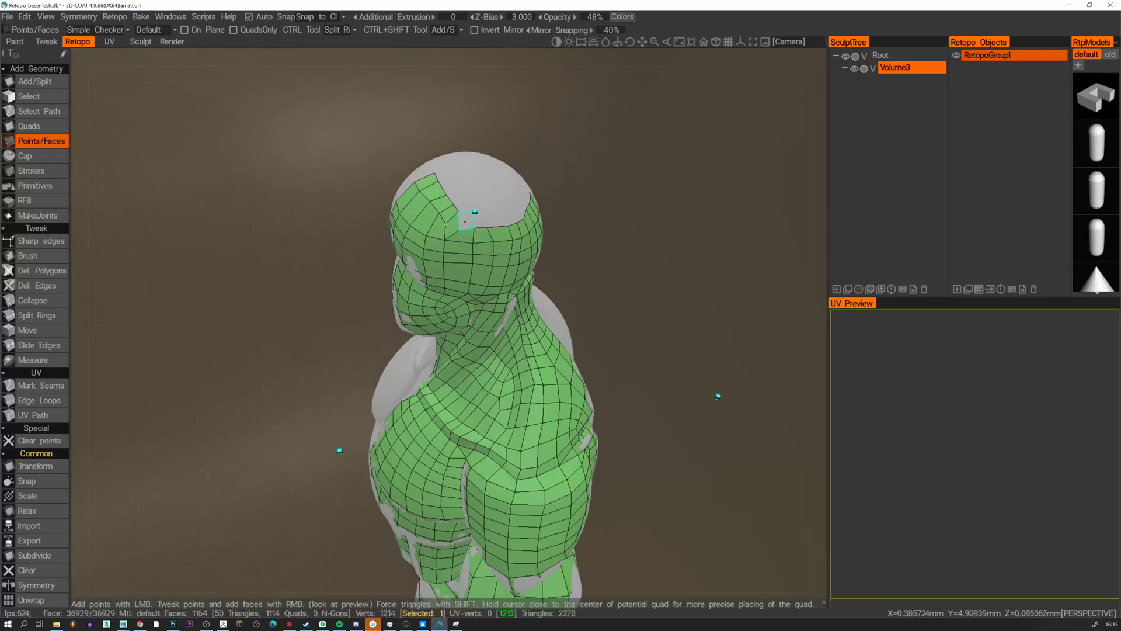
pyautogui.rightClick(465, 221)
pyautogui.click(487, 215)
pyautogui.rightClick(481, 220)
pyautogui.rightClick(498, 220)
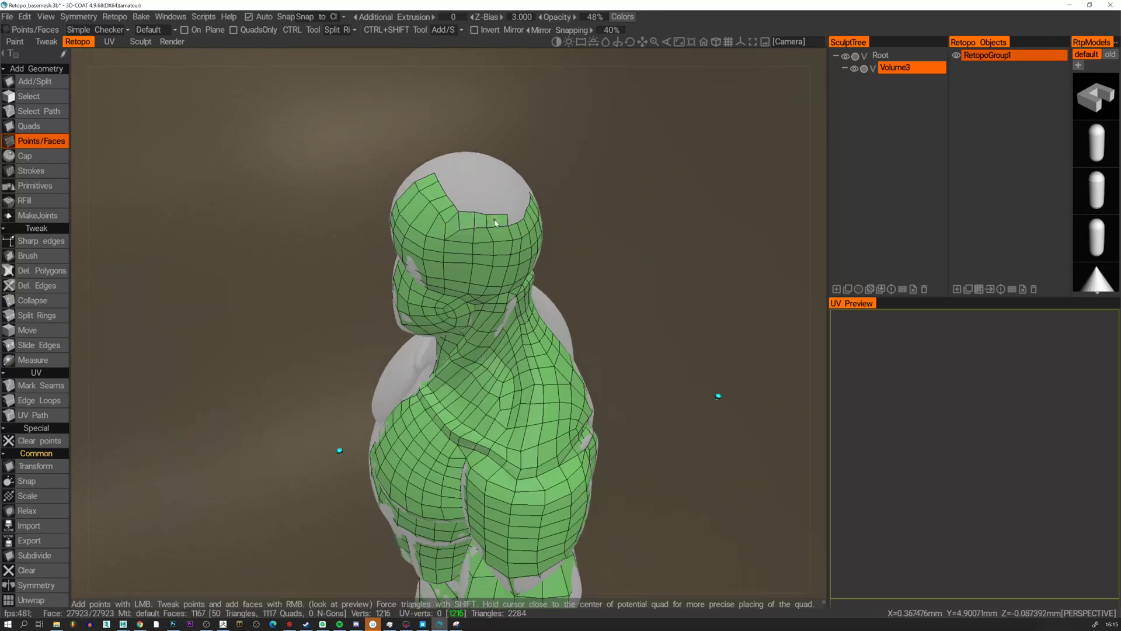
pyautogui.keyDown('alt'); pyautogui.moveTo(498, 220); pyautogui.dragTo(483, 212); pyautogui.keyUp('alt')
pyautogui.click(515, 209)
pyautogui.rightClick(507, 213)
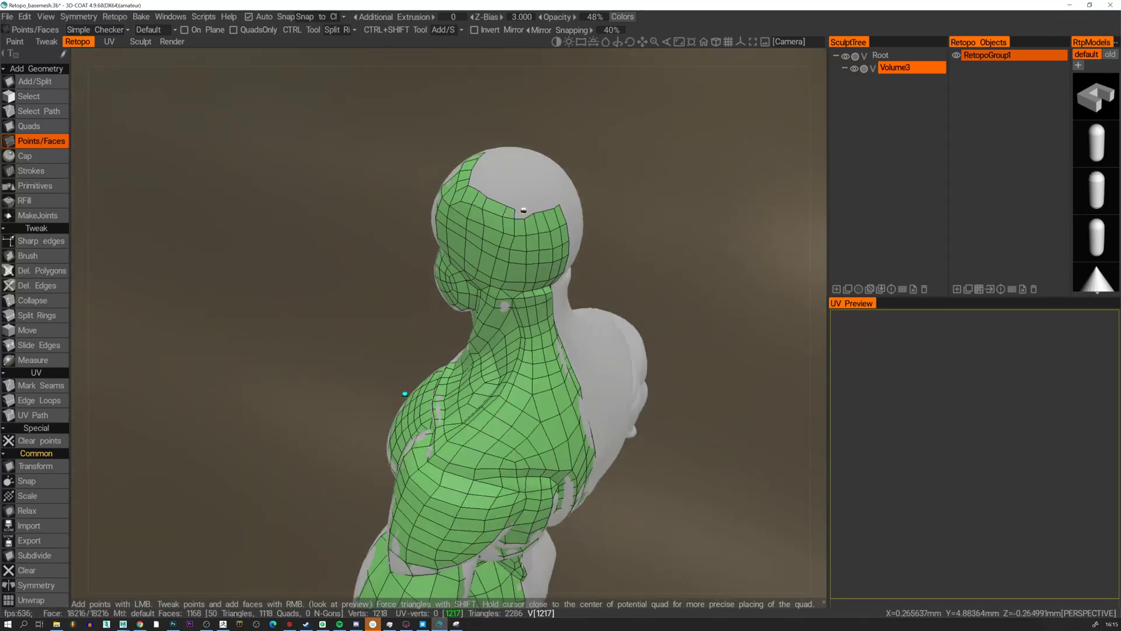
# Continue the row of quads around the back of the head to the rear centre line, tweaking its upper points.
pyautogui.rightClick(523, 209)
pyautogui.keyDown('alt'); pyautogui.moveTo(524, 210); pyautogui.dragTo(527, 208); pyautogui.keyUp('alt')
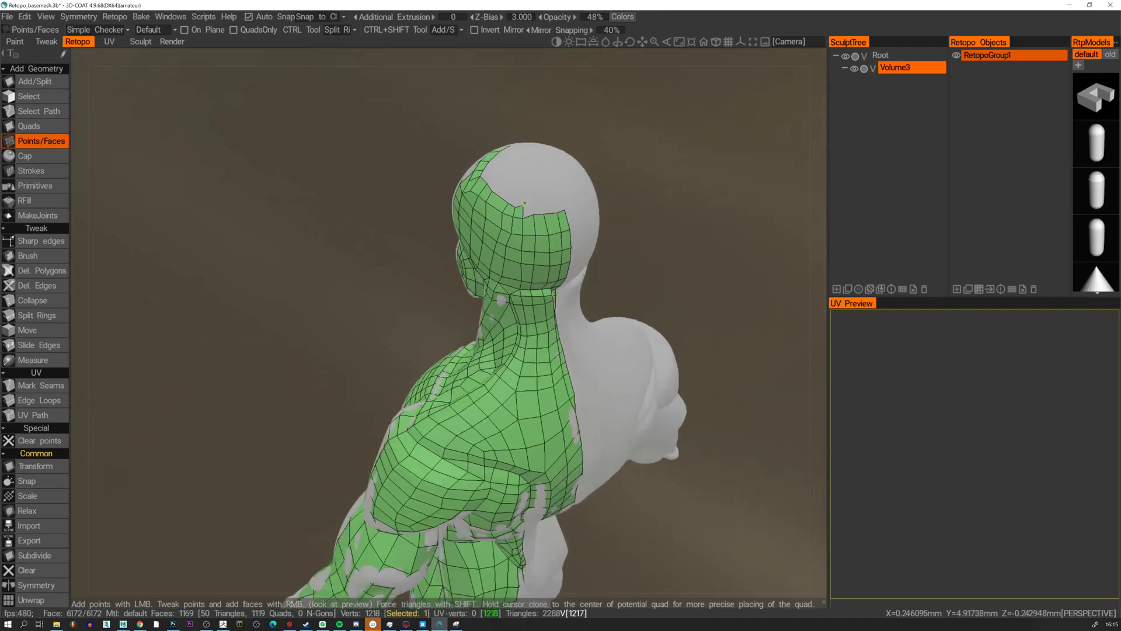
pyautogui.rightClick(535, 203)
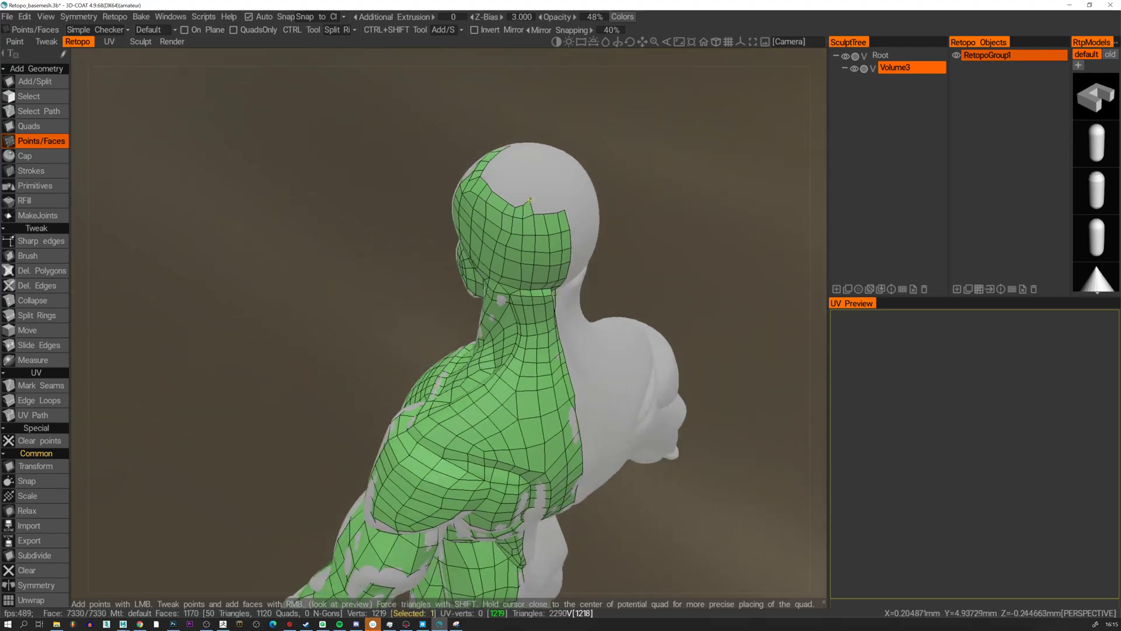
pyautogui.rightClick(534, 210)
pyautogui.click(550, 200)
pyautogui.rightClick(545, 207)
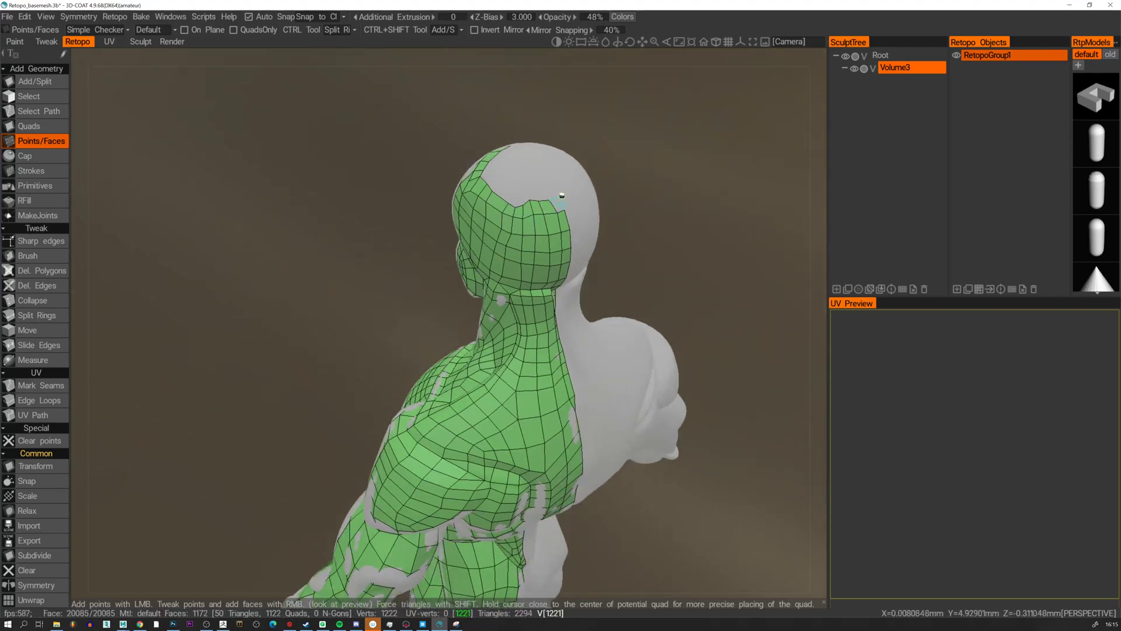
pyautogui.rightClick(559, 202)
# Place points above the side row and build a second row of quads joining the rear and forehead sections.
pyautogui.keyDown('alt'); pyautogui.moveTo(513, 191); pyautogui.dragTo(428, 196); pyautogui.keyUp('alt')
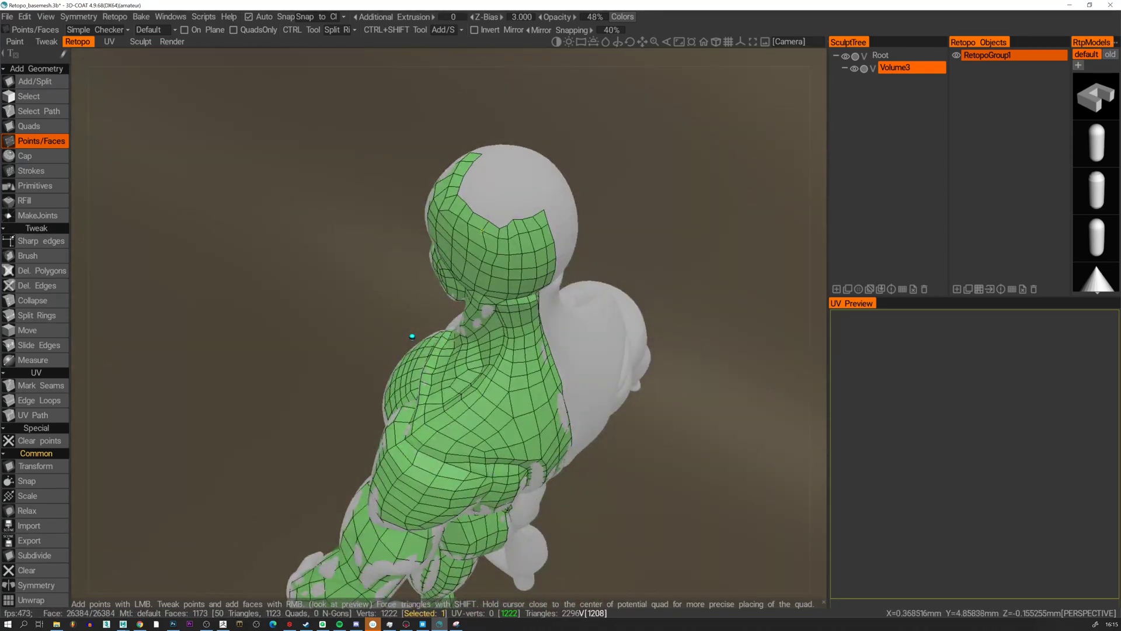
pyautogui.keyDown('alt'); pyautogui.moveTo(485, 248); pyautogui.dragTo(548, 223); pyautogui.keyUp('alt')
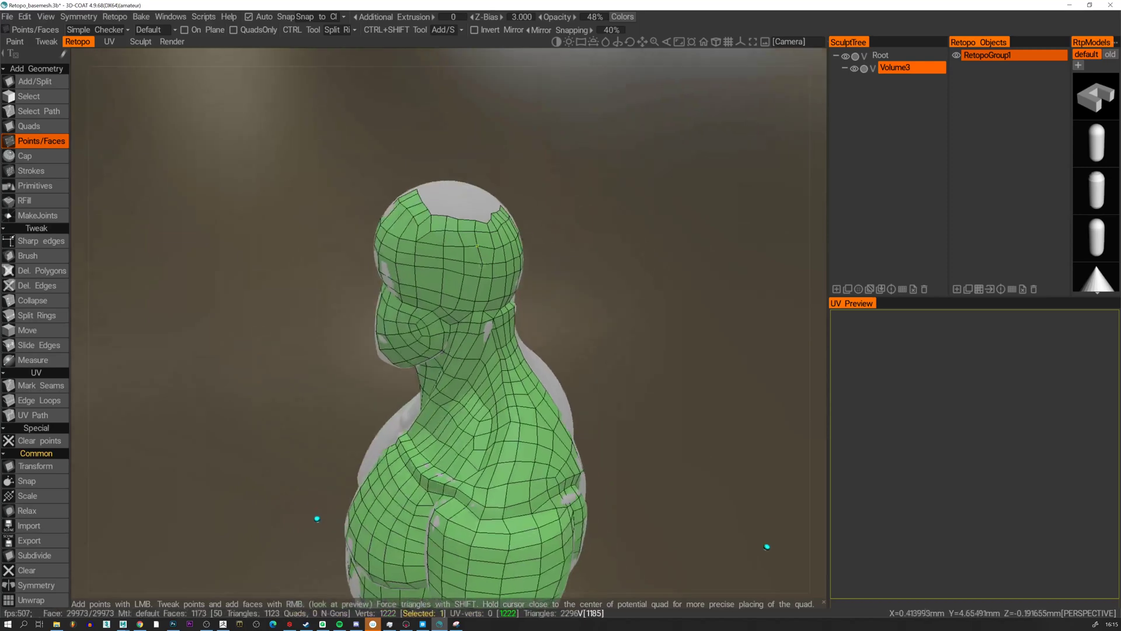
pyautogui.keyDown('alt'); pyautogui.moveTo(478, 263); pyautogui.dragTo(484, 218); pyautogui.keyUp('alt')
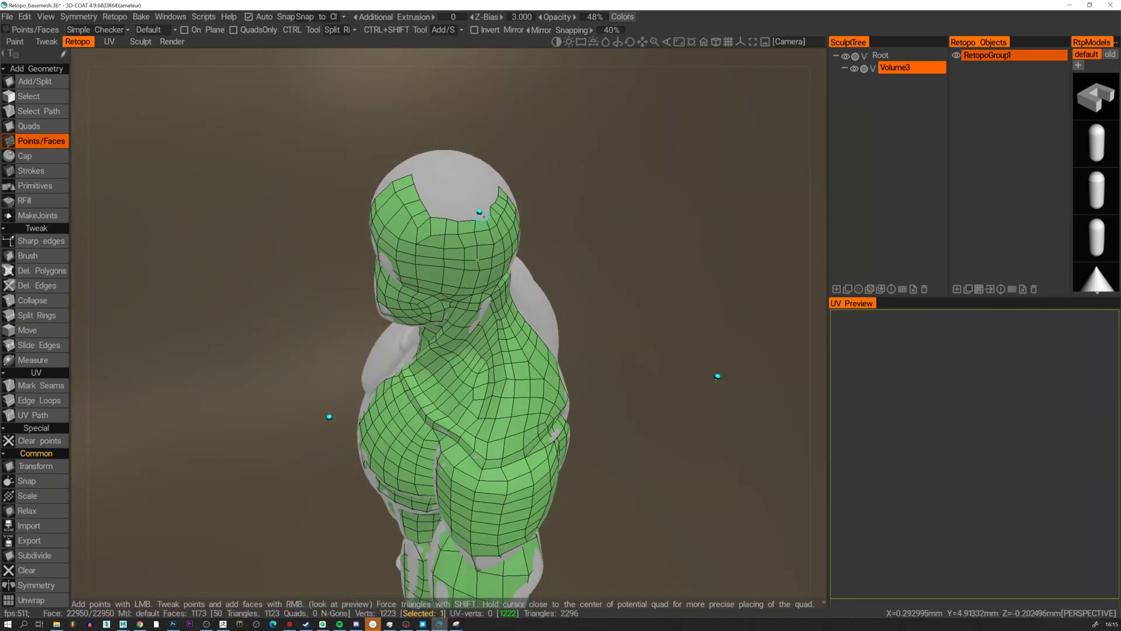
pyautogui.click(483, 216)
pyautogui.click(471, 216)
pyautogui.rightClick(453, 213)
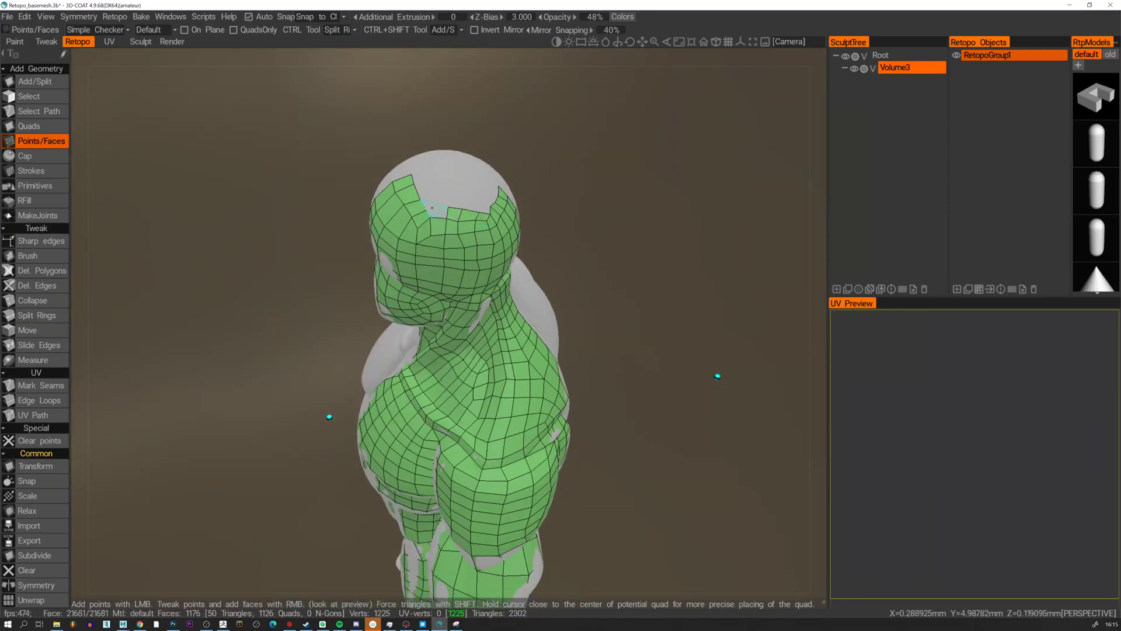
pyautogui.rightClick(438, 212)
# Place a further line of points higher on the skull and fill it with four quads from back to front.
pyautogui.keyDown('alt'); pyautogui.moveTo(440, 199); pyautogui.dragTo(444, 224); pyautogui.keyUp('alt')
pyautogui.click(475, 227)
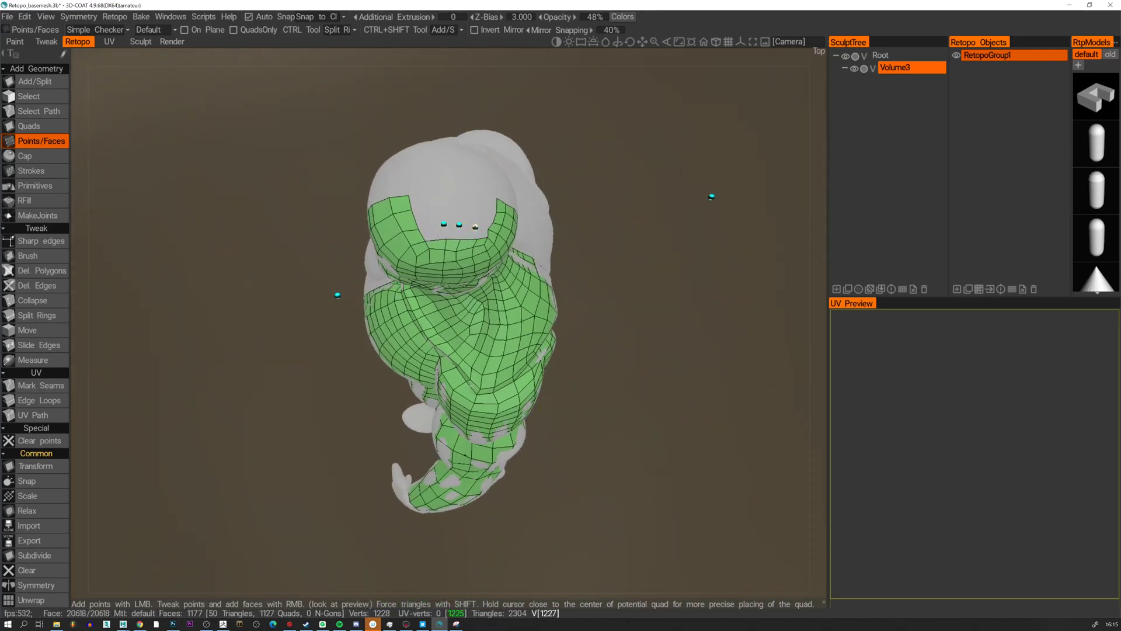
pyautogui.rightClick(481, 233)
pyautogui.rightClick(467, 232)
pyautogui.rightClick(453, 232)
pyautogui.rightClick(433, 230)
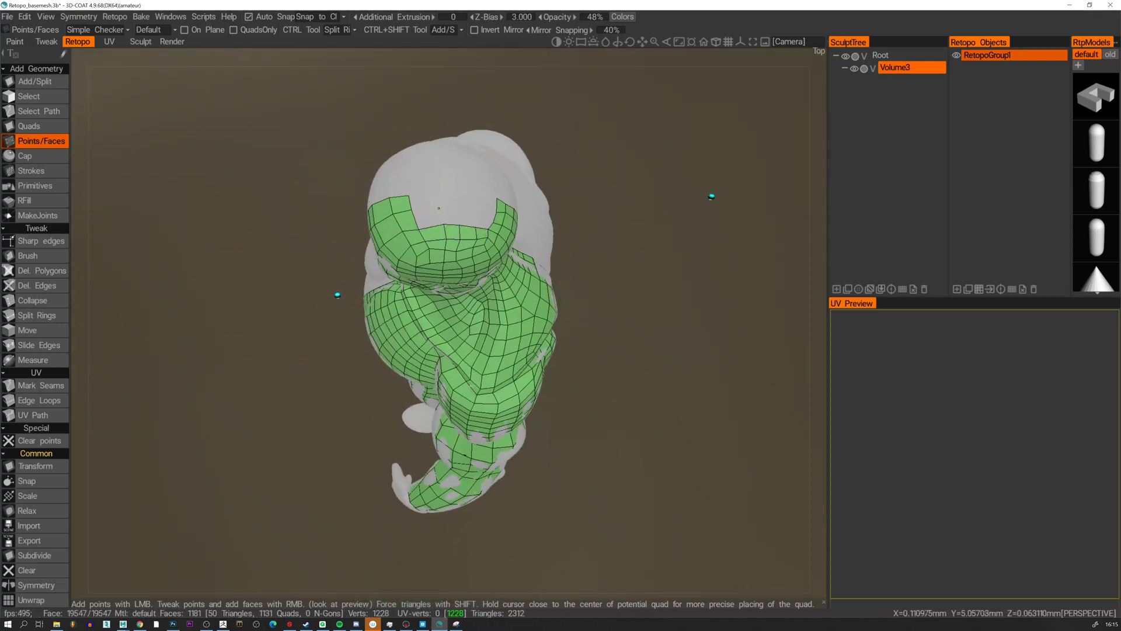
# Place three points closer to the crown and build the next row of quads from the front to the back section.
pyautogui.click(439, 208)
pyautogui.click(458, 211)
pyautogui.rightClick(448, 219)
pyautogui.rightClick(429, 219)
pyautogui.click(473, 213)
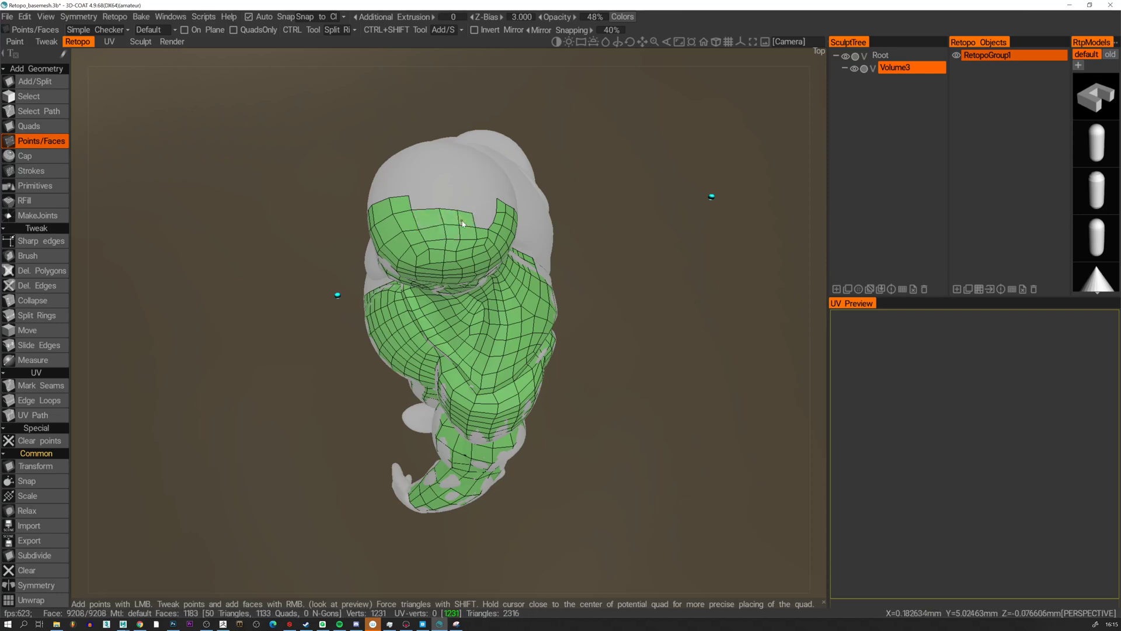
pyautogui.rightClick(482, 220)
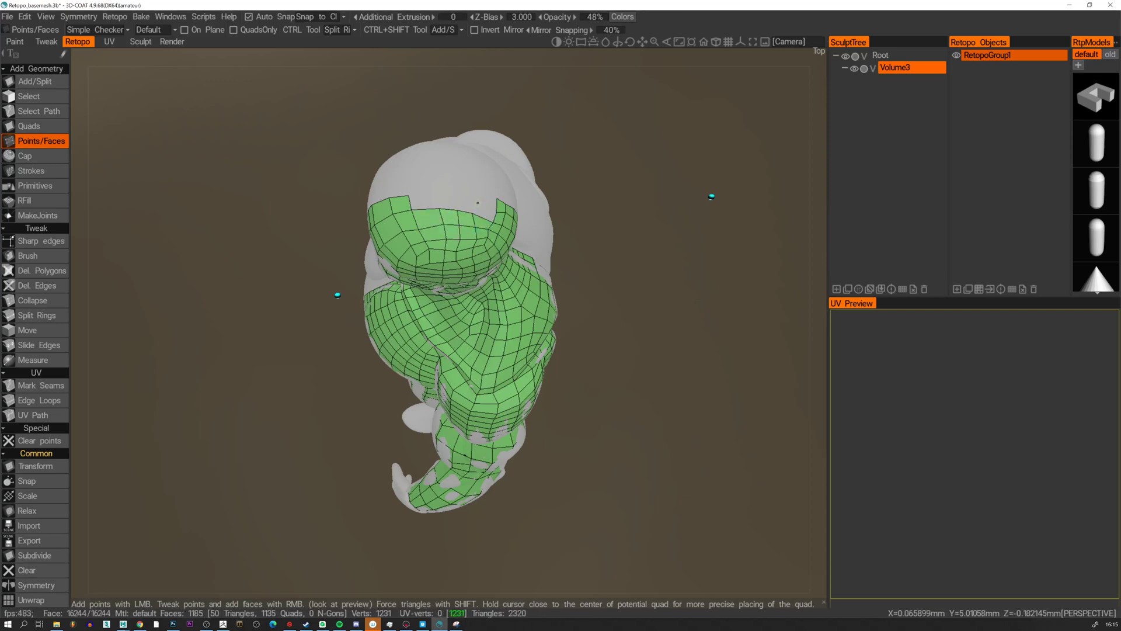
pyautogui.rightClick(484, 213)
# Place two more points near the centre line and fill the uppermost row of the skull with quads.
pyautogui.click(458, 199)
pyautogui.click(440, 200)
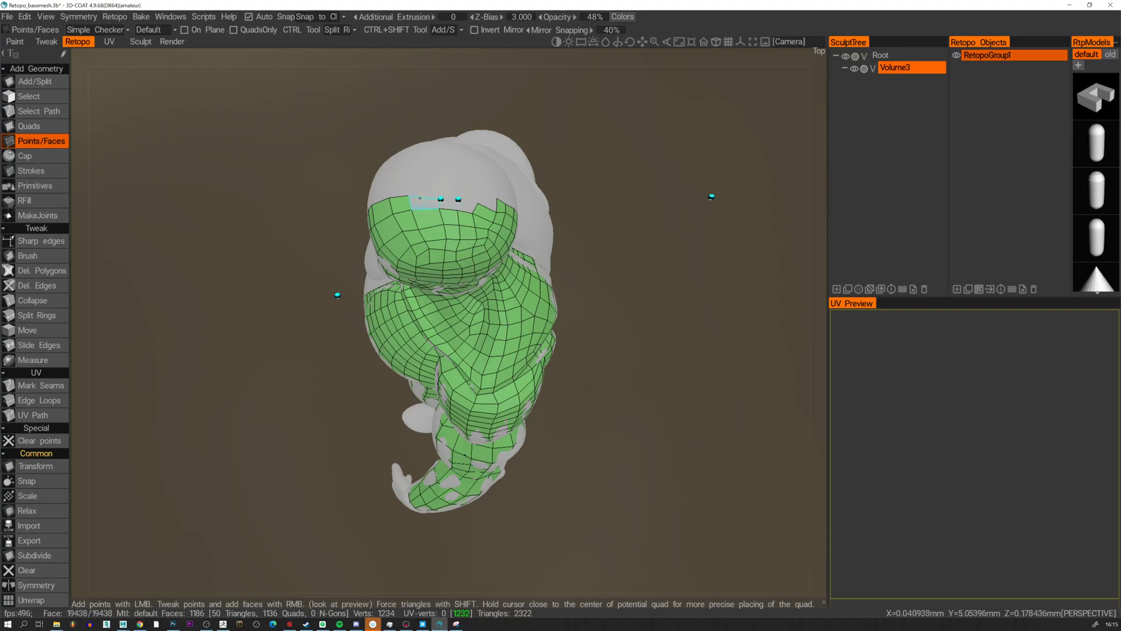
pyautogui.rightClick(430, 203)
pyautogui.rightClick(450, 204)
pyautogui.rightClick(468, 206)
pyautogui.keyDown('alt'); pyautogui.moveTo(468, 206); pyautogui.dragTo(307, 350); pyautogui.keyUp('alt')
pyautogui.rightClick(465, 208)
# Close the remaining gap at the crown's centre line with an added point and the last faces.
pyautogui.keyDown('alt'); pyautogui.moveTo(307, 350); pyautogui.dragTo(333, 427, button='middle'); pyautogui.keyUp('alt')
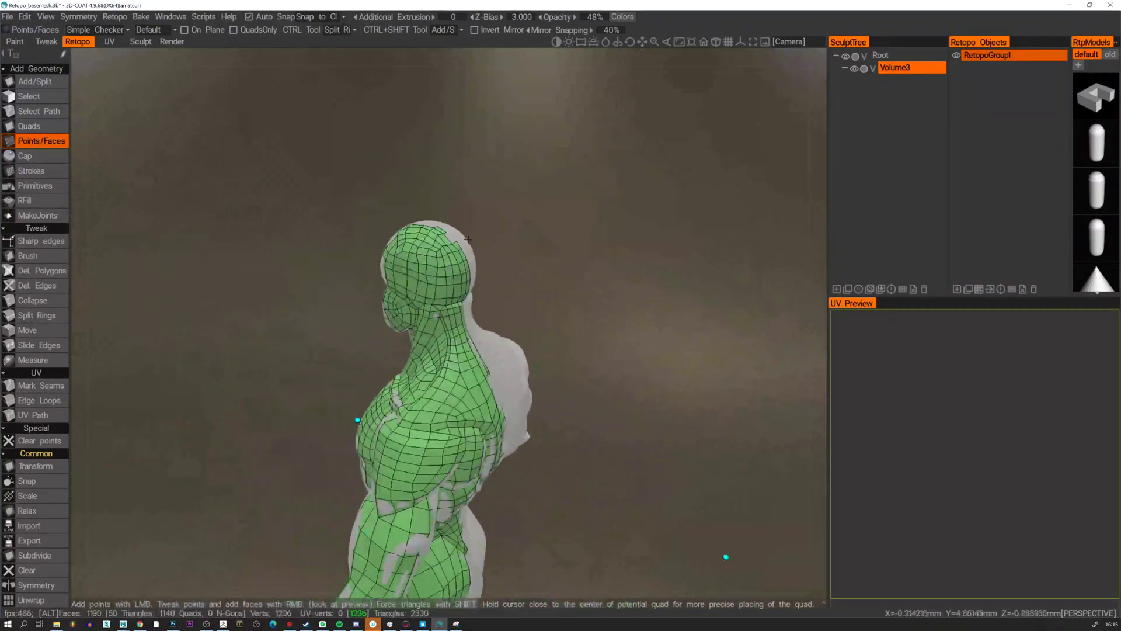
pyautogui.keyDown('alt'); pyautogui.moveTo(333, 426); pyautogui.dragTo(280, 468); pyautogui.keyUp('alt')
pyautogui.keyDown('alt'); pyautogui.moveTo(281, 467); pyautogui.dragTo(368, 246, button='right'); pyautogui.keyUp('alt')
pyautogui.keyDown('alt'); pyautogui.moveTo(432, 207); pyautogui.dragTo(647, 252); pyautogui.keyUp('alt')
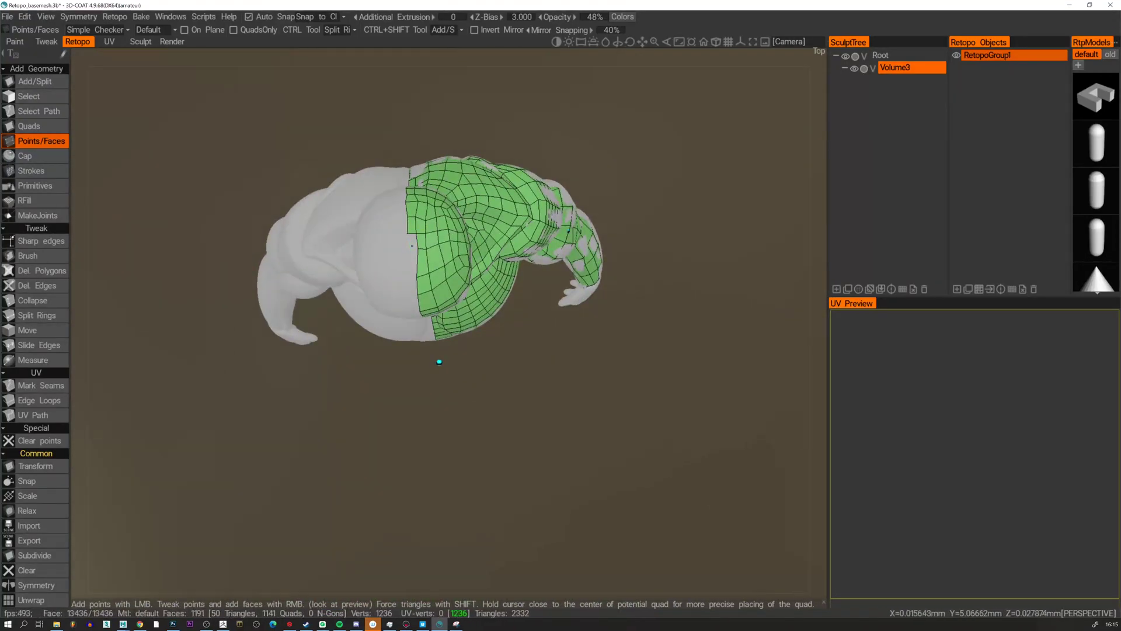
pyautogui.click(409, 250)
pyautogui.rightClick(411, 246)
pyautogui.rightClick(413, 262)
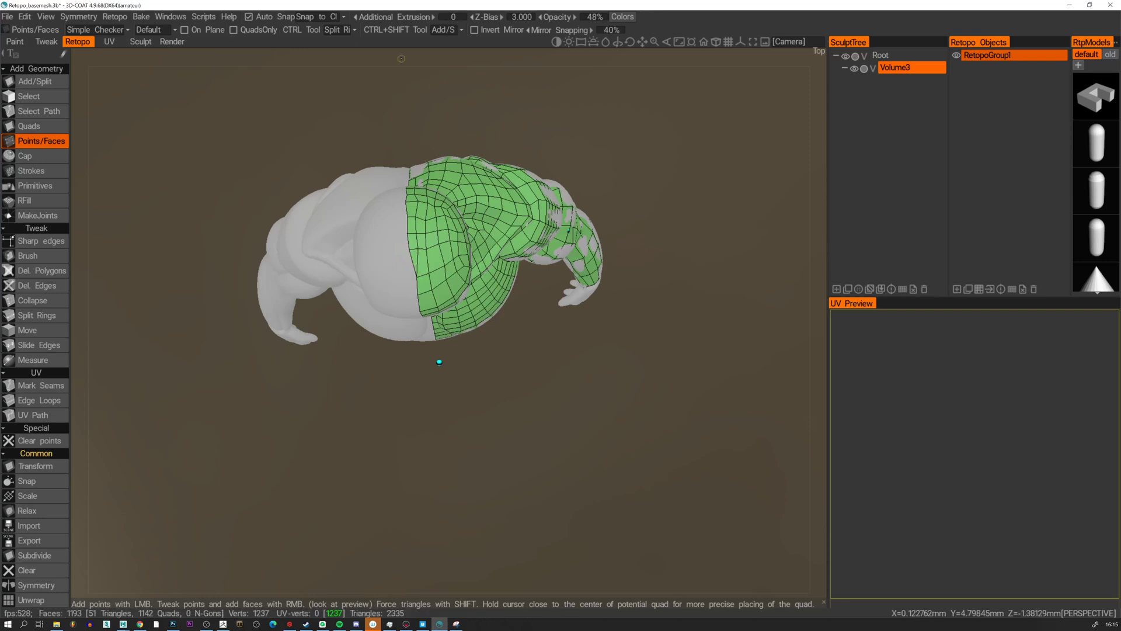
pyautogui.hotkey('alt', 'Tab')
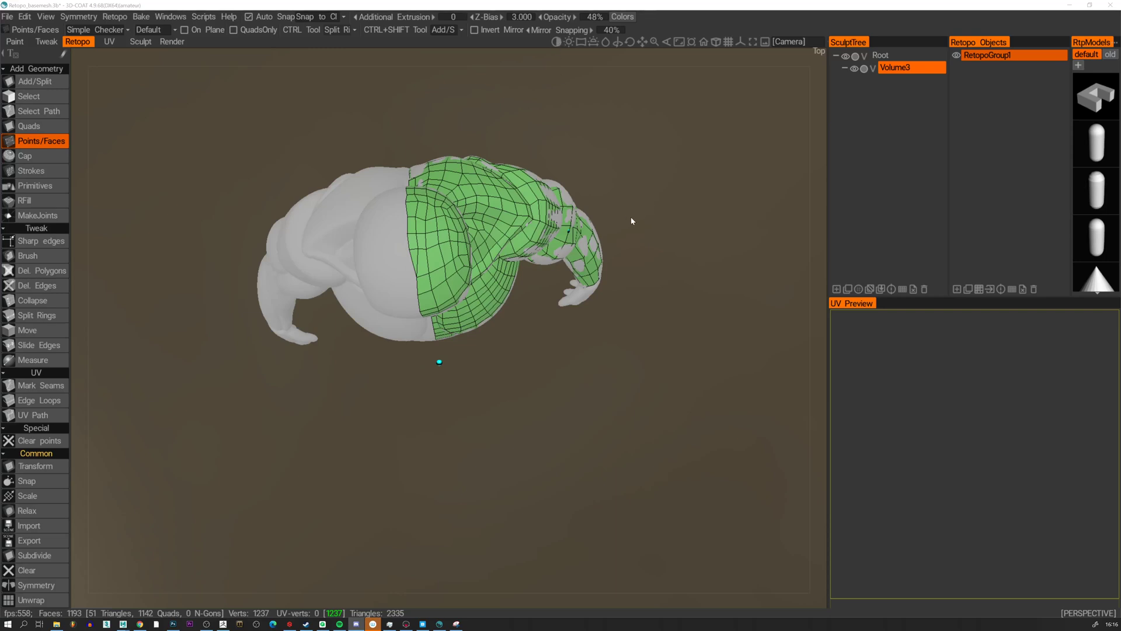
pyautogui.click(628, 299)
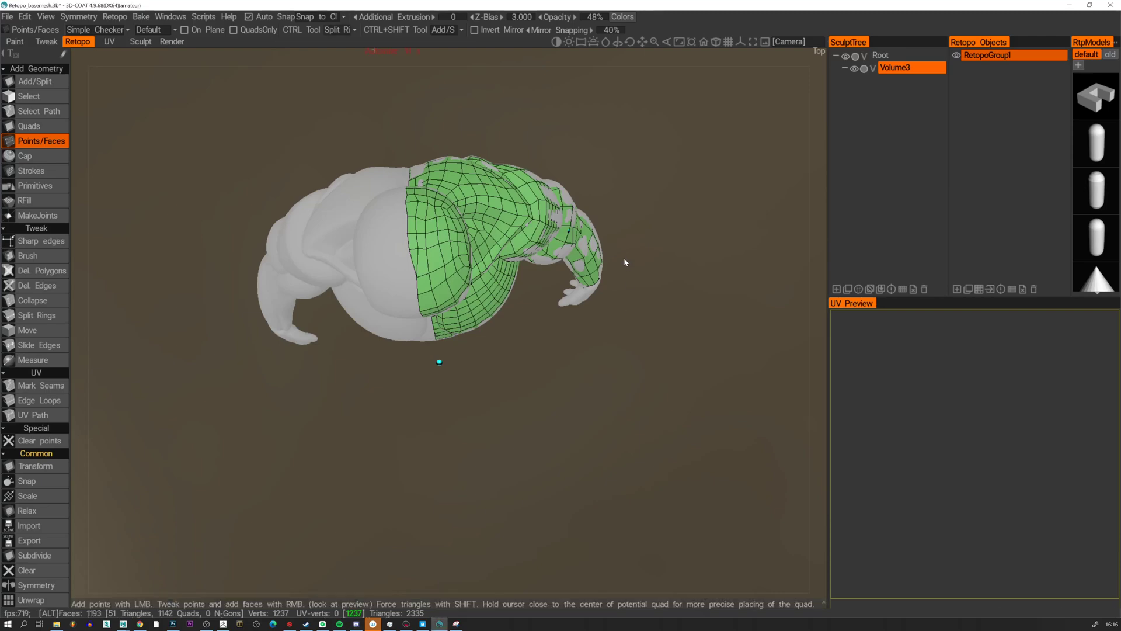
# Examine the retopologized half of the body and the quad flow over the head from several angles.
pyautogui.keyDown('alt'); pyautogui.moveTo(625, 260); pyautogui.dragTo(623, 290); pyautogui.keyUp('alt')
pyautogui.keyDown('alt'); pyautogui.moveTo(623, 290); pyautogui.dragTo(630, 187, button='middle'); pyautogui.keyUp('alt')
pyautogui.keyDown('alt'); pyautogui.moveTo(630, 188); pyautogui.dragTo(643, 373, button='right'); pyautogui.keyUp('alt')
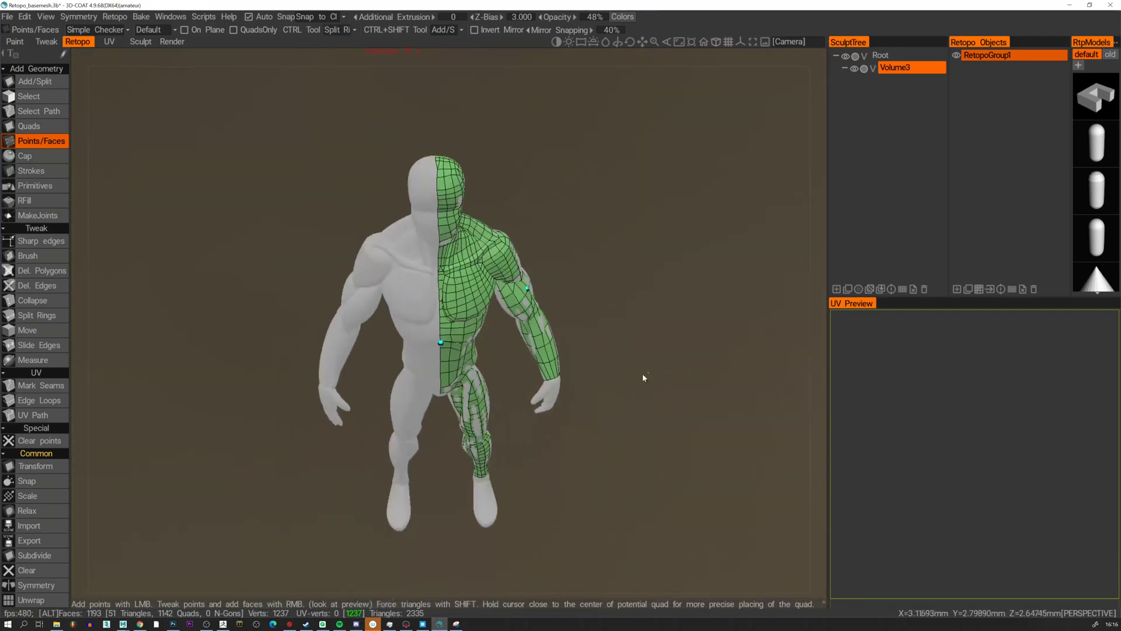
pyautogui.keyDown('alt'); pyautogui.moveTo(643, 373); pyautogui.dragTo(692, 387); pyautogui.keyUp('alt')
pyautogui.keyDown('alt'); pyautogui.moveTo(692, 388); pyautogui.dragTo(578, 245, button='middle'); pyautogui.keyUp('alt')
pyautogui.keyDown('alt'); pyautogui.moveTo(578, 246); pyautogui.dragTo(401, 230); pyautogui.keyUp('alt')
pyautogui.keyDown('alt'); pyautogui.moveTo(400, 230); pyautogui.dragTo(463, 289, button='right'); pyautogui.keyUp('alt')
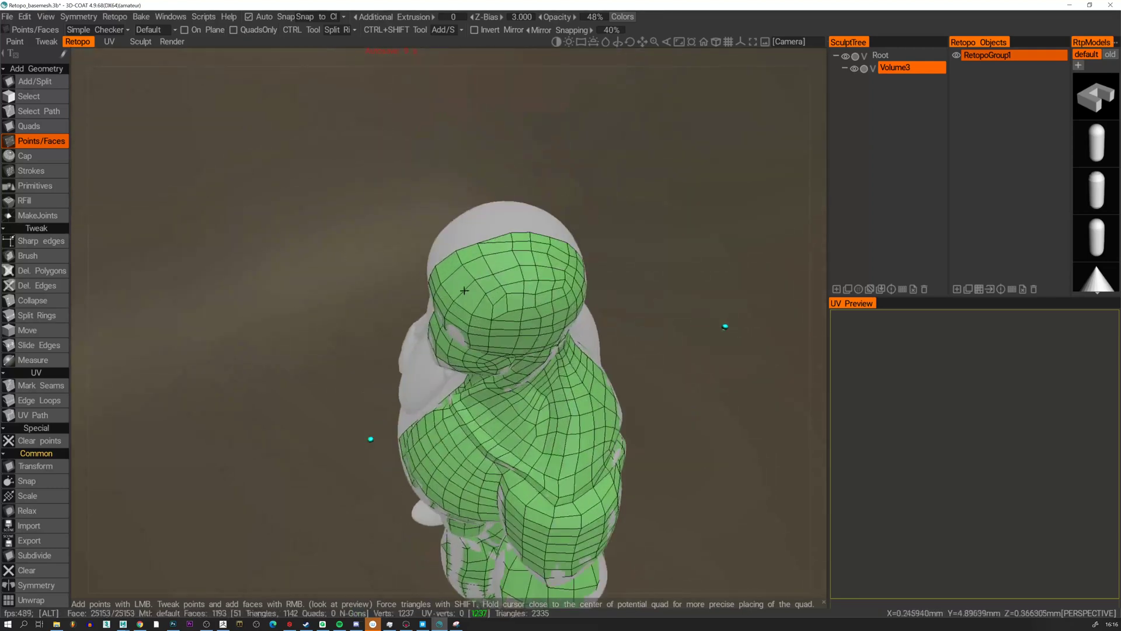
pyautogui.keyDown('alt'); pyautogui.moveTo(464, 290); pyautogui.dragTo(11, 21); pyautogui.keyUp('alt')
# Merge the surplus points at the crown into their neighbours along the centre line using Points/Faces.
pyautogui.click(19, 141)
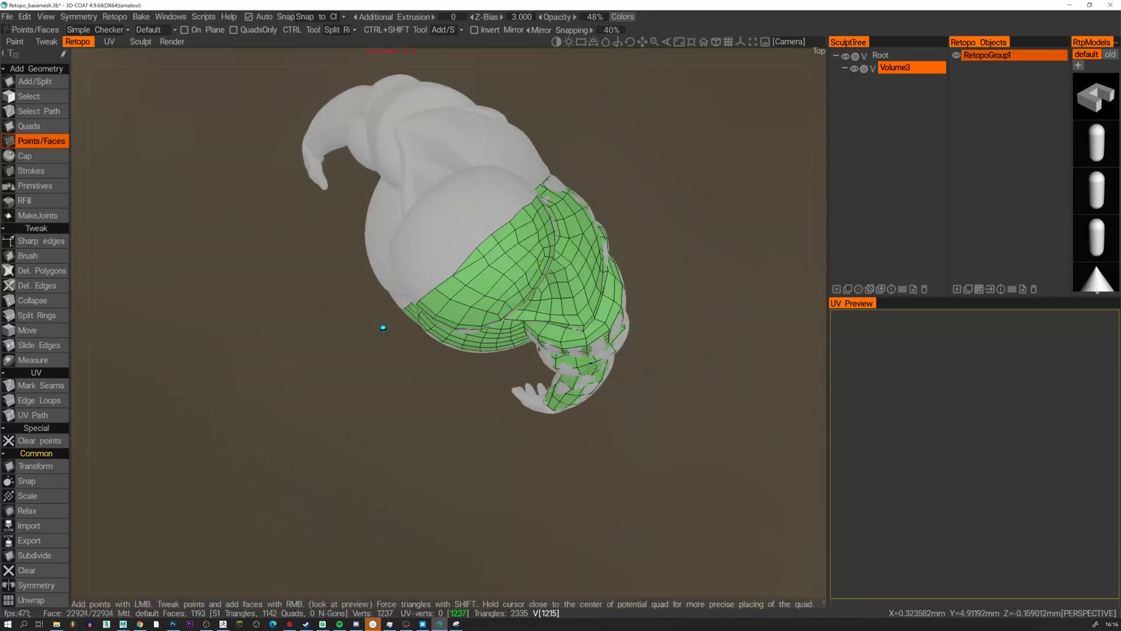
pyautogui.moveTo(476, 250); pyautogui.dragTo(498, 239, button='right')
pyautogui.moveTo(384, 328); pyautogui.dragTo(327, 140)
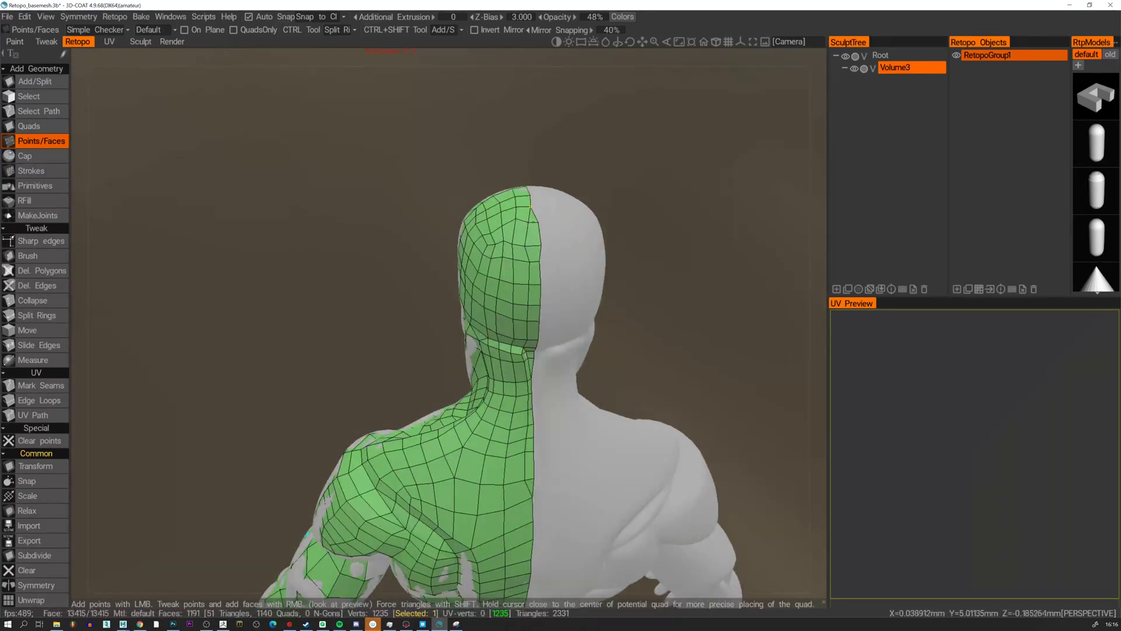
pyautogui.moveTo(530, 220); pyautogui.dragTo(538, 224, button='right')
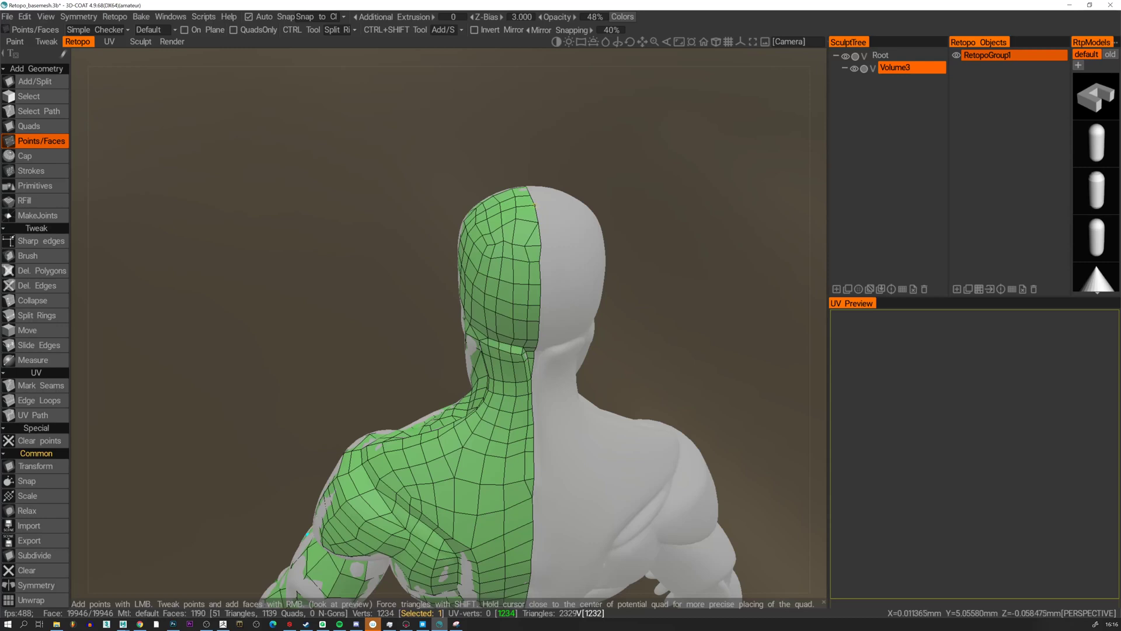
# Merge the inner points beside the centre line into it down the back of the head to the nape.
pyautogui.keyDown('alt'); pyautogui.moveTo(549, 257); pyautogui.dragTo(556, 213); pyautogui.keyUp('alt')
pyautogui.moveTo(529, 244); pyautogui.dragTo(539, 273, button='right')
pyautogui.moveTo(545, 286); pyautogui.dragTo(542, 235, button='middle')
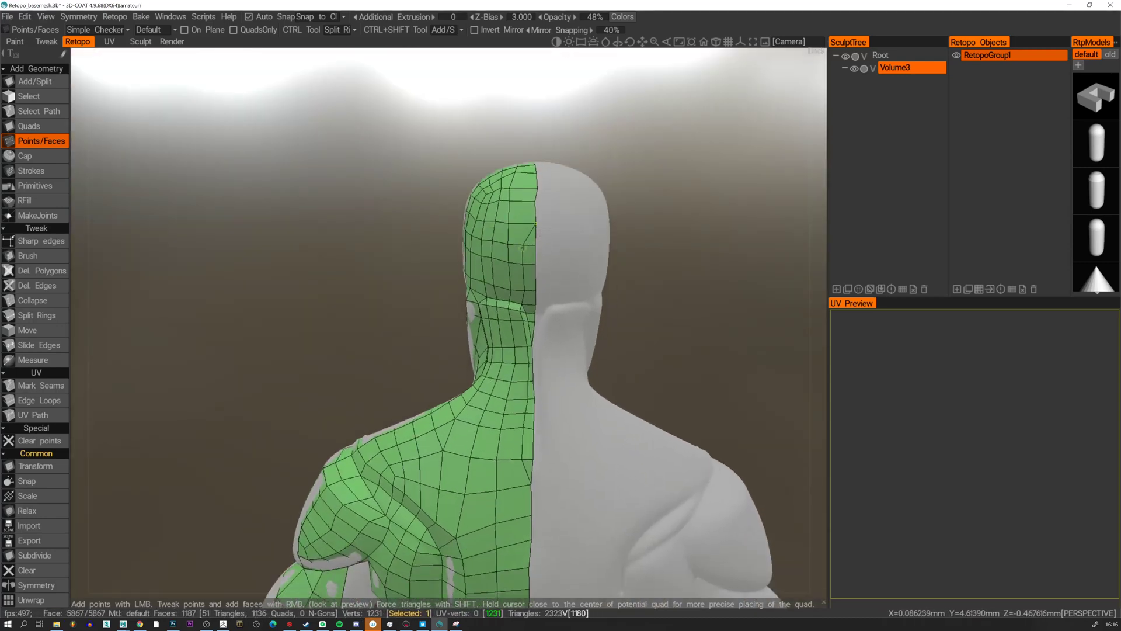
pyautogui.moveTo(524, 264); pyautogui.dragTo(536, 290, button='right')
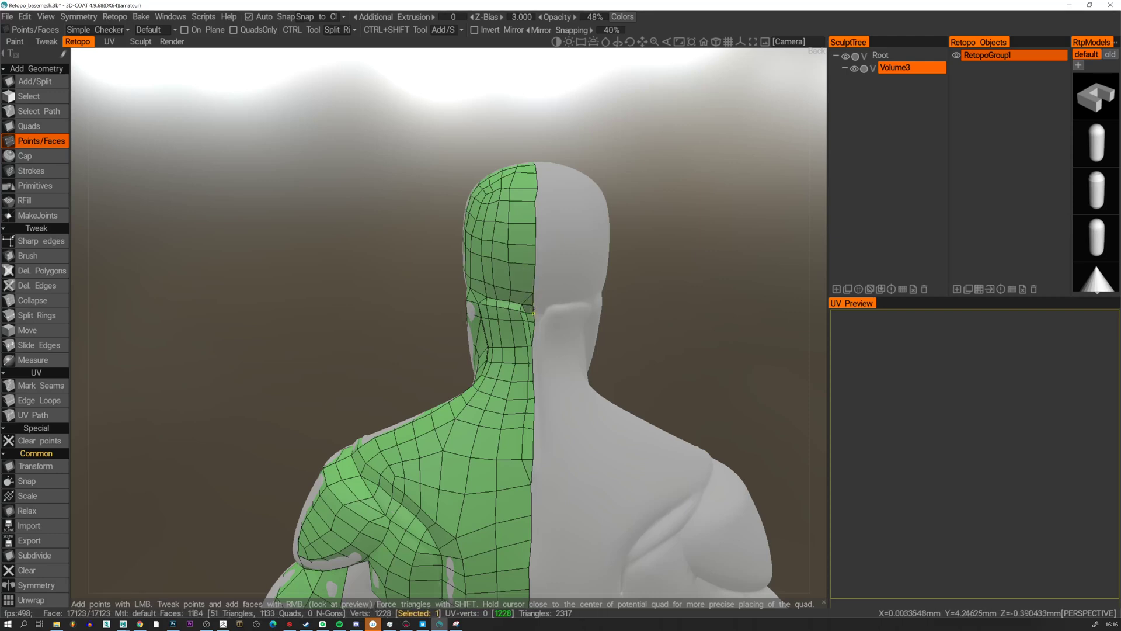
# Smooth the vertex spacing over the top and side of the skull with the retopo Brush.
pyautogui.moveTo(531, 246); pyautogui.dragTo(503, 251, button='middle')
pyautogui.keyDown('alt'); pyautogui.moveTo(503, 251); pyautogui.dragTo(502, 247); pyautogui.keyUp('alt')
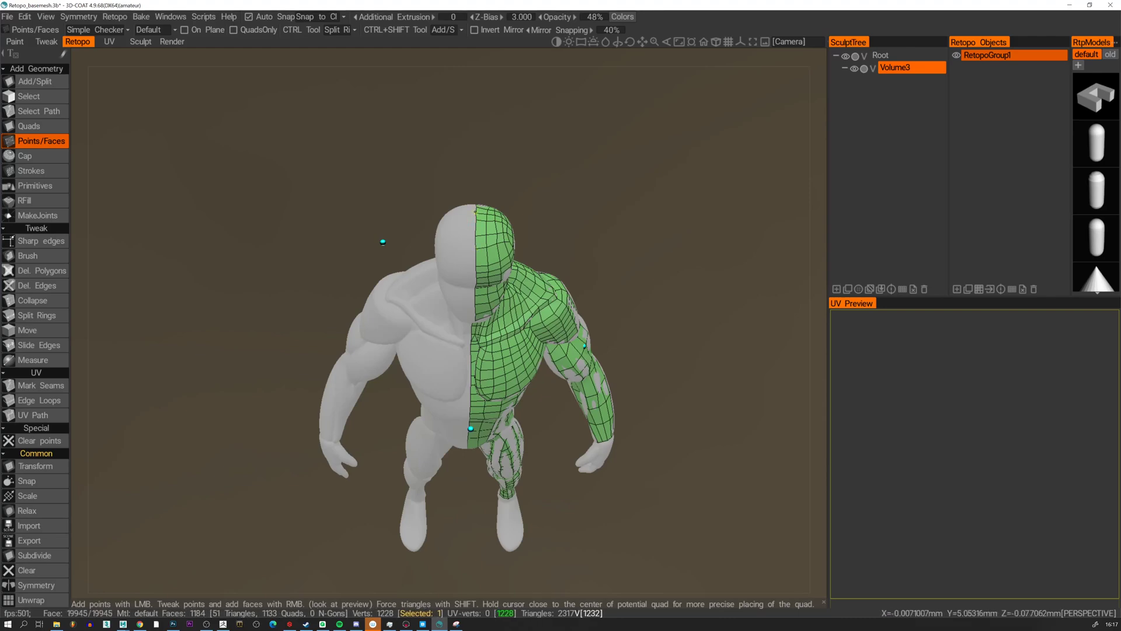
pyautogui.click(35, 255)
pyautogui.keyDown('alt'); pyautogui.moveTo(407, 277); pyautogui.dragTo(298, 261); pyautogui.keyUp('alt')
pyautogui.moveTo(380, 261); pyautogui.dragTo(394, 260, button='right')
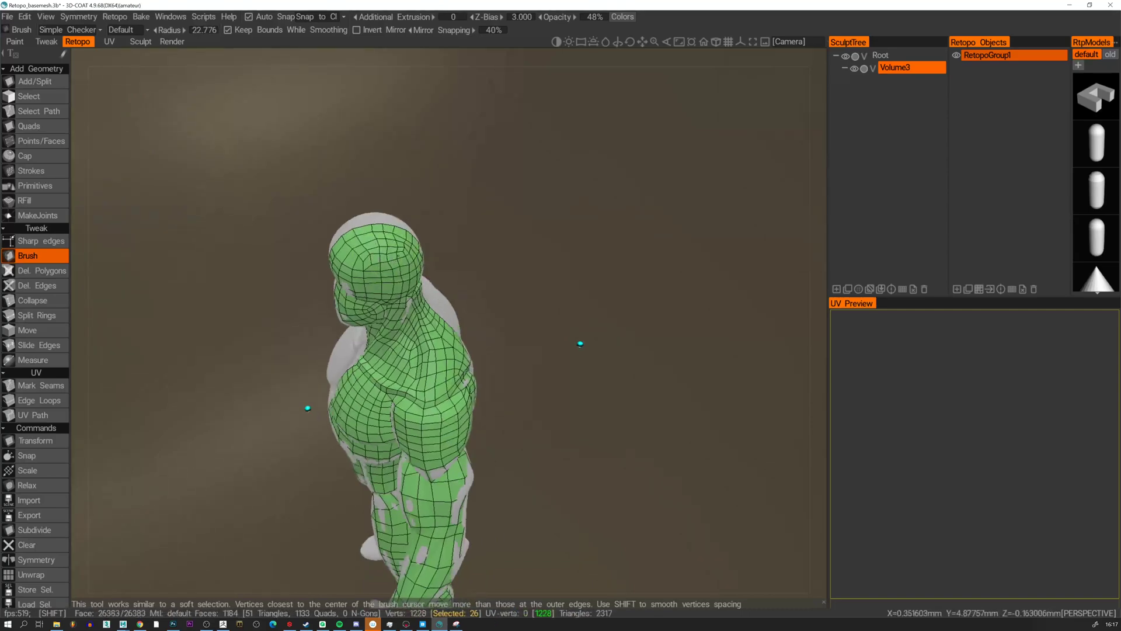
pyautogui.moveTo(394, 260)
pyautogui.keyDown('shift'); pyautogui.mouseDown()
pyautogui.moveTo(356, 248)
pyautogui.moveTo(393, 251)
pyautogui.mouseUp(); pyautogui.keyUp('shift')
pyautogui.keyDown('alt'); pyautogui.moveTo(386, 257); pyautogui.dragTo(393, 278); pyautogui.keyUp('alt')
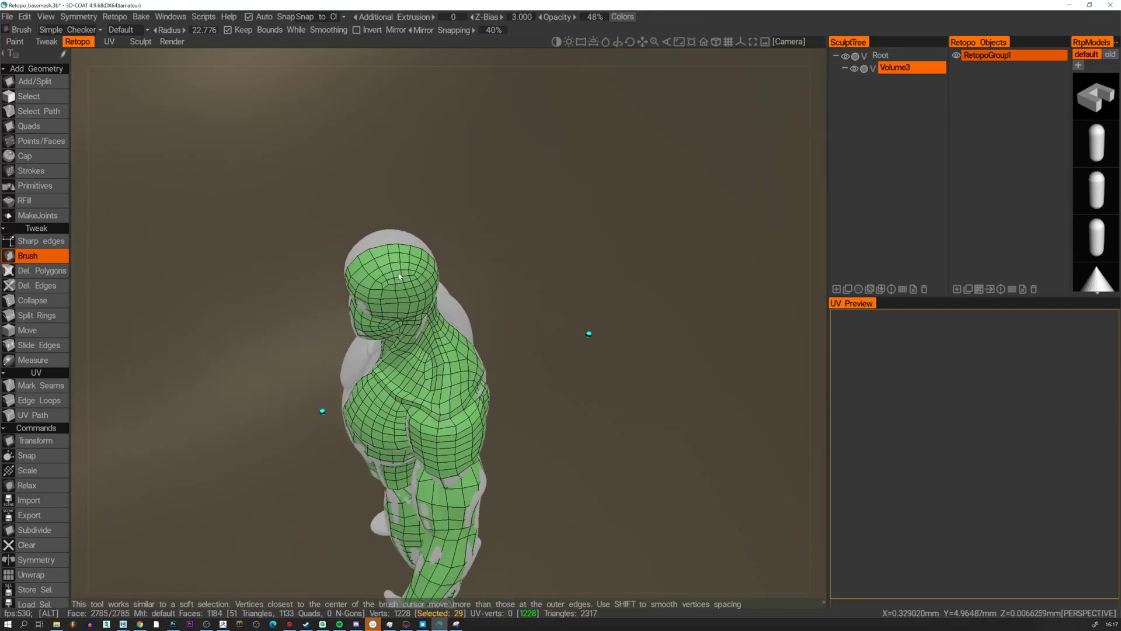
pyautogui.keyDown('alt'); pyautogui.moveTo(393, 278); pyautogui.dragTo(409, 275, button='right'); pyautogui.keyUp('alt')
pyautogui.moveTo(372, 241)
pyautogui.mouseDown()
pyautogui.moveTo(392, 254)
pyautogui.moveTo(368, 272)
pyautogui.moveTo(333, 245)
pyautogui.mouseUp()
pyautogui.keyDown('alt'); pyautogui.moveTo(418, 280); pyautogui.dragTo(478, 283); pyautogui.keyUp('alt')
pyautogui.keyDown('alt'); pyautogui.moveTo(303, 281); pyautogui.dragTo(402, 278); pyautogui.keyUp('alt')
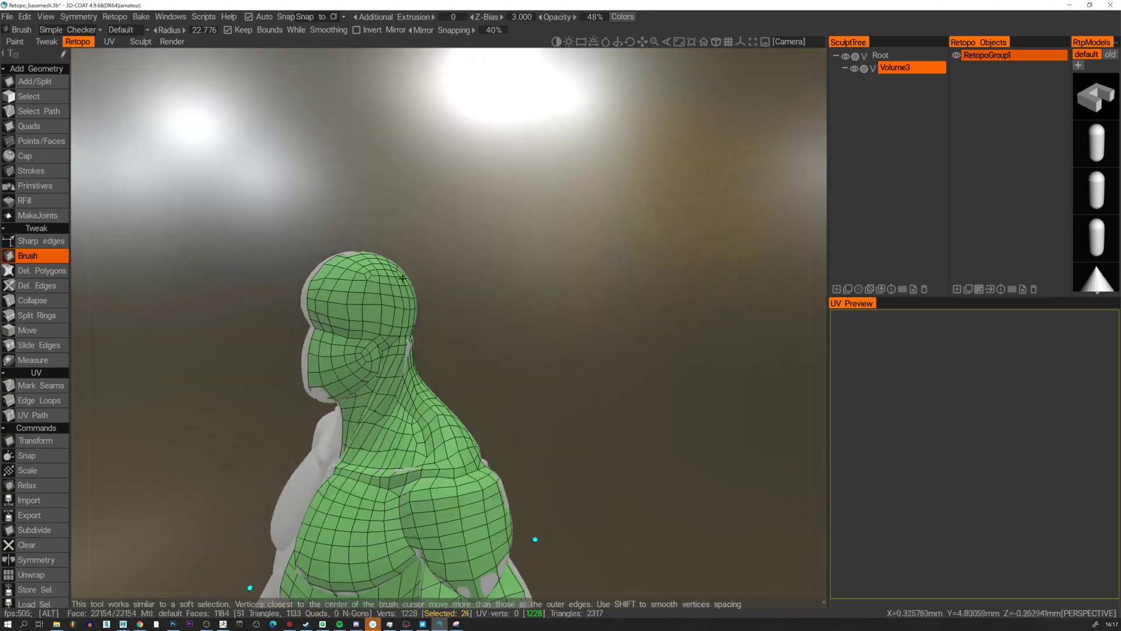
# Delete the small quad on the upper side of the head and close the hole by merging its opposite corners.
pyautogui.click(38, 271)
pyautogui.keyDown('alt'); pyautogui.moveTo(432, 283); pyautogui.dragTo(368, 289); pyautogui.keyUp('alt')
pyautogui.click(371, 276)
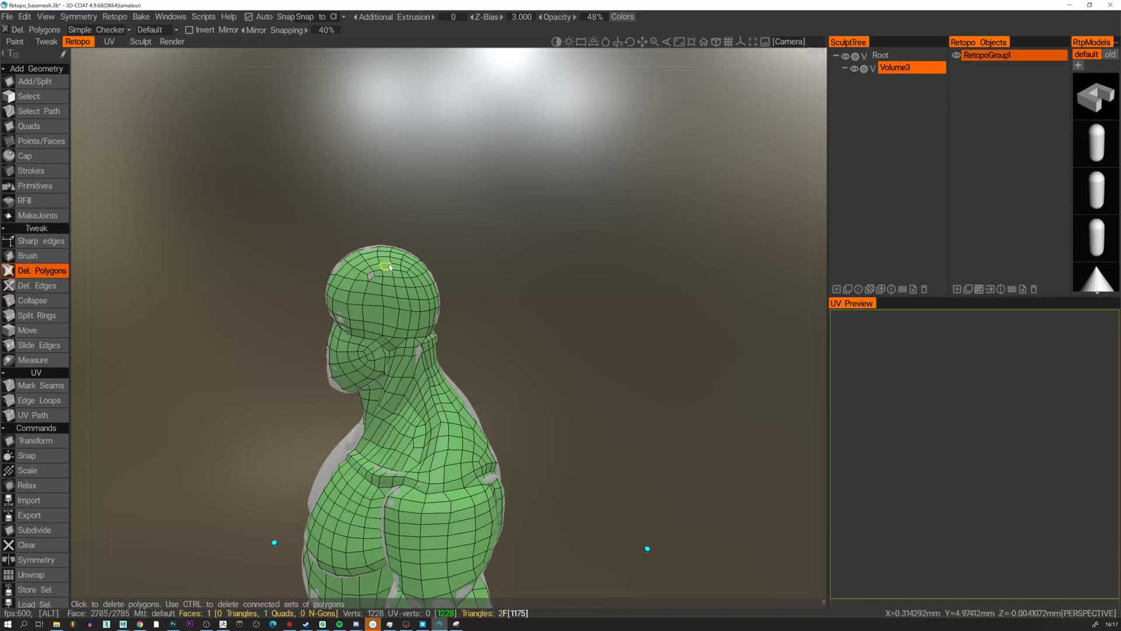
pyautogui.keyDown('alt'); pyautogui.moveTo(385, 266); pyautogui.dragTo(405, 292, button='middle'); pyautogui.keyUp('alt')
pyautogui.keyDown('alt'); pyautogui.moveTo(404, 291); pyautogui.dragTo(320, 275, button='right'); pyautogui.keyUp('alt')
pyautogui.keyDown('alt'); pyautogui.moveTo(320, 277); pyautogui.dragTo(389, 286, button='middle'); pyautogui.keyUp('alt')
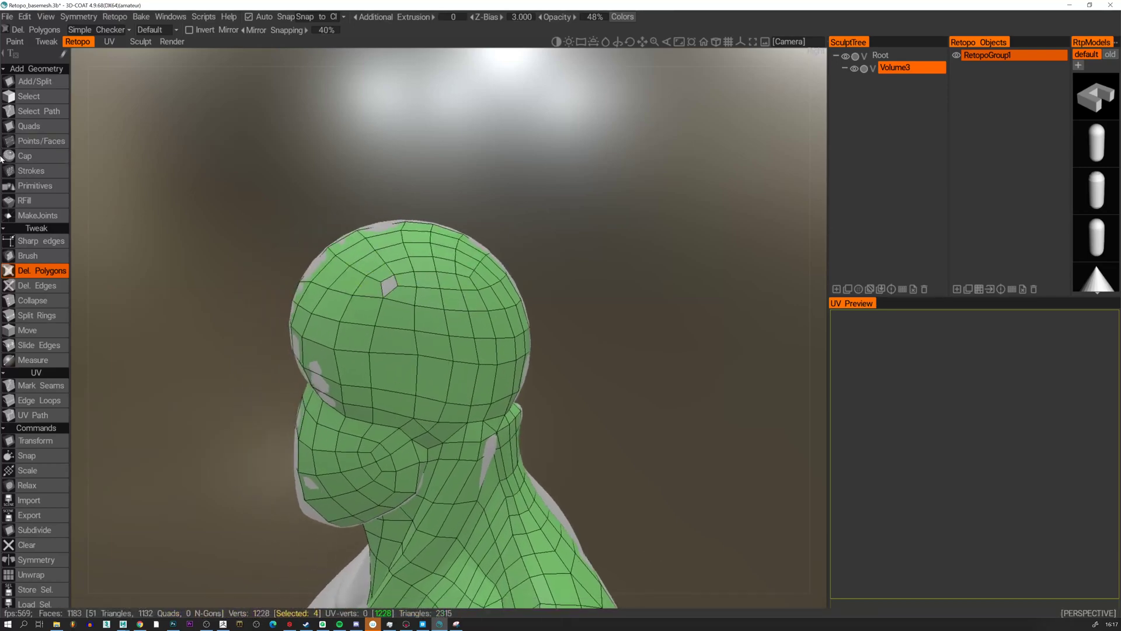
pyautogui.click(41, 141)
pyautogui.moveTo(380, 283); pyautogui.dragTo(395, 284, button='right')
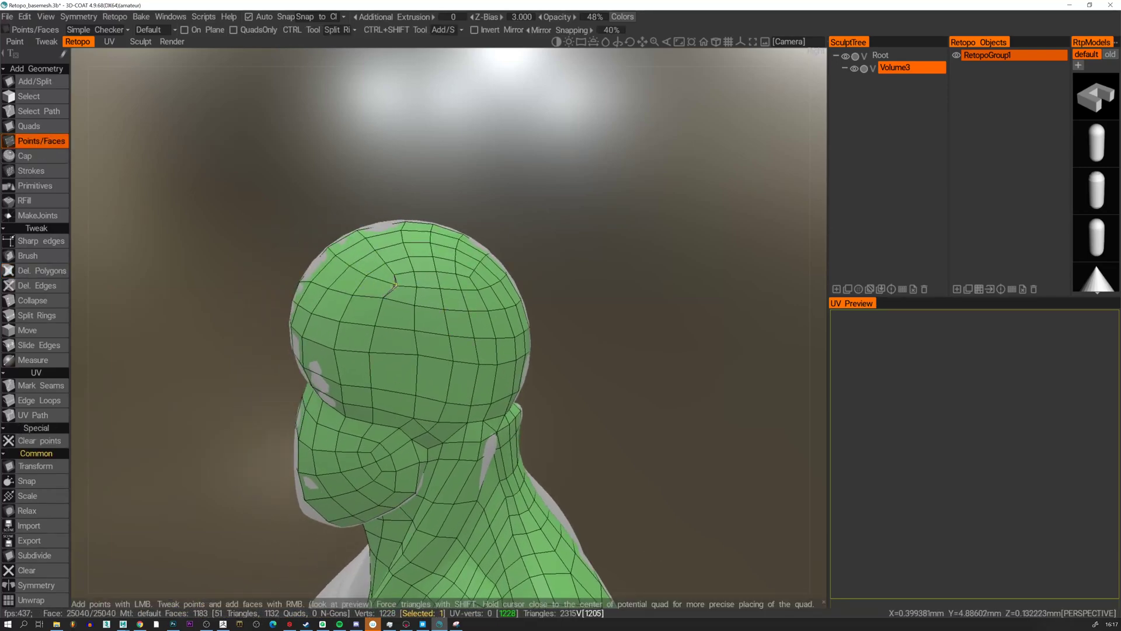
# Even out the vertex spacing around the merged area on the side and crown of the head with the retopo Brush.
pyautogui.keyDown('alt'); pyautogui.moveTo(392, 285); pyautogui.dragTo(440, 305); pyautogui.keyUp('alt')
pyautogui.keyDown('alt'); pyautogui.moveTo(441, 306); pyautogui.dragTo(496, 328, button='right'); pyautogui.keyUp('alt')
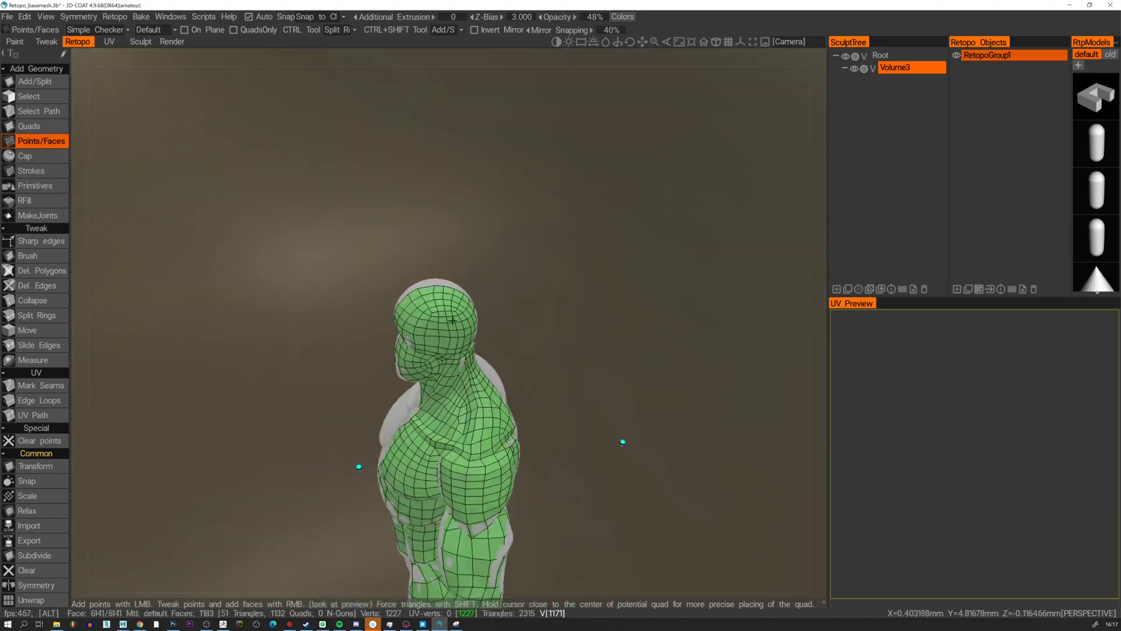
pyautogui.keyDown('alt'); pyautogui.moveTo(497, 327); pyautogui.dragTo(491, 341); pyautogui.keyUp('alt')
pyautogui.keyDown('alt'); pyautogui.moveTo(490, 341); pyautogui.dragTo(441, 321, button='right'); pyautogui.keyUp('alt')
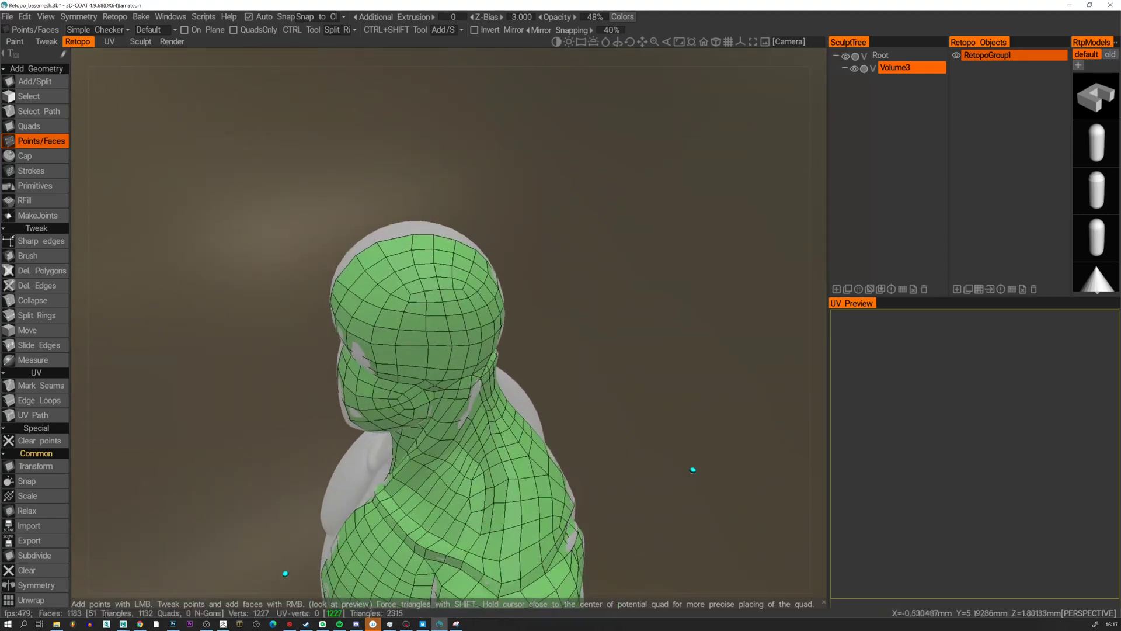
pyautogui.click(44, 257)
pyautogui.moveTo(374, 295)
pyautogui.keyDown('shift'); pyautogui.mouseDown()
pyautogui.moveTo(473, 295)
pyautogui.moveTo(415, 289)
pyautogui.mouseUp(); pyautogui.keyUp('shift')
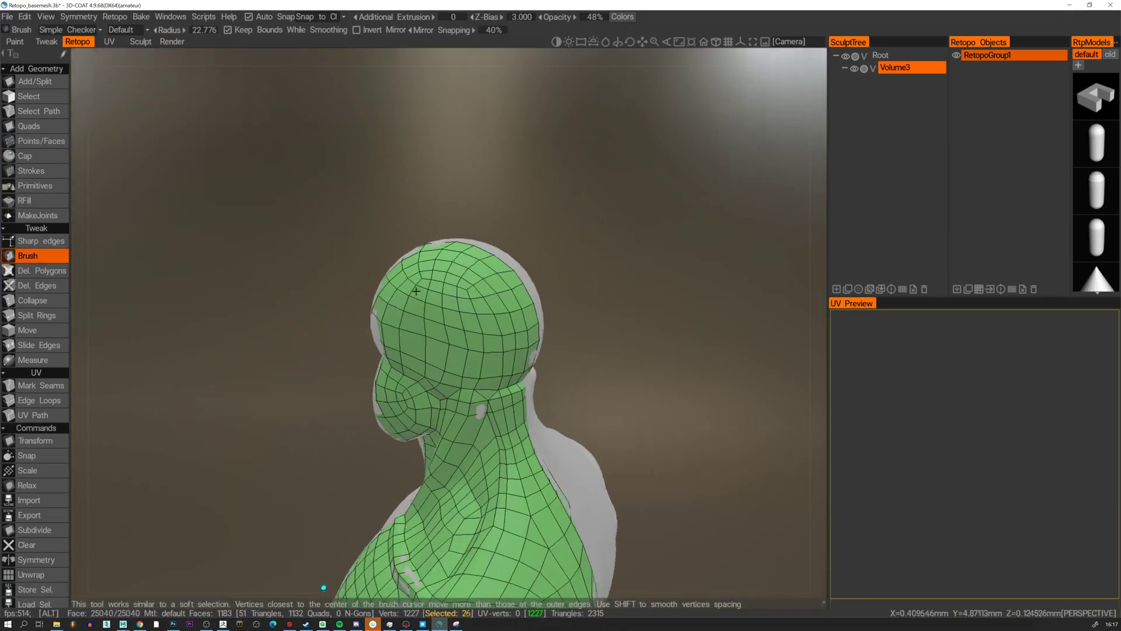
pyautogui.moveTo(479, 310)
pyautogui.keyDown('shift'); pyautogui.mouseDown()
pyautogui.moveTo(520, 324)
pyautogui.moveTo(382, 316)
pyautogui.moveTo(481, 321)
pyautogui.moveTo(403, 305)
pyautogui.mouseUp(); pyautogui.keyUp('shift')
pyautogui.moveTo(317, 296)
pyautogui.keyDown('alt'); pyautogui.mouseDown()
pyautogui.moveTo(374, 288)
pyautogui.moveTo(361, 282)
pyautogui.moveTo(345, 283)
pyautogui.moveTo(385, 298)
pyautogui.moveTo(365, 302)
pyautogui.mouseUp(); pyautogui.keyUp('alt')
pyautogui.keyDown('alt'); pyautogui.moveTo(365, 295); pyautogui.dragTo(409, 338); pyautogui.keyUp('alt')
pyautogui.moveTo(436, 300)
pyautogui.keyDown('shift'); pyautogui.mouseDown()
pyautogui.moveTo(411, 196)
pyautogui.moveTo(450, 178)
pyautogui.moveTo(413, 211)
pyautogui.moveTo(431, 238)
pyautogui.moveTo(456, 219)
pyautogui.mouseUp(); pyautogui.keyUp('shift')
# Examine the retopo mesh from all sides over the torso, arms and legs down to the uncovered feet.
pyautogui.keyDown('alt'); pyautogui.moveTo(534, 296); pyautogui.dragTo(467, 279, button='right'); pyautogui.keyUp('alt')
pyautogui.keyDown('alt'); pyautogui.moveTo(467, 279); pyautogui.dragTo(518, 340); pyautogui.keyUp('alt')
pyautogui.keyDown('alt'); pyautogui.moveTo(518, 341); pyautogui.dragTo(502, 264, button='middle'); pyautogui.keyUp('alt')
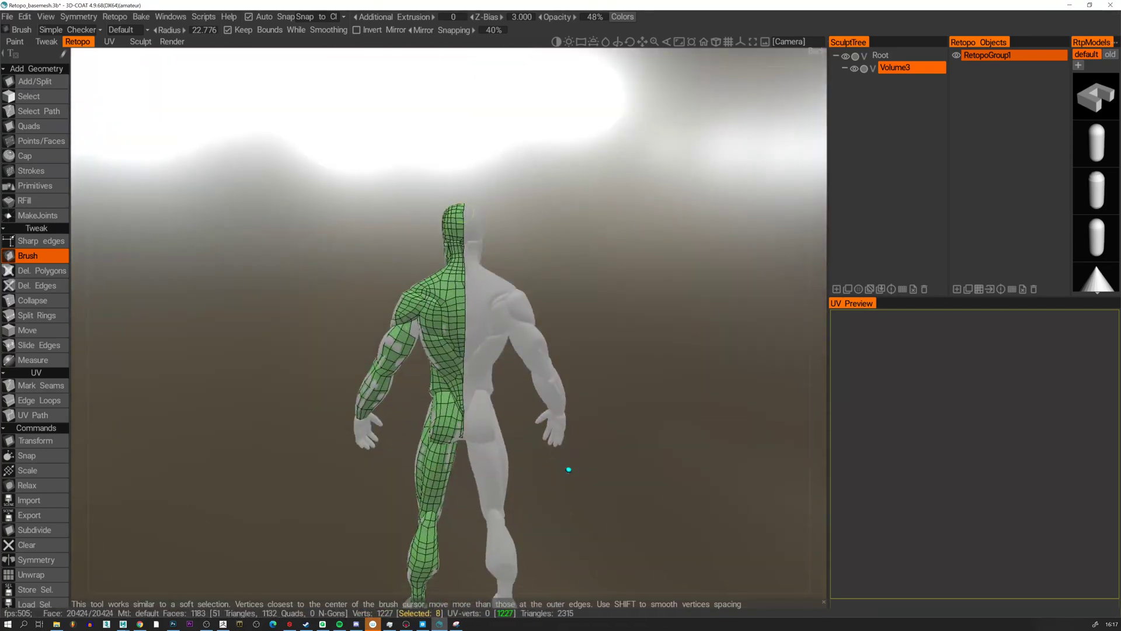
pyautogui.keyDown('alt'); pyautogui.moveTo(561, 310); pyautogui.dragTo(456, 286); pyautogui.keyUp('alt')
pyautogui.keyDown('alt'); pyautogui.moveTo(456, 286); pyautogui.dragTo(467, 312, button='right'); pyautogui.keyUp('alt')
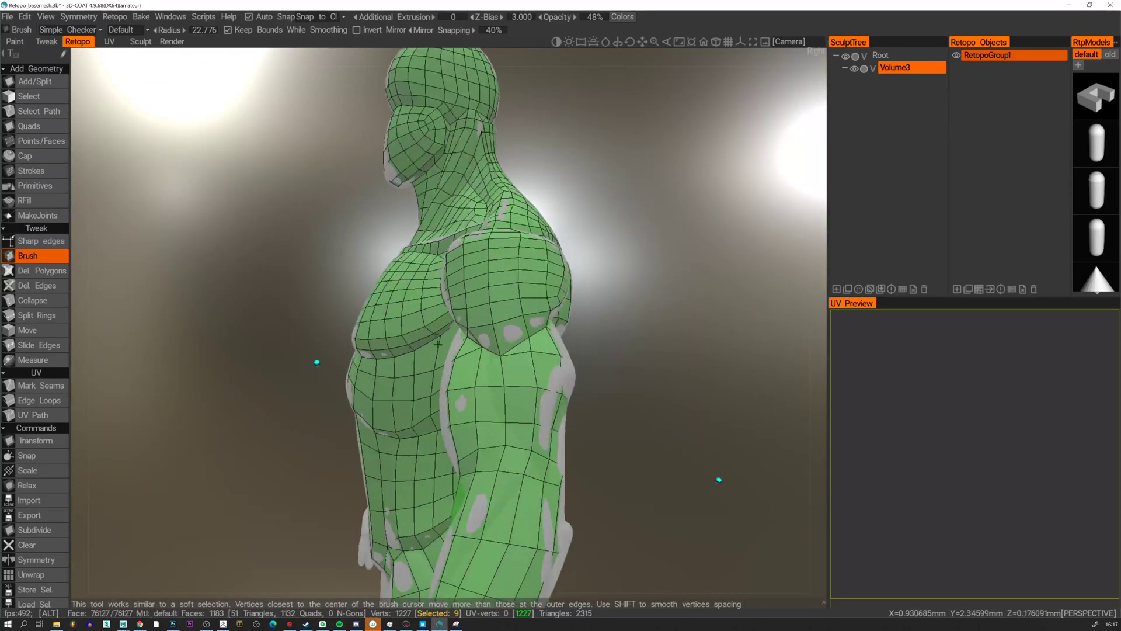
pyautogui.keyDown('alt'); pyautogui.moveTo(438, 344); pyautogui.dragTo(534, 345); pyautogui.keyUp('alt')
pyautogui.keyDown('alt'); pyautogui.moveTo(534, 344); pyautogui.dragTo(478, 327, button='right'); pyautogui.keyUp('alt')
pyautogui.keyDown('alt'); pyautogui.moveTo(479, 327); pyautogui.dragTo(509, 380); pyautogui.keyUp('alt')
pyautogui.keyDown('alt'); pyautogui.moveTo(508, 380); pyautogui.dragTo(422, 283, button='middle'); pyautogui.keyUp('alt')
pyautogui.moveTo(422, 283)
pyautogui.keyDown('alt'); pyautogui.mouseDown()
pyautogui.moveTo(461, 273)
pyautogui.moveTo(439, 276)
pyautogui.mouseUp(); pyautogui.keyUp('alt')
pyautogui.keyDown('alt'); pyautogui.moveTo(438, 276); pyautogui.dragTo(492, 292, button='right'); pyautogui.keyUp('alt')
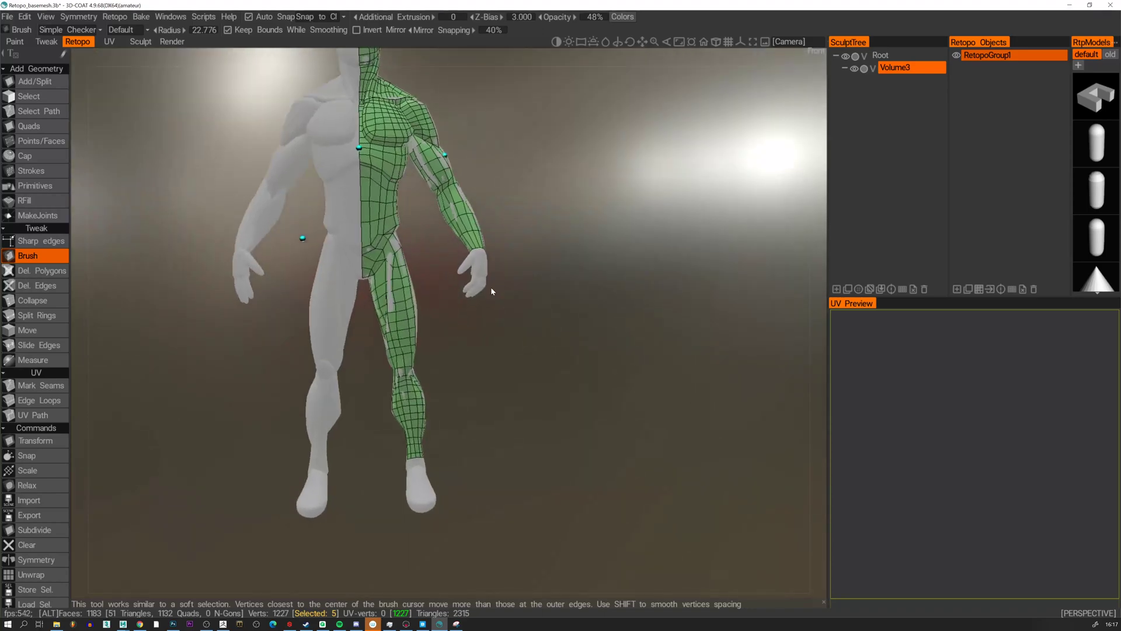
pyautogui.keyDown('alt'); pyautogui.moveTo(492, 291); pyautogui.dragTo(359, 344); pyautogui.keyUp('alt')
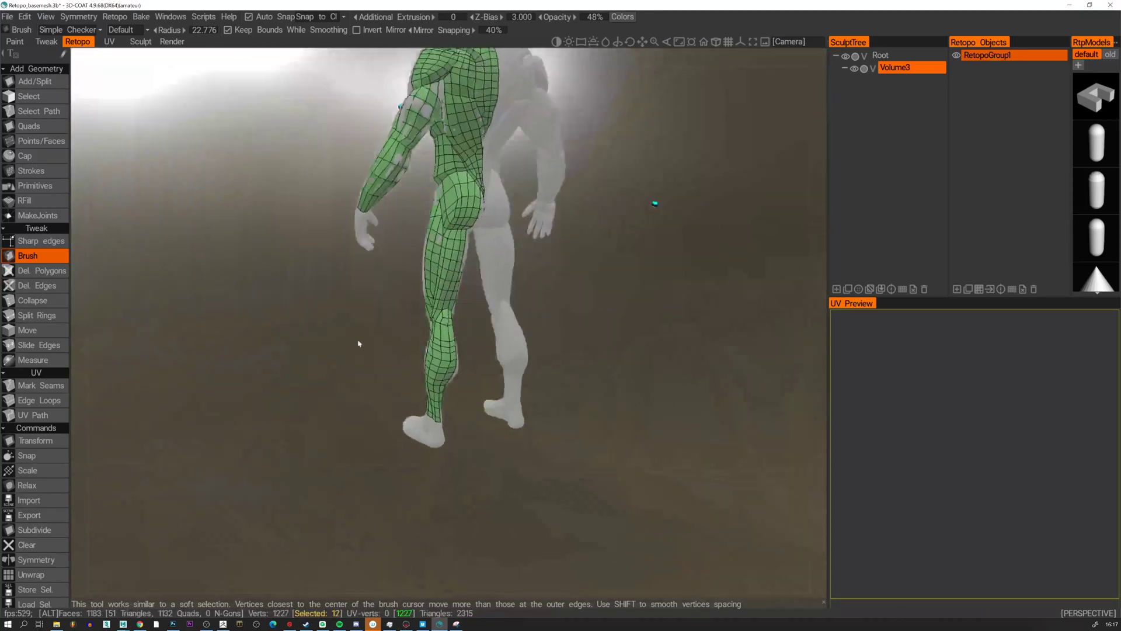
pyautogui.keyDown('alt'); pyautogui.moveTo(369, 193); pyautogui.dragTo(399, 323, button='middle'); pyautogui.keyUp('alt')
pyautogui.keyDown('alt'); pyautogui.moveTo(399, 323); pyautogui.dragTo(423, 393, button='right'); pyautogui.keyUp('alt')
pyautogui.moveTo(423, 393)
pyautogui.keyDown('alt'); pyautogui.mouseDown()
pyautogui.moveTo(579, 393)
pyautogui.moveTo(629, 380)
pyautogui.mouseUp(); pyautogui.keyUp('alt')
pyautogui.moveTo(330, 444)
pyautogui.keyDown('alt'); pyautogui.mouseDown(button='middle')
pyautogui.moveTo(421, 348)
pyautogui.moveTo(410, 270)
pyautogui.mouseUp(button='middle'); pyautogui.keyUp('alt')
pyautogui.keyDown('alt'); pyautogui.moveTo(456, 526); pyautogui.dragTo(506, 343, button='middle'); pyautogui.keyUp('alt')
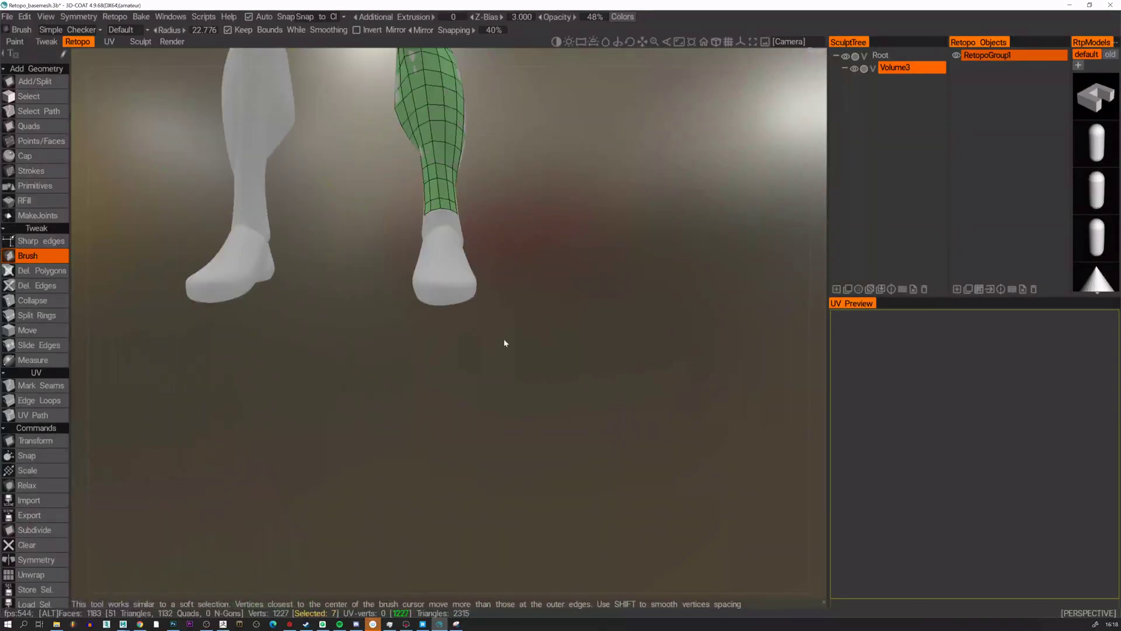
# Start the foot with Points/Faces by building one quad low on the outer side of the heel.
pyautogui.keyDown('alt'); pyautogui.moveTo(505, 343); pyautogui.dragTo(386, 360); pyautogui.keyUp('alt')
pyautogui.keyDown('alt'); pyautogui.moveTo(398, 360); pyautogui.dragTo(435, 325, button='right'); pyautogui.keyUp('alt')
pyautogui.keyDown('alt'); pyautogui.moveTo(440, 265); pyautogui.dragTo(450, 328, button='middle'); pyautogui.keyUp('alt')
pyautogui.keyDown('alt'); pyautogui.moveTo(450, 328); pyautogui.dragTo(448, 305, button='right'); pyautogui.keyUp('alt')
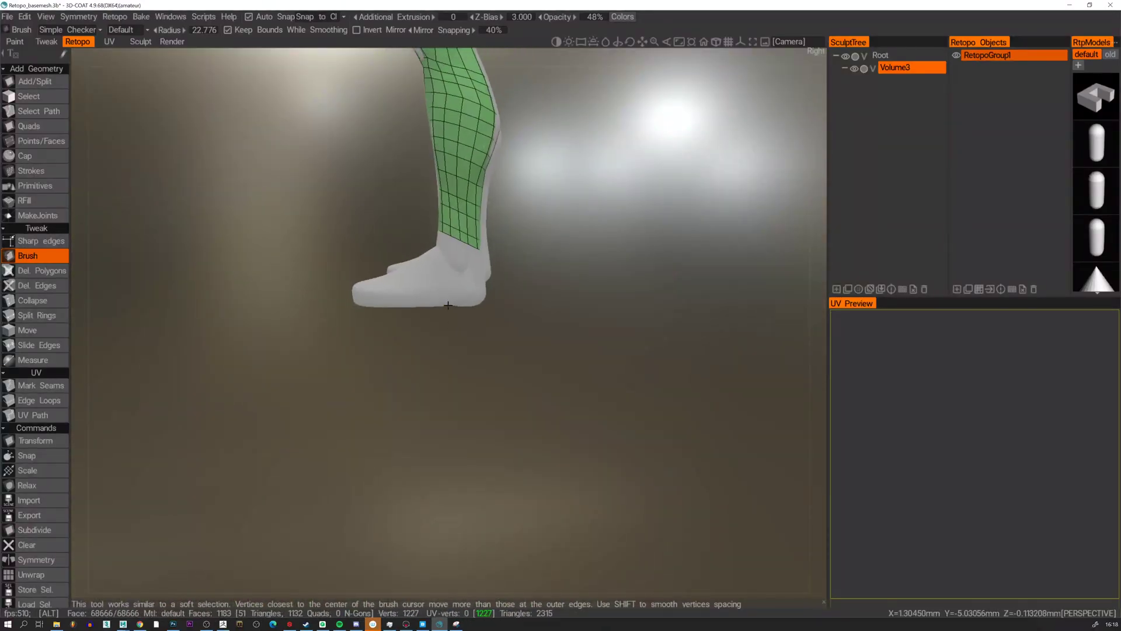
pyautogui.keyDown('alt'); pyautogui.moveTo(448, 305); pyautogui.dragTo(453, 303); pyautogui.keyUp('alt')
pyautogui.keyDown('alt'); pyautogui.moveTo(453, 303); pyautogui.dragTo(361, 258, button='right'); pyautogui.keyUp('alt')
pyautogui.click(11, 145)
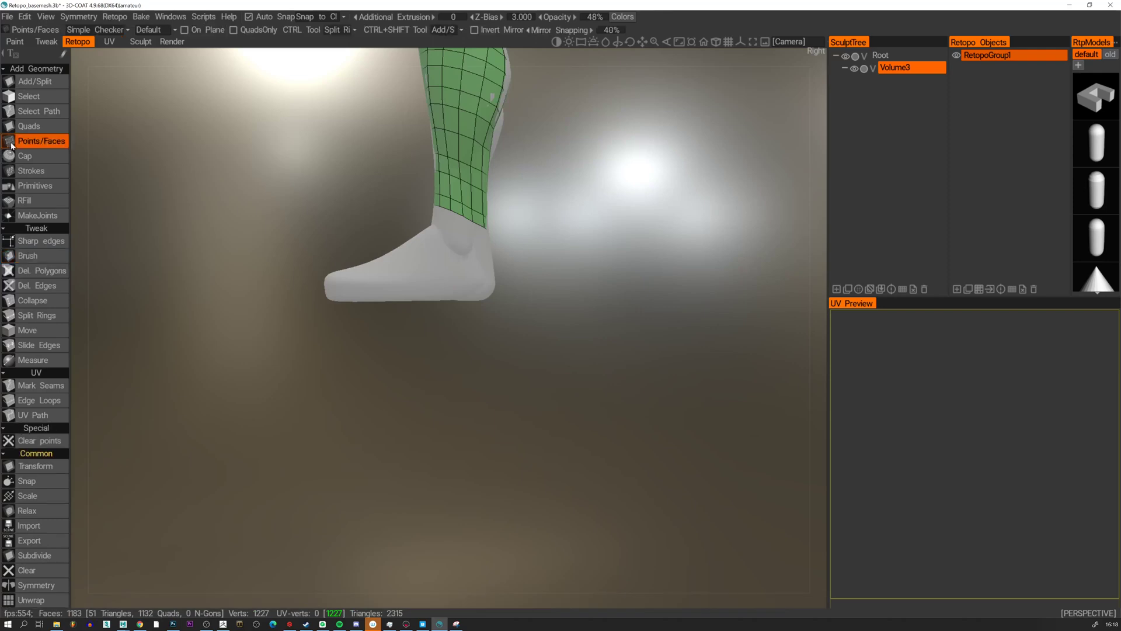
pyautogui.keyDown('alt'); pyautogui.moveTo(467, 321); pyautogui.dragTo(499, 288, button='right'); pyautogui.keyUp('alt')
pyautogui.keyDown('alt'); pyautogui.moveTo(498, 288); pyautogui.dragTo(374, 283); pyautogui.keyUp('alt')
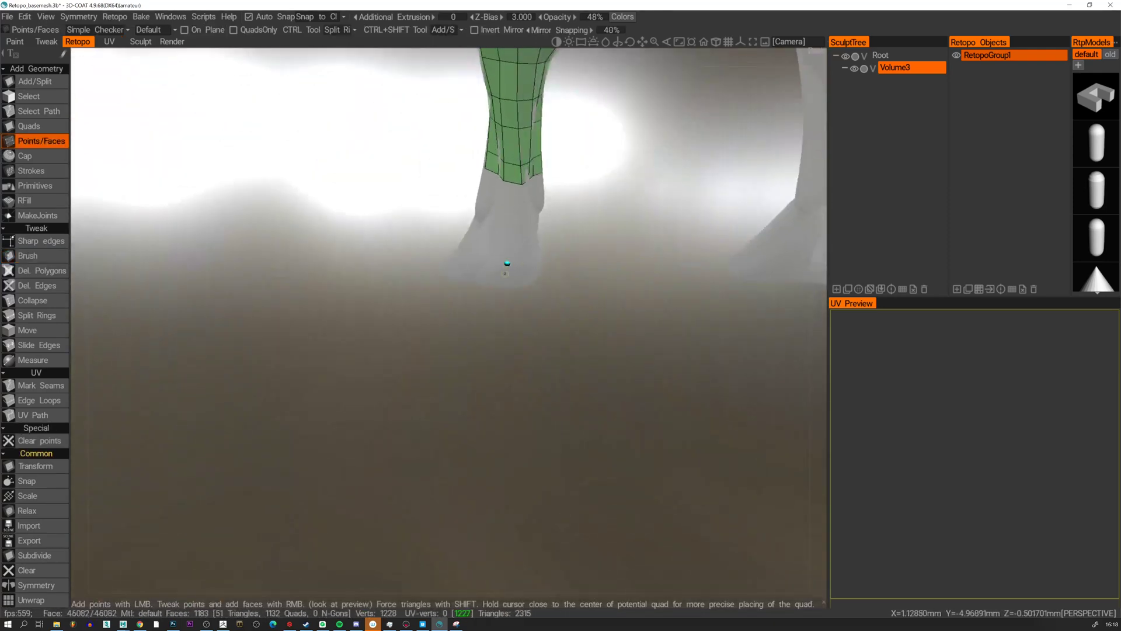
pyautogui.click(504, 284)
pyautogui.keyDown('alt'); pyautogui.moveTo(503, 283); pyautogui.dragTo(529, 273); pyautogui.keyUp('alt')
pyautogui.click(484, 261)
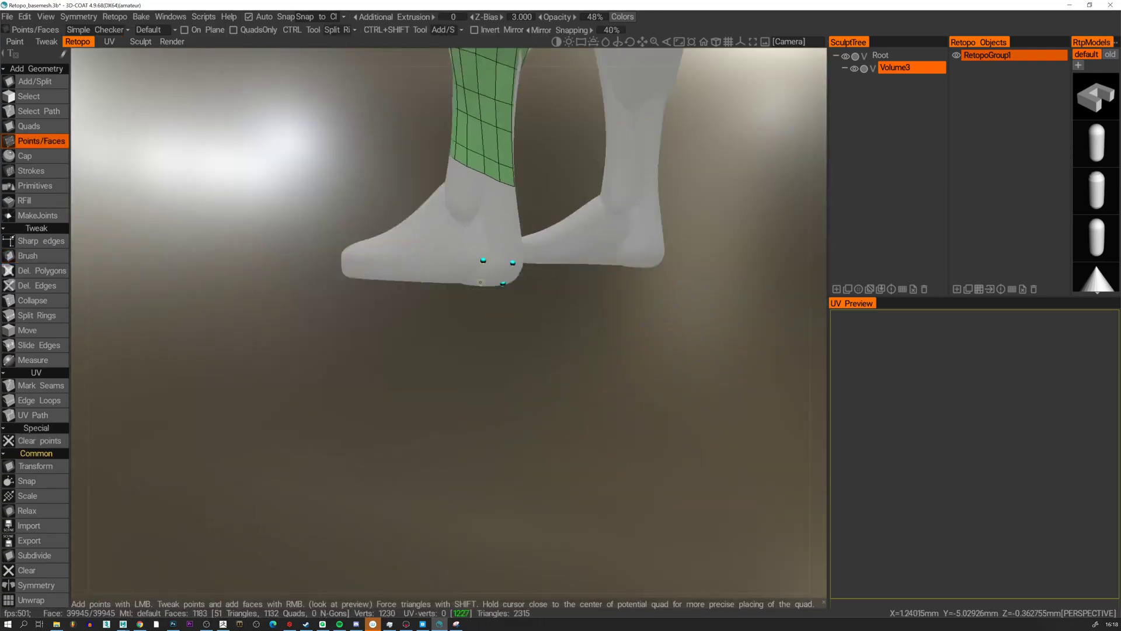
pyautogui.click(480, 283)
pyautogui.rightClick(497, 272)
# Extend a row of quads forward from the heel quad along the outer edge of the foot to the forefoot.
pyautogui.keyDown('alt'); pyautogui.moveTo(450, 270); pyautogui.dragTo(482, 267); pyautogui.keyUp('alt')
pyautogui.click(457, 261)
pyautogui.click(452, 278)
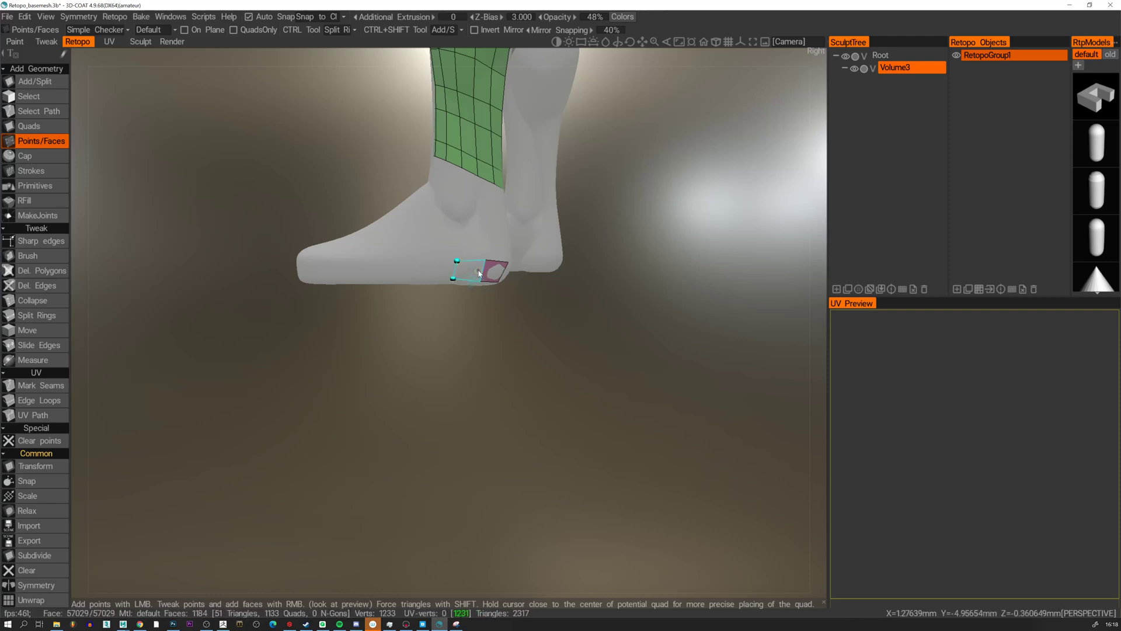
pyautogui.rightClick(468, 270)
pyautogui.rightClick(433, 269)
pyautogui.click(371, 265)
pyautogui.click(371, 276)
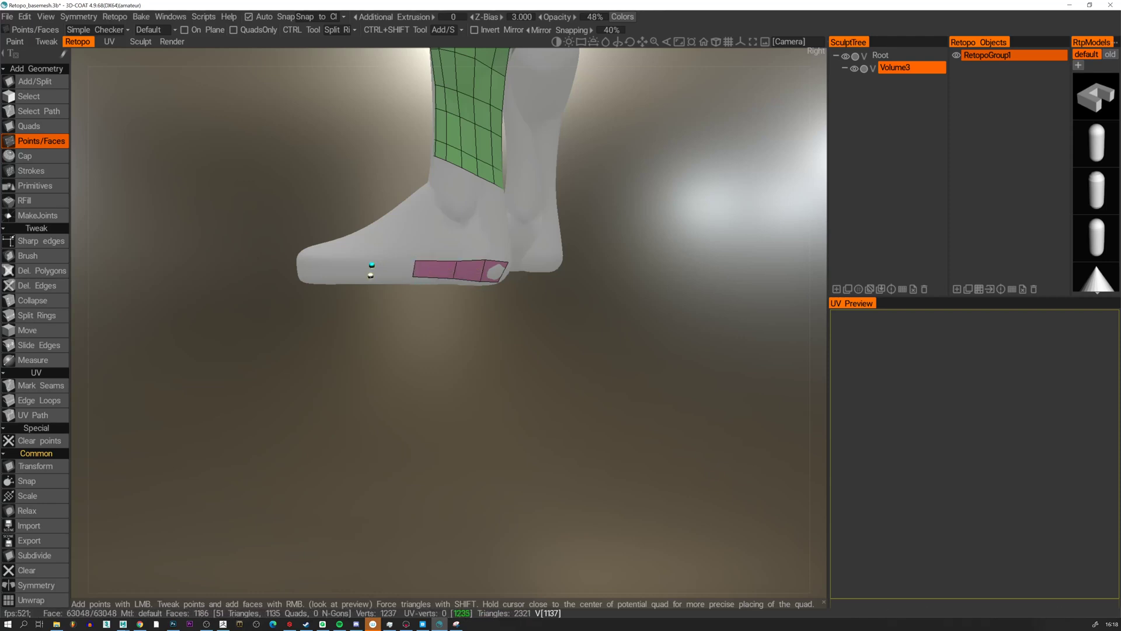
pyautogui.rightClick(393, 270)
# Continue the outer row of quads to the toe end, undoing the stray triangle and replacing it with a quad.
pyautogui.click(341, 276)
pyautogui.rightClick(367, 274)
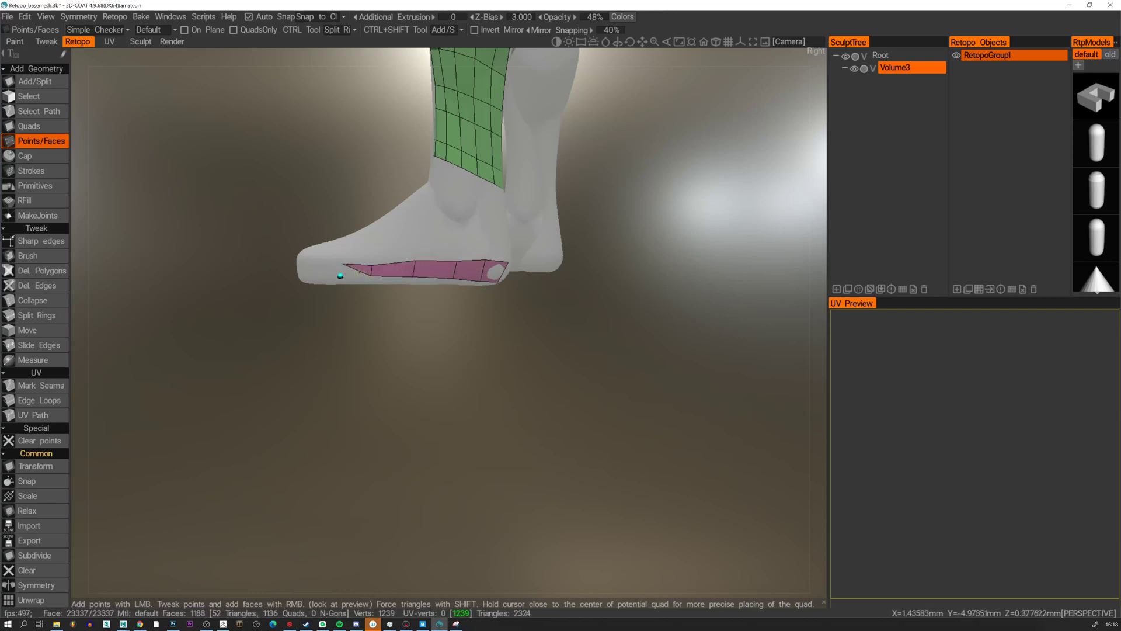
pyautogui.hotkey('ctrl', 'z')
pyautogui.rightClick(357, 271)
pyautogui.keyDown('alt'); pyautogui.moveTo(357, 271); pyautogui.dragTo(229, 264); pyautogui.keyUp('alt')
pyautogui.rightClick(340, 270)
pyautogui.rightClick(295, 271)
pyautogui.rightClick(273, 270)
pyautogui.click(235, 281)
pyautogui.rightClick(122, 261)
# Wrap the quad strip around the tip of the toes onto the inner side of the foot.
pyautogui.keyDown('alt'); pyautogui.moveTo(121, 260); pyautogui.dragTo(413, 297); pyautogui.keyUp('alt')
pyautogui.click(301, 326)
pyautogui.rightClick(325, 323)
pyautogui.click(278, 303)
pyautogui.click(276, 318)
pyautogui.rightClick(291, 326)
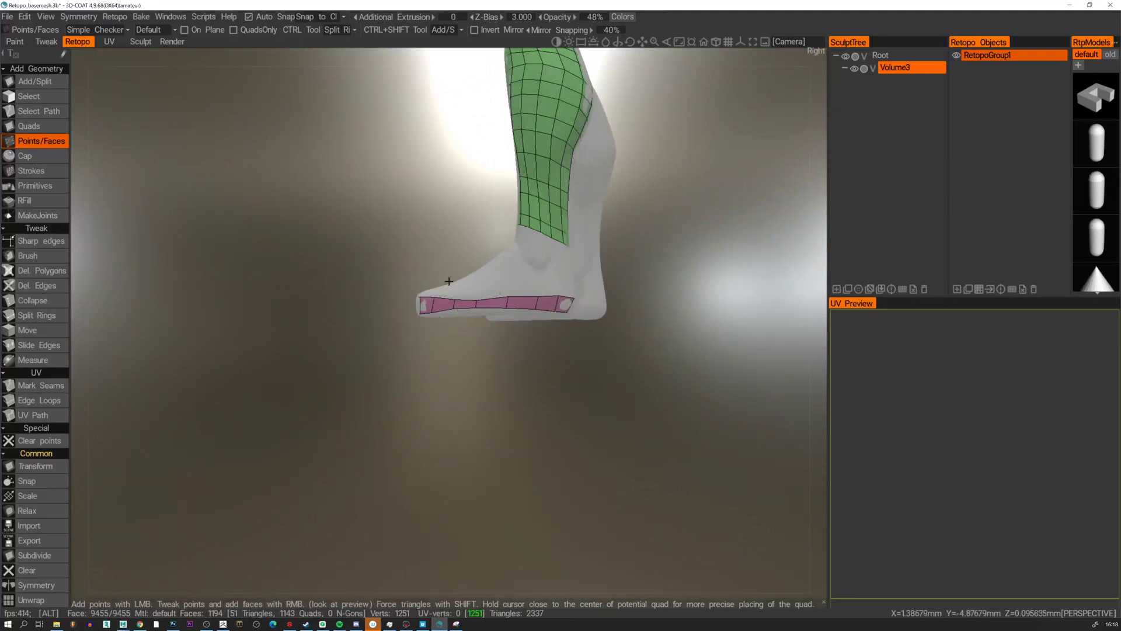
# Extend the quad strip backward along the inner side of the foot to the heel.
pyautogui.keyDown('alt'); pyautogui.moveTo(449, 281); pyautogui.dragTo(579, 335); pyautogui.keyUp('alt')
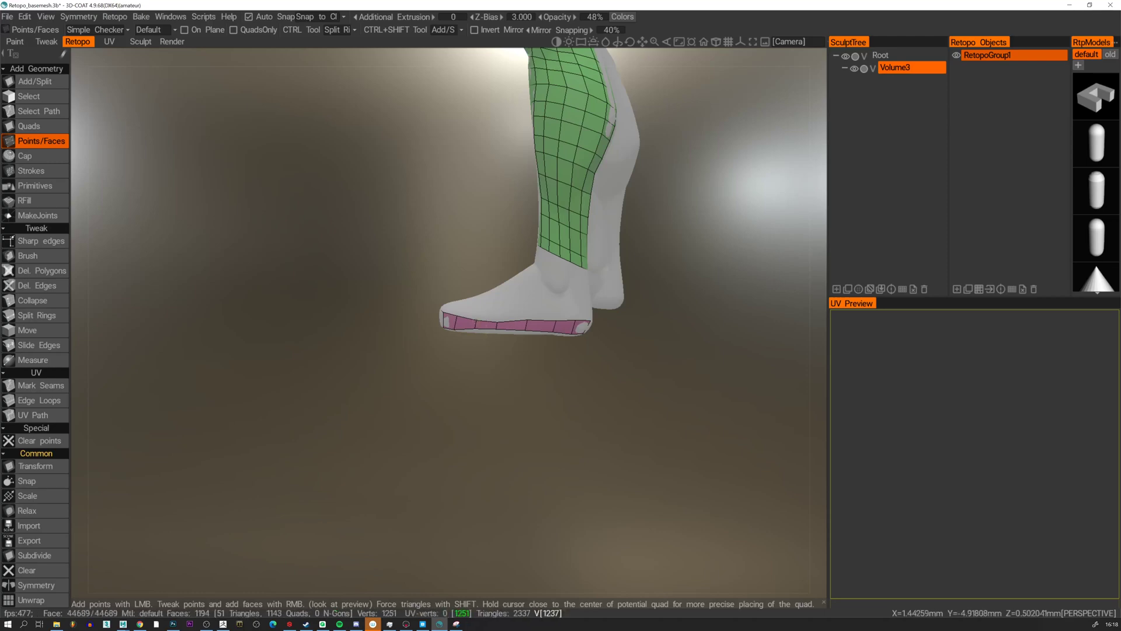
pyautogui.moveTo(503, 306)
pyautogui.keyDown('alt'); pyautogui.mouseDown()
pyautogui.moveTo(451, 308)
pyautogui.moveTo(542, 312)
pyautogui.moveTo(441, 338)
pyautogui.moveTo(507, 306)
pyautogui.mouseUp(); pyautogui.keyUp('alt')
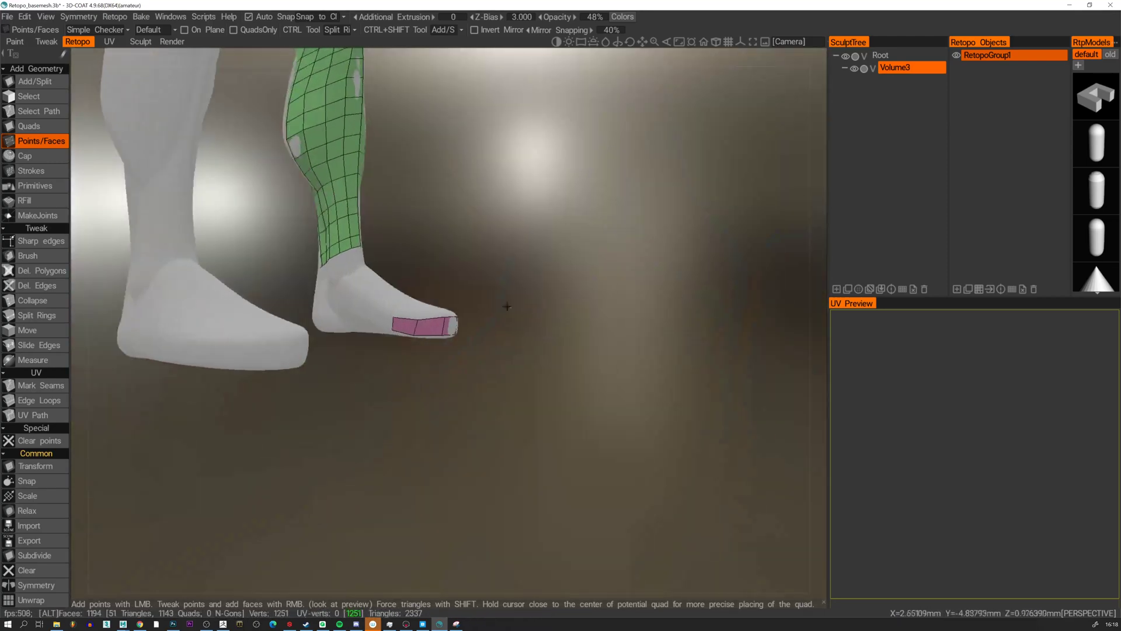
pyautogui.keyDown('alt'); pyautogui.moveTo(399, 321); pyautogui.dragTo(430, 298); pyautogui.keyUp('alt')
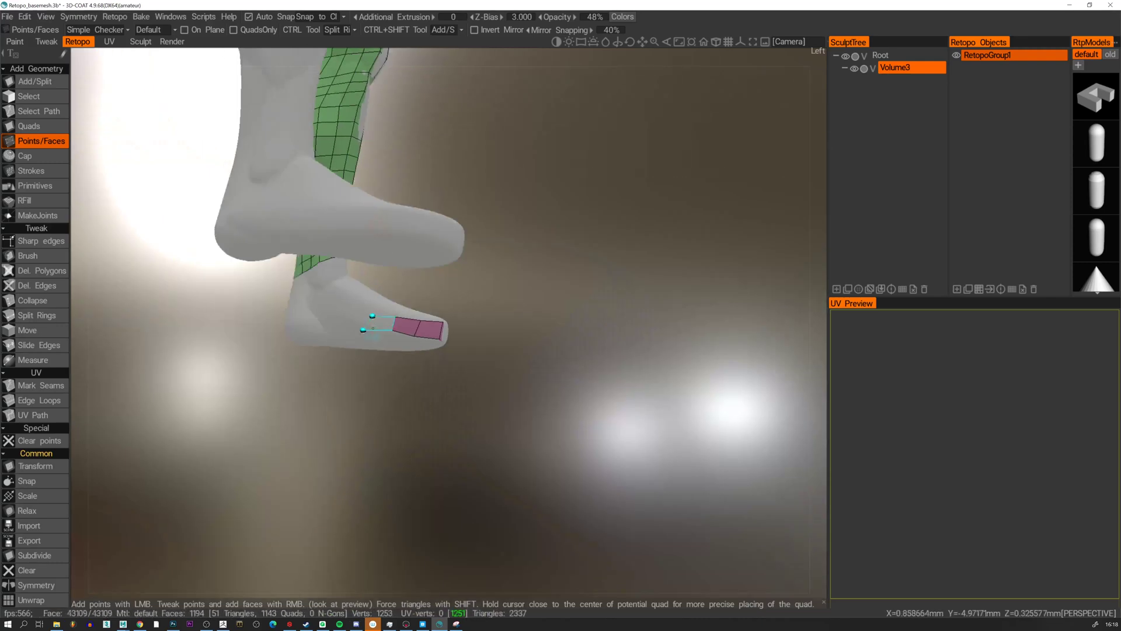
pyautogui.click(377, 323)
pyautogui.click(348, 320)
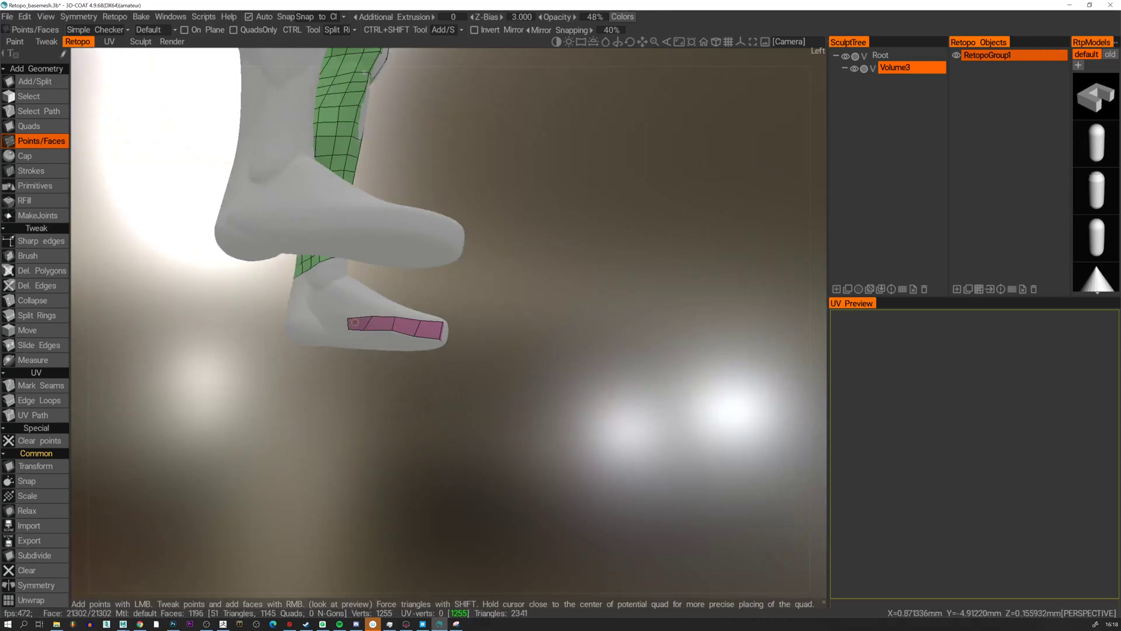
pyautogui.click(339, 325)
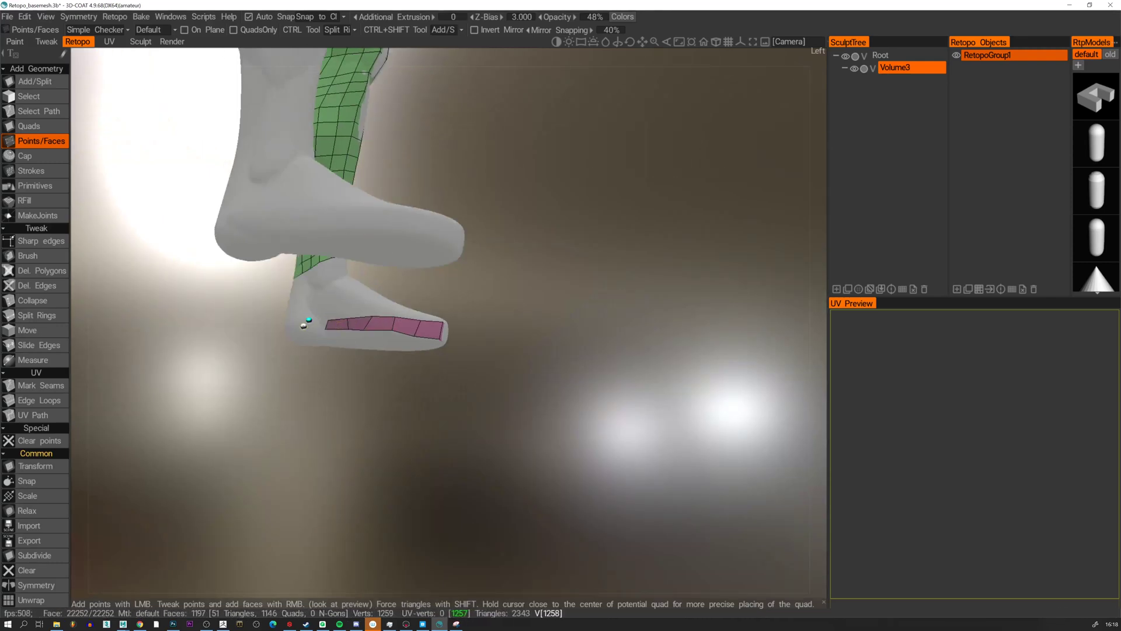
pyautogui.click(310, 324)
pyautogui.click(294, 324)
# Close the quad strip into a ring around the foot by filling the gap across the back of the heel.
pyautogui.keyDown('alt'); pyautogui.moveTo(275, 322); pyautogui.dragTo(370, 343); pyautogui.keyUp('alt')
pyautogui.keyDown('alt'); pyautogui.moveTo(370, 343); pyautogui.dragTo(361, 371, button='right'); pyautogui.keyUp('alt')
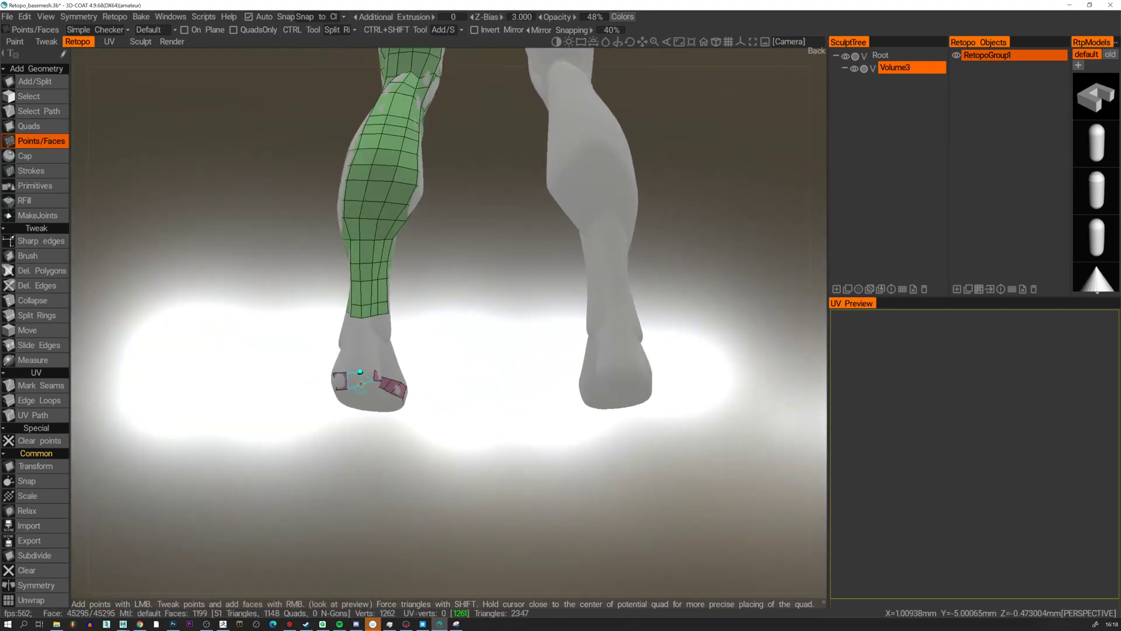
pyautogui.click(361, 372)
# Reposition the strip's points along the inner and outer sides of the foot for an even flow.
pyautogui.keyDown('alt'); pyautogui.moveTo(401, 309); pyautogui.dragTo(379, 318); pyautogui.keyUp('alt')
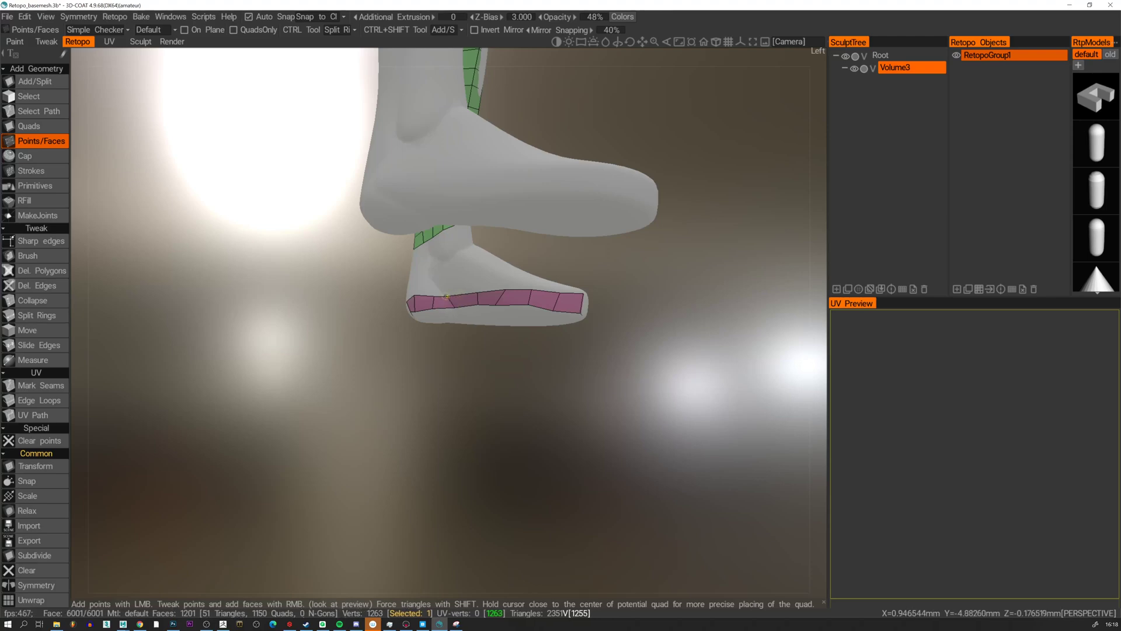
pyautogui.keyDown('alt'); pyautogui.moveTo(498, 297); pyautogui.dragTo(544, 320); pyautogui.keyUp('alt')
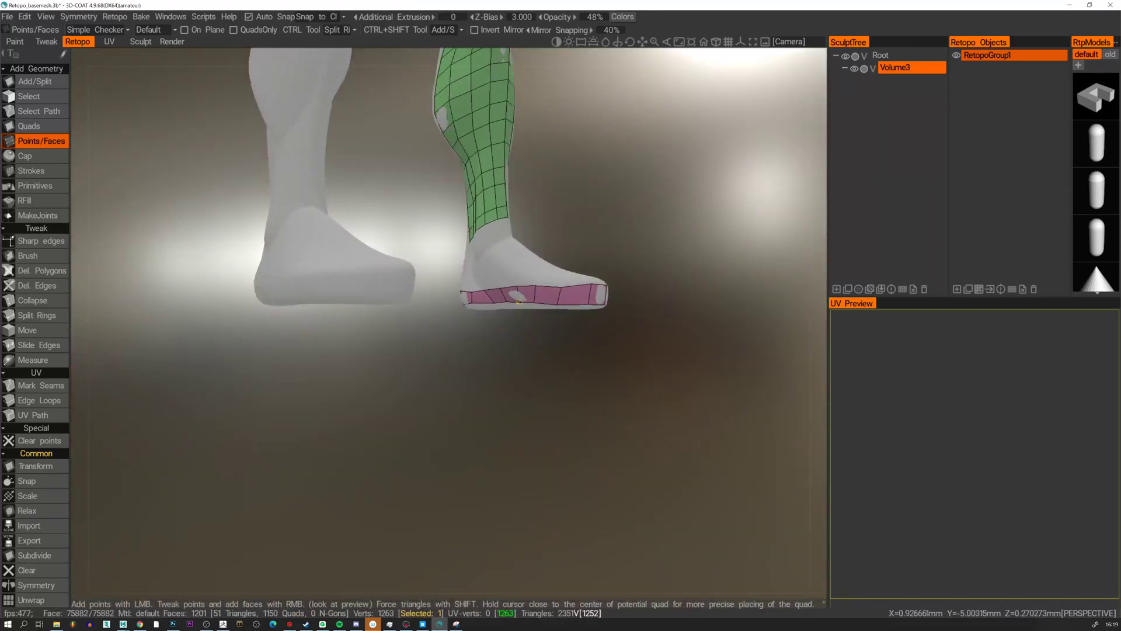
pyautogui.click(519, 300)
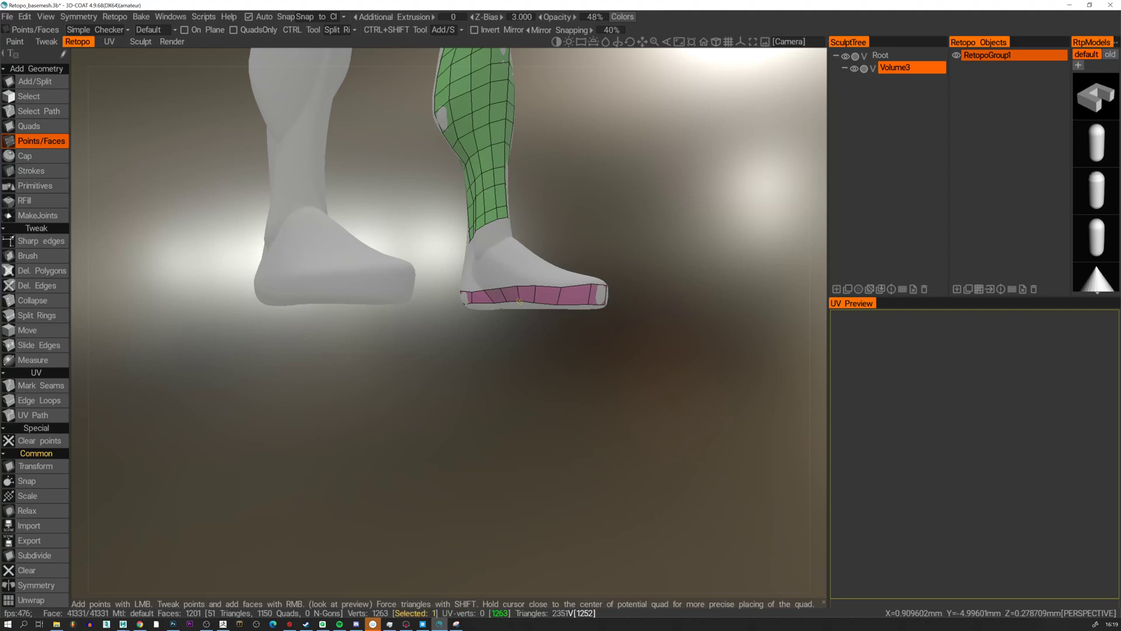
pyautogui.keyDown('alt'); pyautogui.moveTo(520, 300); pyautogui.dragTo(371, 294); pyautogui.keyUp('alt')
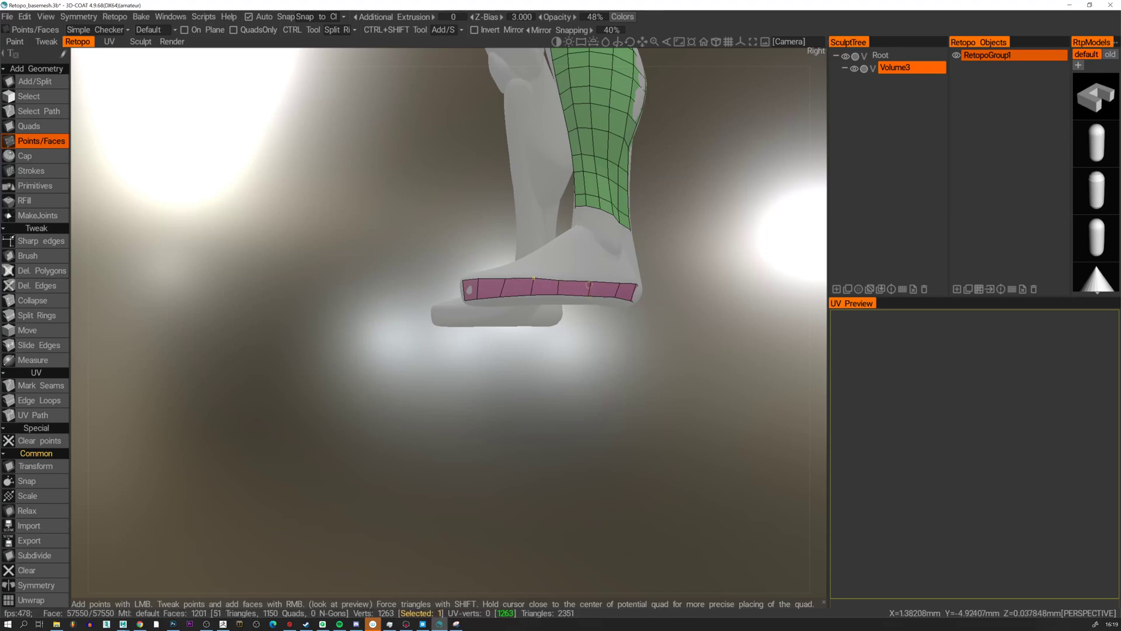
pyautogui.keyDown('alt'); pyautogui.moveTo(591, 282); pyautogui.dragTo(523, 280); pyautogui.keyUp('alt')
# Fill the toe end and ball of the sole with quads, two across, between the side strips.
pyautogui.keyDown('alt'); pyautogui.moveTo(643, 290); pyautogui.dragTo(529, 298); pyautogui.keyUp('alt')
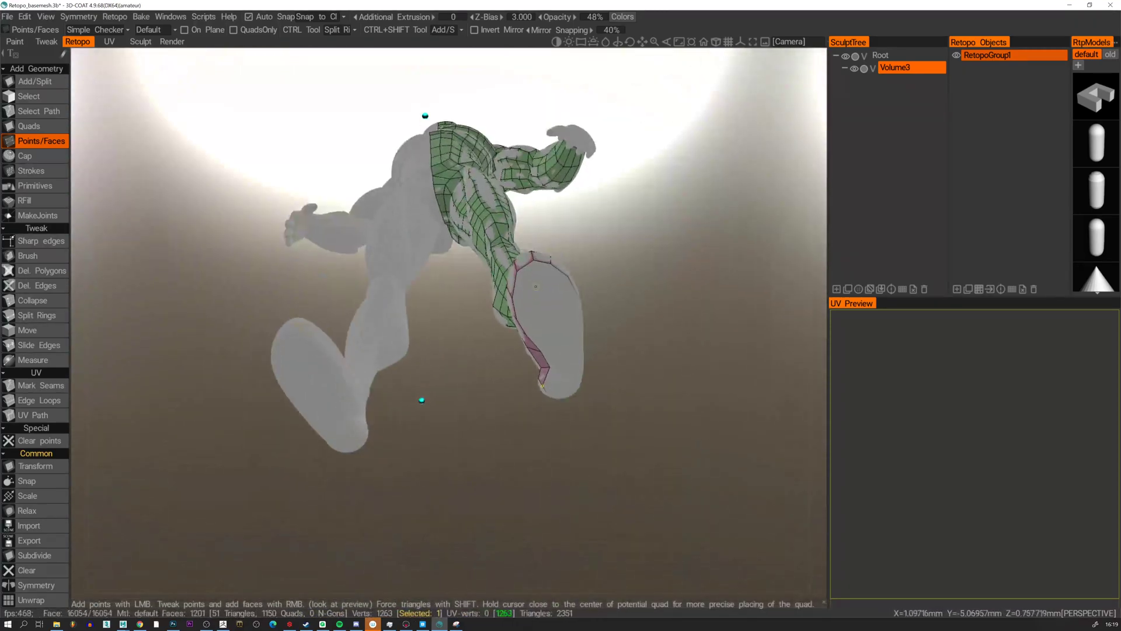
pyautogui.click(537, 270)
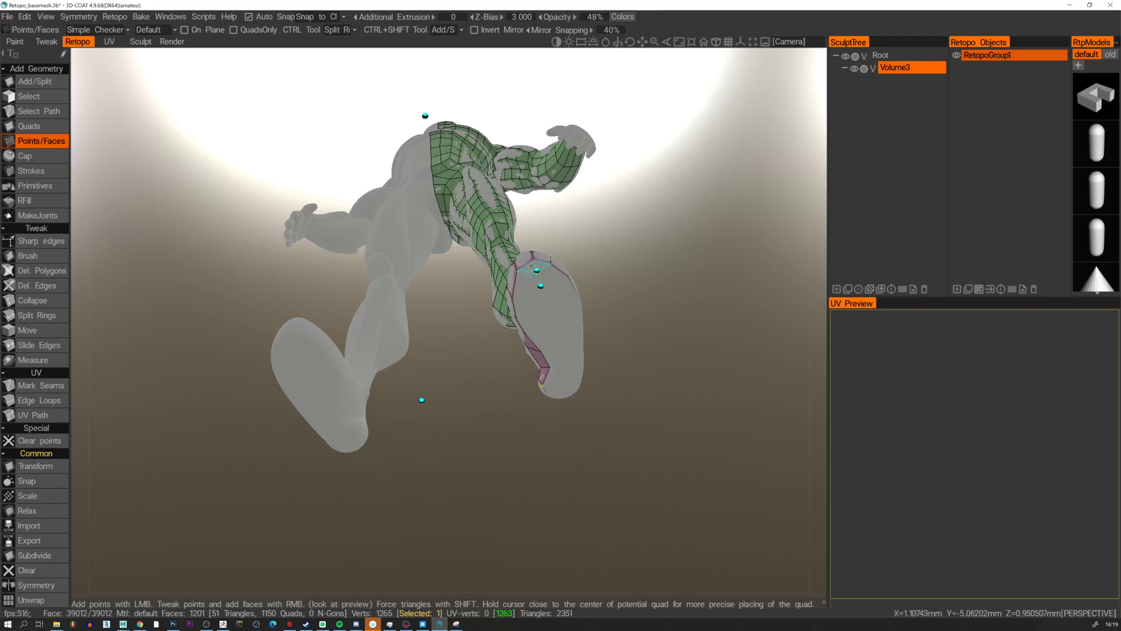
pyautogui.rightClick(522, 285)
pyautogui.rightClick(549, 275)
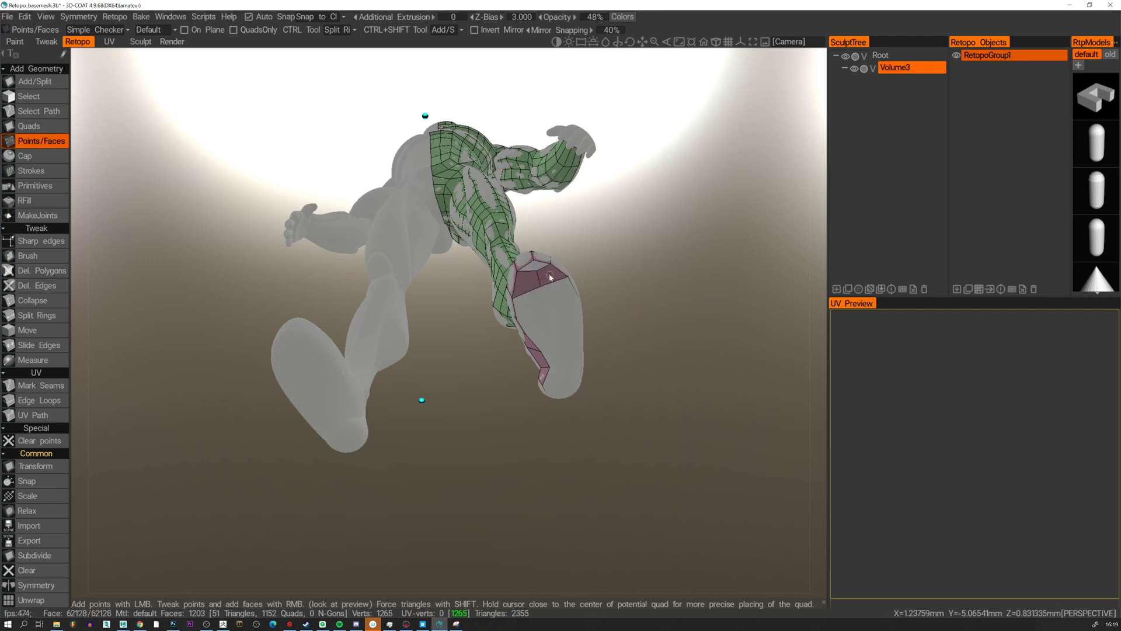
pyautogui.rightClick(533, 266)
pyautogui.keyDown('alt'); pyautogui.moveTo(545, 281); pyautogui.dragTo(357, 338); pyautogui.keyUp('alt')
pyautogui.click(546, 310)
pyautogui.rightClick(533, 307)
pyautogui.rightClick(558, 296)
# Add two more rows of paired quads across the sole through the midfoot.
pyautogui.click(582, 261)
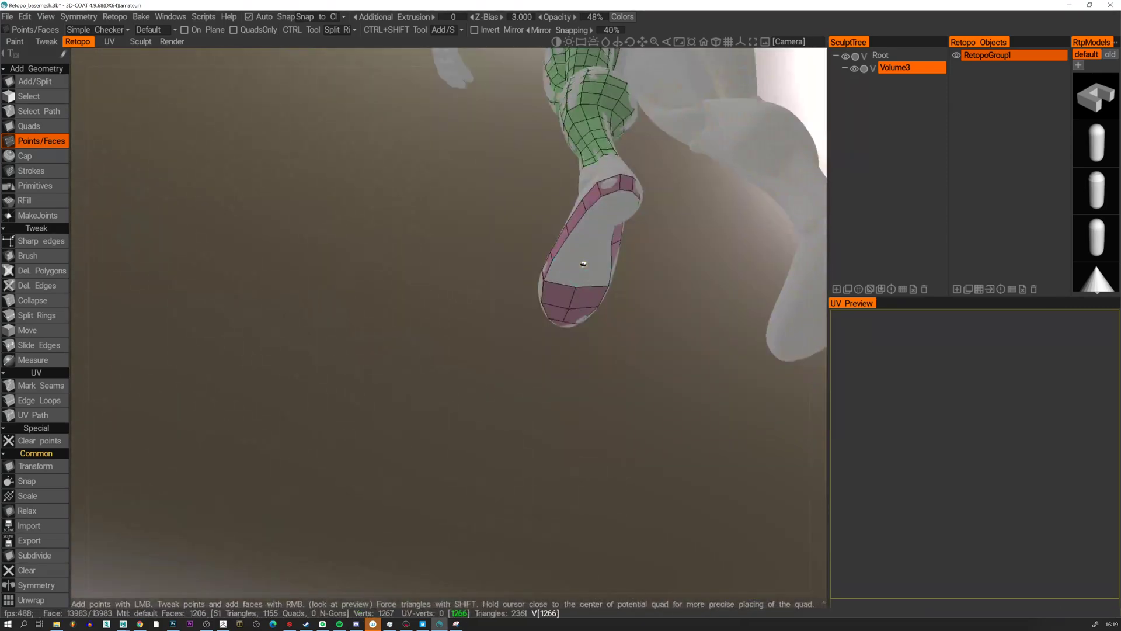
pyautogui.rightClick(566, 274)
pyautogui.rightClick(594, 276)
pyautogui.keyDown('alt'); pyautogui.moveTo(596, 277); pyautogui.dragTo(576, 233); pyautogui.keyUp('alt')
pyautogui.click(573, 250)
pyautogui.rightClick(589, 256)
pyautogui.rightClick(577, 233)
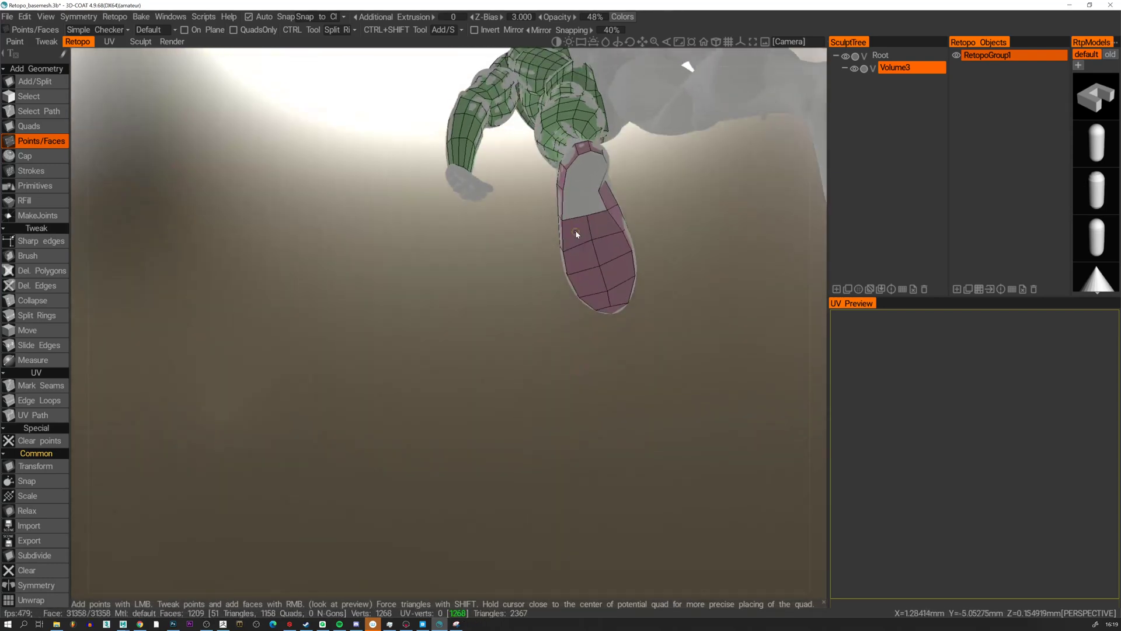
# Extend the paired rows of quads along the sole from the arch onto the heel.
pyautogui.keyDown('alt'); pyautogui.moveTo(587, 210); pyautogui.dragTo(560, 254, button='middle'); pyautogui.keyUp('alt')
pyautogui.rightClick(586, 236)
pyautogui.rightClick(565, 238)
pyautogui.click(564, 250)
pyautogui.rightClick(573, 256)
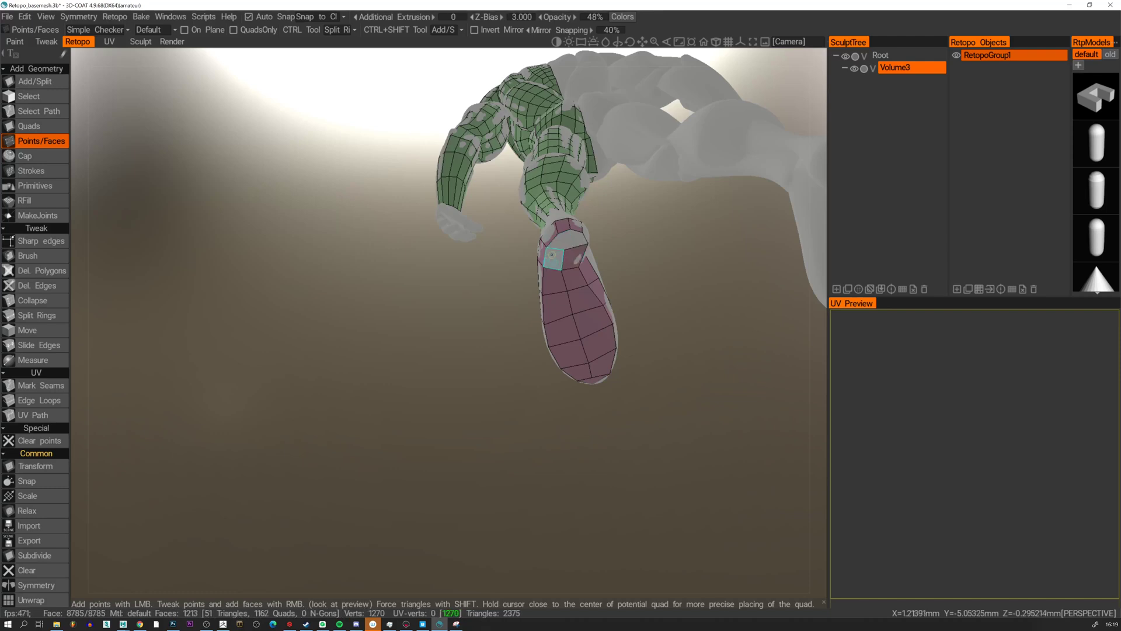
pyautogui.rightClick(553, 256)
# Close the heel end of the sole with quads joined to the strip around the back of the heel.
pyautogui.keyDown('alt'); pyautogui.moveTo(554, 256); pyautogui.dragTo(569, 239); pyautogui.keyUp('alt')
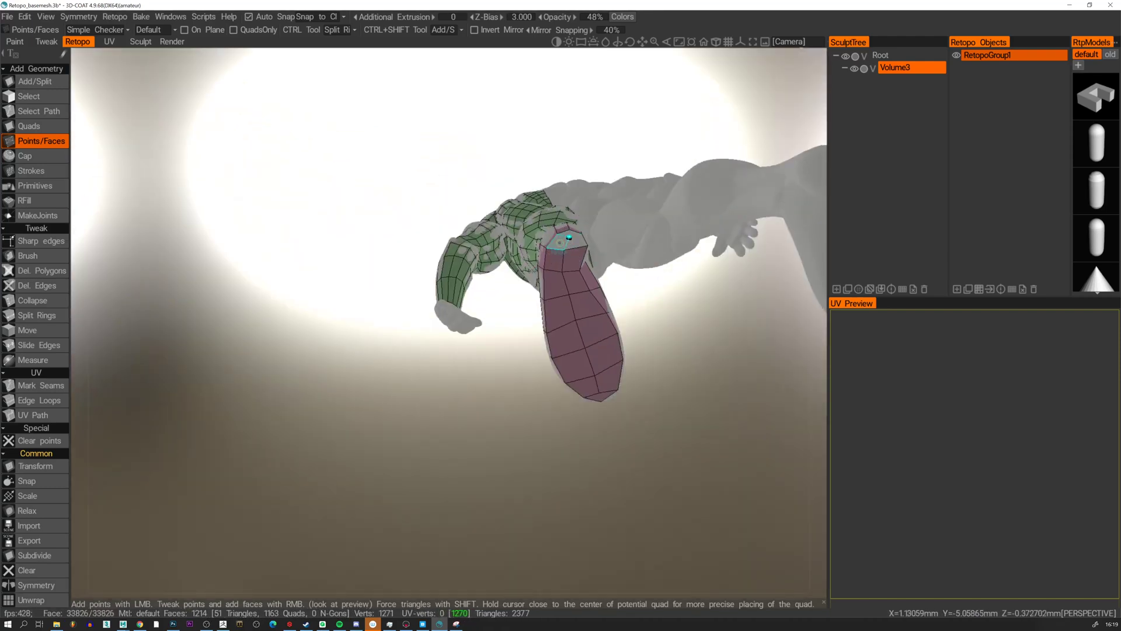
pyautogui.rightClick(569, 239)
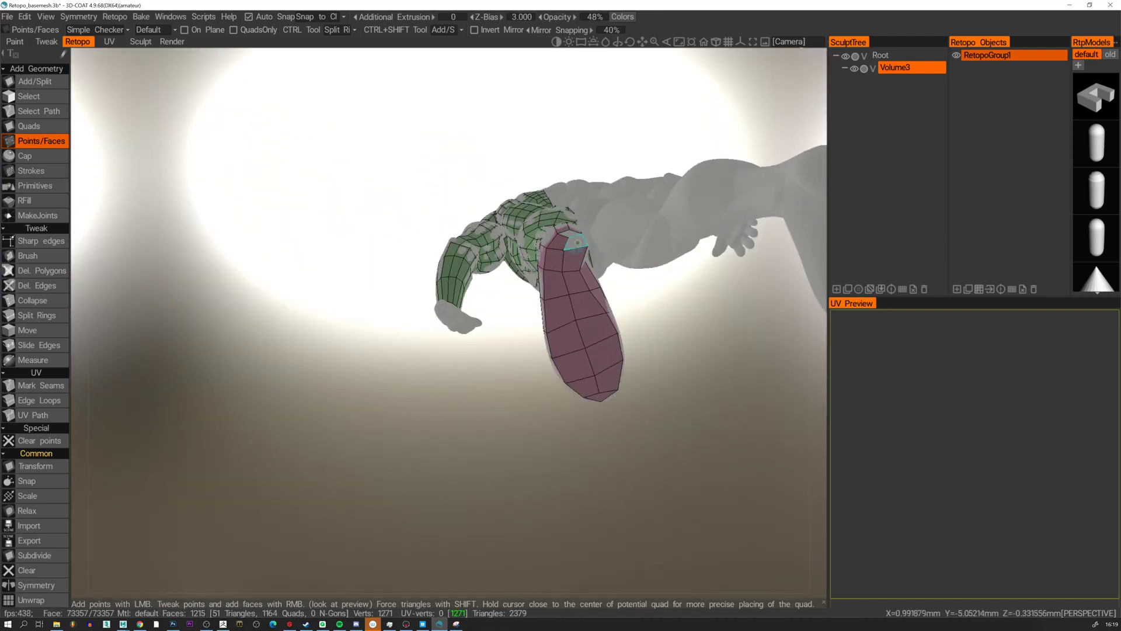
pyautogui.rightClick(577, 241)
pyautogui.keyDown('alt'); pyautogui.moveTo(577, 241); pyautogui.dragTo(506, 291); pyautogui.keyUp('alt')
pyautogui.rightClick(565, 165)
pyautogui.keyDown('alt'); pyautogui.moveTo(701, 285); pyautogui.dragTo(541, 319, button='right'); pyautogui.keyUp('alt')
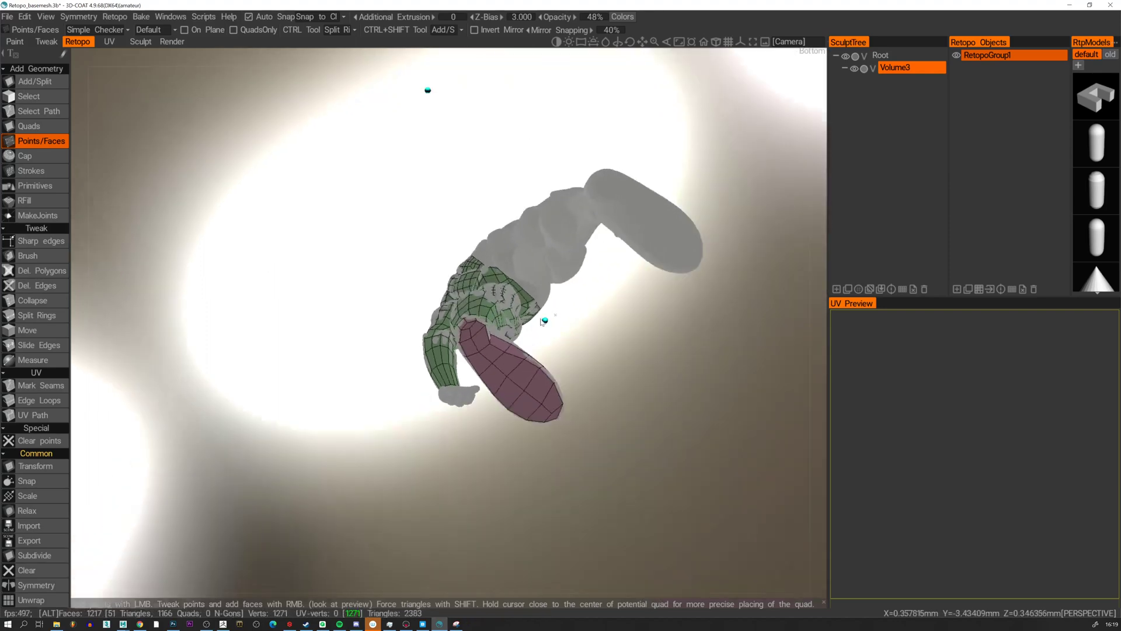
# Place a point on top of the toes and build the first two quads from the toe rim to the outer side strip.
pyautogui.keyDown('alt'); pyautogui.moveTo(541, 319); pyautogui.dragTo(544, 346); pyautogui.keyUp('alt')
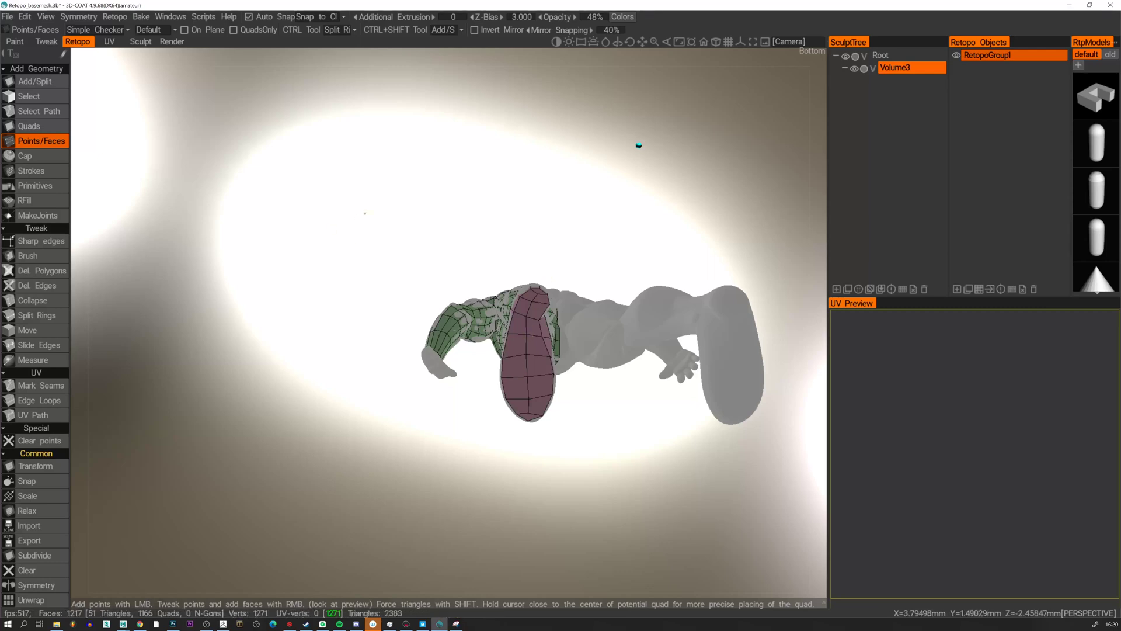
pyautogui.click(28, 126)
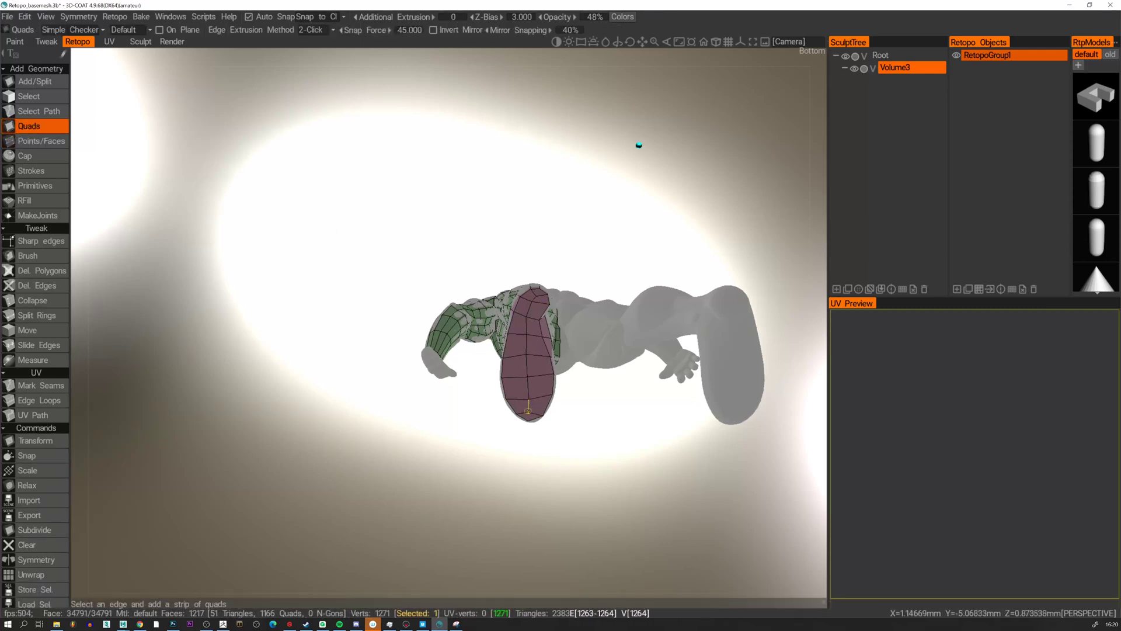
pyautogui.keyDown('alt'); pyautogui.moveTo(556, 368); pyautogui.dragTo(651, 346); pyautogui.keyUp('alt')
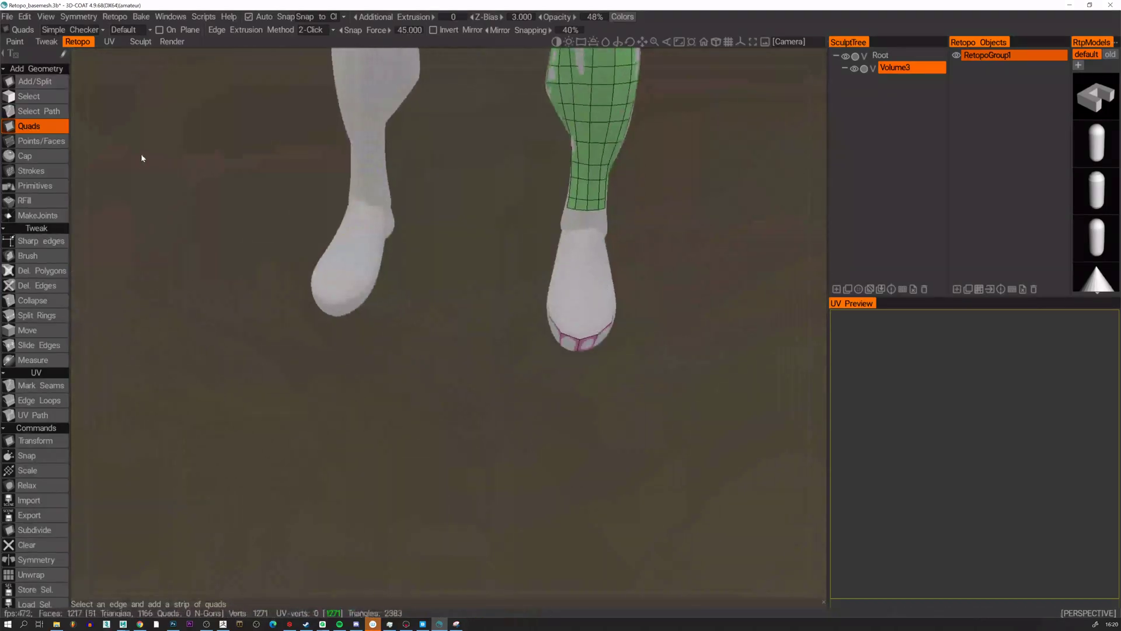
pyautogui.click(23, 141)
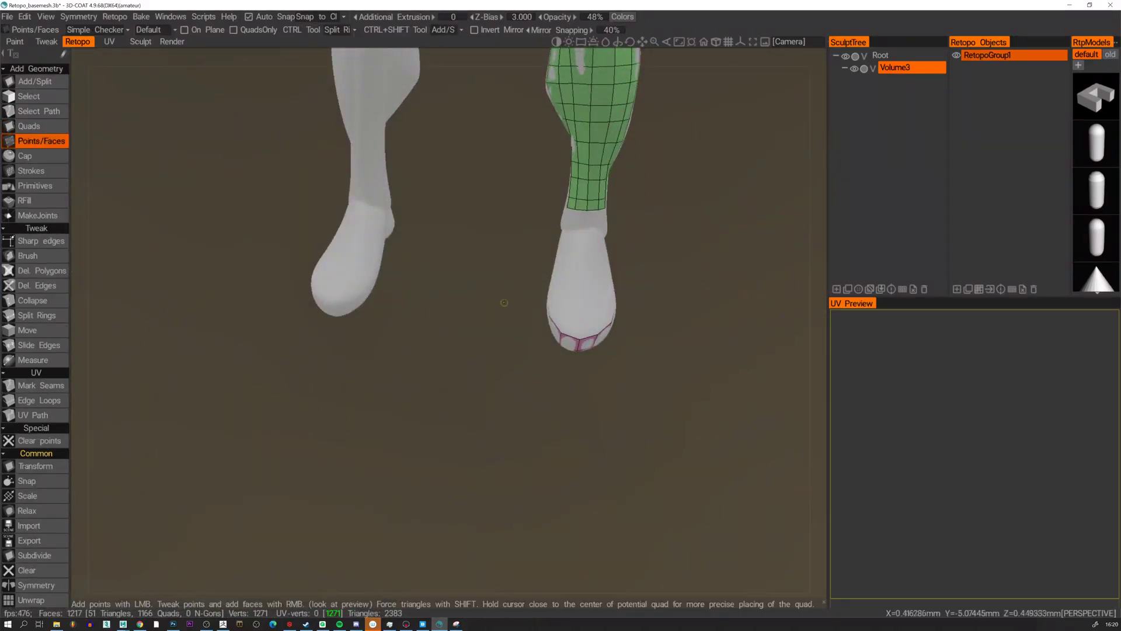
pyautogui.click(580, 328)
pyautogui.rightClick(580, 333)
pyautogui.keyDown('alt'); pyautogui.moveTo(580, 330); pyautogui.dragTo(472, 325); pyautogui.keyUp('alt')
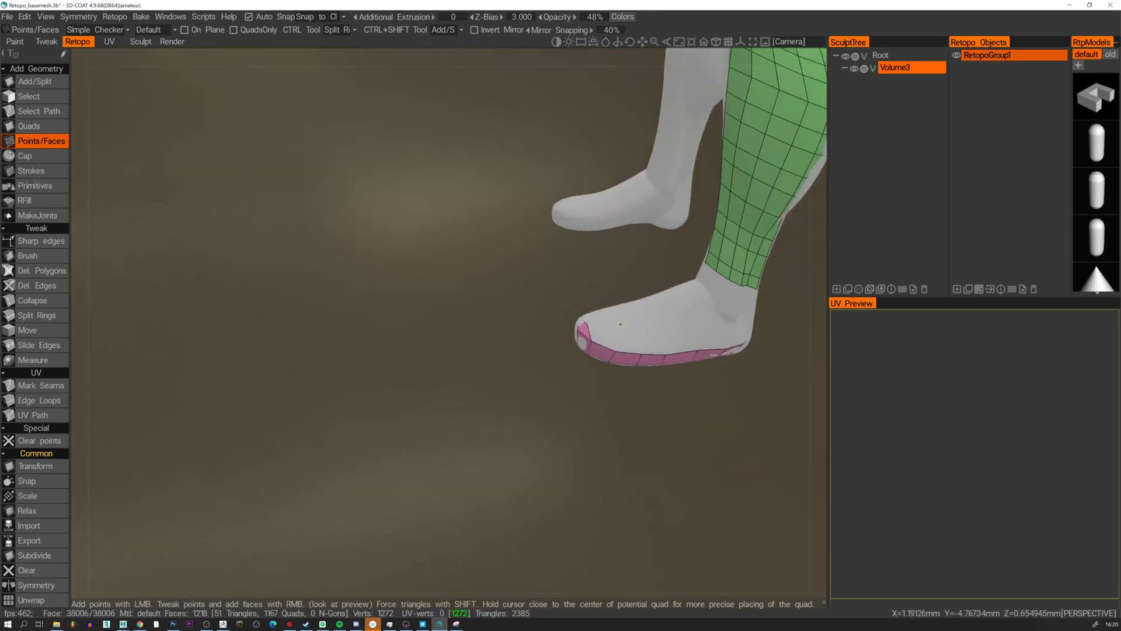
pyautogui.rightClick(606, 340)
pyautogui.keyDown('alt'); pyautogui.moveTo(605, 340); pyautogui.dragTo(759, 371); pyautogui.keyUp('alt')
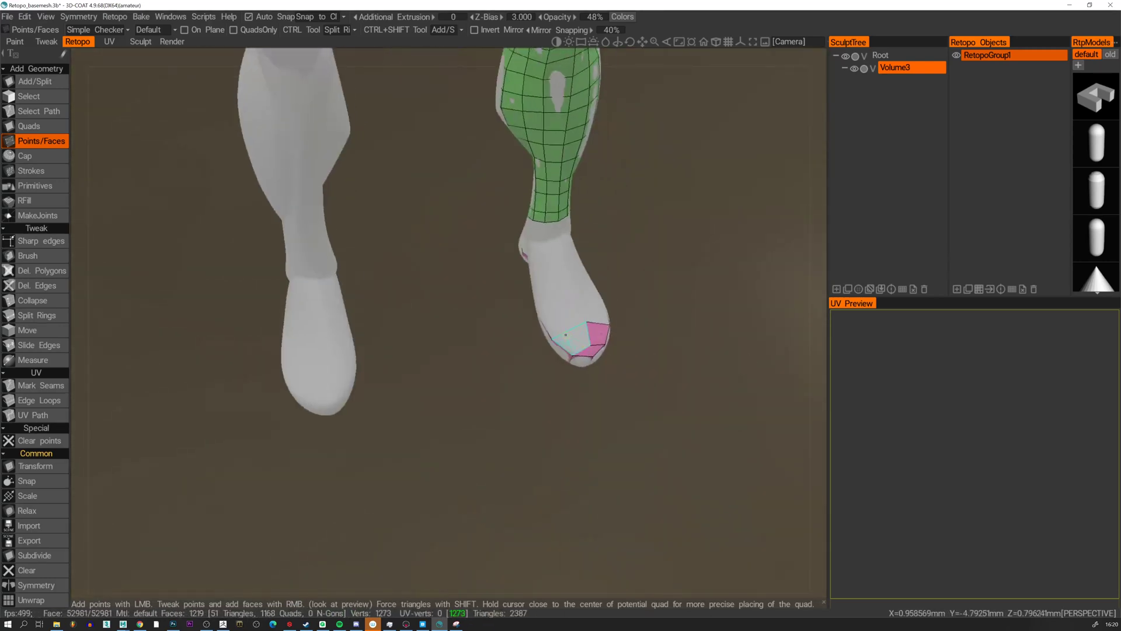
# Add a quad on the inner side of the toe top and adjust the points where the toe quads meet.
pyautogui.rightClick(566, 335)
pyautogui.keyDown('alt'); pyautogui.moveTo(566, 334); pyautogui.dragTo(528, 331); pyautogui.keyUp('alt')
pyautogui.moveTo(583, 327); pyautogui.dragTo(580, 321, button='right')
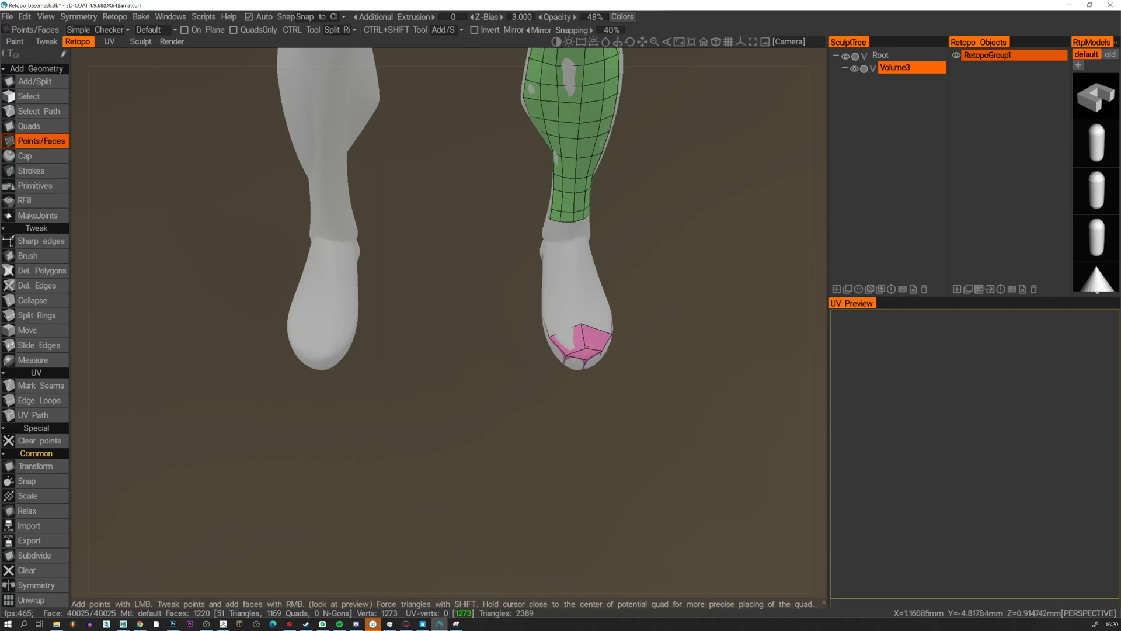
pyautogui.moveTo(585, 347); pyautogui.dragTo(582, 345)
# Place a point on the centre line behind the toes and fill quads from it to the foot's side strips.
pyautogui.click(577, 302)
pyautogui.keyDown('alt'); pyautogui.moveTo(577, 303); pyautogui.dragTo(327, 292); pyautogui.keyUp('alt')
pyautogui.rightClick(560, 297)
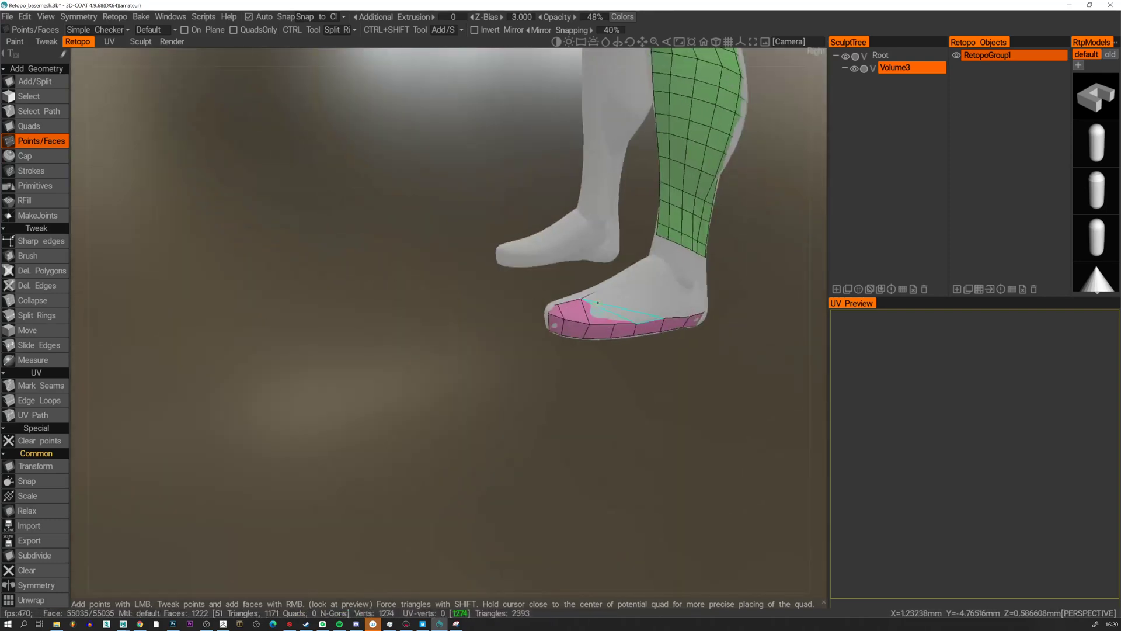
pyautogui.keyDown('alt'); pyautogui.moveTo(613, 307); pyautogui.dragTo(607, 357); pyautogui.keyUp('alt')
pyautogui.rightClick(599, 307)
pyautogui.keyDown('alt'); pyautogui.moveTo(628, 300); pyautogui.dragTo(646, 250); pyautogui.keyUp('alt')
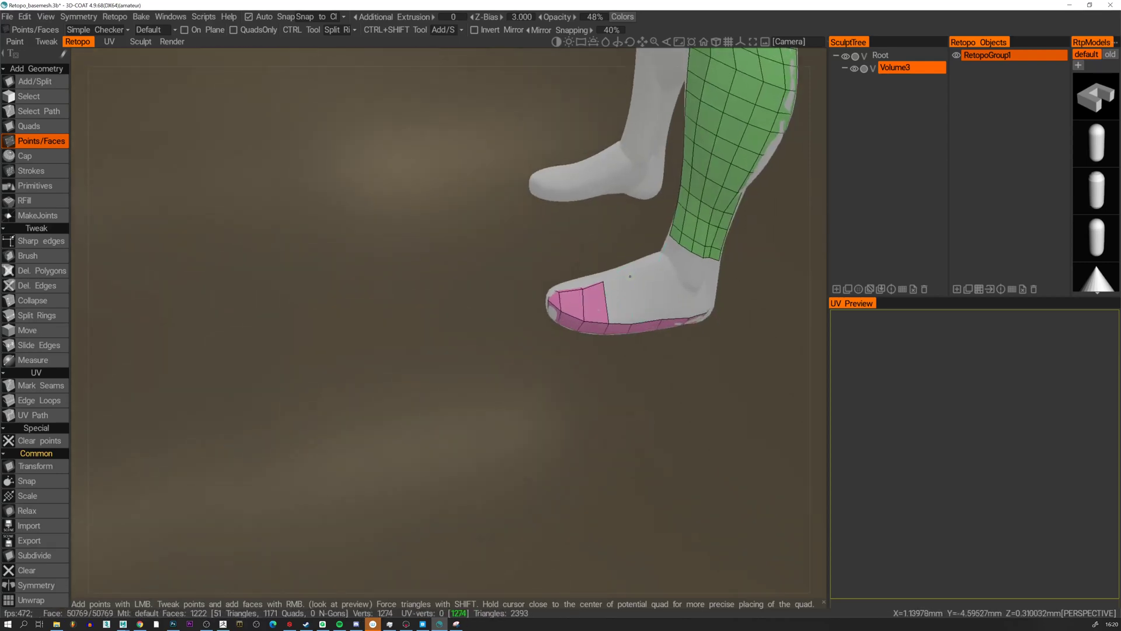
# Place another centre point over the midfoot and fill a quad on each side of it.
pyautogui.click(628, 273)
pyautogui.rightClick(626, 291)
pyautogui.keyDown('alt'); pyautogui.moveTo(626, 291); pyautogui.dragTo(722, 373); pyautogui.keyUp('alt')
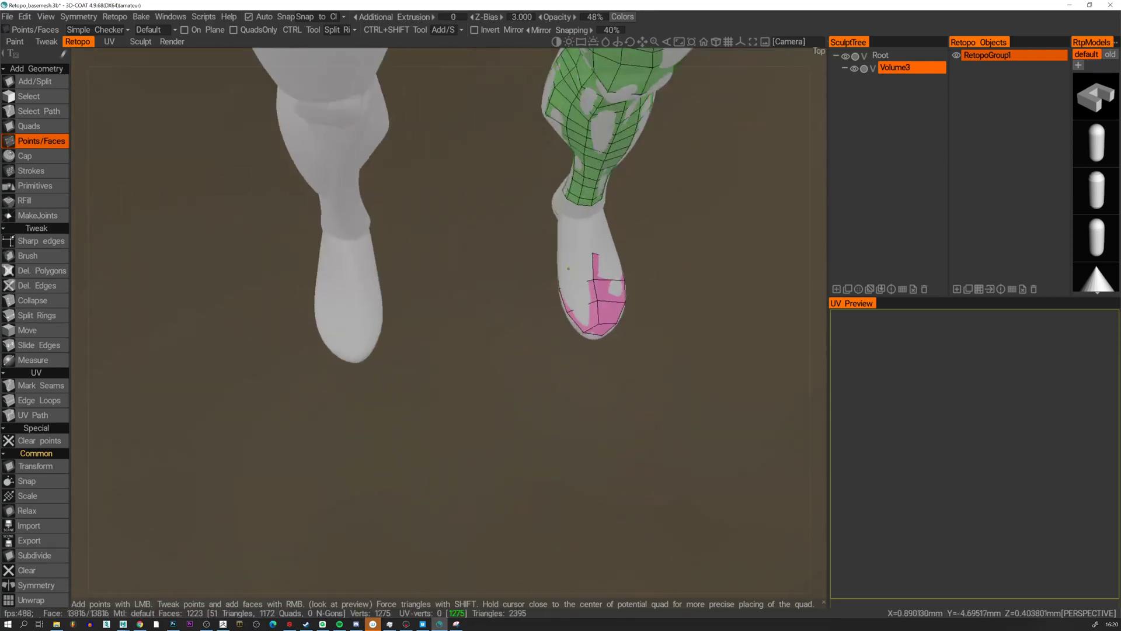
pyautogui.keyDown('alt'); pyautogui.moveTo(568, 269); pyautogui.dragTo(672, 246); pyautogui.keyUp('alt')
pyautogui.rightClick(563, 260)
pyautogui.keyDown('alt'); pyautogui.moveTo(563, 261); pyautogui.dragTo(506, 261); pyautogui.keyUp('alt')
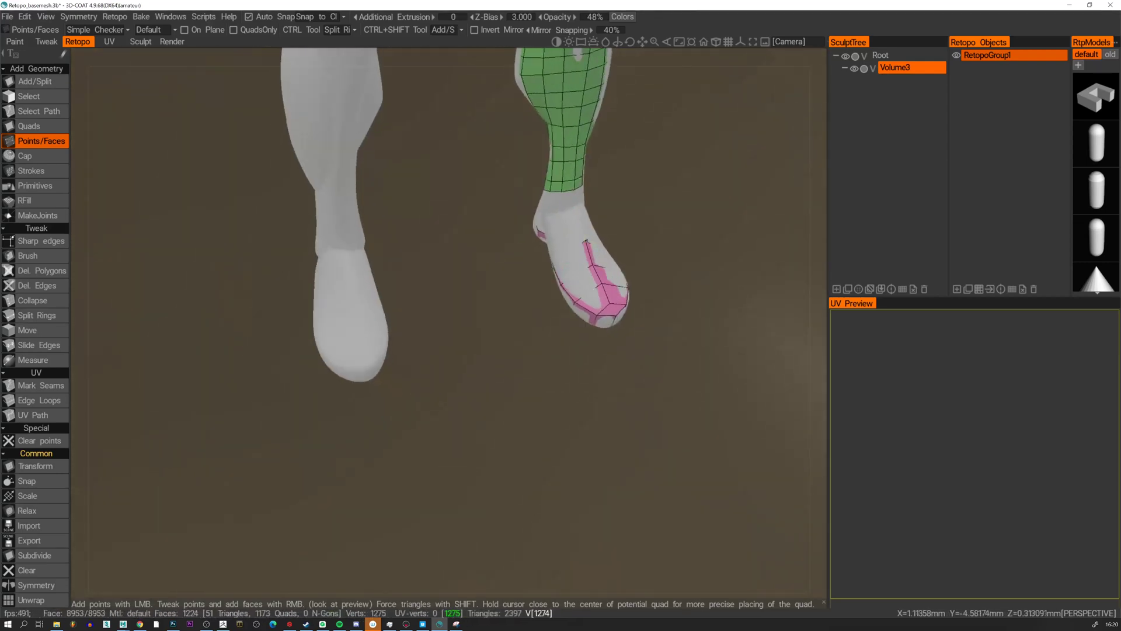
# Add a point farther up the instep and fill the quad on its inner side.
pyautogui.click(586, 241)
pyautogui.keyDown('alt'); pyautogui.moveTo(585, 242); pyautogui.dragTo(426, 231); pyautogui.keyUp('alt')
pyautogui.rightClick(561, 242)
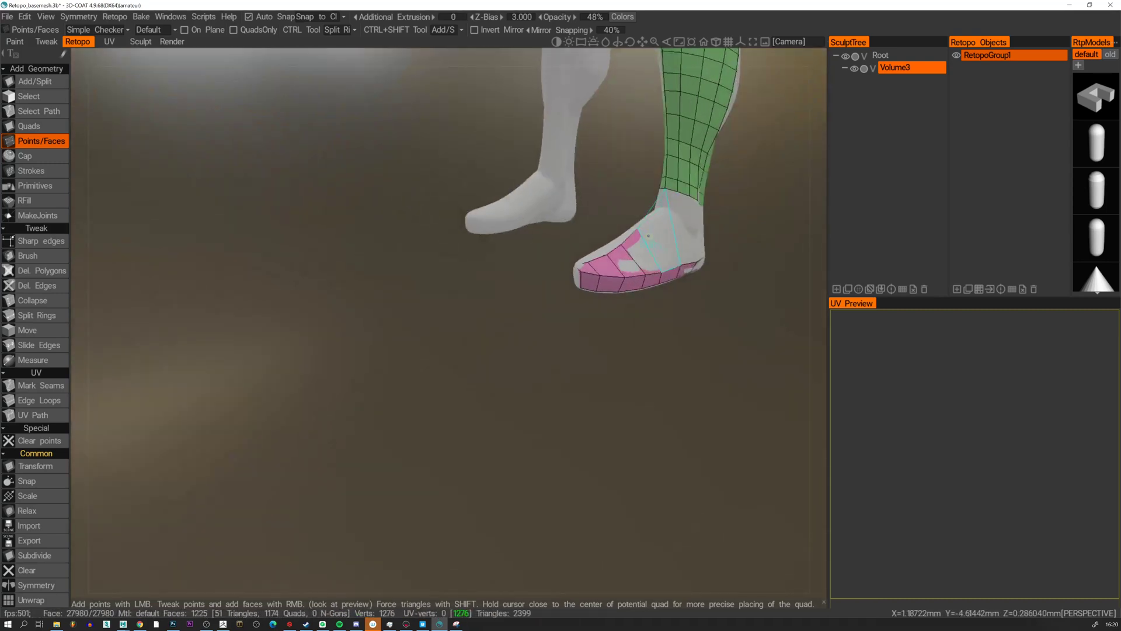
pyautogui.keyDown('alt'); pyautogui.moveTo(668, 223); pyautogui.dragTo(648, 242); pyautogui.keyUp('alt')
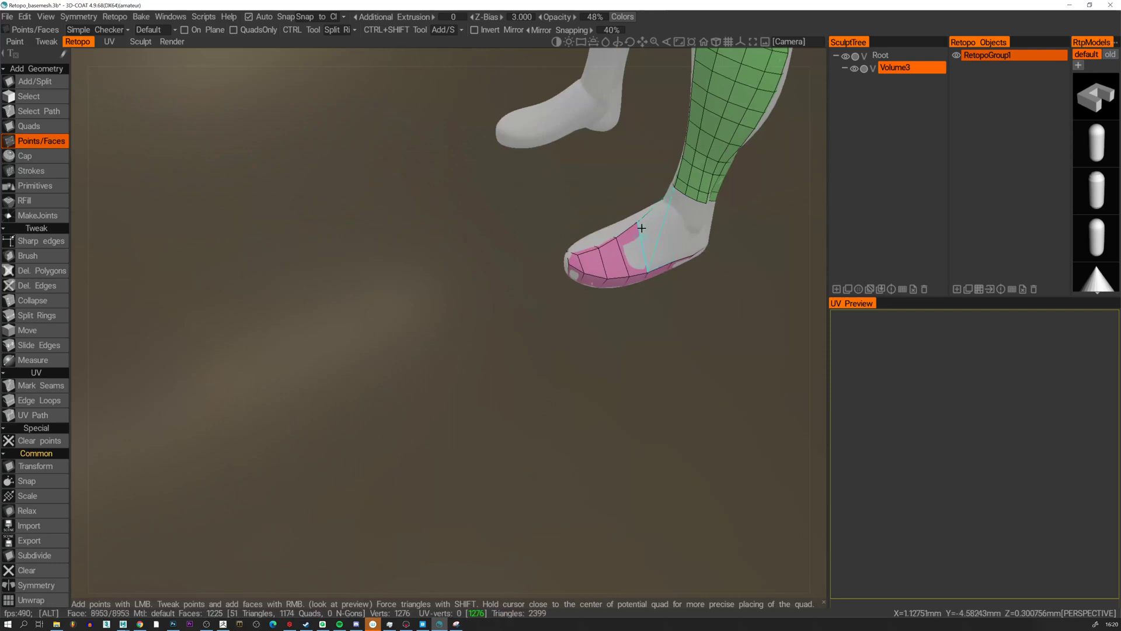
# Bridge the outer side strip to the upper instep with one quad using the Quads tool.
pyautogui.click(30, 126)
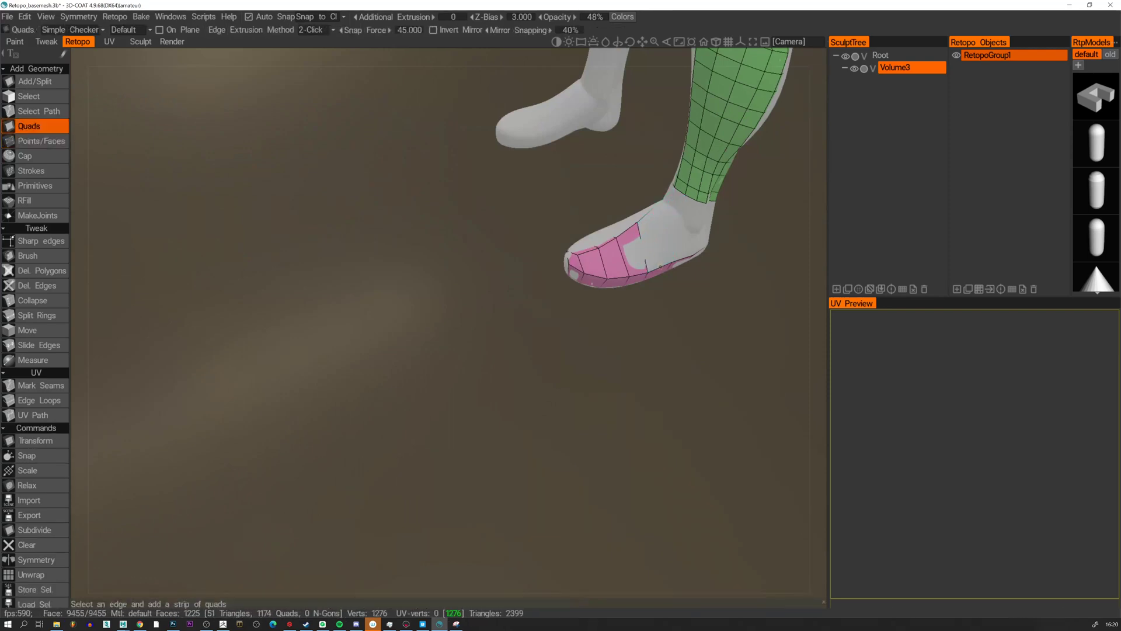
pyautogui.click(660, 268)
pyautogui.keyDown('alt'); pyautogui.moveTo(652, 217); pyautogui.dragTo(576, 266); pyautogui.keyUp('alt')
pyautogui.click(638, 222)
pyautogui.click(655, 205)
# Split the new outer midfoot quad with an edge running lengthwise along the foot, heading down to the side strip ahead of it.
pyautogui.click(35, 82)
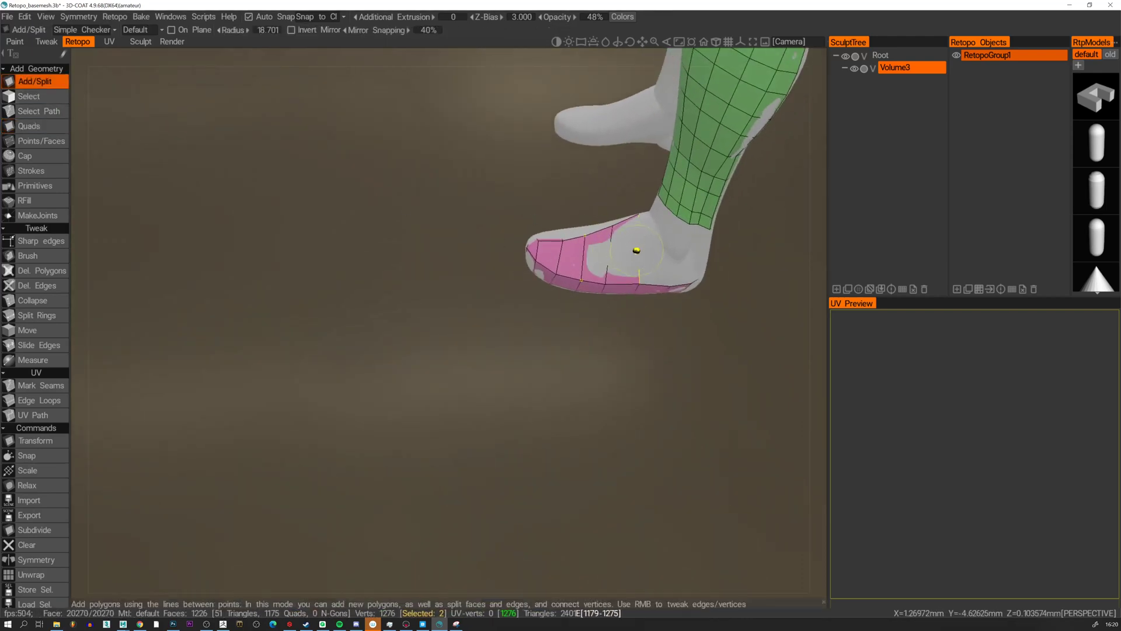
pyautogui.click(638, 250)
pyautogui.click(609, 251)
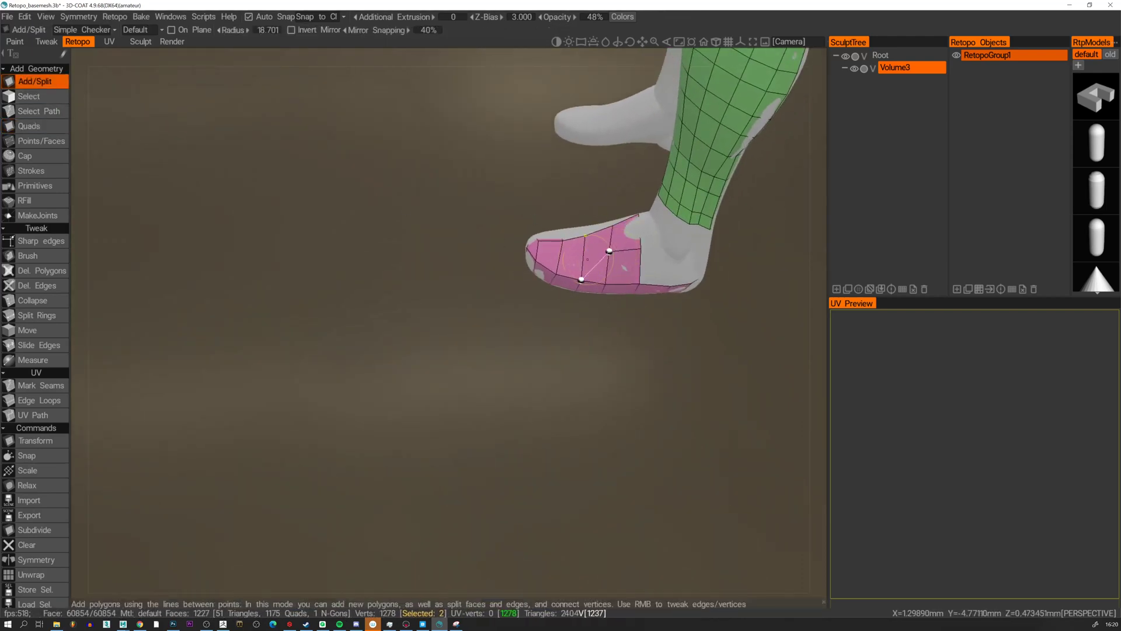
# Set the Add/Split radius to 2.951 and cut a new edge line along the outer side of the foot around the toe.
pyautogui.moveTo(236, 30); pyautogui.dragTo(220, 30)
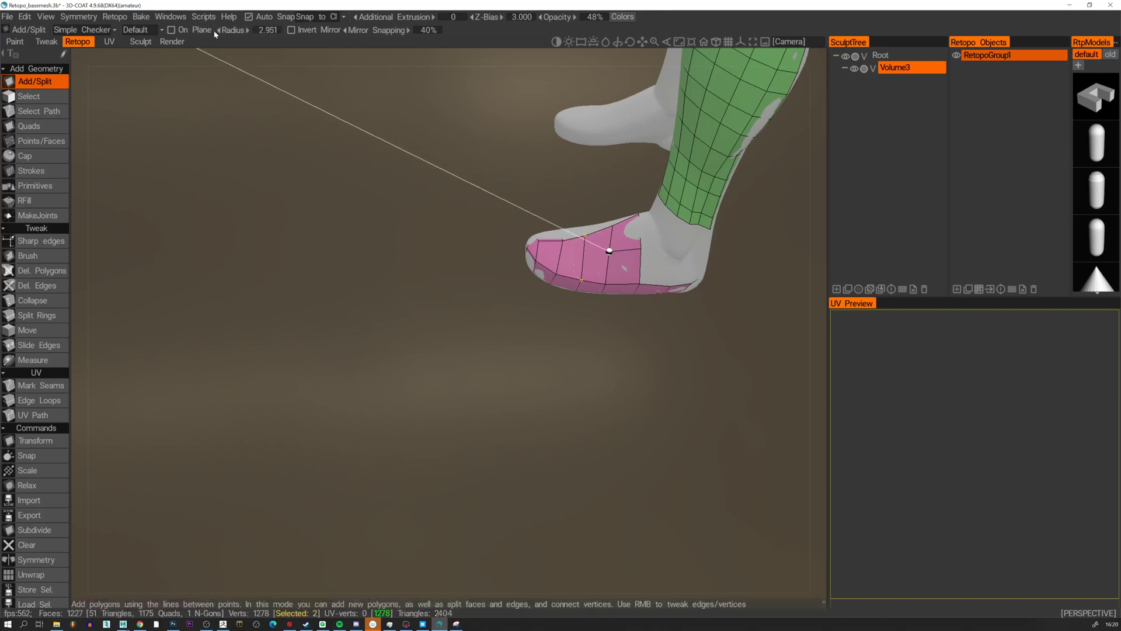
pyautogui.click(584, 256)
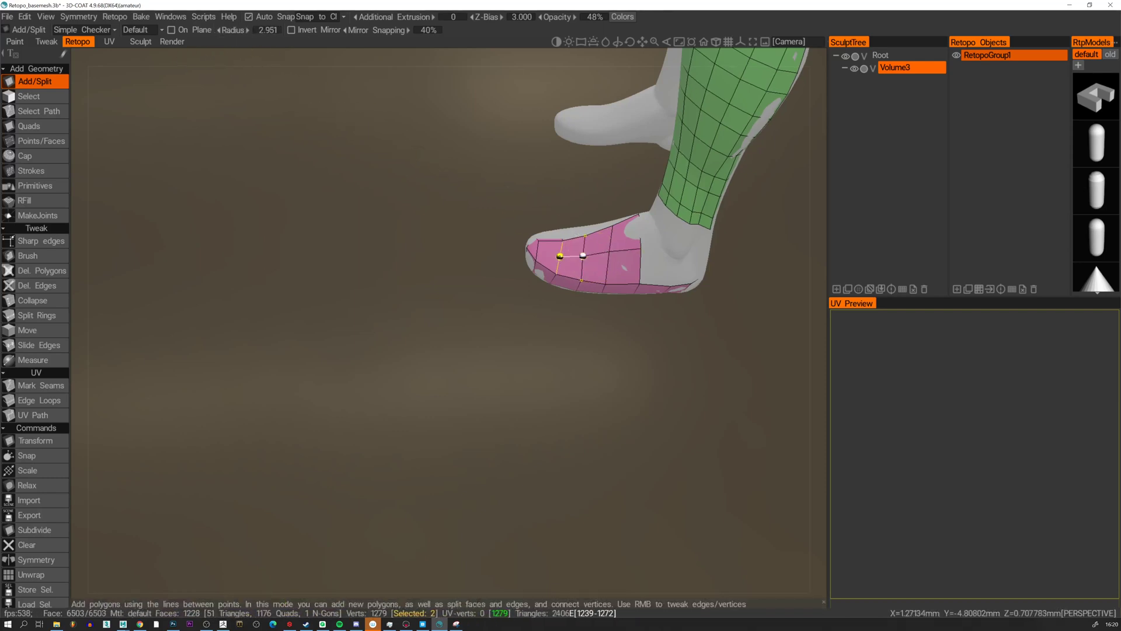
pyautogui.click(560, 257)
pyautogui.keyDown('alt'); pyautogui.moveTo(559, 257); pyautogui.dragTo(580, 248); pyautogui.keyUp('alt')
pyautogui.click(541, 250)
pyautogui.click(517, 229)
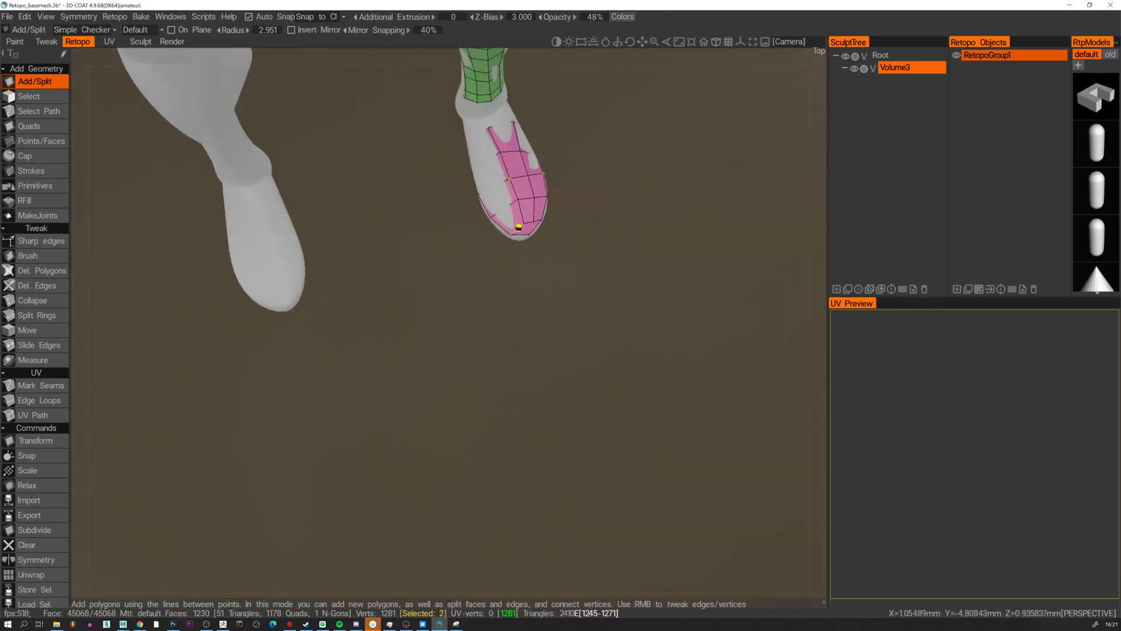
# Continue the split line from the toe back along the inner side of the foot to the open mesh edge.
pyautogui.keyDown('alt'); pyautogui.moveTo(485, 191); pyautogui.dragTo(525, 193); pyautogui.keyUp('alt')
pyautogui.click(510, 195)
pyautogui.click(490, 183)
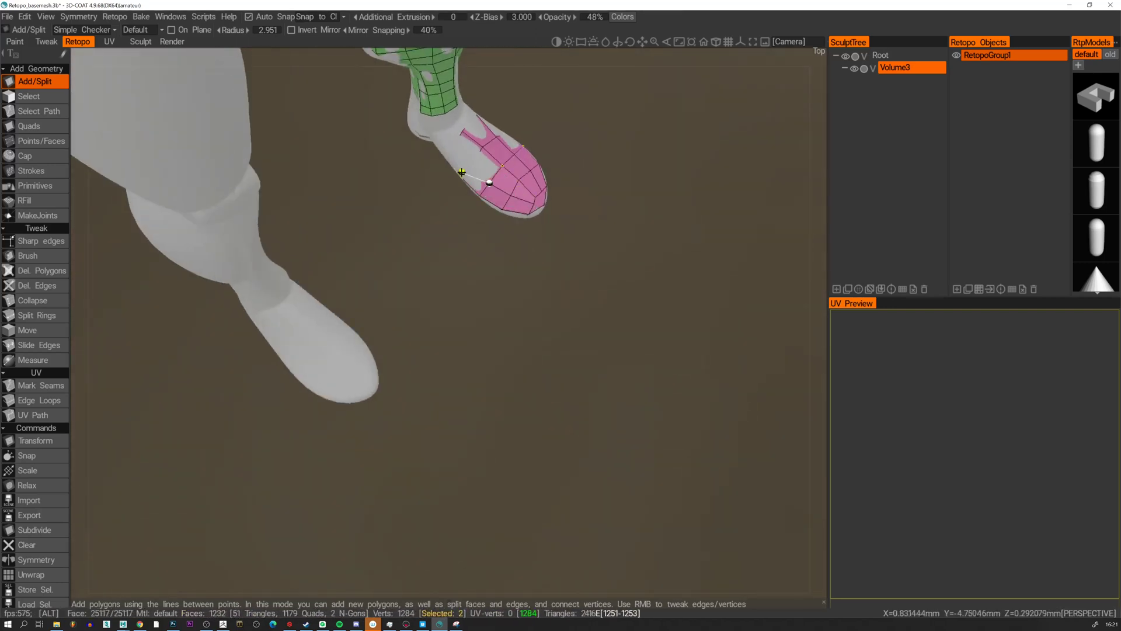
pyautogui.keyDown('alt'); pyautogui.moveTo(461, 173); pyautogui.dragTo(482, 157); pyautogui.keyUp('alt')
pyautogui.click(466, 165)
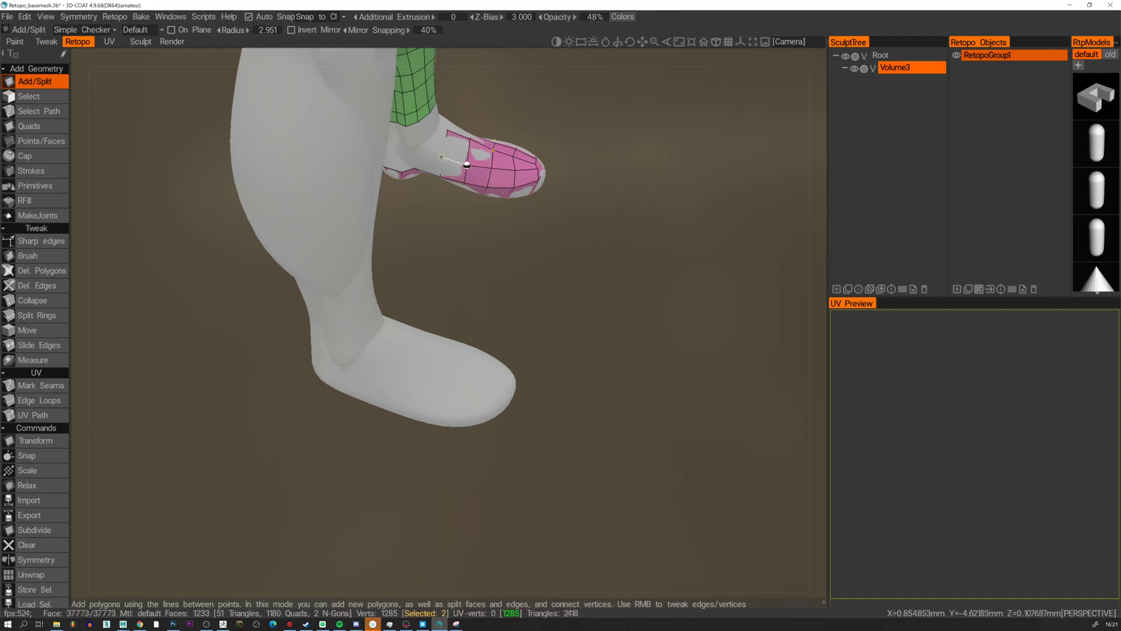
pyautogui.click(443, 154)
# Delete the N-gon on top of the toe tip.
pyautogui.keyDown('alt'); pyautogui.moveTo(555, 183); pyautogui.dragTo(518, 158); pyautogui.keyUp('alt')
pyautogui.keyDown('alt'); pyautogui.moveTo(518, 158); pyautogui.dragTo(496, 146, button='right'); pyautogui.keyUp('alt')
pyautogui.keyDown('alt'); pyautogui.moveTo(497, 146); pyautogui.dragTo(456, 277, button='middle'); pyautogui.keyUp('alt')
pyautogui.click(21, 141)
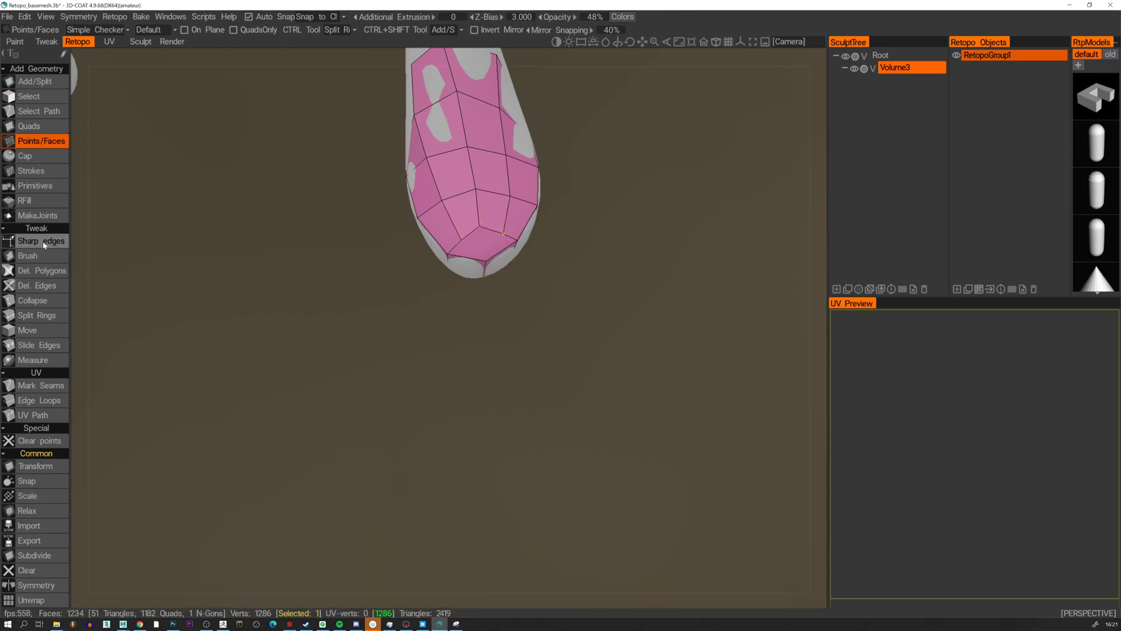
pyautogui.click(42, 271)
pyautogui.click(484, 243)
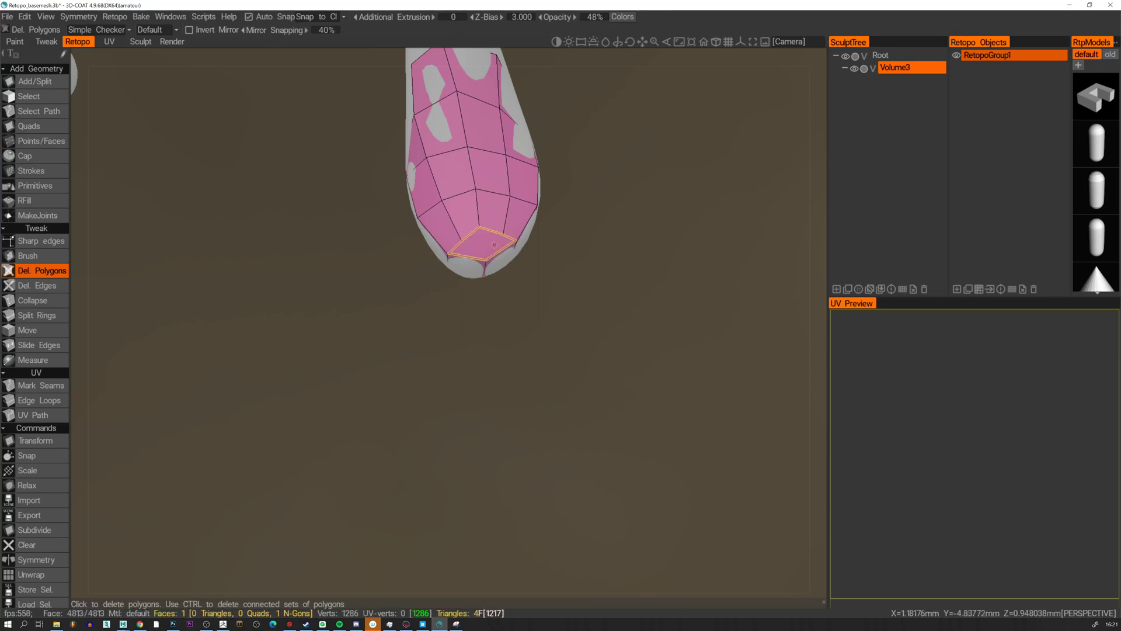
# Fill the toe hole with three quads around a new central point and adjust the surrounding vertices.
pyautogui.click(14, 143)
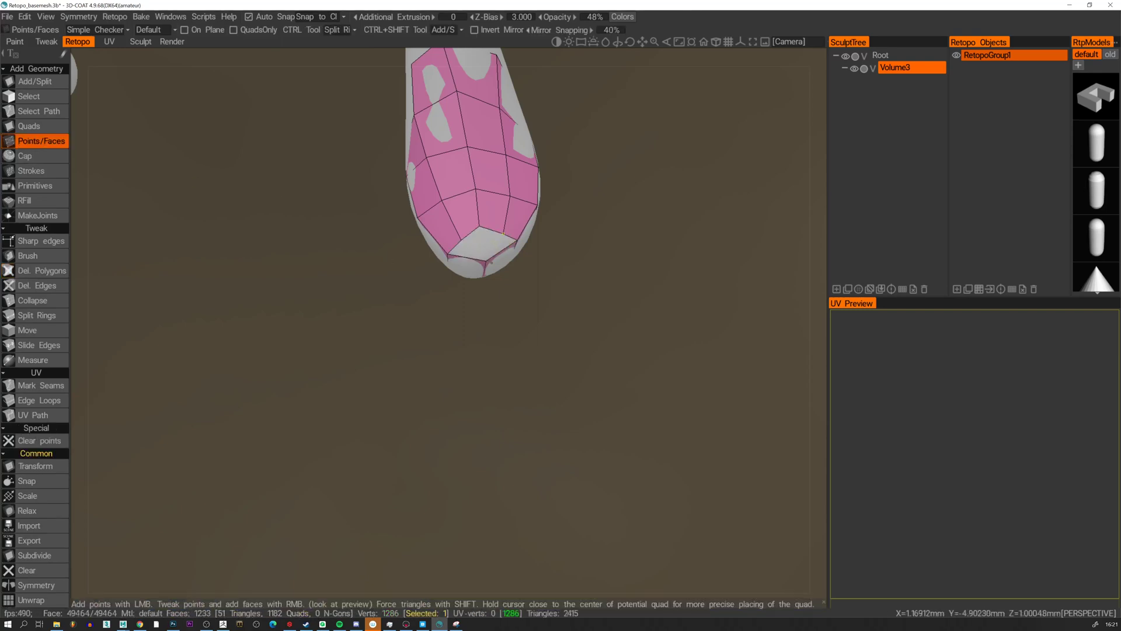
pyautogui.click(482, 236)
pyautogui.rightClick(482, 235)
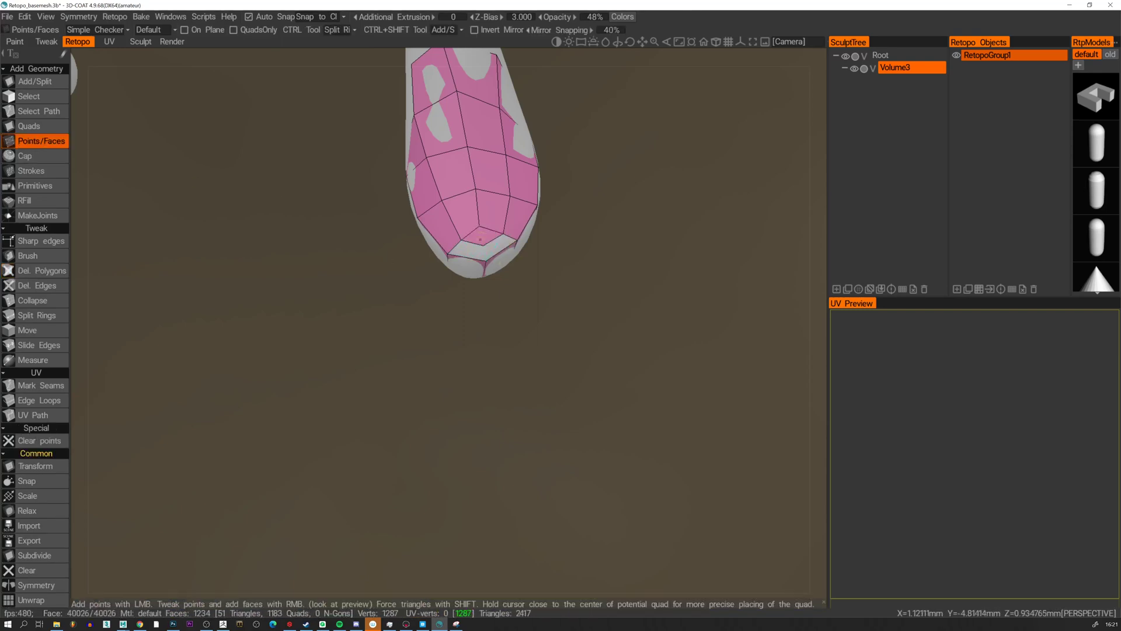
pyautogui.rightClick(469, 250)
pyautogui.rightClick(499, 248)
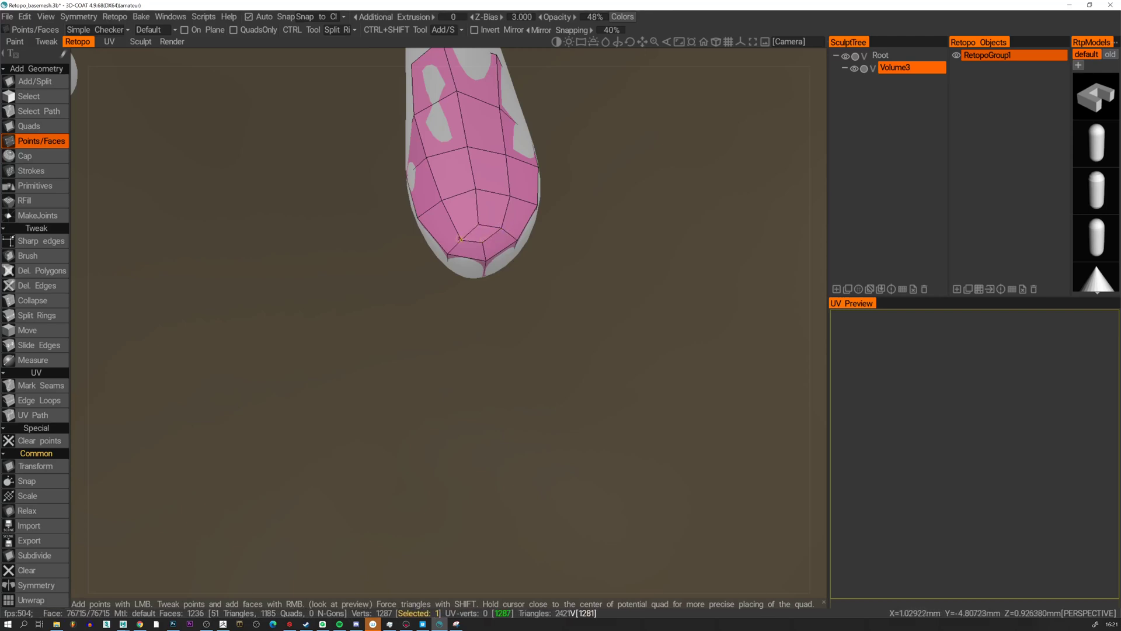
pyautogui.moveTo(461, 239); pyautogui.dragTo(480, 220, button='right')
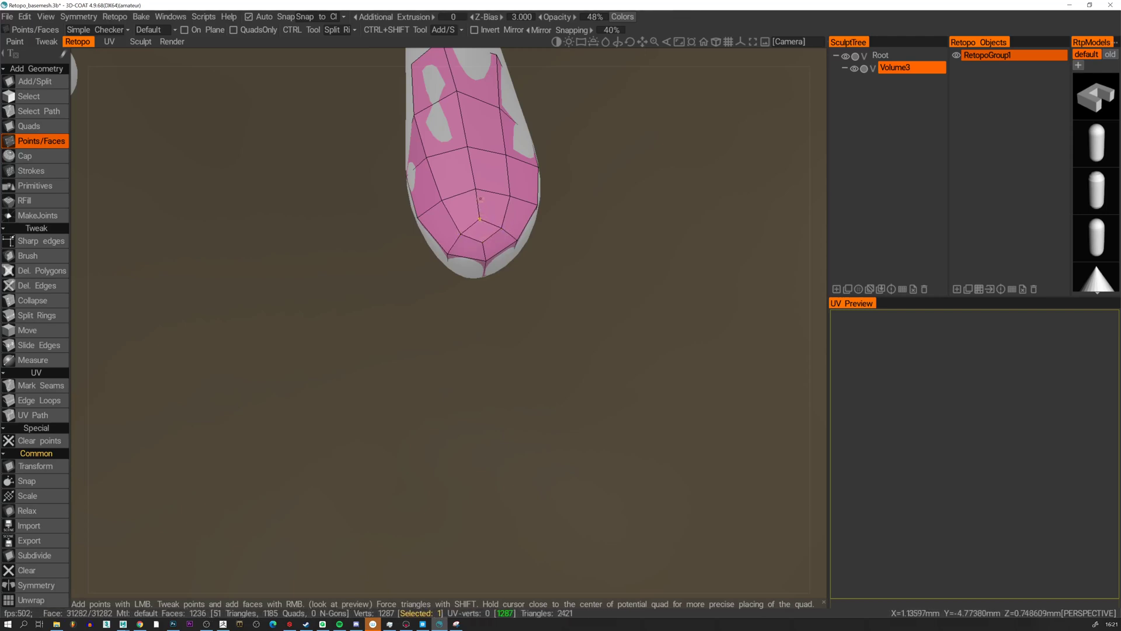
# Place points below the front of the shin mesh and build two quads down toward the outer ankle.
pyautogui.scroll(-5, 503, 220)
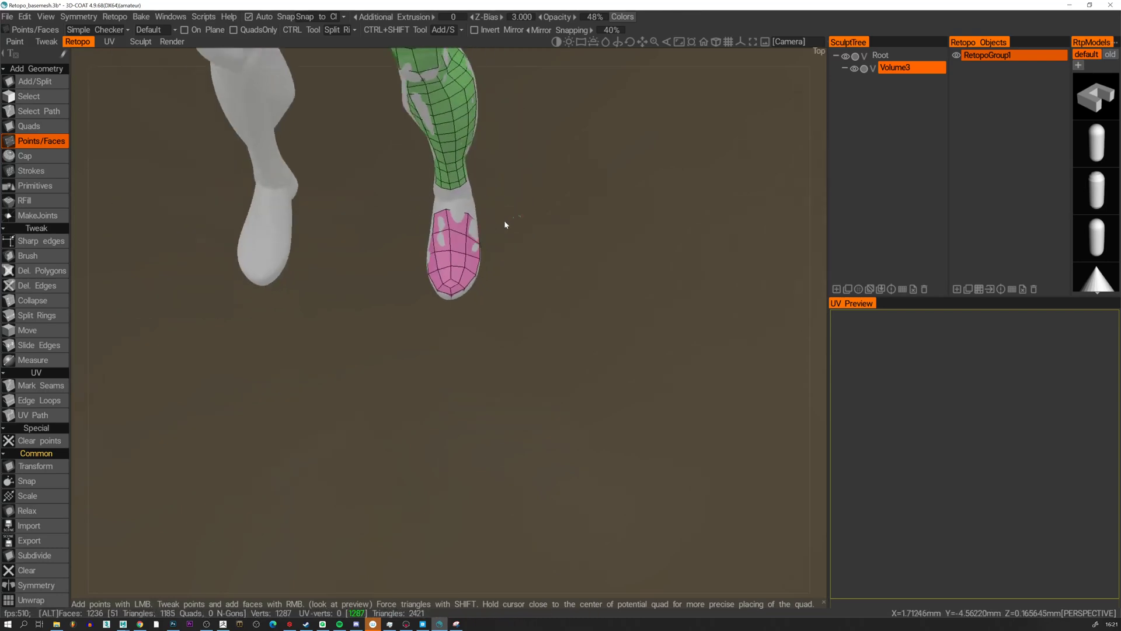
pyautogui.keyDown('alt'); pyautogui.moveTo(504, 220); pyautogui.dragTo(460, 232); pyautogui.keyUp('alt')
pyautogui.keyDown('alt'); pyautogui.moveTo(274, 216); pyautogui.dragTo(374, 195); pyautogui.keyUp('alt')
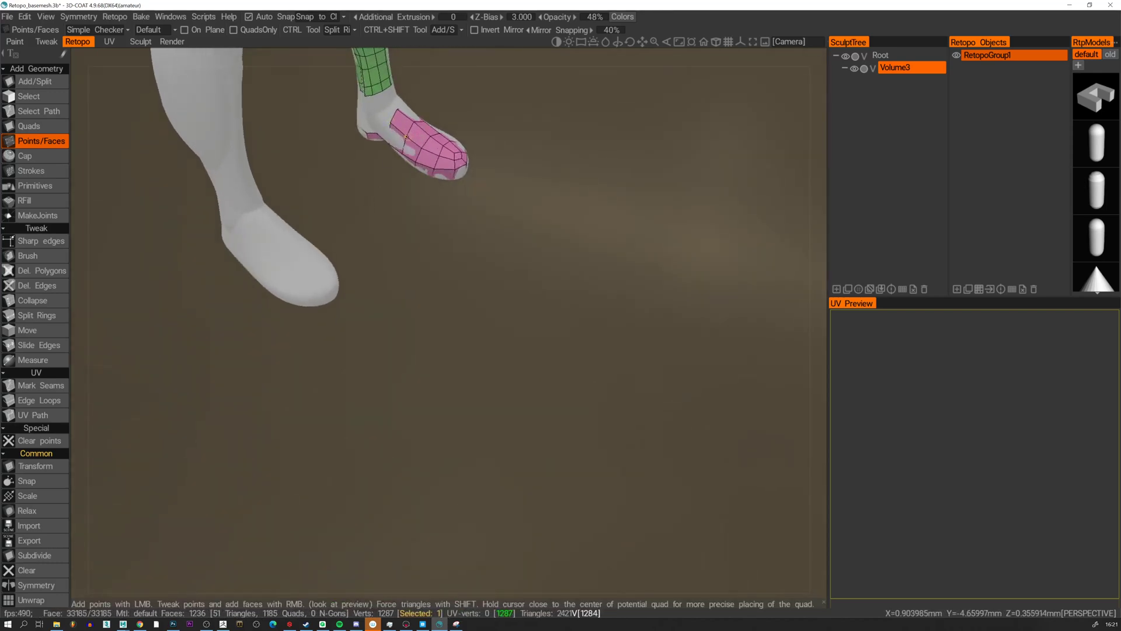
pyautogui.keyDown('alt'); pyautogui.moveTo(409, 117); pyautogui.dragTo(344, 156); pyautogui.keyUp('alt')
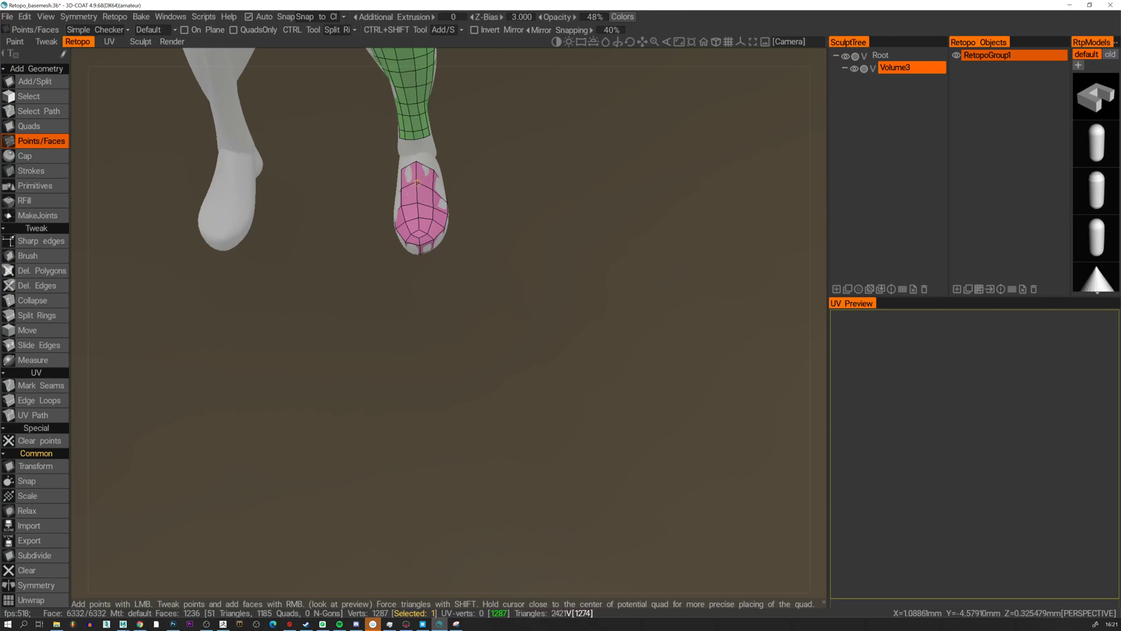
pyautogui.keyDown('alt'); pyautogui.moveTo(407, 173); pyautogui.dragTo(413, 183, button='middle'); pyautogui.keyUp('alt')
pyautogui.keyDown('alt'); pyautogui.moveTo(413, 183); pyautogui.dragTo(421, 205, button='right'); pyautogui.keyUp('alt')
pyautogui.keyDown('alt'); pyautogui.moveTo(422, 205); pyautogui.dragTo(456, 255, button='middle'); pyautogui.keyUp('alt')
pyautogui.keyDown('alt'); pyautogui.moveTo(448, 247); pyautogui.dragTo(447, 275, button='right'); pyautogui.keyUp('alt')
pyautogui.keyDown('alt'); pyautogui.moveTo(447, 274); pyautogui.dragTo(457, 297, button='middle'); pyautogui.keyUp('alt')
pyautogui.keyDown('alt'); pyautogui.moveTo(451, 287); pyautogui.dragTo(446, 243); pyautogui.keyUp('alt')
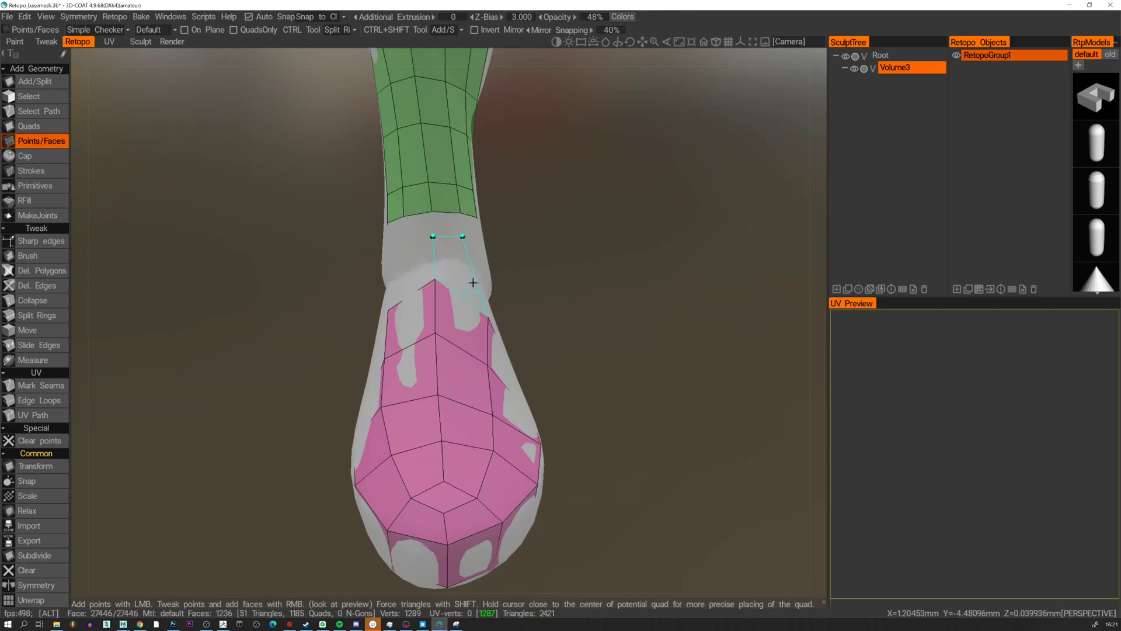
pyautogui.keyDown('alt'); pyautogui.moveTo(473, 283); pyautogui.dragTo(496, 258); pyautogui.keyUp('alt')
pyautogui.click(485, 258)
pyautogui.click(509, 231)
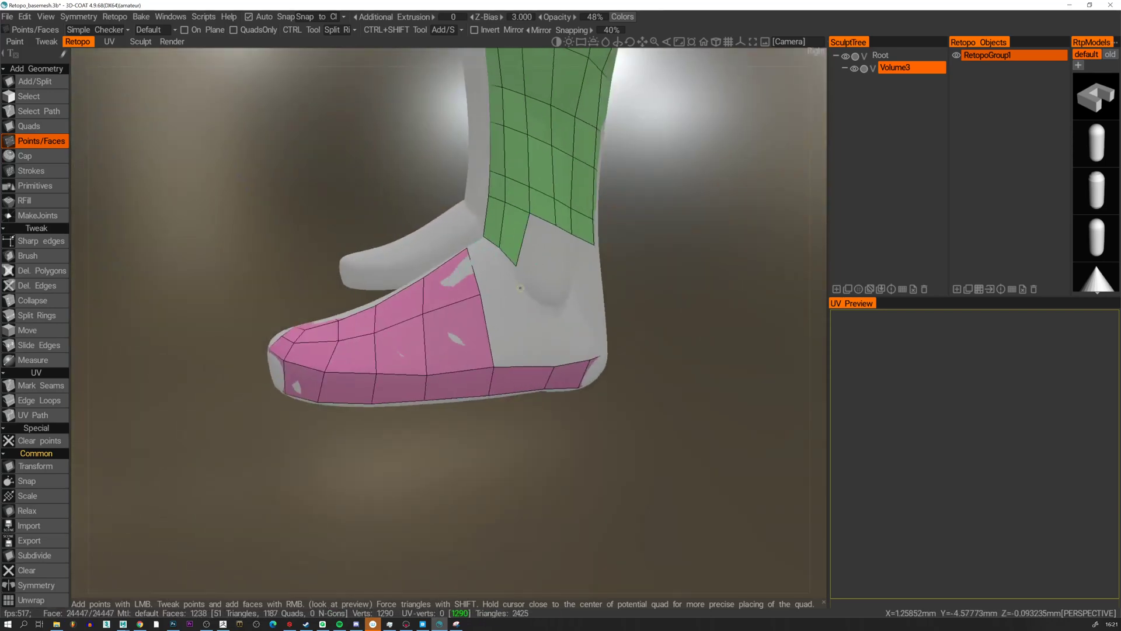
# Undo the trial quad linked to the leg mesh and build a smaller quad at the lower corner beside the outer ankle bone.
pyautogui.click(533, 258)
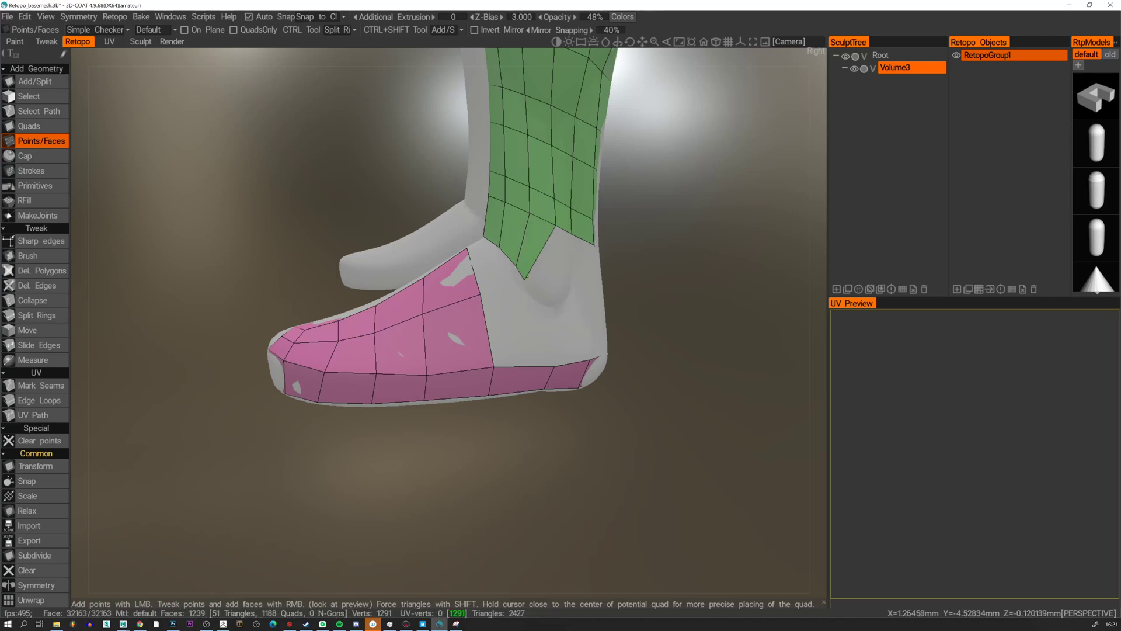
pyautogui.hotkey('ctrl', 'z')
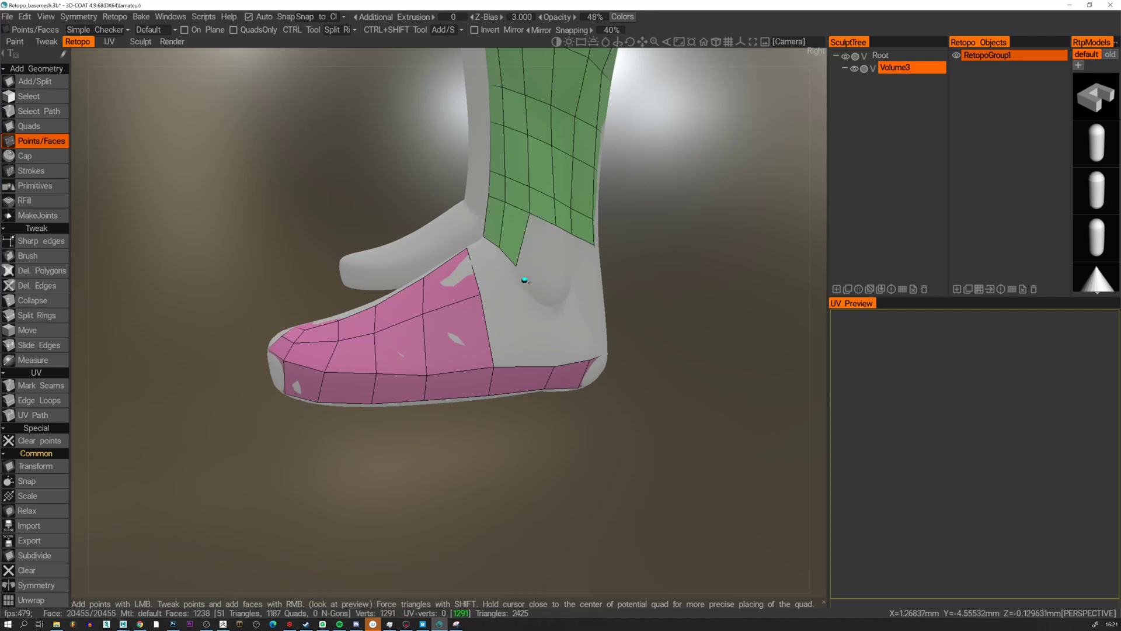
pyautogui.click(523, 289)
pyautogui.click(540, 275)
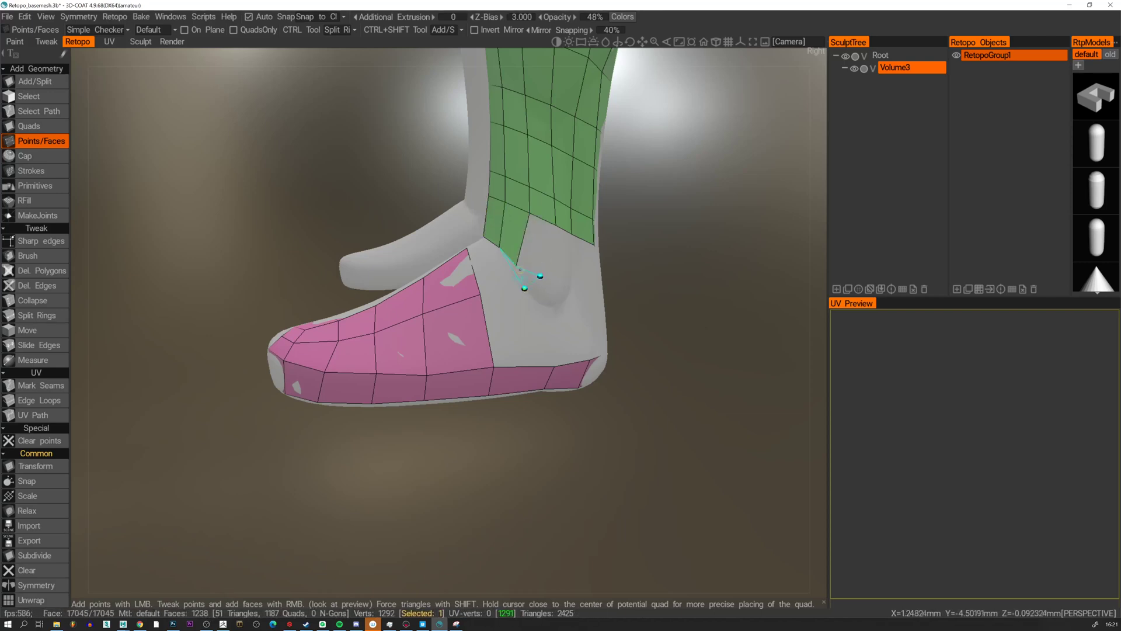
pyautogui.rightClick(529, 274)
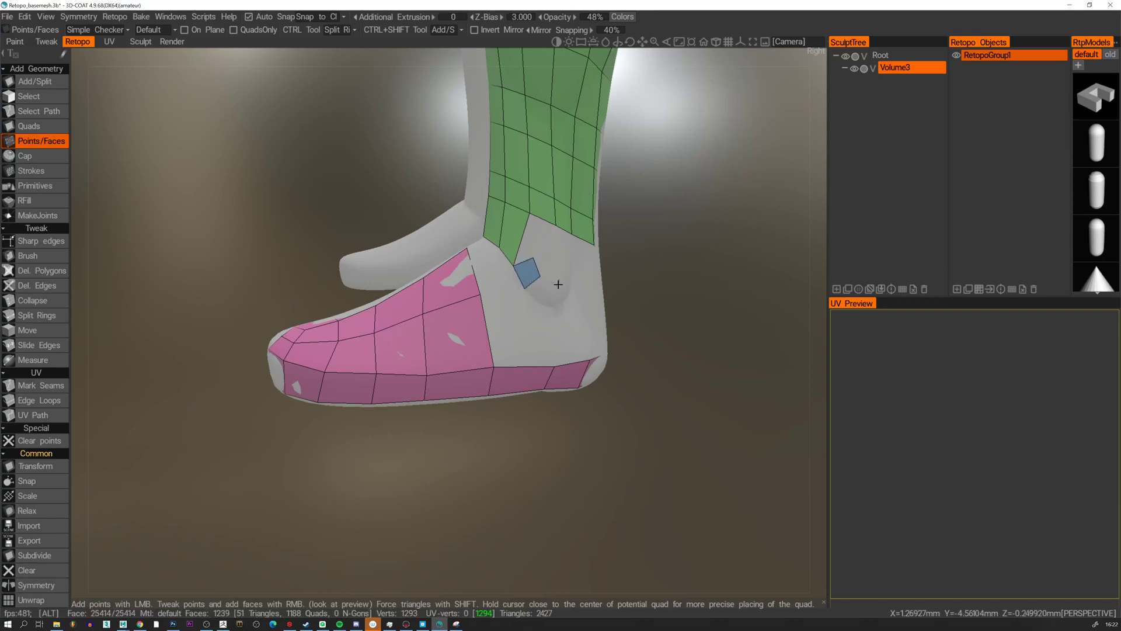
# Extend the quad strip beneath the outer ankle bone and back up to the leg mesh.
pyautogui.moveTo(559, 284)
pyautogui.keyDown('alt'); pyautogui.mouseDown()
pyautogui.moveTo(543, 299)
pyautogui.moveTo(577, 292)
pyautogui.mouseUp(); pyautogui.keyUp('alt')
pyautogui.click(550, 285)
pyautogui.rightClick(540, 289)
pyautogui.click(564, 285)
pyautogui.rightClick(559, 293)
pyautogui.click(583, 289)
pyautogui.rightClick(572, 290)
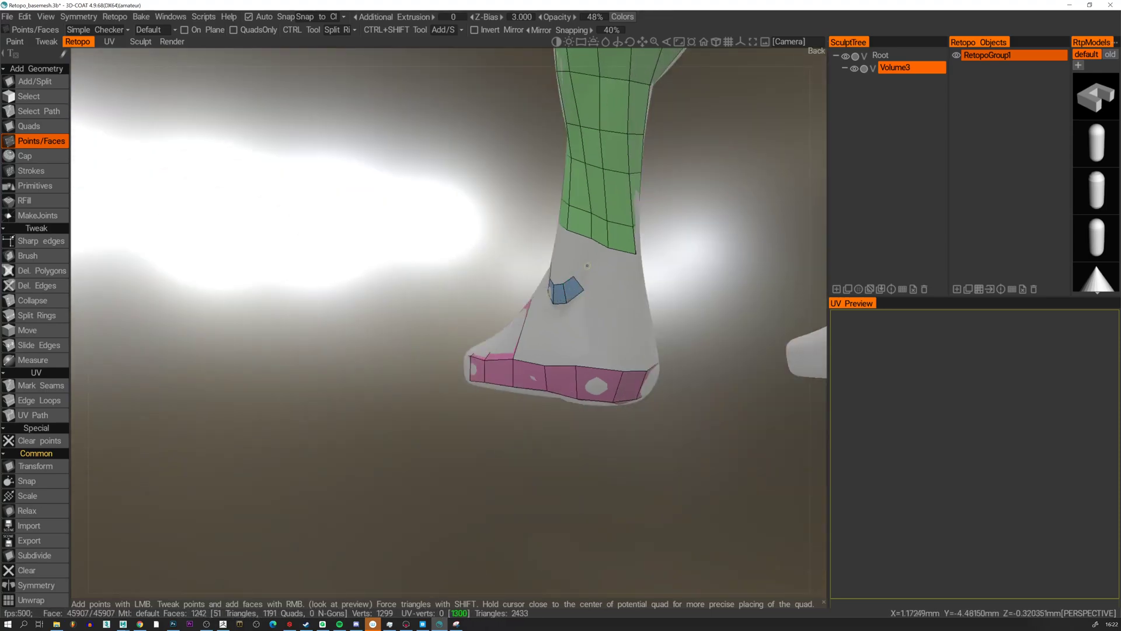
pyautogui.rightClick(581, 273)
pyautogui.rightClick(578, 250)
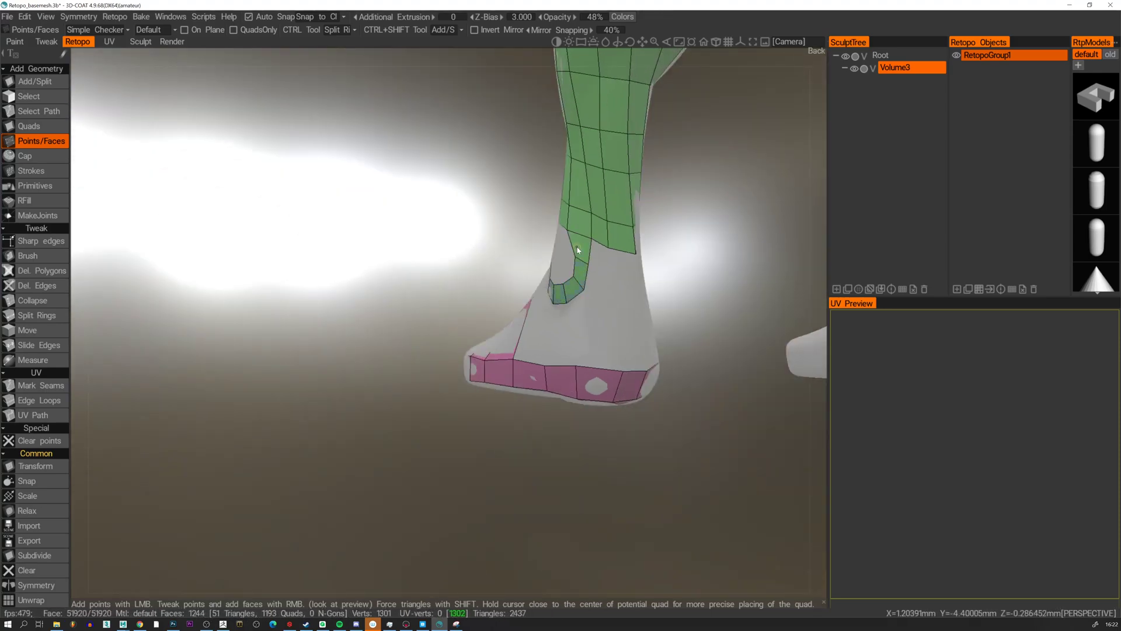
# Fill the opening over the outer ankle bone with quads, merging the strip's upper vertex into the leg mesh and splitting the front quad.
pyautogui.keyDown('alt'); pyautogui.moveTo(559, 263); pyautogui.dragTo(657, 274); pyautogui.keyUp('alt')
pyautogui.keyDown('alt'); pyautogui.moveTo(615, 237); pyautogui.dragTo(617, 269, button='middle'); pyautogui.keyUp('alt')
pyautogui.keyDown('alt'); pyautogui.moveTo(618, 269); pyautogui.dragTo(603, 273); pyautogui.keyUp('alt')
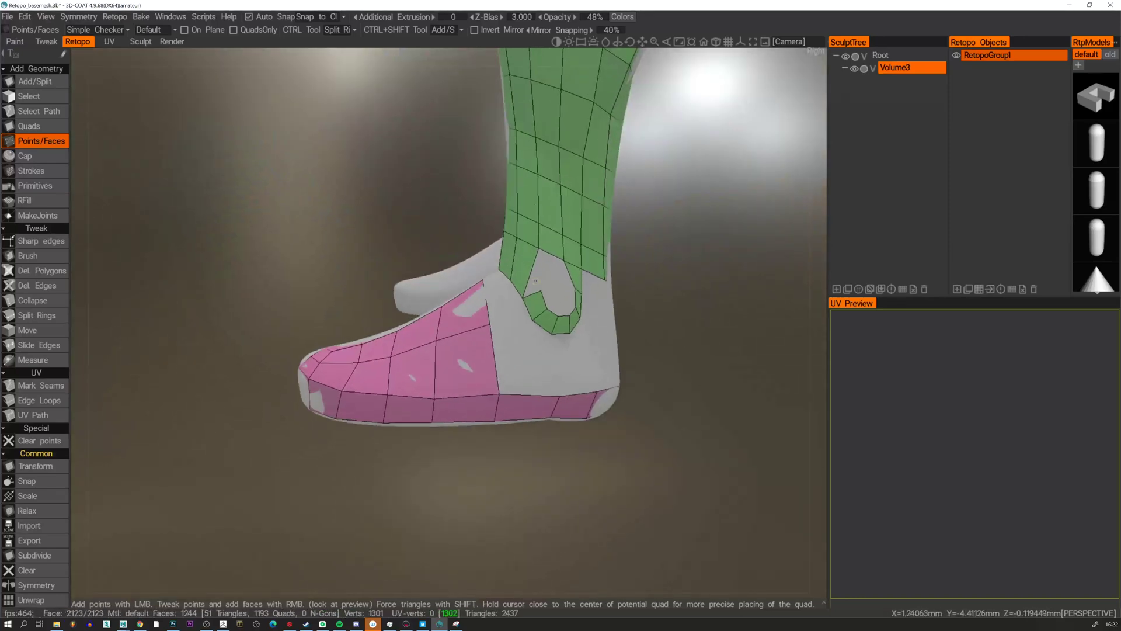
pyautogui.moveTo(538, 290); pyautogui.dragTo(538, 254)
pyautogui.keyDown('alt'); pyautogui.moveTo(545, 260); pyautogui.dragTo(563, 304); pyautogui.keyUp('alt')
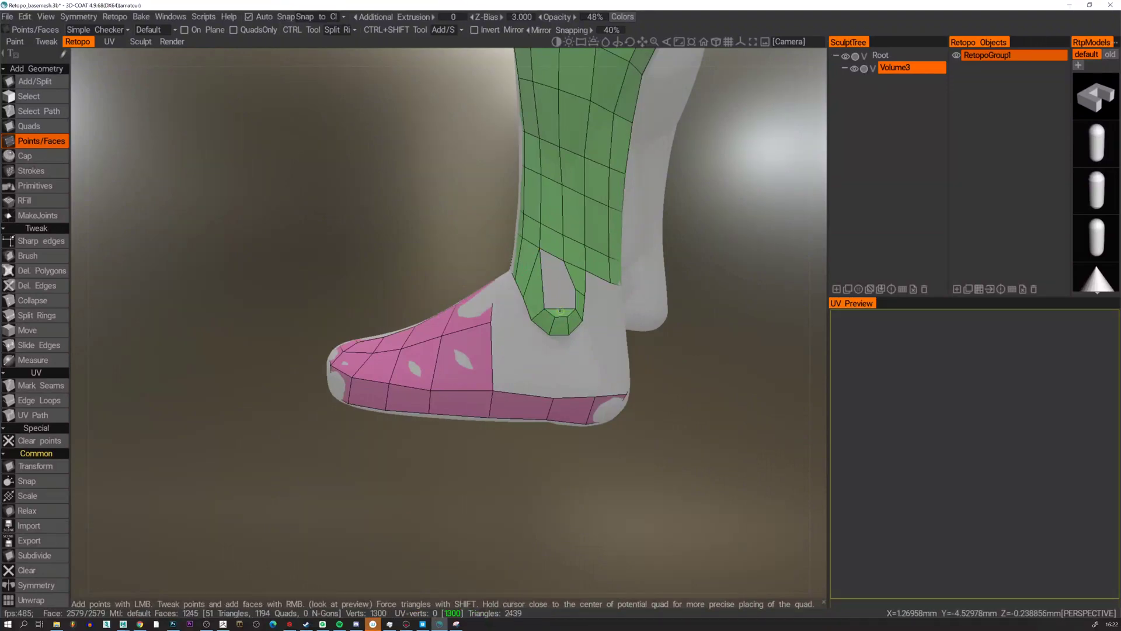
pyautogui.keyDown('alt'); pyautogui.keyDown('shift'); pyautogui.moveTo(556, 296); pyautogui.dragTo(561, 296); pyautogui.keyUp('shift'); pyautogui.keyUp('alt')
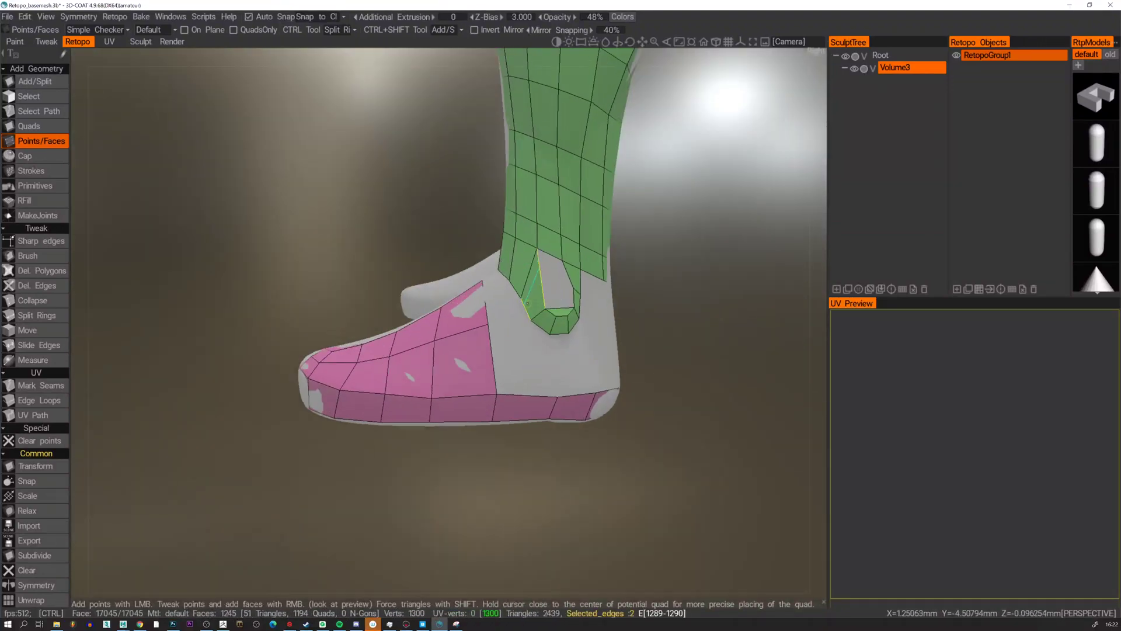
pyautogui.keyDown('ctrl'); pyautogui.click(542, 282); pyautogui.keyUp('ctrl')
pyautogui.rightClick(556, 297)
pyautogui.rightClick(554, 273)
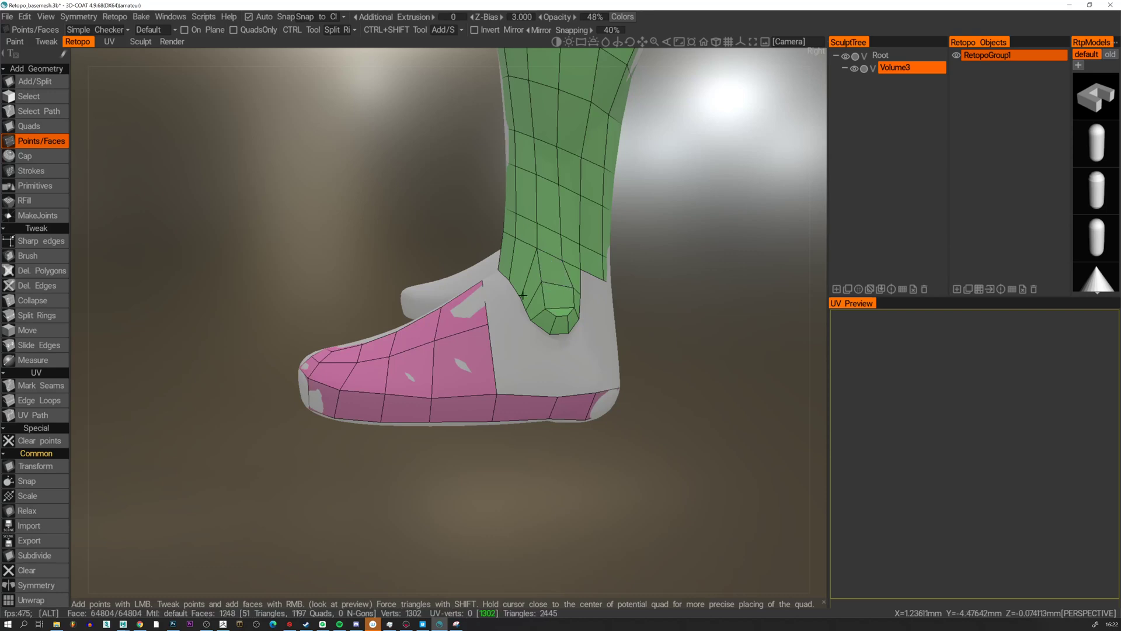
# Add two quads below the calf mesh, behind the outer ankle bone.
pyautogui.keyDown('alt'); pyautogui.moveTo(554, 273); pyautogui.dragTo(601, 287); pyautogui.keyUp('alt')
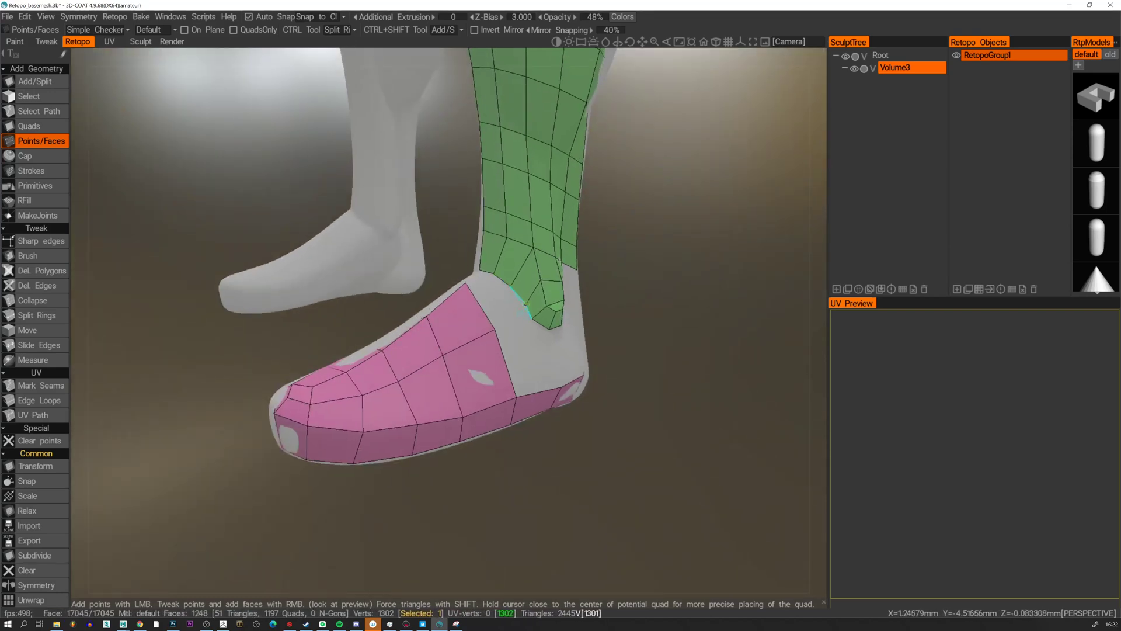
pyautogui.keyDown('alt'); pyautogui.moveTo(660, 299); pyautogui.dragTo(606, 302); pyautogui.keyUp('alt')
pyautogui.click(526, 276)
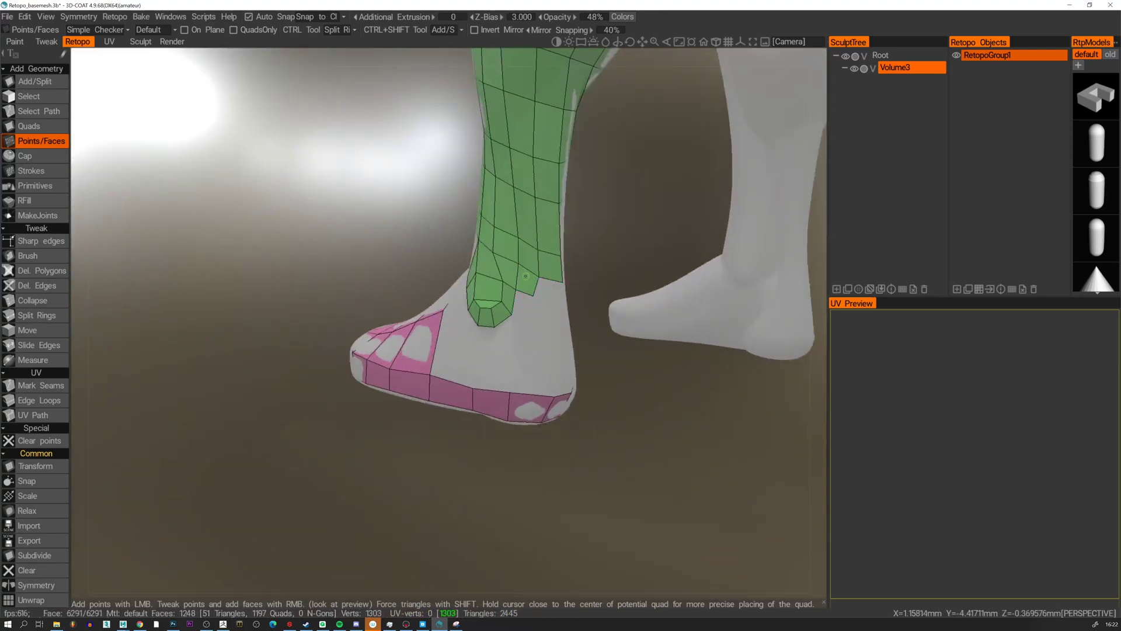
pyautogui.click(527, 323)
# Build three connected quads from the leg mesh's lower edge down and forward beneath the inner ankle bone.
pyautogui.keyDown('alt'); pyautogui.moveTo(520, 333); pyautogui.dragTo(547, 299); pyautogui.keyUp('alt')
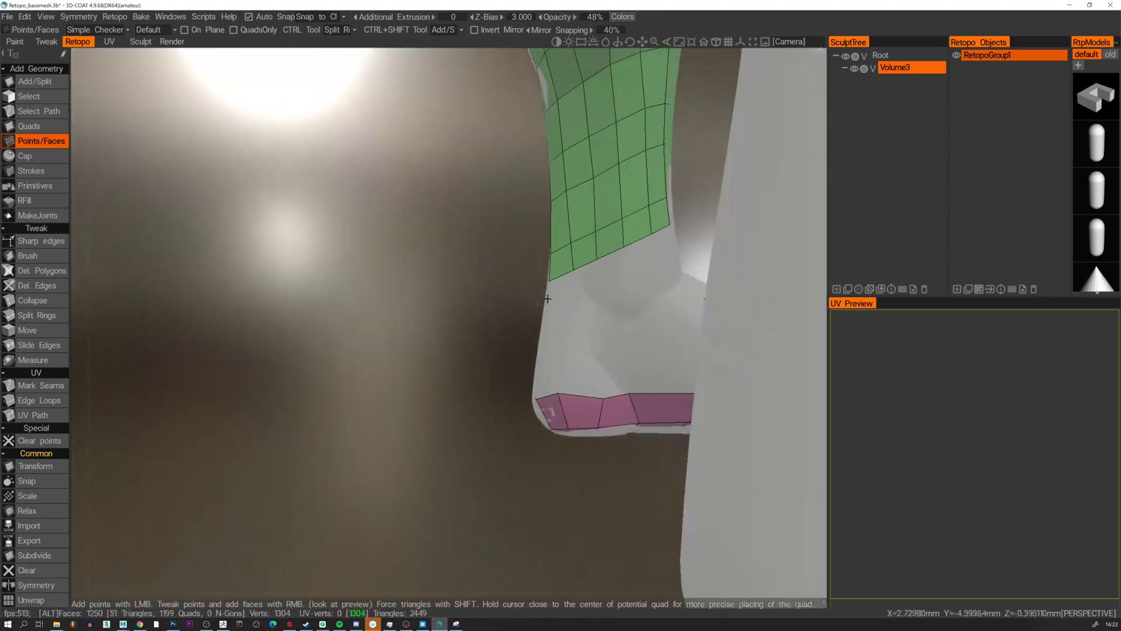
pyautogui.click(607, 287)
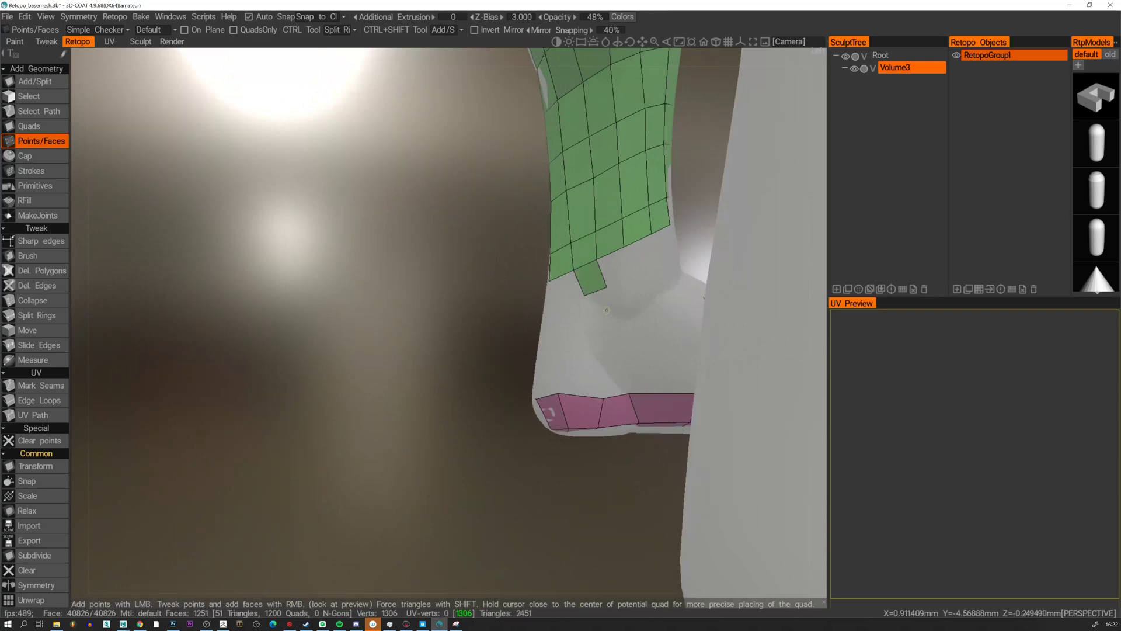
pyautogui.click(621, 303)
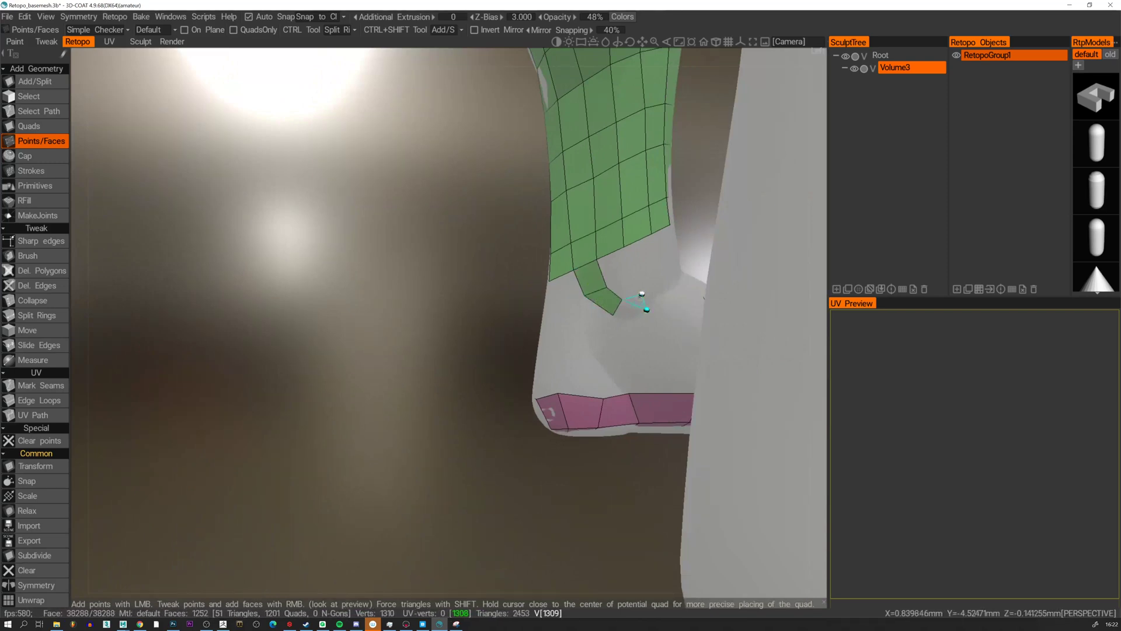
pyautogui.click(634, 304)
pyautogui.keyDown('alt'); pyautogui.moveTo(644, 307); pyautogui.dragTo(588, 329); pyautogui.keyUp('alt')
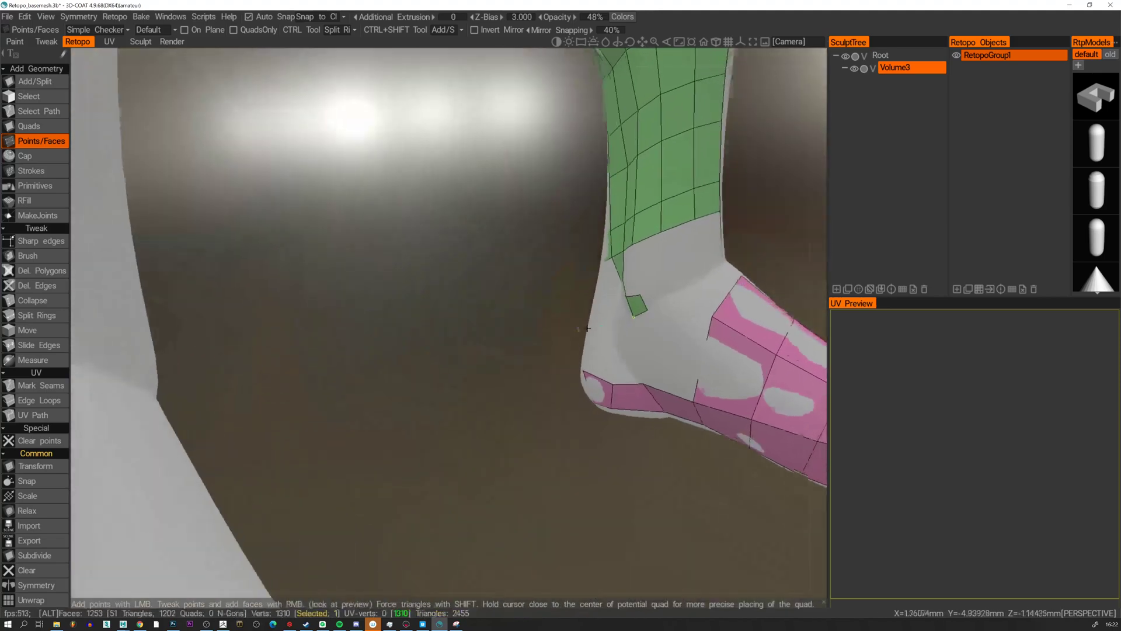
# Extend the inner ankle strip forward with three quads up to the leg mesh, merging the last vertex into the leg mesh's corner.
pyautogui.keyDown('alt'); pyautogui.moveTo(685, 278); pyautogui.dragTo(666, 286); pyautogui.keyUp('alt')
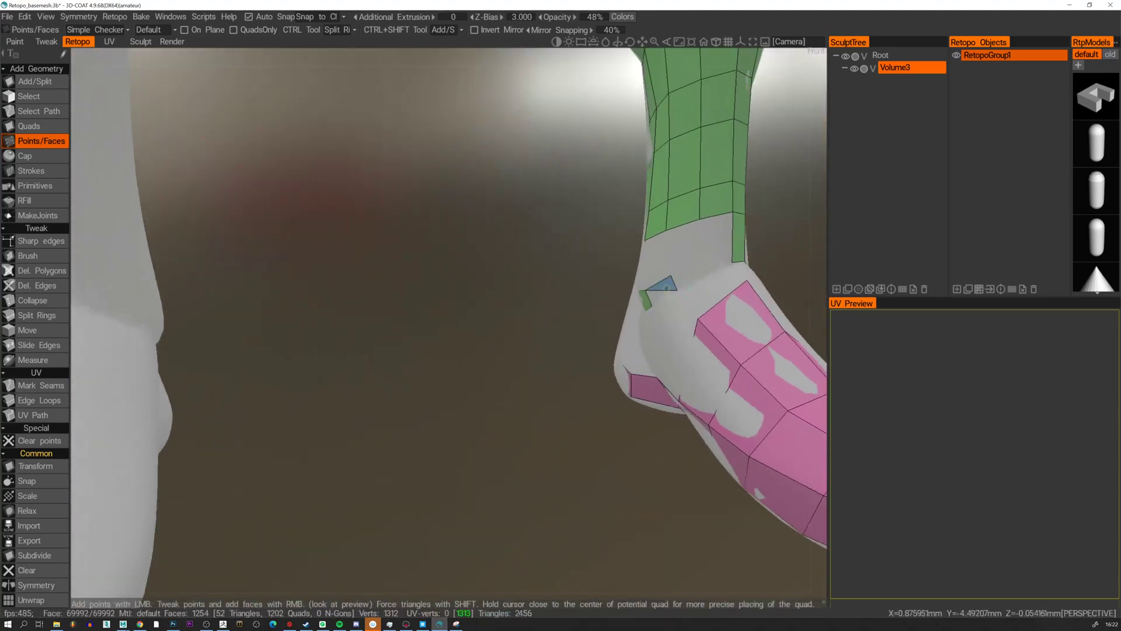
pyautogui.click(660, 290)
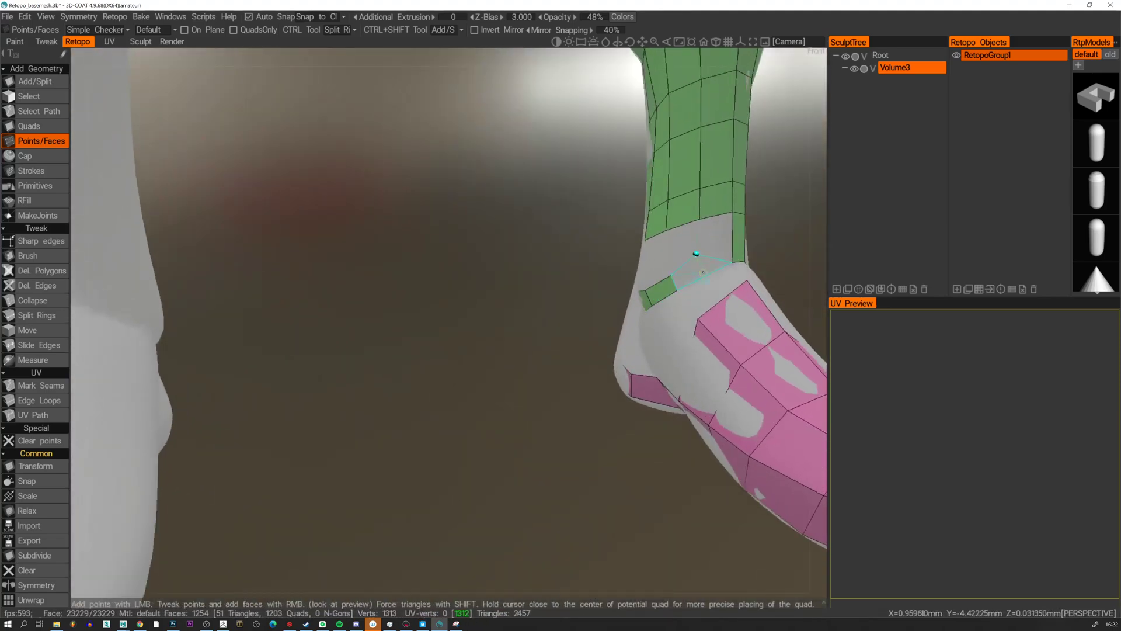
pyautogui.click(691, 283)
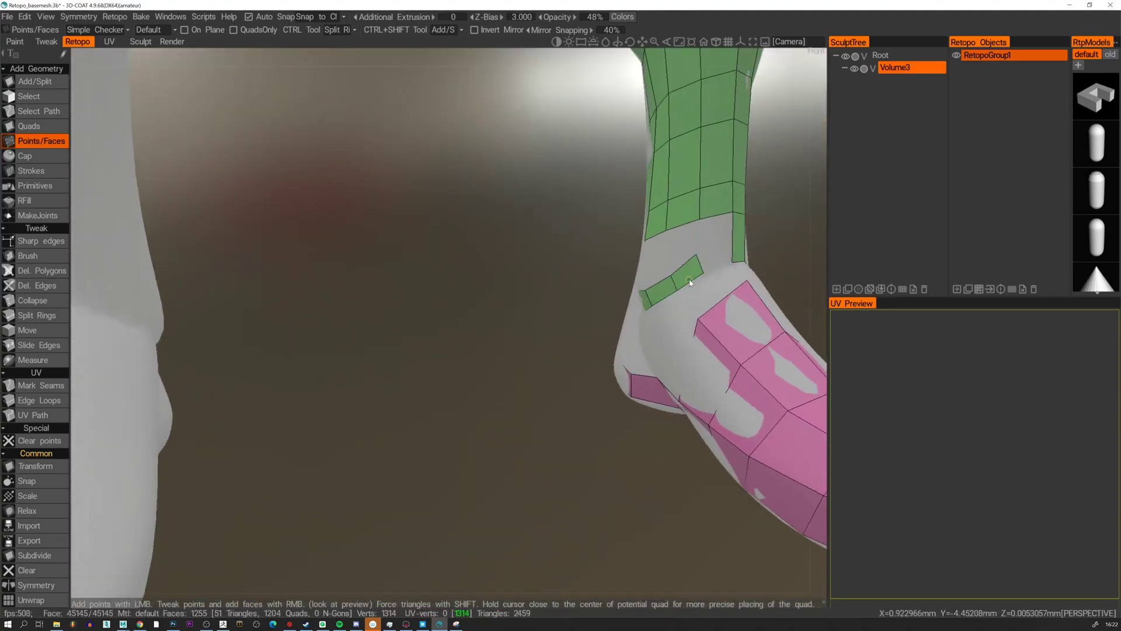
pyautogui.click(717, 243)
pyautogui.keyDown('alt'); pyautogui.moveTo(717, 244); pyautogui.dragTo(738, 212); pyautogui.keyUp('alt')
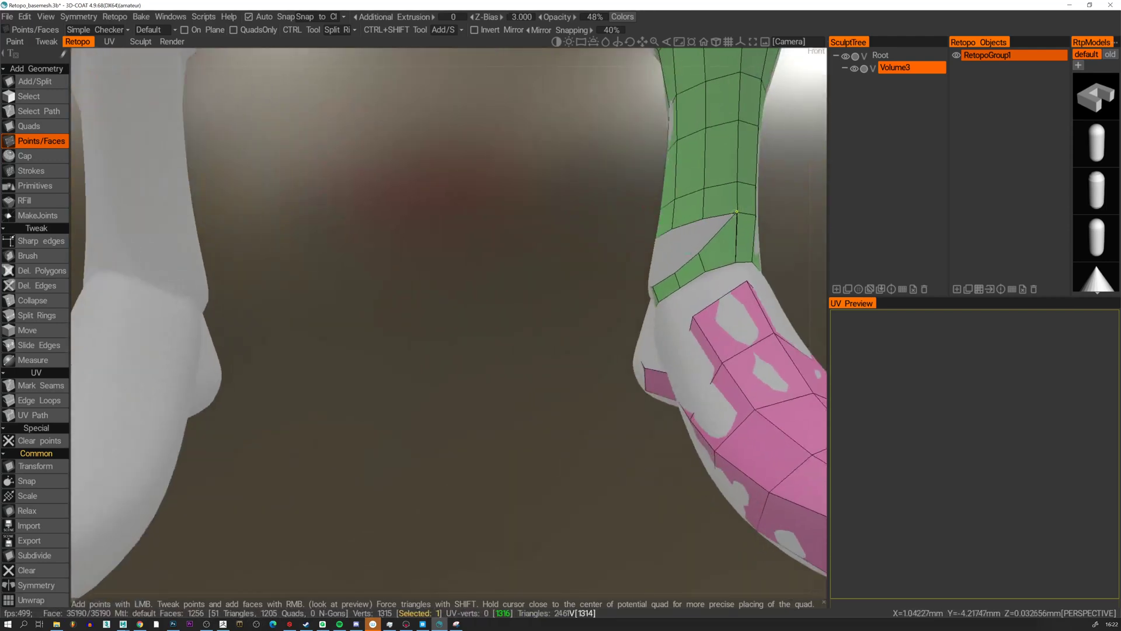
pyautogui.moveTo(736, 212); pyautogui.dragTo(738, 212, button='right')
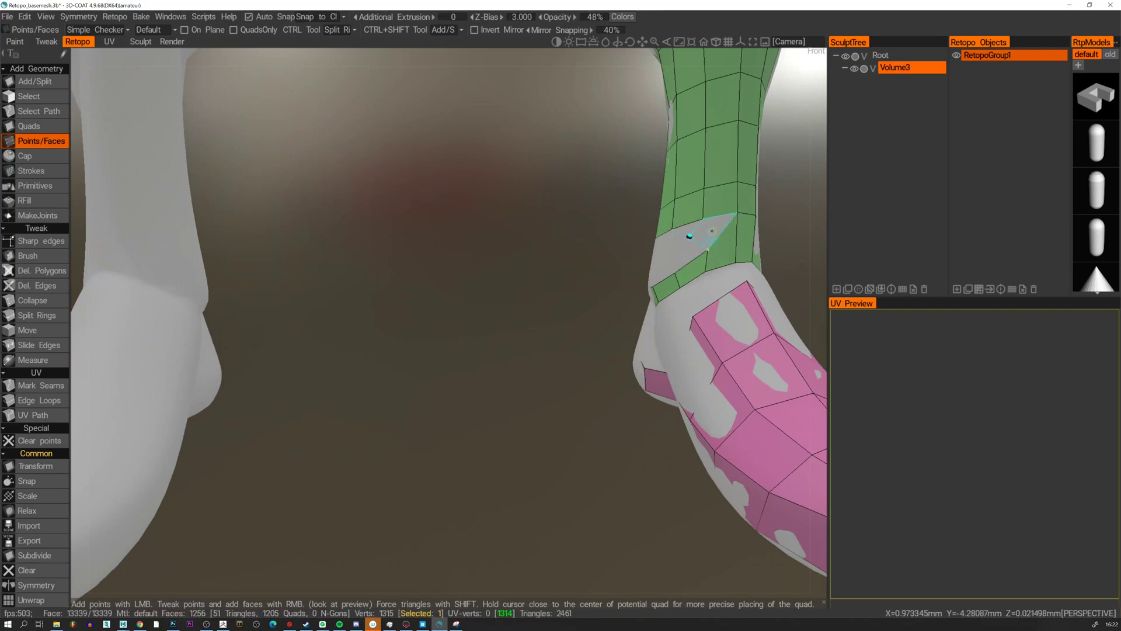
pyautogui.click(690, 236)
pyautogui.moveTo(700, 217); pyautogui.dragTo(712, 209, button='right')
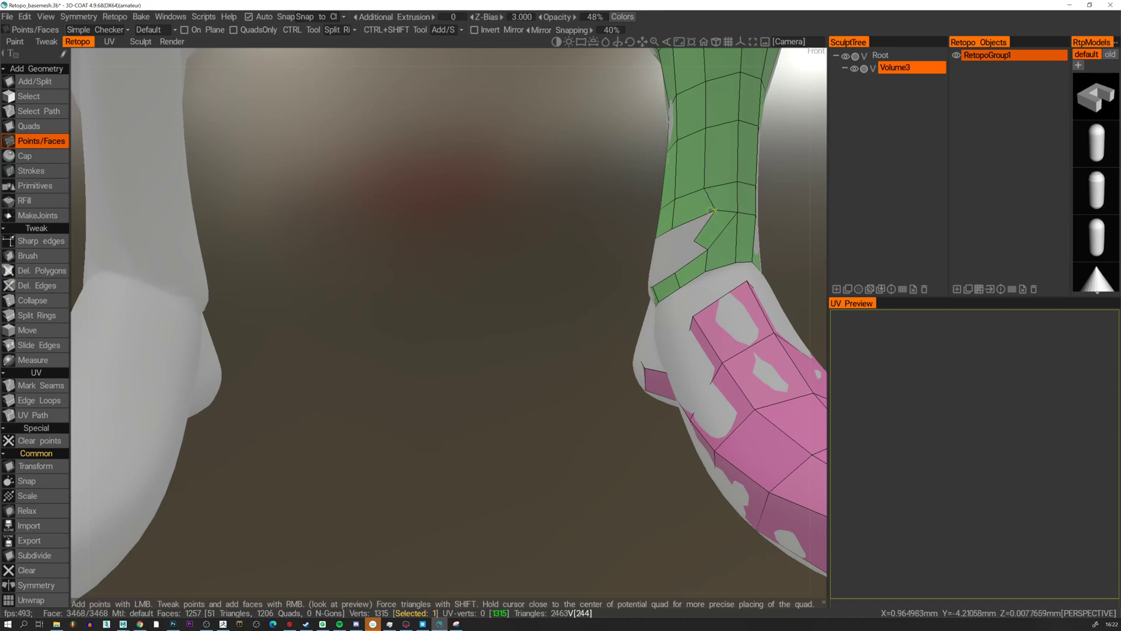
pyautogui.hotkey('ctrl', 'z')
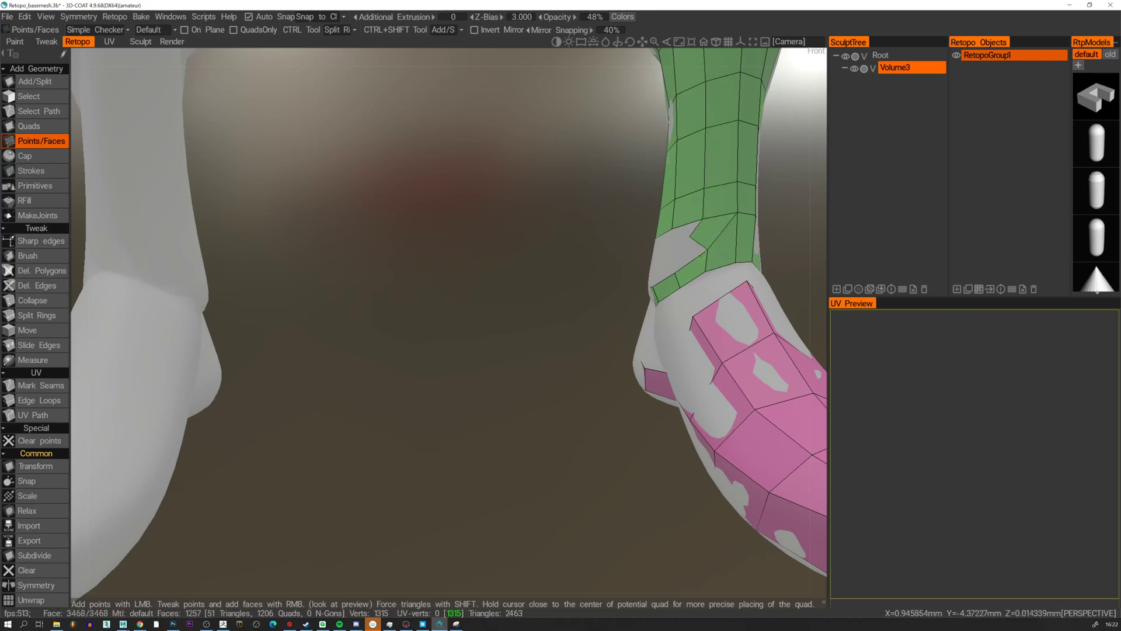
pyautogui.keyDown('alt'); pyautogui.moveTo(713, 236); pyautogui.dragTo(777, 236); pyautogui.keyUp('alt')
pyautogui.hotkey('ctrl', 'z')
pyautogui.keyDown('alt'); pyautogui.moveTo(680, 271); pyautogui.dragTo(673, 254); pyautogui.keyUp('alt')
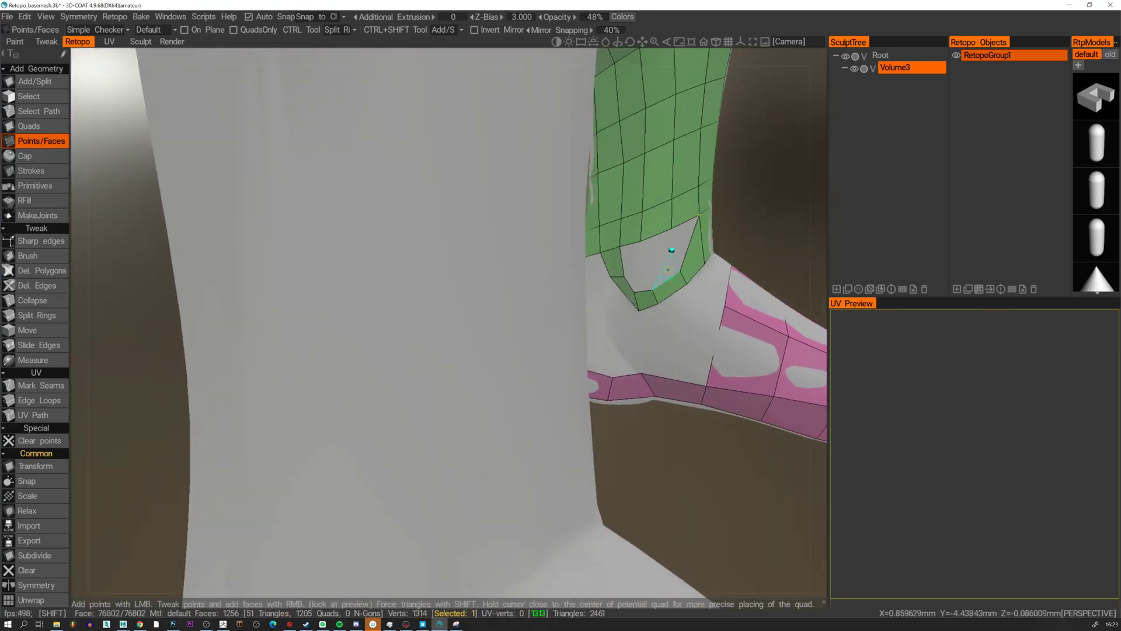
# Fill the opening over the inner ankle bone with quads joining the lower strip to the leg mesh.
pyautogui.rightClick(638, 276)
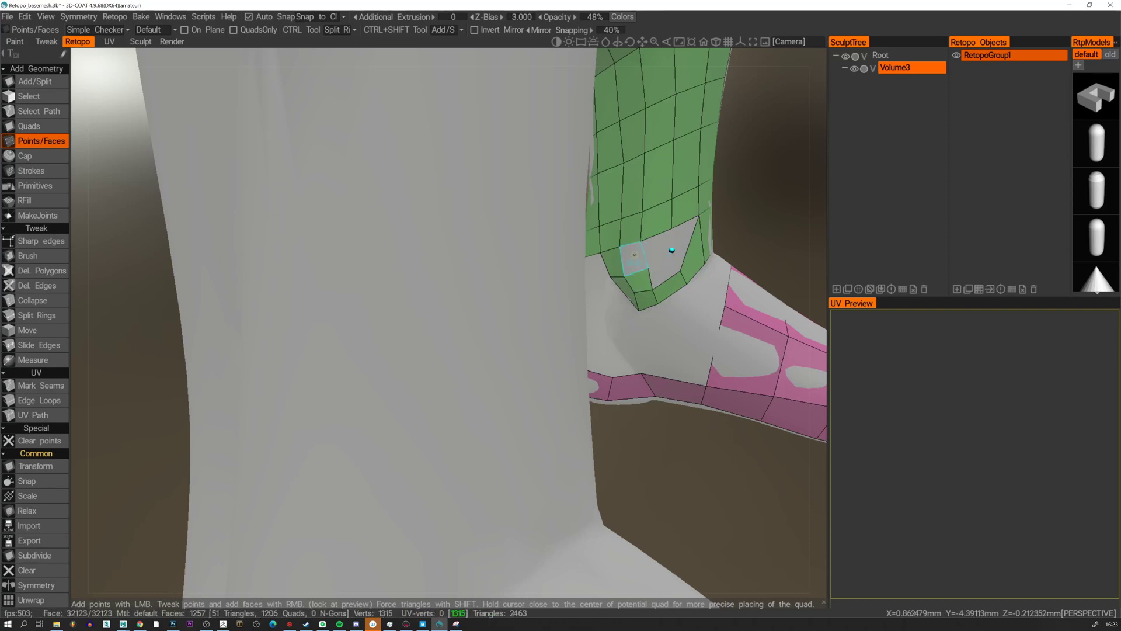
pyautogui.rightClick(634, 259)
pyautogui.rightClick(658, 249)
pyautogui.rightClick(663, 269)
pyautogui.moveTo(664, 266)
pyautogui.keyDown('alt'); pyautogui.mouseDown()
pyautogui.moveTo(685, 241)
pyautogui.moveTo(681, 263)
pyautogui.moveTo(663, 264)
pyautogui.mouseUp(); pyautogui.keyUp('alt')
pyautogui.rightClick(686, 241)
pyautogui.click(666, 252)
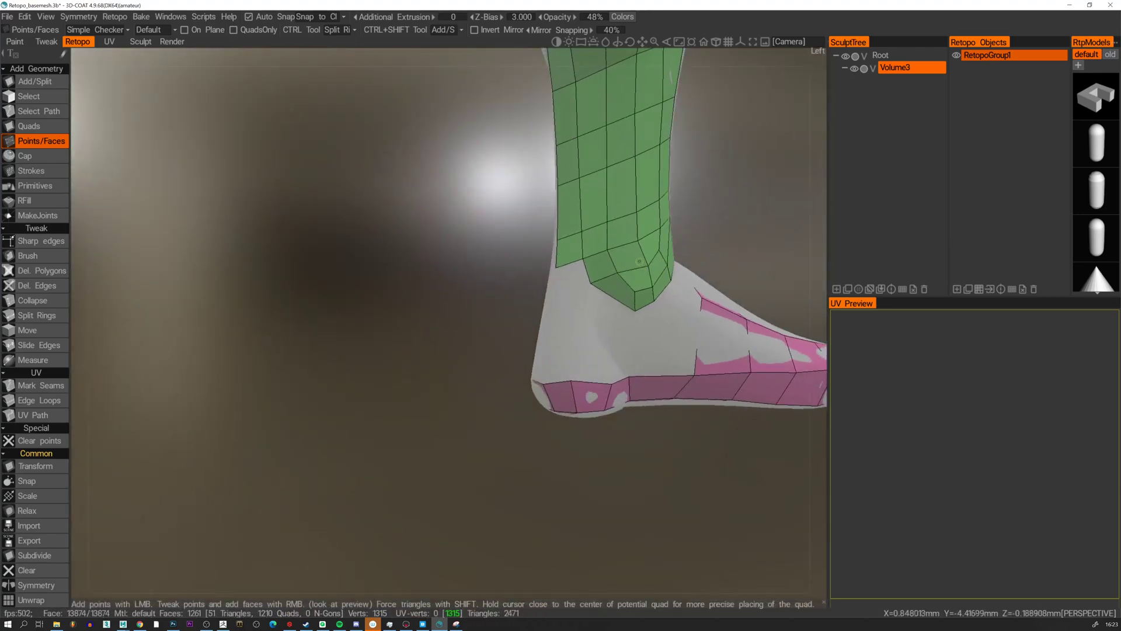
# Add a quad below the calf mesh at the back of the ankle, next to the outer ankle quads.
pyautogui.keyDown('alt'); pyautogui.moveTo(645, 264); pyautogui.dragTo(413, 282); pyautogui.keyUp('alt')
pyautogui.click(636, 310)
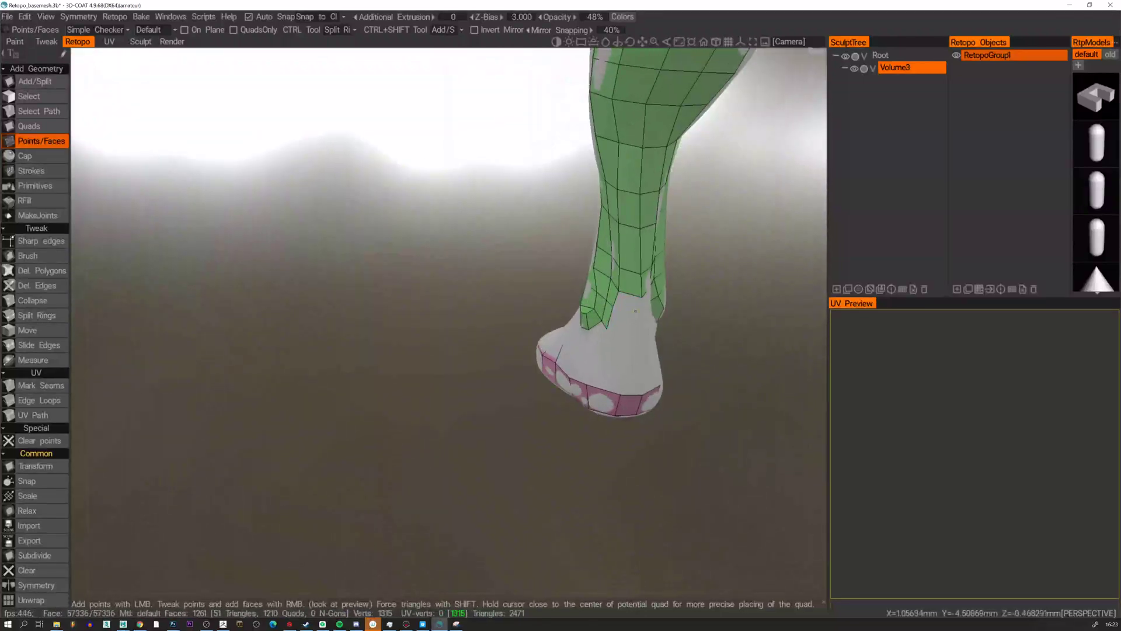
pyautogui.rightClick(629, 303)
pyautogui.keyDown('alt'); pyautogui.moveTo(650, 312); pyautogui.dragTo(736, 315); pyautogui.keyUp('alt')
pyautogui.click(658, 313)
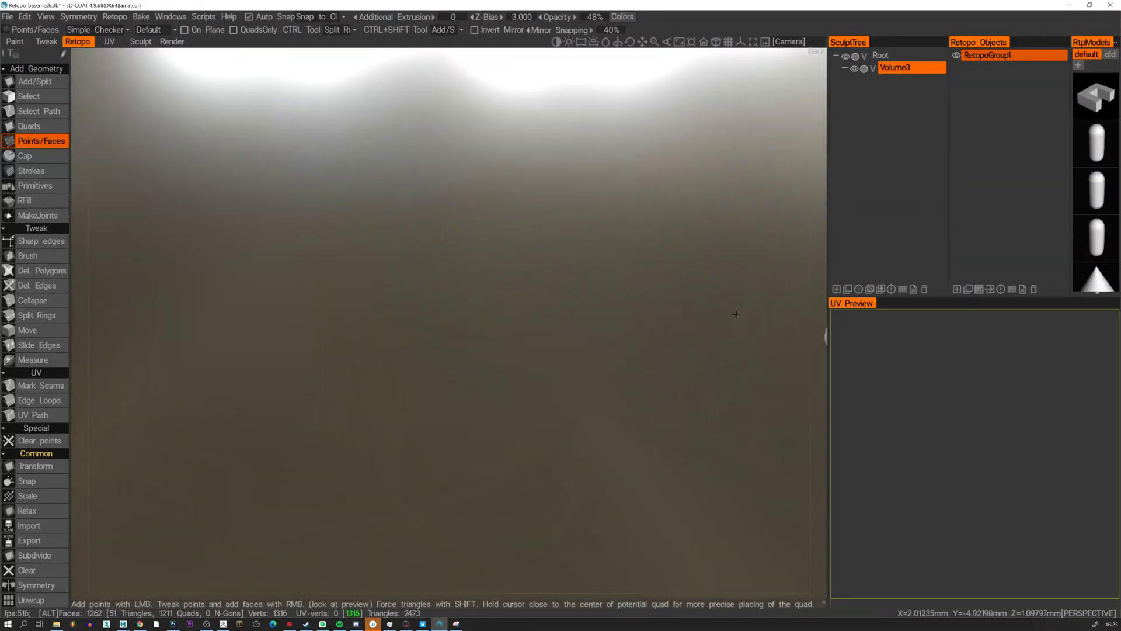
pyautogui.keyDown('alt'); pyautogui.moveTo(763, 316); pyautogui.dragTo(579, 297, button='middle'); pyautogui.keyUp('alt')
pyautogui.keyDown('alt'); pyautogui.moveTo(578, 296); pyautogui.dragTo(702, 282, button='right'); pyautogui.keyUp('alt')
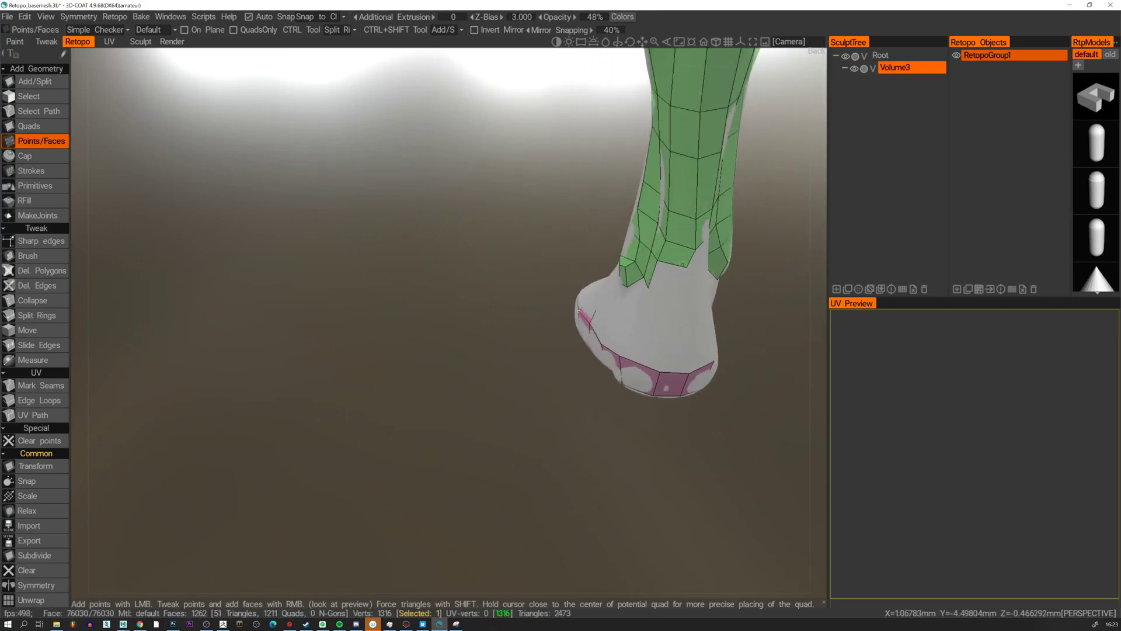
pyautogui.keyDown('alt'); pyautogui.moveTo(682, 264); pyautogui.dragTo(863, 273); pyautogui.keyUp('alt')
# Continue the row of quads across the back of the ankle to the inner side, below the leg mesh's edge.
pyautogui.click(712, 259)
pyautogui.click(690, 304)
pyautogui.rightClick(673, 286)
pyautogui.keyDown('alt'); pyautogui.moveTo(673, 286); pyautogui.dragTo(628, 303); pyautogui.keyUp('alt')
pyautogui.keyDown('alt'); pyautogui.moveTo(362, 240); pyautogui.dragTo(479, 288, button='middle'); pyautogui.keyUp('alt')
pyautogui.keyDown('alt'); pyautogui.moveTo(479, 287); pyautogui.dragTo(677, 287, button='right'); pyautogui.keyUp('alt')
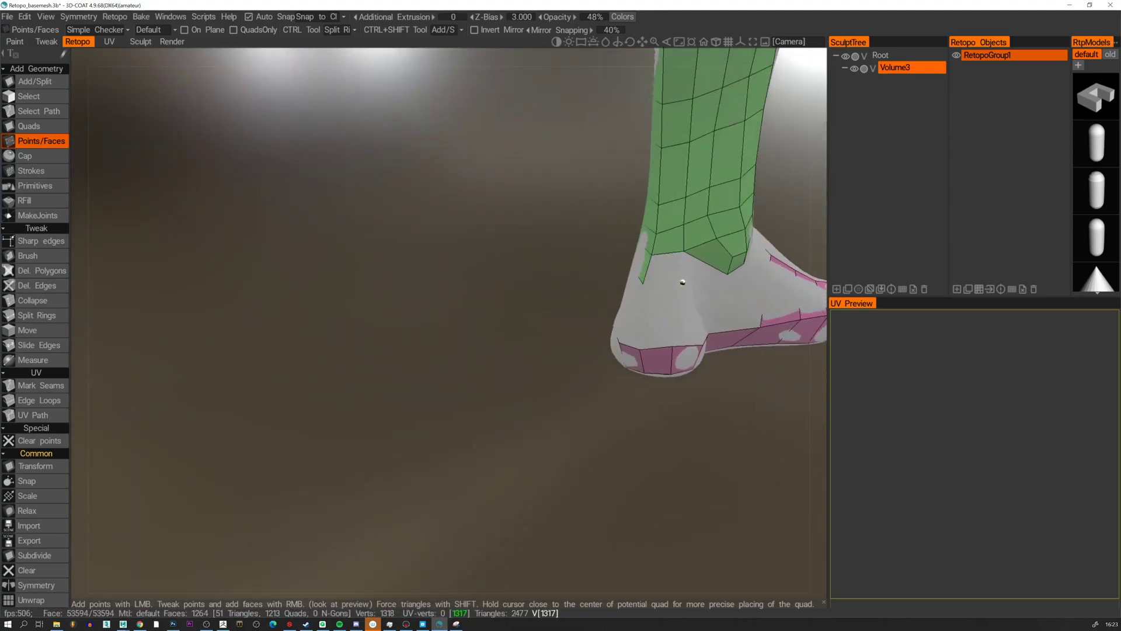
pyautogui.click(682, 282)
pyautogui.keyDown('alt'); pyautogui.moveTo(683, 282); pyautogui.dragTo(672, 276); pyautogui.keyUp('alt')
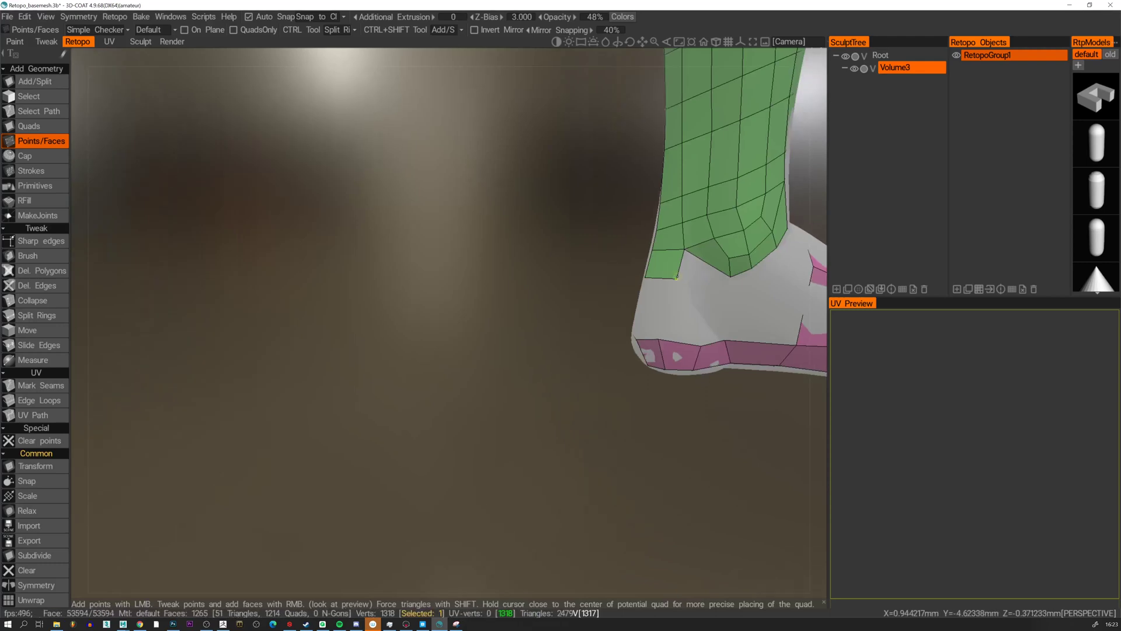
# Carry the quad row beneath the inner ankle bone and across the front of the ankle toward the outer side.
pyautogui.click(706, 293)
pyautogui.keyDown('alt'); pyautogui.moveTo(744, 303); pyautogui.dragTo(658, 268); pyautogui.keyUp('alt')
pyautogui.keyDown('shift'); pyautogui.click(675, 263); pyautogui.keyUp('shift')
pyautogui.rightClick(643, 276)
pyautogui.click(693, 246)
pyautogui.rightClick(671, 255)
pyautogui.click(634, 292)
pyautogui.click(675, 283)
pyautogui.click(706, 283)
pyautogui.click(732, 310)
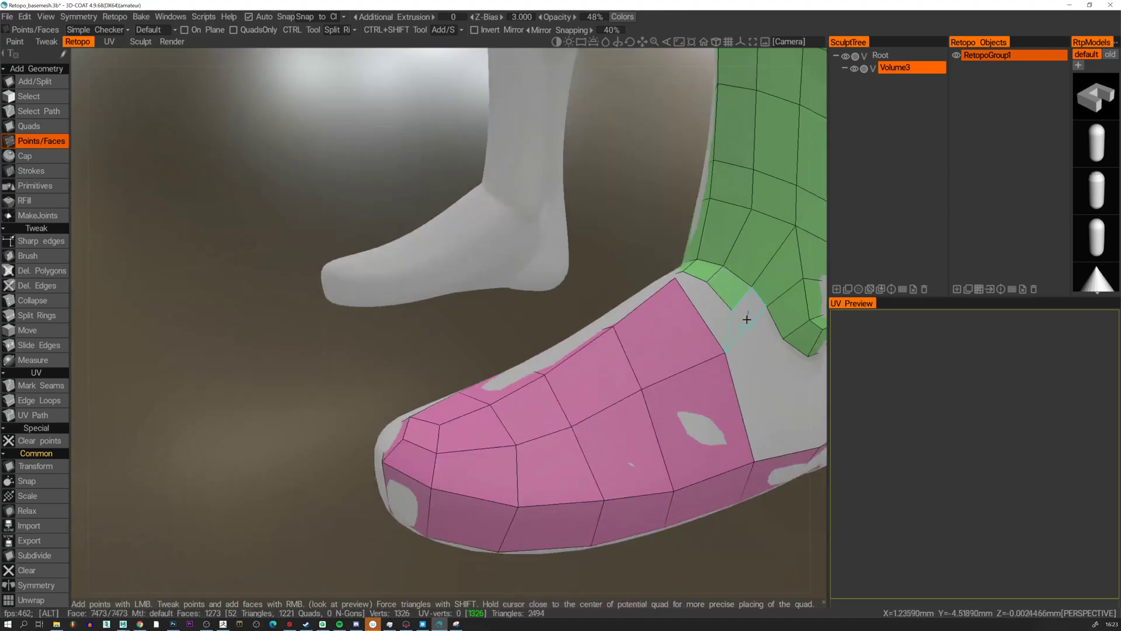
# Extend the quad row under the outer ankle bone and close the ring at the leg mesh behind it.
pyautogui.keyDown('alt'); pyautogui.moveTo(732, 310); pyautogui.dragTo(651, 286); pyautogui.keyUp('alt')
pyautogui.click(651, 286)
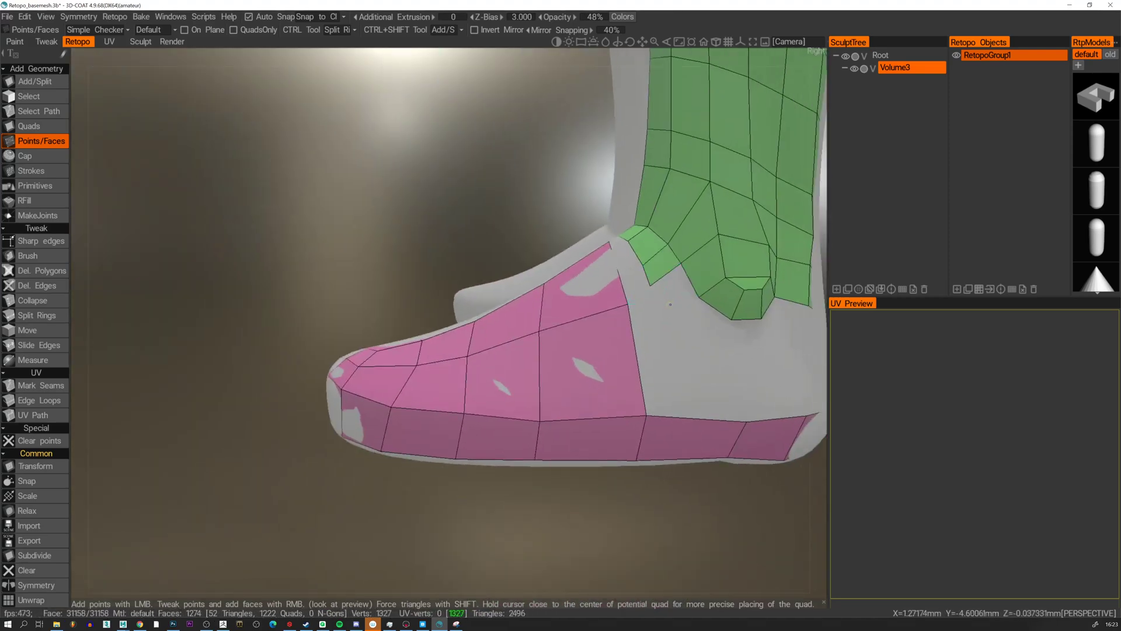
pyautogui.click(681, 292)
pyautogui.click(701, 343)
pyautogui.keyDown('alt'); pyautogui.moveTo(701, 342); pyautogui.dragTo(577, 354); pyautogui.keyUp('alt')
pyautogui.click(762, 360)
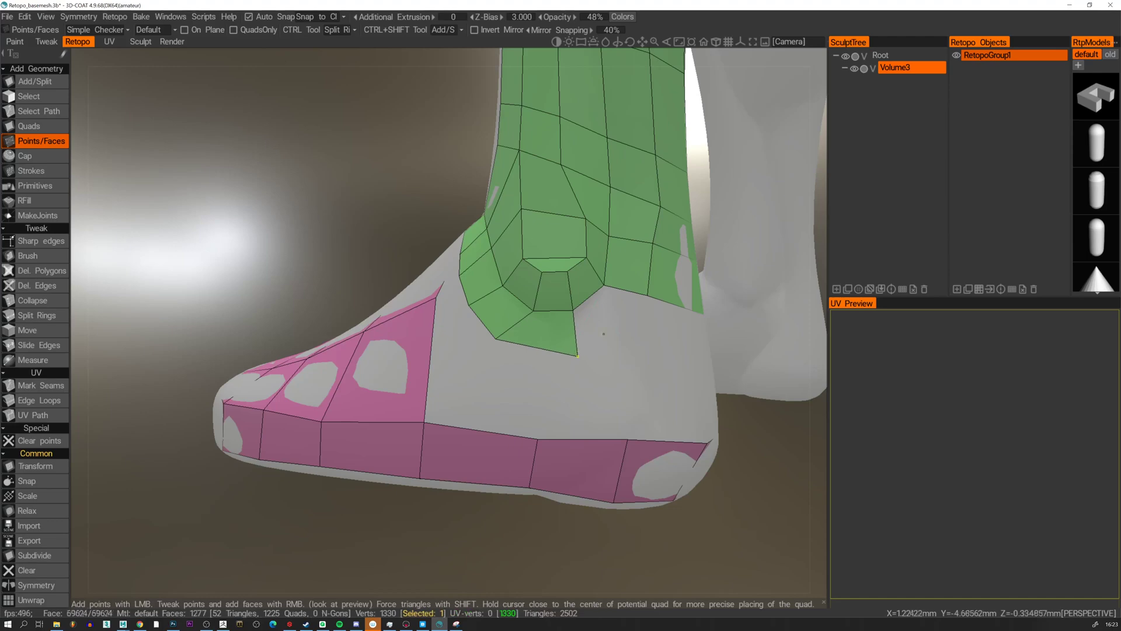
pyautogui.click(603, 333)
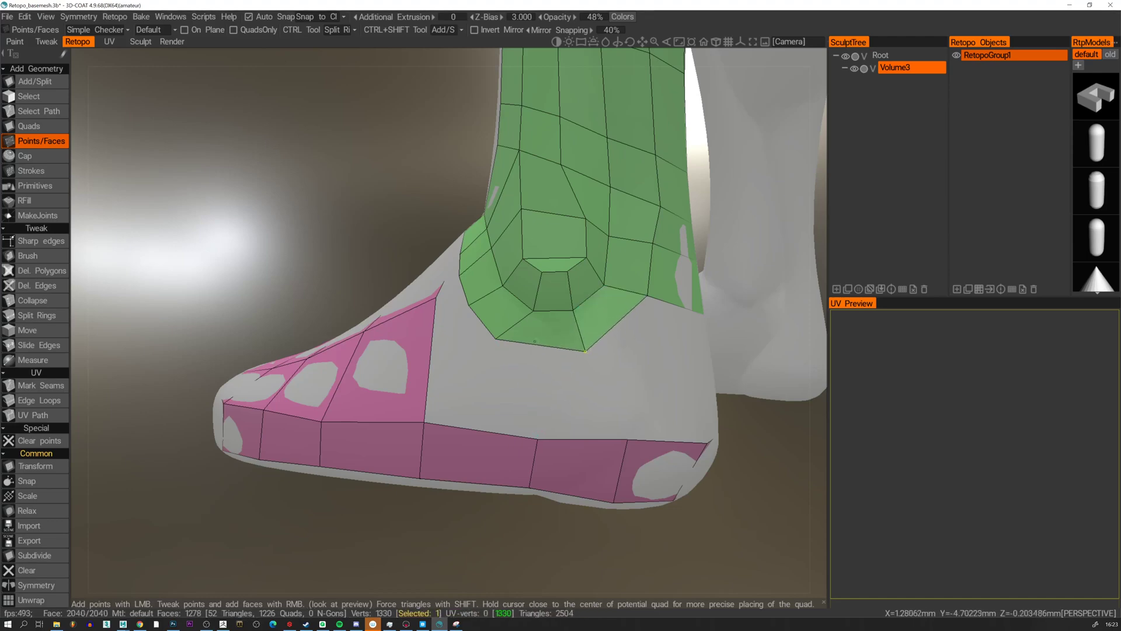
pyautogui.scroll(-5, 531, 320)
pyautogui.keyDown('alt'); pyautogui.moveTo(526, 319); pyautogui.dragTo(981, 356); pyautogui.keyUp('alt')
pyautogui.keyDown('alt'); pyautogui.moveTo(522, 341); pyautogui.dragTo(403, 353); pyautogui.keyUp('alt')
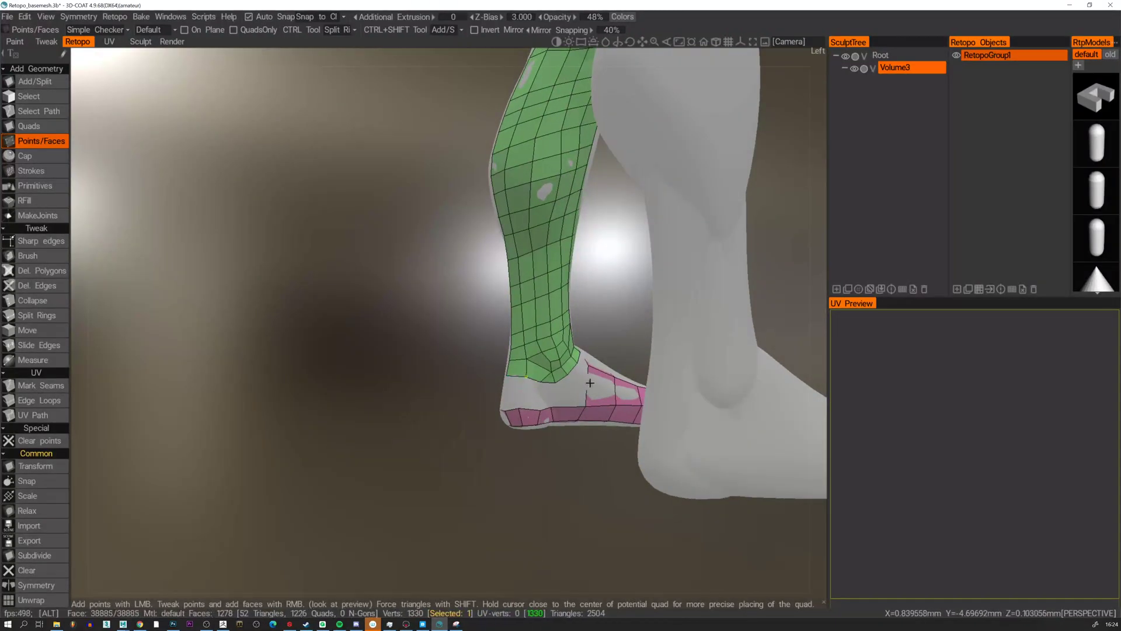
pyautogui.keyDown('alt'); pyautogui.moveTo(525, 376); pyautogui.dragTo(504, 304); pyautogui.keyUp('alt')
pyautogui.keyDown('alt'); pyautogui.moveTo(504, 304); pyautogui.dragTo(500, 340, button='right'); pyautogui.keyUp('alt')
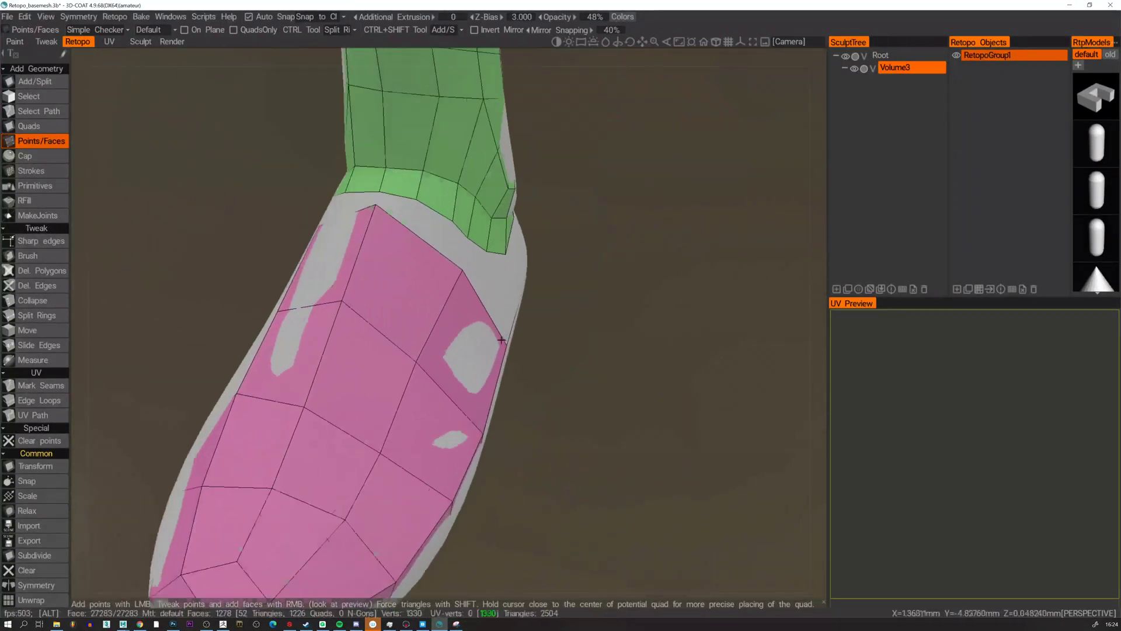
pyautogui.keyDown('alt'); pyautogui.moveTo(454, 340); pyautogui.dragTo(410, 266); pyautogui.keyUp('alt')
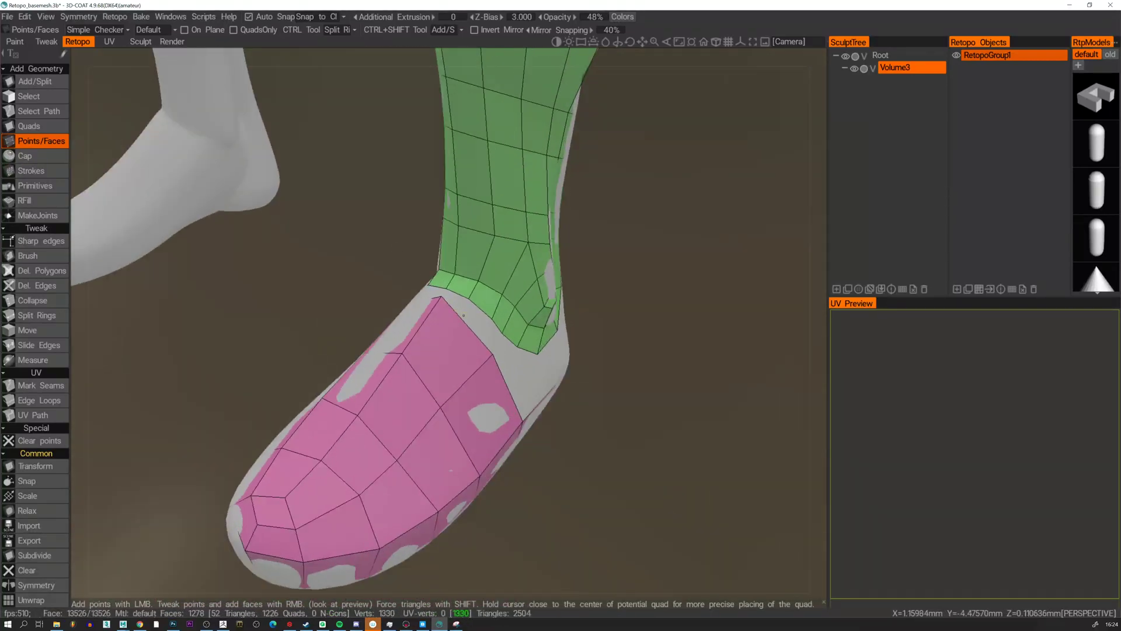
pyautogui.press('ctrl')
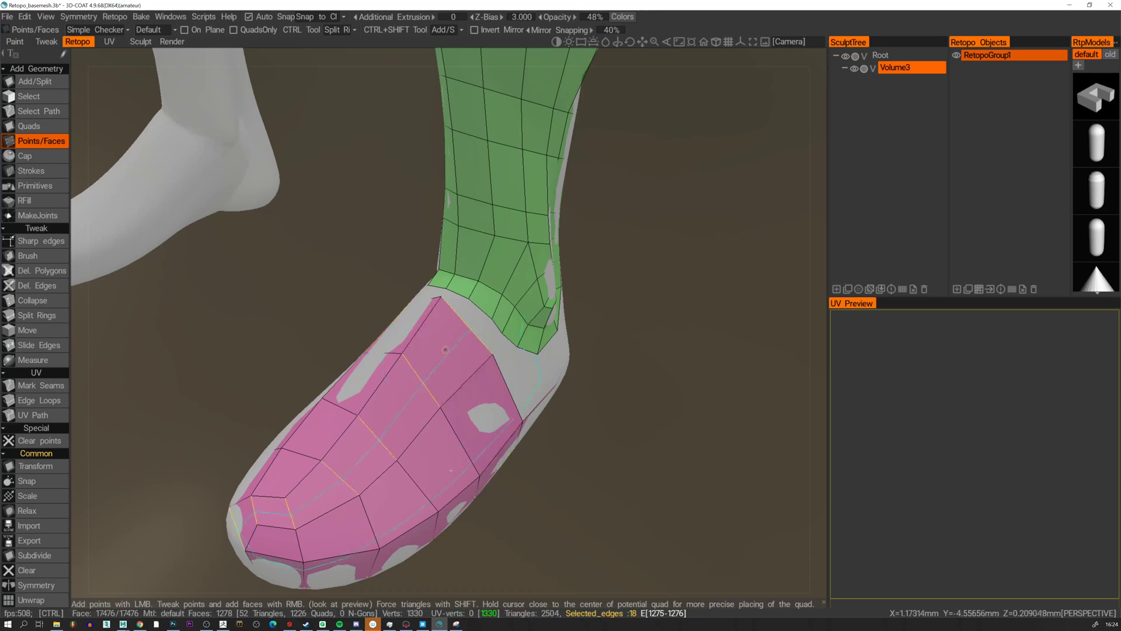
pyautogui.keyDown('ctrl'); pyautogui.click(446, 349); pyautogui.keyUp('ctrl')
pyautogui.keyDown('alt'); pyautogui.moveTo(446, 349); pyautogui.dragTo(414, 397); pyautogui.keyUp('alt')
pyautogui.hotkey('ctrl', 'z')
# Cut a new lengthwise edge line with Add/Split from the foot mesh's ankle edge along the instep toward the toes.
pyautogui.click(42, 82)
pyautogui.keyDown('alt'); pyautogui.moveTo(484, 265); pyautogui.dragTo(388, 243); pyautogui.keyUp('alt')
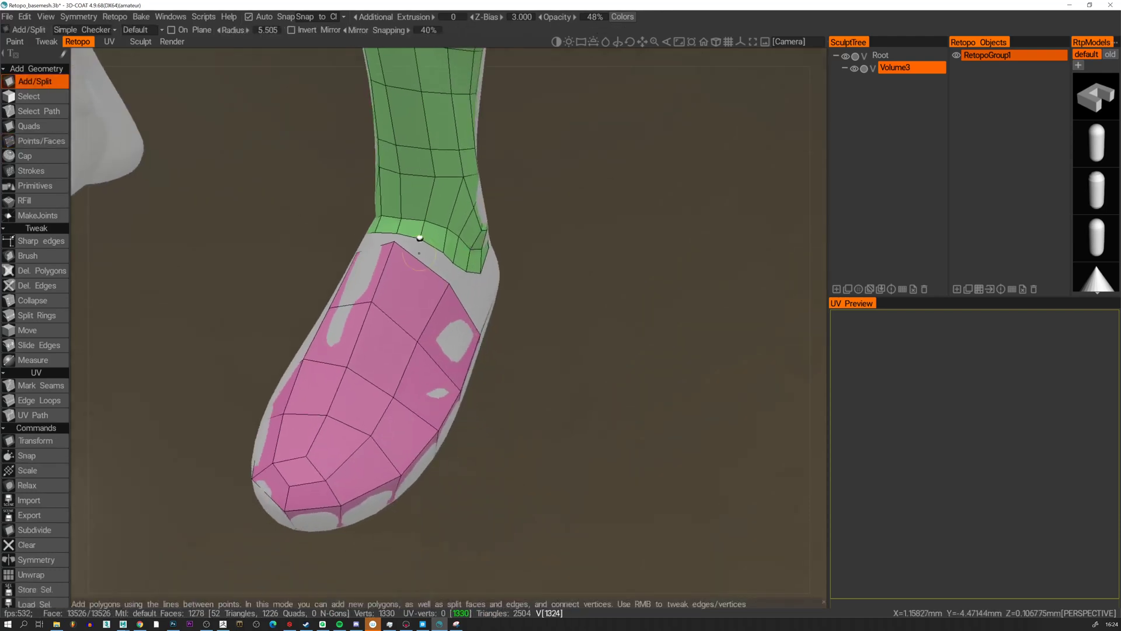
pyautogui.click(418, 259)
pyautogui.click(393, 319)
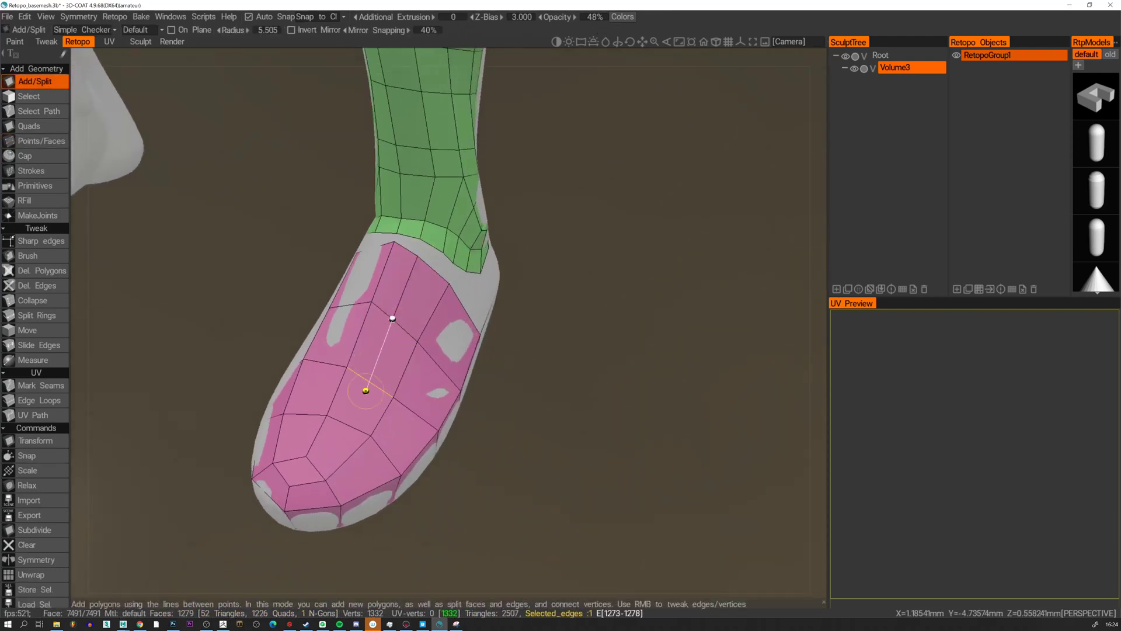
pyautogui.click(369, 383)
pyautogui.click(347, 424)
pyautogui.click(306, 456)
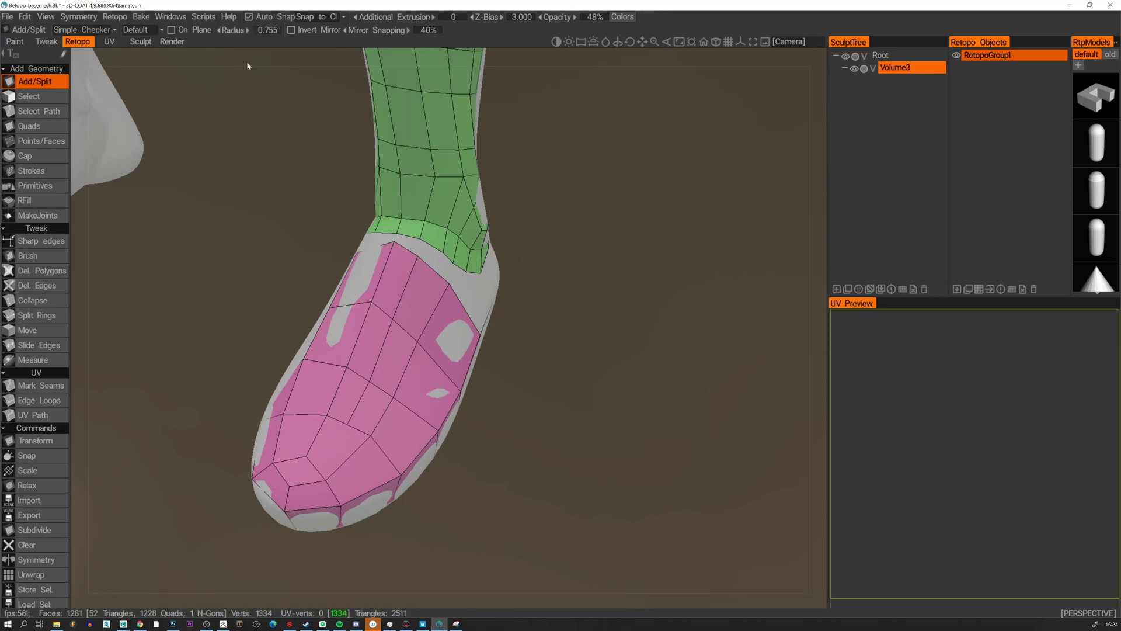
# Continue the cut around the toe area and back up the inner instep to the foot mesh's ankle edge, returning to Points/Faces.
pyautogui.click(312, 461)
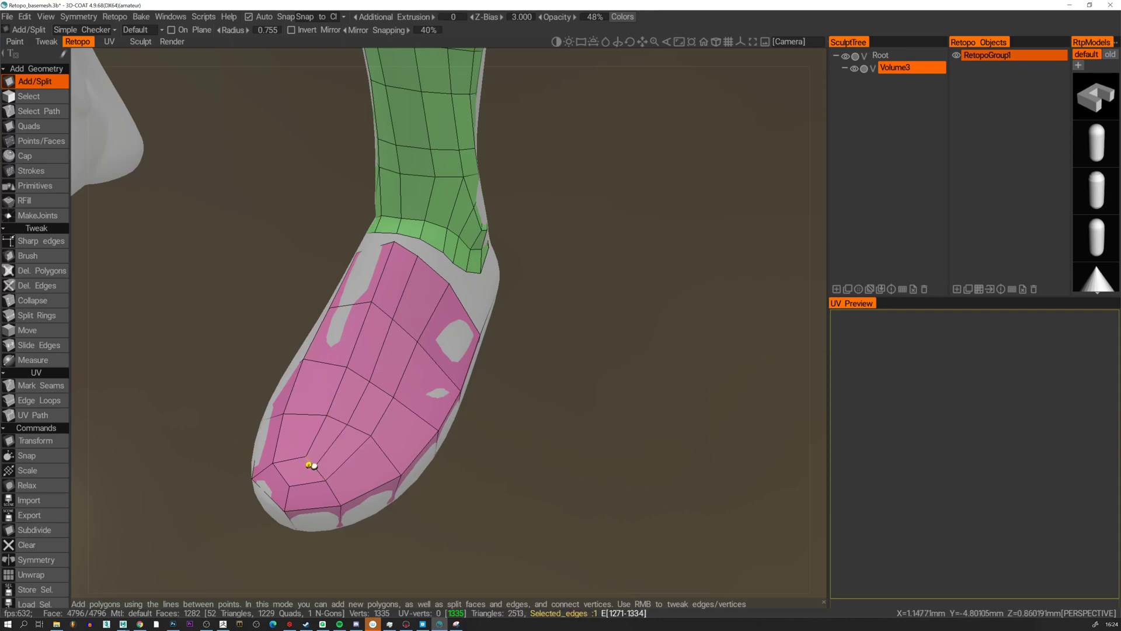
pyautogui.click(286, 460)
pyautogui.click(302, 414)
pyautogui.click(326, 361)
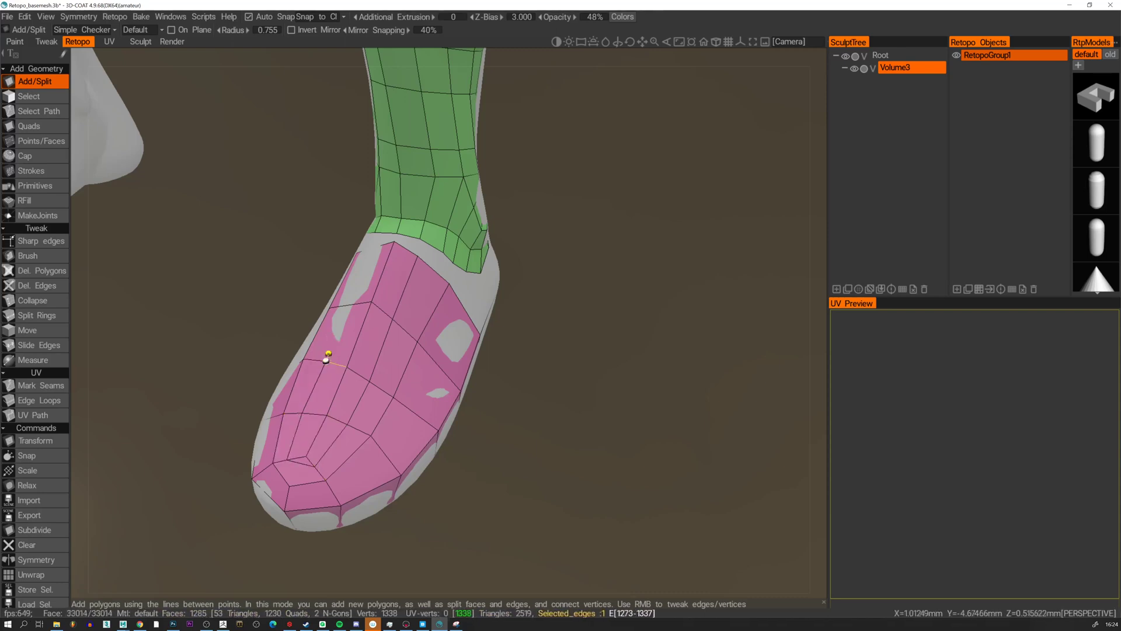
pyautogui.click(344, 304)
pyautogui.keyDown('alt'); pyautogui.moveTo(344, 267); pyautogui.dragTo(360, 265); pyautogui.keyUp('alt')
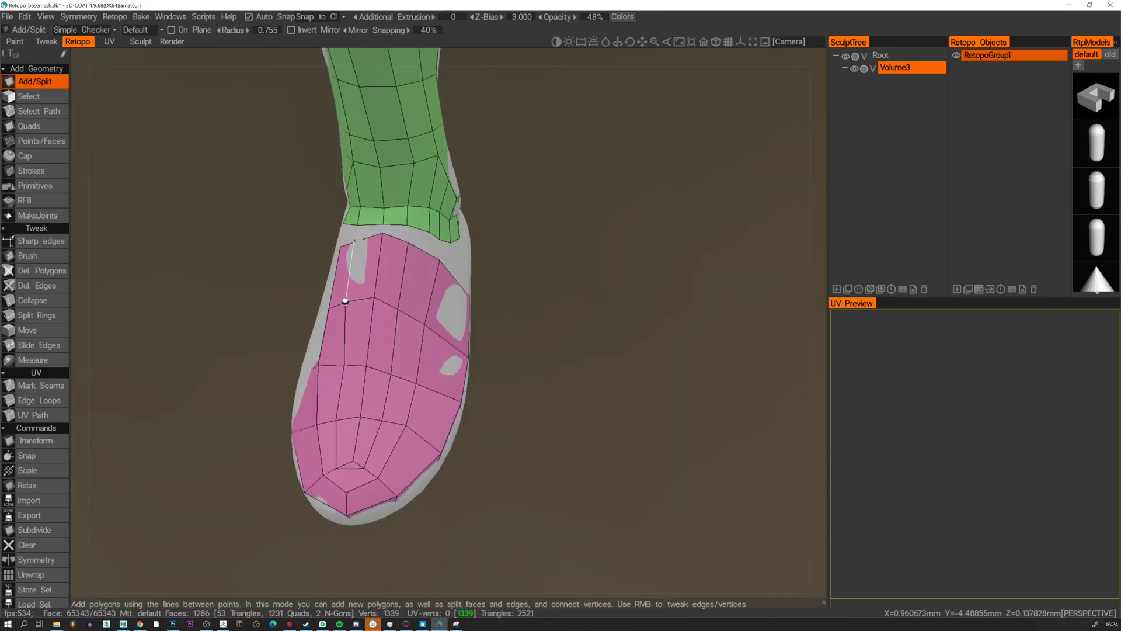
pyautogui.click(354, 240)
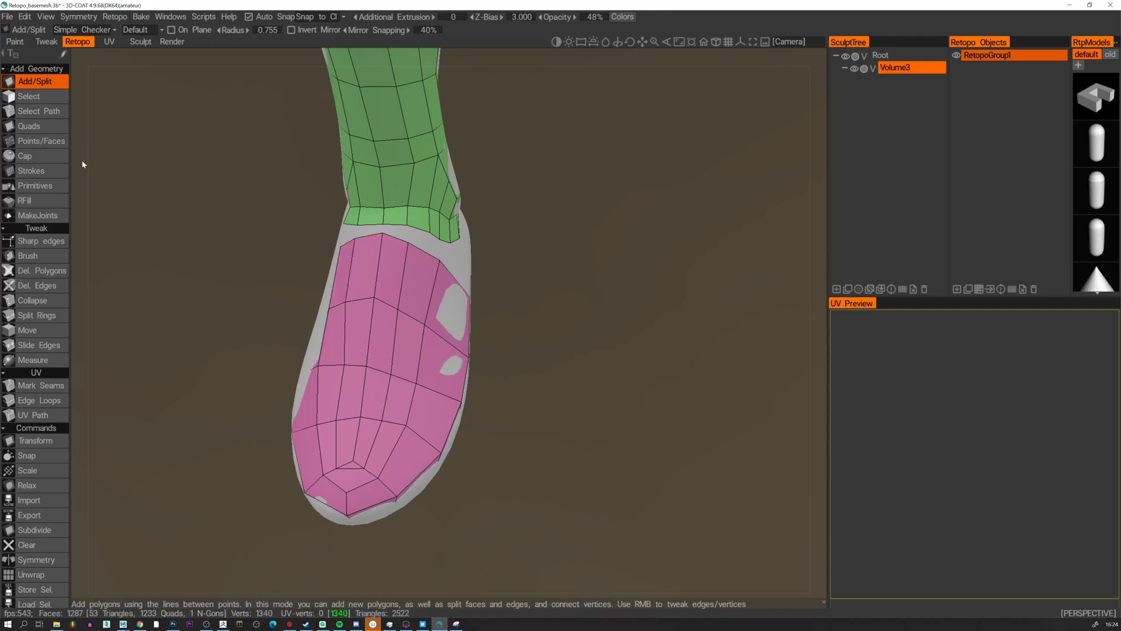
pyautogui.click(40, 141)
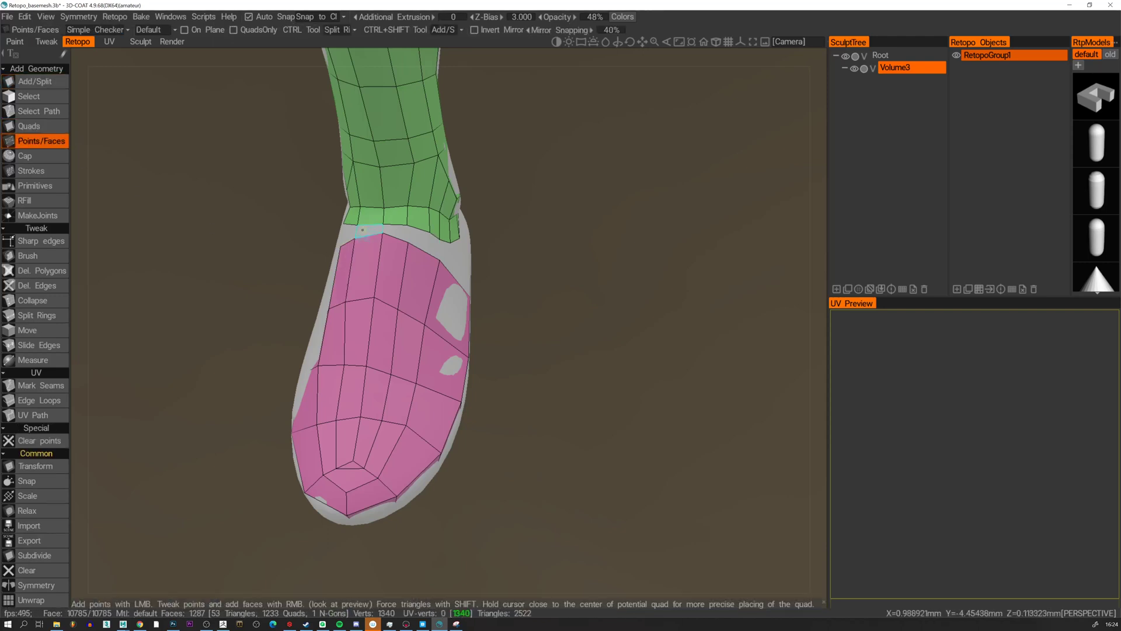
# Fill the gap between the foot mesh and the leg mesh with quads across the front of the ankle.
pyautogui.rightClick(363, 230)
pyautogui.rightClick(394, 232)
pyautogui.keyDown('alt'); pyautogui.moveTo(395, 232); pyautogui.dragTo(416, 240); pyautogui.keyUp('alt')
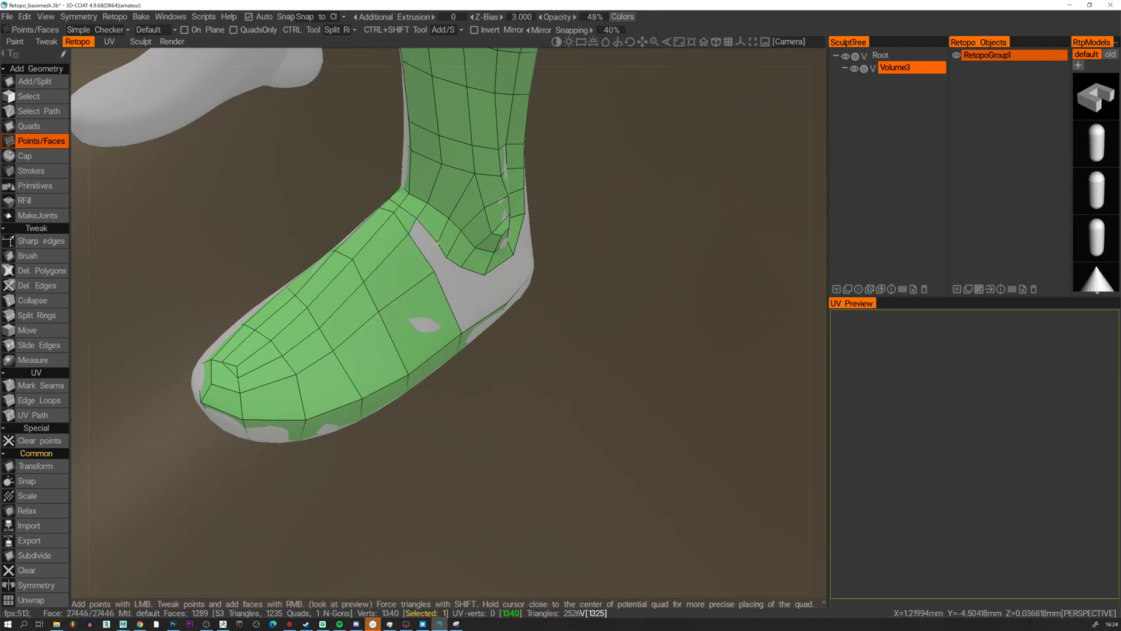
pyautogui.keyDown('alt'); pyautogui.moveTo(437, 244); pyautogui.dragTo(461, 272); pyautogui.keyUp('alt')
pyautogui.rightClick(437, 244)
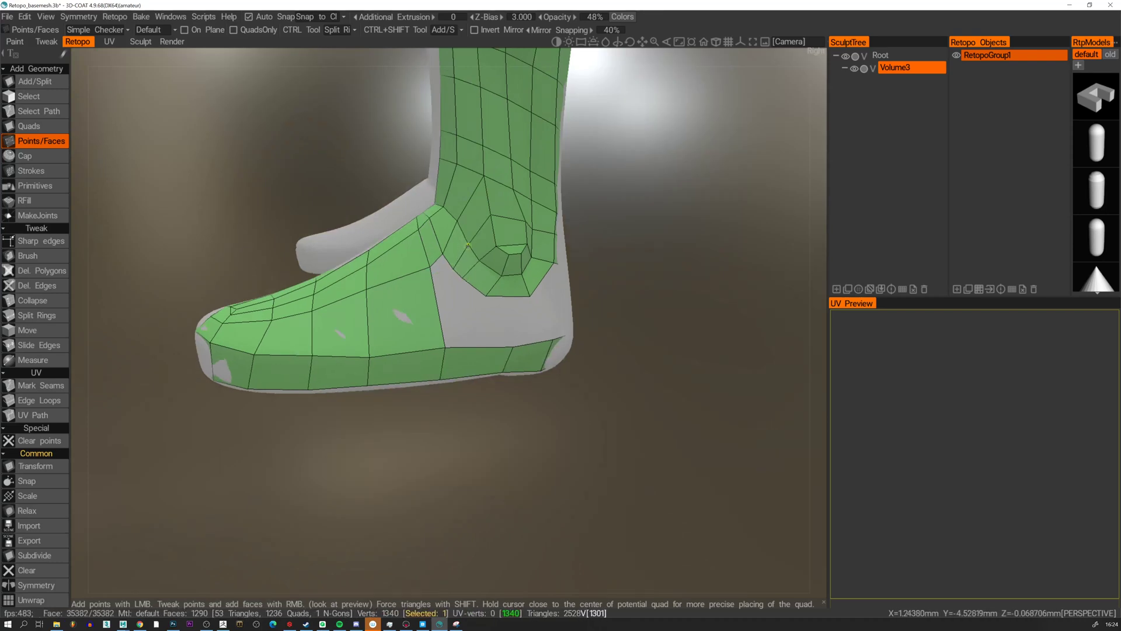
# Weld surplus vertices of the ring around the outer ankle bone onto its neighbouring vertices, working from front to back.
pyautogui.keyDown('alt'); pyautogui.moveTo(469, 245); pyautogui.dragTo(438, 263); pyautogui.keyUp('alt')
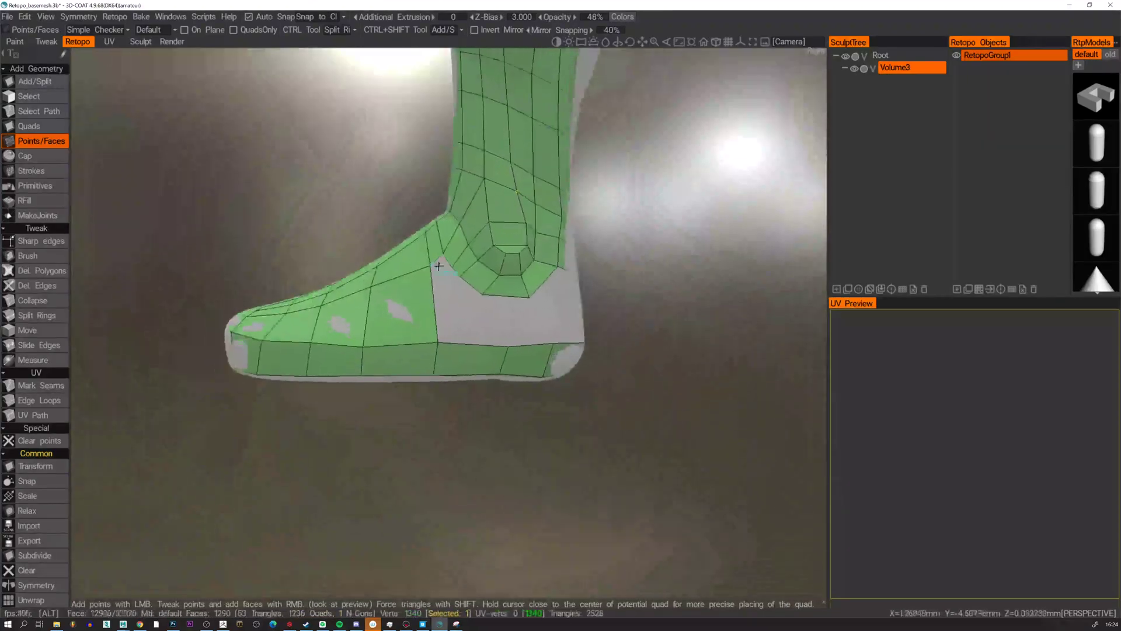
pyautogui.scroll(2, 469, 280)
pyautogui.click(477, 272)
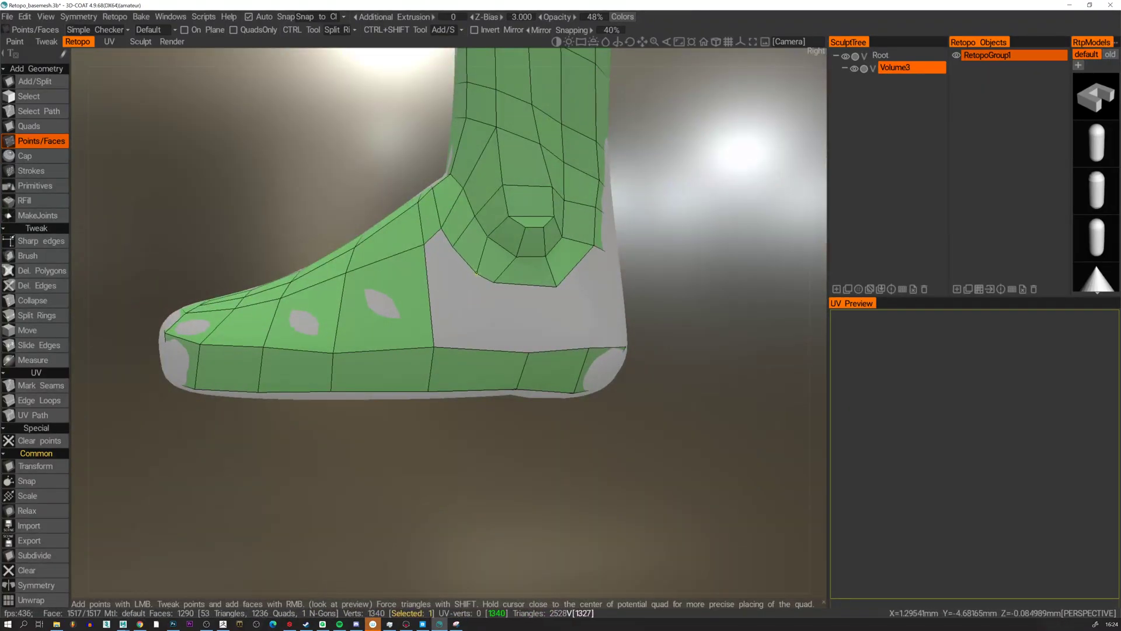
pyautogui.moveTo(454, 245); pyautogui.dragTo(463, 258, button='right')
pyautogui.moveTo(475, 217); pyautogui.dragTo(487, 236, button='right')
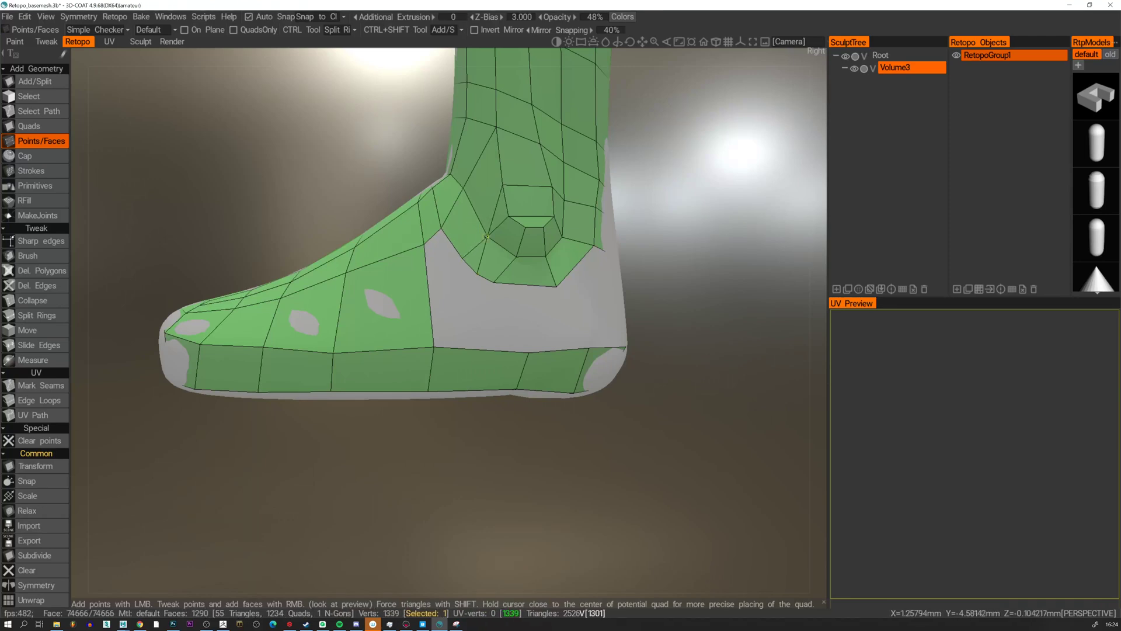
pyautogui.moveTo(502, 187); pyautogui.dragTo(509, 216, button='right')
pyautogui.keyDown('alt'); pyautogui.moveTo(526, 230); pyautogui.dragTo(461, 234); pyautogui.keyUp('alt')
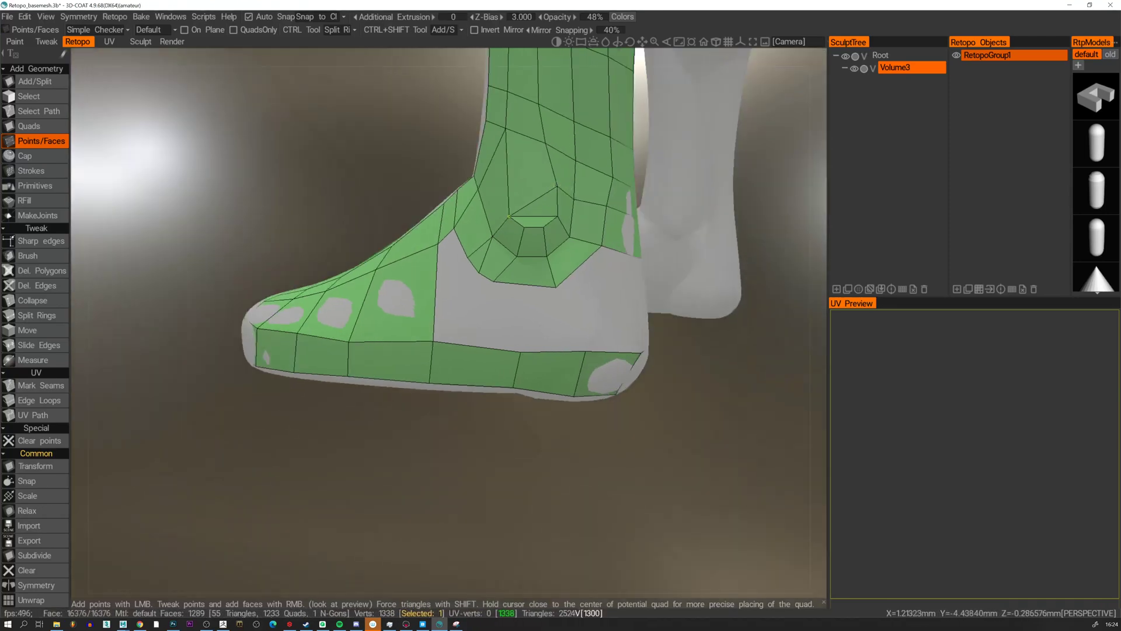
pyautogui.moveTo(558, 187); pyautogui.dragTo(557, 216, button='right')
pyautogui.keyDown('alt'); pyautogui.moveTo(556, 217); pyautogui.dragTo(560, 206); pyautogui.keyUp('alt')
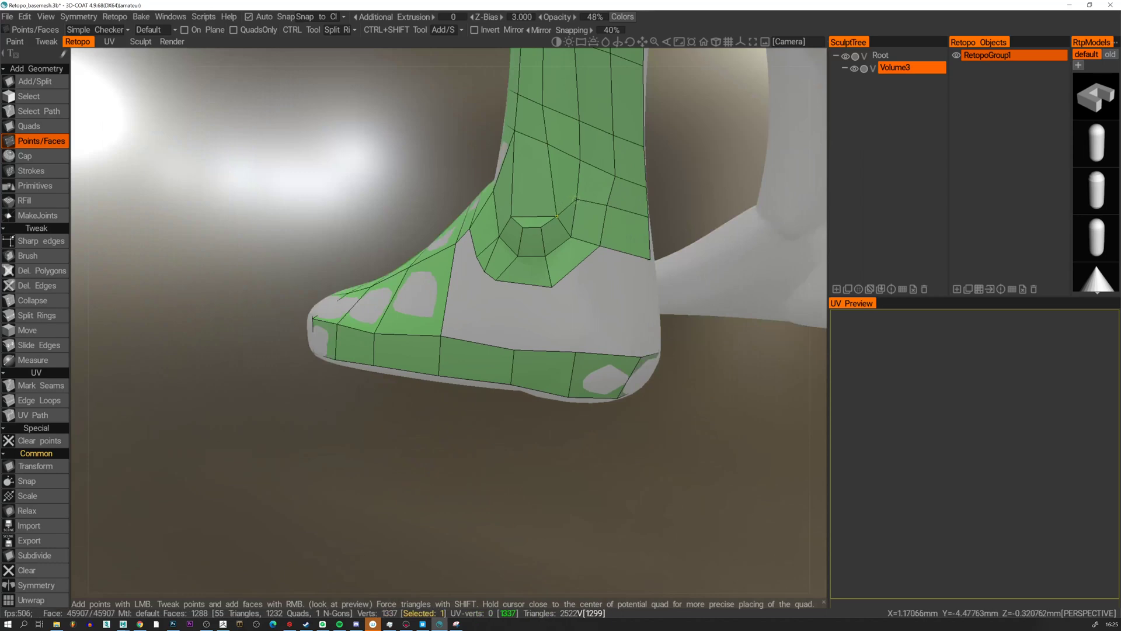
pyautogui.moveTo(575, 199); pyautogui.dragTo(570, 236, button='right')
pyautogui.keyDown('alt'); pyautogui.moveTo(555, 236); pyautogui.dragTo(493, 251); pyautogui.keyUp('alt')
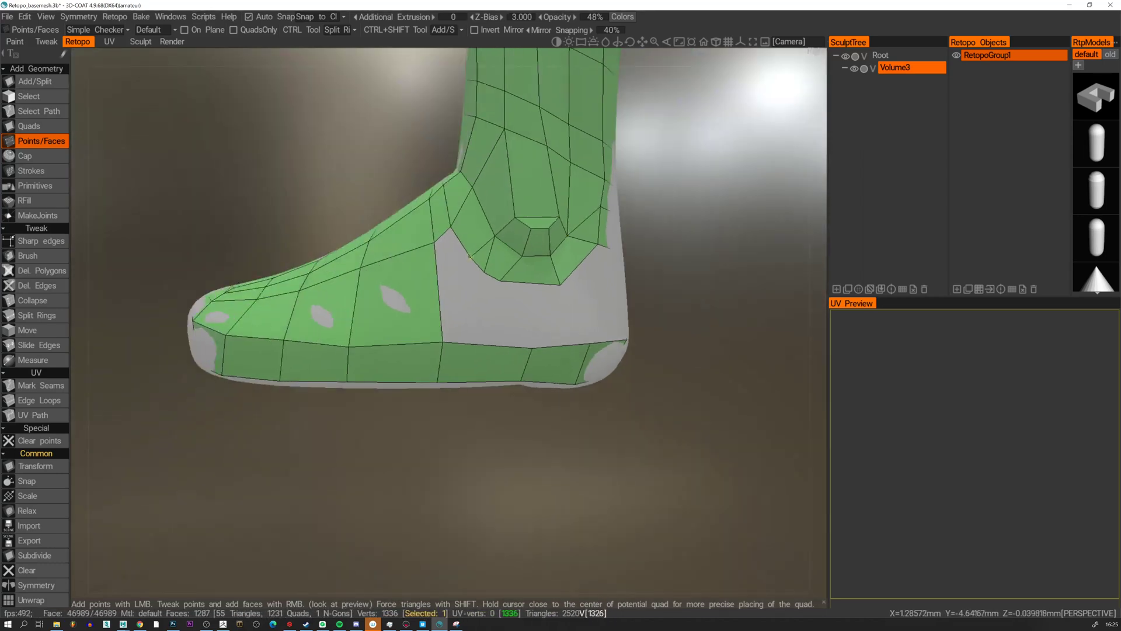
# Weld the spare vertex on the row beneath the outer ankle bone and fill two faces between that row and the foot's side.
pyautogui.moveTo(470, 257); pyautogui.dragTo(484, 273, button='right')
pyautogui.keyDown('alt'); pyautogui.moveTo(480, 274); pyautogui.dragTo(489, 278); pyautogui.keyUp('alt')
pyautogui.moveTo(500, 281); pyautogui.dragTo(524, 285, button='right')
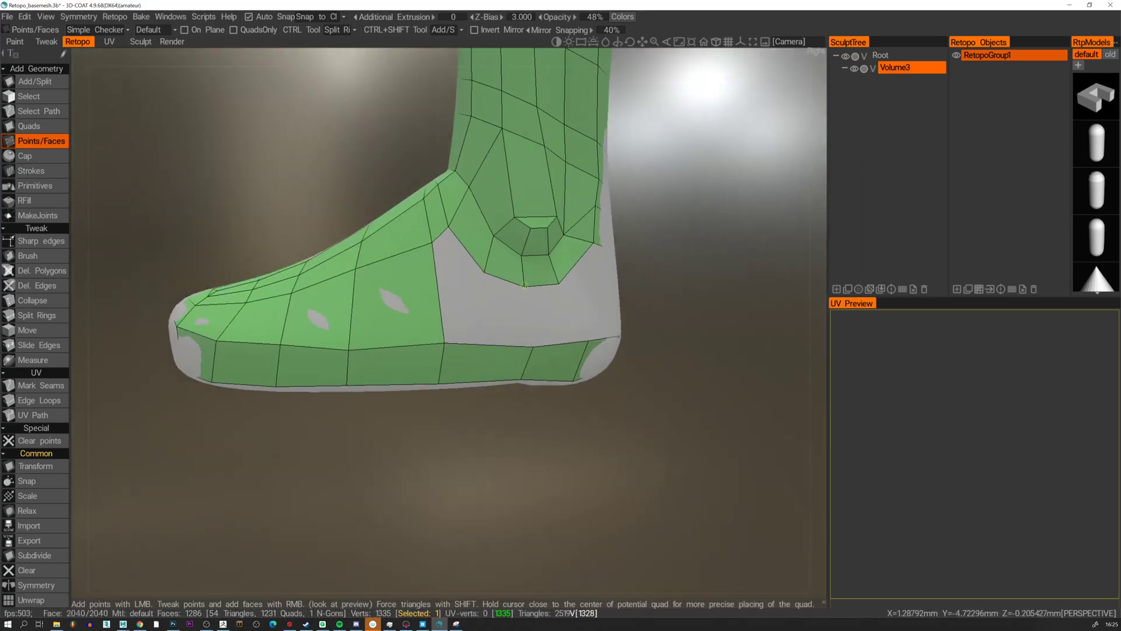
pyautogui.rightClick(453, 283)
pyautogui.keyDown('alt'); pyautogui.moveTo(460, 287); pyautogui.dragTo(489, 308); pyautogui.keyUp('alt')
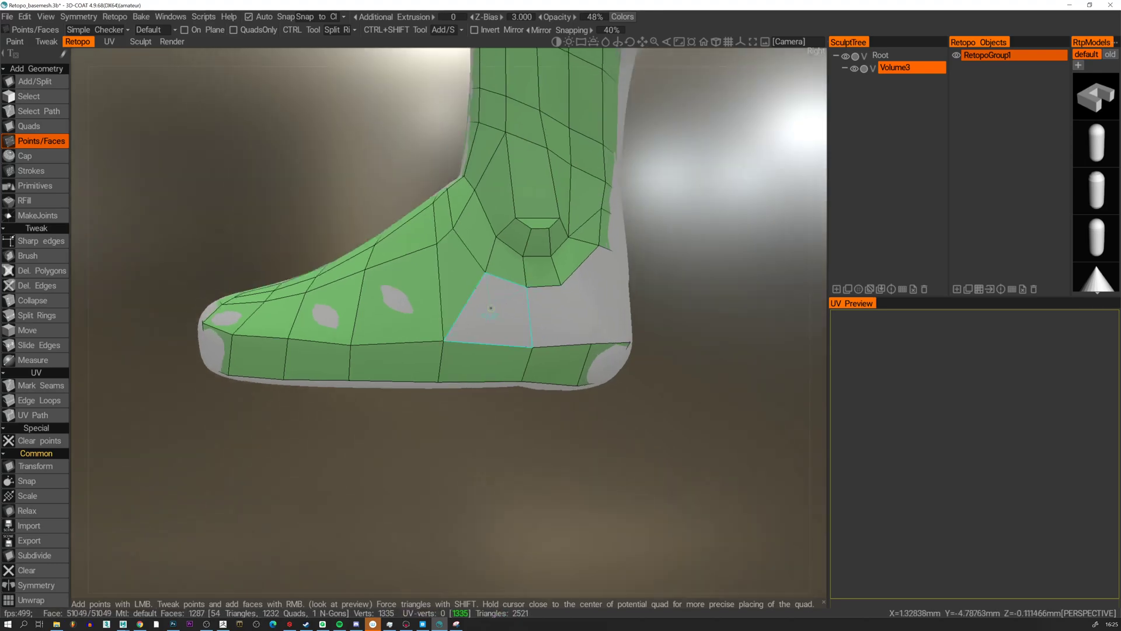
pyautogui.rightClick(488, 309)
# Weld the extra vertices along the lower leg edge behind the ankle, on the outer and inner sides.
pyautogui.keyDown('alt'); pyautogui.moveTo(475, 263); pyautogui.dragTo(451, 251); pyautogui.keyUp('alt')
pyautogui.moveTo(454, 250); pyautogui.dragTo(449, 281, button='right')
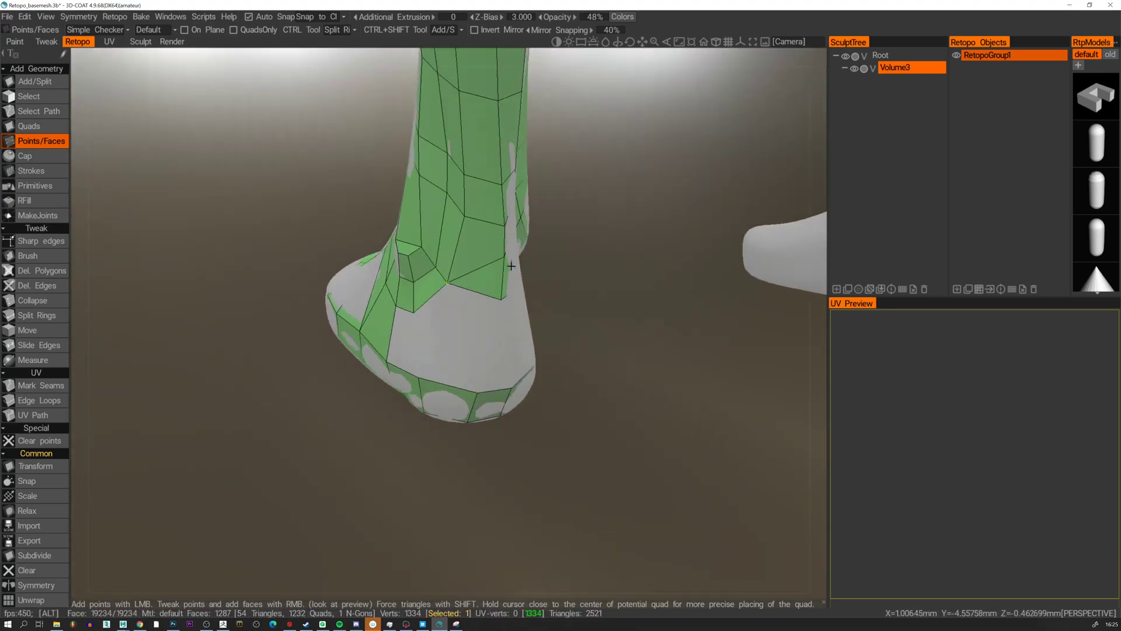
pyautogui.keyDown('alt'); pyautogui.moveTo(512, 266); pyautogui.dragTo(493, 271); pyautogui.keyUp('alt')
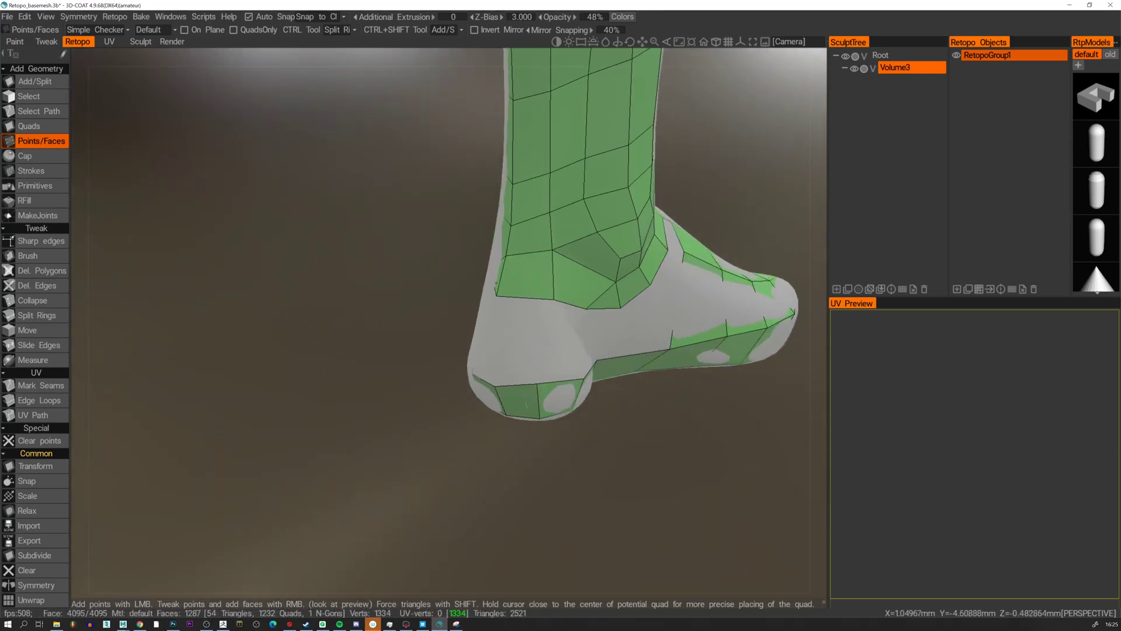
pyautogui.moveTo(505, 255); pyautogui.dragTo(497, 293, button='right')
pyautogui.keyDown('alt'); pyautogui.moveTo(523, 290); pyautogui.dragTo(591, 287); pyautogui.keyUp('alt')
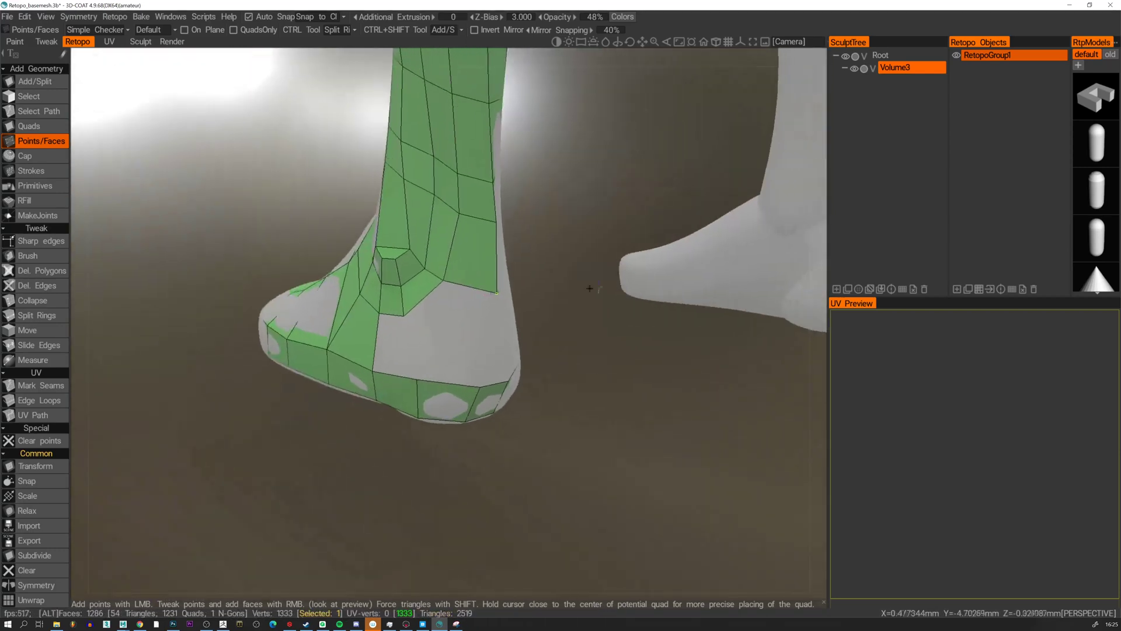
# Fill faces between the leg edge and the sole strip from the outer heel around the back to the inner heel.
pyautogui.rightClick(403, 348)
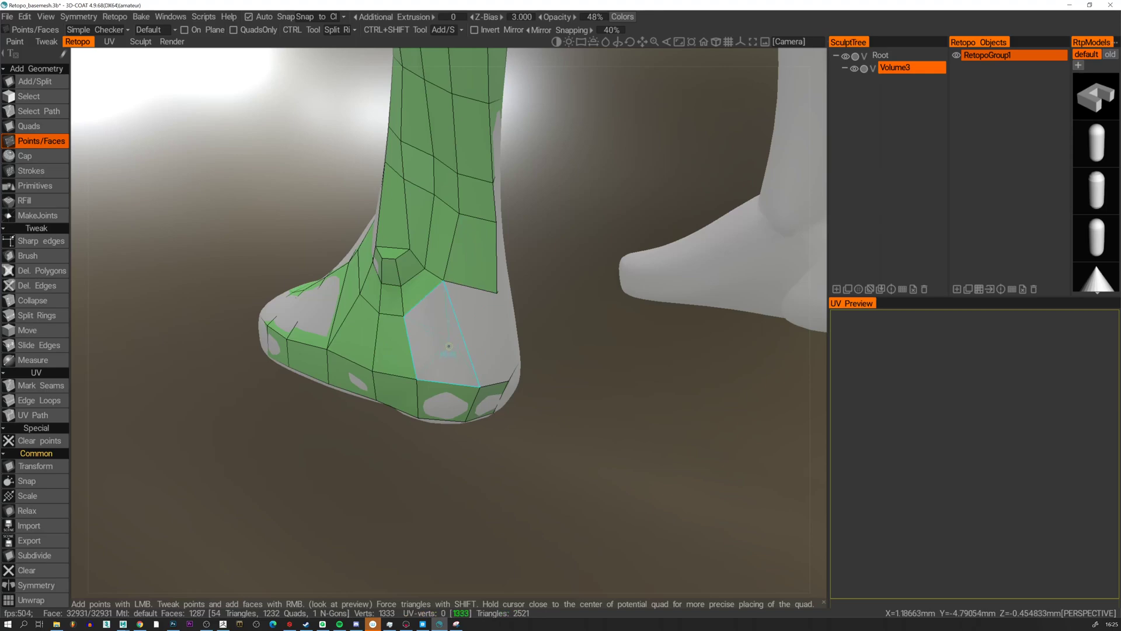
pyautogui.rightClick(450, 349)
pyautogui.rightClick(468, 341)
pyautogui.keyDown('alt'); pyautogui.moveTo(470, 341); pyautogui.dragTo(304, 270); pyautogui.keyUp('alt')
pyautogui.rightClick(556, 330)
pyautogui.rightClick(546, 334)
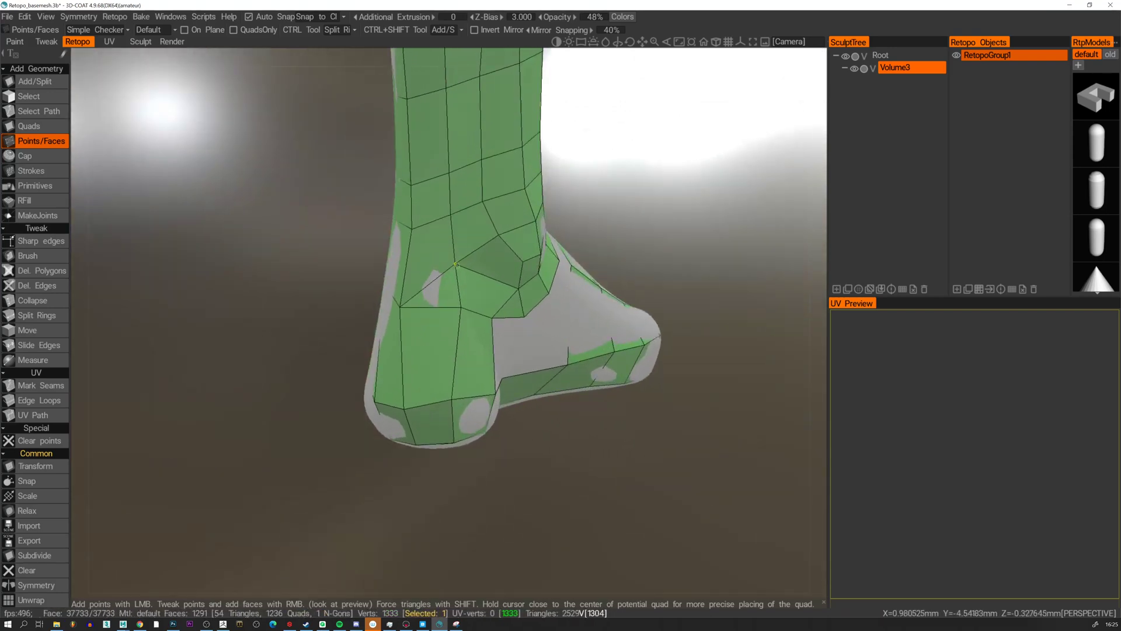
# Reposition the vertex at the back of the heel and fill the remaining gap on the foot's inner side with faces.
pyautogui.keyDown('alt'); pyautogui.moveTo(455, 255); pyautogui.dragTo(481, 276); pyautogui.keyUp('alt')
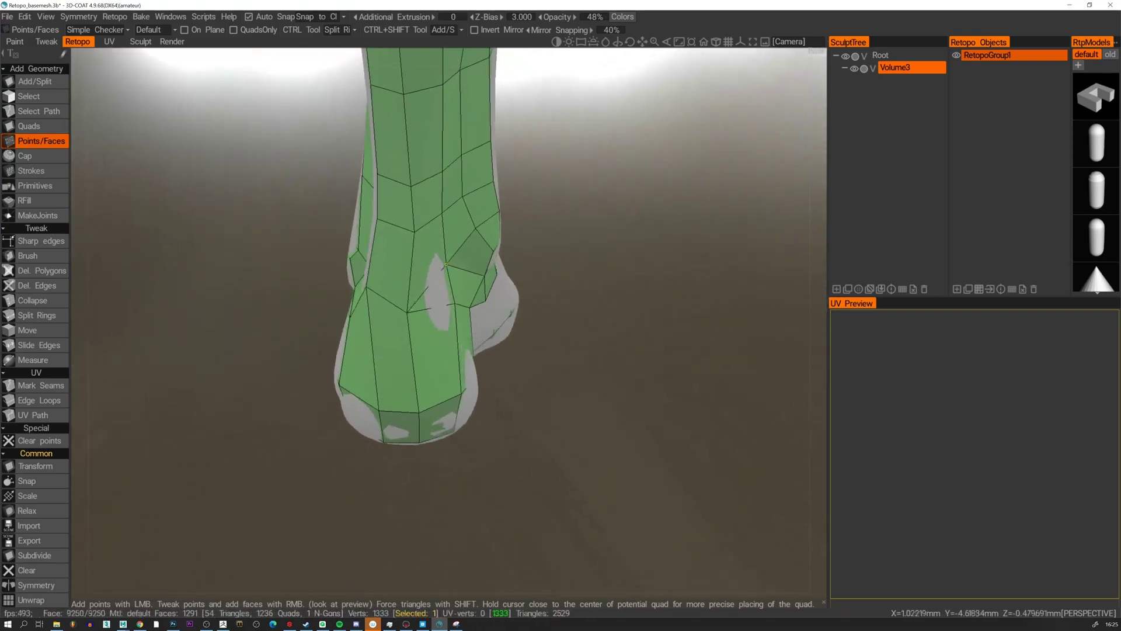
pyautogui.moveTo(407, 311); pyautogui.dragTo(419, 306, button='right')
pyautogui.keyDown('alt'); pyautogui.moveTo(418, 296); pyautogui.dragTo(529, 353); pyautogui.keyUp('alt')
pyautogui.click(516, 341)
pyautogui.rightClick(524, 355)
pyautogui.keyDown('alt'); pyautogui.moveTo(561, 308); pyautogui.dragTo(818, 278); pyautogui.keyUp('alt')
pyautogui.rightClick(562, 298)
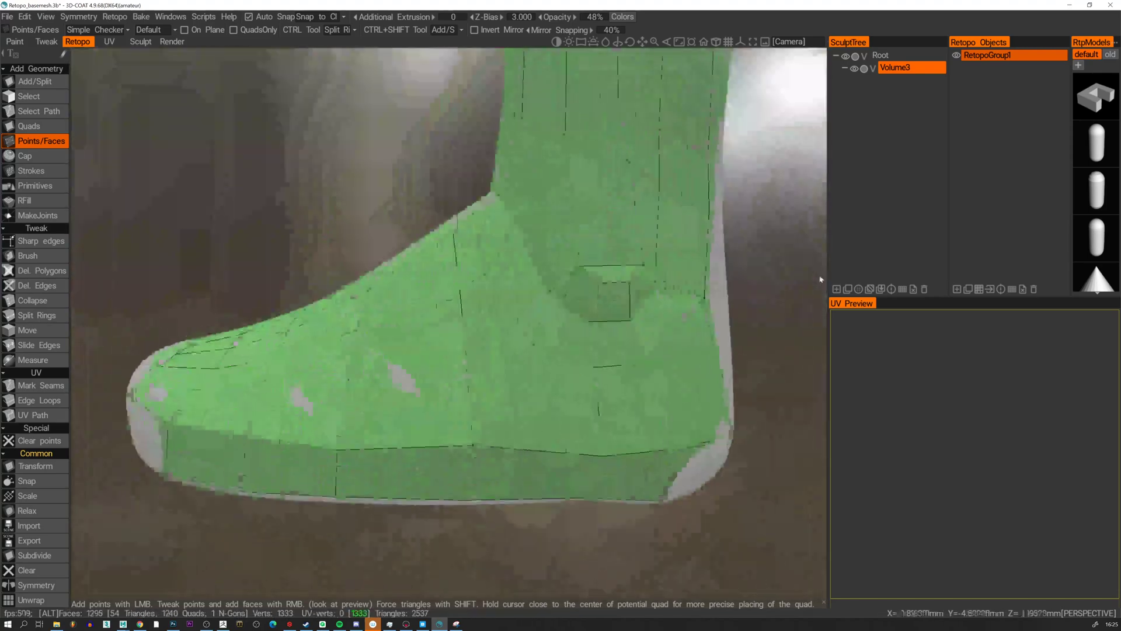
# Shift the inner heel vertices beneath the ankle bone to even out the surrounding faces.
pyautogui.keyDown('alt'); pyautogui.moveTo(818, 278); pyautogui.dragTo(526, 292, button='right'); pyautogui.keyUp('alt')
pyautogui.keyDown('alt'); pyautogui.moveTo(525, 292); pyautogui.dragTo(363, 333); pyautogui.keyUp('alt')
pyautogui.scroll(3, 391, 326)
pyautogui.keyDown('alt'); pyautogui.moveTo(513, 219); pyautogui.dragTo(493, 285, button='middle'); pyautogui.keyUp('alt')
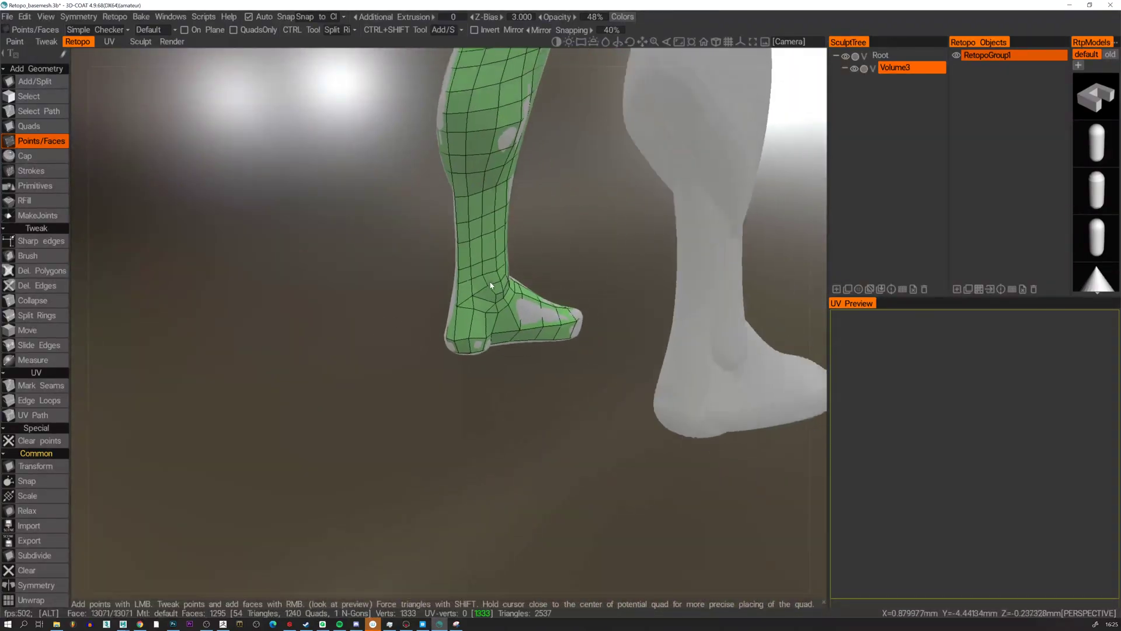
pyautogui.keyDown('alt'); pyautogui.moveTo(493, 285); pyautogui.dragTo(488, 321, button='right'); pyautogui.keyUp('alt')
pyautogui.keyDown('alt'); pyautogui.moveTo(488, 320); pyautogui.dragTo(491, 275); pyautogui.keyUp('alt')
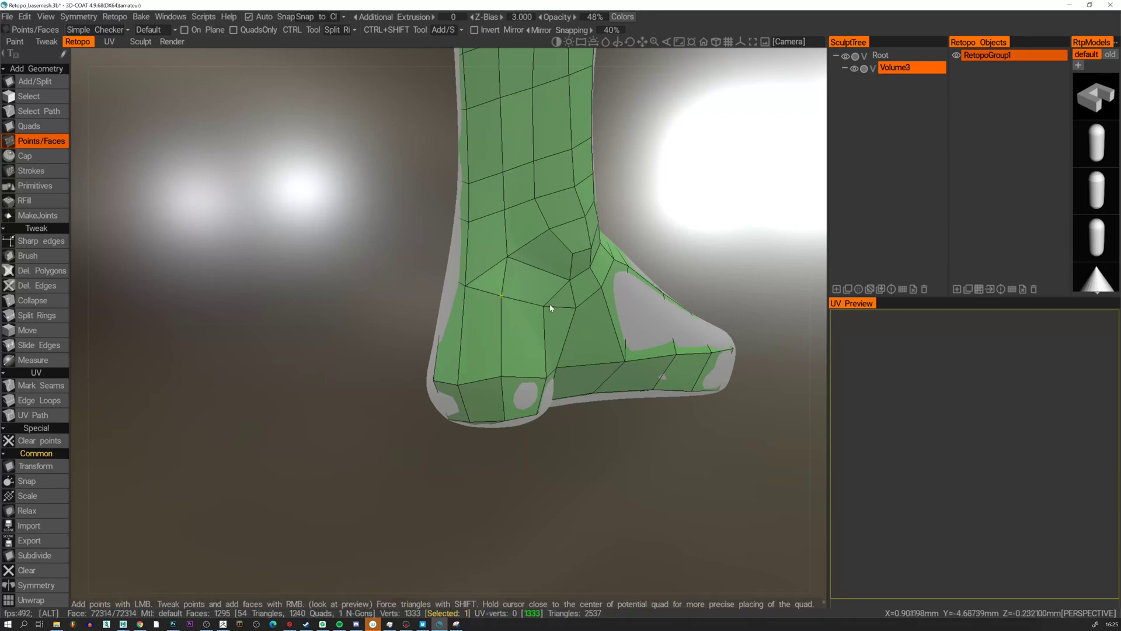
pyautogui.keyDown('alt'); pyautogui.moveTo(550, 308); pyautogui.dragTo(461, 300); pyautogui.keyUp('alt')
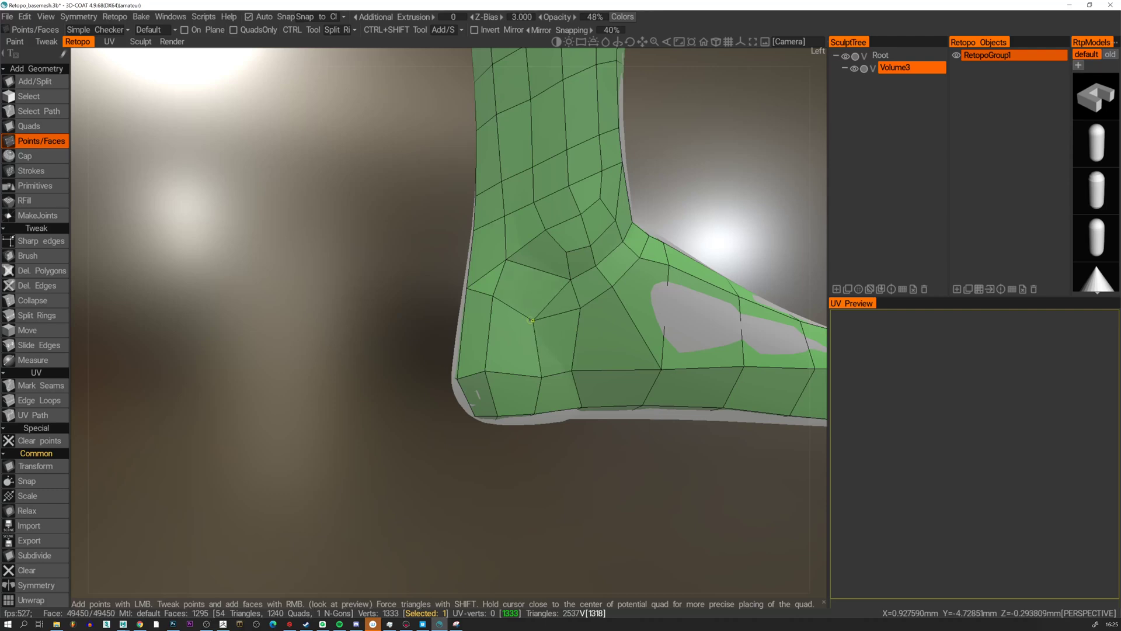
pyautogui.keyDown('alt'); pyautogui.moveTo(506, 300); pyautogui.dragTo(514, 301); pyautogui.keyUp('alt')
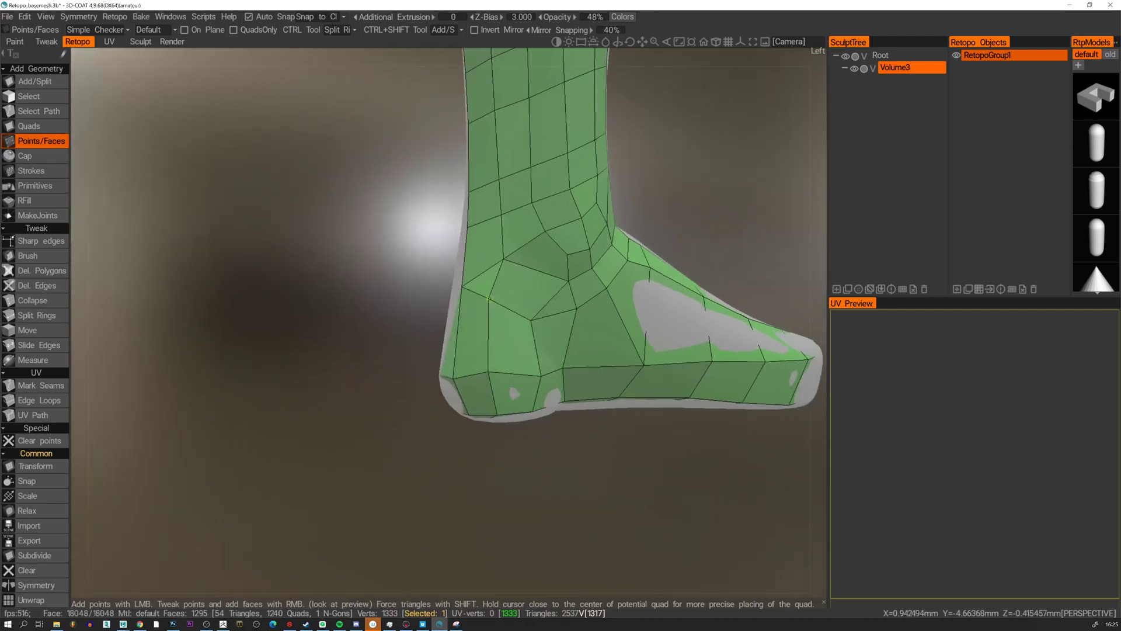
# Delete the faces between the inner ankle bone and heel, and rebuild the hole with two quads using the Quads tool.
pyautogui.click(35, 270)
pyautogui.click(494, 287)
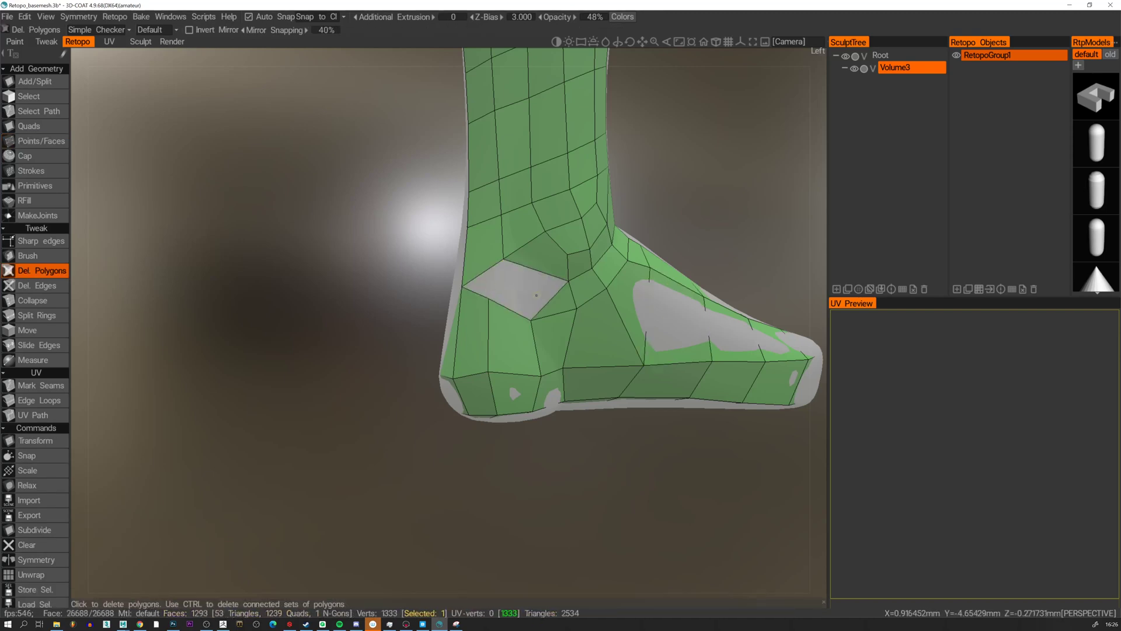
pyautogui.keyDown('alt'); pyautogui.moveTo(544, 307); pyautogui.dragTo(528, 307); pyautogui.keyUp('alt')
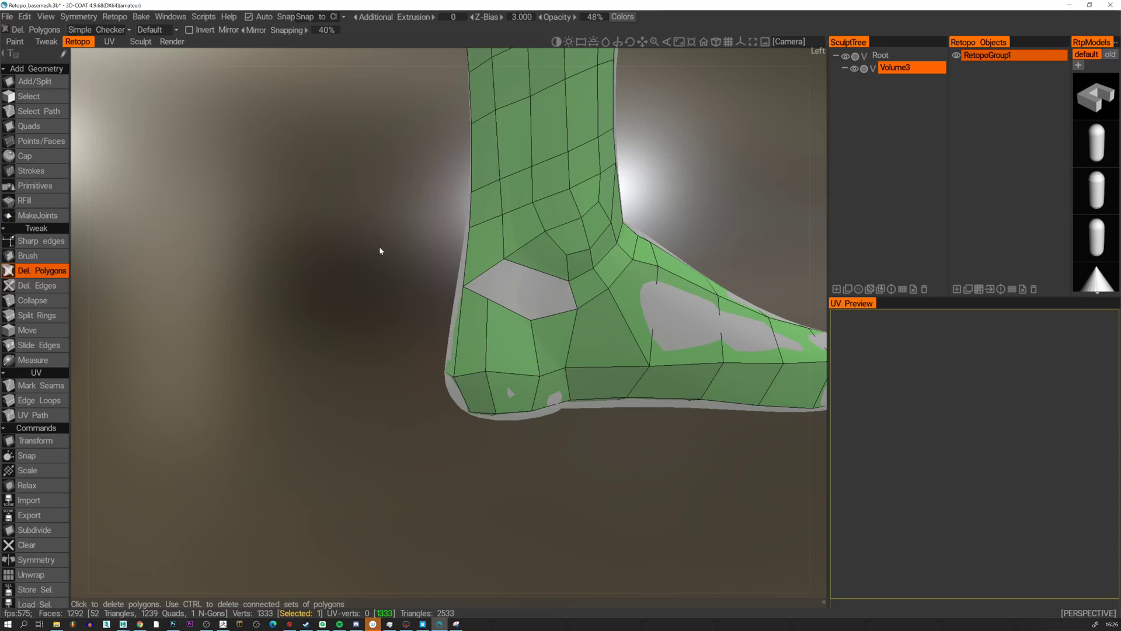
pyautogui.click(30, 126)
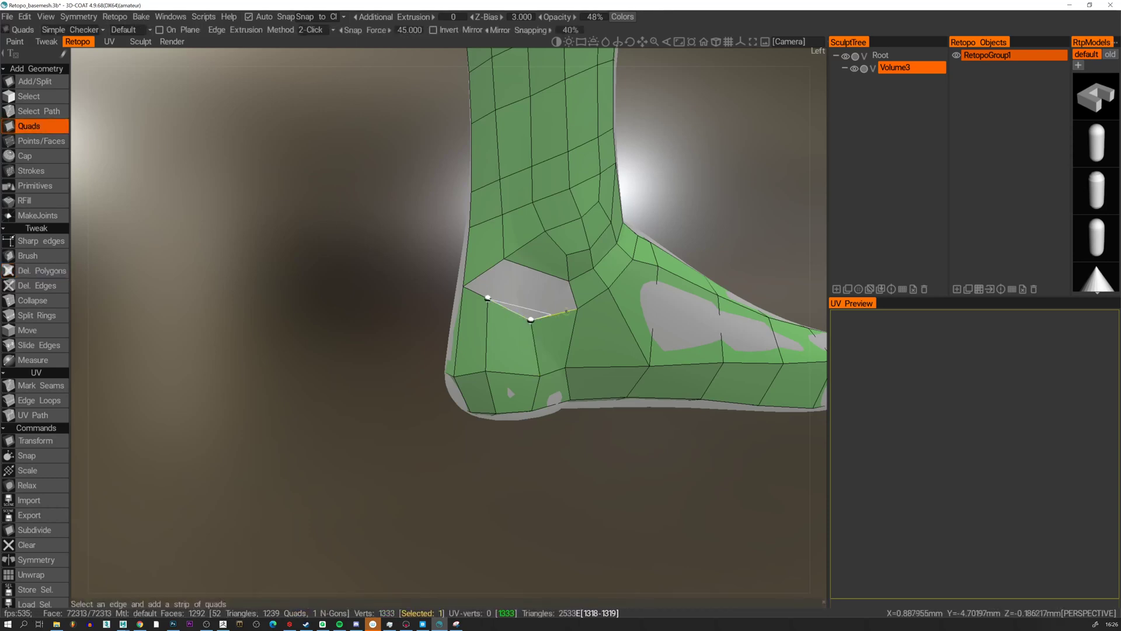
pyautogui.click(547, 290)
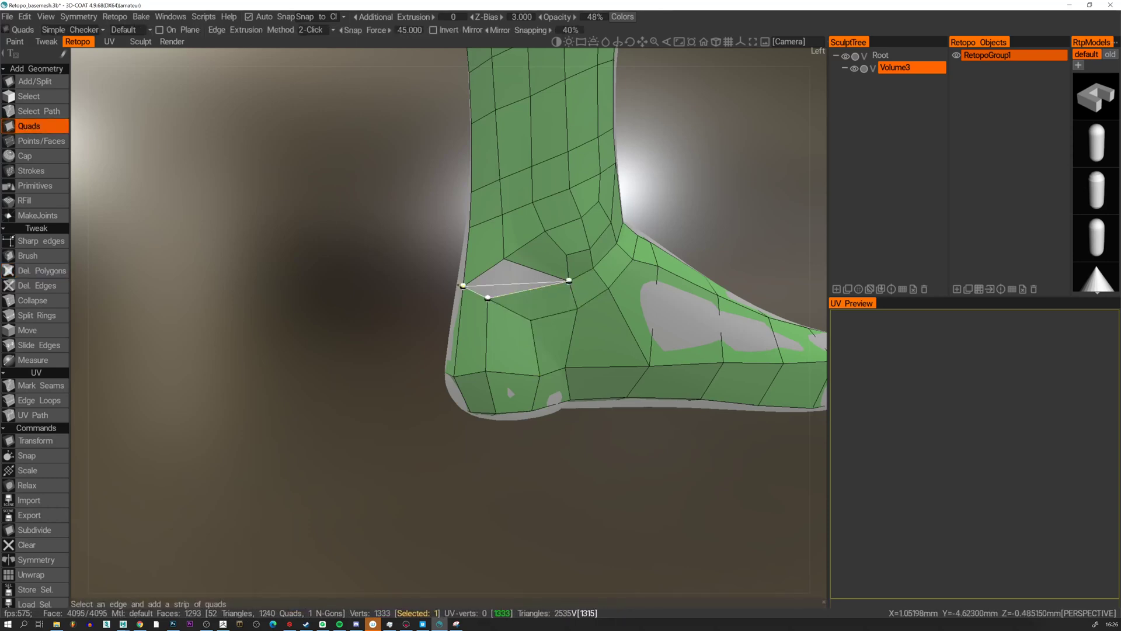
pyautogui.click(504, 260)
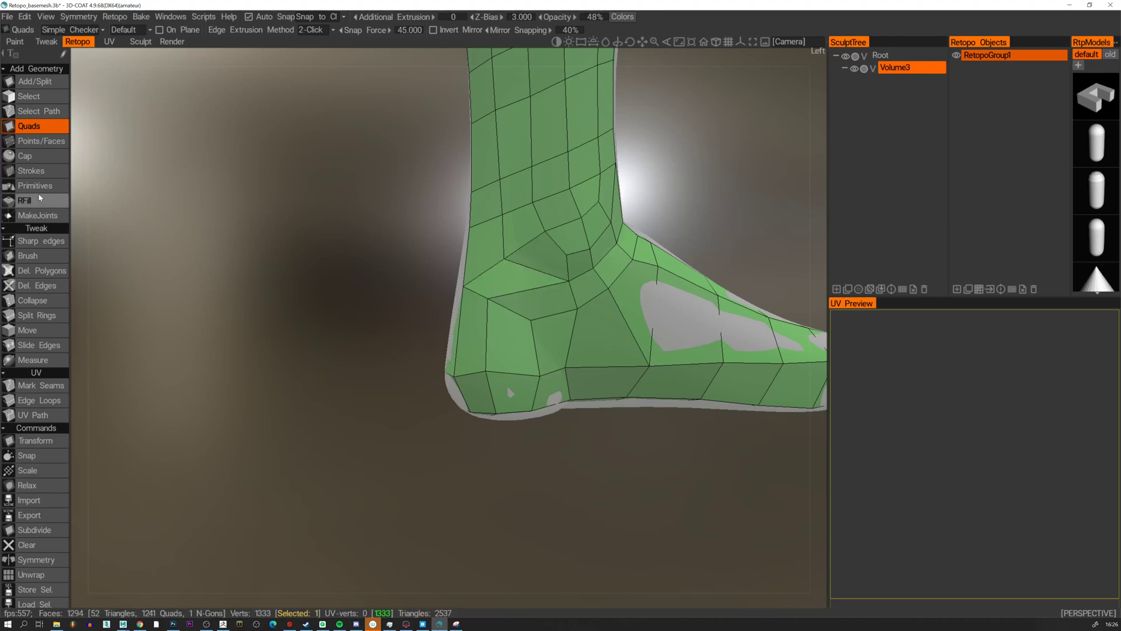
# Reposition the inner heel vertices and connect the vertex behind the ankle bone to the heel vertex below with Add/Split.
pyautogui.click(36, 141)
pyautogui.keyDown('alt'); pyautogui.moveTo(533, 331); pyautogui.dragTo(503, 312); pyautogui.keyUp('alt')
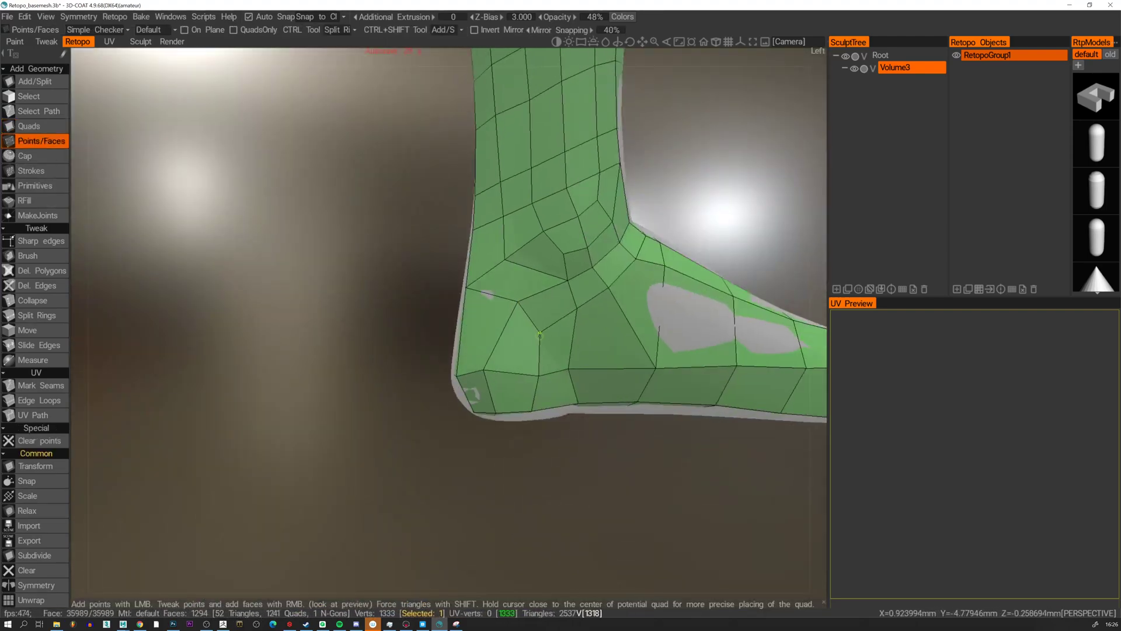
pyautogui.keyDown('alt'); pyautogui.moveTo(545, 342); pyautogui.dragTo(225, 143); pyautogui.keyUp('alt')
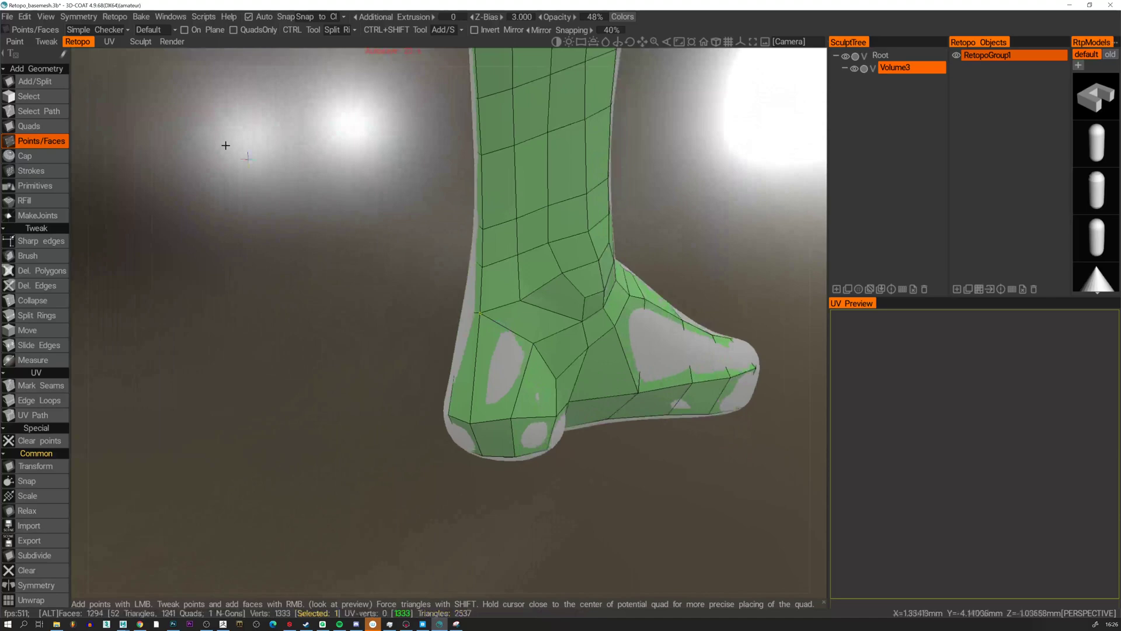
pyautogui.click(45, 83)
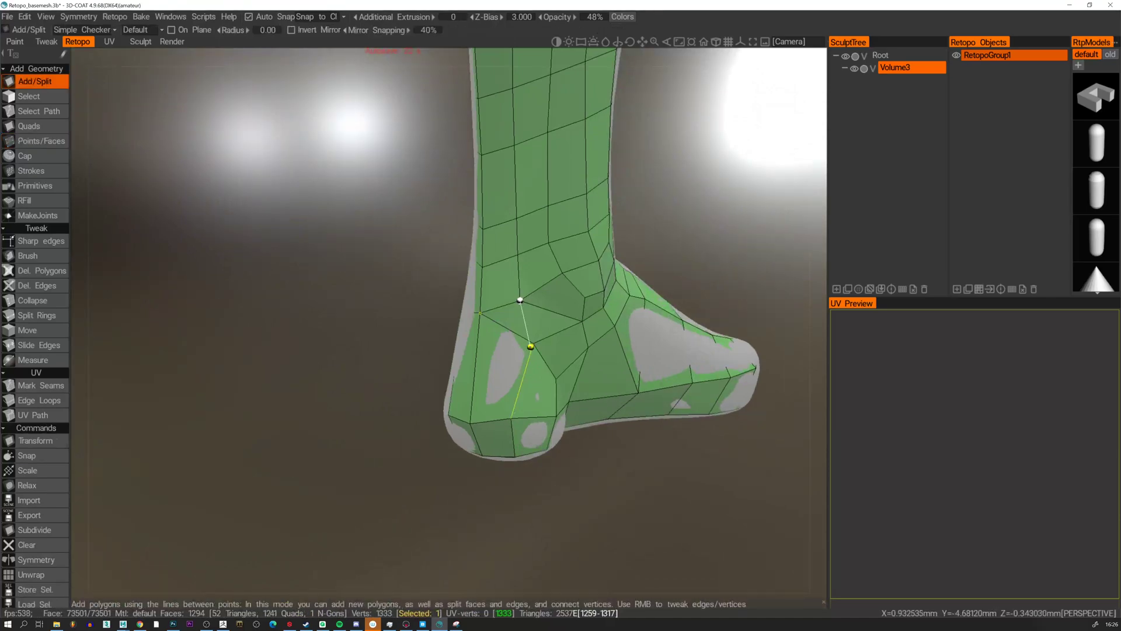
pyautogui.click(533, 343)
pyautogui.keyDown('alt'); pyautogui.moveTo(534, 343); pyautogui.dragTo(552, 306); pyautogui.keyUp('alt')
pyautogui.click(16, 142)
# Examine the joined foot and ankle mesh from the outer side, the front and the toe end.
pyautogui.scroll(-5, 546, 321)
pyautogui.keyDown('alt'); pyautogui.moveTo(552, 307); pyautogui.dragTo(614, 282, button='right'); pyautogui.keyUp('alt')
pyautogui.keyDown('alt'); pyautogui.moveTo(613, 282); pyautogui.dragTo(520, 300); pyautogui.keyUp('alt')
pyautogui.keyDown('alt'); pyautogui.moveTo(521, 300); pyautogui.dragTo(563, 267, button='right'); pyautogui.keyUp('alt')
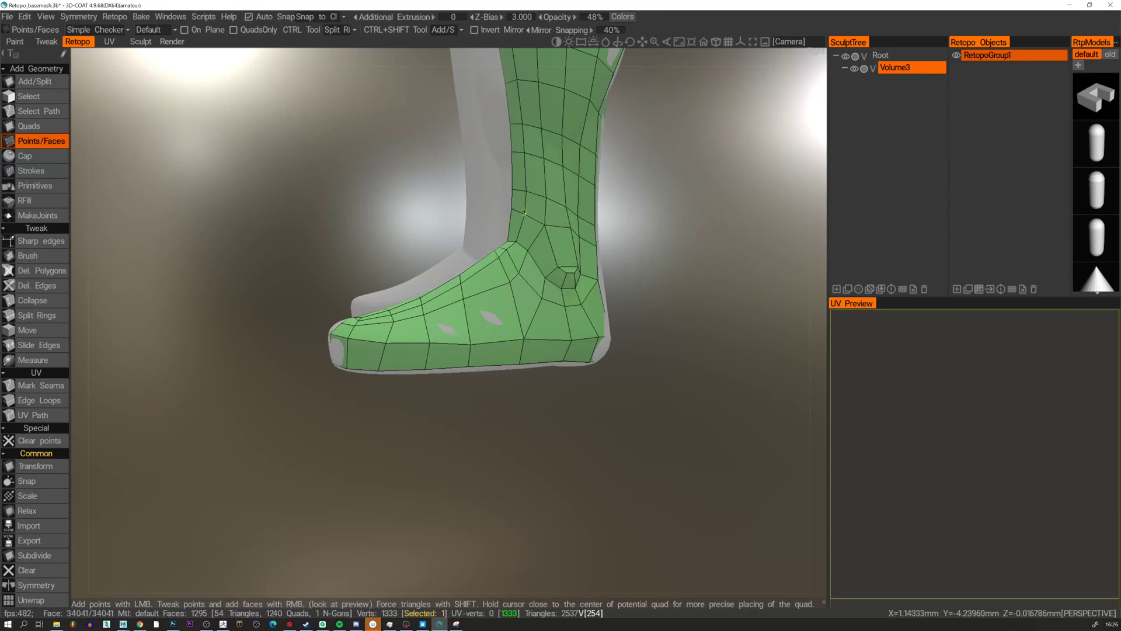
pyautogui.keyDown('alt'); pyautogui.moveTo(503, 235); pyautogui.dragTo(578, 255); pyautogui.keyUp('alt')
pyautogui.keyDown('alt'); pyautogui.moveTo(578, 255); pyautogui.dragTo(693, 306, button='right'); pyautogui.keyUp('alt')
pyautogui.keyDown('alt'); pyautogui.moveTo(693, 306); pyautogui.dragTo(658, 371); pyautogui.keyUp('alt')
pyautogui.keyDown('alt'); pyautogui.moveTo(659, 370); pyautogui.dragTo(540, 282, button='middle'); pyautogui.keyUp('alt')
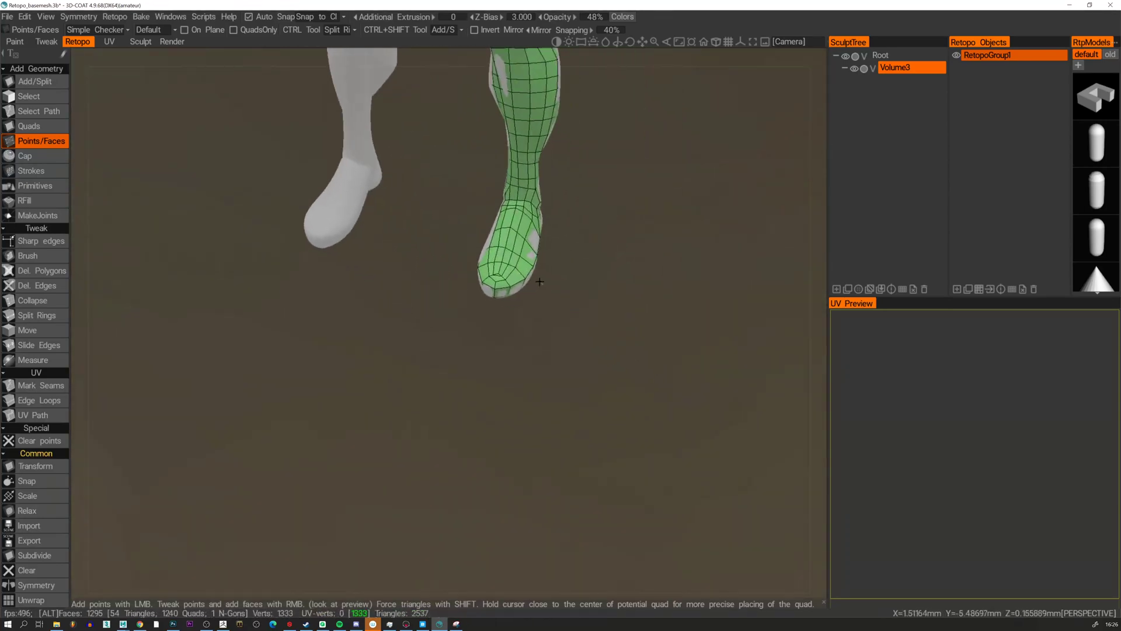
pyautogui.keyDown('alt'); pyautogui.moveTo(473, 356); pyautogui.dragTo(517, 306, button='right'); pyautogui.keyUp('alt')
pyautogui.keyDown('alt'); pyautogui.moveTo(555, 218); pyautogui.dragTo(525, 269, button='middle'); pyautogui.keyUp('alt')
pyautogui.keyDown('alt'); pyautogui.moveTo(526, 268); pyautogui.dragTo(559, 232, button='right'); pyautogui.keyUp('alt')
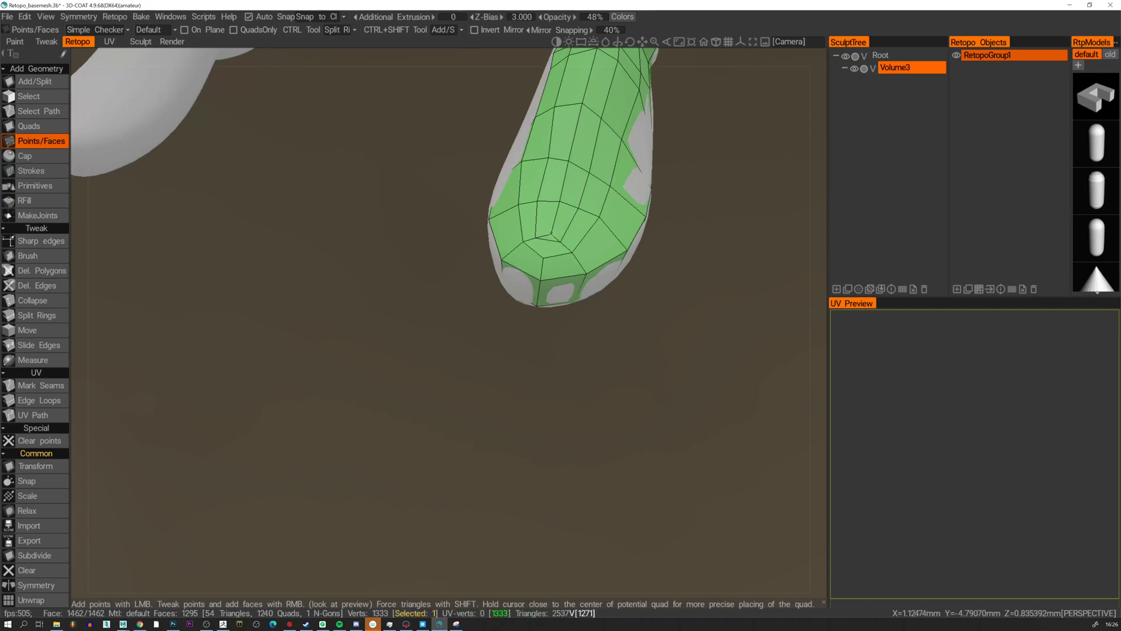
# Delete the faces at the centre of the toe cap and refill the hole with two quads using Points/Faces.
pyautogui.keyDown('alt'); pyautogui.moveTo(525, 237); pyautogui.dragTo(478, 255); pyautogui.keyUp('alt')
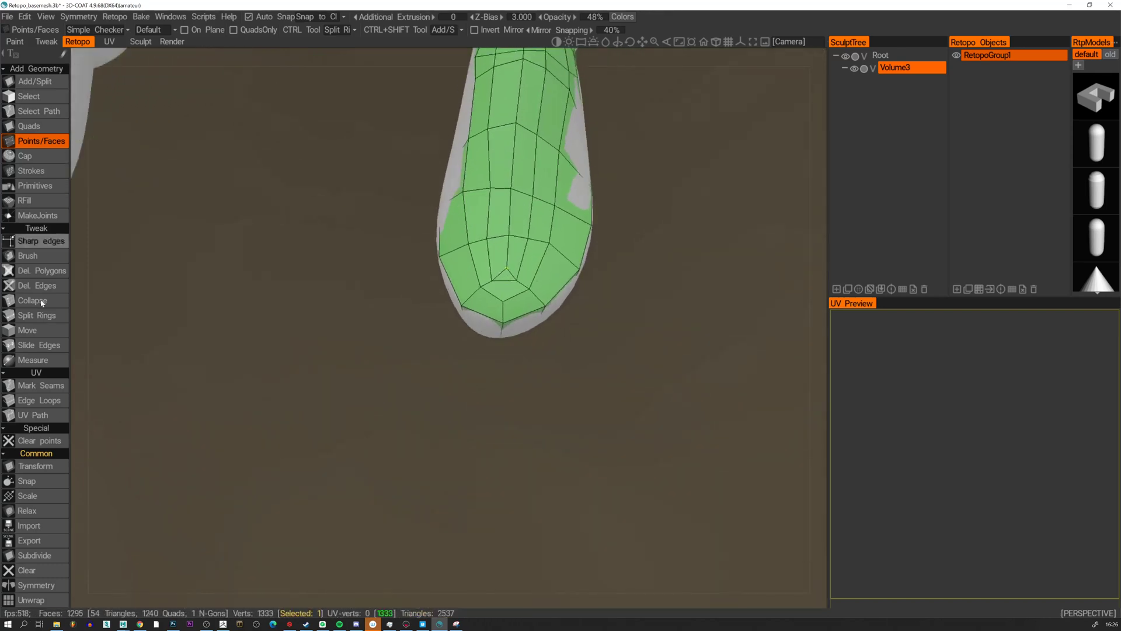
pyautogui.click(26, 272)
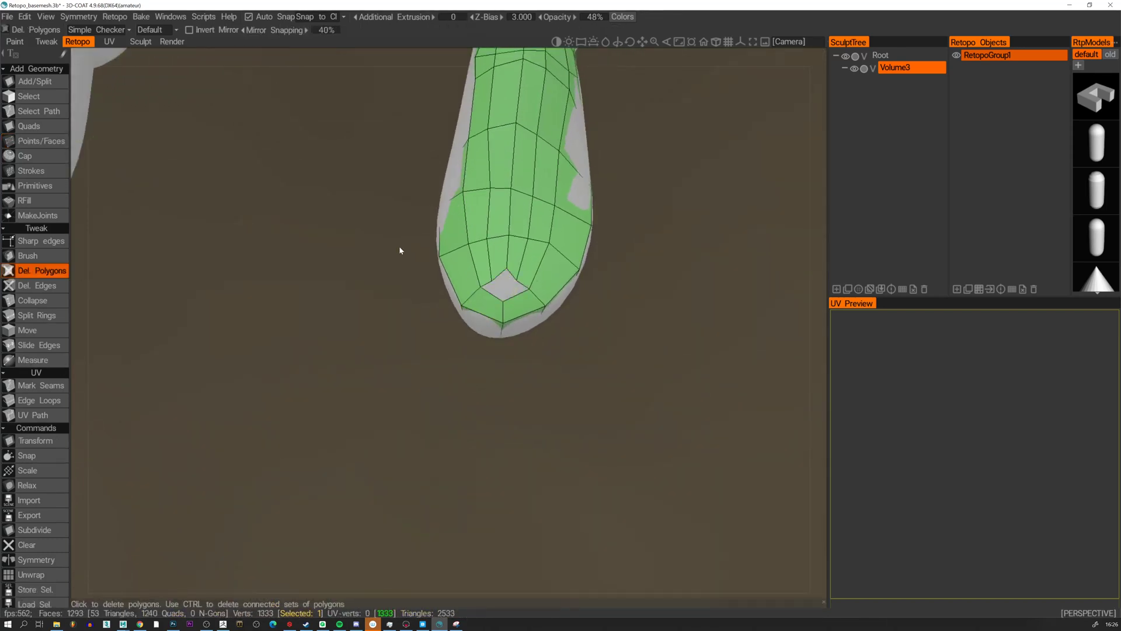
pyautogui.click(40, 140)
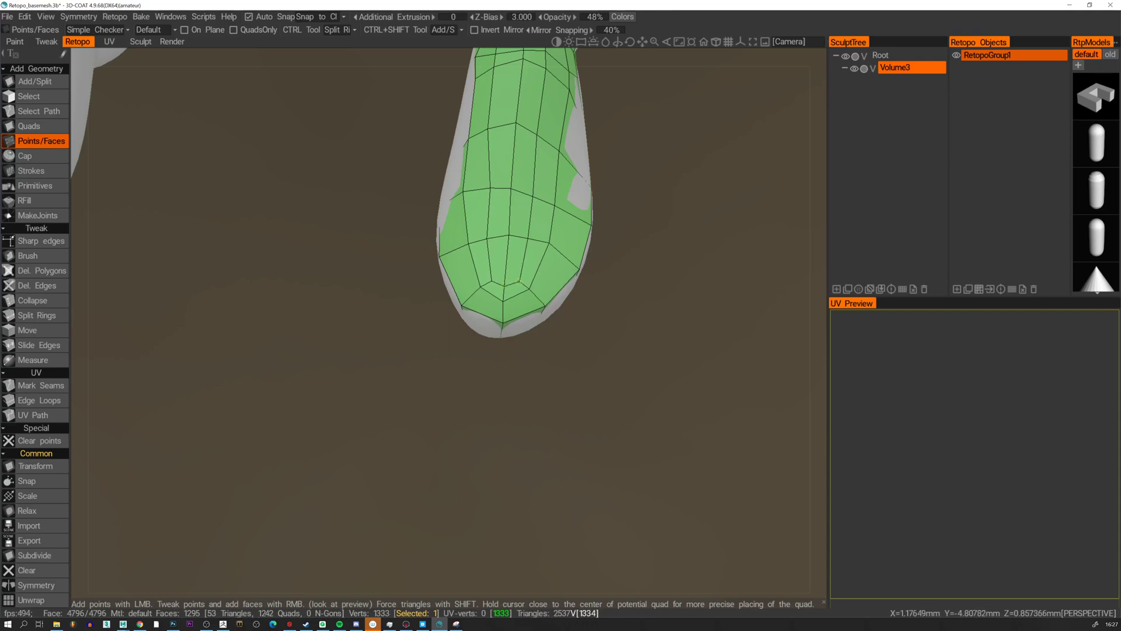
# Smooth the vertex spacing across the top of the foot and toes with the Brush tool.
pyautogui.scroll(-2, 142, 294)
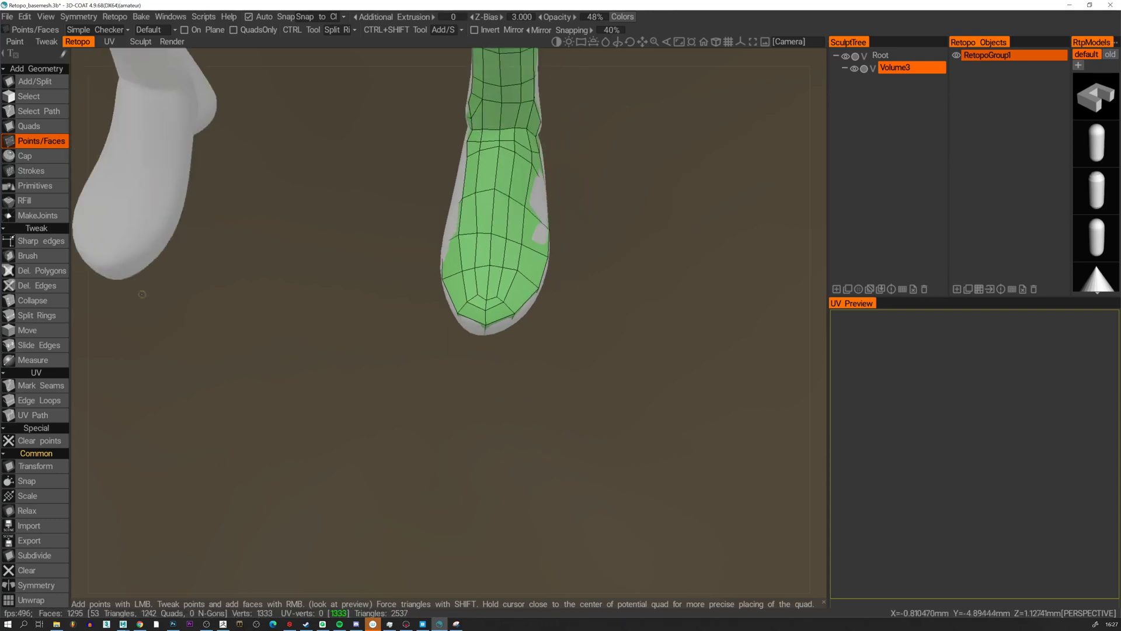
pyautogui.click(38, 257)
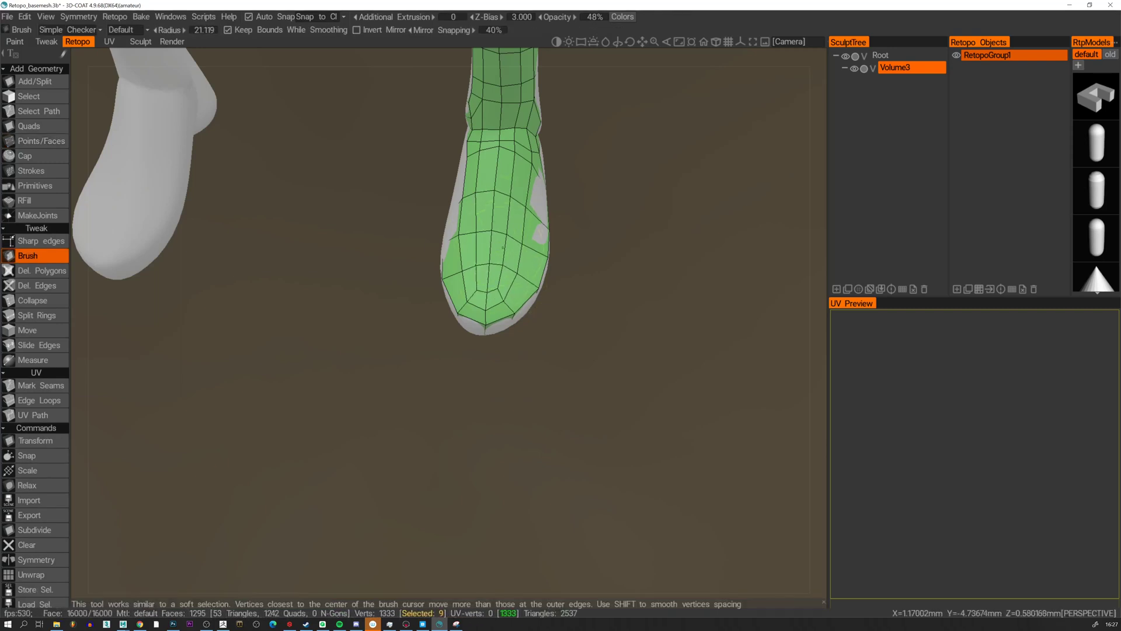
pyautogui.keyDown('shift'); pyautogui.moveTo(502, 248); pyautogui.dragTo(484, 206); pyautogui.keyUp('shift')
pyautogui.keyDown('shift'); pyautogui.moveTo(490, 255); pyautogui.dragTo(484, 238); pyautogui.keyUp('shift')
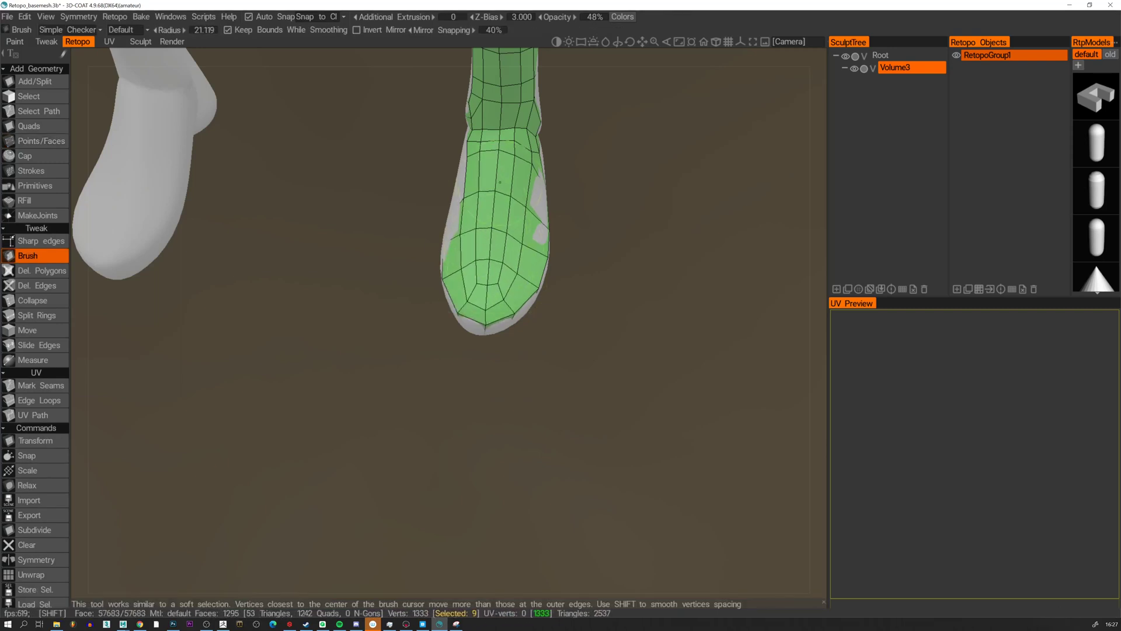
# Examine the retopologized foot from the side, the leg from behind and the whole body mesh.
pyautogui.keyDown('alt'); pyautogui.moveTo(500, 182); pyautogui.dragTo(436, 219); pyautogui.keyUp('alt')
pyautogui.keyDown('alt'); pyautogui.moveTo(541, 193); pyautogui.dragTo(472, 167); pyautogui.keyUp('alt')
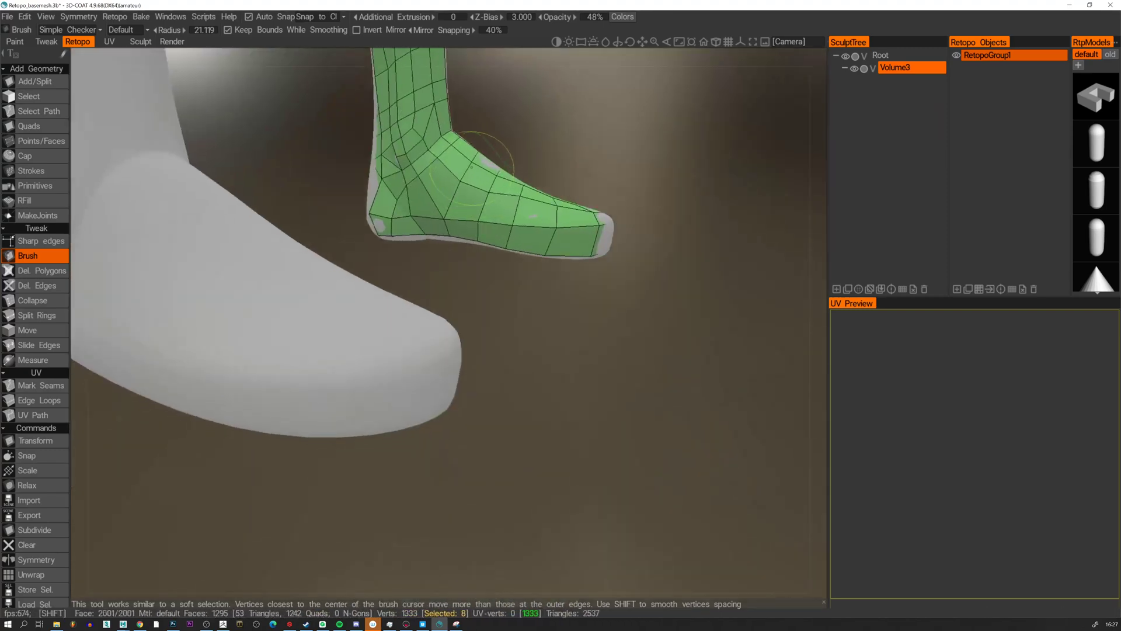
pyautogui.keyDown('alt'); pyautogui.moveTo(543, 183); pyautogui.dragTo(402, 326); pyautogui.keyUp('alt')
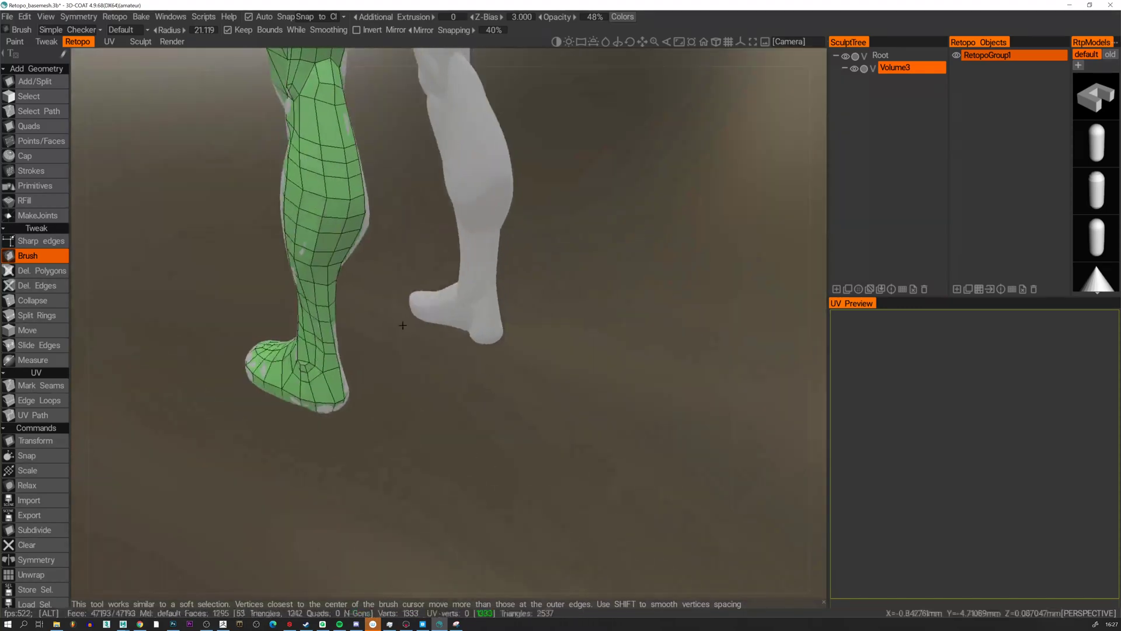
pyautogui.keyDown('alt'); pyautogui.moveTo(403, 325); pyautogui.dragTo(362, 286, button='right'); pyautogui.keyUp('alt')
pyautogui.keyDown('alt'); pyautogui.moveTo(362, 286); pyautogui.dragTo(436, 251); pyautogui.keyUp('alt')
pyautogui.keyDown('alt'); pyautogui.moveTo(436, 251); pyautogui.dragTo(505, 327, button='middle'); pyautogui.keyUp('alt')
pyautogui.keyDown('alt'); pyautogui.moveTo(505, 327); pyautogui.dragTo(467, 259, button='right'); pyautogui.keyUp('alt')
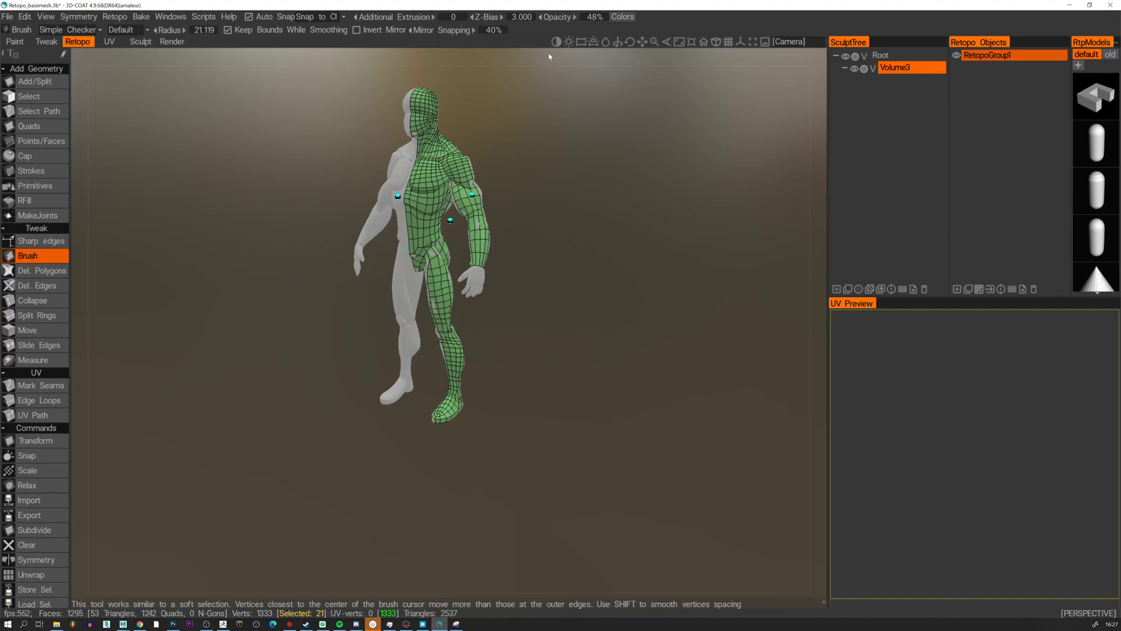
pyautogui.scroll(10, 513, 168)
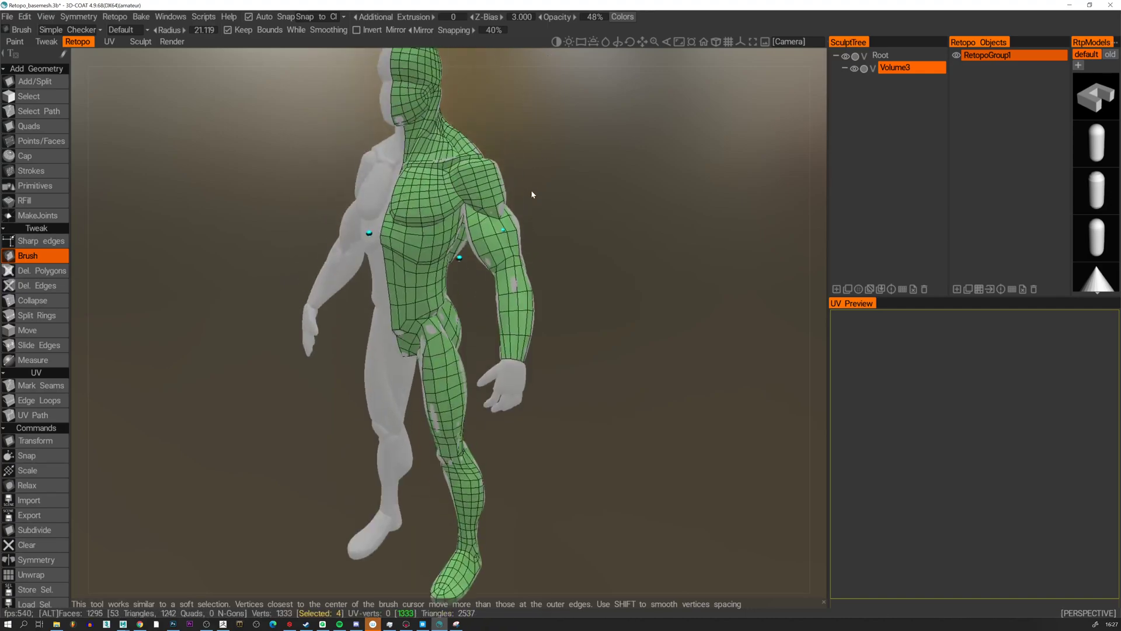
# Add two points in the rear armpit gap and fill between the upper arm and back using Points/Faces.
pyautogui.keyDown('alt'); pyautogui.moveTo(541, 187); pyautogui.dragTo(461, 170); pyautogui.keyUp('alt')
pyautogui.keyDown('alt'); pyautogui.moveTo(461, 170); pyautogui.dragTo(544, 248, button='right'); pyautogui.keyUp('alt')
pyautogui.keyDown('alt'); pyautogui.moveTo(523, 270); pyautogui.dragTo(480, 241); pyautogui.keyUp('alt')
pyautogui.keyDown('alt'); pyautogui.moveTo(480, 241); pyautogui.dragTo(491, 327, button='middle'); pyautogui.keyUp('alt')
pyautogui.keyDown('alt'); pyautogui.moveTo(490, 327); pyautogui.dragTo(512, 333, button='right'); pyautogui.keyUp('alt')
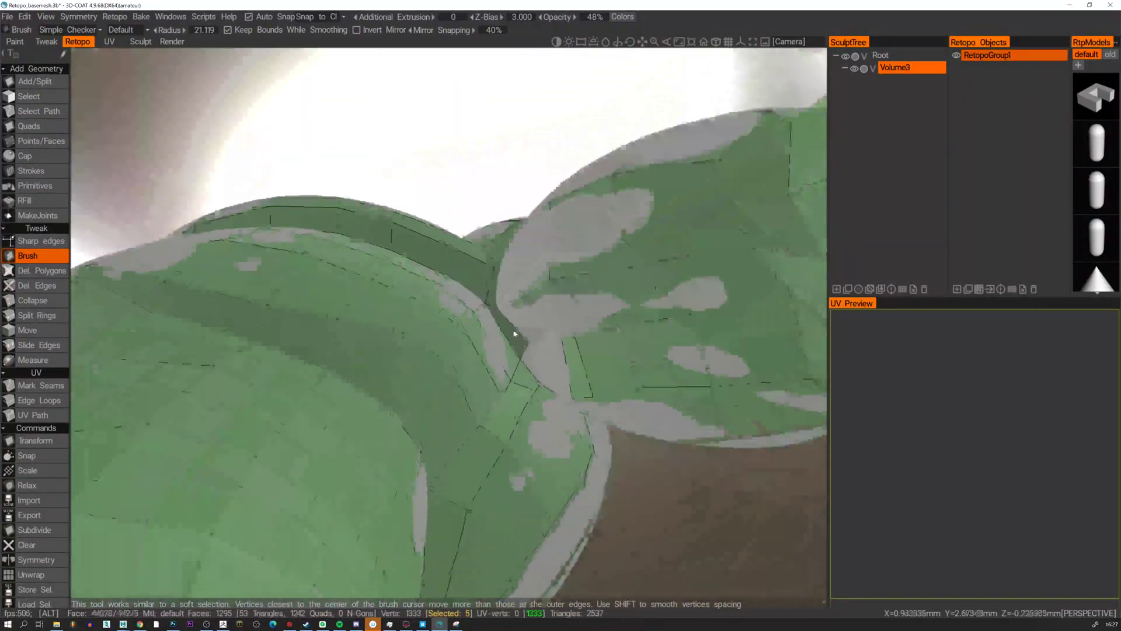
pyautogui.keyDown('alt'); pyautogui.moveTo(513, 333); pyautogui.dragTo(291, 397); pyautogui.keyUp('alt')
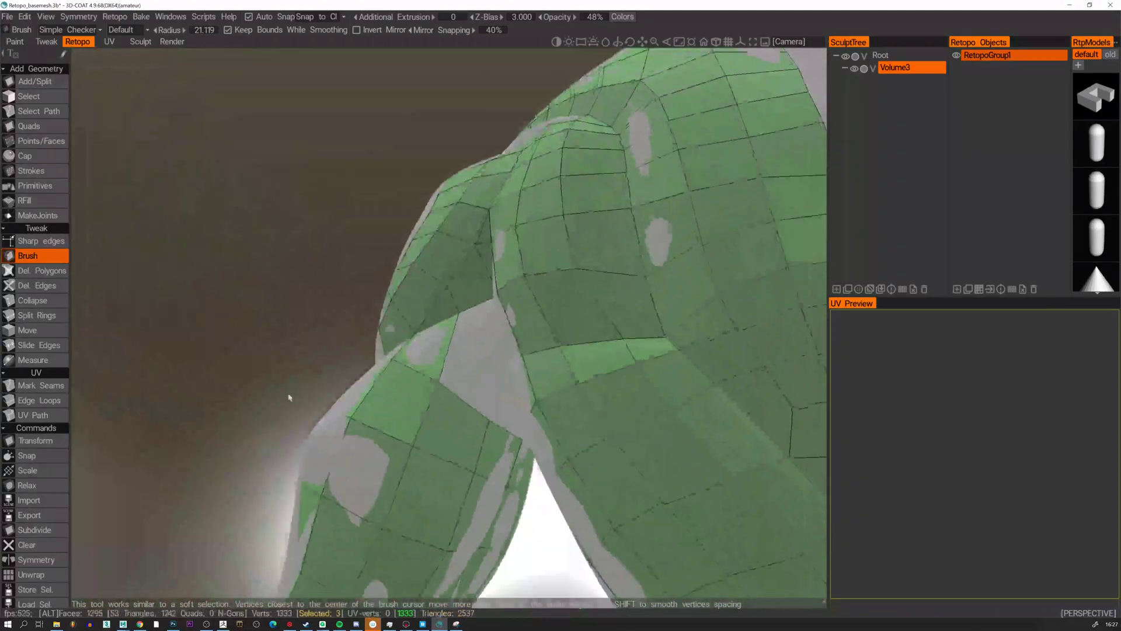
pyautogui.click(29, 141)
pyautogui.keyDown('alt'); pyautogui.moveTo(528, 335); pyautogui.dragTo(628, 395); pyautogui.keyUp('alt')
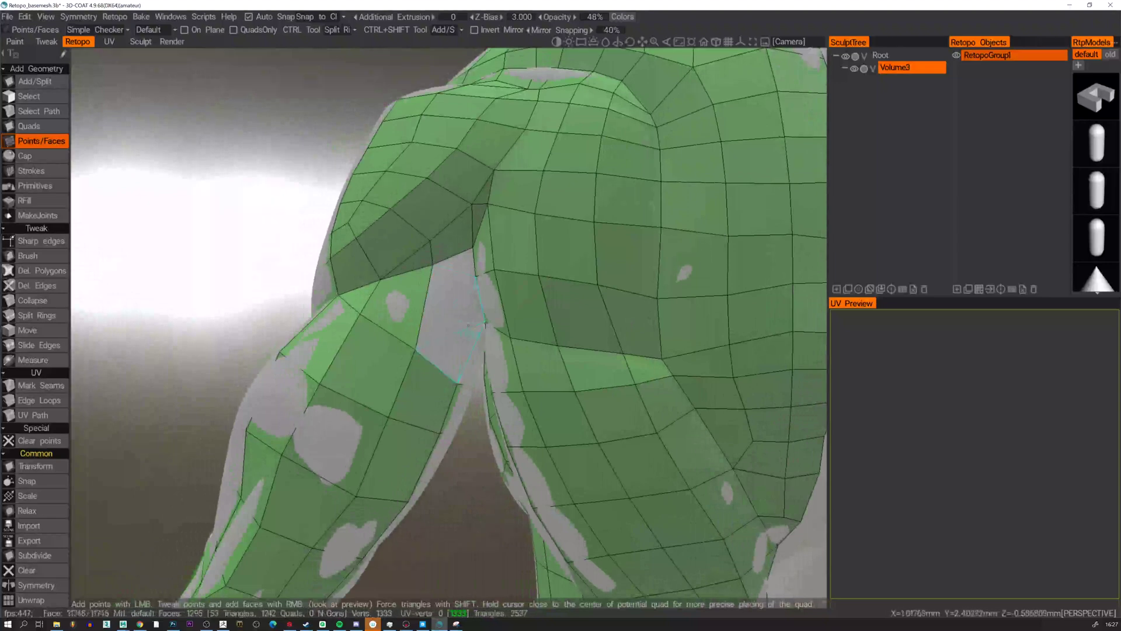
pyautogui.keyDown('alt'); pyautogui.moveTo(455, 335); pyautogui.dragTo(450, 318); pyautogui.keyUp('alt')
pyautogui.click(449, 307)
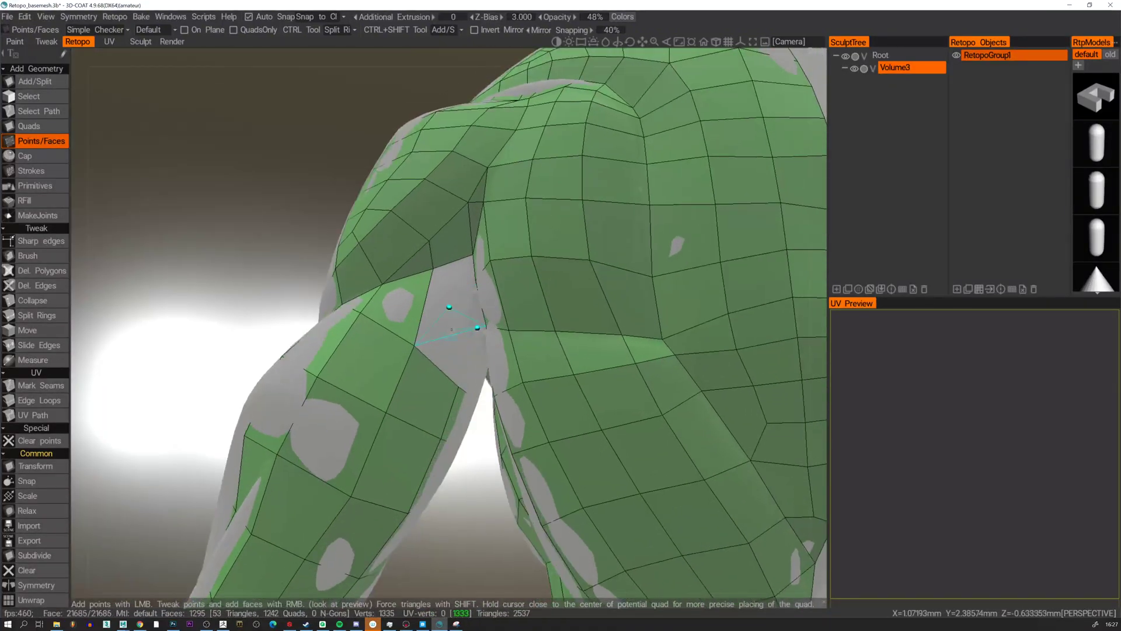
pyautogui.rightClick(453, 358)
pyautogui.keyDown('alt'); pyautogui.moveTo(453, 358); pyautogui.dragTo(351, 212); pyautogui.keyUp('alt')
pyautogui.rightClick(449, 281)
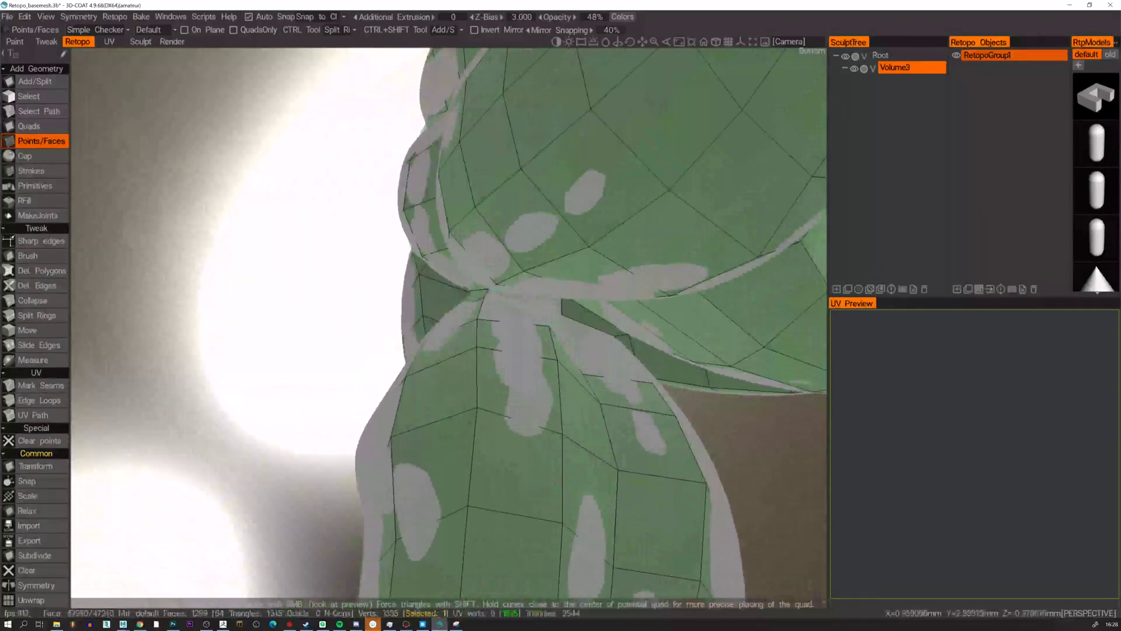
# Add points on the underside of the armpit and fill faces between the upper arm and torso.
pyautogui.keyDown('alt'); pyautogui.moveTo(520, 311); pyautogui.dragTo(412, 288); pyautogui.keyUp('alt')
pyautogui.click(409, 279)
pyautogui.click(470, 211)
pyautogui.keyDown('alt'); pyautogui.moveTo(470, 211); pyautogui.dragTo(422, 283); pyautogui.keyUp('alt')
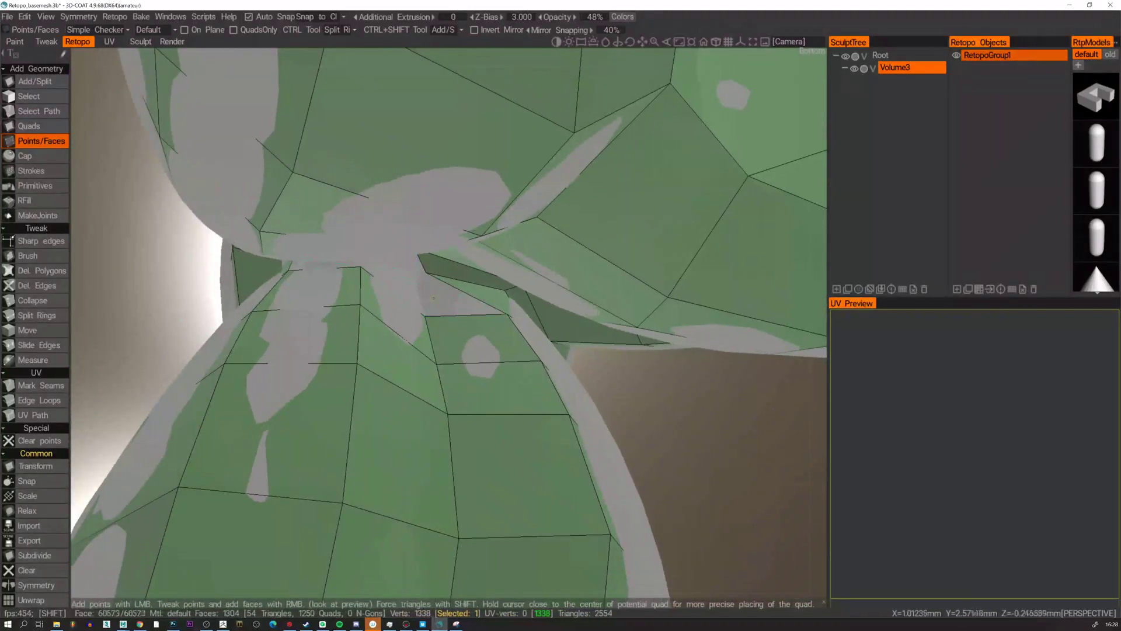
pyautogui.moveTo(487, 312); pyautogui.dragTo(366, 290)
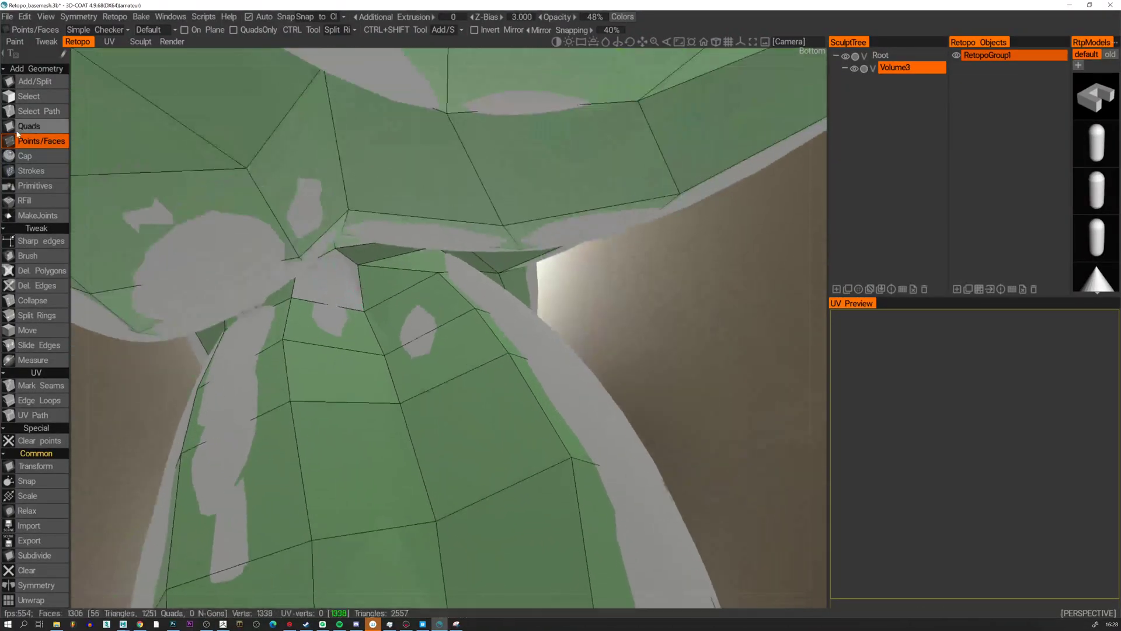
# Delete two faces in the underarm gap and rebuild the area with quads using the Quads tool.
pyautogui.click(38, 285)
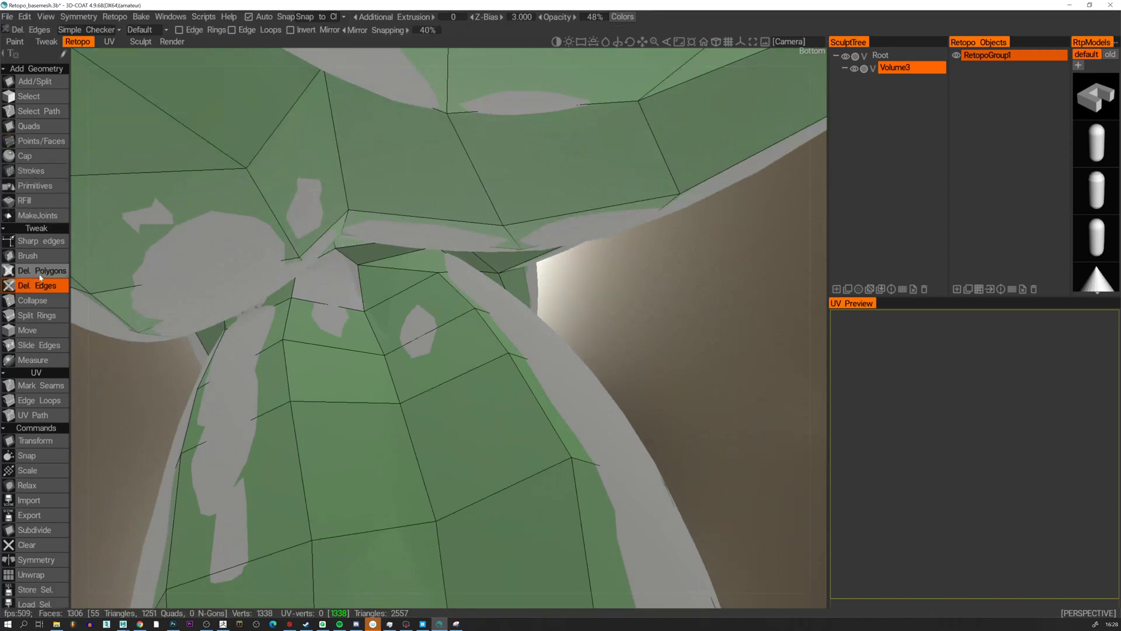
pyautogui.click(40, 273)
pyautogui.keyDown('alt'); pyautogui.moveTo(393, 283); pyautogui.dragTo(351, 249); pyautogui.keyUp('alt')
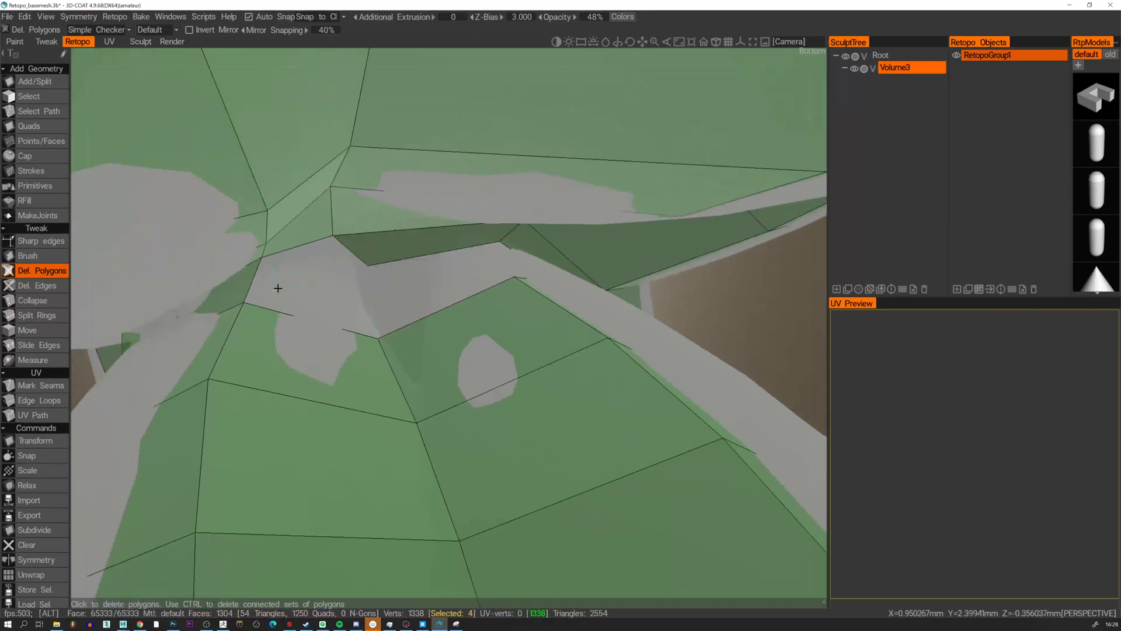
pyautogui.keyDown('alt'); pyautogui.moveTo(278, 288); pyautogui.dragTo(269, 274); pyautogui.keyUp('alt')
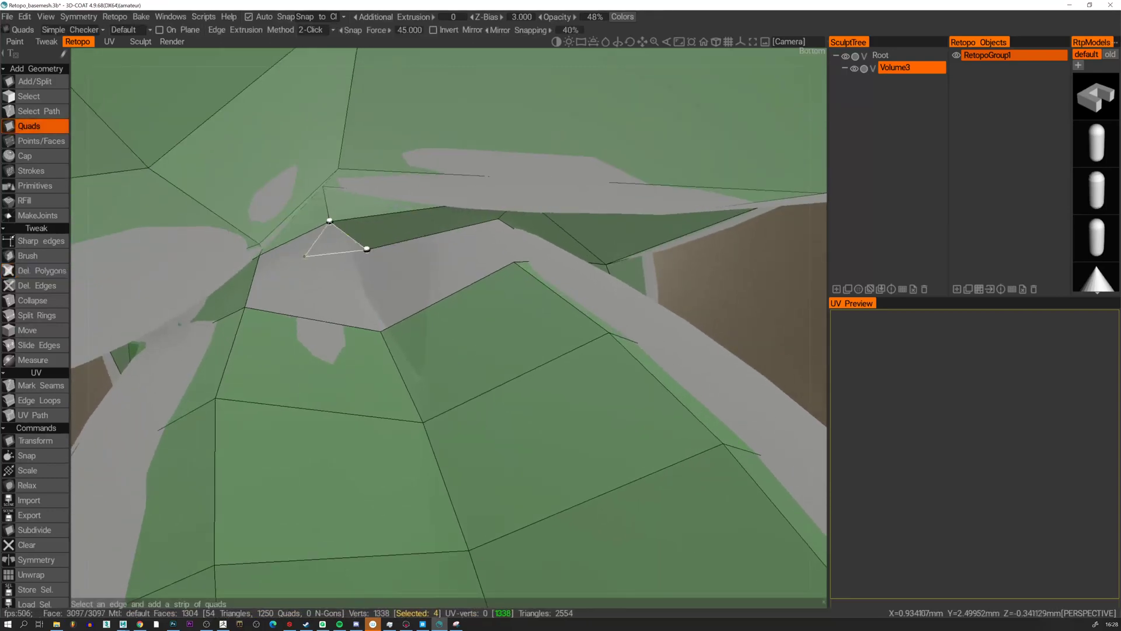
pyautogui.click(304, 271)
pyautogui.keyDown('alt'); pyautogui.moveTo(344, 278); pyautogui.dragTo(315, 274); pyautogui.keyUp('alt')
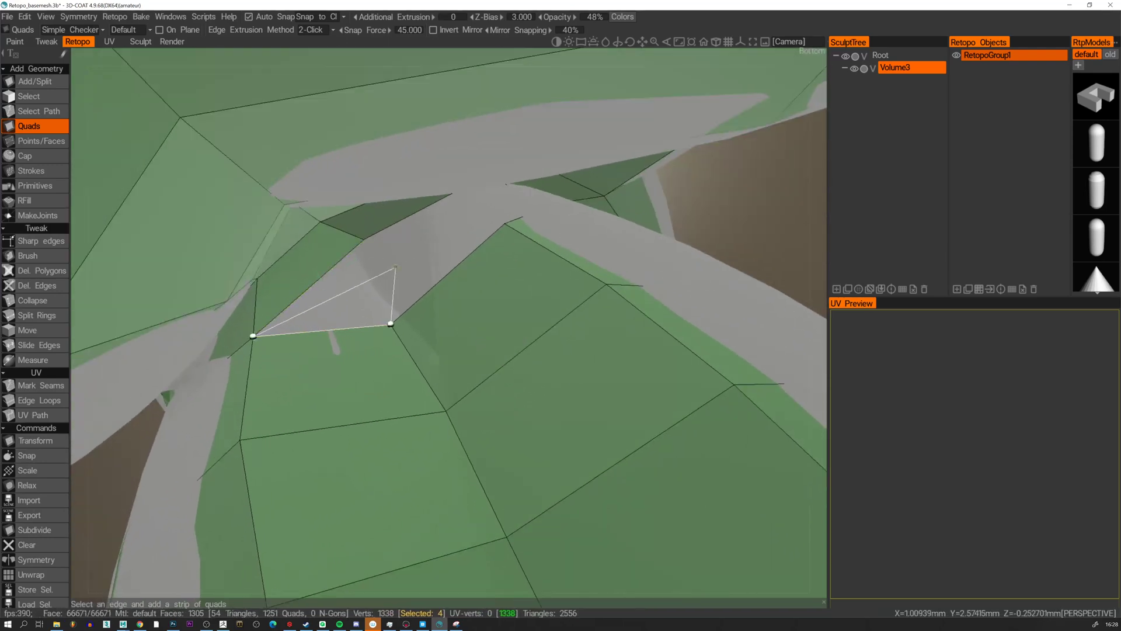
pyautogui.click(504, 222)
pyautogui.click(364, 238)
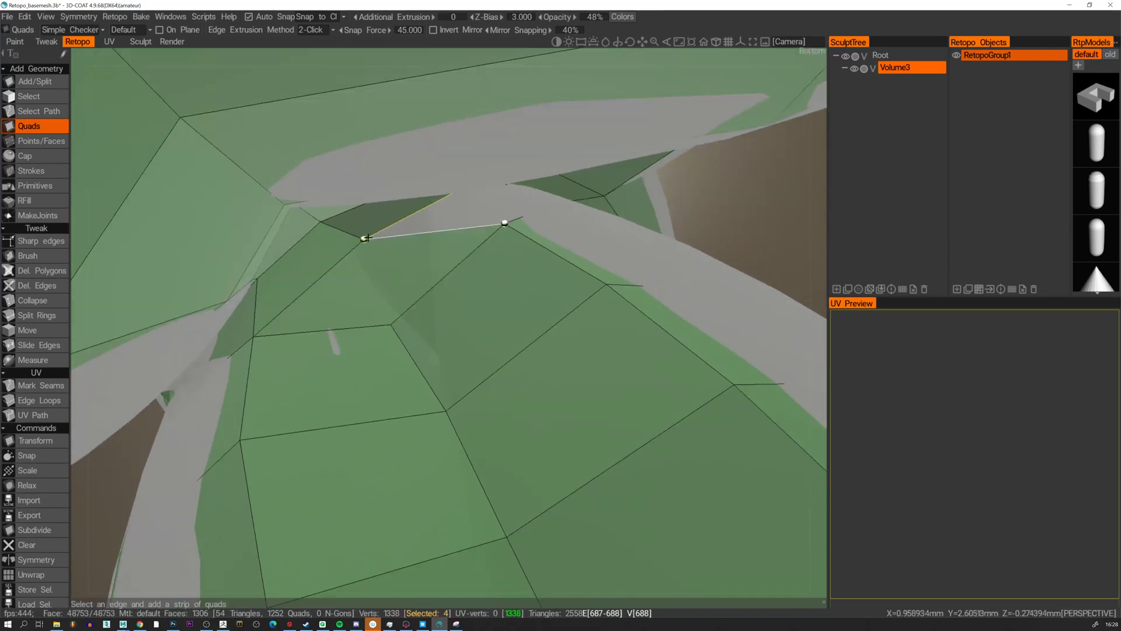
# Draw slicing strokes across the base of the thumb and each finger with the Strokes tool.
pyautogui.keyDown('alt'); pyautogui.moveTo(368, 239); pyautogui.dragTo(247, 112); pyautogui.keyUp('alt')
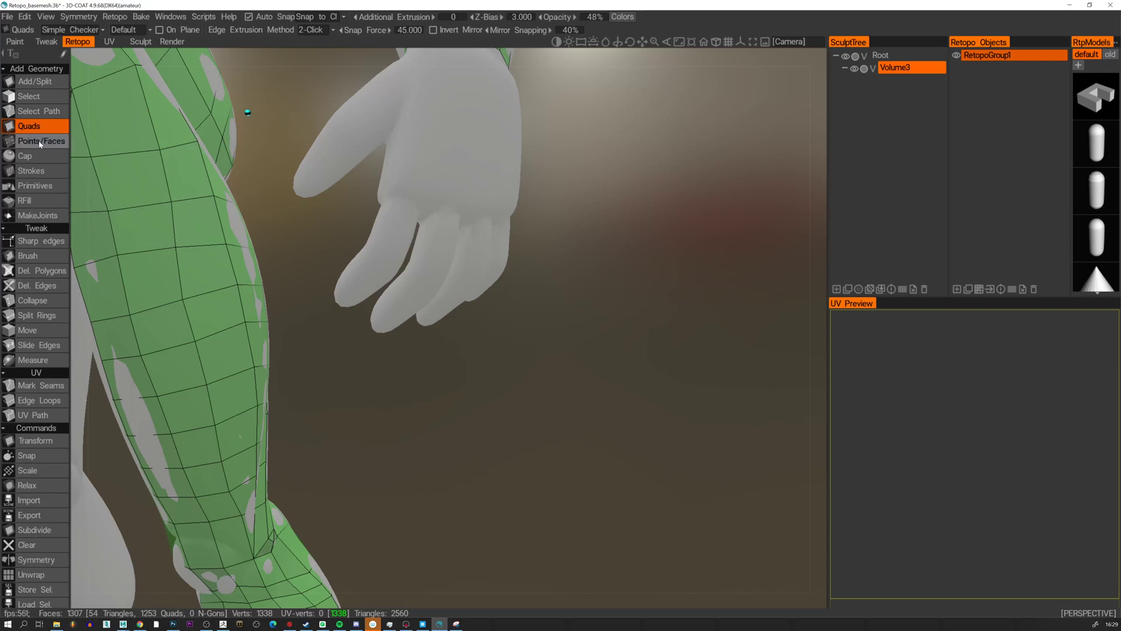
pyautogui.click(31, 171)
pyautogui.moveTo(338, 192)
pyautogui.keyDown('alt'); pyautogui.mouseDown()
pyautogui.moveTo(364, 180)
pyautogui.moveTo(330, 204)
pyautogui.moveTo(351, 189)
pyautogui.mouseUp(); pyautogui.keyUp('alt')
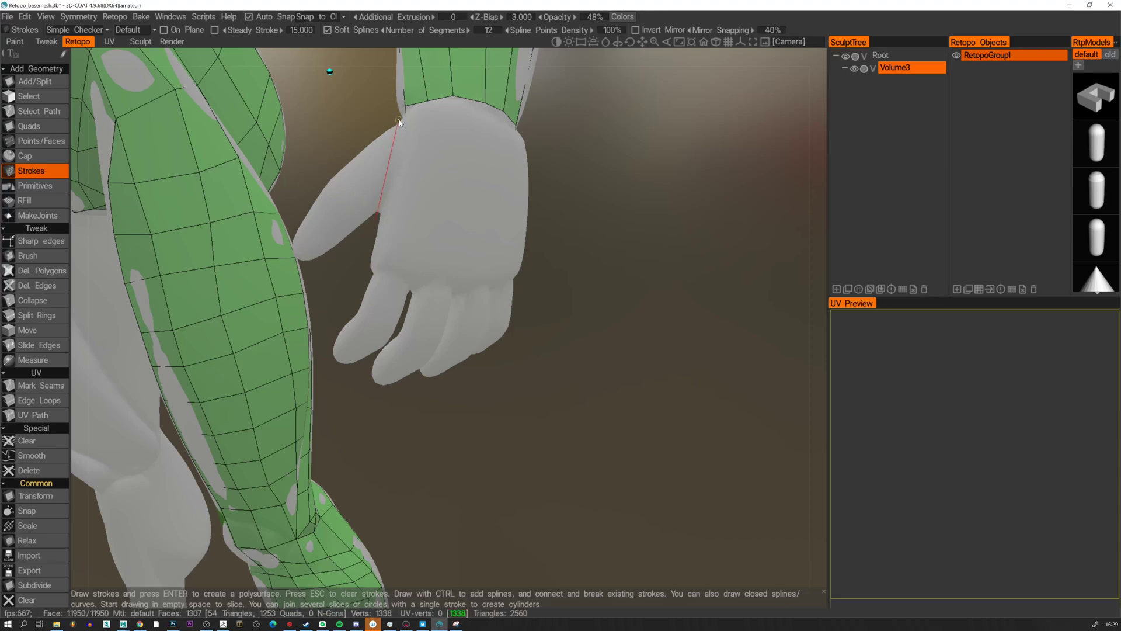
pyautogui.keyDown('alt'); pyautogui.moveTo(393, 220); pyautogui.dragTo(322, 225); pyautogui.keyUp('alt')
pyautogui.keyDown('alt'); pyautogui.moveTo(403, 229); pyautogui.dragTo(384, 253); pyautogui.keyUp('alt')
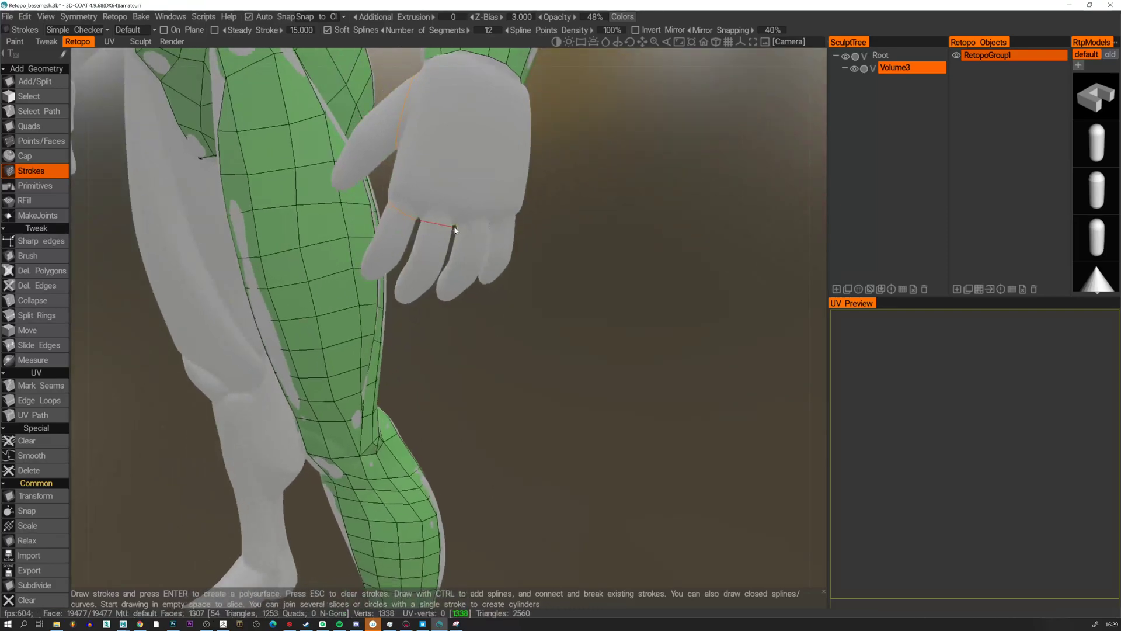
pyautogui.keyDown('alt'); pyautogui.moveTo(486, 233); pyautogui.dragTo(460, 227); pyautogui.keyUp('alt')
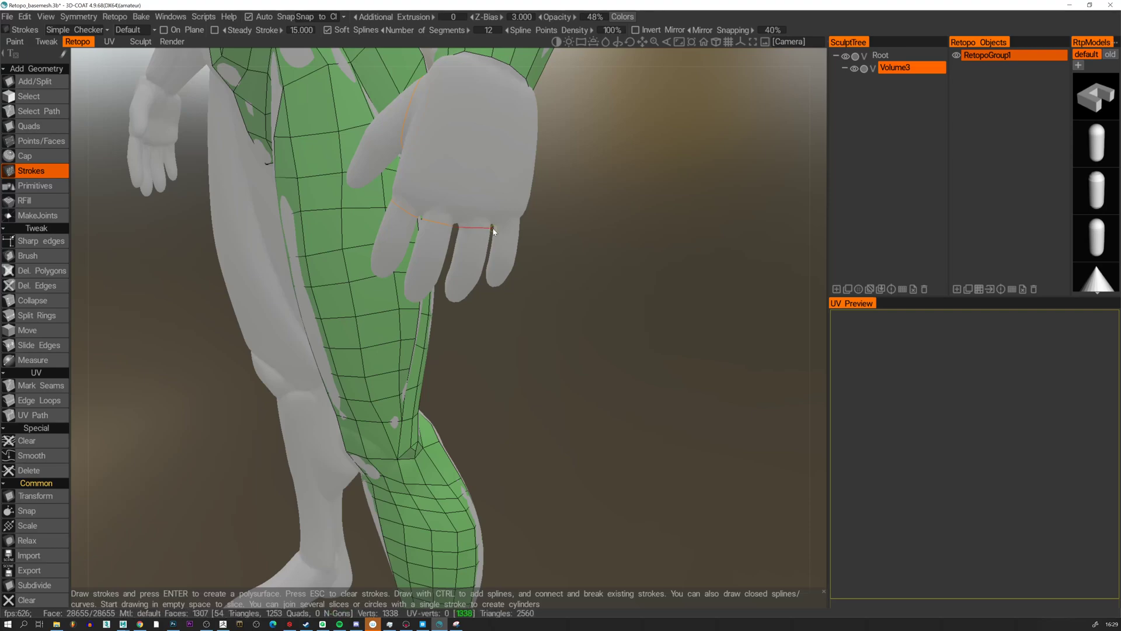
pyautogui.moveTo(538, 222)
pyautogui.mouseDown()
pyautogui.moveTo(491, 230)
pyautogui.moveTo(573, 132)
pyautogui.moveTo(513, 278)
pyautogui.moveTo(530, 261)
pyautogui.moveTo(573, 313)
pyautogui.moveTo(440, 248)
pyautogui.mouseUp()
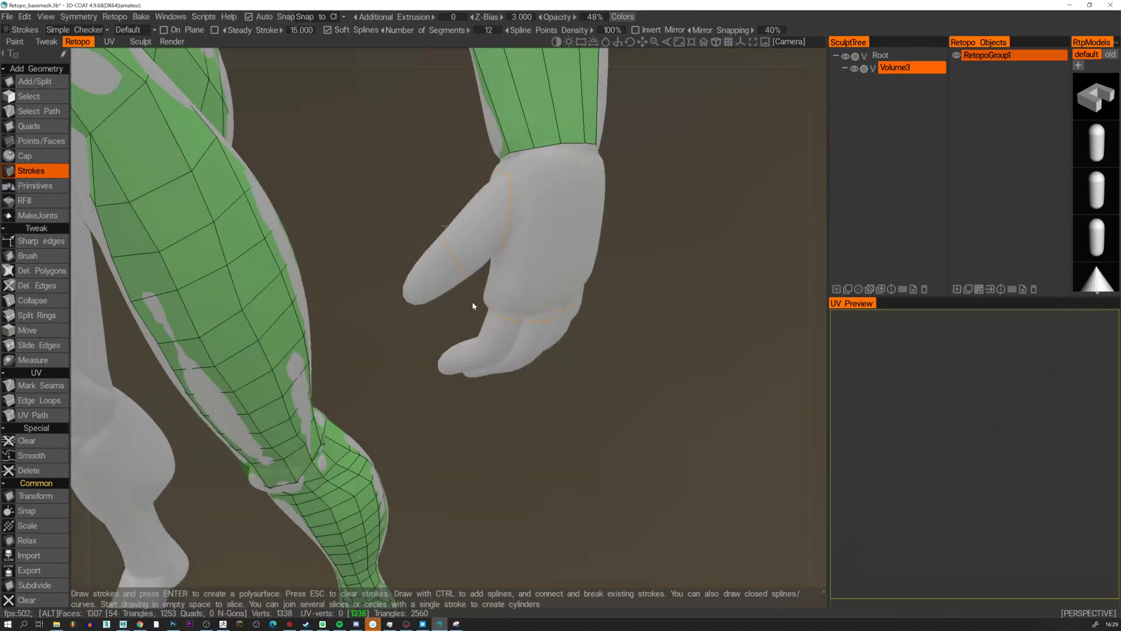
# Draw slicing strokes across the middle of each finger and undo the last two strokes.
pyautogui.keyDown('alt'); pyautogui.moveTo(473, 305); pyautogui.dragTo(434, 295); pyautogui.keyUp('alt')
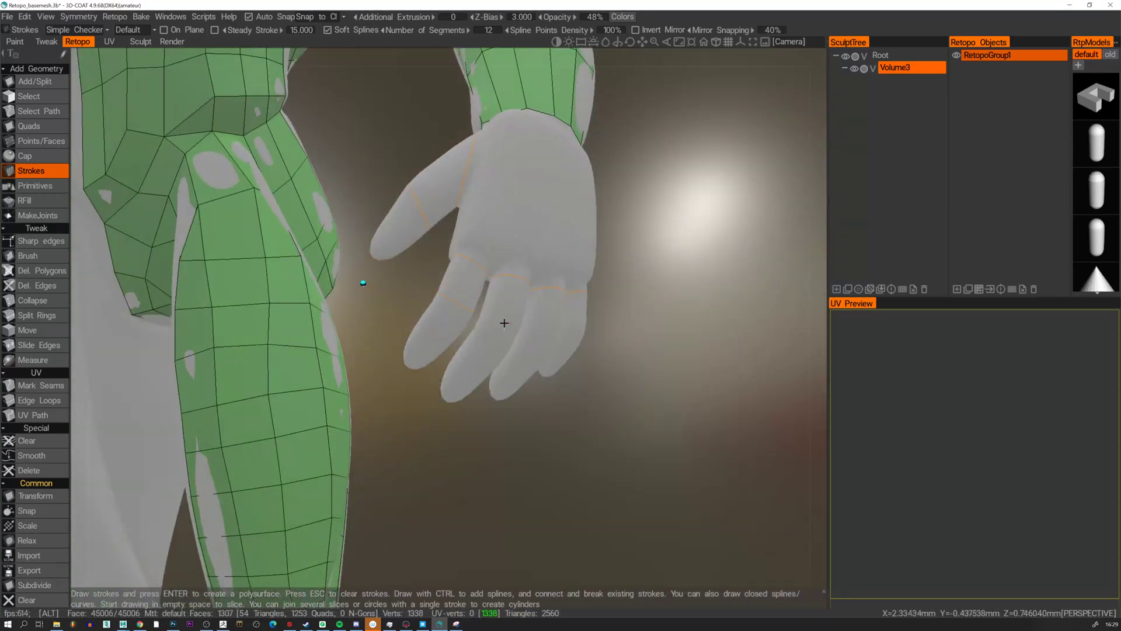
pyautogui.moveTo(504, 323)
pyautogui.keyDown('alt'); pyautogui.mouseDown()
pyautogui.moveTo(486, 321)
pyautogui.moveTo(546, 326)
pyautogui.moveTo(706, 376)
pyautogui.moveTo(646, 350)
pyautogui.moveTo(639, 331)
pyautogui.moveTo(514, 330)
pyautogui.moveTo(442, 344)
pyautogui.moveTo(555, 328)
pyautogui.moveTo(533, 333)
pyautogui.mouseUp(); pyautogui.keyUp('alt')
pyautogui.keyDown('alt'); pyautogui.moveTo(614, 337); pyautogui.dragTo(551, 299); pyautogui.keyUp('alt')
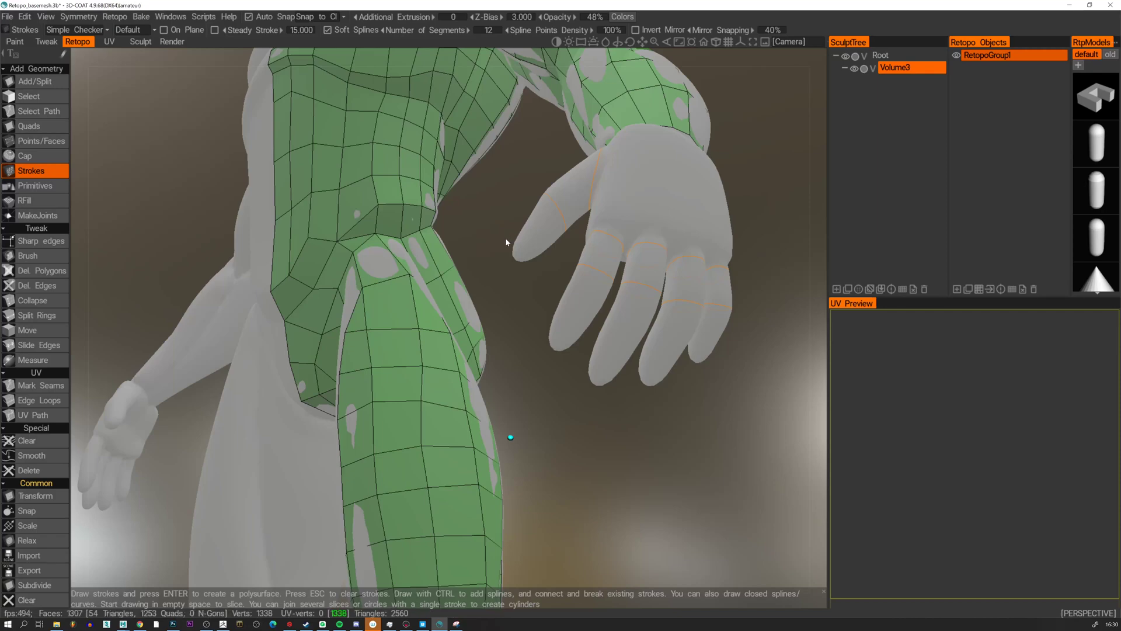
pyautogui.moveTo(540, 292)
pyautogui.keyDown('alt'); pyautogui.mouseDown()
pyautogui.moveTo(581, 303)
pyautogui.moveTo(583, 336)
pyautogui.moveTo(597, 330)
pyautogui.moveTo(587, 275)
pyautogui.moveTo(529, 309)
pyautogui.mouseUp(); pyautogui.keyUp('alt')
pyautogui.hotkey('ctrl', 'z')
pyautogui.hotkey('ctrl', 'z')
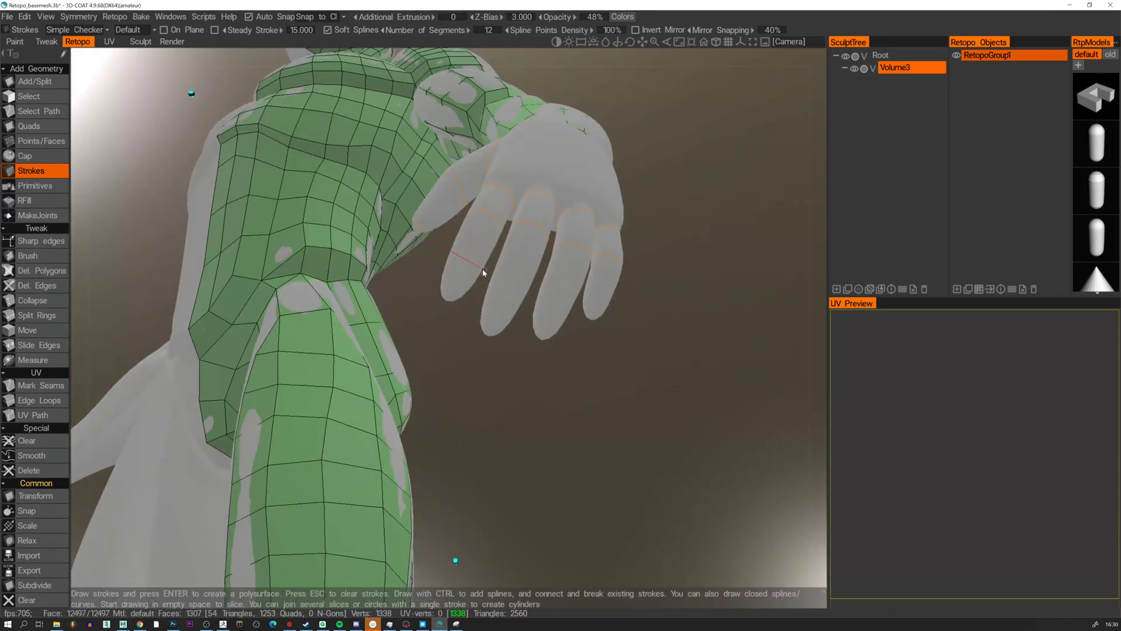
# Draw slicing strokes across each finger near its tip.
pyautogui.moveTo(490, 270); pyautogui.dragTo(580, 305)
pyautogui.keyDown('alt'); pyautogui.moveTo(580, 305); pyautogui.dragTo(628, 293); pyautogui.keyUp('alt')
pyautogui.keyDown('alt'); pyautogui.moveTo(628, 293); pyautogui.dragTo(510, 240); pyautogui.keyUp('alt')
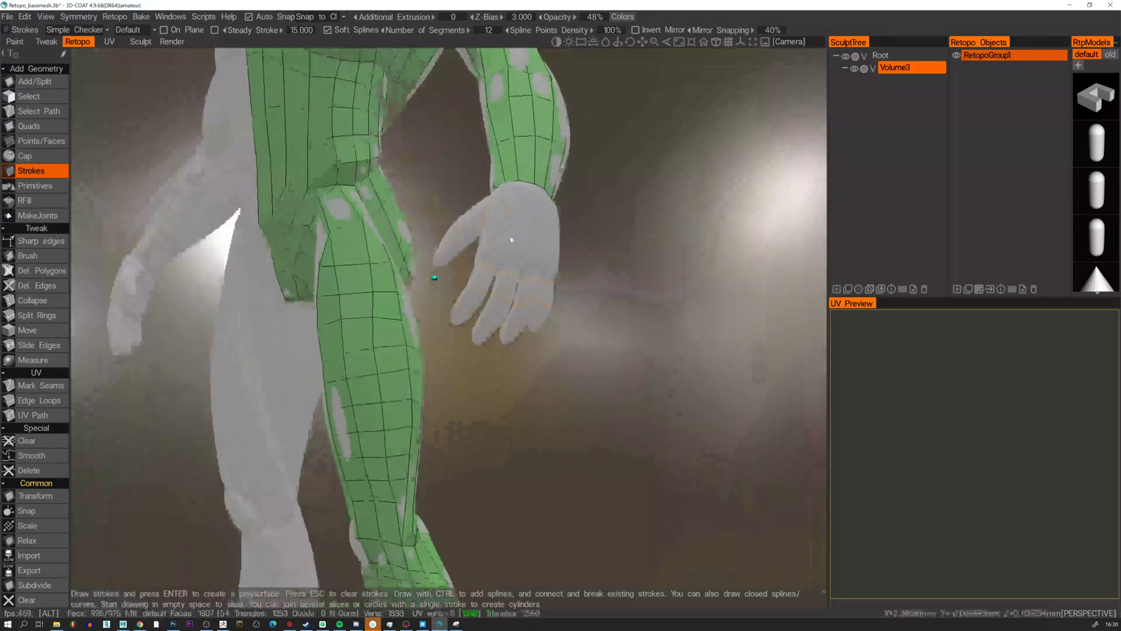
pyautogui.keyDown('alt'); pyautogui.moveTo(510, 240); pyautogui.dragTo(426, 205, button='right'); pyautogui.keyUp('alt')
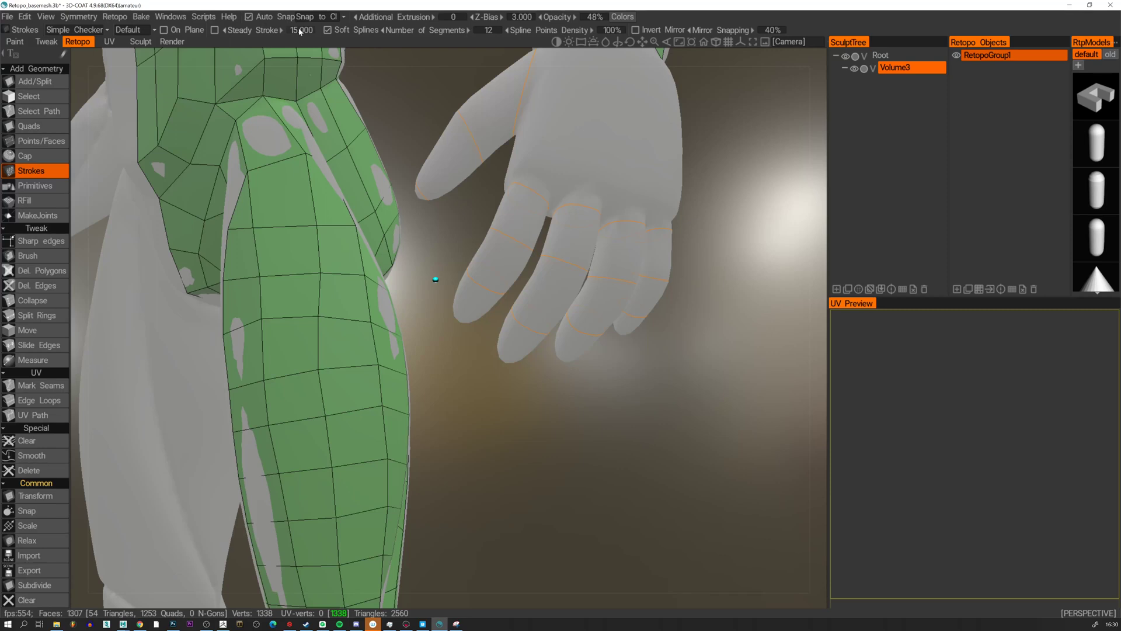
# Set Steady Stroke to 8, draw lengthwise strokes joining the slices on each finger and thumb, and generate their meshes.
pyautogui.click(299, 31)
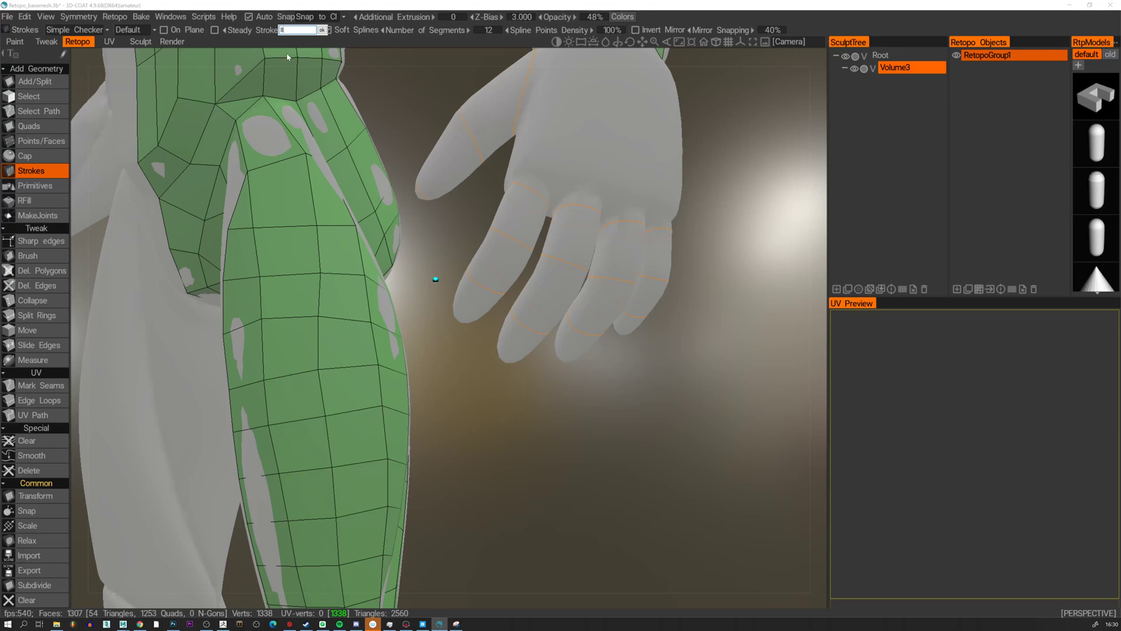
pyautogui.press('Return')
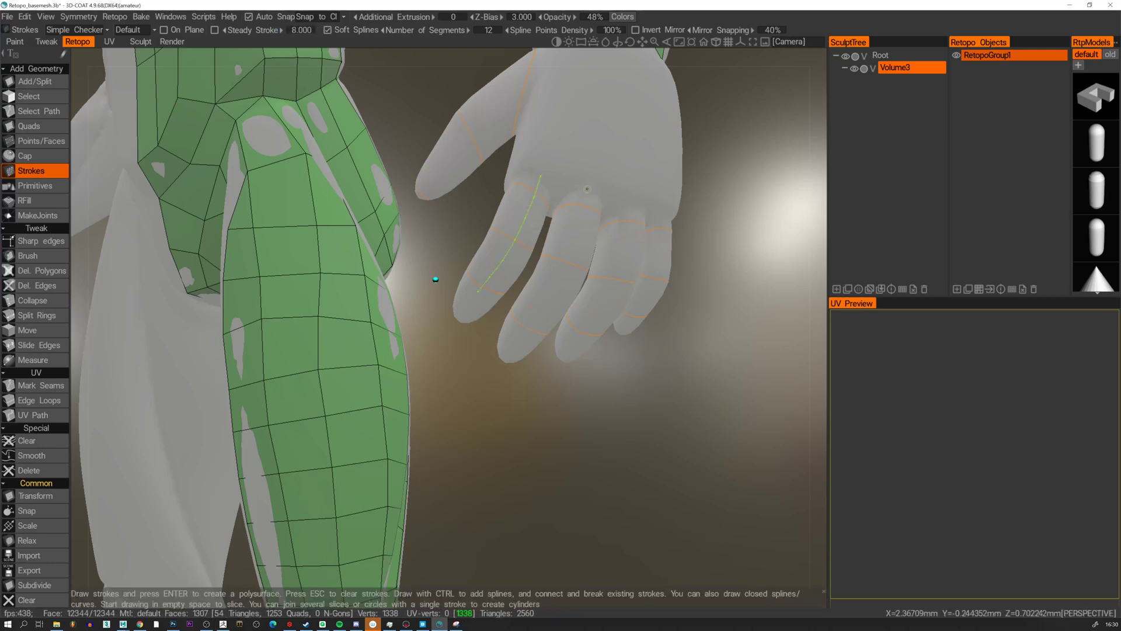
pyautogui.moveTo(583, 195)
pyautogui.mouseDown()
pyautogui.moveTo(577, 225)
pyautogui.moveTo(632, 231)
pyautogui.mouseUp()
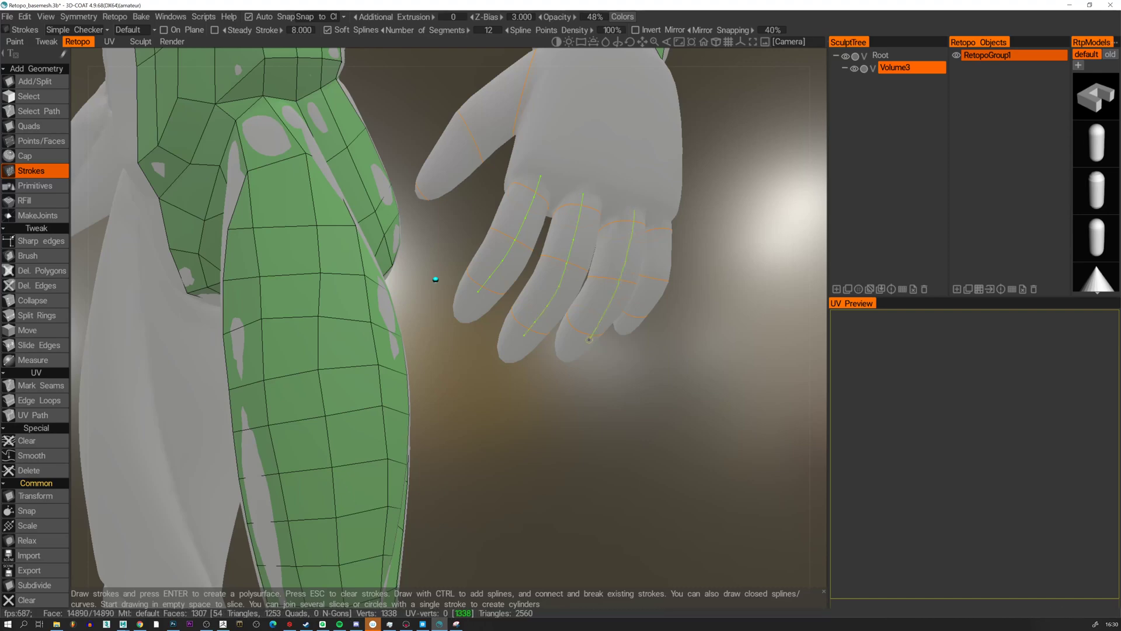
pyautogui.moveTo(435, 279); pyautogui.dragTo(802, 293, button='right')
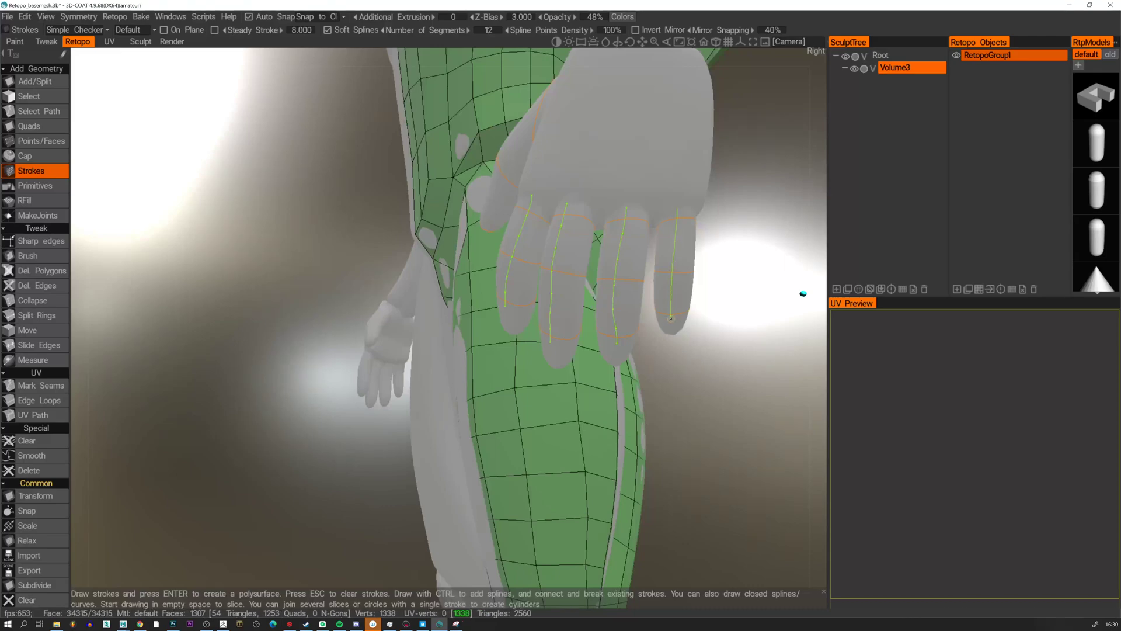
pyautogui.moveTo(590, 192); pyautogui.dragTo(581, 122, button='right')
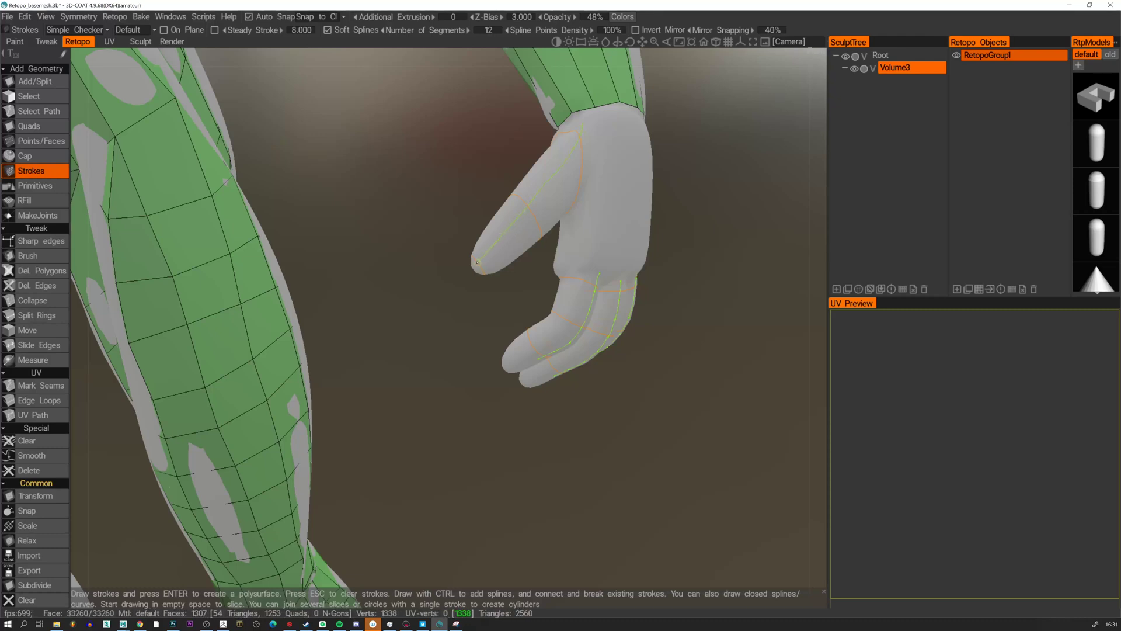
pyautogui.moveTo(542, 215); pyautogui.dragTo(558, 197, button='right')
pyautogui.press('Return')
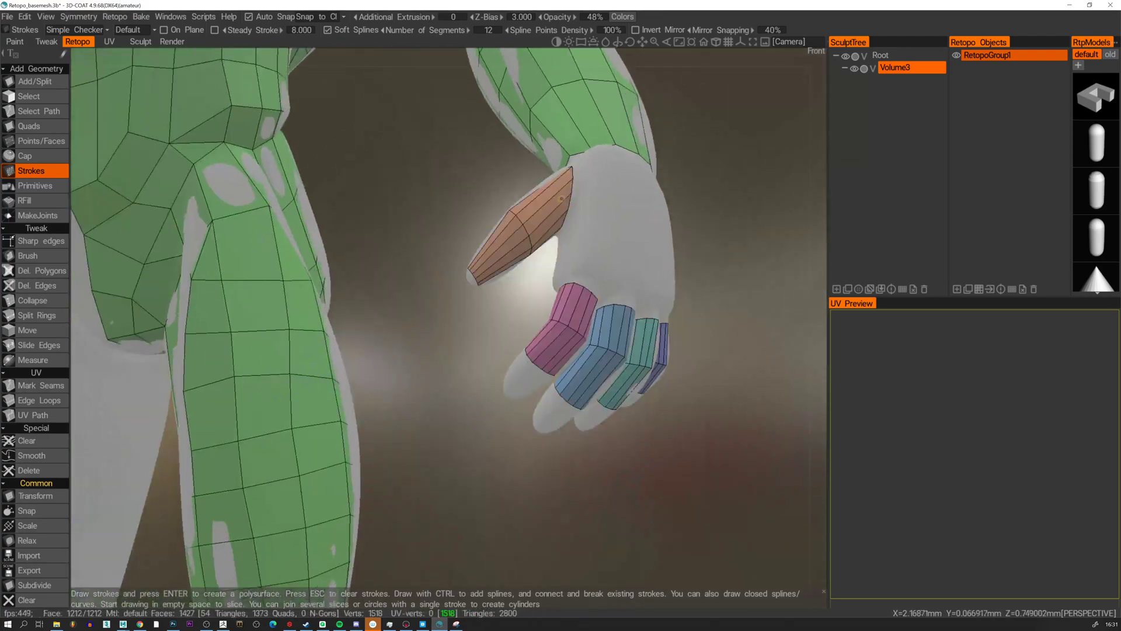
# Undo the generated finger and thumb meshes and regenerate them from the same strokes with 8 segments.
pyautogui.moveTo(623, 238)
pyautogui.keyDown('alt'); pyautogui.mouseDown()
pyautogui.moveTo(566, 233)
pyautogui.moveTo(643, 284)
pyautogui.moveTo(630, 257)
pyautogui.mouseUp(); pyautogui.keyUp('alt')
pyautogui.keyDown('alt'); pyautogui.moveTo(631, 257); pyautogui.dragTo(599, 268, button='right'); pyautogui.keyUp('alt')
pyautogui.keyDown('alt'); pyautogui.moveTo(598, 268); pyautogui.dragTo(547, 245); pyautogui.keyUp('alt')
pyautogui.keyDown('alt'); pyautogui.moveTo(548, 245); pyautogui.dragTo(584, 250, button='right'); pyautogui.keyUp('alt')
pyautogui.hotkey('ctrl', 'z')
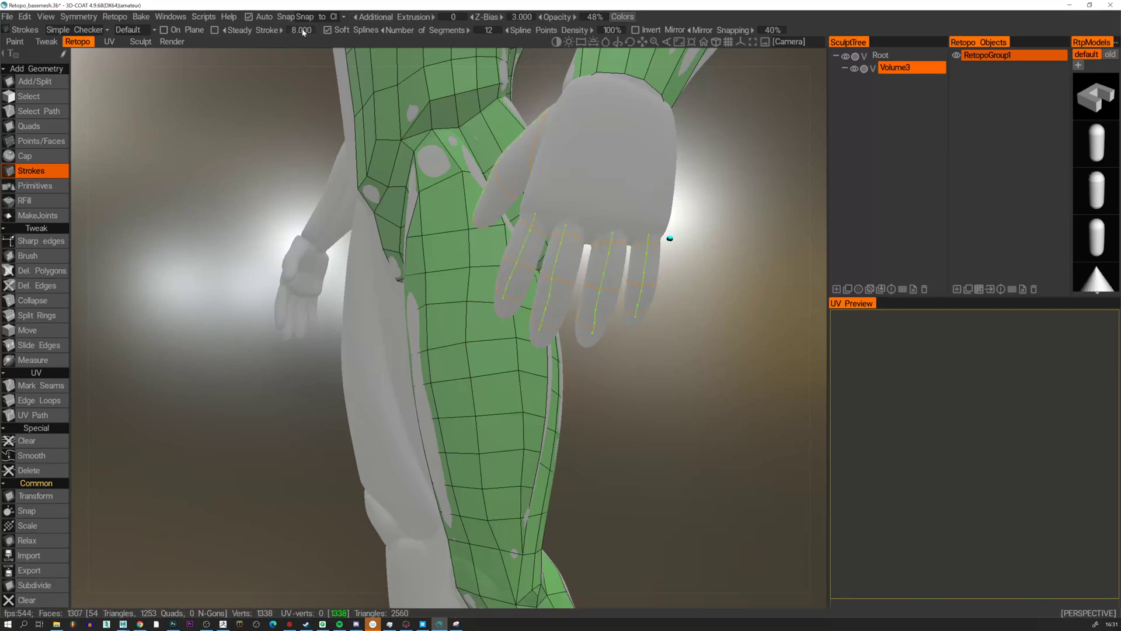
pyautogui.click(488, 30)
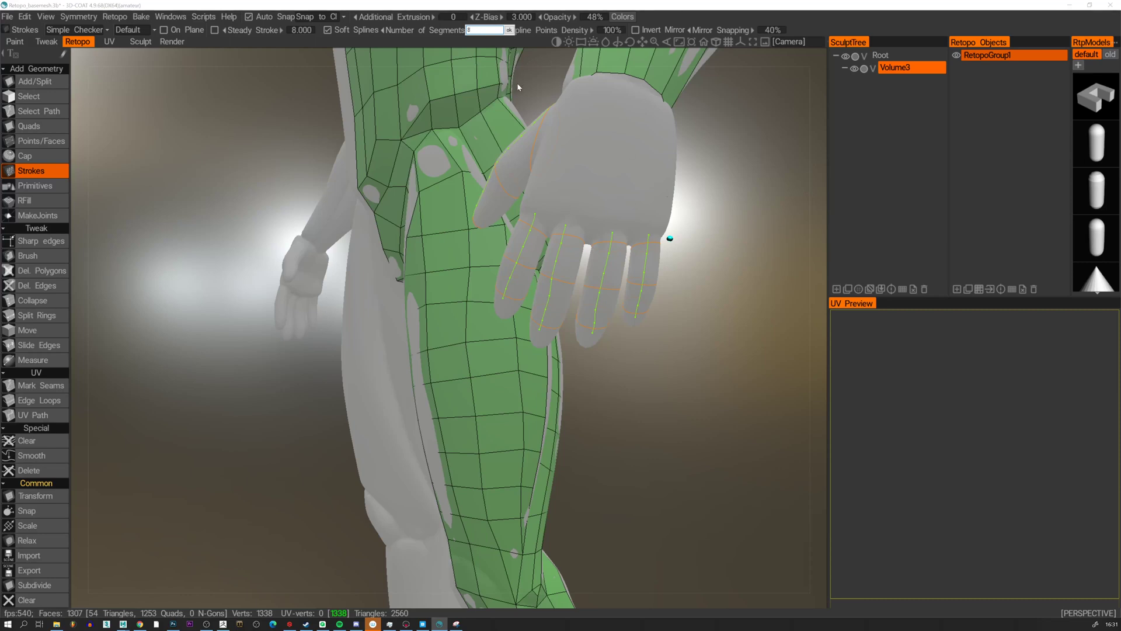
pyautogui.write('8')
pyautogui.press('Return')
pyautogui.press('Return')
# Close the open end of the thumb mesh at its tip with the Cap tool.
pyautogui.keyDown('alt'); pyautogui.moveTo(608, 283); pyautogui.dragTo(483, 264); pyautogui.keyUp('alt')
pyautogui.keyDown('alt'); pyautogui.moveTo(473, 204); pyautogui.dragTo(527, 288); pyautogui.keyUp('alt')
pyautogui.click(23, 142)
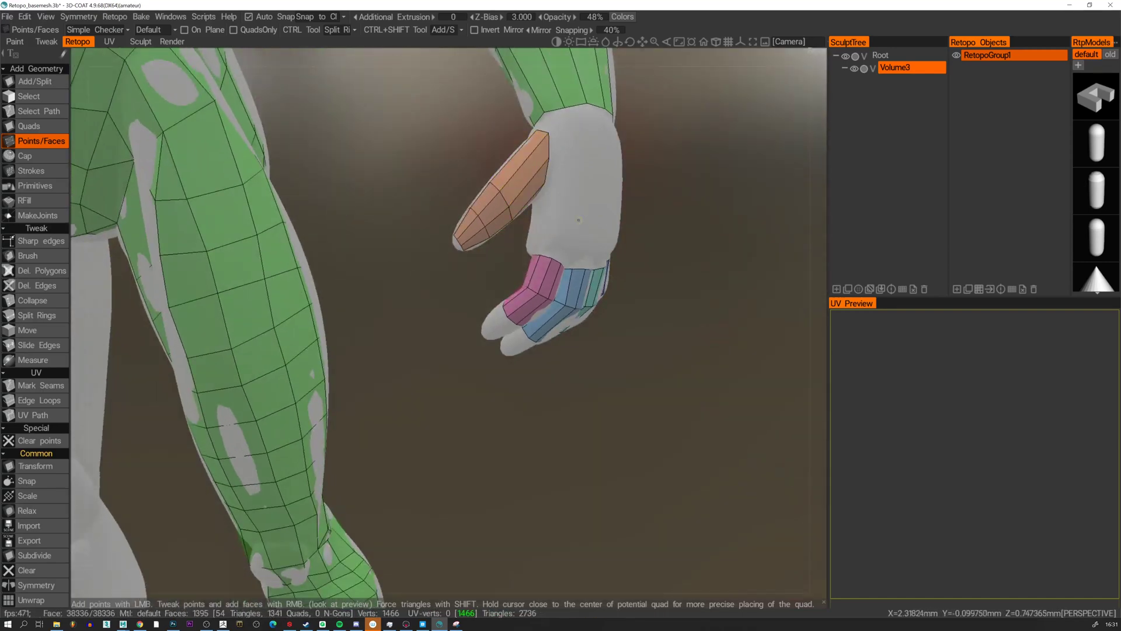
pyautogui.keyDown('alt'); pyautogui.moveTo(533, 190); pyautogui.dragTo(386, 243); pyautogui.keyUp('alt')
pyautogui.click(35, 162)
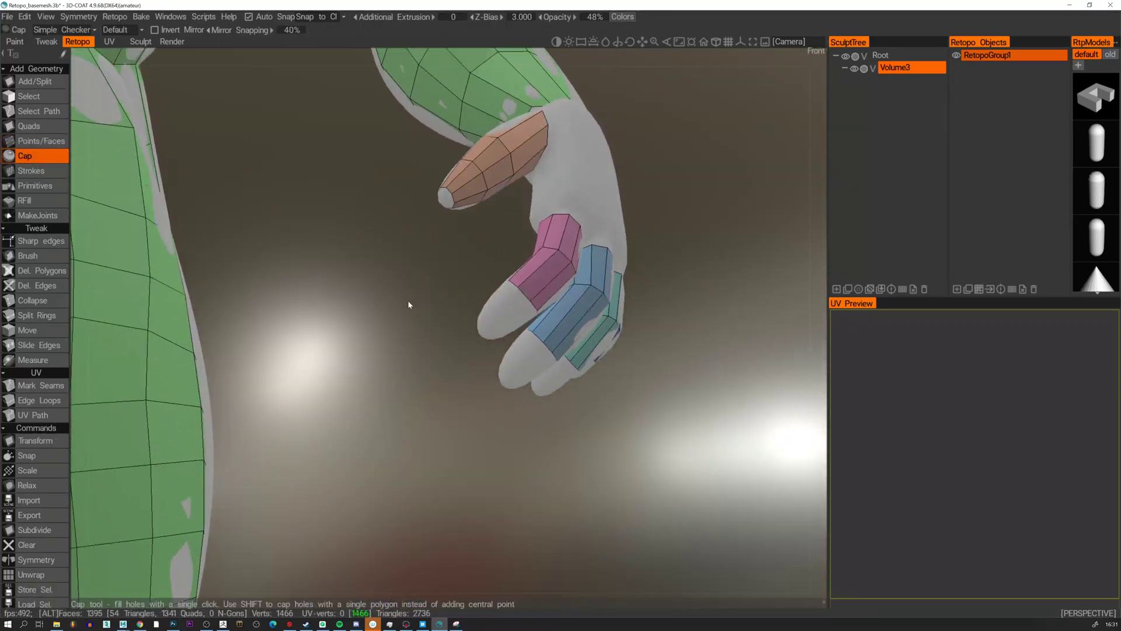
pyautogui.keyDown('alt'); pyautogui.moveTo(407, 301); pyautogui.dragTo(460, 300); pyautogui.keyUp('alt')
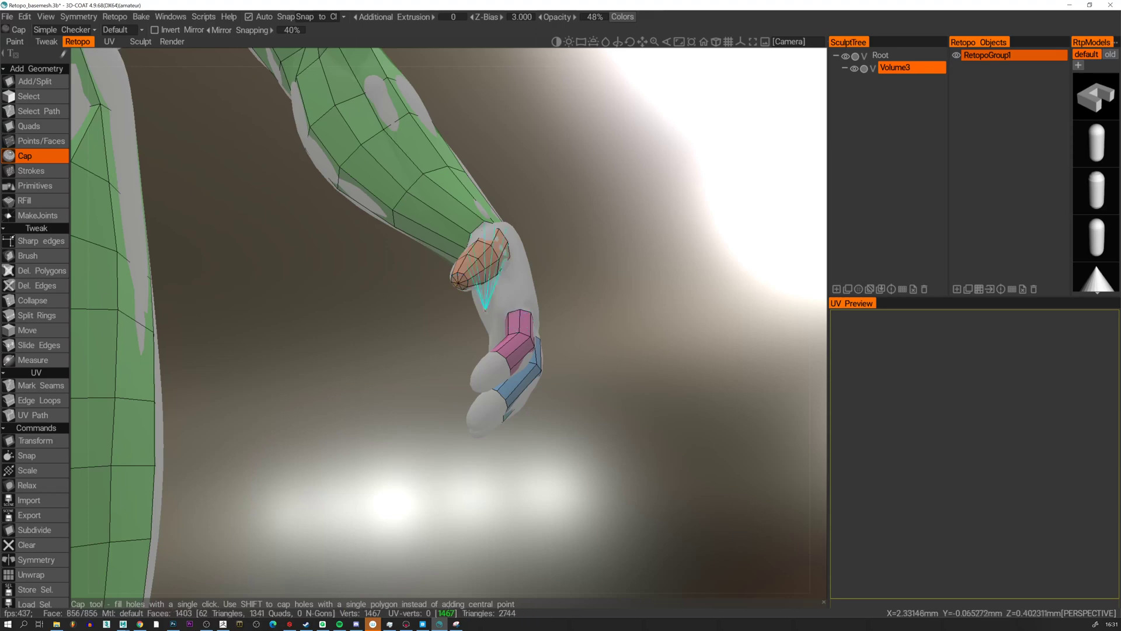
# Place points near the index fingertip with Points/Faces and add the first quads extending the finger mesh toward the tip.
pyautogui.click(24, 141)
pyautogui.keyDown('alt'); pyautogui.moveTo(463, 275); pyautogui.dragTo(445, 327); pyautogui.keyUp('alt')
pyautogui.keyDown('alt'); pyautogui.moveTo(445, 327); pyautogui.dragTo(454, 269, button='right'); pyautogui.keyUp('alt')
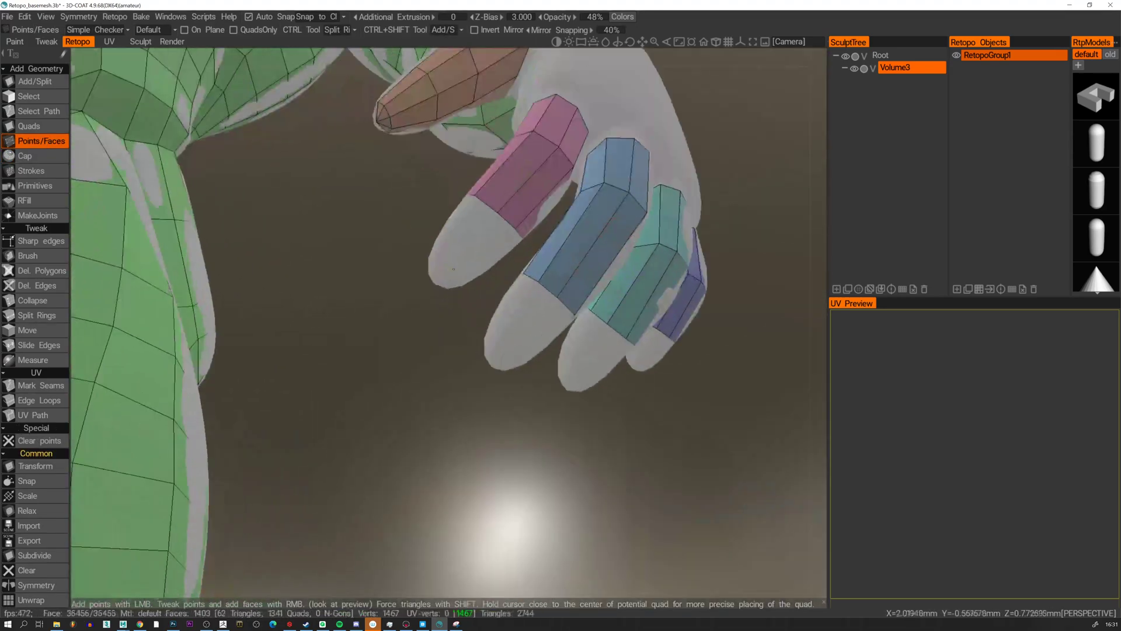
pyautogui.click(456, 281)
pyautogui.keyDown('alt'); pyautogui.moveTo(456, 280); pyautogui.dragTo(491, 277); pyautogui.keyUp('alt')
pyautogui.rightClick(478, 250)
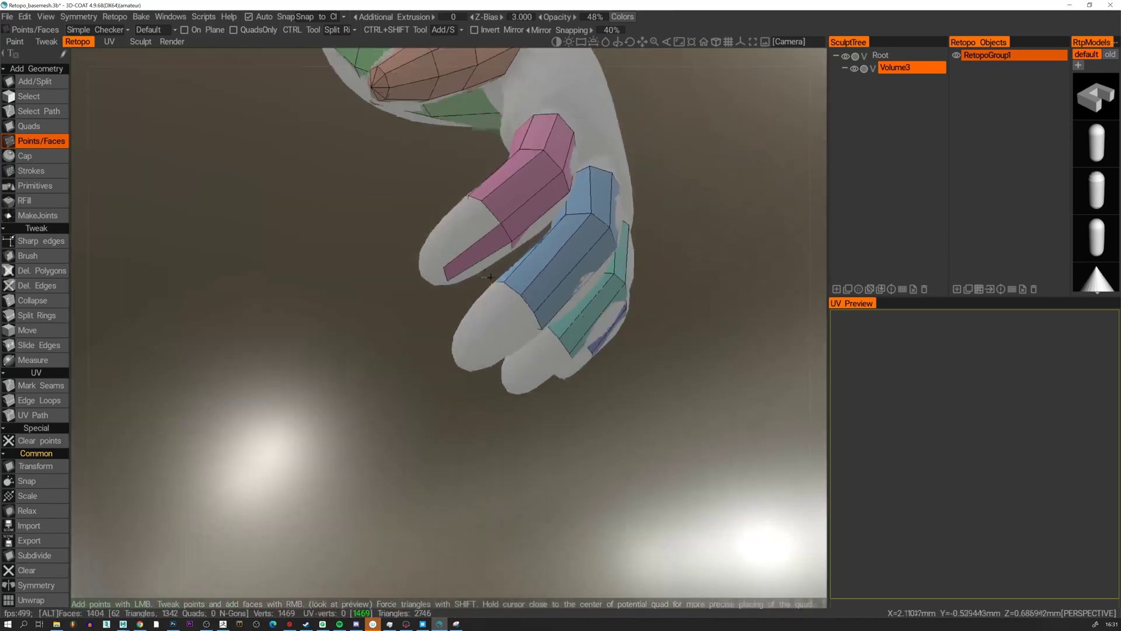
pyautogui.rightClick(456, 242)
# Continue adding quads around the palm side of the index finger to extend its end ring toward the fingertip.
pyautogui.keyDown('alt'); pyautogui.moveTo(456, 242); pyautogui.dragTo(512, 221); pyautogui.keyUp('alt')
pyautogui.rightClick(441, 222)
pyautogui.rightClick(423, 210)
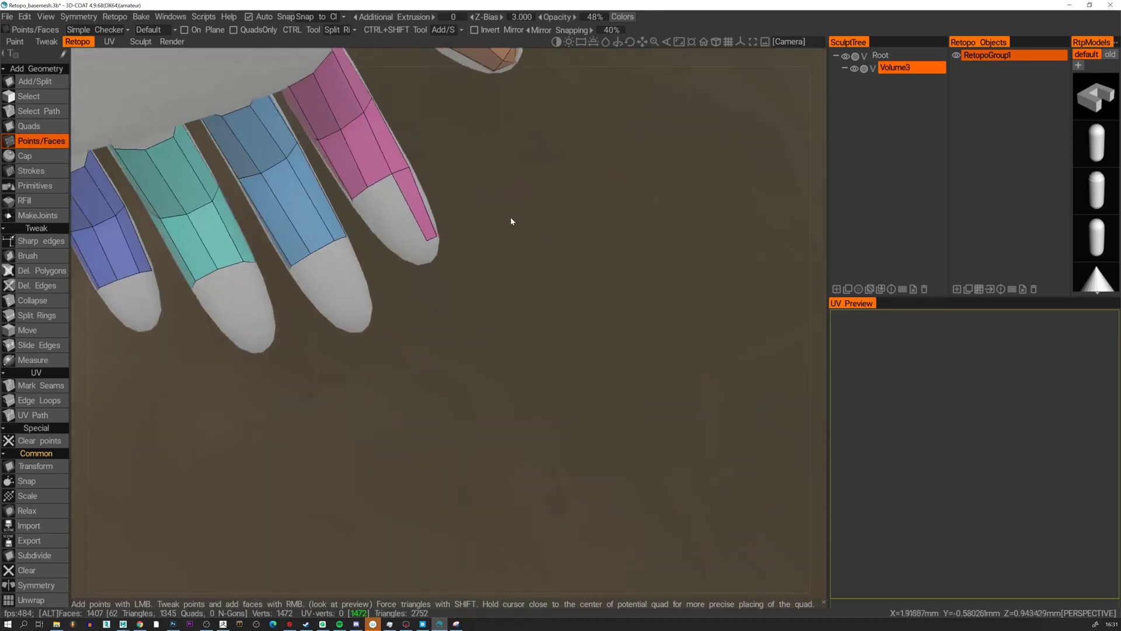
pyautogui.rightClick(407, 220)
pyautogui.keyDown('alt'); pyautogui.moveTo(388, 233); pyautogui.dragTo(421, 233); pyautogui.keyUp('alt')
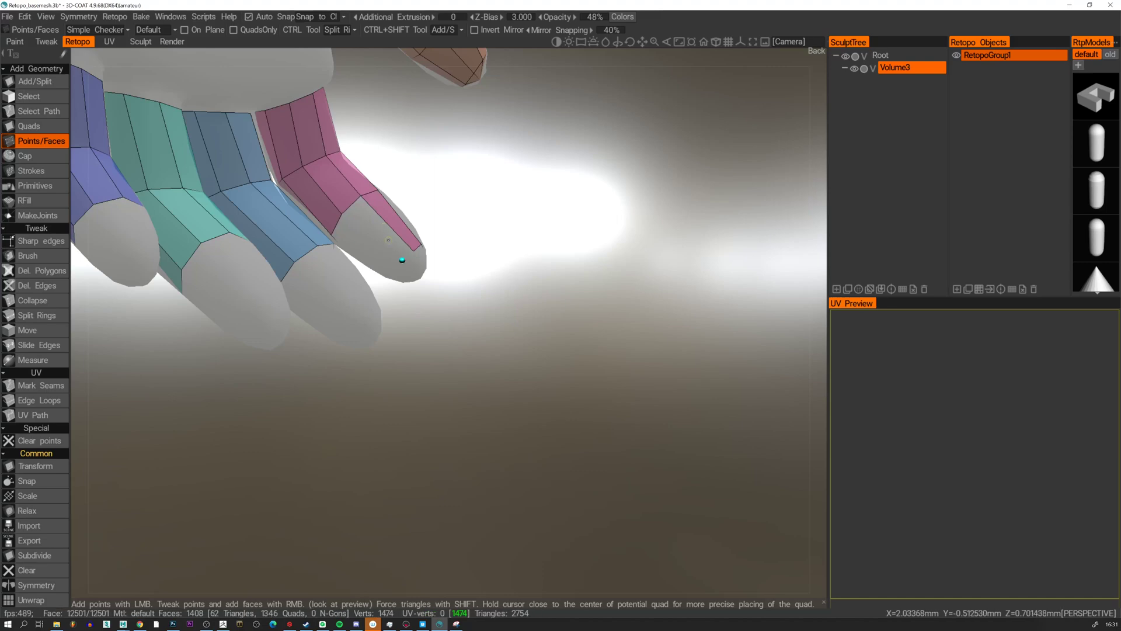
pyautogui.rightClick(377, 223)
pyautogui.keyDown('alt'); pyautogui.moveTo(378, 223); pyautogui.dragTo(796, 170); pyautogui.keyUp('alt')
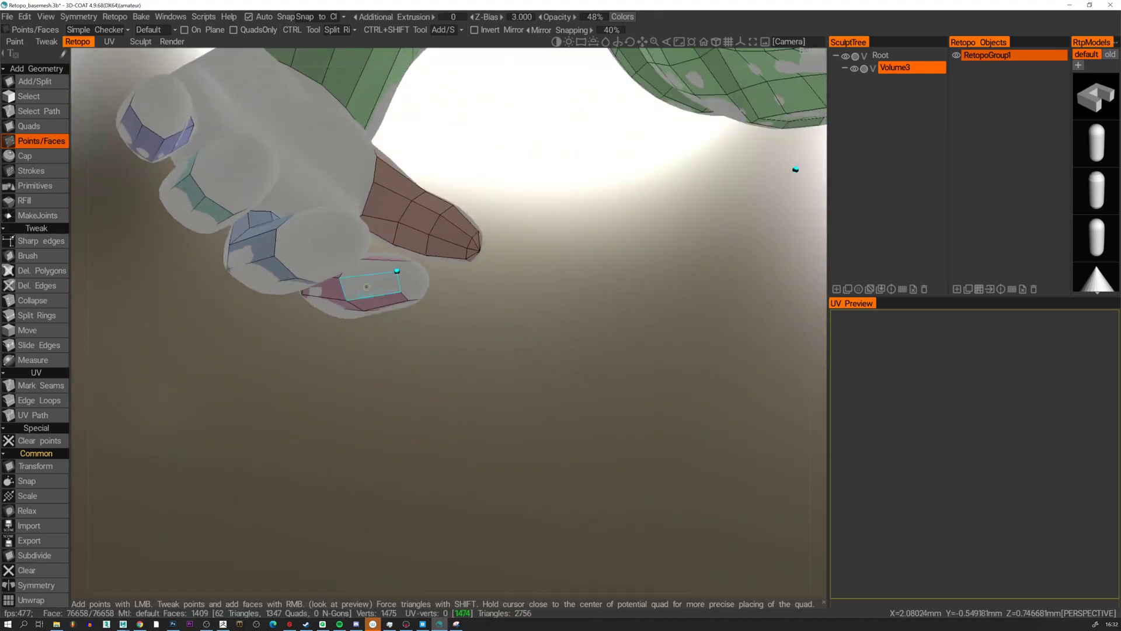
pyautogui.rightClick(366, 286)
pyautogui.keyDown('alt'); pyautogui.moveTo(367, 286); pyautogui.dragTo(378, 252); pyautogui.keyUp('alt')
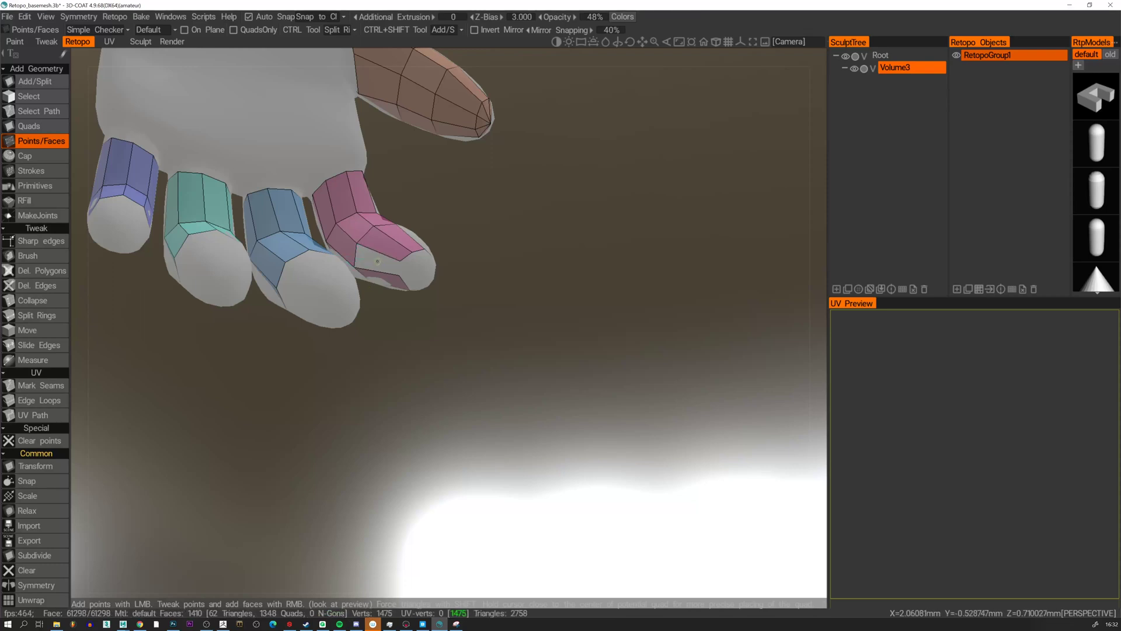
# Fill the remaining gap in the index finger's end section with a quad and cap the fingertip.
pyautogui.click(30, 125)
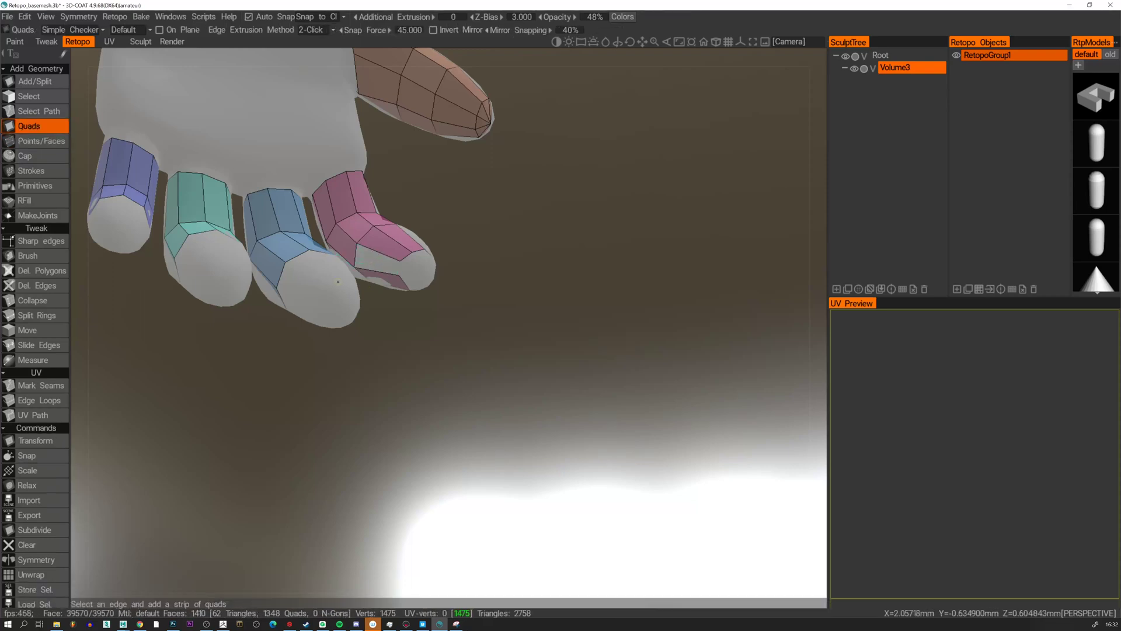
pyautogui.click(356, 243)
pyautogui.click(400, 260)
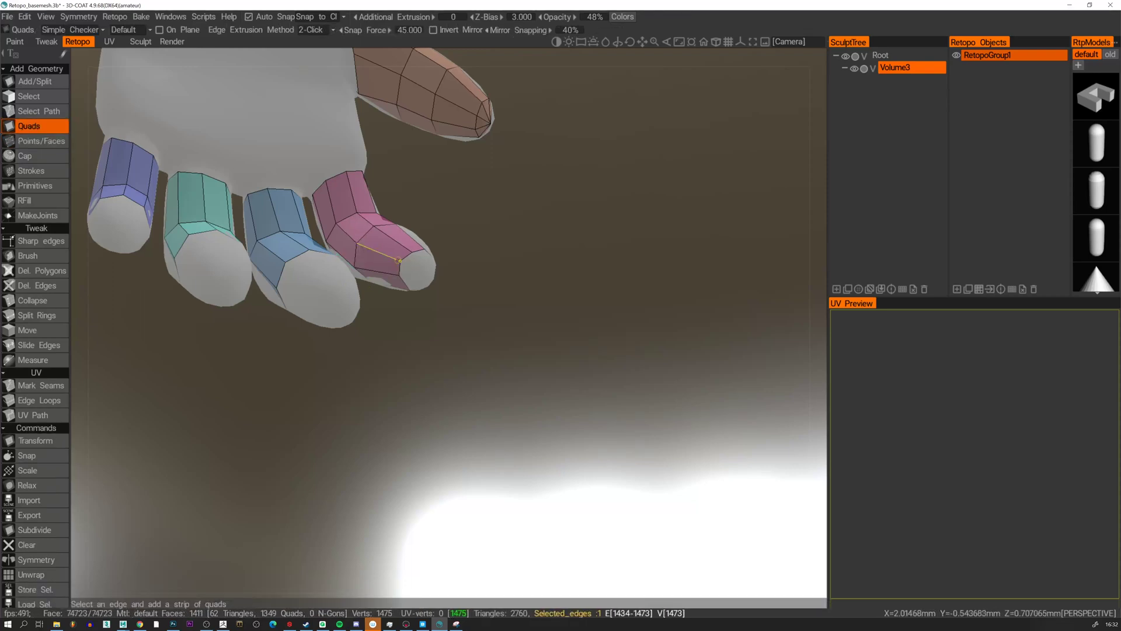
pyautogui.click(24, 156)
pyautogui.keyDown('alt'); pyautogui.moveTo(351, 266); pyautogui.dragTo(430, 271); pyautogui.keyUp('alt')
pyautogui.click(426, 268)
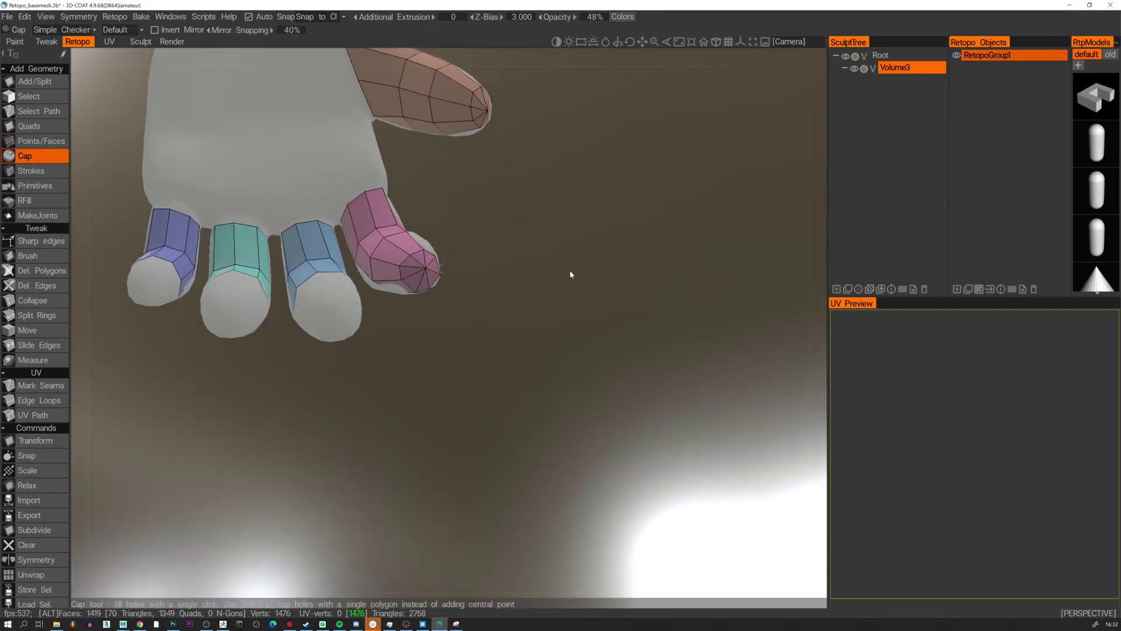
# Add Points/Faces quads along the back of the middle finger, extending its mesh toward the fingertip.
pyautogui.click(36, 141)
pyautogui.keyDown('alt'); pyautogui.moveTo(239, 191); pyautogui.dragTo(259, 245); pyautogui.keyUp('alt')
pyautogui.keyDown('alt'); pyautogui.moveTo(545, 329); pyautogui.dragTo(536, 298); pyautogui.keyUp('alt')
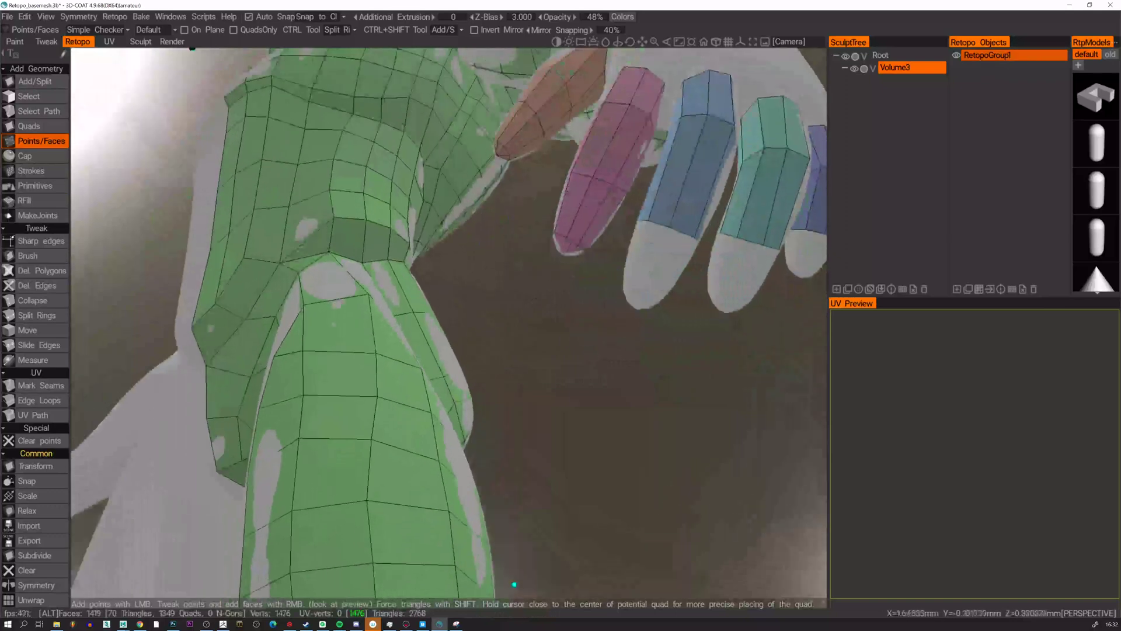
pyautogui.keyDown('alt'); pyautogui.moveTo(564, 239); pyautogui.dragTo(579, 310); pyautogui.keyUp('alt')
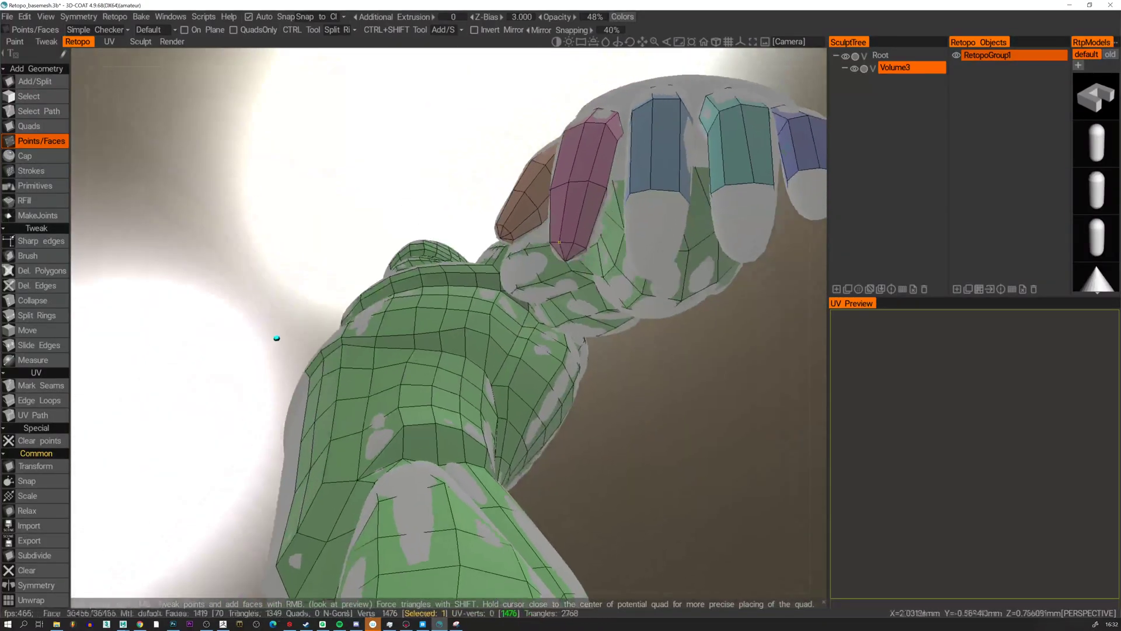
pyautogui.keyDown('alt'); pyautogui.moveTo(608, 234); pyautogui.dragTo(593, 189); pyautogui.keyUp('alt')
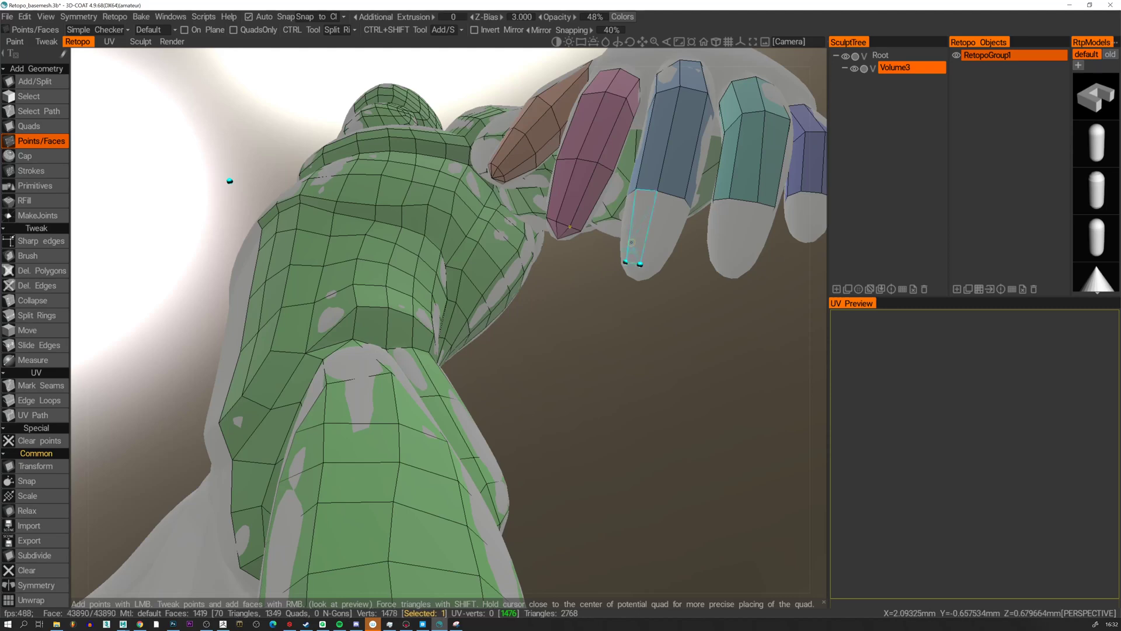
pyautogui.rightClick(631, 242)
pyautogui.keyDown('alt'); pyautogui.moveTo(631, 242); pyautogui.dragTo(658, 260); pyautogui.keyUp('alt')
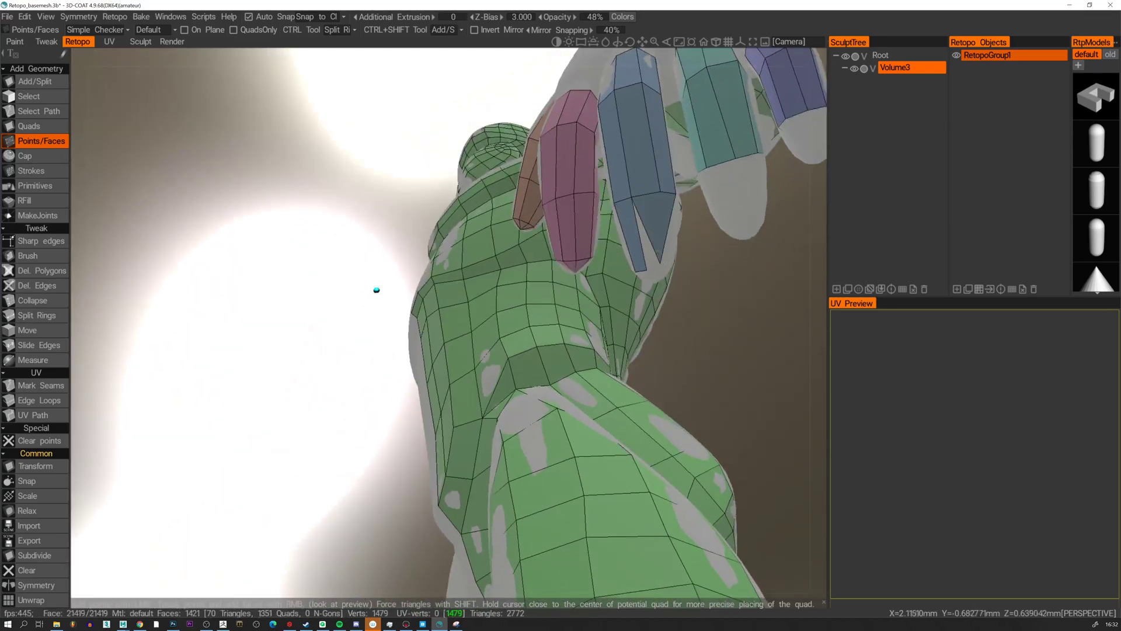
pyautogui.rightClick(657, 259)
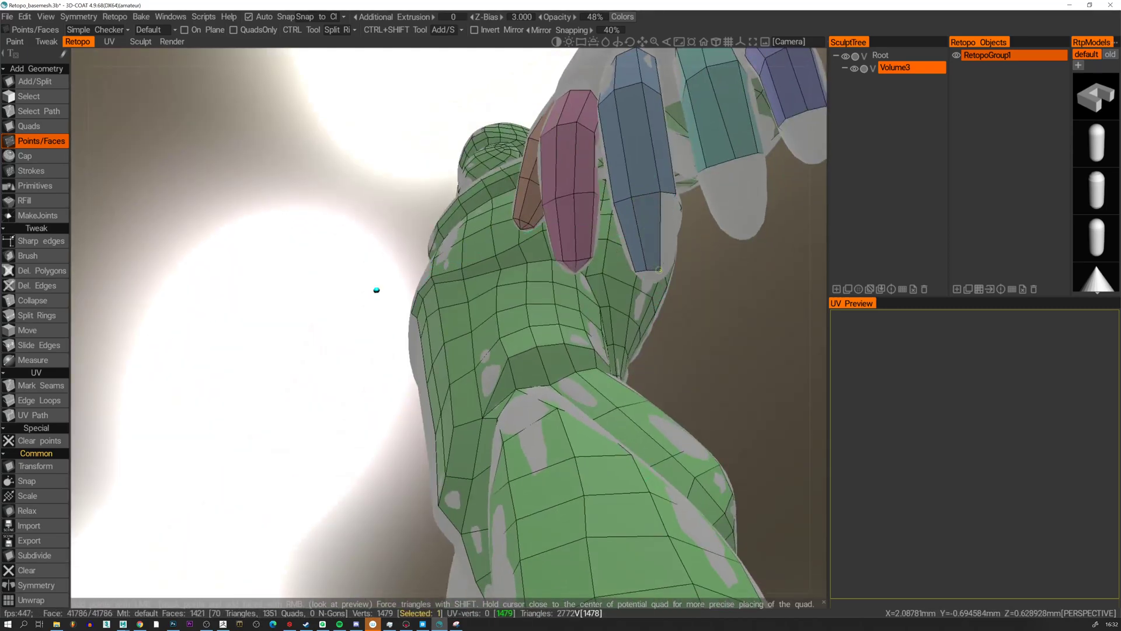
# Undo the misplaced quad on the middle finger and fill the face along the finger's side instead.
pyautogui.keyDown('alt'); pyautogui.moveTo(659, 270); pyautogui.dragTo(572, 391); pyautogui.keyUp('alt')
pyautogui.rightClick(557, 399)
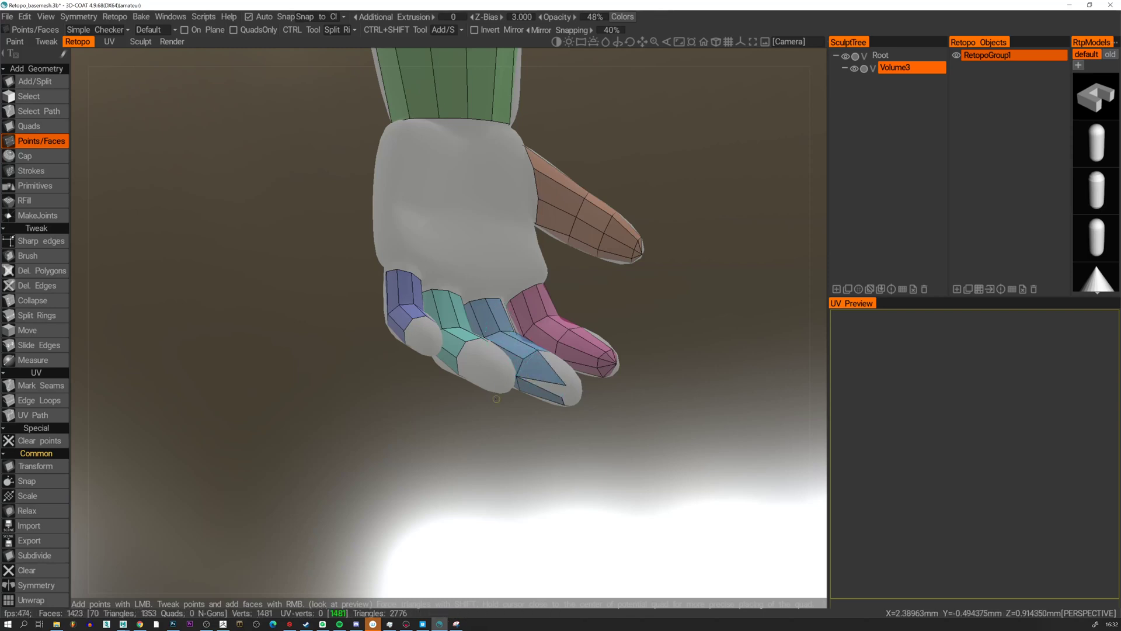
pyautogui.hotkey('ctrl', 'z')
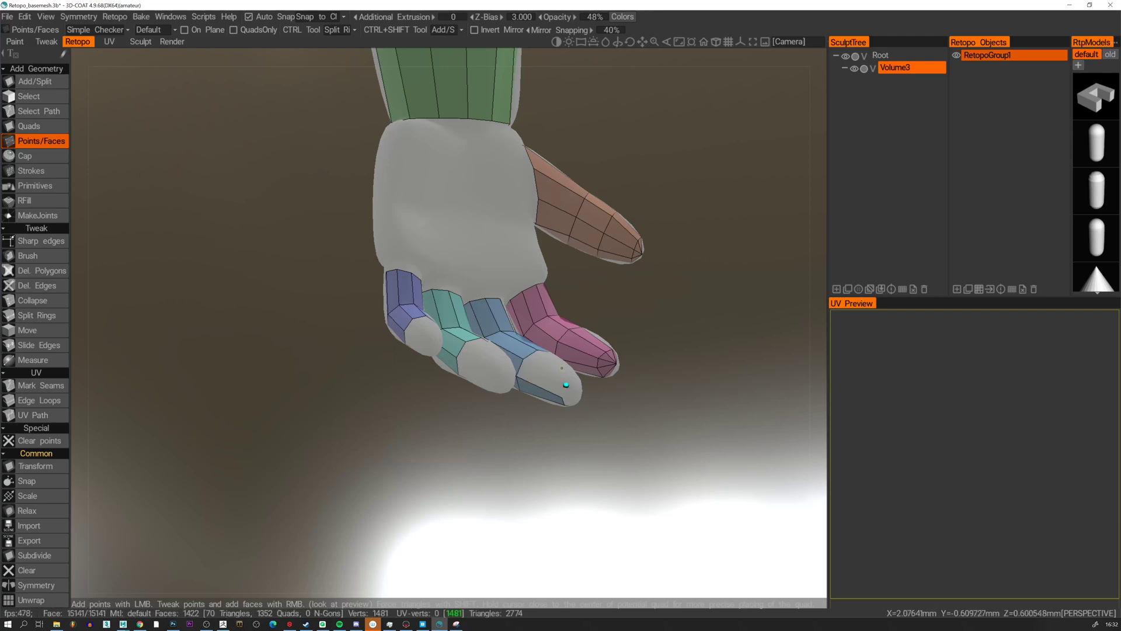
pyautogui.rightClick(534, 380)
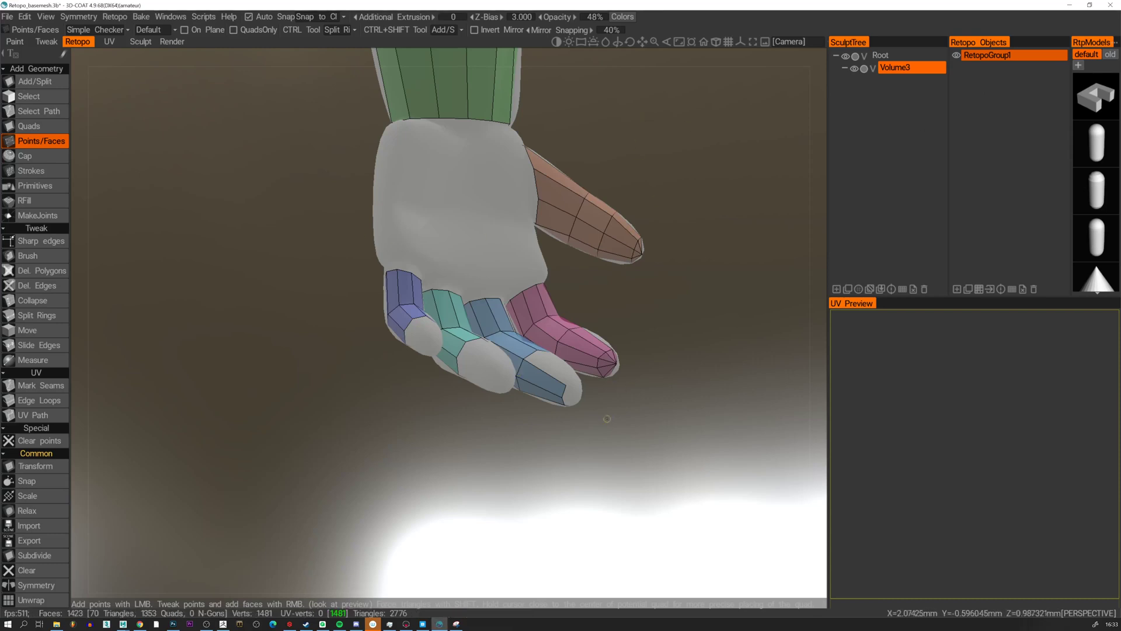
# Place points on the palm side of the middle fingertip and add quads up to the side facing the index finger.
pyautogui.keyDown('alt'); pyautogui.moveTo(616, 385); pyautogui.dragTo(578, 456); pyautogui.keyUp('alt')
pyautogui.keyDown('alt'); pyautogui.moveTo(578, 456); pyautogui.dragTo(555, 387, button='middle'); pyautogui.keyUp('alt')
pyautogui.keyDown('alt'); pyautogui.moveTo(555, 387); pyautogui.dragTo(532, 386, button='right'); pyautogui.keyUp('alt')
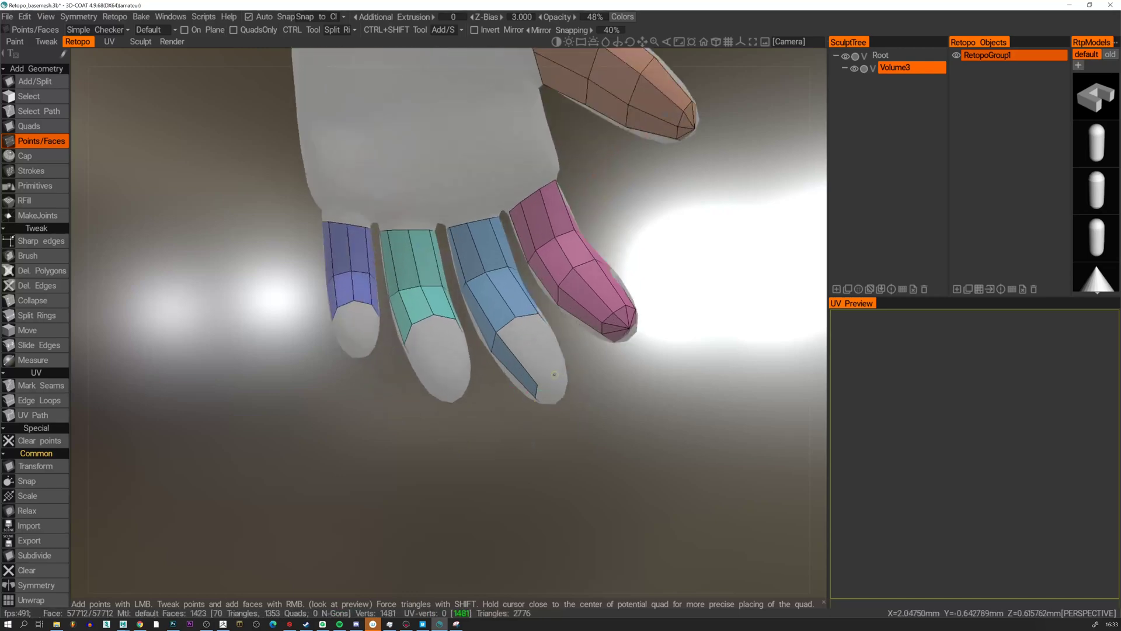
pyautogui.click(554, 376)
pyautogui.rightClick(528, 355)
pyautogui.keyDown('alt'); pyautogui.moveTo(529, 355); pyautogui.dragTo(409, 368); pyautogui.keyUp('alt')
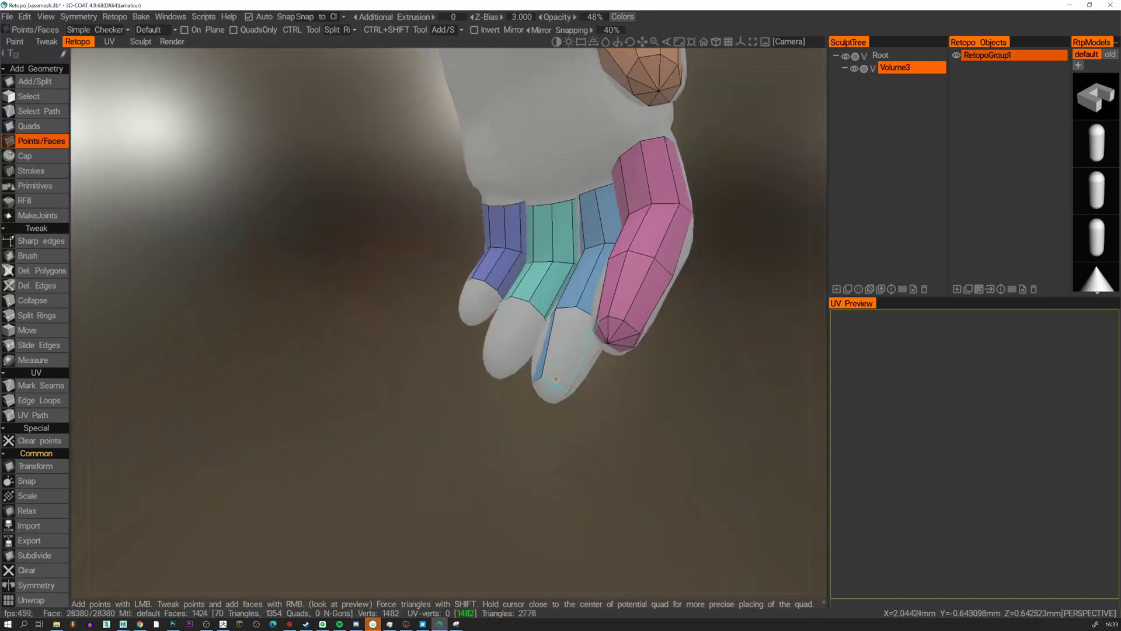
pyautogui.click(557, 377)
pyautogui.rightClick(557, 341)
pyautogui.keyDown('alt'); pyautogui.moveTo(556, 341); pyautogui.dragTo(525, 292); pyautogui.keyUp('alt')
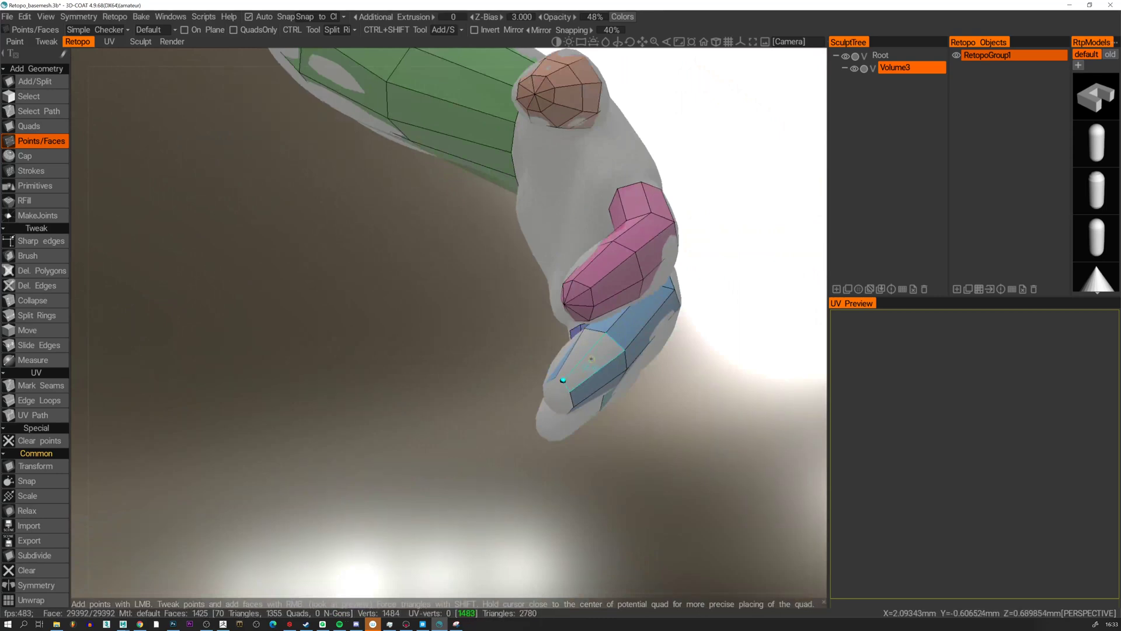
pyautogui.rightClick(591, 359)
# Fill the last gap in the middle finger's end section with a quad and cap the fingertip.
pyautogui.click(29, 127)
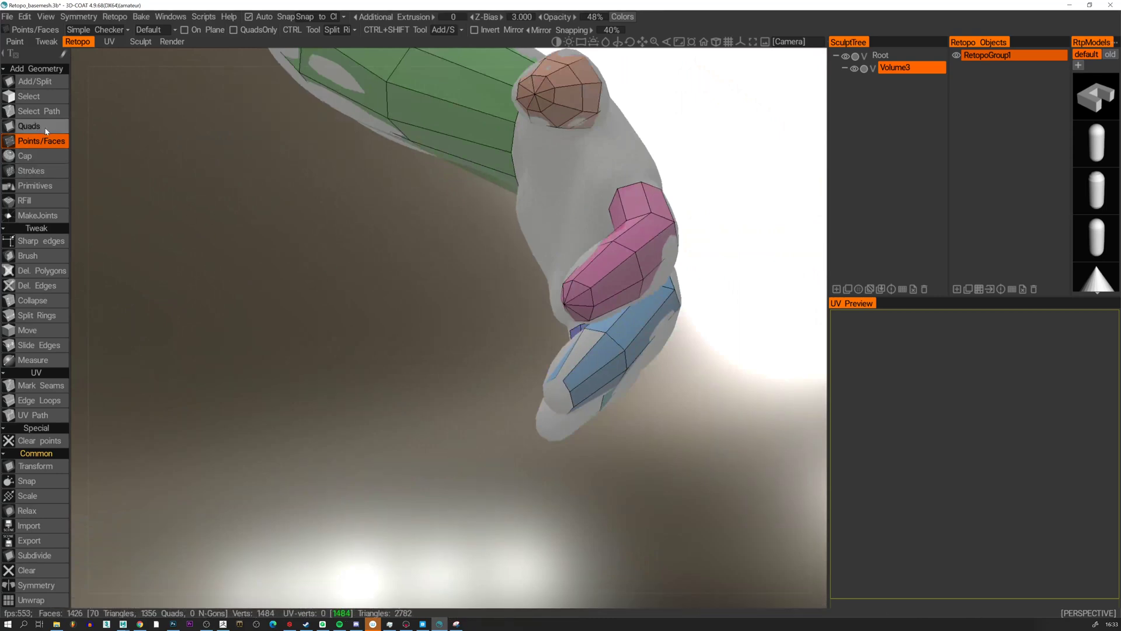
pyautogui.click(585, 356)
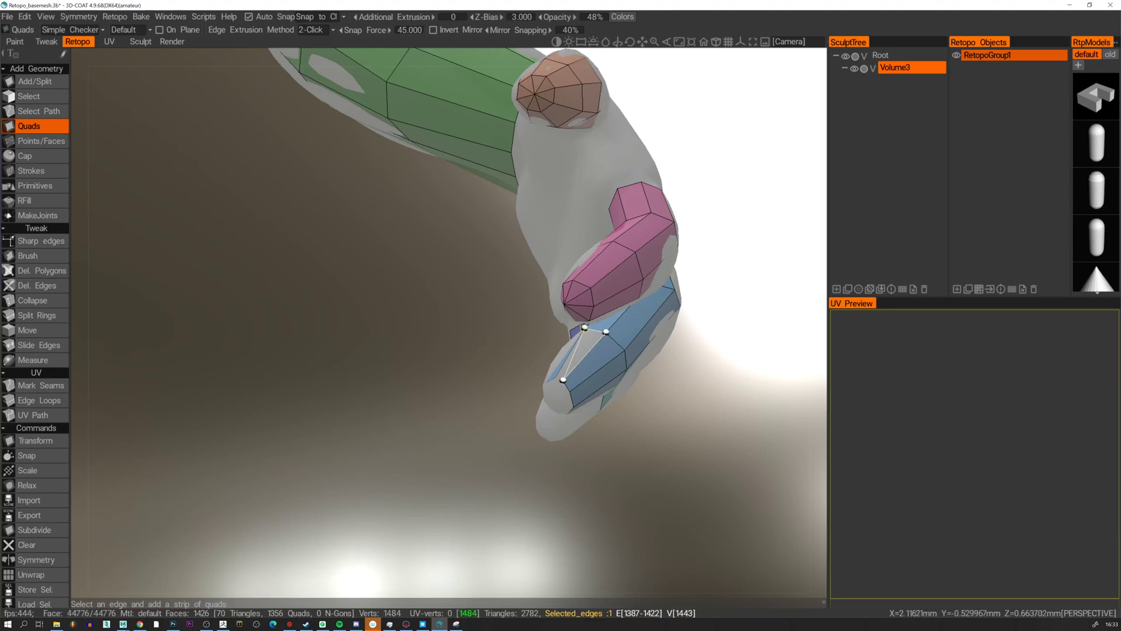
pyautogui.click(584, 326)
pyautogui.keyDown('alt'); pyautogui.moveTo(599, 389); pyautogui.dragTo(730, 430); pyautogui.keyUp('alt')
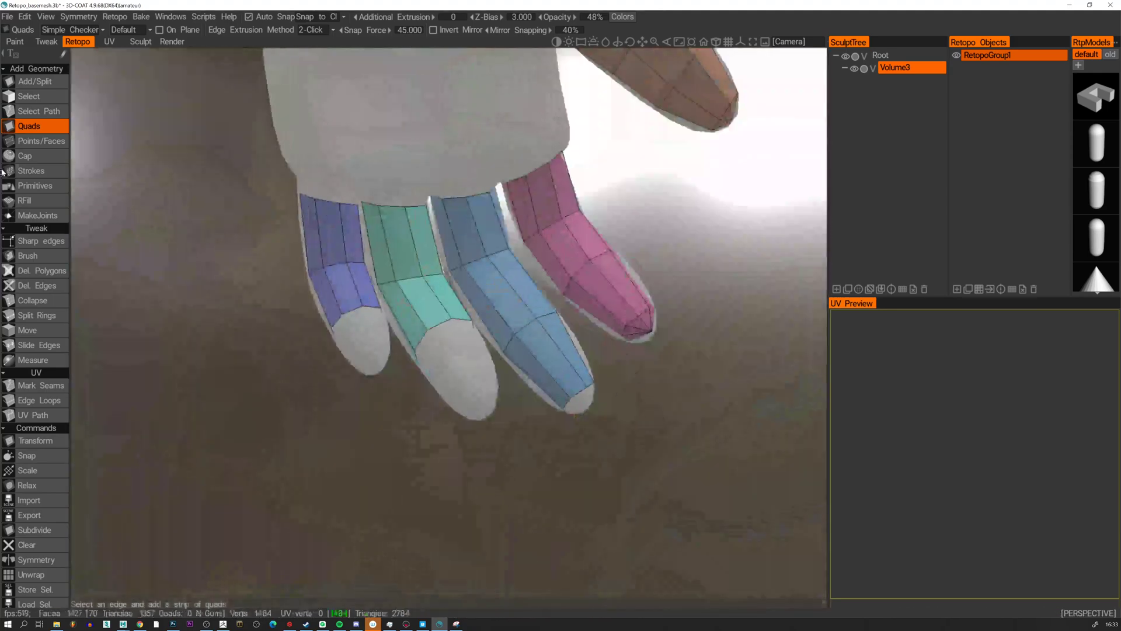
pyautogui.click(25, 156)
pyautogui.keyDown('alt'); pyautogui.moveTo(526, 374); pyautogui.dragTo(602, 415); pyautogui.keyUp('alt')
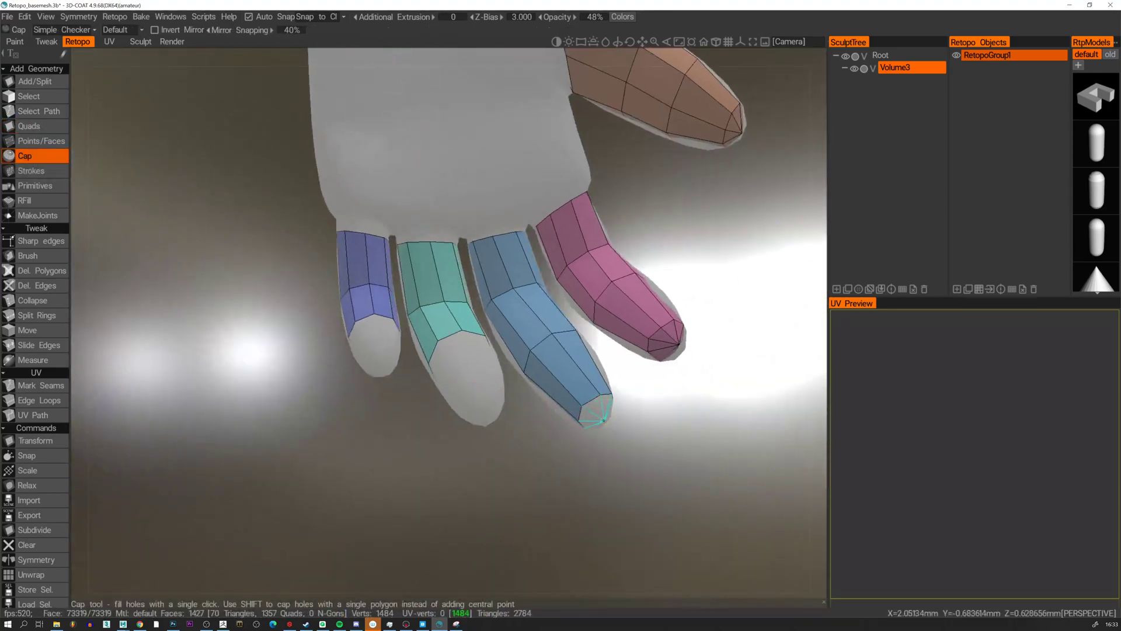
pyautogui.click(603, 420)
# Examine the retopology mesh of the hand, legs and foot from the front, side and back.
pyautogui.keyDown('alt'); pyautogui.moveTo(713, 451); pyautogui.dragTo(537, 347); pyautogui.keyUp('alt')
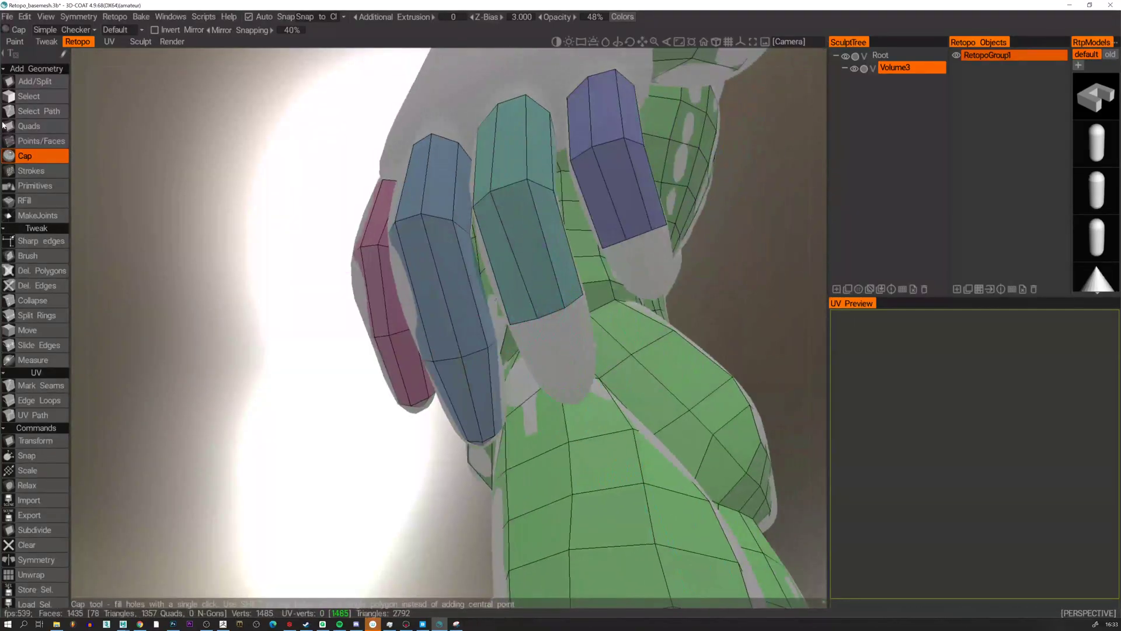
pyautogui.click(5, 141)
pyautogui.keyDown('alt'); pyautogui.moveTo(288, 303); pyautogui.dragTo(408, 250, button='right'); pyautogui.keyUp('alt')
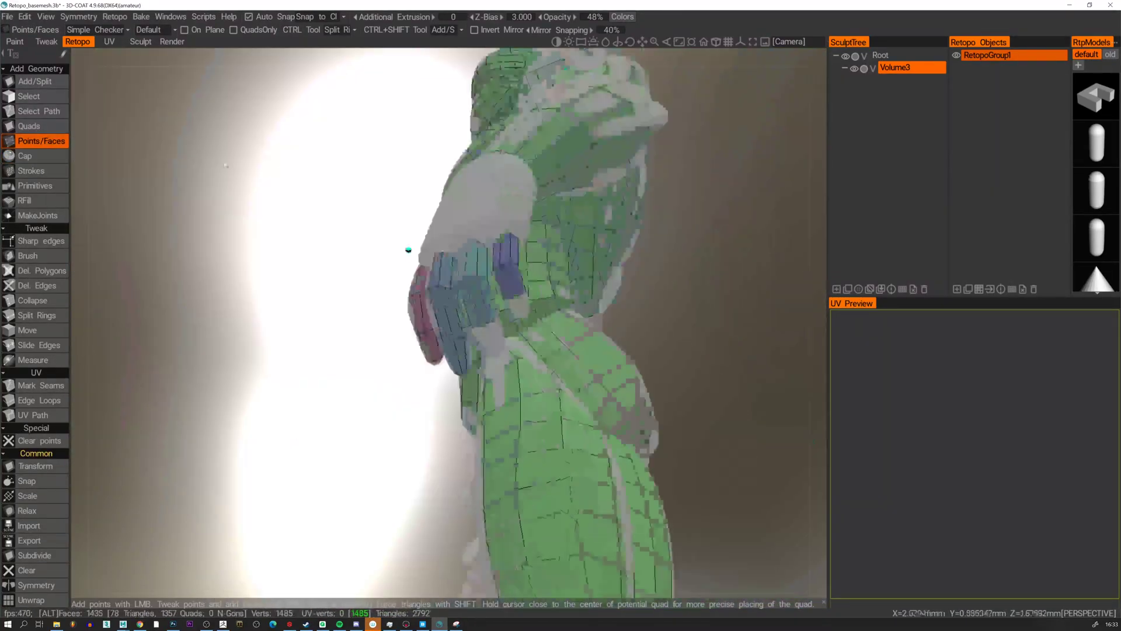
pyautogui.keyDown('alt'); pyautogui.moveTo(225, 165); pyautogui.dragTo(175, 173, button='right'); pyautogui.keyUp('alt')
pyautogui.click(37, 159)
pyautogui.keyDown('alt'); pyautogui.moveTo(245, 251); pyautogui.dragTo(418, 316); pyautogui.keyUp('alt')
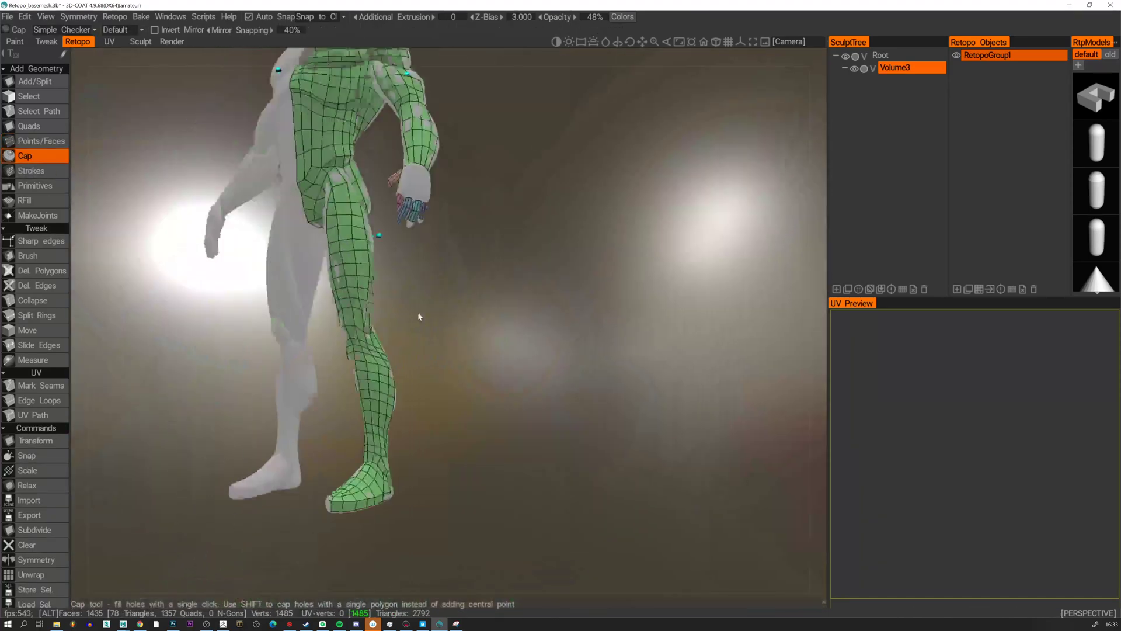
pyautogui.keyDown('alt'); pyautogui.moveTo(419, 317); pyautogui.dragTo(441, 310, button='middle'); pyautogui.keyUp('alt')
pyautogui.keyDown('alt'); pyautogui.moveTo(446, 264); pyautogui.dragTo(689, 280); pyautogui.keyUp('alt')
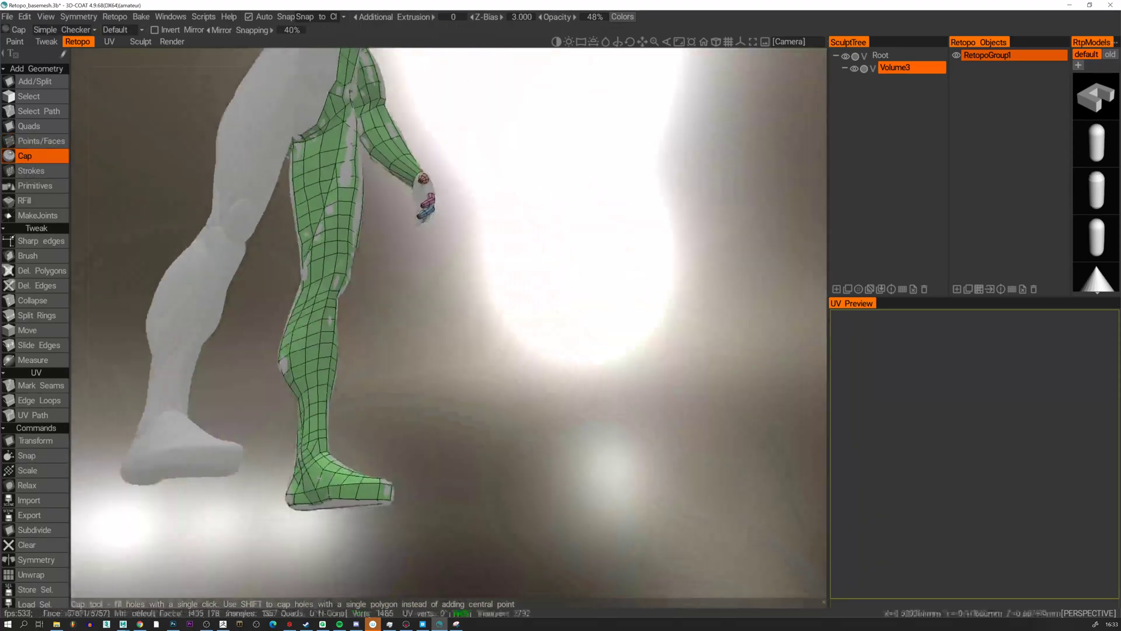
pyautogui.keyDown('alt'); pyautogui.moveTo(389, 243); pyautogui.dragTo(660, 303); pyautogui.keyUp('alt')
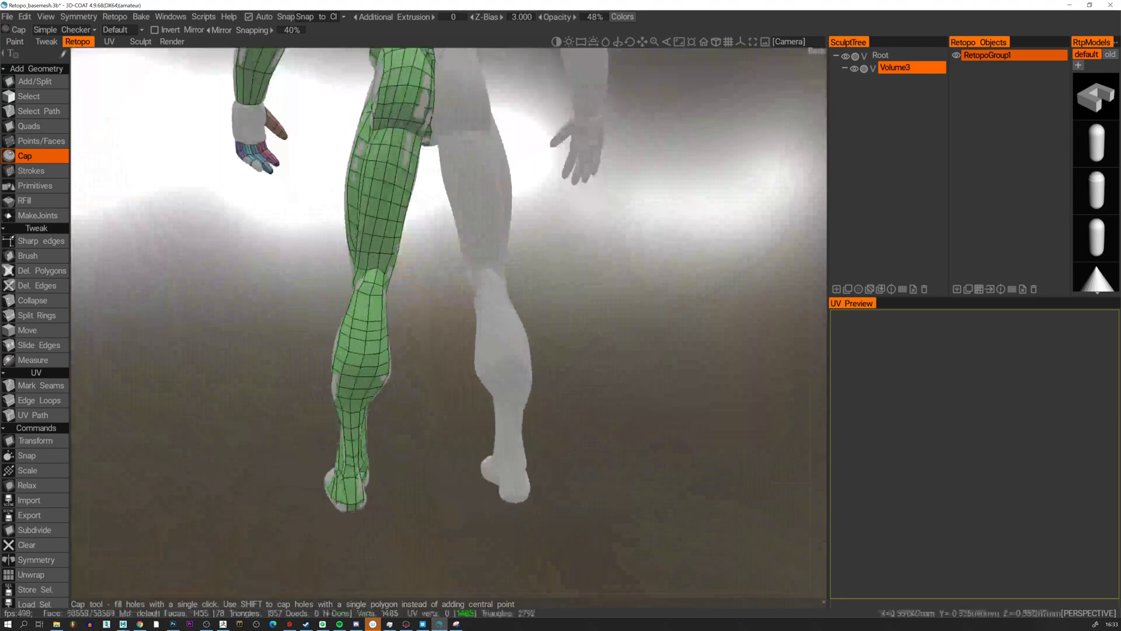
pyautogui.keyDown('alt'); pyautogui.moveTo(439, 236); pyautogui.dragTo(637, 301); pyautogui.keyUp('alt')
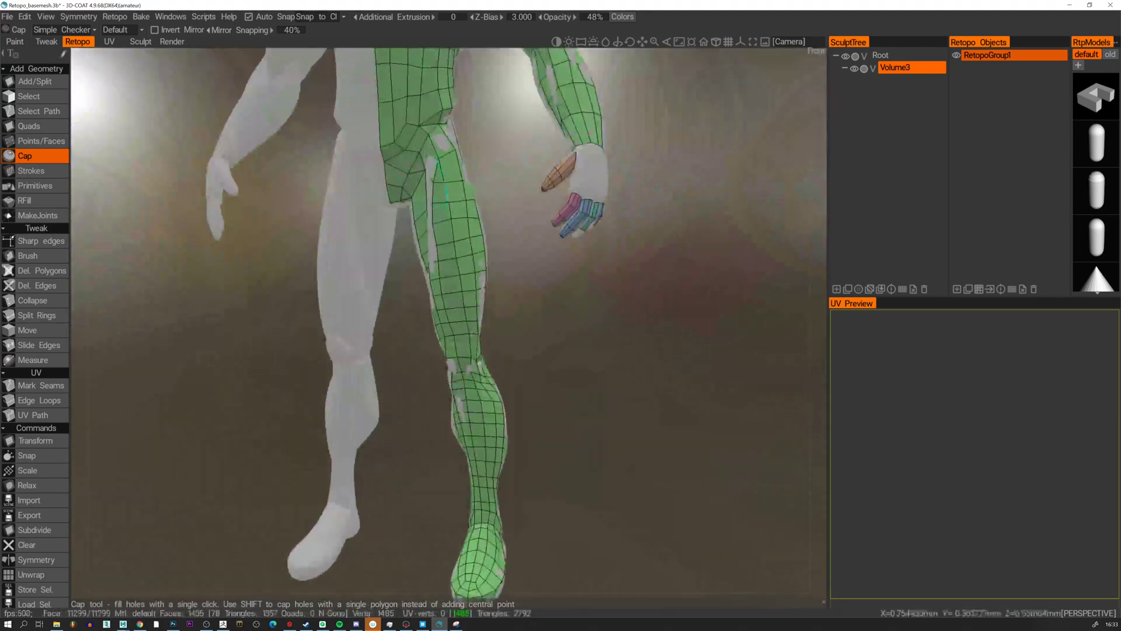
# Delete the two stray polygons floating inside the body, away from the retopology surface.
pyautogui.keyDown('alt'); pyautogui.moveTo(495, 205); pyautogui.dragTo(485, 263, button='right'); pyautogui.keyUp('alt')
pyautogui.keyDown('alt'); pyautogui.moveTo(485, 263); pyautogui.dragTo(655, 263); pyautogui.keyUp('alt')
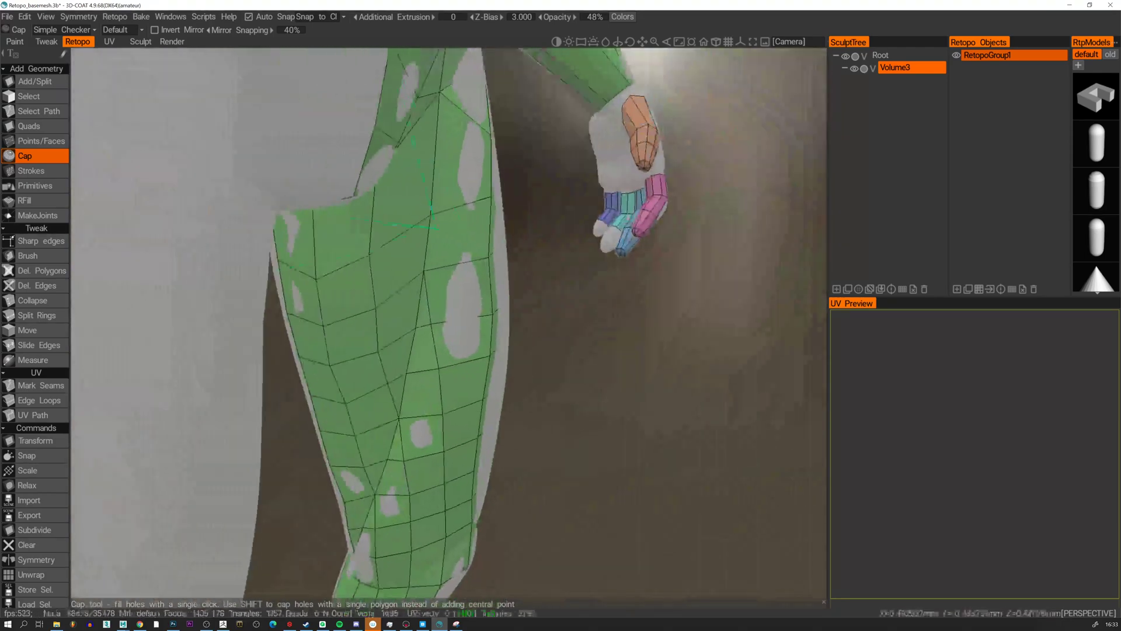
pyautogui.keyDown('alt'); pyautogui.moveTo(631, 301); pyautogui.dragTo(489, 242); pyautogui.keyUp('alt')
pyautogui.keyDown('alt'); pyautogui.moveTo(546, 322); pyautogui.dragTo(682, 609); pyautogui.keyUp('alt')
pyautogui.keyDown('alt'); pyautogui.moveTo(681, 608); pyautogui.dragTo(667, 580, button='right'); pyautogui.keyUp('alt')
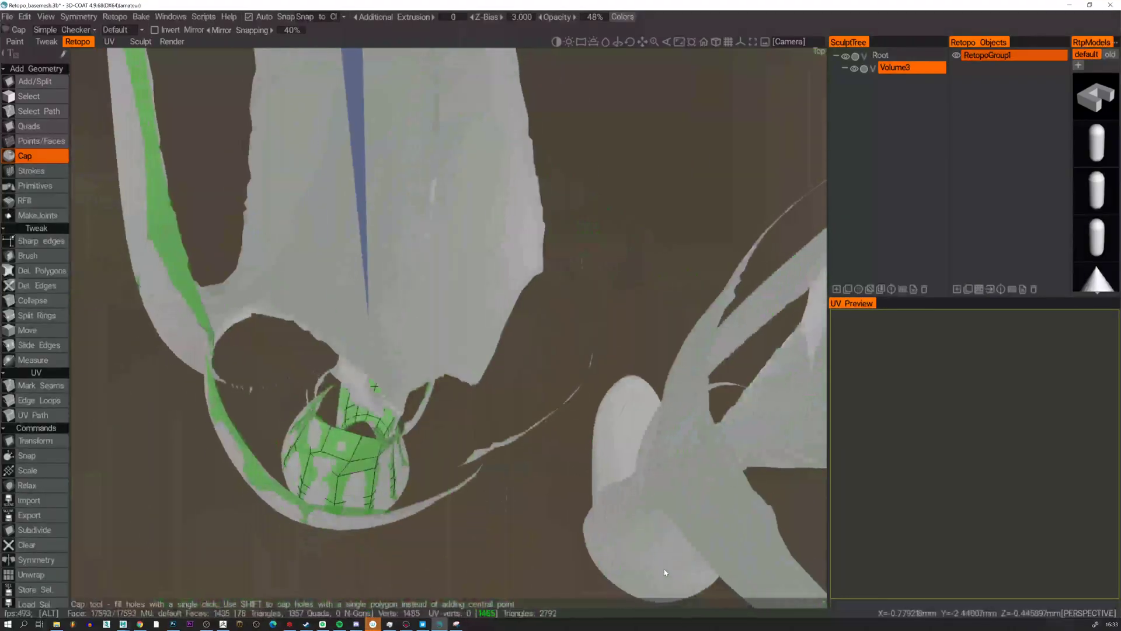
pyautogui.keyDown('alt'); pyautogui.moveTo(451, 208); pyautogui.dragTo(451, 290); pyautogui.keyUp('alt')
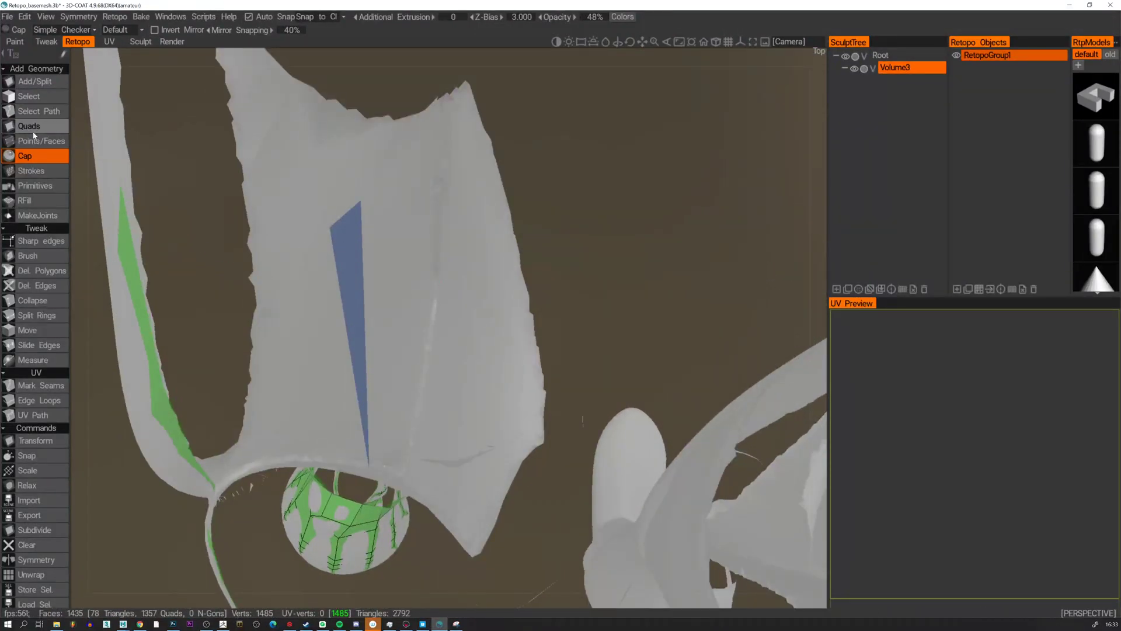
pyautogui.click(51, 272)
pyautogui.keyDown('alt'); pyautogui.moveTo(362, 275); pyautogui.dragTo(630, 291, button='right'); pyautogui.keyUp('alt')
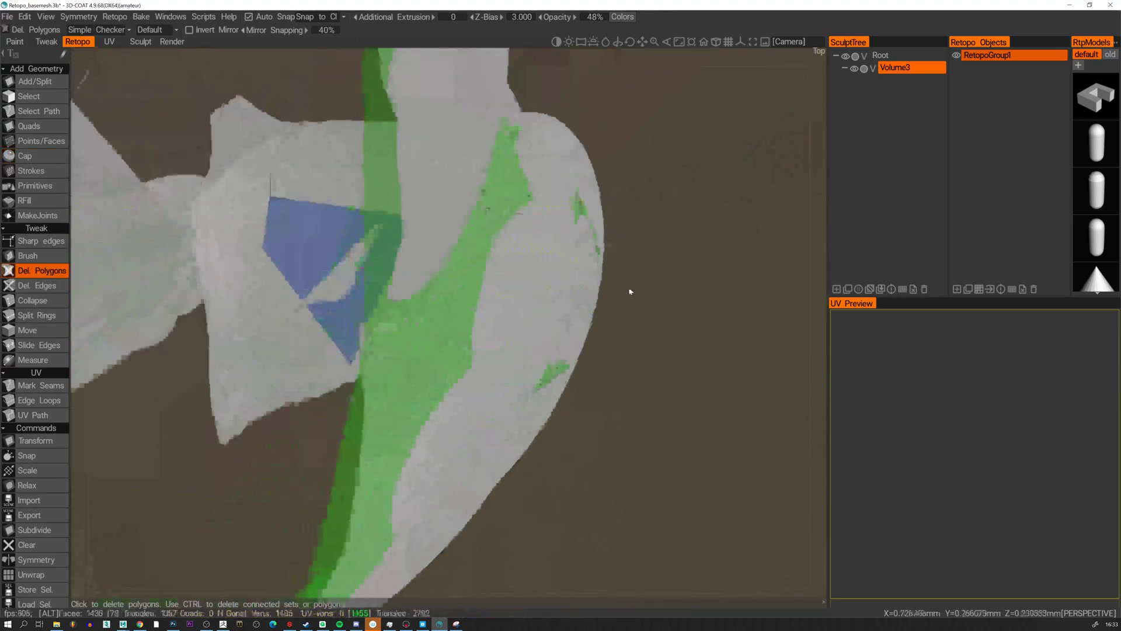
pyautogui.click(329, 251)
pyautogui.keyDown('alt'); pyautogui.moveTo(150, 120); pyautogui.dragTo(351, 260); pyautogui.keyUp('alt')
pyautogui.keyDown('alt'); pyautogui.moveTo(350, 260); pyautogui.dragTo(407, 226, button='right'); pyautogui.keyUp('alt')
pyautogui.click(418, 207)
pyautogui.keyDown('alt'); pyautogui.moveTo(431, 195); pyautogui.dragTo(353, 182); pyautogui.keyUp('alt')
pyautogui.keyDown('alt'); pyautogui.moveTo(353, 183); pyautogui.dragTo(549, 278, button='right'); pyautogui.keyUp('alt')
pyautogui.keyDown('alt'); pyautogui.moveTo(548, 278); pyautogui.dragTo(470, 310); pyautogui.keyUp('alt')
pyautogui.keyDown('alt'); pyautogui.moveTo(470, 309); pyautogui.dragTo(569, 356, button='right'); pyautogui.keyUp('alt')
pyautogui.keyDown('alt'); pyautogui.moveTo(569, 357); pyautogui.dragTo(789, 372); pyautogui.keyUp('alt')
# Place points near the end of the ring finger and add quads along its back and the side facing the little finger.
pyautogui.click(25, 156)
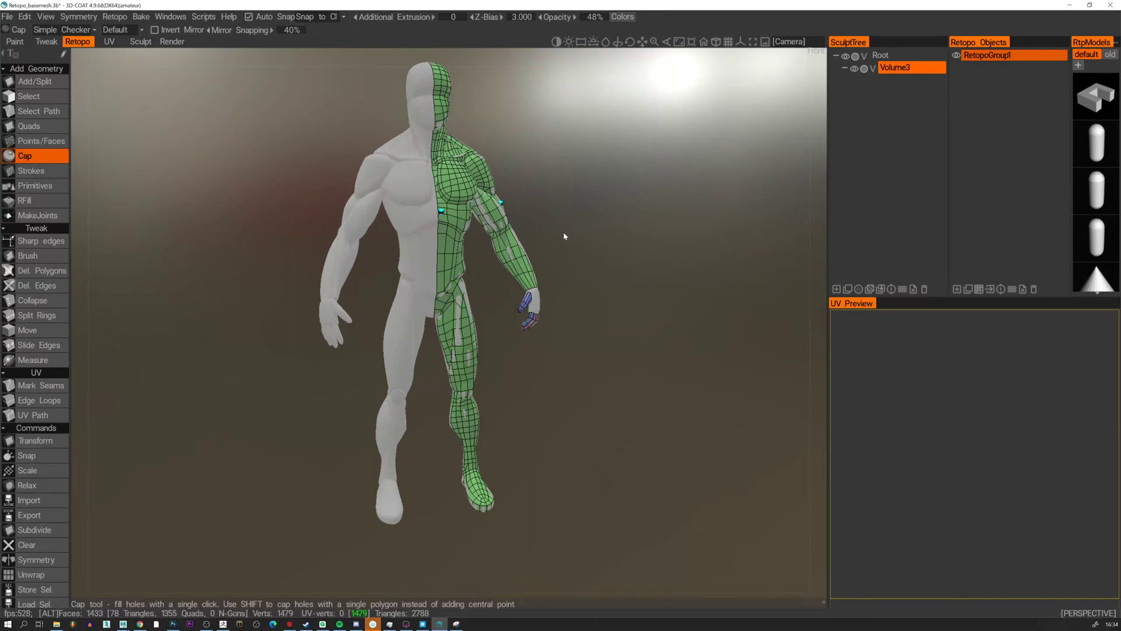
pyautogui.keyDown('alt'); pyautogui.moveTo(564, 236); pyautogui.dragTo(414, 180); pyautogui.keyUp('alt')
pyautogui.keyDown('alt'); pyautogui.moveTo(579, 324); pyautogui.dragTo(423, 294, button='middle'); pyautogui.keyUp('alt')
pyautogui.keyDown('alt'); pyautogui.moveTo(423, 294); pyautogui.dragTo(411, 288, button='right'); pyautogui.keyUp('alt')
pyautogui.keyDown('alt'); pyautogui.moveTo(411, 288); pyautogui.dragTo(483, 349, button='middle'); pyautogui.keyUp('alt')
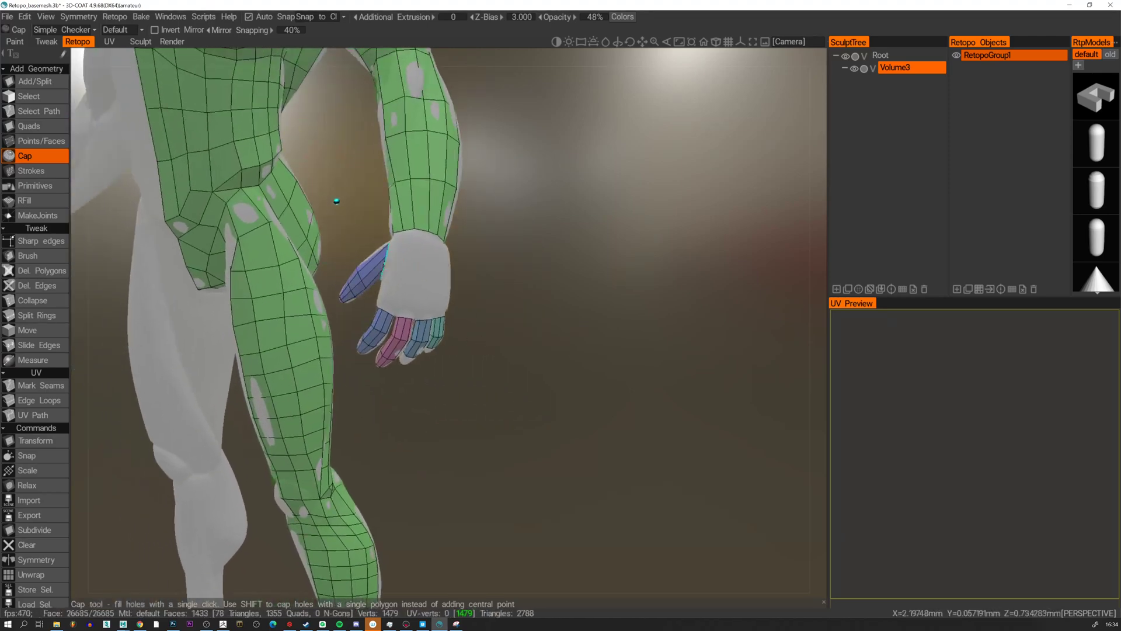
pyautogui.click(41, 141)
pyautogui.keyDown('alt'); pyautogui.moveTo(407, 328); pyautogui.dragTo(400, 353, button='right'); pyautogui.keyUp('alt')
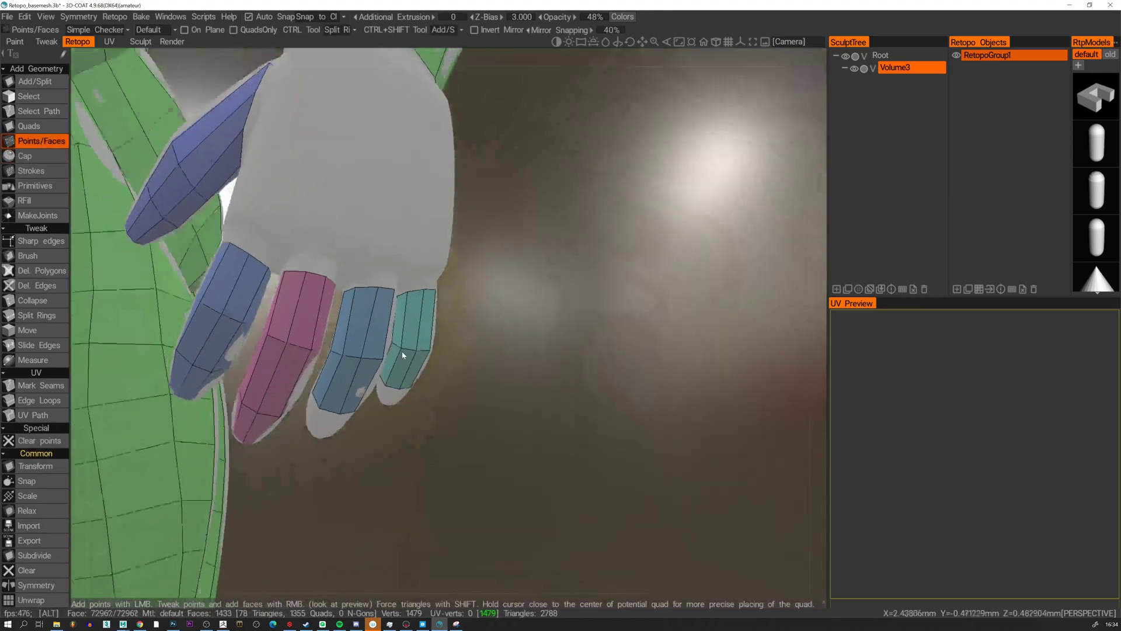
pyautogui.keyDown('alt'); pyautogui.moveTo(401, 352); pyautogui.dragTo(281, 258); pyautogui.keyUp('alt')
pyautogui.keyDown('alt'); pyautogui.moveTo(280, 257); pyautogui.dragTo(393, 229, button='middle'); pyautogui.keyUp('alt')
pyautogui.keyDown('alt'); pyautogui.moveTo(393, 229); pyautogui.dragTo(352, 389); pyautogui.keyUp('alt')
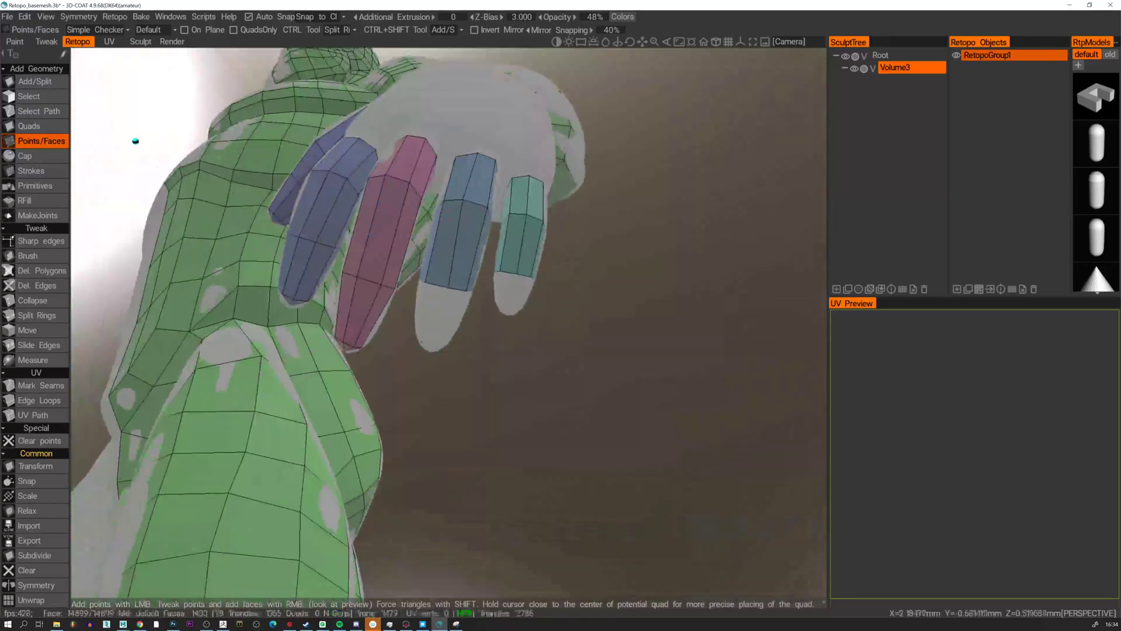
pyautogui.click(437, 342)
pyautogui.rightClick(438, 315)
pyautogui.keyDown('alt'); pyautogui.moveTo(438, 315); pyautogui.dragTo(424, 317); pyautogui.keyUp('alt')
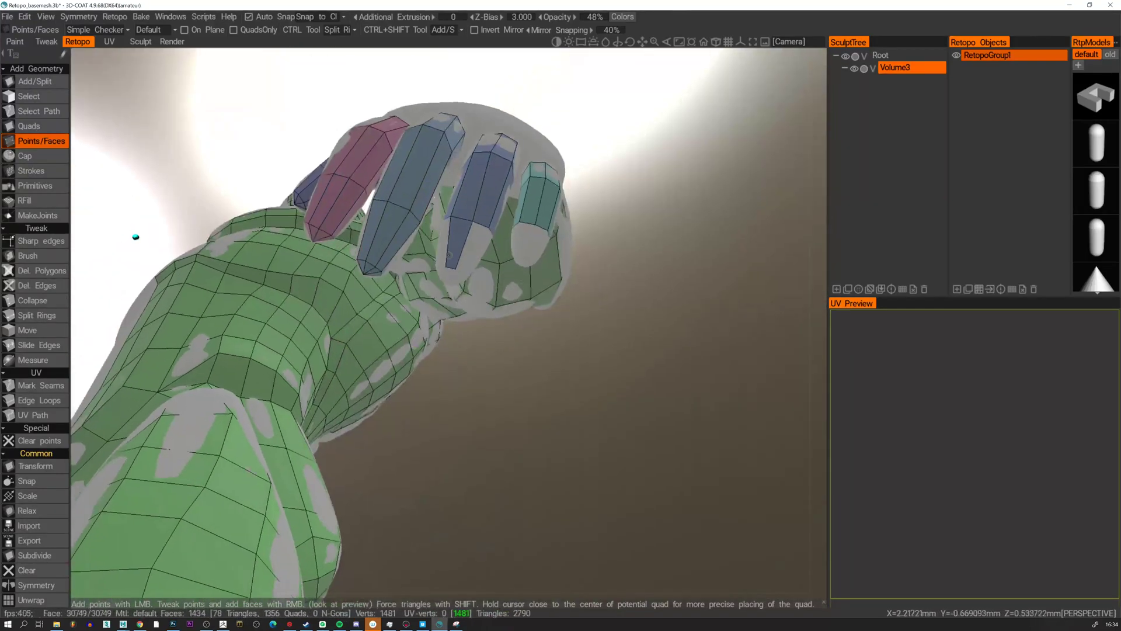
pyautogui.keyDown('alt'); pyautogui.moveTo(136, 236); pyautogui.dragTo(452, 267); pyautogui.keyUp('alt')
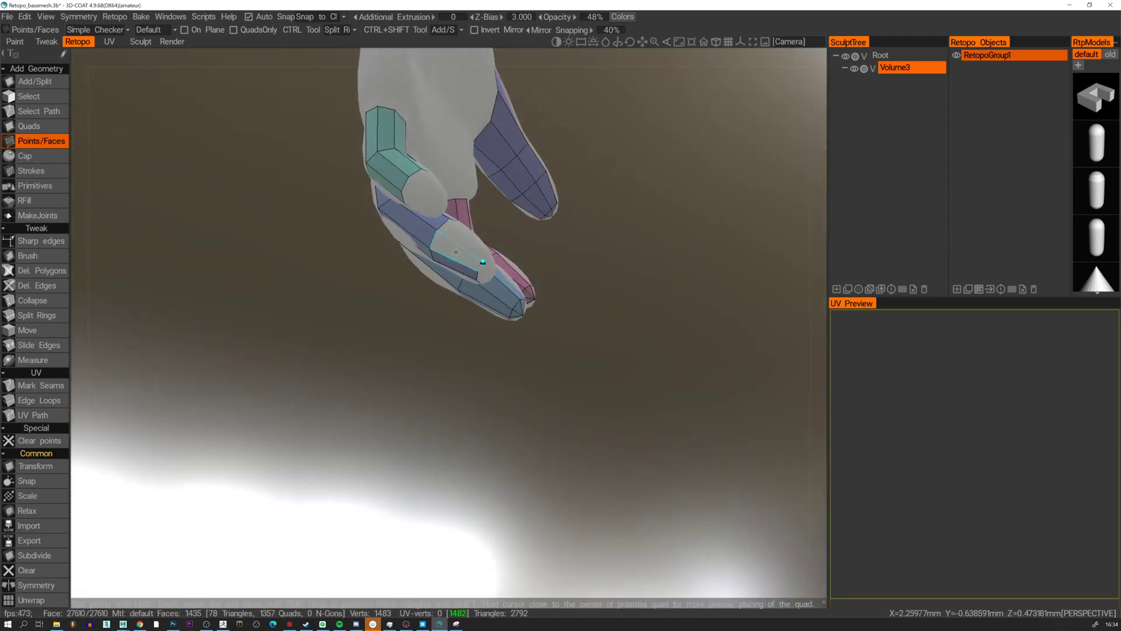
pyautogui.rightClick(461, 255)
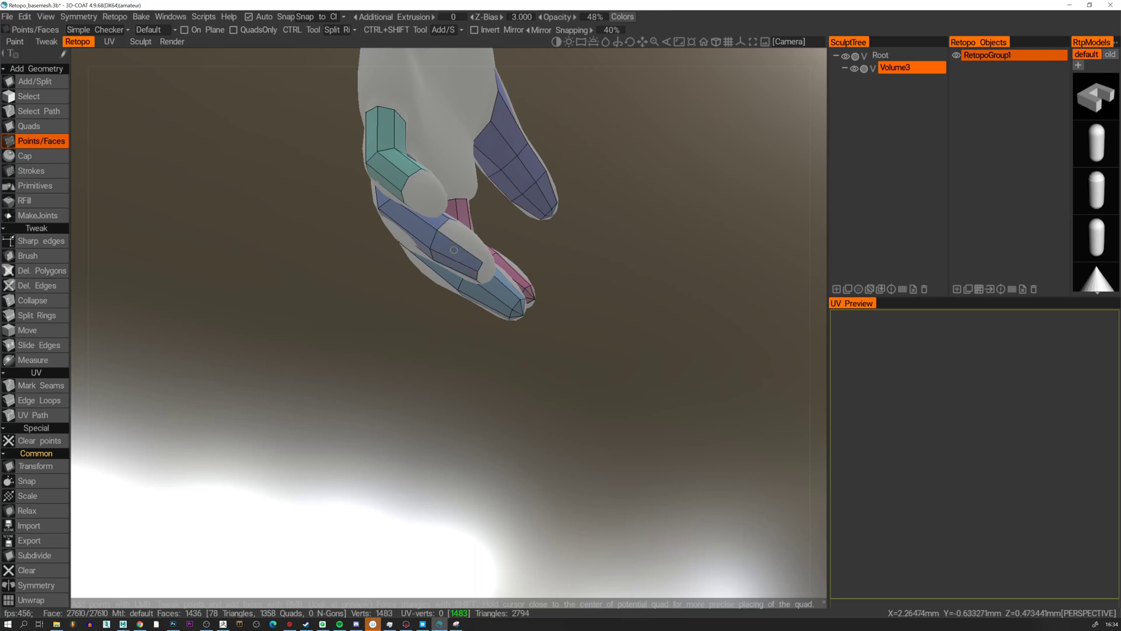
# Extend the ring finger's end section with quads across its palm side.
pyautogui.keyDown('alt'); pyautogui.moveTo(461, 255); pyautogui.dragTo(438, 285); pyautogui.keyUp('alt')
pyautogui.rightClick(476, 243)
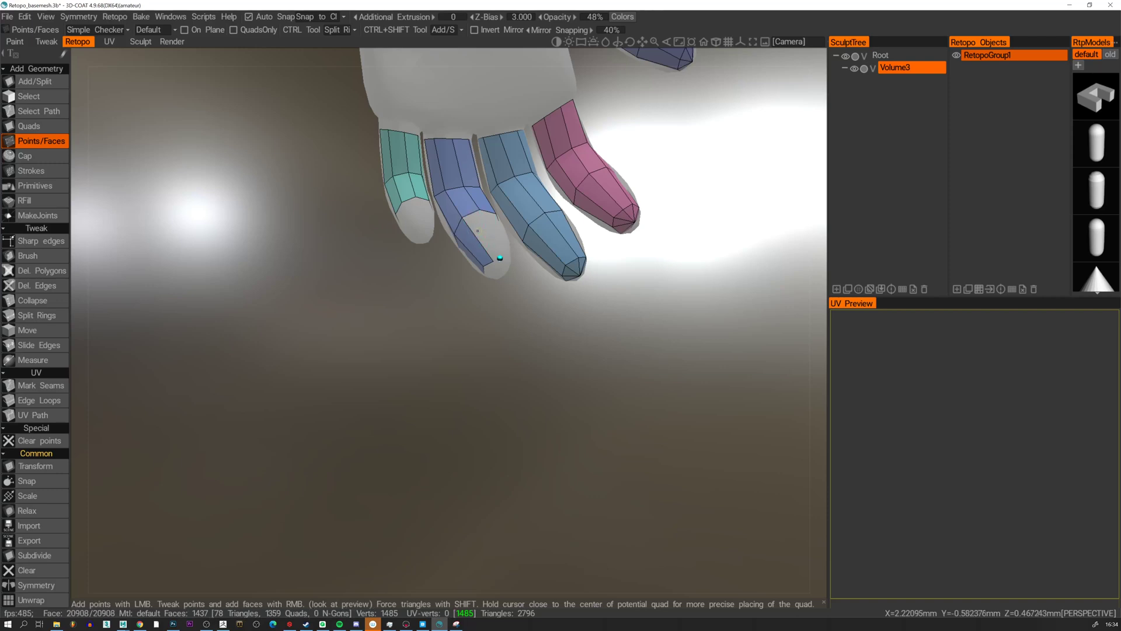
pyautogui.rightClick(478, 231)
pyautogui.keyDown('alt'); pyautogui.moveTo(479, 232); pyautogui.dragTo(498, 258); pyautogui.keyUp('alt')
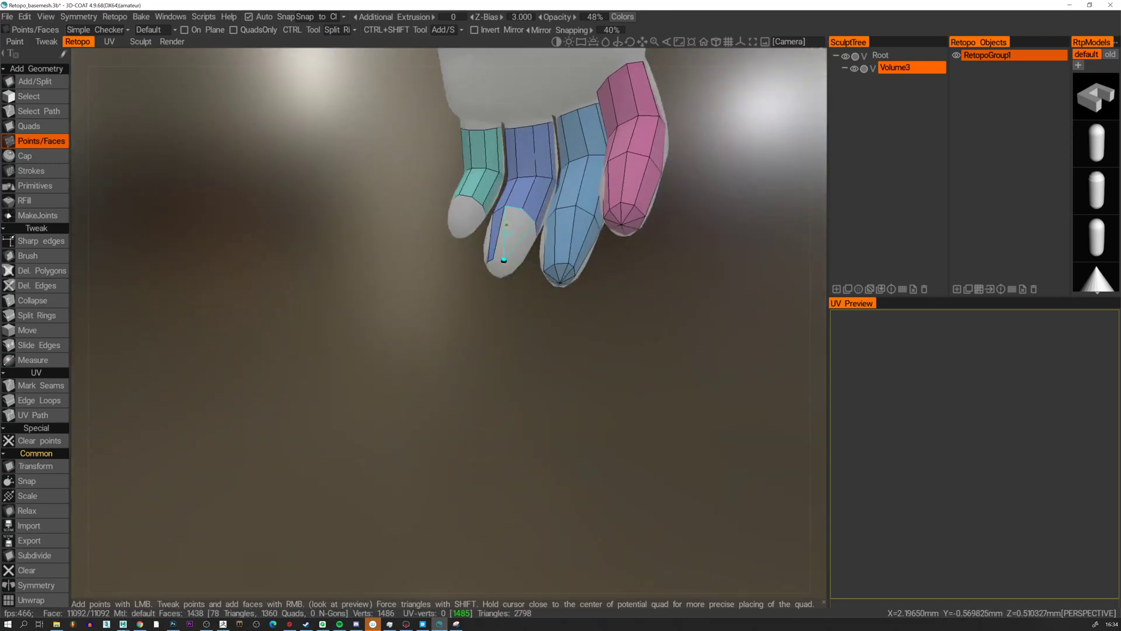
pyautogui.rightClick(506, 228)
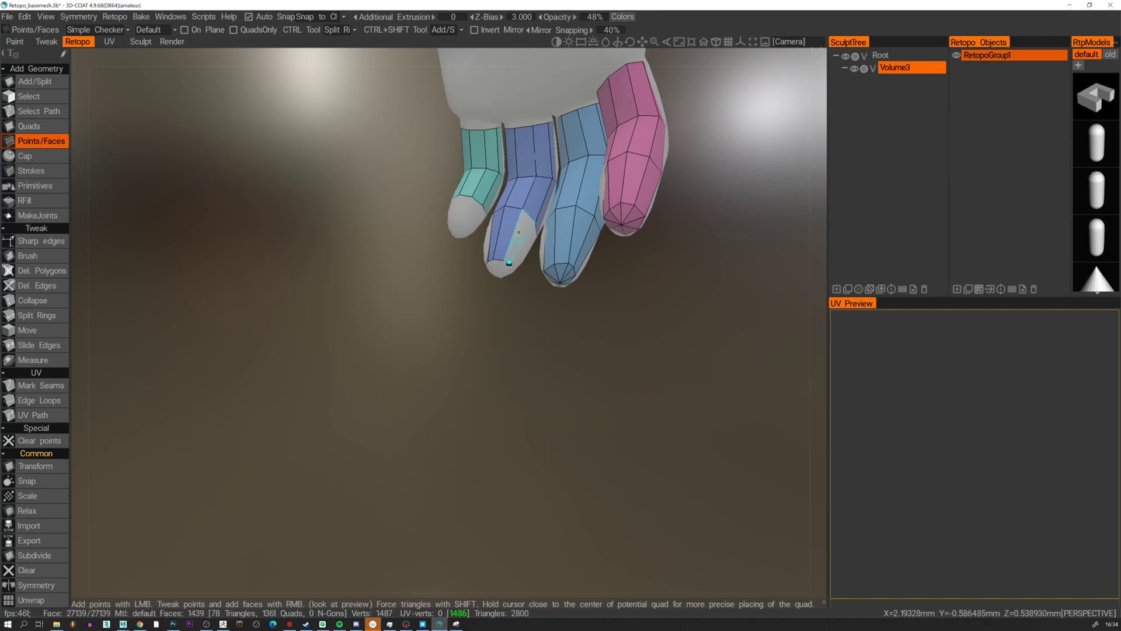
pyautogui.rightClick(505, 260)
# Fill the remaining gap on the ring finger's side facing the middle finger and cap the fingertip.
pyautogui.keyDown('alt'); pyautogui.moveTo(504, 261); pyautogui.dragTo(511, 284); pyautogui.keyUp('alt')
pyautogui.keyDown('alt'); pyautogui.moveTo(511, 284); pyautogui.dragTo(527, 307, button='right'); pyautogui.keyUp('alt')
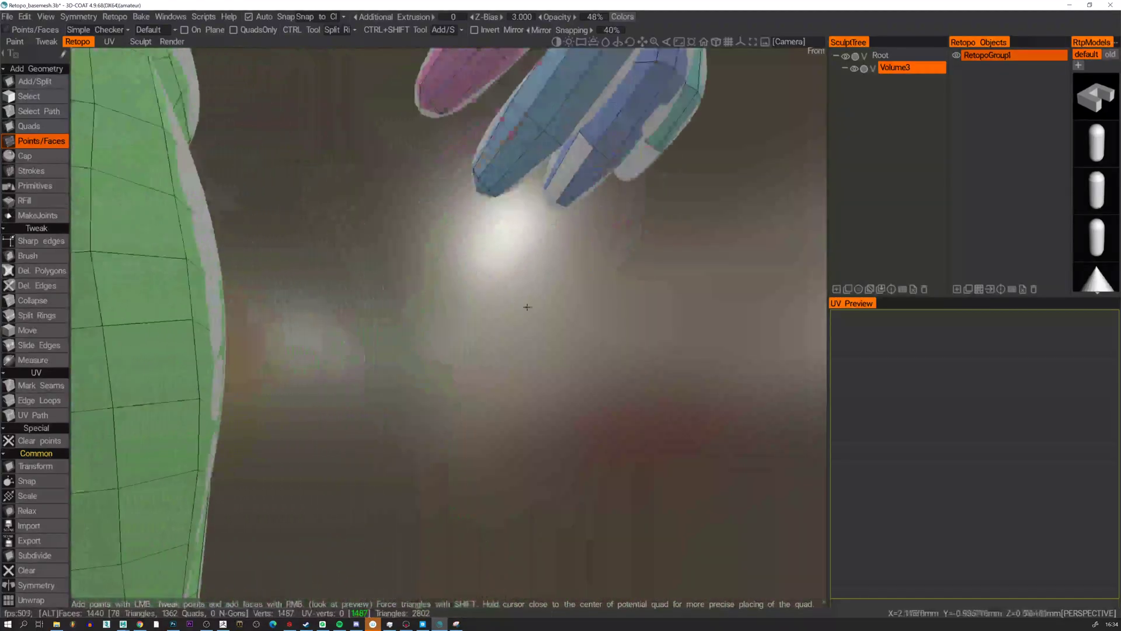
pyautogui.rightClick(564, 180)
pyautogui.keyDown('alt'); pyautogui.moveTo(564, 180); pyautogui.dragTo(448, 549); pyautogui.keyUp('alt')
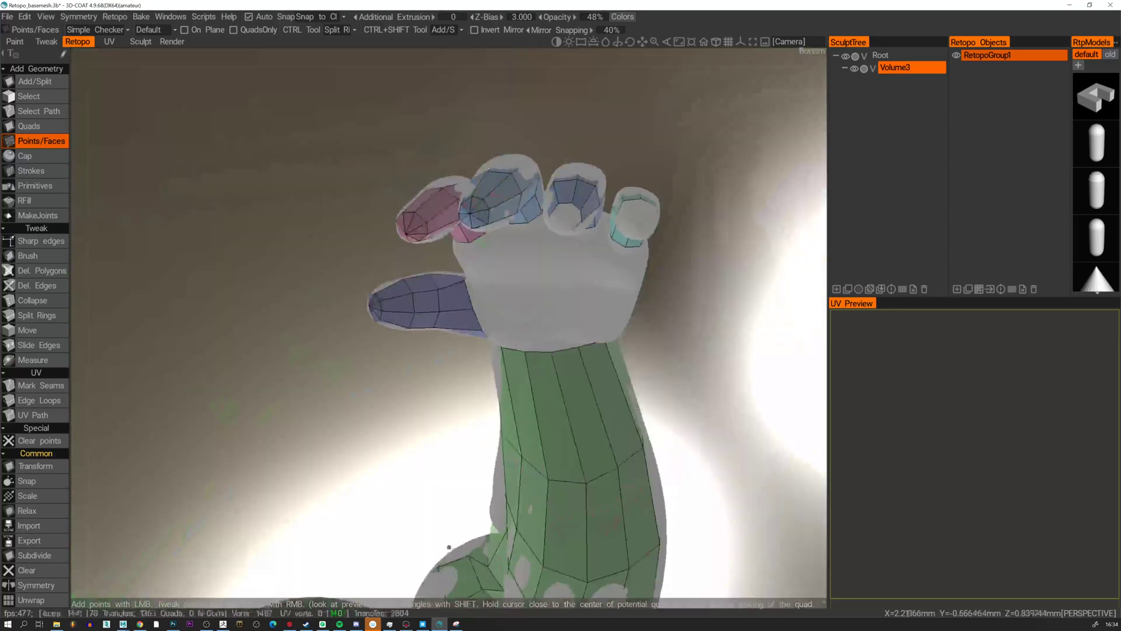
pyautogui.click(33, 156)
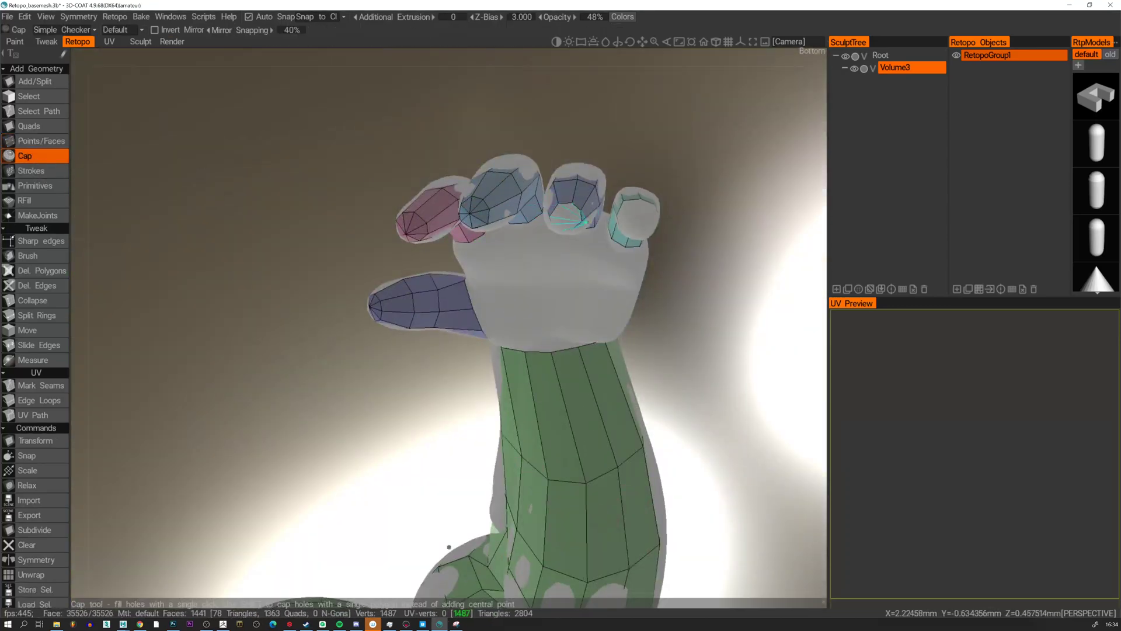
pyautogui.click(566, 222)
# Undo the misplaced points on the little fingertip and start its end section with new quads.
pyautogui.click(36, 140)
pyautogui.moveTo(450, 545)
pyautogui.keyDown('alt'); pyautogui.mouseDown()
pyautogui.moveTo(576, 326)
pyautogui.moveTo(470, 253)
pyautogui.mouseUp(); pyautogui.keyUp('alt')
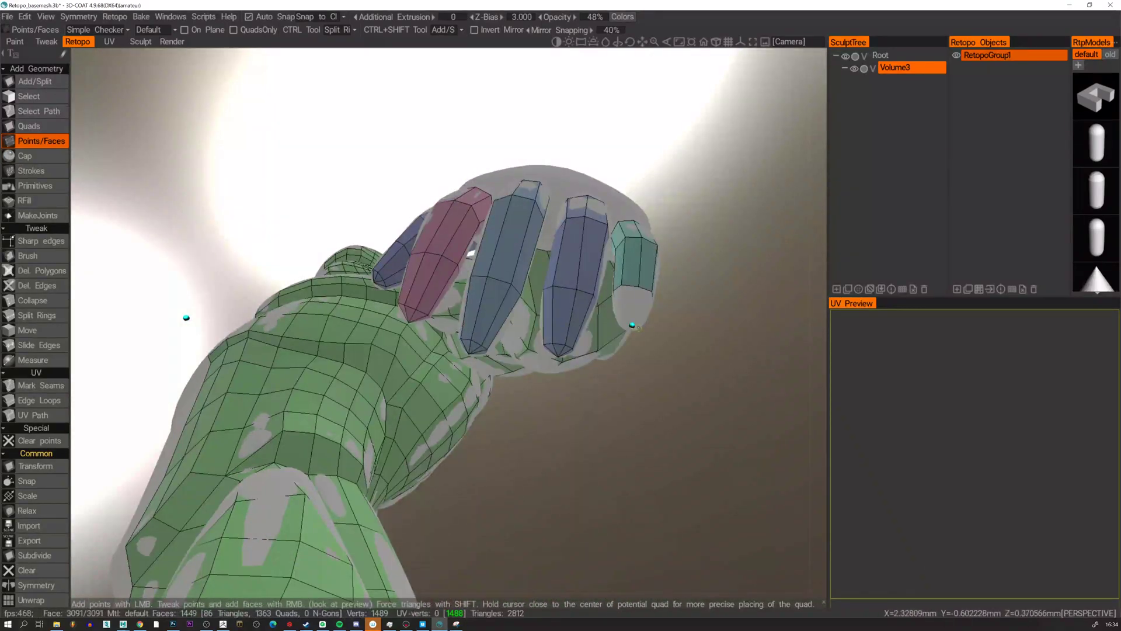
pyautogui.moveTo(632, 326)
pyautogui.keyDown('alt'); pyautogui.mouseDown()
pyautogui.moveTo(559, 333)
pyautogui.moveTo(633, 332)
pyautogui.mouseUp(); pyautogui.keyUp('alt')
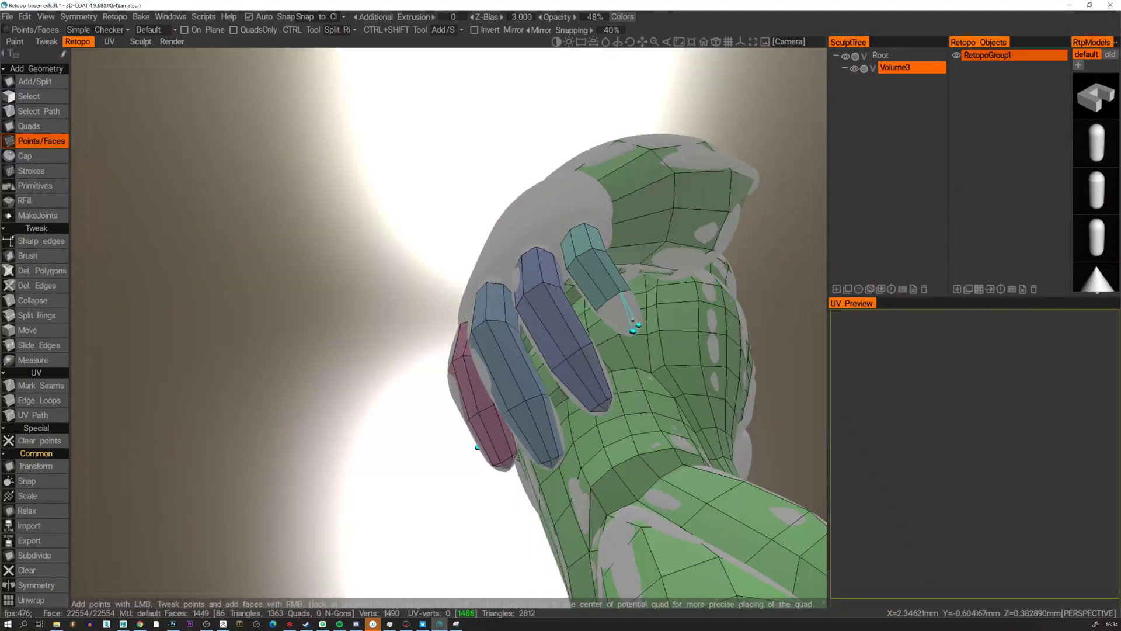
pyautogui.hotkey('ctrl', 'z')
pyautogui.hotkey('ctrl', 'z')
pyautogui.rightClick(624, 313)
pyautogui.keyDown('alt'); pyautogui.moveTo(628, 319); pyautogui.dragTo(685, 268); pyautogui.keyUp('alt')
pyautogui.keyDown('alt'); pyautogui.moveTo(614, 321); pyautogui.dragTo(546, 270); pyautogui.keyUp('alt')
pyautogui.rightClick(598, 310)
pyautogui.rightClick(592, 309)
# Add quads across the palm side of the little fingertip and fill the rest of its end section.
pyautogui.keyDown('alt'); pyautogui.moveTo(438, 186); pyautogui.dragTo(528, 263, button='middle'); pyautogui.keyUp('alt')
pyautogui.keyDown('alt'); pyautogui.moveTo(575, 292); pyautogui.dragTo(541, 268, button='right'); pyautogui.keyUp('alt')
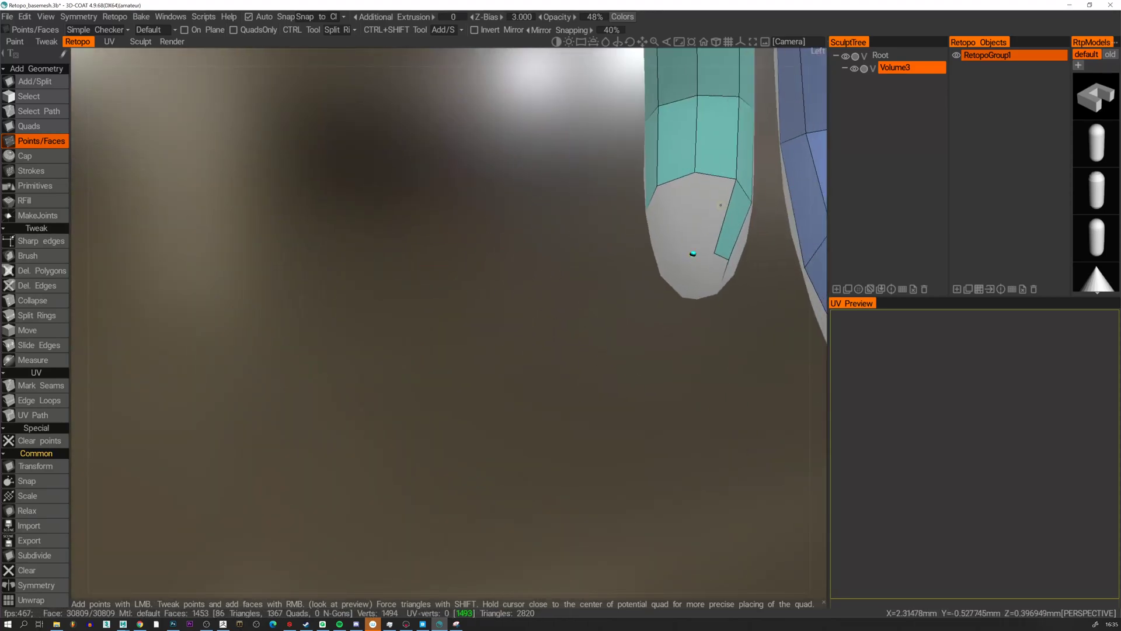
pyautogui.rightClick(711, 214)
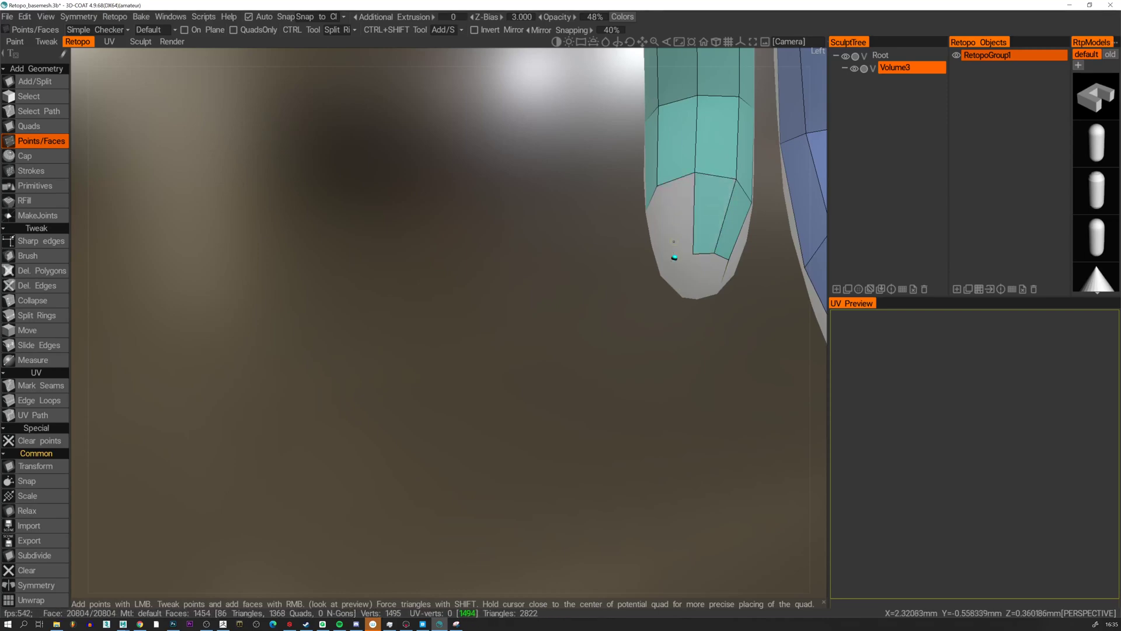
pyautogui.rightClick(677, 198)
pyautogui.keyDown('alt'); pyautogui.moveTo(678, 198); pyautogui.dragTo(752, 200); pyautogui.keyUp('alt')
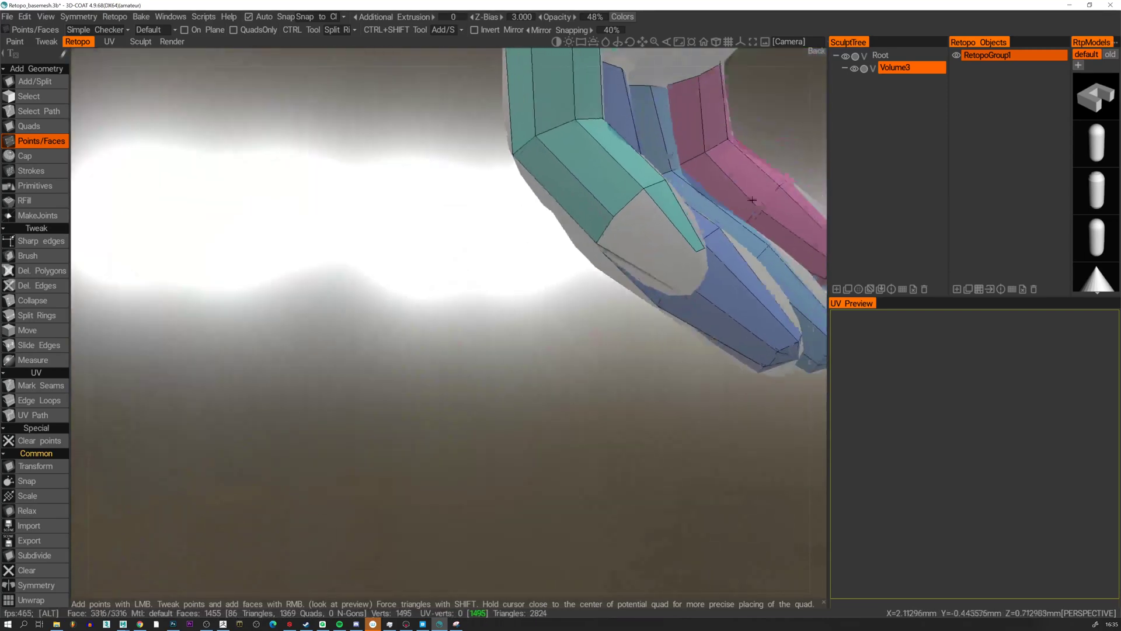
pyautogui.rightClick(687, 265)
pyautogui.keyDown('alt'); pyautogui.moveTo(687, 265); pyautogui.dragTo(638, 257); pyautogui.keyUp('alt')
pyautogui.rightClick(643, 265)
# Adjust a point on the rim of the little finger's end section and cap the fingertip.
pyautogui.moveTo(494, 283); pyautogui.dragTo(490, 291)
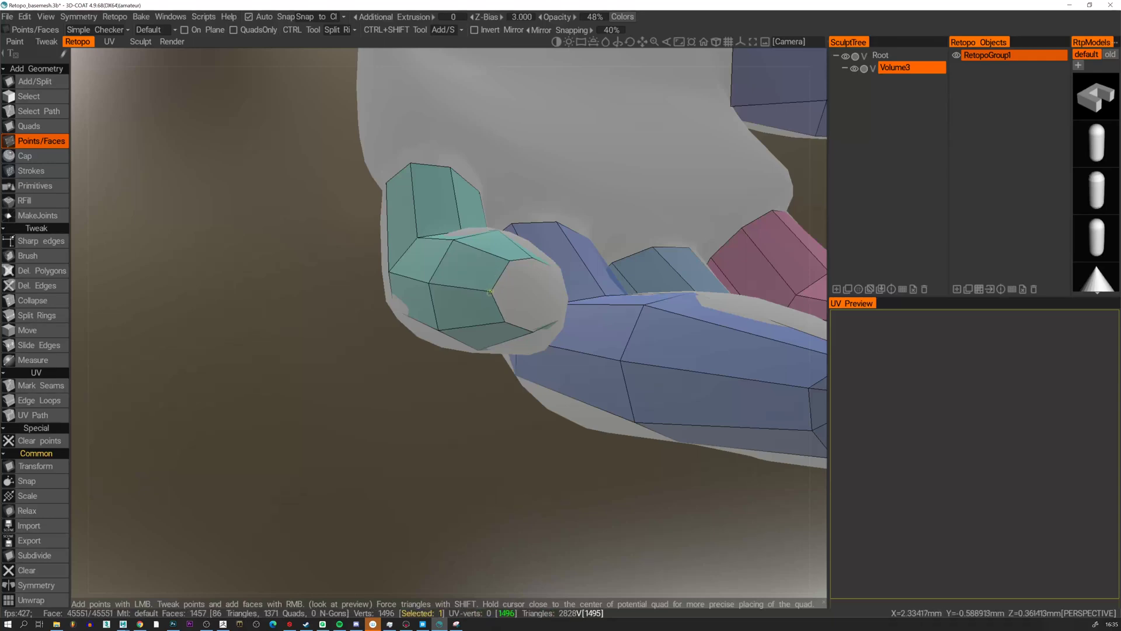
pyautogui.click(24, 155)
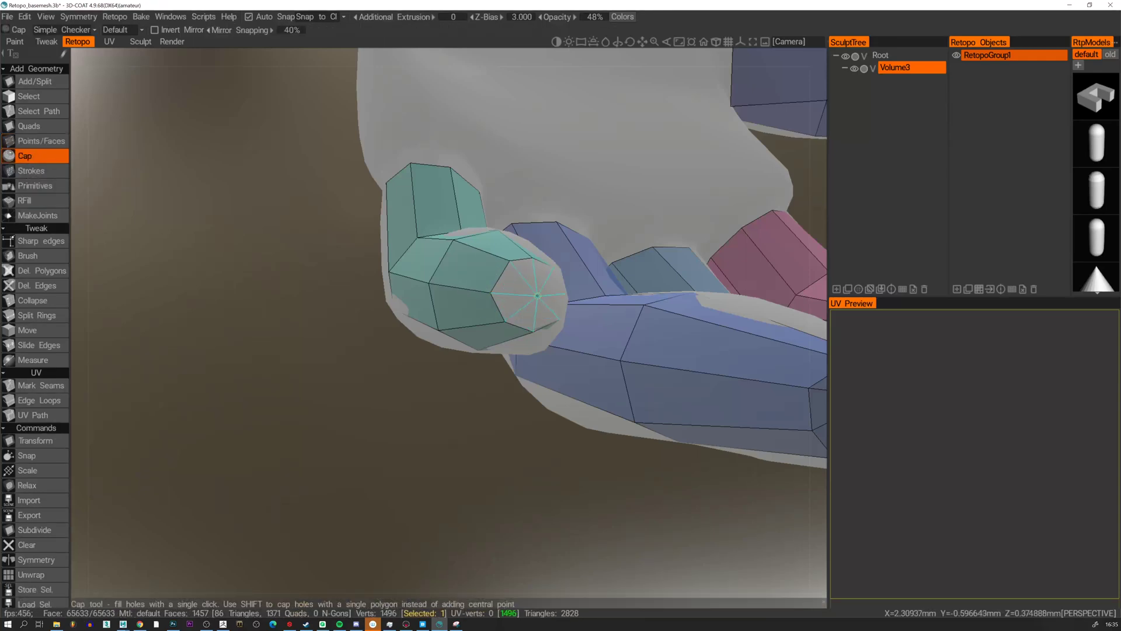
pyautogui.click(530, 297)
# Place points in the webbing between the bases of the fingers.
pyautogui.click(40, 141)
pyautogui.keyDown('alt'); pyautogui.moveTo(450, 282); pyautogui.dragTo(406, 268, button='right'); pyautogui.keyUp('alt')
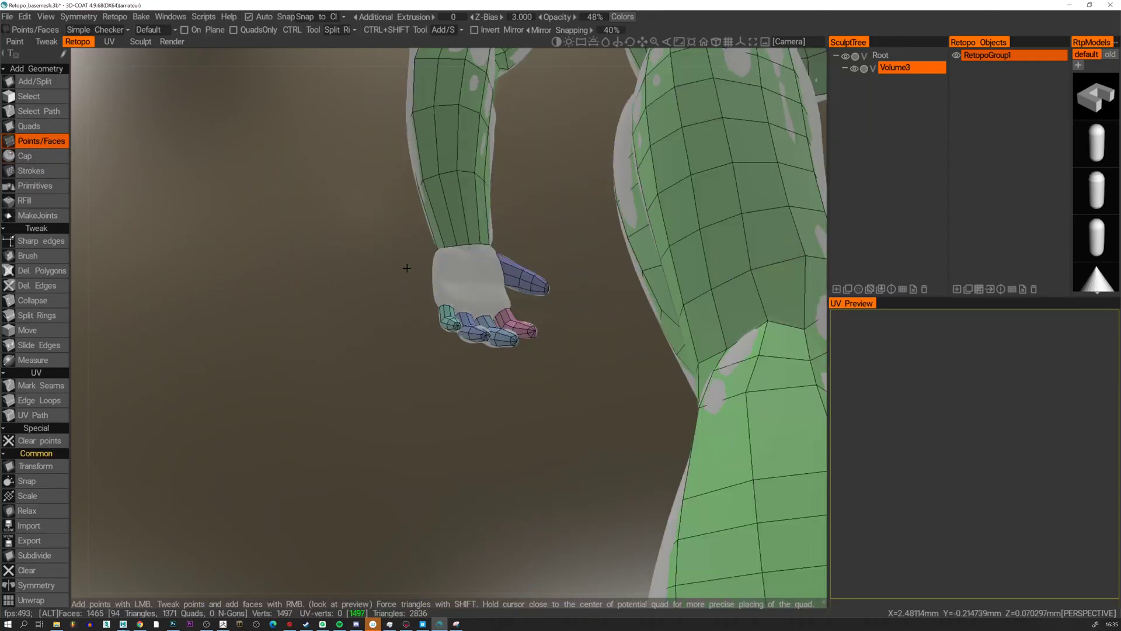
pyautogui.keyDown('alt'); pyautogui.moveTo(405, 268); pyautogui.dragTo(431, 290); pyautogui.keyUp('alt')
pyautogui.keyDown('alt'); pyautogui.moveTo(430, 291); pyautogui.dragTo(473, 319, button='right'); pyautogui.keyUp('alt')
pyautogui.keyDown('alt'); pyautogui.moveTo(473, 318); pyautogui.dragTo(485, 352); pyautogui.keyUp('alt')
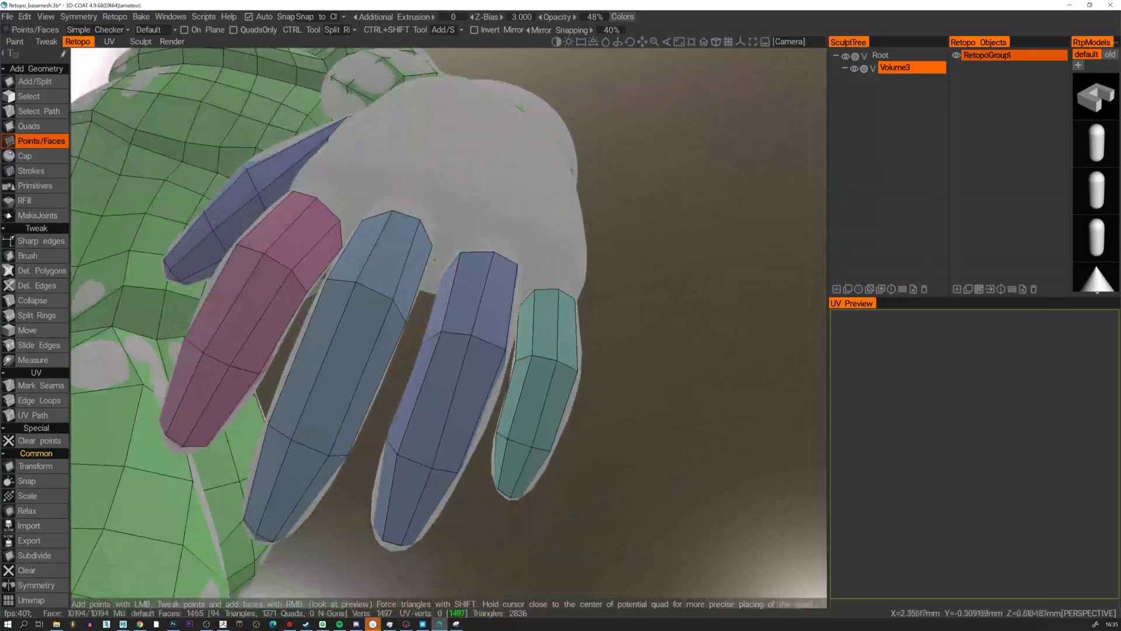
pyautogui.keyDown('alt'); pyautogui.moveTo(435, 260); pyautogui.dragTo(409, 350); pyautogui.keyUp('alt')
pyautogui.click(438, 246)
pyautogui.keyDown('alt'); pyautogui.moveTo(435, 260); pyautogui.dragTo(441, 180); pyautogui.keyUp('alt')
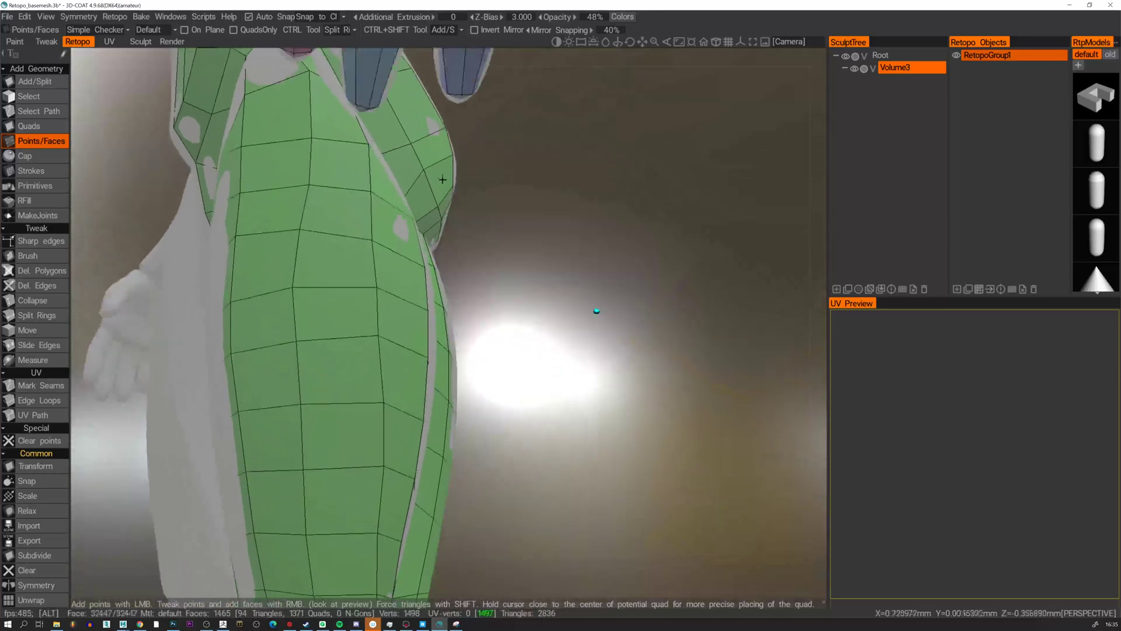
pyautogui.keyDown('alt'); pyautogui.moveTo(441, 180); pyautogui.dragTo(436, 333, button='middle'); pyautogui.keyUp('alt')
pyautogui.keyDown('alt'); pyautogui.moveTo(448, 267); pyautogui.dragTo(444, 211); pyautogui.keyUp('alt')
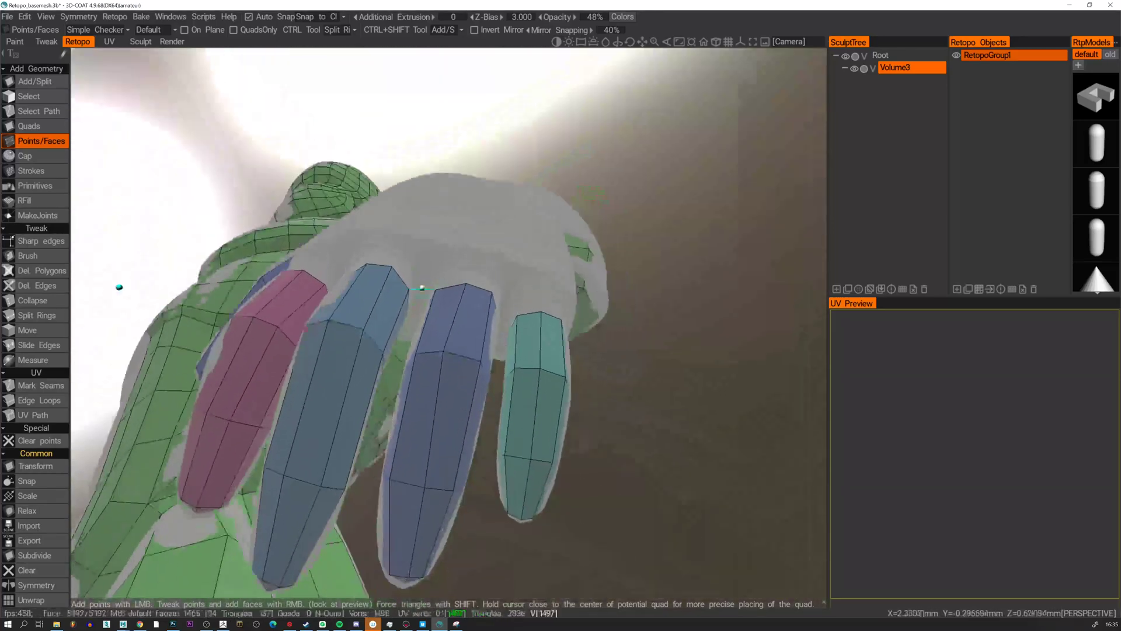
pyautogui.click(417, 310)
pyautogui.keyDown('alt'); pyautogui.moveTo(489, 326); pyautogui.dragTo(475, 310); pyautogui.keyUp('alt')
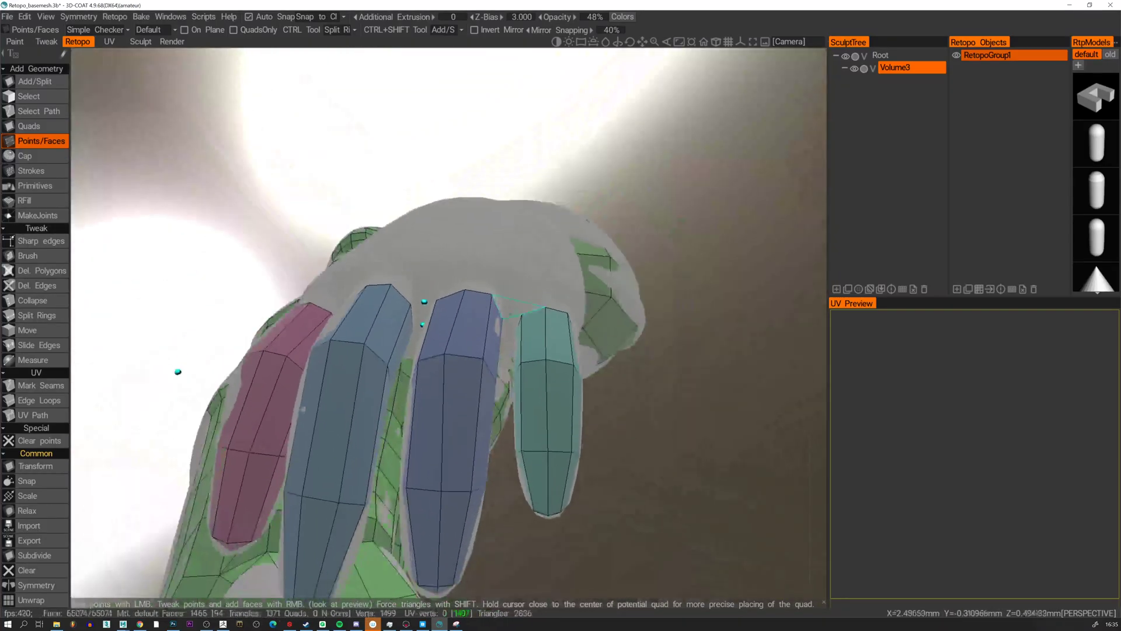
pyautogui.keyDown('alt'); pyautogui.moveTo(508, 344); pyautogui.dragTo(380, 273); pyautogui.keyUp('alt')
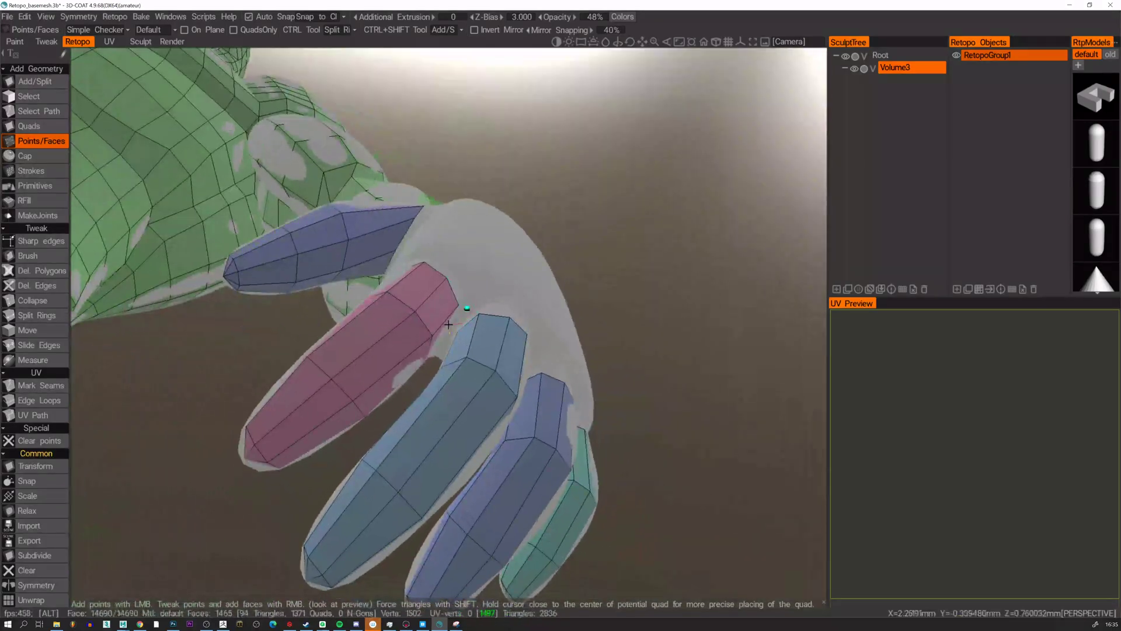
# Add quads in the webbing to join the bases of the index, middle and ring fingers.
pyautogui.keyDown('alt'); pyautogui.moveTo(449, 324); pyautogui.dragTo(85, 234); pyautogui.keyUp('alt')
pyautogui.rightClick(502, 259)
pyautogui.rightClick(524, 265)
pyautogui.rightClick(566, 249)
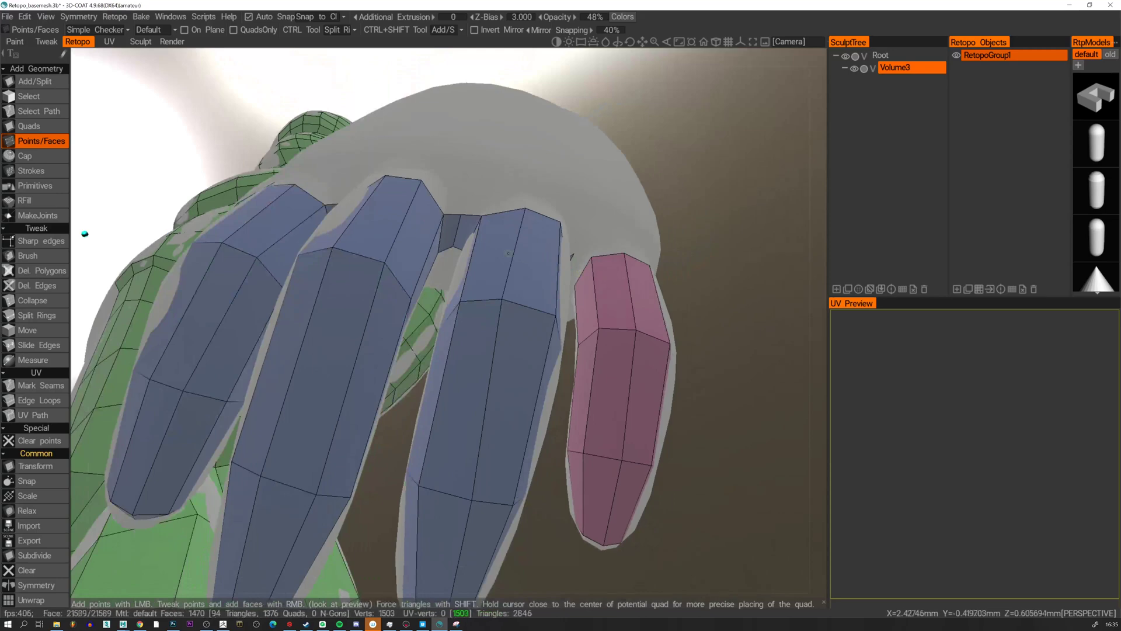
# Bridge the ring and little fingers with a quad and add another from the ring finger's base toward the back of the hand.
pyautogui.click(45, 127)
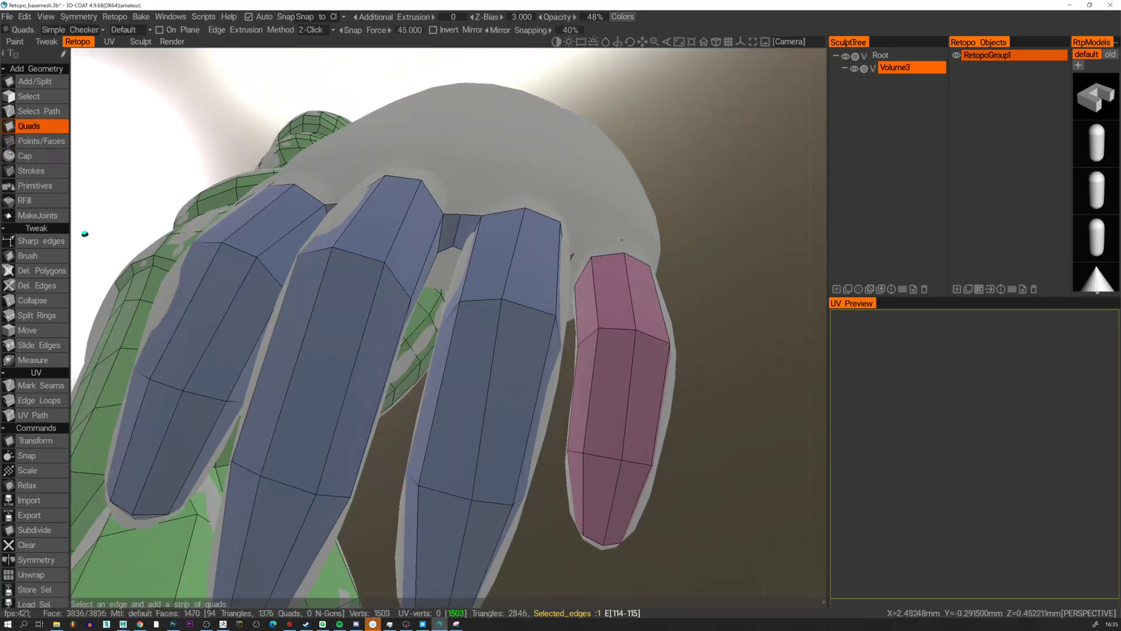
pyautogui.keyDown('alt'); pyautogui.moveTo(582, 273); pyautogui.dragTo(638, 285); pyautogui.keyUp('alt')
pyautogui.click(589, 262)
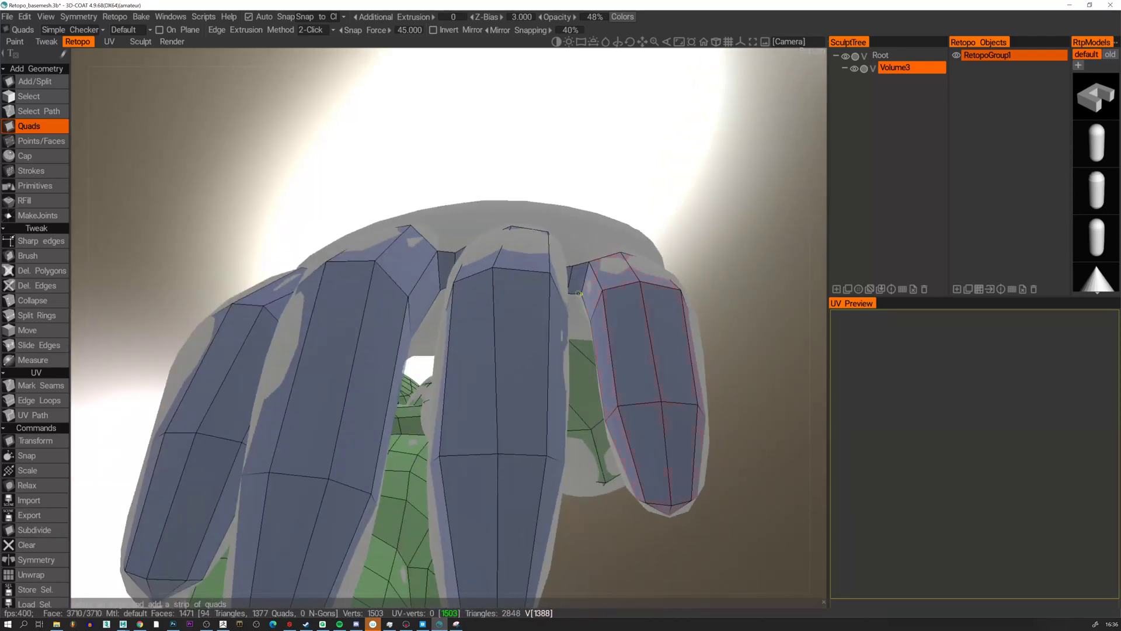
pyautogui.keyDown('alt'); pyautogui.moveTo(590, 211); pyautogui.dragTo(559, 326); pyautogui.keyUp('alt')
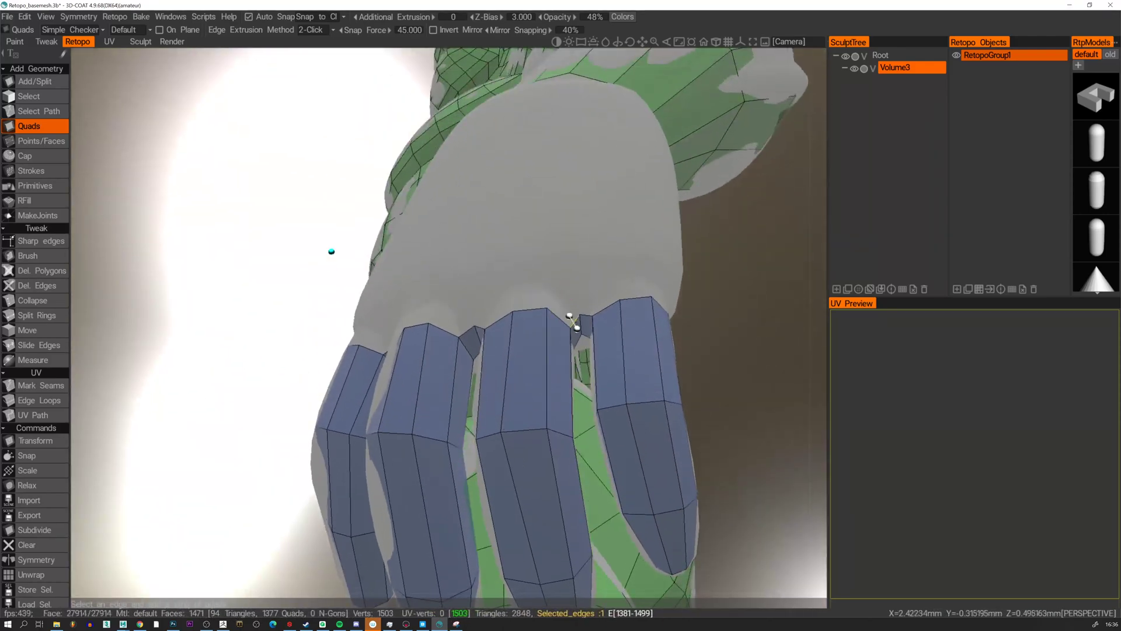
pyautogui.click(559, 295)
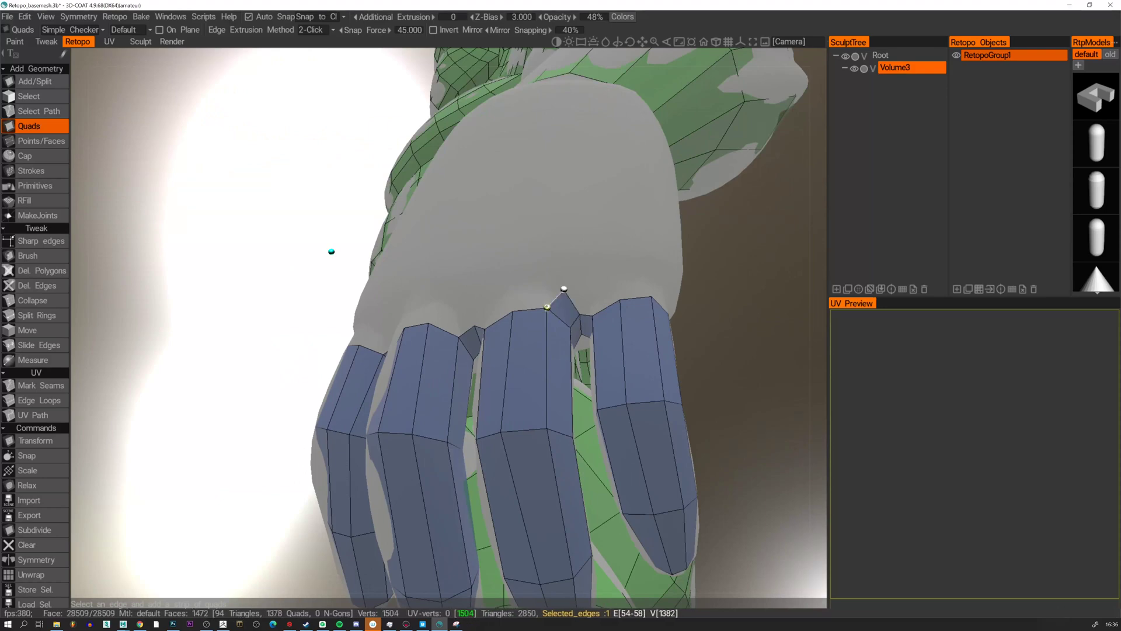
# Add a row of quads over the back of the ring finger's base and across the webbing toward the middle finger.
pyautogui.keyDown('alt'); pyautogui.moveTo(561, 294); pyautogui.dragTo(524, 280); pyautogui.keyUp('alt')
pyautogui.click(560, 294)
pyautogui.click(525, 280)
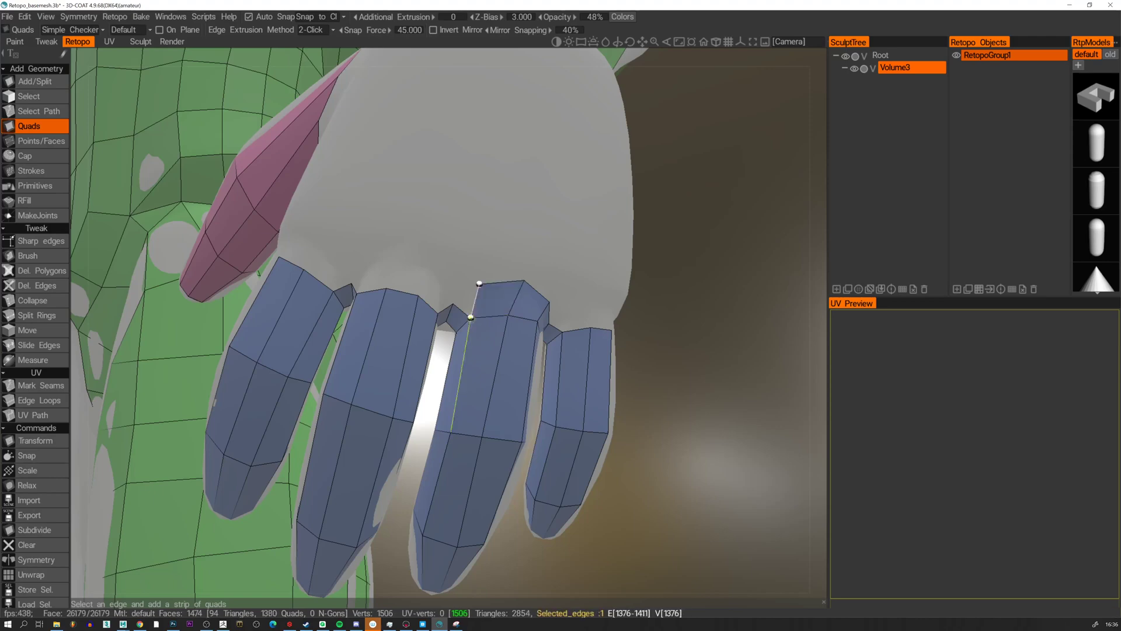
pyautogui.click(469, 277)
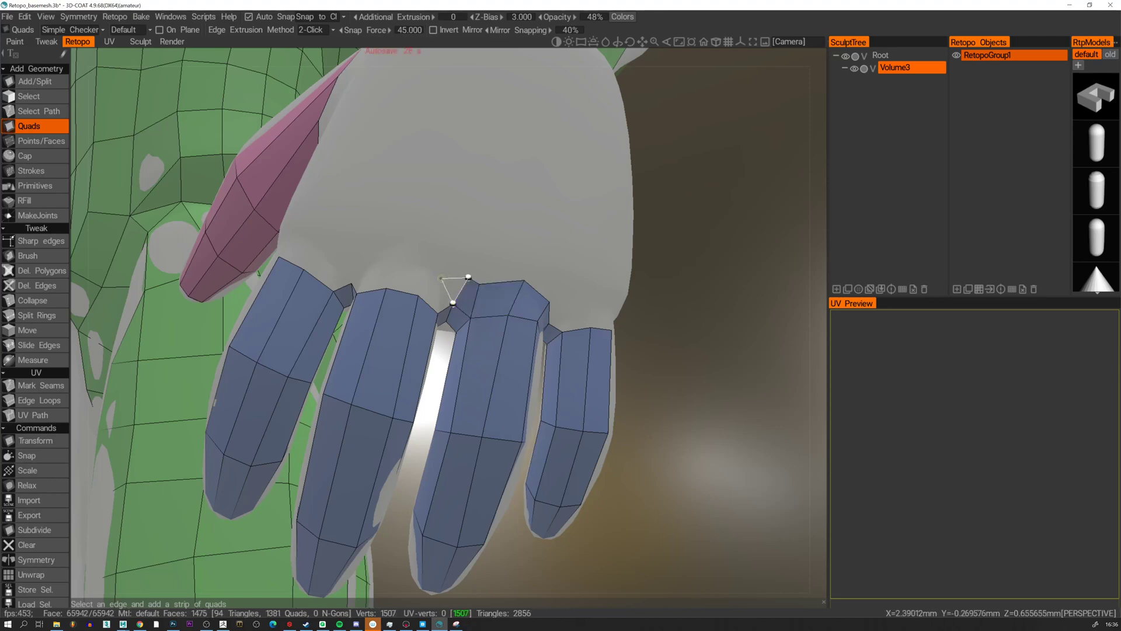
pyautogui.click(439, 313)
pyautogui.keyDown('alt'); pyautogui.moveTo(439, 309); pyautogui.dragTo(427, 280); pyautogui.keyUp('alt')
pyautogui.click(426, 270)
pyautogui.click(412, 299)
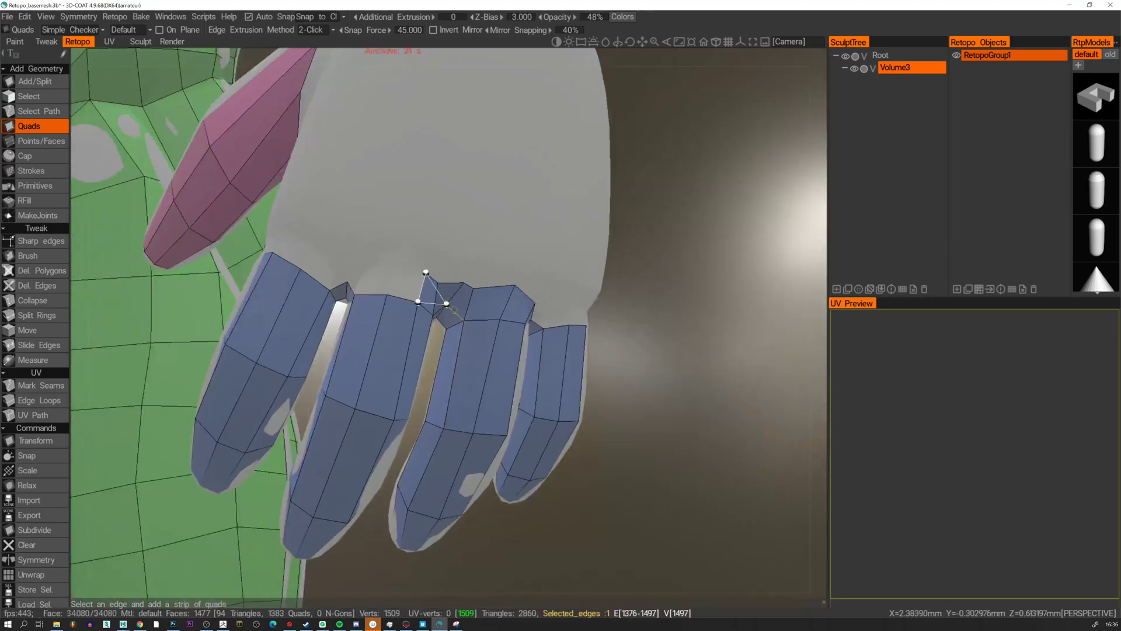
# Continue the quad row over the back of the middle finger's base and across the webbing onto the index finger's base.
pyautogui.click(392, 276)
pyautogui.keyDown('alt'); pyautogui.moveTo(391, 276); pyautogui.dragTo(366, 258); pyautogui.keyUp('alt')
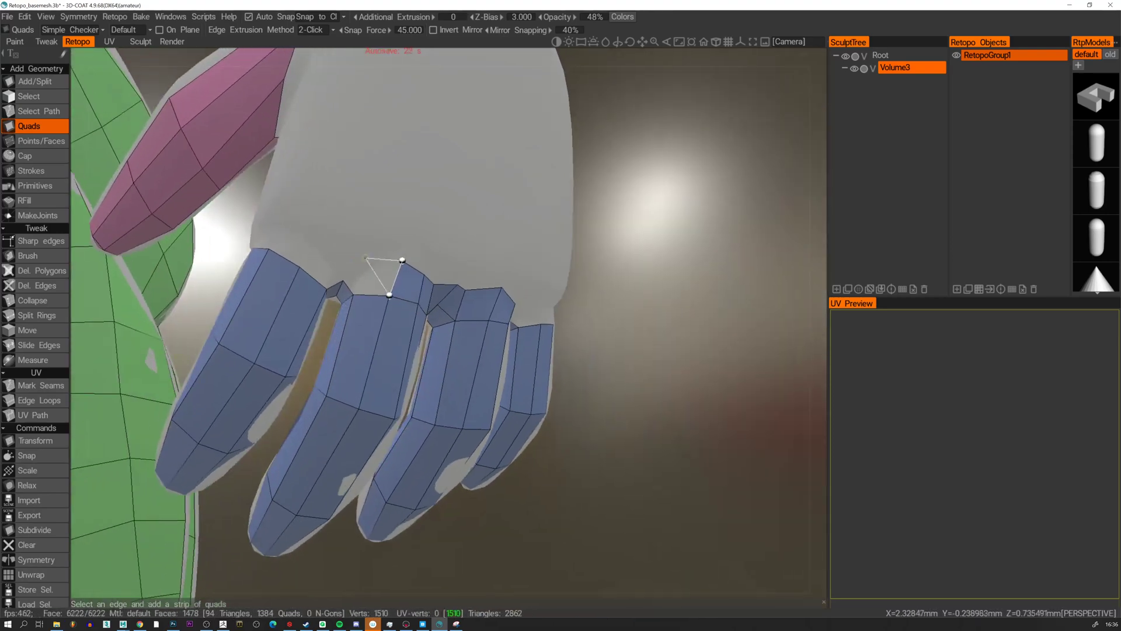
pyautogui.click(362, 264)
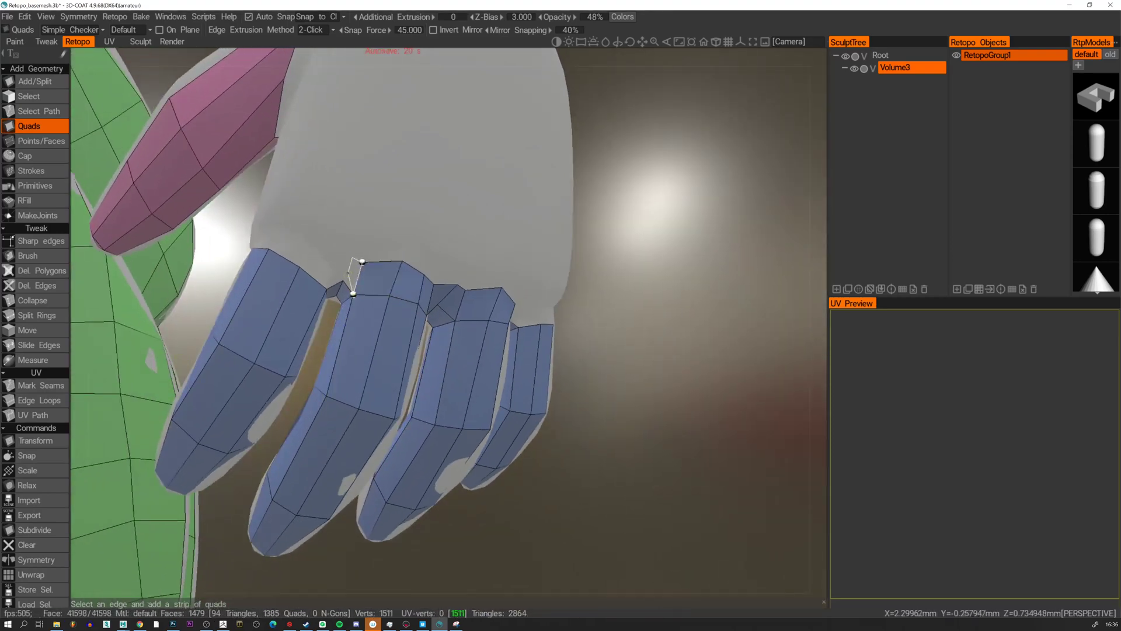
pyautogui.click(363, 261)
pyautogui.click(352, 257)
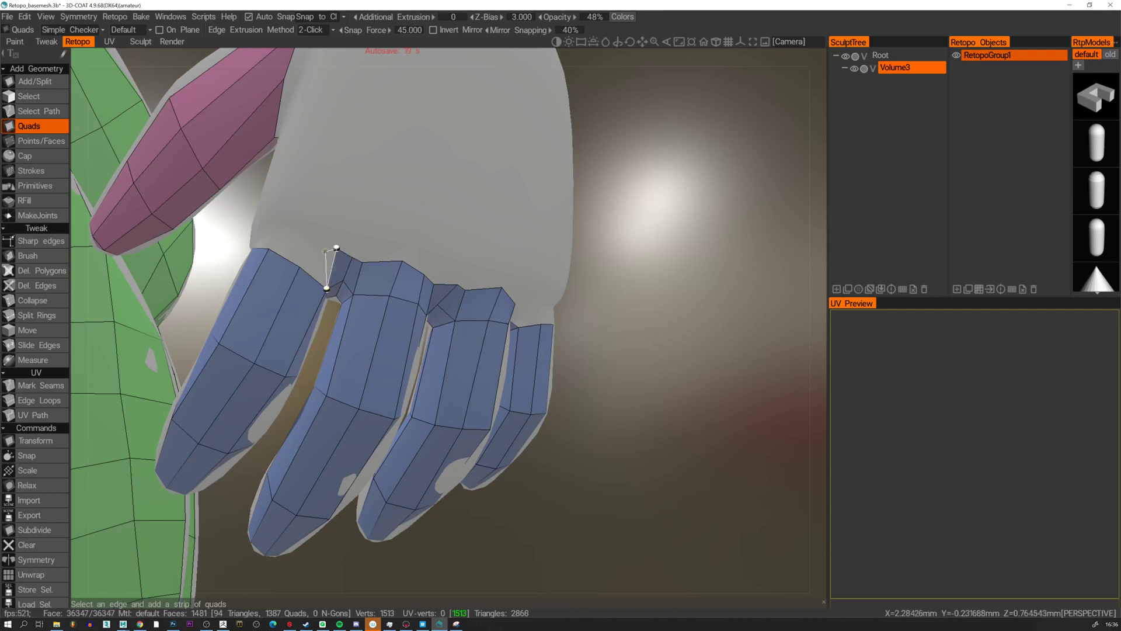
pyautogui.click(313, 252)
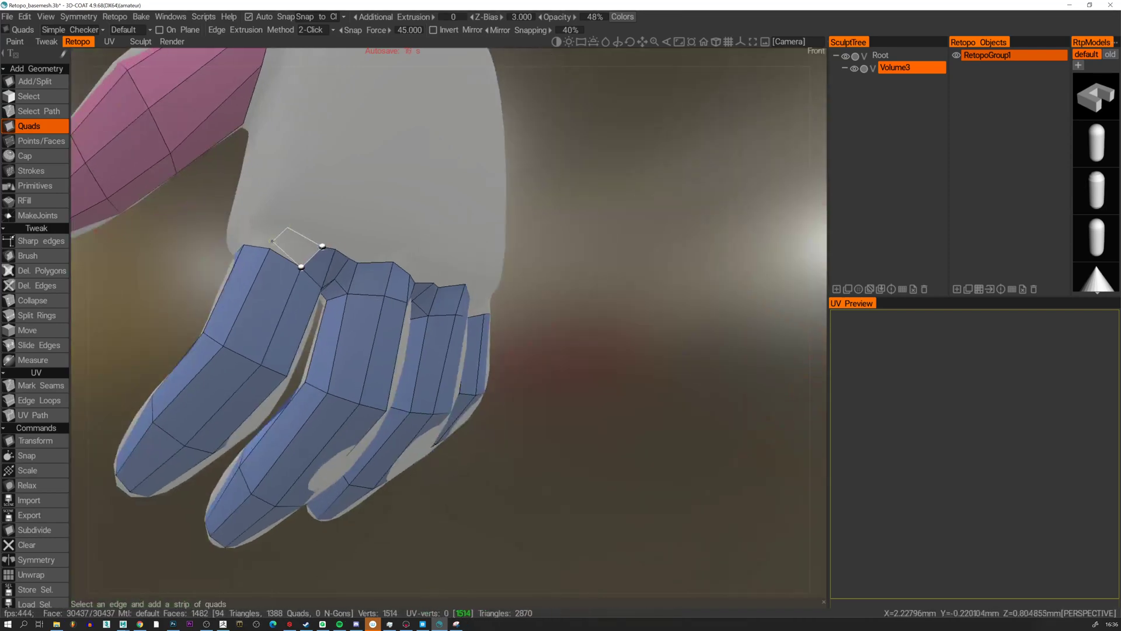
pyautogui.click(272, 241)
# Place a point above the index finger's base and add faces around its outer side onto the palm side with Points/Faces.
pyautogui.click(35, 140)
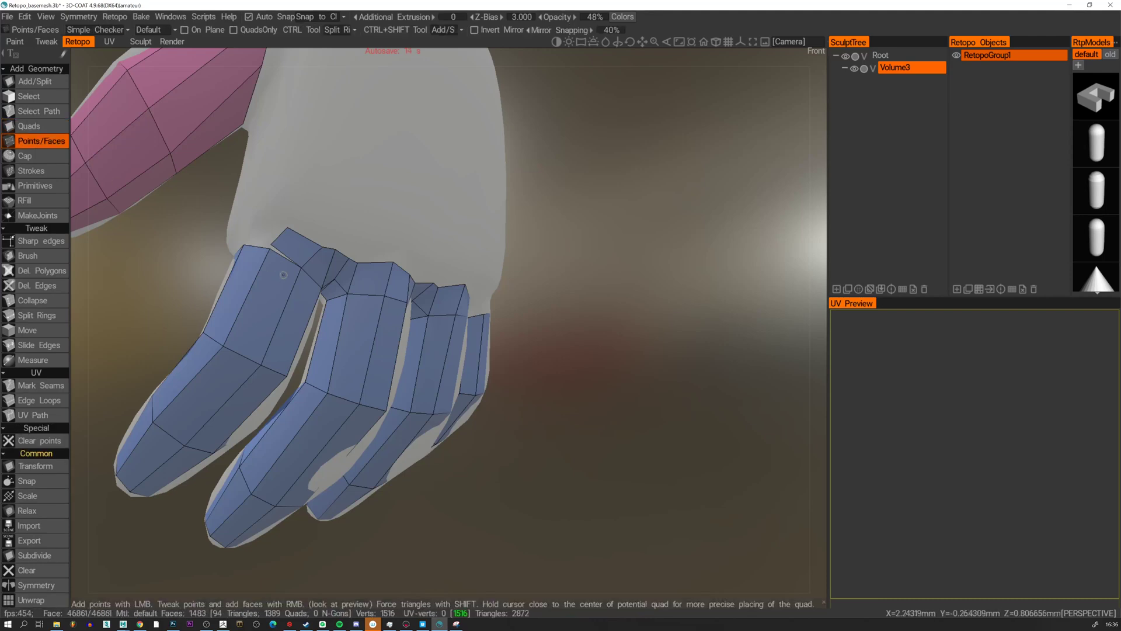
pyautogui.keyDown('alt'); pyautogui.moveTo(271, 245); pyautogui.dragTo(322, 245); pyautogui.keyUp('alt')
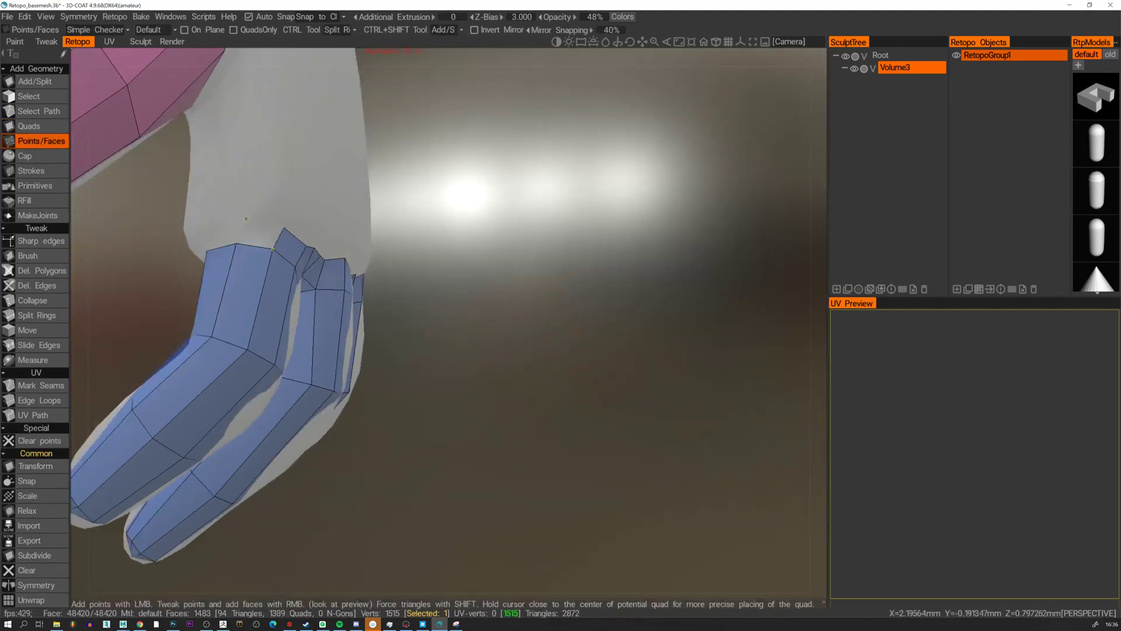
pyautogui.click(246, 218)
pyautogui.keyDown('alt'); pyautogui.moveTo(246, 219); pyautogui.dragTo(292, 245); pyautogui.keyUp('alt')
pyautogui.rightClick(208, 233)
pyautogui.hotkey('ctrl', 'z')
pyautogui.rightClick(224, 232)
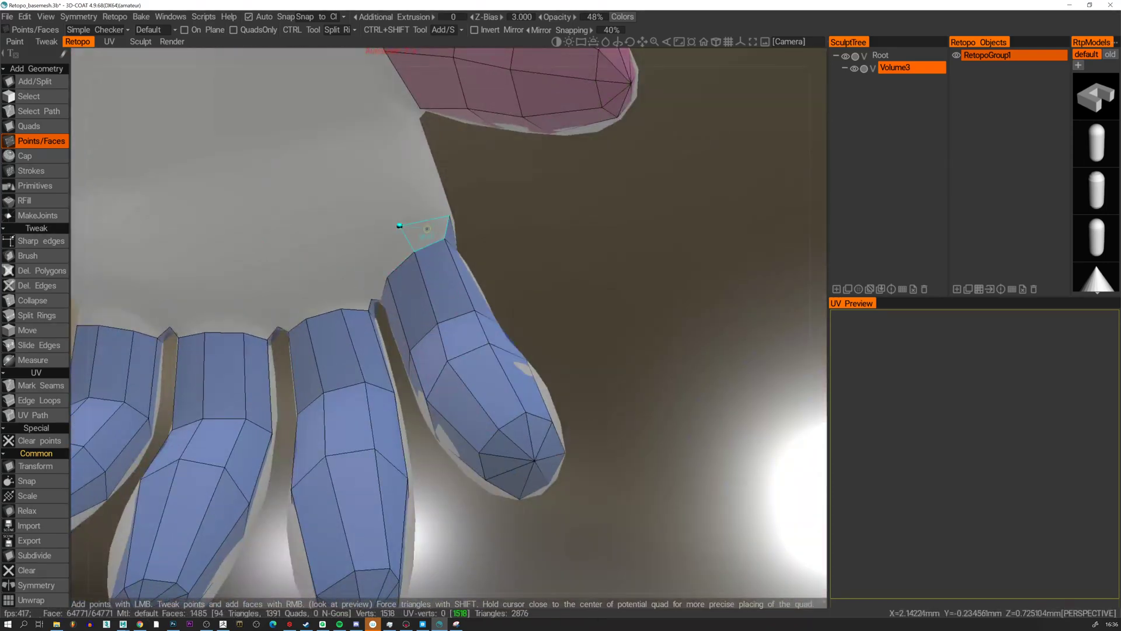
pyautogui.rightClick(427, 229)
pyautogui.rightClick(367, 247)
pyautogui.keyDown('alt'); pyautogui.moveTo(368, 246); pyautogui.dragTo(357, 264); pyautogui.keyUp('alt')
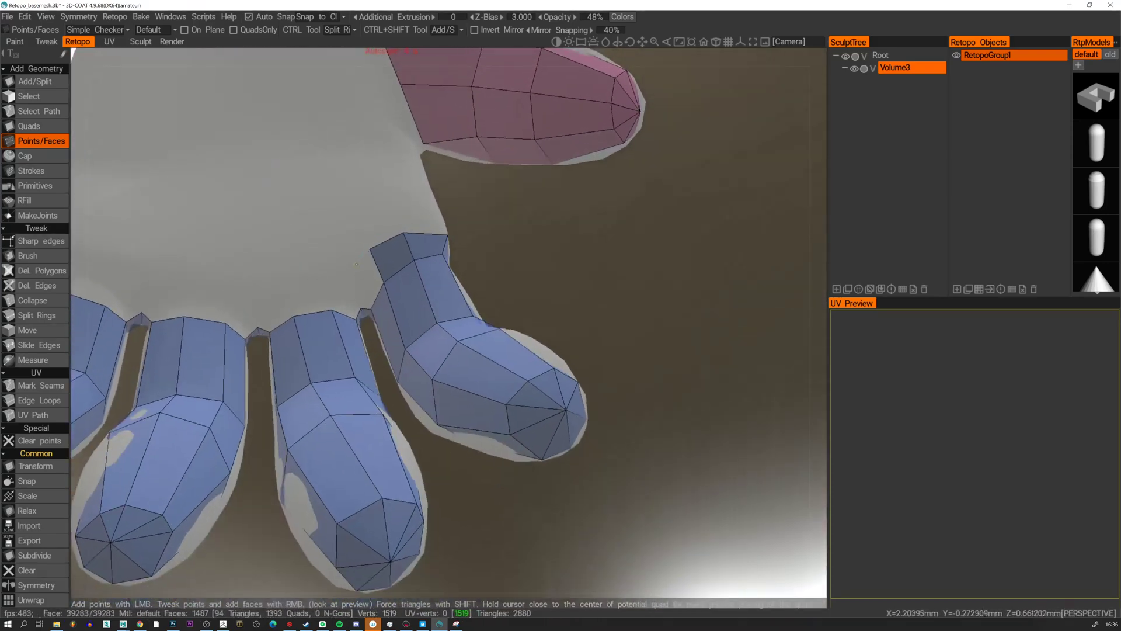
# Extend the palm-side faces across the index-middle webbing and along the middle finger's base.
pyautogui.rightClick(375, 283)
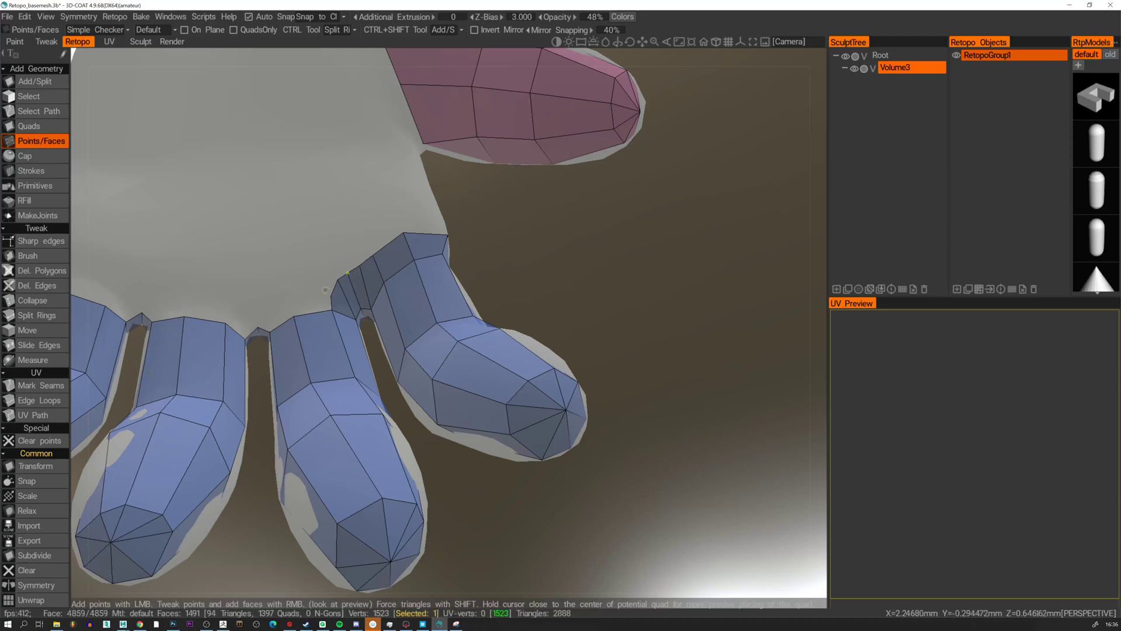
pyautogui.rightClick(308, 306)
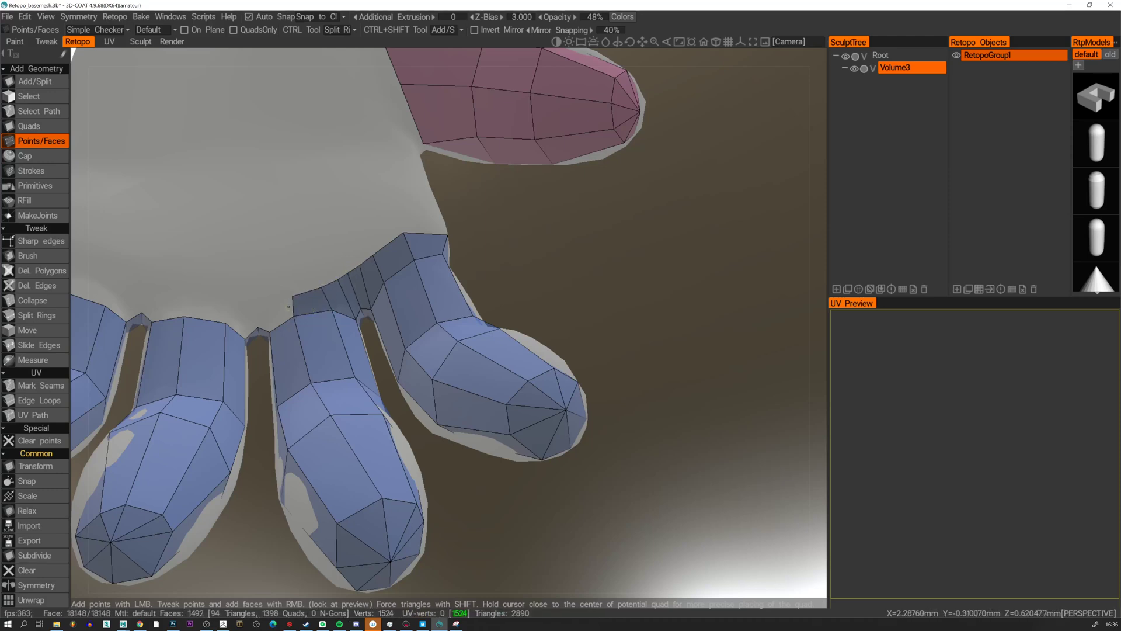
pyautogui.rightClick(277, 309)
pyautogui.rightClick(264, 314)
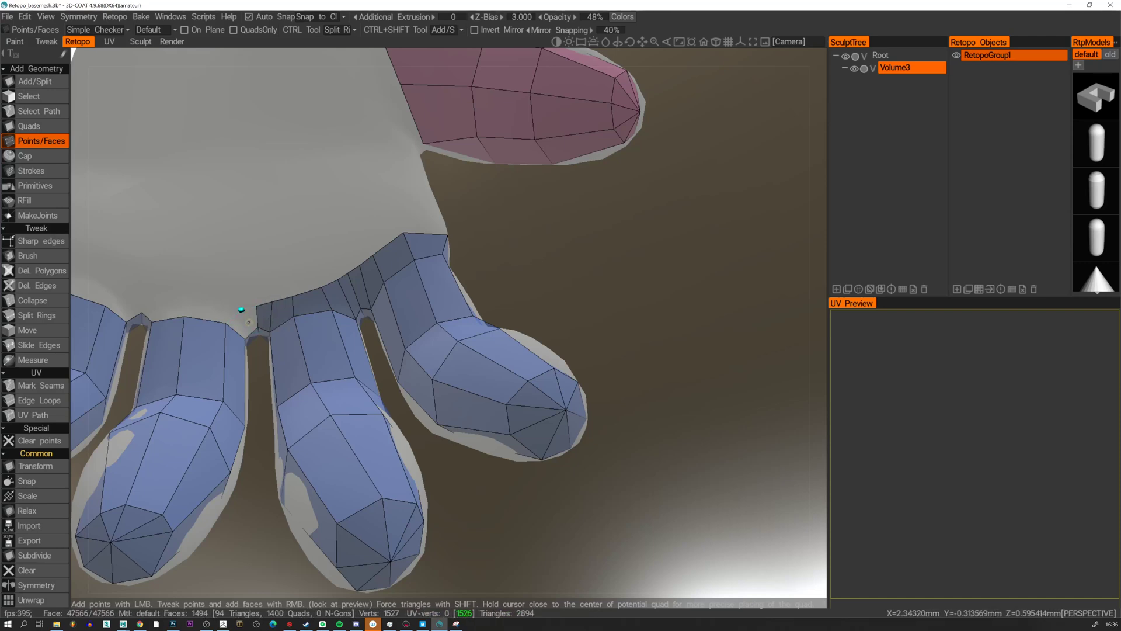
# Bridge the middle-ring webbing on the palm side and add quads along the ring finger's base with the Quads tool.
pyautogui.click(24, 128)
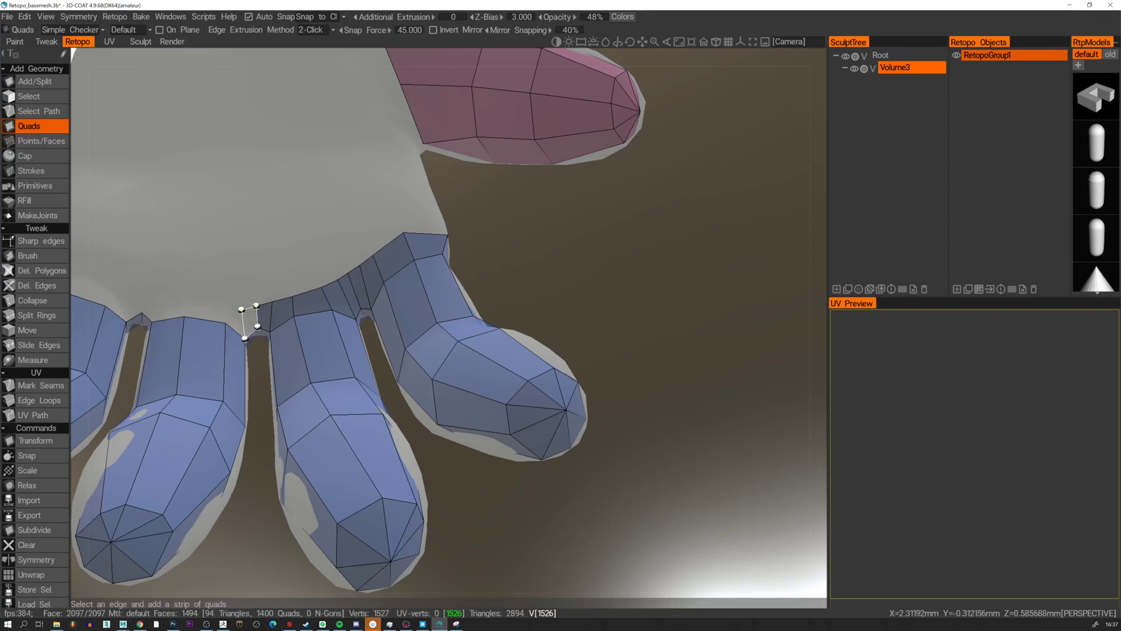
pyautogui.click(241, 310)
pyautogui.keyDown('alt'); pyautogui.moveTo(248, 305); pyautogui.dragTo(347, 318); pyautogui.keyUp('alt')
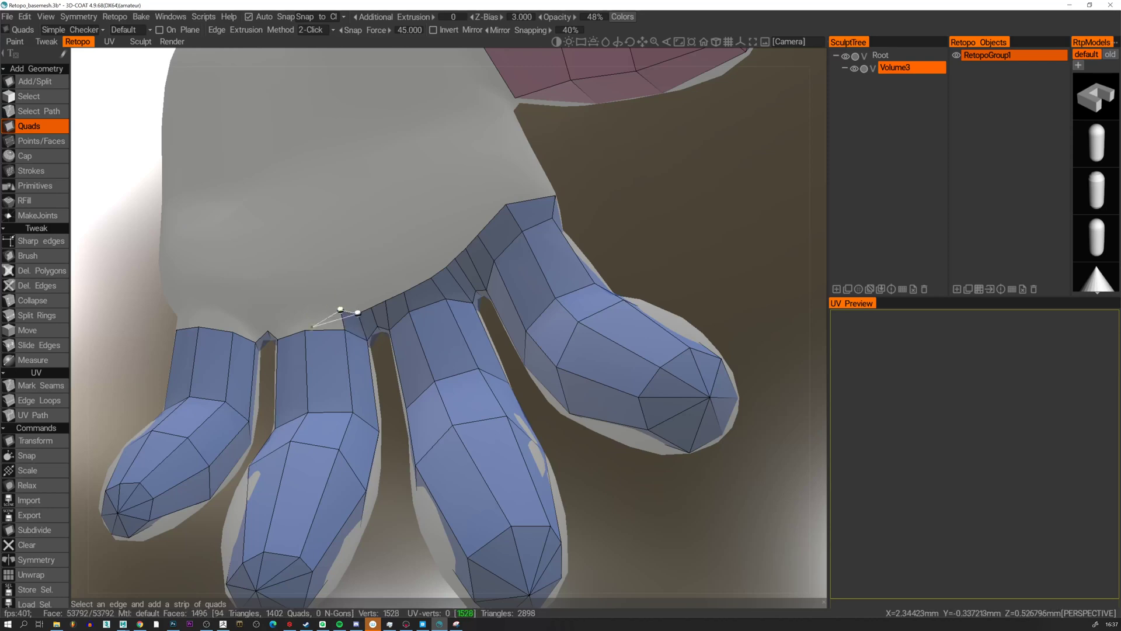
pyautogui.click(341, 310)
pyautogui.click(300, 308)
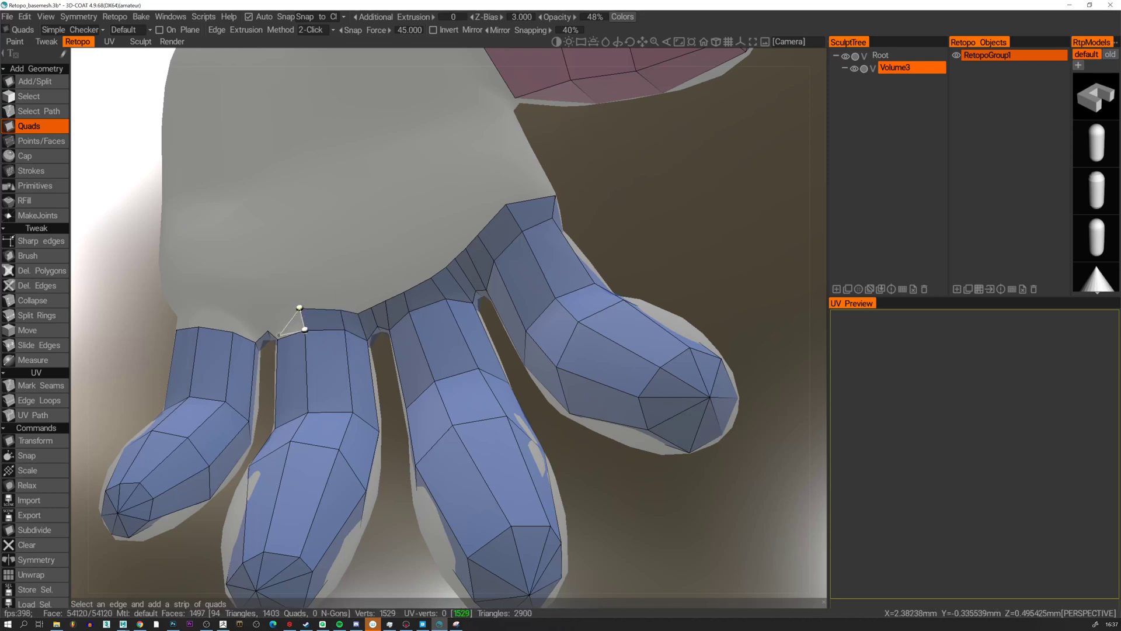
pyautogui.click(276, 316)
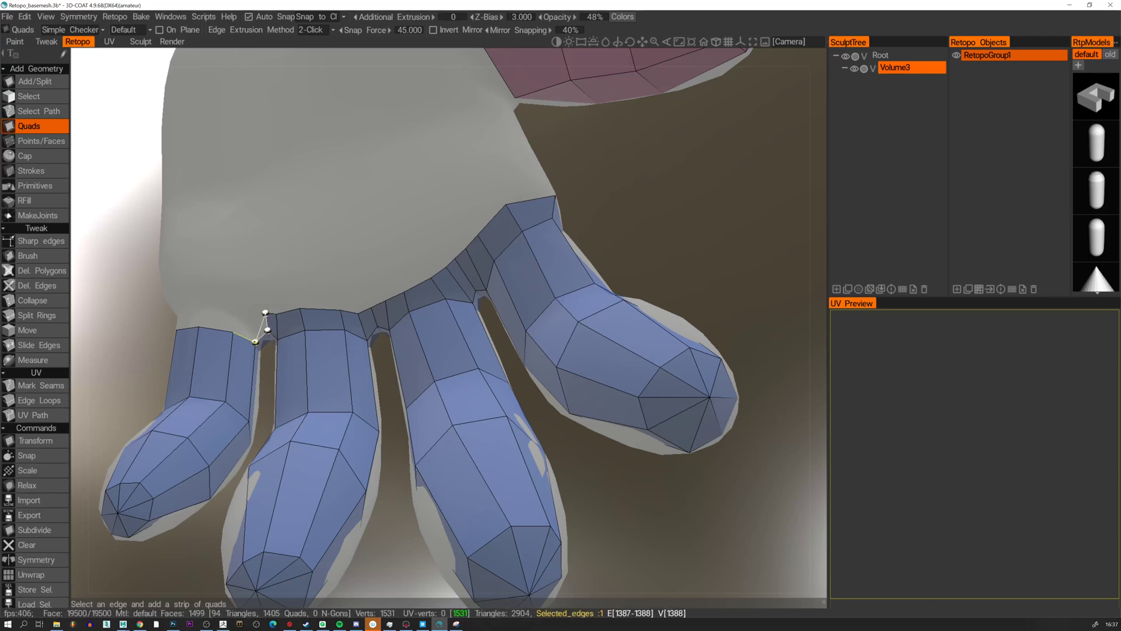
# Add quads across the ring-little webbing and around the palm and outer sides of the little finger's base.
pyautogui.click(253, 314)
pyautogui.click(233, 308)
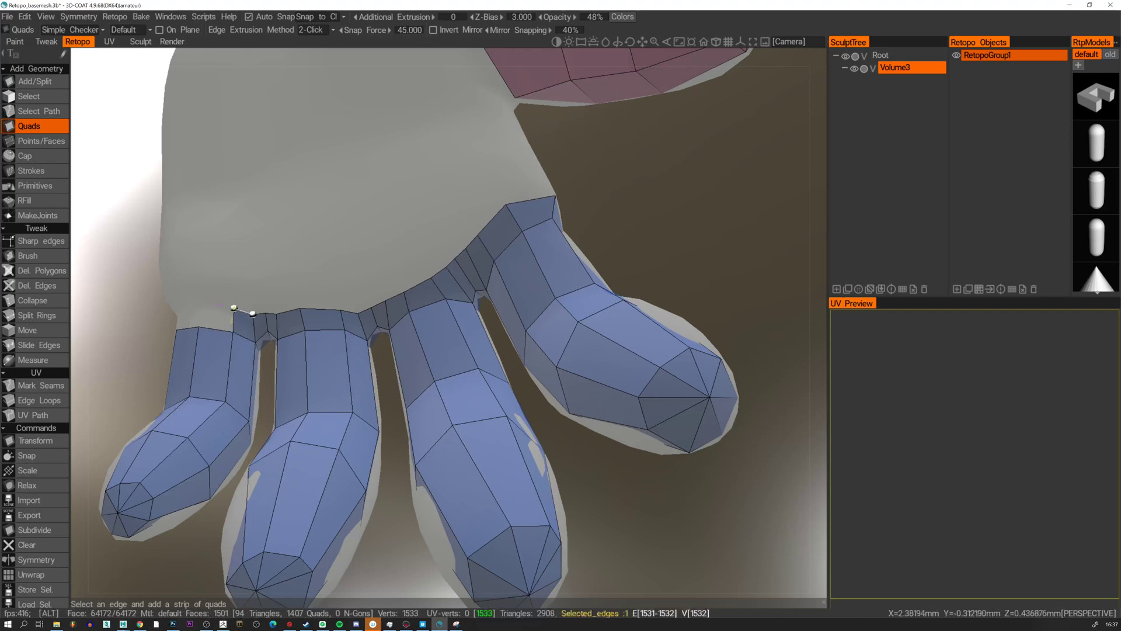
pyautogui.keyDown('alt'); pyautogui.moveTo(233, 307); pyautogui.dragTo(166, 314); pyautogui.keyUp('alt')
pyautogui.click(199, 295)
pyautogui.keyDown('alt'); pyautogui.moveTo(171, 284); pyautogui.dragTo(307, 320, button='middle'); pyautogui.keyUp('alt')
pyautogui.keyDown('alt'); pyautogui.moveTo(307, 320); pyautogui.dragTo(350, 341); pyautogui.keyUp('alt')
pyautogui.click(311, 337)
pyautogui.click(274, 355)
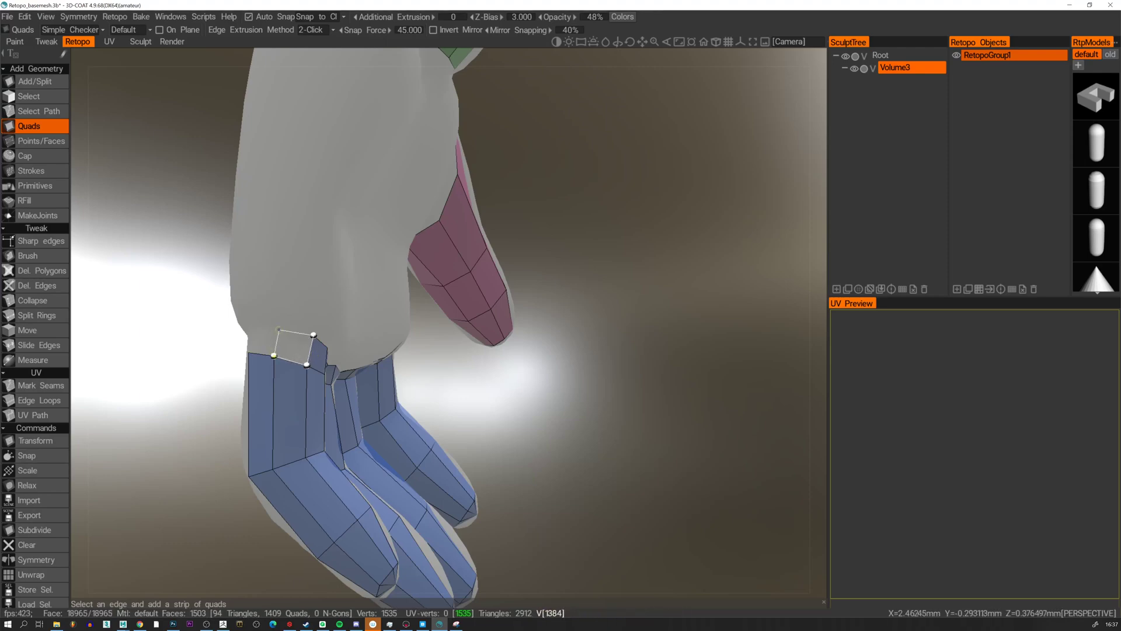
pyautogui.click(279, 333)
# Complete the quad row over the back of the little finger's base and join it to the ring finger's row.
pyautogui.moveTo(278, 334)
pyautogui.keyDown('alt'); pyautogui.mouseDown()
pyautogui.moveTo(245, 336)
pyautogui.moveTo(243, 353)
pyautogui.moveTo(263, 332)
pyautogui.mouseUp(); pyautogui.keyUp('alt')
pyautogui.click(239, 351)
pyautogui.keyDown('alt'); pyautogui.moveTo(263, 332); pyautogui.dragTo(280, 330, button='middle'); pyautogui.keyUp('alt')
pyautogui.keyDown('alt'); pyautogui.moveTo(251, 329); pyautogui.dragTo(280, 334); pyautogui.keyUp('alt')
pyautogui.click(297, 326)
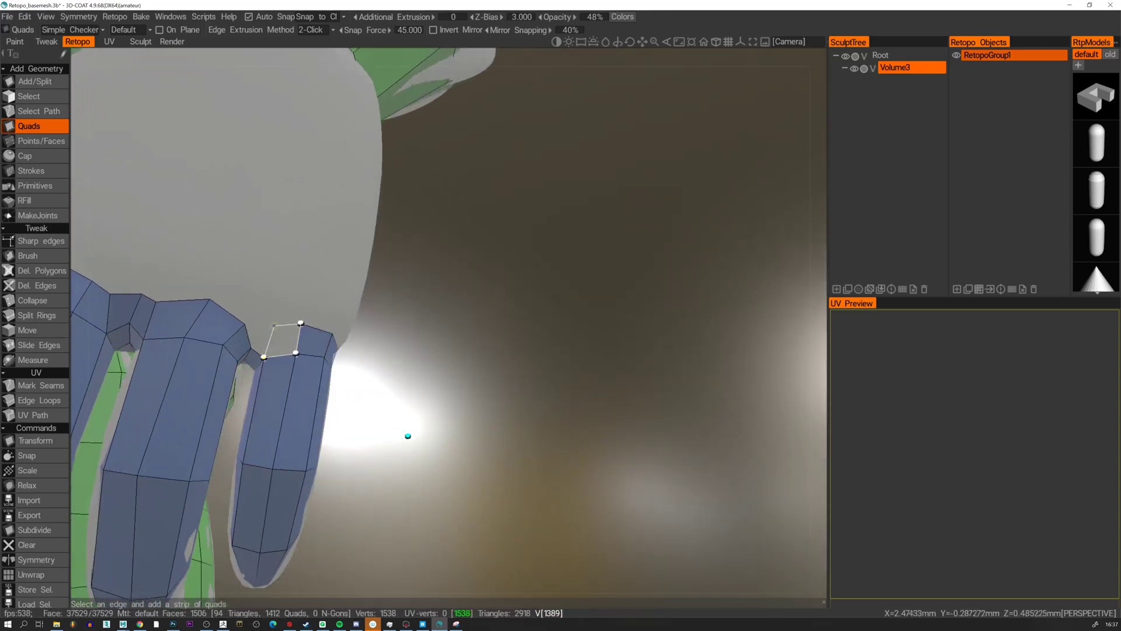
pyautogui.click(301, 323)
pyautogui.click(276, 322)
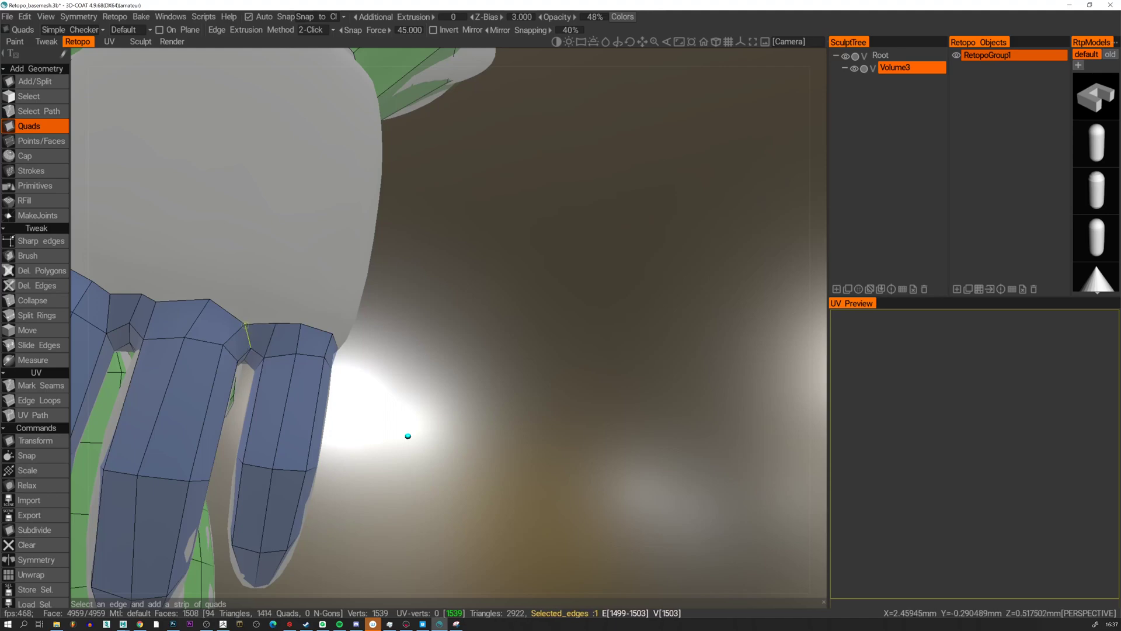
# Try deleting individual polygons on the torso with Del. Polygons and undo the deletions.
pyautogui.keyDown('alt'); pyautogui.moveTo(276, 323); pyautogui.dragTo(280, 314); pyautogui.keyUp('alt')
pyautogui.keyDown('alt'); pyautogui.moveTo(363, 321); pyautogui.dragTo(333, 331); pyautogui.keyUp('alt')
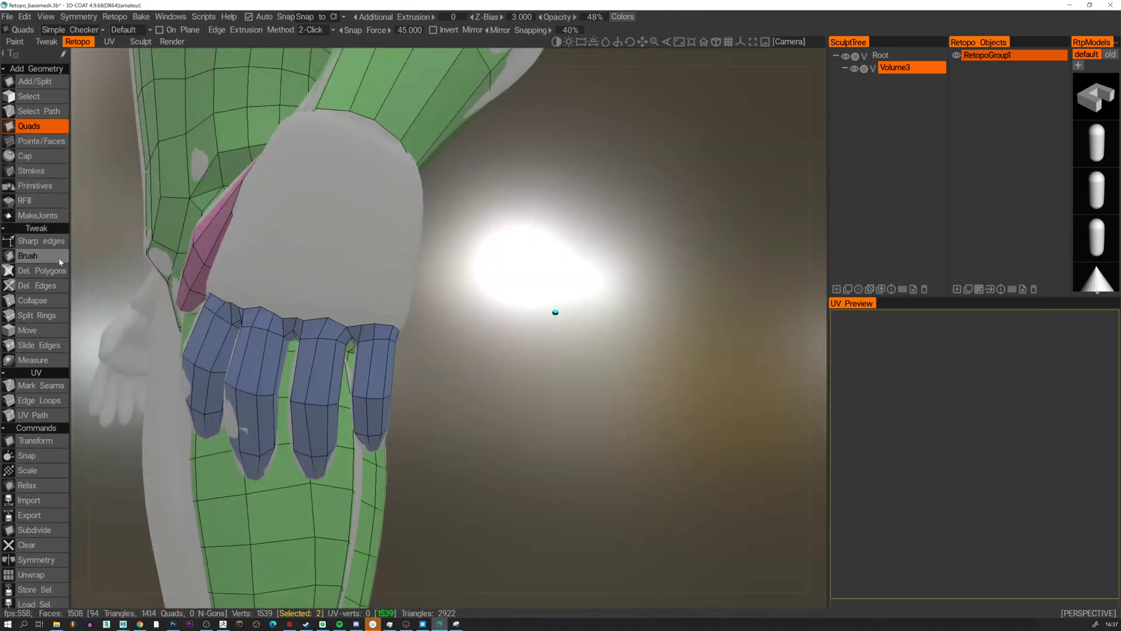
pyautogui.click(54, 276)
pyautogui.keyDown('alt'); pyautogui.moveTo(409, 245); pyautogui.dragTo(443, 215); pyautogui.keyUp('alt')
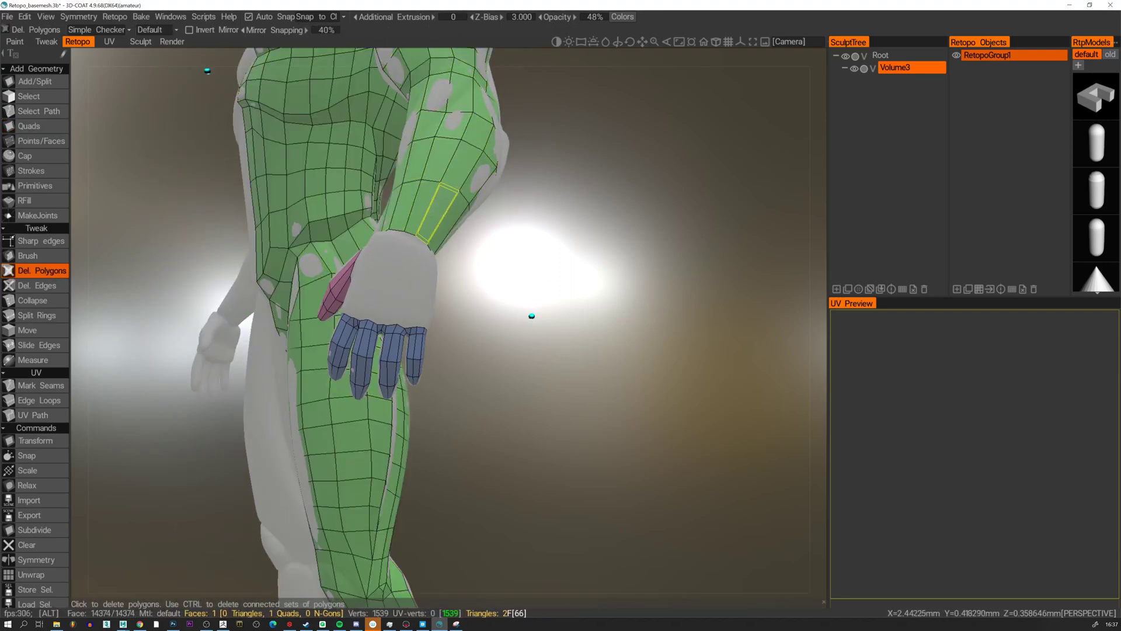
pyautogui.keyDown('alt'); pyautogui.moveTo(438, 213); pyautogui.dragTo(495, 310, button='middle'); pyautogui.keyUp('alt')
pyautogui.click(386, 266)
pyautogui.click(385, 242)
pyautogui.click(372, 247)
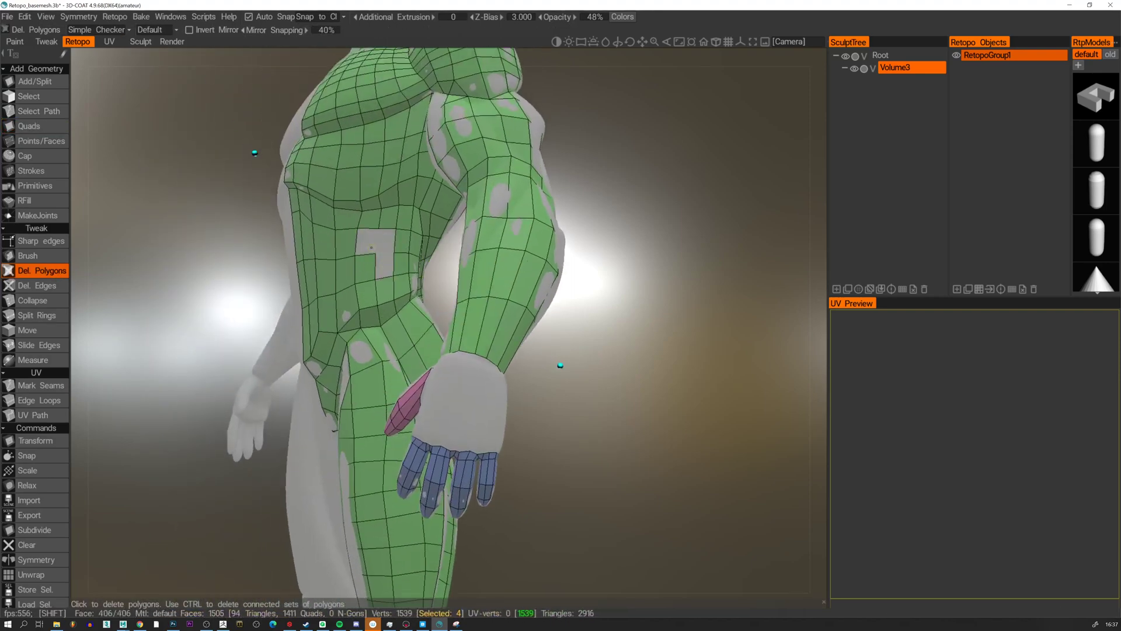
pyautogui.keyDown('shift'); pyautogui.moveTo(371, 248); pyautogui.dragTo(366, 270); pyautogui.keyUp('shift')
pyautogui.hotkey('ctrl', 'z')
pyautogui.hotkey('ctrl', 'z')
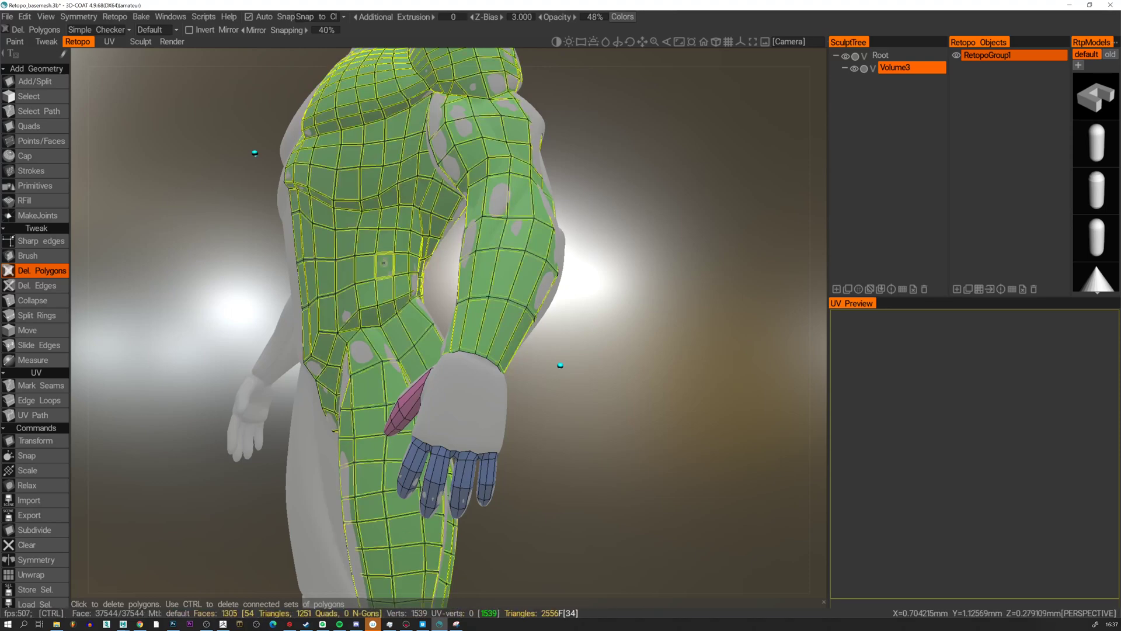
# Try deleting a large area of torso polygons in continuous strokes and undo the deletions.
pyautogui.moveTo(383, 263)
pyautogui.mouseDown()
pyautogui.moveTo(384, 252)
pyautogui.moveTo(345, 252)
pyautogui.moveTo(367, 293)
pyautogui.moveTo(324, 233)
pyautogui.moveTo(418, 216)
pyautogui.moveTo(362, 192)
pyautogui.moveTo(387, 183)
pyautogui.moveTo(319, 158)
pyautogui.moveTo(417, 103)
pyautogui.moveTo(310, 131)
pyautogui.moveTo(376, 86)
pyautogui.moveTo(306, 92)
pyautogui.mouseUp()
pyautogui.click(368, 243)
pyautogui.click(372, 264)
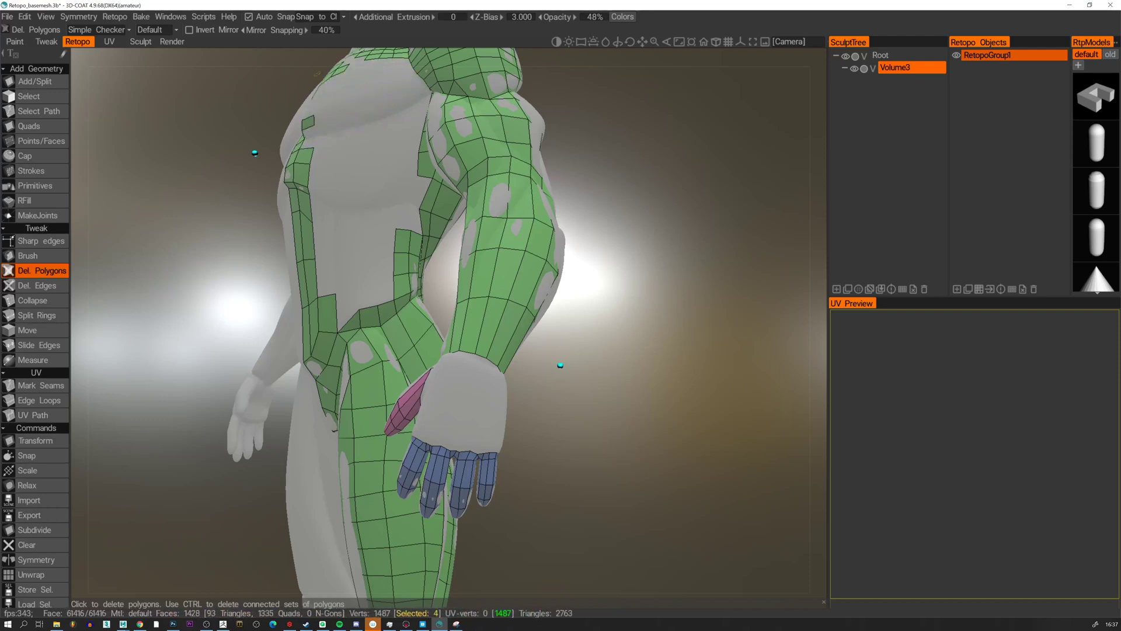
pyautogui.moveTo(323, 203)
pyautogui.mouseDown()
pyautogui.moveTo(309, 286)
pyautogui.moveTo(330, 350)
pyautogui.moveTo(415, 304)
pyautogui.moveTo(403, 268)
pyautogui.mouseUp()
pyautogui.hotkey('ctrl', 'z')
pyautogui.hotkey('ctrl', 'z')
pyautogui.hotkey('ctrl', 'z')
pyautogui.hotkey('ctrl', 'z')
pyautogui.hotkey('ctrl', 'z')
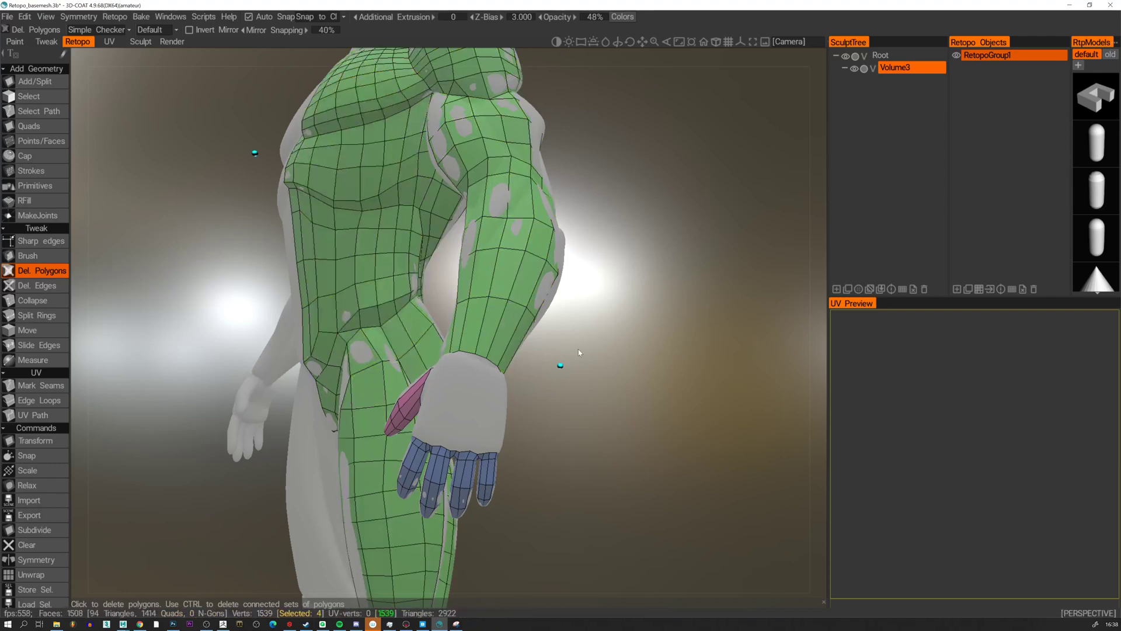
# Try deleting a few strips of polygons on the leg and undo the deletions.
pyautogui.keyDown('alt'); pyautogui.moveTo(176, 288); pyautogui.dragTo(237, 193, button='middle'); pyautogui.keyUp('alt')
pyautogui.keyDown('alt'); pyautogui.moveTo(604, 345); pyautogui.dragTo(421, 345); pyautogui.keyUp('alt')
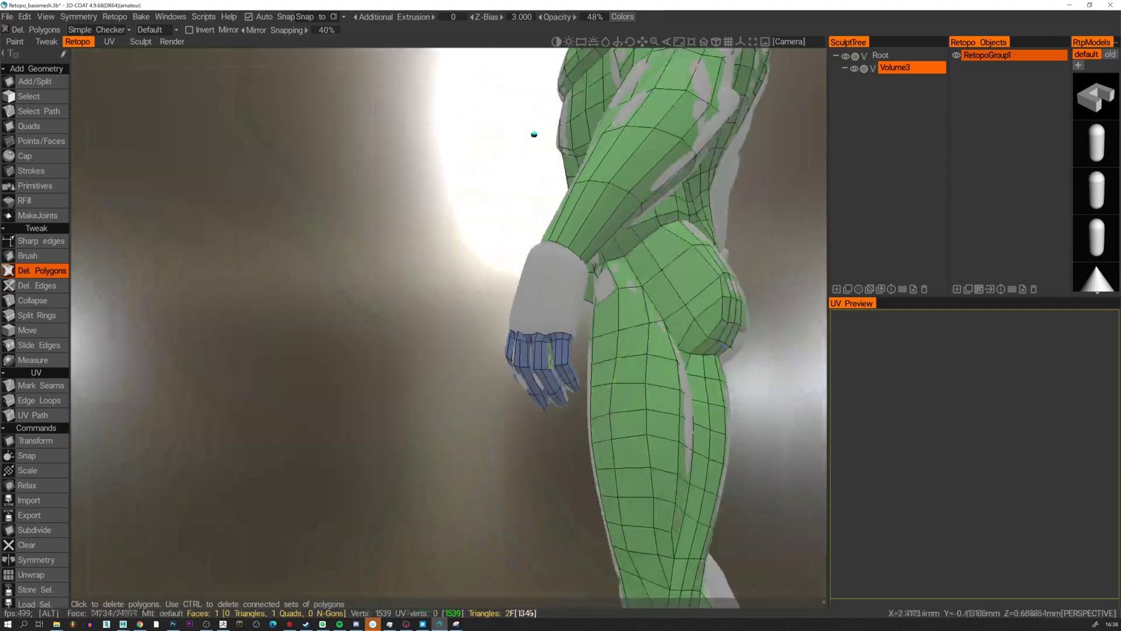
pyautogui.keyDown('alt'); pyautogui.moveTo(777, 409); pyautogui.dragTo(569, 320, button='middle'); pyautogui.keyUp('alt')
pyautogui.moveTo(412, 295)
pyautogui.mouseDown()
pyautogui.moveTo(405, 250)
pyautogui.moveTo(403, 374)
pyautogui.moveTo(379, 380)
pyautogui.moveTo(394, 229)
pyautogui.moveTo(414, 212)
pyautogui.mouseUp()
pyautogui.moveTo(396, 402)
pyautogui.mouseDown()
pyautogui.moveTo(387, 447)
pyautogui.moveTo(379, 417)
pyautogui.mouseUp()
pyautogui.keyDown('alt'); pyautogui.moveTo(275, 327); pyautogui.dragTo(462, 403); pyautogui.keyUp('alt')
pyautogui.hotkey('ctrl', 'z')
pyautogui.moveTo(473, 304)
pyautogui.mouseDown()
pyautogui.moveTo(540, 213)
pyautogui.moveTo(513, 305)
pyautogui.moveTo(630, 318)
pyautogui.moveTo(368, 286)
pyautogui.mouseUp()
pyautogui.hotkey('ctrl', 'z')
pyautogui.moveTo(613, 245); pyautogui.dragTo(530, 334)
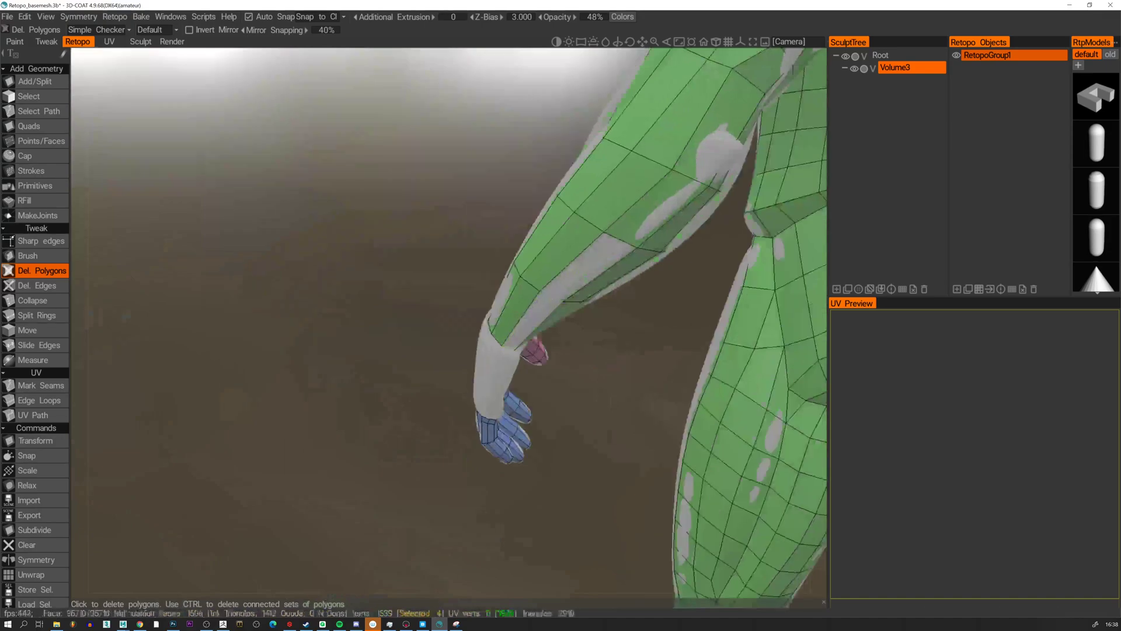
# Delete two edge loops around the forearm with Del. Edges.
pyautogui.keyDown('alt'); pyautogui.moveTo(493, 282); pyautogui.dragTo(106, 248); pyautogui.keyUp('alt')
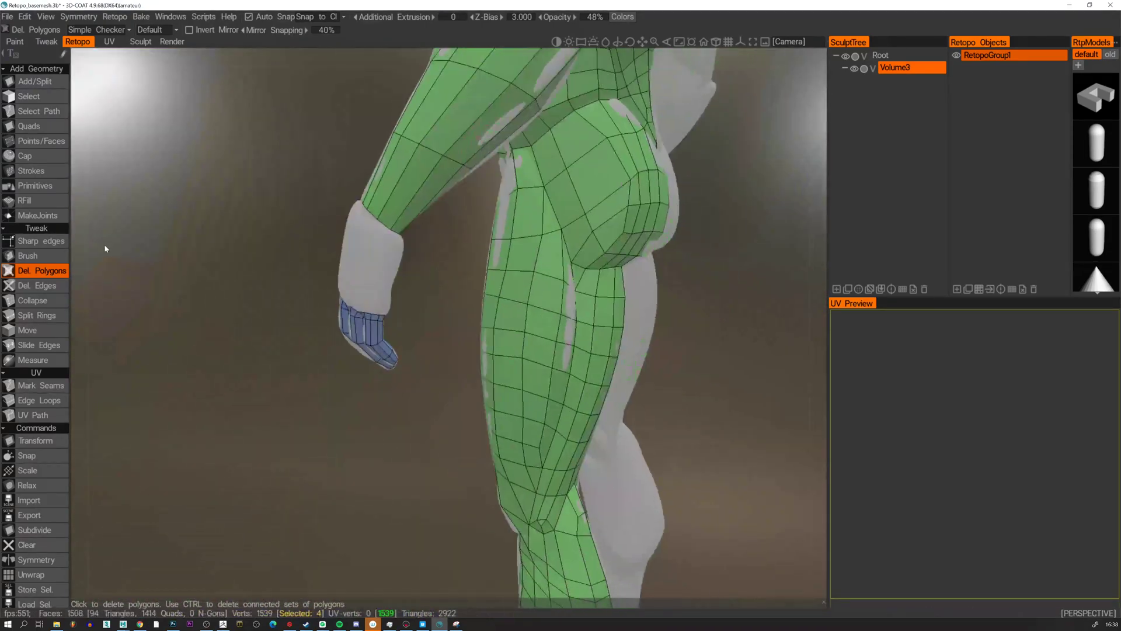
pyautogui.moveTo(179, 337)
pyautogui.keyDown('alt'); pyautogui.mouseDown(button='middle')
pyautogui.moveTo(138, 281)
pyautogui.moveTo(92, 325)
pyautogui.mouseUp(button='middle'); pyautogui.keyUp('alt')
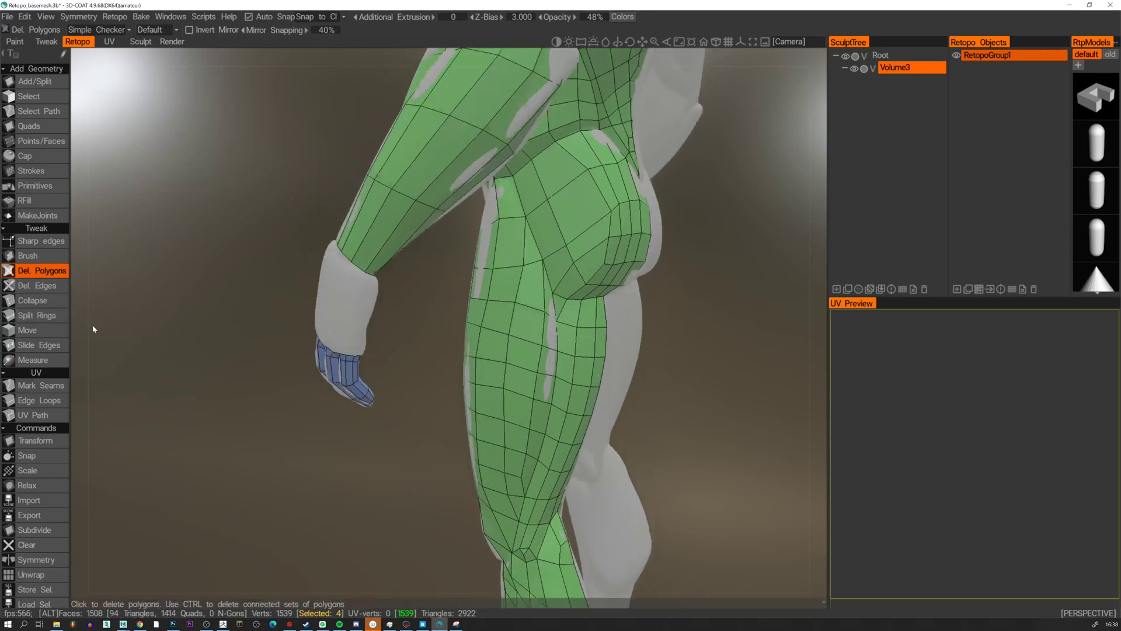
pyautogui.click(39, 260)
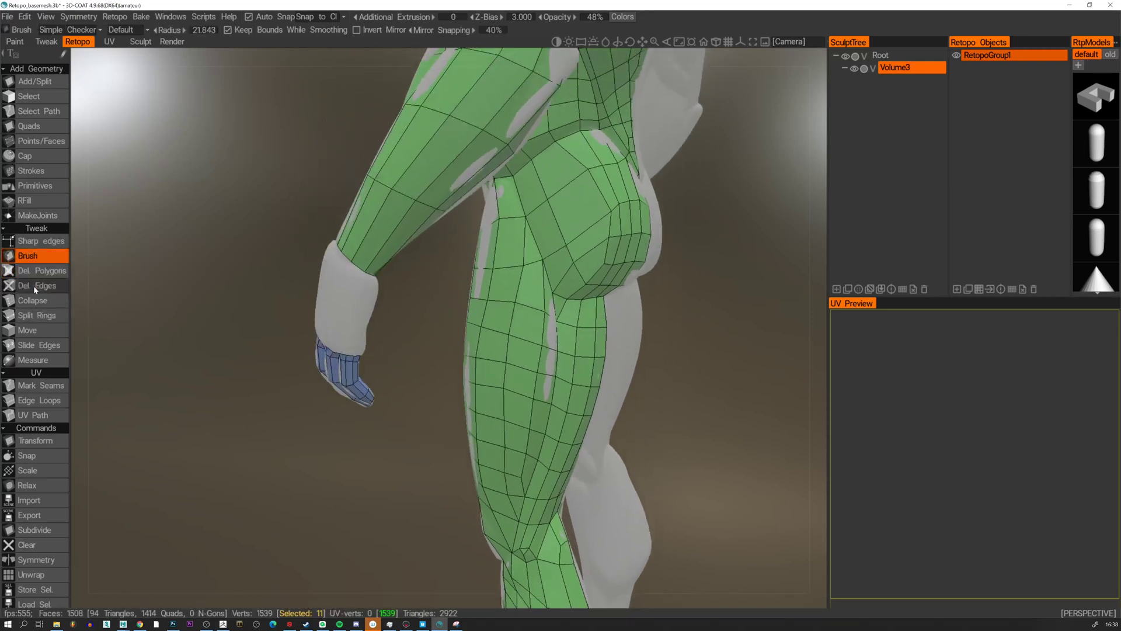
pyautogui.click(33, 286)
pyautogui.keyDown('ctrl'); pyautogui.click(413, 195); pyautogui.keyUp('ctrl')
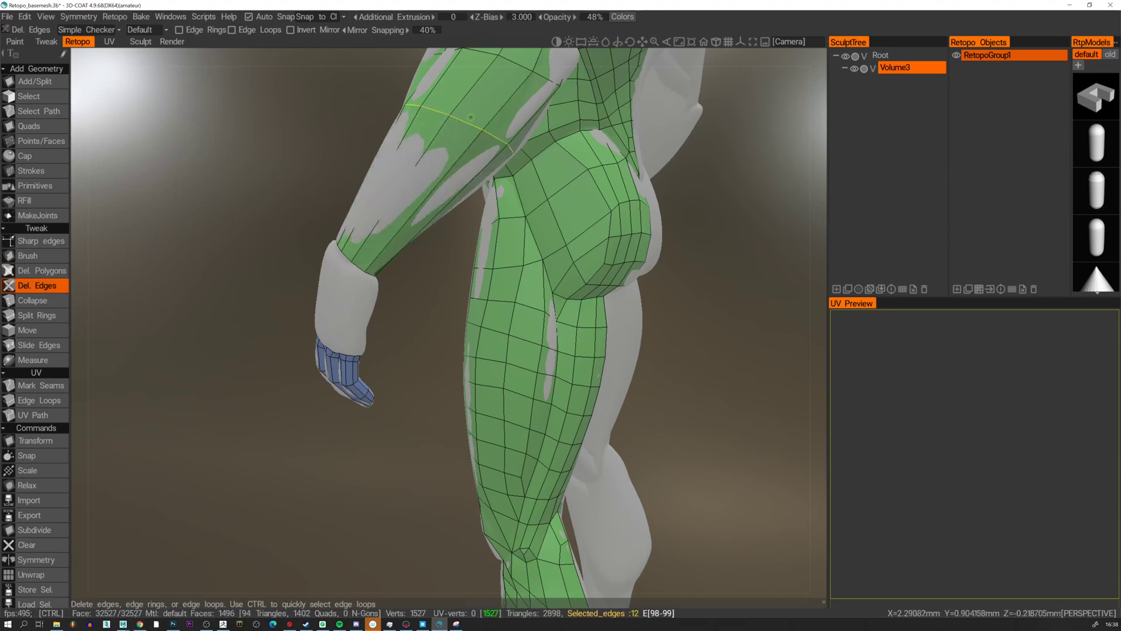
pyautogui.keyDown('ctrl'); pyautogui.click(433, 112); pyautogui.keyUp('ctrl')
pyautogui.keyDown('alt'); pyautogui.moveTo(397, 217); pyautogui.dragTo(368, 273, button='middle'); pyautogui.keyUp('alt')
pyautogui.keyDown('alt'); pyautogui.moveTo(368, 273); pyautogui.dragTo(339, 206); pyautogui.keyUp('alt')
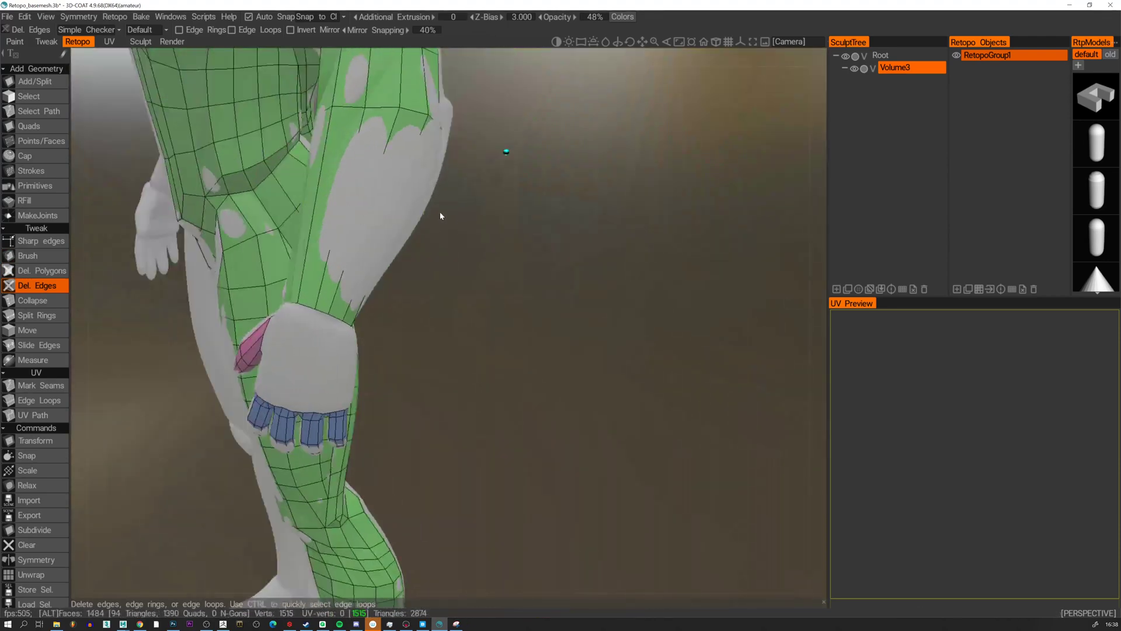
# Undo the two edge-loop deletions around the forearm.
pyautogui.keyDown('alt'); pyautogui.moveTo(441, 214); pyautogui.dragTo(409, 209); pyautogui.keyUp('alt')
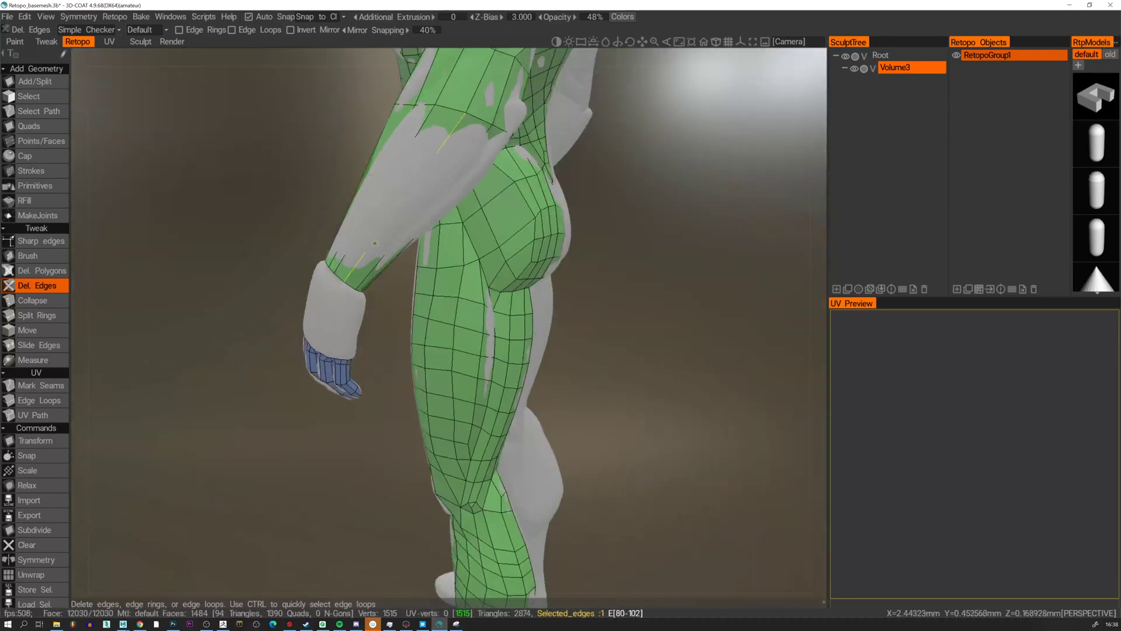
pyautogui.hotkey('ctrl', 'z')
pyautogui.hotkey('ctrl', 'z')
pyautogui.keyDown('alt'); pyautogui.moveTo(332, 307); pyautogui.dragTo(443, 303); pyautogui.keyUp('alt')
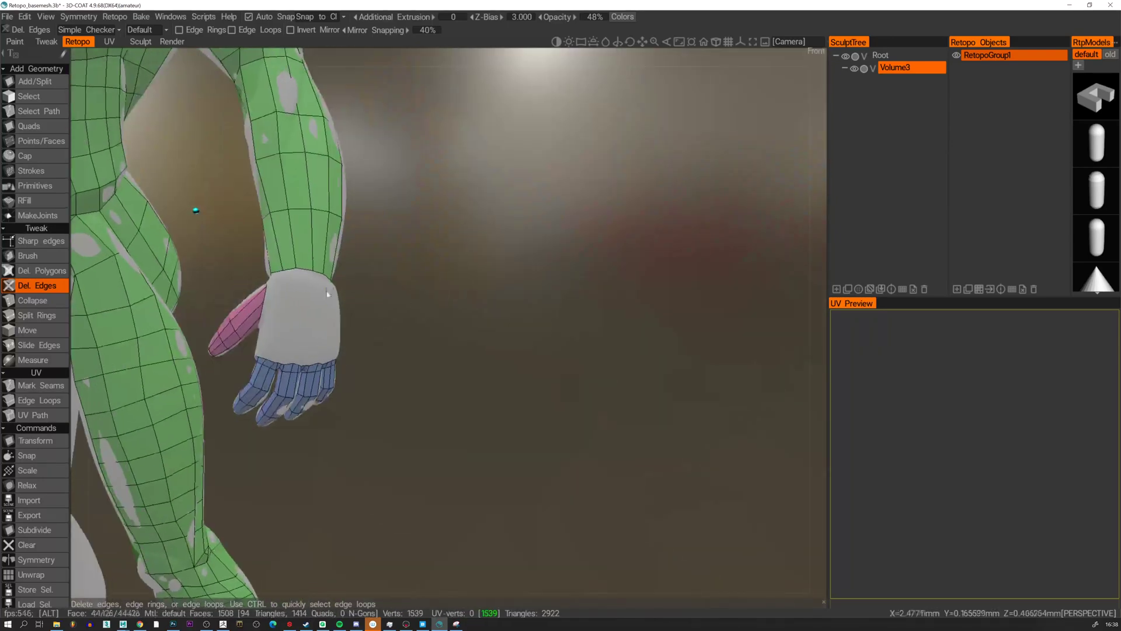
# Use Points/Faces to add a first quad above the little finger's base on the palm side, at its ring-finger edge.
pyautogui.keyDown('alt'); pyautogui.moveTo(284, 345); pyautogui.dragTo(340, 294, button='middle'); pyautogui.keyUp('alt')
pyautogui.keyDown('alt'); pyautogui.moveTo(340, 309); pyautogui.dragTo(345, 283); pyautogui.keyUp('alt')
pyautogui.keyDown('alt'); pyautogui.moveTo(346, 283); pyautogui.dragTo(409, 283, button='right'); pyautogui.keyUp('alt')
pyautogui.keyDown('alt'); pyautogui.moveTo(188, 320); pyautogui.dragTo(337, 280, button='middle'); pyautogui.keyUp('alt')
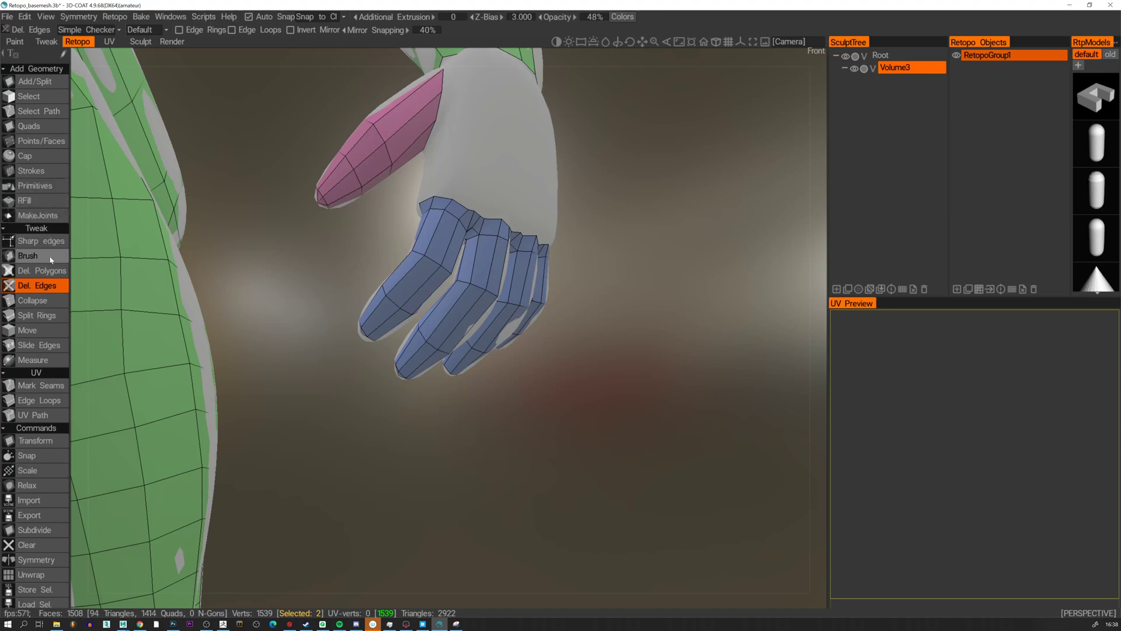
pyautogui.click(63, 272)
pyautogui.keyDown('alt'); pyautogui.moveTo(483, 211); pyautogui.dragTo(393, 270, button='middle'); pyautogui.keyUp('alt')
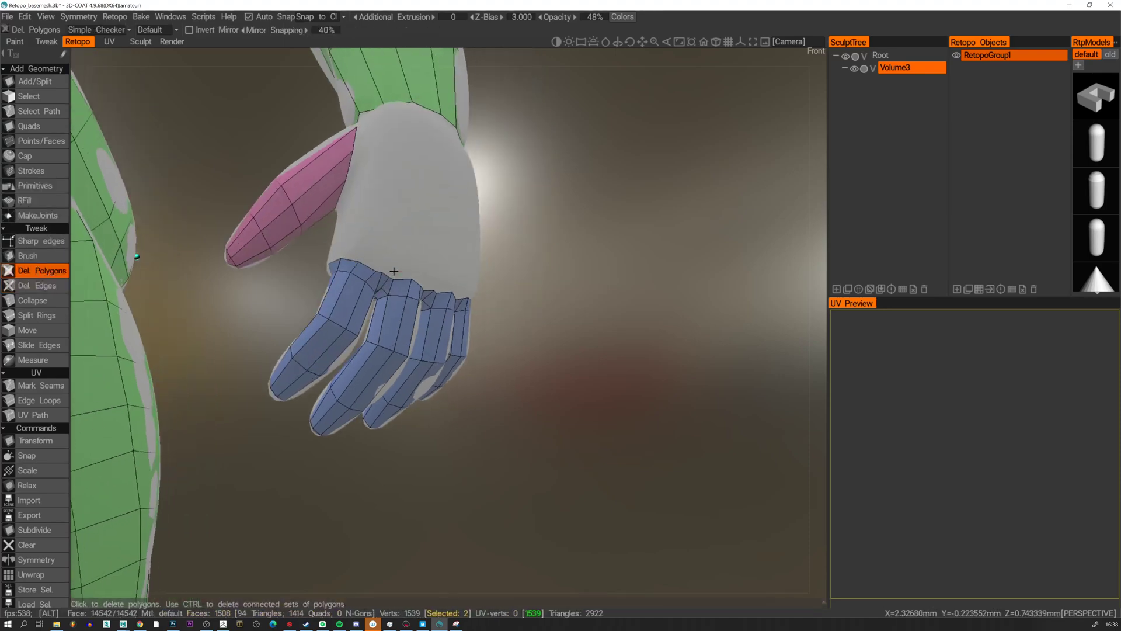
pyautogui.click(35, 141)
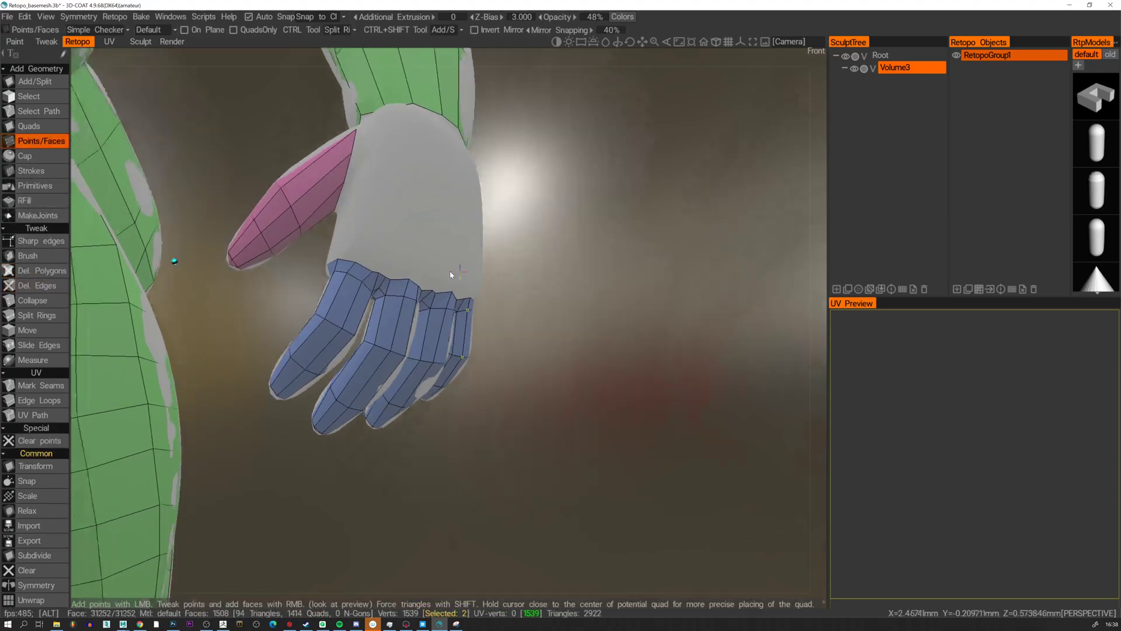
pyautogui.keyDown('alt'); pyautogui.moveTo(450, 270); pyautogui.dragTo(498, 266); pyautogui.keyUp('alt')
pyautogui.keyDown('alt'); pyautogui.moveTo(499, 267); pyautogui.dragTo(480, 288, button='right'); pyautogui.keyUp('alt')
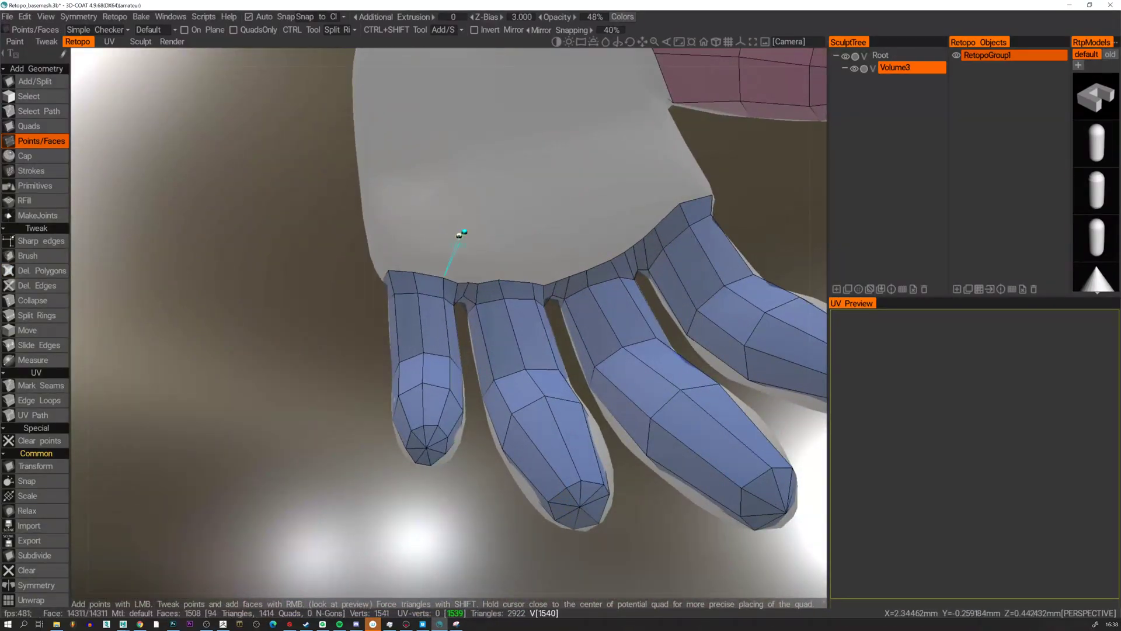
pyautogui.click(464, 254)
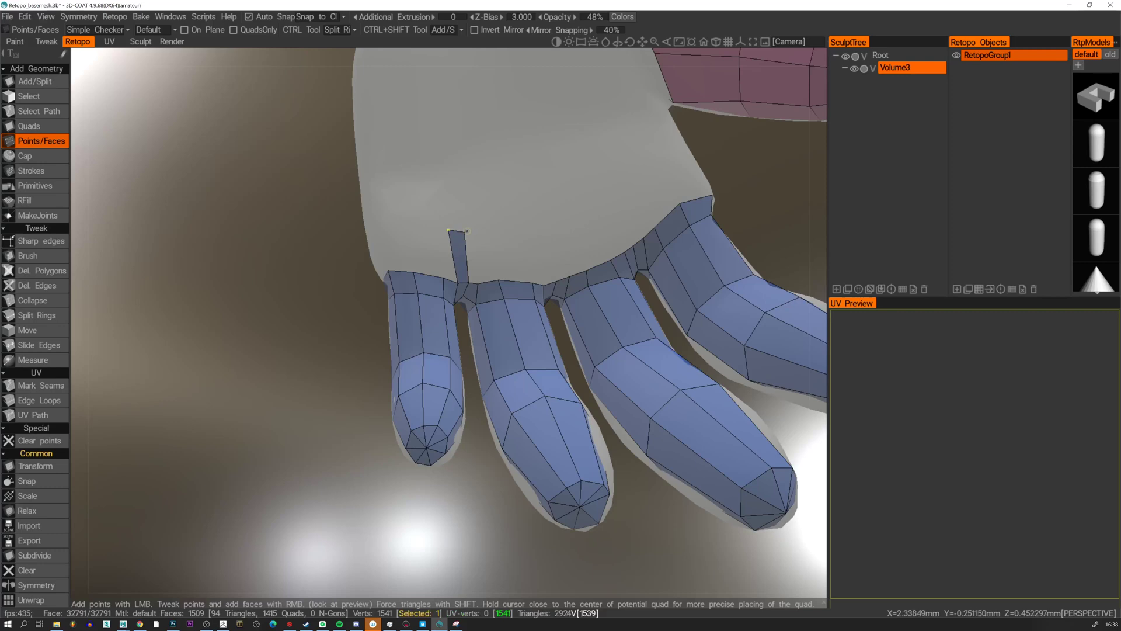
pyautogui.moveTo(467, 231); pyautogui.dragTo(470, 229, button='right')
# Extend the palm-side row with two more quads across the little finger's base and adjust their upper edge points.
pyautogui.keyDown('alt'); pyautogui.moveTo(470, 228); pyautogui.dragTo(447, 228); pyautogui.keyUp('alt')
pyautogui.click(438, 233)
pyautogui.rightClick(455, 255)
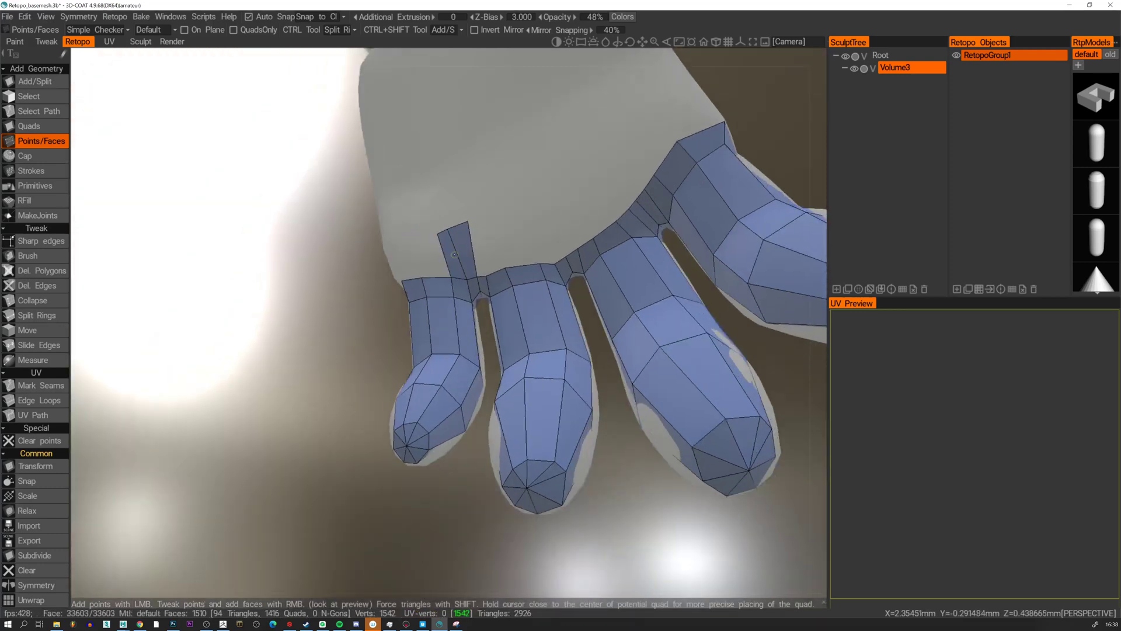
pyautogui.click(404, 233)
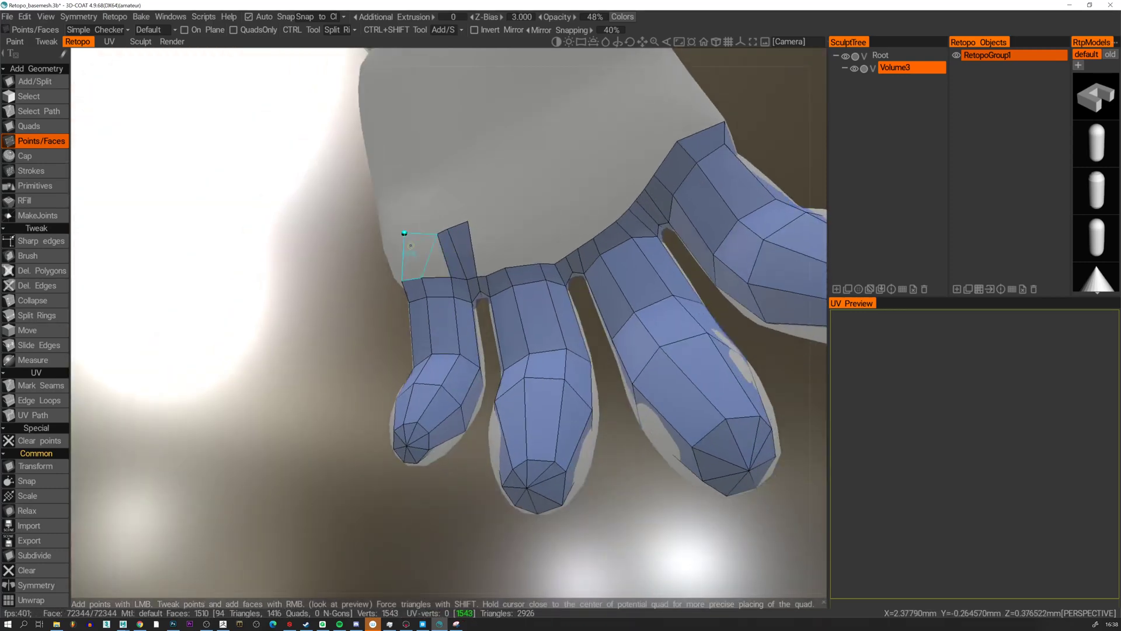
pyautogui.moveTo(404, 233); pyautogui.dragTo(415, 243, button='right')
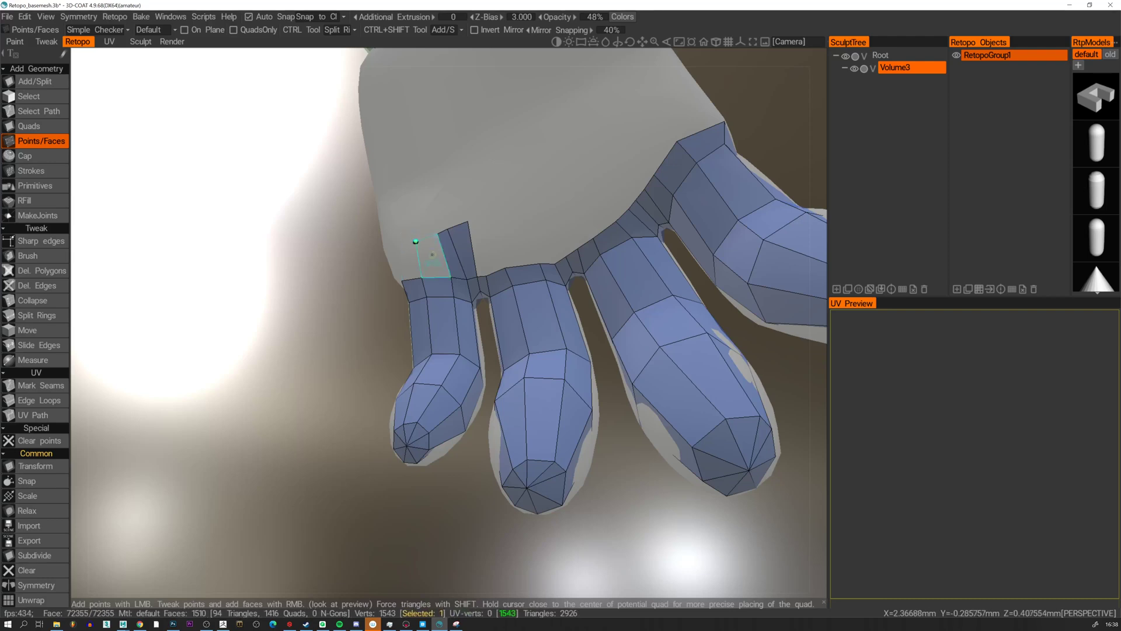
pyautogui.rightClick(429, 255)
pyautogui.keyDown('alt'); pyautogui.moveTo(430, 255); pyautogui.dragTo(451, 246); pyautogui.keyUp('alt')
pyautogui.moveTo(451, 239)
pyautogui.mouseDown(button='right')
pyautogui.moveTo(477, 239)
pyautogui.moveTo(444, 241)
pyautogui.mouseUp(button='right')
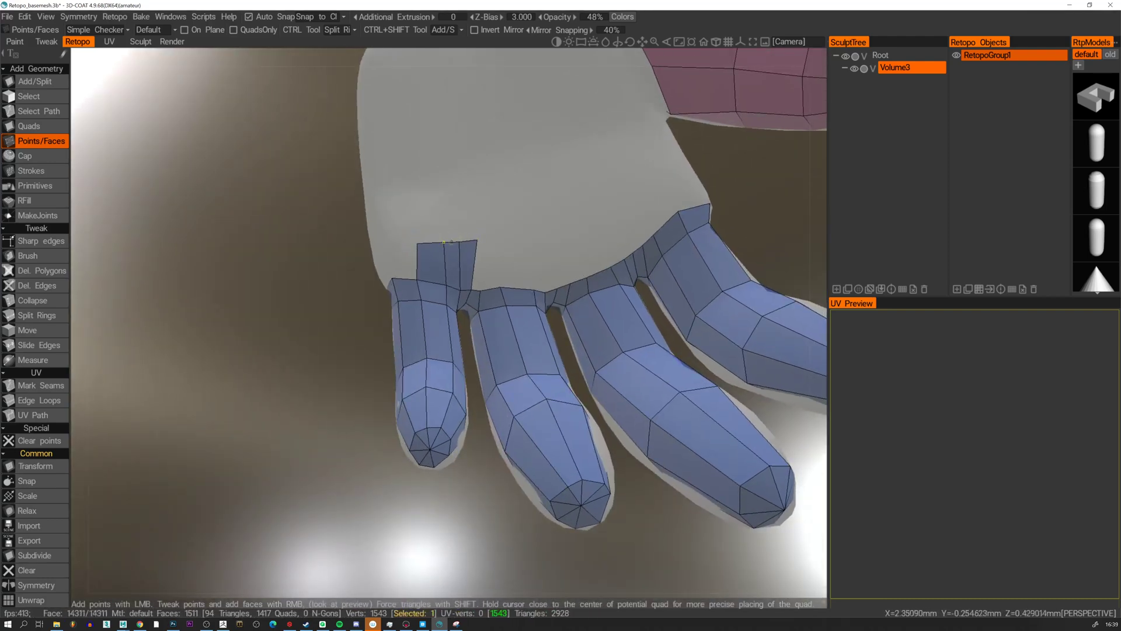
# Wrap the quad row around the outer side of the little finger's base onto the back of the hand.
pyautogui.scroll(-3, 483, 261)
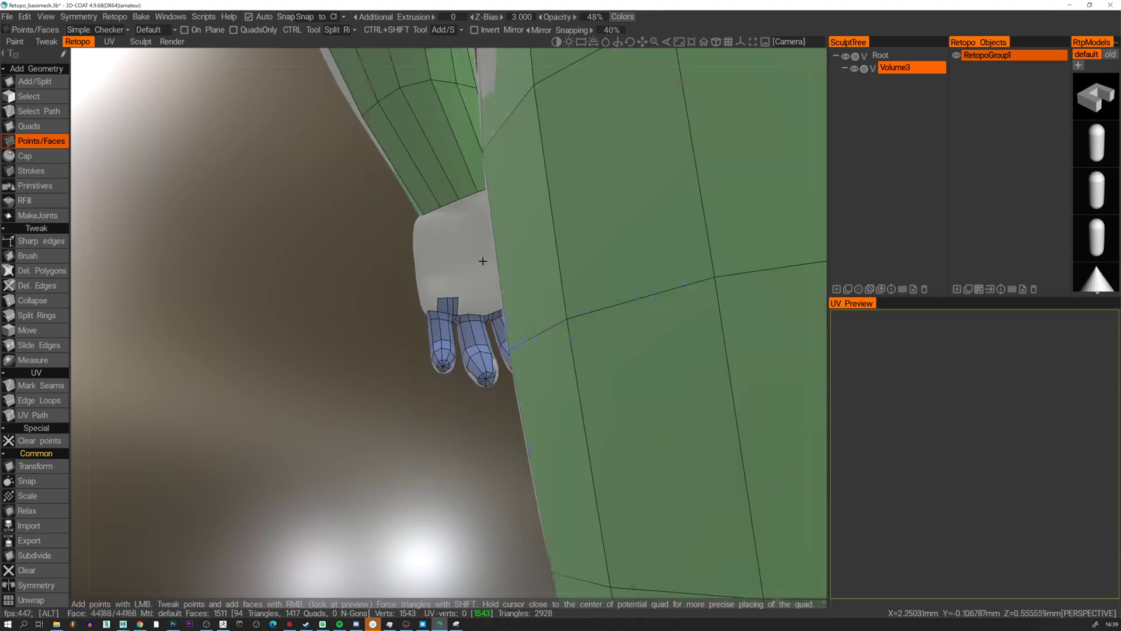
pyautogui.keyDown('alt'); pyautogui.moveTo(482, 261); pyautogui.dragTo(694, 291); pyautogui.keyUp('alt')
pyautogui.scroll(3, 516, 283)
pyautogui.keyDown('alt'); pyautogui.moveTo(515, 283); pyautogui.dragTo(308, 286); pyautogui.keyUp('alt')
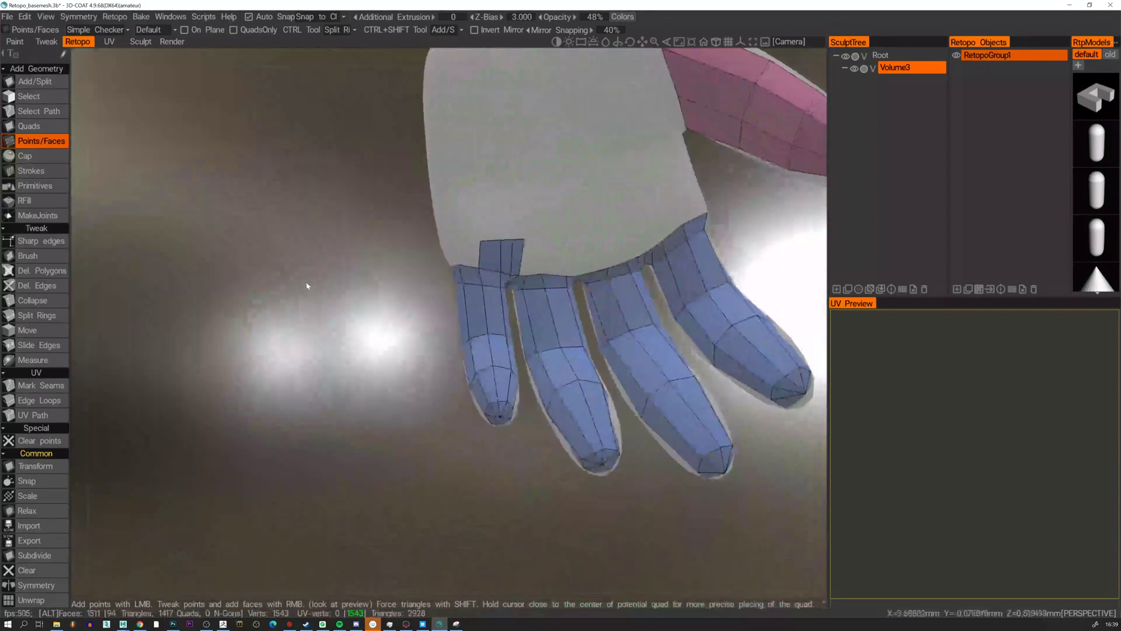
pyautogui.click(456, 234)
pyautogui.rightClick(467, 255)
pyautogui.keyDown('alt'); pyautogui.moveTo(468, 255); pyautogui.dragTo(510, 251); pyautogui.keyUp('alt')
pyautogui.keyDown('alt'); pyautogui.moveTo(595, 274); pyautogui.dragTo(475, 248, button='middle'); pyautogui.keyUp('alt')
pyautogui.keyDown('alt'); pyautogui.moveTo(475, 248); pyautogui.dragTo(466, 213, button='right'); pyautogui.keyUp('alt')
pyautogui.rightClick(469, 223)
pyautogui.keyDown('alt'); pyautogui.moveTo(469, 223); pyautogui.dragTo(546, 235); pyautogui.keyUp('alt')
pyautogui.click(431, 200)
pyautogui.rightClick(443, 221)
# Continue the quad row over the back of the little finger's base to its gap with the ring finger.
pyautogui.keyDown('alt'); pyautogui.moveTo(426, 221); pyautogui.dragTo(463, 209); pyautogui.keyUp('alt')
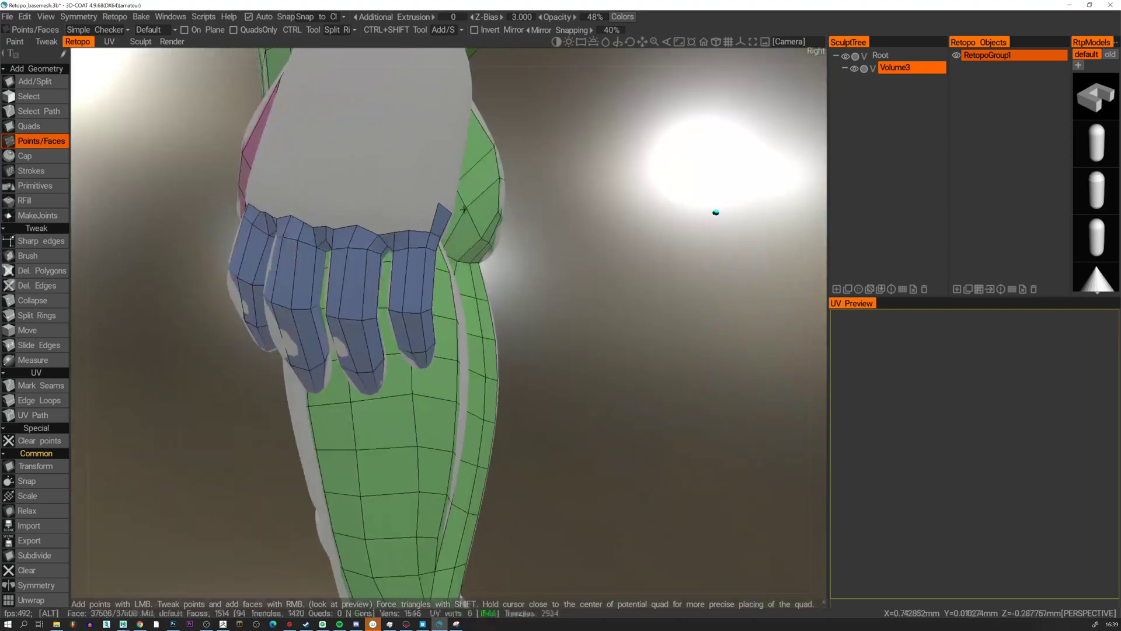
pyautogui.click(410, 201)
pyautogui.rightClick(422, 218)
pyautogui.rightClick(387, 200)
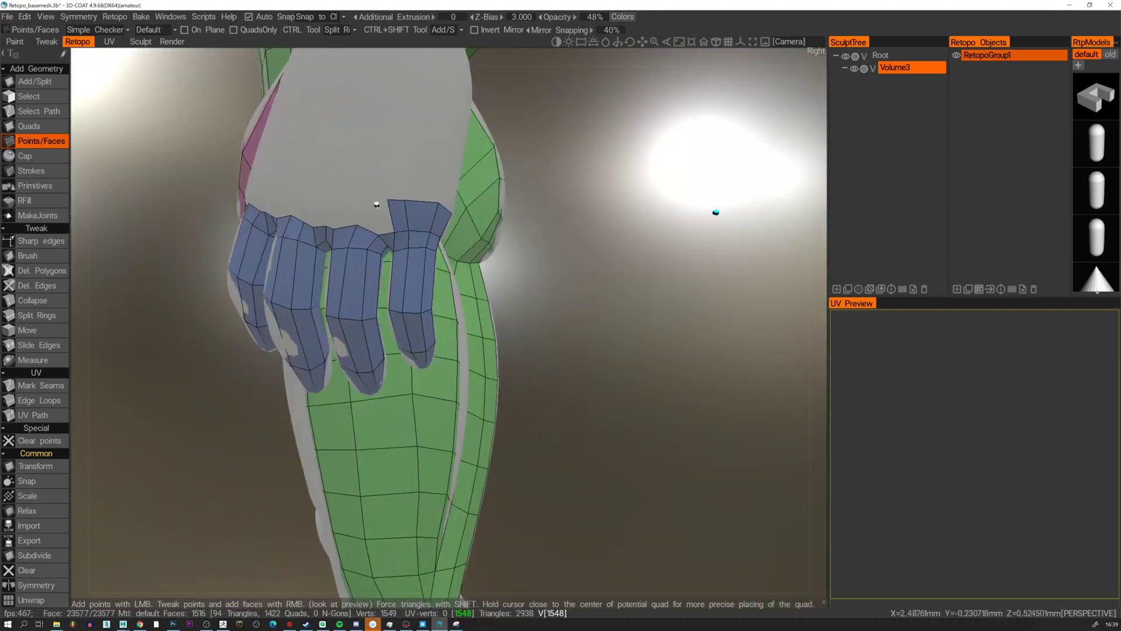
pyautogui.rightClick(375, 205)
pyautogui.rightClick(361, 204)
# Extend the quad row across the ring finger's base and the gap beside the middle finger on the back of the hand.
pyautogui.keyDown('alt'); pyautogui.moveTo(360, 204); pyautogui.dragTo(496, 253); pyautogui.keyUp('alt')
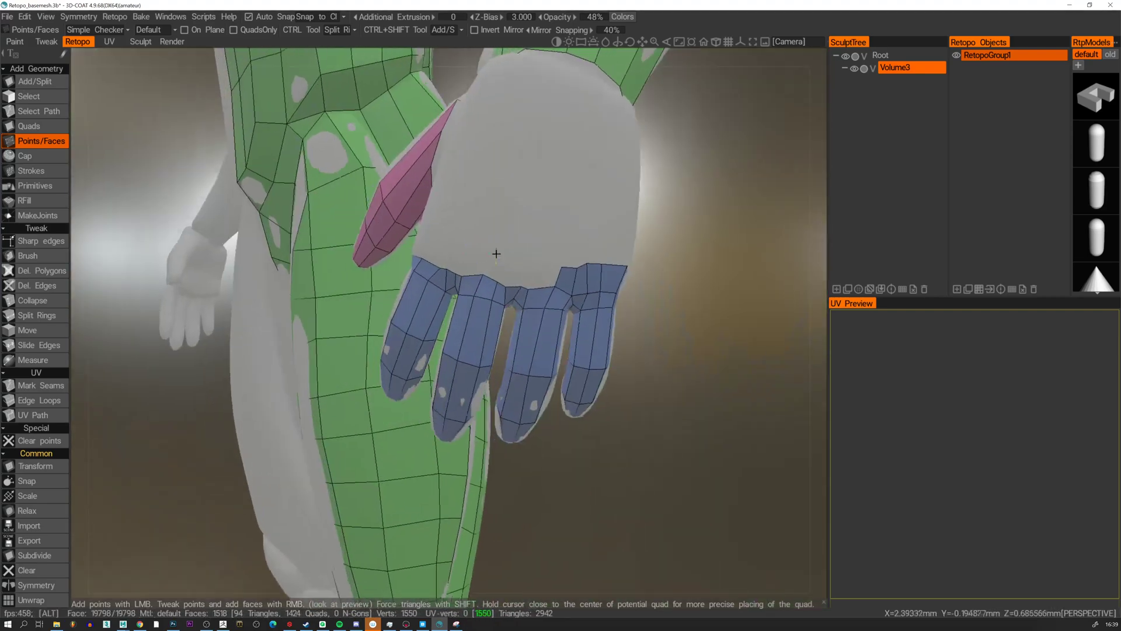
pyautogui.rightClick(532, 266)
pyautogui.rightClick(520, 264)
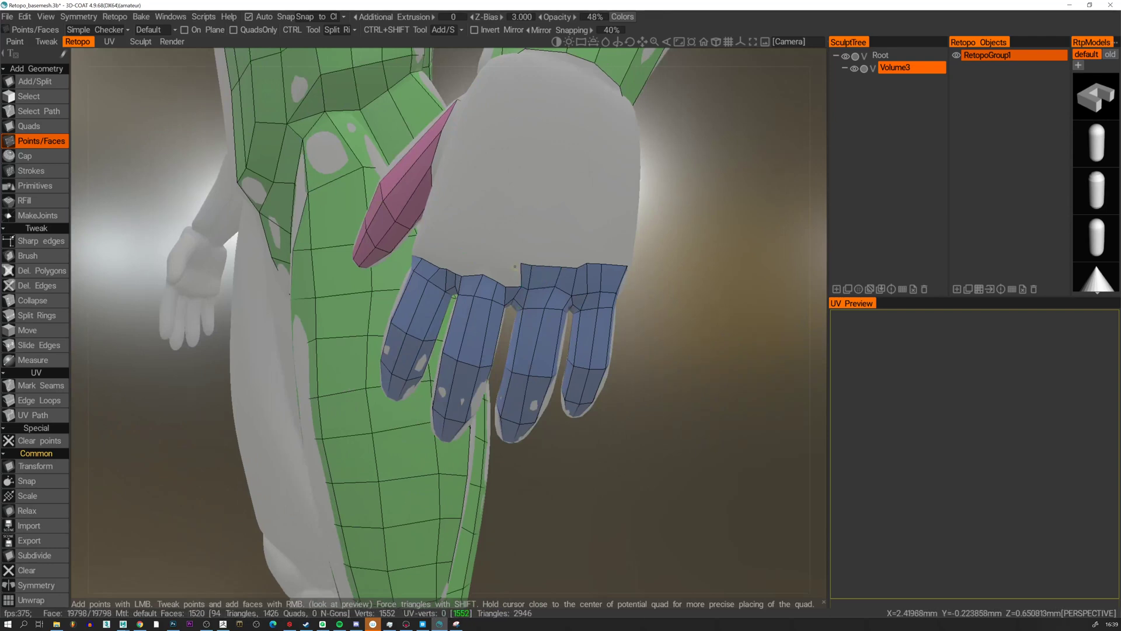
pyautogui.rightClick(515, 275)
pyautogui.click(498, 263)
pyautogui.rightClick(503, 273)
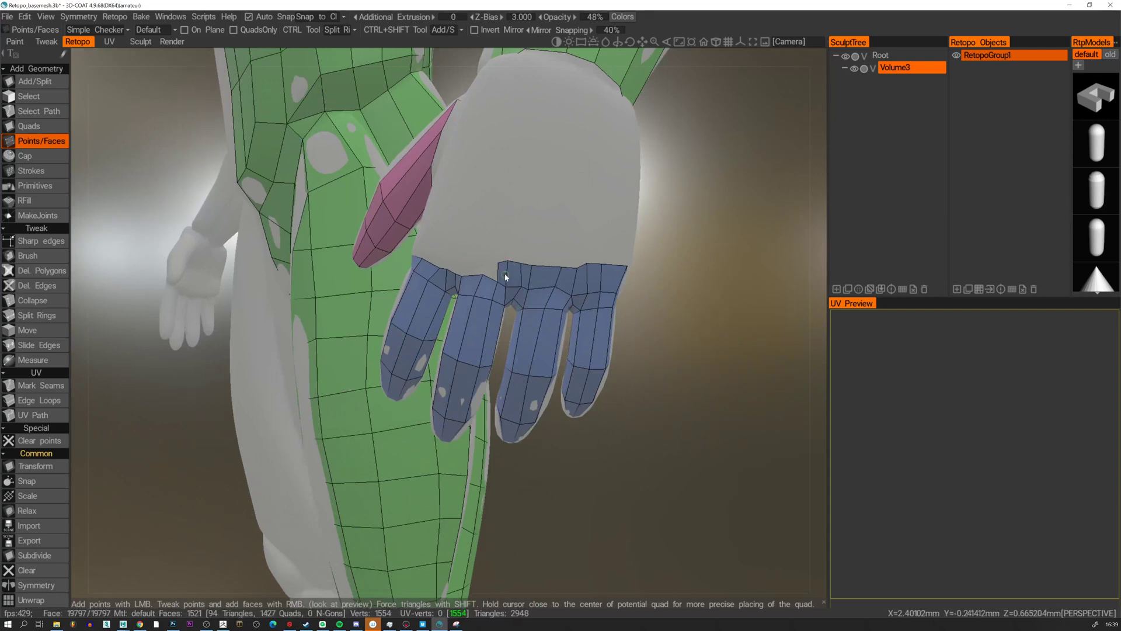
# Add quads across the back of the middle finger's base and into the gap beside the index finger.
pyautogui.click(486, 256)
pyautogui.rightClick(493, 271)
pyautogui.click(467, 255)
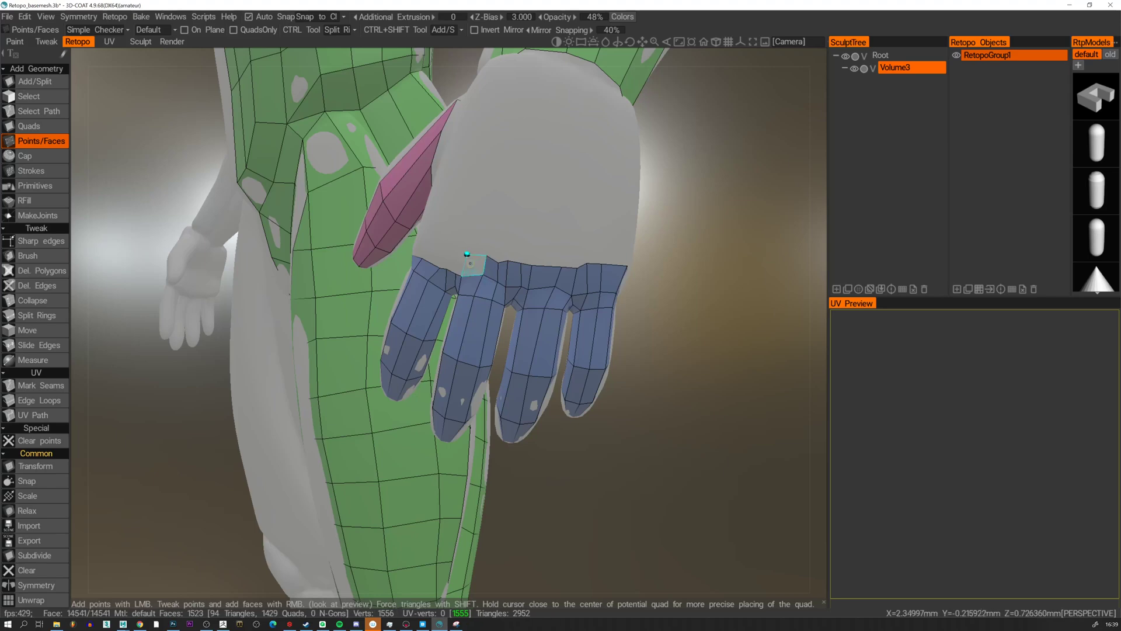
pyautogui.rightClick(471, 263)
pyautogui.keyDown('alt'); pyautogui.moveTo(471, 263); pyautogui.dragTo(523, 267); pyautogui.keyUp('alt')
pyautogui.click(449, 247)
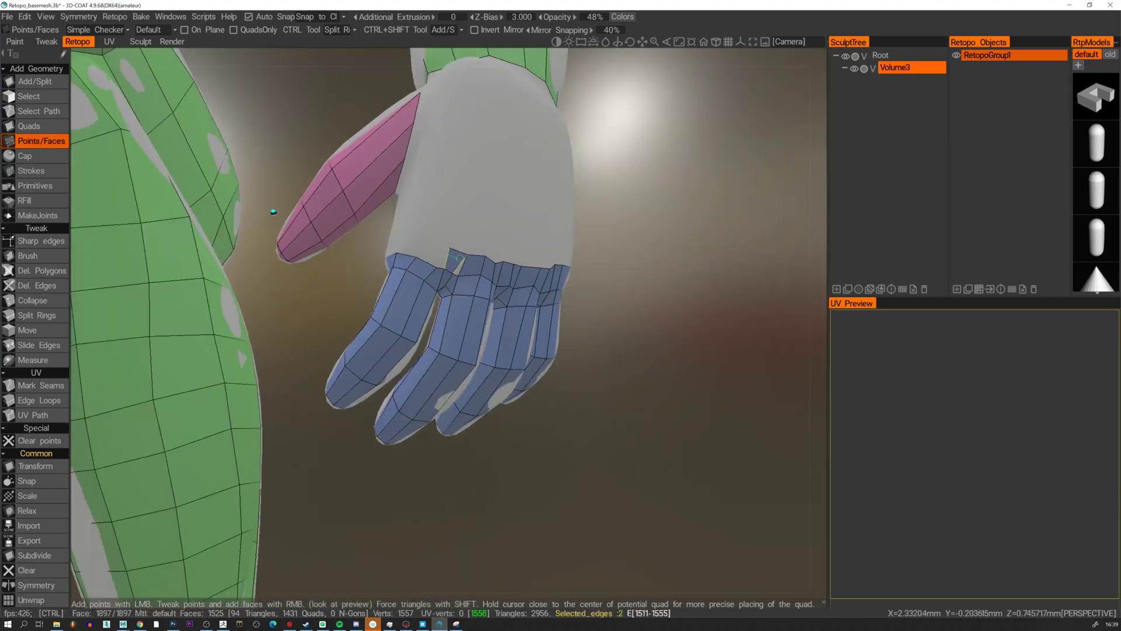
pyautogui.rightClick(461, 258)
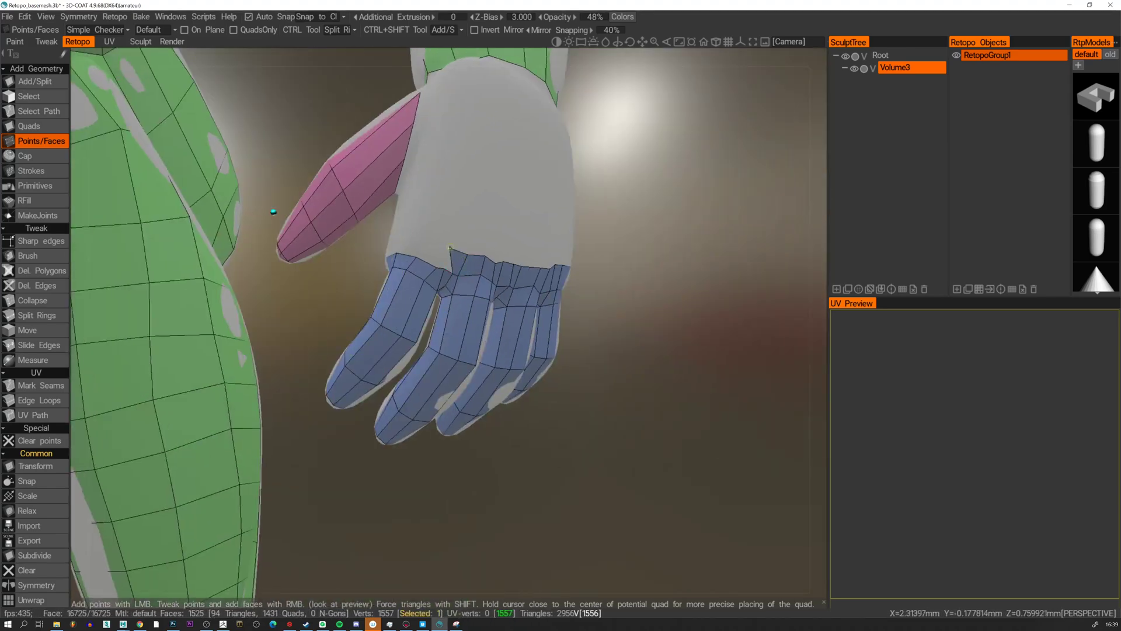
pyautogui.rightClick(450, 260)
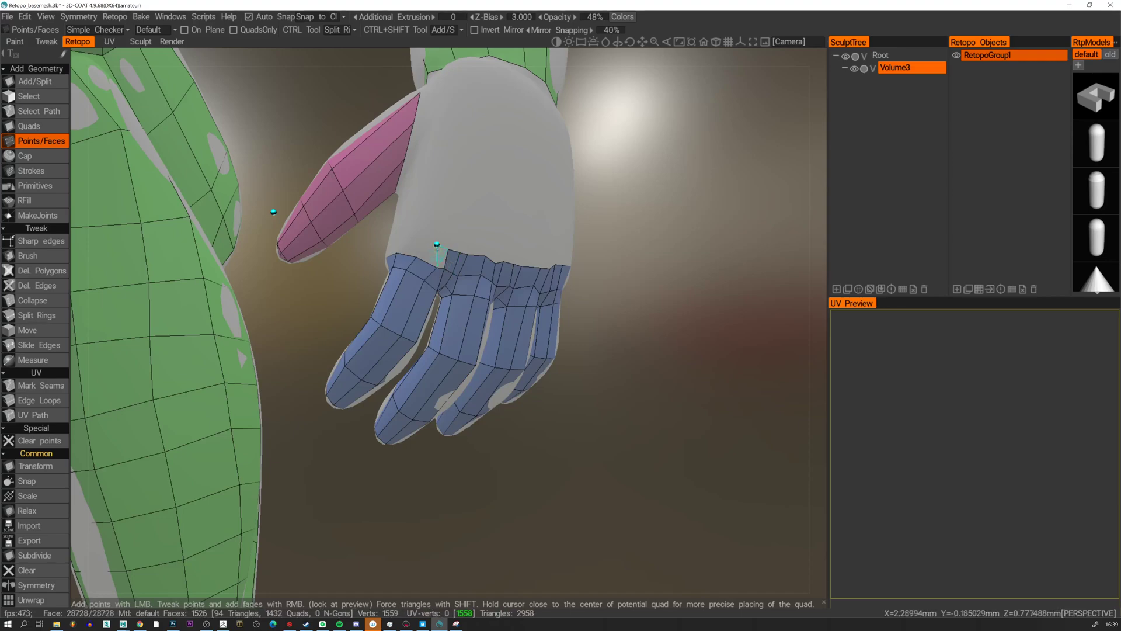
pyautogui.rightClick(441, 257)
# Add quads across the back of the index finger's base up to its thumb-side edge.
pyautogui.click(421, 238)
pyautogui.rightClick(426, 251)
pyautogui.keyDown('alt'); pyautogui.moveTo(411, 245); pyautogui.dragTo(432, 233); pyautogui.keyUp('alt')
pyautogui.click(402, 232)
pyautogui.rightClick(407, 245)
pyautogui.click(377, 230)
pyautogui.rightClick(390, 241)
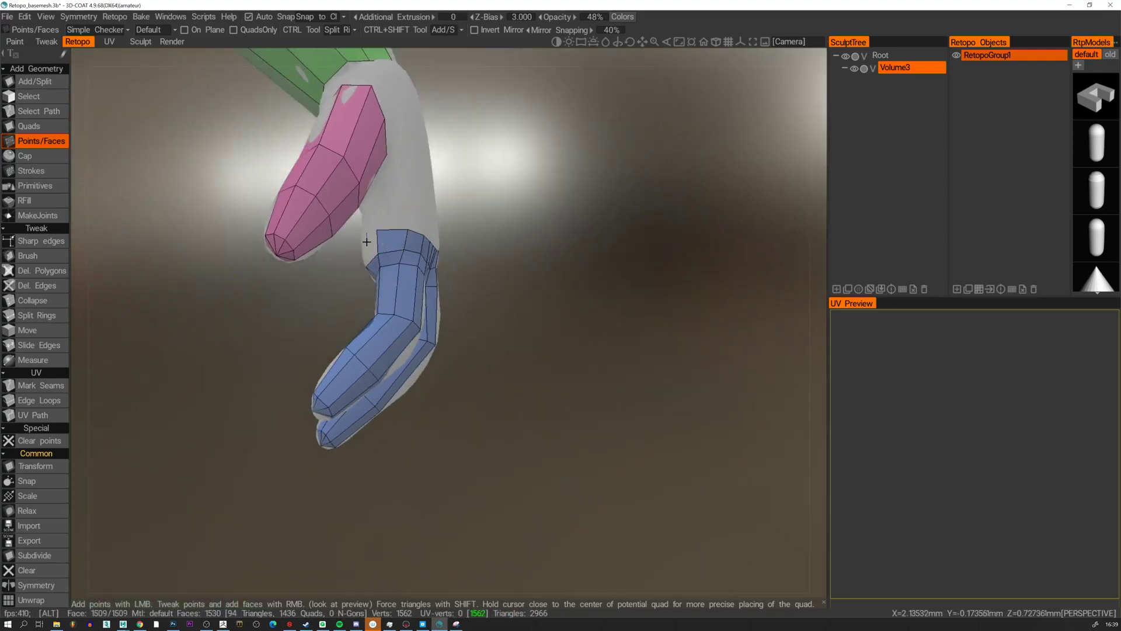
# Wrap the quad row around the thumb side of the index finger's base onto the palm.
pyautogui.keyDown('alt'); pyautogui.moveTo(367, 242); pyautogui.dragTo(444, 239); pyautogui.keyUp('alt')
pyautogui.click(345, 236)
pyautogui.rightClick(360, 249)
pyautogui.keyDown('alt'); pyautogui.moveTo(311, 248); pyautogui.dragTo(314, 271); pyautogui.keyUp('alt')
pyautogui.click(328, 248)
pyautogui.rightClick(343, 265)
pyautogui.click(318, 255)
pyautogui.rightClick(328, 267)
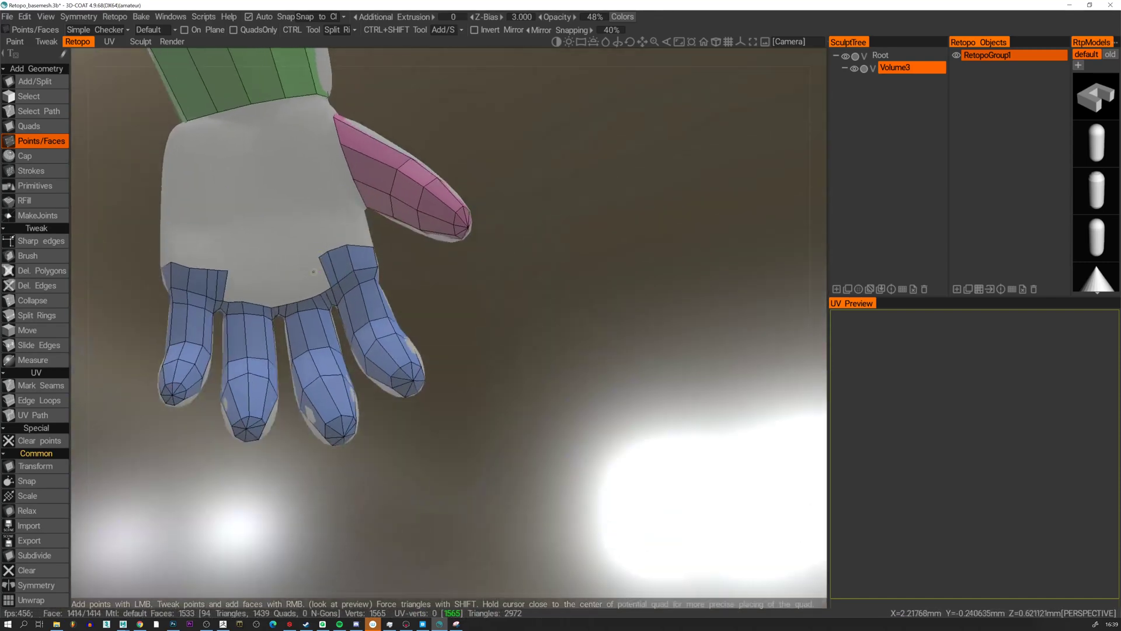
# Continue the palm-side quad row past the index-middle finger gap and across the middle finger's base.
pyautogui.click(321, 273)
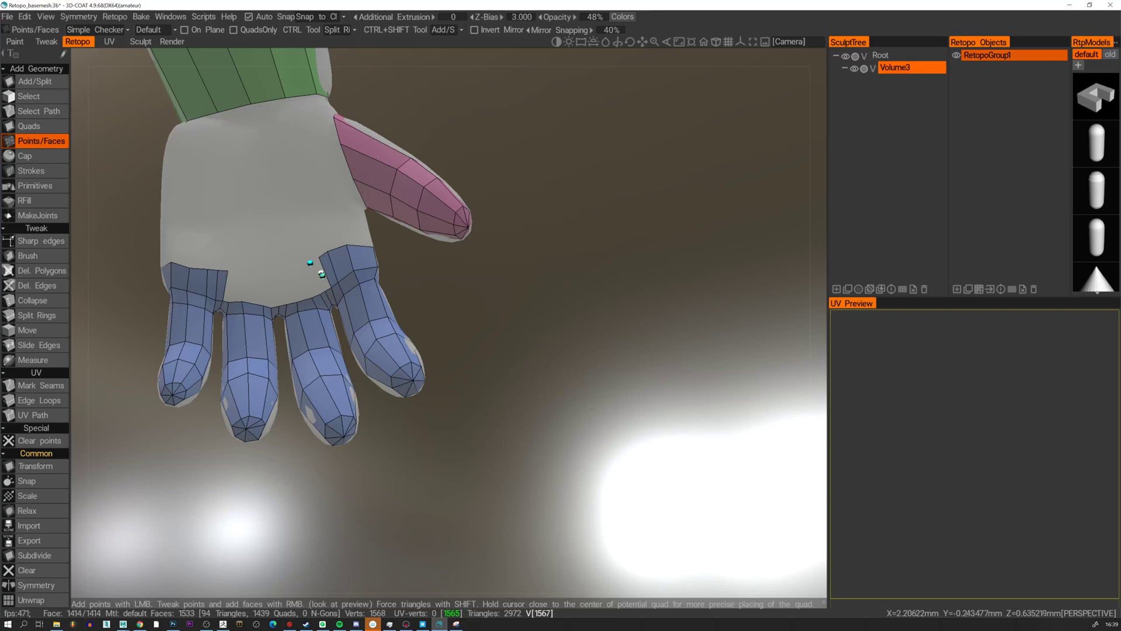
pyautogui.rightClick(319, 271)
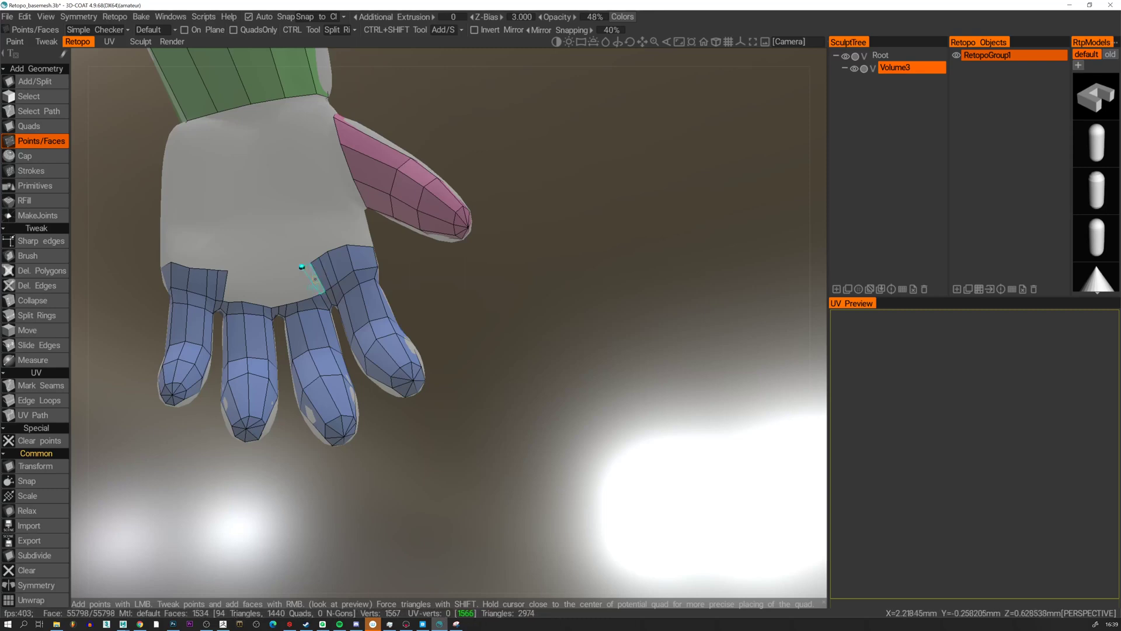
pyautogui.rightClick(314, 275)
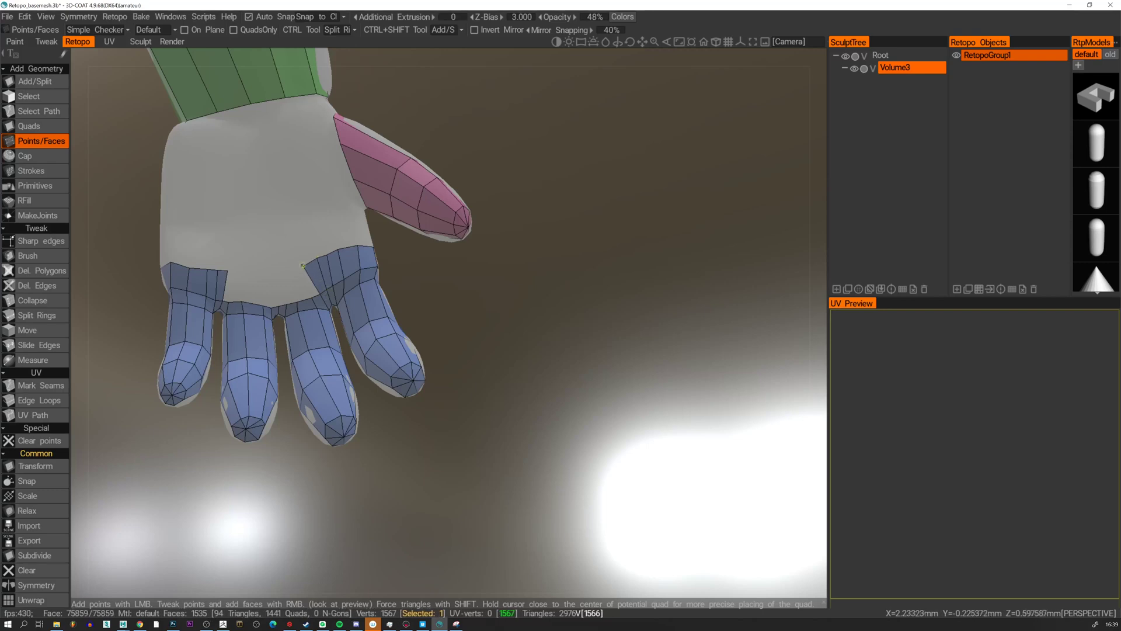
pyautogui.click(302, 268)
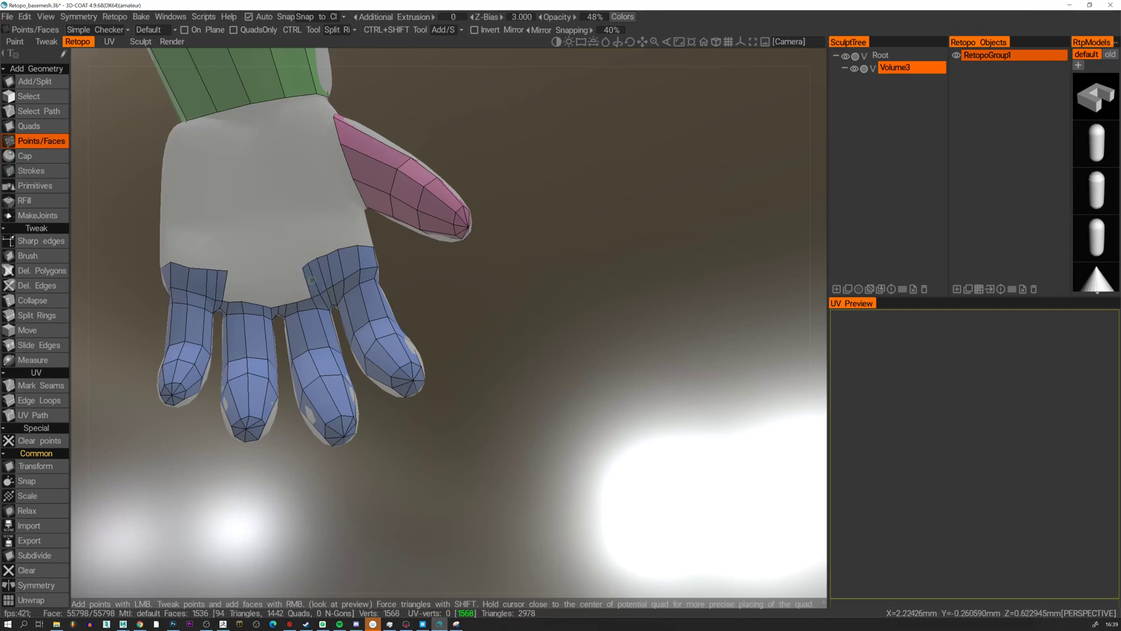
pyautogui.click(288, 267)
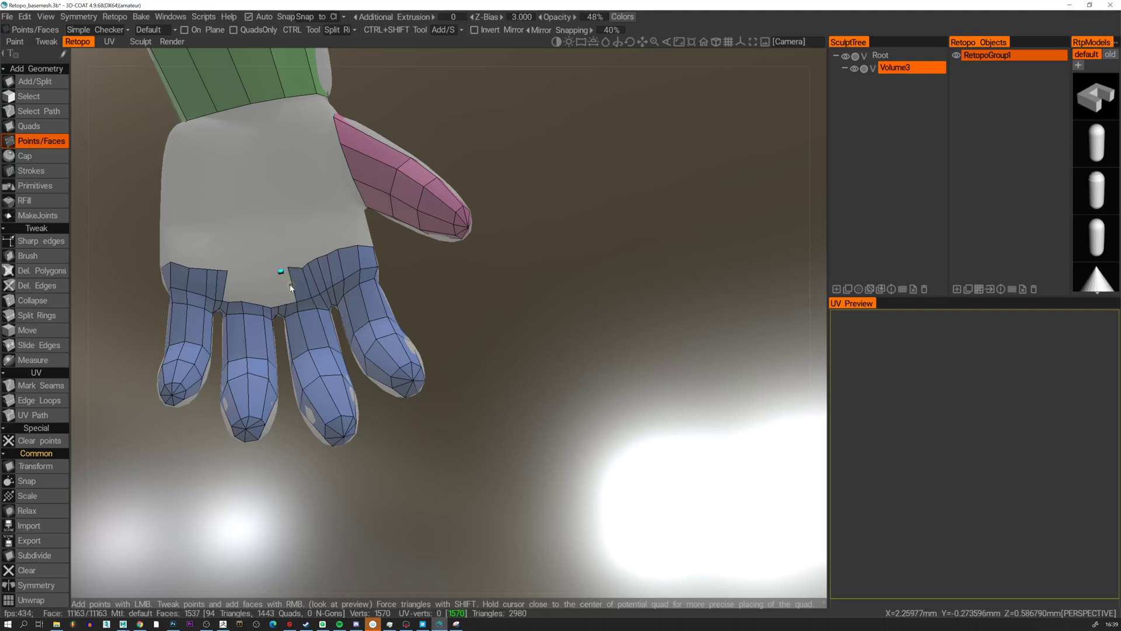
pyautogui.click(291, 287)
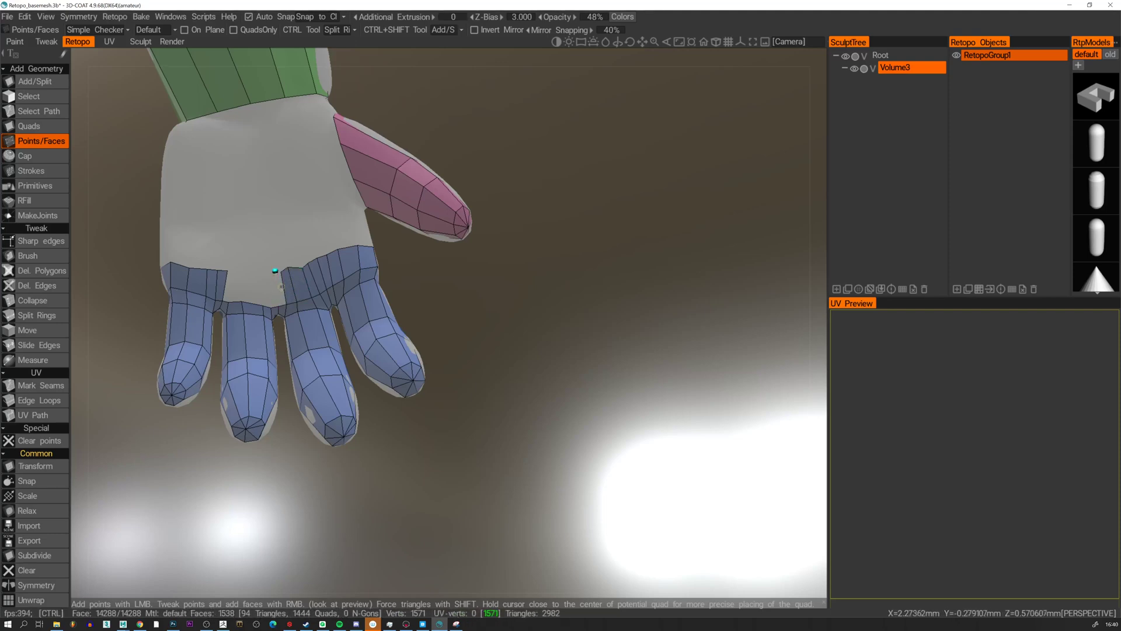
pyautogui.click(282, 292)
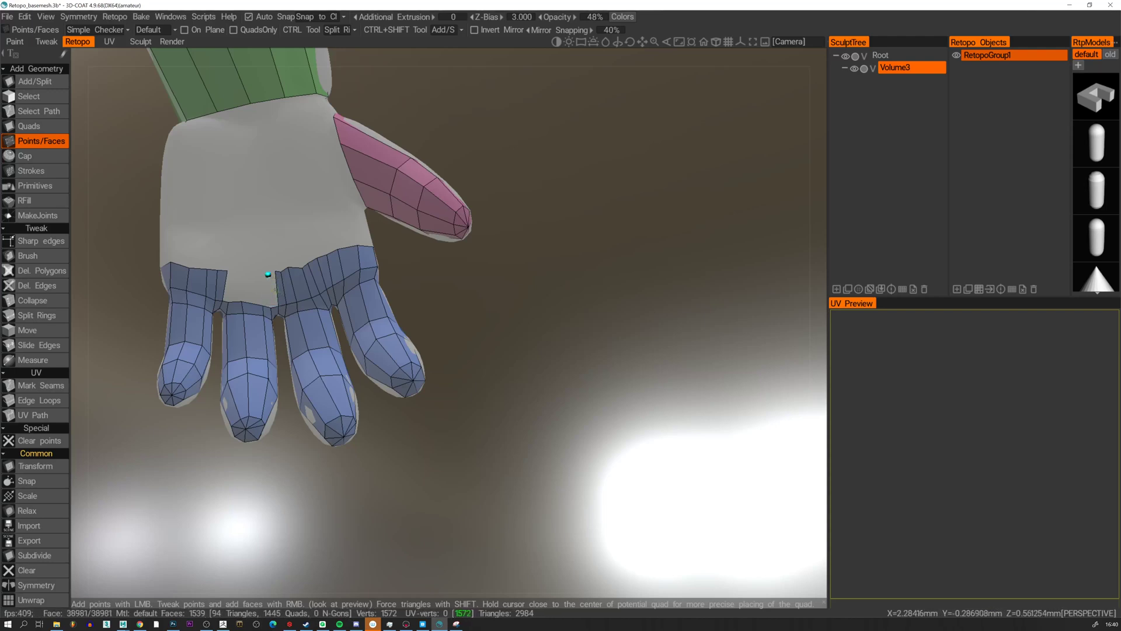
# Extrude one more quad from the palm-side row's open edge toward the ring finger with the Quads tool.
pyautogui.keyDown('alt'); pyautogui.moveTo(253, 242); pyautogui.dragTo(295, 274, button='middle'); pyautogui.keyUp('alt')
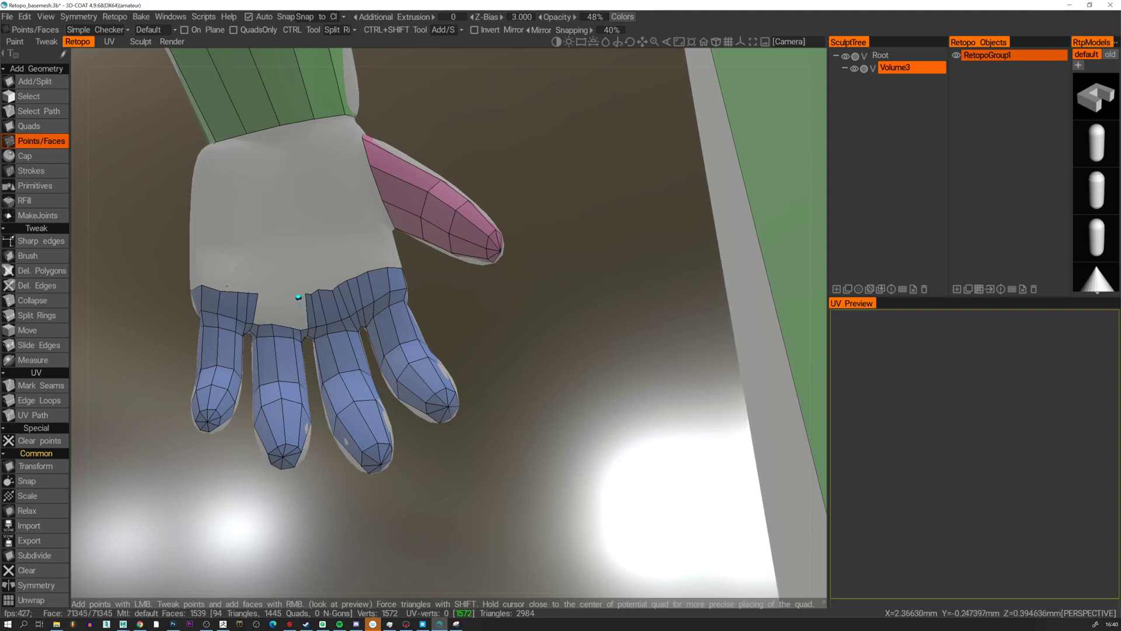
pyautogui.click(28, 129)
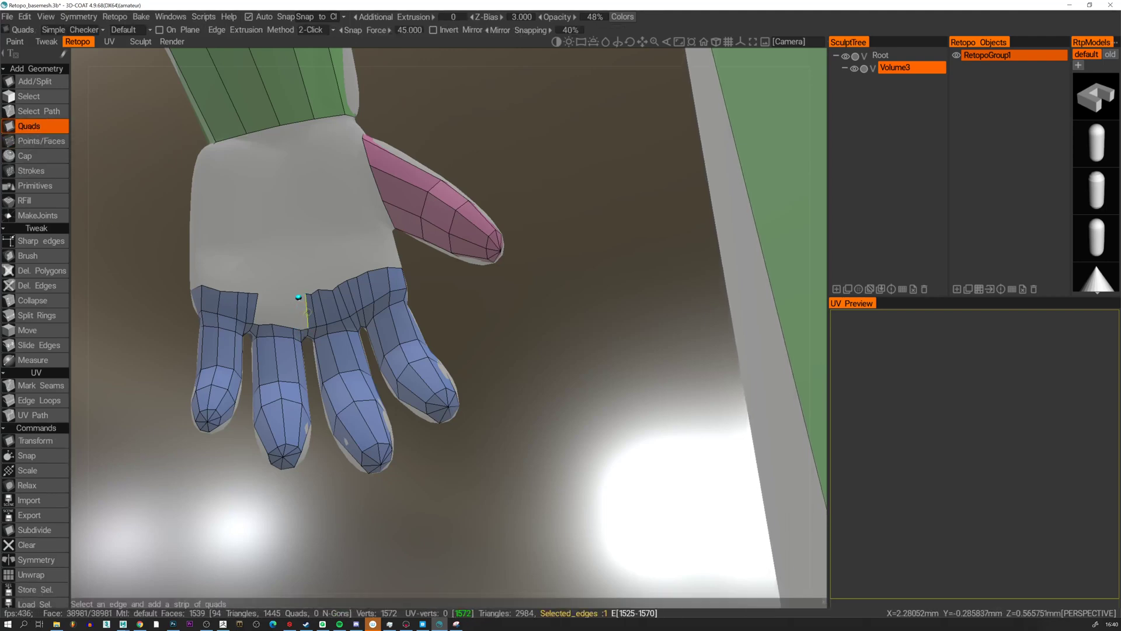
pyautogui.click(299, 298)
pyautogui.click(306, 328)
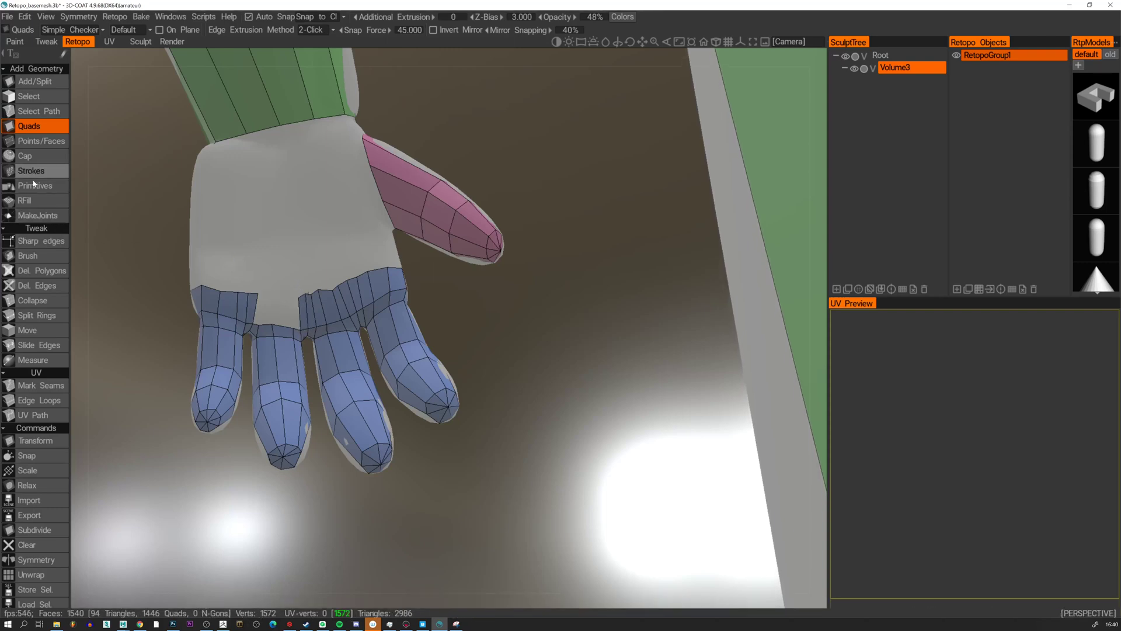
# Fill the palm-side quad row across the ring finger's base with Points/Faces, closing the gap to the pinky.
pyautogui.click(31, 142)
pyautogui.click(292, 298)
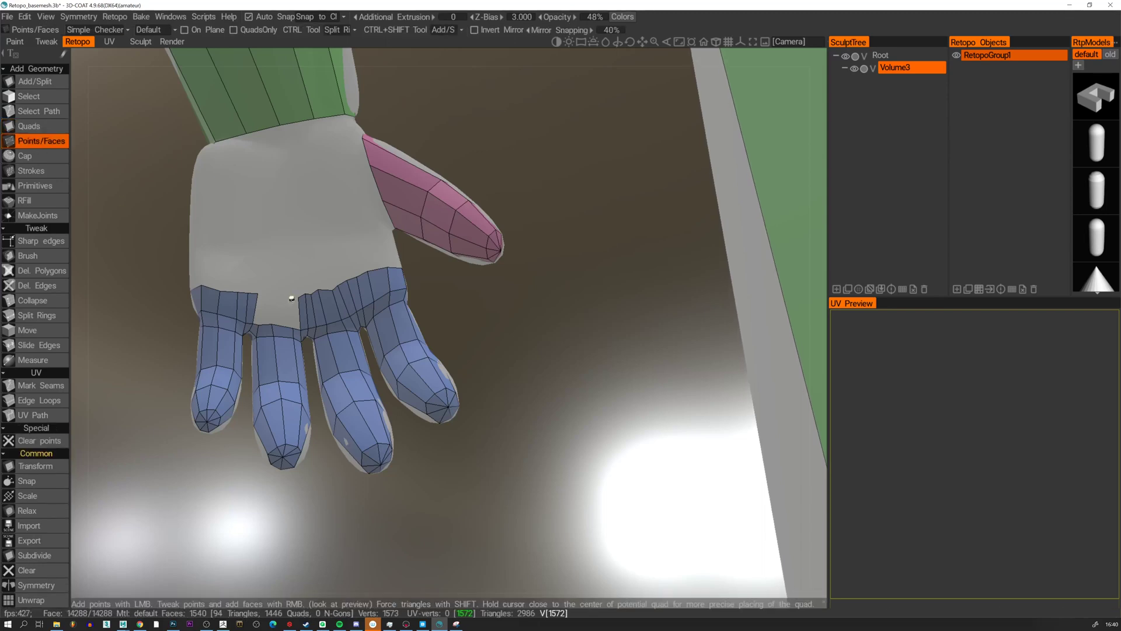
pyautogui.rightClick(295, 311)
pyautogui.click(275, 297)
pyautogui.rightClick(274, 305)
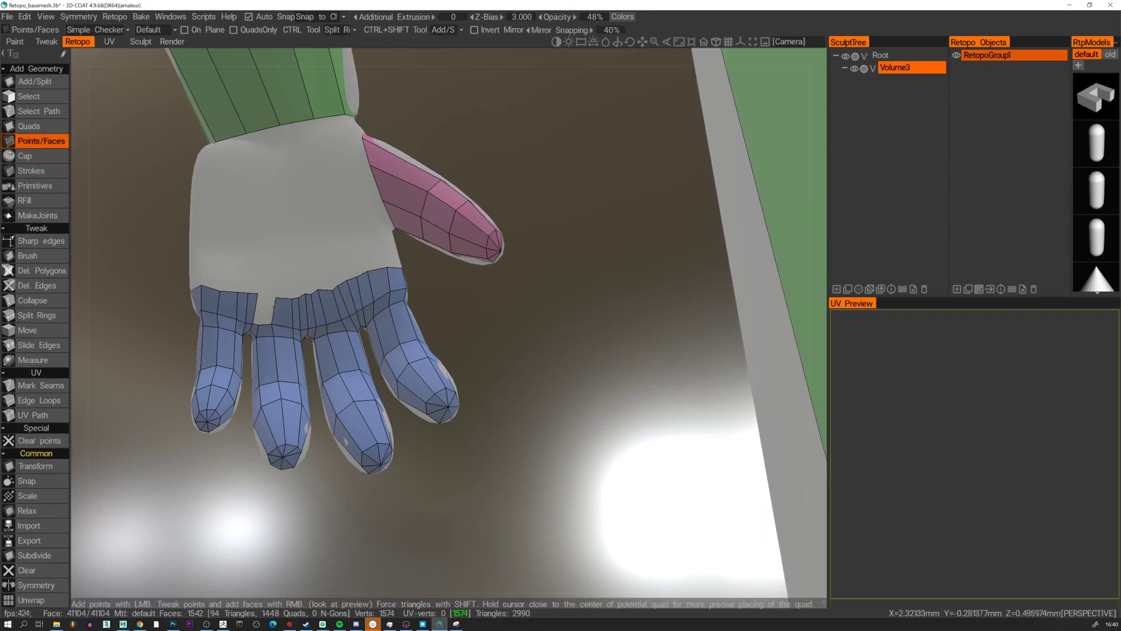
pyautogui.rightClick(262, 307)
pyautogui.rightClick(256, 308)
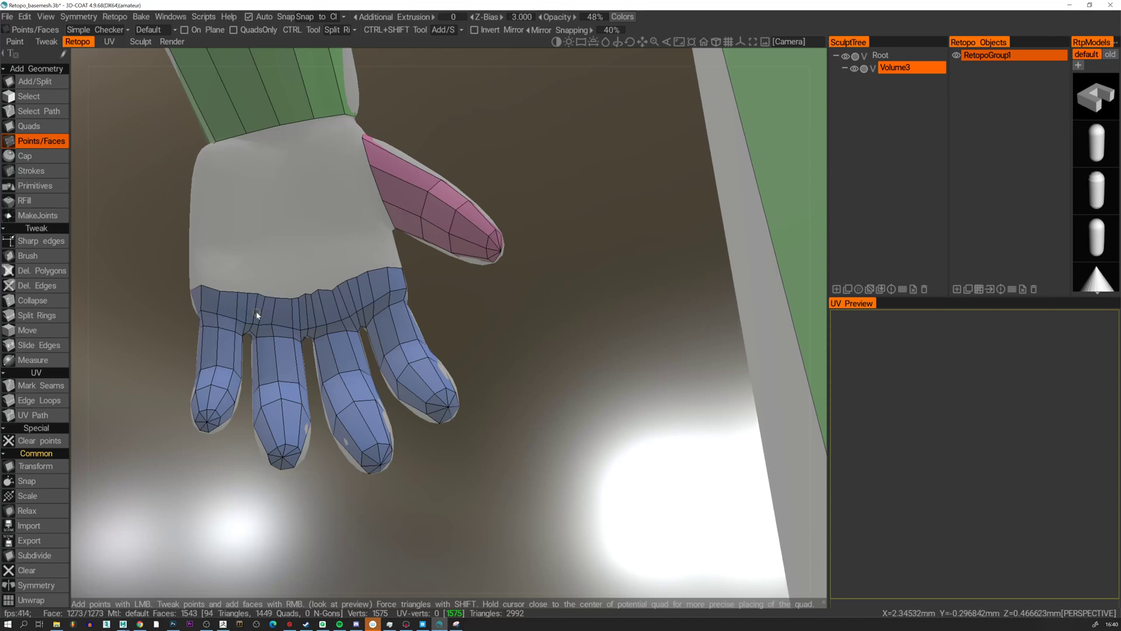
# Merge neighbouring vertices on the palm-side row's open edge into a single point above each of the three finger gaps.
pyautogui.keyDown('alt'); pyautogui.moveTo(279, 289); pyautogui.dragTo(268, 288); pyautogui.keyUp('alt')
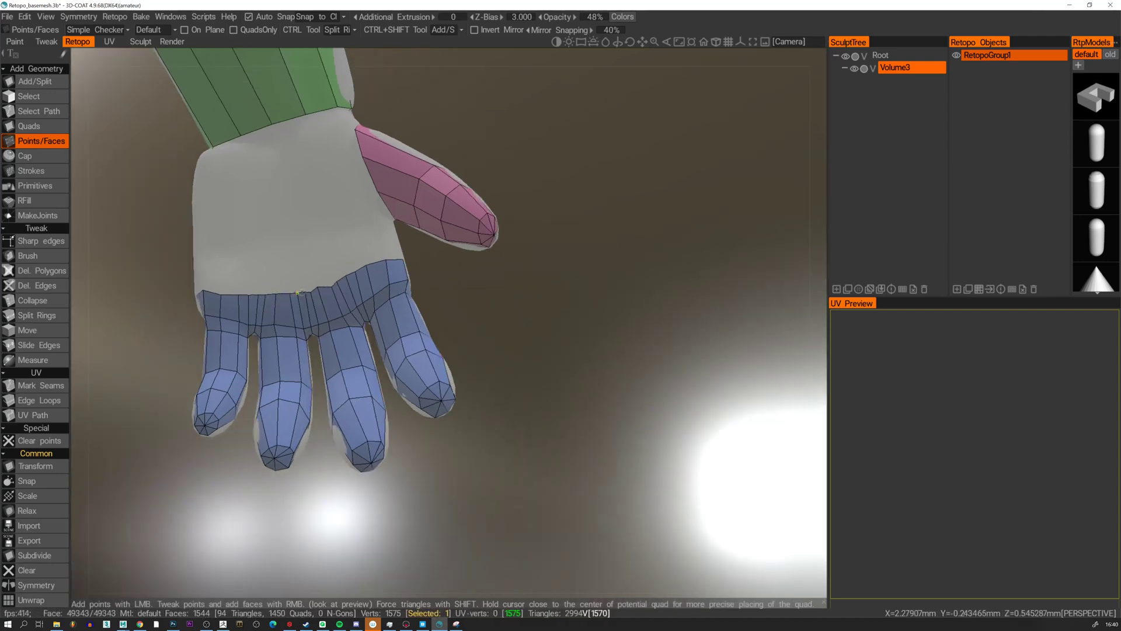
pyautogui.scroll(3, 316, 286)
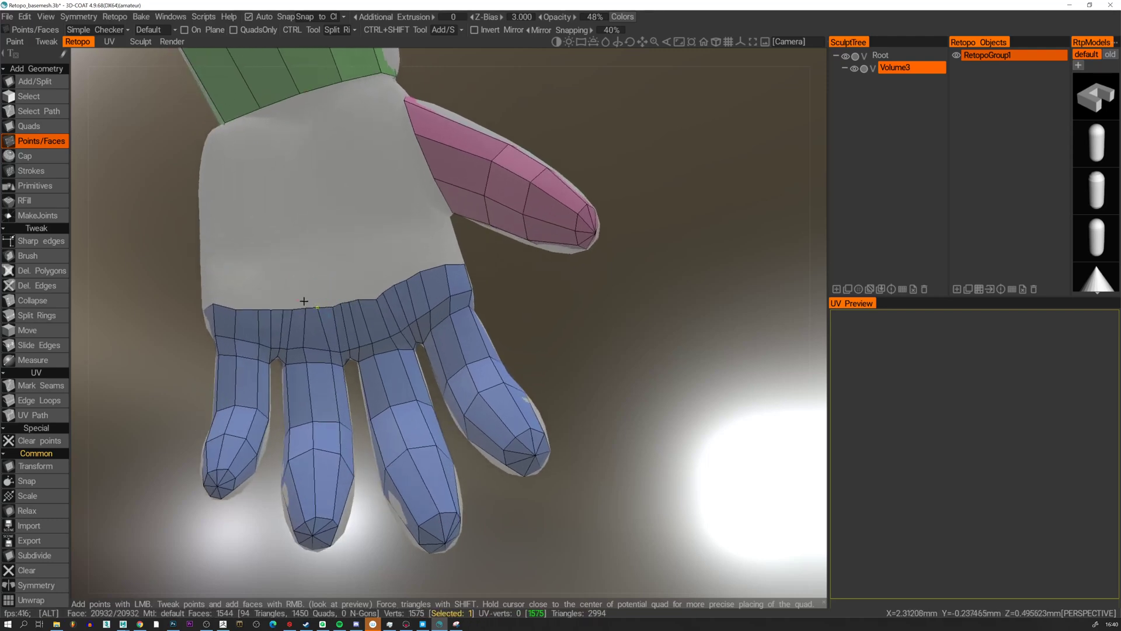
pyautogui.keyDown('alt'); pyautogui.moveTo(303, 300); pyautogui.dragTo(306, 303); pyautogui.keyUp('alt')
pyautogui.hotkey('ctrl', 'z')
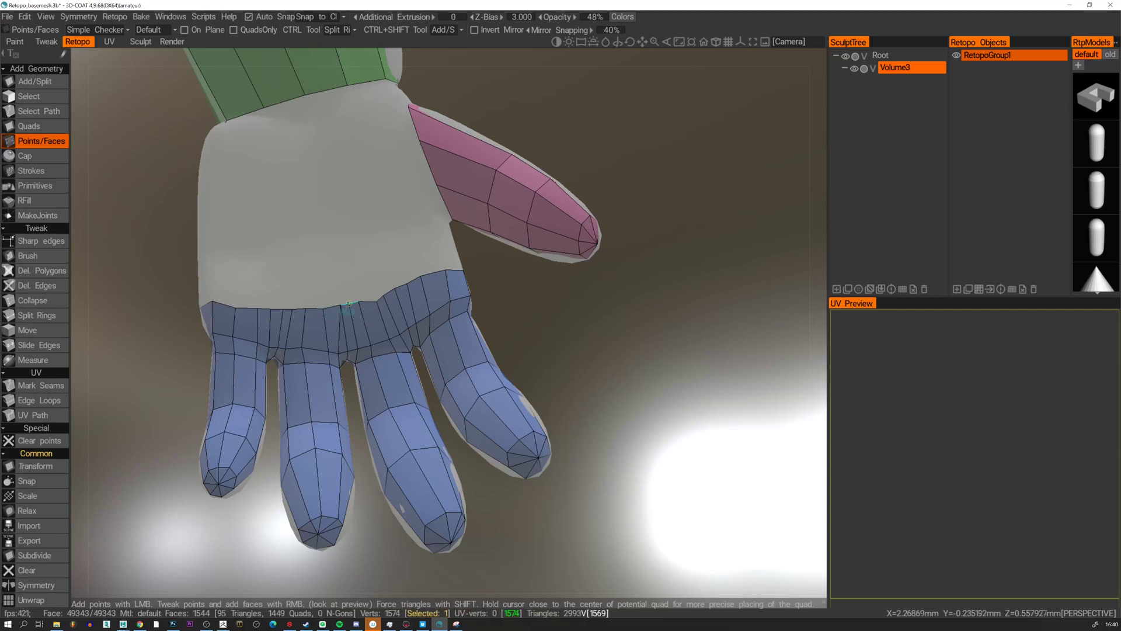
pyautogui.moveTo(349, 304); pyautogui.dragTo(339, 306)
pyautogui.moveTo(294, 309); pyautogui.dragTo(277, 310, button='right')
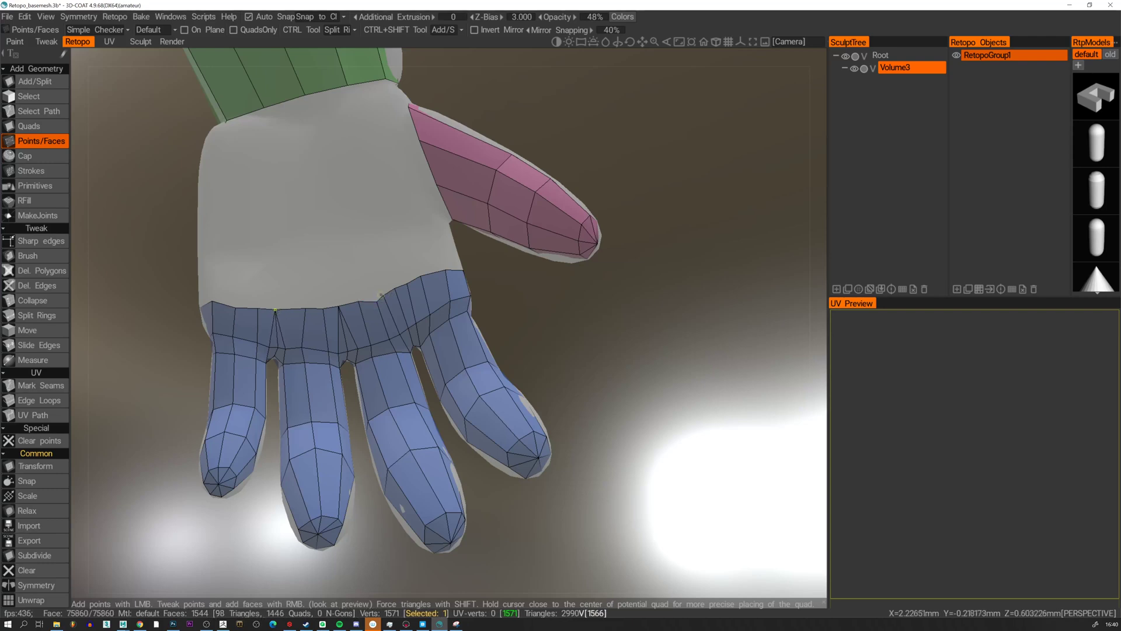
pyautogui.moveTo(394, 288); pyautogui.dragTo(397, 290, button='right')
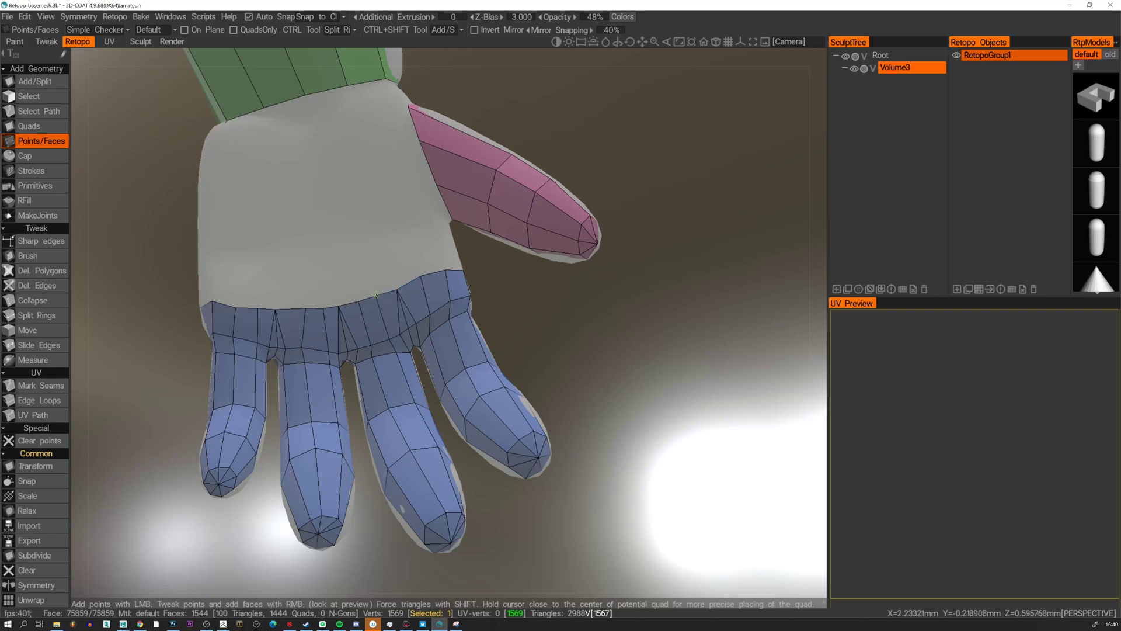
# Merge the open-edge vertices on the back of the hand above the middle-ring and index-middle finger gaps.
pyautogui.keyDown('alt'); pyautogui.moveTo(295, 298); pyautogui.dragTo(313, 264); pyautogui.keyUp('alt')
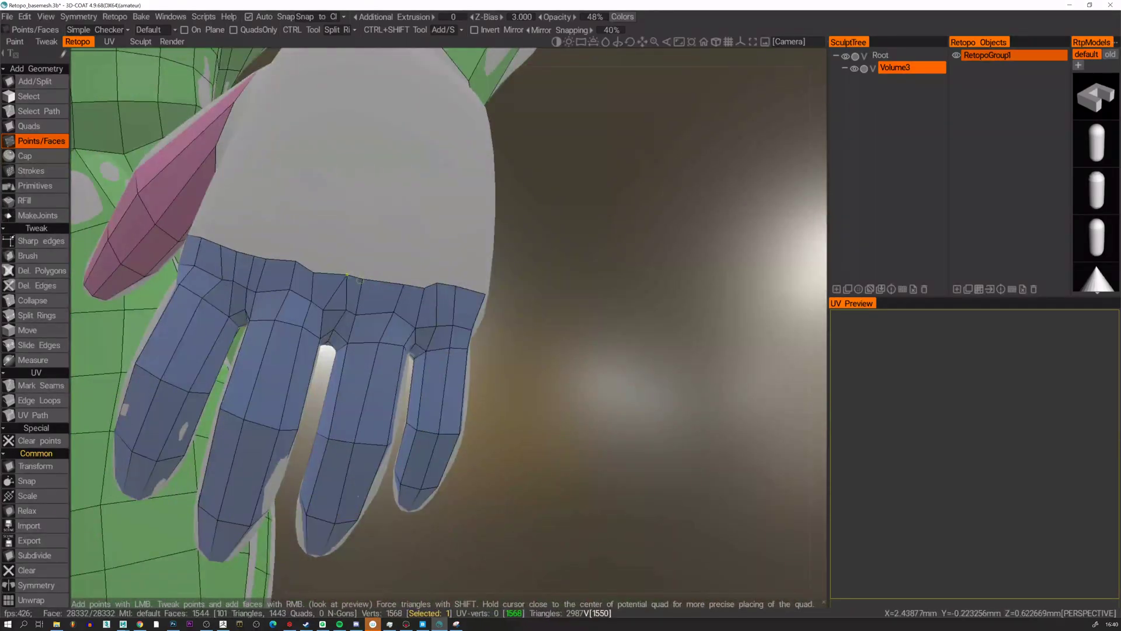
pyautogui.moveTo(360, 280); pyautogui.dragTo(343, 274, button='right')
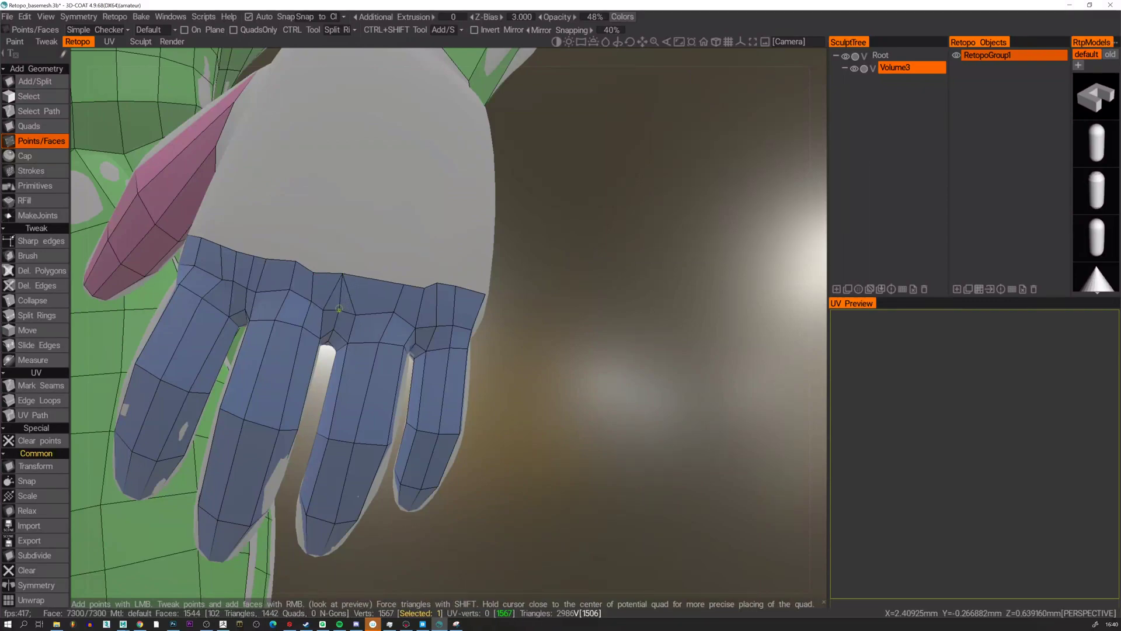
pyautogui.moveTo(266, 260); pyautogui.dragTo(254, 257, button='right')
pyautogui.keyDown('alt'); pyautogui.moveTo(244, 256); pyautogui.dragTo(292, 256); pyautogui.keyUp('alt')
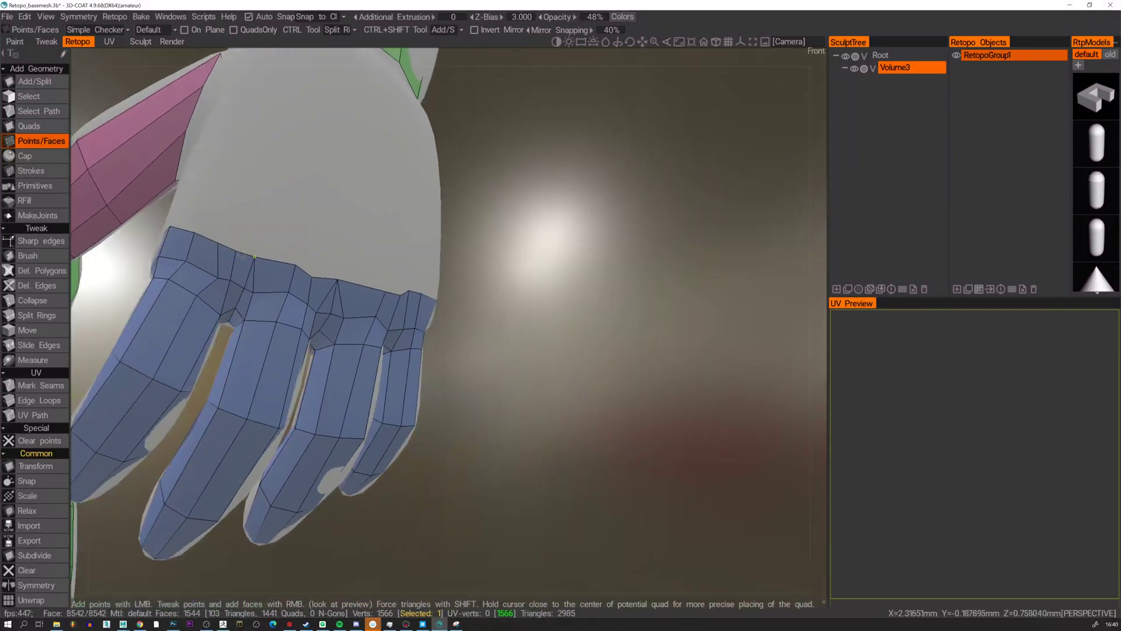
pyautogui.moveTo(238, 250); pyautogui.dragTo(253, 256, button='right')
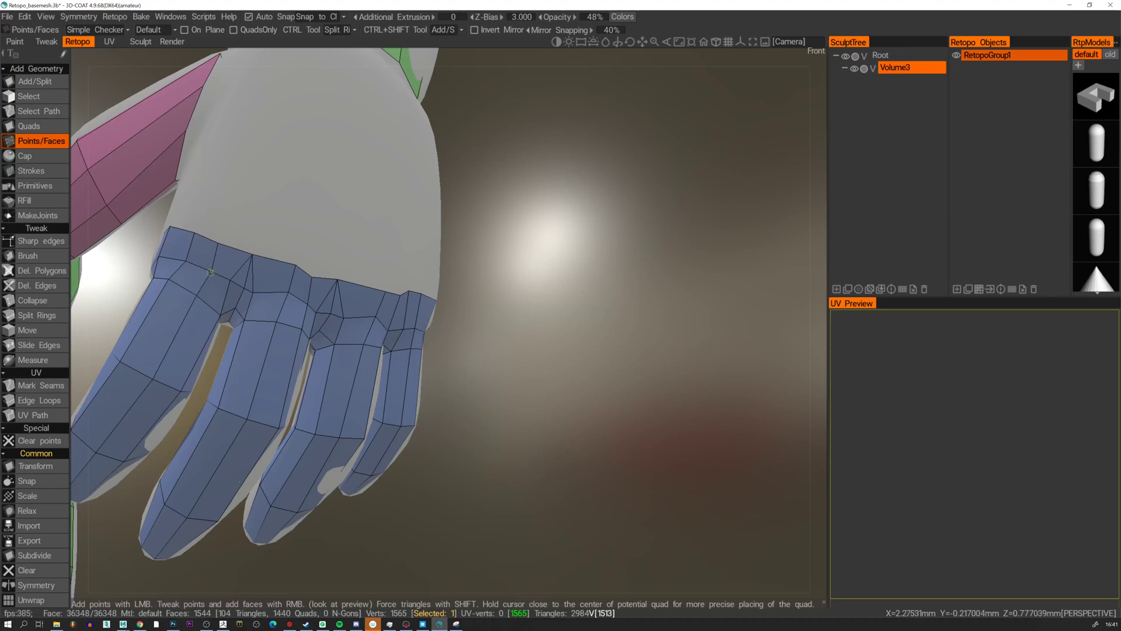
# Try to merge and adjust the open-edge vertices on the back of the hand above the ring-pinky gap.
pyautogui.keyDown('alt'); pyautogui.moveTo(303, 283); pyautogui.dragTo(243, 271); pyautogui.keyUp('alt')
pyautogui.moveTo(422, 283); pyautogui.dragTo(438, 285, button='right')
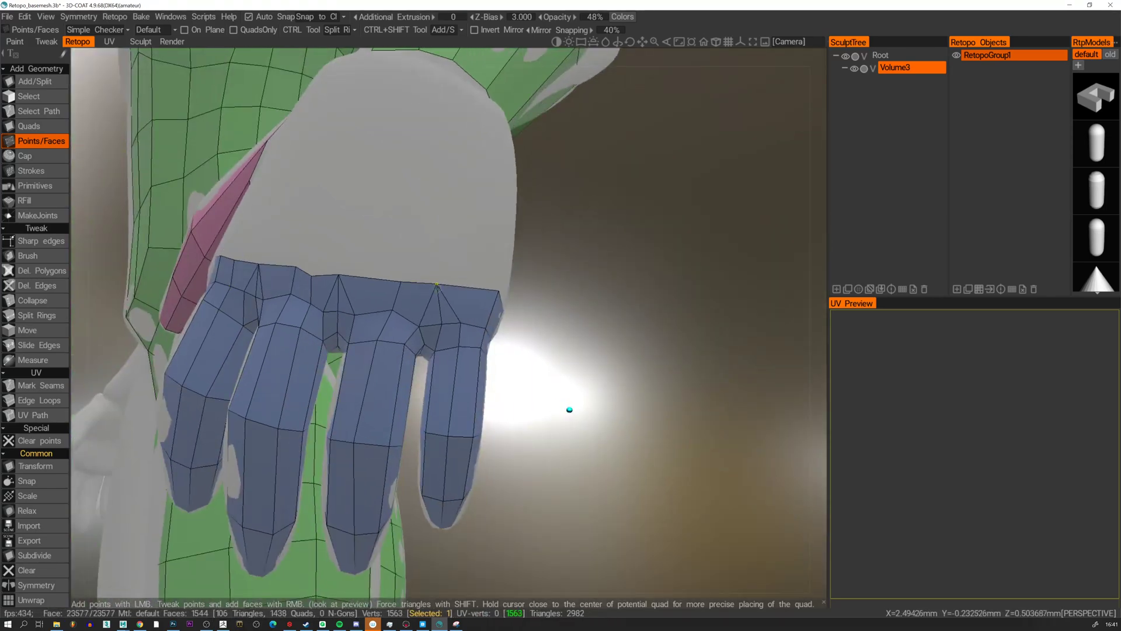
pyautogui.moveTo(439, 286)
pyautogui.keyDown('alt'); pyautogui.mouseDown()
pyautogui.moveTo(445, 302)
pyautogui.moveTo(438, 296)
pyautogui.mouseUp(); pyautogui.keyUp('alt')
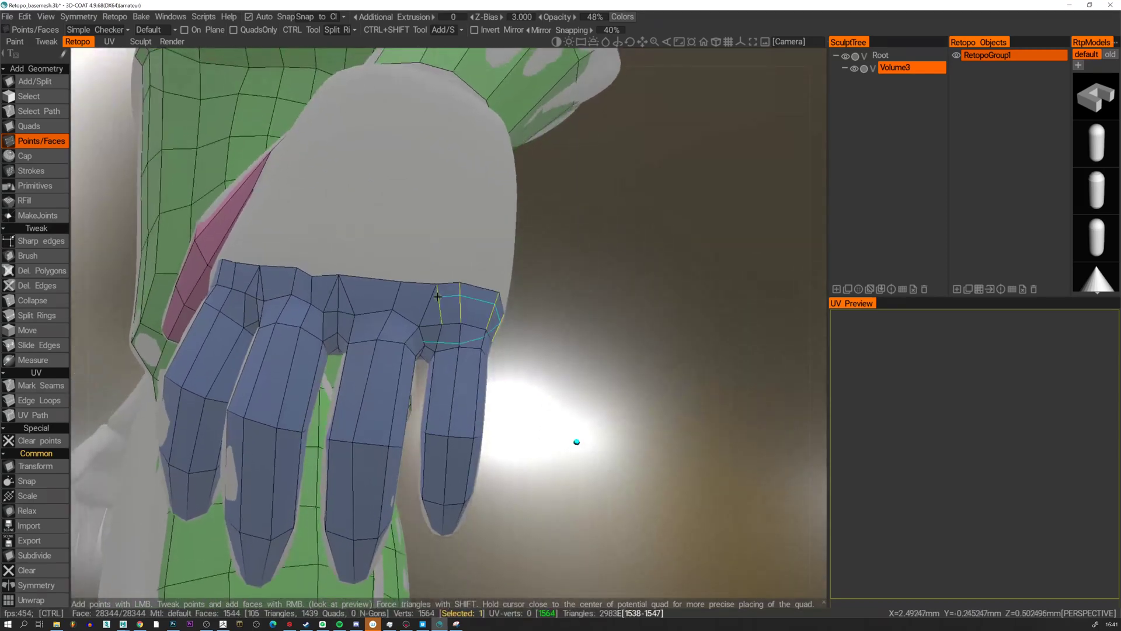
pyautogui.hotkey('ctrl', 'z')
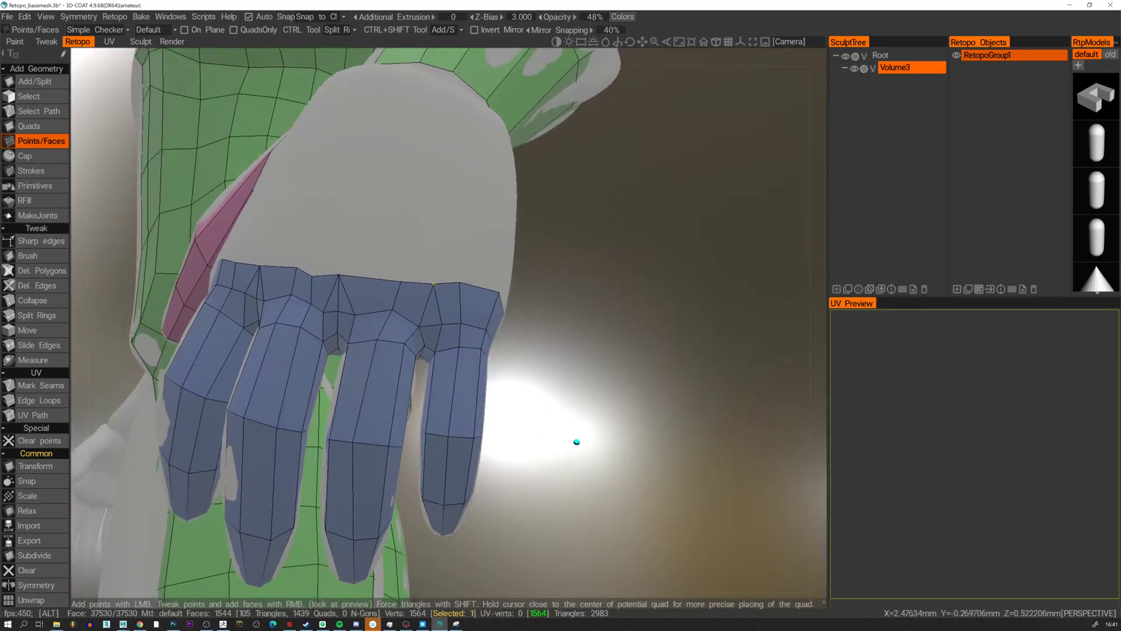
pyautogui.keyDown('alt'); pyautogui.moveTo(437, 301); pyautogui.dragTo(439, 315); pyautogui.keyUp('alt')
pyautogui.hotkey('ctrl', 'z')
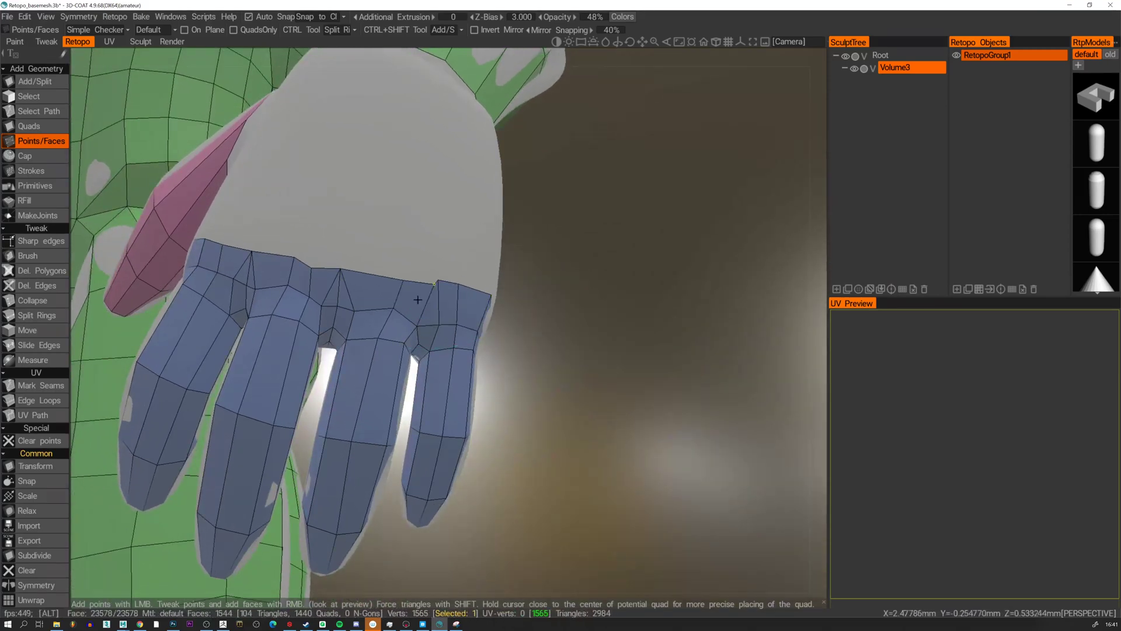
pyautogui.moveTo(401, 282); pyautogui.dragTo(411, 324, button='right')
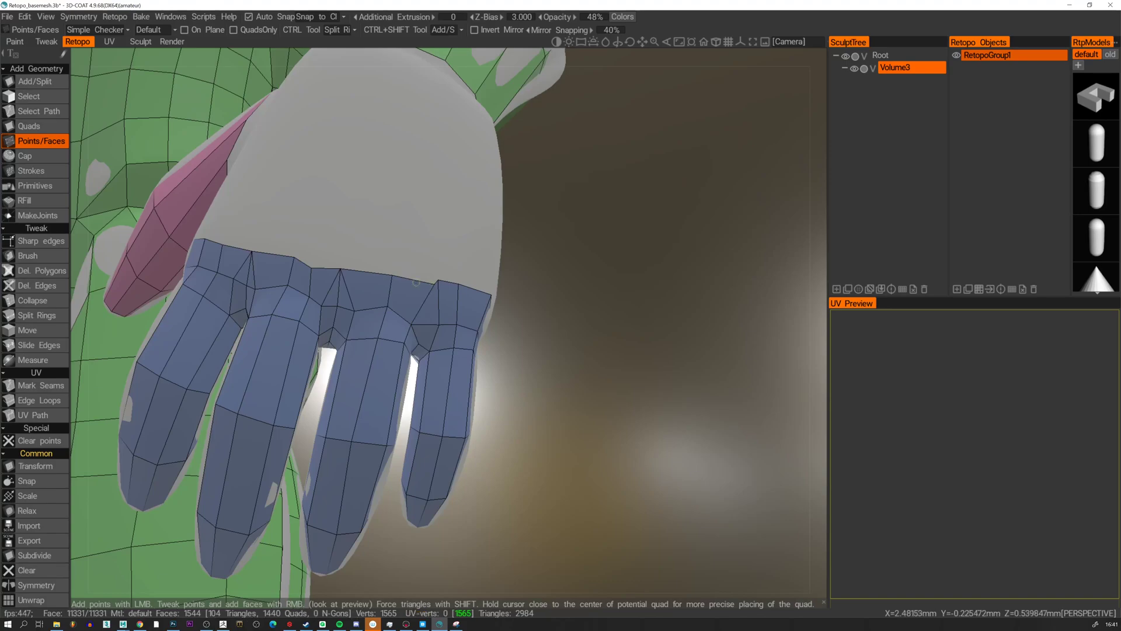
# Delete the polygons around the ring-pinky gap and beside it on the back of the hand.
pyautogui.moveTo(432, 303)
pyautogui.keyDown('alt'); pyautogui.mouseDown()
pyautogui.moveTo(420, 253)
pyautogui.moveTo(431, 261)
pyautogui.moveTo(415, 261)
pyautogui.moveTo(418, 317)
pyautogui.mouseUp(); pyautogui.keyUp('alt')
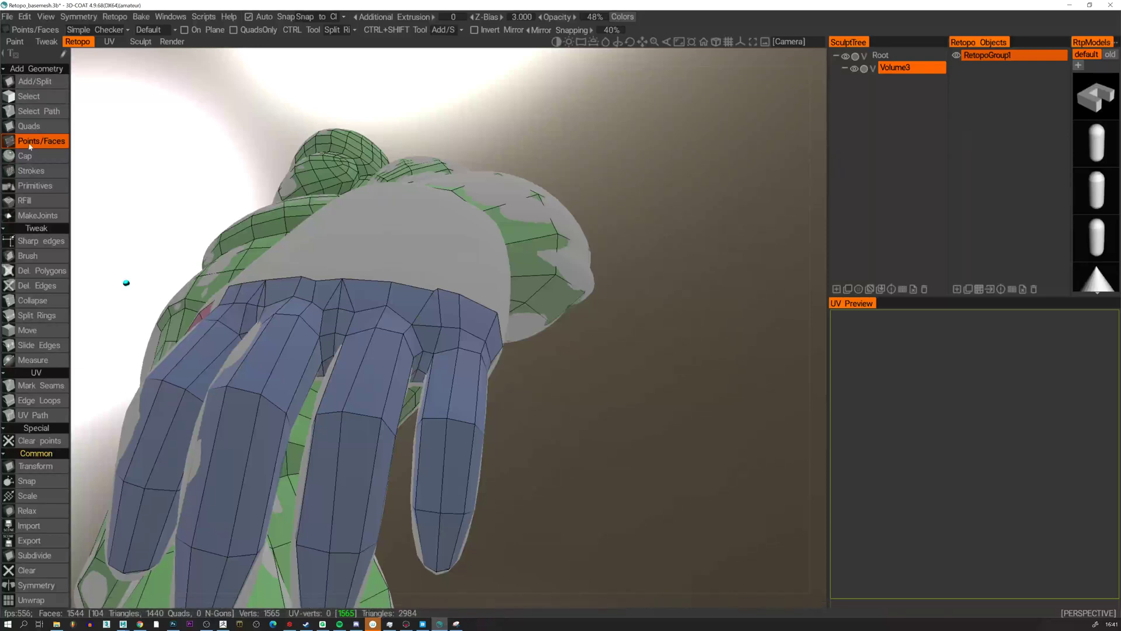
pyautogui.click(40, 270)
pyautogui.click(426, 339)
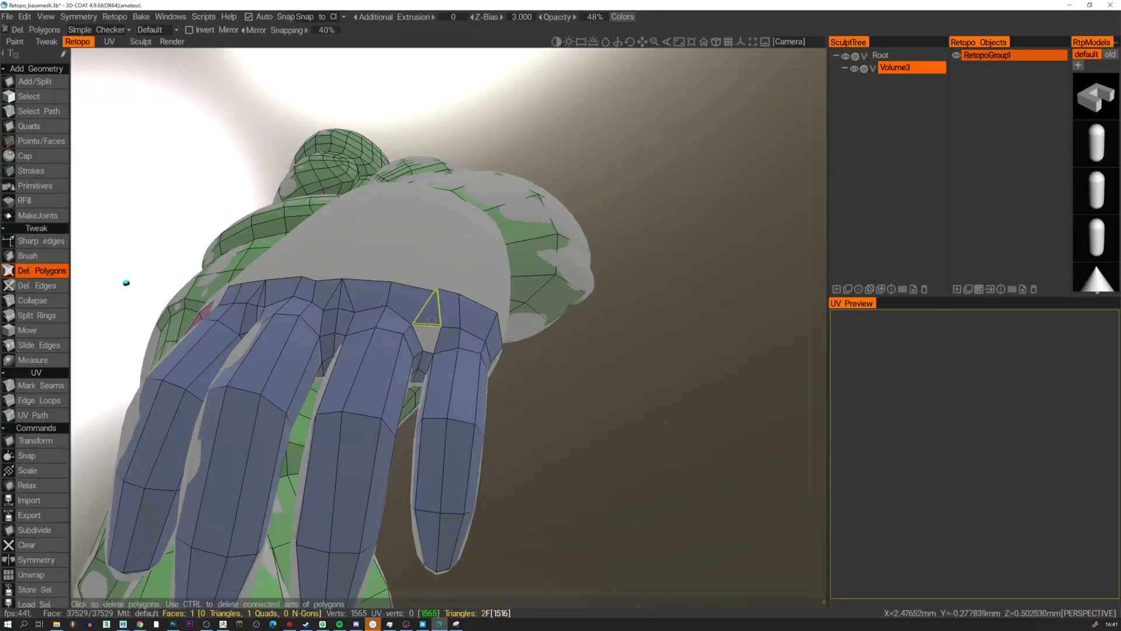
pyautogui.click(431, 314)
pyautogui.click(449, 309)
pyautogui.click(408, 300)
pyautogui.keyDown('alt'); pyautogui.moveTo(430, 341); pyautogui.dragTo(441, 386); pyautogui.keyUp('alt')
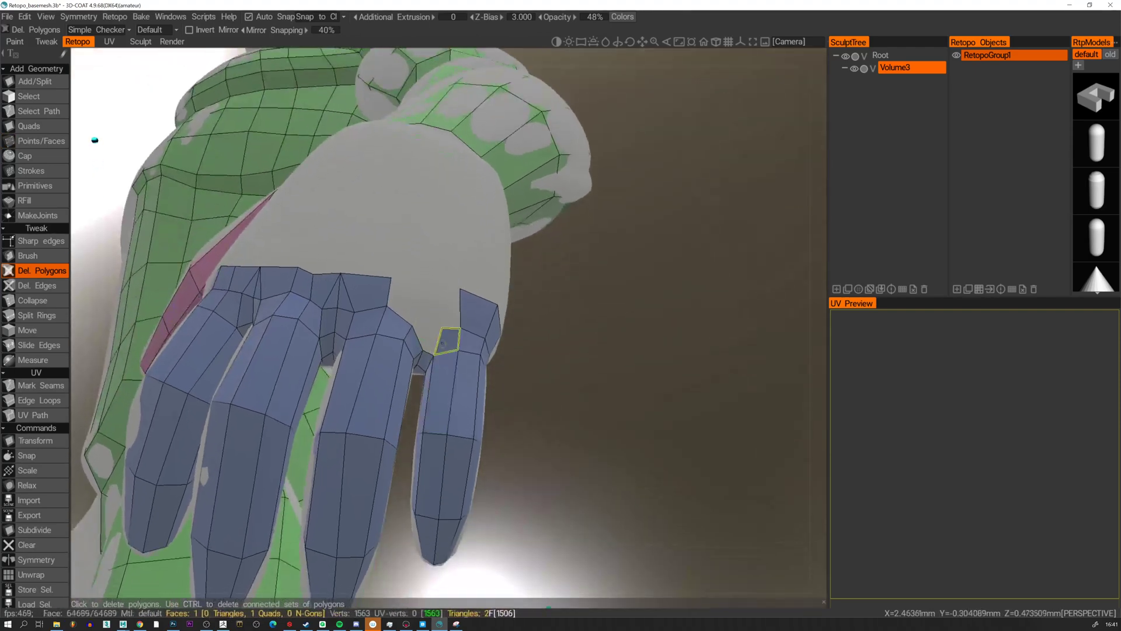
pyautogui.click(447, 340)
# Rebuild two quads with Points/Faces along the pinky's base, working toward the ring-pinky gap.
pyautogui.click(36, 141)
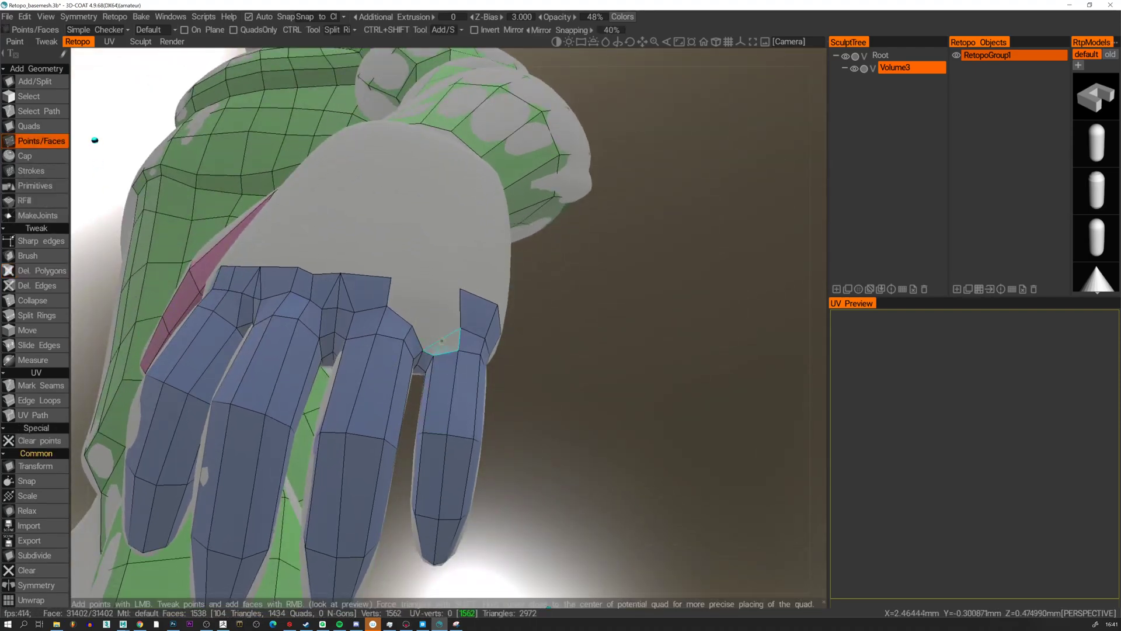
pyautogui.click(442, 330)
pyautogui.click(433, 333)
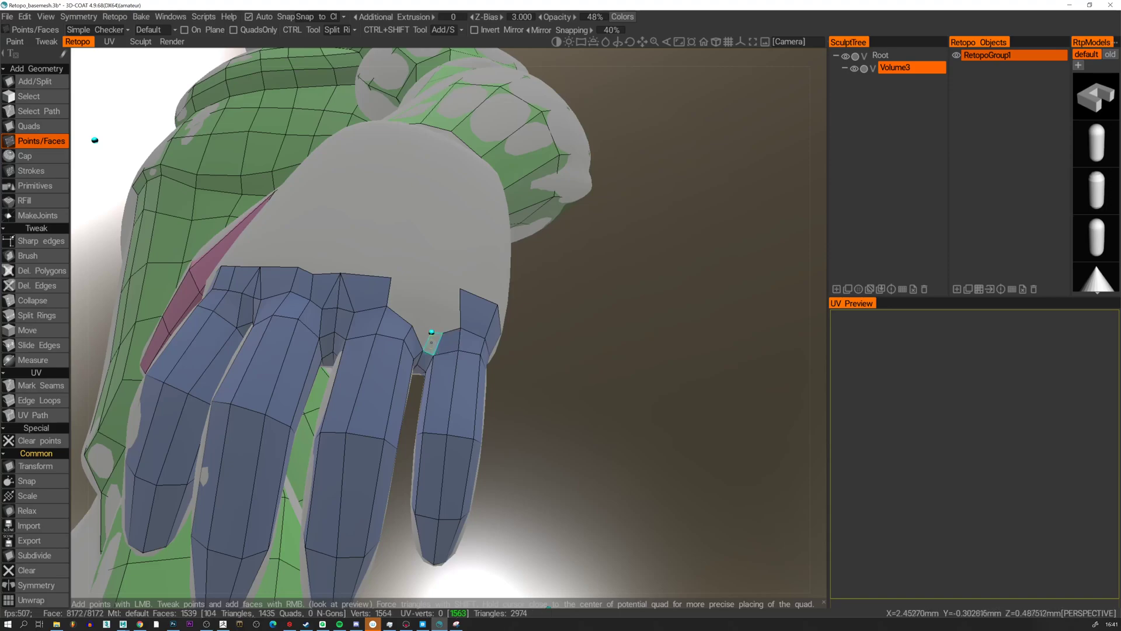
pyautogui.rightClick(434, 342)
pyautogui.keyDown('alt'); pyautogui.moveTo(434, 342); pyautogui.dragTo(417, 318); pyautogui.keyUp('alt')
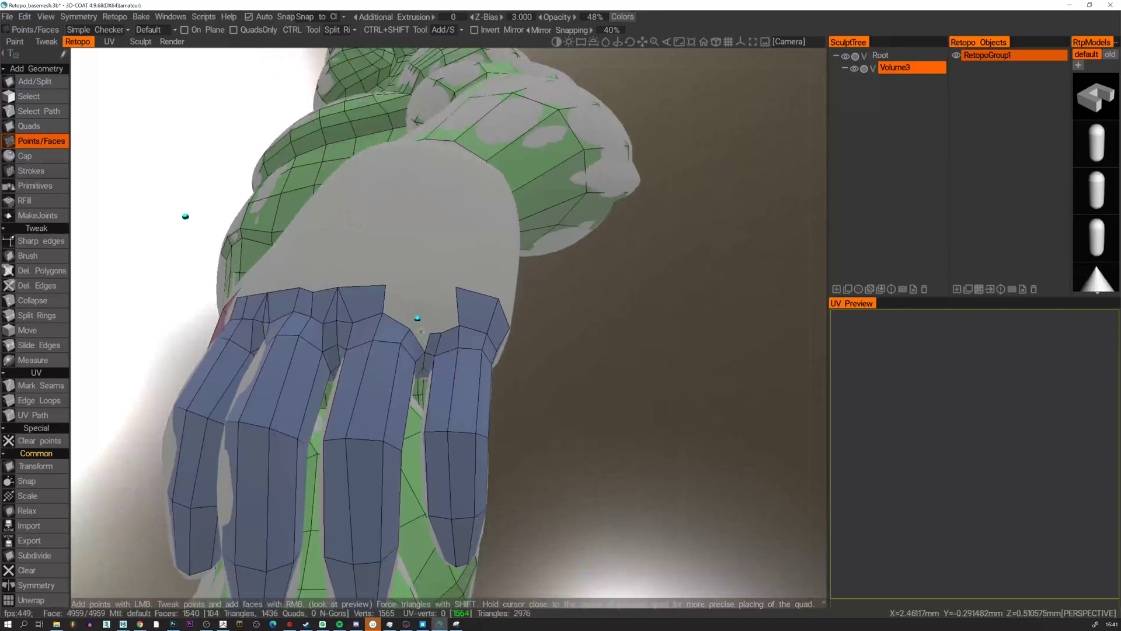
# Try to extend the rebuilt row with another quad over the ring-pinky gap.
pyautogui.rightClick(420, 331)
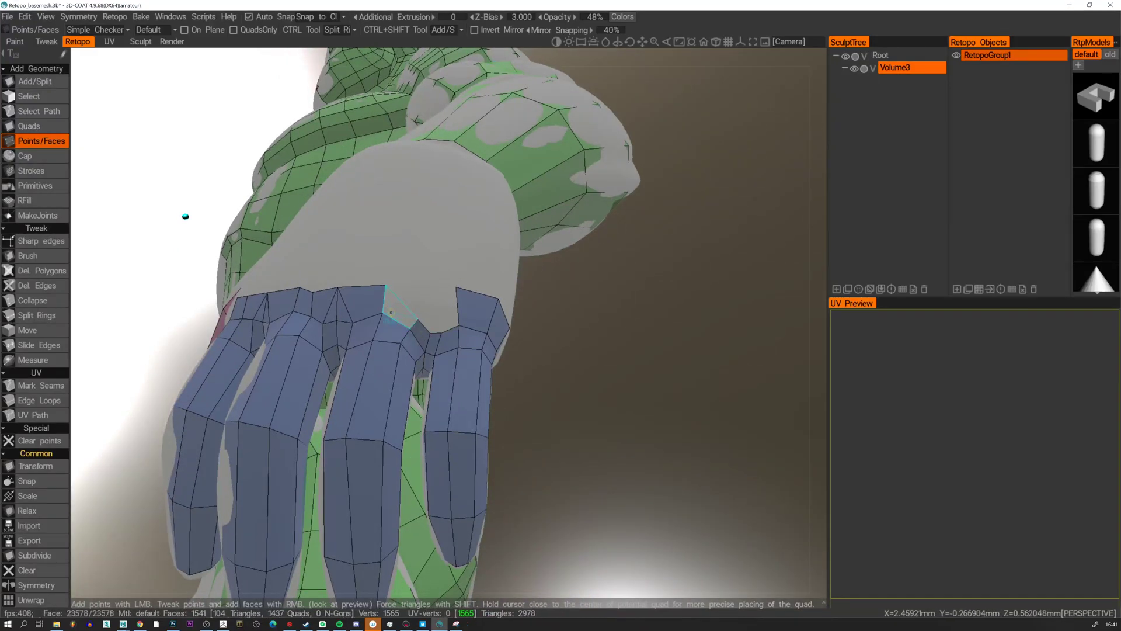
pyautogui.keyDown('alt'); pyautogui.moveTo(398, 315); pyautogui.dragTo(439, 354); pyautogui.keyUp('alt')
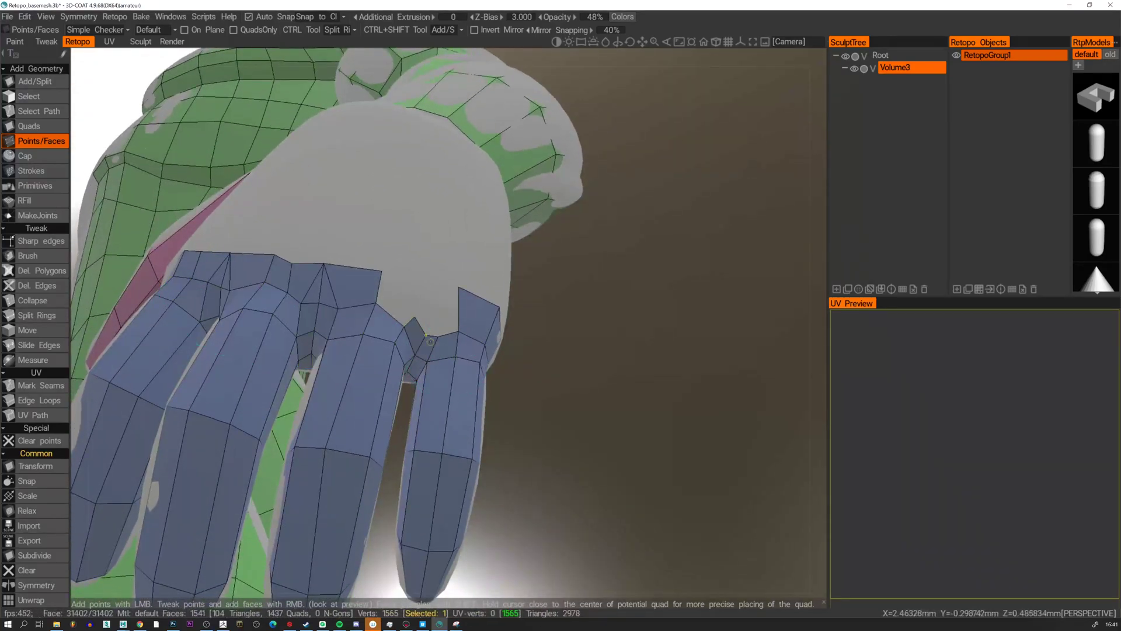
pyautogui.hotkey('ctrl', 'z')
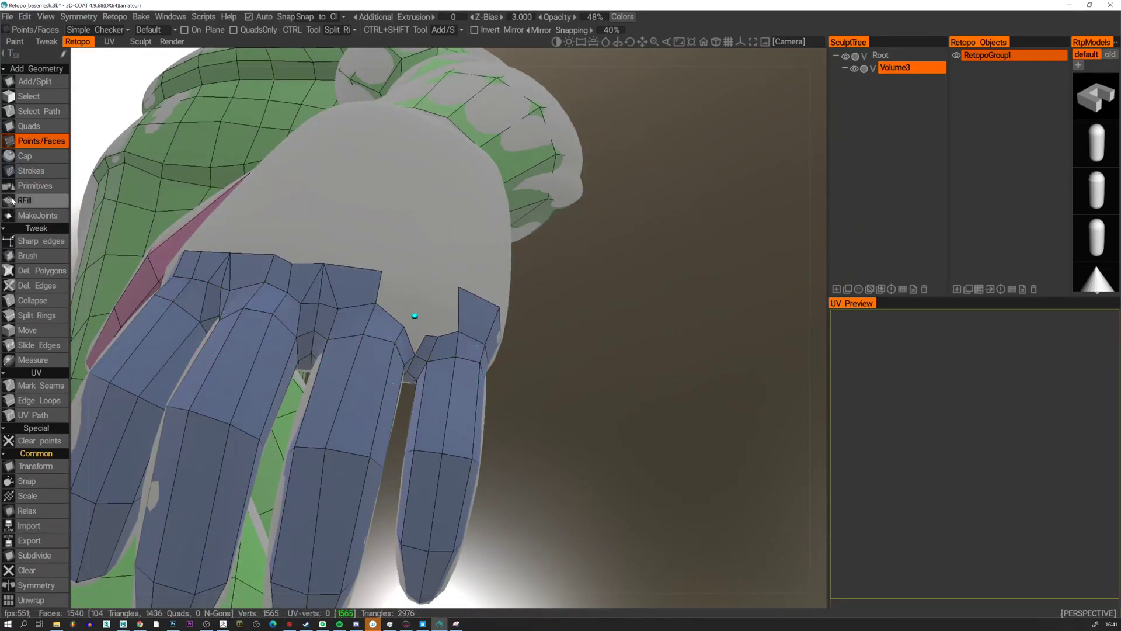
# Delete the two remaining base polygons on the pinky side of the ring finger's back.
pyautogui.click(41, 270)
pyautogui.click(407, 342)
pyautogui.click(385, 324)
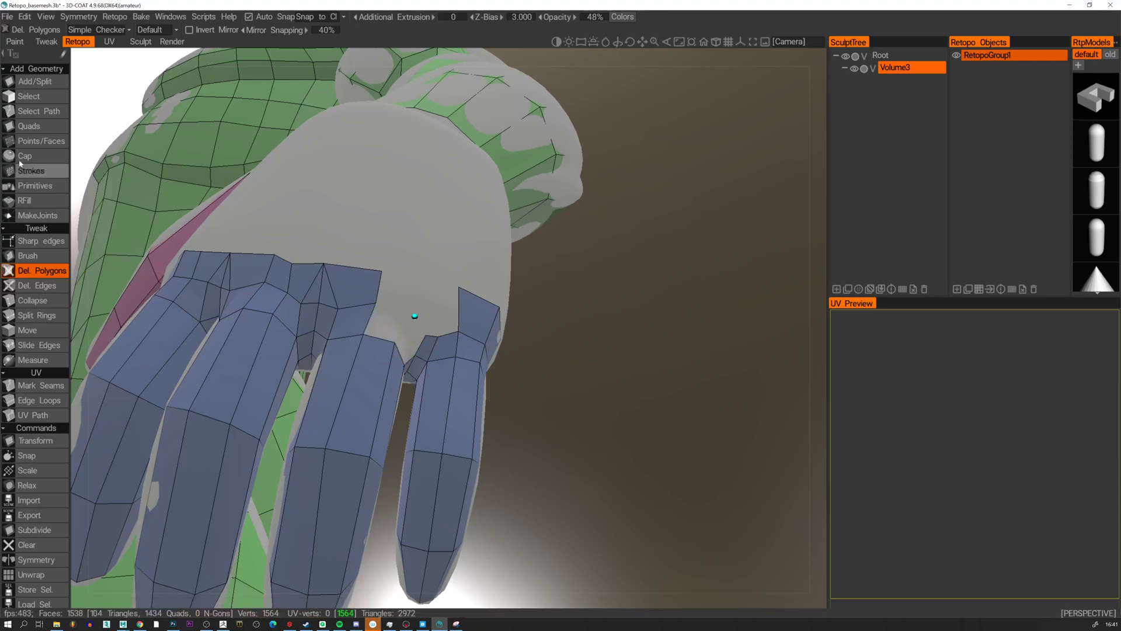
# Add new quads with Points/Faces over the ring-pinky gap, joining the pinky's base row to the ring finger's.
pyautogui.click(36, 141)
pyautogui.keyDown('alt'); pyautogui.moveTo(394, 331); pyautogui.dragTo(417, 346); pyautogui.keyUp('alt')
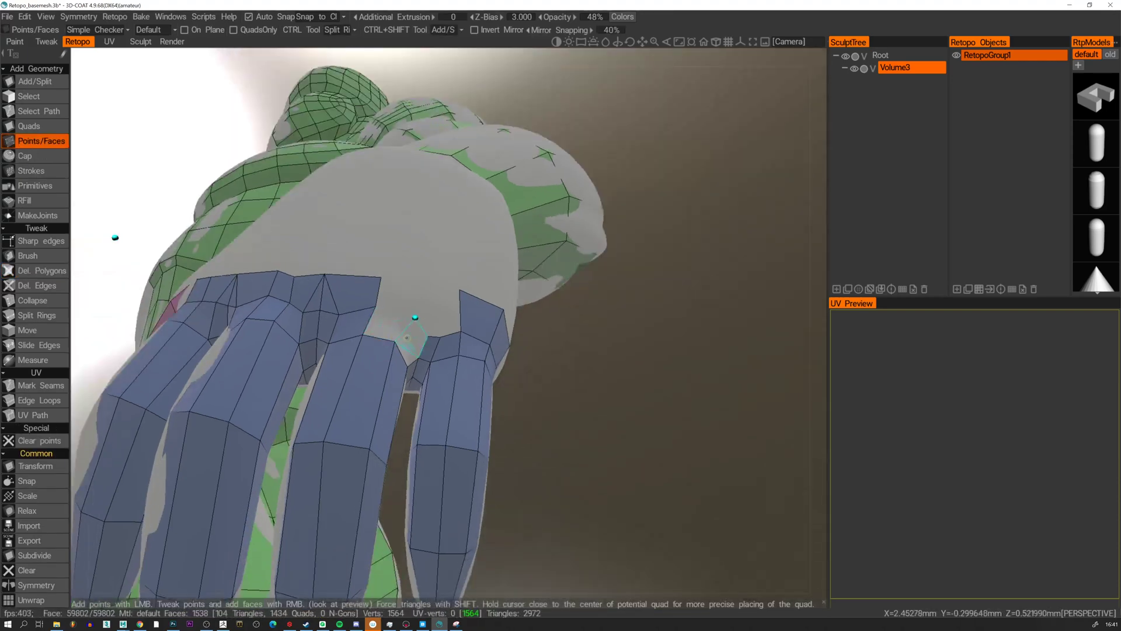
pyautogui.click(408, 338)
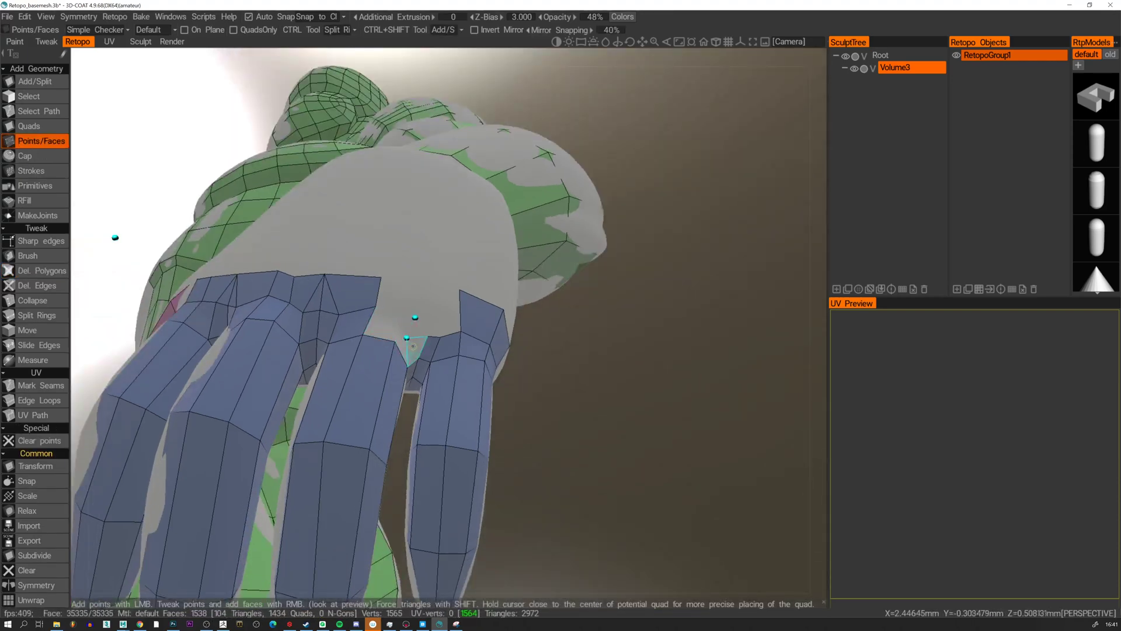
pyautogui.click(414, 346)
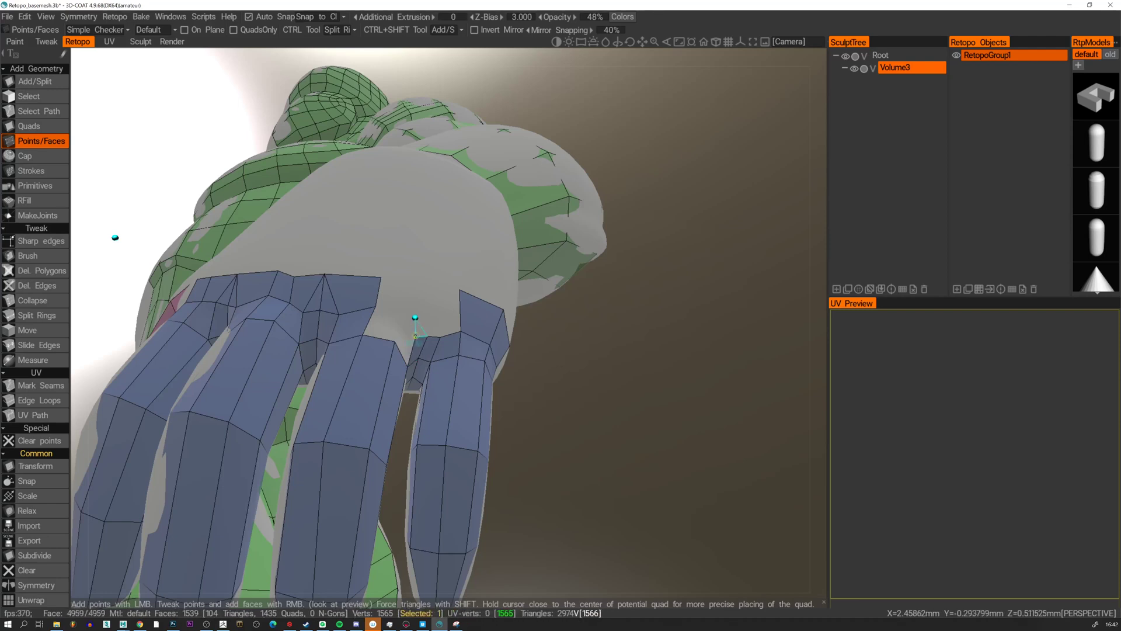
pyautogui.click(403, 345)
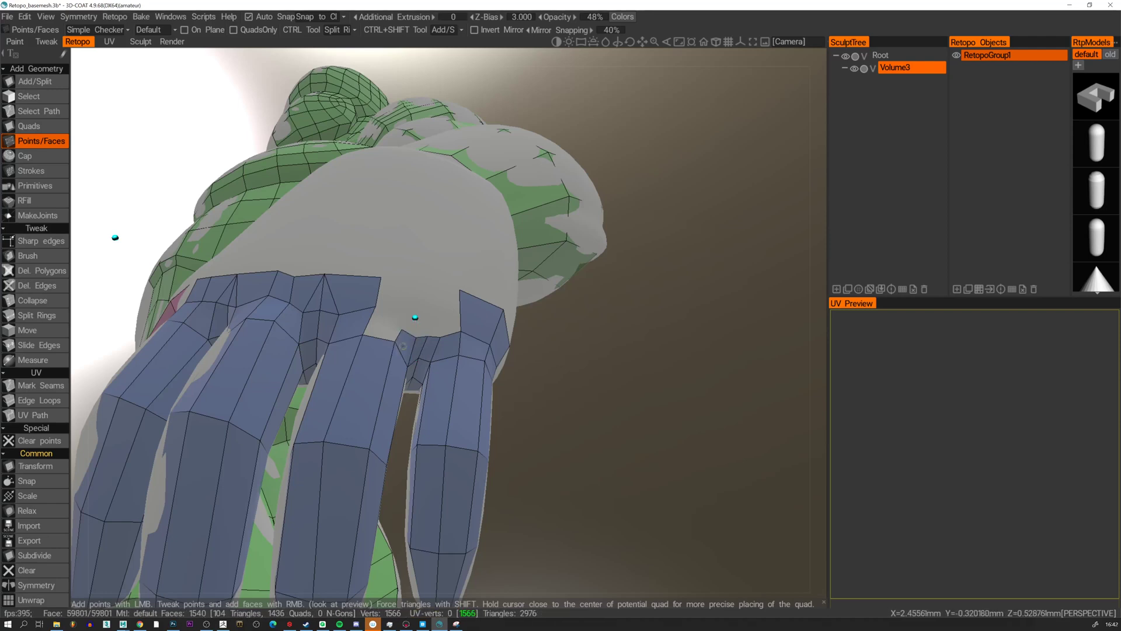
pyautogui.click(378, 322)
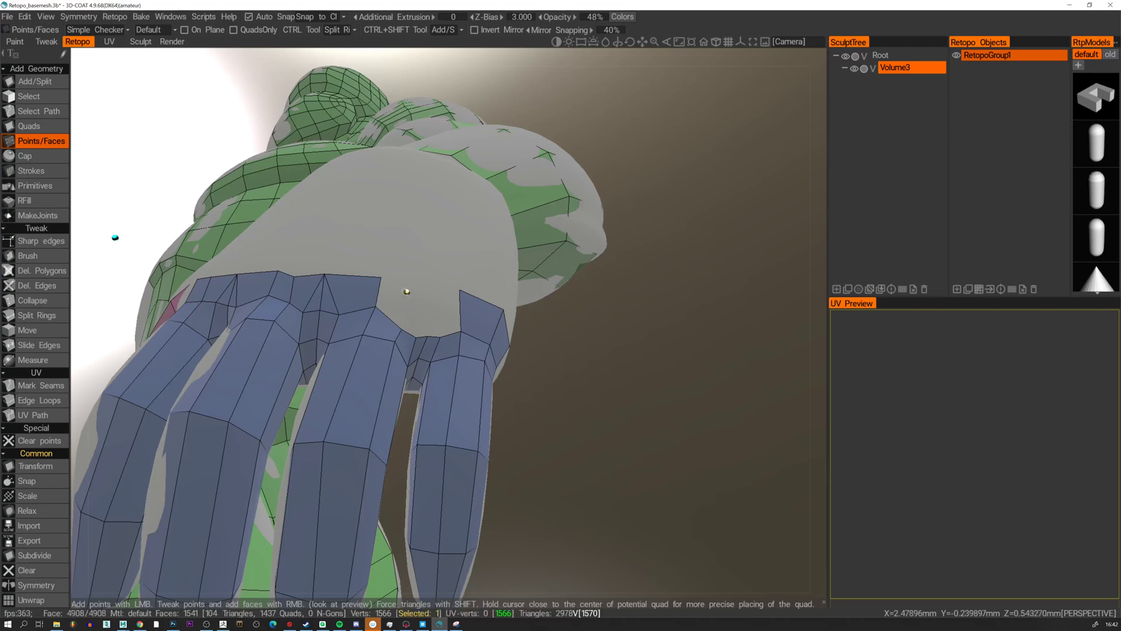
# Add narrow quads with Points/Faces across the remaining ring-pinky gap, continuing the finger-base row toward the pinky.
pyautogui.click(418, 297)
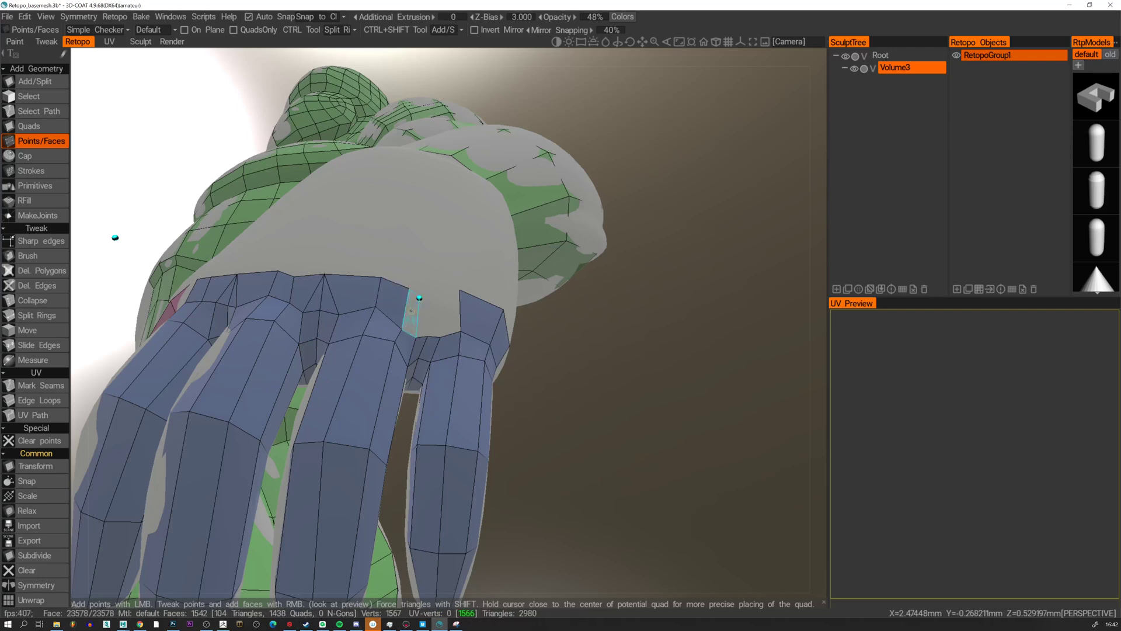
pyautogui.click(411, 310)
pyautogui.click(430, 300)
pyautogui.click(441, 299)
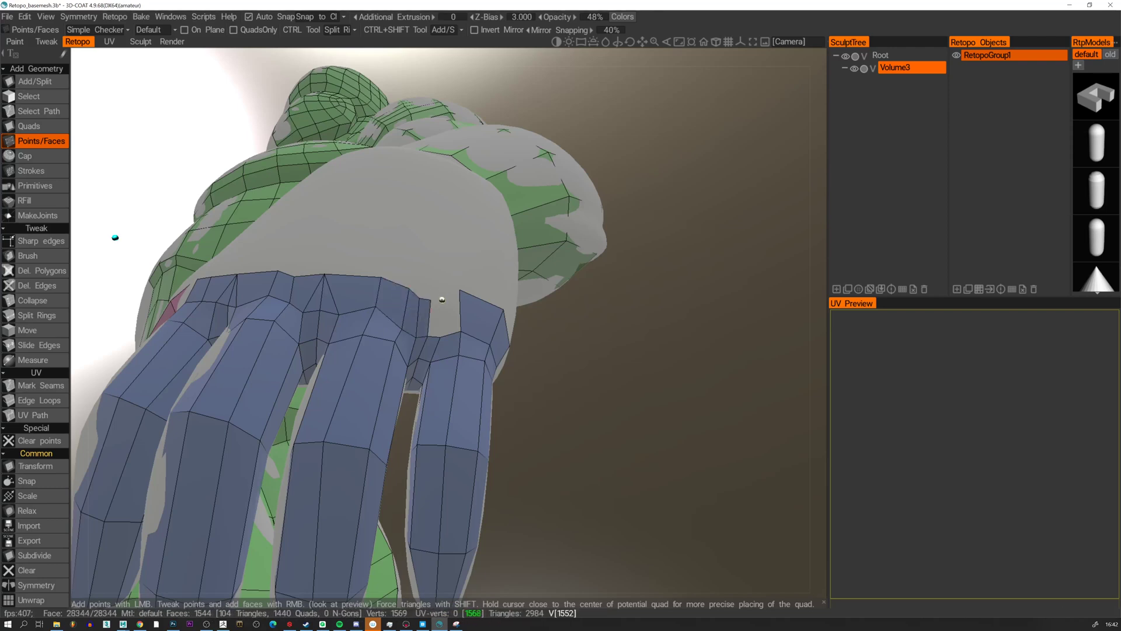
pyautogui.click(444, 312)
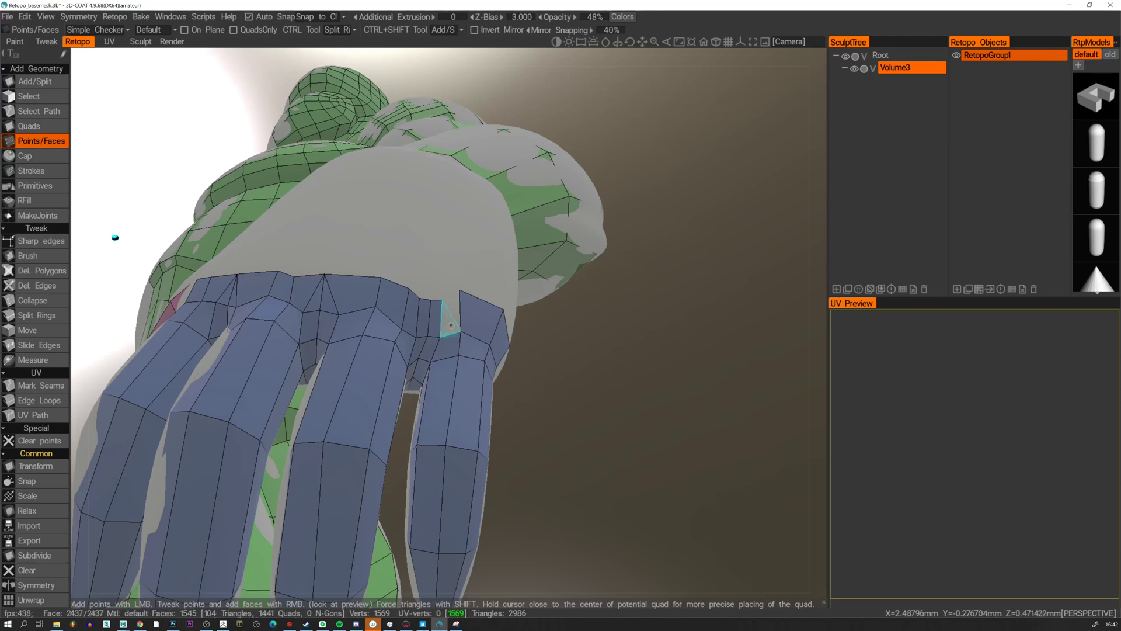
# Delete the last narrow quad beside the pinky's base row and close the remaining opening with new quads using the Quads tool.
pyautogui.click(44, 278)
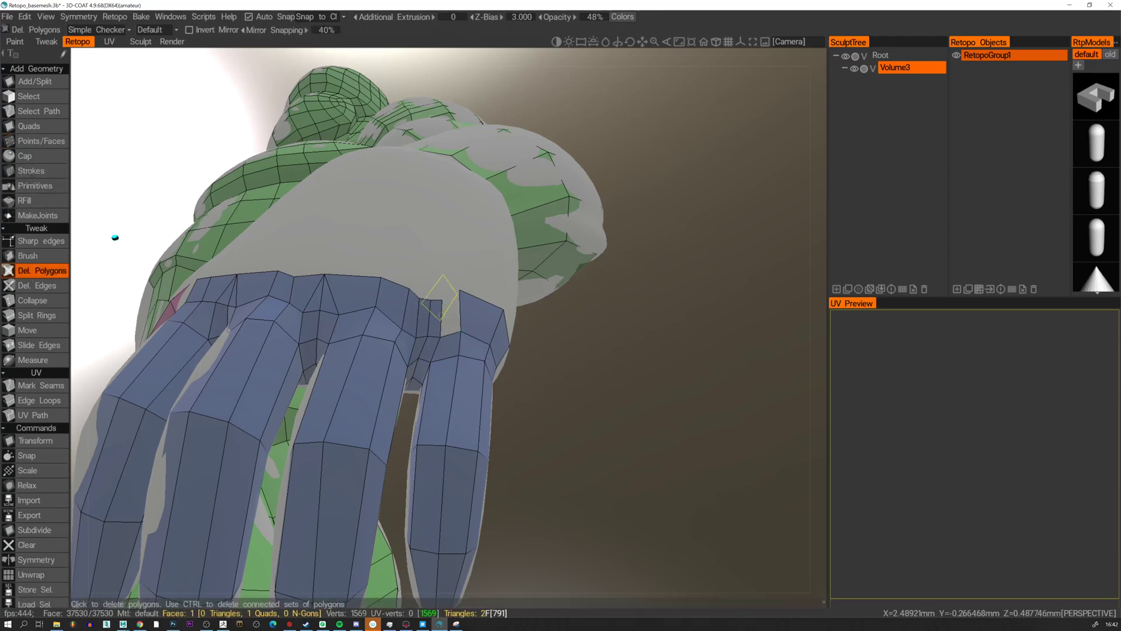
pyautogui.click(444, 323)
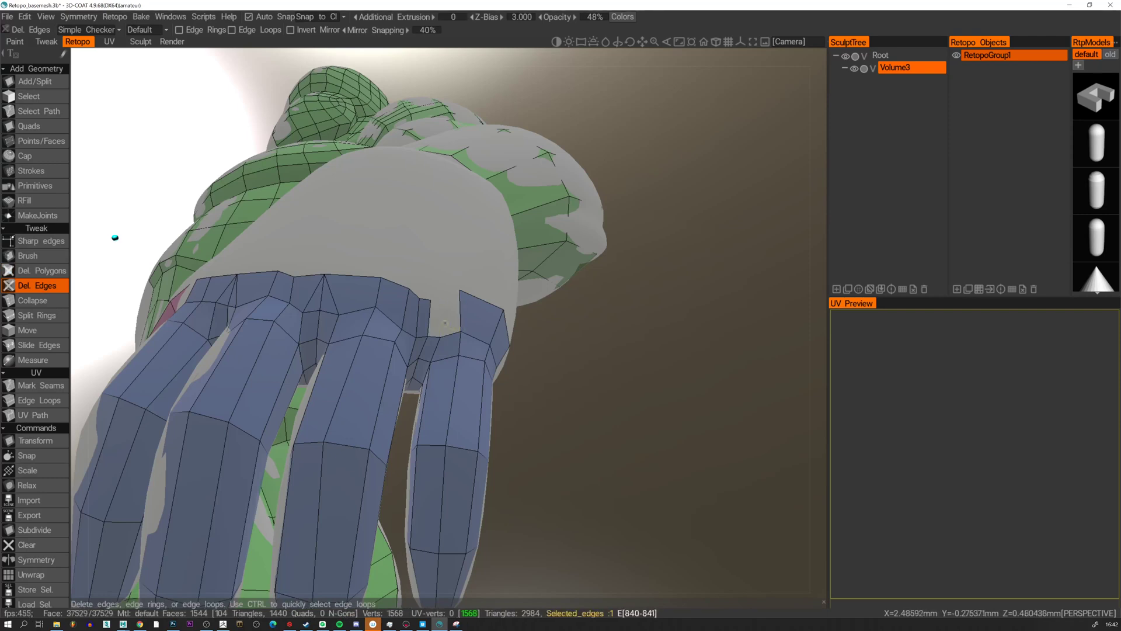
pyautogui.click(42, 270)
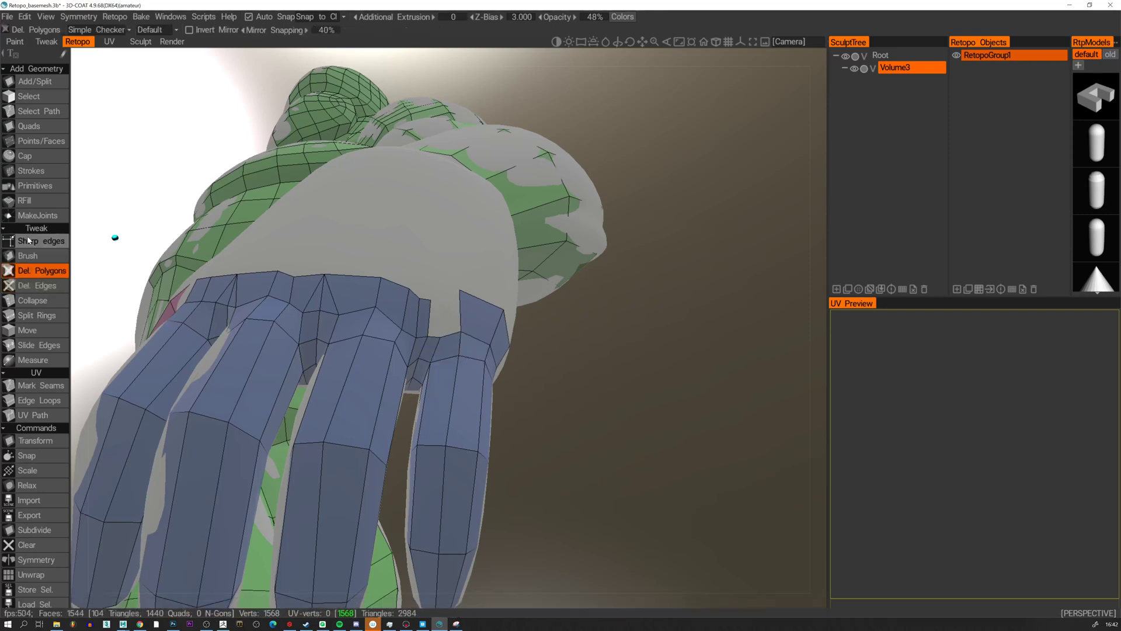
pyautogui.click(33, 126)
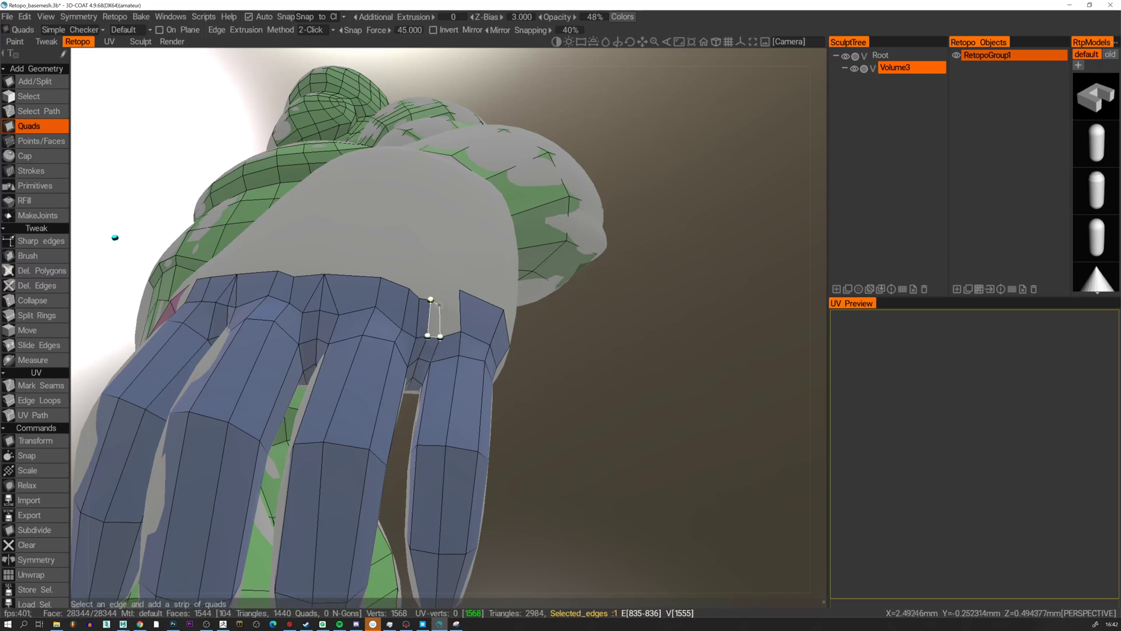
pyautogui.click(439, 299)
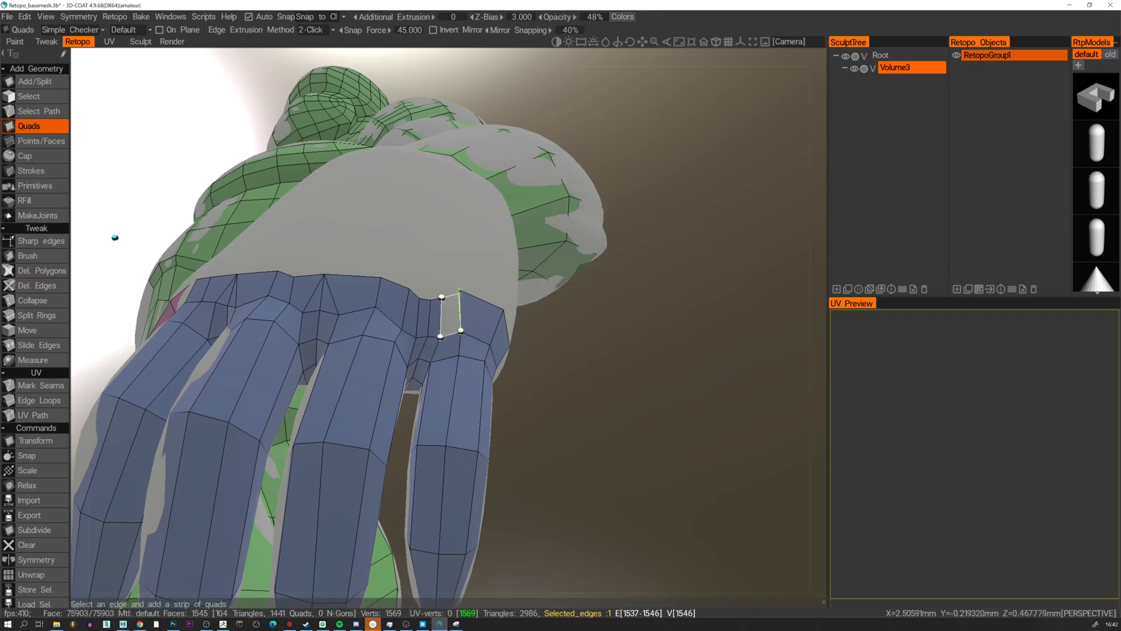
pyautogui.click(460, 321)
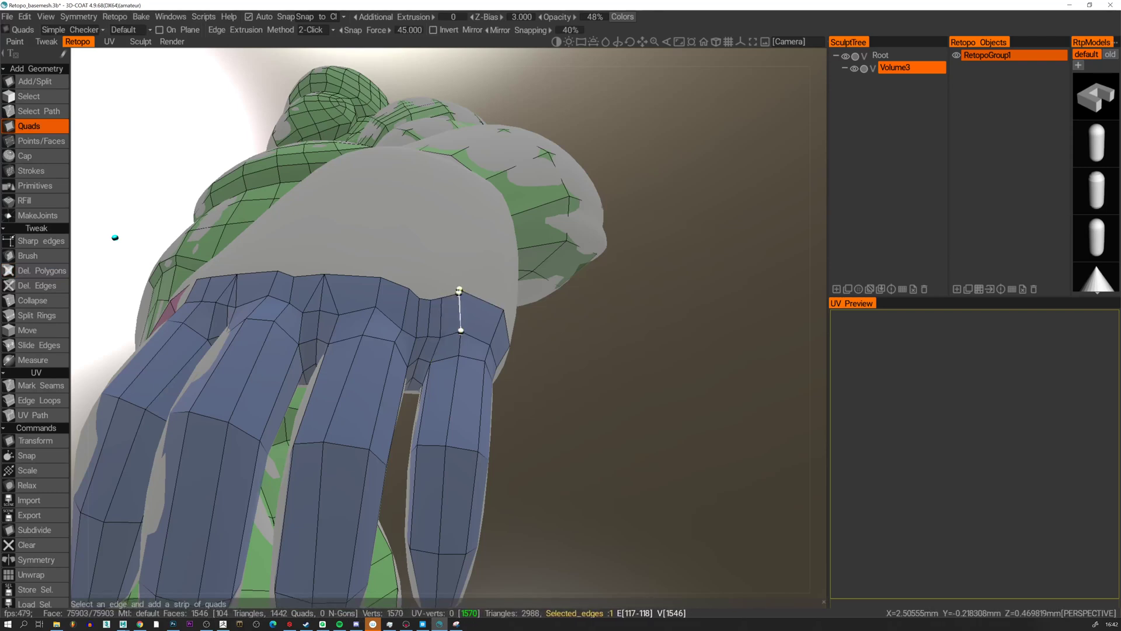
# Weld the surplus border vertices over the ring-pinky gap with Points/Faces and even out the row's upper border points.
pyautogui.click(35, 141)
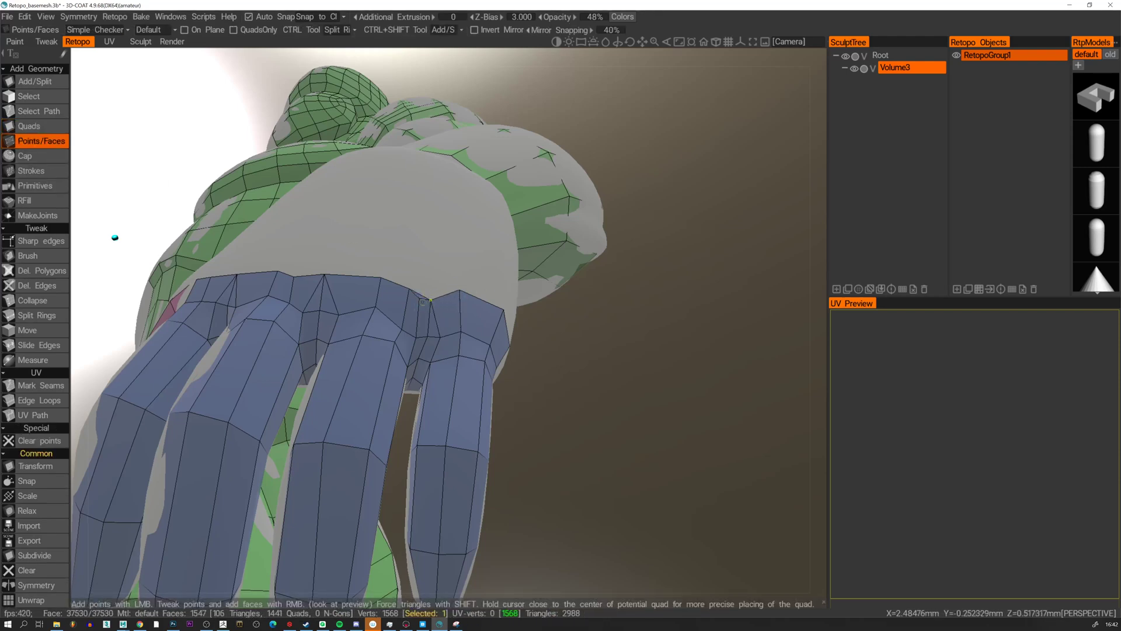
pyautogui.moveTo(423, 302); pyautogui.dragTo(410, 274, button='right')
pyautogui.keyDown('alt'); pyautogui.moveTo(377, 278); pyautogui.dragTo(374, 314); pyautogui.keyUp('alt')
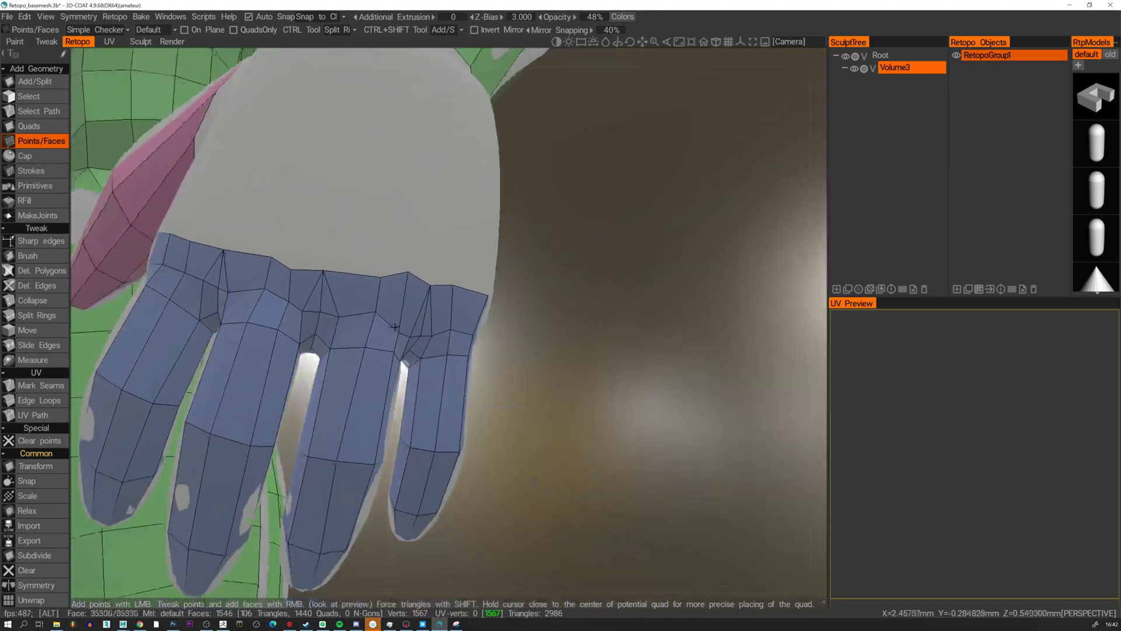
pyautogui.moveTo(378, 280)
pyautogui.mouseDown(button='right')
pyautogui.moveTo(366, 277)
pyautogui.moveTo(398, 280)
pyautogui.mouseUp(button='right')
pyautogui.keyDown('alt'); pyautogui.moveTo(450, 289); pyautogui.dragTo(295, 367); pyautogui.keyUp('alt')
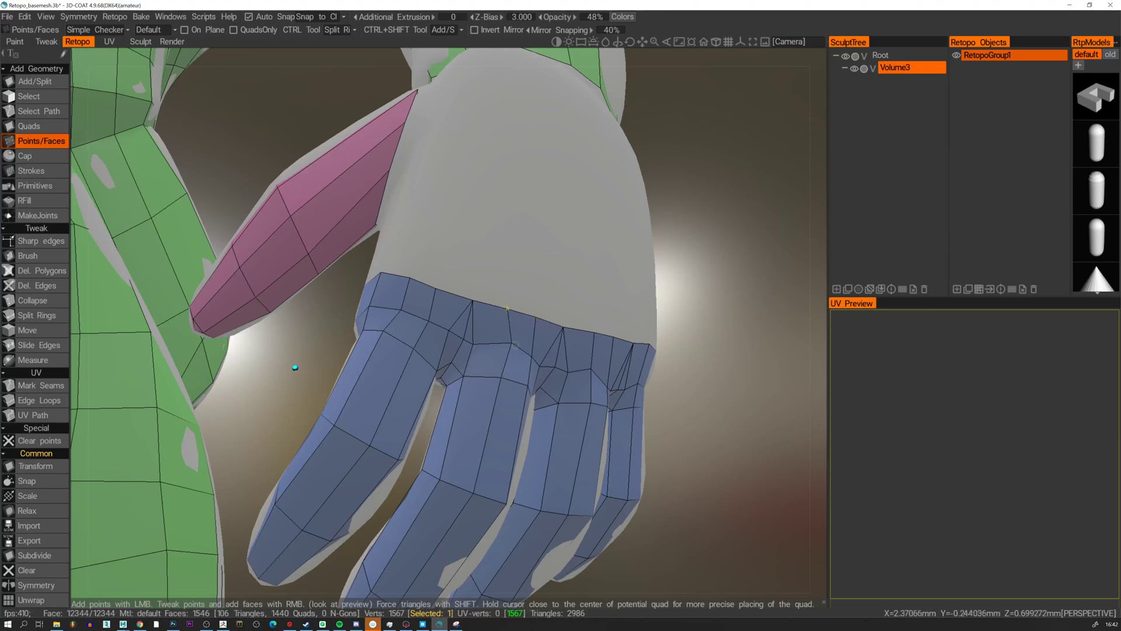
# Insert an additional edge ring around the thumb by splitting its polygon ring near the base.
pyautogui.keyDown('alt'); pyautogui.moveTo(295, 367); pyautogui.dragTo(438, 303); pyautogui.keyUp('alt')
pyautogui.keyDown('alt'); pyautogui.moveTo(568, 328); pyautogui.dragTo(611, 287); pyautogui.keyUp('alt')
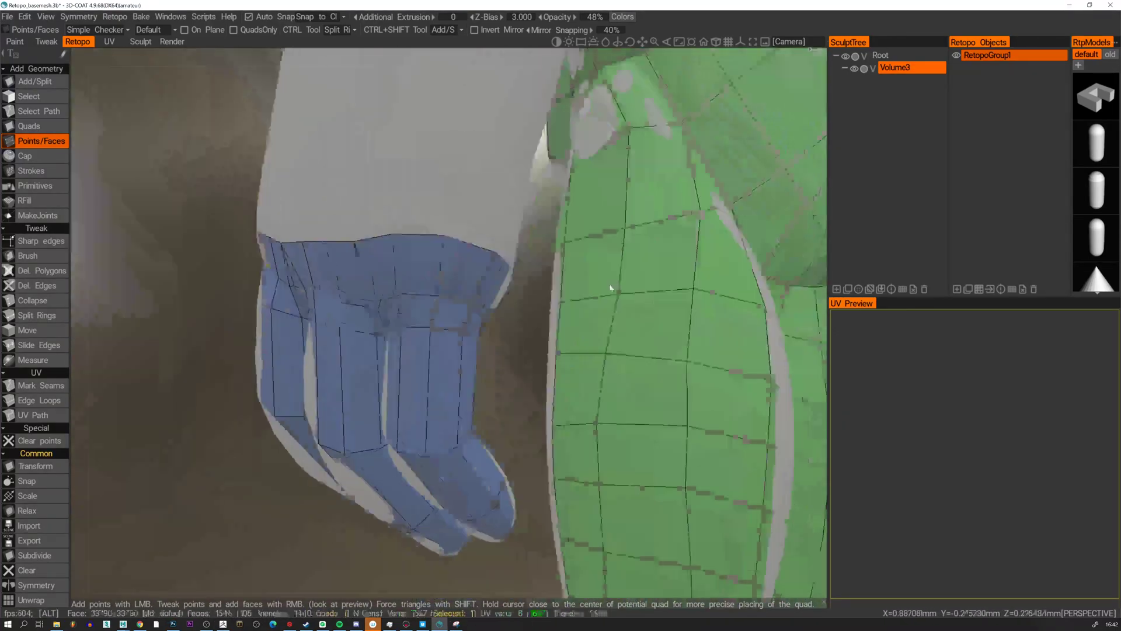
pyautogui.keyDown('alt'); pyautogui.moveTo(611, 288); pyautogui.dragTo(421, 228, button='right'); pyautogui.keyUp('alt')
pyautogui.keyDown('alt'); pyautogui.moveTo(420, 228); pyautogui.dragTo(517, 296); pyautogui.keyUp('alt')
pyautogui.keyDown('alt'); pyautogui.moveTo(517, 296); pyautogui.dragTo(614, 329, button='right'); pyautogui.keyUp('alt')
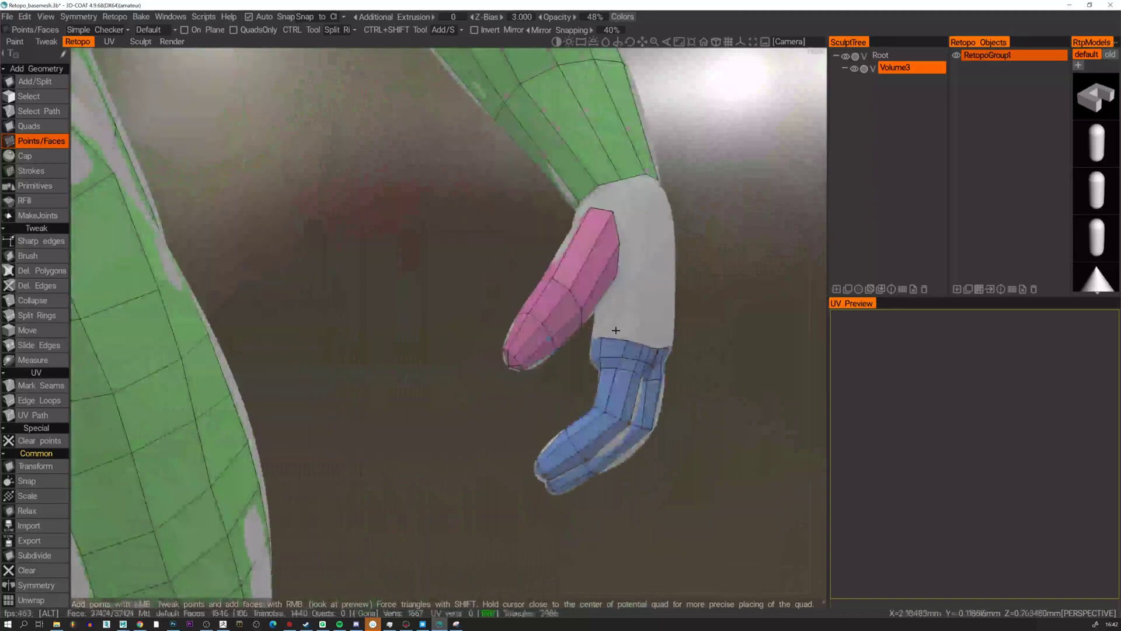
pyautogui.keyDown('alt'); pyautogui.moveTo(614, 329); pyautogui.dragTo(488, 338); pyautogui.keyUp('alt')
pyautogui.keyDown('ctrl'); pyautogui.click(518, 304); pyautogui.keyUp('ctrl')
# Start a second row of long quads above the index finger's base, extending from the finger row into the hand.
pyautogui.keyDown('alt'); pyautogui.moveTo(518, 305); pyautogui.dragTo(547, 300); pyautogui.keyUp('alt')
pyautogui.keyDown('alt'); pyautogui.moveTo(548, 300); pyautogui.dragTo(578, 315, button='right'); pyautogui.keyUp('alt')
pyautogui.keyDown('alt'); pyautogui.moveTo(578, 315); pyautogui.dragTo(546, 339); pyautogui.keyUp('alt')
pyautogui.click(526, 320)
pyautogui.keyDown('alt'); pyautogui.moveTo(527, 321); pyautogui.dragTo(558, 335, button='right'); pyautogui.keyUp('alt')
pyautogui.keyDown('alt'); pyautogui.moveTo(557, 335); pyautogui.dragTo(510, 363); pyautogui.keyUp('alt')
pyautogui.rightClick(555, 341)
pyautogui.click(621, 317)
pyautogui.rightClick(595, 359)
# Extend the second row over the rest of the index finger's base, undoing and redoing a misplaced quad.
pyautogui.keyDown('alt'); pyautogui.moveTo(664, 362); pyautogui.dragTo(554, 338); pyautogui.keyUp('alt')
pyautogui.rightClick(655, 356)
pyautogui.click(699, 331)
pyautogui.rightClick(681, 382)
pyautogui.hotkey('ctrl', 'z')
pyautogui.rightClick(464, 342)
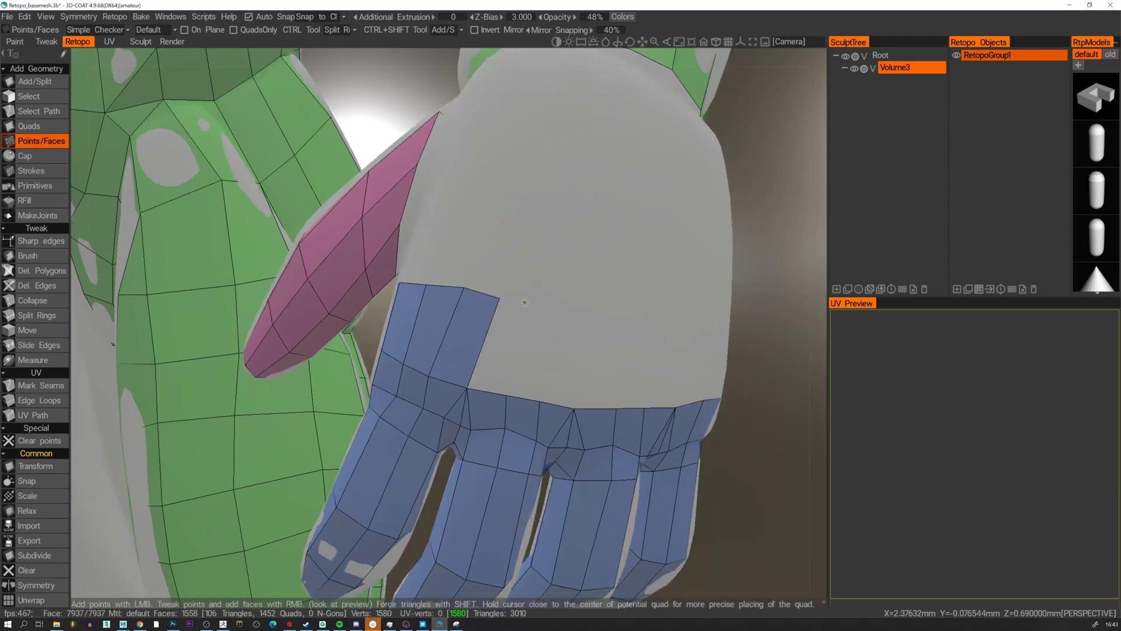
# Continue the second row with long quads above the middle finger's base, up to the middle-ring gap.
pyautogui.rightClick(492, 347)
pyautogui.click(546, 309)
pyautogui.rightClick(528, 353)
pyautogui.click(589, 309)
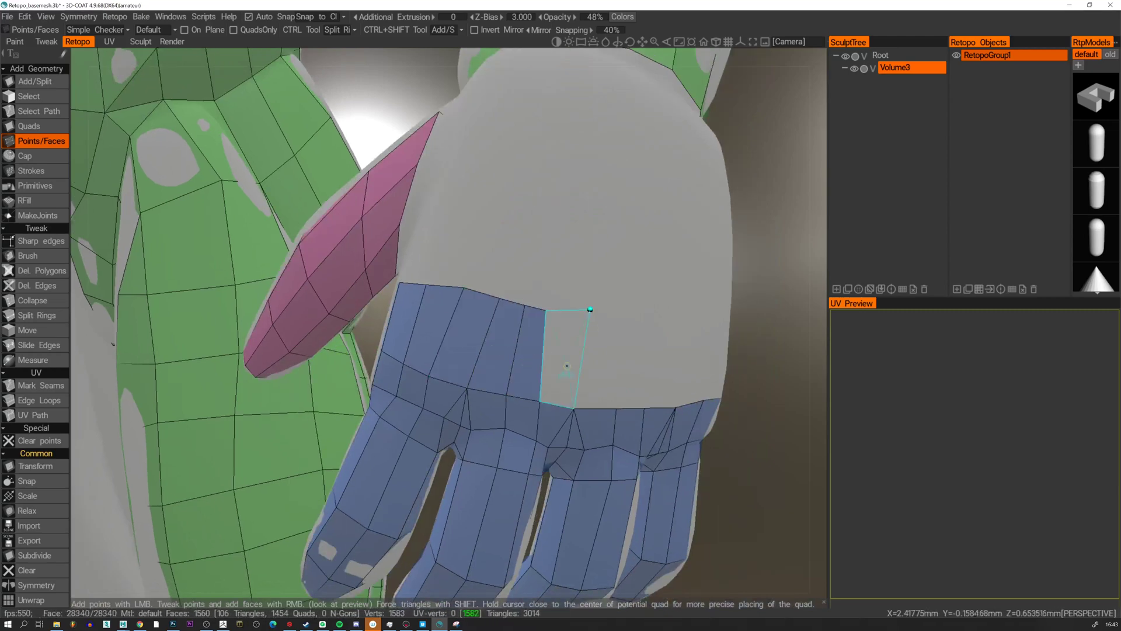
pyautogui.rightClick(564, 357)
# Continue the second row with long quads above the ring finger's base, up to the ring-pinky gap.
pyautogui.keyDown('alt'); pyautogui.moveTo(584, 354); pyautogui.dragTo(732, 322); pyautogui.keyUp('alt')
pyautogui.click(647, 317)
pyautogui.rightClick(629, 358)
pyautogui.rightClick(598, 356)
pyautogui.rightClick(666, 359)
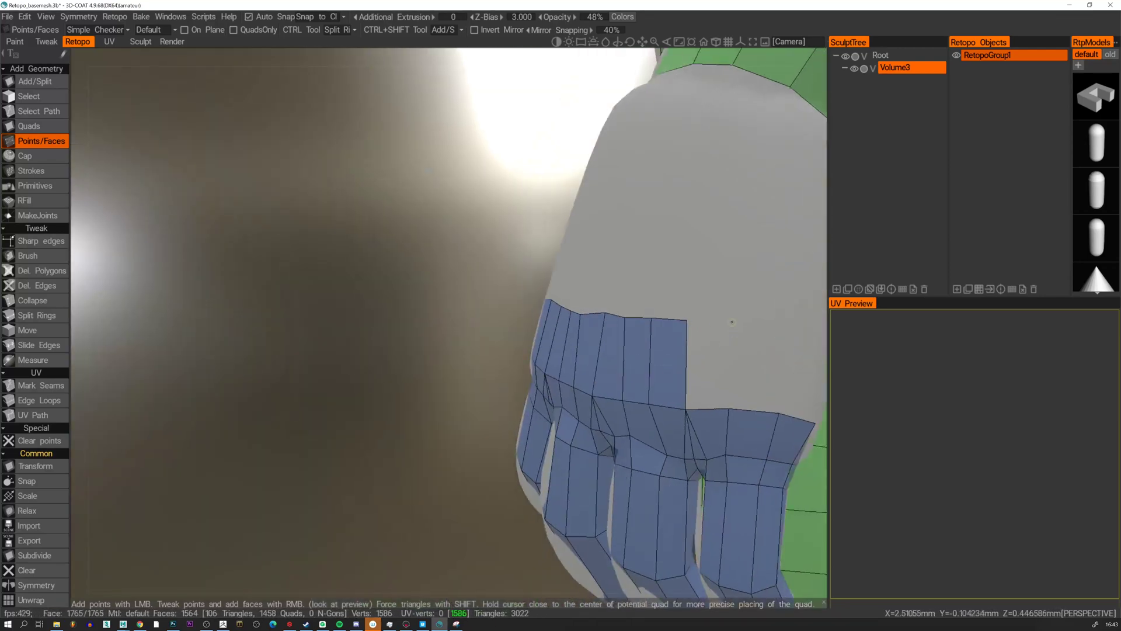
# Carry the second row across the pinky's base and around the hand's outer edge onto the opposite side.
pyautogui.click(788, 329)
pyautogui.rightClick(758, 365)
pyautogui.keyDown('alt'); pyautogui.moveTo(683, 361); pyautogui.dragTo(395, 291); pyautogui.keyUp('alt')
pyautogui.rightClick(730, 363)
pyautogui.rightClick(337, 294)
pyautogui.click(403, 294)
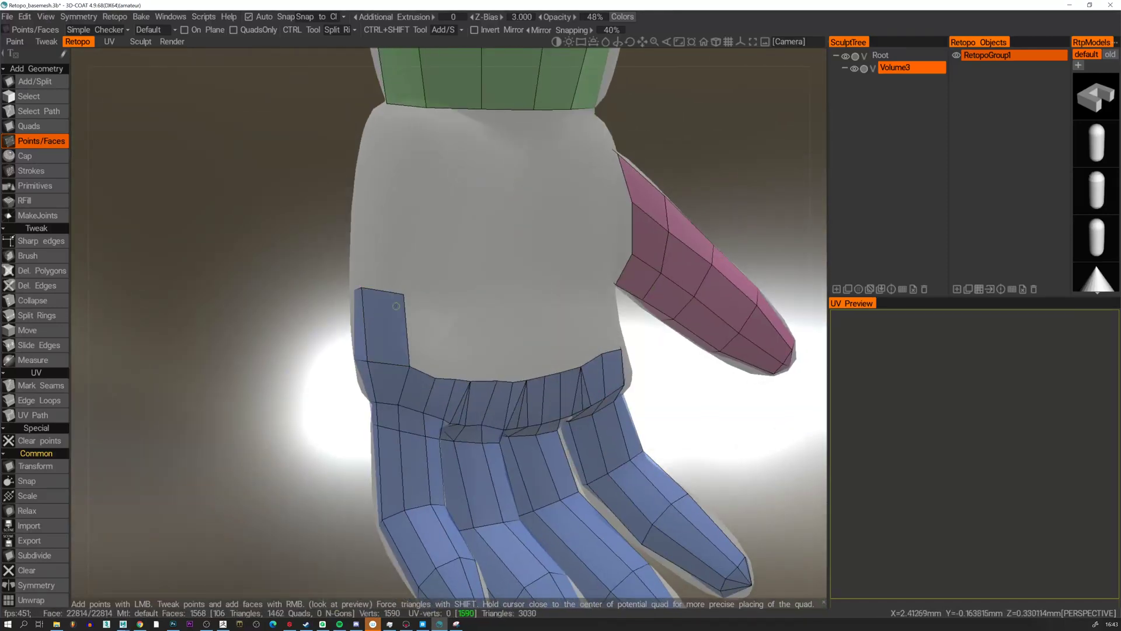
# Add five quads with Points/Faces to the palm row above the little and ring fingers, and even out the row's upper edge.
pyautogui.click(437, 294)
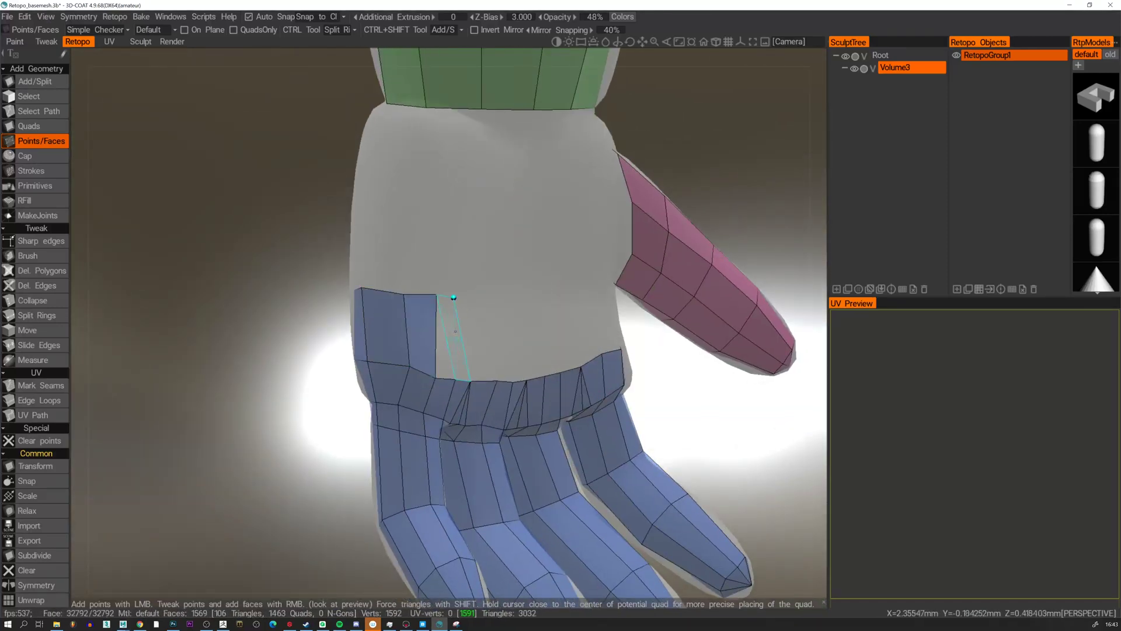
pyautogui.rightClick(448, 337)
pyautogui.click(472, 312)
pyautogui.rightClick(465, 342)
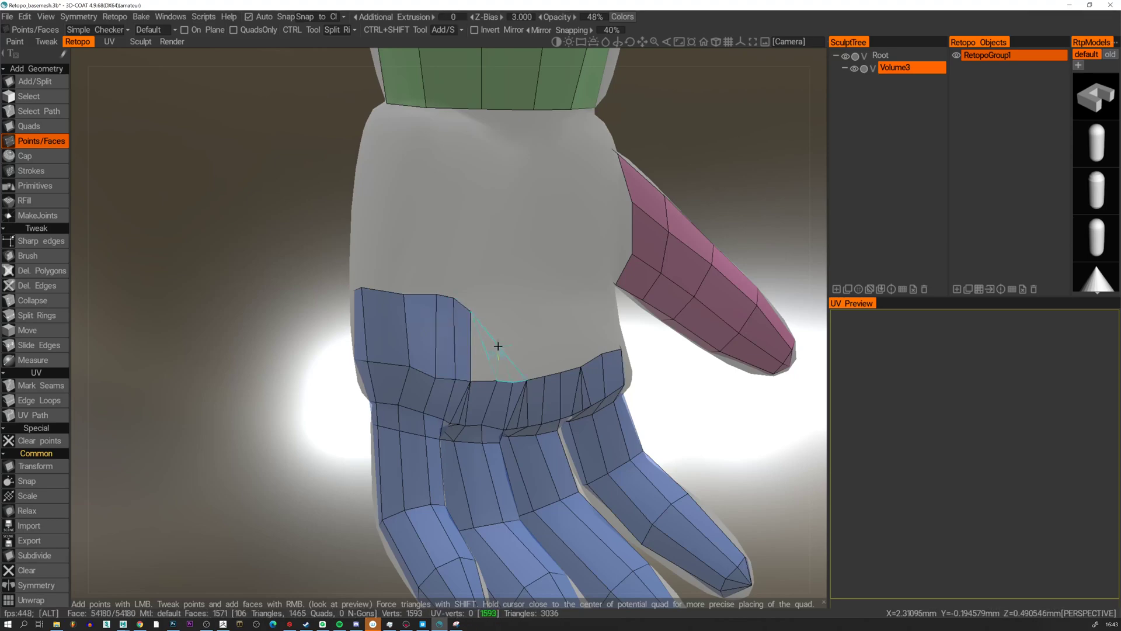
pyautogui.keyDown('alt'); pyautogui.moveTo(498, 345); pyautogui.dragTo(488, 321); pyautogui.keyUp('alt')
pyautogui.rightClick(477, 351)
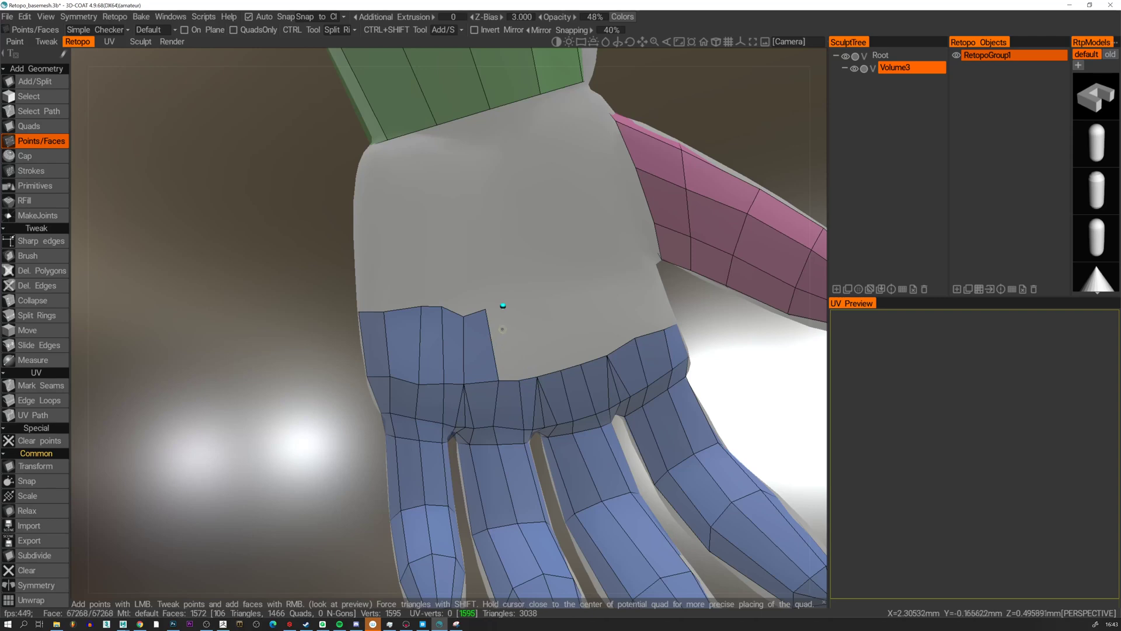
pyautogui.rightClick(503, 348)
pyautogui.moveTo(463, 316); pyautogui.dragTo(460, 306)
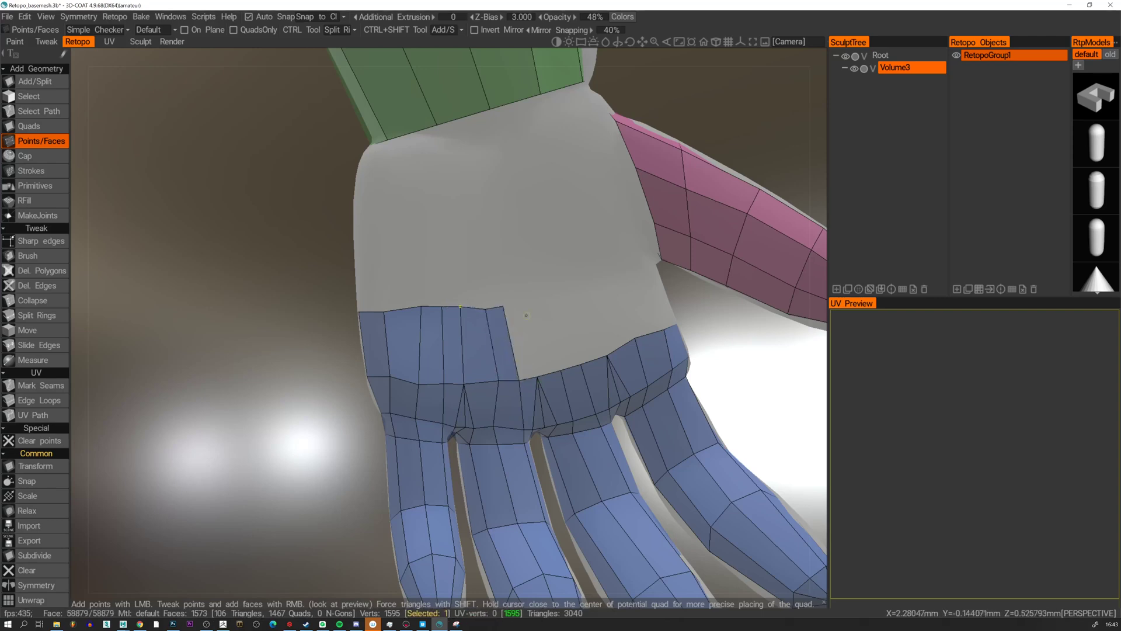
# Extend the palm row with the Quads tool by five quads toward the index finger.
pyautogui.click(33, 126)
pyautogui.click(509, 339)
pyautogui.click(536, 376)
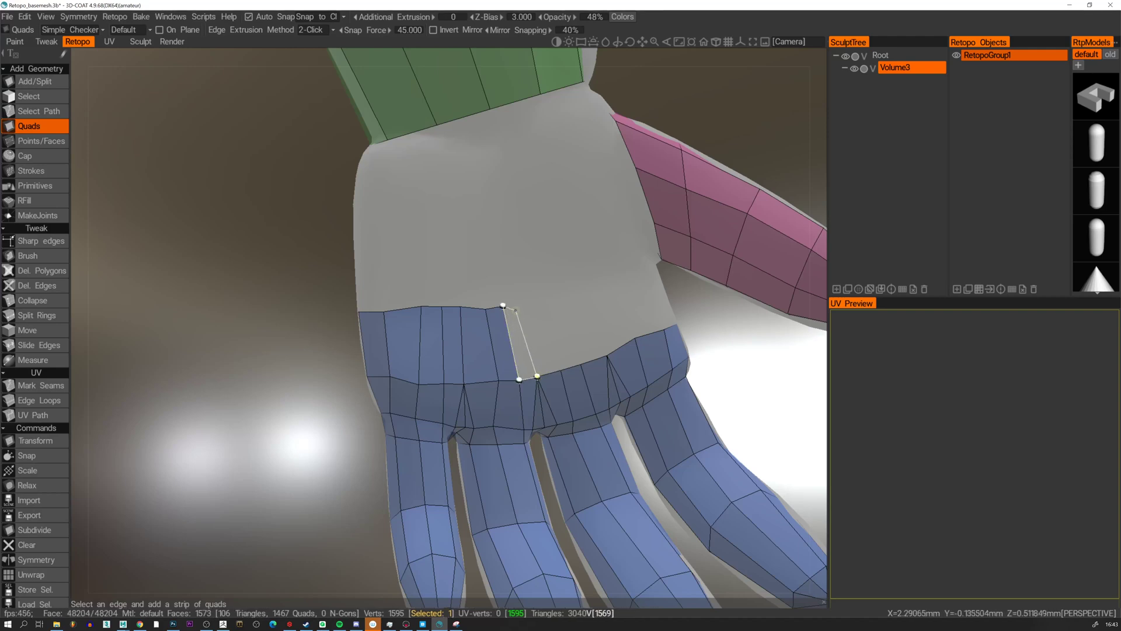
pyautogui.click(517, 303)
pyautogui.click(539, 293)
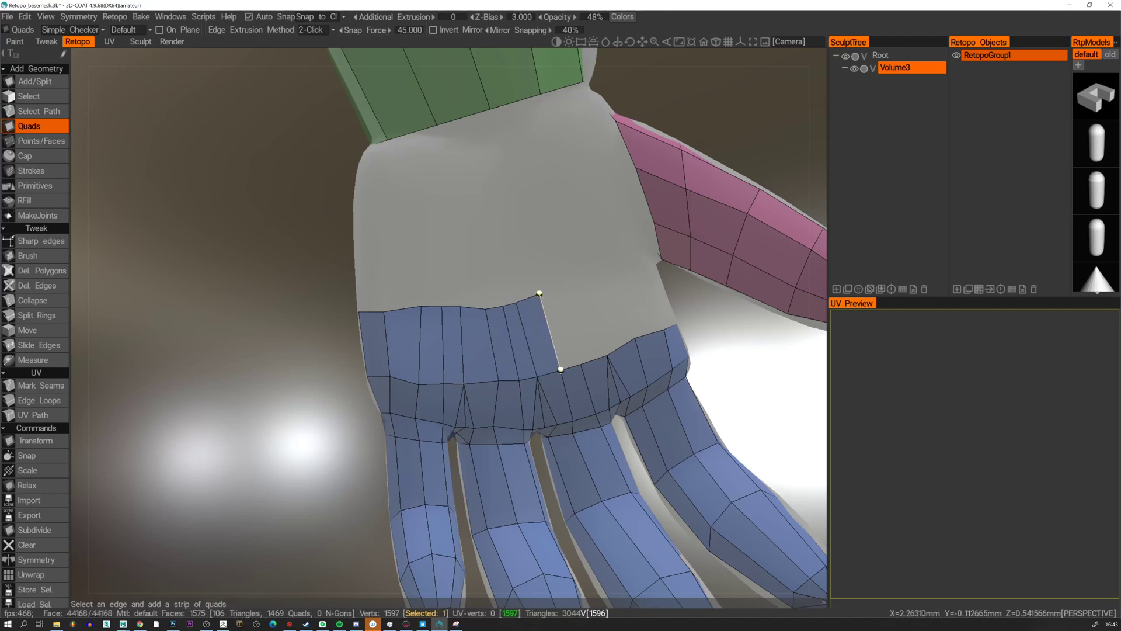
pyautogui.click(561, 284)
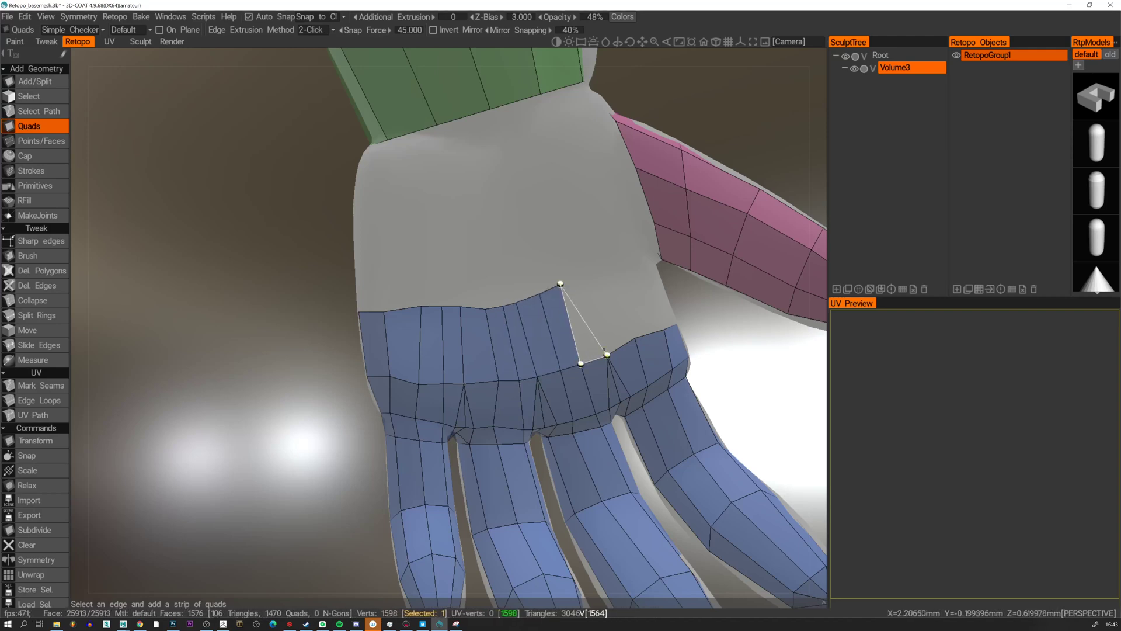
pyautogui.click(578, 279)
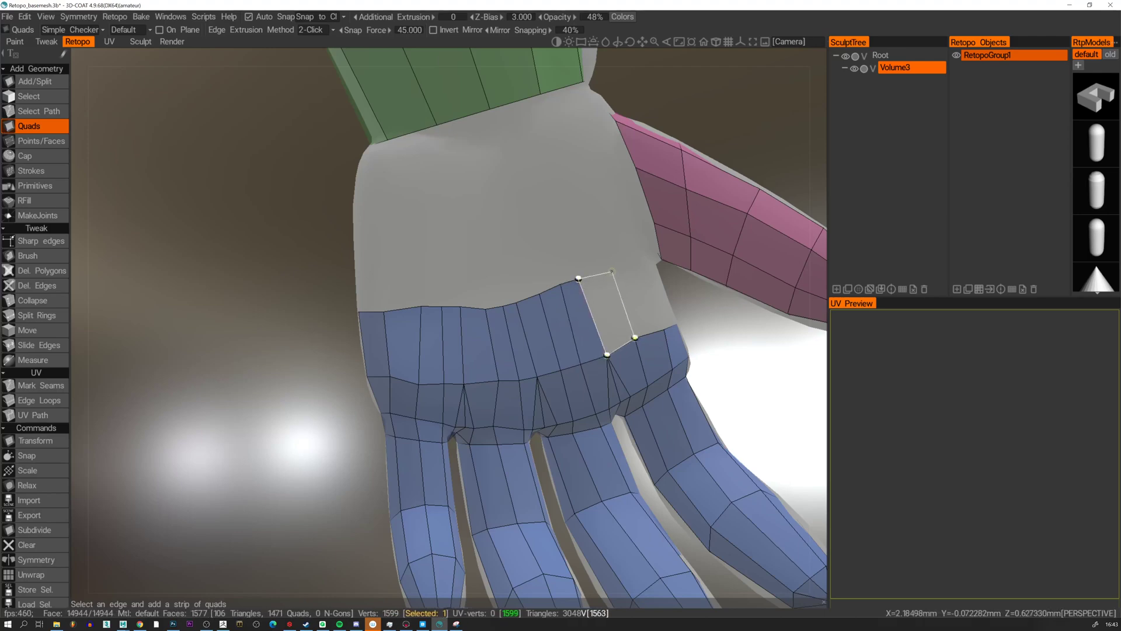
pyautogui.click(612, 272)
# Add two quads around the index-finger side to close the row of faces around the hand.
pyautogui.keyDown('alt'); pyautogui.moveTo(642, 305); pyautogui.dragTo(560, 313); pyautogui.keyUp('alt')
pyautogui.click(641, 266)
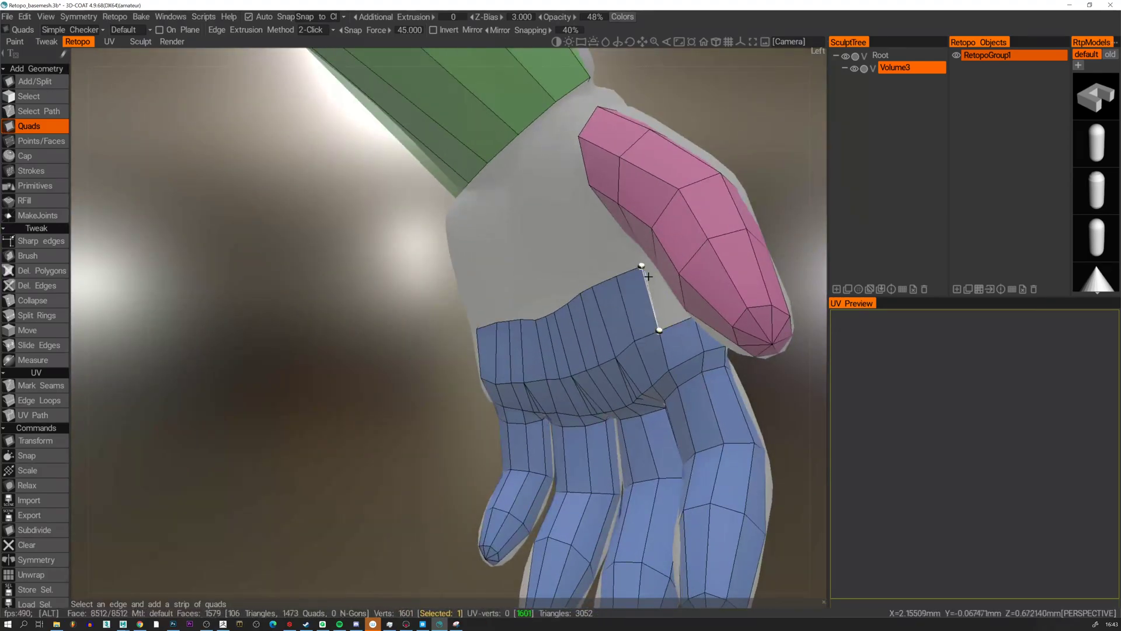
pyautogui.keyDown('alt'); pyautogui.moveTo(649, 276); pyautogui.dragTo(597, 260); pyautogui.keyUp('alt')
pyautogui.click(673, 273)
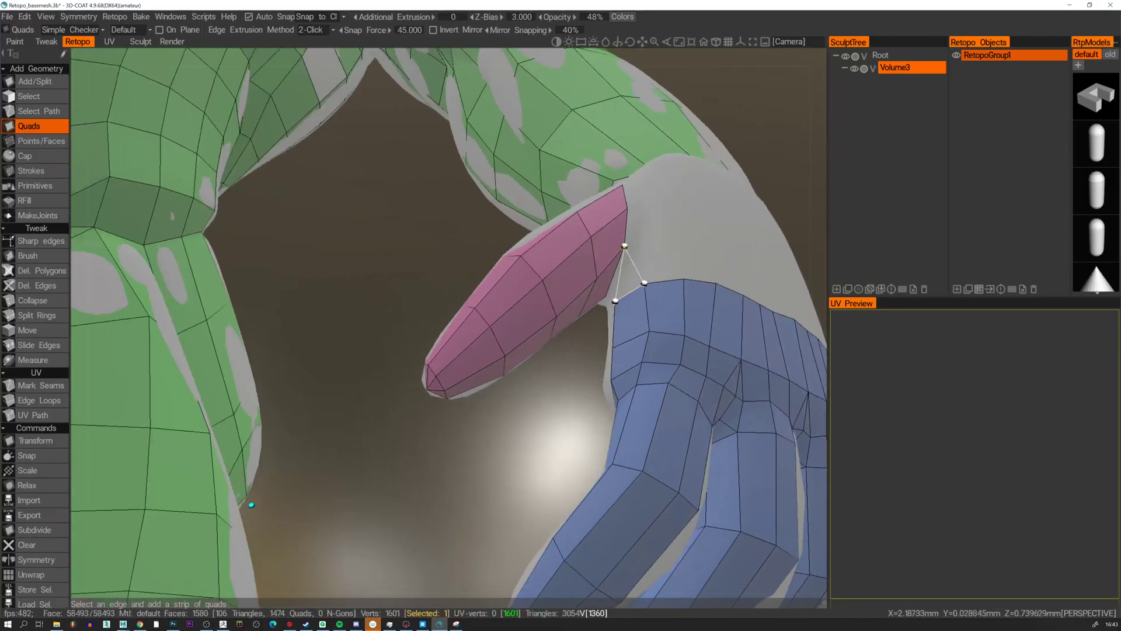
# Bridge the hand mesh to the thumb base with quads and start a second row across the palm.
pyautogui.click(615, 299)
pyautogui.keyDown('alt'); pyautogui.moveTo(614, 299); pyautogui.dragTo(626, 354); pyautogui.keyUp('alt')
pyautogui.click(631, 316)
pyautogui.click(577, 337)
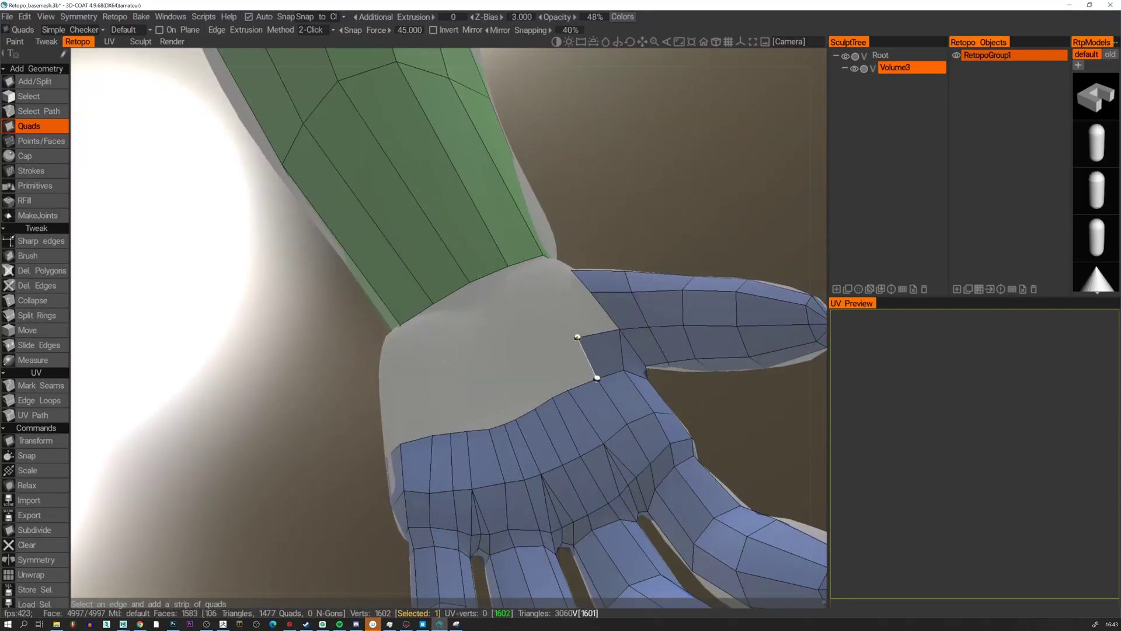
pyautogui.click(537, 347)
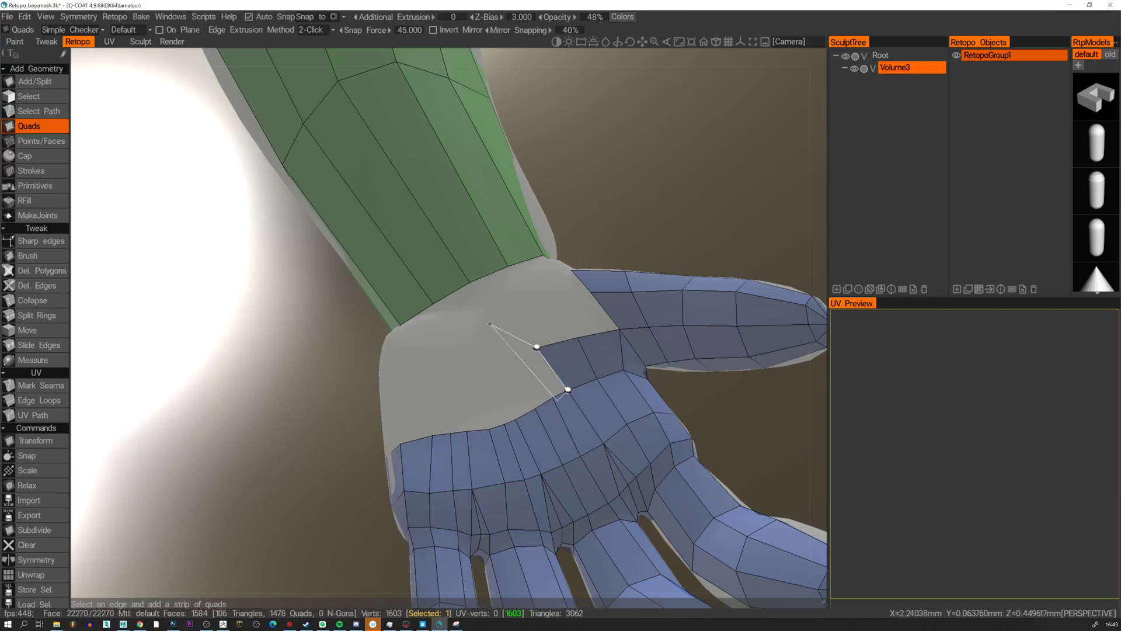
# Continue the second palm row from the thumb side with two quads aligned to the row beneath.
pyautogui.click(466, 317)
pyautogui.hotkey('ctrl', 'z')
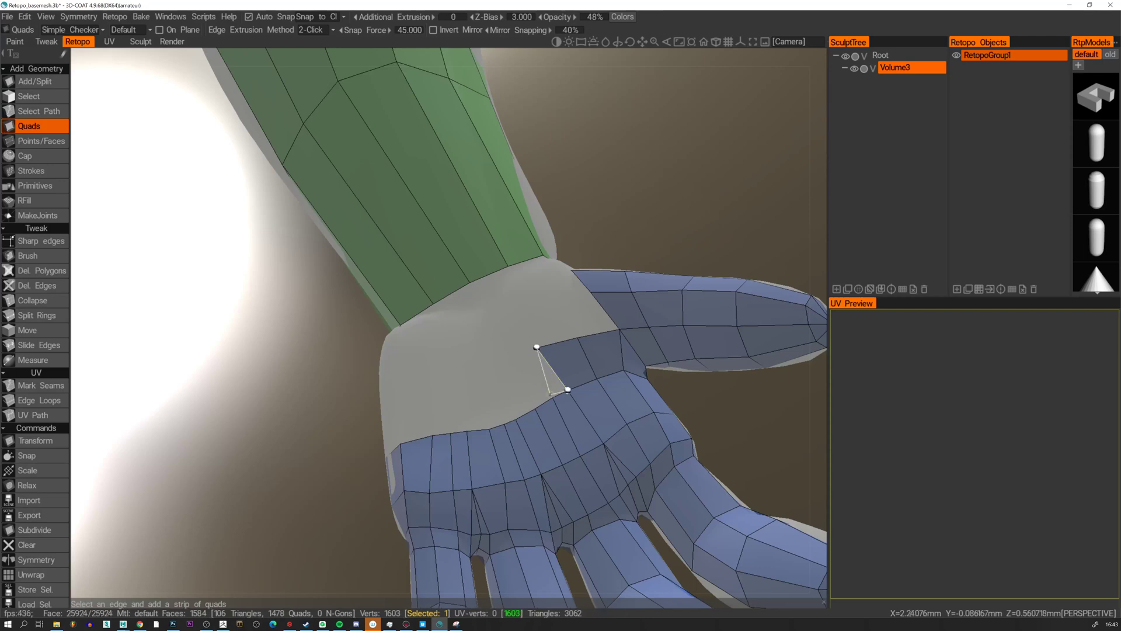
pyautogui.click(553, 397)
pyautogui.click(515, 349)
pyautogui.click(535, 408)
pyautogui.click(502, 364)
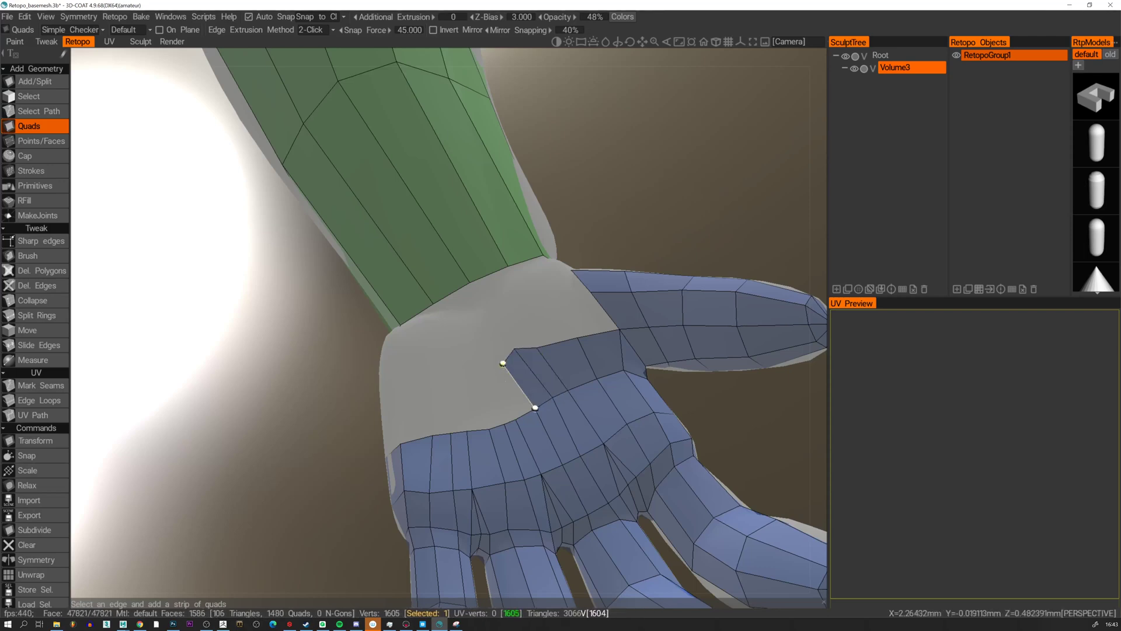
pyautogui.press('Escape')
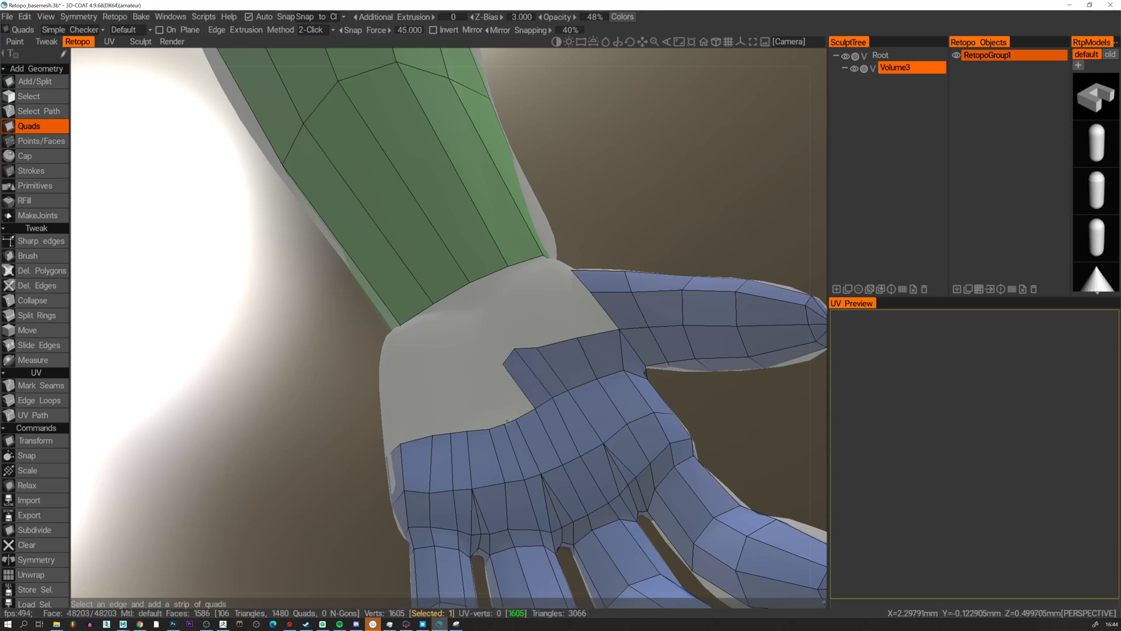
# Extend the second palm row with six more quads toward the little-finger edge of the hand.
pyautogui.click(486, 371)
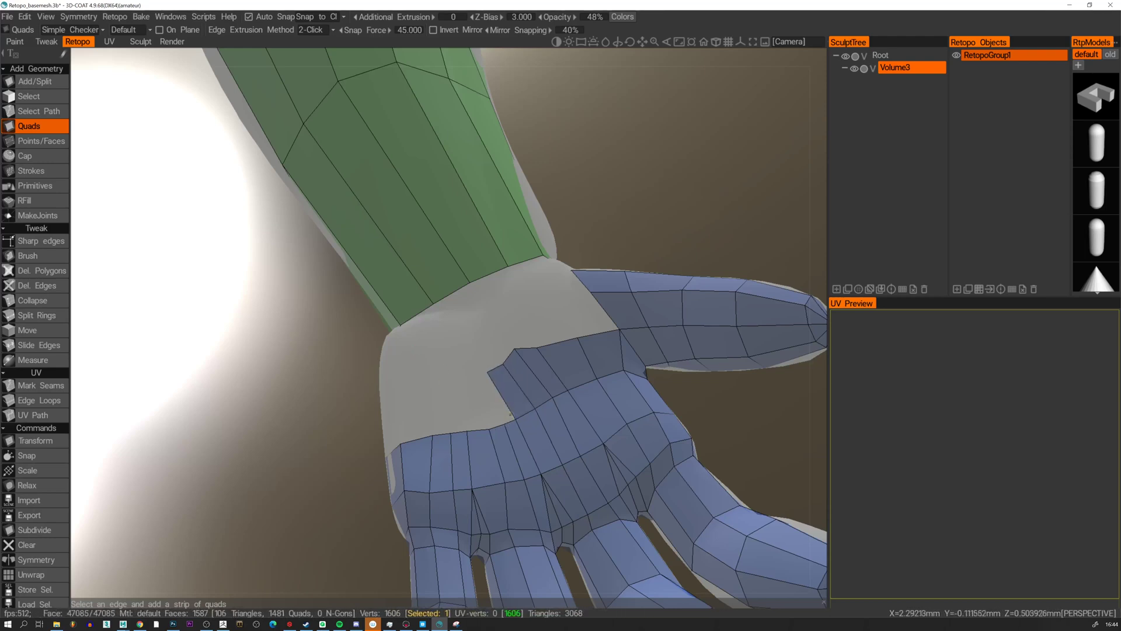
pyautogui.click(479, 376)
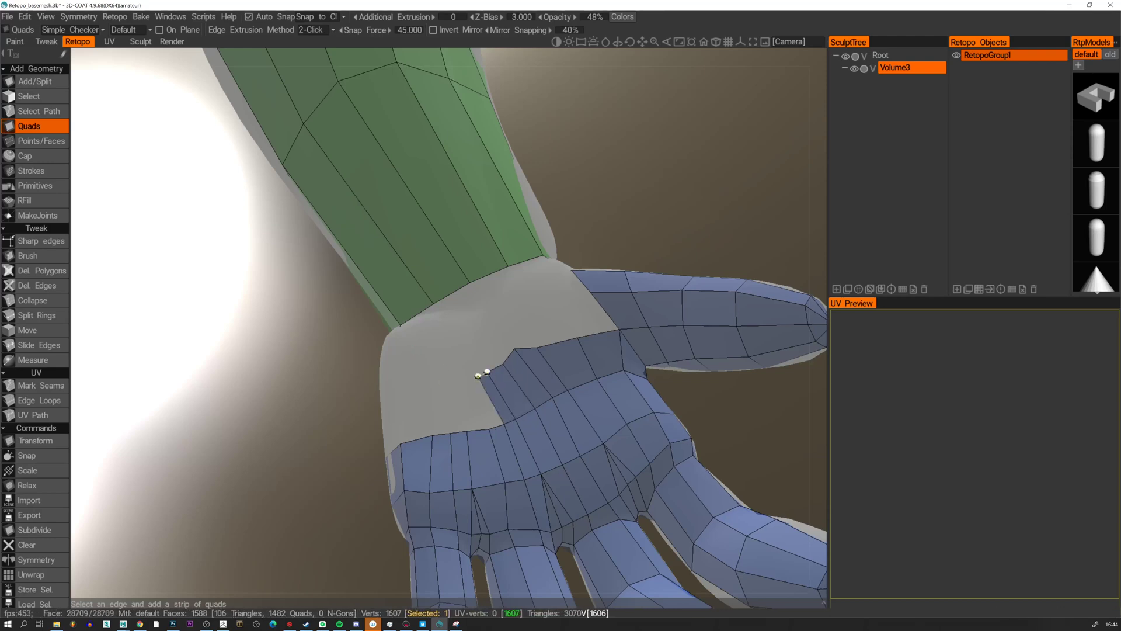
pyautogui.click(491, 402)
pyautogui.click(489, 429)
pyautogui.click(468, 380)
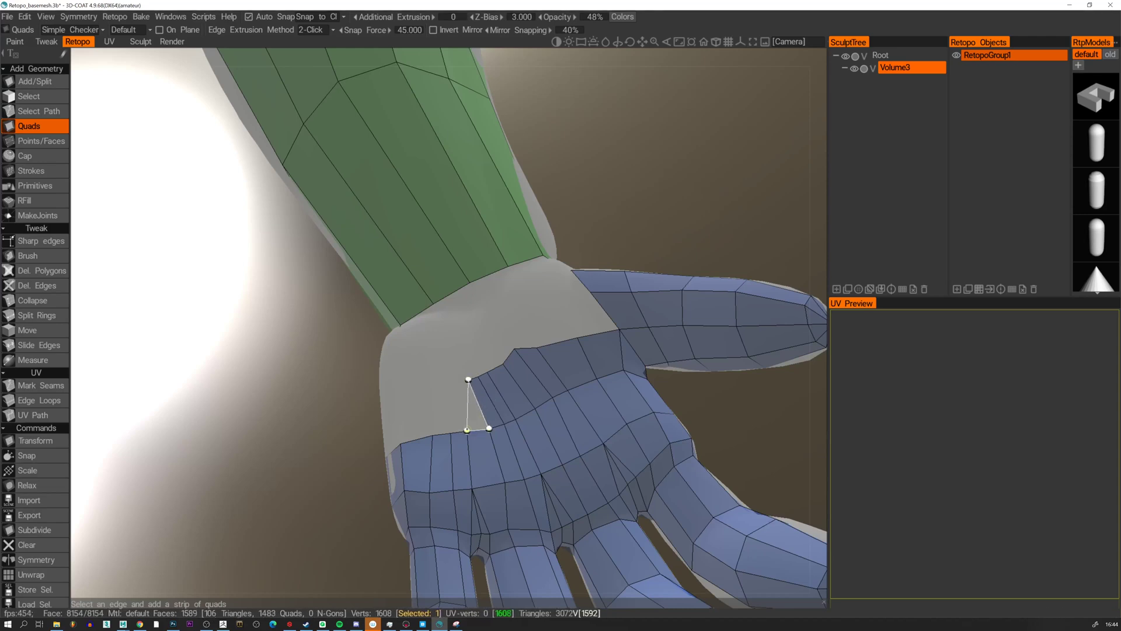
pyautogui.click(454, 386)
pyautogui.click(467, 430)
pyautogui.click(437, 392)
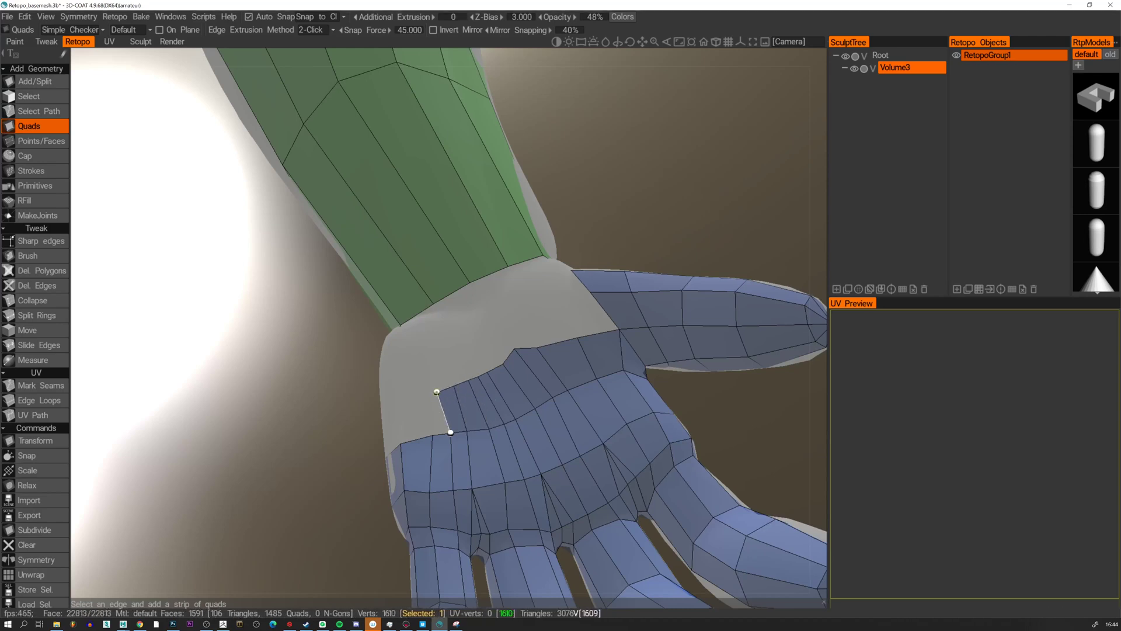
pyautogui.click(432, 435)
pyautogui.click(418, 393)
# Wrap the second row around the little-finger edge of the hand with three quads.
pyautogui.keyDown('alt'); pyautogui.moveTo(393, 411); pyautogui.dragTo(430, 418); pyautogui.keyUp('alt')
pyautogui.click(393, 448)
pyautogui.click(394, 407)
pyautogui.click(358, 408)
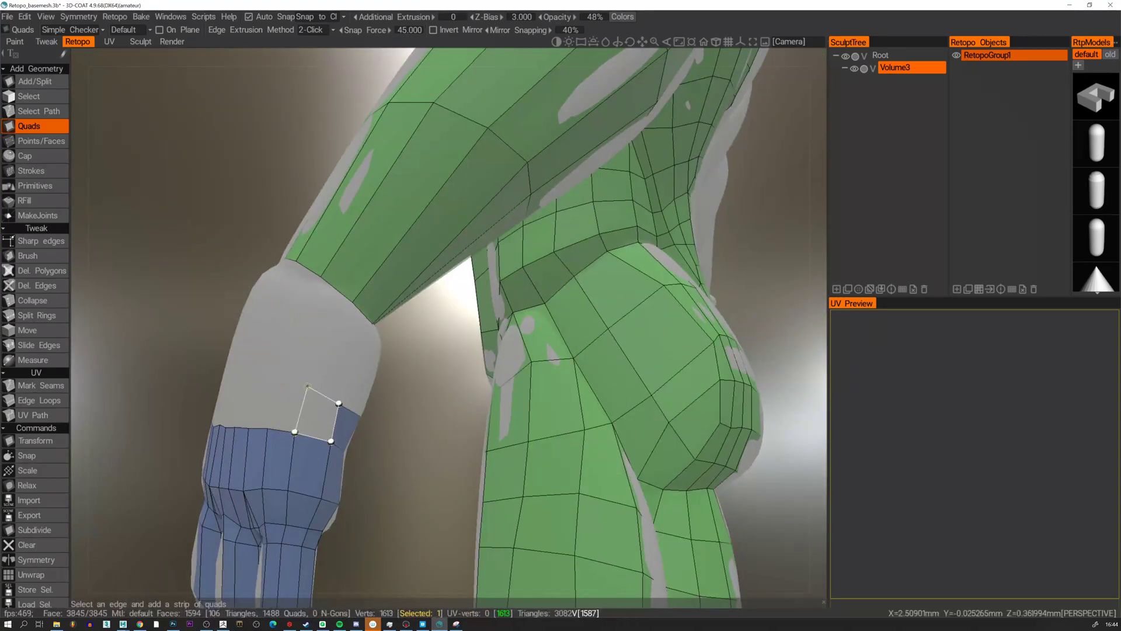
pyautogui.click(308, 387)
# Carry the second row onto the back of the hand with four quads starting from the little-finger edge.
pyautogui.keyDown('alt'); pyautogui.moveTo(308, 387); pyautogui.dragTo(437, 416); pyautogui.keyUp('alt')
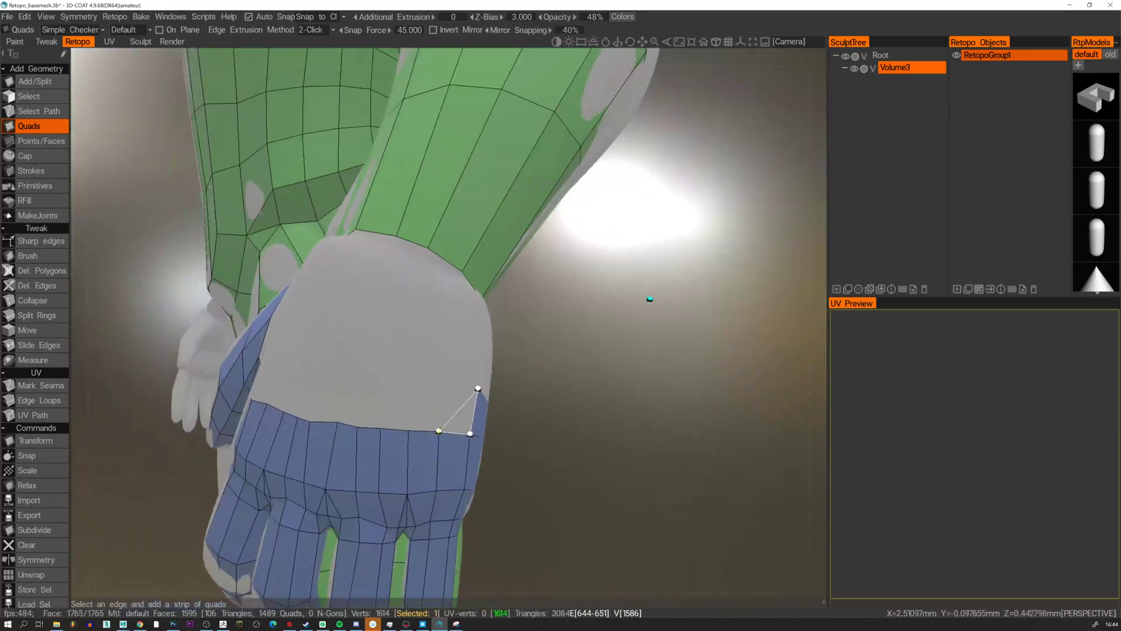
pyautogui.click(442, 372)
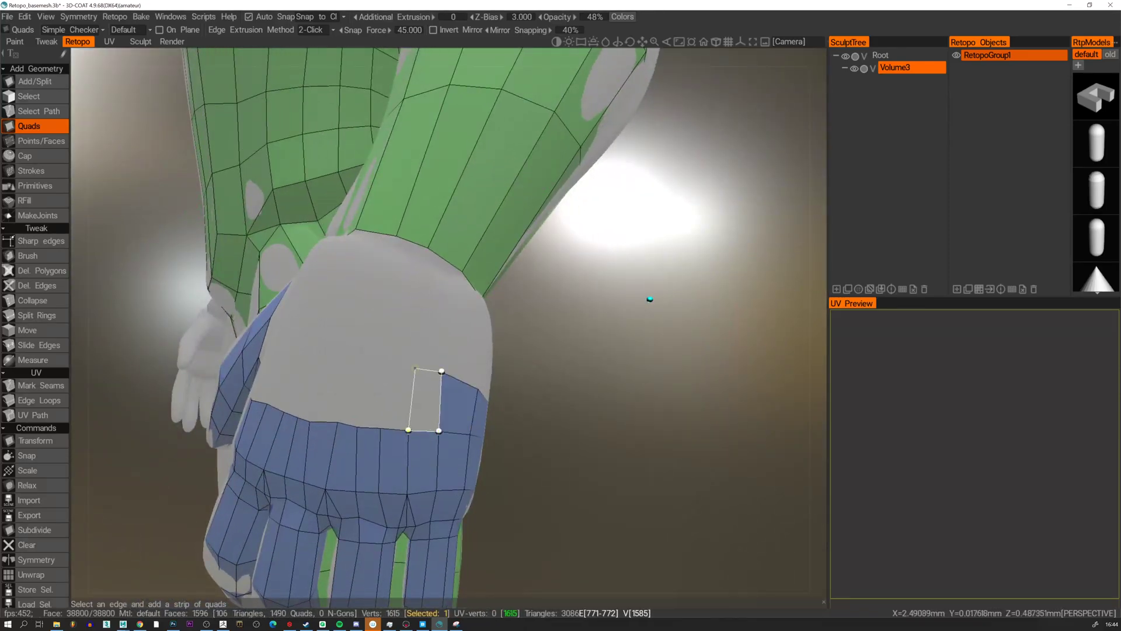
pyautogui.click(415, 368)
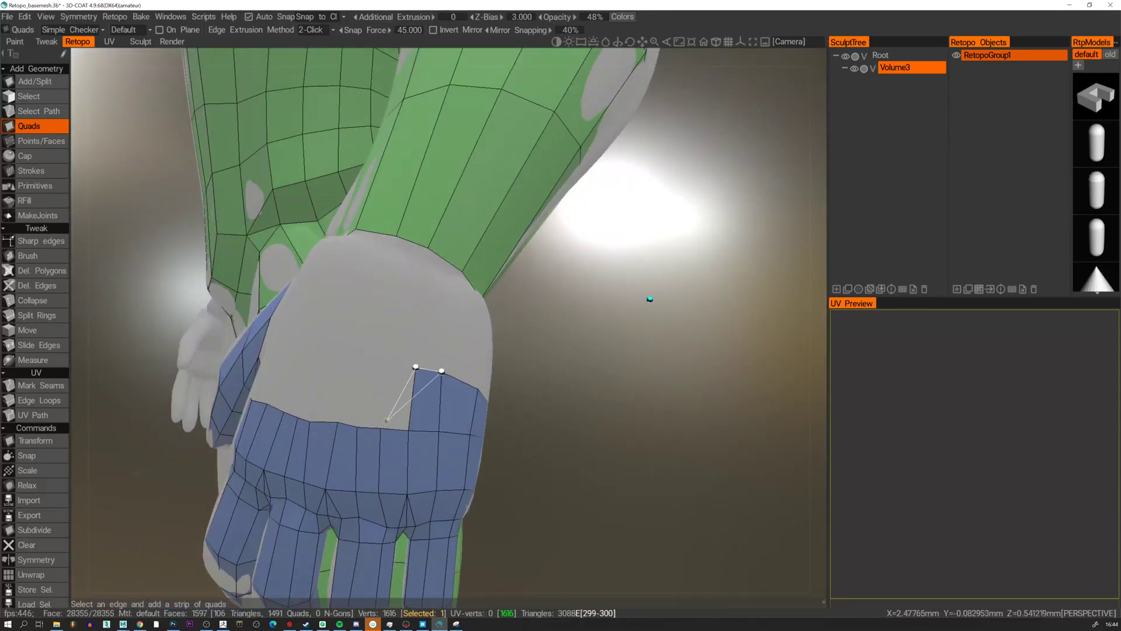
pyautogui.click(390, 360)
pyautogui.keyDown('alt'); pyautogui.moveTo(390, 361); pyautogui.dragTo(413, 383); pyautogui.keyUp('alt')
pyautogui.click(363, 358)
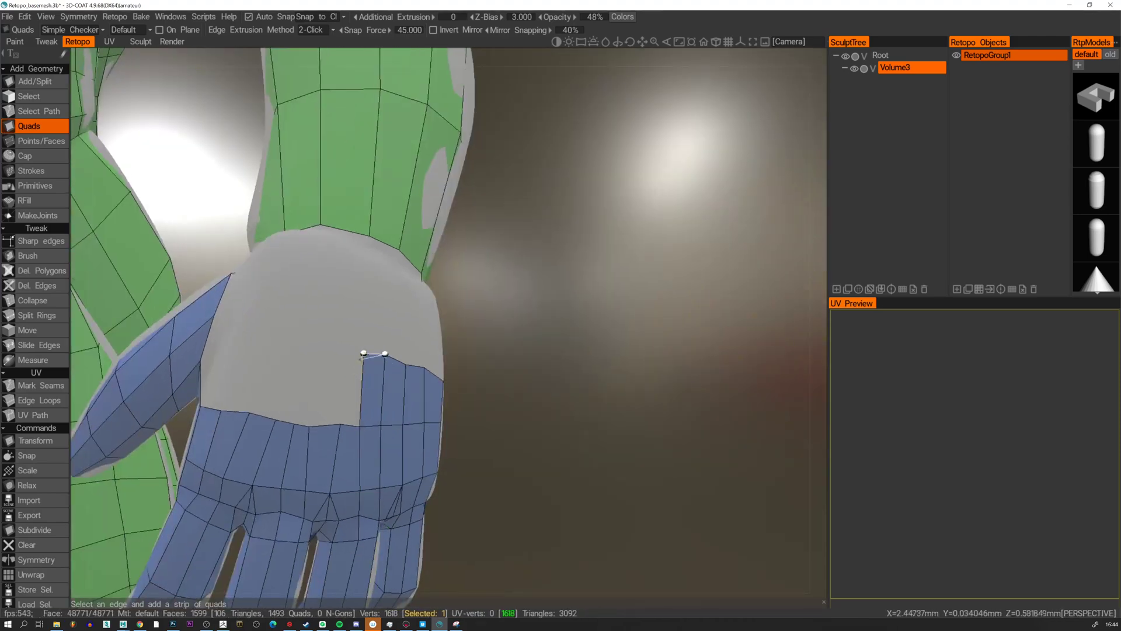
# Add four quads to the second row across the middle of the back of the hand.
pyautogui.click(344, 424)
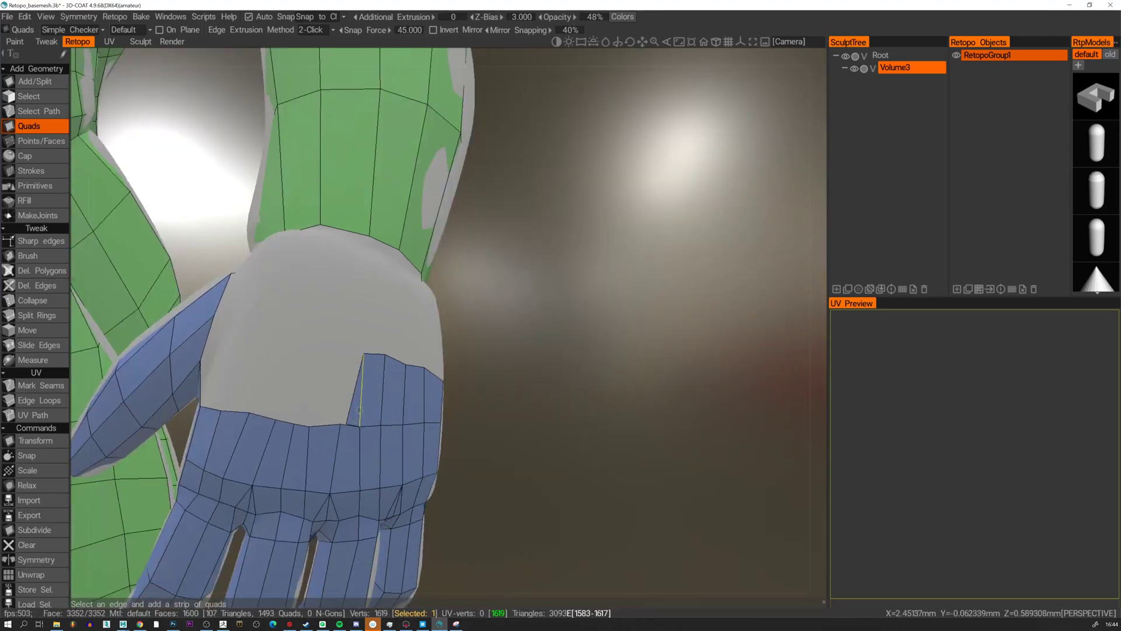
pyautogui.hotkey('ctrl', 'z')
pyautogui.click(359, 409)
pyautogui.click(340, 424)
pyautogui.click(340, 347)
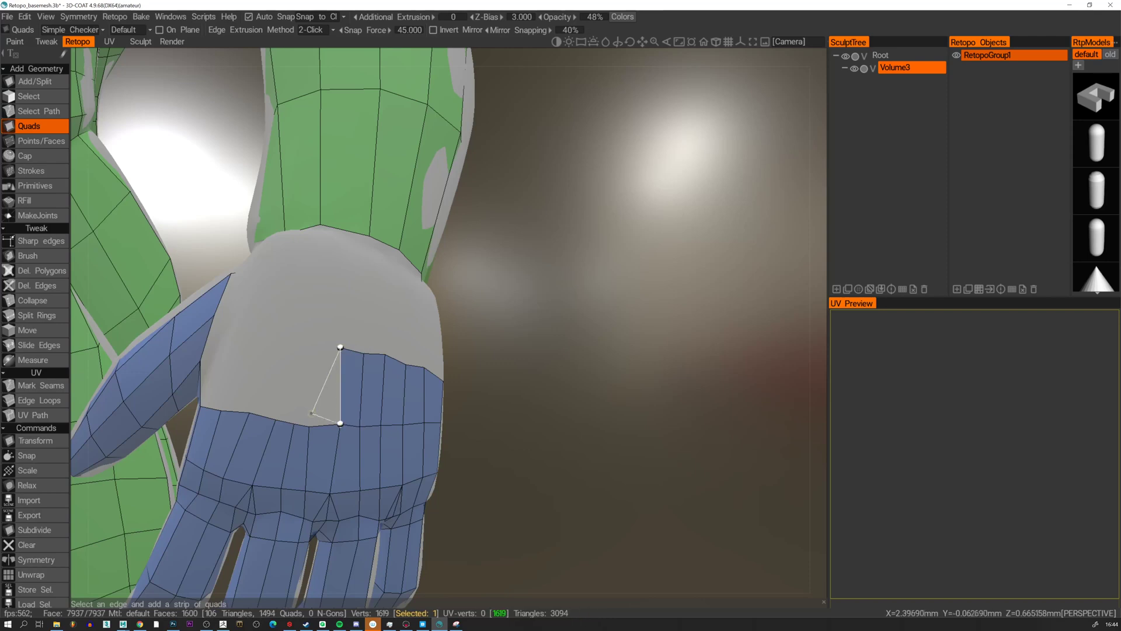
pyautogui.click(309, 426)
pyautogui.click(316, 345)
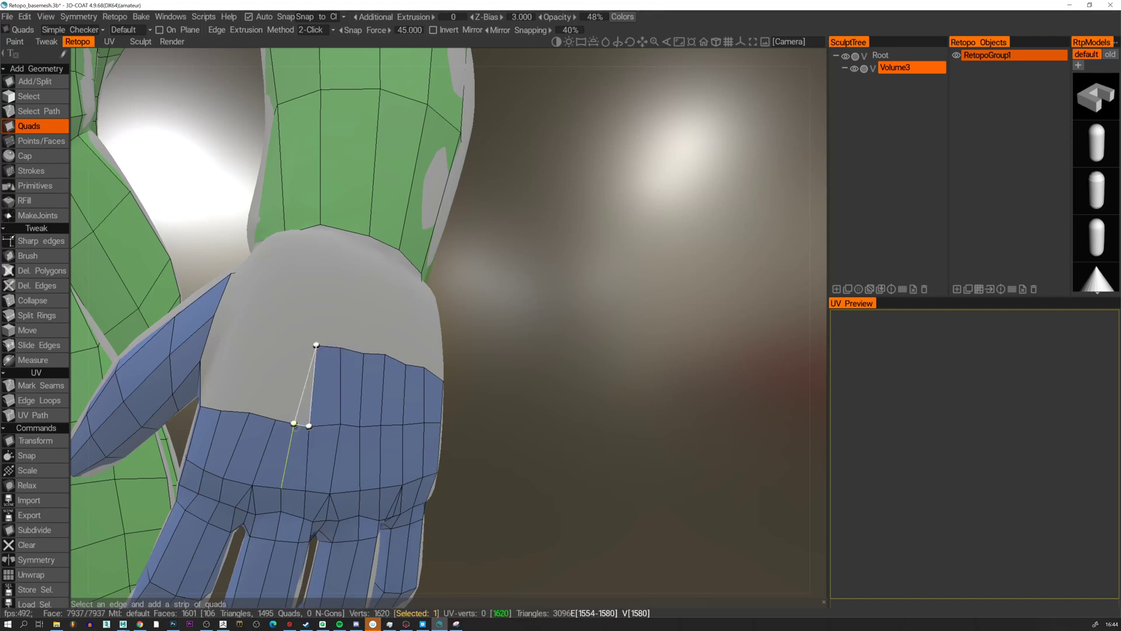
pyautogui.click(294, 422)
pyautogui.click(295, 343)
pyautogui.click(278, 419)
pyautogui.click(281, 340)
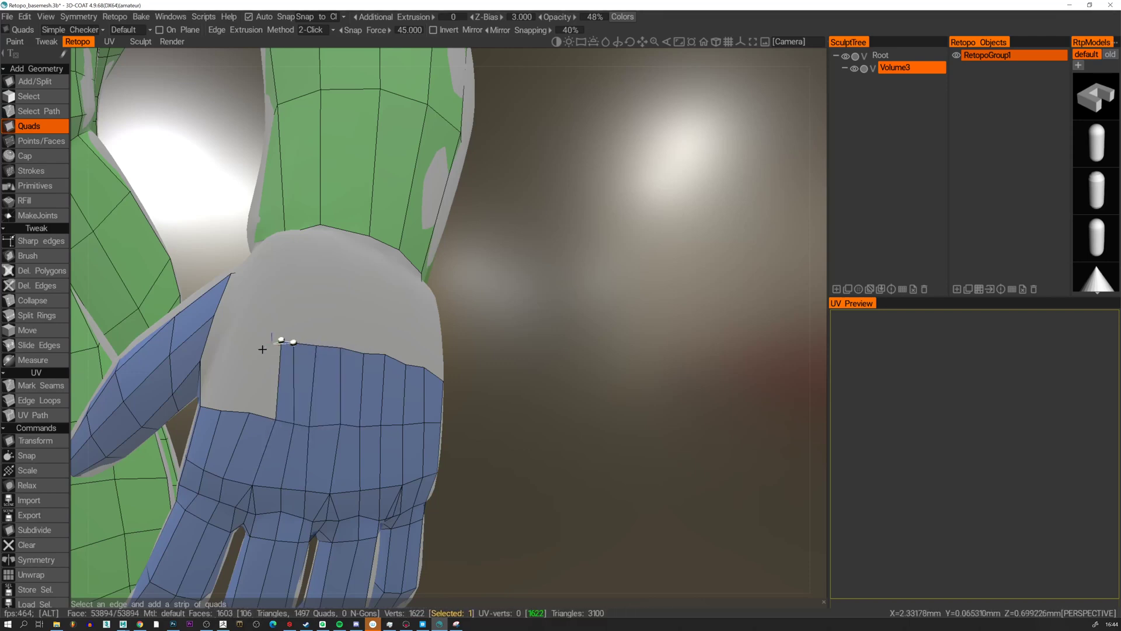
# Complete the second row on the back of the hand with three quads up to the thumb base.
pyautogui.keyDown('alt'); pyautogui.moveTo(262, 350); pyautogui.dragTo(259, 409); pyautogui.keyUp('alt')
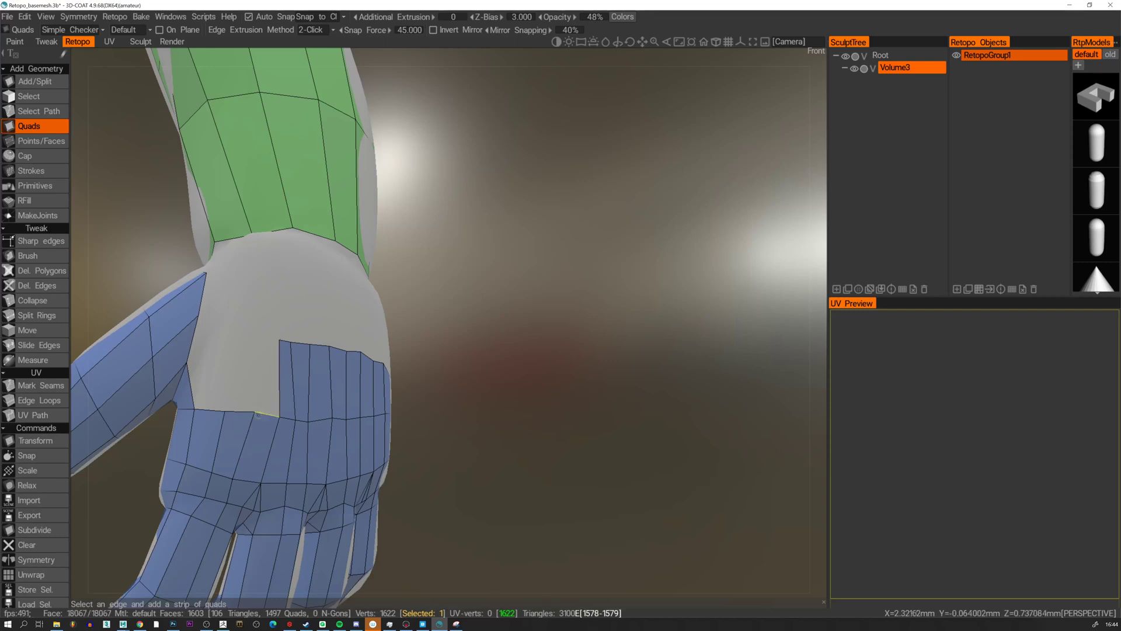
pyautogui.click(256, 411)
pyautogui.click(258, 348)
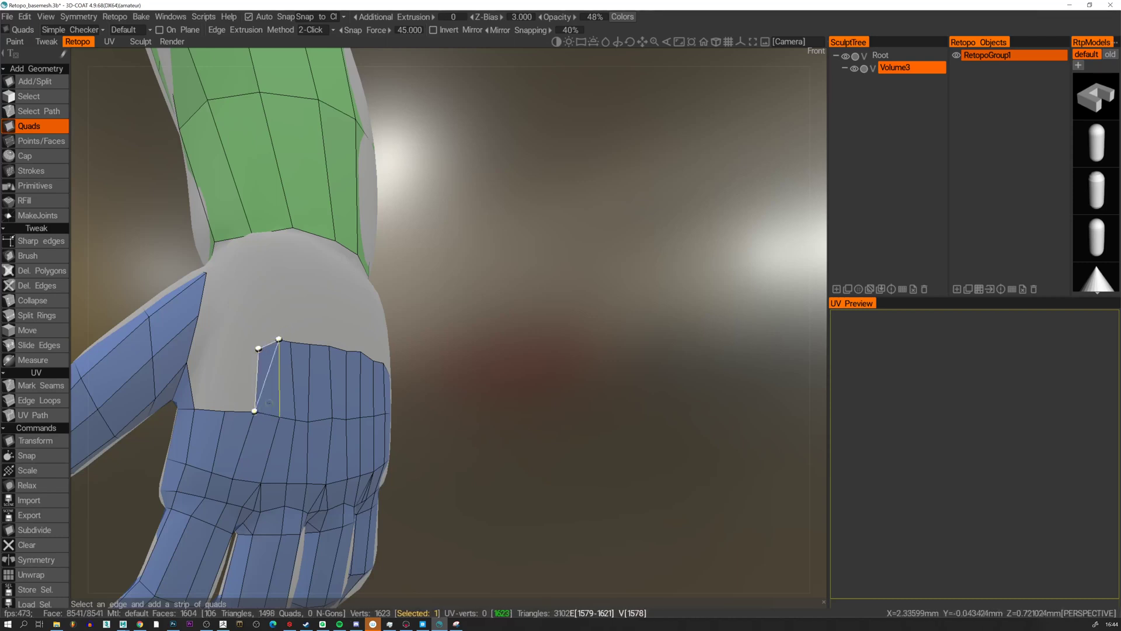
pyautogui.press('Escape')
pyautogui.click(237, 410)
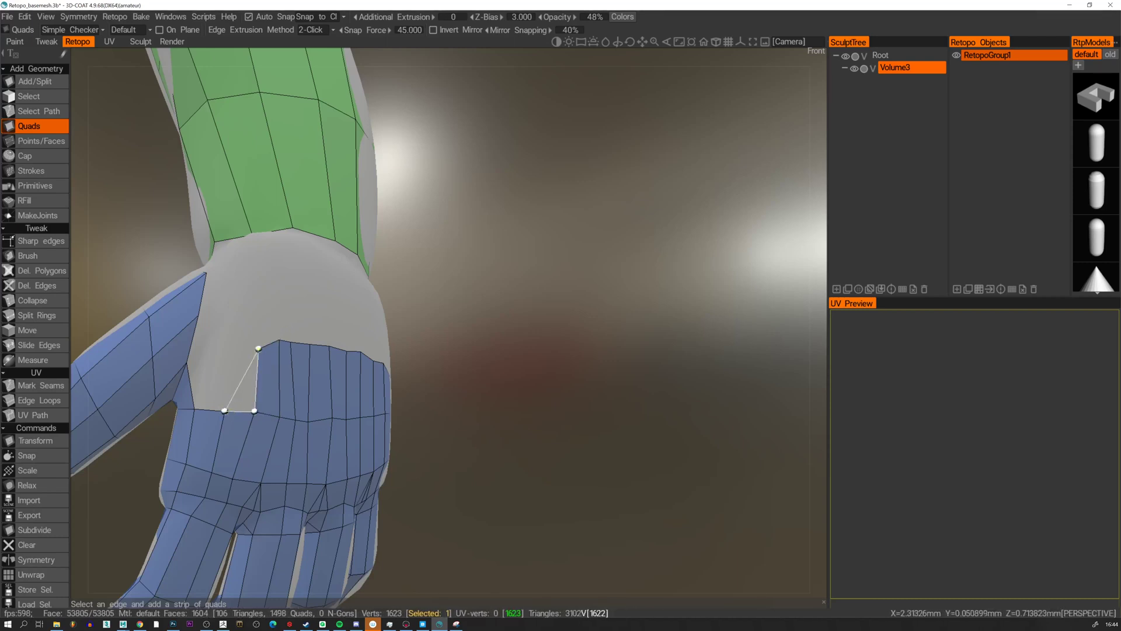
pyautogui.click(225, 353)
pyautogui.keyDown('alt'); pyautogui.moveTo(218, 354); pyautogui.dragTo(226, 395); pyautogui.keyUp('alt')
pyautogui.click(230, 379)
pyautogui.click(192, 384)
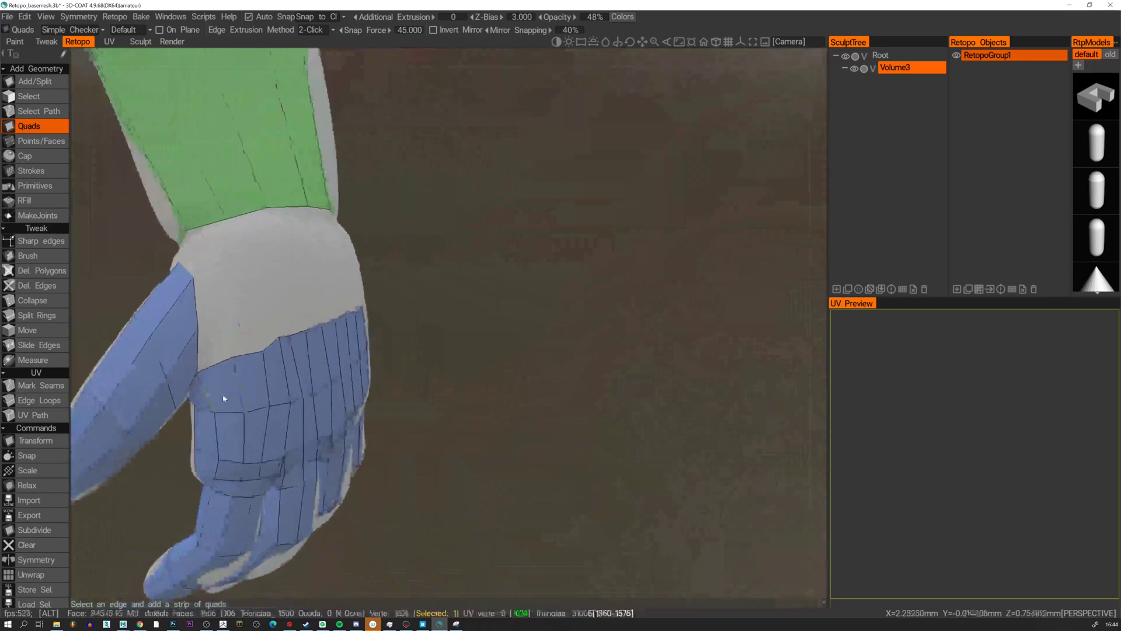
# Join the upper thumb base to the forearm's wrist edge with three triangles.
pyautogui.keyDown('alt'); pyautogui.moveTo(171, 272); pyautogui.dragTo(198, 319); pyautogui.keyUp('alt')
pyautogui.keyDown('alt'); pyautogui.moveTo(143, 284); pyautogui.dragTo(242, 279); pyautogui.keyUp('alt')
pyautogui.click(232, 283)
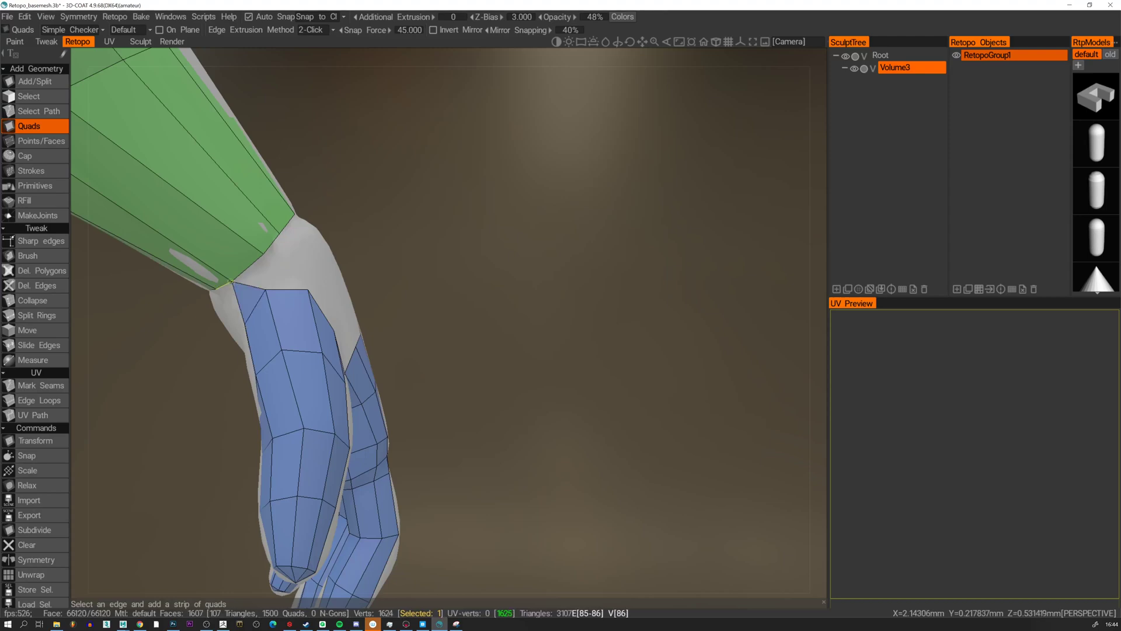
pyautogui.click(267, 255)
pyautogui.click(266, 272)
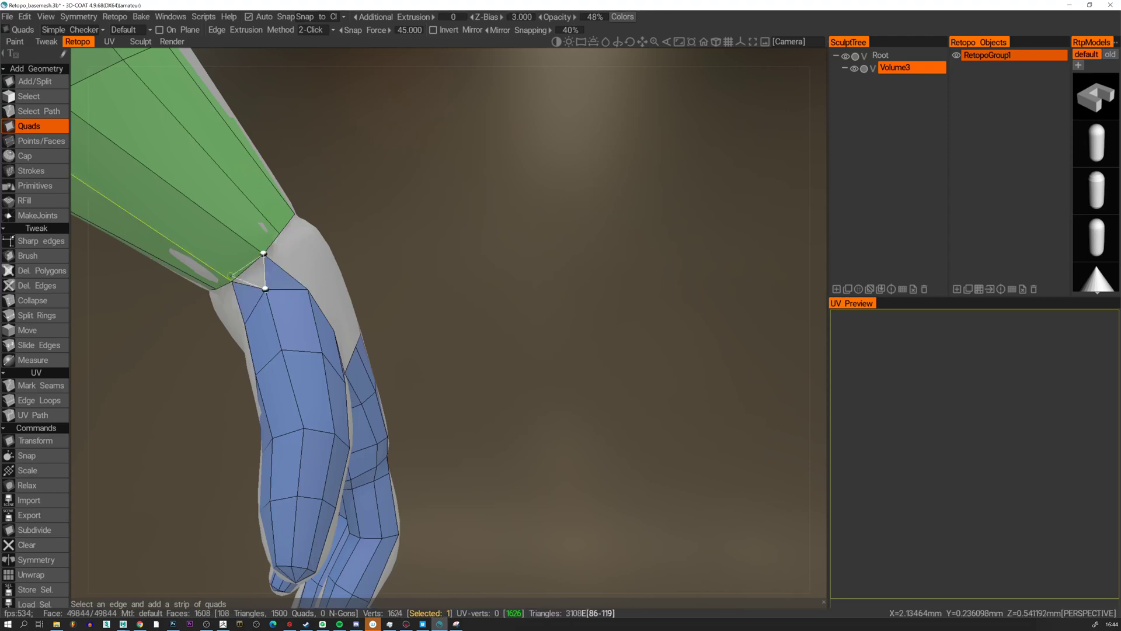
pyautogui.click(232, 282)
pyautogui.keyDown('alt'); pyautogui.moveTo(379, 292); pyautogui.dragTo(300, 294); pyautogui.keyUp('alt')
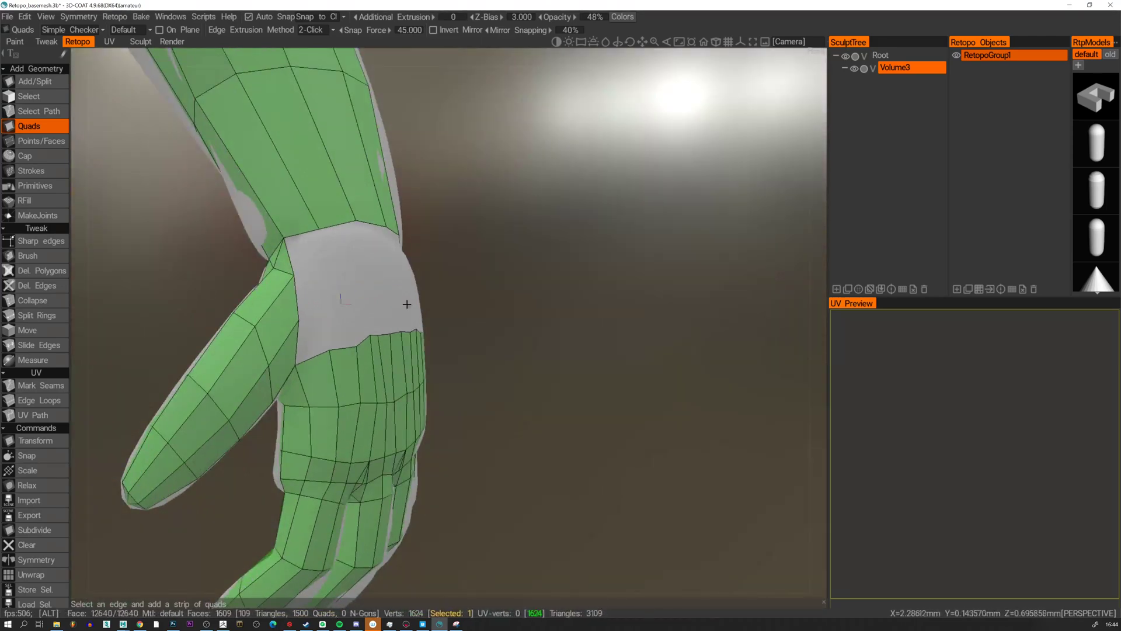
# Reduce the Brush radius to about 13 and smooth the upper two face rows across the palm.
pyautogui.keyDown('alt'); pyautogui.moveTo(407, 305); pyautogui.dragTo(383, 263); pyautogui.keyUp('alt')
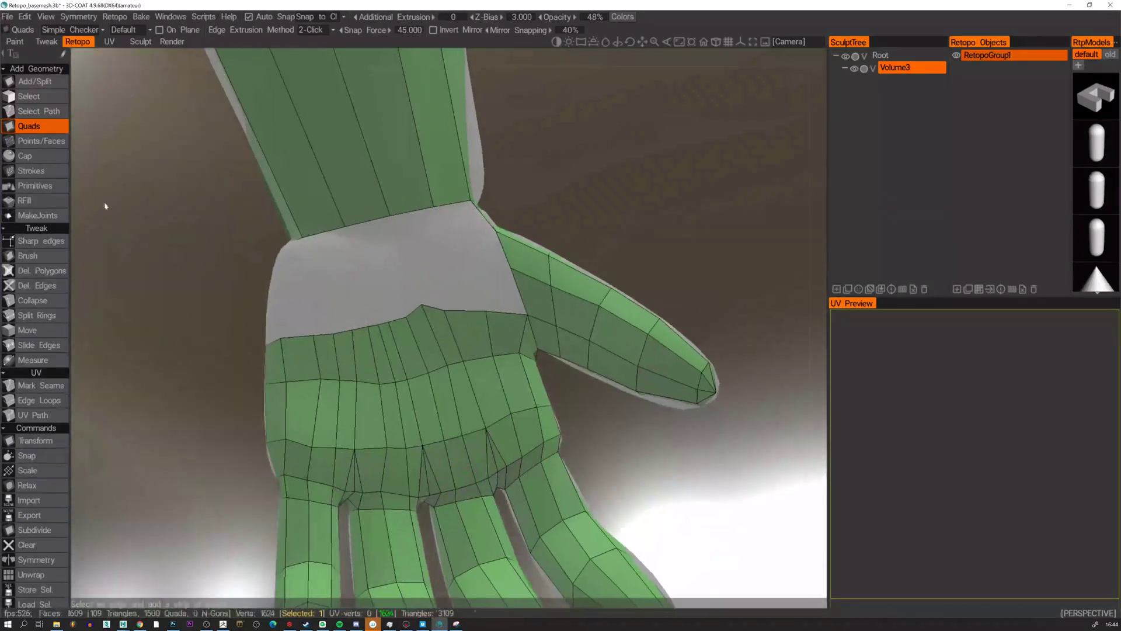
pyautogui.click(27, 255)
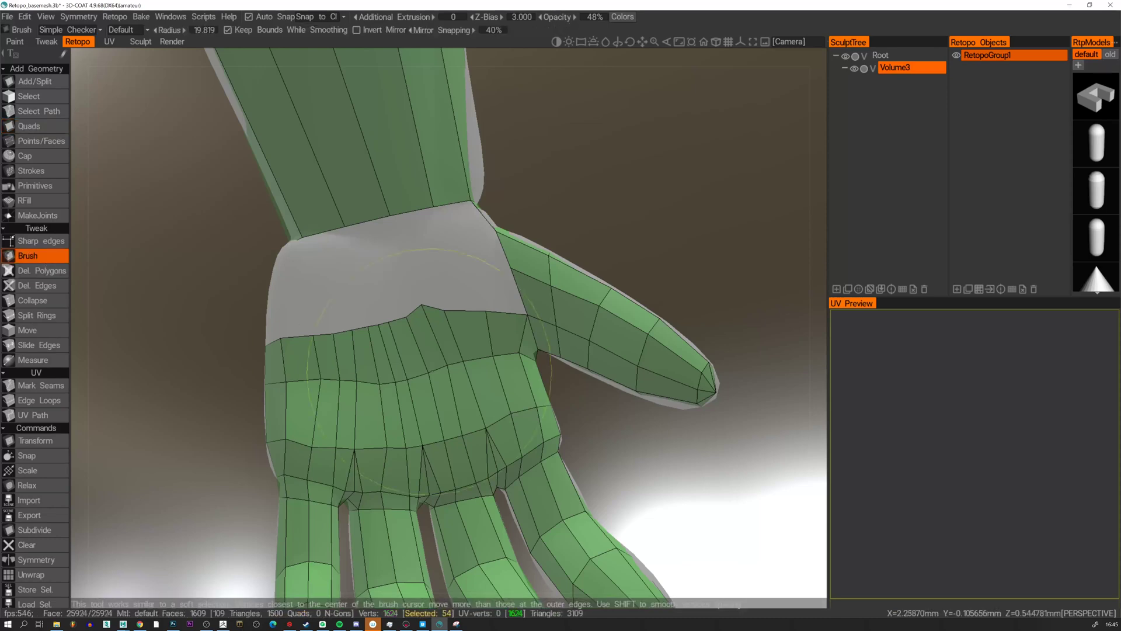
pyautogui.moveTo(432, 371)
pyautogui.mouseDown(button='right')
pyautogui.moveTo(444, 375)
pyautogui.moveTo(397, 376)
pyautogui.mouseUp(button='right')
pyautogui.keyDown('shift'); pyautogui.moveTo(345, 383); pyautogui.dragTo(468, 362); pyautogui.keyUp('shift')
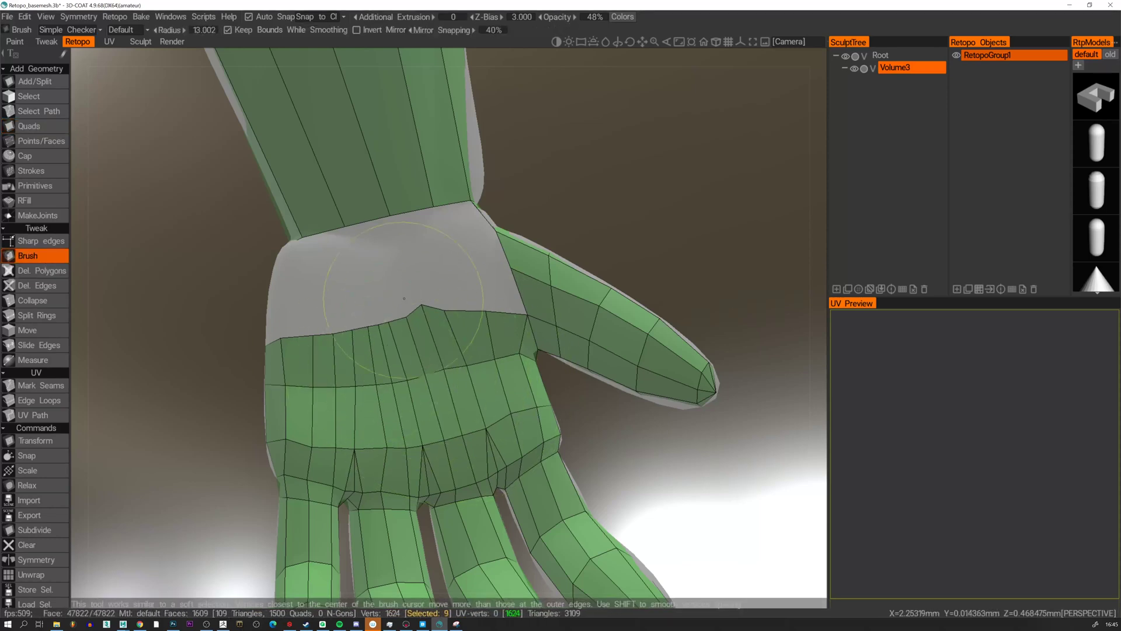
pyautogui.moveTo(404, 298)
pyautogui.keyDown('shift'); pyautogui.mouseDown()
pyautogui.moveTo(389, 327)
pyautogui.moveTo(435, 327)
pyautogui.moveTo(409, 341)
pyautogui.moveTo(462, 322)
pyautogui.moveTo(419, 351)
pyautogui.moveTo(486, 348)
pyautogui.moveTo(391, 345)
pyautogui.mouseUp(); pyautogui.keyUp('shift')
# Build the first long quad on the back of the hand, from the thumb side of the second row to just below the wrist.
pyautogui.moveTo(277, 350)
pyautogui.keyDown('alt'); pyautogui.mouseDown()
pyautogui.moveTo(213, 345)
pyautogui.moveTo(526, 344)
pyautogui.moveTo(450, 320)
pyautogui.moveTo(516, 335)
pyautogui.mouseUp(); pyautogui.keyUp('alt')
pyautogui.keyDown('alt'); pyautogui.moveTo(441, 258); pyautogui.dragTo(409, 257); pyautogui.keyUp('alt')
pyautogui.click(31, 141)
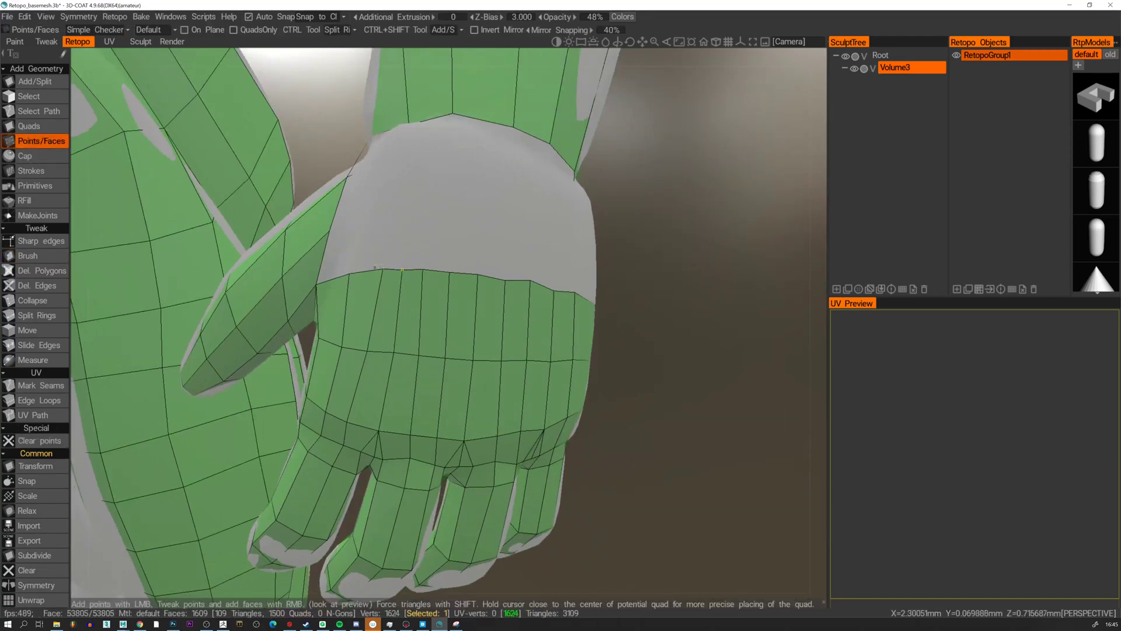
pyautogui.keyDown('alt'); pyautogui.moveTo(366, 260); pyautogui.dragTo(368, 303); pyautogui.keyUp('alt')
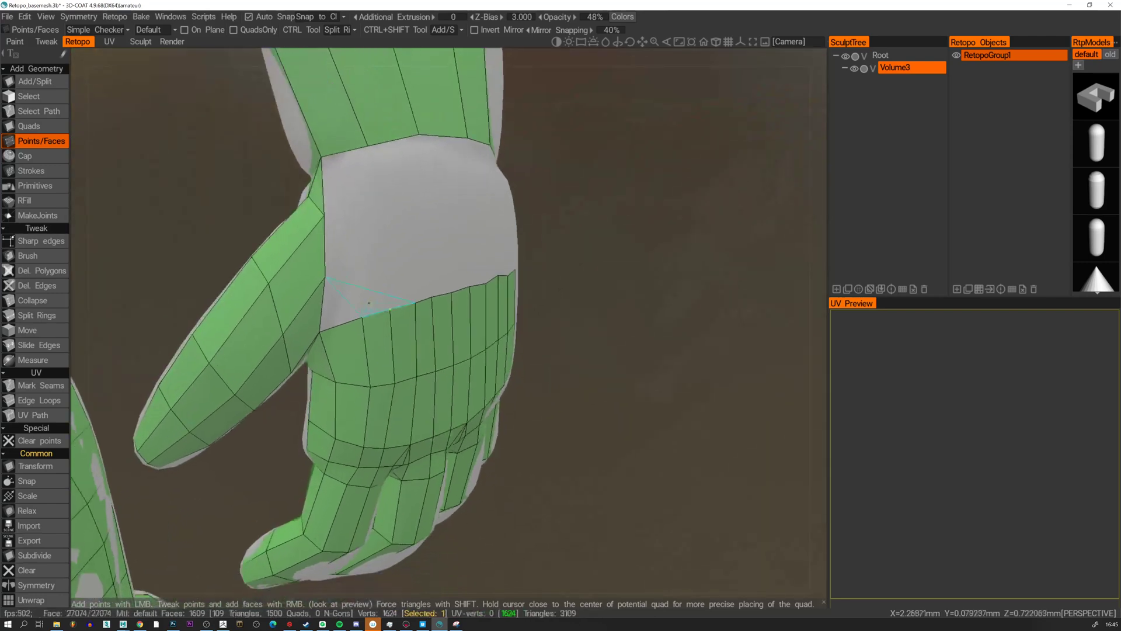
pyautogui.click(30, 127)
pyautogui.click(23, 142)
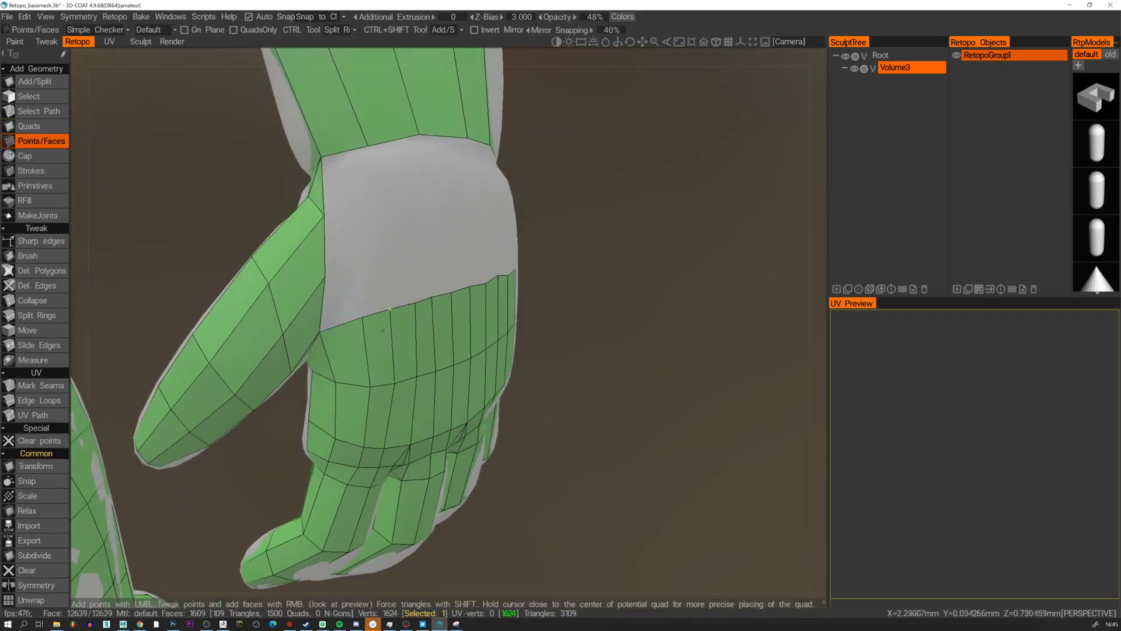
pyautogui.click(29, 127)
pyautogui.click(383, 314)
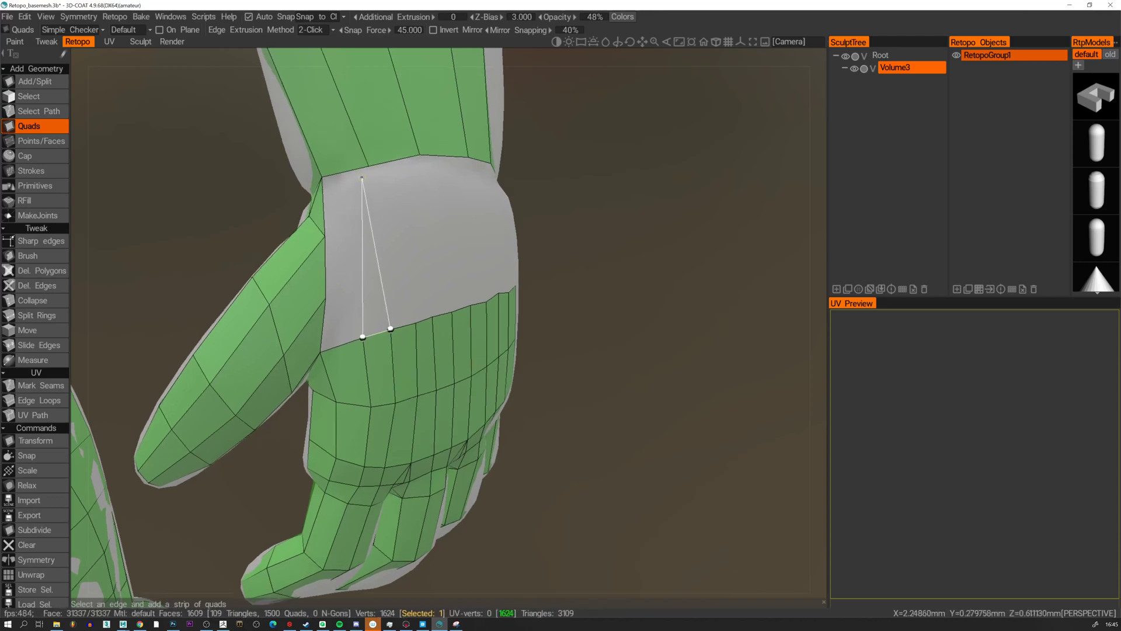
pyautogui.click(362, 177)
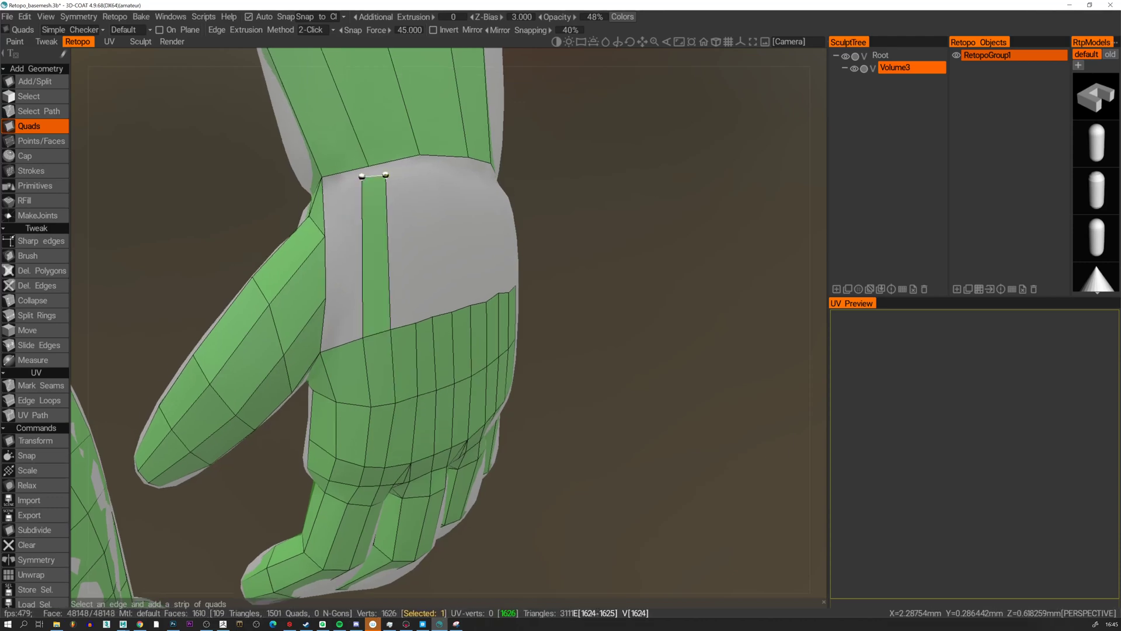
# Extend the wrist row with four long quads from the first one toward the middle of the back of the hand.
pyautogui.click(388, 222)
pyautogui.keyDown('alt'); pyautogui.moveTo(456, 230); pyautogui.dragTo(430, 195); pyautogui.keyUp('alt')
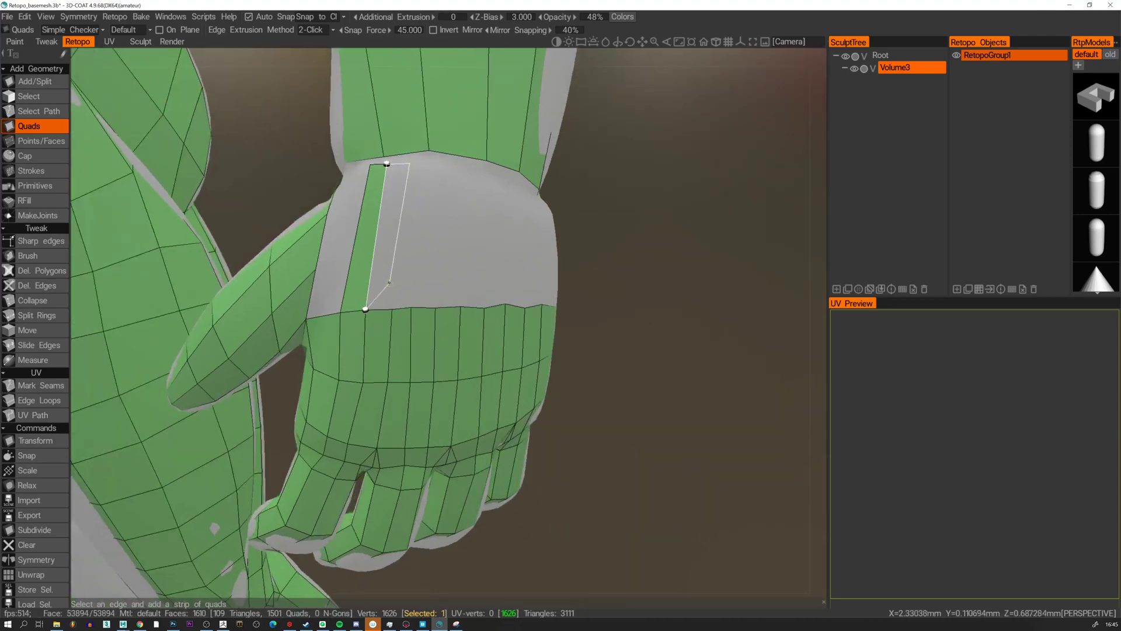
pyautogui.click(392, 306)
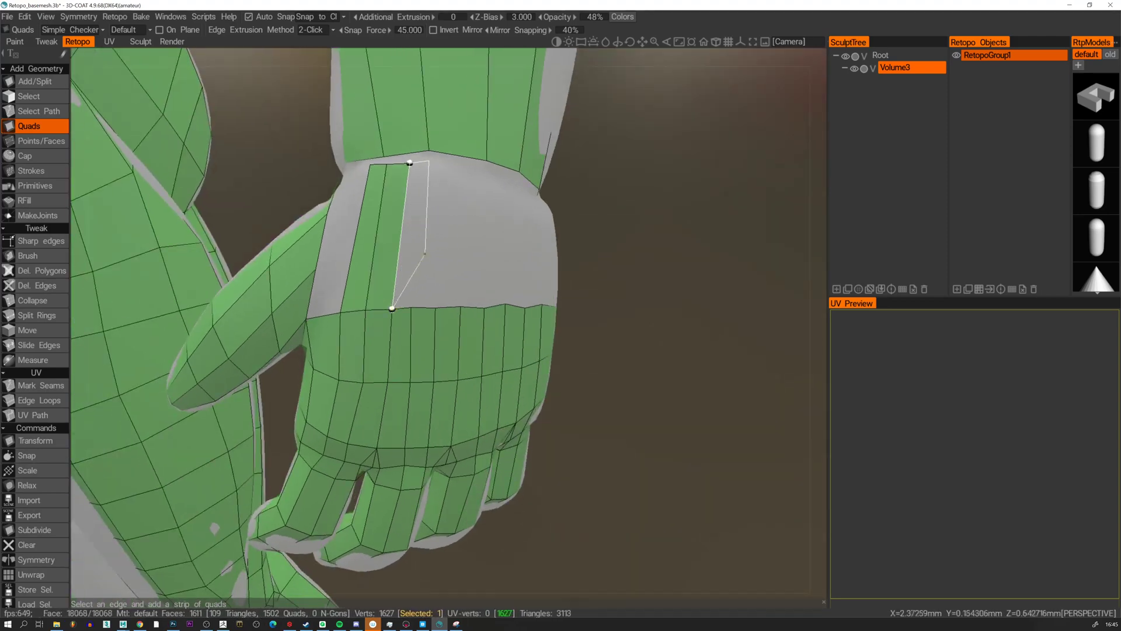
pyautogui.click(411, 306)
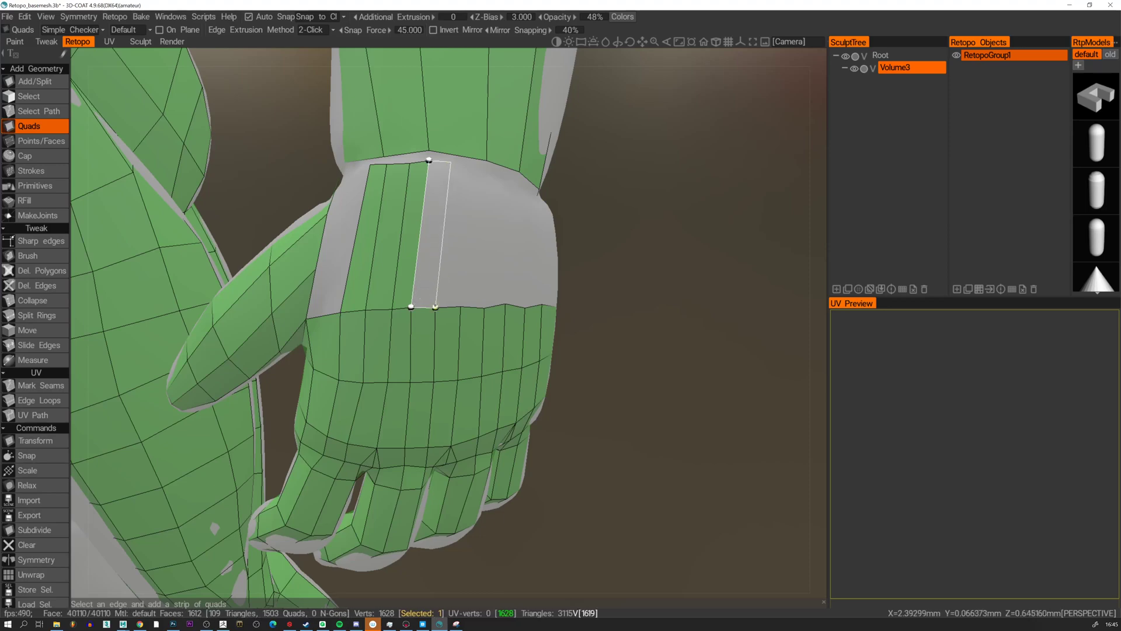
pyautogui.click(439, 275)
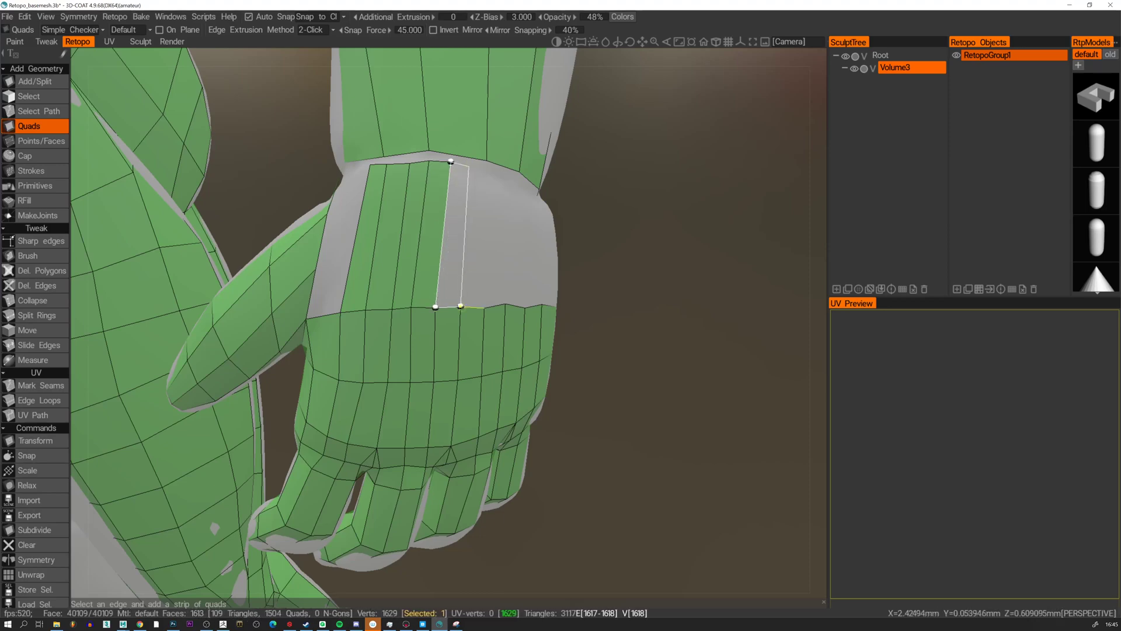
pyautogui.click(448, 251)
# Continue the wrist row with four more quads toward the little-finger side of the back of the hand.
pyautogui.keyDown('alt'); pyautogui.moveTo(495, 213); pyautogui.dragTo(457, 234); pyautogui.keyUp('alt')
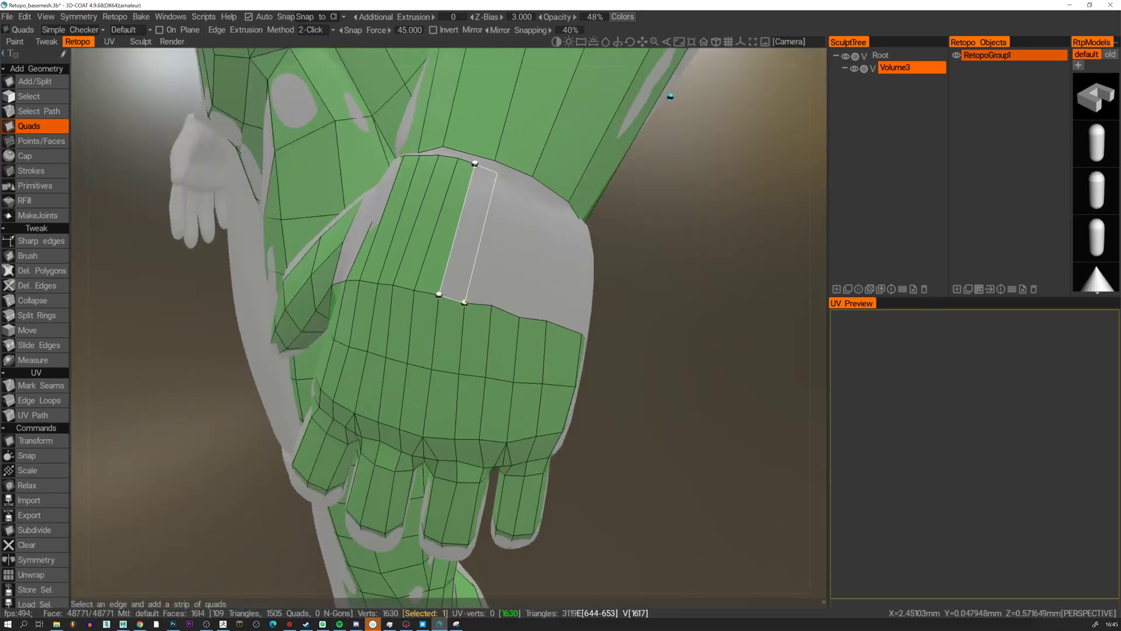
pyautogui.click(475, 163)
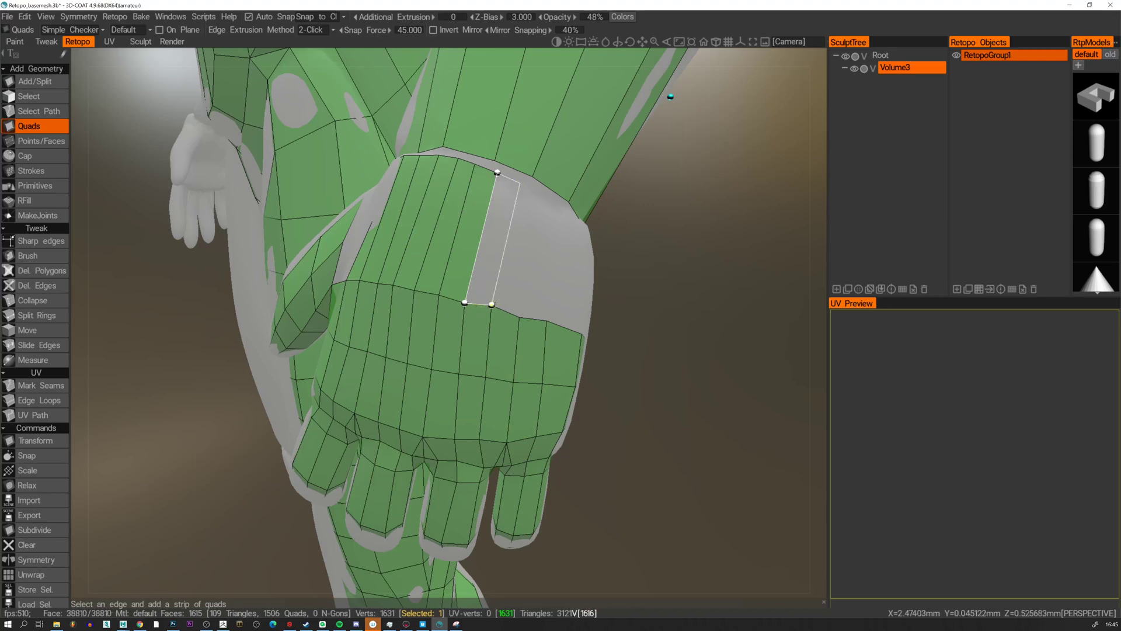
pyautogui.click(493, 304)
pyautogui.click(519, 317)
pyautogui.keyDown('alt'); pyautogui.moveTo(561, 233); pyautogui.dragTo(534, 235); pyautogui.keyUp('alt')
pyautogui.click(561, 263)
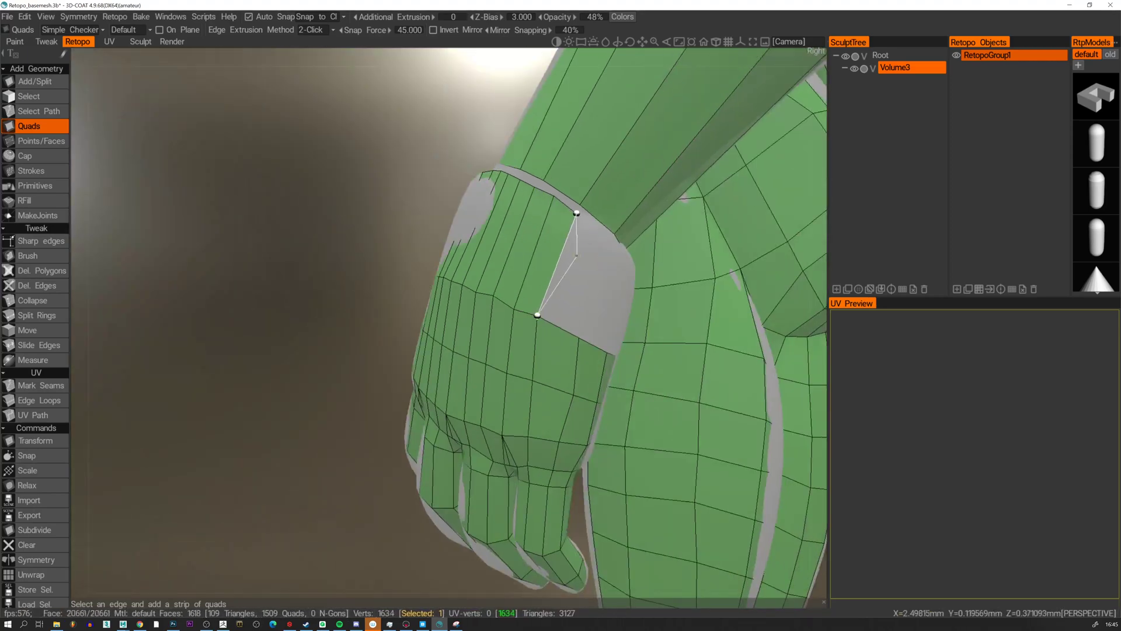
# Wrap the wrist row around the little-finger edge with three quads and merge the last loose corner into the row below.
pyautogui.click(600, 233)
pyautogui.click(581, 336)
pyautogui.keyDown('alt'); pyautogui.moveTo(613, 286); pyautogui.dragTo(647, 258); pyautogui.keyUp('alt')
pyautogui.click(623, 245)
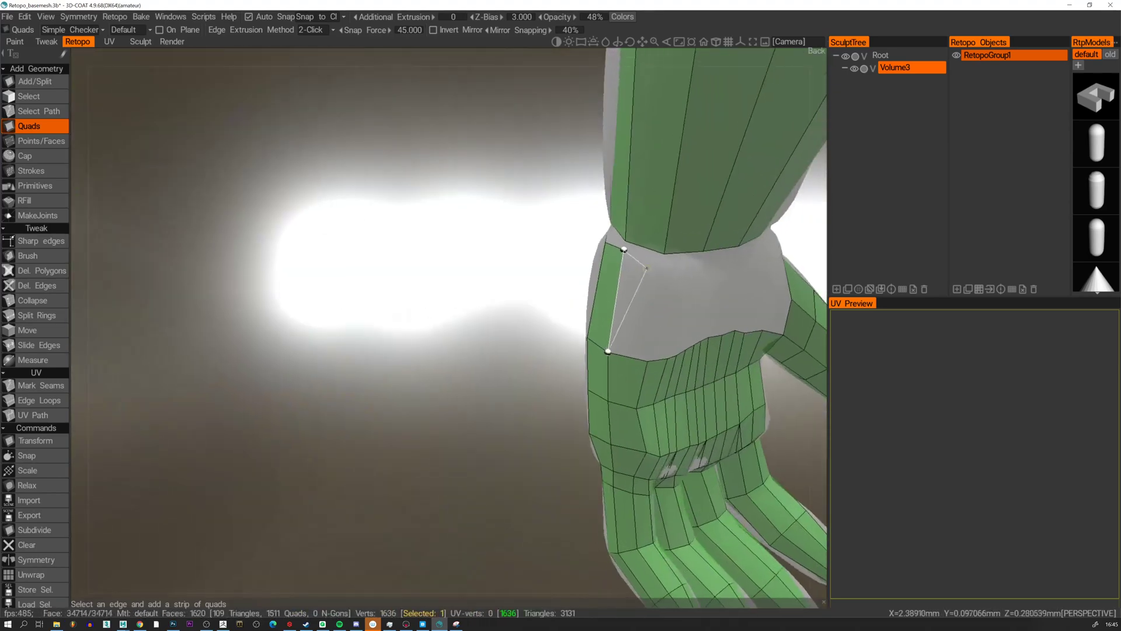
pyautogui.click(648, 258)
pyautogui.click(643, 356)
pyautogui.keyDown('alt'); pyautogui.moveTo(643, 321); pyautogui.dragTo(582, 289); pyautogui.keyUp('alt')
pyautogui.click(55, 141)
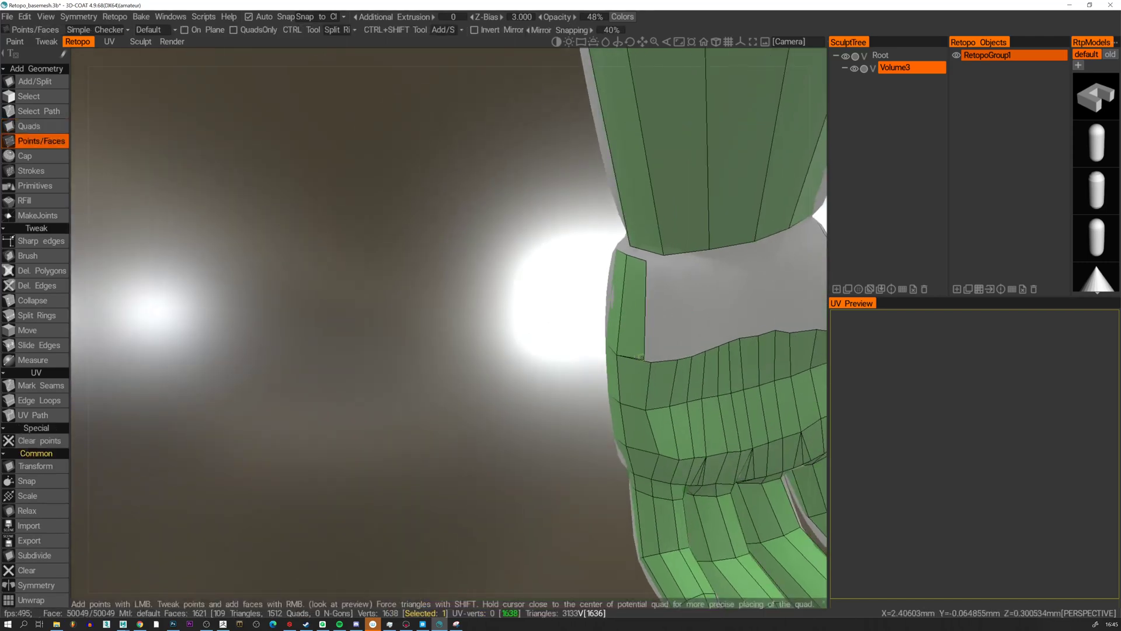
# Carry the wrist row onto the palm with five quads starting from the little-finger edge.
pyautogui.click(35, 127)
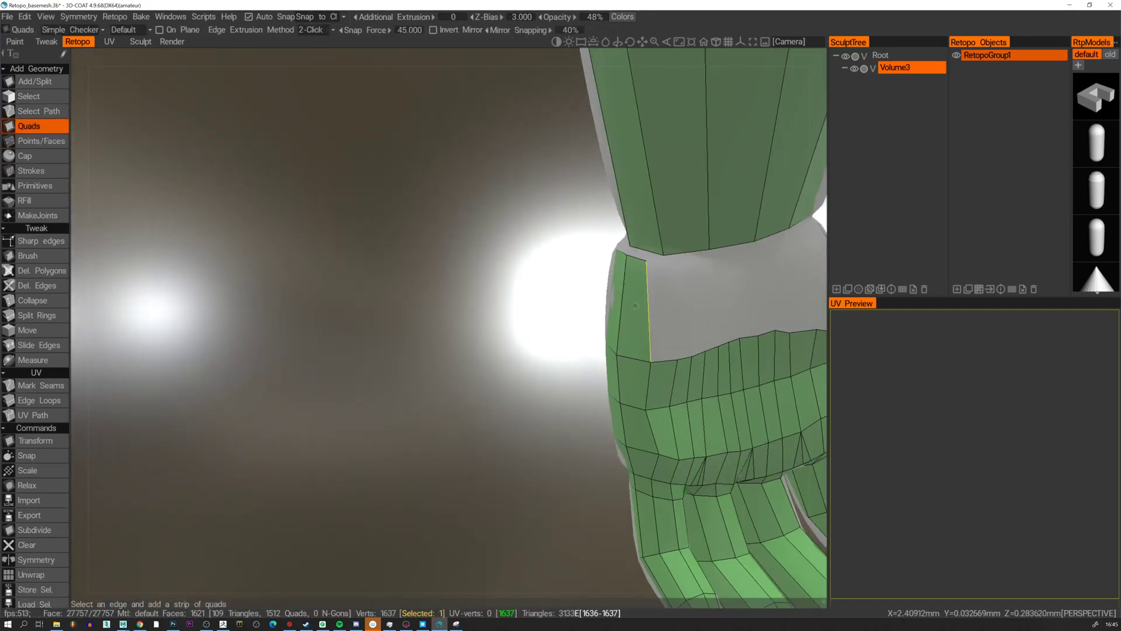
pyautogui.click(670, 265)
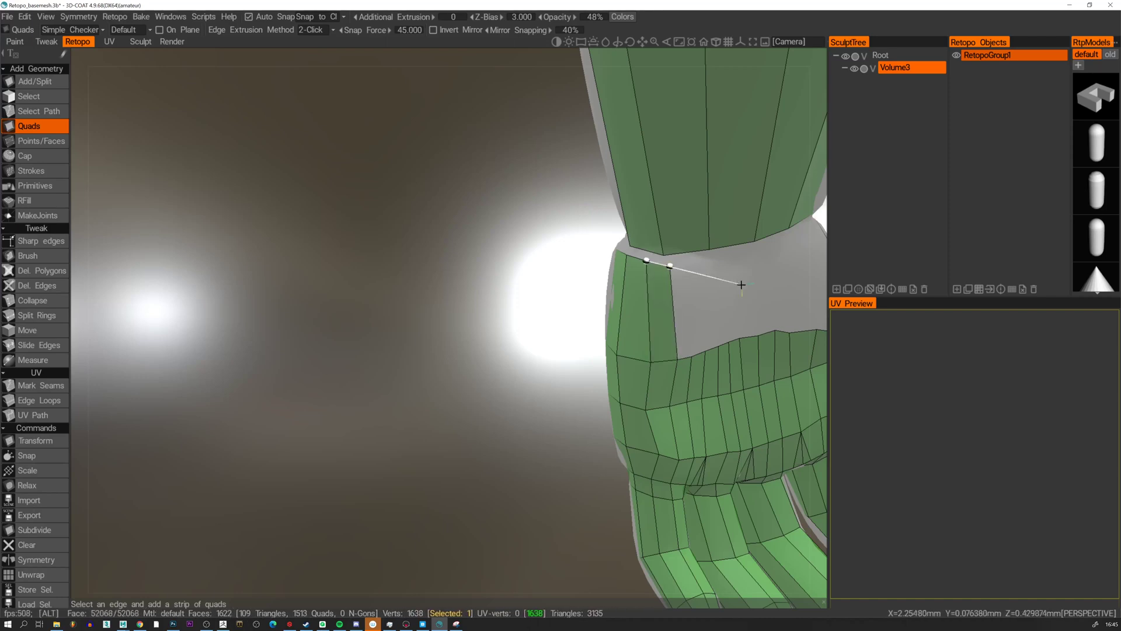
pyautogui.keyDown('alt'); pyautogui.moveTo(741, 285); pyautogui.dragTo(674, 338); pyautogui.keyUp('alt')
pyautogui.click(676, 275)
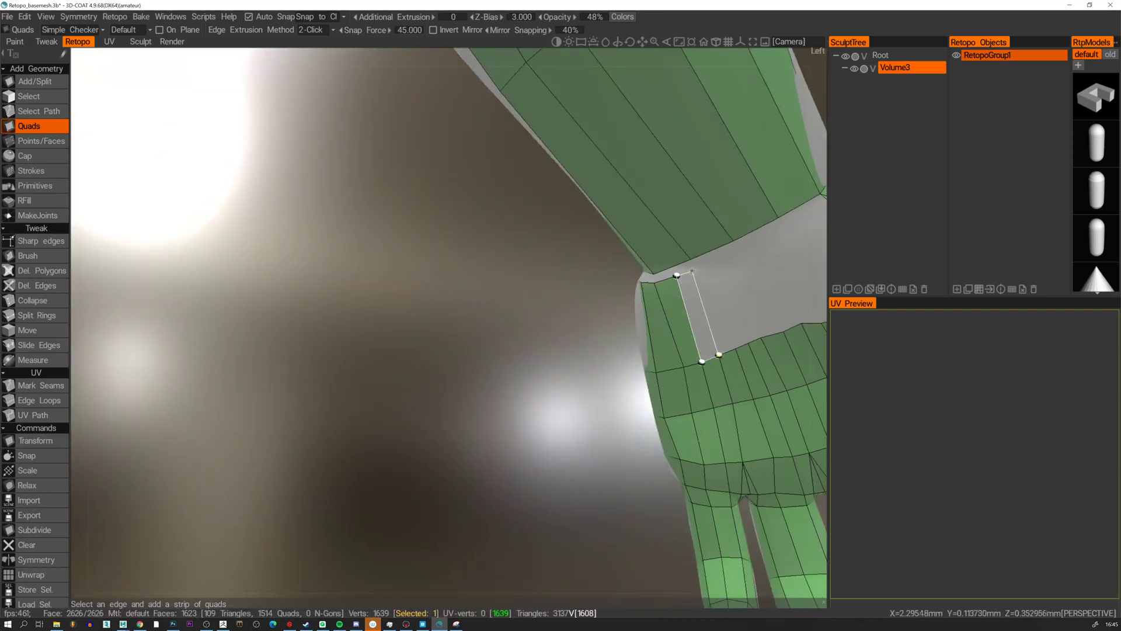
pyautogui.click(693, 271)
pyautogui.click(710, 262)
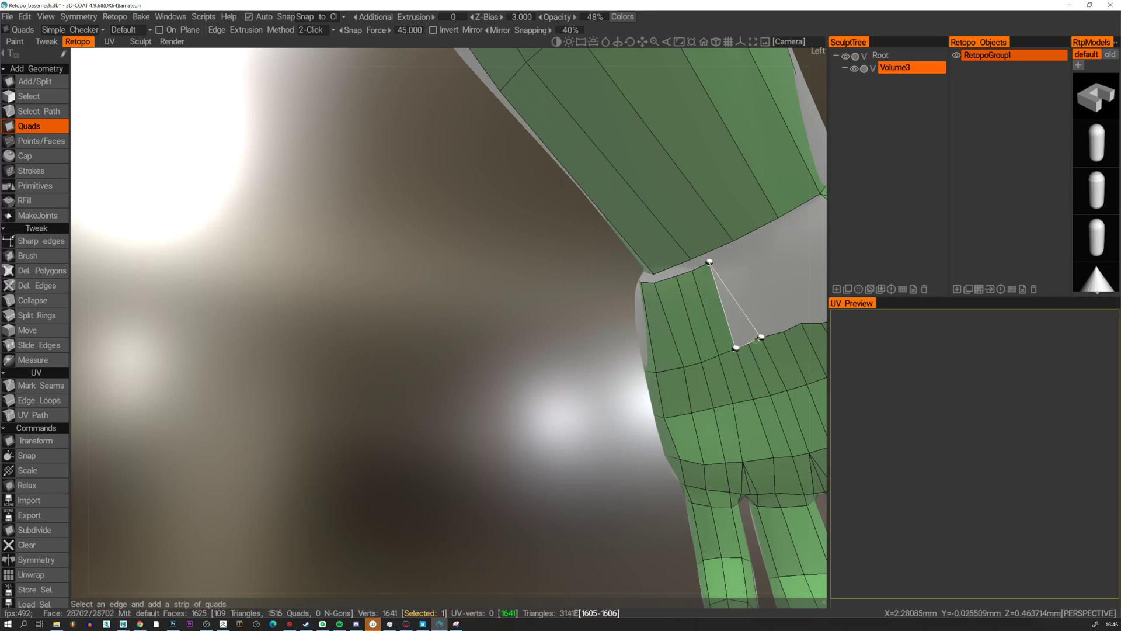
pyautogui.click(729, 258)
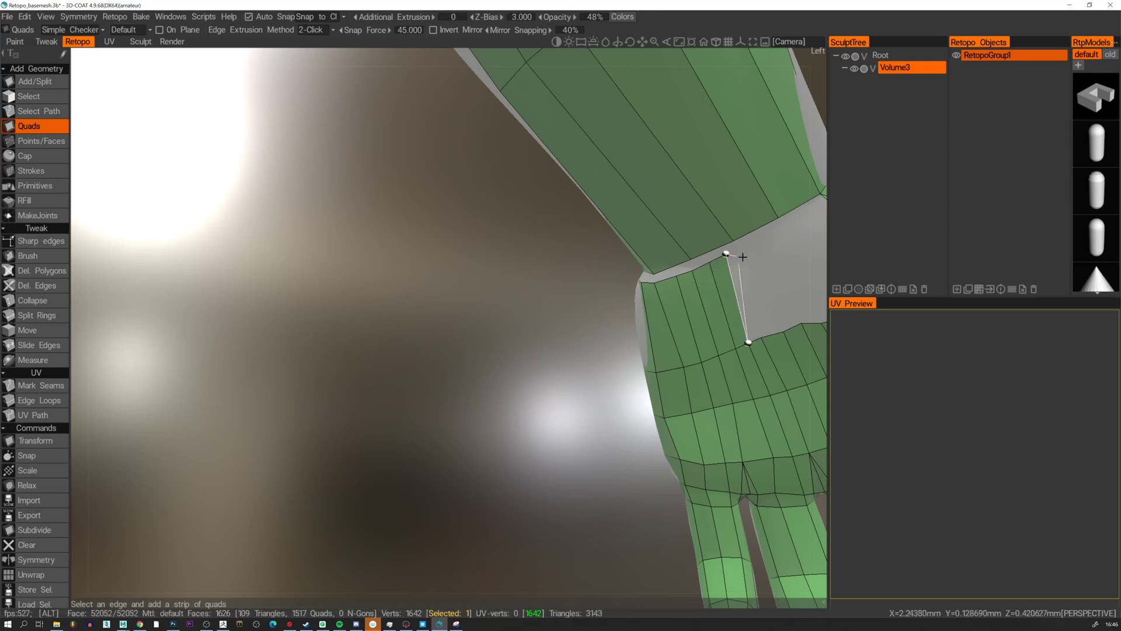
# Add five more quads to the wrist row across the palm toward the thumb base.
pyautogui.moveTo(738, 253); pyautogui.dragTo(484, 240, button='middle')
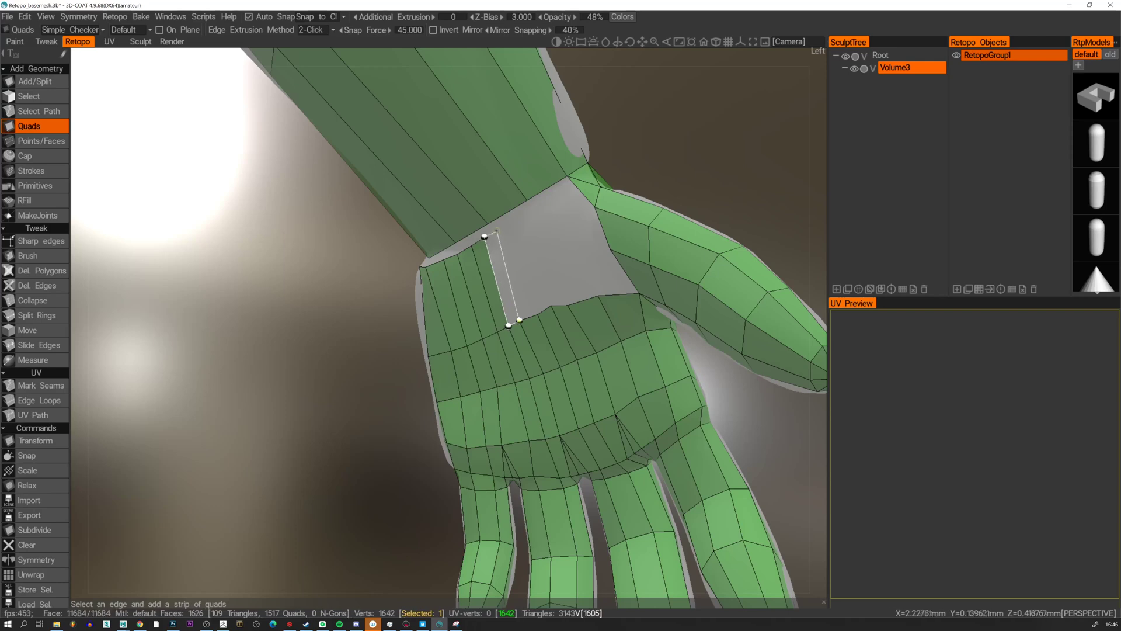
pyautogui.click(496, 228)
pyautogui.click(511, 222)
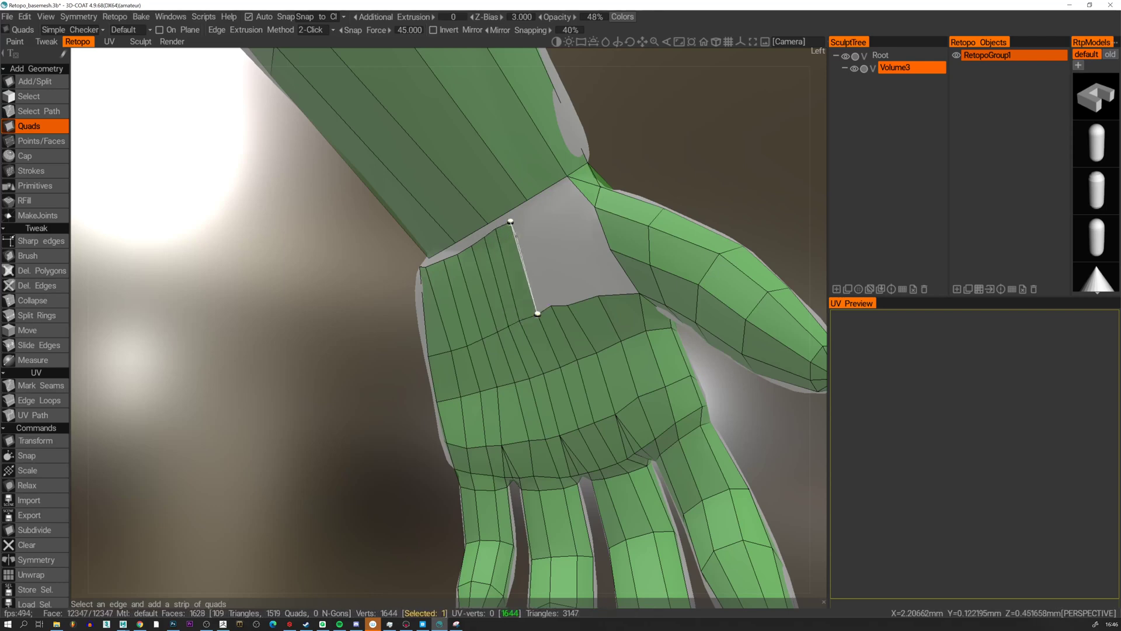
pyautogui.click(528, 214)
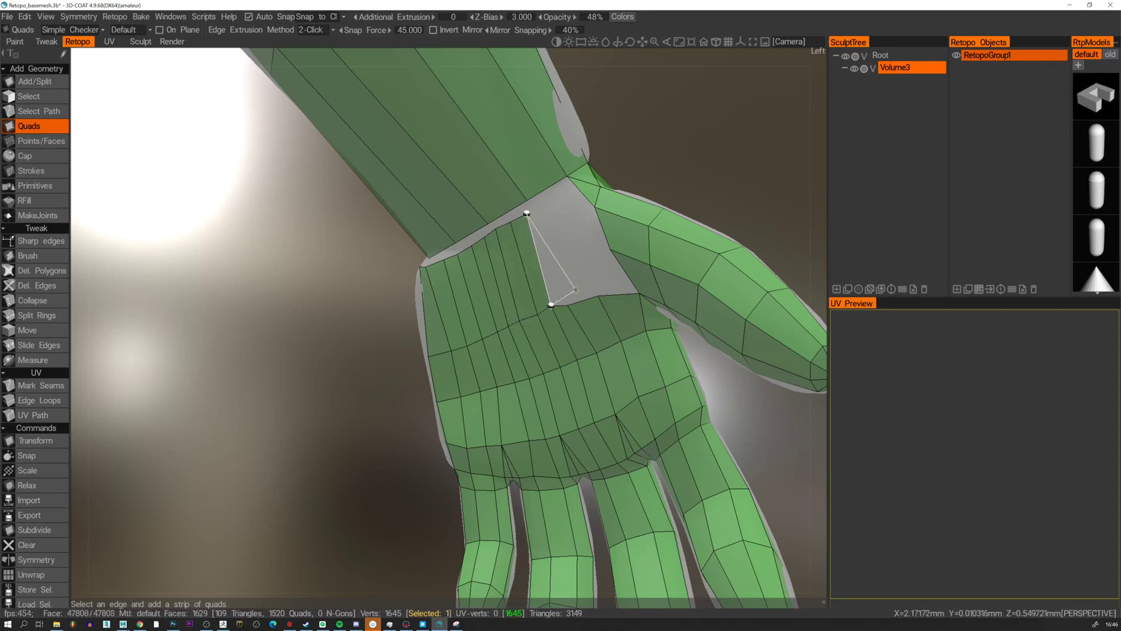
pyautogui.click(540, 206)
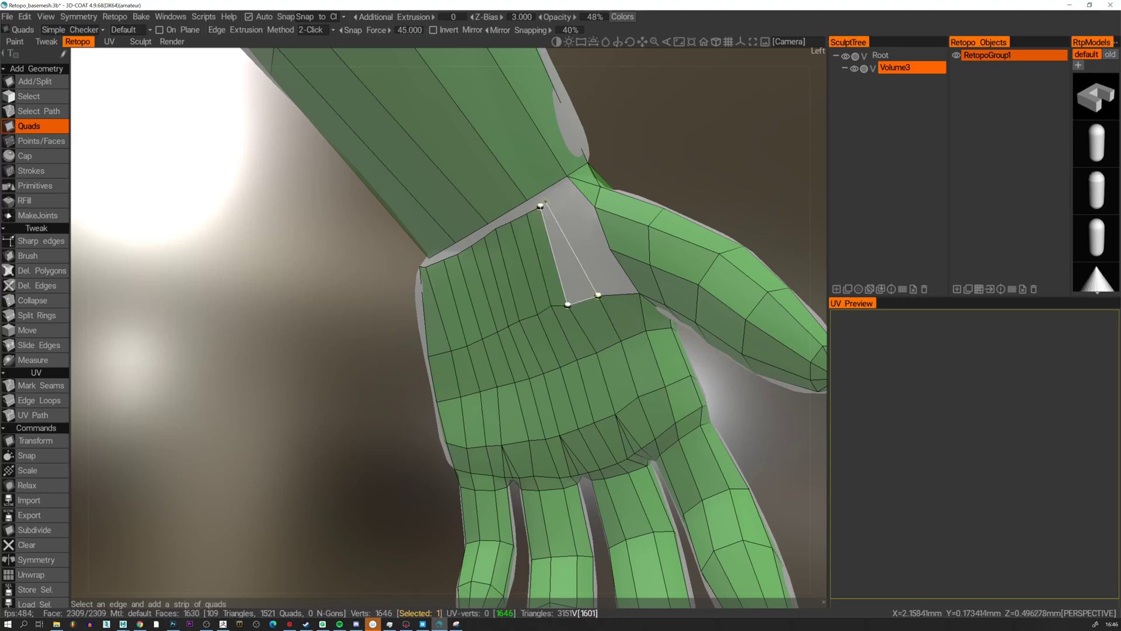
pyautogui.click(547, 197)
# Split the long wrist row with an edge ring and fill a quad at the thumb base on both the palm and back sides.
pyautogui.keyDown('alt'); pyautogui.moveTo(589, 245); pyautogui.dragTo(573, 235); pyautogui.keyUp('alt')
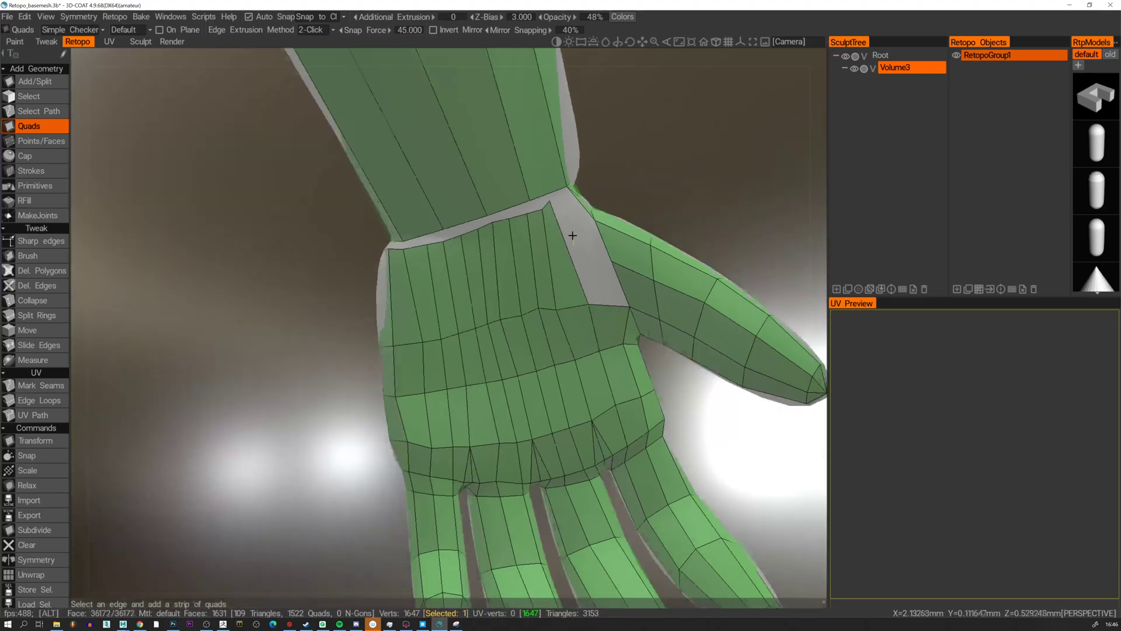
pyautogui.click(41, 140)
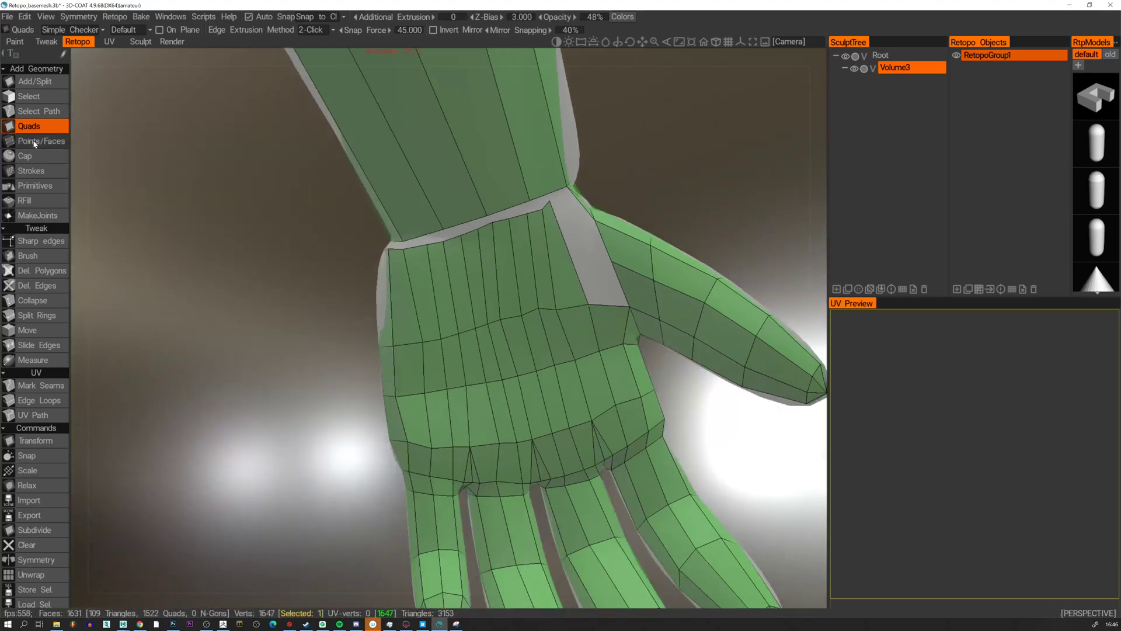
pyautogui.keyDown('ctrl'); pyautogui.click(546, 272); pyautogui.keyUp('ctrl')
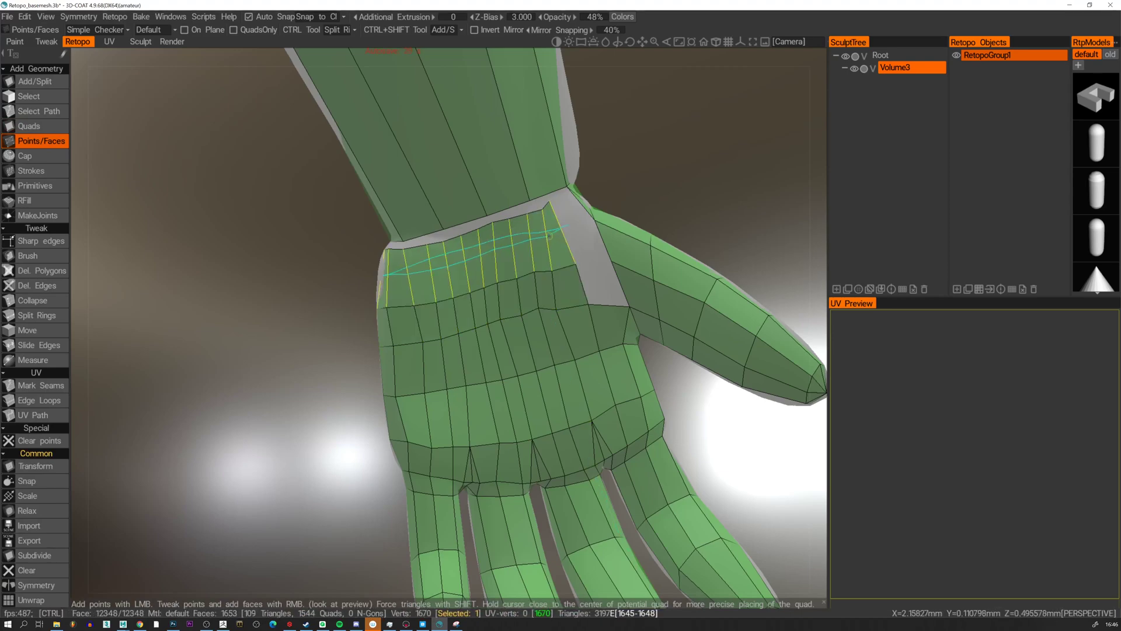
pyautogui.rightClick(603, 285)
pyautogui.keyDown('alt'); pyautogui.moveTo(604, 285); pyautogui.dragTo(610, 208); pyautogui.keyUp('alt')
pyautogui.rightClick(590, 251)
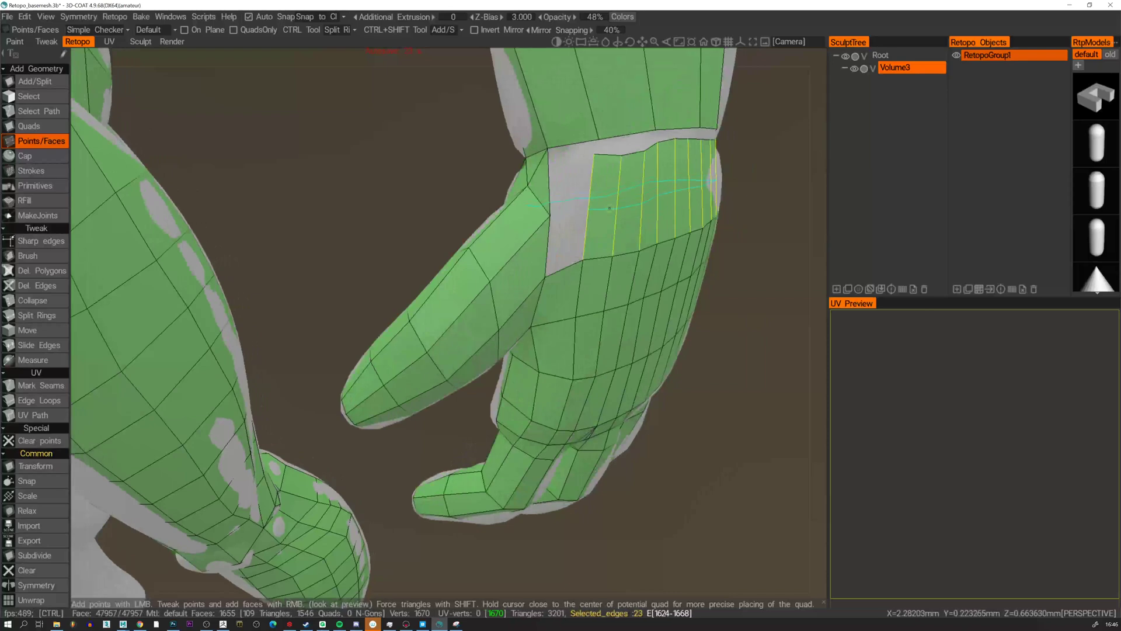
# Split the upper part of the wrist row with a second ring and fill the next quads beside the thumb on both sides.
pyautogui.keyDown('ctrl'); pyautogui.click(611, 204); pyautogui.keyUp('ctrl')
pyautogui.rightClick(567, 240)
pyautogui.keyDown('alt'); pyautogui.moveTo(568, 241); pyautogui.dragTo(727, 164); pyautogui.keyUp('alt')
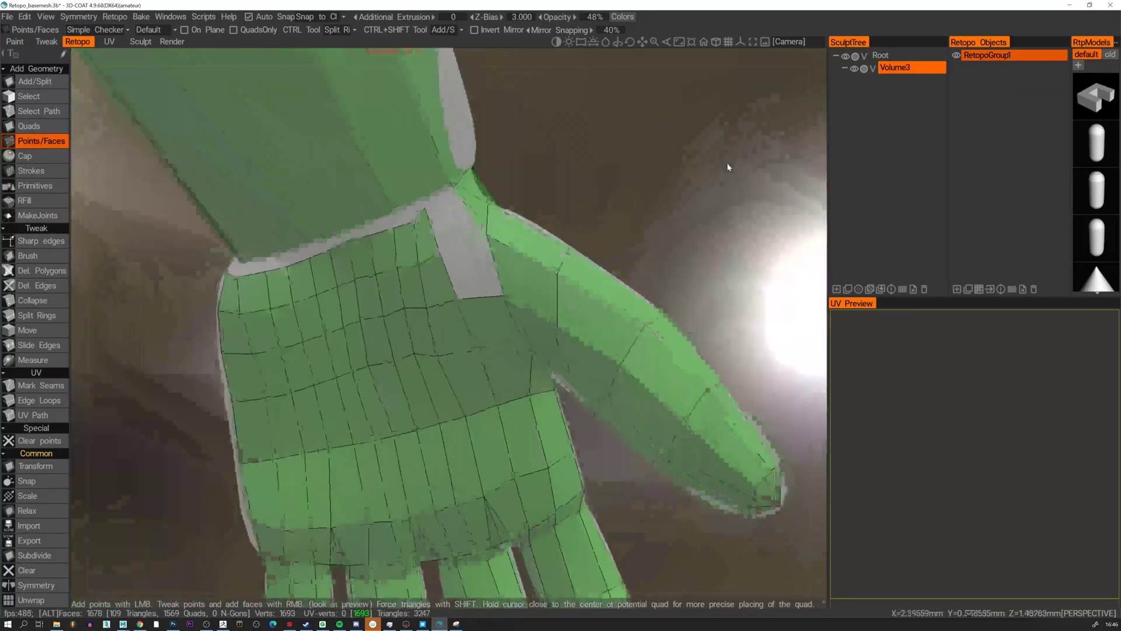
pyautogui.rightClick(472, 262)
pyautogui.keyDown('alt'); pyautogui.moveTo(458, 228); pyautogui.dragTo(465, 250, button='middle'); pyautogui.keyUp('alt')
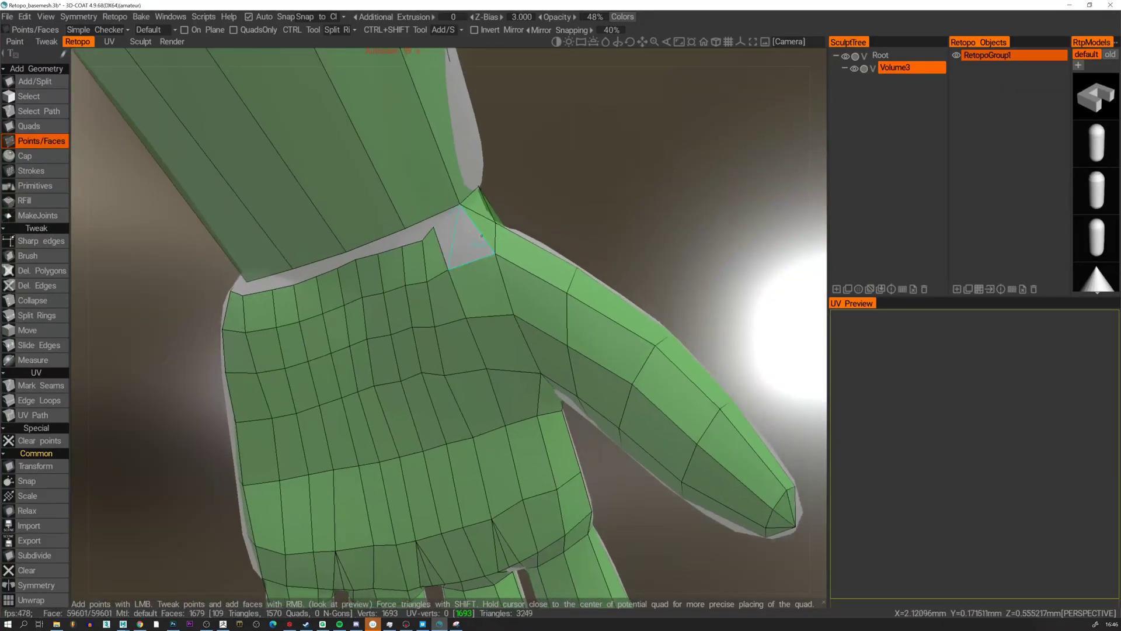
# Reposition the points on the upper edge of the back-of-hand row near the thumb to straighten it along the wrist.
pyautogui.scroll(-4, 482, 236)
pyautogui.keyDown('alt'); pyautogui.moveTo(482, 236); pyautogui.dragTo(613, 207); pyautogui.keyUp('alt')
pyautogui.scroll(3, 494, 238)
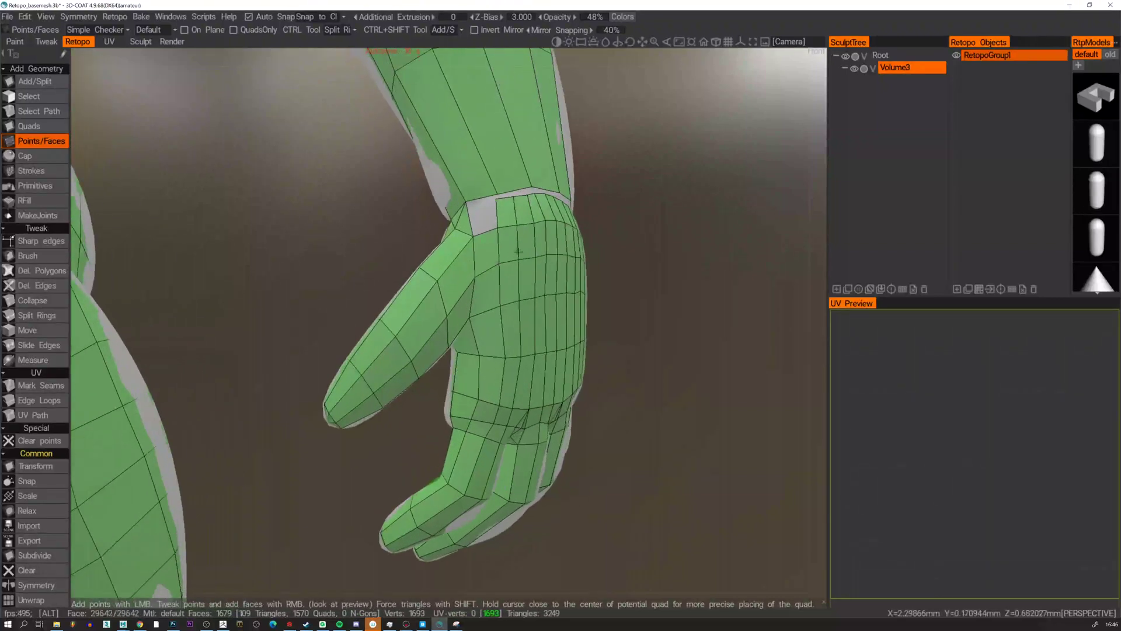
pyautogui.keyDown('alt'); pyautogui.moveTo(519, 253); pyautogui.dragTo(478, 270); pyautogui.keyUp('alt')
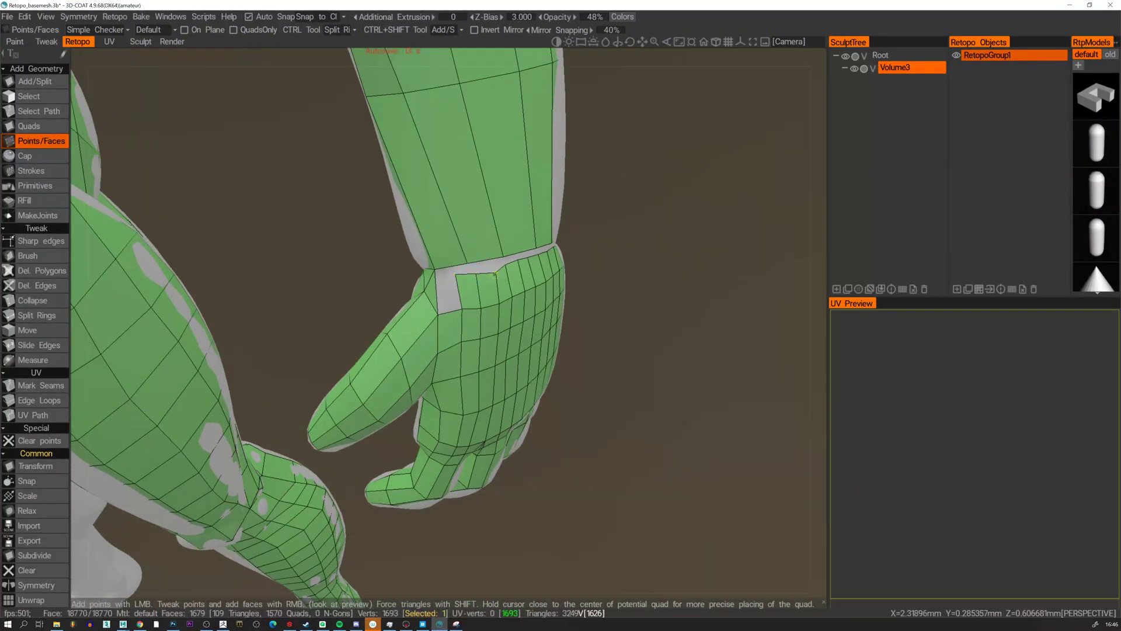
pyautogui.press('Delete')
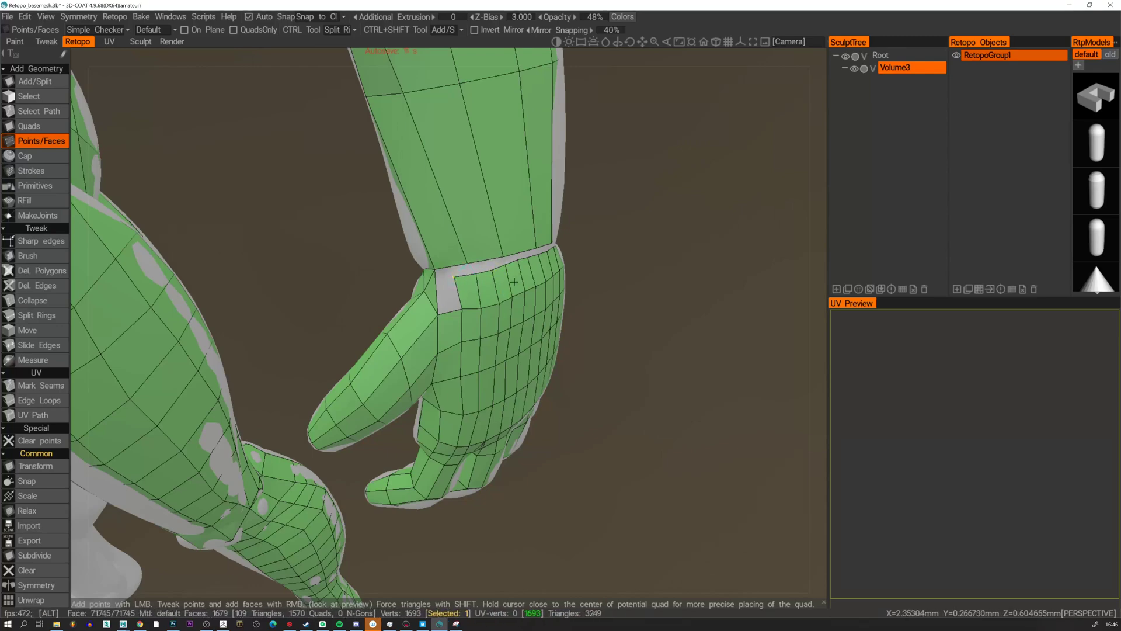
# Merge the surplus edge column above the ring finger into its neighbour by welding its points from the lower palm to the wrist.
pyautogui.keyDown('alt'); pyautogui.moveTo(514, 282); pyautogui.dragTo(391, 240); pyautogui.keyUp('alt')
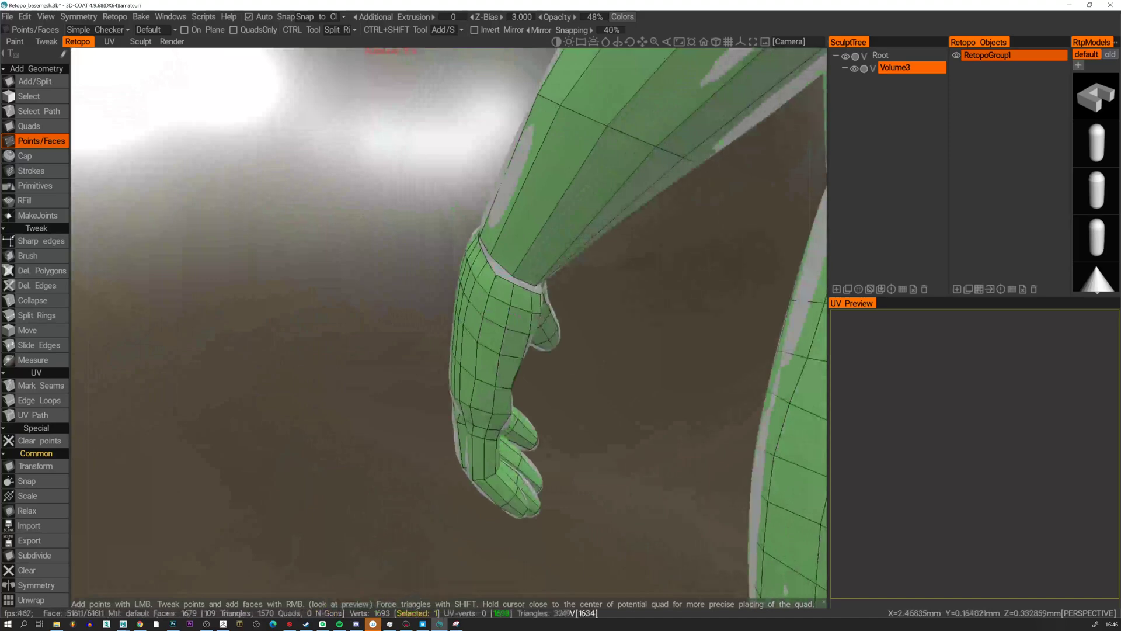
pyautogui.keyDown('alt'); pyautogui.moveTo(501, 274); pyautogui.dragTo(529, 304); pyautogui.keyUp('alt')
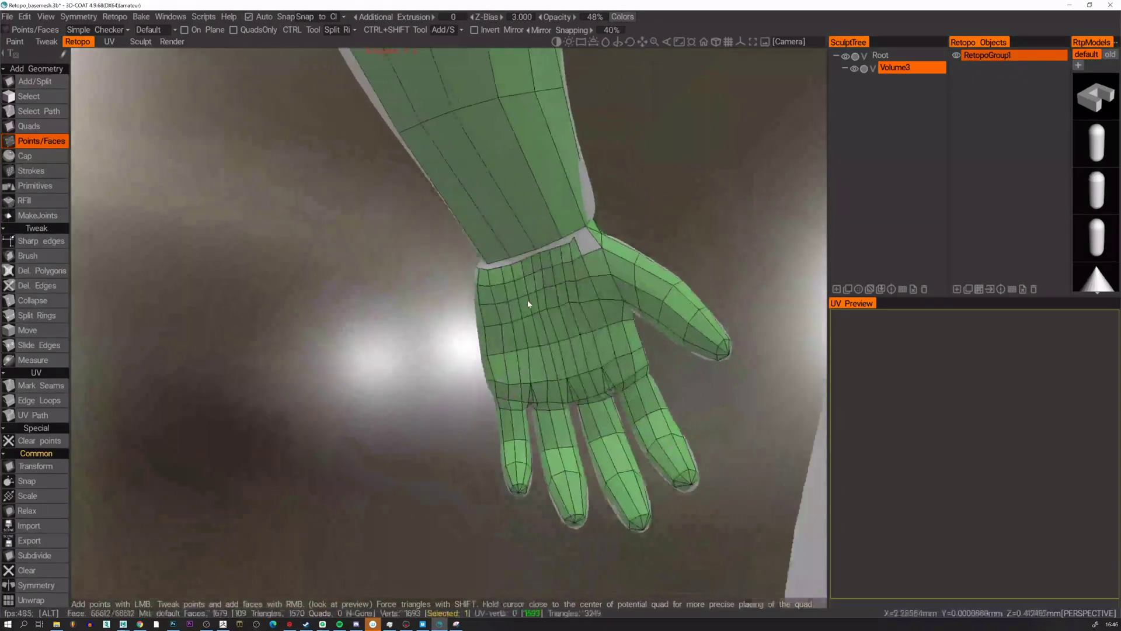
pyautogui.keyDown('alt'); pyautogui.moveTo(528, 303); pyautogui.dragTo(525, 327, button='right'); pyautogui.keyUp('alt')
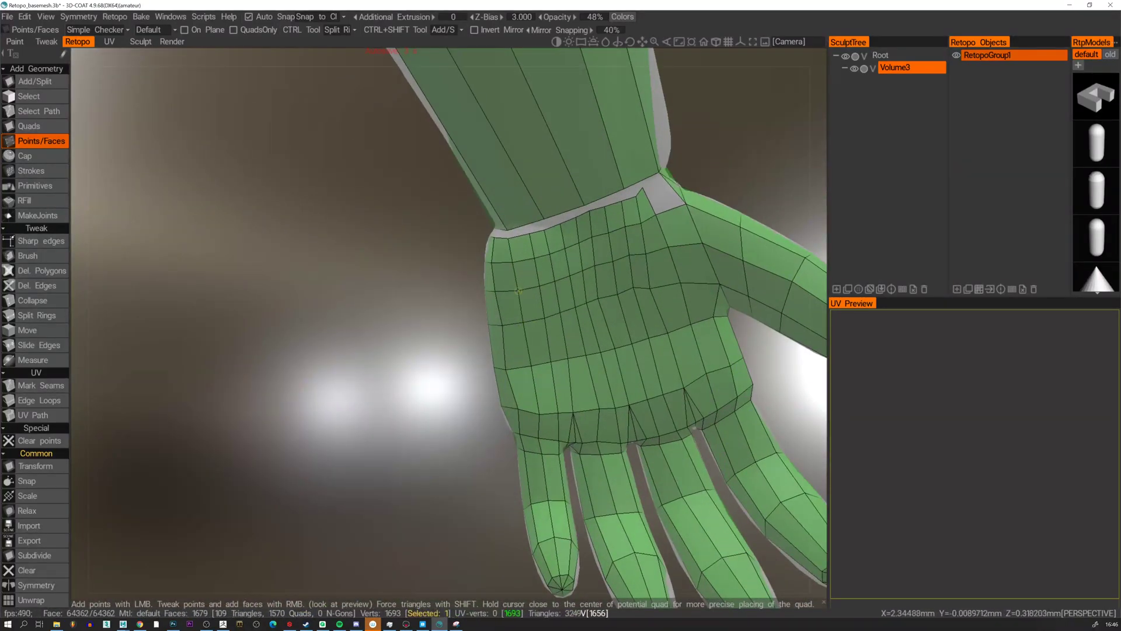
pyautogui.keyDown('alt'); pyautogui.moveTo(513, 262); pyautogui.dragTo(544, 310); pyautogui.keyUp('alt')
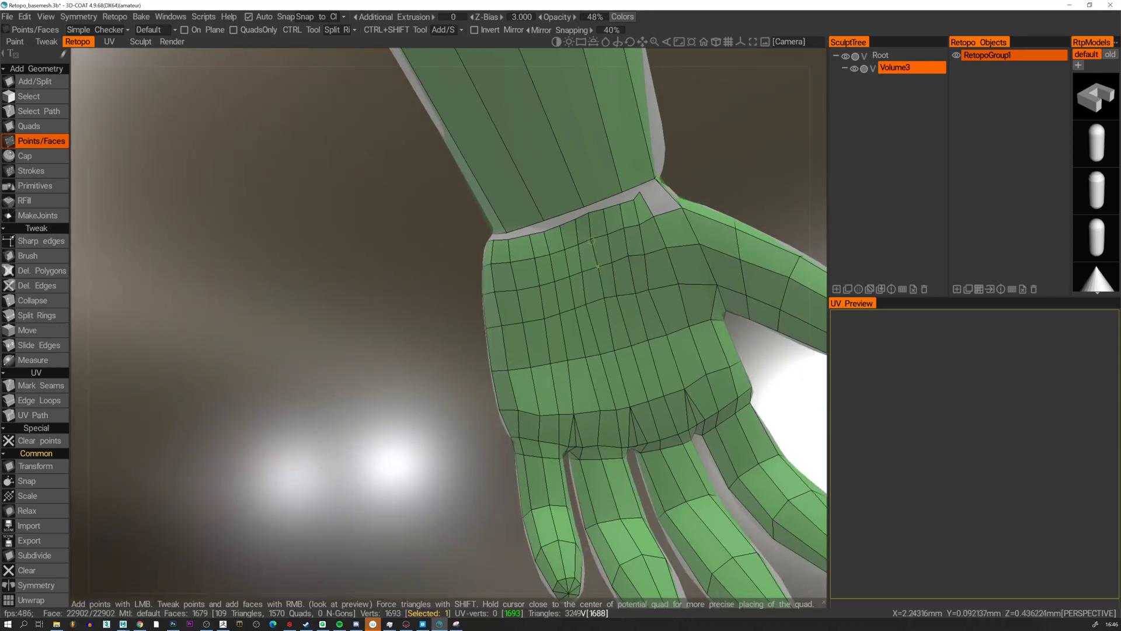
pyautogui.keyDown('alt'); pyautogui.moveTo(620, 270); pyautogui.dragTo(574, 333, button='right'); pyautogui.keyUp('alt')
pyautogui.keyDown('alt'); pyautogui.moveTo(574, 333); pyautogui.dragTo(526, 380); pyautogui.keyUp('alt')
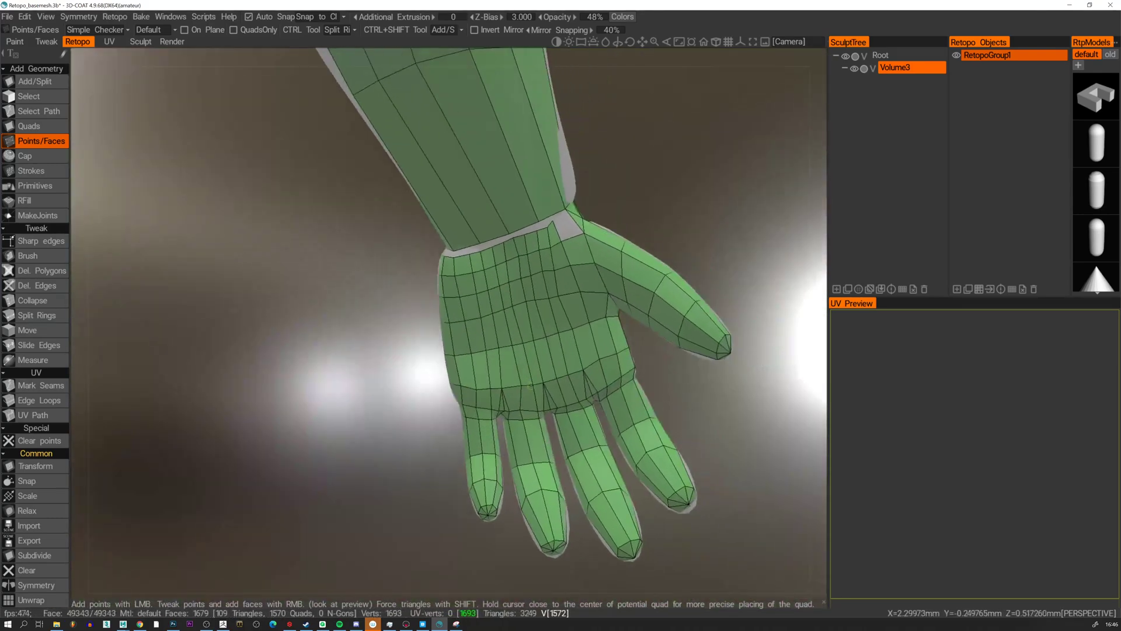
pyautogui.moveTo(523, 345); pyautogui.dragTo(512, 346, button='right')
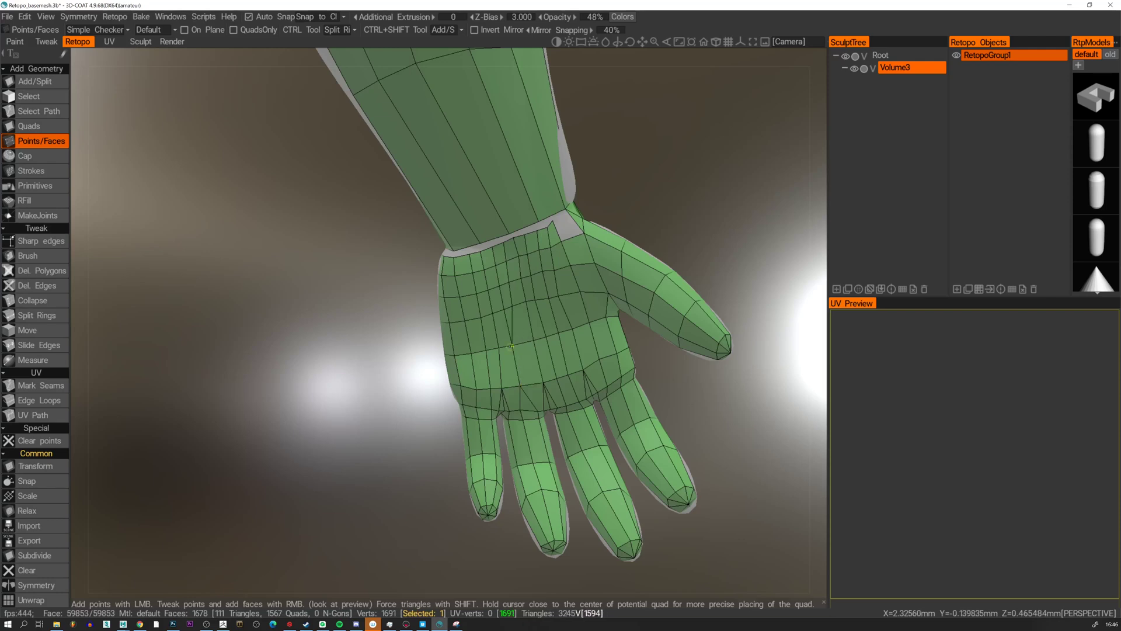
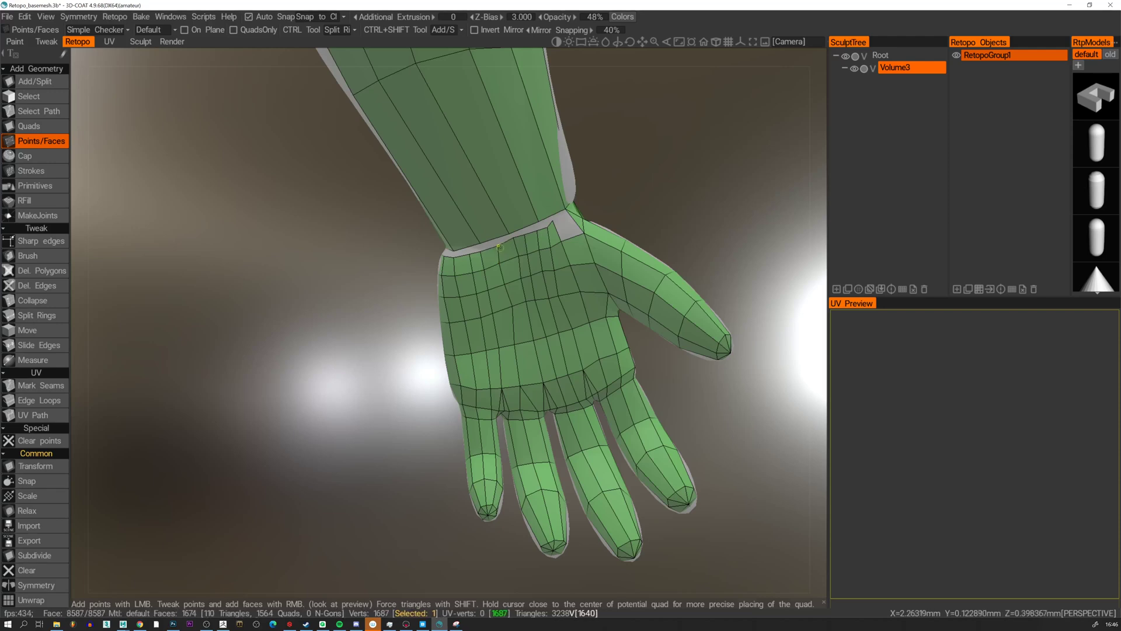
# Weld the points of the surplus palm column above the middle finger into the adjacent column, up toward the wrist.
pyautogui.keyDown('alt'); pyautogui.moveTo(564, 360); pyautogui.dragTo(568, 387); pyautogui.keyUp('alt')
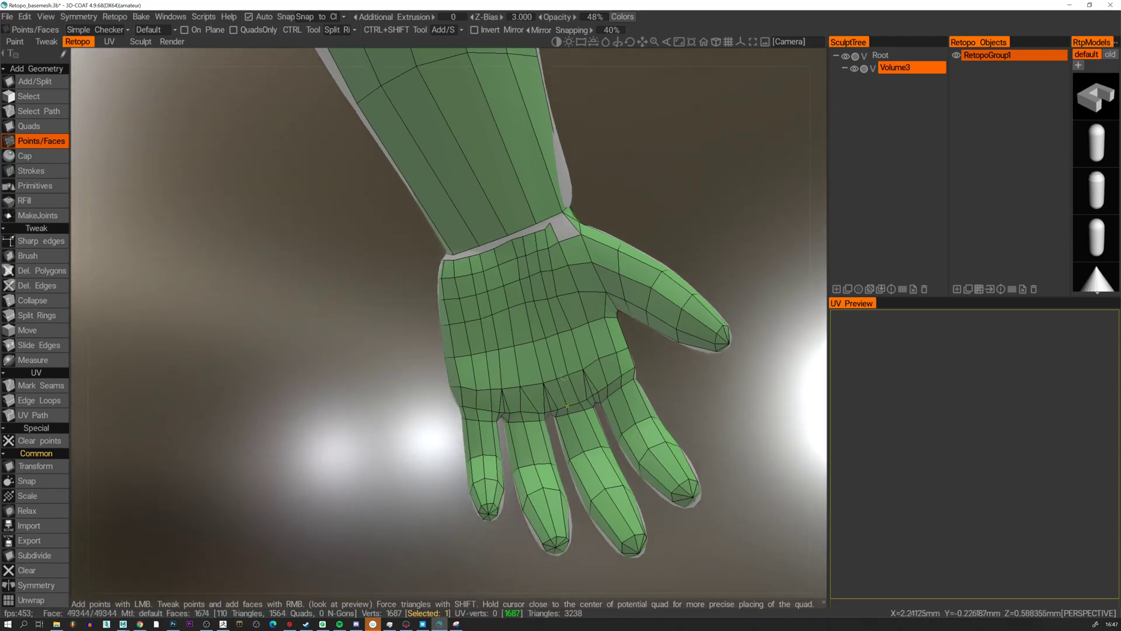
pyautogui.moveTo(558, 380); pyautogui.dragTo(563, 377, button='right')
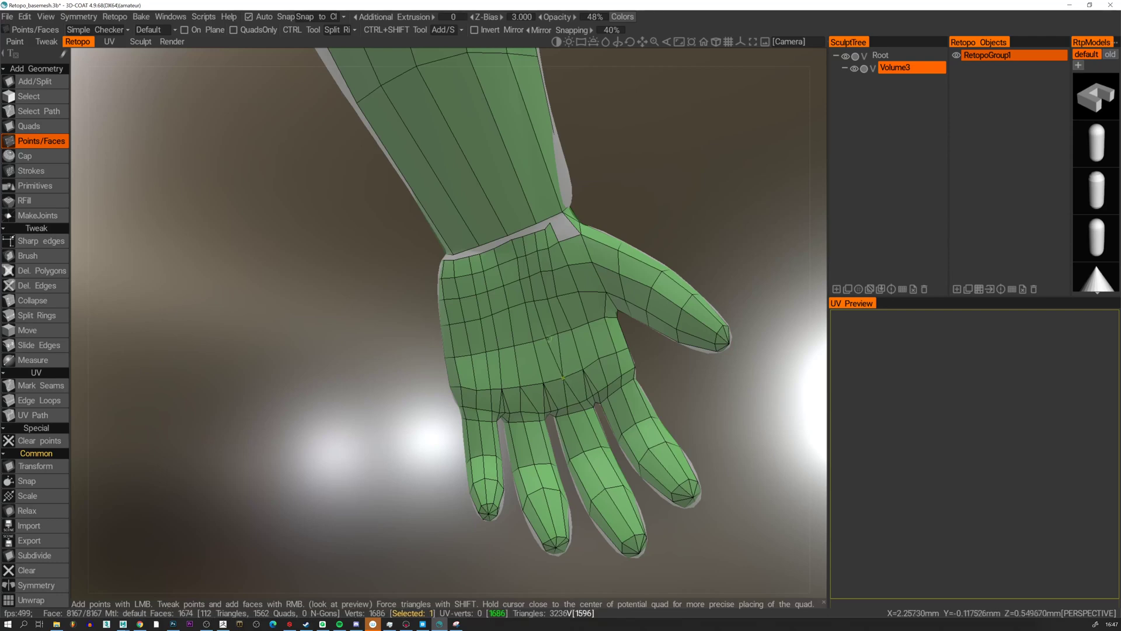
pyautogui.moveTo(548, 339); pyautogui.dragTo(536, 275, button='right')
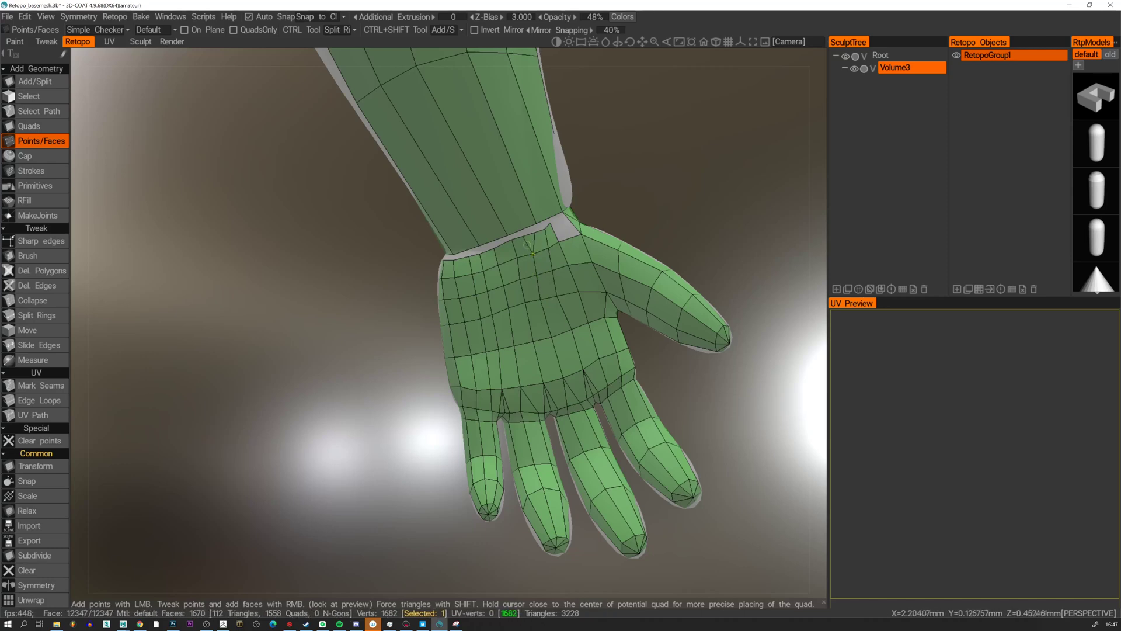
# Merge the surplus palm column beside the thumb into the adjacent column and weld its wrist end to the forearm edge.
pyautogui.keyDown('alt'); pyautogui.moveTo(530, 236); pyautogui.dragTo(574, 311); pyautogui.keyUp('alt')
pyautogui.moveTo(565, 306); pyautogui.dragTo(580, 303, button='right')
pyautogui.moveTo(550, 255); pyautogui.dragTo(576, 248, button='right')
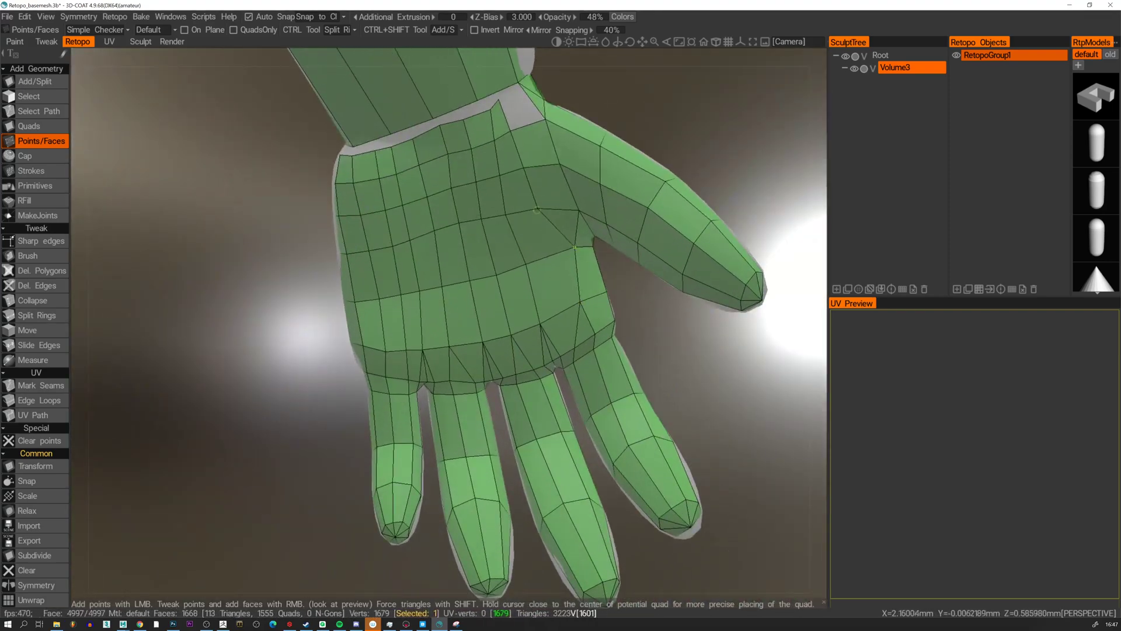
pyautogui.moveTo(537, 209); pyautogui.dragTo(579, 210, button='right')
pyautogui.moveTo(531, 176); pyautogui.dragTo(477, 100, button='right')
pyautogui.keyDown('alt'); pyautogui.moveTo(480, 116); pyautogui.dragTo(540, 130, button='middle'); pyautogui.keyUp('alt')
pyautogui.keyDown('alt'); pyautogui.moveTo(540, 130); pyautogui.dragTo(561, 190); pyautogui.keyUp('alt')
# Weld the surplus knuckle-row point above the gap between ring and middle fingers, and split the face above the middle finger with an edge.
pyautogui.moveTo(587, 348); pyautogui.dragTo(559, 354, button='right')
pyautogui.keyDown('alt'); pyautogui.moveTo(589, 343); pyautogui.dragTo(492, 344, button='middle'); pyautogui.keyUp('alt')
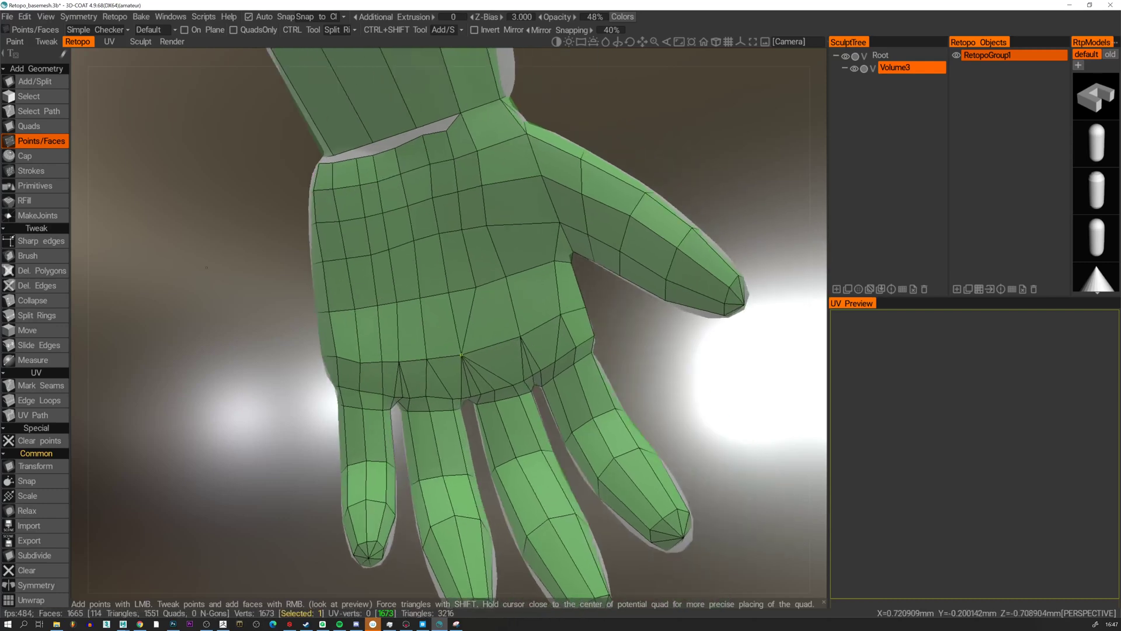
pyautogui.click(25, 81)
pyautogui.click(512, 384)
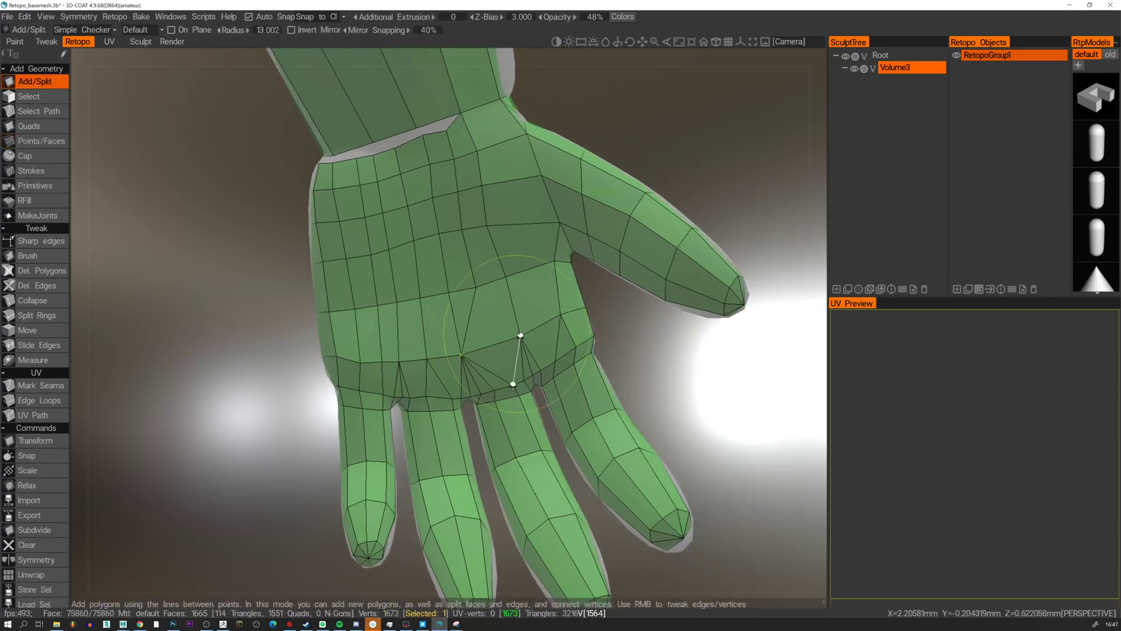
pyautogui.click(520, 337)
# Collapse the doubled palm column above the gap between ring and middle fingers, welding its top point to the forearm edge.
pyautogui.click(23, 140)
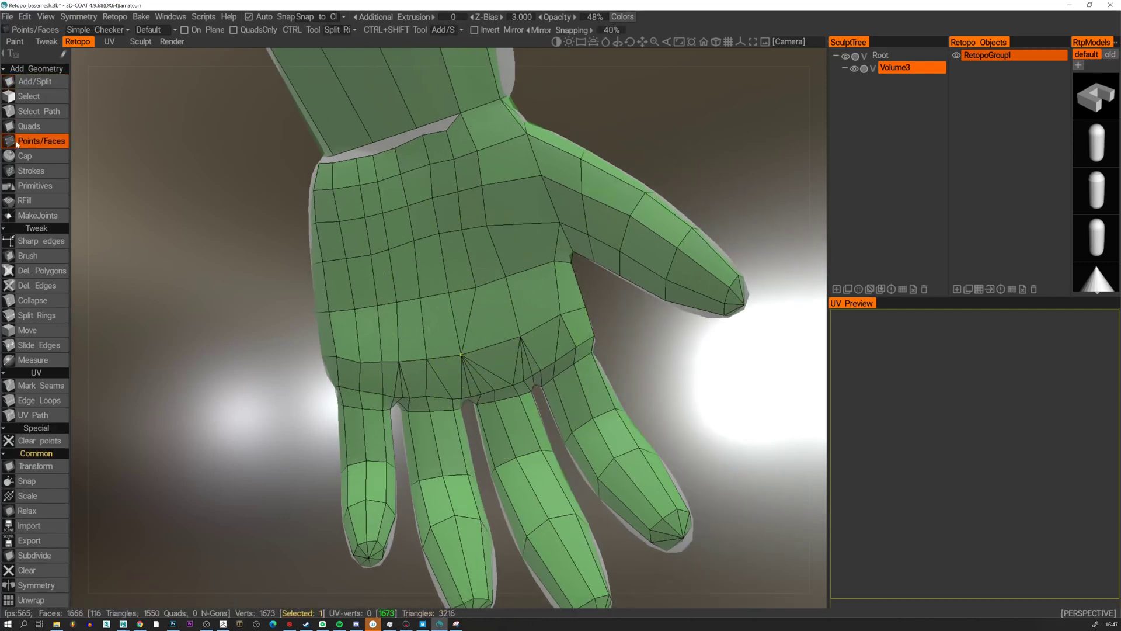
pyautogui.moveTo(474, 286); pyautogui.dragTo(448, 292, button='right')
pyautogui.moveTo(459, 228); pyautogui.dragTo(418, 128, button='right')
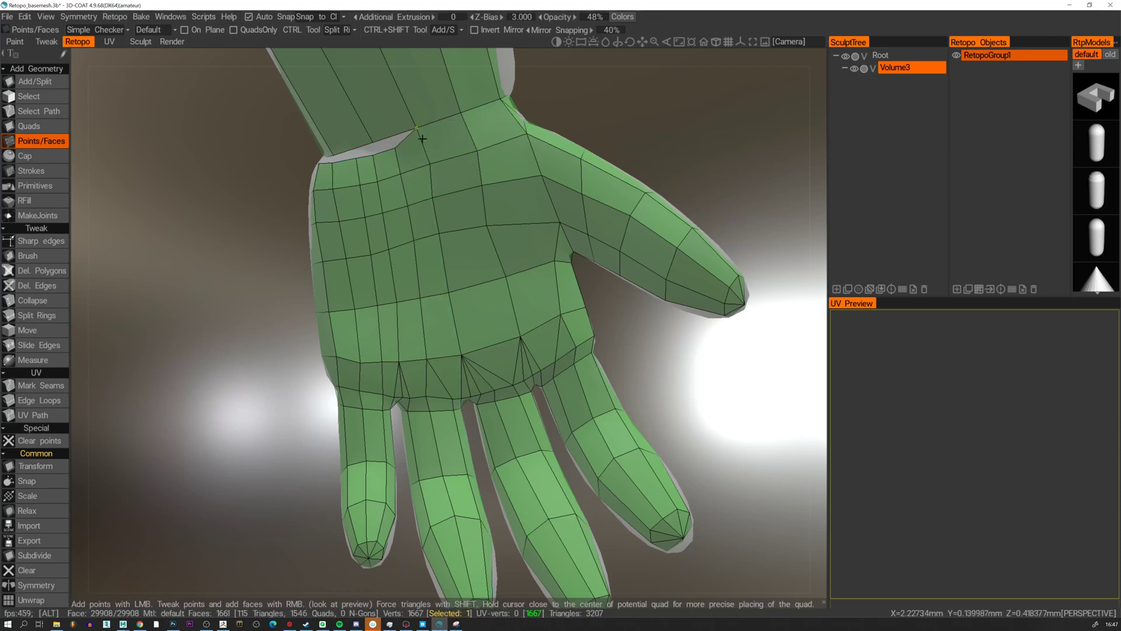
# Weld the knuckle-row point above the ring finger onto its pinky-side neighbour and split the quad below it into triangles.
pyautogui.moveTo(419, 130); pyautogui.dragTo(501, 154, button='middle')
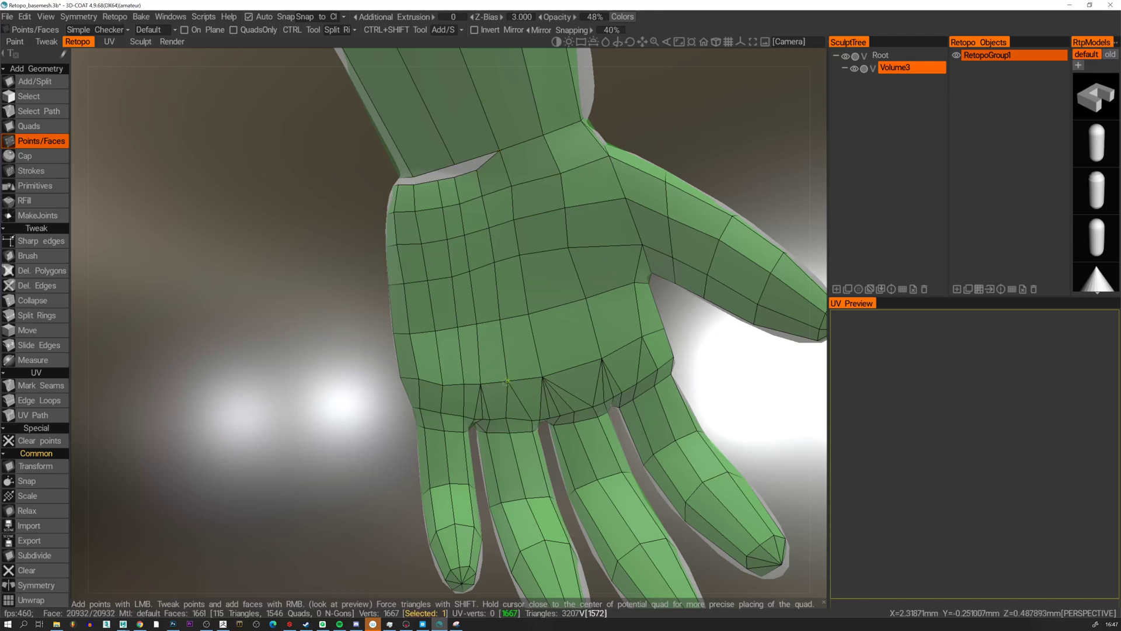
pyautogui.moveTo(507, 380); pyautogui.dragTo(480, 384, button='right')
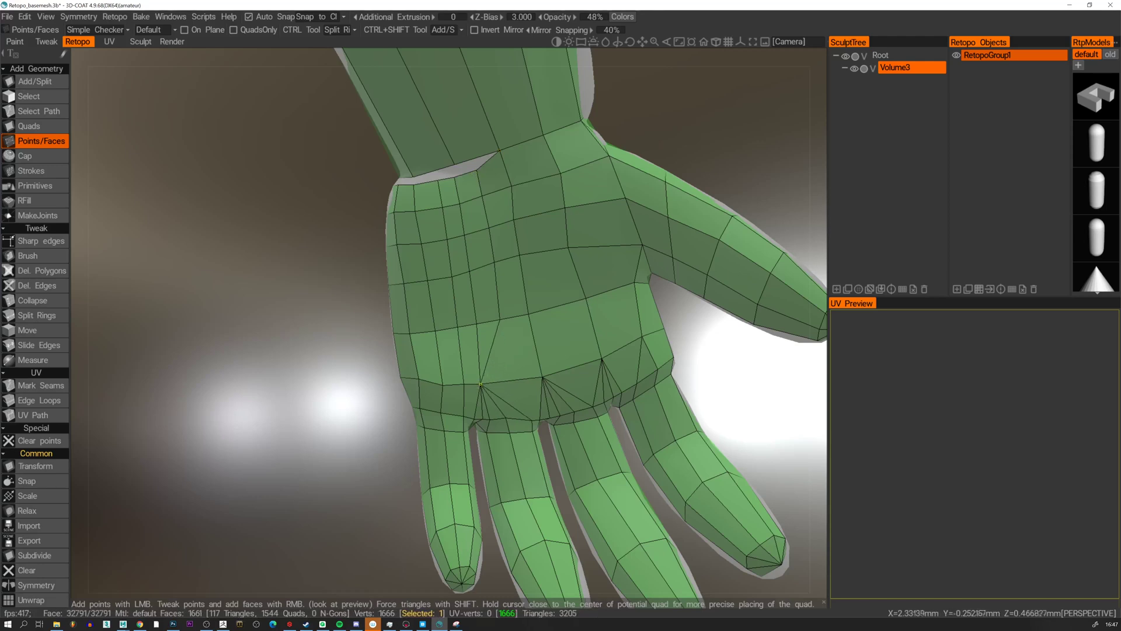
pyautogui.click(22, 82)
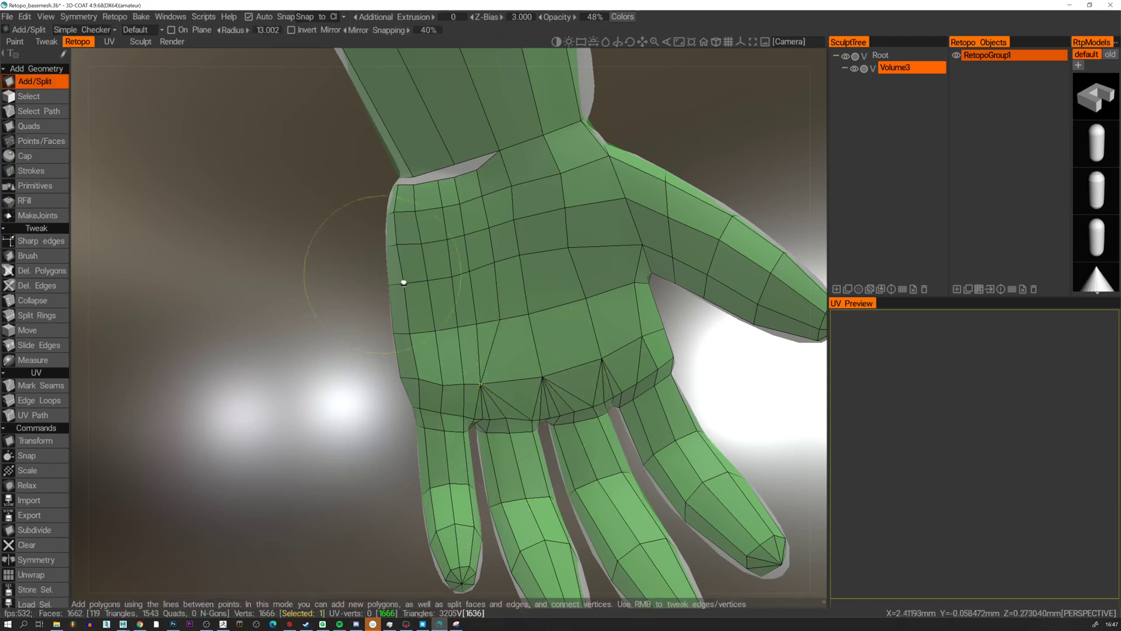
pyautogui.click(28, 125)
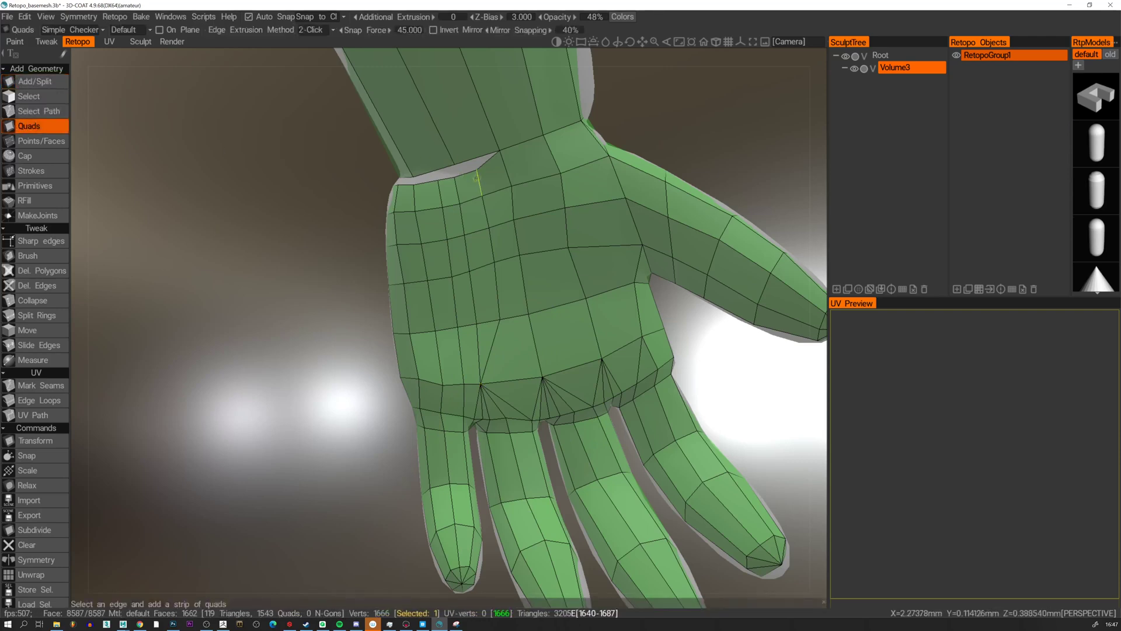
# Merge the remaining palm column above the ring finger into its pinky-side neighbour, point by point up to the wrist.
pyautogui.click(36, 140)
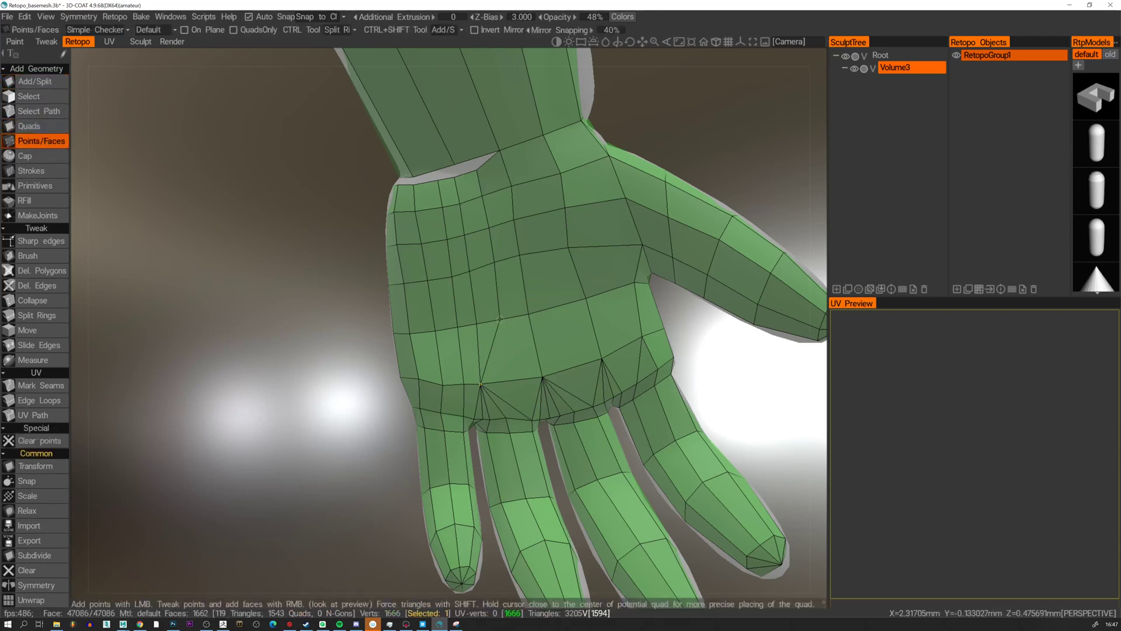
pyautogui.moveTo(494, 262); pyautogui.dragTo(472, 273, button='right')
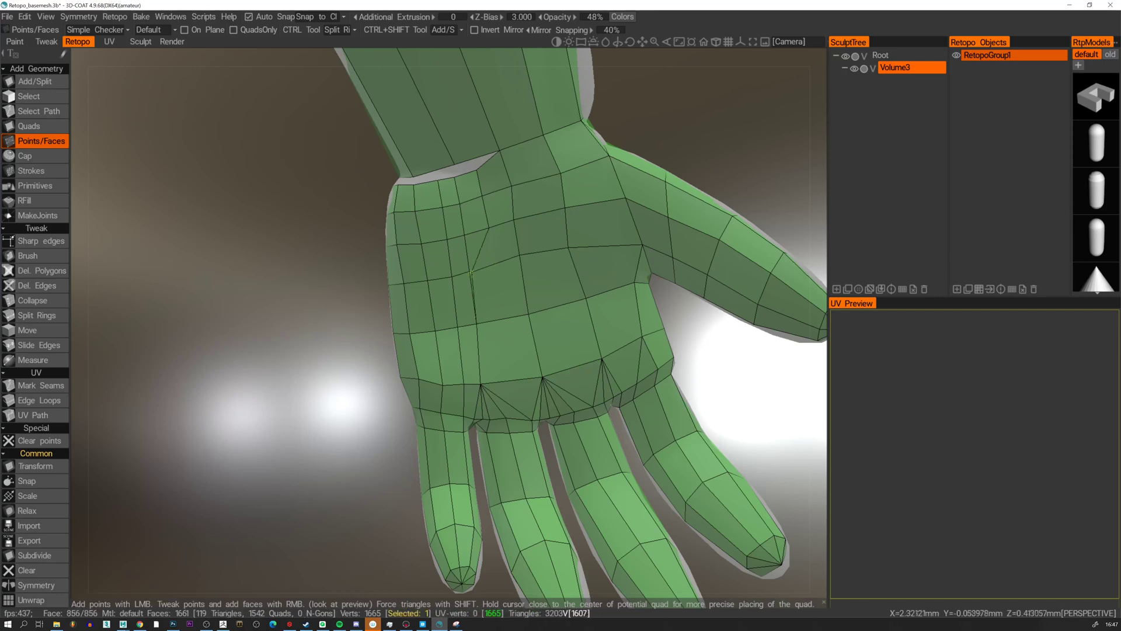
pyautogui.moveTo(488, 229); pyautogui.dragTo(464, 235, button='right')
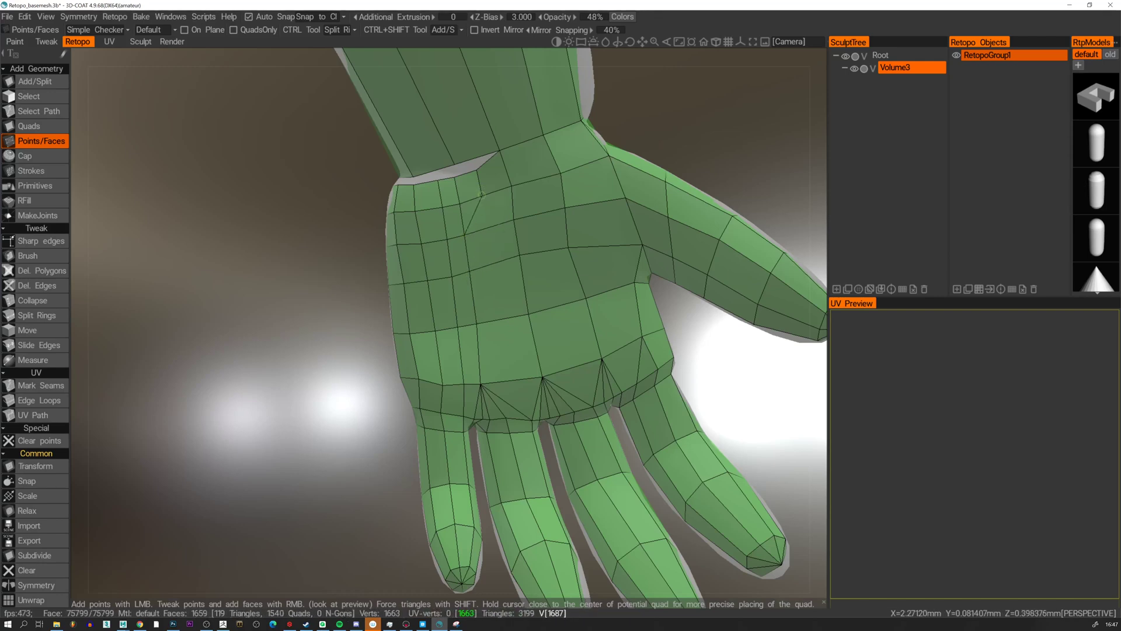
pyautogui.moveTo(481, 195); pyautogui.dragTo(455, 165, button='right')
# Undo the knuckle-row weld toward the outer side of the pinky and weld the points to the one above the pinky-ring gap instead.
pyautogui.keyDown('alt'); pyautogui.moveTo(429, 179); pyautogui.dragTo(473, 349); pyautogui.keyUp('alt')
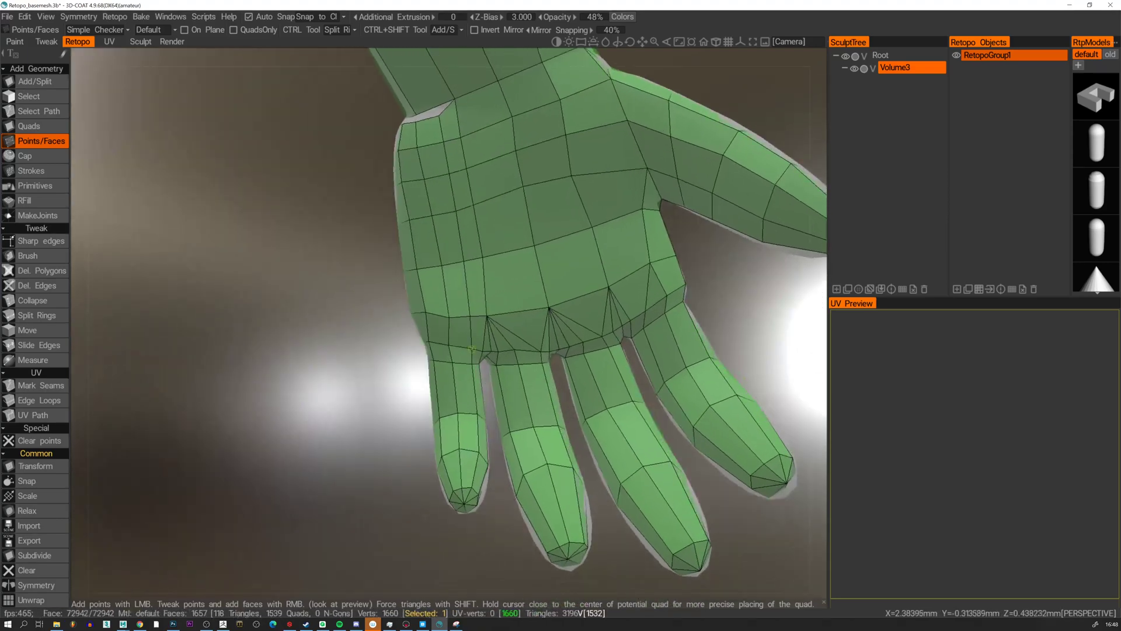
pyautogui.moveTo(469, 320); pyautogui.dragTo(427, 312, button='right')
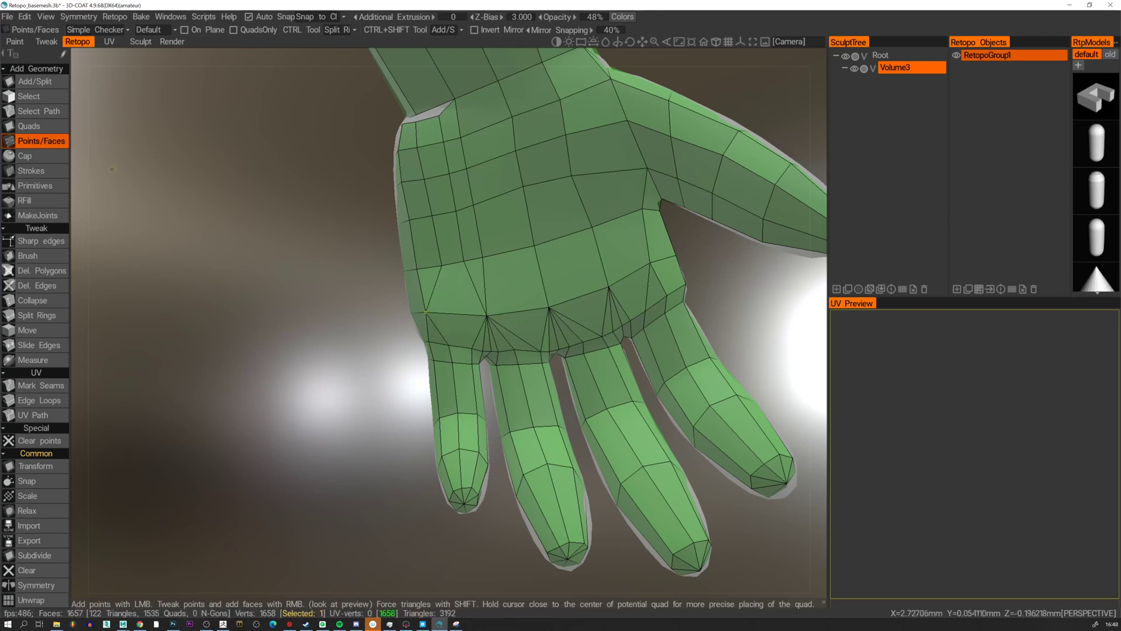
pyautogui.hotkey('ctrl', 'z')
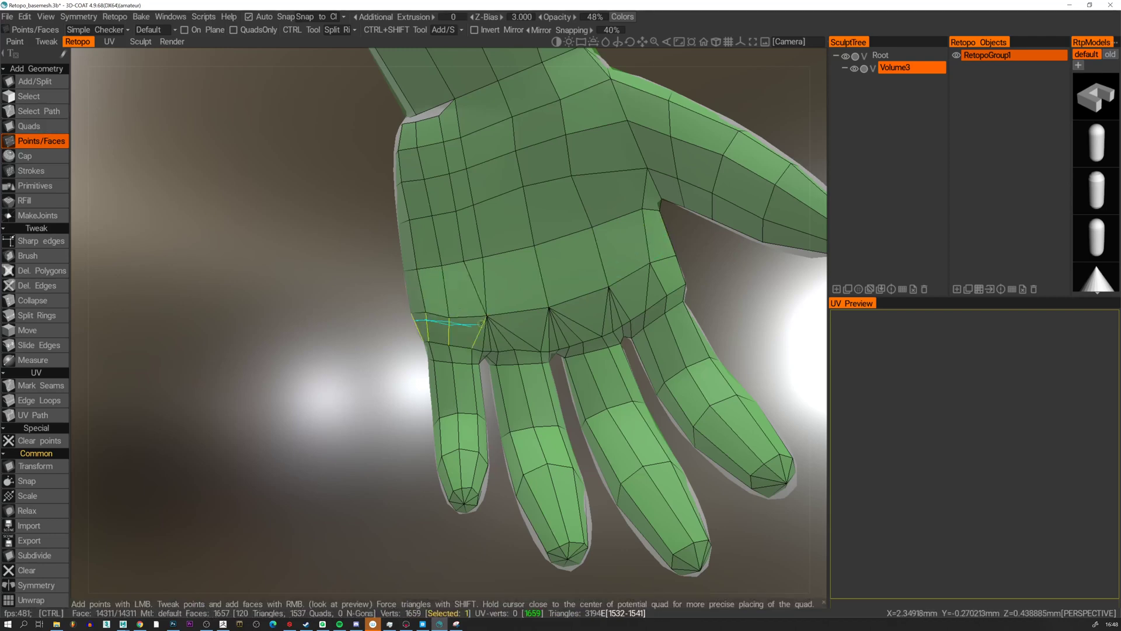
pyautogui.moveTo(450, 319); pyautogui.dragTo(486, 316, button='right')
# Split the knuckle face above the pinky with an edge from the outer knuckle-row point to the finger's base row.
pyautogui.moveTo(458, 318)
pyautogui.keyDown('alt'); pyautogui.mouseDown()
pyautogui.moveTo(516, 321)
pyautogui.moveTo(479, 310)
pyautogui.mouseUp(); pyautogui.keyUp('alt')
pyautogui.keyDown('alt'); pyautogui.moveTo(414, 269); pyautogui.dragTo(467, 298); pyautogui.keyUp('alt')
pyautogui.click(35, 81)
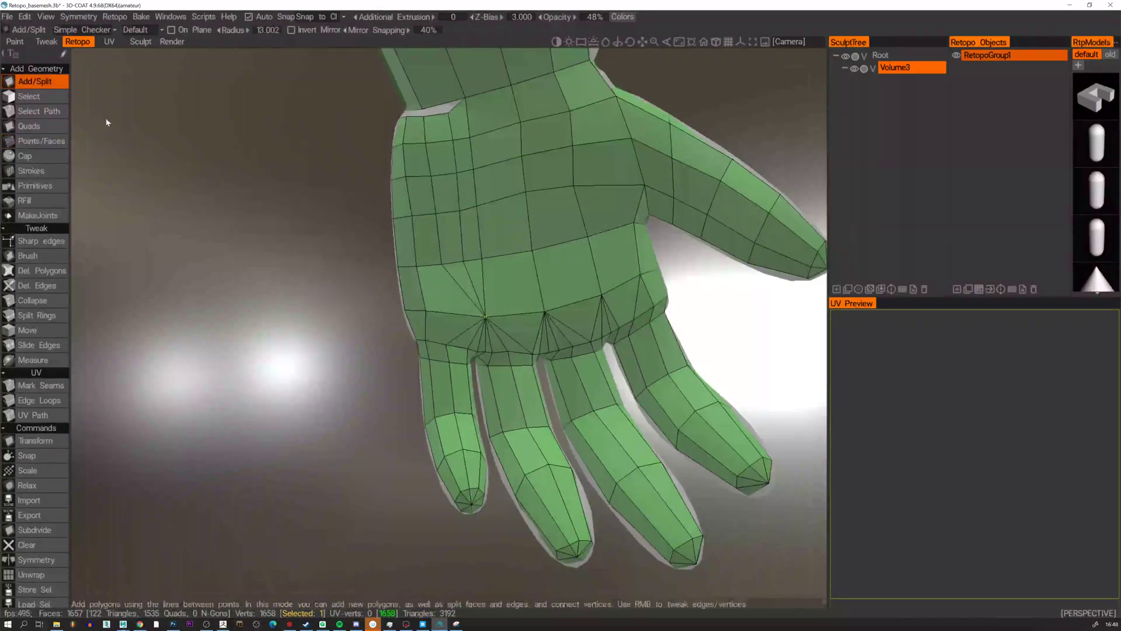
pyautogui.click(446, 343)
pyautogui.click(427, 312)
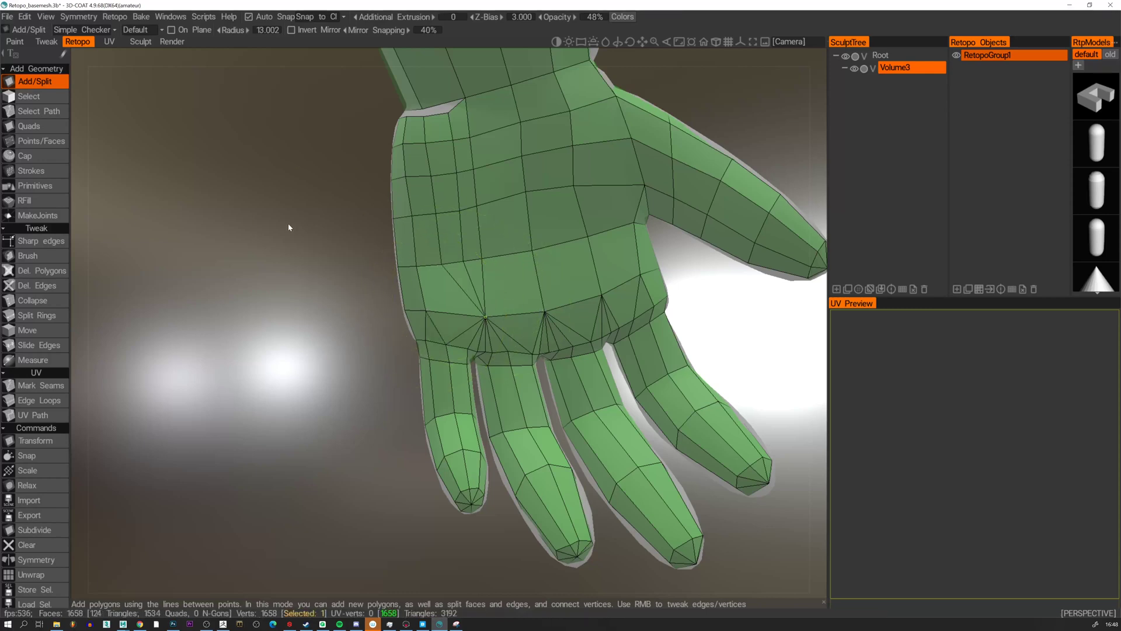
pyautogui.hotkey('ctrl', 'z')
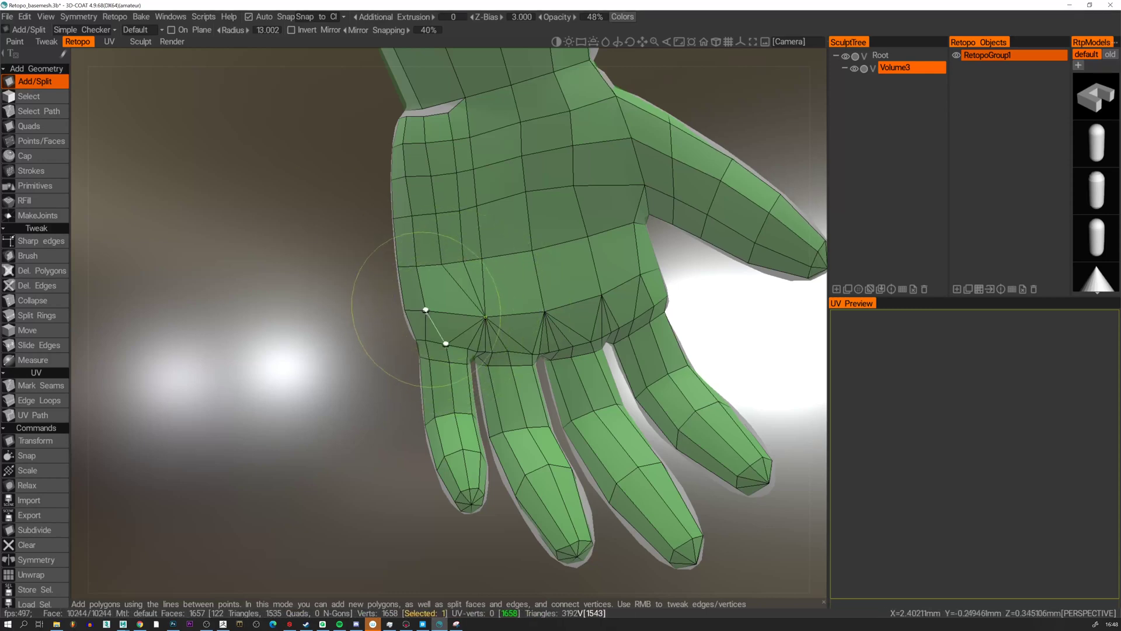
# Merge the surplus palm columns above the pinky into their neighbours by welding their points up to the wrist.
pyautogui.click(36, 141)
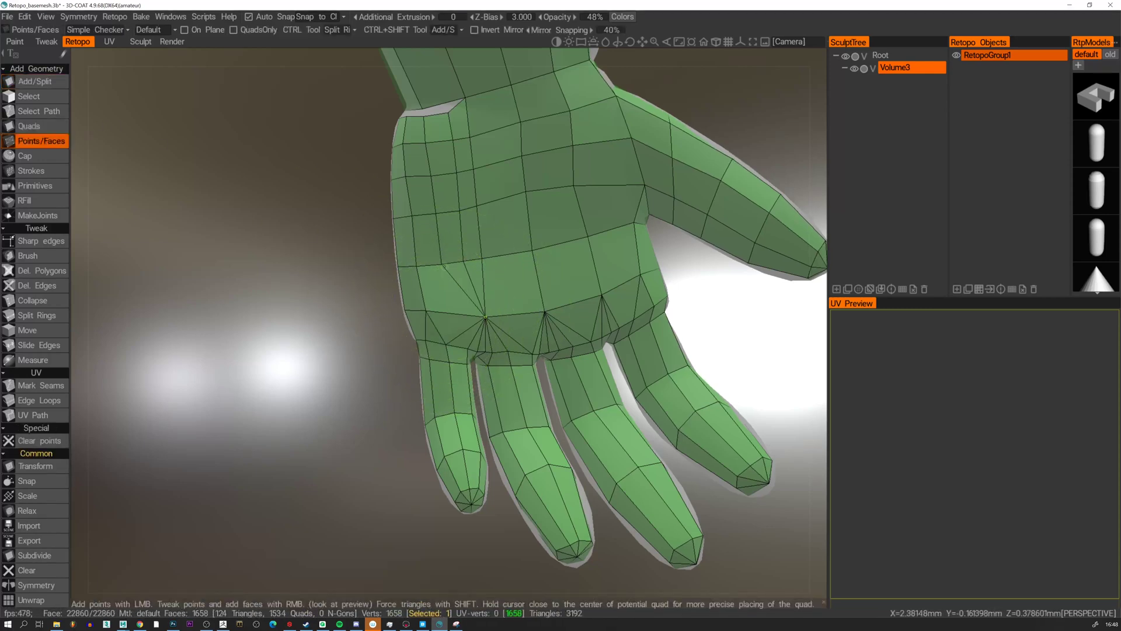
pyautogui.moveTo(444, 267); pyautogui.dragTo(463, 261, button='right')
pyautogui.moveTo(467, 224); pyautogui.dragTo(470, 273, button='middle')
pyautogui.moveTo(441, 264); pyautogui.dragTo(463, 260, button='right')
pyautogui.moveTo(435, 225); pyautogui.dragTo(432, 165, button='right')
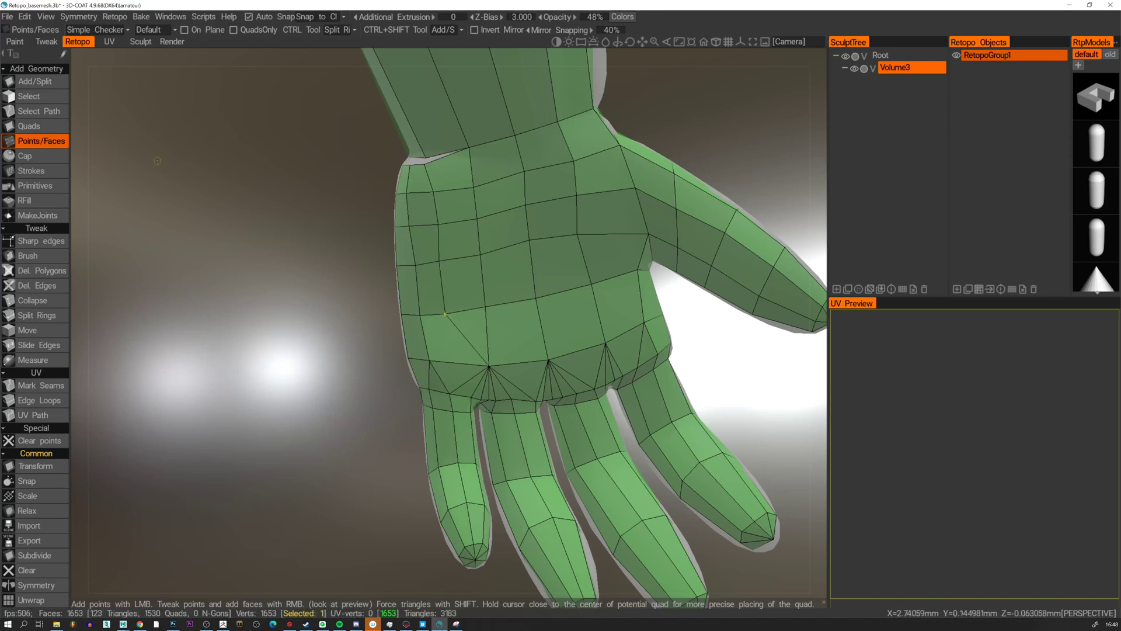
# Split the palm face above the pinky with an edge to the knuckle row, and weld the wrist point near the pinky side to the forearm.
pyautogui.click(54, 83)
pyautogui.click(445, 313)
pyautogui.click(430, 361)
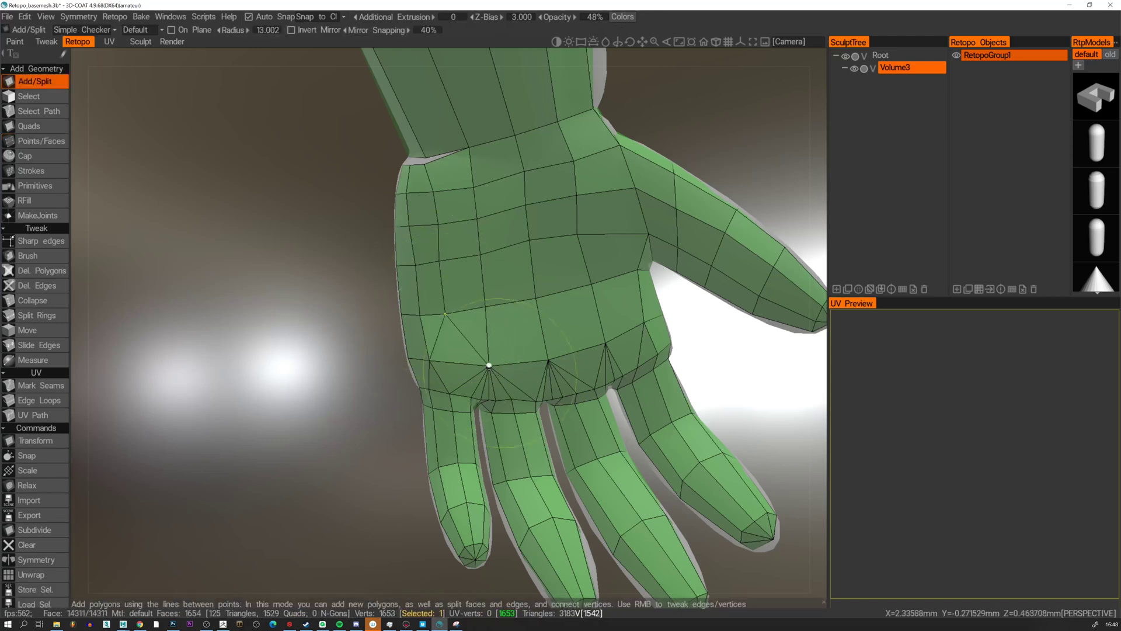
pyautogui.click(40, 141)
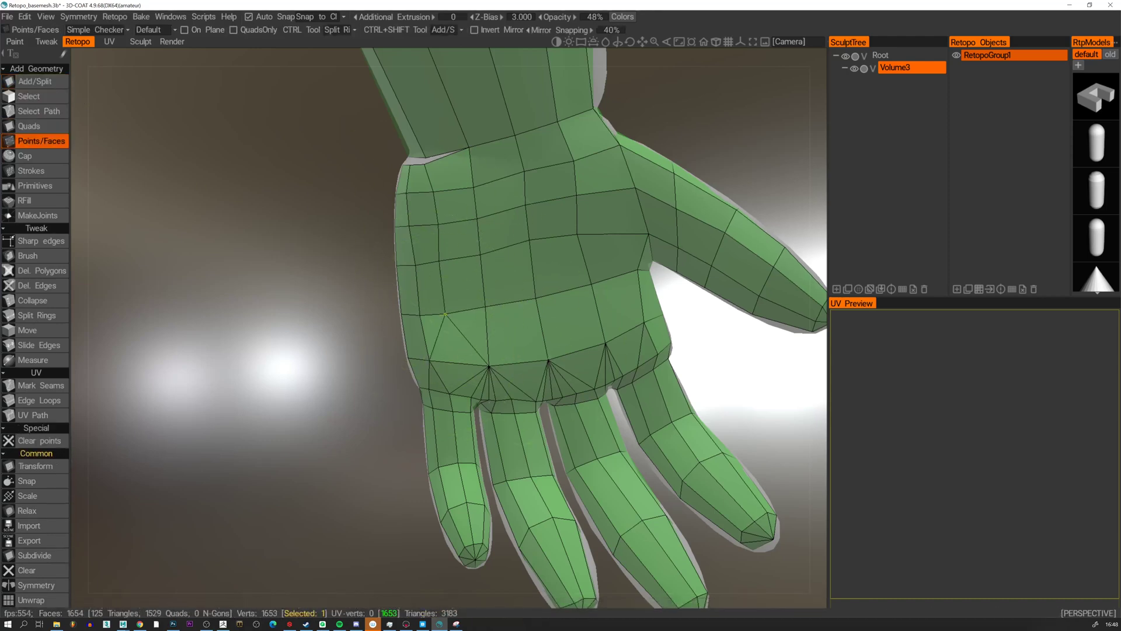
pyautogui.keyDown('alt'); pyautogui.moveTo(426, 157); pyautogui.dragTo(451, 305); pyautogui.keyUp('alt')
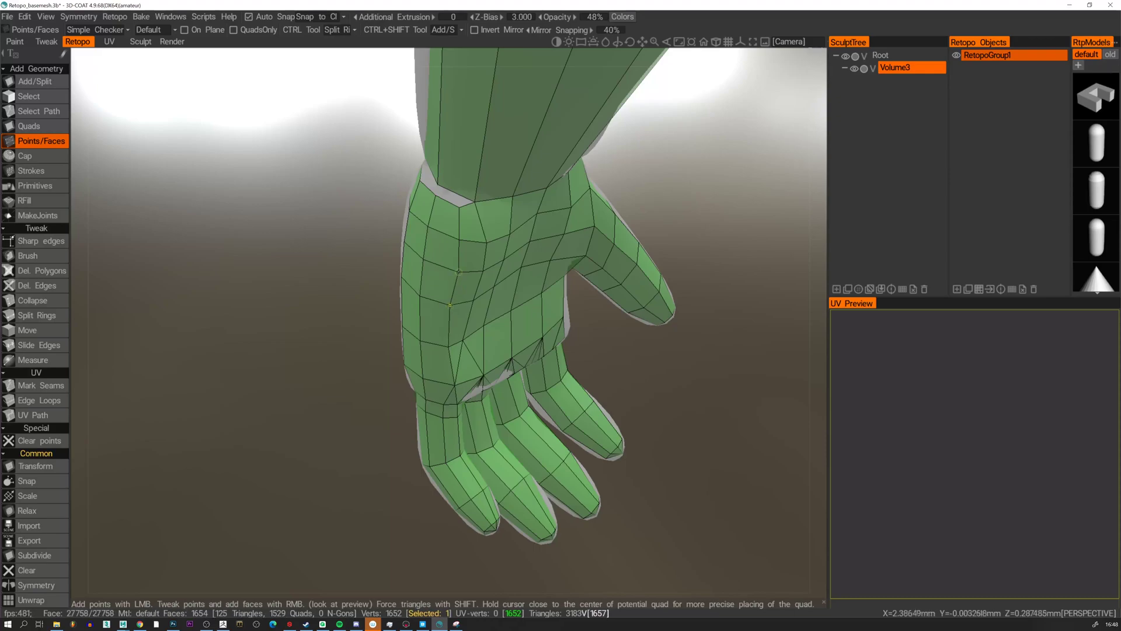
# Try to weld a knuckle-row point above the index finger to its neighbour and split the adjoining knuckle face.
pyautogui.keyDown('alt'); pyautogui.moveTo(459, 244); pyautogui.dragTo(425, 186); pyautogui.keyUp('alt')
pyautogui.keyDown('alt'); pyautogui.moveTo(436, 220); pyautogui.dragTo(416, 218); pyautogui.keyUp('alt')
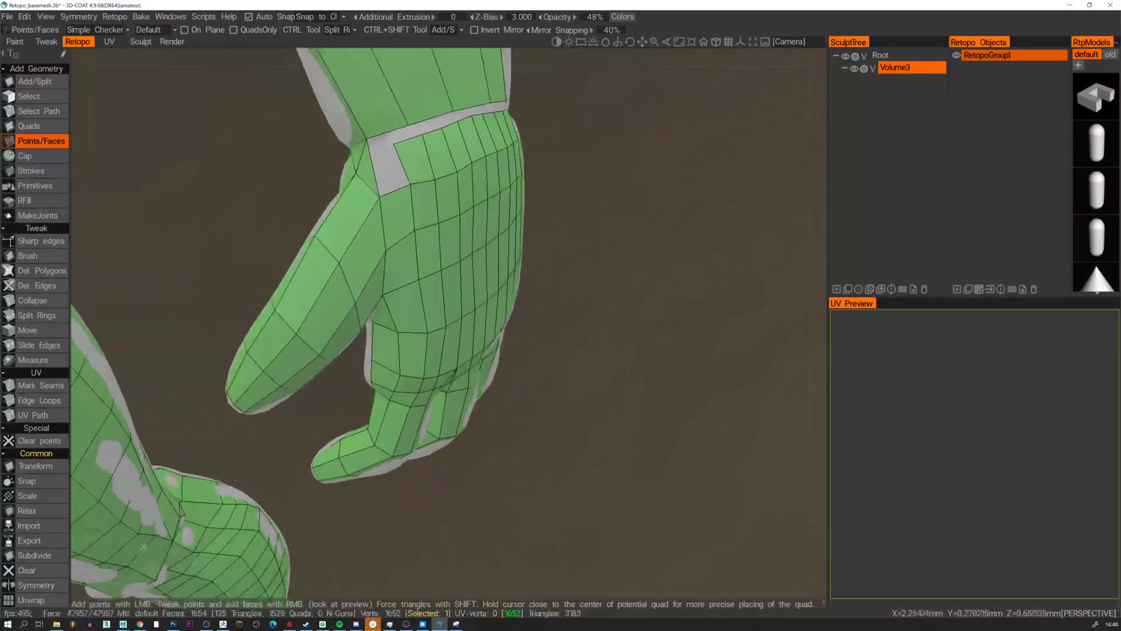
pyautogui.keyDown('alt'); pyautogui.moveTo(391, 155); pyautogui.dragTo(438, 180); pyautogui.keyUp('alt')
pyautogui.keyDown('alt'); pyautogui.moveTo(438, 290); pyautogui.dragTo(406, 393); pyautogui.keyUp('alt')
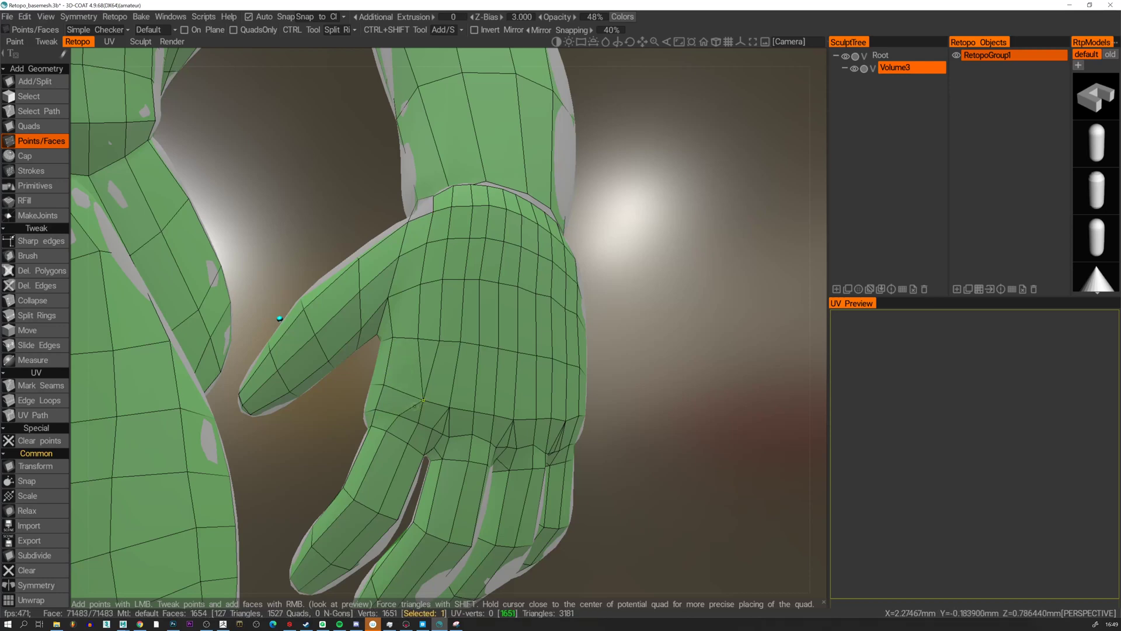
pyautogui.click(29, 81)
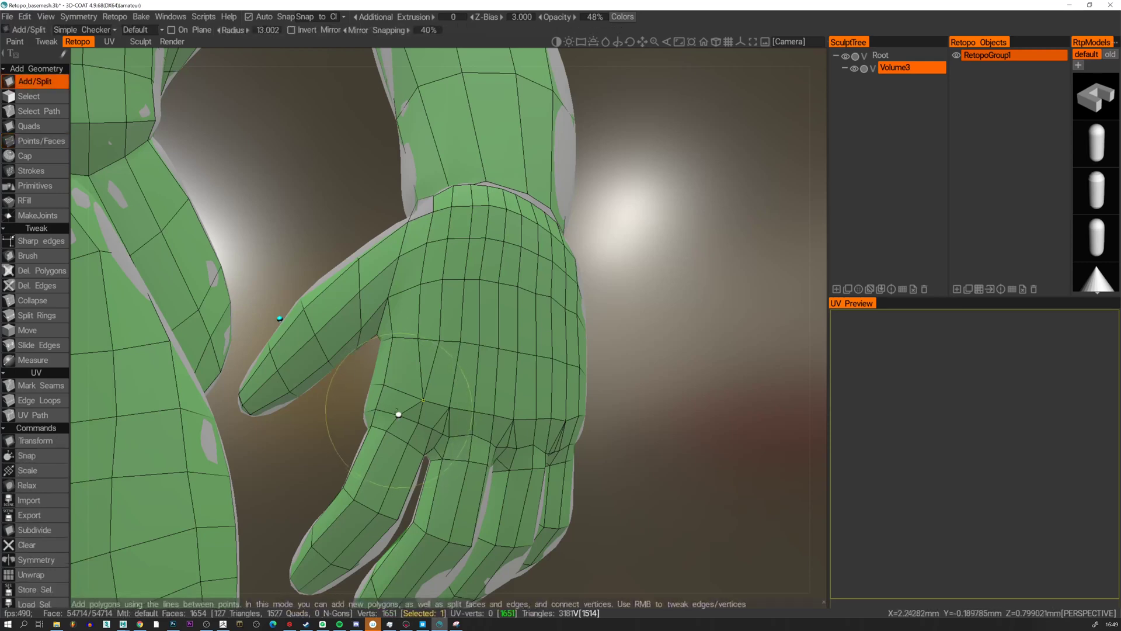
pyautogui.click(375, 402)
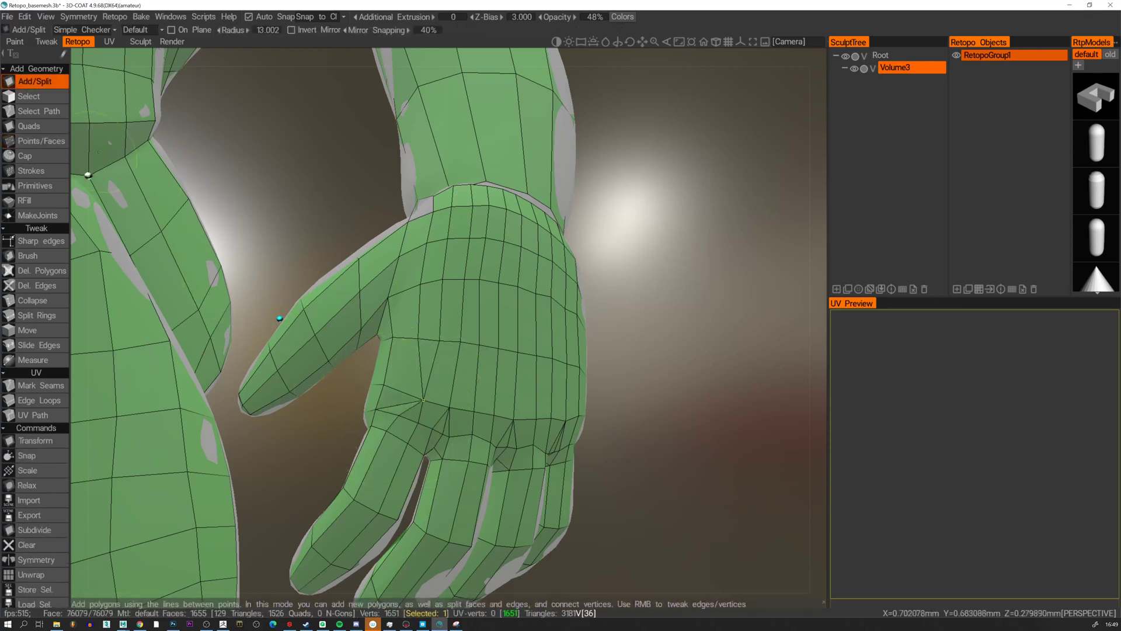
pyautogui.hotkey('ctrl', 'z')
pyautogui.hotkey('ctrl', 'z')
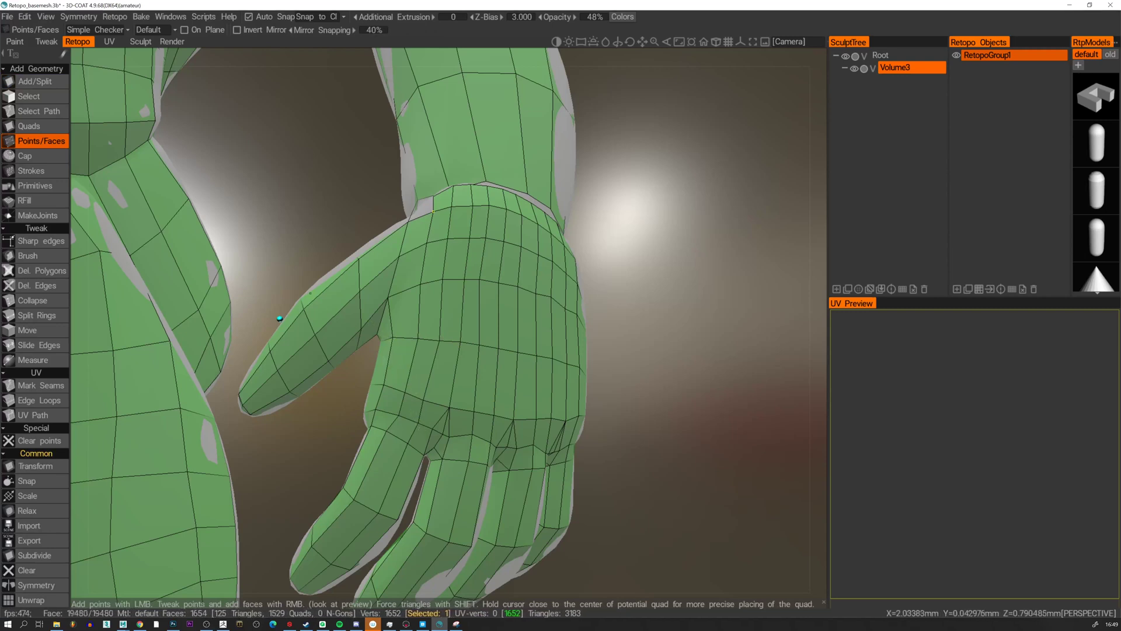
# Split the two knuckle faces above the index finger with diagonal edges from the knuckle row to the finger's base row.
pyautogui.click(30, 81)
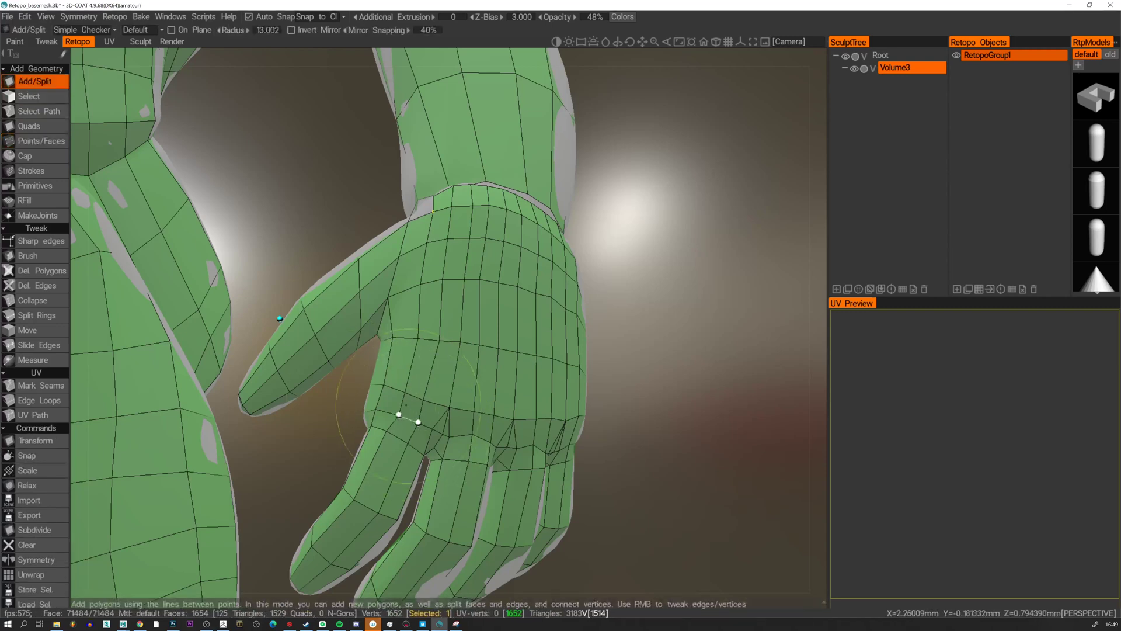
pyautogui.click(403, 394)
pyautogui.click(381, 409)
pyautogui.press('Escape')
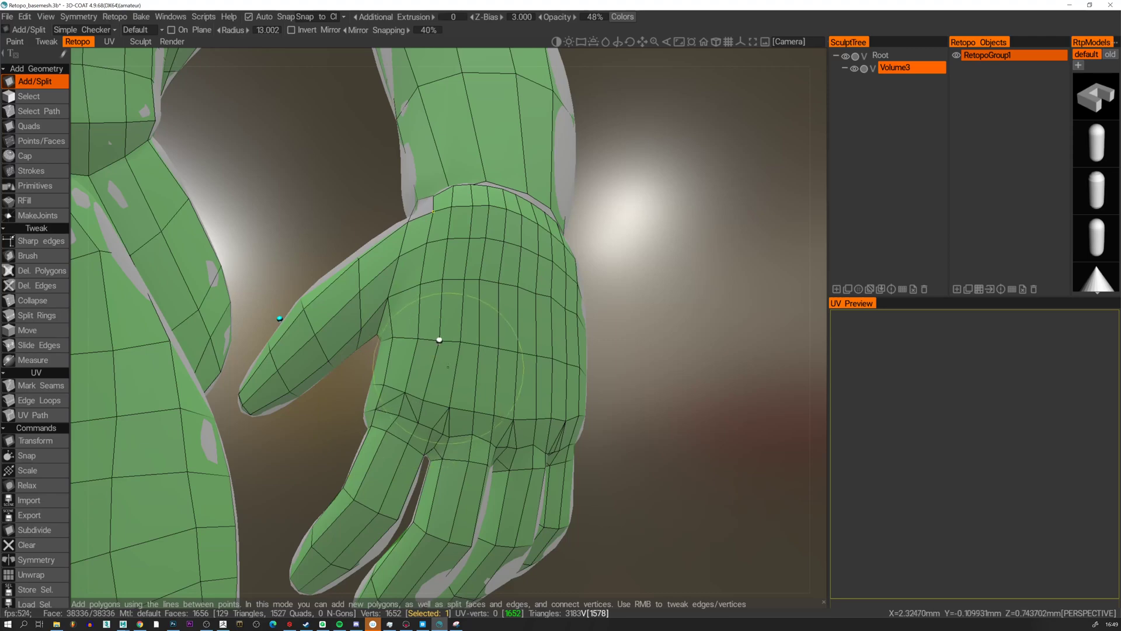
# Merge the surplus column above the index finger into the column on its thumb side by welding its points up toward the wrist.
pyautogui.keyDown('alt'); pyautogui.moveTo(448, 366); pyautogui.dragTo(425, 343, button='middle'); pyautogui.keyUp('alt')
pyautogui.click(29, 126)
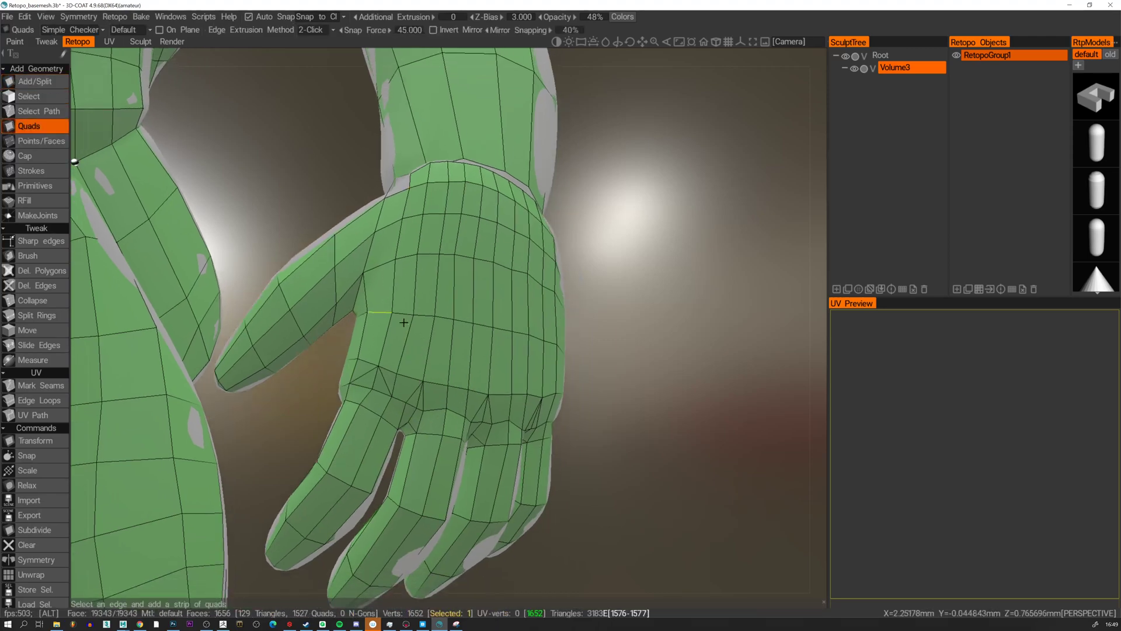
pyautogui.keyDown('alt'); pyautogui.moveTo(404, 323); pyautogui.dragTo(416, 345); pyautogui.keyUp('alt')
pyautogui.moveTo(398, 372); pyautogui.dragTo(383, 366, button='right')
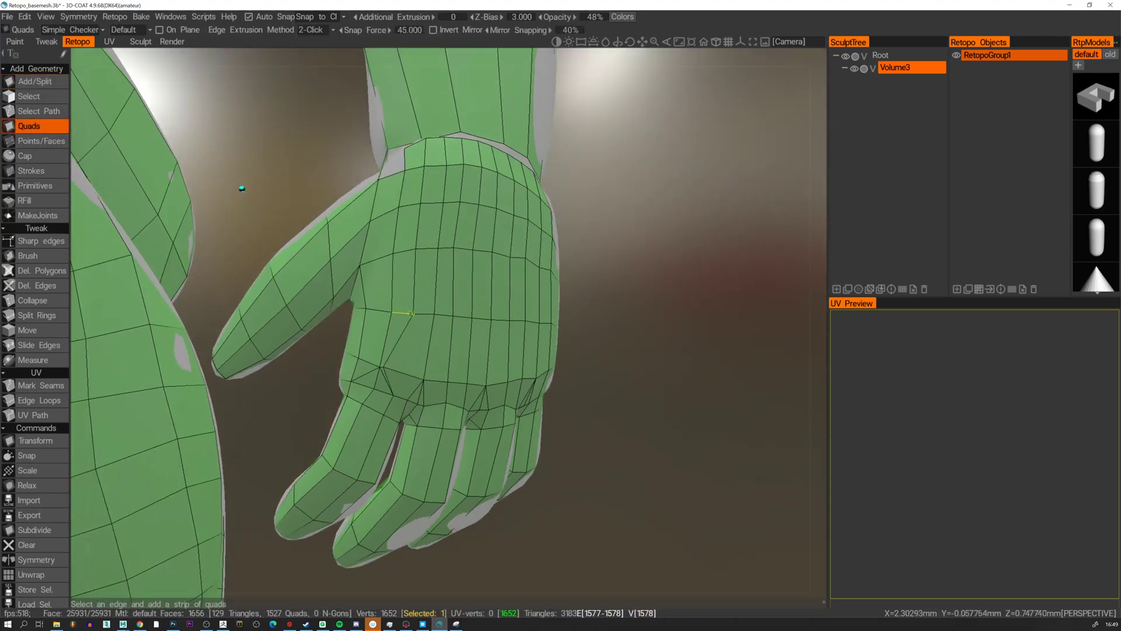
pyautogui.click(31, 140)
pyautogui.moveTo(399, 372); pyautogui.dragTo(381, 367, button='right')
pyautogui.moveTo(413, 315); pyautogui.dragTo(393, 312, button='right')
pyautogui.moveTo(416, 249)
pyautogui.mouseDown(button='right')
pyautogui.moveTo(393, 253)
pyautogui.moveTo(403, 250)
pyautogui.mouseUp(button='right')
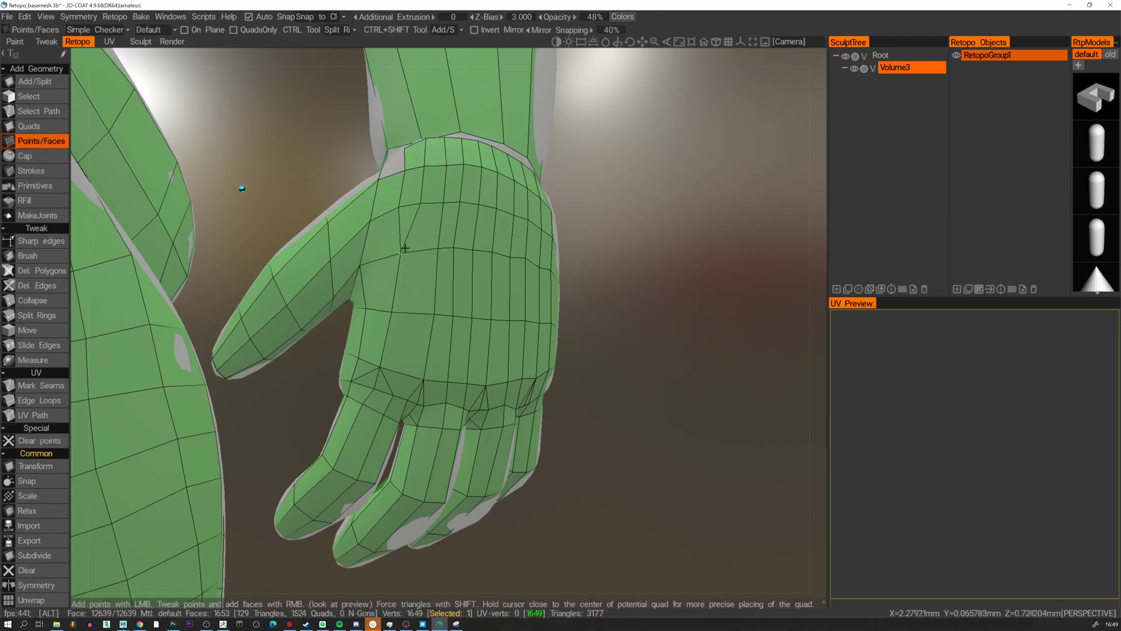
pyautogui.keyDown('alt'); pyautogui.moveTo(402, 248); pyautogui.dragTo(411, 295); pyautogui.keyUp('alt')
pyautogui.moveTo(410, 295); pyautogui.dragTo(426, 218, button='right')
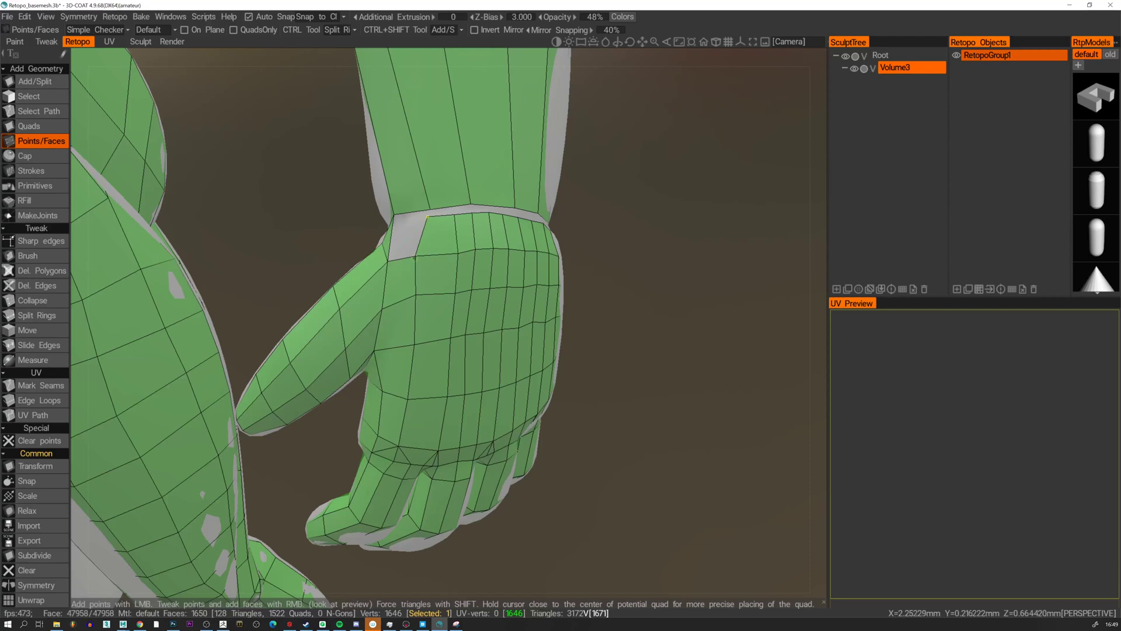
# Fill the wrist gap above the thumb with a face and weld the adjacent wrist point to the forearm edge.
pyautogui.rightClick(408, 241)
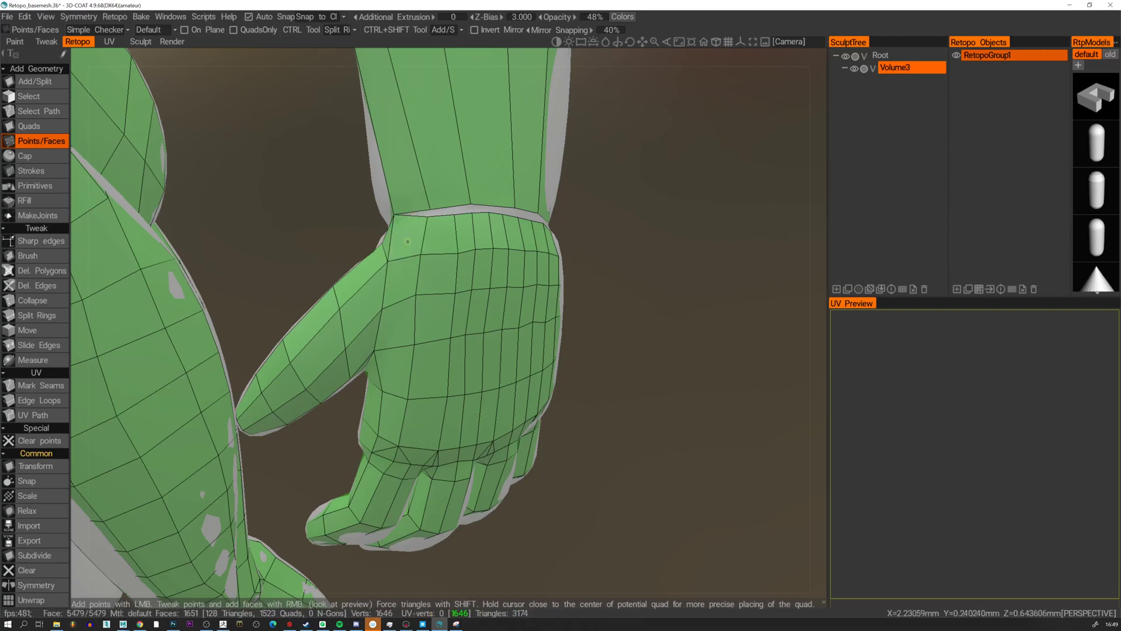
pyautogui.keyDown('alt'); pyautogui.moveTo(408, 242); pyautogui.dragTo(430, 226); pyautogui.keyUp('alt')
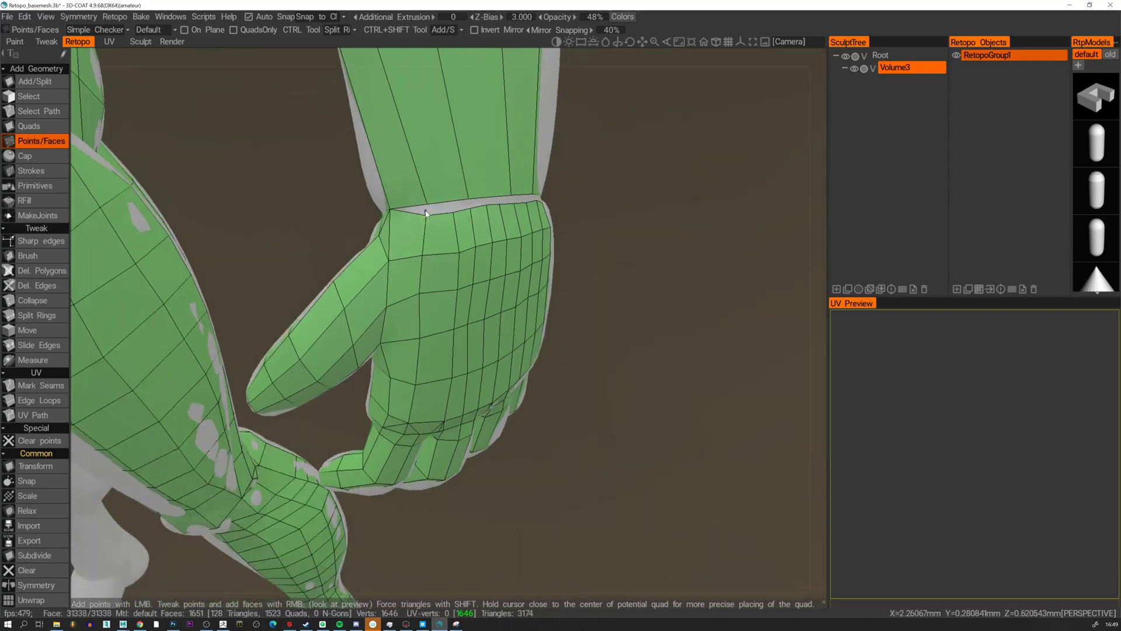
pyautogui.moveTo(427, 209); pyautogui.dragTo(427, 204, button='right')
# Split the two knuckle faces above the middle finger with diagonal edges running to the finger's base row.
pyautogui.keyDown('alt'); pyautogui.moveTo(453, 315); pyautogui.dragTo(398, 120); pyautogui.keyUp('alt')
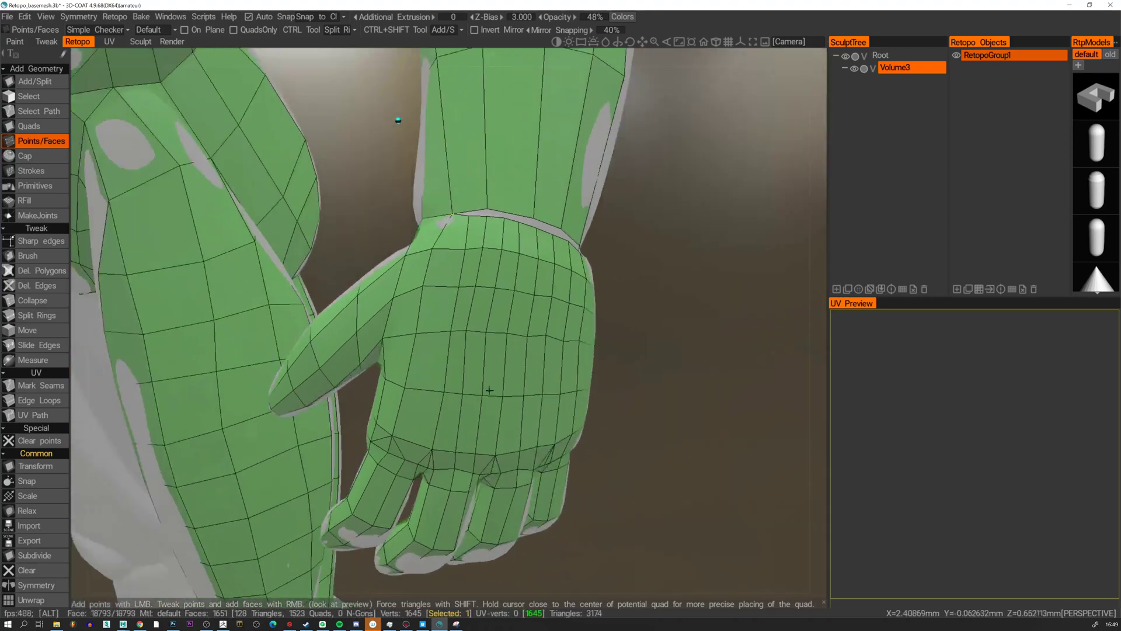
pyautogui.keyDown('alt'); pyautogui.moveTo(485, 404); pyautogui.dragTo(432, 360); pyautogui.keyUp('alt')
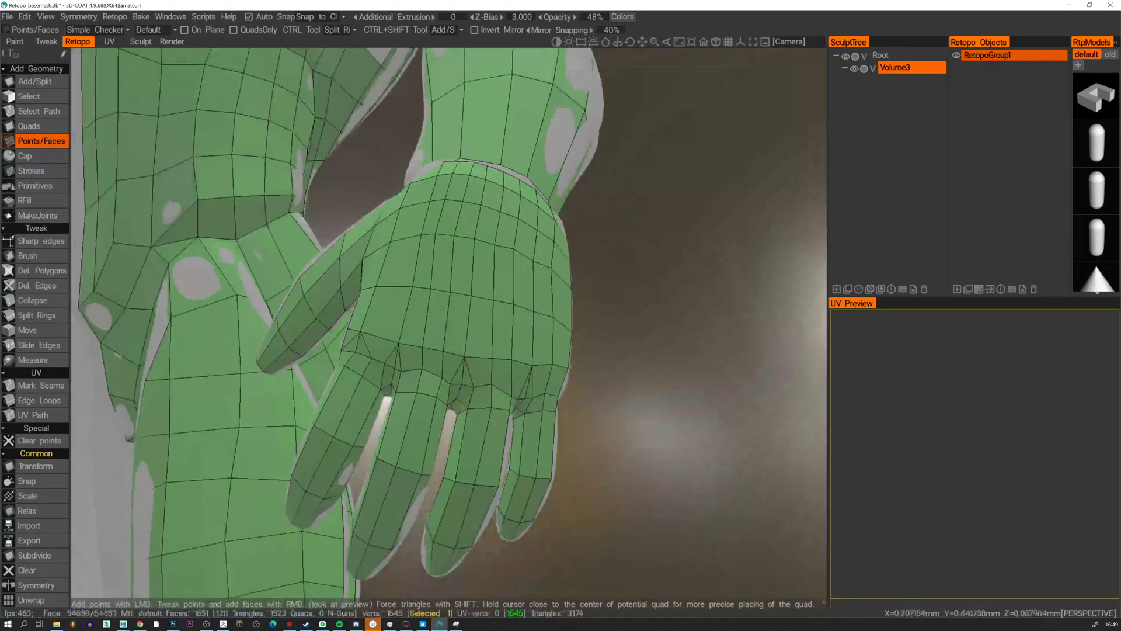
pyautogui.click(43, 83)
pyautogui.click(401, 371)
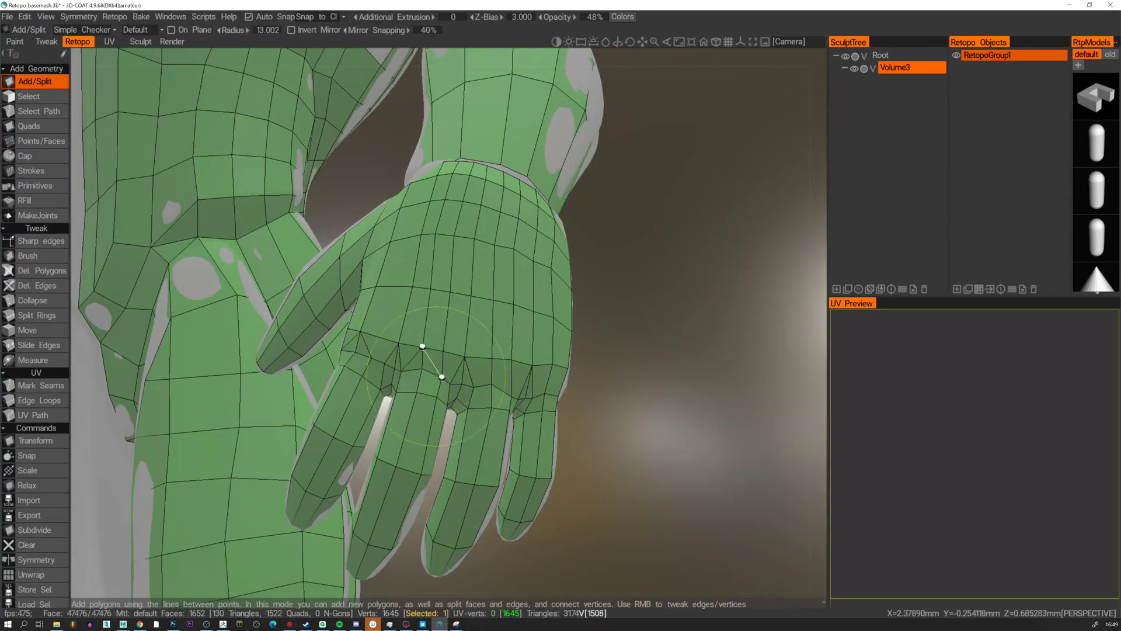
# Merge the surplus column above the middle finger into its neighbour up to the wrist, and weld the wrist point to the forearm.
pyautogui.click(40, 140)
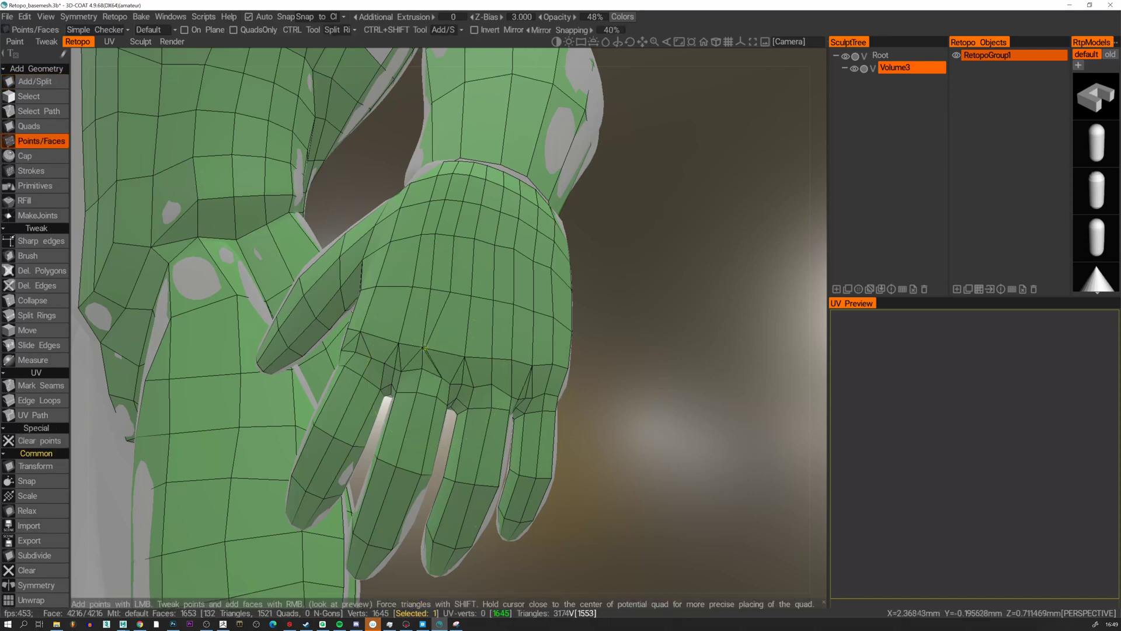
pyautogui.moveTo(424, 348); pyautogui.dragTo(433, 348)
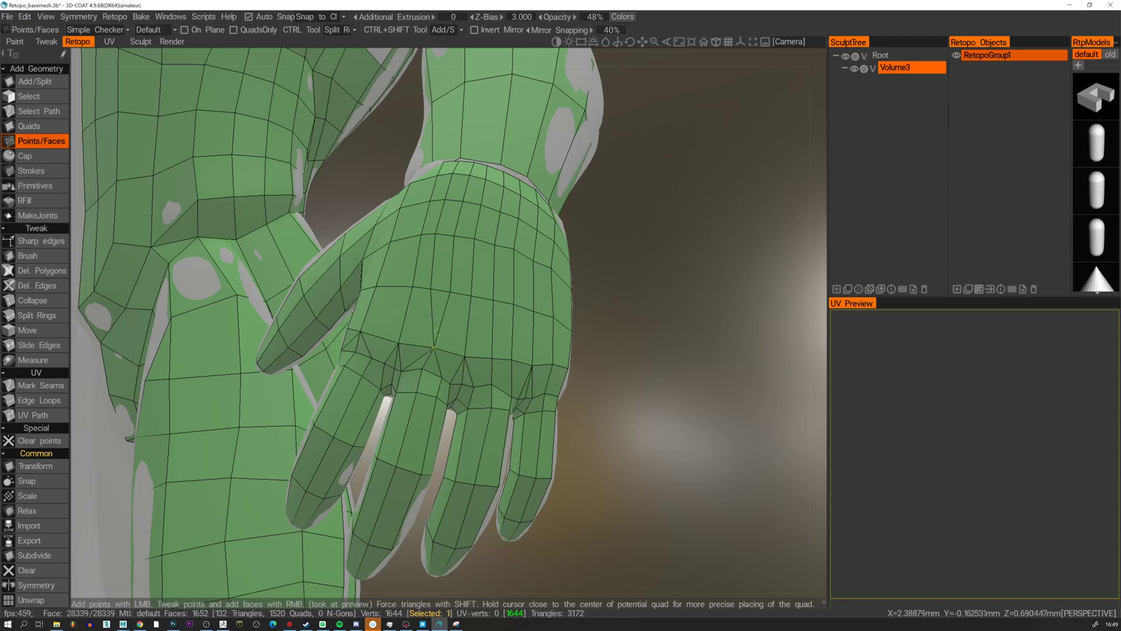
pyautogui.moveTo(448, 289)
pyautogui.mouseDown(button='right')
pyautogui.moveTo(432, 289)
pyautogui.moveTo(447, 290)
pyautogui.mouseUp(button='right')
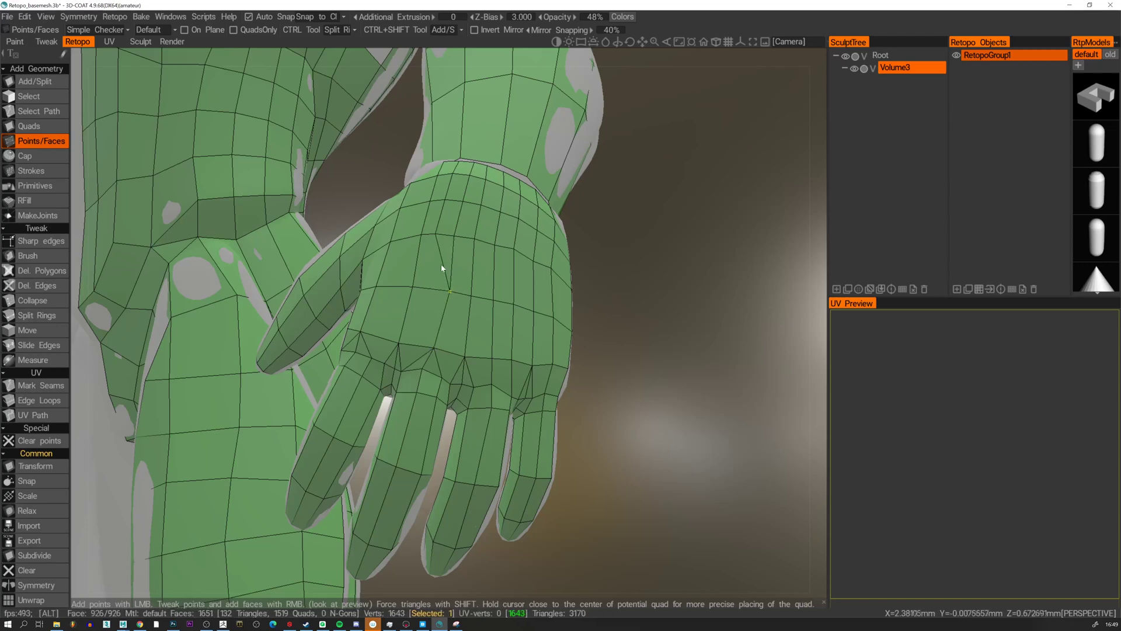
pyautogui.keyDown('alt'); pyautogui.moveTo(444, 268); pyautogui.dragTo(426, 310); pyautogui.keyUp('alt')
pyautogui.moveTo(419, 296); pyautogui.dragTo(454, 223, button='right')
pyautogui.keyDown('alt'); pyautogui.moveTo(453, 223); pyautogui.dragTo(452, 233); pyautogui.keyUp('alt')
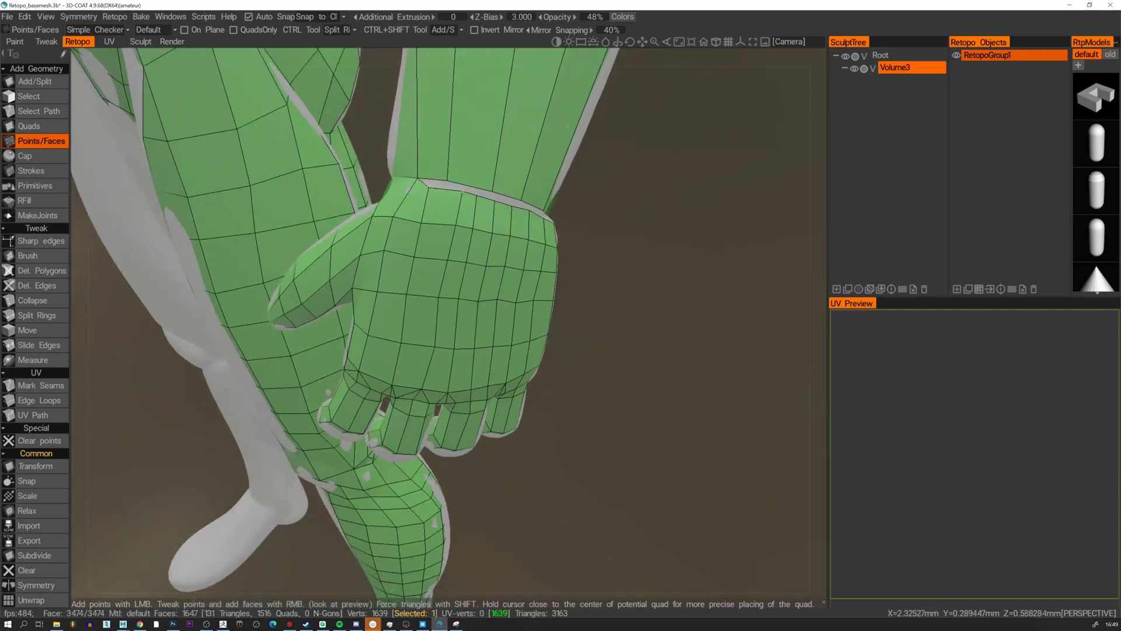
pyautogui.moveTo(432, 188); pyautogui.dragTo(447, 183, button='right')
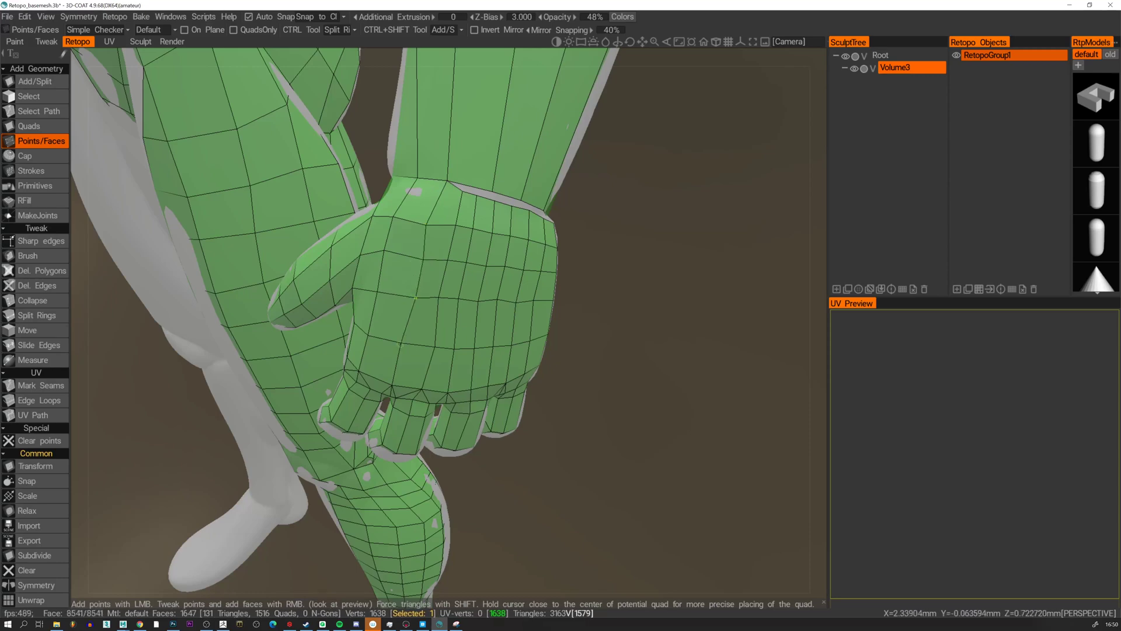
# Split the two knuckle faces above the ring finger with diagonal edges running to the finger's base row.
pyautogui.keyDown('alt'); pyautogui.moveTo(400, 345); pyautogui.dragTo(391, 300); pyautogui.keyUp('alt')
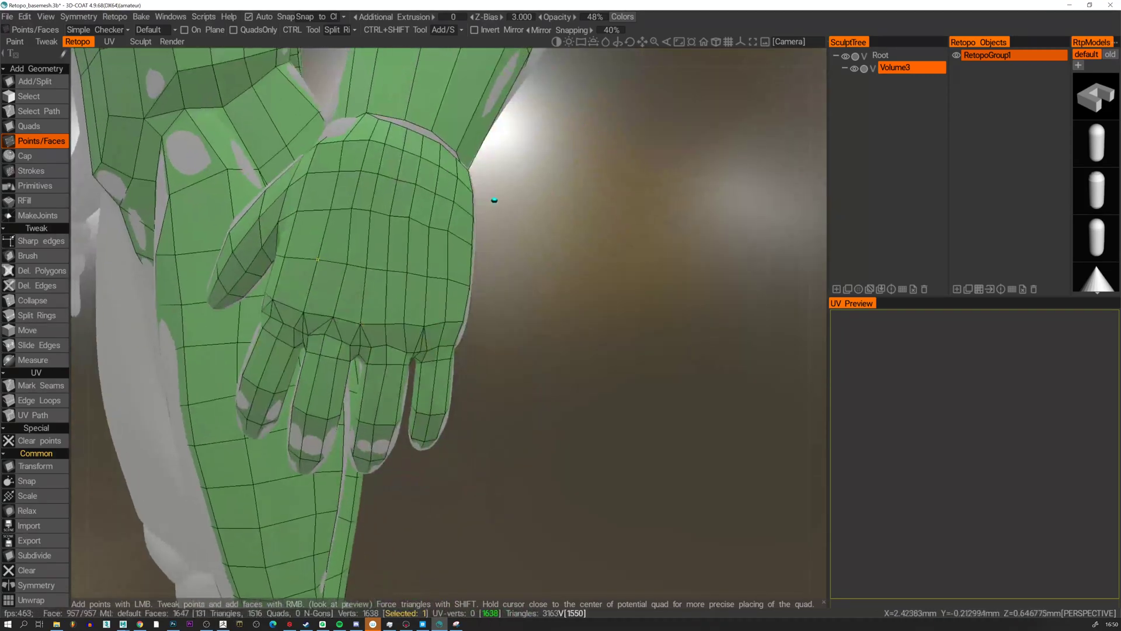
pyautogui.click(35, 81)
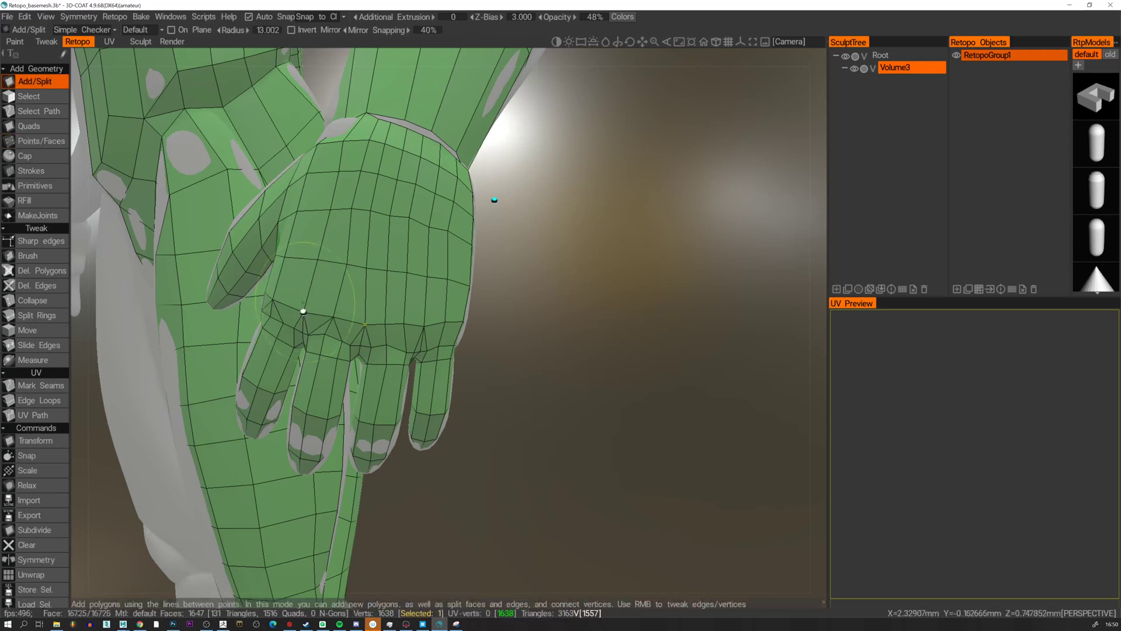
pyautogui.click(385, 323)
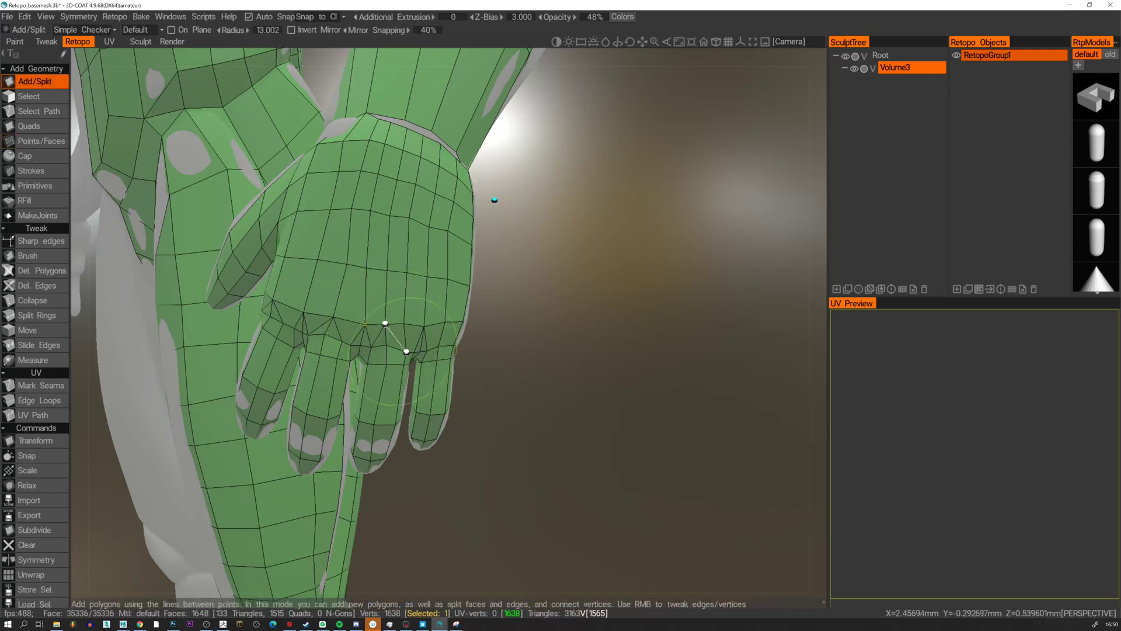
# Merge the surplus column above the ring finger into the column on its pinky side by welding its points up to the wrist.
pyautogui.click(41, 141)
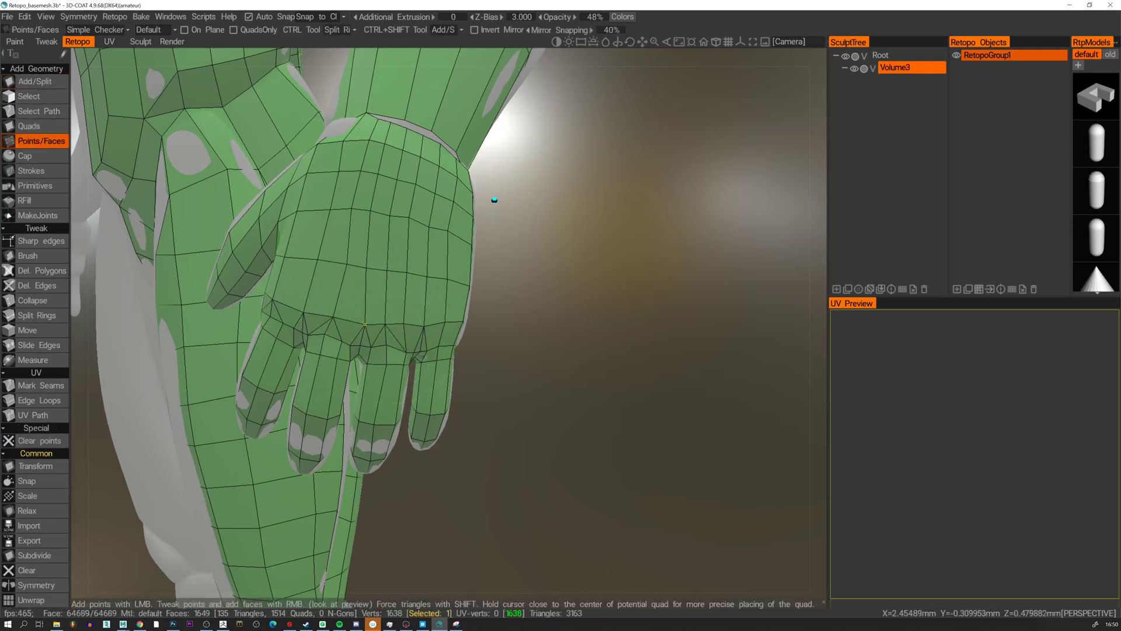
pyautogui.moveTo(387, 320); pyautogui.dragTo(391, 324)
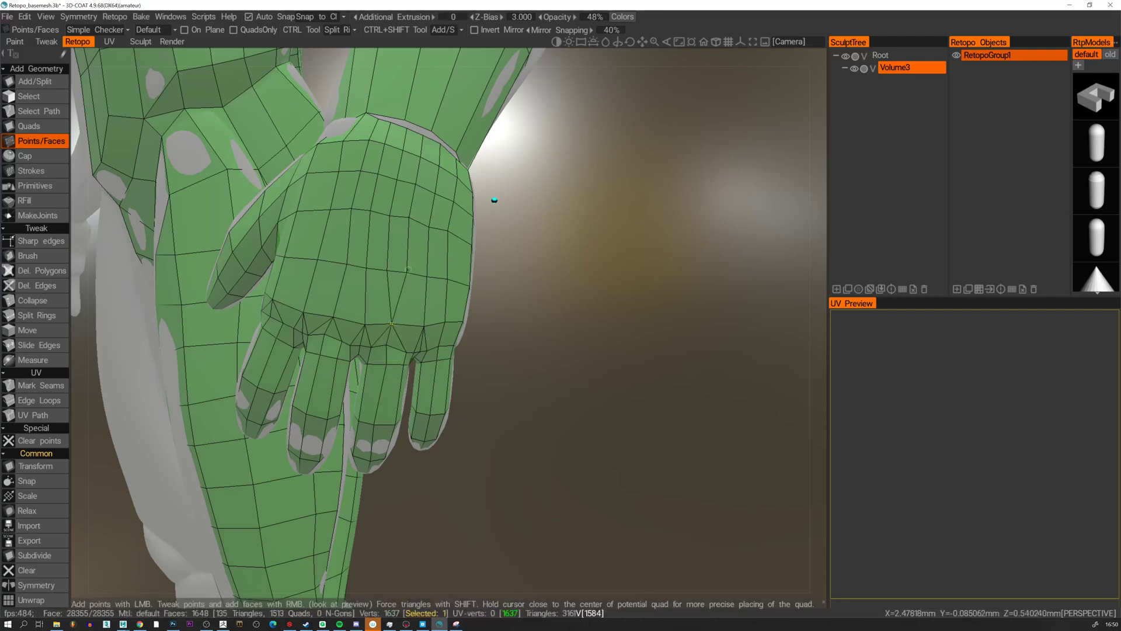
pyautogui.moveTo(393, 274); pyautogui.dragTo(399, 272)
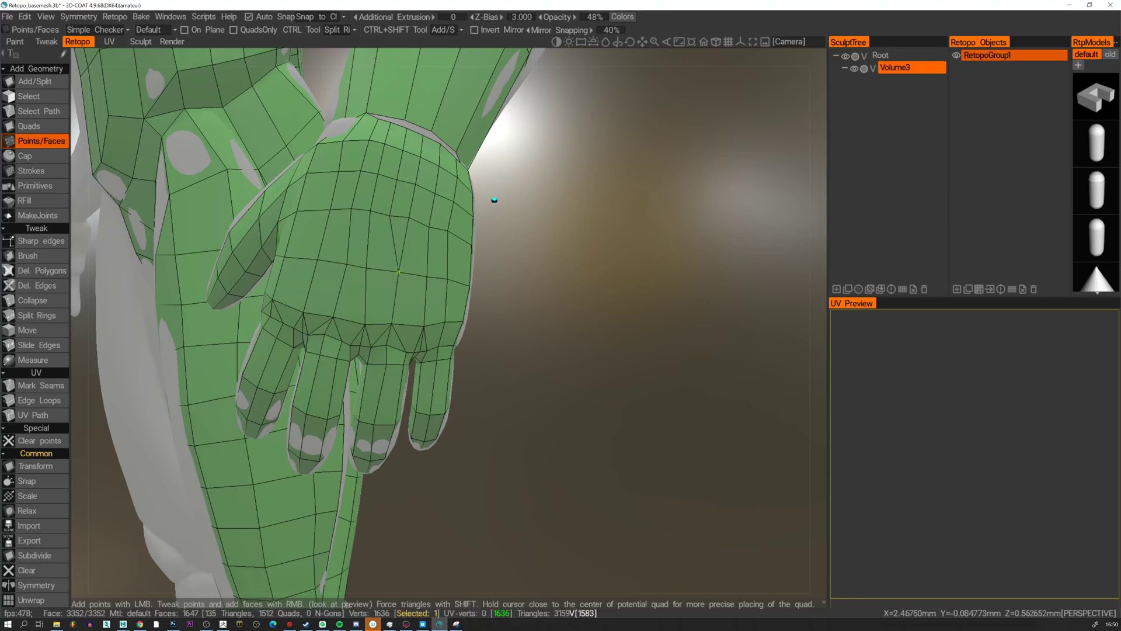
pyautogui.moveTo(390, 217); pyautogui.dragTo(409, 217)
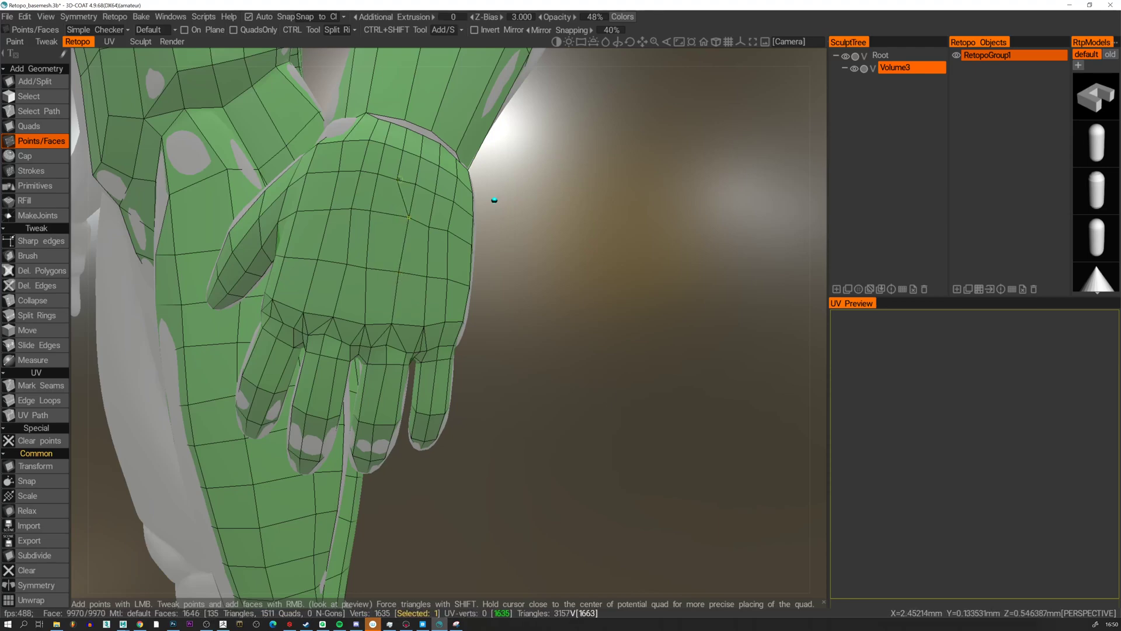
pyautogui.moveTo(399, 179); pyautogui.dragTo(416, 183, button='right')
pyautogui.keyDown('alt'); pyautogui.moveTo(411, 155); pyautogui.dragTo(388, 175); pyautogui.keyUp('alt')
pyautogui.moveTo(404, 152); pyautogui.dragTo(418, 157, button='right')
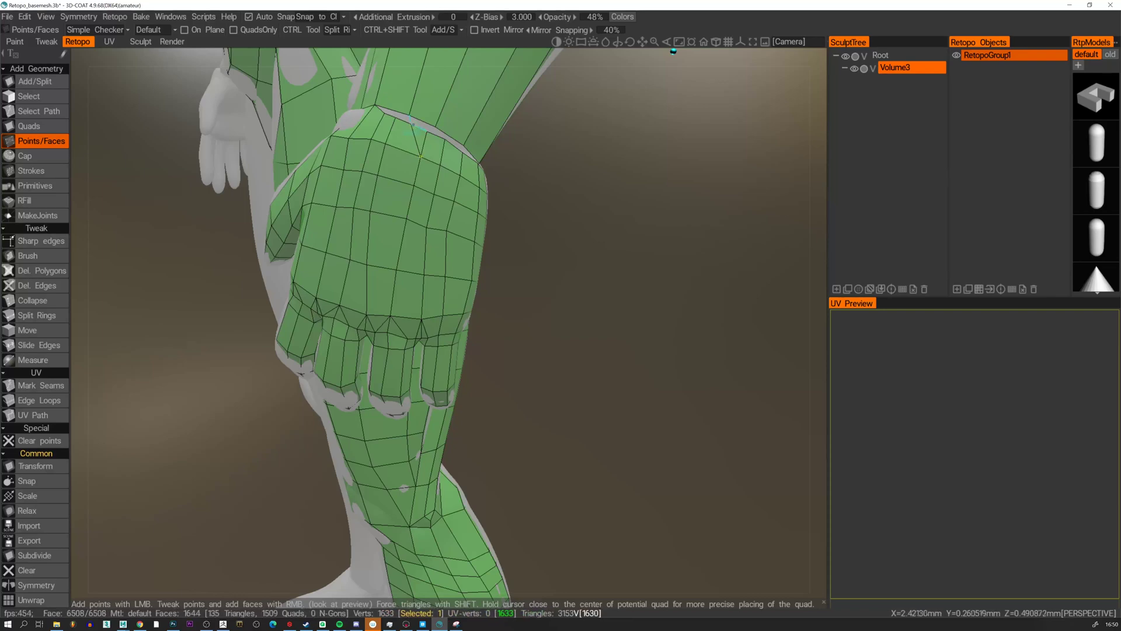
pyautogui.keyDown('alt'); pyautogui.moveTo(422, 131); pyautogui.dragTo(430, 152); pyautogui.keyUp('alt')
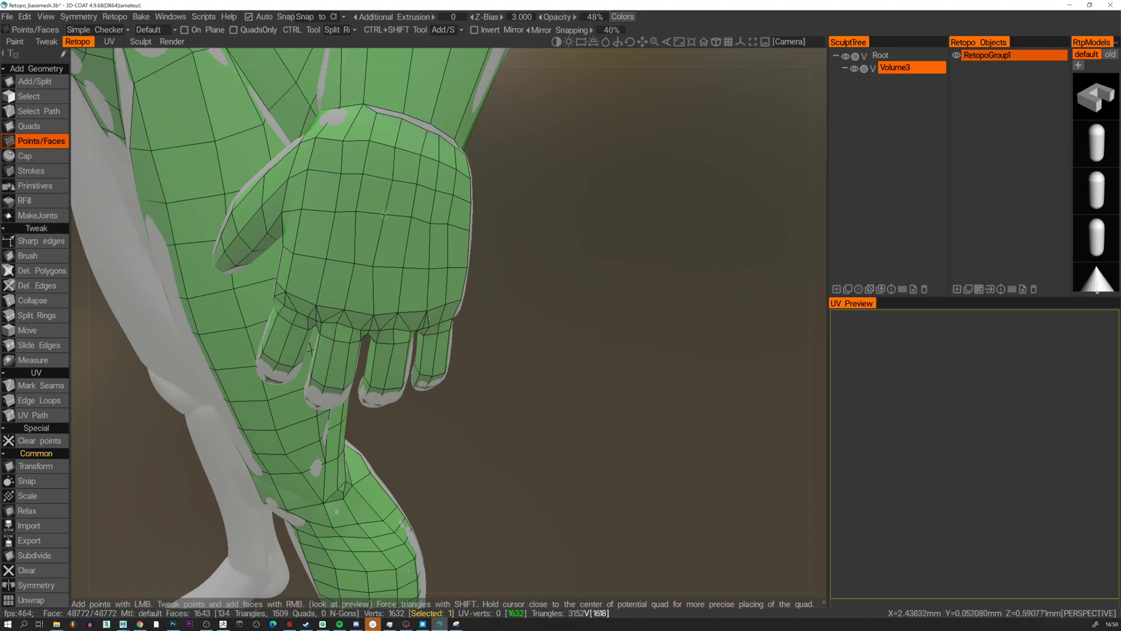
# Split the two faces above the middle finger with diagonal edges from the knuckle-row point to the next row toward the wrist.
pyautogui.keyDown('alt'); pyautogui.moveTo(381, 258); pyautogui.dragTo(379, 215); pyautogui.keyUp('alt')
pyautogui.keyDown('alt'); pyautogui.moveTo(355, 284); pyautogui.dragTo(339, 270); pyautogui.keyUp('alt')
pyautogui.moveTo(340, 313); pyautogui.dragTo(336, 311, button='right')
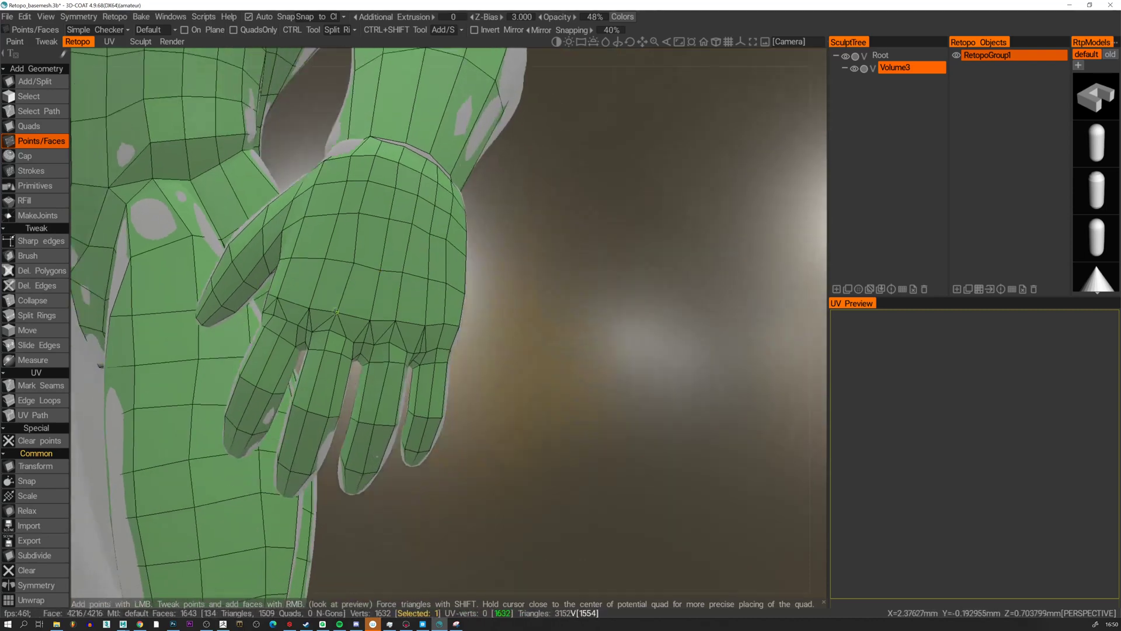
pyautogui.click(35, 81)
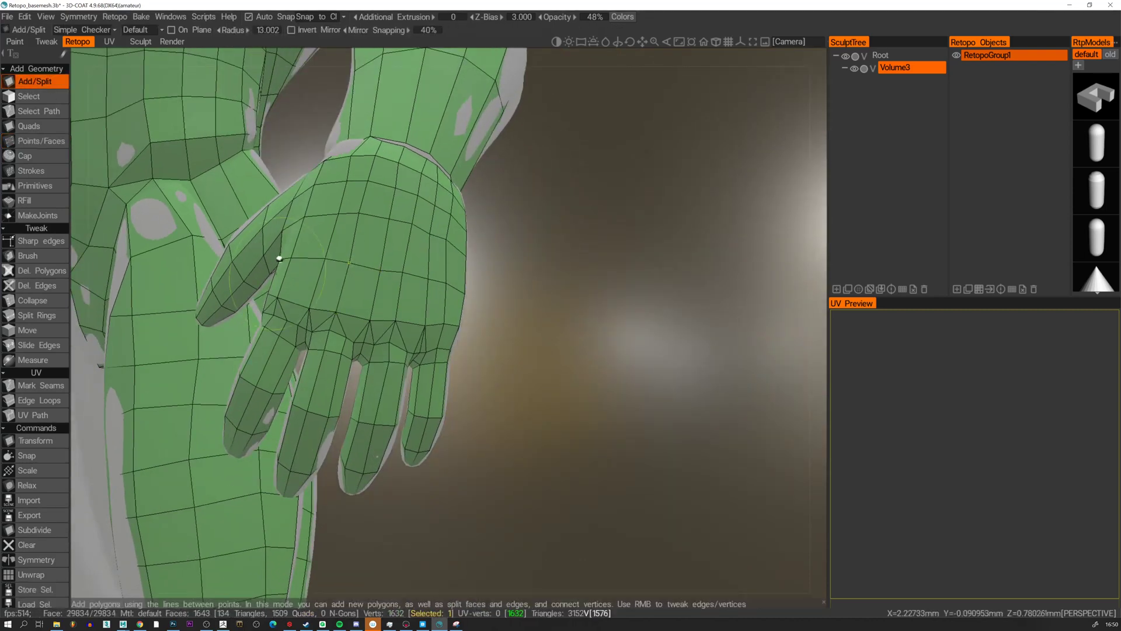
pyautogui.click(336, 312)
pyautogui.click(380, 270)
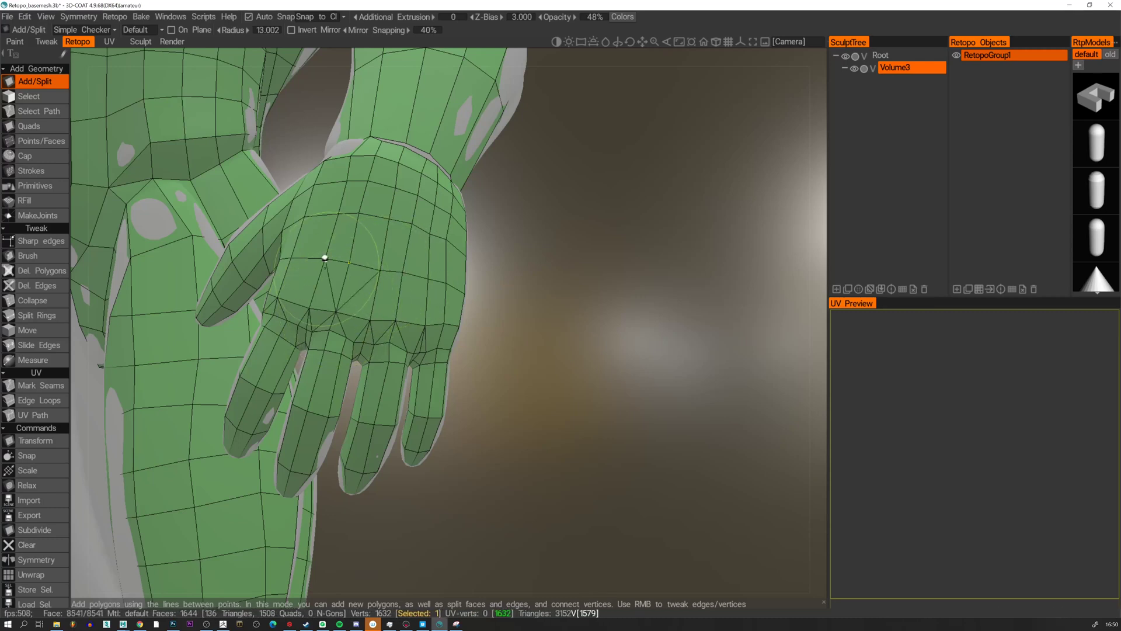
# Merge the surplus column above the middle finger into the column on its thumb side, welding its points up to the wrist.
pyautogui.click(41, 140)
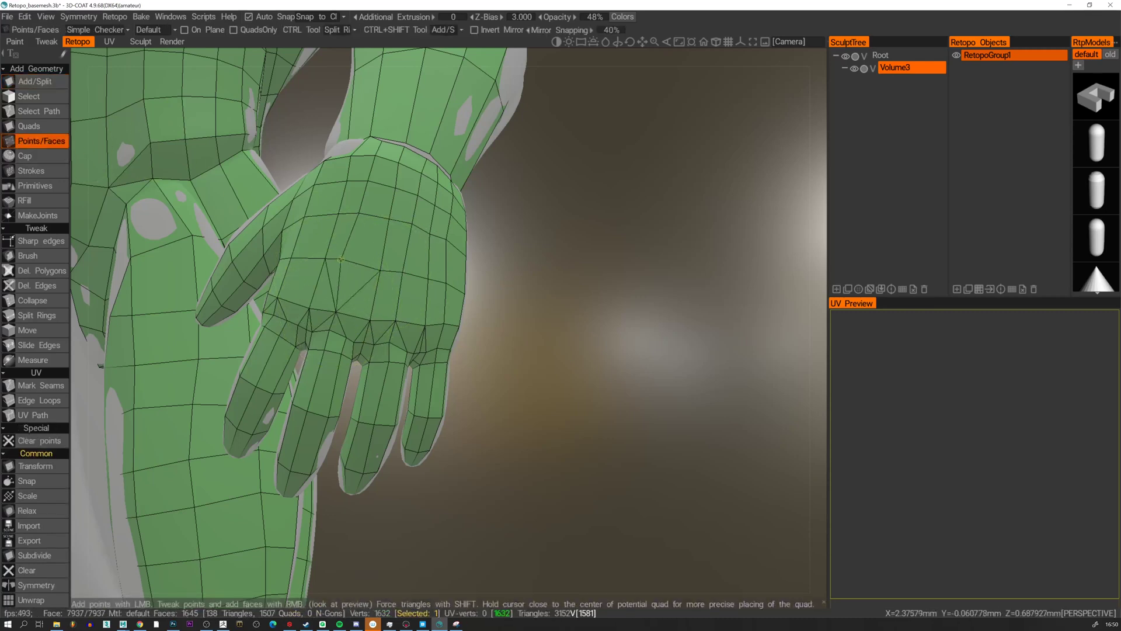
pyautogui.moveTo(357, 213); pyautogui.dragTo(335, 215, button='right')
pyautogui.keyDown('alt'); pyautogui.moveTo(336, 214); pyautogui.dragTo(362, 188); pyautogui.keyUp('alt')
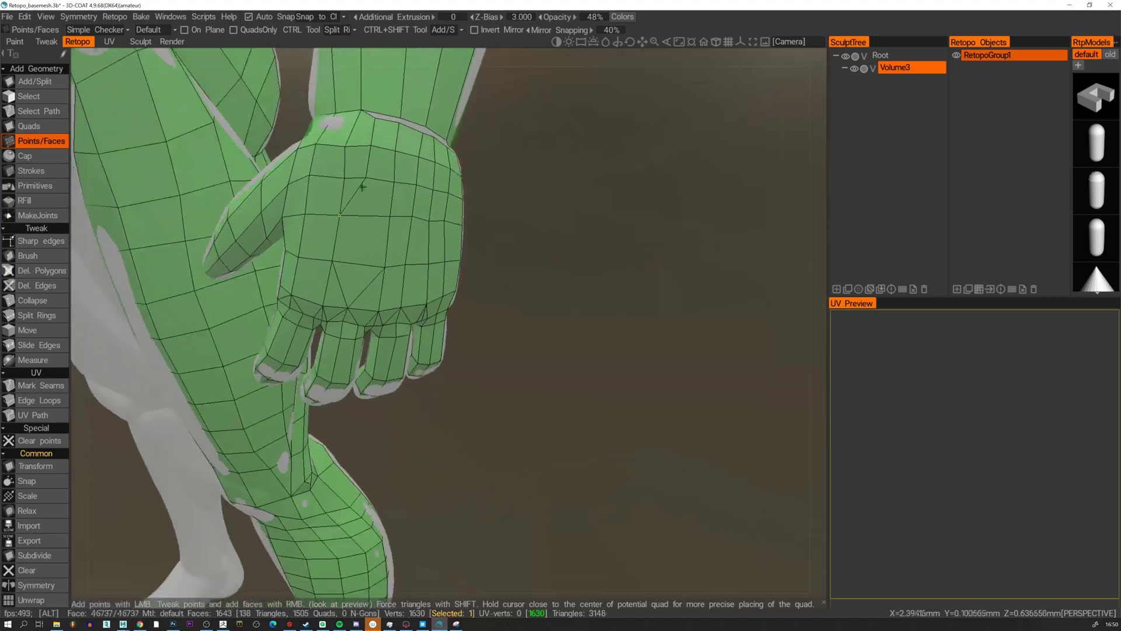
pyautogui.moveTo(366, 177); pyautogui.dragTo(362, 110, button='right')
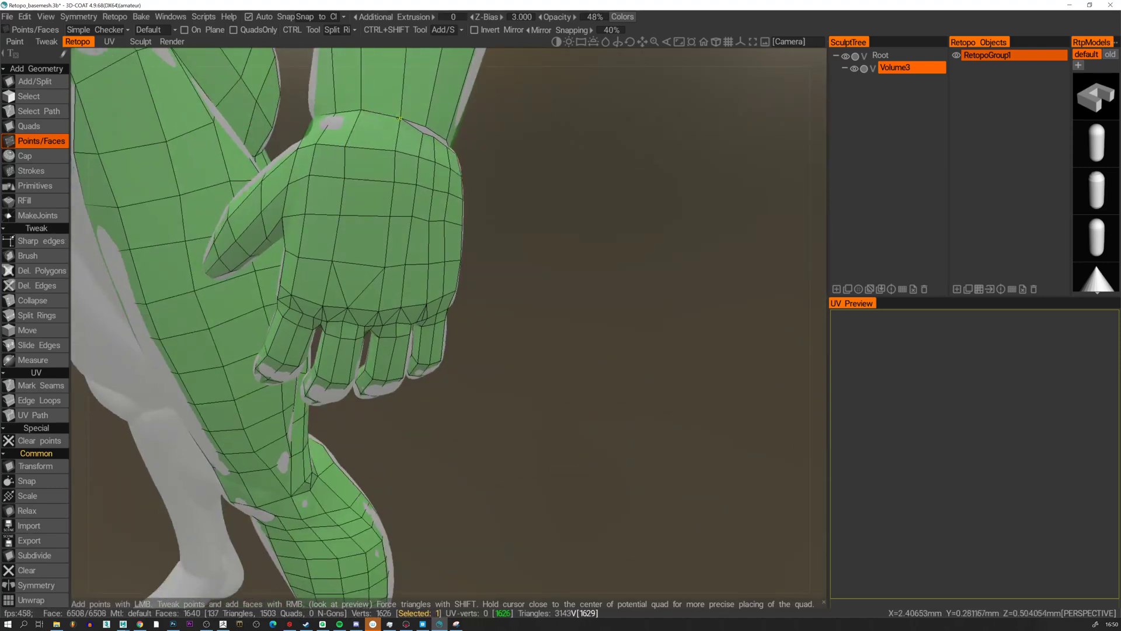
# Split the two faces above the ring finger with diagonal edges from the knuckle-row point to the next row toward the wrist.
pyautogui.keyDown('alt'); pyautogui.moveTo(375, 196); pyautogui.dragTo(394, 245); pyautogui.keyUp('alt')
pyautogui.keyDown('alt'); pyautogui.moveTo(394, 244); pyautogui.dragTo(388, 222, button='middle'); pyautogui.keyUp('alt')
pyautogui.keyDown('alt'); pyautogui.moveTo(387, 222); pyautogui.dragTo(589, 199); pyautogui.keyUp('alt')
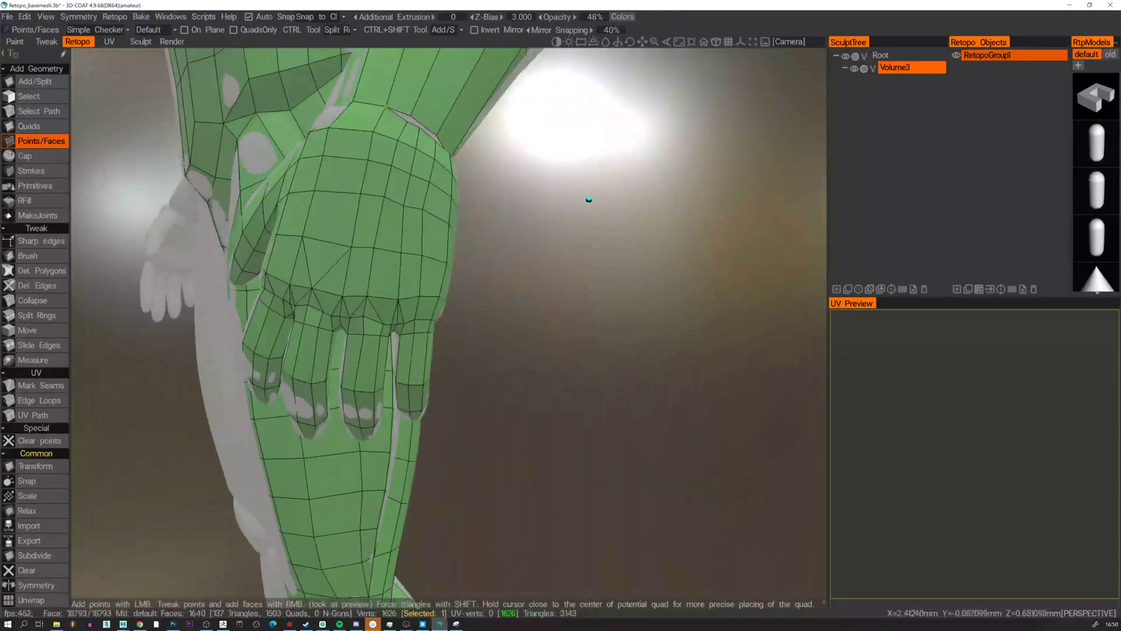
pyautogui.click(46, 69)
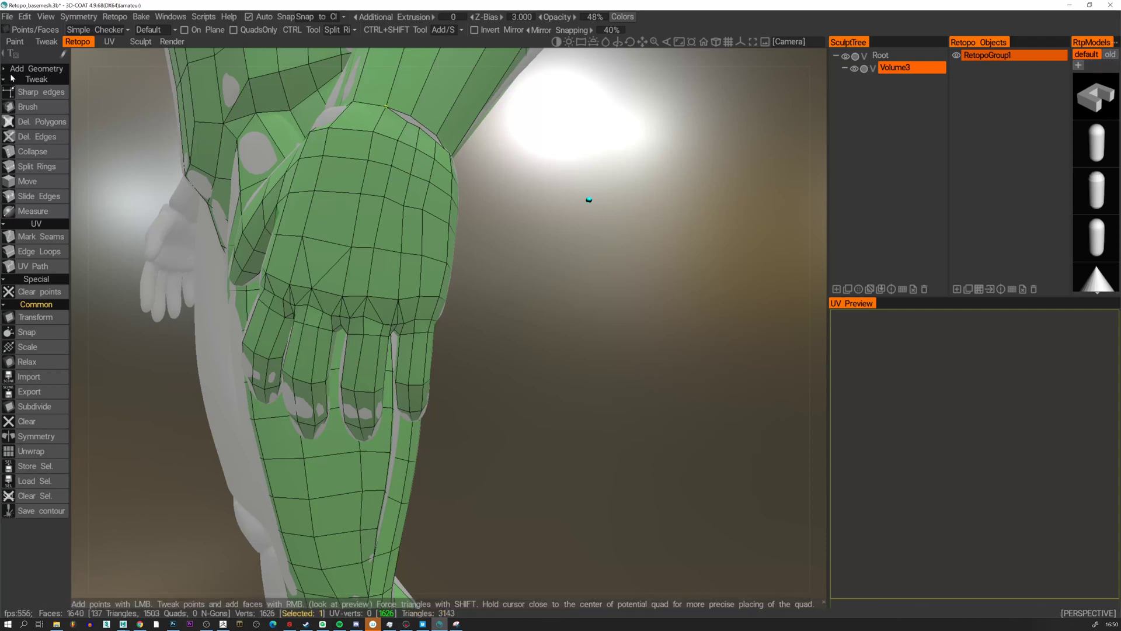
pyautogui.click(35, 68)
pyautogui.click(36, 81)
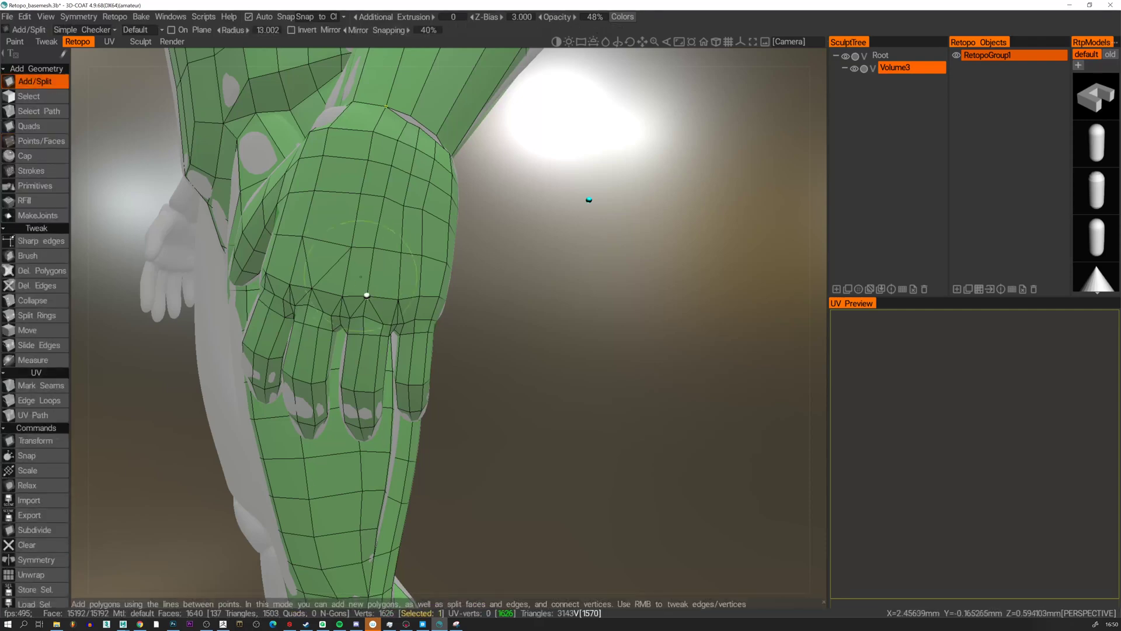
pyautogui.click(351, 246)
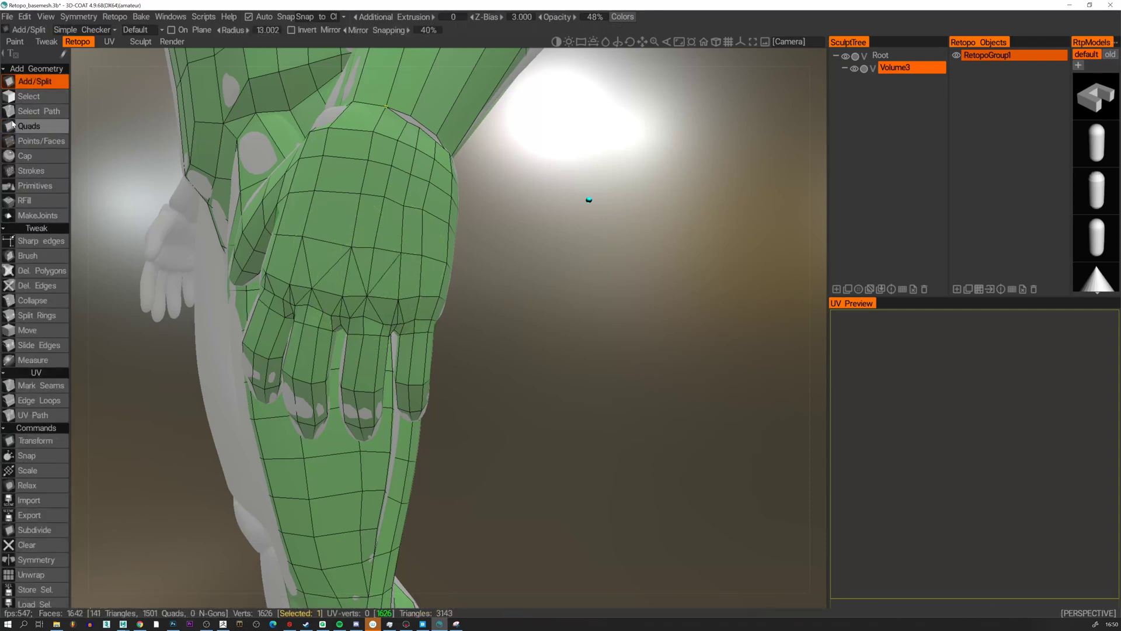
# Weld the surplus points above the ring finger into the neighbouring column, row by row up to the wrist.
pyautogui.click(41, 140)
pyautogui.moveTo(373, 246); pyautogui.dragTo(351, 248, button='right')
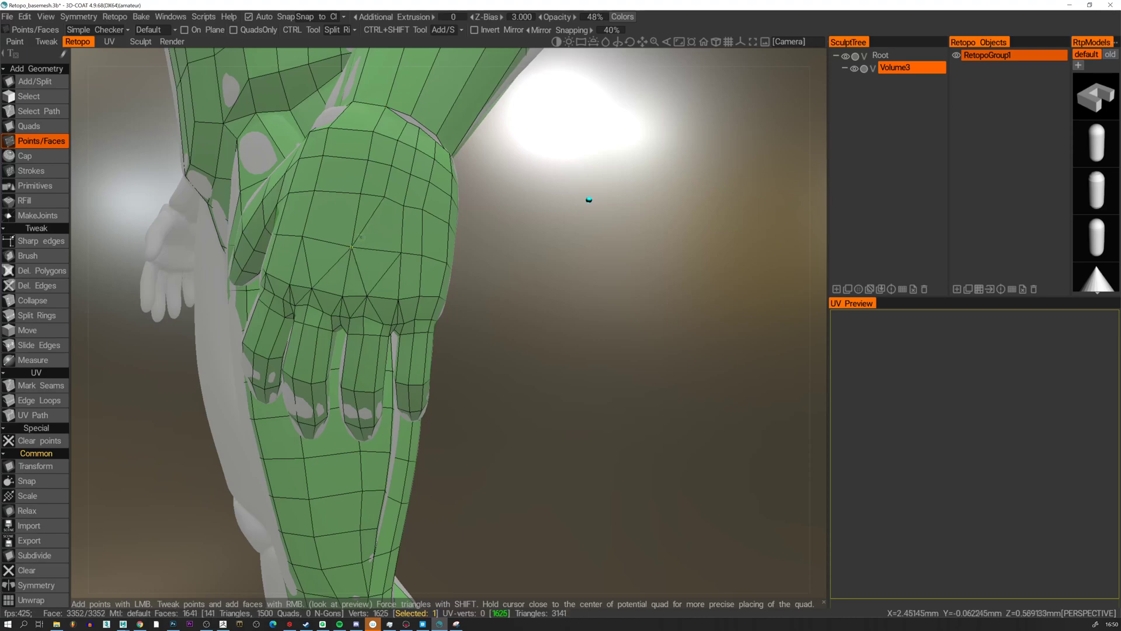
pyautogui.moveTo(384, 196); pyautogui.dragTo(368, 160, button='right')
pyautogui.keyDown('alt'); pyautogui.moveTo(392, 154); pyautogui.dragTo(419, 217); pyautogui.keyUp('alt')
pyautogui.moveTo(390, 211); pyautogui.dragTo(408, 185, button='right')
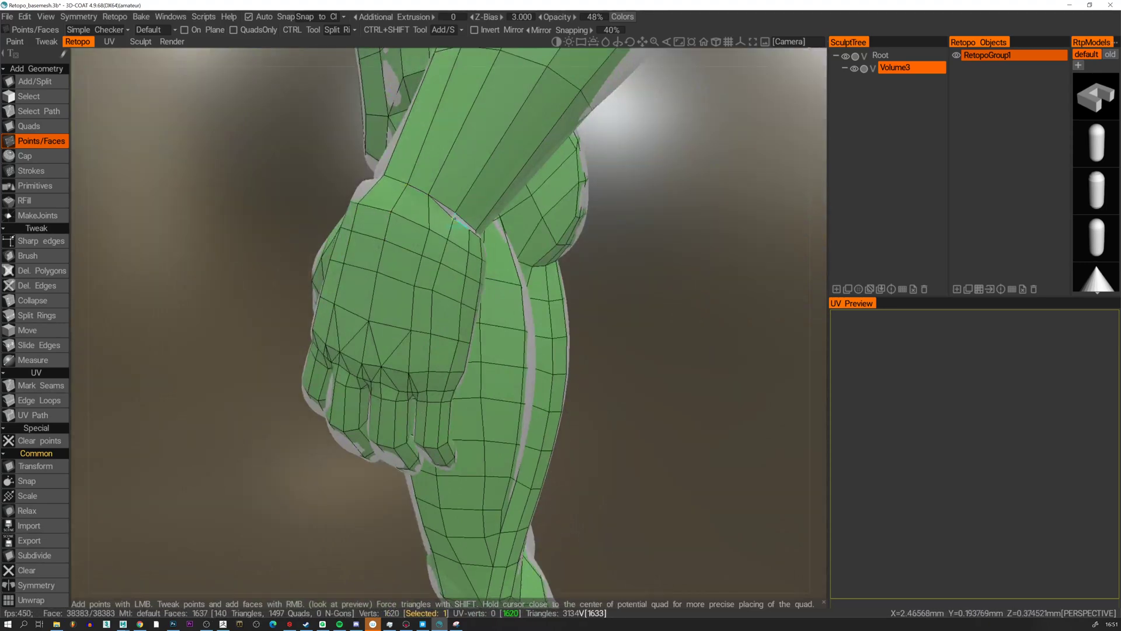
pyautogui.keyDown('alt'); pyautogui.moveTo(450, 274); pyautogui.dragTo(391, 266); pyautogui.keyUp('alt')
pyautogui.keyDown('alt'); pyautogui.moveTo(484, 323); pyautogui.dragTo(466, 268); pyautogui.keyUp('alt')
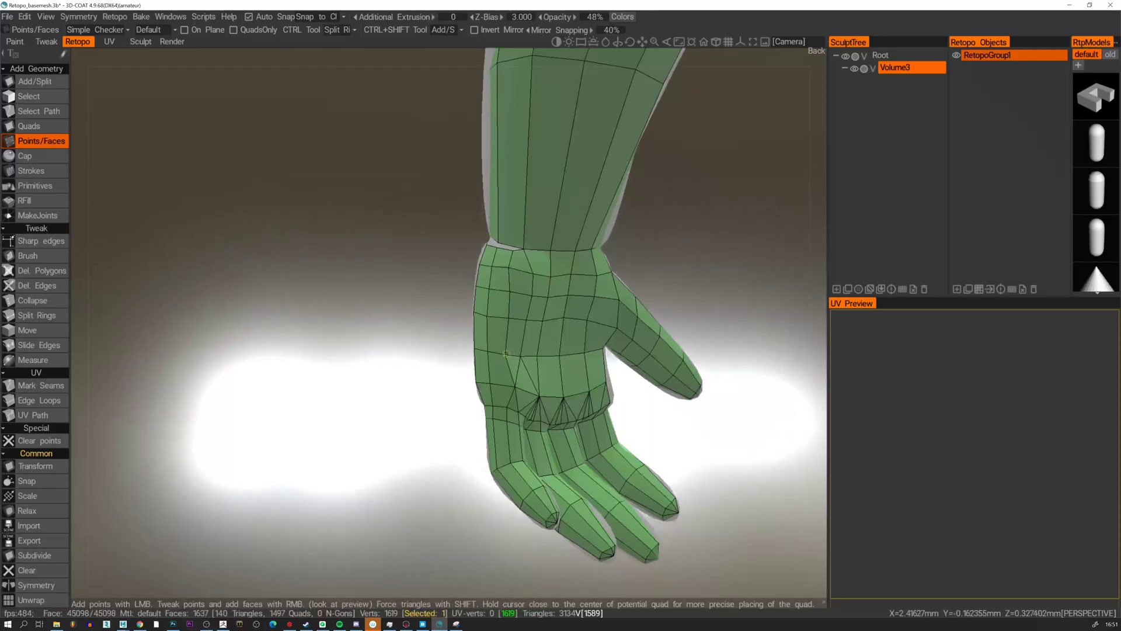
pyautogui.keyDown('alt'); pyautogui.moveTo(497, 330); pyautogui.dragTo(516, 323); pyautogui.keyUp('alt')
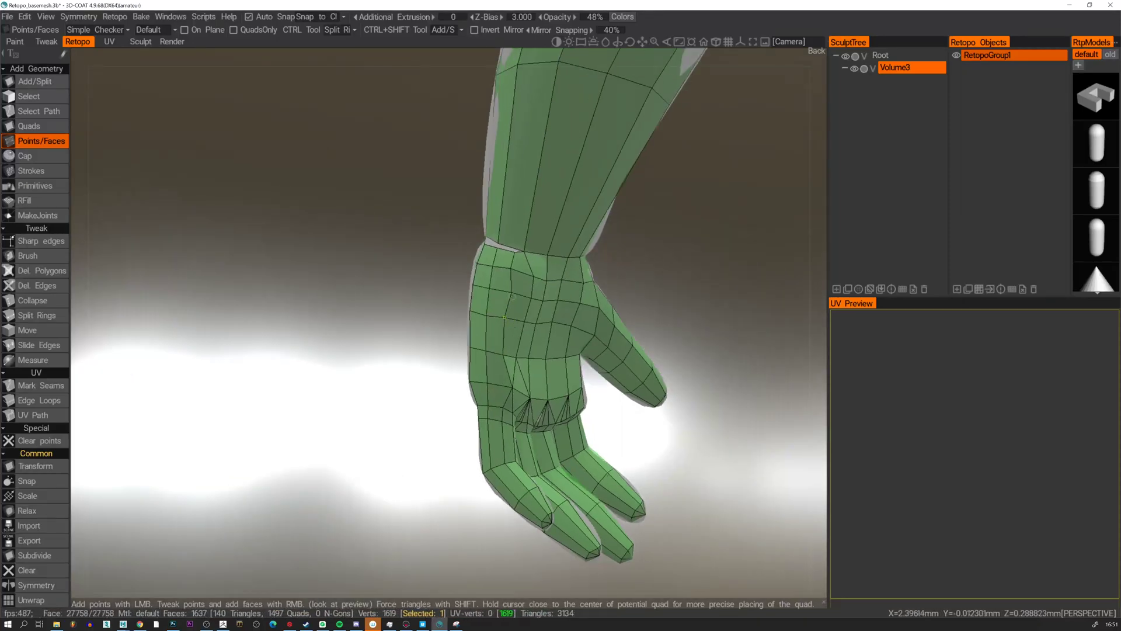
pyautogui.keyDown('alt'); pyautogui.moveTo(511, 268); pyautogui.dragTo(362, 245); pyautogui.keyUp('alt')
pyautogui.click(26, 82)
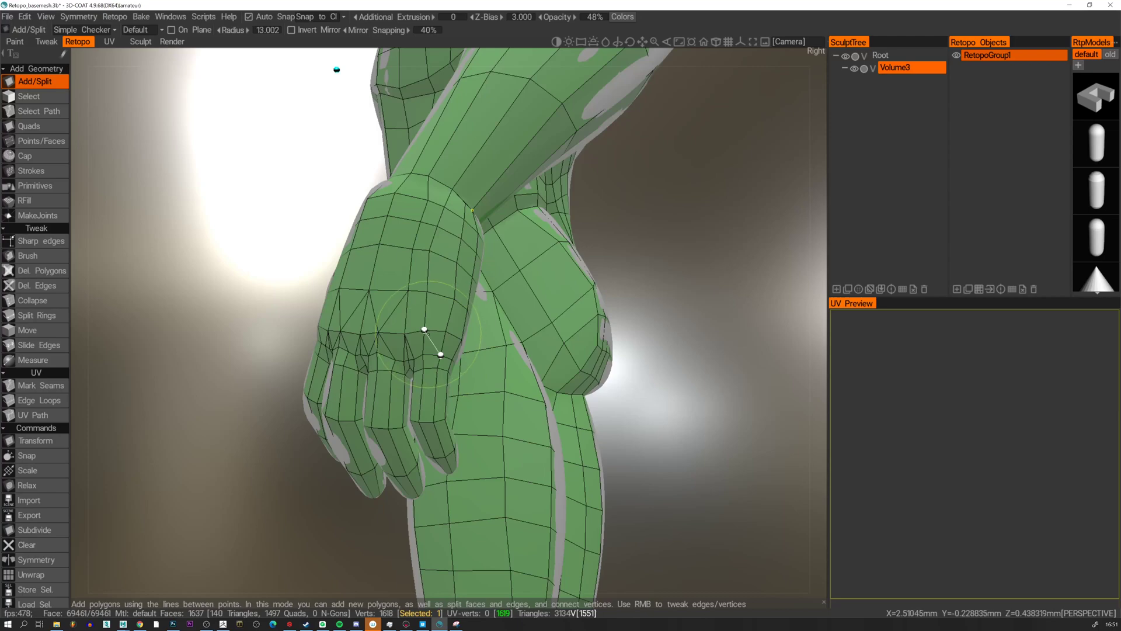
pyautogui.keyDown('alt'); pyautogui.moveTo(440, 354); pyautogui.dragTo(375, 361); pyautogui.keyUp('alt')
pyautogui.click(418, 349)
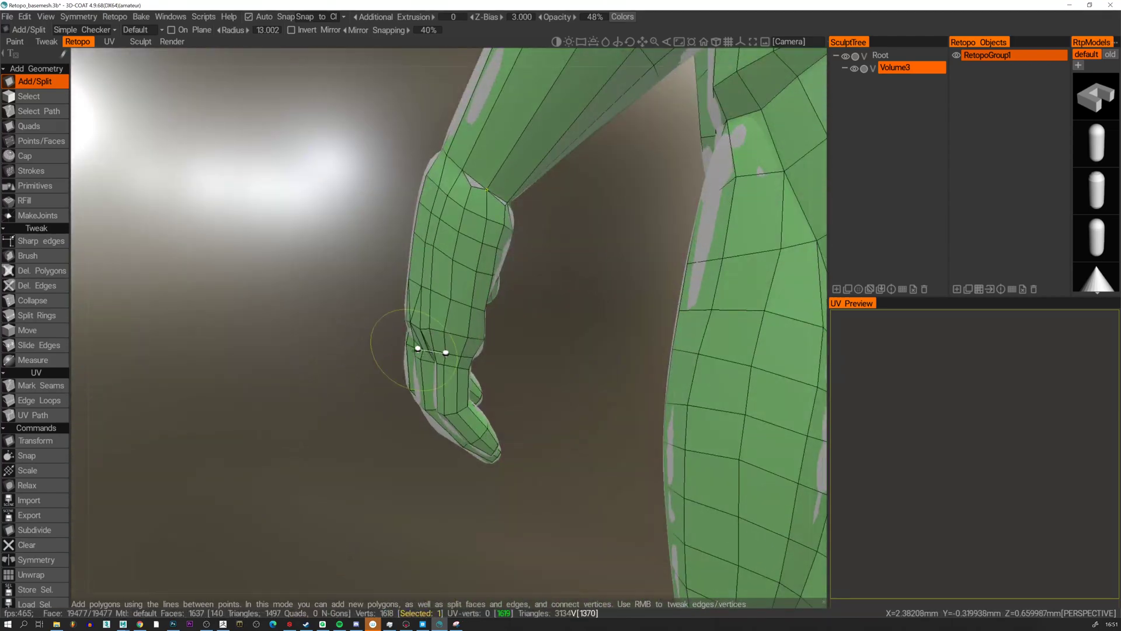
pyautogui.press('space')
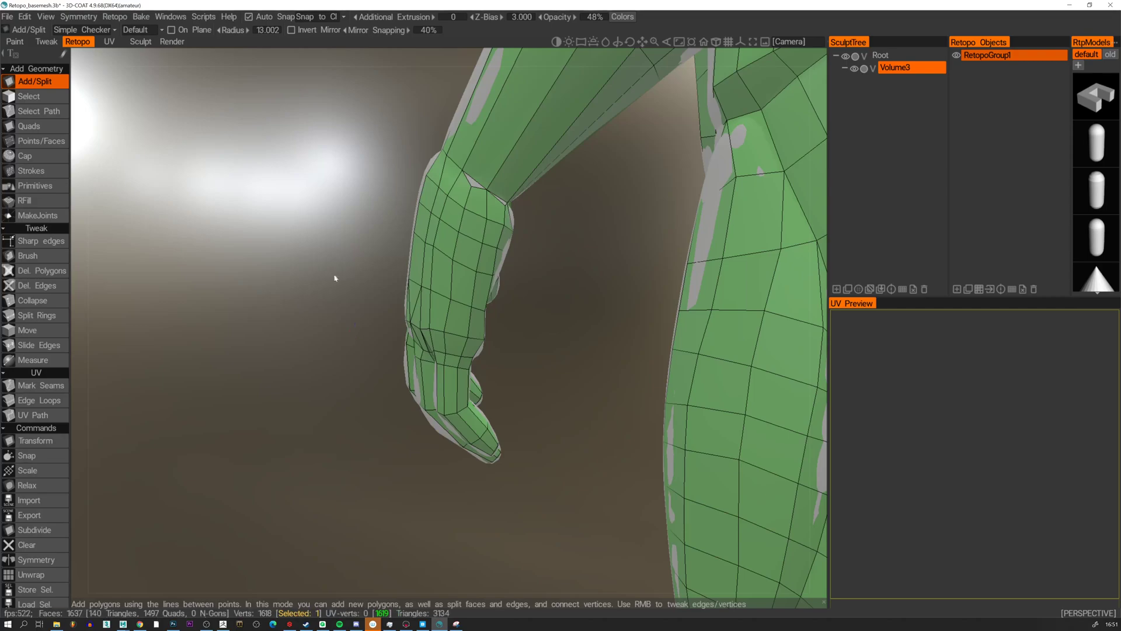
# Weld the loose wrist point on the pinky side and split the adjacent wrist face with a diagonal edge.
pyautogui.click(20, 140)
pyautogui.keyDown('alt'); pyautogui.moveTo(472, 189); pyautogui.dragTo(552, 167); pyautogui.keyUp('alt')
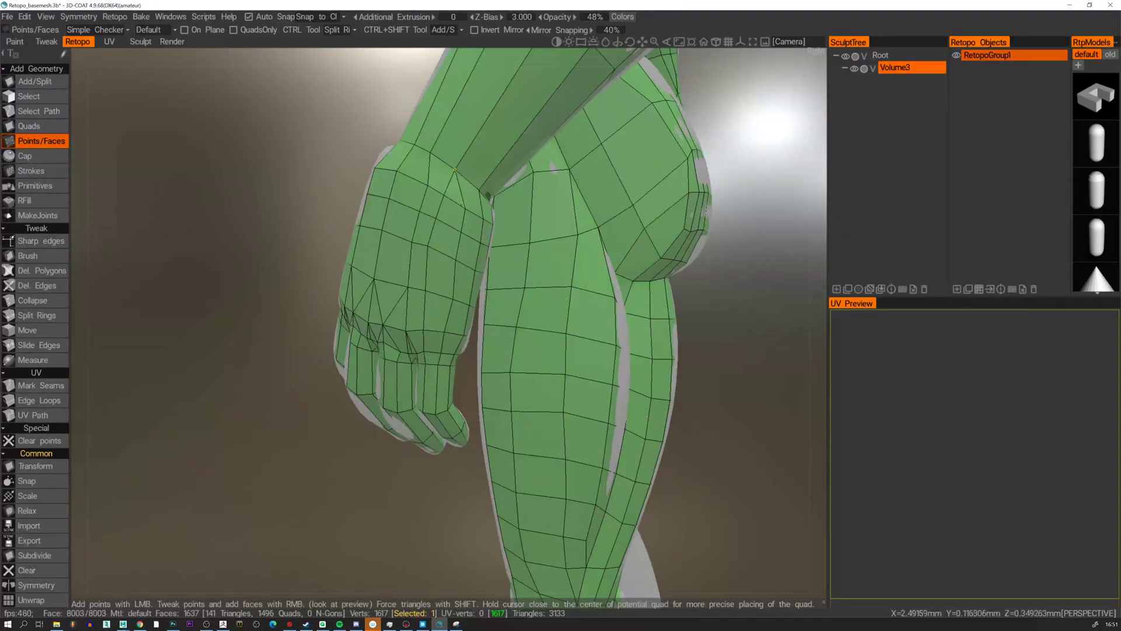
pyautogui.keyDown('alt'); pyautogui.moveTo(464, 213); pyautogui.dragTo(375, 220); pyautogui.keyUp('alt')
pyautogui.click(27, 81)
pyautogui.click(459, 207)
pyautogui.click(477, 191)
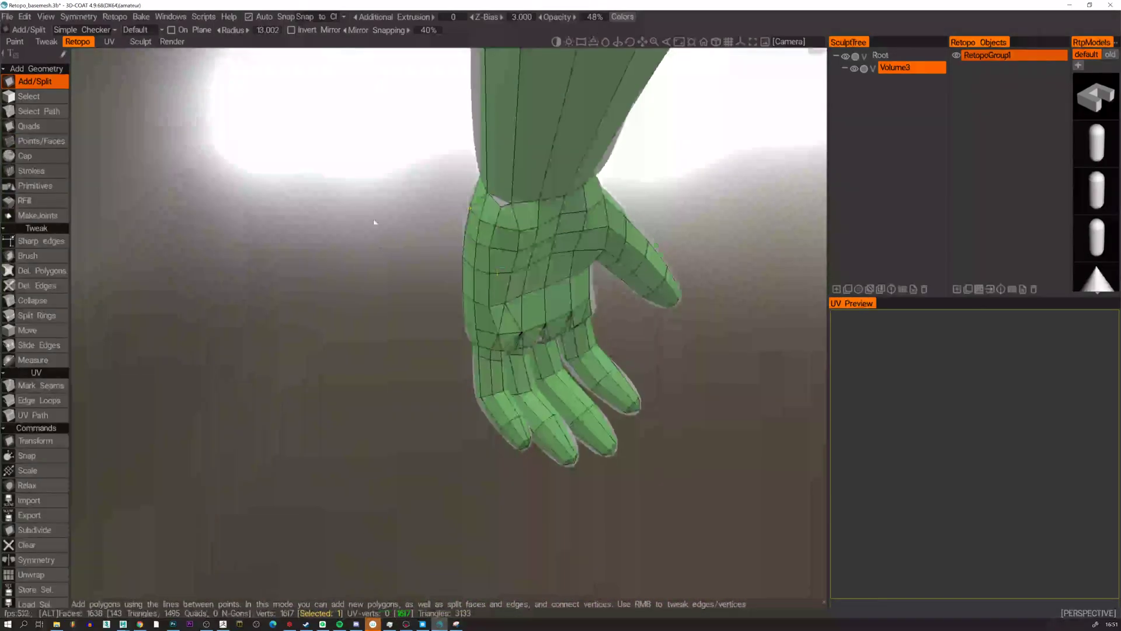
pyautogui.click(13, 128)
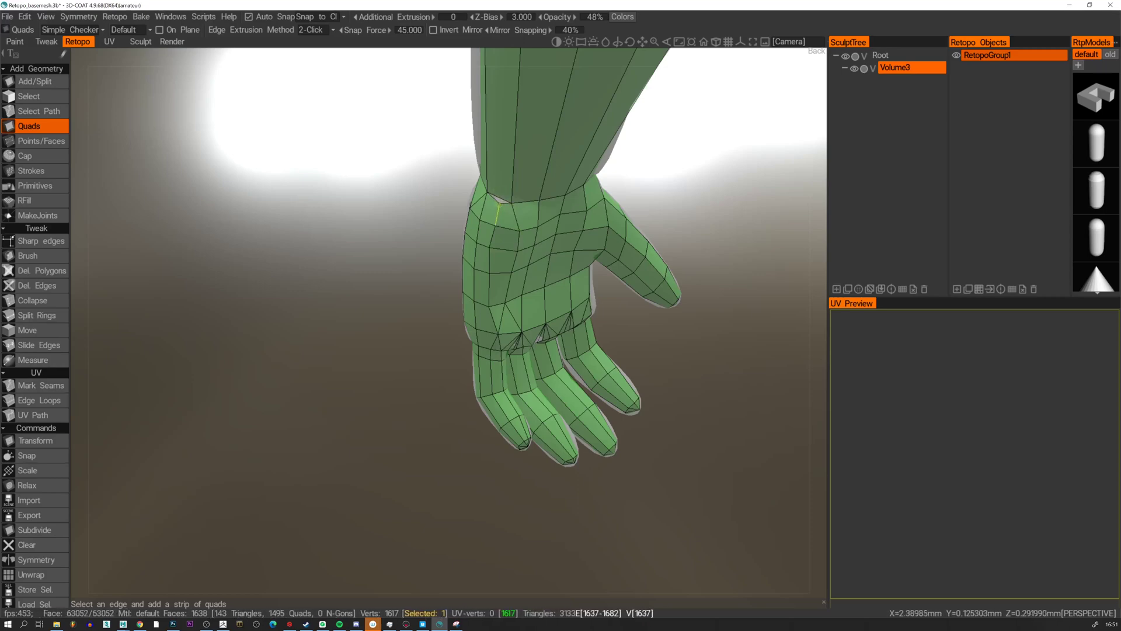
pyautogui.keyDown('alt'); pyautogui.moveTo(501, 217); pyautogui.dragTo(646, 101); pyautogui.keyUp('alt')
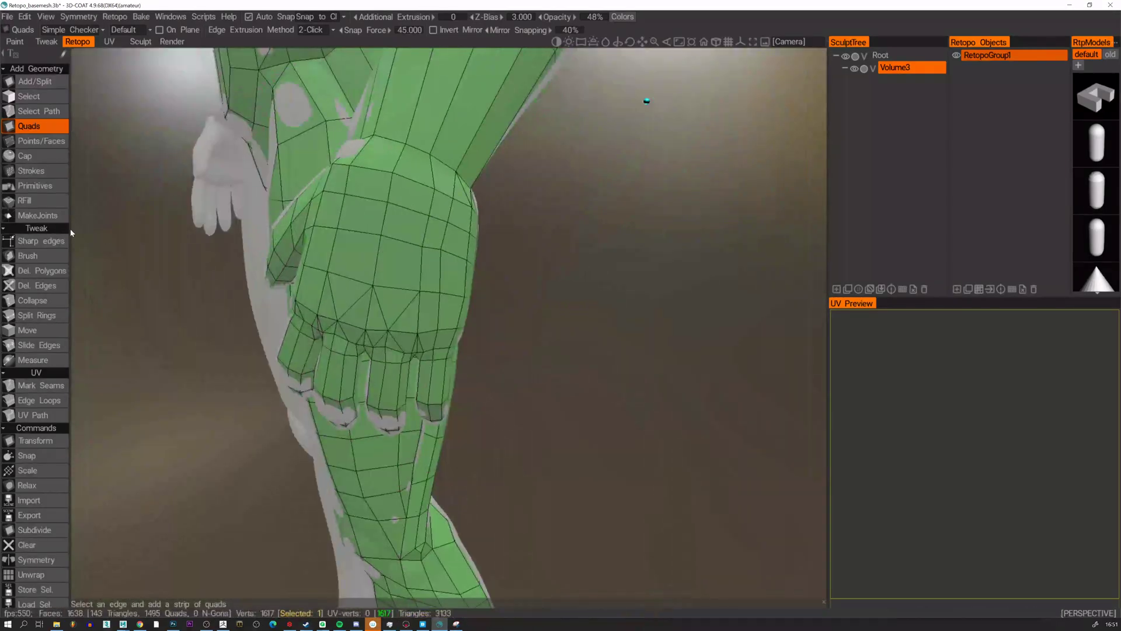
pyautogui.click(38, 270)
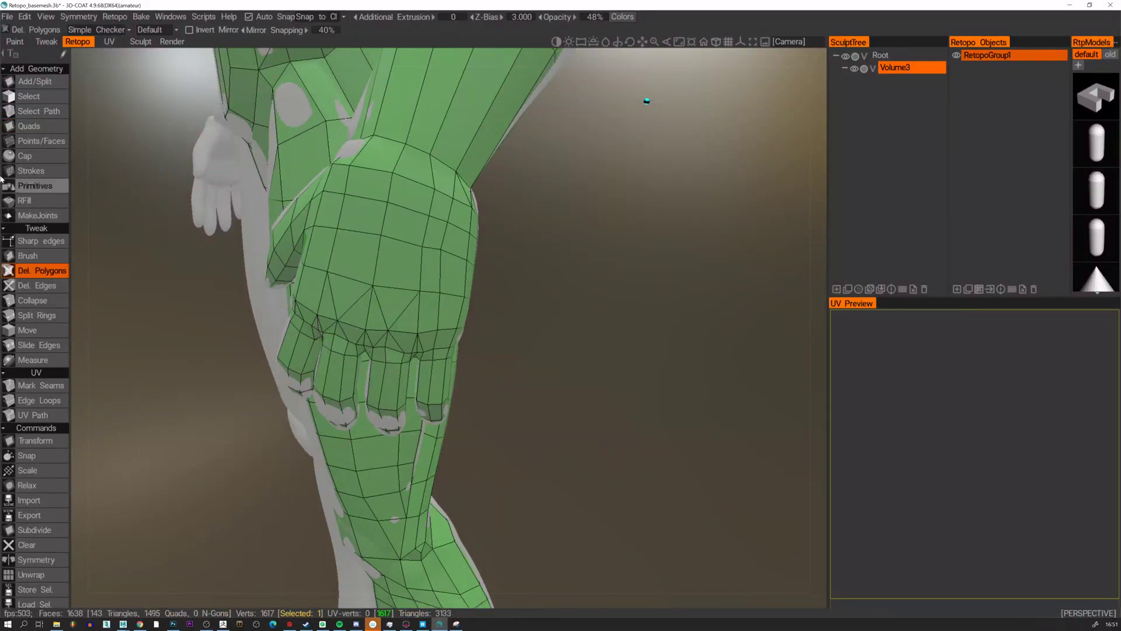
pyautogui.click(41, 285)
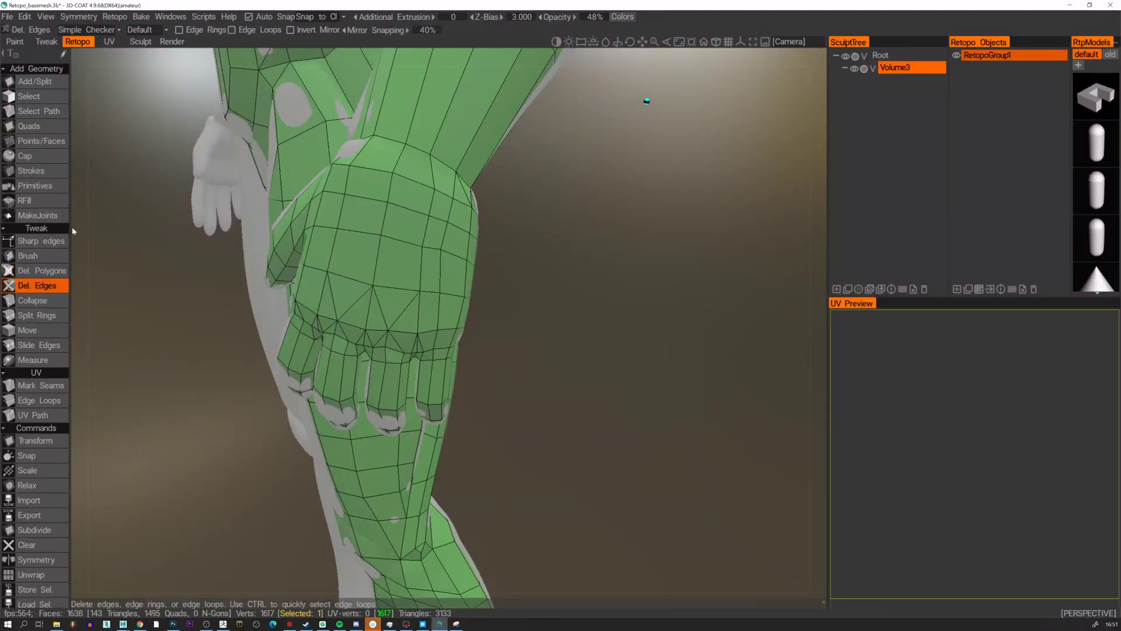
pyautogui.click(36, 81)
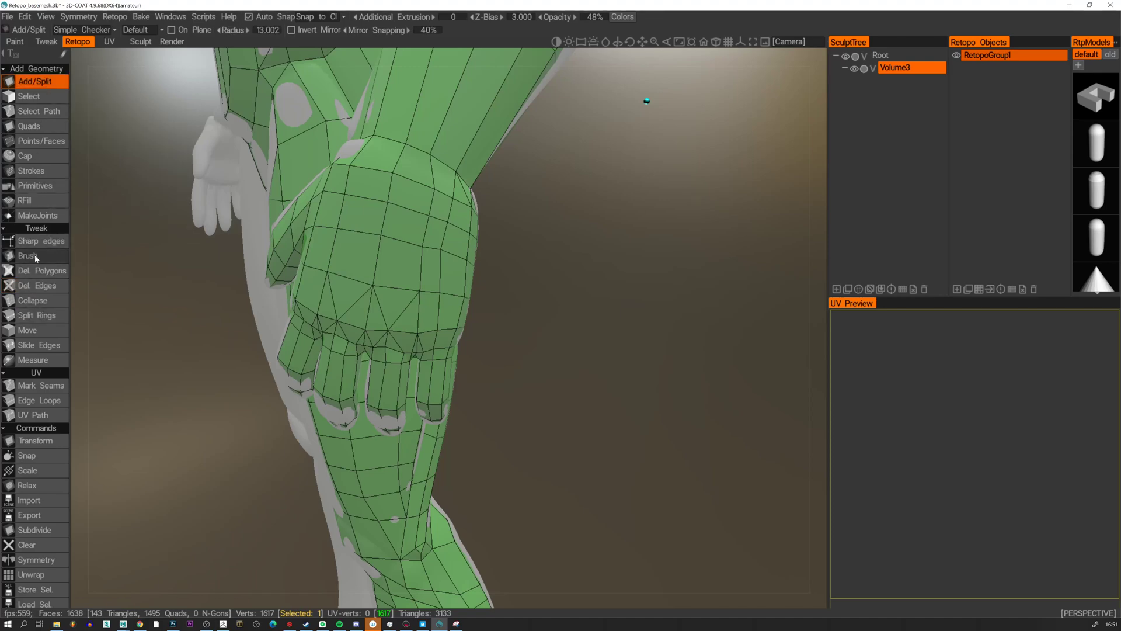
# Smooth the vertex spacing across the back of the hand and the wrist with the Brush tool, undoing one stroke along the way.
pyautogui.click(28, 256)
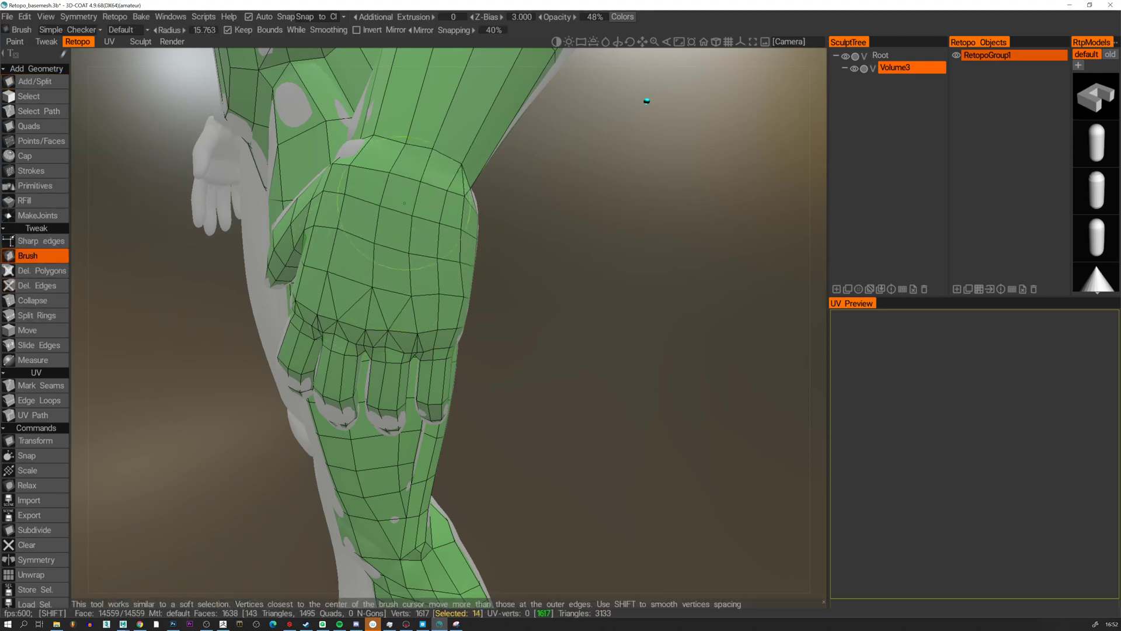
pyautogui.moveTo(429, 210)
pyautogui.keyDown('alt'); pyautogui.mouseDown()
pyautogui.moveTo(398, 230)
pyautogui.moveTo(452, 236)
pyautogui.moveTo(444, 274)
pyautogui.moveTo(380, 271)
pyautogui.mouseUp(); pyautogui.keyUp('alt')
pyautogui.hotkey('ctrl', 'z')
pyautogui.moveTo(380, 272)
pyautogui.keyDown('alt'); pyautogui.mouseDown()
pyautogui.moveTo(430, 263)
pyautogui.moveTo(344, 251)
pyautogui.moveTo(321, 262)
pyautogui.mouseUp(); pyautogui.keyUp('alt')
pyautogui.moveTo(320, 257)
pyautogui.keyDown('alt'); pyautogui.mouseDown()
pyautogui.moveTo(371, 205)
pyautogui.moveTo(420, 222)
pyautogui.moveTo(388, 232)
pyautogui.moveTo(368, 211)
pyautogui.moveTo(438, 228)
pyautogui.moveTo(409, 233)
pyautogui.mouseUp(); pyautogui.keyUp('alt')
pyautogui.moveTo(377, 234)
pyautogui.keyDown('shift'); pyautogui.mouseDown()
pyautogui.moveTo(394, 199)
pyautogui.moveTo(408, 243)
pyautogui.mouseUp(); pyautogui.keyUp('shift')
pyautogui.keyDown('alt'); pyautogui.moveTo(401, 246); pyautogui.dragTo(654, 280); pyautogui.keyUp('alt')
pyautogui.keyDown('alt'); pyautogui.moveTo(439, 200); pyautogui.dragTo(446, 230, button='right'); pyautogui.keyUp('alt')
pyautogui.moveTo(445, 231)
pyautogui.keyDown('alt'); pyautogui.mouseDown()
pyautogui.moveTo(360, 228)
pyautogui.moveTo(518, 240)
pyautogui.mouseUp(); pyautogui.keyUp('alt')
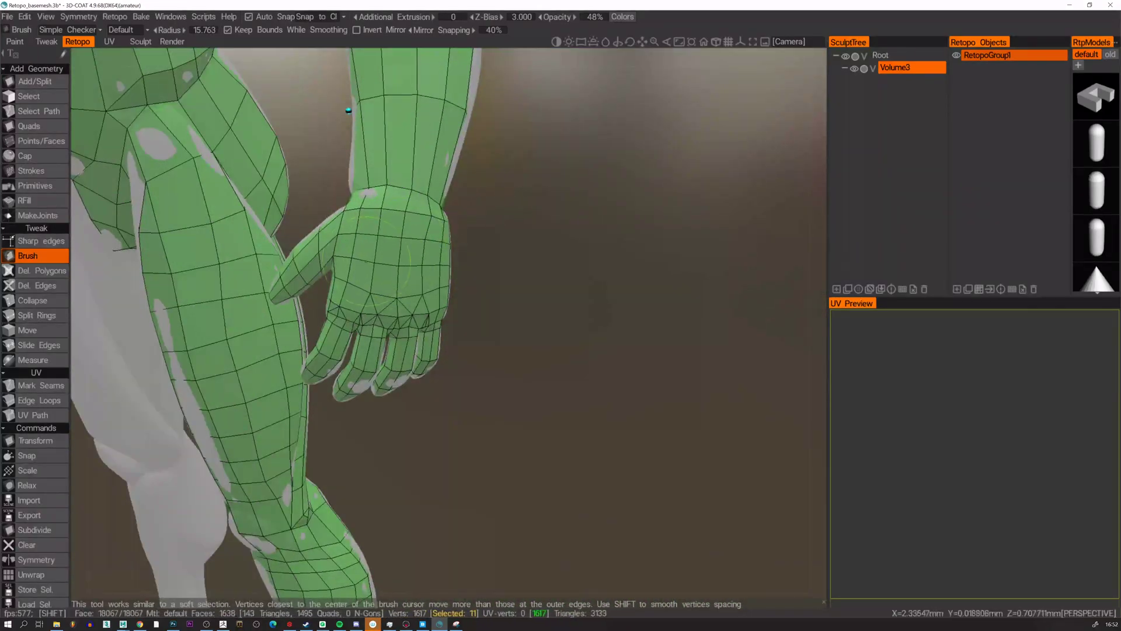
# Inspect the smoothed hand topology from several angles, and the whole figure from the front.
pyautogui.keyDown('alt'); pyautogui.moveTo(366, 262); pyautogui.dragTo(392, 315, button='right'); pyautogui.keyUp('alt')
pyautogui.keyDown('alt'); pyautogui.moveTo(393, 315); pyautogui.dragTo(409, 327); pyautogui.keyUp('alt')
pyautogui.keyDown('alt'); pyautogui.moveTo(409, 327); pyautogui.dragTo(408, 293, button='right'); pyautogui.keyUp('alt')
pyautogui.keyDown('alt'); pyautogui.moveTo(408, 292); pyautogui.dragTo(405, 268); pyautogui.keyUp('alt')
pyautogui.keyDown('alt'); pyautogui.moveTo(406, 268); pyautogui.dragTo(424, 287, button='right'); pyautogui.keyUp('alt')
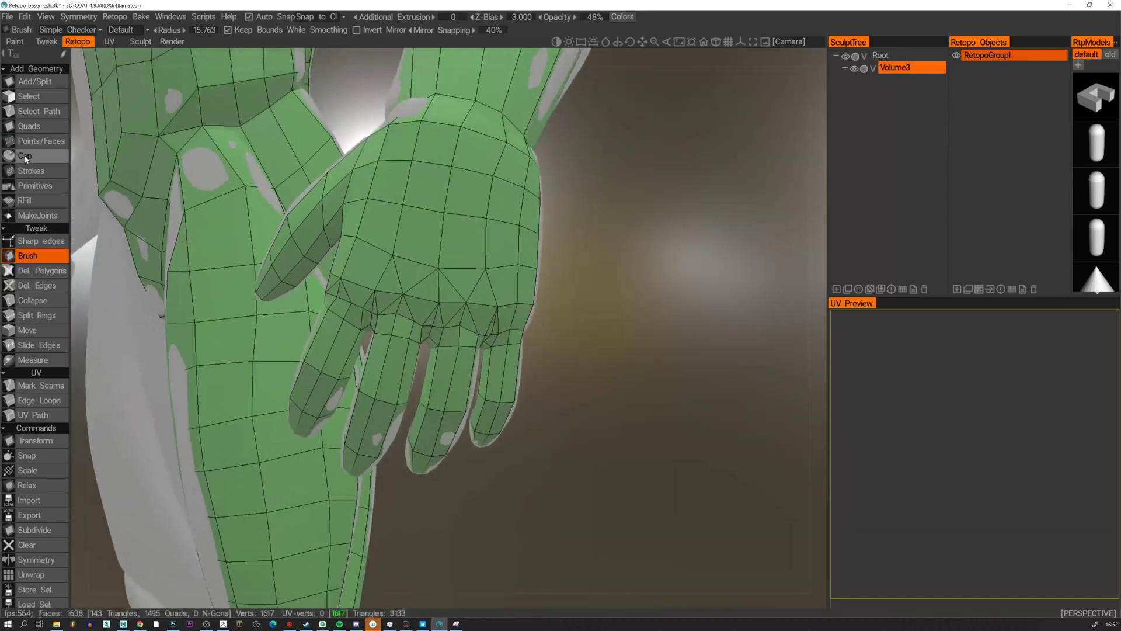
pyautogui.click(35, 141)
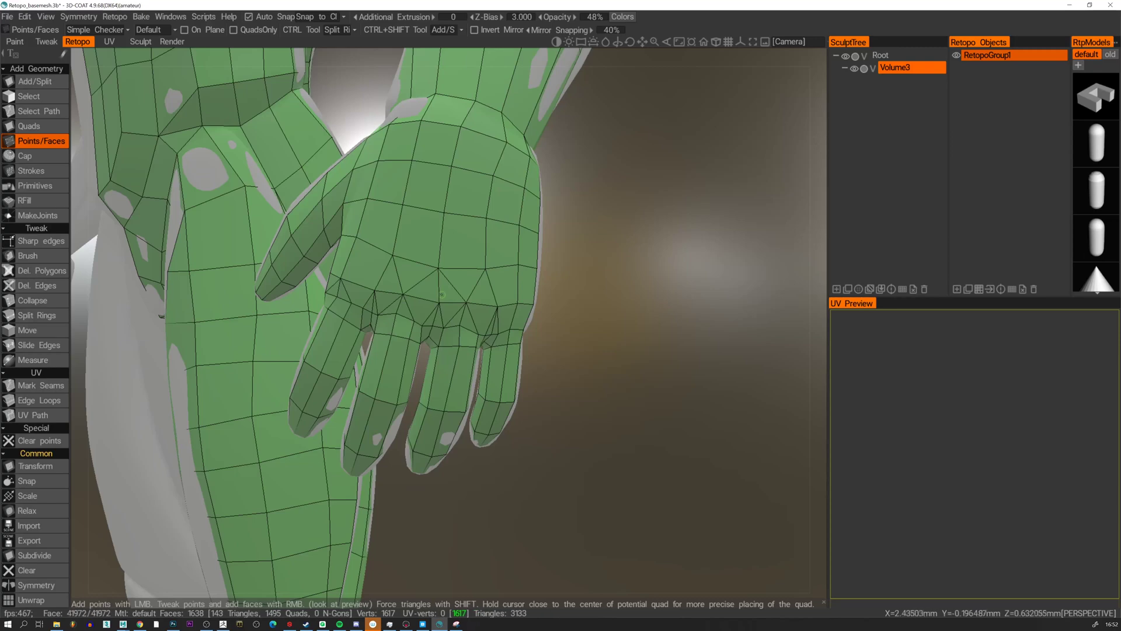
pyautogui.keyDown('alt'); pyautogui.moveTo(417, 305); pyautogui.dragTo(452, 471); pyautogui.keyUp('alt')
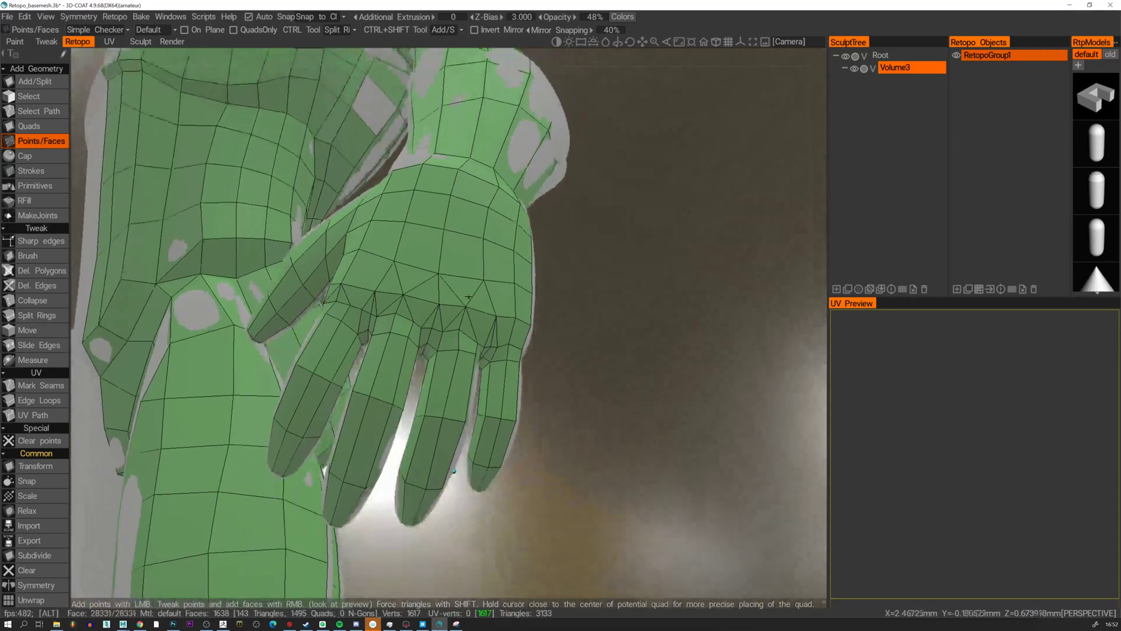
pyautogui.keyDown('alt'); pyautogui.moveTo(452, 471); pyautogui.dragTo(463, 283, button='right'); pyautogui.keyUp('alt')
pyautogui.keyDown('alt'); pyautogui.moveTo(464, 283); pyautogui.dragTo(490, 281); pyautogui.keyUp('alt')
pyautogui.keyDown('alt'); pyautogui.moveTo(491, 281); pyautogui.dragTo(463, 251, button='right'); pyautogui.keyUp('alt')
pyautogui.moveTo(463, 251)
pyautogui.keyDown('alt'); pyautogui.mouseDown()
pyautogui.moveTo(363, 243)
pyautogui.moveTo(458, 230)
pyautogui.moveTo(563, 288)
pyautogui.moveTo(537, 257)
pyautogui.moveTo(485, 244)
pyautogui.mouseUp(); pyautogui.keyUp('alt')
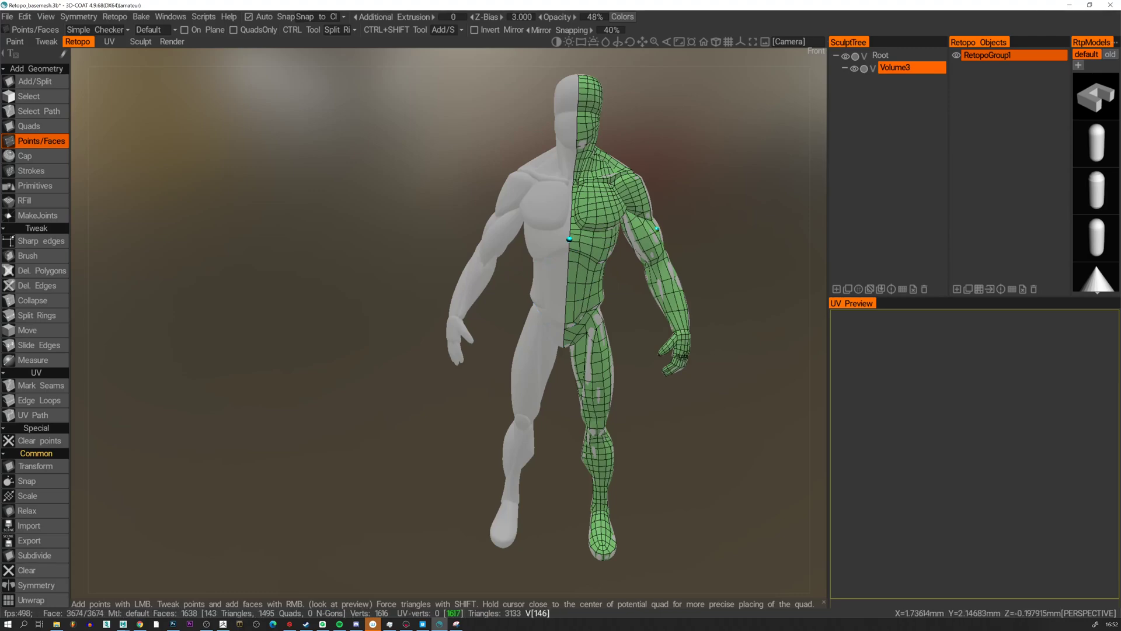
pyautogui.keyDown('alt'); pyautogui.moveTo(688, 252); pyautogui.dragTo(563, 309); pyautogui.keyUp('alt')
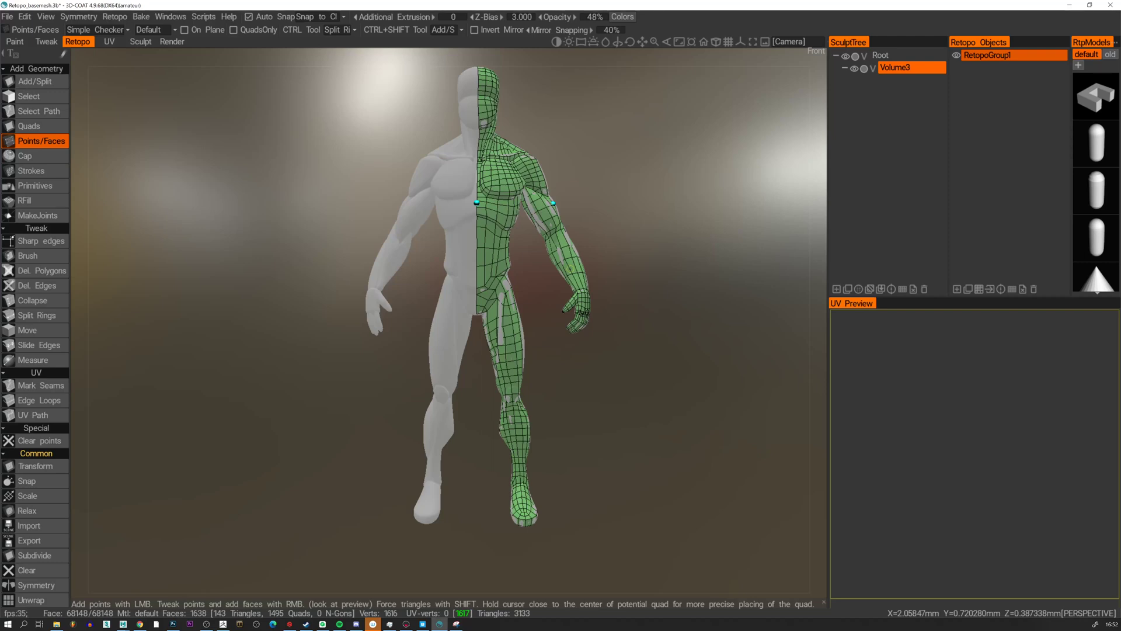
# Turn on mirror symmetry across the X axis for the retopo mesh.
pyautogui.click(79, 16)
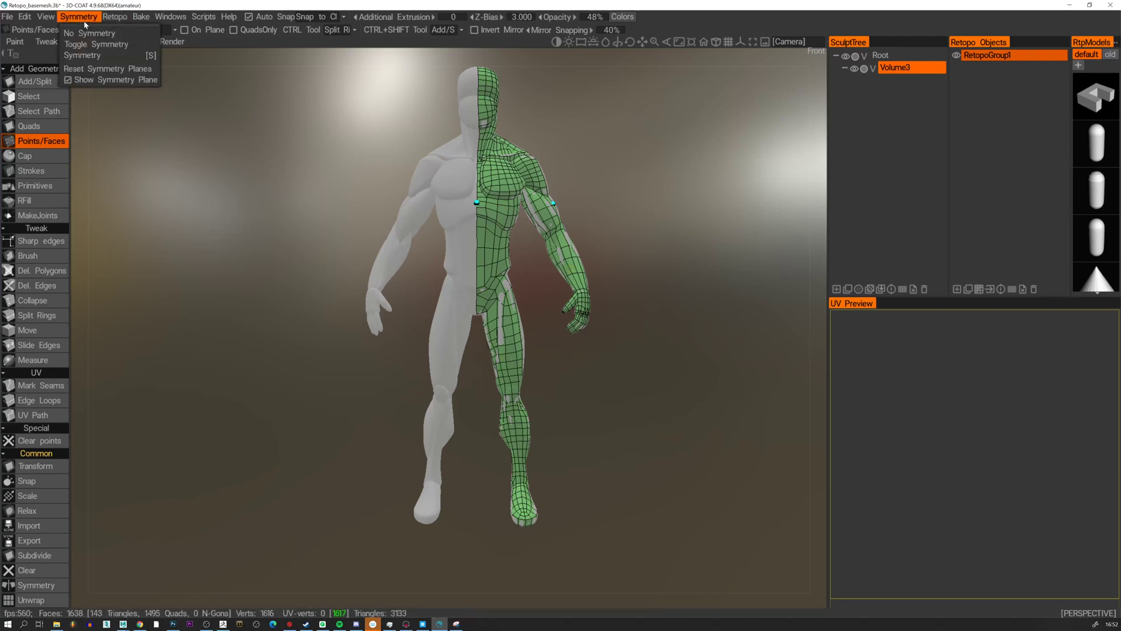
pyautogui.click(86, 56)
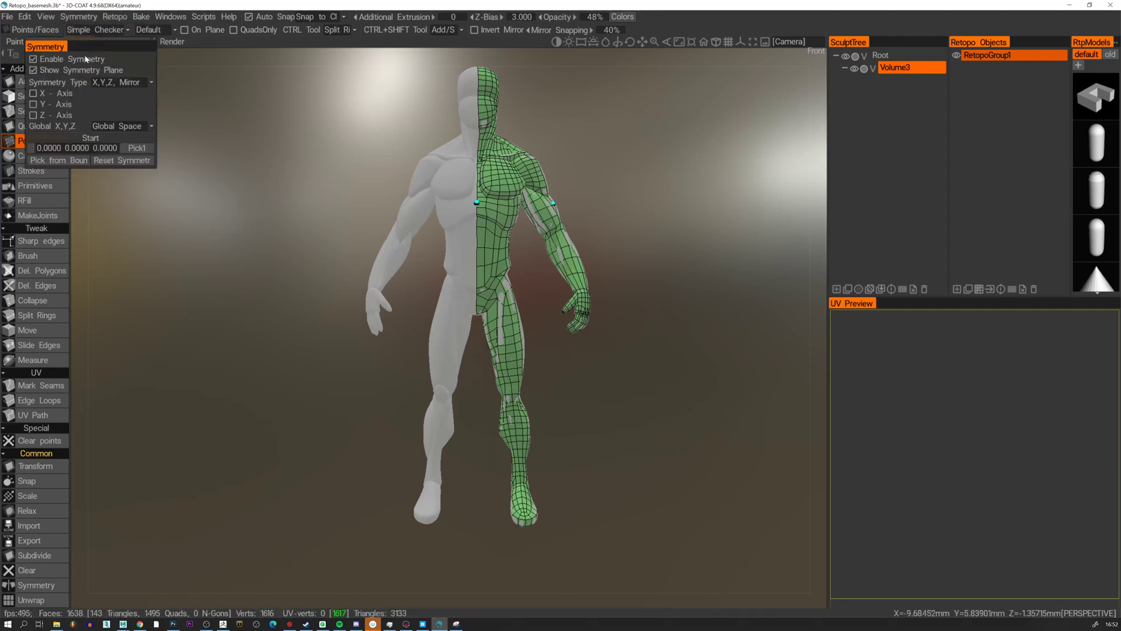
pyautogui.click(33, 94)
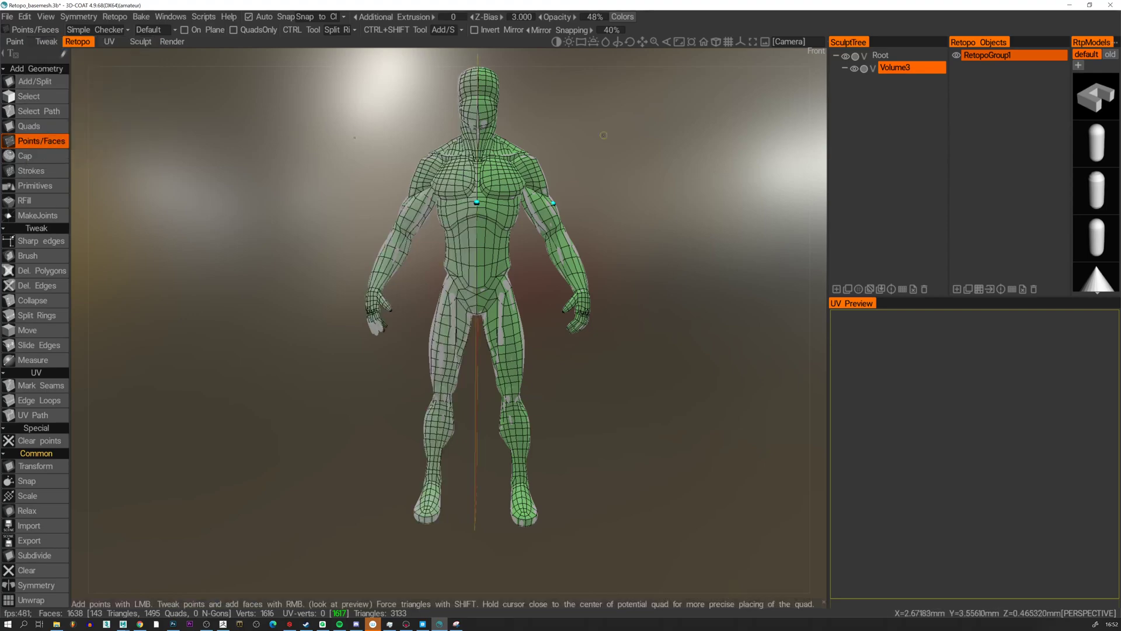
pyautogui.moveTo(567, 176); pyautogui.dragTo(549, 196)
# Examine how the mirrored retopo mesh fits the opposite hand, legs and torso of the sculpt.
pyautogui.keyDown('alt'); pyautogui.moveTo(461, 365); pyautogui.dragTo(503, 264, button='middle'); pyautogui.keyUp('alt')
pyautogui.keyDown('alt'); pyautogui.moveTo(490, 269); pyautogui.dragTo(415, 165, button='right'); pyautogui.keyUp('alt')
pyautogui.keyDown('alt'); pyautogui.moveTo(415, 166); pyautogui.dragTo(409, 183, button='middle'); pyautogui.keyUp('alt')
pyautogui.keyDown('alt'); pyautogui.moveTo(408, 183); pyautogui.dragTo(323, 152, button='right'); pyautogui.keyUp('alt')
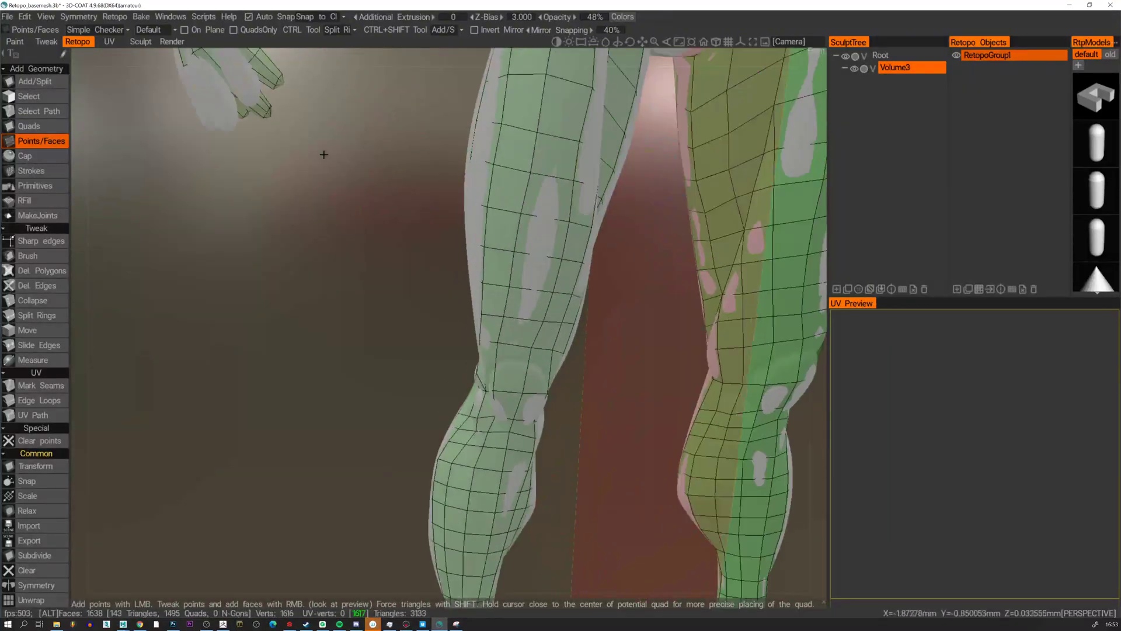
pyautogui.keyDown('alt'); pyautogui.moveTo(323, 152); pyautogui.dragTo(334, 207, button='middle'); pyautogui.keyUp('alt')
pyautogui.keyDown('alt'); pyautogui.moveTo(335, 207); pyautogui.dragTo(303, 253); pyautogui.keyUp('alt')
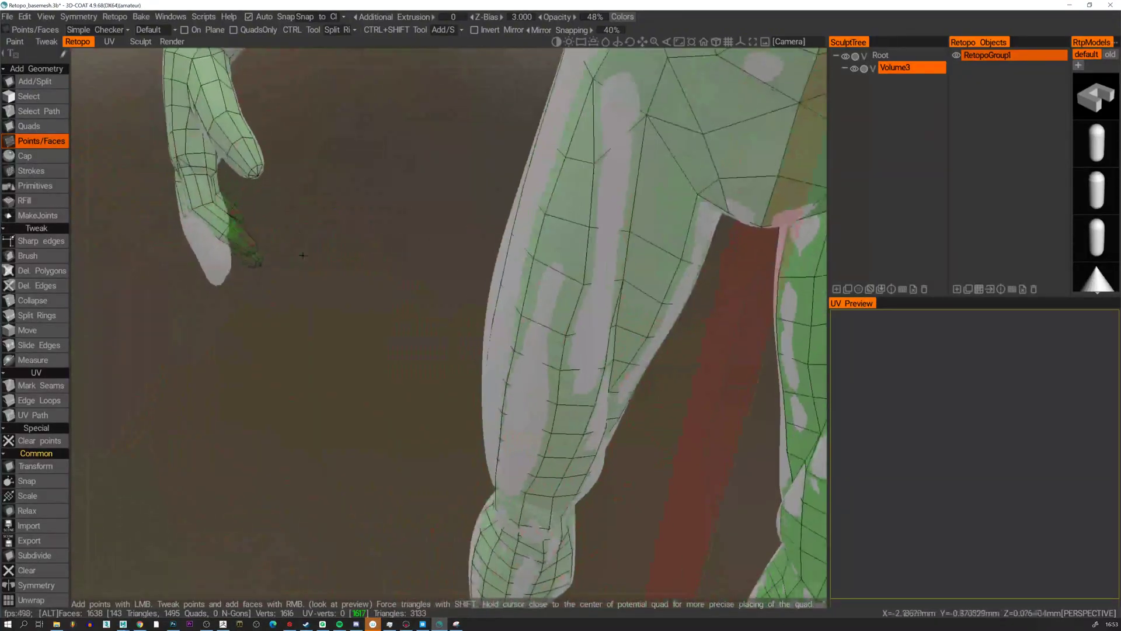
pyautogui.keyDown('alt'); pyautogui.moveTo(303, 253); pyautogui.dragTo(388, 258, button='right'); pyautogui.keyUp('alt')
pyautogui.keyDown('alt'); pyautogui.moveTo(388, 256); pyautogui.dragTo(451, 235); pyautogui.keyUp('alt')
pyautogui.keyDown('alt'); pyautogui.moveTo(451, 235); pyautogui.dragTo(424, 280, button='middle'); pyautogui.keyUp('alt')
pyautogui.keyDown('alt'); pyautogui.moveTo(424, 281); pyautogui.dragTo(407, 295, button='right'); pyautogui.keyUp('alt')
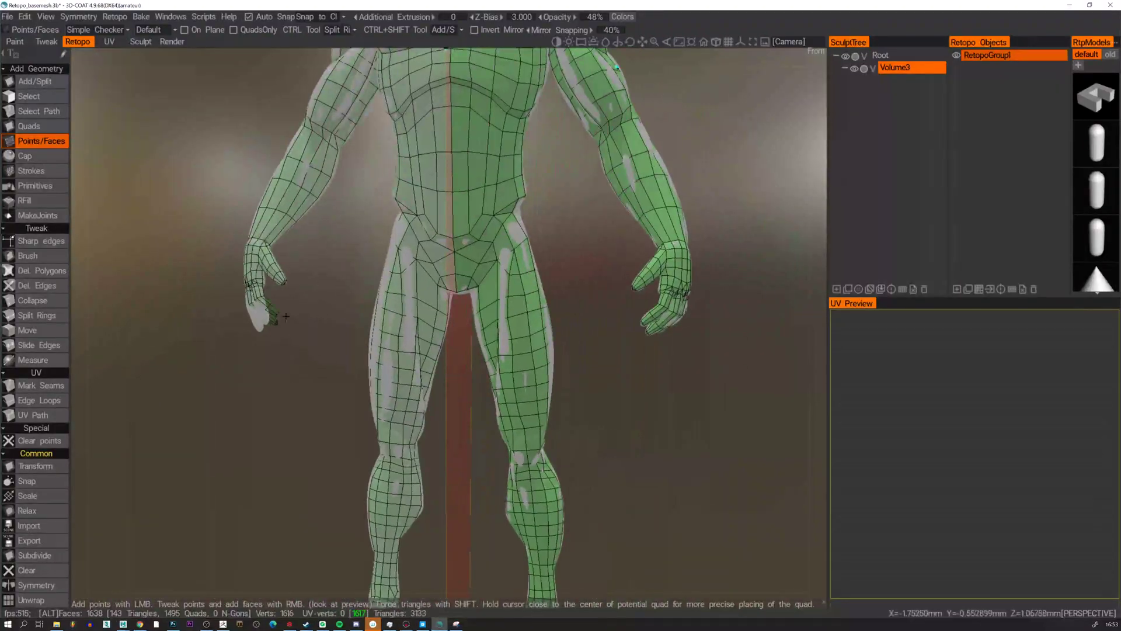
pyautogui.keyDown('alt'); pyautogui.moveTo(350, 368); pyautogui.dragTo(435, 403, button='right'); pyautogui.keyUp('alt')
pyautogui.keyDown('alt'); pyautogui.moveTo(436, 403); pyautogui.dragTo(439, 251); pyautogui.keyUp('alt')
pyautogui.keyDown('alt'); pyautogui.moveTo(438, 251); pyautogui.dragTo(461, 245, button='right'); pyautogui.keyUp('alt')
pyautogui.keyDown('alt'); pyautogui.moveTo(461, 245); pyautogui.dragTo(411, 384, button='middle'); pyautogui.keyUp('alt')
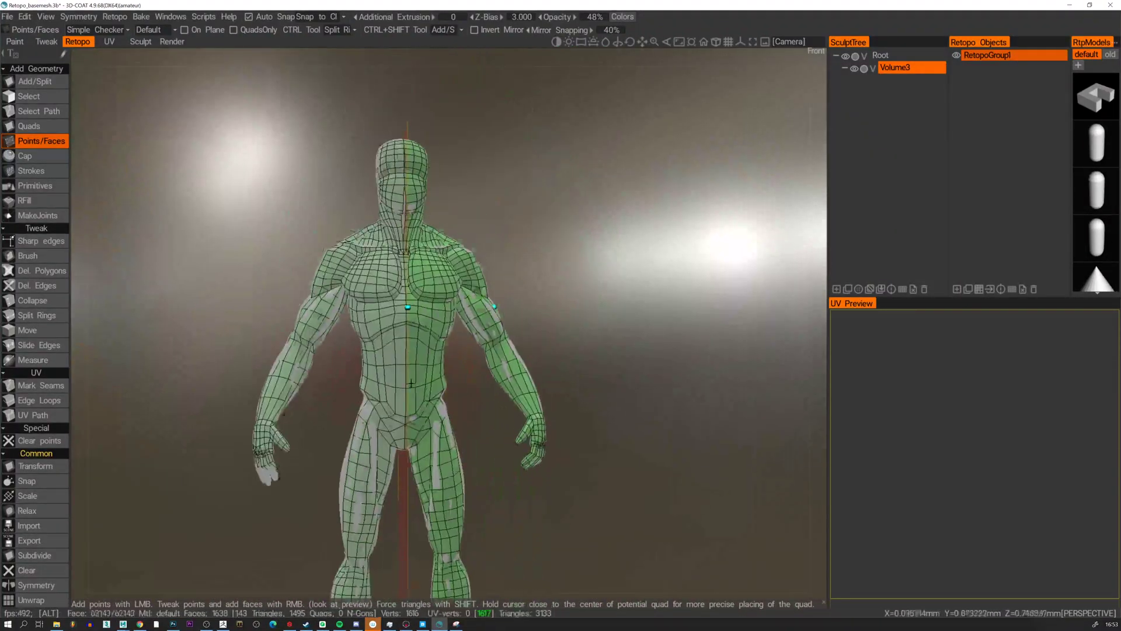
# Try to apply the mirror symmetry to all layers of the retopo mesh.
pyautogui.moveTo(411, 277)
pyautogui.keyDown('alt'); pyautogui.mouseDown()
pyautogui.moveTo(673, 308)
pyautogui.moveTo(491, 294)
pyautogui.moveTo(444, 275)
pyautogui.moveTo(403, 280)
pyautogui.mouseUp(); pyautogui.keyUp('alt')
pyautogui.keyDown('alt'); pyautogui.moveTo(404, 428); pyautogui.dragTo(407, 211, button='middle'); pyautogui.keyUp('alt')
pyautogui.keyDown('alt'); pyautogui.keyDown('shift'); pyautogui.moveTo(407, 246); pyautogui.dragTo(415, 257); pyautogui.keyUp('shift'); pyautogui.keyUp('alt')
pyautogui.keyDown('alt'); pyautogui.moveTo(406, 103); pyautogui.dragTo(394, 270, button='middle'); pyautogui.keyUp('alt')
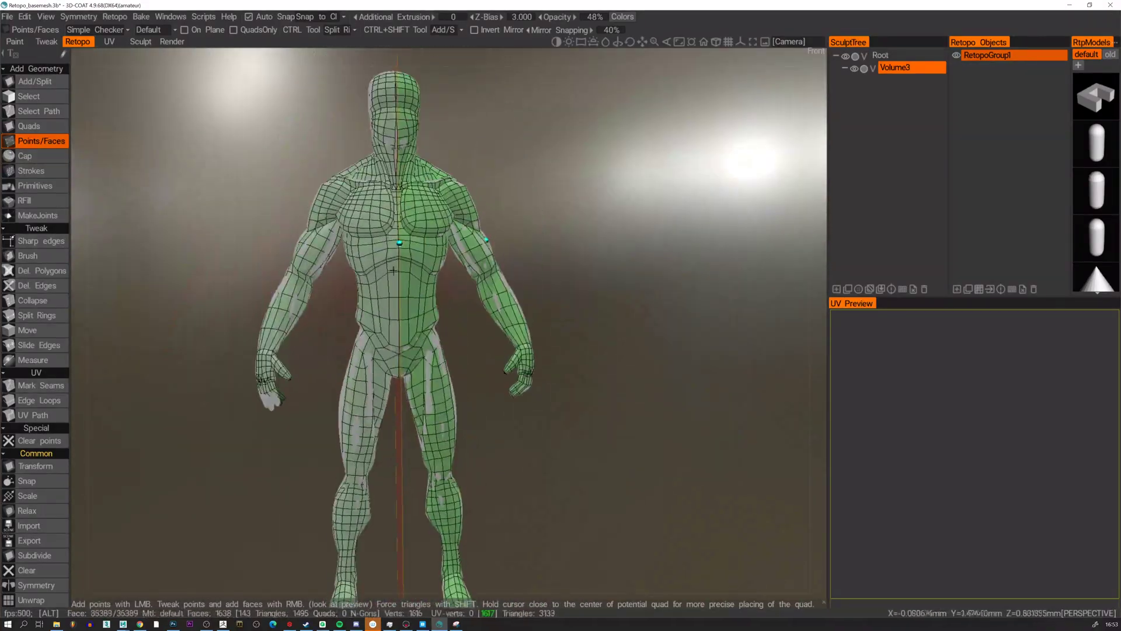
pyautogui.keyDown('alt'); pyautogui.moveTo(394, 271); pyautogui.dragTo(383, 210, button='right'); pyautogui.keyUp('alt')
pyautogui.keyDown('alt'); pyautogui.moveTo(354, 122); pyautogui.dragTo(373, 243, button='middle'); pyautogui.keyUp('alt')
pyautogui.click(140, 17)
pyautogui.moveTo(109, 17)
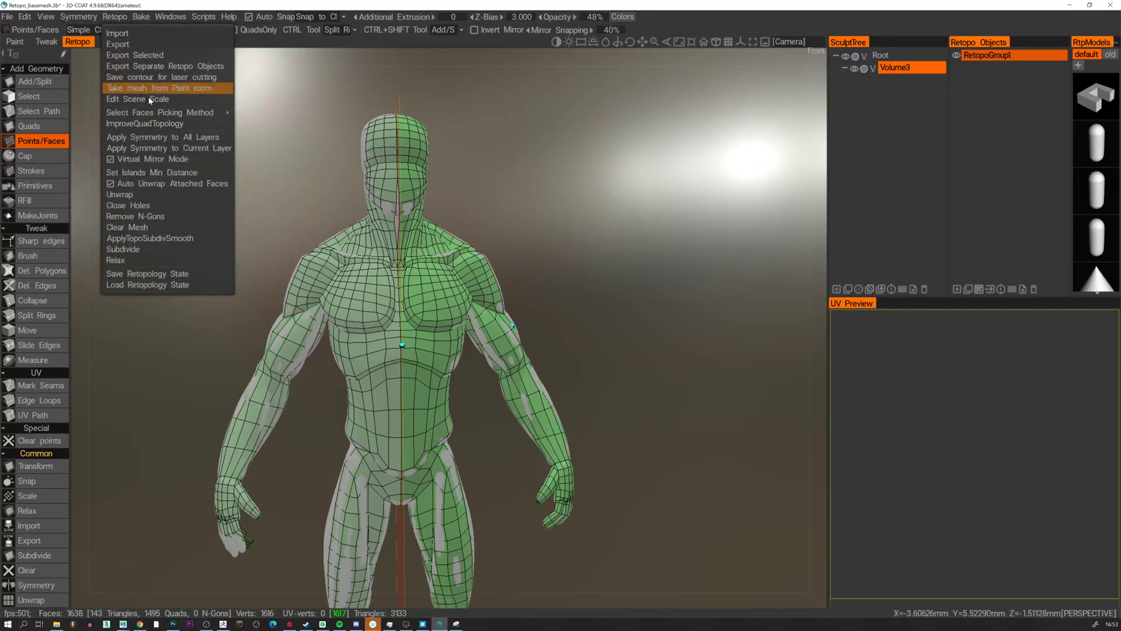
pyautogui.click(162, 138)
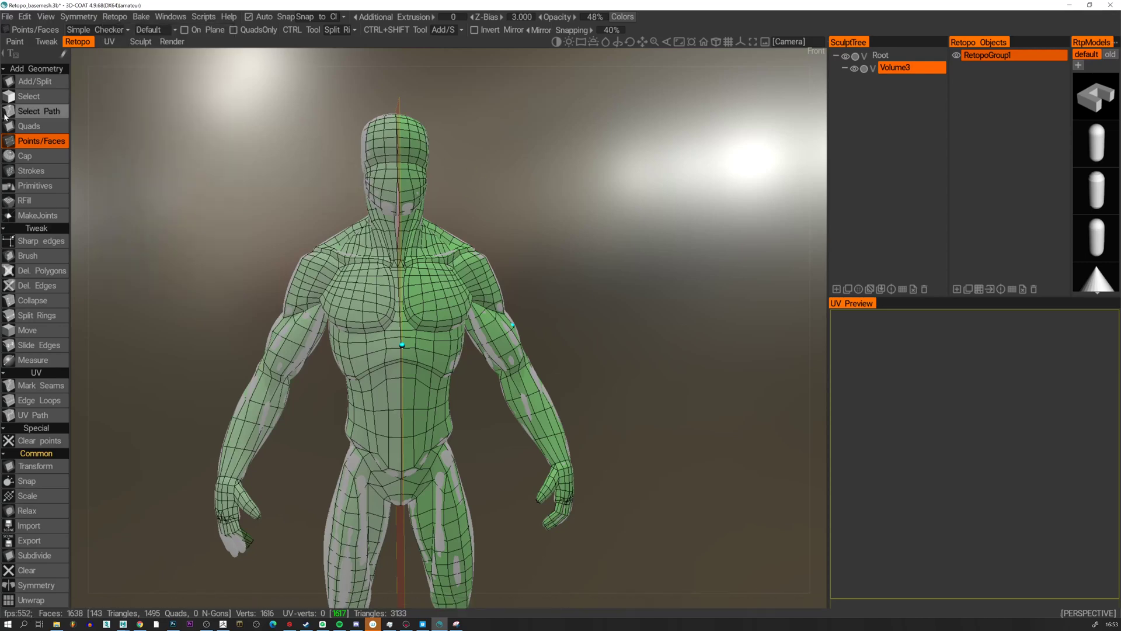
# Move the centre vertices of the upper throat and chin onto the symmetry plane to close the gap there.
pyautogui.scroll(4, 391, 220)
pyautogui.scroll(5, 392, 224)
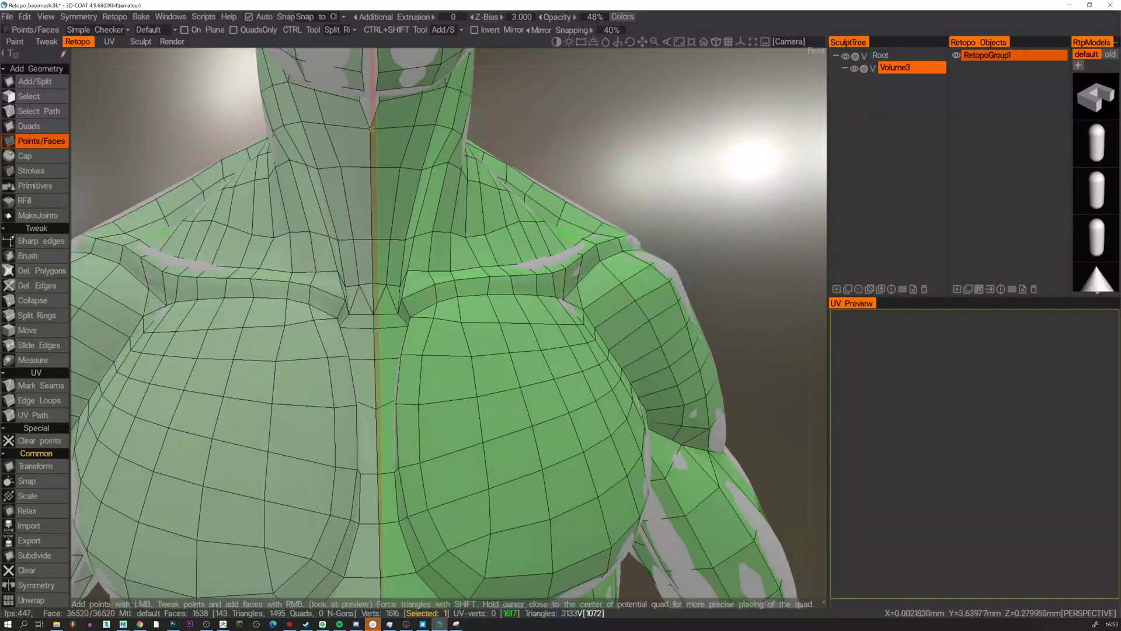
pyautogui.keyDown('alt'); pyautogui.moveTo(371, 129); pyautogui.dragTo(374, 103); pyautogui.keyUp('alt')
pyautogui.moveTo(378, 94); pyautogui.dragTo(370, 99, button='right')
pyautogui.keyDown('alt'); pyautogui.moveTo(369, 99); pyautogui.dragTo(407, 237, button='middle'); pyautogui.keyUp('alt')
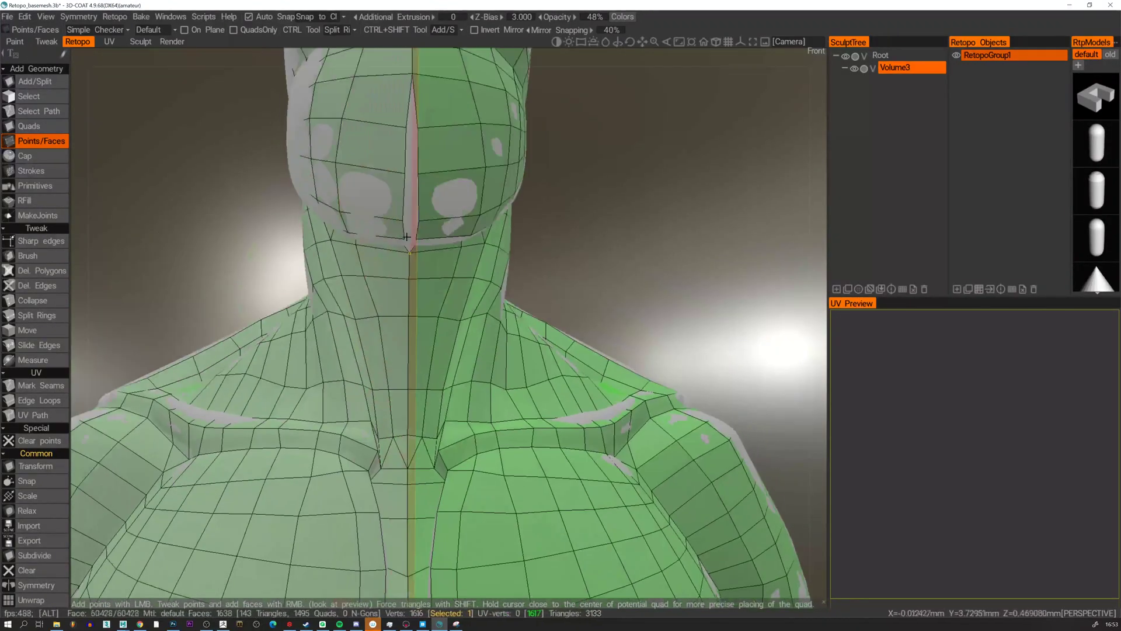
pyautogui.scroll(6, 407, 236)
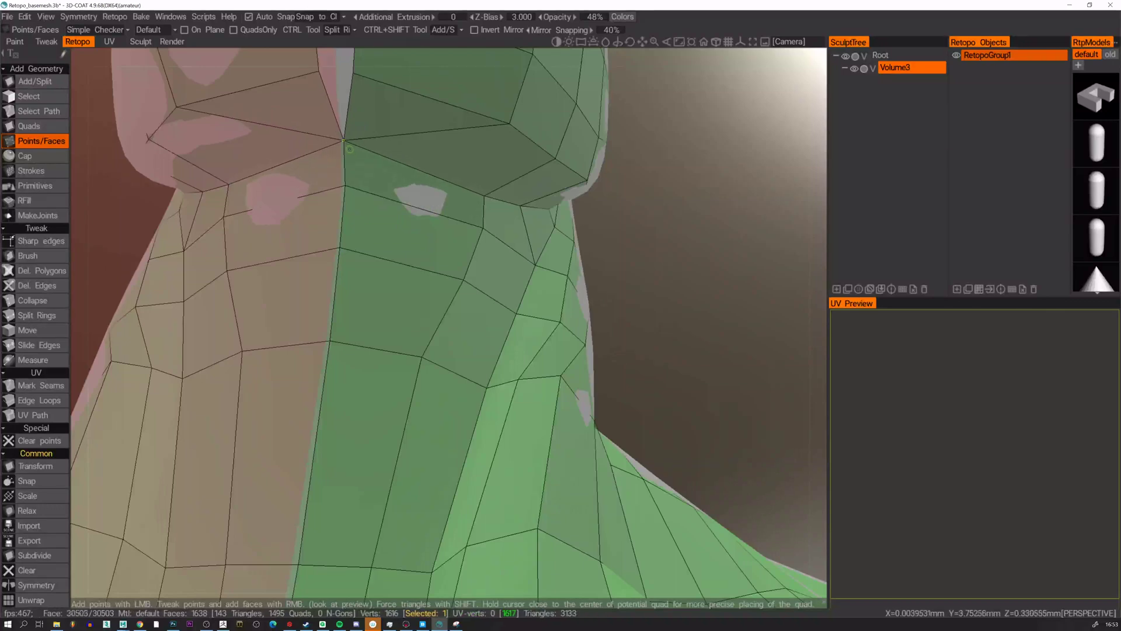
pyautogui.keyDown('alt'); pyautogui.moveTo(349, 149); pyautogui.dragTo(361, 237, button='middle'); pyautogui.keyUp('alt')
pyautogui.moveTo(366, 170); pyautogui.dragTo(349, 171, button='right')
# Pull the face's centre-line vertices onto the symmetry plane, working upward from the chin.
pyautogui.keyDown('alt'); pyautogui.moveTo(363, 170); pyautogui.dragTo(376, 252, button='middle'); pyautogui.keyUp('alt')
pyautogui.moveTo(386, 182); pyautogui.dragTo(362, 182, button='right')
pyautogui.keyDown('alt'); pyautogui.moveTo(371, 156); pyautogui.dragTo(375, 248, button='middle'); pyautogui.keyUp('alt')
pyautogui.moveTo(390, 165); pyautogui.dragTo(372, 164, button='right')
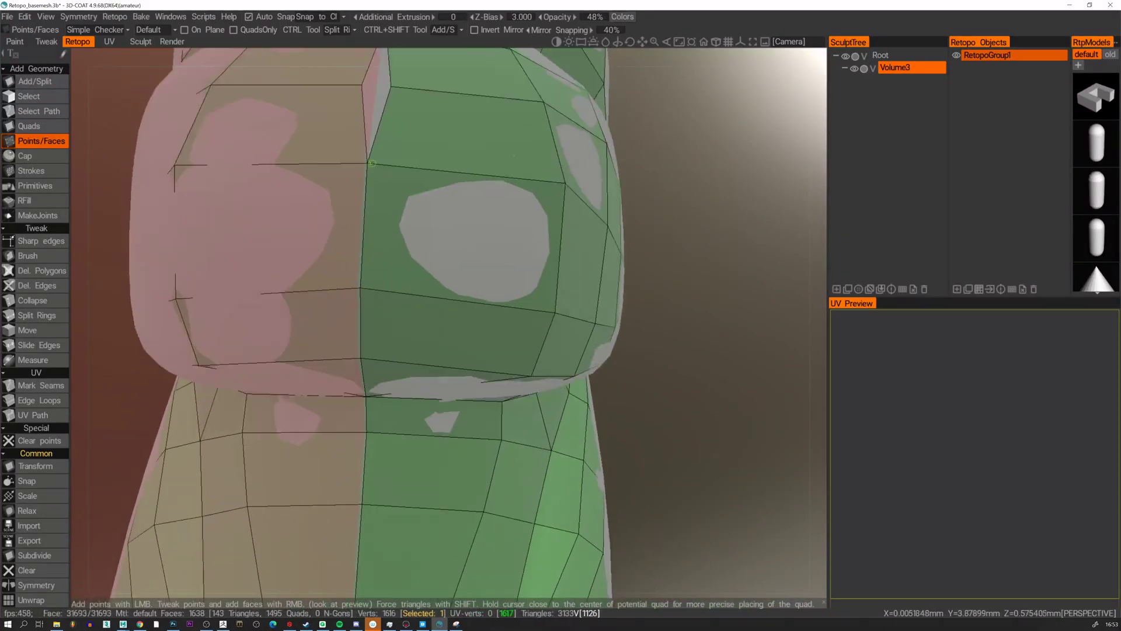
pyautogui.keyDown('alt'); pyautogui.moveTo(383, 71); pyautogui.dragTo(389, 194, button='middle'); pyautogui.keyUp('alt')
pyautogui.moveTo(402, 191)
pyautogui.mouseDown(button='right')
pyautogui.moveTo(383, 192)
pyautogui.moveTo(409, 176)
pyautogui.mouseUp(button='right')
pyautogui.keyDown('alt'); pyautogui.moveTo(409, 175); pyautogui.dragTo(428, 205); pyautogui.keyUp('alt')
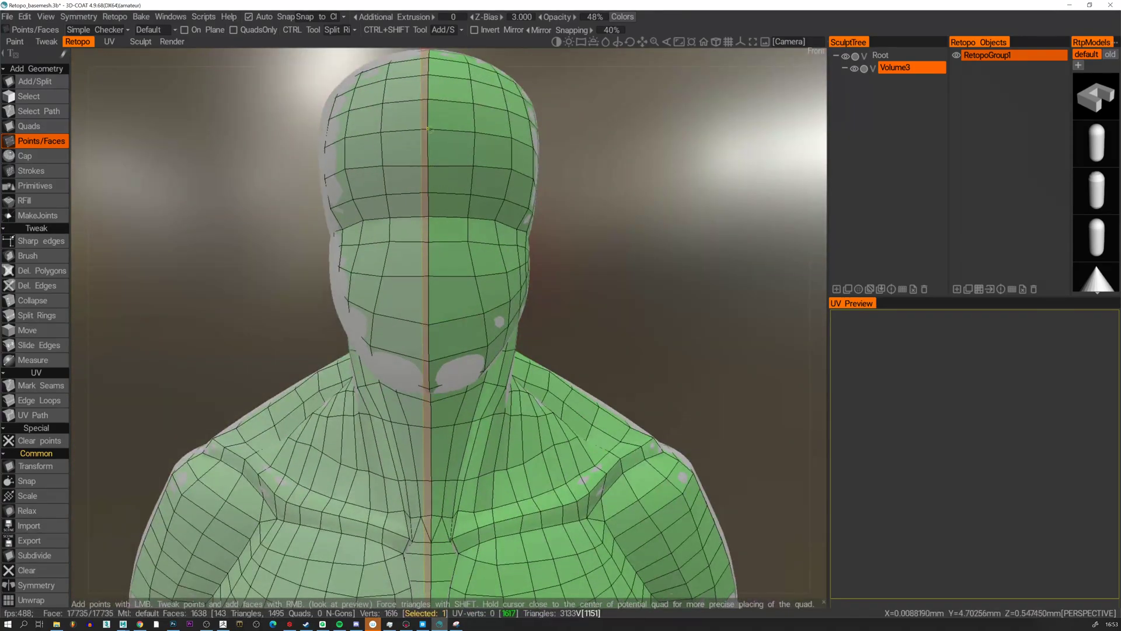
# Align the centre-line vertices on the back of the head and neck with the symmetry plane.
pyautogui.keyDown('alt'); pyautogui.moveTo(428, 130); pyautogui.dragTo(526, 152); pyautogui.keyUp('alt')
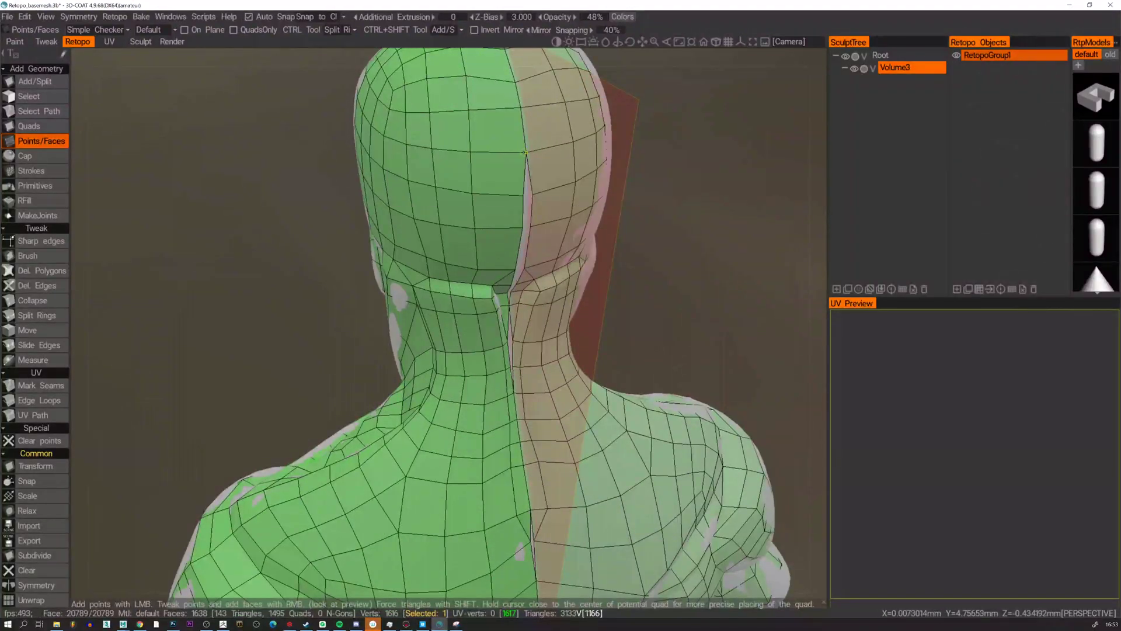
pyautogui.keyDown('alt'); pyautogui.moveTo(524, 259); pyautogui.dragTo(524, 254); pyautogui.keyUp('alt')
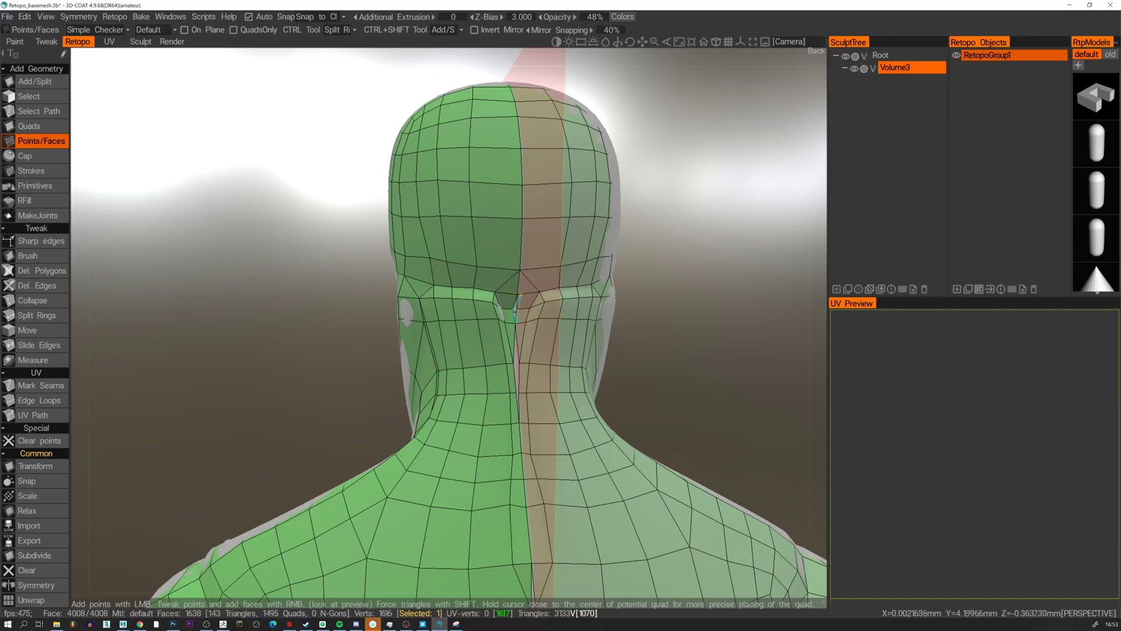
pyautogui.keyDown('alt'); pyautogui.moveTo(517, 354); pyautogui.dragTo(503, 273, button='middle'); pyautogui.keyUp('alt')
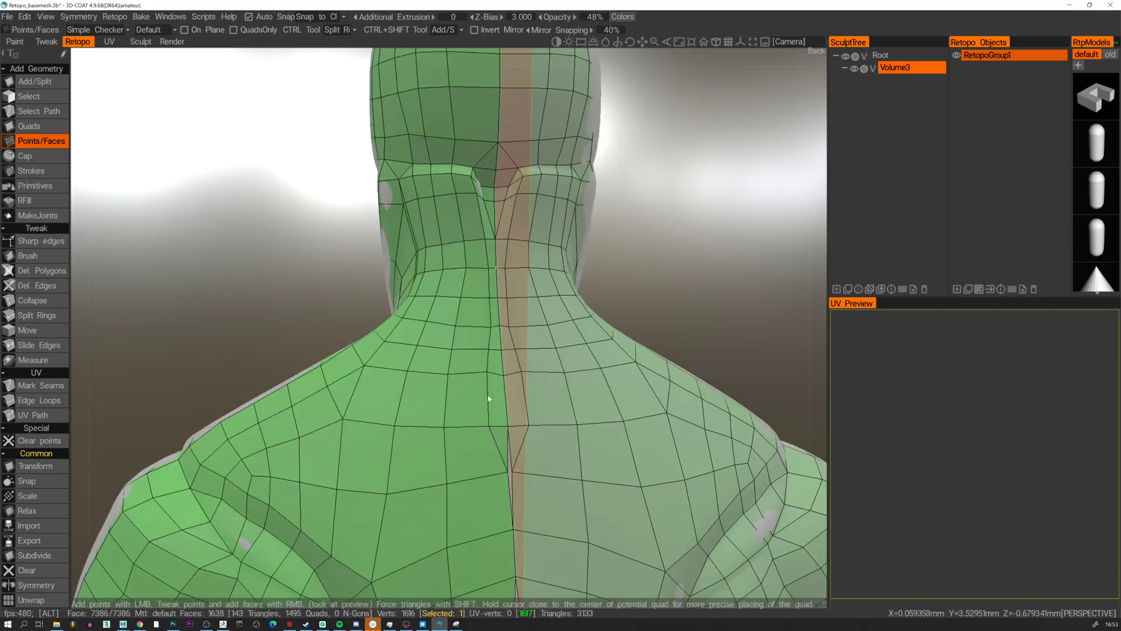
pyautogui.keyDown('alt'); pyautogui.moveTo(489, 398); pyautogui.dragTo(485, 228, button='middle'); pyautogui.keyUp('alt')
# Move the centre-line vertices along the spine down to the lower back onto the symmetry plane.
pyautogui.keyDown('alt'); pyautogui.moveTo(480, 286); pyautogui.dragTo(474, 119, button='middle'); pyautogui.keyUp('alt')
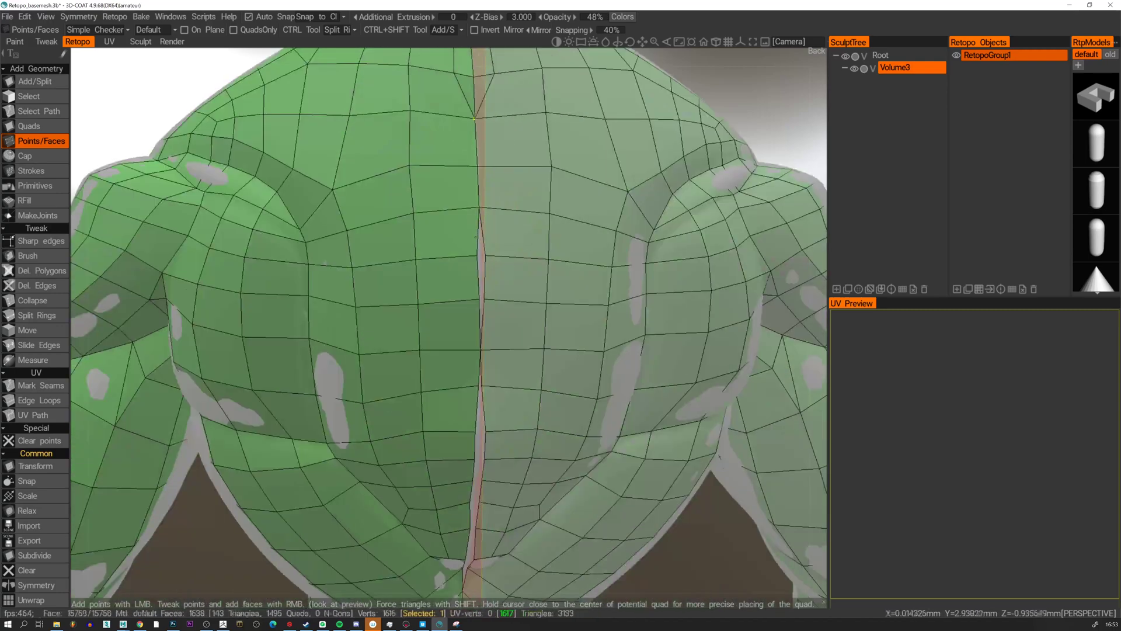
pyautogui.keyDown('alt'); pyautogui.moveTo(481, 298); pyautogui.dragTo(478, 51, button='middle'); pyautogui.keyUp('alt')
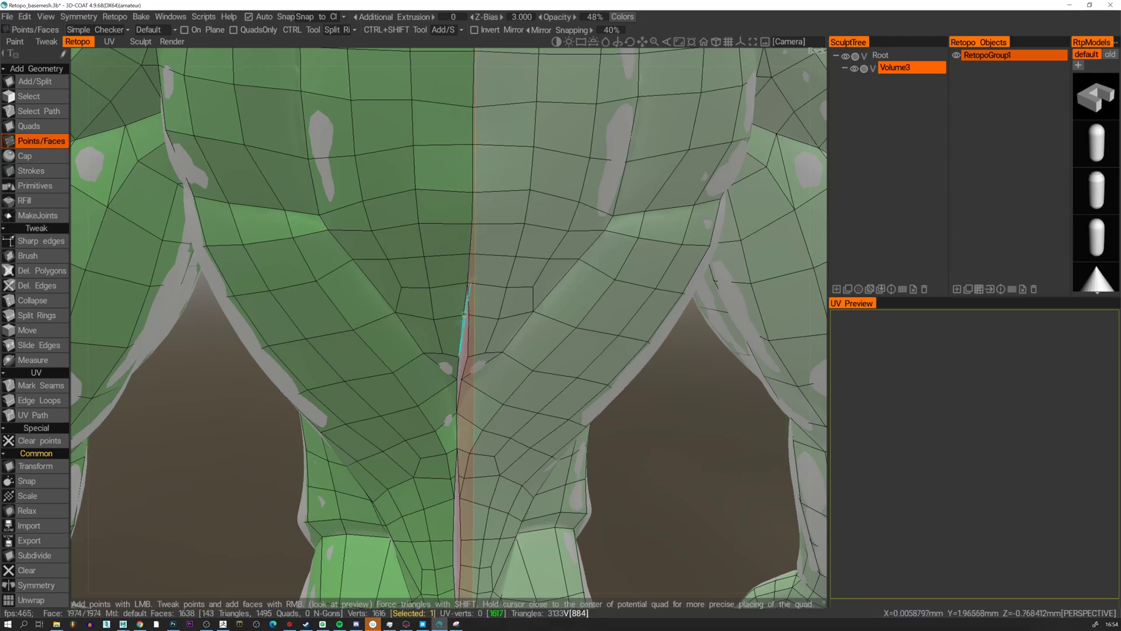
pyautogui.keyDown('alt'); pyautogui.moveTo(464, 314); pyautogui.dragTo(447, 139, button='middle'); pyautogui.keyUp('alt')
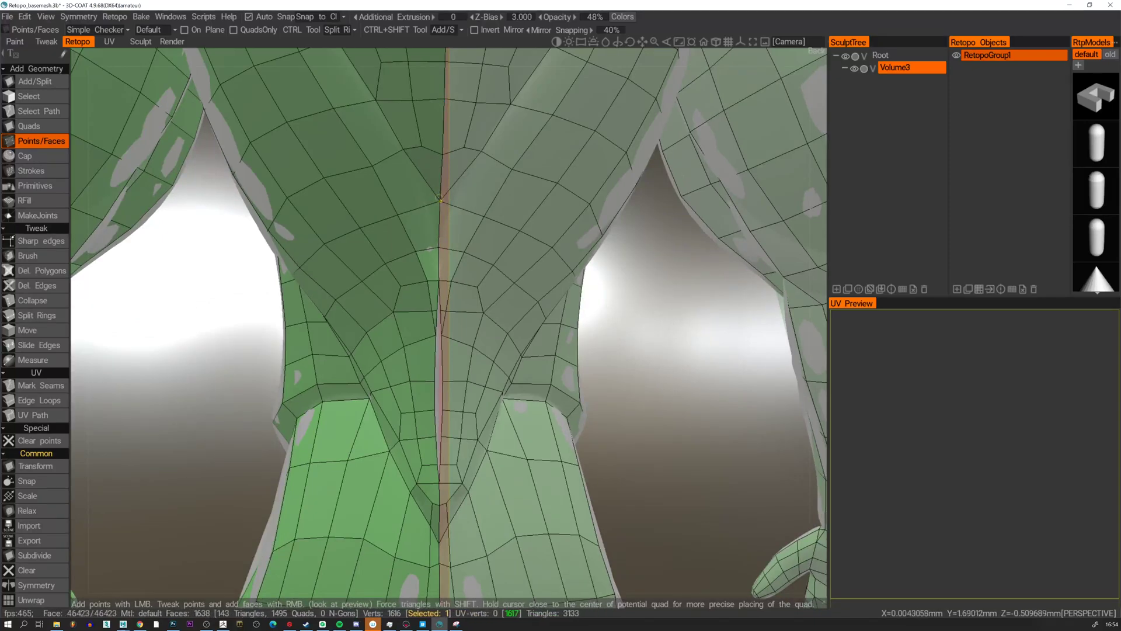
pyautogui.moveTo(441, 218)
pyautogui.keyDown('alt'); pyautogui.mouseDown()
pyautogui.moveTo(448, 200)
pyautogui.moveTo(442, 222)
pyautogui.mouseUp(); pyautogui.keyUp('alt')
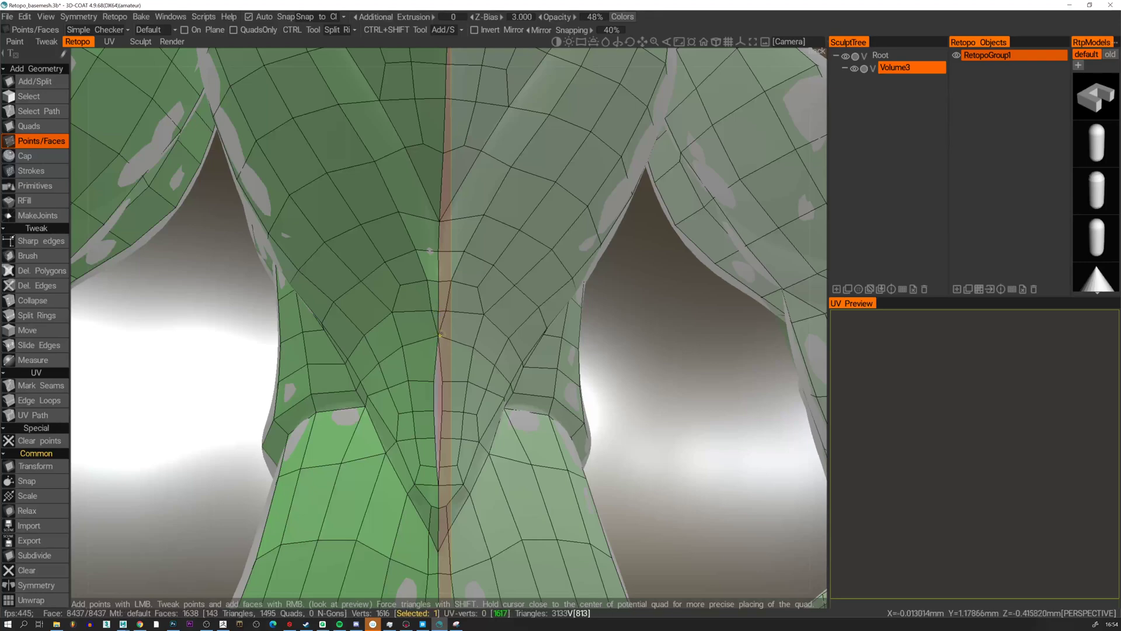
pyautogui.keyDown('alt'); pyautogui.moveTo(441, 334); pyautogui.dragTo(444, 267); pyautogui.keyUp('alt')
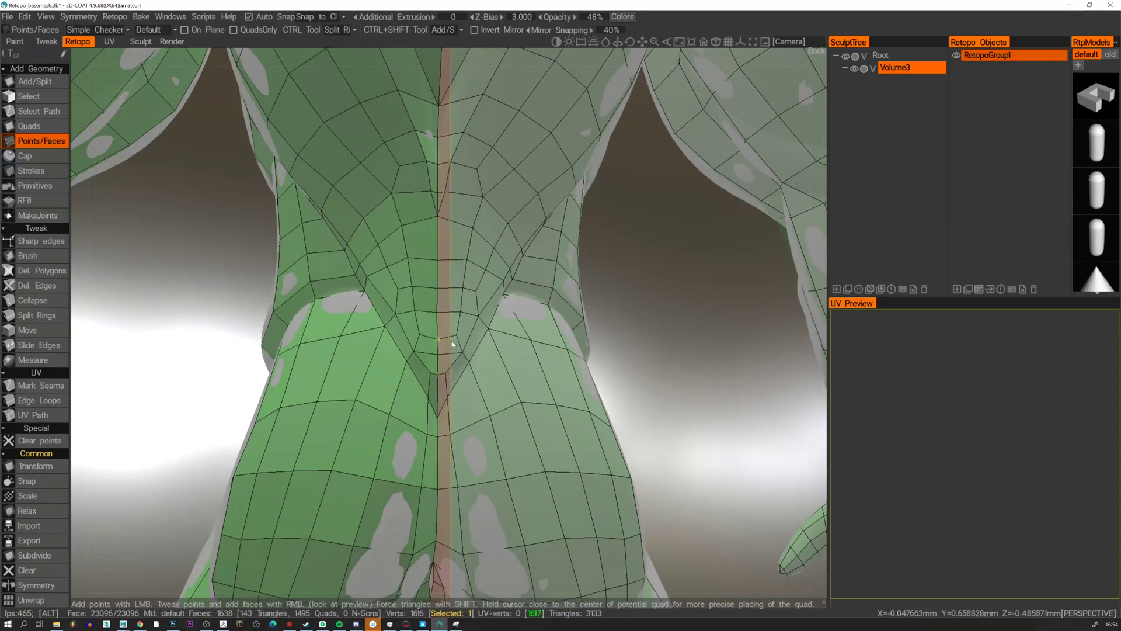
# Examine the centre seam and the mirrored mesh over the whole figure from the front and sides.
pyautogui.keyDown('alt'); pyautogui.moveTo(452, 345); pyautogui.dragTo(580, 258); pyautogui.keyUp('alt')
pyautogui.keyDown('alt'); pyautogui.moveTo(579, 258); pyautogui.dragTo(506, 191, button='right'); pyautogui.keyUp('alt')
pyautogui.keyDown('alt'); pyautogui.moveTo(506, 191); pyautogui.dragTo(503, 245, button='middle'); pyautogui.keyUp('alt')
pyautogui.keyDown('alt'); pyautogui.moveTo(504, 246); pyautogui.dragTo(503, 274); pyautogui.keyUp('alt')
pyautogui.keyDown('alt'); pyautogui.moveTo(503, 275); pyautogui.dragTo(448, 137, button='right'); pyautogui.keyUp('alt')
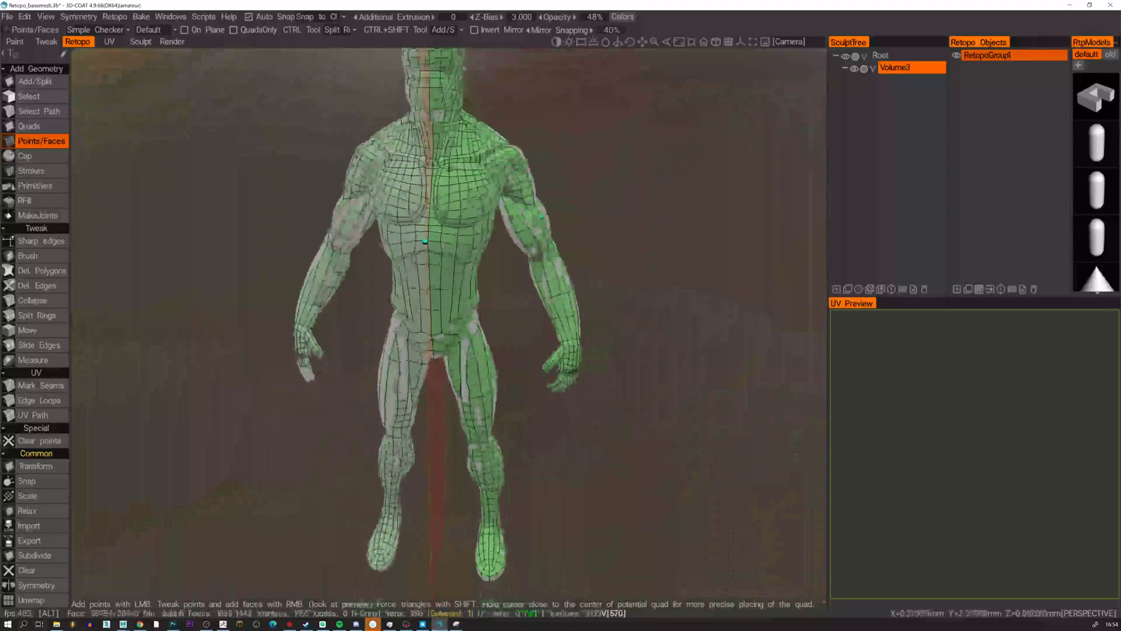
pyautogui.keyDown('alt'); pyautogui.moveTo(448, 138); pyautogui.dragTo(450, 187, button='middle'); pyautogui.keyUp('alt')
pyautogui.keyDown('alt'); pyautogui.moveTo(451, 188); pyautogui.dragTo(473, 216, button='right'); pyautogui.keyUp('alt')
pyautogui.keyDown('alt'); pyautogui.moveTo(473, 216); pyautogui.dragTo(514, 190); pyautogui.keyUp('alt')
pyautogui.keyDown('alt'); pyautogui.moveTo(513, 191); pyautogui.dragTo(507, 88, button='middle'); pyautogui.keyUp('alt')
pyautogui.keyDown('alt'); pyautogui.moveTo(507, 88); pyautogui.dragTo(409, 105); pyautogui.keyUp('alt')
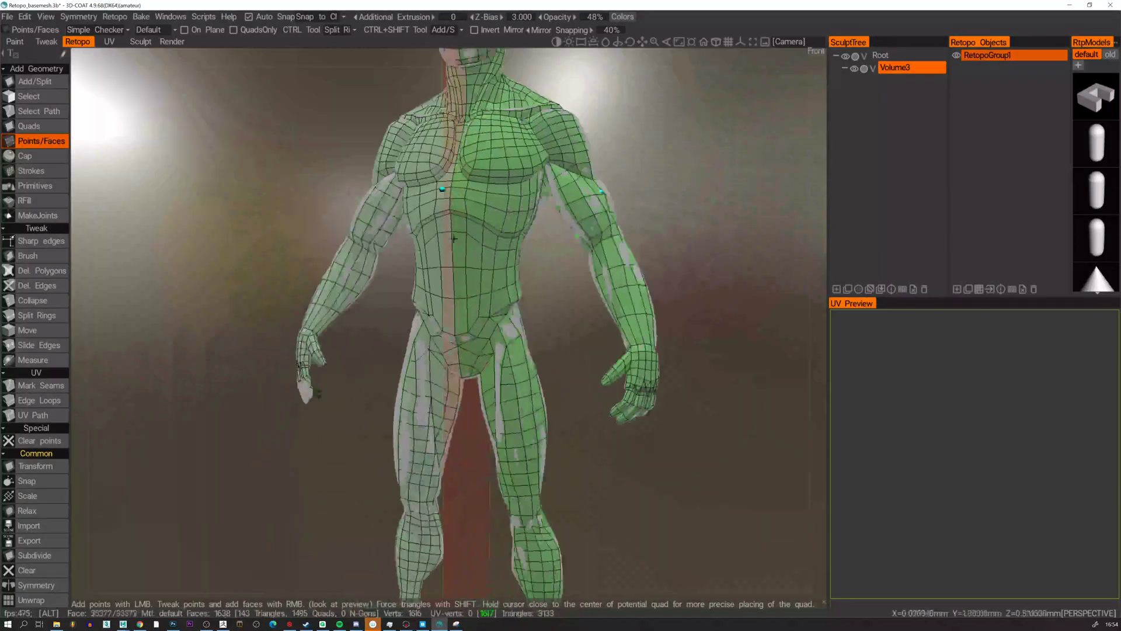
pyautogui.keyDown('alt'); pyautogui.moveTo(456, 356); pyautogui.dragTo(453, 187, button='middle'); pyautogui.keyUp('alt')
pyautogui.keyDown('alt'); pyautogui.moveTo(453, 187); pyautogui.dragTo(429, 155, button='right'); pyautogui.keyUp('alt')
pyautogui.keyDown('alt'); pyautogui.moveTo(429, 155); pyautogui.dragTo(459, 153); pyautogui.keyUp('alt')
pyautogui.keyDown('alt'); pyautogui.moveTo(459, 153); pyautogui.dragTo(460, 272, button='middle'); pyautogui.keyUp('alt')
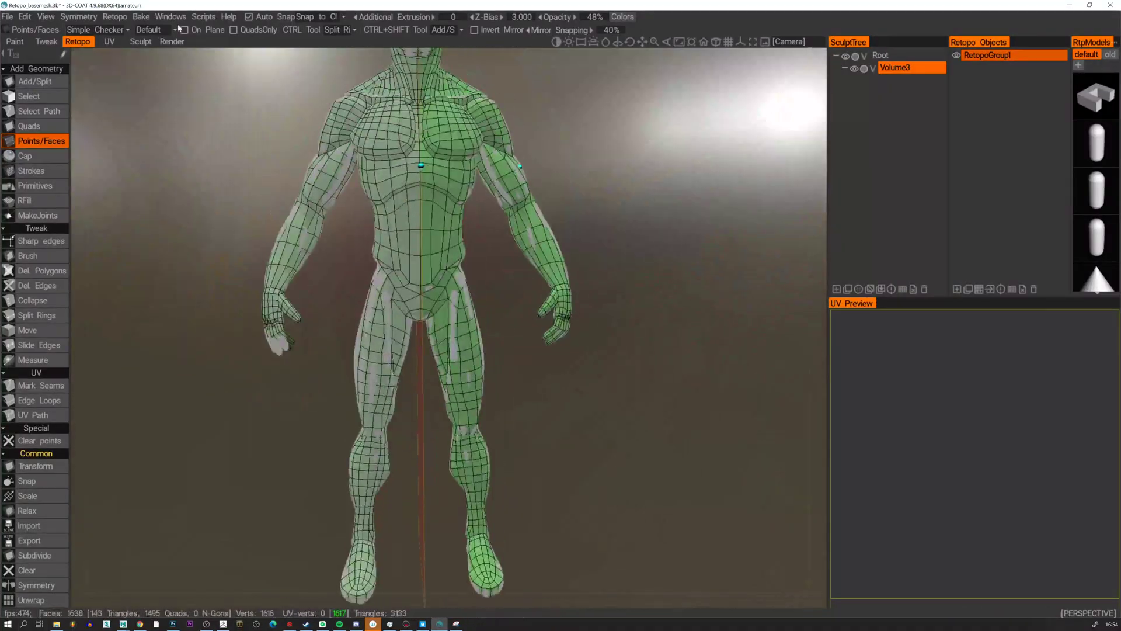
# Apply the symmetry to all retopo layers to make both halves real geometry, and turn symmetry off.
pyautogui.click(115, 16)
pyautogui.click(148, 141)
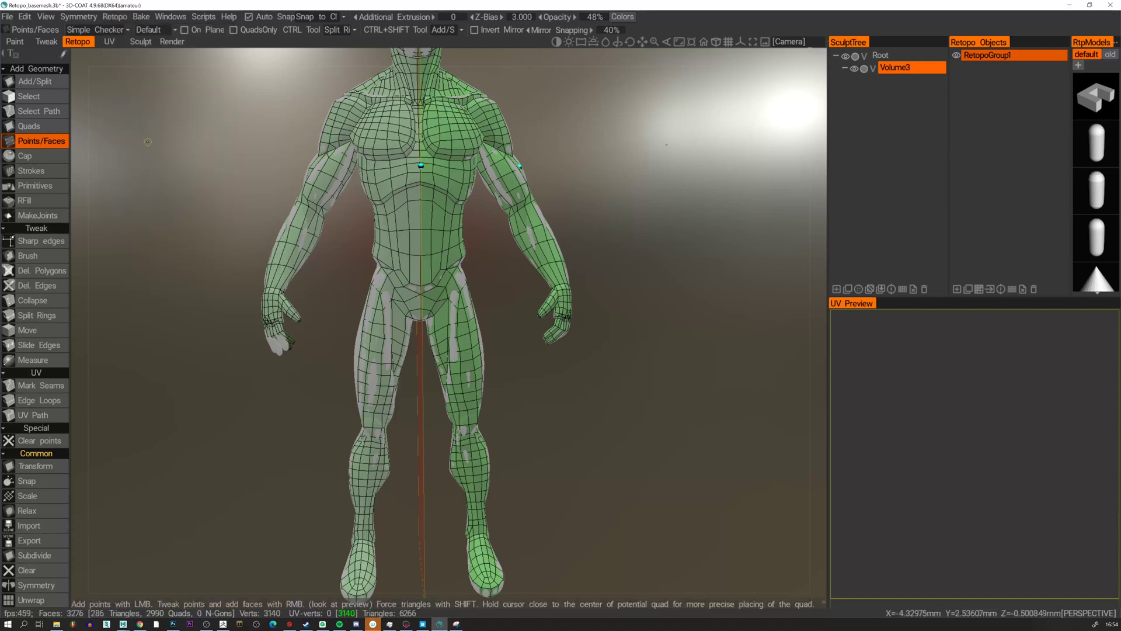
pyautogui.click(86, 20)
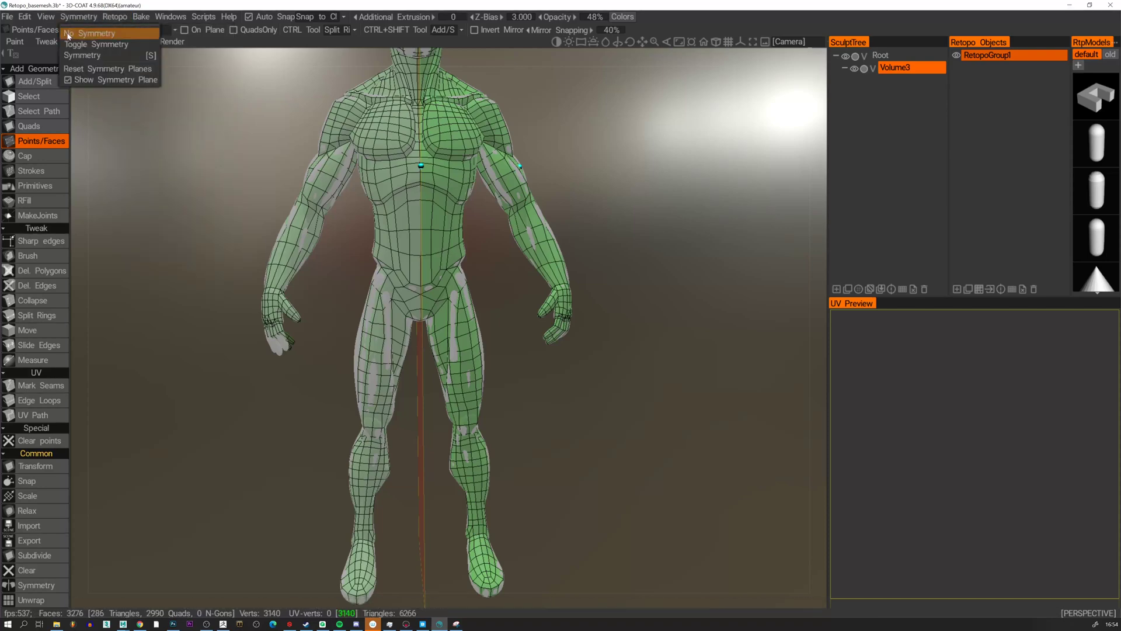
pyautogui.click(68, 37)
# Inspect the full-body mesh from the back and front, and examine the fingers of the mirrored hand.
pyautogui.keyDown('alt'); pyautogui.moveTo(392, 216); pyautogui.dragTo(621, 243); pyautogui.keyUp('alt')
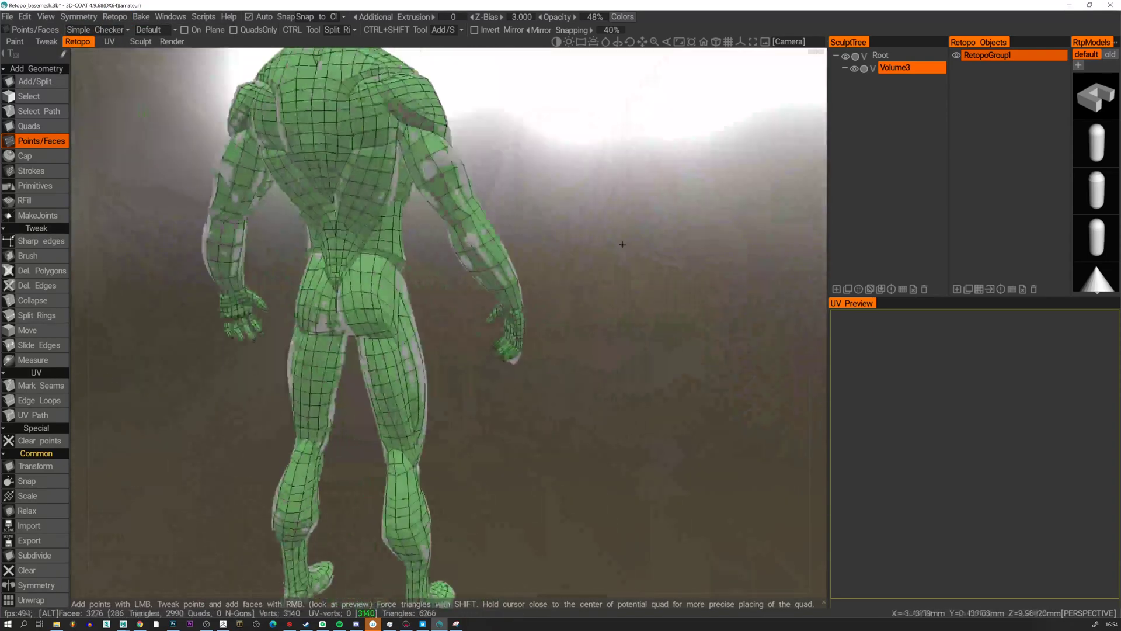
pyautogui.keyDown('alt'); pyautogui.moveTo(621, 243); pyautogui.dragTo(526, 233, button='right'); pyautogui.keyUp('alt')
pyautogui.keyDown('alt'); pyautogui.moveTo(526, 233); pyautogui.dragTo(464, 204); pyautogui.keyUp('alt')
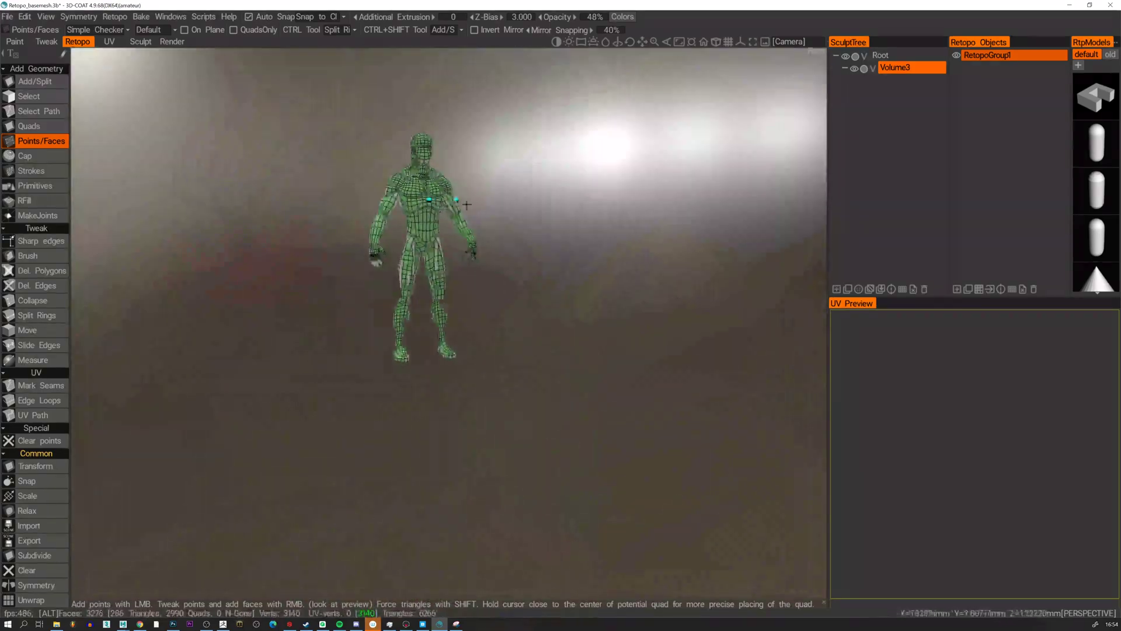
pyautogui.keyDown('alt'); pyautogui.moveTo(464, 204); pyautogui.dragTo(381, 289, button='middle'); pyautogui.keyUp('alt')
pyautogui.keyDown('alt'); pyautogui.moveTo(380, 290); pyautogui.dragTo(358, 218, button='right'); pyautogui.keyUp('alt')
pyautogui.keyDown('alt'); pyautogui.moveTo(358, 218); pyautogui.dragTo(534, 223, button='middle'); pyautogui.keyUp('alt')
pyautogui.keyDown('alt'); pyautogui.moveTo(534, 223); pyautogui.dragTo(291, 255); pyautogui.keyUp('alt')
pyautogui.keyDown('alt'); pyautogui.moveTo(290, 255); pyautogui.dragTo(230, 220, button='right'); pyautogui.keyUp('alt')
pyautogui.keyDown('alt'); pyautogui.moveTo(230, 220); pyautogui.dragTo(335, 231, button='middle'); pyautogui.keyUp('alt')
pyautogui.keyDown('alt'); pyautogui.moveTo(335, 231); pyautogui.dragTo(430, 276); pyautogui.keyUp('alt')
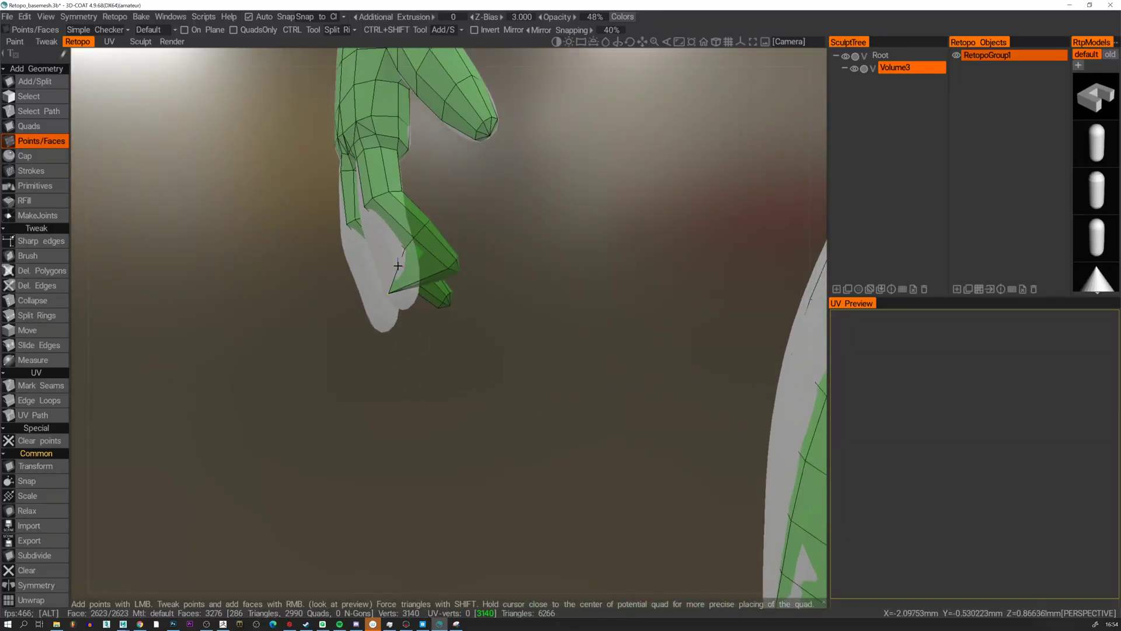
# Try to clean up the distorted faces on a finger of the mirrored hand.
pyautogui.moveTo(398, 266)
pyautogui.keyDown('alt'); pyautogui.mouseDown()
pyautogui.moveTo(374, 251)
pyautogui.moveTo(411, 260)
pyautogui.mouseUp(); pyautogui.keyUp('alt')
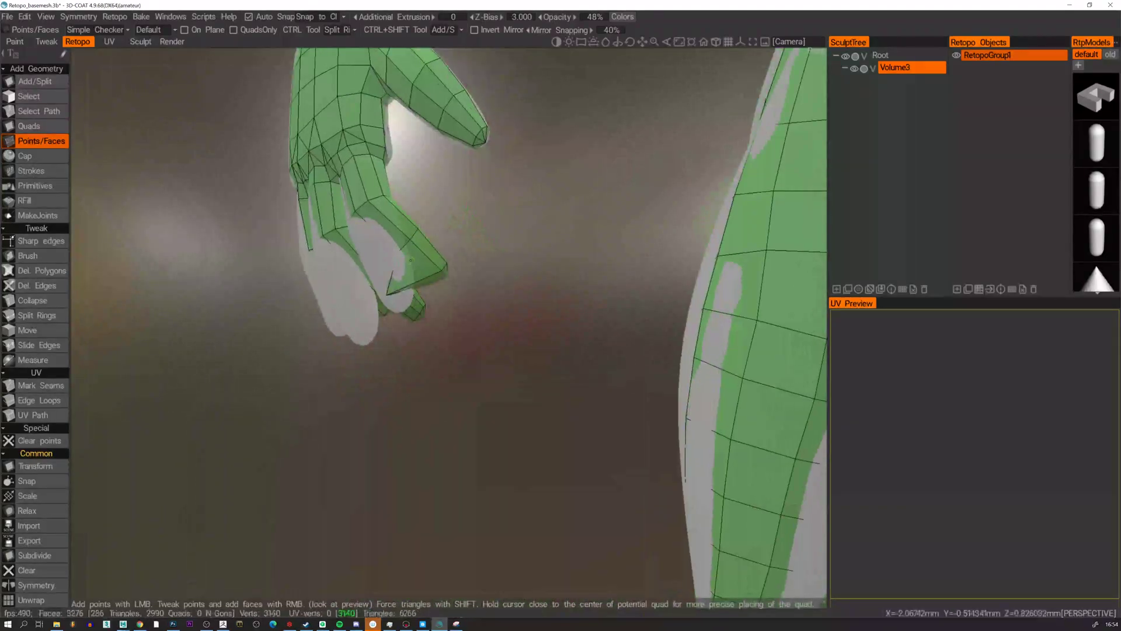
pyautogui.press('ctrl')
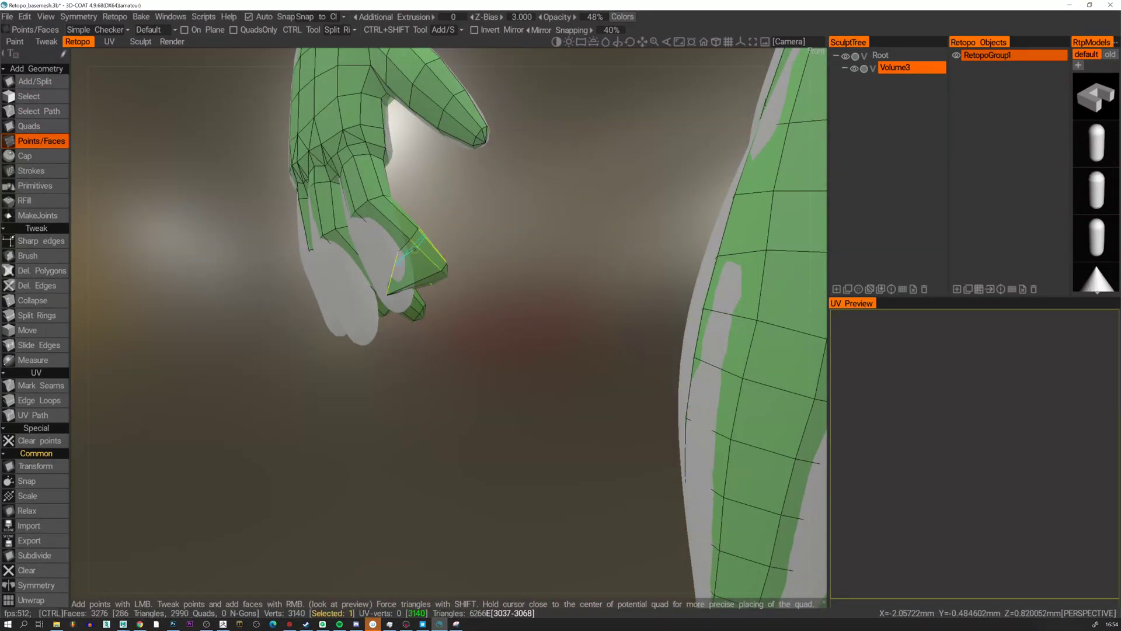
pyautogui.keyDown('alt'); pyautogui.moveTo(452, 233); pyautogui.dragTo(427, 252); pyautogui.keyUp('alt')
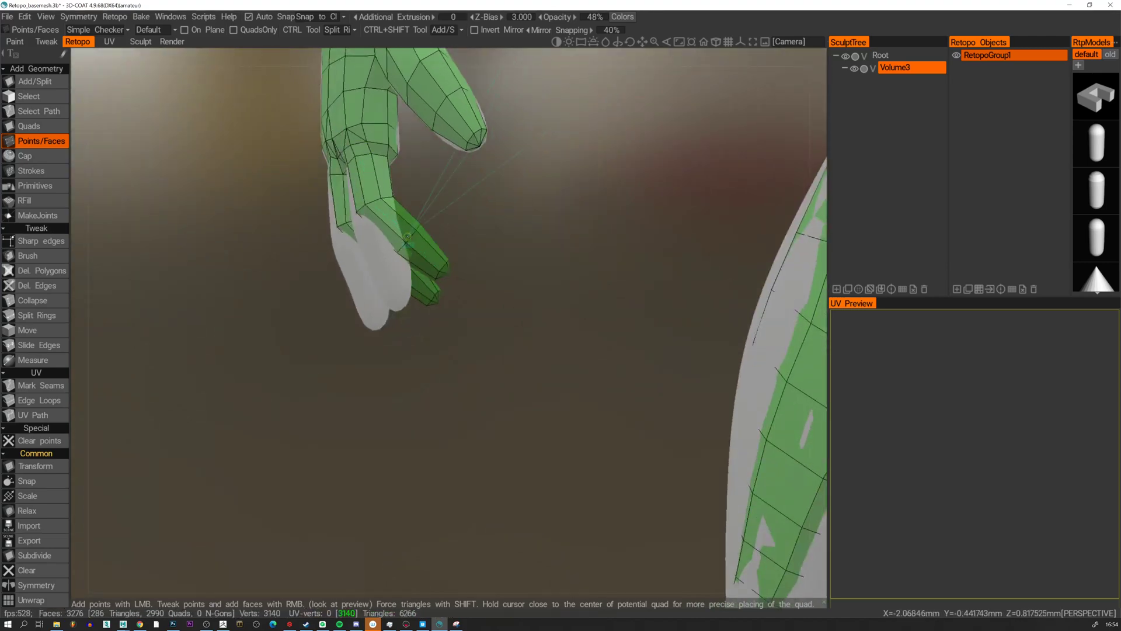
# Undo the finger cleanup and the applied symmetry to return to the half-body mesh.
pyautogui.hotkey('ctrl', 'z')
pyautogui.keyDown('alt'); pyautogui.moveTo(442, 237); pyautogui.dragTo(601, 296); pyautogui.keyUp('alt')
pyautogui.keyDown('alt'); pyautogui.moveTo(602, 295); pyautogui.dragTo(544, 267, button='right'); pyautogui.keyUp('alt')
pyautogui.keyDown('alt'); pyautogui.moveTo(544, 268); pyautogui.dragTo(465, 275, button='middle'); pyautogui.keyUp('alt')
pyautogui.keyDown('alt'); pyautogui.moveTo(466, 275); pyautogui.dragTo(457, 240); pyautogui.keyUp('alt')
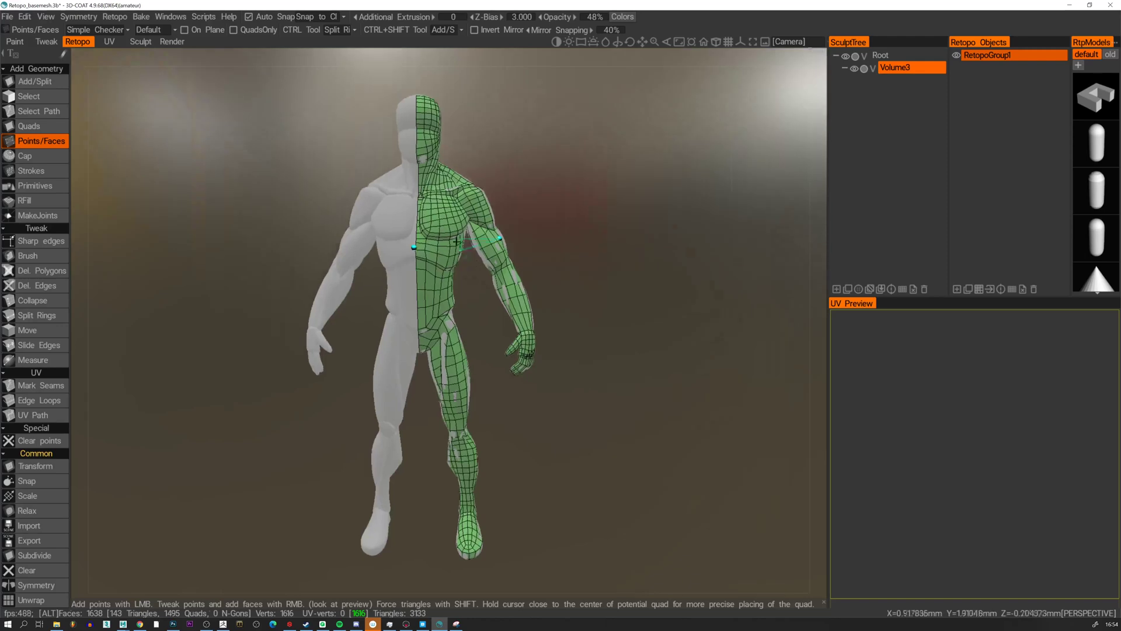
# Open the symmetry settings and review the half-body mesh at a slight angle.
pyautogui.click(89, 18)
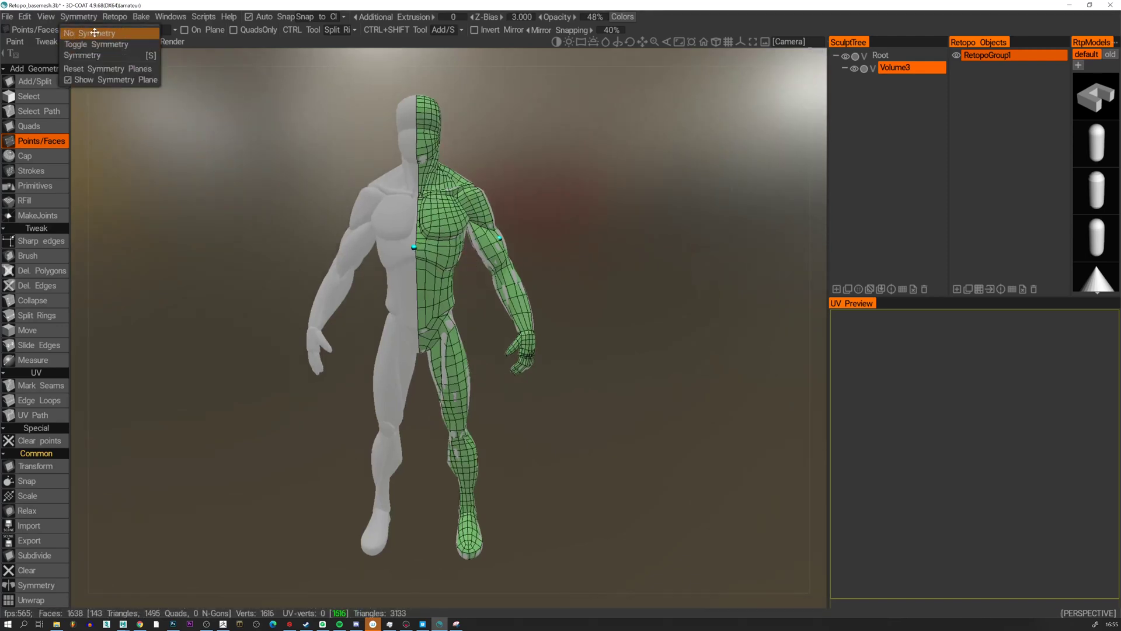
pyautogui.click(80, 55)
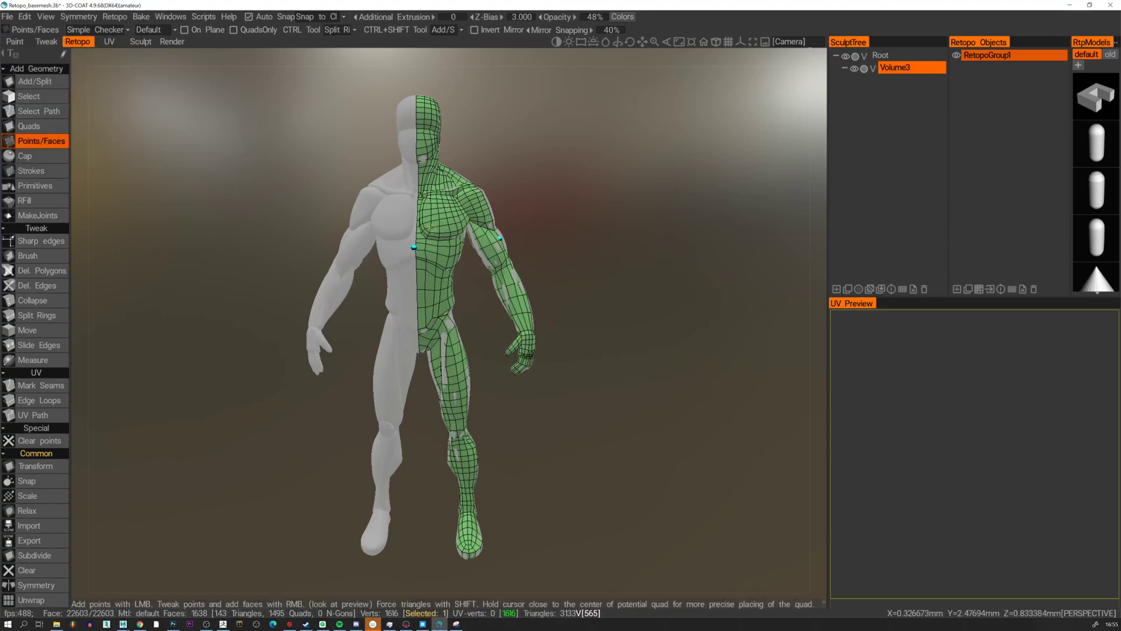
pyautogui.keyDown('alt'); pyautogui.moveTo(431, 227); pyautogui.dragTo(525, 251); pyautogui.keyUp('alt')
# Save the scene with the half-body retopo mesh.
pyautogui.click(7, 16)
pyautogui.click(7, 16)
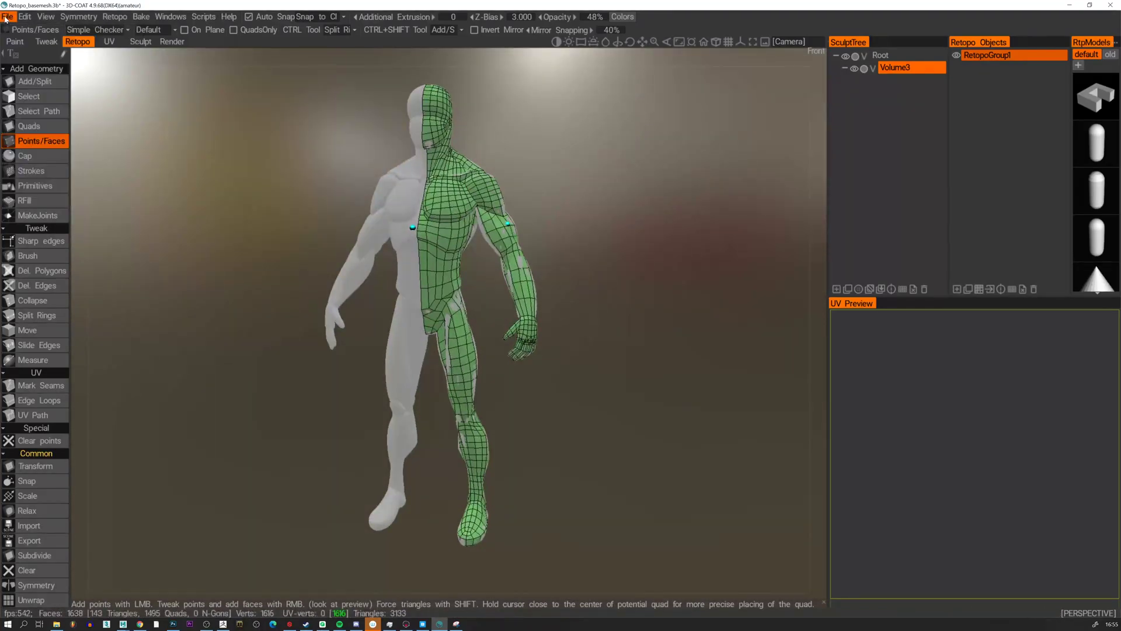
pyautogui.click(7, 17)
pyautogui.click(13, 112)
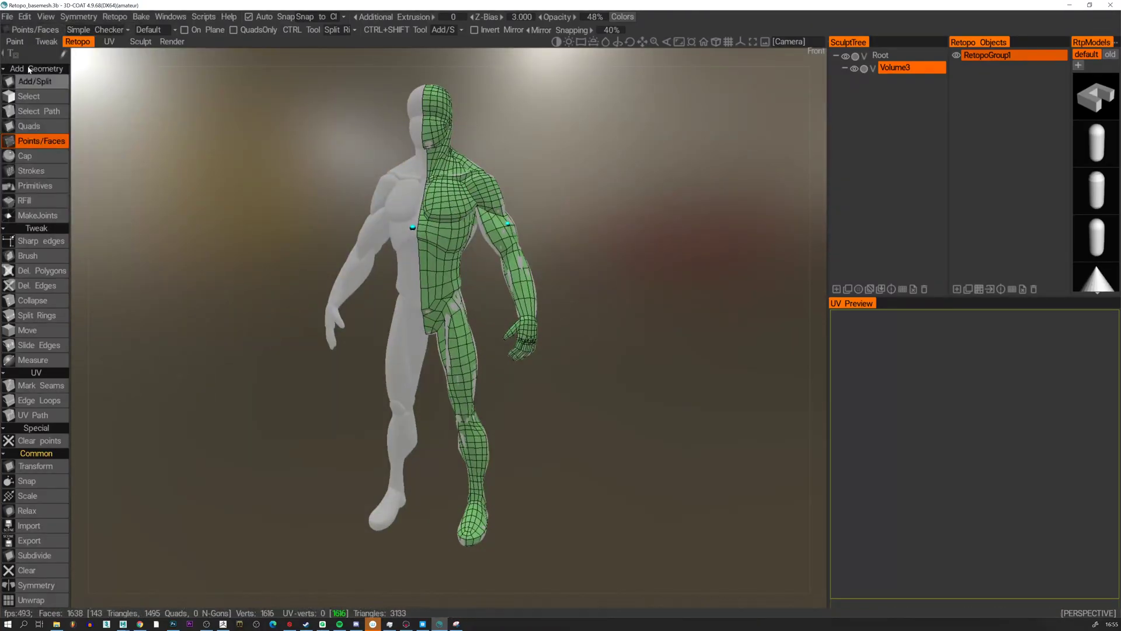
# Save the scene again as Retopo_basemesh.3b in the Retopo folder, replacing the existing file.
pyautogui.click(7, 16)
pyautogui.click(7, 16)
pyautogui.click(7, 17)
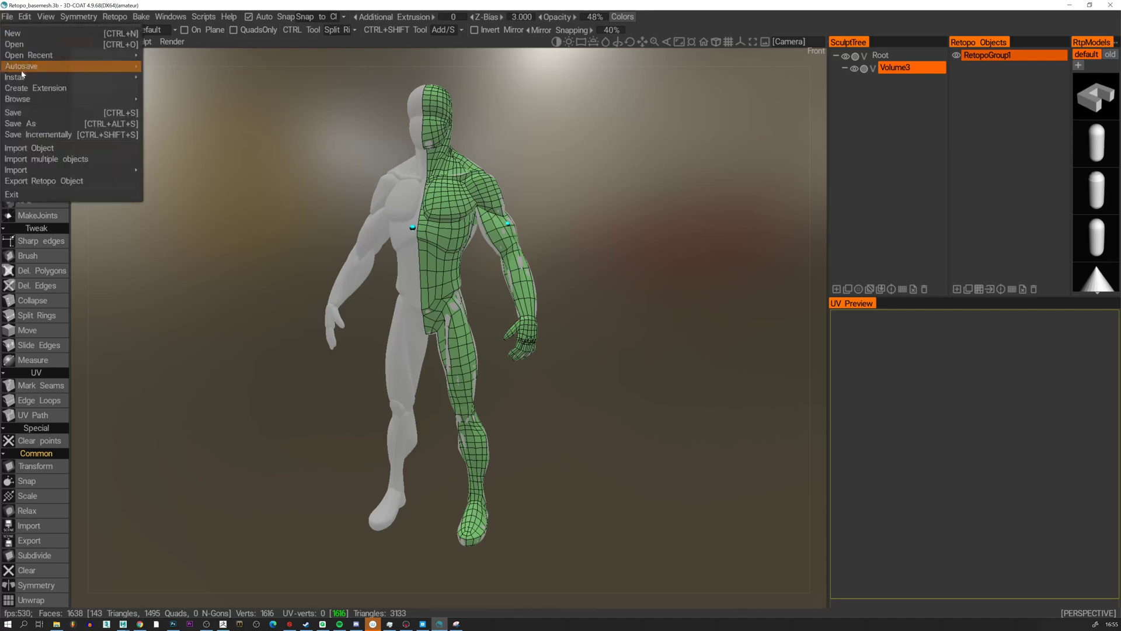
pyautogui.click(20, 123)
pyautogui.click(193, 86)
pyautogui.click(402, 336)
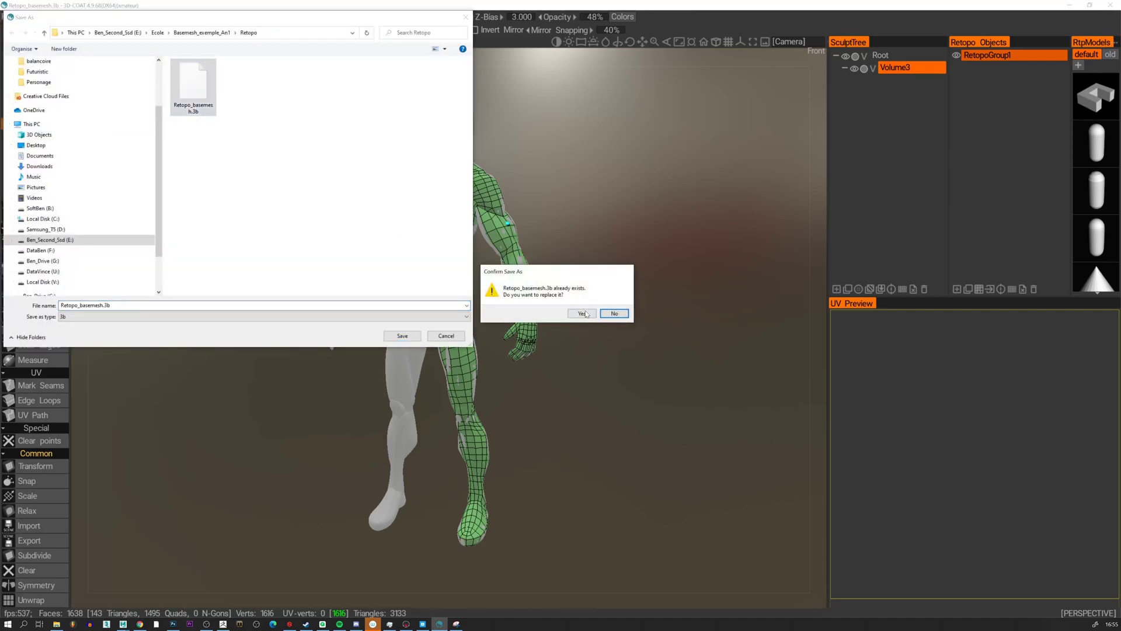
pyautogui.click(582, 313)
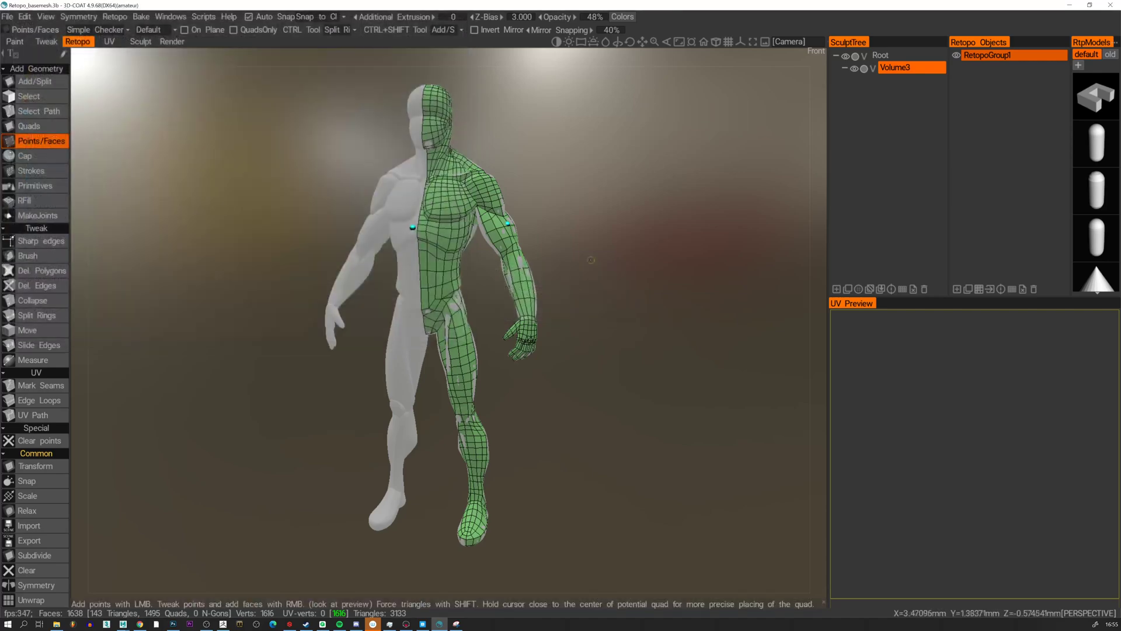
# Close 3D-Coat, launch it again from the system search and dismiss its start screen.
pyautogui.click(1108, 9)
pyautogui.press('super+s')
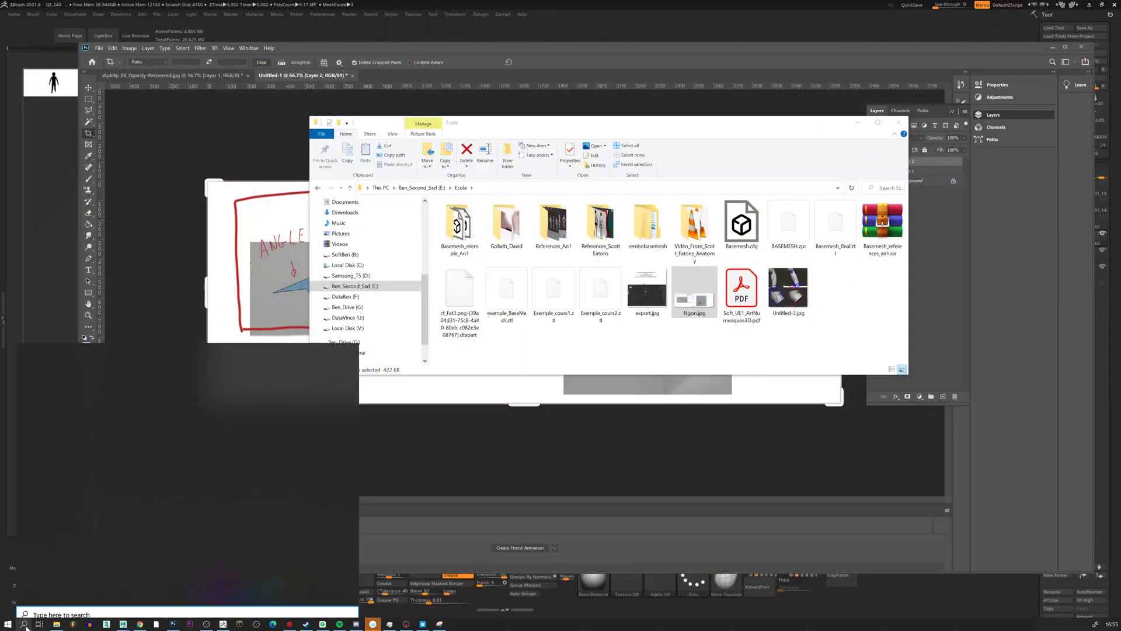
pyautogui.write('3dc')
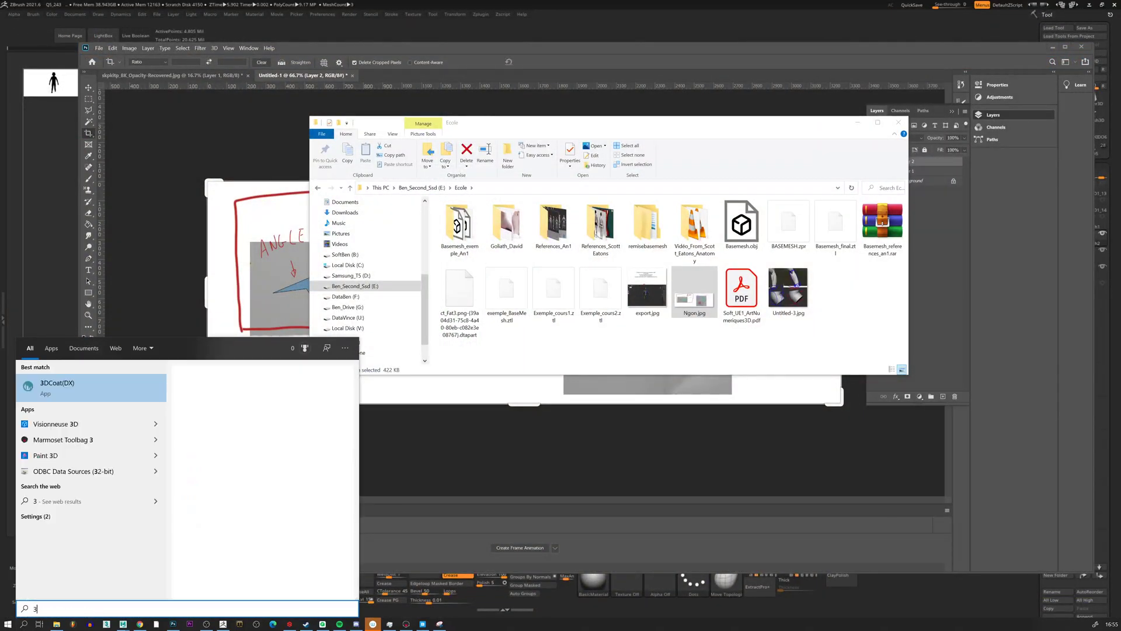
pyautogui.write('oa')
pyautogui.press('Return')
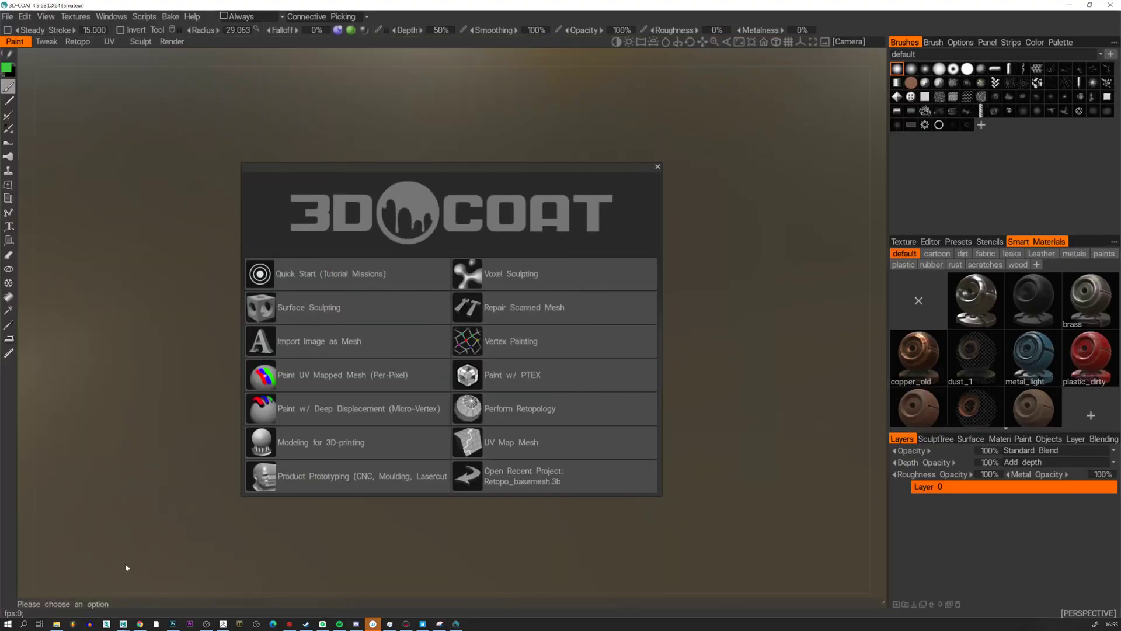
pyautogui.click(657, 167)
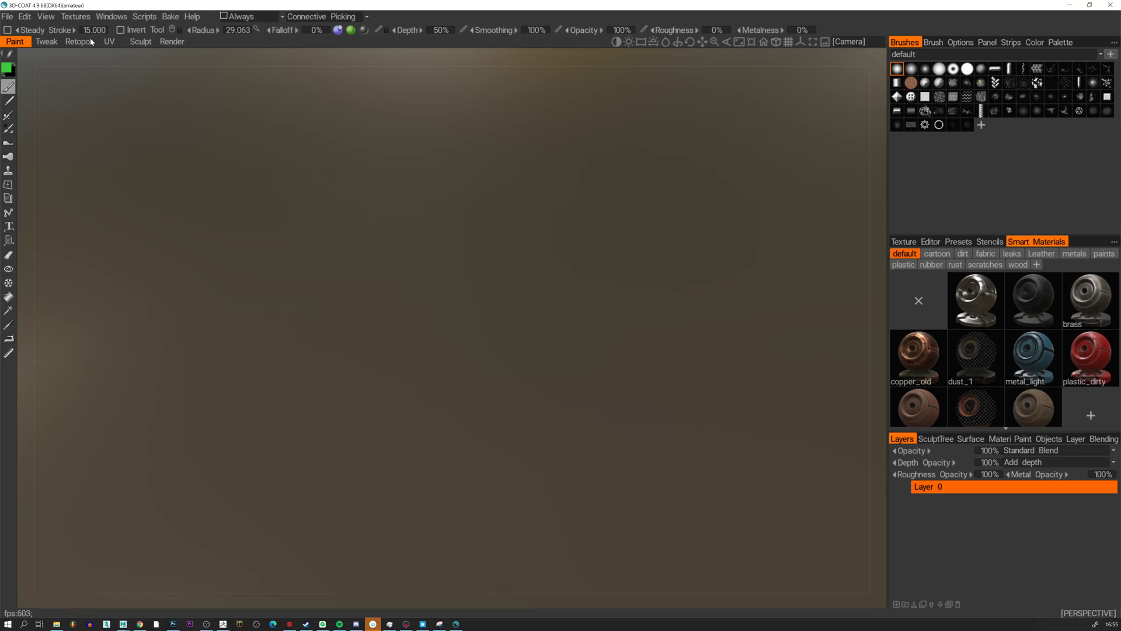
# Reopen the recent project Retopo_basemesh.3b and switch to the Retopo workspace to show the half-body mesh.
pyautogui.click(7, 17)
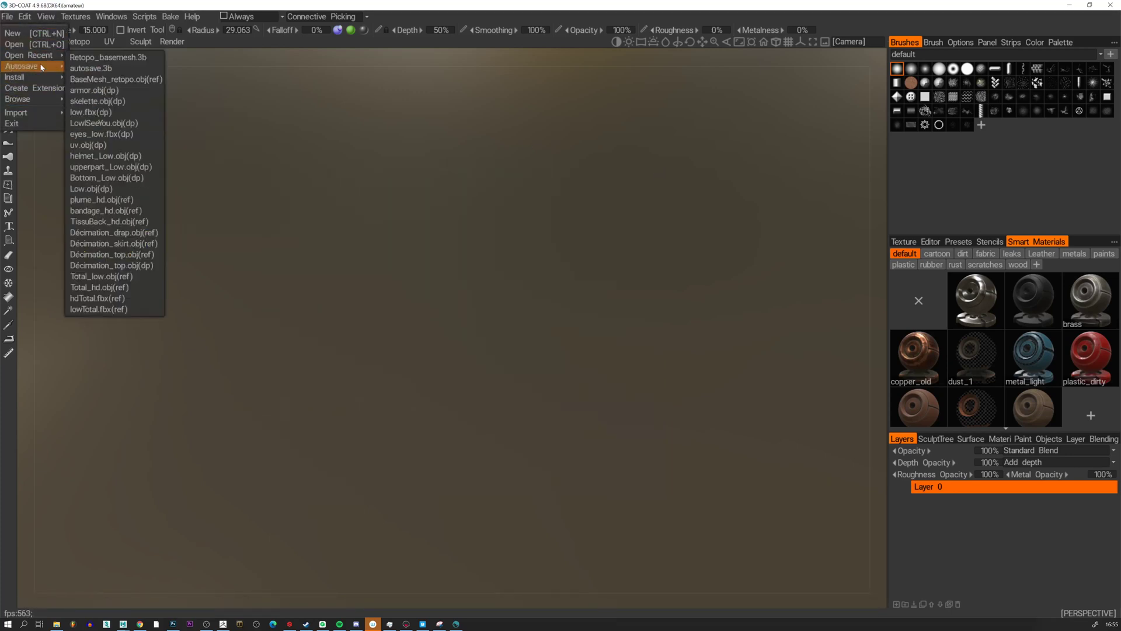
pyautogui.moveTo(44, 57)
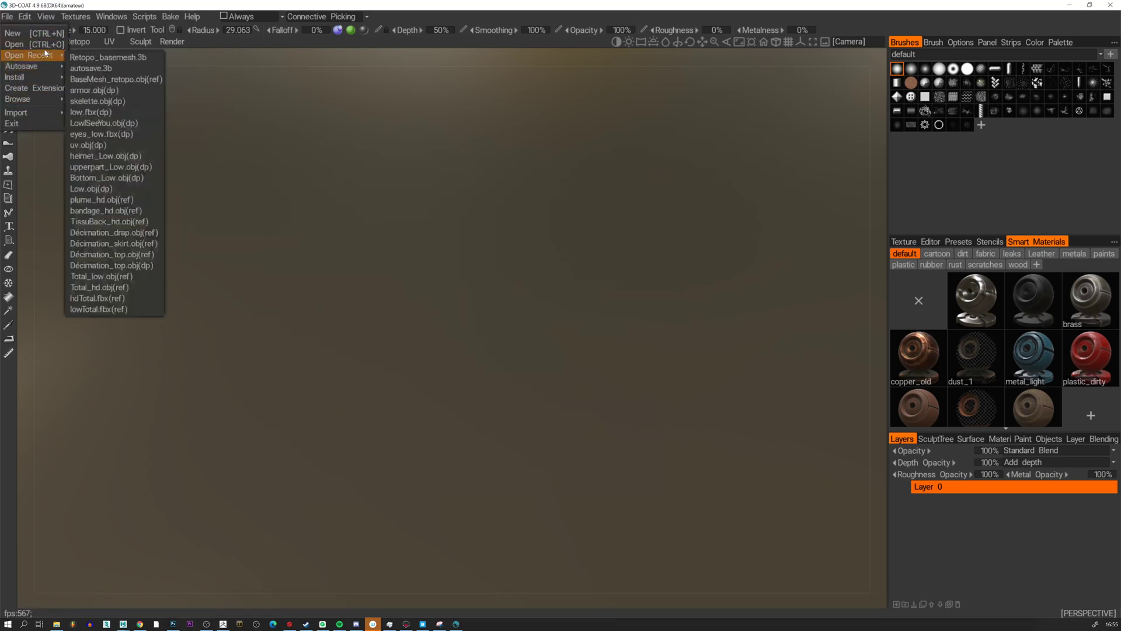
pyautogui.click(105, 59)
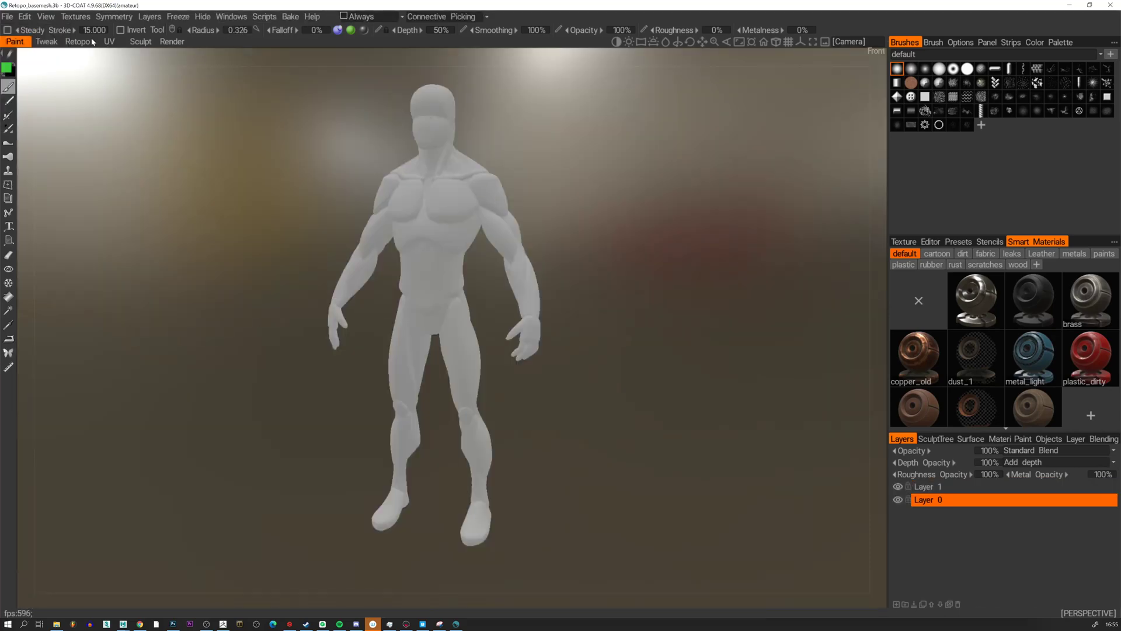
pyautogui.click(87, 42)
pyautogui.moveTo(208, 130); pyautogui.dragTo(521, 170)
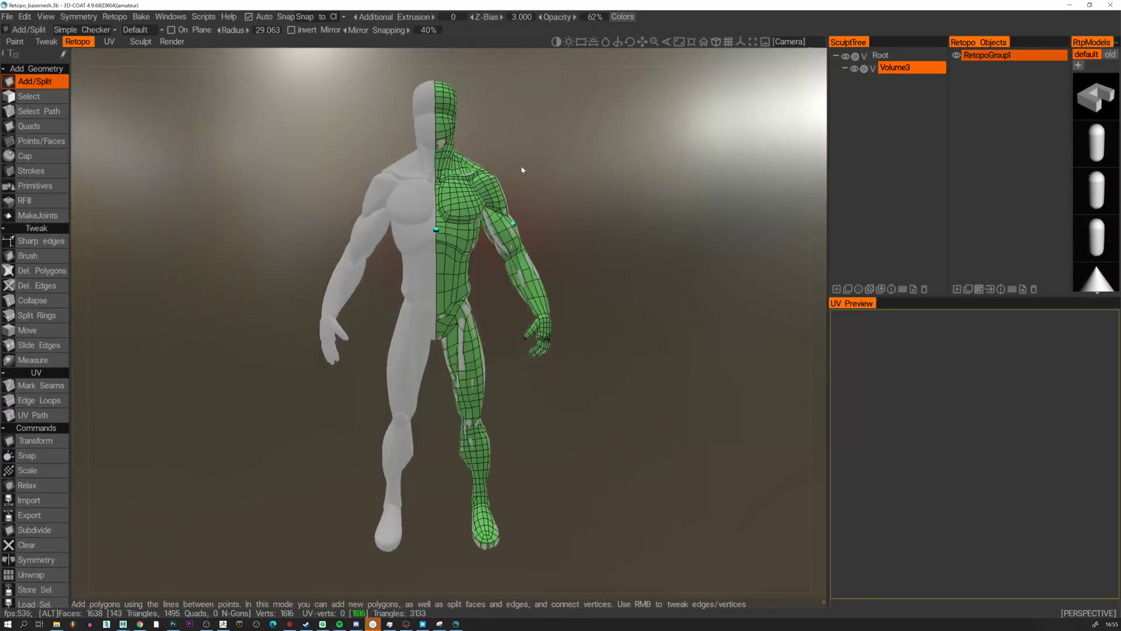
# Enable mirror symmetry across the X axis for the retopo mesh.
pyautogui.click(78, 16)
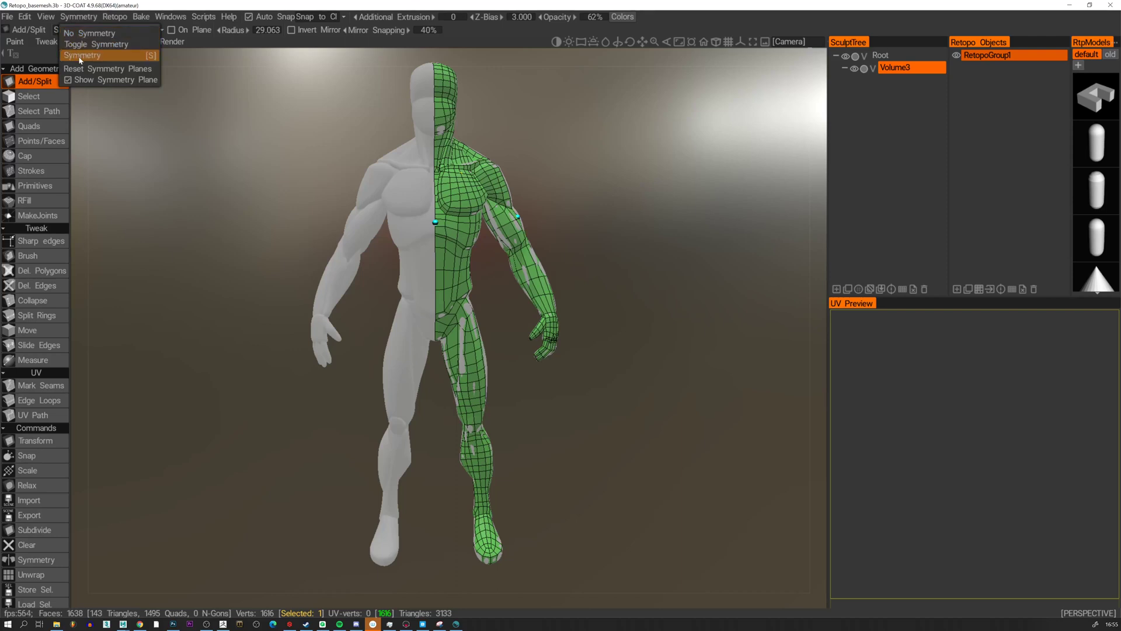
pyautogui.click(76, 36)
pyautogui.click(21, 94)
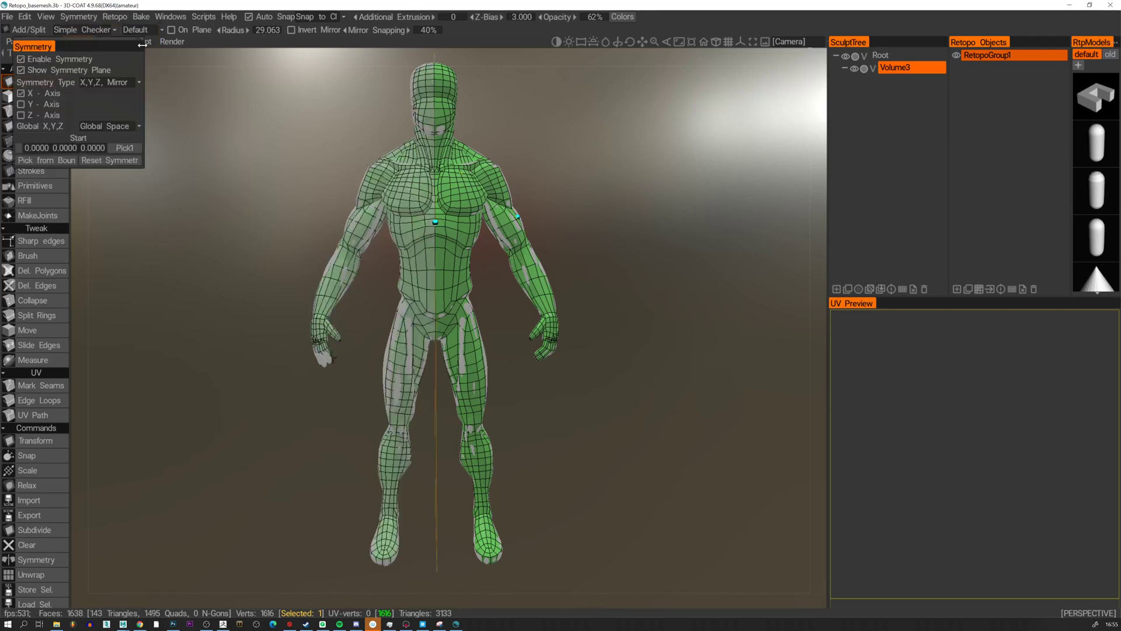
# Apply the symmetry to the retopo mesh to create real full-body geometry, and turn symmetry off.
pyautogui.click(114, 16)
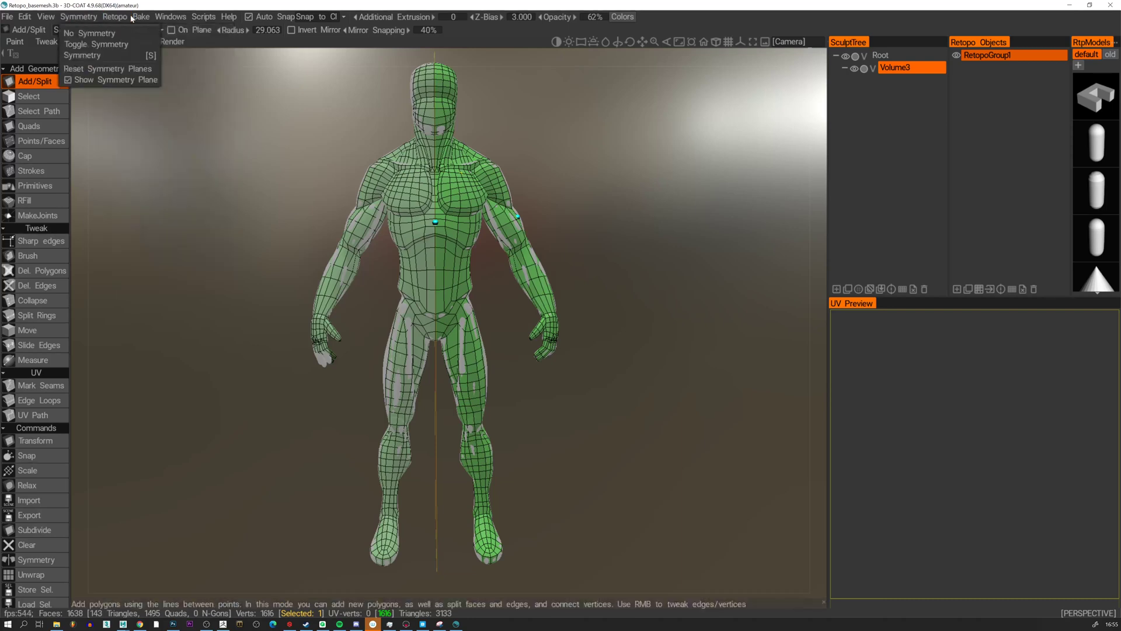
pyautogui.click(115, 16)
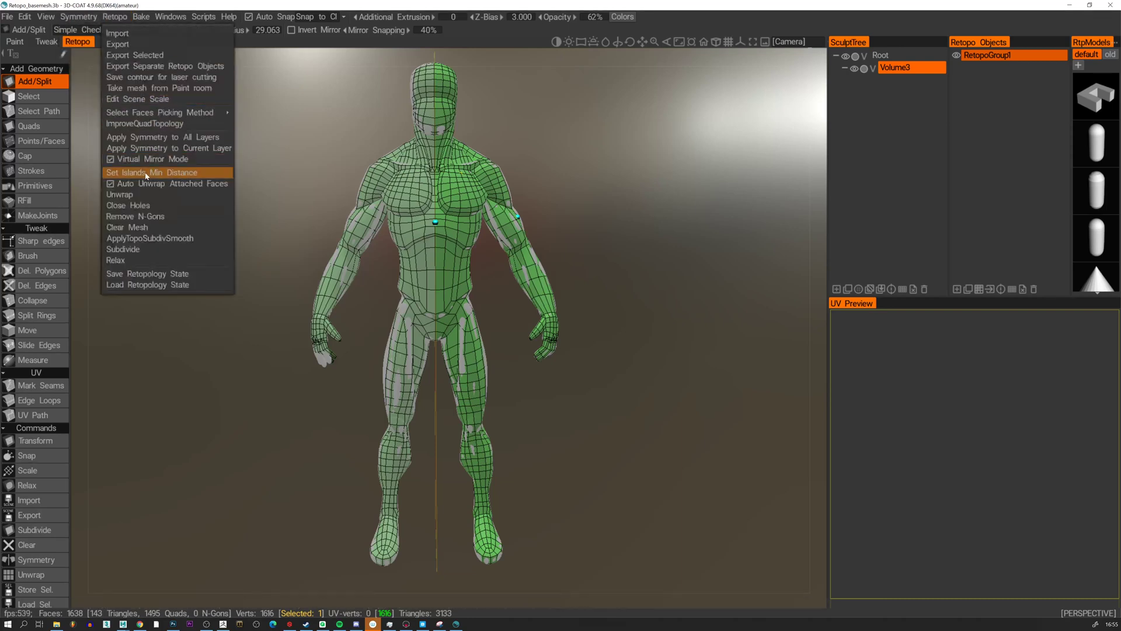
pyautogui.click(154, 143)
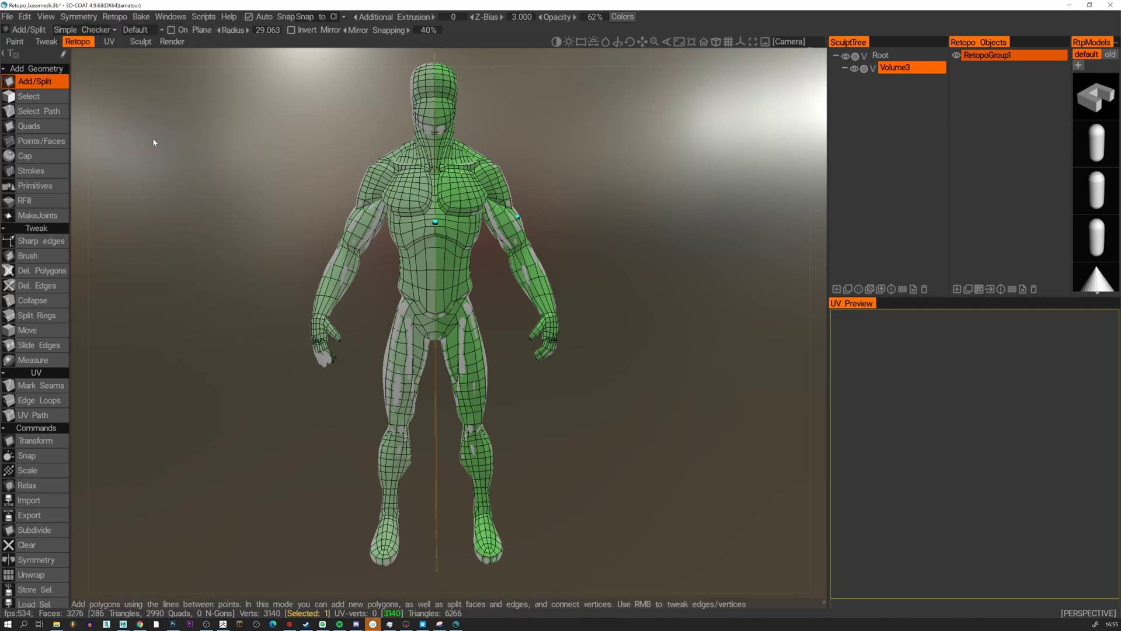
pyautogui.click(78, 16)
pyautogui.click(67, 36)
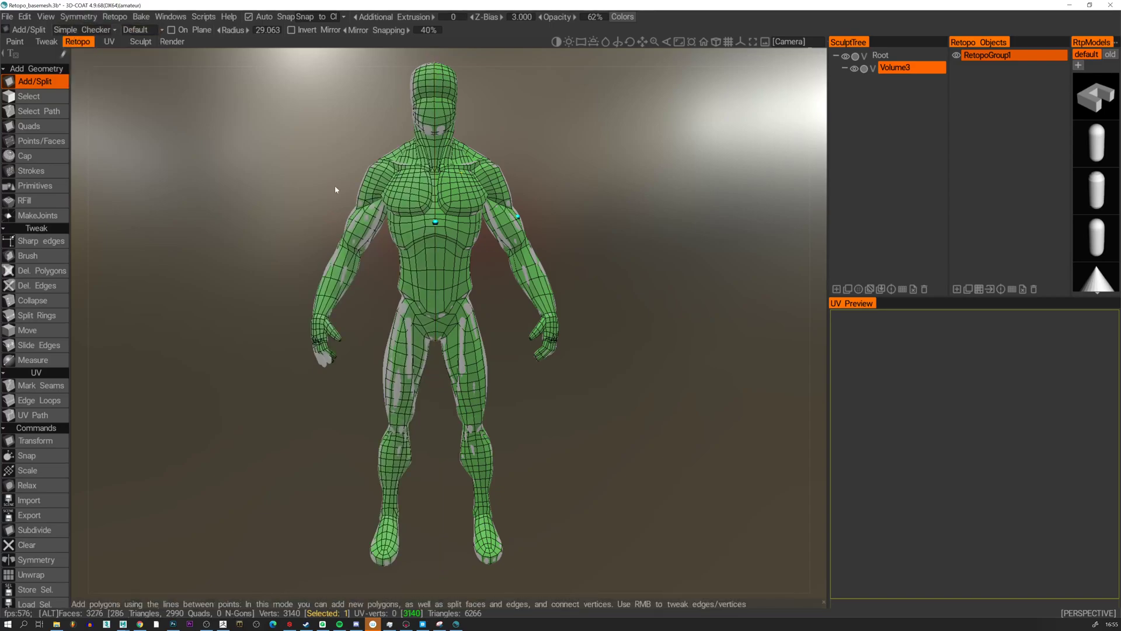
# Delete the polygons that join the misplaced index fingertip to its finger on the mirrored hand.
pyautogui.keyDown('alt'); pyautogui.moveTo(336, 188); pyautogui.dragTo(372, 283, button='right'); pyautogui.keyUp('alt')
pyautogui.keyDown('alt'); pyautogui.moveTo(372, 283); pyautogui.dragTo(388, 236); pyautogui.keyUp('alt')
pyautogui.keyDown('alt'); pyautogui.moveTo(411, 321); pyautogui.dragTo(409, 243, button='middle'); pyautogui.keyUp('alt')
pyautogui.keyDown('alt'); pyautogui.moveTo(406, 247); pyautogui.dragTo(276, 263); pyautogui.keyUp('alt')
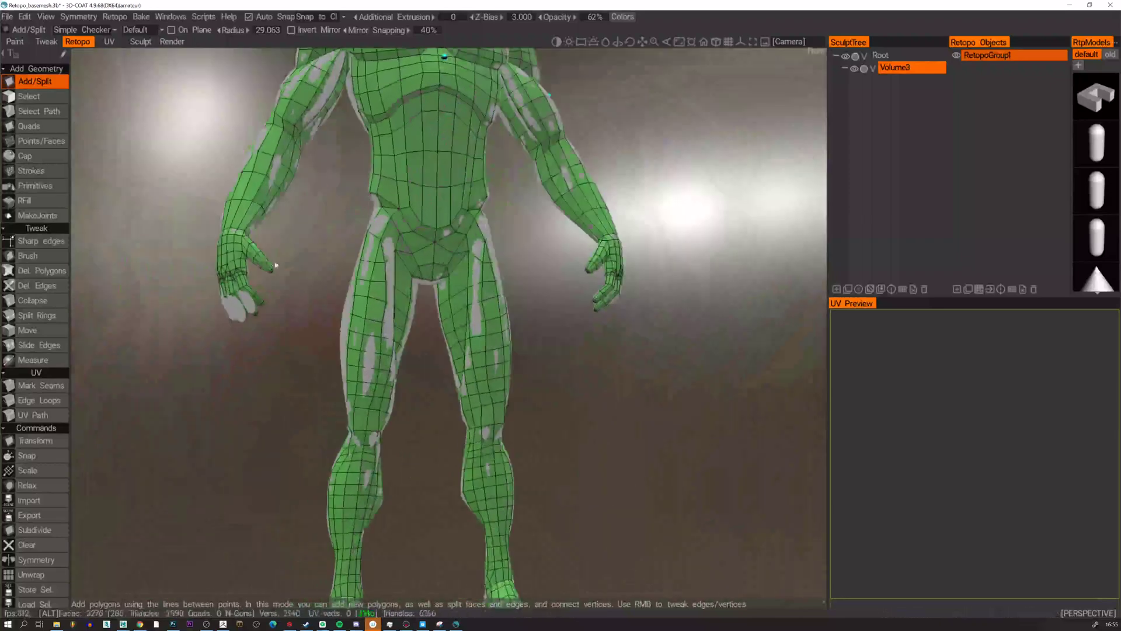
pyautogui.keyDown('alt'); pyautogui.moveTo(275, 263); pyautogui.dragTo(68, 243, button='right'); pyautogui.keyUp('alt')
pyautogui.keyDown('alt'); pyautogui.moveTo(128, 230); pyautogui.dragTo(452, 261, button='middle'); pyautogui.keyUp('alt')
pyautogui.keyDown('alt'); pyautogui.moveTo(452, 260); pyautogui.dragTo(415, 292); pyautogui.keyUp('alt')
pyautogui.keyDown('alt'); pyautogui.moveTo(415, 293); pyautogui.dragTo(180, 248, button='right'); pyautogui.keyUp('alt')
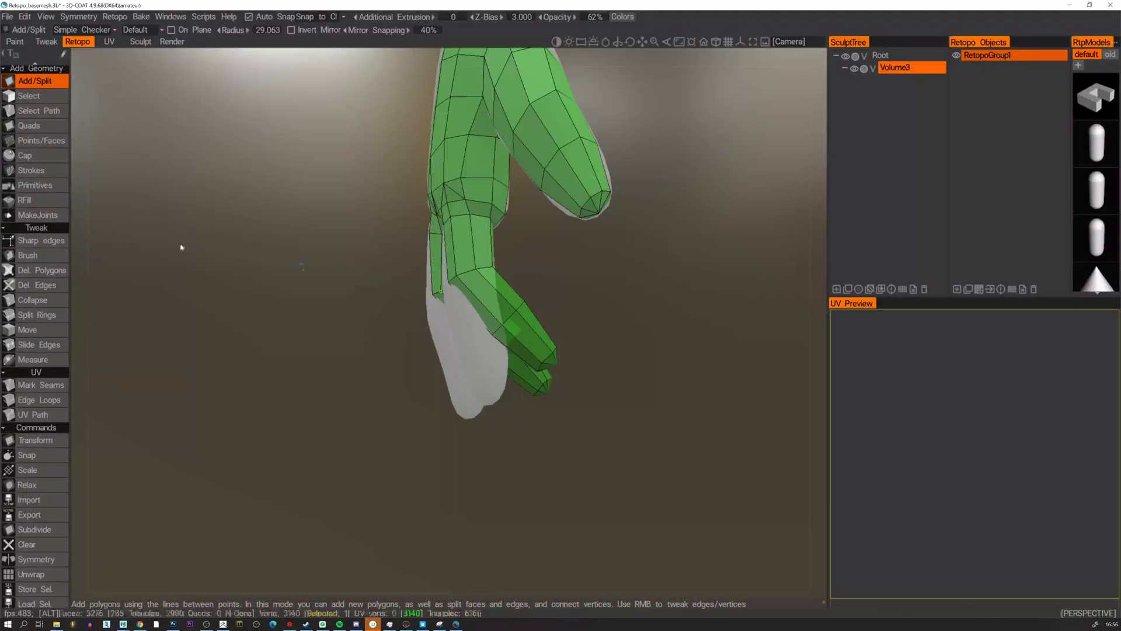
pyautogui.click(26, 271)
pyautogui.click(505, 298)
pyautogui.click(508, 295)
pyautogui.keyDown('alt'); pyautogui.moveTo(509, 295); pyautogui.dragTo(388, 257); pyautogui.keyUp('alt')
pyautogui.click(375, 266)
pyautogui.click(336, 279)
# Delete the detached index fingertip of the mirrored hand as one connected set of polygons.
pyautogui.keyDown('alt'); pyautogui.moveTo(301, 316); pyautogui.dragTo(485, 303); pyautogui.keyUp('alt')
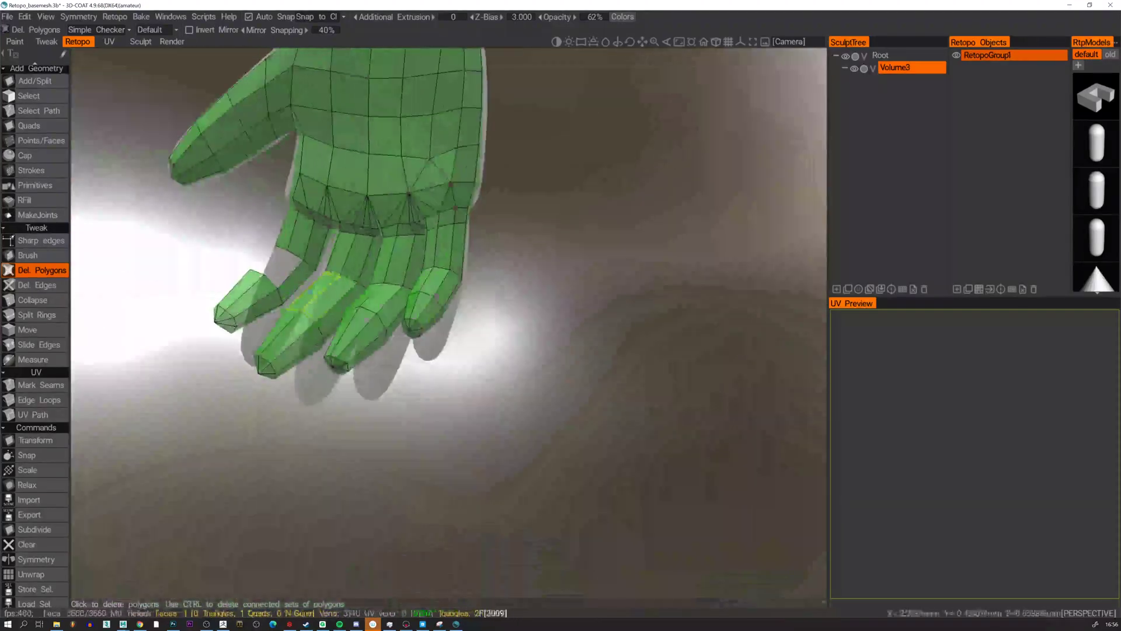
pyautogui.click(296, 281)
pyautogui.hotkey('ctrl', 'z')
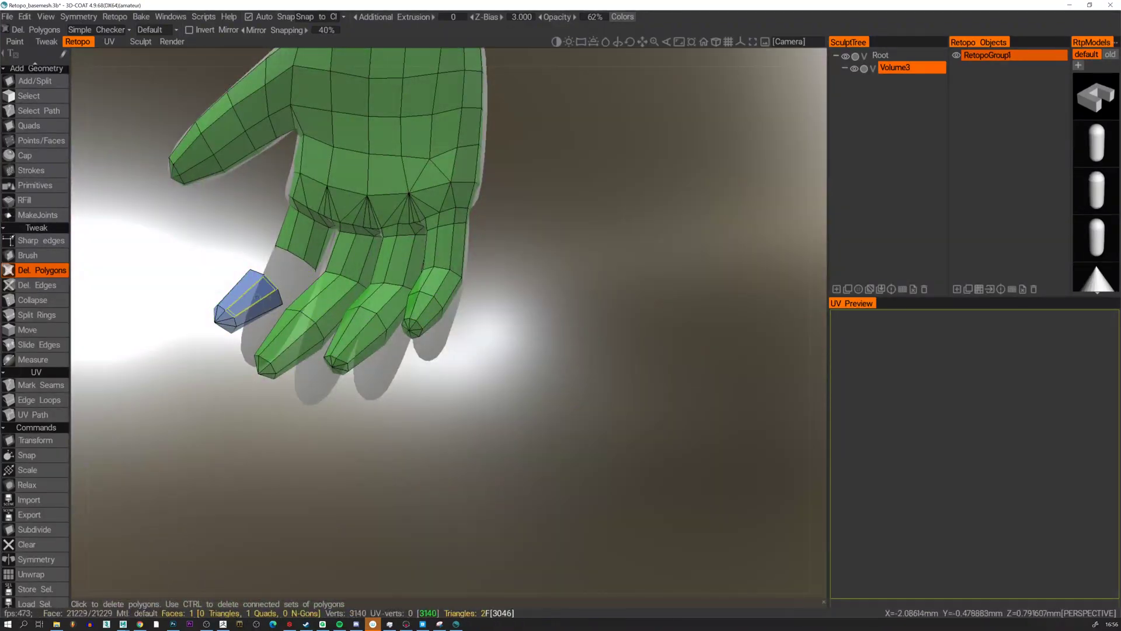
pyautogui.keyDown('ctrl'); pyautogui.click(252, 307); pyautogui.keyUp('ctrl')
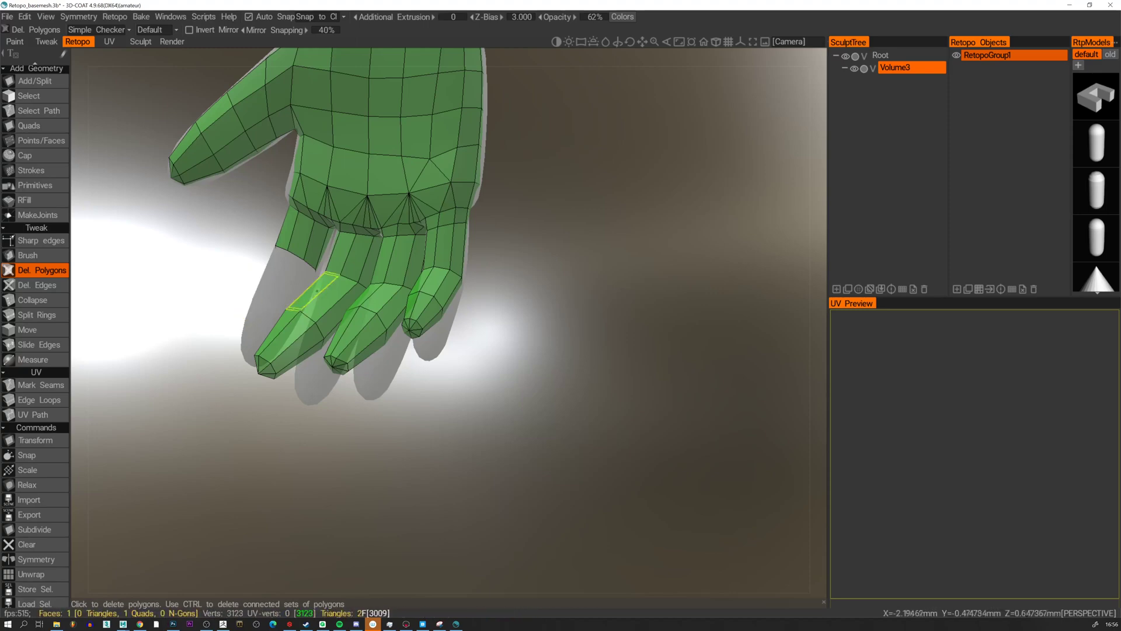
# Detach the misplaced middle fingertip on the mirrored hand and delete its connected polygons.
pyautogui.keyDown('alt'); pyautogui.moveTo(327, 298); pyautogui.dragTo(317, 334); pyautogui.keyUp('alt')
pyautogui.click(338, 300)
pyautogui.keyDown('alt'); pyautogui.moveTo(194, 324); pyautogui.dragTo(228, 374); pyautogui.keyUp('alt')
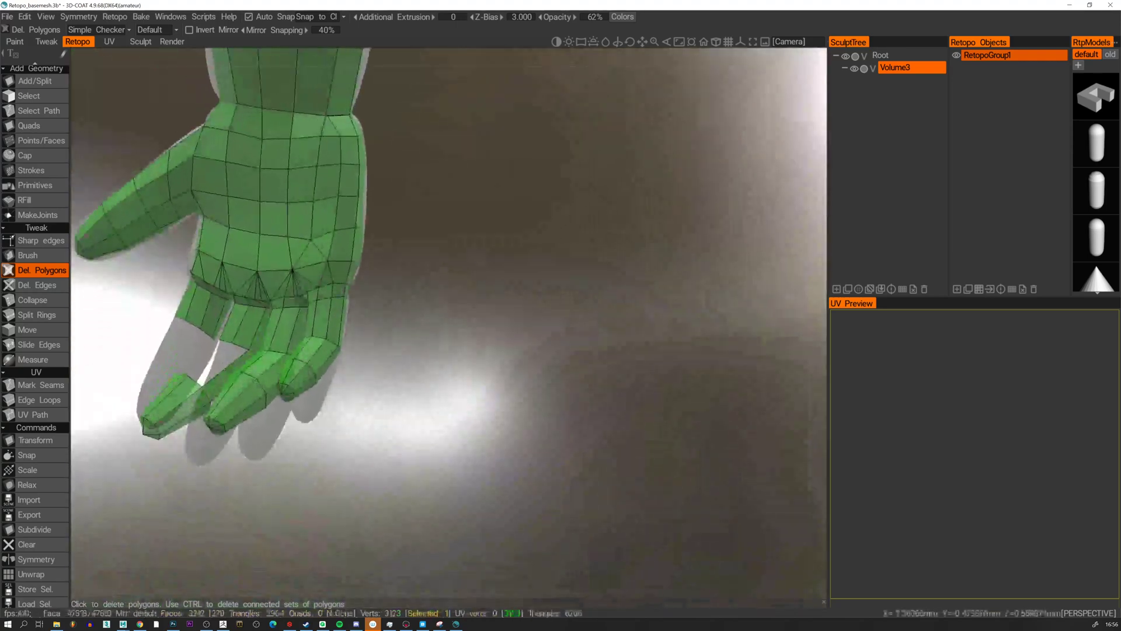
pyautogui.keyDown('ctrl'); pyautogui.click(196, 408); pyautogui.keyUp('ctrl')
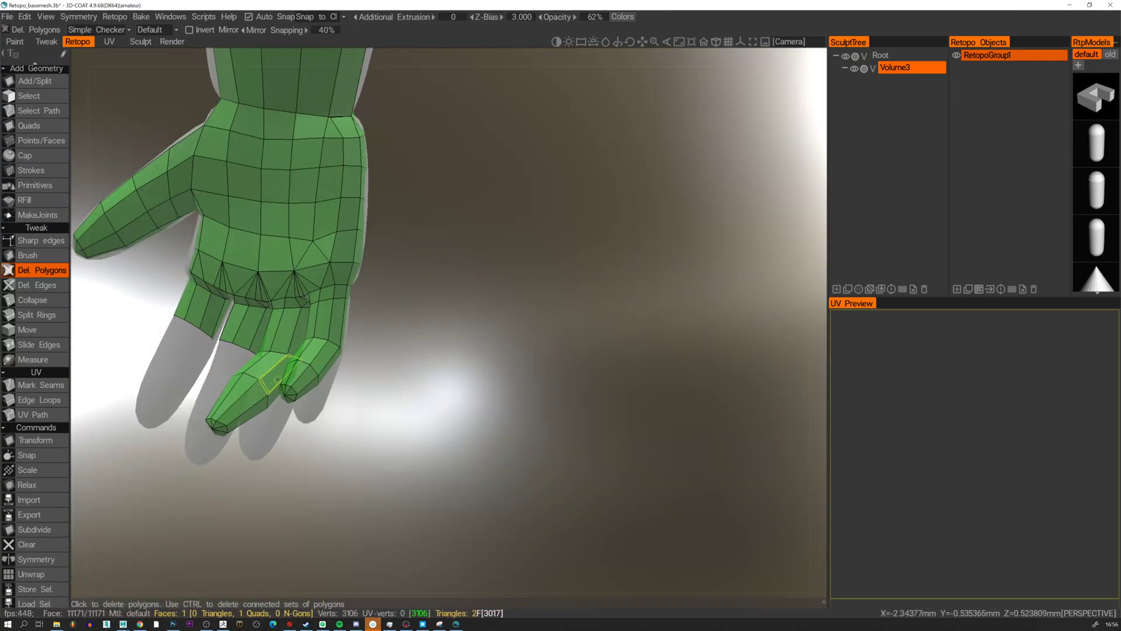
# Delete the polygons joining the misplaced little fingertip on the mirrored hand, and remove that fingertip as a connected set.
pyautogui.keyDown('alt'); pyautogui.moveTo(247, 411); pyautogui.dragTo(85, 450); pyautogui.keyUp('alt')
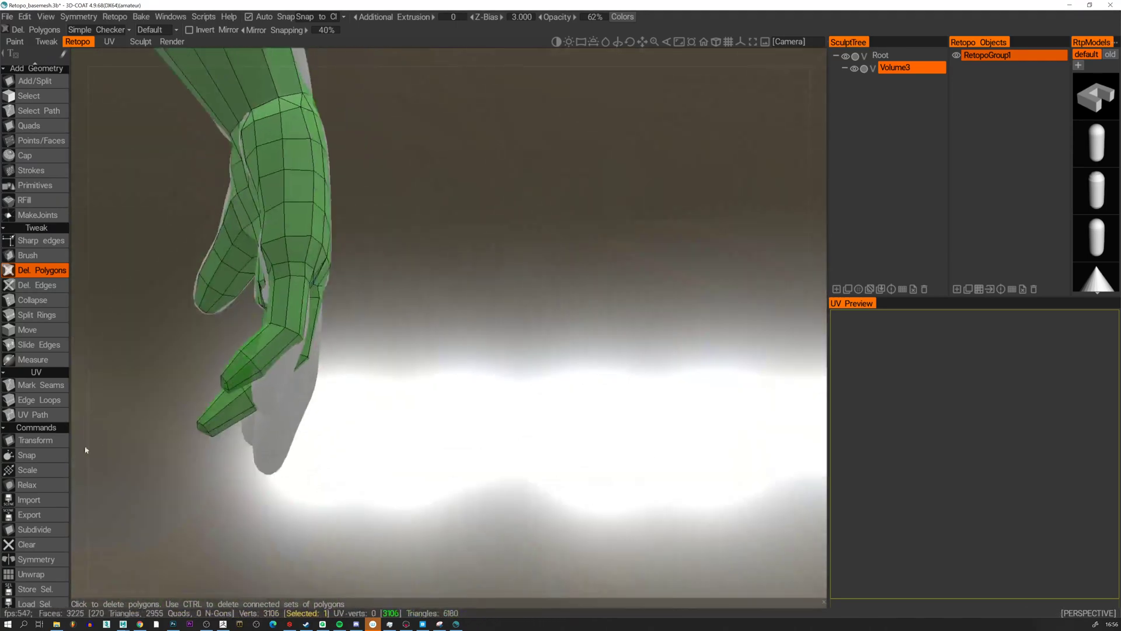
pyautogui.scroll(-2, 45, 464)
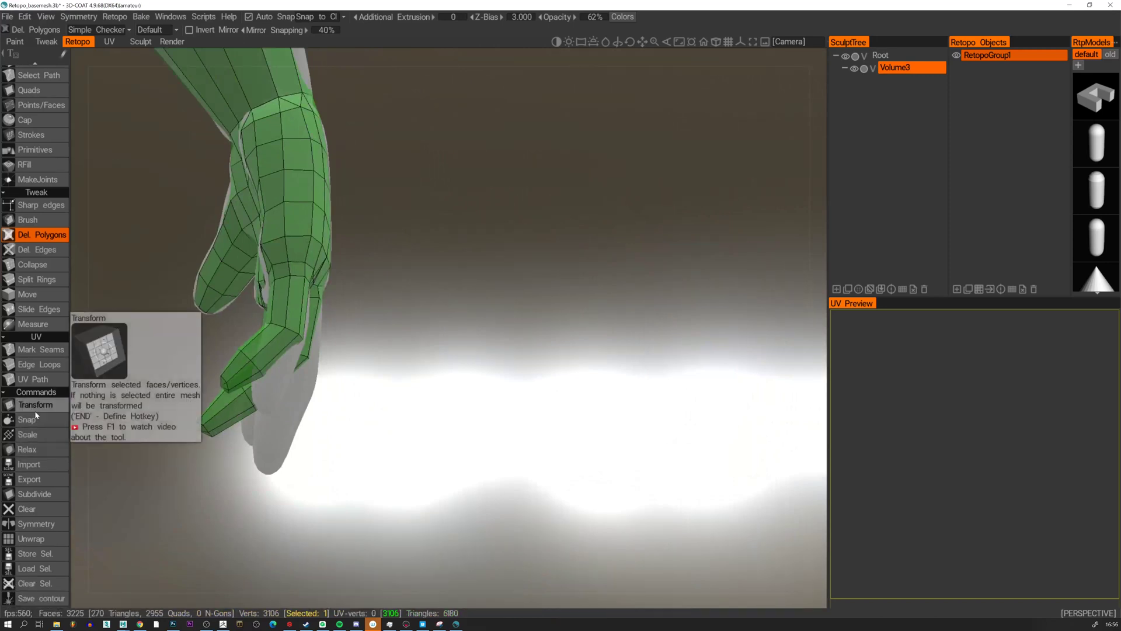
pyautogui.click(279, 348)
pyautogui.keyDown('alt'); pyautogui.moveTo(291, 344); pyautogui.dragTo(368, 395); pyautogui.keyUp('alt')
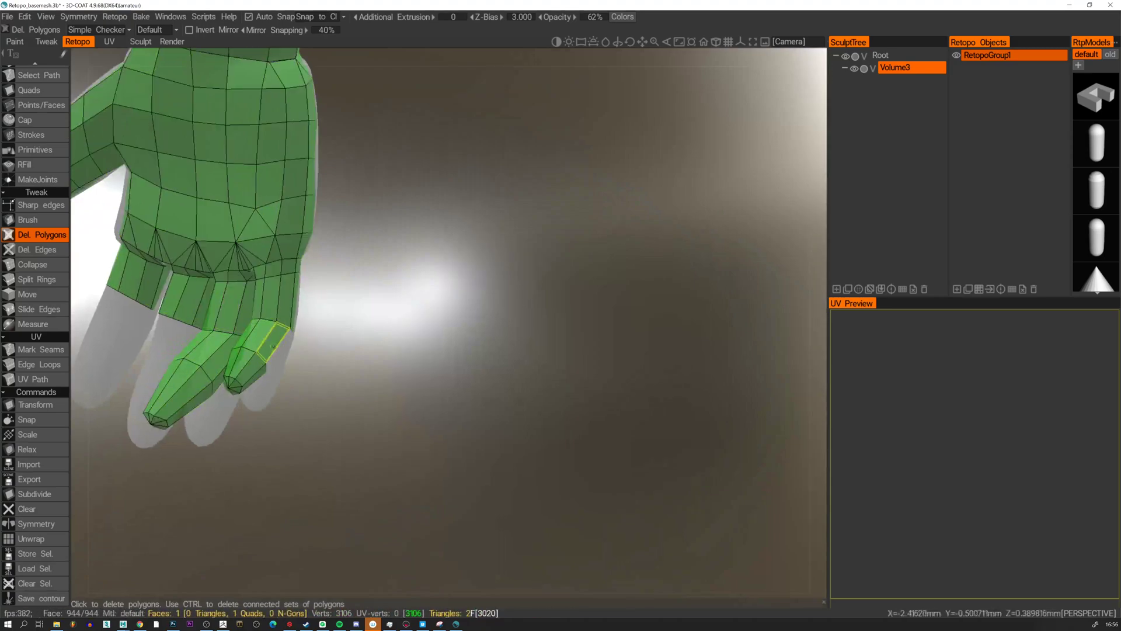
pyautogui.click(272, 342)
pyautogui.keyDown('alt'); pyautogui.moveTo(275, 341); pyautogui.dragTo(295, 330); pyautogui.keyUp('alt')
pyautogui.click(249, 337)
pyautogui.click(233, 346)
pyautogui.click(230, 336)
pyautogui.click(213, 340)
pyautogui.keyDown('alt'); pyautogui.moveTo(218, 339); pyautogui.dragTo(409, 342); pyautogui.keyUp('alt')
pyautogui.click(153, 355)
pyautogui.click(141, 357)
pyautogui.keyDown('alt'); pyautogui.moveTo(127, 365); pyautogui.dragTo(302, 343, button='middle'); pyautogui.keyUp('alt')
pyautogui.keyDown('ctrl'); pyautogui.click(311, 333); pyautogui.keyUp('ctrl')
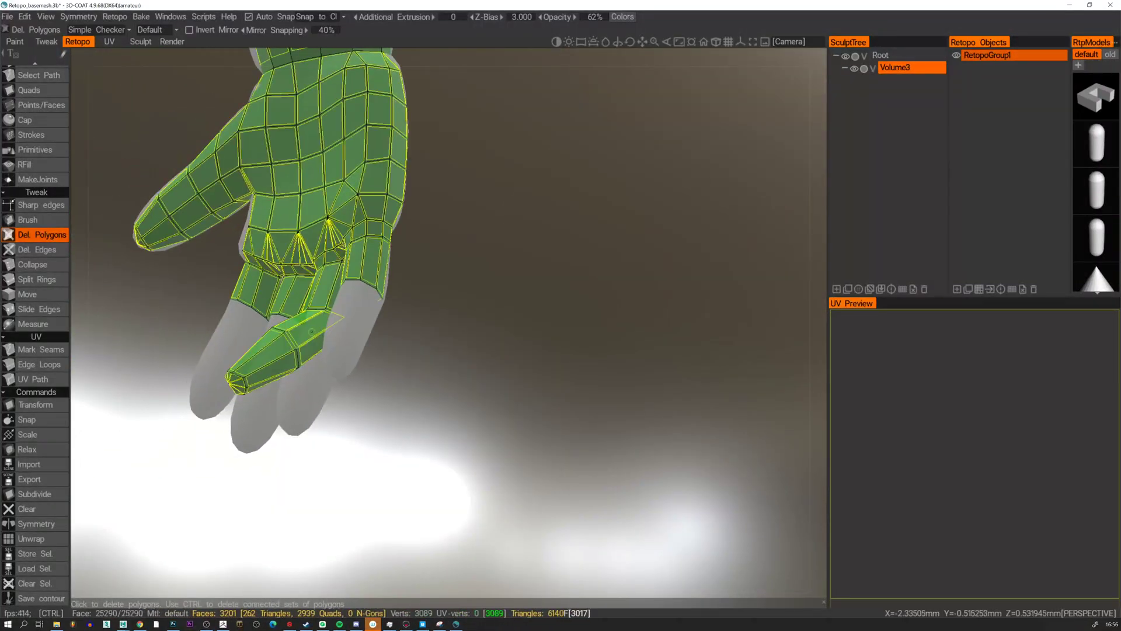
# Delete the remaining joining faces of the misplaced ring finger and remove its detached tip from the mirrored hand.
pyautogui.keyDown('alt'); pyautogui.moveTo(301, 319); pyautogui.dragTo(396, 349); pyautogui.keyUp('alt')
pyautogui.click(307, 335)
pyautogui.click(306, 321)
pyautogui.click(318, 335)
pyautogui.keyDown('alt'); pyautogui.moveTo(317, 350); pyautogui.dragTo(404, 325); pyautogui.keyUp('alt')
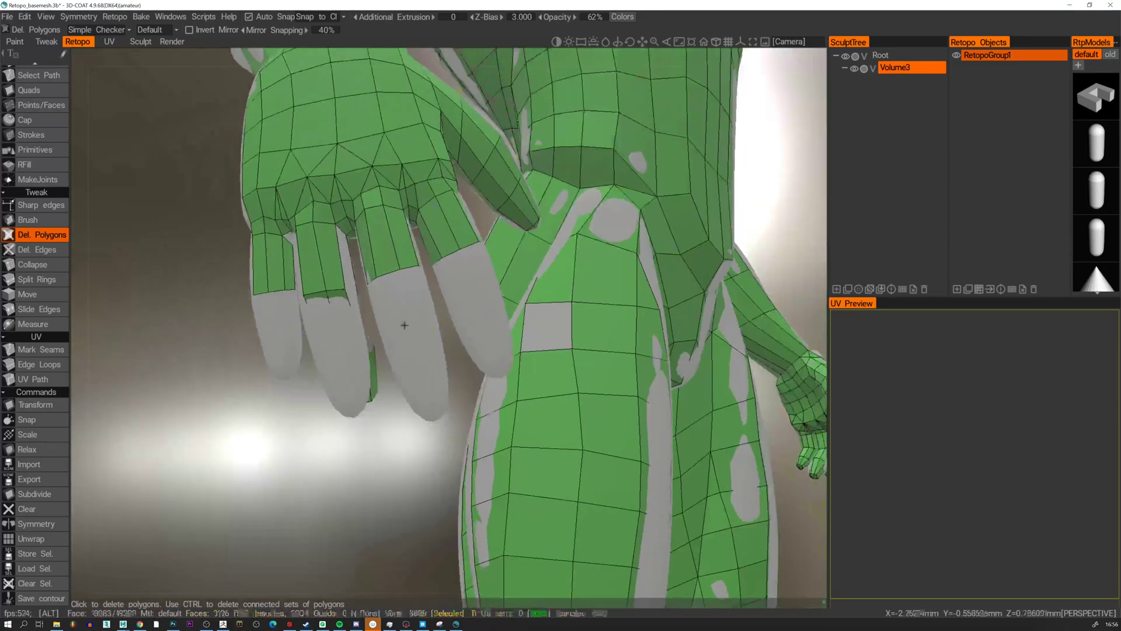
pyautogui.keyDown('alt'); pyautogui.moveTo(338, 333); pyautogui.dragTo(672, 117); pyautogui.keyUp('alt')
pyautogui.keyDown('alt'); pyautogui.moveTo(283, 362); pyautogui.dragTo(409, 368); pyautogui.keyUp('alt')
pyautogui.keyDown('ctrl'); pyautogui.click(248, 374); pyautogui.keyUp('ctrl')
# Smooth the retopo mesh on the mirrored thigh with the Brush tool, undoing the first smoothing pass before repeating it.
pyautogui.keyDown('alt'); pyautogui.moveTo(248, 374); pyautogui.dragTo(416, 373); pyautogui.keyUp('alt')
pyautogui.keyDown('alt'); pyautogui.moveTo(416, 373); pyautogui.dragTo(324, 325, button='middle'); pyautogui.keyUp('alt')
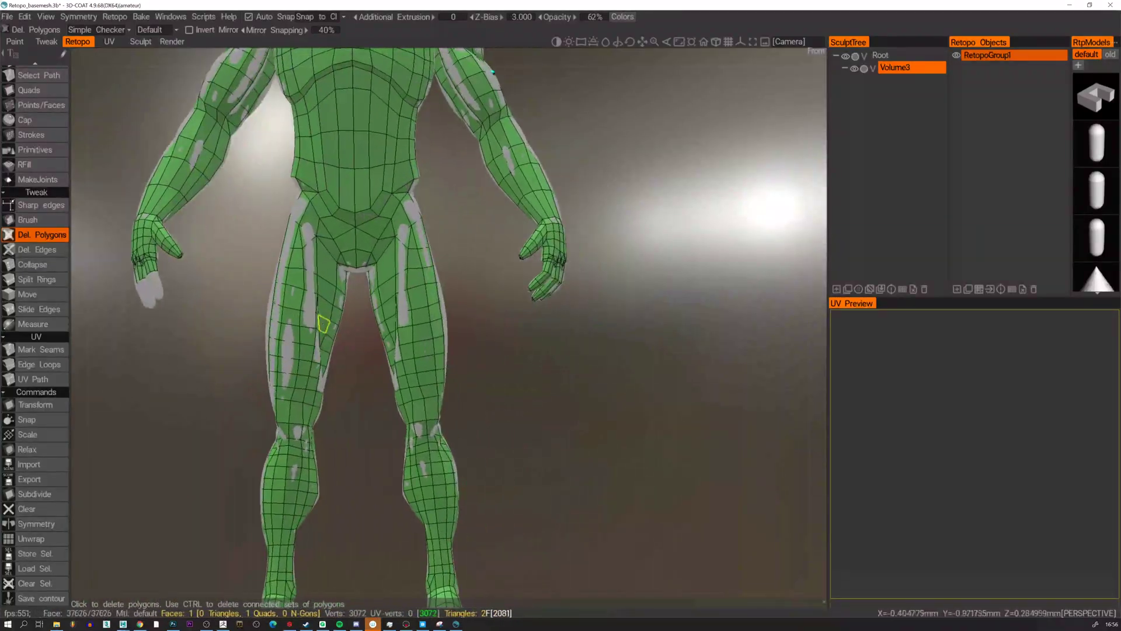
pyautogui.click(32, 219)
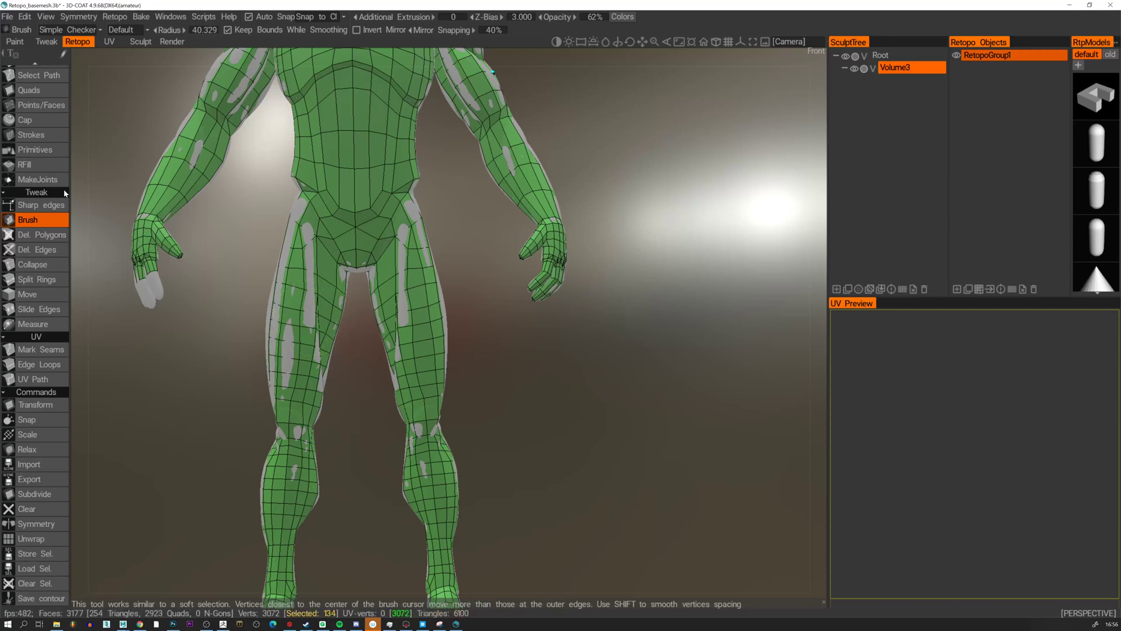
pyautogui.moveTo(311, 298)
pyautogui.keyDown('shift'); pyautogui.mouseDown()
pyautogui.moveTo(287, 381)
pyautogui.moveTo(269, 358)
pyautogui.moveTo(327, 359)
pyautogui.mouseUp(); pyautogui.keyUp('shift')
pyautogui.hotkey('ctrl', 'z')
pyautogui.hotkey('ctrl', 'z')
pyautogui.moveTo(246, 365)
pyautogui.keyDown('shift'); pyautogui.mouseDown()
pyautogui.moveTo(257, 365)
pyautogui.moveTo(262, 345)
pyautogui.mouseUp(); pyautogui.keyUp('shift')
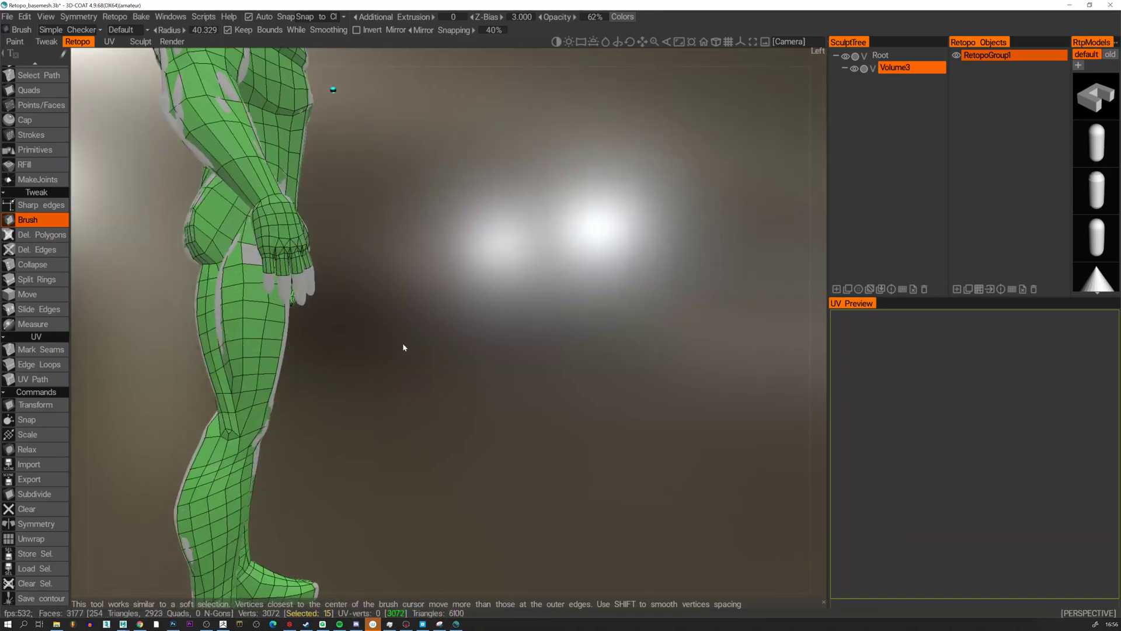
# Examine the retopo mesh on both legs from the front and the sides.
pyautogui.moveTo(403, 347)
pyautogui.keyDown('alt'); pyautogui.mouseDown()
pyautogui.moveTo(275, 365)
pyautogui.moveTo(275, 350)
pyautogui.moveTo(185, 352)
pyautogui.mouseUp(); pyautogui.keyUp('alt')
pyautogui.keyDown('alt'); pyautogui.moveTo(185, 353); pyautogui.dragTo(255, 295, button='middle'); pyautogui.keyUp('alt')
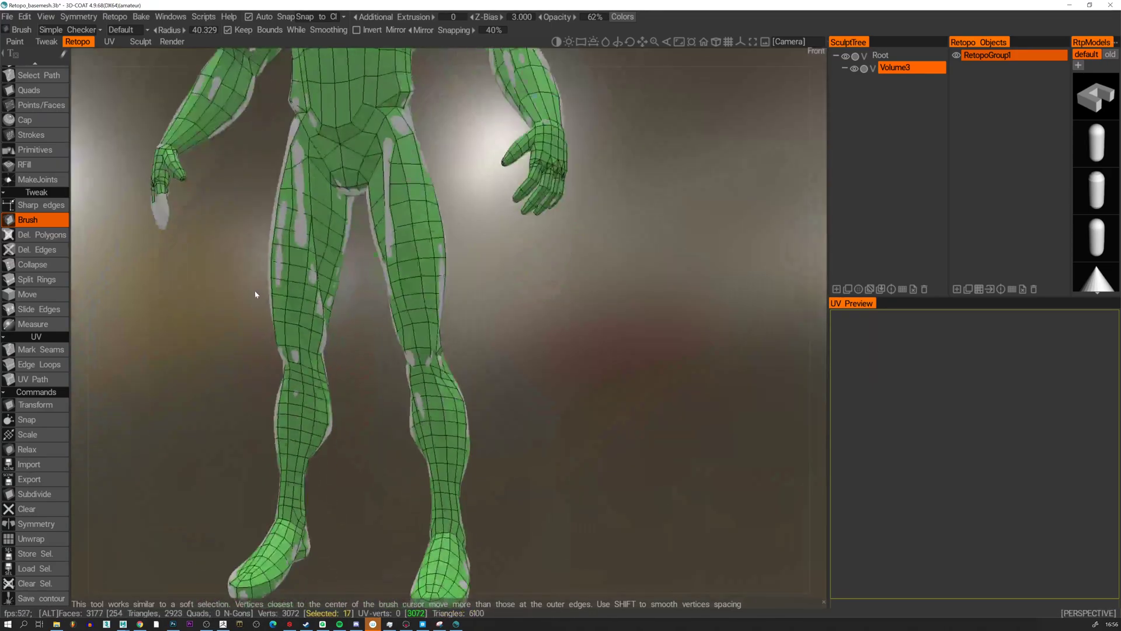
pyautogui.keyDown('alt'); pyautogui.moveTo(255, 294); pyautogui.dragTo(234, 292); pyautogui.keyUp('alt')
pyautogui.keyDown('alt'); pyautogui.moveTo(233, 292); pyautogui.dragTo(240, 342, button='middle'); pyautogui.keyUp('alt')
pyautogui.keyDown('alt'); pyautogui.moveTo(240, 342); pyautogui.dragTo(170, 341); pyautogui.keyUp('alt')
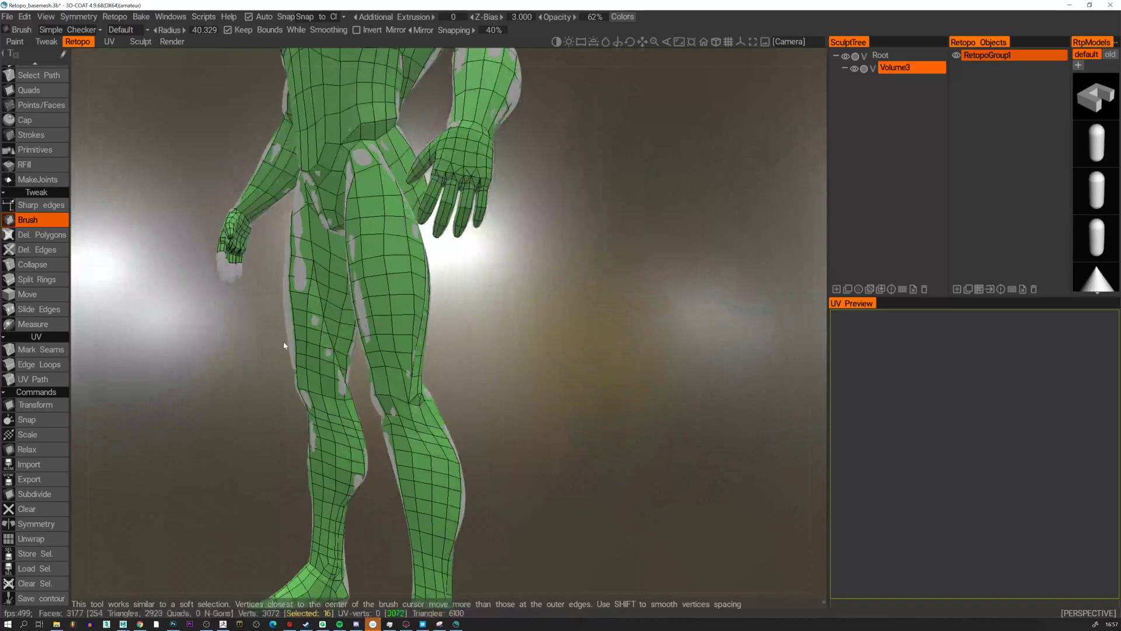
pyautogui.keyDown('alt'); pyautogui.moveTo(245, 282); pyautogui.dragTo(321, 281); pyautogui.keyUp('alt')
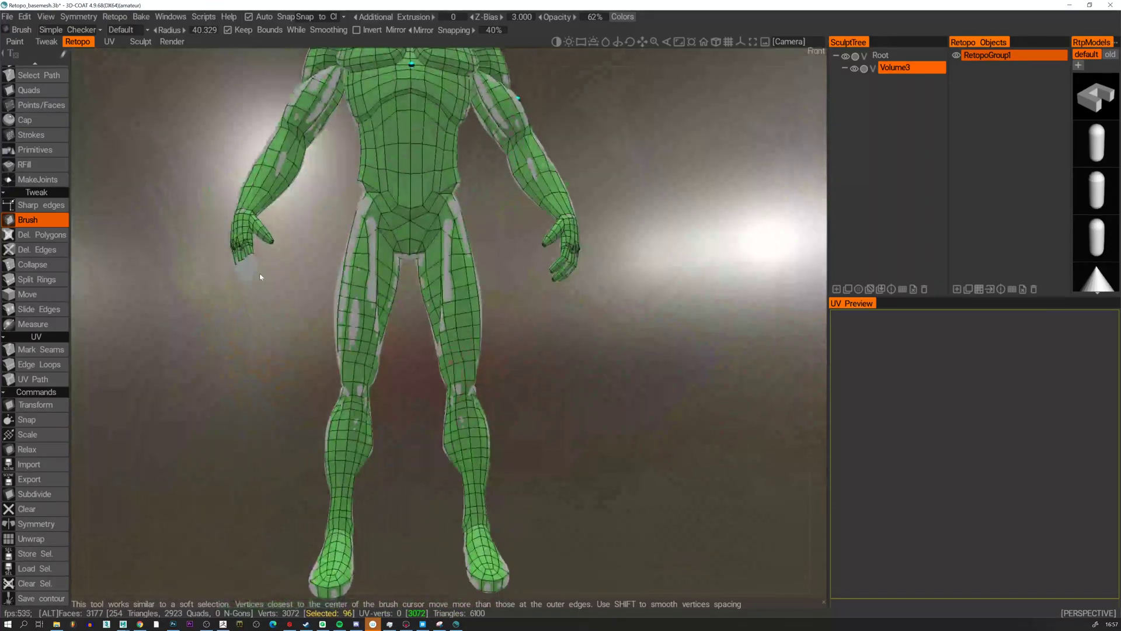
# Examine the open finger ends on the mirrored hand up close.
pyautogui.keyDown('alt'); pyautogui.moveTo(252, 258); pyautogui.dragTo(157, 237, button='right'); pyautogui.keyUp('alt')
pyautogui.keyDown('alt'); pyautogui.moveTo(135, 210); pyautogui.dragTo(264, 246, button='middle'); pyautogui.keyUp('alt')
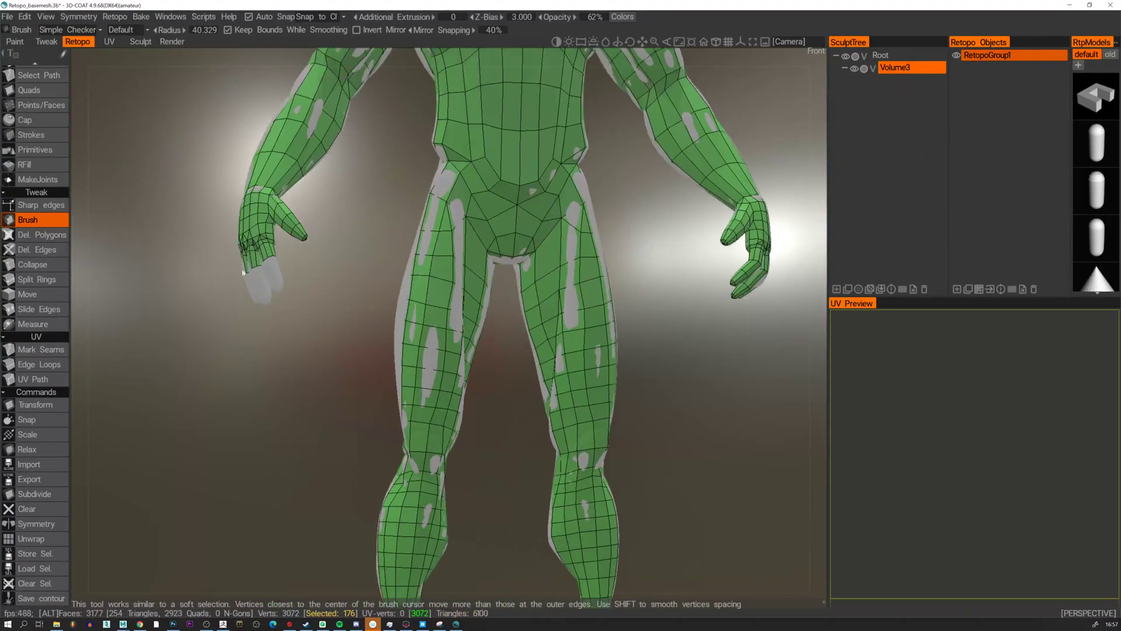
pyautogui.keyDown('alt'); pyautogui.moveTo(318, 210); pyautogui.dragTo(155, 314, button='middle'); pyautogui.keyUp('alt')
pyautogui.keyDown('alt'); pyautogui.moveTo(367, 191); pyautogui.dragTo(461, 337, button='middle'); pyautogui.keyUp('alt')
pyautogui.keyDown('alt'); pyautogui.moveTo(275, 479); pyautogui.dragTo(450, 297, button='middle'); pyautogui.keyUp('alt')
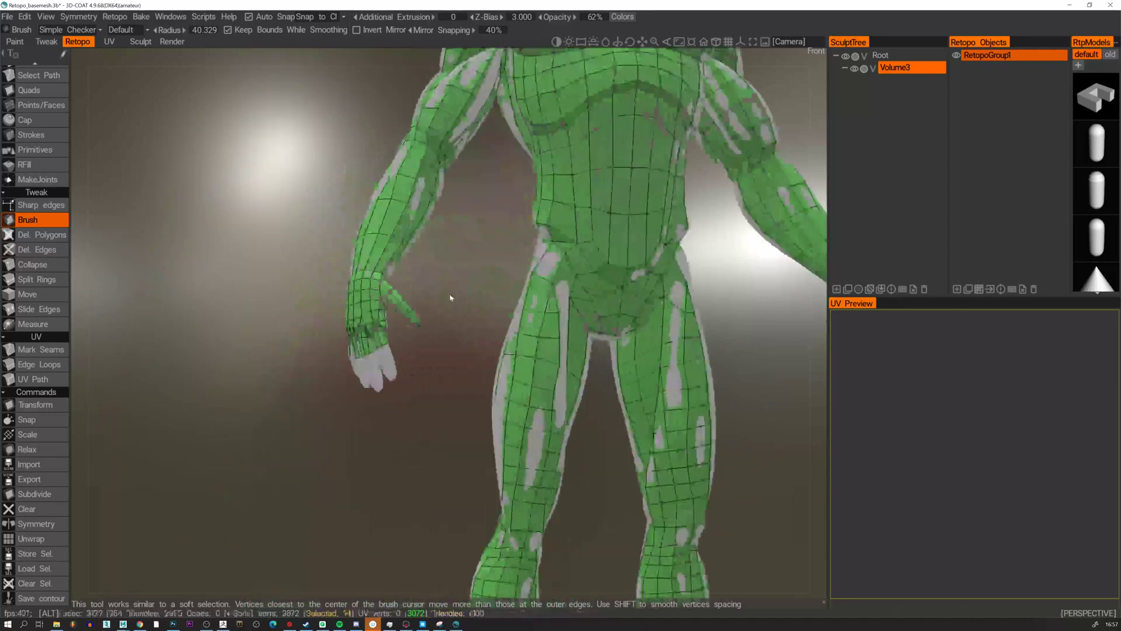
pyautogui.keyDown('alt'); pyautogui.moveTo(451, 298); pyautogui.dragTo(343, 371, button='right'); pyautogui.keyUp('alt')
pyautogui.keyDown('alt'); pyautogui.moveTo(216, 418); pyautogui.dragTo(373, 283, button='middle'); pyautogui.keyUp('alt')
pyautogui.keyDown('alt'); pyautogui.moveTo(373, 283); pyautogui.dragTo(323, 340, button='right'); pyautogui.keyUp('alt')
pyautogui.keyDown('alt'); pyautogui.moveTo(323, 340); pyautogui.dragTo(383, 308, button='middle'); pyautogui.keyUp('alt')
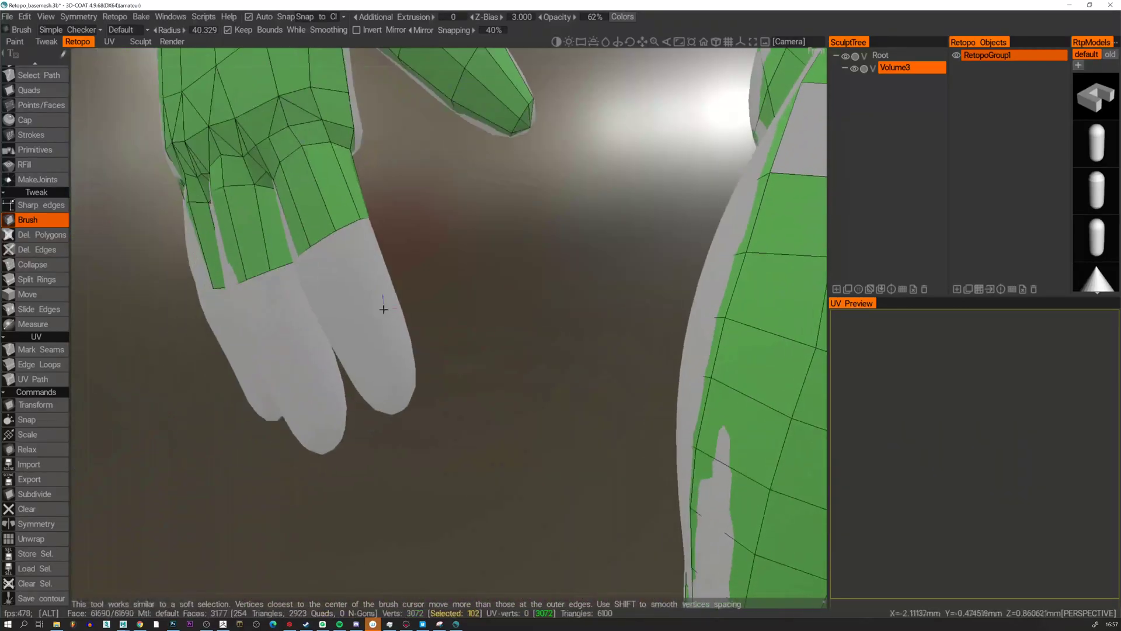
# Draw Strokes slices across the open base edges of the four fingers on the mirrored hand.
pyautogui.keyDown('alt'); pyautogui.moveTo(383, 308); pyautogui.dragTo(344, 293, button='right'); pyautogui.keyUp('alt')
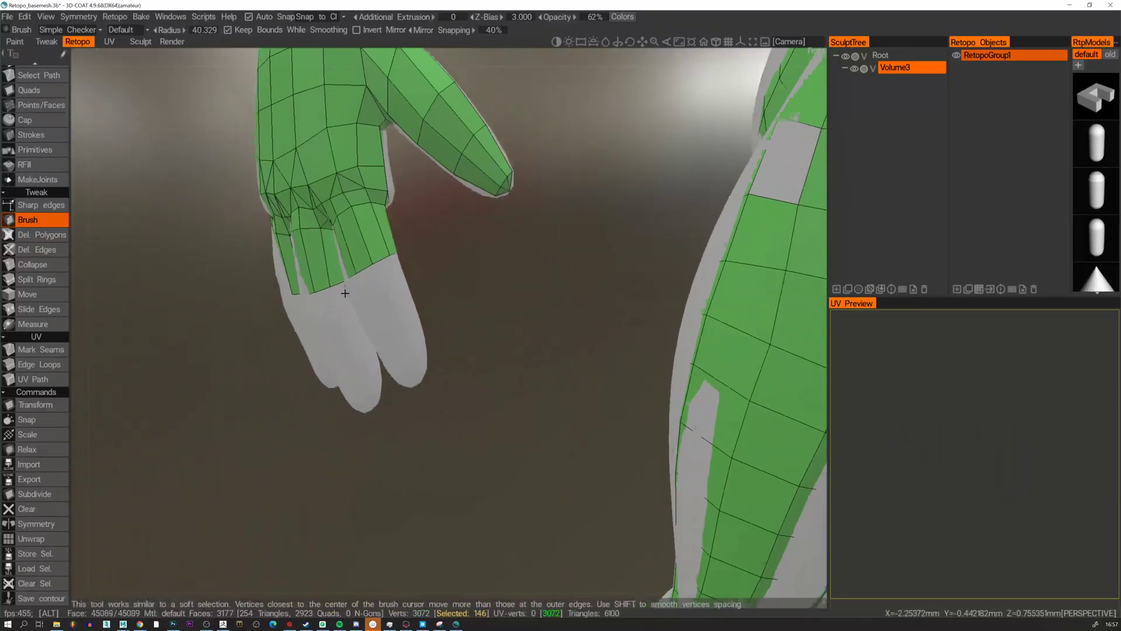
pyautogui.click(31, 135)
pyautogui.moveTo(361, 328)
pyautogui.keyDown('alt'); pyautogui.mouseDown()
pyautogui.moveTo(423, 310)
pyautogui.moveTo(409, 278)
pyautogui.moveTo(345, 288)
pyautogui.mouseUp(); pyautogui.keyUp('alt')
pyautogui.keyDown('alt'); pyautogui.moveTo(346, 287); pyautogui.dragTo(284, 309); pyautogui.keyUp('alt')
pyautogui.moveTo(283, 309)
pyautogui.keyDown('alt'); pyautogui.mouseDown()
pyautogui.moveTo(344, 309)
pyautogui.moveTo(285, 310)
pyautogui.moveTo(292, 322)
pyautogui.mouseUp(); pyautogui.keyUp('alt')
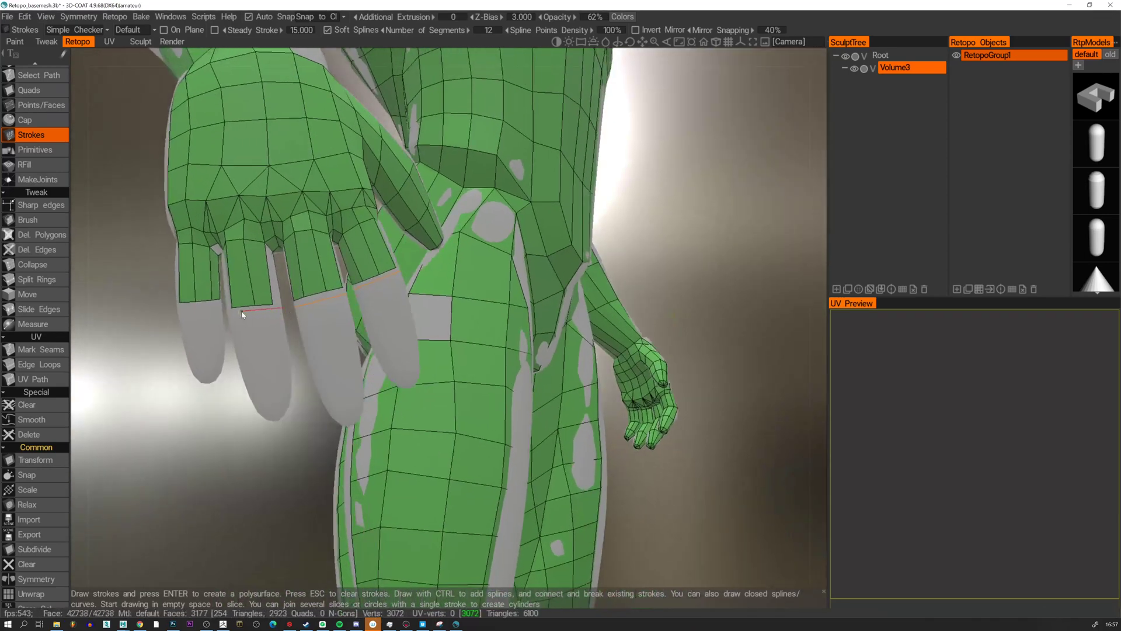
pyautogui.moveTo(225, 315); pyautogui.dragTo(225, 315)
# Draw Strokes slices across the middle and near the tips of the four bare fingers on the mirrored hand.
pyautogui.moveTo(225, 315)
pyautogui.keyDown('alt'); pyautogui.mouseDown()
pyautogui.moveTo(203, 333)
pyautogui.moveTo(221, 364)
pyautogui.moveTo(173, 362)
pyautogui.moveTo(163, 382)
pyautogui.mouseUp(); pyautogui.keyUp('alt')
pyautogui.moveTo(164, 382)
pyautogui.keyDown('alt'); pyautogui.mouseDown()
pyautogui.moveTo(233, 381)
pyautogui.moveTo(264, 395)
pyautogui.moveTo(230, 358)
pyautogui.moveTo(251, 329)
pyautogui.moveTo(226, 334)
pyautogui.moveTo(331, 309)
pyautogui.mouseUp(); pyautogui.keyUp('alt')
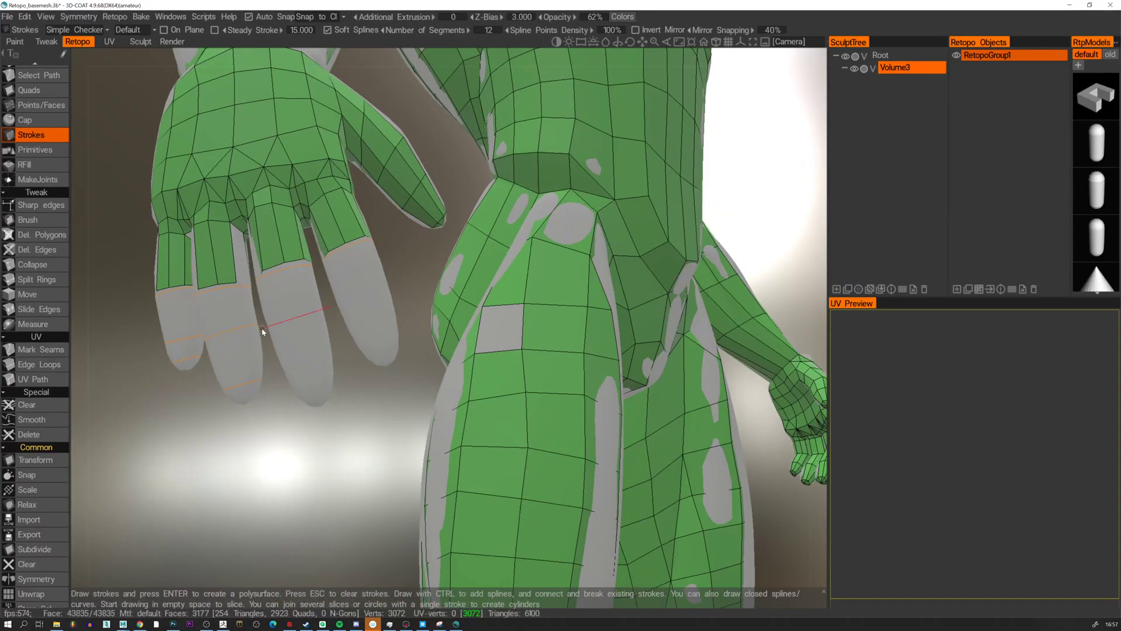
pyautogui.moveTo(262, 329)
pyautogui.mouseDown()
pyautogui.moveTo(318, 345)
pyautogui.moveTo(216, 376)
pyautogui.mouseUp()
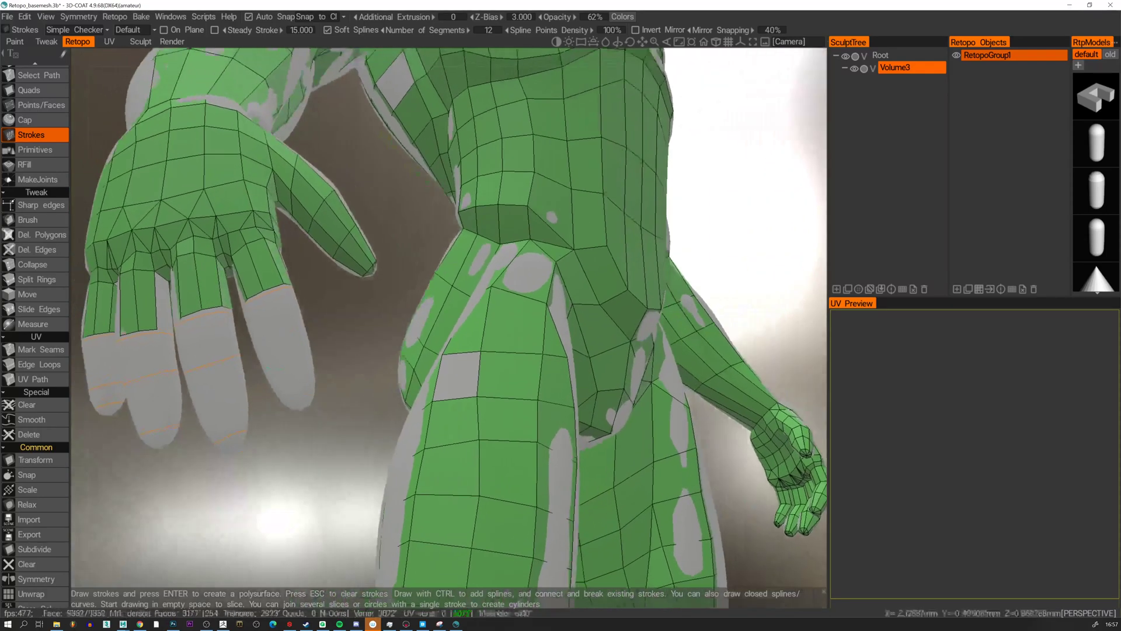
pyautogui.moveTo(316, 329); pyautogui.dragTo(255, 356)
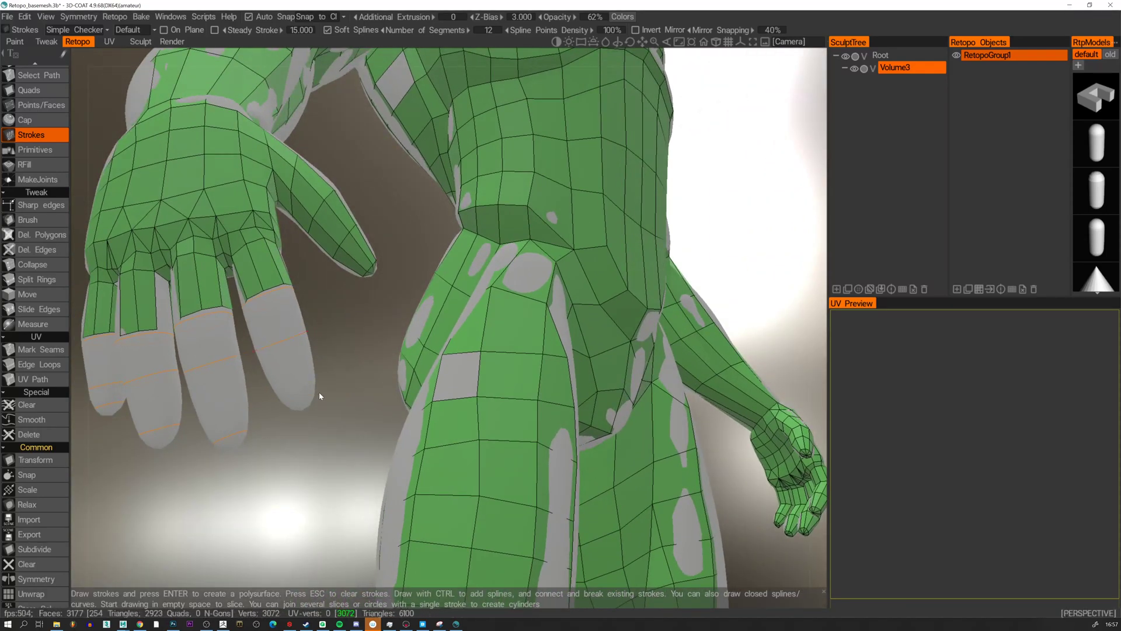
pyautogui.moveTo(276, 409); pyautogui.dragTo(276, 409)
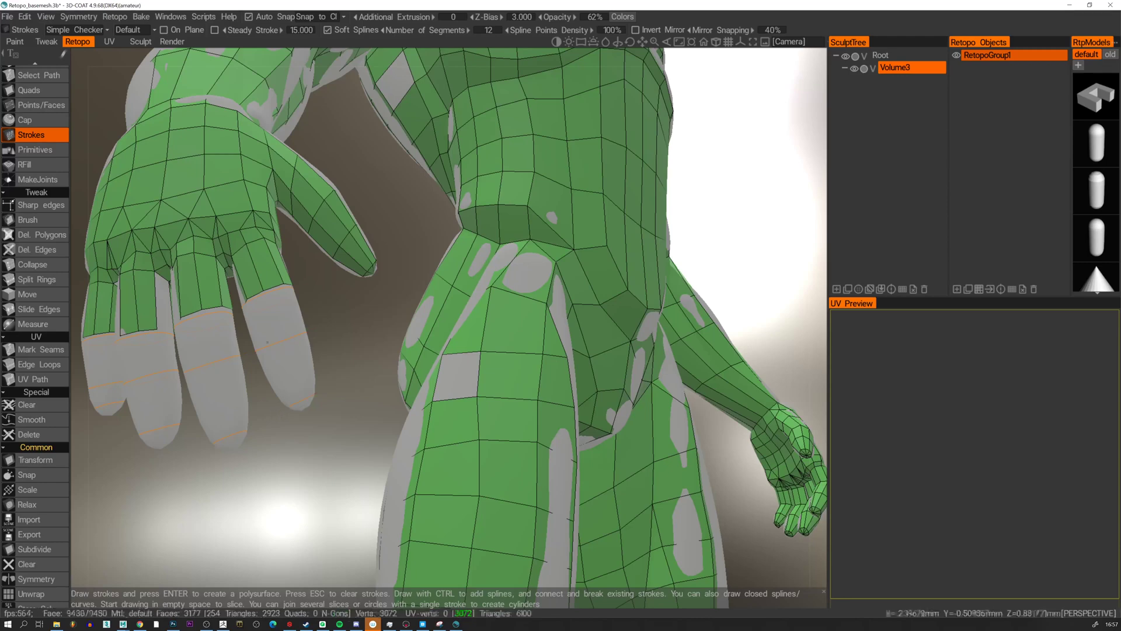
# Set the number of segments to 8, connect each finger's slices with a lengthwise spline, and generate the four finger tubes.
pyautogui.click(491, 30)
pyautogui.press('Return')
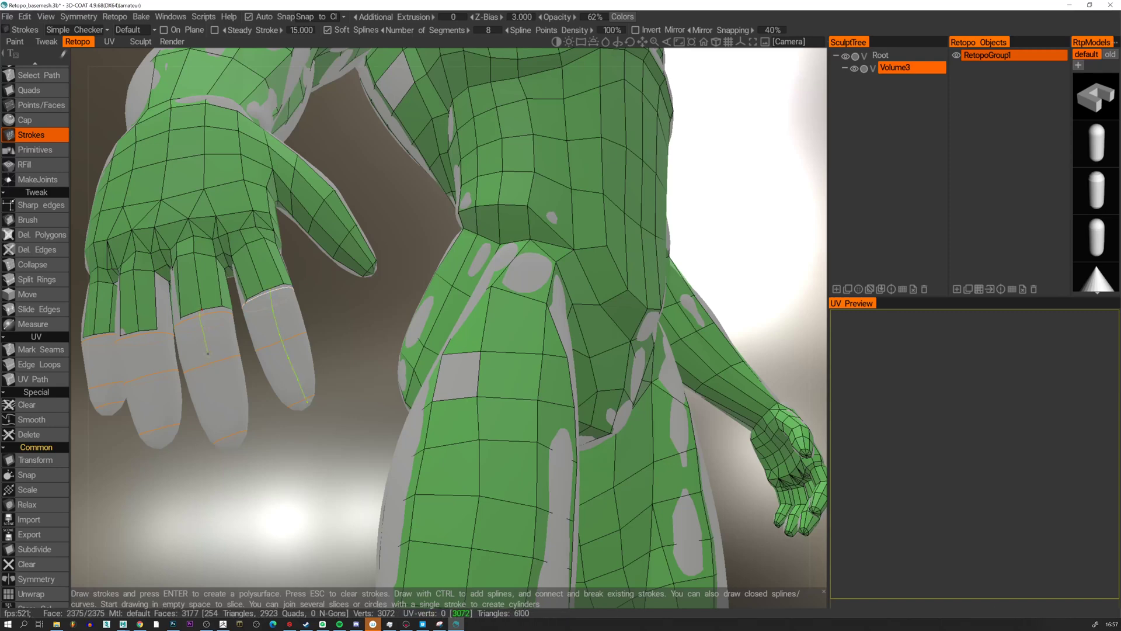
pyautogui.moveTo(231, 407)
pyautogui.keyDown('alt'); pyautogui.mouseDown()
pyautogui.moveTo(296, 345)
pyautogui.moveTo(315, 347)
pyautogui.mouseUp(); pyautogui.keyUp('alt')
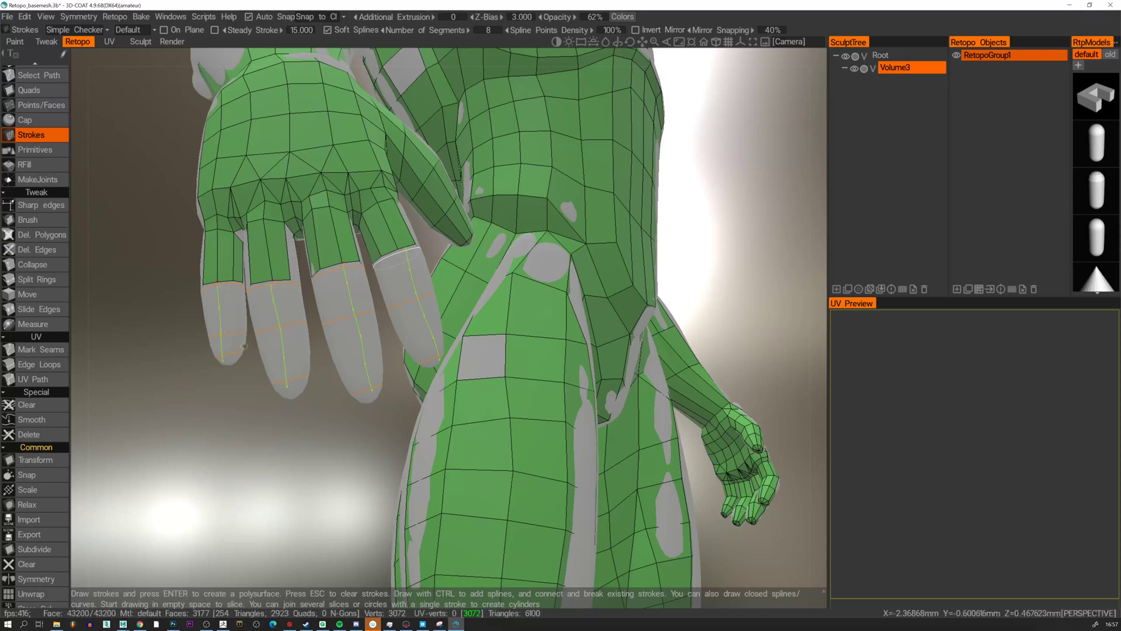
pyautogui.press('Return')
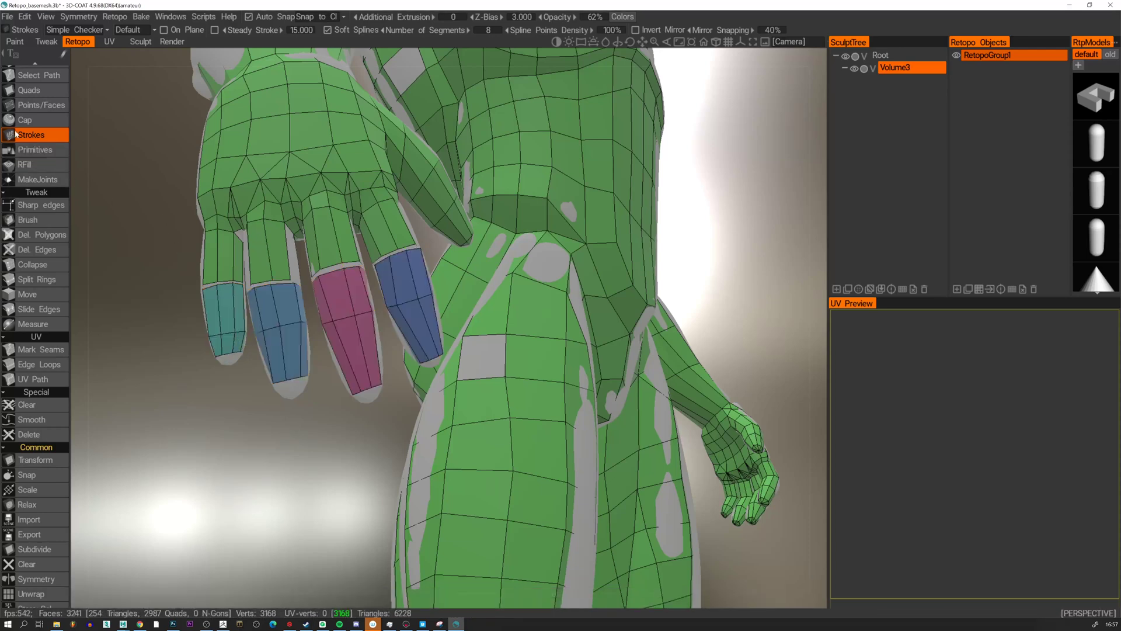
# Weld the new middle, index and ring finger tubes to their finger bases by merging the facing vertices with Points/Faces.
pyautogui.click(41, 105)
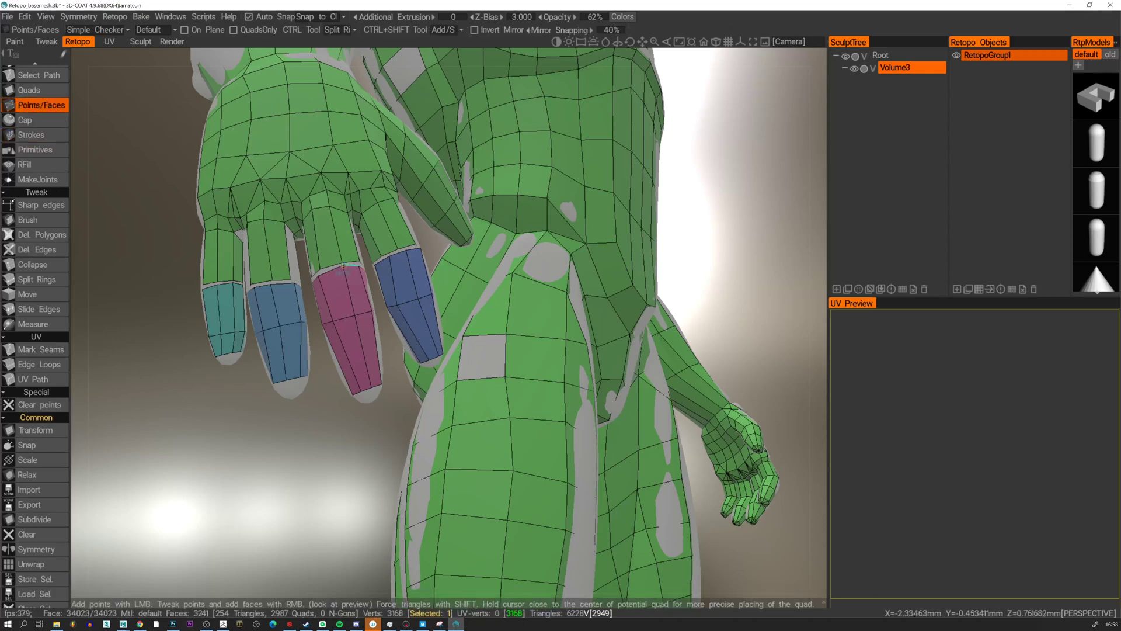
pyautogui.moveTo(320, 273)
pyautogui.keyDown('alt'); pyautogui.mouseDown()
pyautogui.moveTo(219, 213)
pyautogui.moveTo(403, 275)
pyautogui.moveTo(298, 266)
pyautogui.moveTo(324, 266)
pyautogui.mouseUp(); pyautogui.keyUp('alt')
pyautogui.moveTo(239, 250); pyautogui.dragTo(246, 242, button='right')
pyautogui.moveTo(245, 243)
pyautogui.keyDown('alt'); pyautogui.mouseDown()
pyautogui.moveTo(236, 250)
pyautogui.moveTo(395, 266)
pyautogui.moveTo(235, 244)
pyautogui.mouseUp(); pyautogui.keyUp('alt')
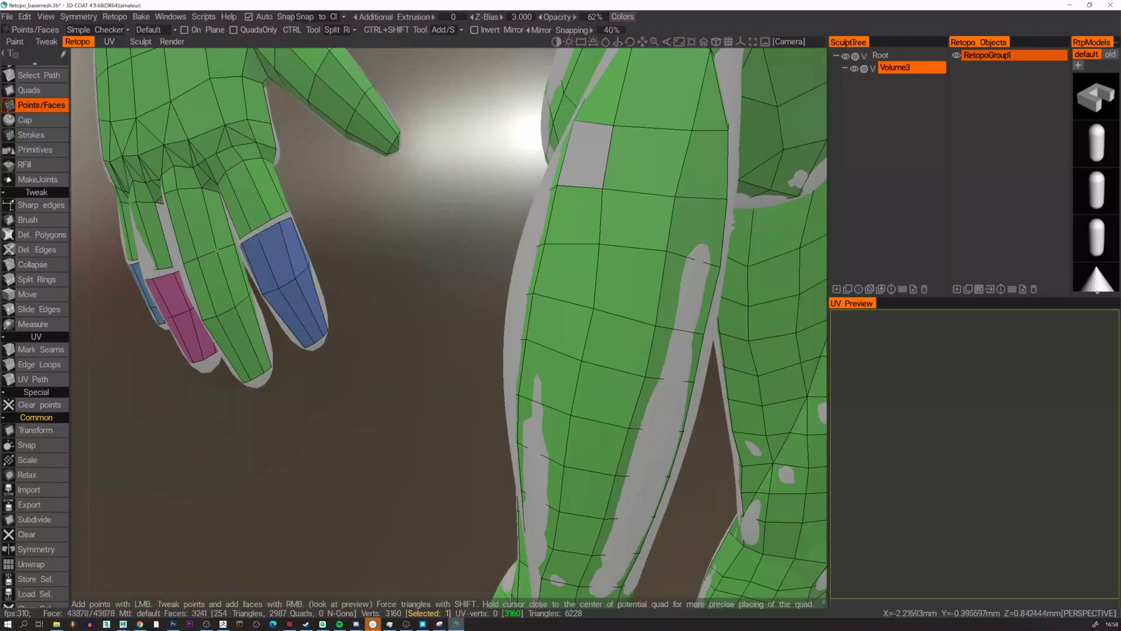
pyautogui.keyDown('alt'); pyautogui.moveTo(270, 218); pyautogui.dragTo(217, 220); pyautogui.keyUp('alt')
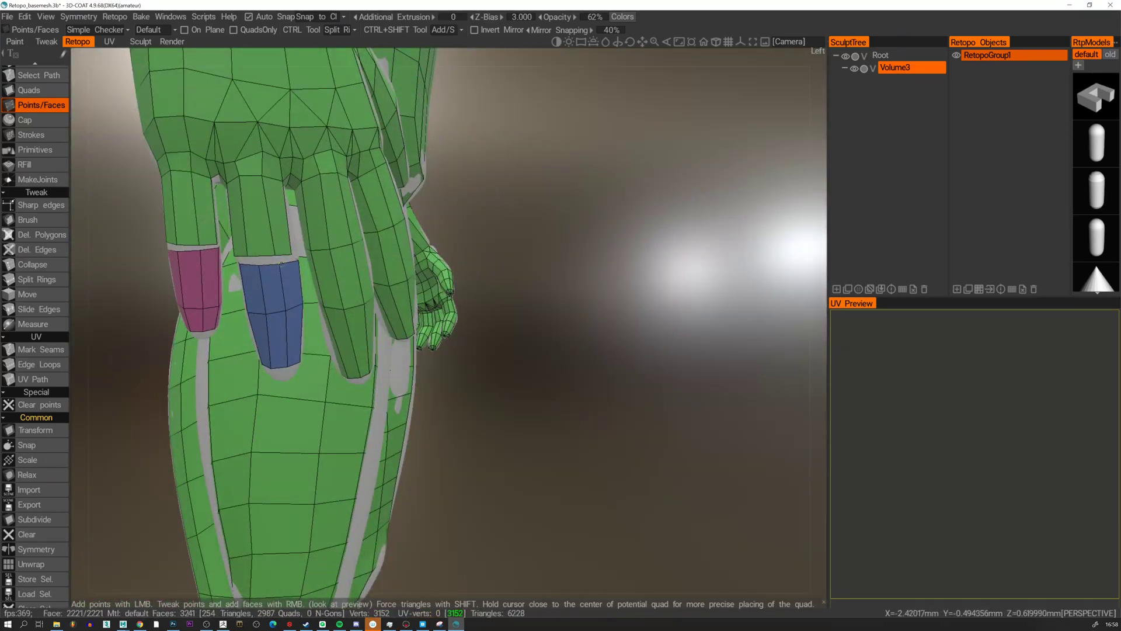
pyautogui.moveTo(266, 266); pyautogui.dragTo(275, 256, button='right')
pyautogui.keyDown('alt'); pyautogui.moveTo(186, 254); pyautogui.dragTo(255, 270); pyautogui.keyUp('alt')
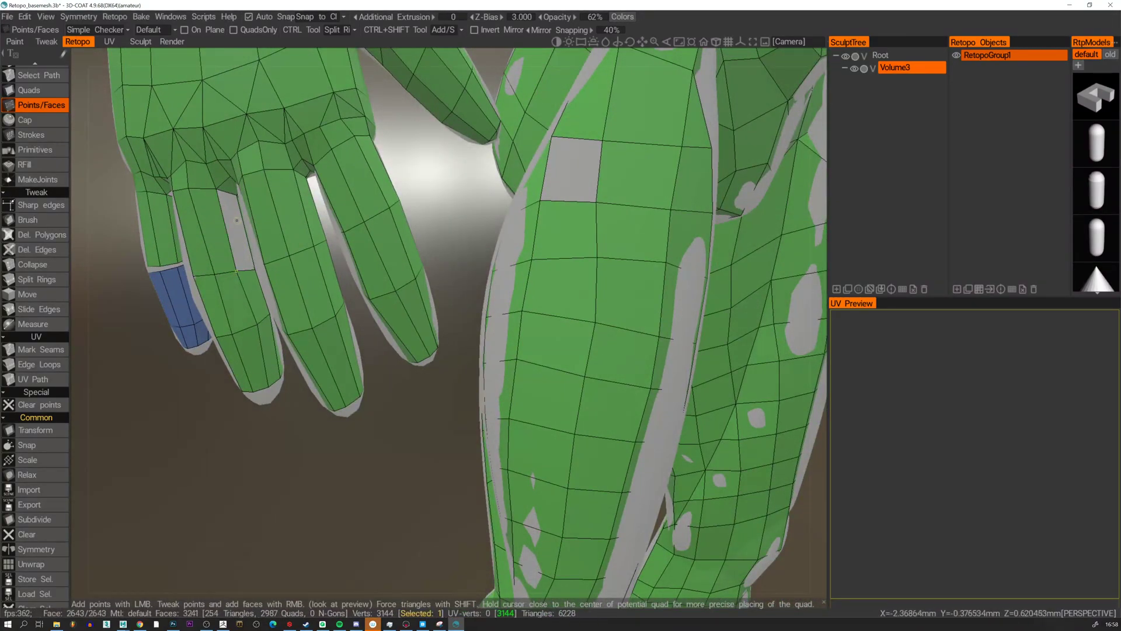
# Fill the open gap along the side of the ring finger with a quad using the Quads tool.
pyautogui.keyDown('alt'); pyautogui.moveTo(253, 270); pyautogui.dragTo(236, 271); pyautogui.keyUp('alt')
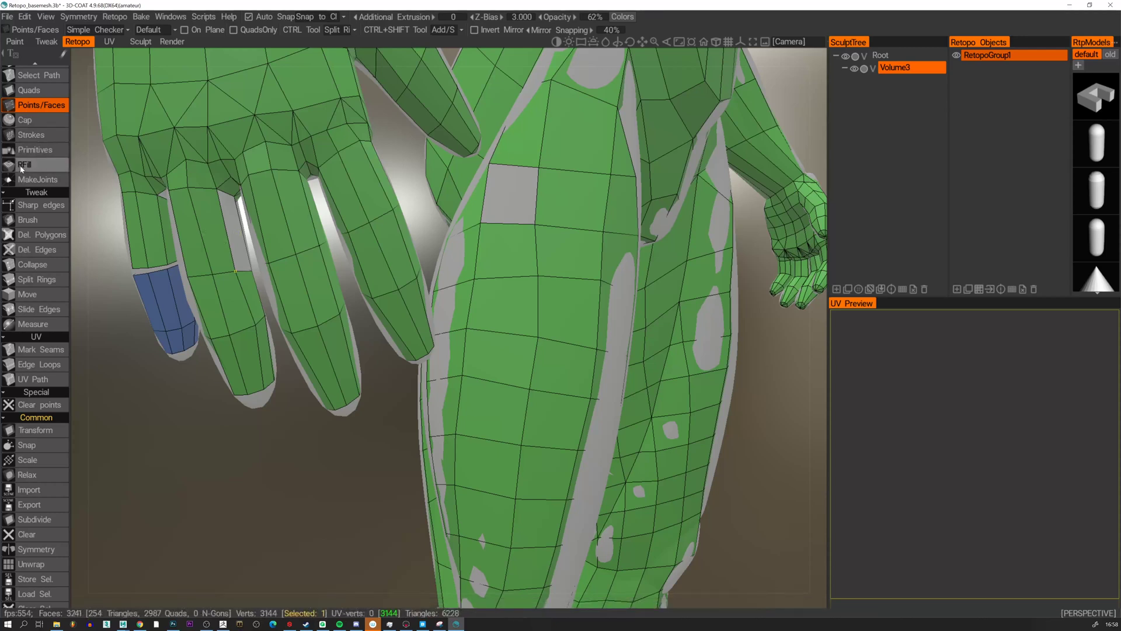
pyautogui.click(29, 90)
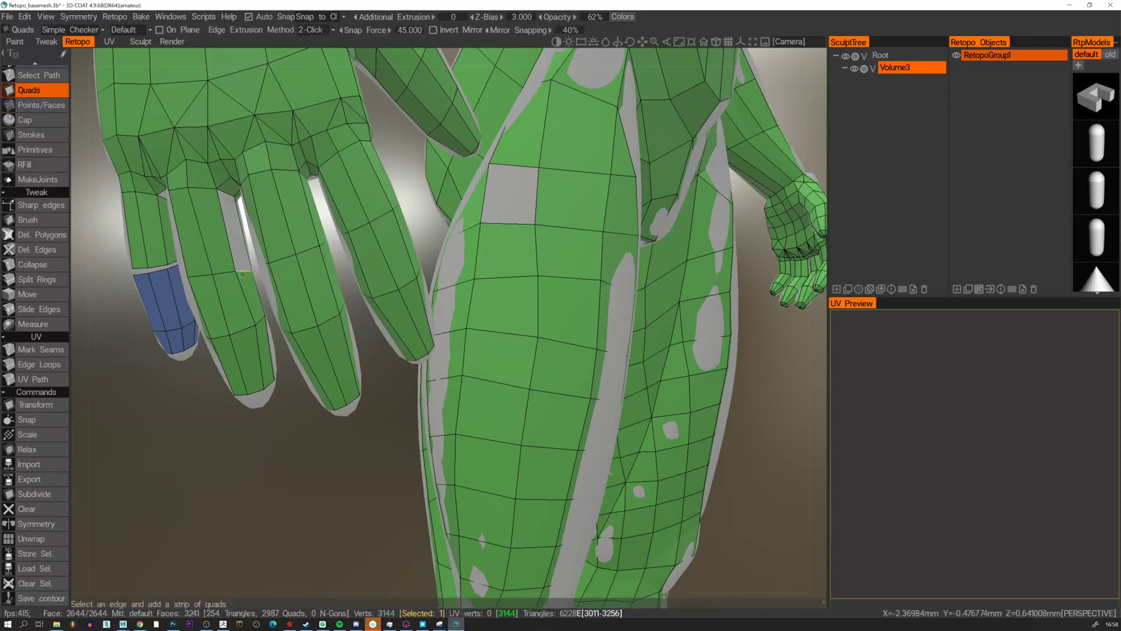
pyautogui.click(217, 188)
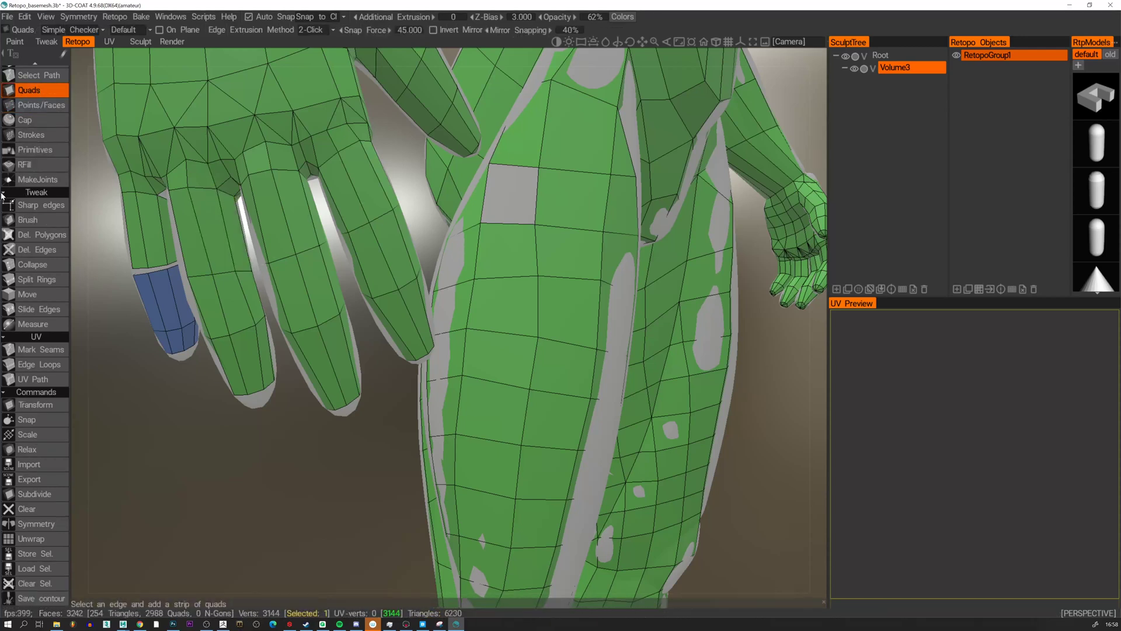
# Weld the little finger tube to its base all around the joint with Points/Faces.
pyautogui.click(50, 110)
pyautogui.keyDown('alt'); pyautogui.moveTo(252, 271); pyautogui.dragTo(323, 233); pyautogui.keyUp('alt')
pyautogui.moveTo(305, 235); pyautogui.dragTo(304, 229, button='right')
pyautogui.keyDown('alt'); pyautogui.moveTo(306, 229); pyautogui.dragTo(363, 233); pyautogui.keyUp('alt')
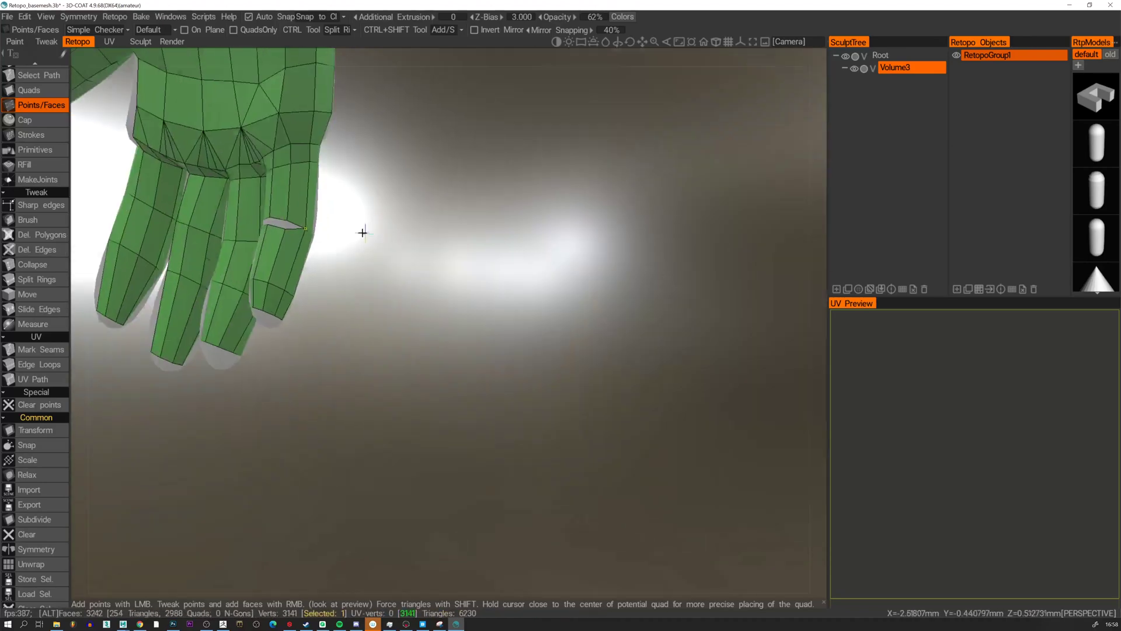
pyautogui.keyDown('alt'); pyautogui.moveTo(285, 220); pyautogui.dragTo(255, 220); pyautogui.keyUp('alt')
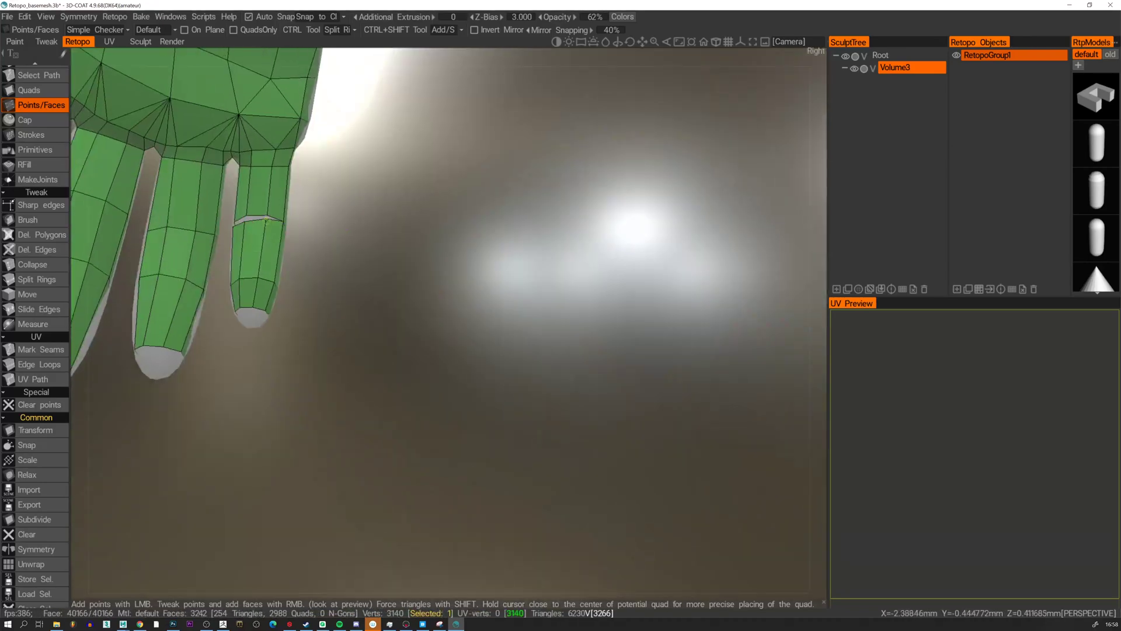
pyautogui.moveTo(267, 221); pyautogui.dragTo(266, 216, button='right')
pyautogui.keyDown('alt'); pyautogui.moveTo(267, 216); pyautogui.dragTo(311, 229); pyautogui.keyUp('alt')
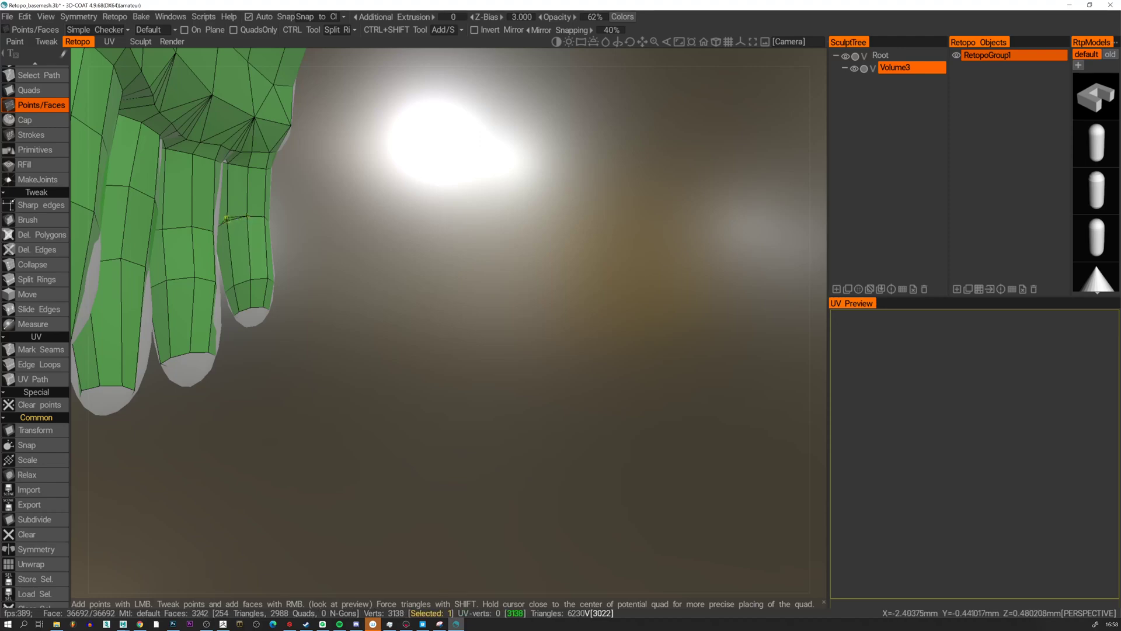
pyautogui.moveTo(227, 219); pyautogui.dragTo(227, 216, button='right')
pyautogui.keyDown('alt'); pyautogui.moveTo(227, 218); pyautogui.dragTo(203, 230); pyautogui.keyUp('alt')
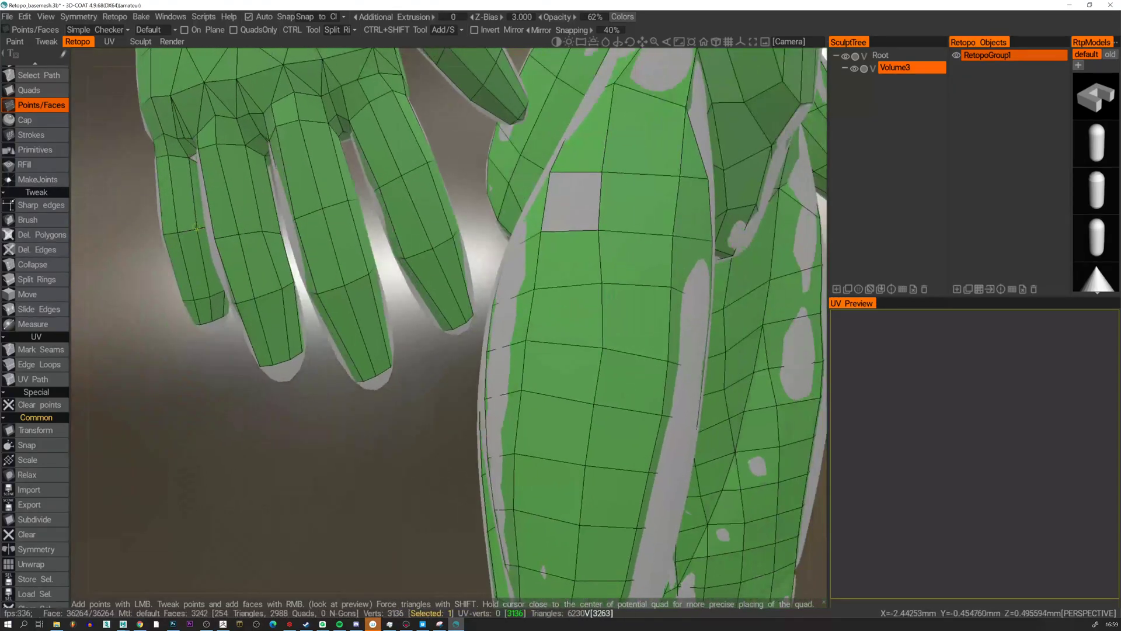
# Close the four open fingertips of the mirrored hand with the Cap tool.
pyautogui.click(56, 123)
pyautogui.keyDown('alt'); pyautogui.moveTo(246, 380); pyautogui.dragTo(751, 230); pyautogui.keyUp('alt')
pyautogui.click(239, 139)
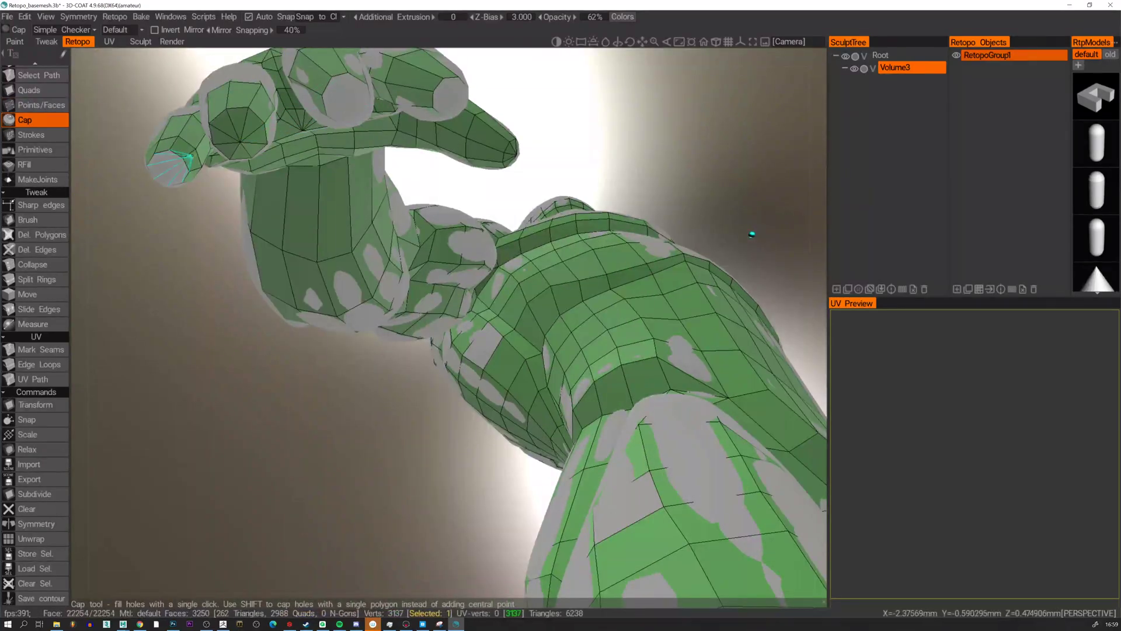
pyautogui.click(354, 108)
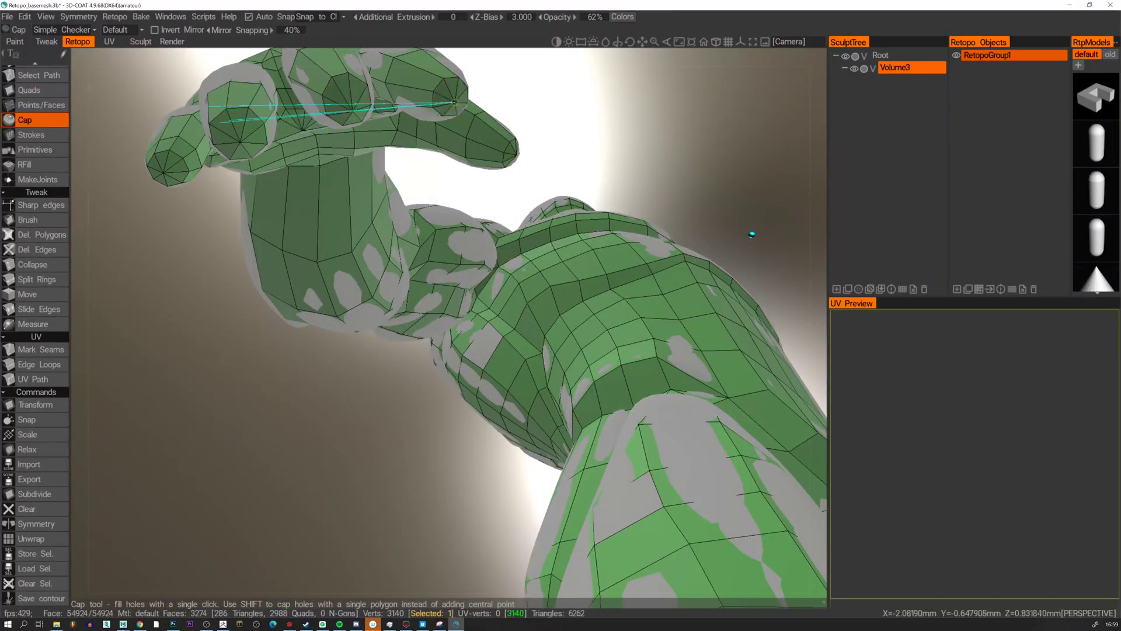
# Fill the remaining gap on the mirrored hand with a quad using Points/Faces, and check for further holes with Cap.
pyautogui.click(23, 106)
pyautogui.moveTo(193, 120)
pyautogui.keyDown('alt'); pyautogui.mouseDown()
pyautogui.moveTo(308, 132)
pyautogui.moveTo(268, 183)
pyautogui.moveTo(327, 175)
pyautogui.moveTo(555, 233)
pyautogui.moveTo(545, 193)
pyautogui.moveTo(619, 176)
pyautogui.moveTo(655, 297)
pyautogui.moveTo(146, 166)
pyautogui.mouseUp(); pyautogui.keyUp('alt')
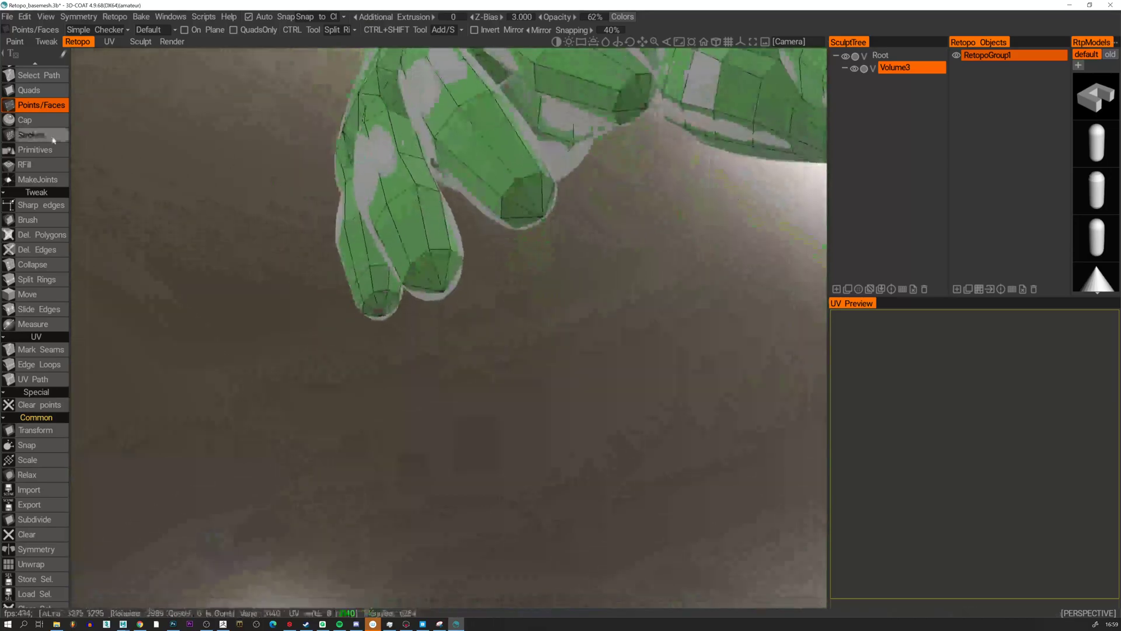
pyautogui.click(44, 120)
pyautogui.keyDown('alt'); pyautogui.moveTo(529, 161); pyautogui.dragTo(551, 263); pyautogui.keyUp('alt')
pyautogui.keyDown('alt'); pyautogui.moveTo(551, 263); pyautogui.dragTo(392, 171, button='right'); pyautogui.keyUp('alt')
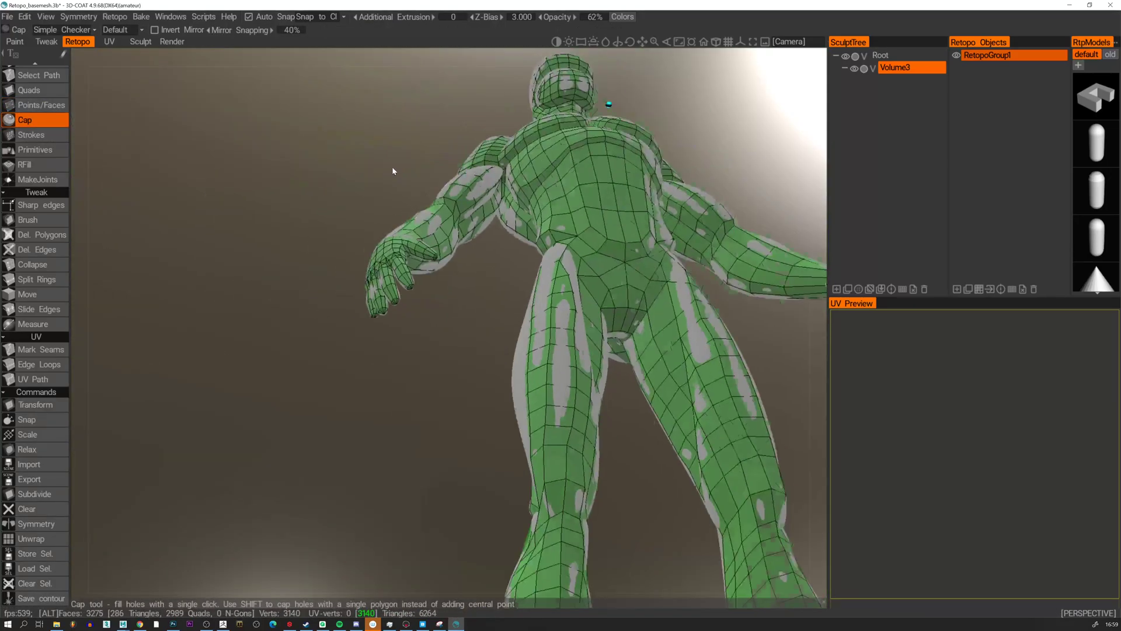
# Close the small gap at the back of the mirrored wrist and merge its stray vertex into the neighbouring one.
pyautogui.keyDown('alt'); pyautogui.moveTo(480, 295); pyautogui.dragTo(465, 347); pyautogui.keyUp('alt')
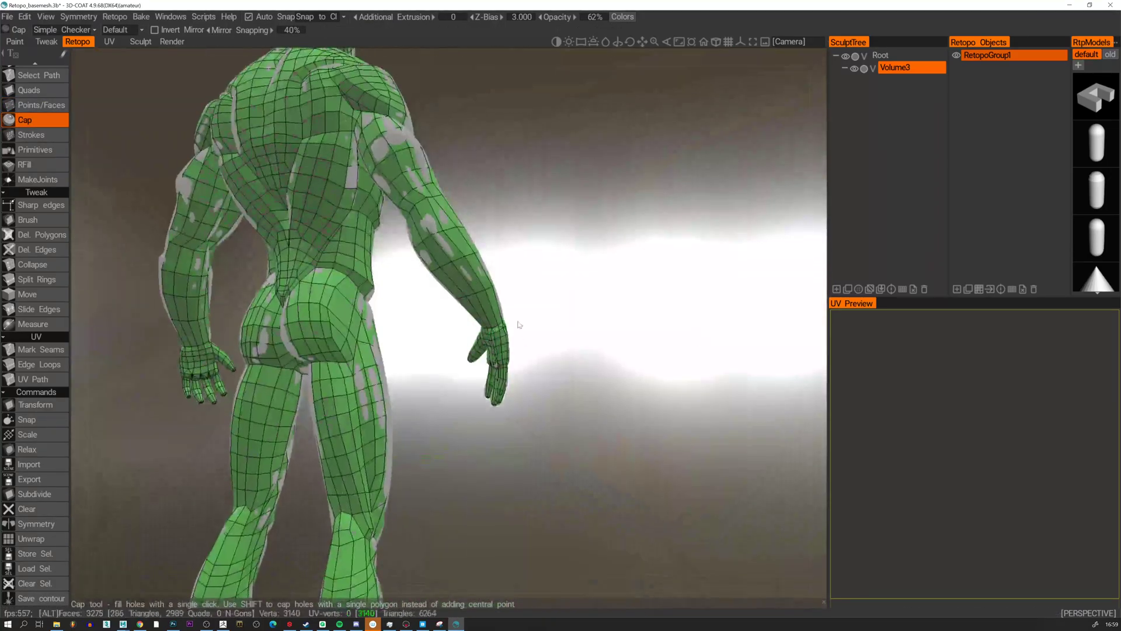
pyautogui.keyDown('alt'); pyautogui.moveTo(518, 324); pyautogui.dragTo(605, 321, button='right'); pyautogui.keyUp('alt')
pyautogui.keyDown('alt'); pyautogui.moveTo(606, 321); pyautogui.dragTo(526, 285); pyautogui.keyUp('alt')
pyautogui.keyDown('alt'); pyautogui.moveTo(526, 286); pyautogui.dragTo(483, 318, button='right'); pyautogui.keyUp('alt')
pyautogui.keyDown('alt'); pyautogui.moveTo(483, 317); pyautogui.dragTo(334, 262); pyautogui.keyUp('alt')
pyautogui.click(35, 104)
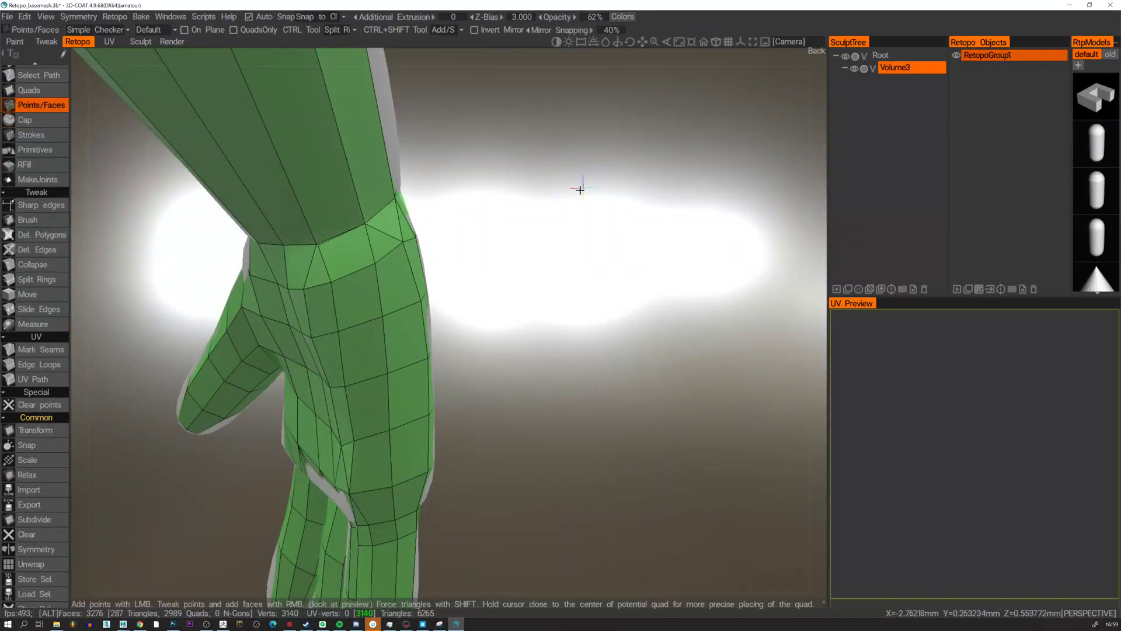
pyautogui.keyDown('alt'); pyautogui.moveTo(580, 185); pyautogui.dragTo(384, 295); pyautogui.keyUp('alt')
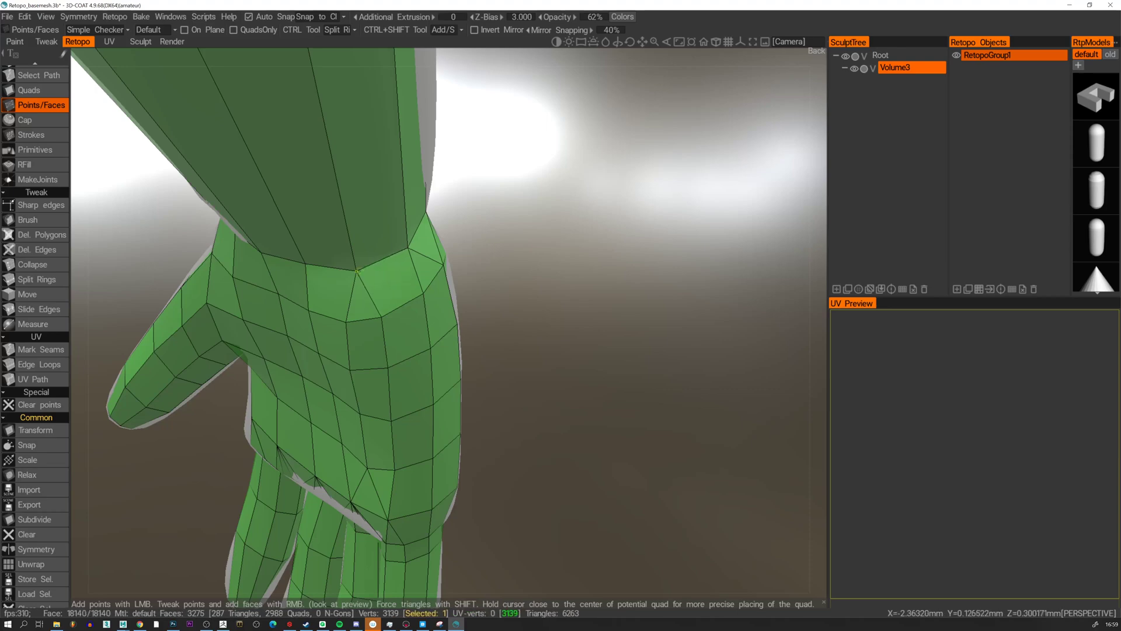
# Locate the open quad on the outer side of the mirrored thigh with Cap and fill it using Points/Faces.
pyautogui.keyDown('alt'); pyautogui.moveTo(509, 300); pyautogui.dragTo(547, 332, button='right'); pyautogui.keyUp('alt')
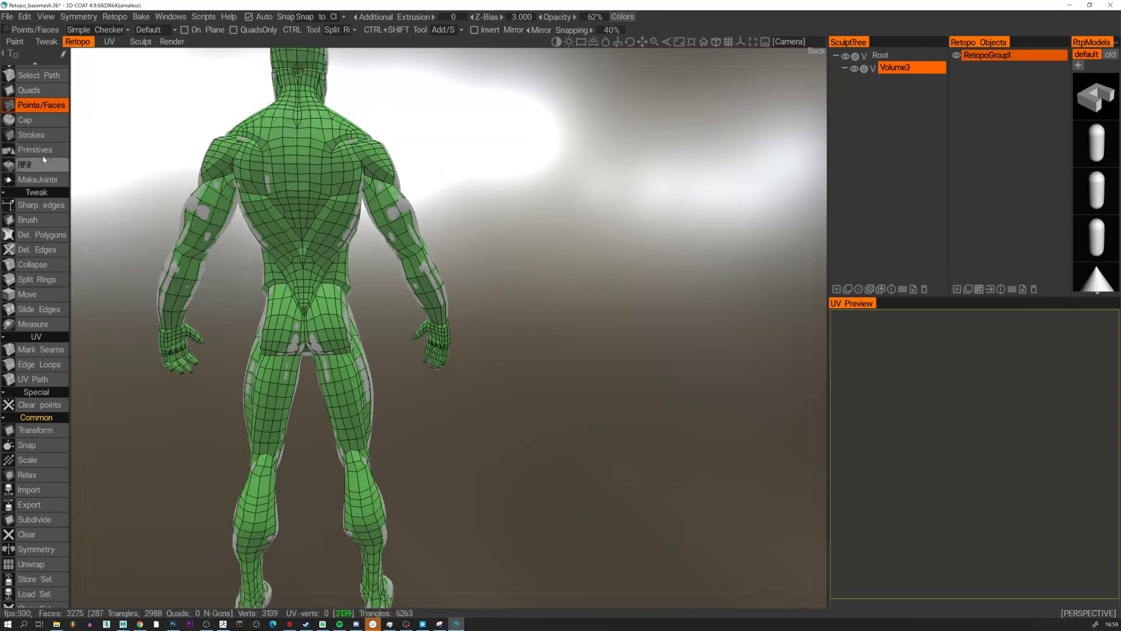
pyautogui.click(36, 120)
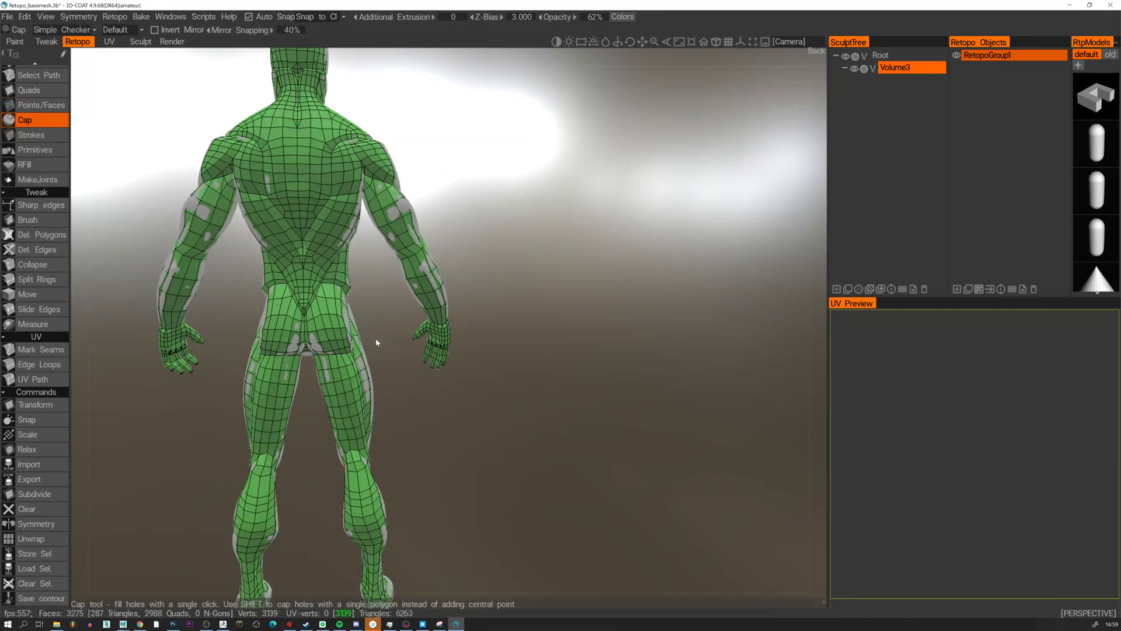
pyautogui.keyDown('alt'); pyautogui.moveTo(385, 386); pyautogui.dragTo(417, 206); pyautogui.keyUp('alt')
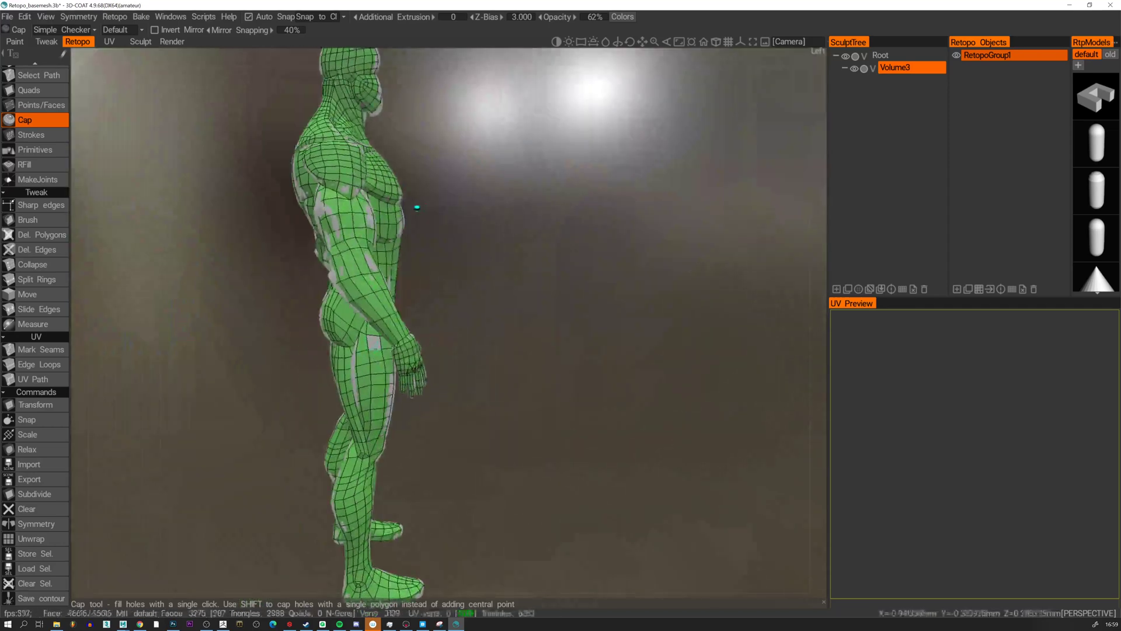
pyautogui.click(17, 106)
pyautogui.keyDown('alt'); pyautogui.moveTo(449, 344); pyautogui.dragTo(590, 347); pyautogui.keyUp('alt')
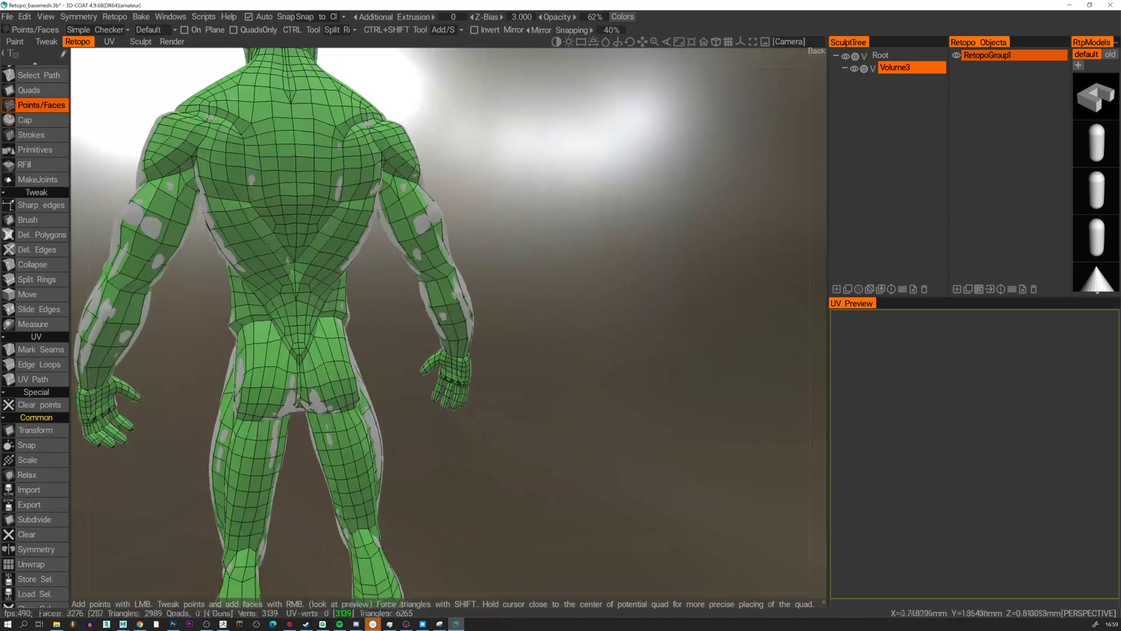
# Fill the open quad on the side of the back below the armpit with Points/Faces, and recheck the mesh with Cap.
pyautogui.click(26, 120)
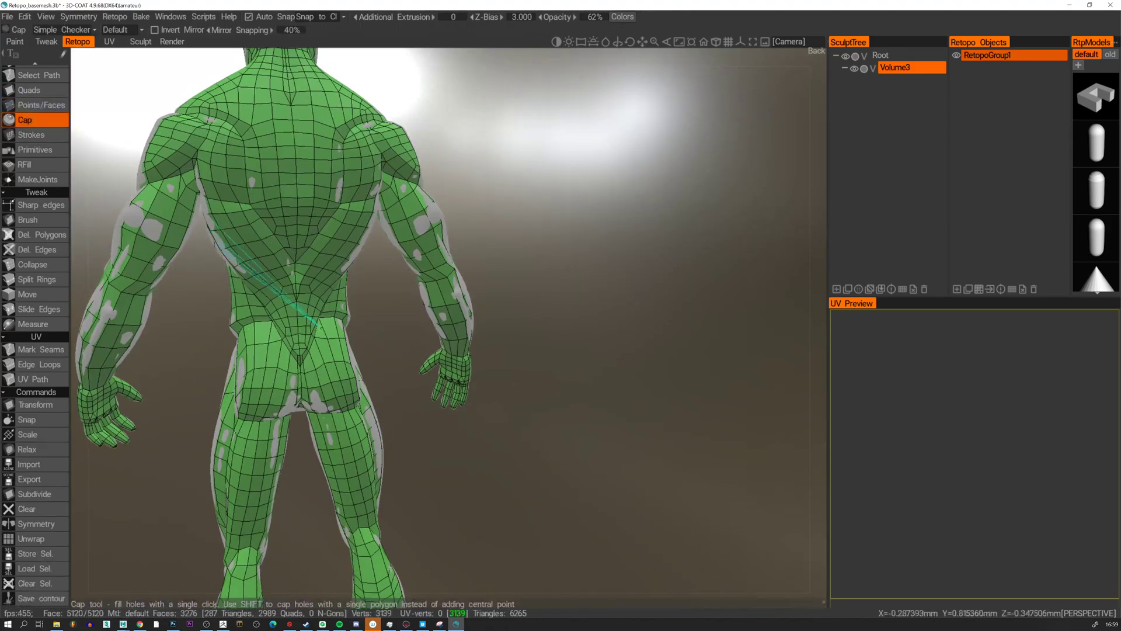
pyautogui.moveTo(180, 341)
pyautogui.keyDown('alt'); pyautogui.mouseDown()
pyautogui.moveTo(282, 320)
pyautogui.moveTo(245, 298)
pyautogui.mouseUp(); pyautogui.keyUp('alt')
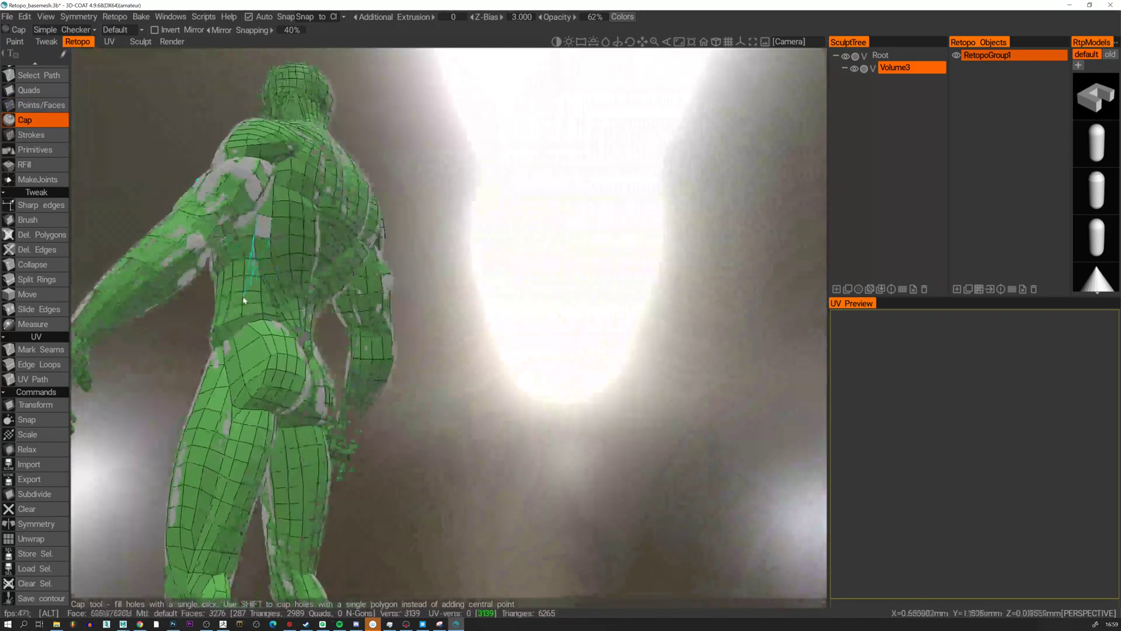
pyautogui.click(40, 105)
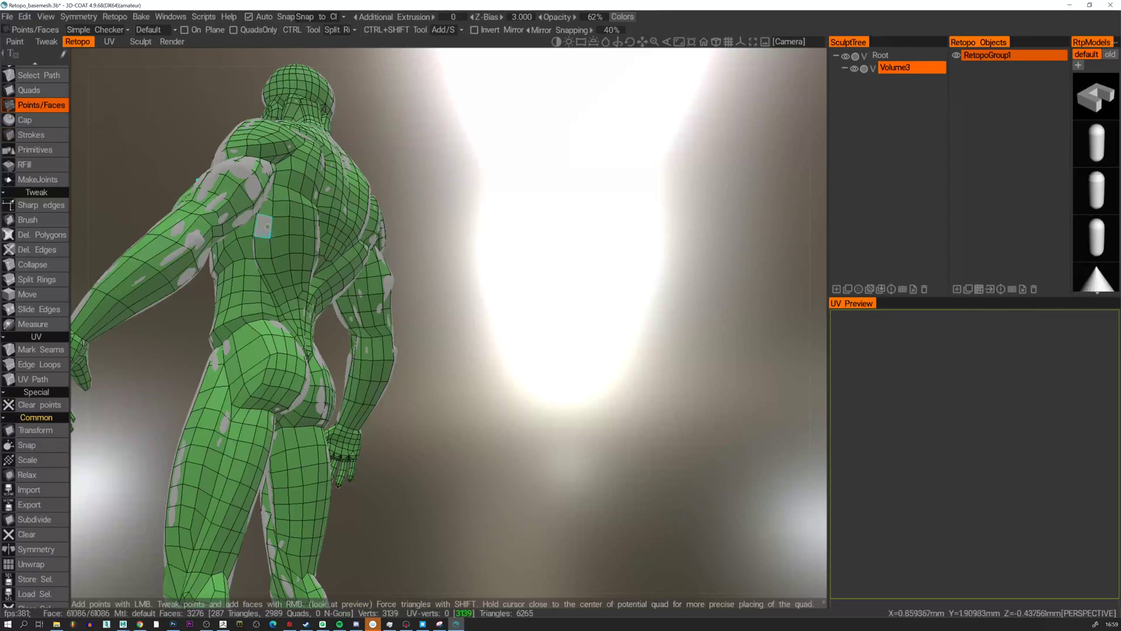
pyautogui.keyDown('alt'); pyautogui.moveTo(437, 388); pyautogui.dragTo(587, 411); pyautogui.keyUp('alt')
pyautogui.click(12, 121)
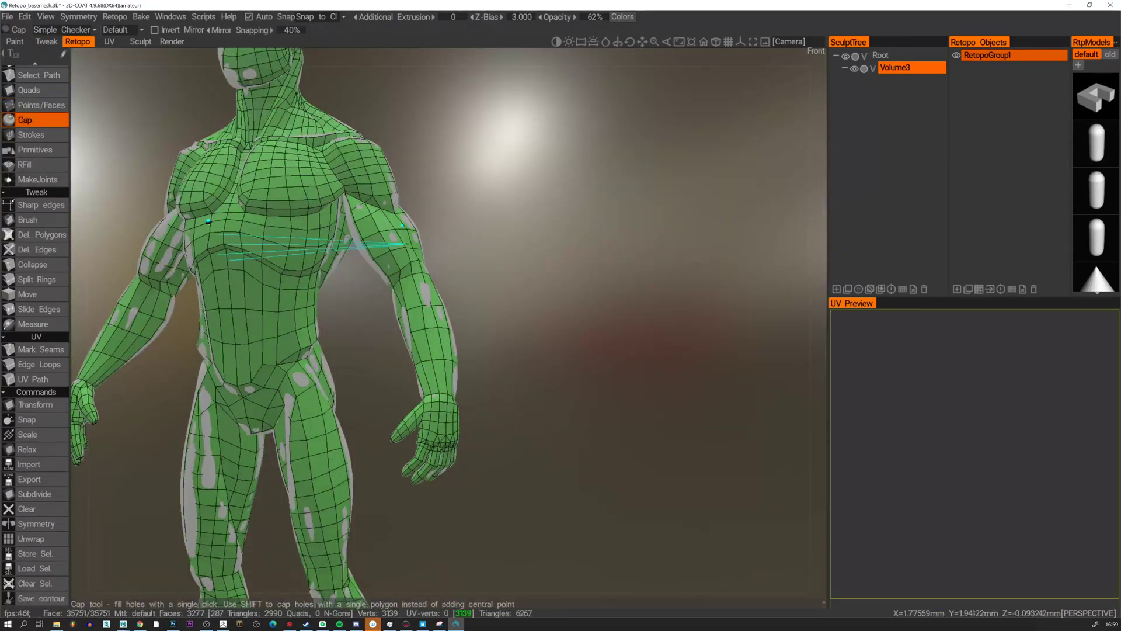
# Fill the remaining open quad on the upper back beside the armpit with Points/Faces, and recheck the mesh with Cap.
pyautogui.keyDown('alt'); pyautogui.moveTo(245, 245); pyautogui.dragTo(385, 217); pyautogui.keyUp('alt')
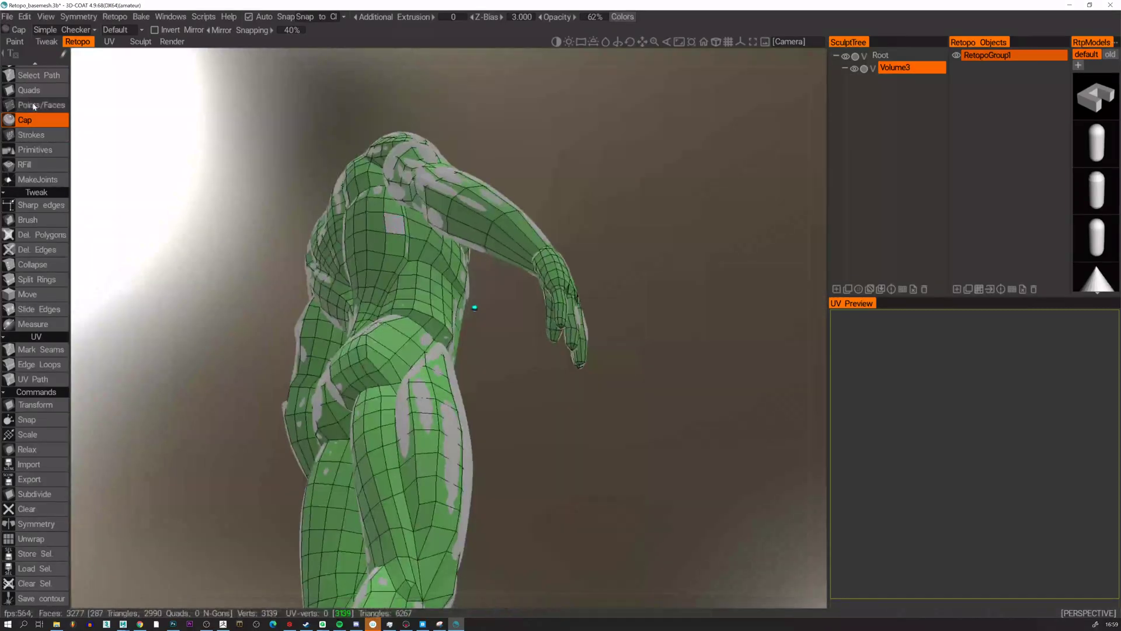
pyautogui.click(34, 105)
pyautogui.click(24, 119)
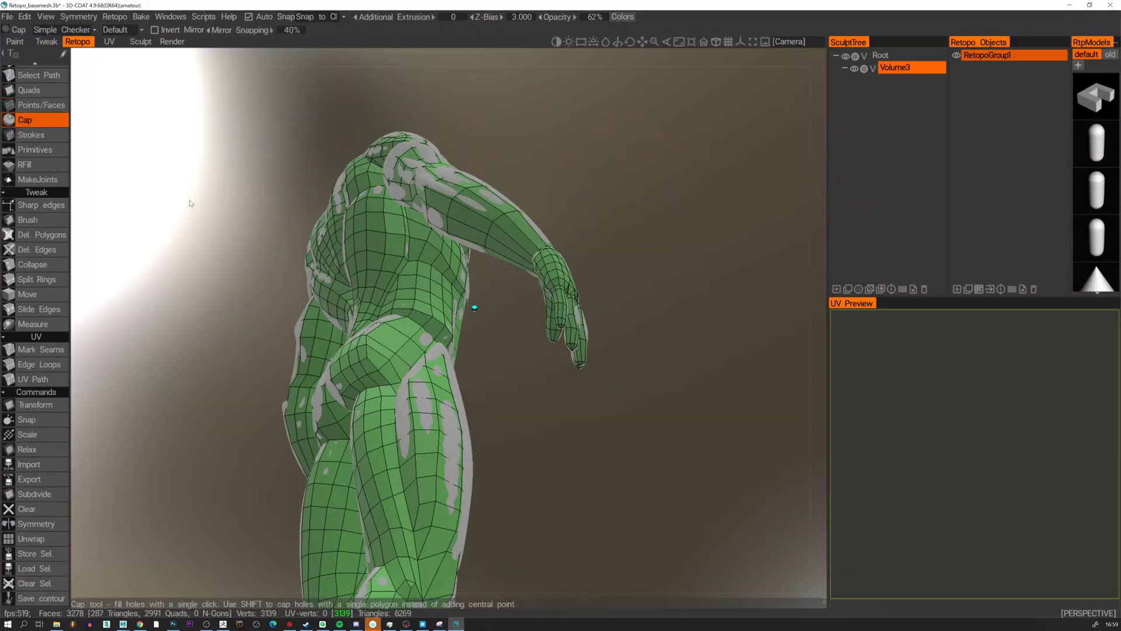
# Merge the stray vertex on the hand into its neighbour with Points/Faces, and recheck the whole mesh for holes with Cap.
pyautogui.keyDown('alt'); pyautogui.moveTo(480, 381); pyautogui.dragTo(648, 426); pyautogui.keyUp('alt')
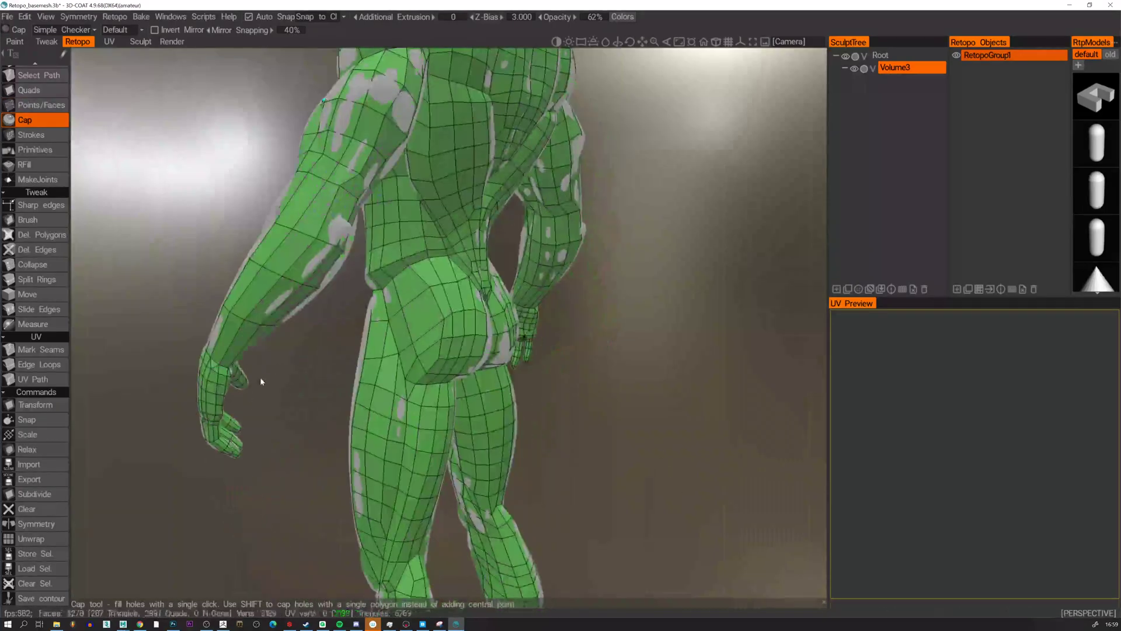
pyautogui.keyDown('alt'); pyautogui.moveTo(260, 378); pyautogui.dragTo(109, 145); pyautogui.keyUp('alt')
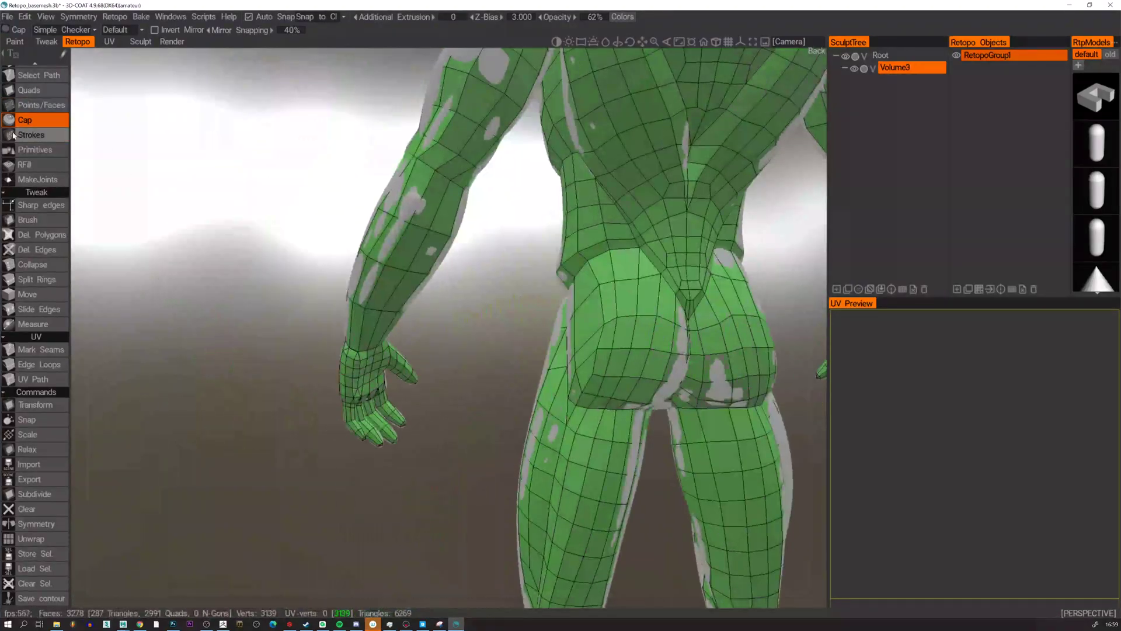
pyautogui.click(13, 135)
pyautogui.keyDown('alt'); pyautogui.moveTo(280, 324); pyautogui.dragTo(118, 150, button='right'); pyautogui.keyUp('alt')
pyautogui.click(41, 105)
pyautogui.keyDown('alt'); pyautogui.moveTo(350, 354); pyautogui.dragTo(539, 318, button='middle'); pyautogui.keyUp('alt')
pyautogui.moveTo(288, 370); pyautogui.dragTo(290, 371, button='right')
pyautogui.keyDown('alt'); pyautogui.moveTo(360, 403); pyautogui.dragTo(328, 303, button='right'); pyautogui.keyUp('alt')
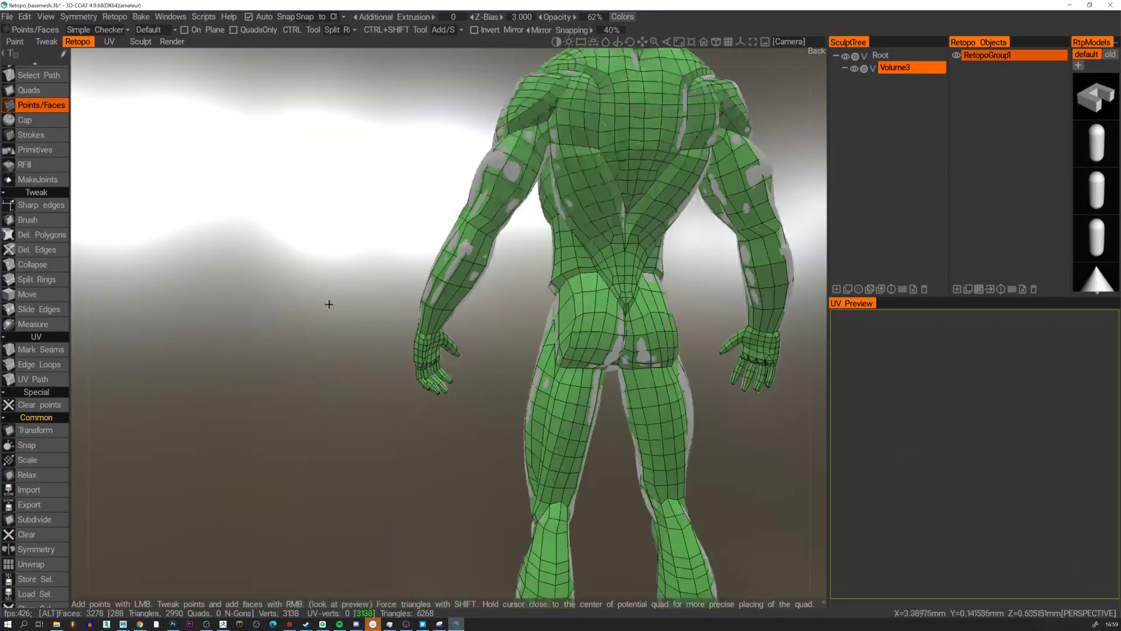
pyautogui.keyDown('alt'); pyautogui.moveTo(157, 191); pyautogui.dragTo(276, 269, button='right'); pyautogui.keyUp('alt')
pyautogui.click(35, 120)
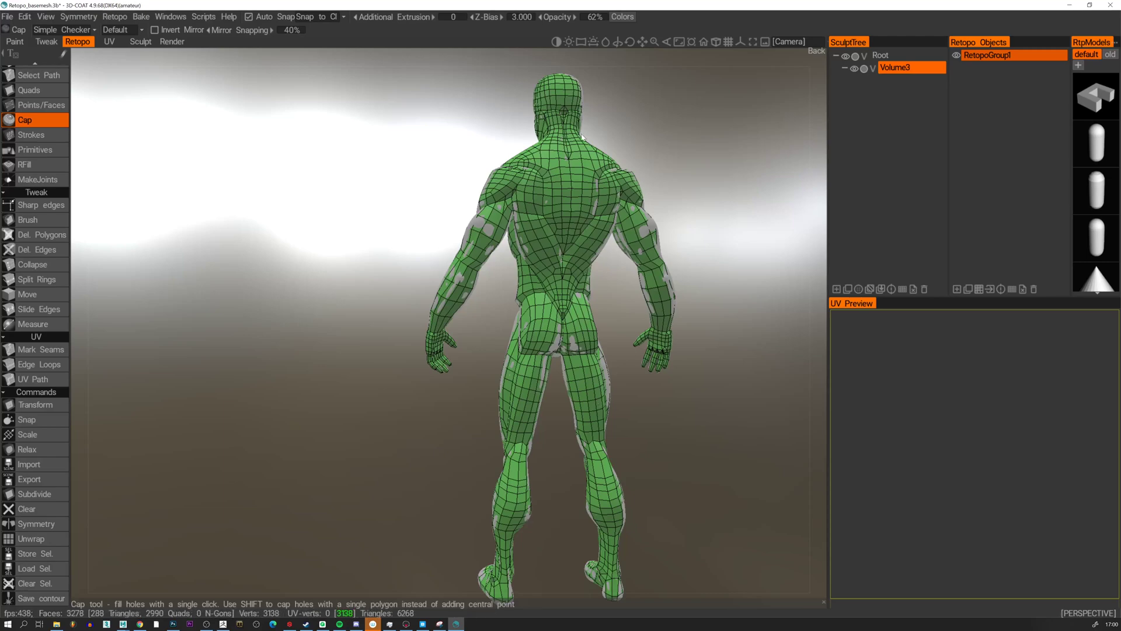
# Examine the full-body retopo mesh from the front, sides and back for leftover holes and uneven topology.
pyautogui.keyDown('alt'); pyautogui.moveTo(379, 197); pyautogui.dragTo(466, 194); pyautogui.keyUp('alt')
pyautogui.keyDown('alt'); pyautogui.moveTo(592, 373); pyautogui.dragTo(503, 158, button='middle'); pyautogui.keyUp('alt')
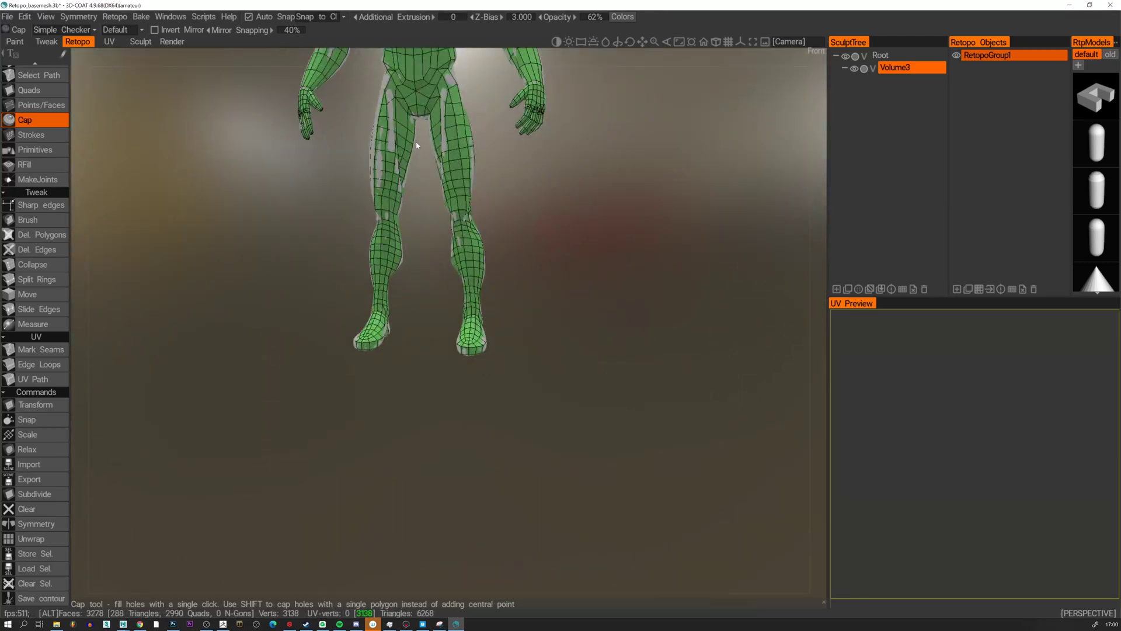
pyautogui.keyDown('alt'); pyautogui.moveTo(417, 145); pyautogui.dragTo(404, 431, button='middle'); pyautogui.keyUp('alt')
pyautogui.keyDown('alt'); pyautogui.moveTo(576, 236); pyautogui.dragTo(621, 237); pyautogui.keyUp('alt')
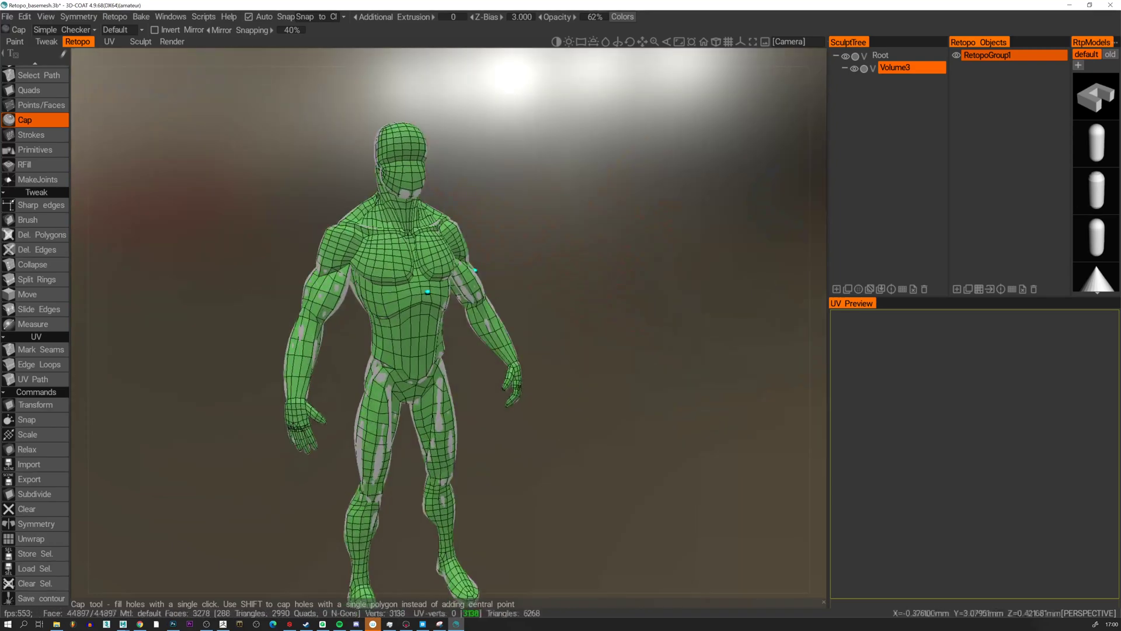
pyautogui.click(12, 108)
pyautogui.keyDown('alt'); pyautogui.moveTo(468, 496); pyautogui.dragTo(431, 509); pyautogui.keyUp('alt')
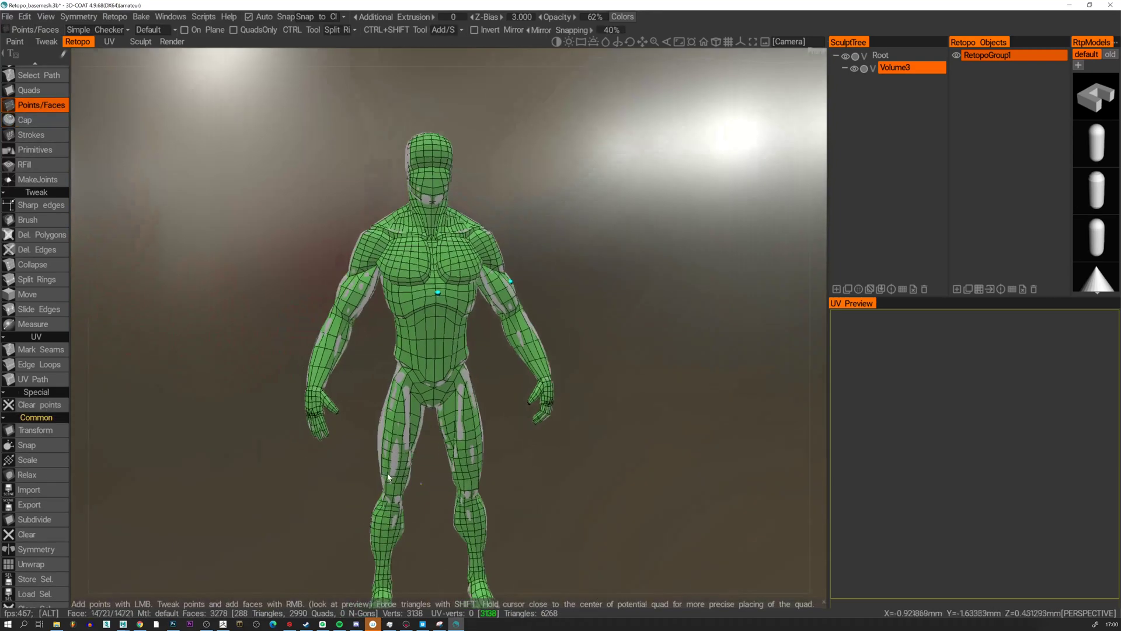
pyautogui.keyDown('alt'); pyautogui.moveTo(431, 509); pyautogui.dragTo(419, 375, button='middle'); pyautogui.keyUp('alt')
pyautogui.keyDown('alt'); pyautogui.moveTo(449, 370); pyautogui.dragTo(170, 363); pyautogui.keyUp('alt')
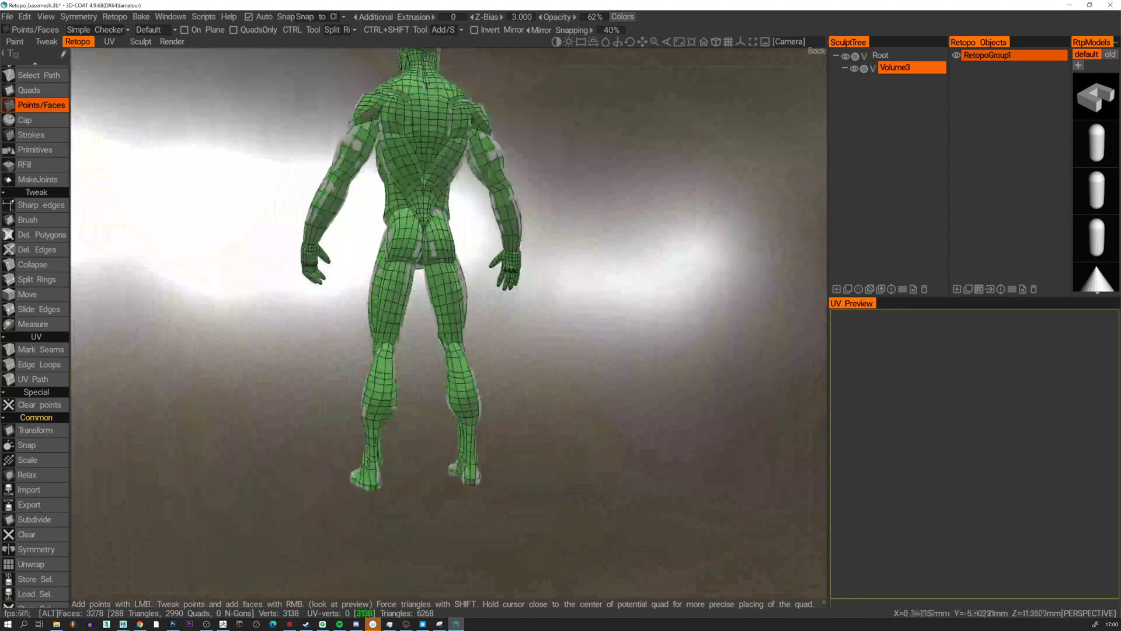
pyautogui.keyDown('alt'); pyautogui.moveTo(369, 405); pyautogui.dragTo(441, 393); pyautogui.keyUp('alt')
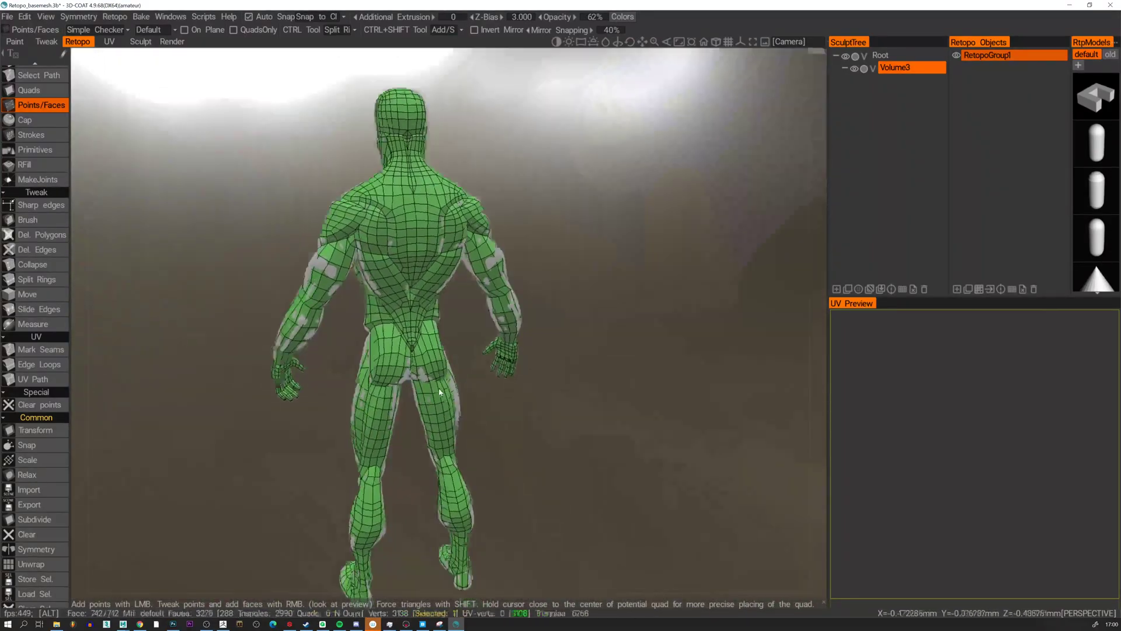
pyautogui.keyDown('alt'); pyautogui.moveTo(440, 392); pyautogui.dragTo(444, 374, button='right'); pyautogui.keyUp('alt')
pyautogui.keyDown('alt'); pyautogui.moveTo(444, 374); pyautogui.dragTo(436, 237); pyautogui.keyUp('alt')
pyautogui.keyDown('alt'); pyautogui.moveTo(436, 237); pyautogui.dragTo(418, 282, button='middle'); pyautogui.keyUp('alt')
pyautogui.keyDown('alt'); pyautogui.moveTo(418, 282); pyautogui.dragTo(430, 269, button='right'); pyautogui.keyUp('alt')
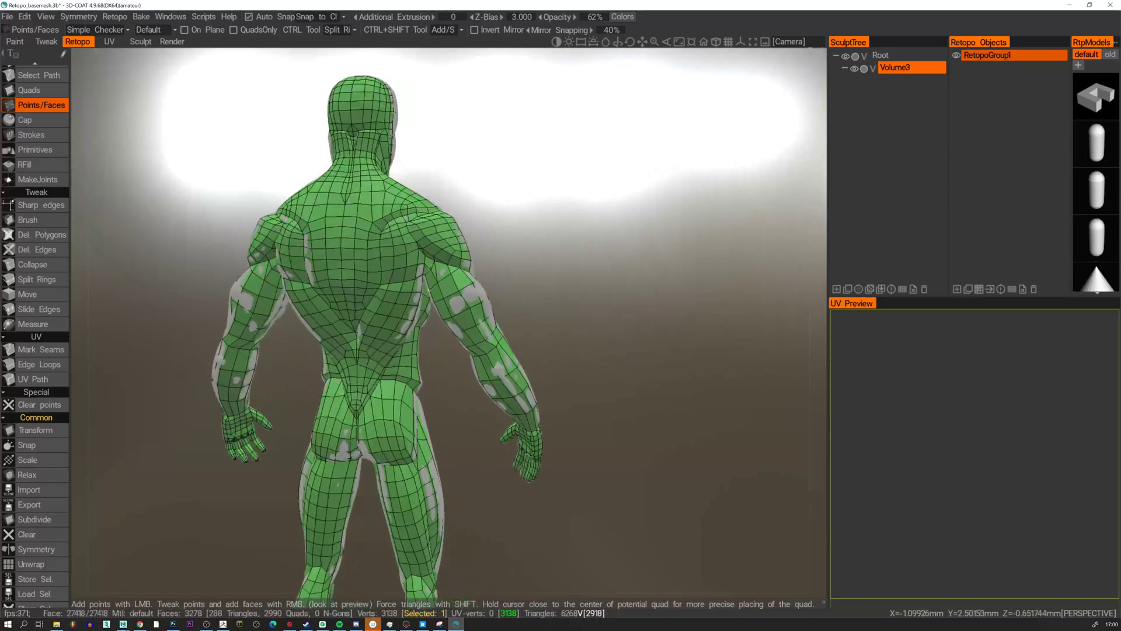
pyautogui.keyDown('alt'); pyautogui.moveTo(428, 270); pyautogui.dragTo(580, 276); pyautogui.keyUp('alt')
pyautogui.keyDown('alt'); pyautogui.moveTo(579, 275); pyautogui.dragTo(502, 314, button='middle'); pyautogui.keyUp('alt')
pyautogui.keyDown('alt'); pyautogui.moveTo(503, 313); pyautogui.dragTo(514, 320, button='right'); pyautogui.keyUp('alt')
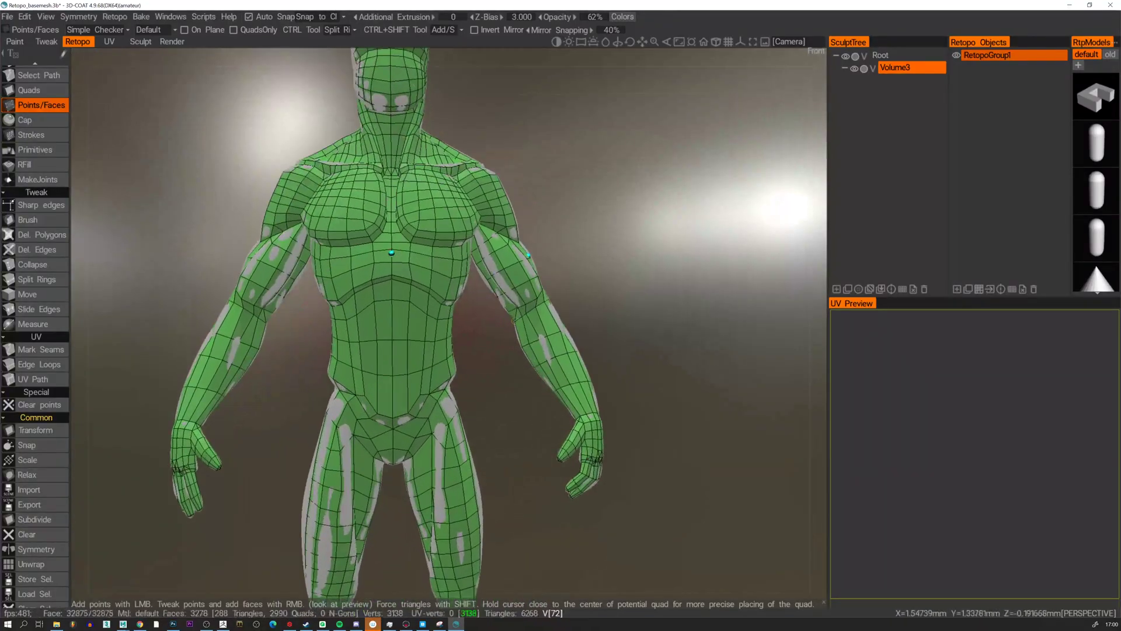
# Insert an edge loop running lengthwise down the outer arm from the shoulder to the hand with Split Rings.
pyautogui.keyDown('alt'); pyautogui.moveTo(560, 309); pyautogui.dragTo(634, 345); pyautogui.keyUp('alt')
pyautogui.keyDown('alt'); pyautogui.moveTo(634, 345); pyautogui.dragTo(472, 348, button='middle'); pyautogui.keyUp('alt')
pyautogui.keyDown('alt'); pyautogui.moveTo(472, 348); pyautogui.dragTo(418, 393, button='right'); pyautogui.keyUp('alt')
pyautogui.keyDown('ctrl'); pyautogui.click(354, 311); pyautogui.keyUp('ctrl')
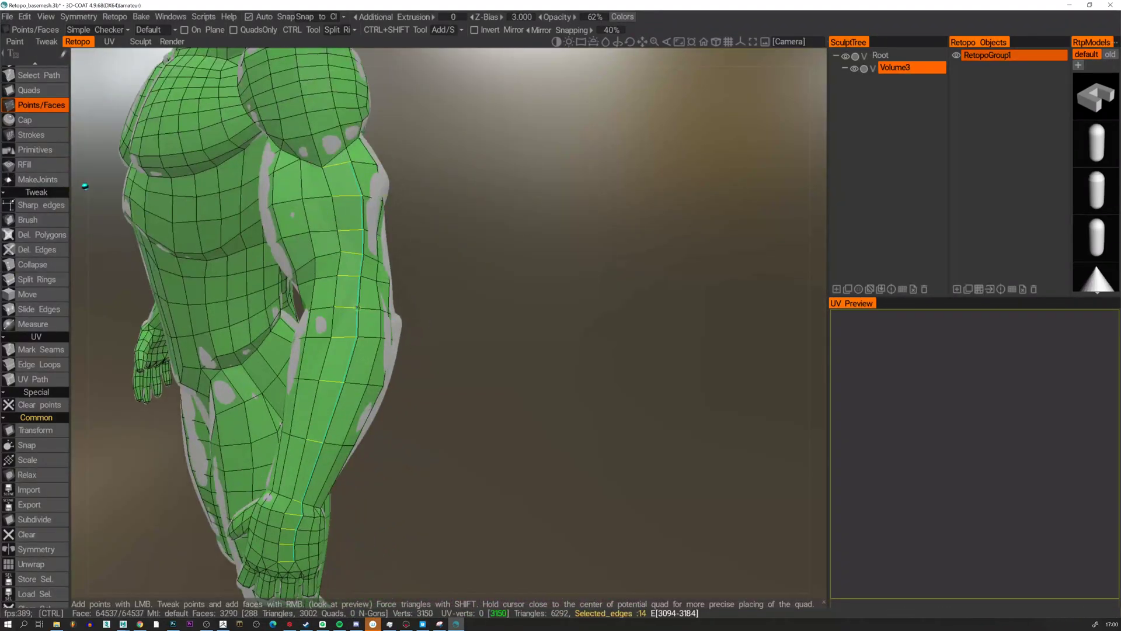
# Examine the arm's topology around the elbow and forearm from several angles, and activate Select Path.
pyautogui.keyDown('alt'); pyautogui.moveTo(374, 312); pyautogui.dragTo(514, 322); pyautogui.keyUp('alt')
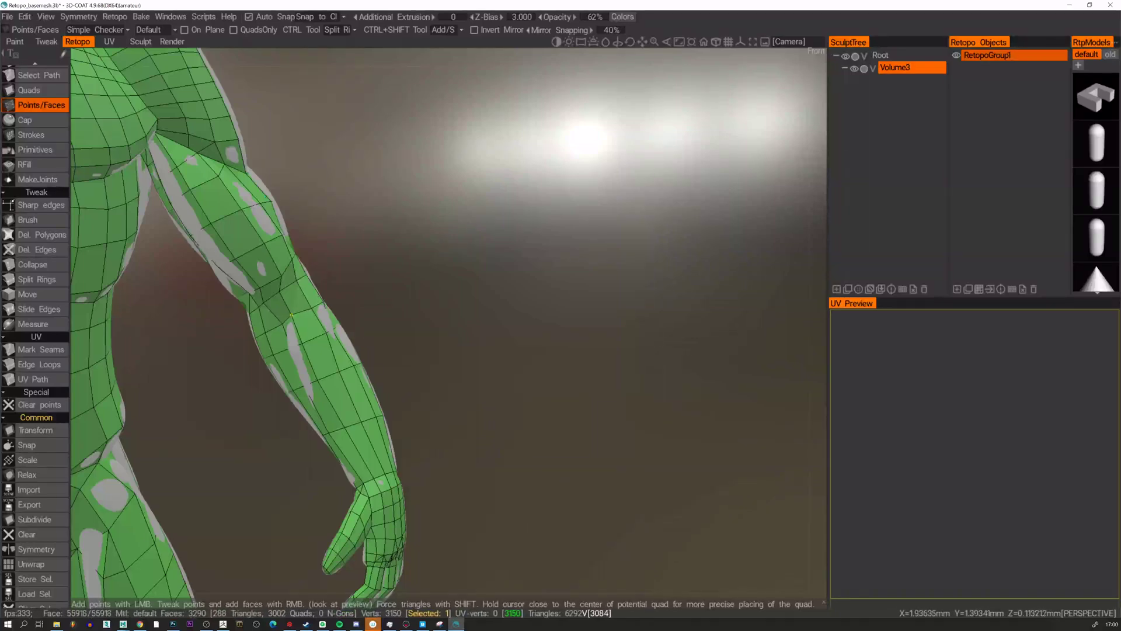
pyautogui.keyDown('alt'); pyautogui.moveTo(310, 304); pyautogui.dragTo(306, 274); pyautogui.keyUp('alt')
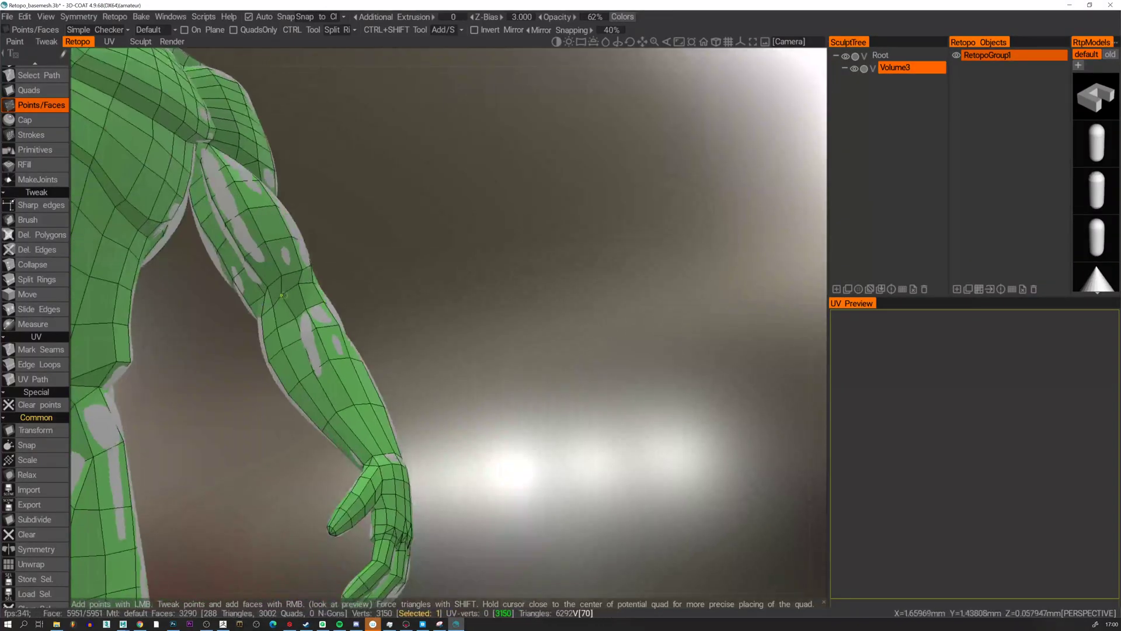
pyautogui.keyDown('alt'); pyautogui.moveTo(303, 286); pyautogui.dragTo(251, 243); pyautogui.keyUp('alt')
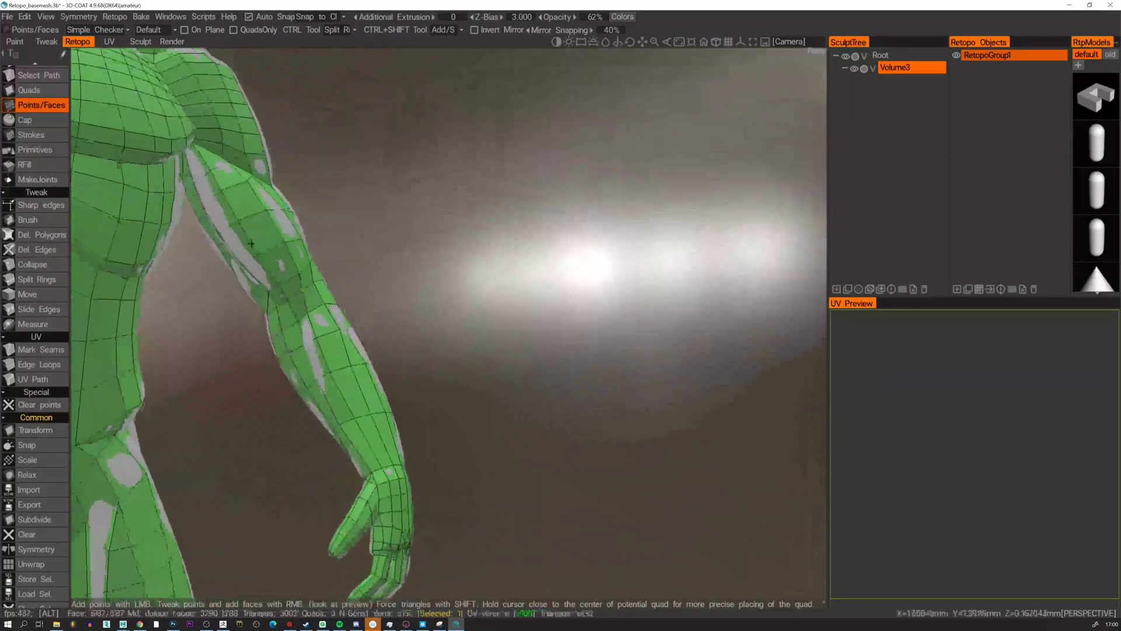
pyautogui.click(21, 74)
pyautogui.click(316, 280)
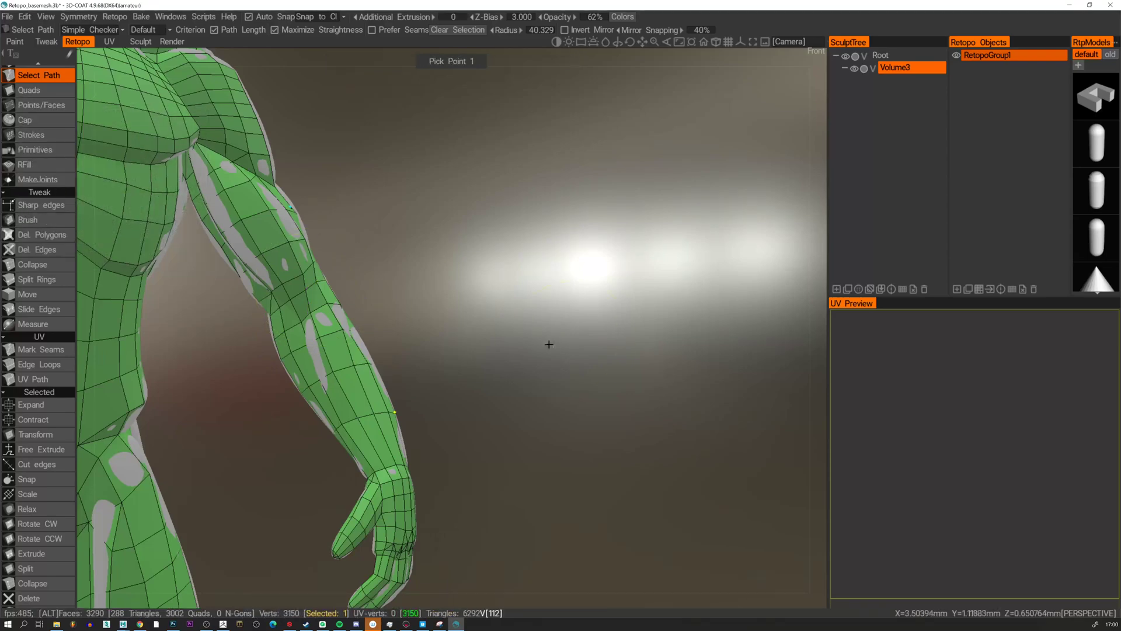
# Examine the retopo mesh on the torso, hips, hands, legs and feet all around the body.
pyautogui.keyDown('alt'); pyautogui.moveTo(549, 345); pyautogui.dragTo(493, 298, button='right'); pyautogui.keyUp('alt')
pyautogui.keyDown('alt'); pyautogui.moveTo(493, 298); pyautogui.dragTo(463, 306); pyautogui.keyUp('alt')
pyautogui.keyDown('alt'); pyautogui.moveTo(464, 305); pyautogui.dragTo(478, 251, button='middle'); pyautogui.keyUp('alt')
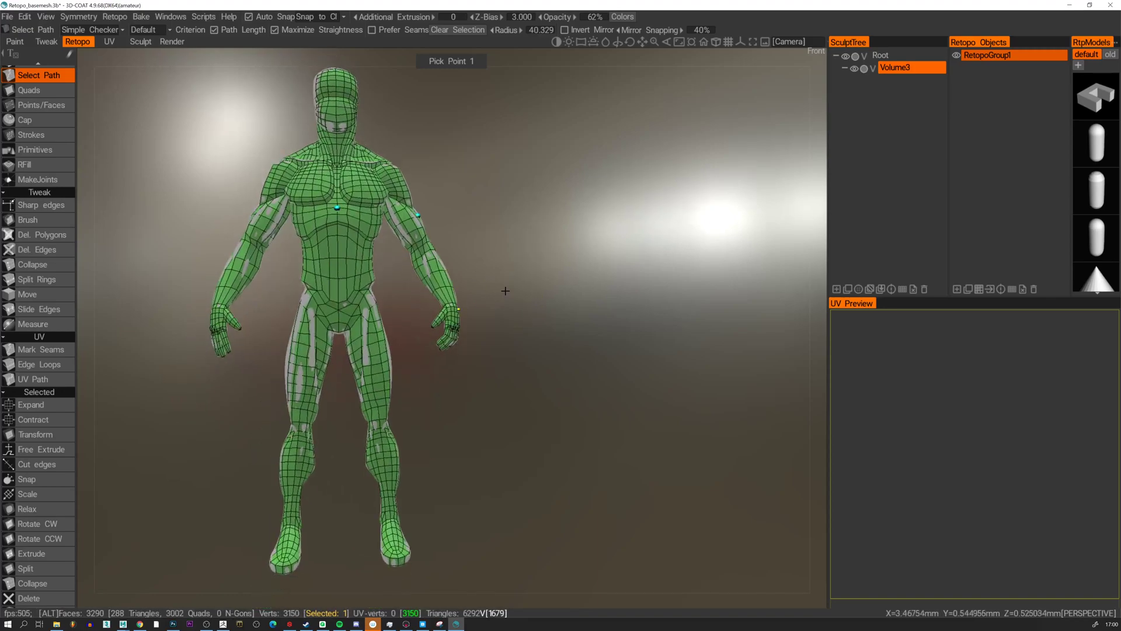
pyautogui.keyDown('alt'); pyautogui.moveTo(506, 291); pyautogui.dragTo(541, 300); pyautogui.keyUp('alt')
pyautogui.keyDown('alt'); pyautogui.moveTo(541, 300); pyautogui.dragTo(419, 351, button='right'); pyautogui.keyUp('alt')
pyautogui.keyDown('alt'); pyautogui.moveTo(419, 351); pyautogui.dragTo(440, 289); pyautogui.keyUp('alt')
pyautogui.keyDown('alt'); pyautogui.moveTo(440, 289); pyautogui.dragTo(485, 388, button='right'); pyautogui.keyUp('alt')
pyautogui.keyDown('alt'); pyautogui.moveTo(485, 388); pyautogui.dragTo(643, 412); pyautogui.keyUp('alt')
pyautogui.keyDown('alt'); pyautogui.moveTo(642, 412); pyautogui.dragTo(762, 391, button='middle'); pyautogui.keyUp('alt')
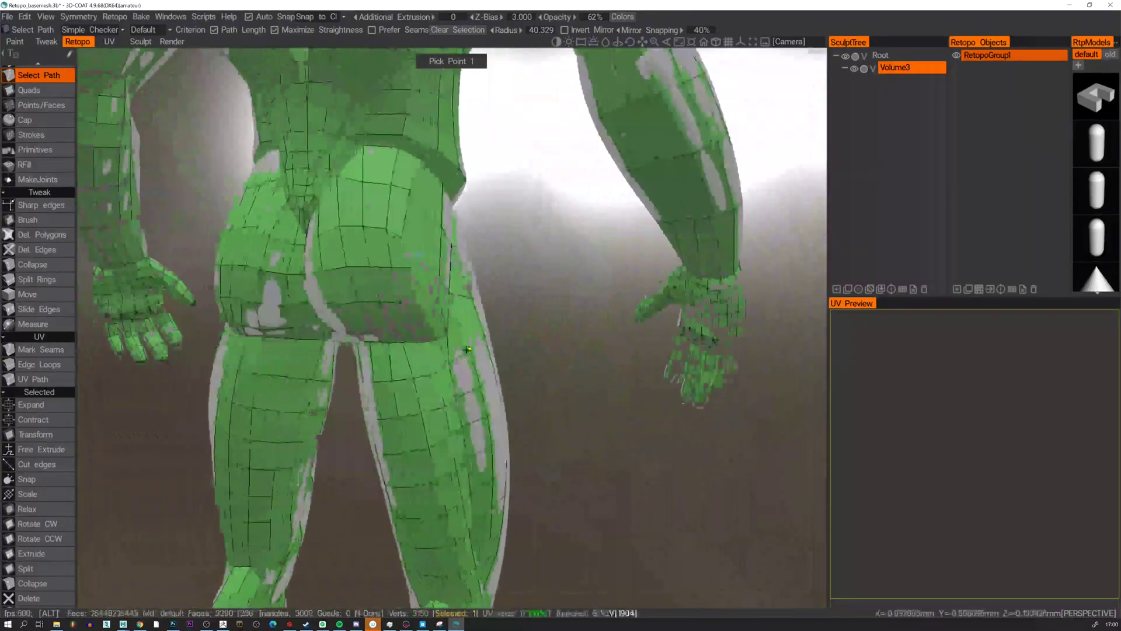
pyautogui.keyDown('alt'); pyautogui.moveTo(295, 344); pyautogui.dragTo(399, 327); pyautogui.keyUp('alt')
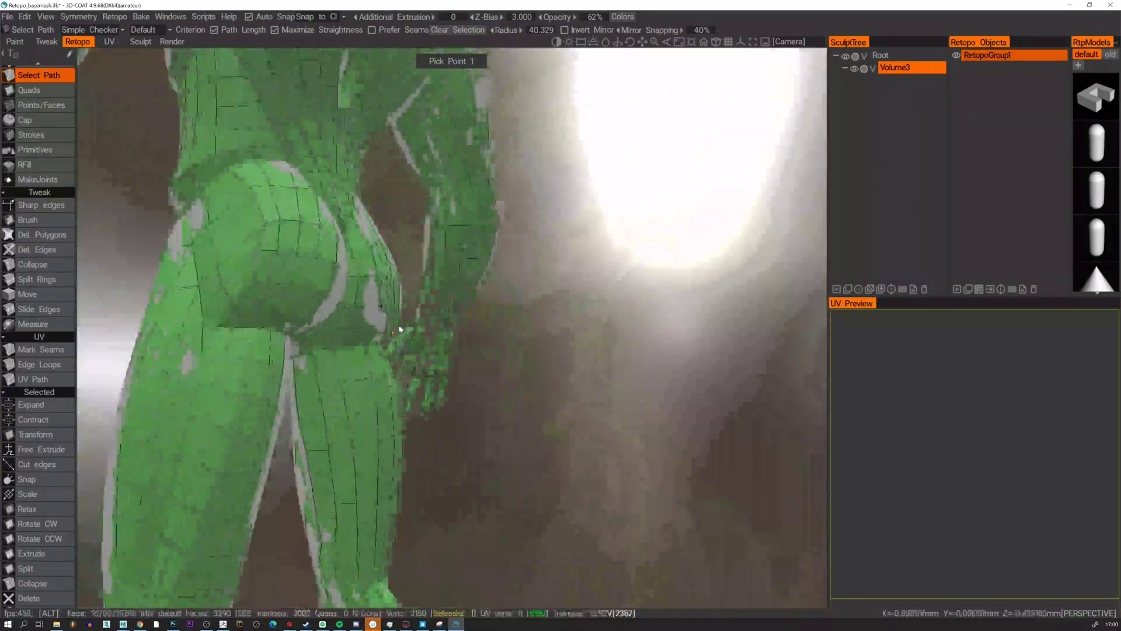
pyautogui.keyDown('alt'); pyautogui.moveTo(399, 329); pyautogui.dragTo(431, 335, button='right'); pyautogui.keyUp('alt')
pyautogui.keyDown('alt'); pyautogui.moveTo(430, 335); pyautogui.dragTo(522, 295); pyautogui.keyUp('alt')
pyautogui.moveTo(379, 408)
pyautogui.keyDown('alt'); pyautogui.mouseDown()
pyautogui.moveTo(368, 368)
pyautogui.moveTo(375, 396)
pyautogui.mouseUp(); pyautogui.keyUp('alt')
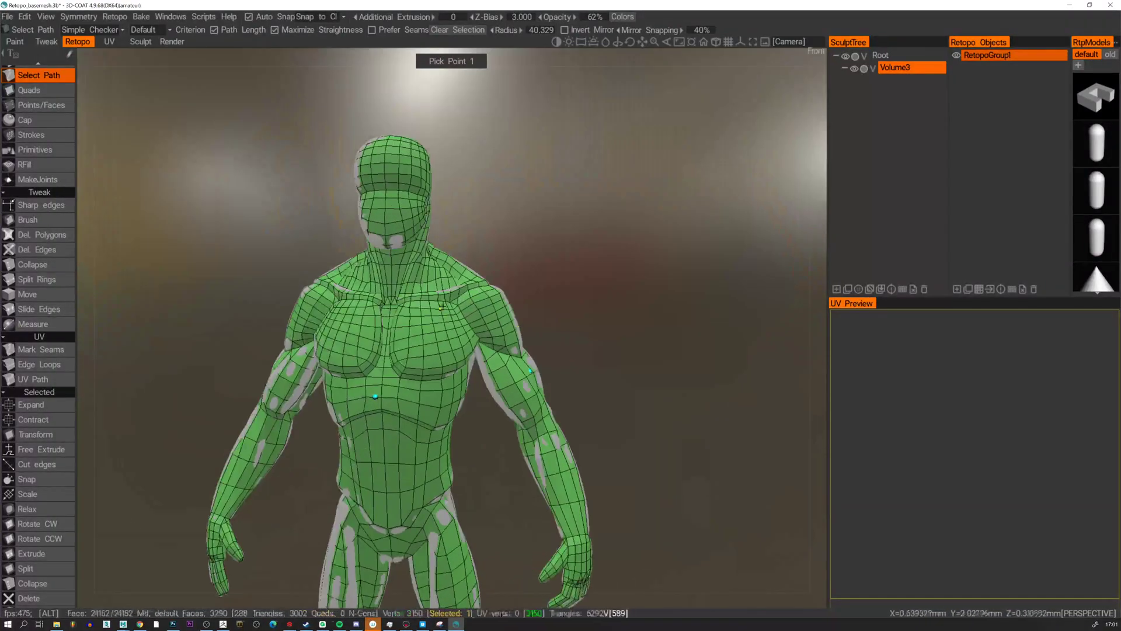
pyautogui.keyDown('alt'); pyautogui.moveTo(462, 432); pyautogui.dragTo(463, 343, button='middle'); pyautogui.keyUp('alt')
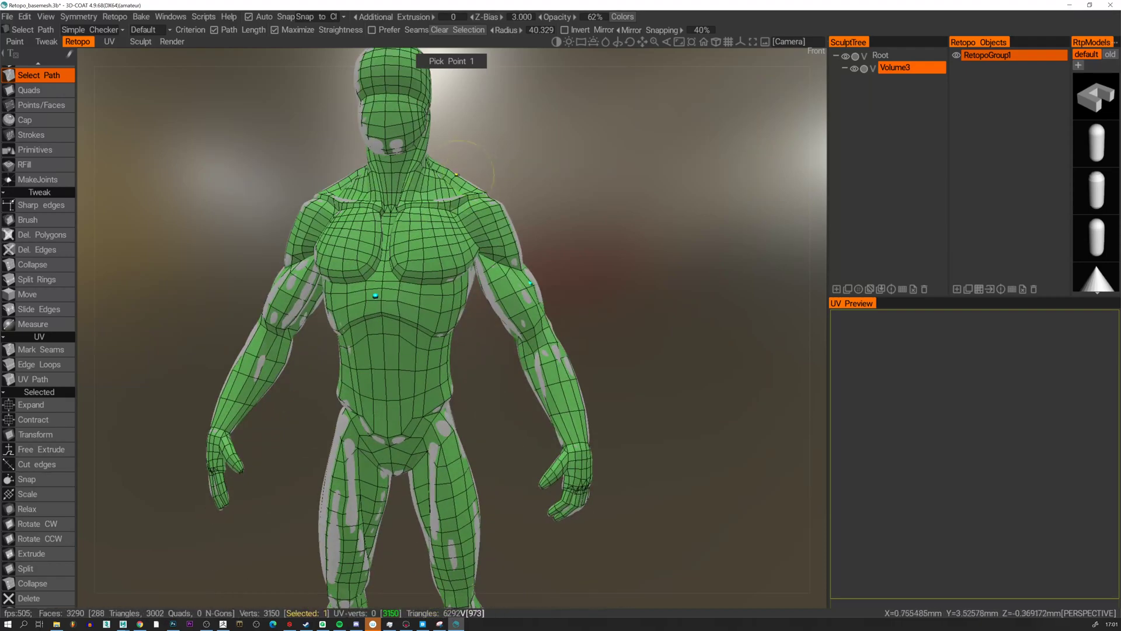
pyautogui.keyDown('alt'); pyautogui.moveTo(457, 174); pyautogui.dragTo(523, 175); pyautogui.keyUp('alt')
pyautogui.keyDown('alt'); pyautogui.moveTo(576, 468); pyautogui.dragTo(493, 274, button='middle'); pyautogui.keyUp('alt')
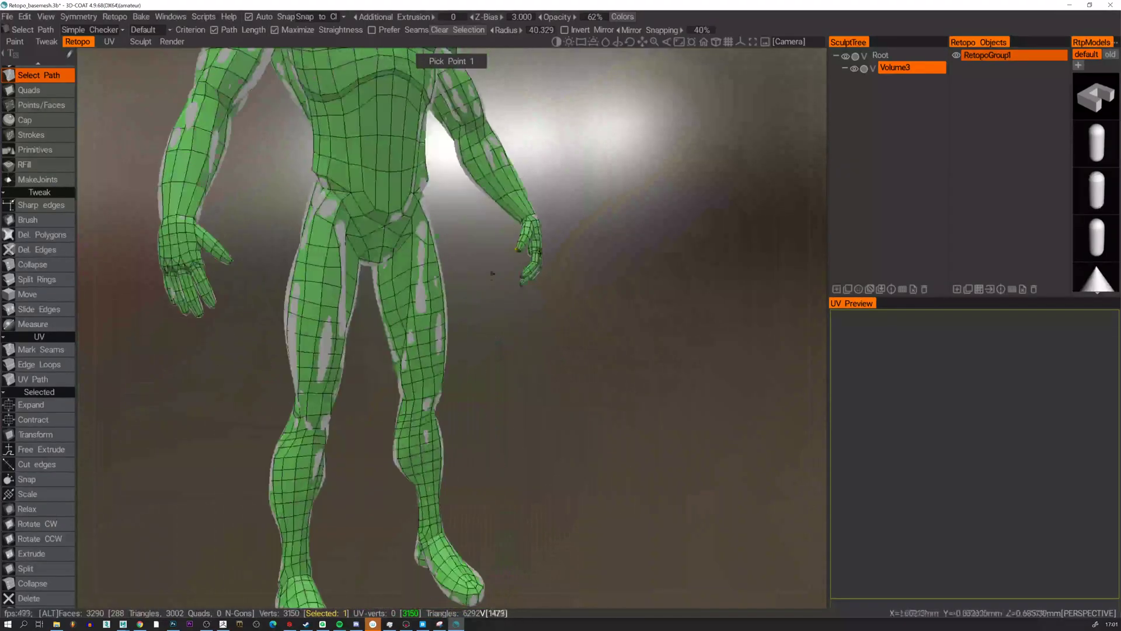
pyautogui.keyDown('alt'); pyautogui.moveTo(492, 274); pyautogui.dragTo(562, 274); pyautogui.keyUp('alt')
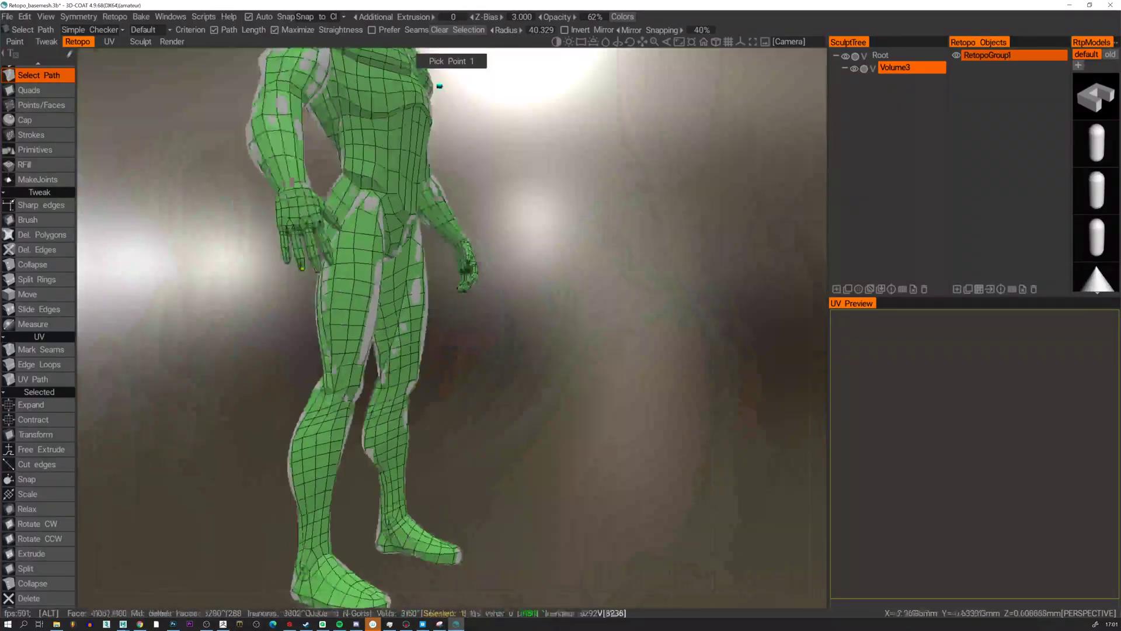
pyautogui.keyDown('alt'); pyautogui.moveTo(390, 351); pyautogui.dragTo(426, 393); pyautogui.keyUp('alt')
# Set the retopo mesh's Z-Bias to 10.
pyautogui.keyDown('alt'); pyautogui.moveTo(459, 301); pyautogui.dragTo(666, 123); pyautogui.keyUp('alt')
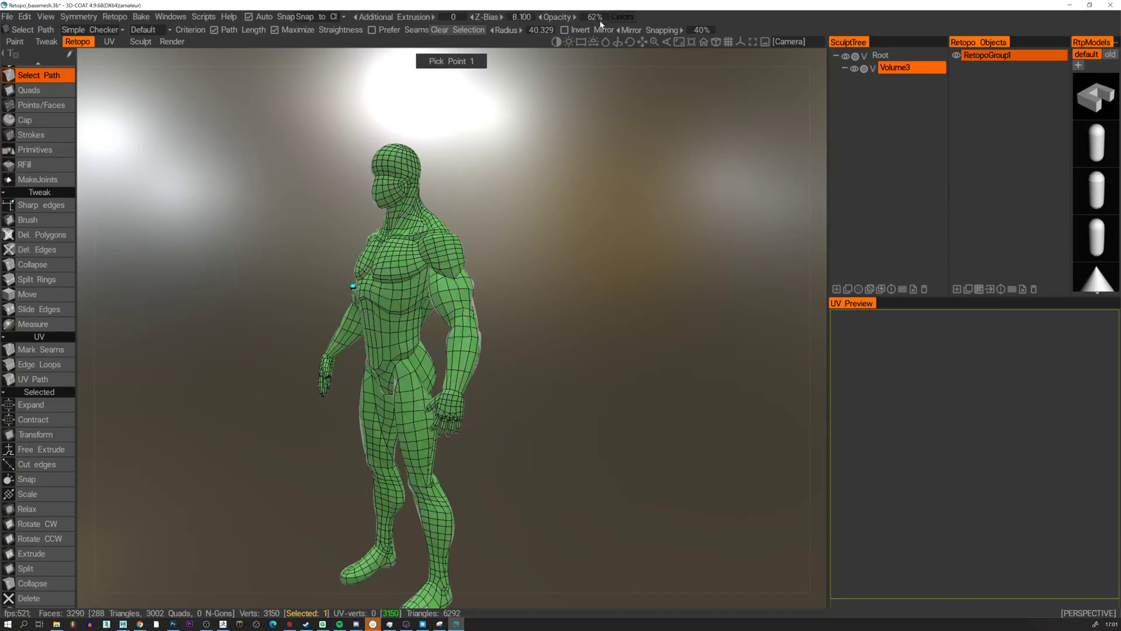
pyautogui.keyDown('alt'); pyautogui.moveTo(518, 326); pyautogui.dragTo(602, 383, button='right'); pyautogui.keyUp('alt')
pyautogui.keyDown('alt'); pyautogui.moveTo(602, 383); pyautogui.dragTo(606, 358); pyautogui.keyUp('alt')
pyautogui.keyDown('alt'); pyautogui.moveTo(605, 358); pyautogui.dragTo(543, 315, button='right'); pyautogui.keyUp('alt')
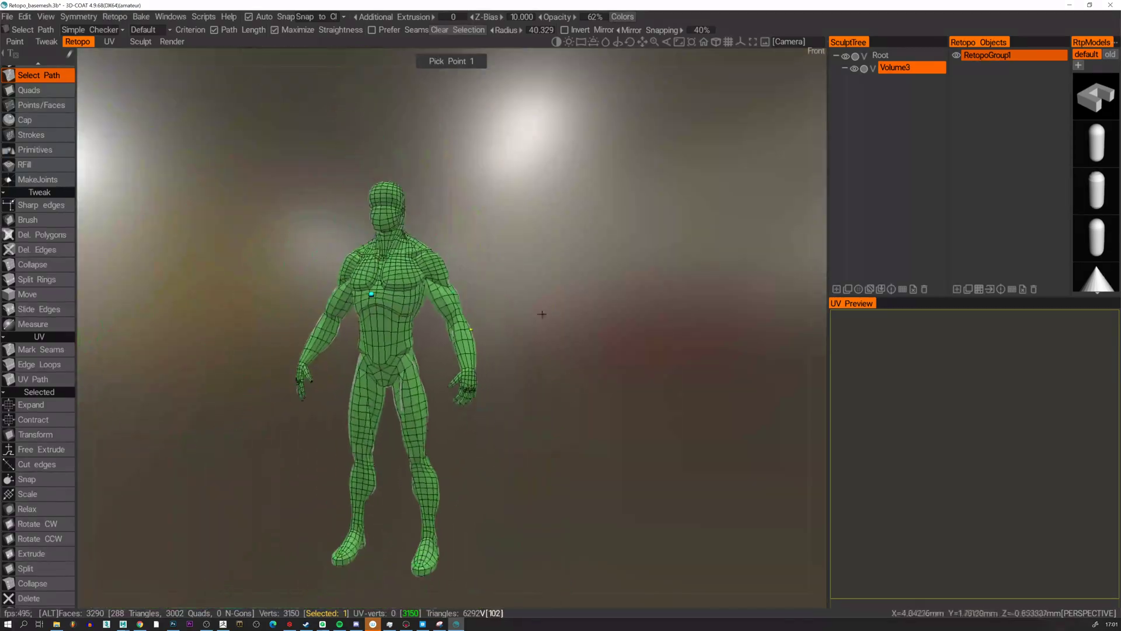
# Examine the complete figure from the front with the raised Z-Bias, checking how the mesh covers the sculpt.
pyautogui.keyDown('alt'); pyautogui.moveTo(543, 315); pyautogui.dragTo(538, 351); pyautogui.keyUp('alt')
pyautogui.keyDown('alt'); pyautogui.moveTo(538, 351); pyautogui.dragTo(546, 280, button='middle'); pyautogui.keyUp('alt')
pyautogui.keyDown('alt'); pyautogui.moveTo(547, 281); pyautogui.dragTo(496, 354); pyautogui.keyUp('alt')
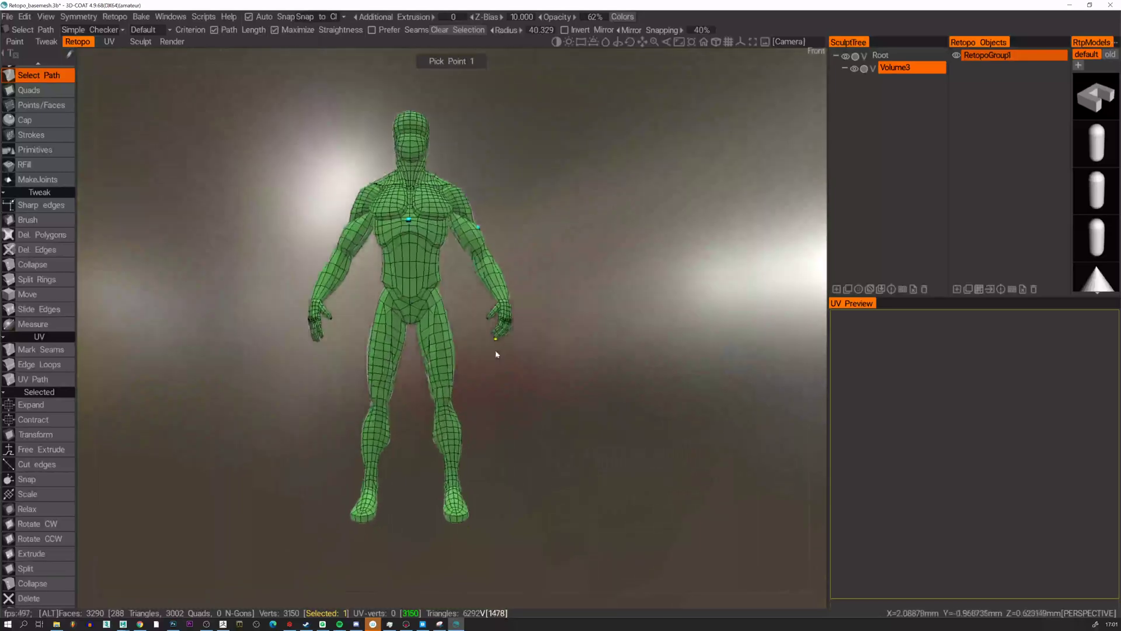
pyautogui.keyDown('alt'); pyautogui.moveTo(455, 340); pyautogui.dragTo(573, 393, button='right'); pyautogui.keyUp('alt')
pyautogui.keyDown('alt'); pyautogui.moveTo(573, 393); pyautogui.dragTo(596, 390); pyautogui.keyUp('alt')
pyautogui.keyDown('alt'); pyautogui.moveTo(596, 390); pyautogui.dragTo(588, 378, button='right'); pyautogui.keyUp('alt')
pyautogui.keyDown('alt'); pyautogui.moveTo(588, 379); pyautogui.dragTo(544, 418, button='middle'); pyautogui.keyUp('alt')
pyautogui.keyDown('alt'); pyautogui.moveTo(546, 418); pyautogui.dragTo(519, 408); pyautogui.keyUp('alt')
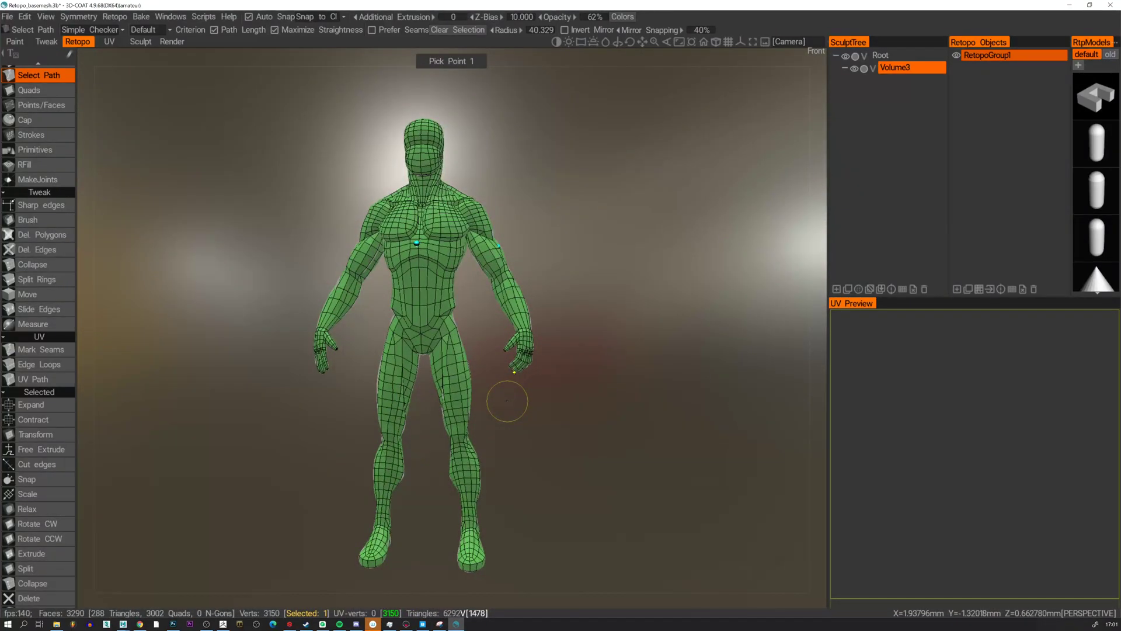
# Check the UV room, and examine the retopo mesh around the hips, hands and thighs with Points/Faces active.
pyautogui.click(111, 41)
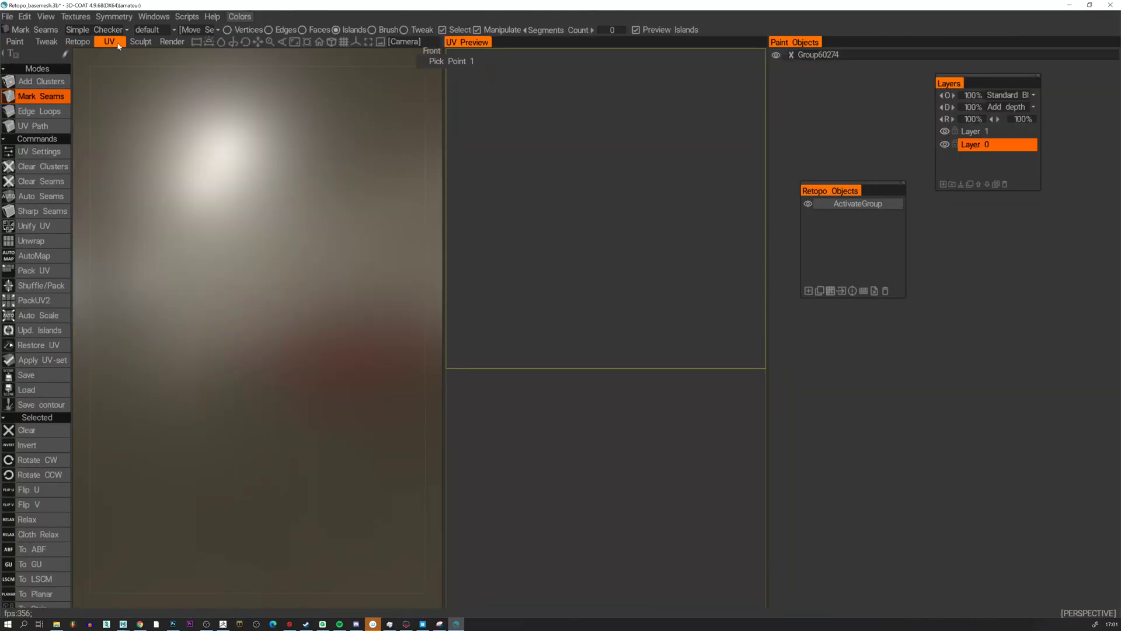
pyautogui.click(77, 41)
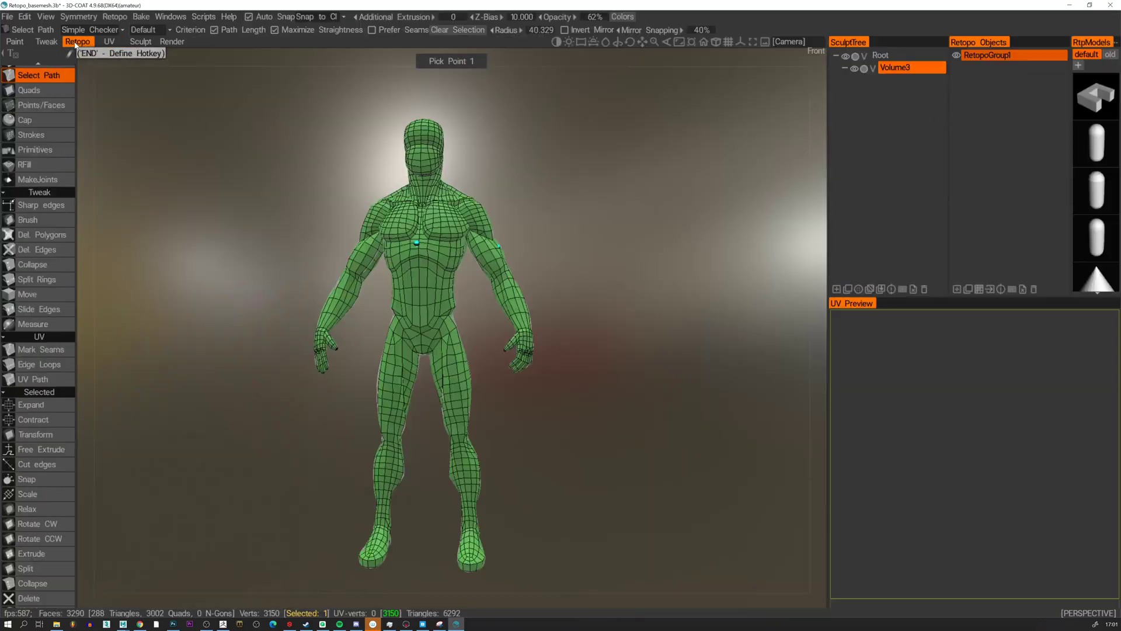
pyautogui.scroll(3, 615, 281)
pyautogui.keyDown('alt'); pyautogui.moveTo(615, 281); pyautogui.dragTo(549, 306); pyautogui.keyUp('alt')
pyautogui.scroll(3, 549, 306)
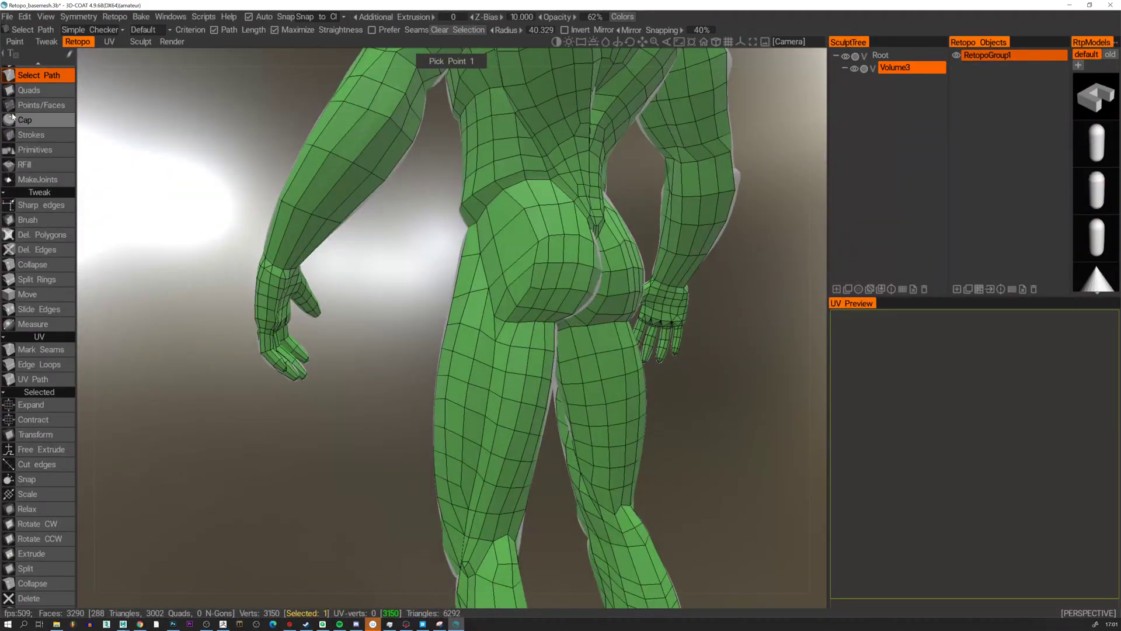
pyautogui.click(35, 105)
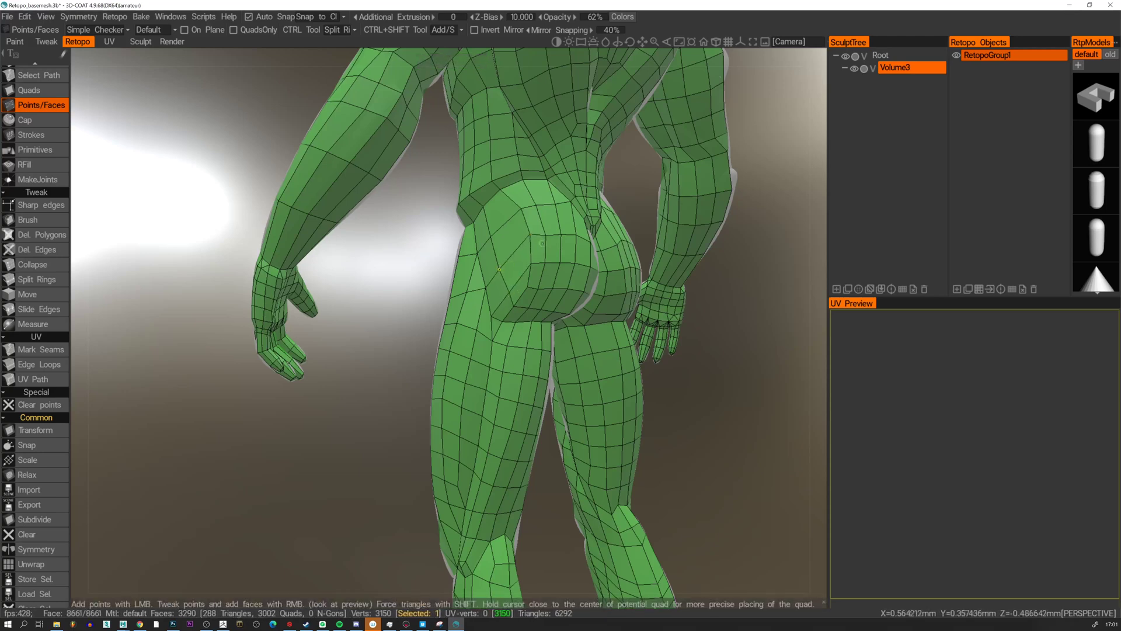
pyautogui.keyDown('alt'); pyautogui.moveTo(532, 263); pyautogui.dragTo(462, 263); pyautogui.keyUp('alt')
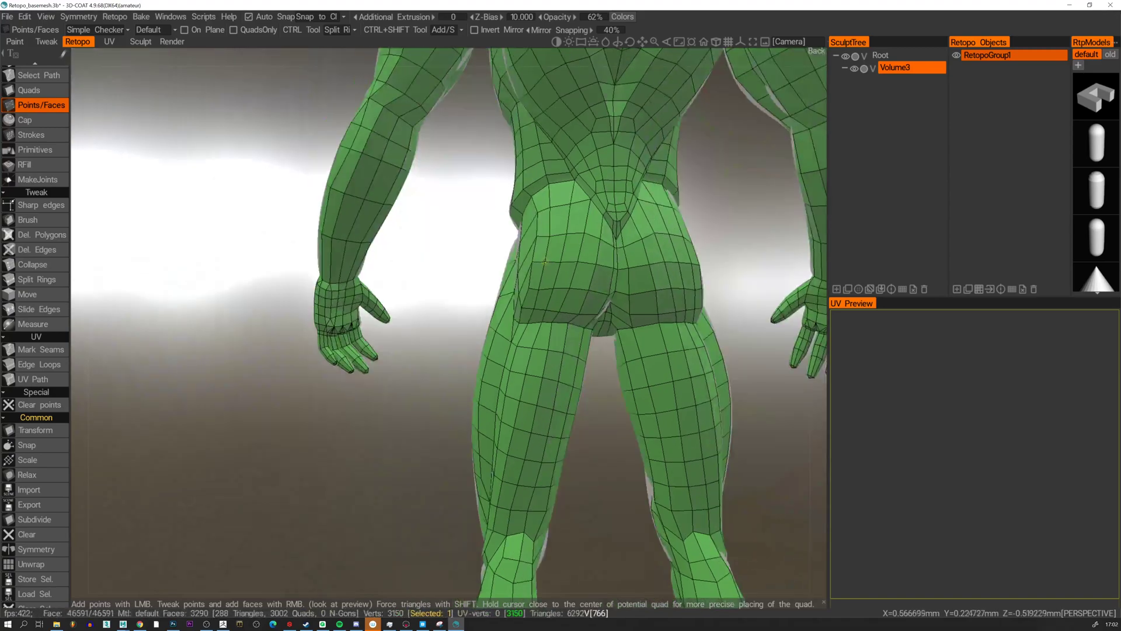
pyautogui.keyDown('alt'); pyautogui.moveTo(545, 262); pyautogui.dragTo(701, 266); pyautogui.keyUp('alt')
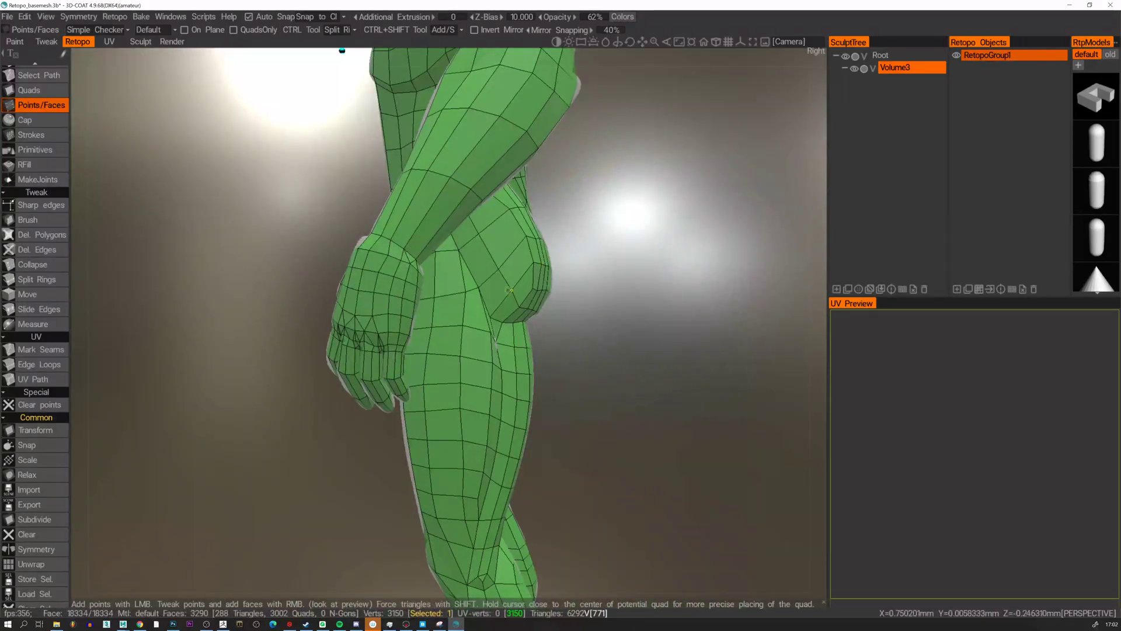
# Try drawing slicing strokes across the forearm with the Strokes tool, and clear them without creating geometry.
pyautogui.keyDown('alt'); pyautogui.moveTo(485, 287); pyautogui.dragTo(643, 287); pyautogui.keyUp('alt')
pyautogui.keyDown('alt'); pyautogui.moveTo(643, 287); pyautogui.dragTo(643, 362, button='middle'); pyautogui.keyUp('alt')
pyautogui.keyDown('alt'); pyautogui.moveTo(642, 362); pyautogui.dragTo(584, 362, button='right'); pyautogui.keyUp('alt')
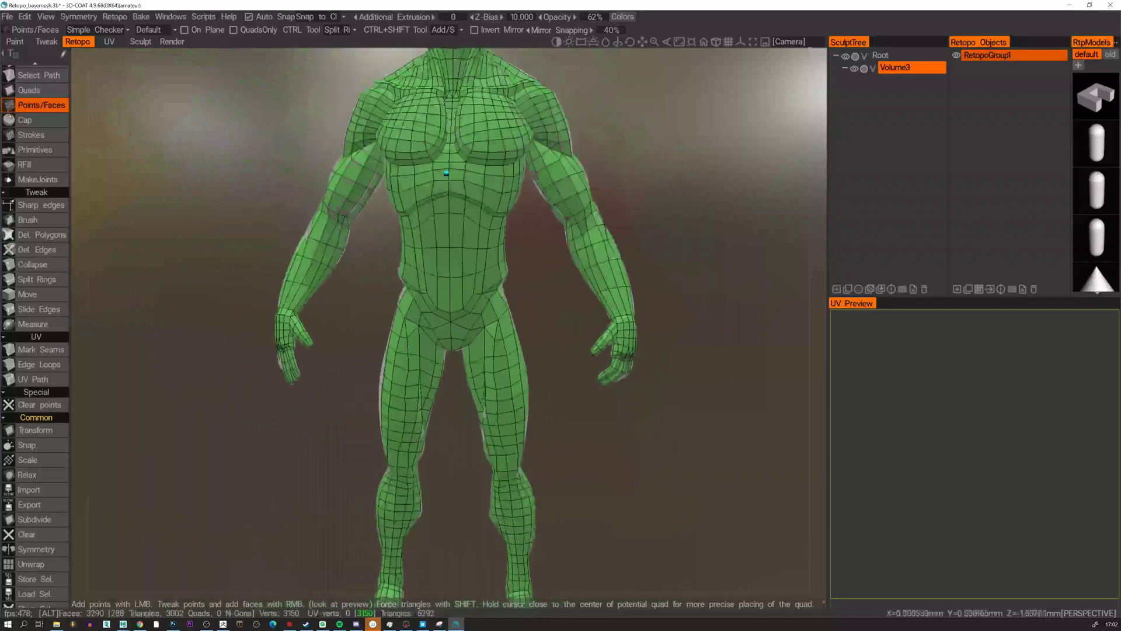
pyautogui.keyDown('alt'); pyautogui.moveTo(506, 263); pyautogui.dragTo(490, 241, button='middle'); pyautogui.keyUp('alt')
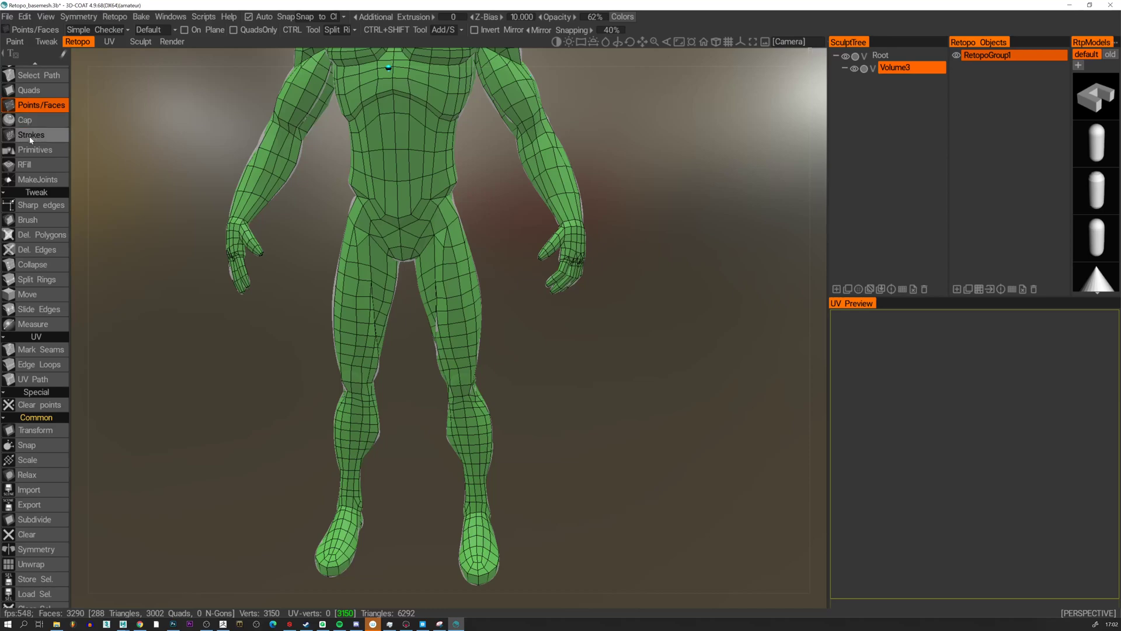
pyautogui.scroll(5, 263, 230)
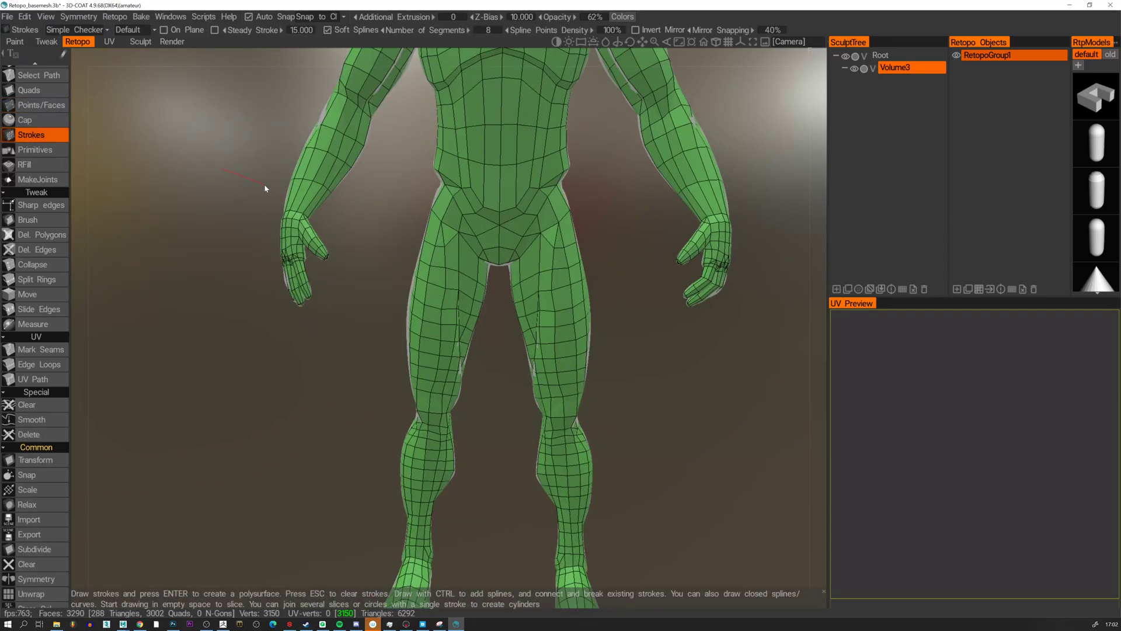
pyautogui.moveTo(344, 217); pyautogui.dragTo(361, 226)
pyautogui.moveTo(263, 143); pyautogui.dragTo(356, 192)
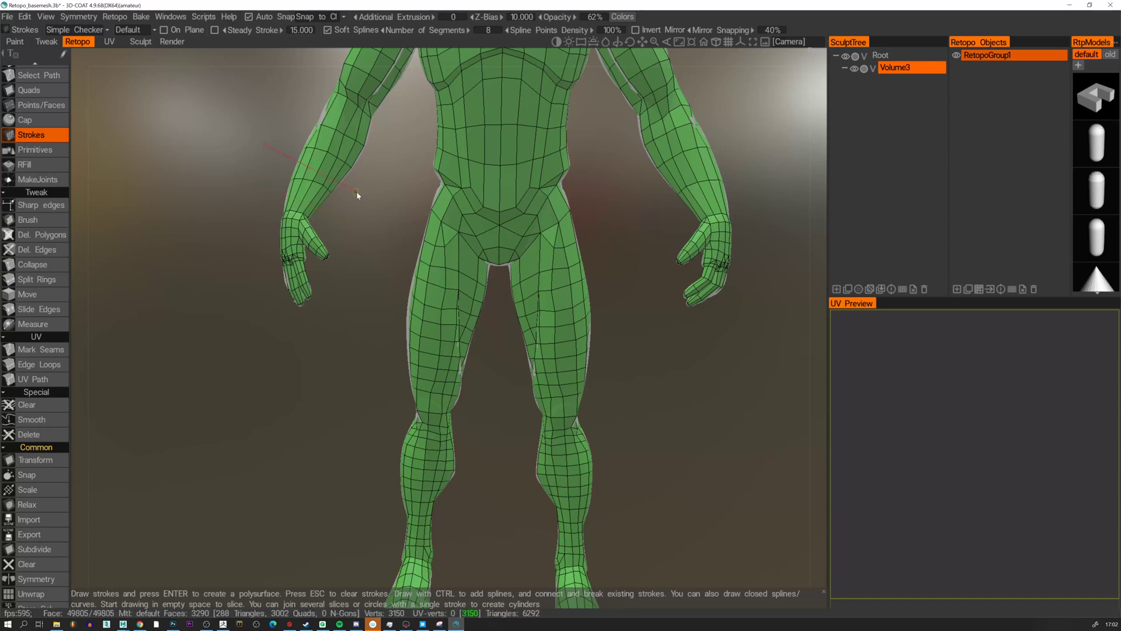
pyautogui.press('Escape')
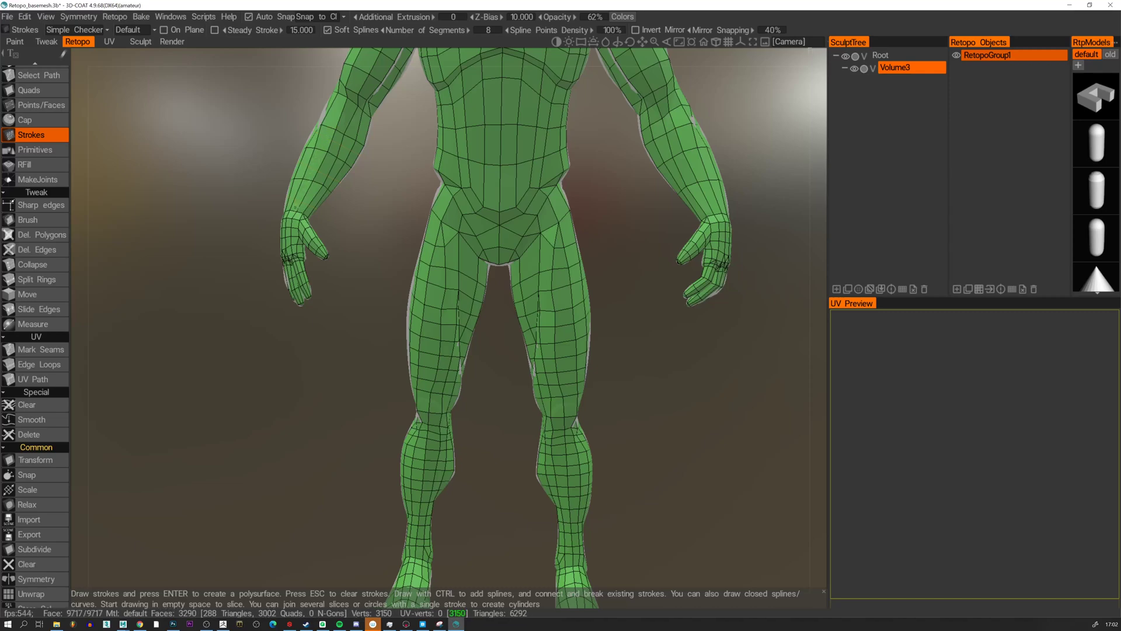
# Examine the retopo mesh on the forearm, hand and thighs, and the whole figure from the front, back and three-quarter view.
pyautogui.scroll(5, 332, 205)
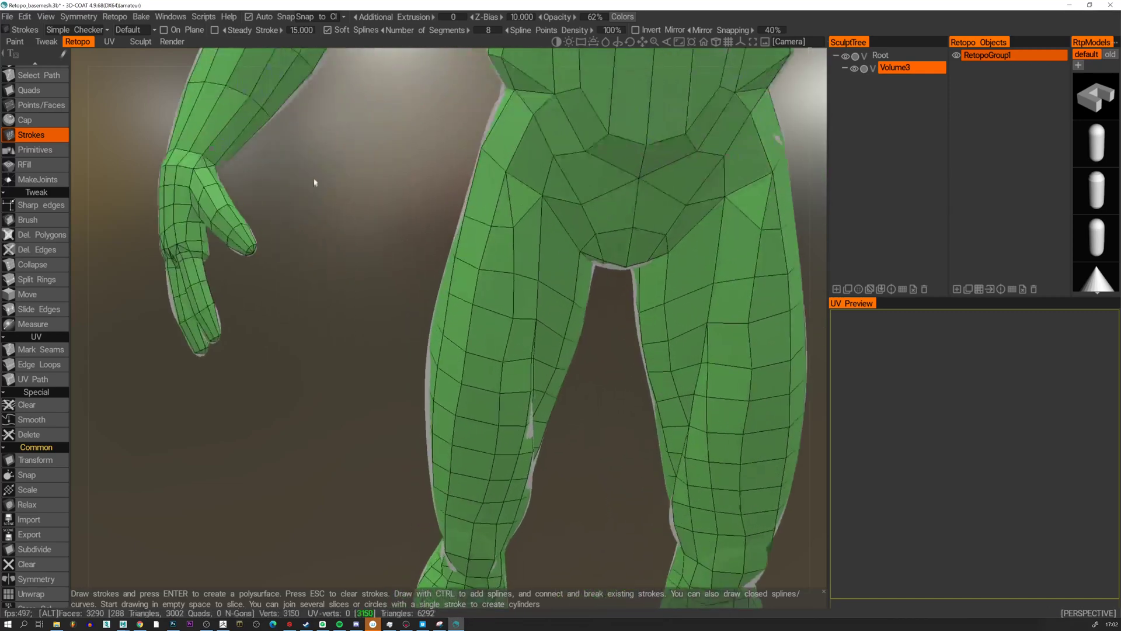
pyautogui.moveTo(310, 184); pyautogui.dragTo(383, 253, button='middle')
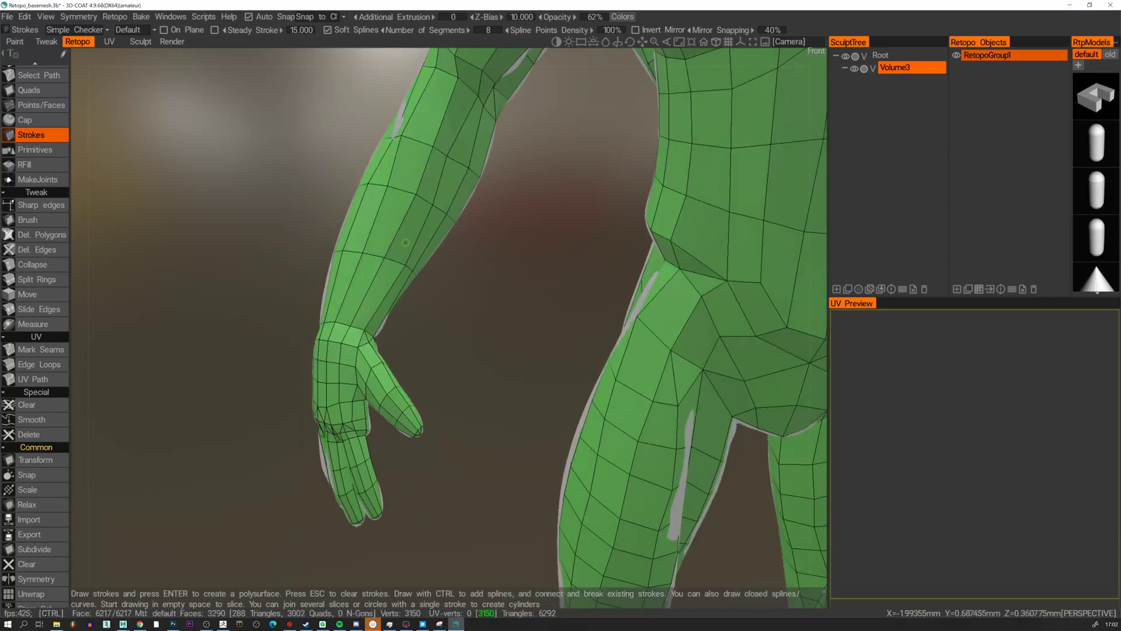
pyautogui.scroll(-10, 496, 295)
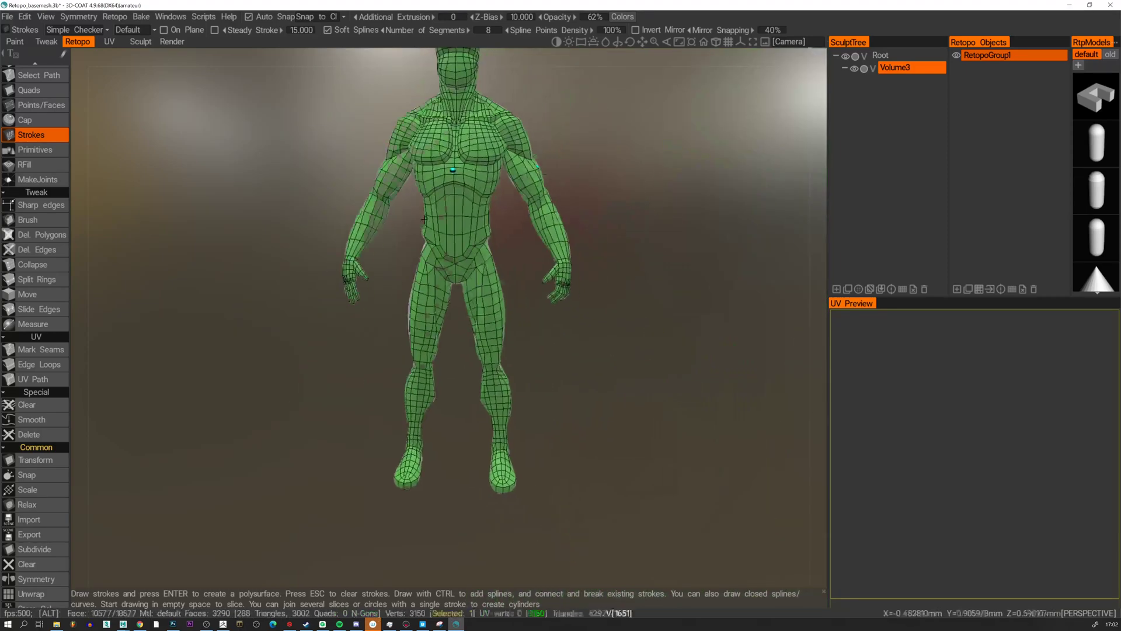
pyautogui.keyDown('alt'); pyautogui.moveTo(428, 232); pyautogui.dragTo(719, 229); pyautogui.keyUp('alt')
pyautogui.scroll(2, 305, 260)
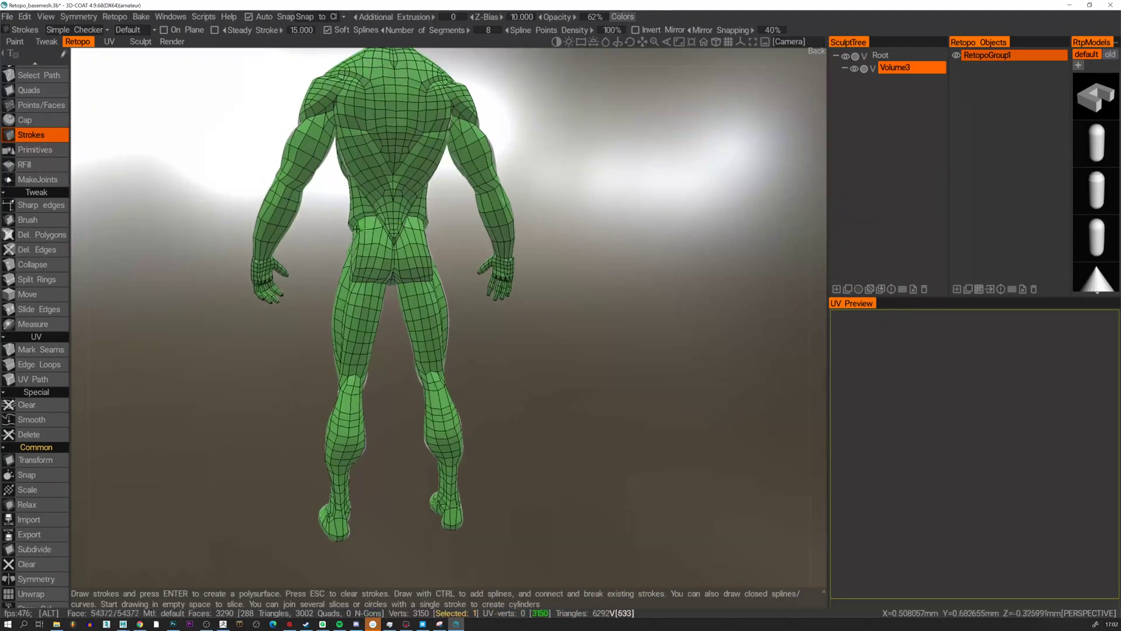
pyautogui.keyDown('alt'); pyautogui.moveTo(306, 260); pyautogui.dragTo(155, 274); pyautogui.keyUp('alt')
pyautogui.keyDown('alt'); pyautogui.moveTo(155, 274); pyautogui.dragTo(421, 295, button='middle'); pyautogui.keyUp('alt')
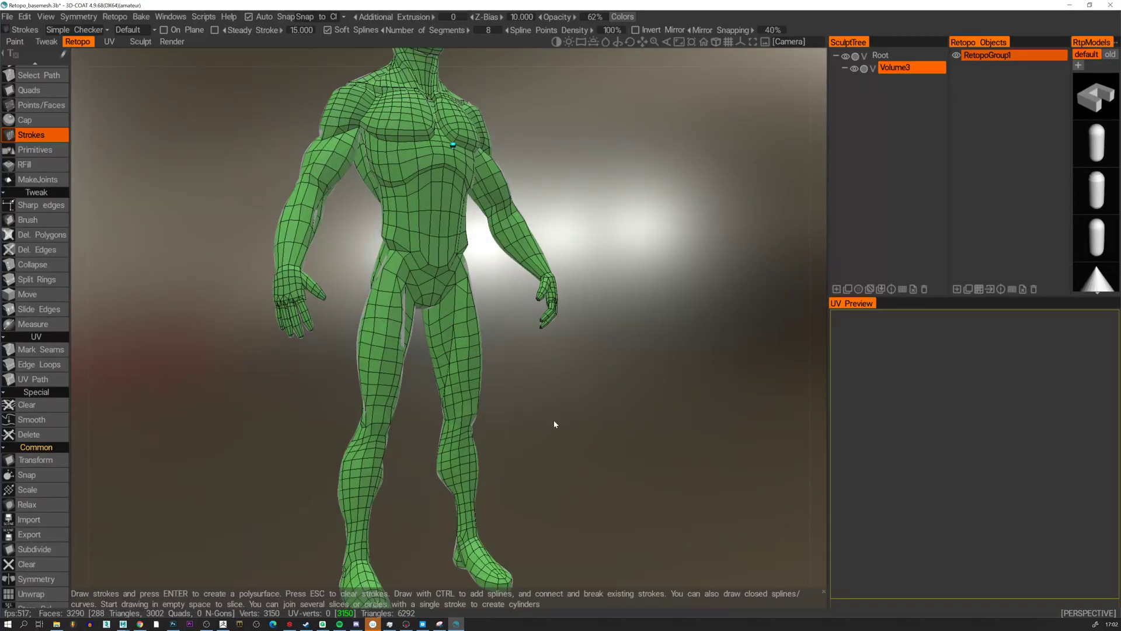
pyautogui.keyDown('alt'); pyautogui.moveTo(562, 412); pyautogui.dragTo(533, 415); pyautogui.keyUp('alt')
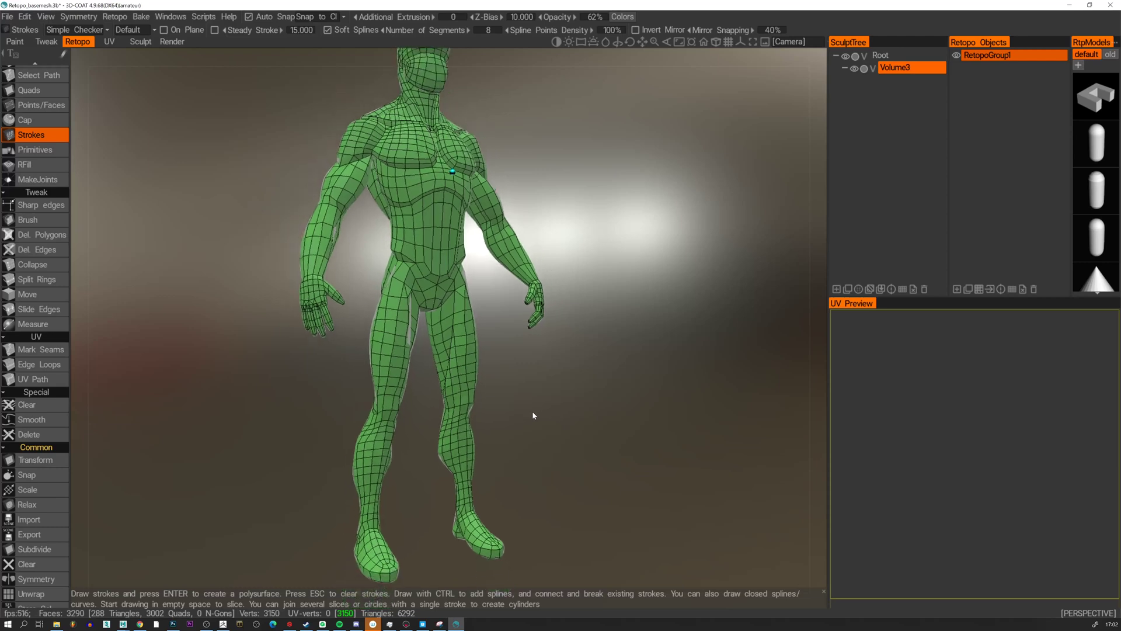
pyautogui.click(204, 624)
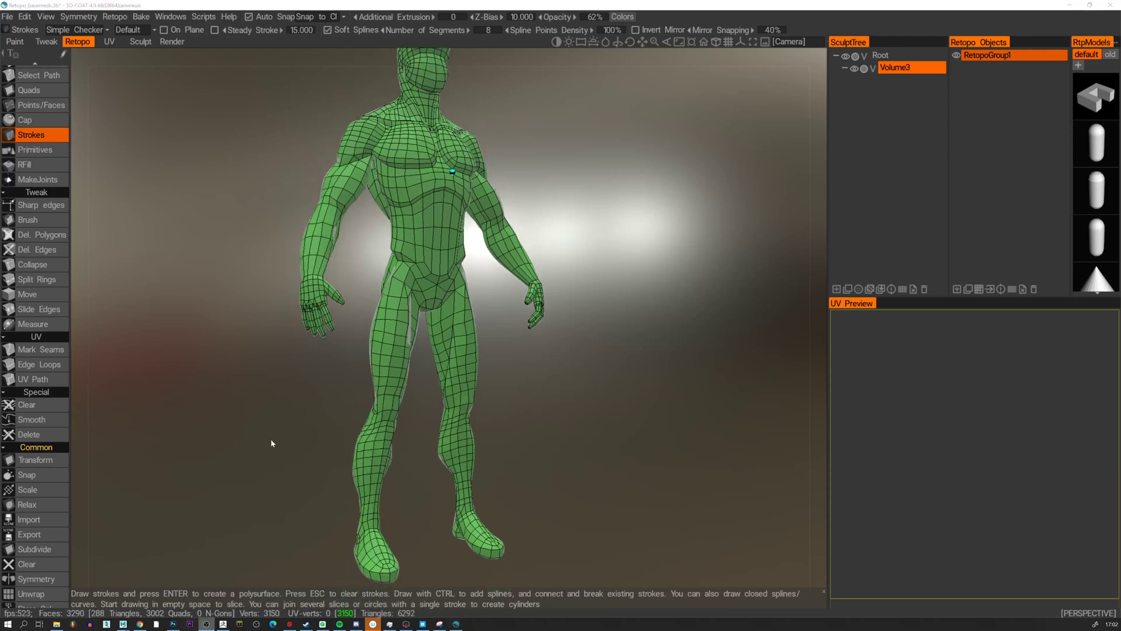